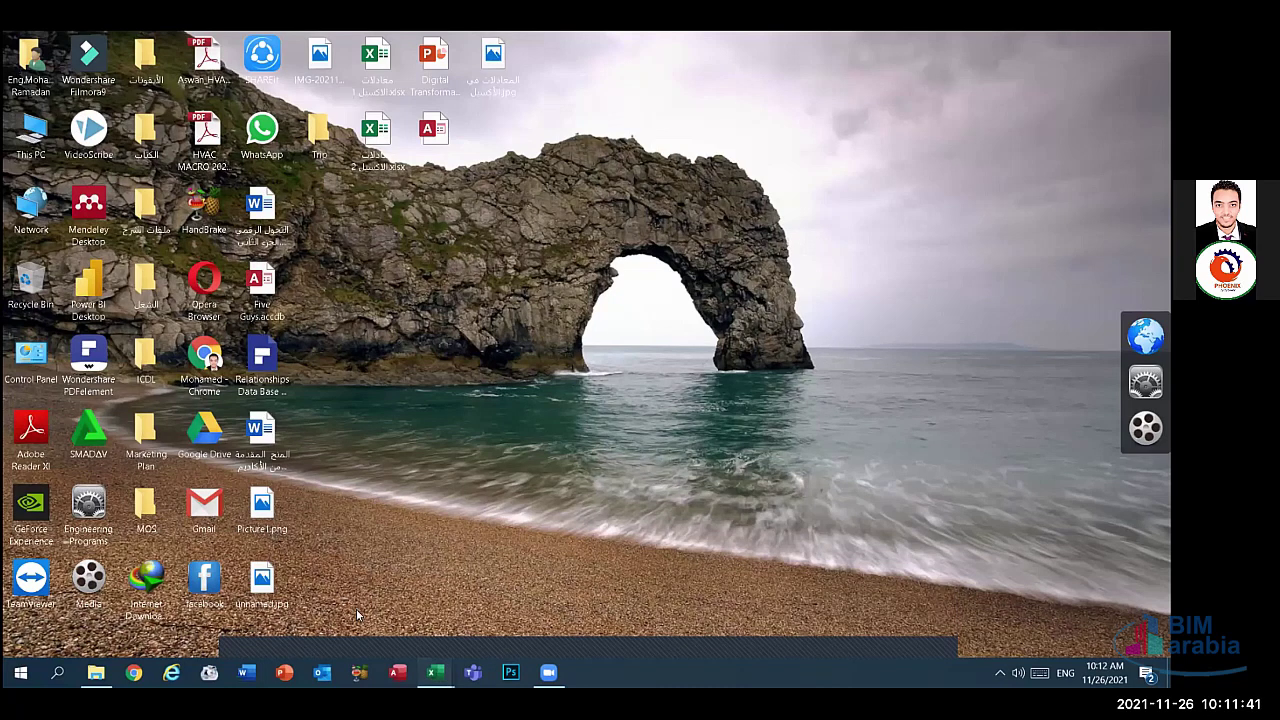
Step: Restore the first equations workbook from its Excel taskbar preview thumbnail
{"action": "mouse_move", "coordinate": [435, 672]}
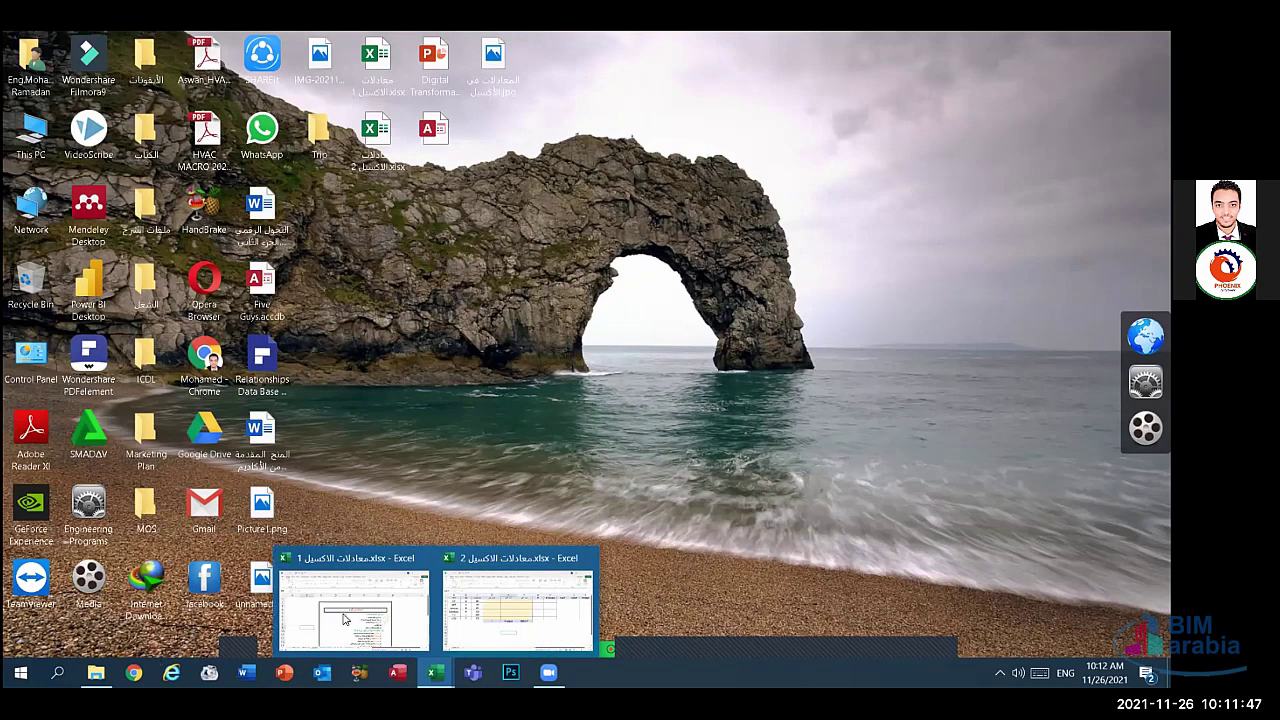
{"action": "left_click", "coordinate": [476, 625]}
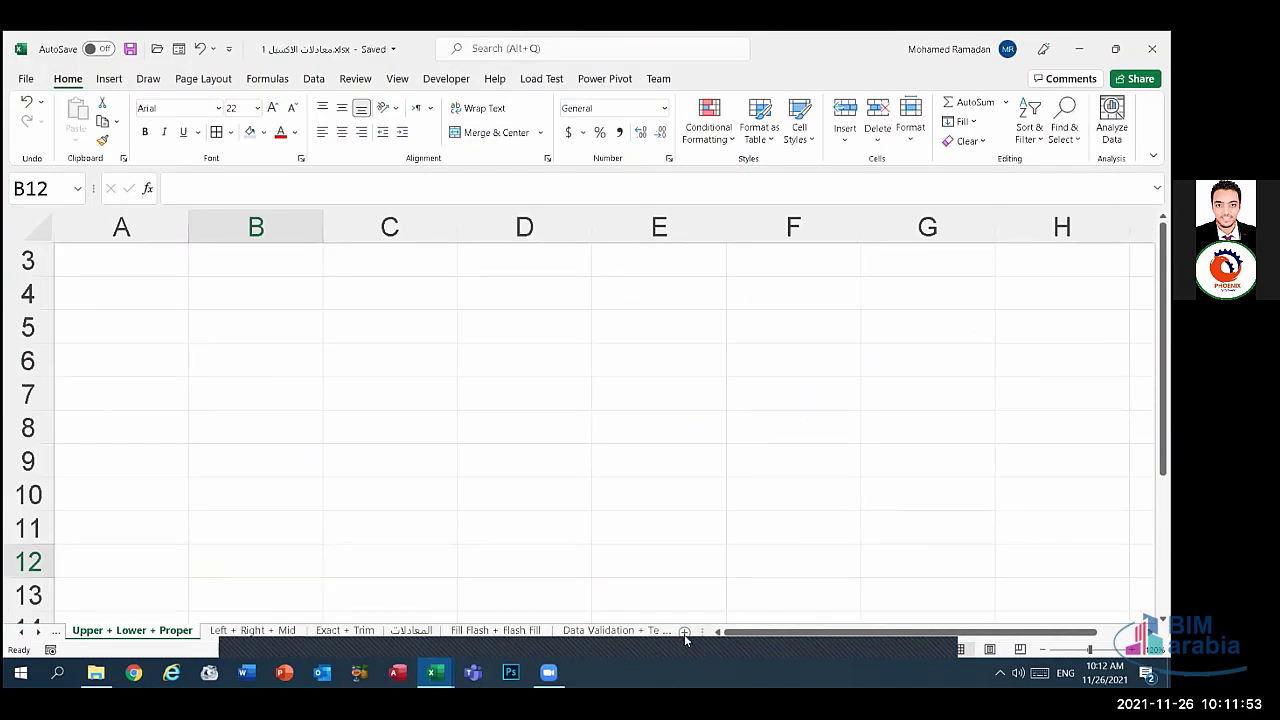
Step: Add a blank Sheet7, then delete it to return to the Count + Round sheet
{"action": "left_click", "coordinate": [685, 633]}
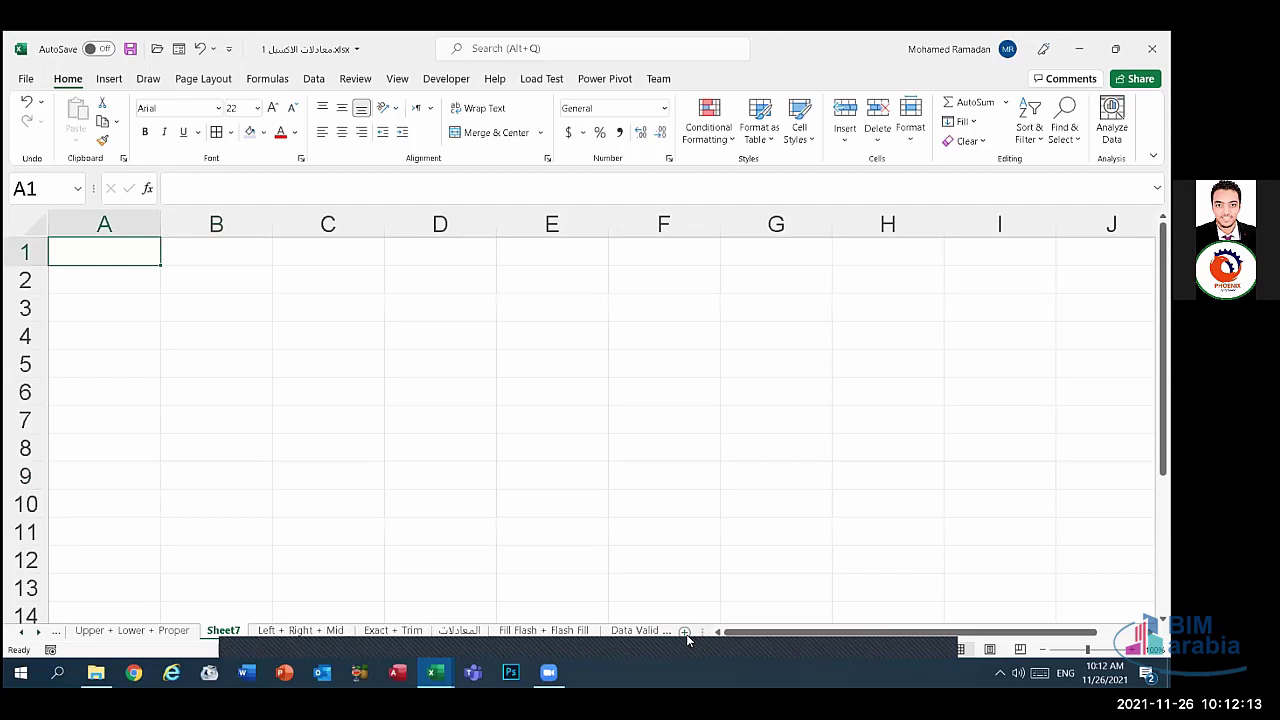
{"action": "right_click", "coordinate": [214, 637]}
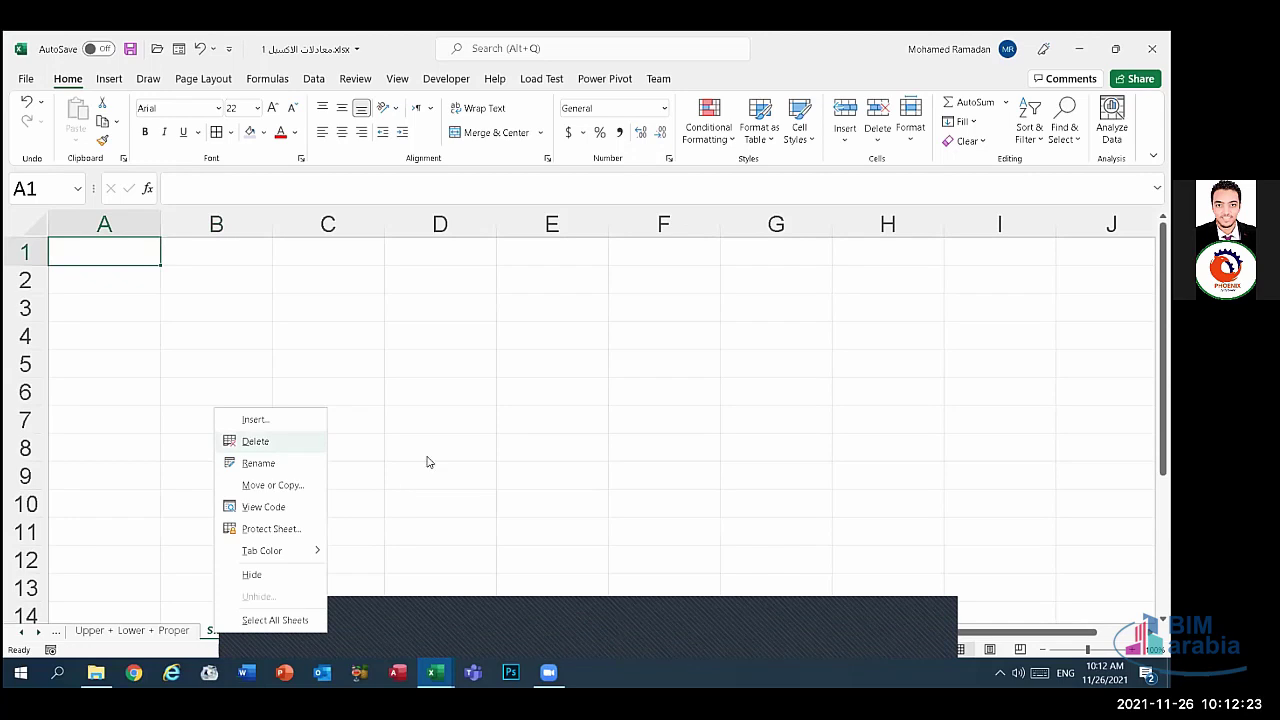
{"action": "key", "text": "d"}
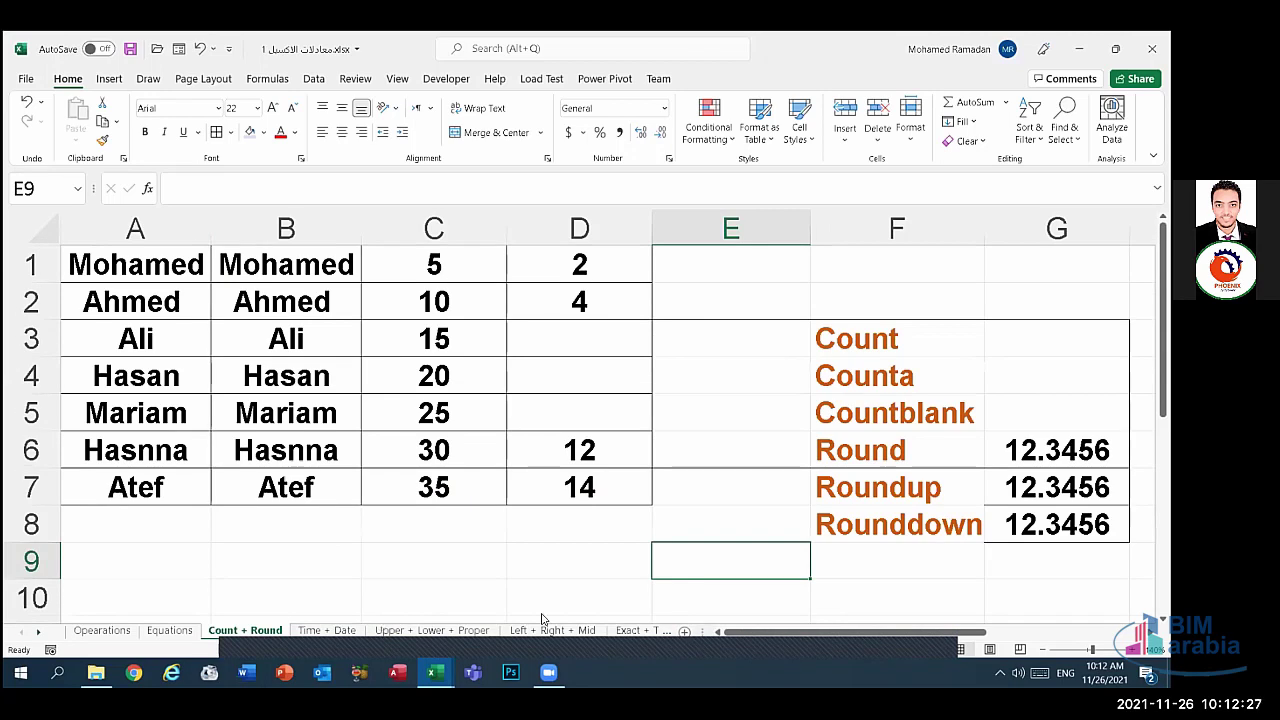
Step: Step past the Time + Date and Upper + Lower + Proper sheets to reach Exact + Trim
{"action": "key", "text": "ctrl+Page_Down"}
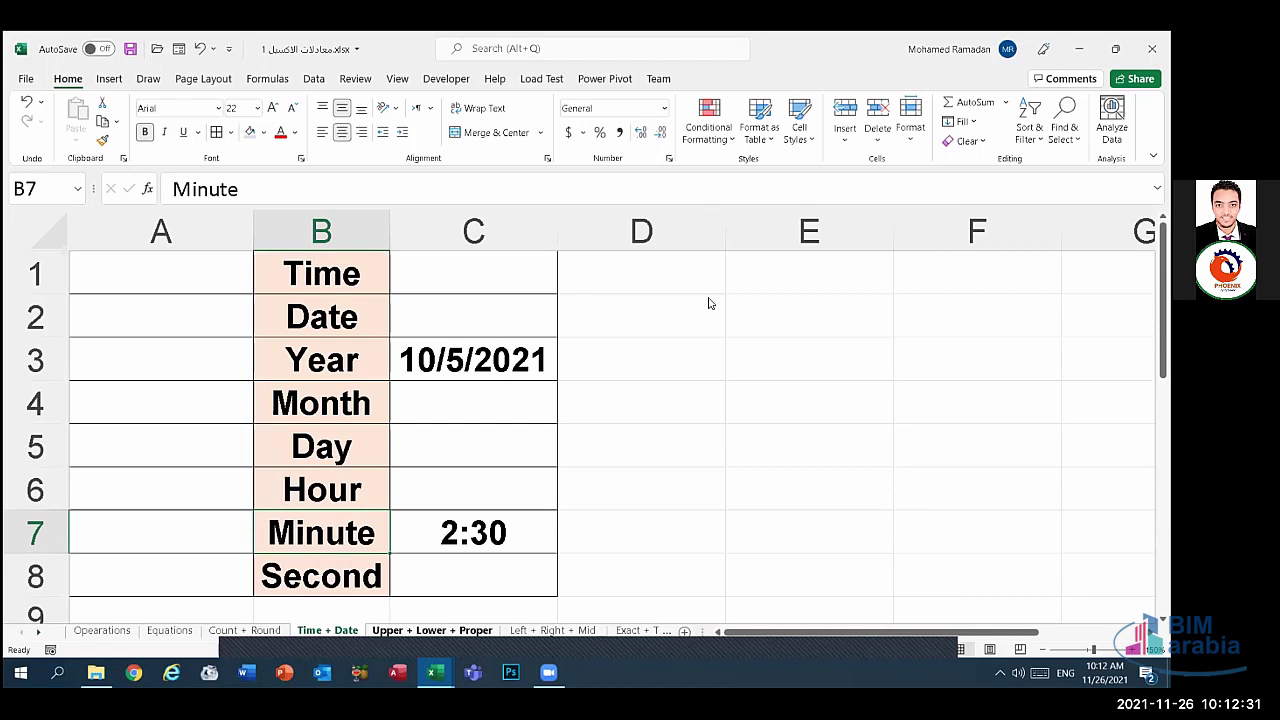
{"action": "key", "text": "ctrl+Page_Down"}
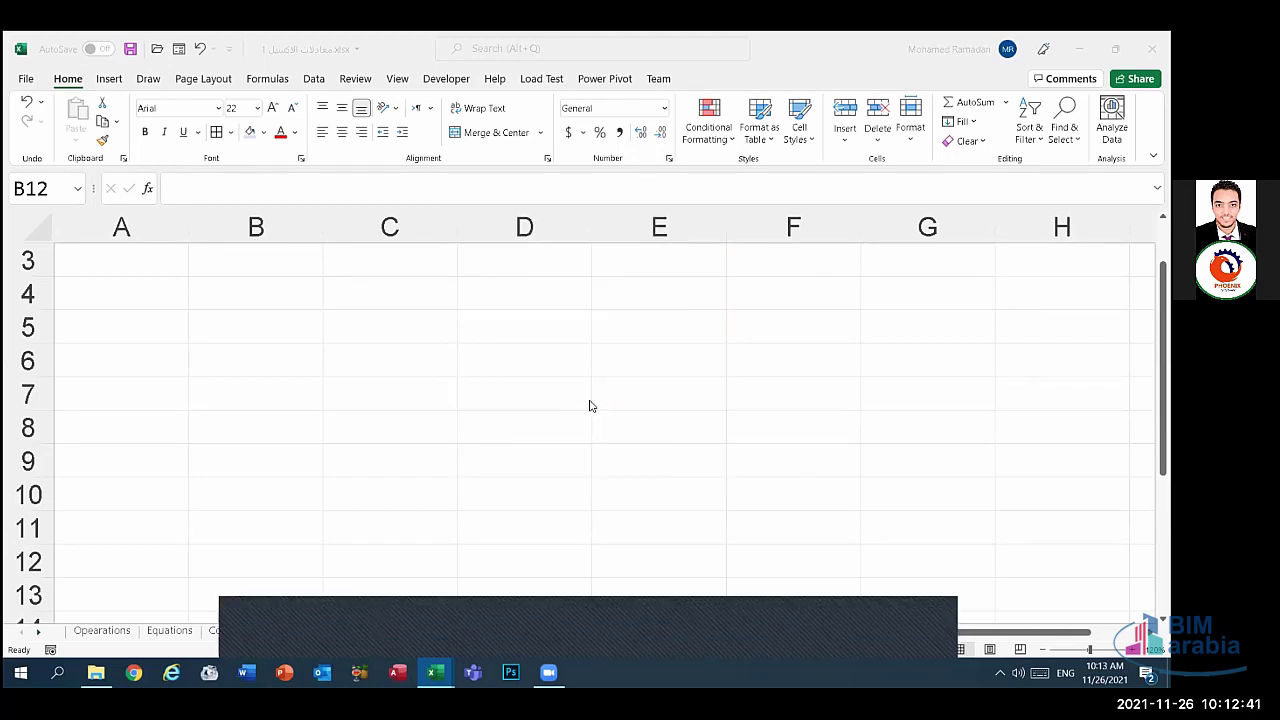
{"action": "key", "text": "alt+Tab"}
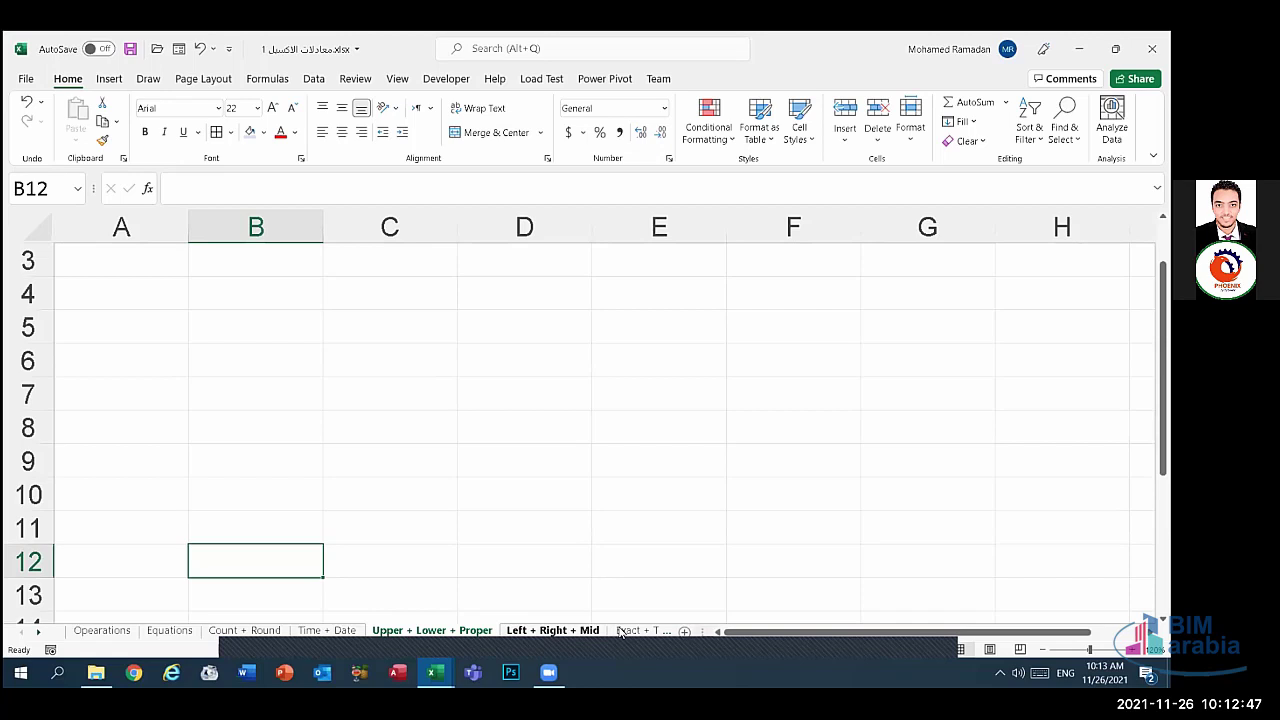
{"action": "key", "text": "Right"}
{"action": "key", "text": "Right"}
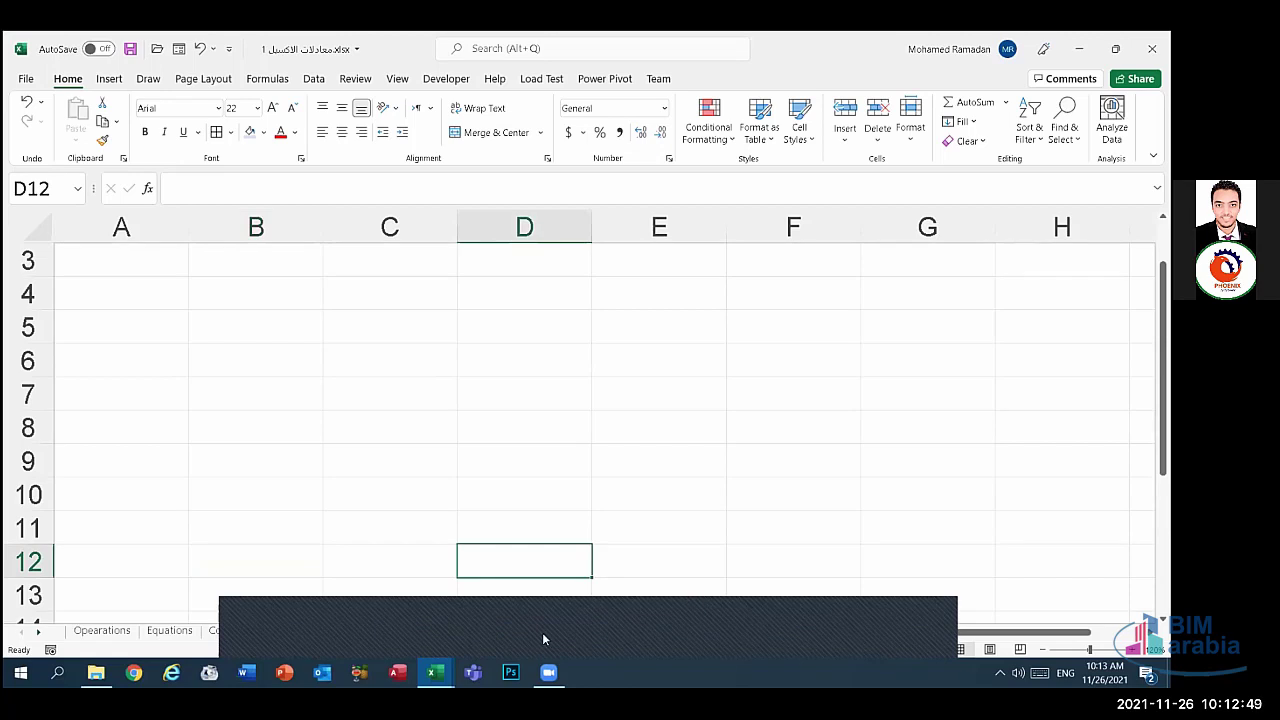
{"action": "left_click", "coordinate": [625, 630]}
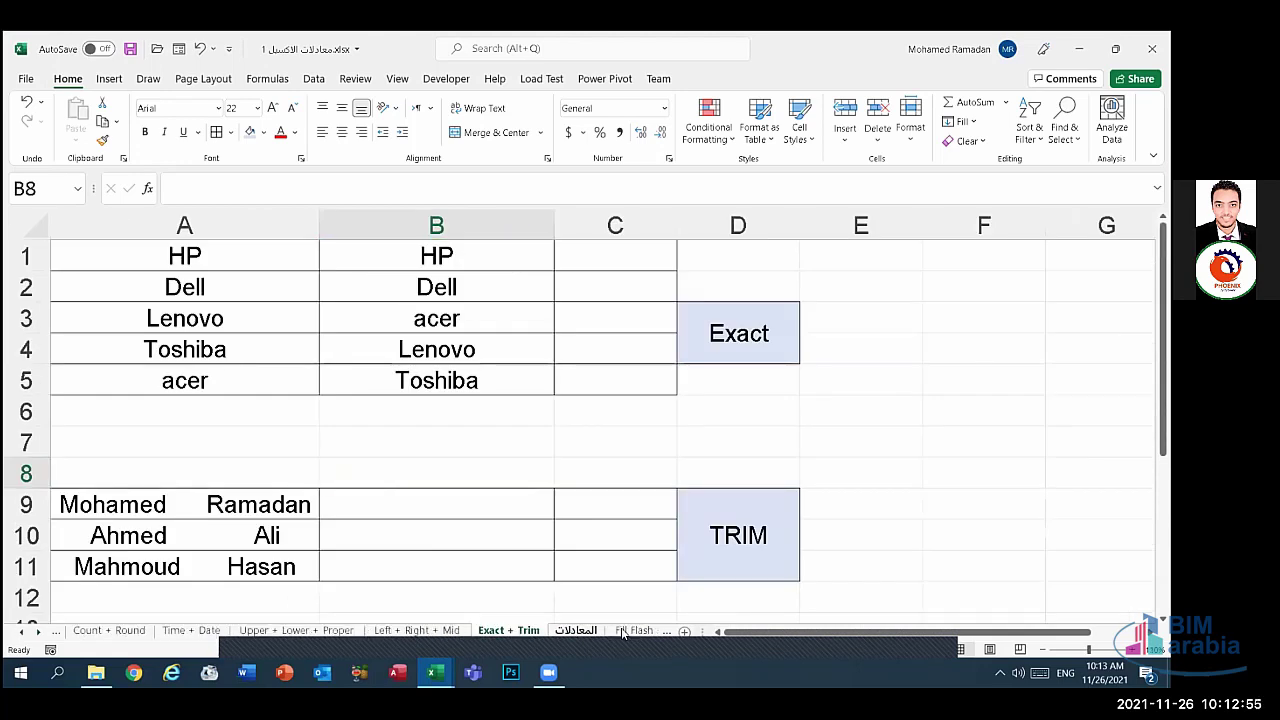
Step: Show the المعادلات sheet with its formula-writing rules and DIV/0, #Name, #N/A errors
{"action": "left_click", "coordinate": [622, 630]}
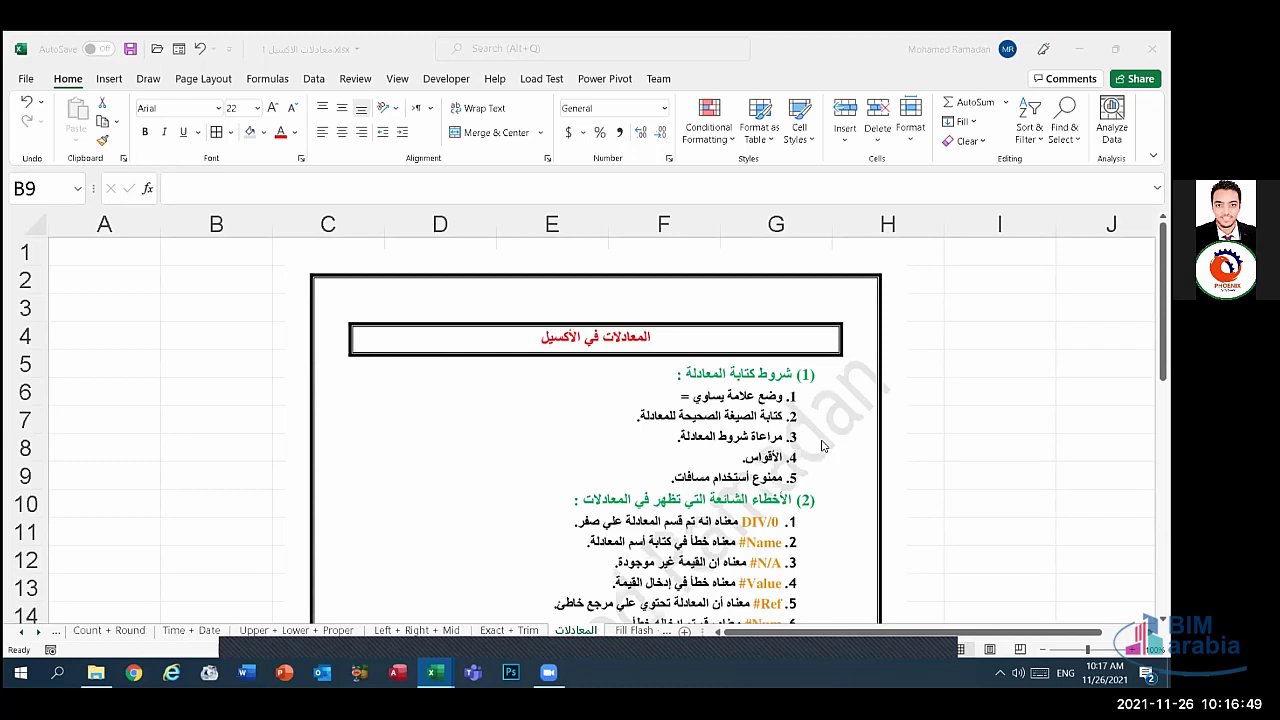
Step: Select cells B4, B8, A8, A6 and B7 while explaining, then minimise Excel with Win+D
{"action": "left_click", "coordinate": [215, 331]}
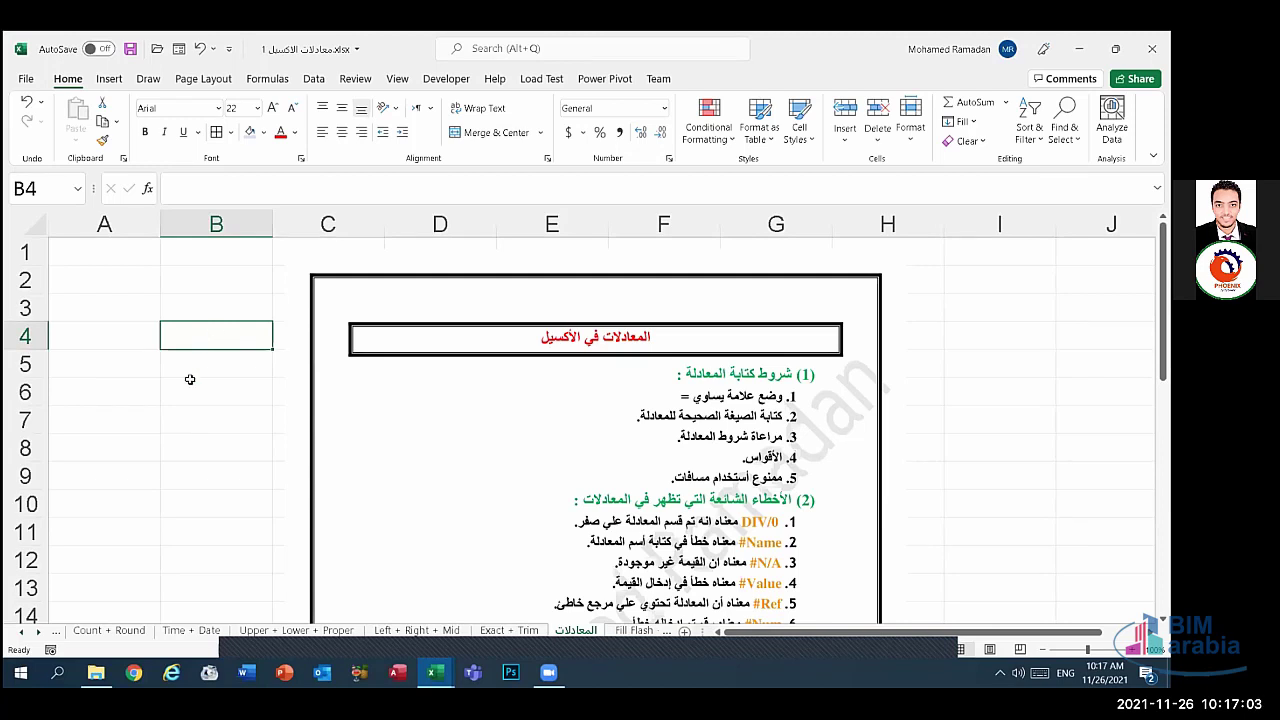
{"action": "left_click", "coordinate": [189, 452]}
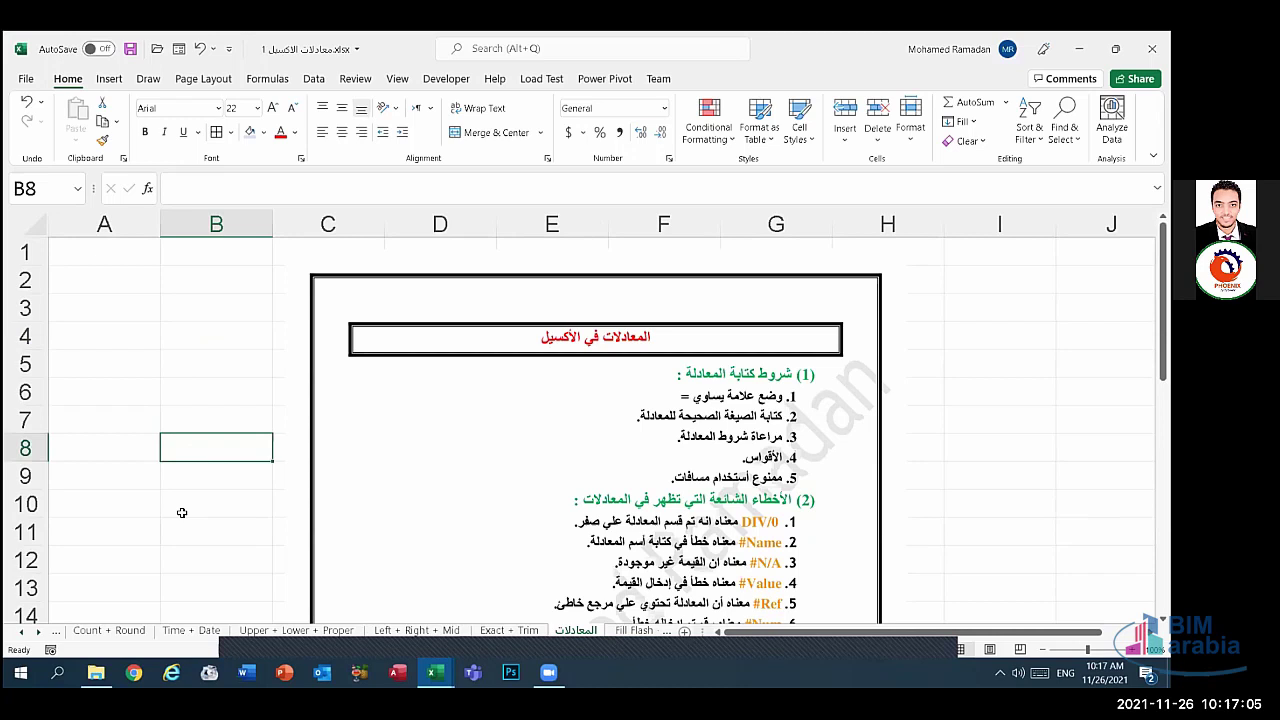
{"action": "left_click", "coordinate": [119, 452]}
{"action": "key", "text": "Up"}
{"action": "key", "text": "Up"}
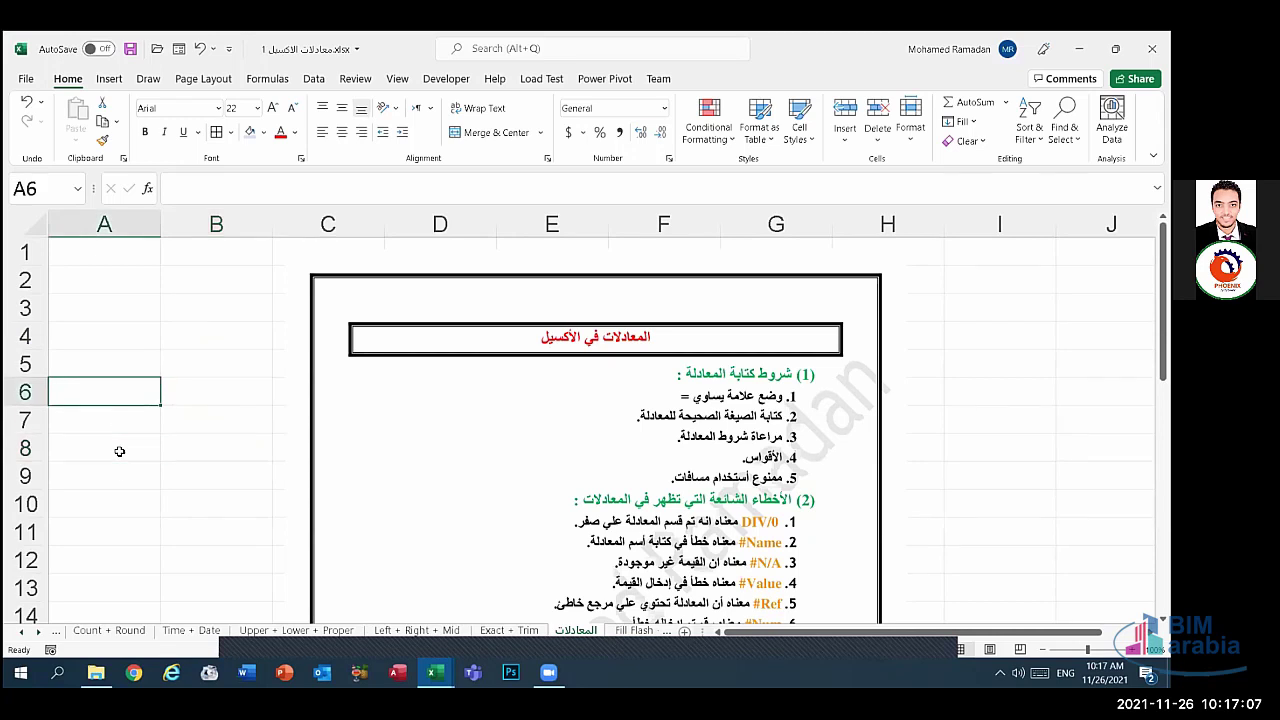
{"action": "key", "text": "Right"}
{"action": "key", "text": "Right"}
{"action": "key", "text": "Right"}
{"action": "key", "text": "Right"}
{"action": "key", "text": "Right"}
{"action": "key", "text": "Right"}
{"action": "key", "text": "Right"}
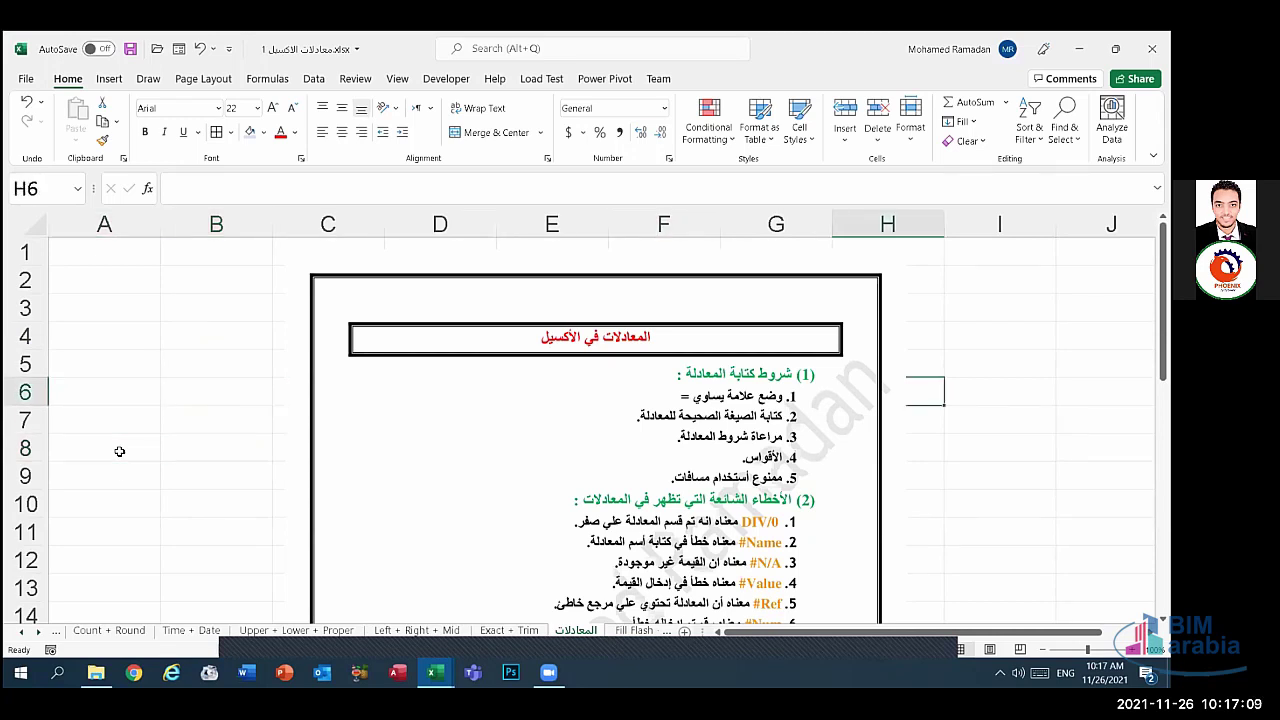
{"action": "key", "text": "Right"}
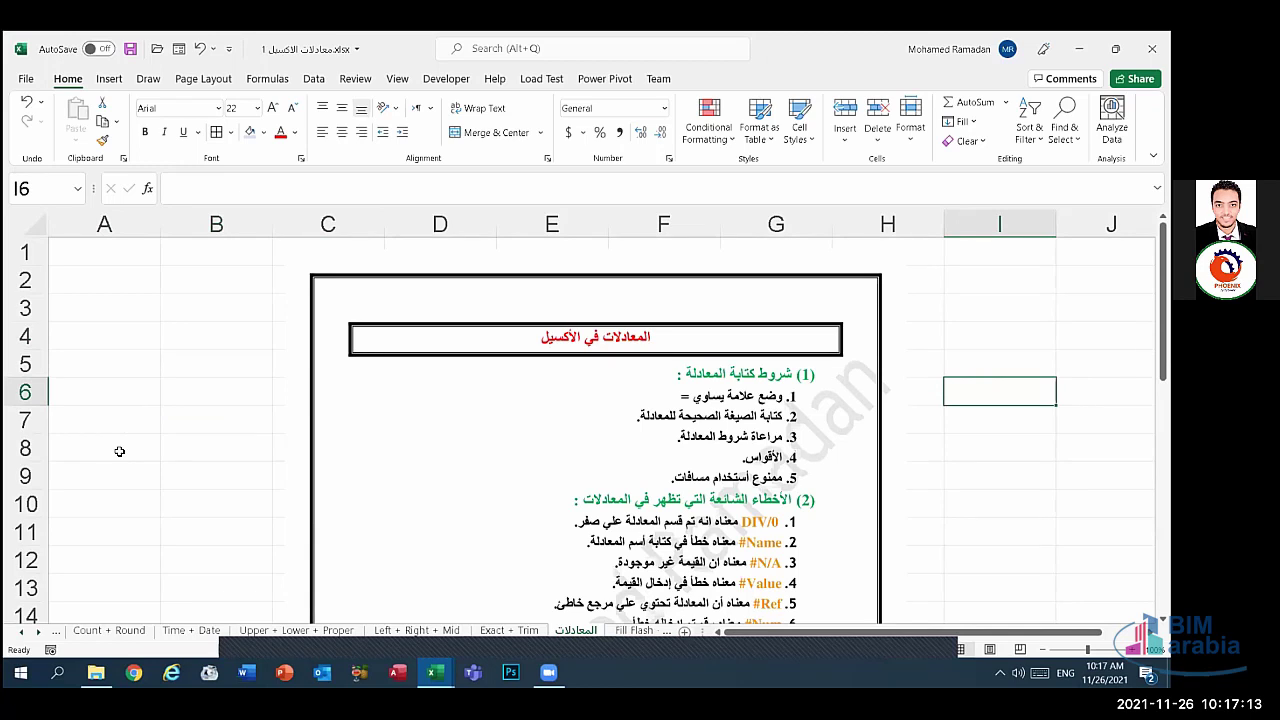
{"action": "left_click", "coordinate": [112, 394]}
{"action": "left_click", "coordinate": [210, 408]}
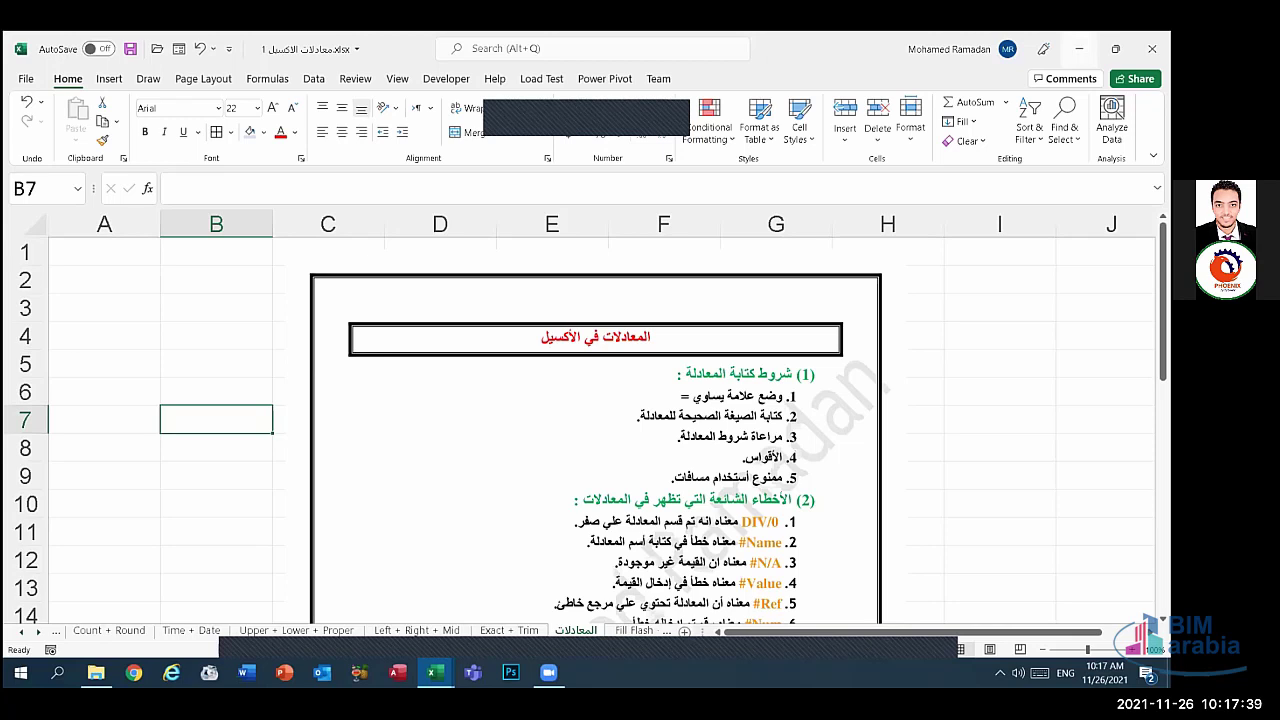
{"action": "key", "text": "super+d"}
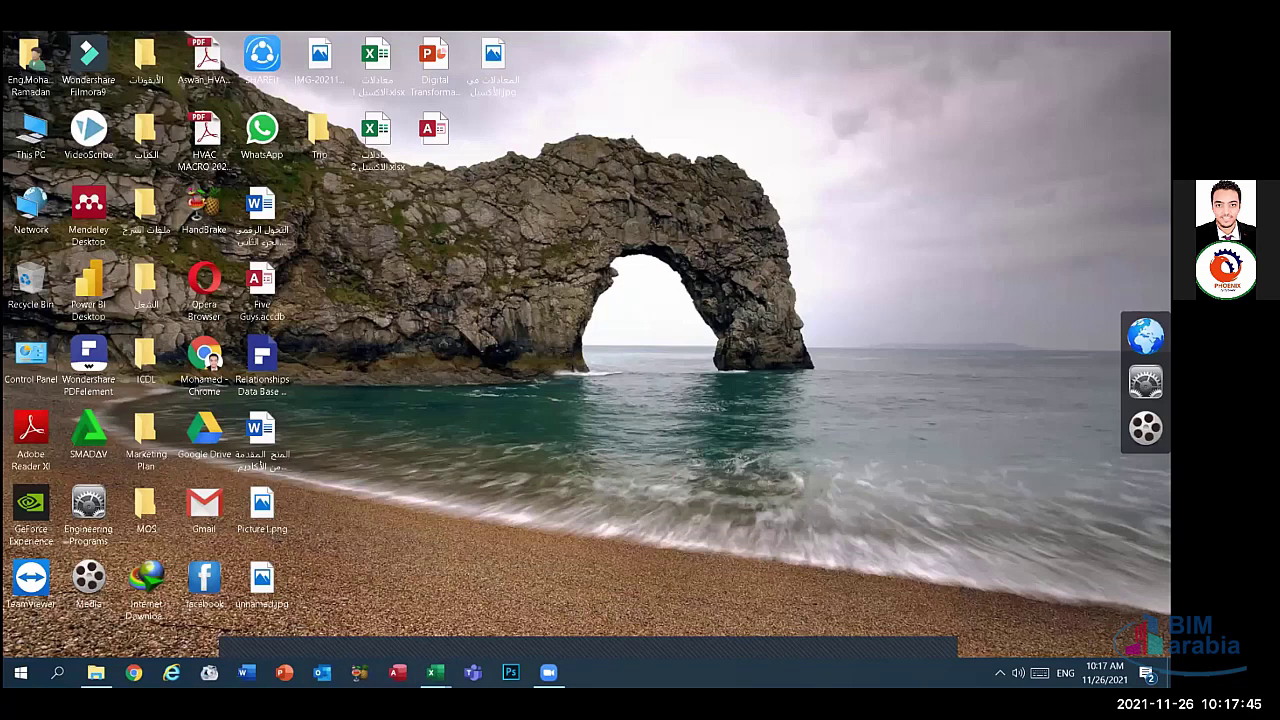
Step: Search Windows for 'exc' and launch the Excel app
{"action": "key", "text": "super"}
{"action": "type", "text": "exc"}
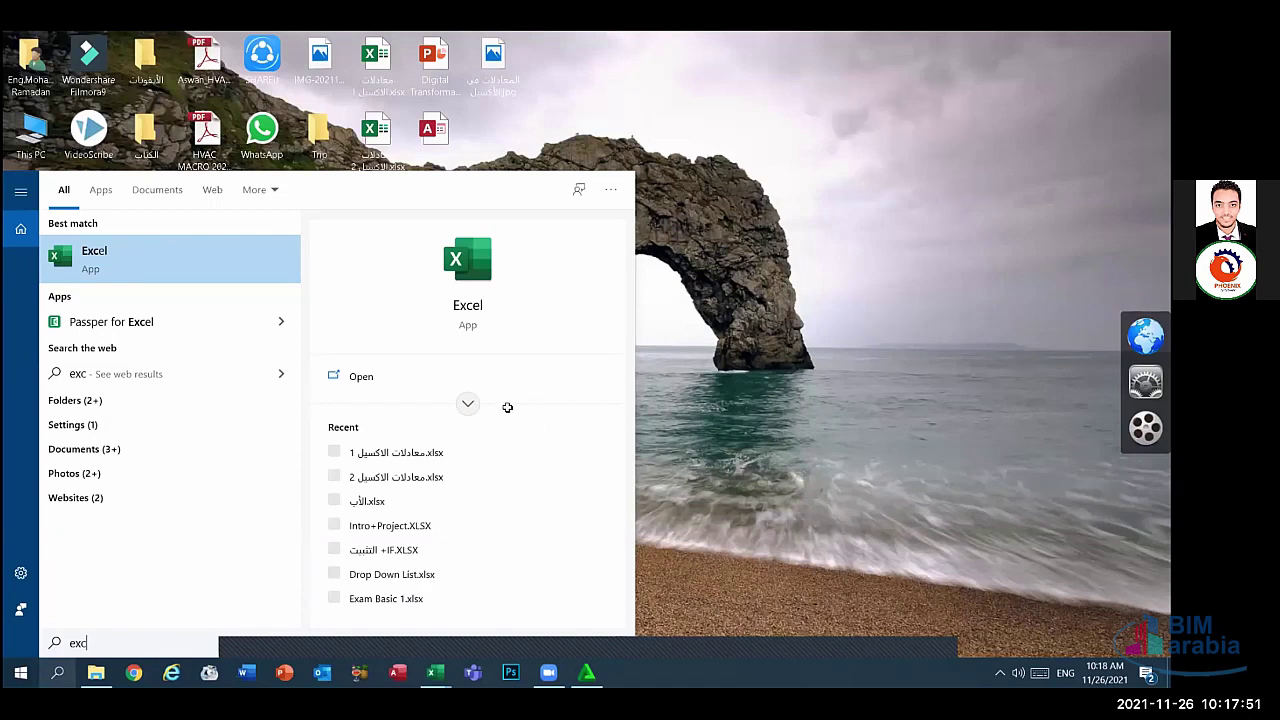
{"action": "left_click", "coordinate": [345, 372]}
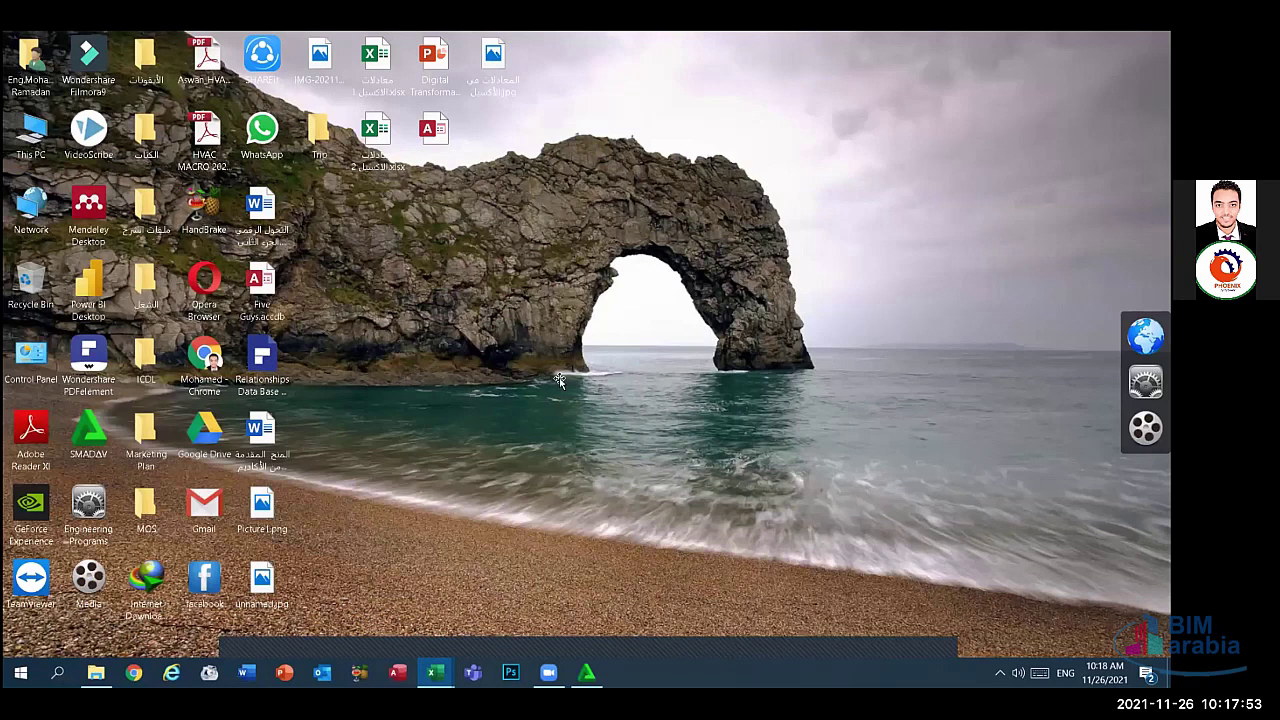
{"action": "left_click", "coordinate": [440, 329]}
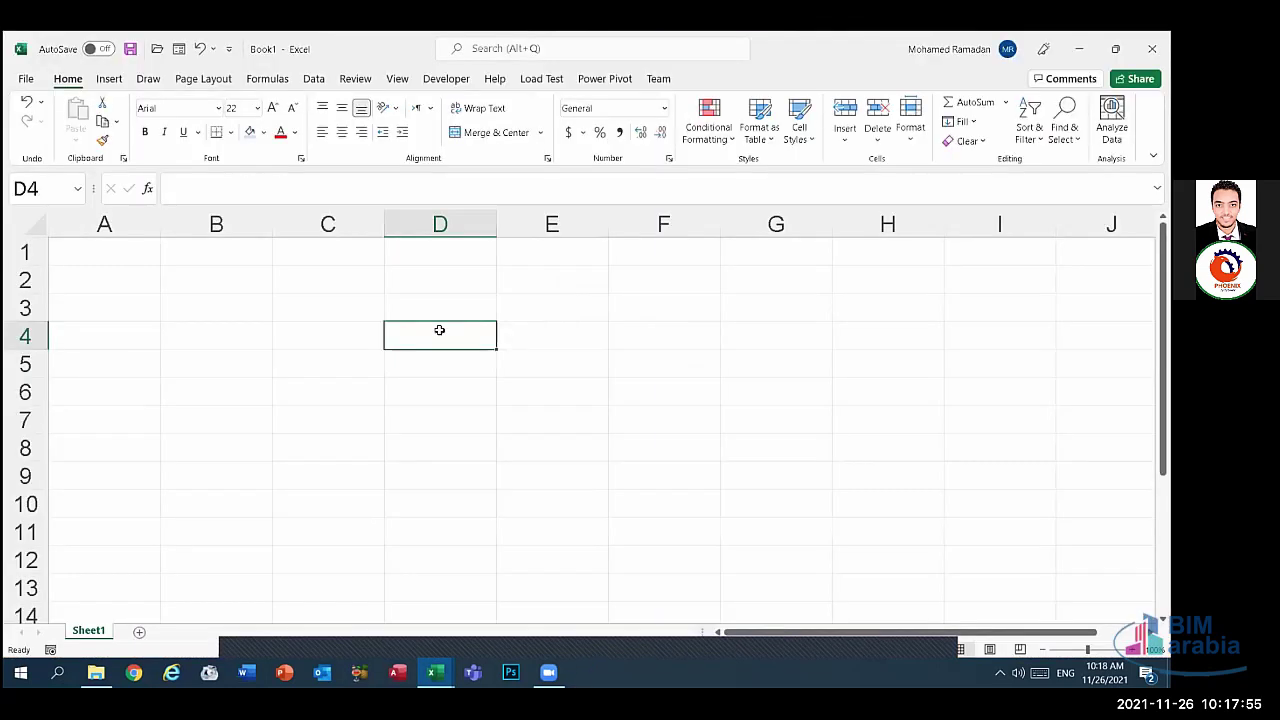
{"action": "key", "text": "Up"}
{"action": "key", "text": "Right"}
{"action": "key", "text": "Right"}
{"action": "key", "text": "Right"}
{"action": "left_click", "coordinate": [109, 80]}
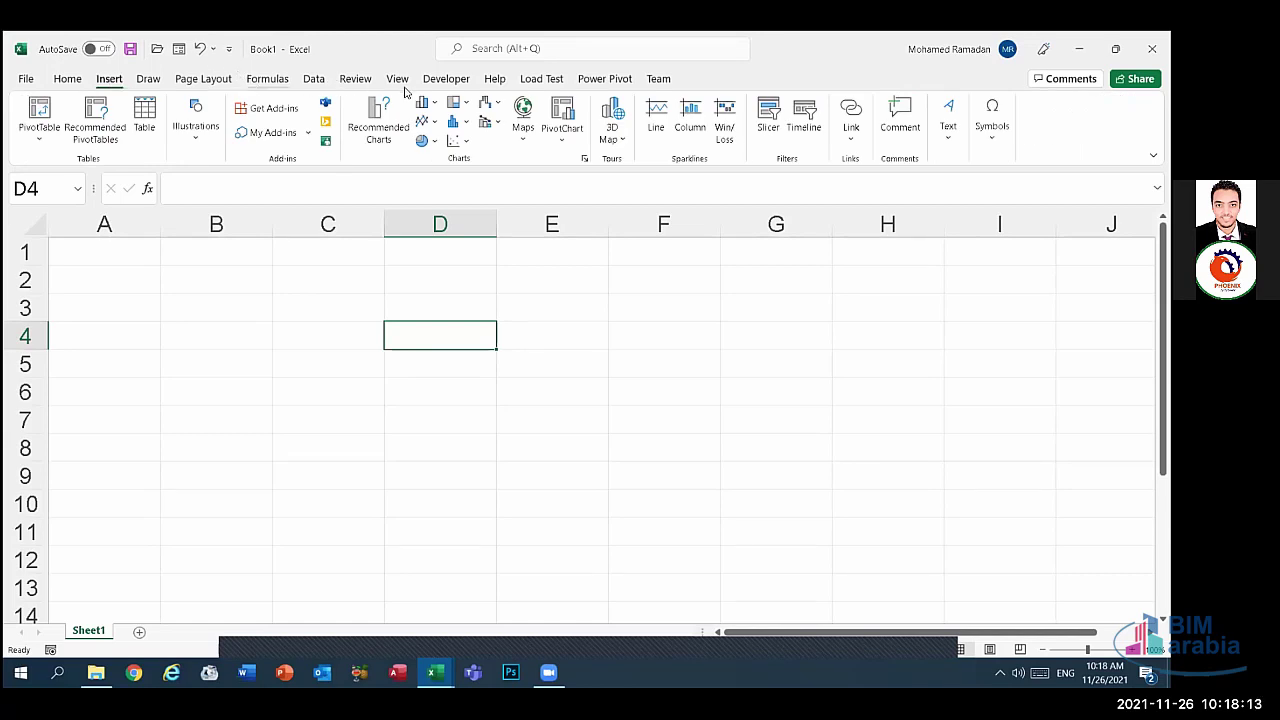
{"action": "scroll", "coordinate": [402, 88], "scroll_direction": "down", "scroll_amount": 5}
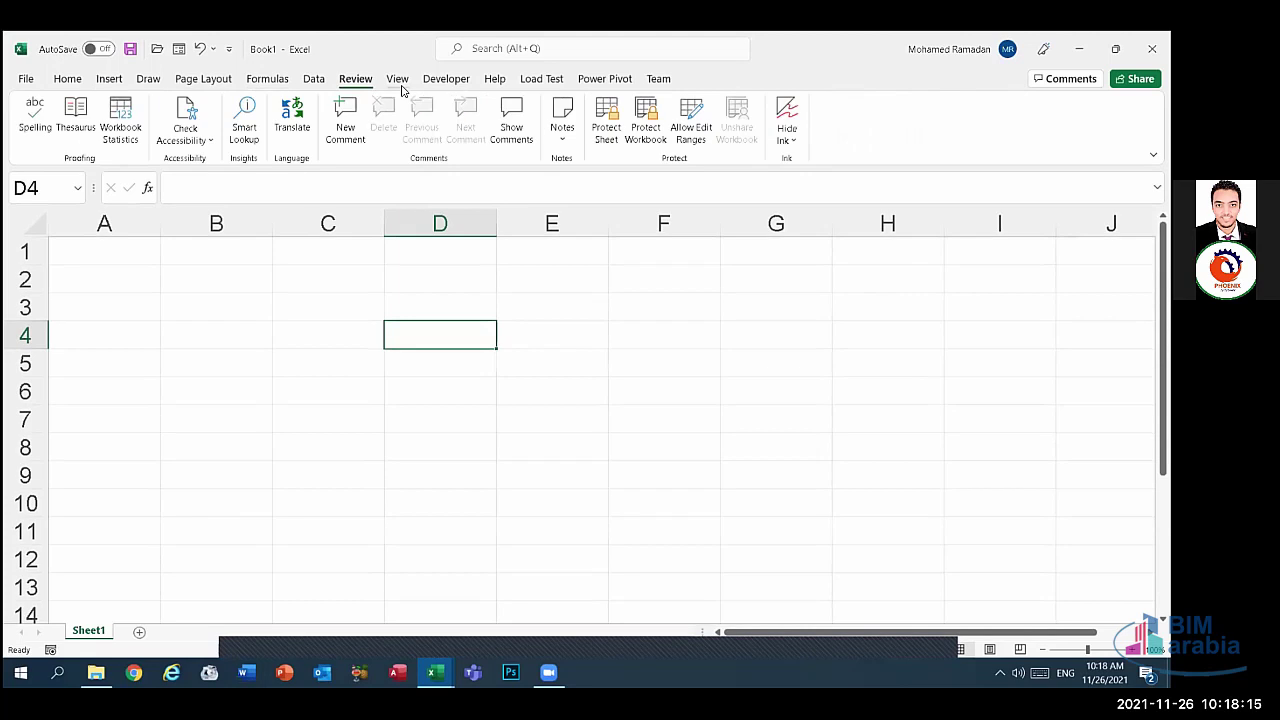
{"action": "scroll", "coordinate": [402, 90], "scroll_direction": "down", "scroll_amount": 1}
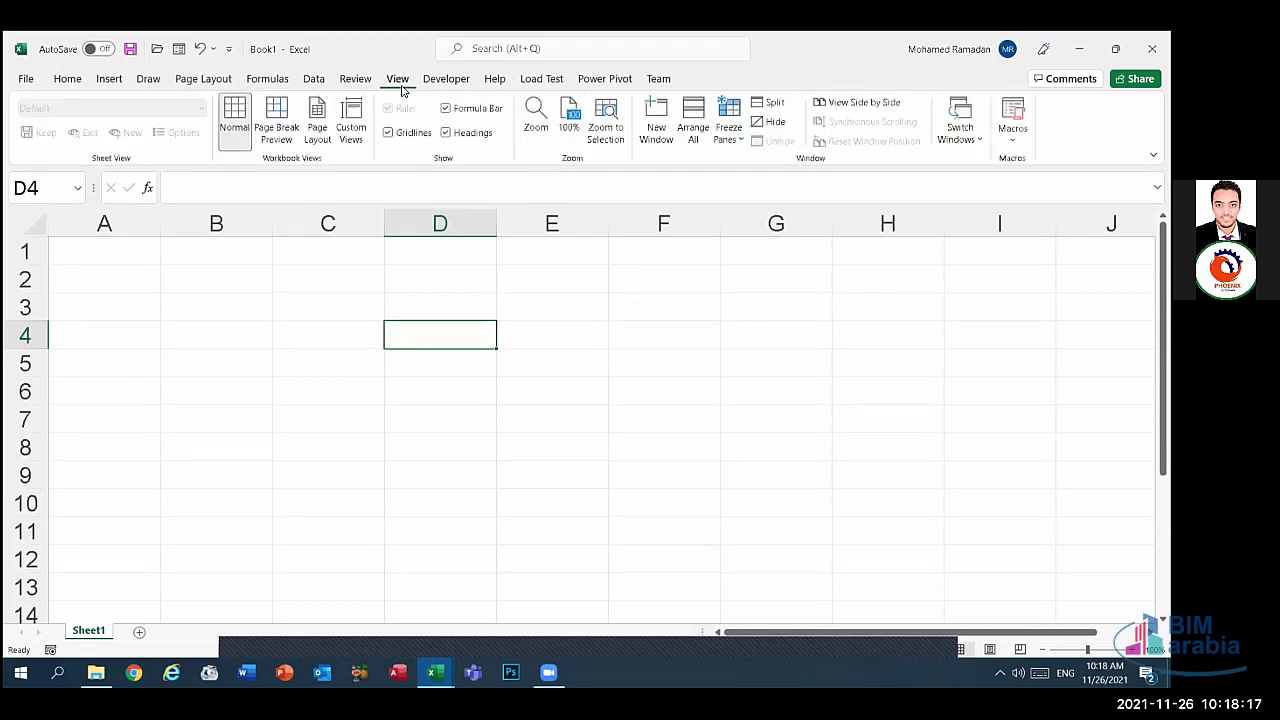
{"action": "left_click", "coordinate": [68, 80]}
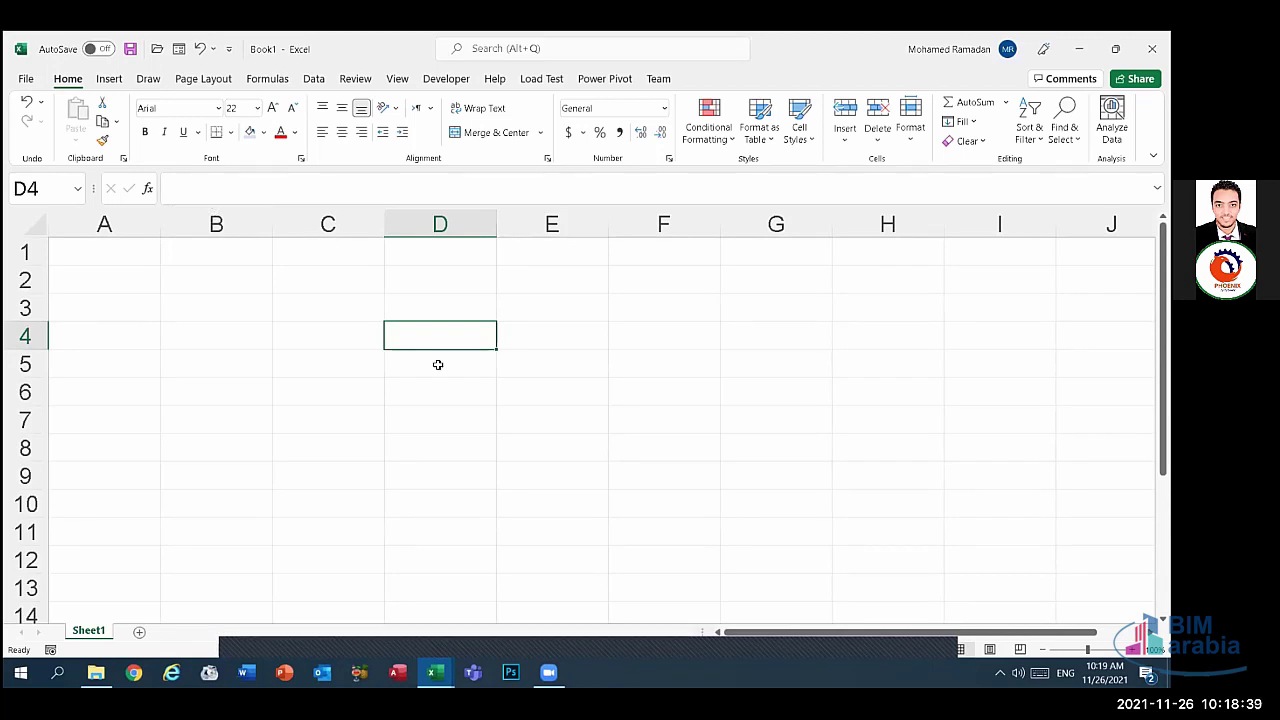
{"action": "left_click", "coordinate": [662, 427]}
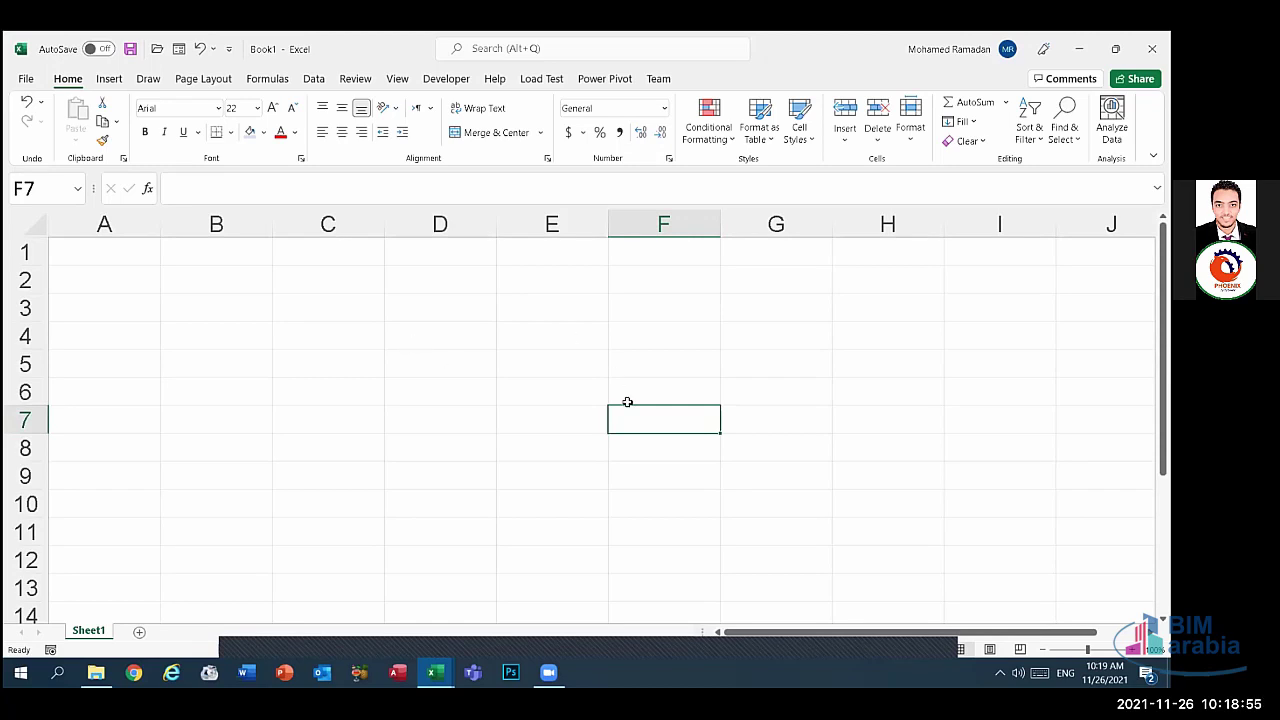
{"action": "key", "text": "Up"}
{"action": "key", "text": "Down"}
{"action": "left_click", "coordinate": [442, 510]}
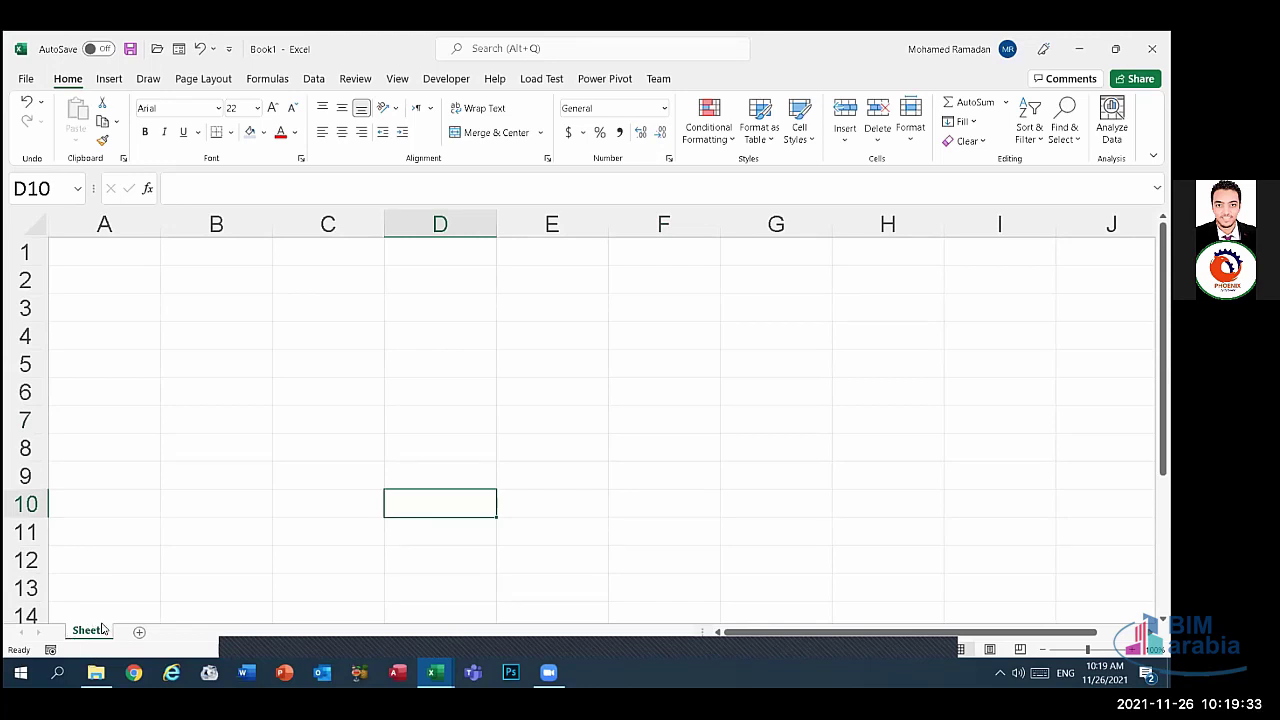
{"action": "double_click", "coordinate": [102, 634]}
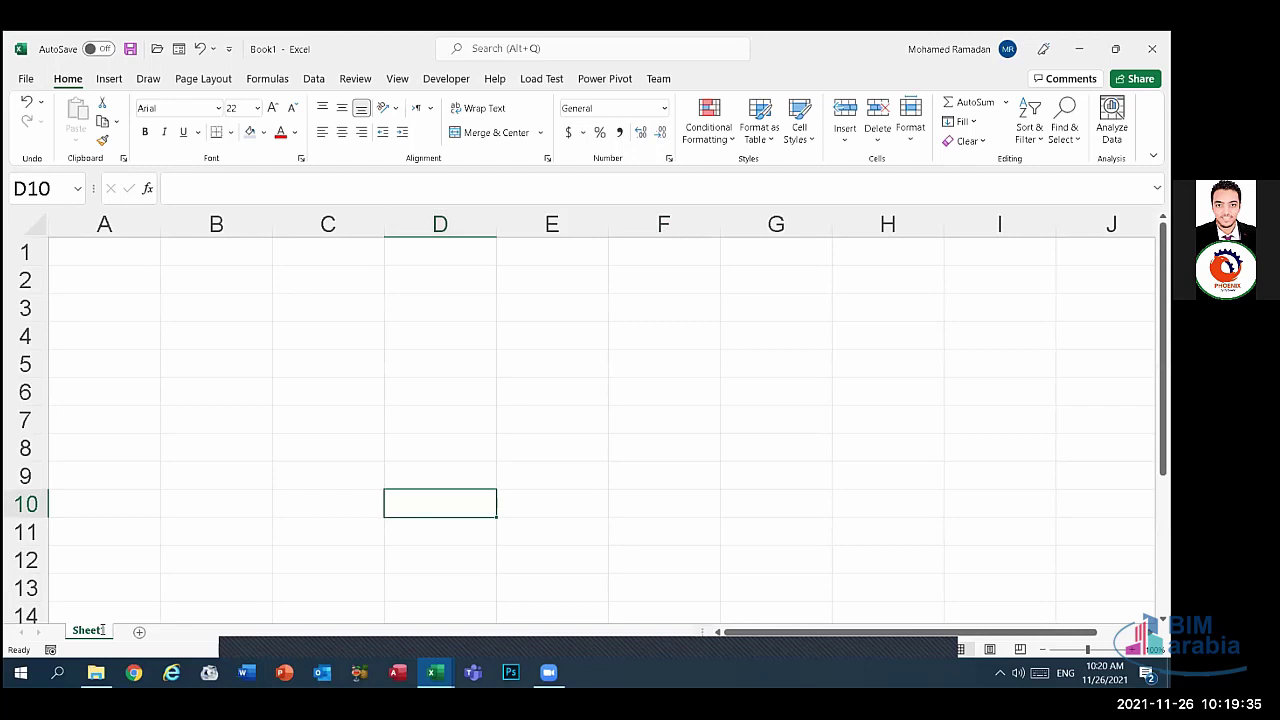
{"action": "left_click", "coordinate": [140, 511]}
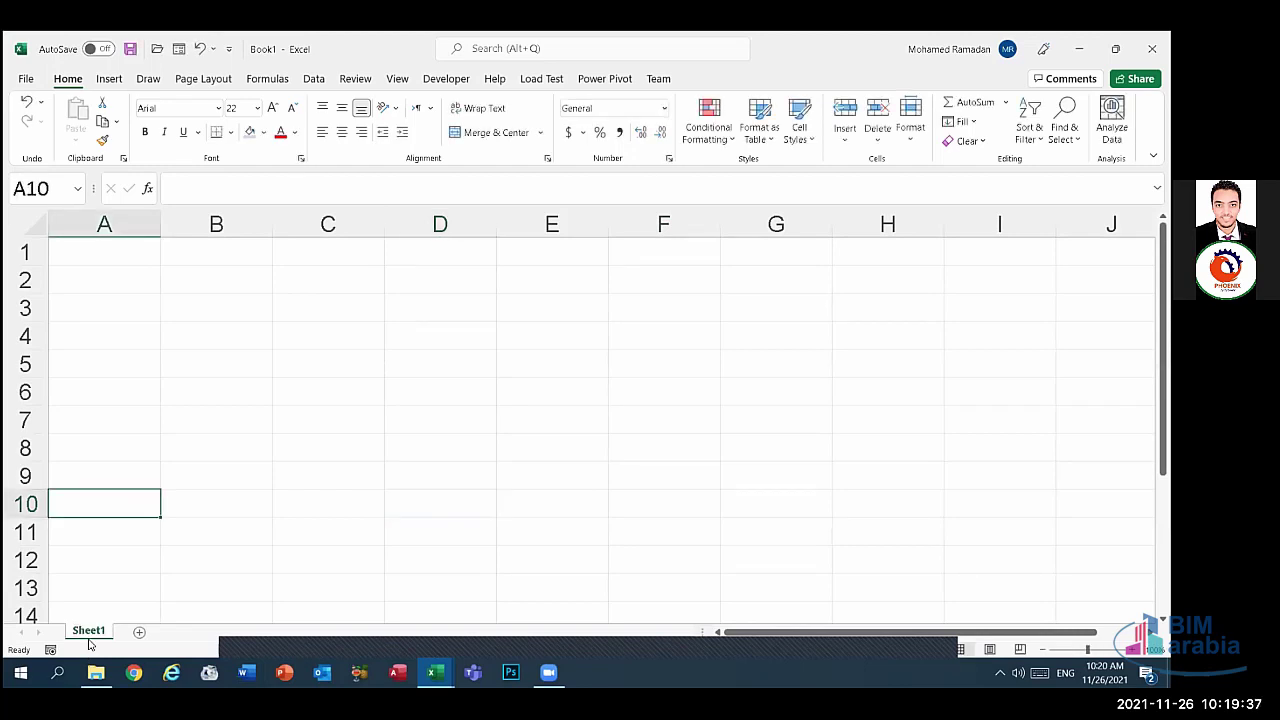
{"action": "right_click", "coordinate": [89, 634]}
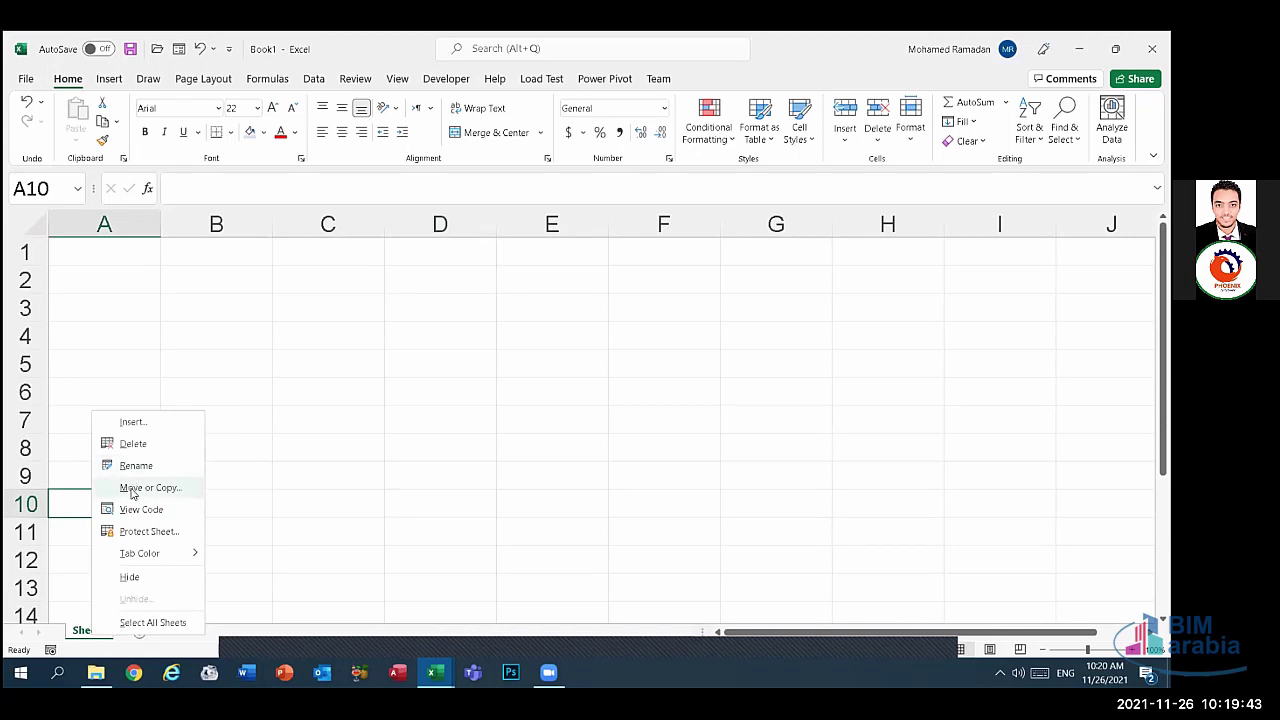
{"action": "mouse_move", "coordinate": [149, 558]}
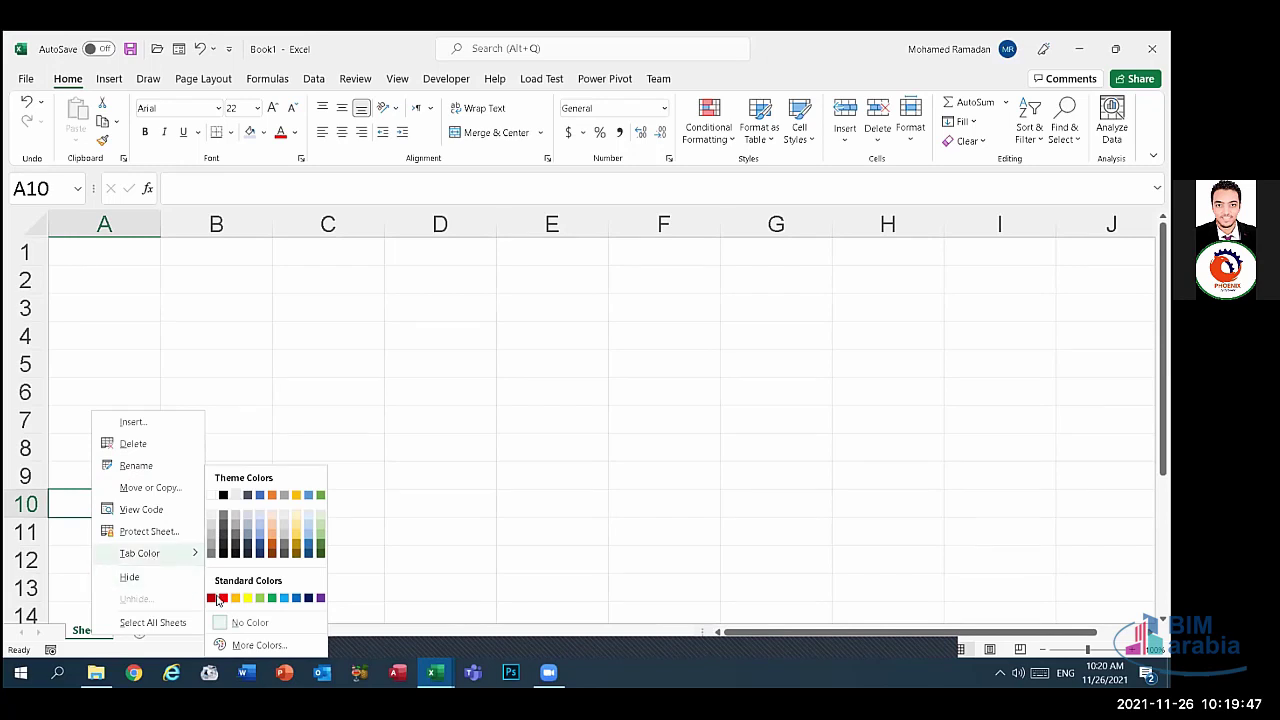
{"action": "left_click", "coordinate": [218, 598]}
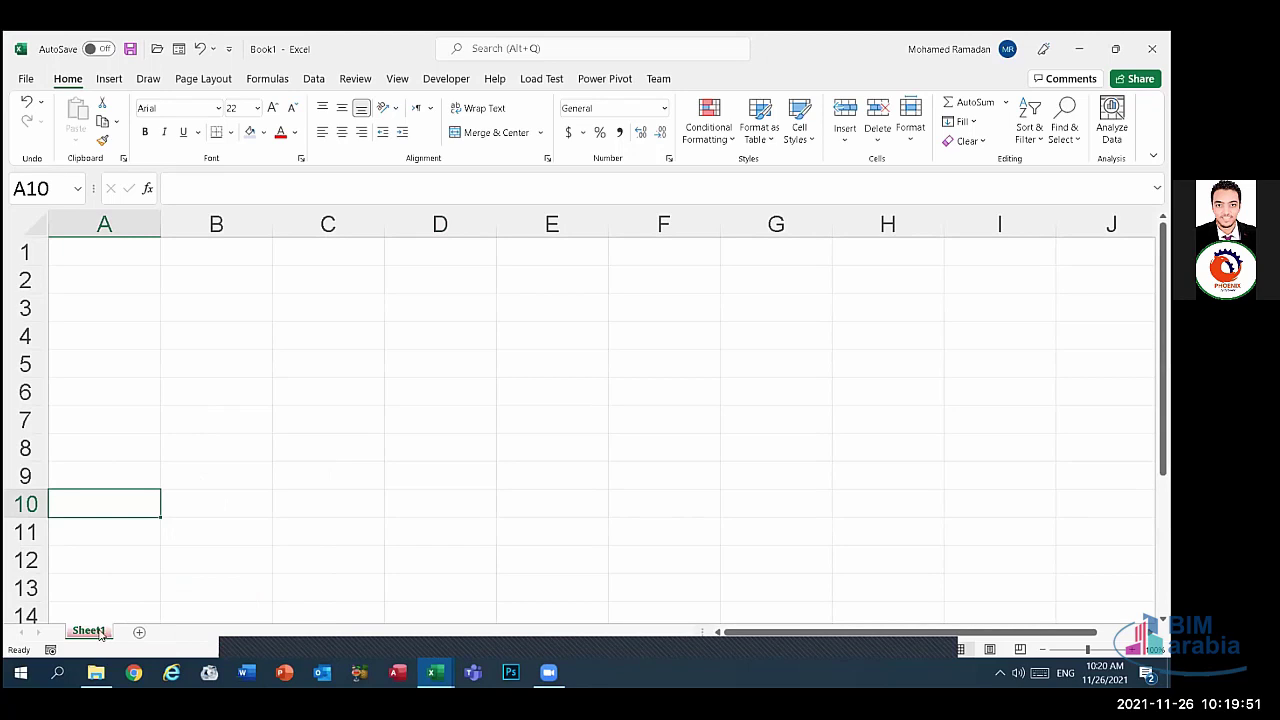
Step: Protect Sheet1 with a password, then try typing in B6 to trigger the protection warning
{"action": "right_click", "coordinate": [99, 634]}
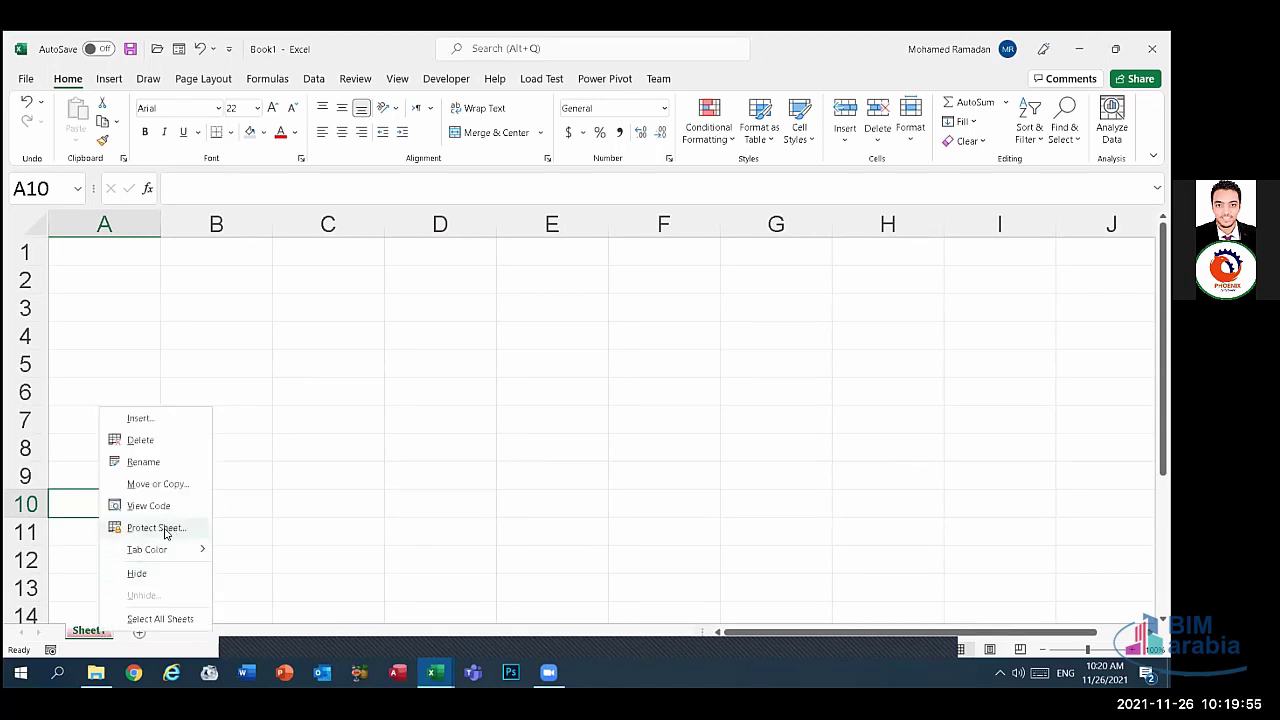
{"action": "left_click", "coordinate": [167, 530]}
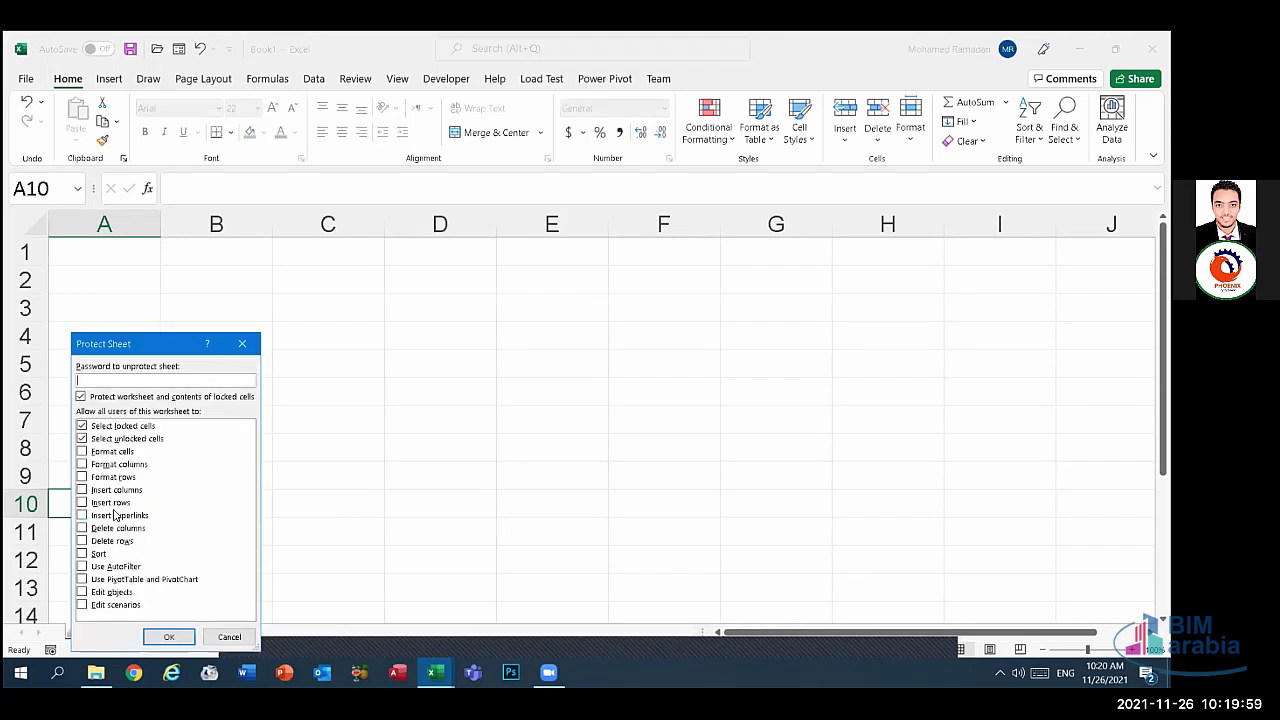
{"action": "left_click", "coordinate": [162, 636]}
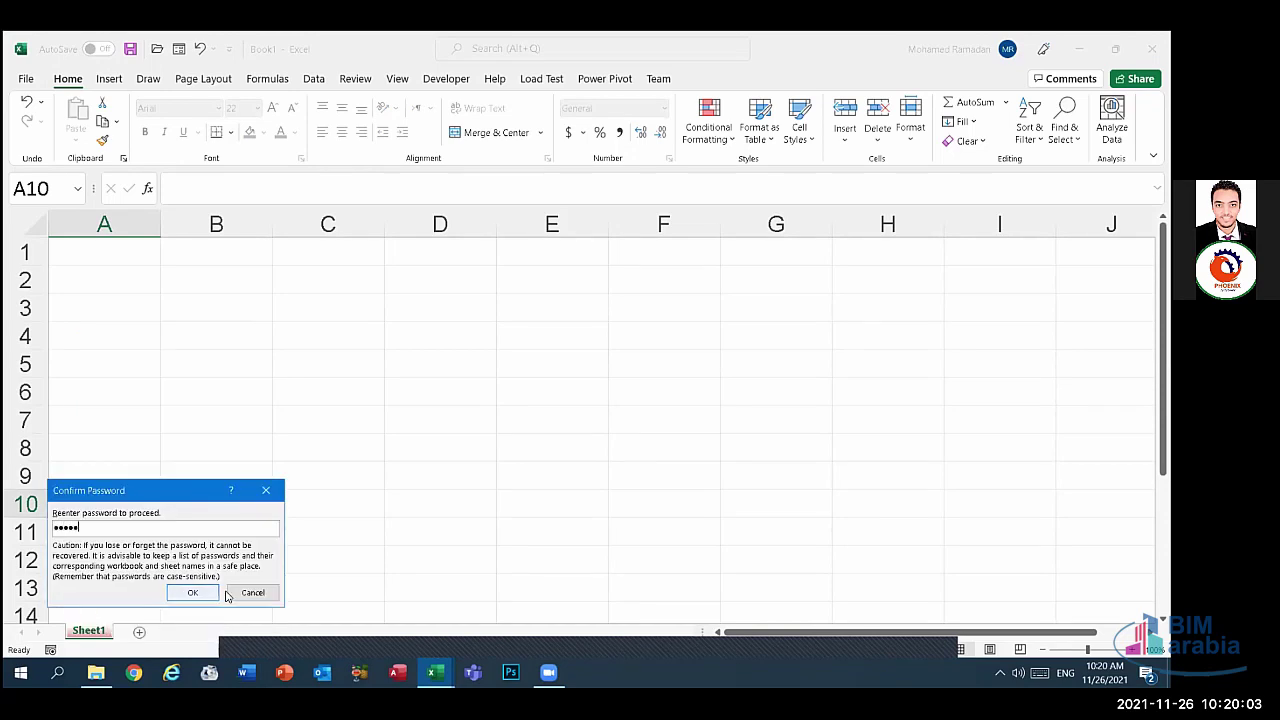
{"action": "left_click", "coordinate": [206, 592]}
{"action": "left_click", "coordinate": [251, 386]}
{"action": "type", "text": "a"}
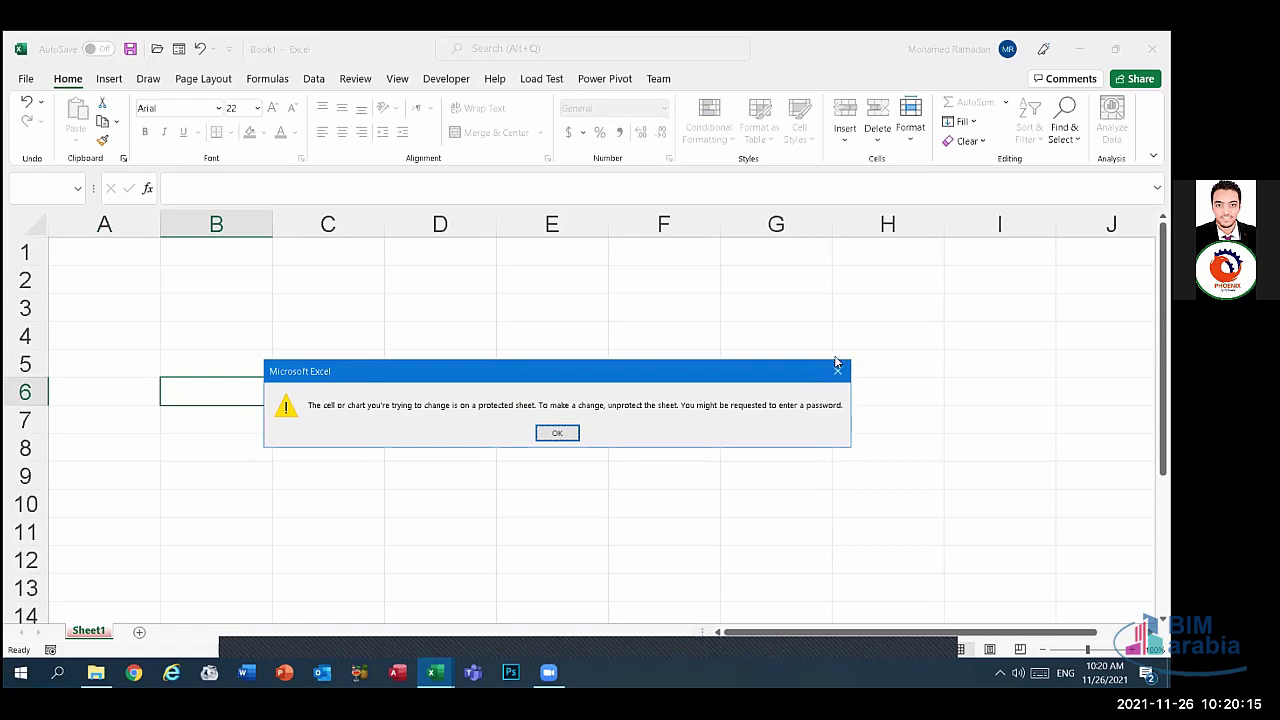
Step: Close the protected-sheet warning dialog
{"action": "left_click", "coordinate": [837, 371]}
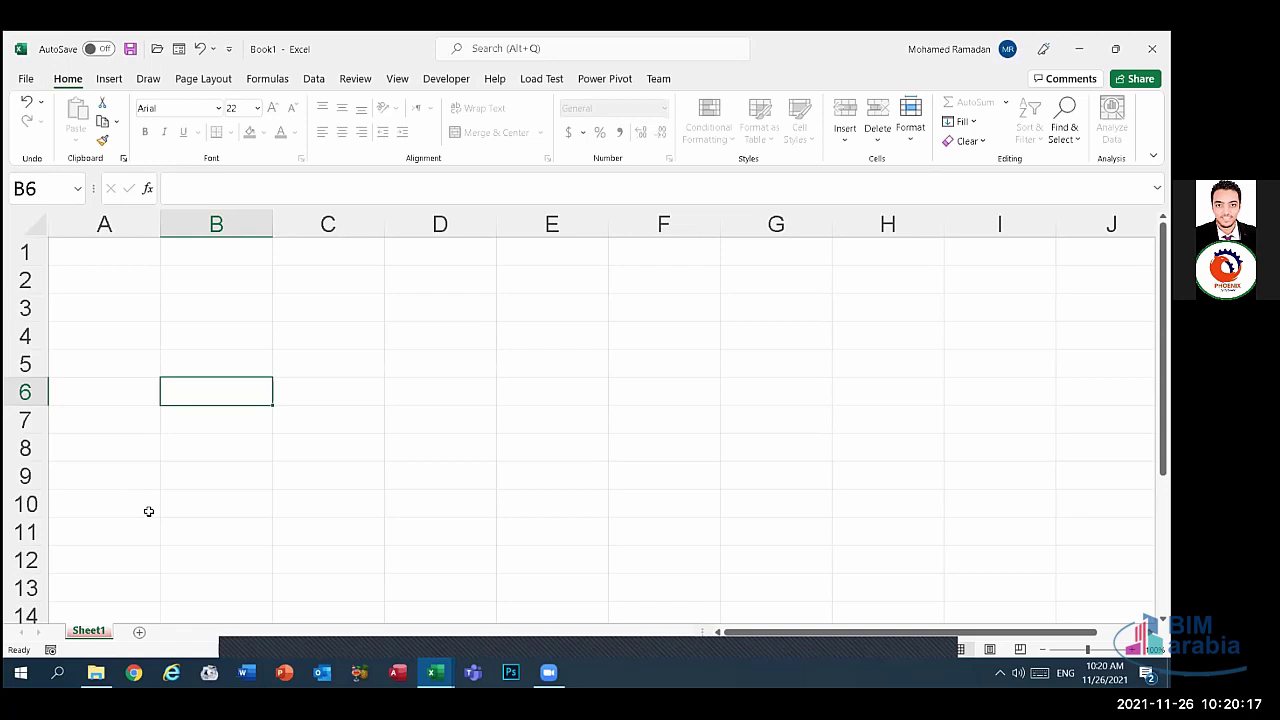
Step: Unprotect Sheet1 by entering the sheet password
{"action": "left_click", "coordinate": [152, 524]}
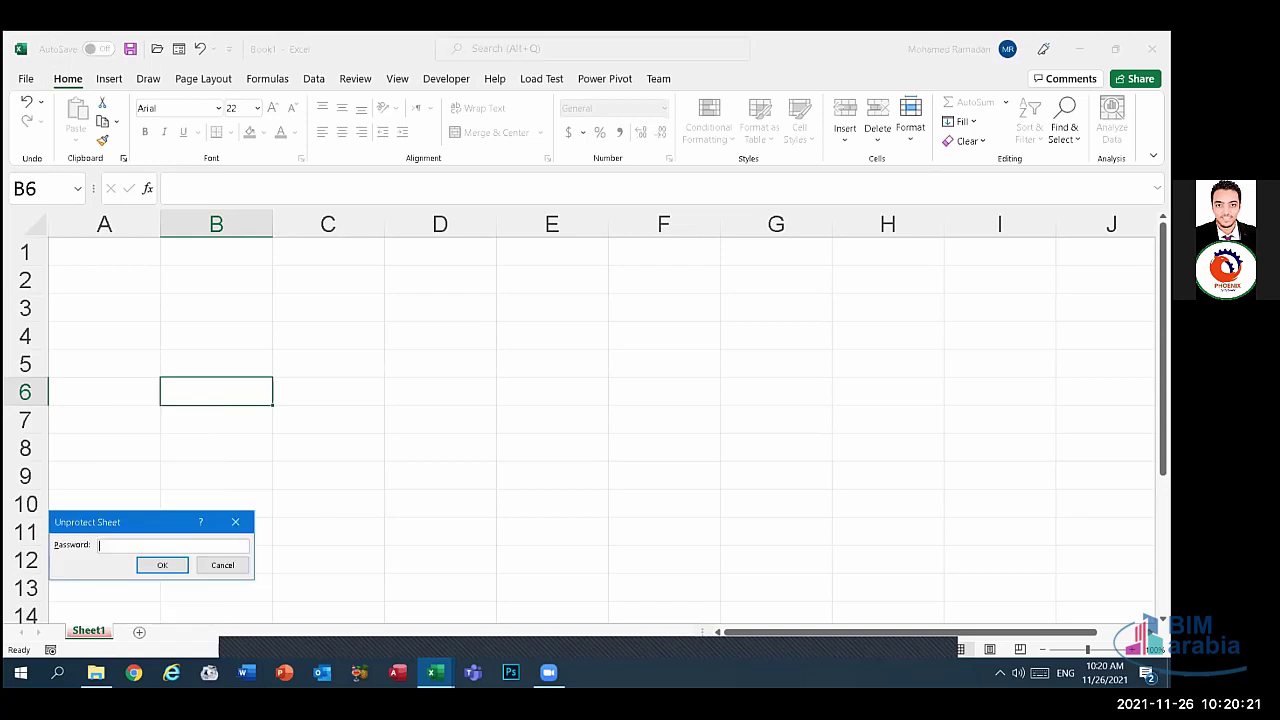
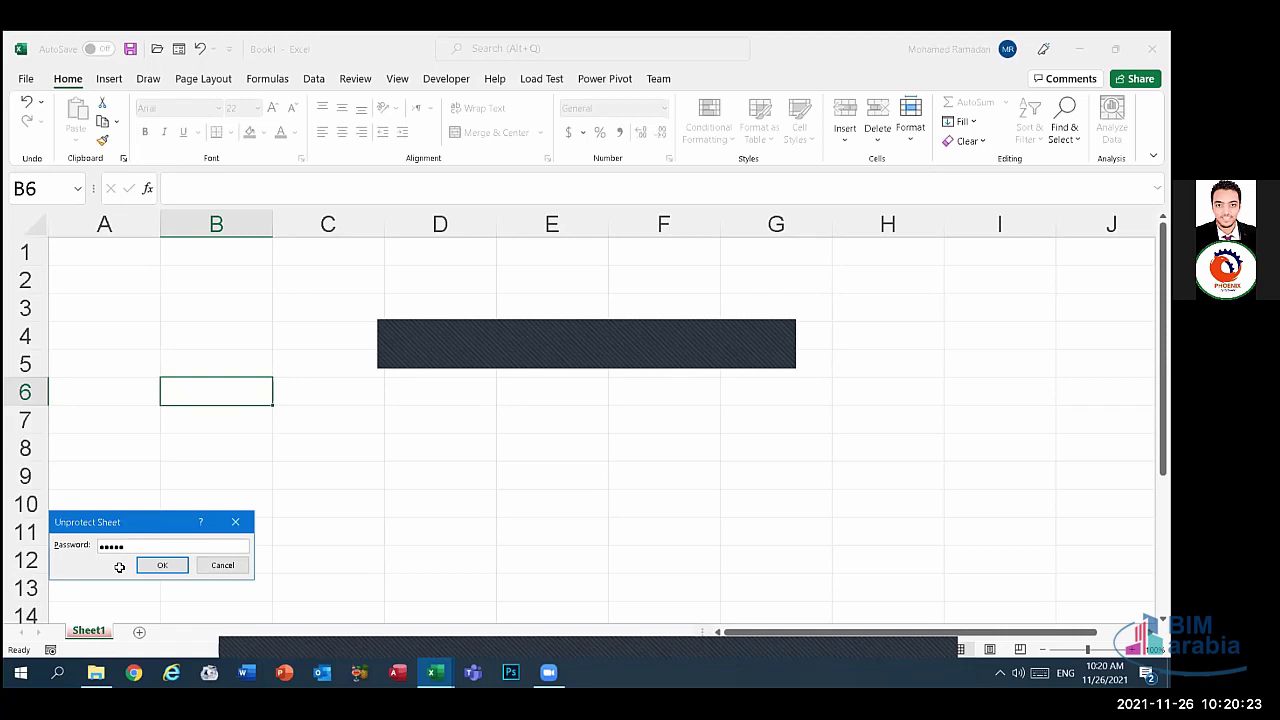
{"action": "key", "text": "Return"}
{"action": "left_click", "coordinate": [228, 457]}
Step: Test typing 33 in a cell, cancel it, and move the selection to B4 then B3
{"action": "type", "text": "3"}
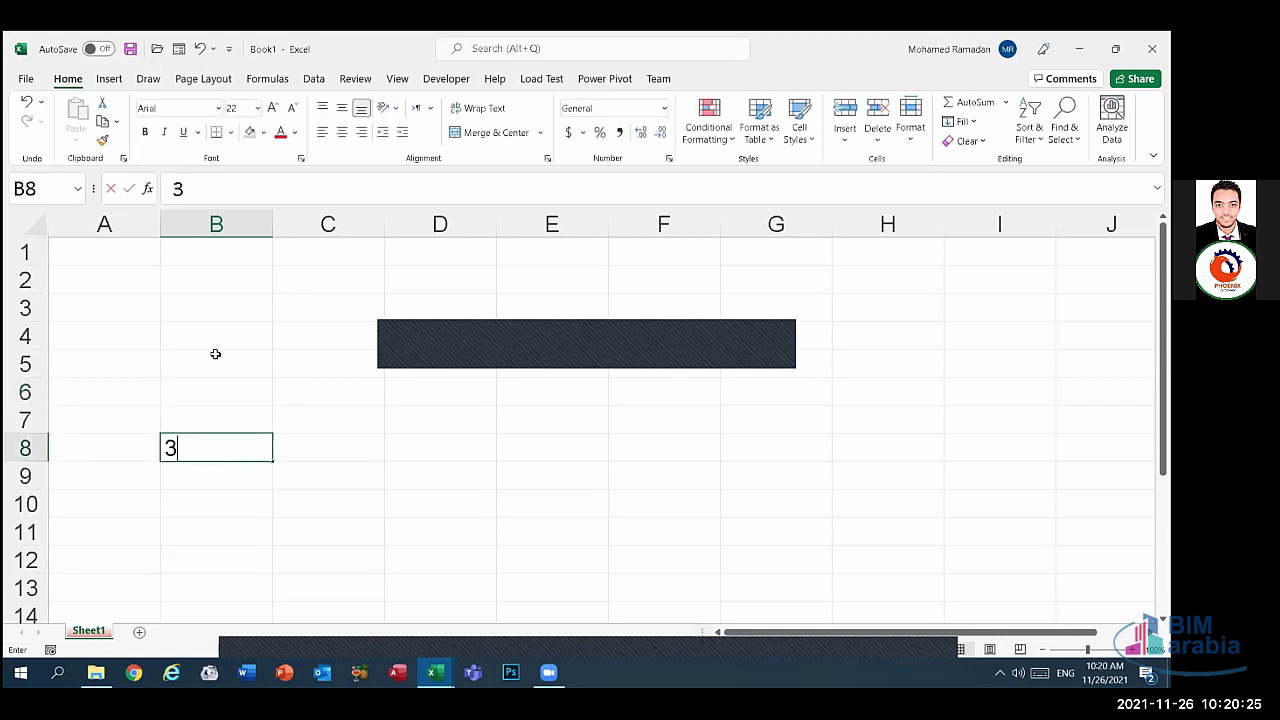
{"action": "type", "text": "3"}
{"action": "key", "text": "Escape"}
{"action": "left_click", "coordinate": [214, 334]}
{"action": "key", "text": "Up"}
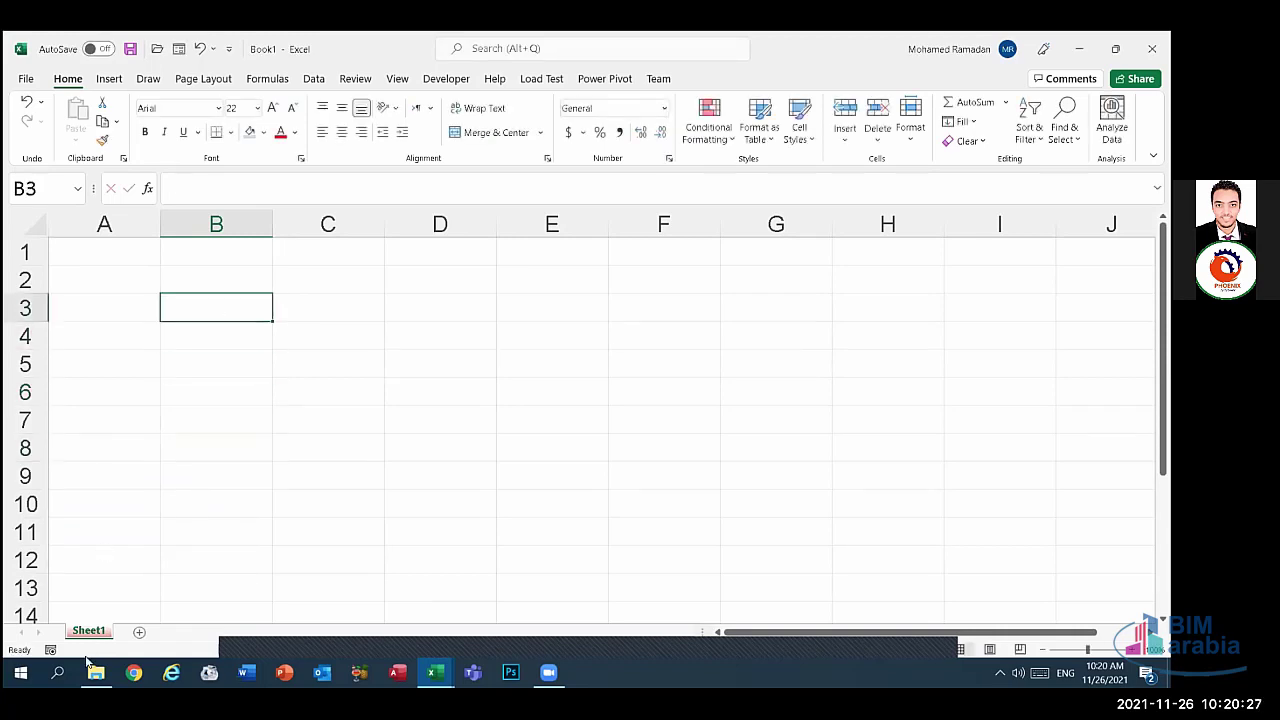
{"action": "right_click", "coordinate": [89, 631]}
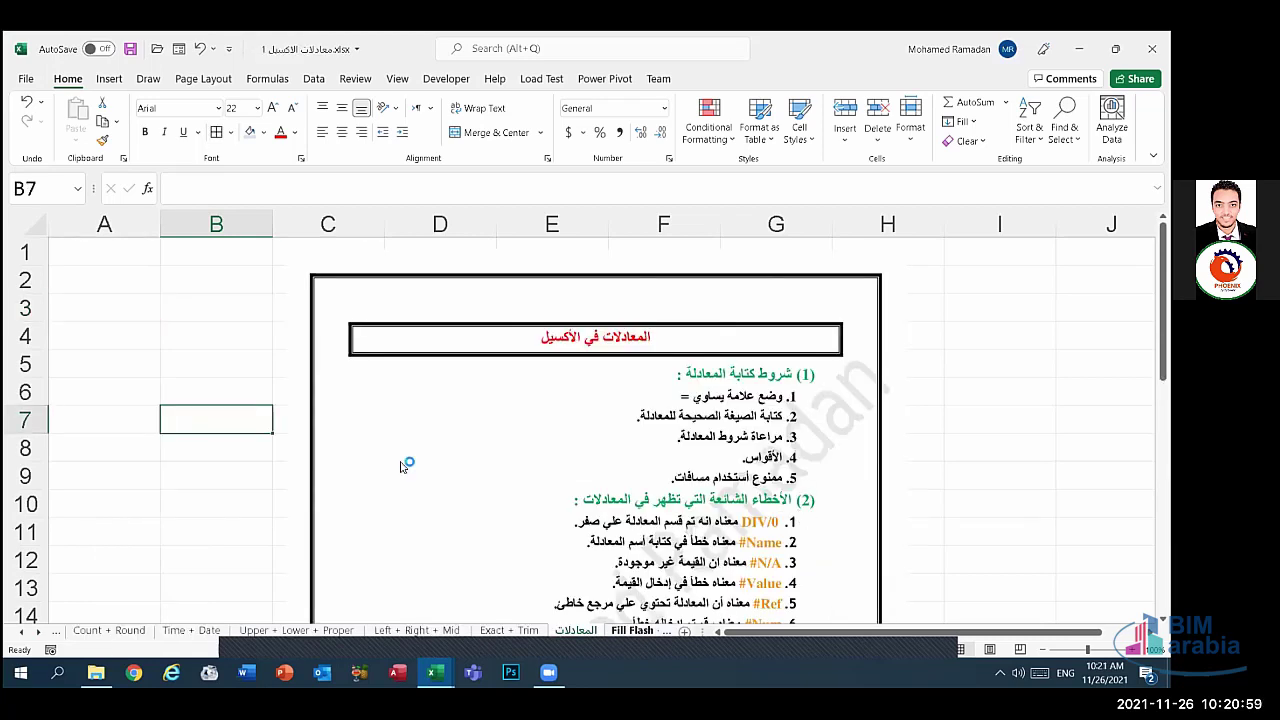
Step: Start a blank Word document and enlarge the font to 80 points
{"action": "double_click", "coordinate": [447, 393]}
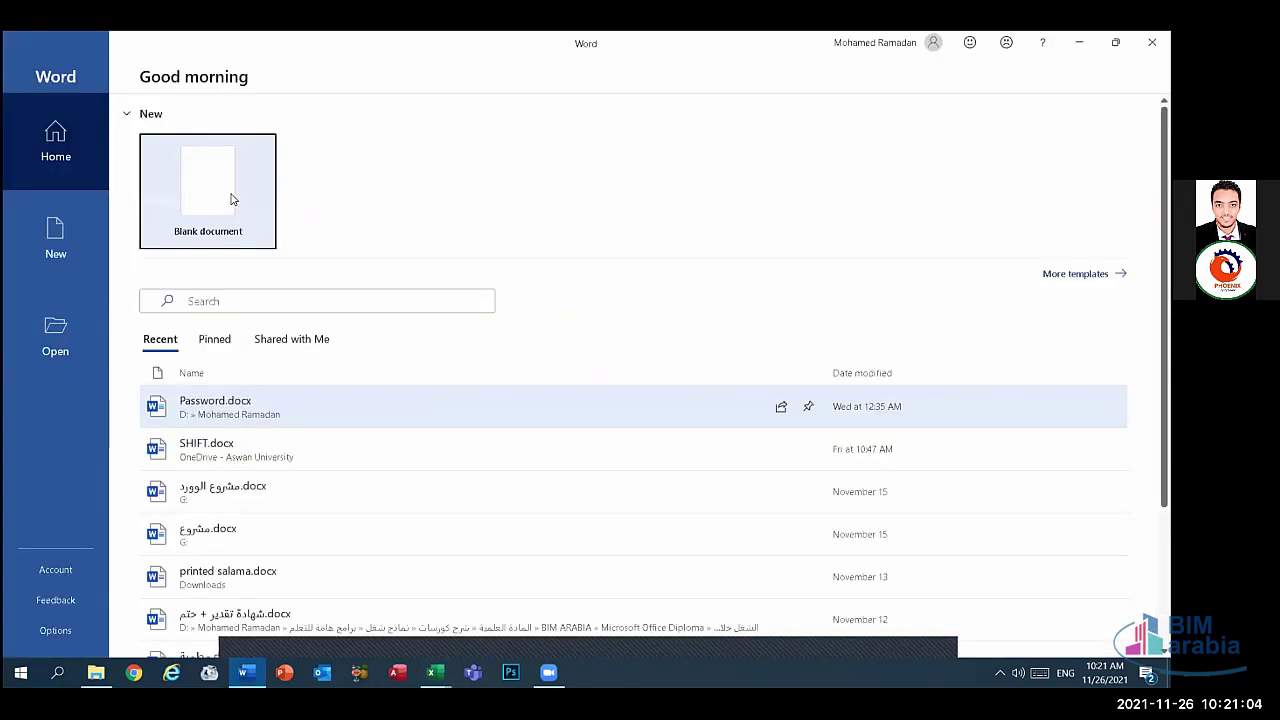
{"action": "left_click", "coordinate": [231, 199]}
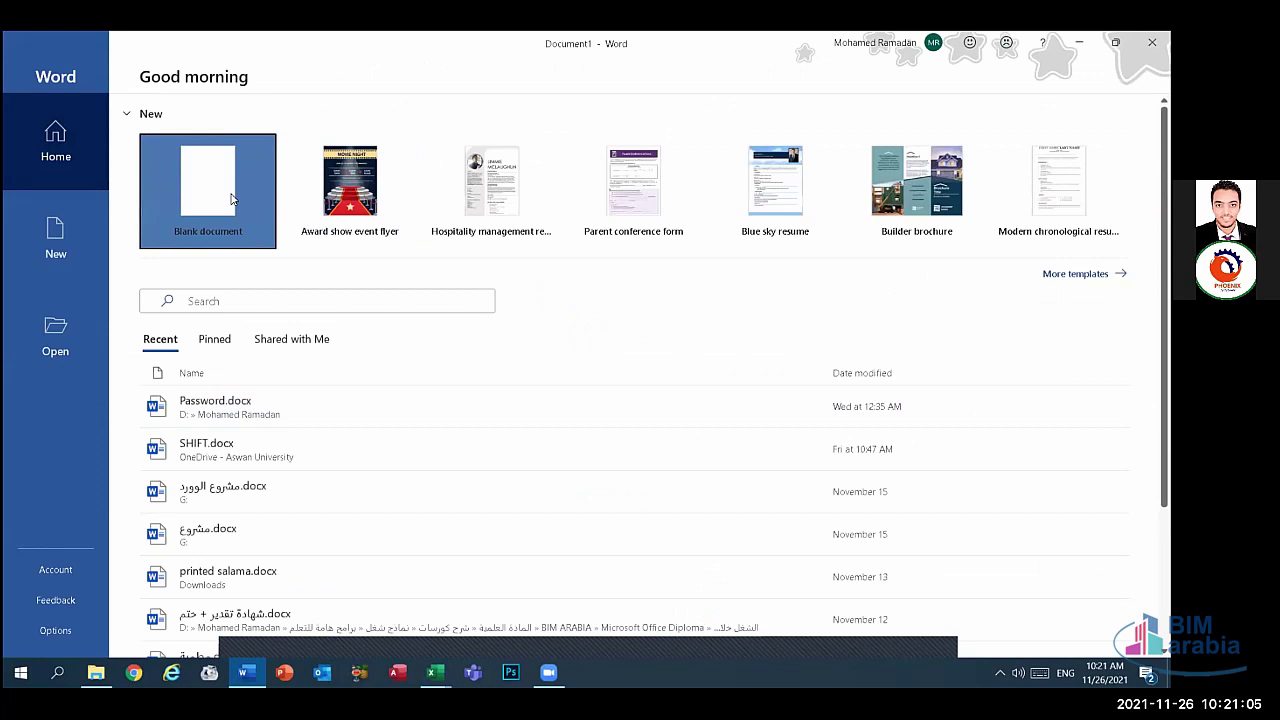
{"action": "type", "text": "=su"}
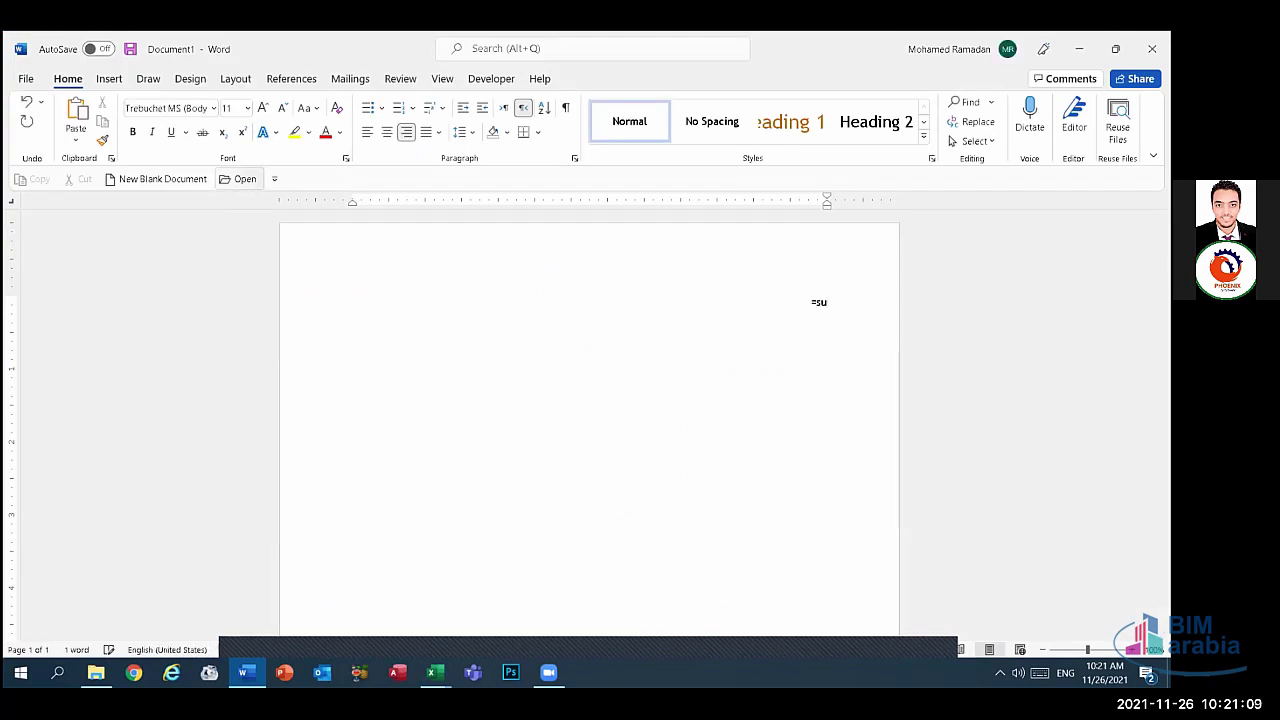
{"action": "key", "text": "BackSpace"}
{"action": "key", "text": "BackSpace"}
{"action": "key", "text": "alt+shift"}
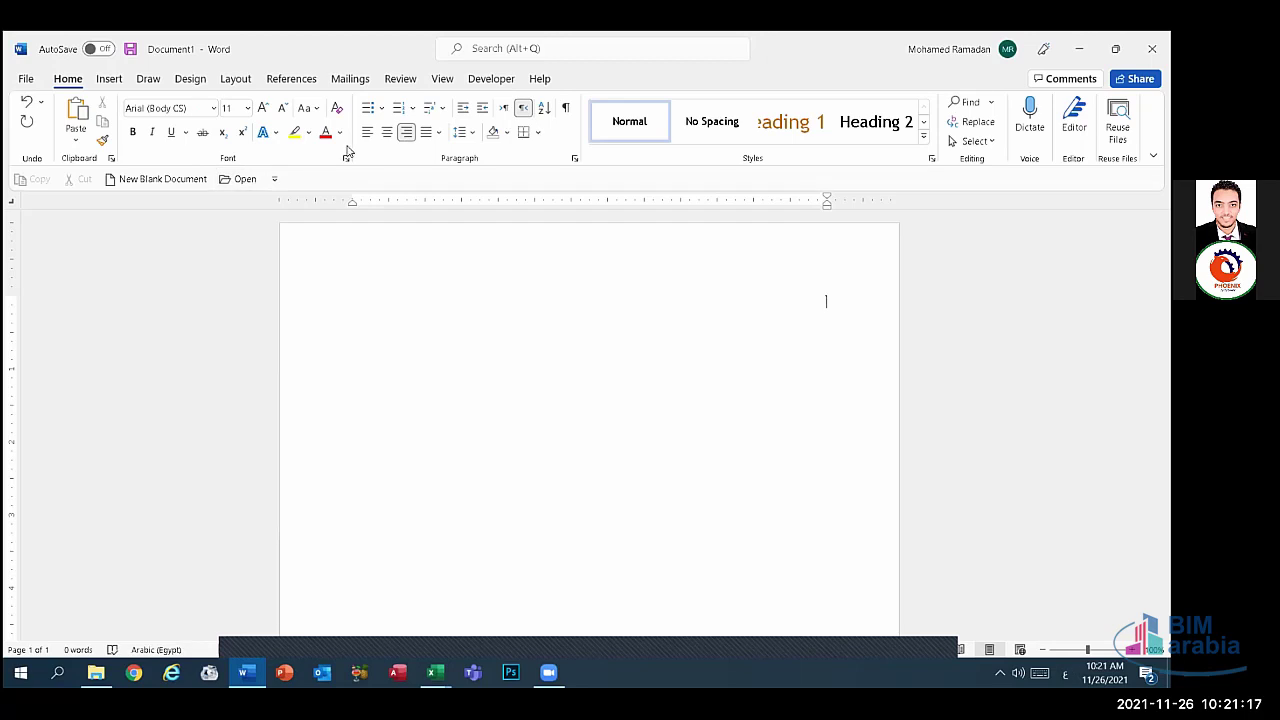
{"action": "left_click", "coordinate": [264, 108]}
{"action": "left_click", "coordinate": [264, 108]}
{"action": "left_click", "coordinate": [264, 108]}
{"action": "left_click", "coordinate": [264, 108]}
{"action": "left_click", "coordinate": [264, 108]}
Step: Type =sum() in English, correcting stray Arabic letters along the way
{"action": "type", "text": "="}
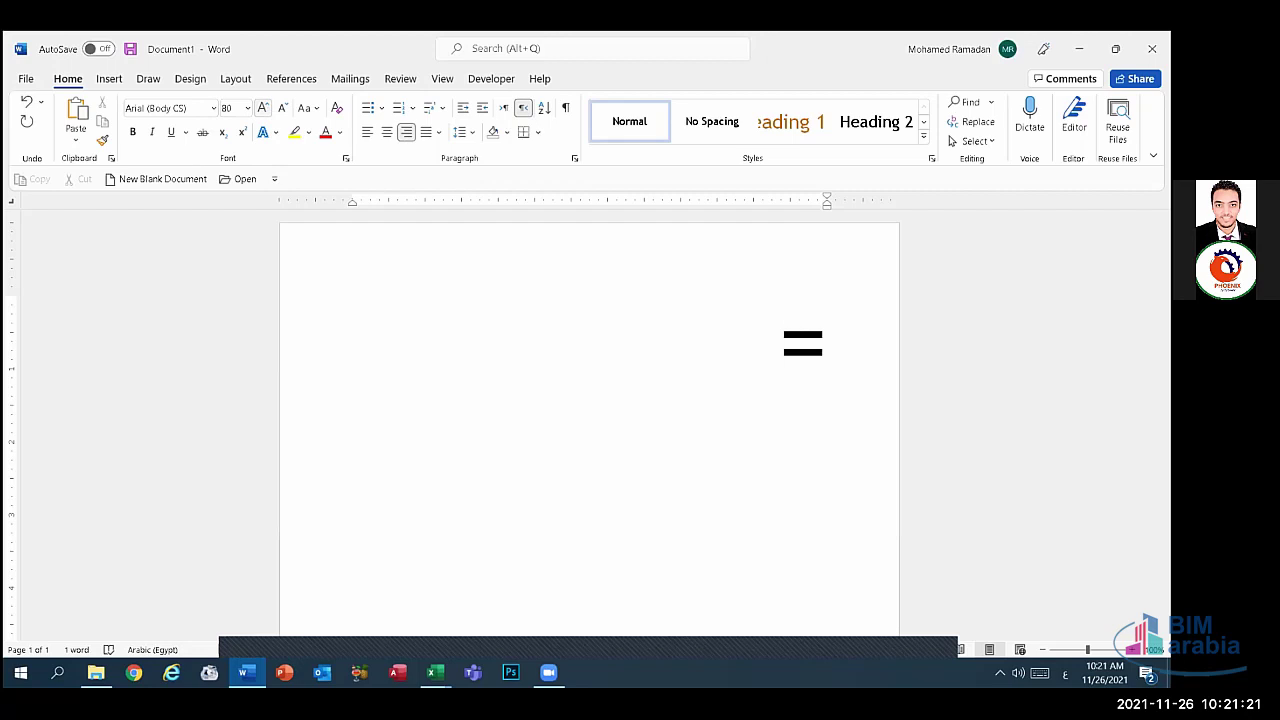
{"action": "type", "text": "س"}
{"action": "key", "text": "BackSpace"}
{"action": "key", "text": "alt+shift"}
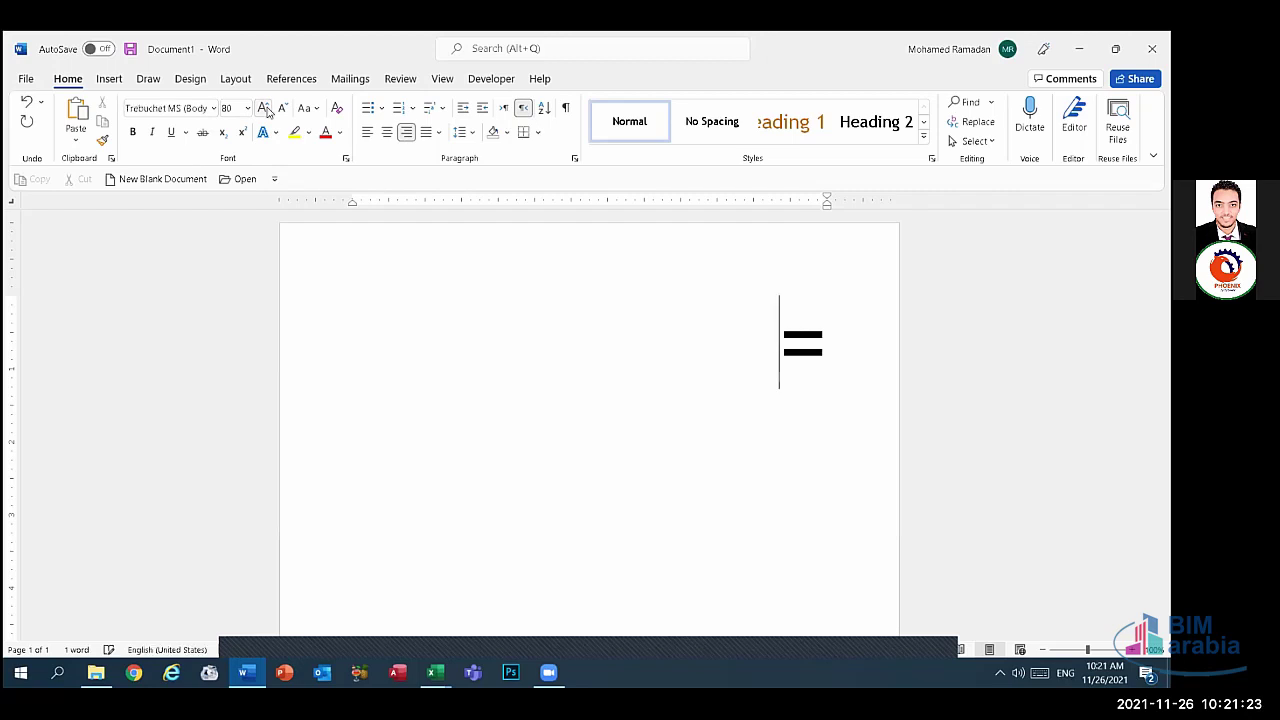
{"action": "type", "text": "S"}
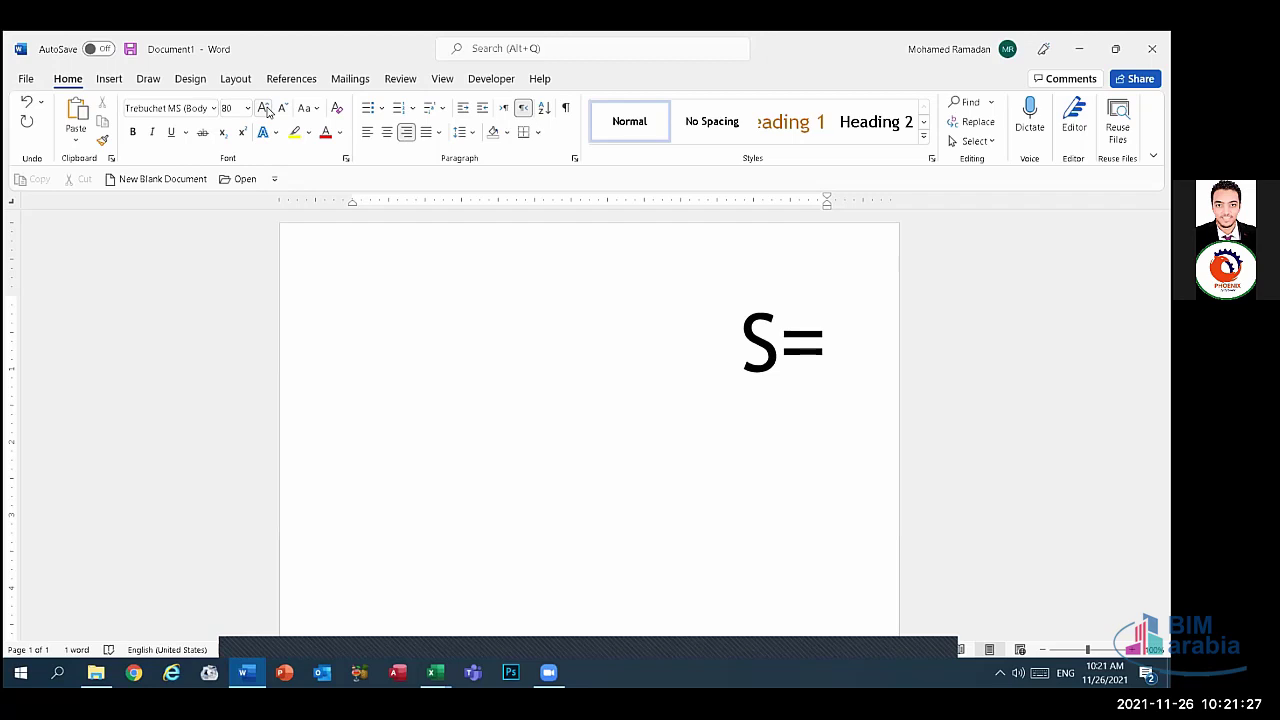
{"action": "key", "text": "BackSpace"}
{"action": "key", "text": "alt+shift"}
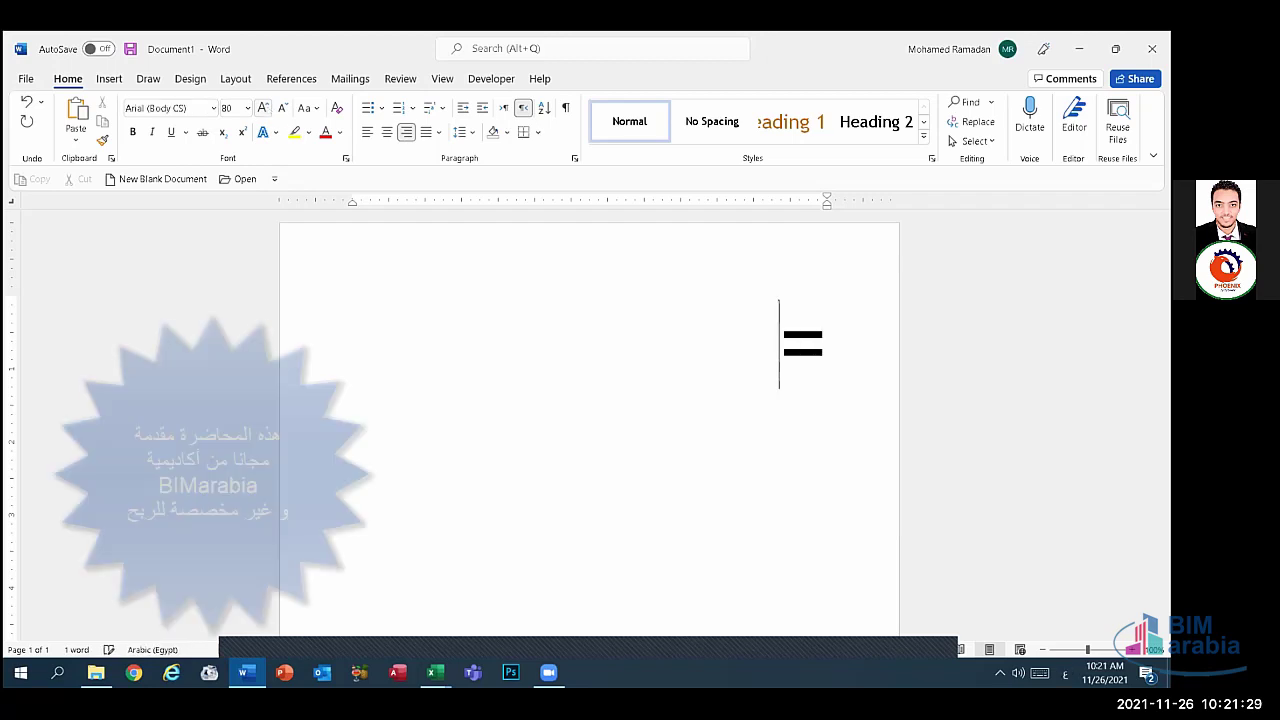
{"action": "type", "text": "س"}
{"action": "key", "text": "BackSpace"}
{"action": "key", "text": "alt+shift"}
{"action": "type", "text": "su"}
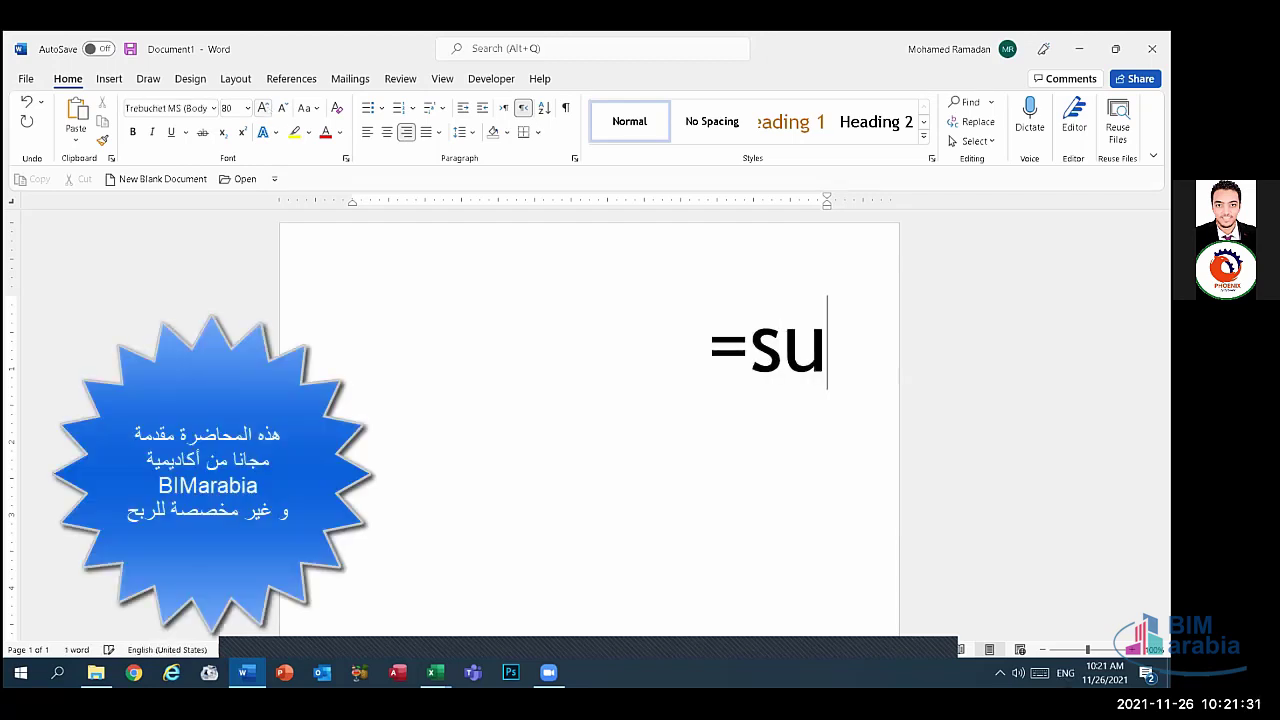
{"action": "type", "text": "m"}
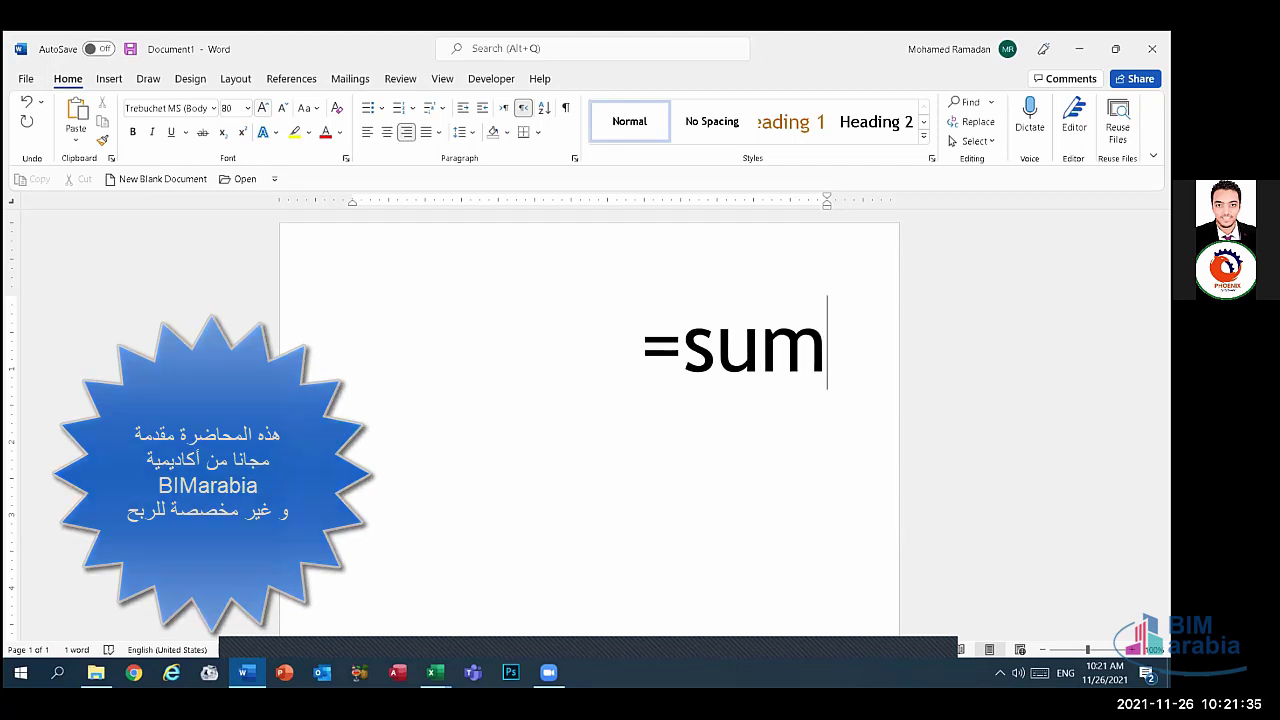
{"action": "key", "text": "BackSpace"}
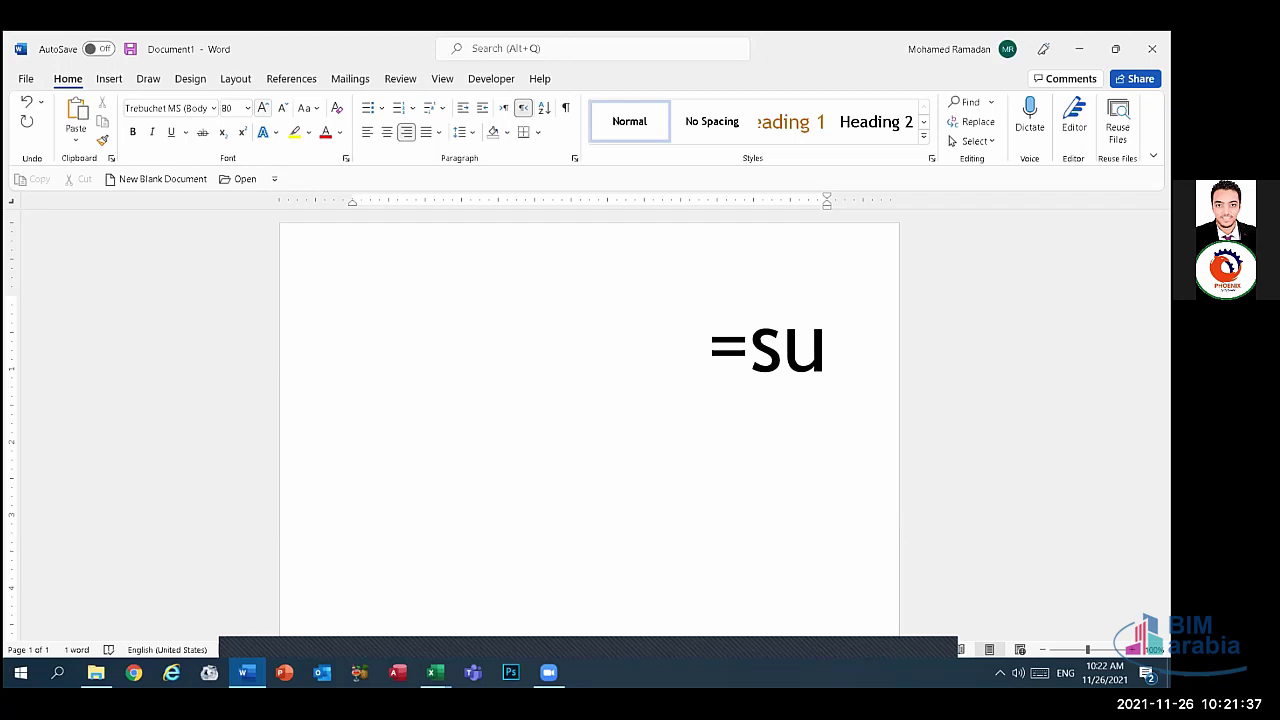
{"action": "type", "text": "m"}
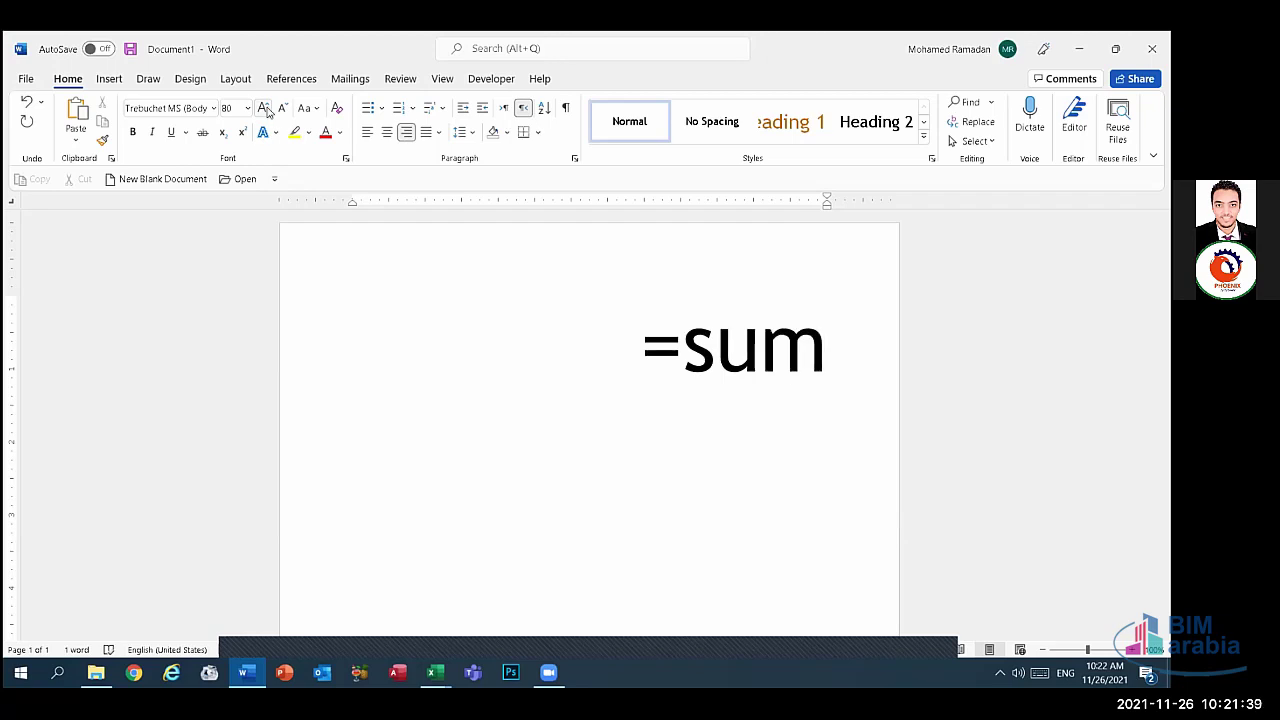
{"action": "type", "text": "("}
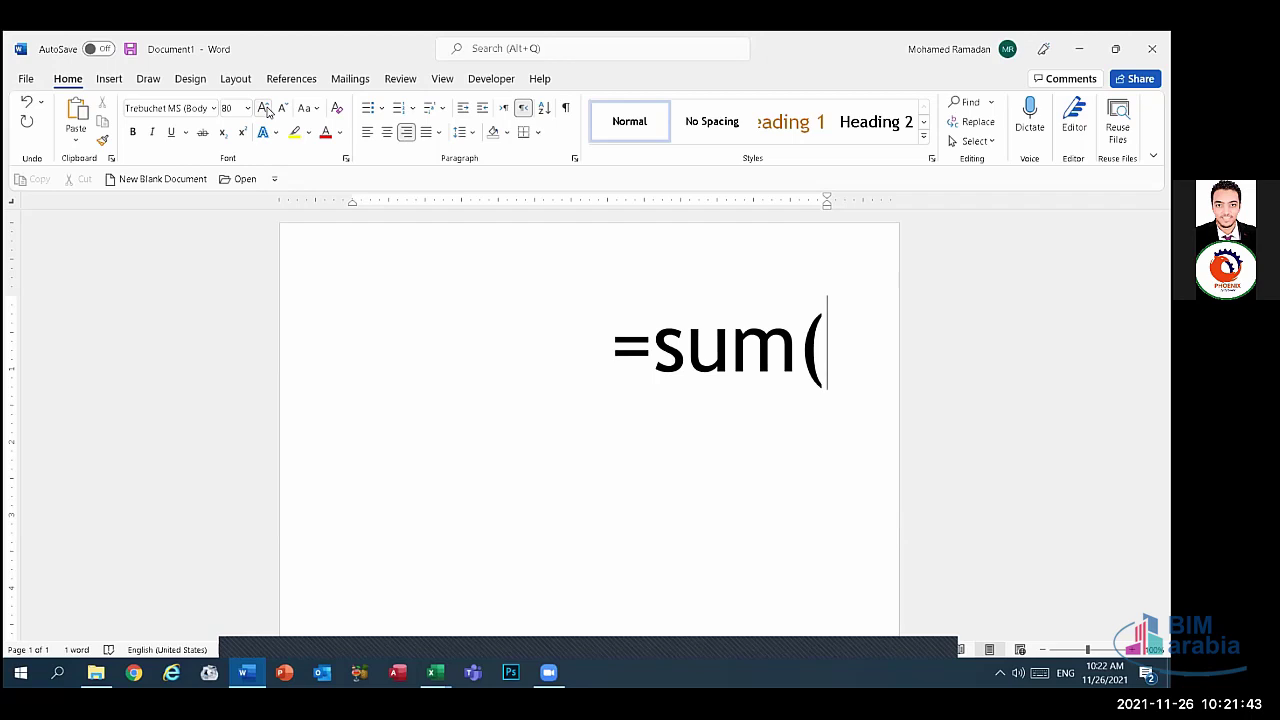
{"action": "type", "text": ")"}
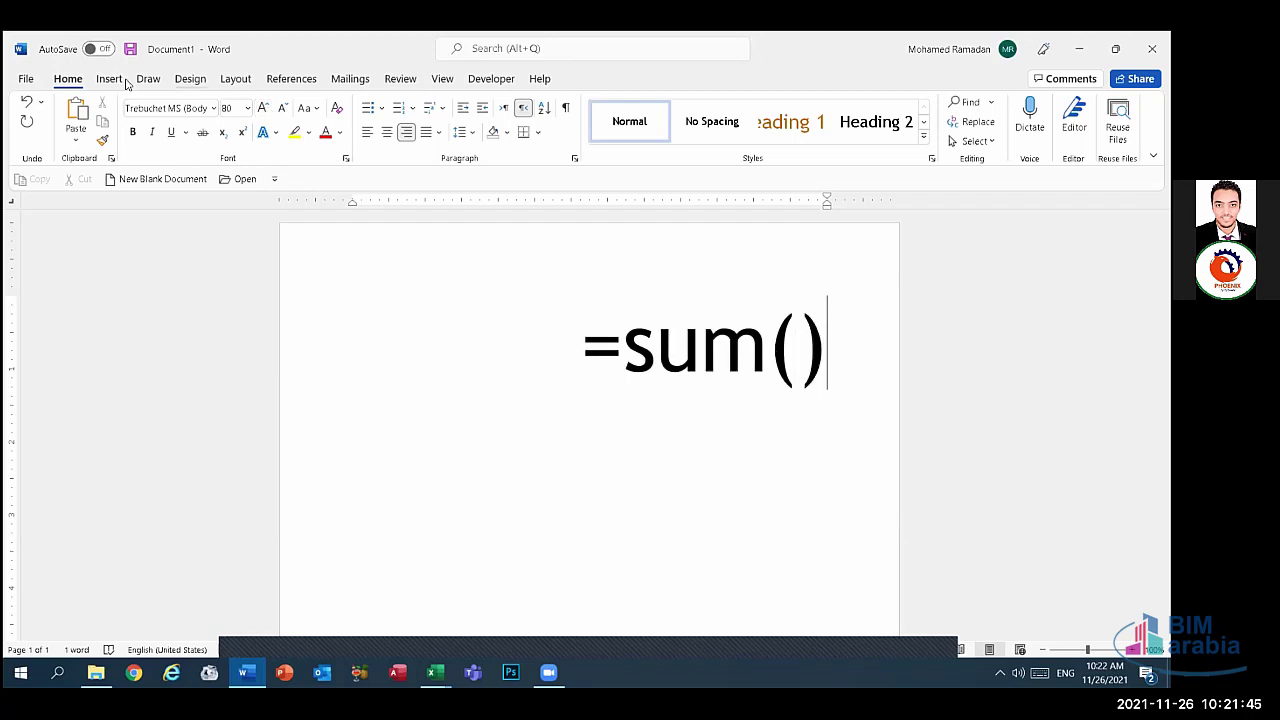
Step: Add a second line '= sum()' with several spaces after the equals sign, removing the stray underscore
{"action": "left_click", "coordinate": [799, 363]}
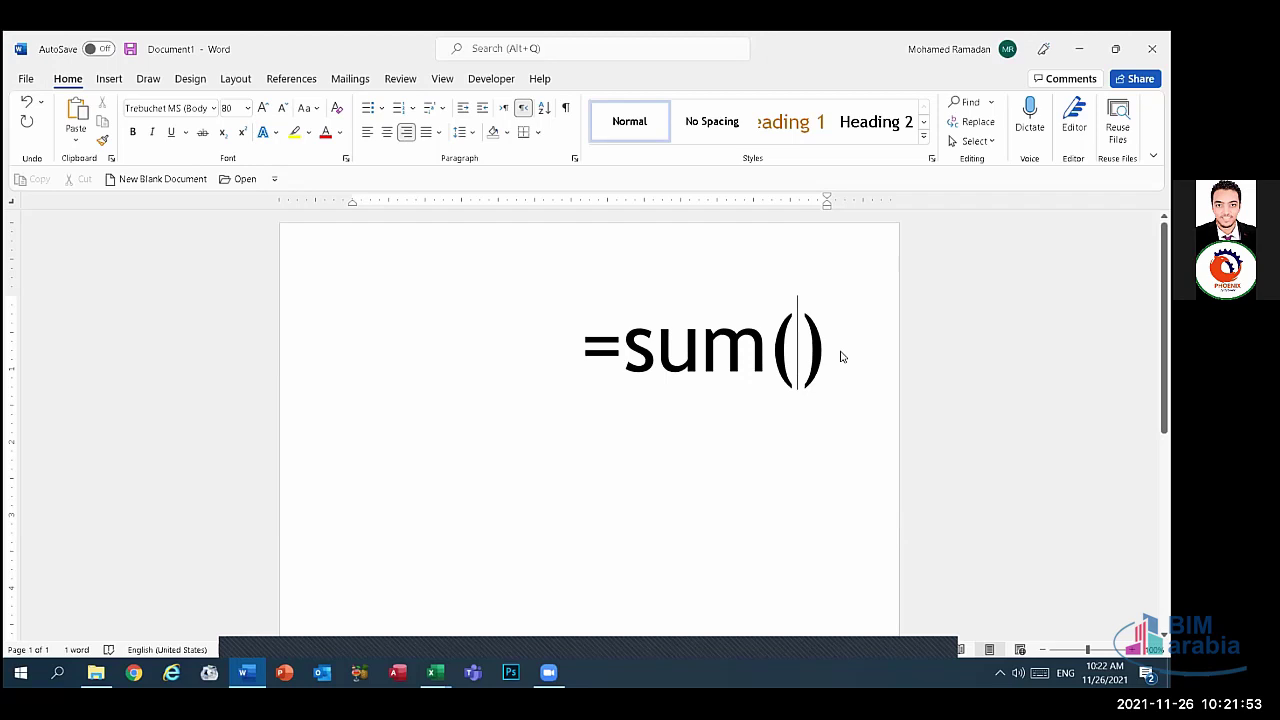
{"action": "key", "text": "ctrl+a"}
{"action": "left_click", "coordinate": [820, 352]}
{"action": "key", "text": "Return"}
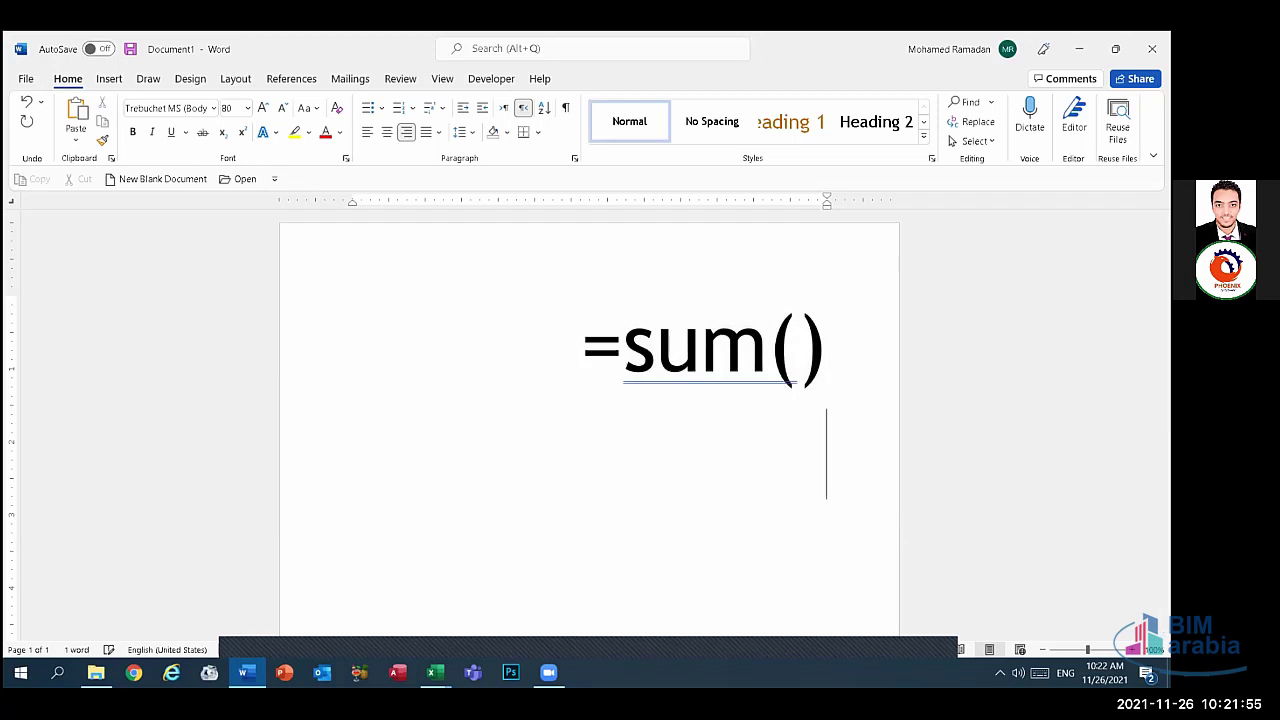
{"action": "type", "text": "= "}
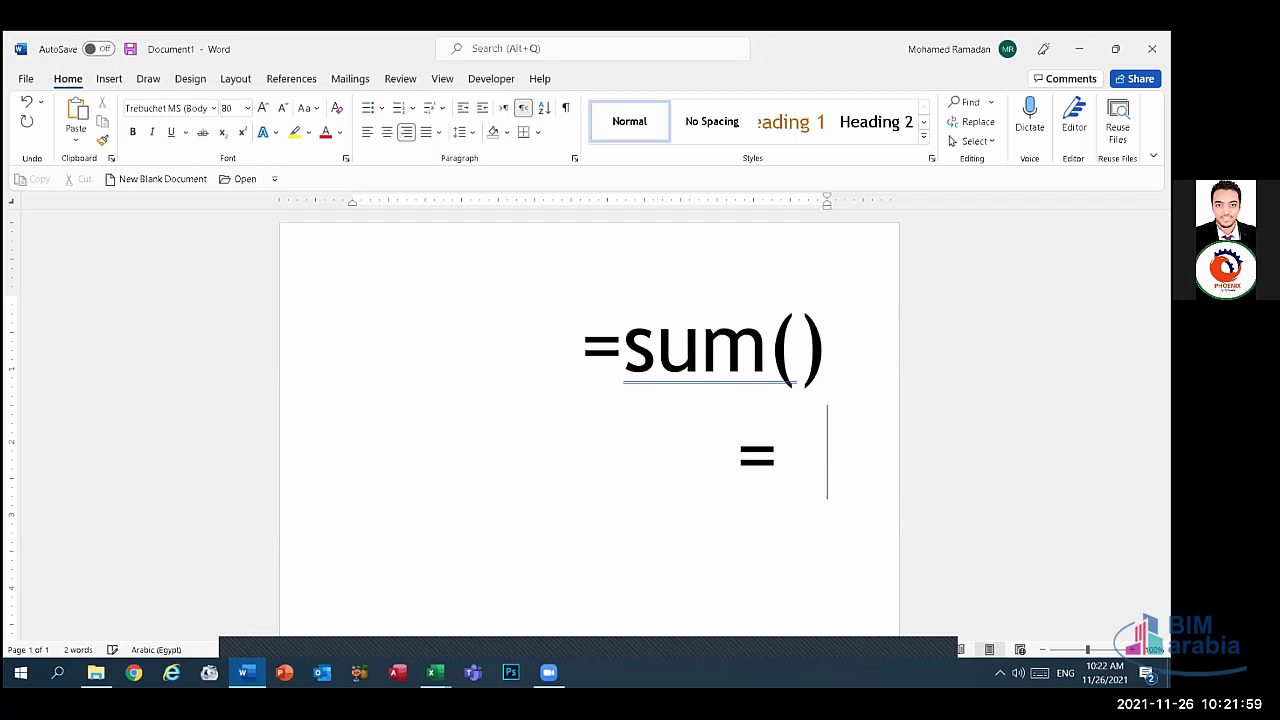
{"action": "type", "text": "   sum(_"}
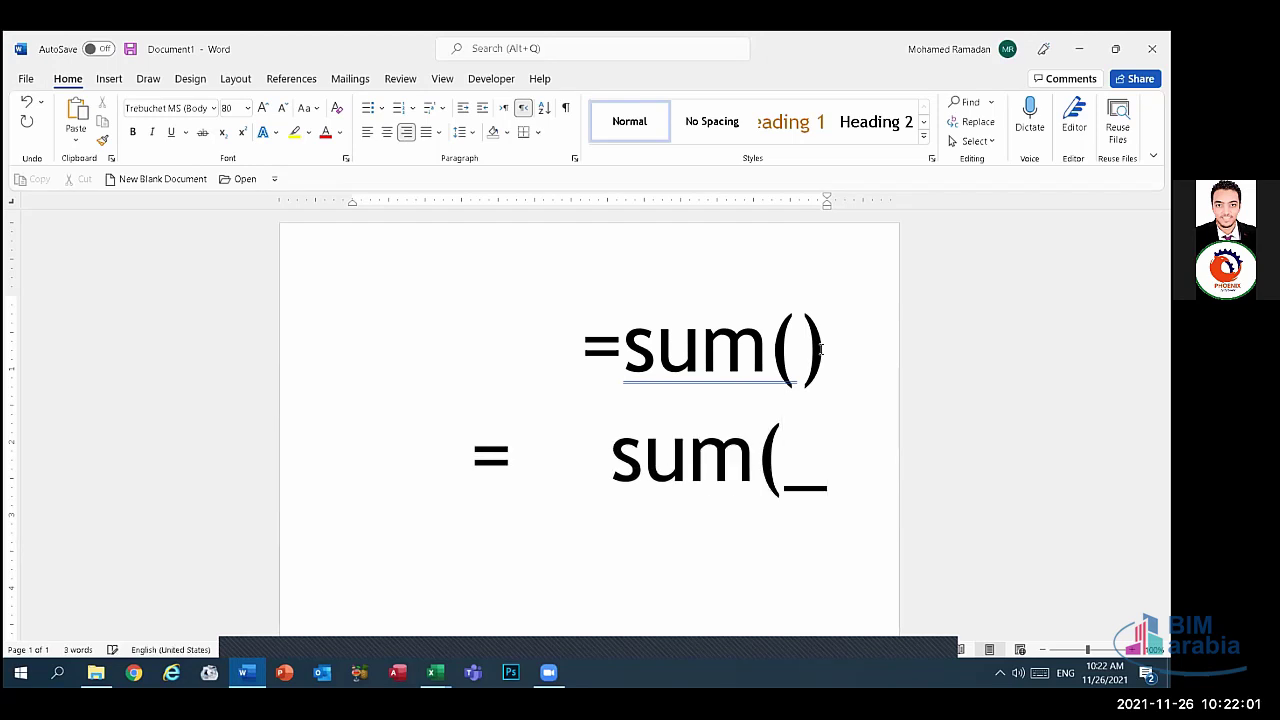
{"action": "key", "text": "BackSpace"}
{"action": "type", "text": ")"}
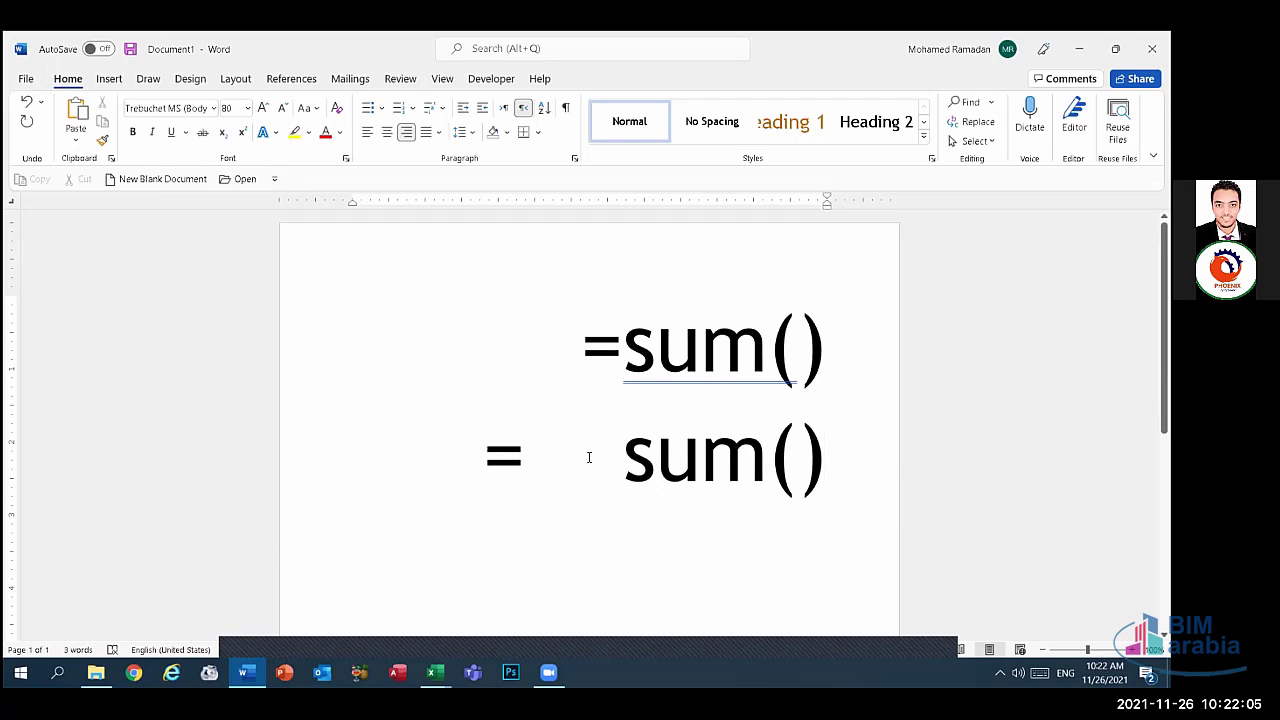
{"action": "left_click", "coordinate": [582, 457]}
Step: Add a third line '=countblank' and split it into '=count blank'
{"action": "triple_click", "coordinate": [830, 465]}
{"action": "left_click", "coordinate": [830, 465]}
{"action": "key", "text": "Return"}
{"action": "type", "text": "=co"}
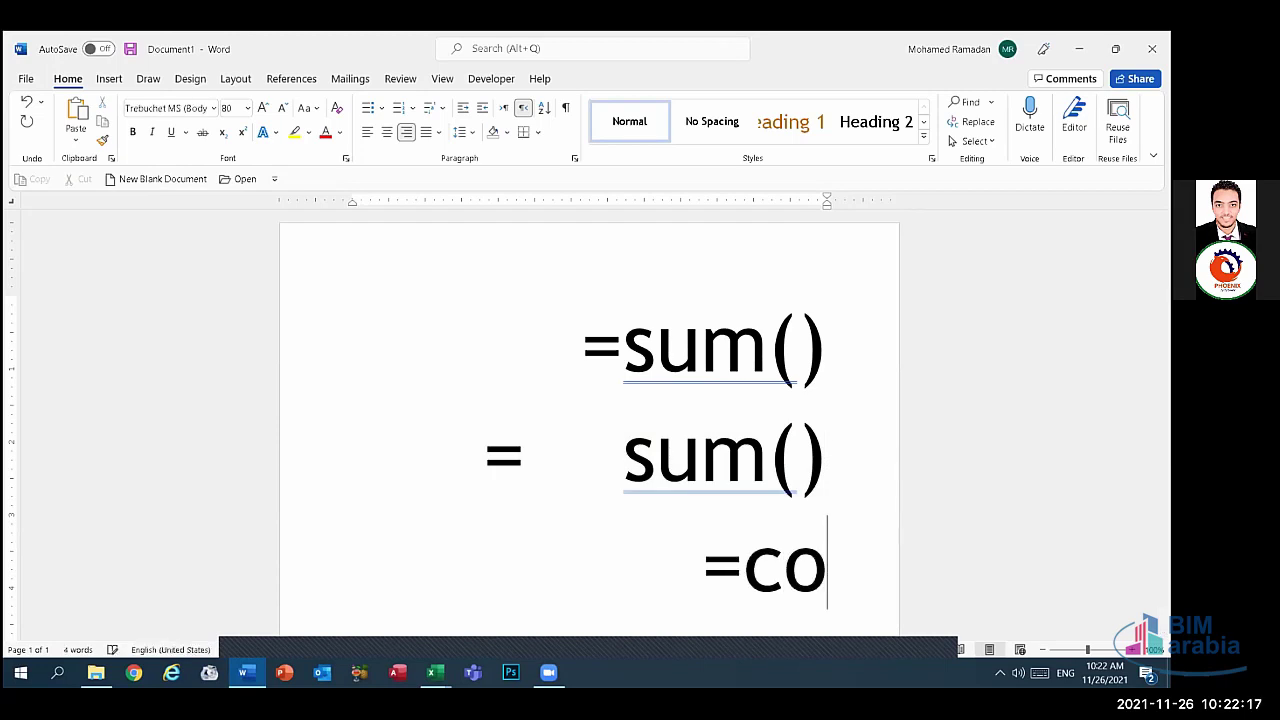
{"action": "type", "text": "untbla"}
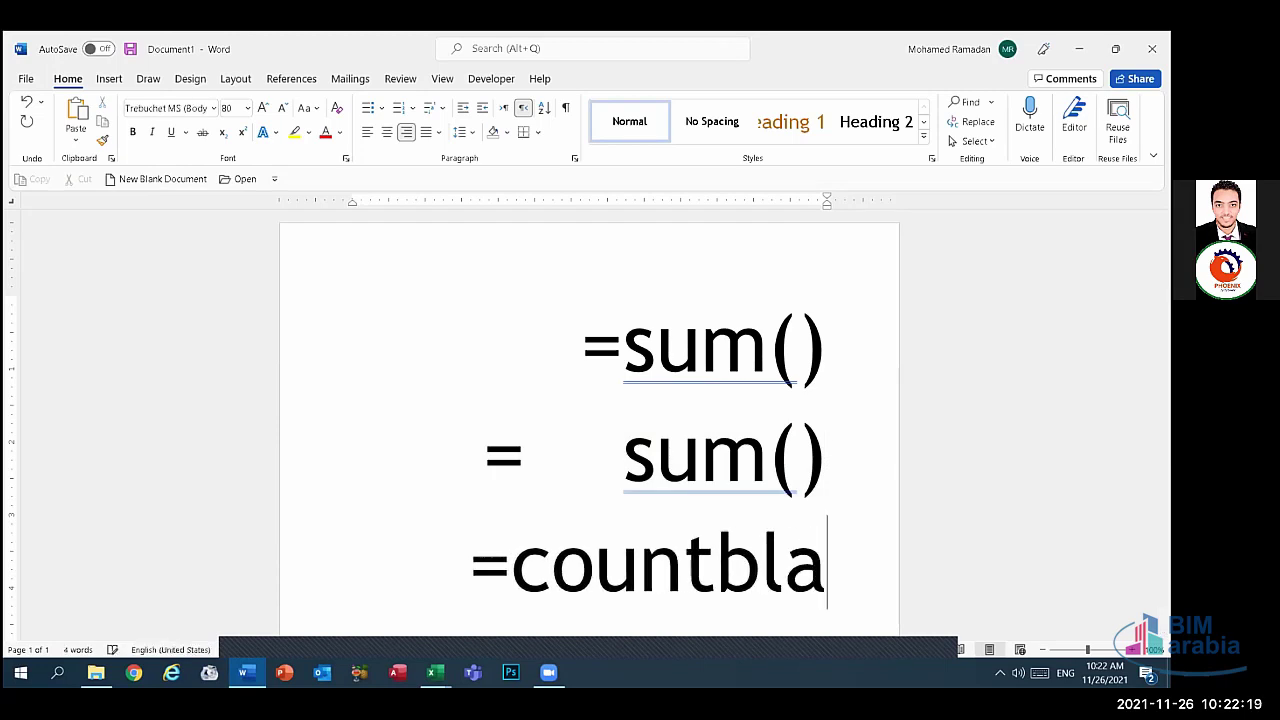
{"action": "type", "text": "nk"}
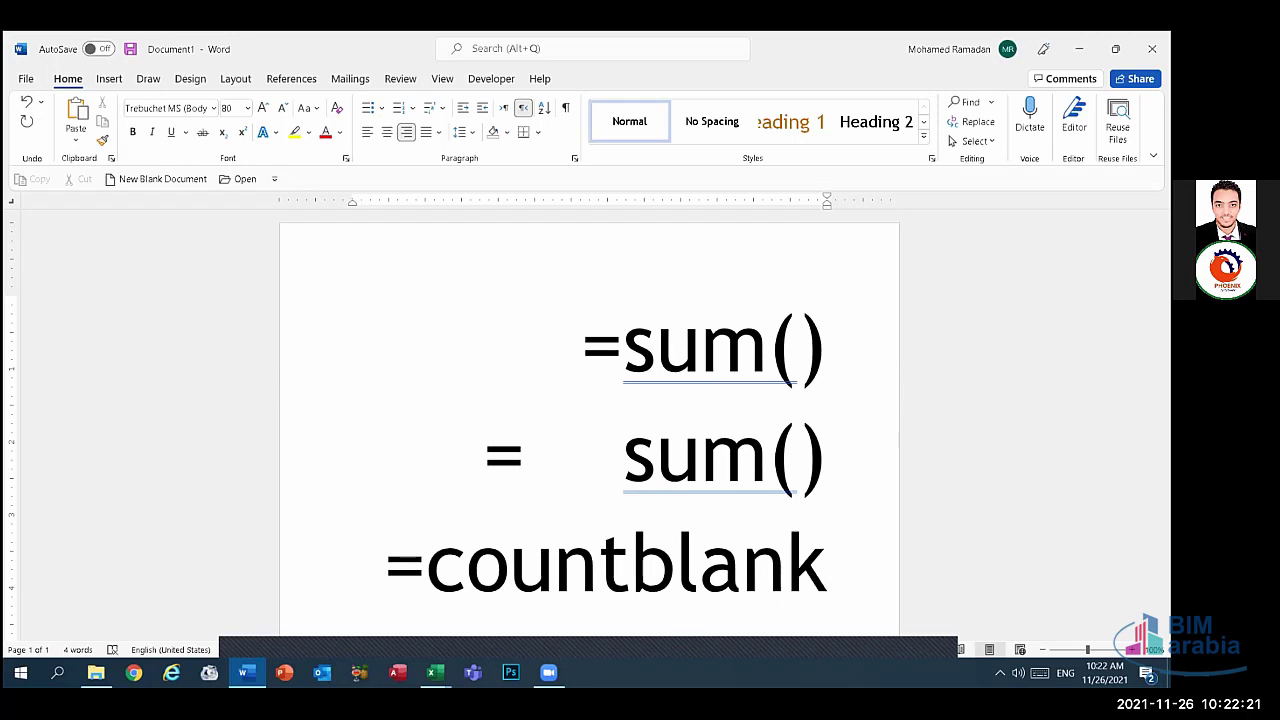
{"action": "left_click", "coordinate": [742, 562]}
{"action": "key", "text": "Left"}
{"action": "key", "text": "Left"}
{"action": "left_click", "coordinate": [631, 562]}
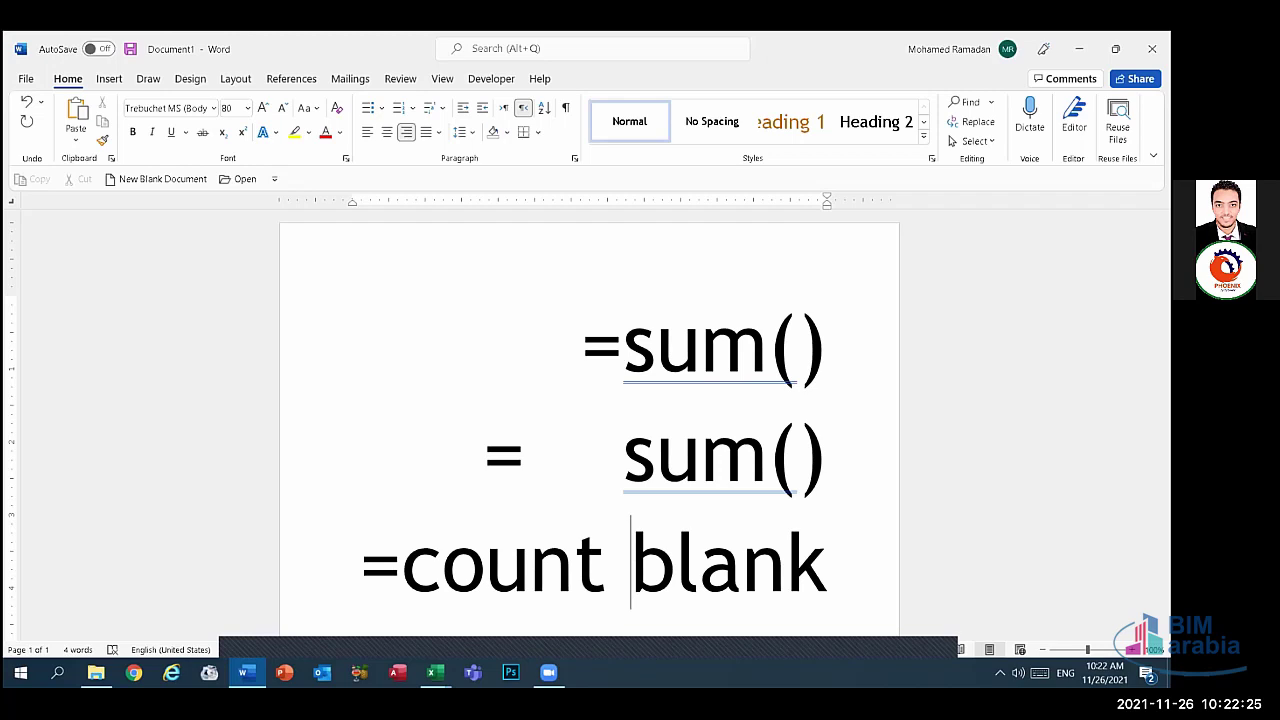
{"action": "key", "text": "Return"}
{"action": "key", "text": "ctrl+z"}
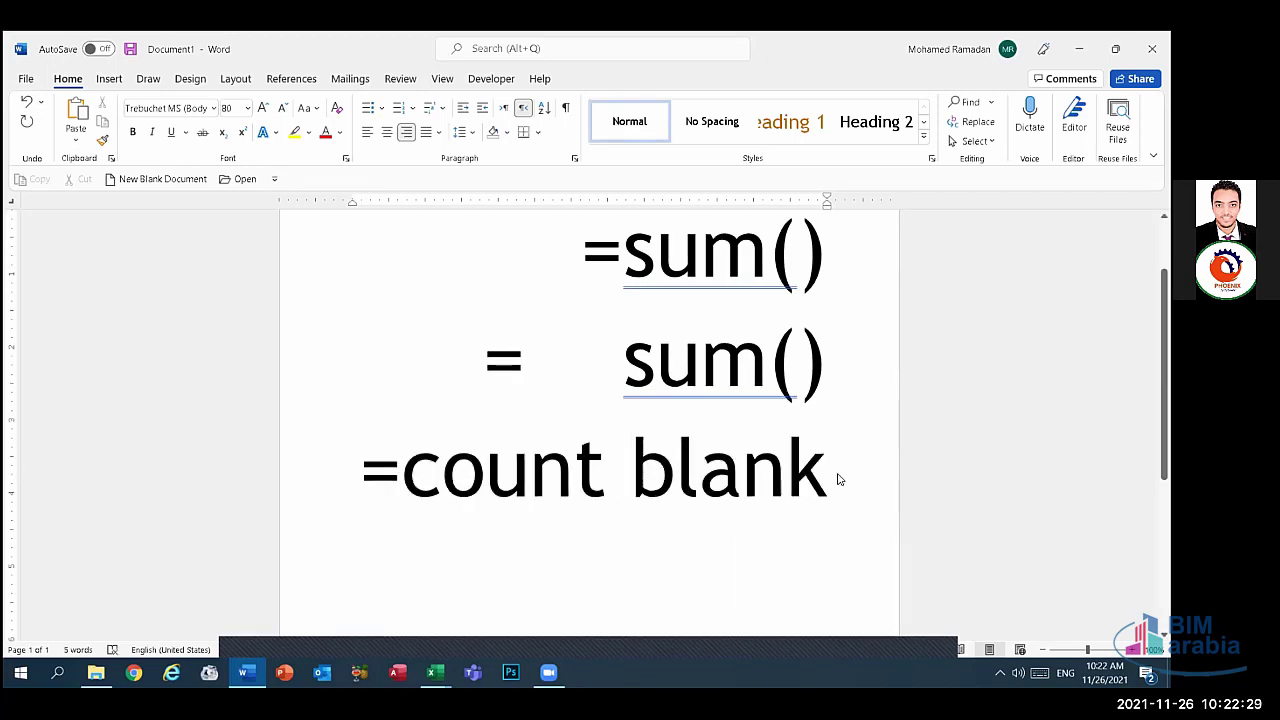
Step: Delete all three formula lines and return to the Excel workbook
{"action": "left_click_drag", "start_coordinate": [837, 477], "coordinate": [284, 268]}
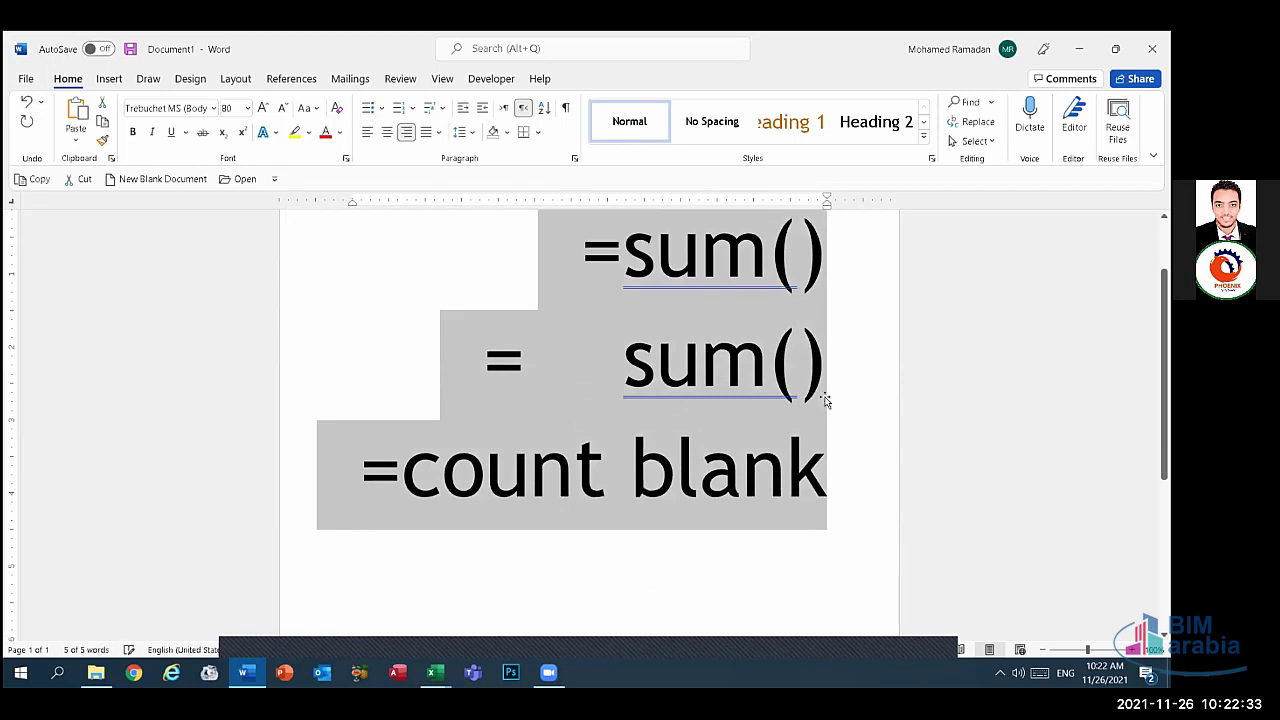
{"action": "key", "text": "Delete"}
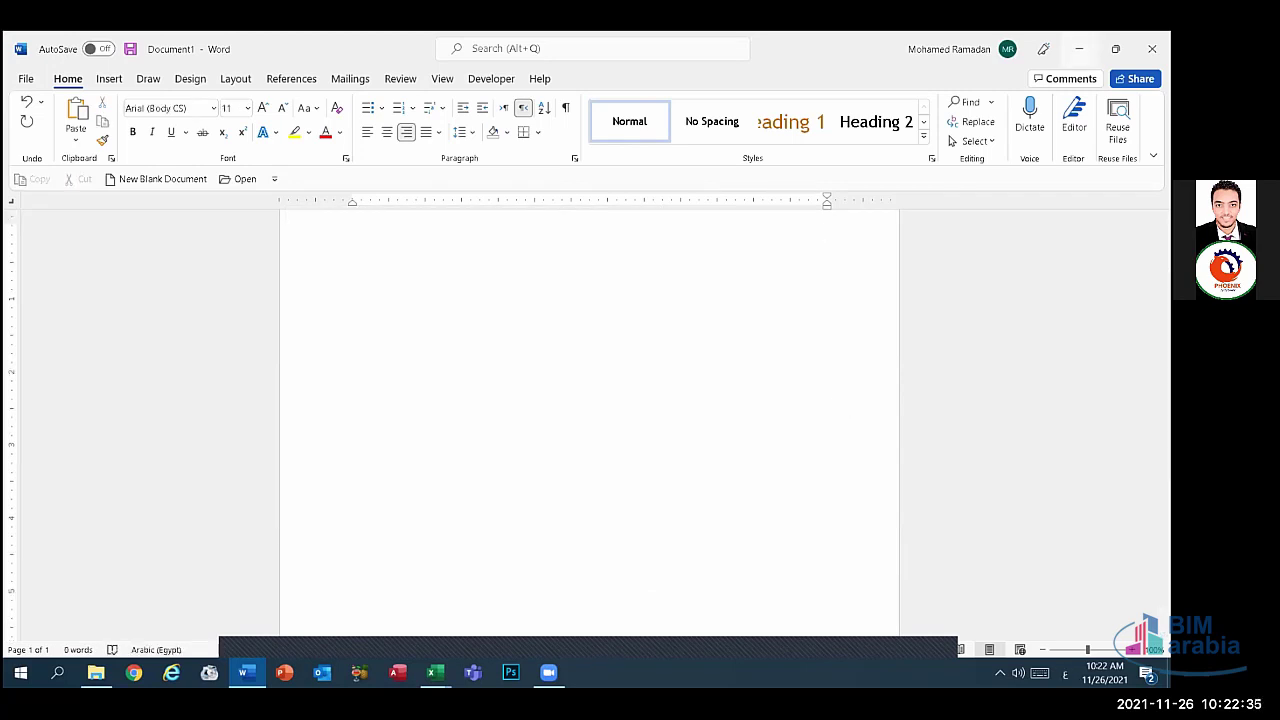
{"action": "key", "text": "alt+Tab"}
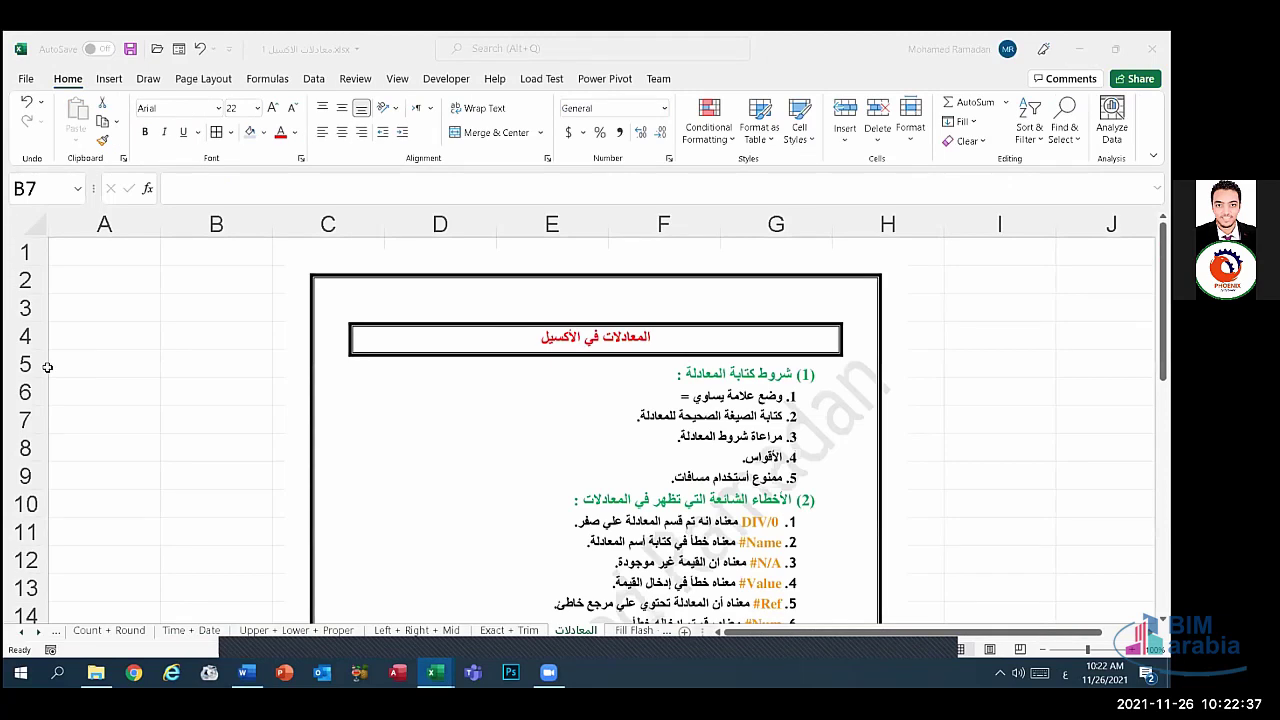
Step: Enter 5 in cell A6 and 0 in cell A7
{"action": "scroll", "coordinate": [93, 335], "scroll_direction": "down", "scroll_amount": 1}
{"action": "left_click", "coordinate": [93, 335]}
{"action": "type", "text": "5"}
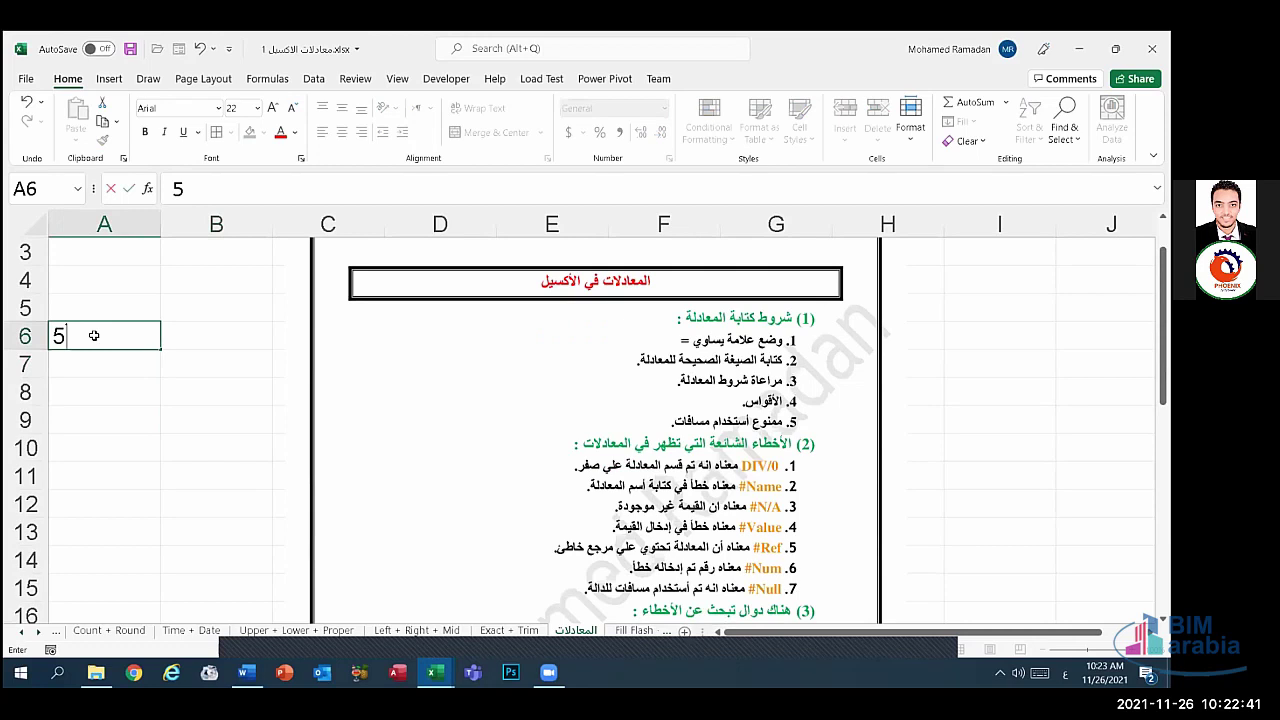
{"action": "key", "text": "Return"}
{"action": "type", "text": "0"}
{"action": "key", "text": "Return"}
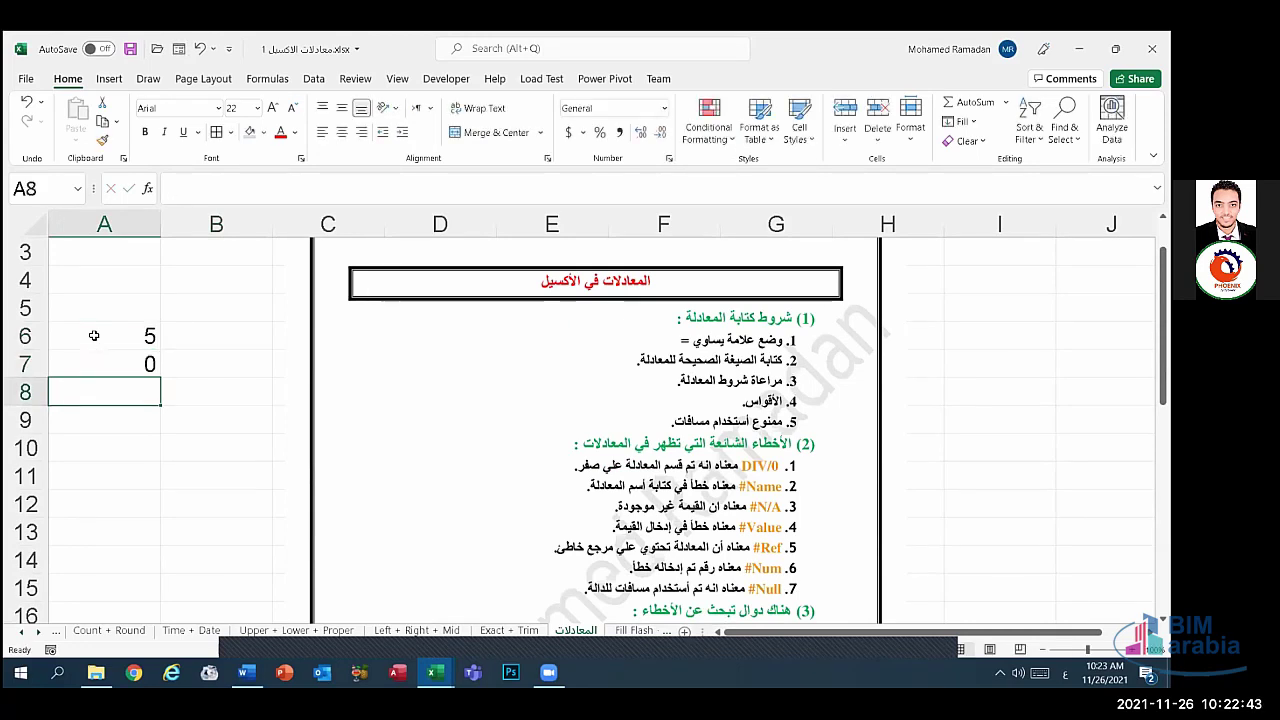
Step: Enter =A6/A7 in A8 by clicking the cells, producing the #DIV/0! error
{"action": "type", "text": "="}
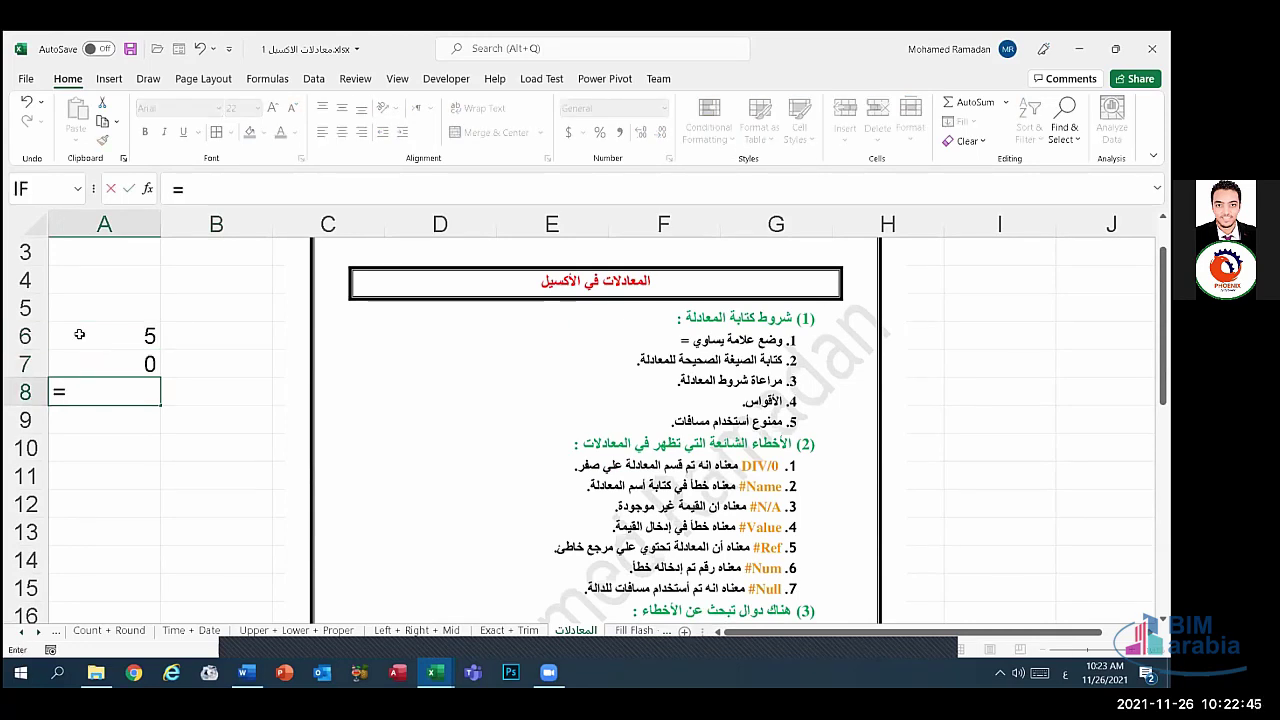
{"action": "left_click", "coordinate": [79, 334]}
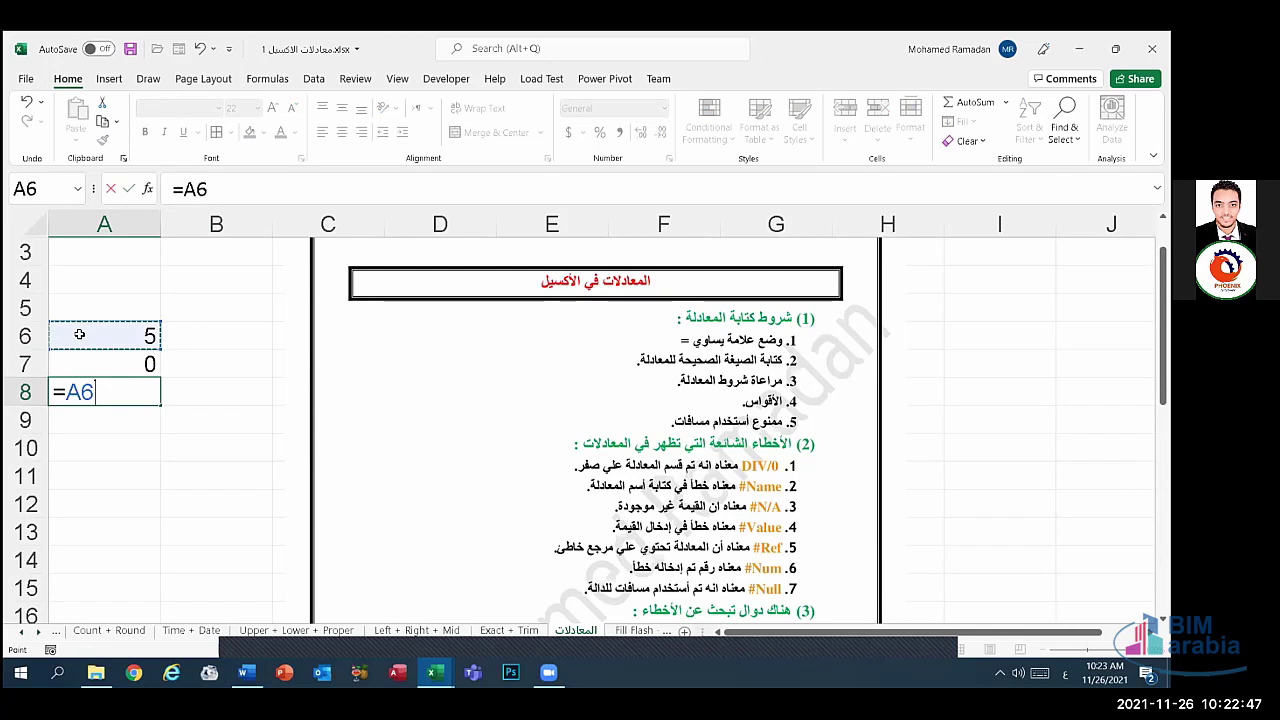
{"action": "type", "text": "/"}
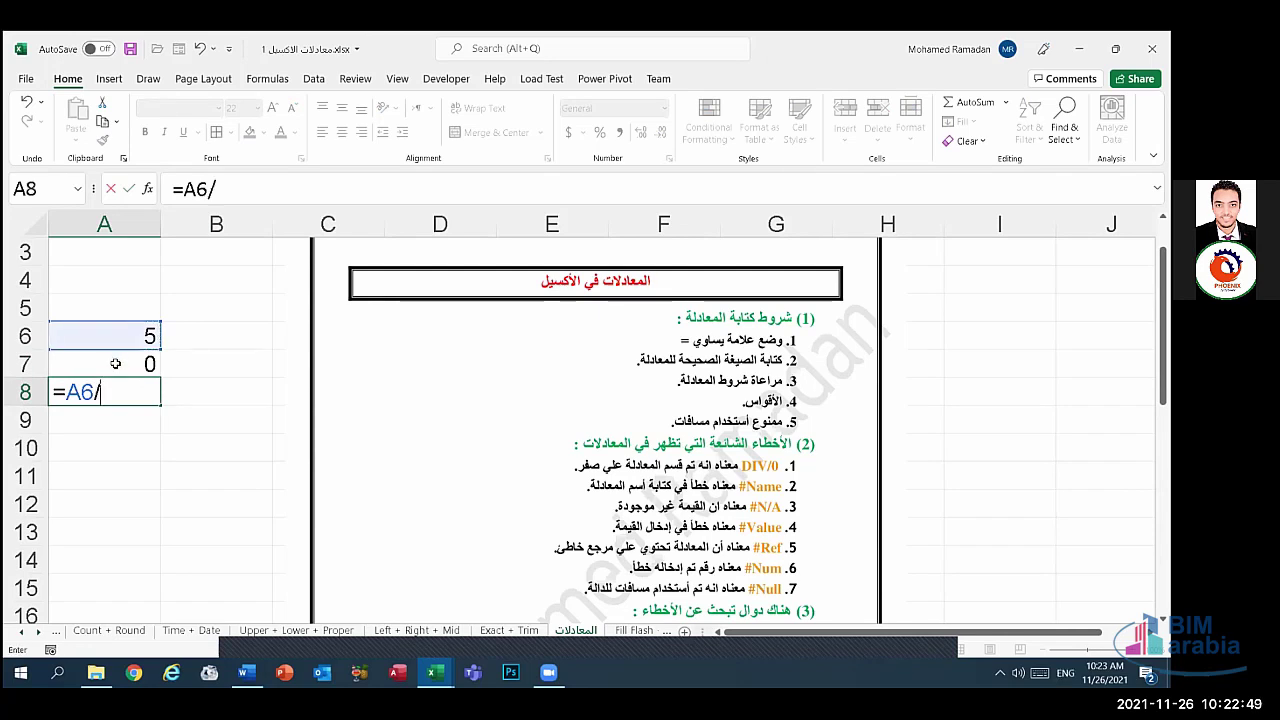
{"action": "left_click", "coordinate": [115, 363]}
{"action": "key", "text": "Return"}
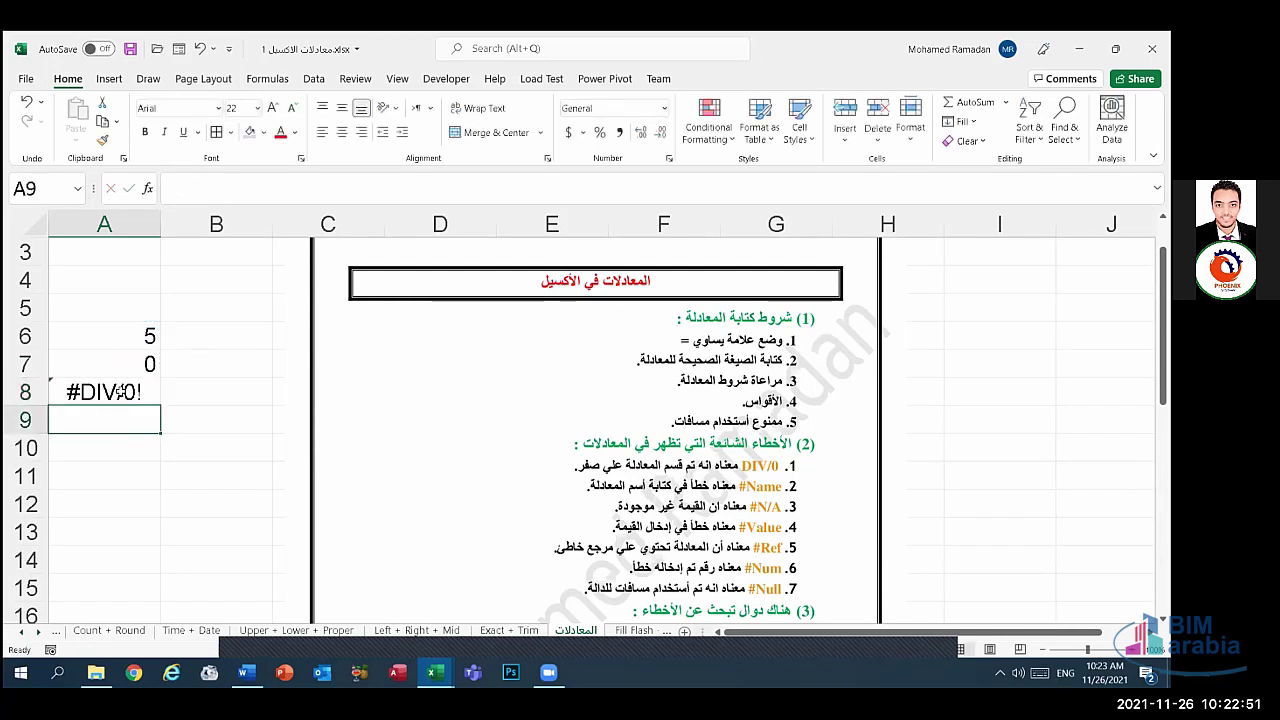
{"action": "left_click", "coordinate": [120, 392]}
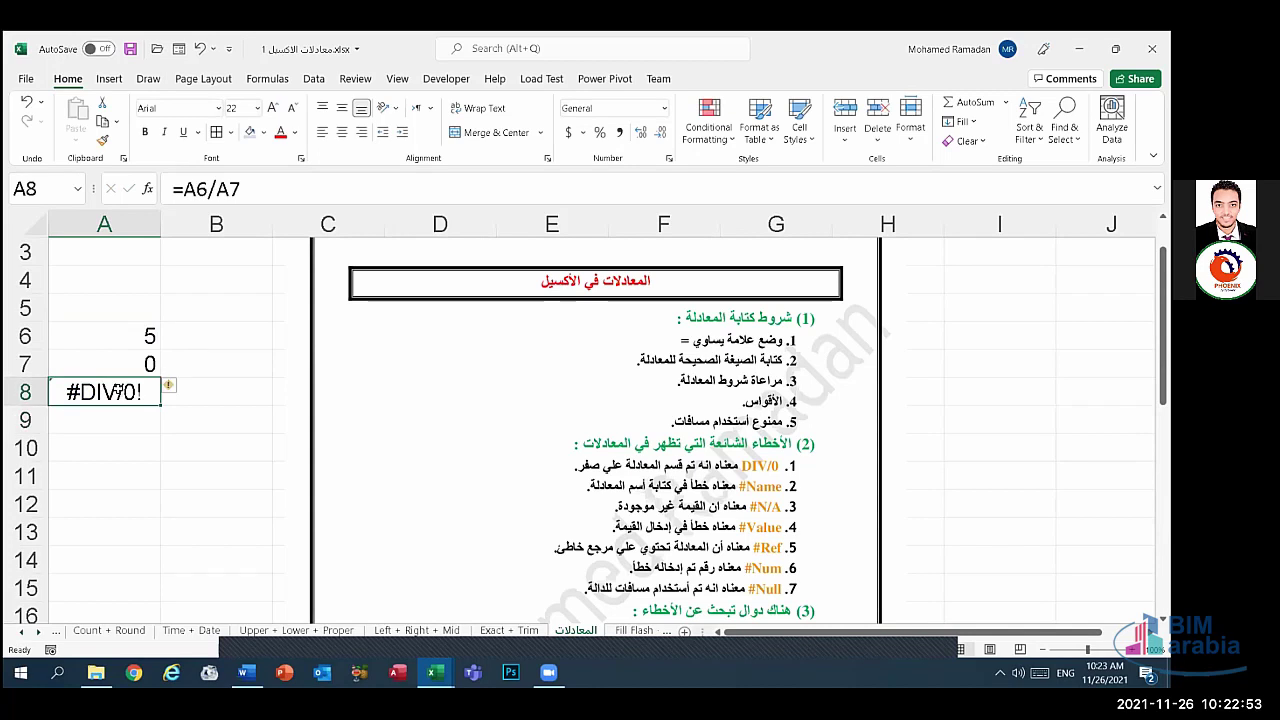
{"action": "left_click", "coordinate": [135, 337]}
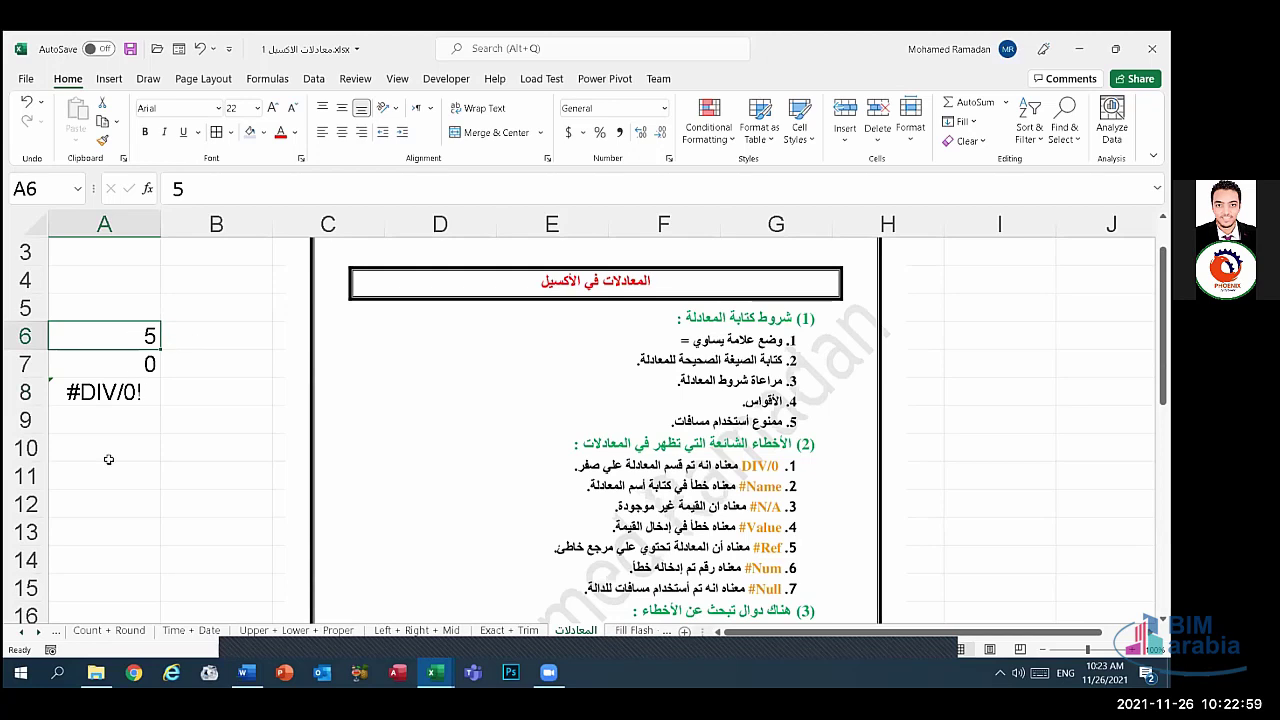
{"action": "left_click", "coordinate": [136, 417]}
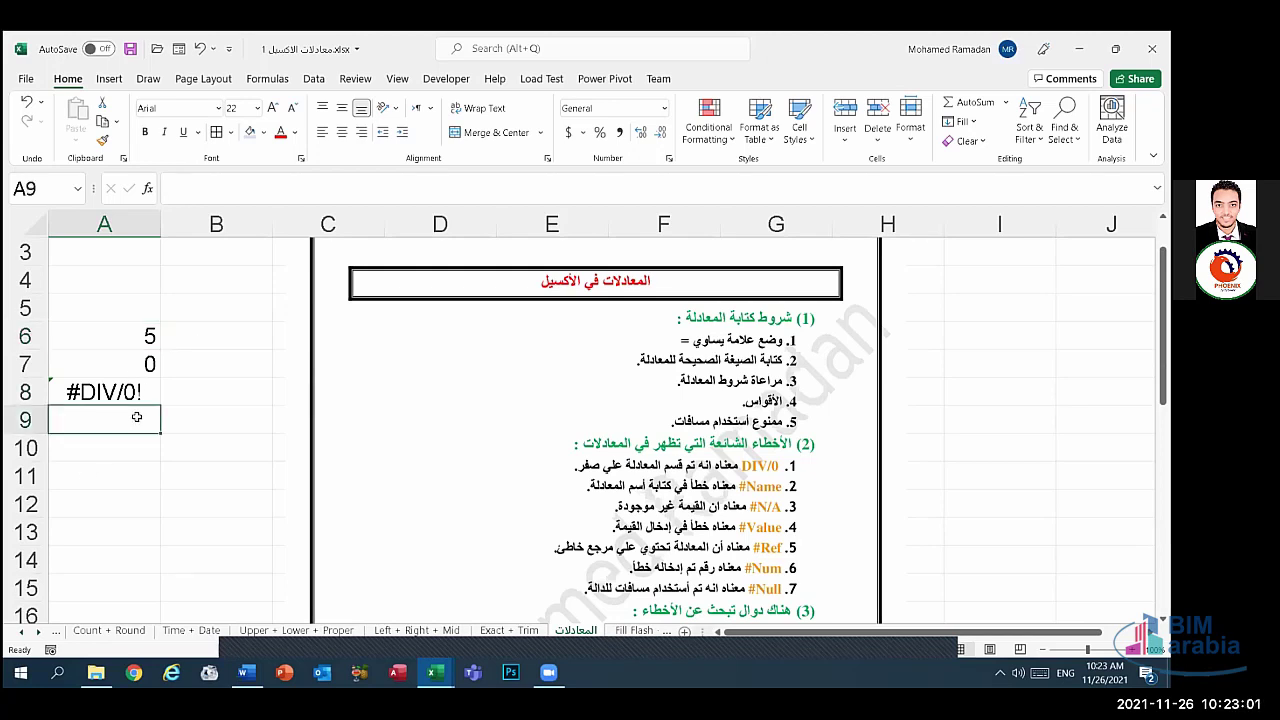
Step: Enter the misspelled formula =su(A6:A7) in A9, which returns #NAME?
{"action": "type", "text": "="}
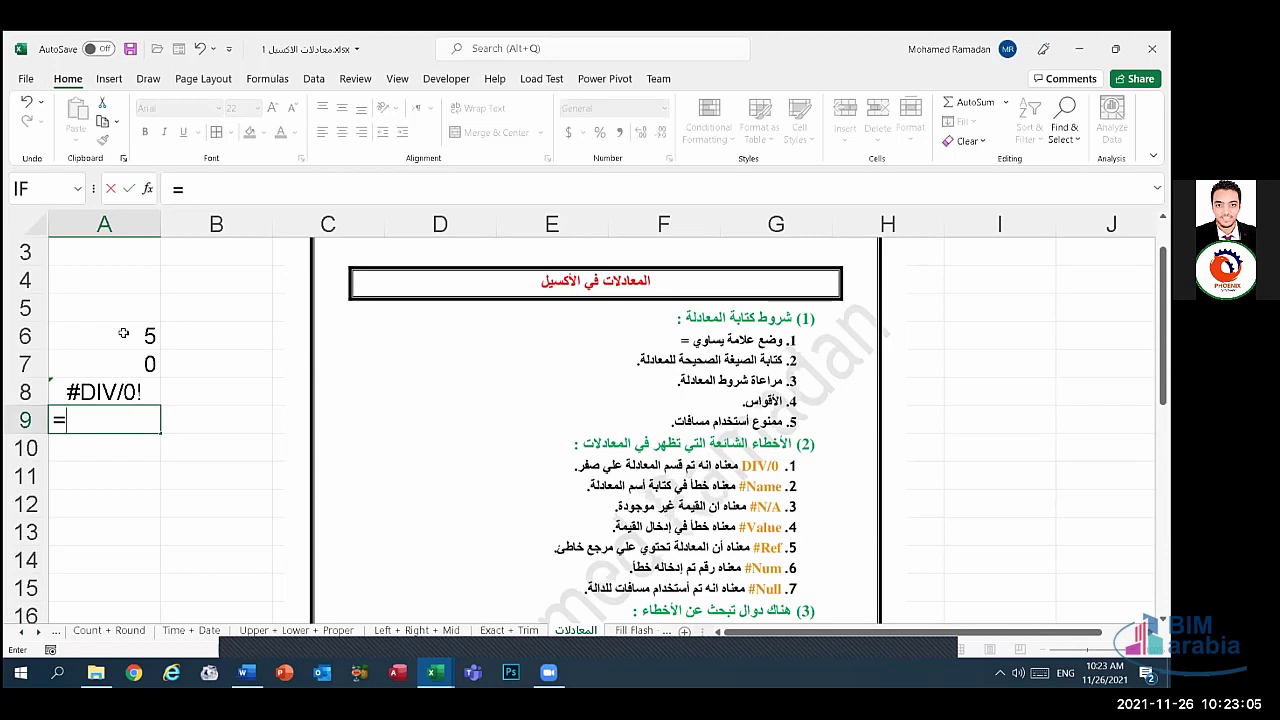
{"action": "type", "text": "su"}
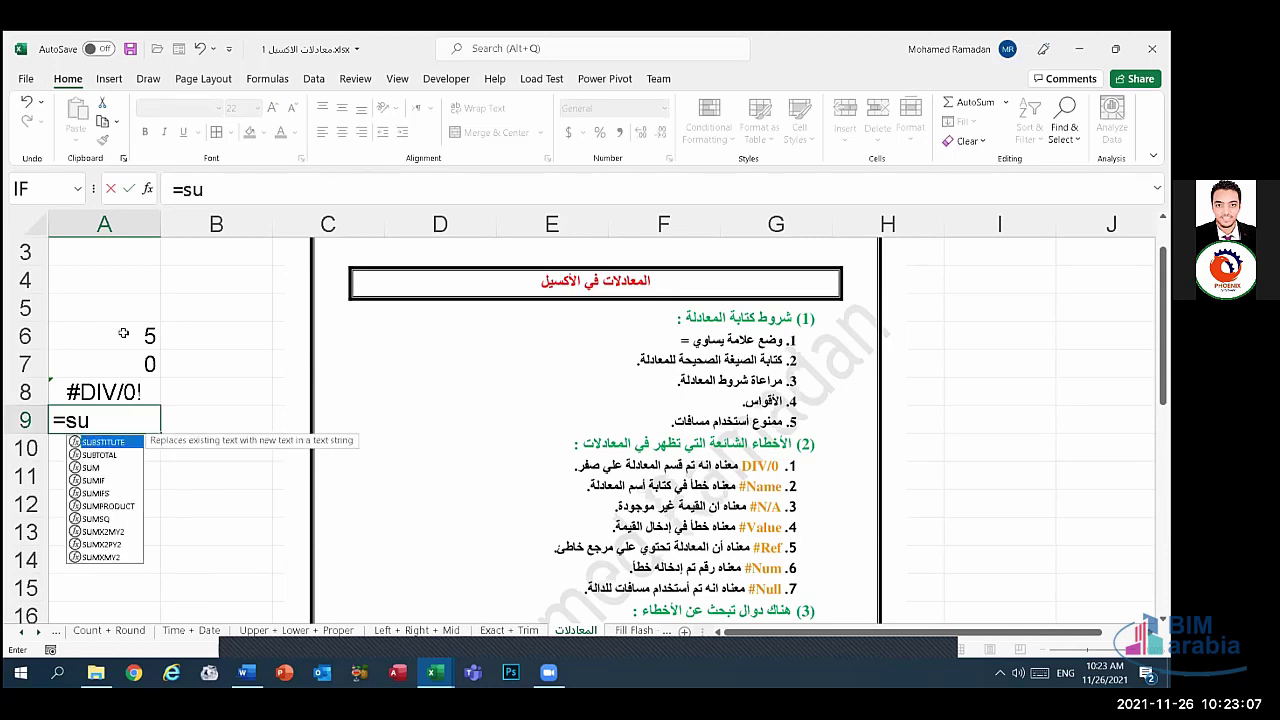
{"action": "type", "text": "("}
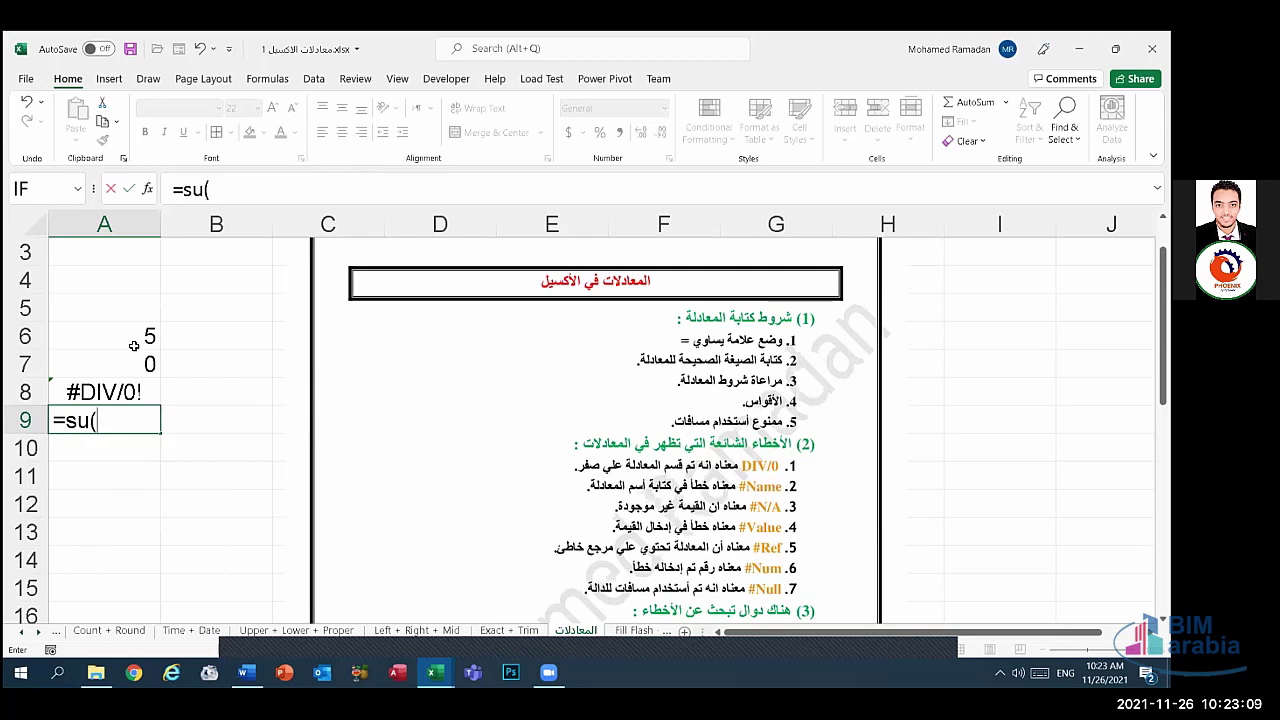
{"action": "left_click", "coordinate": [134, 346]}
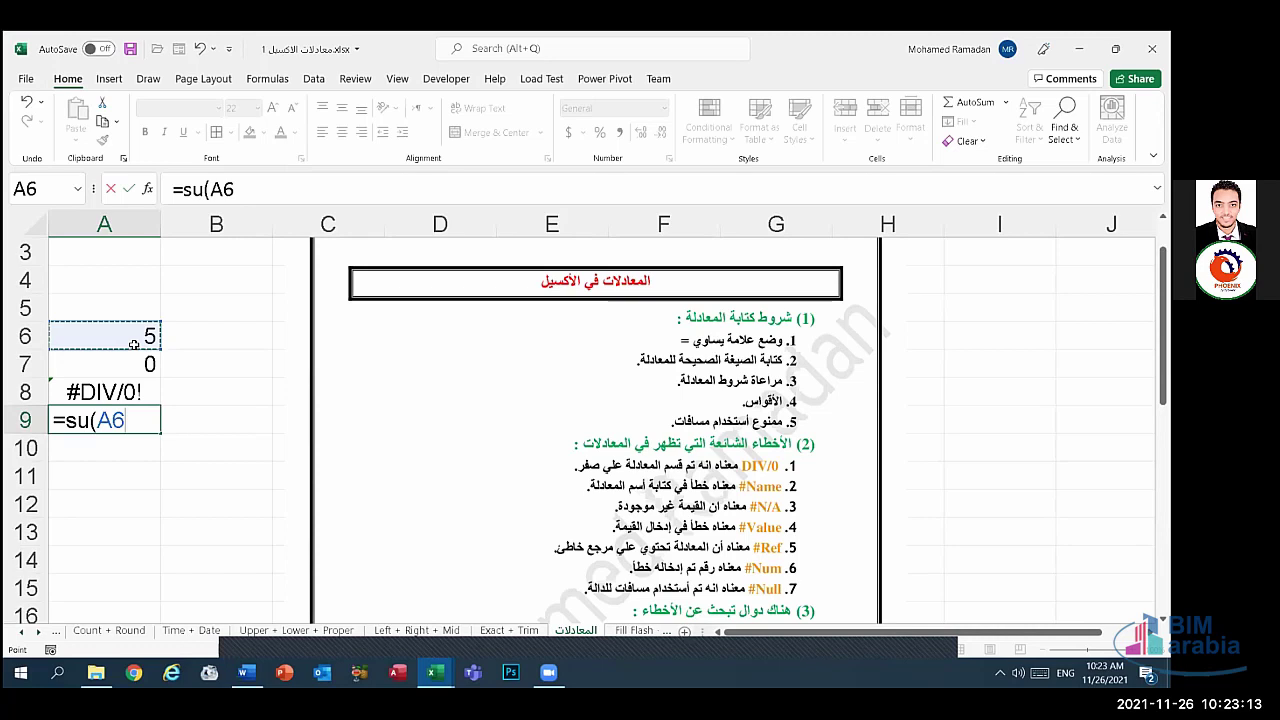
{"action": "left_click_drag", "start_coordinate": [134, 346], "coordinate": [132, 364]}
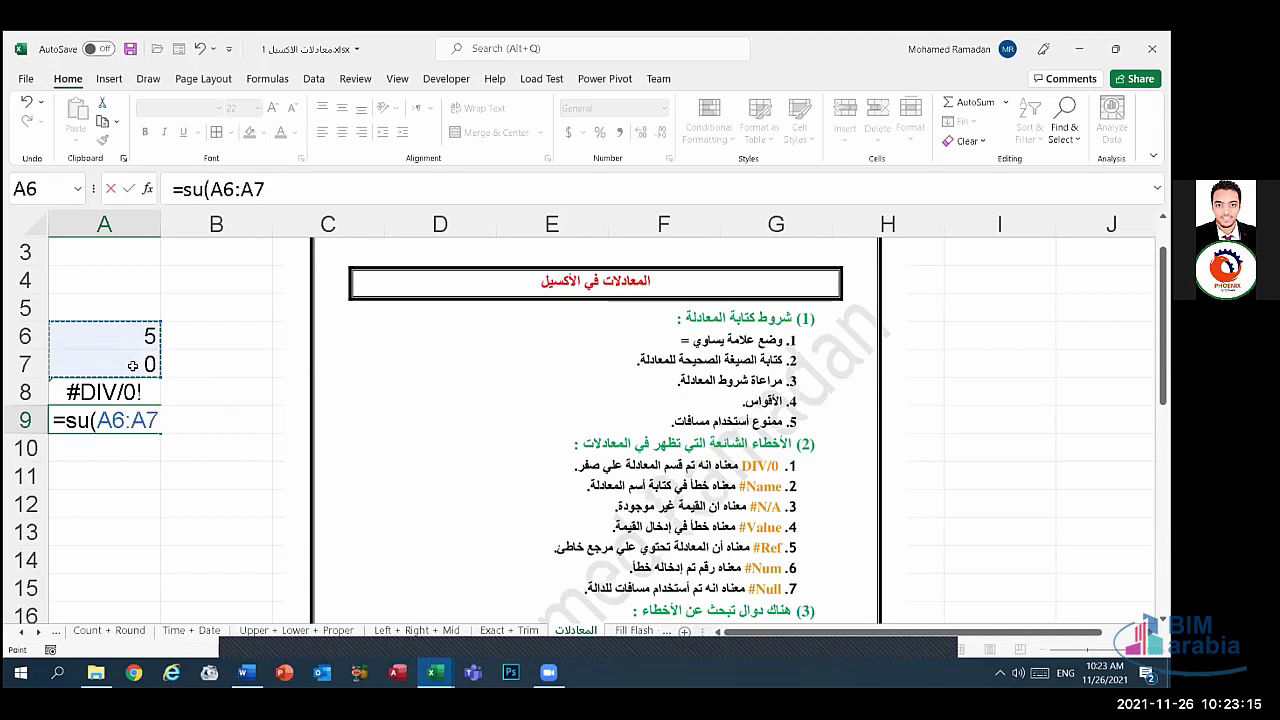
{"action": "type", "text": ")"}
{"action": "key", "text": "Return"}
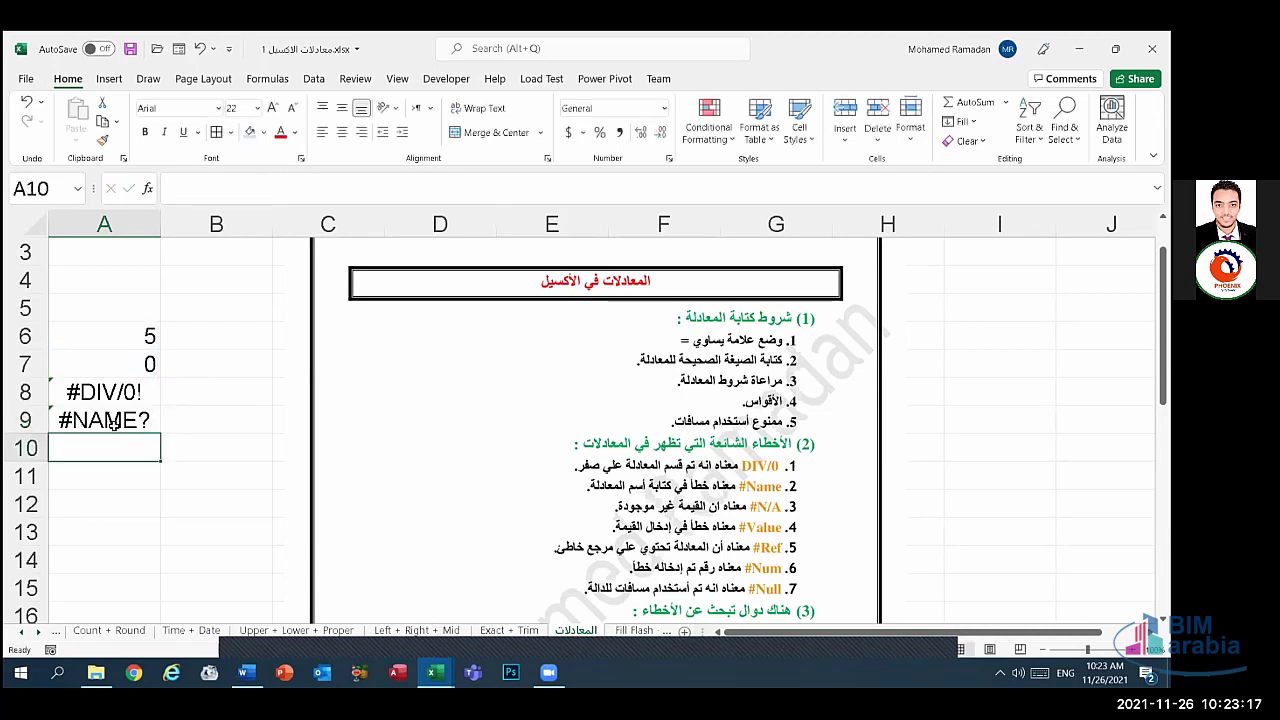
{"action": "left_click", "coordinate": [113, 424]}
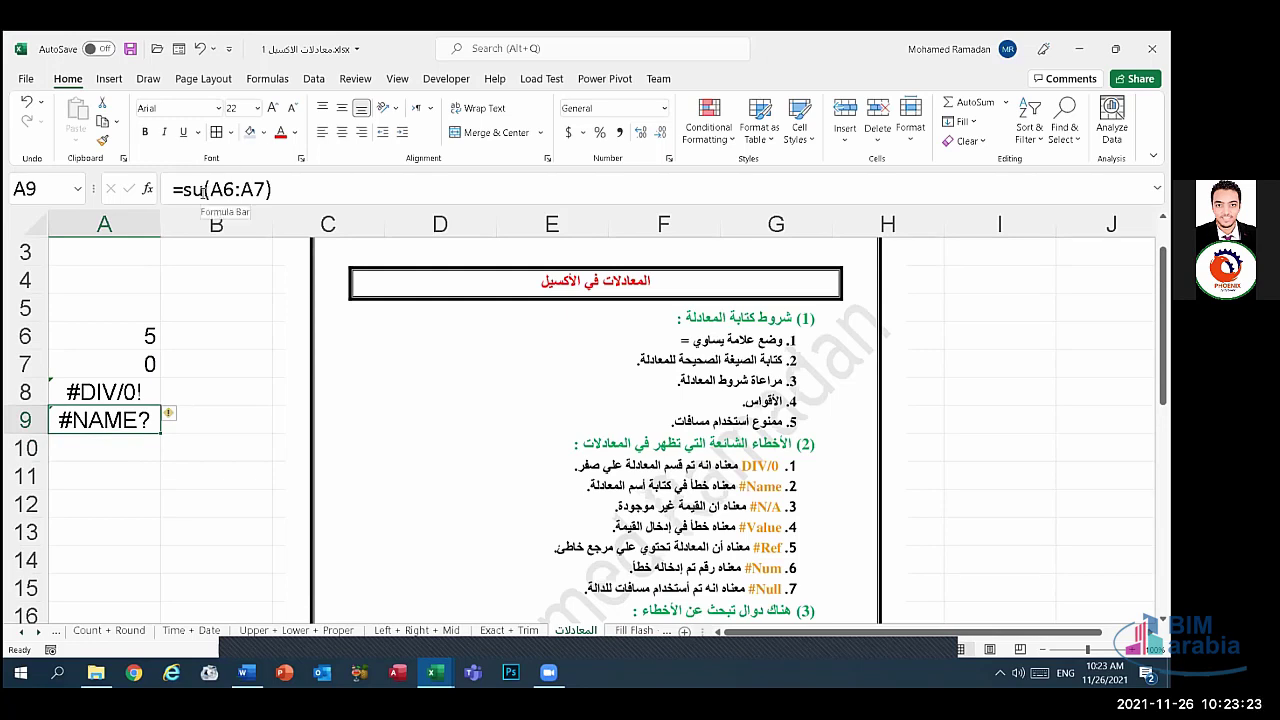
{"action": "left_click", "coordinate": [203, 189]}
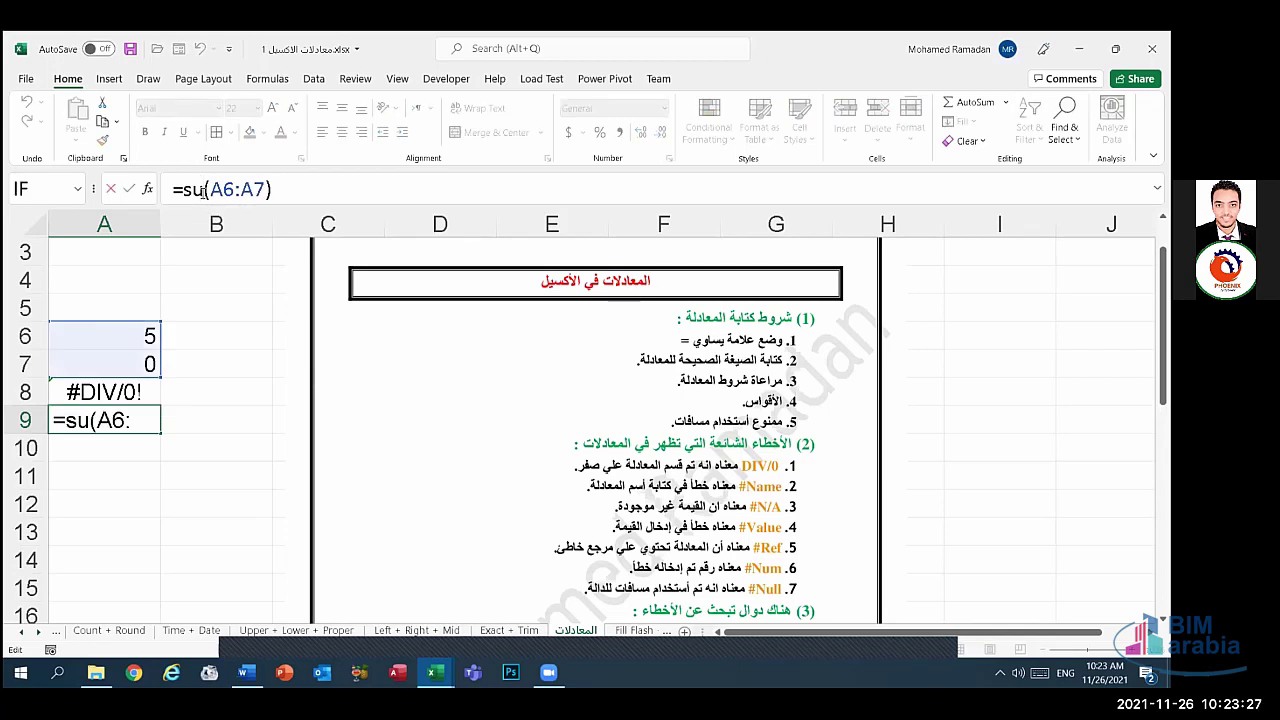
{"action": "key", "text": "Return"}
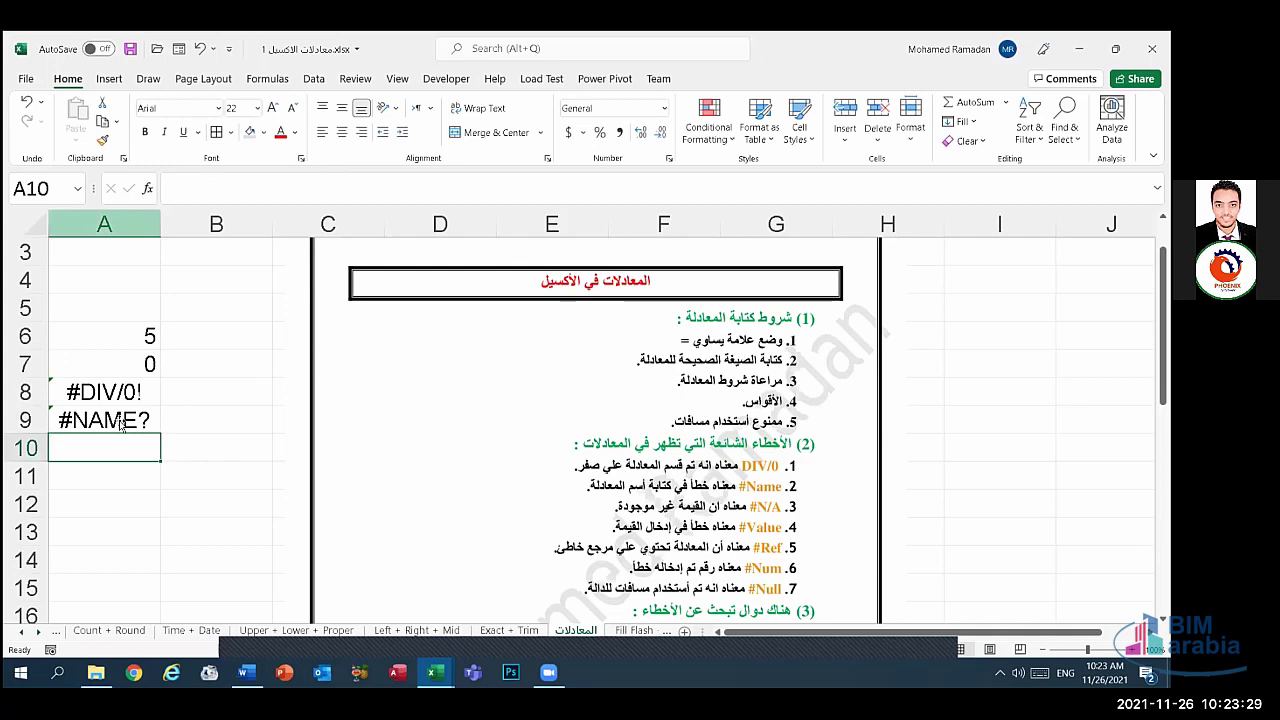
{"action": "key", "text": "Up"}
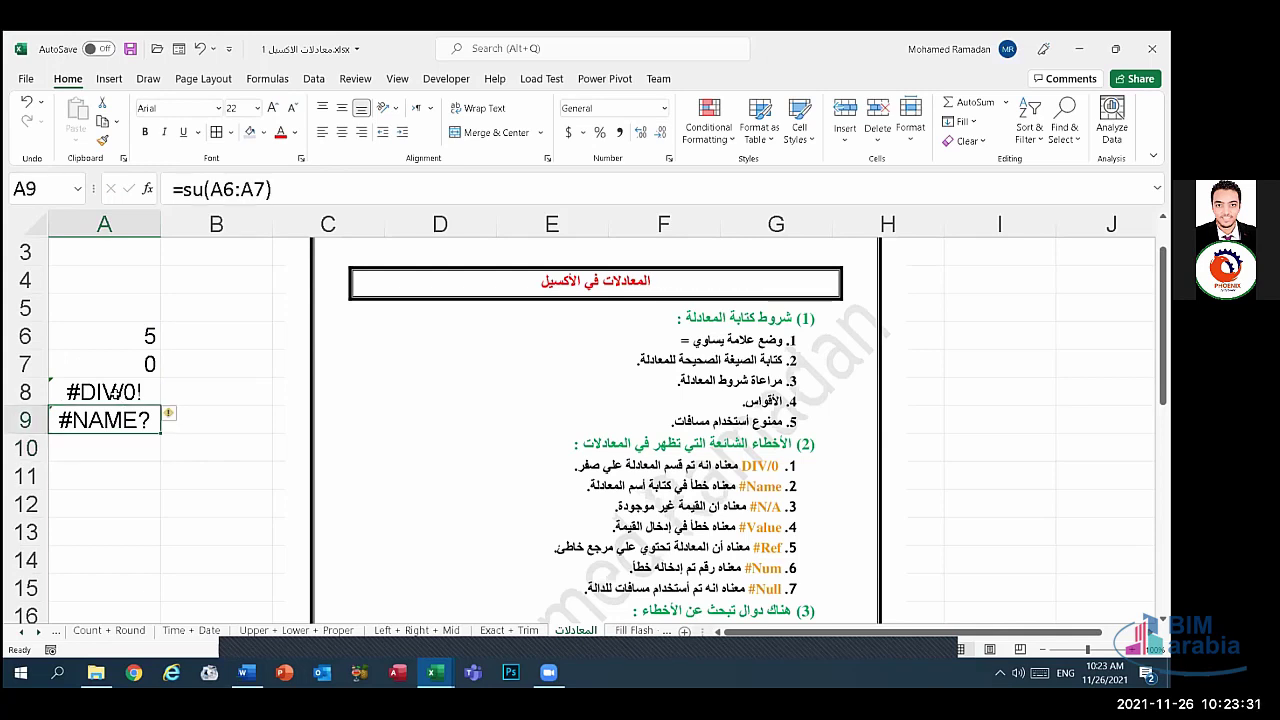
{"action": "key", "text": "Up"}
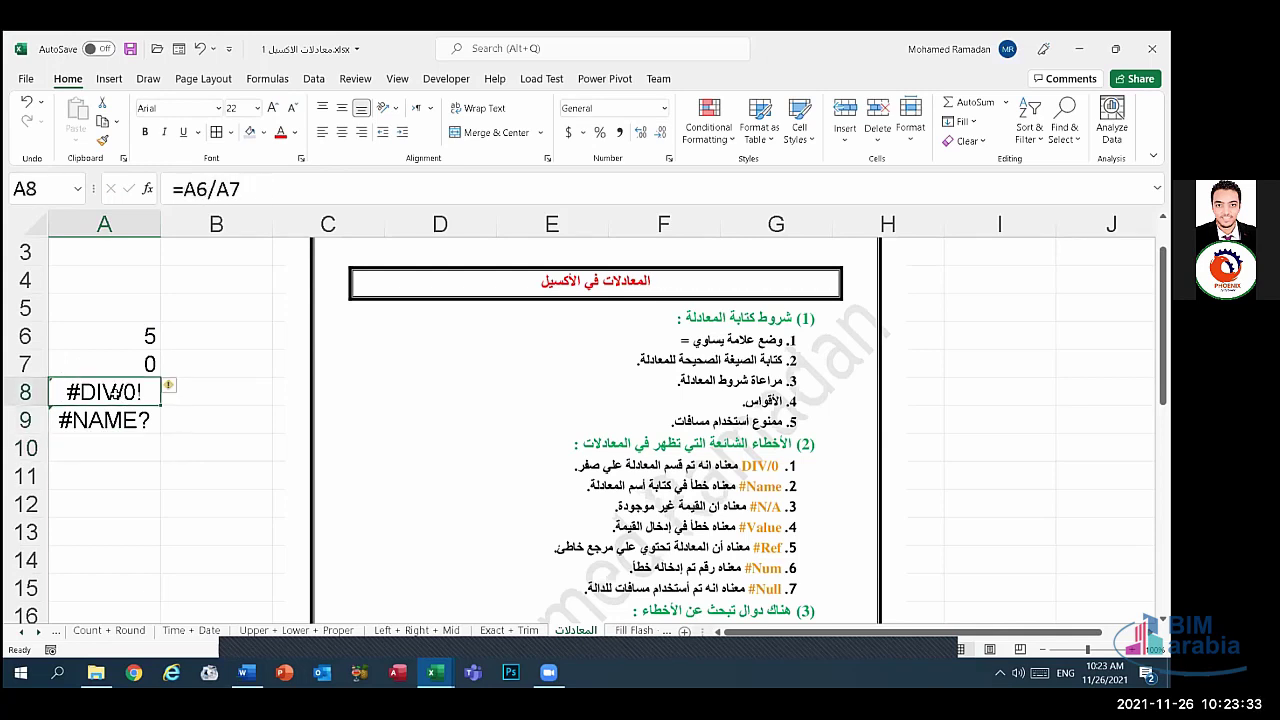
{"action": "left_click", "coordinate": [100, 438]}
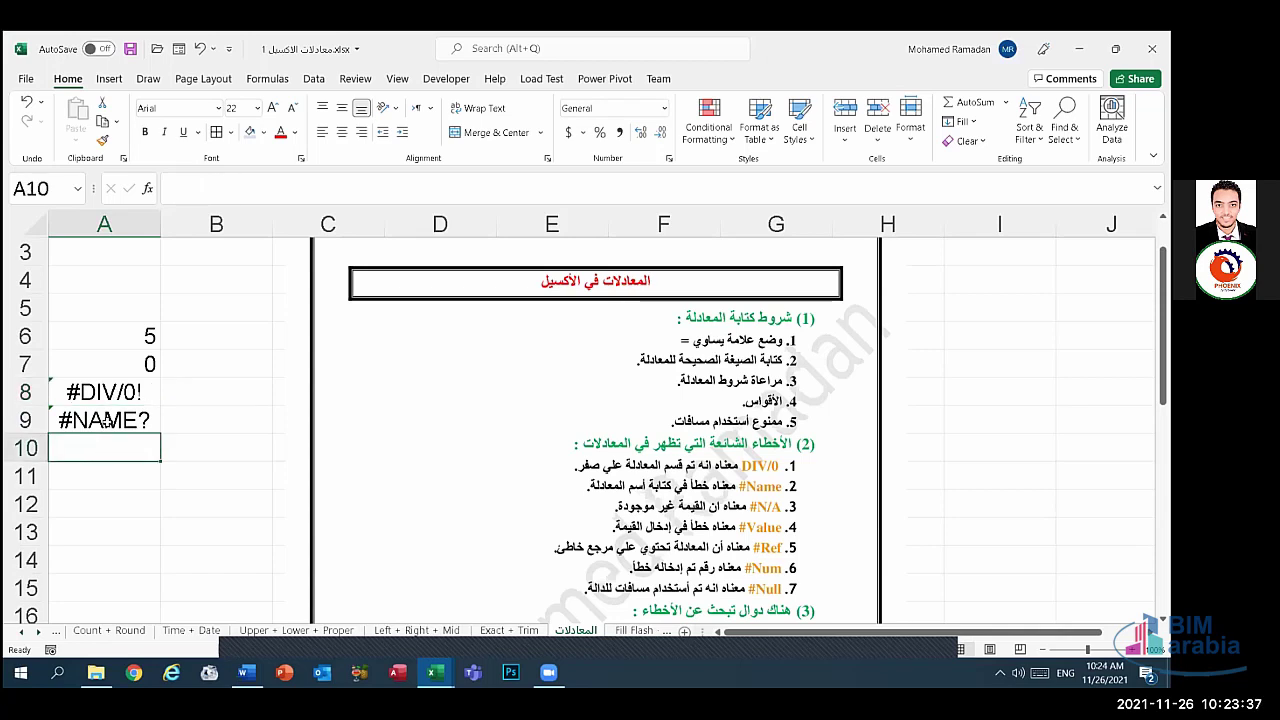
Step: Correct A9's function name to SUM so it shows 5
{"action": "double_click", "coordinate": [105, 421]}
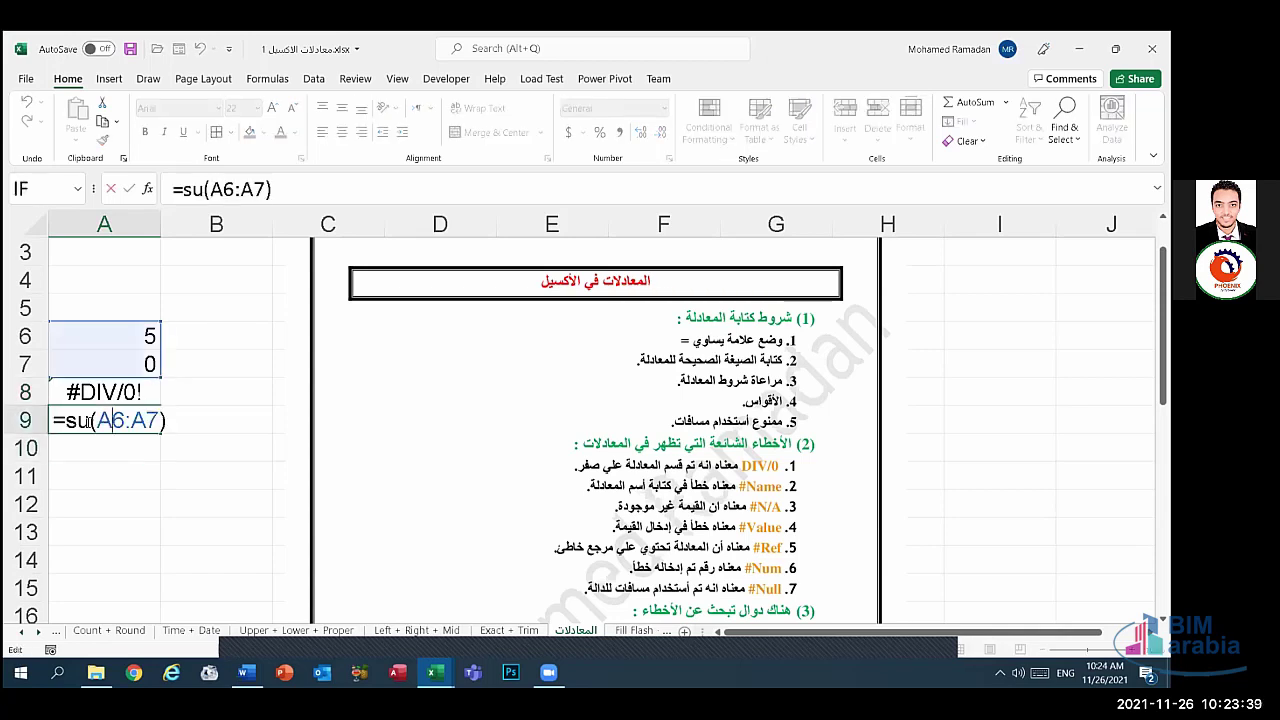
{"action": "left_click", "coordinate": [89, 421]}
{"action": "type", "text": "m"}
{"action": "left_click", "coordinate": [66, 421]}
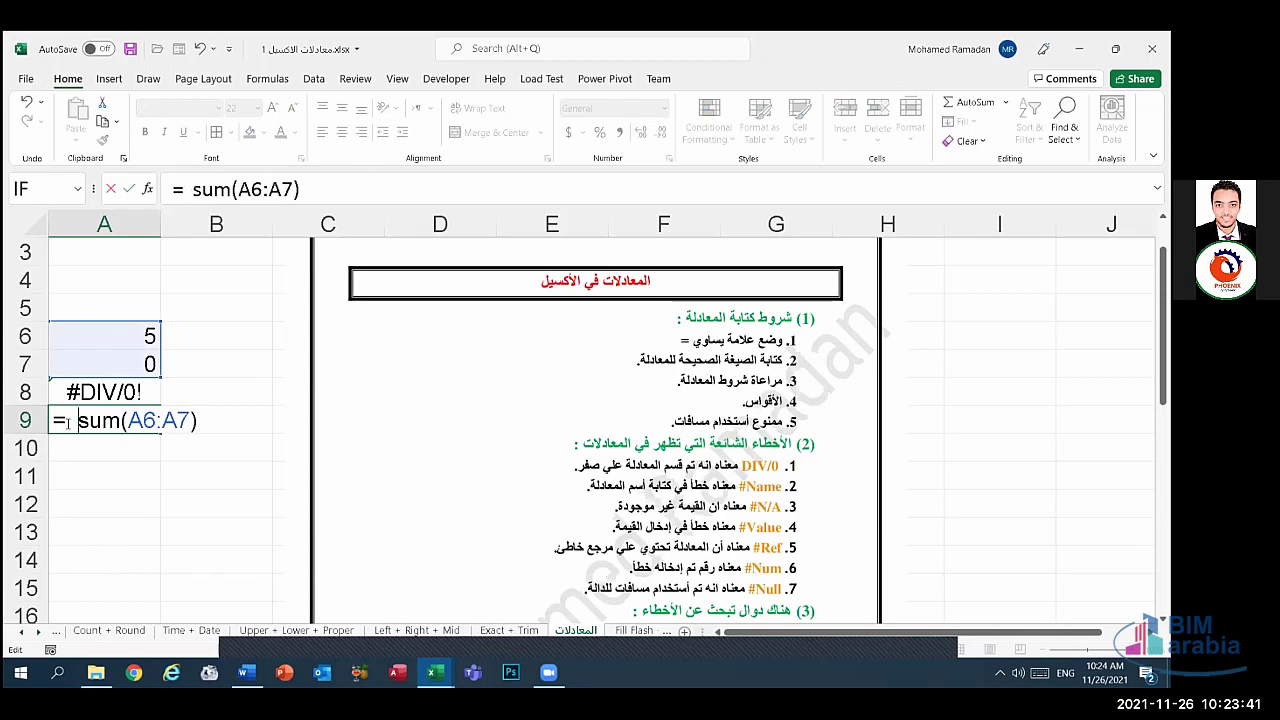
{"action": "key", "text": "Return"}
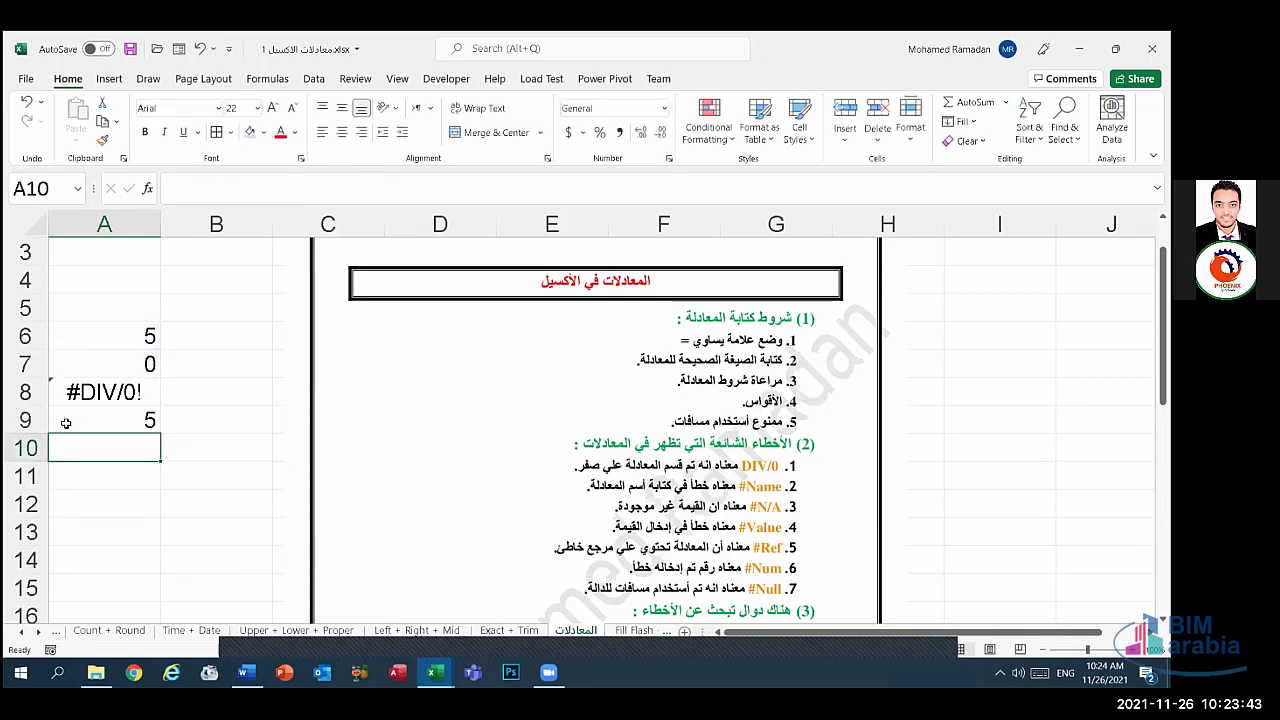
{"action": "left_click", "coordinate": [66, 422]}
{"action": "left_click", "coordinate": [193, 189]}
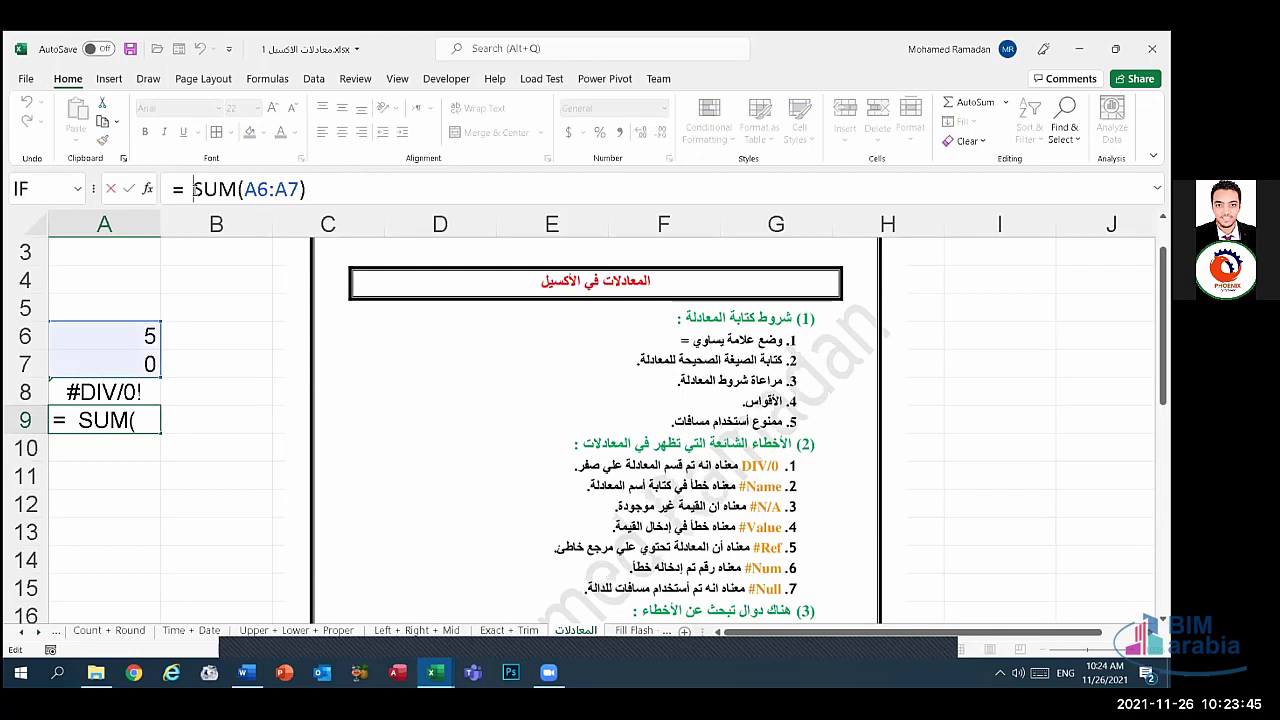
{"action": "key", "text": "Return"}
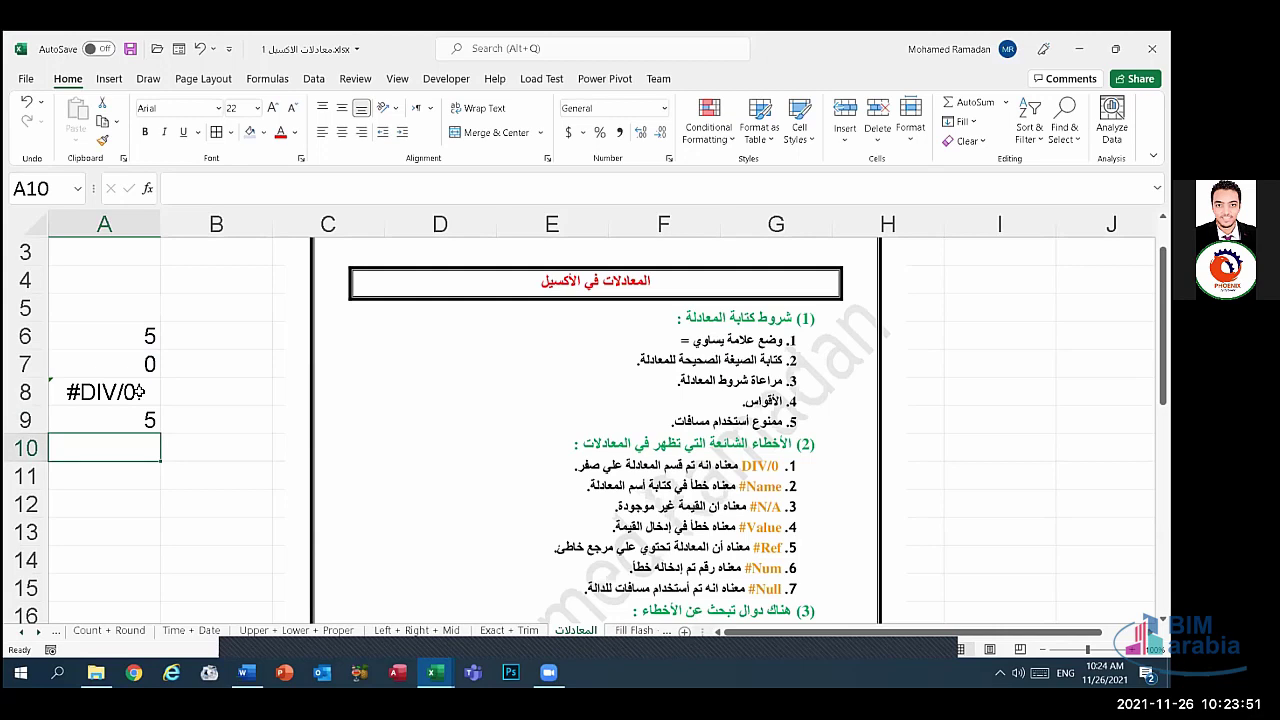
Step: Rewrite A9 as '= sum (A6:A7)' with spaces, which returns #NAME?
{"action": "key", "text": "Up"}
{"action": "type", "text": "=     "}
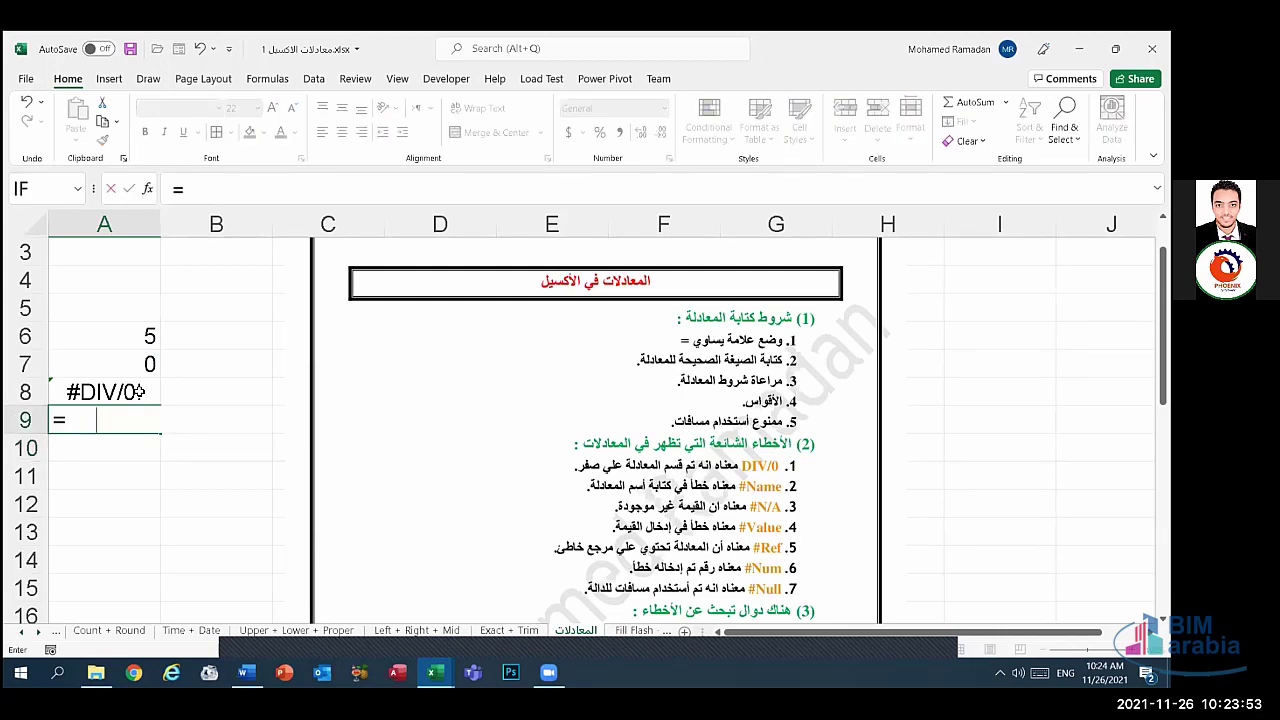
{"action": "type", "text": "sum   "}
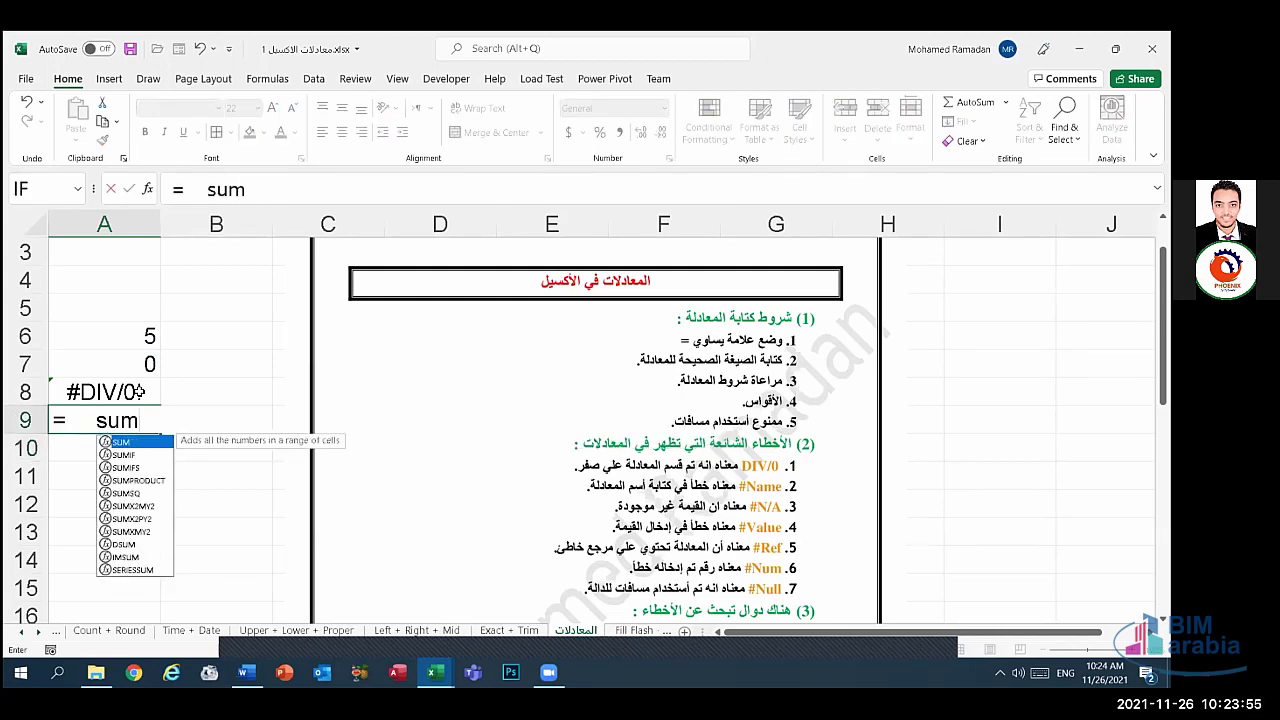
{"action": "type", "text": "("}
{"action": "key", "text": "BackSpace"}
{"action": "type", "text": "("}
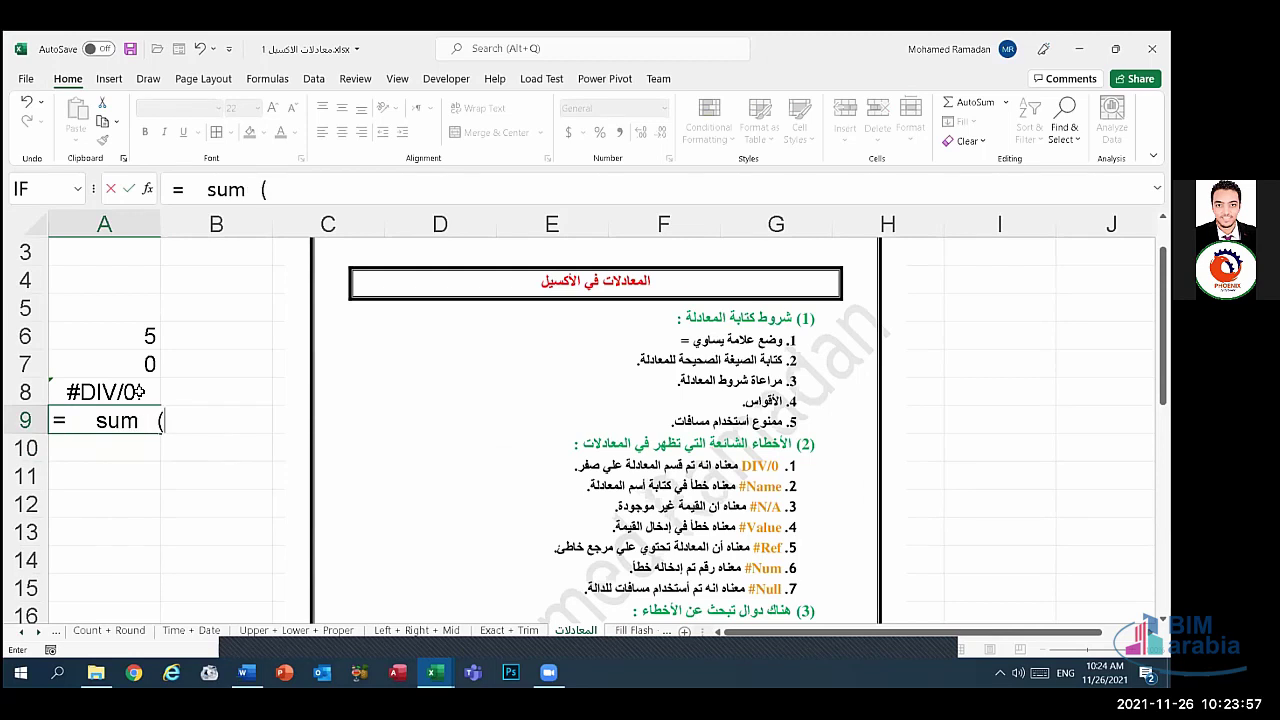
{"action": "left_click_drag", "start_coordinate": [135, 338], "coordinate": [133, 364]}
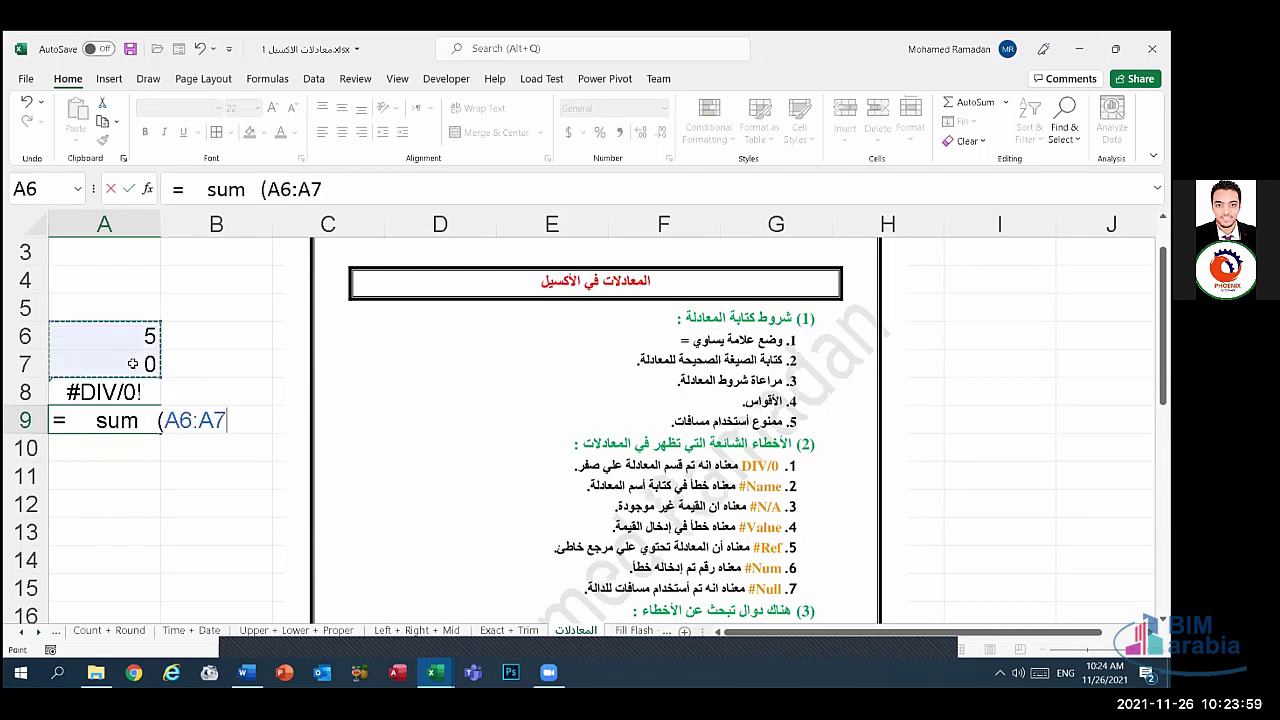
{"action": "type", "text": ")"}
{"action": "key", "text": "Return"}
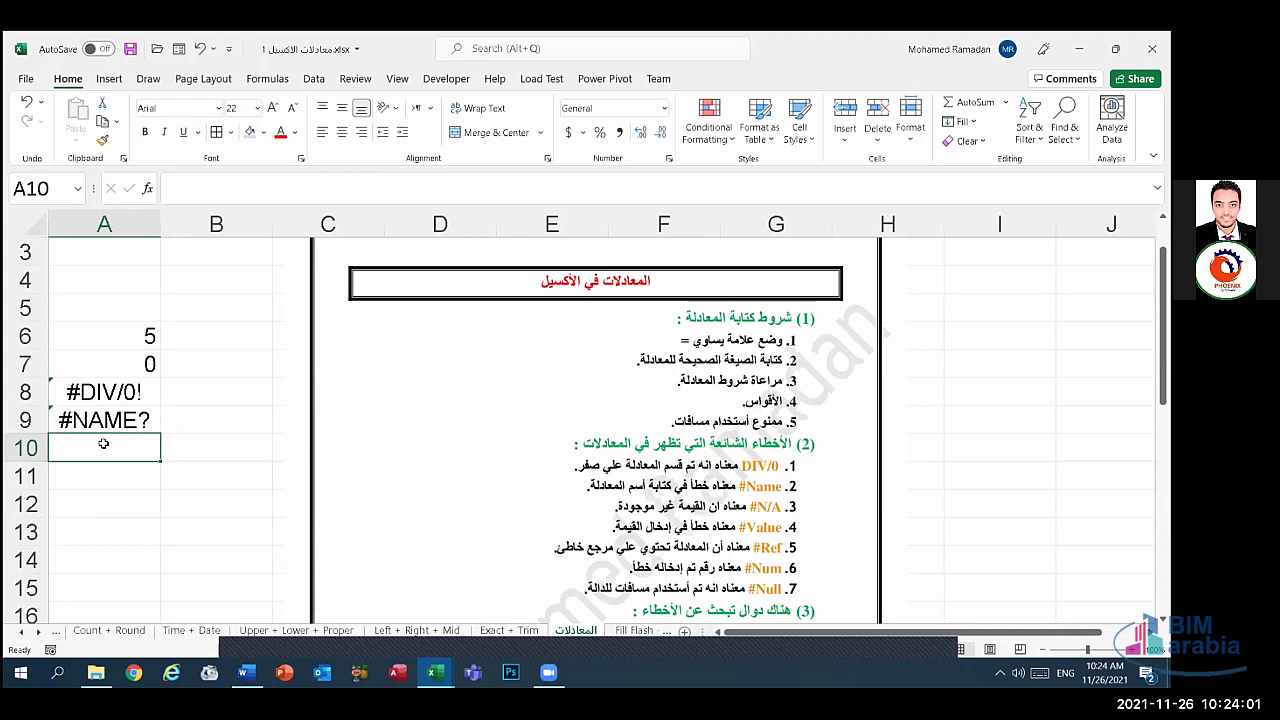
Step: Edit A9 and delete the function name so it reads =(A6:A7)
{"action": "left_click", "coordinate": [113, 416]}
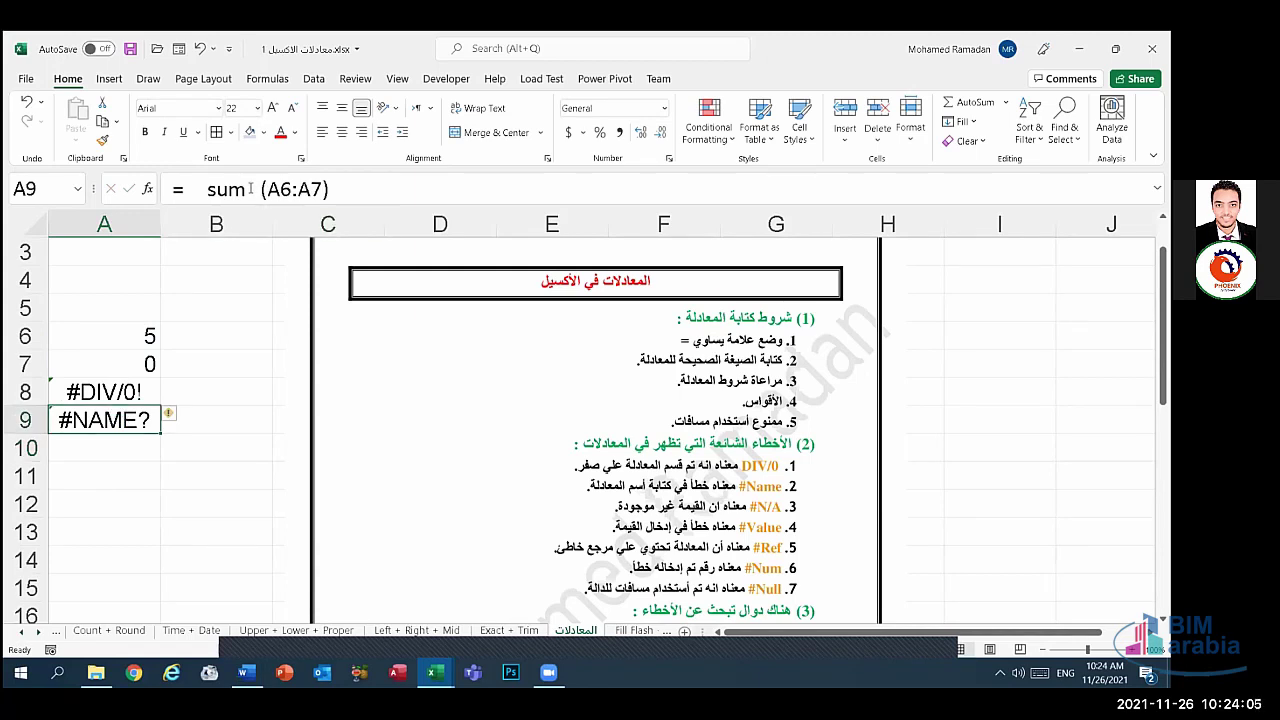
{"action": "left_click", "coordinate": [251, 189]}
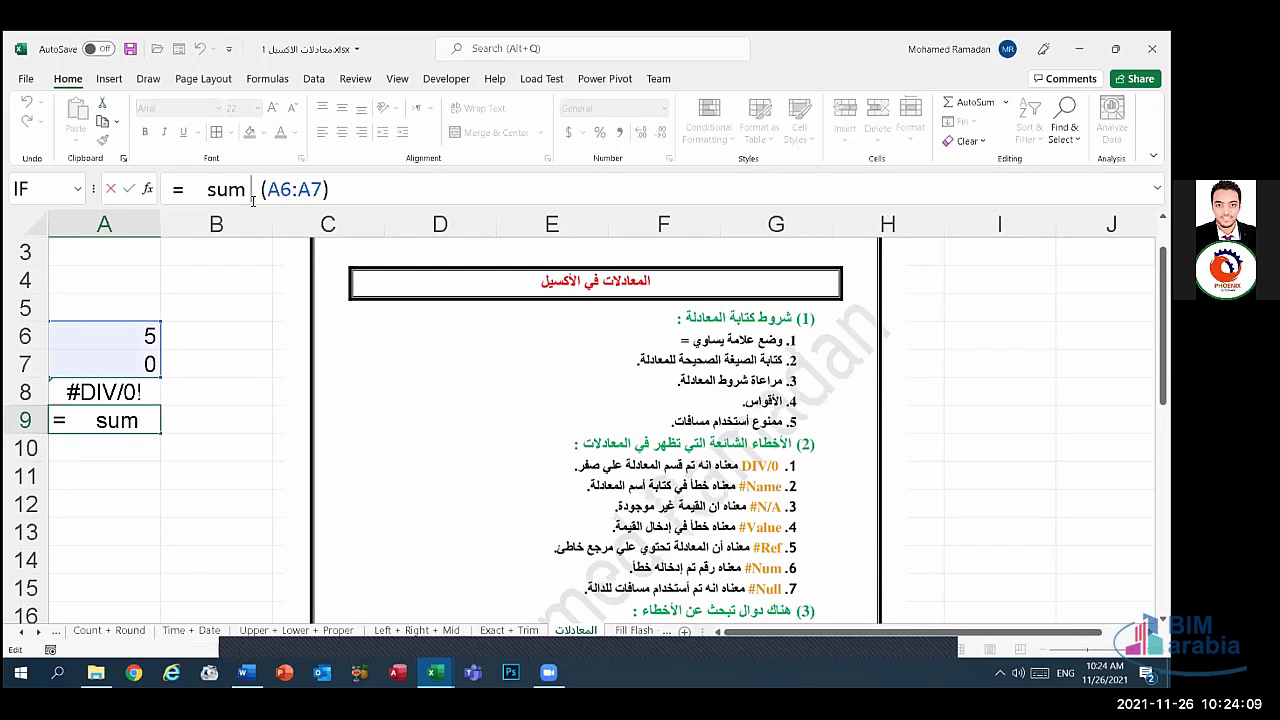
{"action": "left_click", "coordinate": [150, 420]}
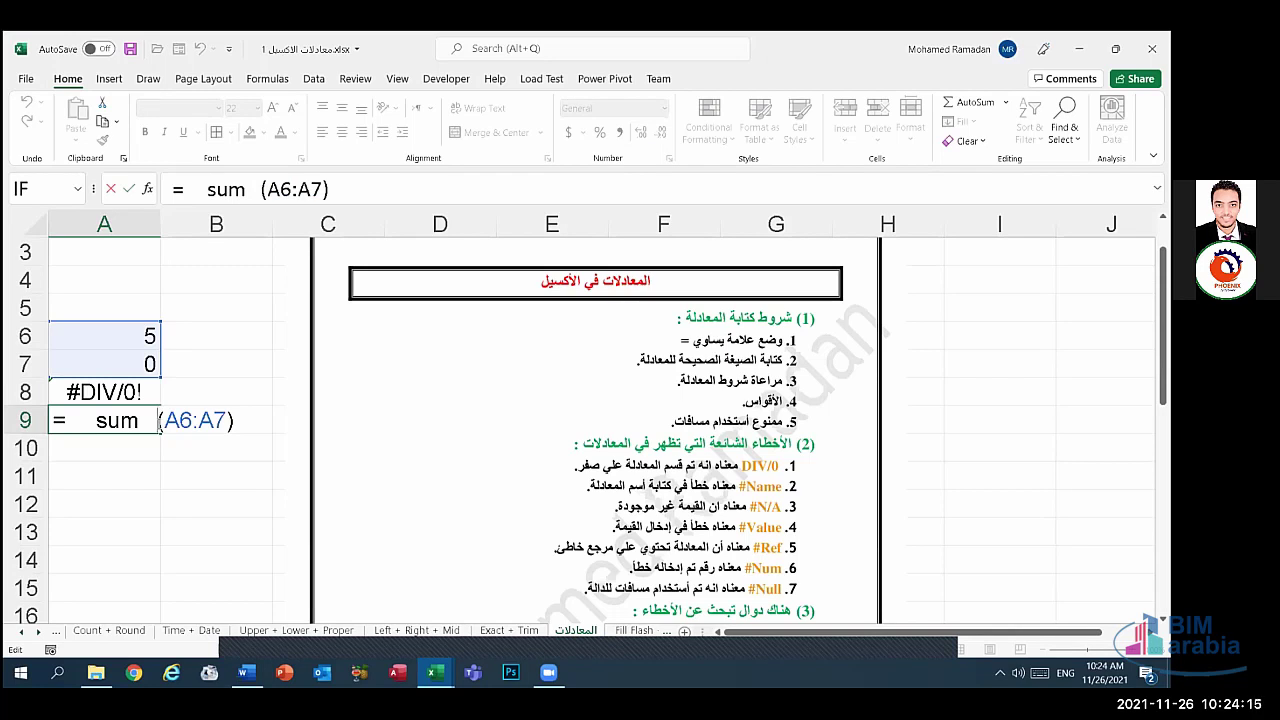
{"action": "key", "text": "BackSpace"}
{"action": "key", "text": "BackSpace"}
{"action": "key", "text": "BackSpace"}
{"action": "key", "text": "BackSpace"}
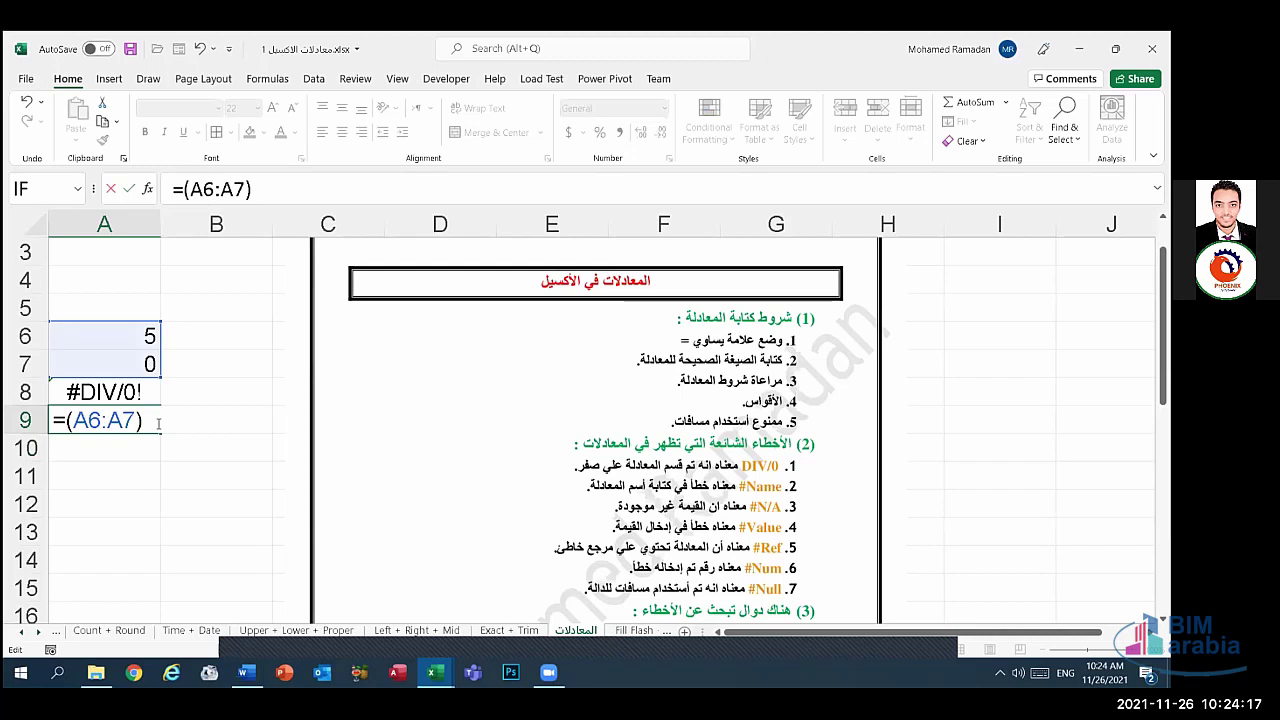
Step: Change A9 to =COUNTBLANK(A6:A7), fixing the stray semicolon and space, so it returns 0
{"action": "type", "text": "count "}
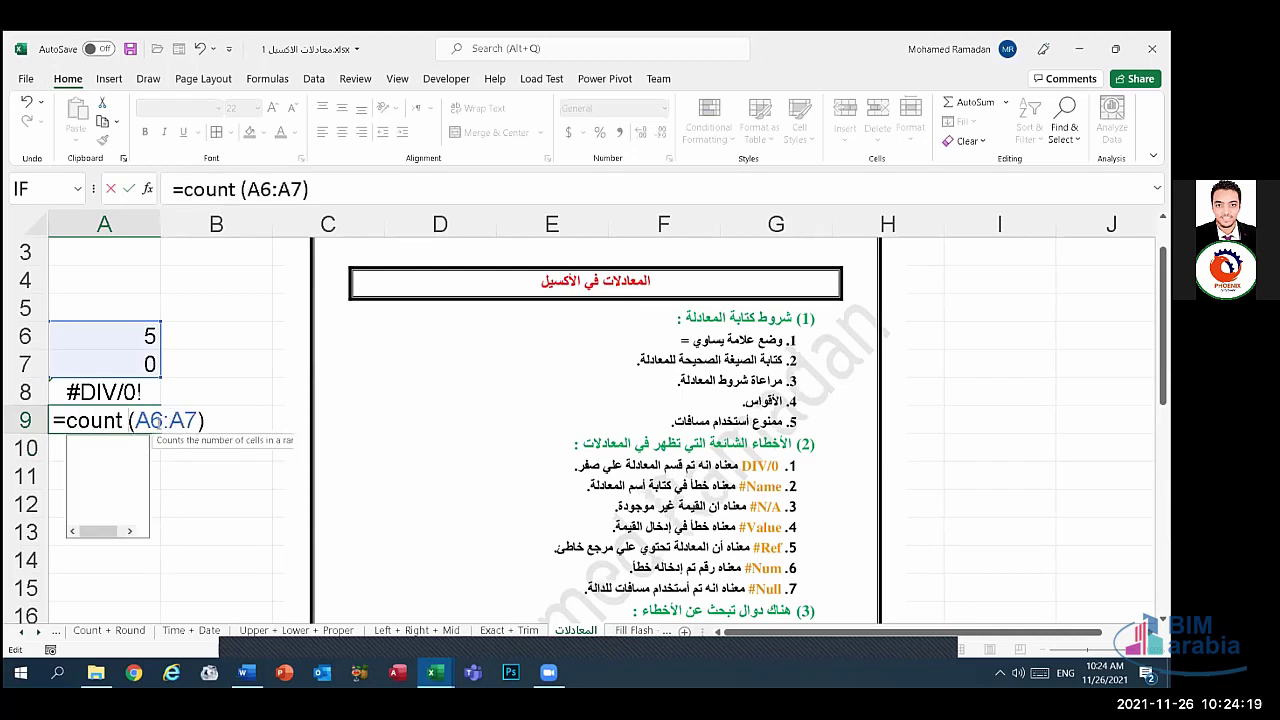
{"action": "type", "text": "blan"}
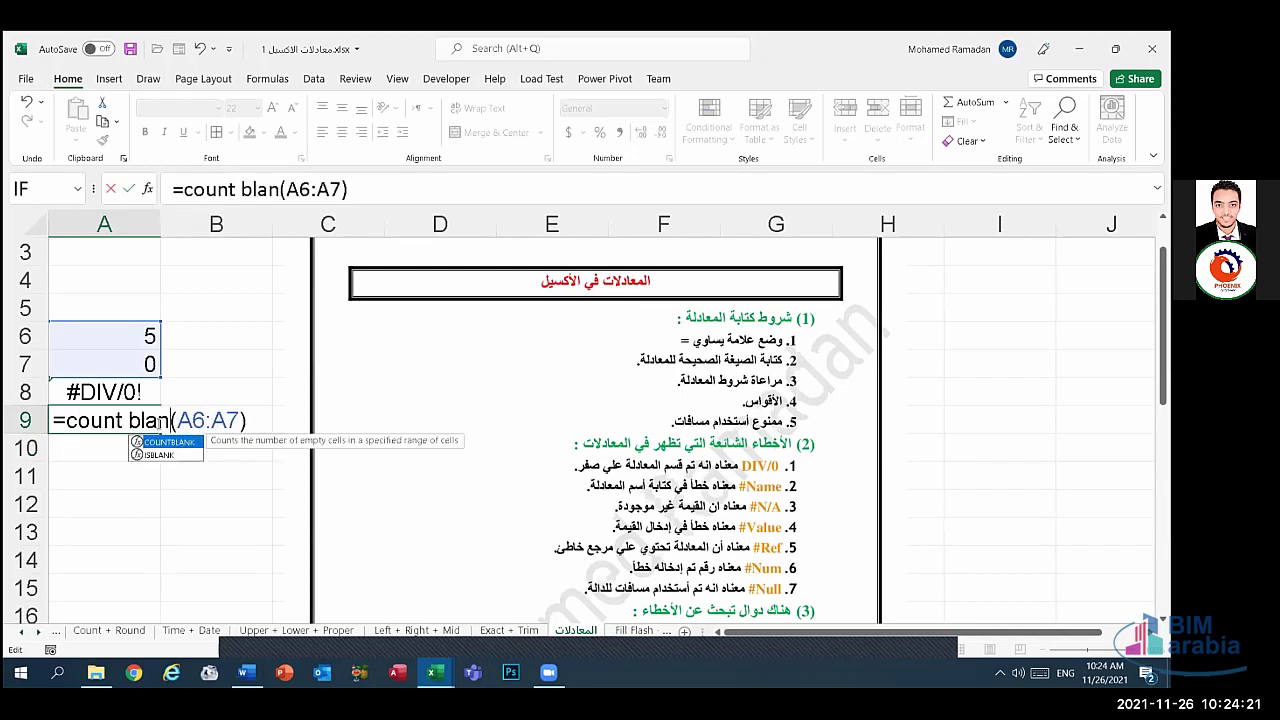
{"action": "type", "text": ";"}
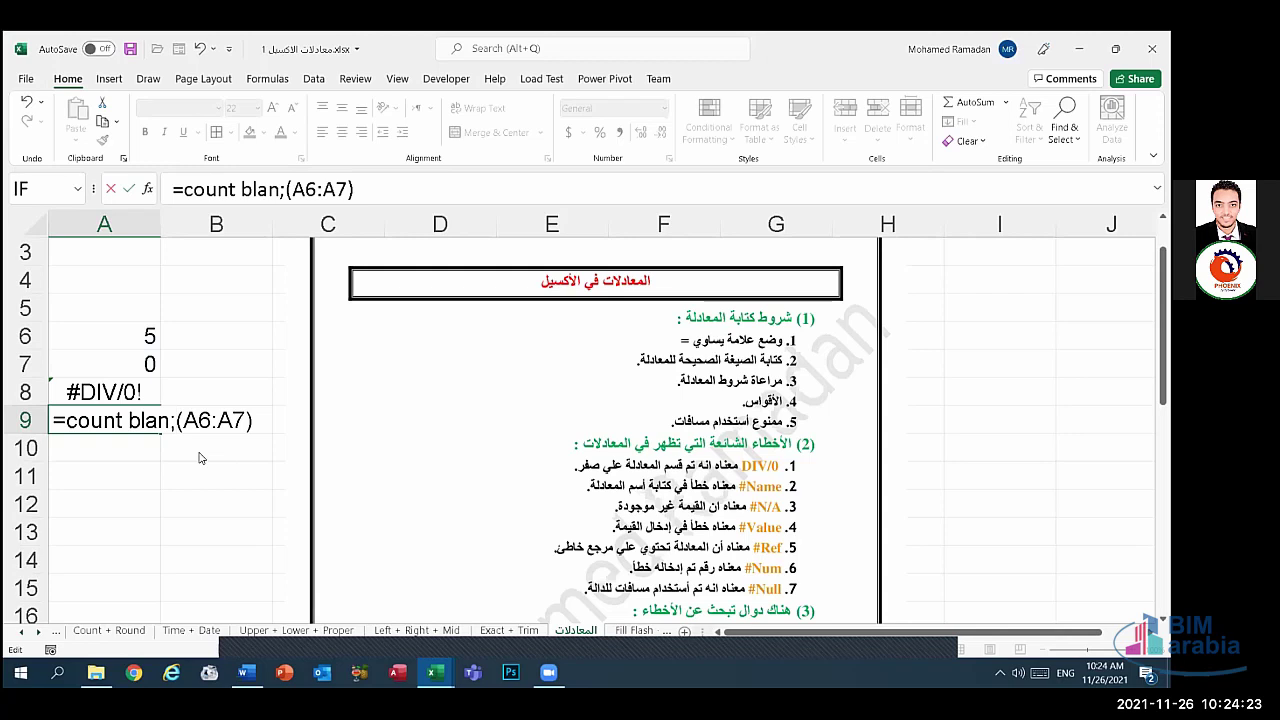
{"action": "key", "text": "BackSpace"}
{"action": "type", "text": "k"}
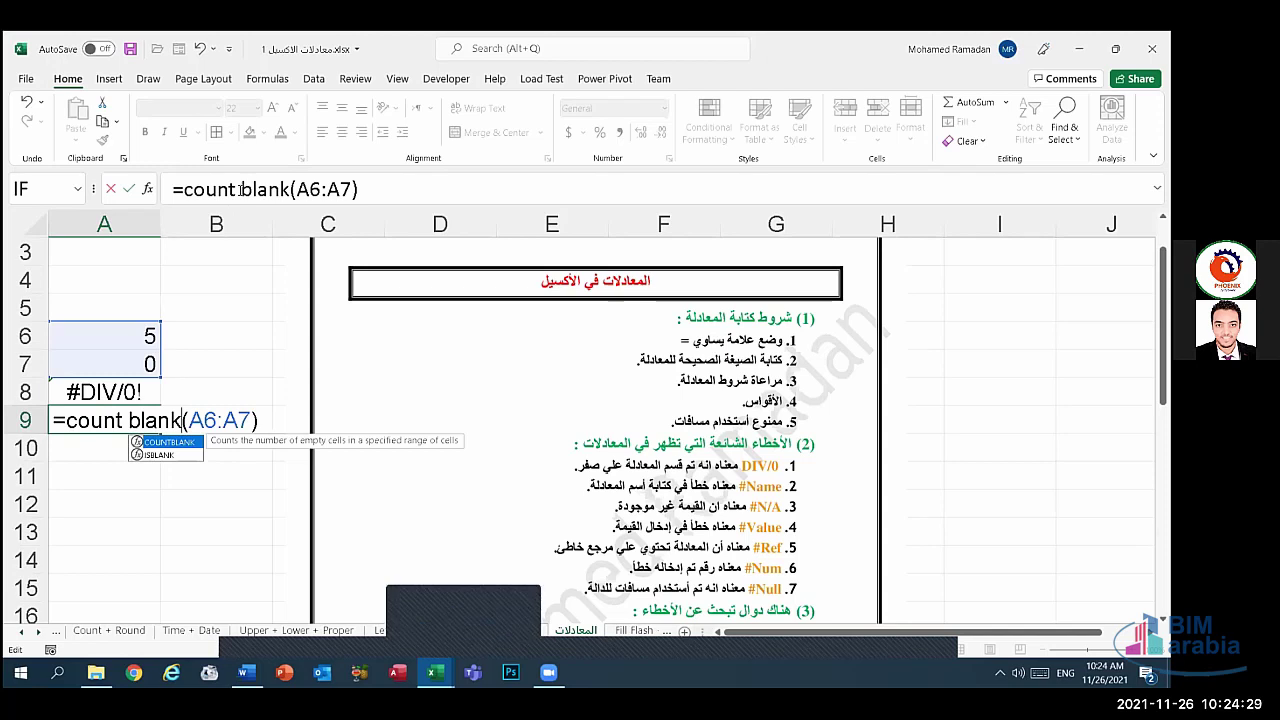
{"action": "key", "text": "ctrl+Return"}
{"action": "key", "text": "F2"}
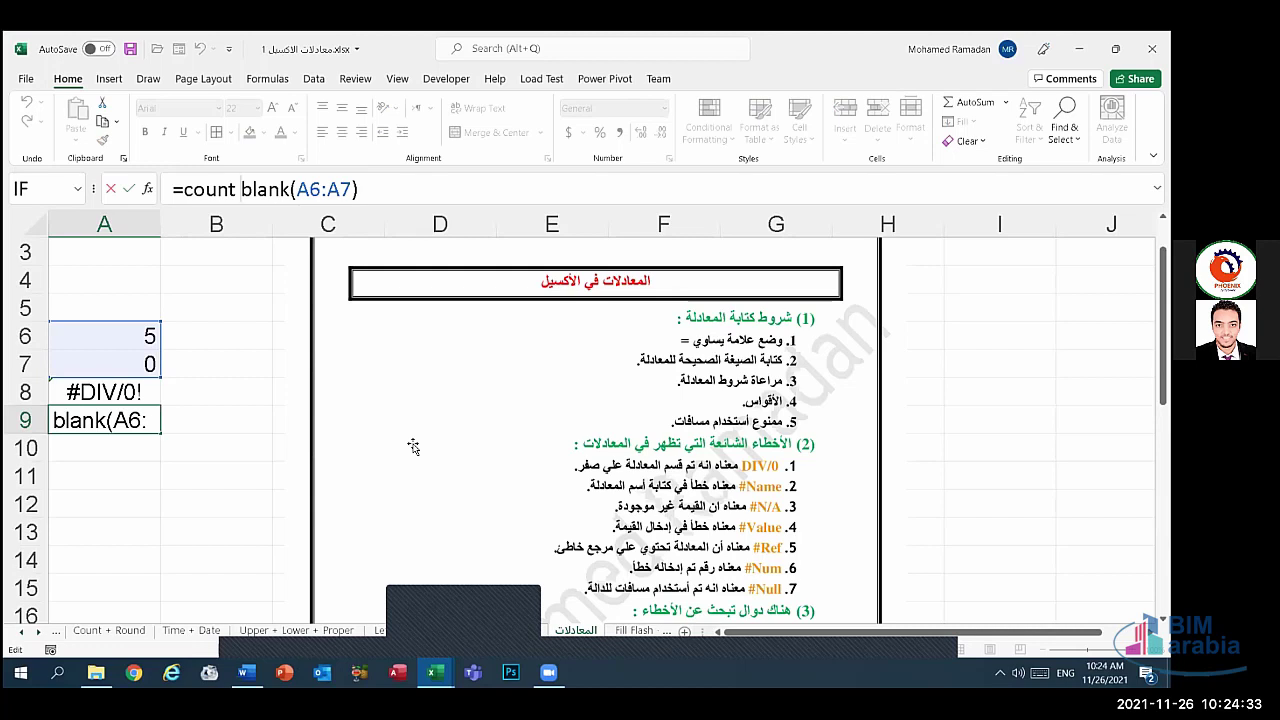
{"action": "key", "text": "BackSpace"}
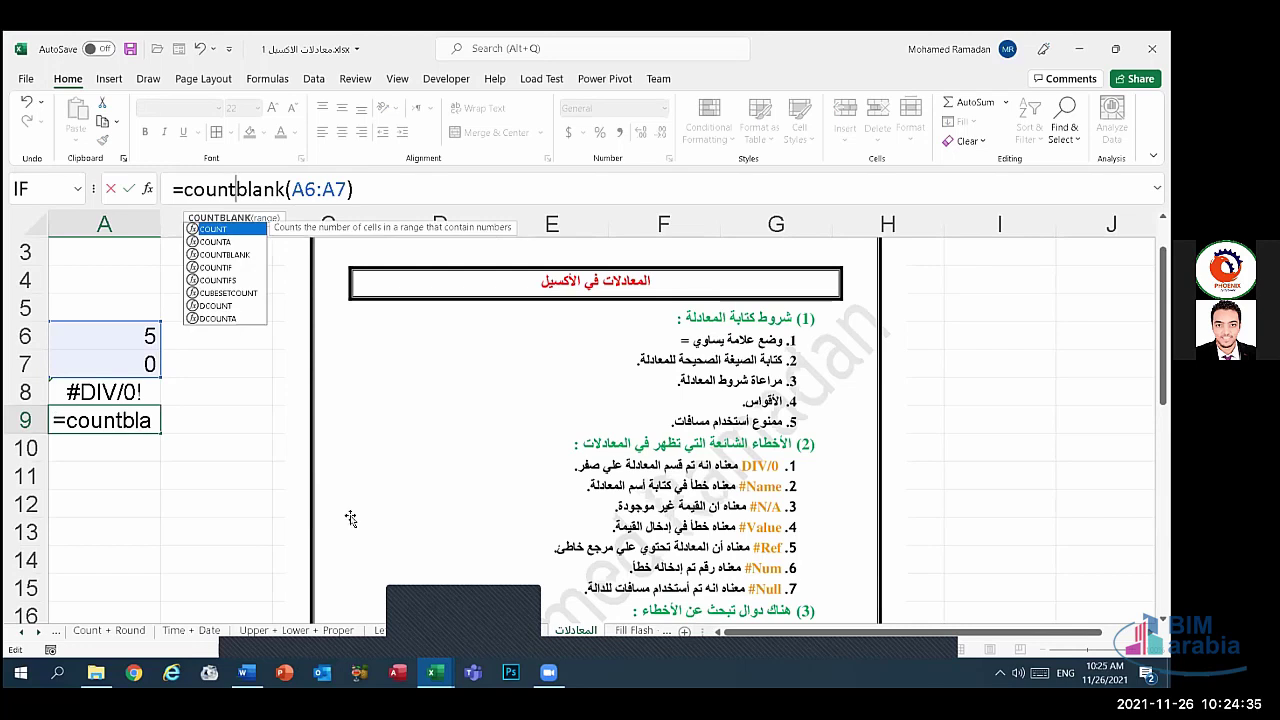
{"action": "key", "text": "Return"}
{"action": "key", "text": "Up"}
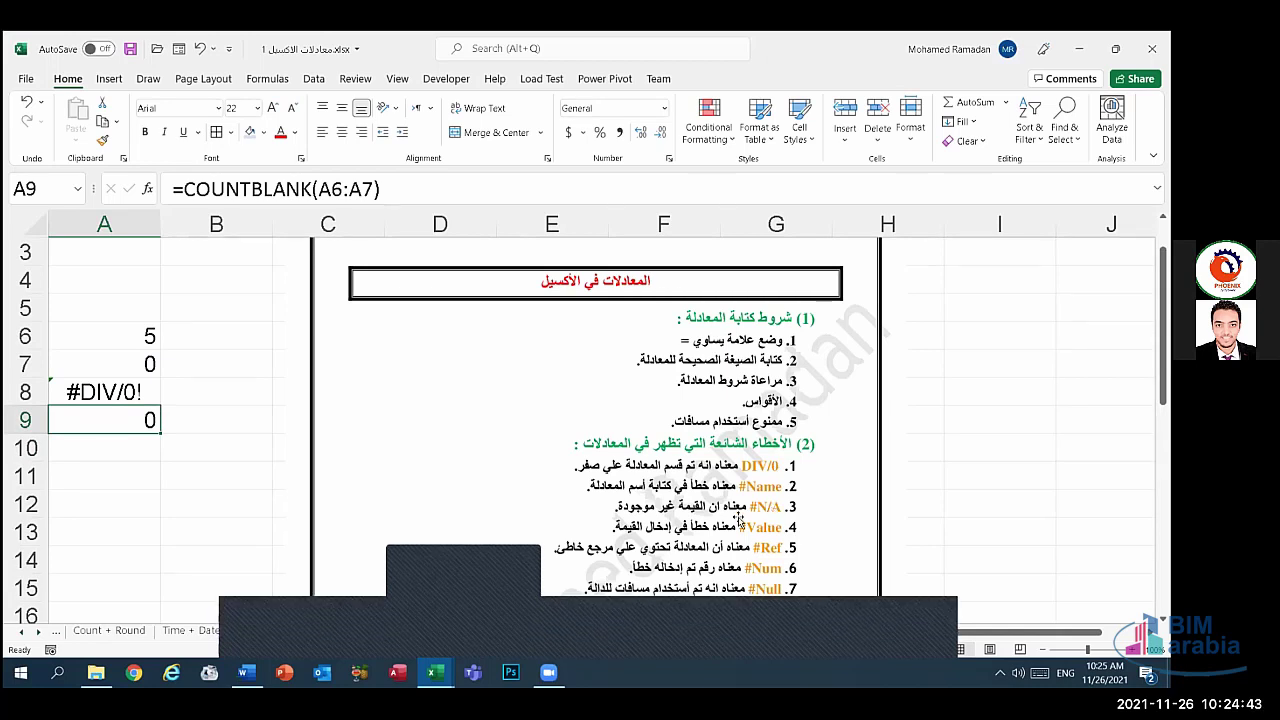
Step: Select A6:A9 holding 5, 0, #DIV/0! and 0 and clear those test cells
{"action": "left_click_drag", "start_coordinate": [1163, 320], "coordinate": [1163, 361]}
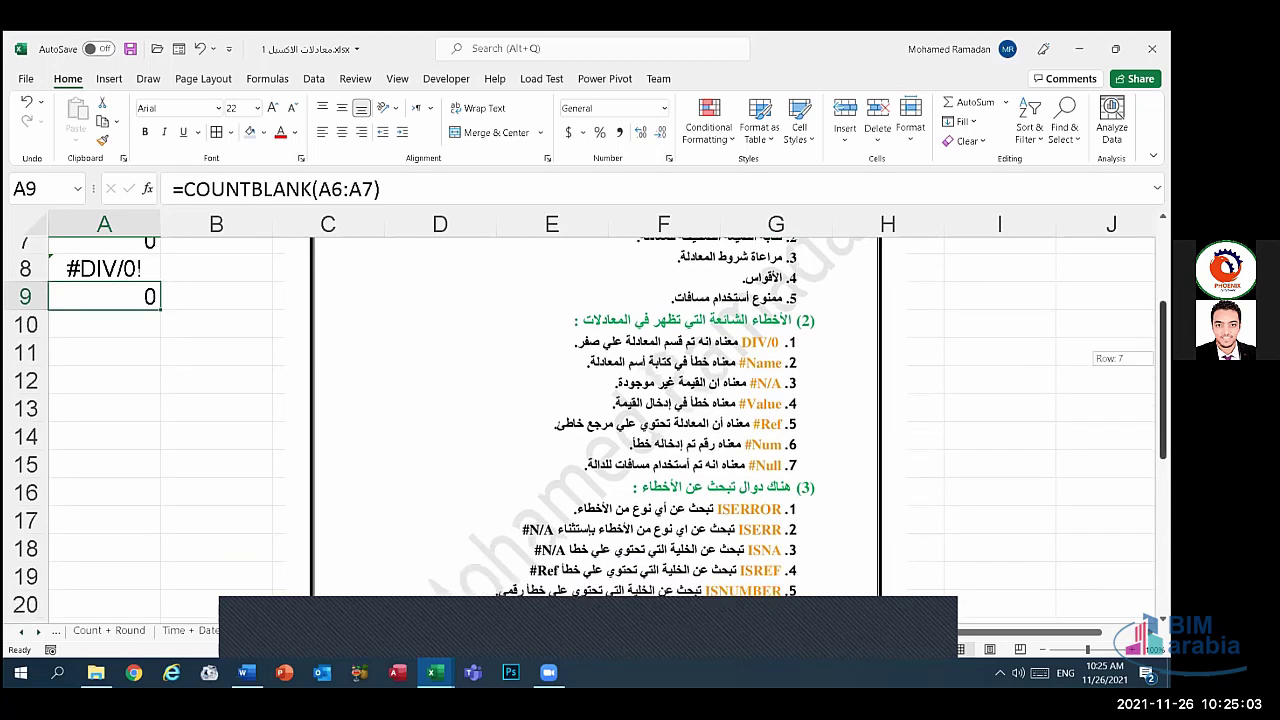
{"action": "left_click_drag", "start_coordinate": [1162, 358], "coordinate": [1162, 380]}
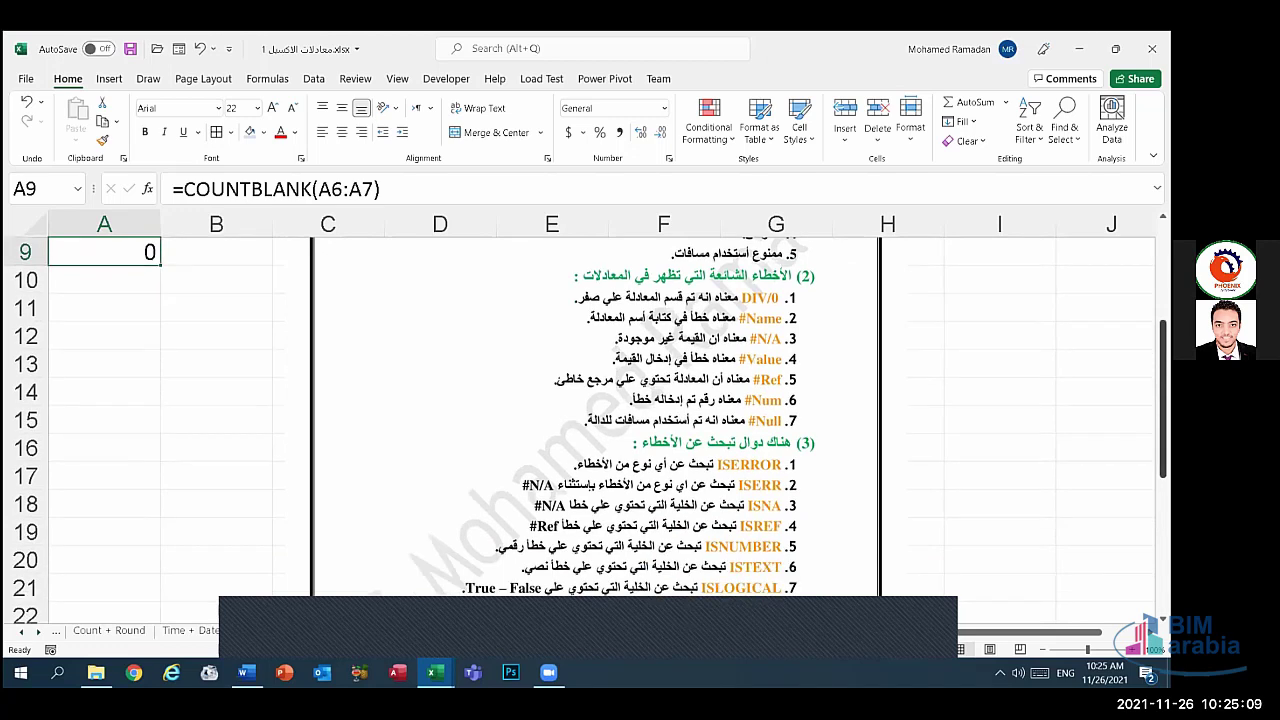
{"action": "left_click_drag", "start_coordinate": [1162, 380], "coordinate": [1162, 290]}
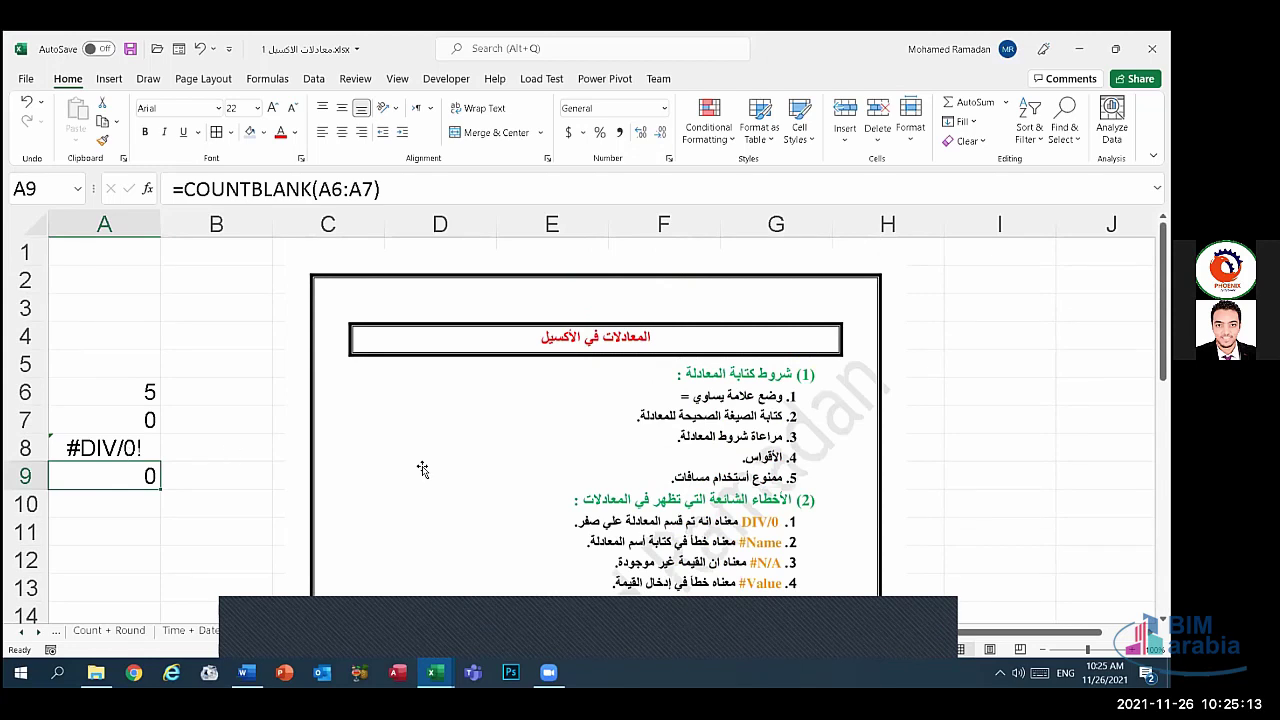
{"action": "key", "text": "shift+Up"}
{"action": "key", "text": "shift+Up"}
{"action": "key", "text": "shift+Up"}
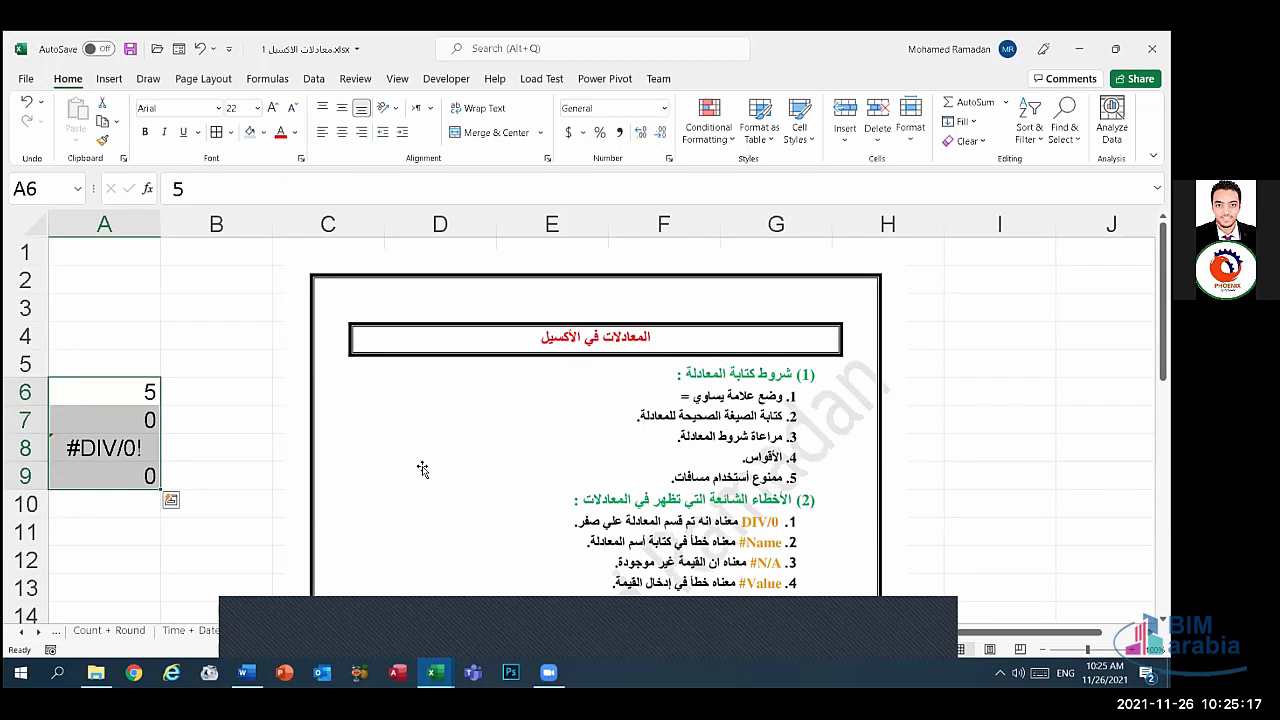
{"action": "key", "text": "ctrl+z"}
{"action": "key", "text": "ctrl+z"}
{"action": "key", "text": "ctrl+z"}
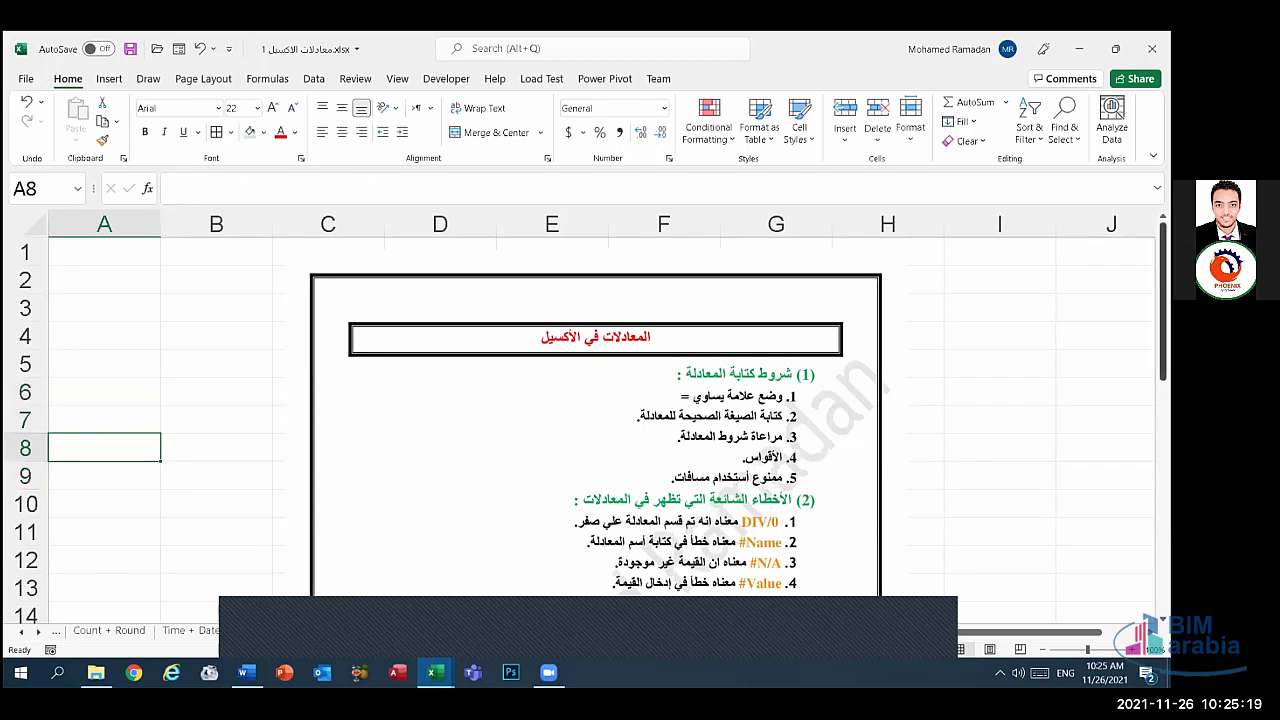
{"action": "scroll", "coordinate": [750, 400], "scroll_direction": "down", "scroll_amount": 1}
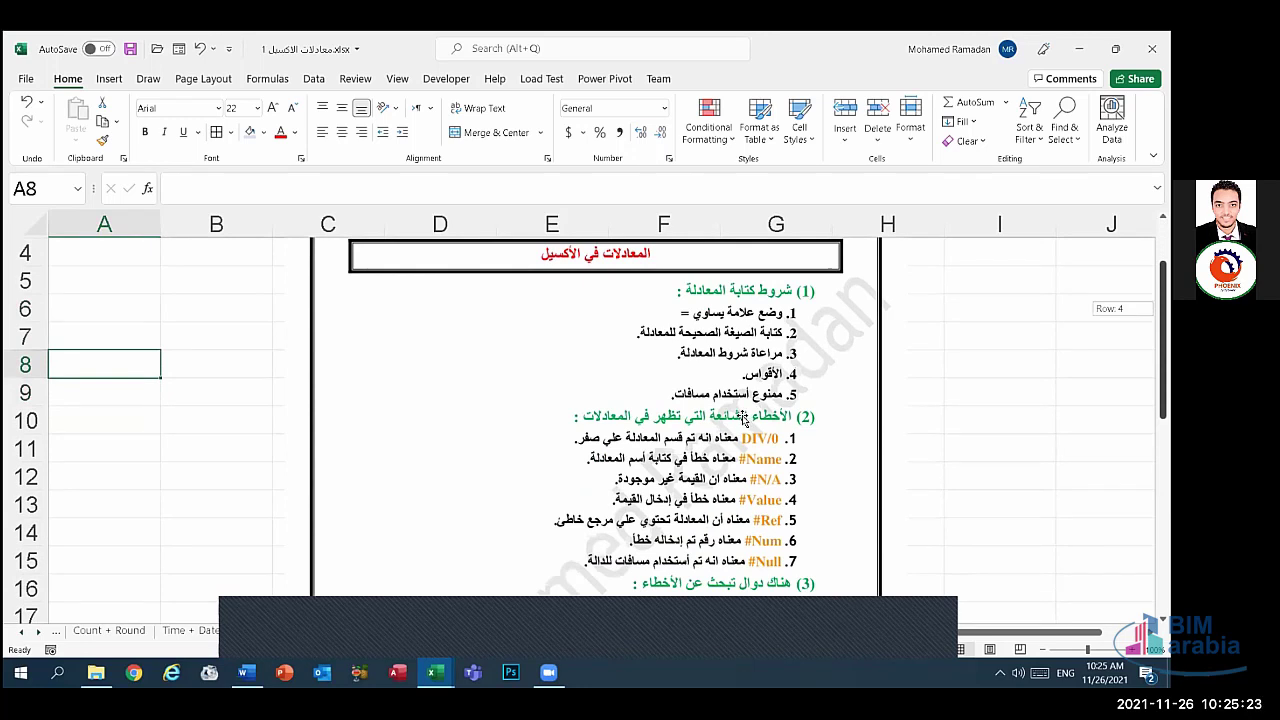
{"action": "scroll", "coordinate": [743, 419], "scroll_direction": "down", "scroll_amount": 2}
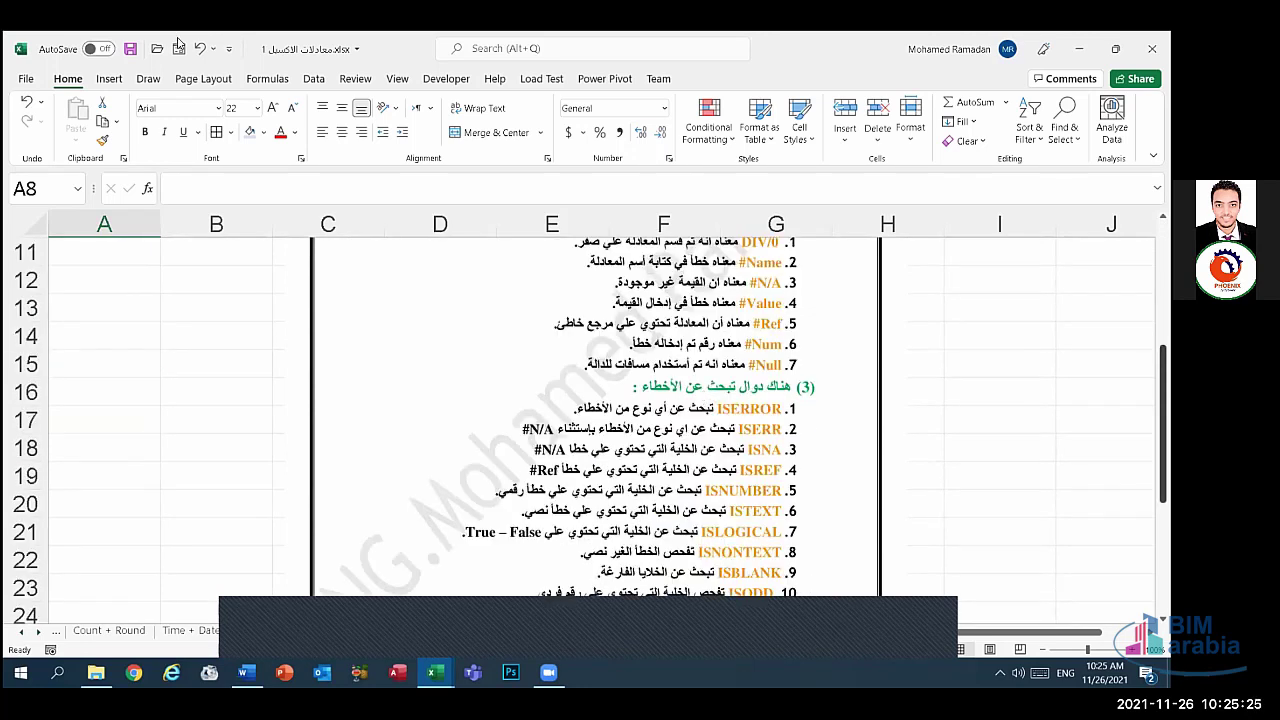
{"action": "scroll", "coordinate": [142, 310], "scroll_direction": "up", "scroll_amount": 3}
{"action": "left_click", "coordinate": [142, 310]}
Step: Enter =ISERROR(A6:A9) in A4, which spills a #SPILL! result
{"action": "type", "text": "=ise"}
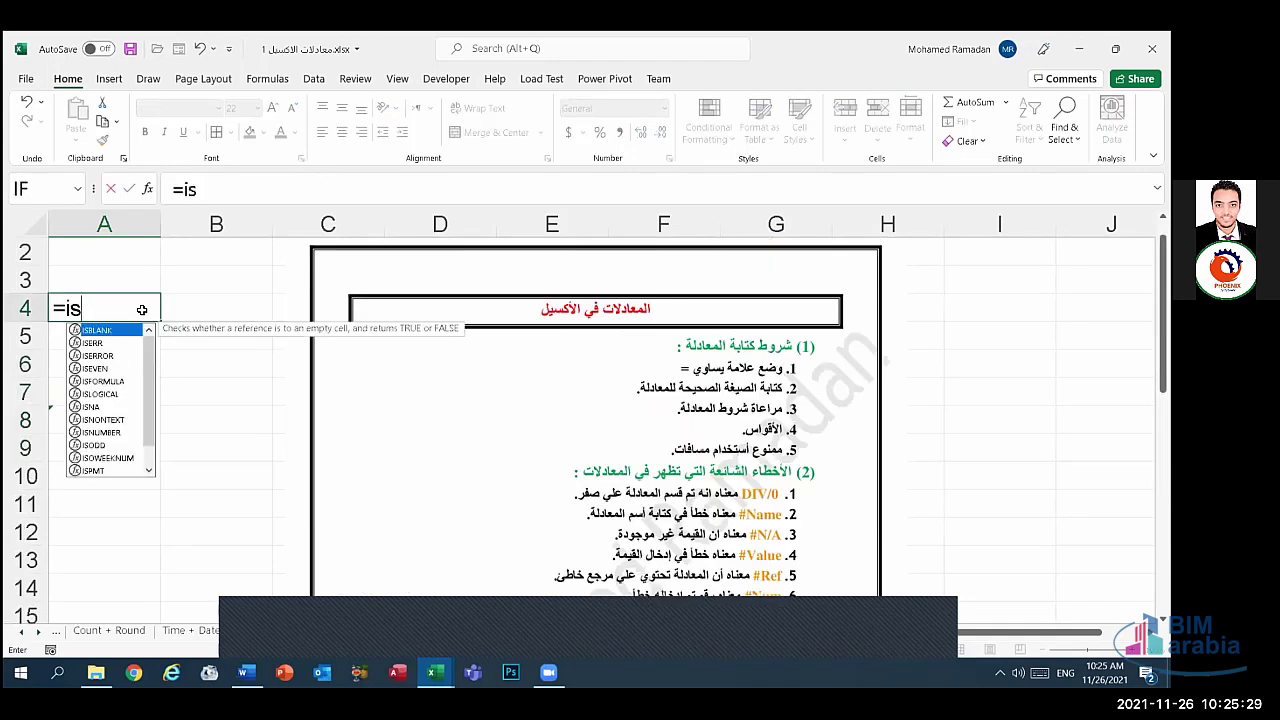
{"action": "type", "text": "rro"}
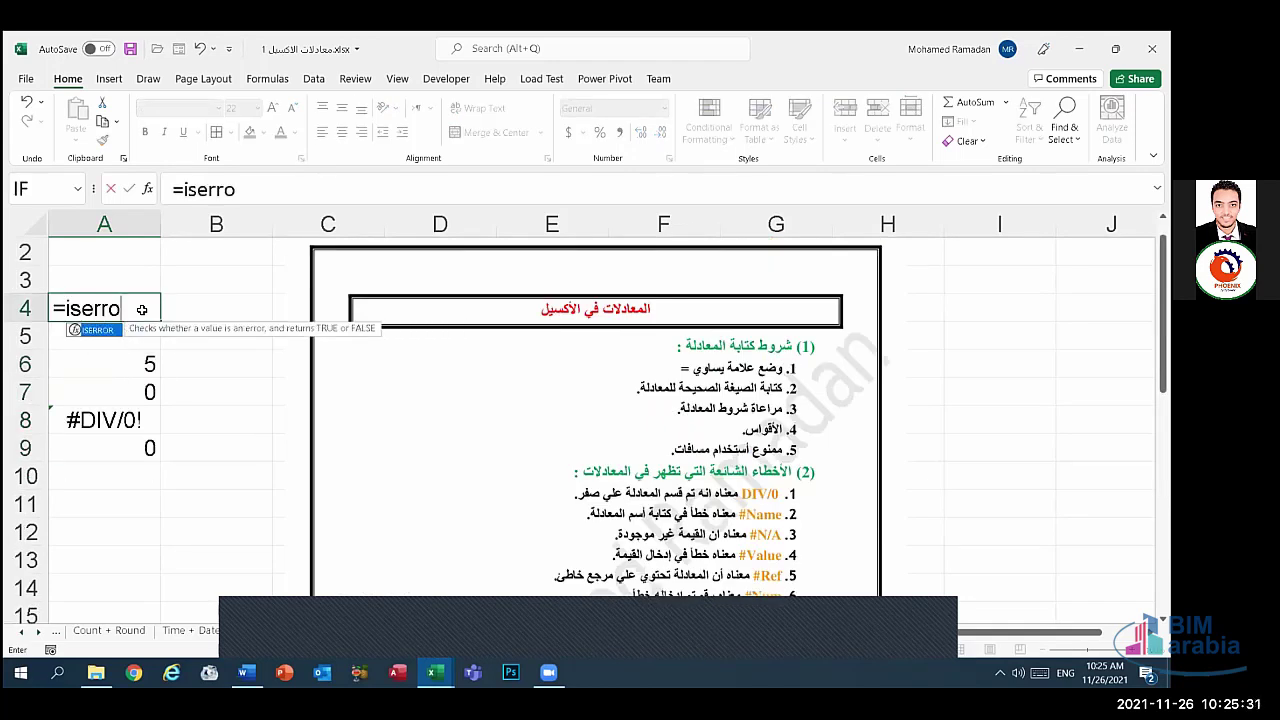
{"action": "type", "text": "r("}
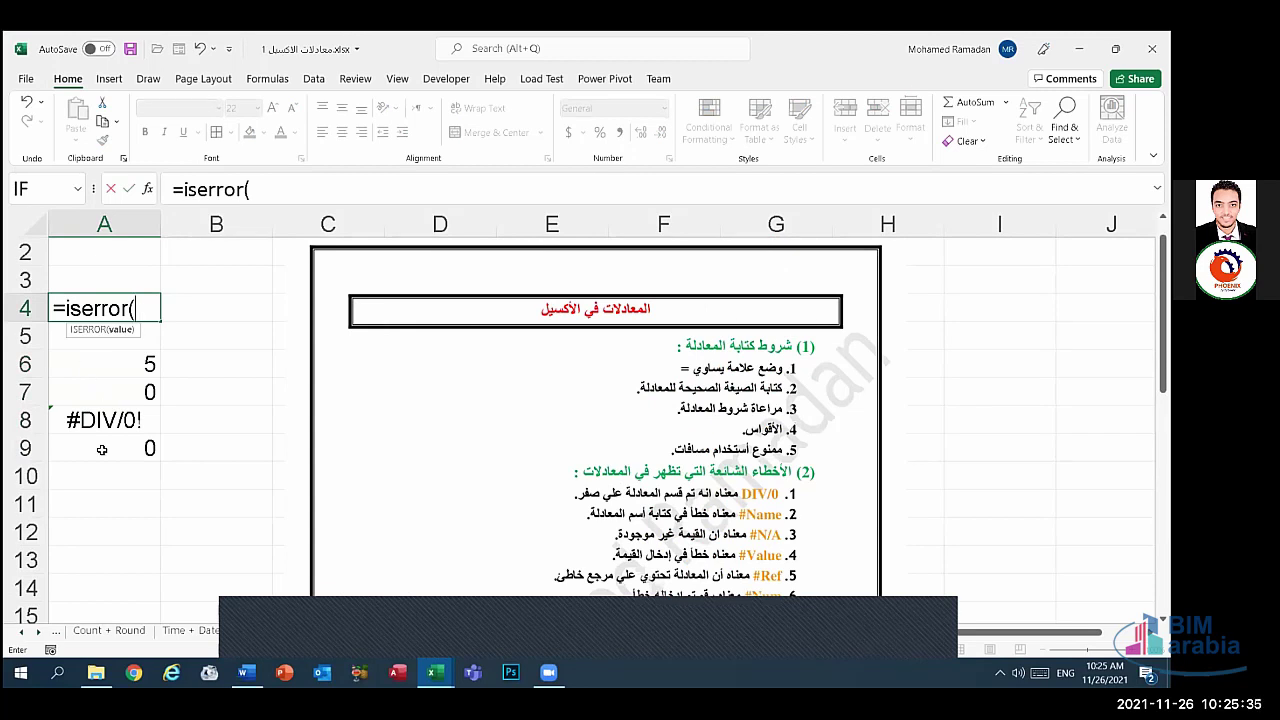
{"action": "left_click_drag", "start_coordinate": [101, 450], "coordinate": [130, 362]}
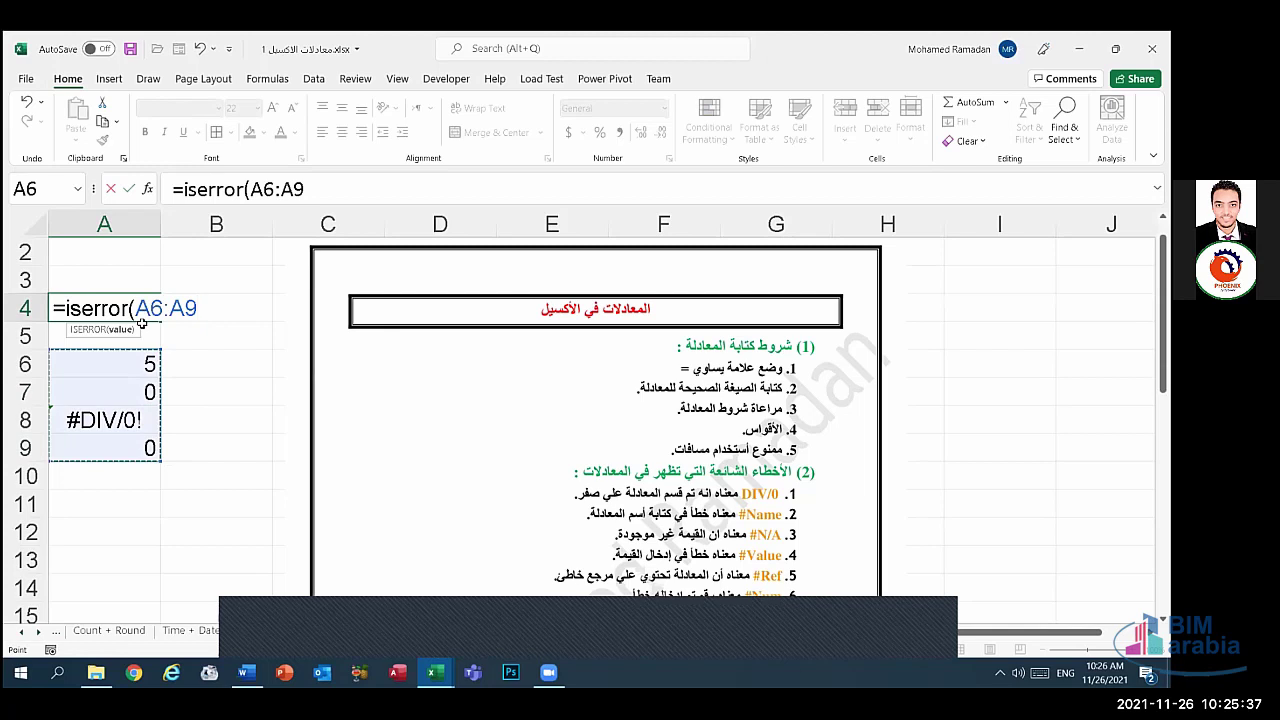
{"action": "key", "text": "Return"}
{"action": "left_click", "coordinate": [97, 302]}
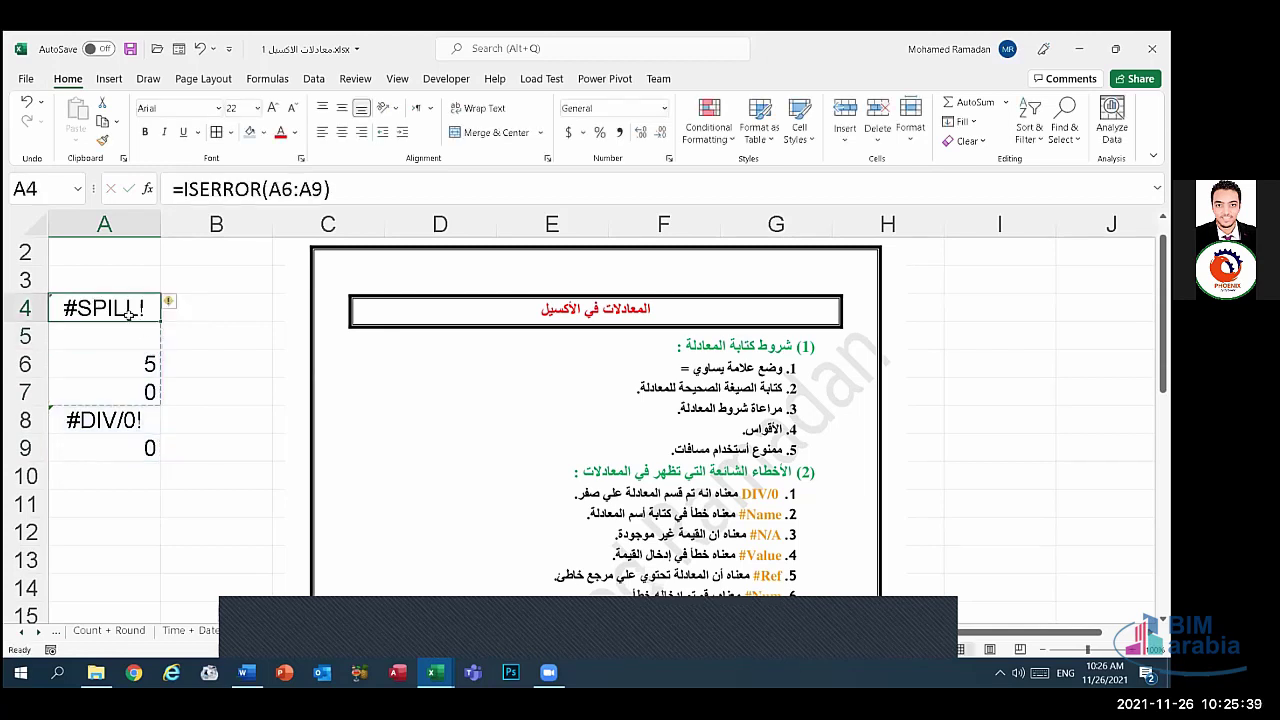
{"action": "left_click", "coordinate": [166, 370]}
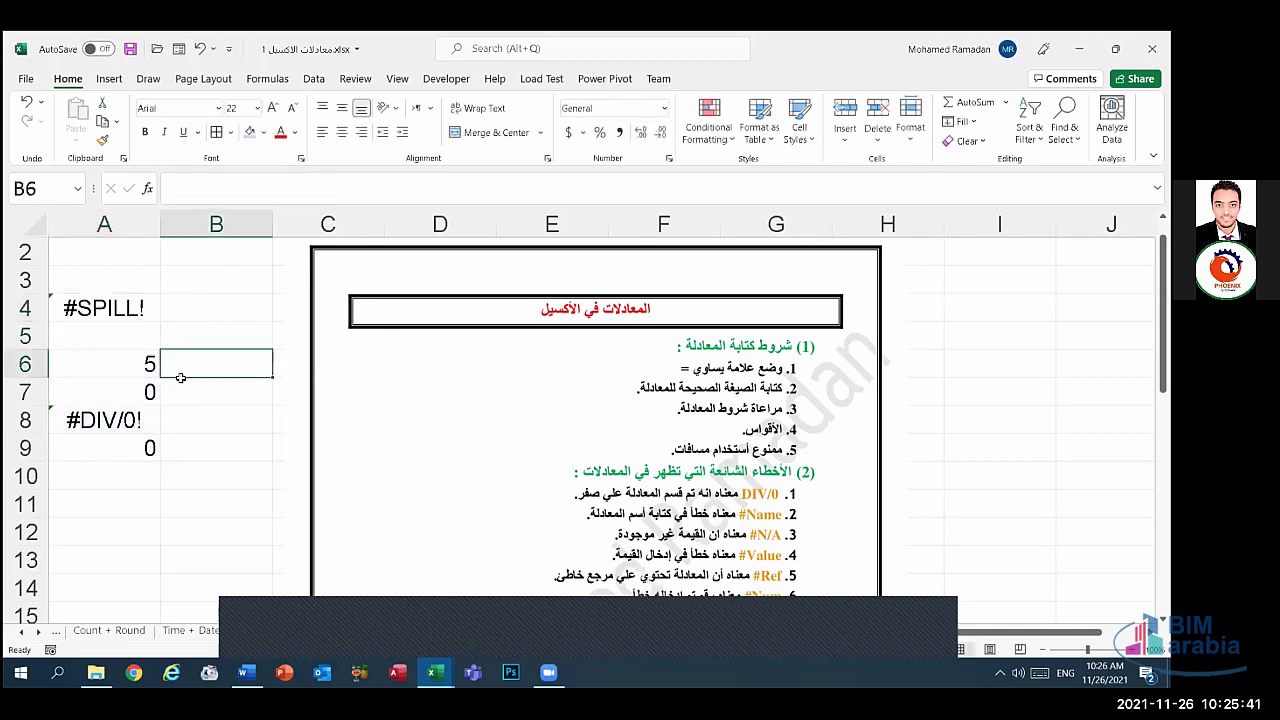
{"action": "key", "text": "Left"}
{"action": "key", "text": "Down"}
{"action": "key", "text": "Down"}
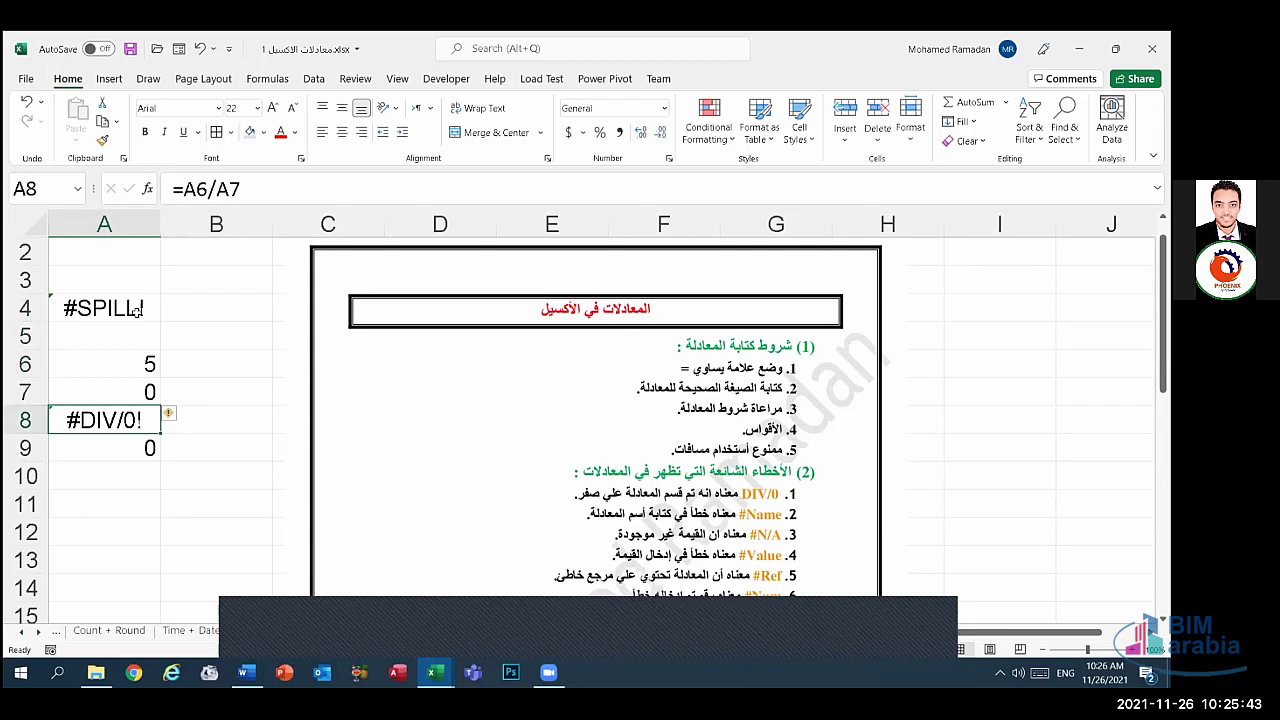
{"action": "left_click", "coordinate": [137, 312]}
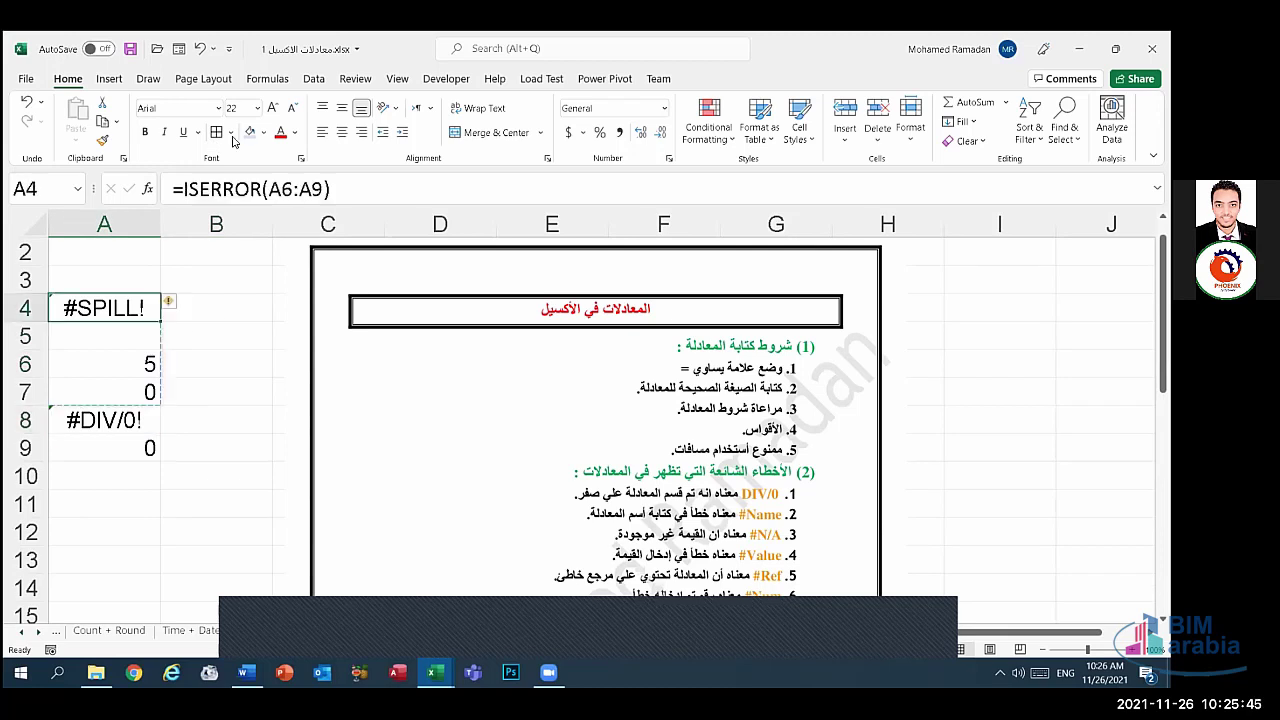
Step: Edit A4's formula, trimming ISERROR down to IS and typing na for ISNA
{"action": "left_click", "coordinate": [263, 189]}
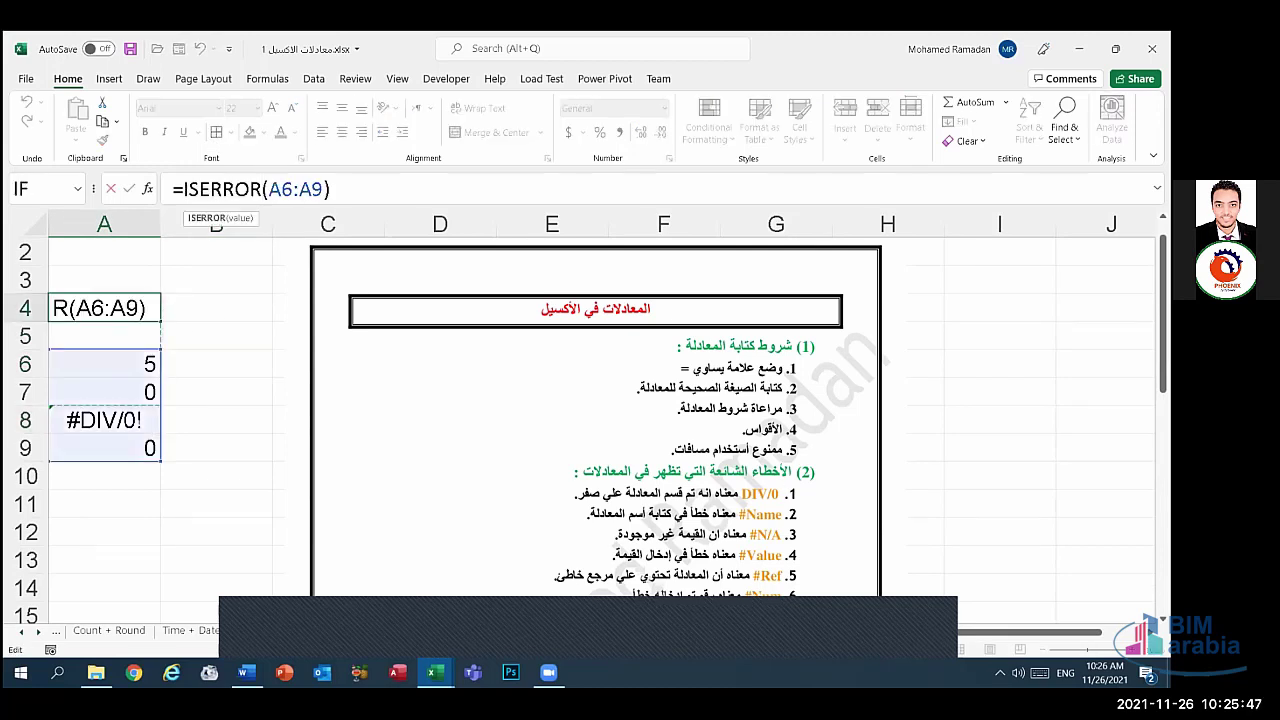
{"action": "left_click_drag", "start_coordinate": [1163, 290], "coordinate": [1163, 310]}
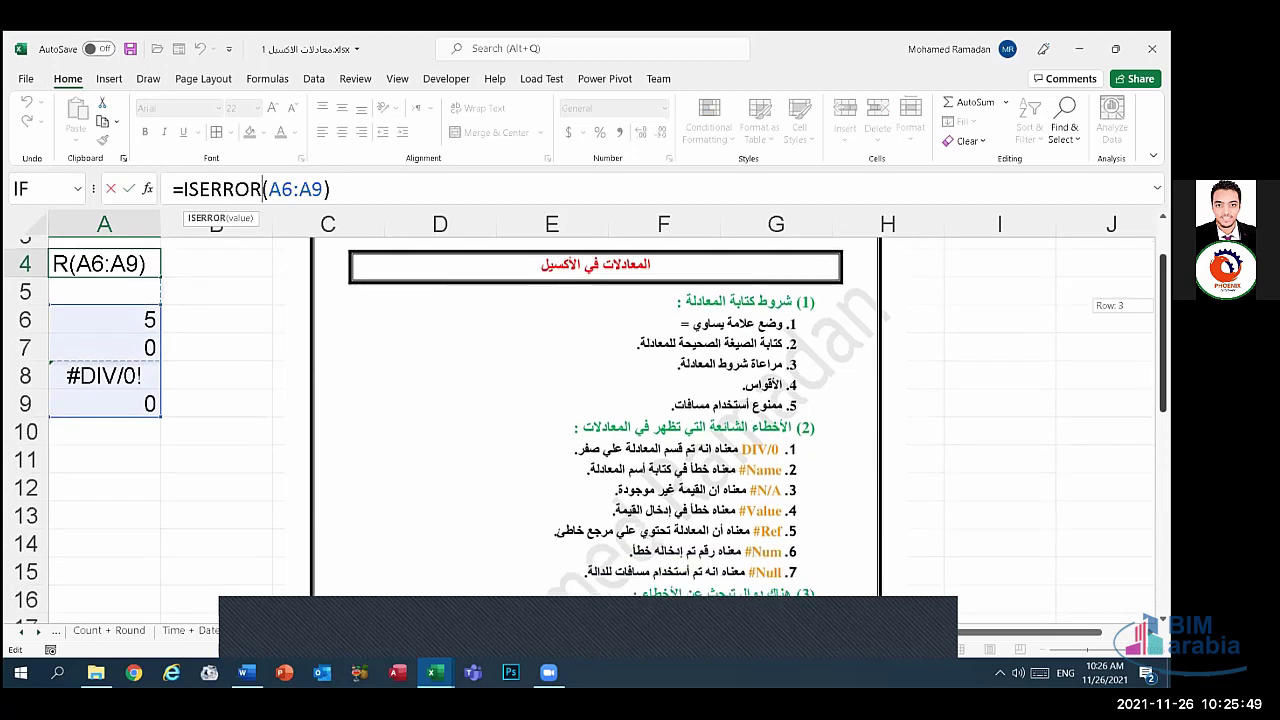
{"action": "scroll", "coordinate": [744, 490], "scroll_direction": "down", "scroll_amount": 1}
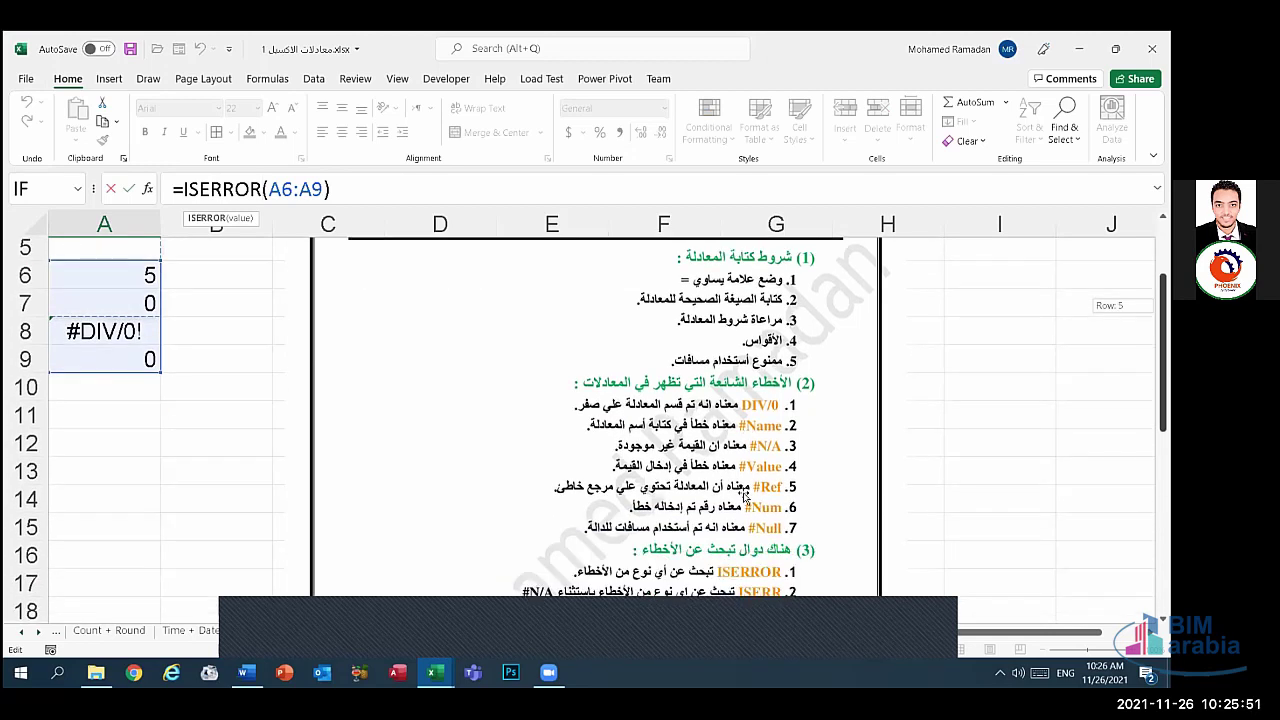
{"action": "scroll", "coordinate": [795, 510], "scroll_direction": "up", "scroll_amount": 1}
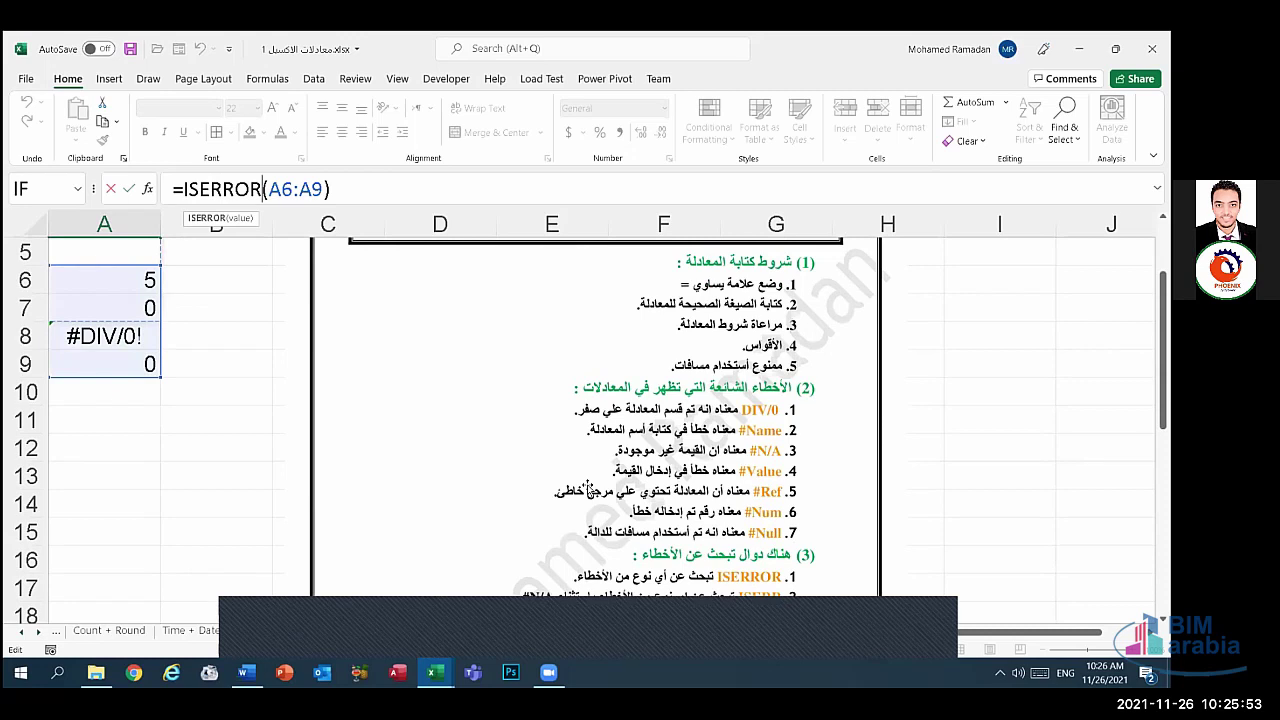
{"action": "key", "text": "BackSpace"}
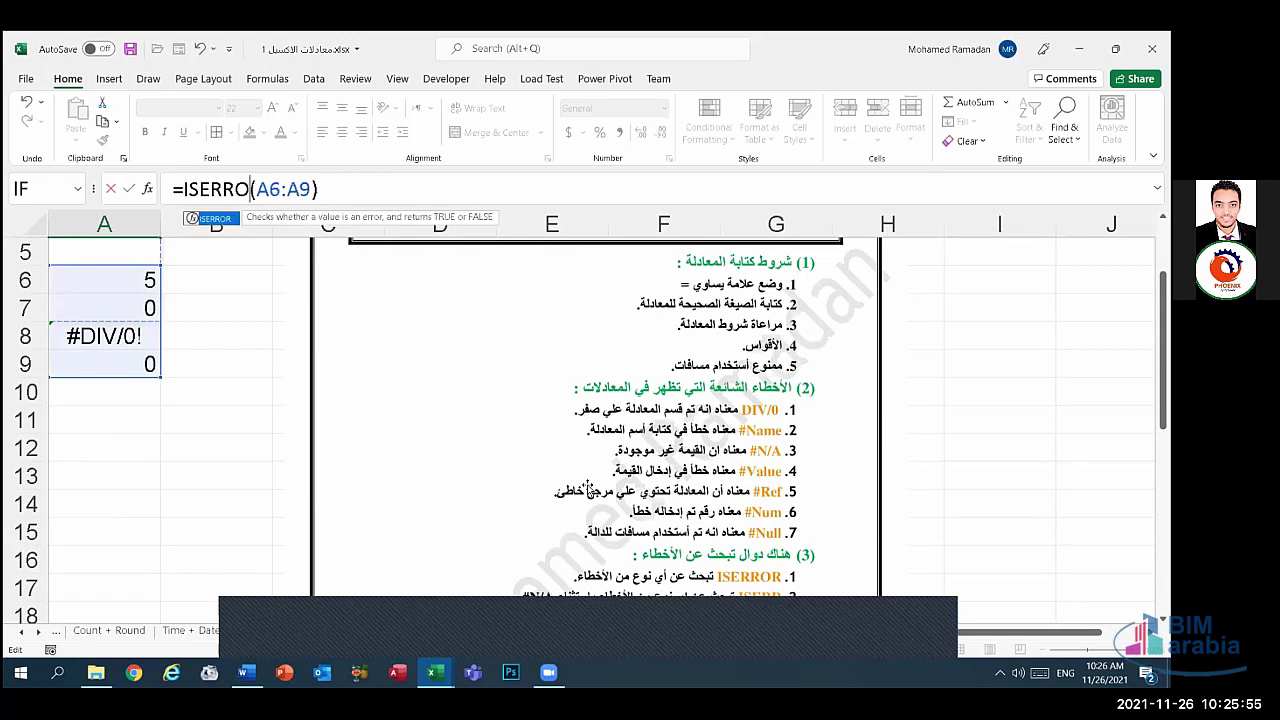
{"action": "key", "text": "BackSpace"}
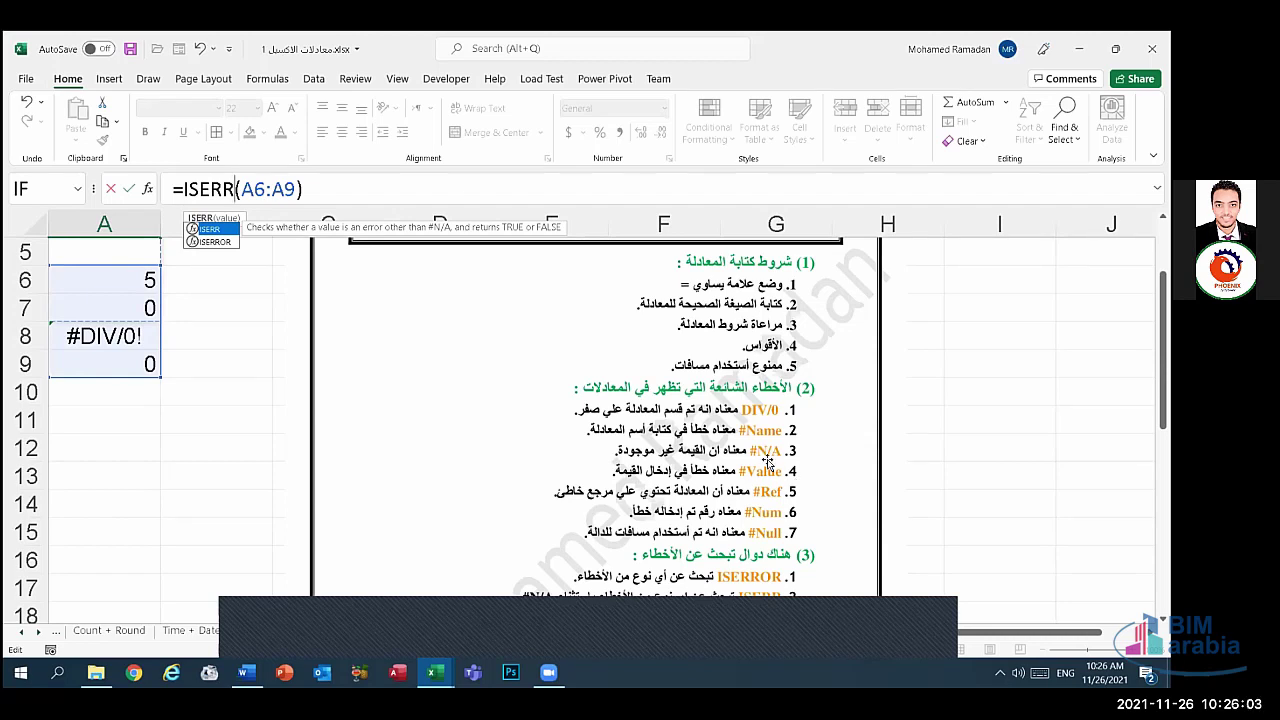
{"action": "key", "text": "BackSpace"}
{"action": "key", "text": "BackSpace"}
{"action": "key", "text": "BackSpace"}
{"action": "type", "text": "n"}
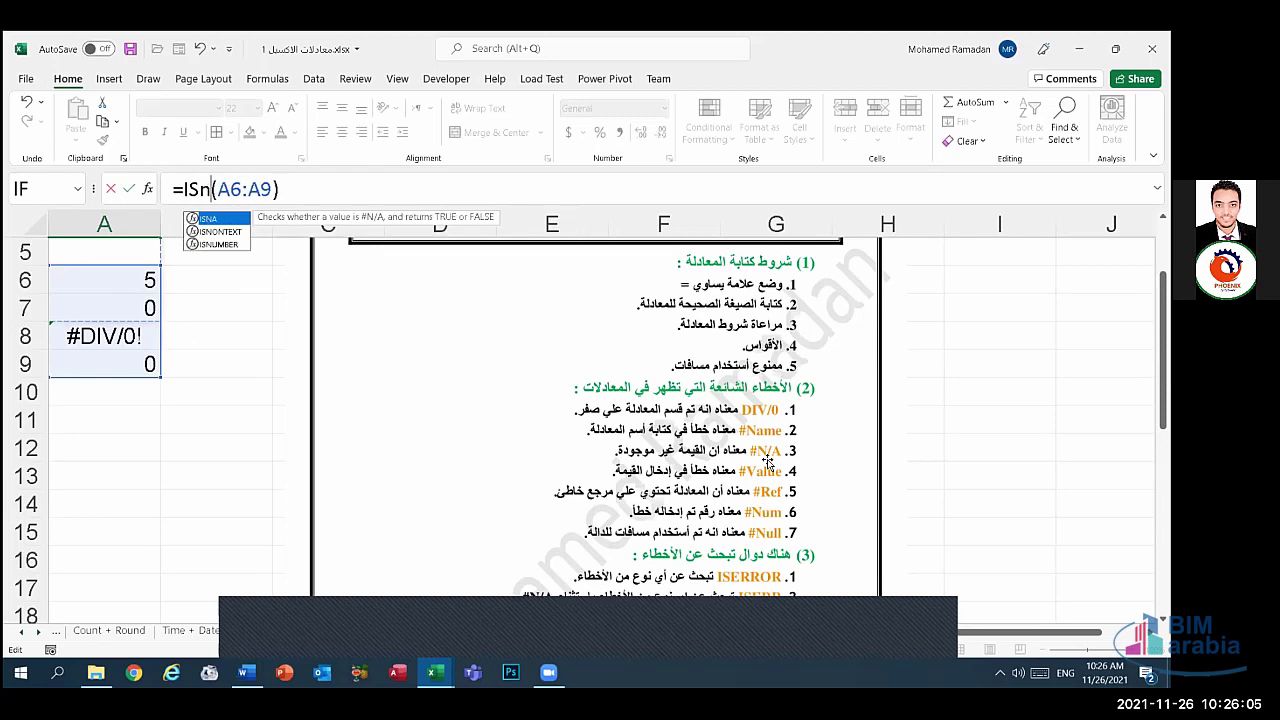
{"action": "type", "text": "a"}
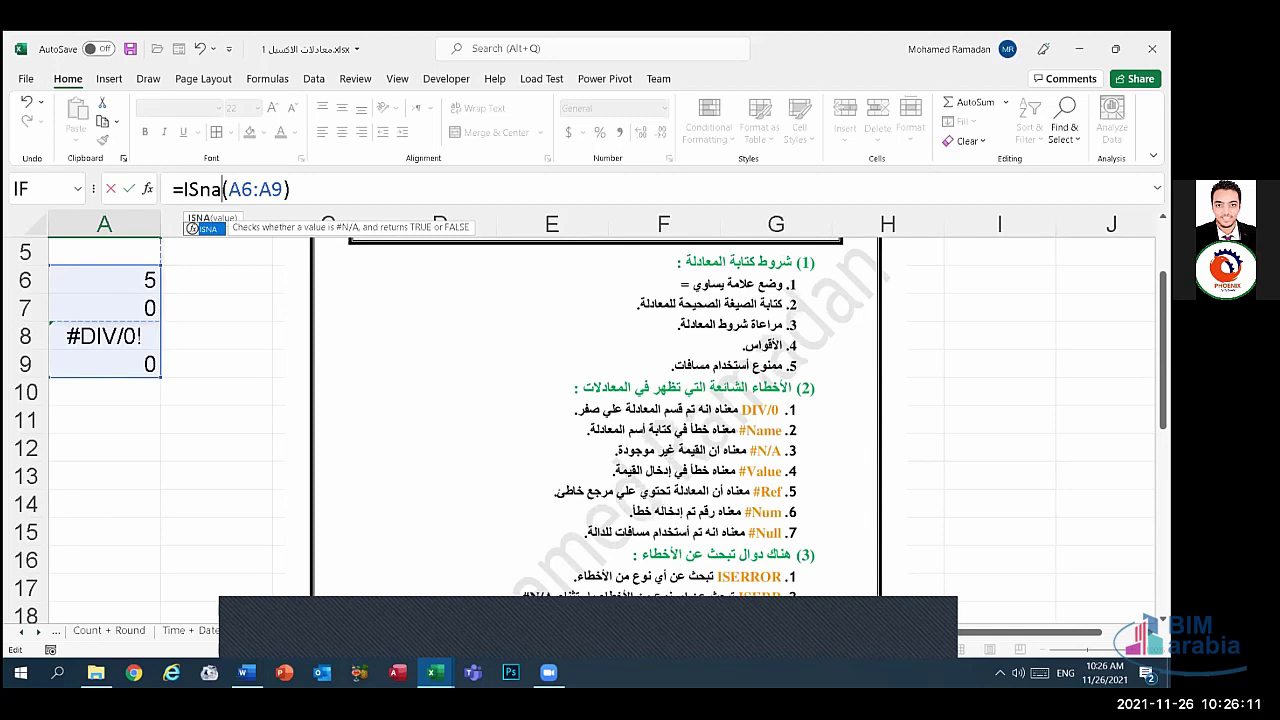
{"action": "scroll", "coordinate": [600, 420], "scroll_direction": "down", "scroll_amount": 2}
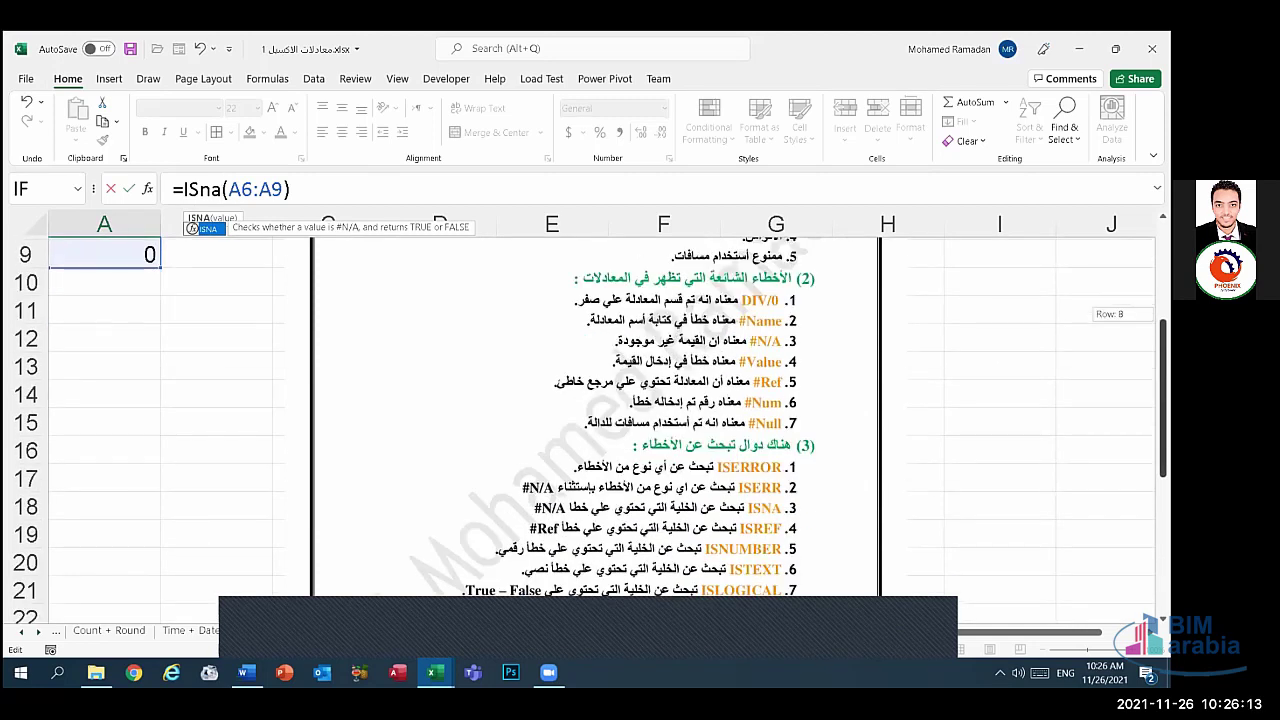
{"action": "scroll", "coordinate": [600, 420], "scroll_direction": "down", "scroll_amount": 1}
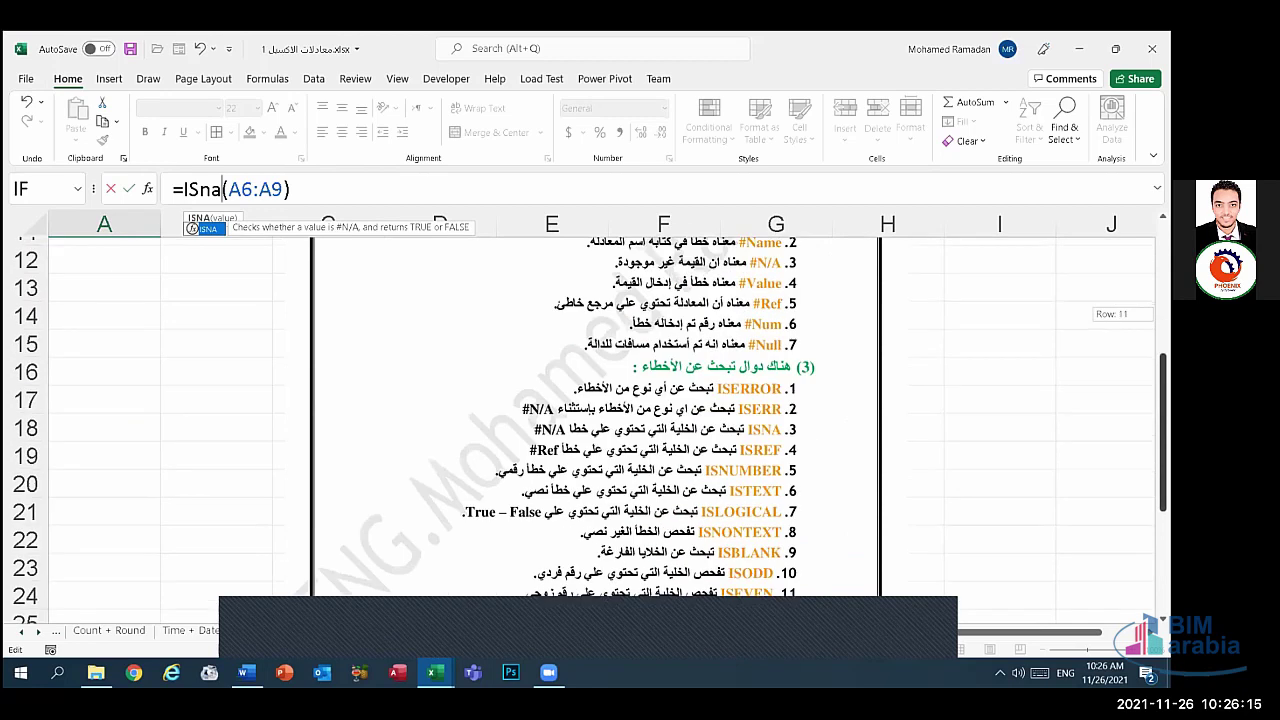
{"action": "scroll", "coordinate": [600, 420], "scroll_direction": "down", "scroll_amount": 1}
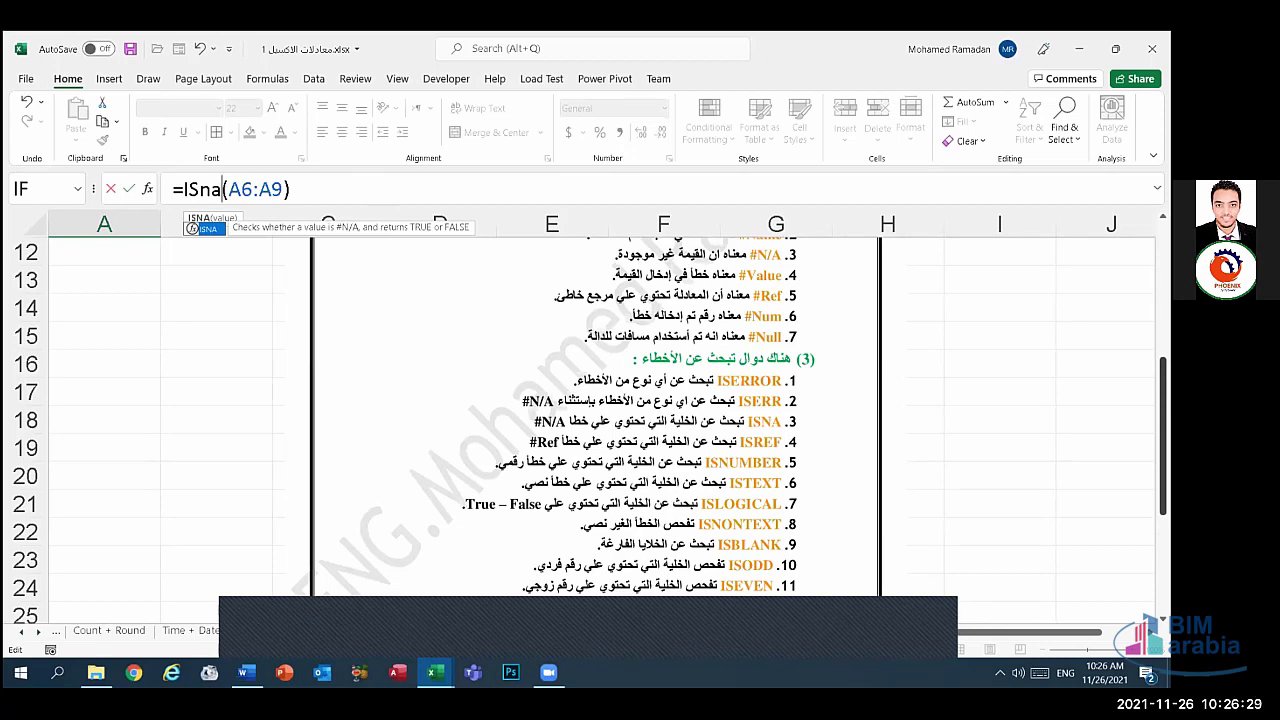
{"action": "left_click_drag", "start_coordinate": [1162, 380], "coordinate": [1162, 425]}
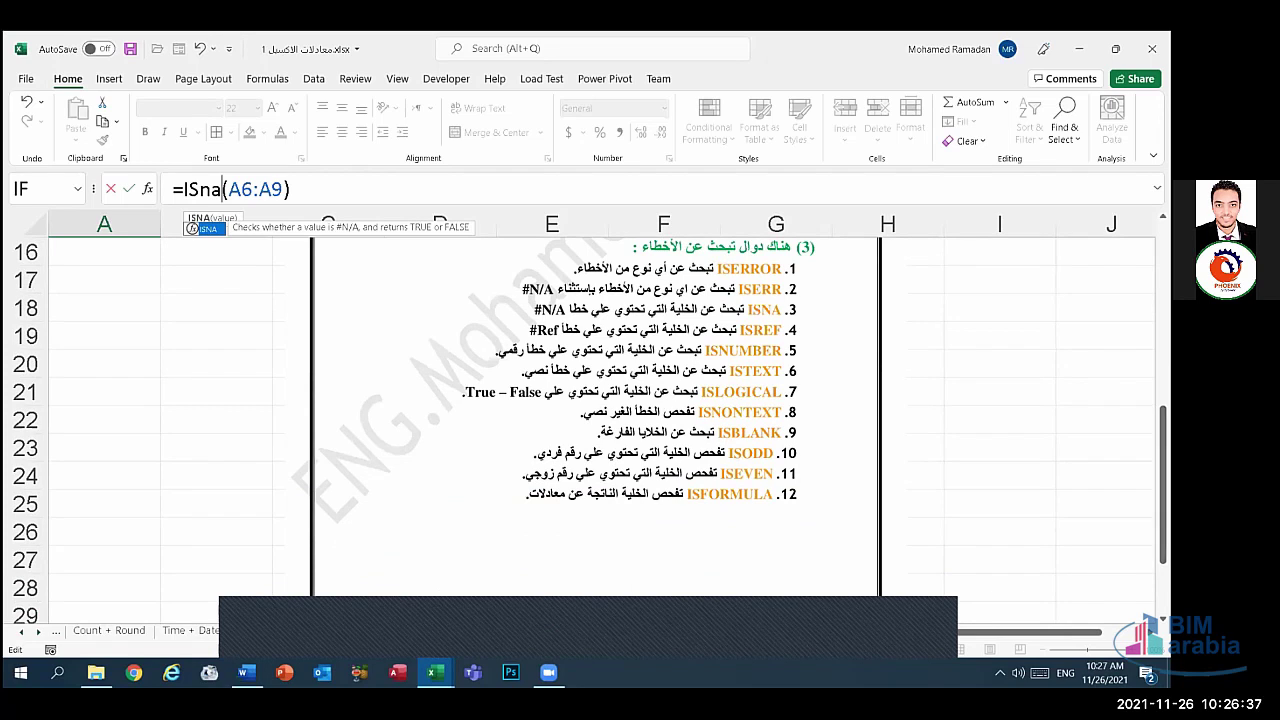
{"action": "mouse_move", "coordinate": [1162, 425]}
{"action": "left_mouse_down"}
{"action": "mouse_move", "coordinate": [1162, 436]}
{"action": "mouse_move", "coordinate": [1162, 372]}
{"action": "left_mouse_up"}
{"action": "scroll", "coordinate": [728, 322], "scroll_direction": "down", "scroll_amount": 2}
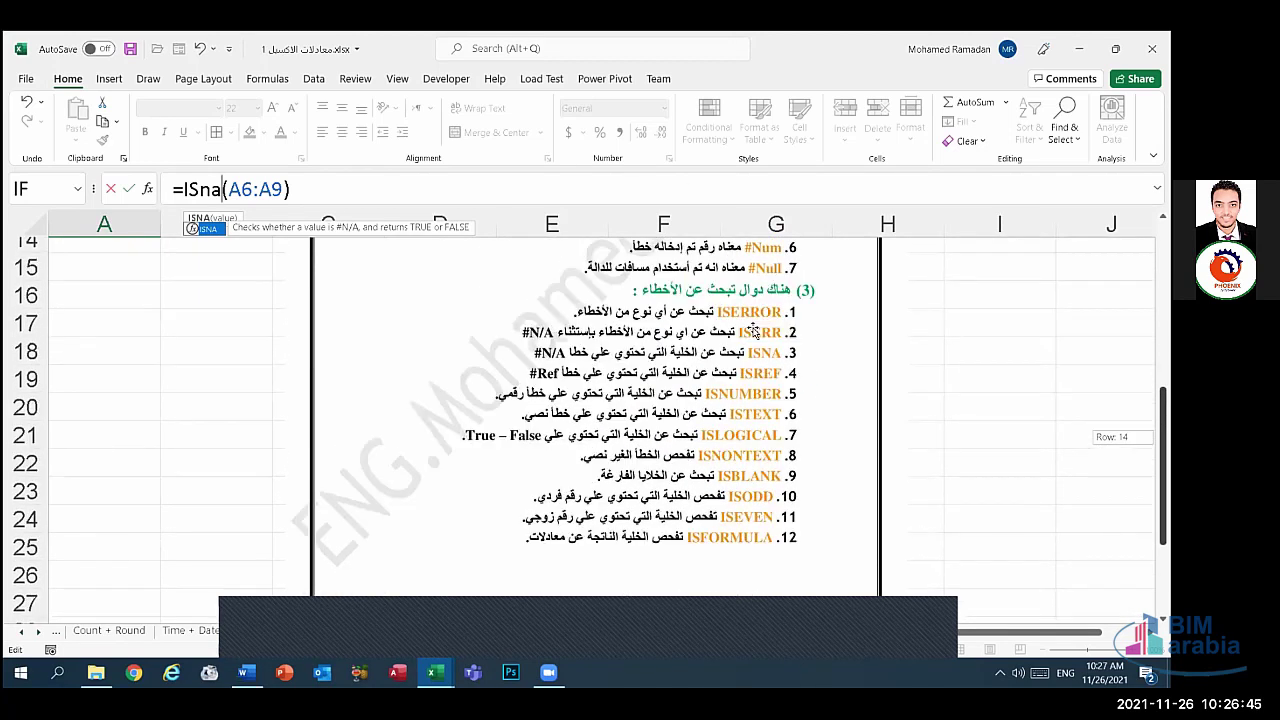
{"action": "scroll", "coordinate": [728, 322], "scroll_direction": "down", "scroll_amount": 1}
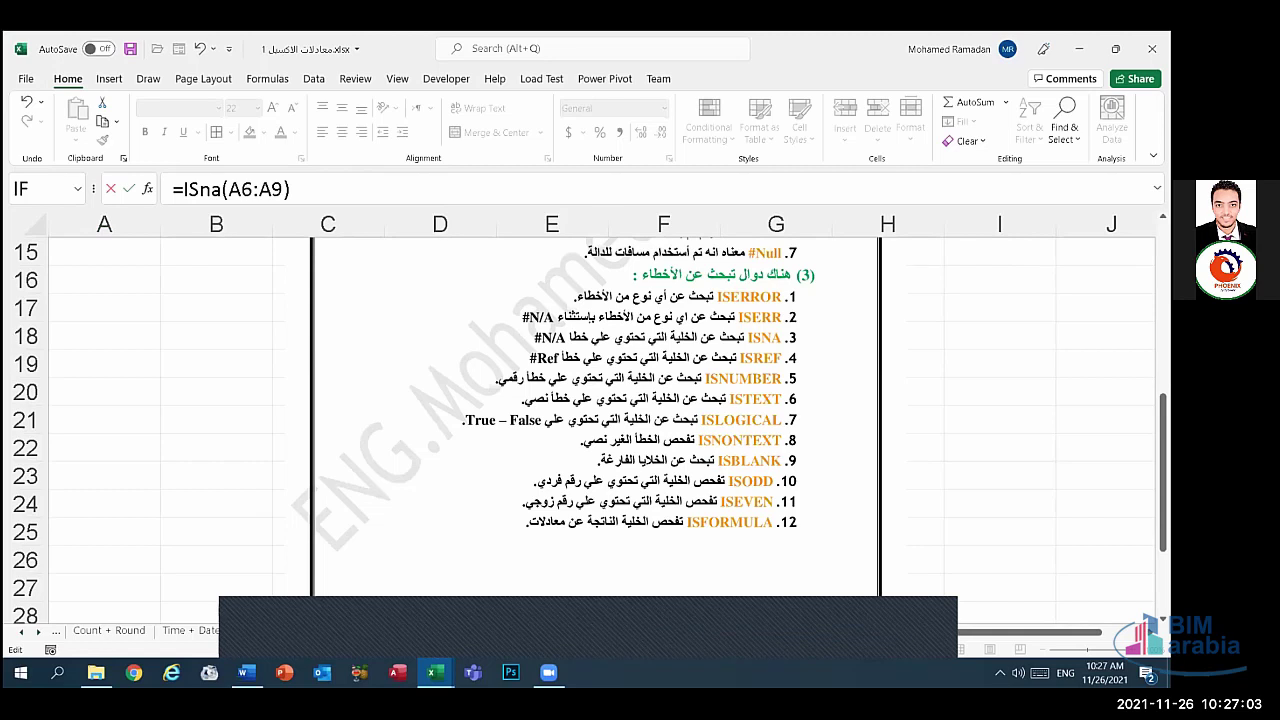
{"action": "left_click", "coordinate": [222, 189]}
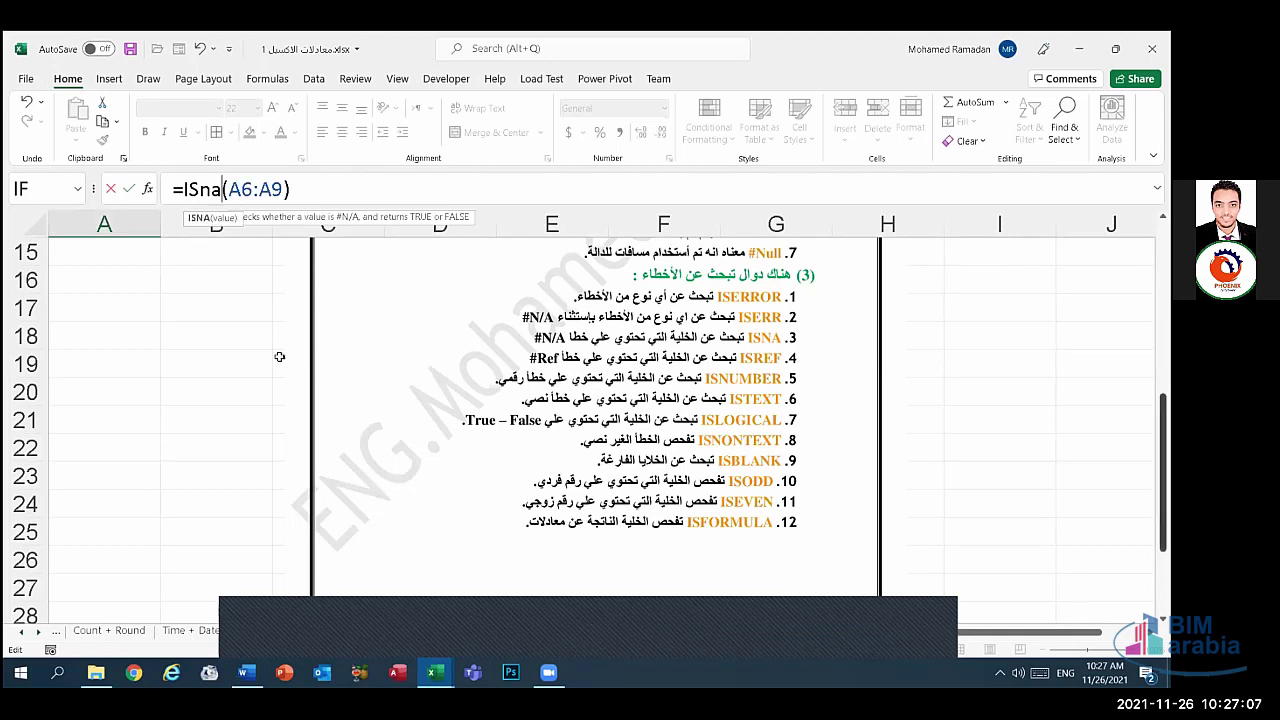
{"action": "left_click", "coordinate": [303, 188]}
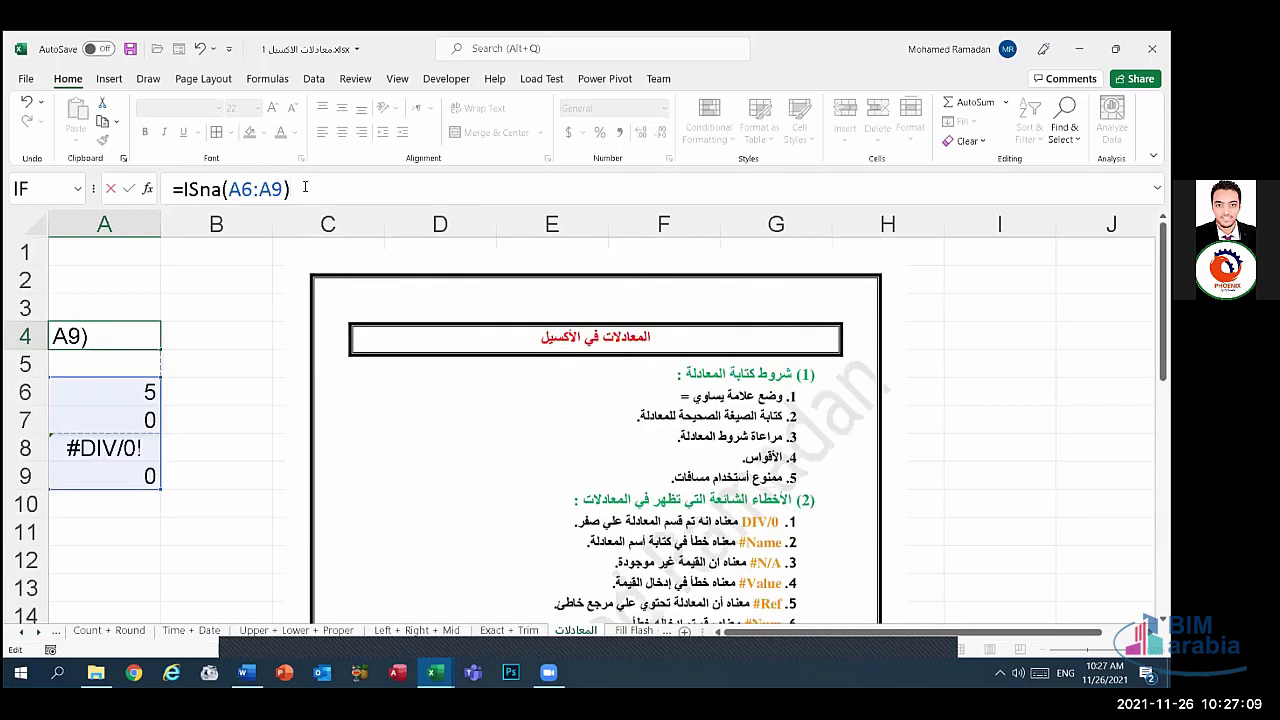
Step: Erase the ISNA formula from A4 and move to the Fill Flash + Flash Fill sheet
{"action": "key", "text": "BackSpace"}
{"action": "key", "text": "BackSpace"}
{"action": "key", "text": "BackSpace"}
{"action": "key", "text": "BackSpace"}
{"action": "key", "text": "BackSpace"}
{"action": "key", "text": "BackSpace"}
{"action": "key", "text": "BackSpace"}
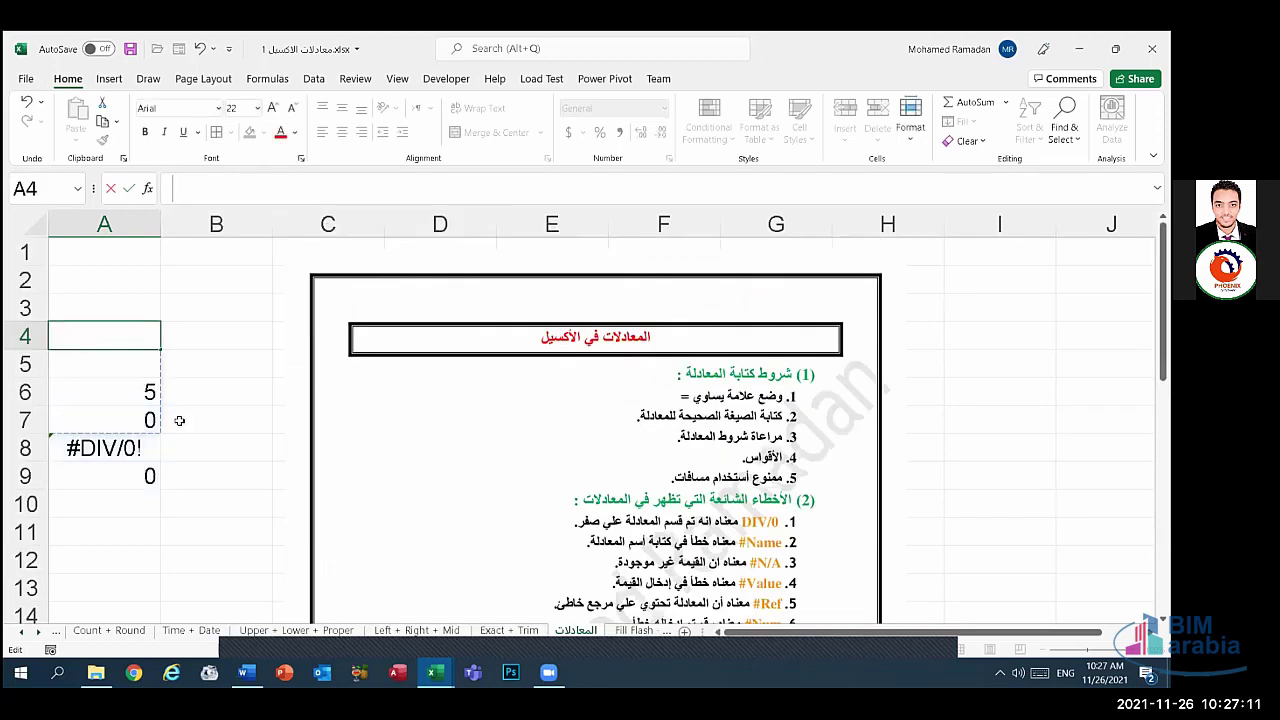
{"action": "left_click", "coordinate": [218, 410]}
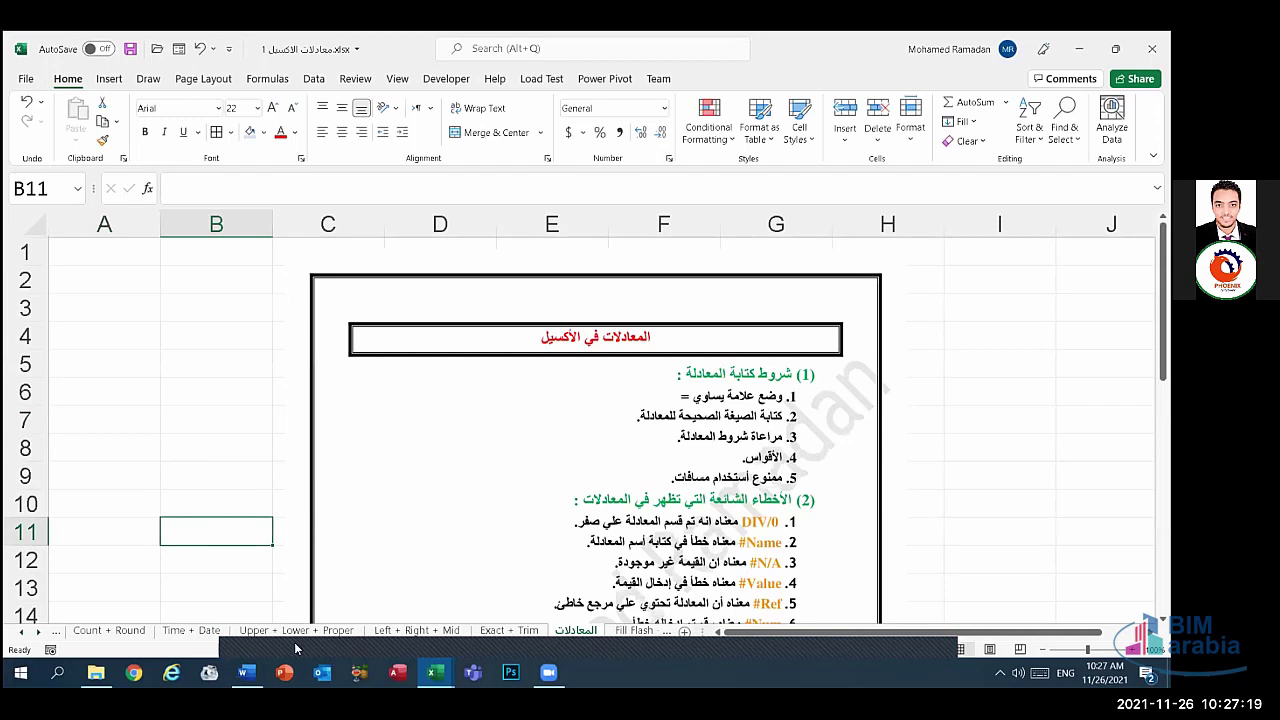
{"action": "key", "text": "ctrl+Page_Down"}
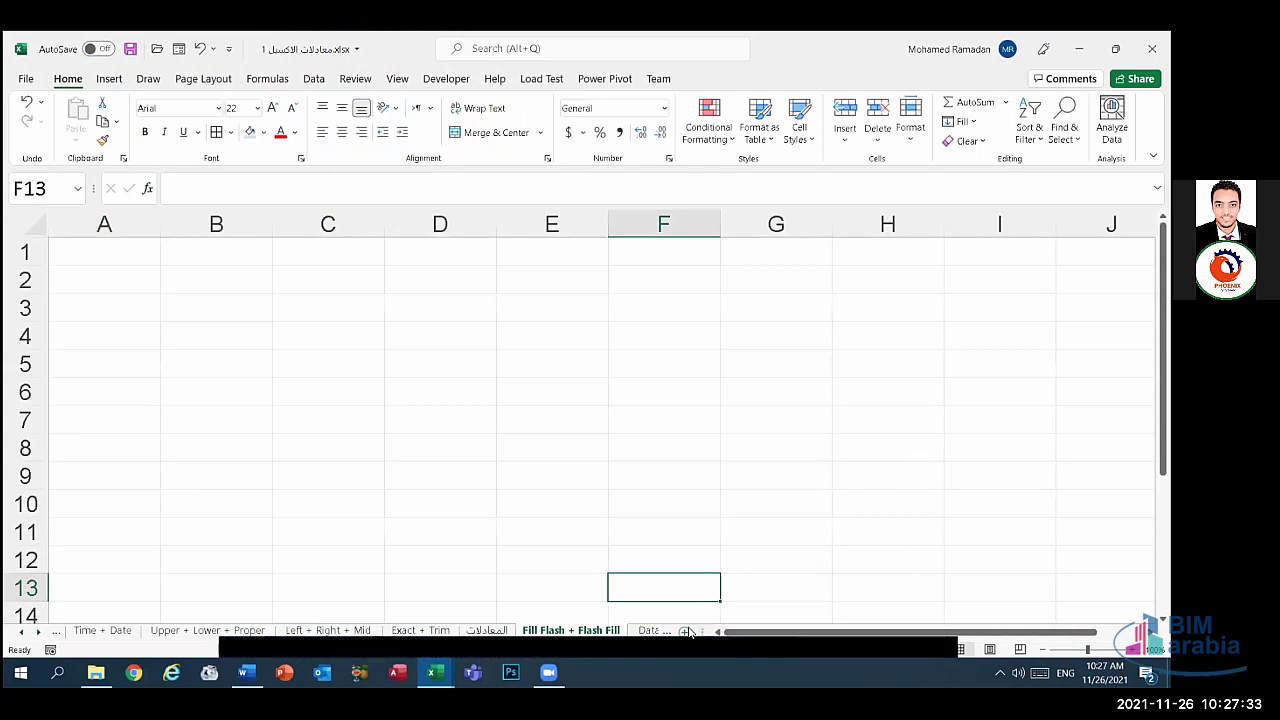
Step: Insert a new blank worksheet and rename its tab 'Data Type'
{"action": "left_click", "coordinate": [685, 635]}
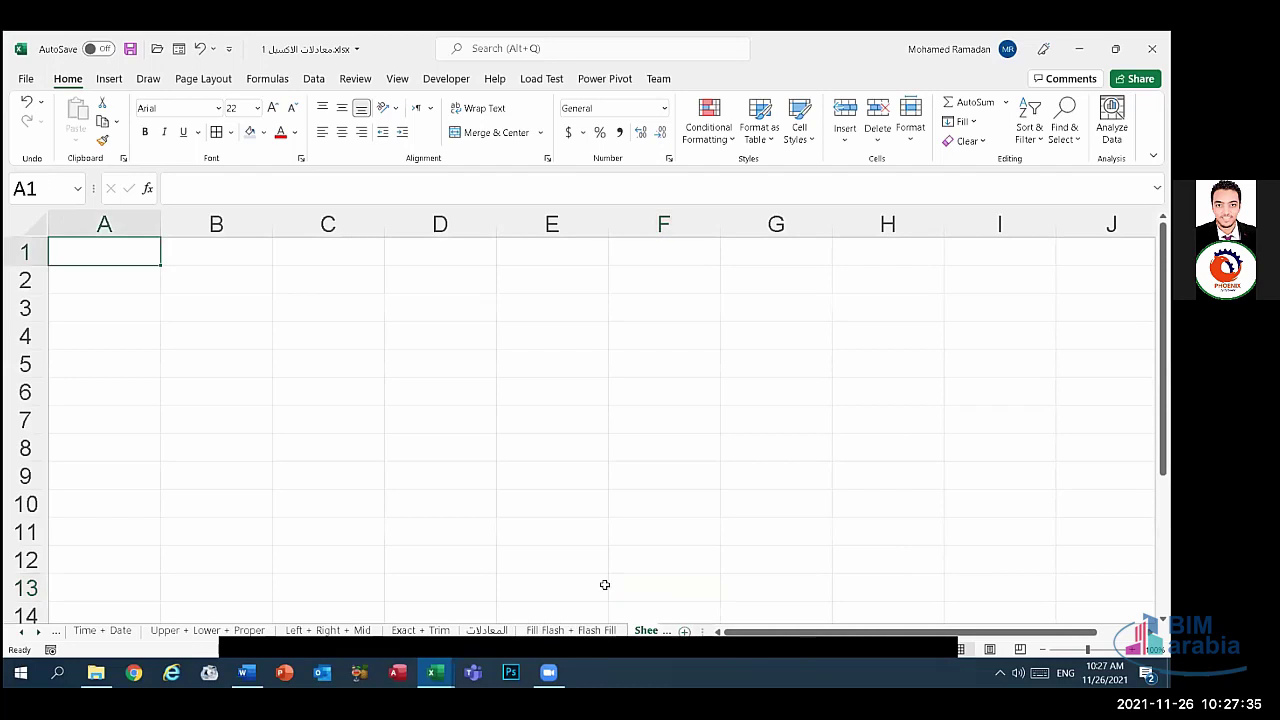
{"action": "key", "text": "ctrl+Page_Down"}
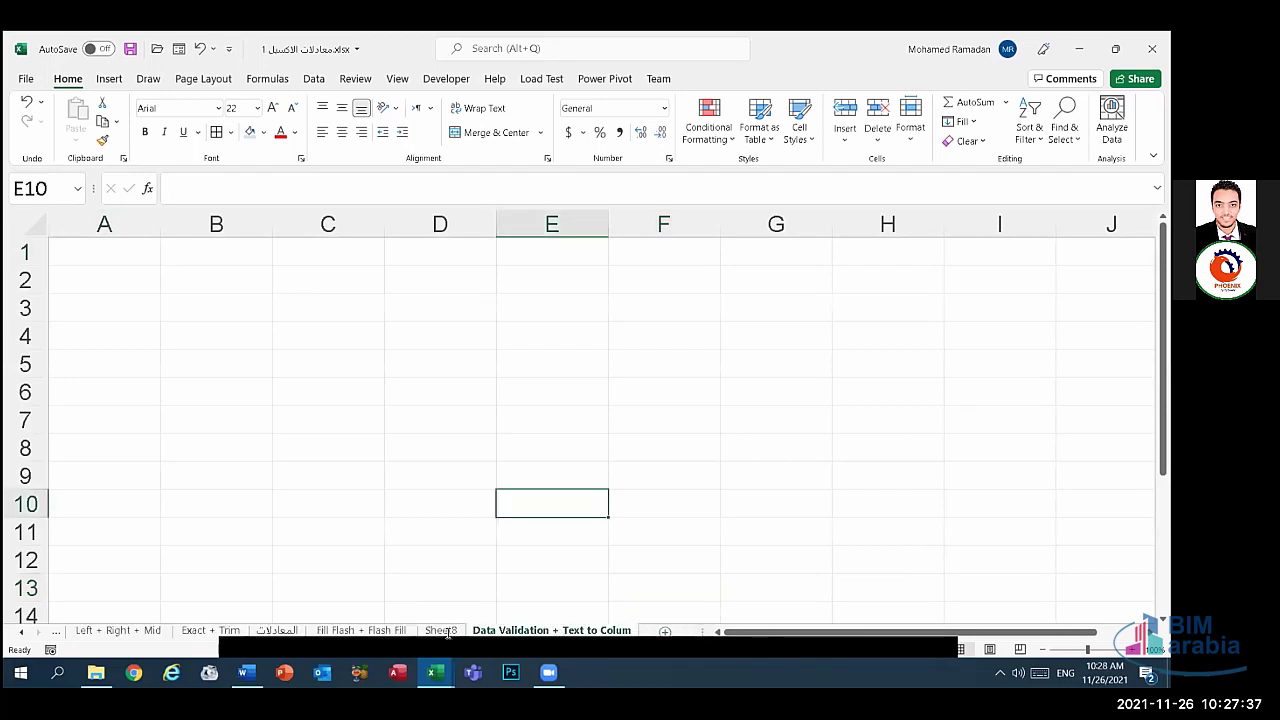
{"action": "left_click", "coordinate": [444, 631]}
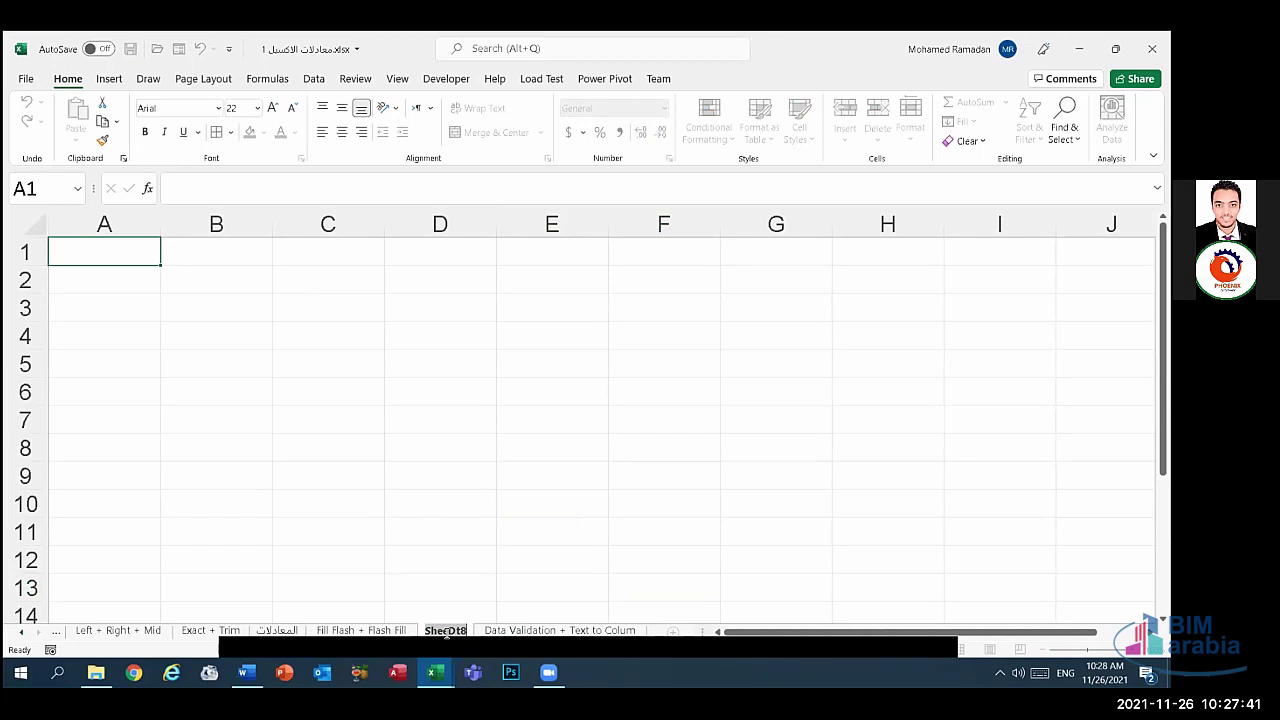
{"action": "left_click_drag", "start_coordinate": [446, 632], "coordinate": [447, 638]}
{"action": "type", "text": "Da"}
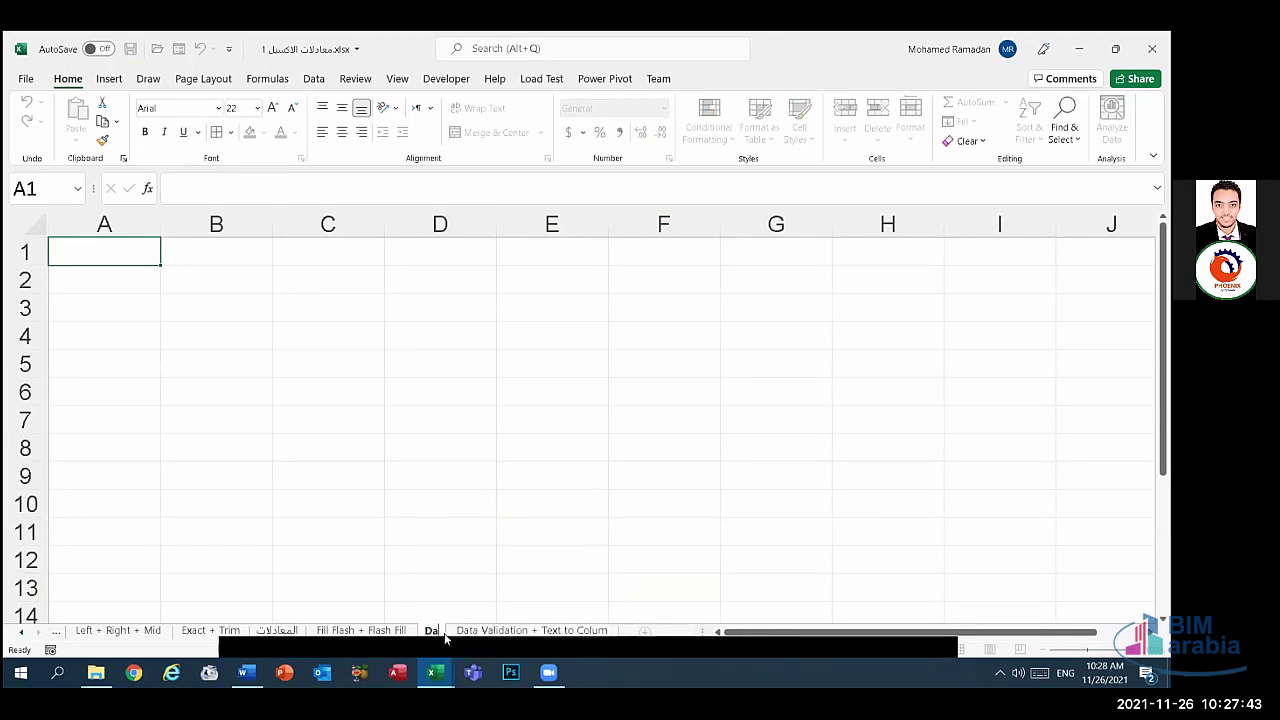
{"action": "type", "text": "ta T"}
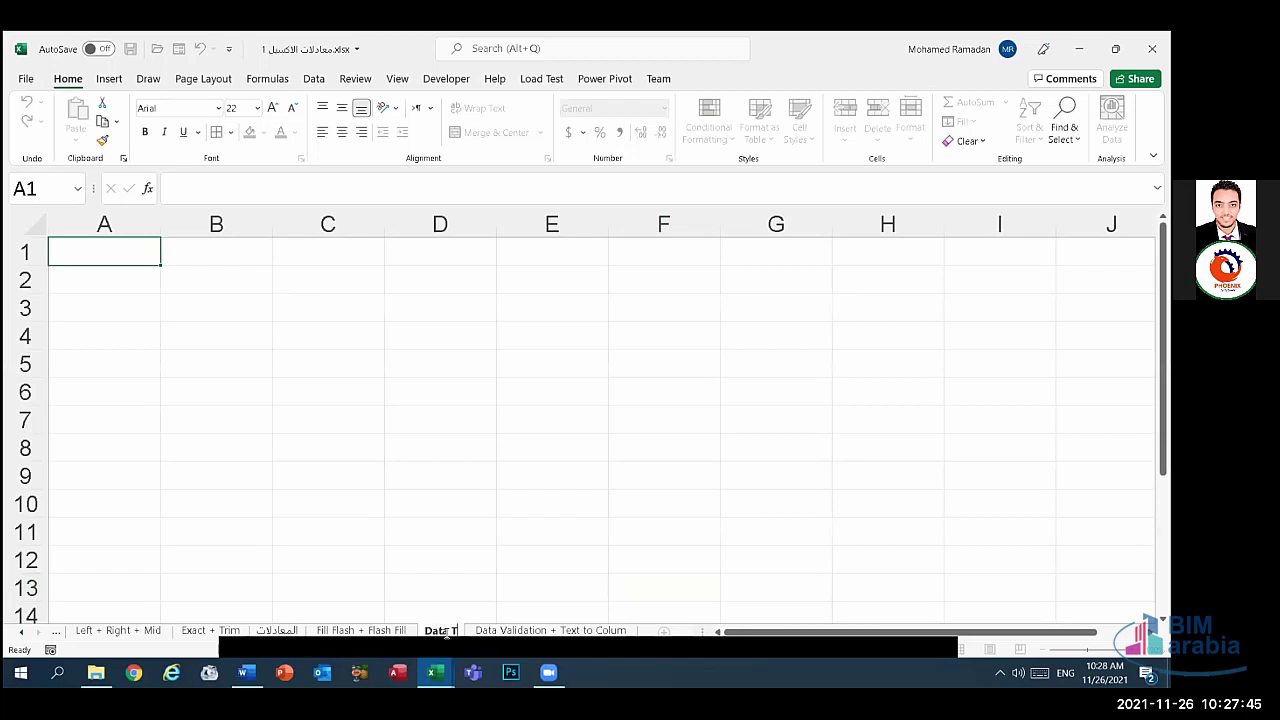
{"action": "type", "text": "ype"}
{"action": "left_click", "coordinate": [412, 560]}
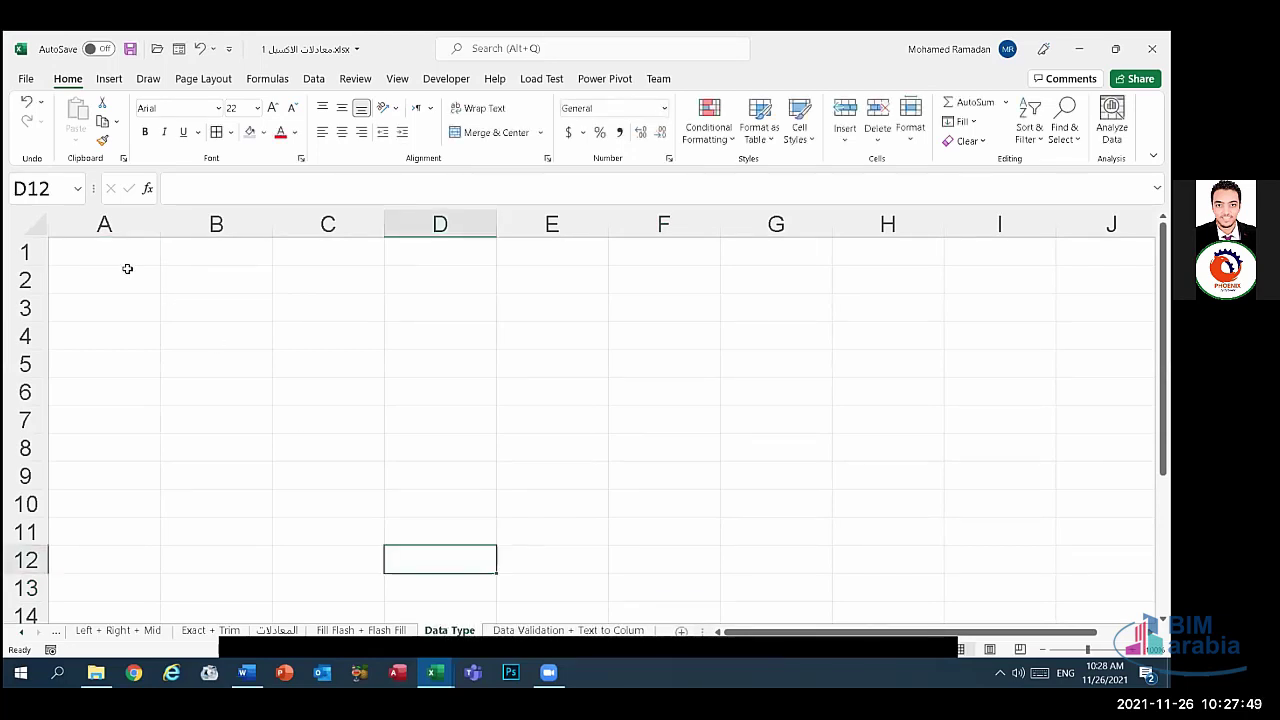
Step: Merge and centre B3:B4, E3:E4 and H3:H4, middle-aligning the merged E3 and H3 cells
{"action": "left_click_drag", "start_coordinate": [172, 297], "coordinate": [243, 327]}
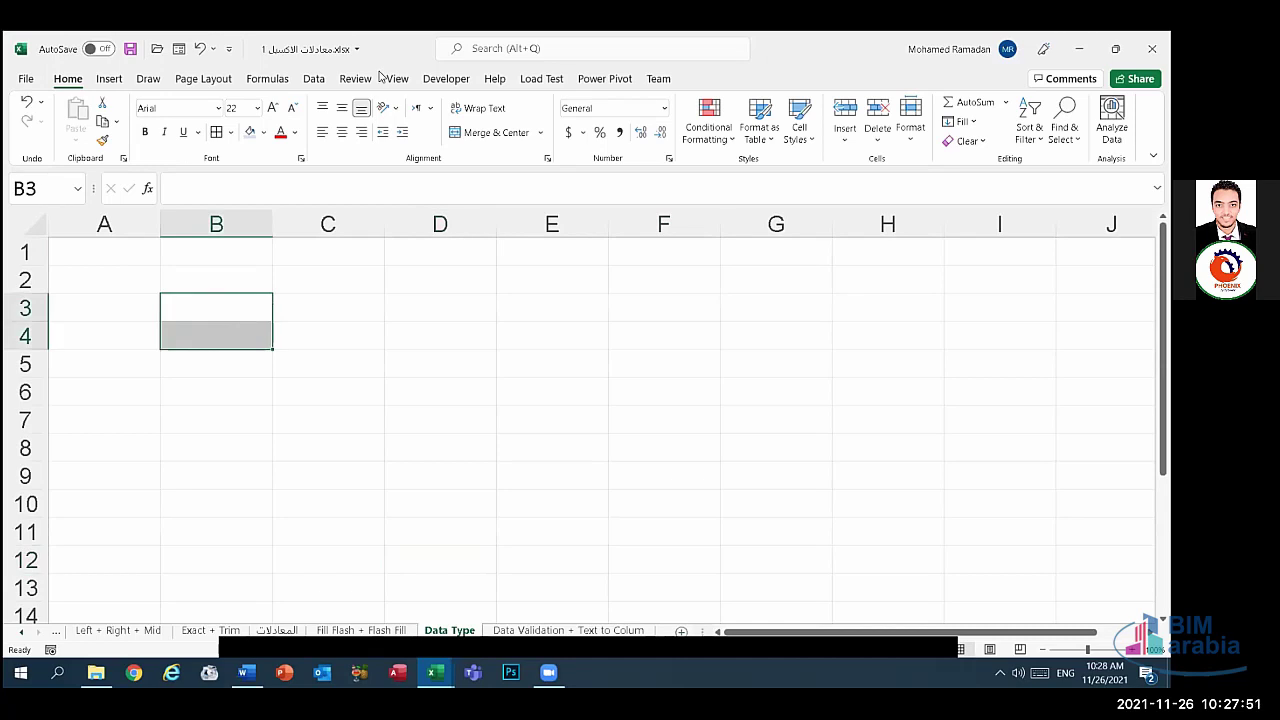
{"action": "left_click", "coordinate": [455, 132]}
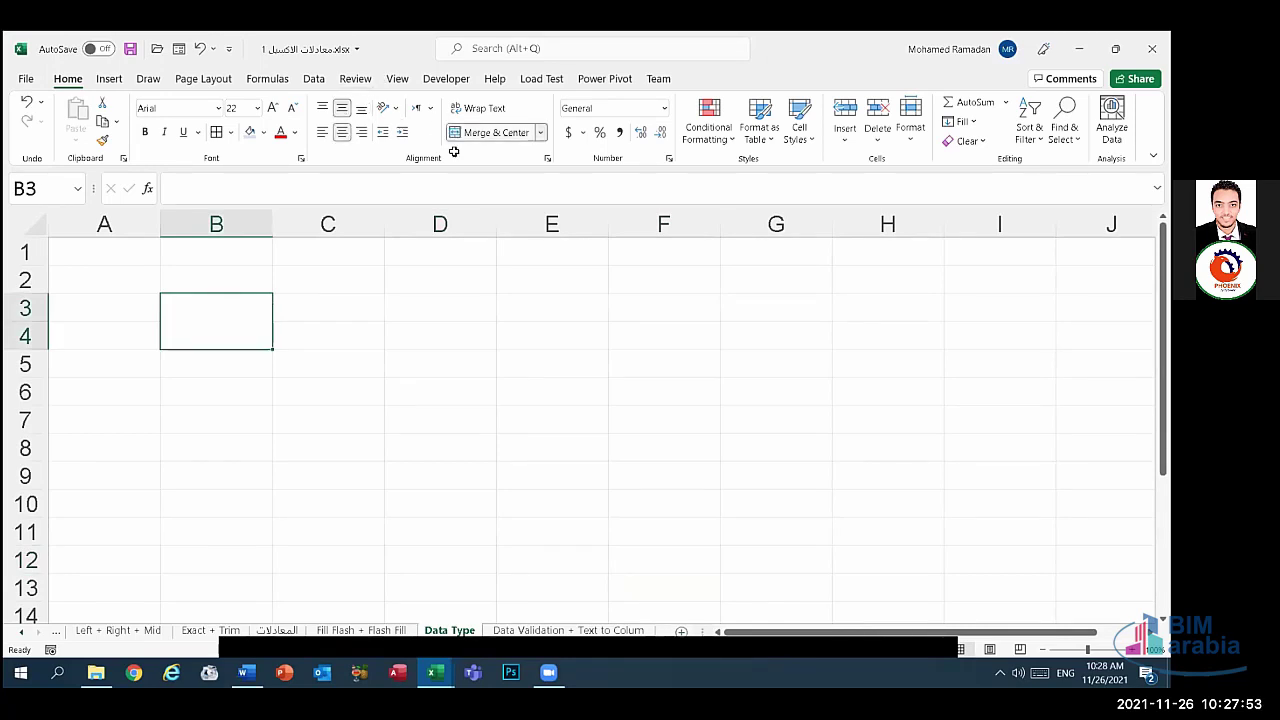
{"action": "left_click_drag", "start_coordinate": [514, 304], "coordinate": [535, 332]}
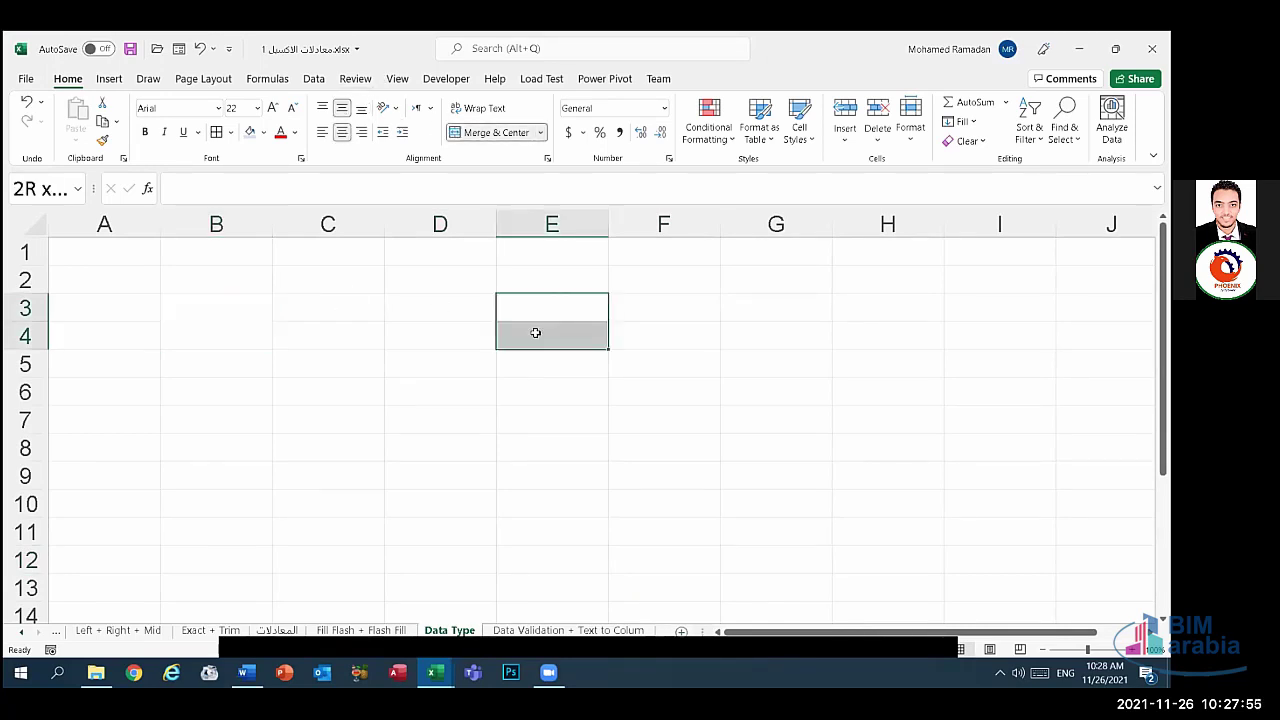
{"action": "left_click", "coordinate": [470, 132]}
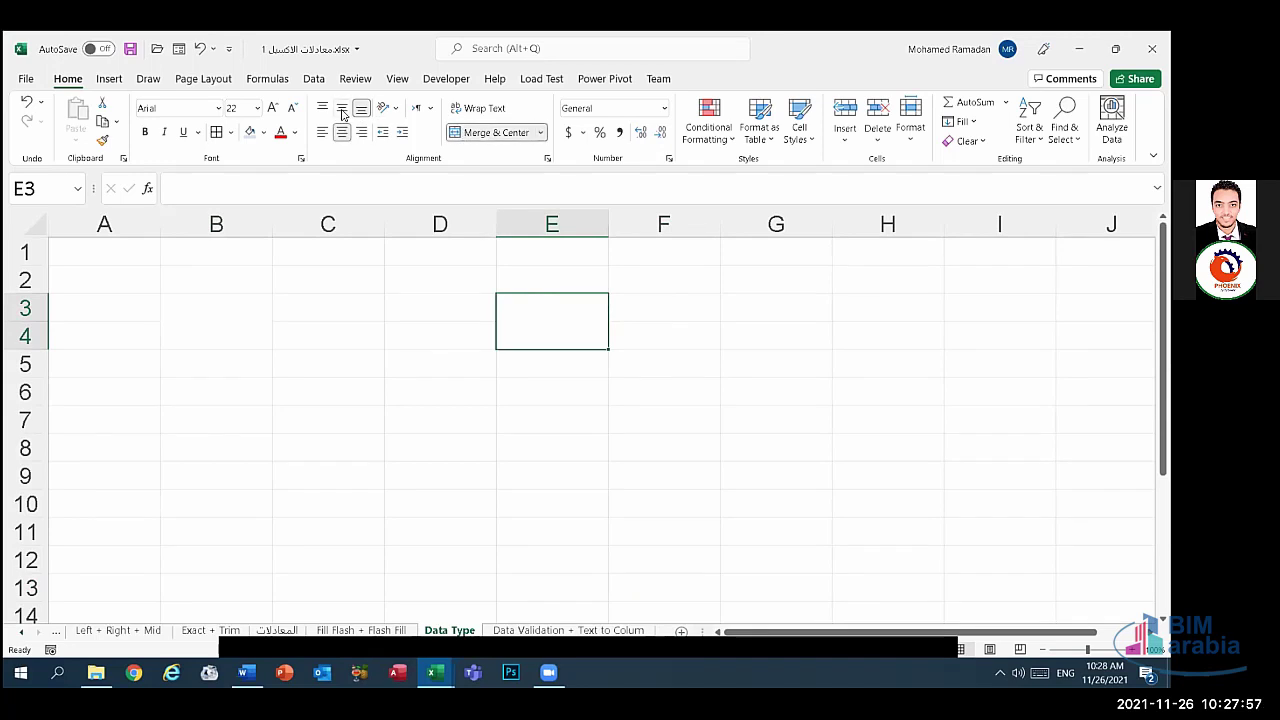
{"action": "left_click", "coordinate": [343, 113]}
{"action": "left_click_drag", "start_coordinate": [850, 308], "coordinate": [860, 336]}
{"action": "left_click", "coordinate": [470, 132]}
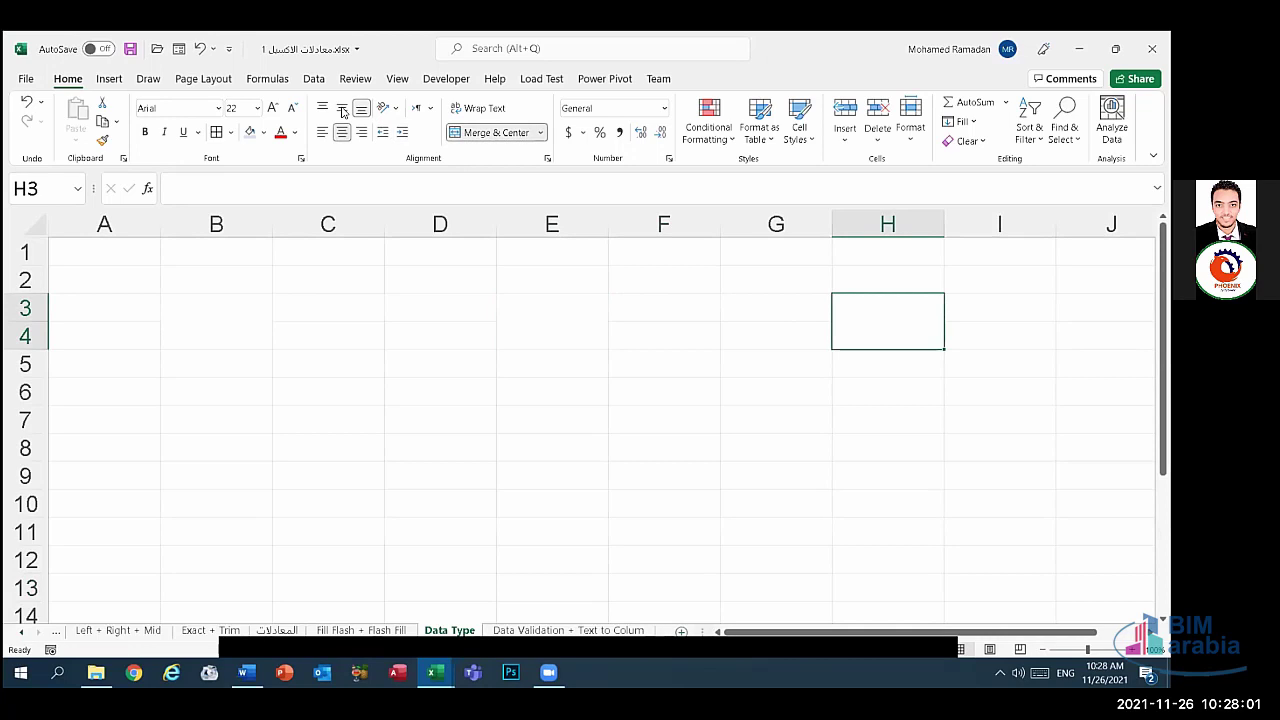
{"action": "left_click", "coordinate": [343, 113]}
{"action": "left_click", "coordinate": [626, 371]}
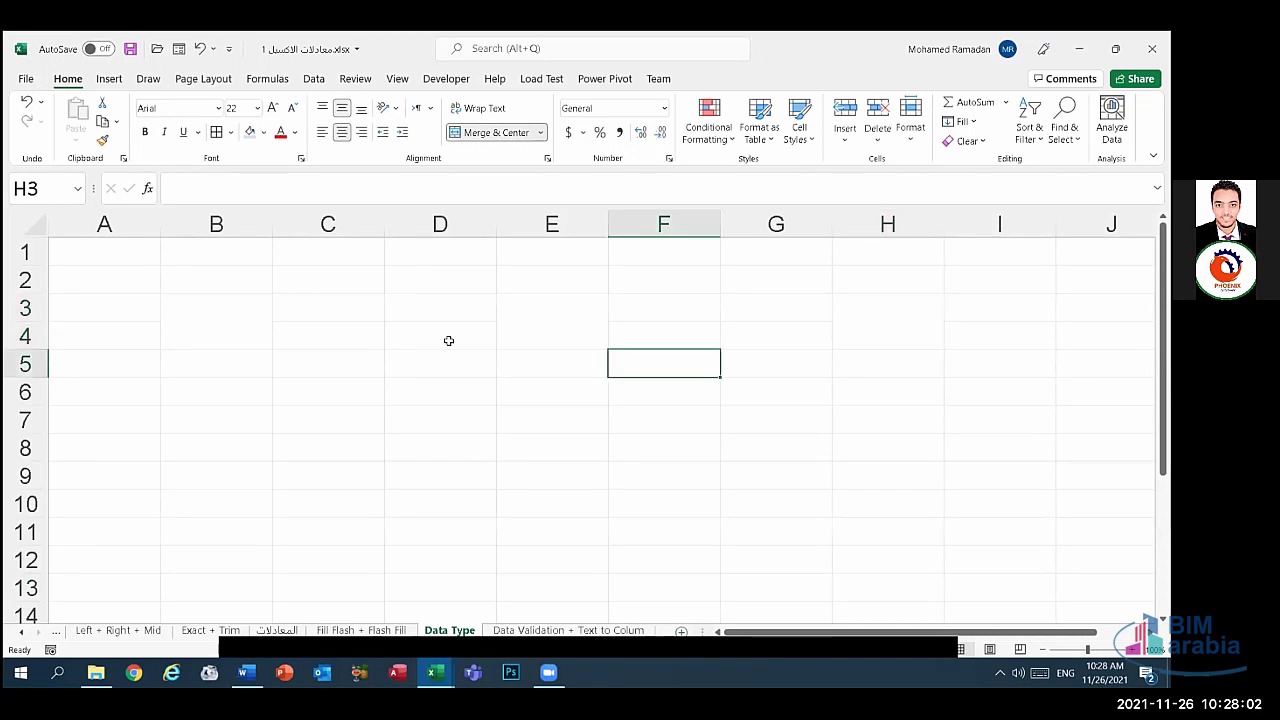
{"action": "left_click", "coordinate": [216, 313]}
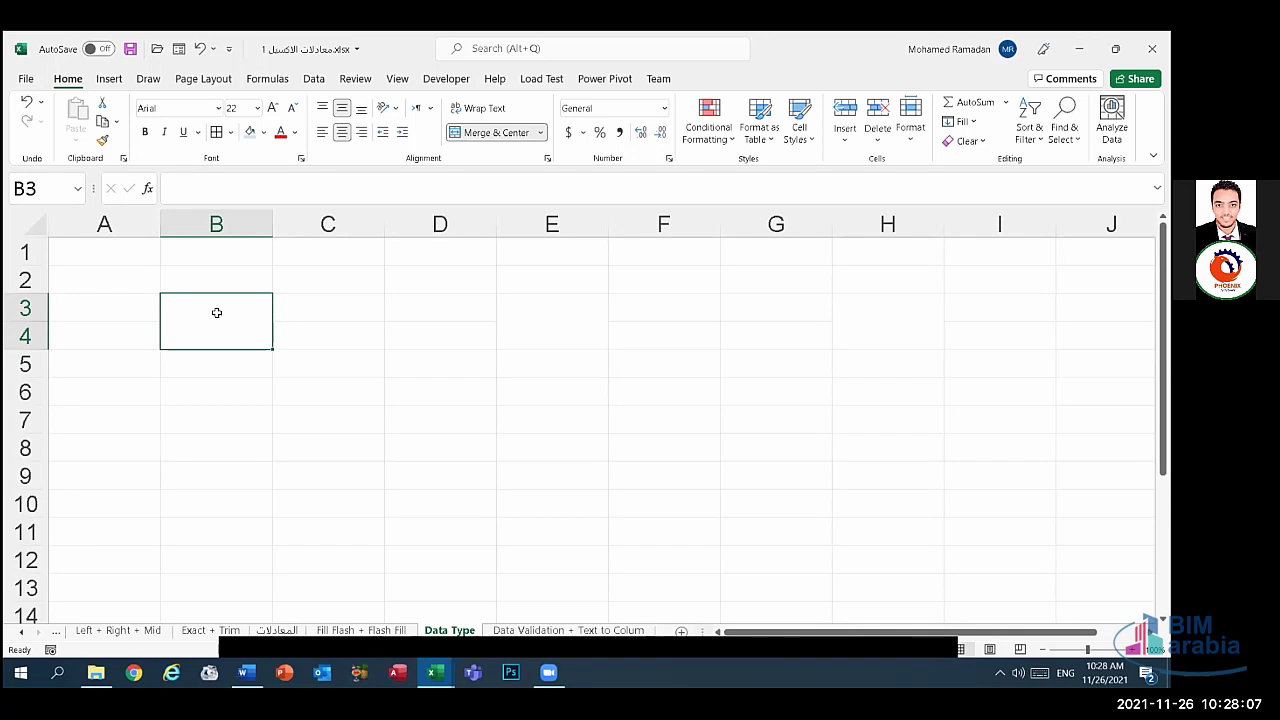
Step: Label the merged headers Values, Texts and Date and Time, and autofit column H
{"action": "type", "text": "Va"}
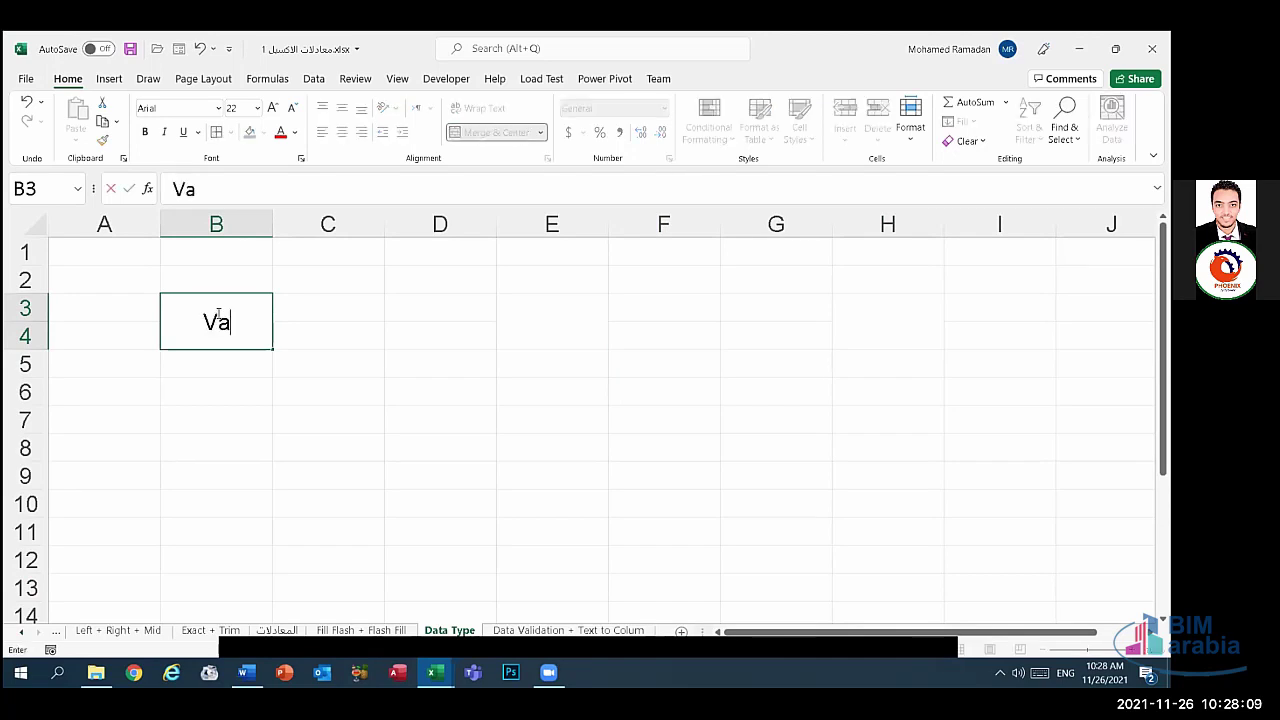
{"action": "type", "text": "lue"}
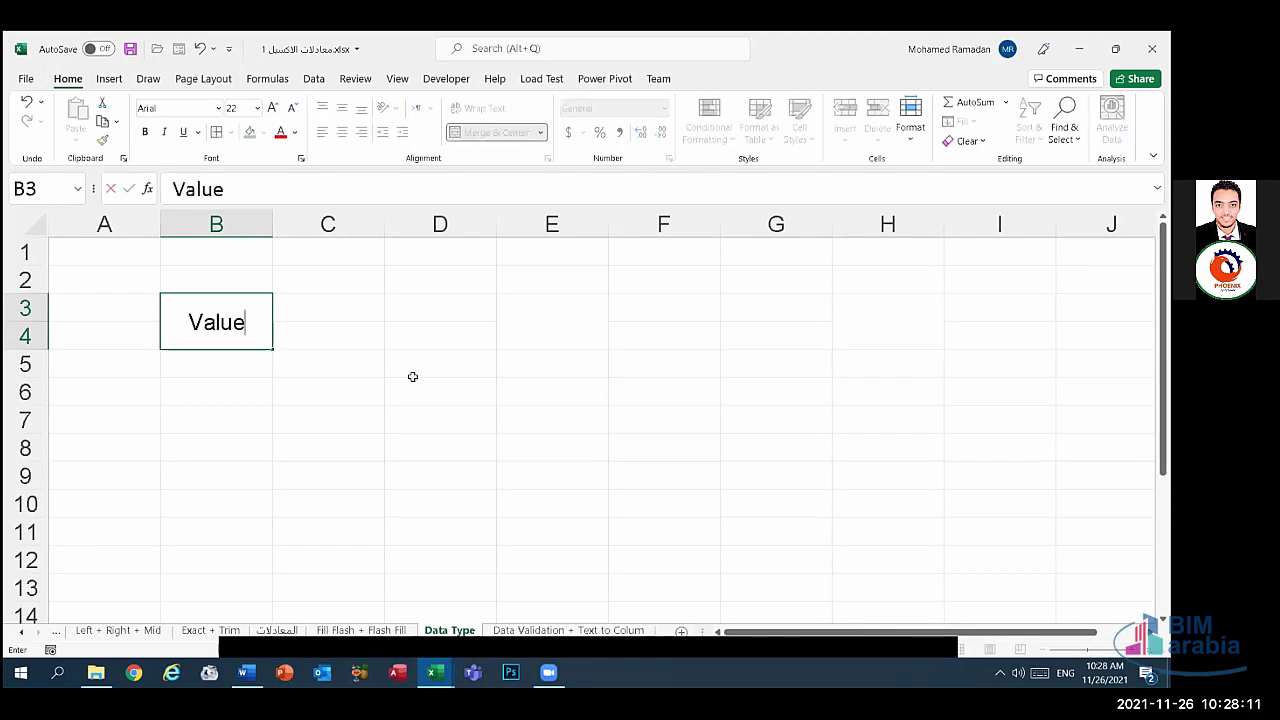
{"action": "type", "text": "s"}
{"action": "left_click", "coordinate": [566, 323]}
{"action": "left_click", "coordinate": [569, 328]}
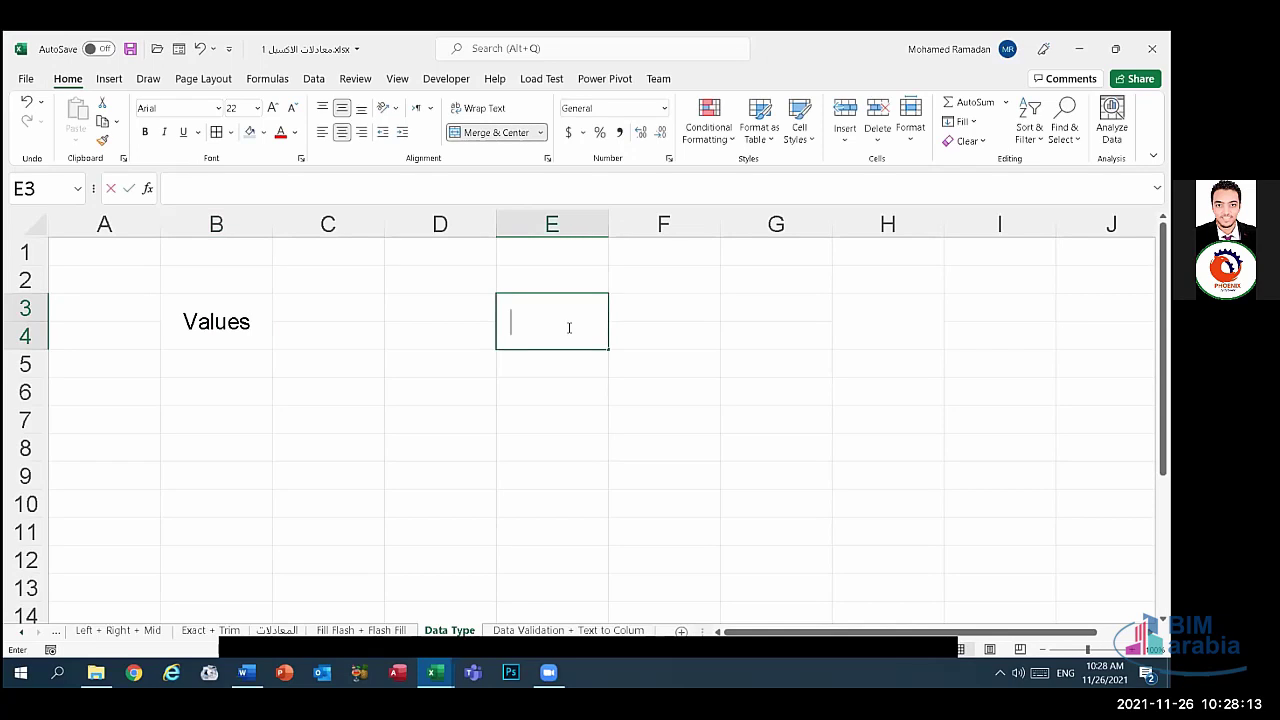
{"action": "type", "text": "Texts"}
{"action": "left_click", "coordinate": [590, 392]}
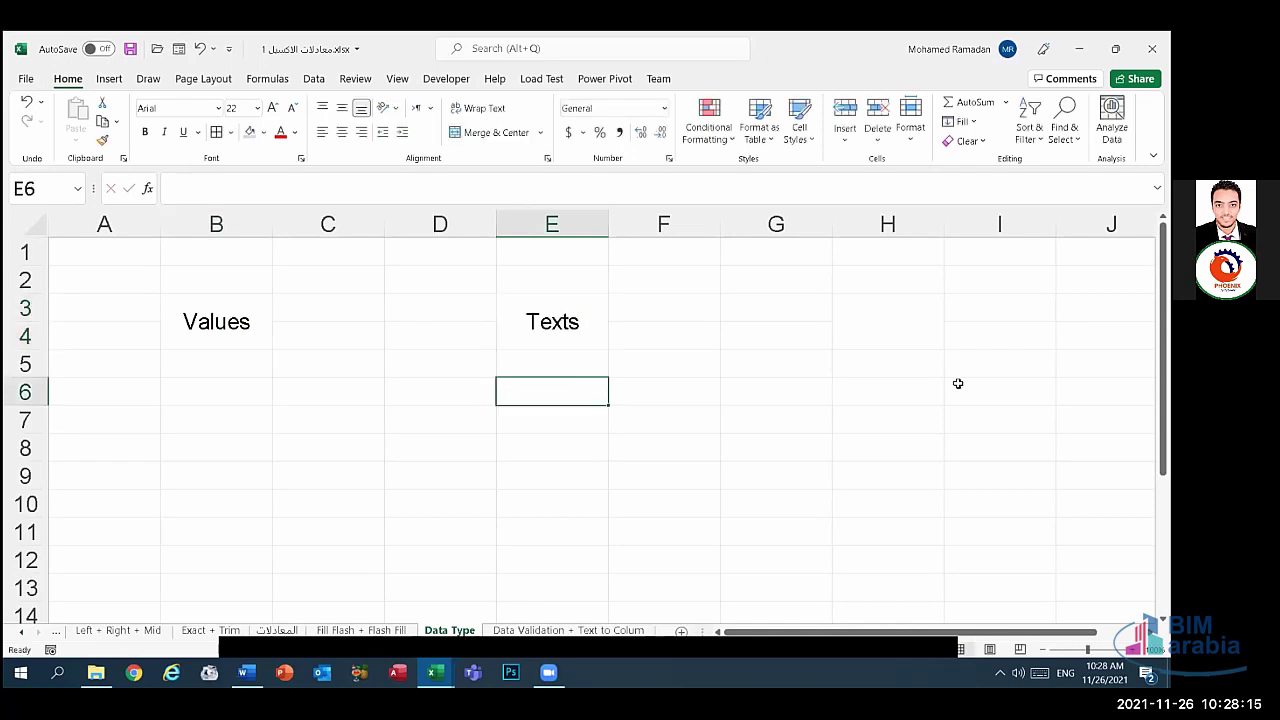
{"action": "left_click", "coordinate": [910, 337]}
{"action": "type", "text": "D"}
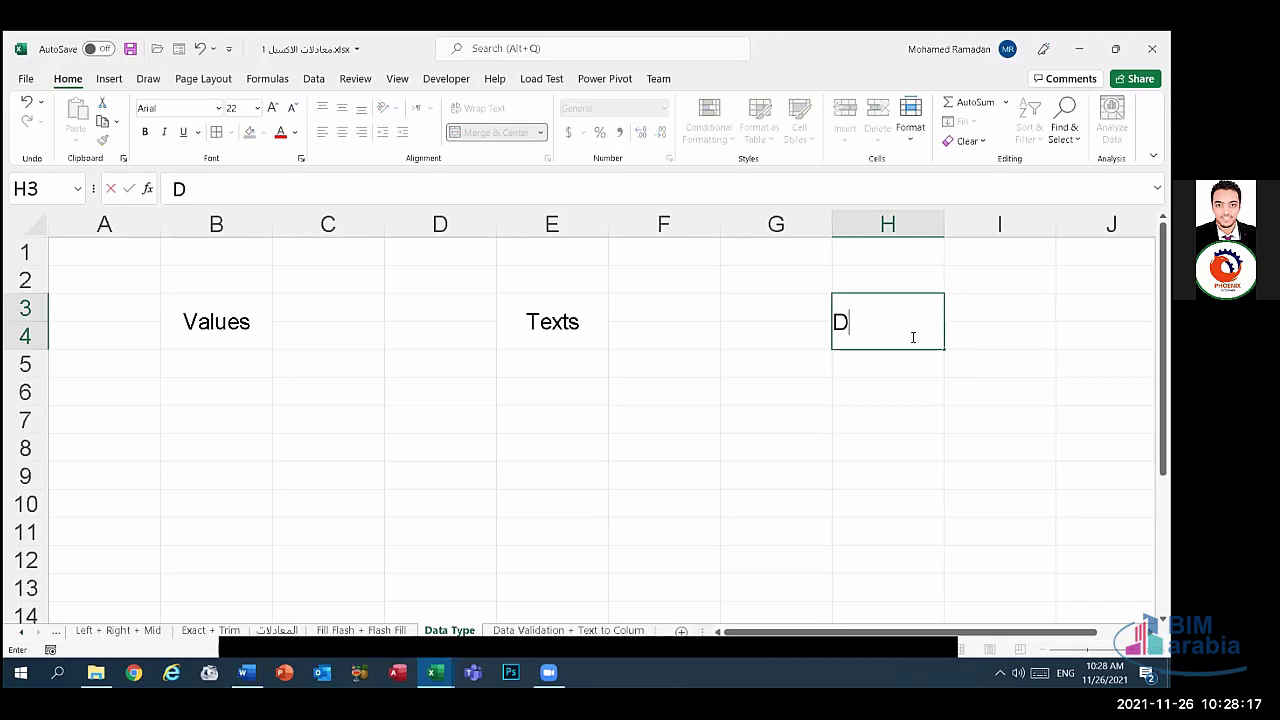
{"action": "type", "text": "ate a"}
{"action": "type", "text": "nd T"}
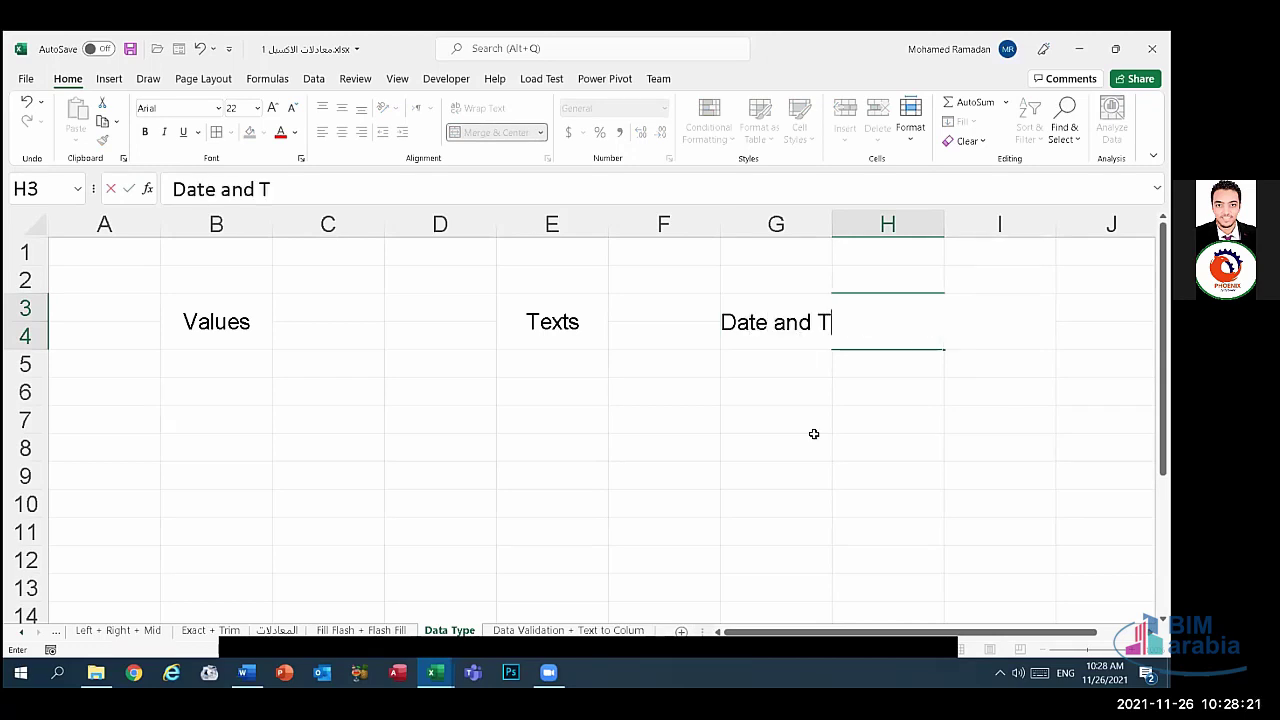
{"action": "type", "text": "ime"}
{"action": "left_click", "coordinate": [800, 449]}
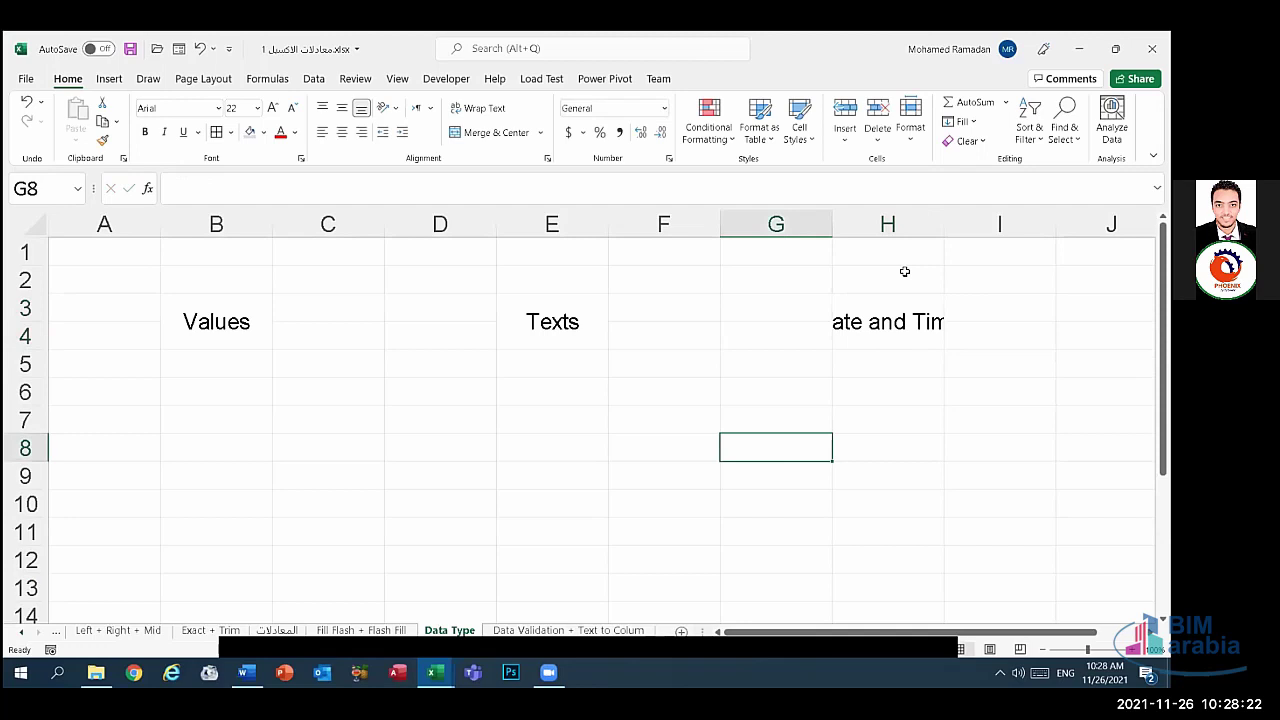
{"action": "double_click", "coordinate": [948, 222]}
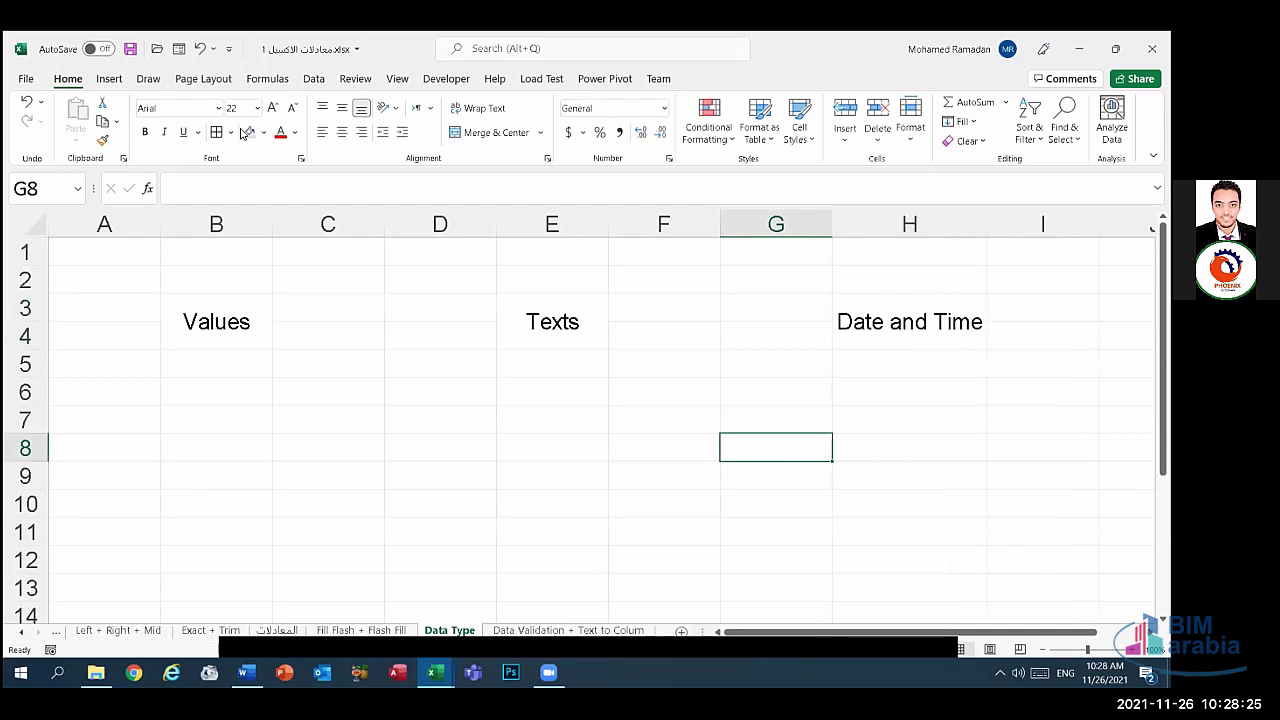
Step: Put borders around the Values, Texts and Date and Time headers
{"action": "left_click", "coordinate": [216, 321]}
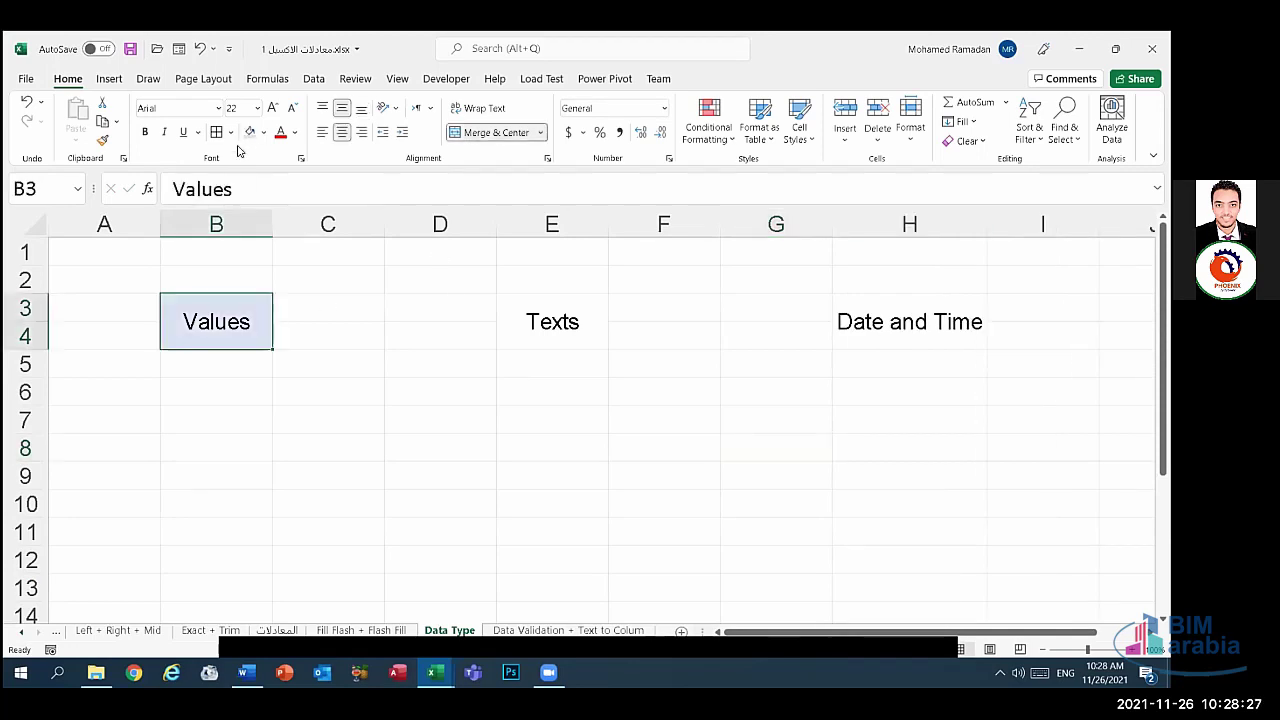
{"action": "left_click", "coordinate": [230, 132]}
{"action": "left_click", "coordinate": [262, 290]}
{"action": "left_click", "coordinate": [545, 320]}
{"action": "left_click", "coordinate": [224, 133]}
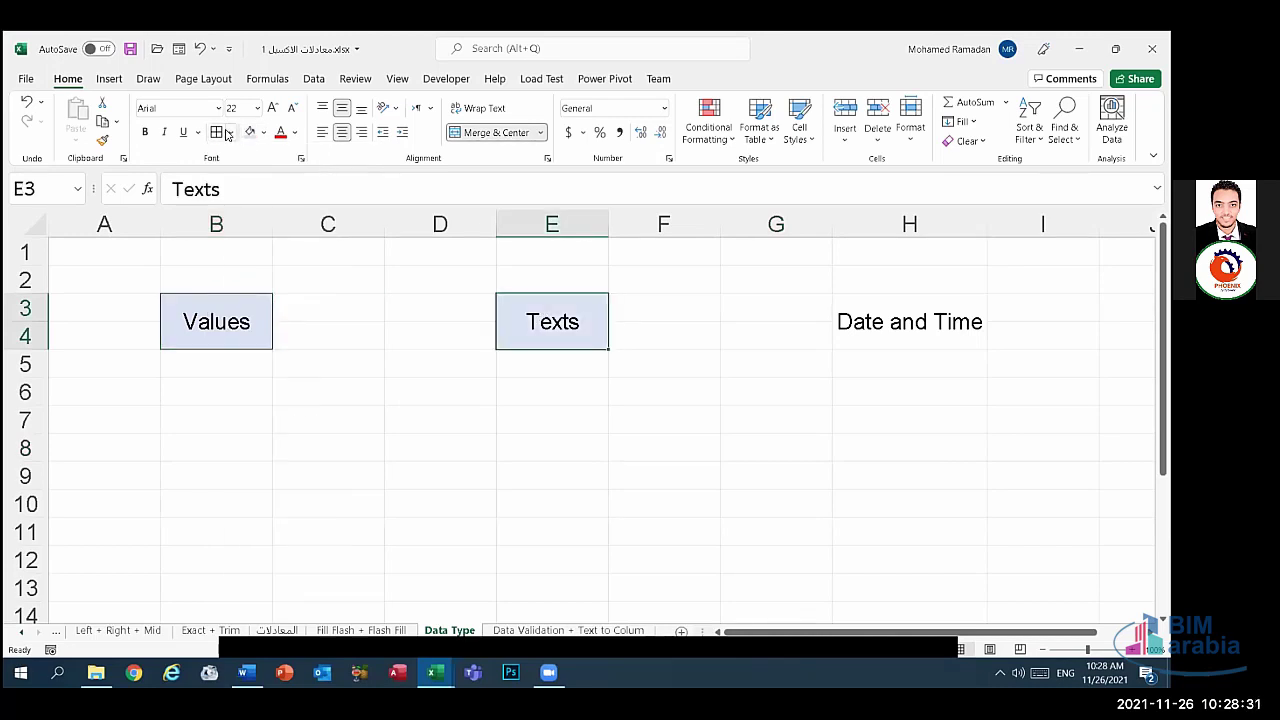
{"action": "left_click", "coordinate": [860, 323]}
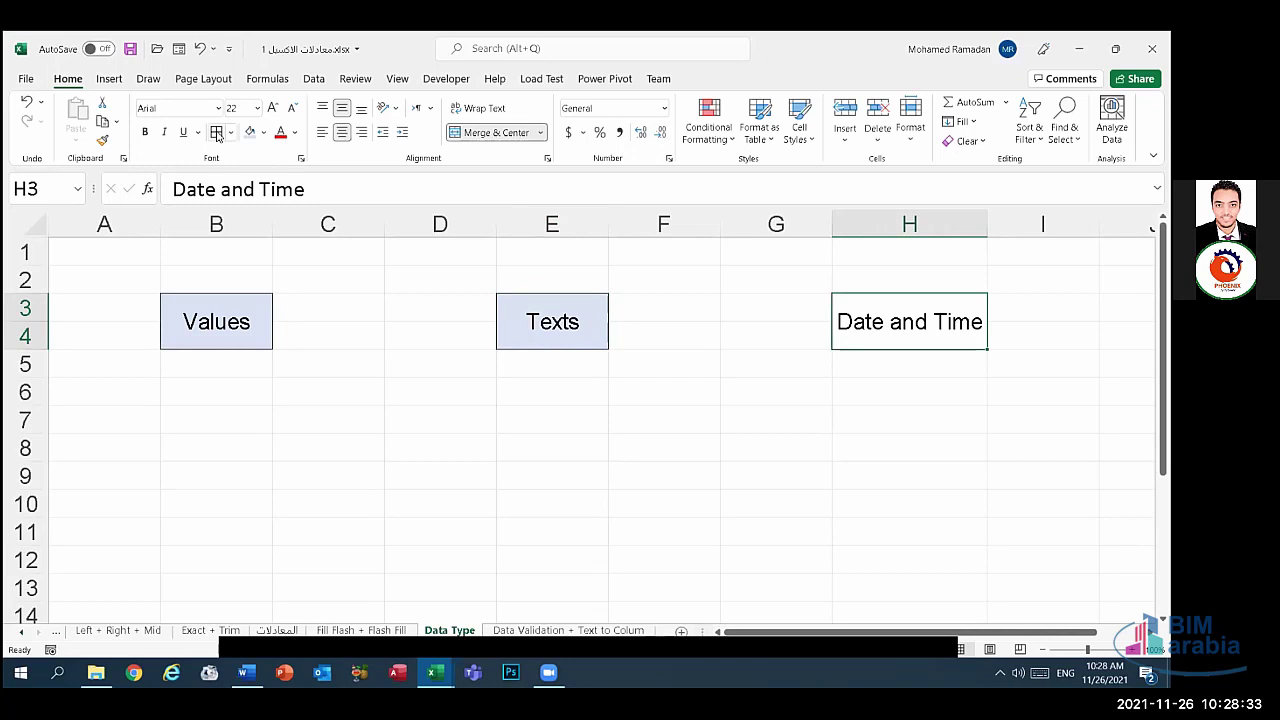
{"action": "left_click", "coordinate": [218, 134]}
{"action": "left_click", "coordinate": [480, 383]}
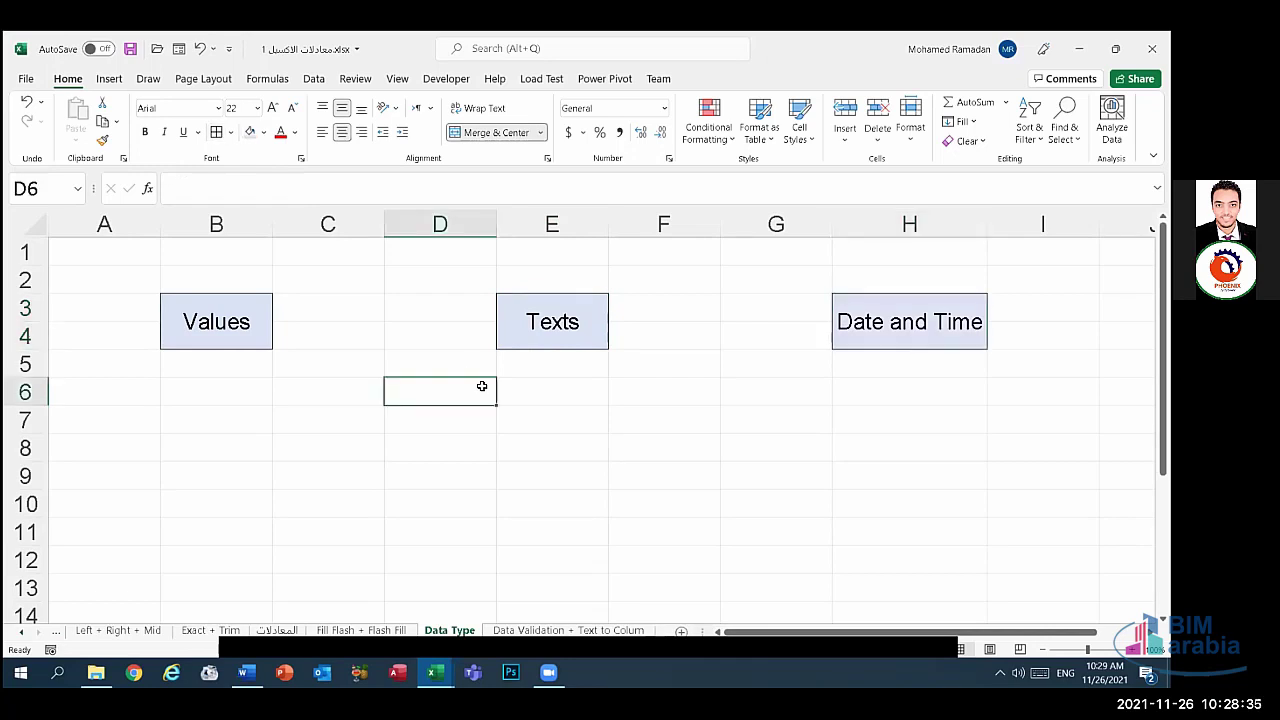
{"action": "left_click", "coordinate": [233, 324]}
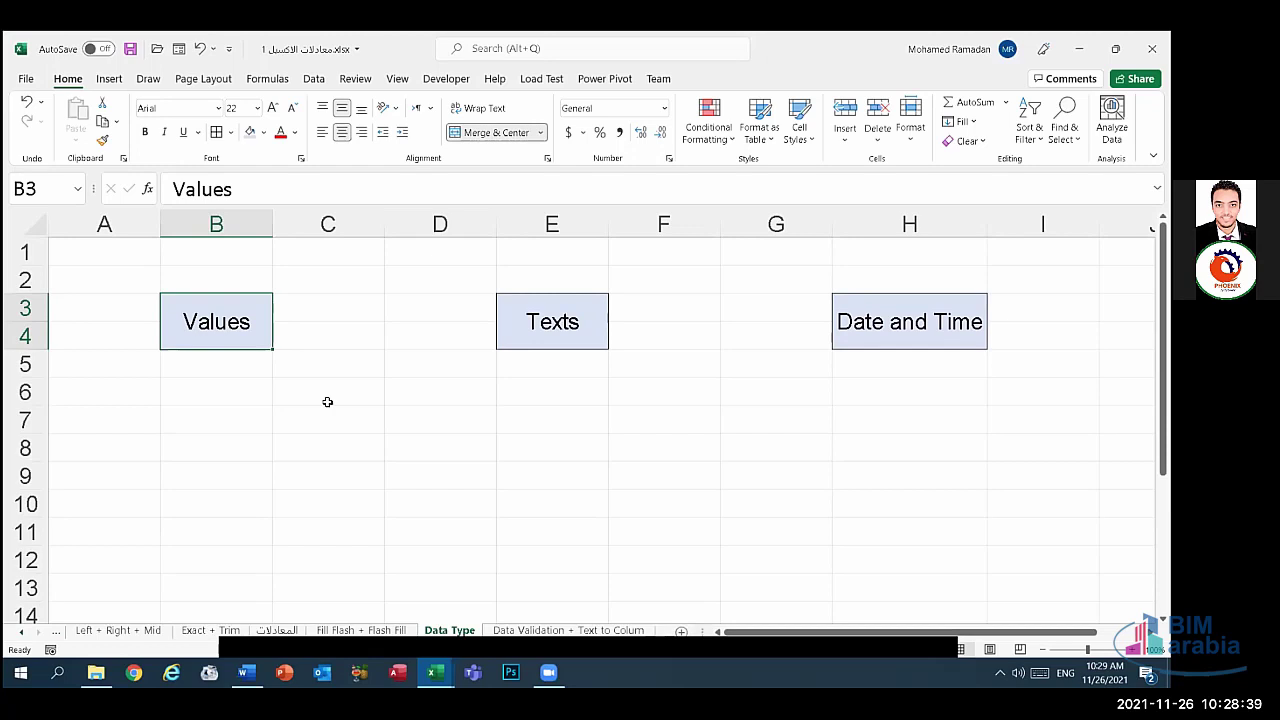
Step: Fill B5:B9 with 5, 10, 15, 20, 25 from a 5, 10 start and centre them
{"action": "left_click", "coordinate": [200, 372]}
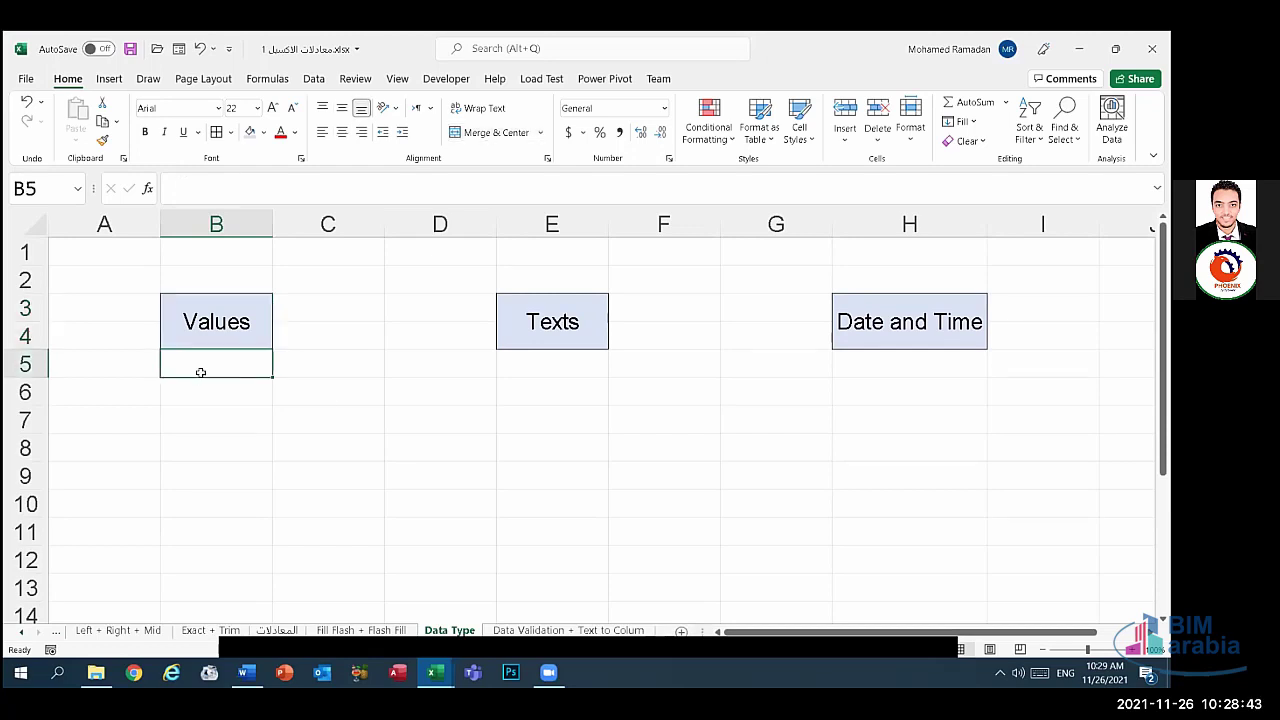
{"action": "type", "text": "5"}
{"action": "key", "text": "Return"}
{"action": "type", "text": "1"}
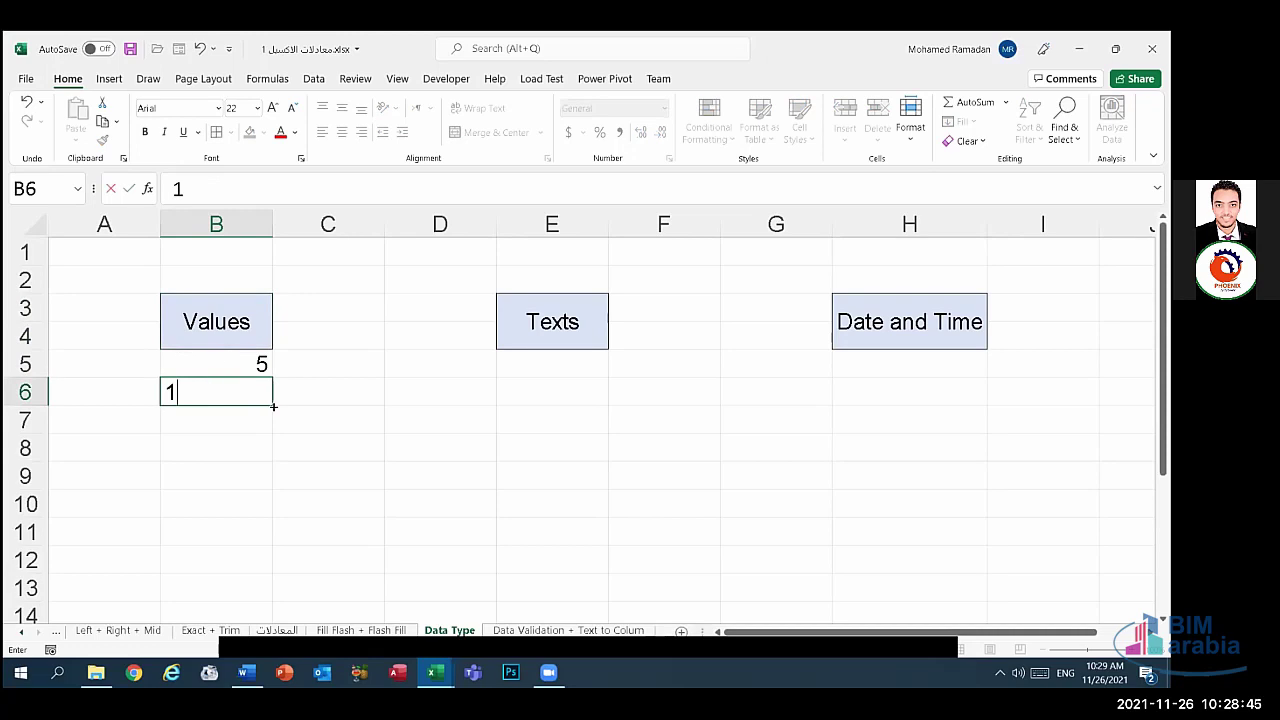
{"action": "type", "text": "0"}
{"action": "key", "text": "Return"}
{"action": "left_click_drag", "start_coordinate": [215, 364], "coordinate": [262, 488]}
{"action": "left_click", "coordinate": [340, 449]}
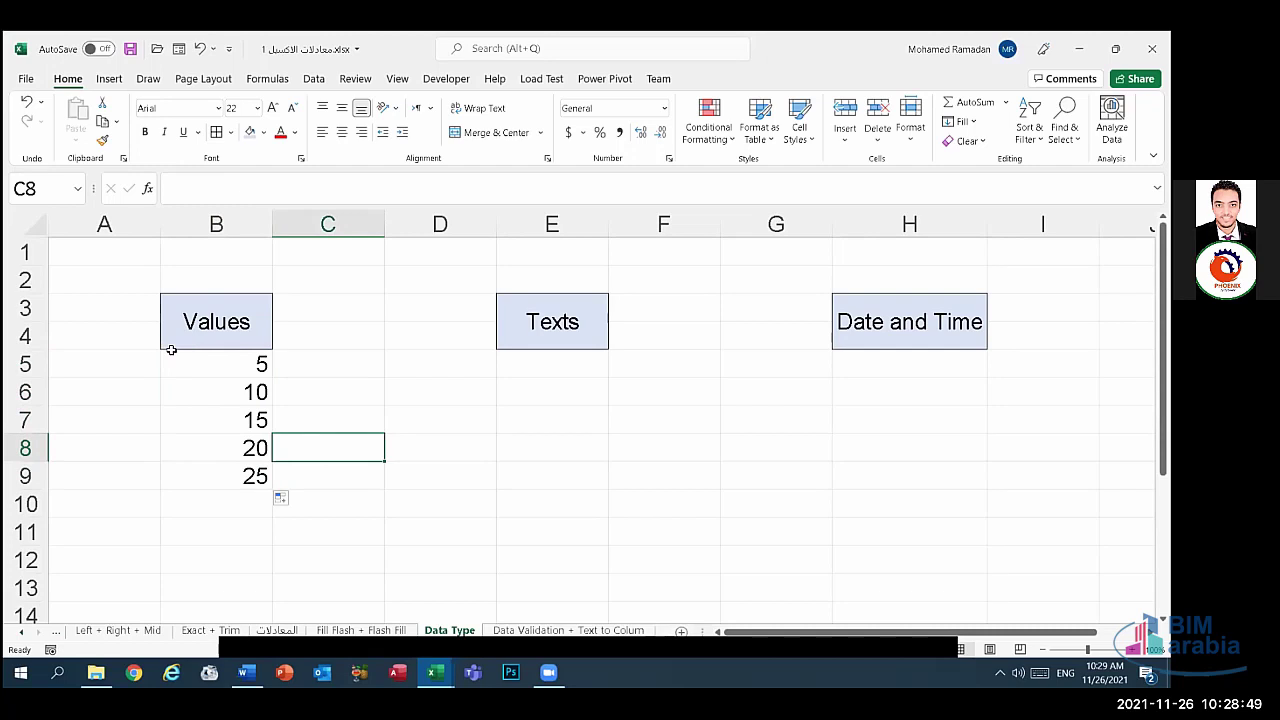
{"action": "left_click_drag", "start_coordinate": [186, 361], "coordinate": [223, 468]}
{"action": "left_click", "coordinate": [341, 128]}
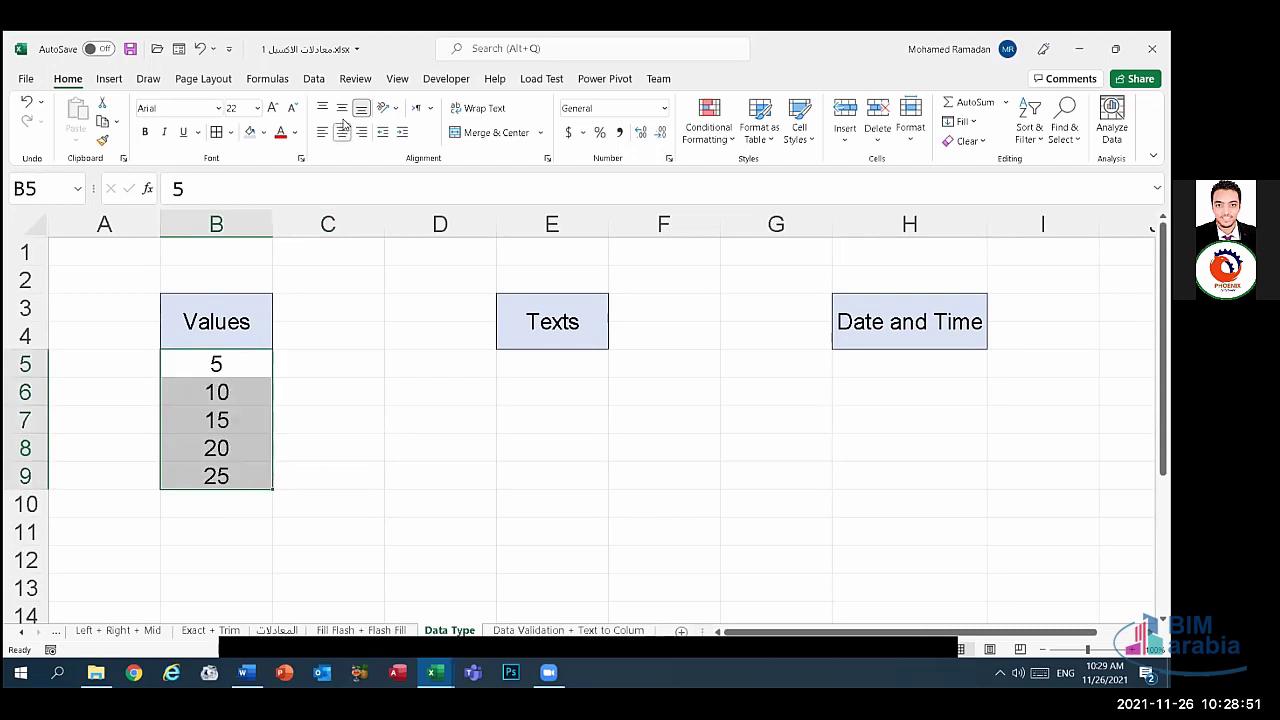
{"action": "left_click", "coordinate": [342, 110]}
Step: Enter five first names down E5 through E9 under Texts
{"action": "left_click", "coordinate": [541, 361]}
{"action": "type", "text": "M"}
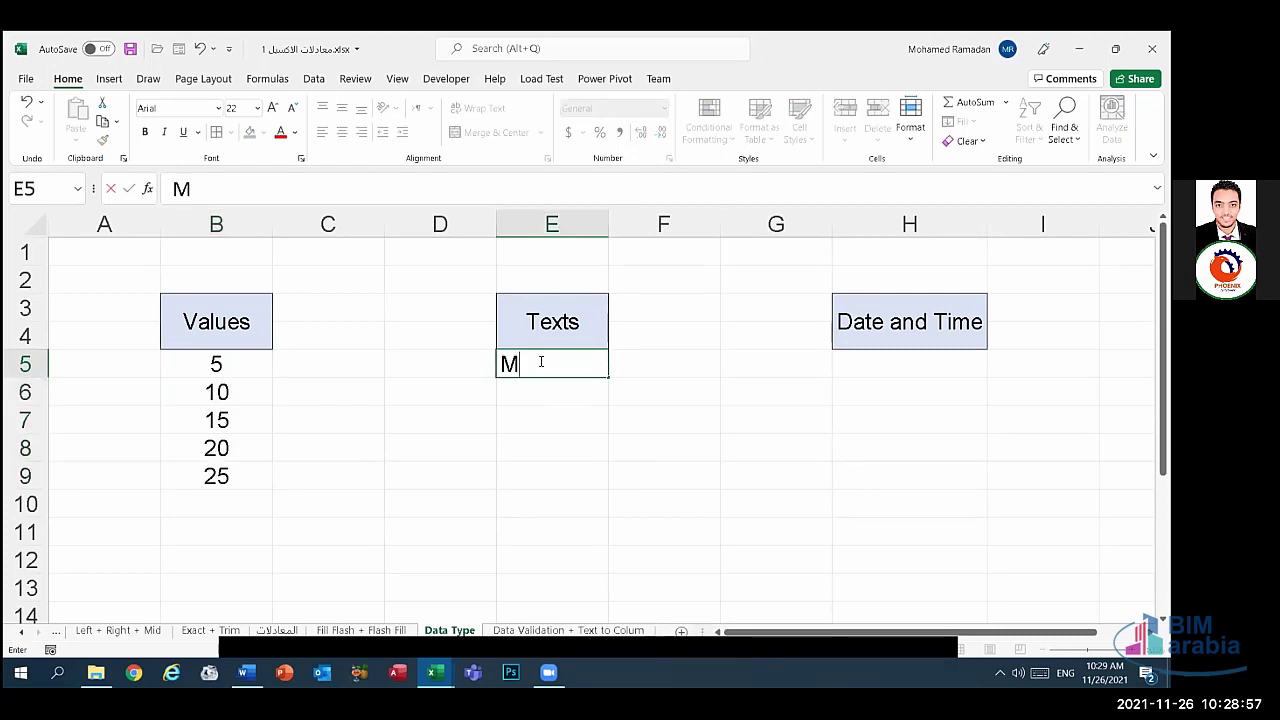
{"action": "type", "text": "ohamed"}
{"action": "key", "text": "Return"}
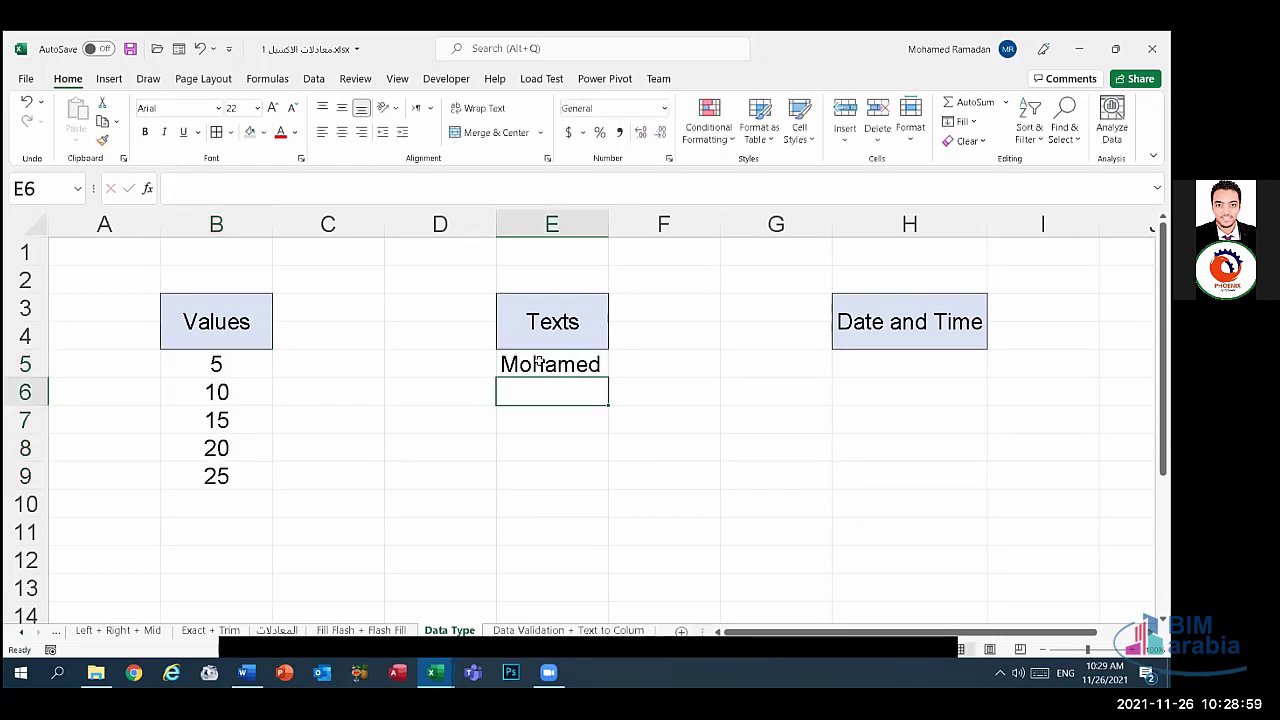
{"action": "key", "text": "Return"}
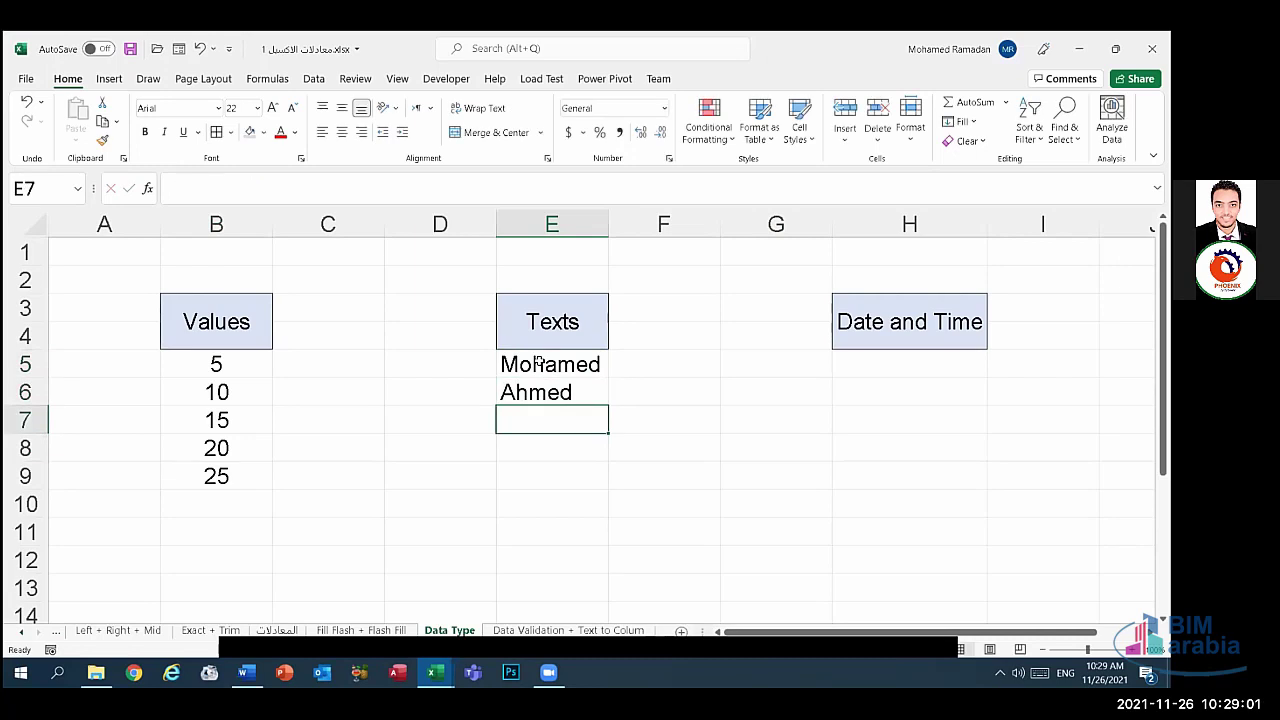
{"action": "key", "text": "Return"}
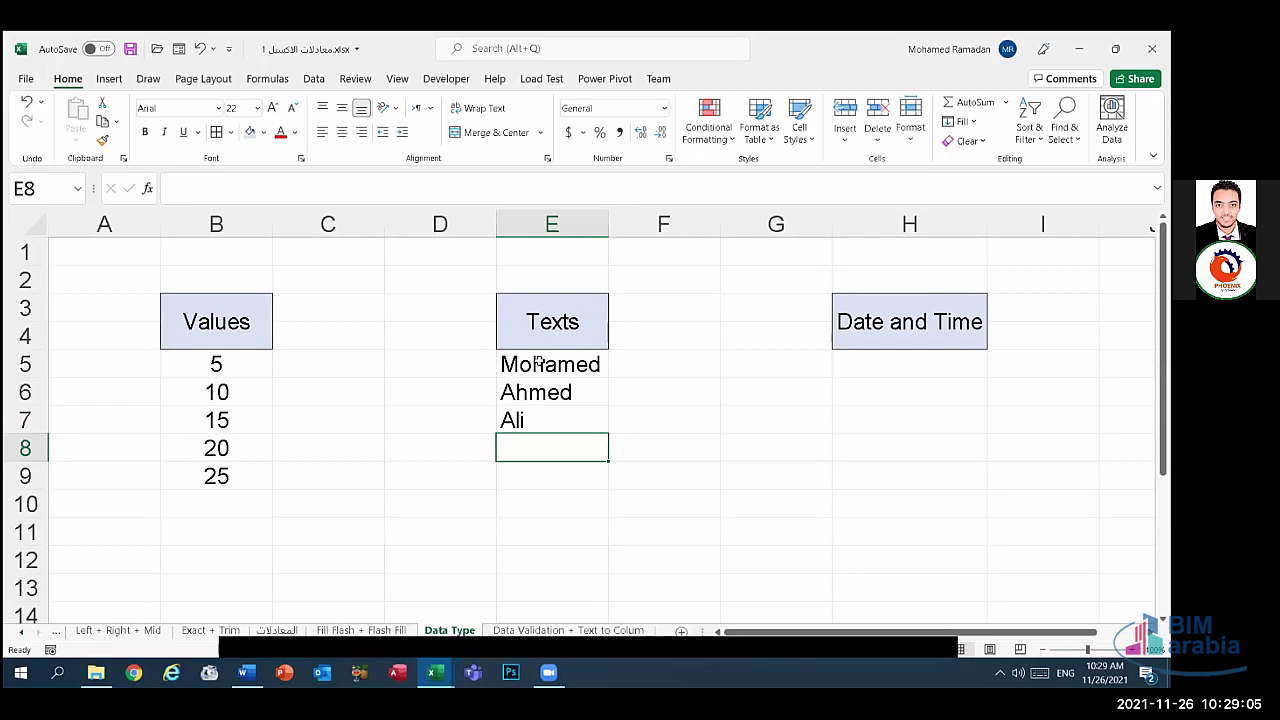
{"action": "type", "text": "Hazem"}
{"action": "key", "text": "Return"}
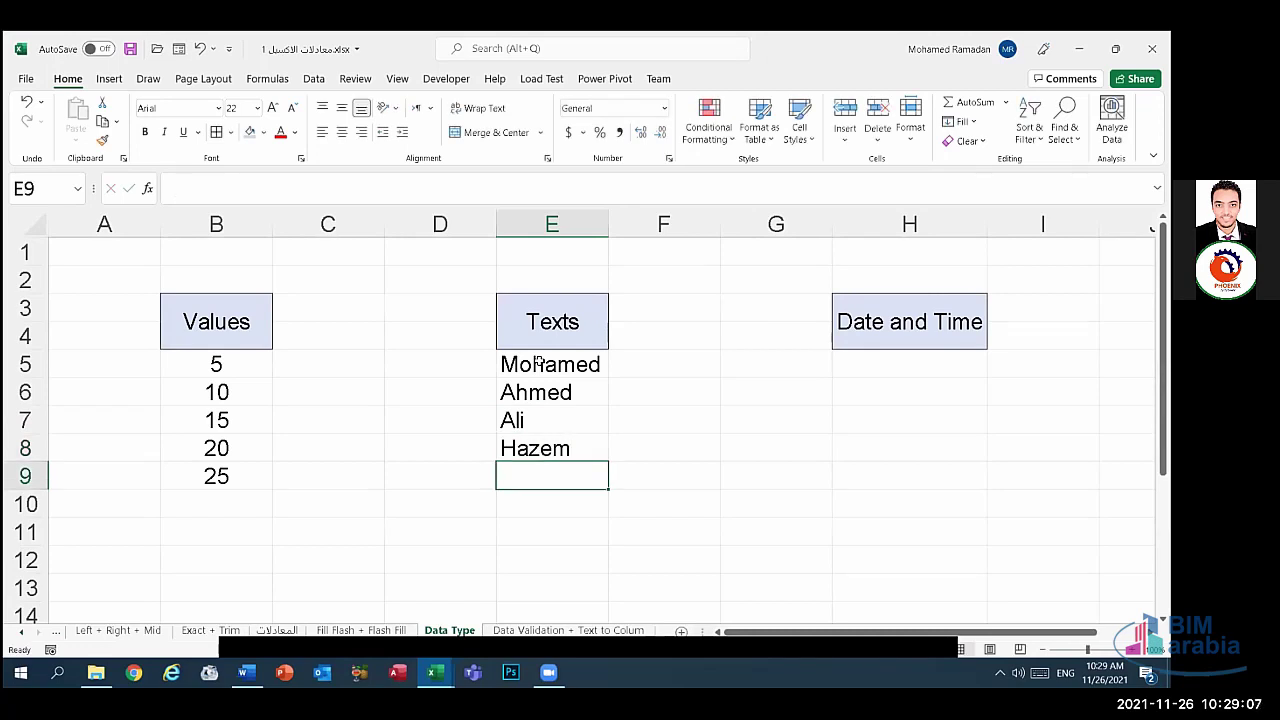
{"action": "type", "text": "Mostafa"}
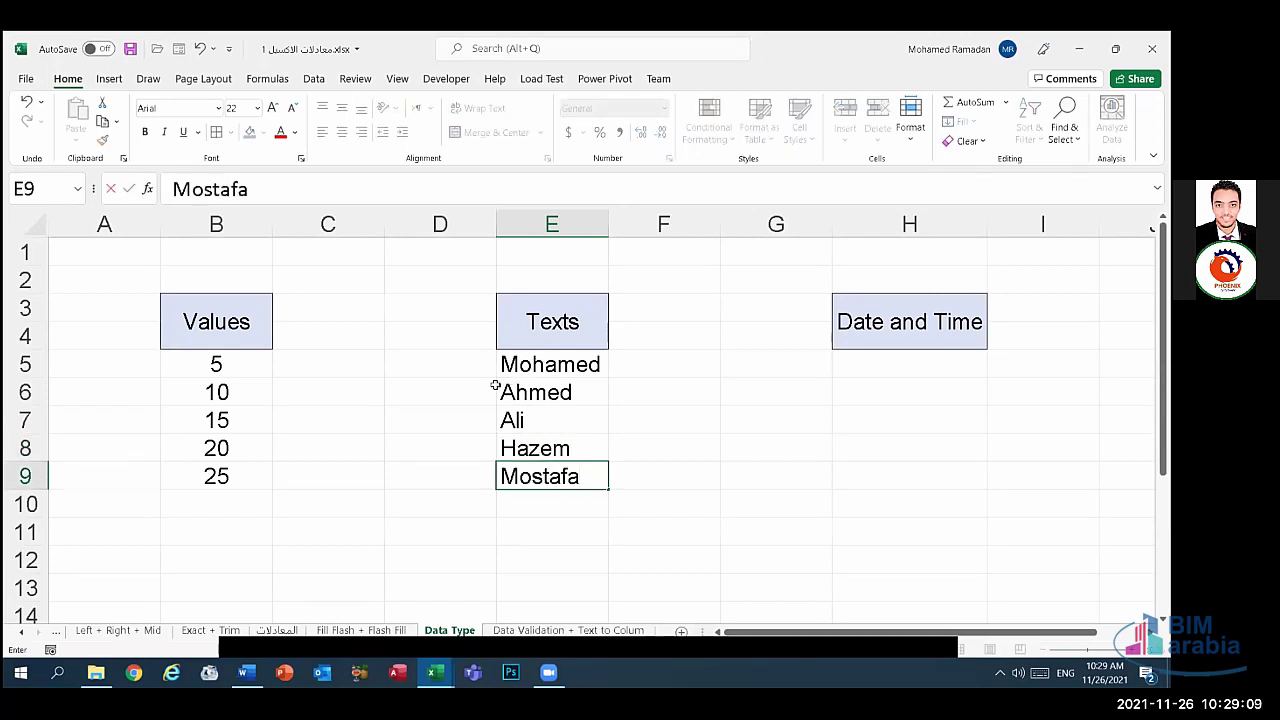
{"action": "left_click", "coordinate": [463, 394]}
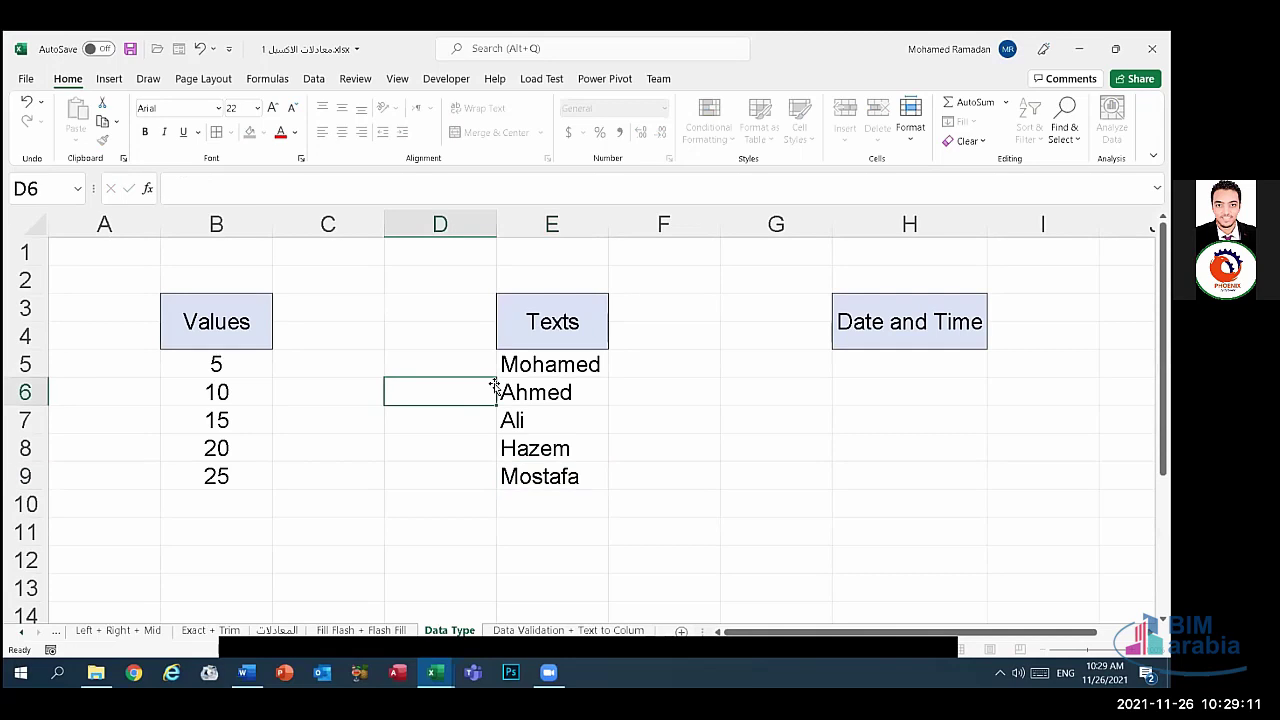
{"action": "left_click_drag", "start_coordinate": [528, 368], "coordinate": [523, 476]}
Step: Centre the names under Texts with the Alt+H, A, C shortcut
{"action": "key", "text": "alt+h"}
{"action": "key", "text": "a"}
{"action": "key", "text": "c"}
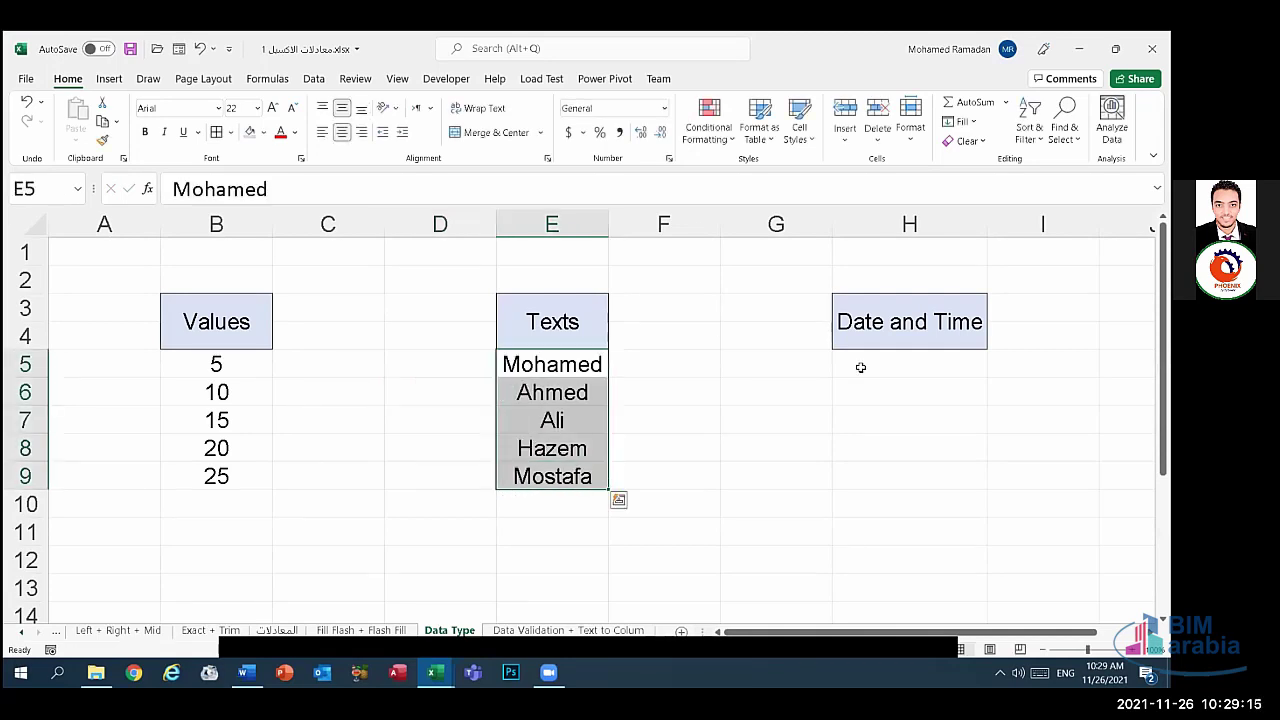
Step: Enter 1/1/2021 and 02:30:40 in H5:H6 and fill the pattern down to H9
{"action": "left_click", "coordinate": [860, 367]}
{"action": "type", "text": "1"}
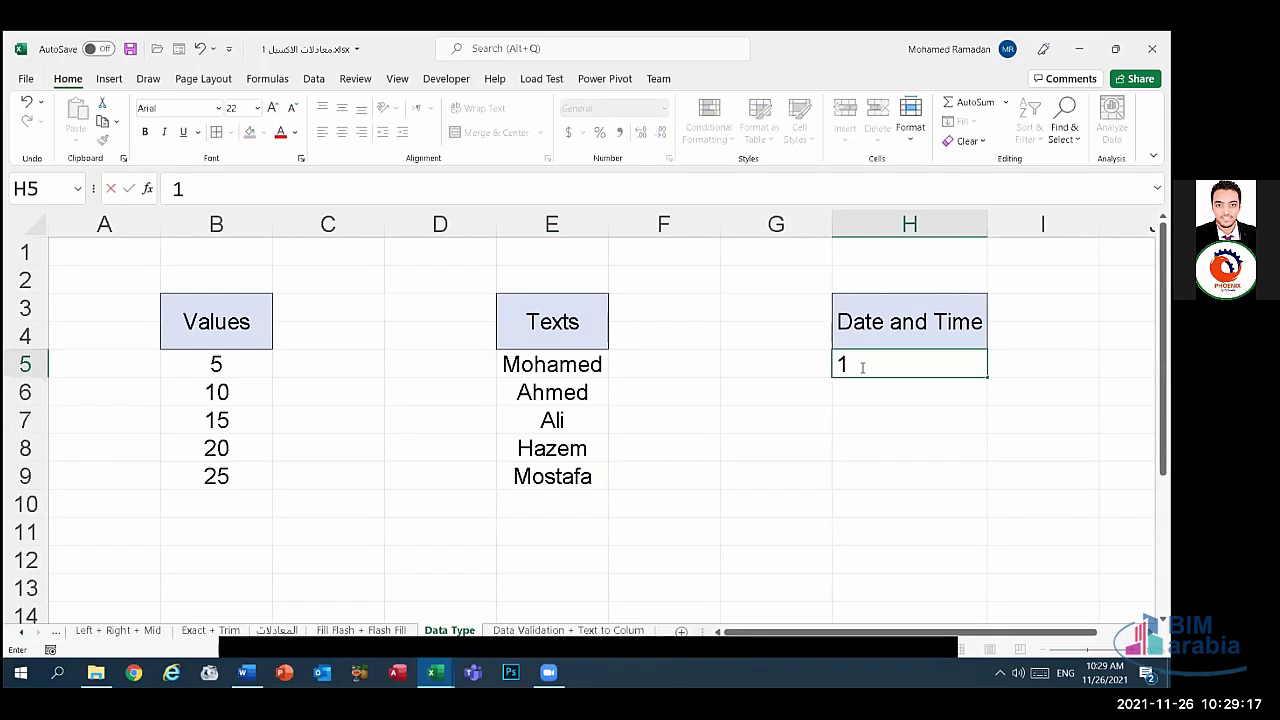
{"action": "type", "text": "/1"}
{"action": "type", "text": "/2021"}
{"action": "key", "text": "Return"}
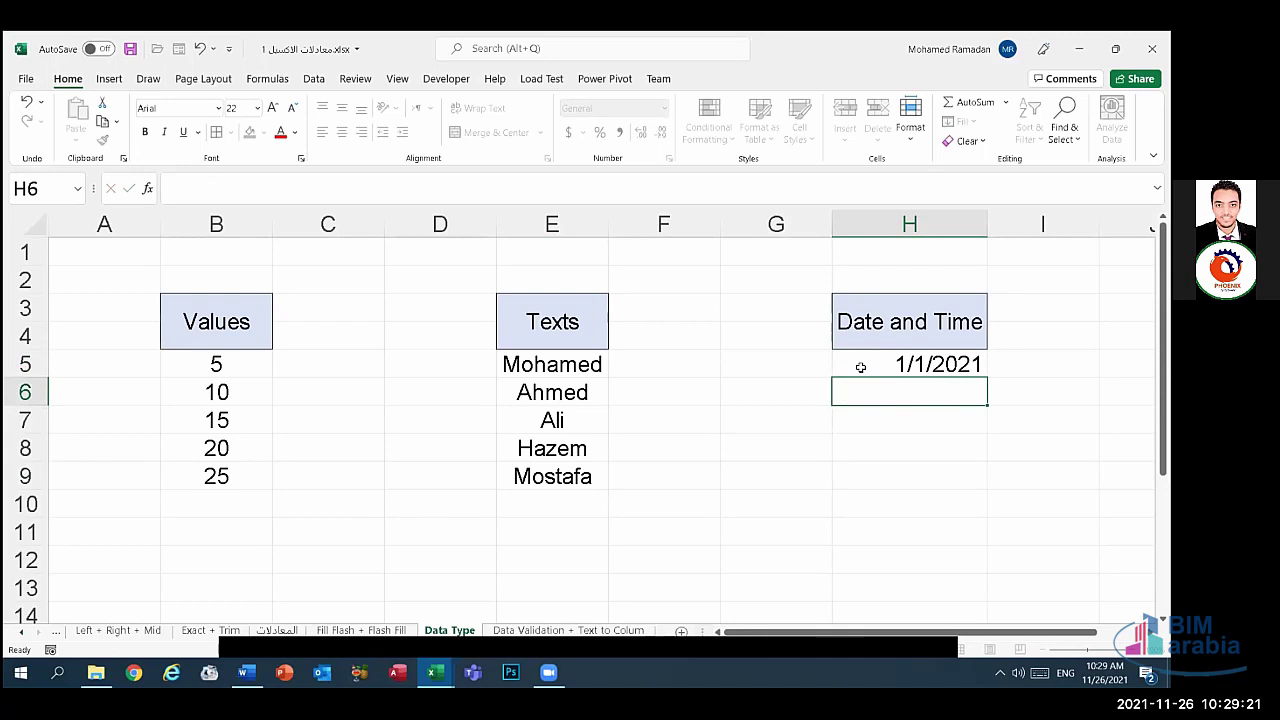
{"action": "type", "text": "0"}
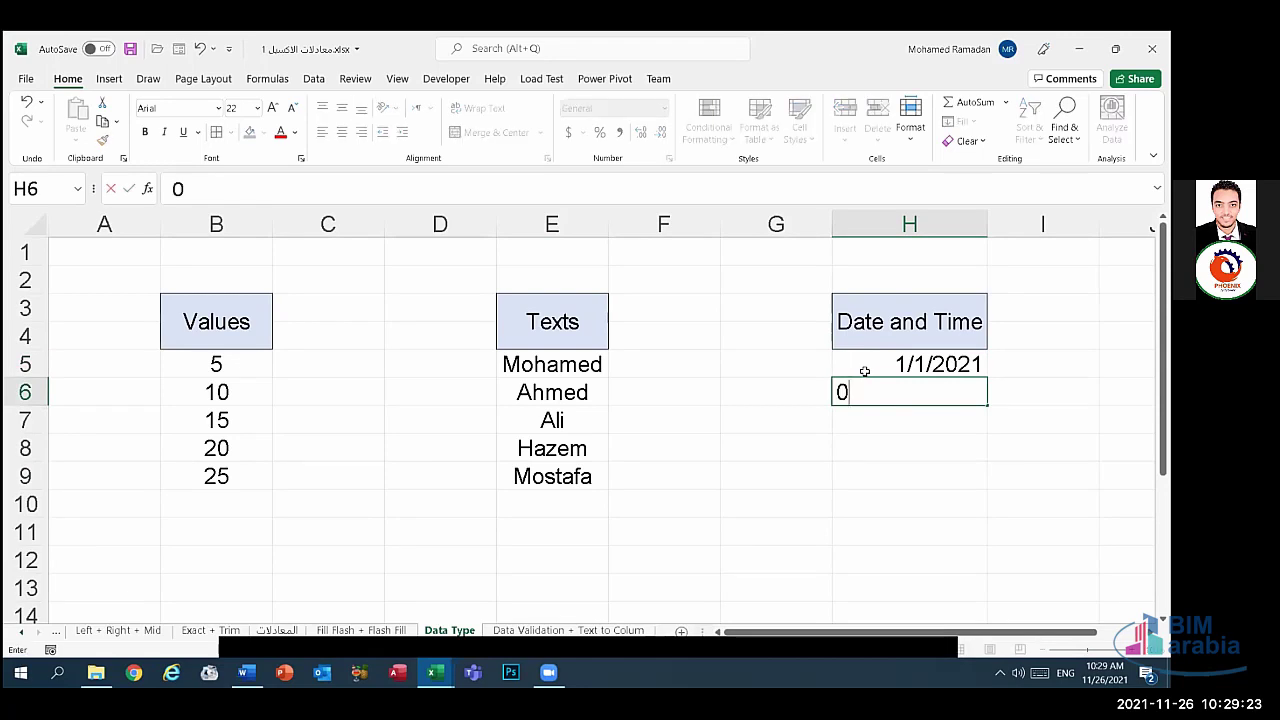
{"action": "type", "text": "2:3"}
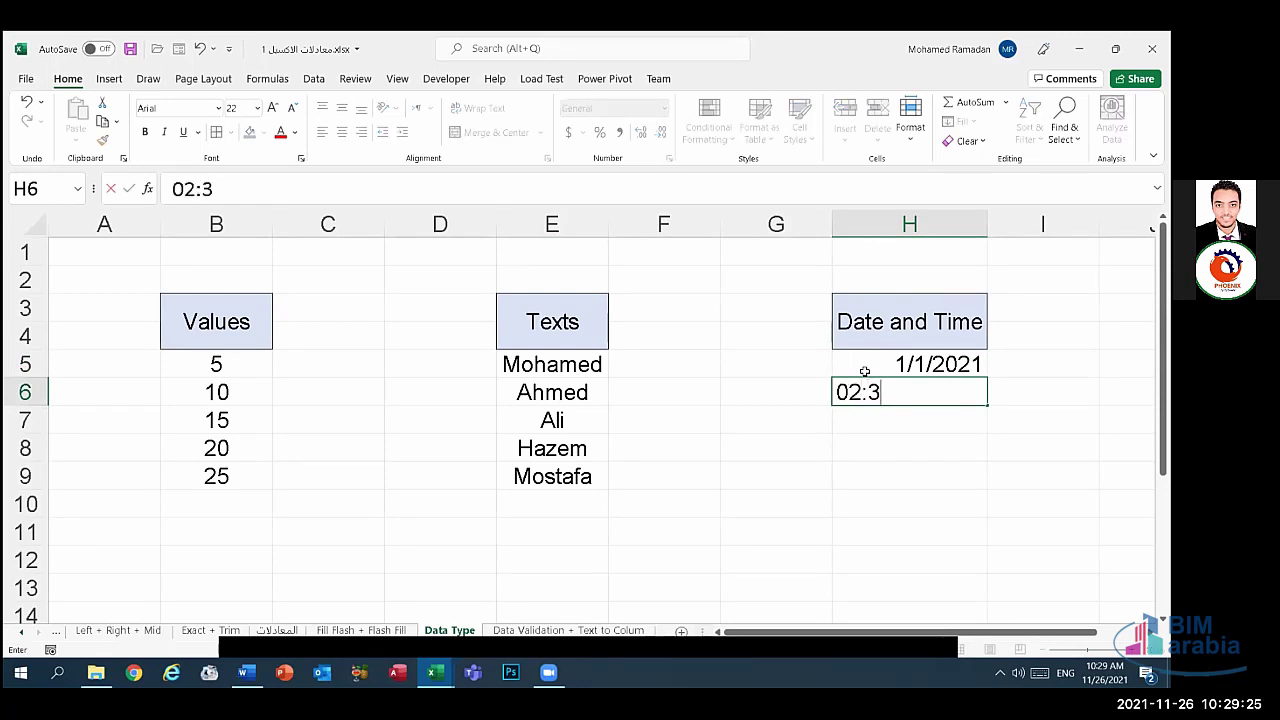
{"action": "type", "text": "0:"}
{"action": "type", "text": "4"}
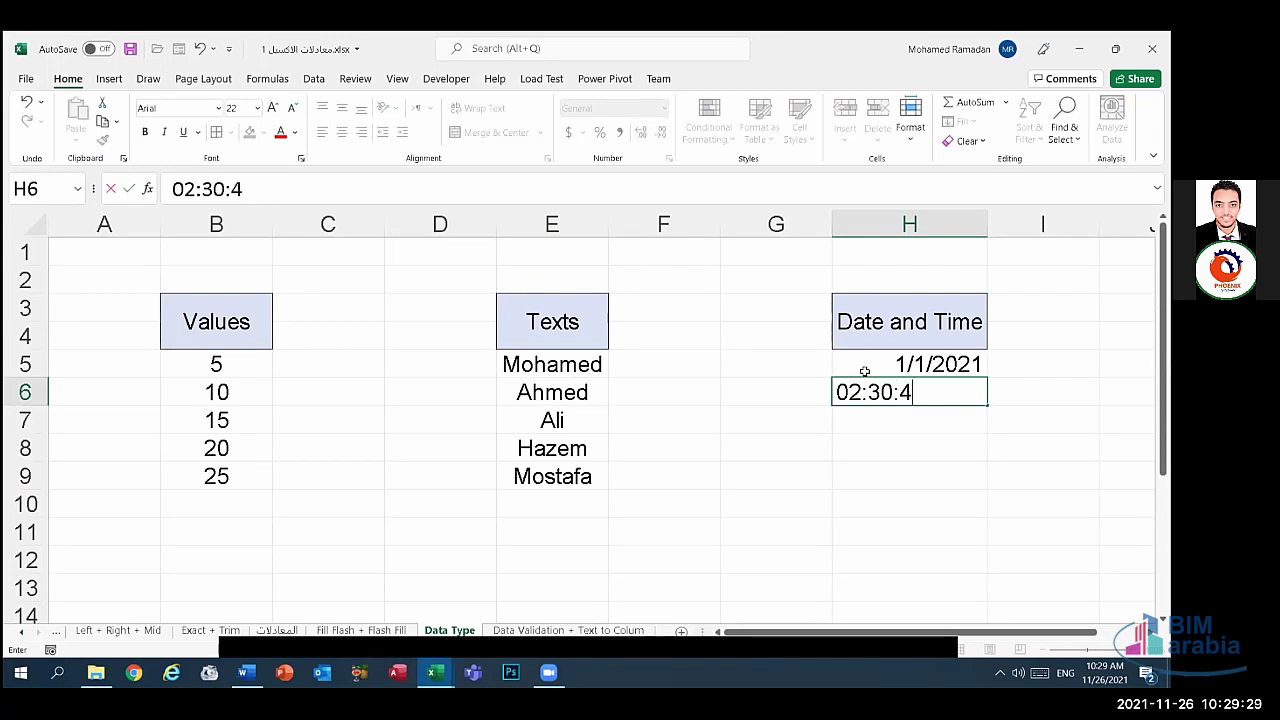
{"action": "type", "text": "0"}
{"action": "key", "text": "Return"}
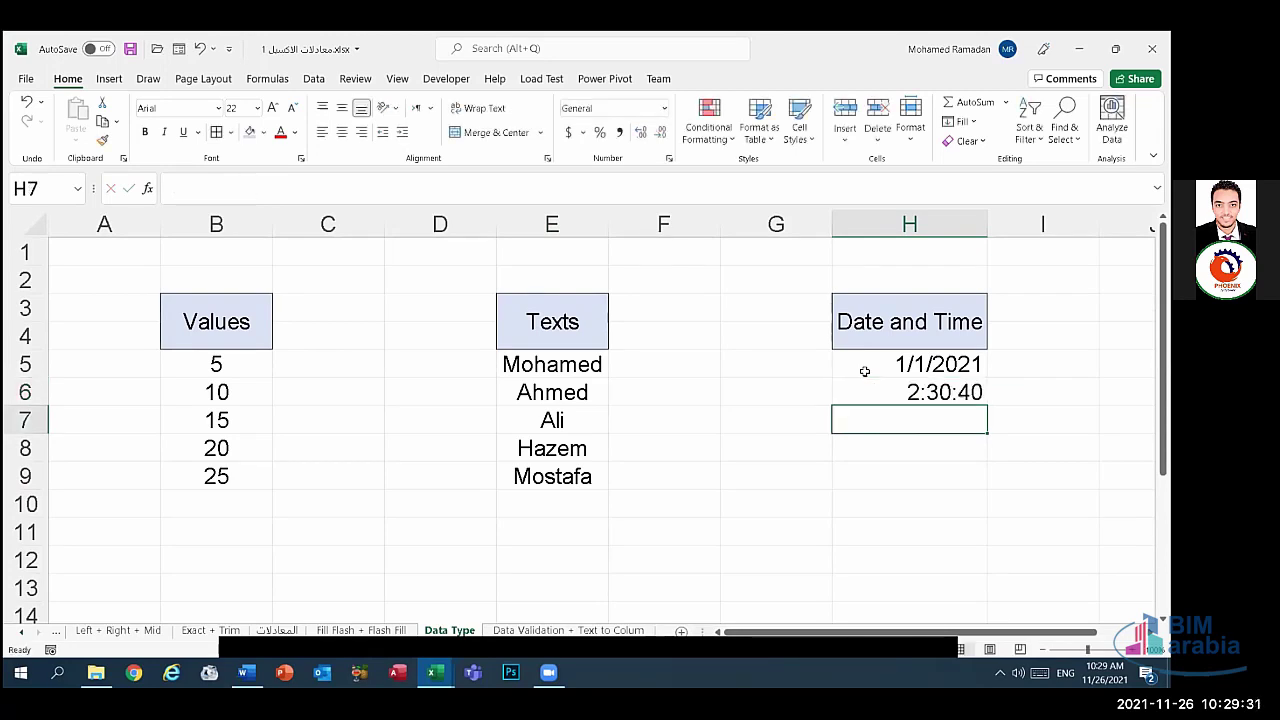
{"action": "left_click_drag", "start_coordinate": [864, 371], "coordinate": [870, 393]}
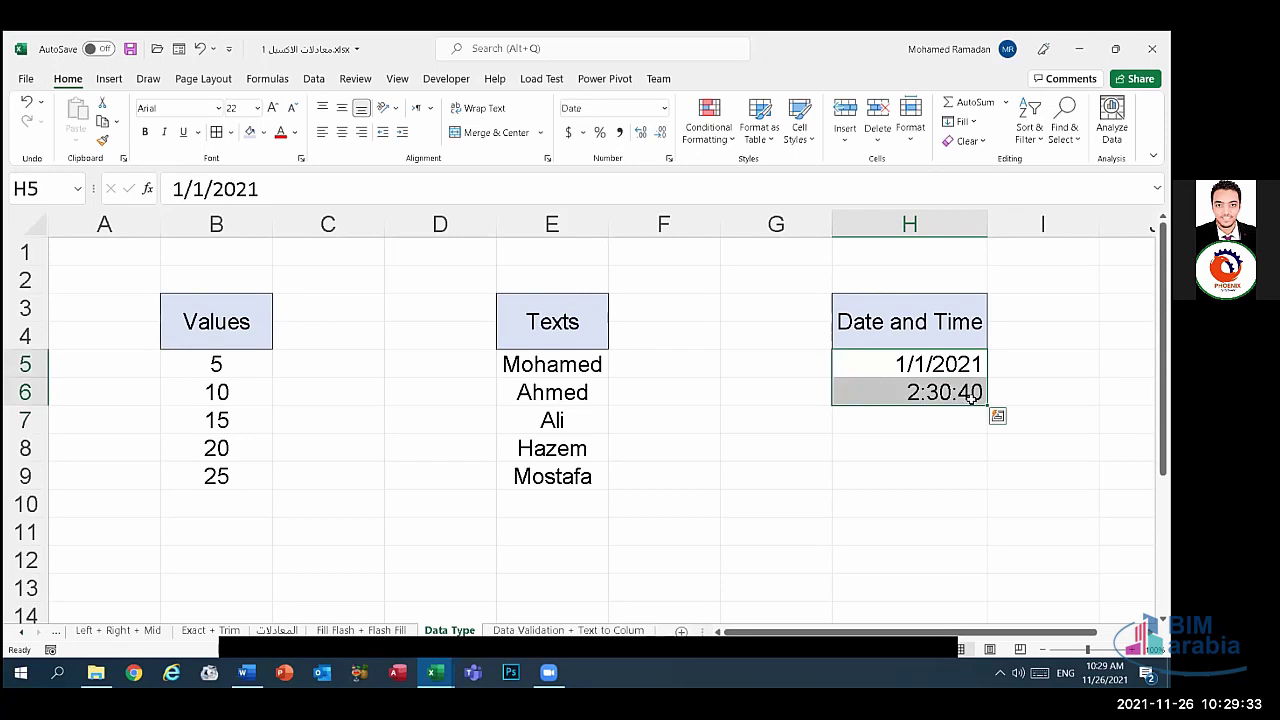
{"action": "left_click_drag", "start_coordinate": [975, 396], "coordinate": [968, 486]}
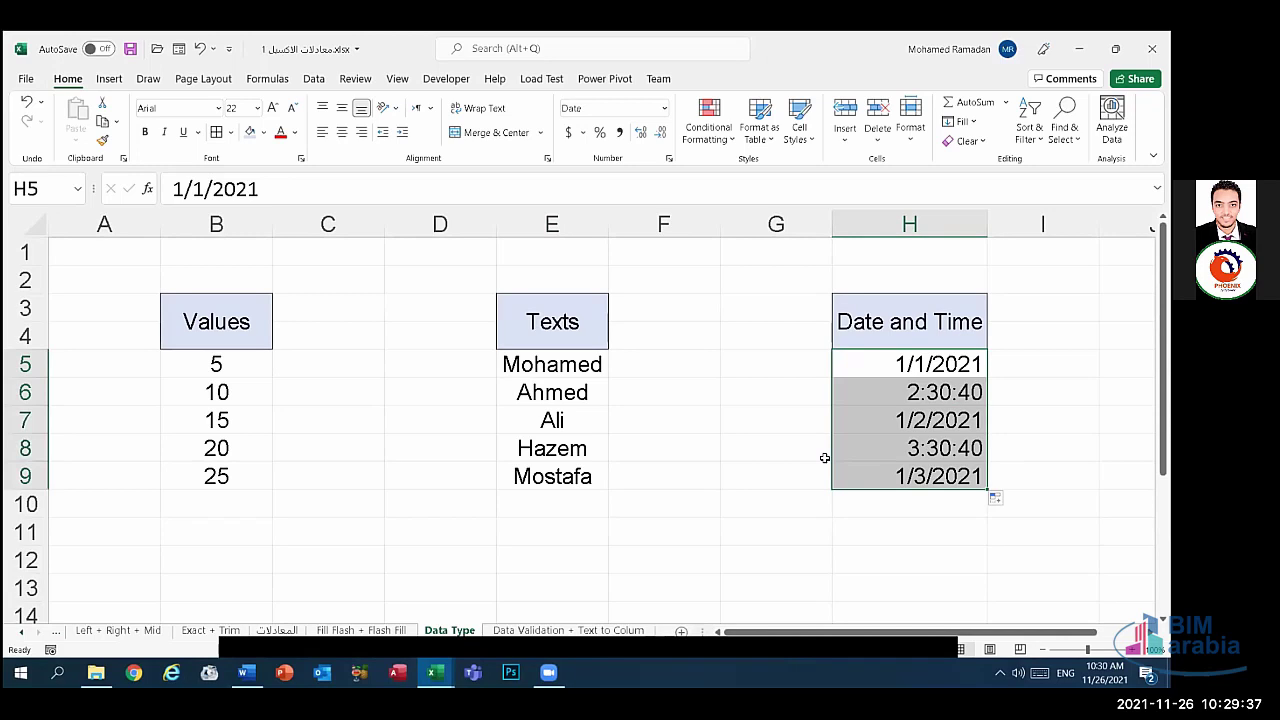
{"action": "left_click", "coordinate": [812, 455]}
{"action": "left_click", "coordinate": [903, 424]}
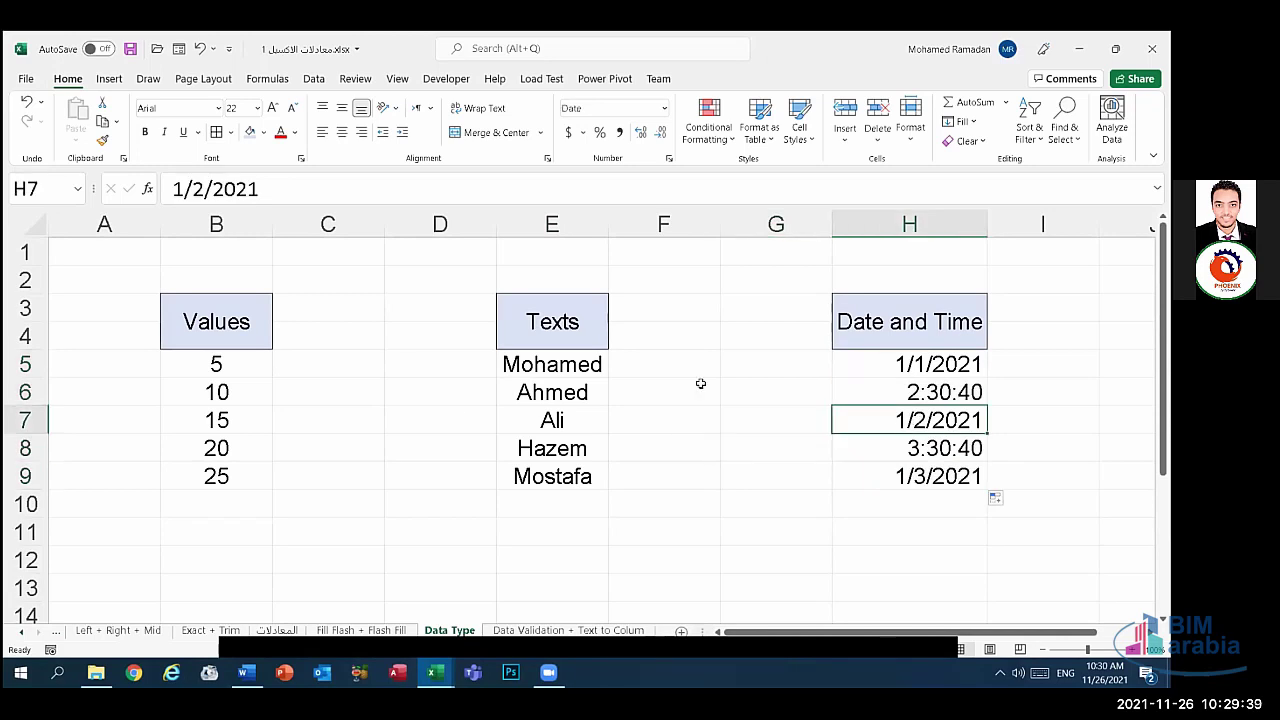
Step: Centre the dates and times in H5:H9
{"action": "left_click_drag", "start_coordinate": [842, 369], "coordinate": [871, 472]}
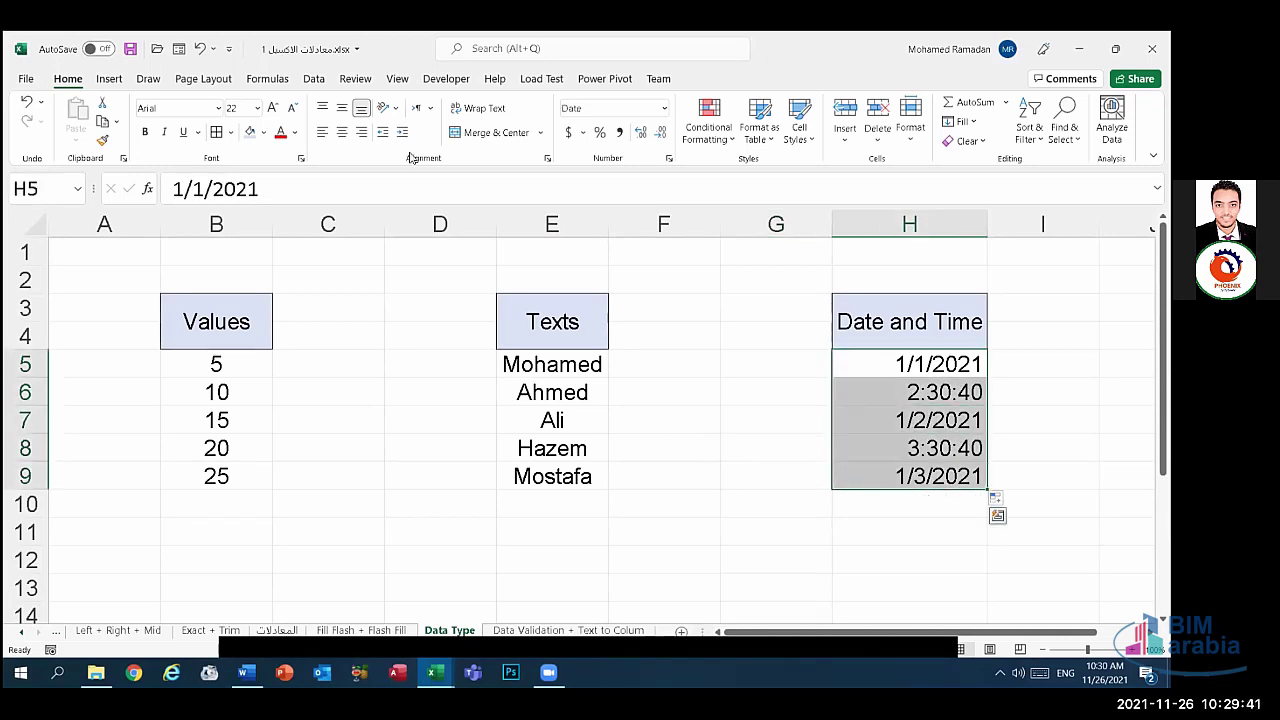
{"action": "left_click", "coordinate": [345, 132]}
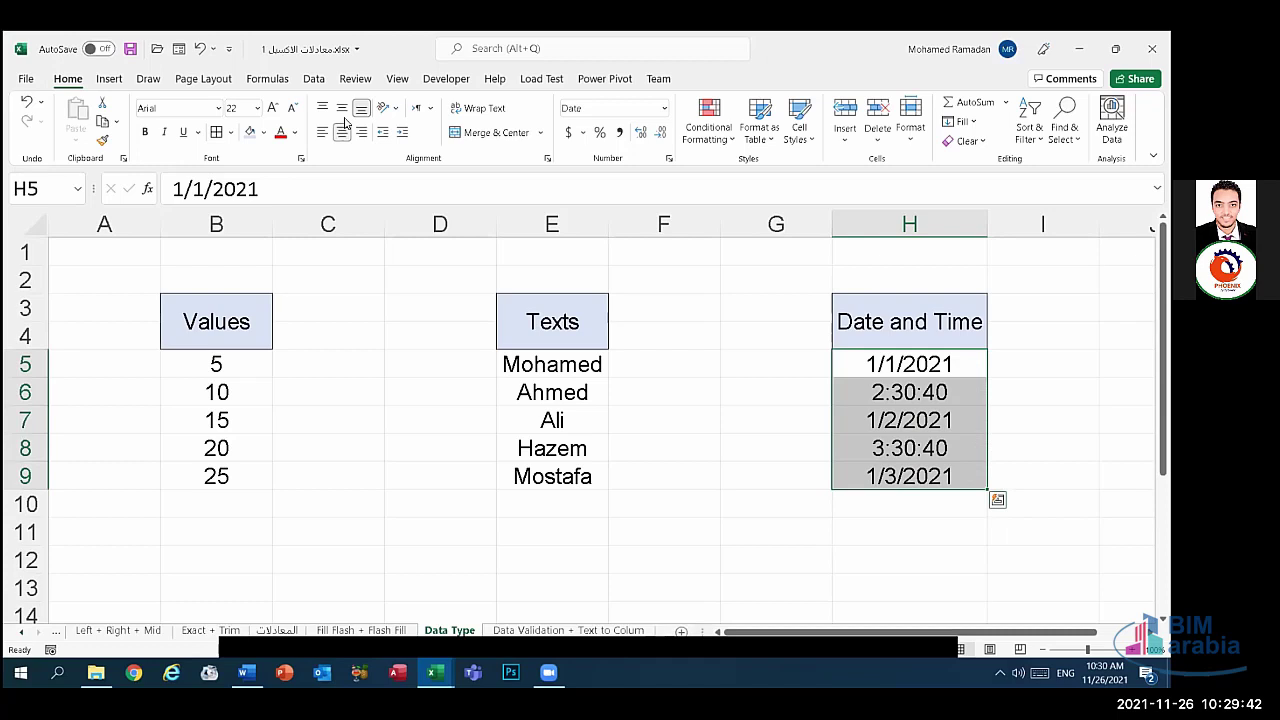
{"action": "left_click", "coordinate": [430, 364]}
{"action": "left_click", "coordinate": [193, 362]}
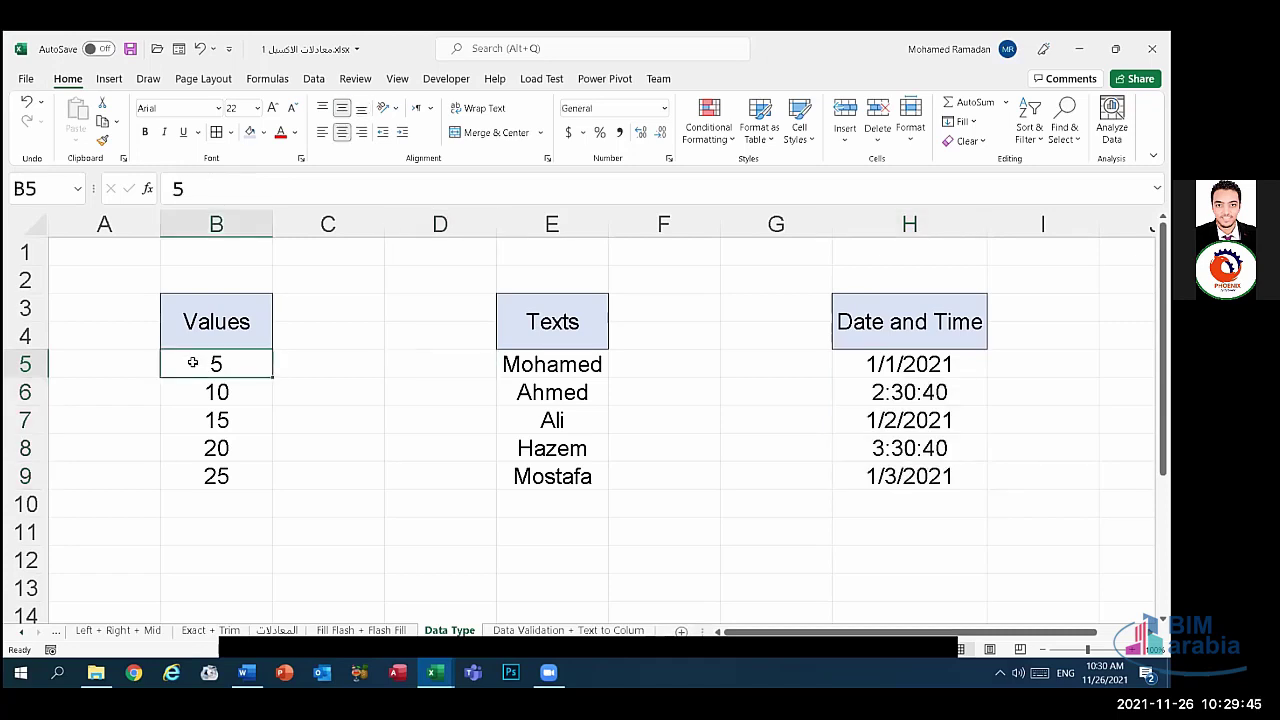
Step: Apply all borders to the data in B5:B9, E5:E9 and H5:H9
{"action": "left_click", "coordinate": [591, 362]}
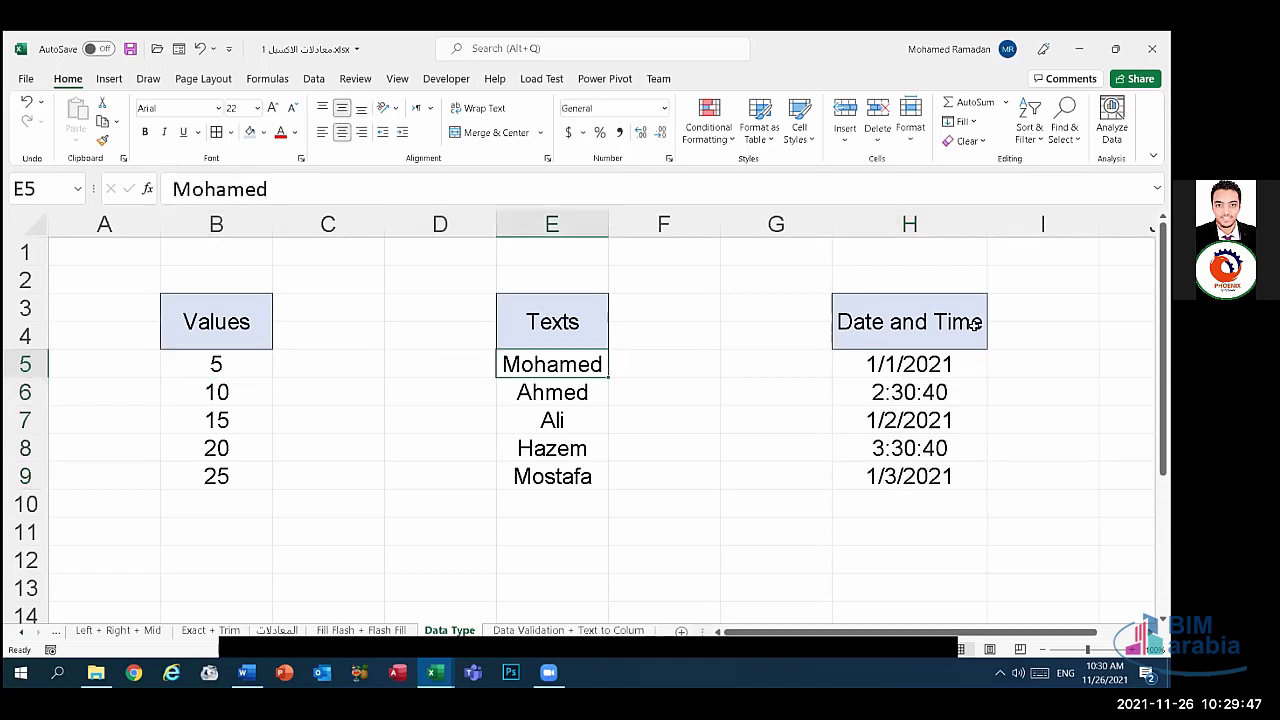
{"action": "left_click", "coordinate": [958, 368]}
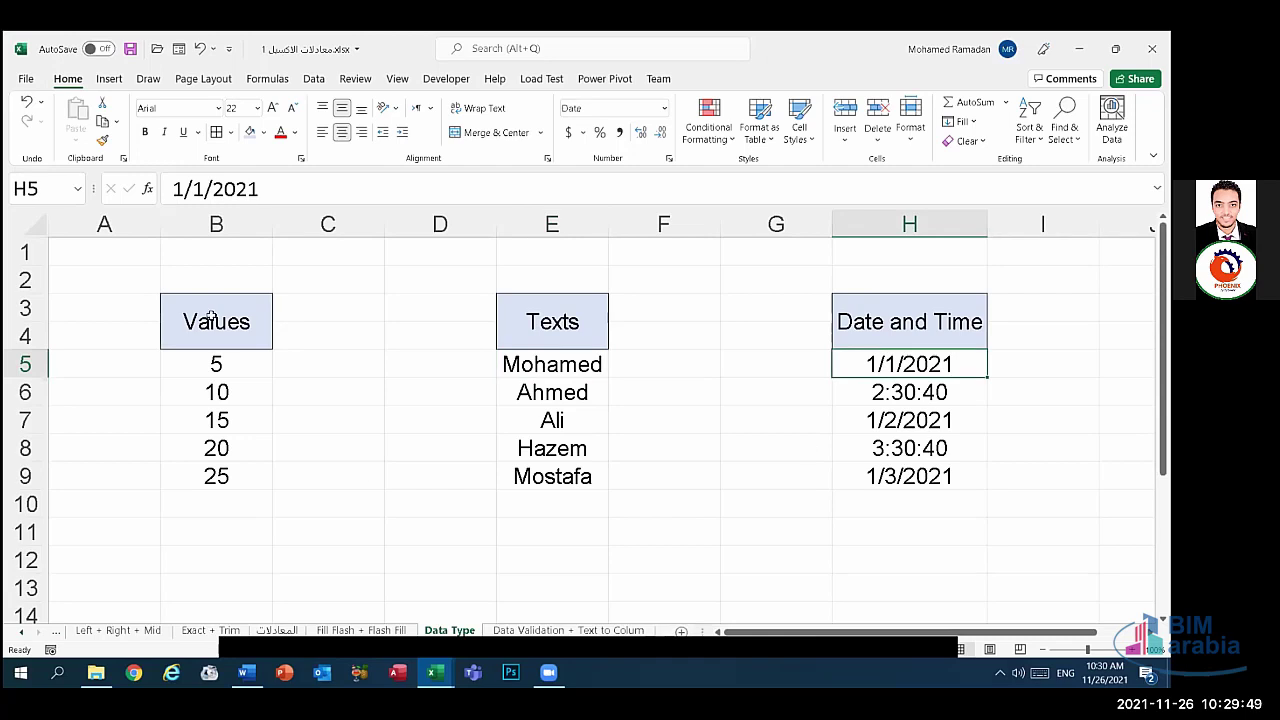
{"action": "left_click_drag", "start_coordinate": [231, 369], "coordinate": [250, 478]}
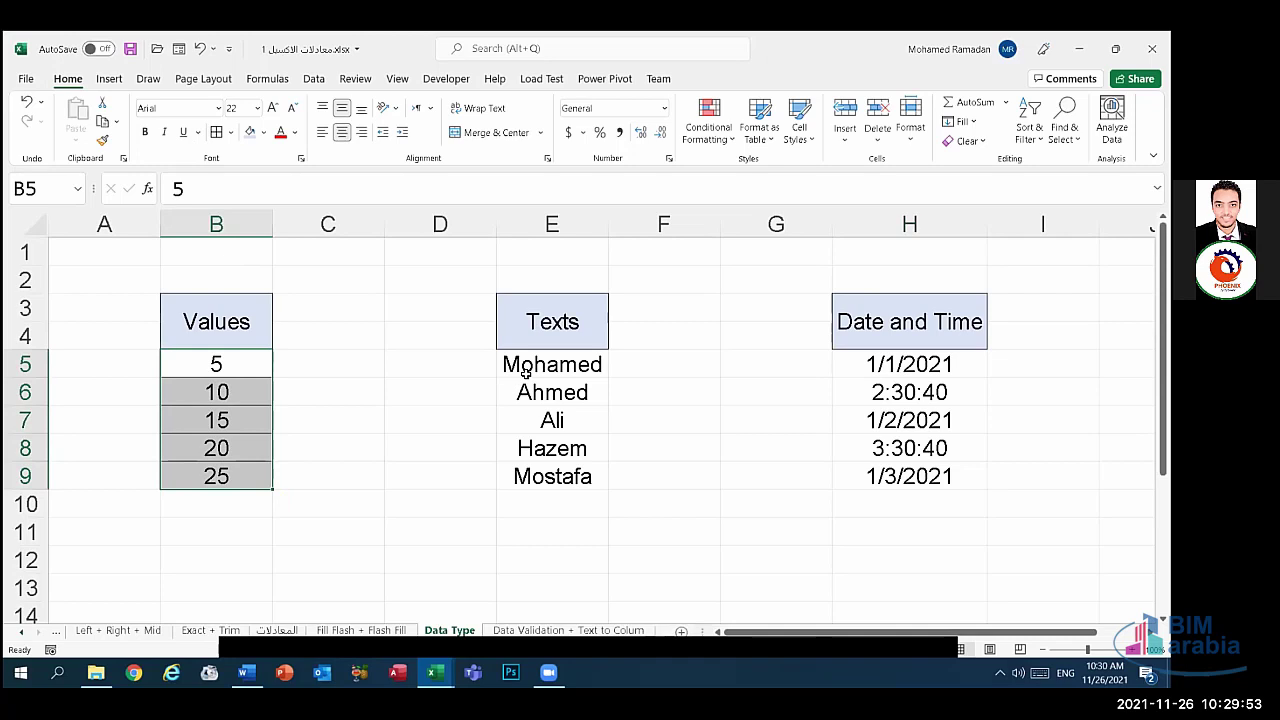
{"action": "left_click_drag", "start_coordinate": [522, 377], "coordinate": [528, 466]}
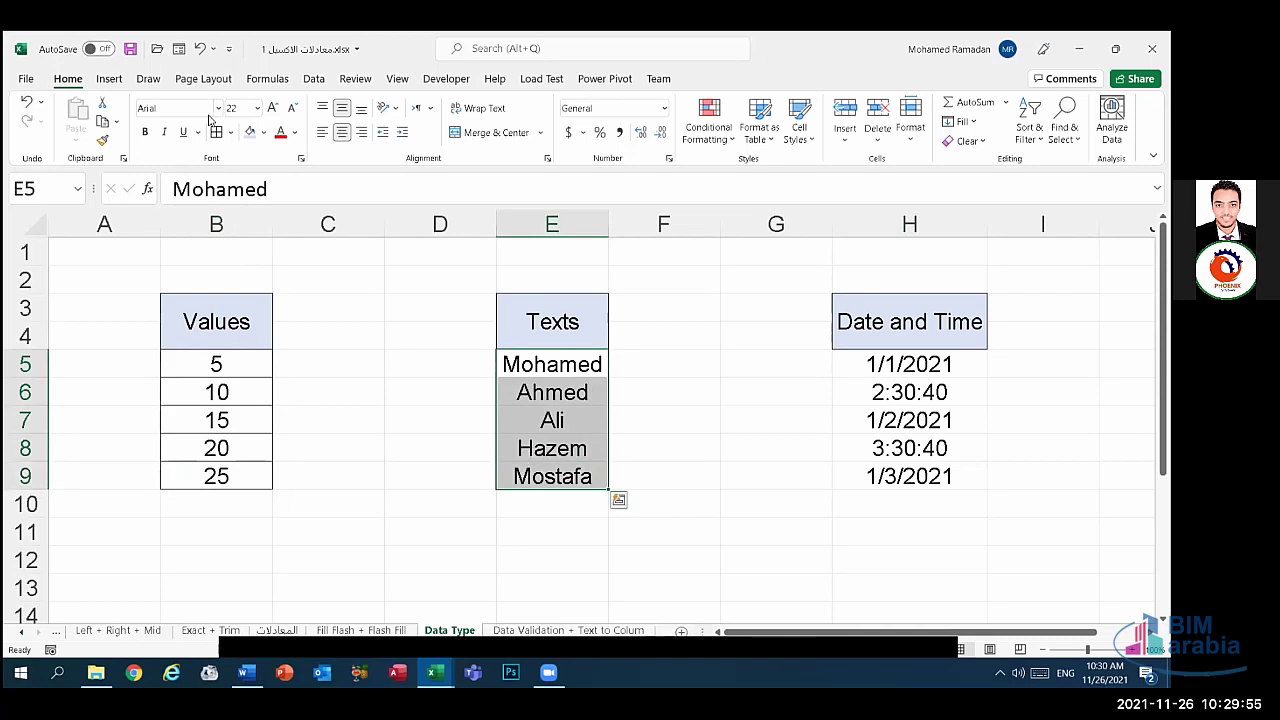
{"action": "left_click_drag", "start_coordinate": [847, 376], "coordinate": [878, 484]}
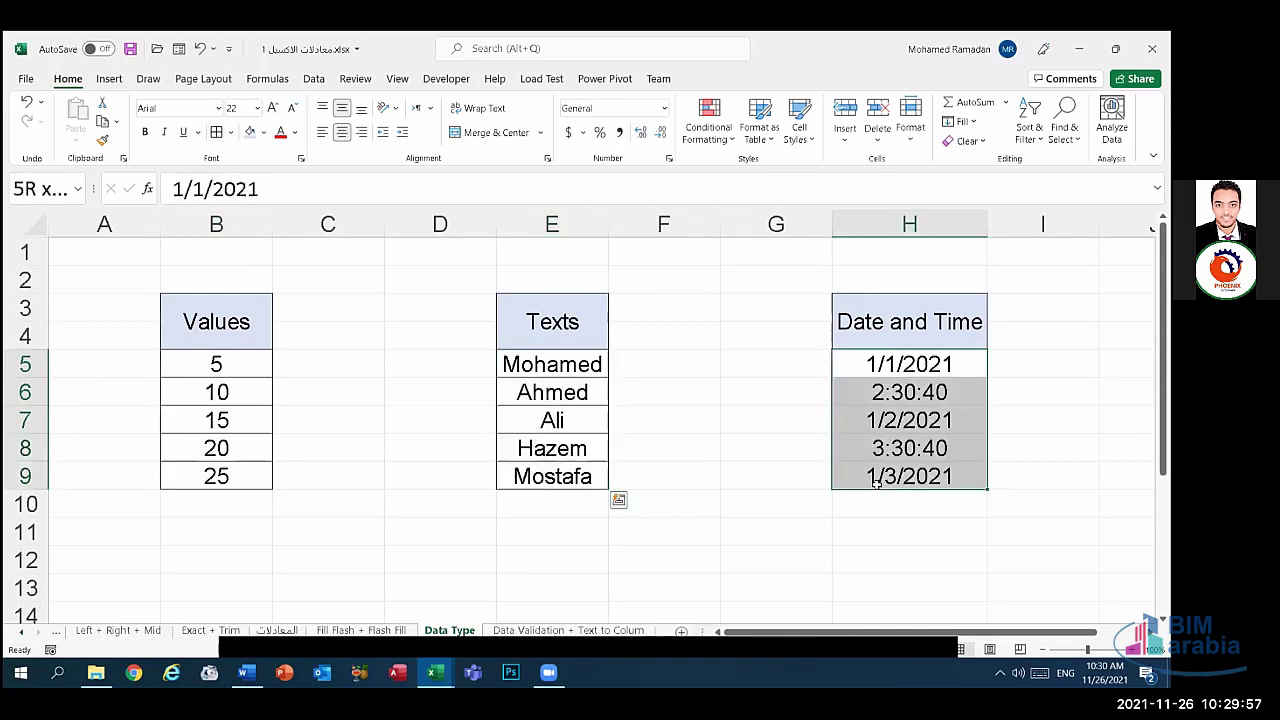
{"action": "left_click", "coordinate": [490, 442]}
{"action": "left_click", "coordinate": [434, 361]}
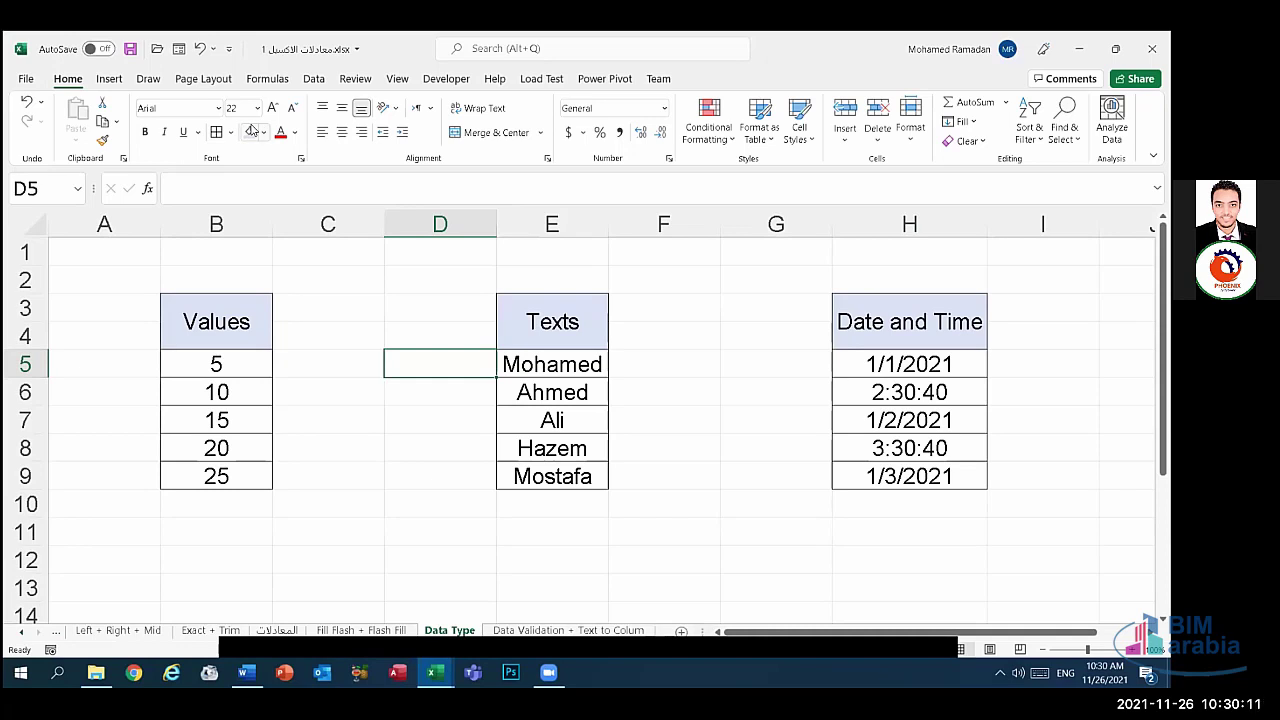
{"action": "left_click", "coordinate": [263, 132]}
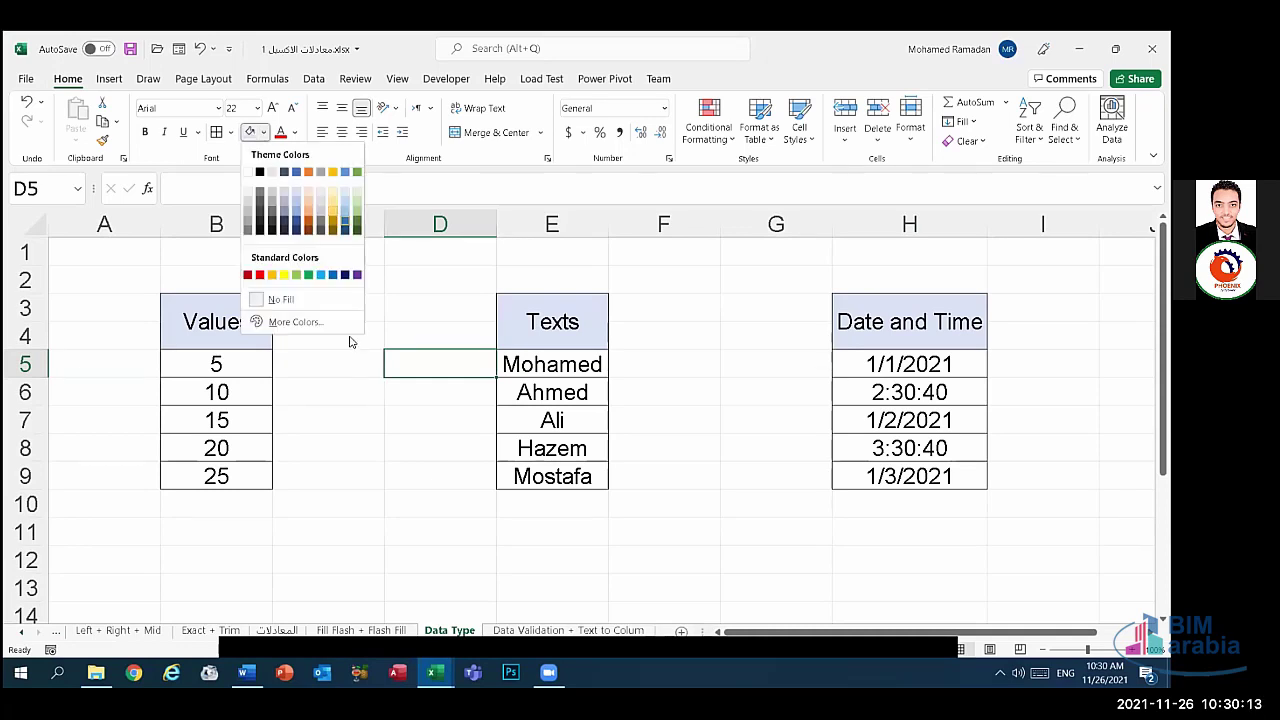
{"action": "left_click", "coordinate": [321, 343]}
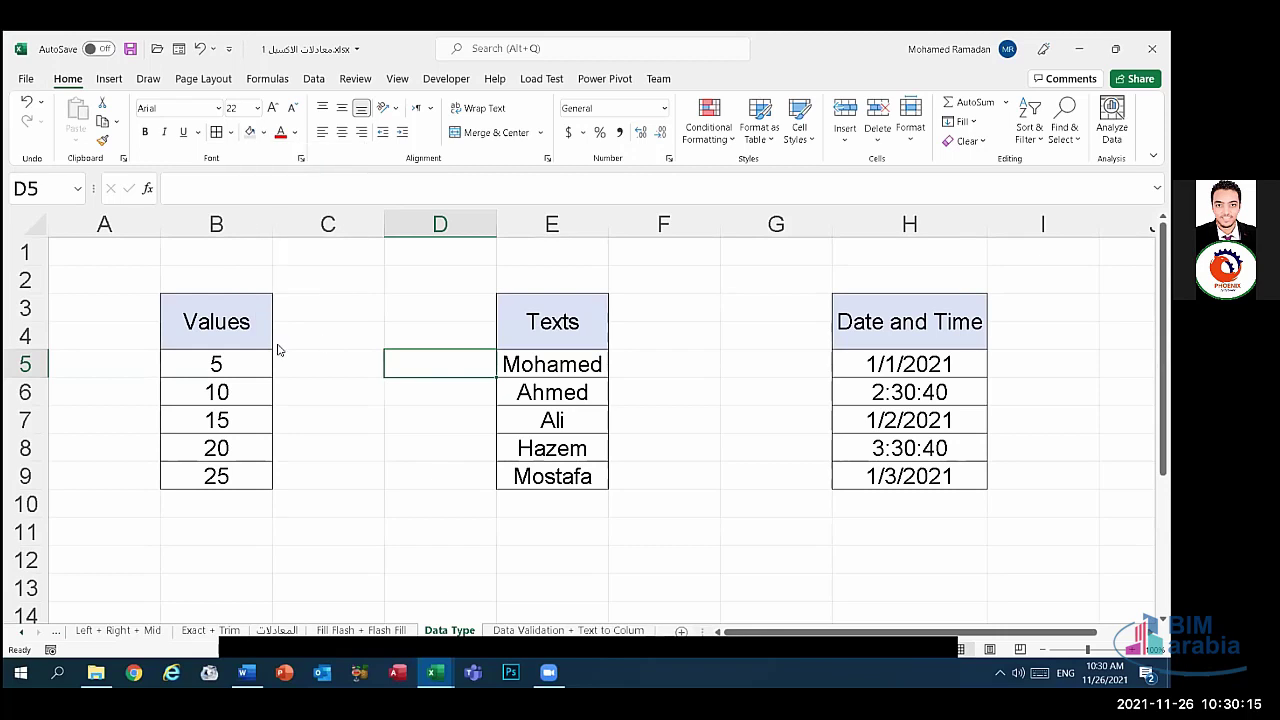
{"action": "left_click_drag", "start_coordinate": [279, 349], "coordinate": [450, 478]}
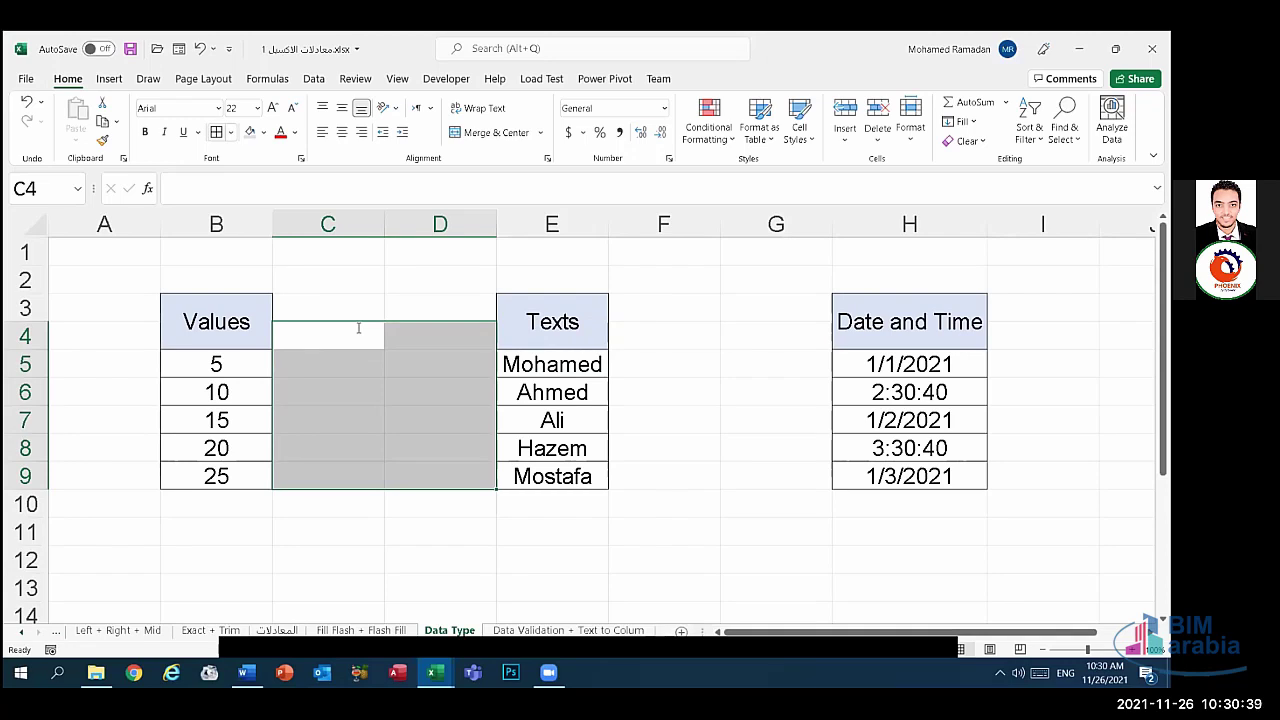
{"action": "key", "text": "Right"}
{"action": "key", "text": "Down"}
{"action": "key", "text": "Down"}
{"action": "key", "text": "Down"}
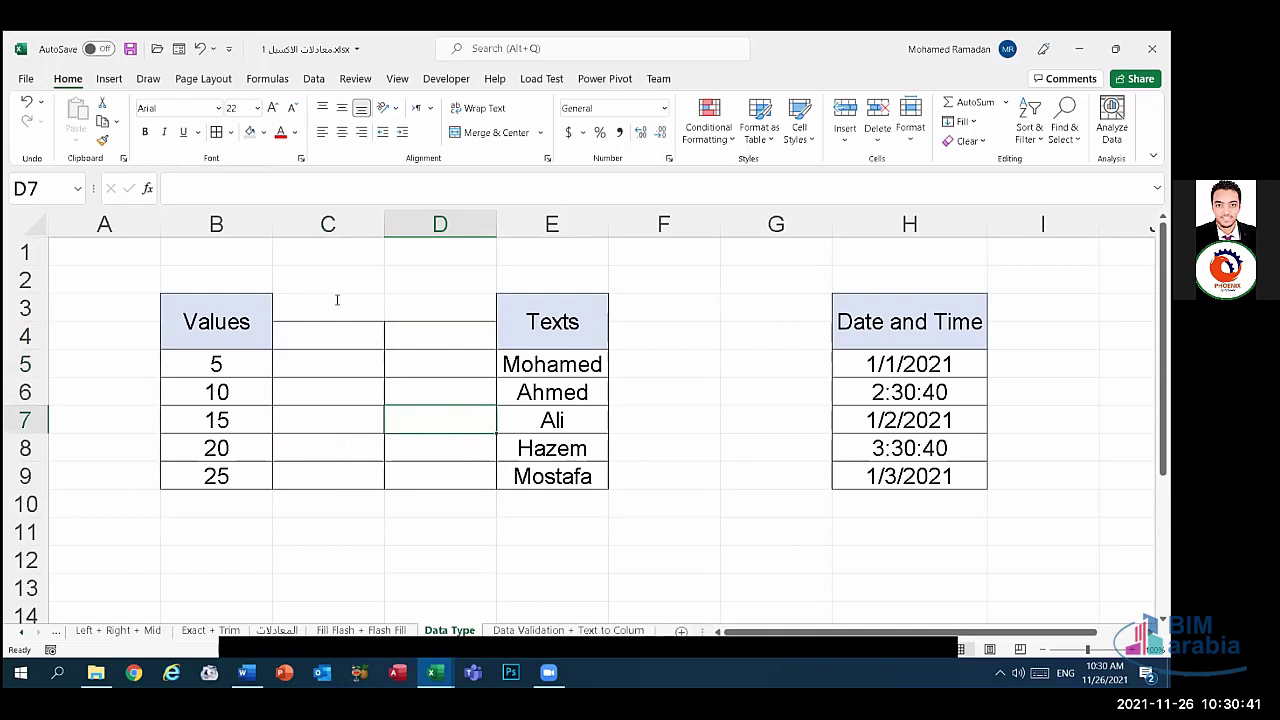
{"action": "left_click", "coordinate": [340, 300]}
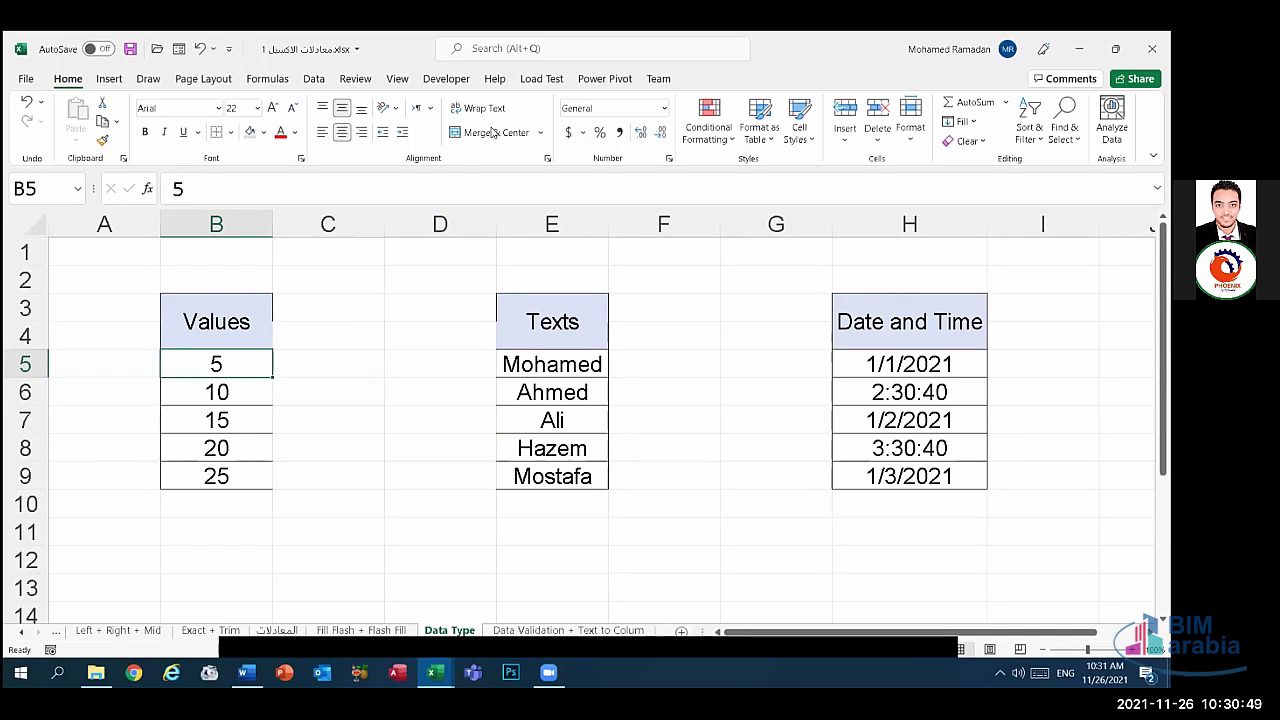
{"action": "key", "text": "Right"}
{"action": "key", "text": "shift+Down"}
{"action": "key", "text": "shift+Down"}
{"action": "key", "text": "shift+Down"}
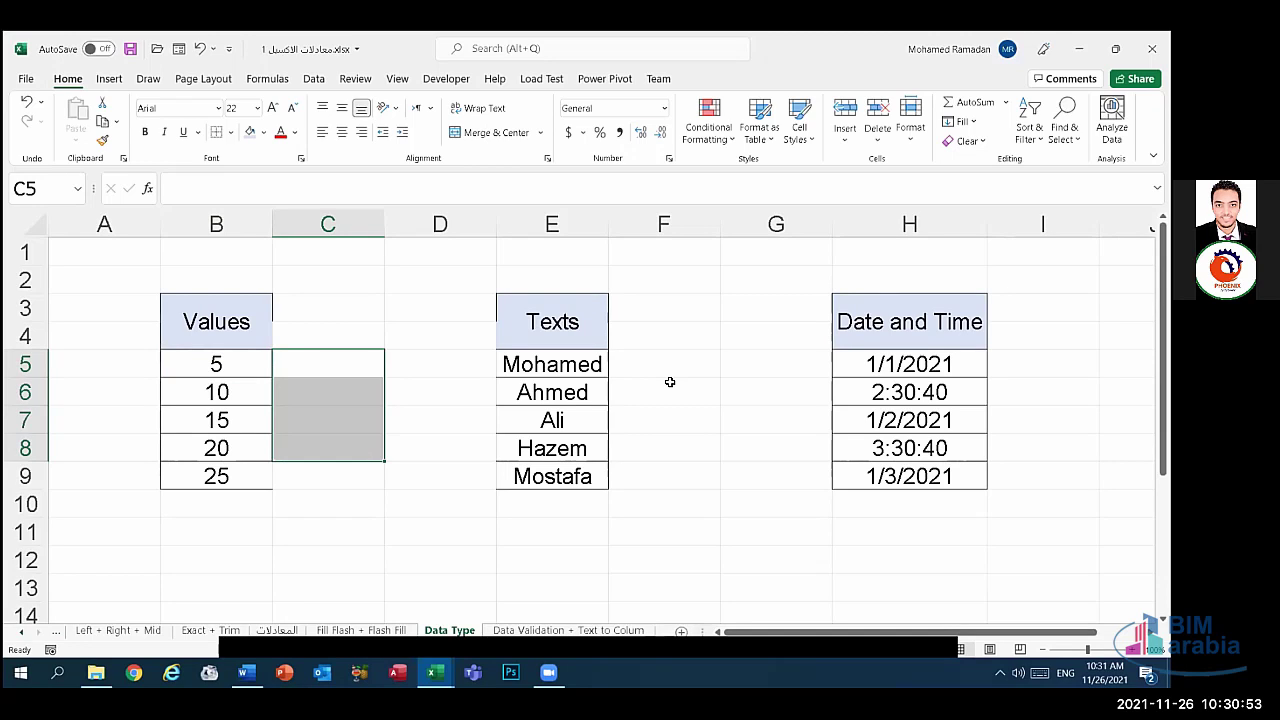
{"action": "left_click", "coordinate": [669, 382]}
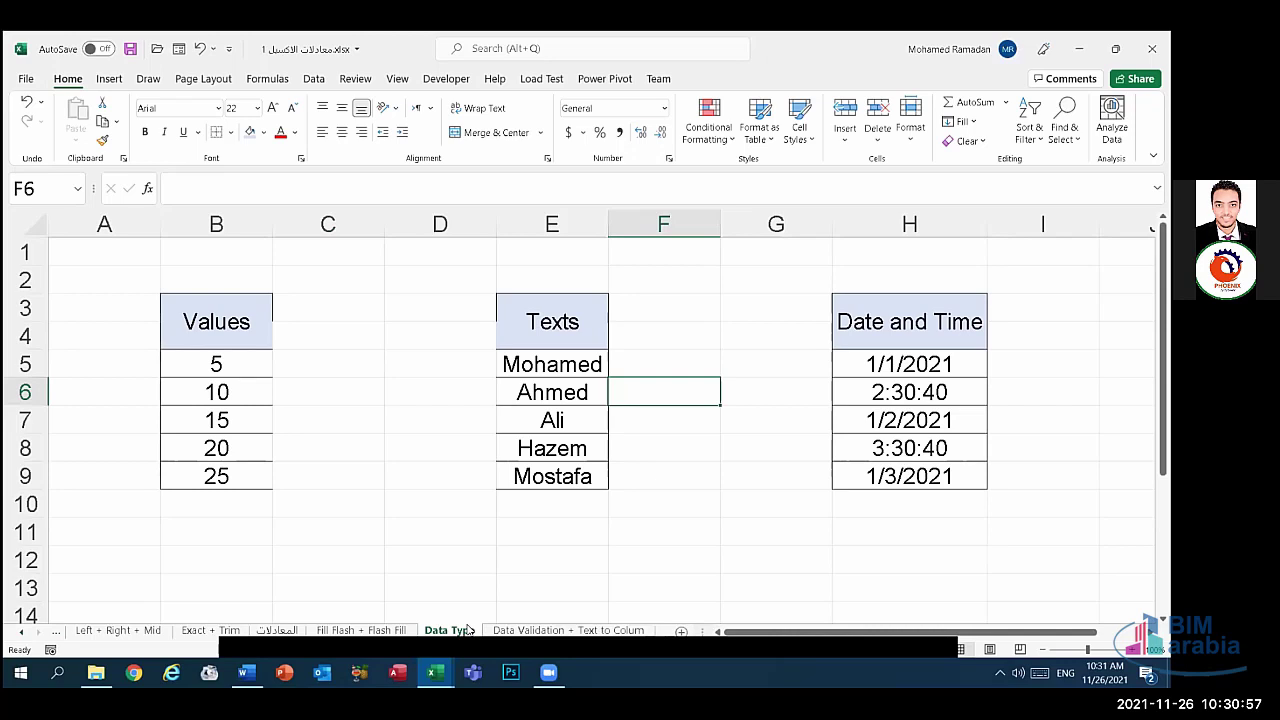
{"action": "left_click", "coordinate": [650, 468]}
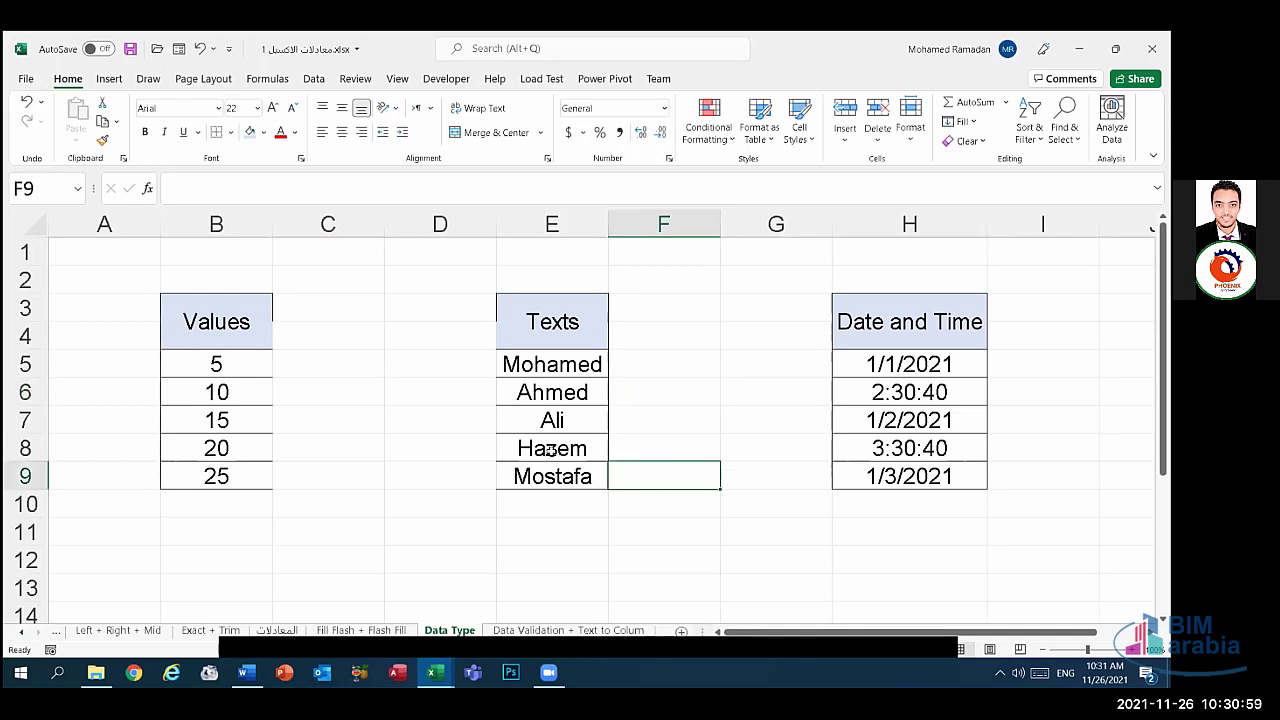
{"action": "left_click_drag", "start_coordinate": [549, 370], "coordinate": [552, 476]}
{"action": "left_click", "coordinate": [703, 463]}
Step: Switch to the Fill Flash + Flash Fill sheet and enter 1 in A1
{"action": "left_click", "coordinate": [383, 632]}
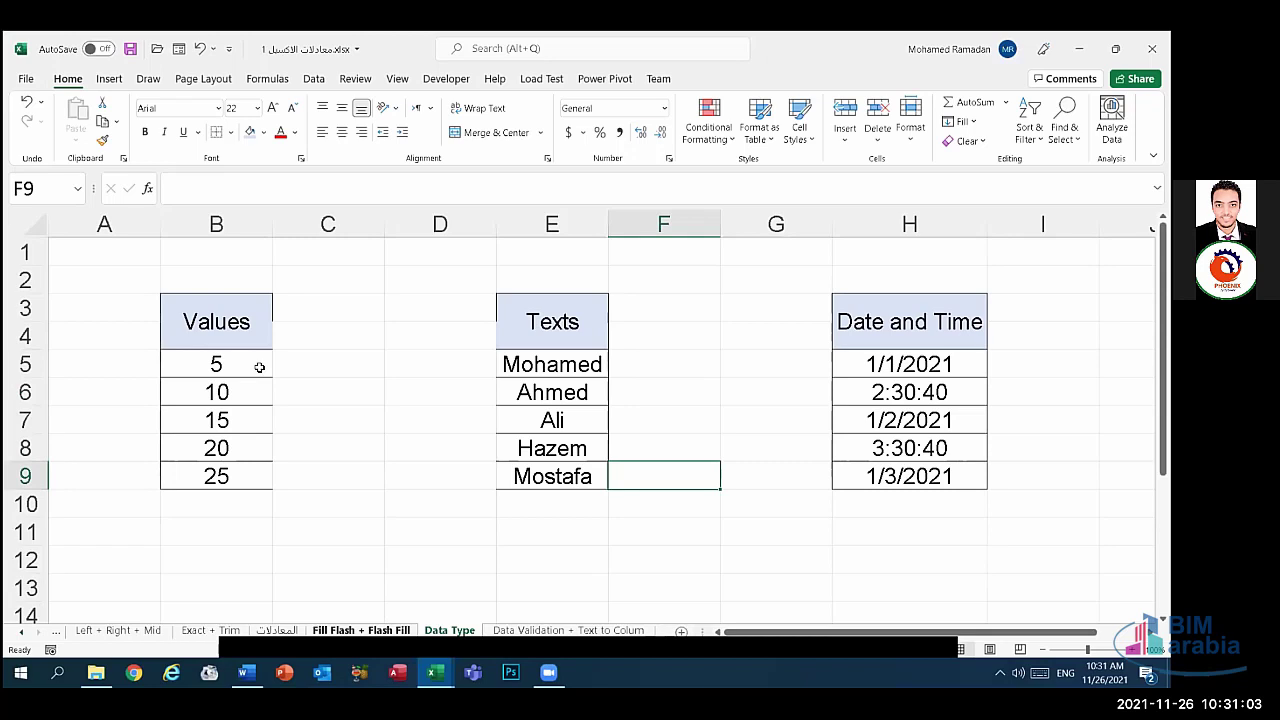
{"action": "left_click", "coordinate": [115, 253]}
{"action": "type", "text": "1"}
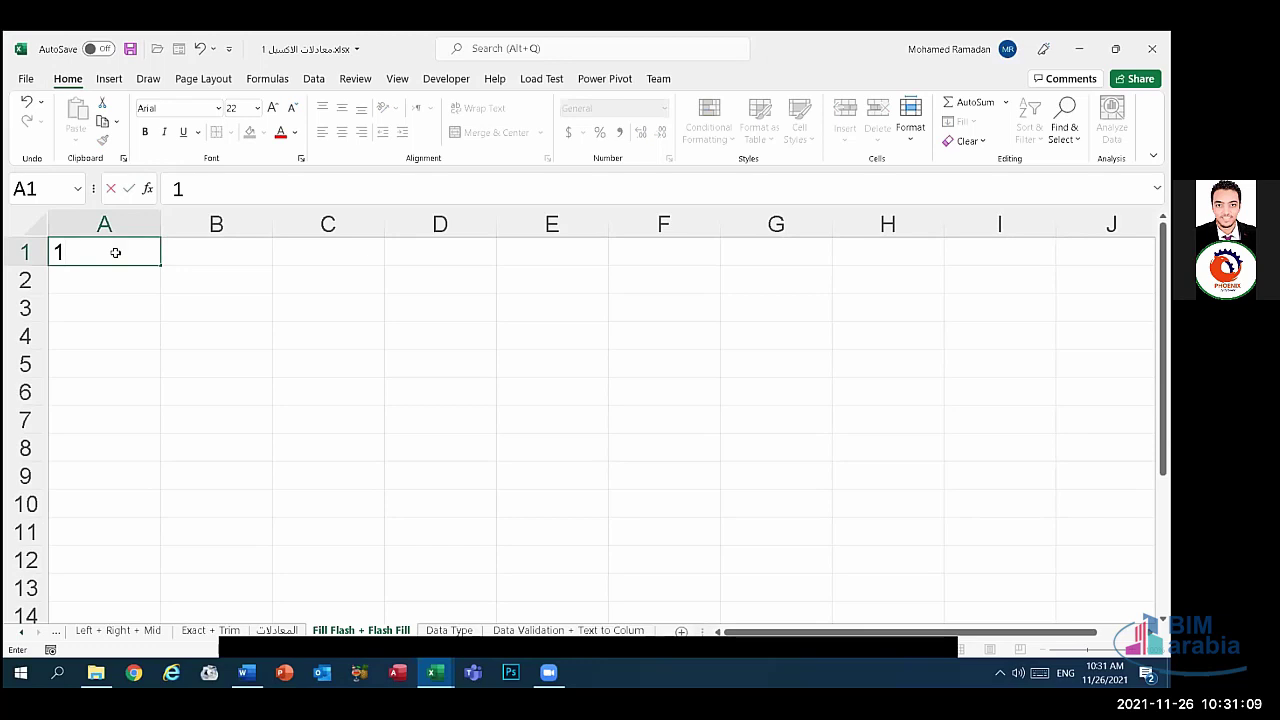
{"action": "key", "text": "Return"}
{"action": "left_click", "coordinate": [148, 252]}
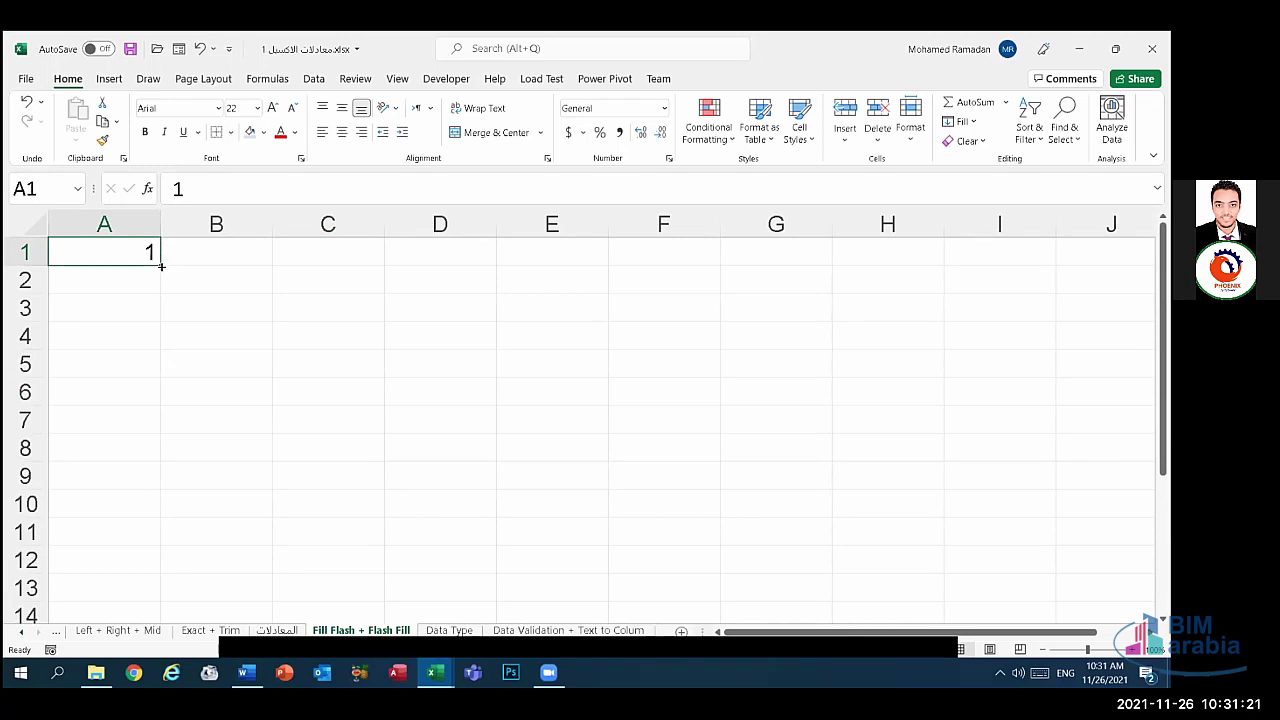
{"action": "left_click", "coordinate": [163, 274]}
{"action": "left_click", "coordinate": [151, 257]}
Step: Copy the 1 down to A9, then clear A2:A9 again
{"action": "left_click_drag", "start_coordinate": [160, 263], "coordinate": [134, 494]}
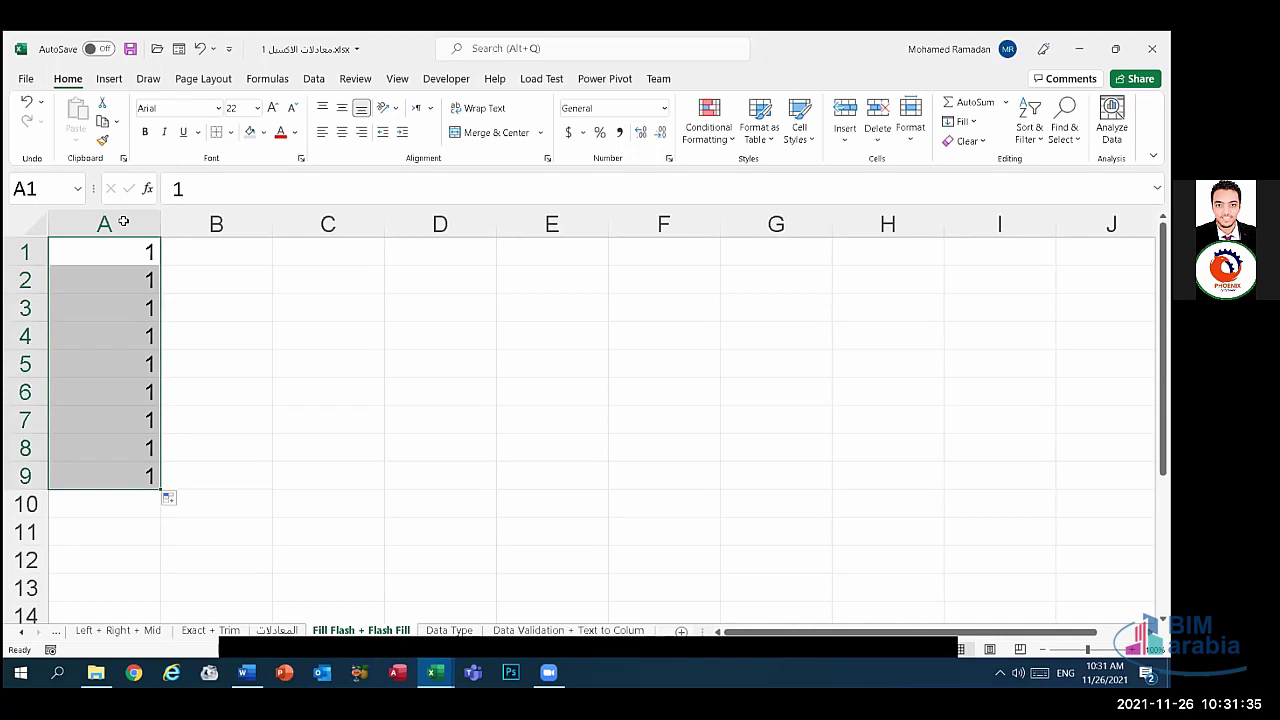
{"action": "left_click", "coordinate": [139, 300]}
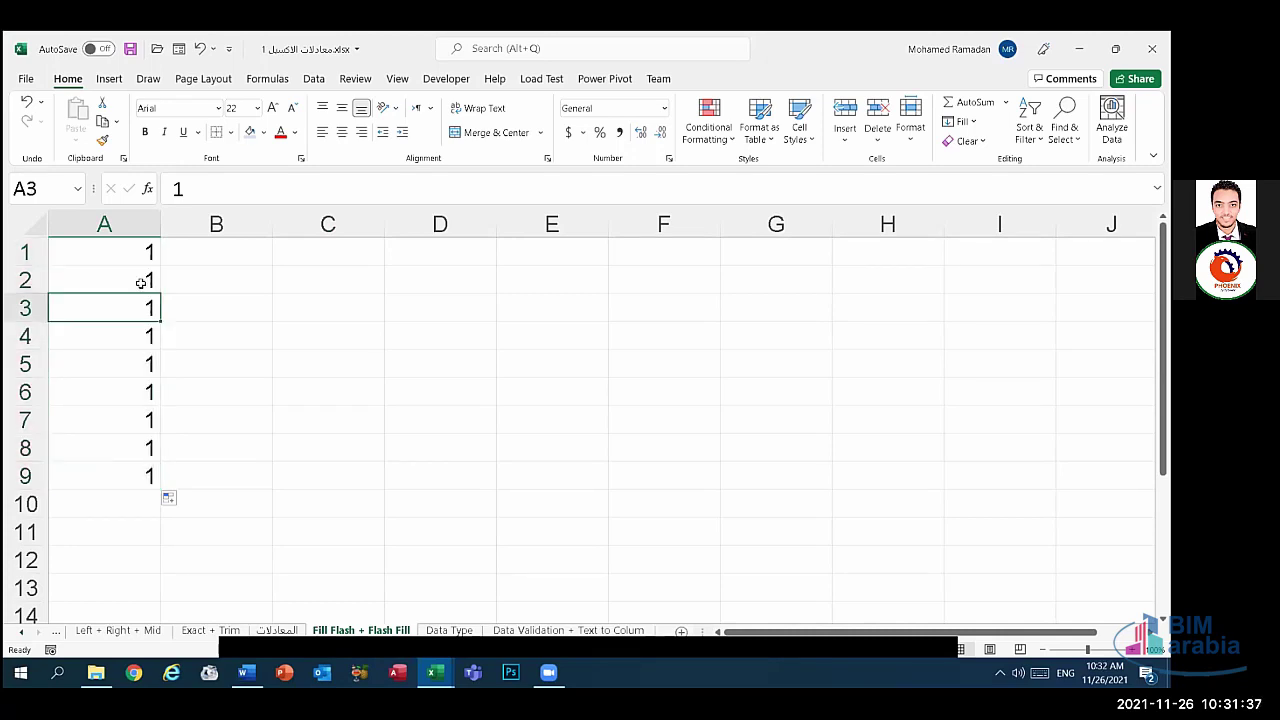
{"action": "left_click", "coordinate": [131, 290]}
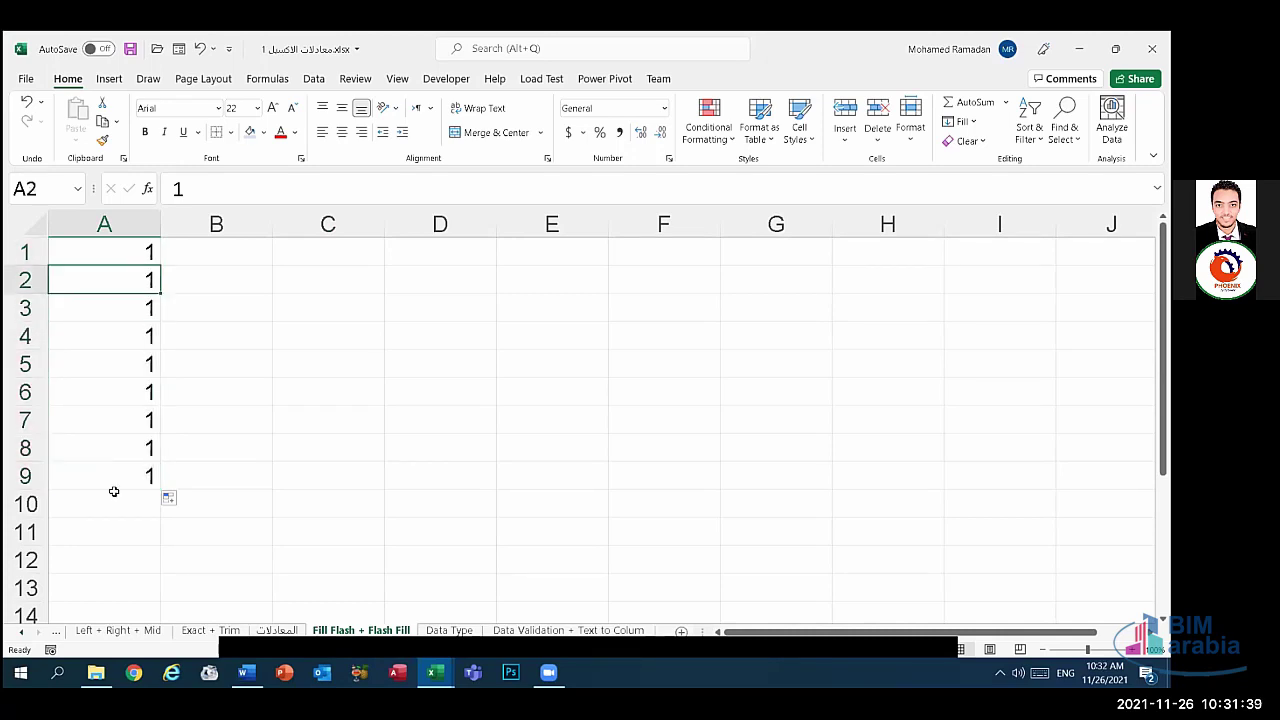
{"action": "left_click_drag", "start_coordinate": [131, 280], "coordinate": [130, 470]}
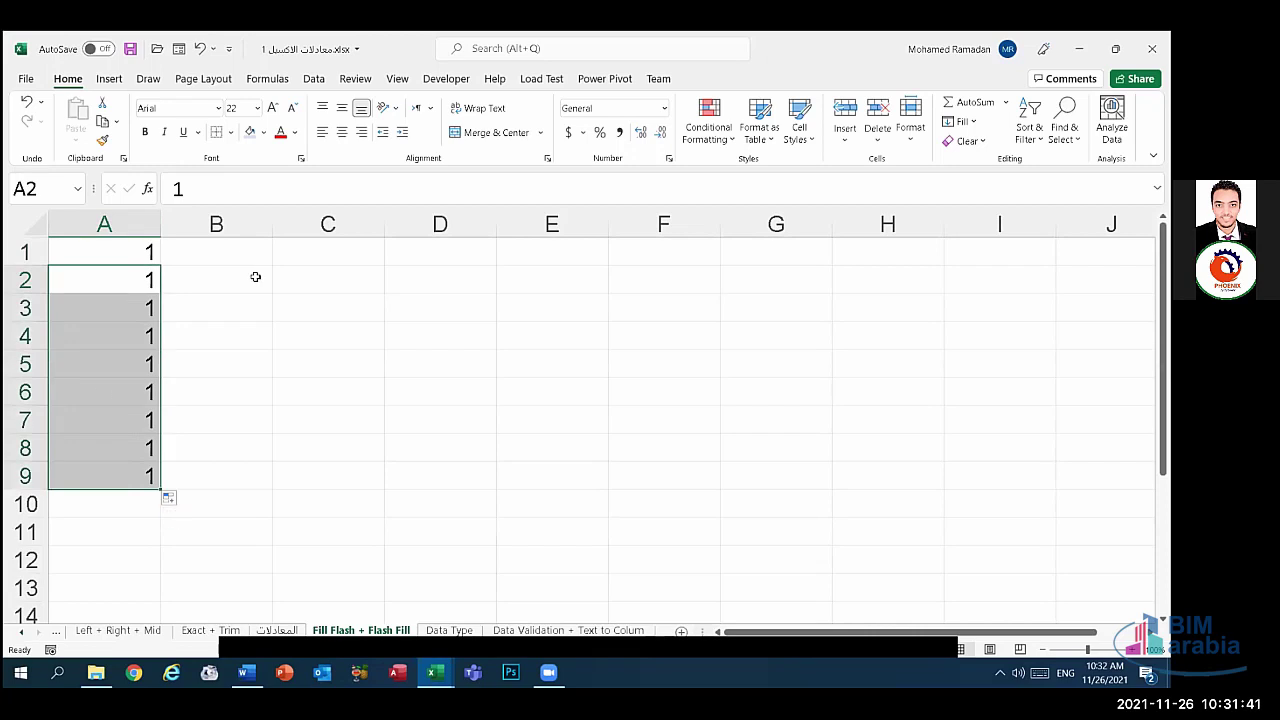
{"action": "key", "text": "Delete"}
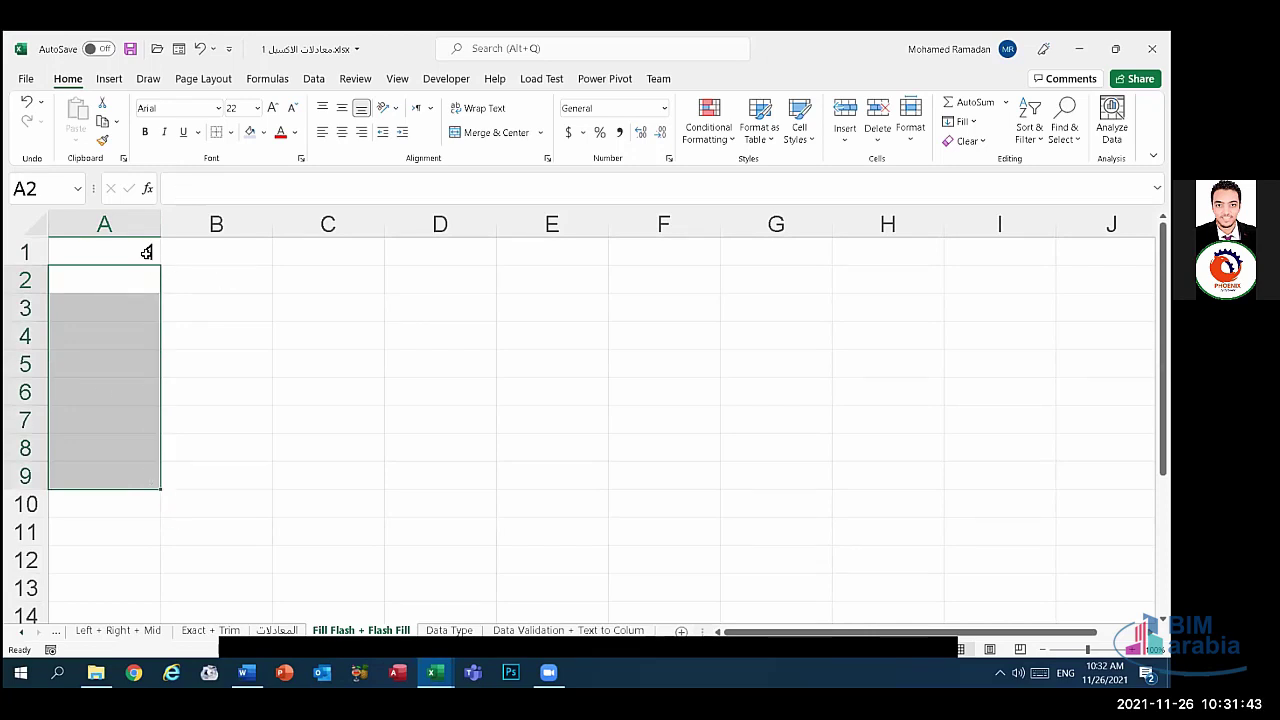
Step: Try a 2 in A1 copied down to A8, then clear A1:A8
{"action": "left_click", "coordinate": [146, 252]}
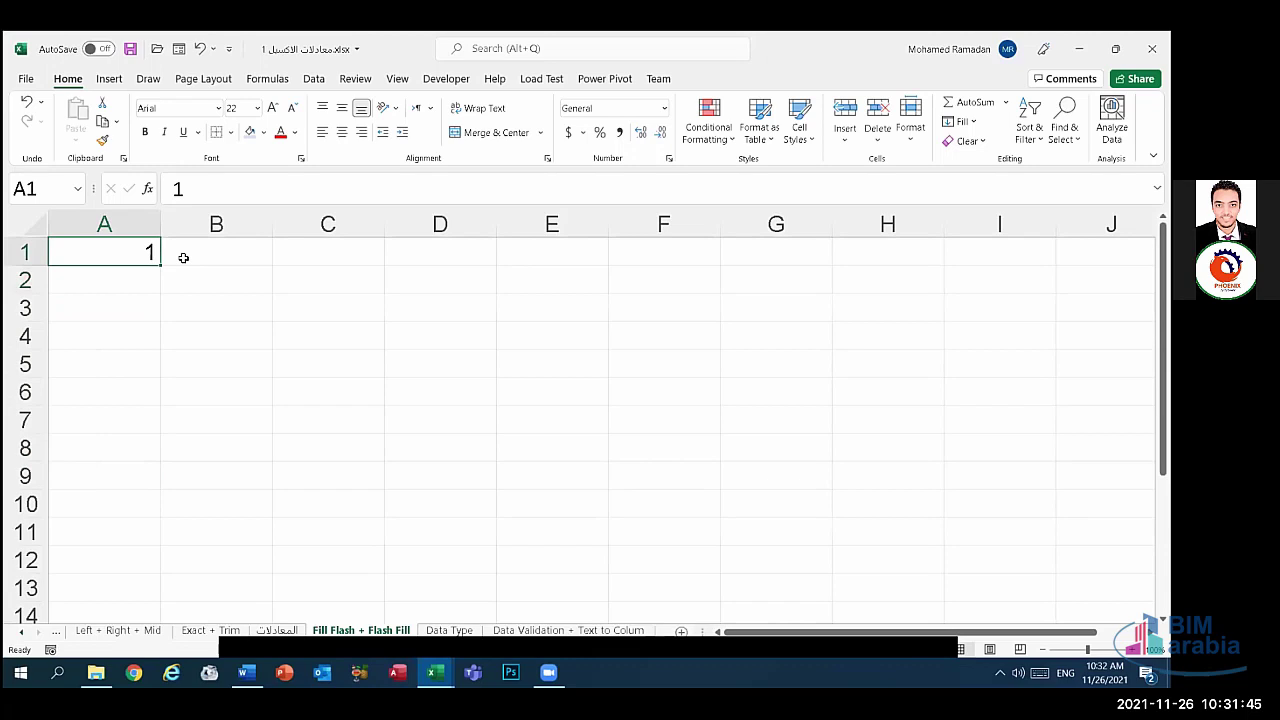
{"action": "type", "text": "2"}
{"action": "key", "text": "Return"}
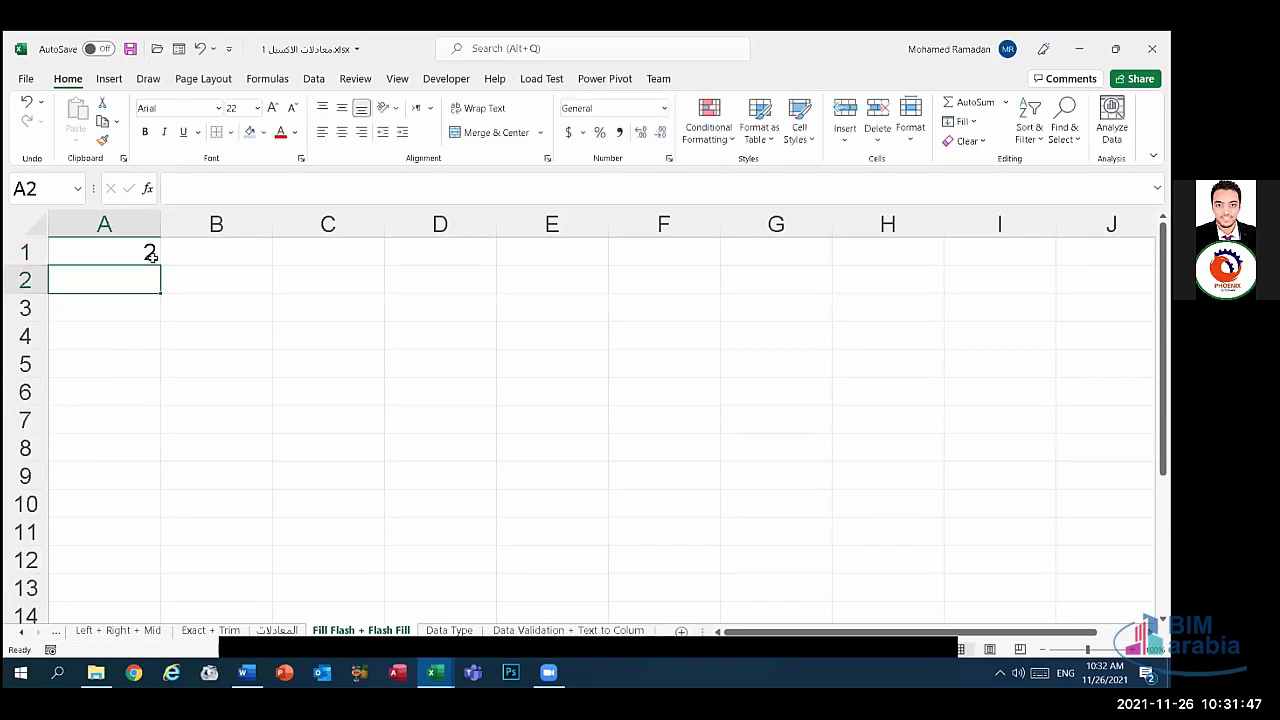
{"action": "left_click", "coordinate": [148, 253]}
{"action": "left_click_drag", "start_coordinate": [158, 263], "coordinate": [160, 445]}
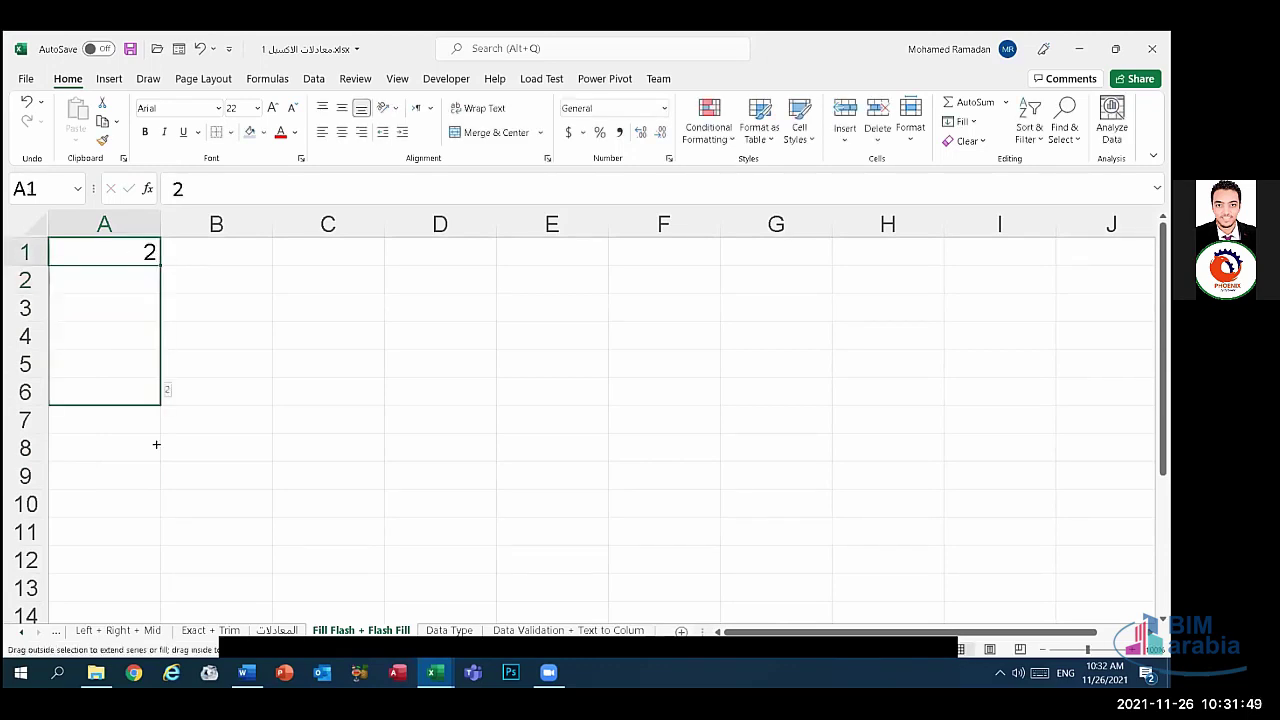
{"action": "key", "text": "Delete"}
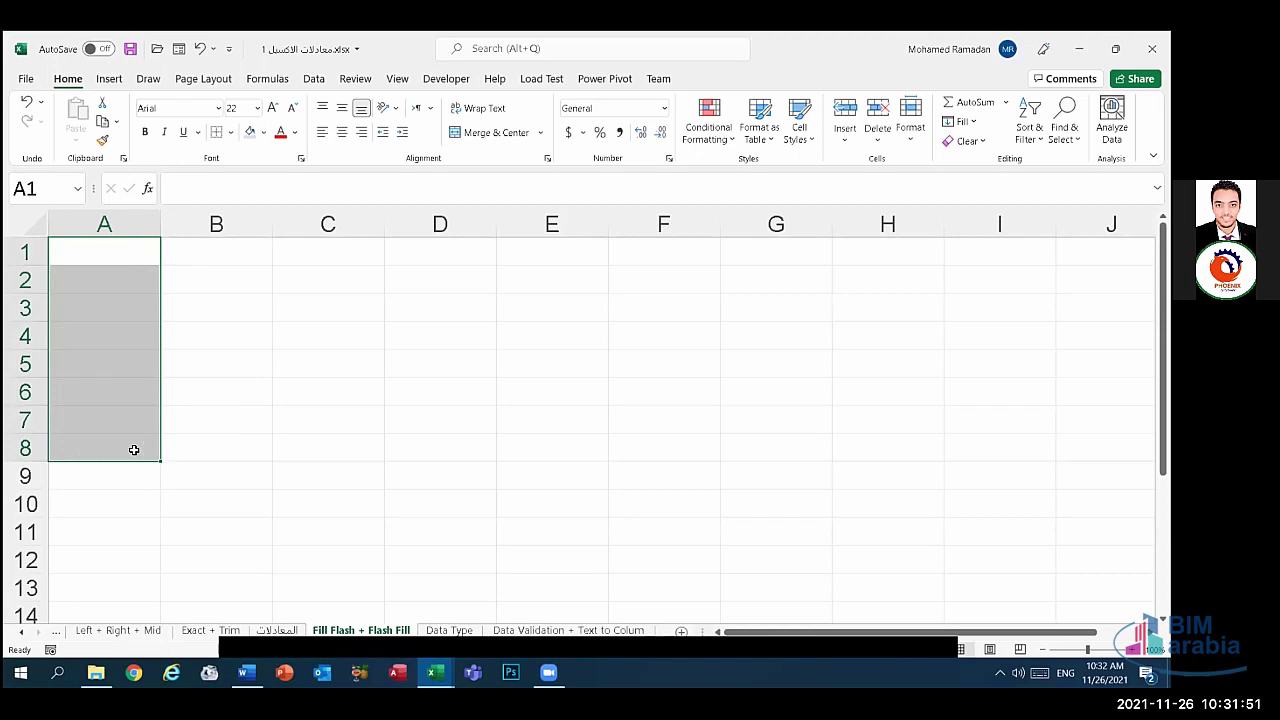
Step: Enter 1 and 2 in A1:A2 and fill the series down to 10 in A10
{"action": "left_click", "coordinate": [128, 255]}
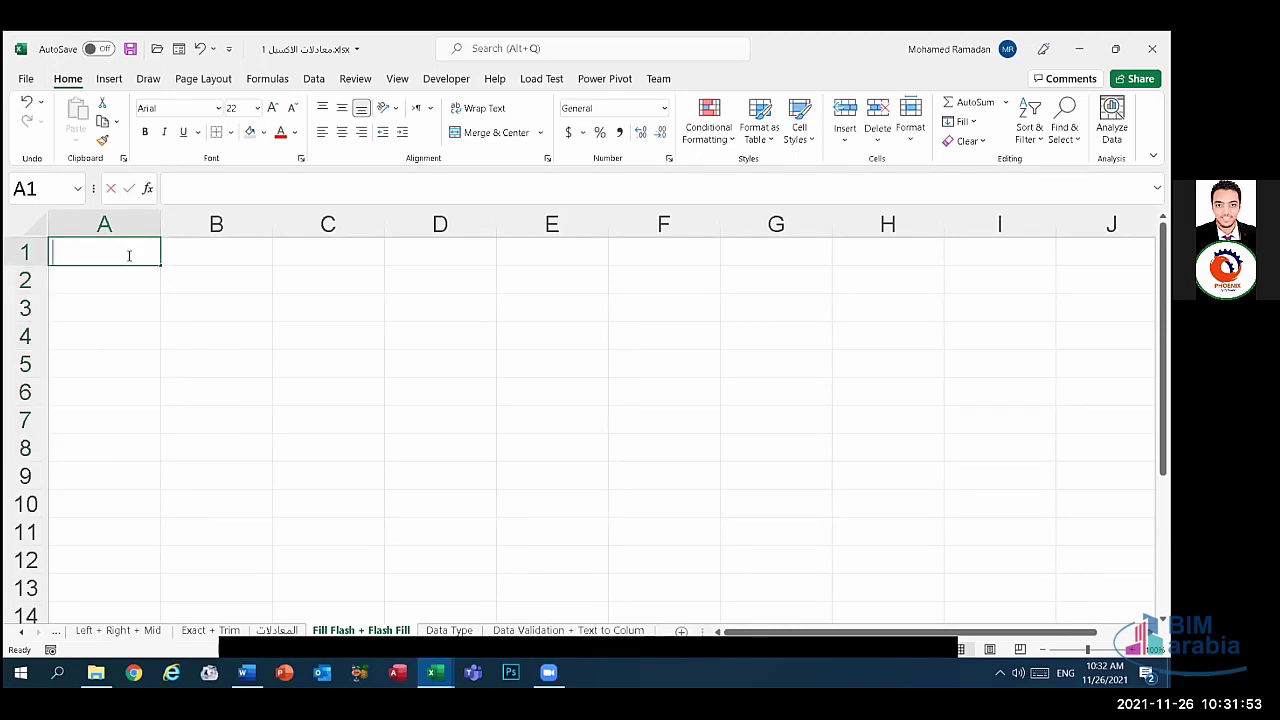
{"action": "type", "text": "1"}
{"action": "key", "text": "Return"}
{"action": "type", "text": "2"}
{"action": "key", "text": "Return"}
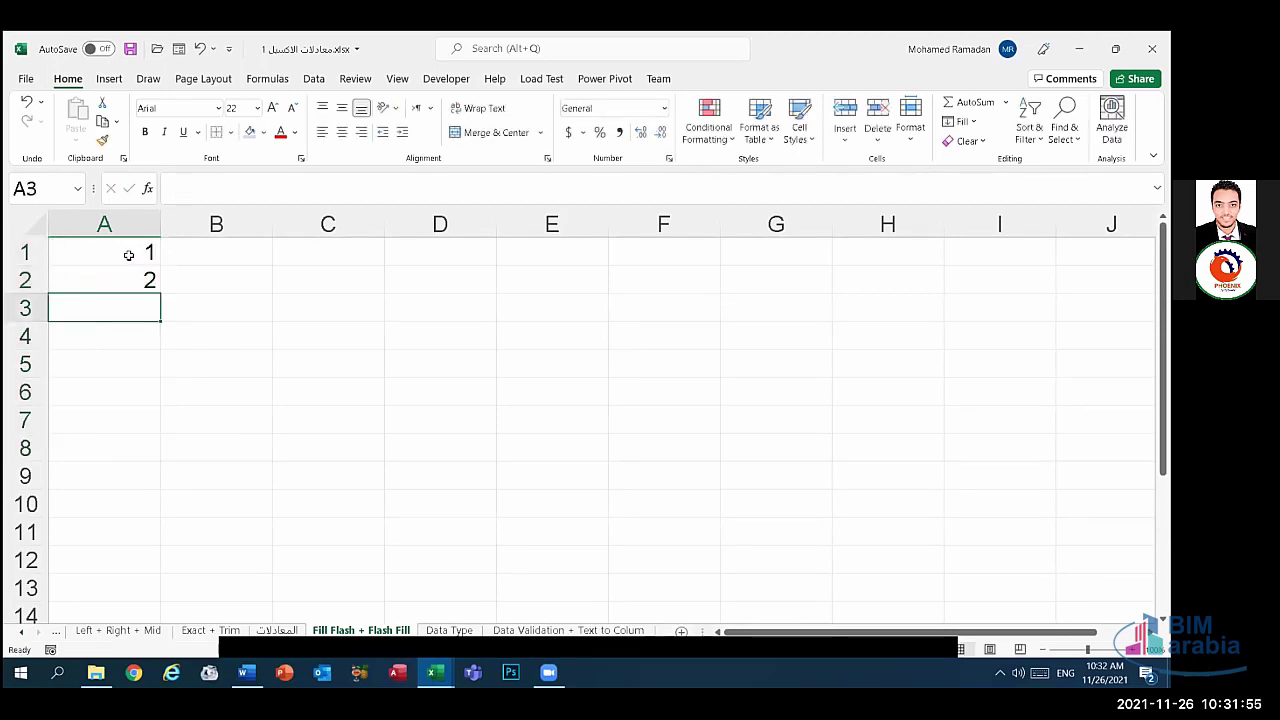
{"action": "left_click", "coordinate": [124, 255]}
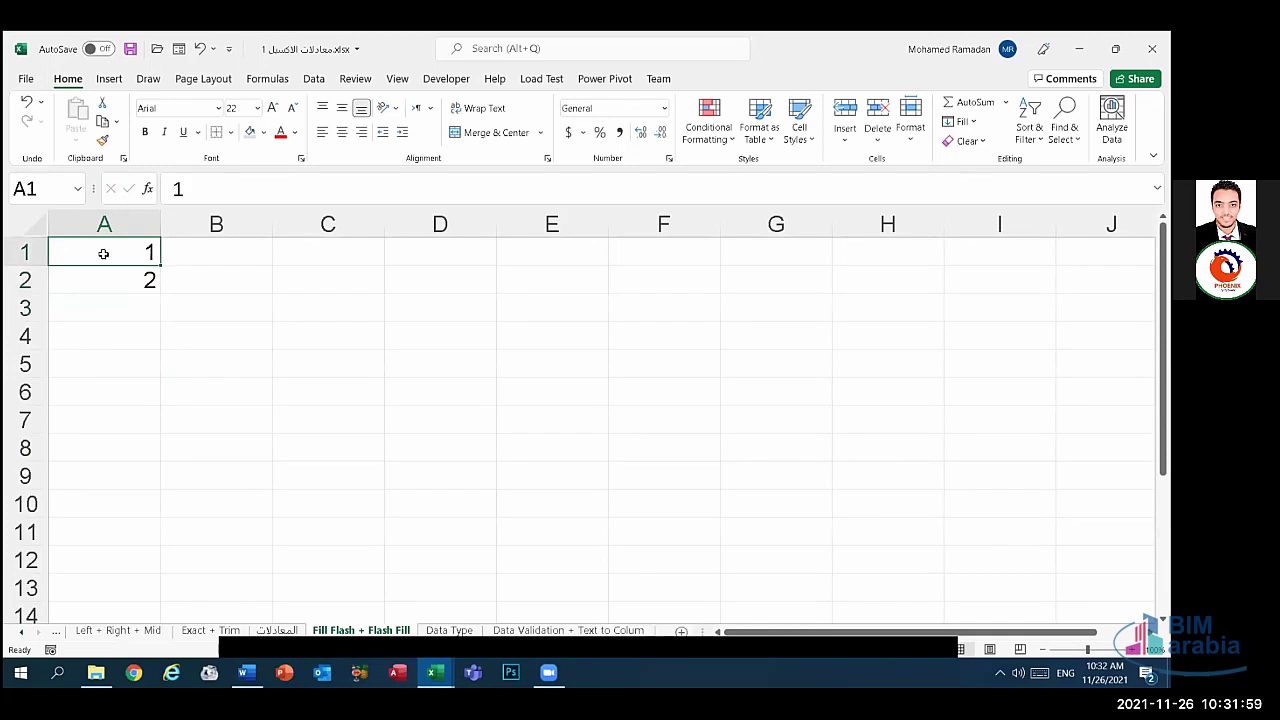
{"action": "left_click_drag", "start_coordinate": [107, 281], "coordinate": [115, 252]}
{"action": "left_click_drag", "start_coordinate": [93, 249], "coordinate": [105, 287]}
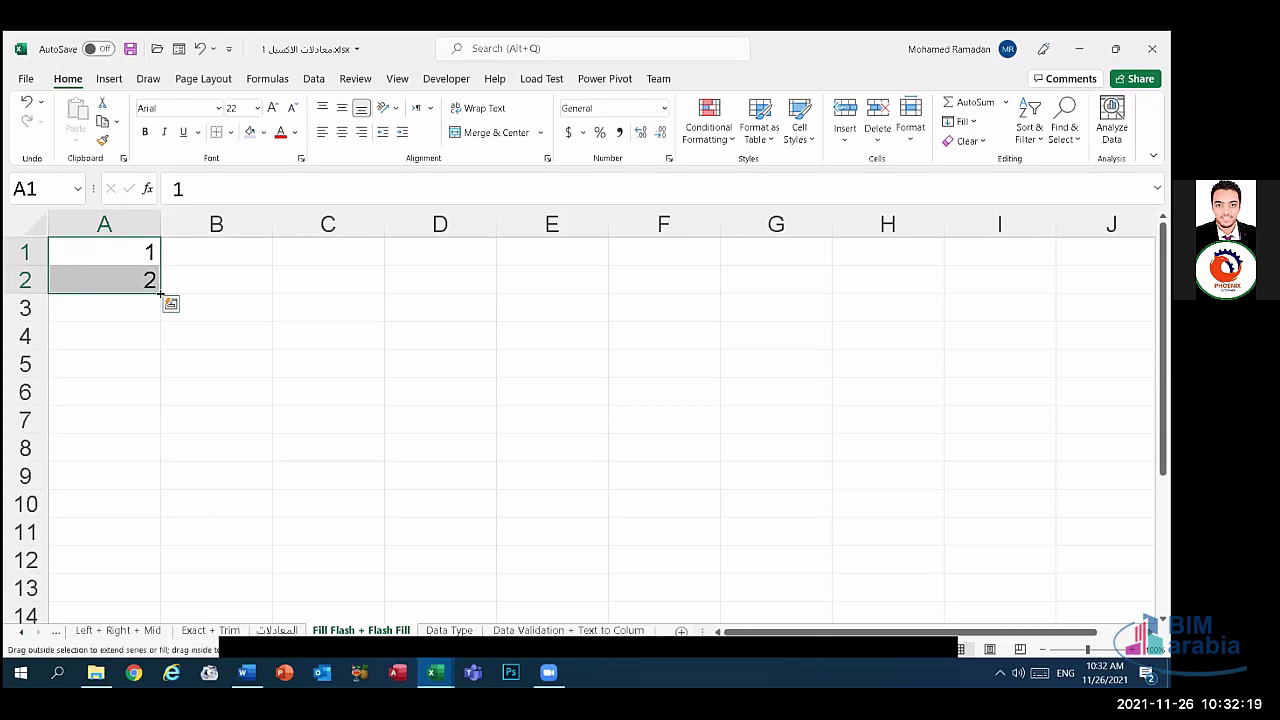
{"action": "left_click_drag", "start_coordinate": [160, 292], "coordinate": [147, 483]}
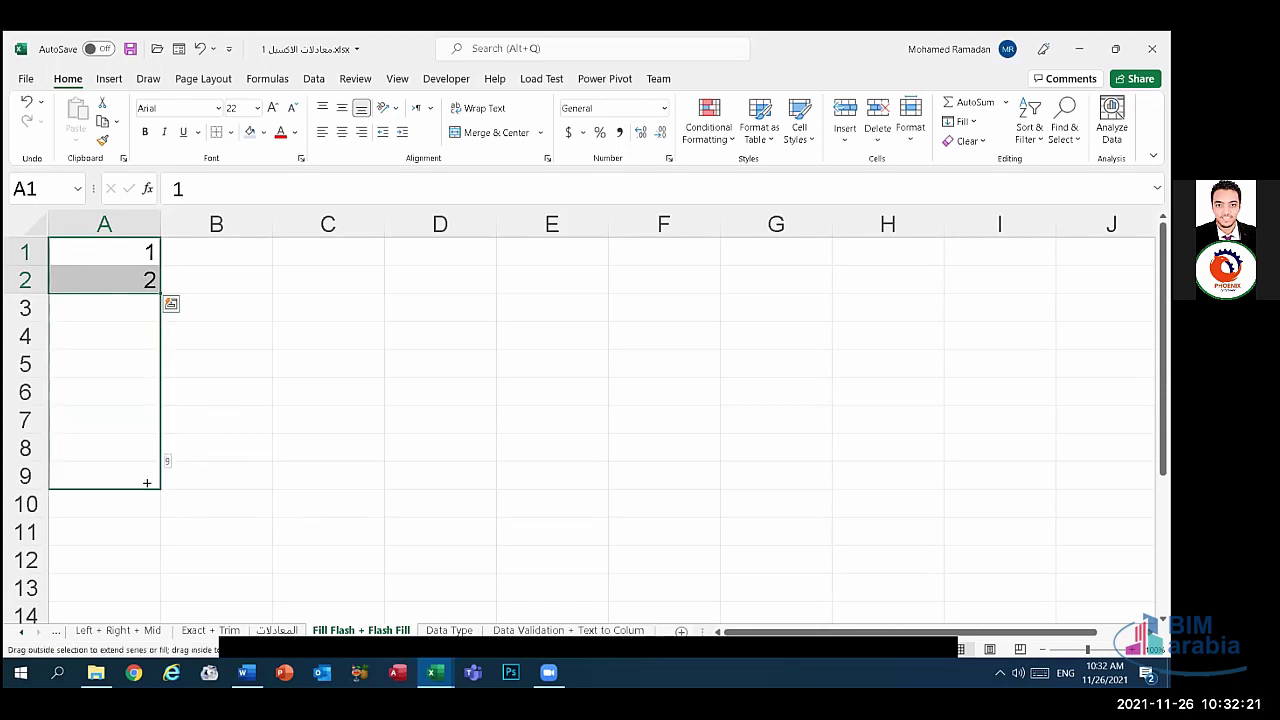
{"action": "left_click_drag", "start_coordinate": [147, 483], "coordinate": [147, 506]}
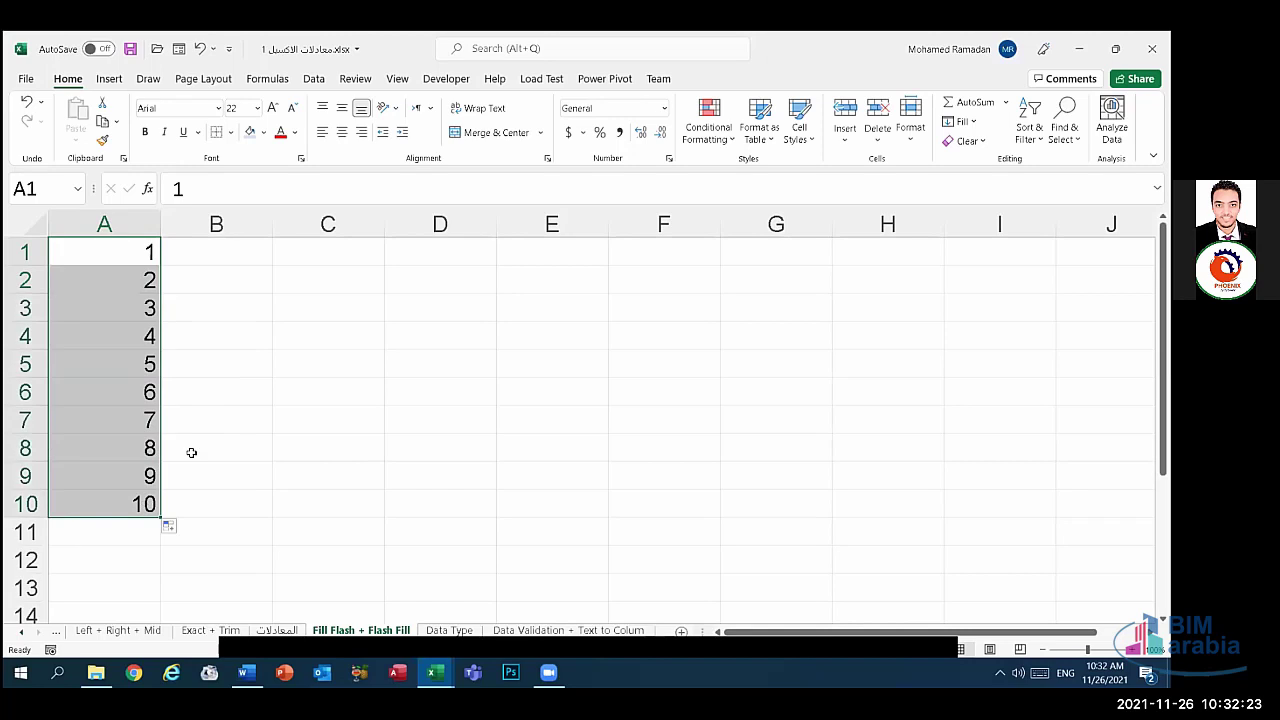
Step: Fill B1:B10 with even numbers 2 through 20 from a 2, 4 start
{"action": "left_click", "coordinate": [223, 302]}
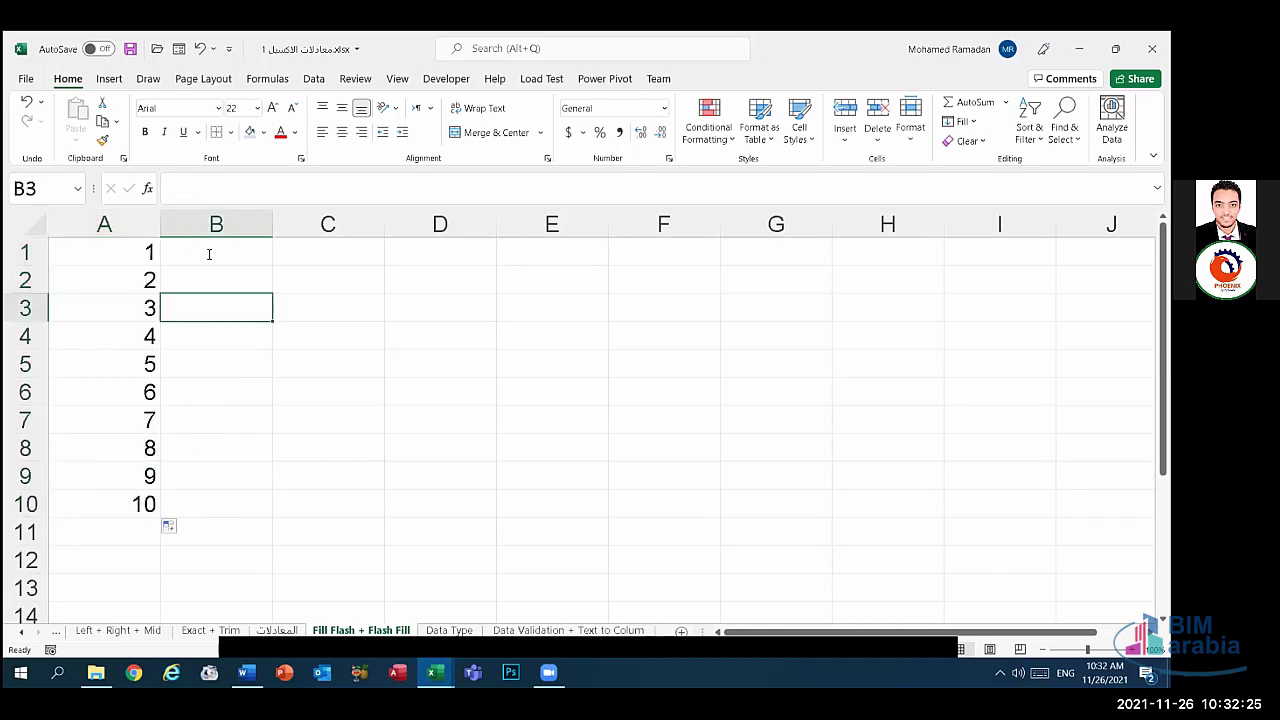
{"action": "left_click", "coordinate": [209, 254]}
{"action": "type", "text": "2"}
{"action": "key", "text": "Return"}
{"action": "type", "text": "4"}
{"action": "key", "text": "Return"}
{"action": "left_click_drag", "start_coordinate": [219, 256], "coordinate": [221, 282]}
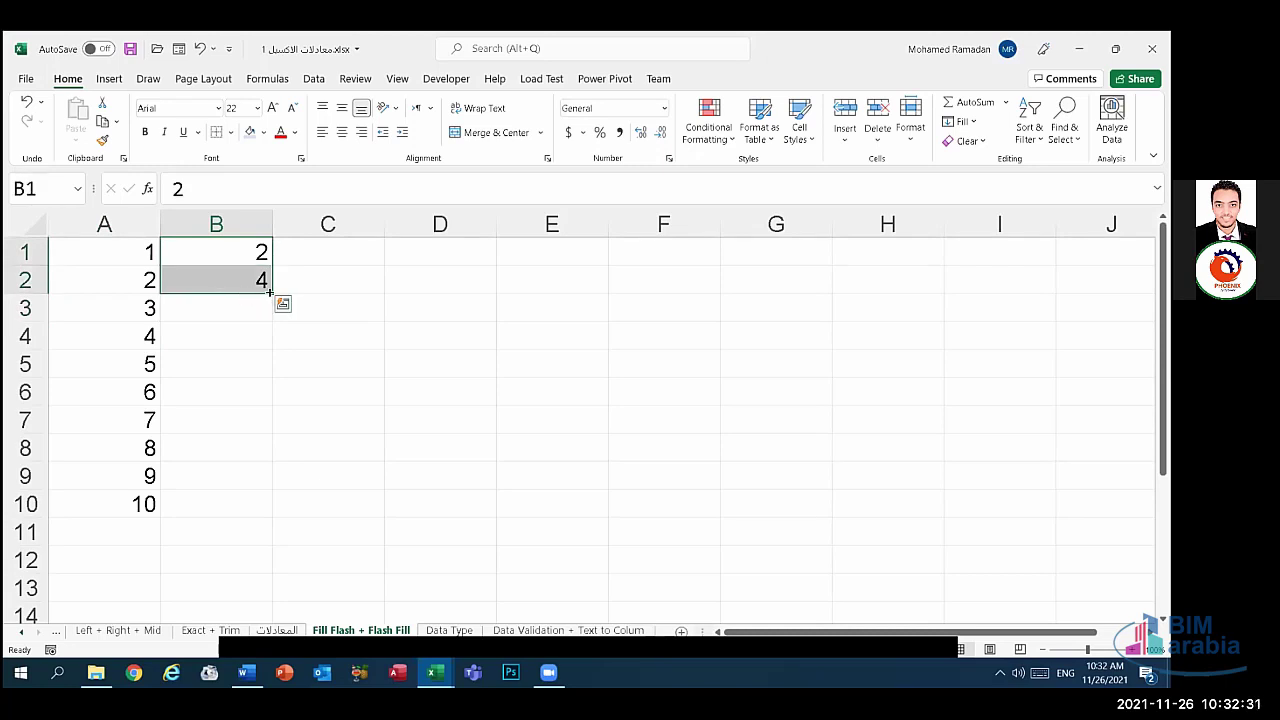
{"action": "left_click_drag", "start_coordinate": [269, 292], "coordinate": [249, 527]}
{"action": "left_click", "coordinate": [308, 316]}
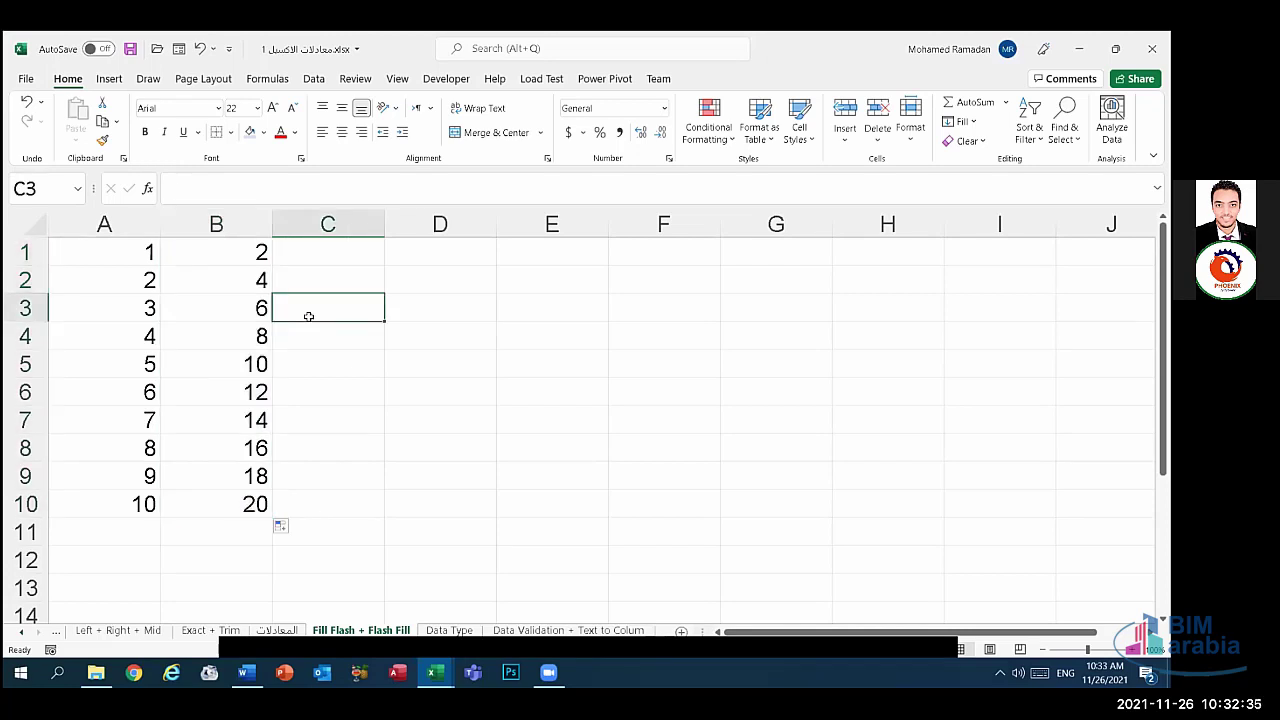
Step: Enter السبت in C1 and fill Arabic weekday names down to C10
{"action": "left_click", "coordinate": [317, 258]}
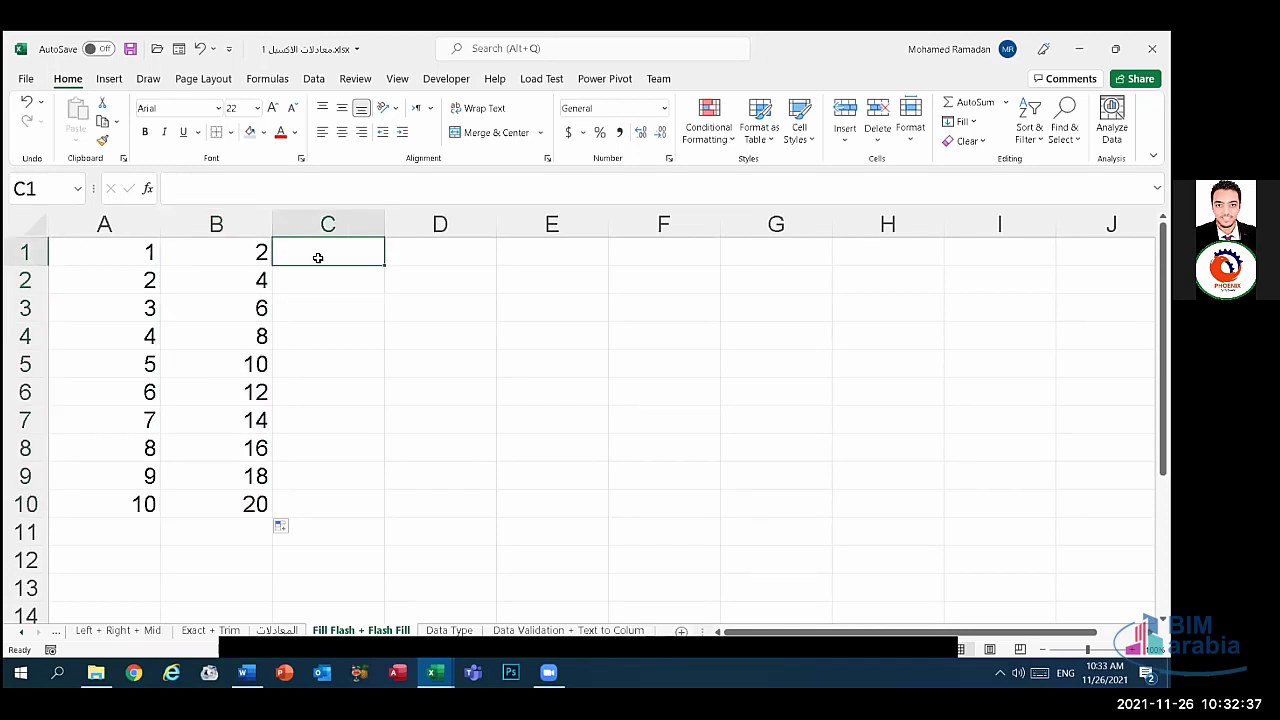
{"action": "type", "text": "hgsfj"}
{"action": "key", "text": "BackSpace"}
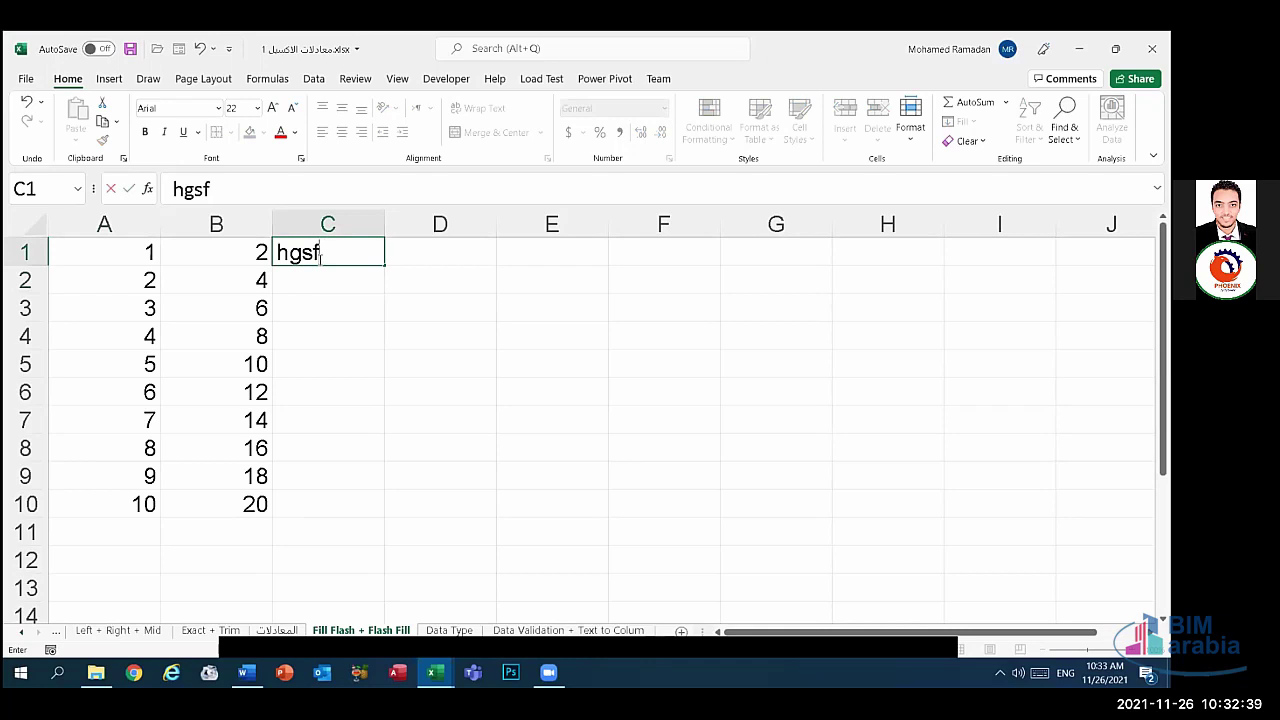
{"action": "key", "text": "BackSpace"}
{"action": "key", "text": "BackSpace"}
{"action": "key", "text": "BackSpace"}
{"action": "key", "text": "BackSpace"}
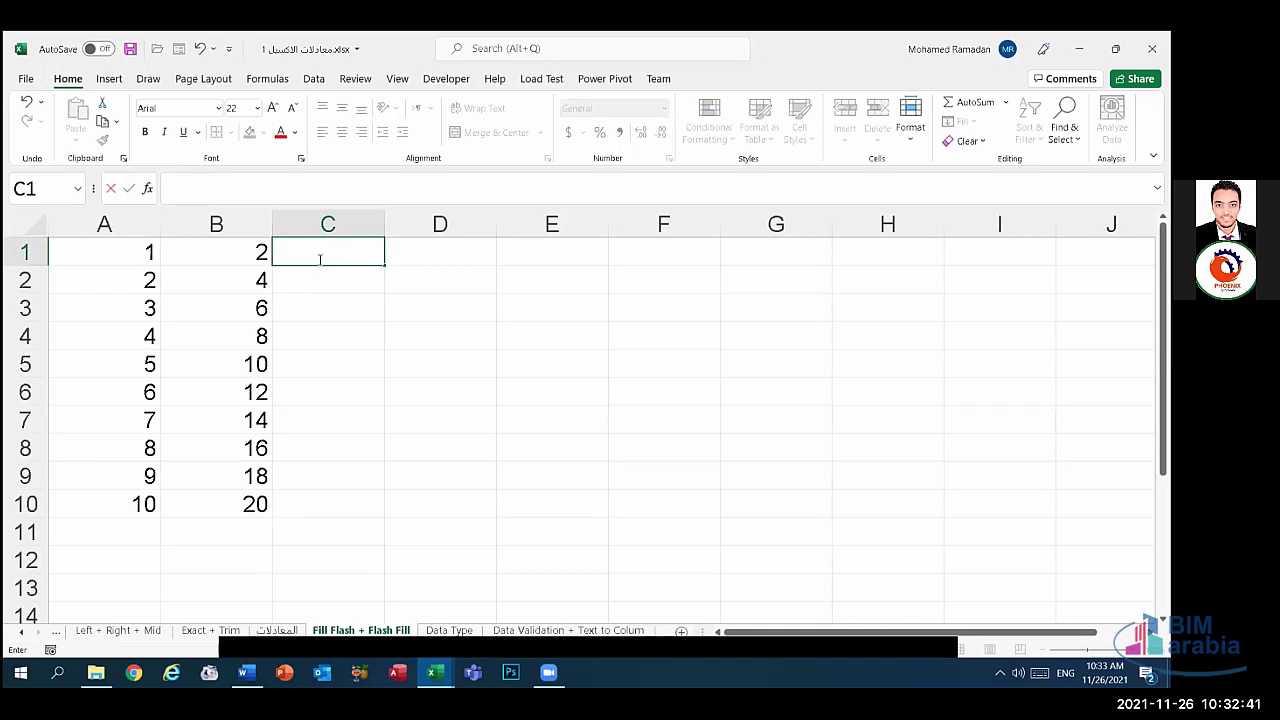
{"action": "key", "text": "alt+shift"}
{"action": "type", "text": "السبت"}
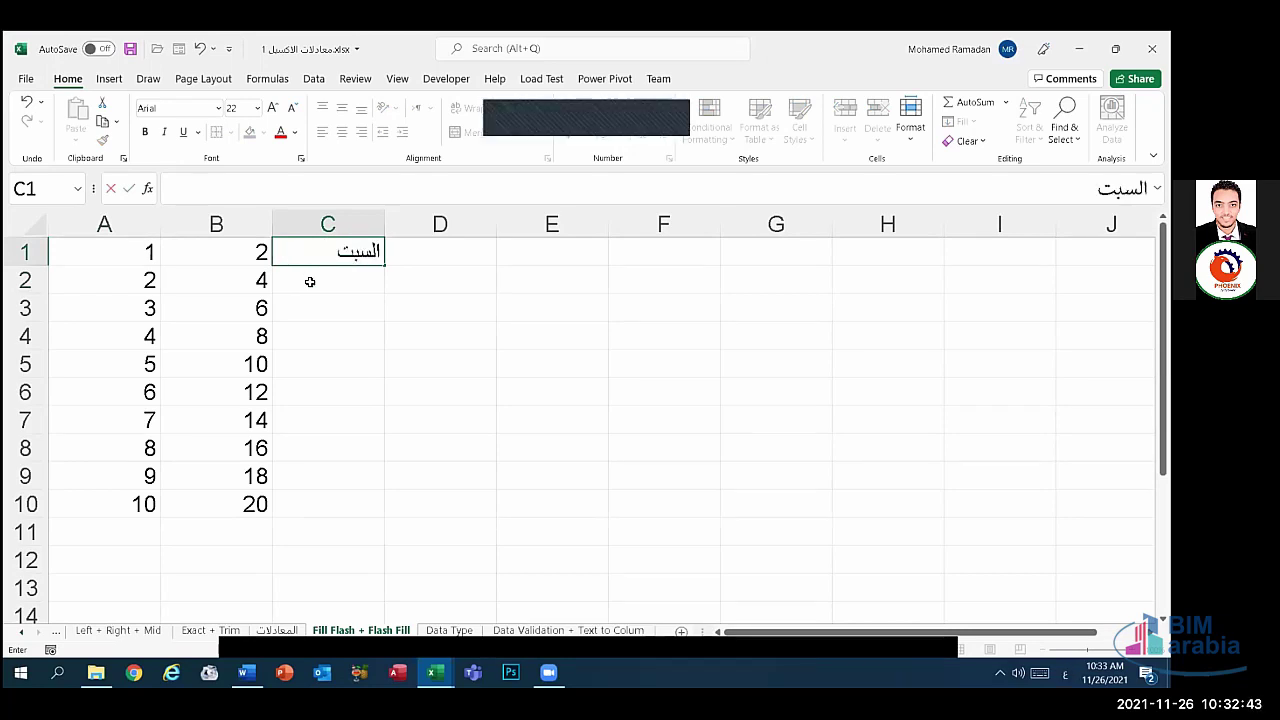
{"action": "key", "text": "Return"}
{"action": "left_click", "coordinate": [322, 262]}
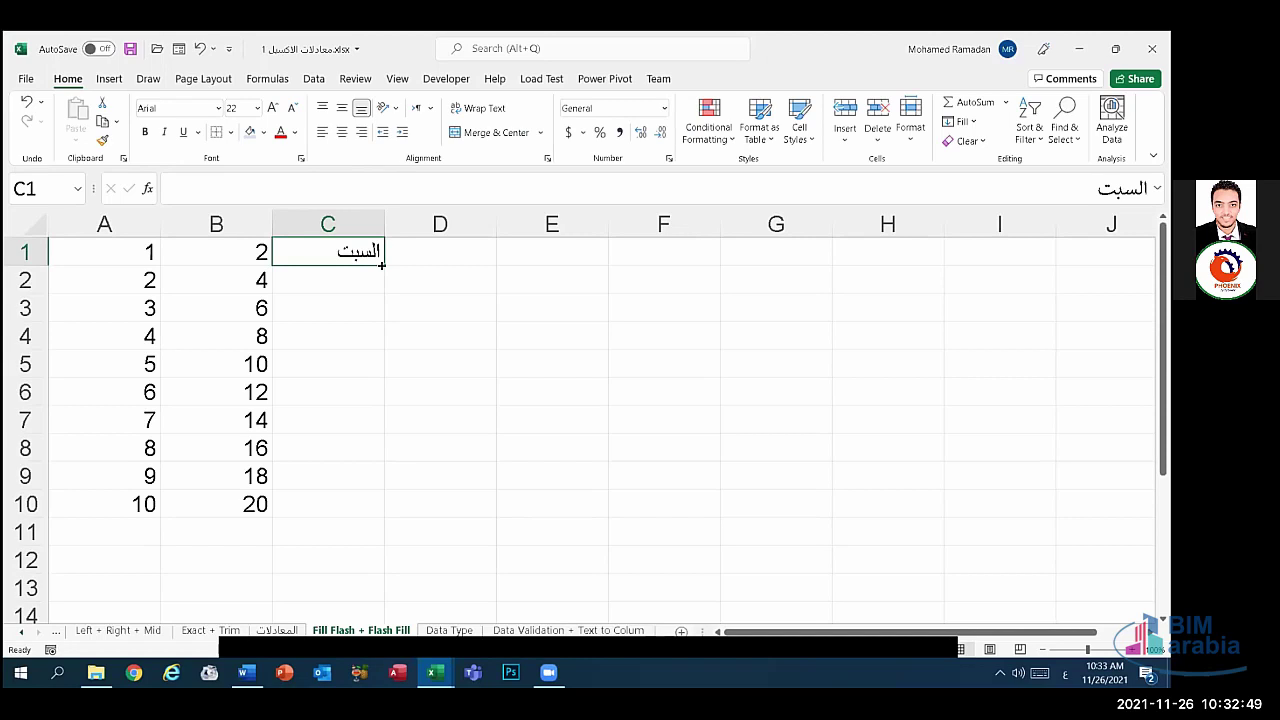
{"action": "left_click_drag", "start_coordinate": [381, 264], "coordinate": [344, 511]}
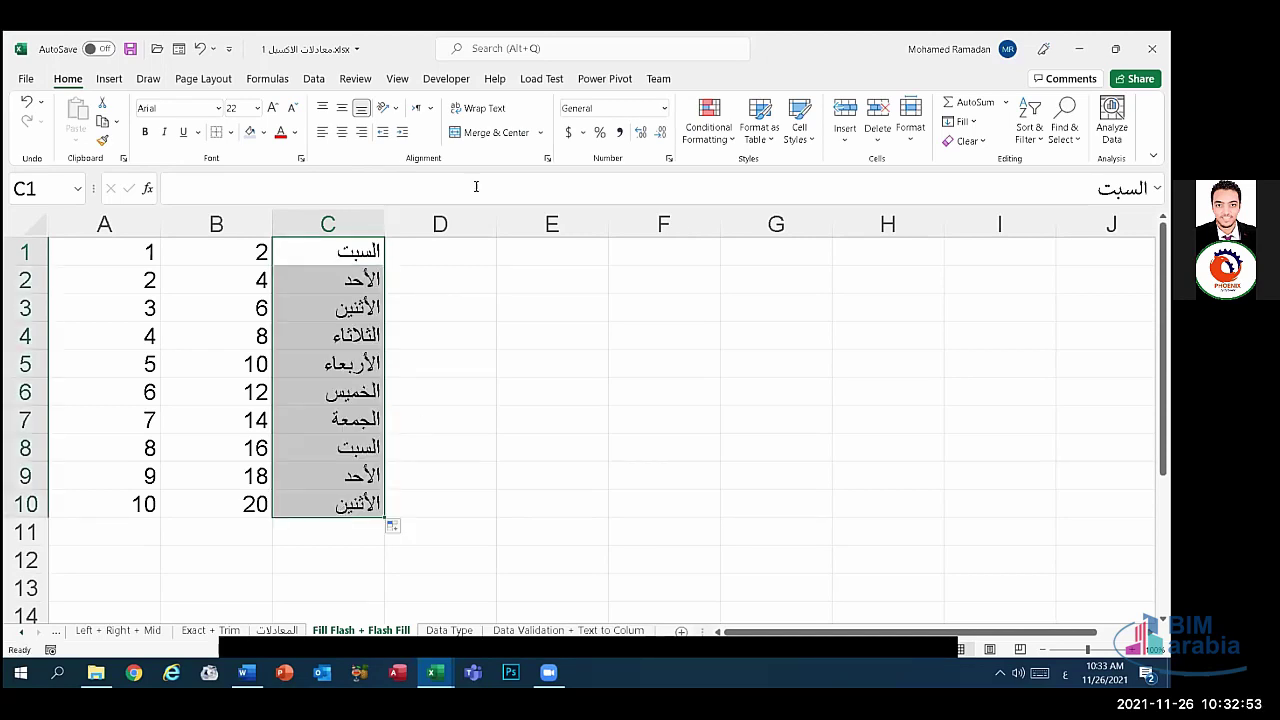
{"action": "left_click", "coordinate": [430, 257]}
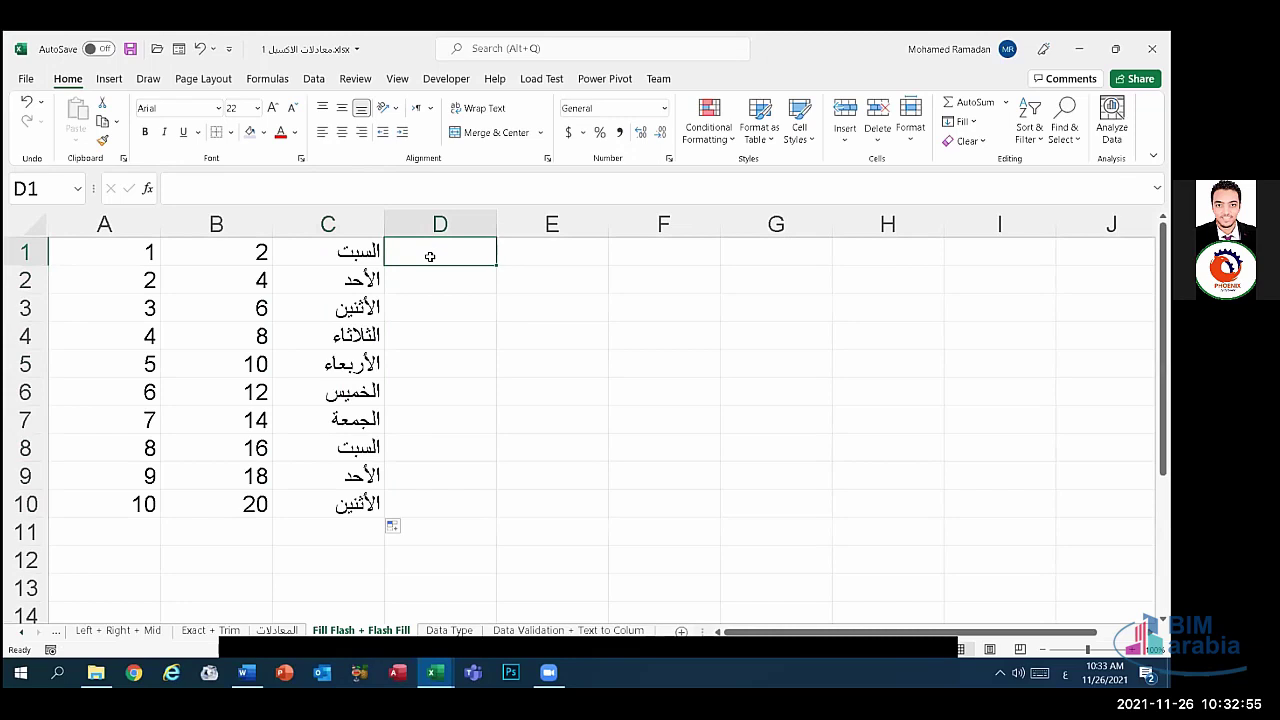
Step: Enter Sat in D1 and fill English weekdays down to D10
{"action": "type", "text": "س"}
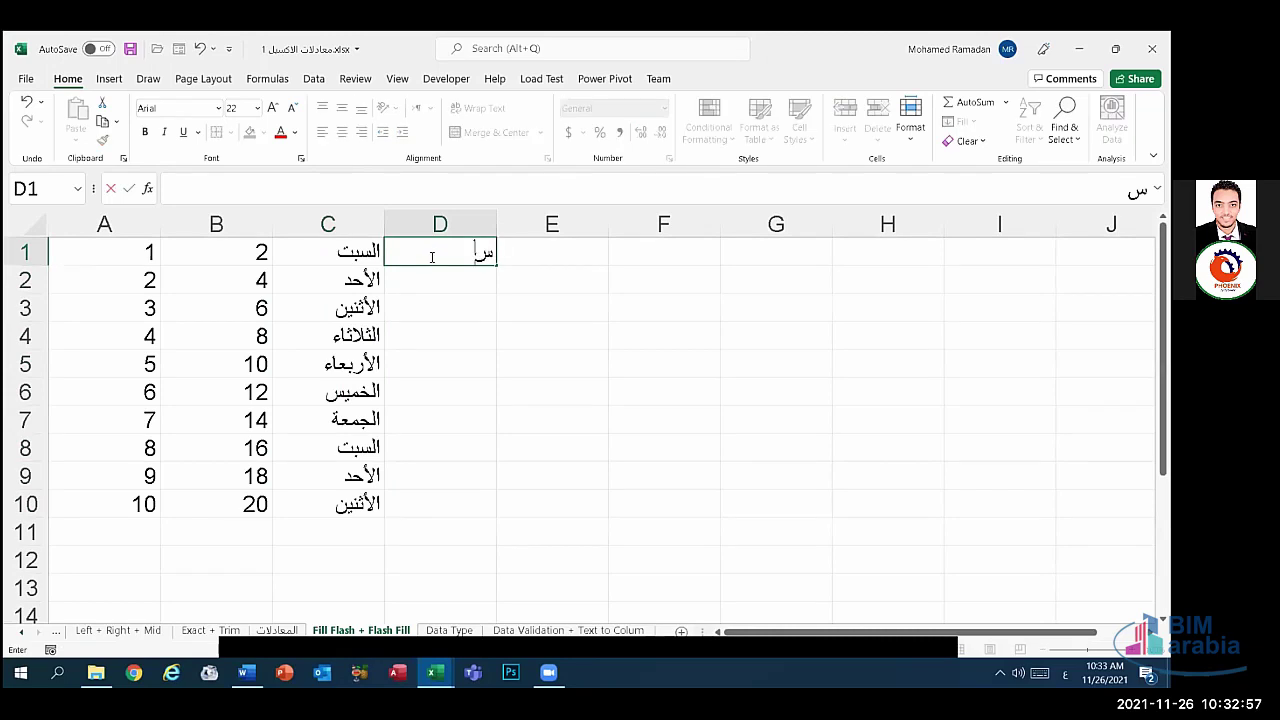
{"action": "key", "text": "BackSpace"}
{"action": "key", "text": "alt+shift"}
{"action": "type", "text": "S"}
{"action": "type", "text": "at"}
{"action": "key", "text": "Return"}
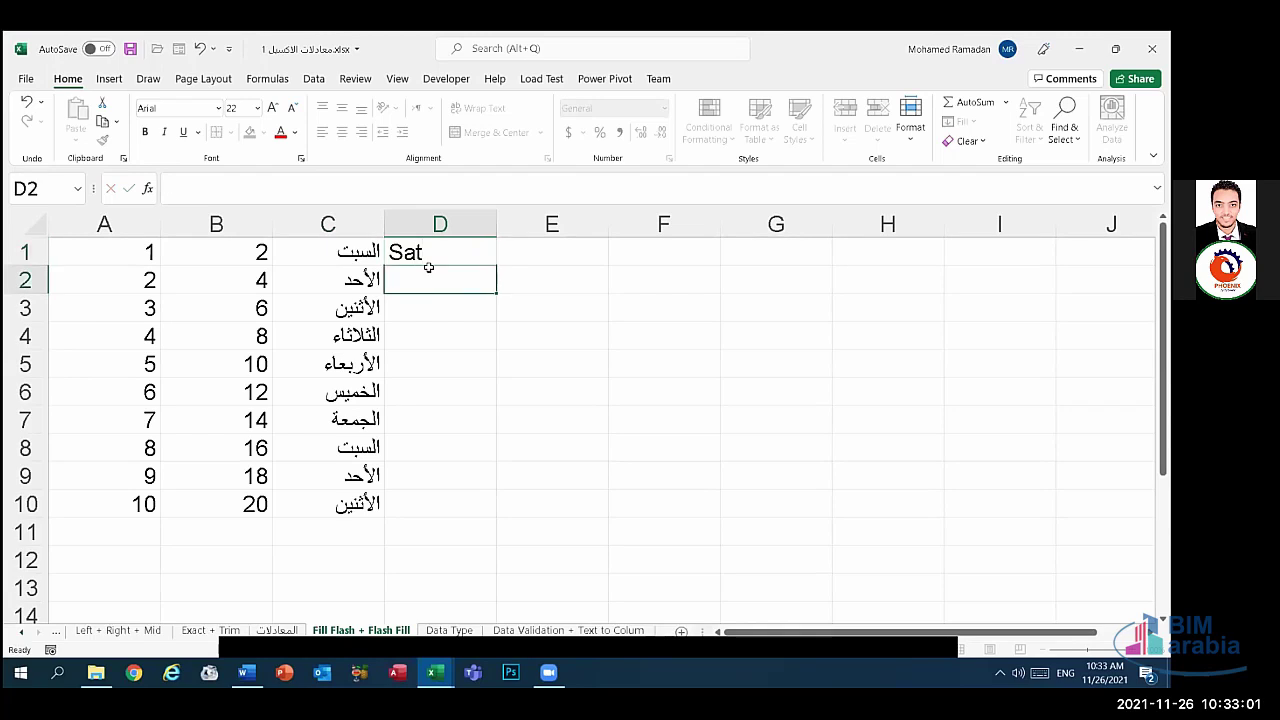
{"action": "left_click", "coordinate": [432, 257]}
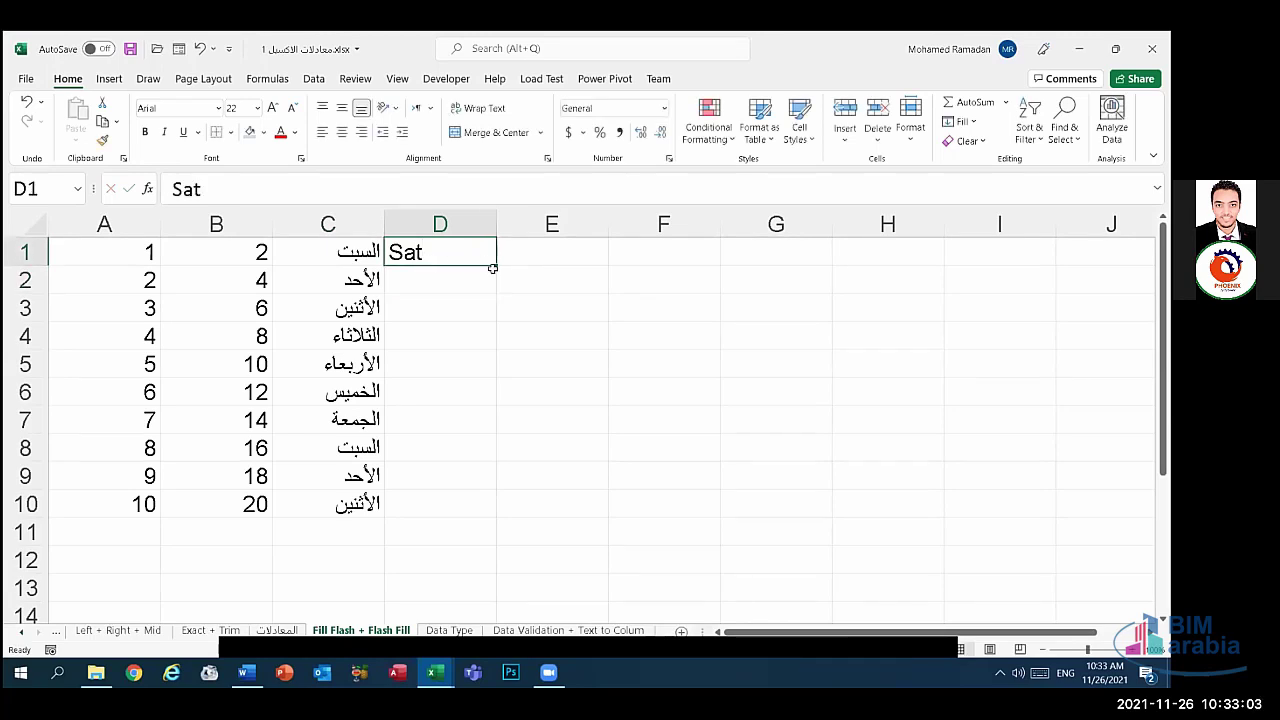
{"action": "left_click_drag", "start_coordinate": [495, 265], "coordinate": [463, 528]}
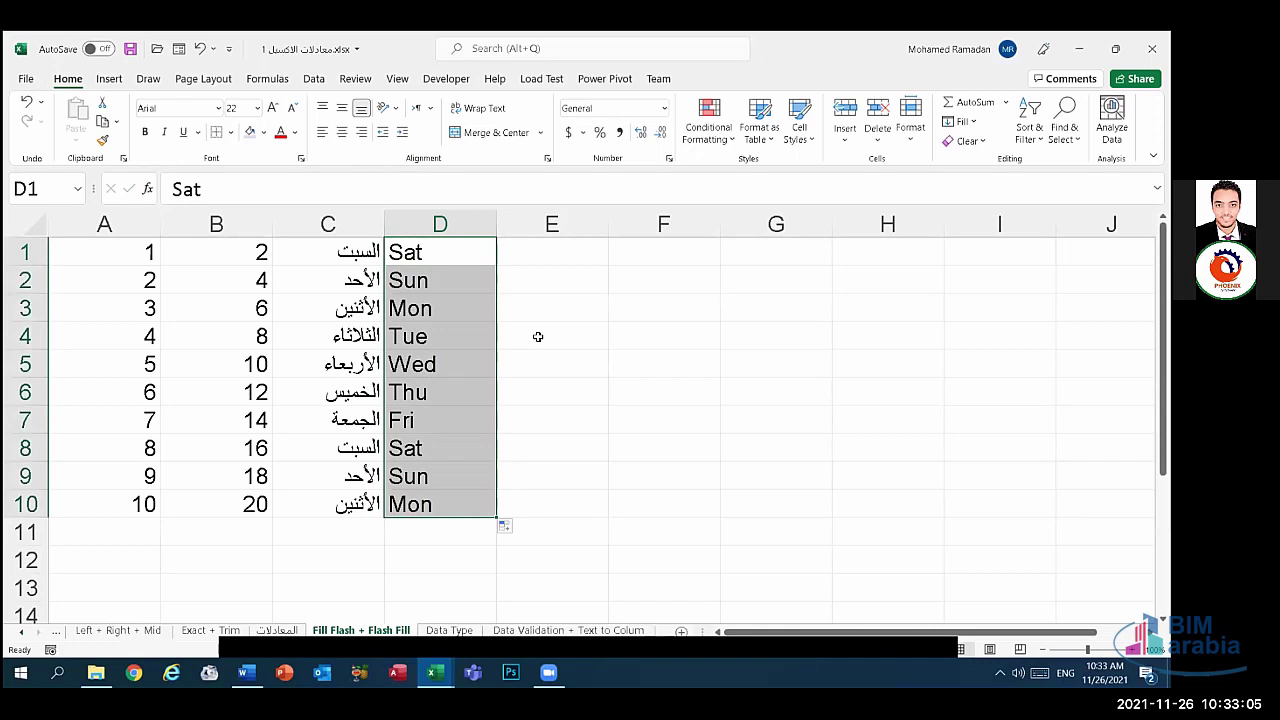
{"action": "left_click", "coordinate": [536, 338]}
Step: Enter Jan in E1 and fill months through Oct in E10
{"action": "left_click", "coordinate": [528, 258]}
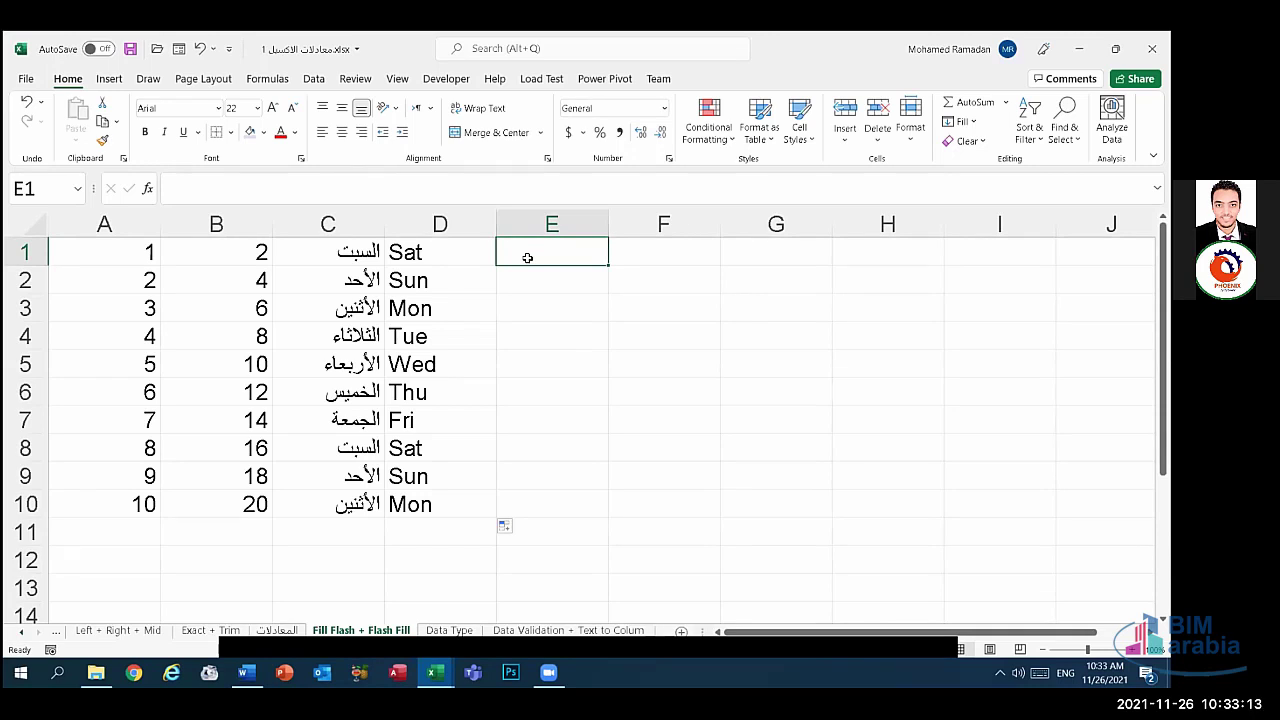
{"action": "type", "text": "Jan"}
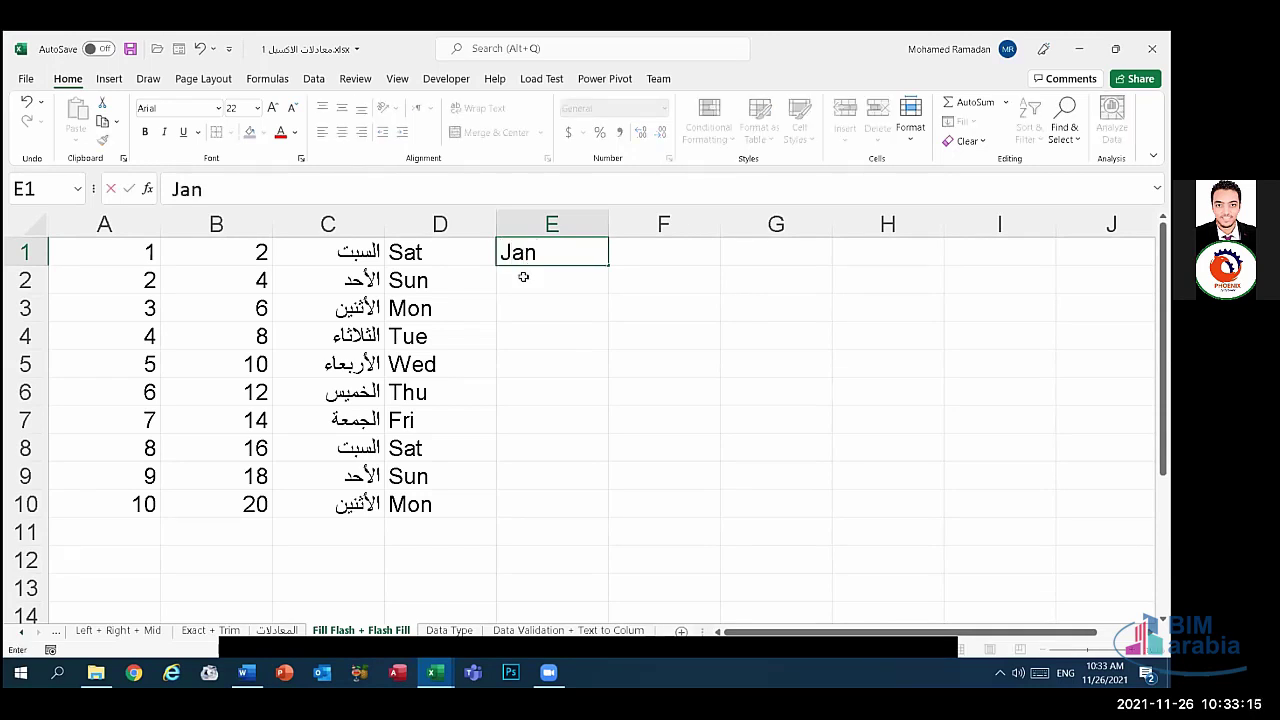
{"action": "key", "text": "Return"}
{"action": "left_click", "coordinate": [585, 252]}
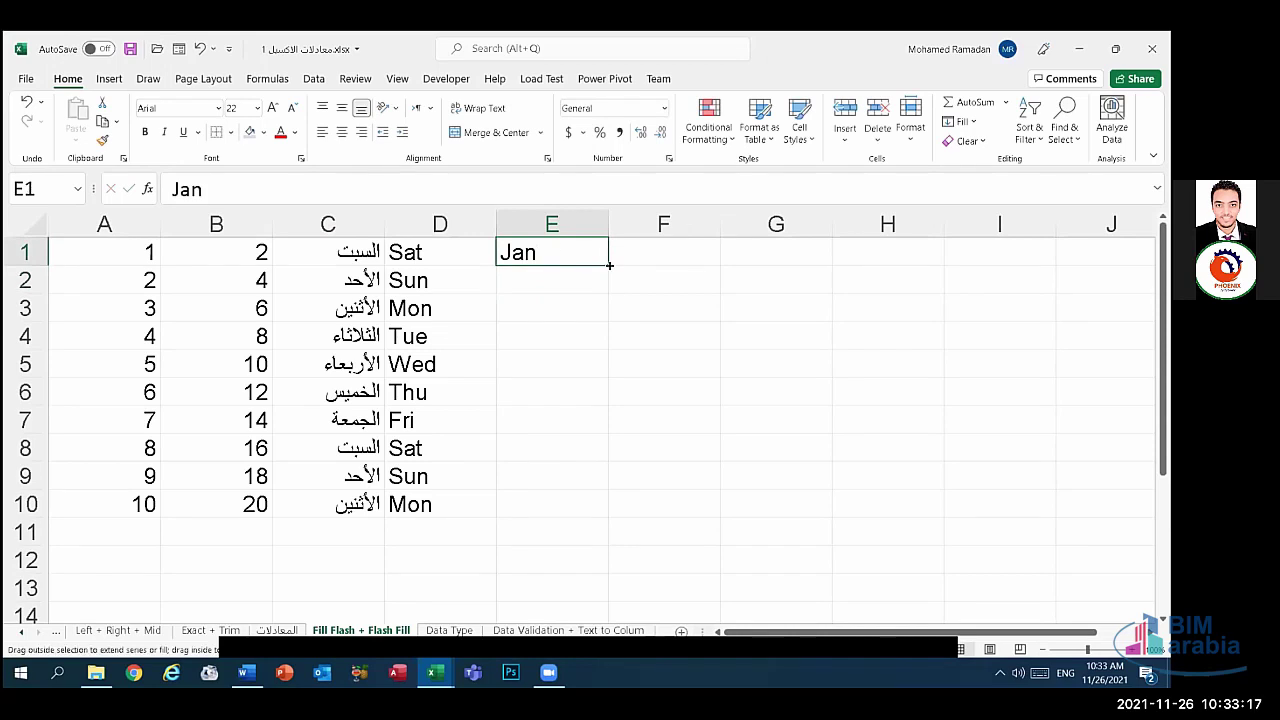
{"action": "left_click_drag", "start_coordinate": [609, 265], "coordinate": [553, 512]}
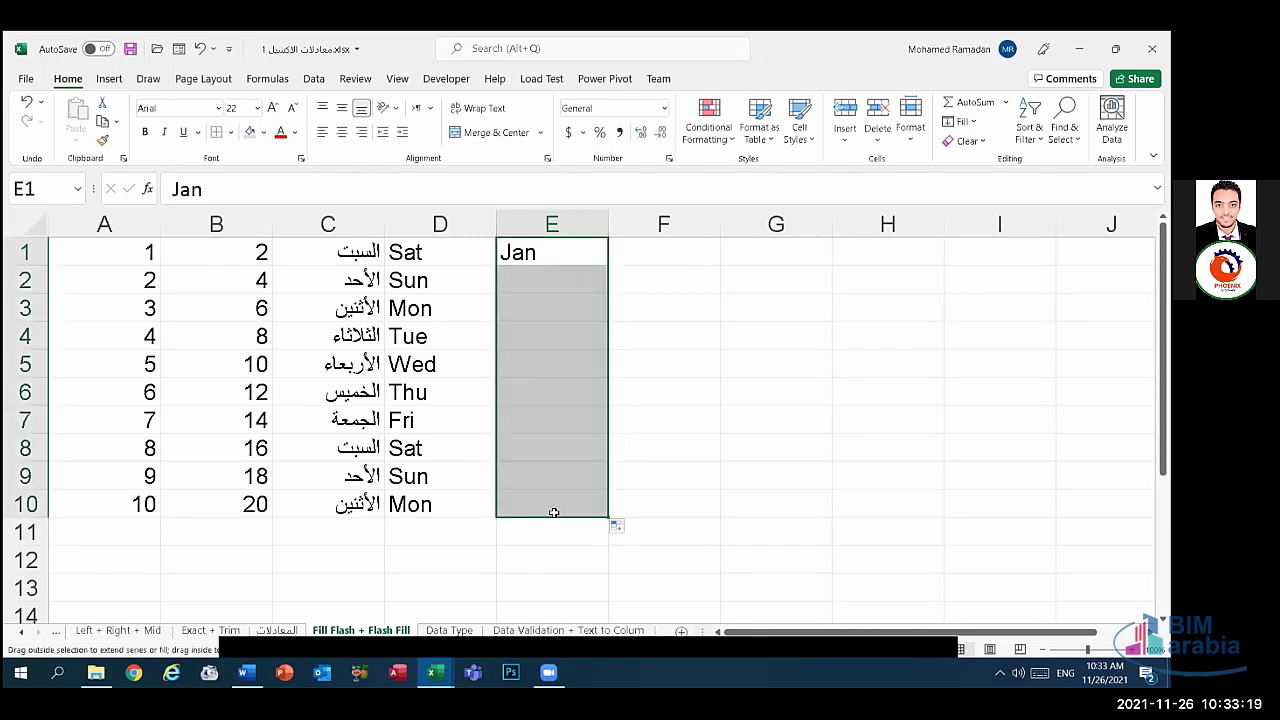
{"action": "left_click", "coordinate": [562, 470]}
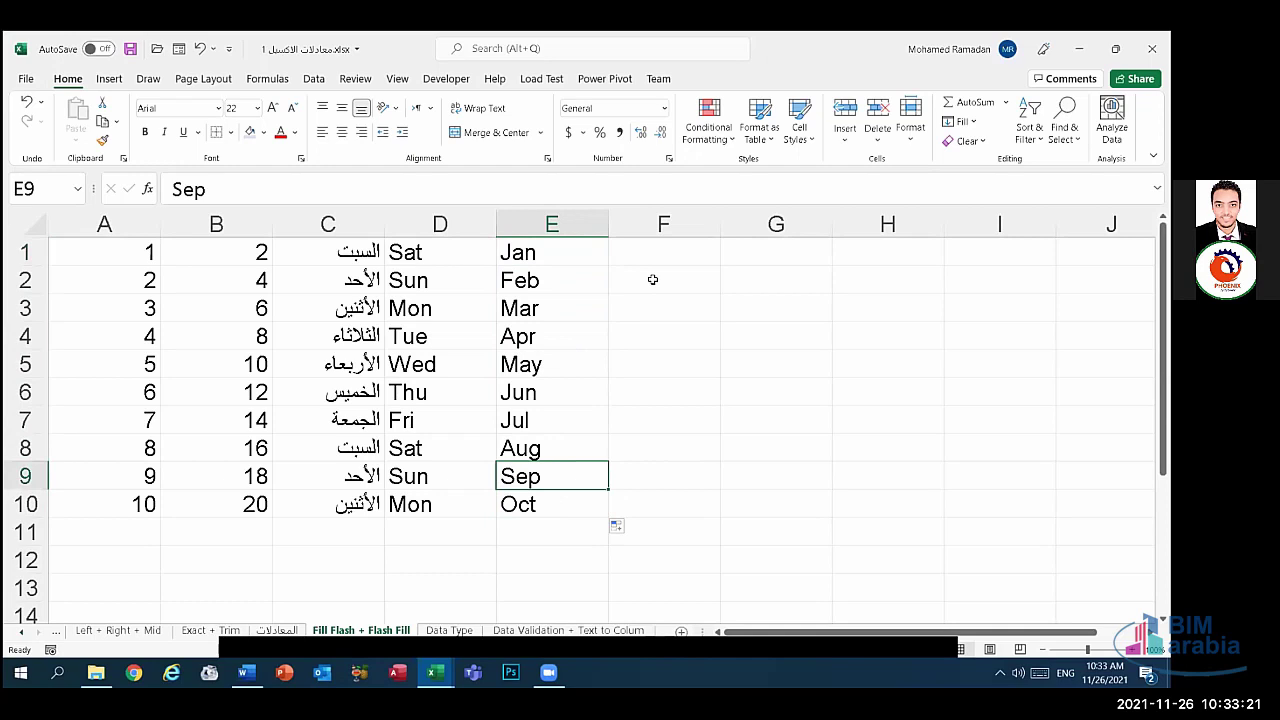
Step: Centre all values in the table A1:E10
{"action": "left_click_drag", "start_coordinate": [70, 254], "coordinate": [523, 540]}
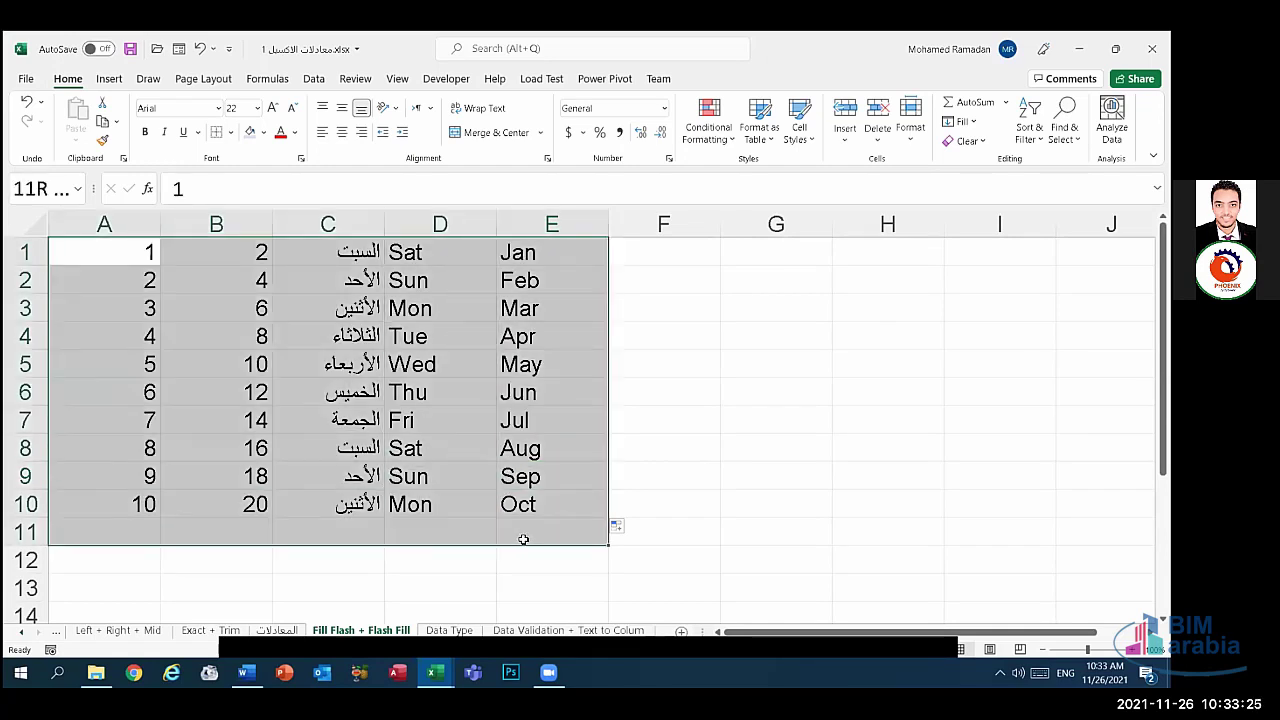
{"action": "left_click_drag", "start_coordinate": [536, 508], "coordinate": [537, 506]}
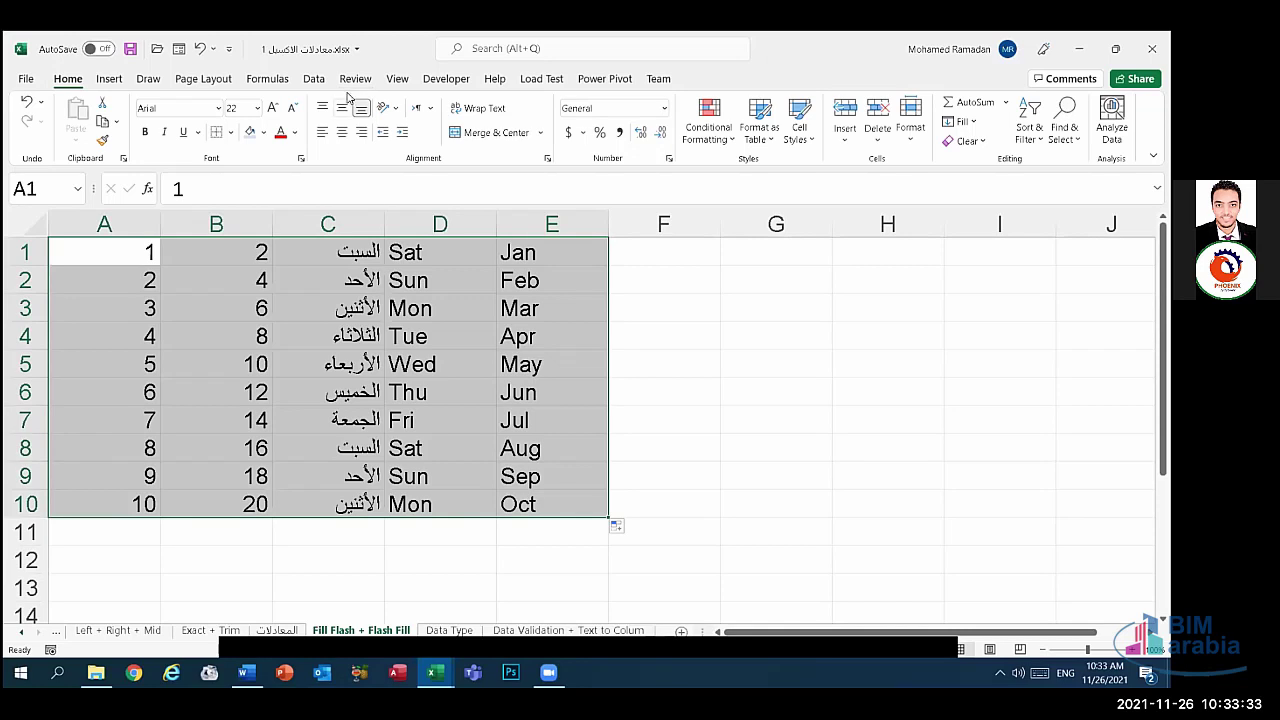
{"action": "left_click", "coordinate": [341, 132]}
{"action": "left_click", "coordinate": [624, 256]}
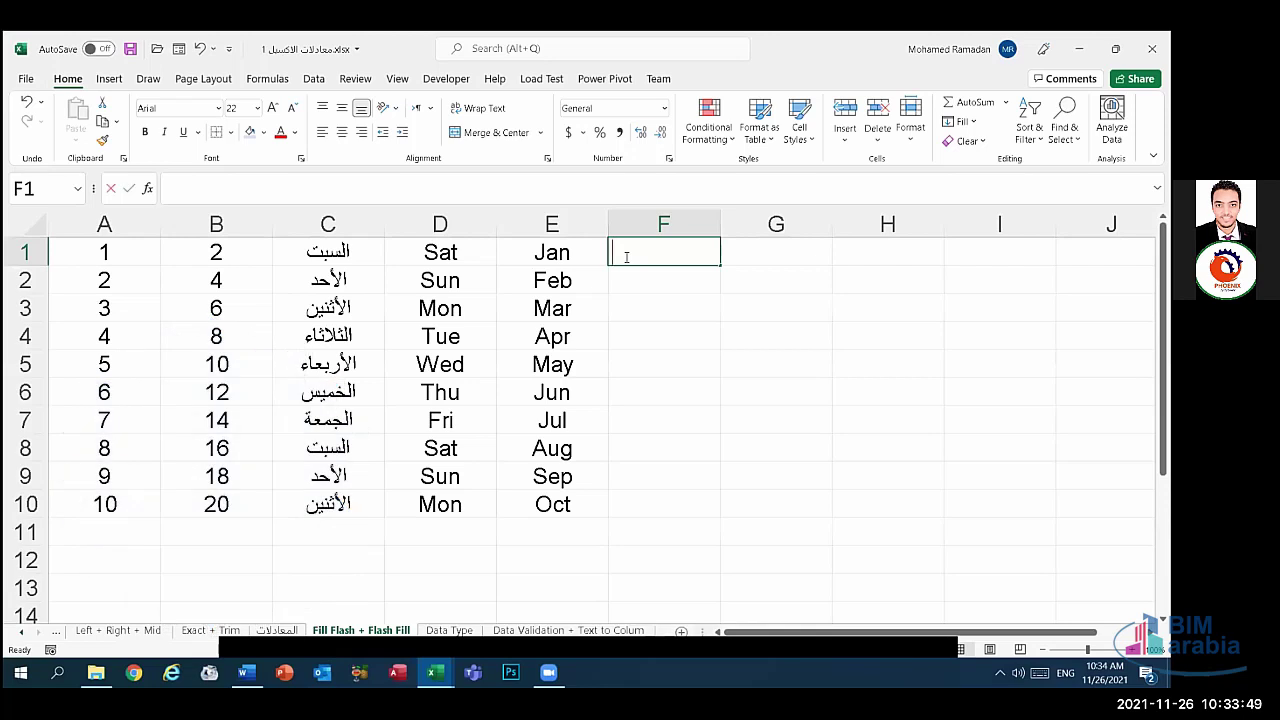
Step: Enter 1990 and 1992 in F1:F2 and extend the series down to F10
{"action": "type", "text": "199"}
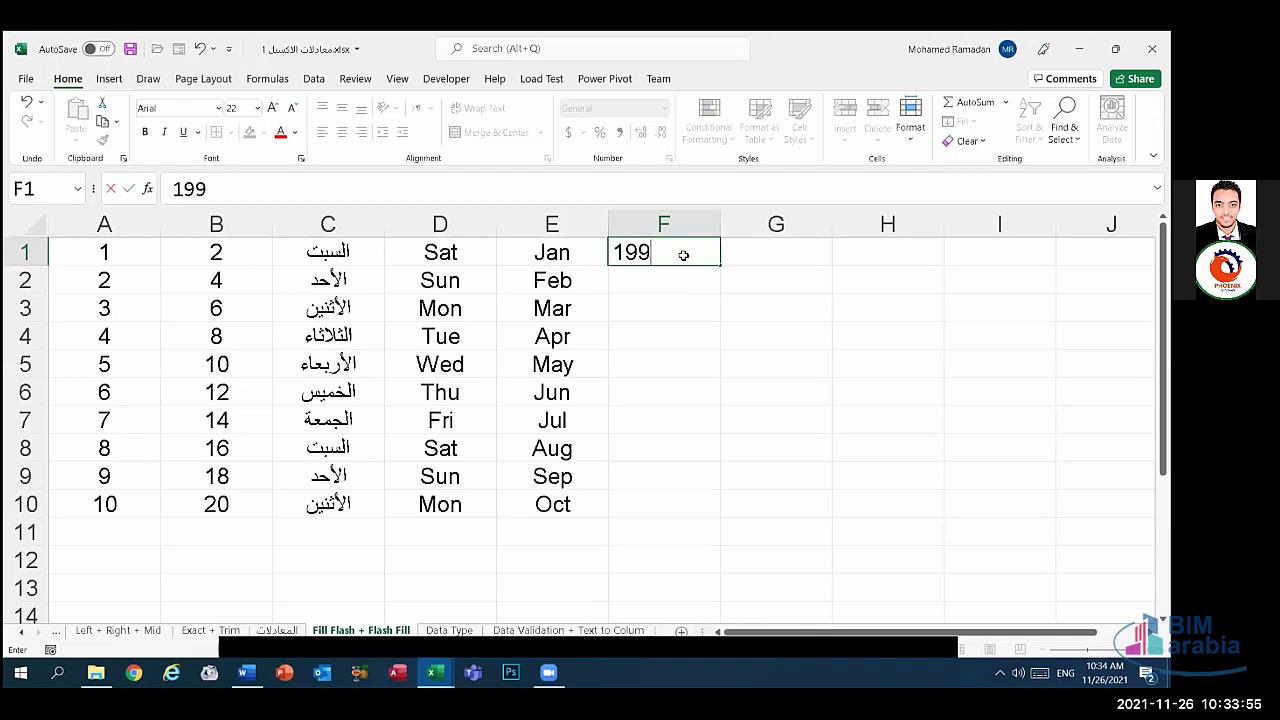
{"action": "type", "text": "0"}
{"action": "key", "text": "Return"}
{"action": "type", "text": "1992"}
{"action": "key", "text": "Return"}
{"action": "left_click", "coordinate": [674, 250]}
{"action": "left_click_drag", "start_coordinate": [674, 252], "coordinate": [708, 505]}
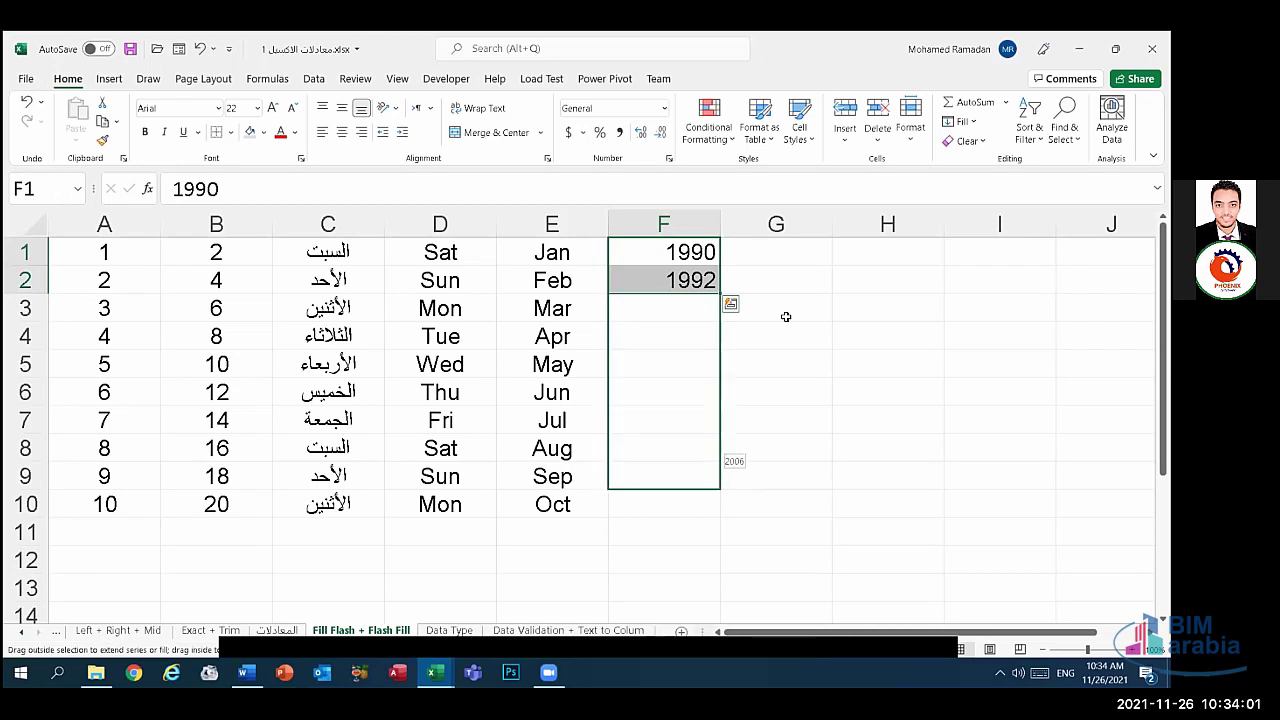
{"action": "left_click", "coordinate": [780, 316]}
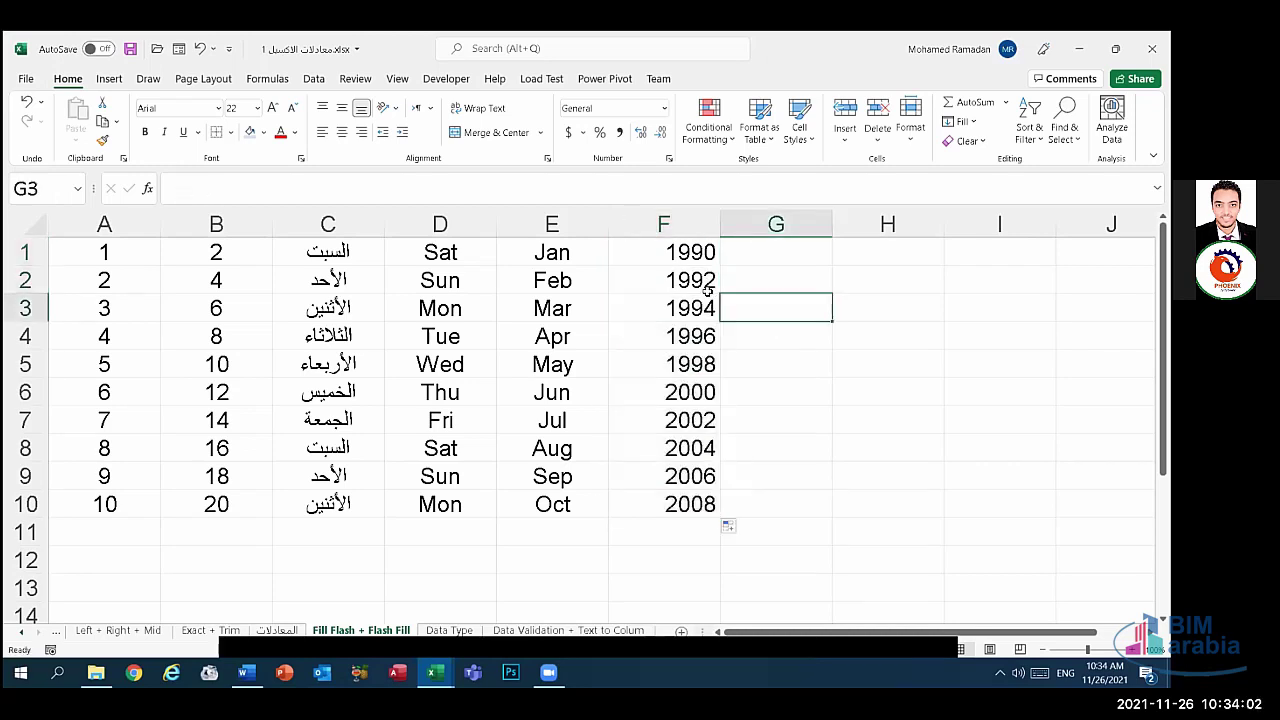
Step: Centre the years in F1:F10 both vertically and horizontally
{"action": "left_click", "coordinate": [665, 252]}
{"action": "key", "text": "ctrl+shift+Down"}
{"action": "left_click", "coordinate": [340, 112]}
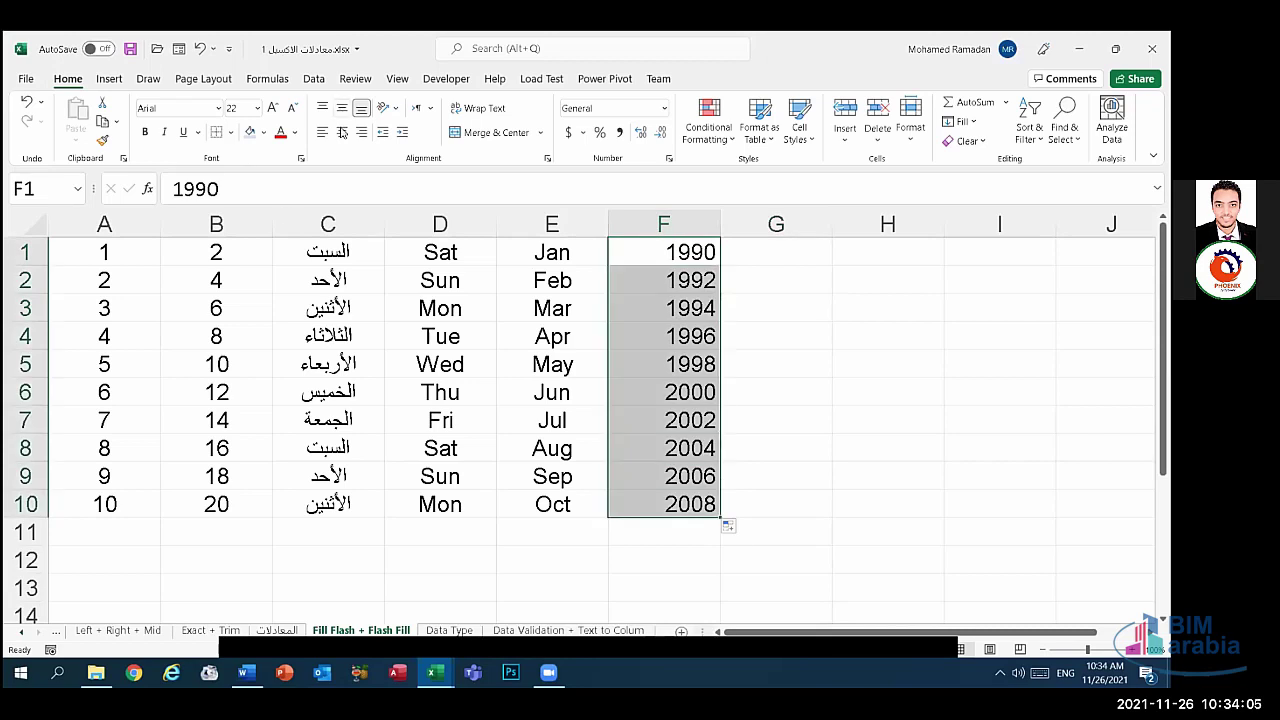
{"action": "left_click", "coordinate": [747, 295]}
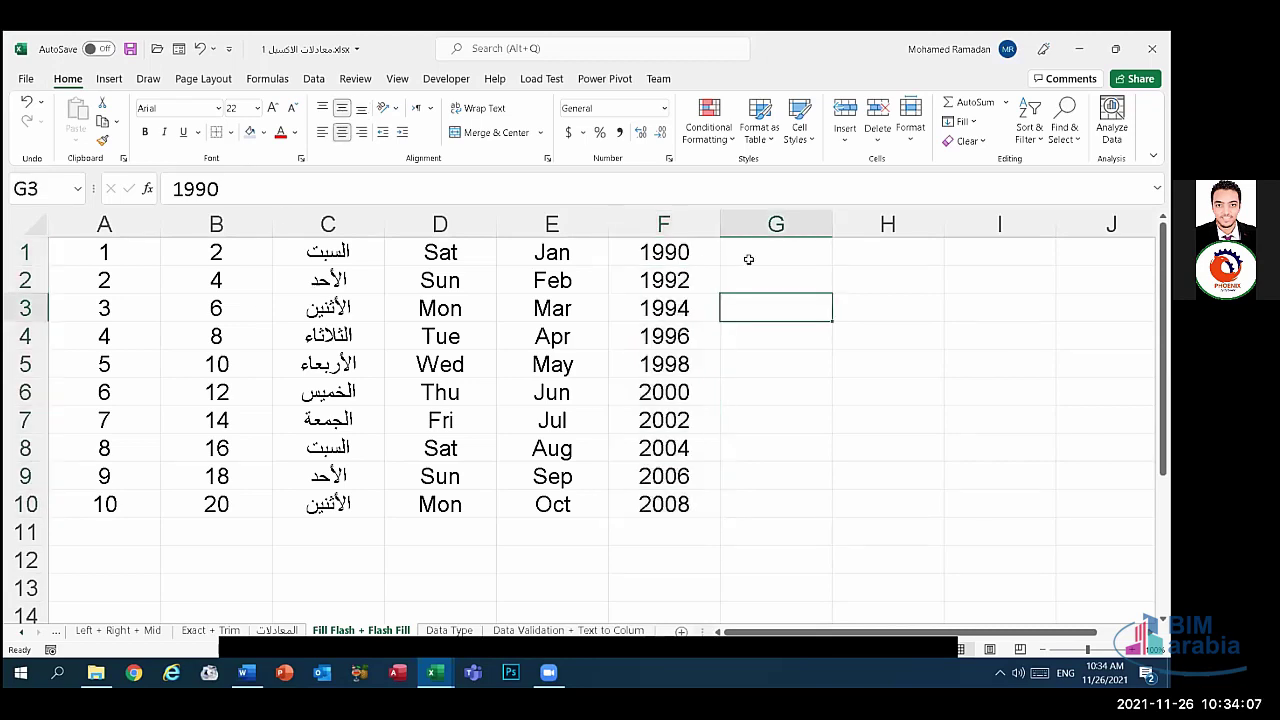
{"action": "left_click", "coordinate": [748, 259]}
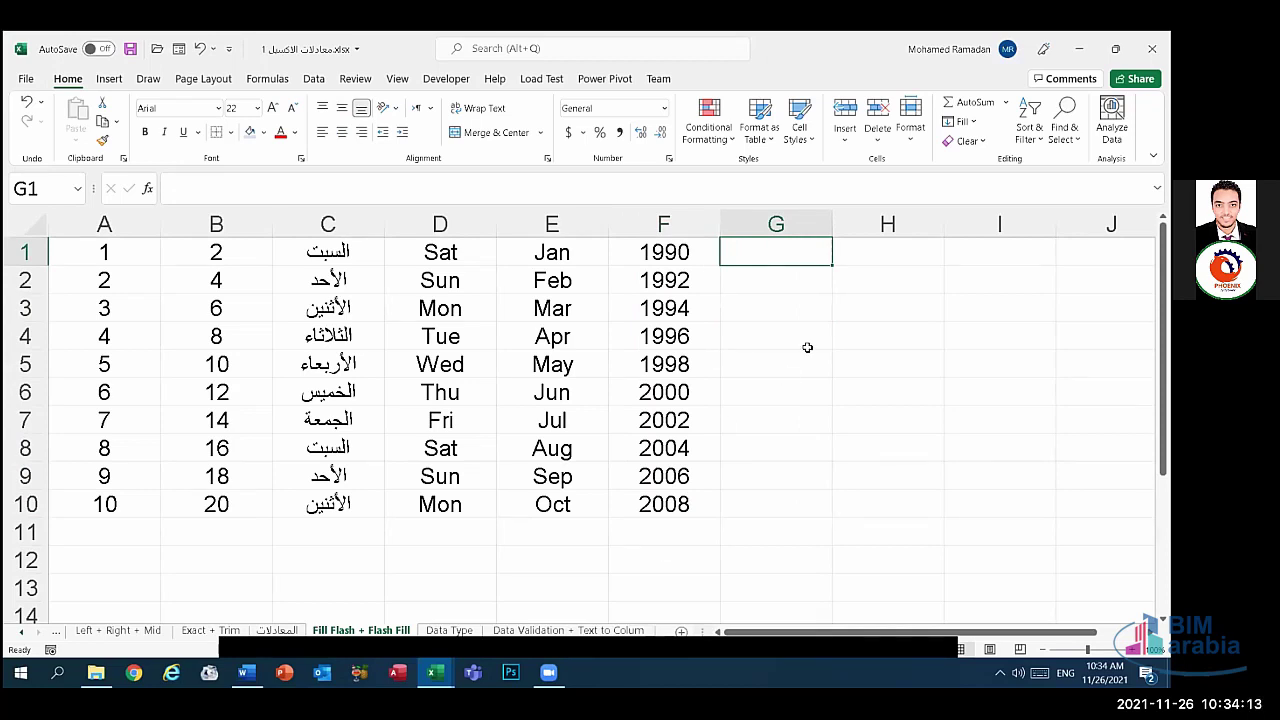
Step: Merge G5:H7 into one centred cell labelled 'Fill Flash'
{"action": "left_click_drag", "start_coordinate": [800, 365], "coordinate": [910, 425]}
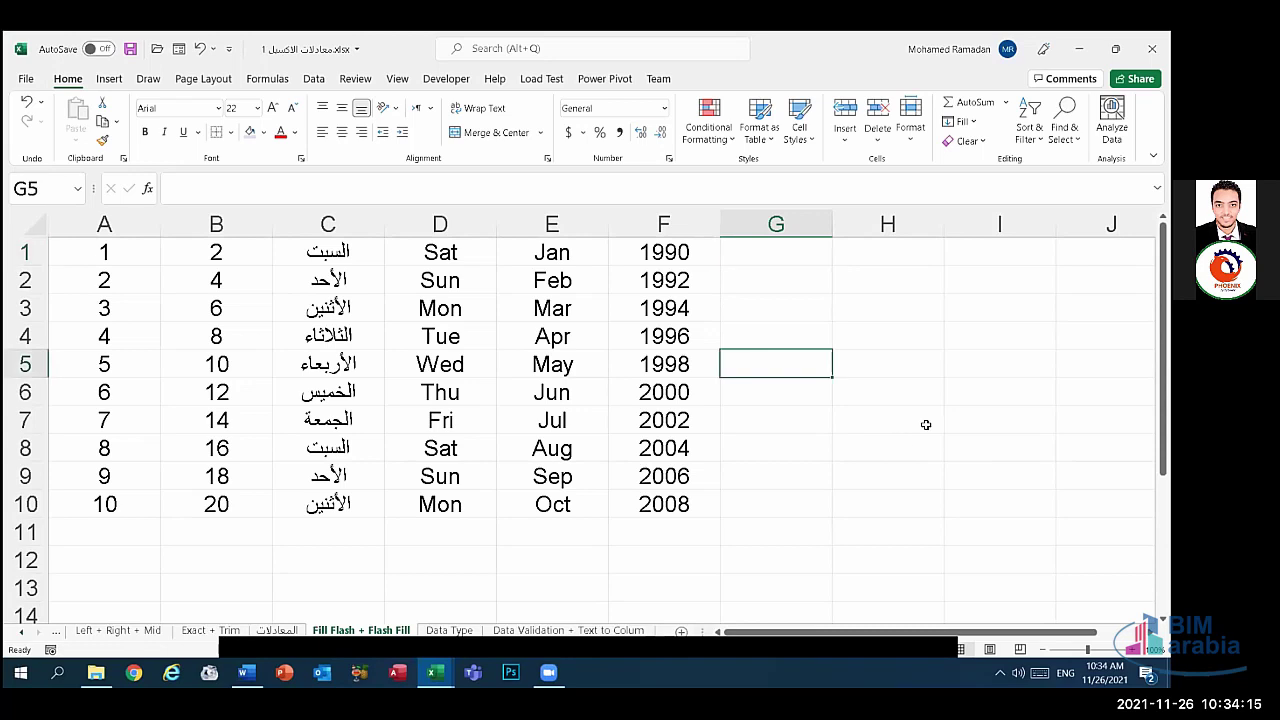
{"action": "left_click", "coordinate": [342, 108]}
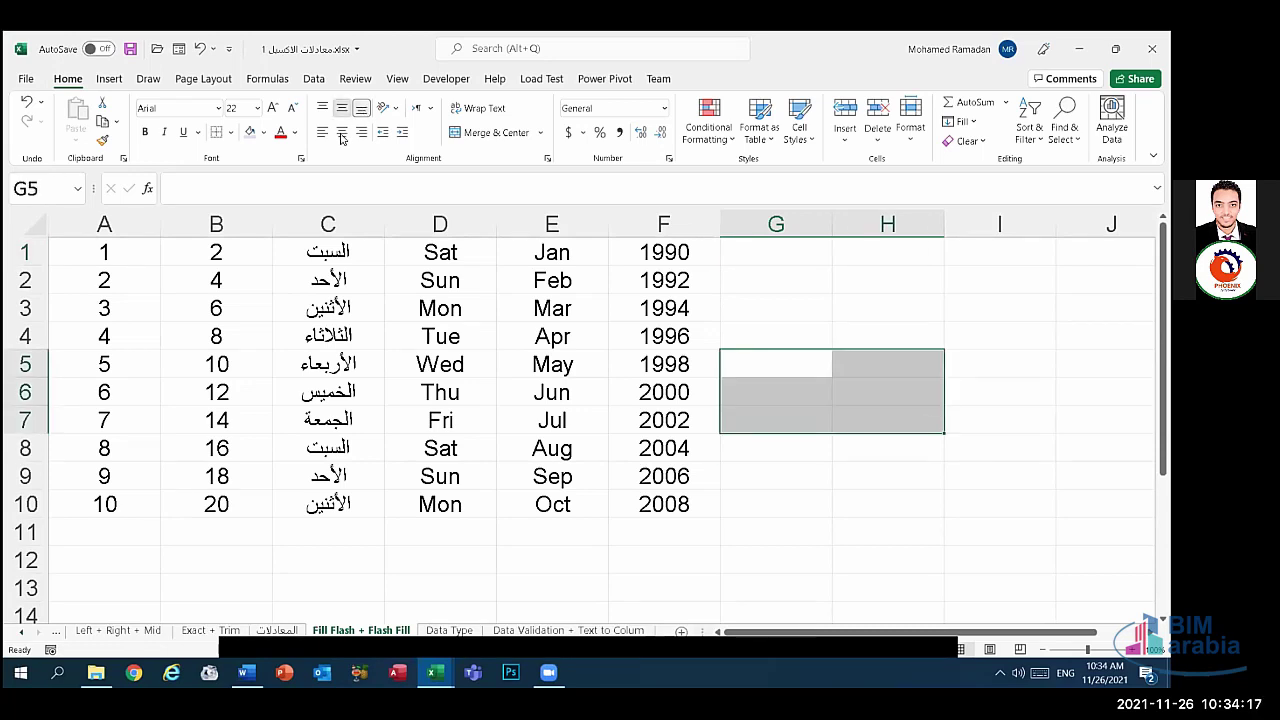
{"action": "left_click", "coordinate": [342, 132]}
{"action": "left_click", "coordinate": [486, 134]}
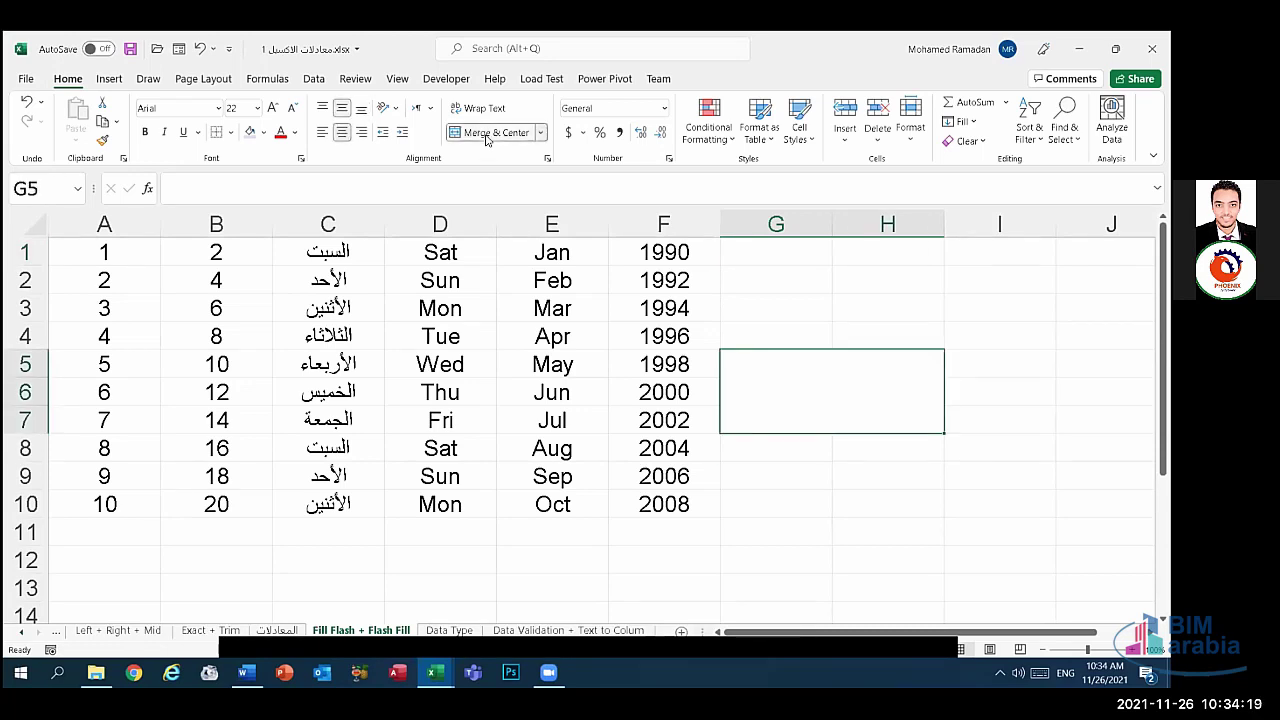
{"action": "type", "text": "Fil"}
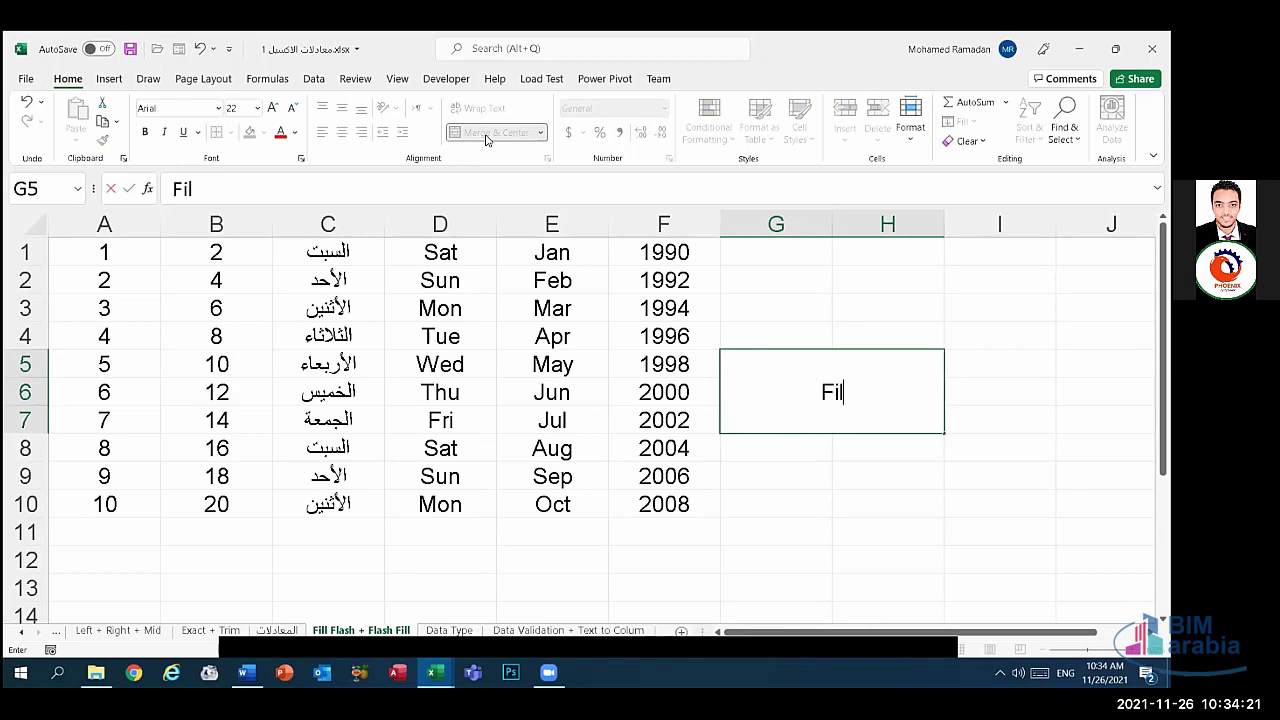
{"action": "type", "text": "l Flas"}
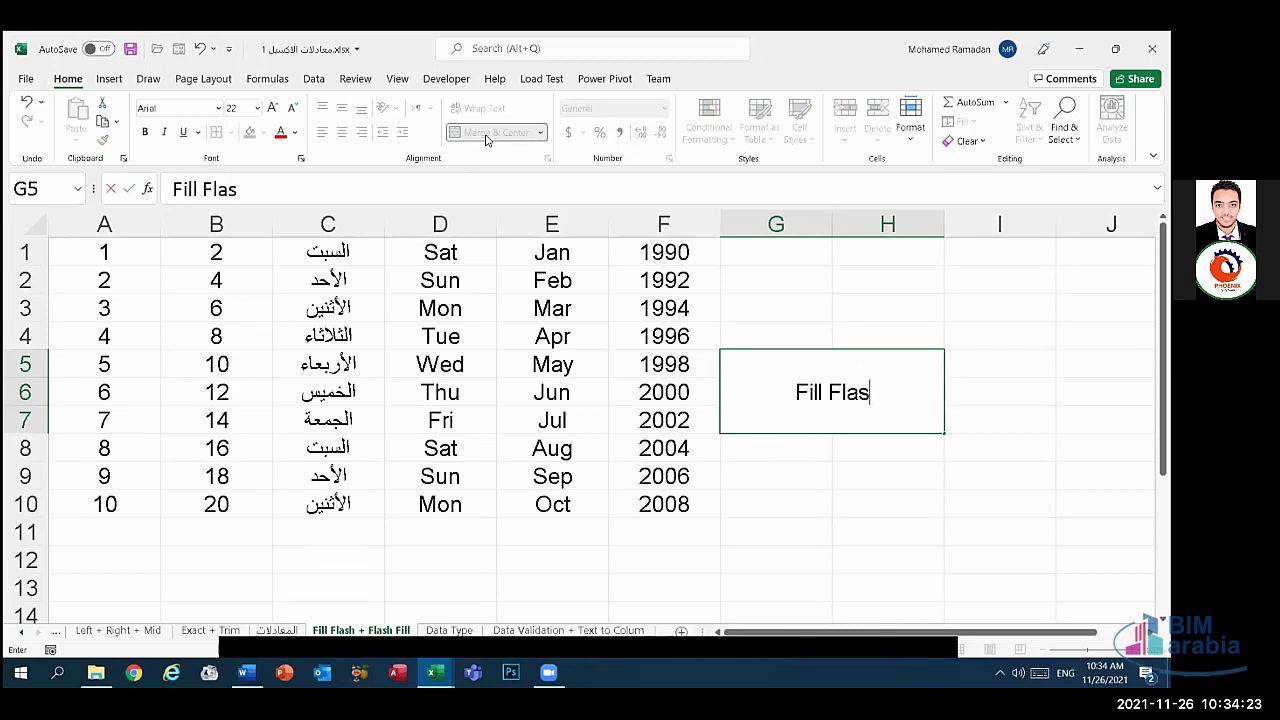
{"action": "type", "text": "h"}
{"action": "left_click", "coordinate": [826, 471]}
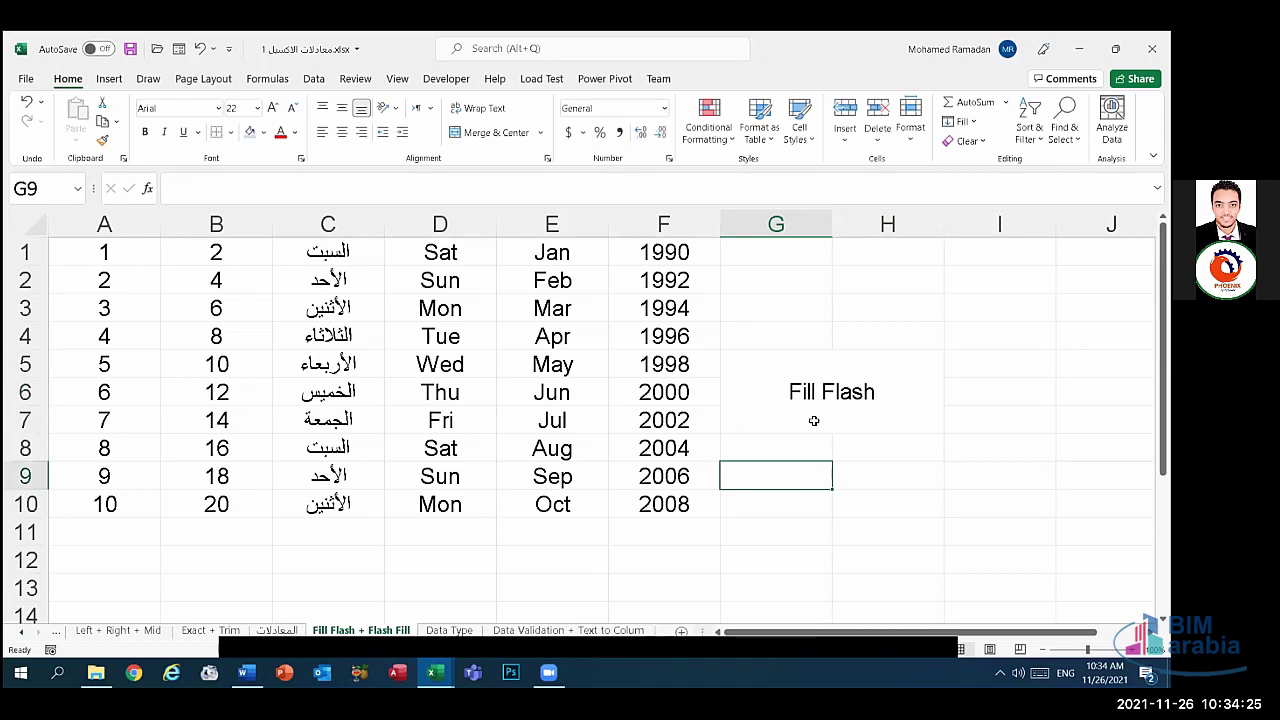
Step: Apply All Borders to the merged Fill Flash cell
{"action": "left_click", "coordinate": [812, 420]}
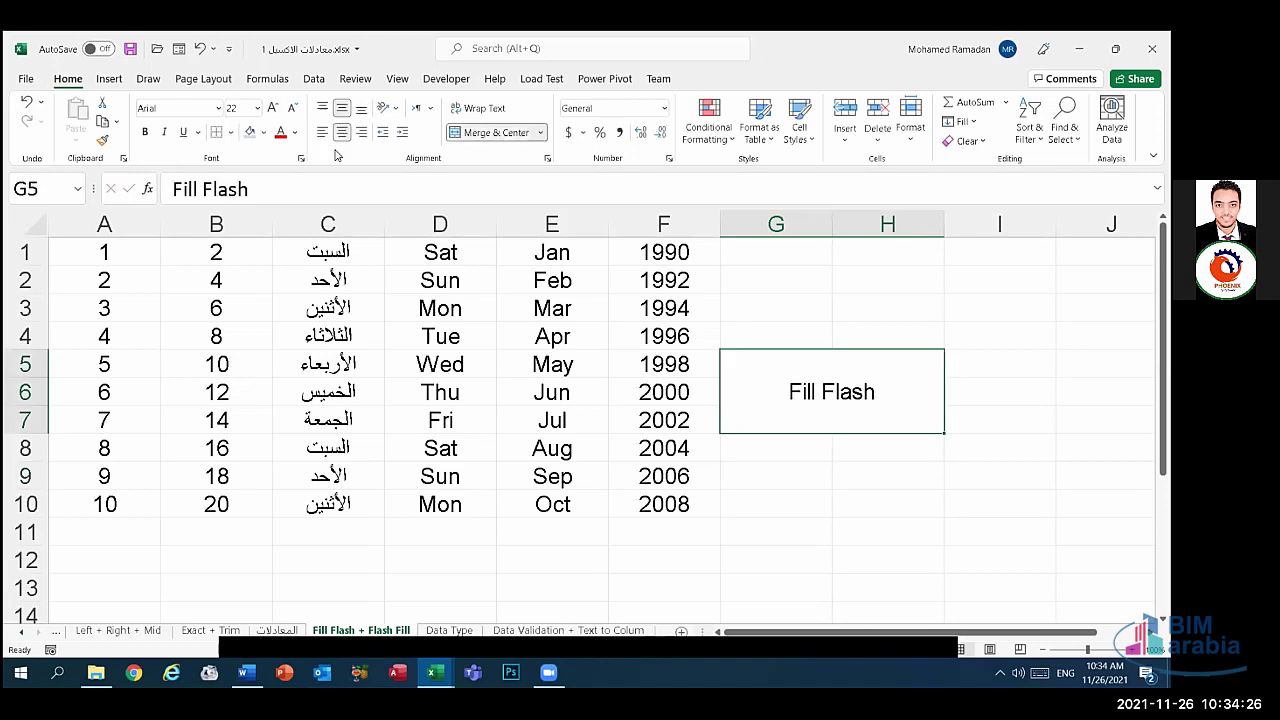
{"action": "left_click", "coordinate": [230, 132]}
{"action": "left_click", "coordinate": [252, 287]}
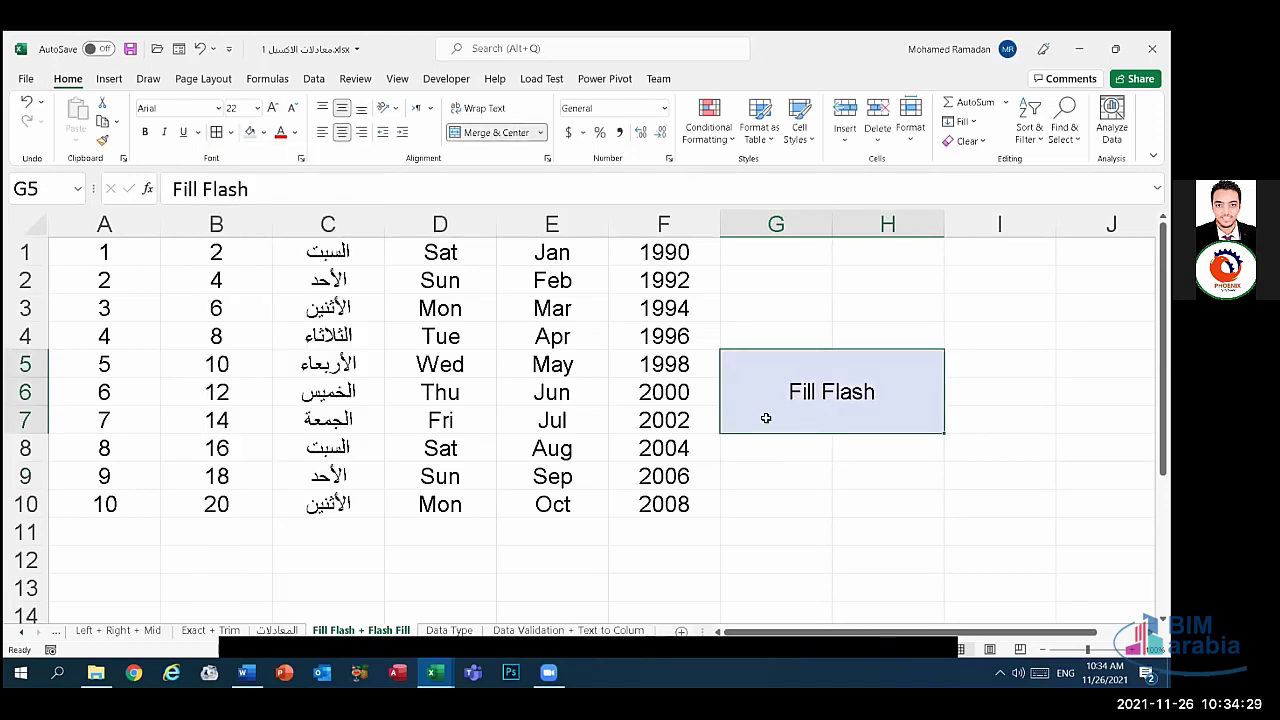
{"action": "left_click", "coordinate": [820, 472]}
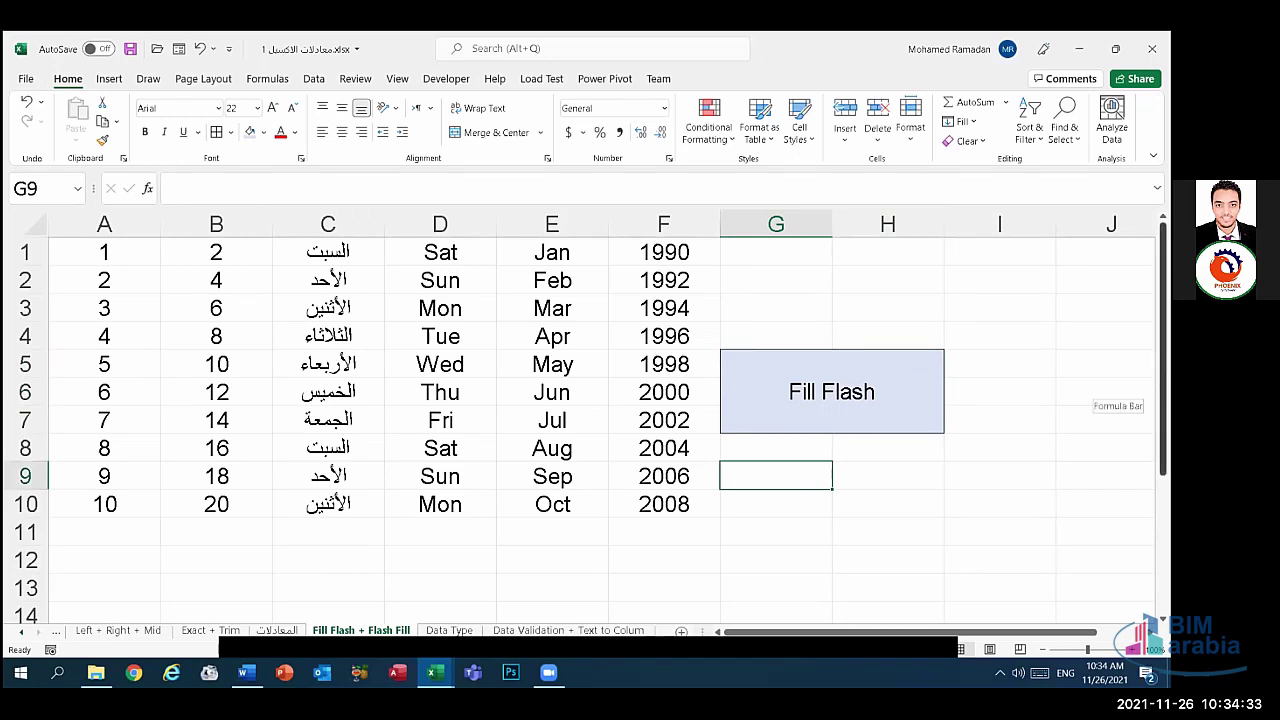
Step: Rename the current sheet to 'Fill Flash'
{"action": "double_click", "coordinate": [363, 630]}
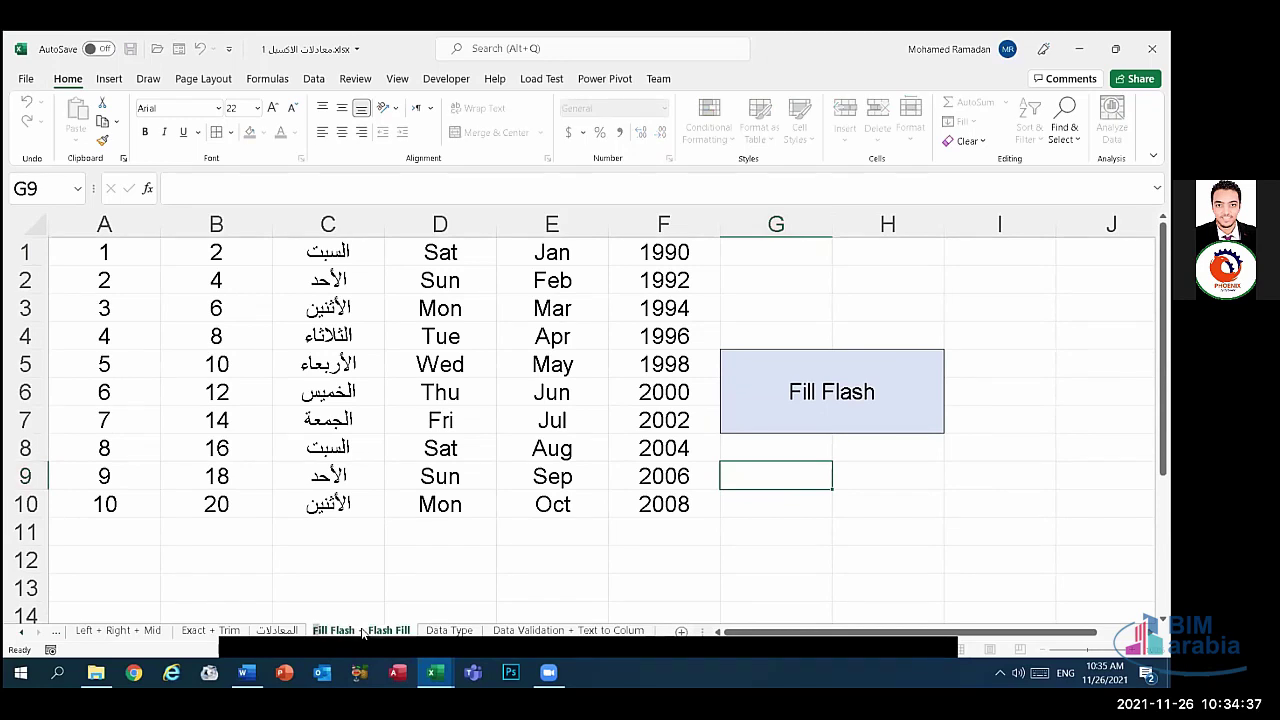
{"action": "type", "text": "Fill"}
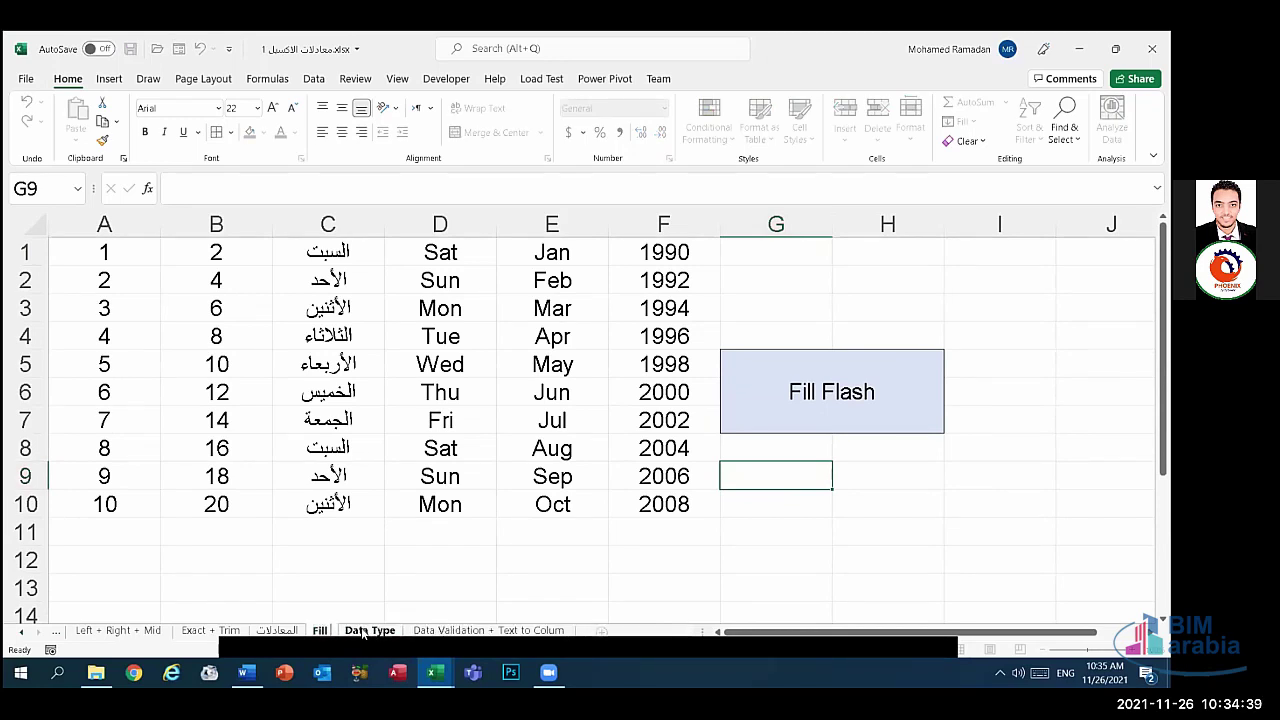
{"action": "type", "text": " F"}
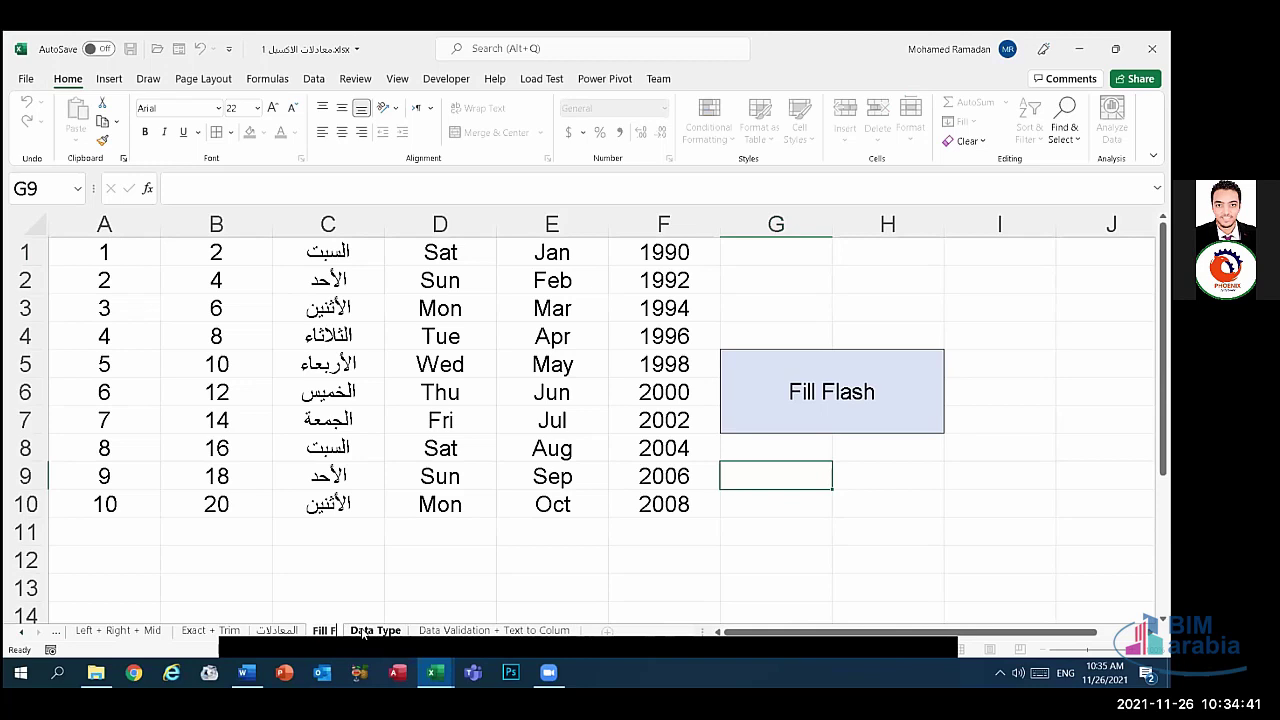
{"action": "type", "text": "lash"}
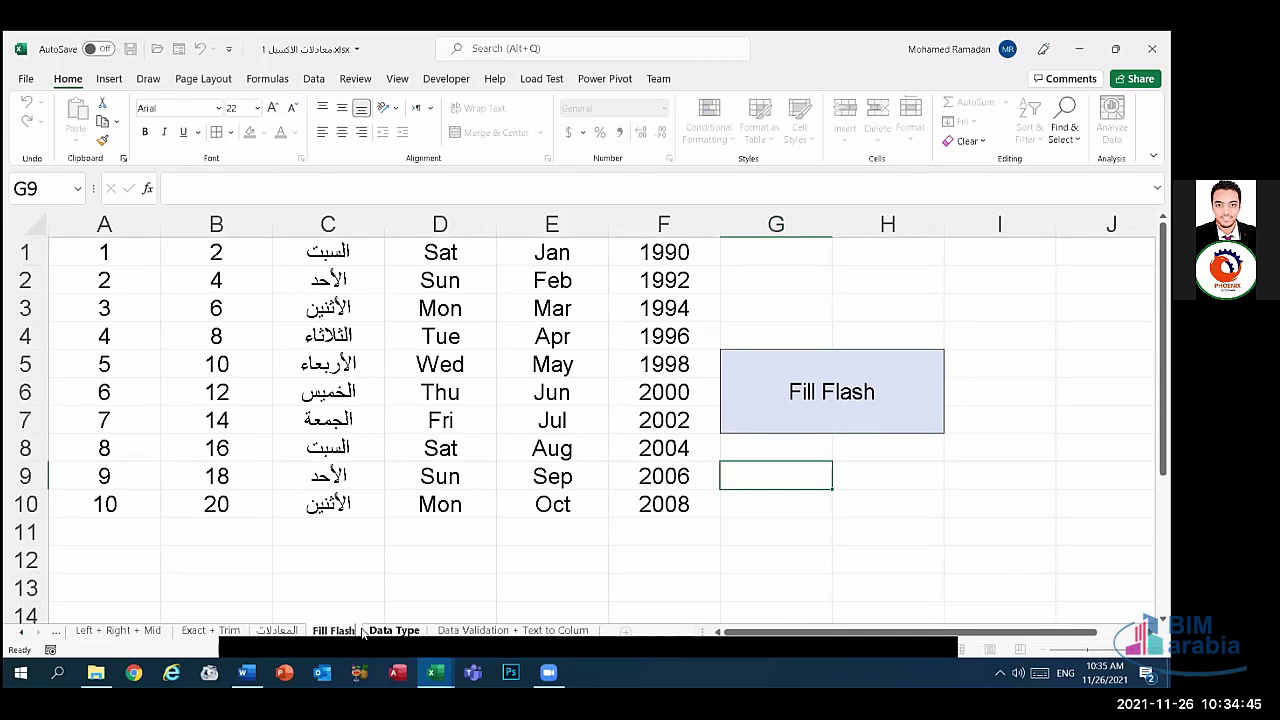
{"action": "key", "text": "Return"}
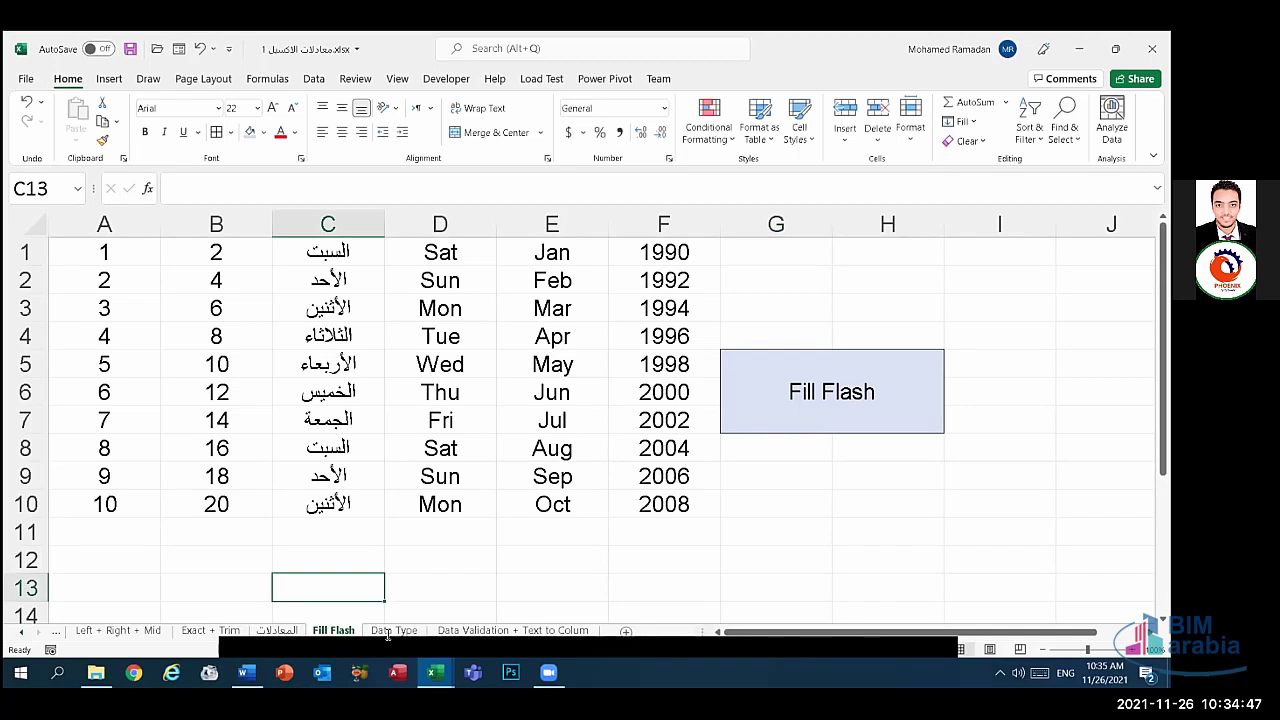
Step: Insert a new sheet with Shift+F11 and name it 'Flash Fill'
{"action": "key", "text": "shift+F11"}
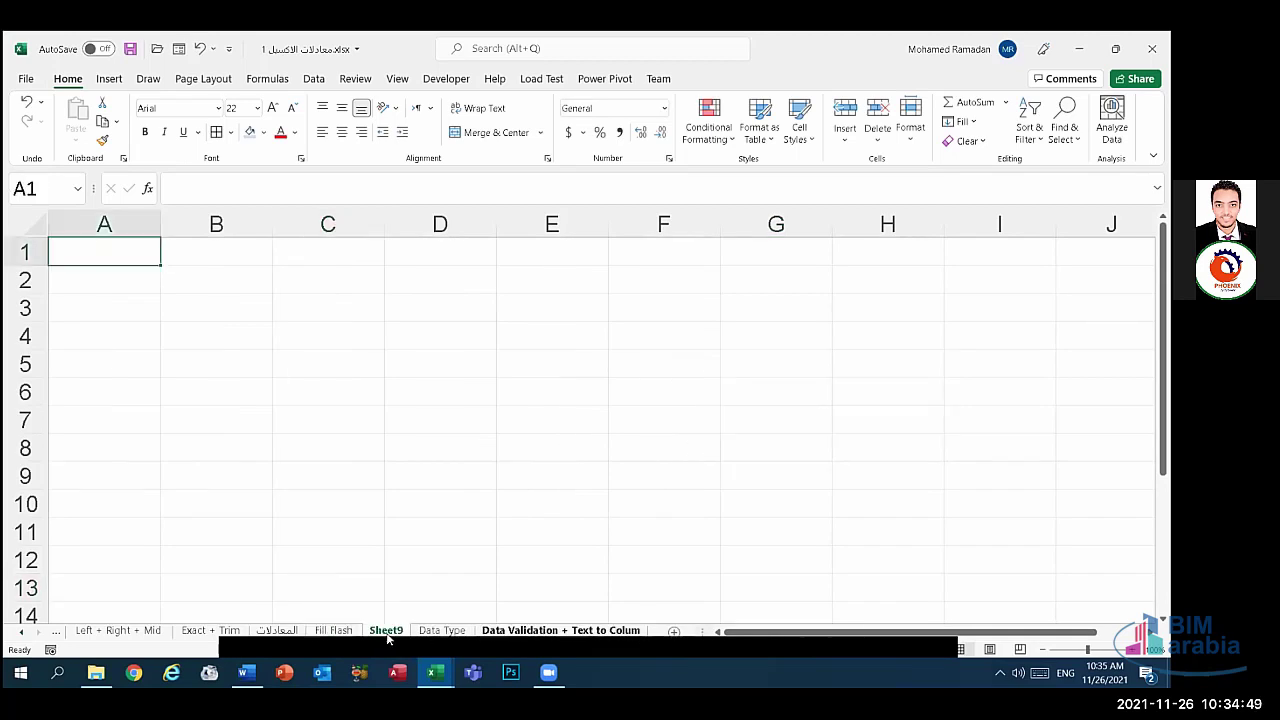
{"action": "double_click", "coordinate": [387, 631]}
{"action": "type", "text": "Flash"}
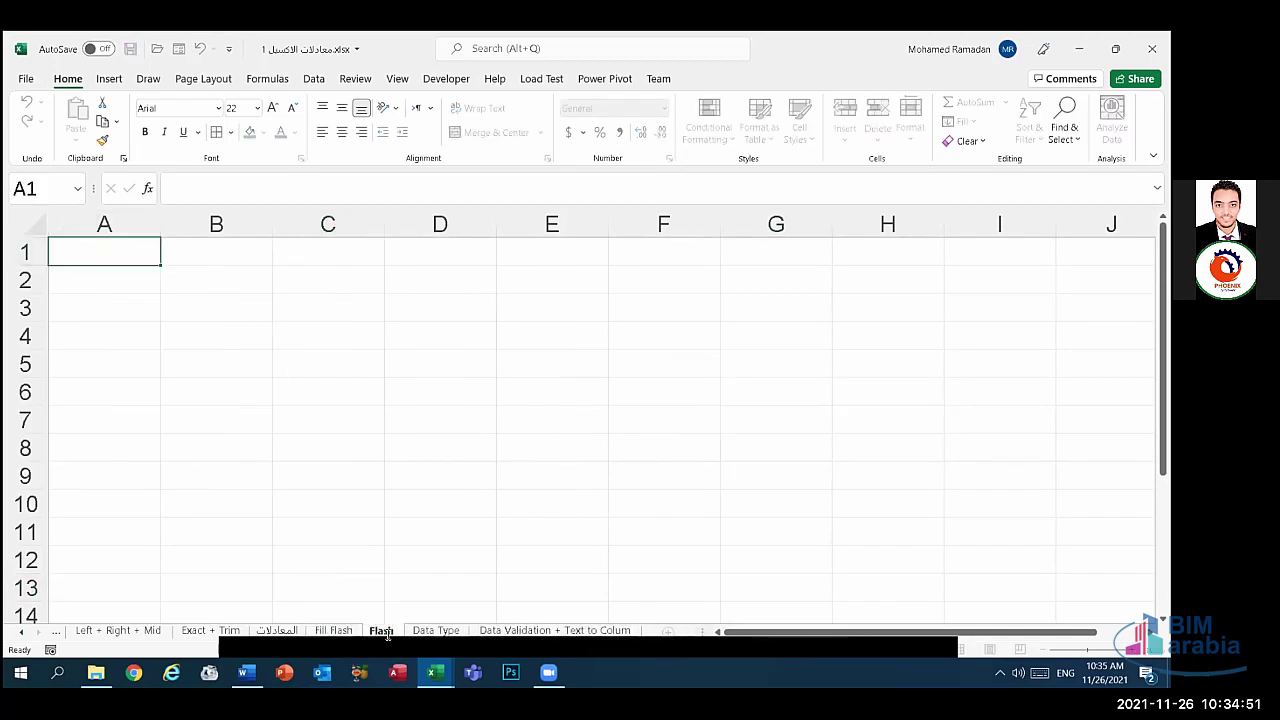
{"action": "type", "text": " Fill"}
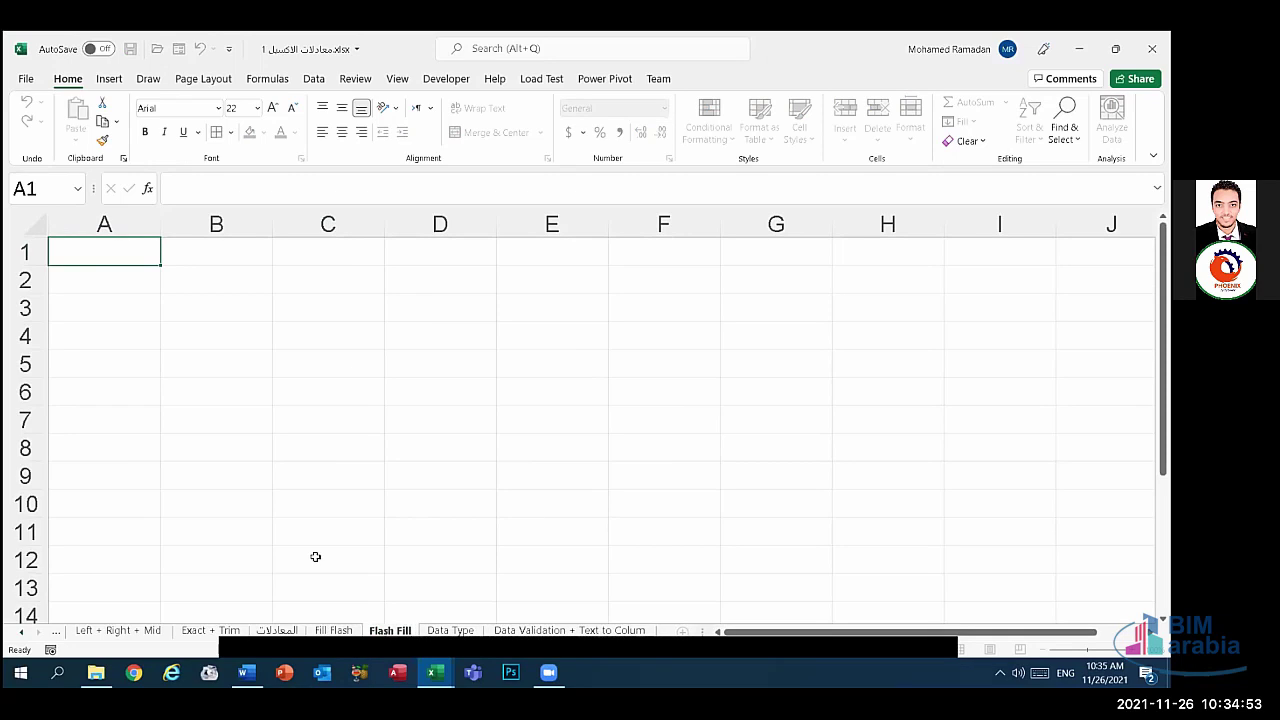
Step: Enter the first names and surnames for rows 1 and 2 in A1:B2
{"action": "left_click", "coordinate": [110, 250]}
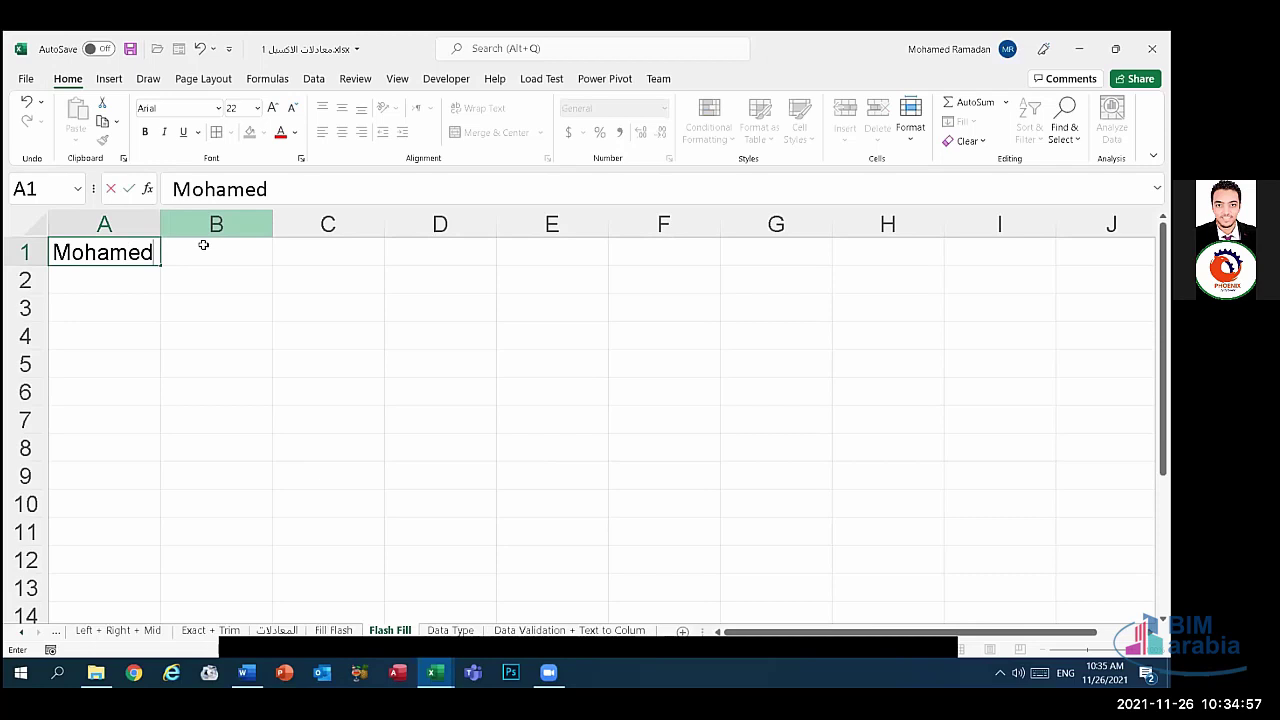
{"action": "left_click", "coordinate": [202, 252]}
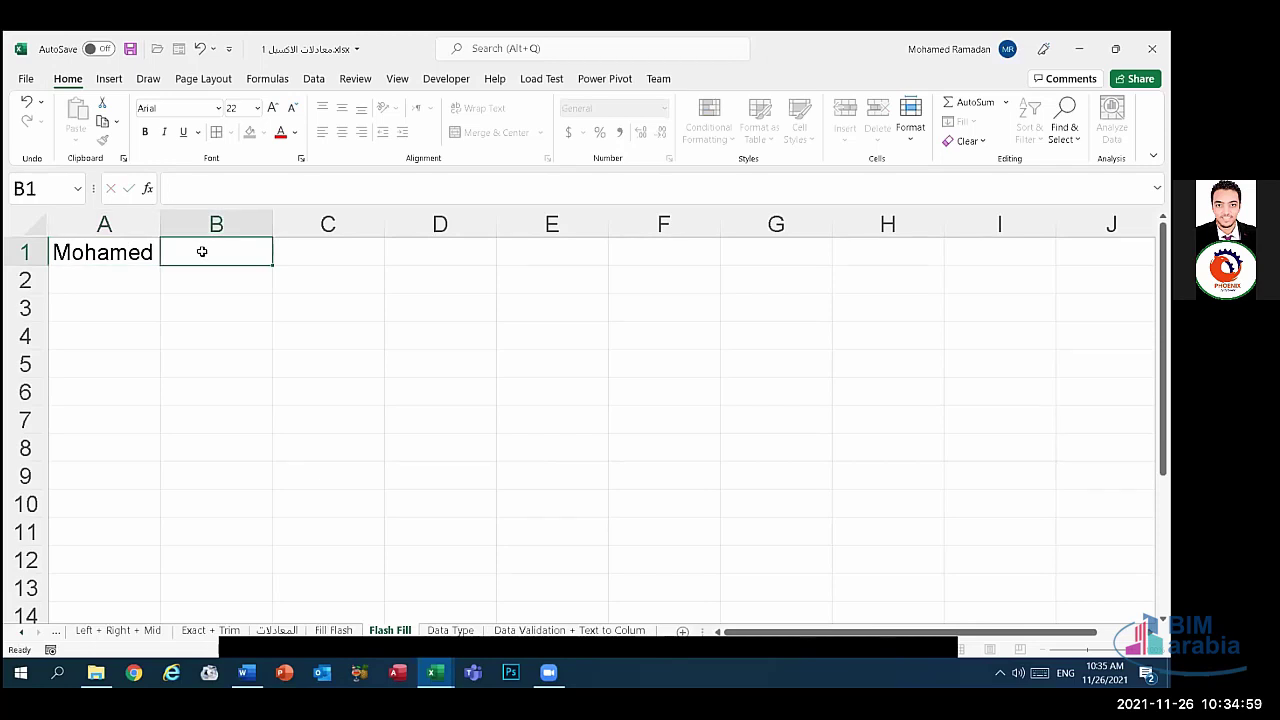
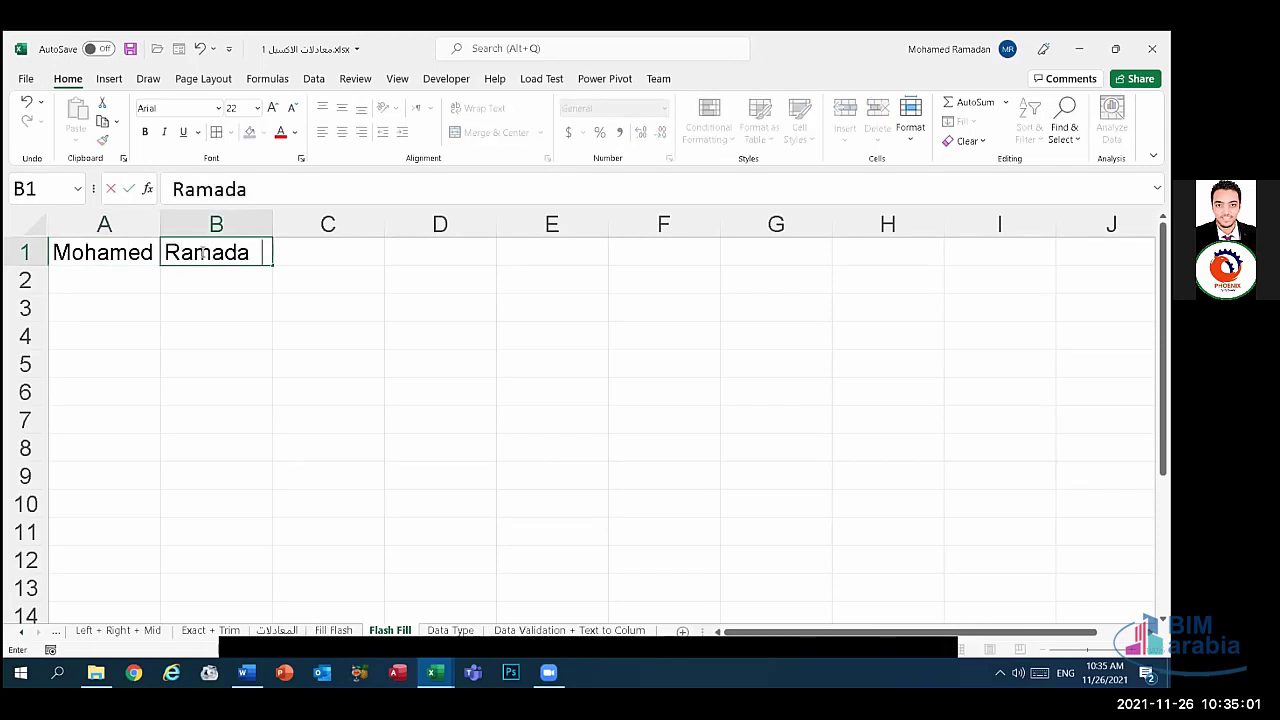
{"action": "left_click", "coordinate": [129, 280]}
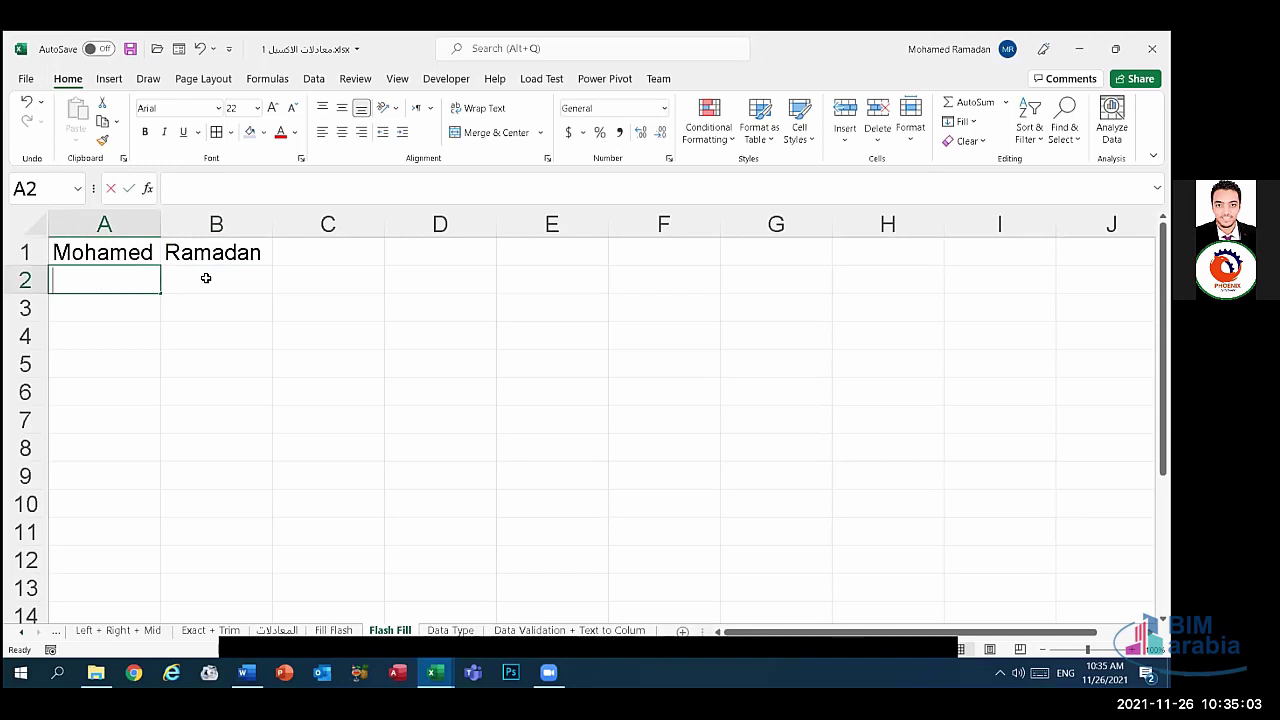
{"action": "left_click", "coordinate": [205, 278]}
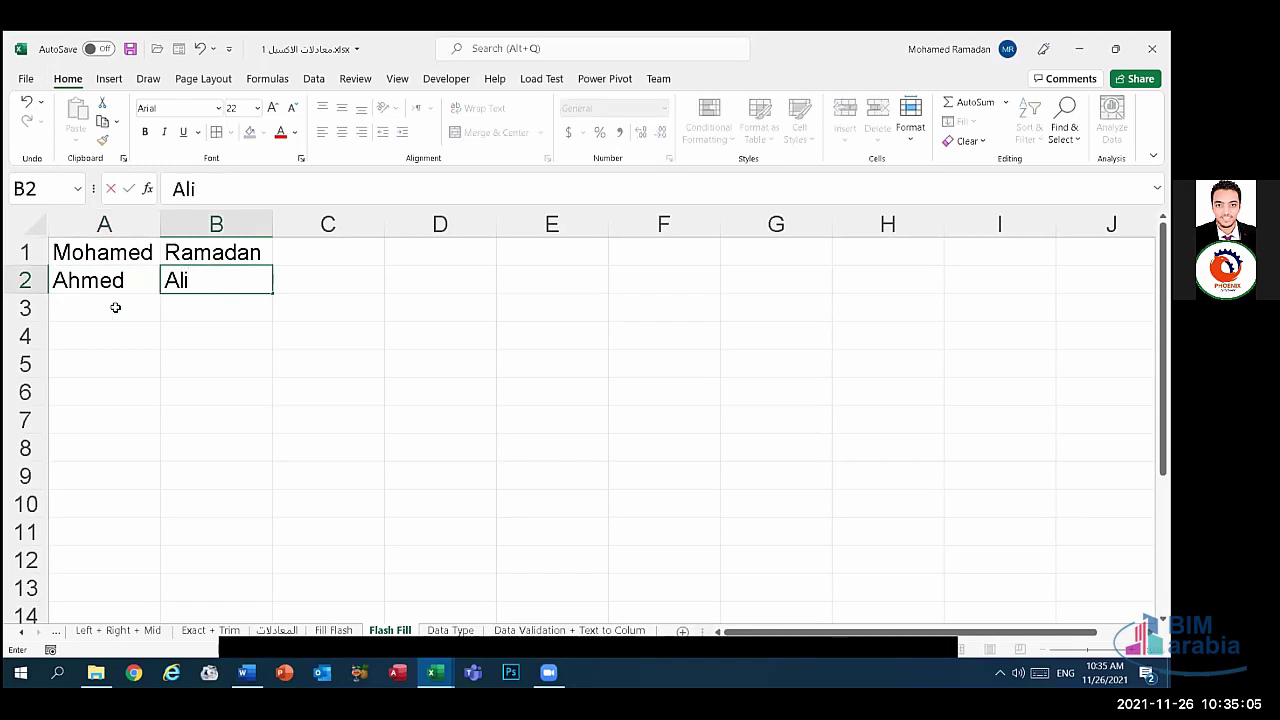
{"action": "left_click", "coordinate": [116, 308]}
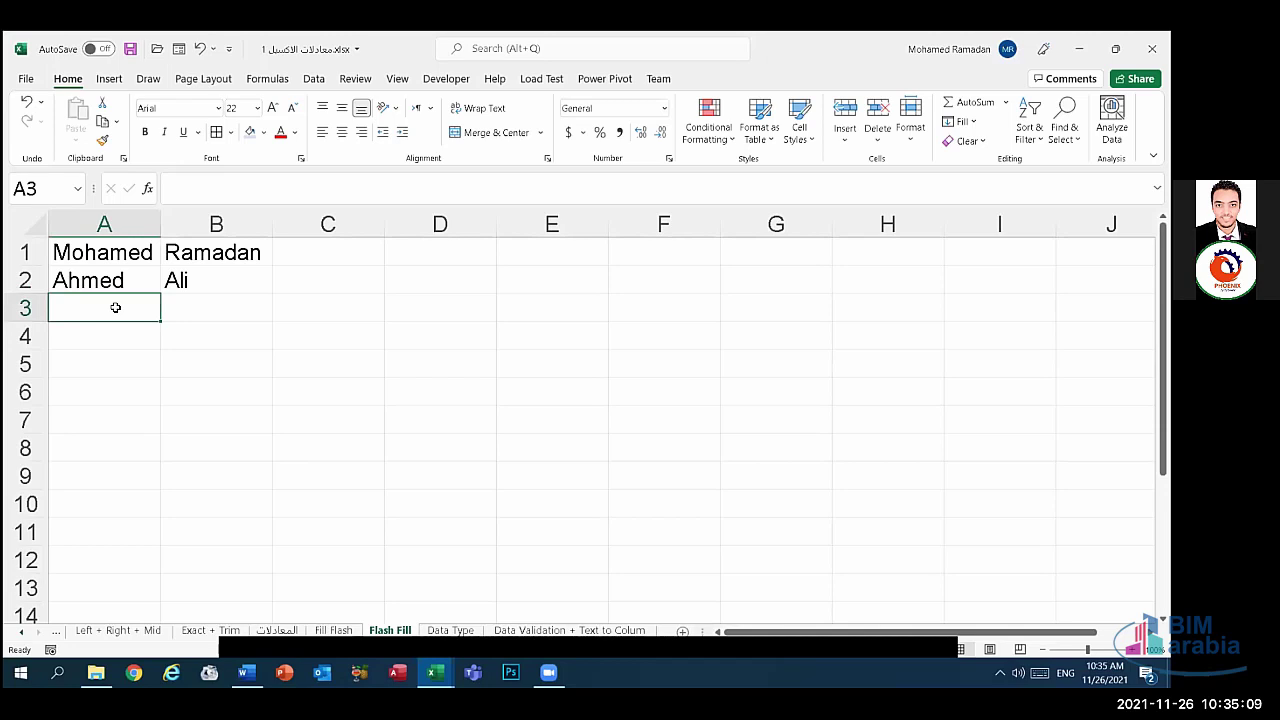
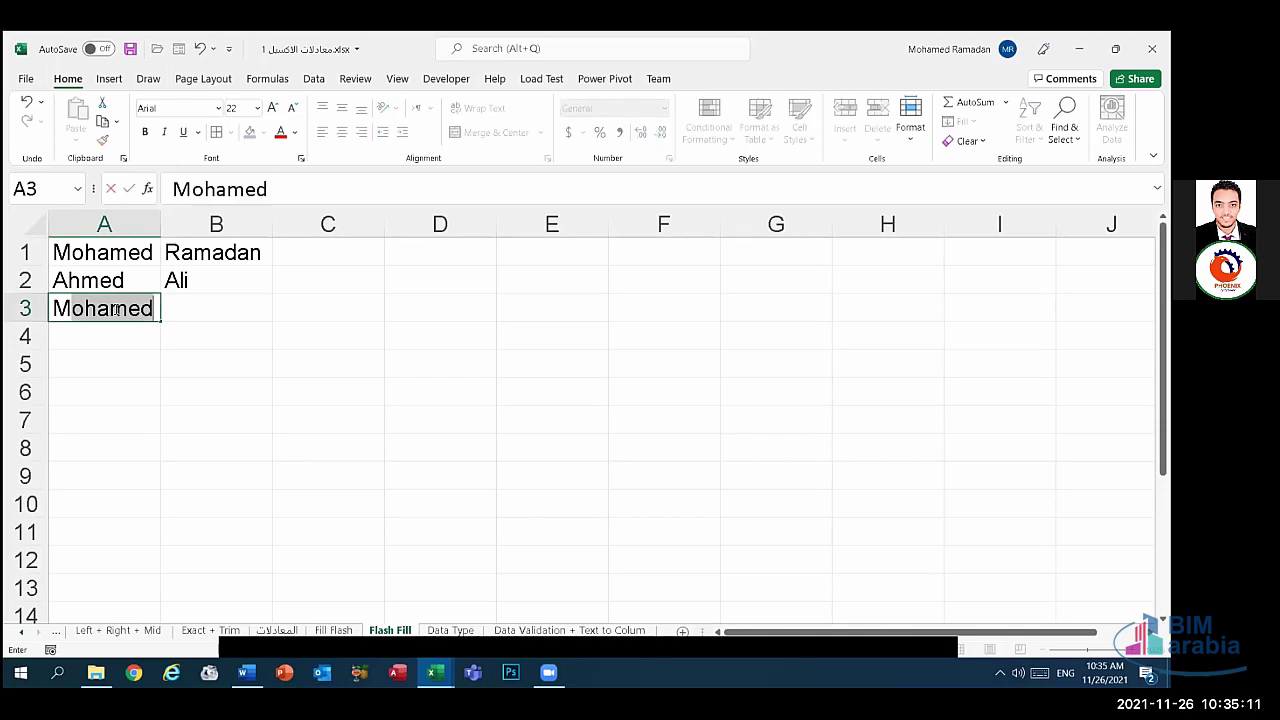
Step: Enter the first names and surnames for rows 3 to 5 in A3:B5
{"action": "left_click", "coordinate": [190, 308]}
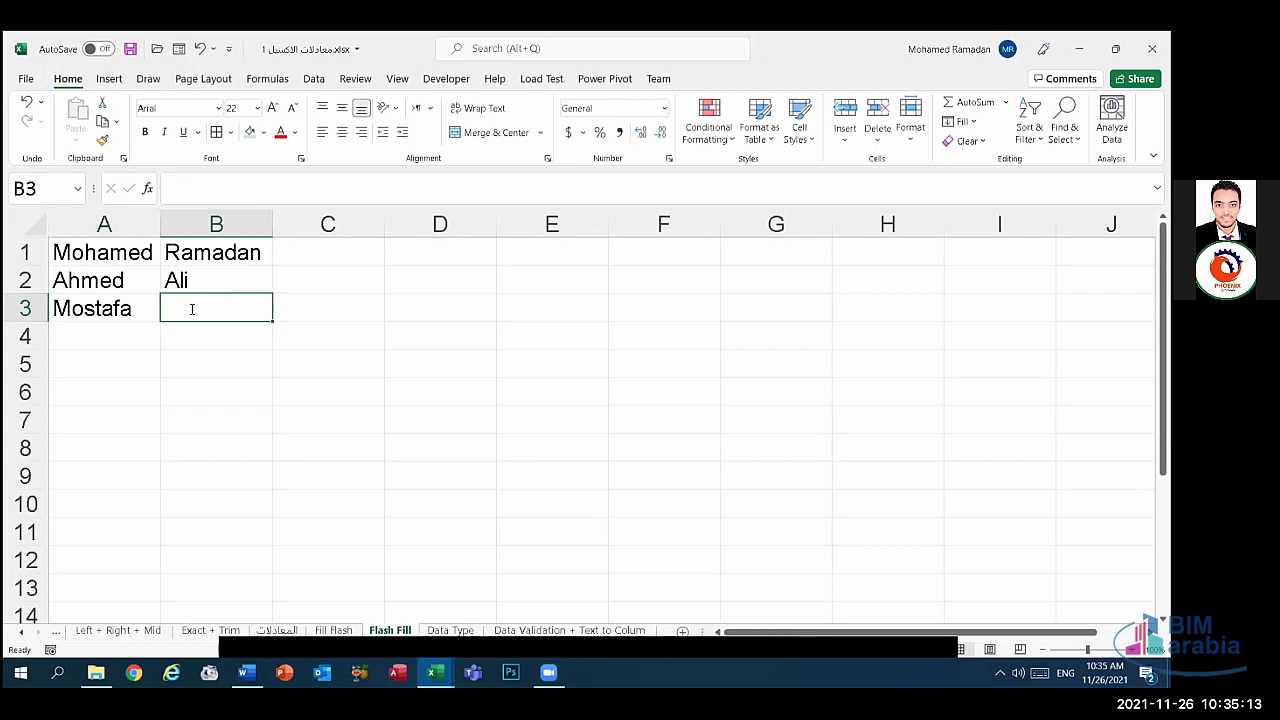
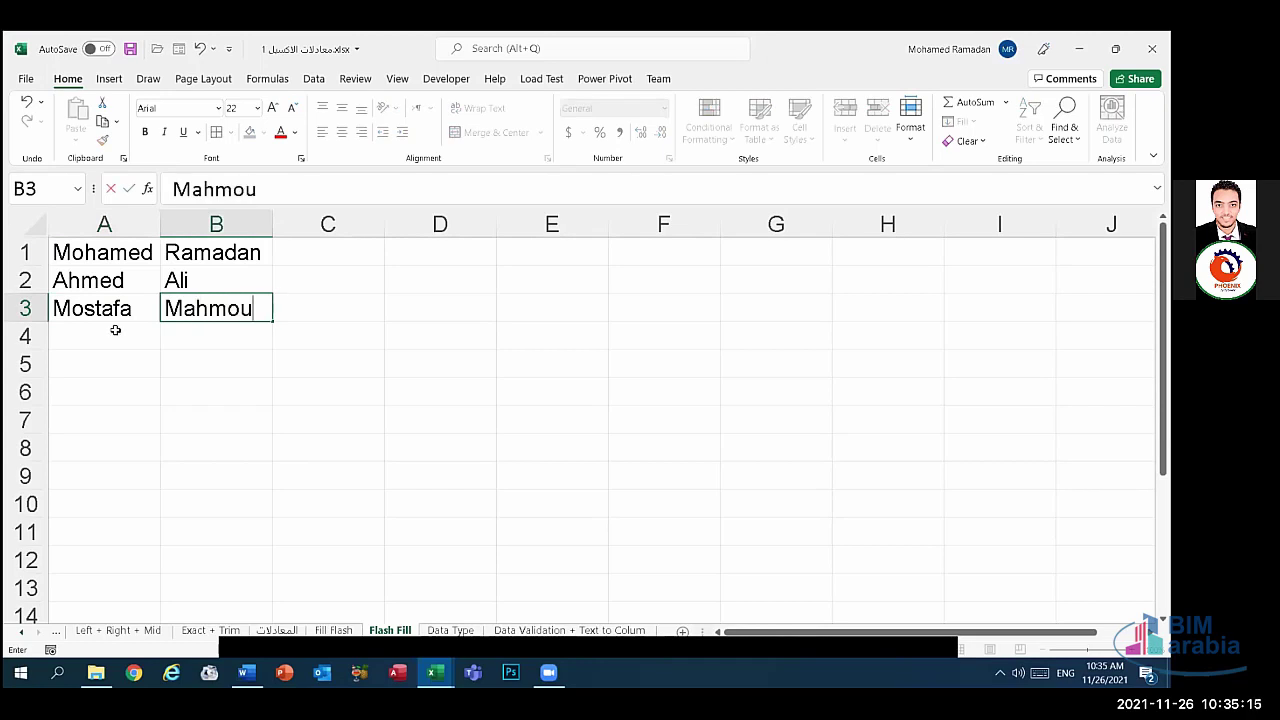
{"action": "left_click", "coordinate": [116, 330]}
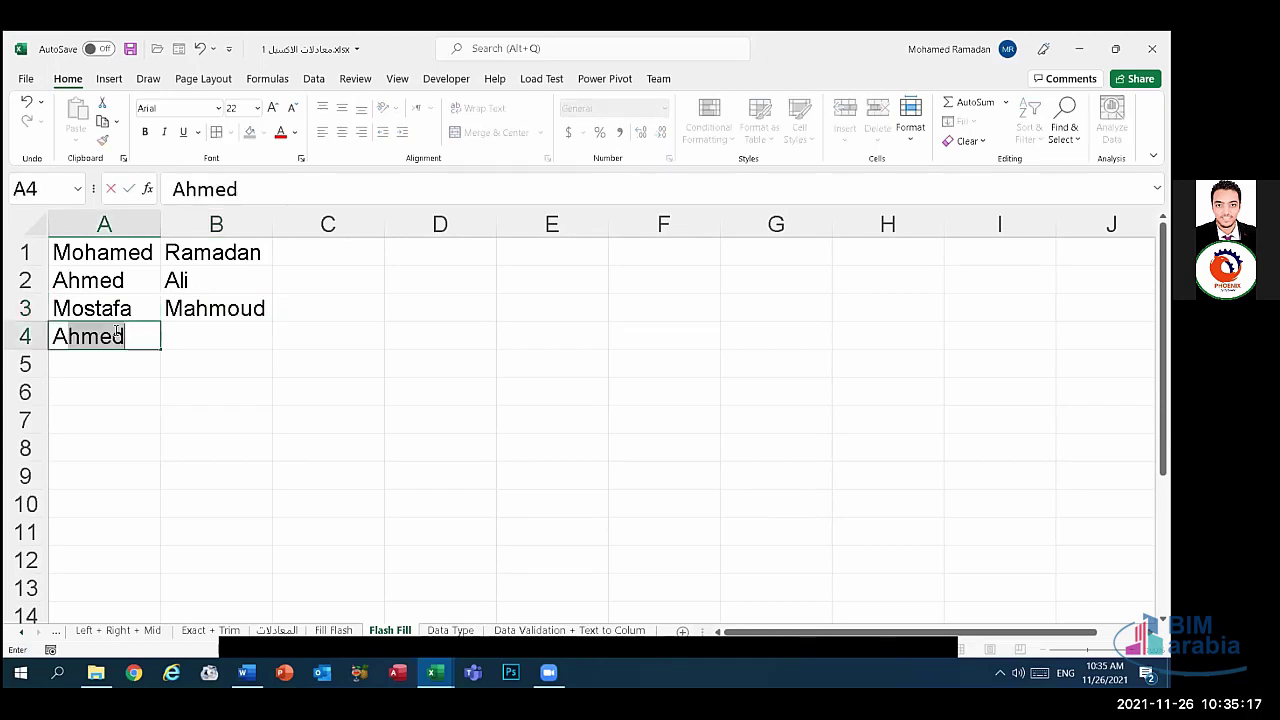
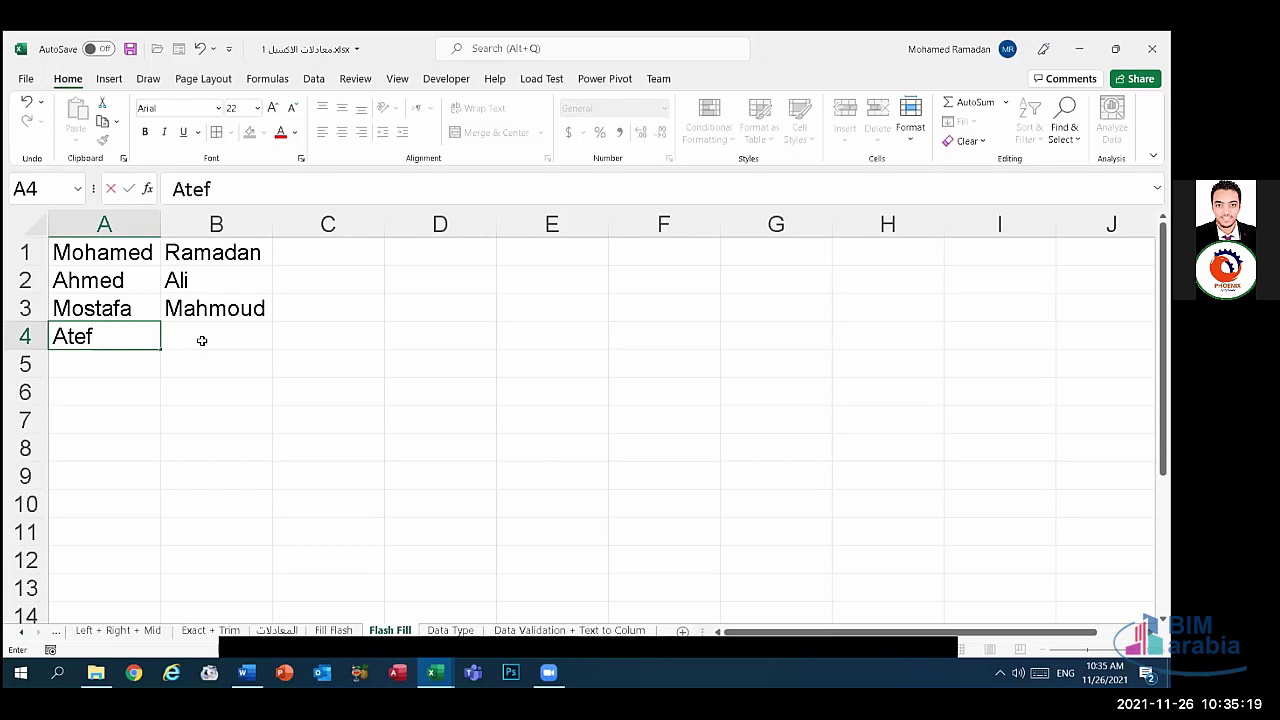
{"action": "left_click", "coordinate": [201, 341]}
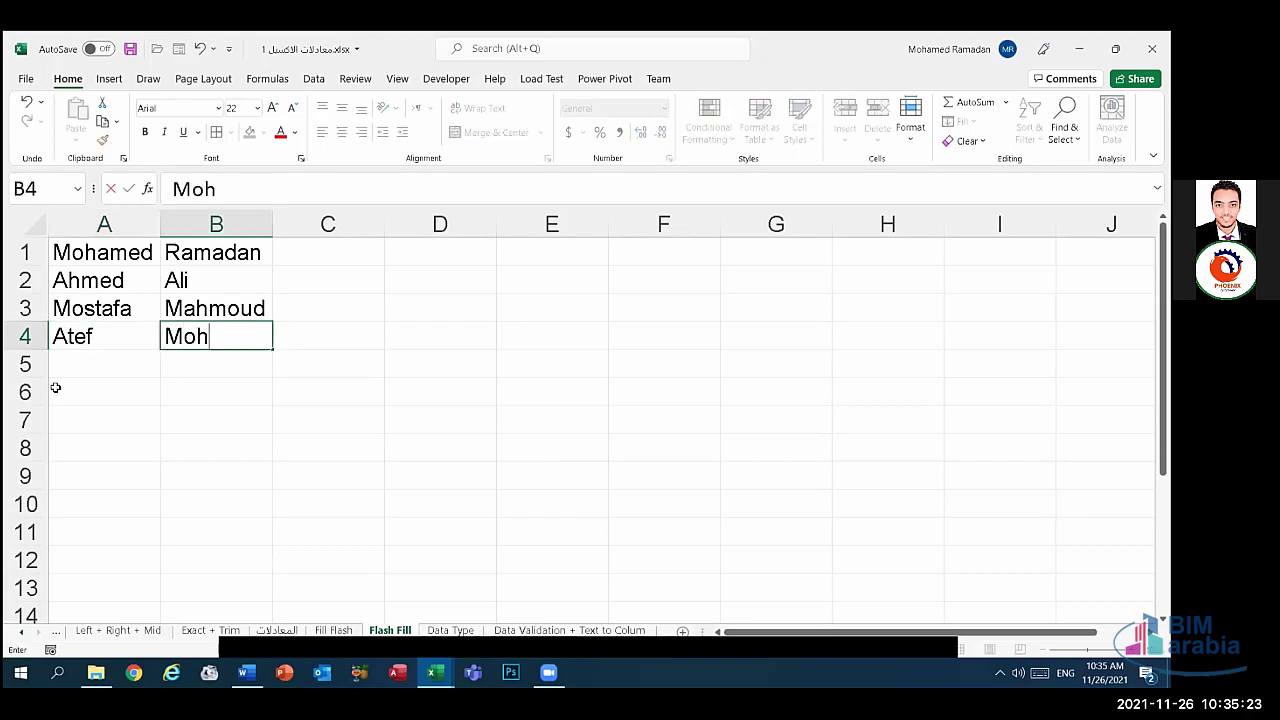
{"action": "left_click", "coordinate": [71, 369]}
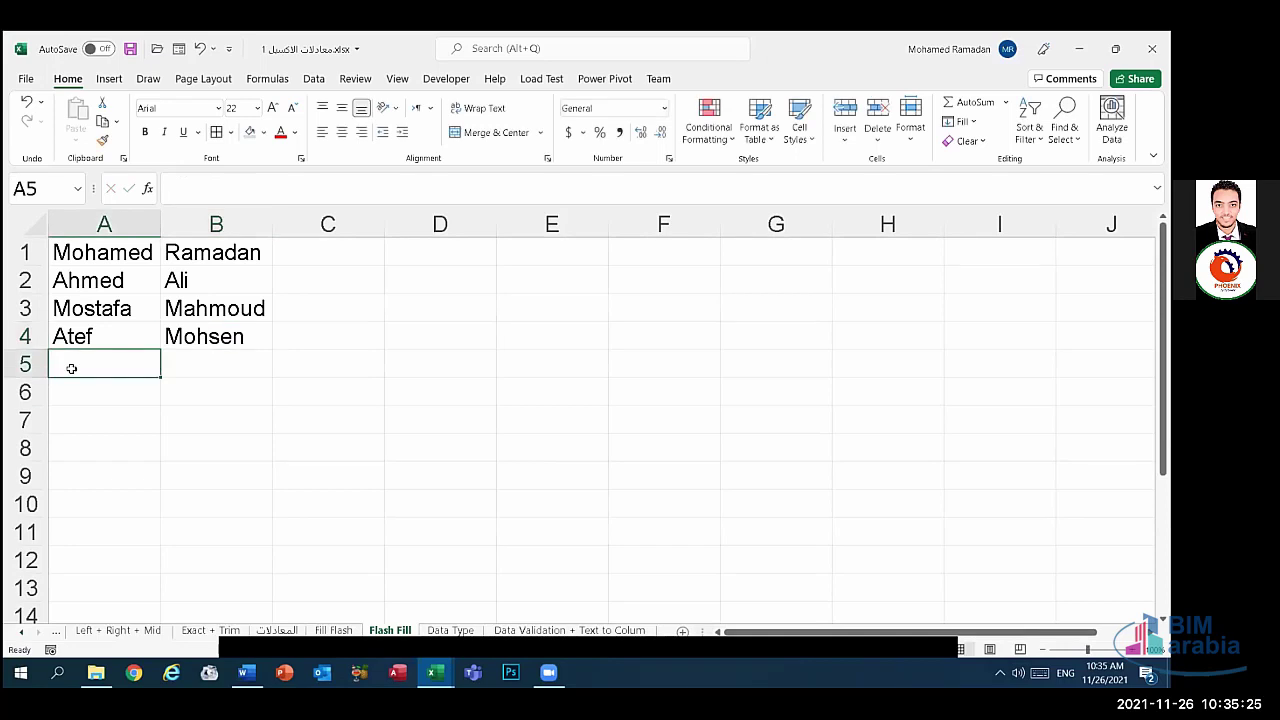
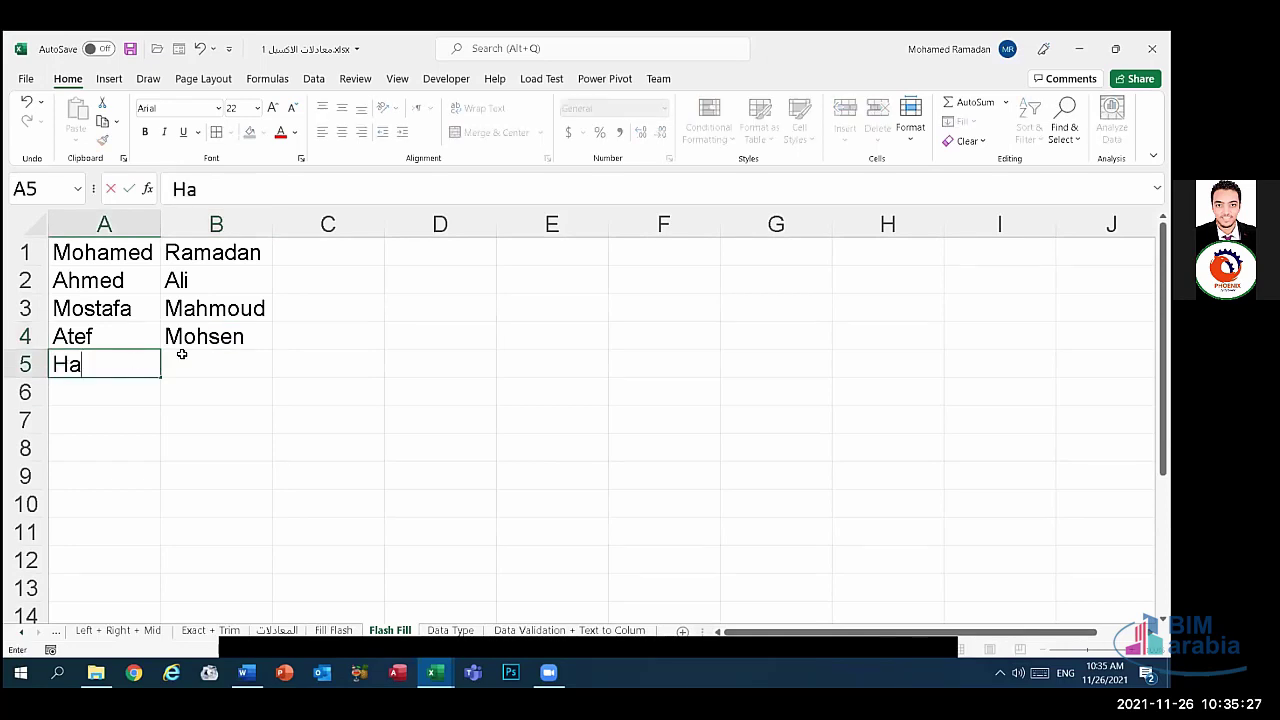
{"action": "left_click", "coordinate": [199, 355]}
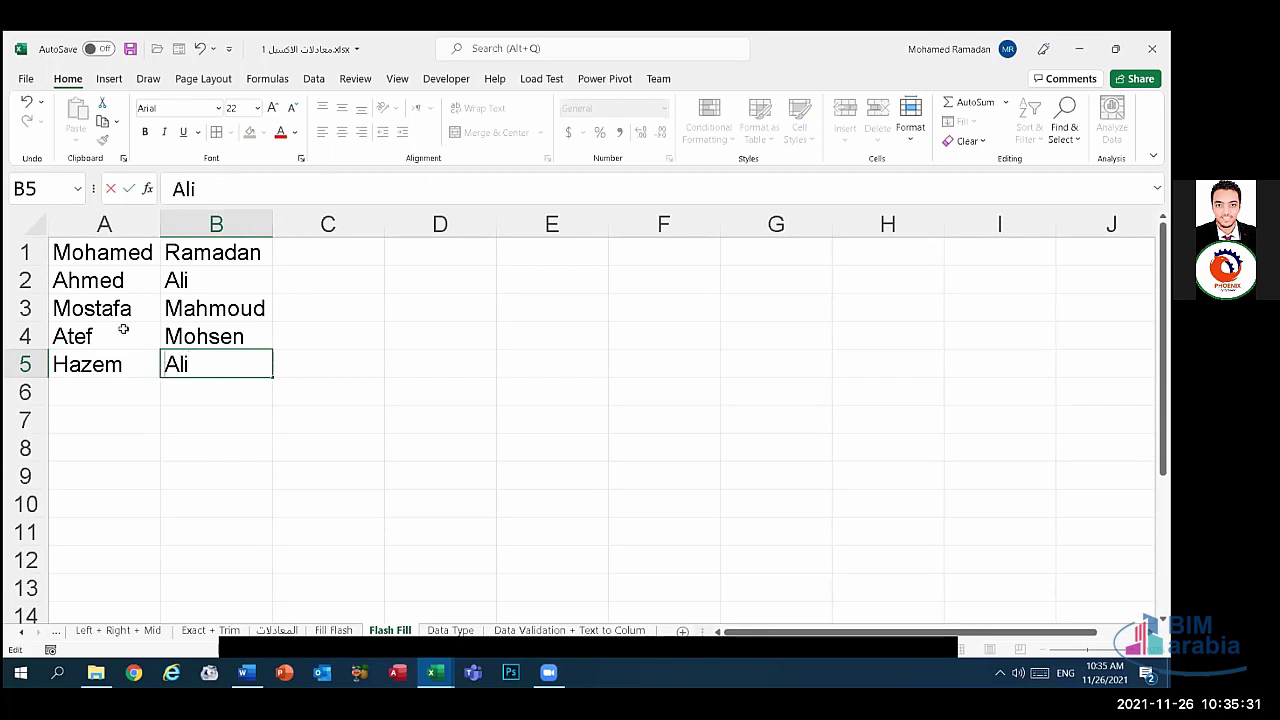
{"action": "left_click", "coordinate": [140, 415]}
Step: Centre A1:C5, set its font size to 20, add All Borders, and widen column C
{"action": "left_click", "coordinate": [112, 256]}
{"action": "left_click_drag", "start_coordinate": [229, 341], "coordinate": [310, 372]}
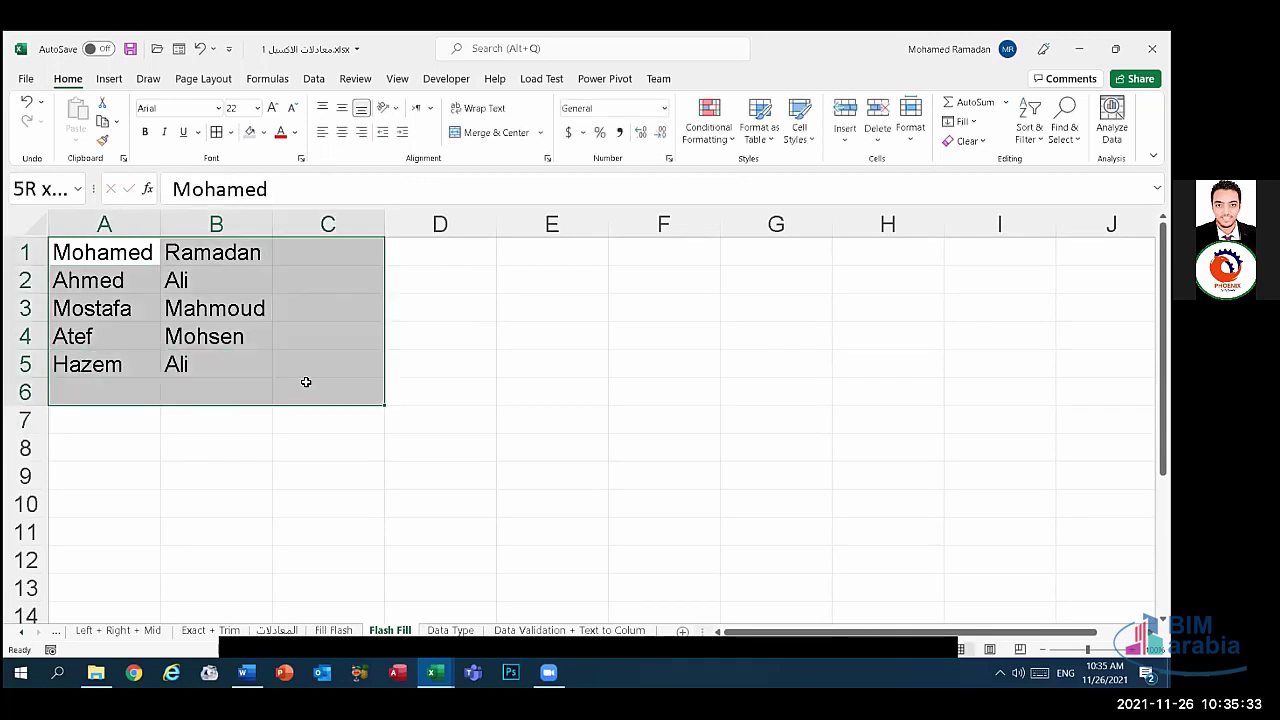
{"action": "left_click", "coordinate": [342, 108]}
{"action": "left_click", "coordinate": [342, 132]}
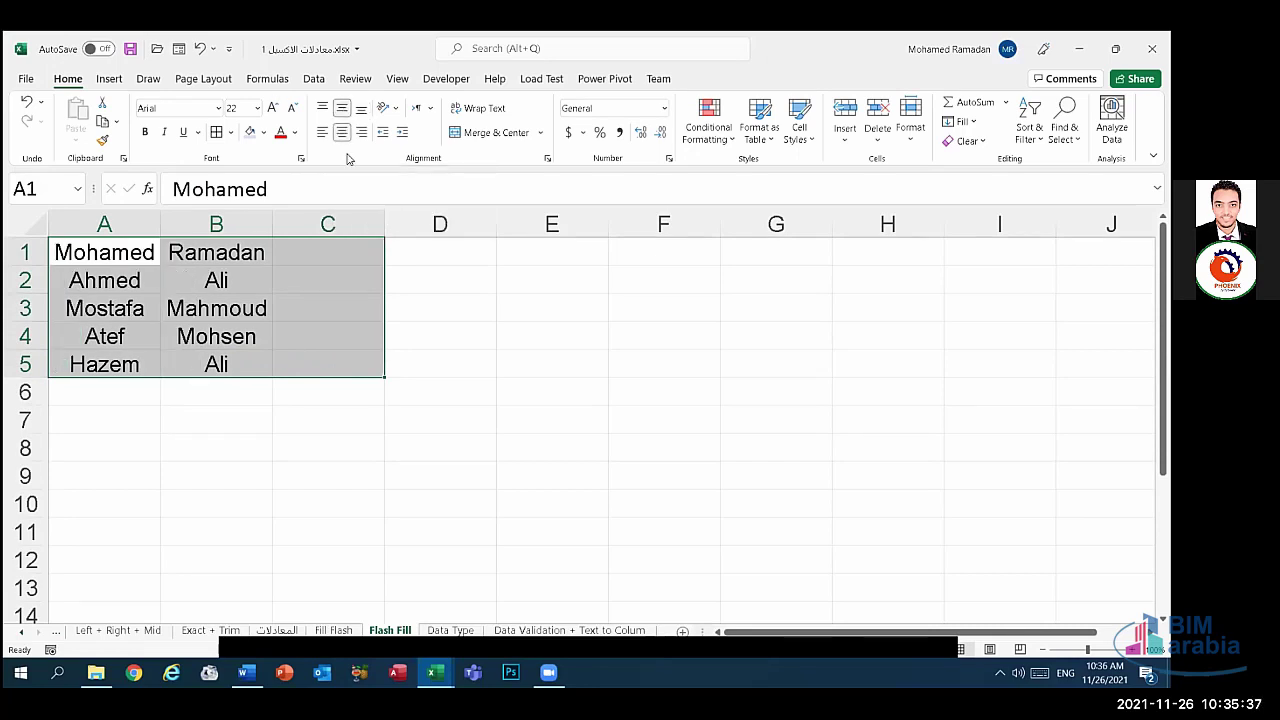
{"action": "left_click", "coordinate": [292, 110]}
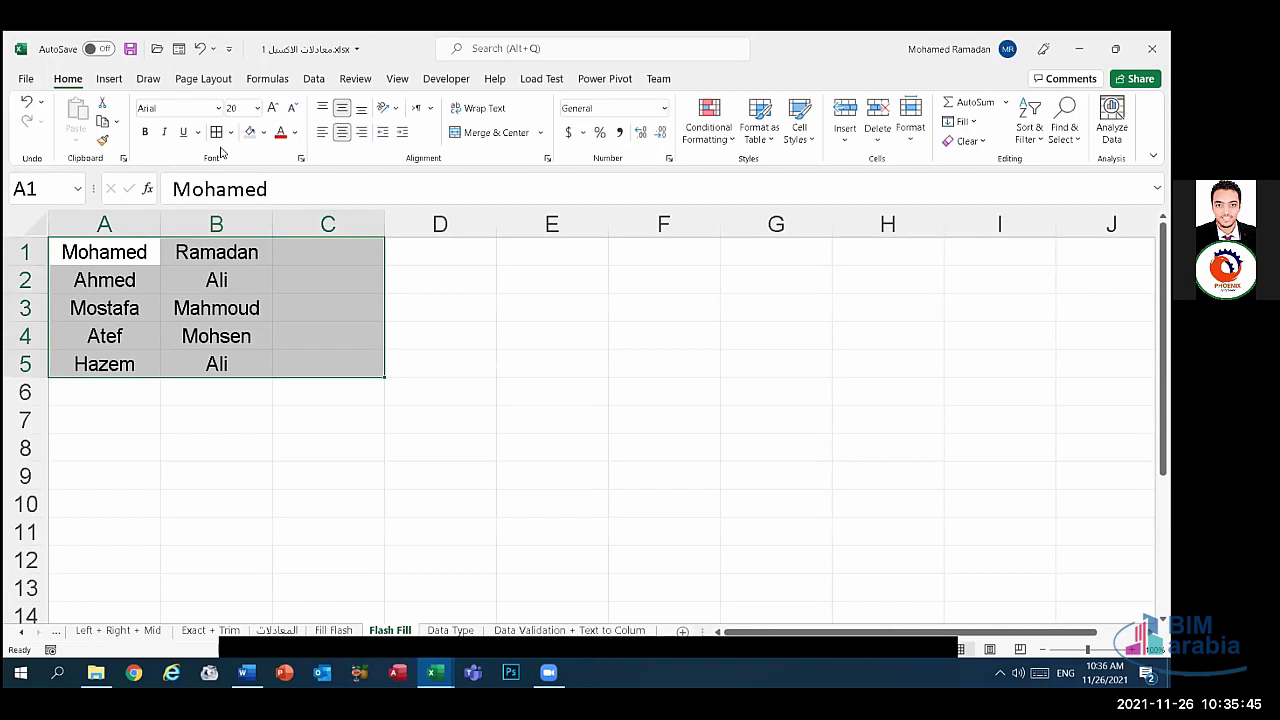
{"action": "left_click", "coordinate": [218, 132]}
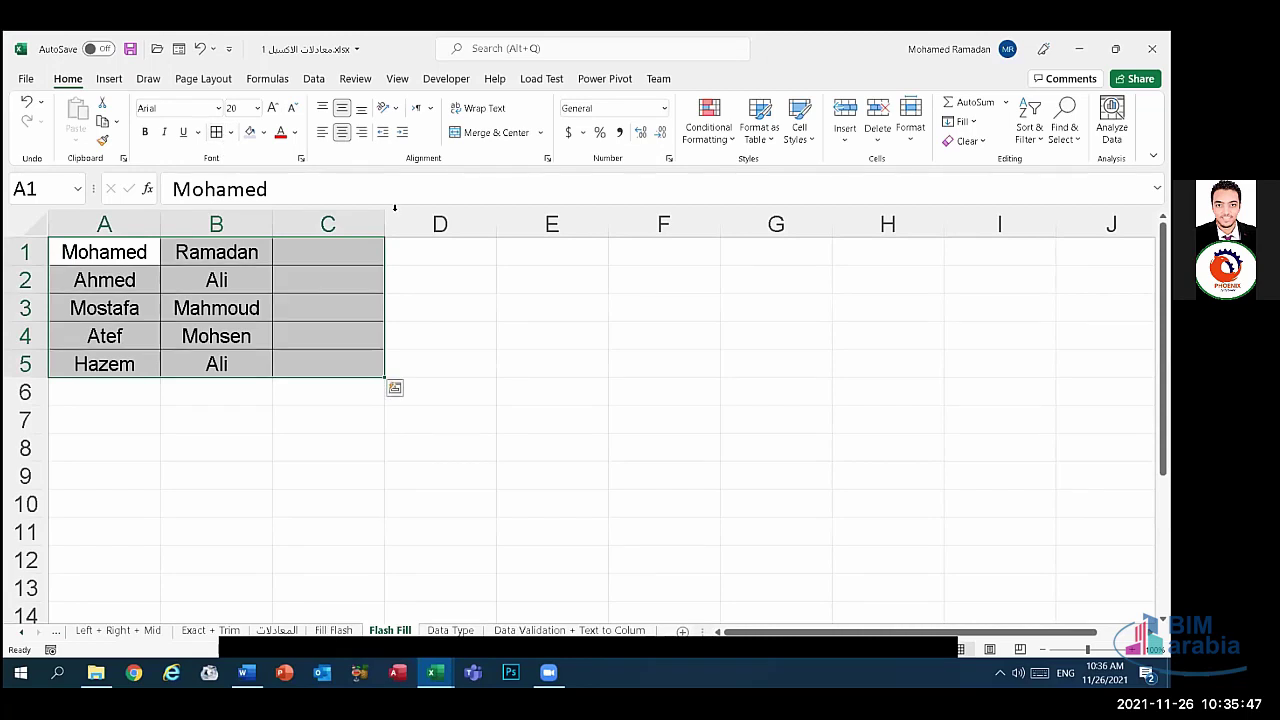
{"action": "left_click_drag", "start_coordinate": [384, 224], "coordinate": [475, 224]}
Step: Widen column C, try a full-name entry in C1, then clear C1:C5
{"action": "left_click", "coordinate": [357, 251]}
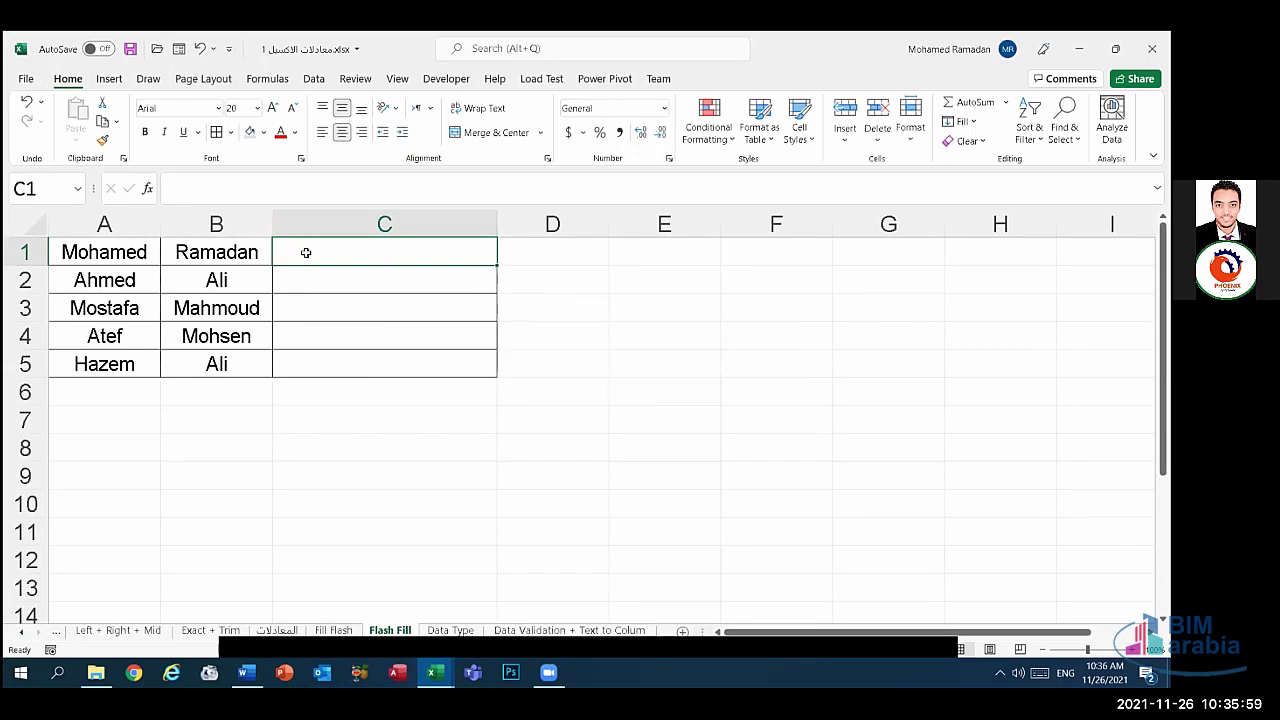
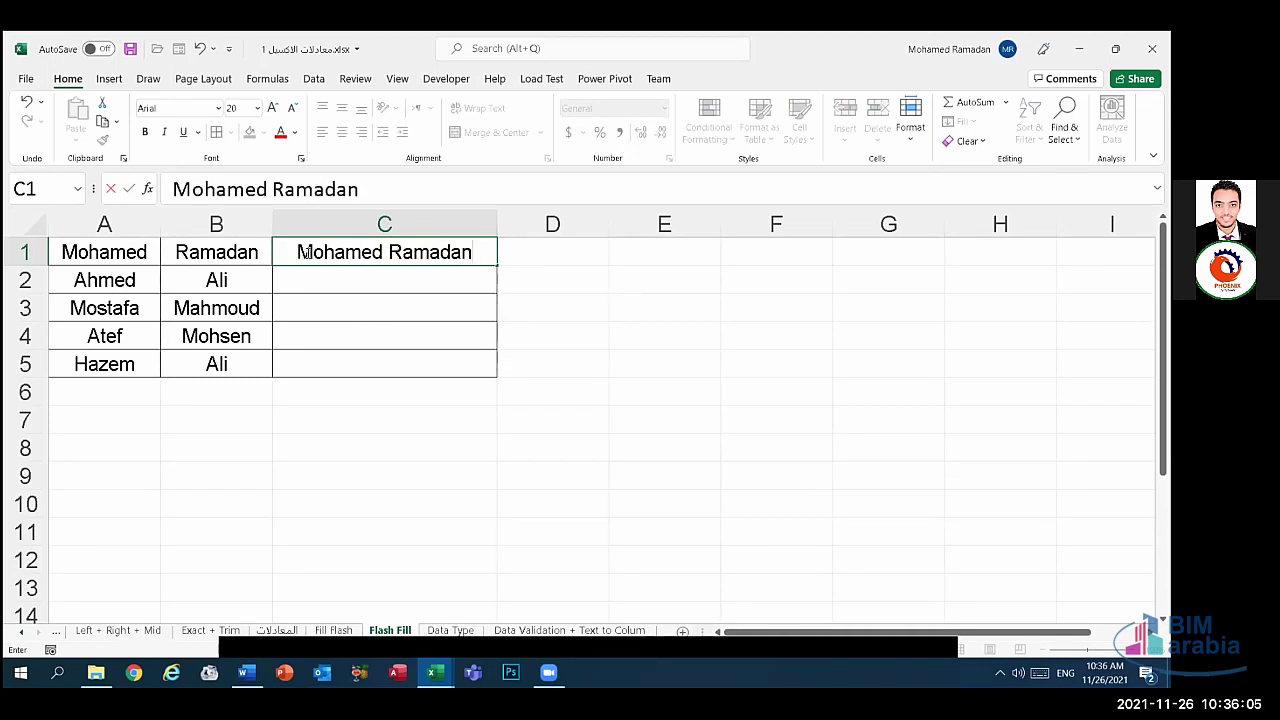
{"action": "key", "text": "Return"}
{"action": "type", "text": "\\"}
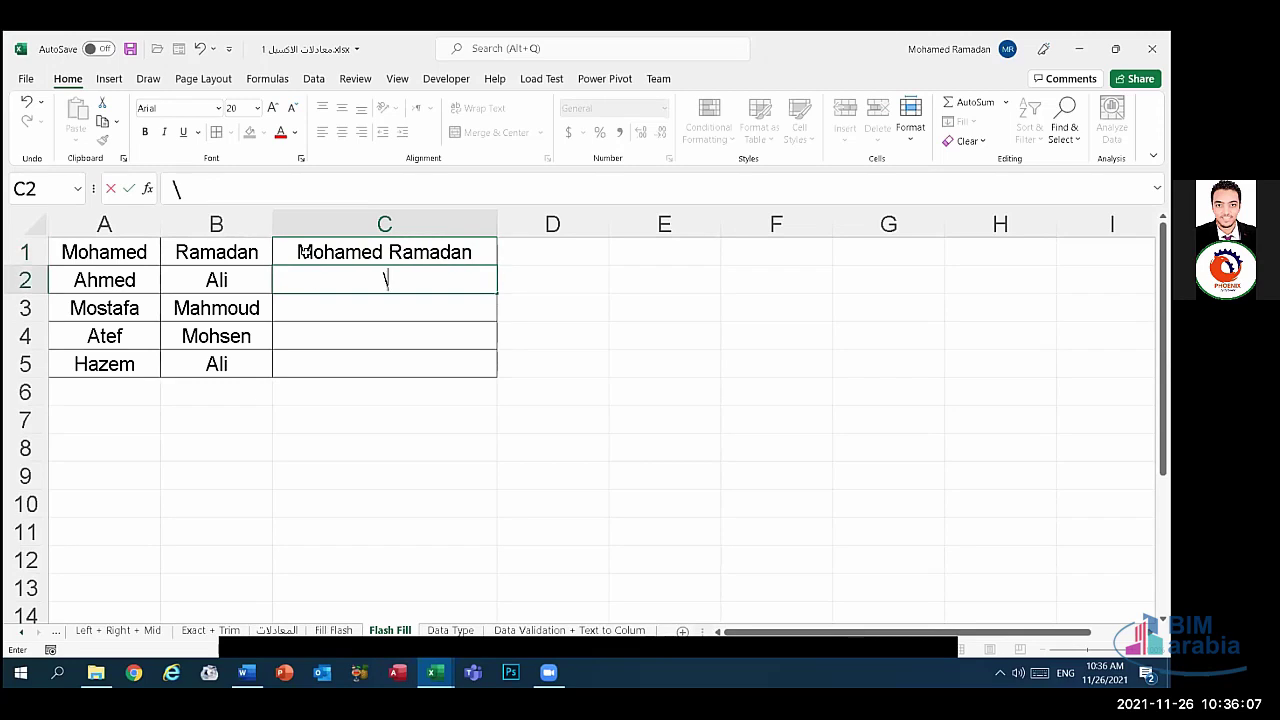
{"action": "key", "text": "BackSpace"}
{"action": "type", "text": "A"}
{"action": "key", "text": "BackSpace"}
{"action": "left_click", "coordinate": [358, 334]}
{"action": "left_click_drag", "start_coordinate": [360, 252], "coordinate": [360, 364]}
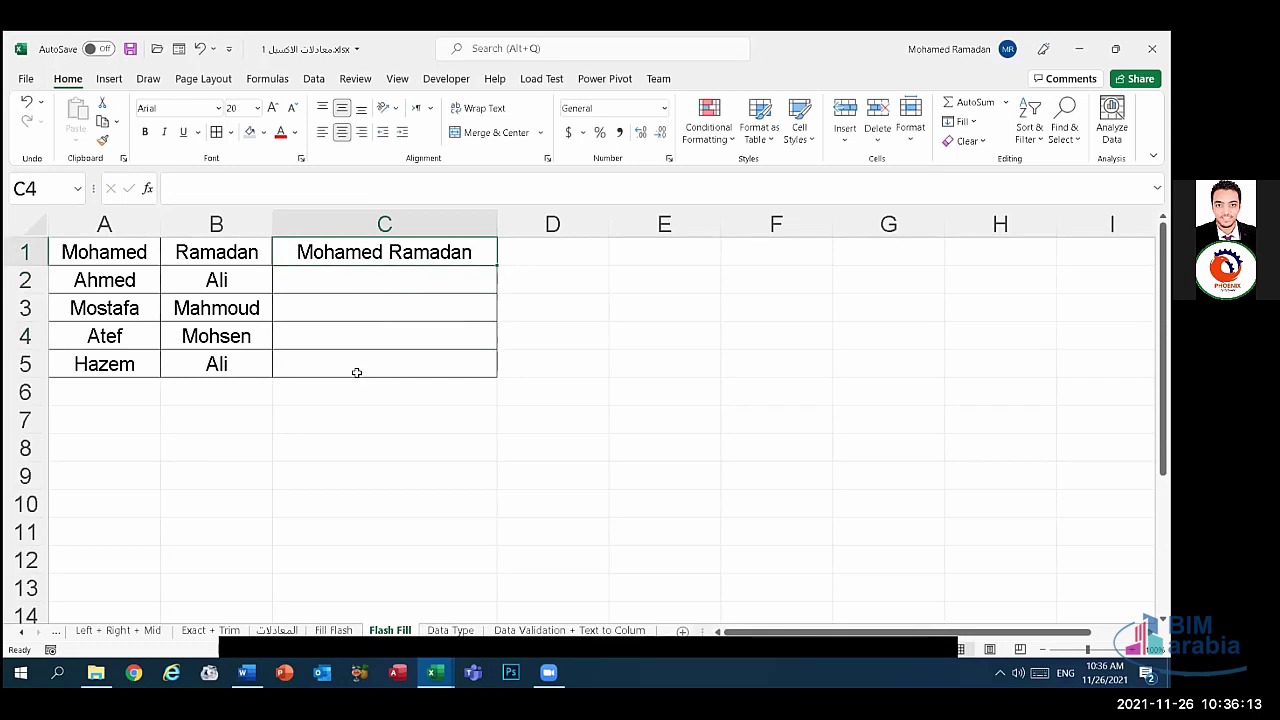
{"action": "key", "text": "Delete"}
Step: Retype the full name in C1, dismiss the C2 suggestions, and clear C1:C5 again
{"action": "left_click", "coordinate": [362, 260]}
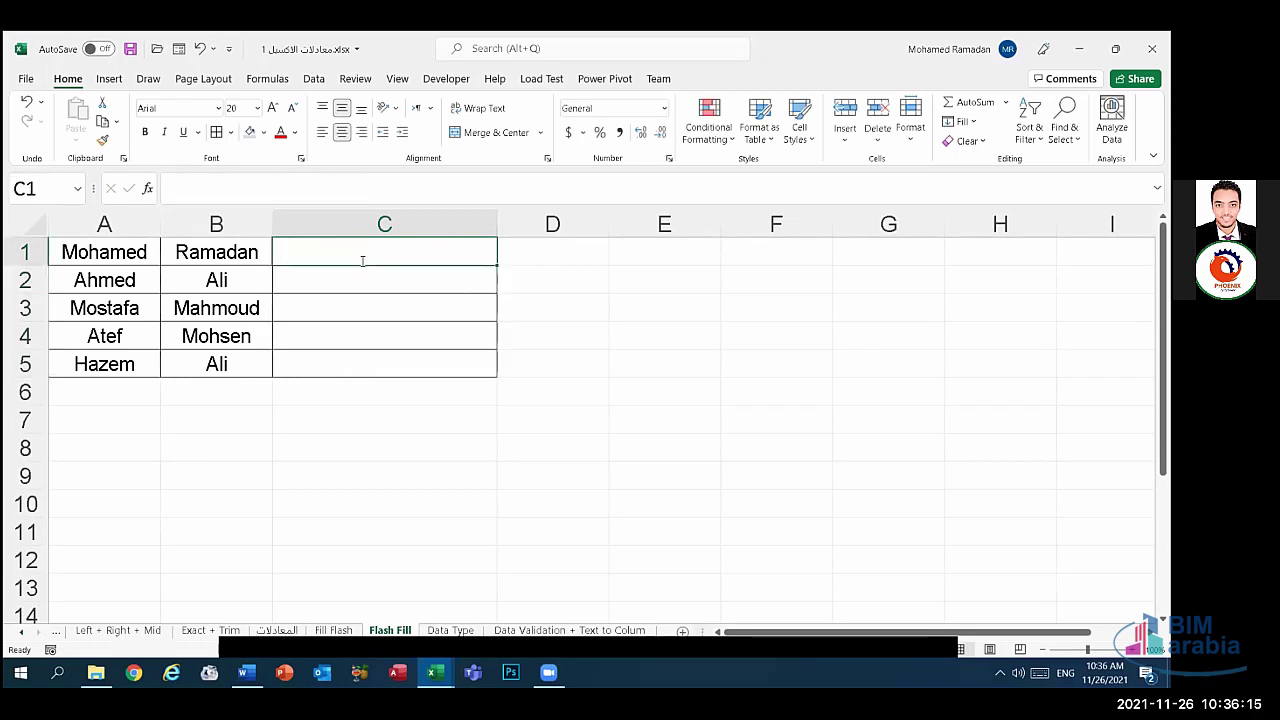
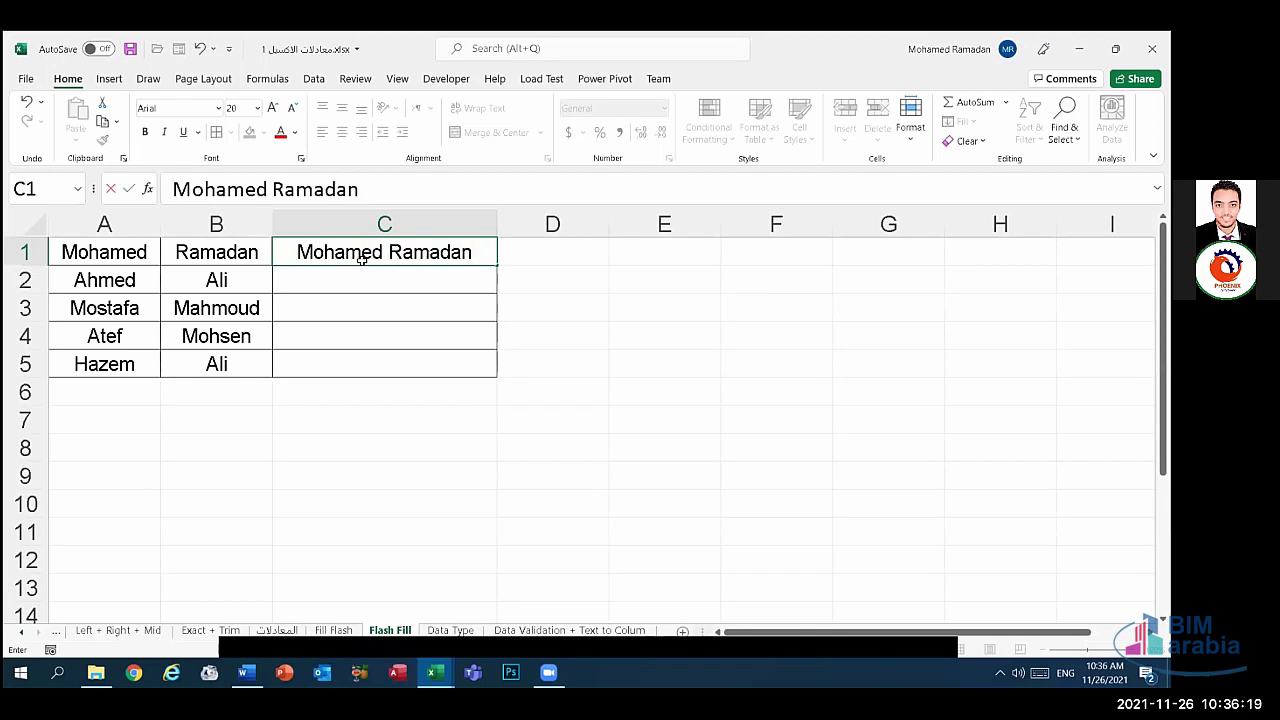
{"action": "key", "text": "Return"}
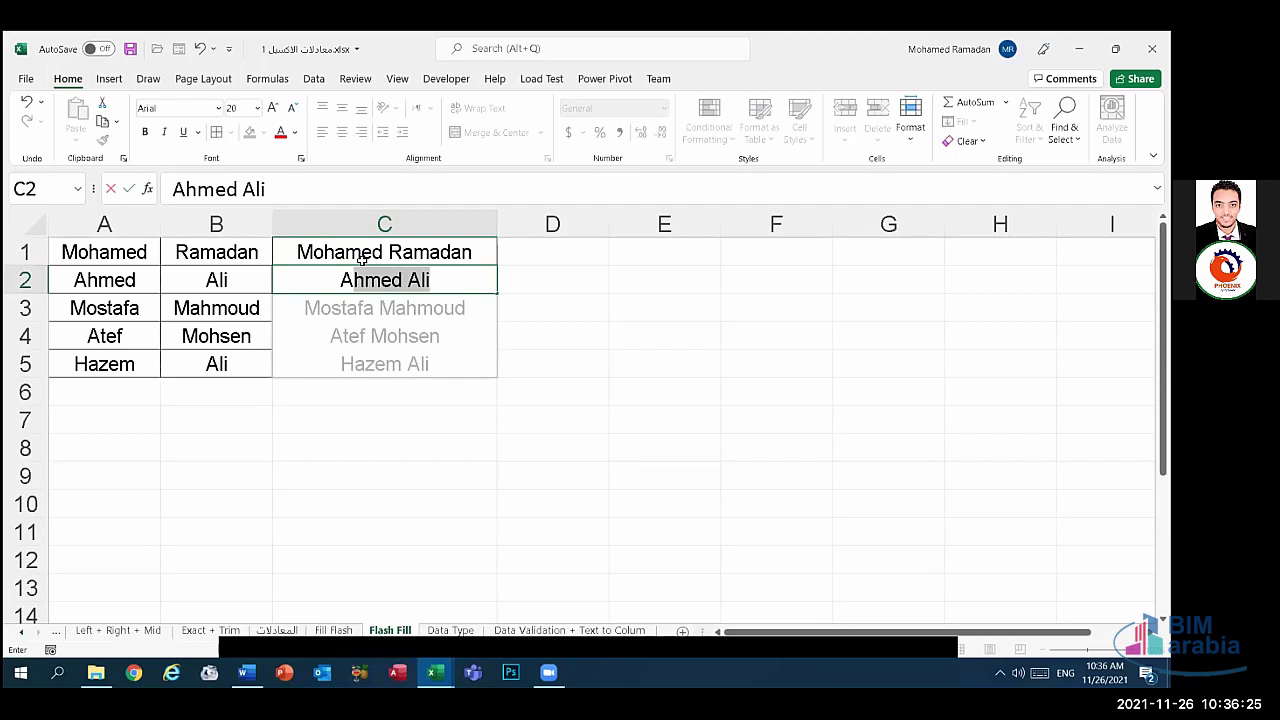
{"action": "key", "text": "Escape"}
{"action": "left_click_drag", "start_coordinate": [431, 360], "coordinate": [408, 256]}
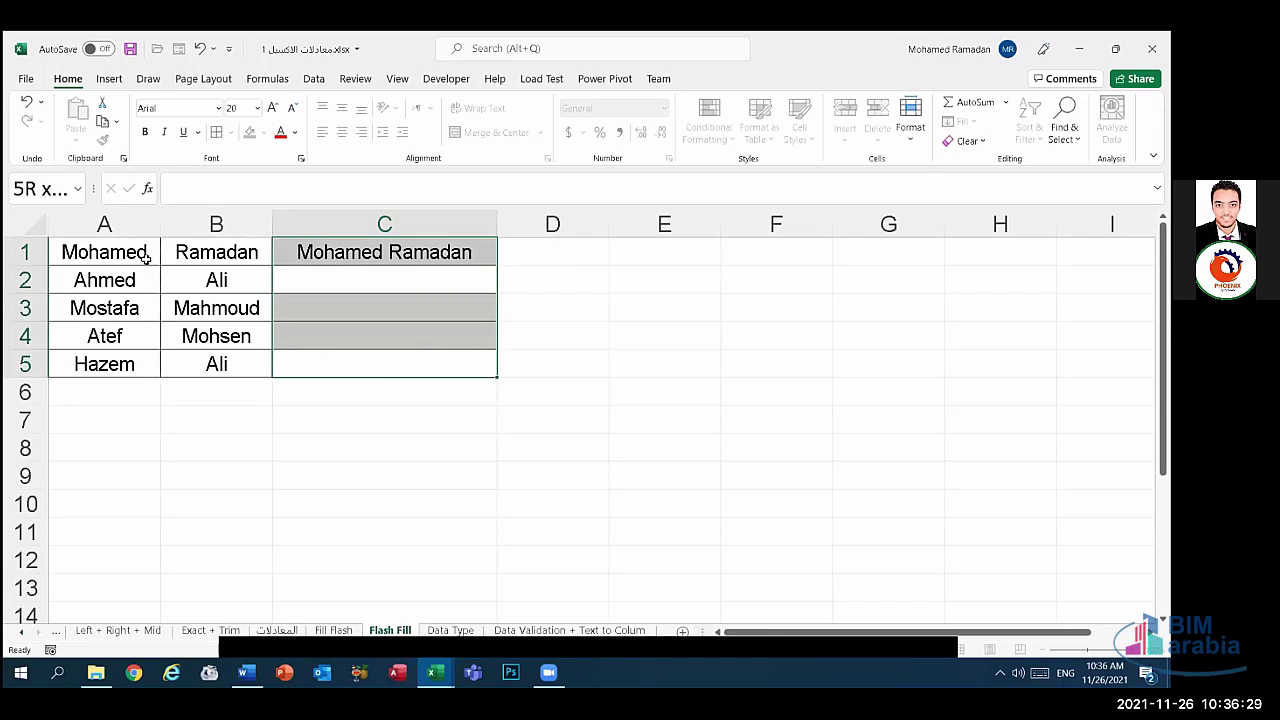
{"action": "key", "text": "Delete"}
Step: Indicate the first-name and surname cells to be combined, then select C1
{"action": "left_click", "coordinate": [226, 257]}
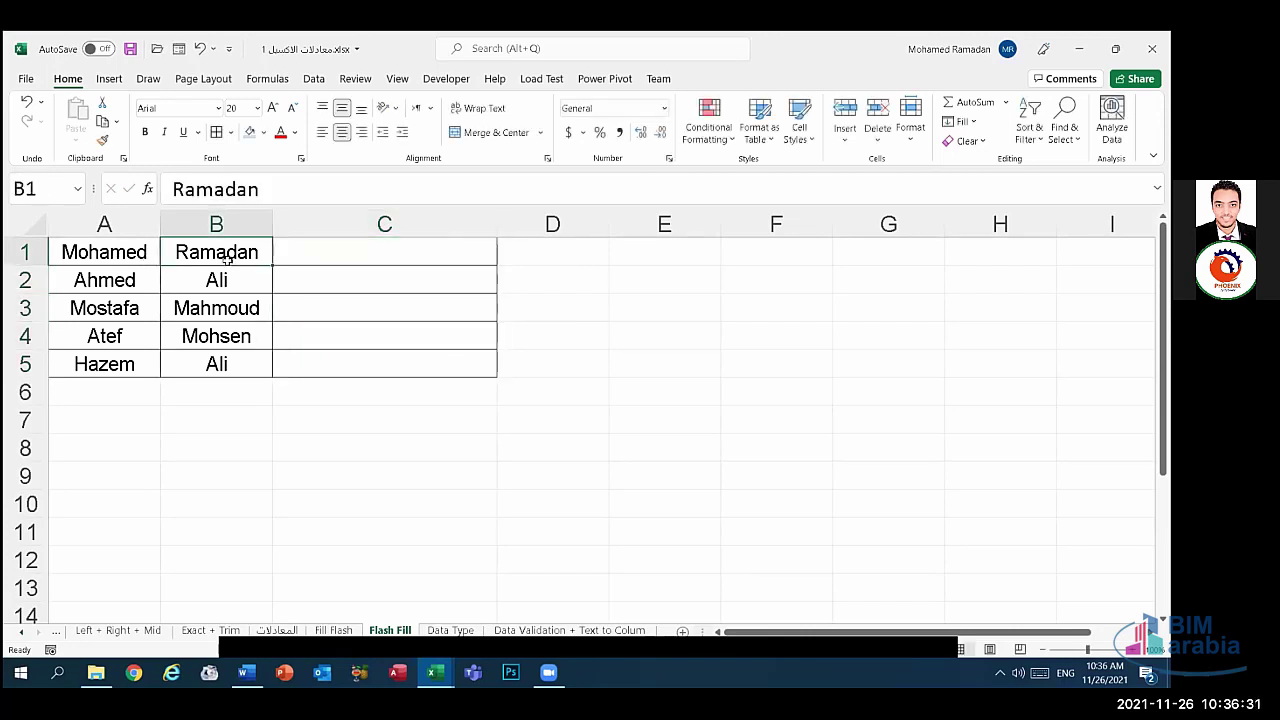
{"action": "left_click", "coordinate": [157, 257]}
{"action": "left_click", "coordinate": [168, 257]}
{"action": "left_click", "coordinate": [155, 257]}
{"action": "left_click", "coordinate": [174, 257]}
{"action": "left_click", "coordinate": [331, 256]}
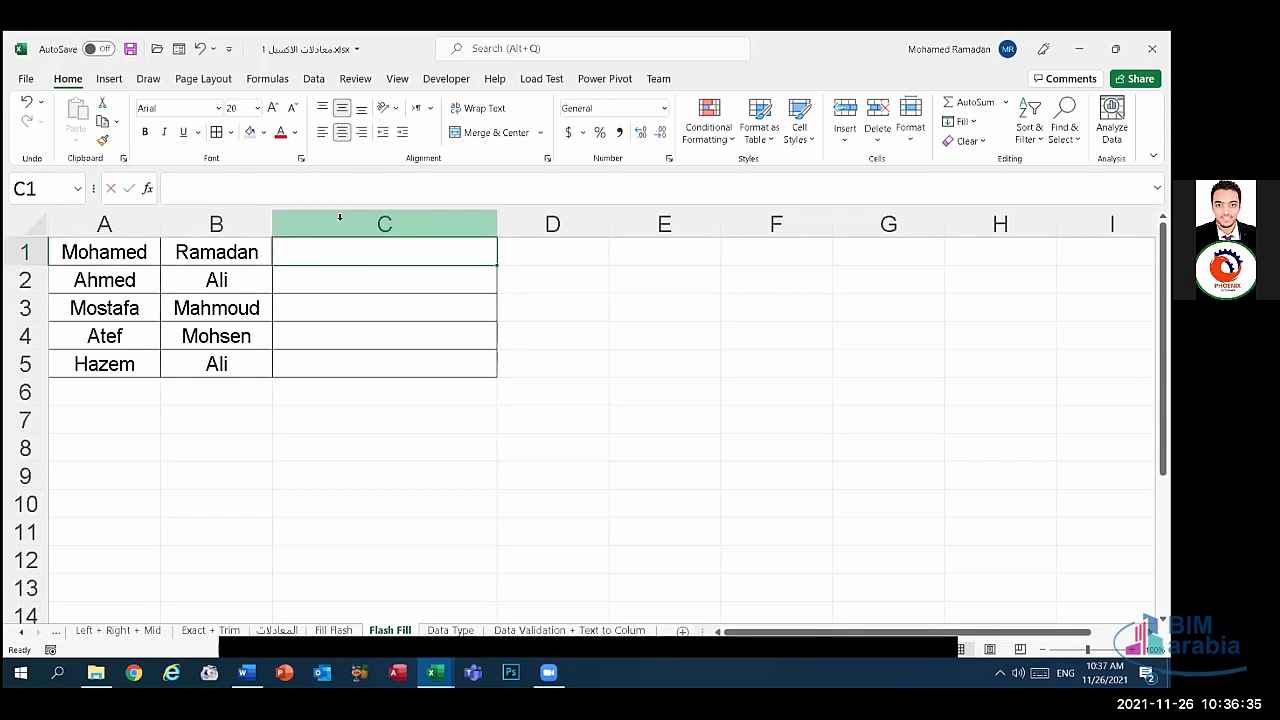
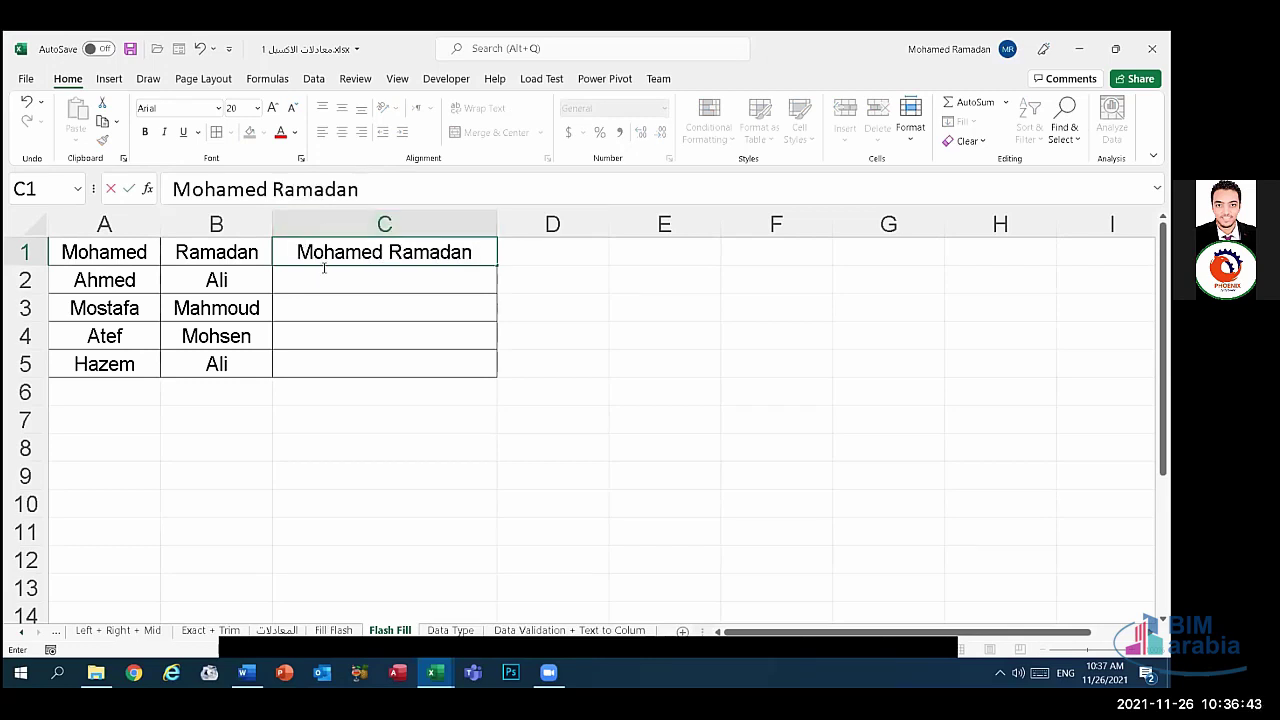
Step: Type the row 1 full name in C1 and accept Flash Fill's suggestions for rows 2–5
{"action": "key", "text": "Return"}
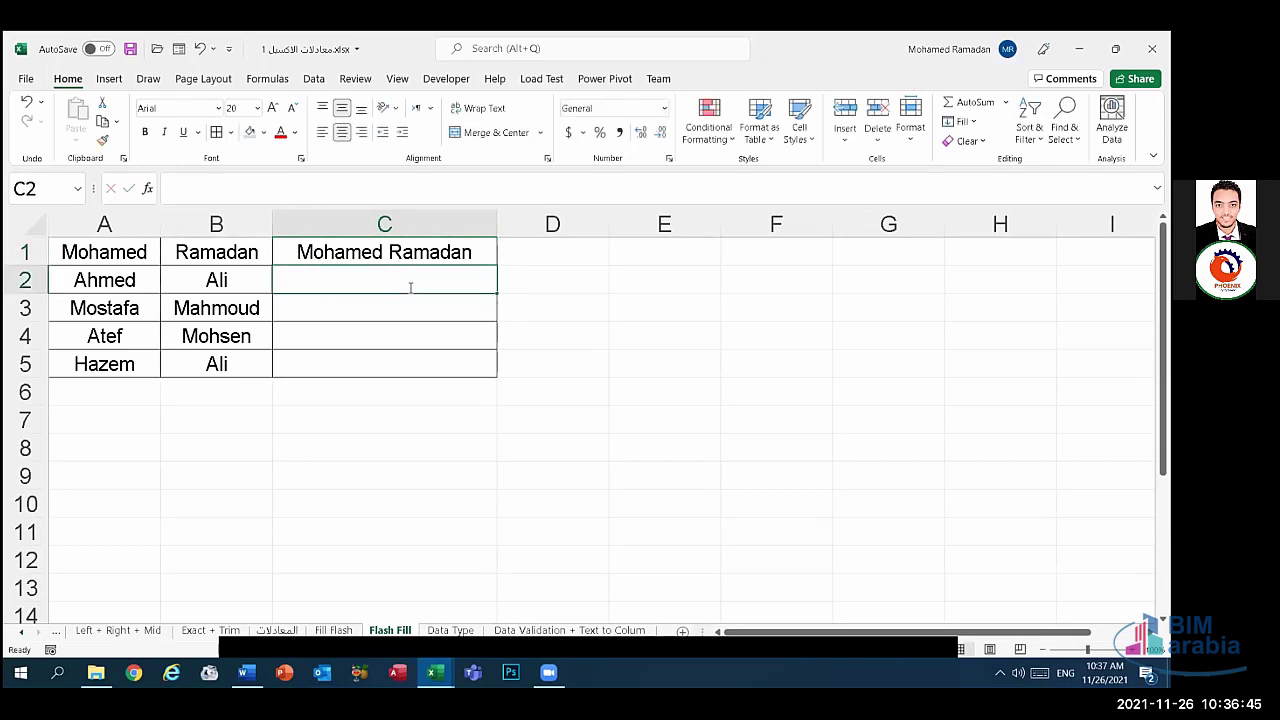
{"action": "type", "text": "A"}
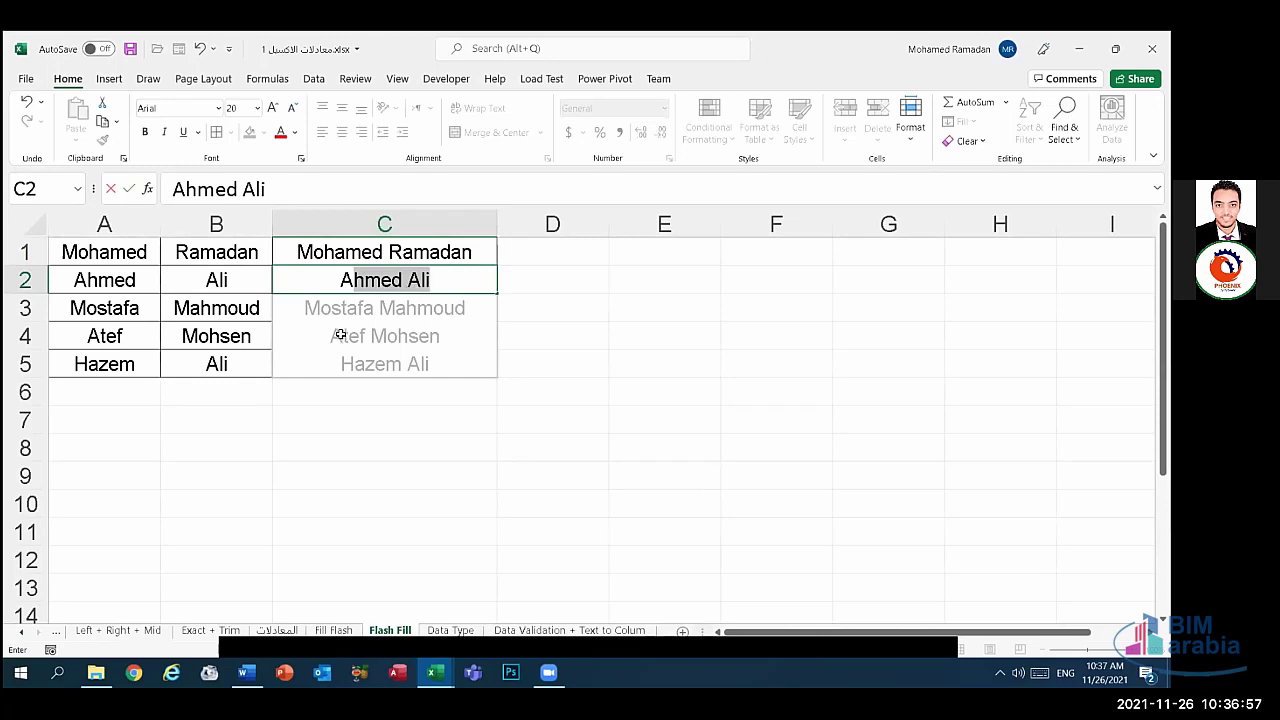
{"action": "key", "text": "Return"}
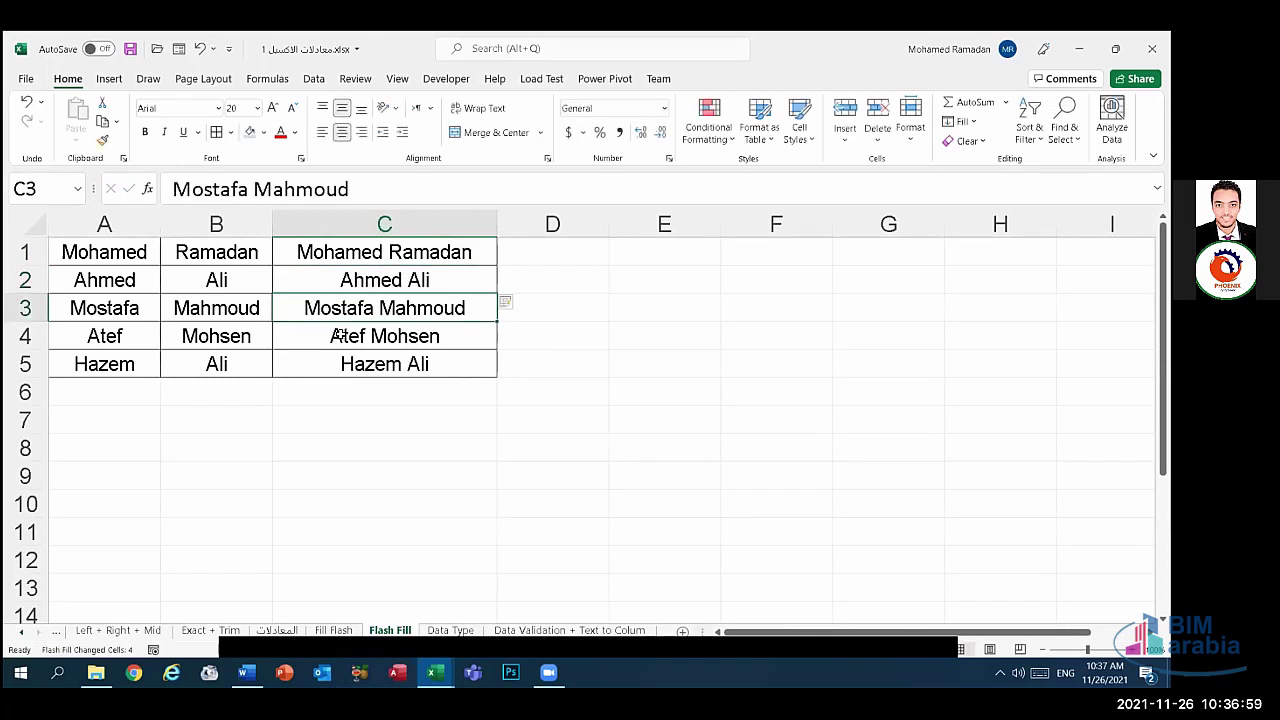
{"action": "left_click", "coordinate": [340, 336]}
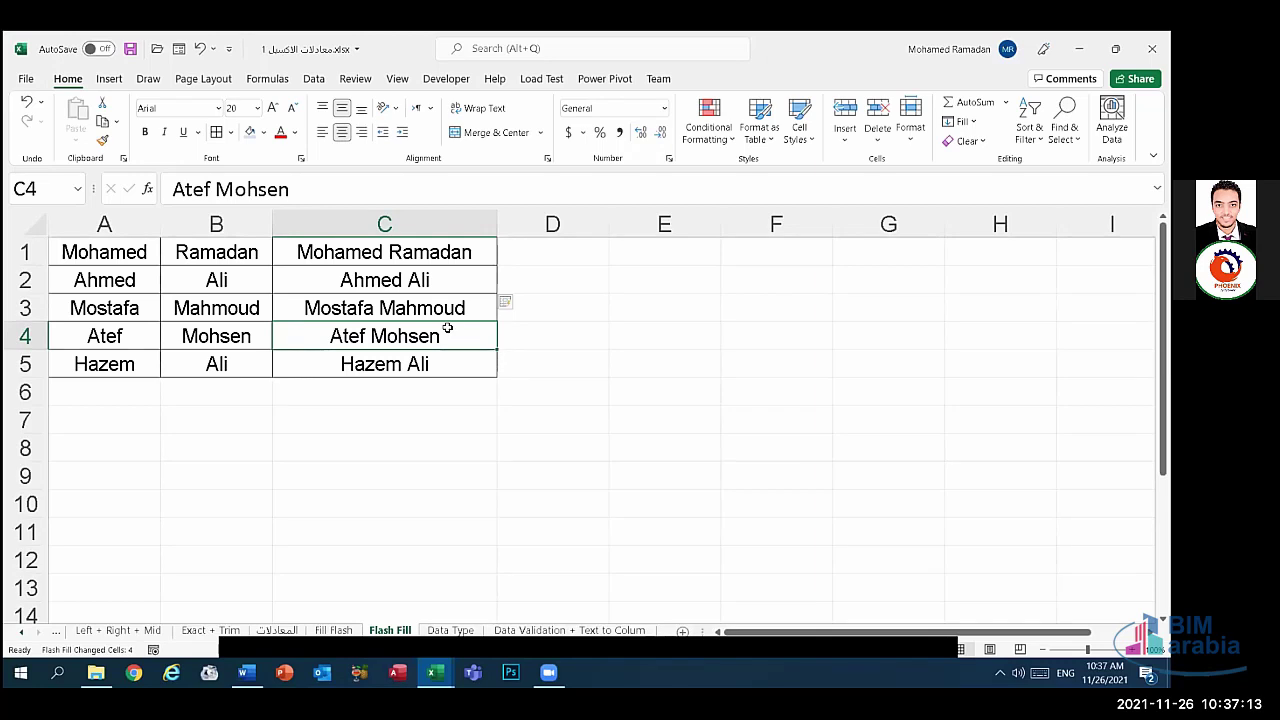
{"action": "key", "text": "ctrl+Up"}
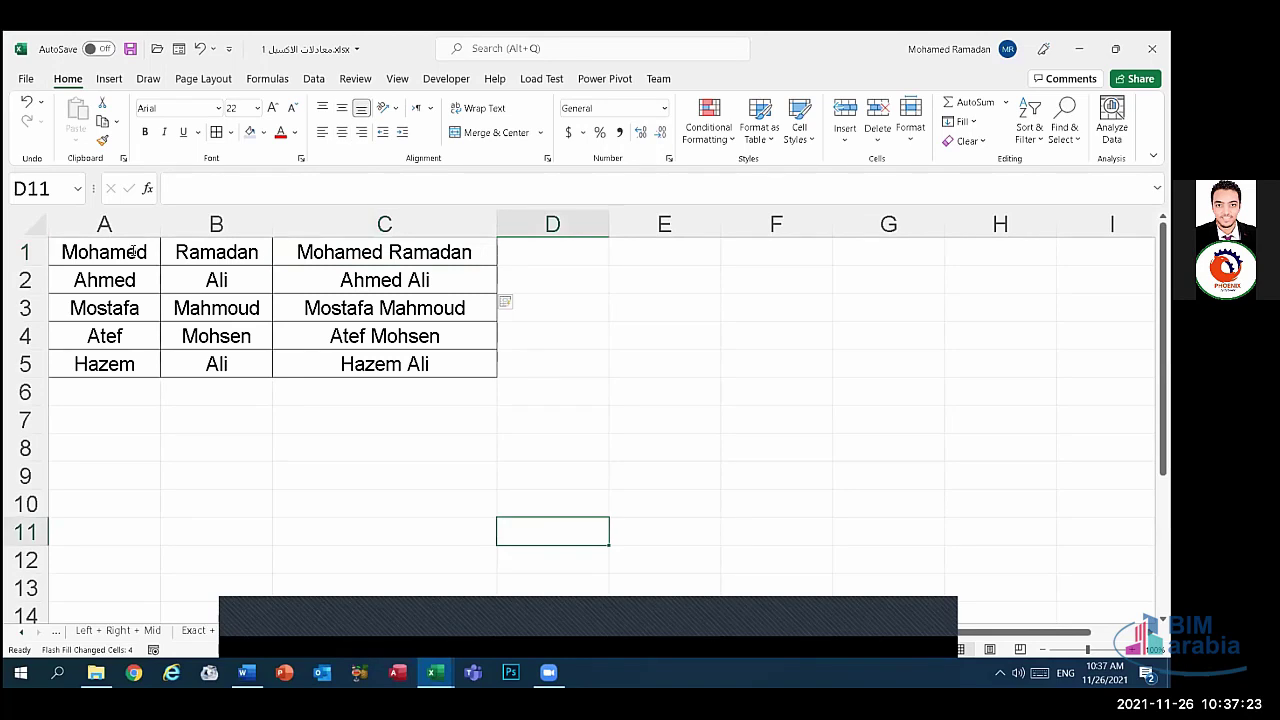
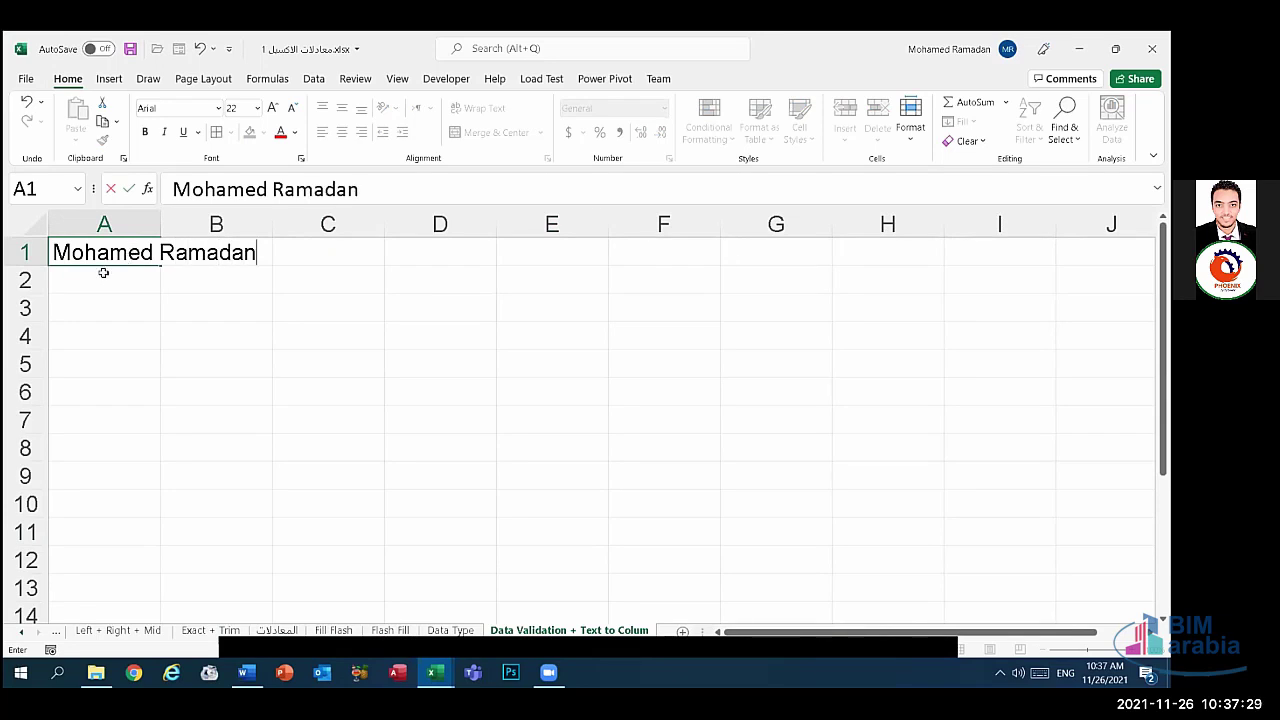
Step: Enter the first three full names in A1:A3 and autofit column A
{"action": "left_click", "coordinate": [103, 273]}
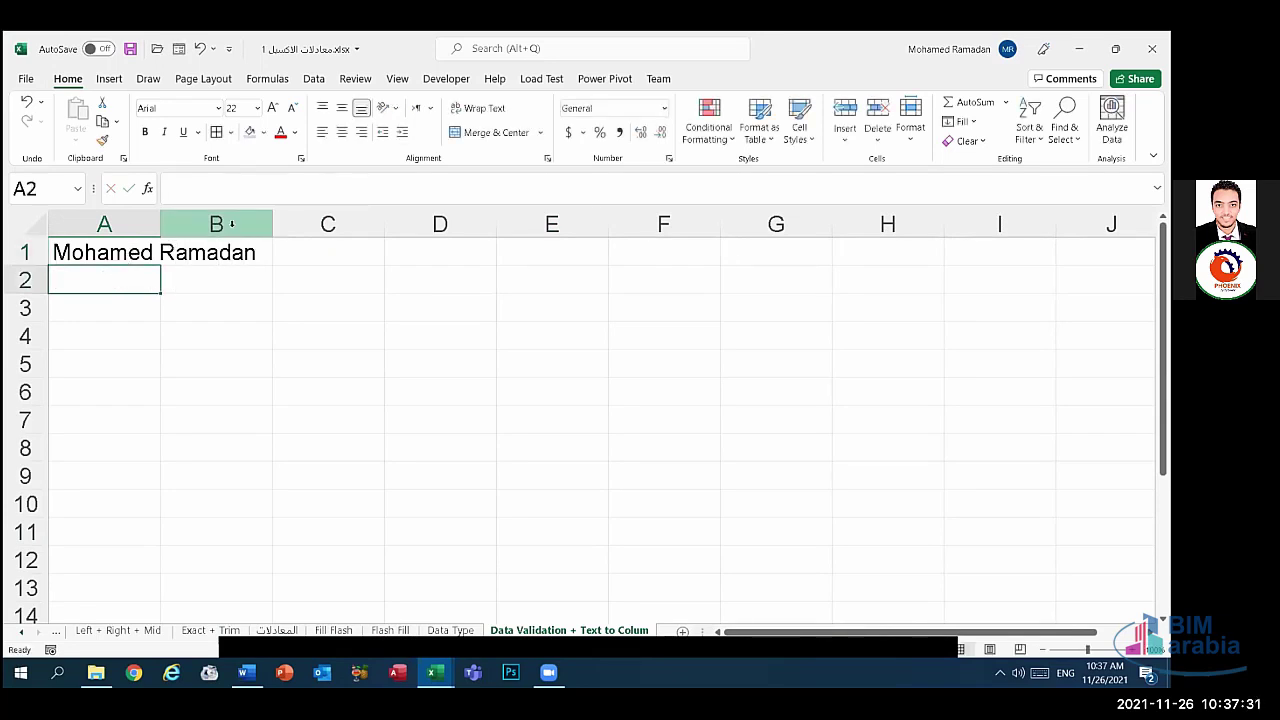
{"action": "double_click", "coordinate": [160, 224]}
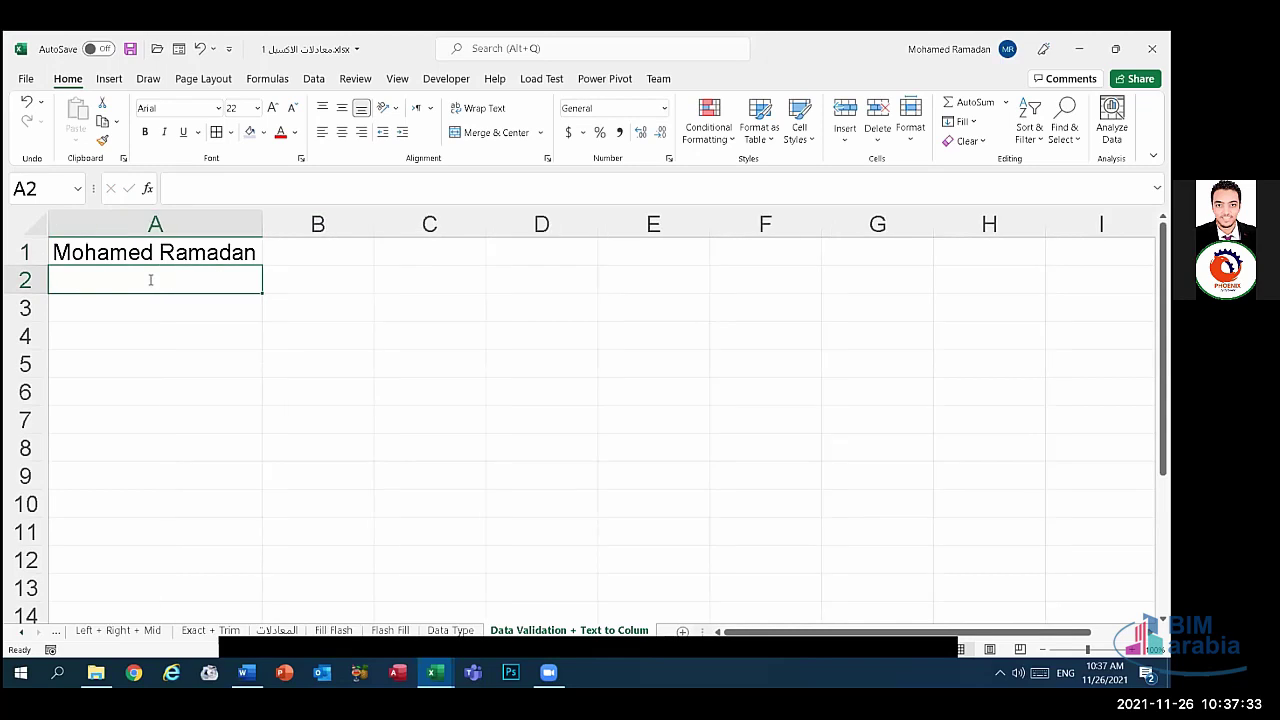
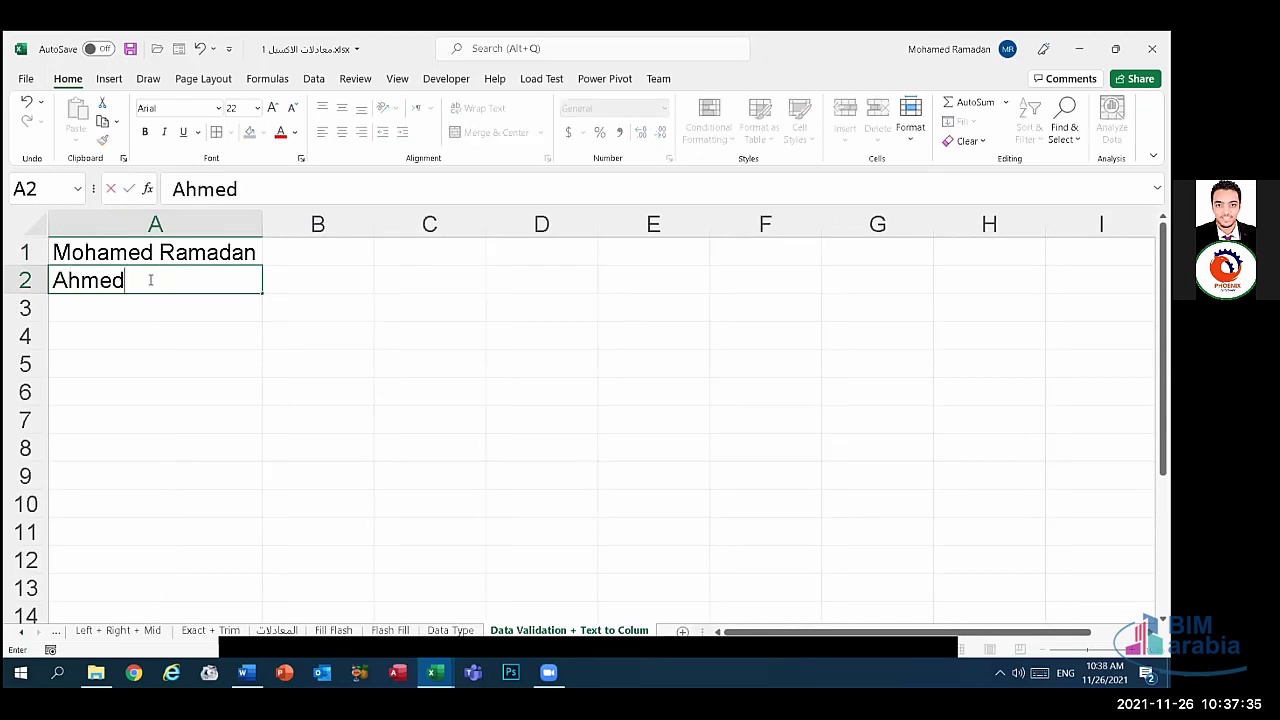
{"action": "key", "text": "Return"}
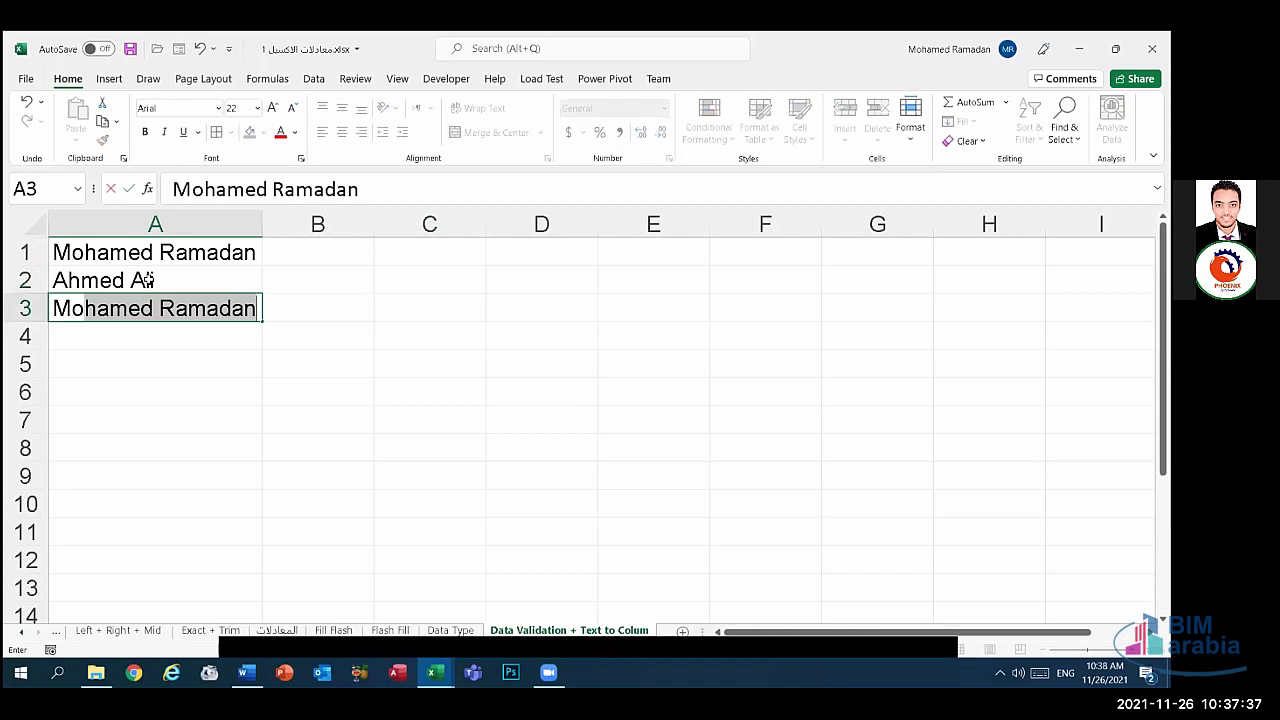
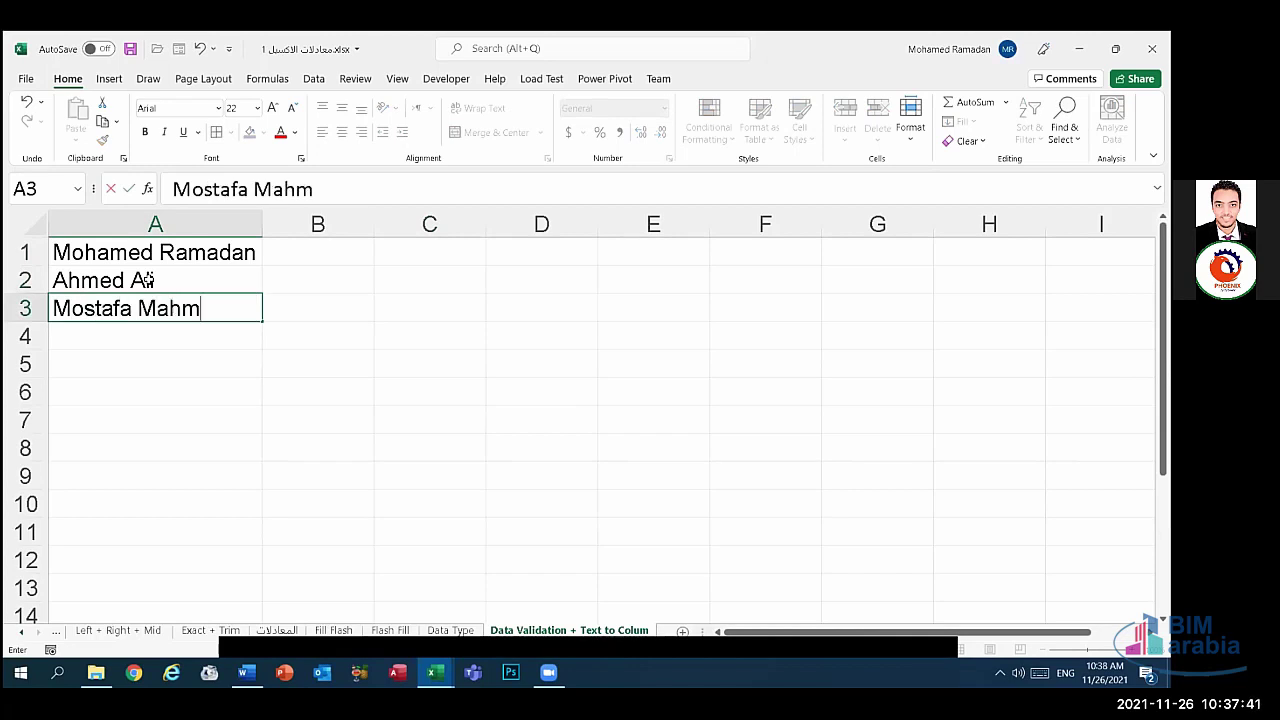
{"action": "key", "text": "Return"}
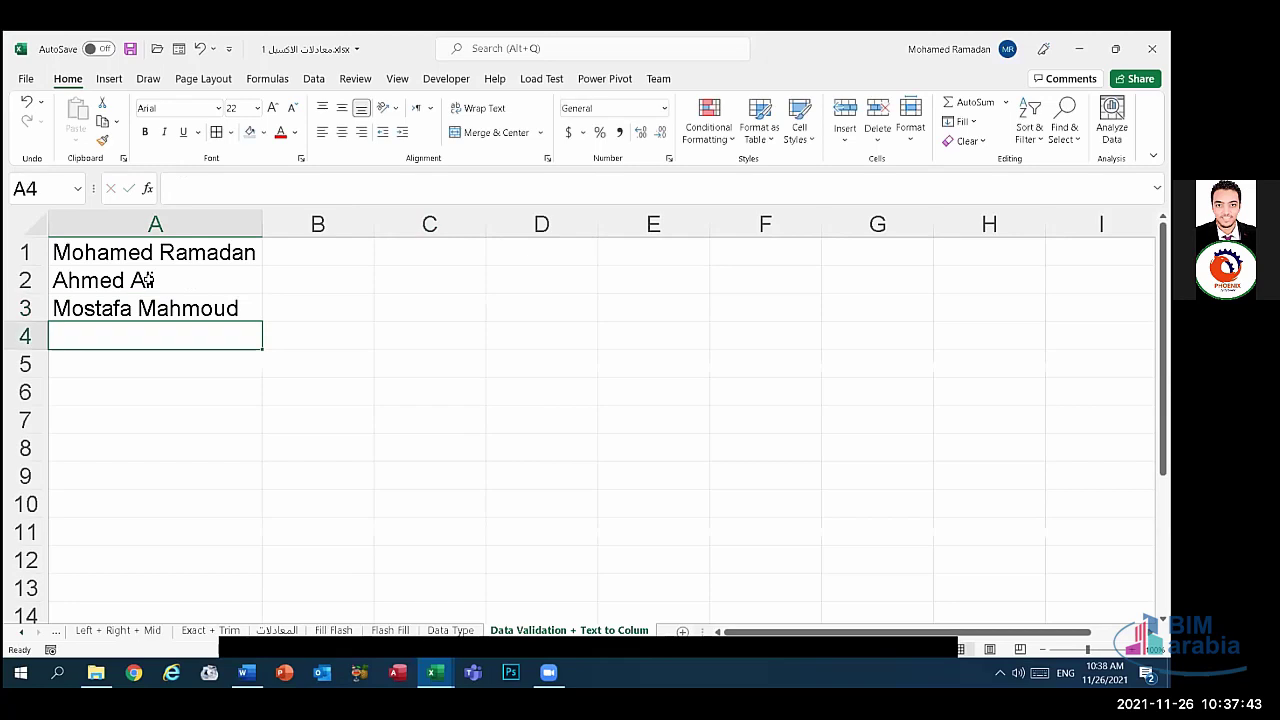
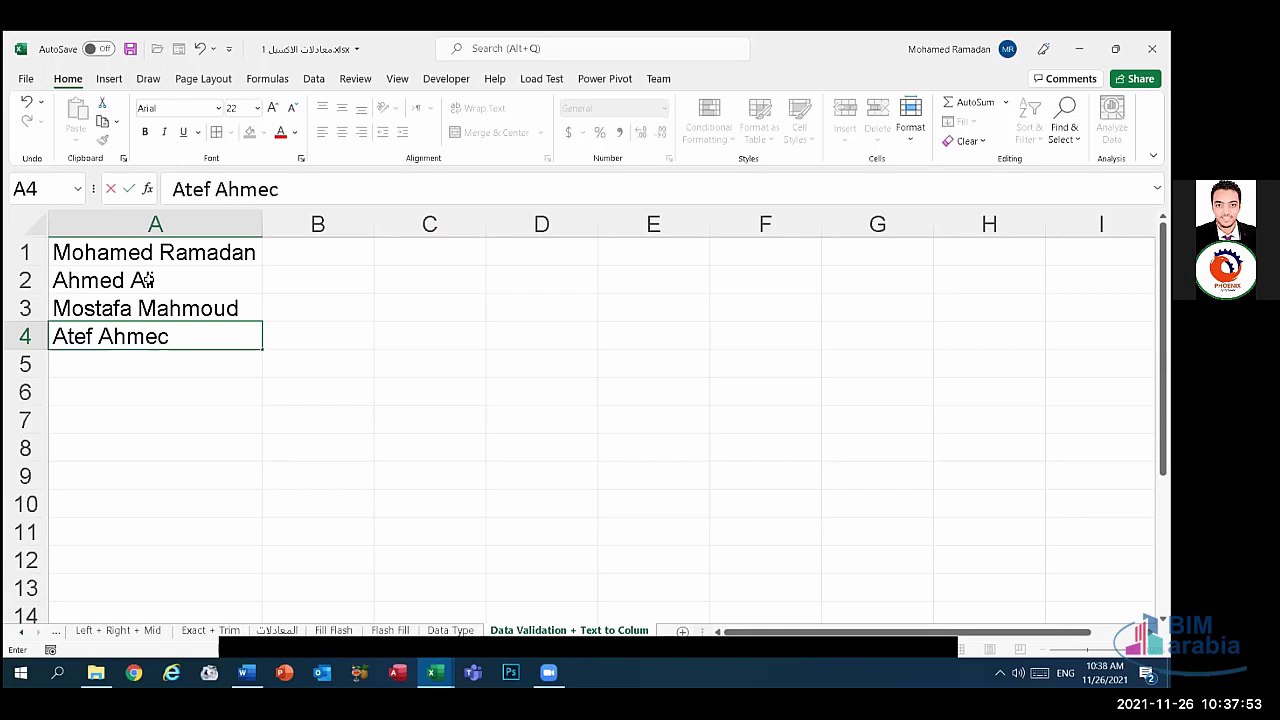
Step: Enter the fourth and fifth full names in A4:A5, fixing a typo in the fourth
{"action": "key", "text": "ctrl+Return"}
{"action": "key", "text": "Return"}
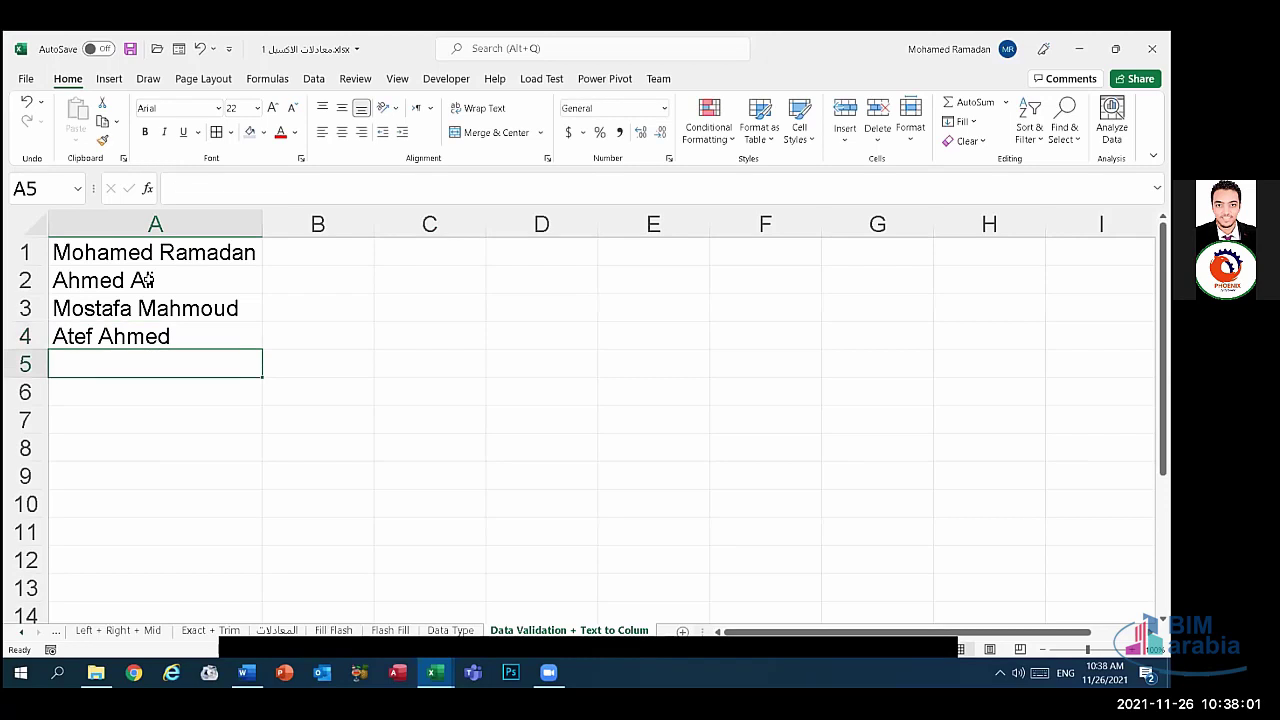
{"action": "type", "text": "A"}
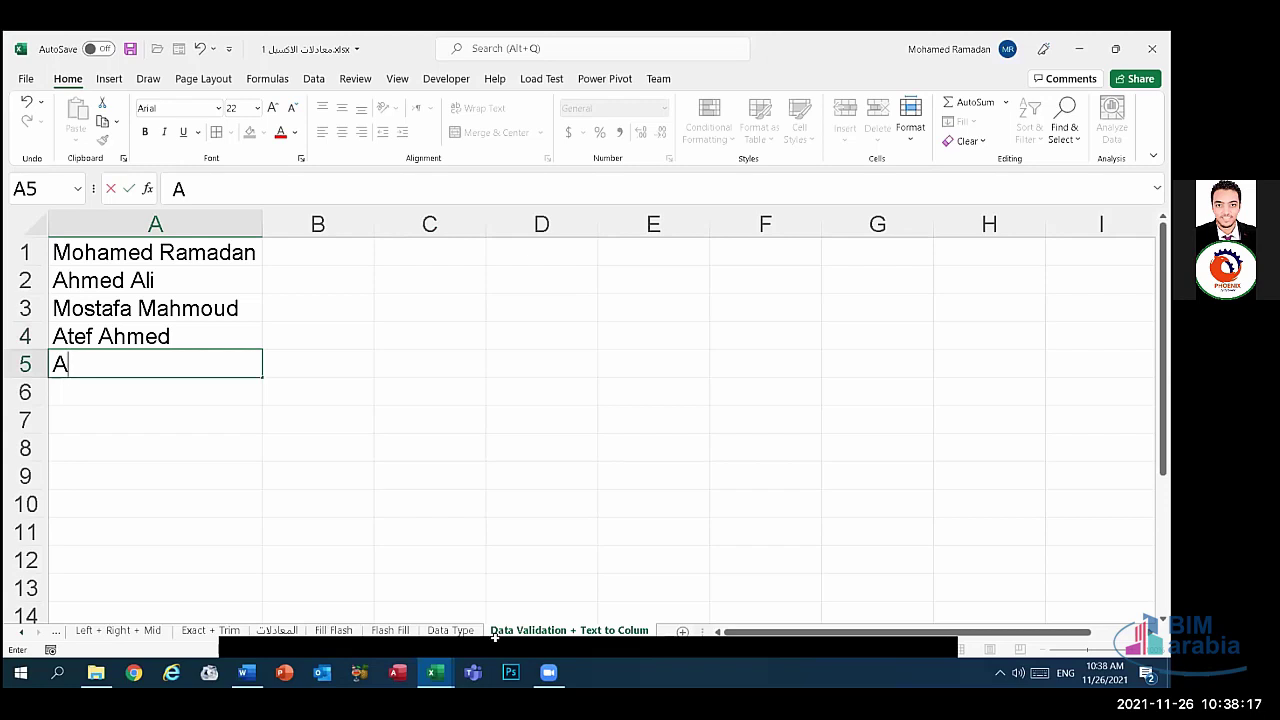
{"action": "key", "text": "BackSpace"}
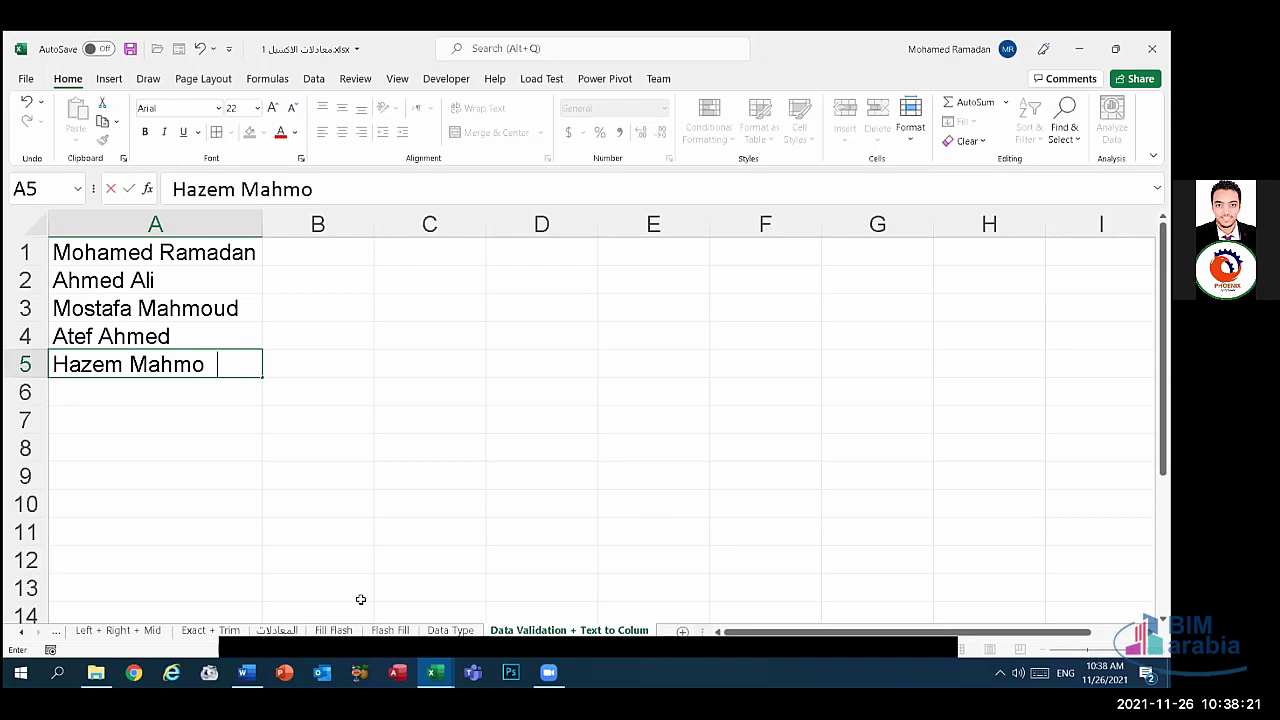
{"action": "key", "text": "Return"}
{"action": "key", "text": "Return"}
{"action": "key", "text": "Return"}
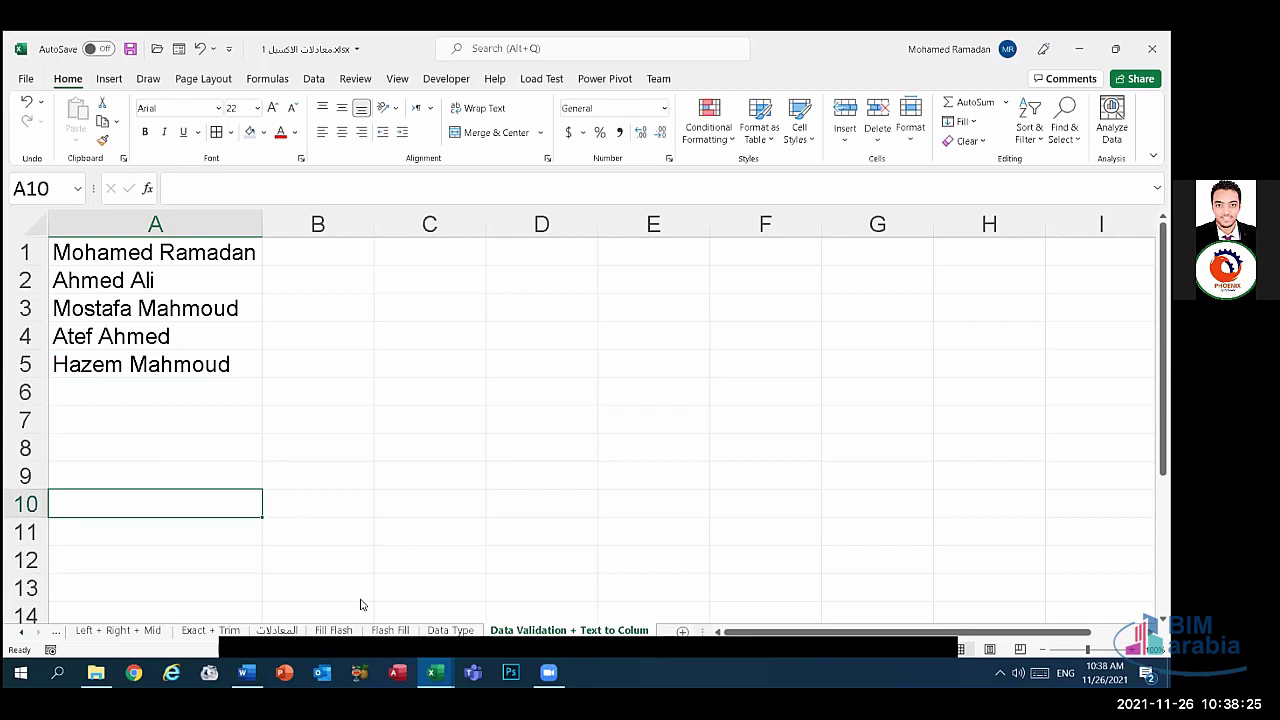
Step: Select all of column A, which holds the five full names
{"action": "key", "text": "ctrl+Page_Up"}
{"action": "key", "text": "ctrl+Page_Up"}
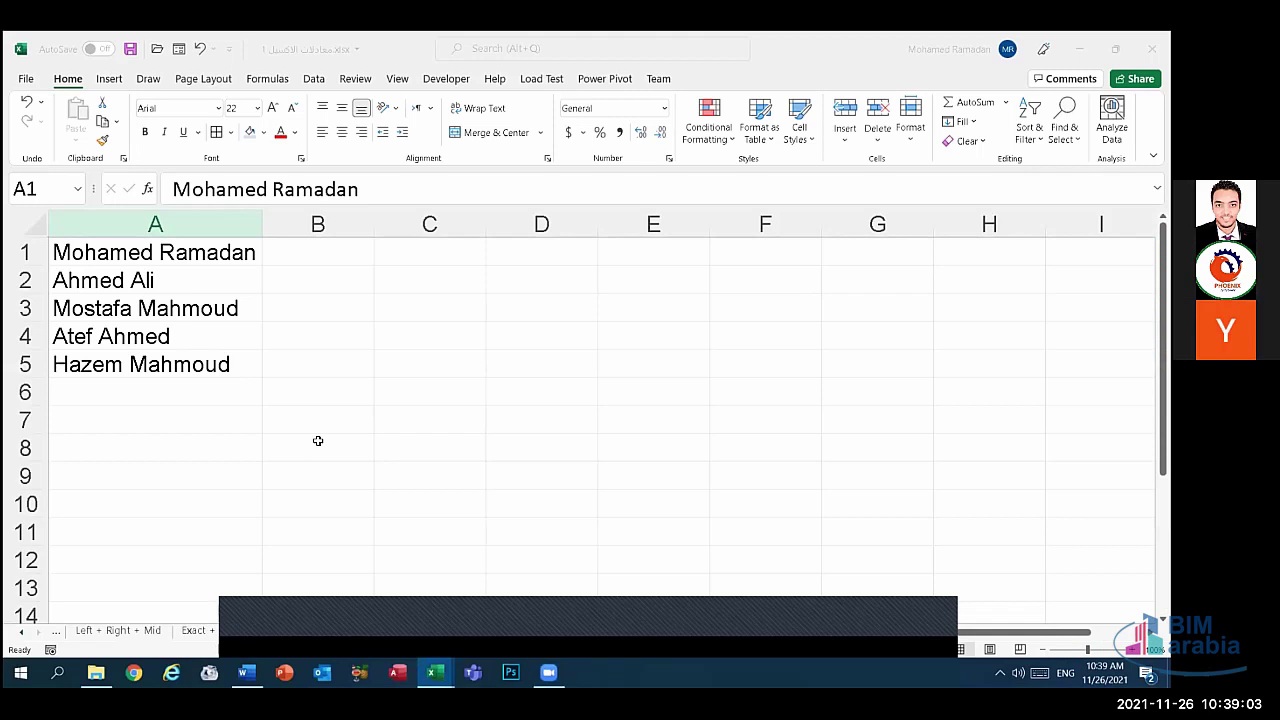
{"action": "left_click", "coordinate": [309, 418]}
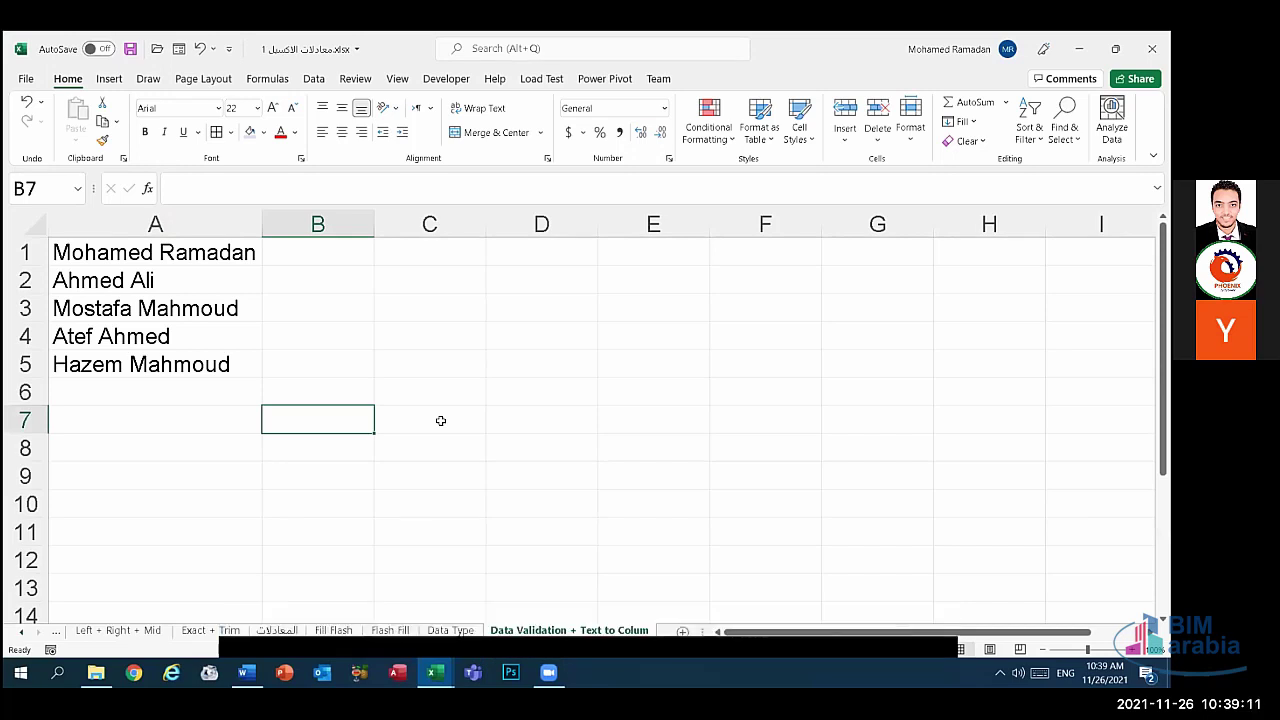
{"action": "left_click", "coordinate": [540, 638]}
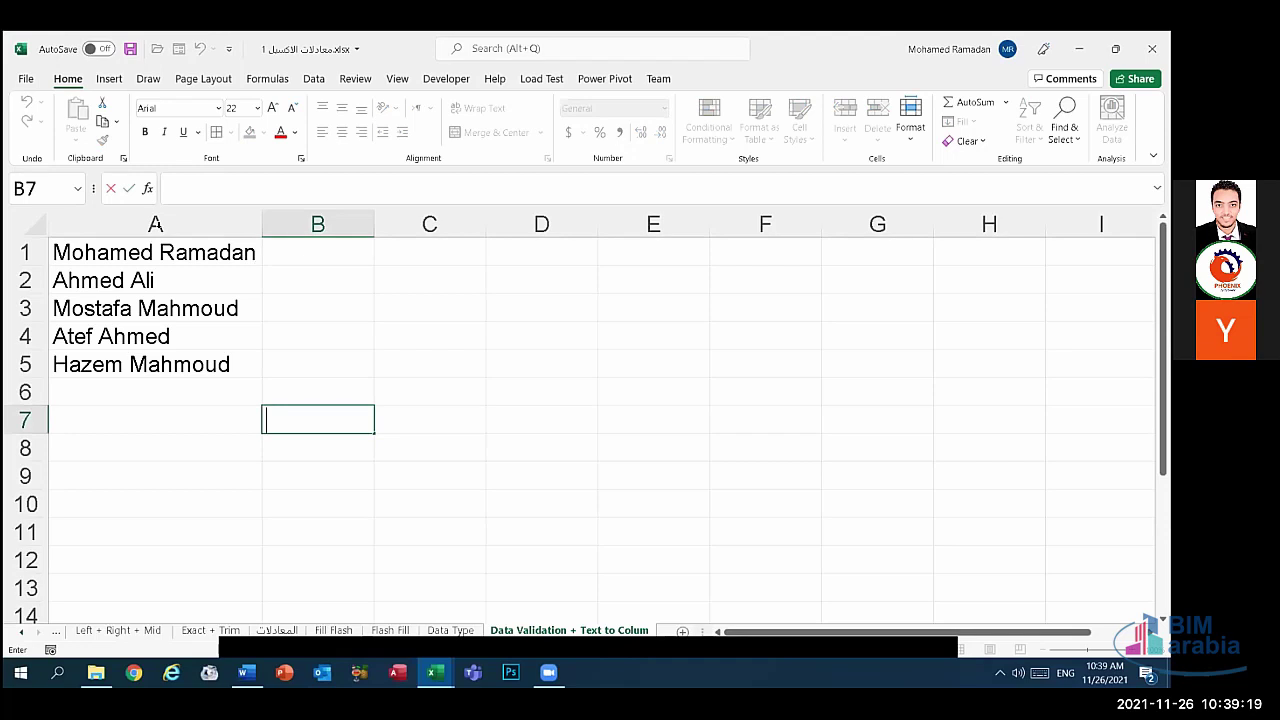
{"action": "key", "text": "ctrl+Up"}
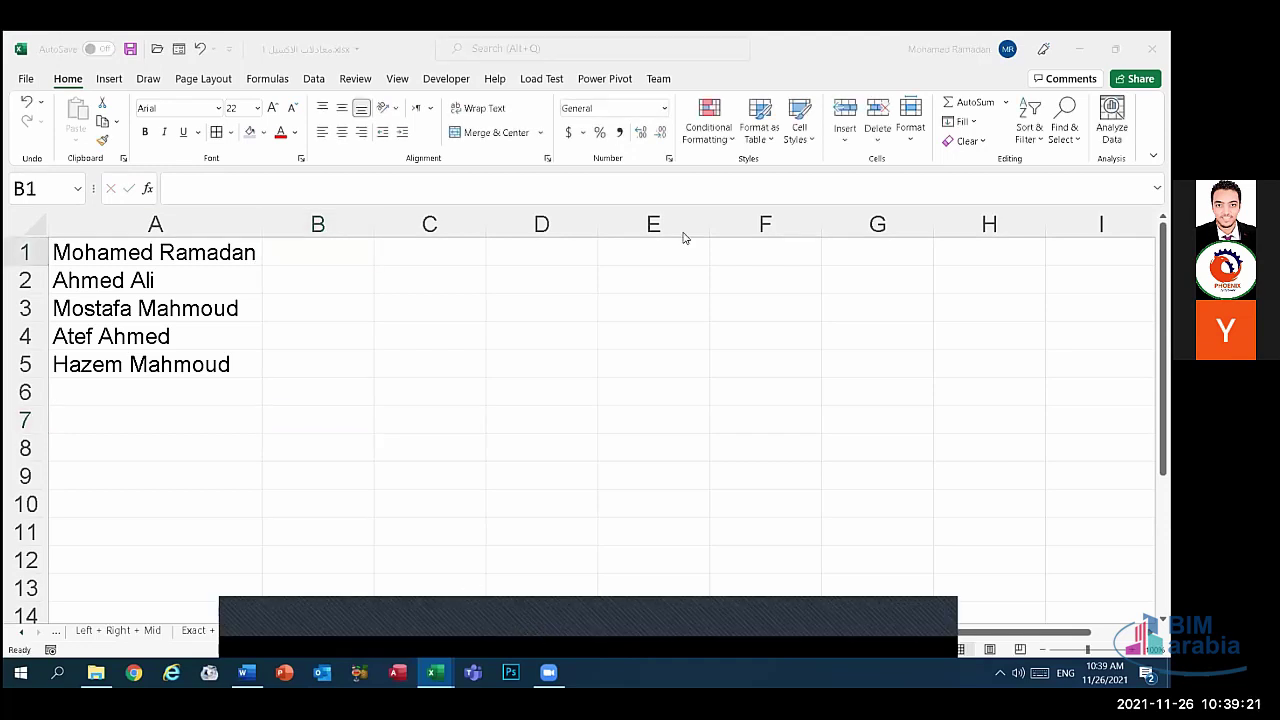
{"action": "left_click", "coordinate": [217, 225]}
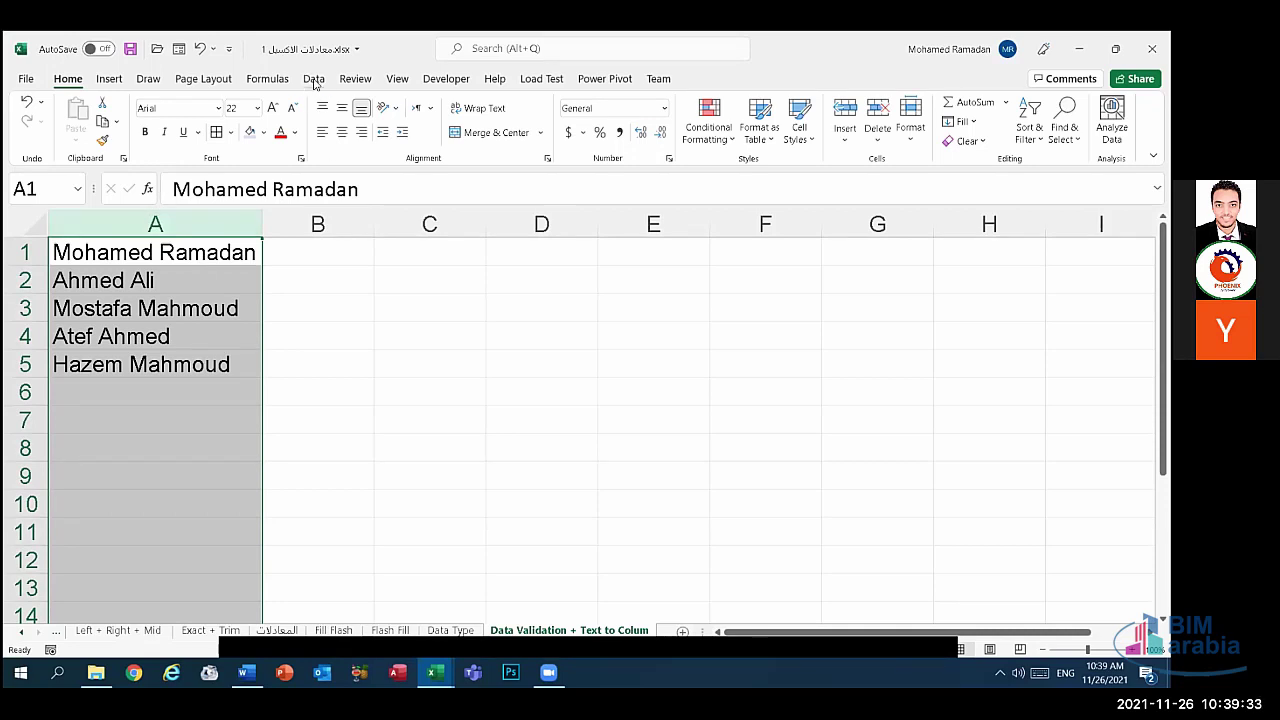
Step: Launch Text to Columns from the Data tab for the selected names
{"action": "left_click", "coordinate": [314, 82]}
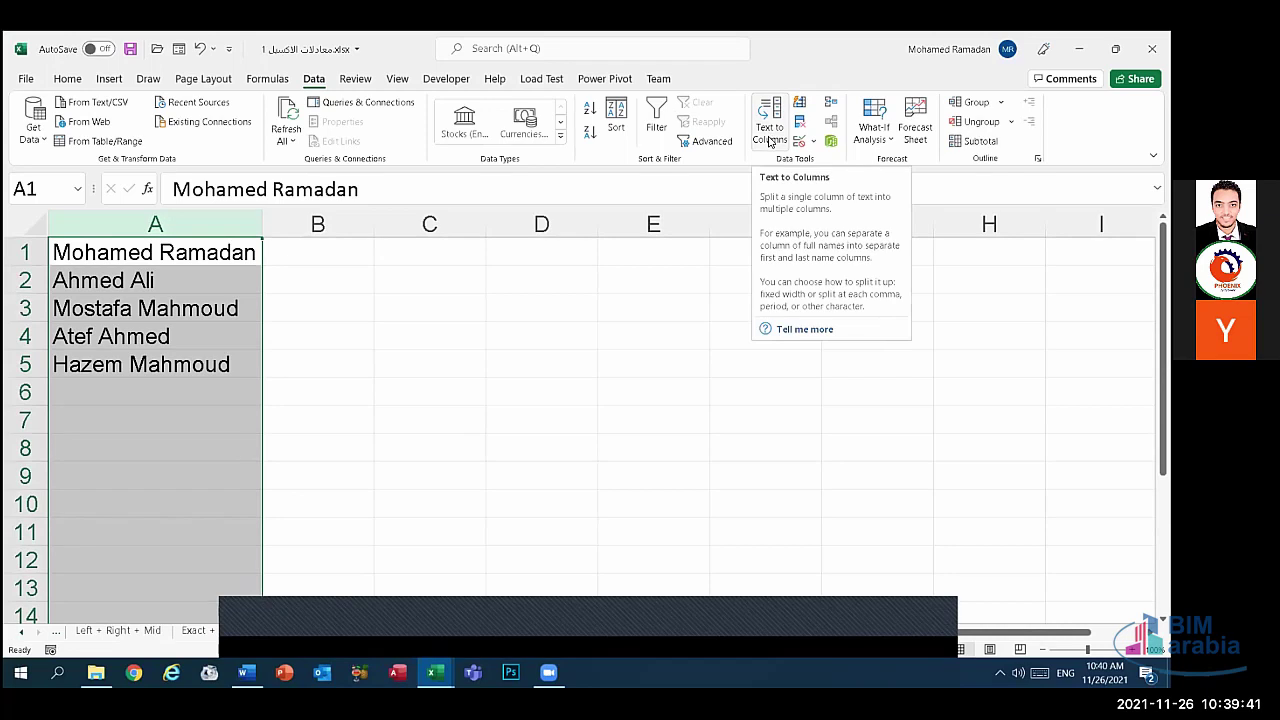
{"action": "left_click", "coordinate": [769, 143]}
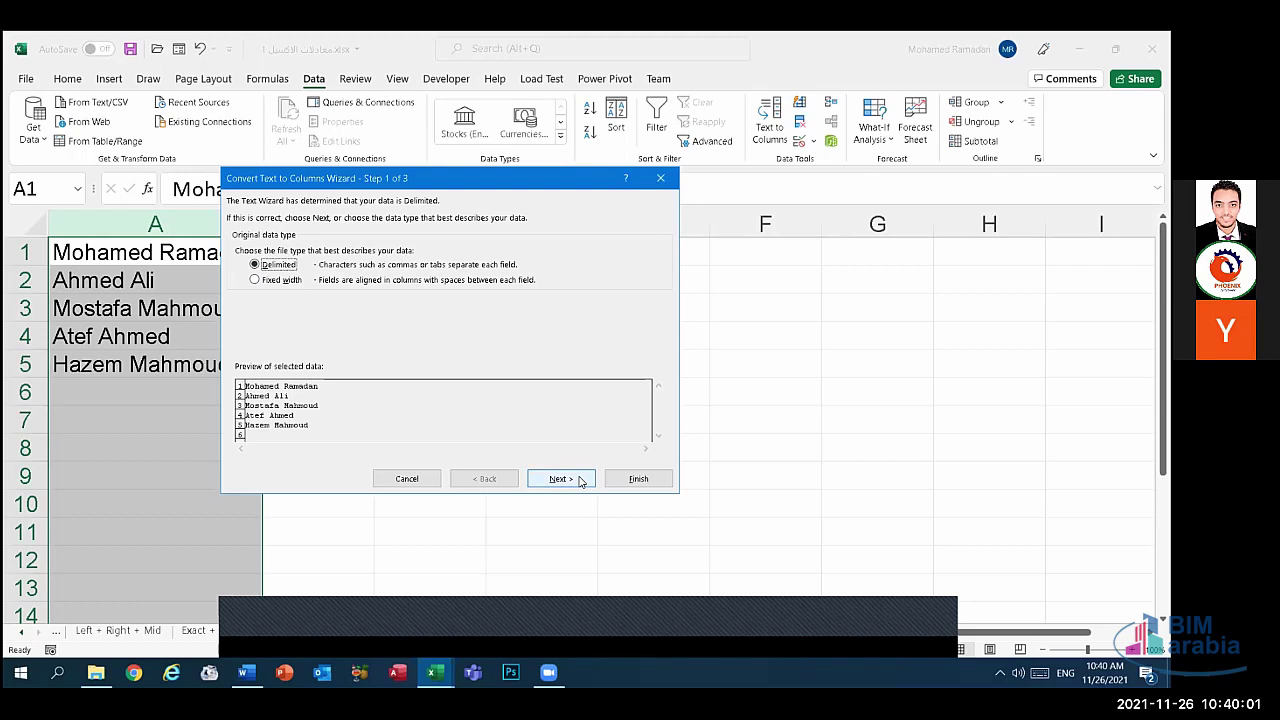
Step: In the Text to Columns wizard, split at spaces and treat consecutive delimiters as one
{"action": "left_click", "coordinate": [580, 480]}
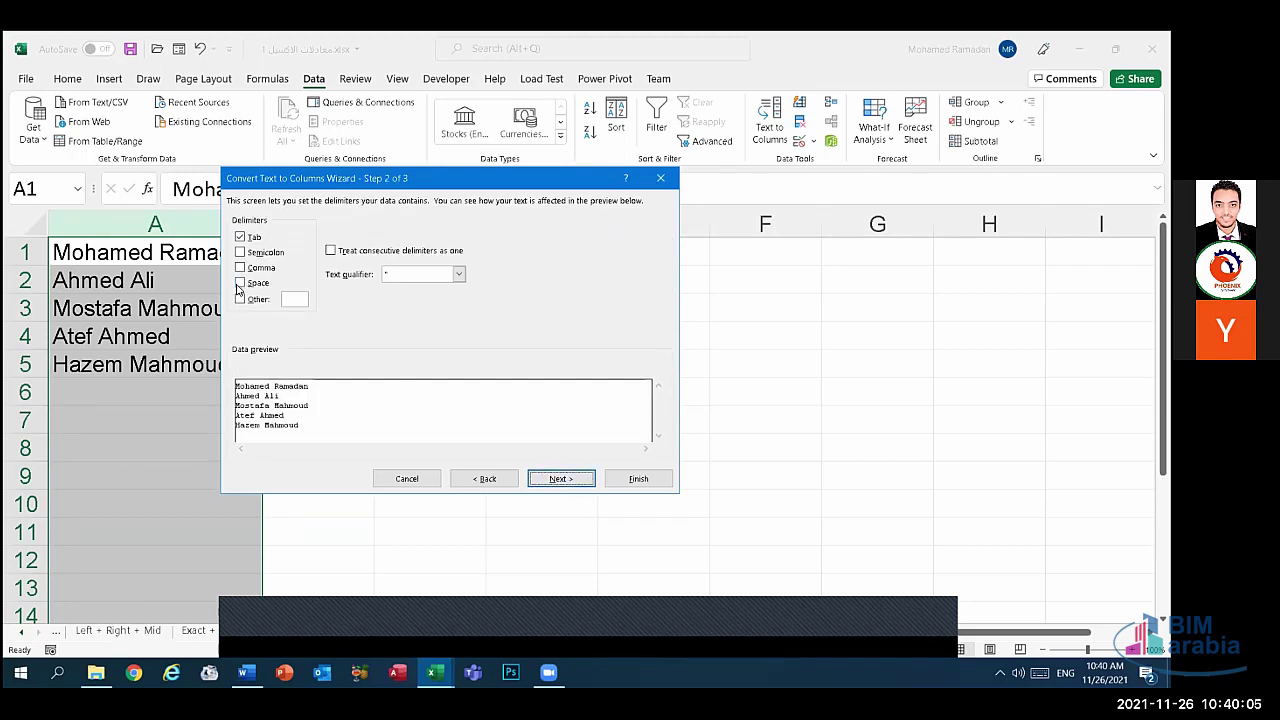
{"action": "left_click", "coordinate": [240, 284]}
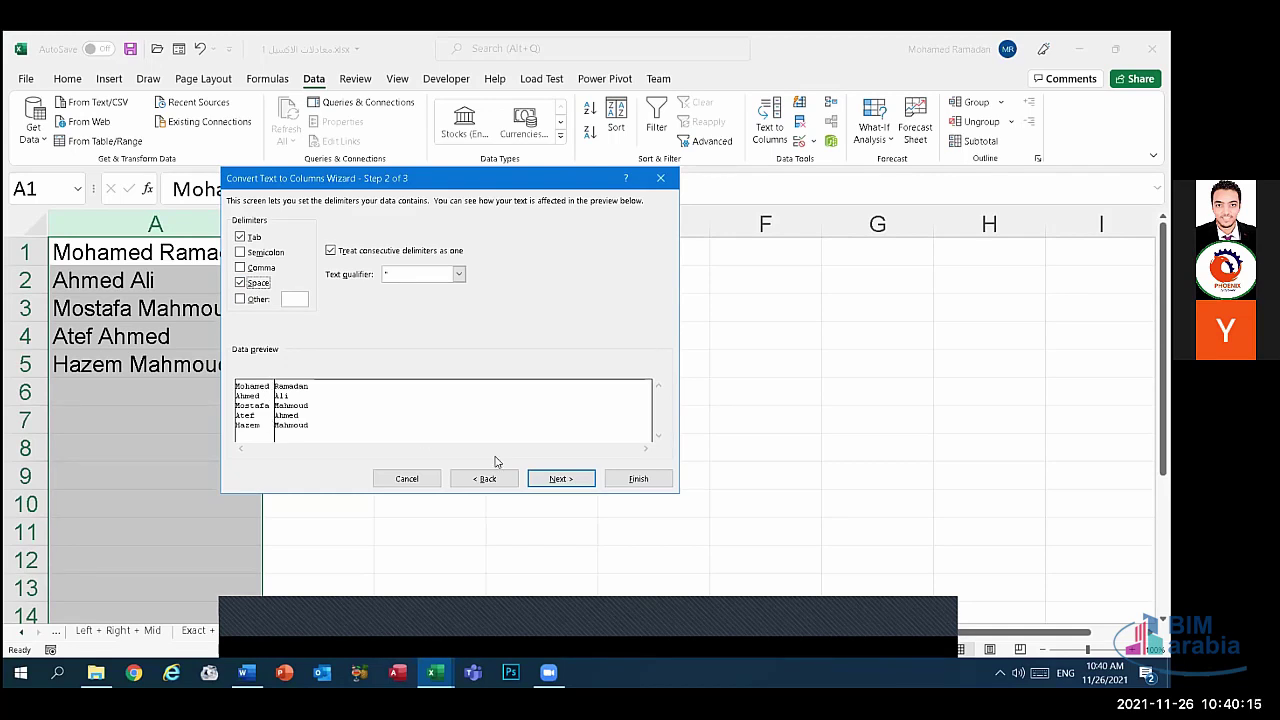
{"action": "left_click", "coordinate": [548, 478]}
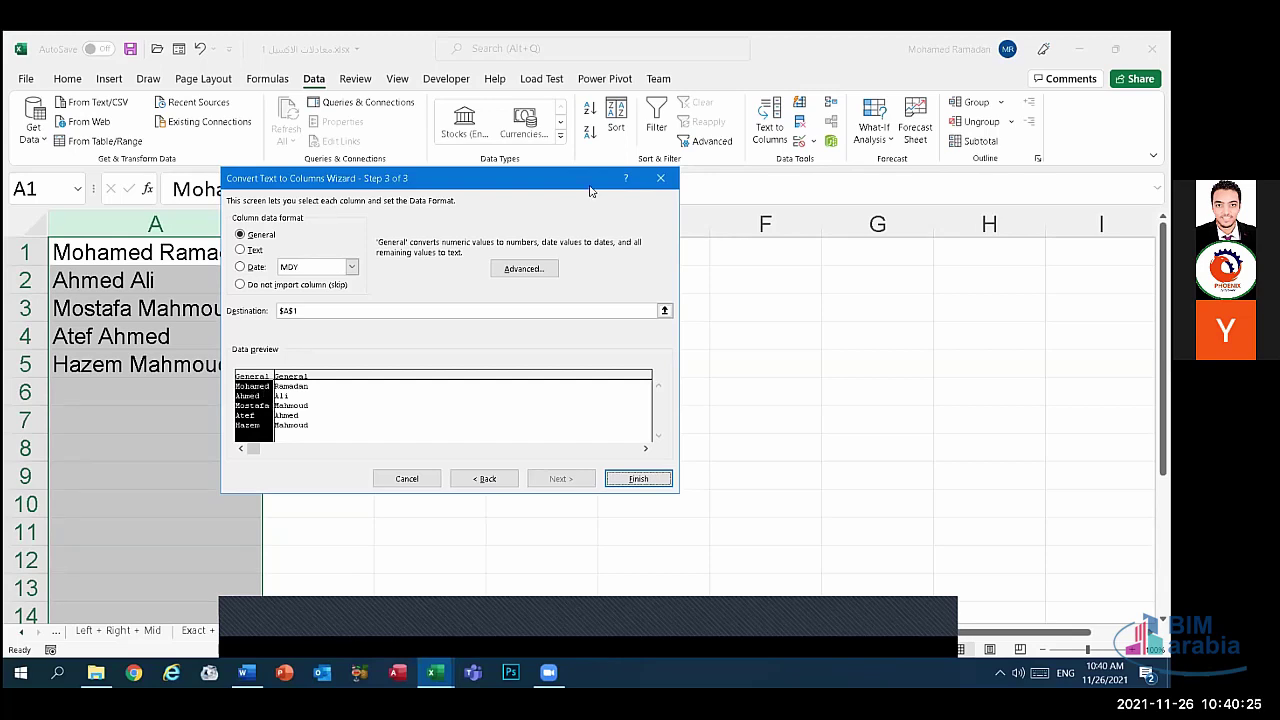
{"action": "left_click_drag", "start_coordinate": [590, 191], "coordinate": [832, 200]}
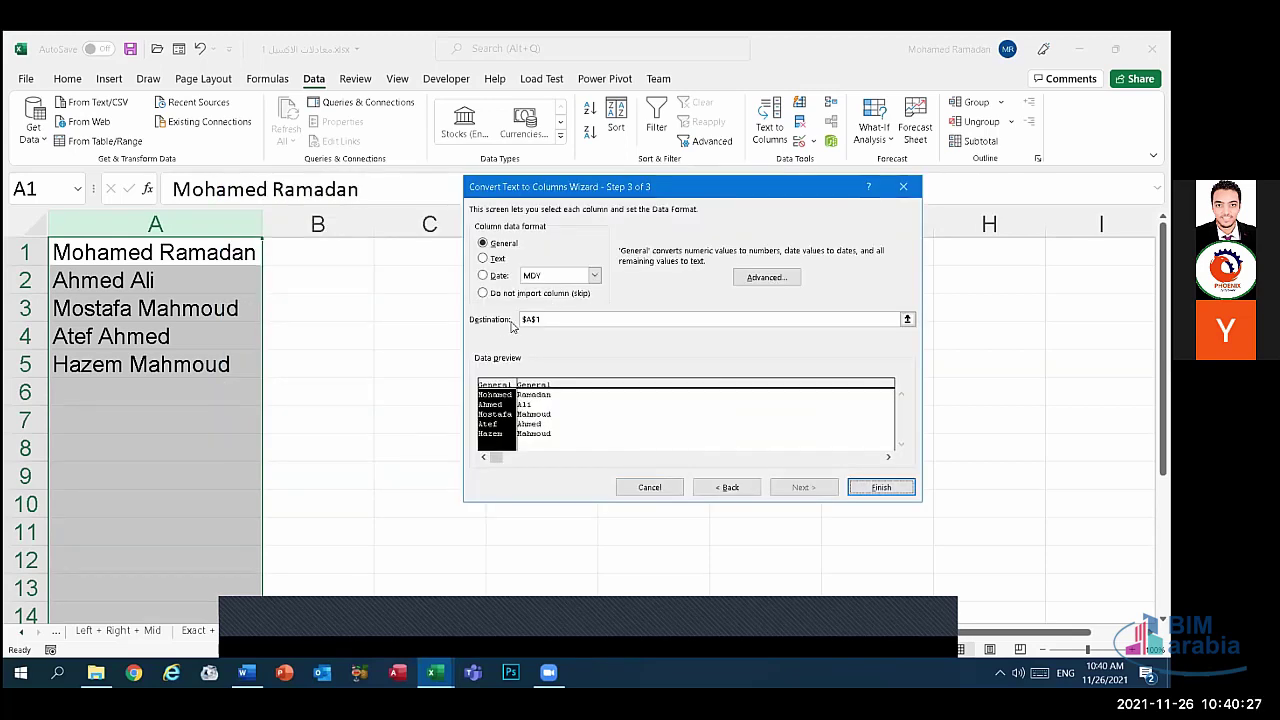
Step: Send the split output to B1, finish, then delete the trial result in B1:C5
{"action": "triple_click", "coordinate": [548, 318]}
{"action": "key", "text": "BackSpace"}
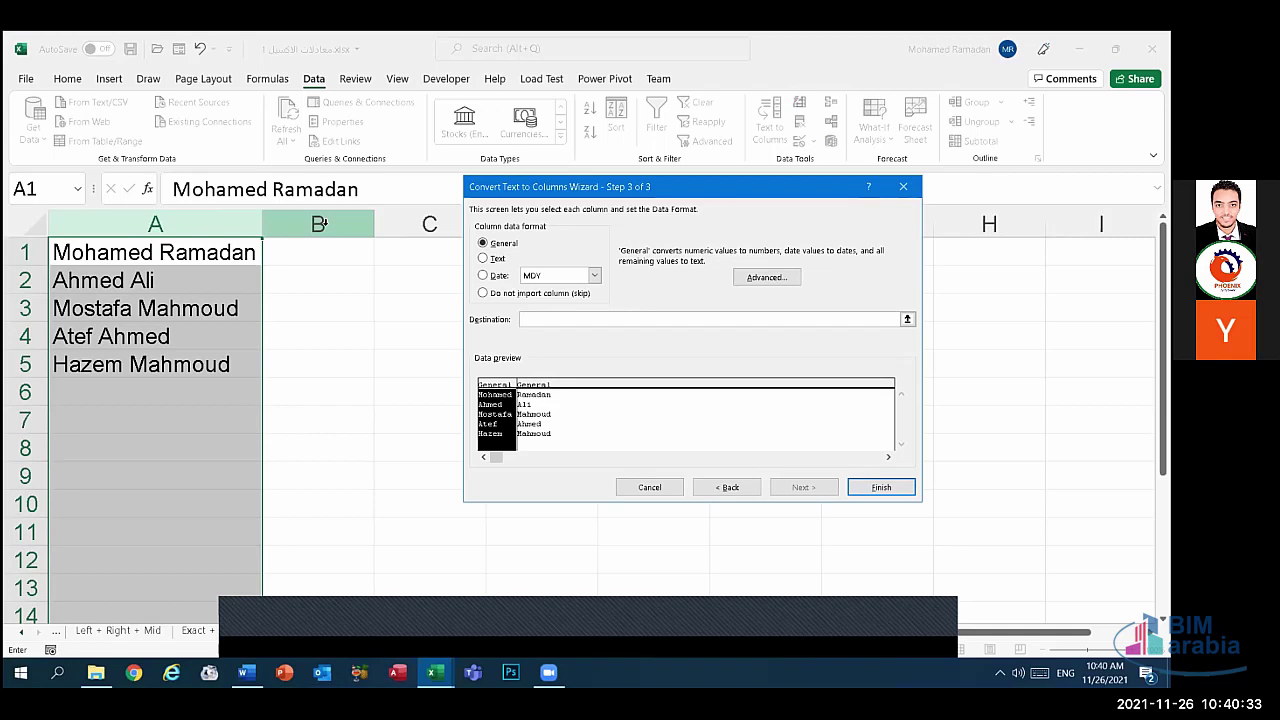
{"action": "left_click", "coordinate": [354, 237]}
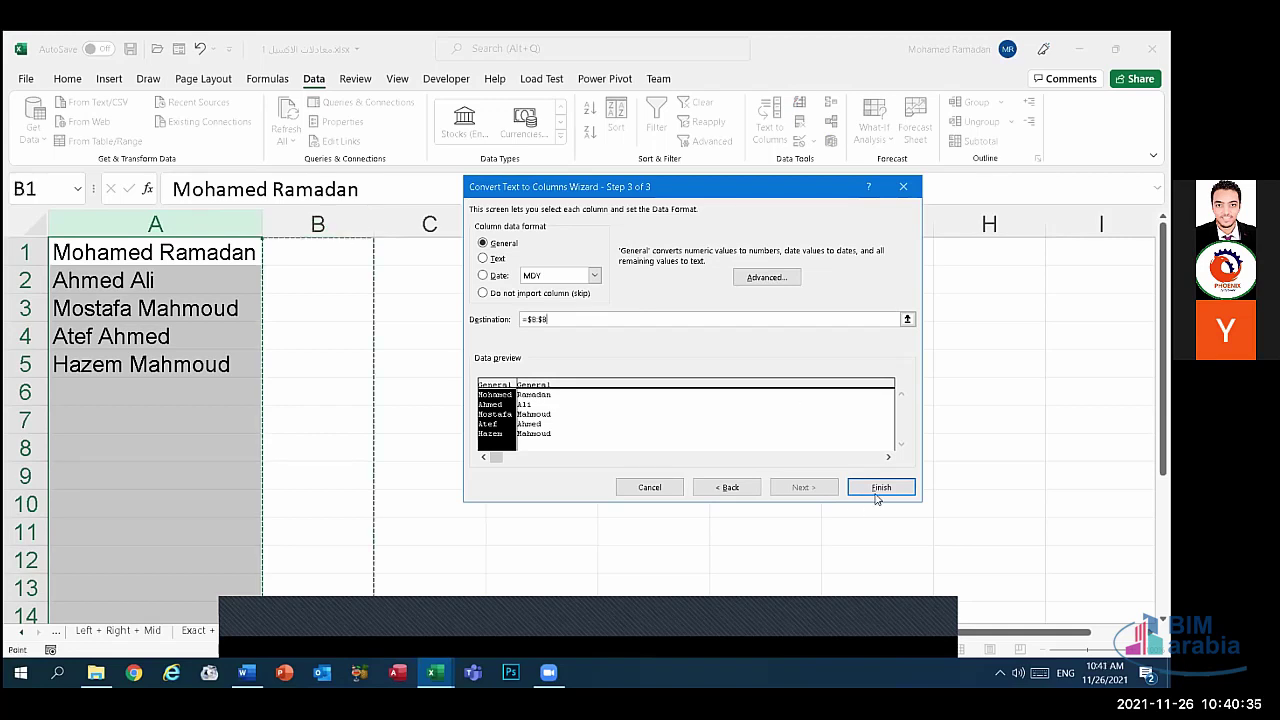
{"action": "left_click", "coordinate": [880, 488]}
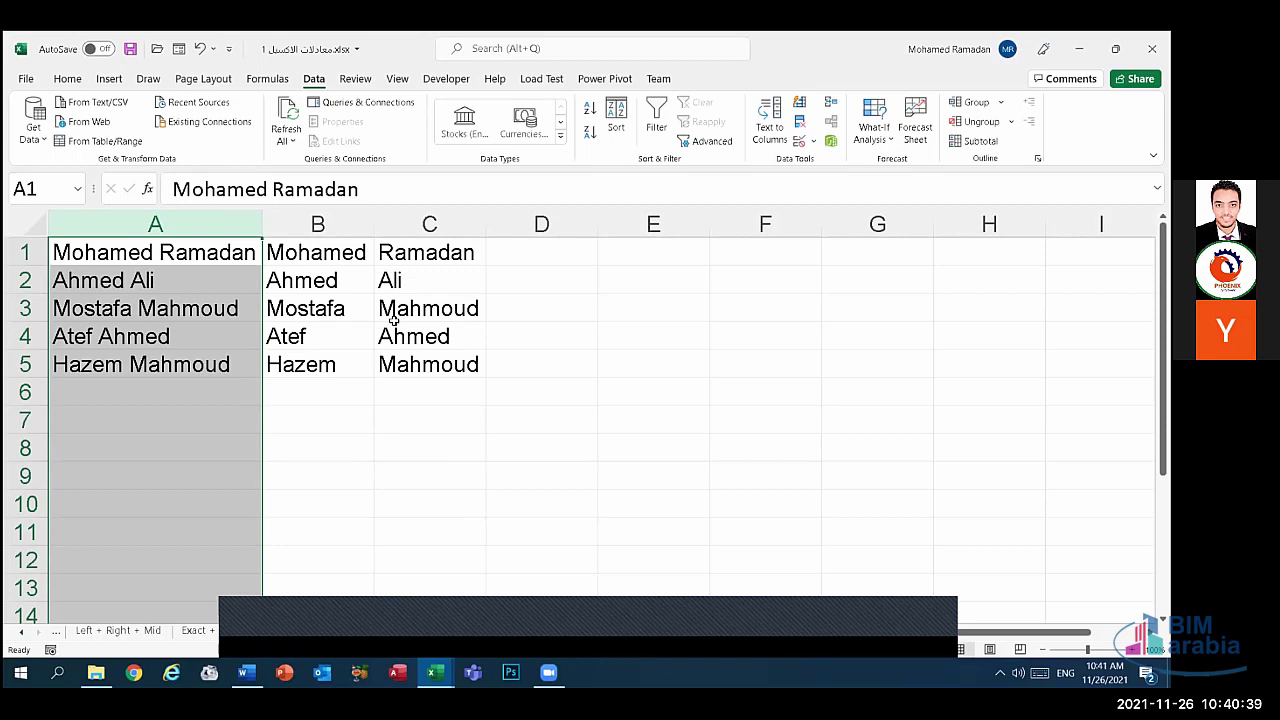
{"action": "left_click_drag", "start_coordinate": [300, 252], "coordinate": [432, 364]}
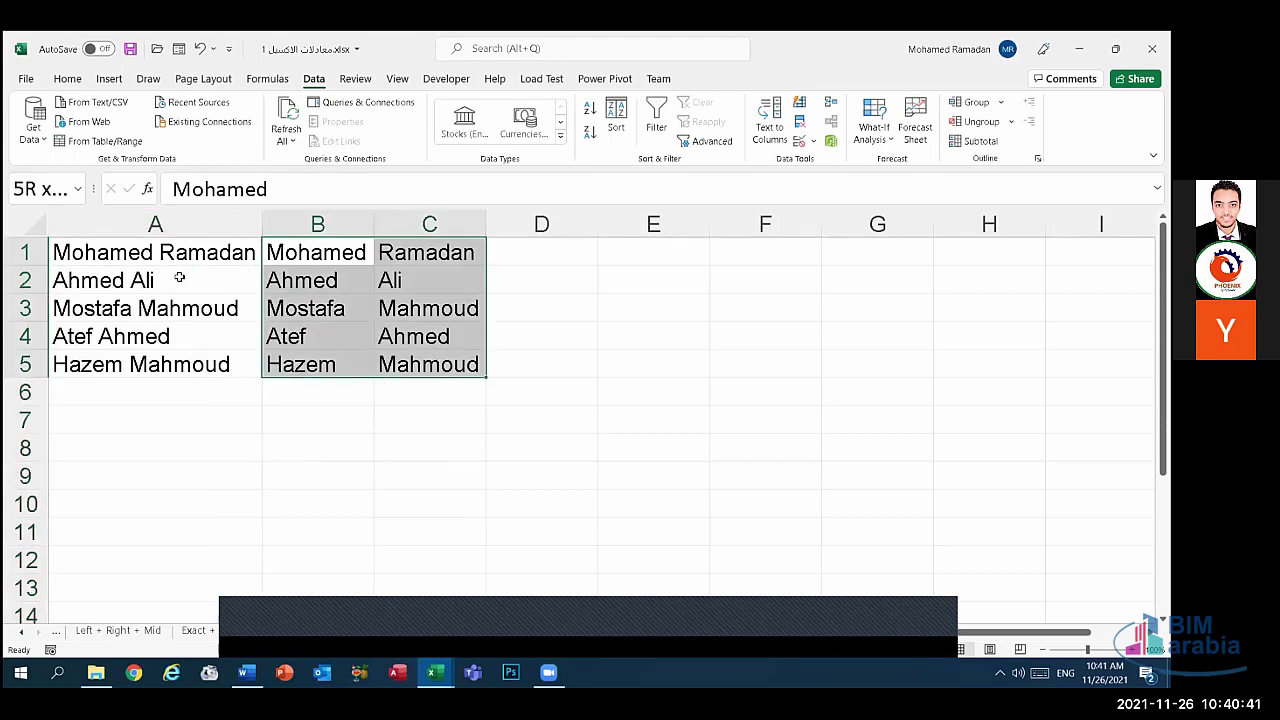
{"action": "key", "text": "Delete"}
Step: Rerun Text to Columns on column A with destination column B, putting first names in B and surnames in C
{"action": "left_click", "coordinate": [196, 225]}
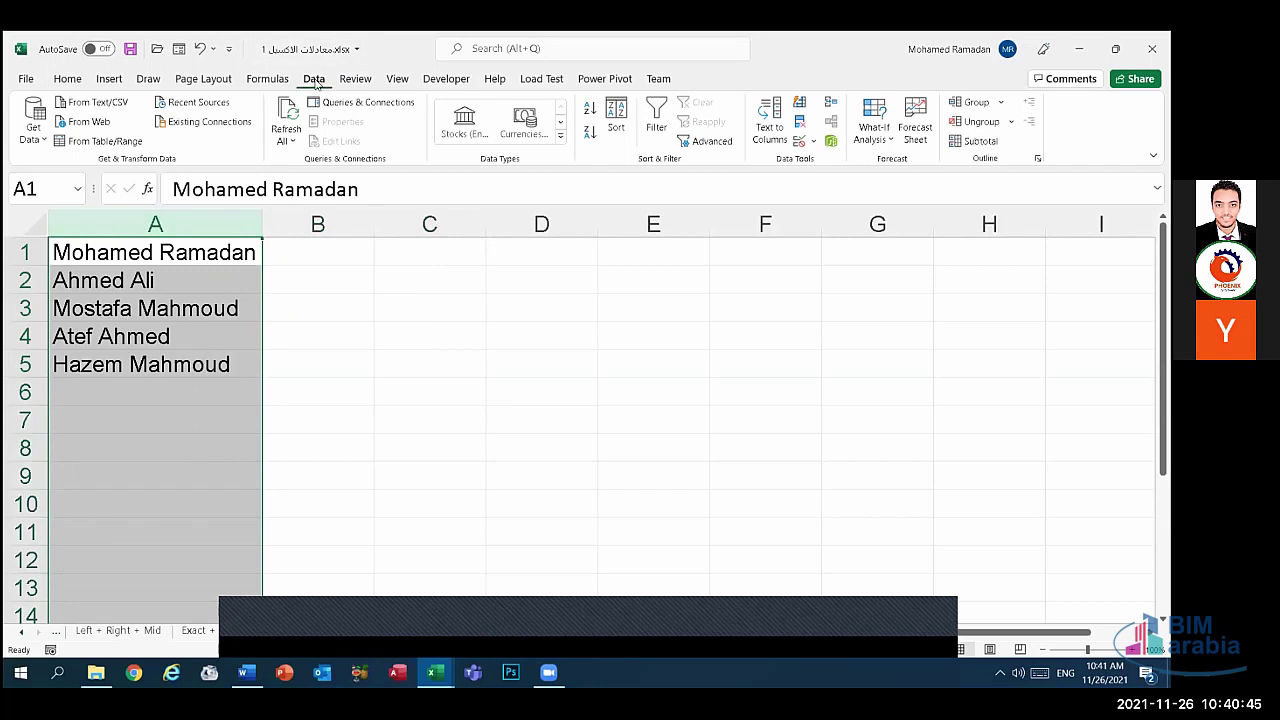
{"action": "left_click", "coordinate": [782, 145]}
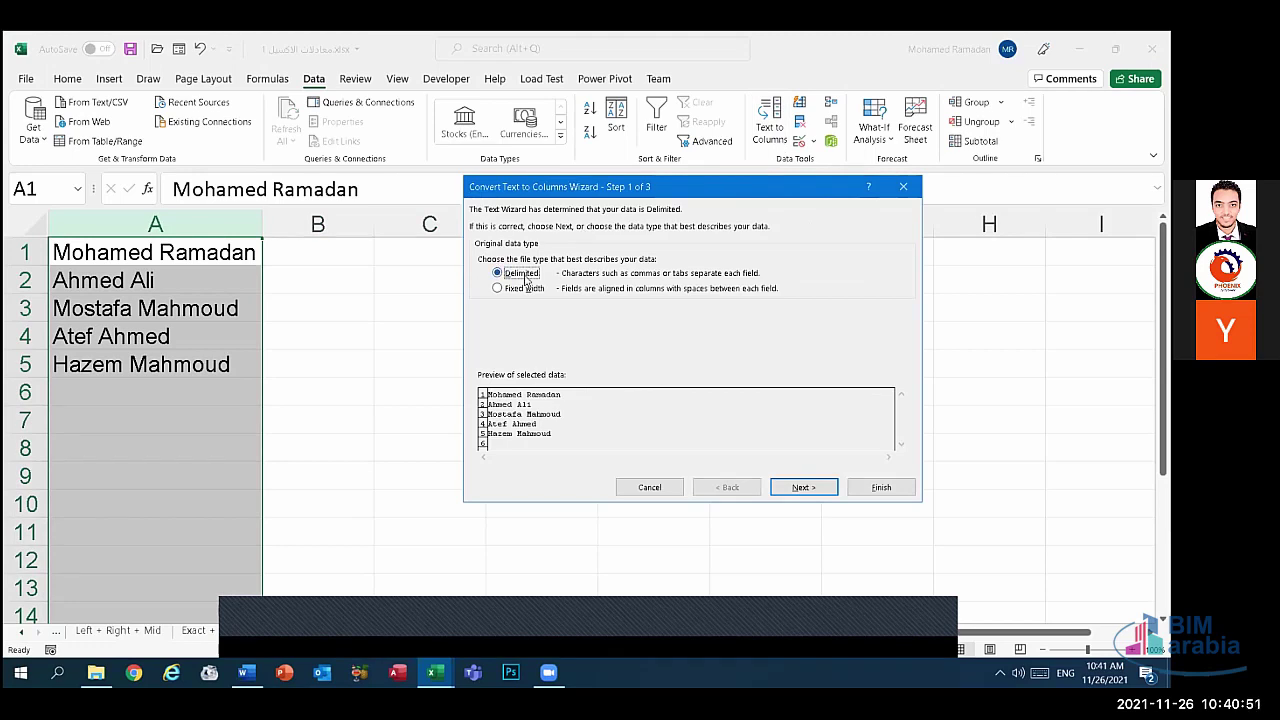
{"action": "left_click", "coordinate": [829, 490]}
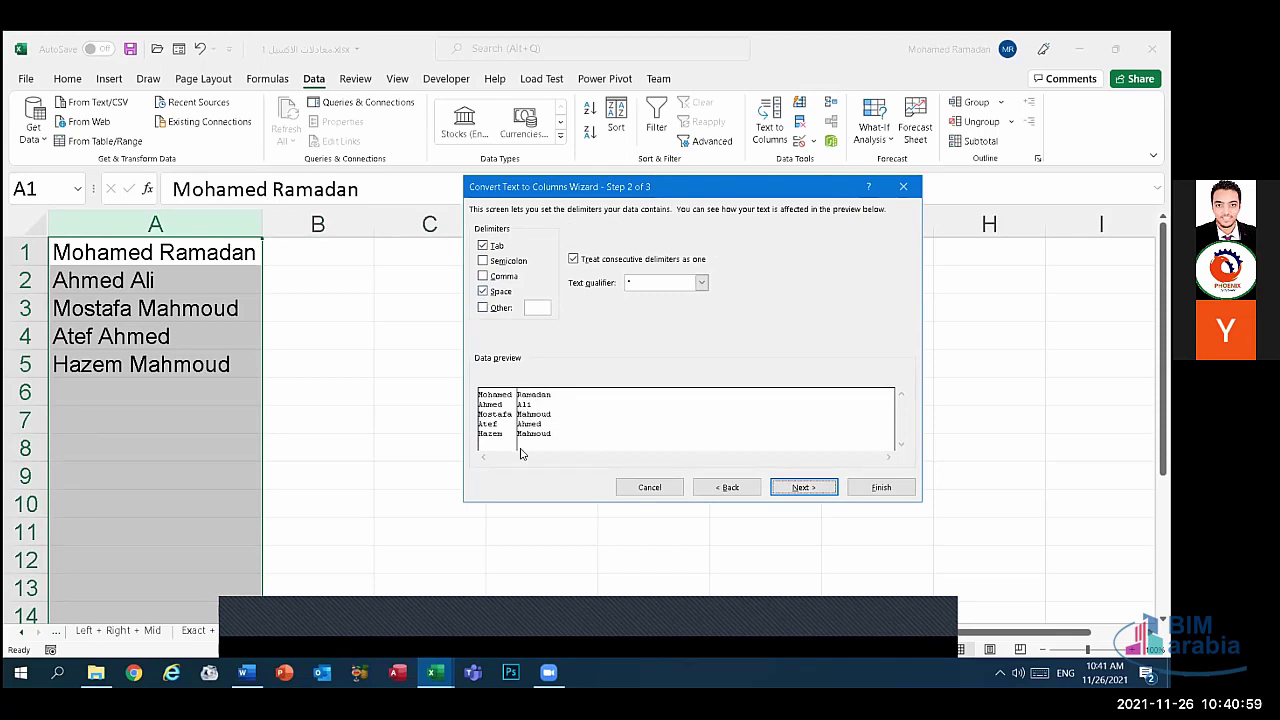
{"action": "left_click", "coordinate": [803, 488]}
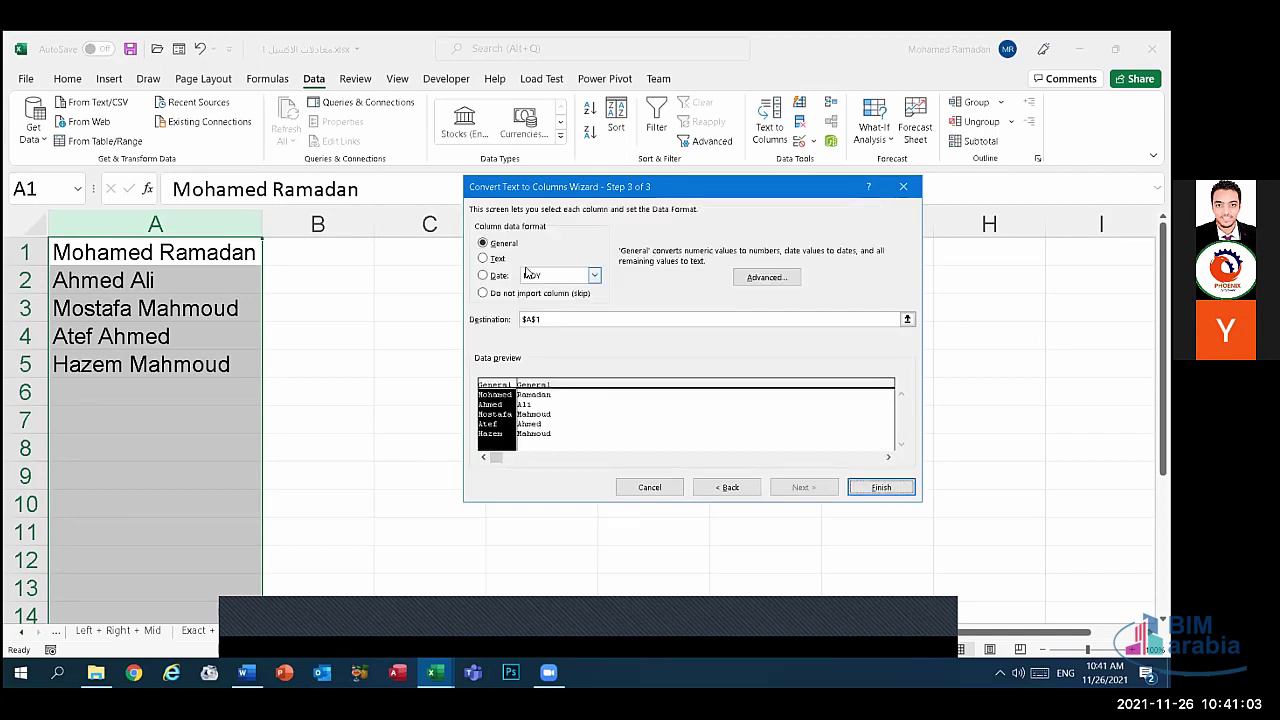
{"action": "left_click", "coordinate": [544, 319]}
{"action": "key", "text": "BackSpace"}
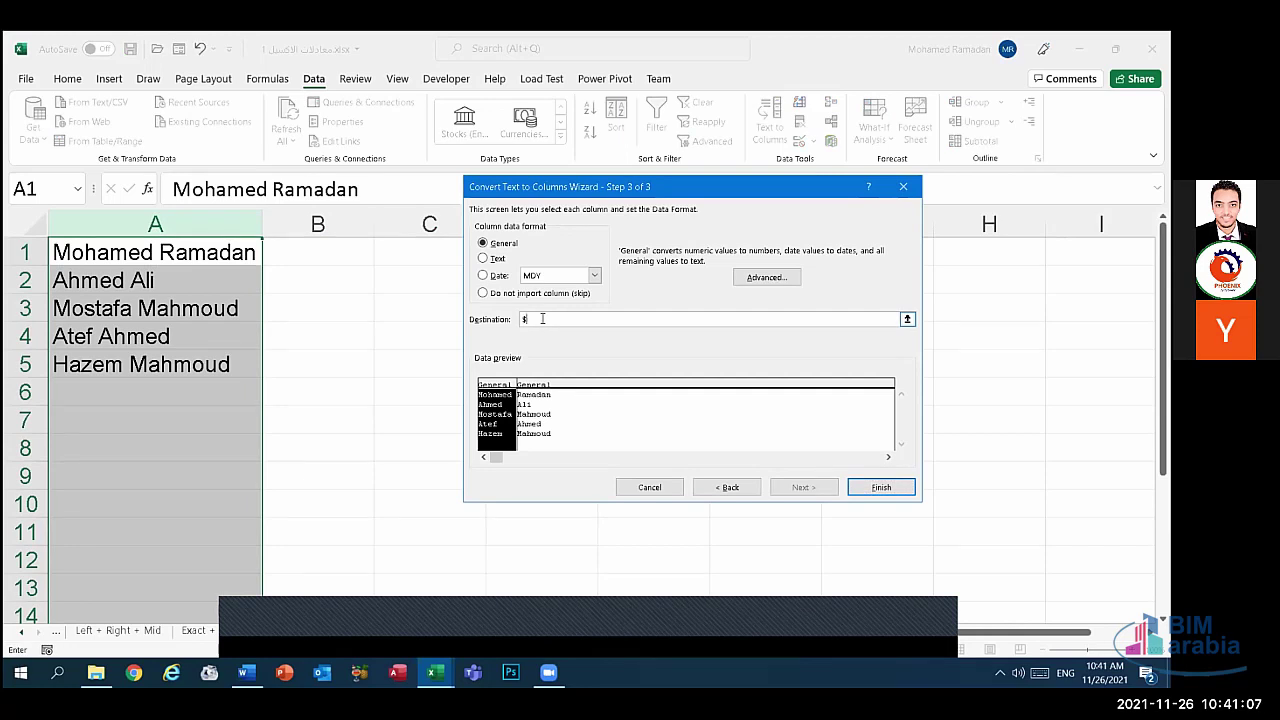
{"action": "left_click", "coordinate": [340, 223]}
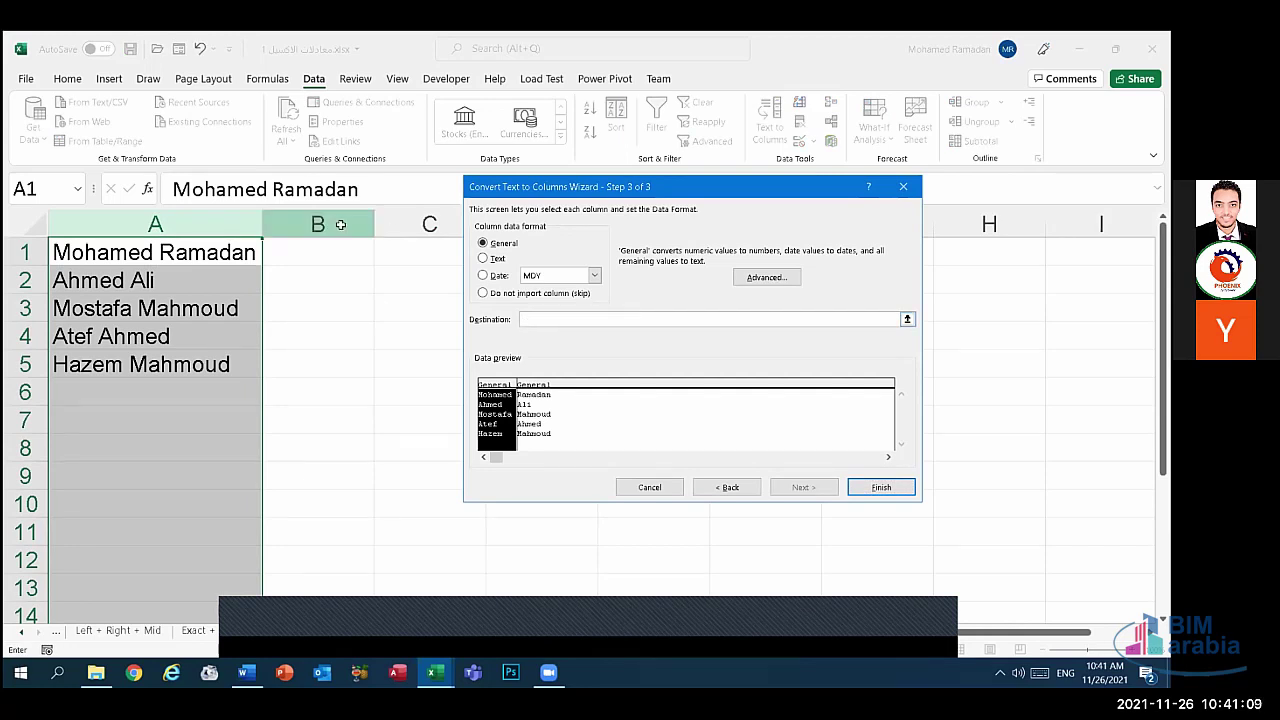
{"action": "left_click", "coordinate": [858, 488]}
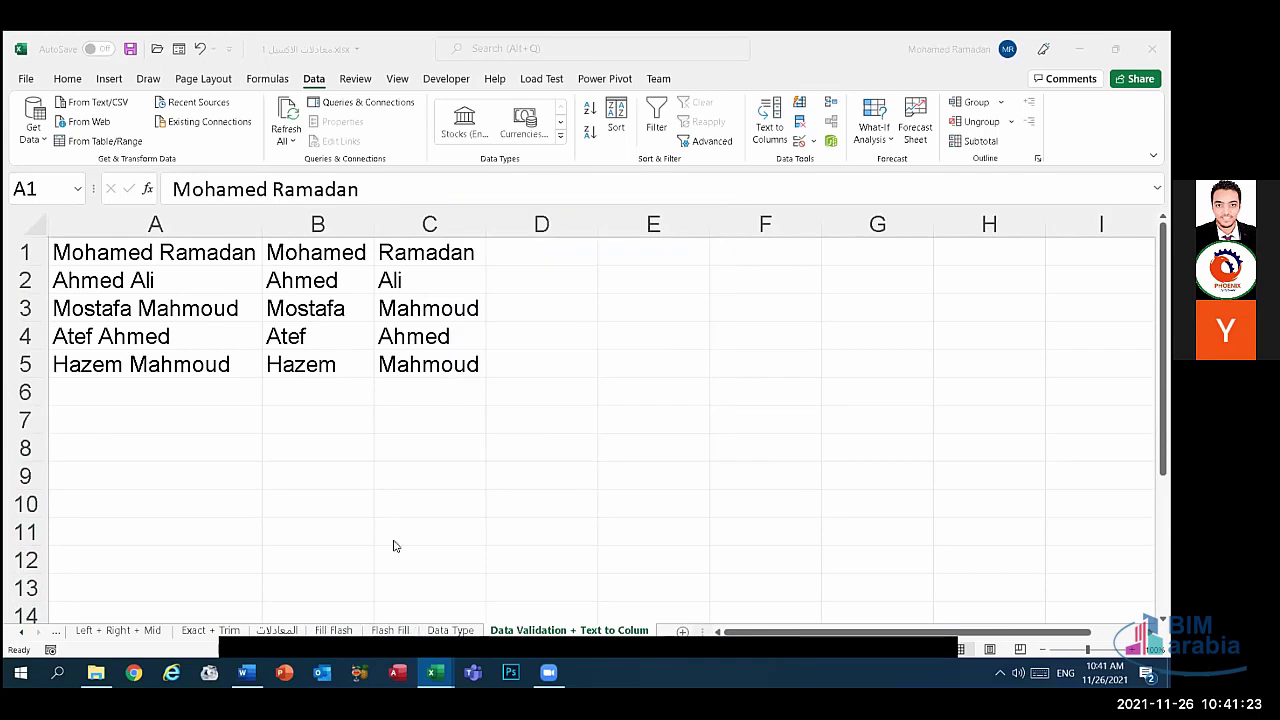
Step: On the Flash Fill sheet, clear the full names in C1:C5
{"action": "left_click", "coordinate": [390, 631]}
{"action": "left_click_drag", "start_coordinate": [342, 250], "coordinate": [344, 364]}
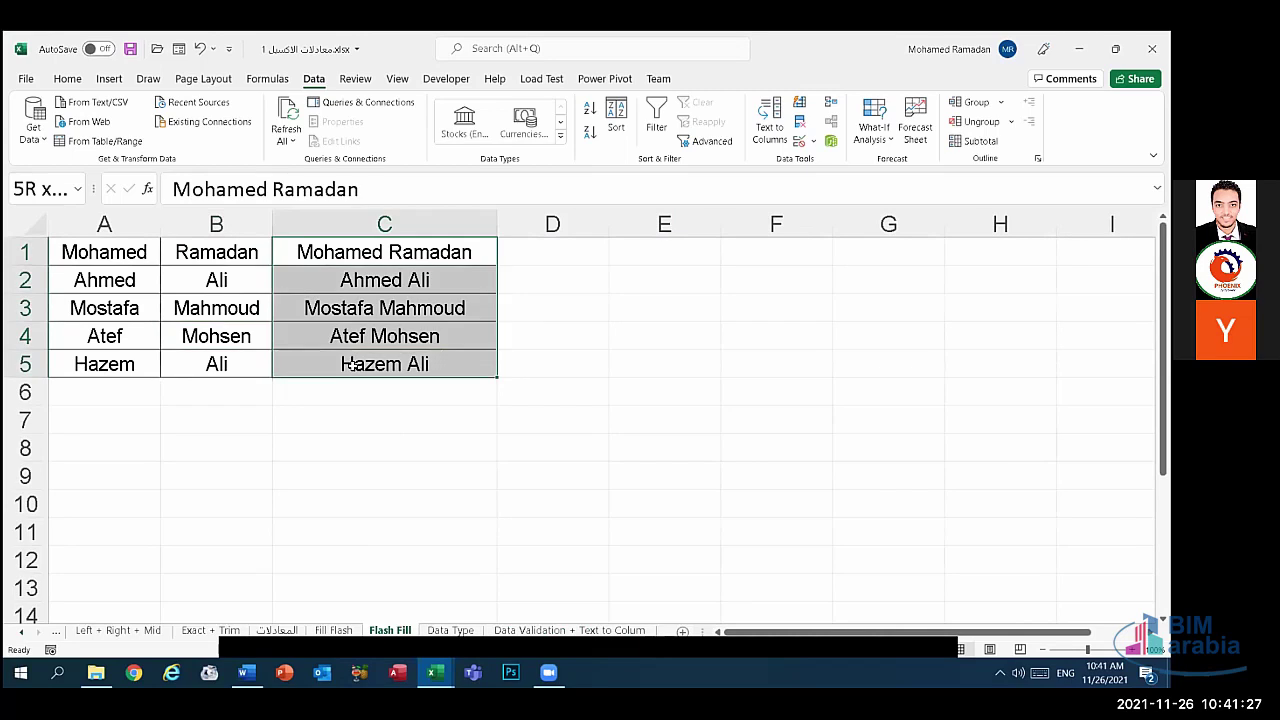
{"action": "key", "text": "Delete"}
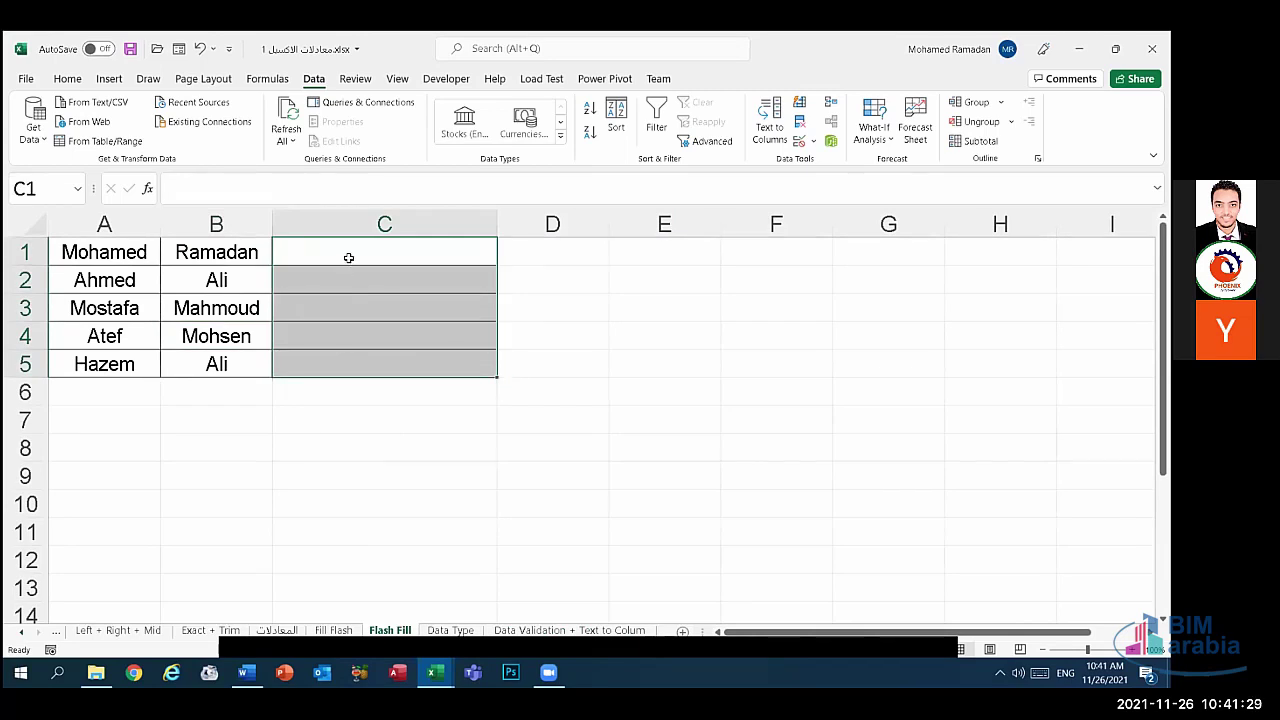
{"action": "left_click", "coordinate": [348, 256]}
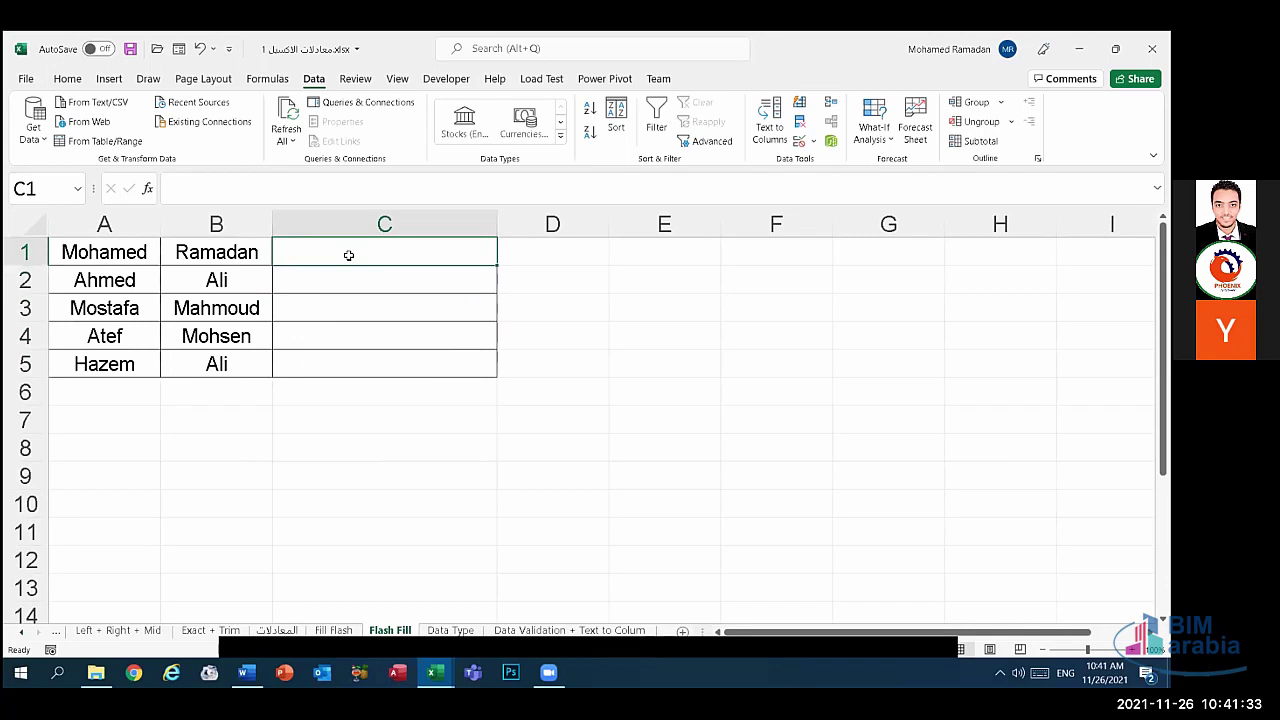
Step: Type the combined full name from A1 and B1 into C1, accept Flash Fill for C2:C5, then go back to the Data Validation sheet
{"action": "left_click", "coordinate": [216, 252]}
{"action": "left_click", "coordinate": [214, 272]}
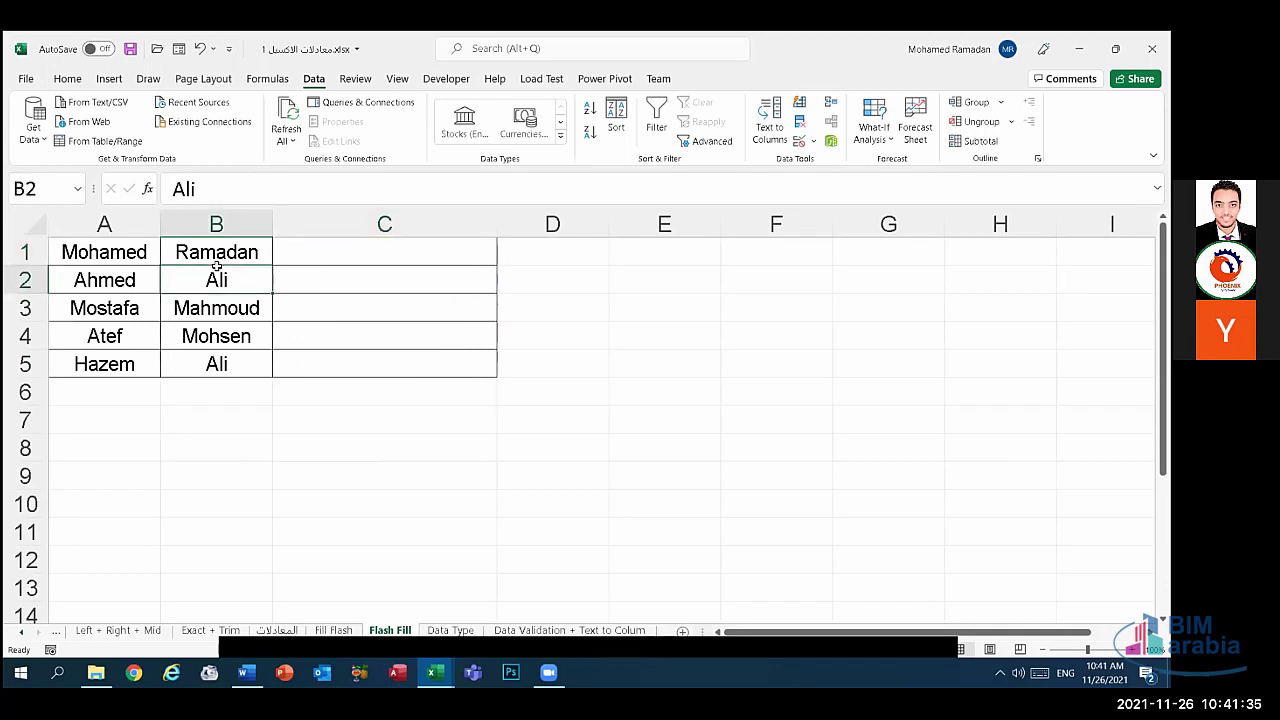
{"action": "left_click", "coordinate": [306, 263]}
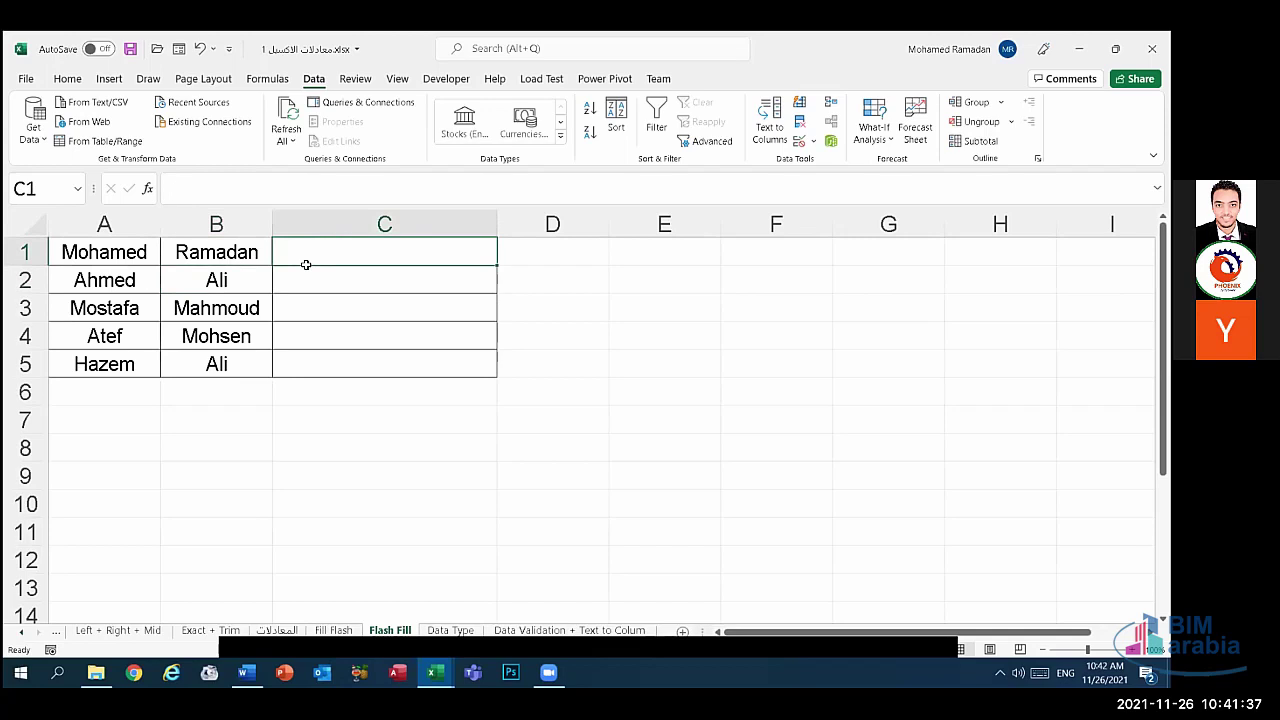
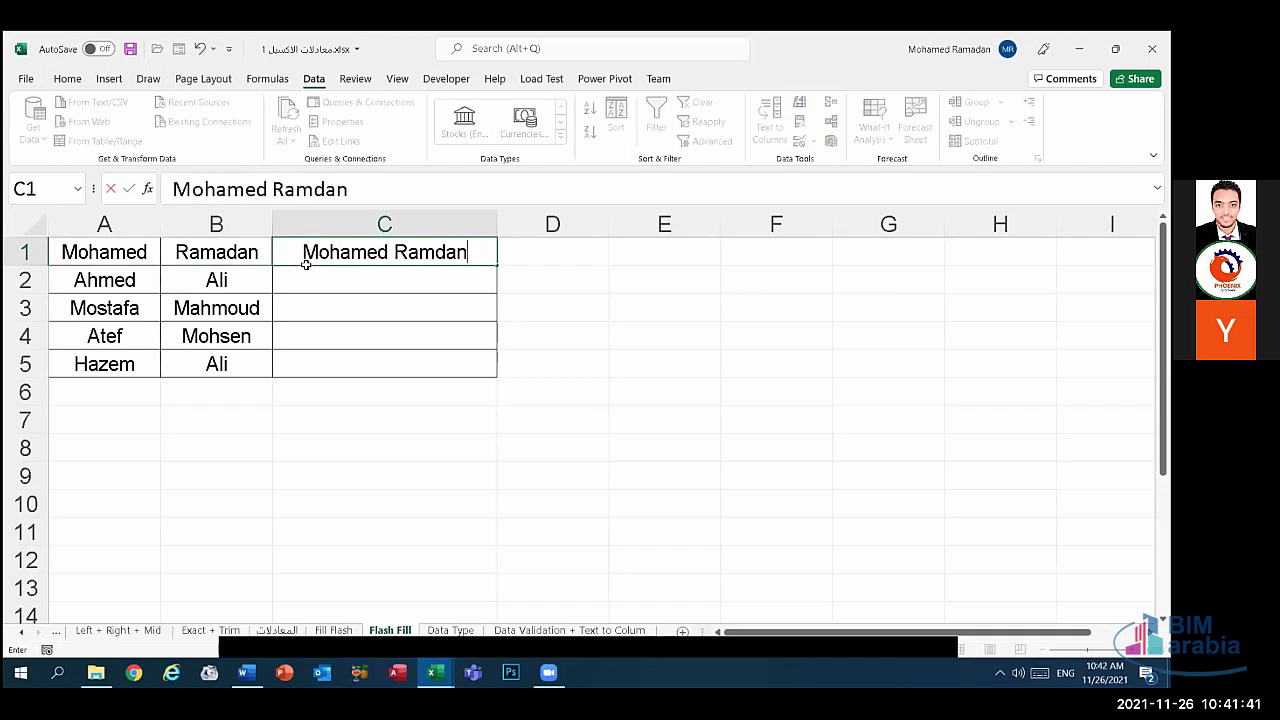
{"action": "type", "text": "ada"}
{"action": "type", "text": "n"}
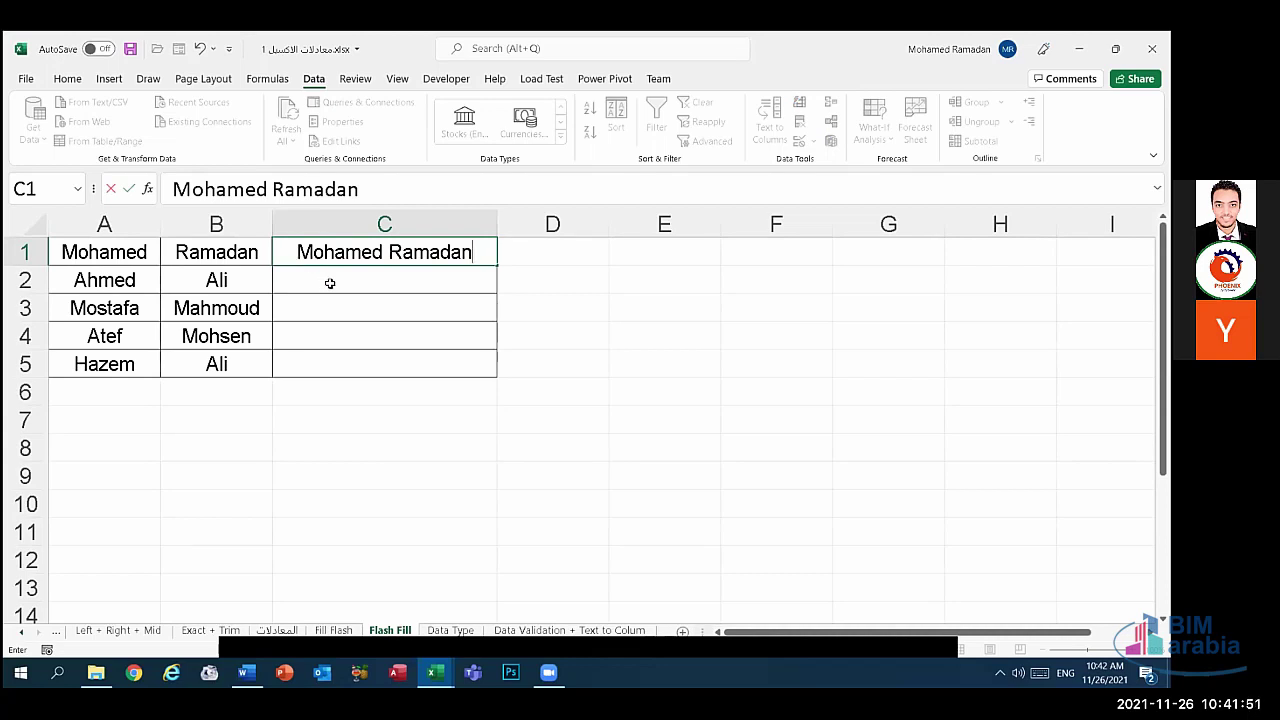
{"action": "left_click", "coordinate": [330, 283]}
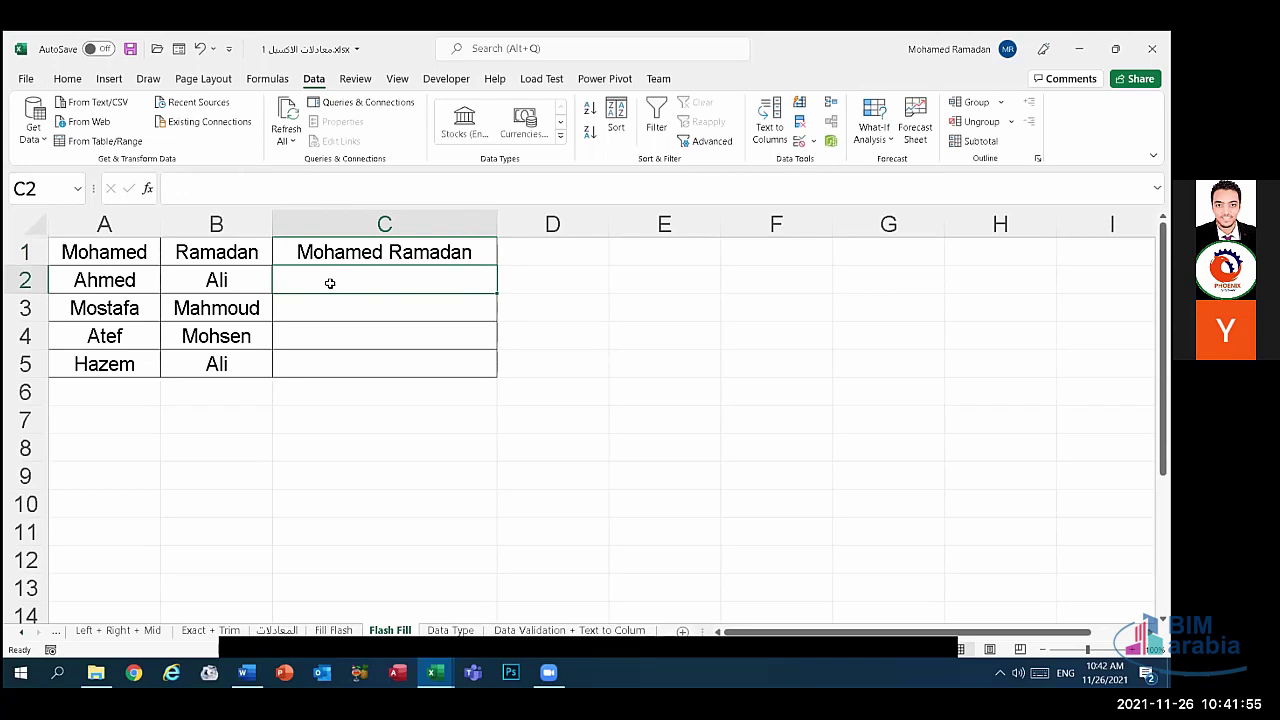
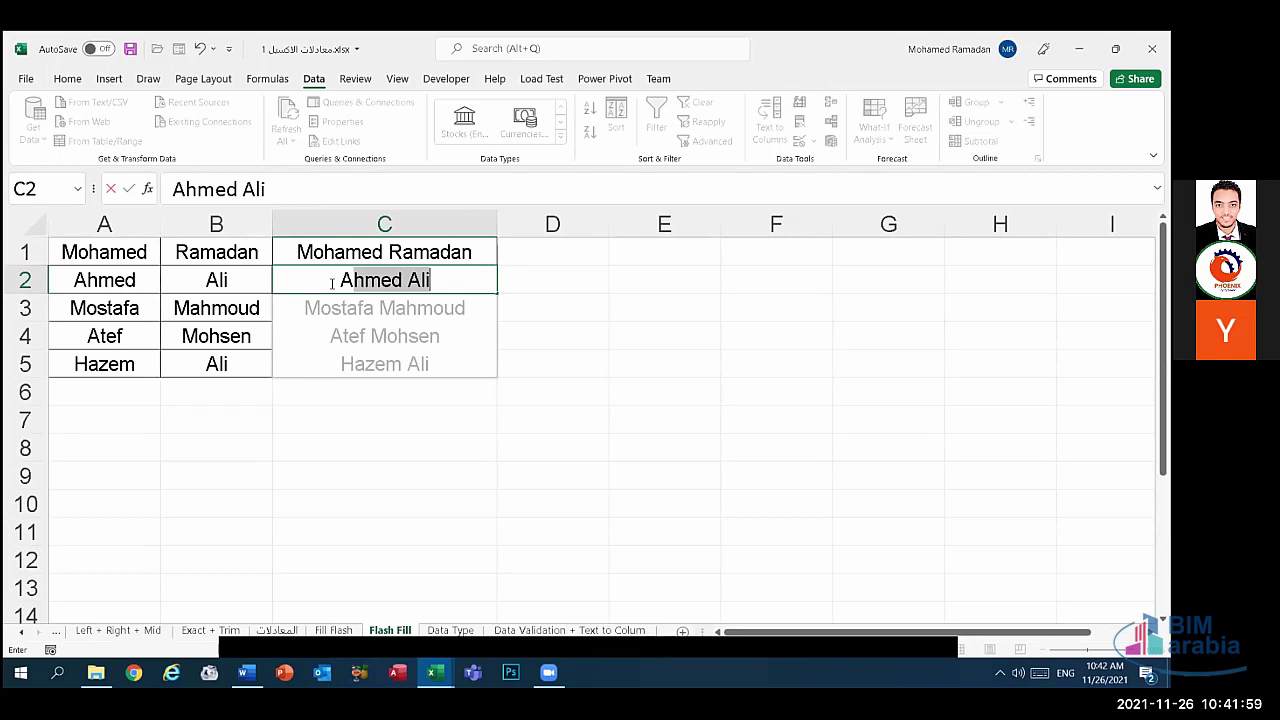
{"action": "key", "text": "Return"}
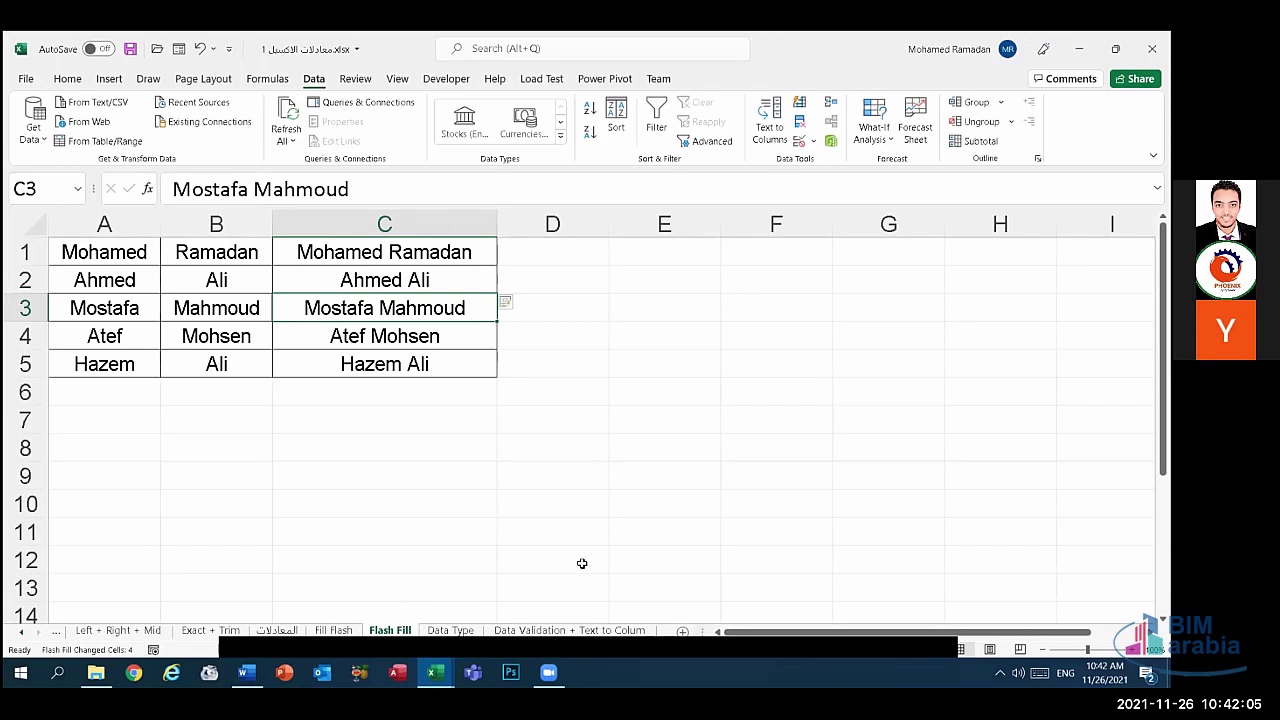
{"action": "left_click", "coordinate": [547, 631]}
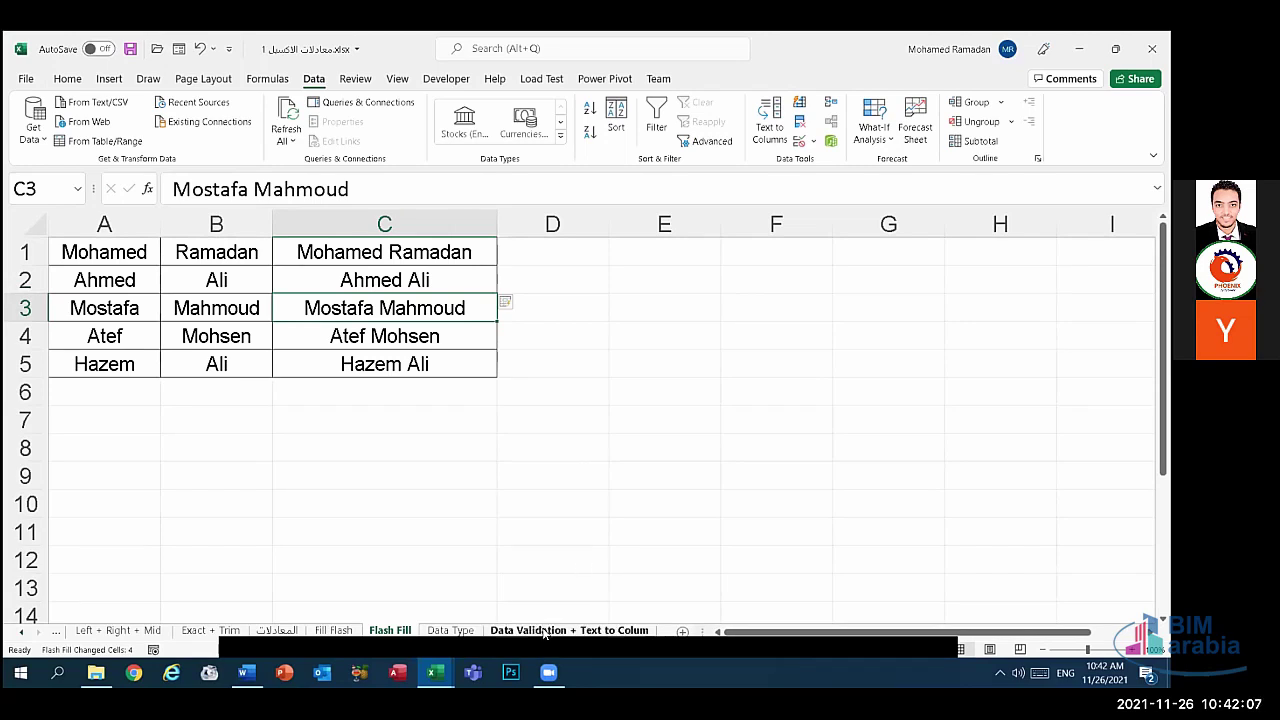
Step: Merge and centre E3:F4, align it to the middle, and fill it light blue
{"action": "left_click", "coordinate": [410, 412]}
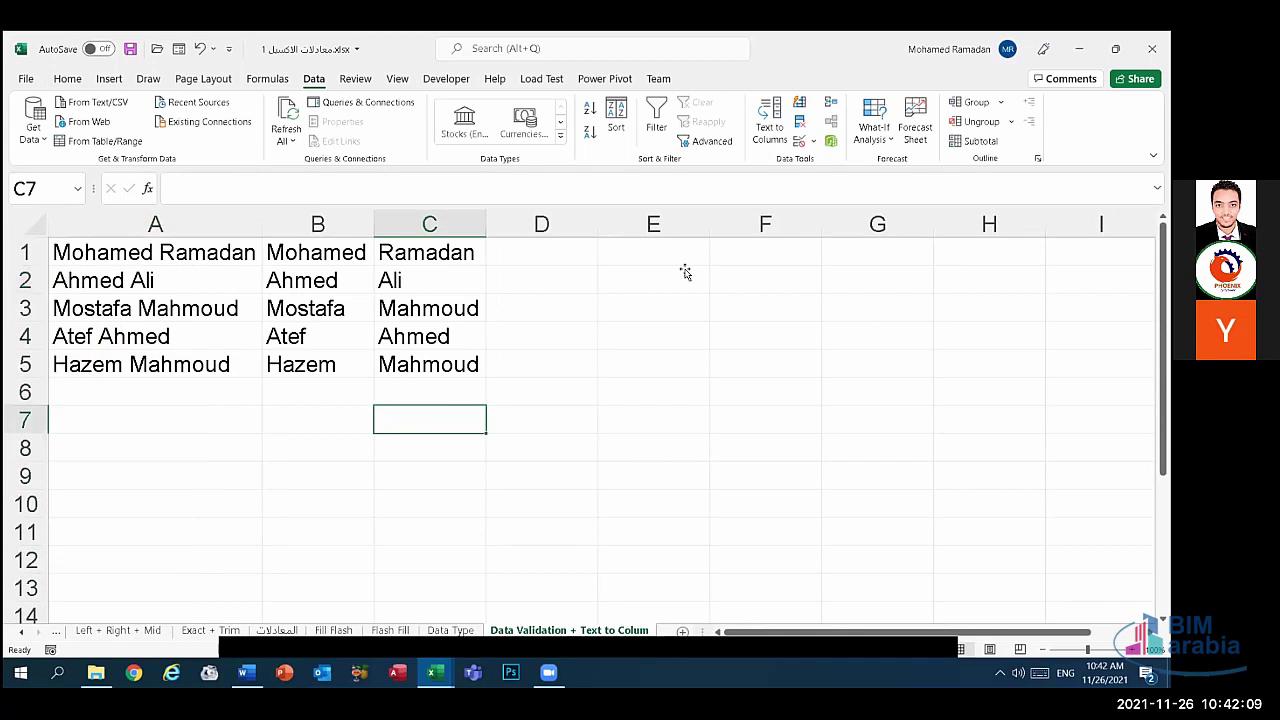
{"action": "left_click_drag", "start_coordinate": [650, 306], "coordinate": [760, 338]}
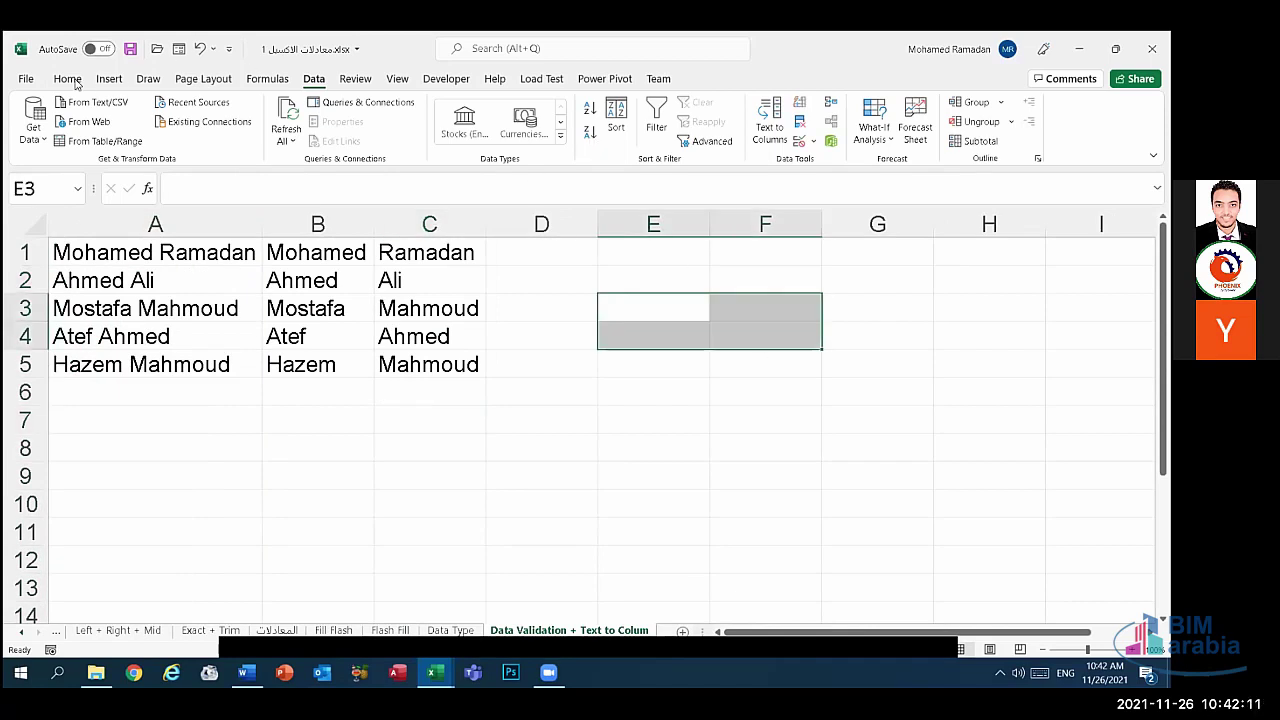
{"action": "key", "text": "alt+h"}
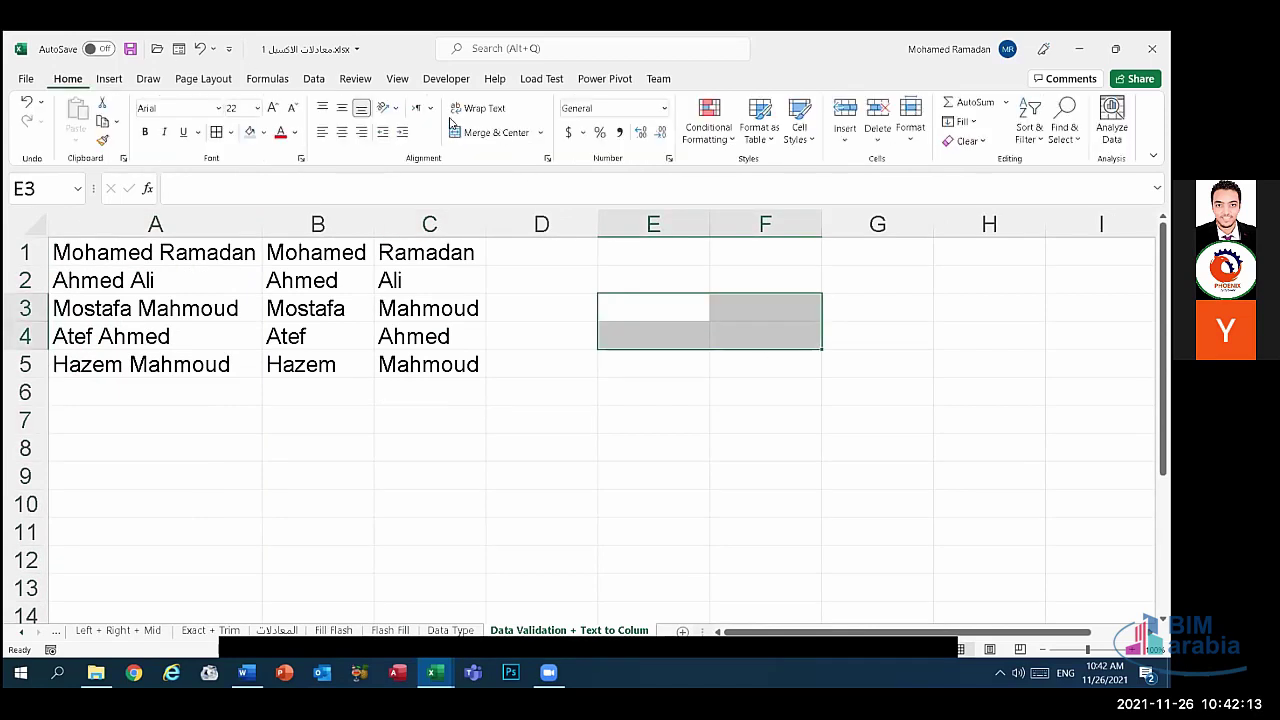
{"action": "key", "text": "m"}
{"action": "key", "text": "c"}
{"action": "left_click", "coordinate": [342, 110]}
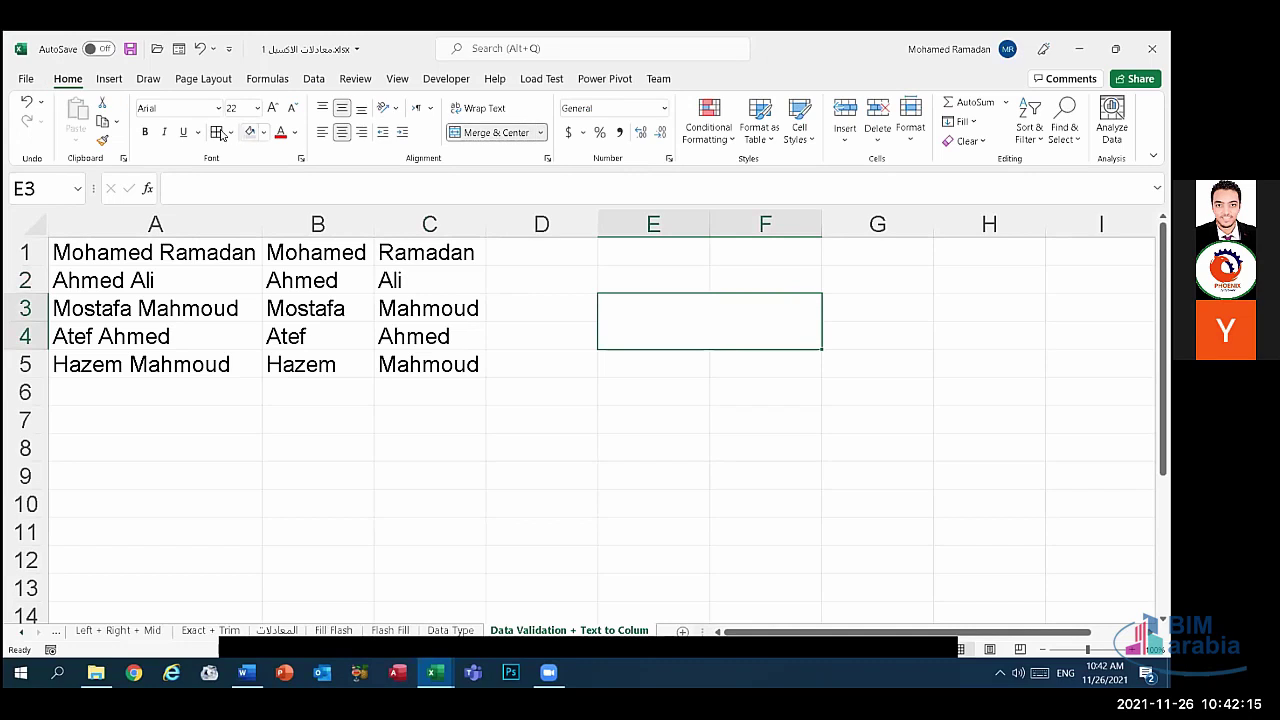
{"action": "left_click", "coordinate": [250, 132]}
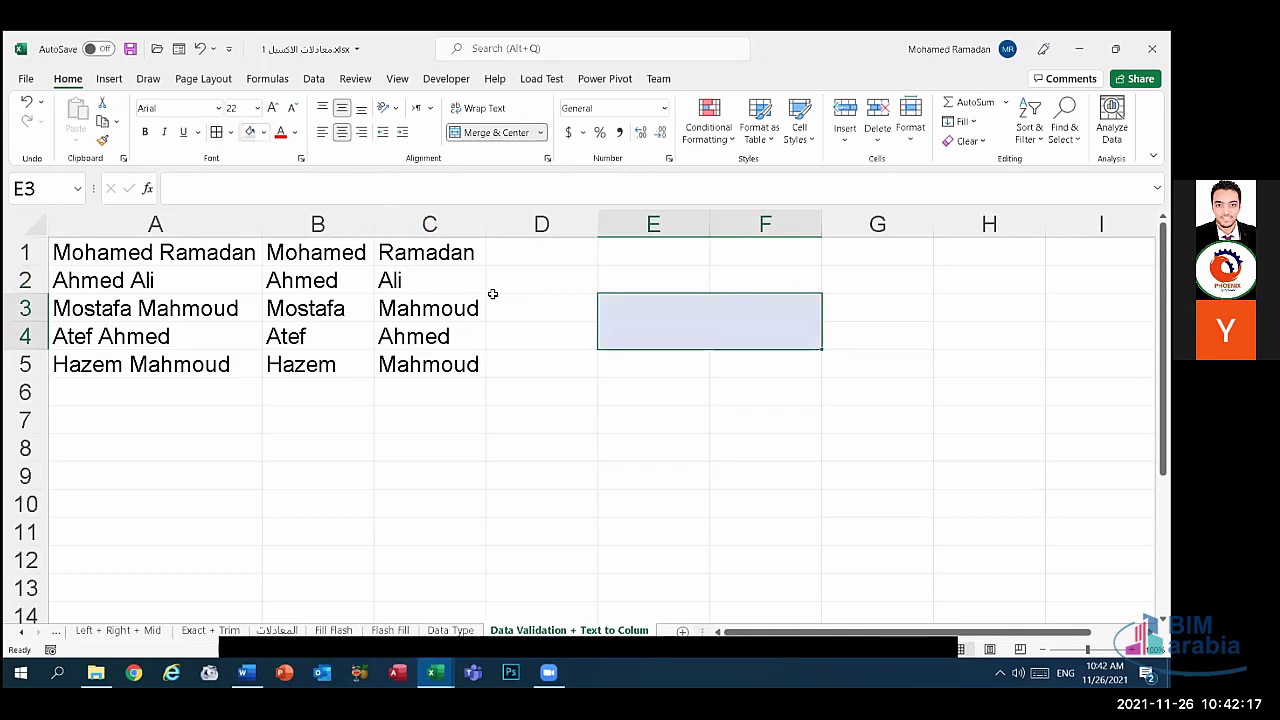
Step: Enter the Arabic heading 'فصل معياري' in the merged cell
{"action": "type", "text": "T"}
{"action": "key", "text": "BackSpace"}
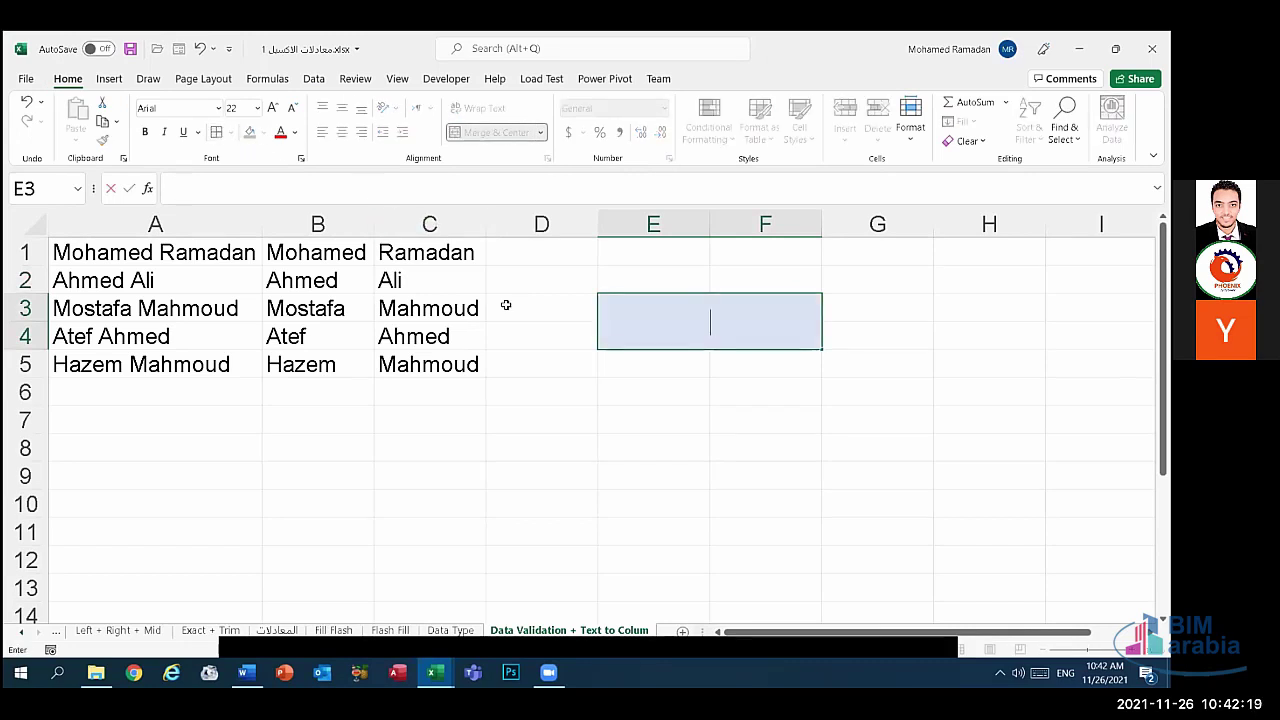
{"action": "key", "text": "alt+shift"}
{"action": "type", "text": "فصل "}
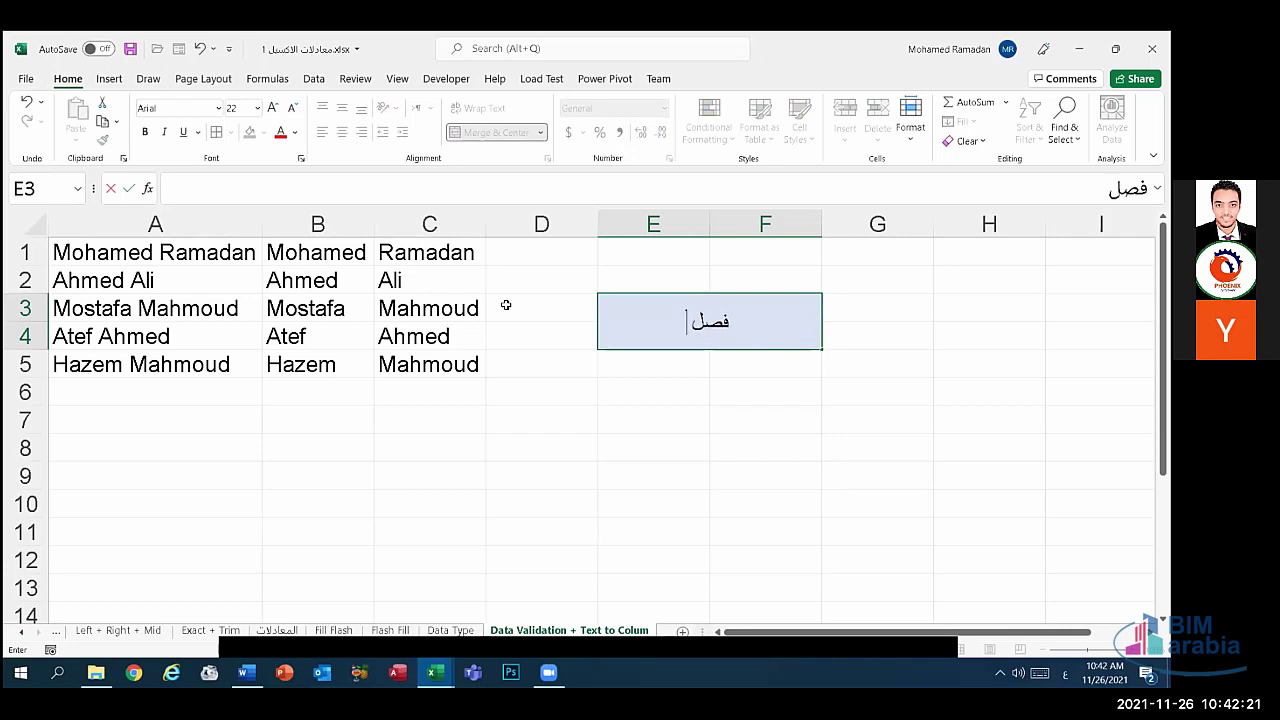
{"action": "type", "text": "معياري"}
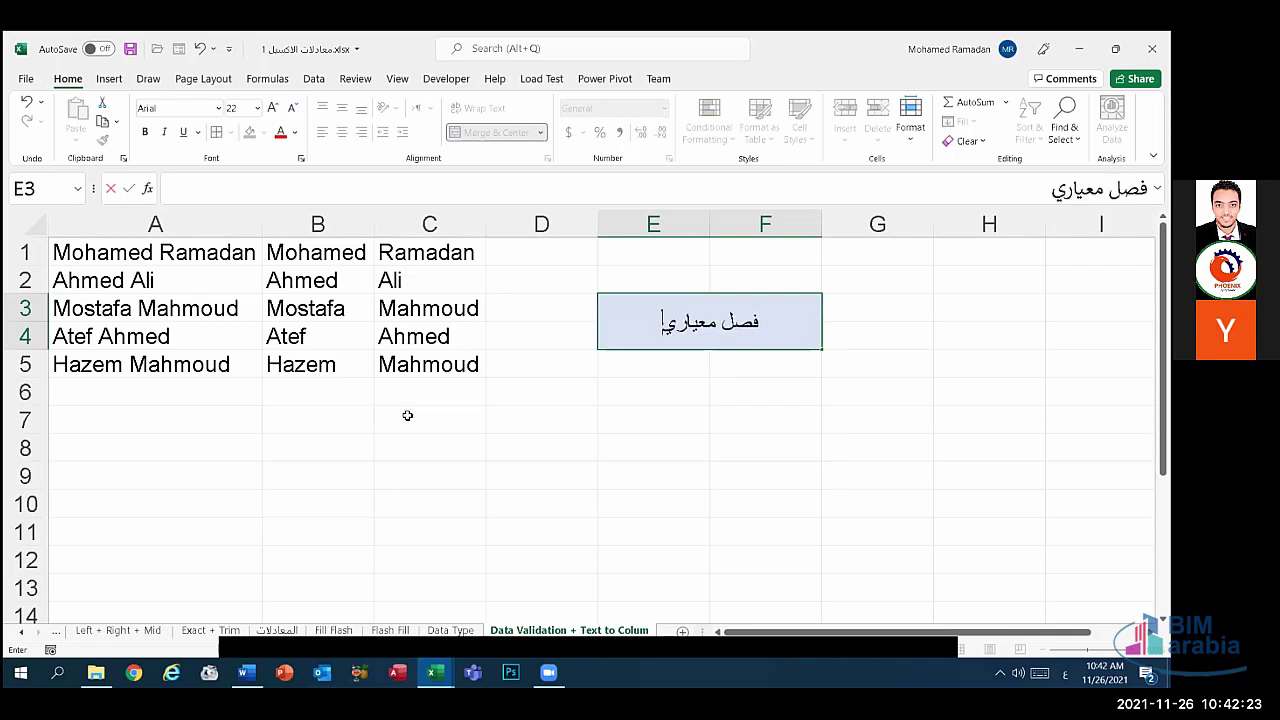
{"action": "left_click", "coordinate": [401, 466]}
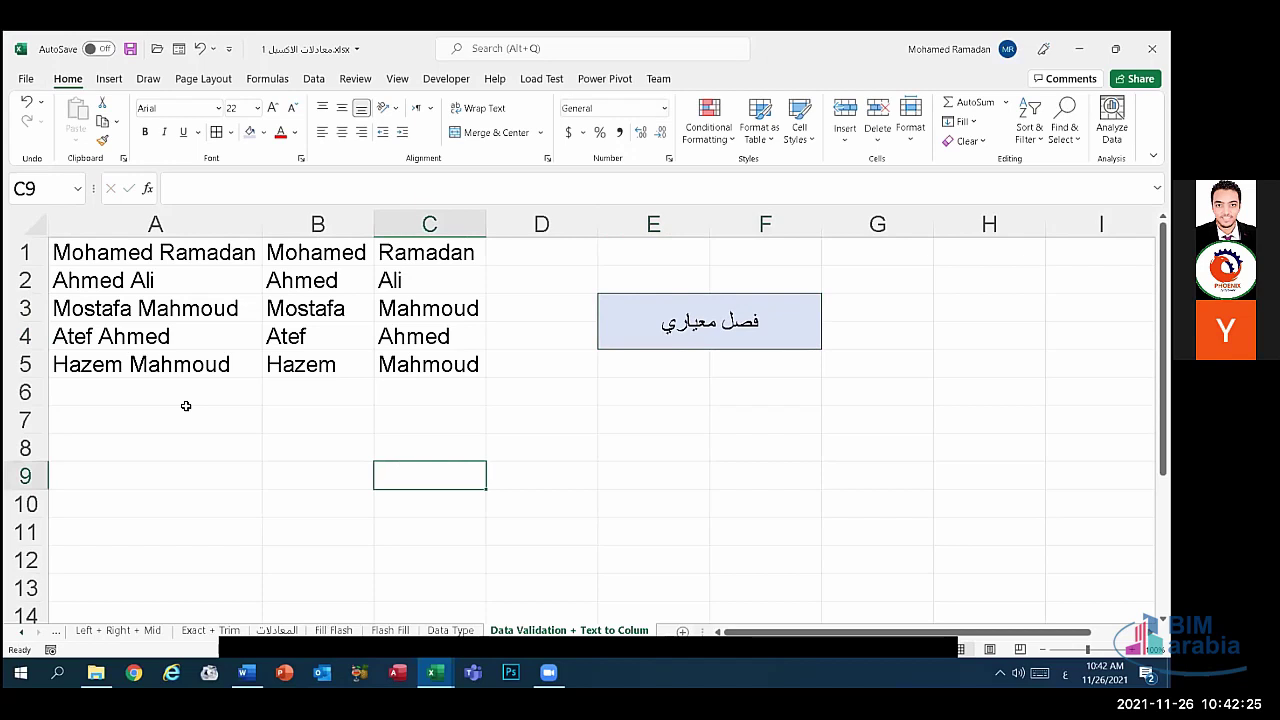
{"action": "left_click", "coordinate": [141, 459]}
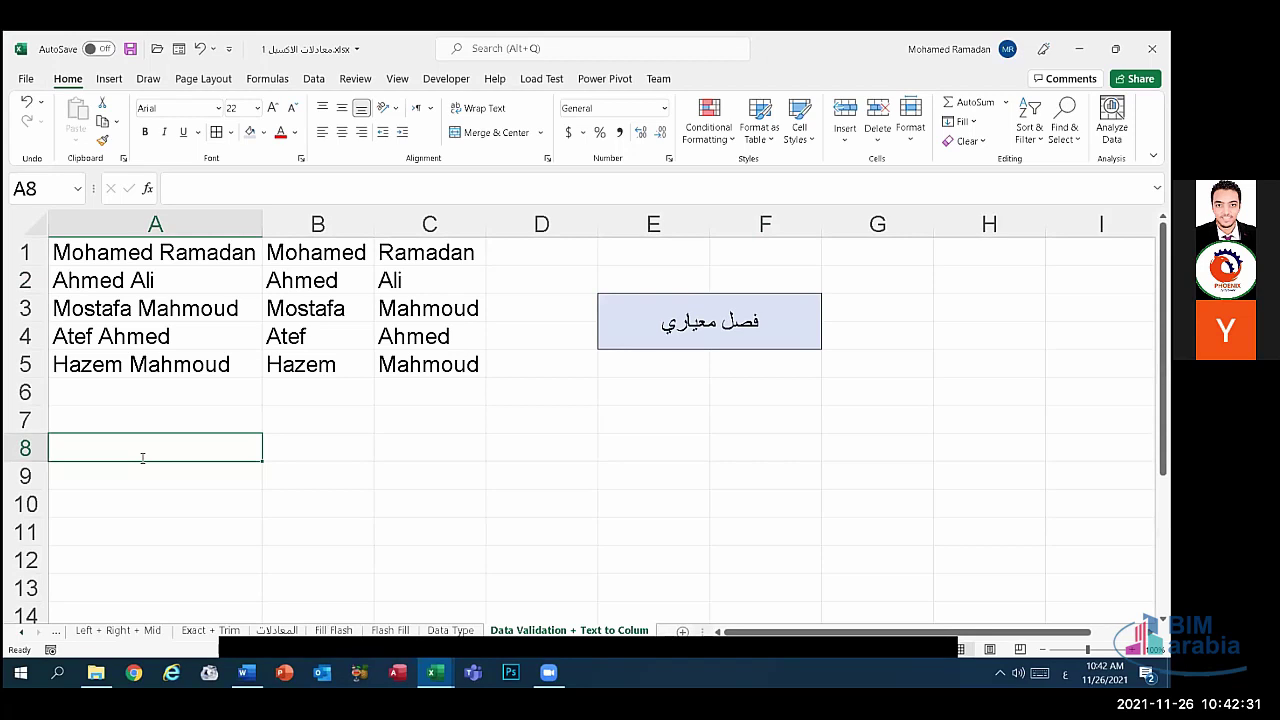
Step: List Word, Powerpoint and Excel in A8:A10
{"action": "type", "text": "Word"}
{"action": "key", "text": "Return"}
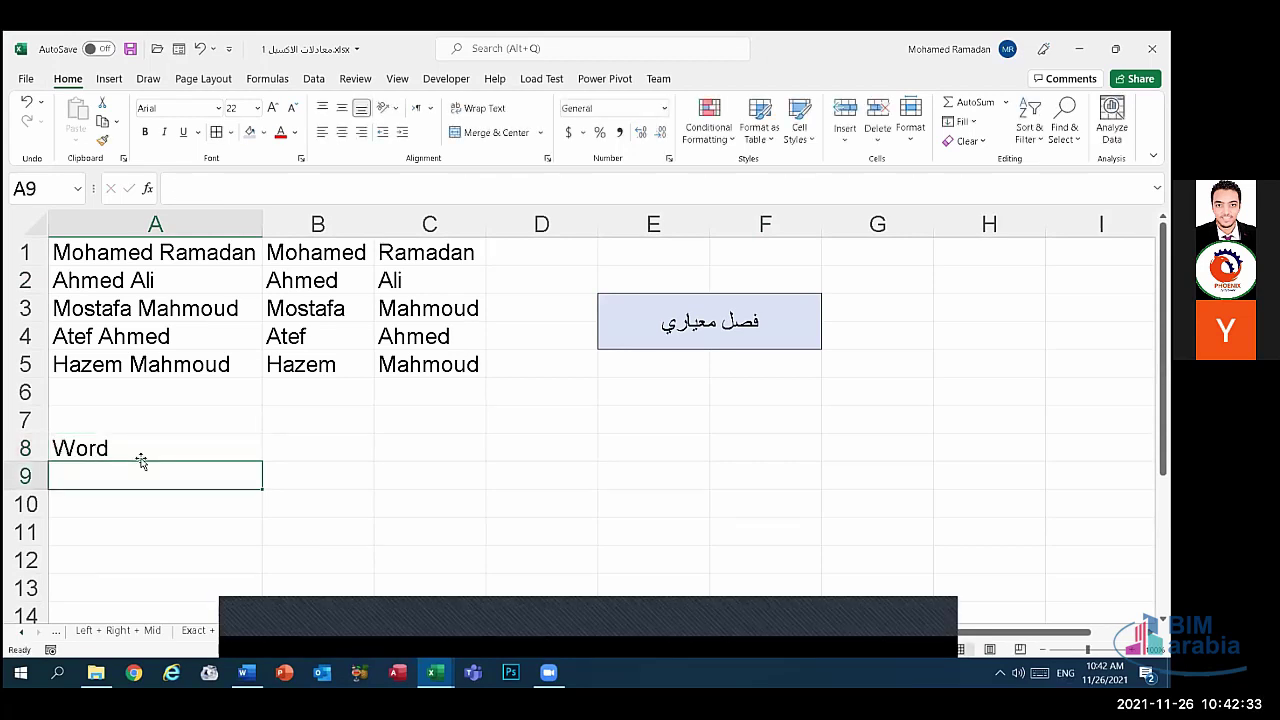
{"action": "type", "text": "Poer"}
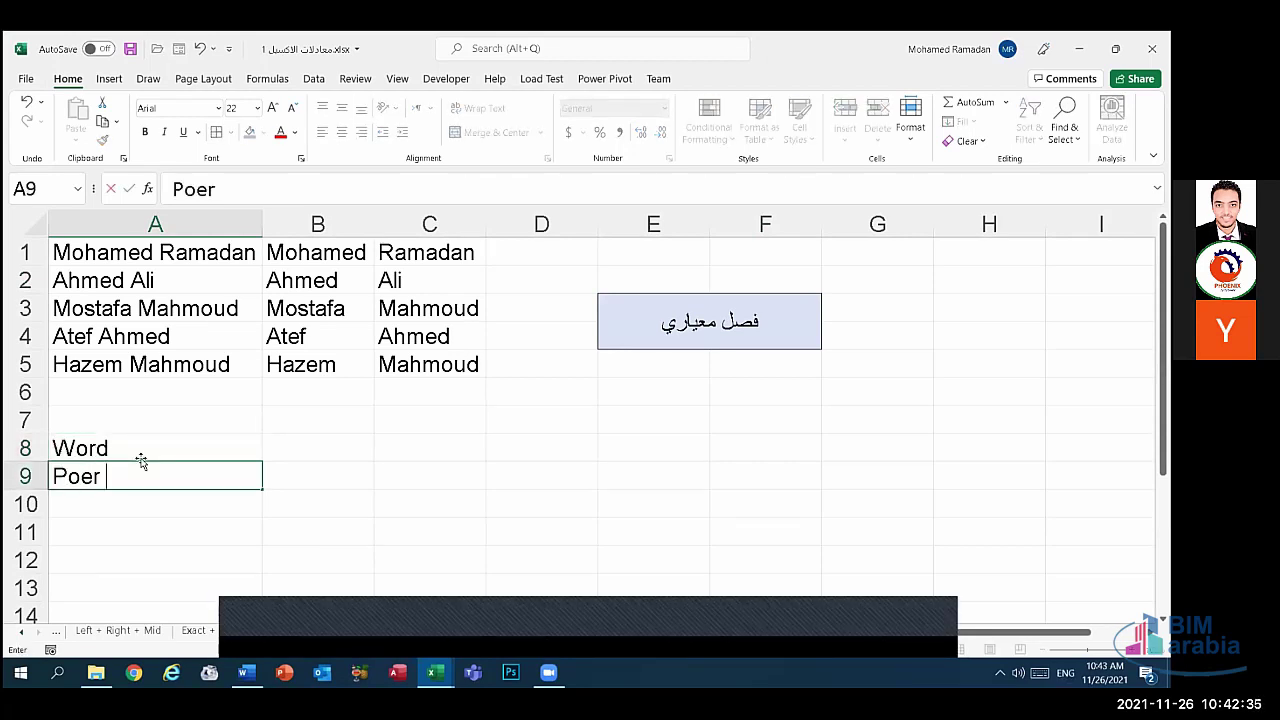
{"action": "key", "text": "BackSpace"}
{"action": "key", "text": "BackSpace"}
{"action": "key", "text": "BackSpace"}
{"action": "type", "text": "wert"}
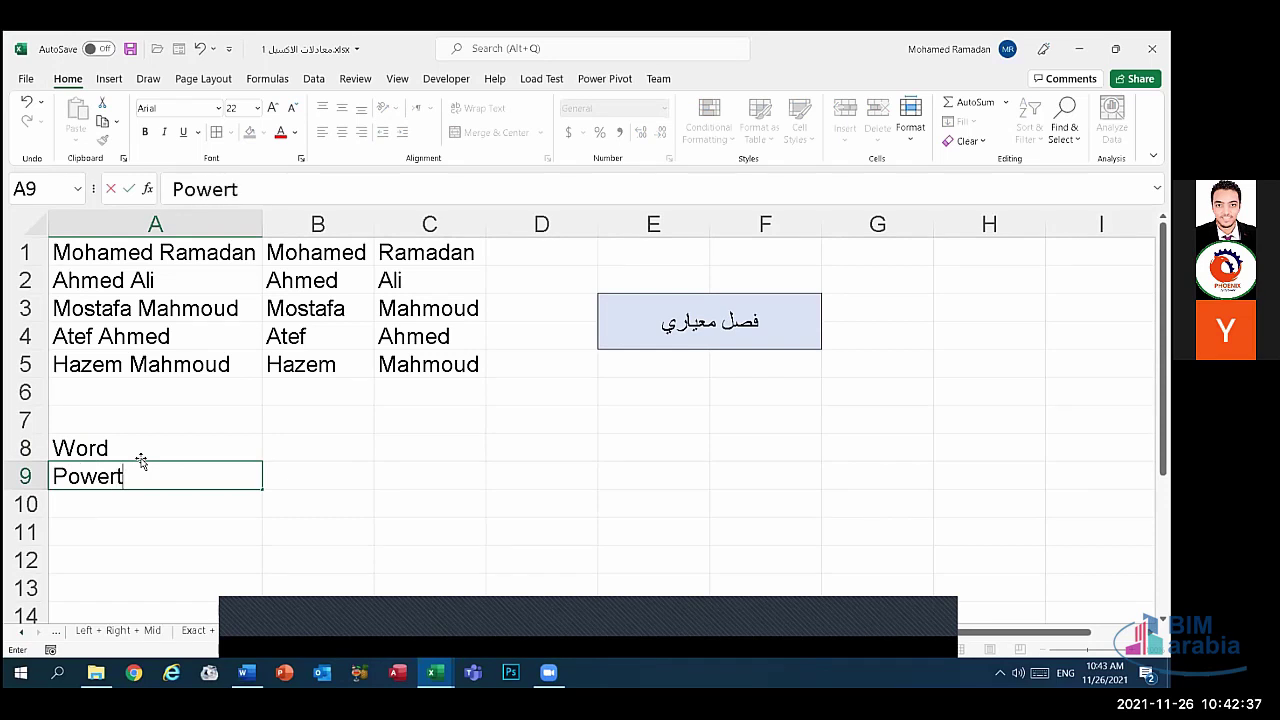
{"action": "key", "text": "BackSpace"}
{"action": "type", "text": "point"}
{"action": "key", "text": "Return"}
{"action": "type", "text": "E"}
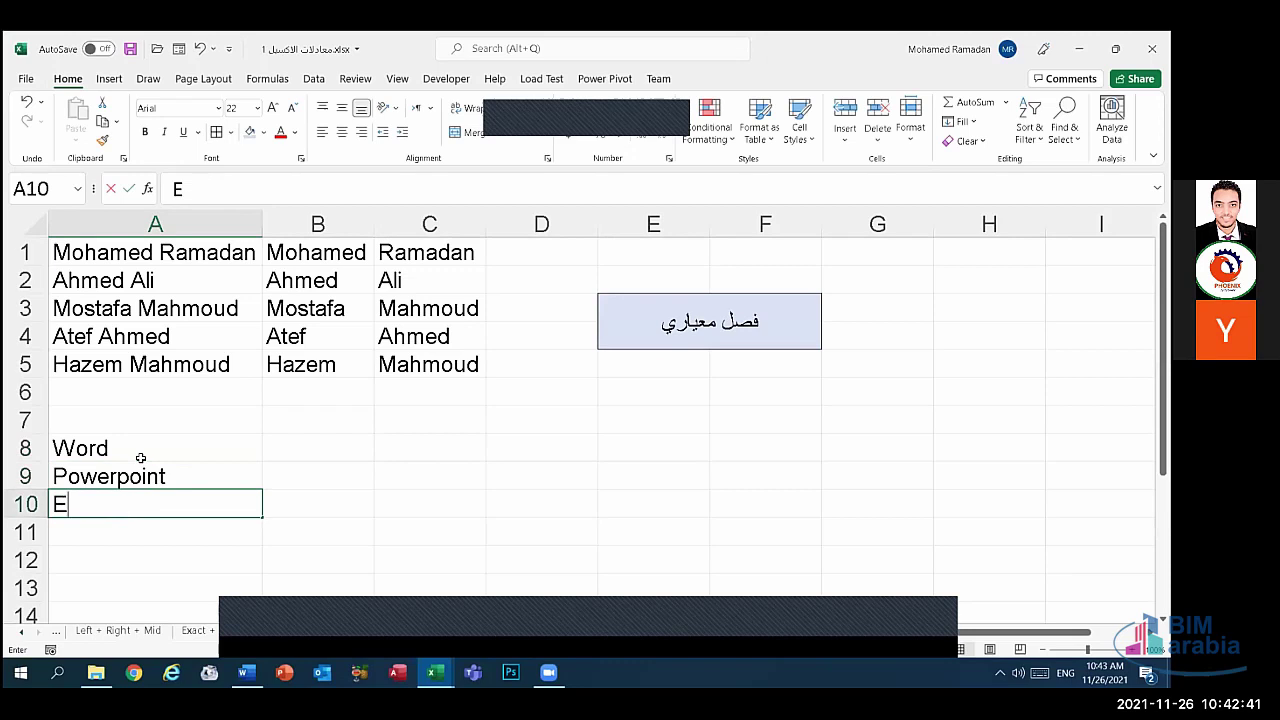
{"action": "type", "text": "xcel"}
{"action": "key", "text": "Return"}
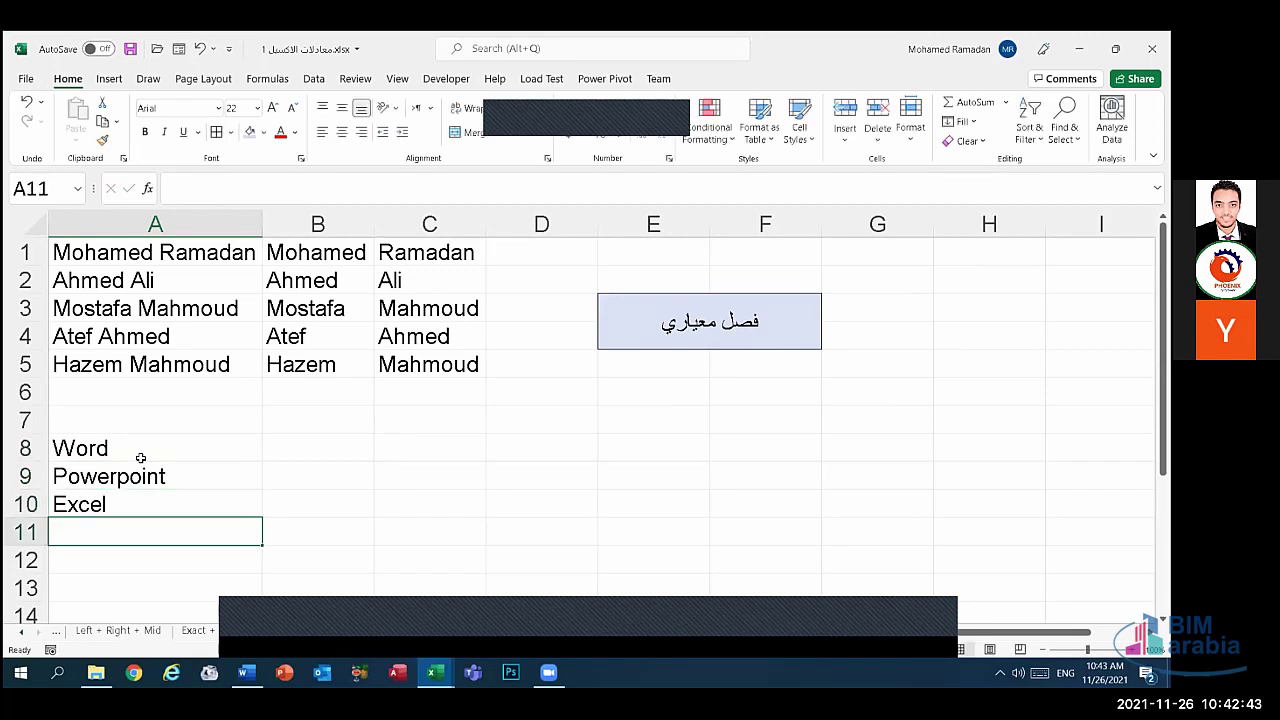
Step: Add Access and Outlook in A11:A12, then select B8
{"action": "type", "text": "Access"}
{"action": "key", "text": "Return"}
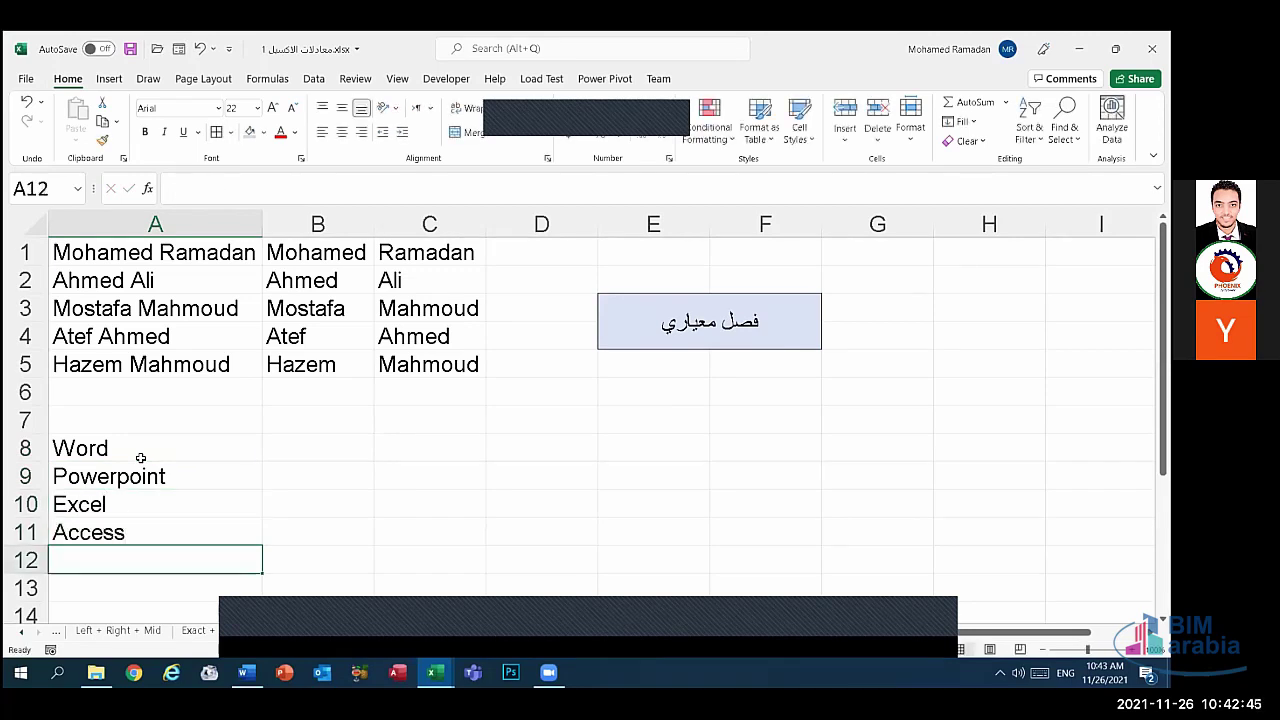
{"action": "type", "text": "Outloo"}
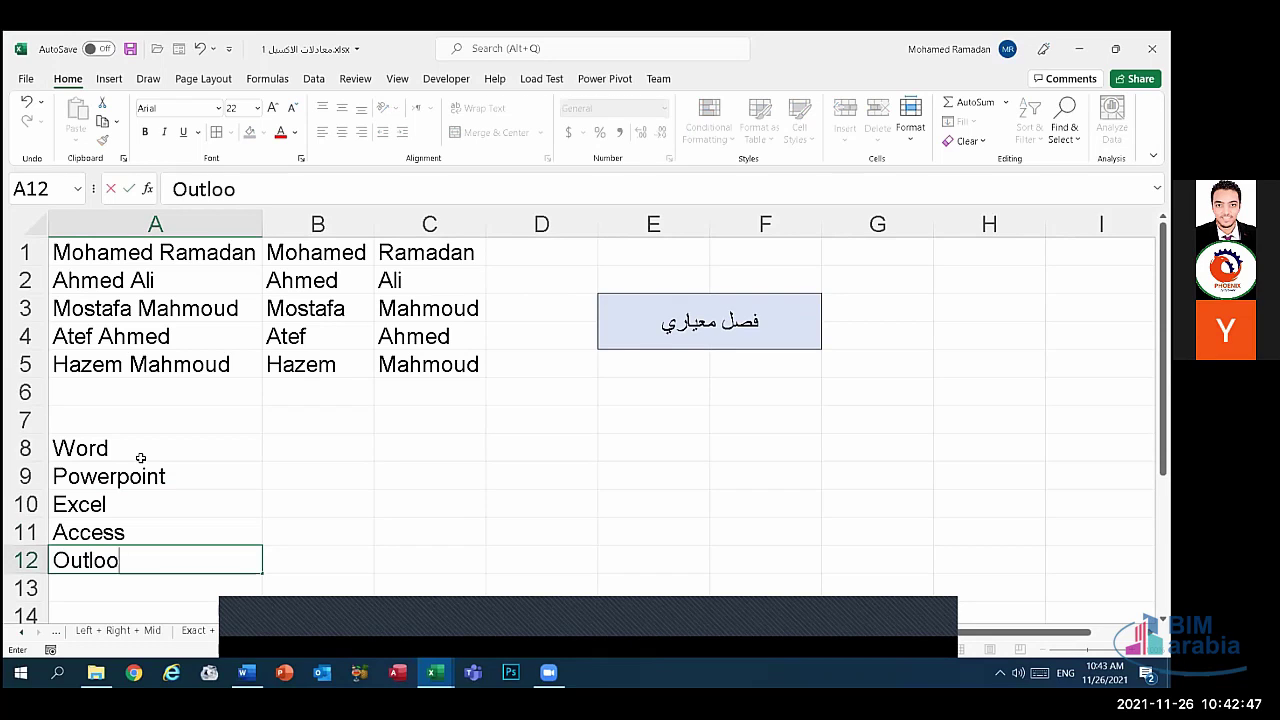
{"action": "type", "text": "k"}
{"action": "left_click", "coordinate": [94, 481]}
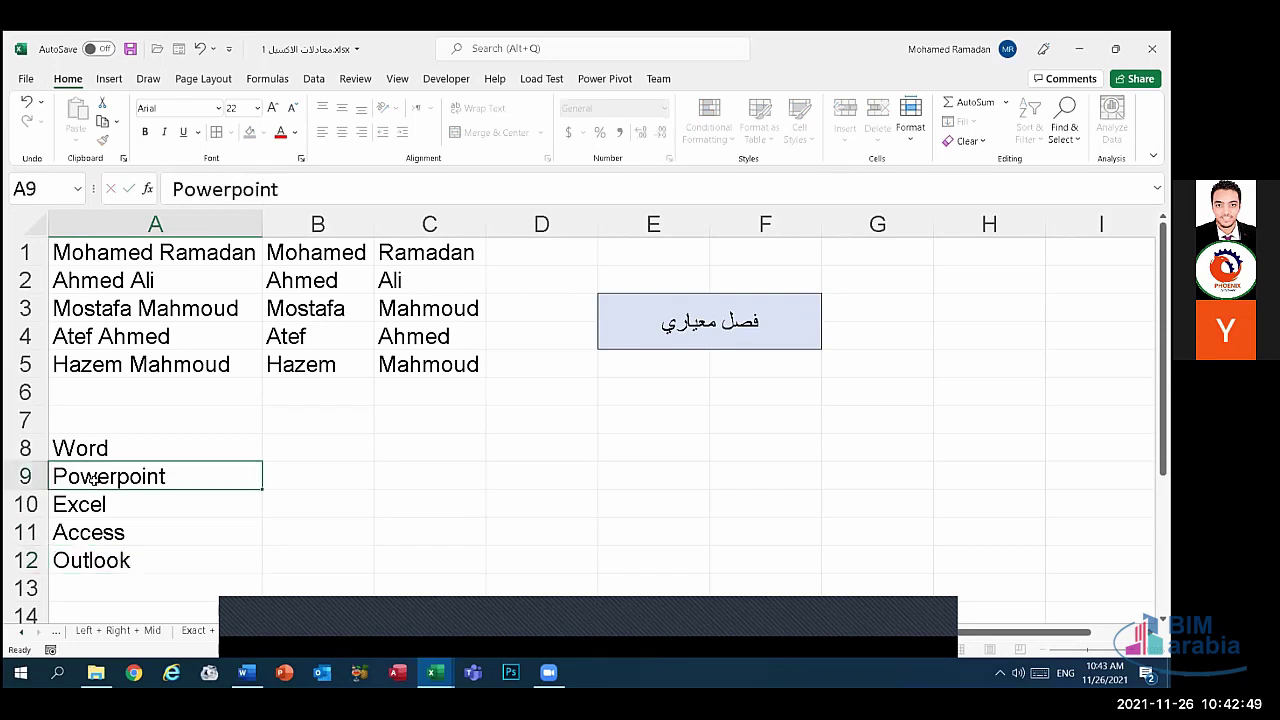
{"action": "left_click", "coordinate": [323, 482]}
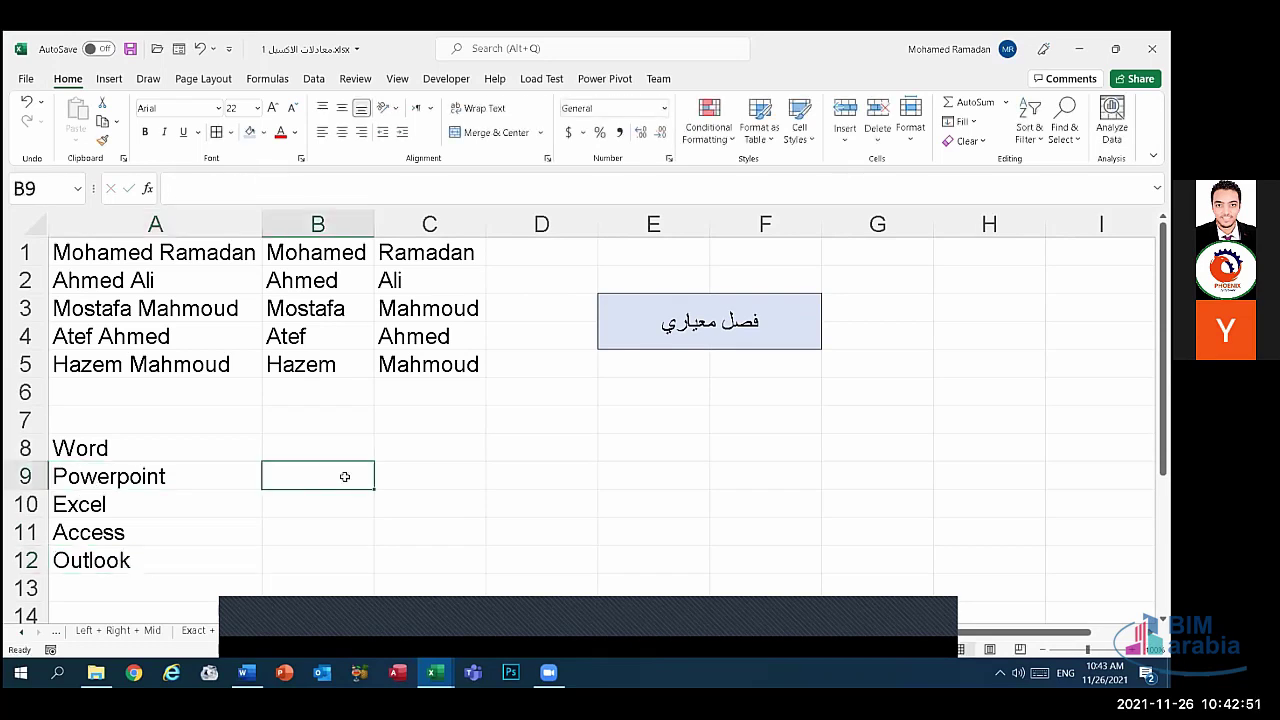
{"action": "left_click", "coordinate": [322, 453]}
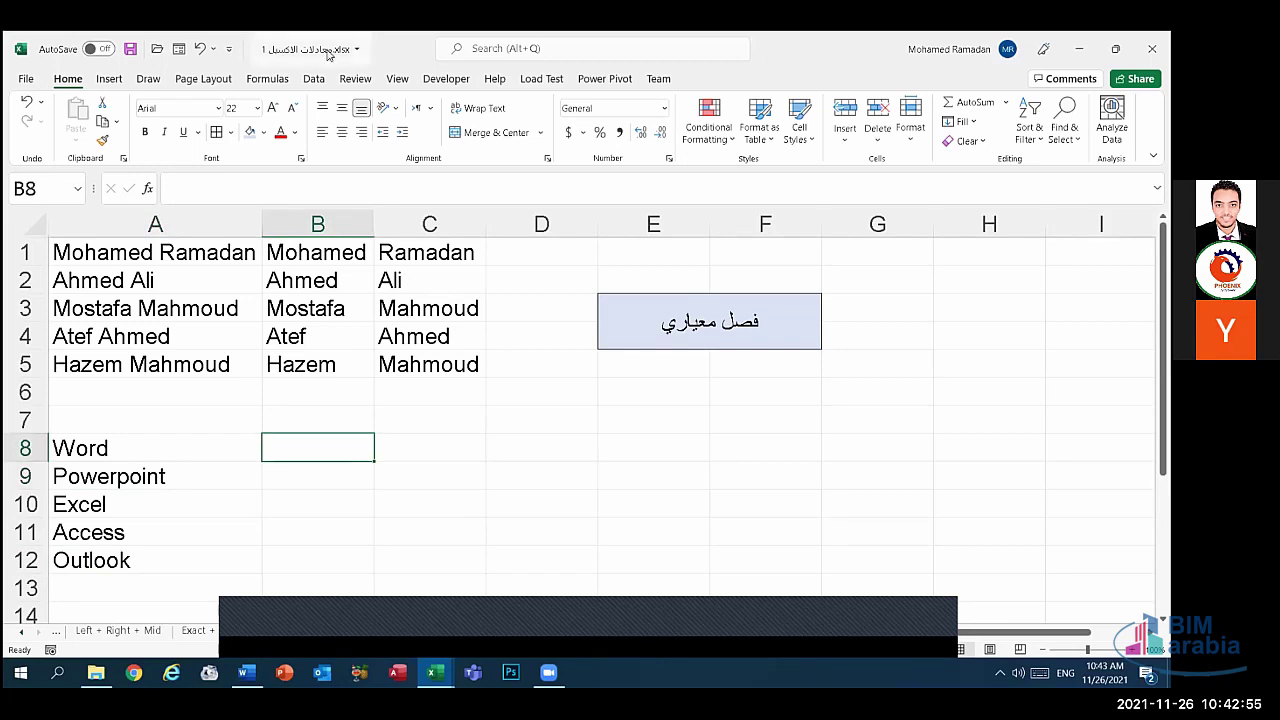
{"action": "left_click", "coordinate": [313, 80]}
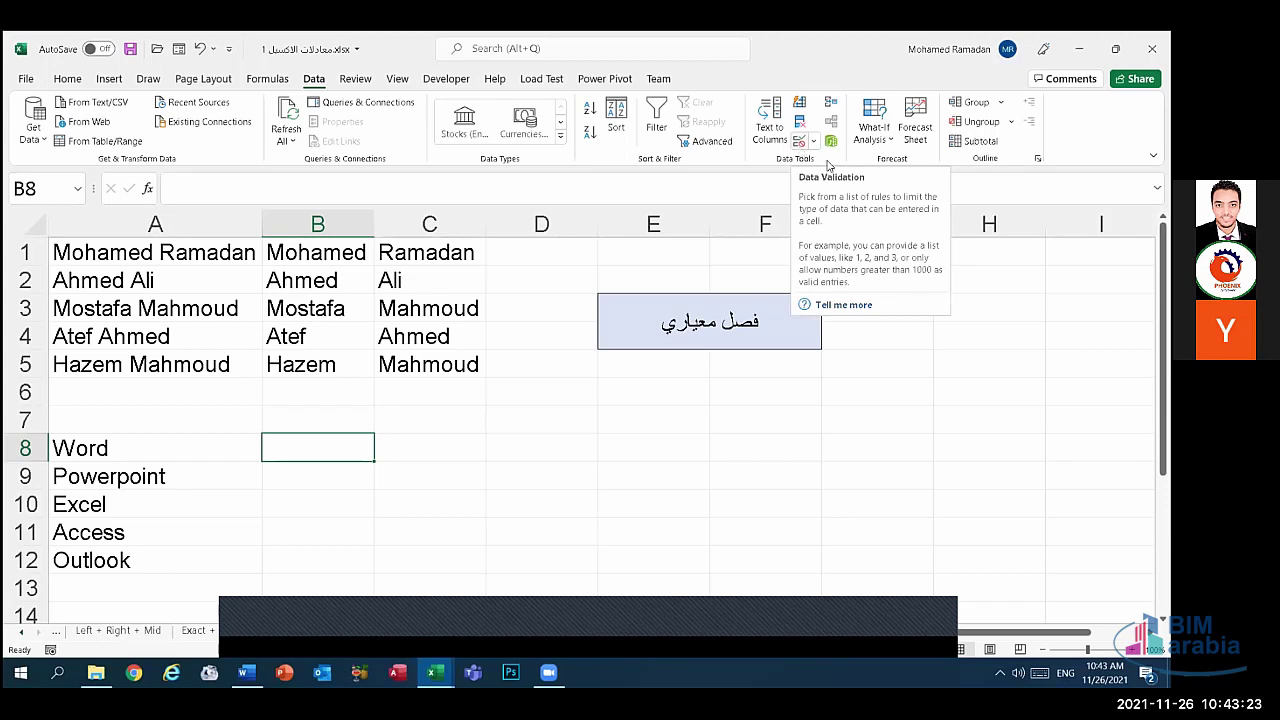
{"action": "left_click", "coordinate": [799, 140]}
{"action": "left_click_drag", "start_coordinate": [110, 448], "coordinate": [120, 560]}
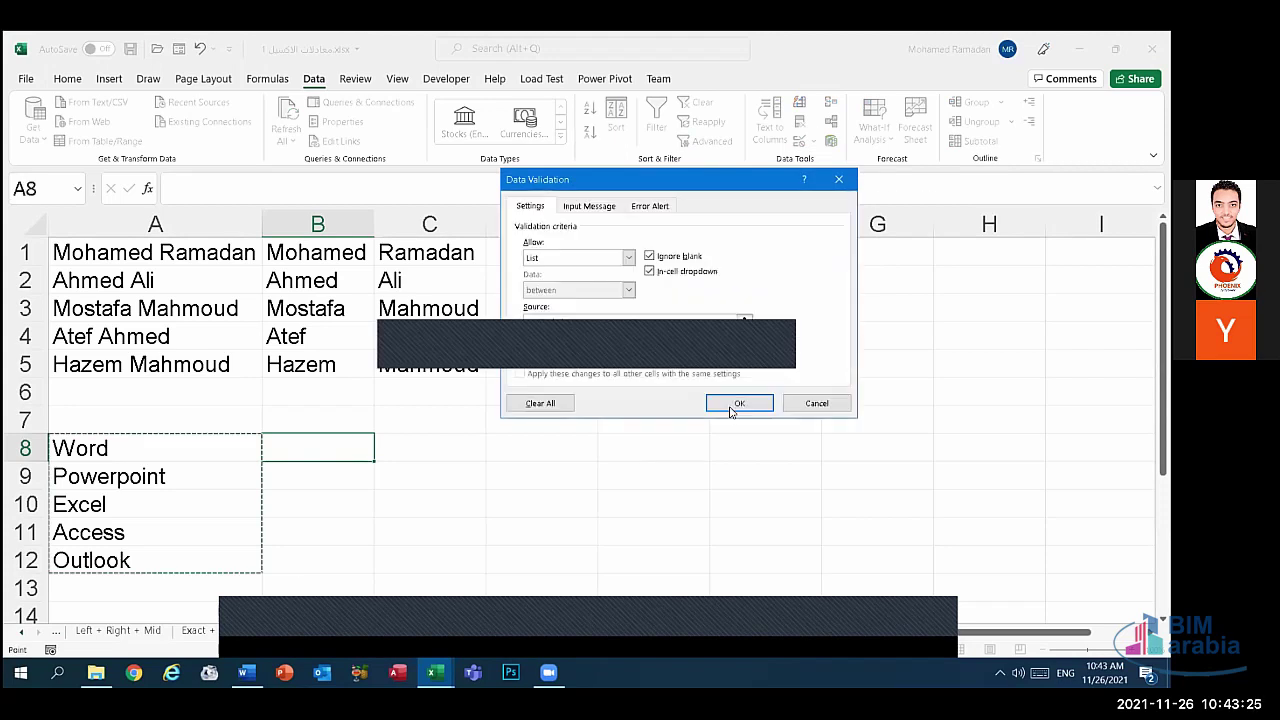
{"action": "key", "text": "Return"}
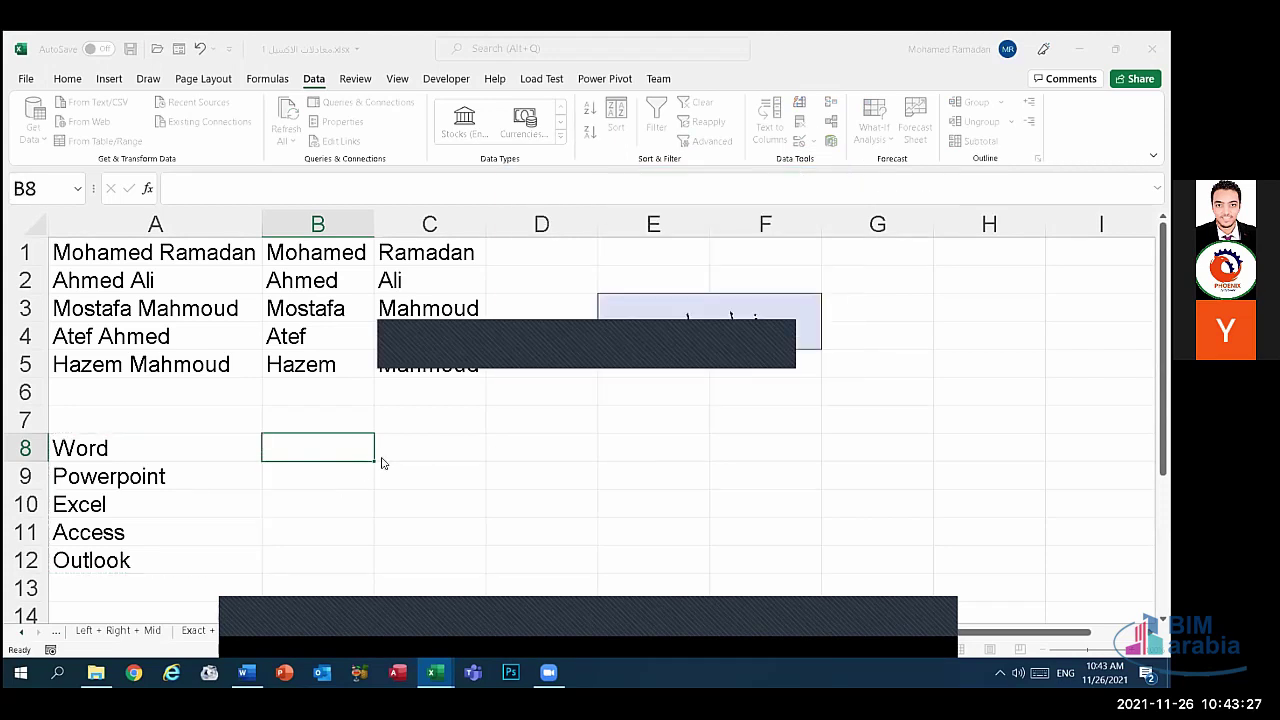
{"action": "left_click", "coordinate": [381, 455]}
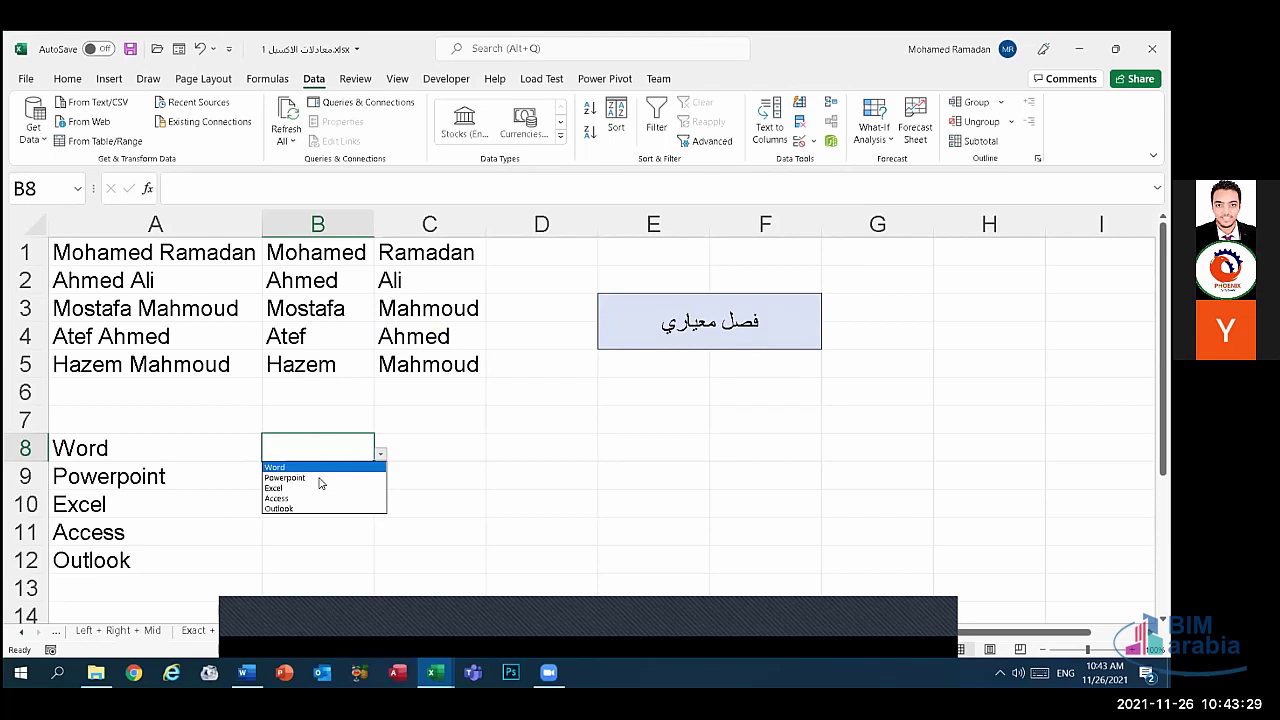
{"action": "key", "text": "Escape"}
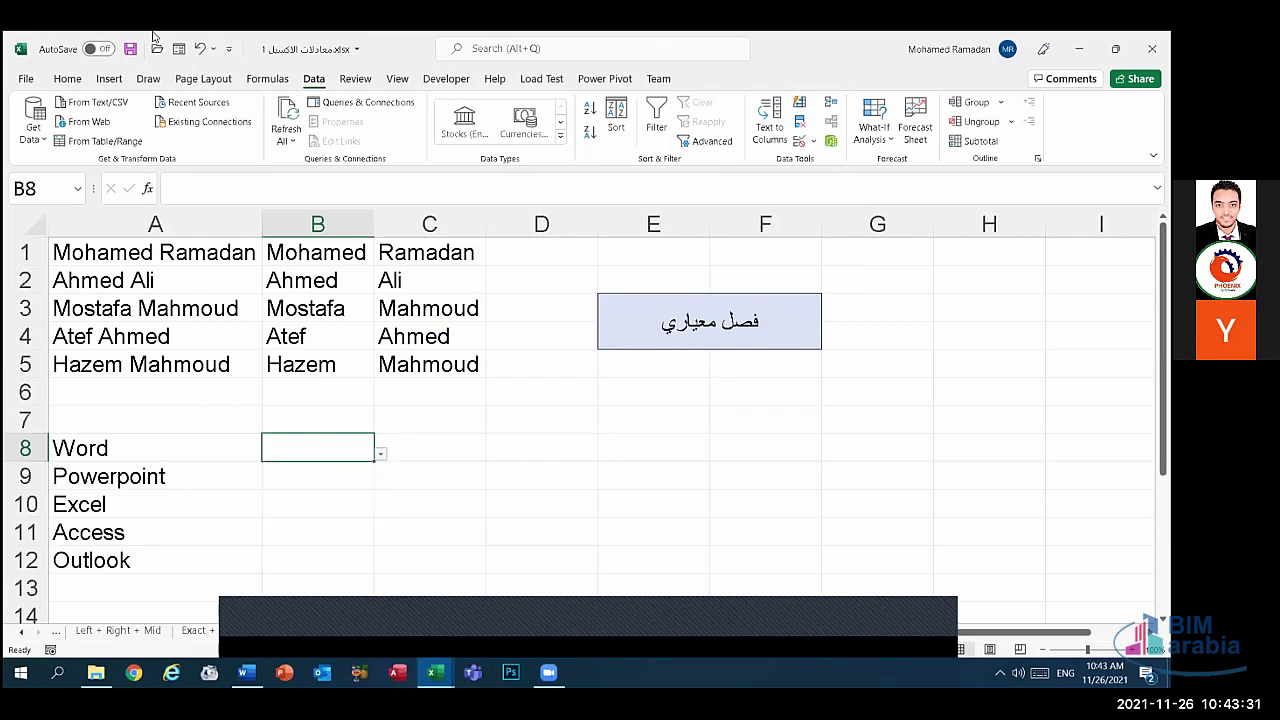
{"action": "left_click", "coordinate": [200, 52]}
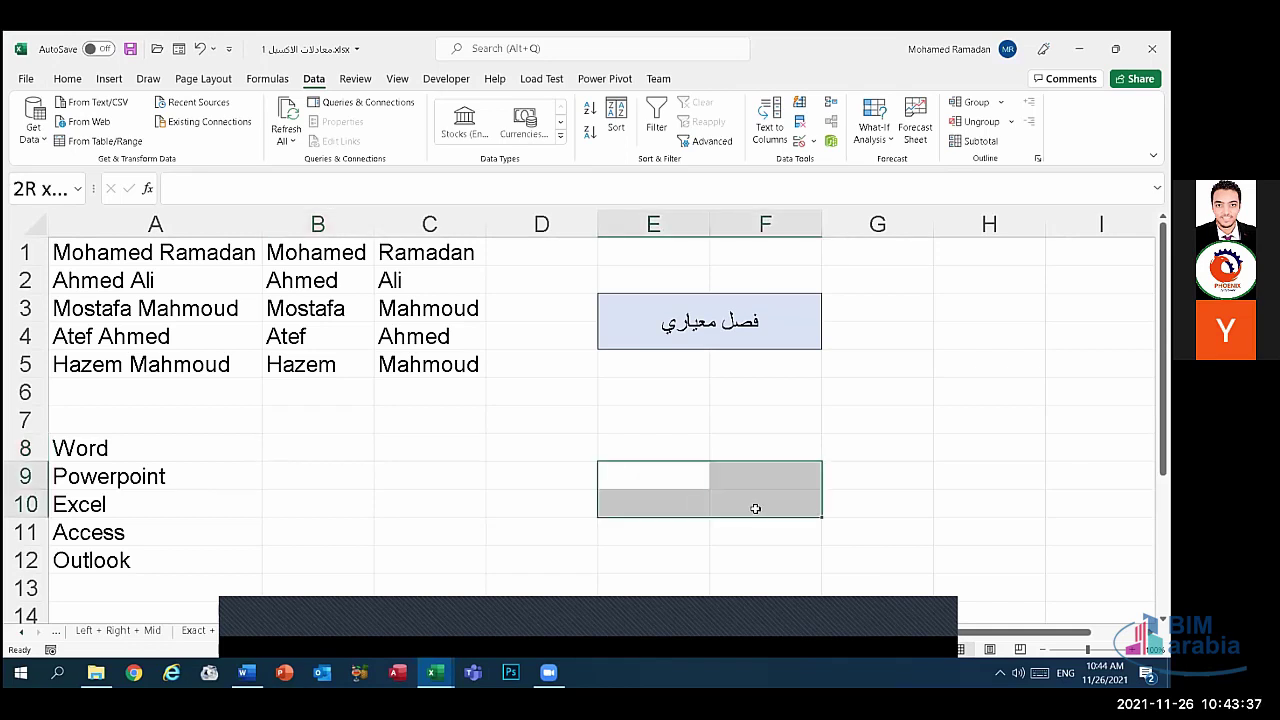
Step: Merge and centre E9:F10 and label it 'Data Validation'
{"action": "left_click_drag", "start_coordinate": [704, 506], "coordinate": [757, 509]}
{"action": "left_click", "coordinate": [67, 79]}
{"action": "left_click", "coordinate": [496, 132]}
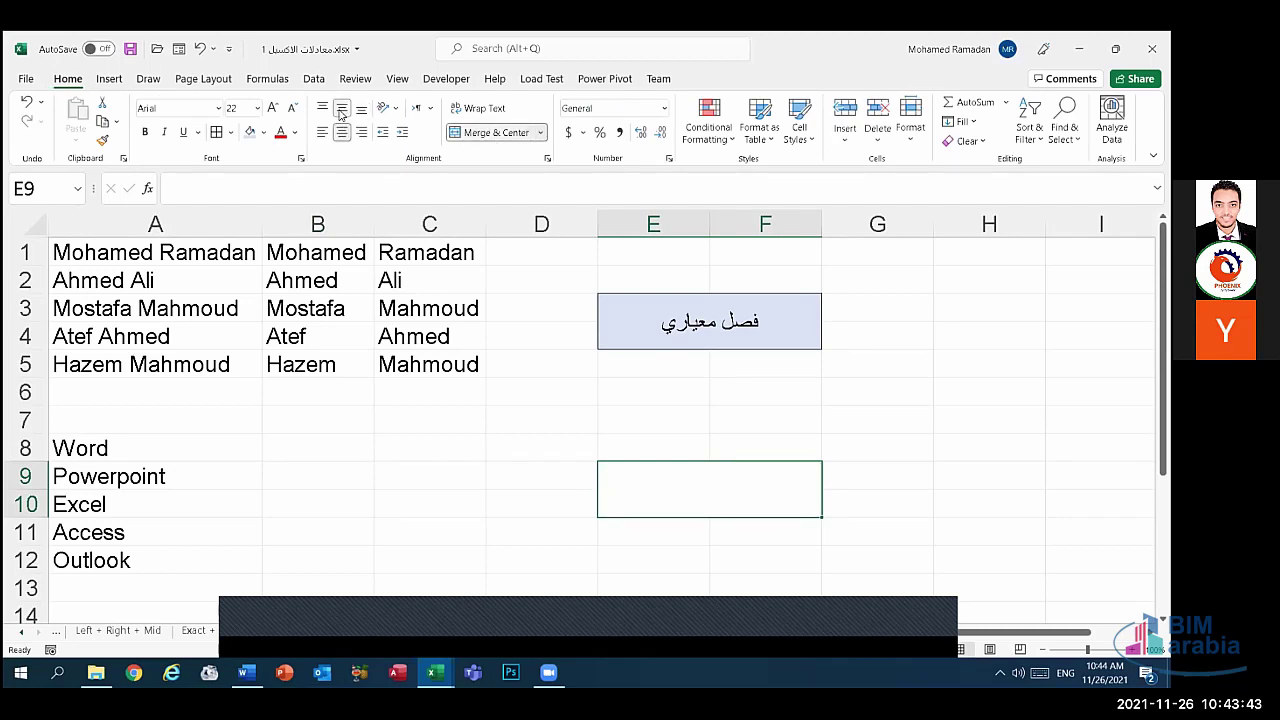
{"action": "type", "text": "Data V"}
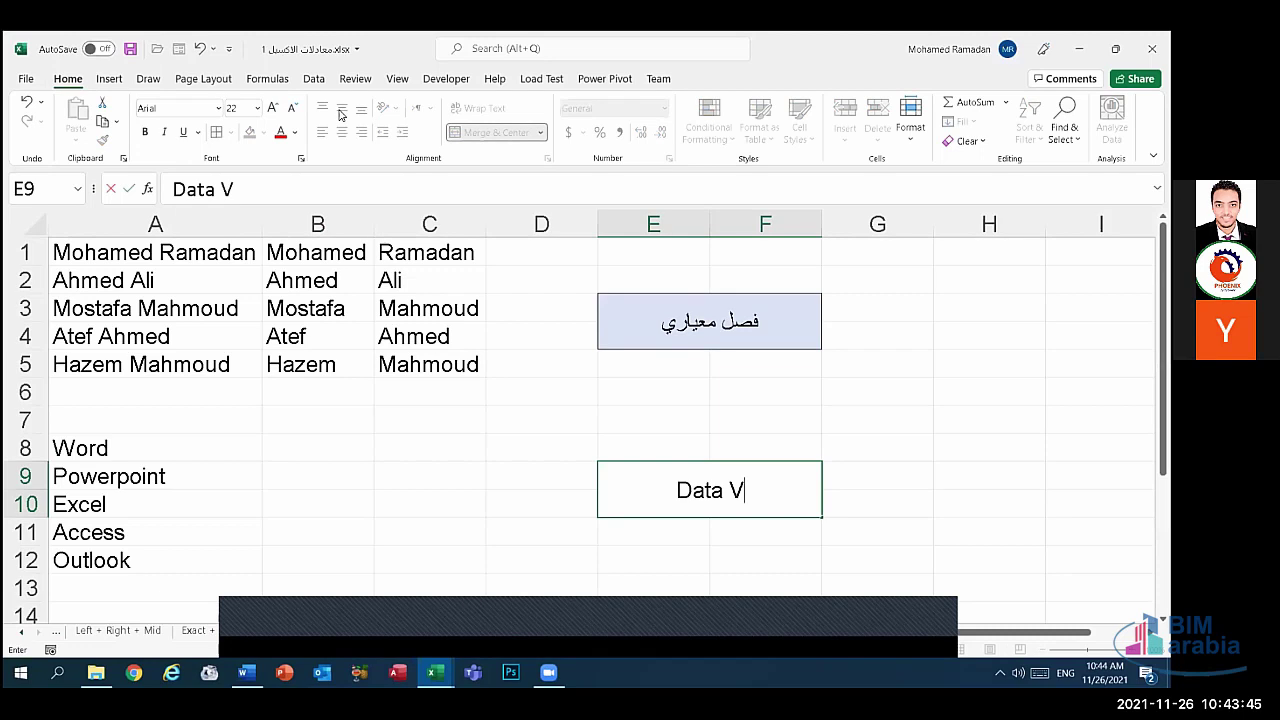
{"action": "type", "text": "alidatio"}
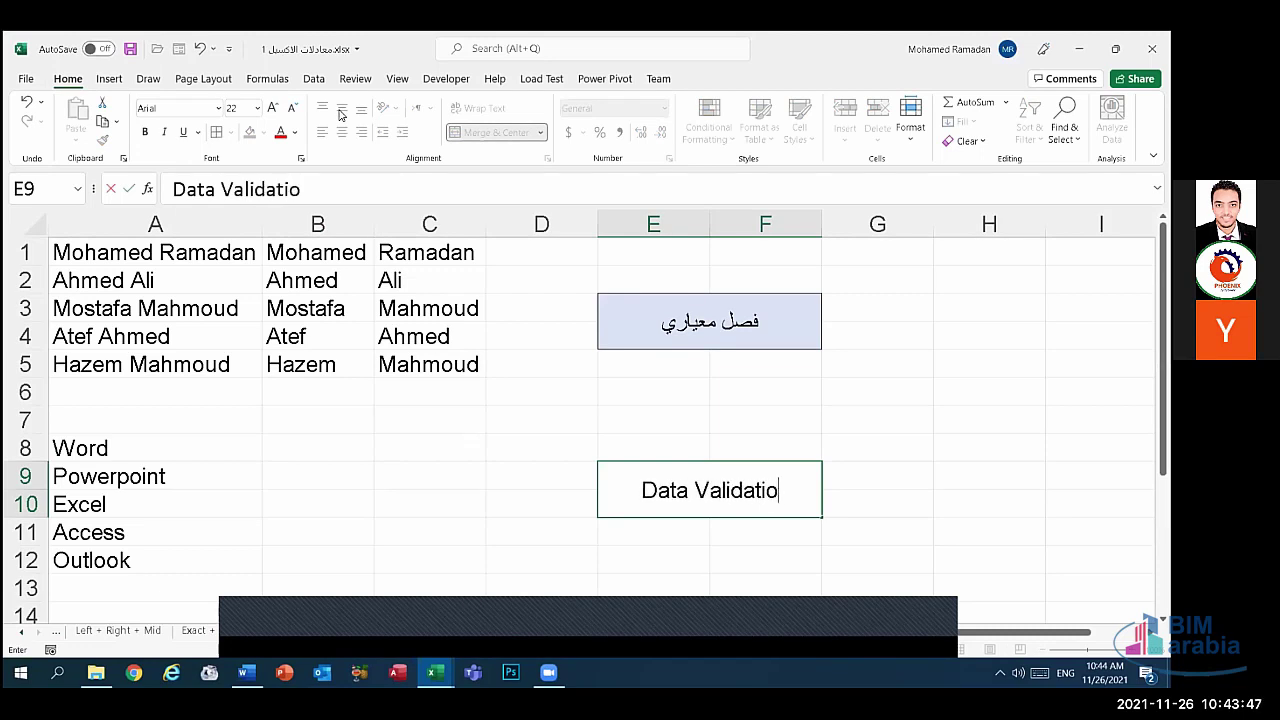
{"action": "type", "text": "n"}
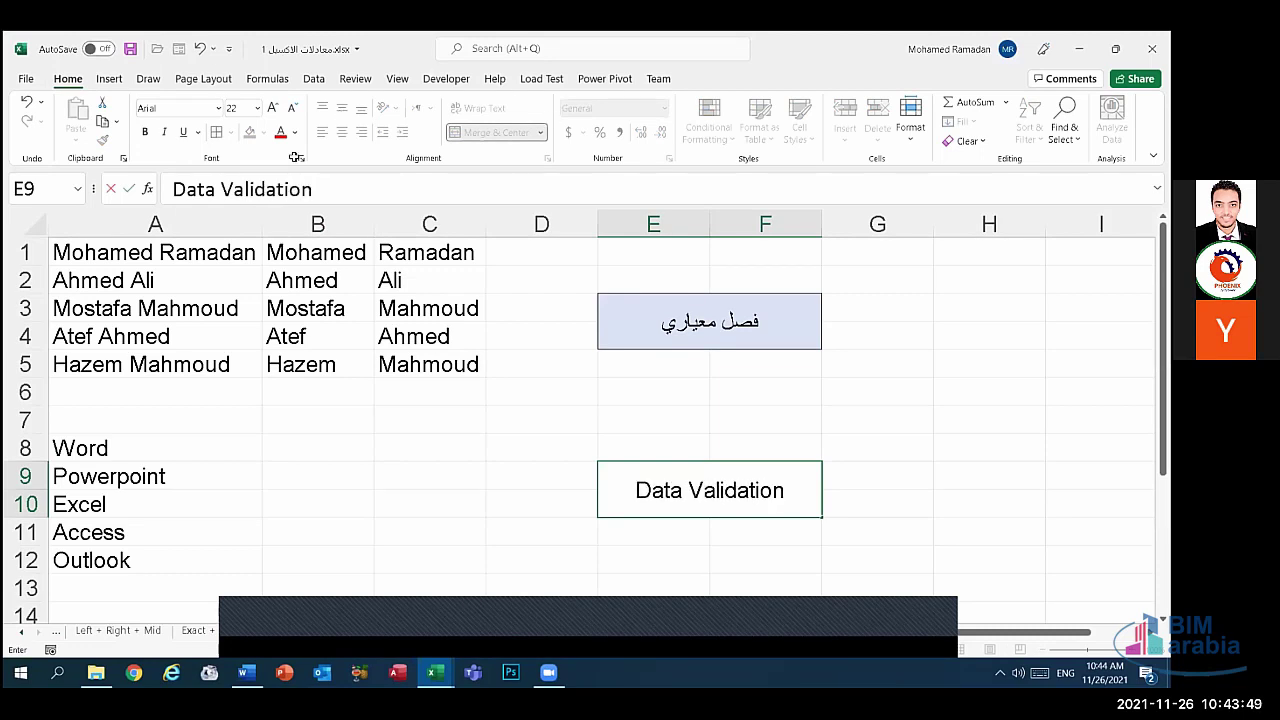
{"action": "left_click", "coordinate": [505, 470]}
Step: Copy the title box's light-blue fill and border onto the 'Data Validation' label
{"action": "left_click", "coordinate": [651, 489]}
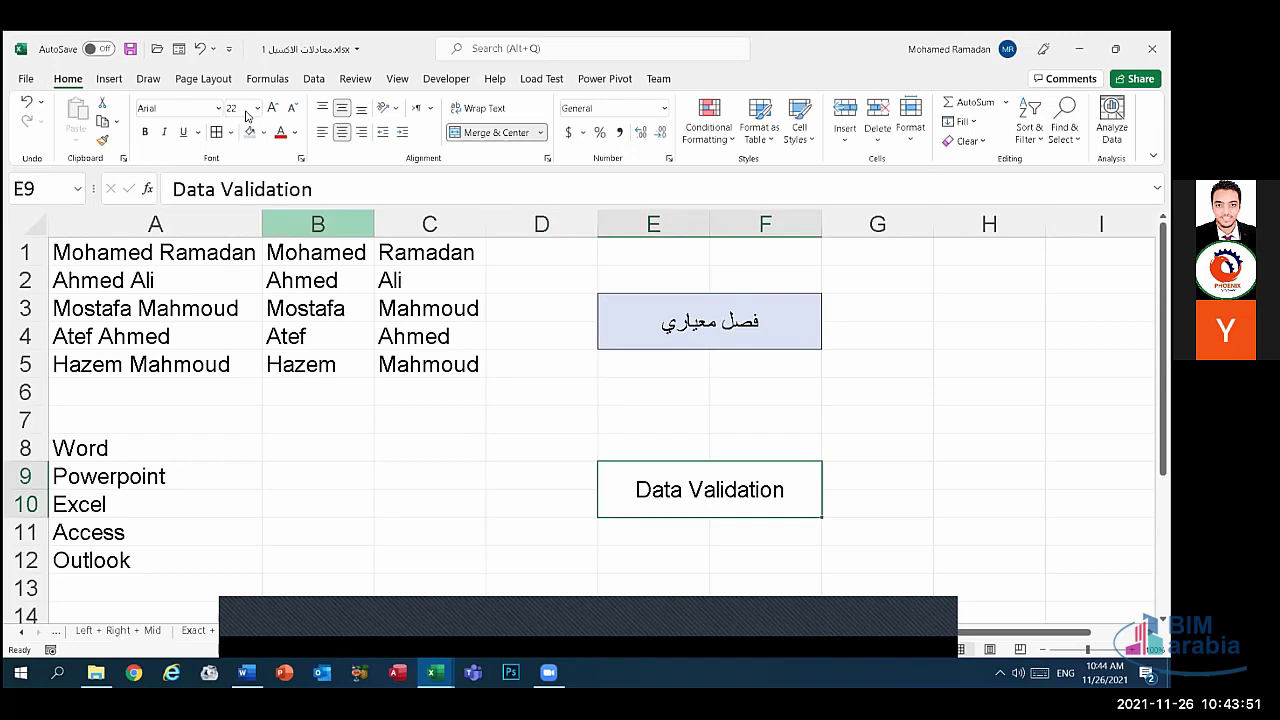
{"action": "left_click", "coordinate": [431, 494]}
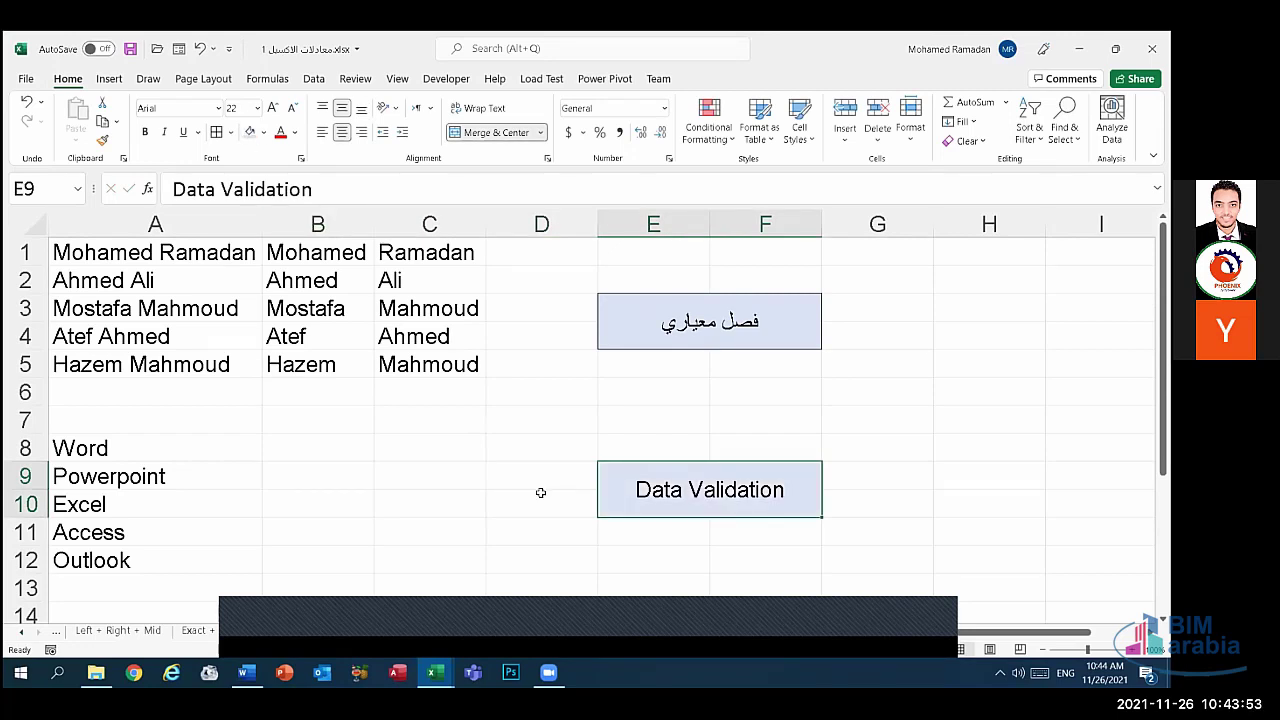
{"action": "left_click", "coordinate": [631, 490]}
{"action": "left_click", "coordinate": [322, 442]}
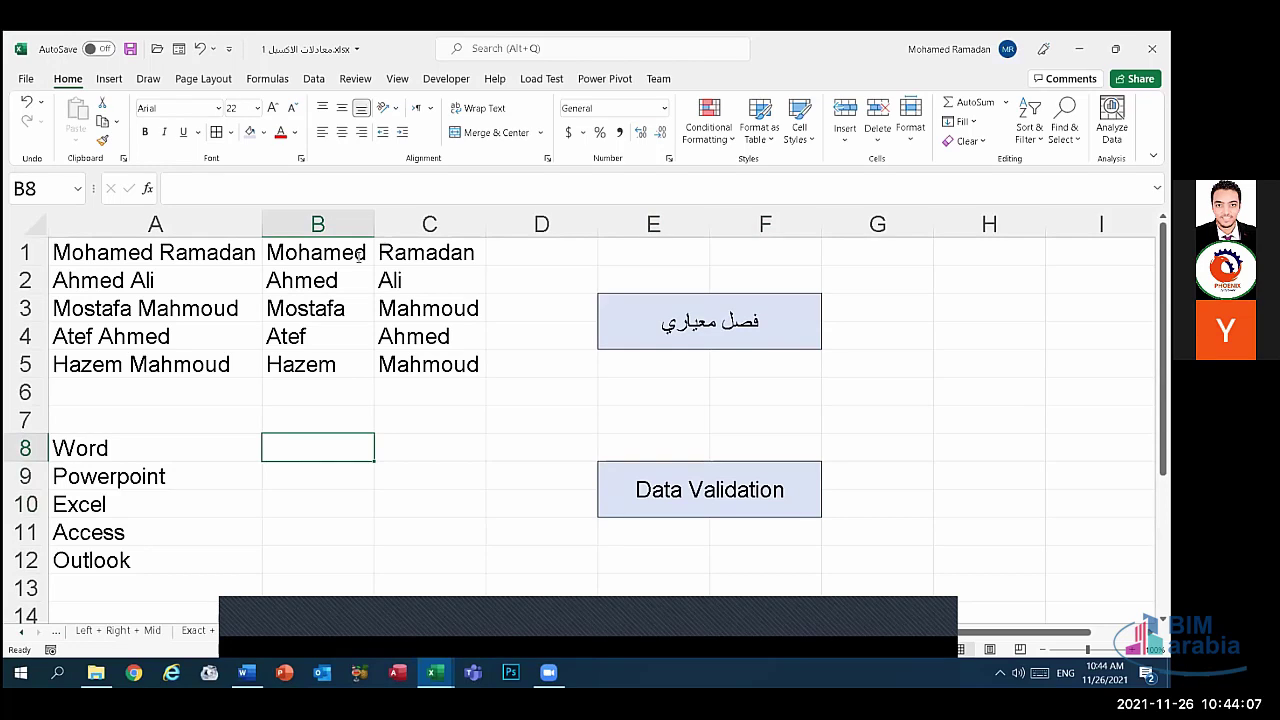
Step: Give B8 a List data validation with source =$A$8:$A$12
{"action": "left_click", "coordinate": [316, 80]}
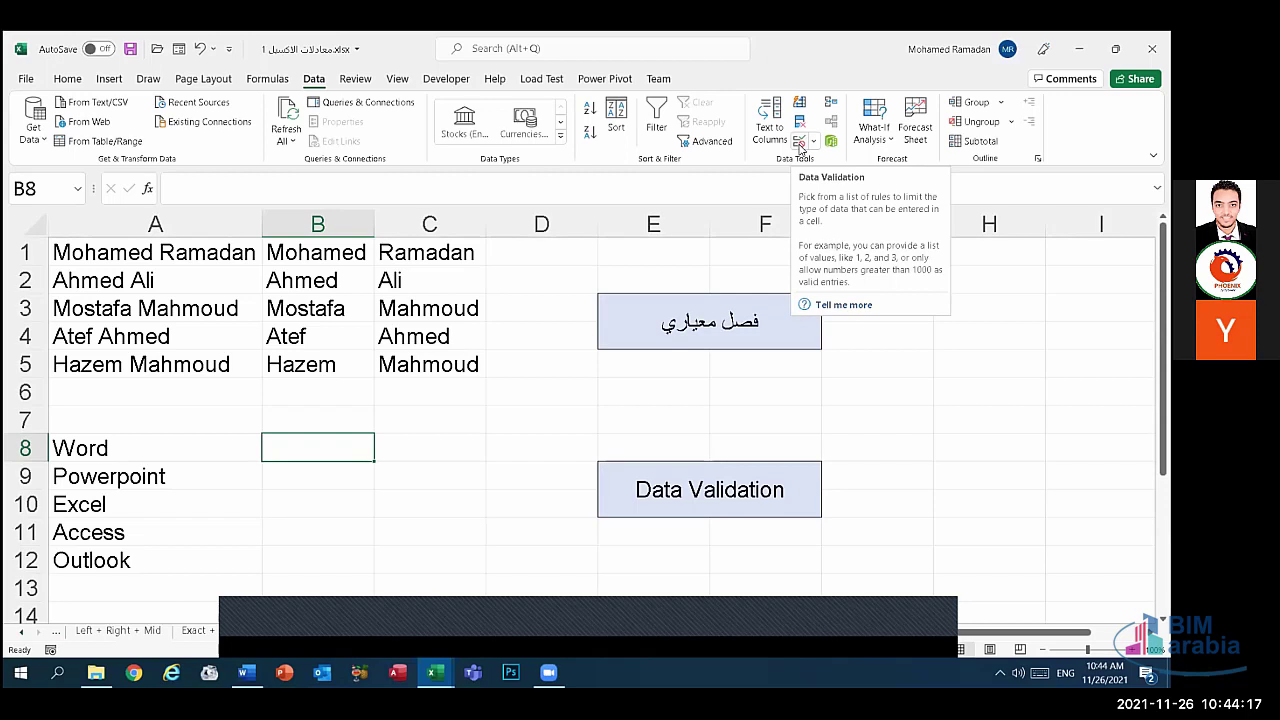
{"action": "left_click", "coordinate": [799, 142]}
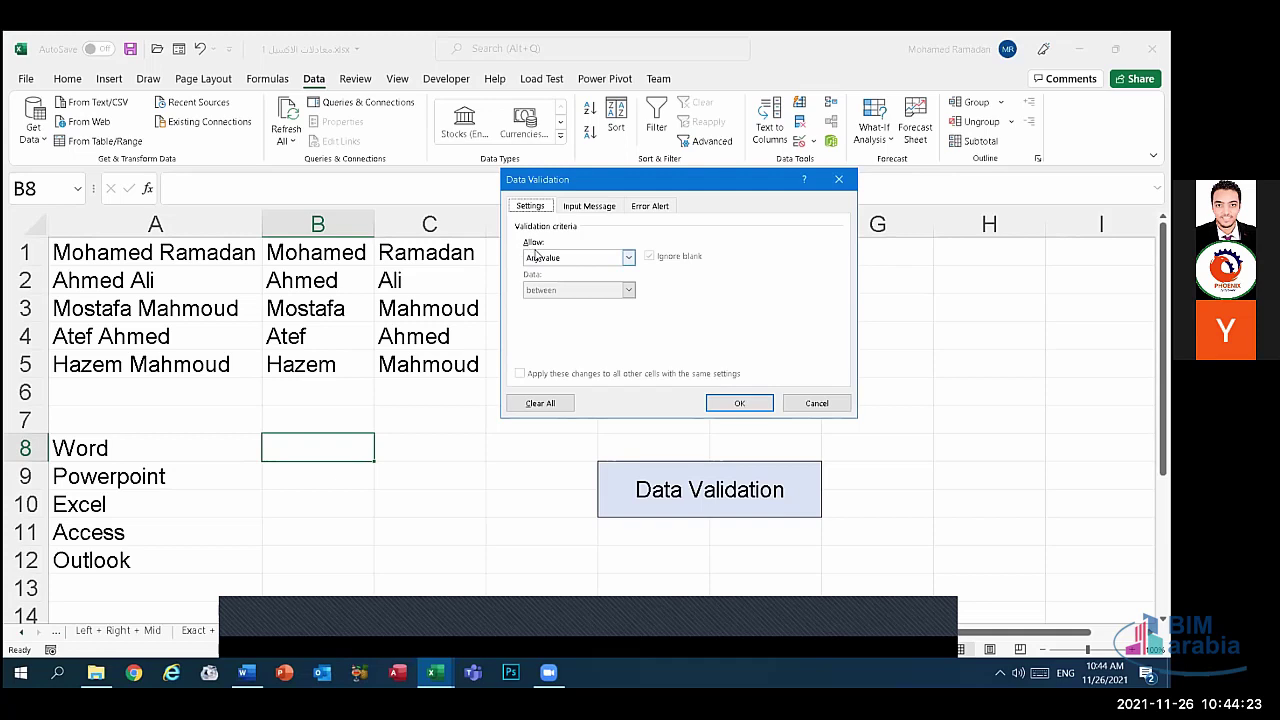
{"action": "left_click", "coordinate": [551, 258]}
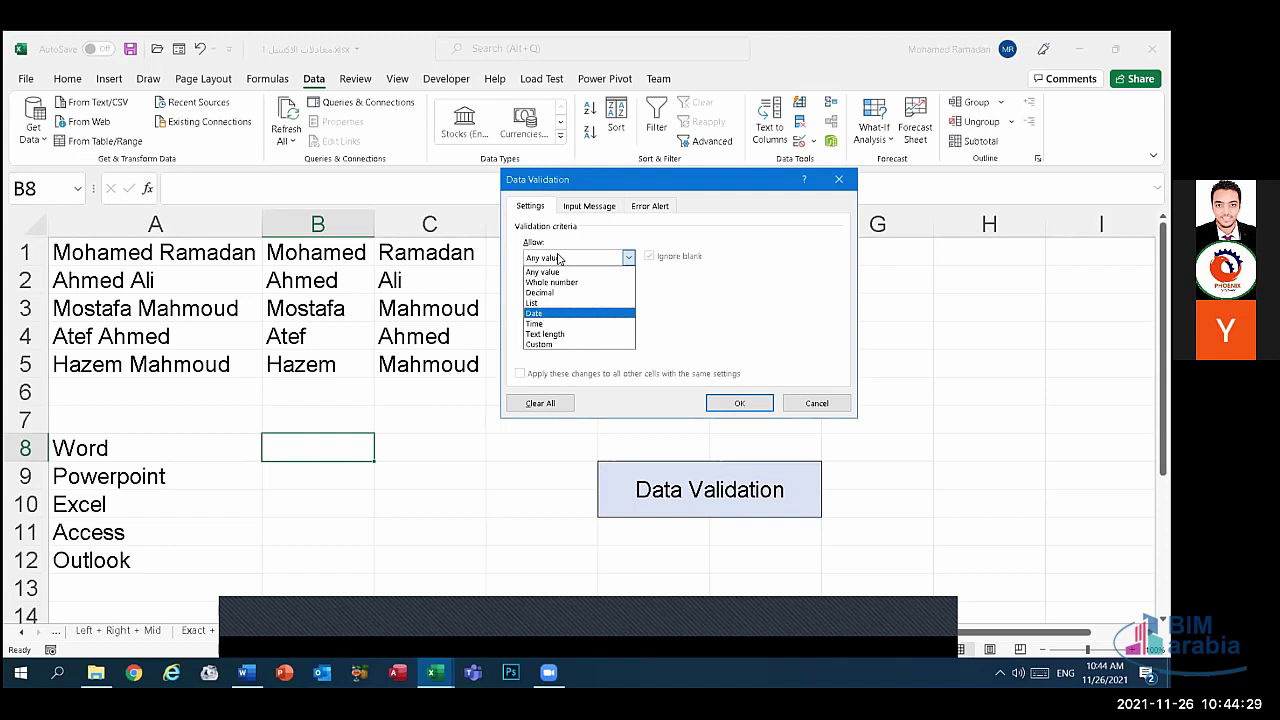
{"action": "left_click", "coordinate": [540, 313]}
{"action": "left_click", "coordinate": [551, 258]}
{"action": "left_click", "coordinate": [537, 303]}
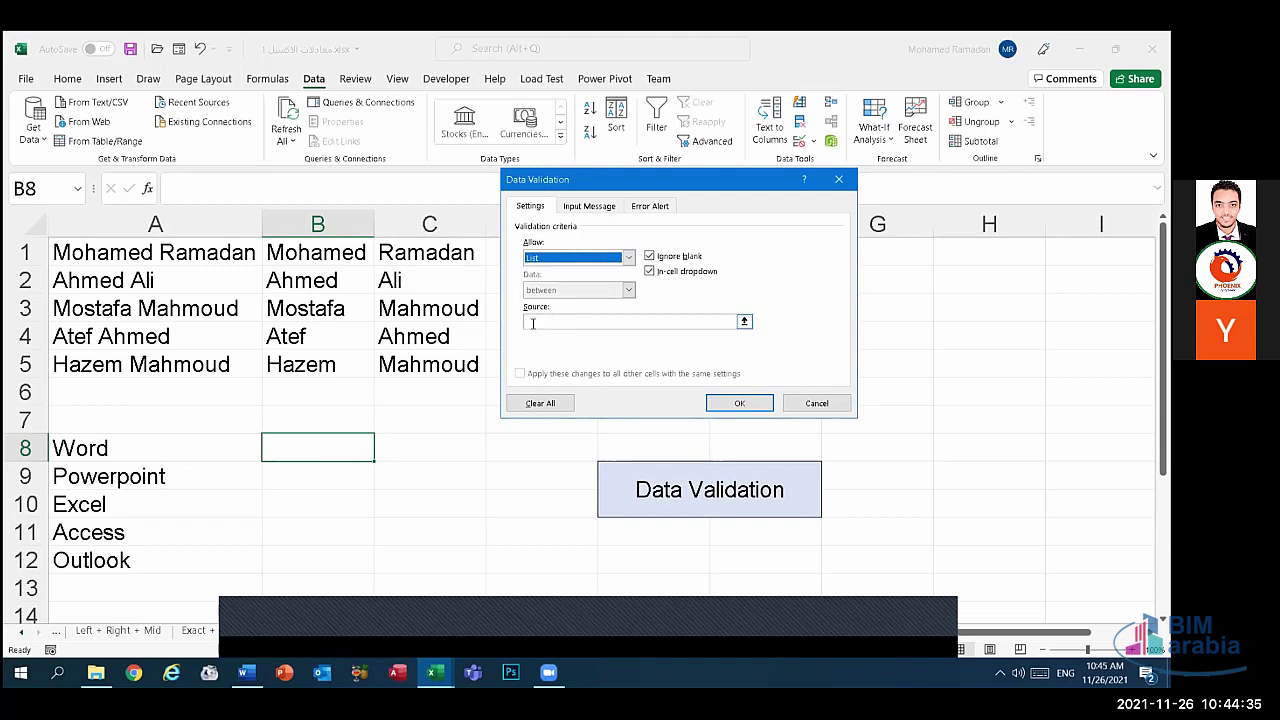
{"action": "left_click", "coordinate": [534, 322]}
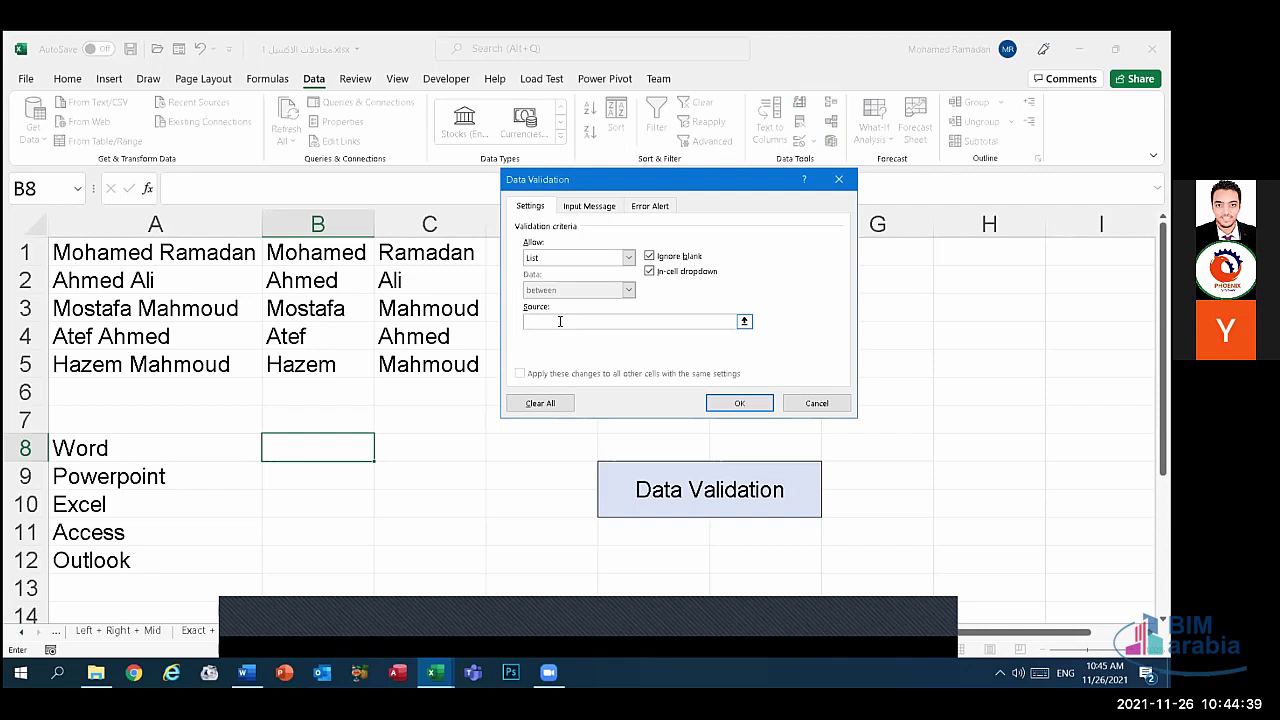
{"action": "left_click", "coordinate": [140, 451]}
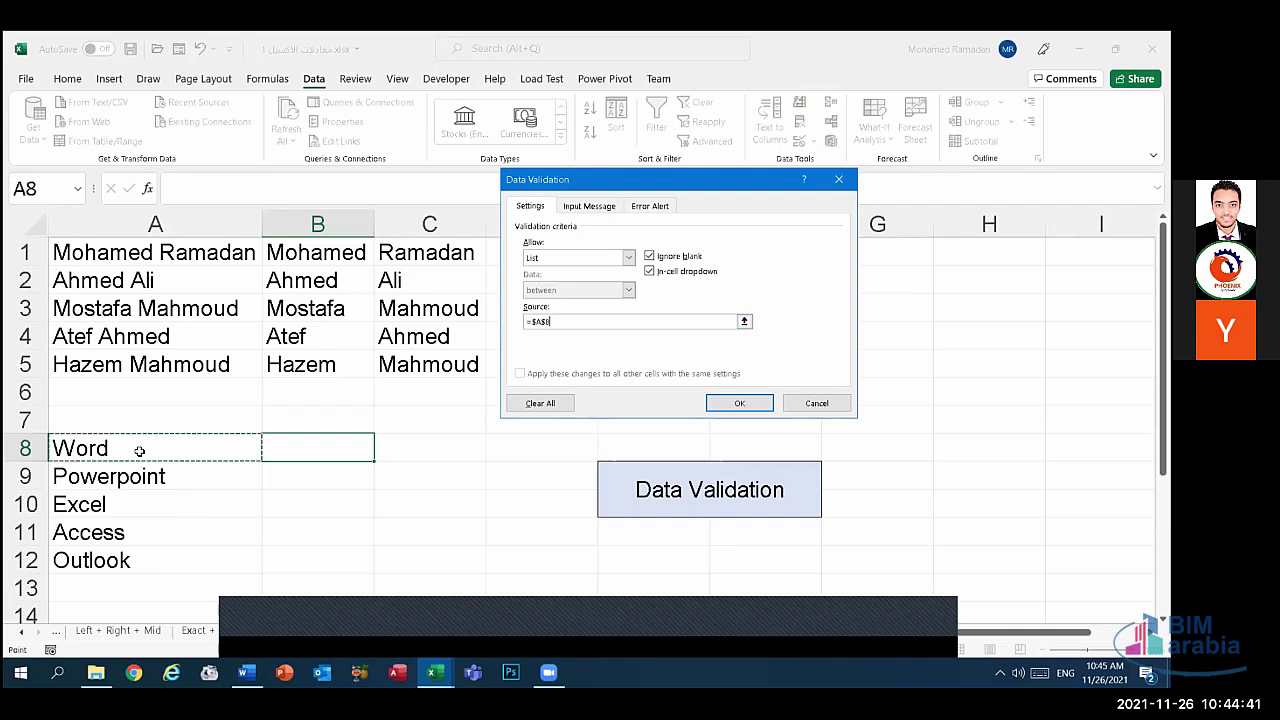
{"action": "left_click_drag", "start_coordinate": [140, 451], "coordinate": [151, 515]}
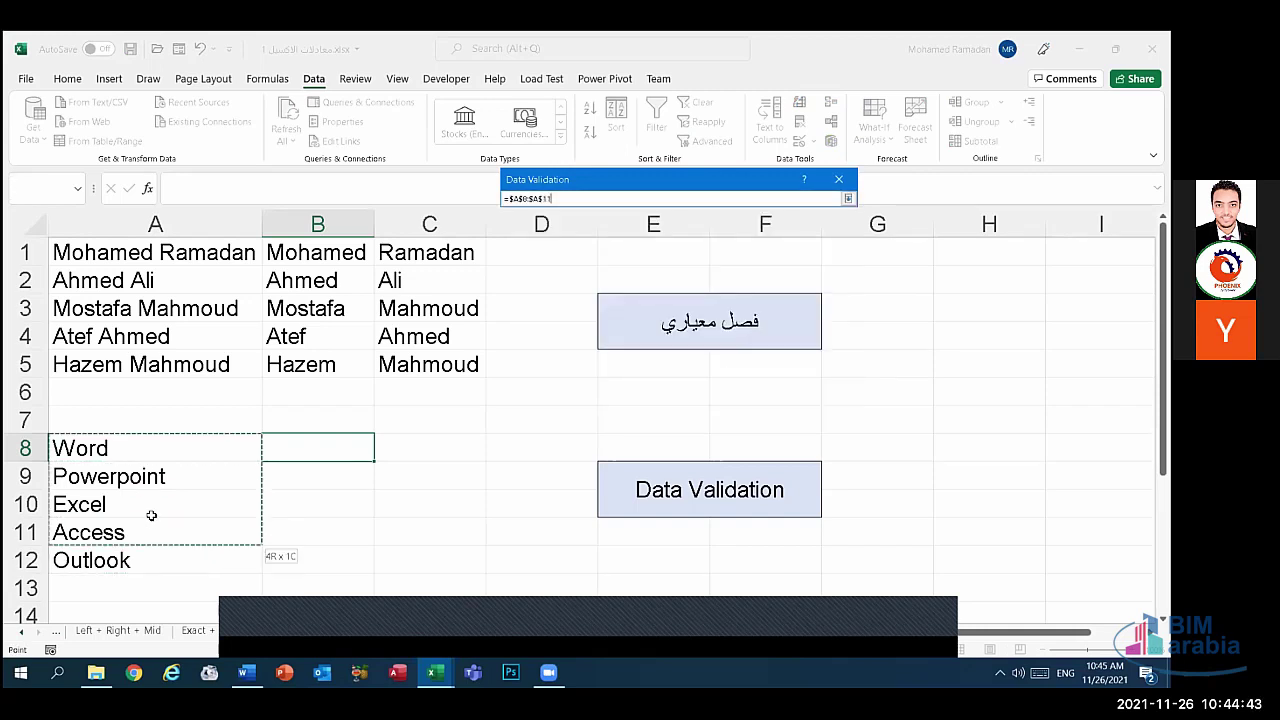
{"action": "left_click_drag", "start_coordinate": [151, 515], "coordinate": [154, 557]}
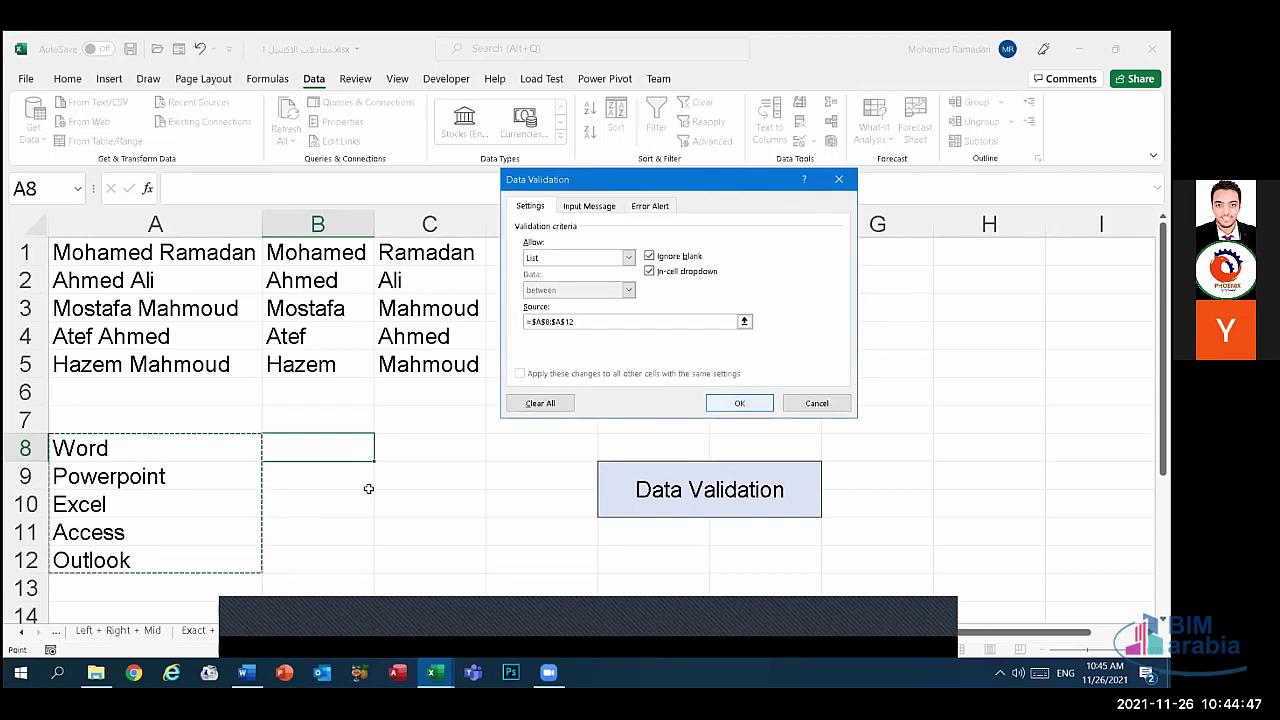
{"action": "key", "text": "Return"}
Step: Test B8's dropdown by choosing Word, Excel, Access, then Word again
{"action": "key", "text": "Down"}
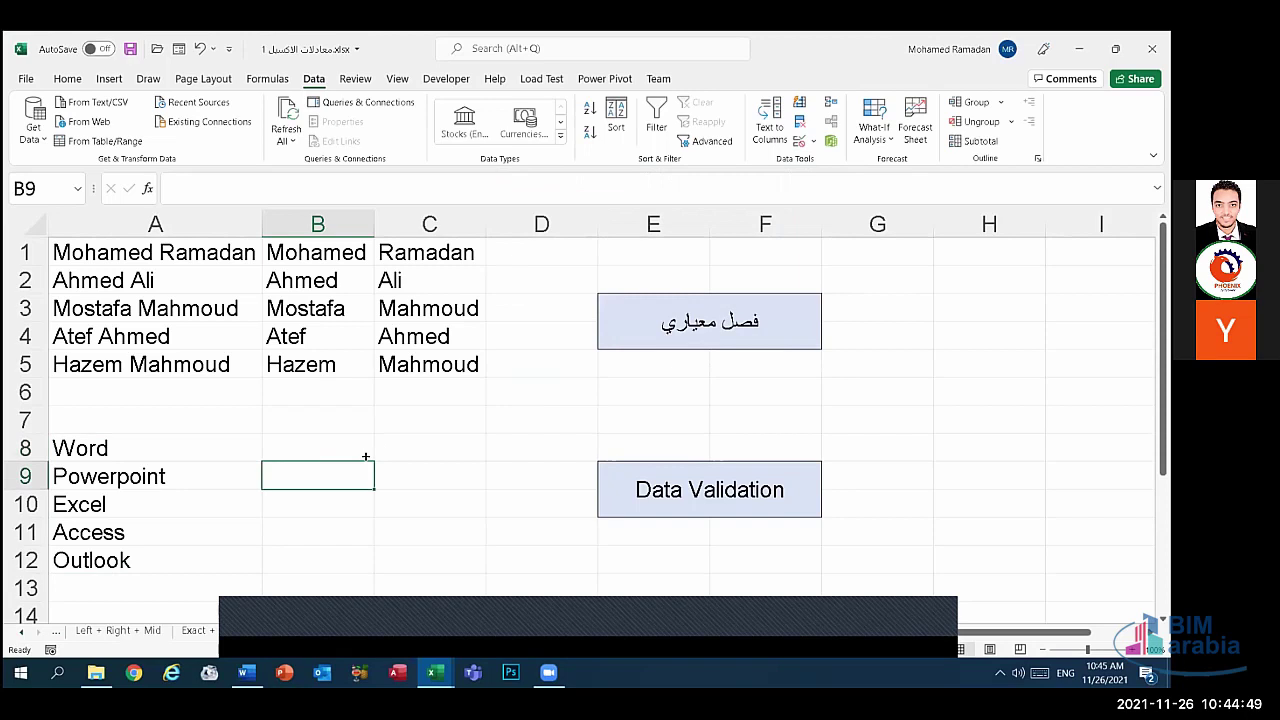
{"action": "left_click", "coordinate": [368, 457]}
{"action": "left_click", "coordinate": [380, 455]}
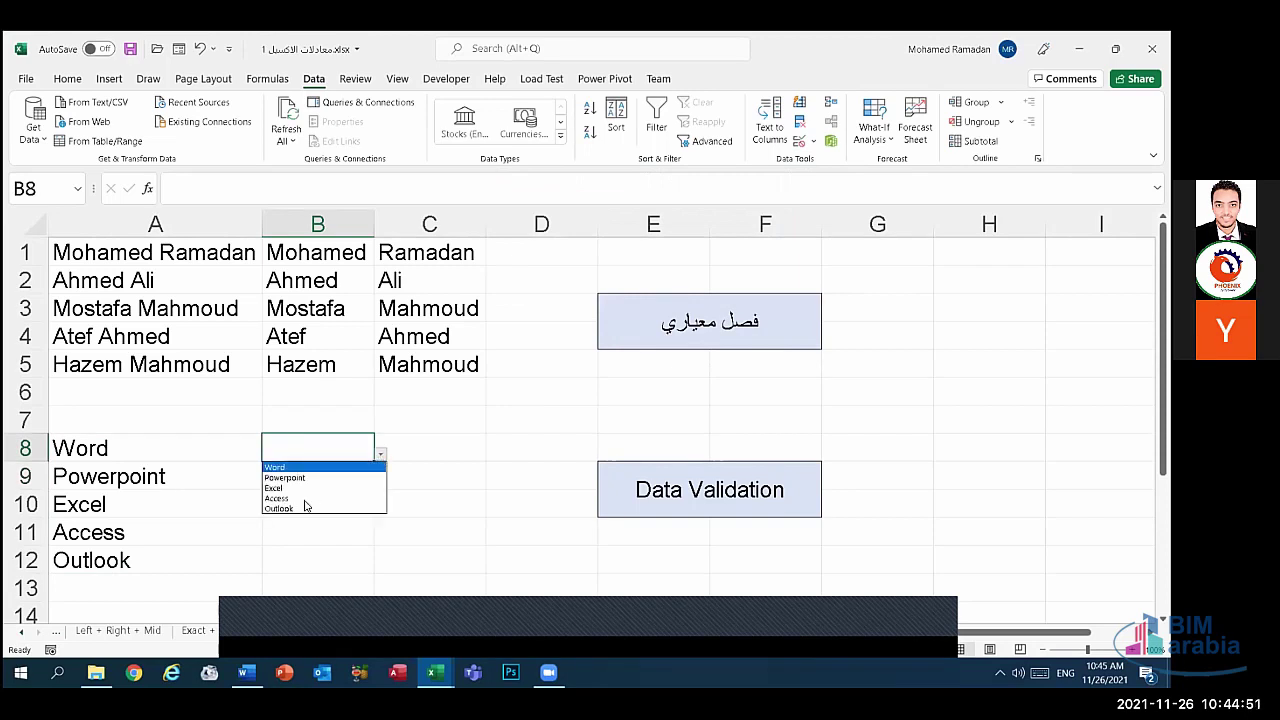
{"action": "left_click", "coordinate": [295, 468]}
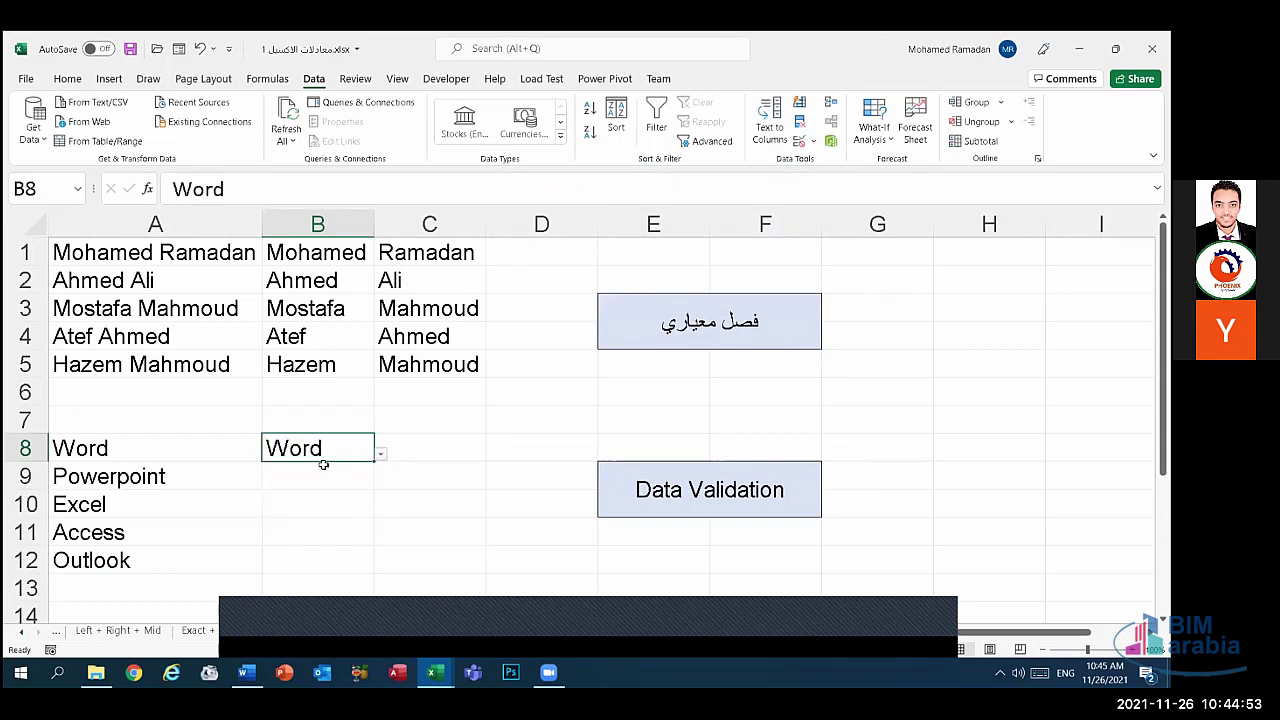
{"action": "left_click", "coordinate": [380, 455]}
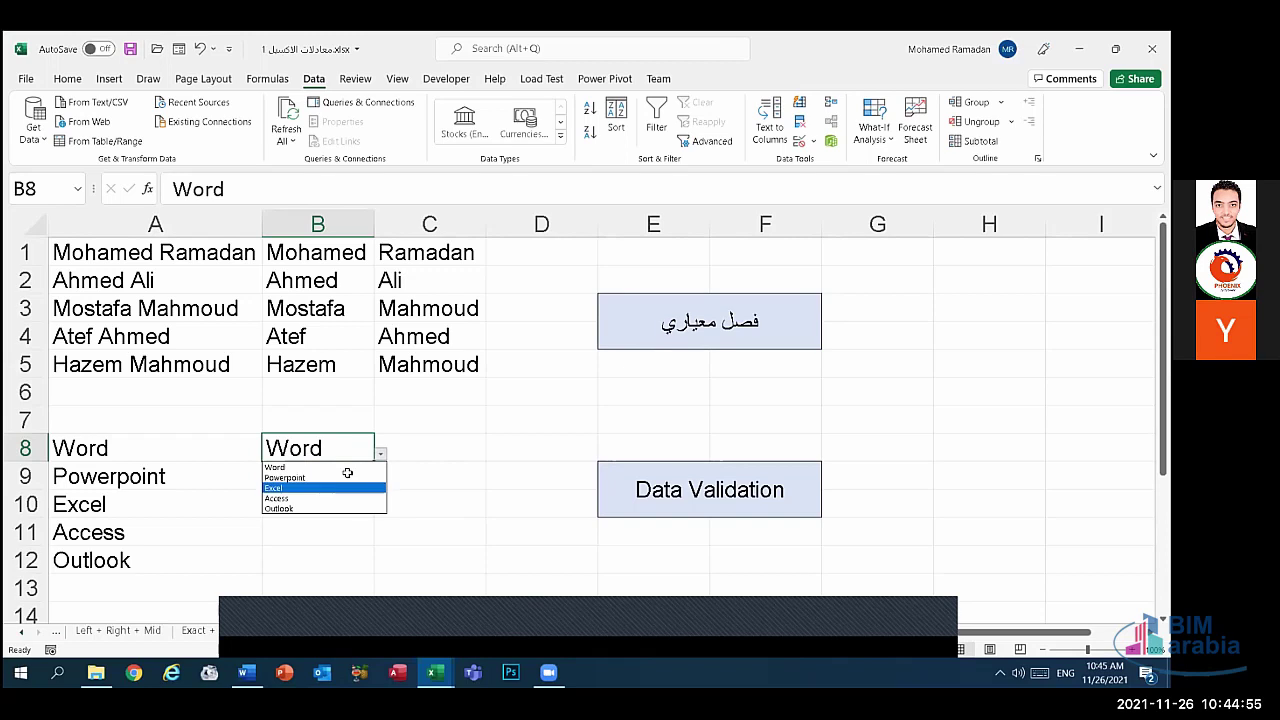
{"action": "left_click", "coordinate": [340, 488]}
{"action": "key", "text": "alt+Down"}
{"action": "left_click", "coordinate": [323, 498]}
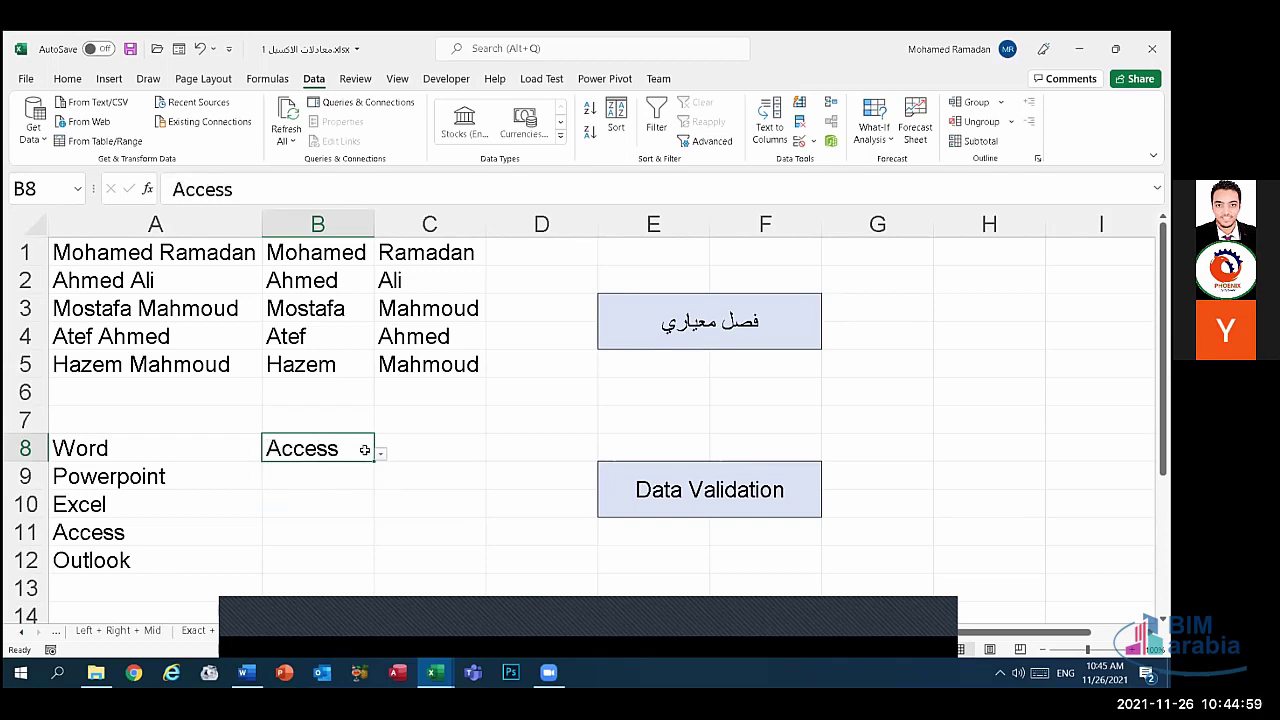
{"action": "left_click", "coordinate": [380, 453]}
{"action": "left_click", "coordinate": [318, 462]}
{"action": "left_click", "coordinate": [323, 489]}
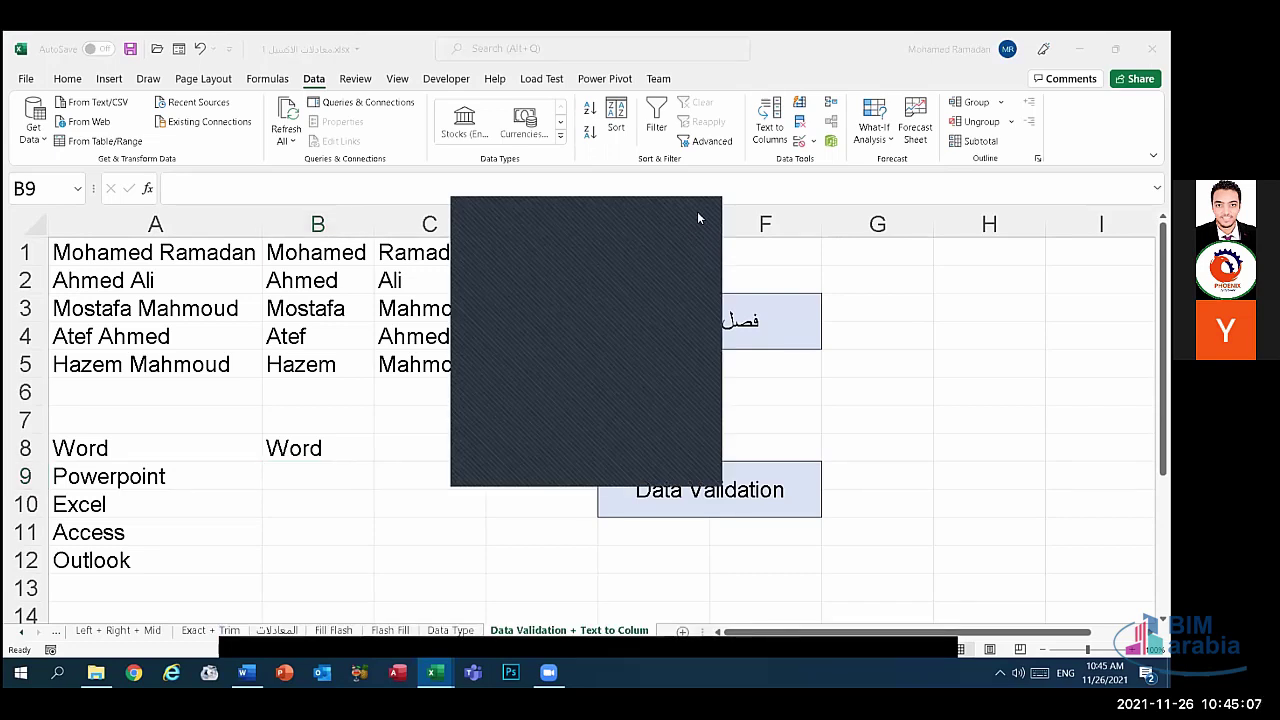
Step: Open Text to Columns on column A, cancel it, then save the workbook
{"action": "left_click", "coordinate": [296, 250]}
{"action": "left_click", "coordinate": [168, 228]}
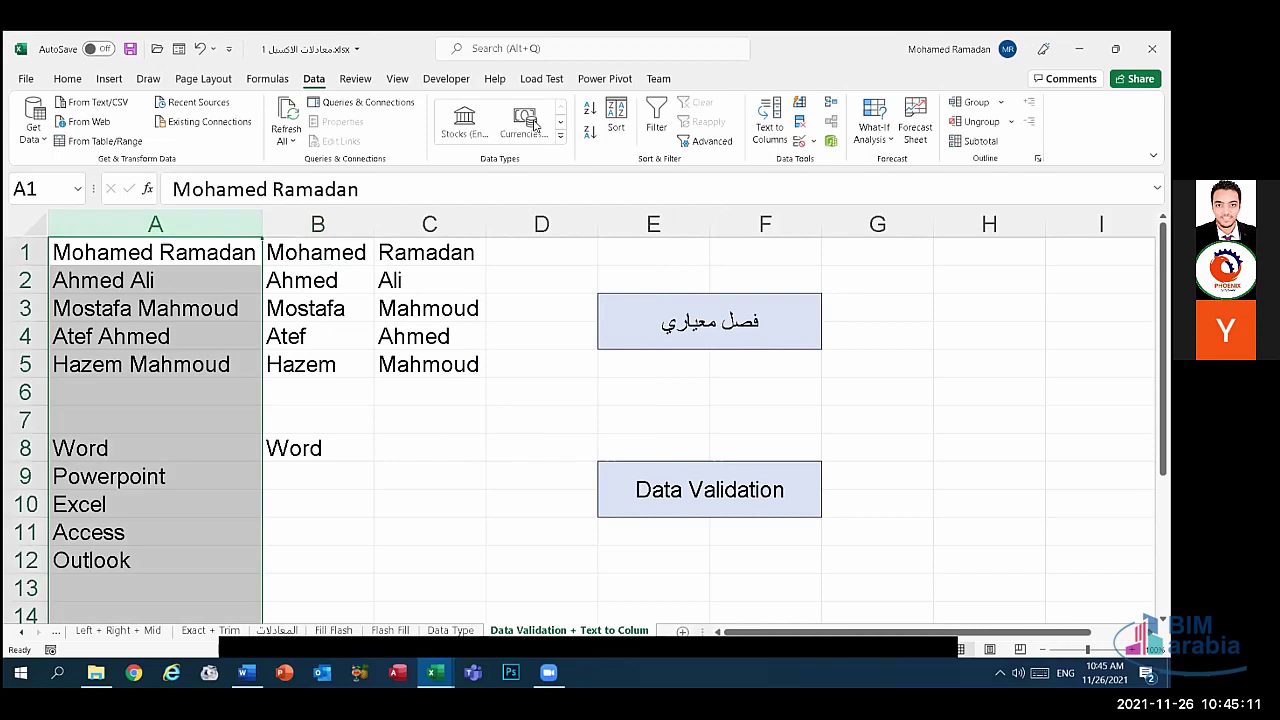
{"action": "left_click", "coordinate": [776, 142]}
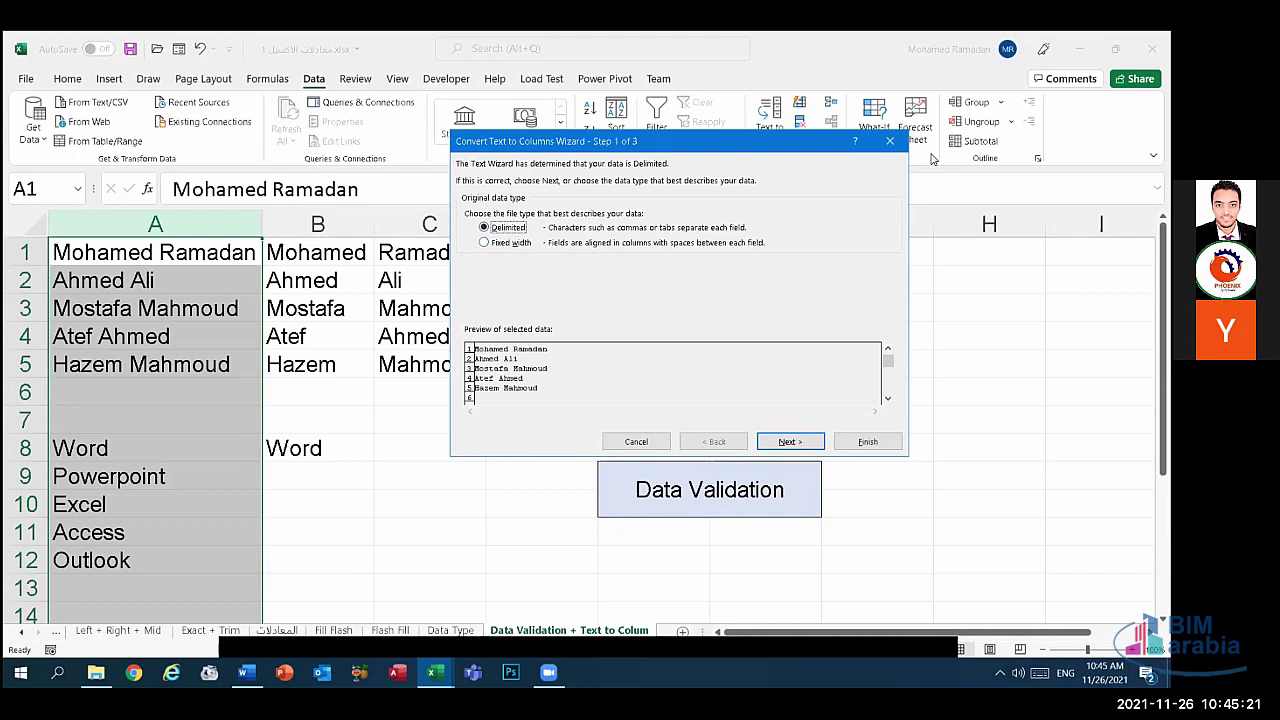
{"action": "left_click", "coordinate": [894, 141]}
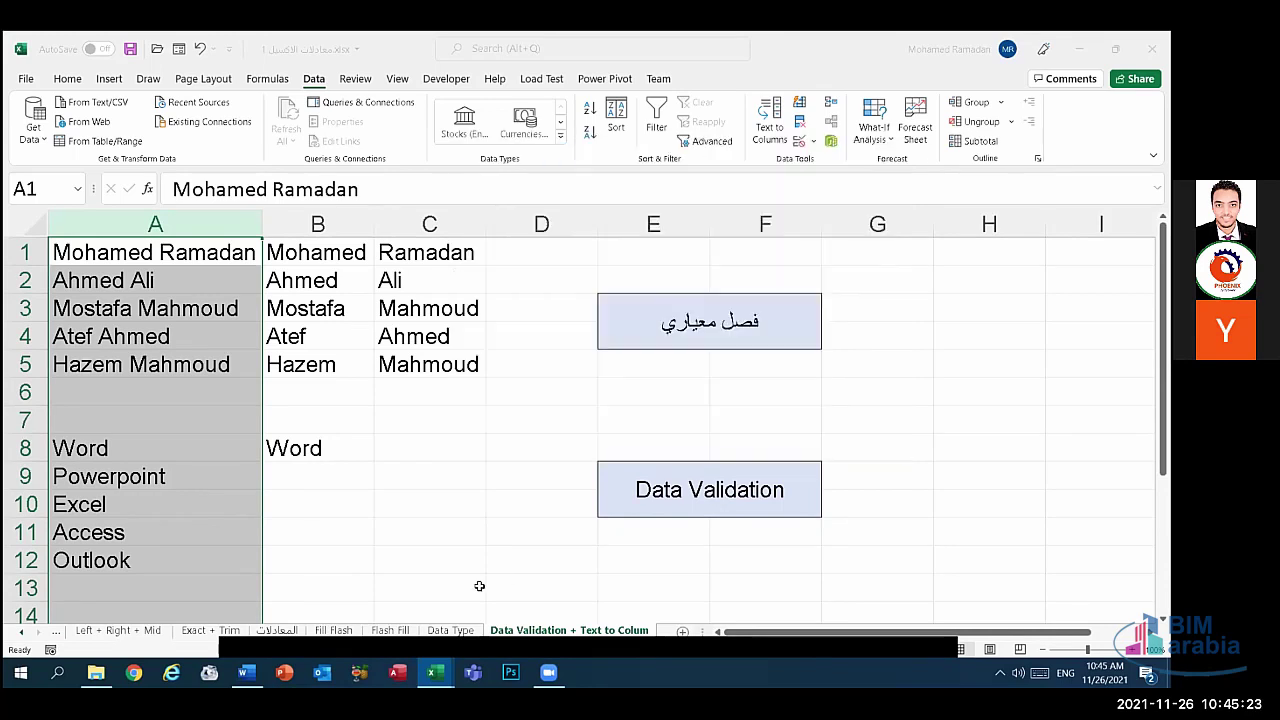
{"action": "left_click", "coordinate": [470, 586]}
{"action": "left_click", "coordinate": [130, 49]}
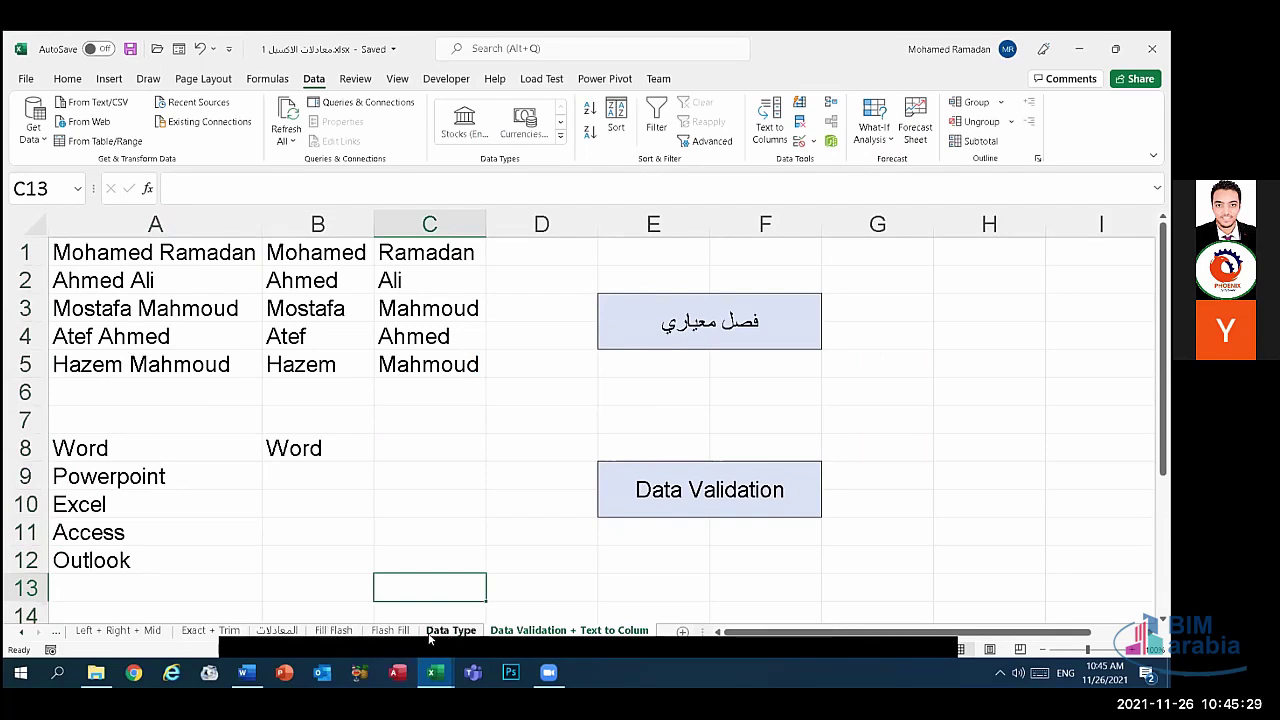
Step: Scroll the sheet tabs back to the first sheets to reach Operations
{"action": "left_click", "coordinate": [56, 634]}
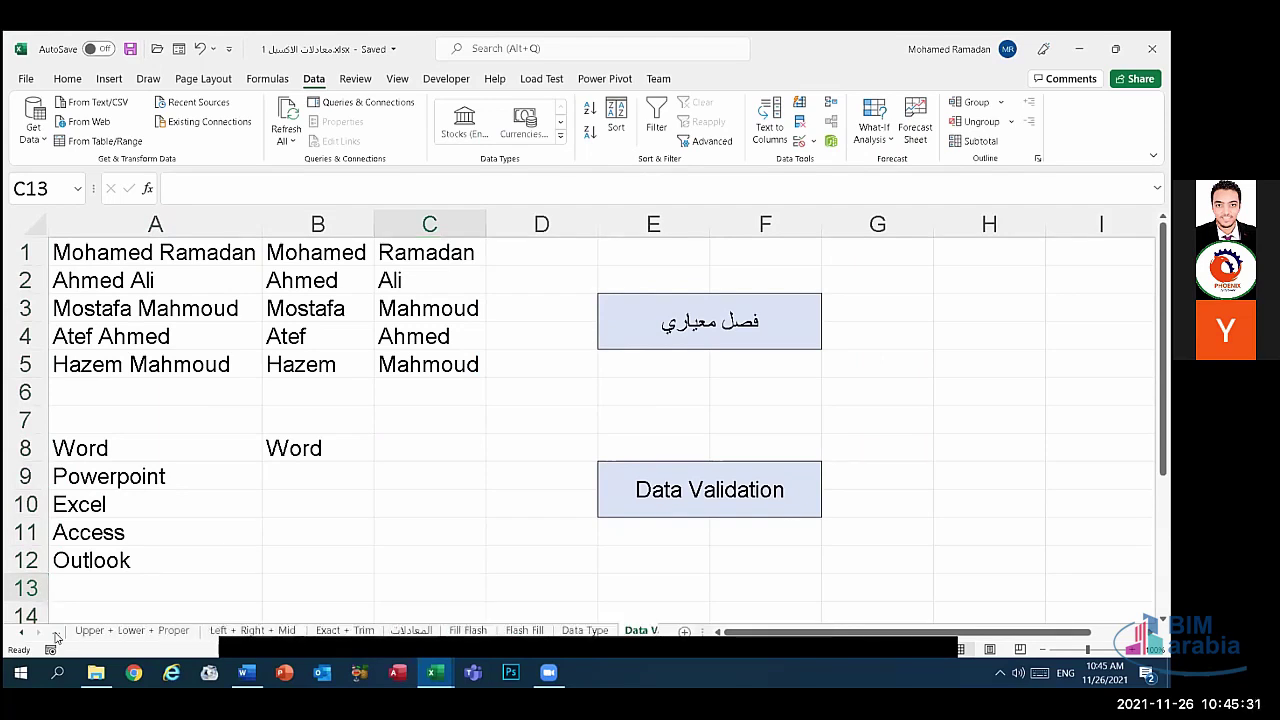
{"action": "left_click", "coordinate": [56, 636]}
{"action": "left_click", "coordinate": [56, 636]}
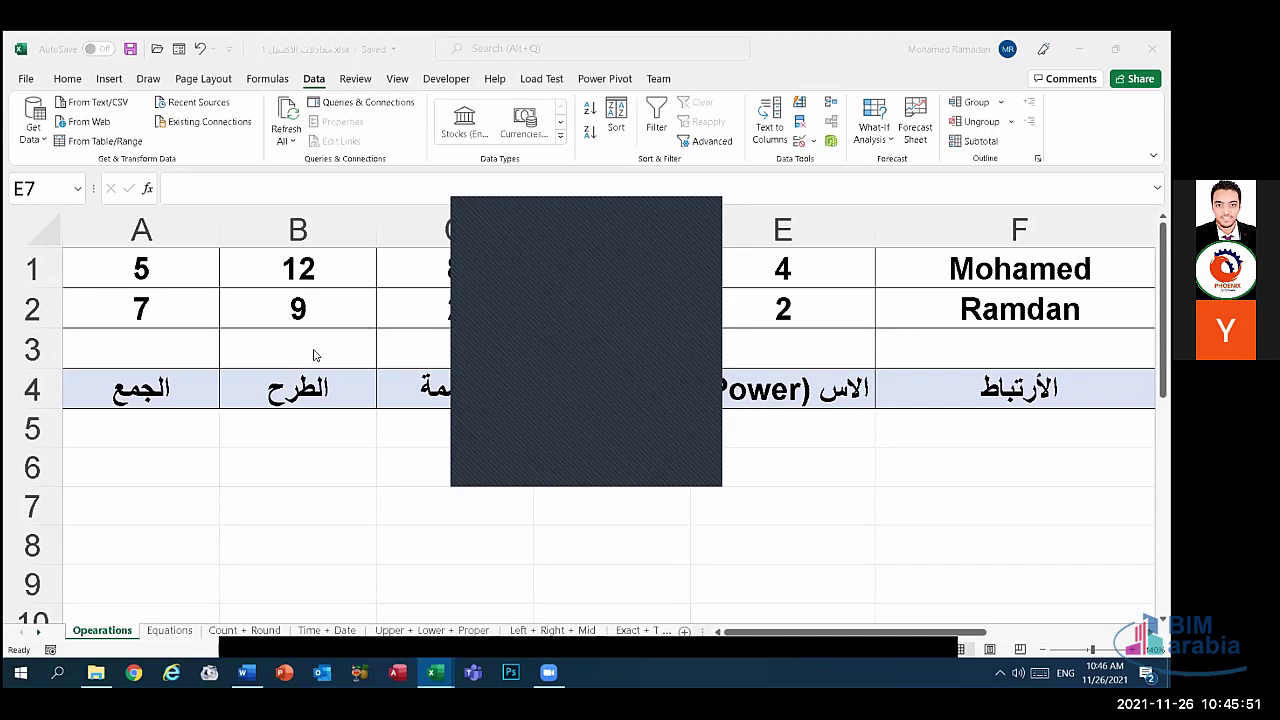
Step: Enter the formula =A1+A2 in A3 so it shows 12
{"action": "left_click", "coordinate": [139, 355]}
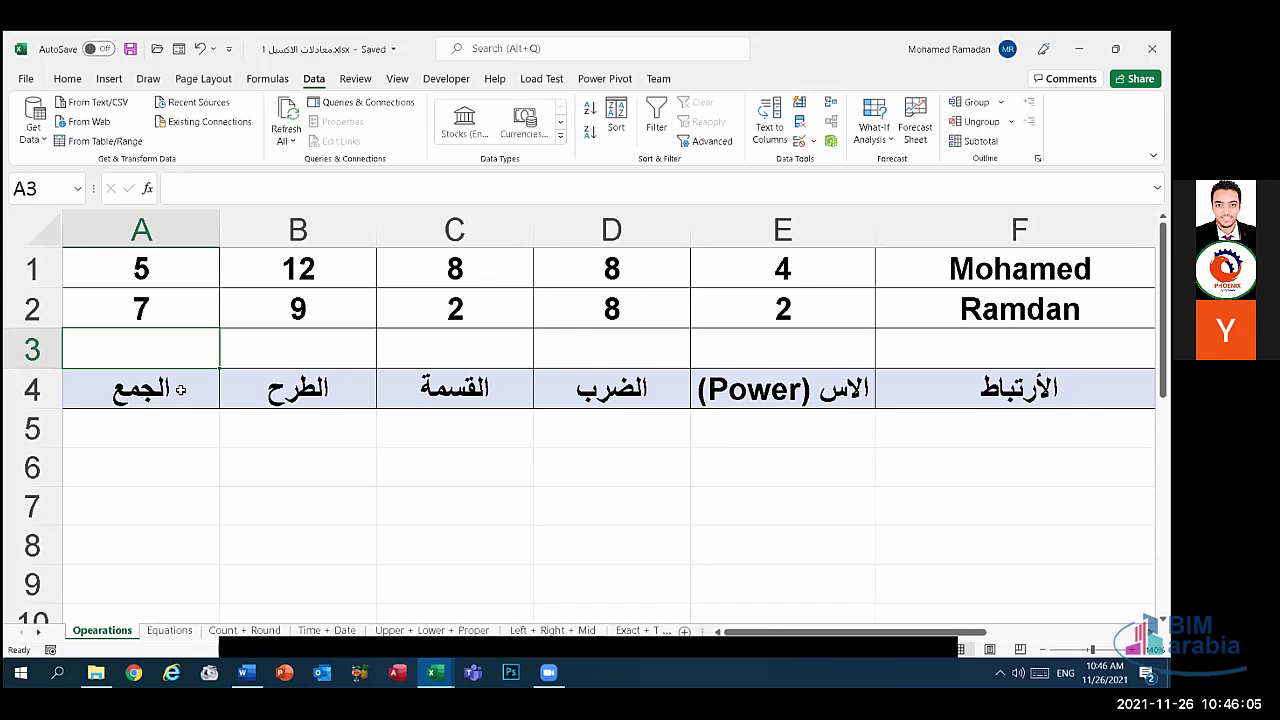
{"action": "type", "text": "="}
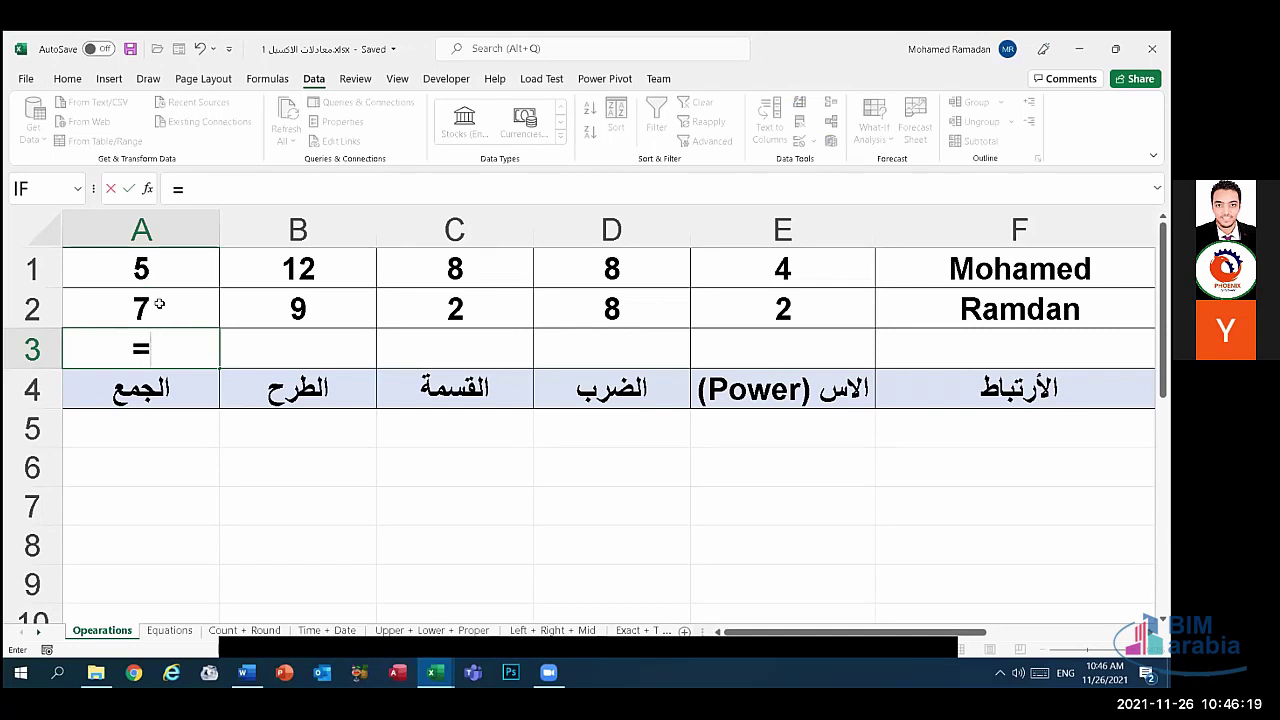
{"action": "left_click", "coordinate": [155, 271]}
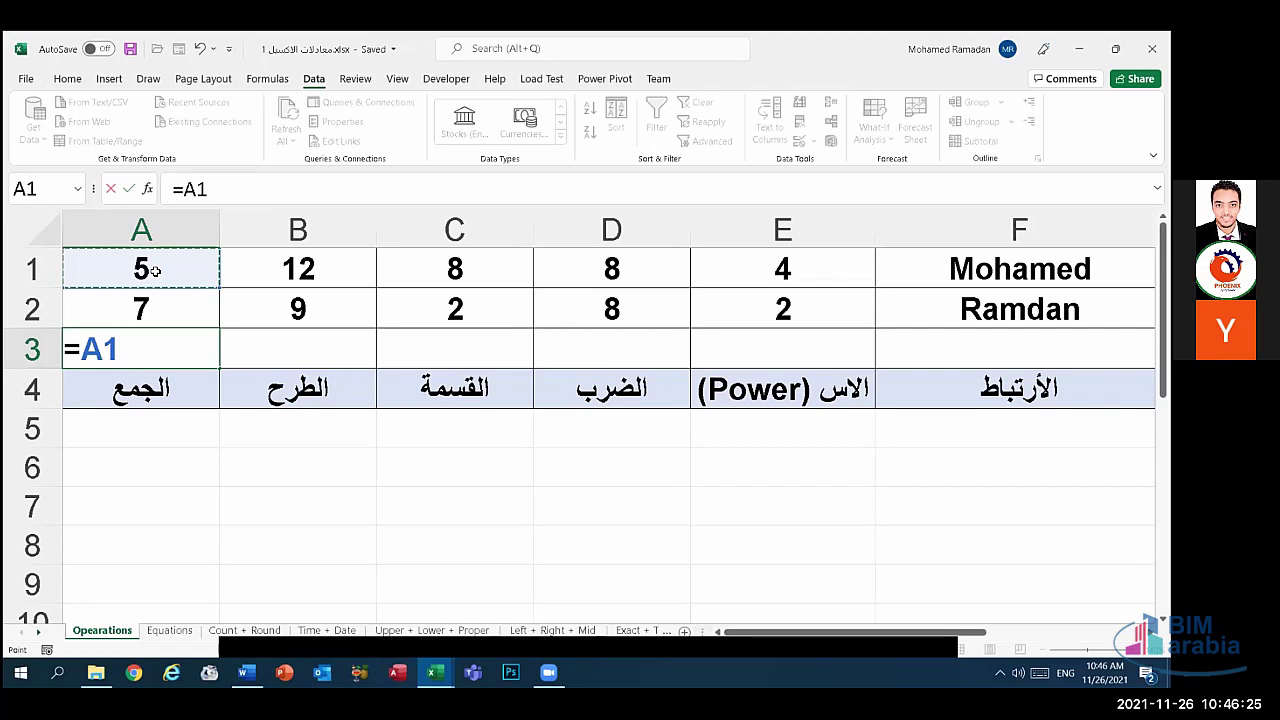
{"action": "type", "text": "+"}
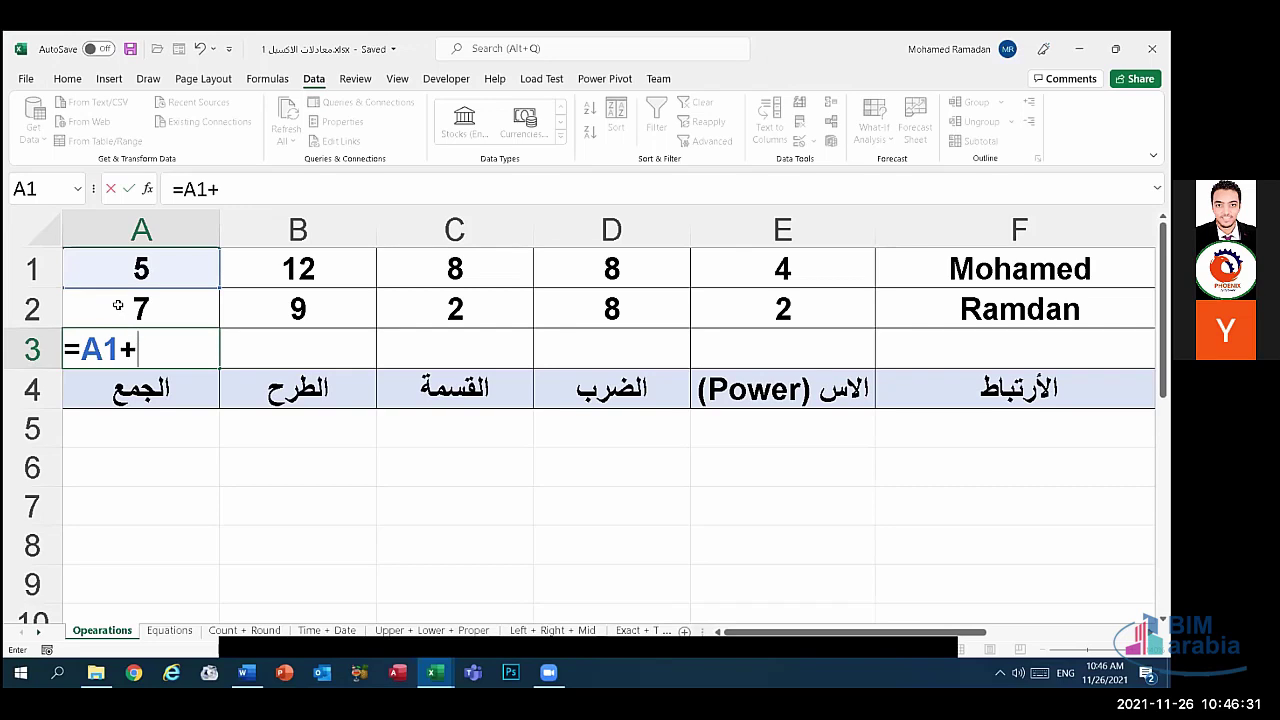
{"action": "left_click", "coordinate": [124, 304]}
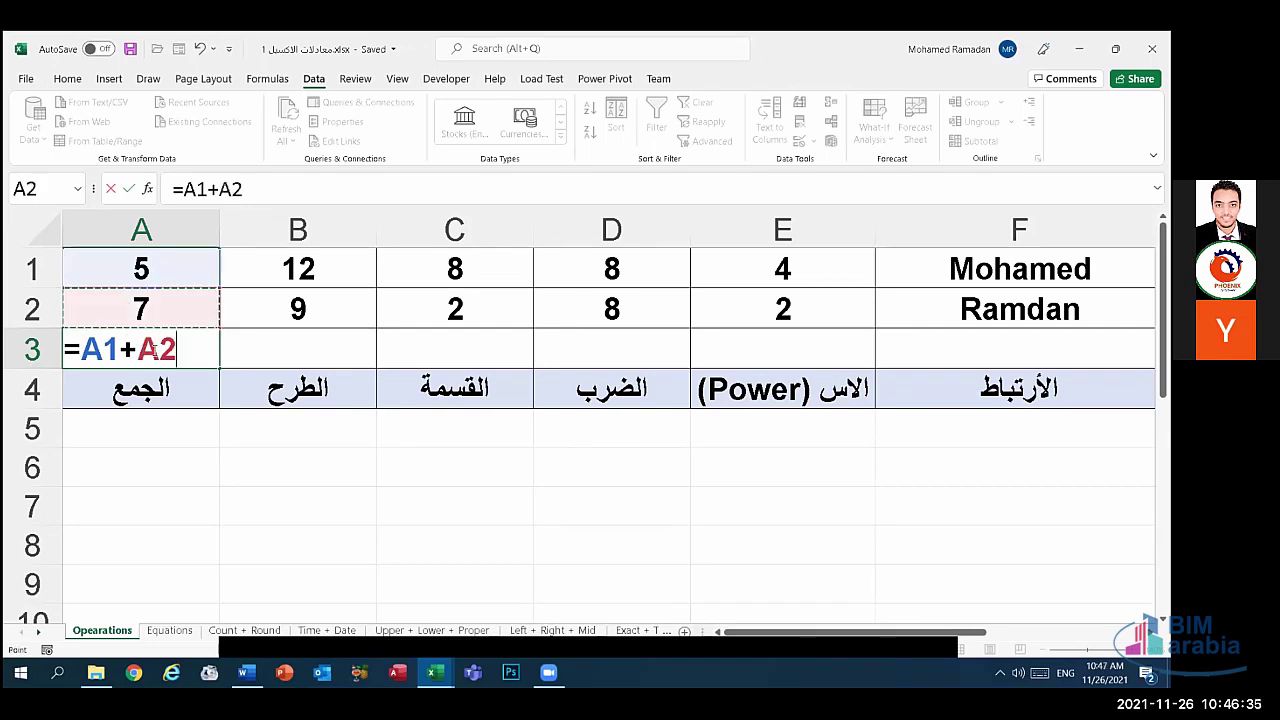
{"action": "key", "text": "BackSpace"}
{"action": "key", "text": "Escape"}
{"action": "type", "text": "="}
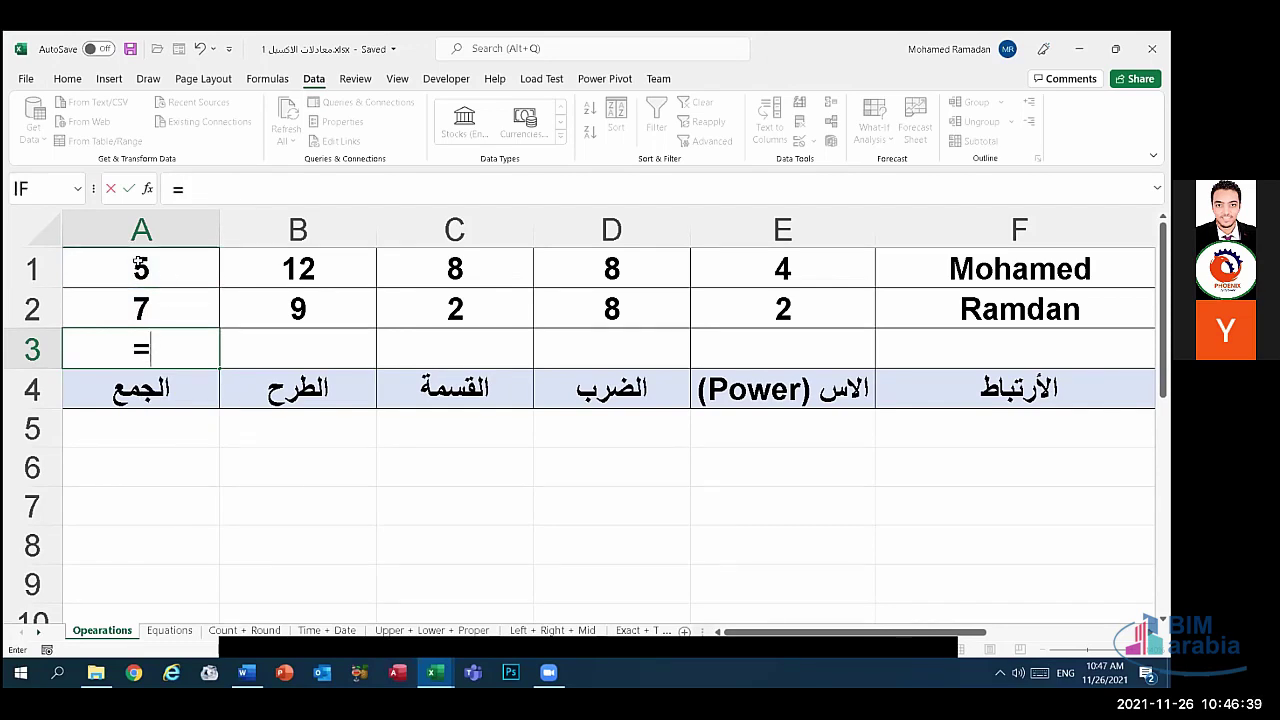
{"action": "left_click", "coordinate": [147, 262]}
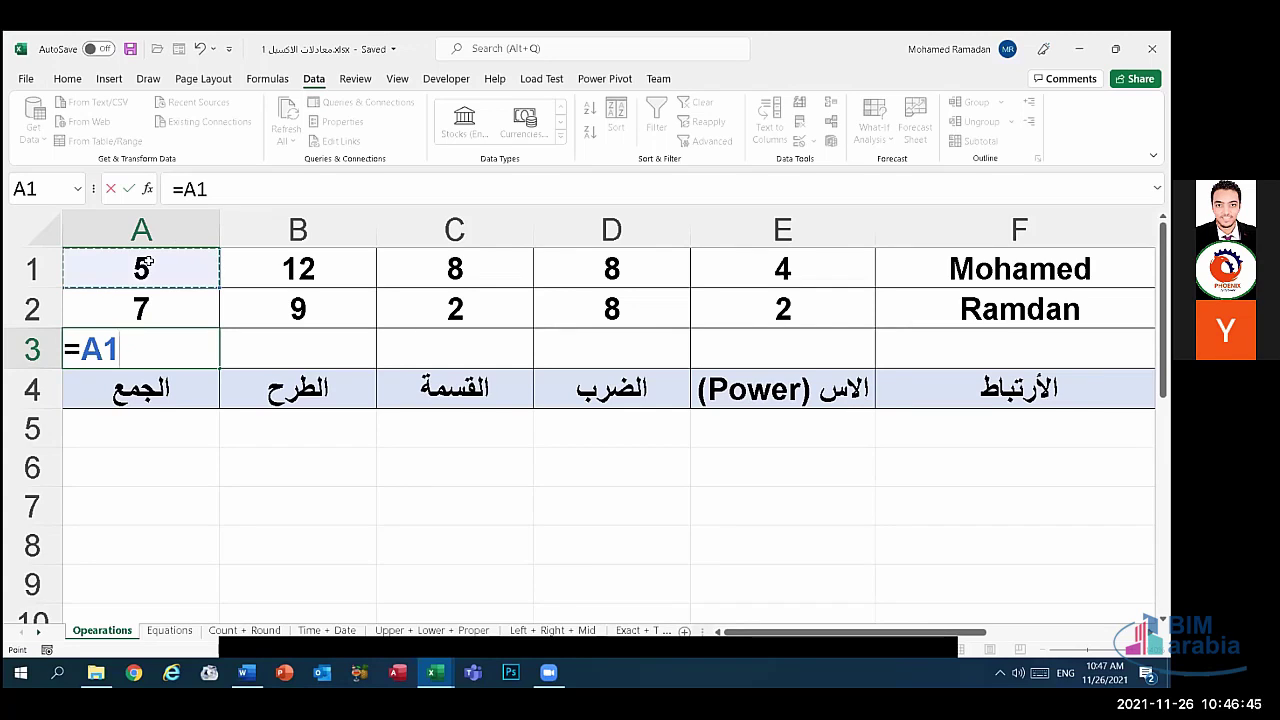
{"action": "type", "text": "+"}
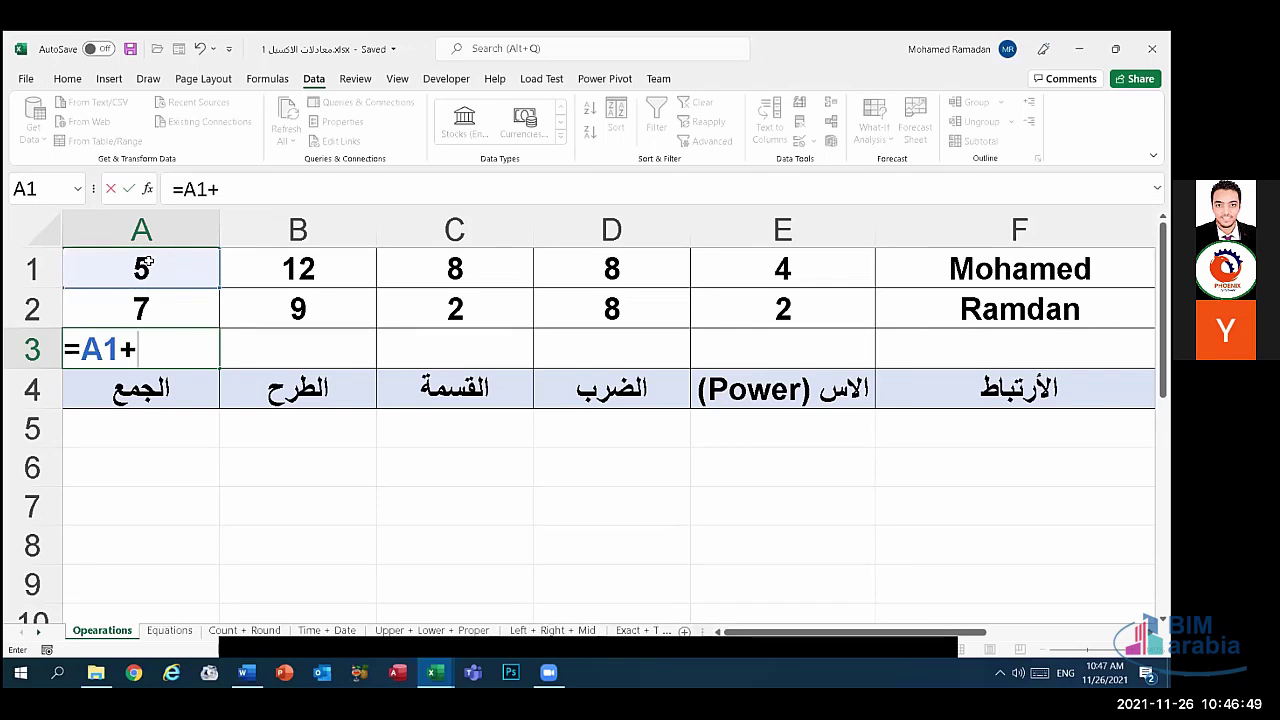
{"action": "left_click", "coordinate": [160, 296]}
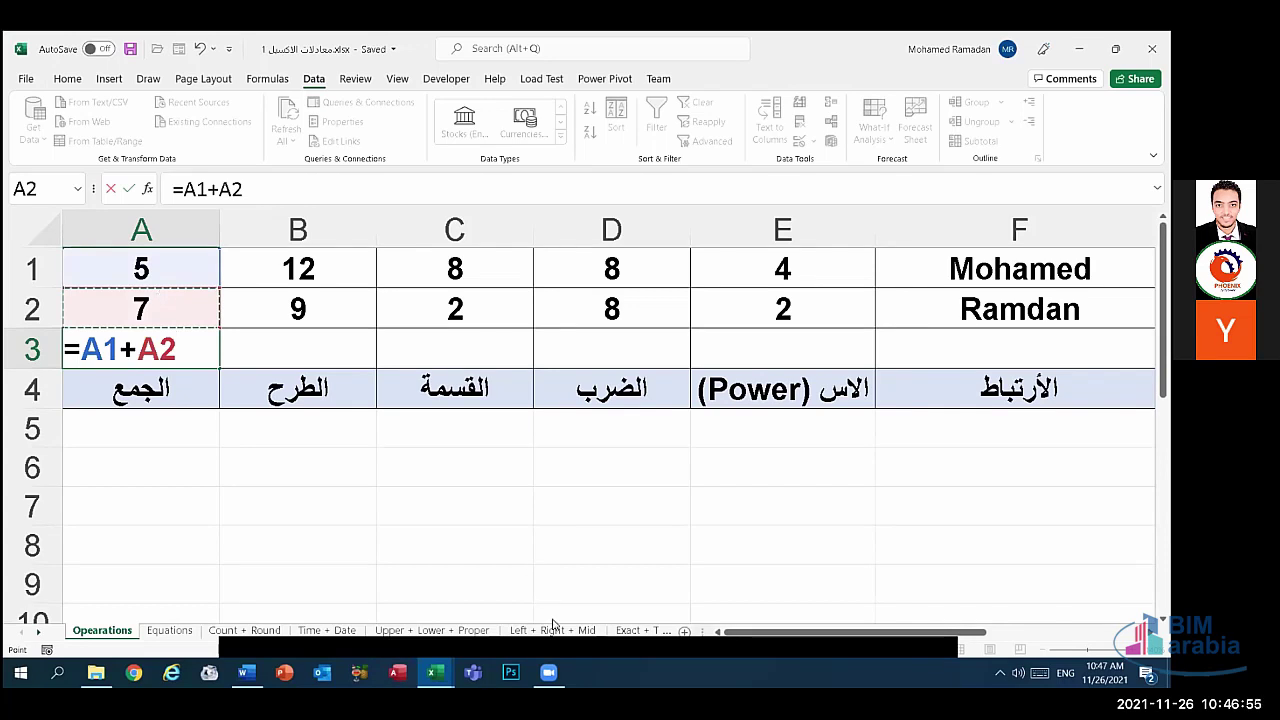
{"action": "key", "text": "Return"}
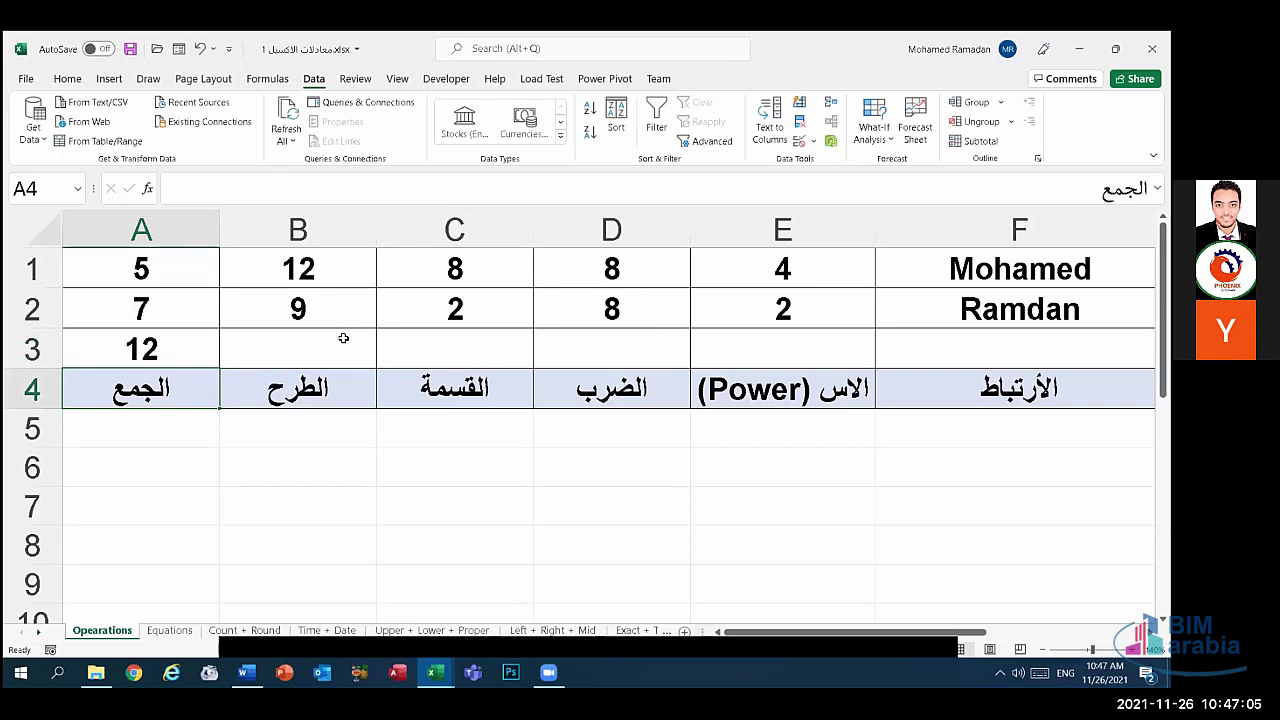
Step: Enter =B1-B2 in B3 so it shows the difference 3
{"action": "left_click", "coordinate": [343, 338]}
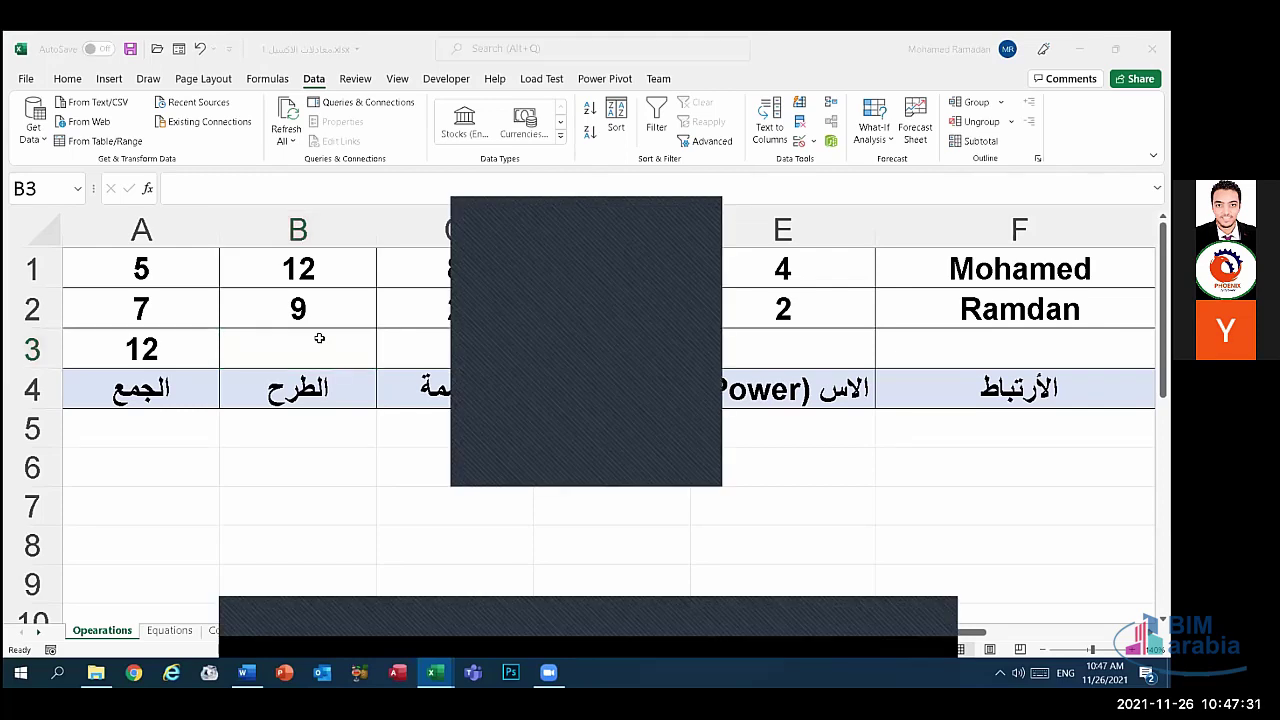
{"action": "type", "text": "="}
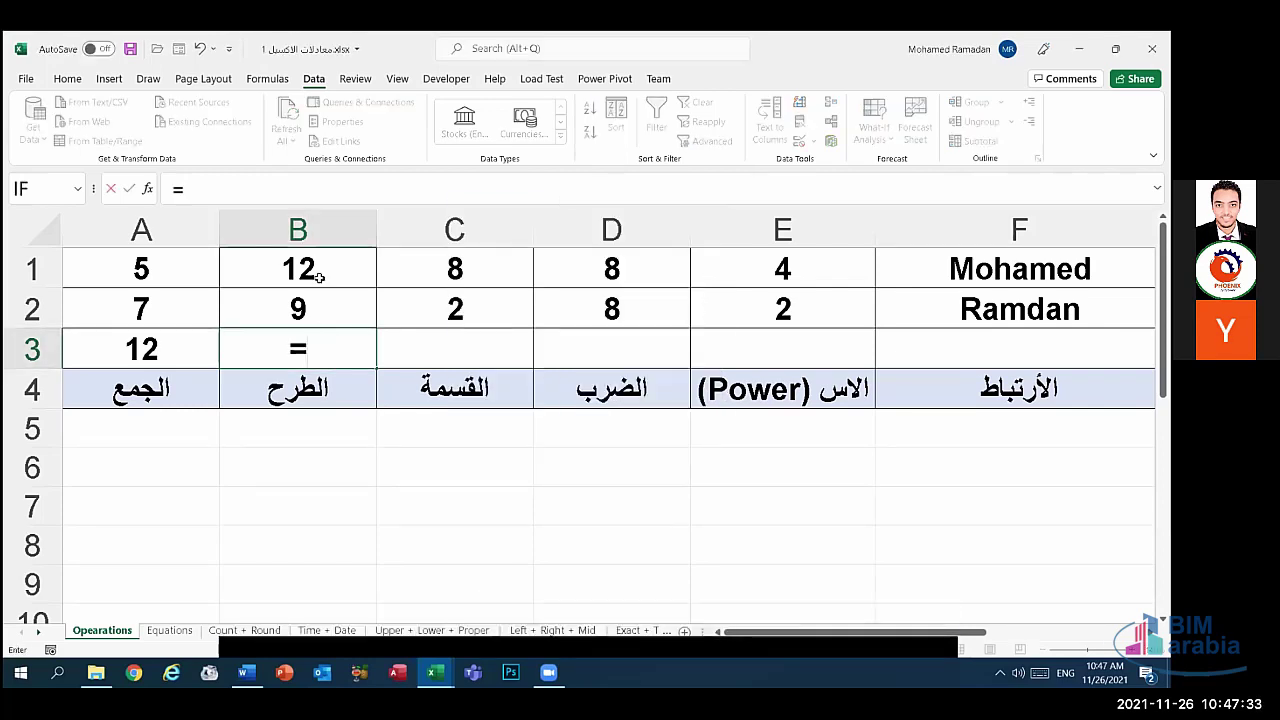
{"action": "left_click", "coordinate": [318, 277]}
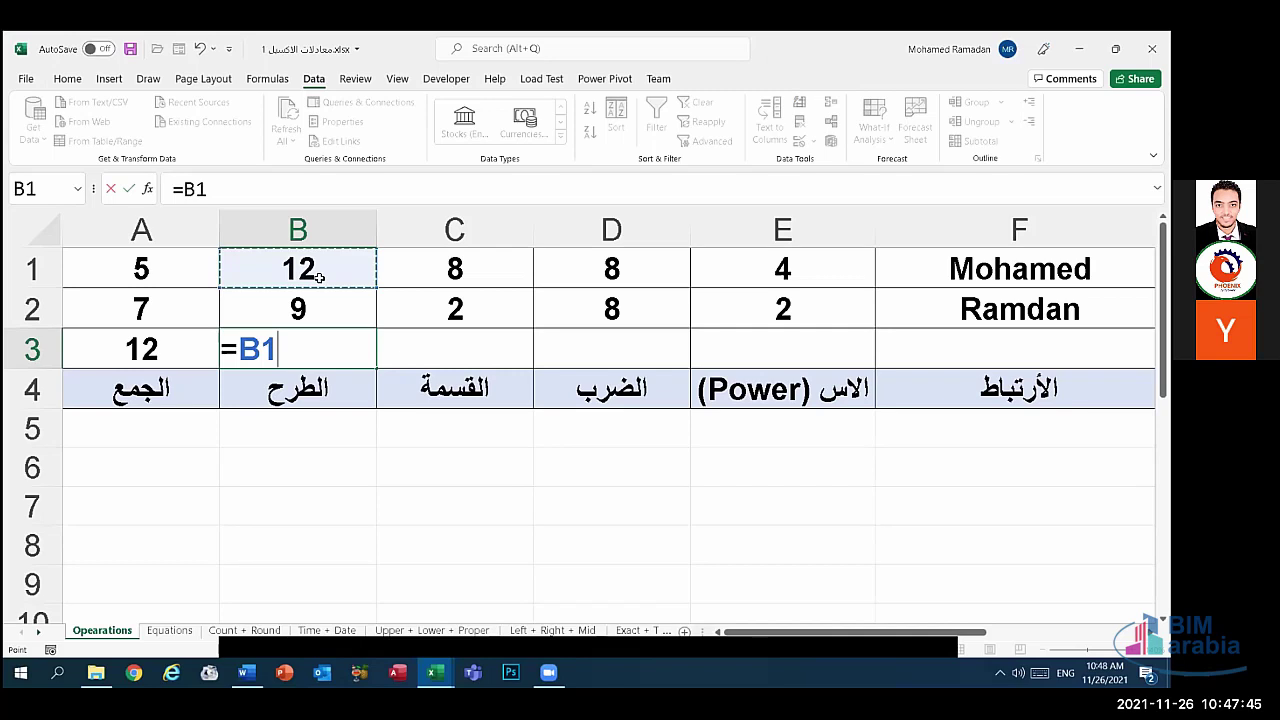
{"action": "type", "text": "-"}
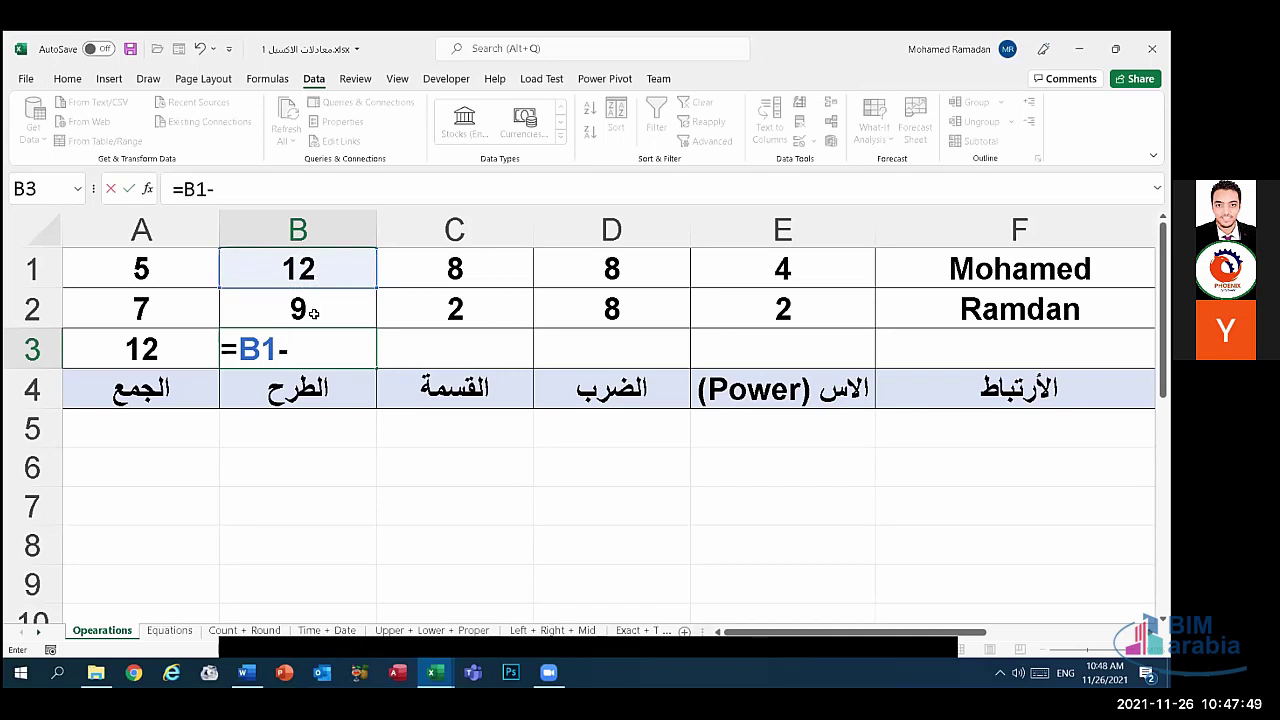
{"action": "left_click", "coordinate": [313, 313]}
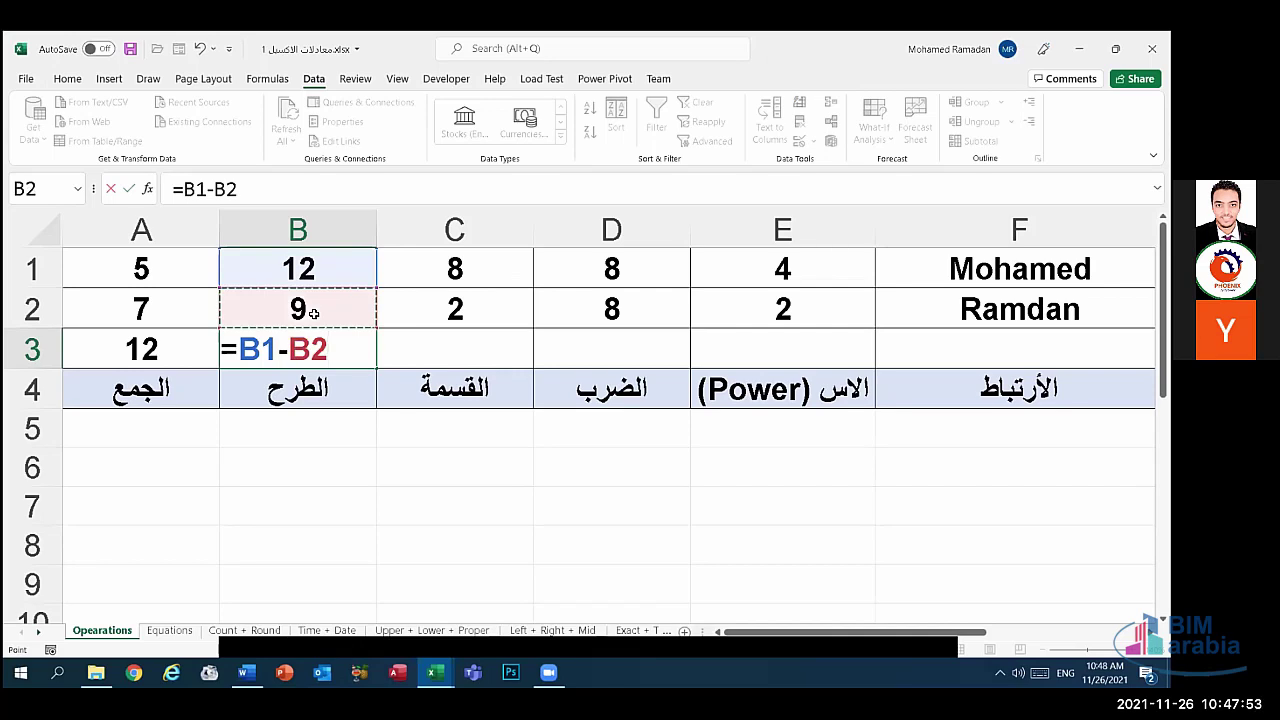
{"action": "key", "text": "Return"}
Step: Enter =C1/C2 in C3 so it shows the quotient 4
{"action": "left_click", "coordinate": [455, 348]}
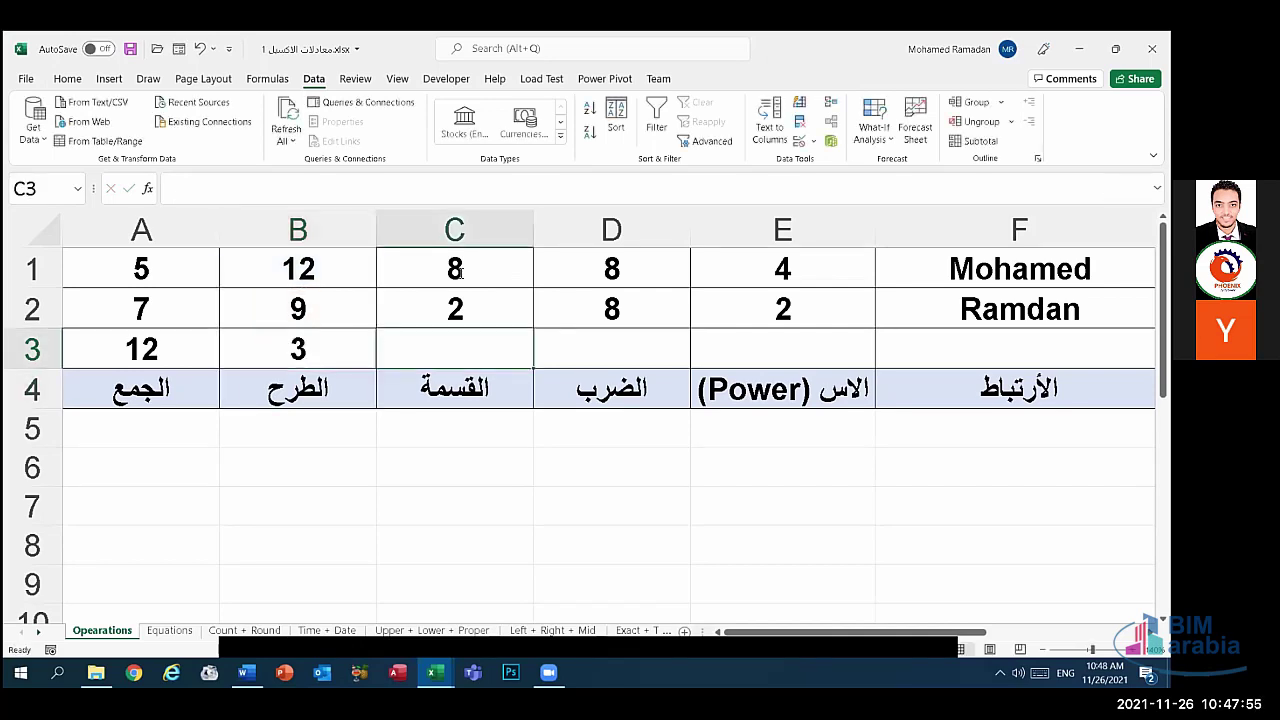
{"action": "type", "text": "="}
{"action": "left_click", "coordinate": [458, 272]}
{"action": "type", "text": "/"}
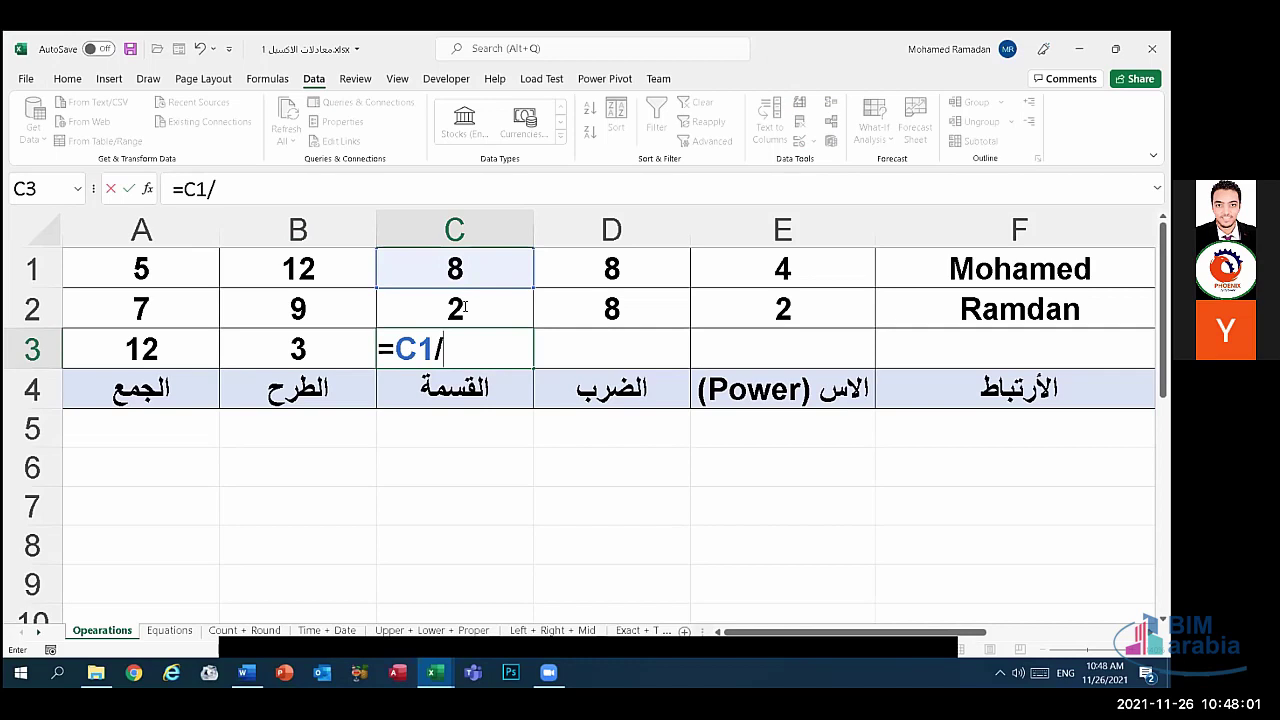
{"action": "left_click", "coordinate": [464, 306]}
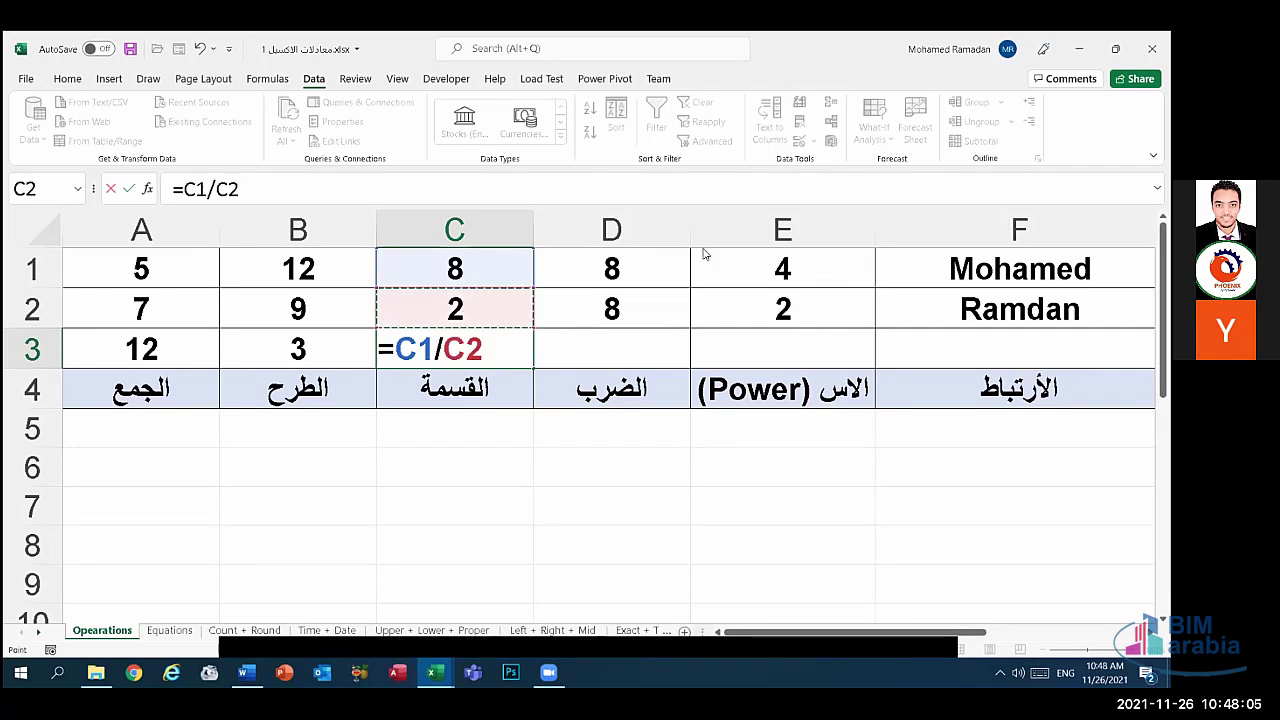
{"action": "key", "text": "Return"}
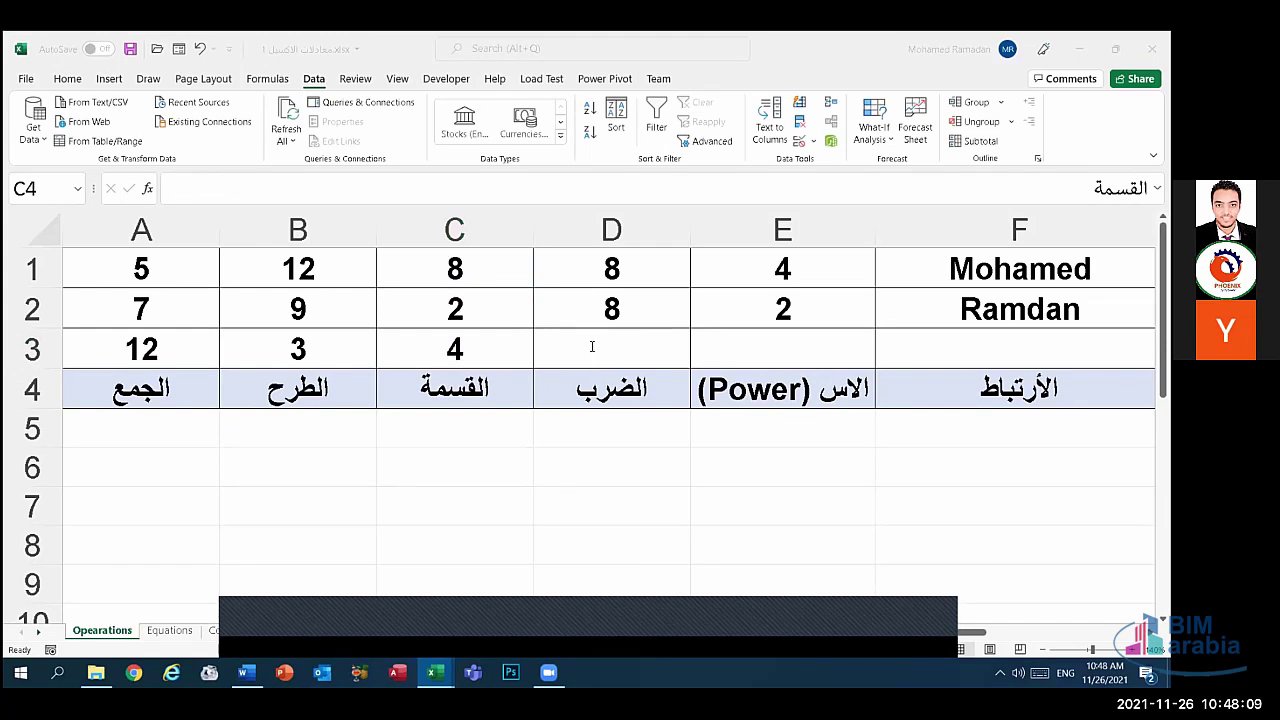
{"action": "key", "text": "F2"}
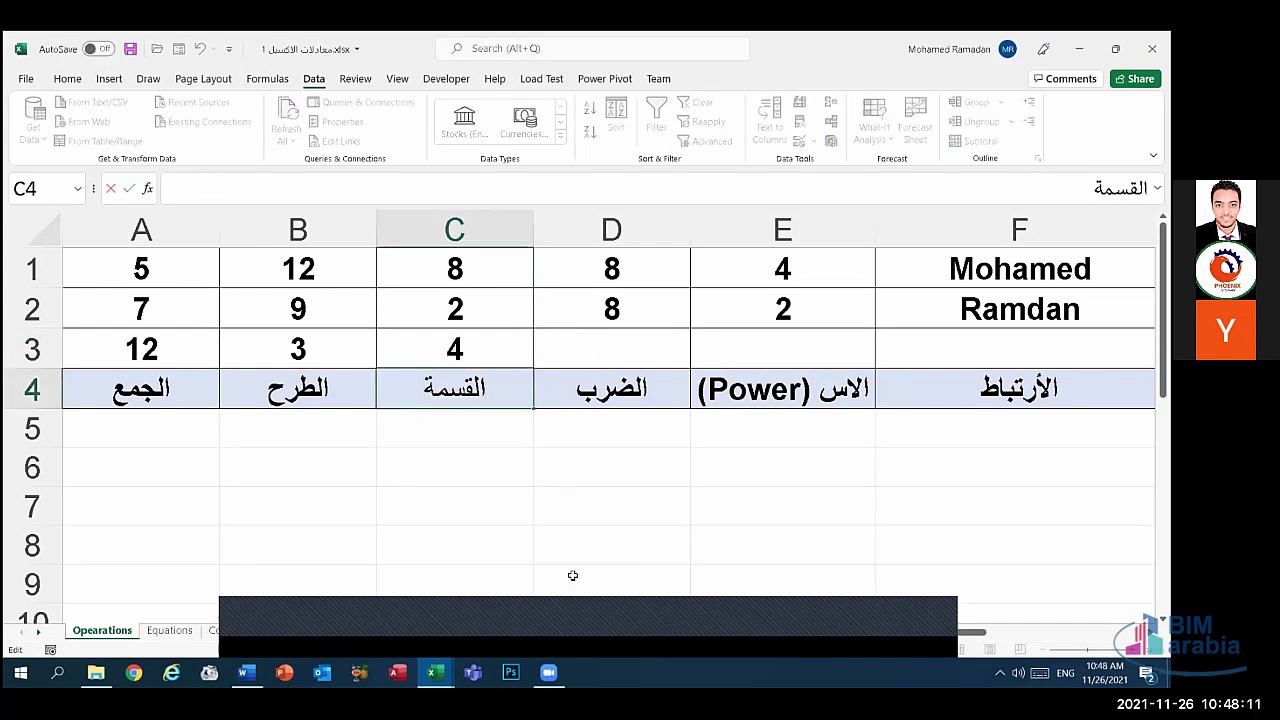
{"action": "key", "text": "Tab"}
{"action": "key", "text": "Up"}
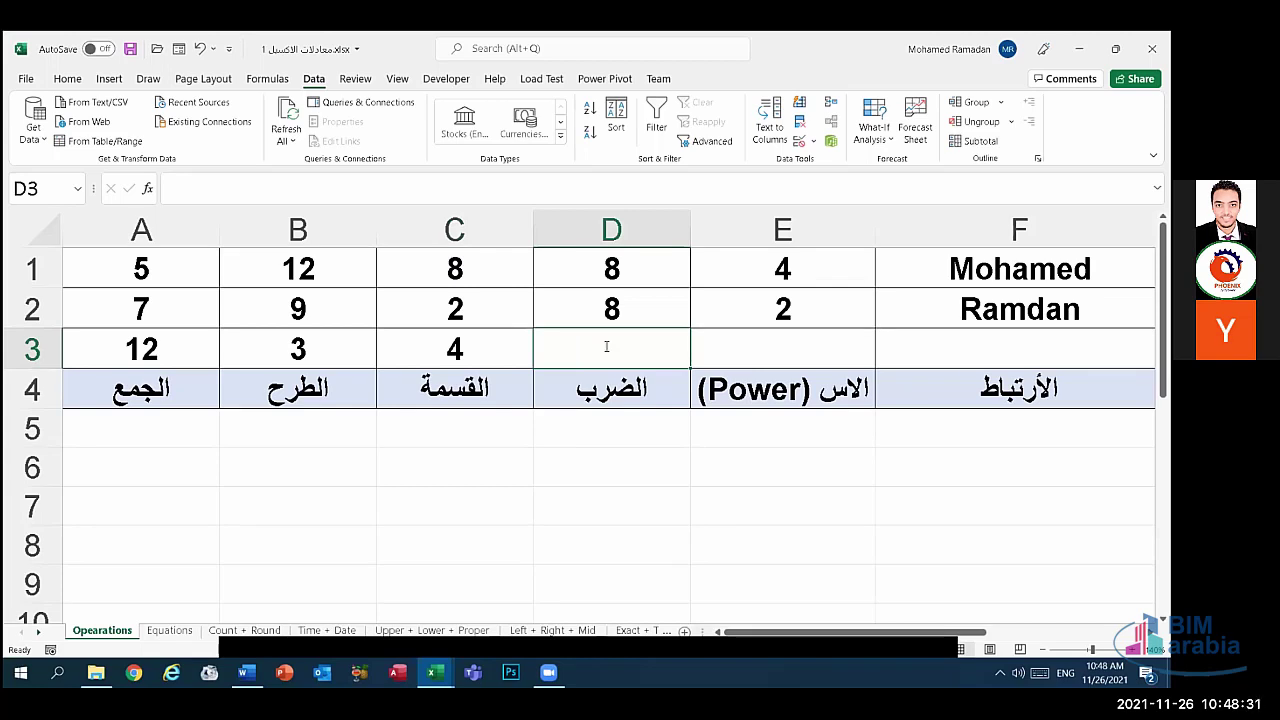
Step: Enter =D1*D2 in D3 to show the product 64
{"action": "type", "text": "="}
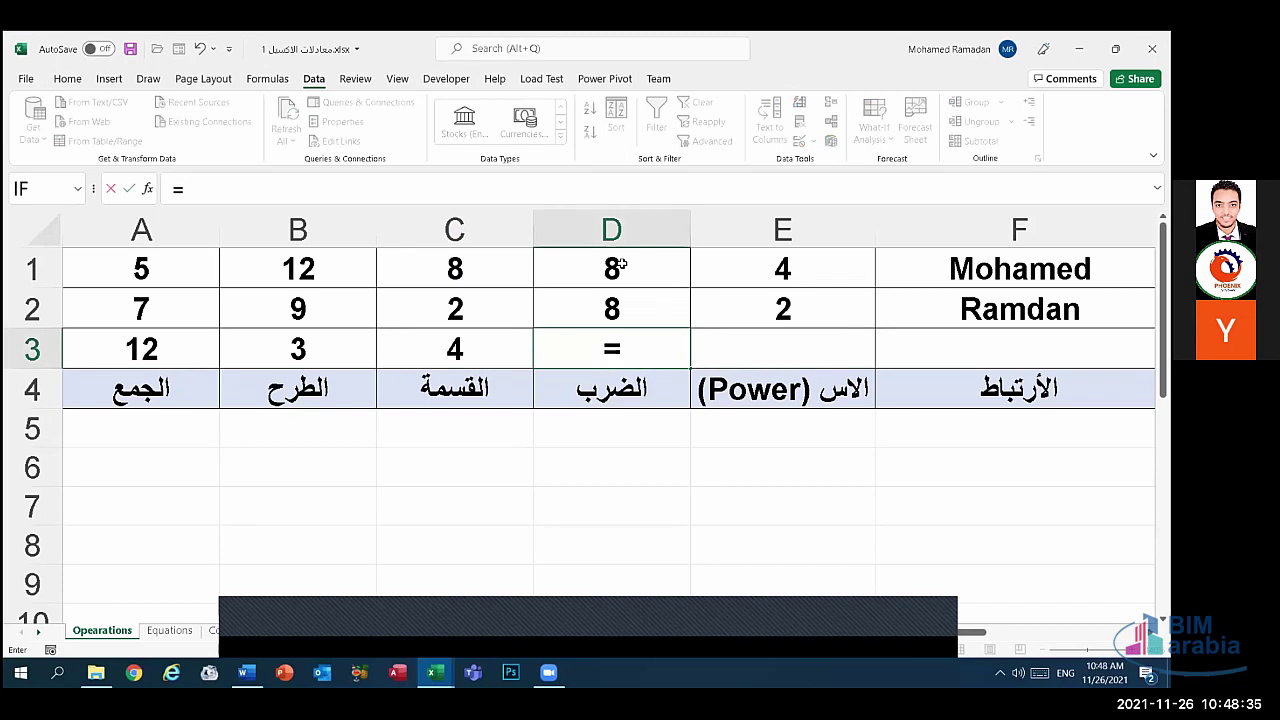
{"action": "left_click", "coordinate": [621, 263]}
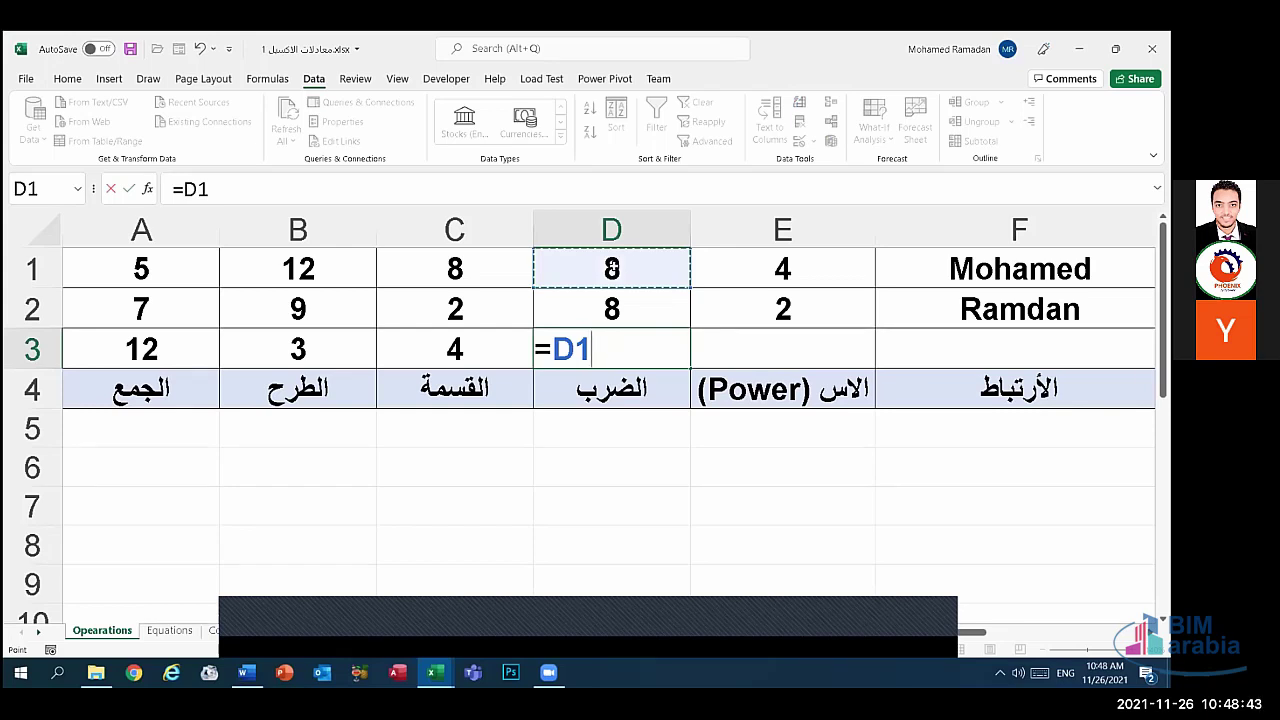
{"action": "type", "text": "*"}
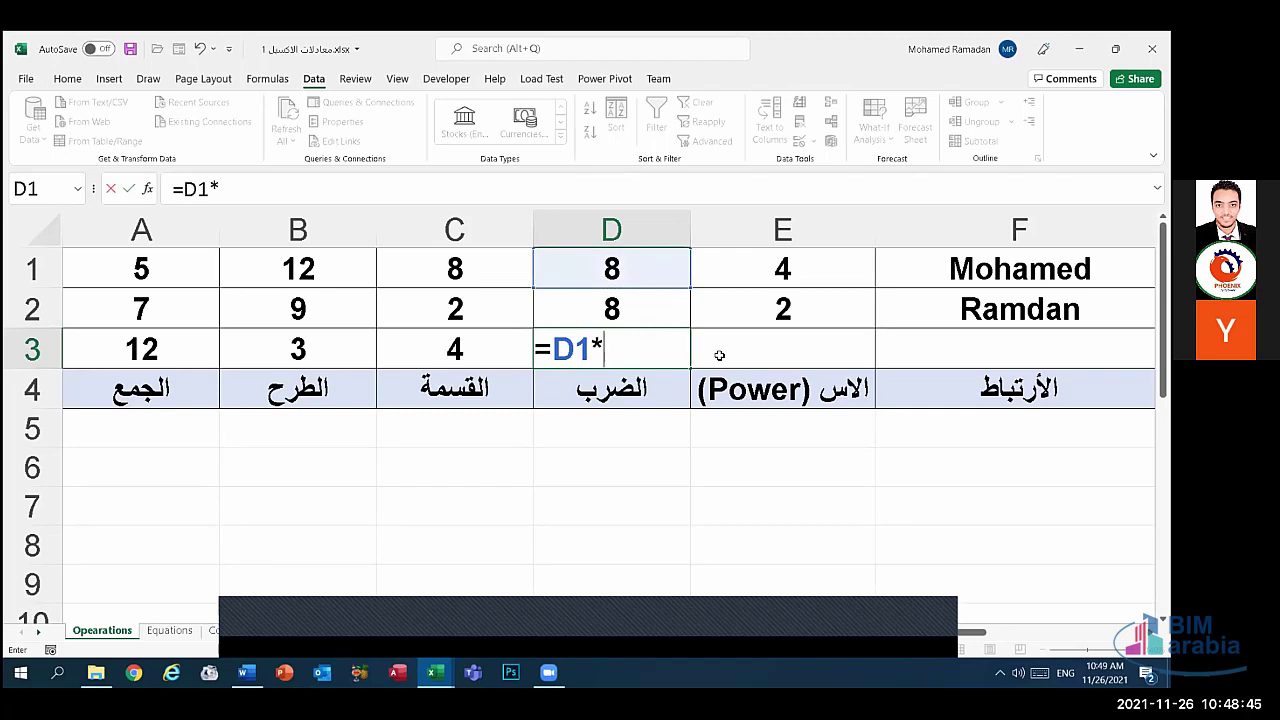
{"action": "type", "text": "D2"}
{"action": "left_click", "coordinate": [720, 352]}
Step: Enter =E1^E2 in E3 so it shows the power result 16
{"action": "type", "text": "="}
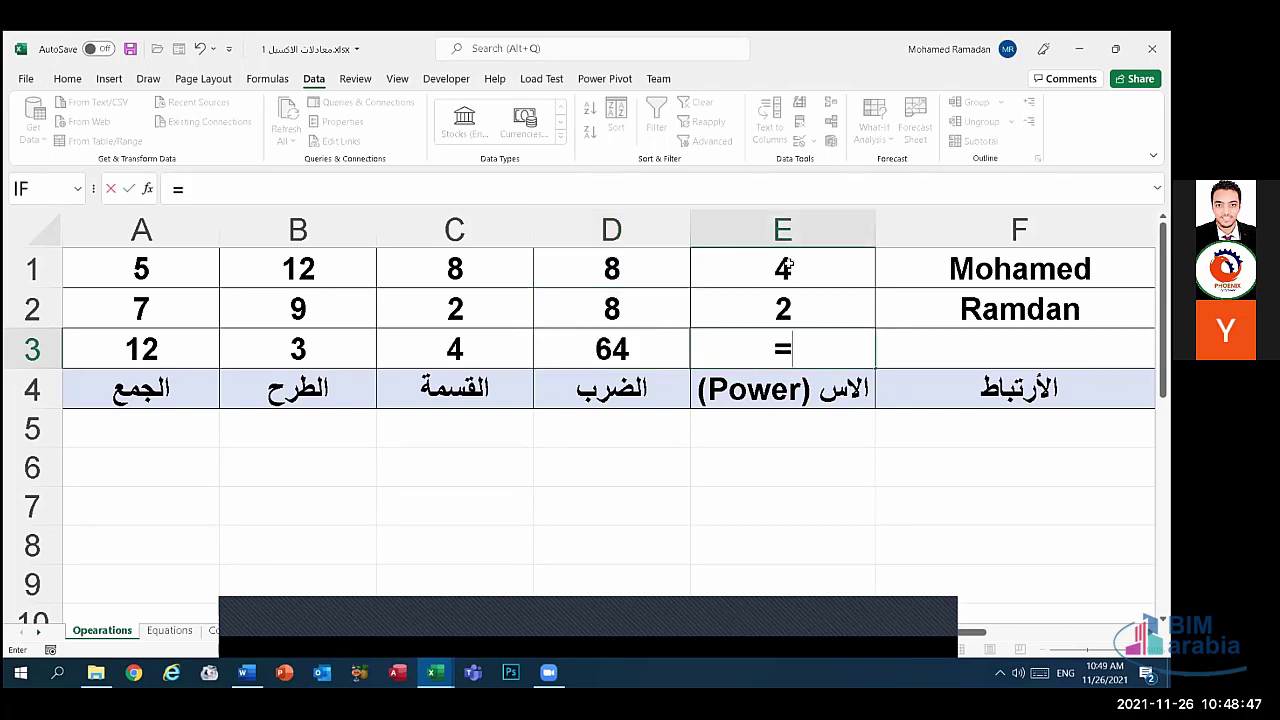
{"action": "left_click", "coordinate": [787, 263]}
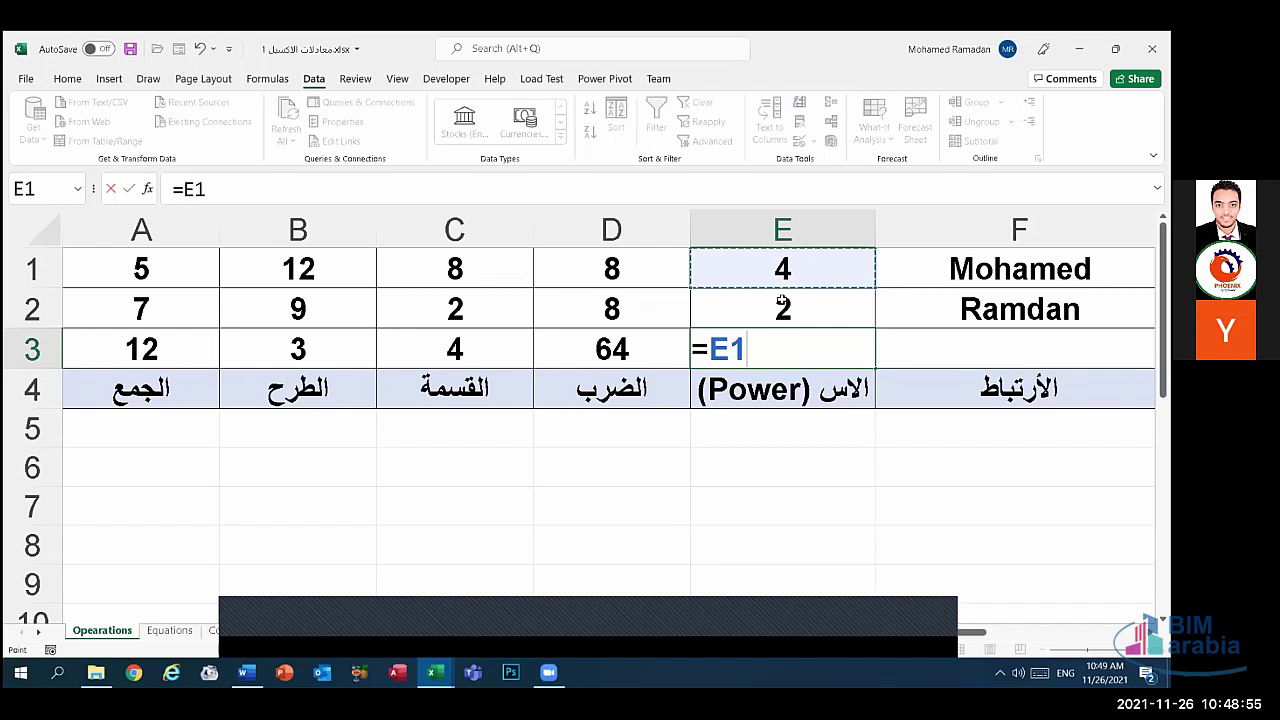
{"action": "type", "text": "^"}
{"action": "left_click", "coordinate": [783, 303]}
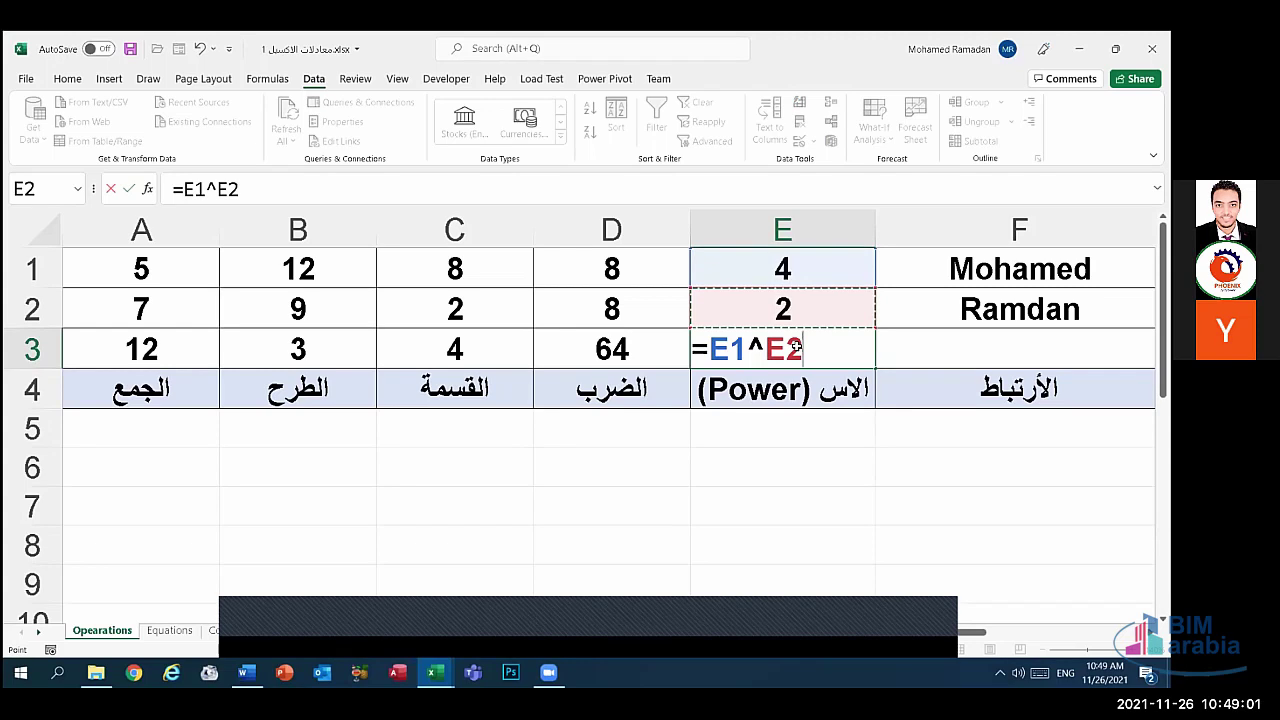
{"action": "key", "text": "ctrl+Return"}
{"action": "left_click", "coordinate": [975, 352]}
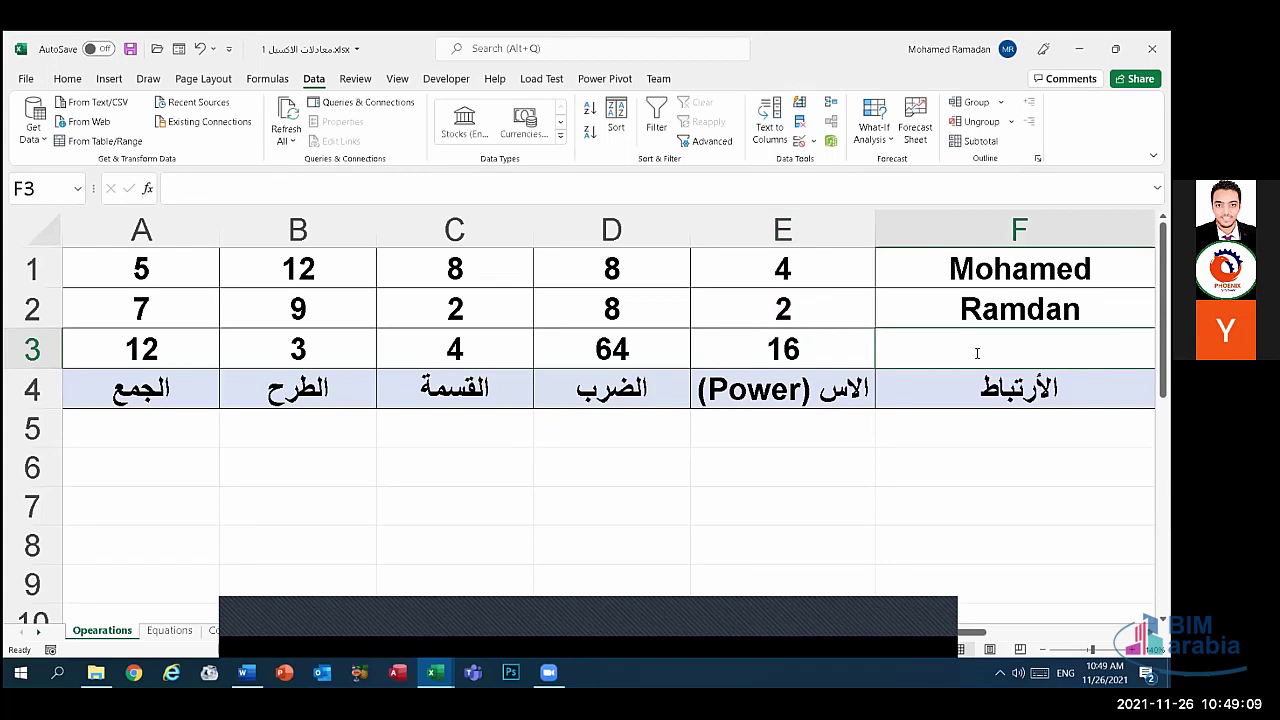
Step: Enter =F1&F2 in F3 to join the two names into one text
{"action": "double_click", "coordinate": [977, 353]}
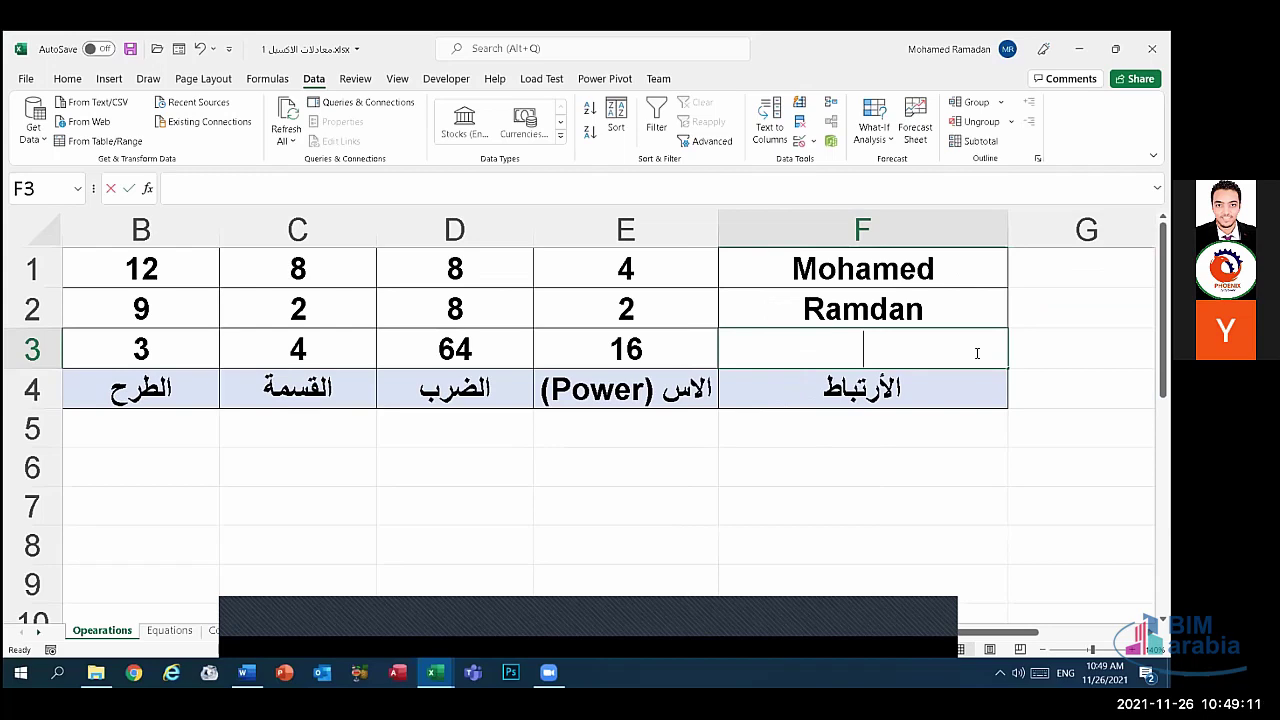
{"action": "type", "text": "="}
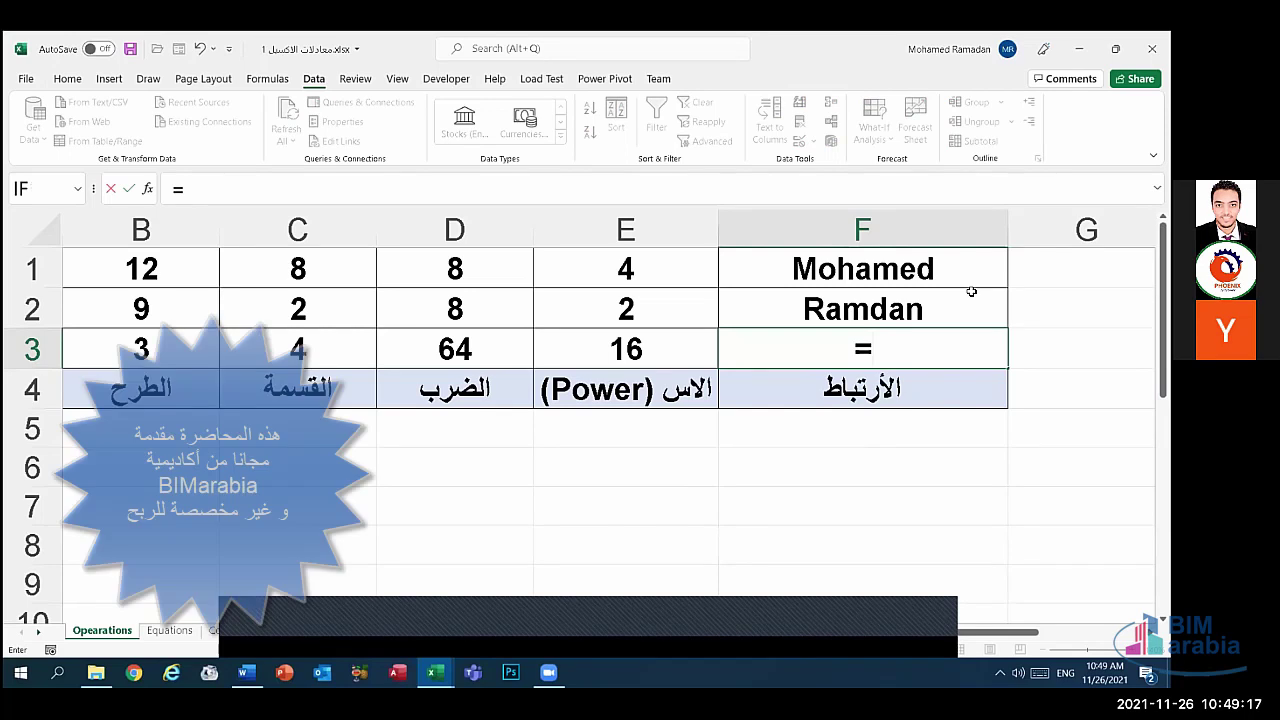
{"action": "left_click", "coordinate": [970, 282]}
{"action": "type", "text": "&"}
{"action": "left_click", "coordinate": [882, 308]}
{"action": "key", "text": "ctrl+Return"}
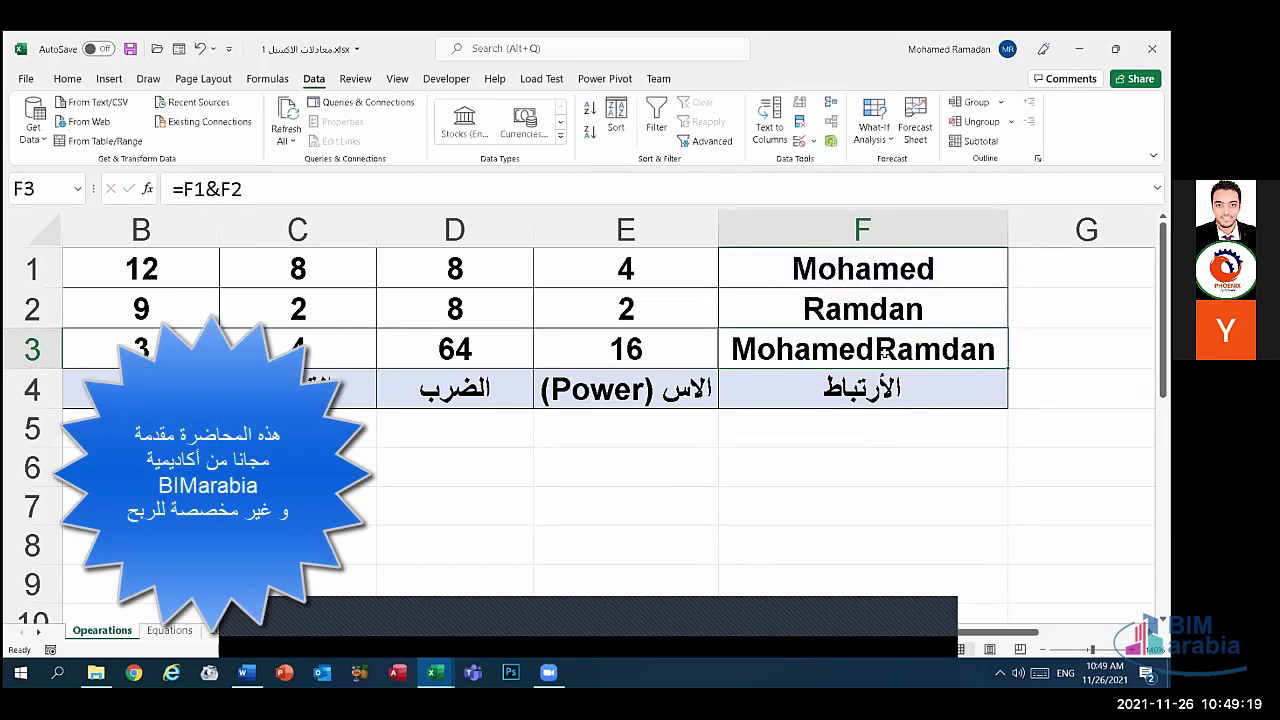
Step: Correct the surname spelling in F2 so F3 shows the joined full name
{"action": "key", "text": "Up"}
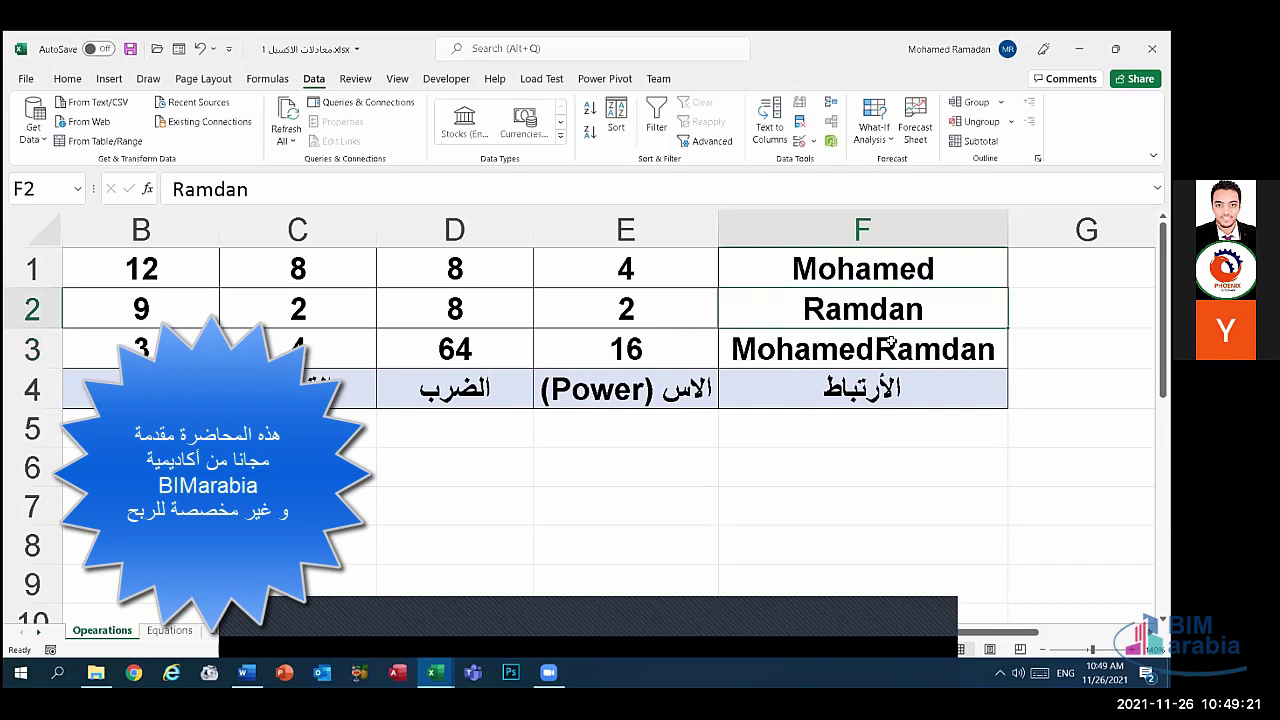
{"action": "key", "text": "Return"}
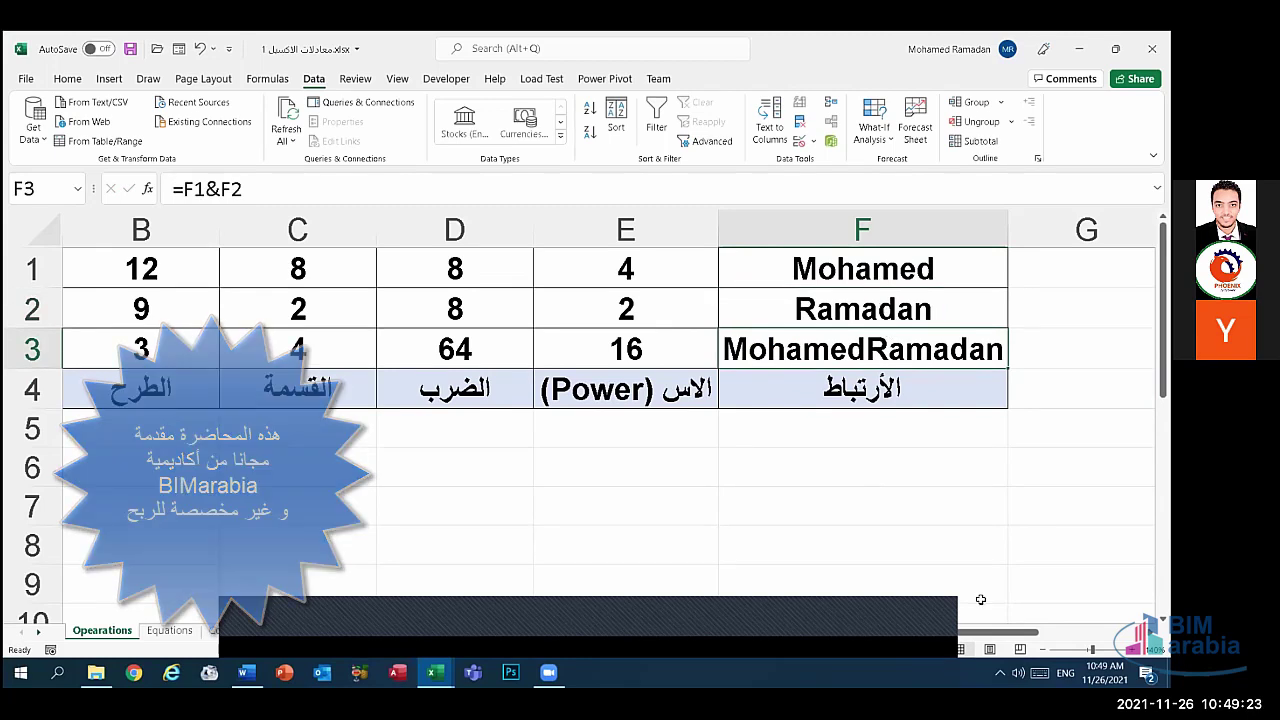
{"action": "left_click_drag", "start_coordinate": [1000, 632], "coordinate": [854, 645]}
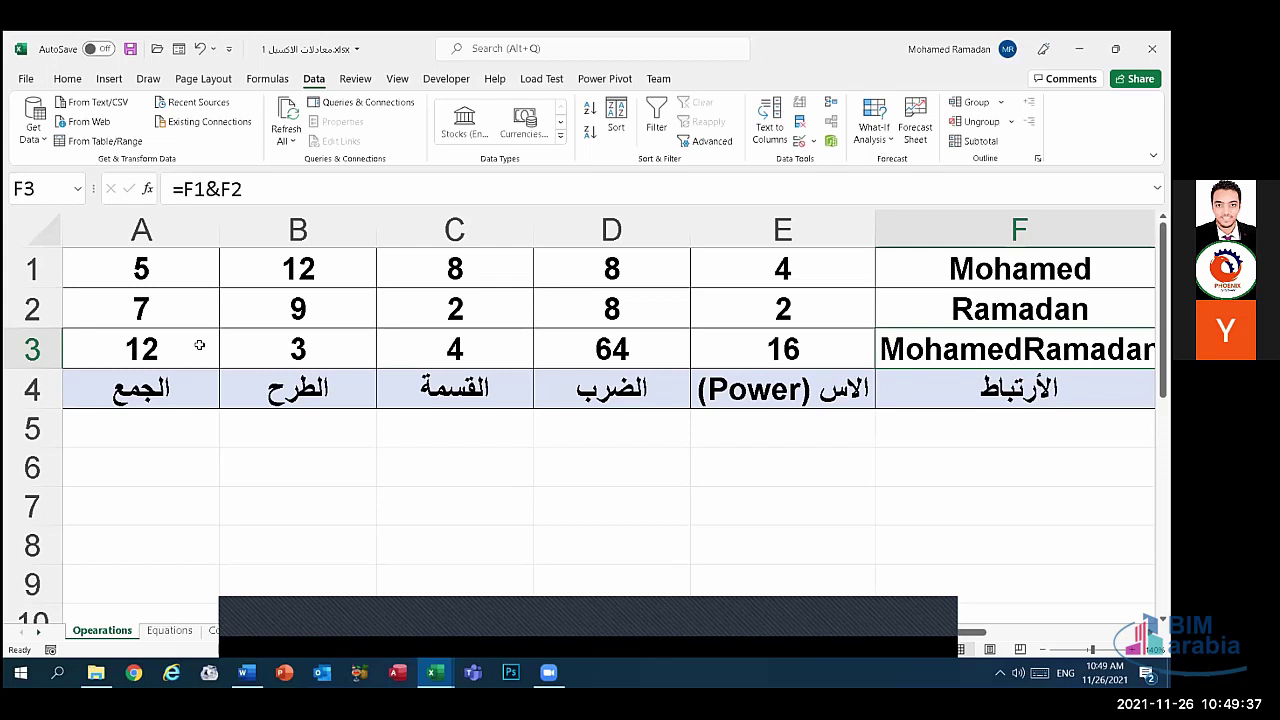
Step: Select A3:F3 and delete all six operation results from row 3
{"action": "left_click", "coordinate": [199, 345]}
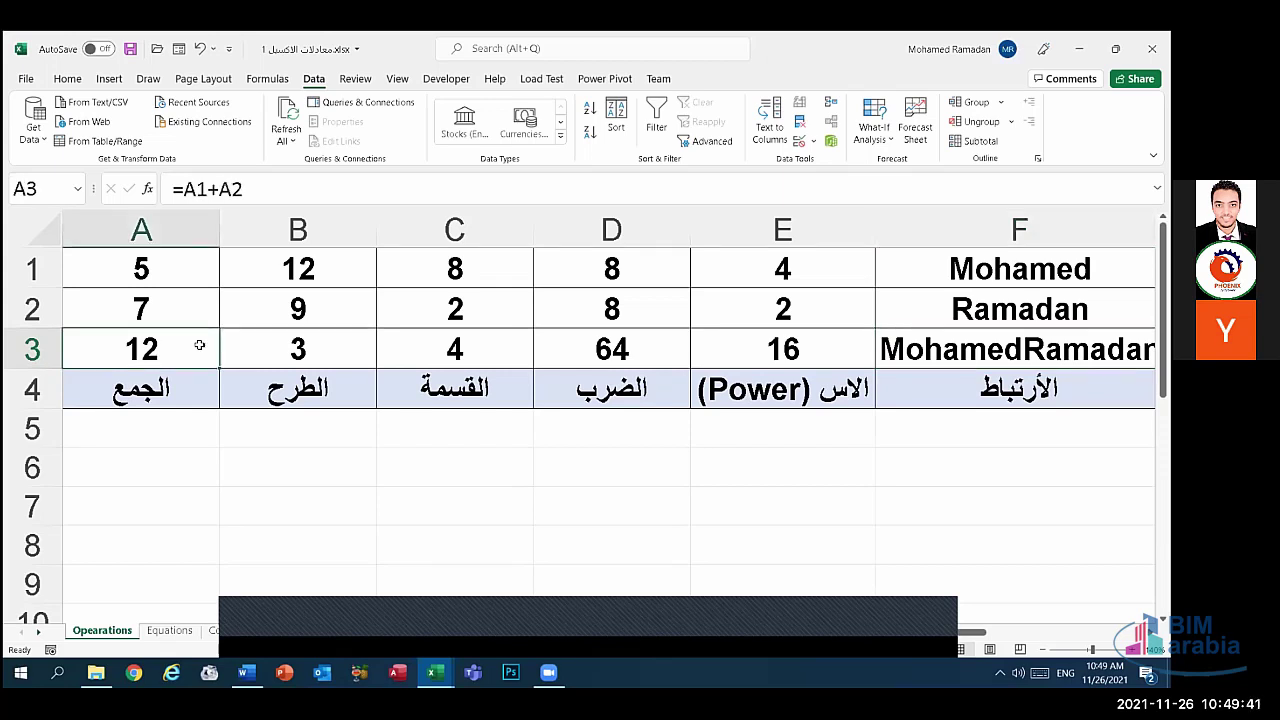
{"action": "key", "text": "shift+Right"}
{"action": "key", "text": "shift+Right"}
{"action": "key", "text": "shift+Right"}
{"action": "key", "text": "Delete"}
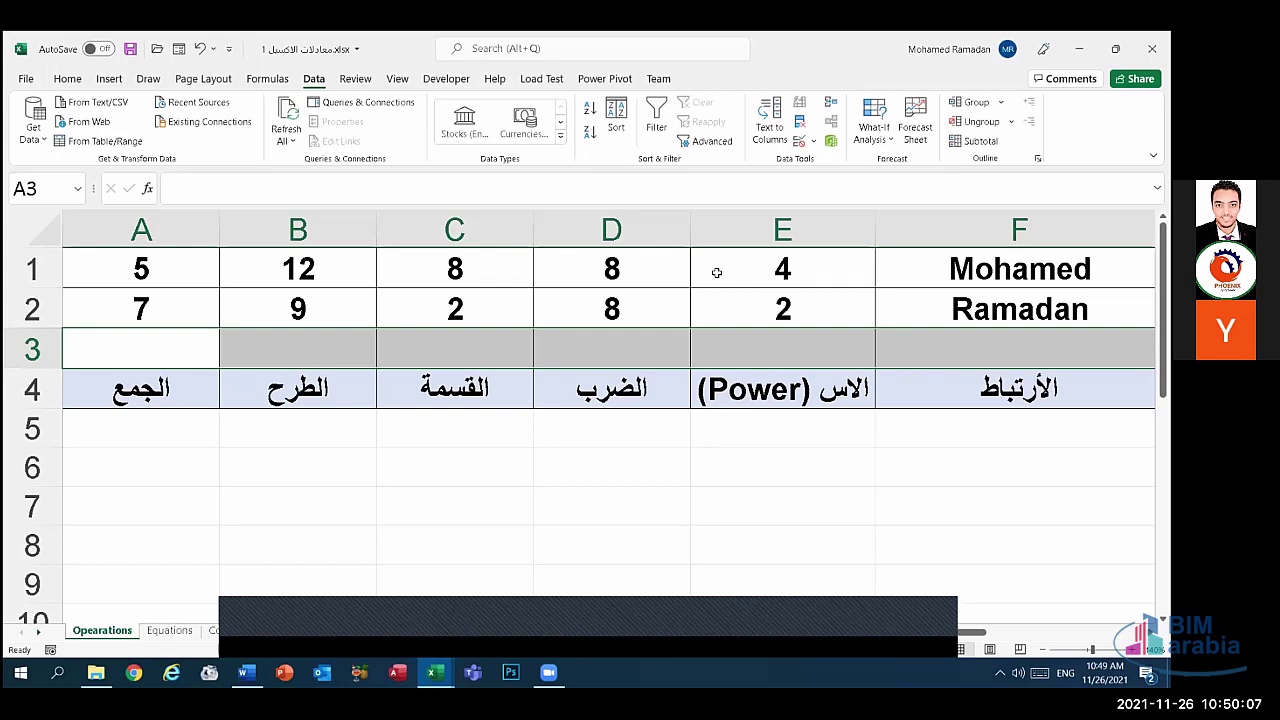
{"action": "left_click", "coordinate": [440, 505]}
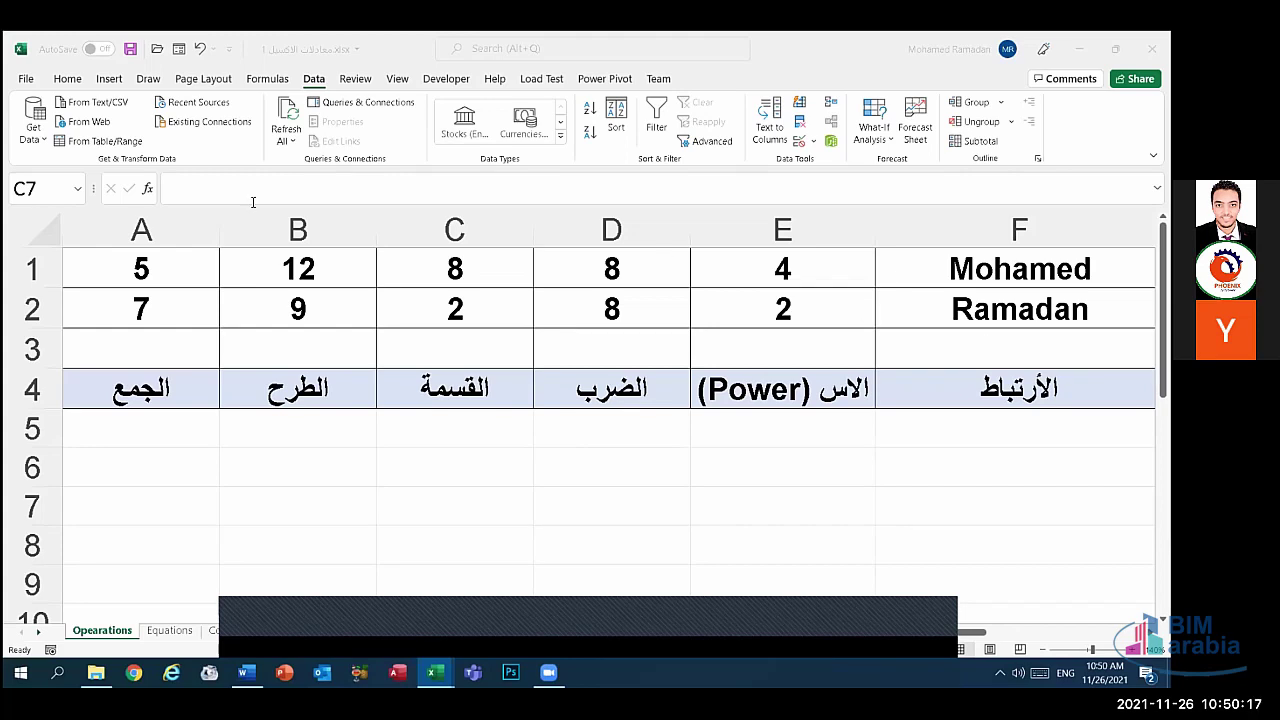
{"action": "left_click", "coordinate": [1015, 348]}
{"action": "type", "text": "="}
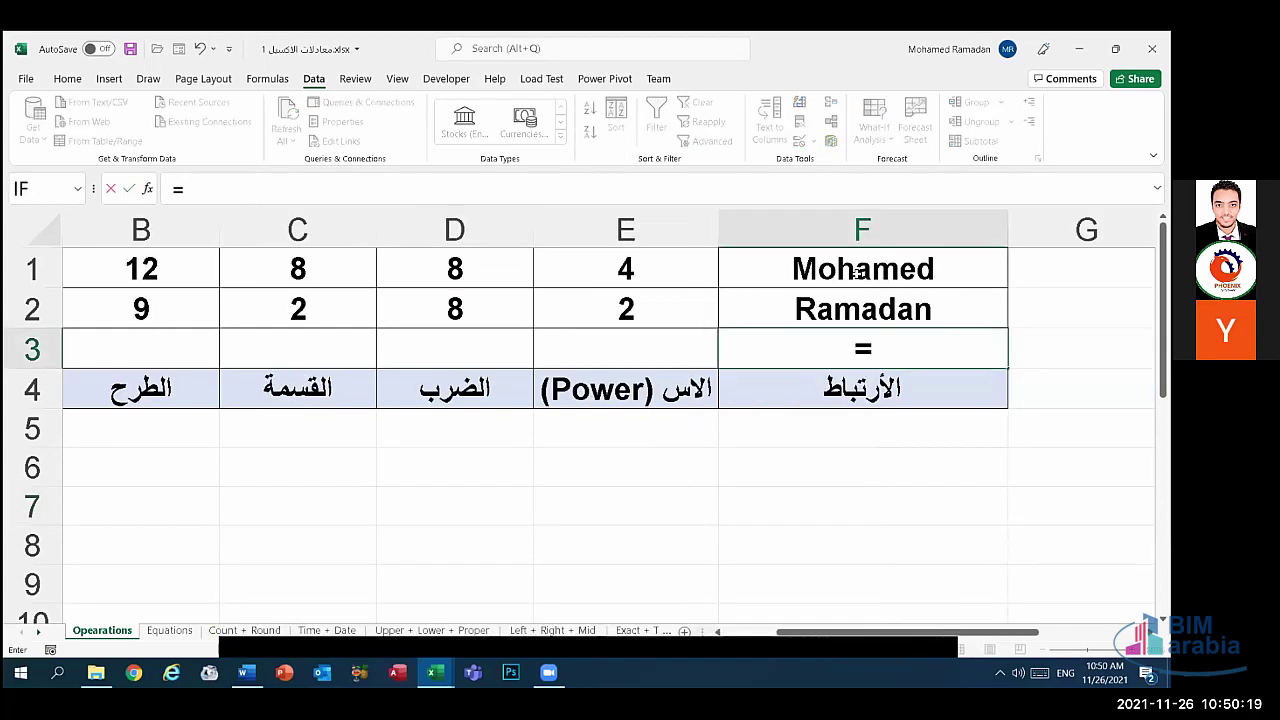
{"action": "left_click", "coordinate": [857, 272]}
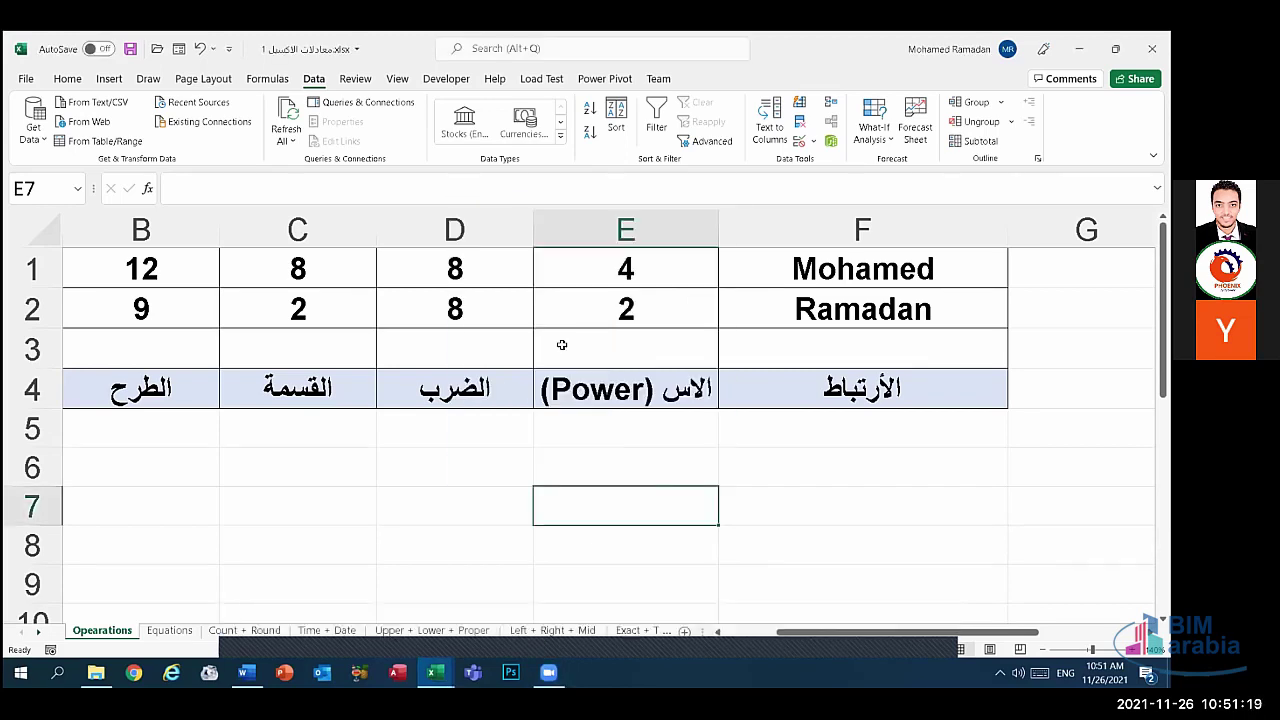
{"action": "left_click", "coordinate": [562, 344]}
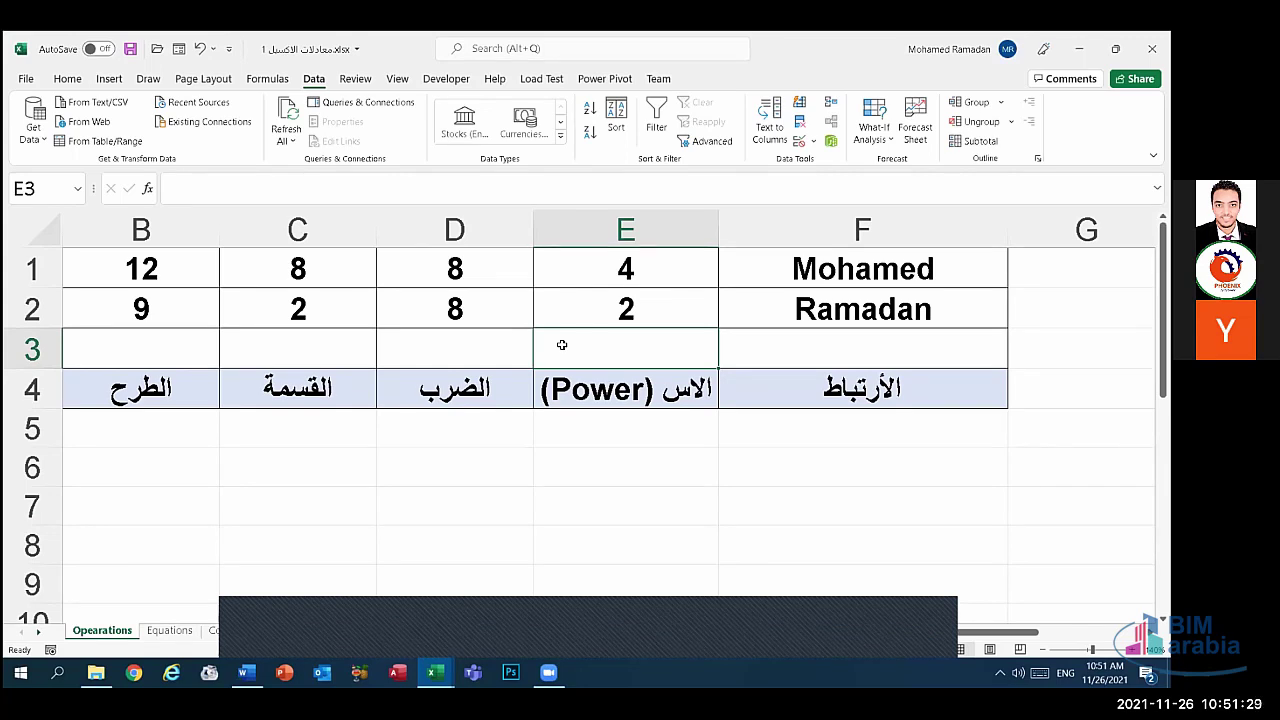
{"action": "left_click", "coordinate": [539, 654]}
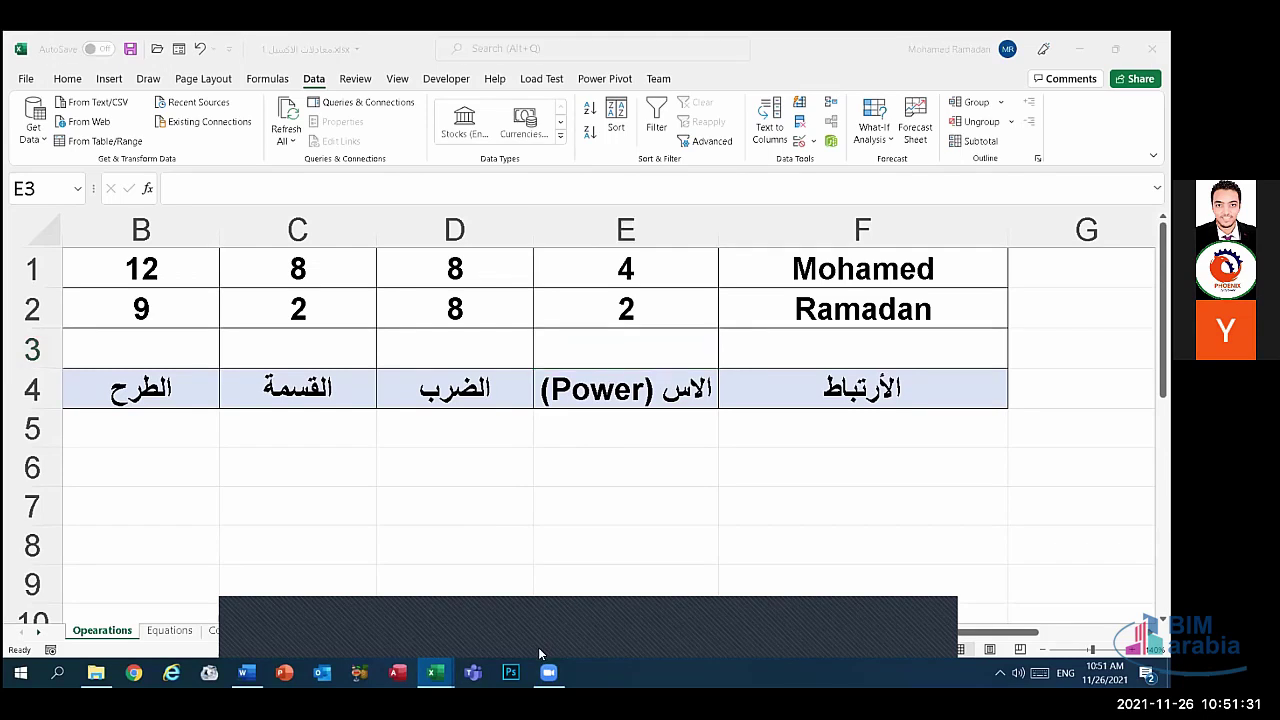
{"action": "left_click", "coordinate": [791, 346]}
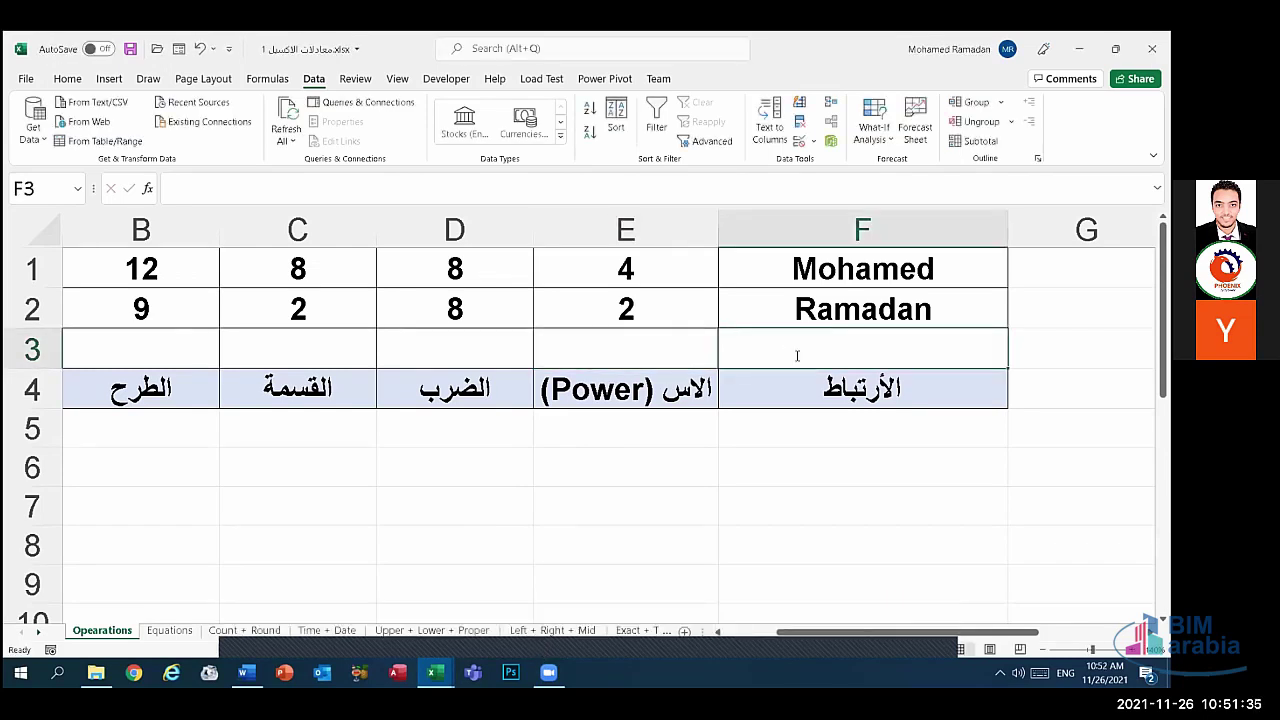
{"action": "type", "text": "="}
{"action": "left_click", "coordinate": [822, 262]}
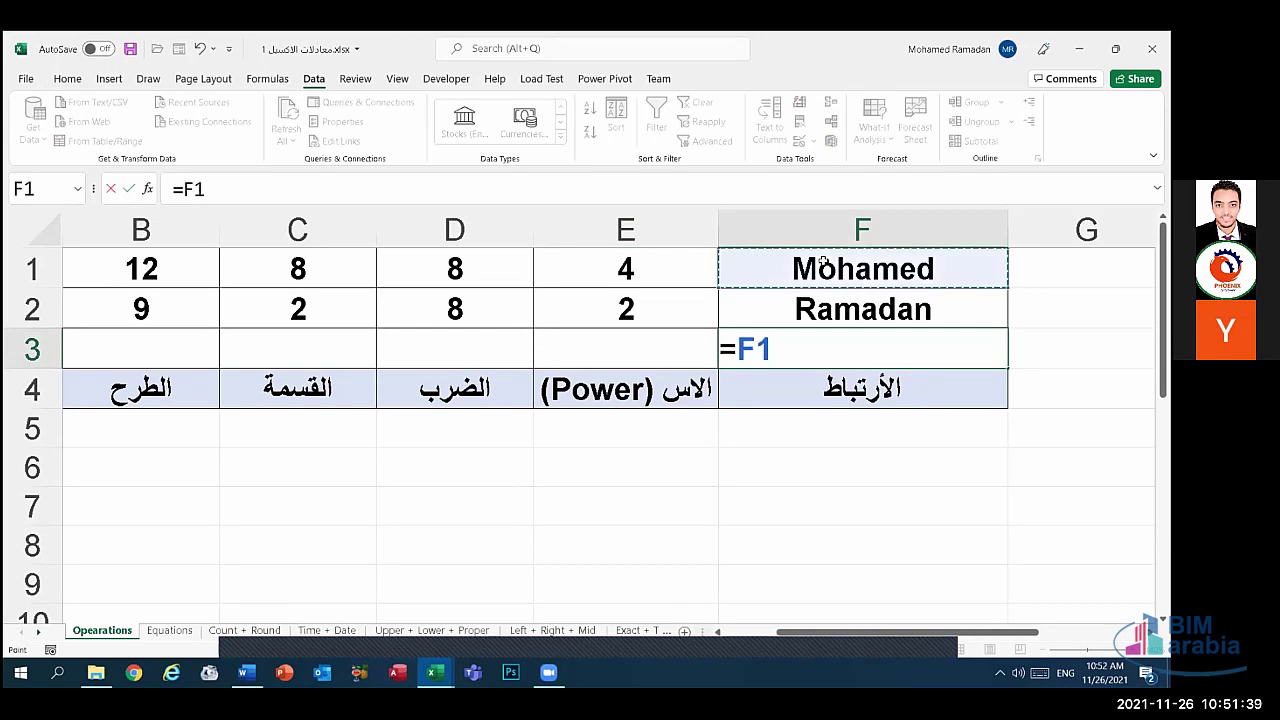
{"action": "type", "text": "&"}
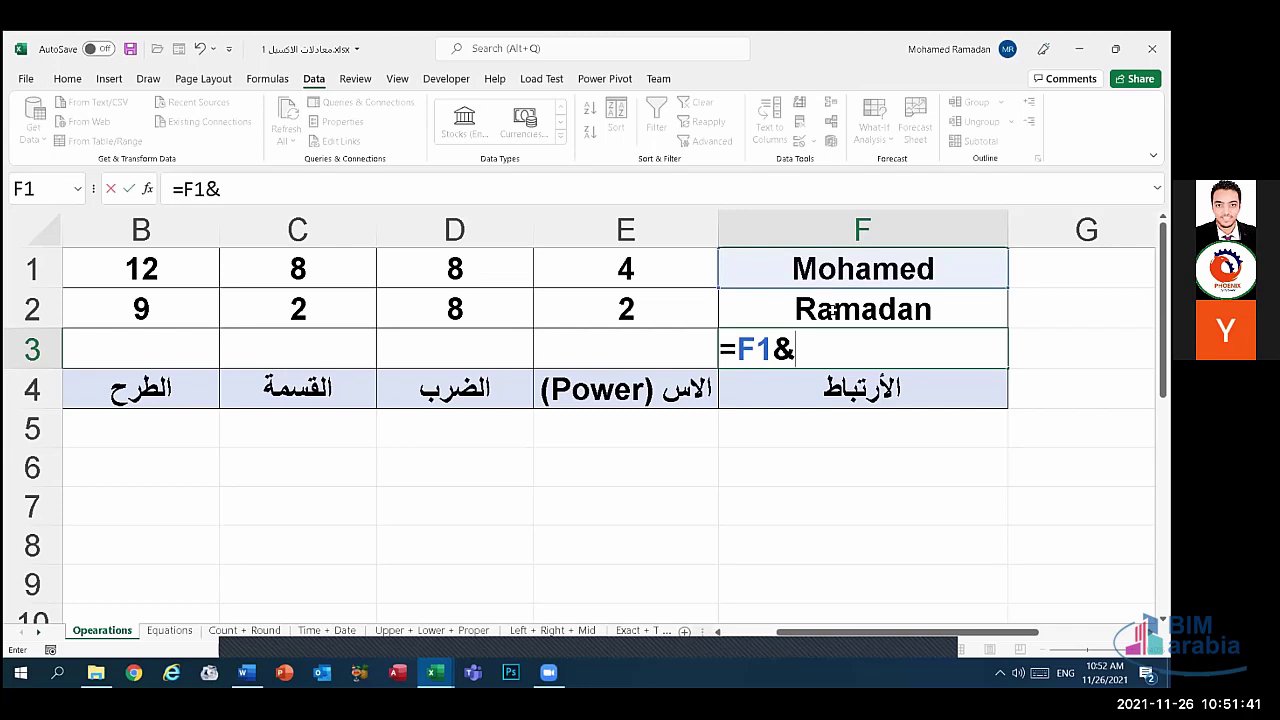
{"action": "left_click", "coordinate": [831, 311]}
{"action": "key", "text": "Return"}
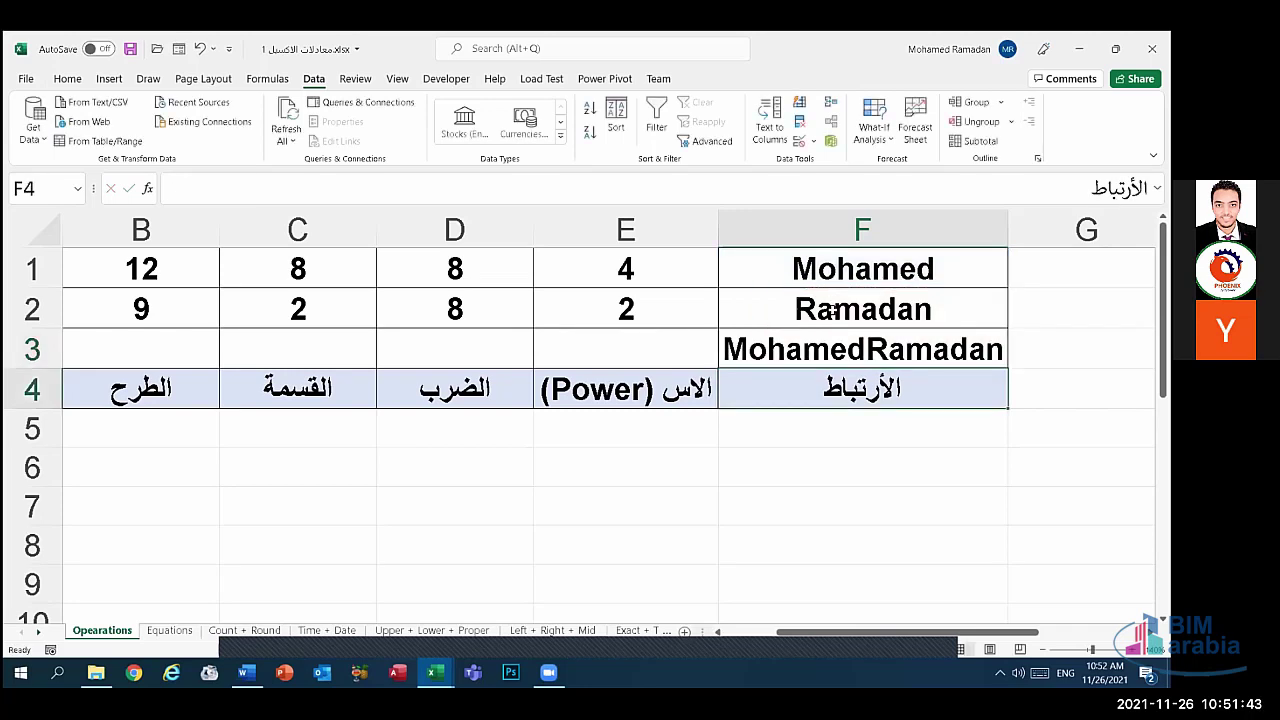
{"action": "left_click", "coordinate": [888, 346]}
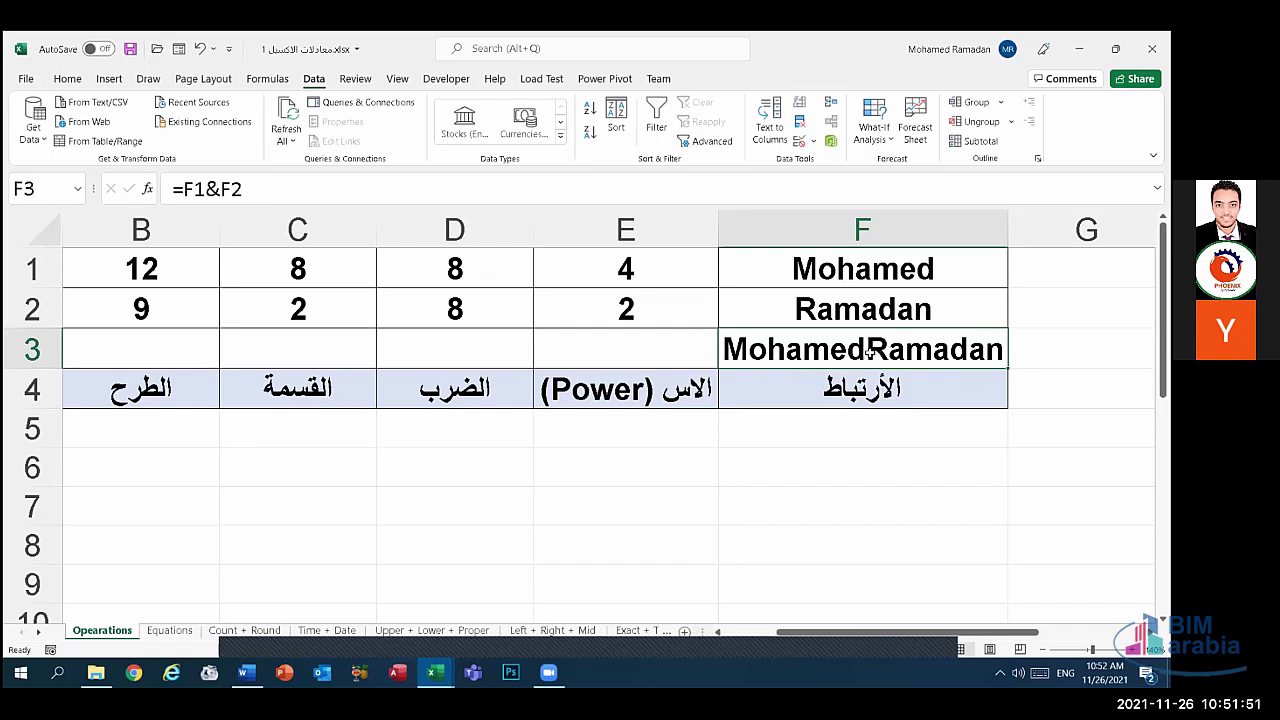
{"action": "key", "text": "Delete"}
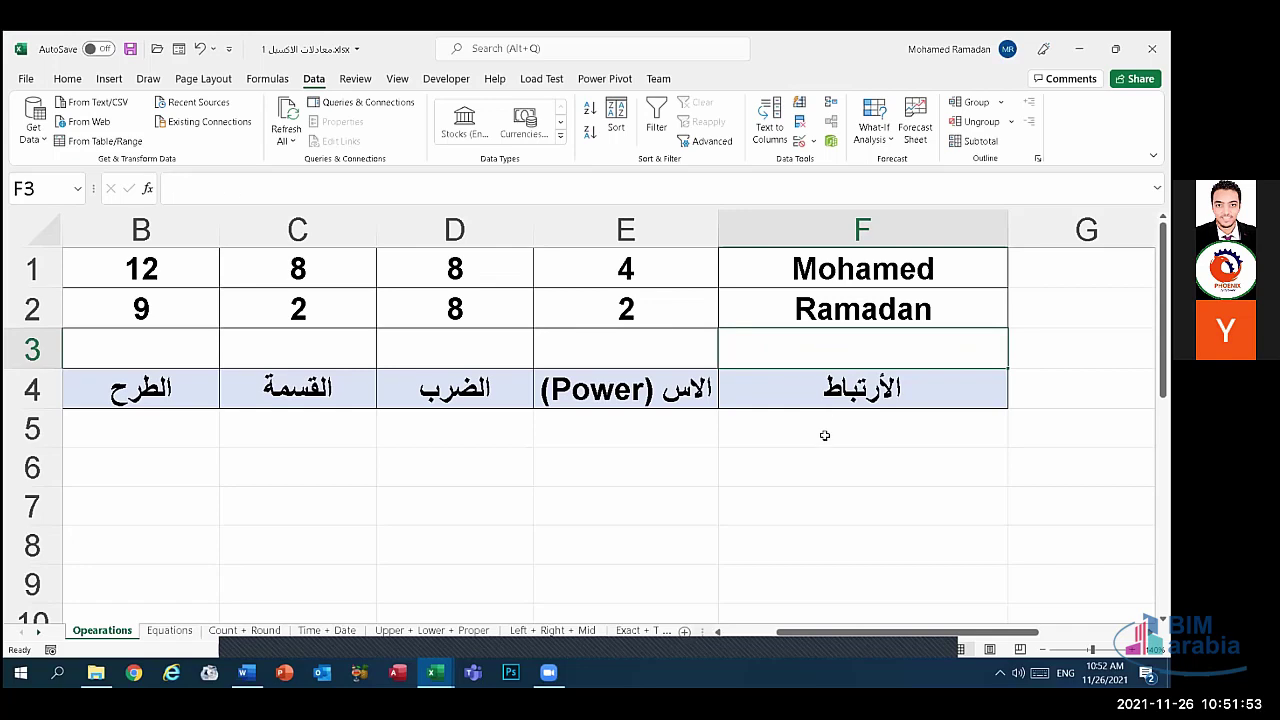
{"action": "left_click", "coordinate": [823, 434]}
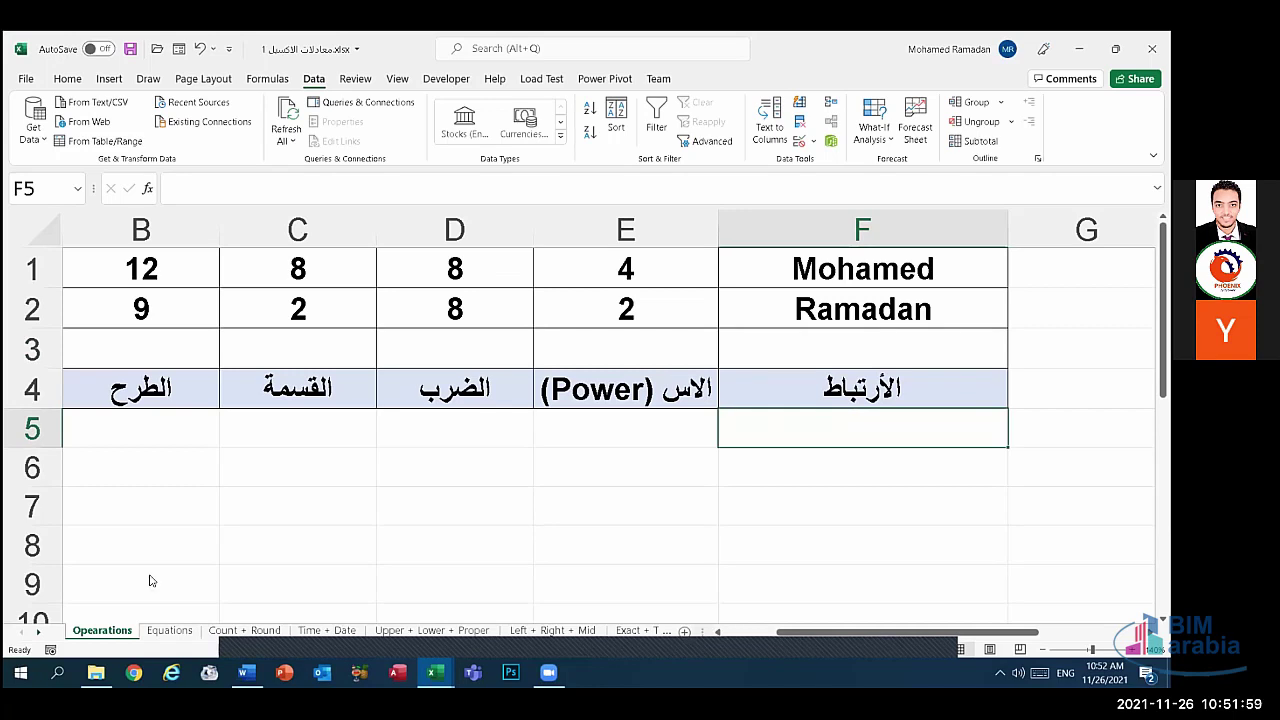
Step: On the Equations sheet, remove the stray borders from H12:K12
{"action": "key", "text": "ctrl+Page_Down"}
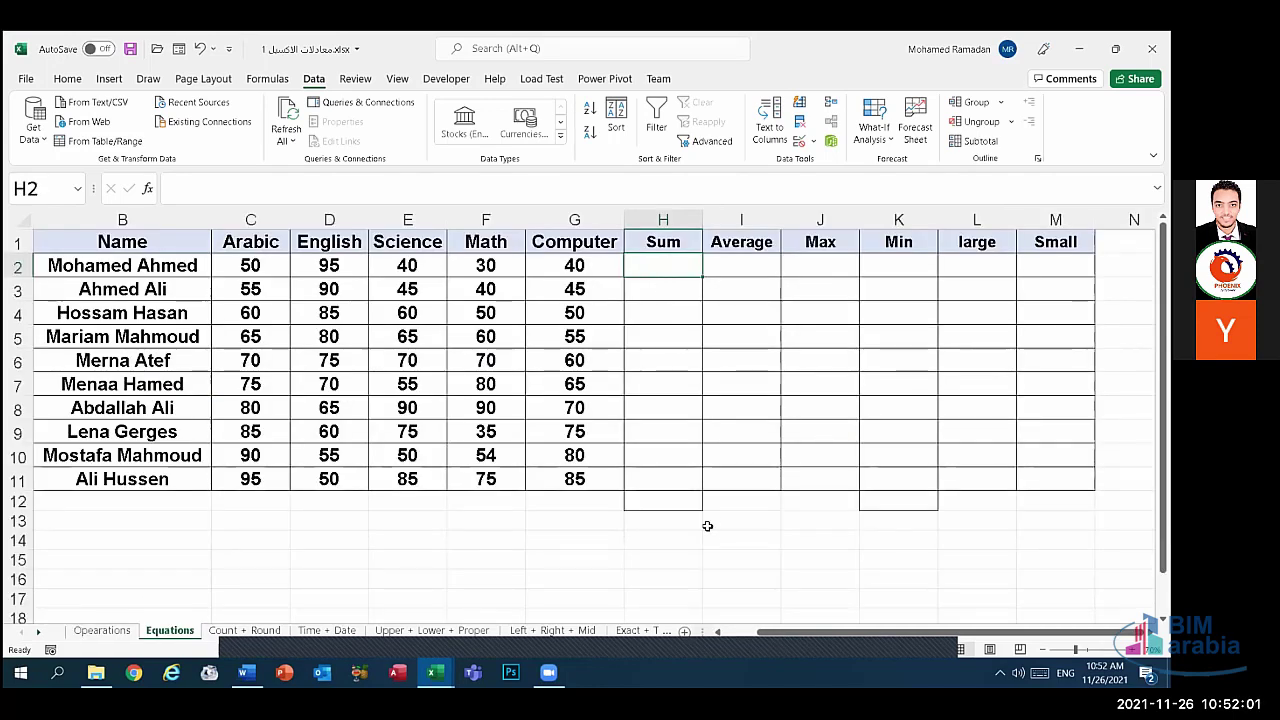
{"action": "left_click_drag", "start_coordinate": [665, 501], "coordinate": [903, 513]}
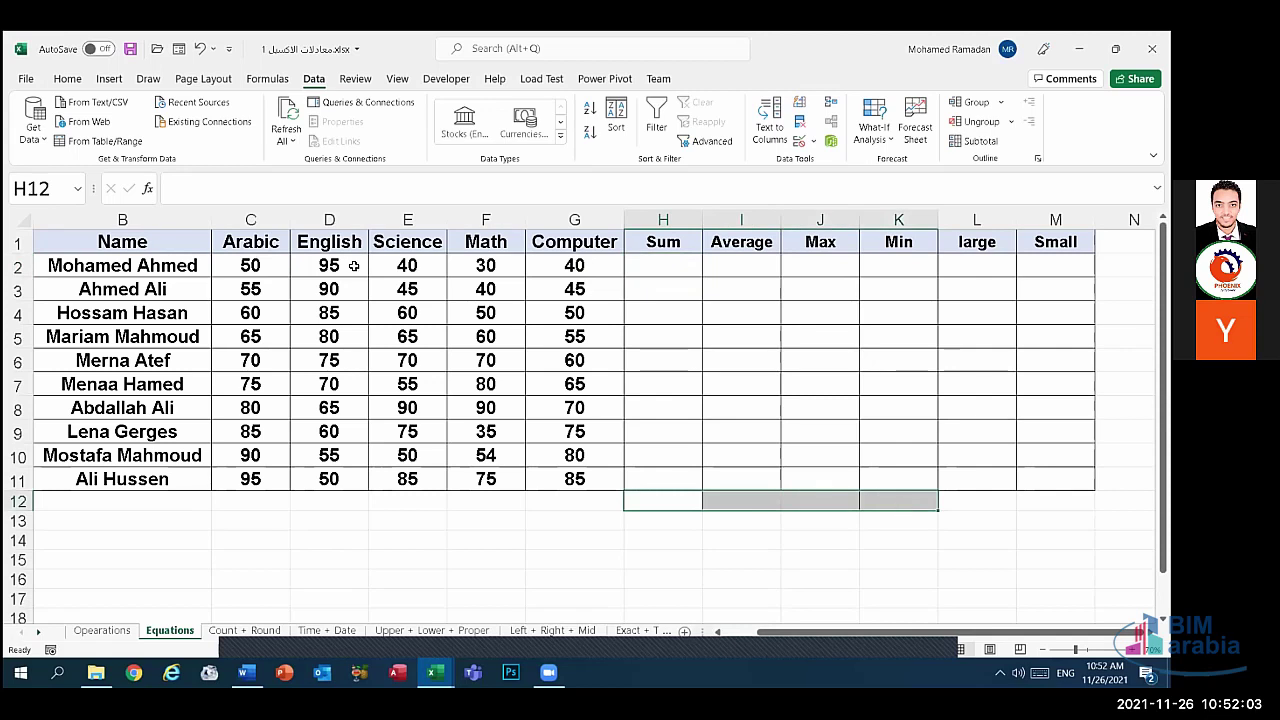
{"action": "left_click", "coordinate": [67, 78]}
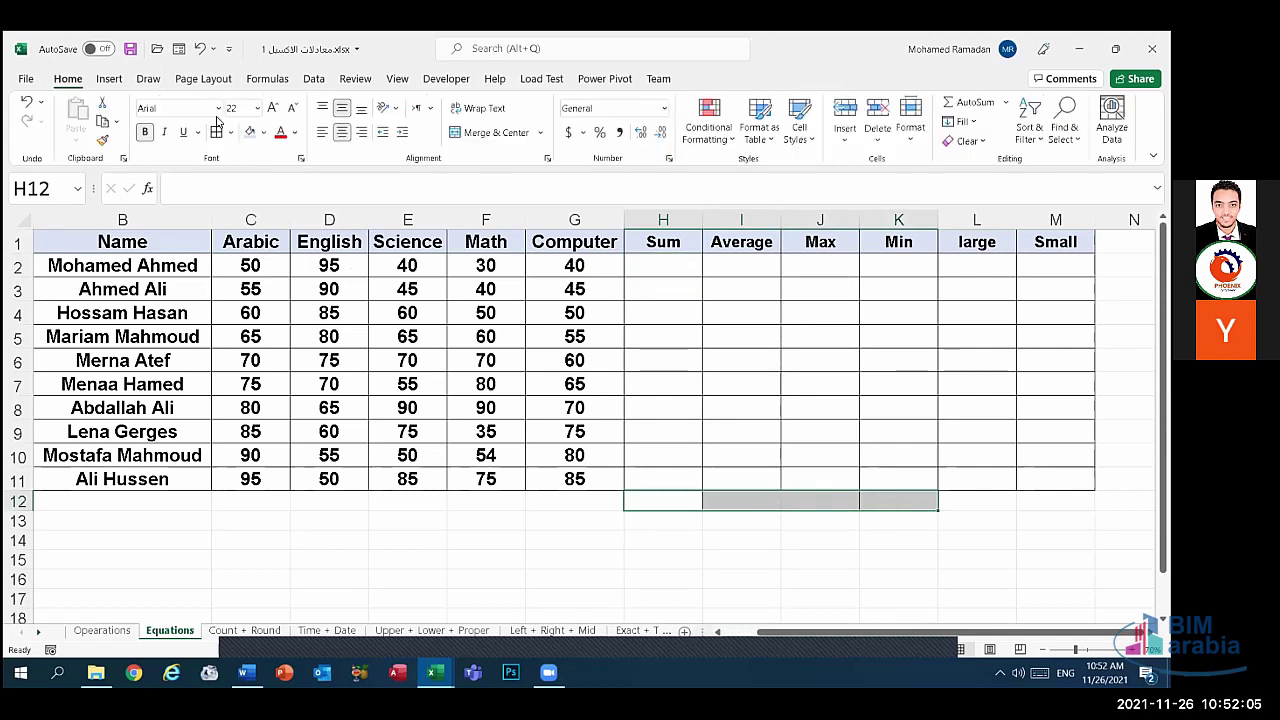
{"action": "left_click", "coordinate": [229, 131]}
{"action": "left_click", "coordinate": [245, 264]}
{"action": "left_click", "coordinate": [634, 306]}
Step: Add a bottom border to H11:M11 to close off the grade table
{"action": "left_click_drag", "start_coordinate": [680, 475], "coordinate": [745, 479]}
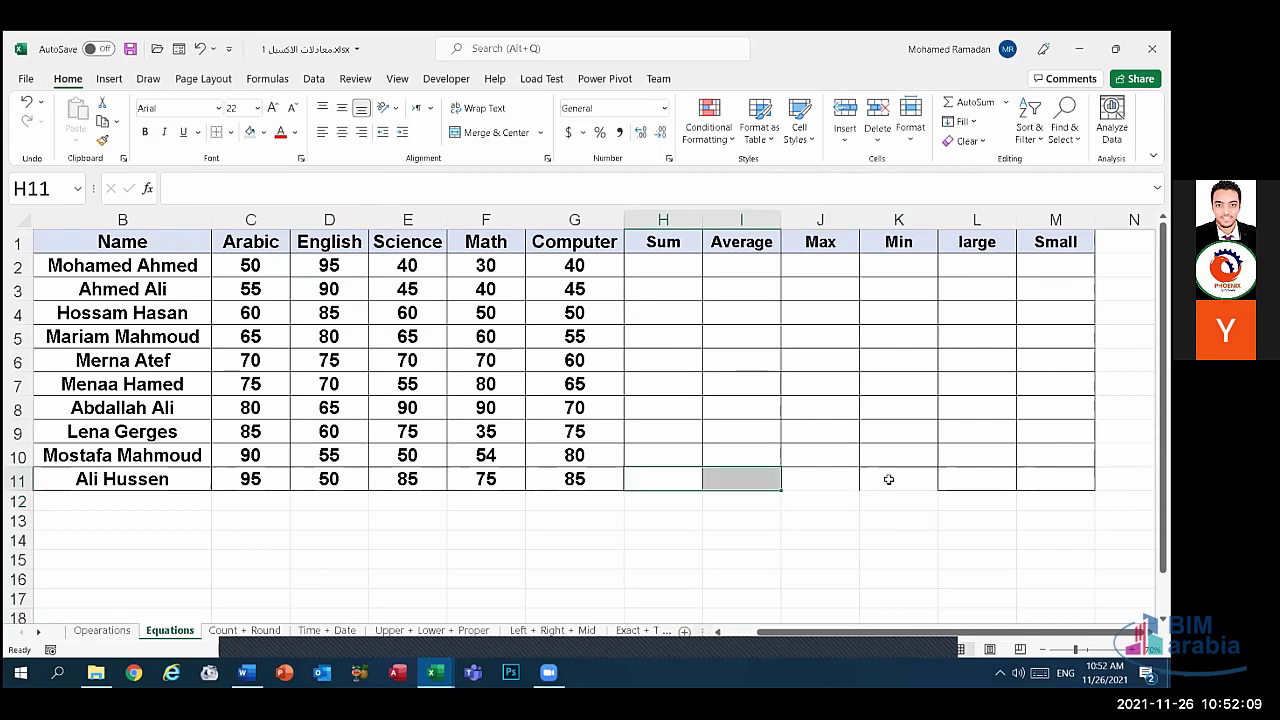
{"action": "left_click_drag", "start_coordinate": [888, 479], "coordinate": [1040, 479]}
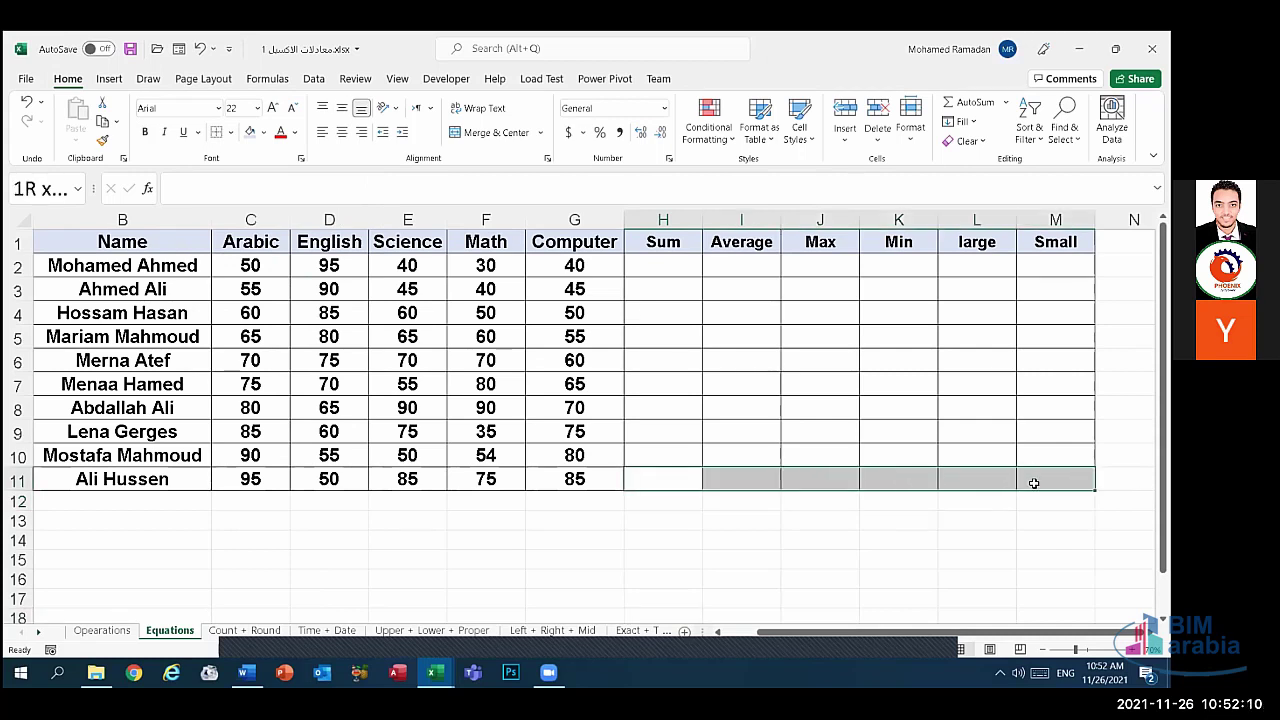
{"action": "left_click", "coordinate": [229, 131]}
{"action": "left_click", "coordinate": [245, 290]}
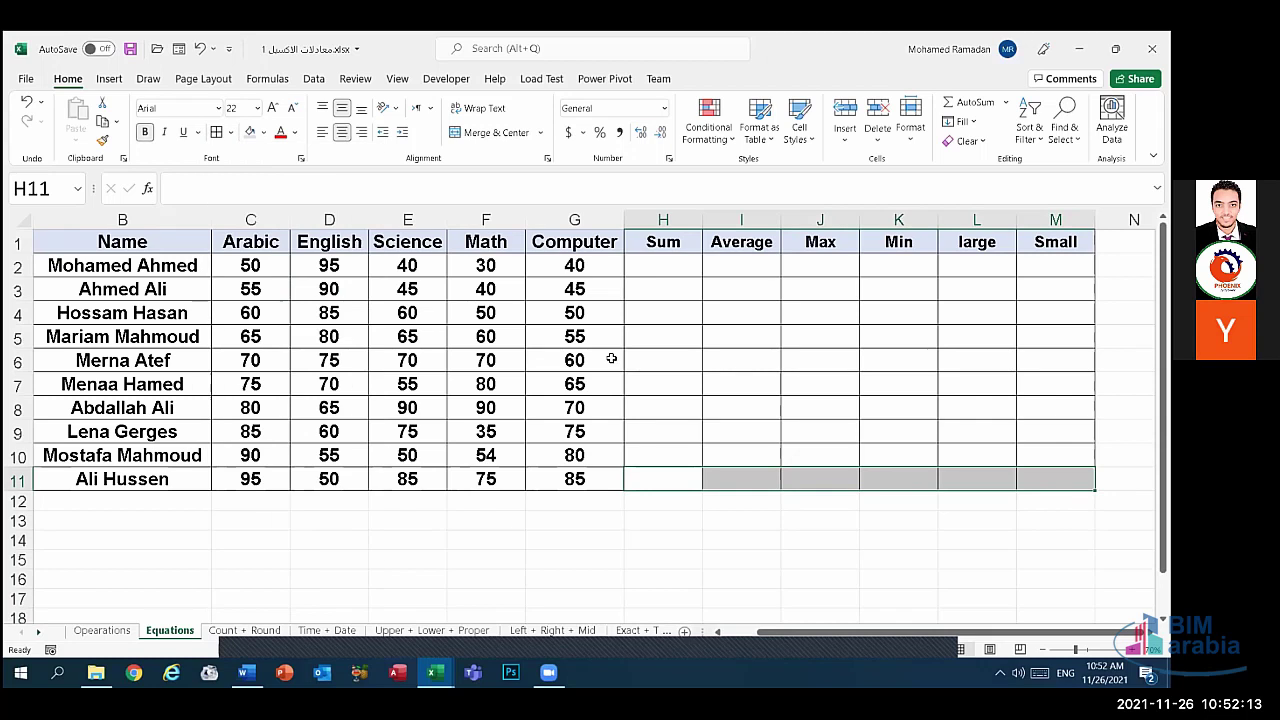
{"action": "left_click", "coordinate": [652, 270]}
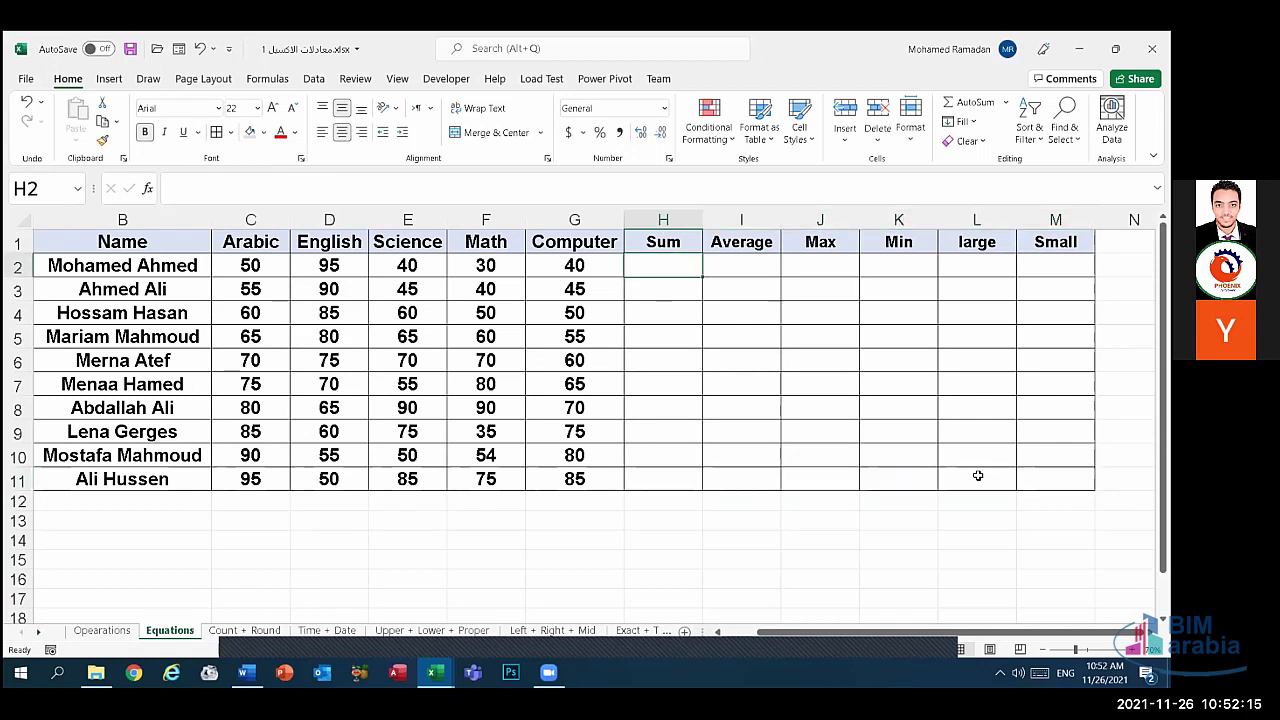
{"action": "type", "text": "=sum("}
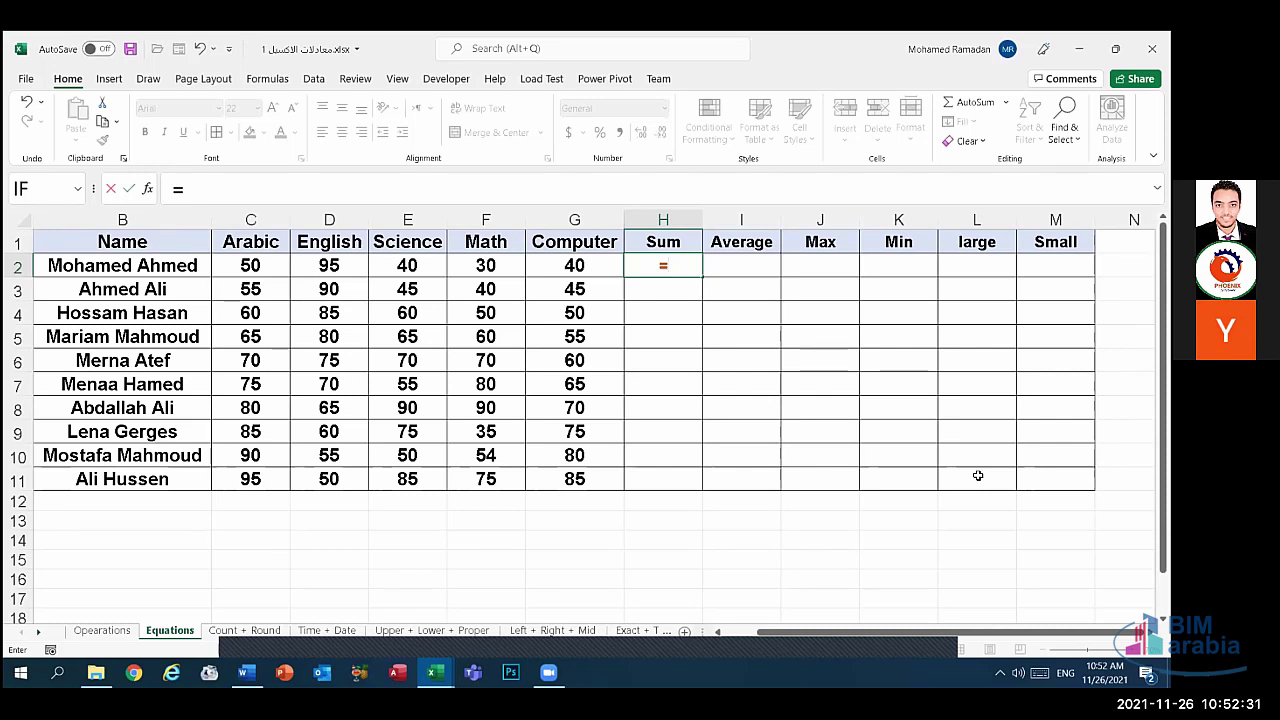
Step: Enter =SUM(C2:G2) in H2 to total the first student's marks as 255
{"action": "type", "text": "s"}
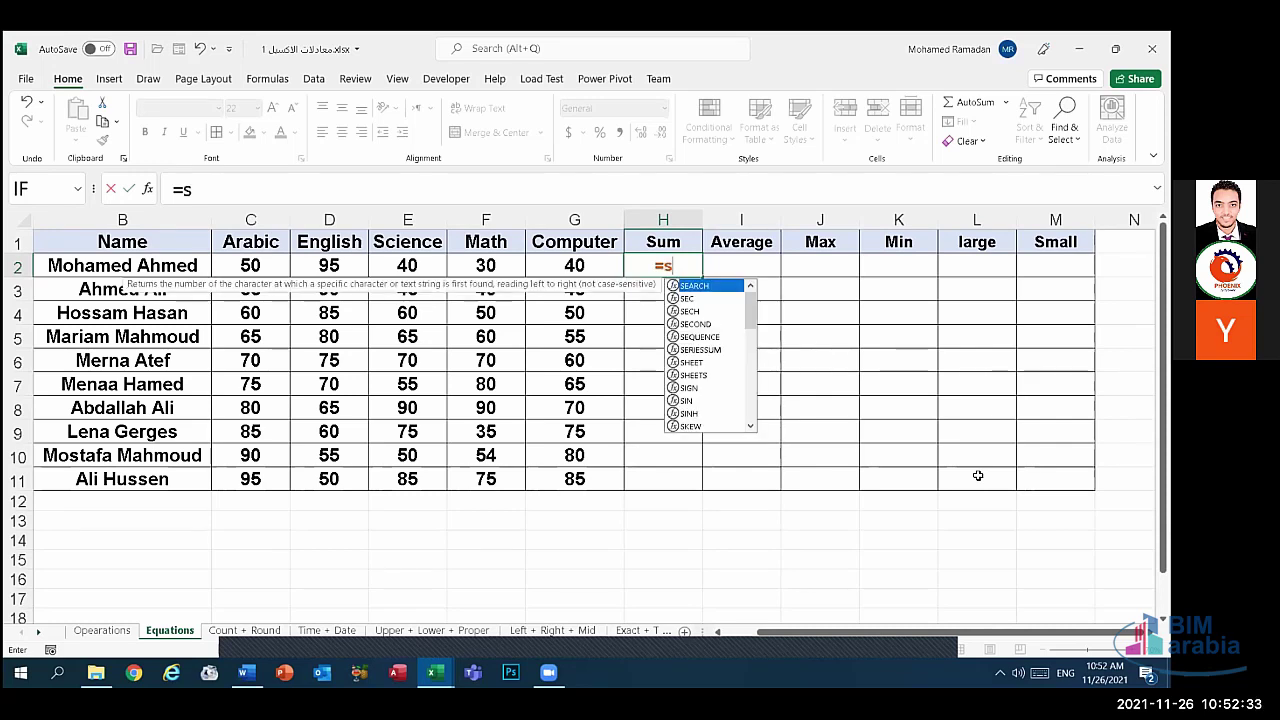
{"action": "type", "text": "um"}
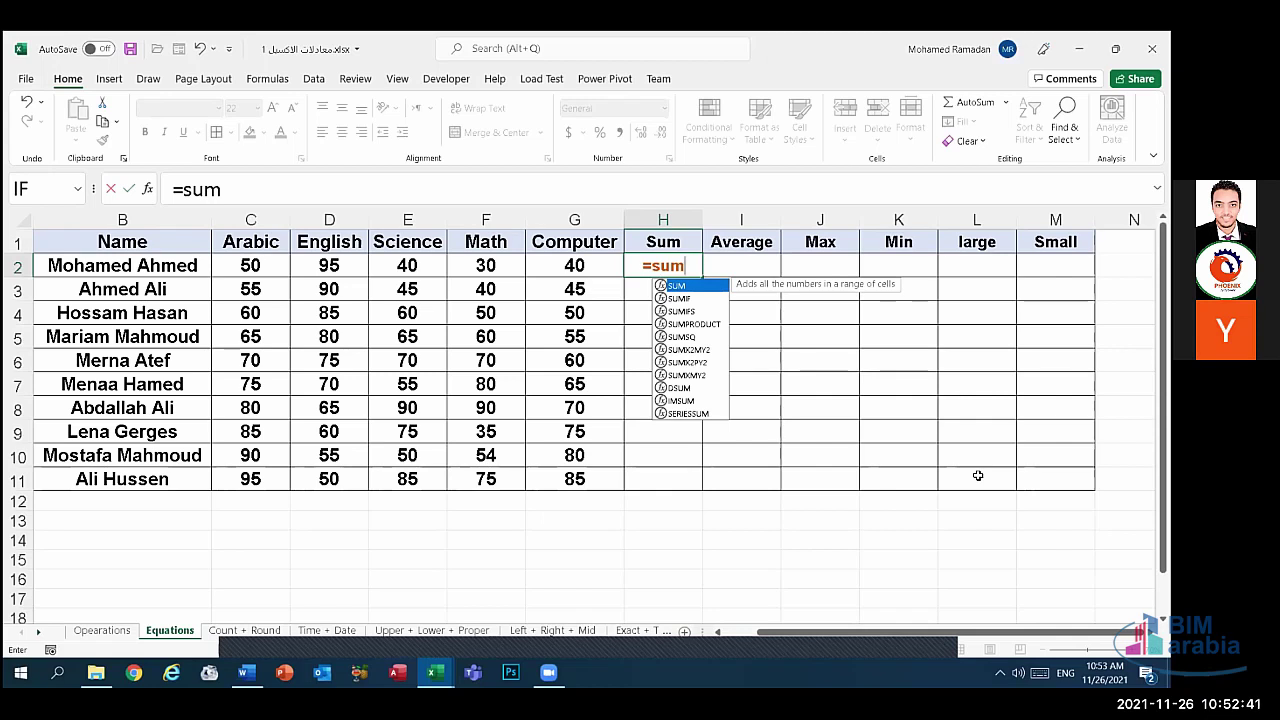
{"action": "type", "text": "("}
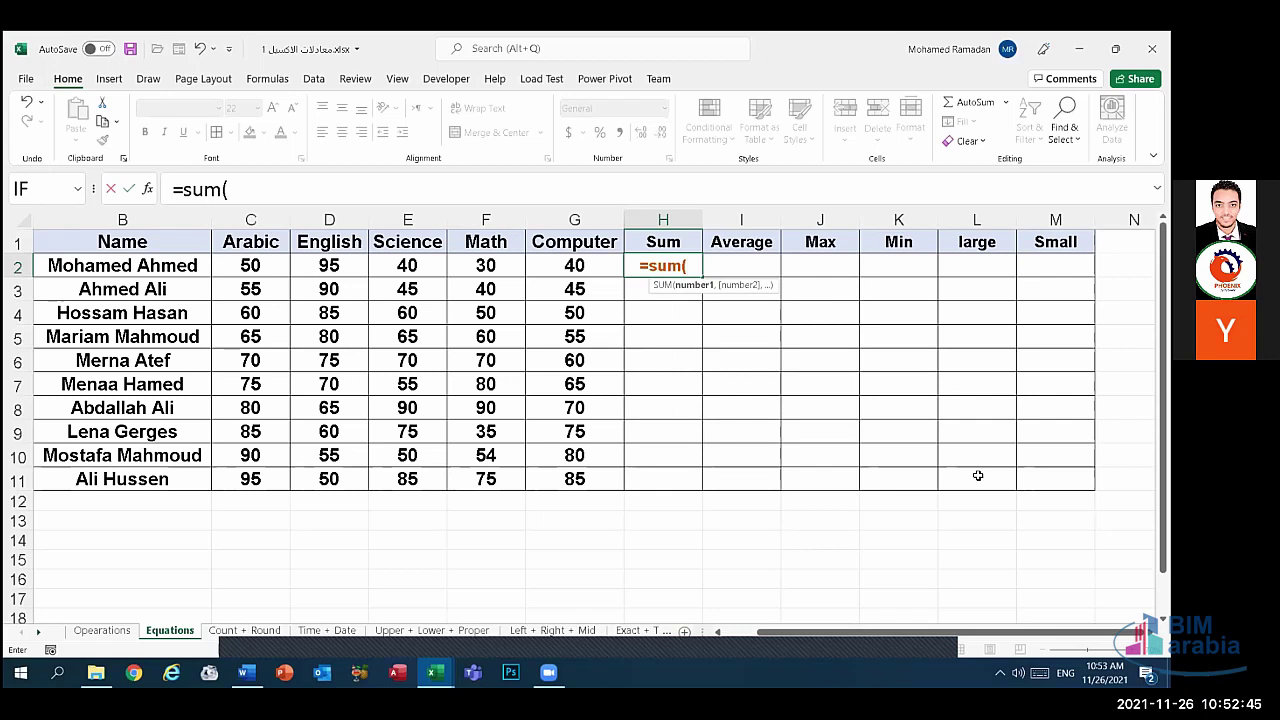
{"action": "left_click", "coordinate": [268, 265]}
{"action": "left_click_drag", "start_coordinate": [292, 268], "coordinate": [546, 269]}
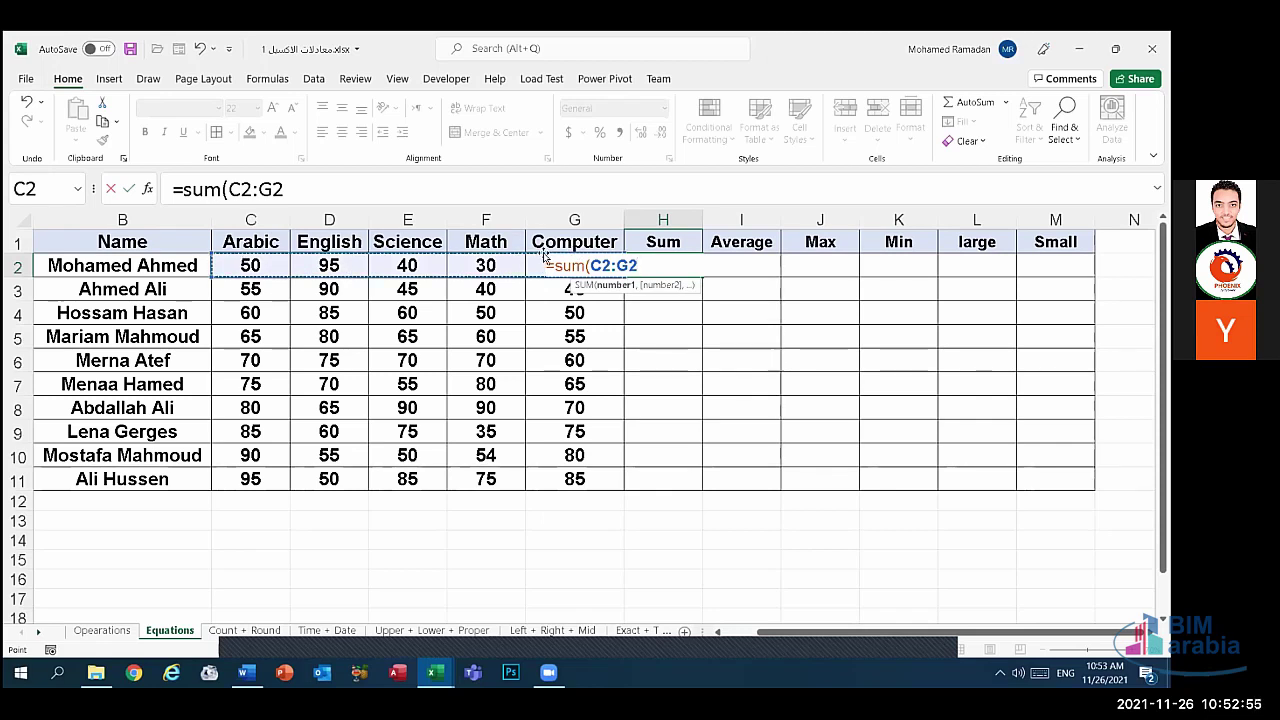
{"action": "key", "text": "BackSpace"}
{"action": "key", "text": "BackSpace"}
{"action": "key", "text": "BackSpace"}
{"action": "key", "text": "BackSpace"}
{"action": "key", "text": "BackSpace"}
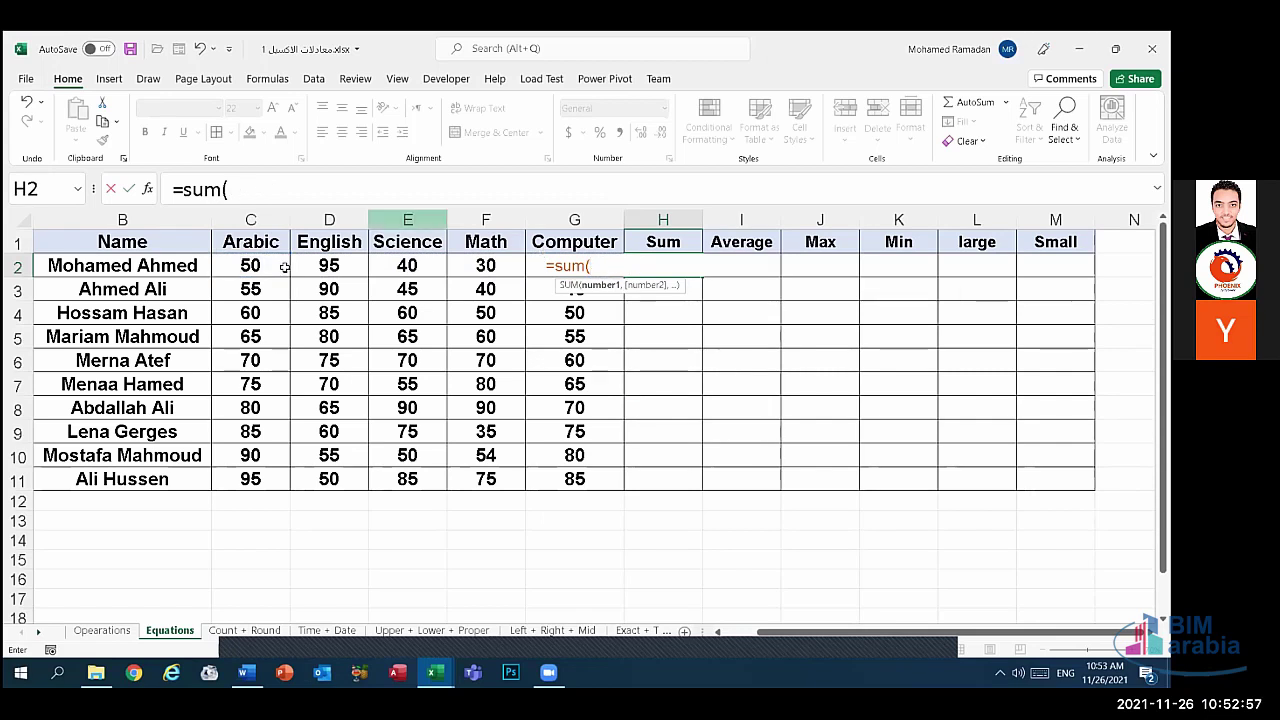
{"action": "left_click_drag", "start_coordinate": [278, 268], "coordinate": [542, 268]}
{"action": "type", "text": ")"}
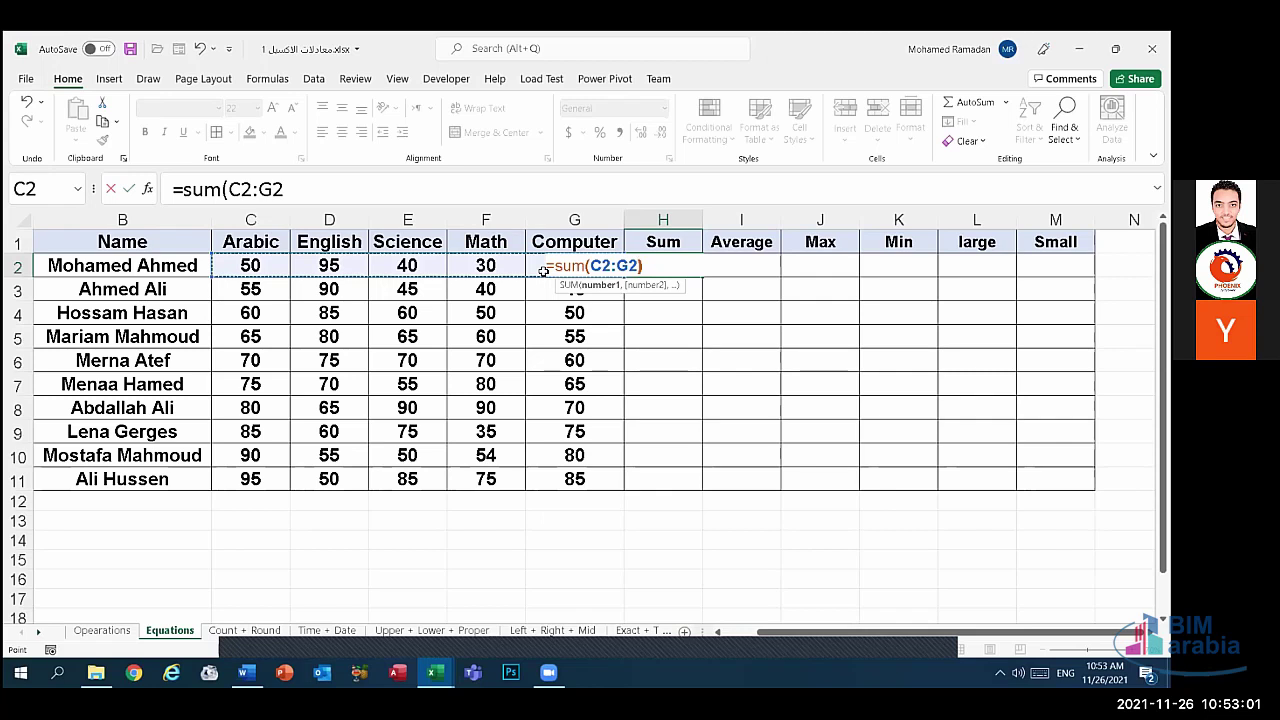
{"action": "key", "text": "Return"}
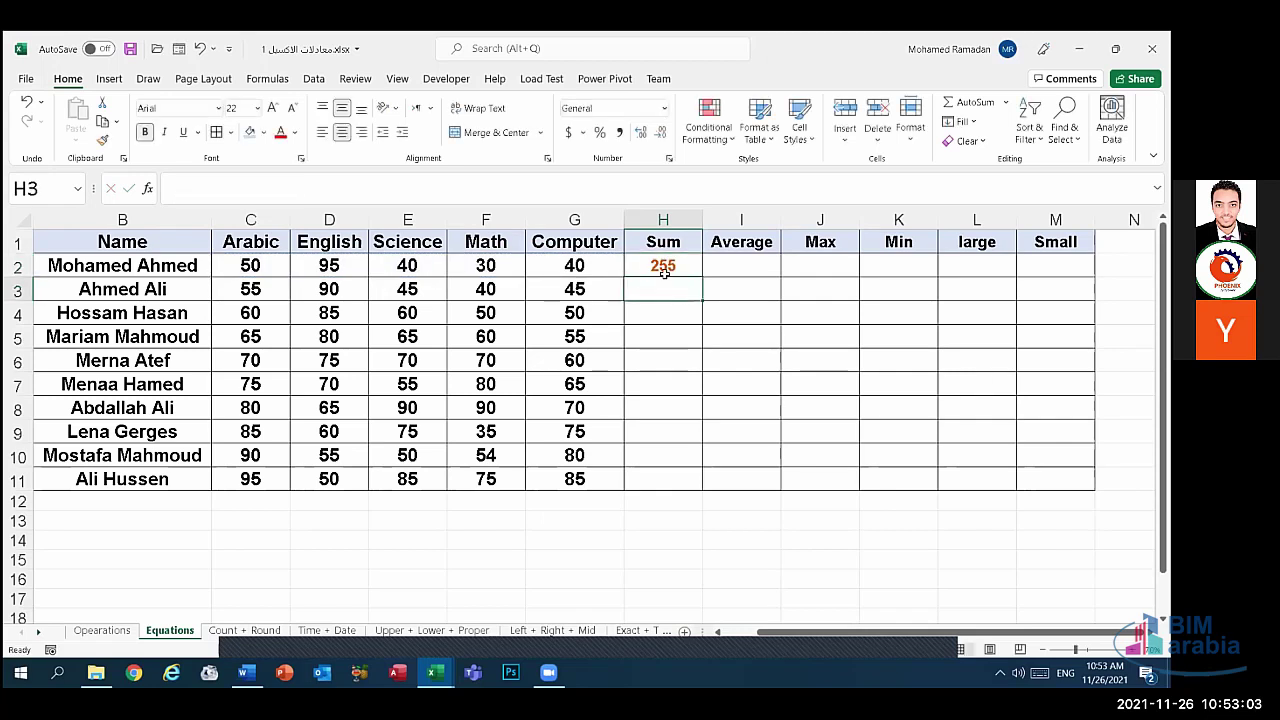
Step: Re-enter =SUM(C2:G2) in H2 and recheck the formula before moving to H3
{"action": "left_click", "coordinate": [664, 268]}
{"action": "type", "text": "=su"}
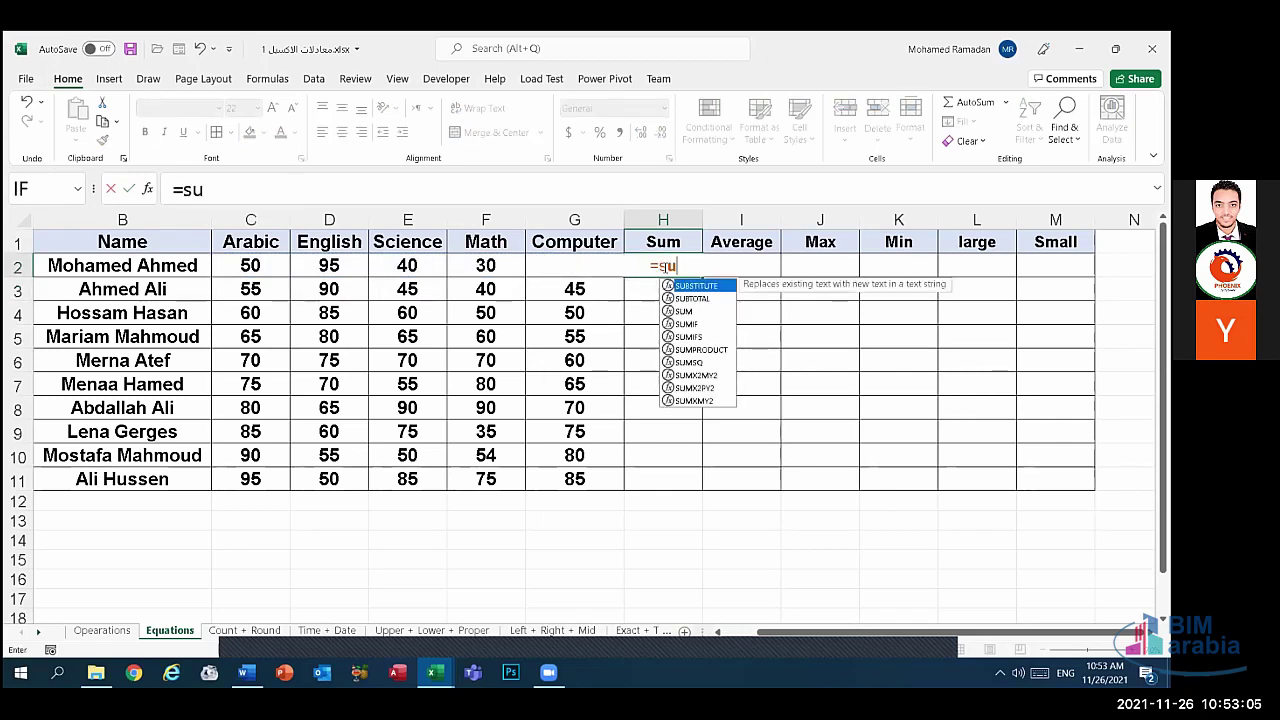
{"action": "type", "text": "m"}
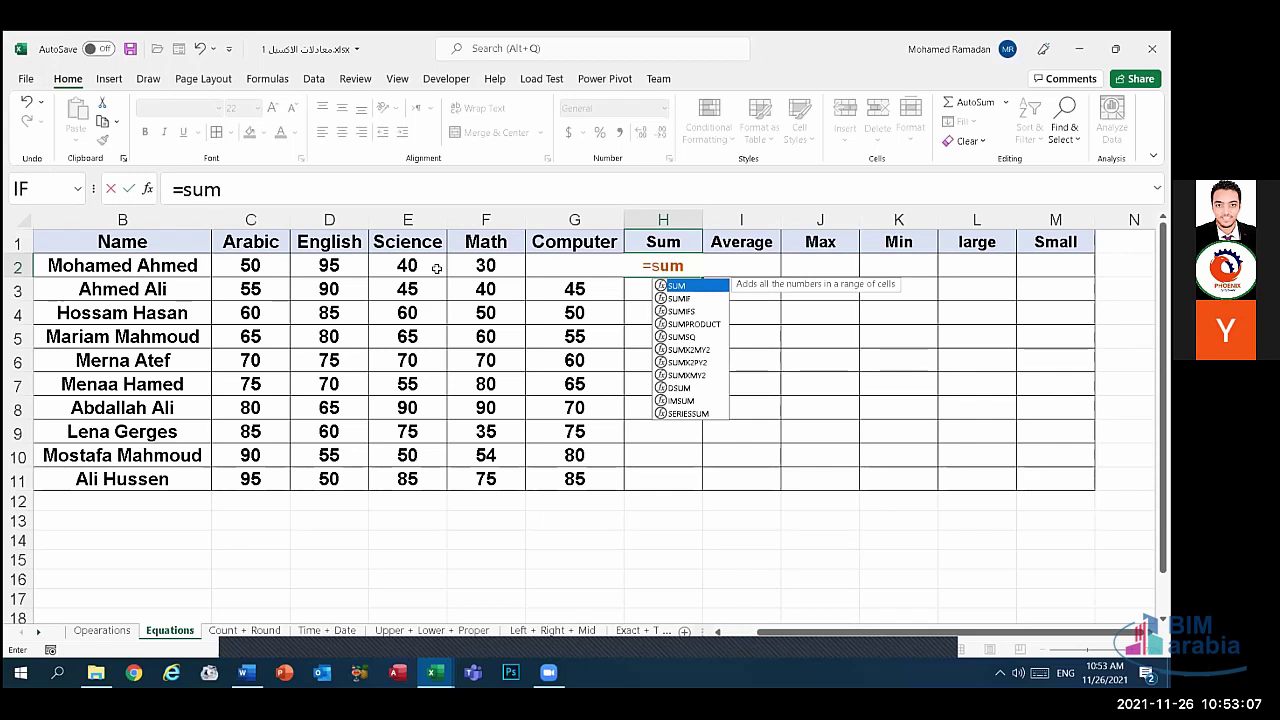
{"action": "type", "text": "("}
{"action": "left_click_drag", "start_coordinate": [258, 265], "coordinate": [360, 265]}
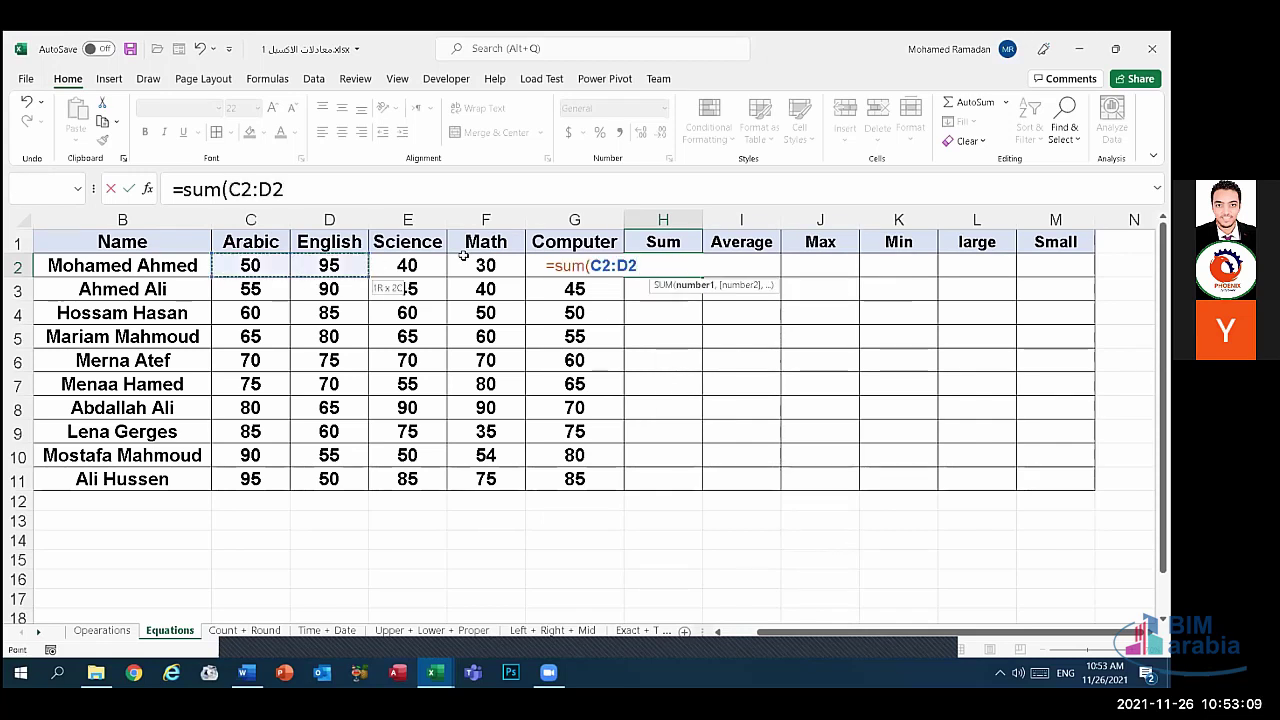
{"action": "left_click_drag", "start_coordinate": [464, 256], "coordinate": [547, 266]}
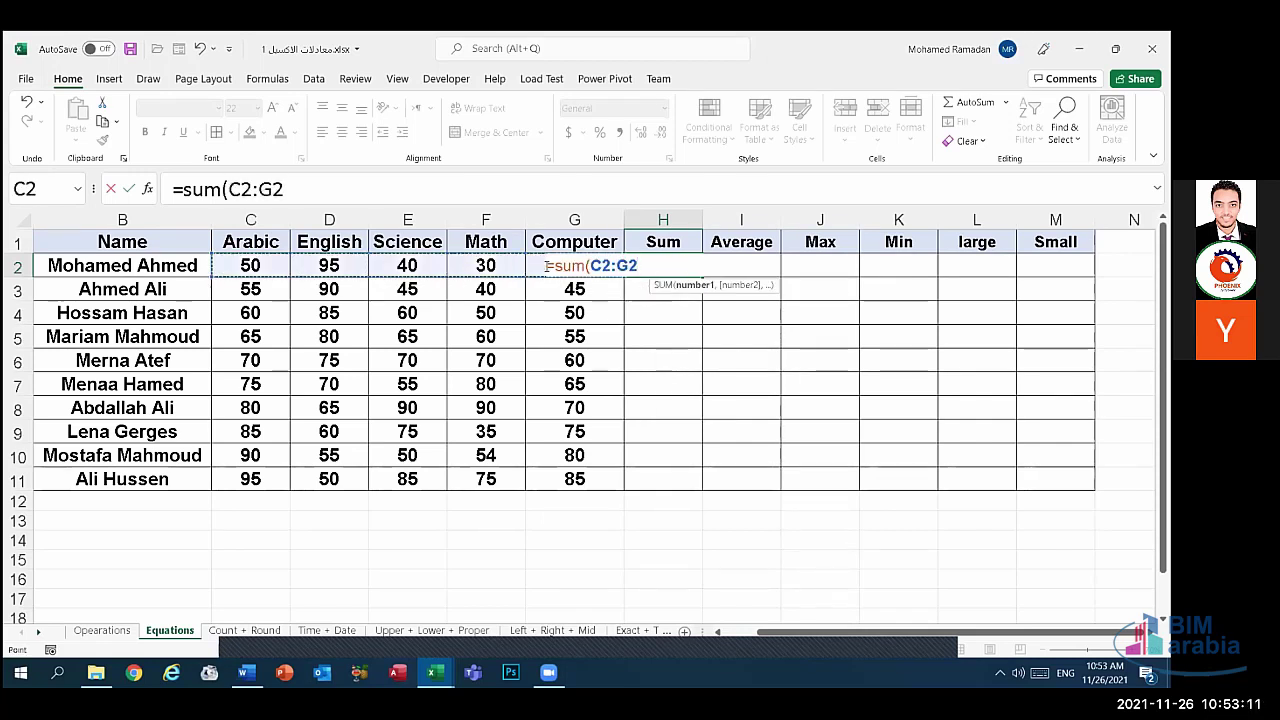
{"action": "type", "text": ")"}
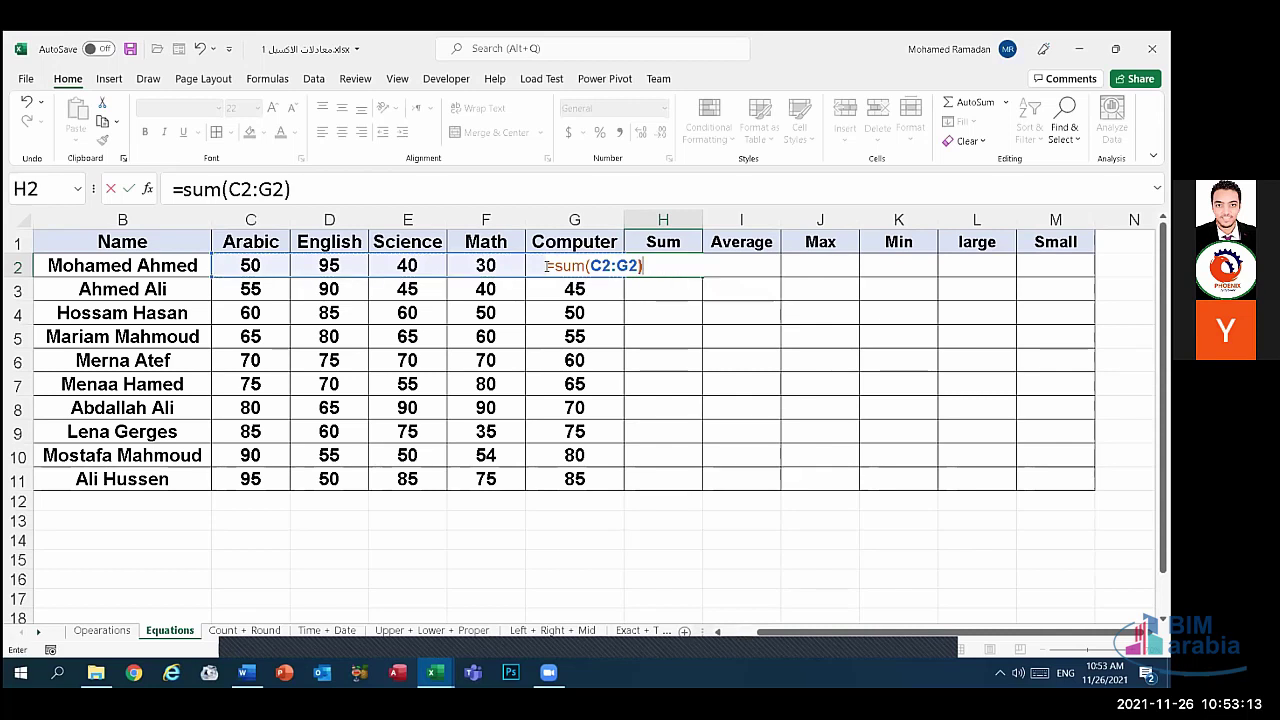
{"action": "key", "text": "Return"}
{"action": "left_click", "coordinate": [676, 265]}
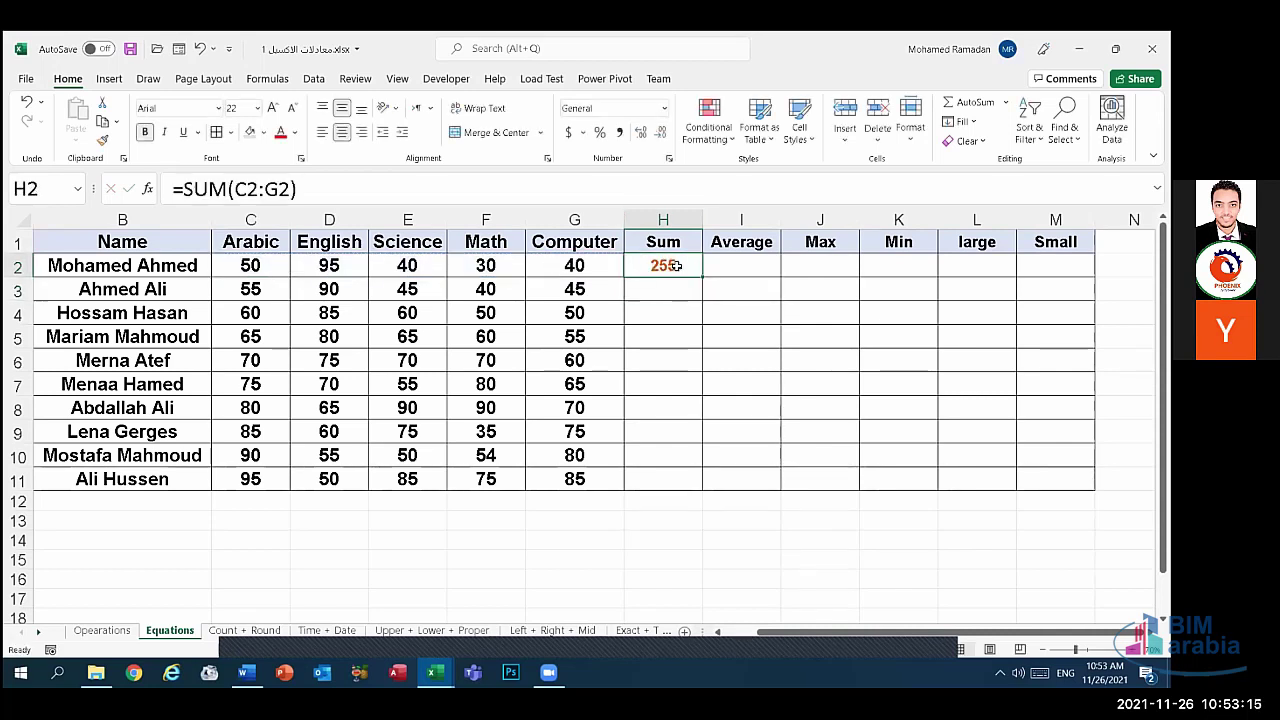
{"action": "left_click", "coordinate": [665, 288]}
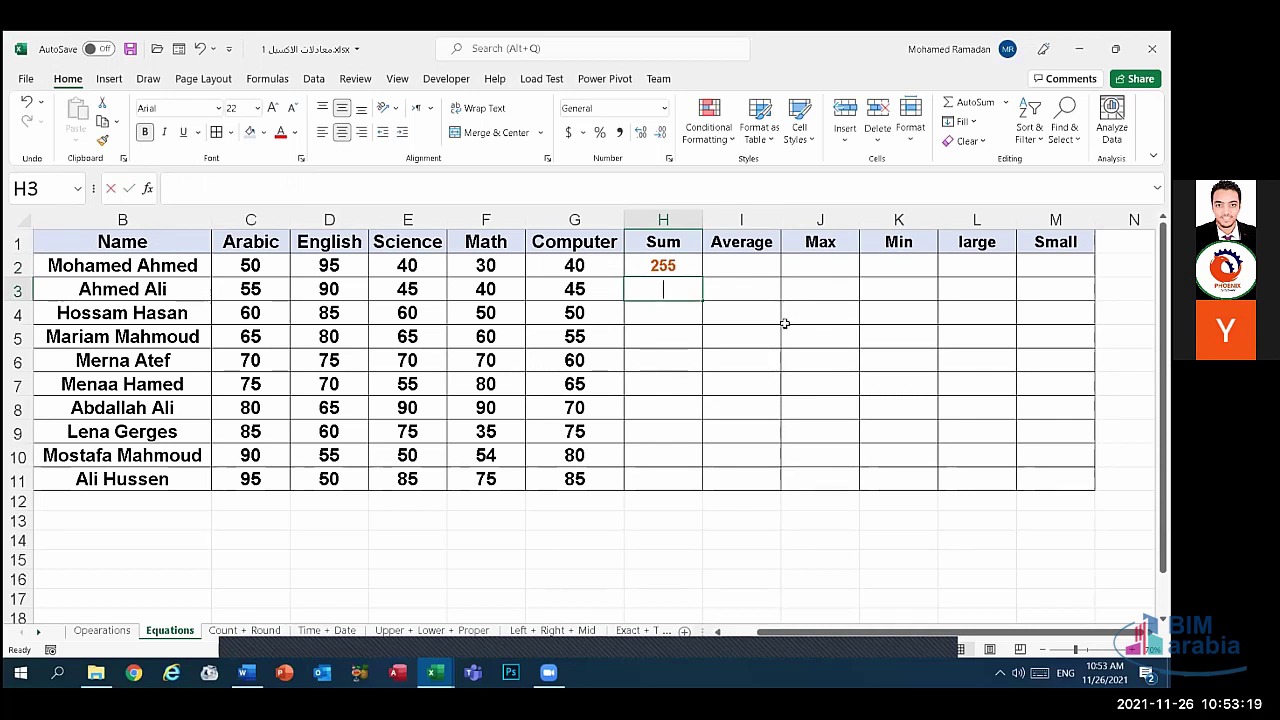
{"action": "type", "text": "=sum"}
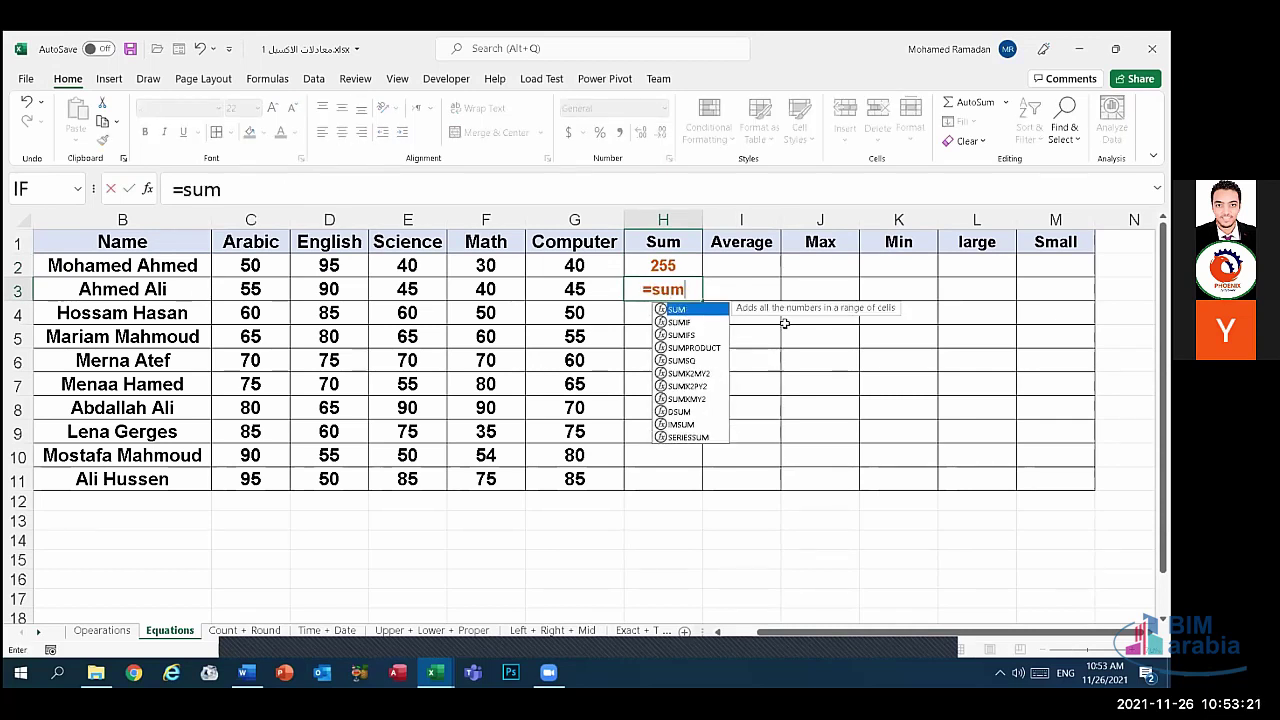
{"action": "type", "text": "("}
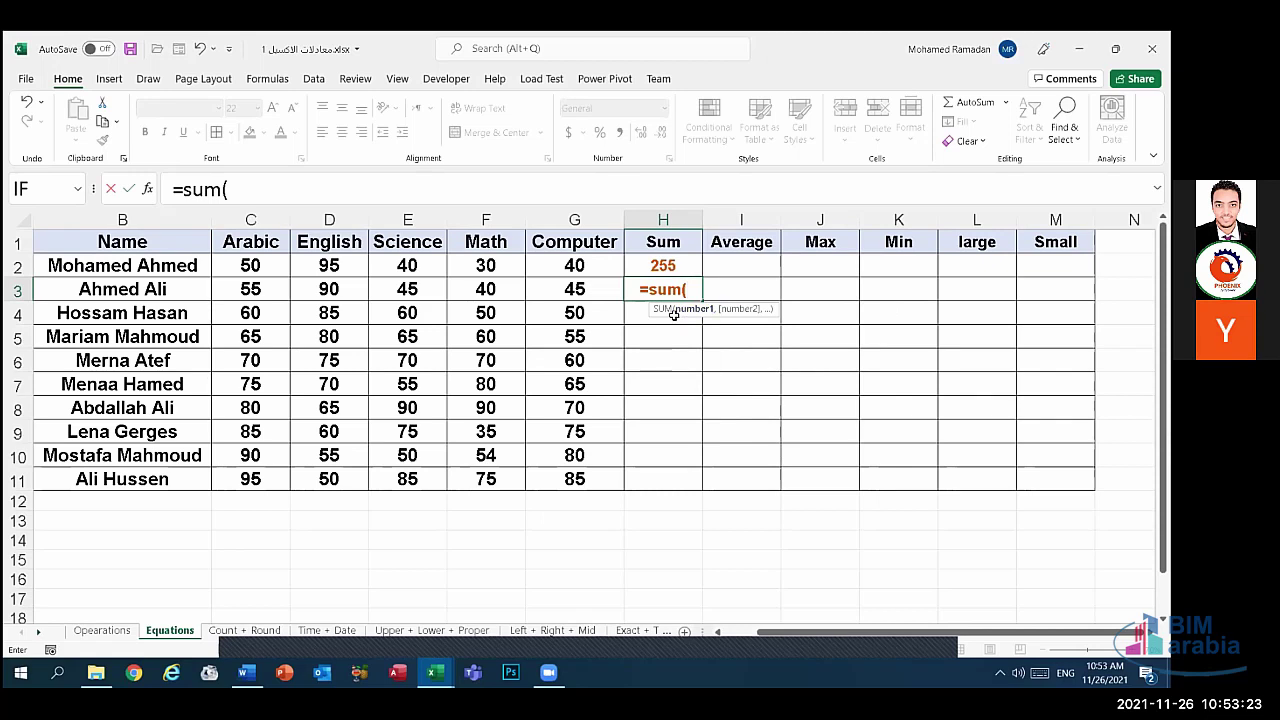
{"action": "left_click", "coordinate": [260, 290]}
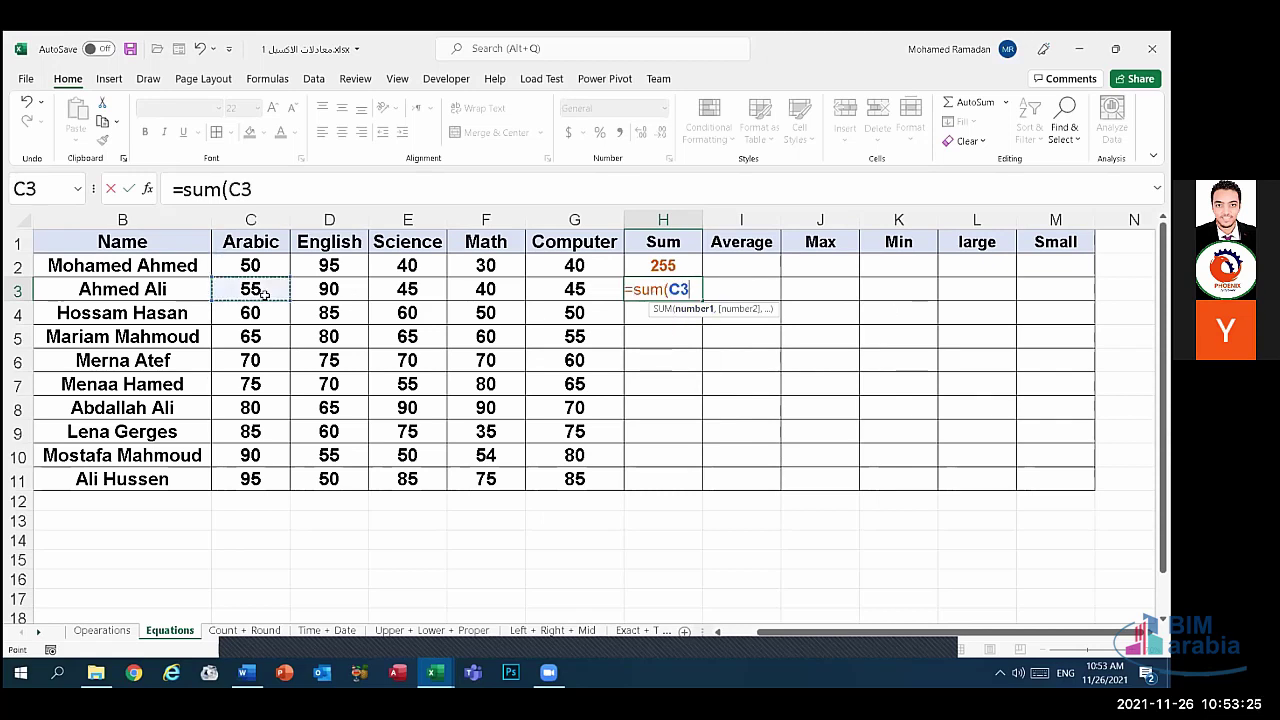
{"action": "left_click_drag", "start_coordinate": [260, 290], "coordinate": [574, 289]}
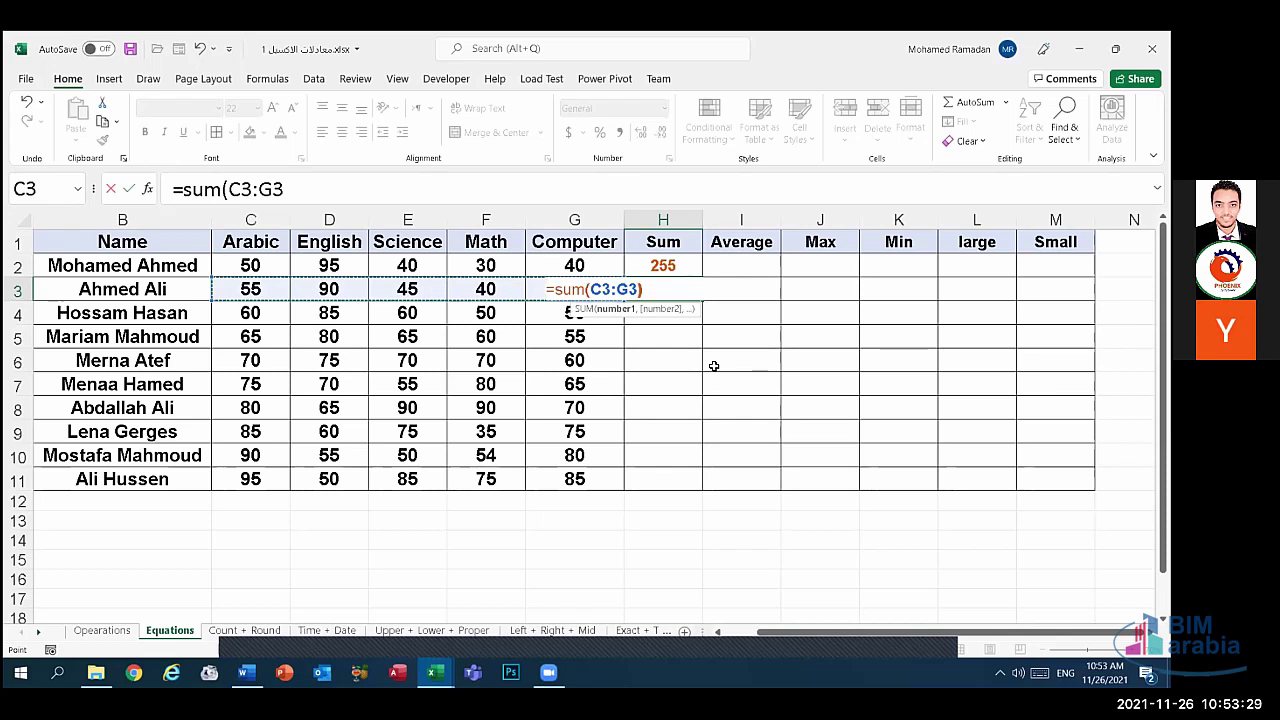
{"action": "key", "text": "Return"}
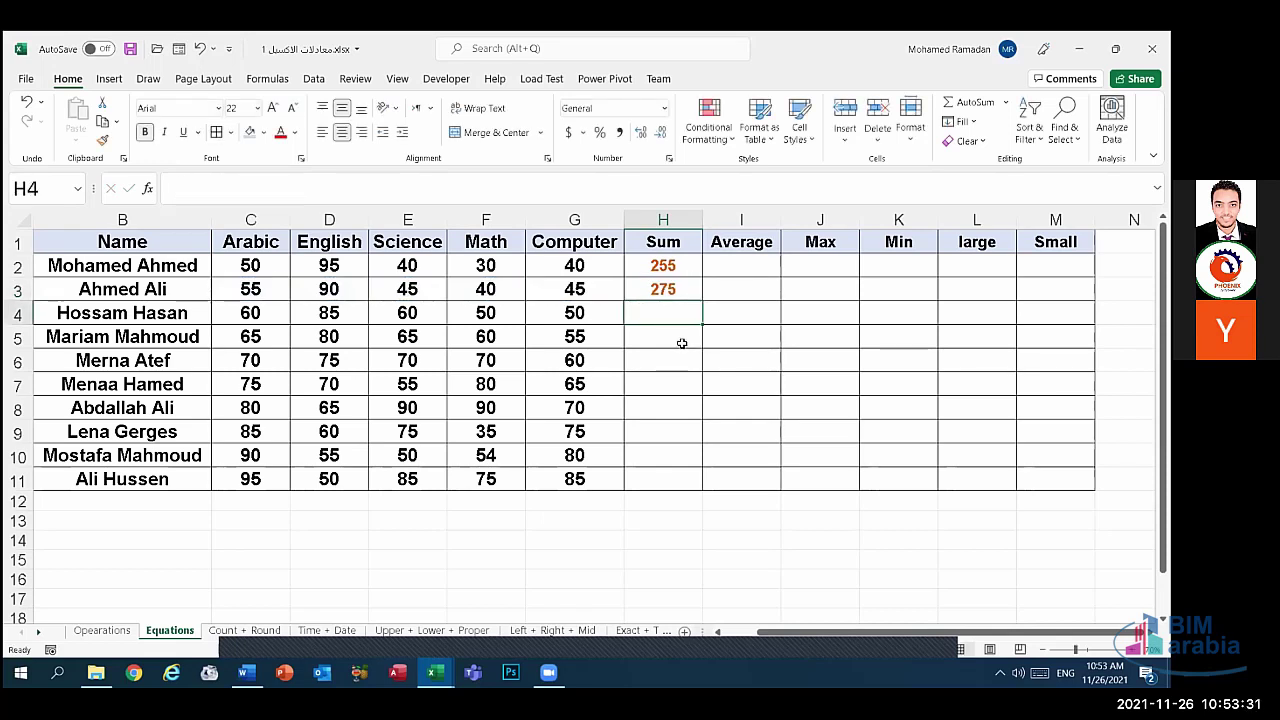
{"action": "type", "text": "=su"}
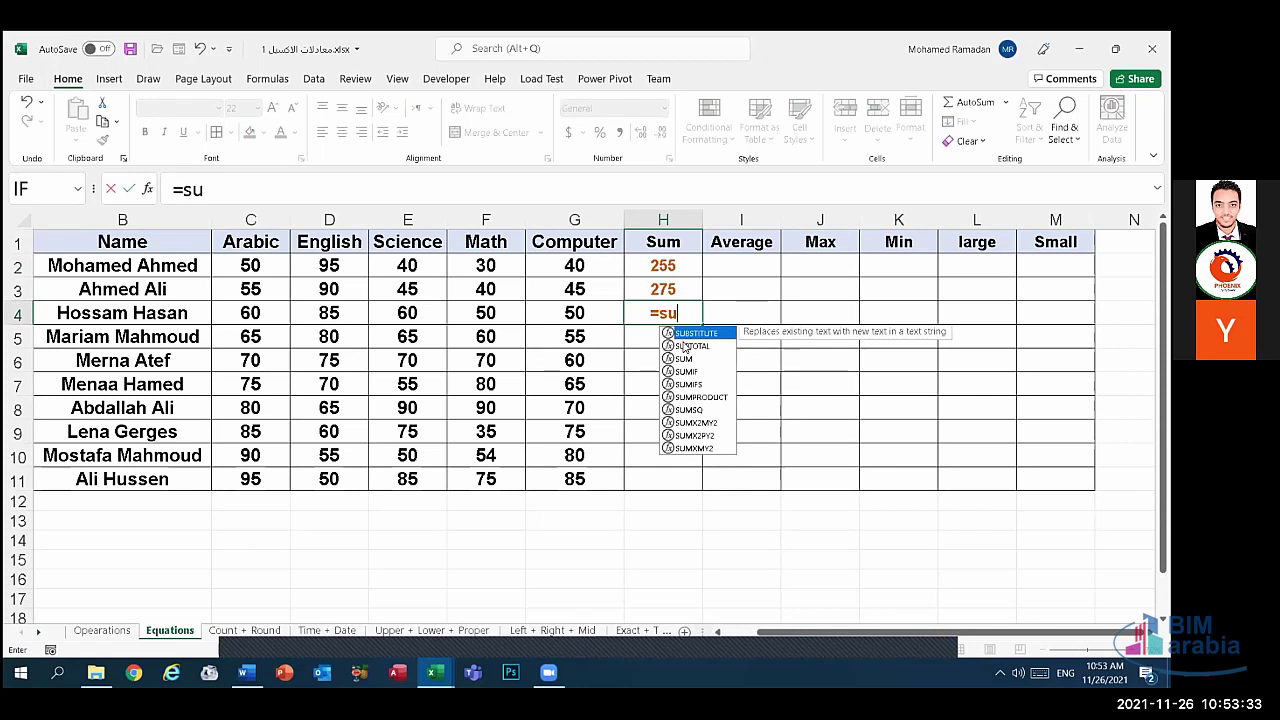
{"action": "type", "text": "m"}
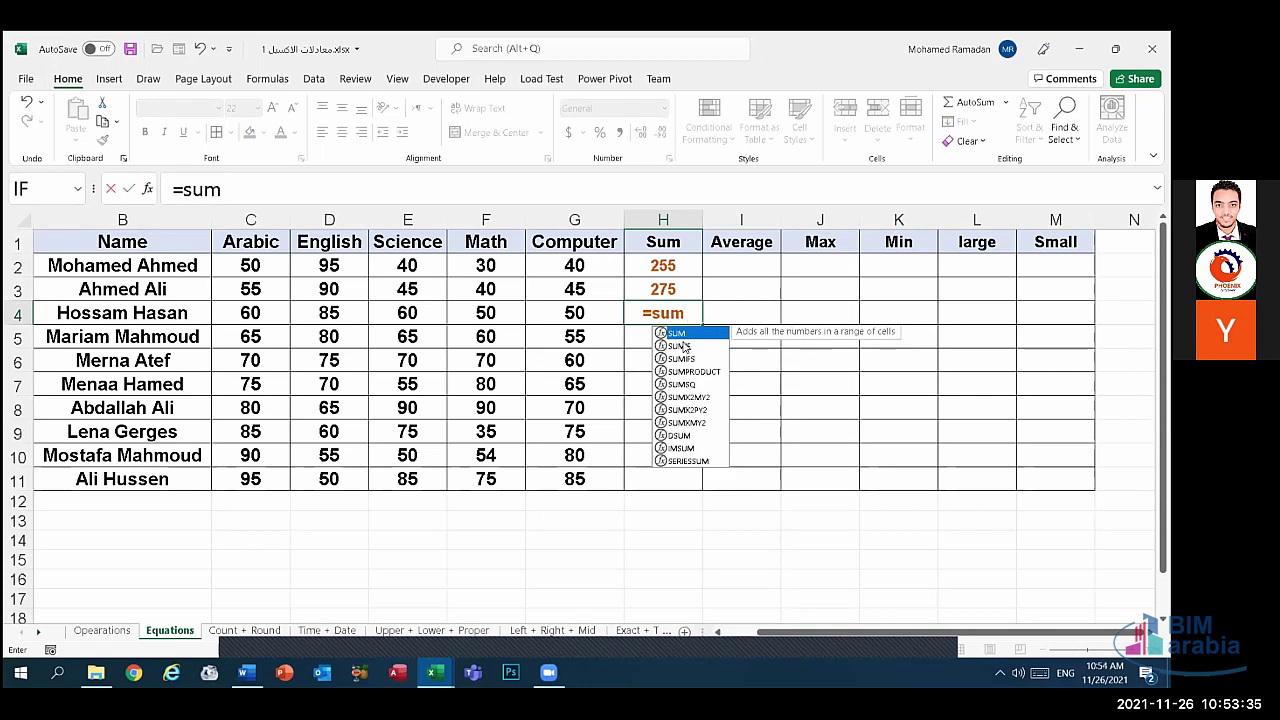
{"action": "type", "text": "("}
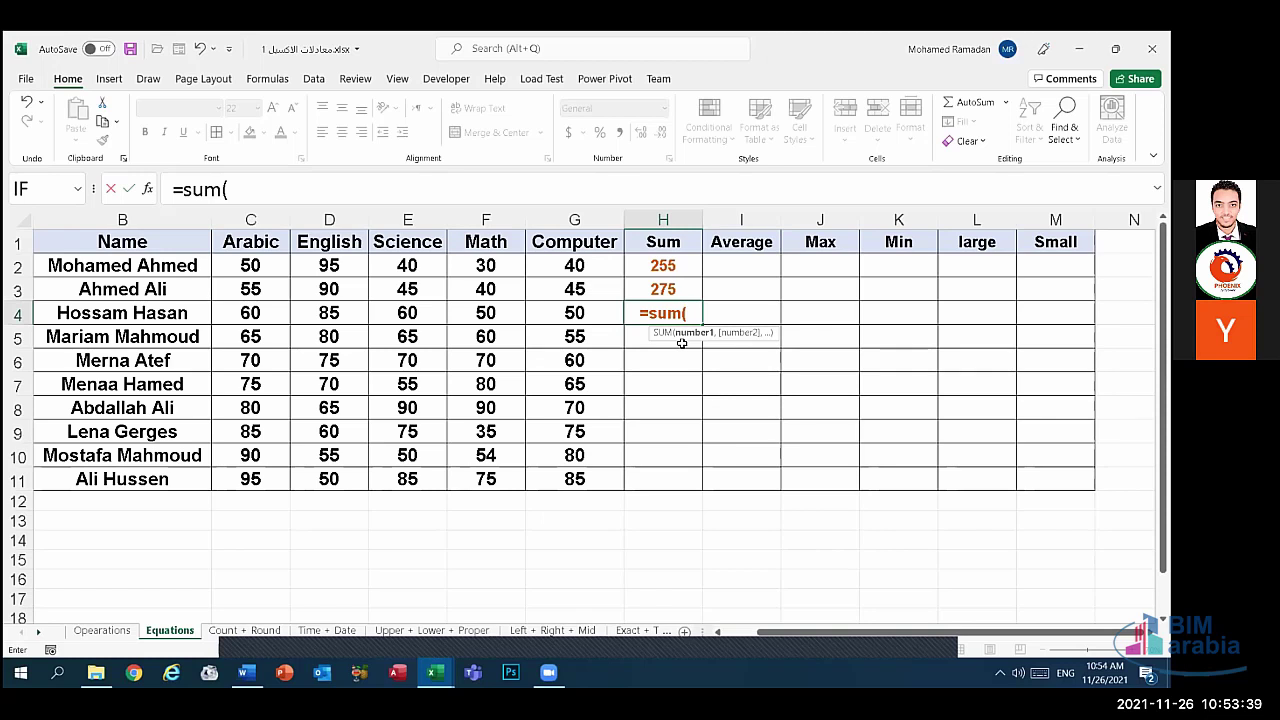
{"action": "left_click_drag", "start_coordinate": [268, 313], "coordinate": [469, 316]}
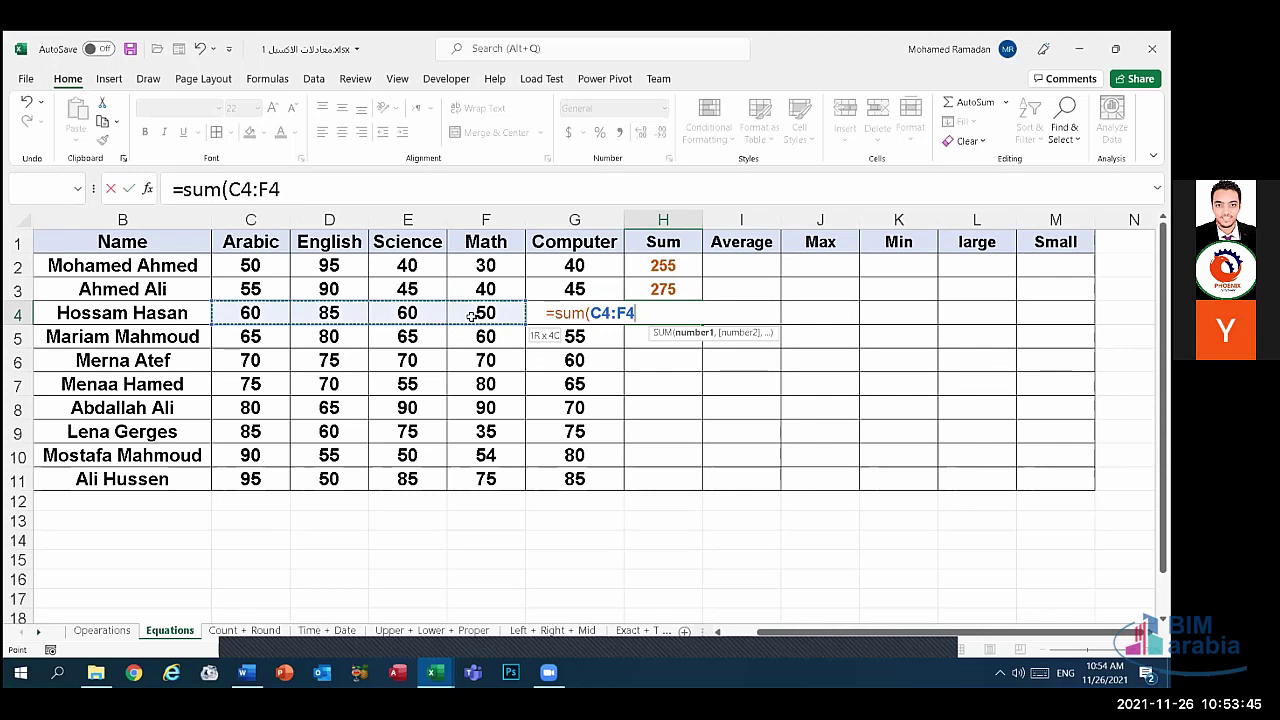
{"action": "mouse_move", "coordinate": [470, 316]}
{"action": "left_mouse_down"}
{"action": "mouse_move", "coordinate": [574, 408]}
{"action": "mouse_move", "coordinate": [574, 313]}
{"action": "left_mouse_up"}
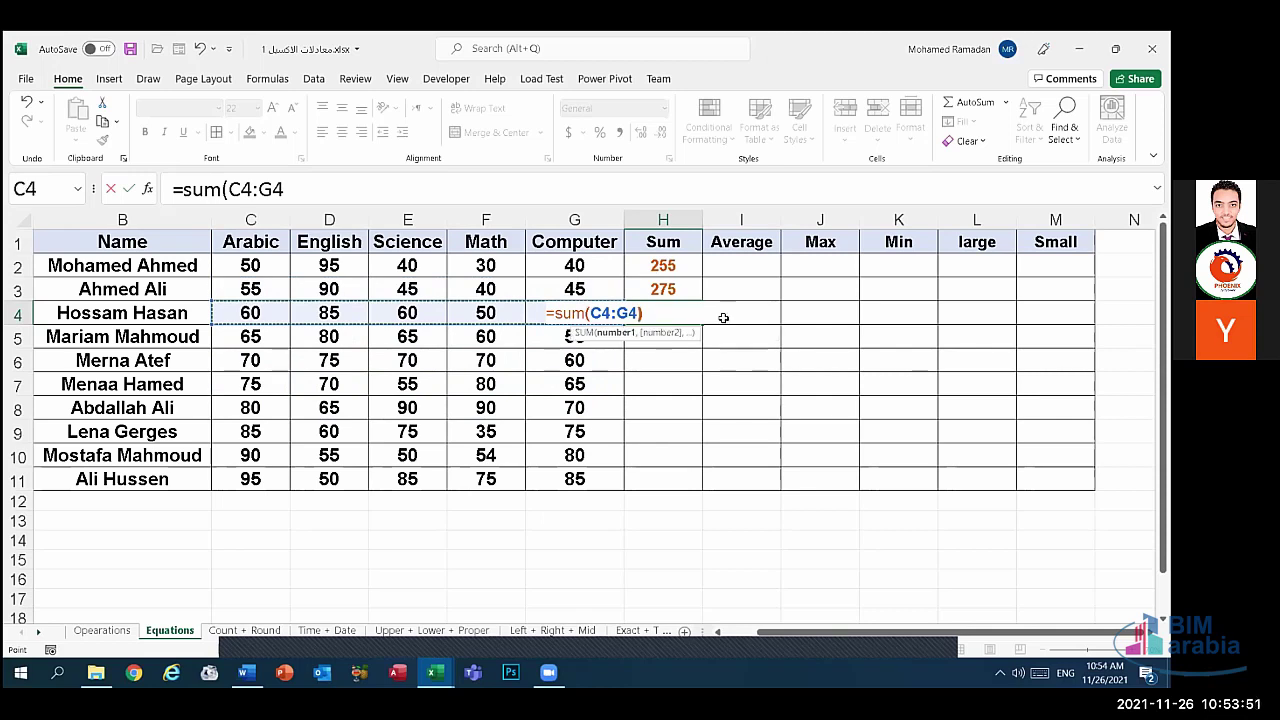
{"action": "type", "text": ")"}
{"action": "key", "text": "Return"}
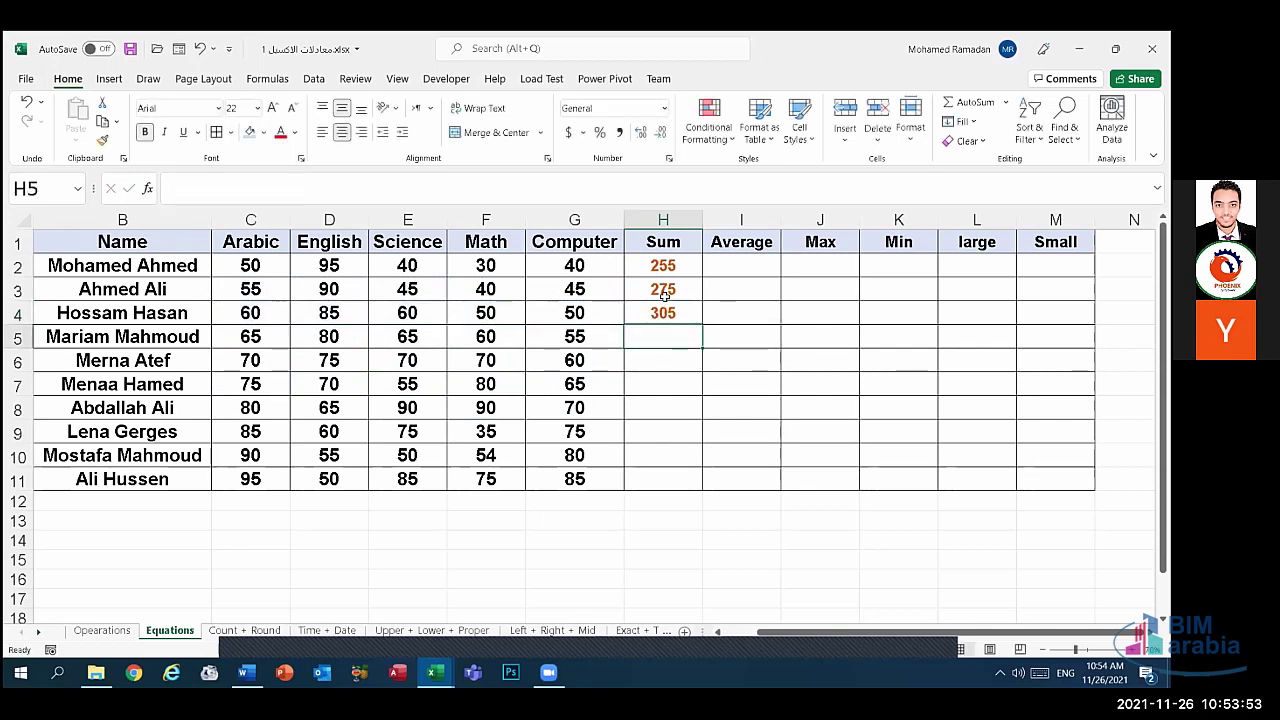
{"action": "left_click_drag", "start_coordinate": [664, 292], "coordinate": [664, 312]}
{"action": "key", "text": "Delete"}
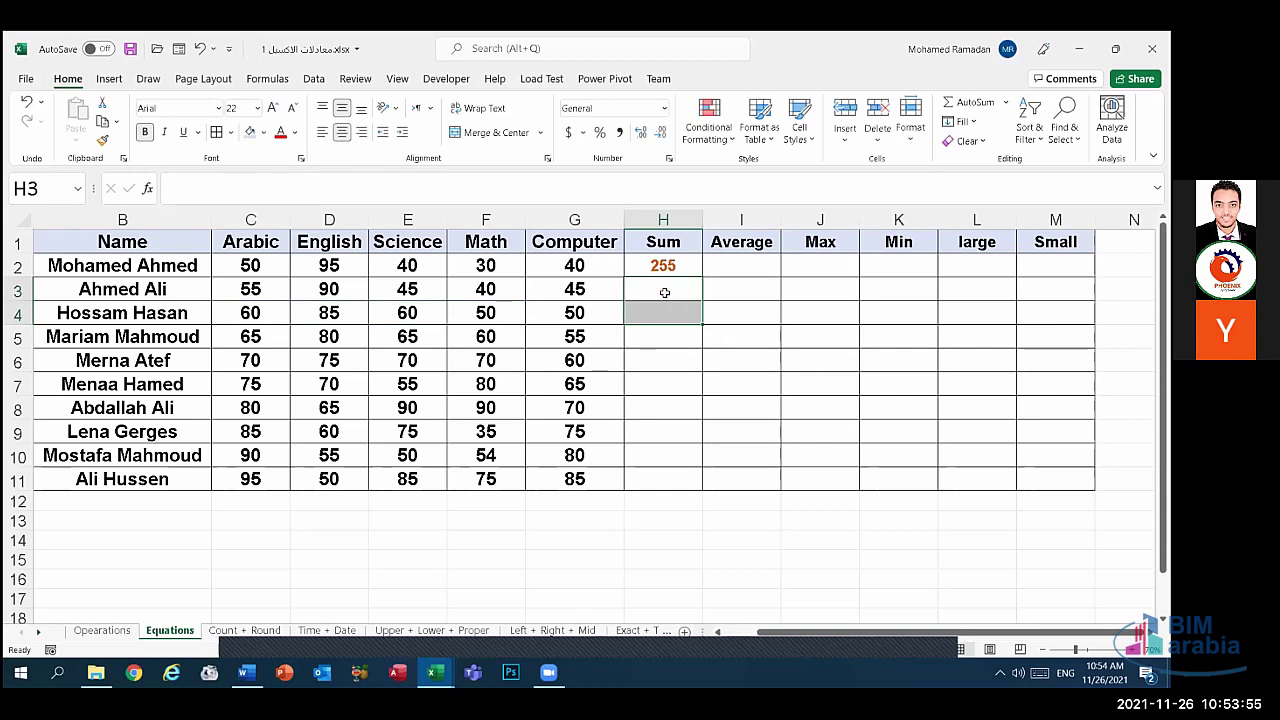
Step: Check the H2 SUM formula, trial-copy it down the Sum column, then clear the copies
{"action": "left_click", "coordinate": [663, 265]}
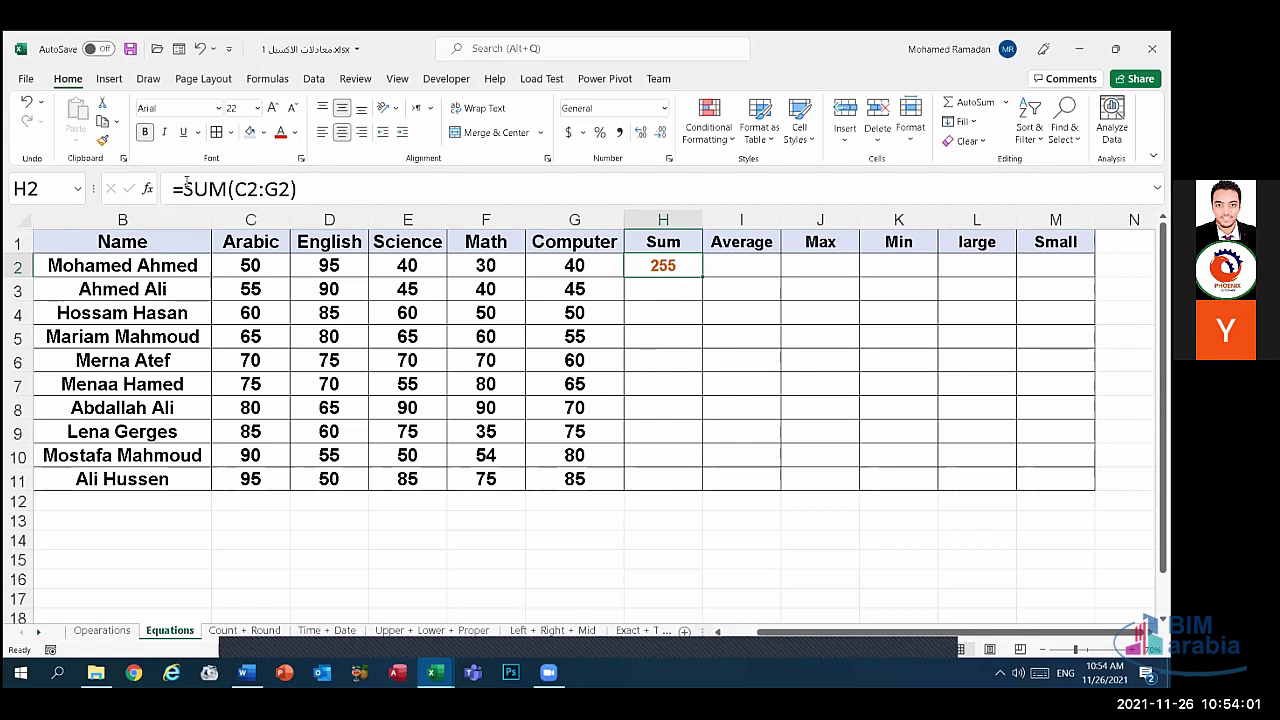
{"action": "left_click", "coordinate": [175, 187]}
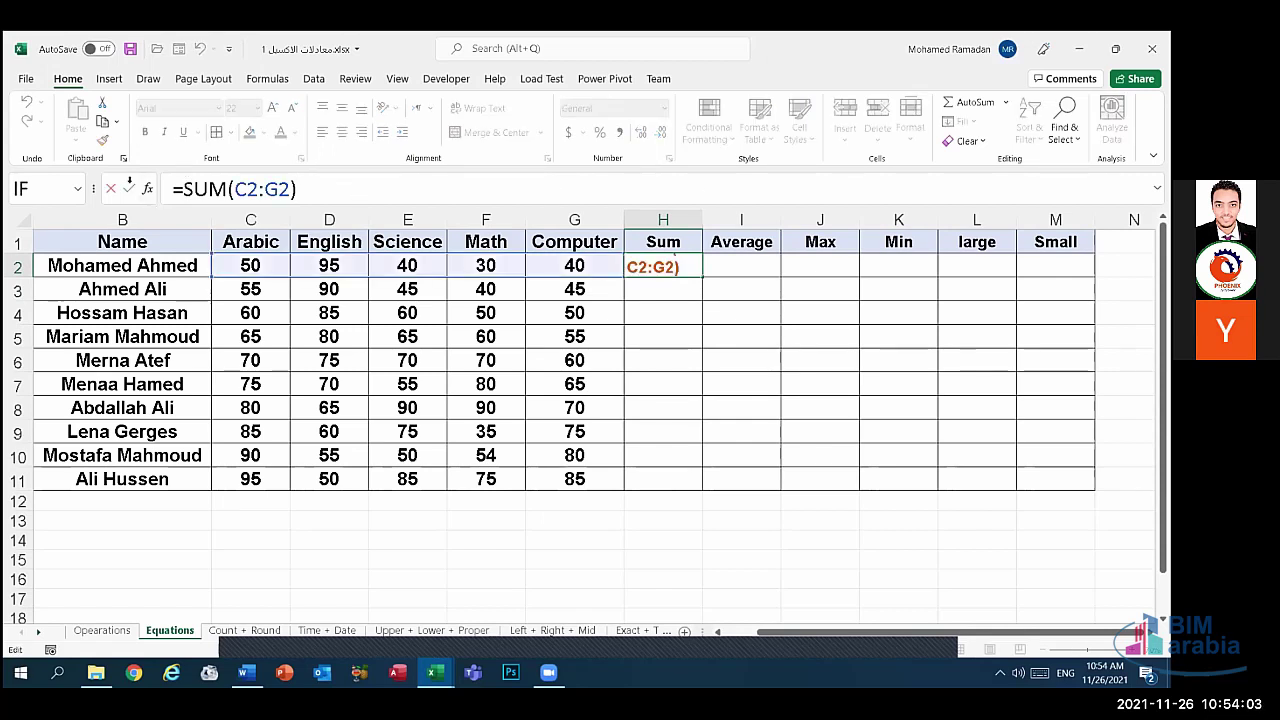
{"action": "key", "text": "Return"}
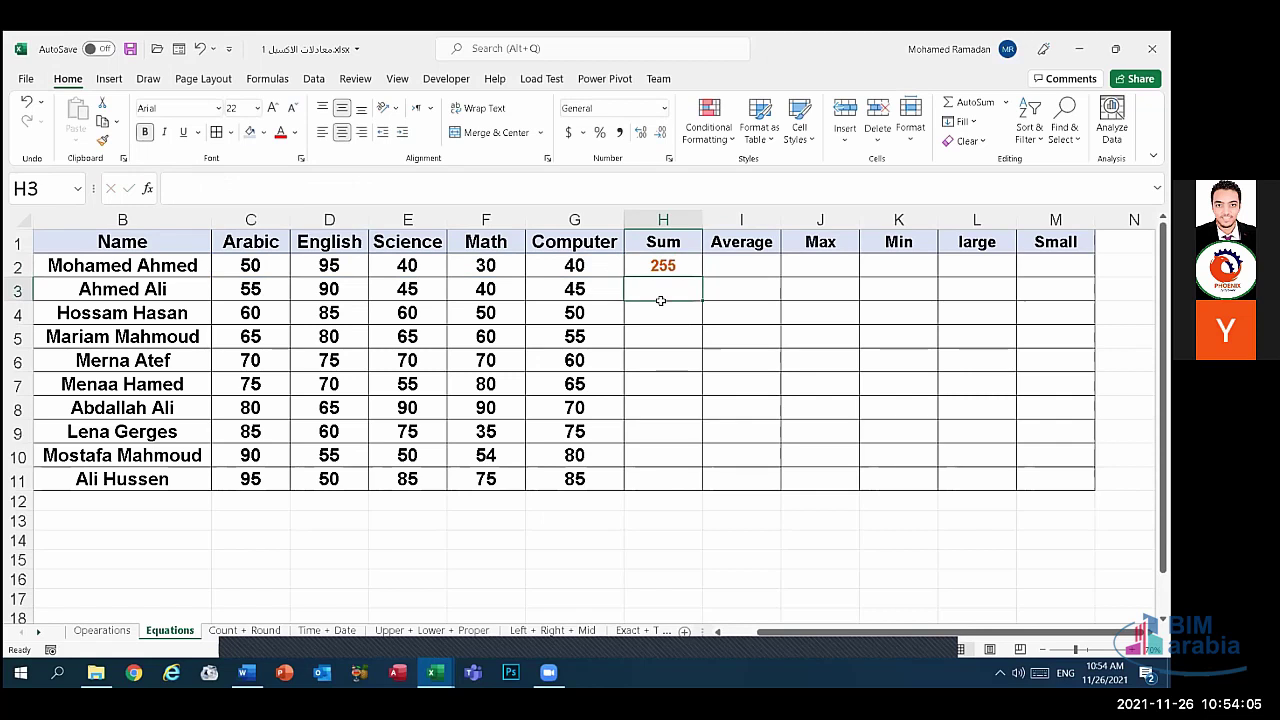
{"action": "left_click", "coordinate": [648, 267]}
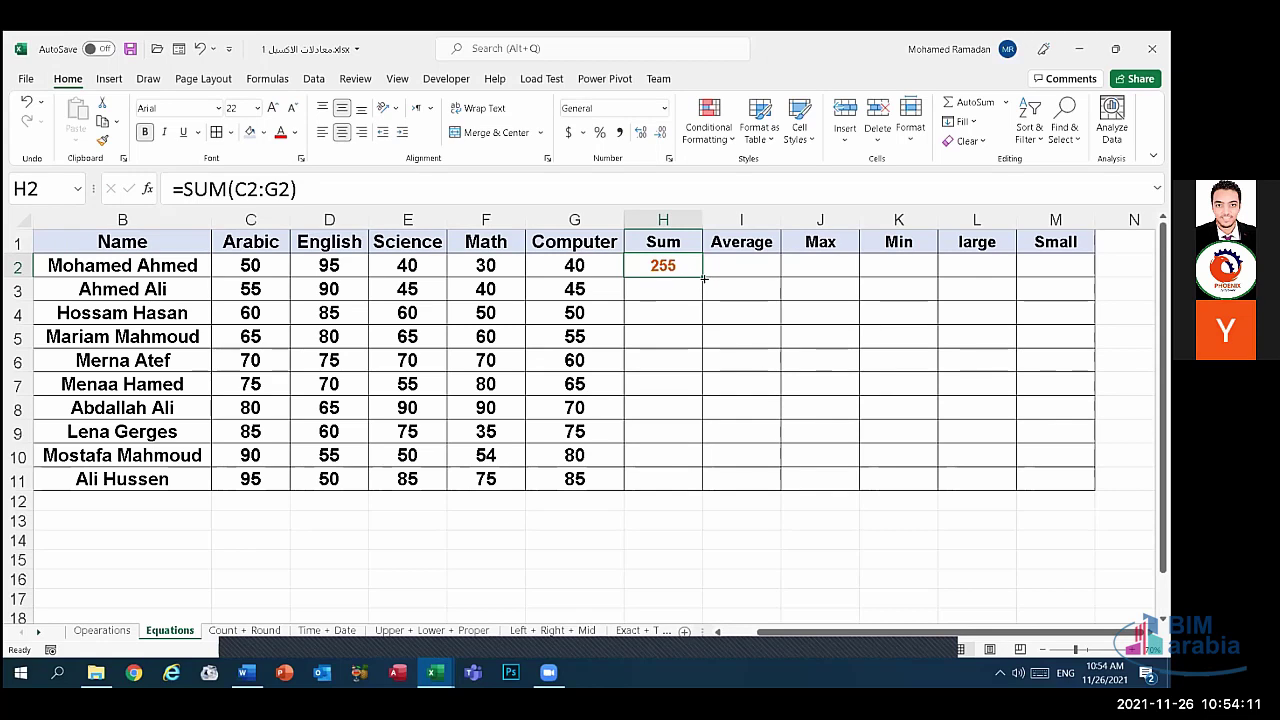
{"action": "mouse_move", "coordinate": [702, 279]}
{"action": "left_mouse_down"}
{"action": "mouse_move", "coordinate": [688, 479]}
{"action": "mouse_move", "coordinate": [663, 290]}
{"action": "left_mouse_up"}
{"action": "key", "text": "Delete"}
Step: Copy the SUM formula down to H11, inspect it there, then clear H3:H11 again
{"action": "left_click", "coordinate": [680, 266]}
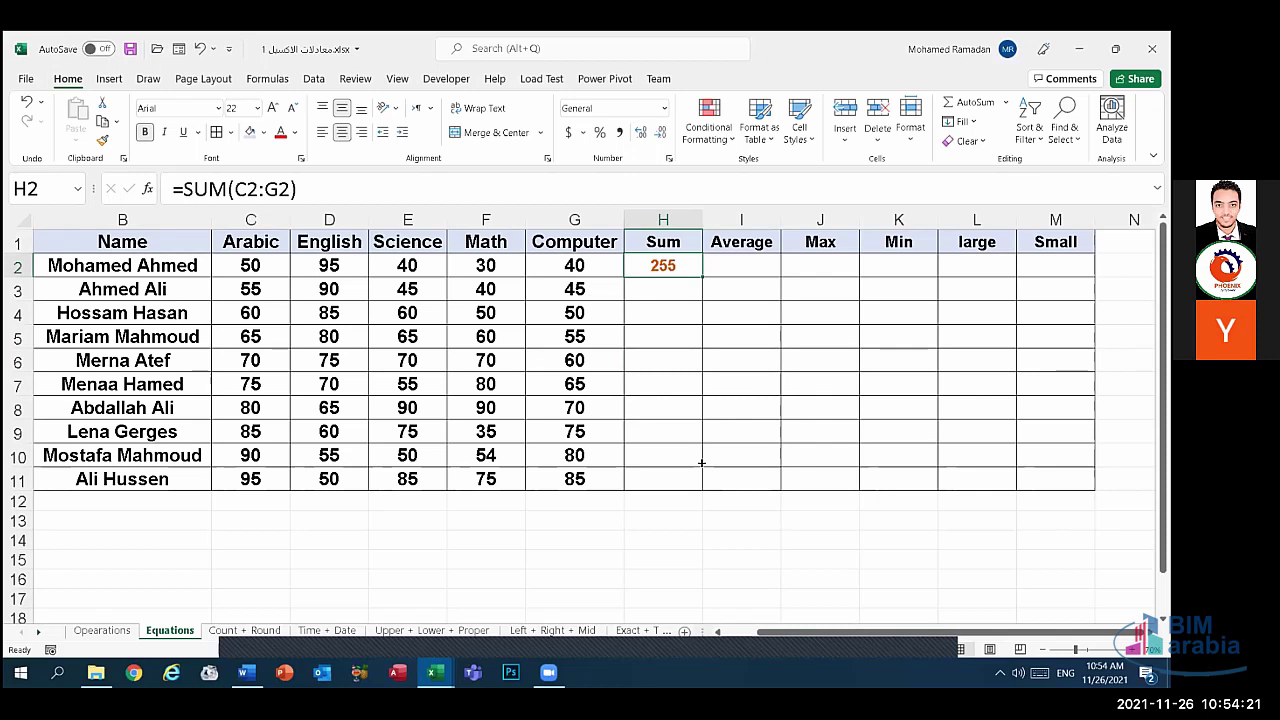
{"action": "left_click_drag", "start_coordinate": [702, 277], "coordinate": [700, 488]}
{"action": "left_click", "coordinate": [676, 481]}
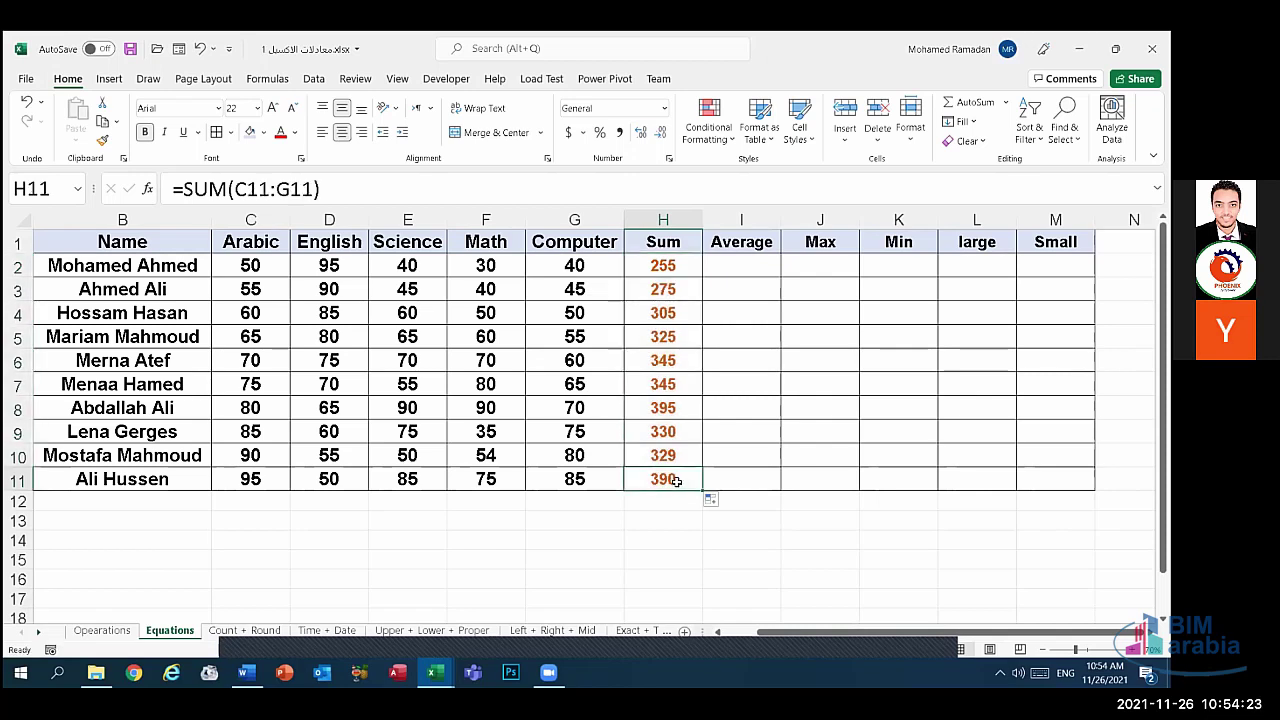
{"action": "double_click", "coordinate": [676, 481]}
{"action": "key", "text": "Return"}
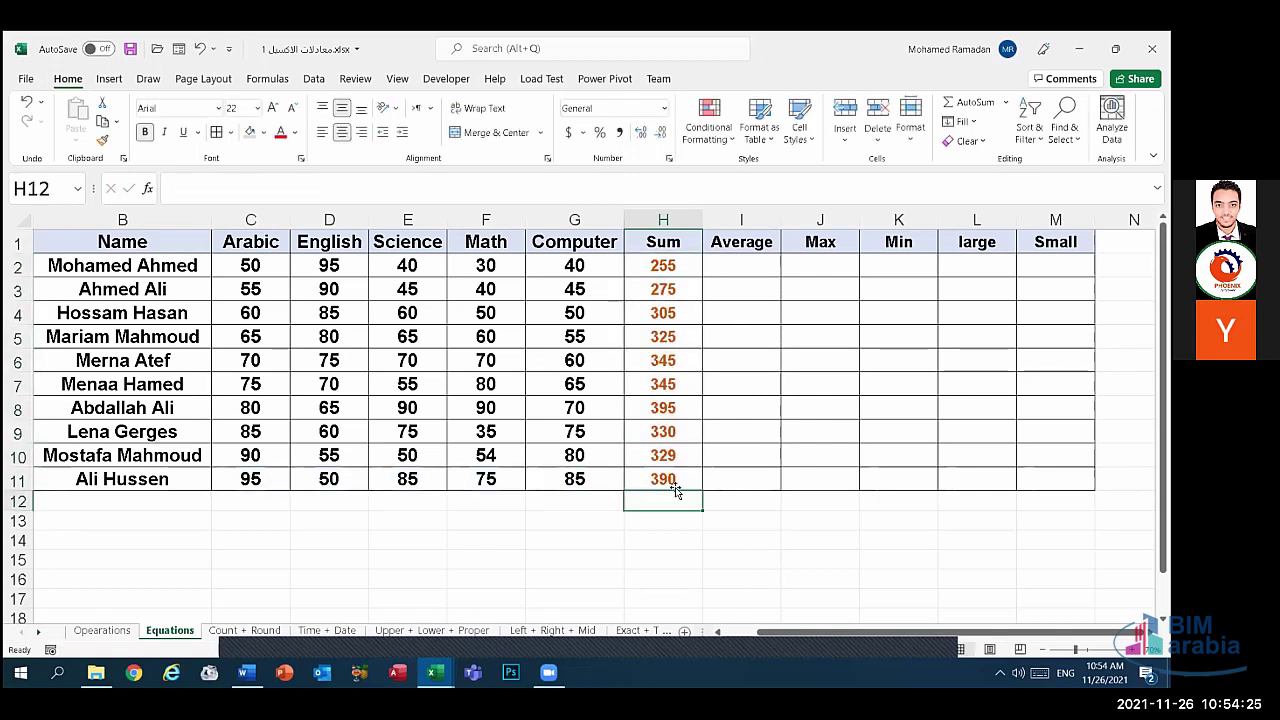
{"action": "left_click_drag", "start_coordinate": [677, 481], "coordinate": [661, 291]}
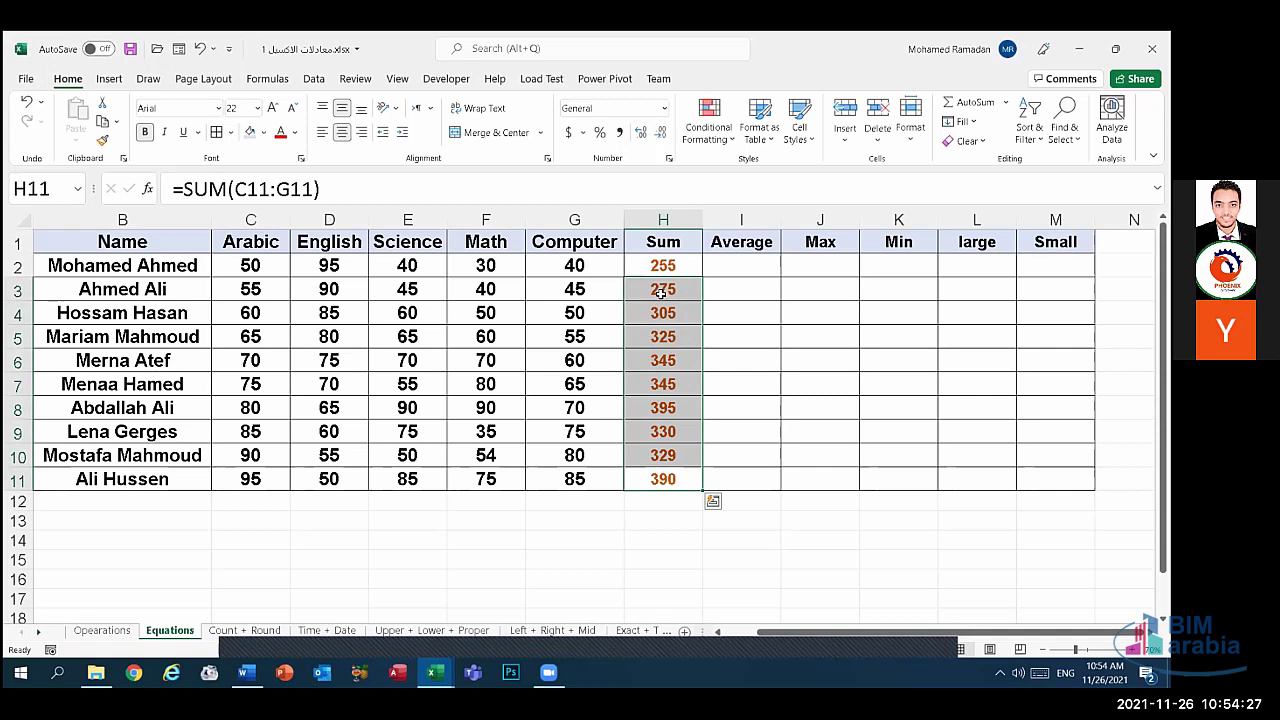
{"action": "key", "text": "Delete"}
Step: Fill the SUM totals from H2 down to H11, giving 255 through 390
{"action": "left_click", "coordinate": [683, 271]}
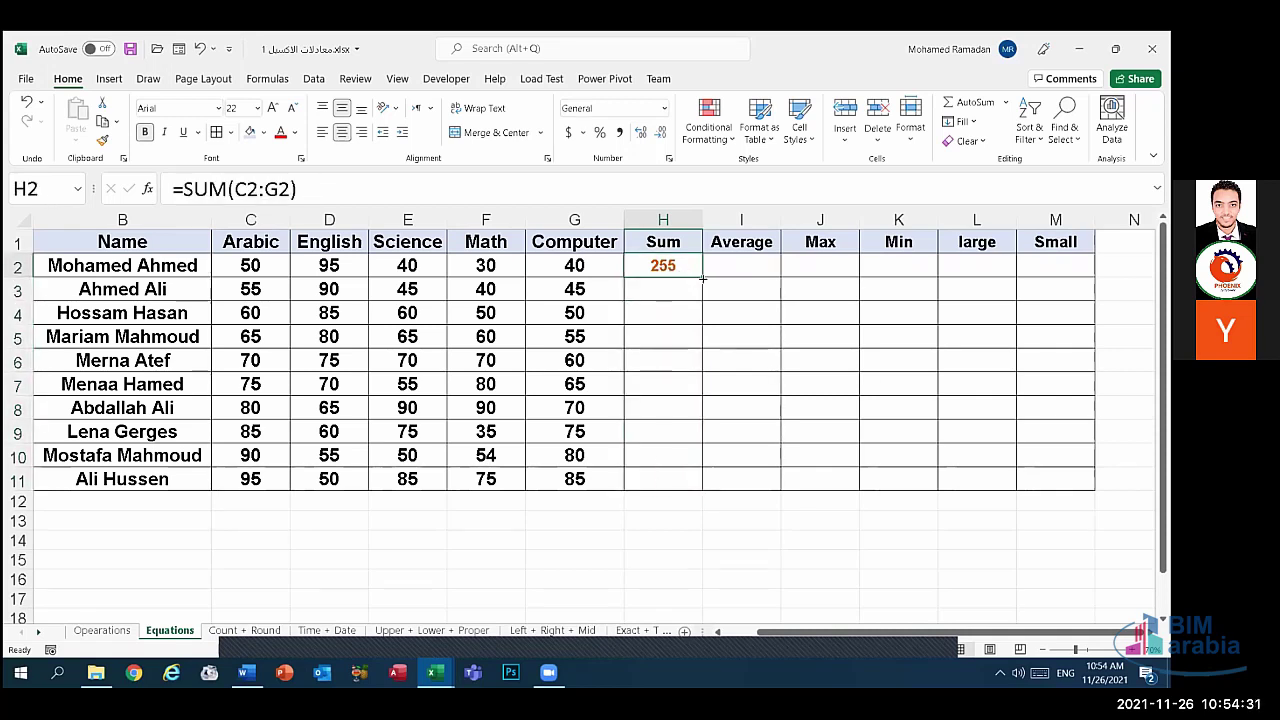
{"action": "double_click", "coordinate": [703, 279]}
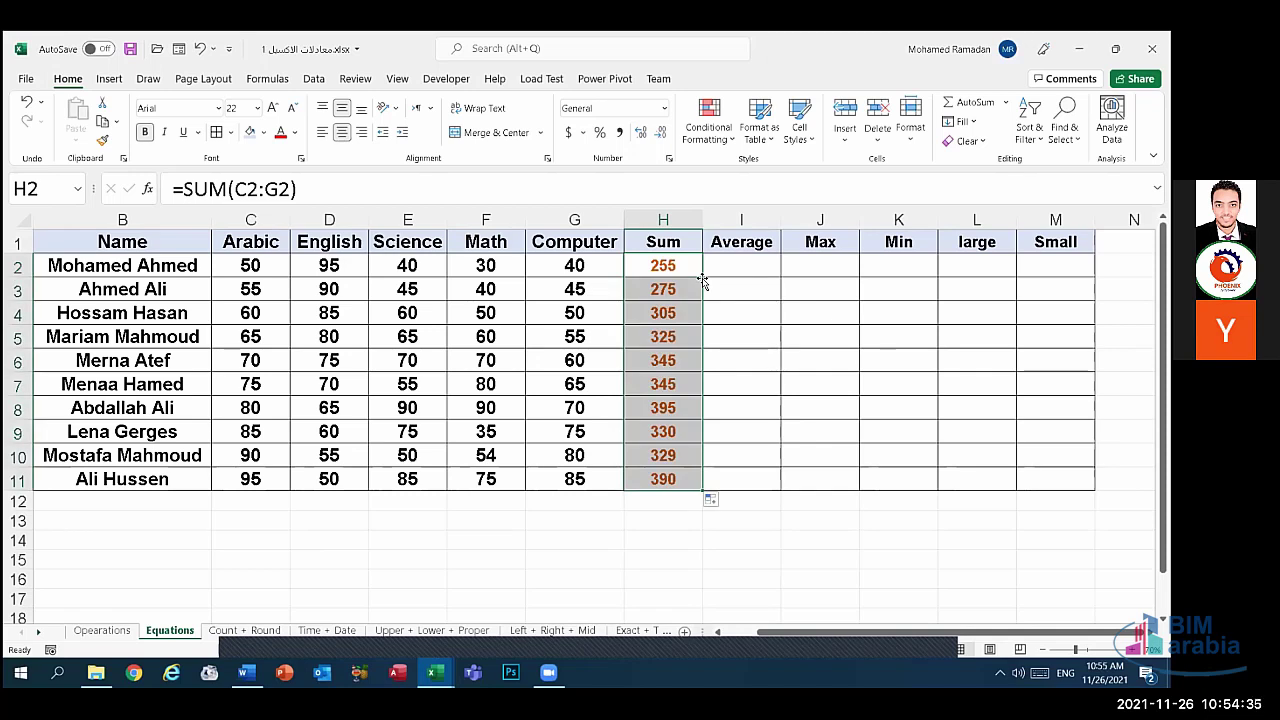
{"action": "left_click", "coordinate": [719, 268]}
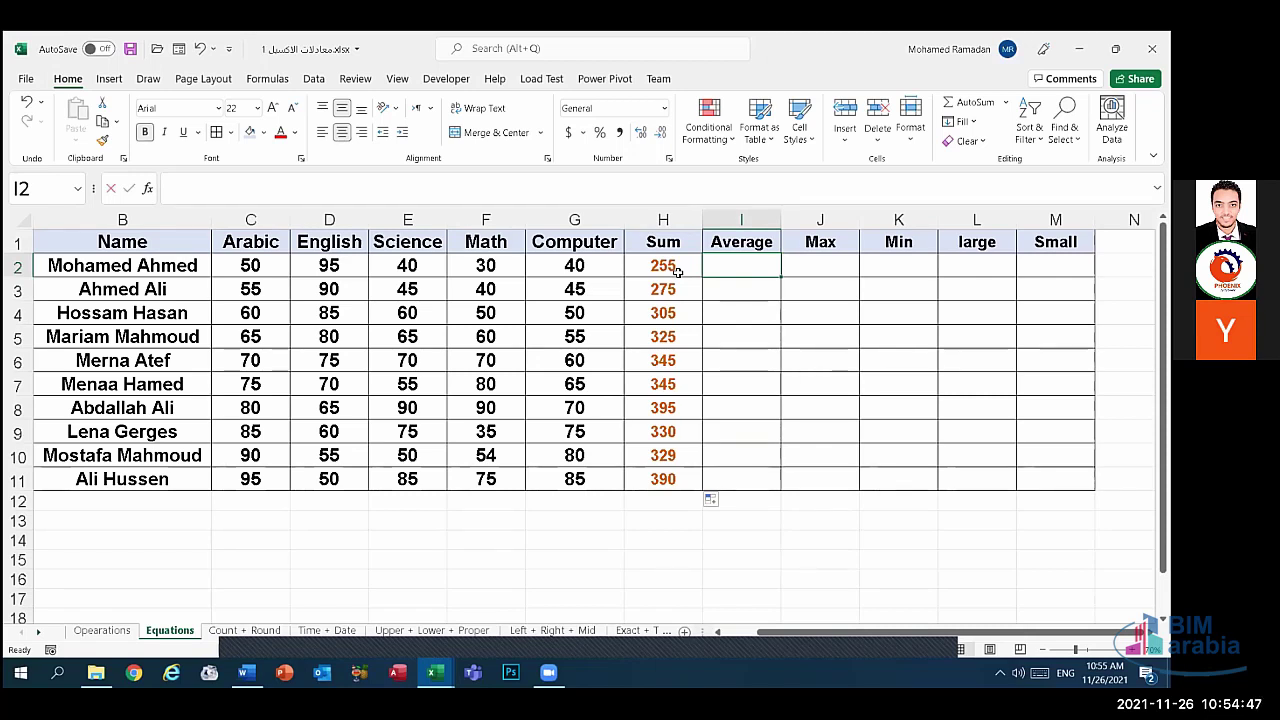
Step: Enter =AVERAGE(C2:G2) in I2 and copy it down to I11, giving 51 through 78
{"action": "type", "text": "=averag"}
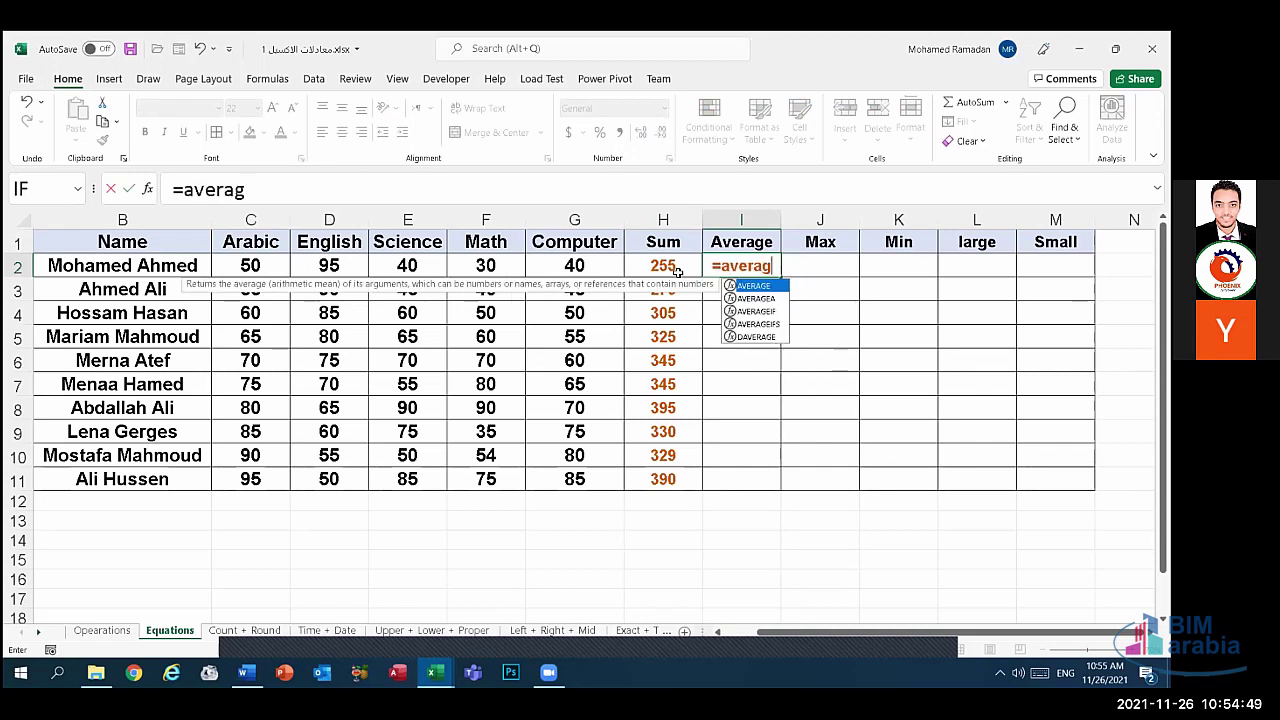
{"action": "type", "text": "e("}
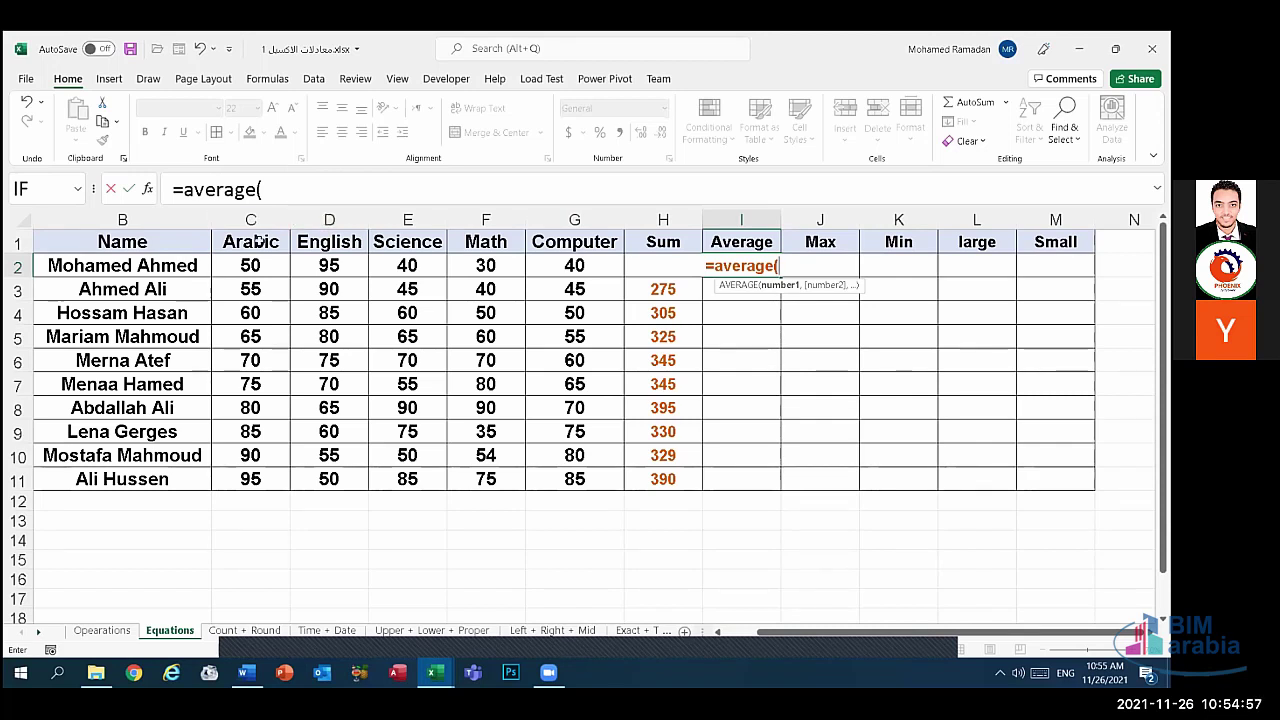
{"action": "left_click_drag", "start_coordinate": [250, 265], "coordinate": [565, 272]}
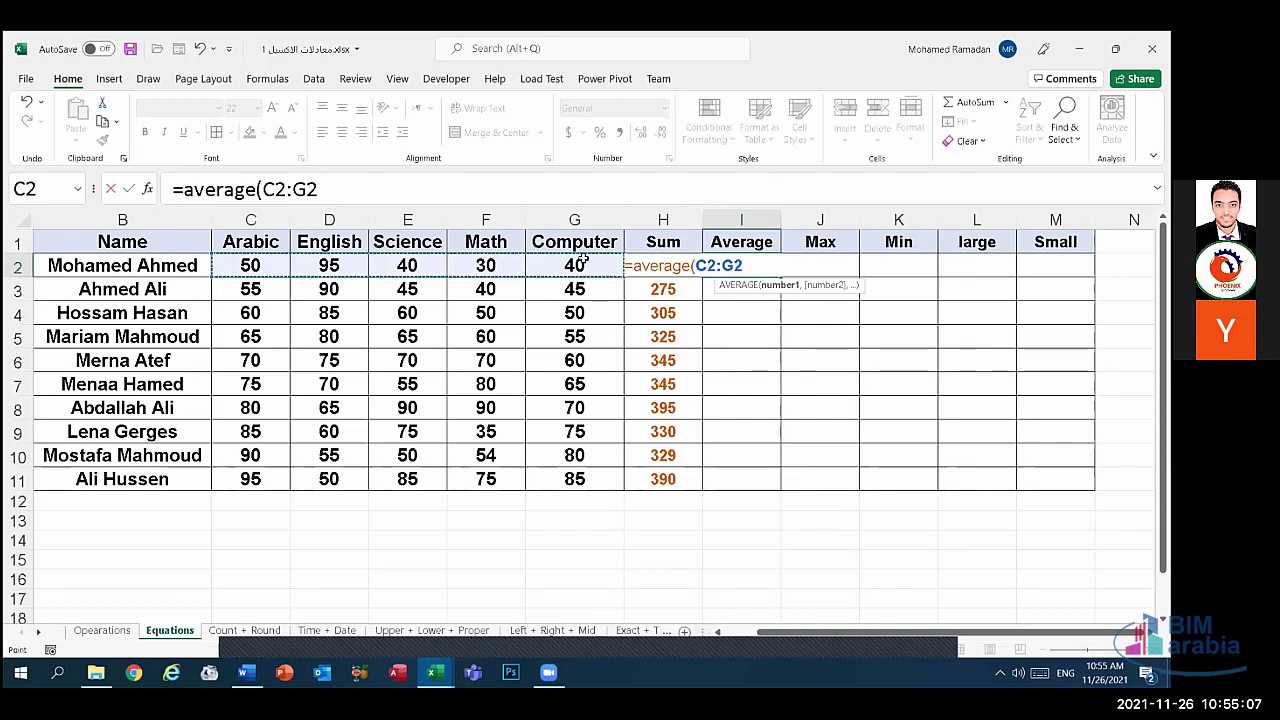
{"action": "key", "text": "ctrl+Return"}
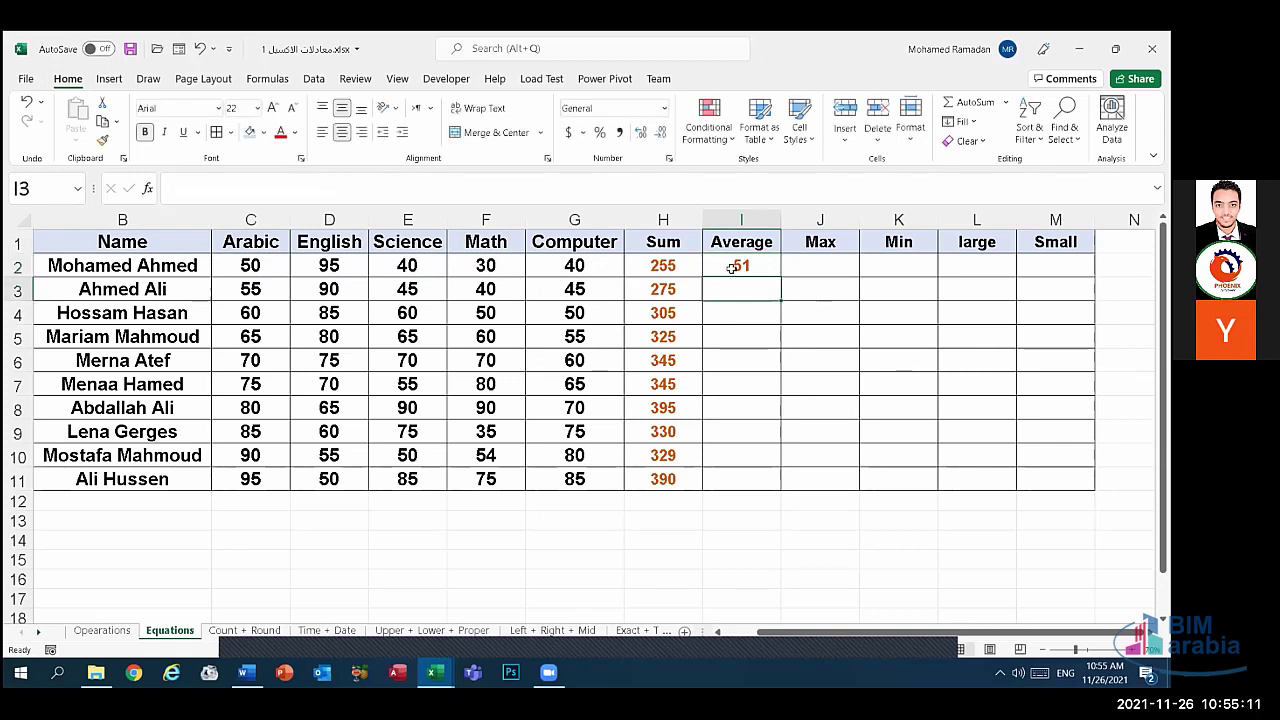
{"action": "double_click", "coordinate": [781, 276]}
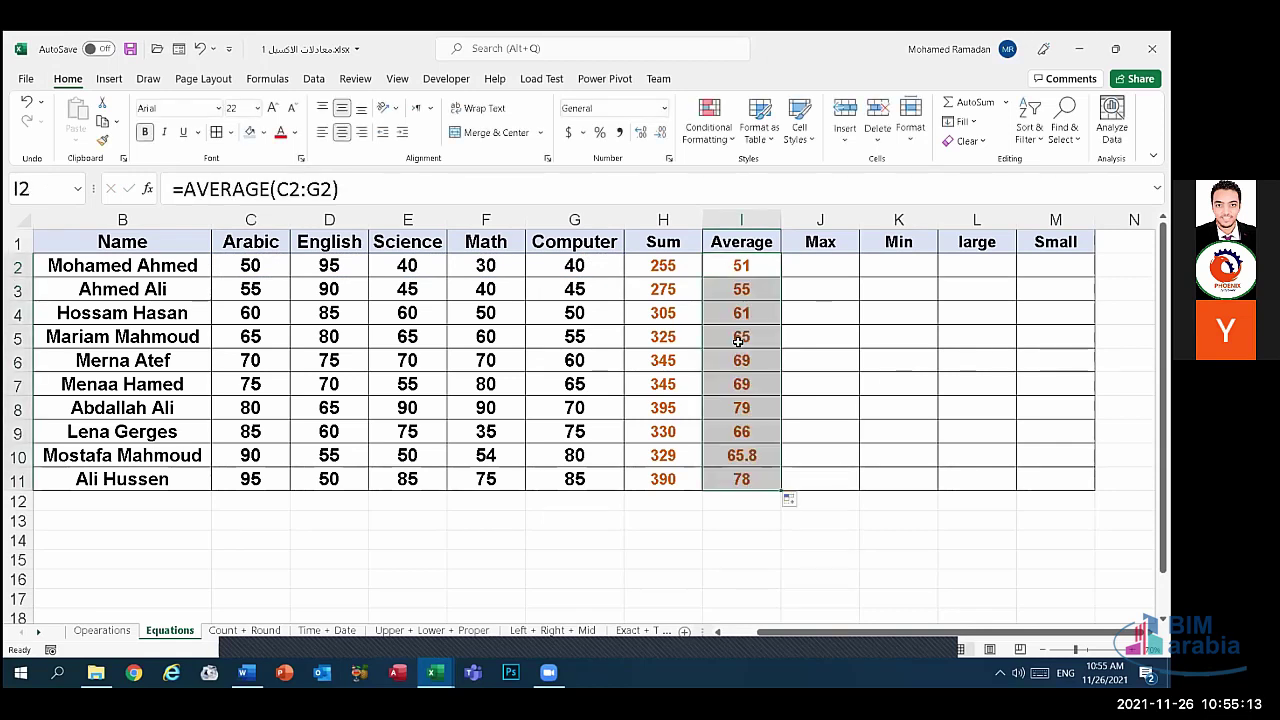
{"action": "left_click", "coordinate": [737, 341]}
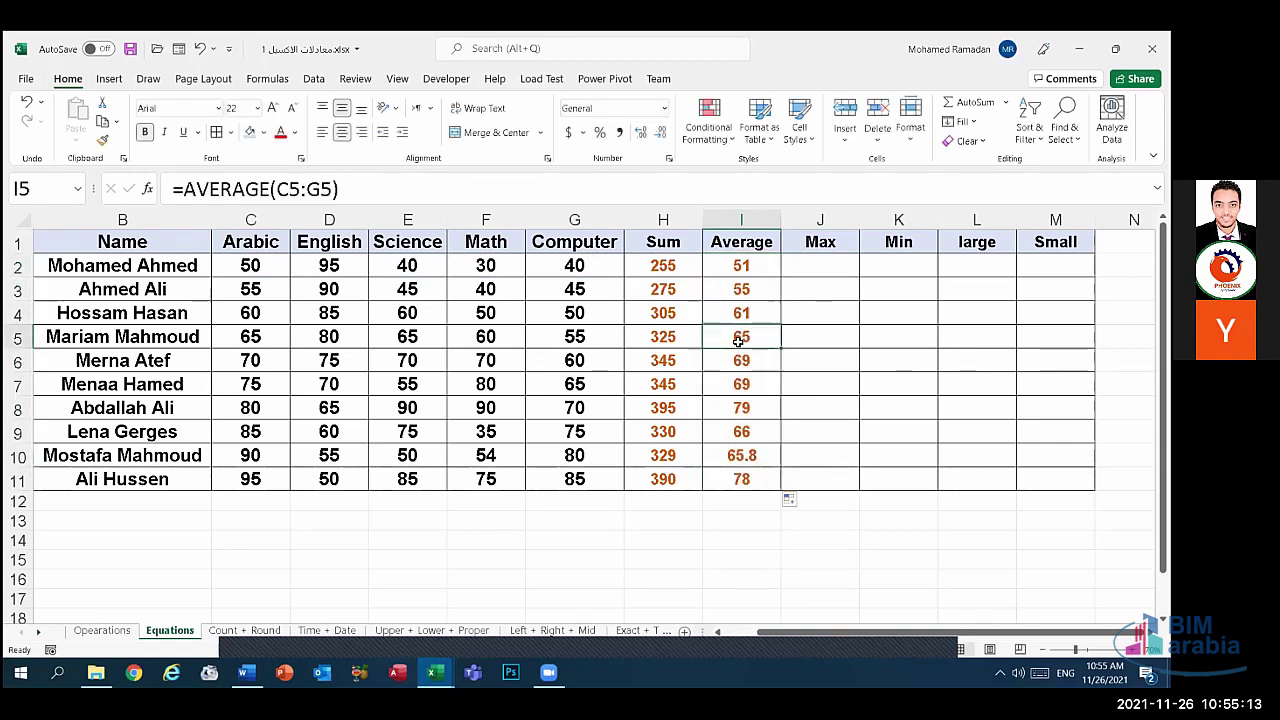
Step: Enter =MAX(C2:G2) in J2 and copy it down to J11, showing 95, 90, 85 through 95
{"action": "left_click", "coordinate": [814, 263]}
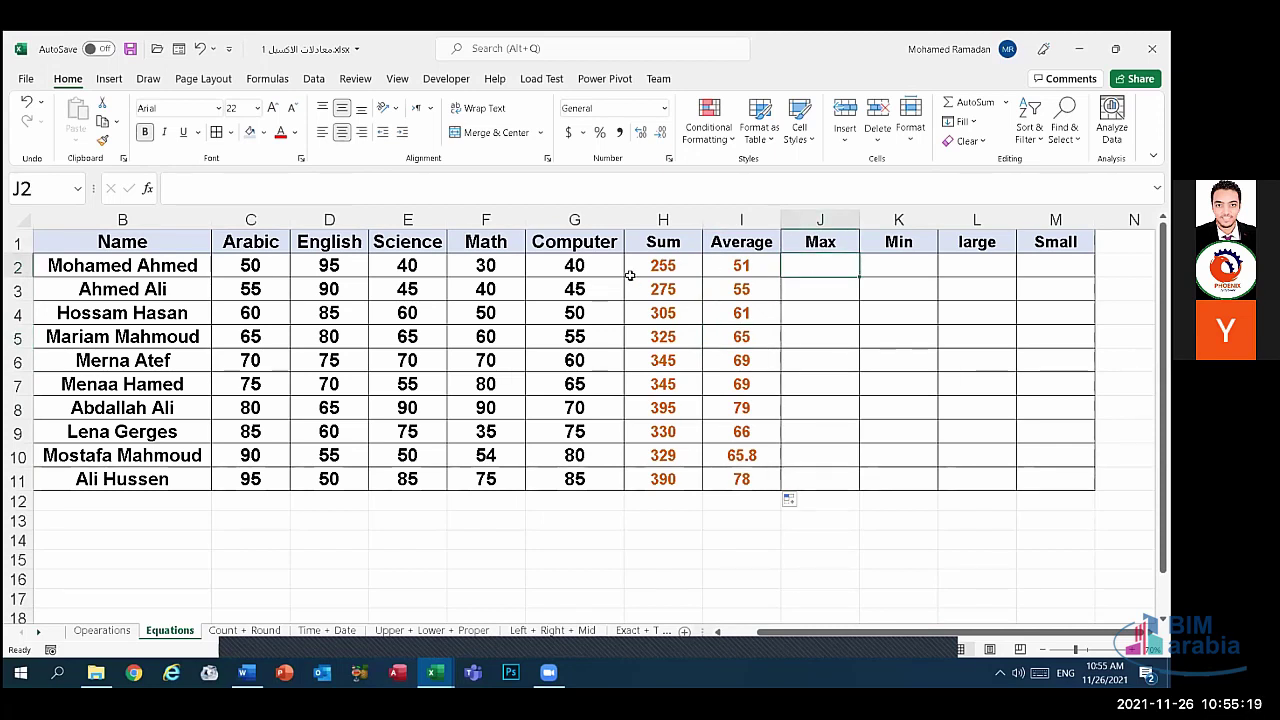
{"action": "left_click", "coordinate": [341, 268]}
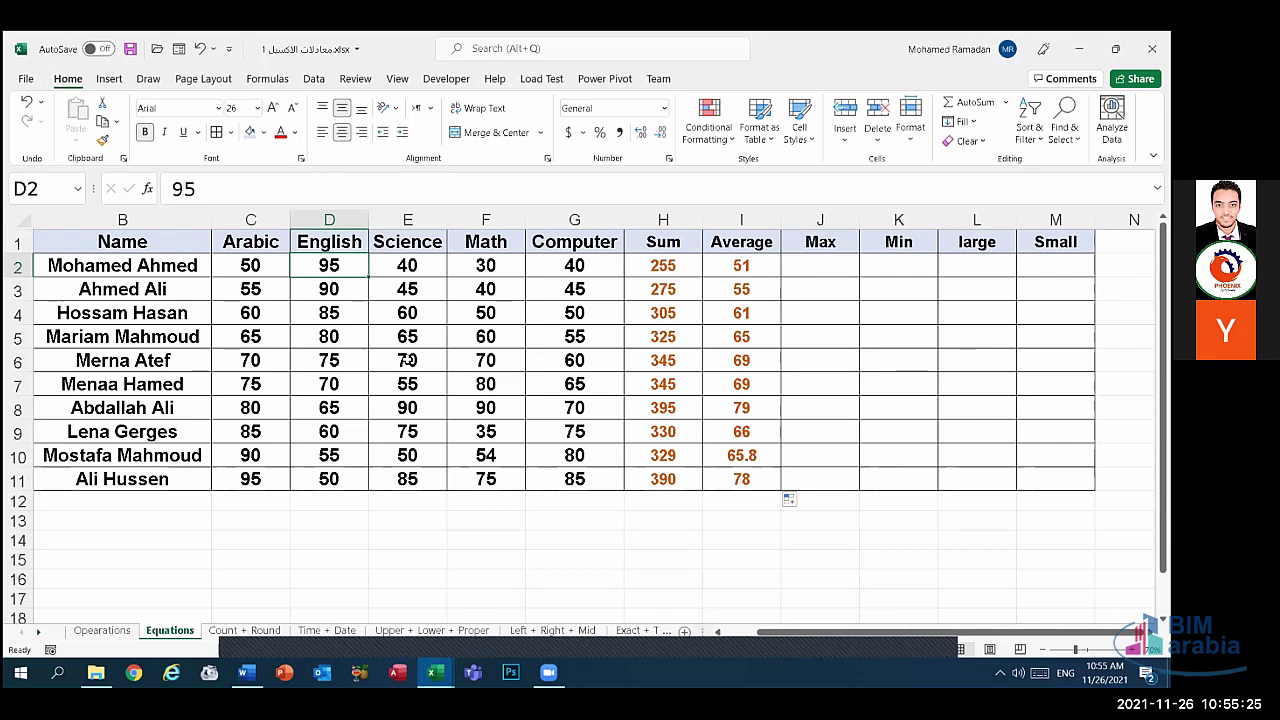
{"action": "left_click", "coordinate": [820, 266]}
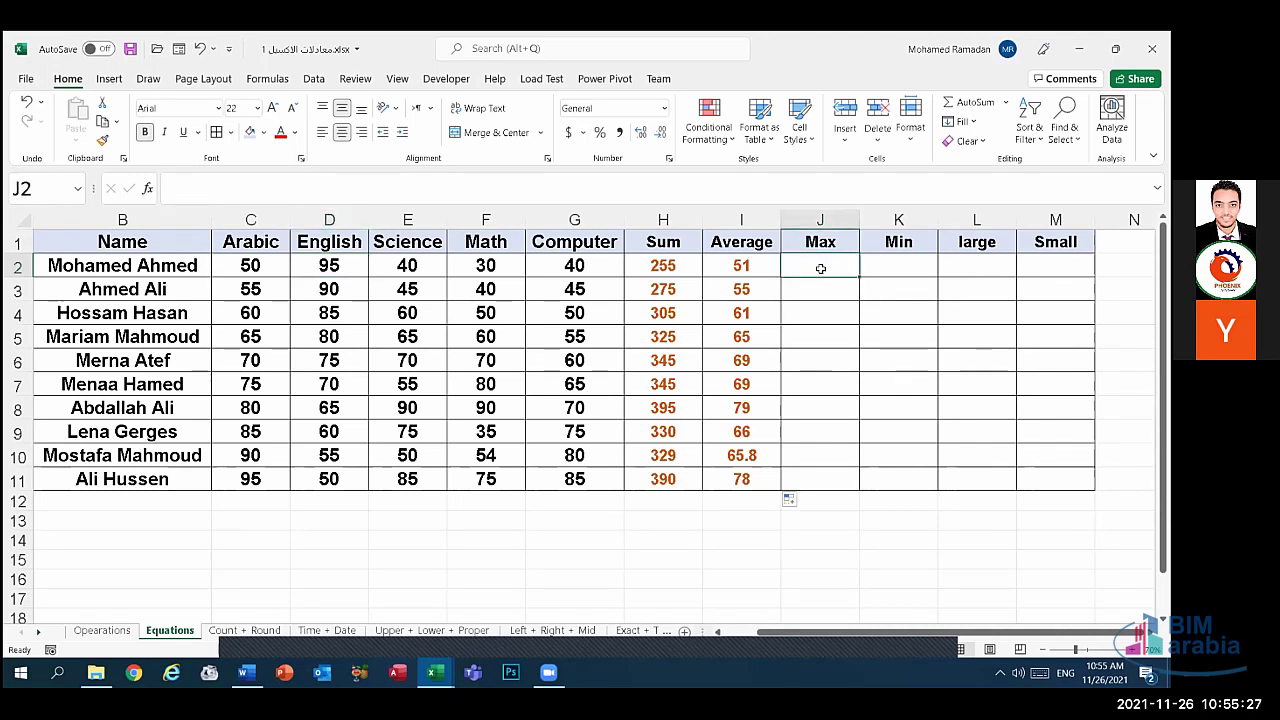
{"action": "type", "text": "="}
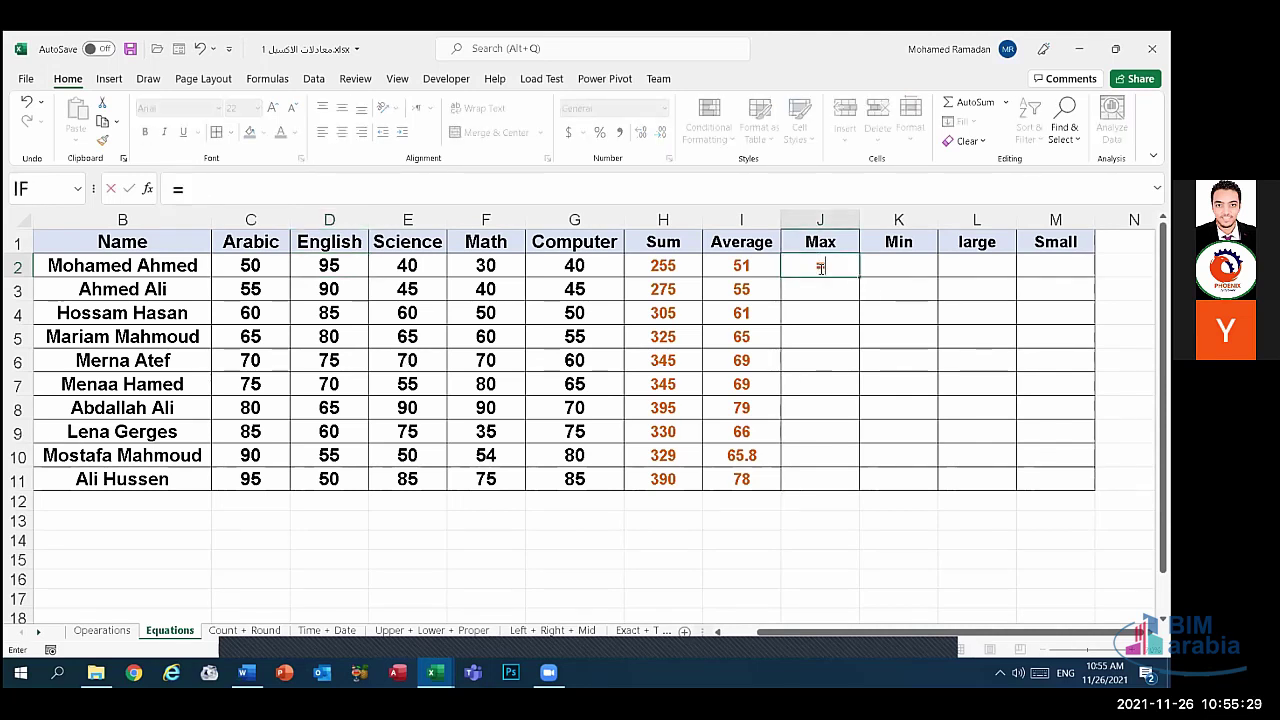
{"action": "type", "text": "max"}
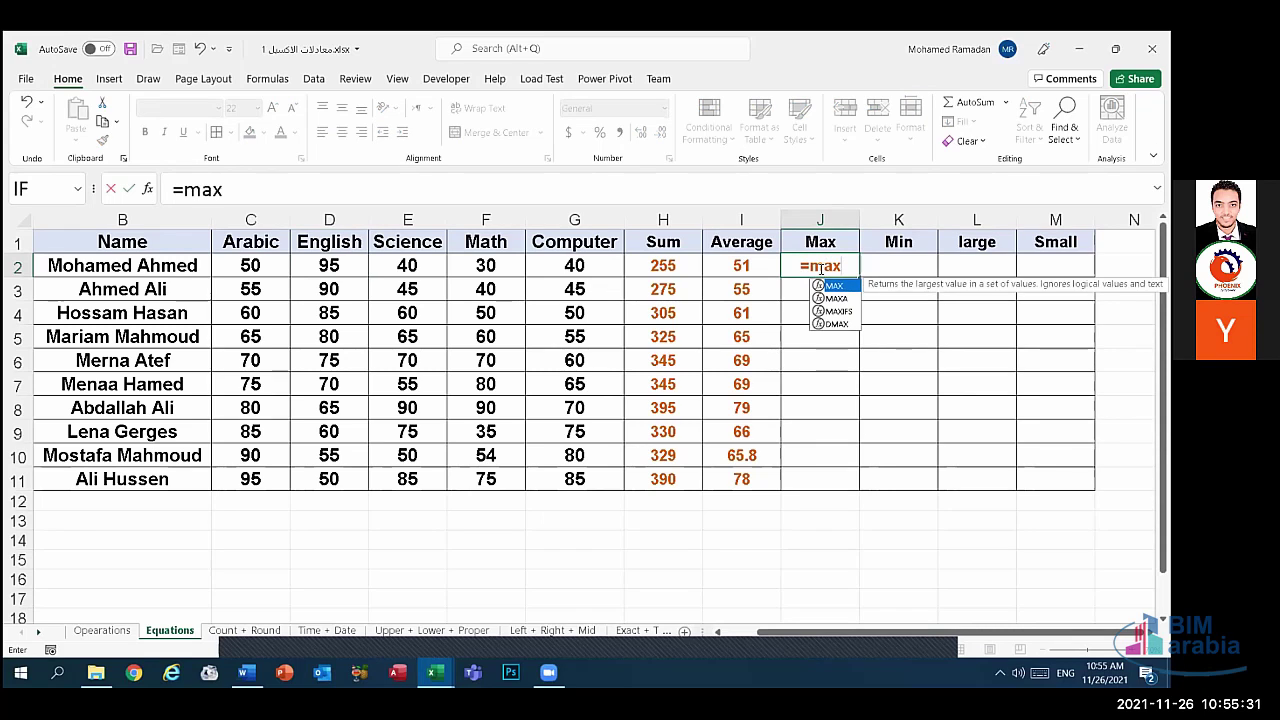
{"action": "type", "text": "("}
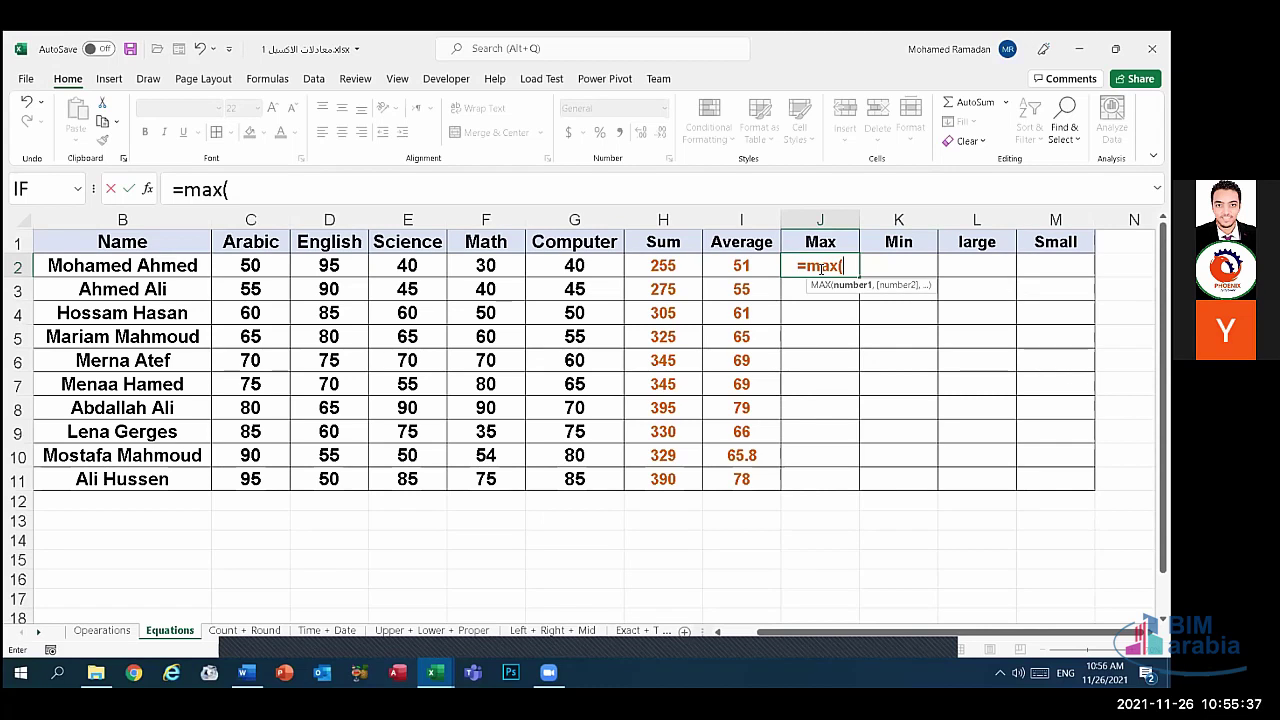
{"action": "mouse_move", "coordinate": [278, 263]}
{"action": "left_mouse_down"}
{"action": "mouse_move", "coordinate": [356, 285]}
{"action": "mouse_move", "coordinate": [568, 265]}
{"action": "left_mouse_up"}
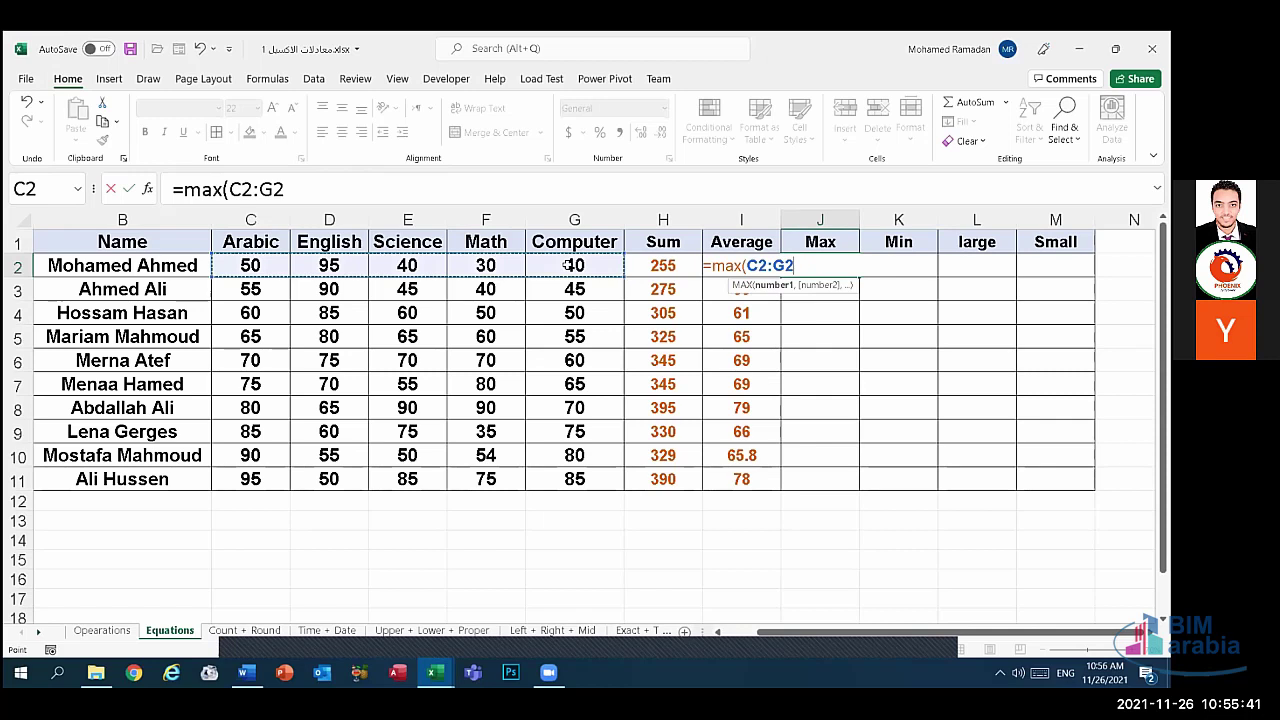
{"action": "key", "text": "Return"}
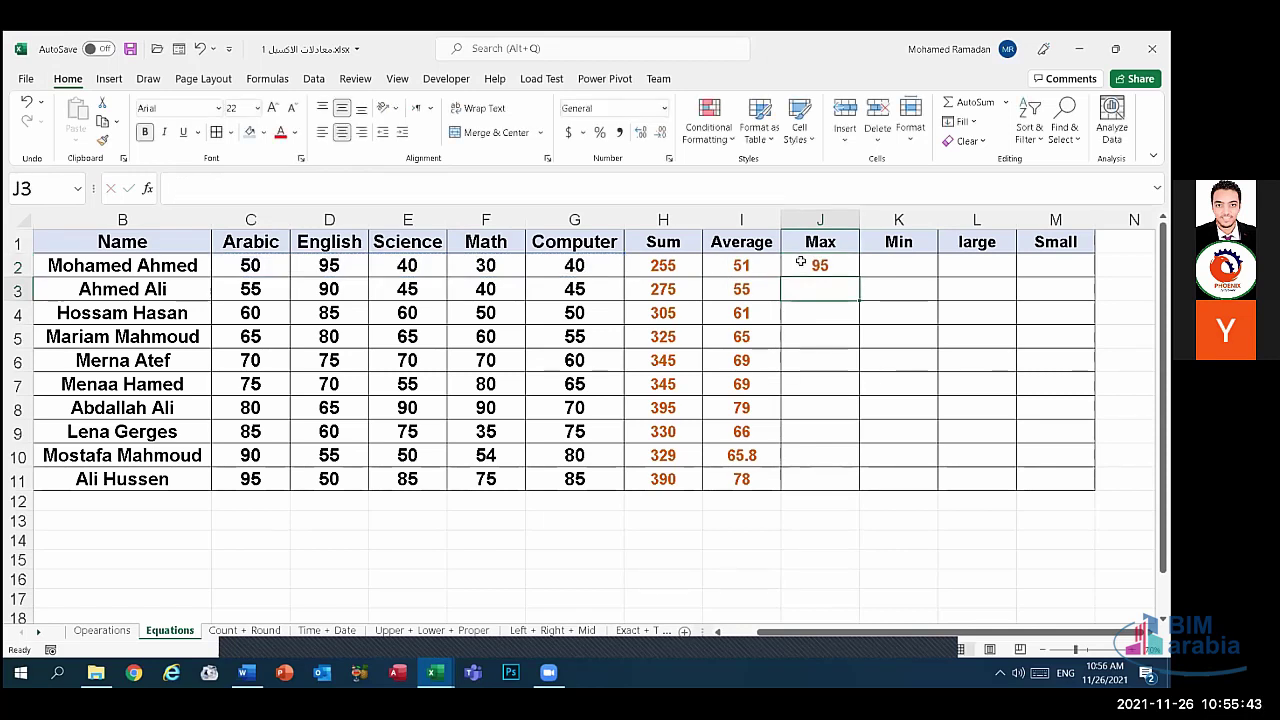
{"action": "left_click", "coordinate": [820, 265]}
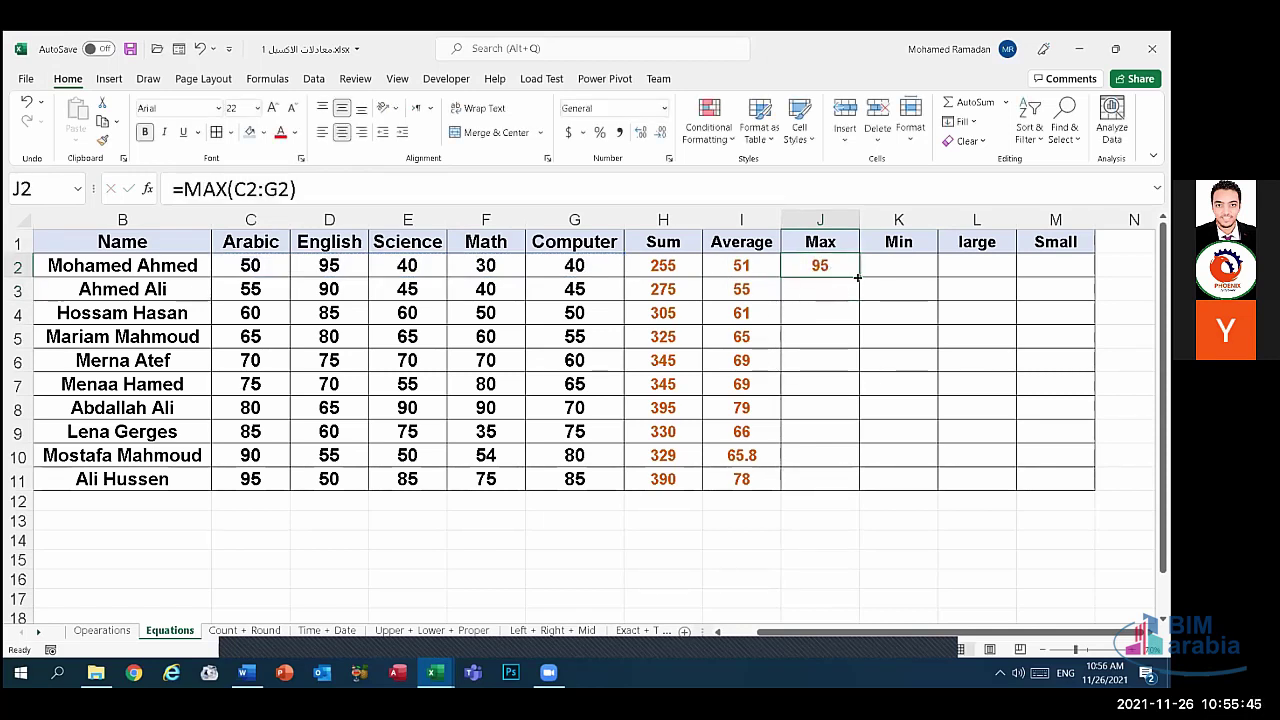
{"action": "double_click", "coordinate": [857, 278]}
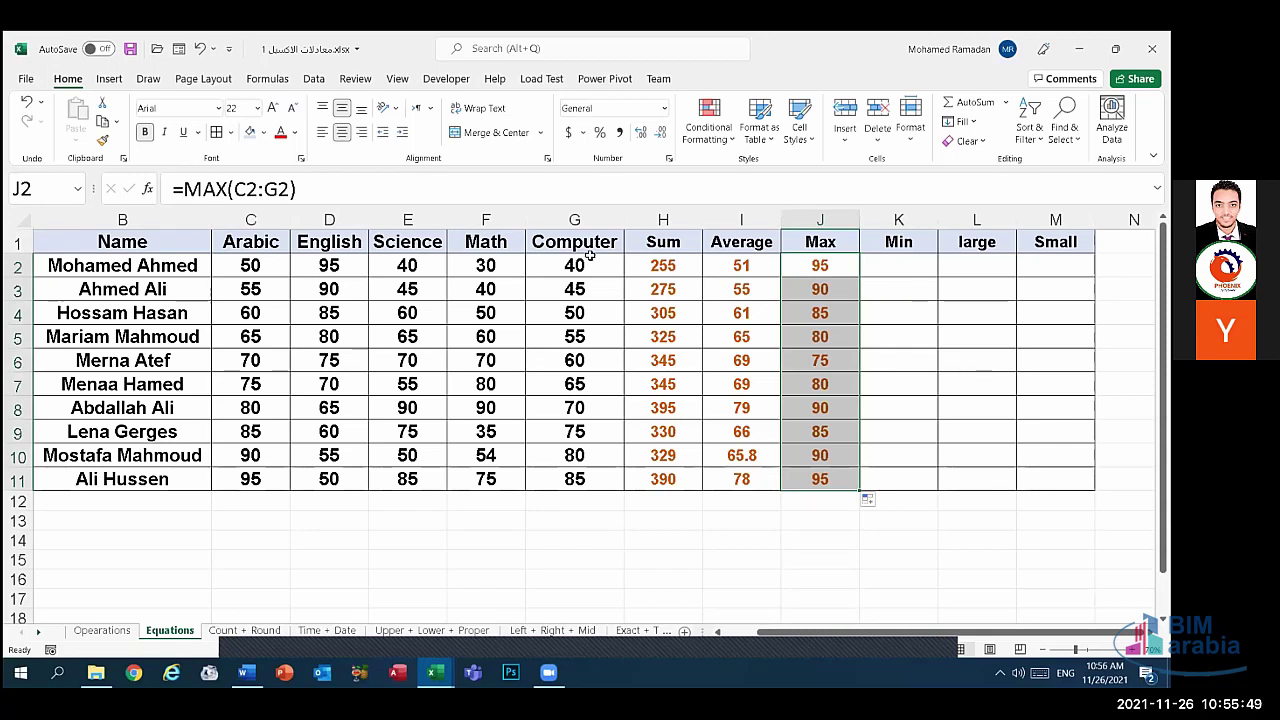
Step: Enter =MIN(C2:G2) in K2 and copy it down to K11, showing 30, 40, 50 through 50
{"action": "key", "text": "Right"}
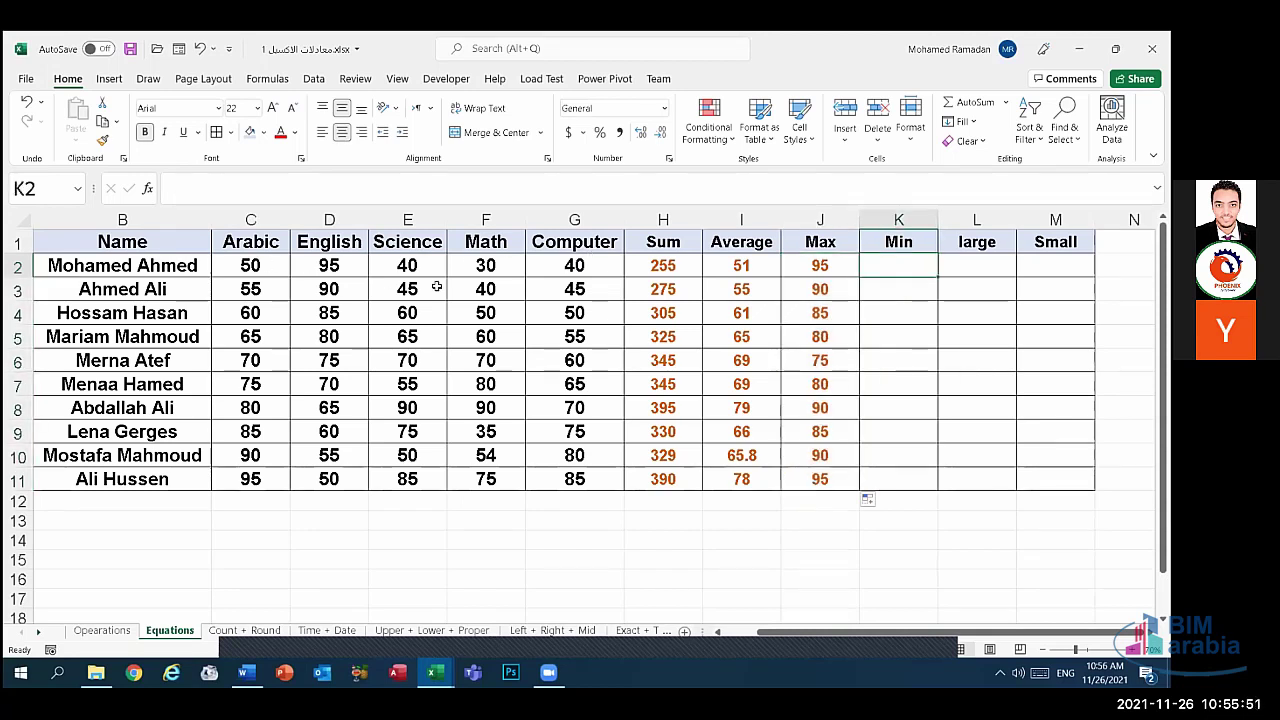
{"action": "left_click_drag", "start_coordinate": [574, 265], "coordinate": [250, 265]}
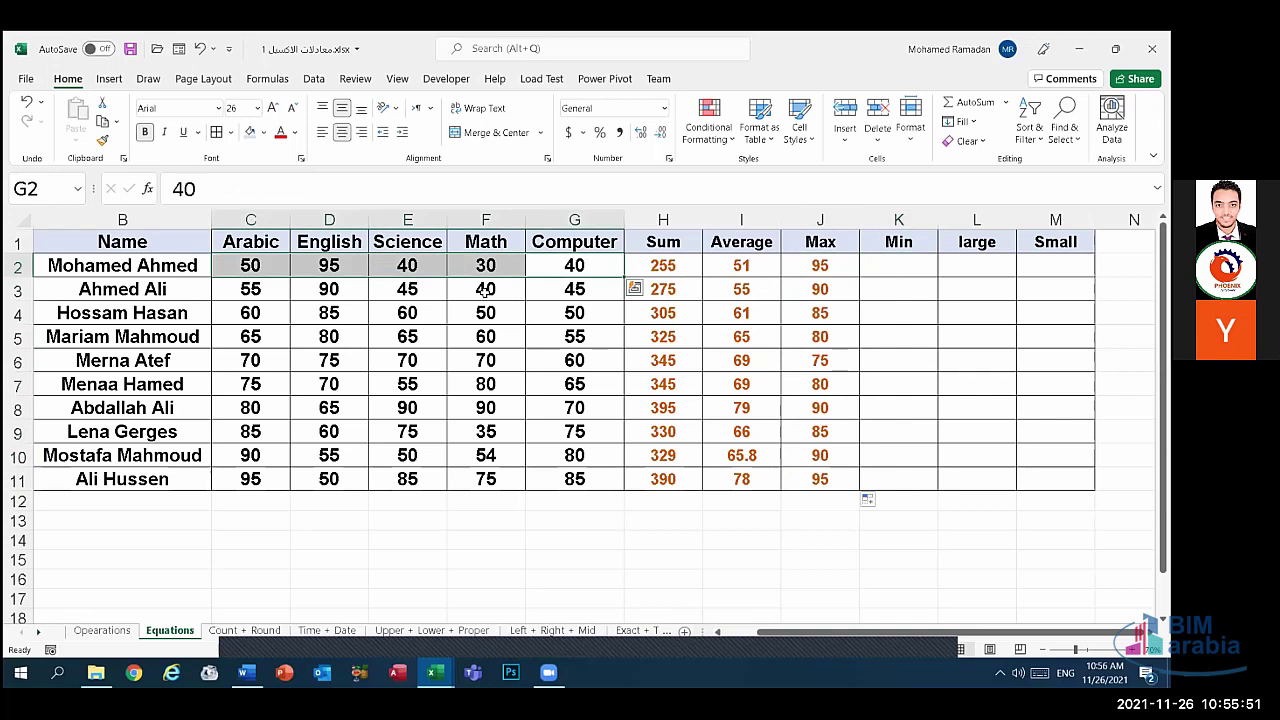
{"action": "left_click", "coordinate": [880, 278]}
{"action": "type", "text": "="}
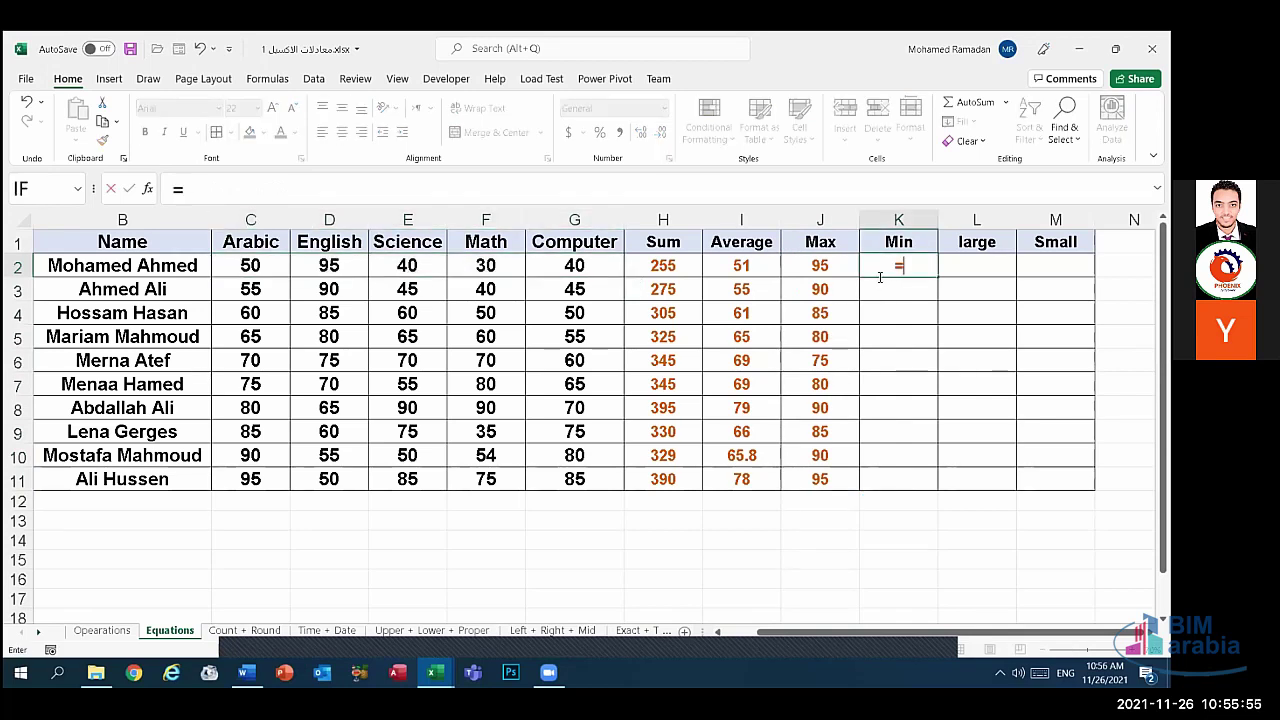
{"action": "type", "text": "min"}
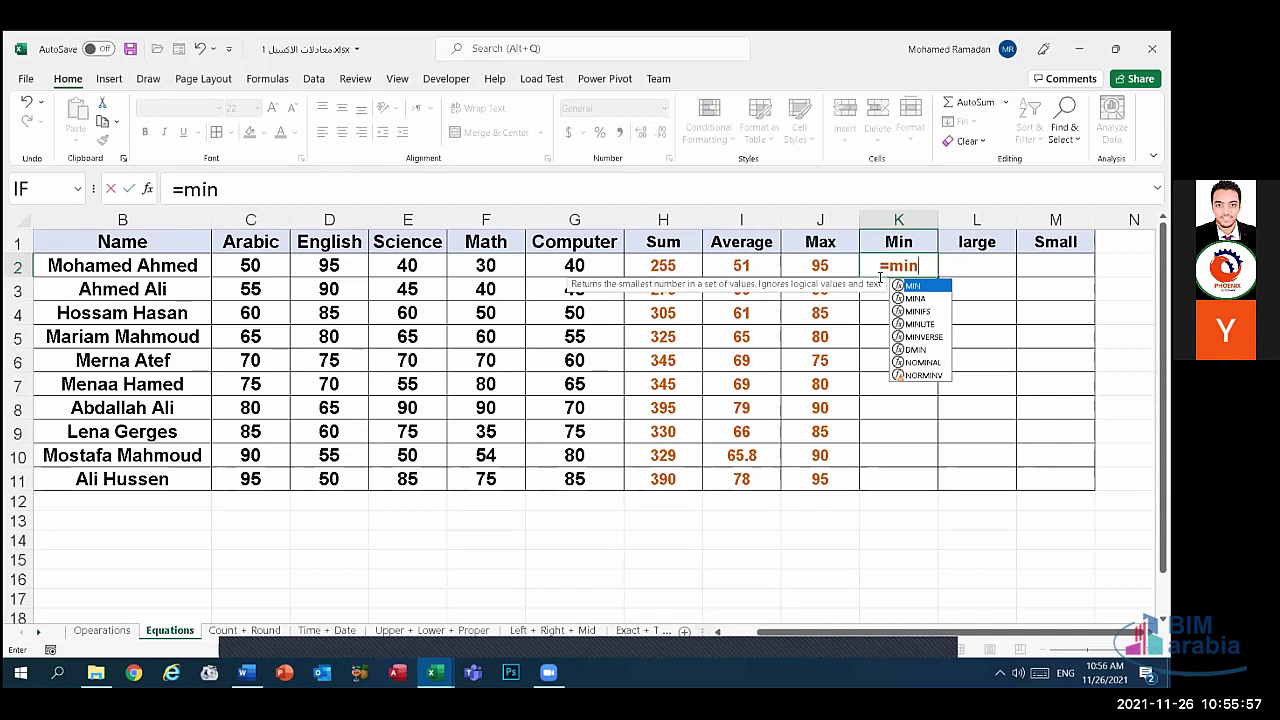
{"action": "type", "text": "("}
{"action": "left_click_drag", "start_coordinate": [247, 265], "coordinate": [545, 257]}
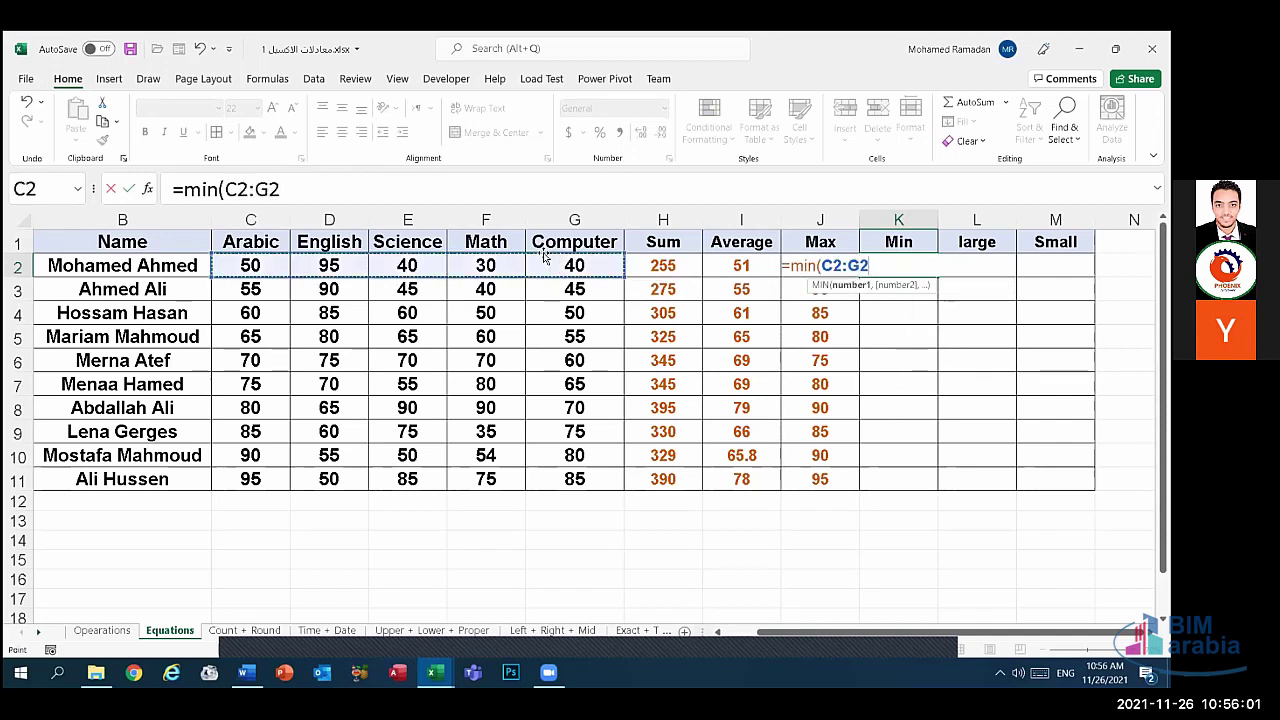
{"action": "type", "text": ")"}
{"action": "key", "text": "Return"}
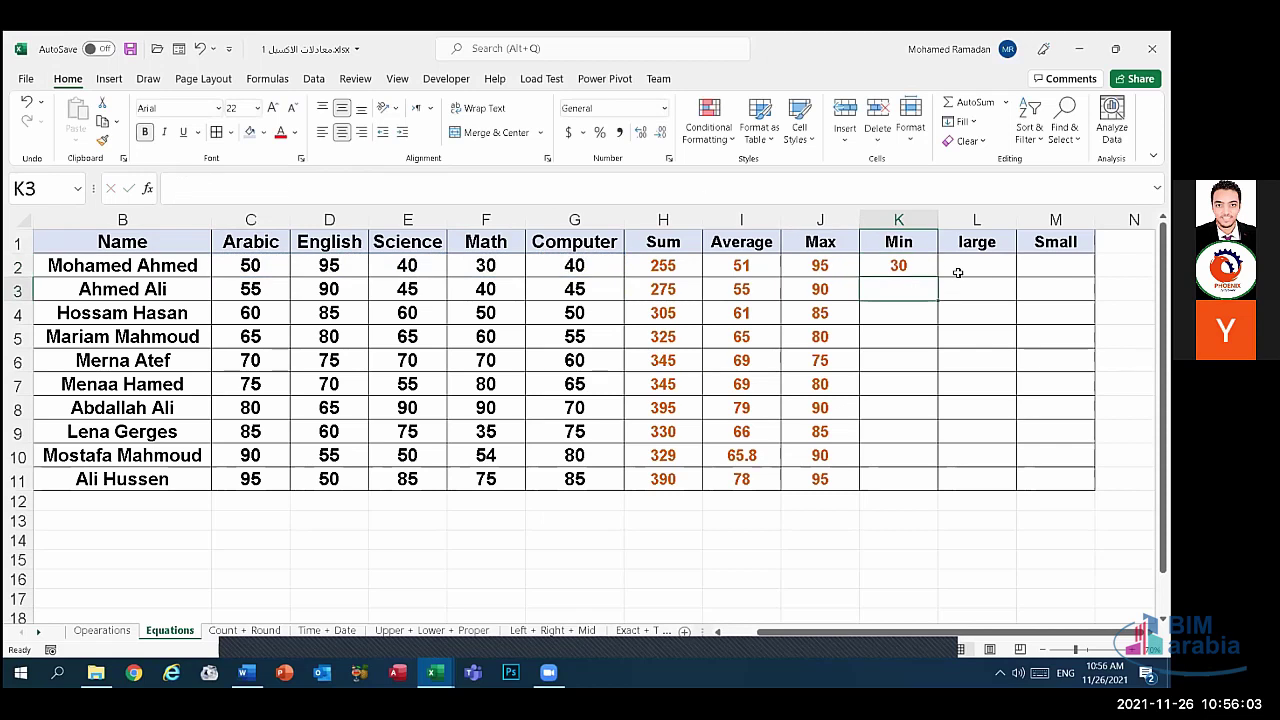
{"action": "left_click", "coordinate": [922, 266]}
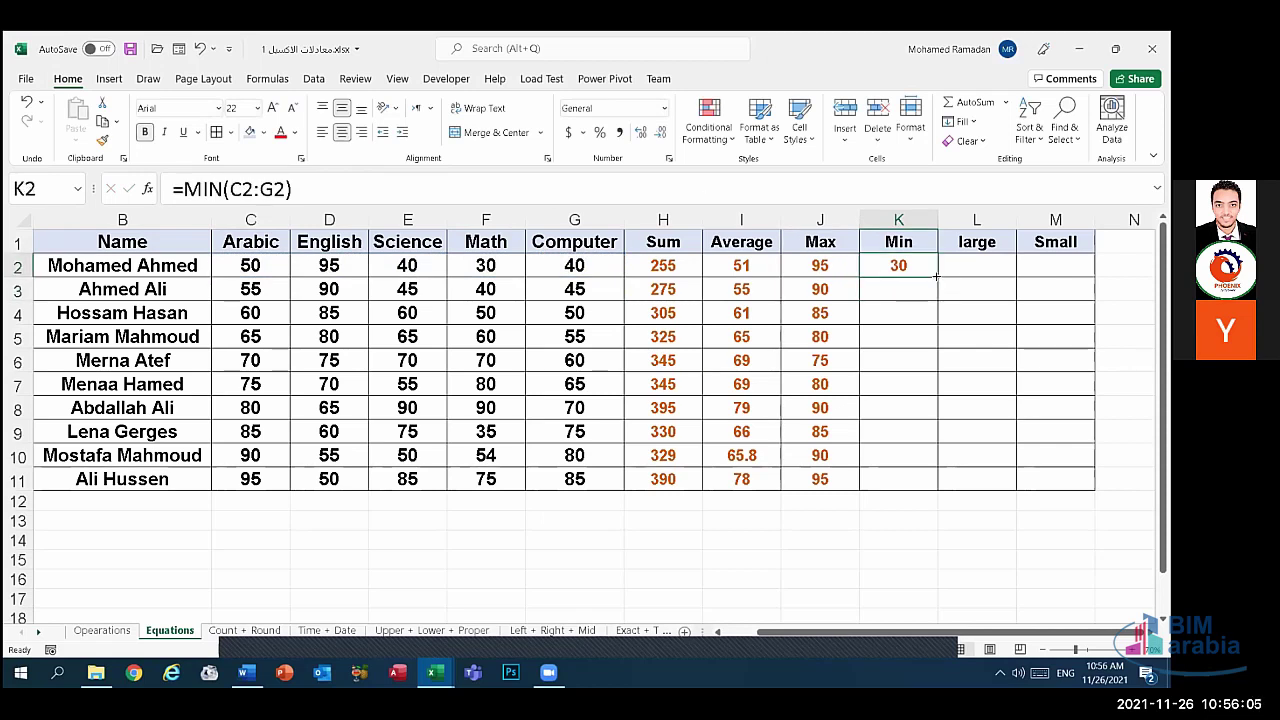
{"action": "left_click_drag", "start_coordinate": [937, 276], "coordinate": [921, 434]}
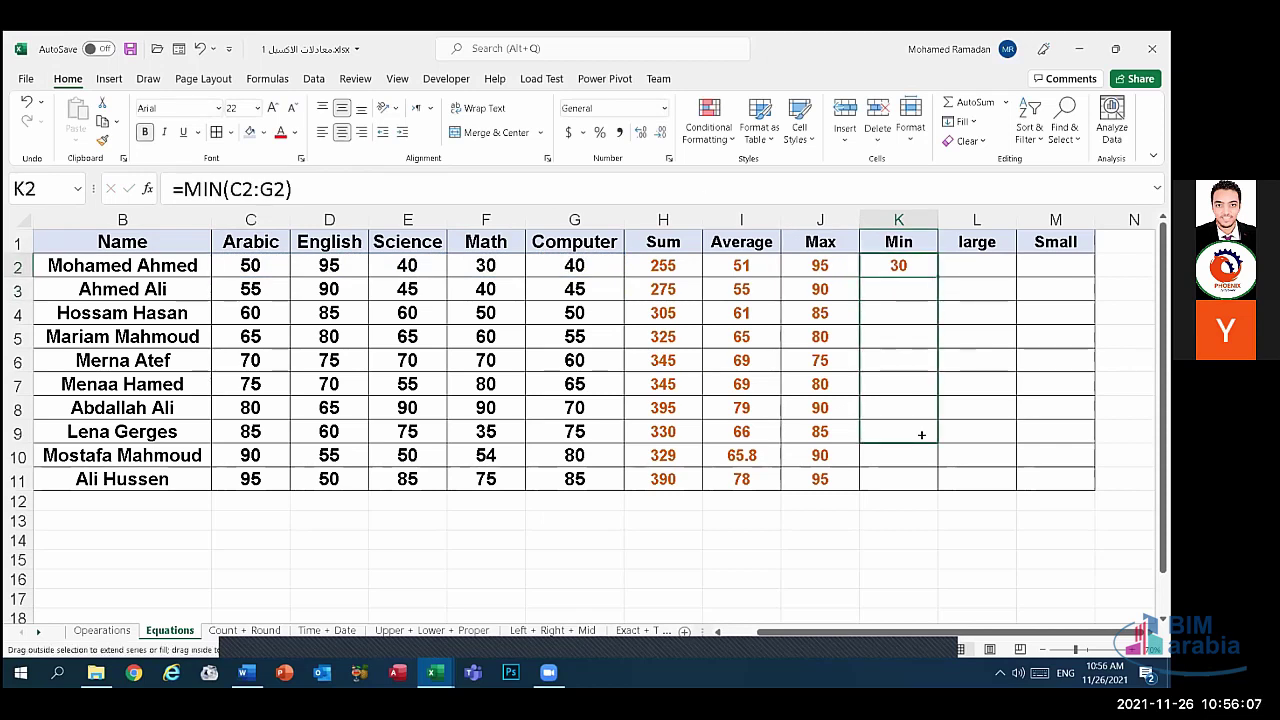
{"action": "left_click_drag", "start_coordinate": [921, 434], "coordinate": [918, 484]}
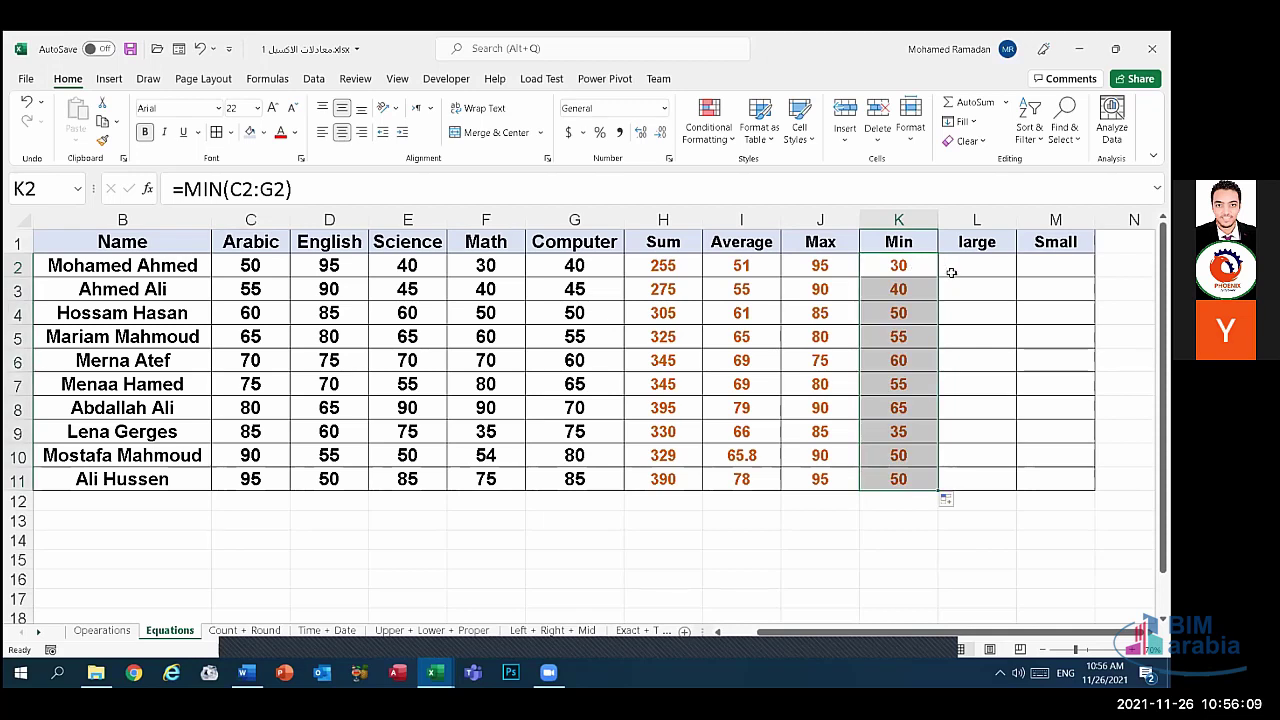
{"action": "left_click", "coordinate": [952, 272]}
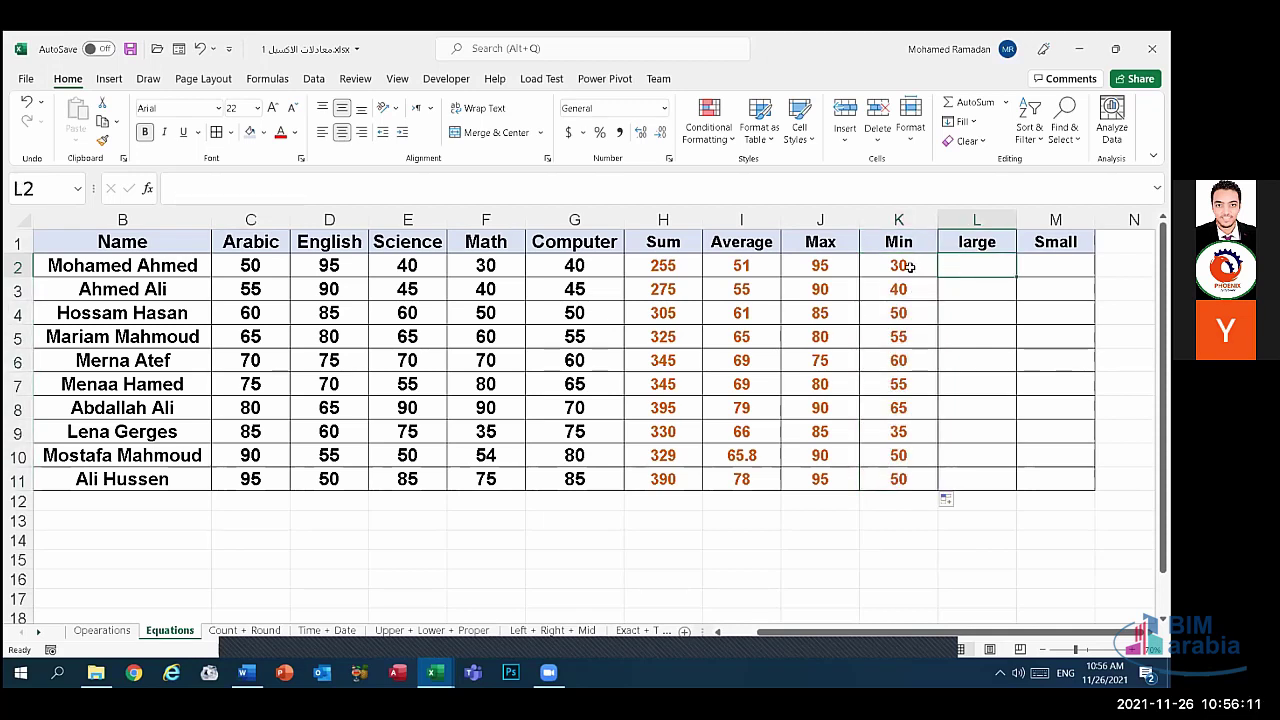
Step: Begin a LARGE formula in L2 over the scores C2:G2
{"action": "left_click", "coordinate": [908, 266]}
{"action": "left_click", "coordinate": [954, 272]}
{"action": "left_click", "coordinate": [343, 262]}
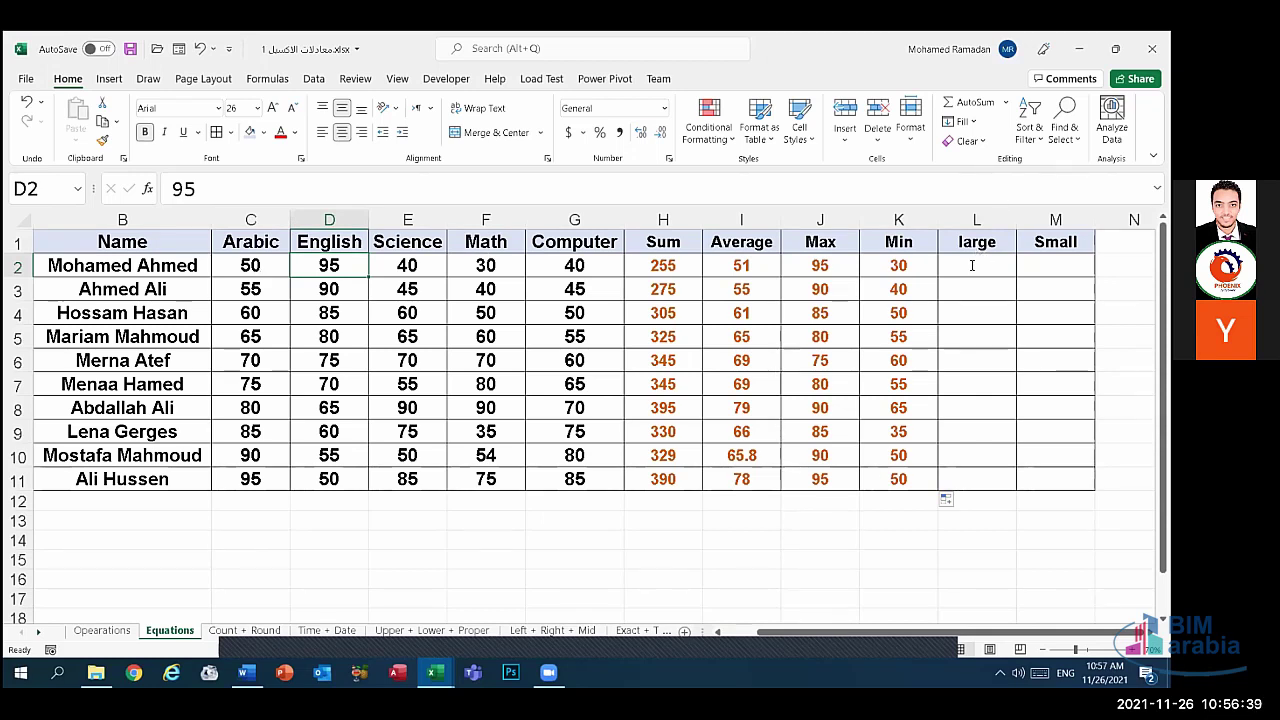
{"action": "left_click", "coordinate": [972, 265]}
{"action": "type", "text": "="}
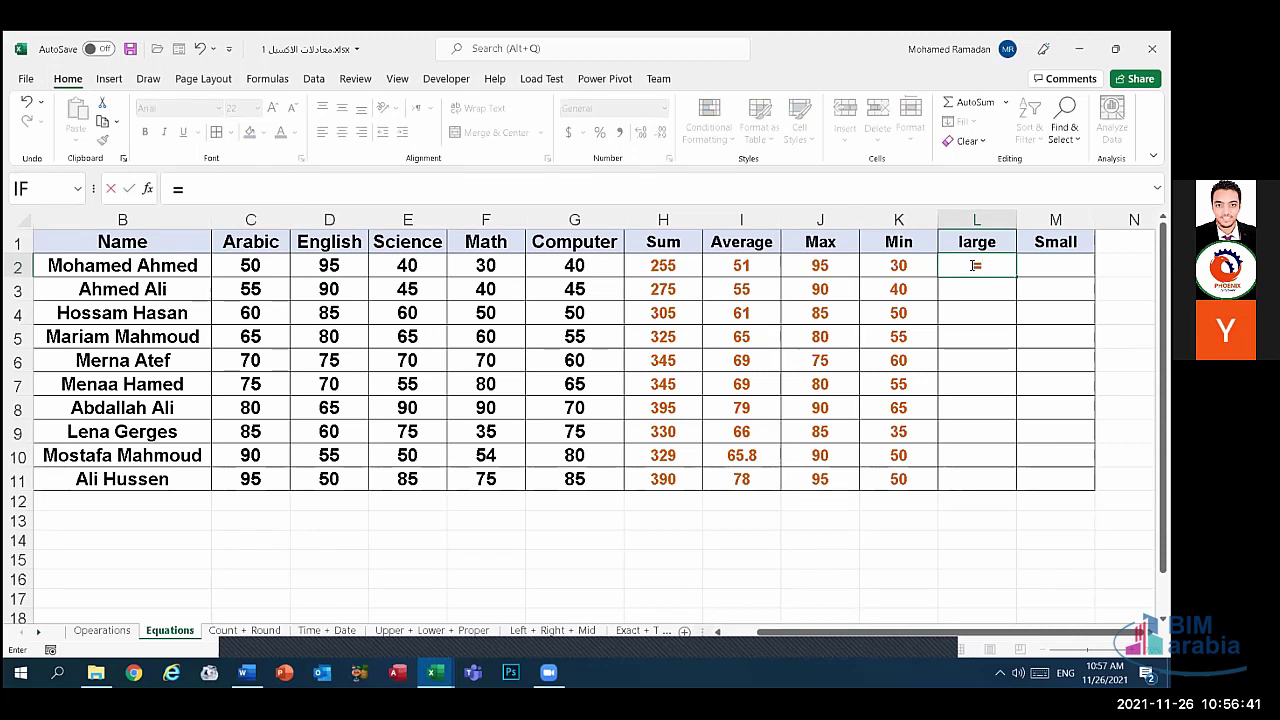
{"action": "type", "text": "large"}
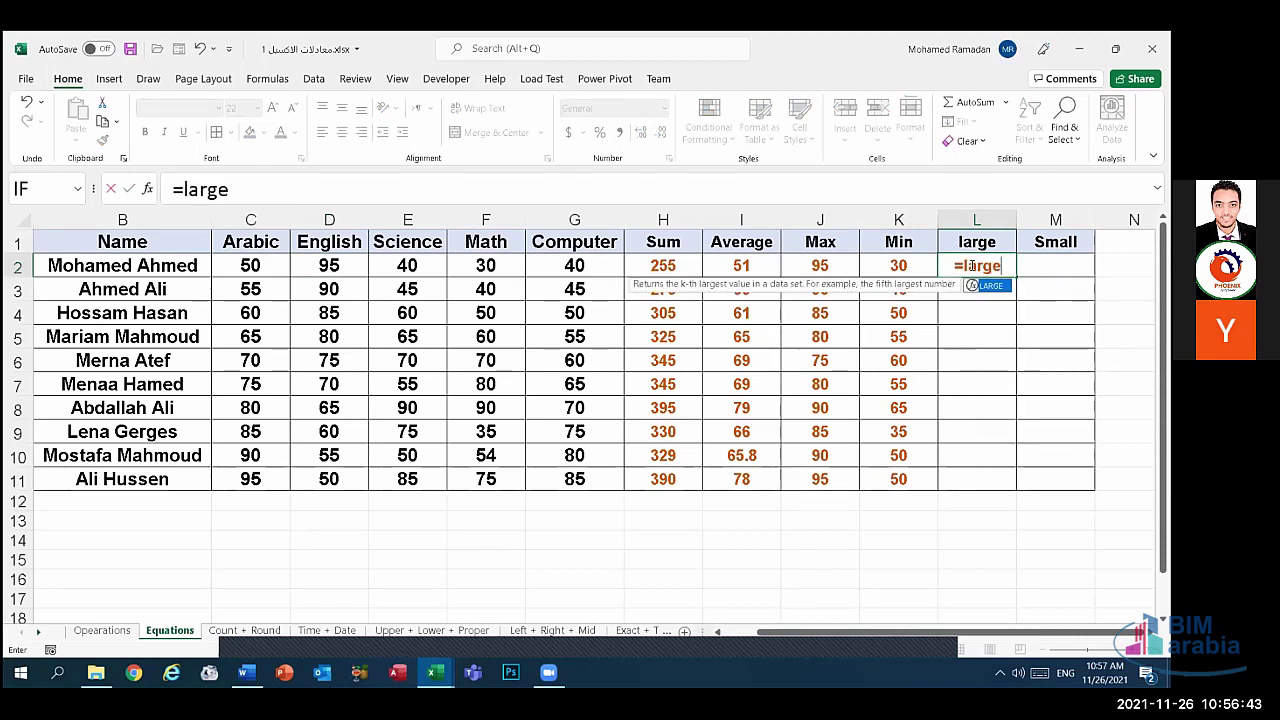
{"action": "type", "text": "("}
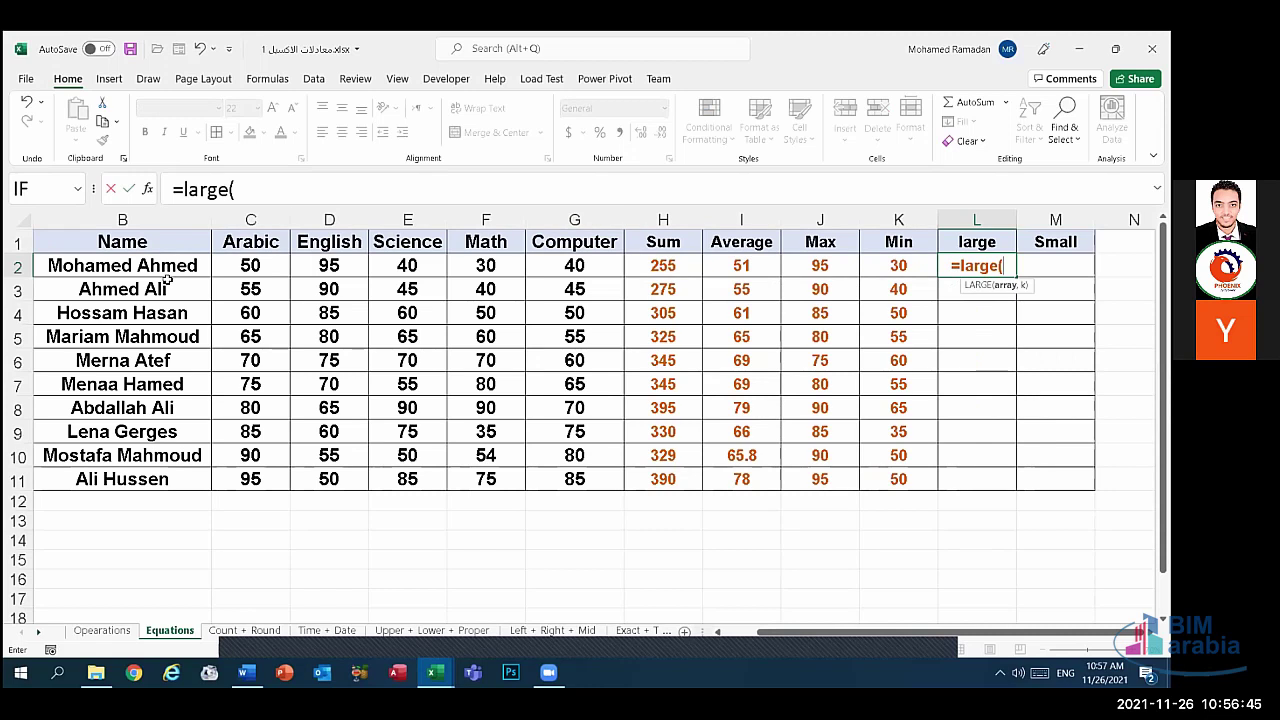
{"action": "left_click", "coordinate": [236, 266]}
{"action": "left_click_drag", "start_coordinate": [437, 272], "coordinate": [574, 266]}
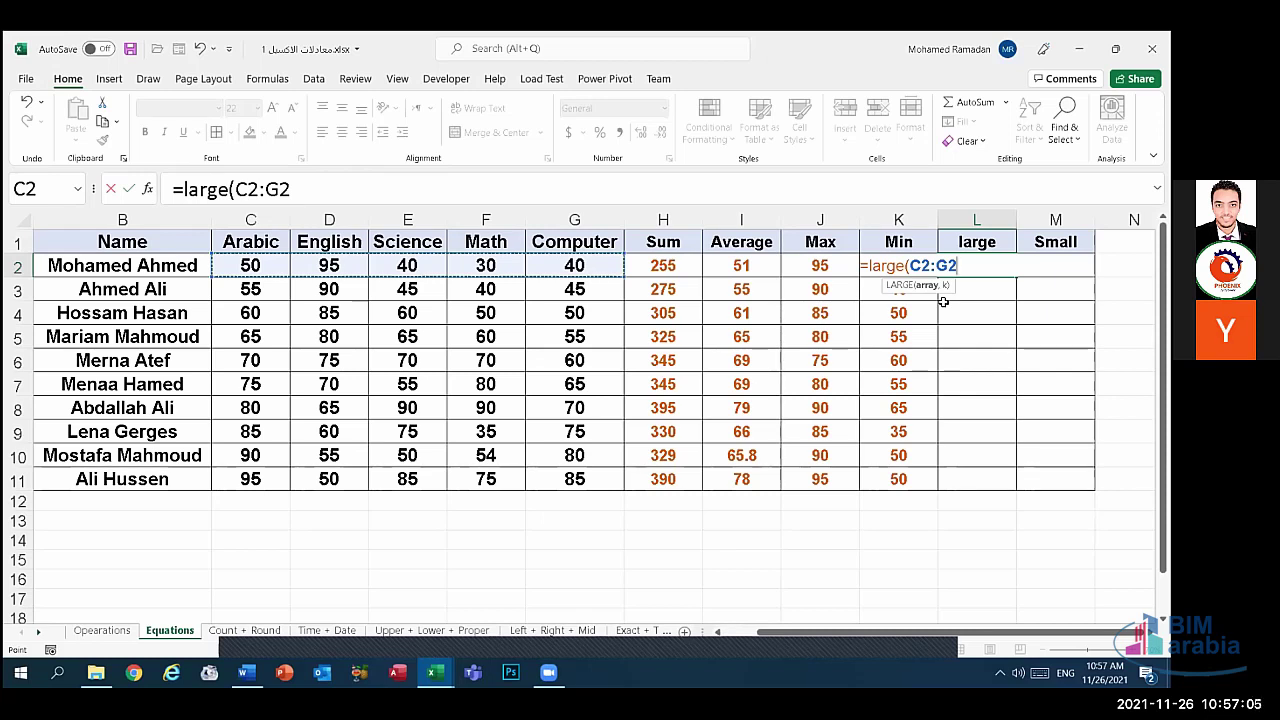
Step: Finish =LARGE(C2:G2,2) in L2 after trying ranks 3 and 4, and copy it down to L11
{"action": "type", "text": ","}
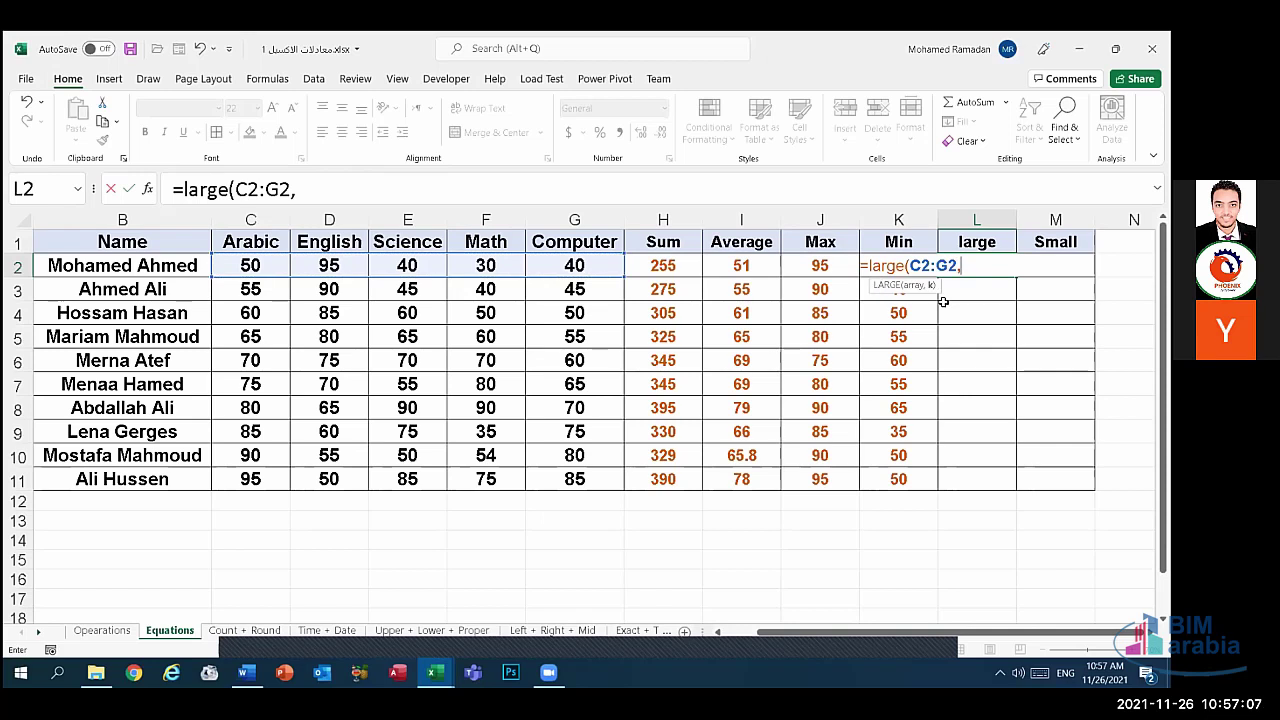
{"action": "key", "text": "BackSpace"}
{"action": "key", "text": "BackSpace"}
{"action": "type", "text": ","}
{"action": "type", "text": "2"}
{"action": "key", "text": "BackSpace"}
{"action": "type", "text": "3"}
{"action": "key", "text": "BackSpace"}
{"action": "type", "text": "4"}
{"action": "key", "text": "BackSpace"}
{"action": "type", "text": "2)"}
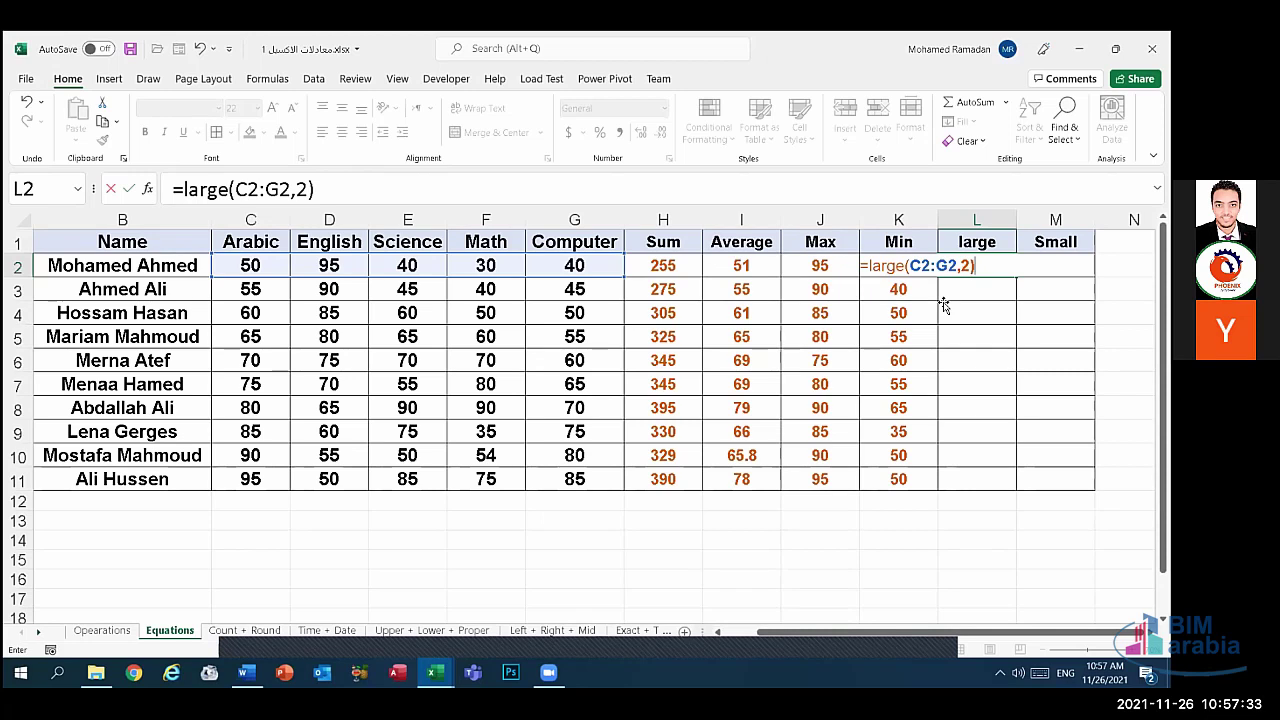
{"action": "key", "text": "Return"}
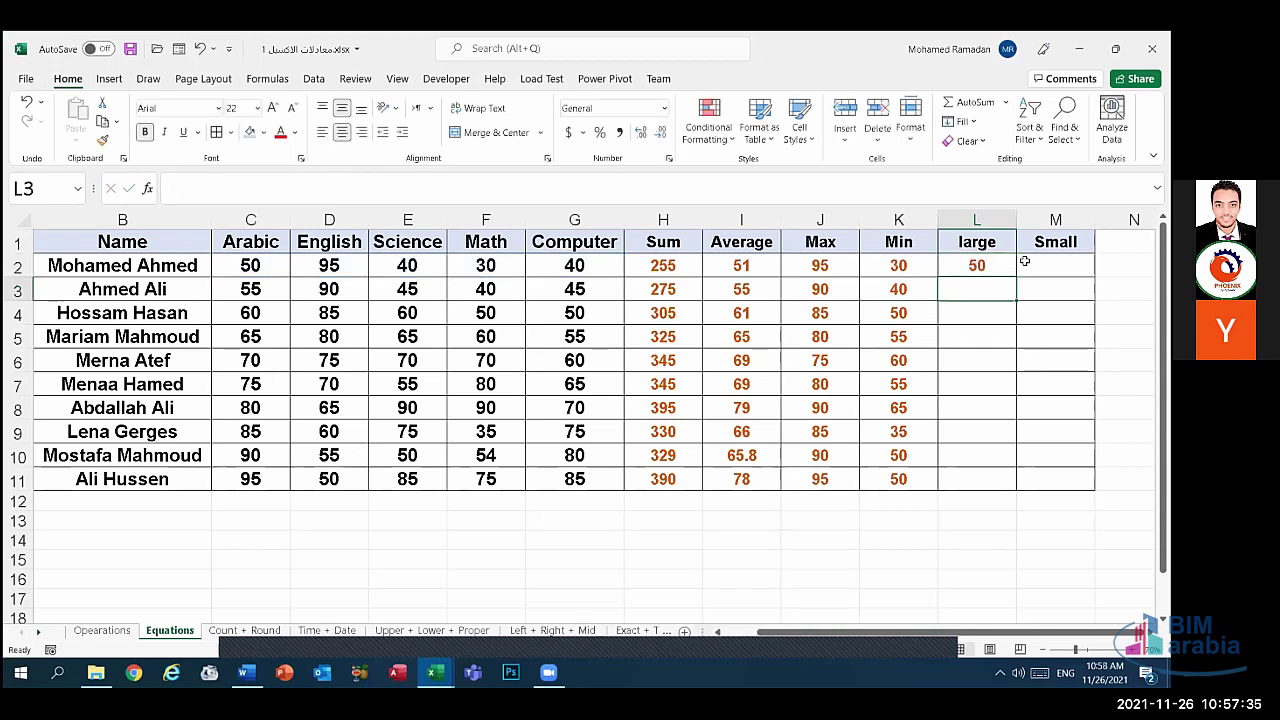
{"action": "key", "text": "Up"}
{"action": "left_click_drag", "start_coordinate": [1017, 279], "coordinate": [1007, 495]}
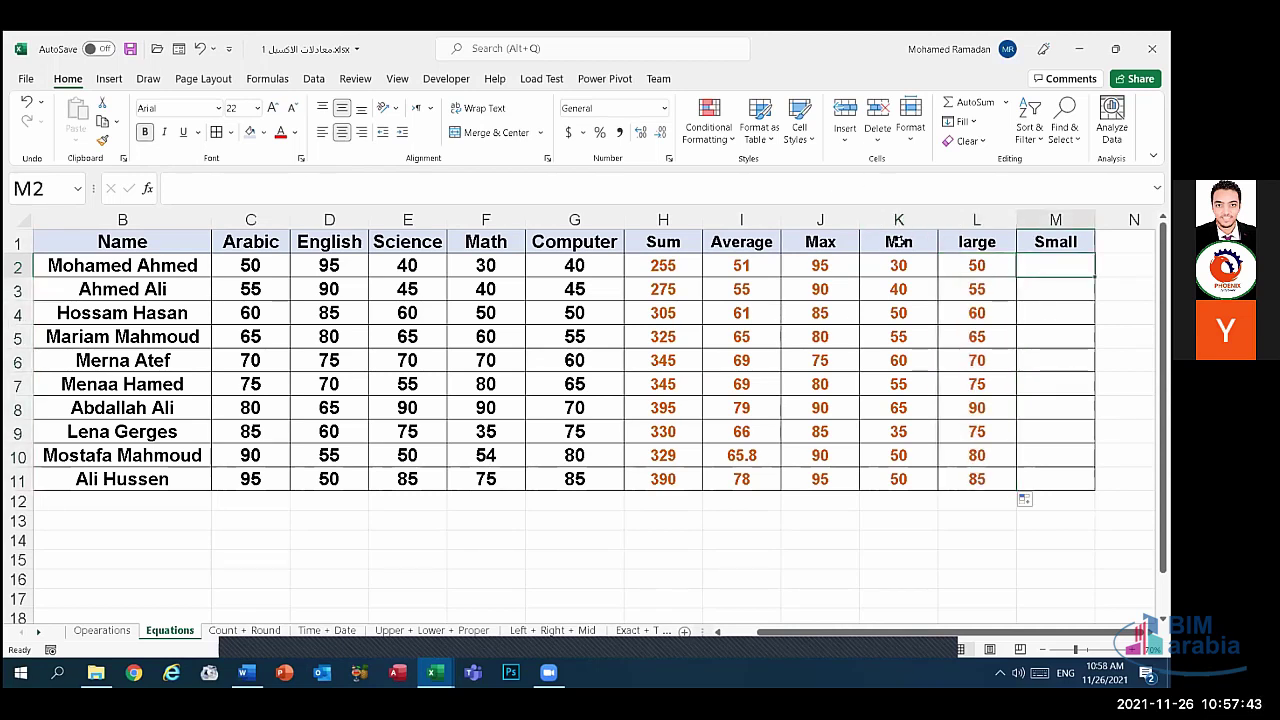
Step: Enter =SMALL(C2:G2,2) in M2 and copy it down to M11, giving 40, 45, 50 through 75
{"action": "left_click", "coordinate": [479, 270]}
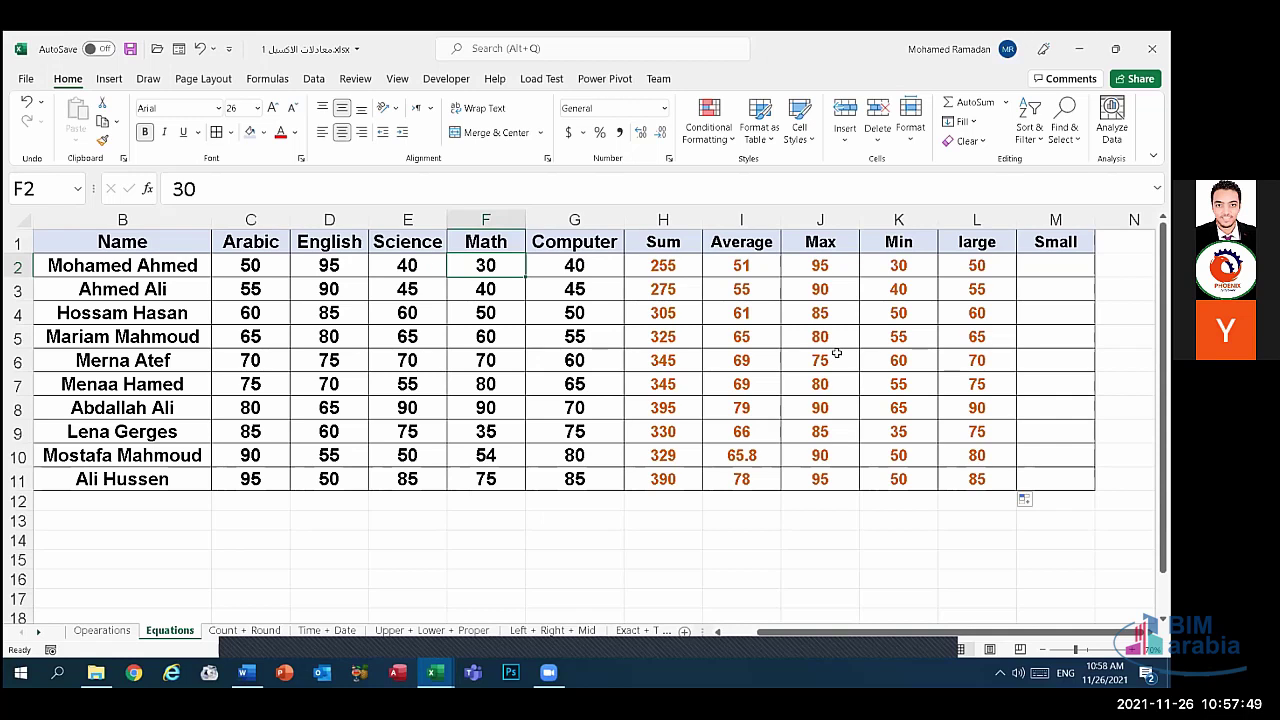
{"action": "left_click", "coordinate": [1050, 266]}
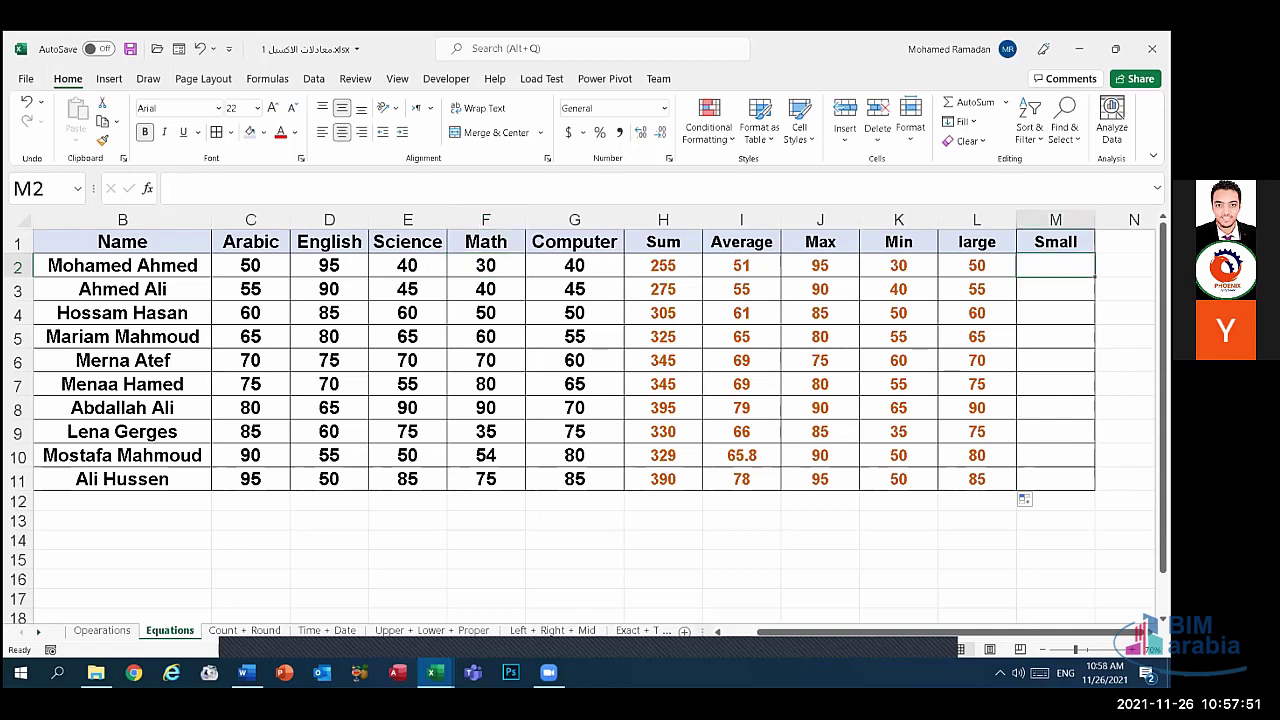
{"action": "type", "text": "=small"}
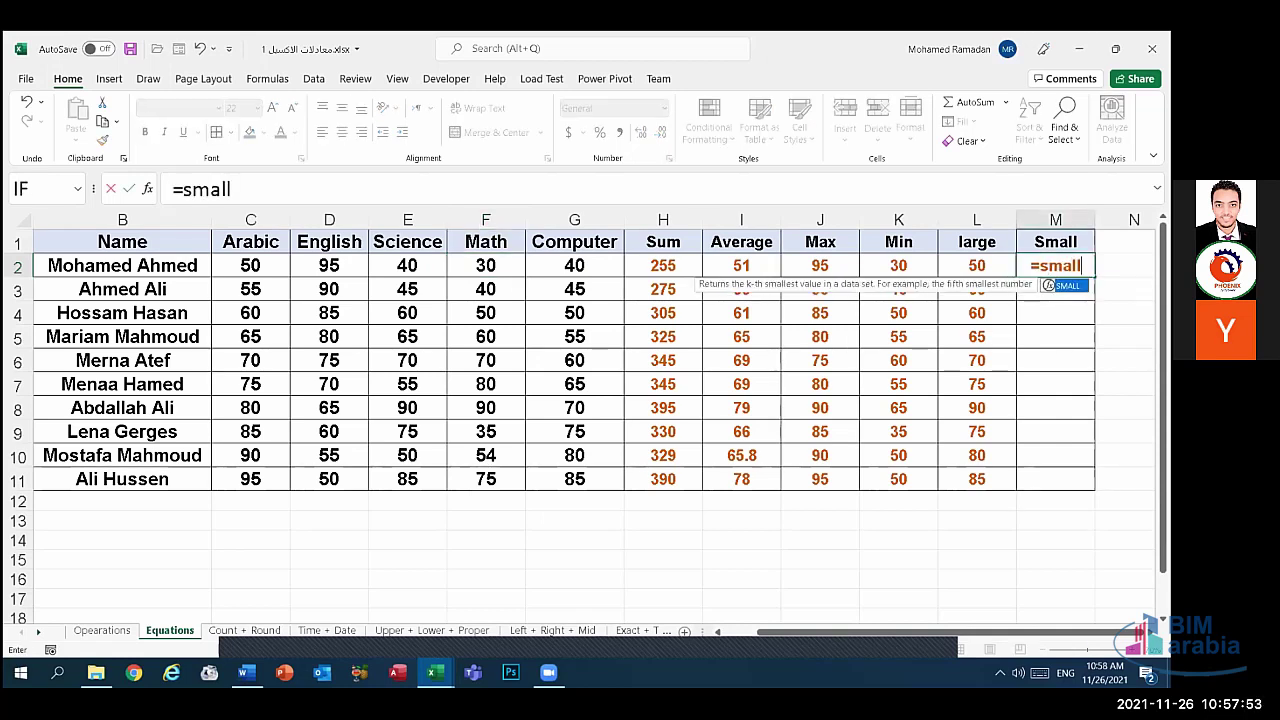
{"action": "type", "text": "("}
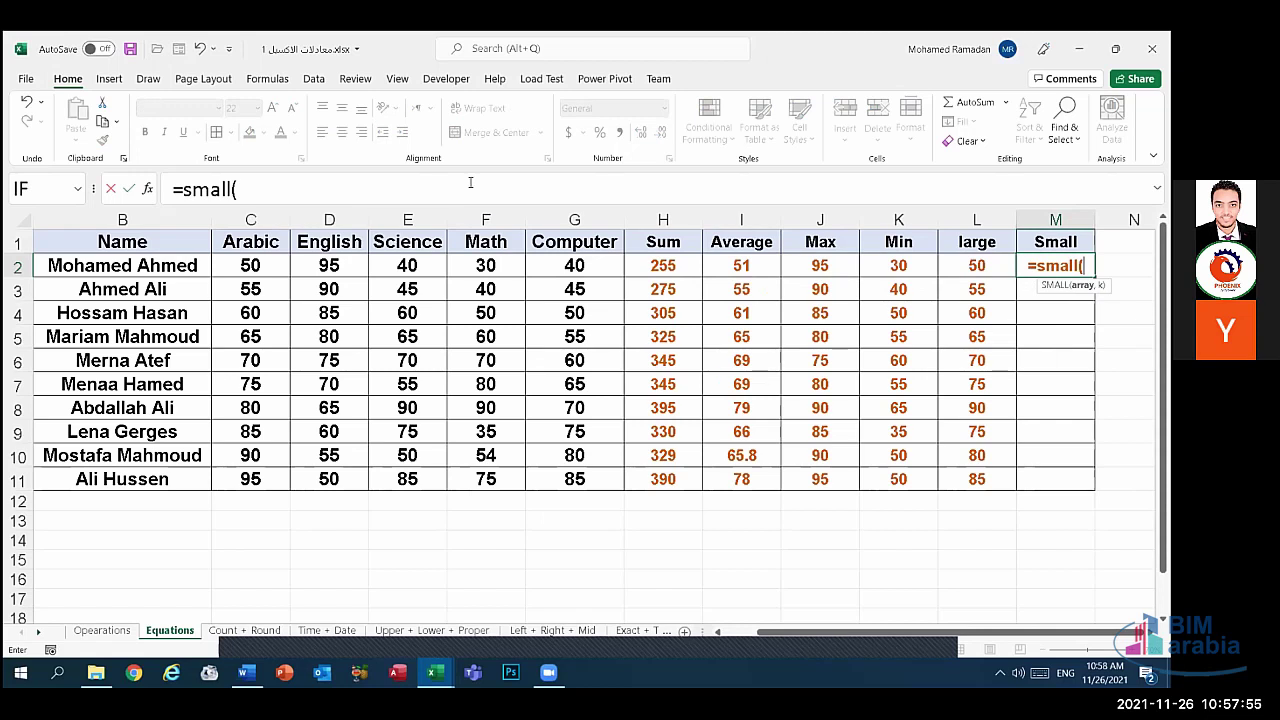
{"action": "left_click_drag", "start_coordinate": [248, 268], "coordinate": [536, 267]}
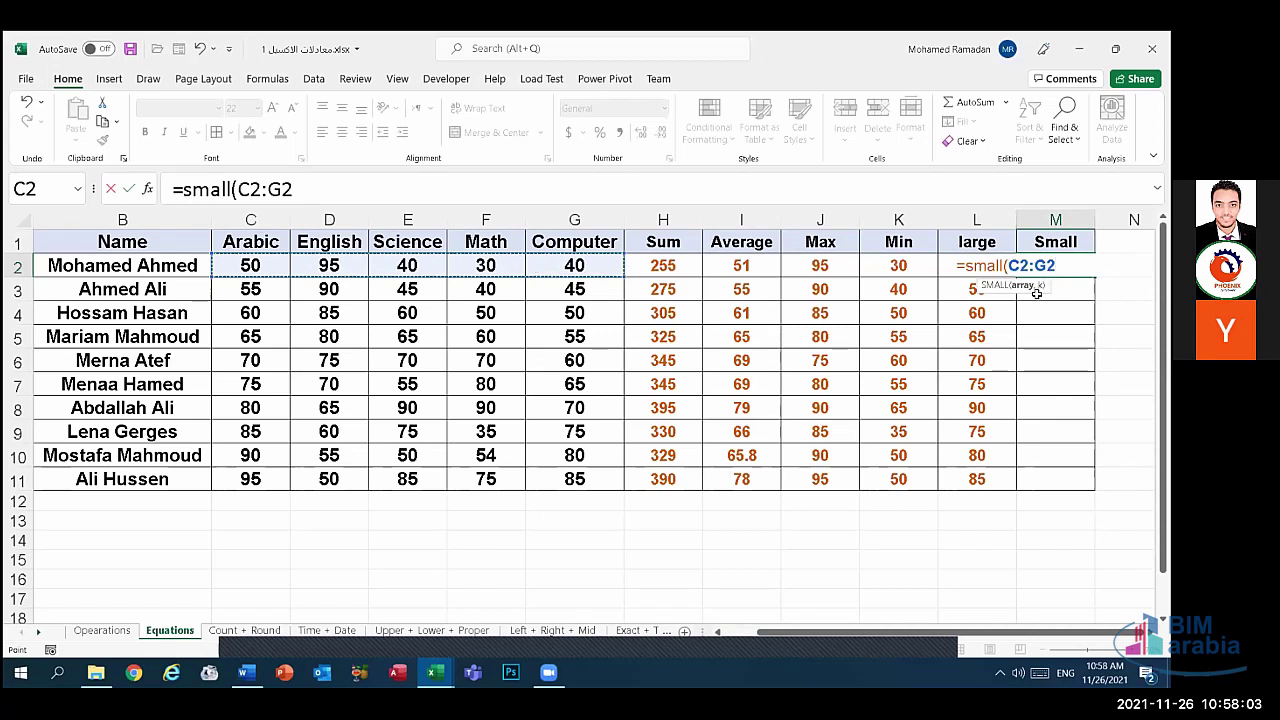
{"action": "type", "text": ","}
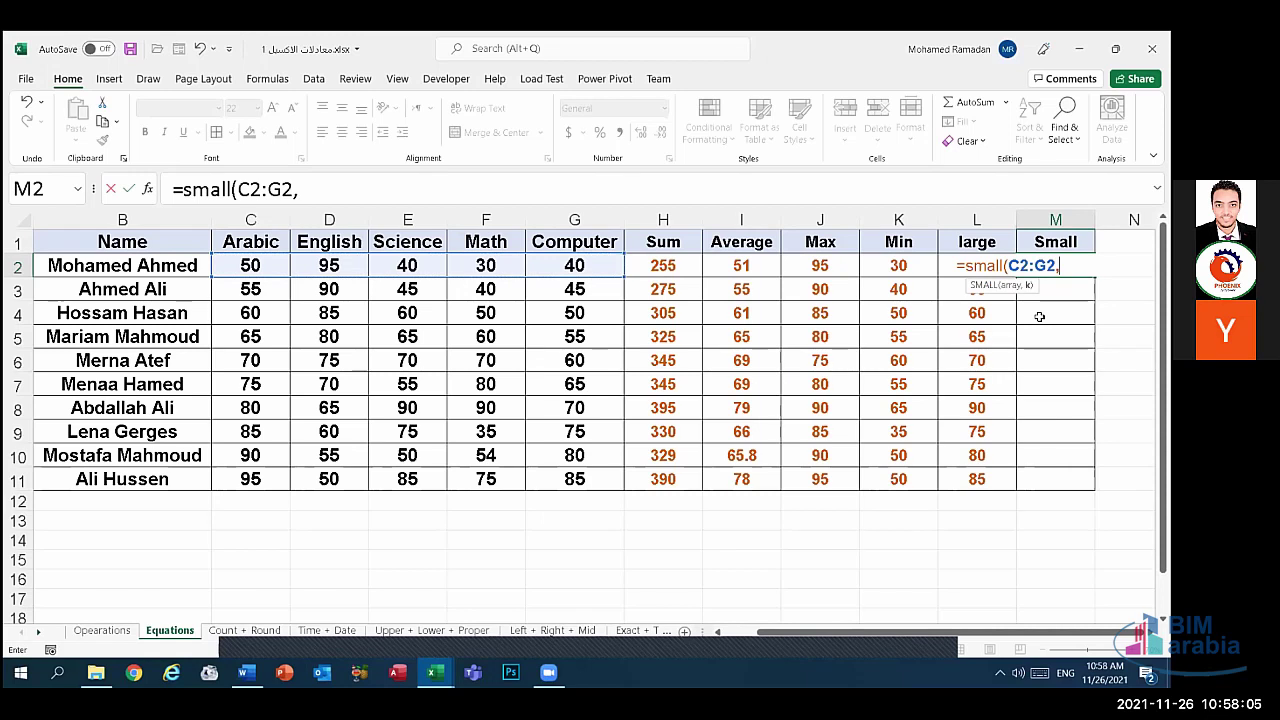
{"action": "type", "text": "2"}
{"action": "type", "text": ")"}
{"action": "key", "text": "Return"}
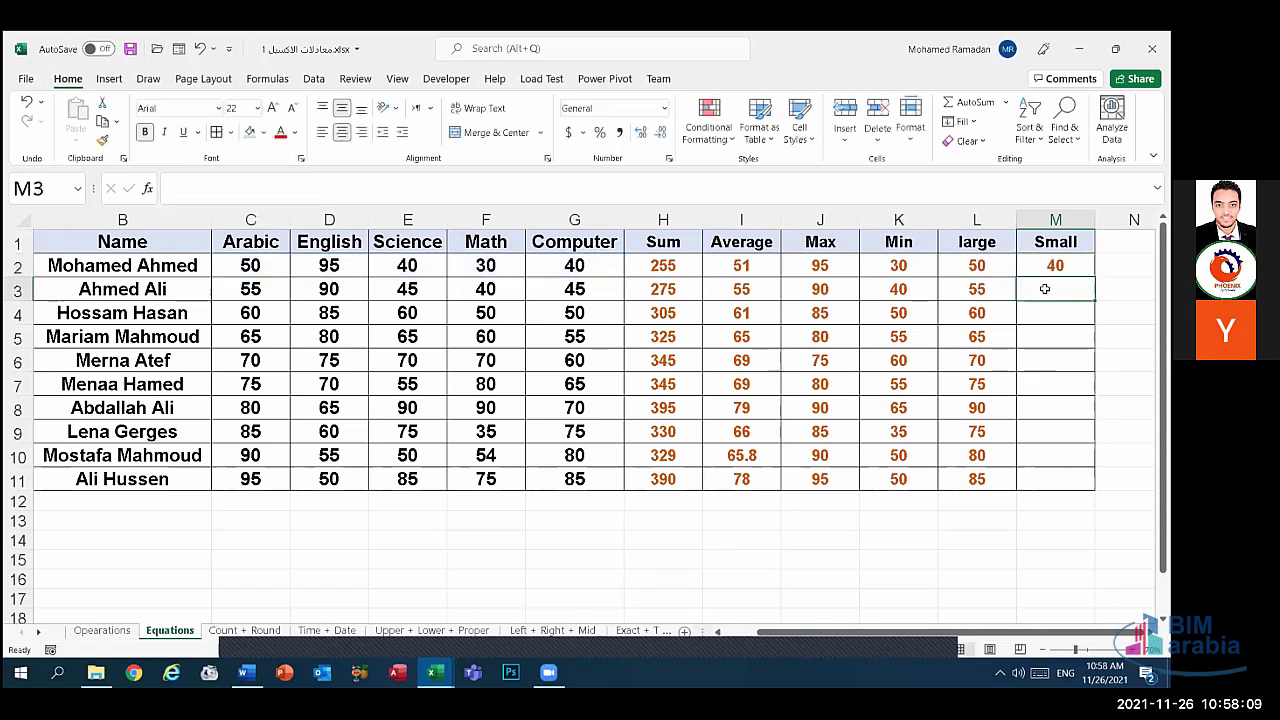
{"action": "left_click", "coordinate": [1047, 267]}
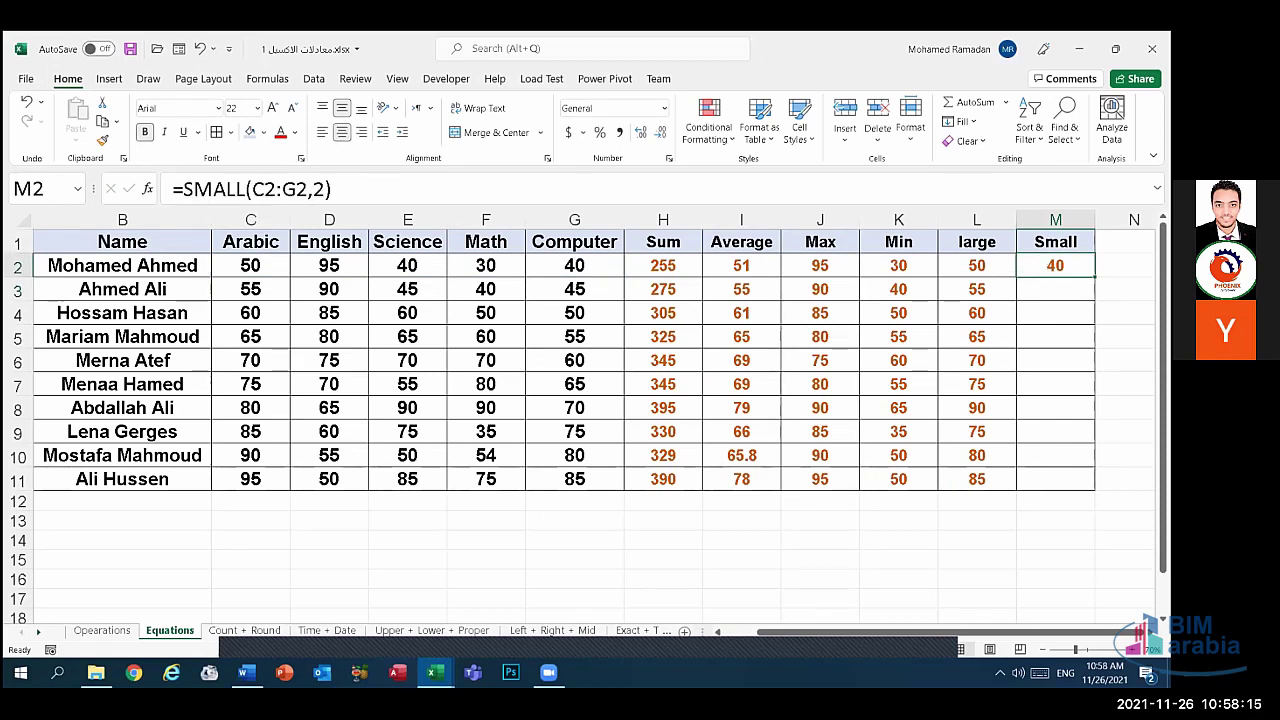
{"action": "double_click", "coordinate": [1095, 277]}
{"action": "left_click", "coordinate": [843, 384]}
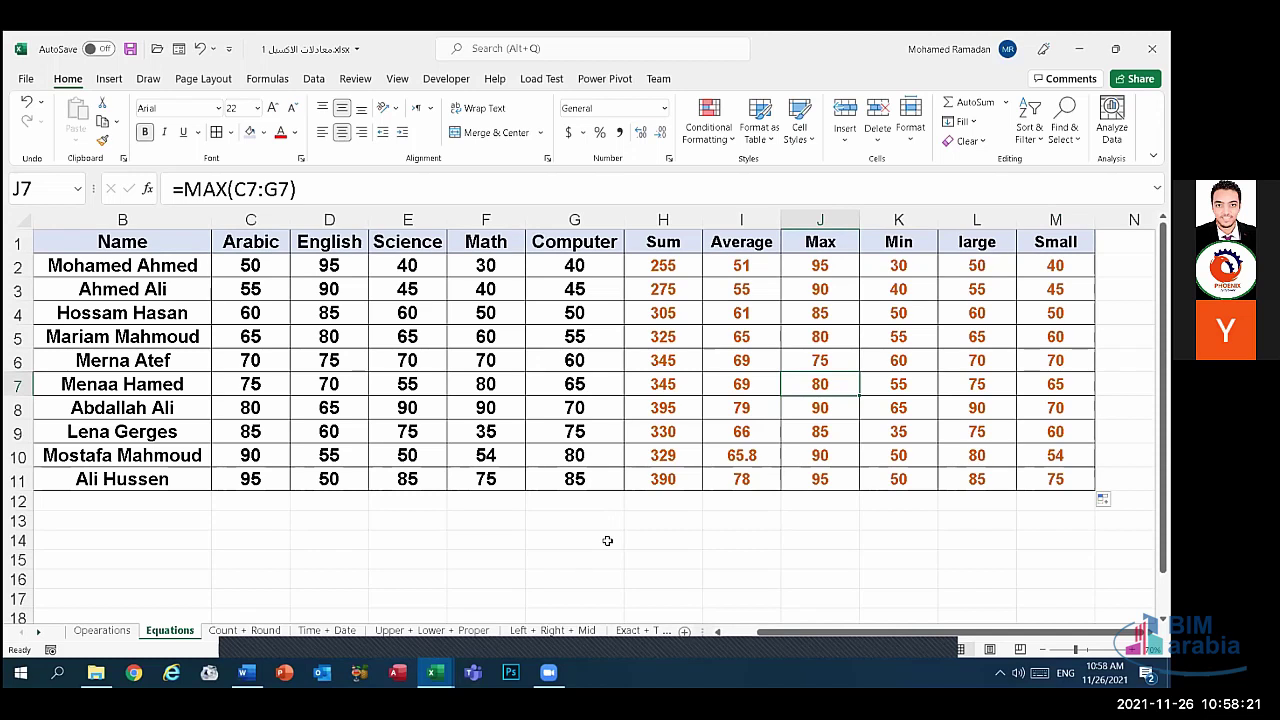
Step: Label H12 and I12 in Arabic as المجموع and المتوسط
{"action": "left_click", "coordinate": [659, 505]}
{"action": "type", "text": "h"}
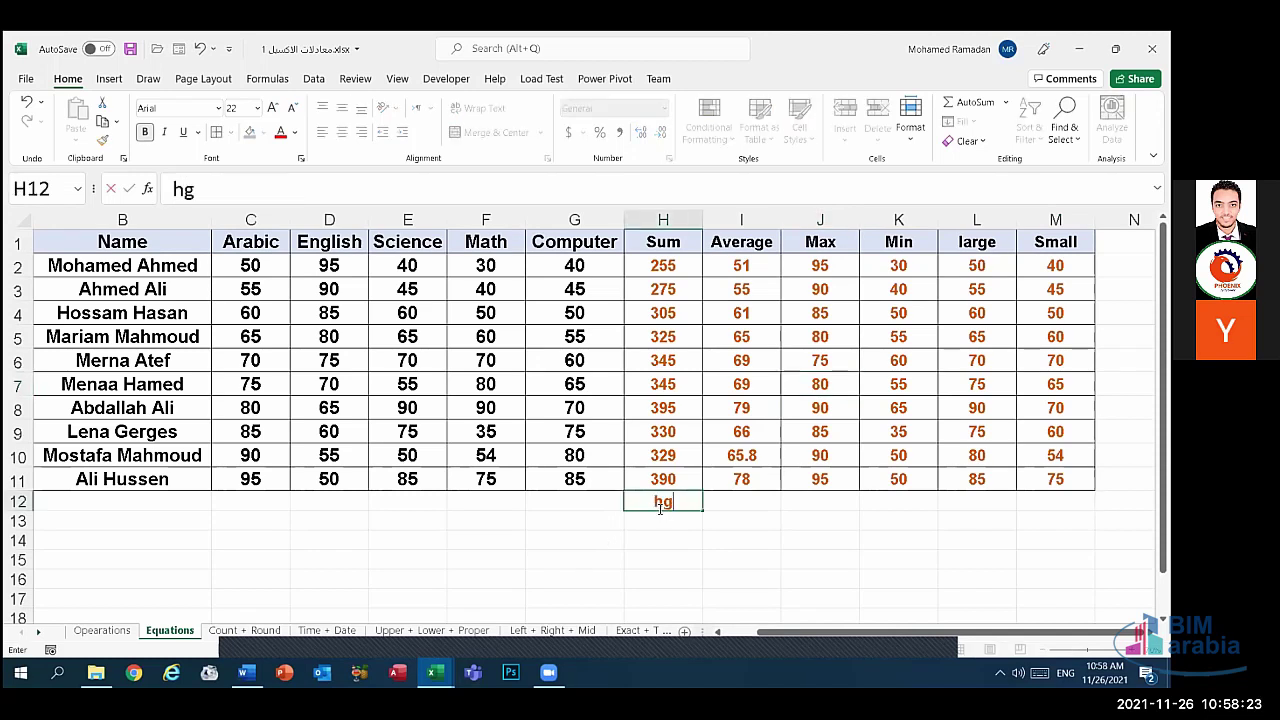
{"action": "key", "text": "BackSpace"}
{"action": "key", "text": "alt+shift"}
{"action": "type", "text": "ال"}
{"action": "type", "text": "مجموع"}
{"action": "left_click", "coordinate": [728, 501]}
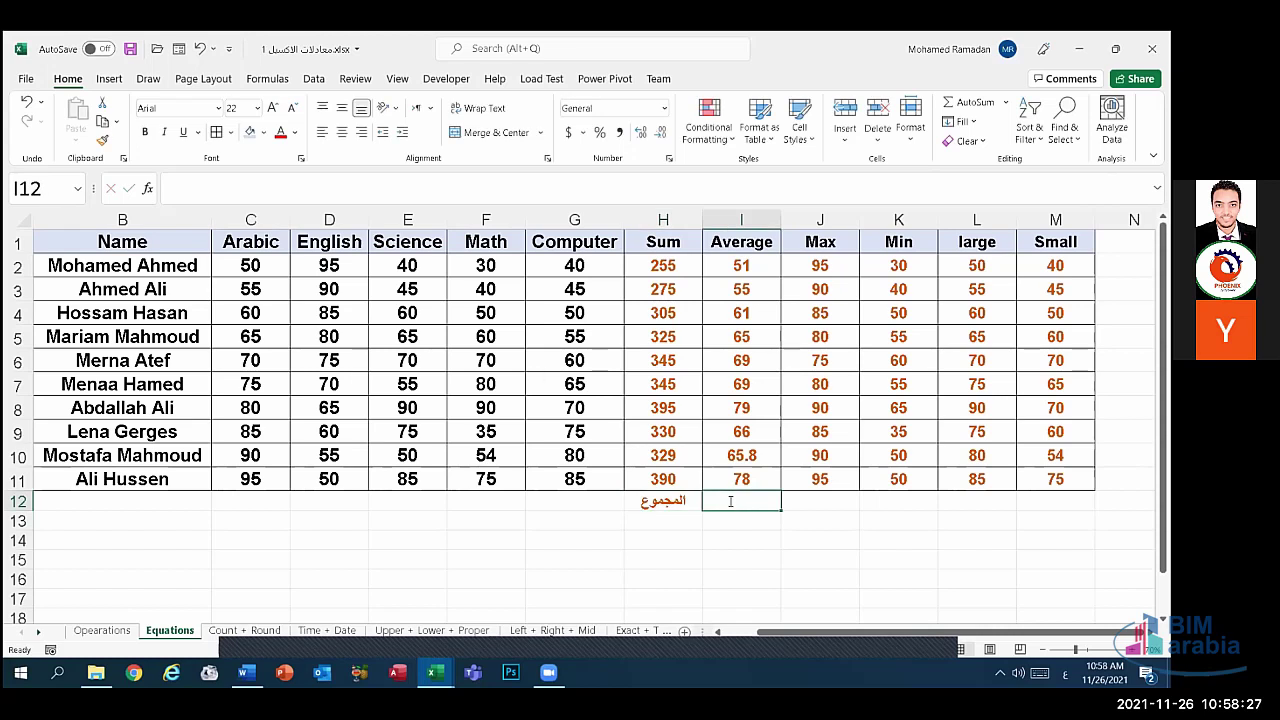
{"action": "double_click", "coordinate": [731, 501]}
{"action": "type", "text": "المتوسط"}
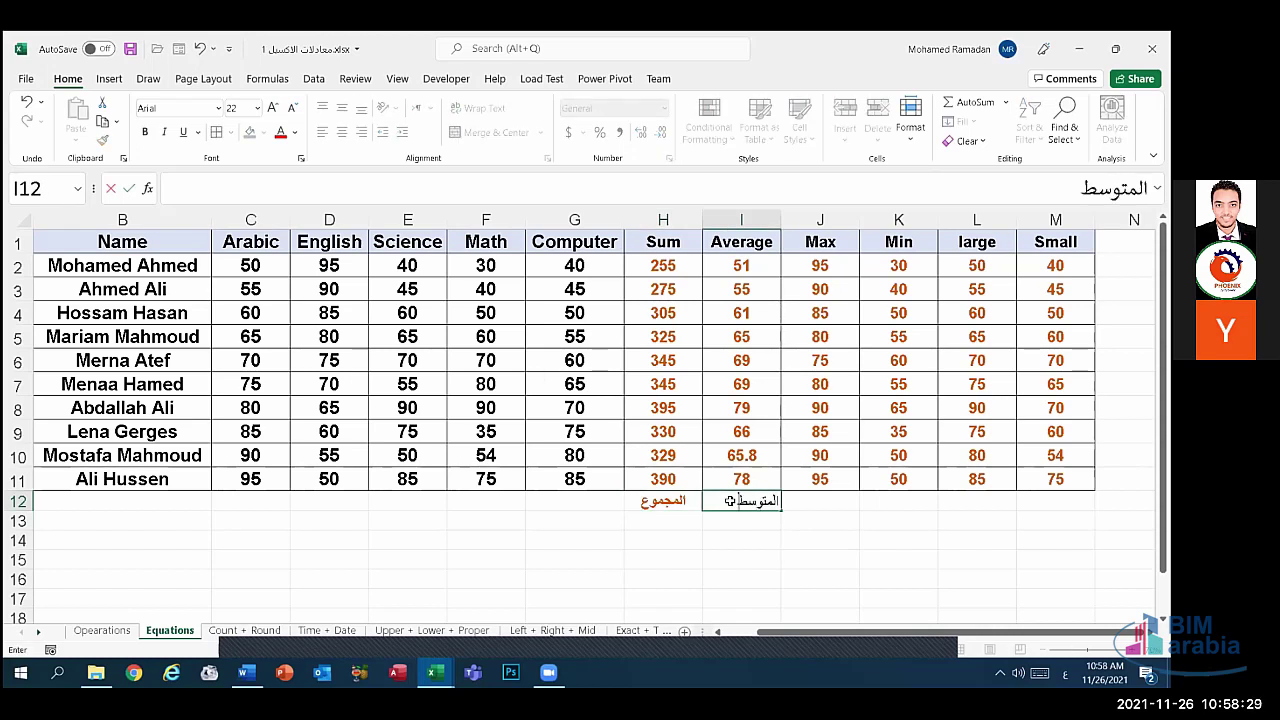
Step: Add Arabic captions أكبر قيمة, أقل قيمة, ثاني أكبر قيمة and ثاني أصغر قيمة in J12 to M12
{"action": "left_click", "coordinate": [822, 502]}
{"action": "type", "text": "أكب"}
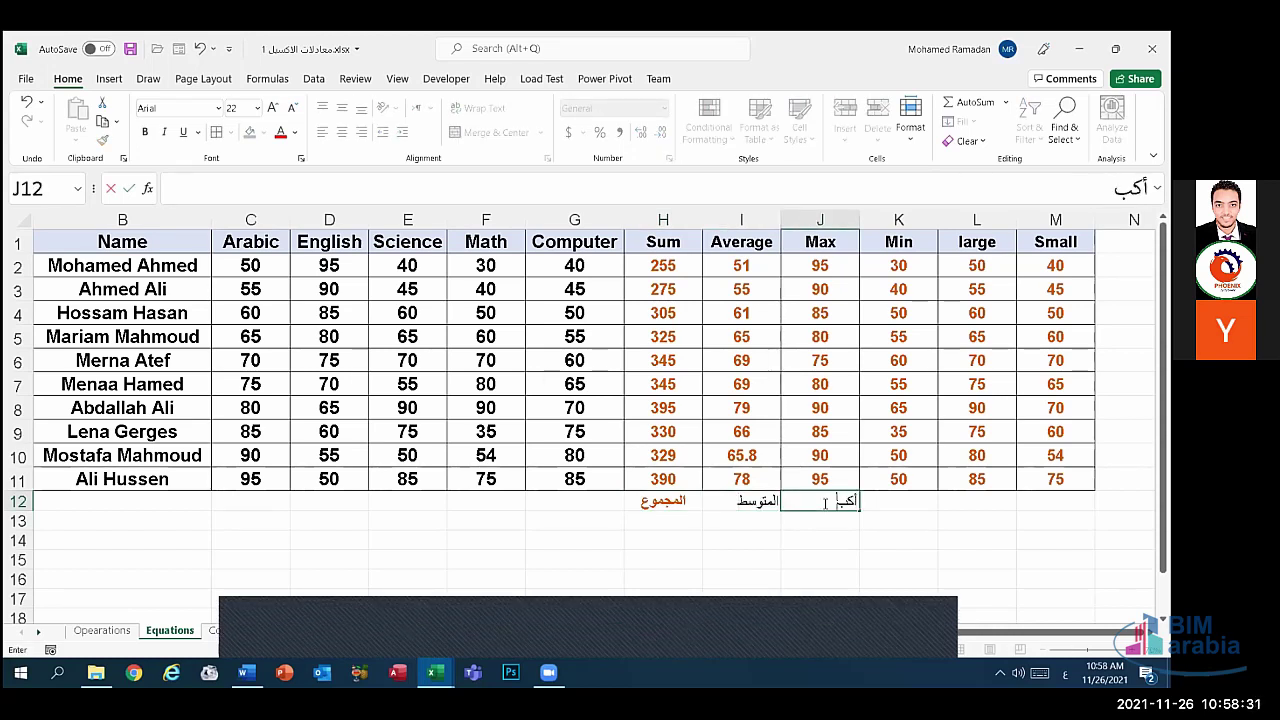
{"action": "type", "text": "ر قيمة"}
{"action": "left_click", "coordinate": [926, 500]}
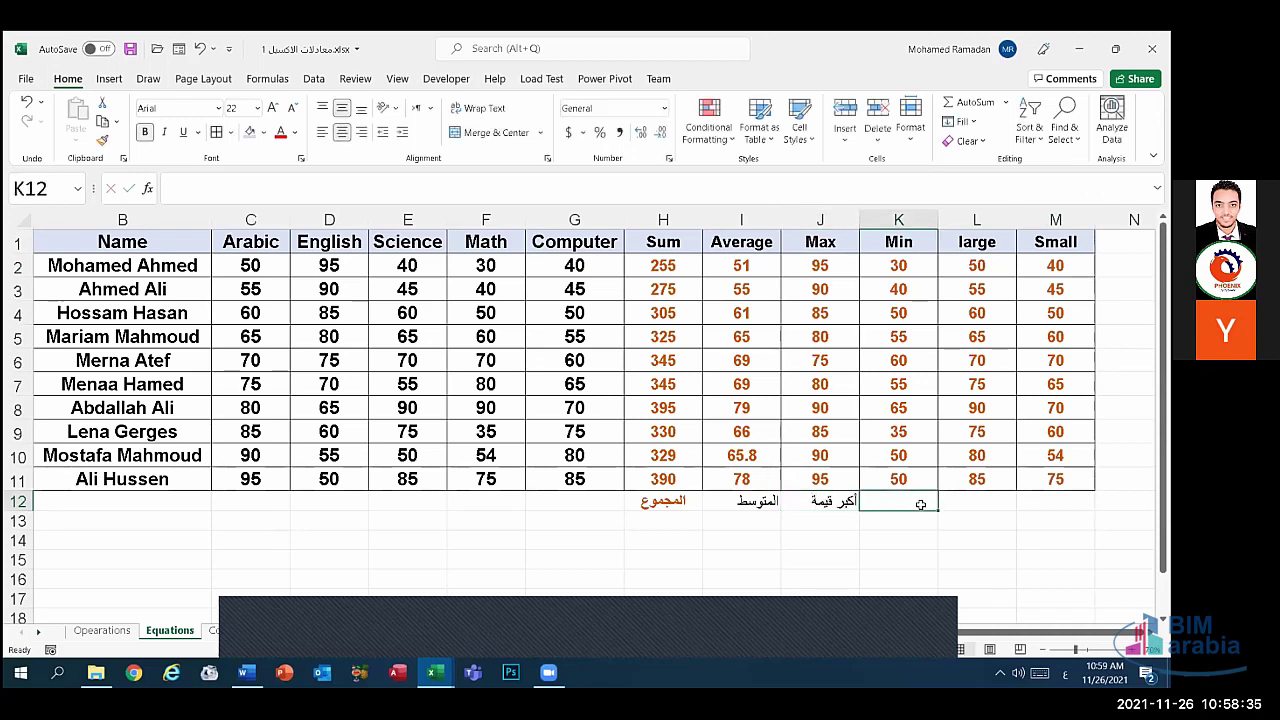
{"action": "type", "text": "أقل قيم"}
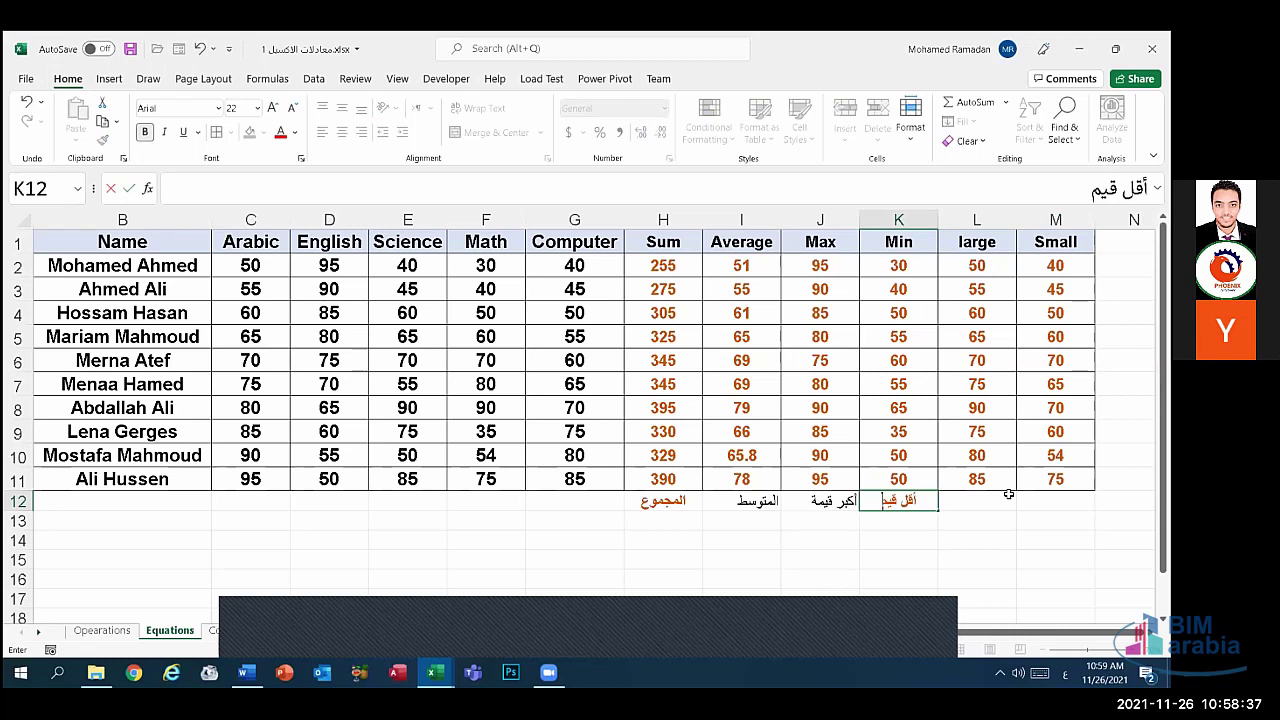
{"action": "type", "text": "ة"}
{"action": "left_click", "coordinate": [981, 505]}
{"action": "type", "text": "ث"}
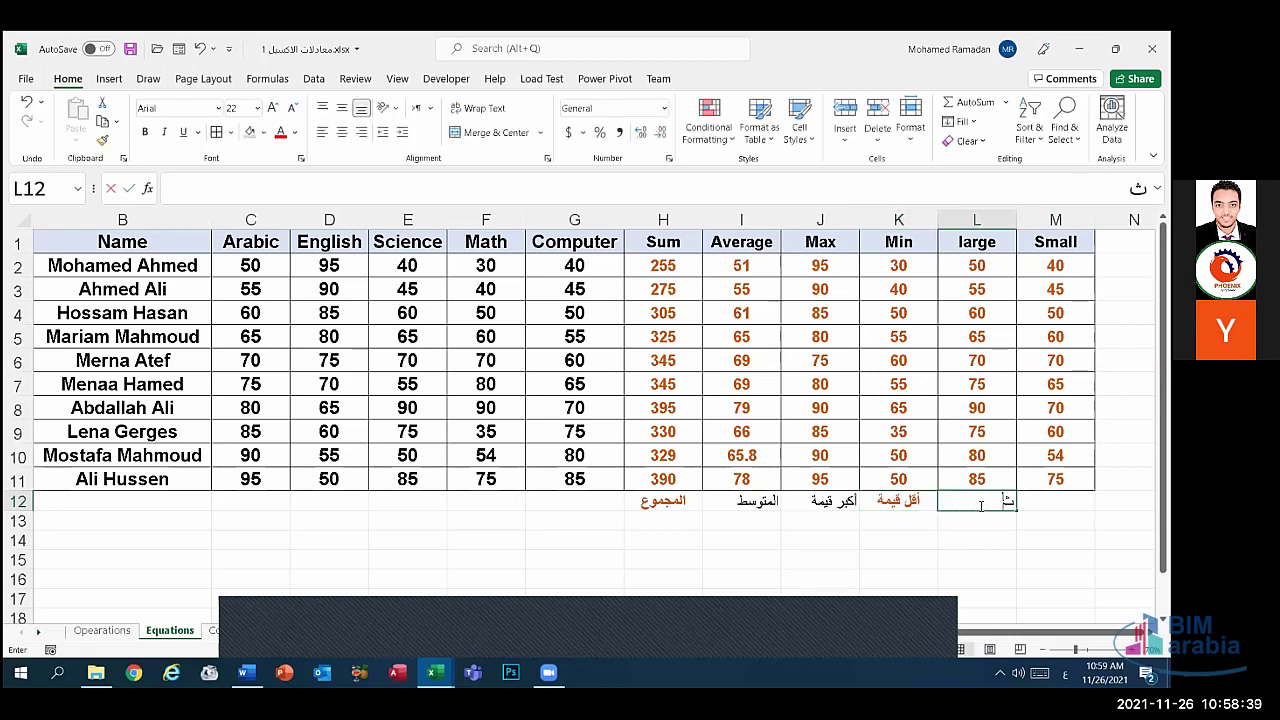
{"action": "type", "text": "اني أكب"}
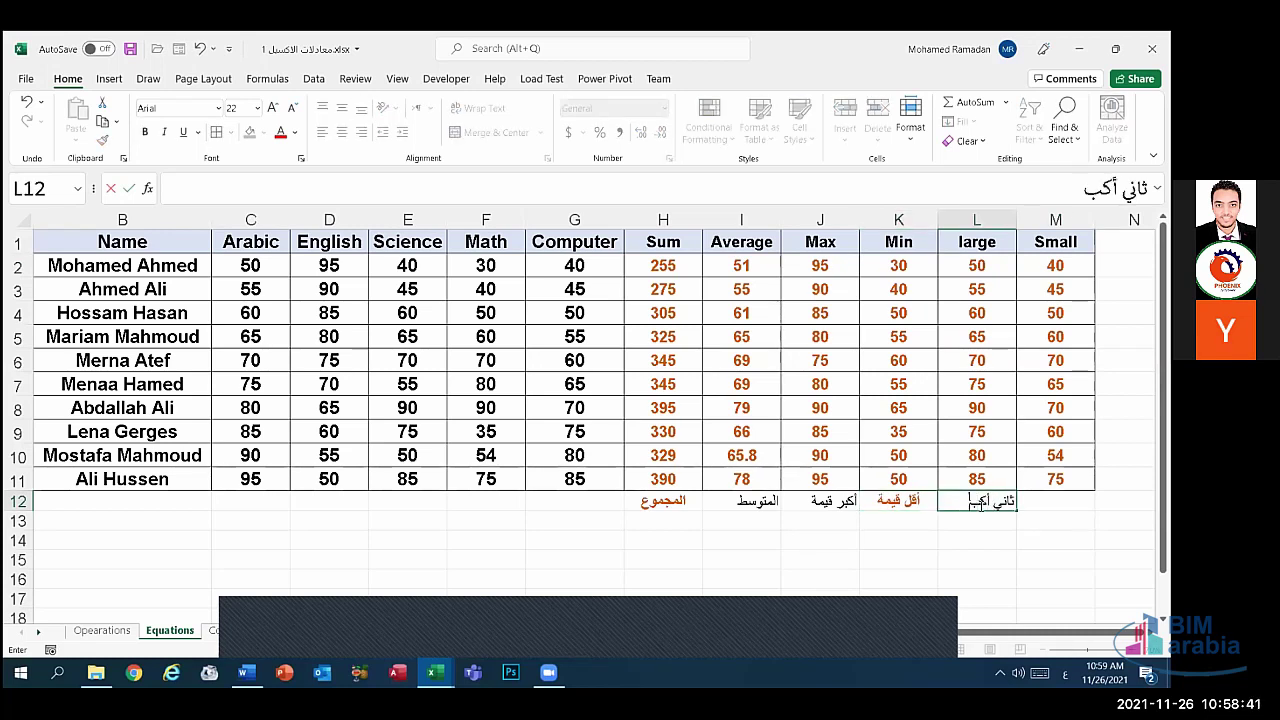
{"action": "type", "text": "ر قيمة"}
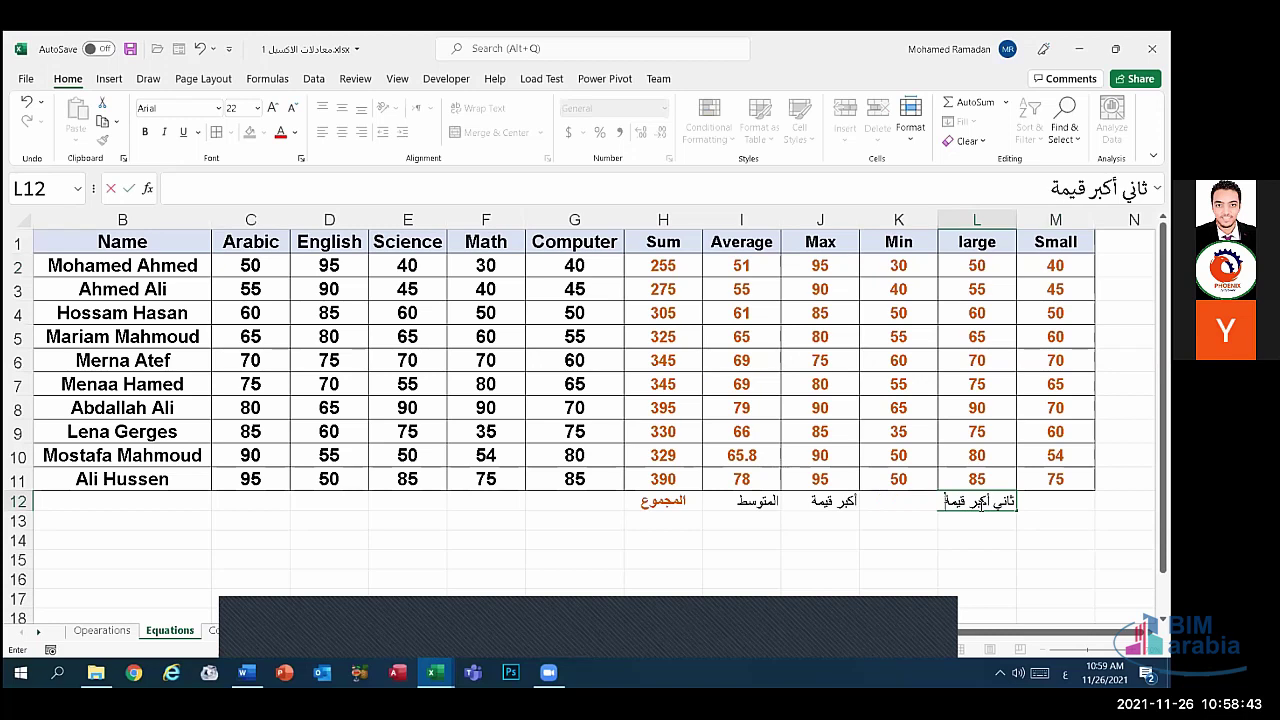
{"action": "key", "text": "Return"}
{"action": "left_click", "coordinate": [1055, 500]}
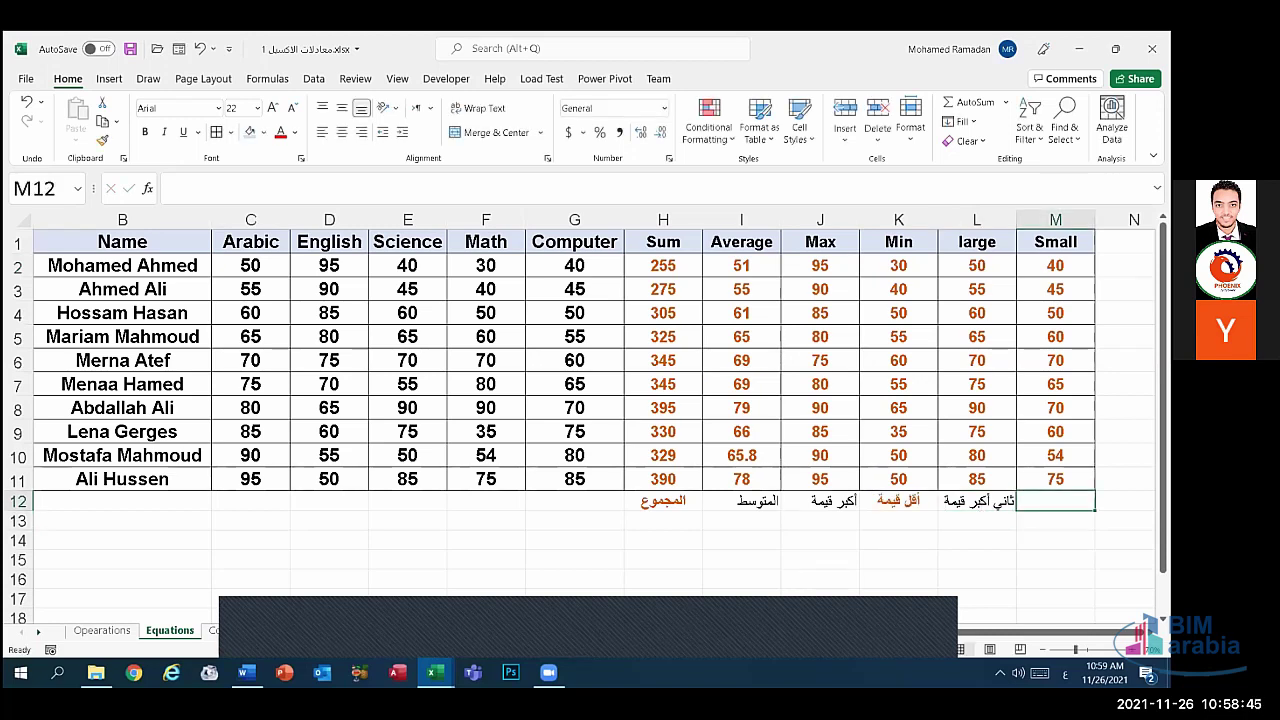
{"action": "type", "text": "ثاني أ"}
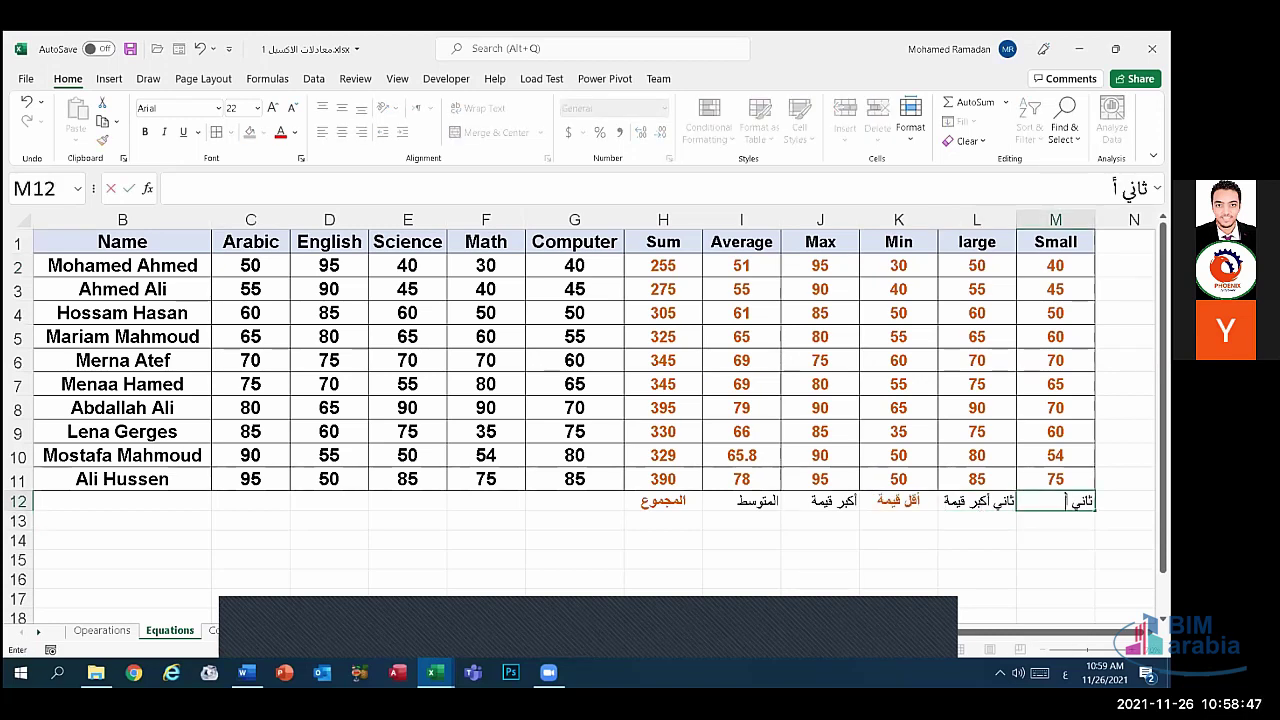
{"action": "type", "text": "صغر قيمة"}
{"action": "key", "text": "Return"}
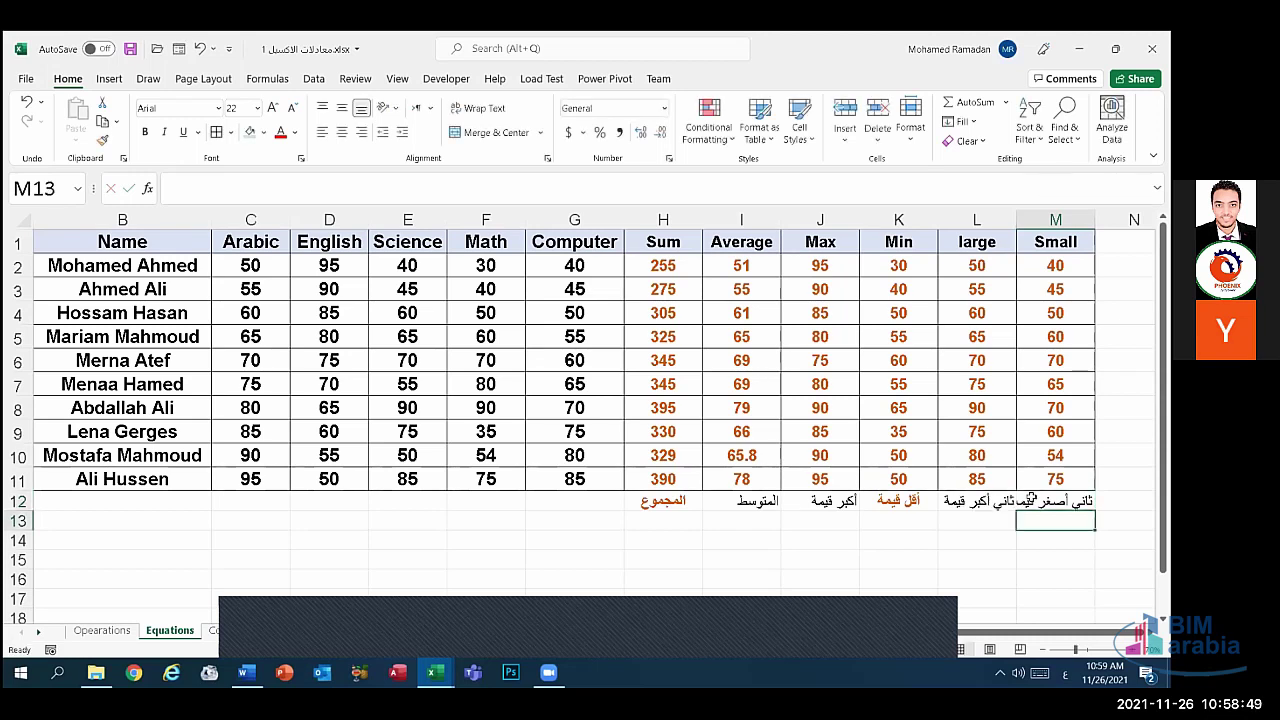
Step: Widen column M and copy the H12 label's bold orange style onto the other row 12 captions
{"action": "left_click", "coordinate": [1040, 500]}
{"action": "left_click_drag", "start_coordinate": [1095, 219], "coordinate": [1103, 219]}
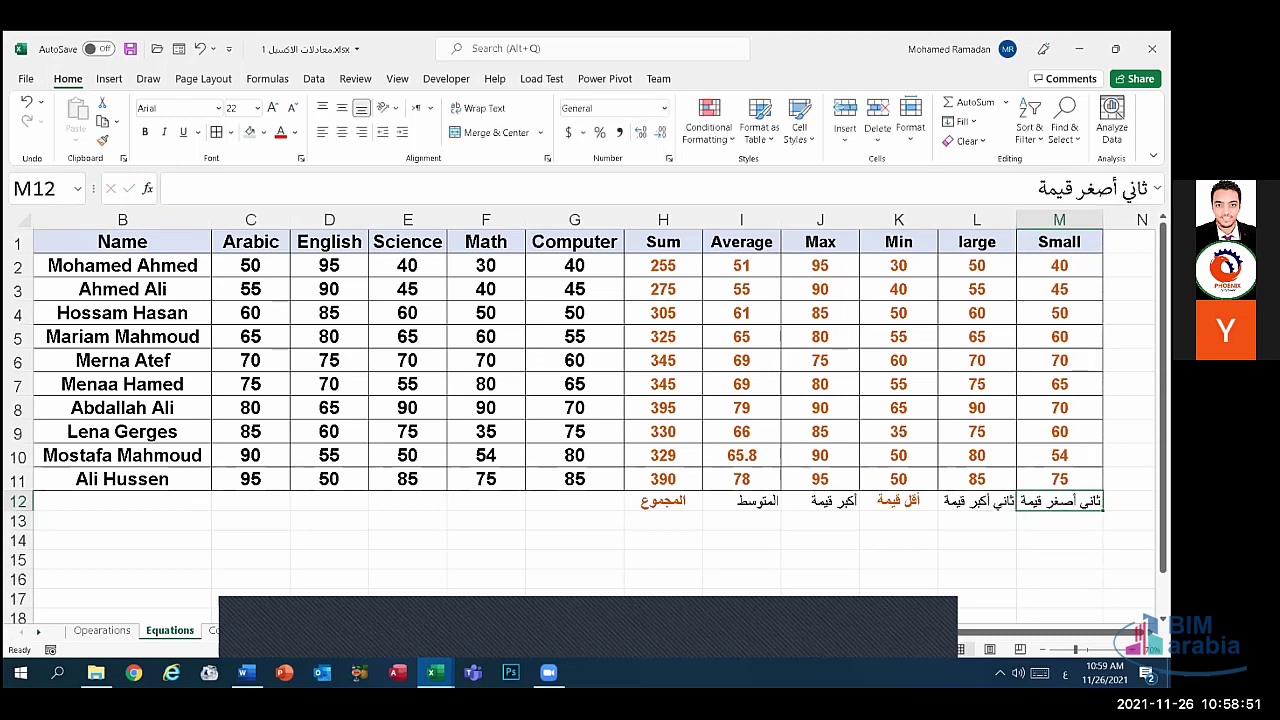
{"action": "left_click", "coordinate": [680, 496]}
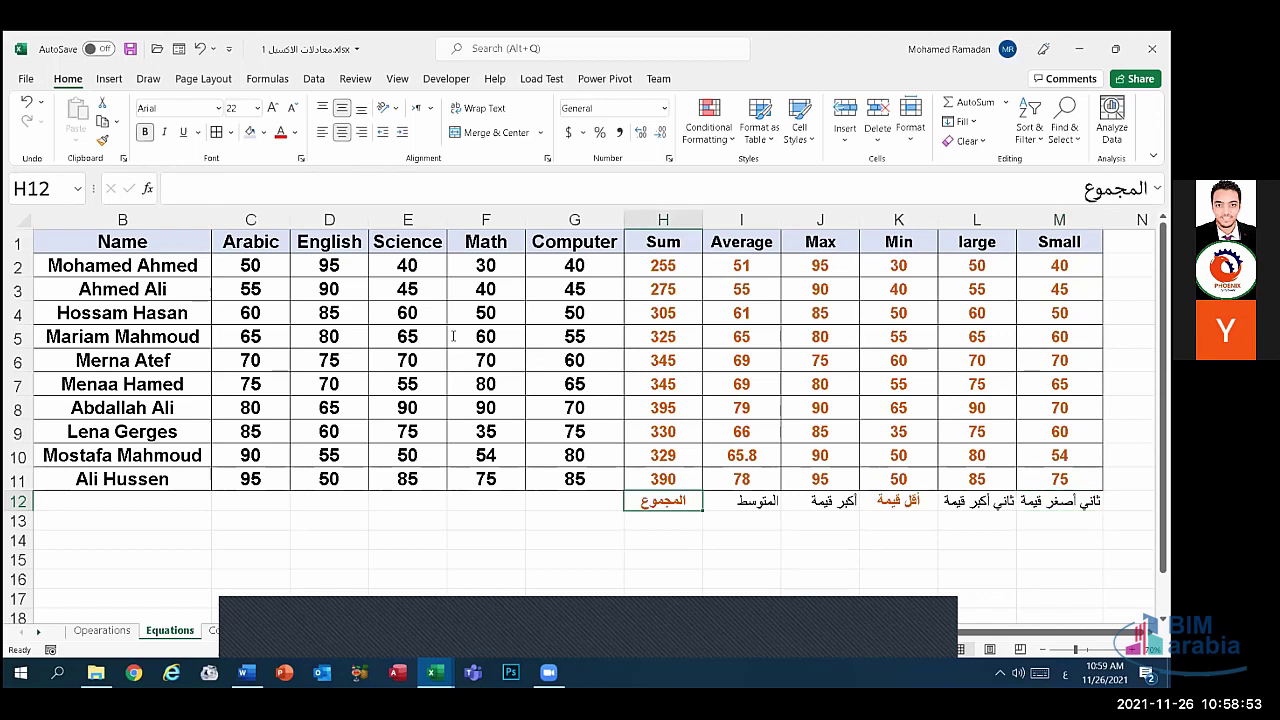
{"action": "left_click", "coordinate": [102, 140]}
{"action": "left_click", "coordinate": [726, 500]}
{"action": "left_click", "coordinate": [814, 496]}
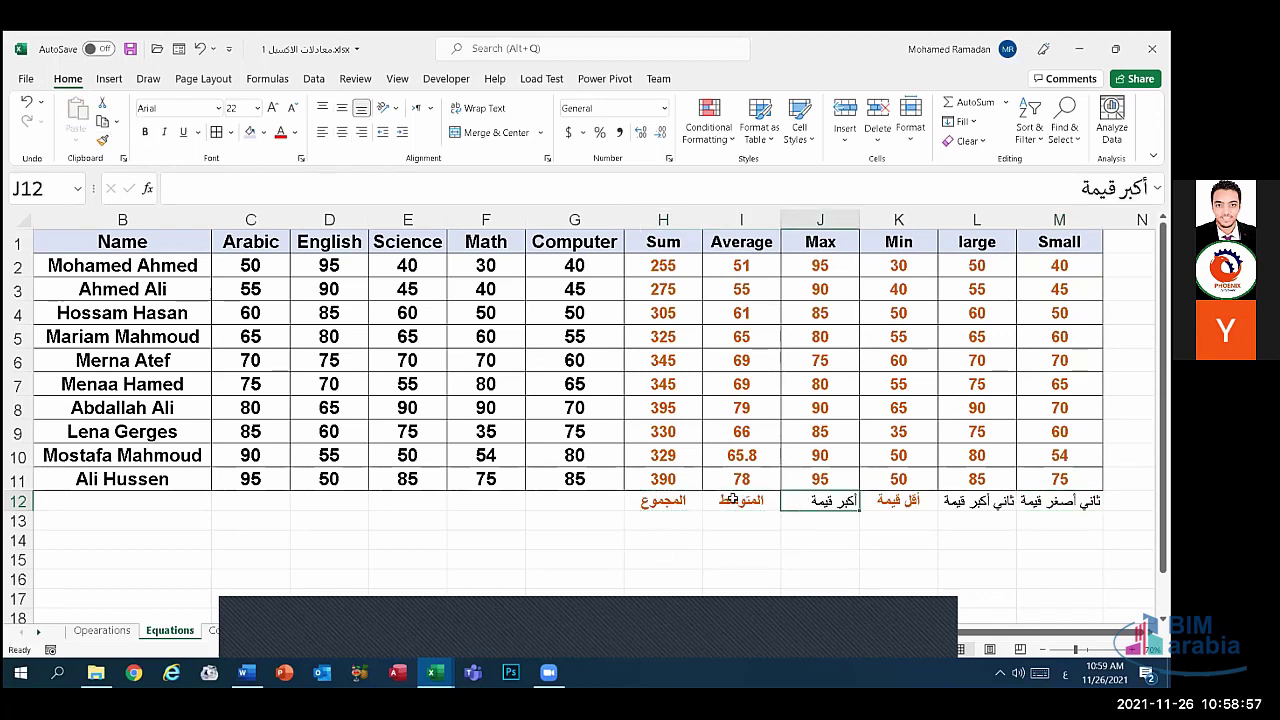
{"action": "left_click", "coordinate": [731, 498]}
{"action": "left_click", "coordinate": [102, 140]}
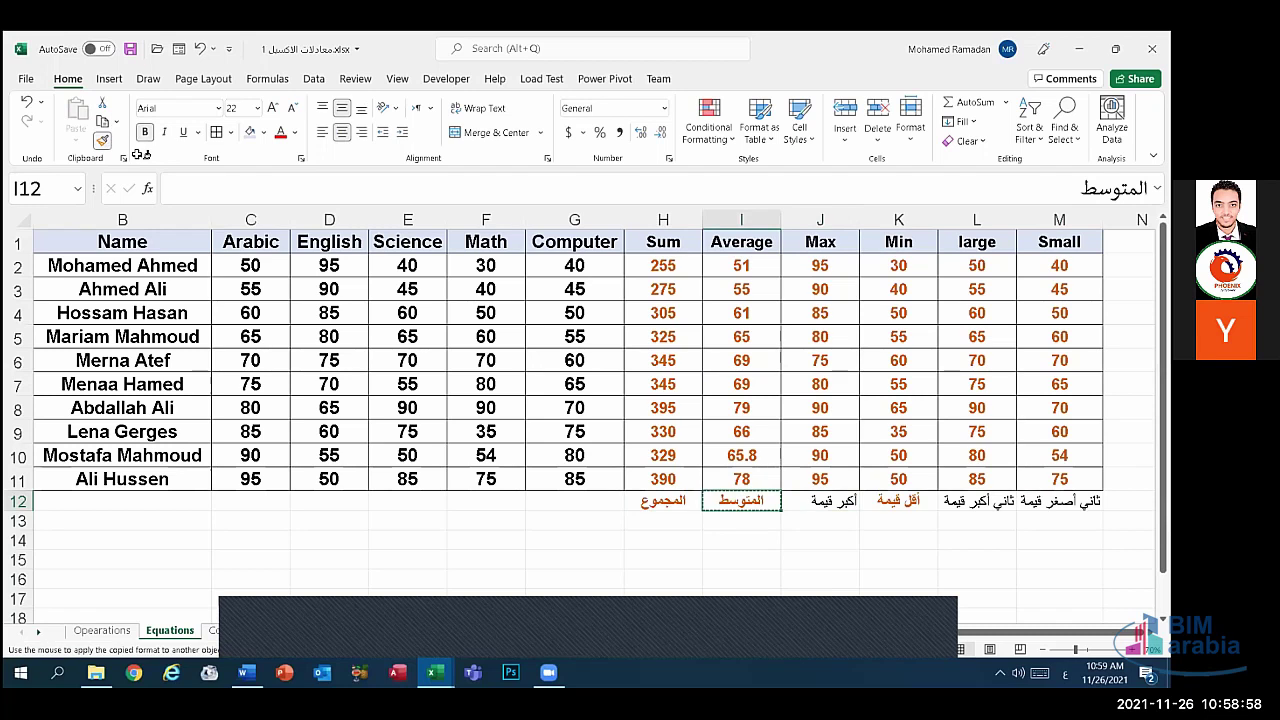
{"action": "left_click", "coordinate": [836, 503]}
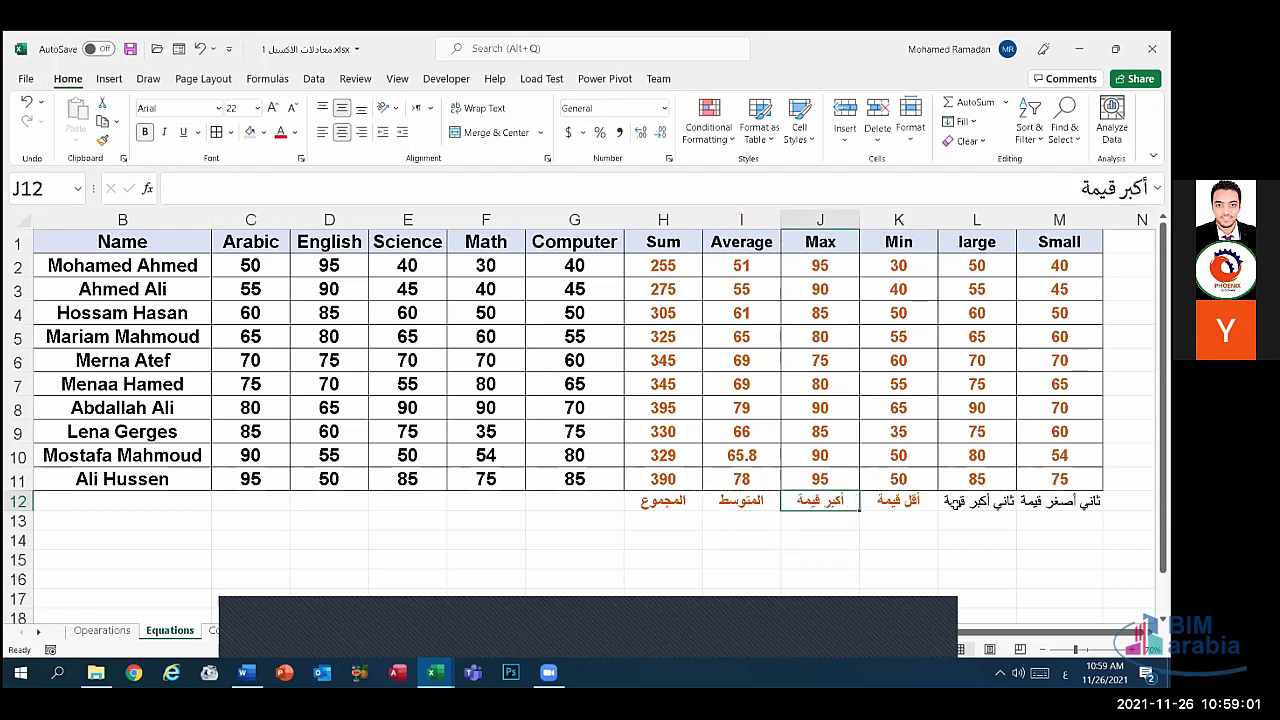
{"action": "left_click", "coordinate": [102, 140]}
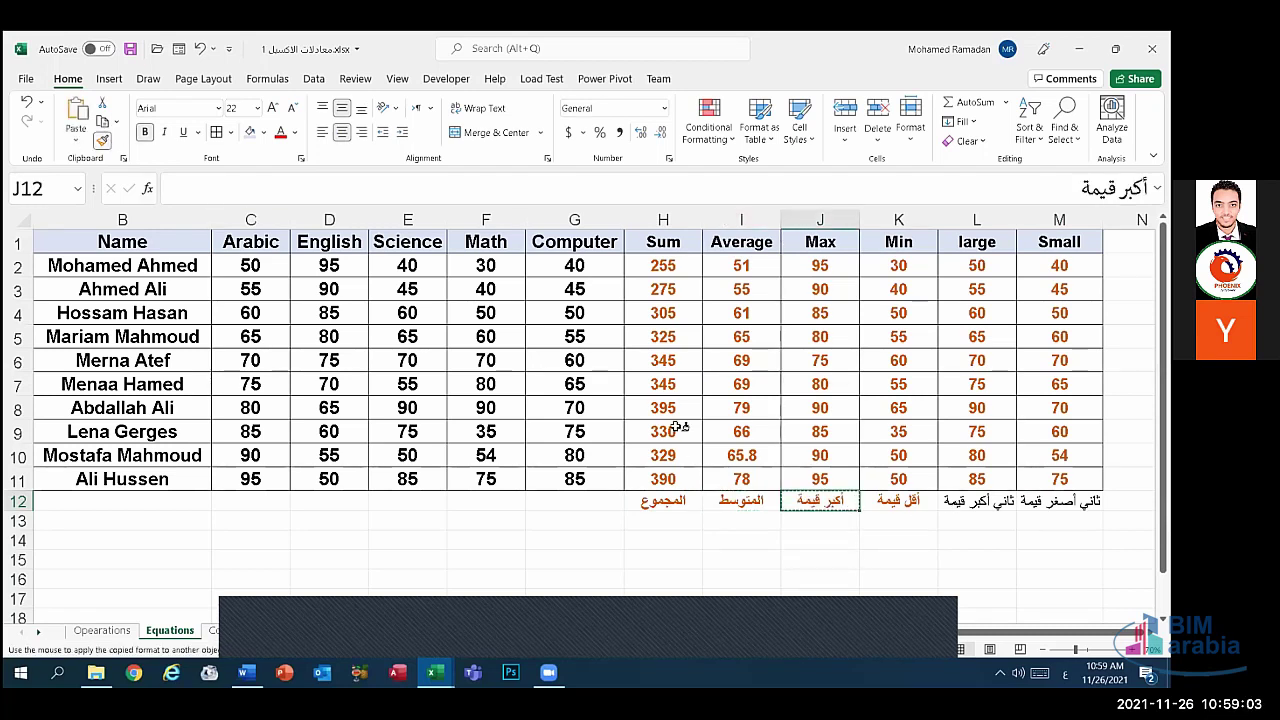
{"action": "left_click", "coordinate": [945, 500]}
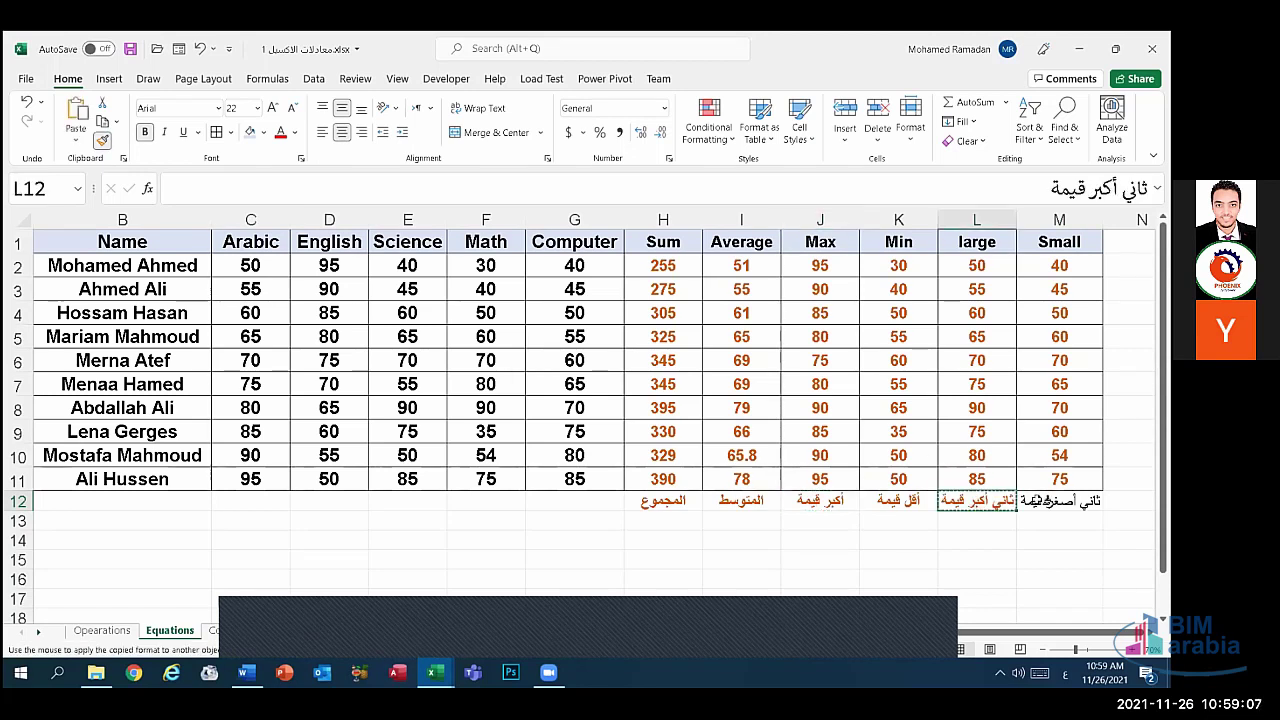
{"action": "left_click", "coordinate": [1036, 500]}
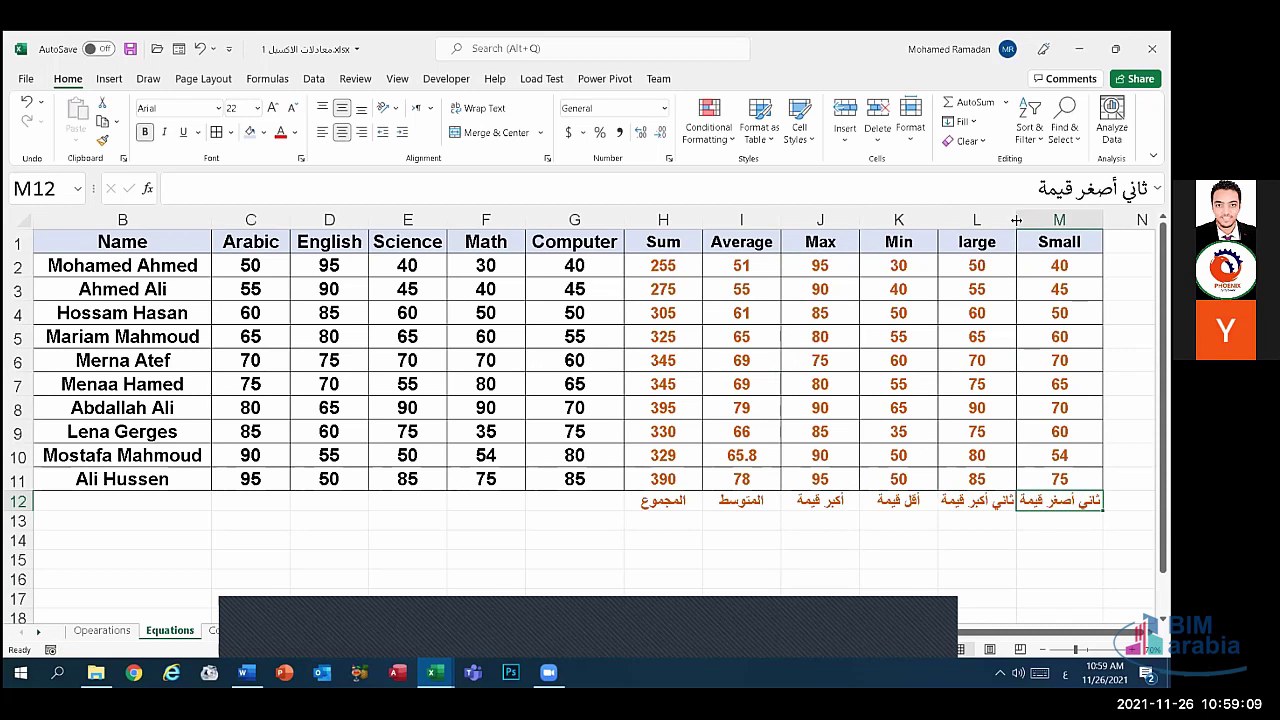
Step: Give H12:M12 a grey fill and all borders
{"action": "left_click_drag", "start_coordinate": [1040, 497], "coordinate": [663, 500]}
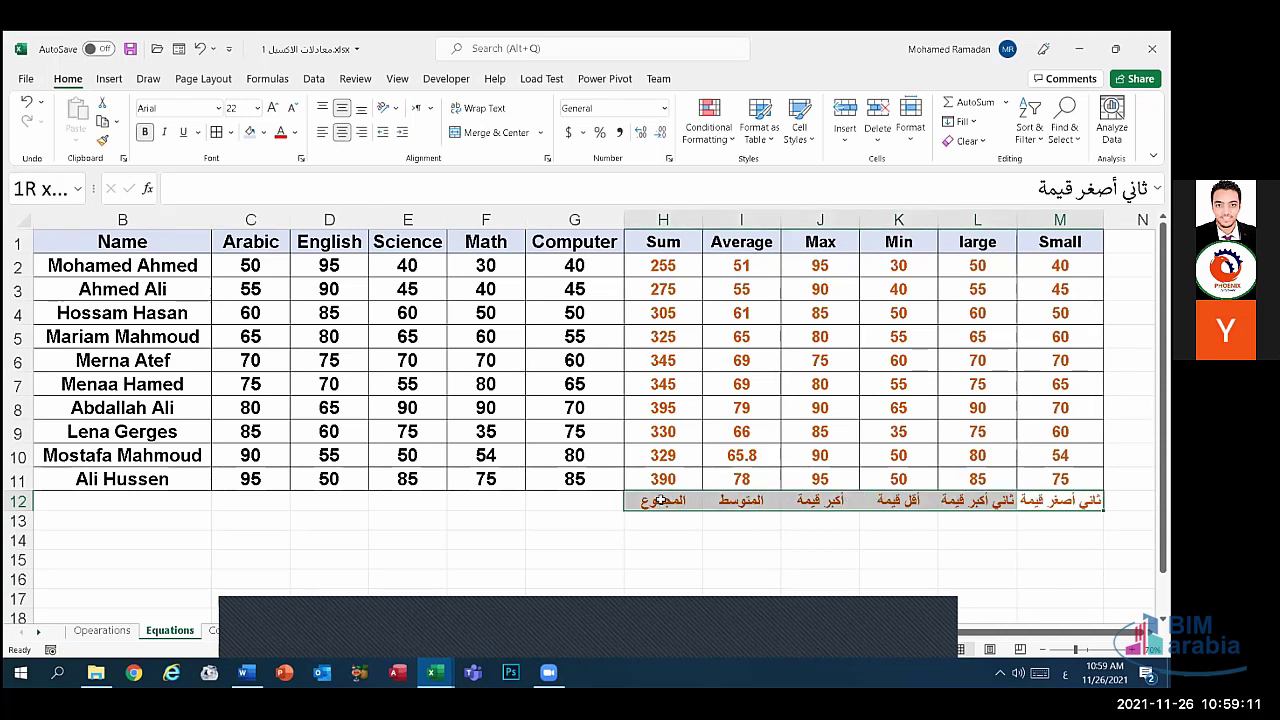
{"action": "left_click", "coordinate": [251, 136]}
{"action": "left_click", "coordinate": [234, 137]}
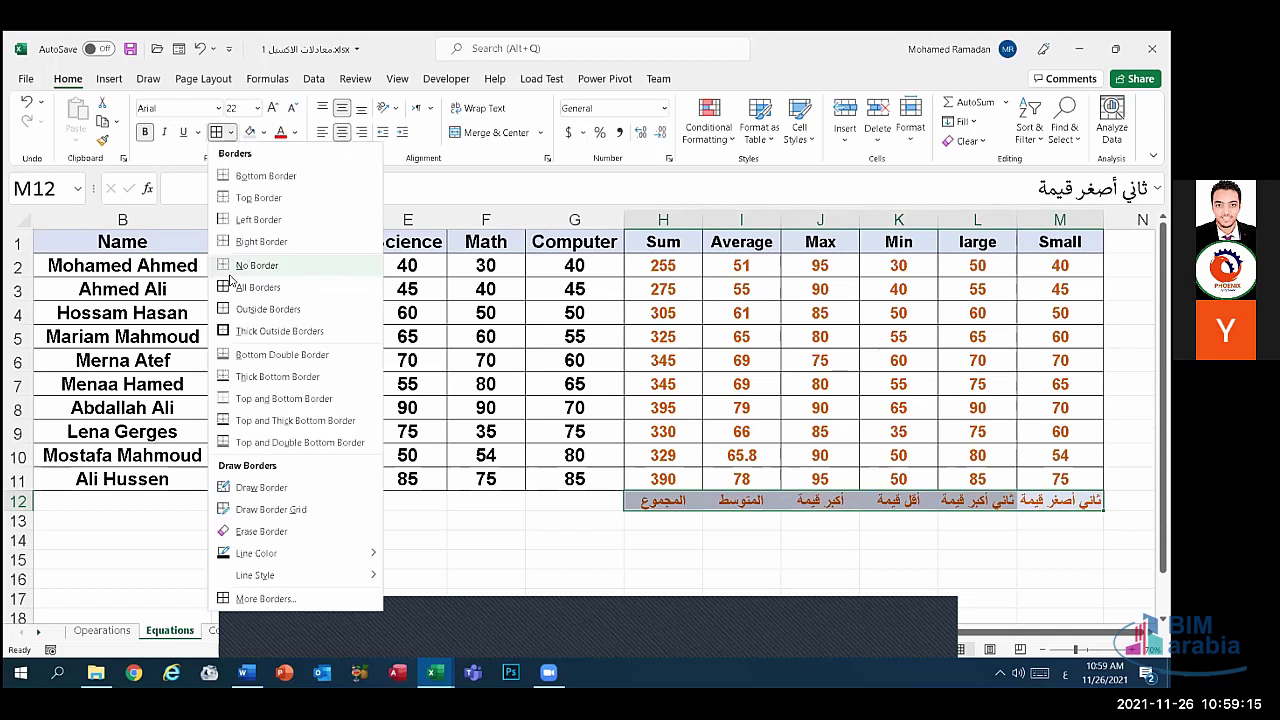
{"action": "left_click", "coordinate": [574, 520]}
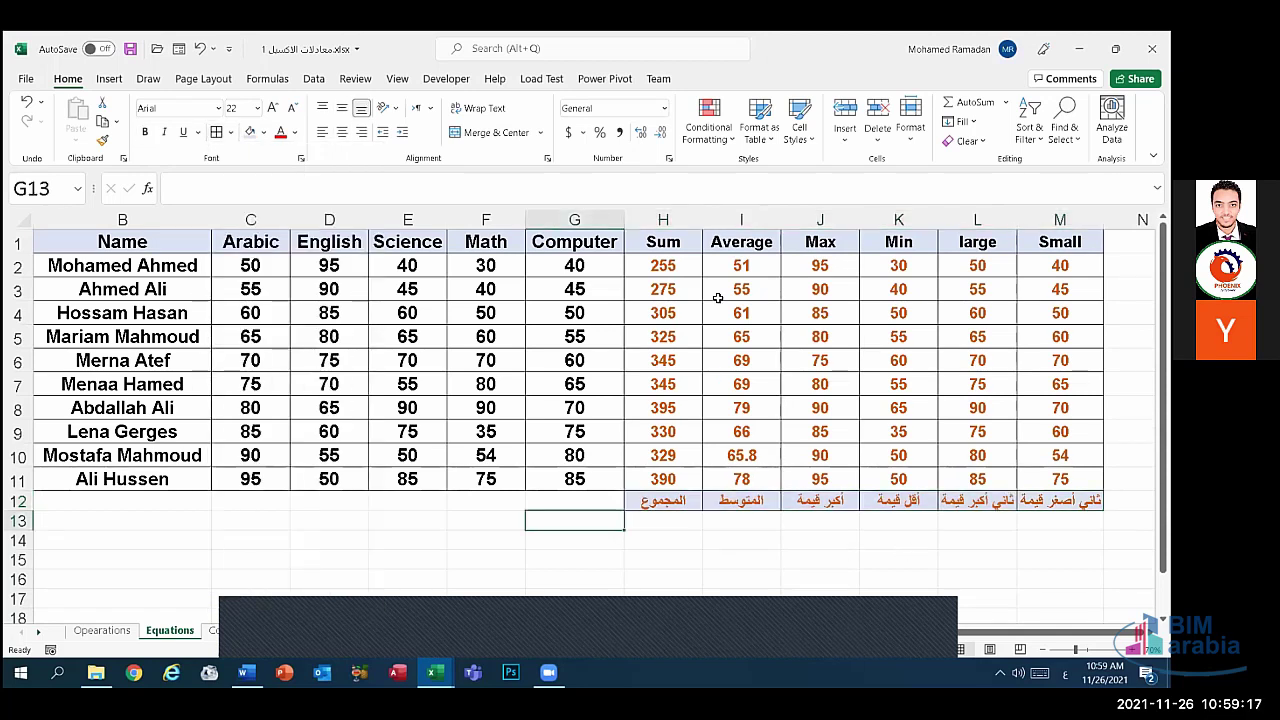
Step: Review the SUM formulas in H2 and H4, then empty the LARGE and SMALL results in L2:M11
{"action": "left_click", "coordinate": [665, 266]}
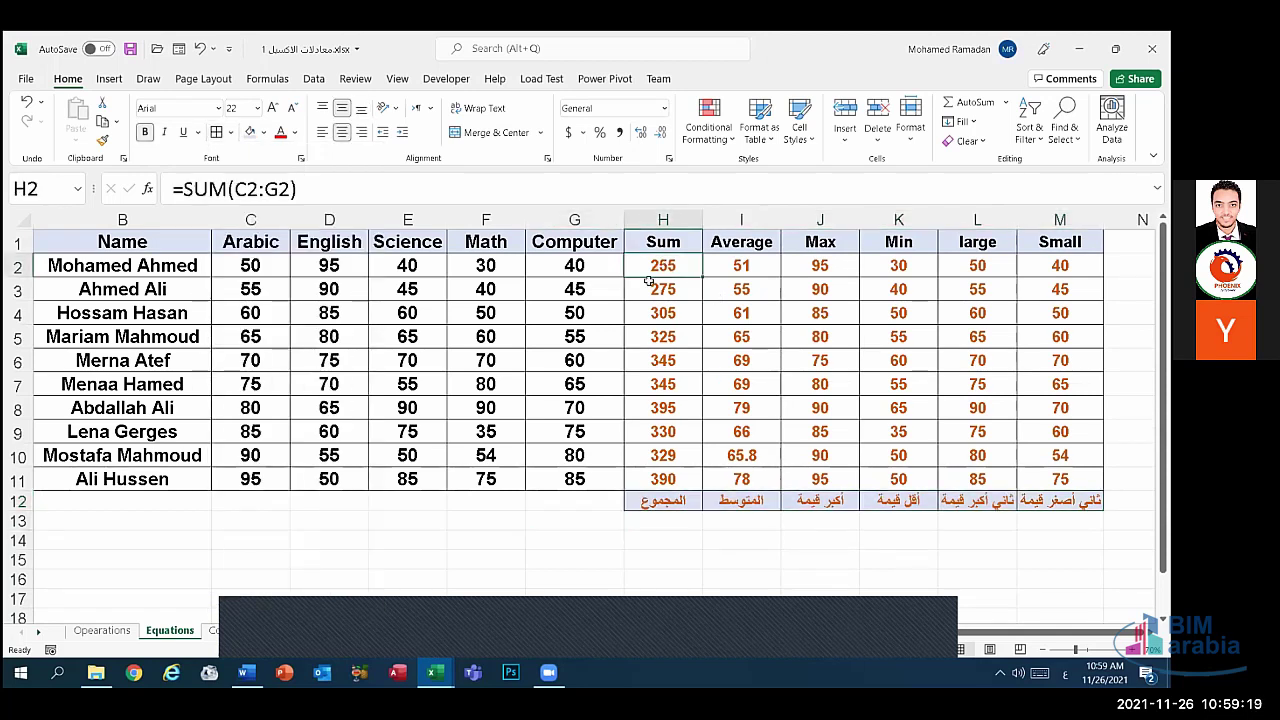
{"action": "left_click", "coordinate": [658, 307]}
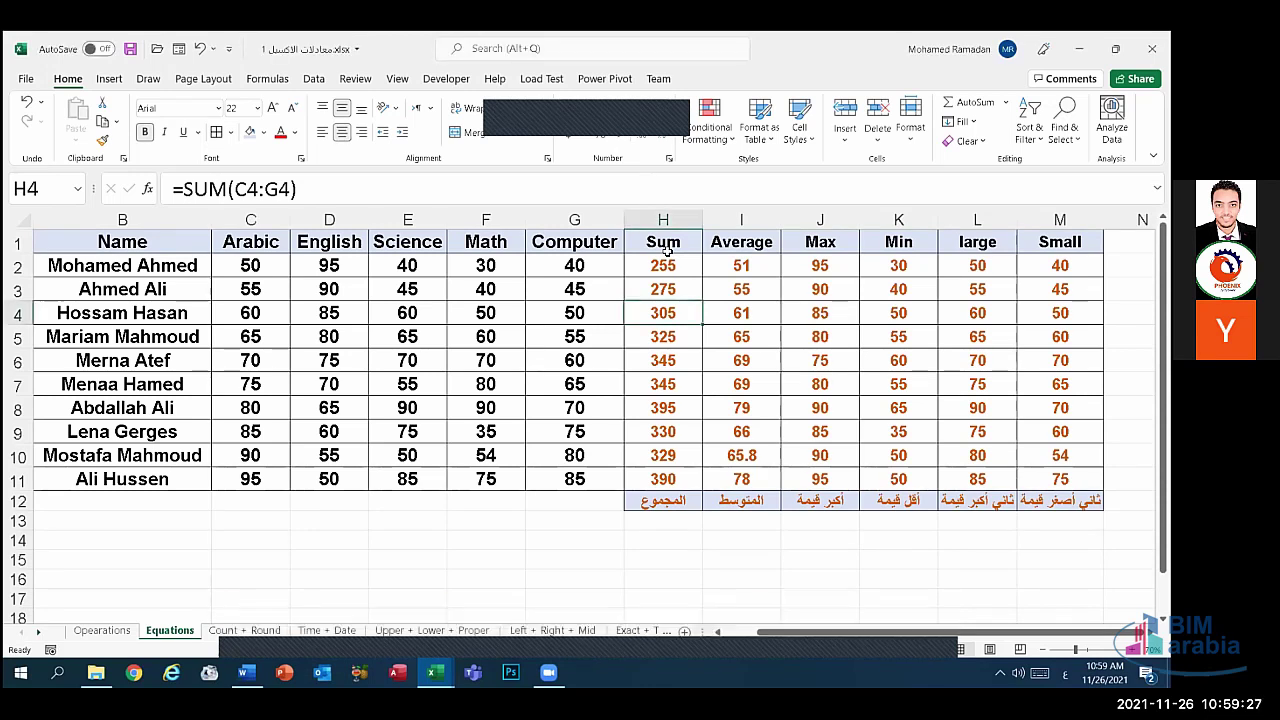
{"action": "left_click", "coordinate": [664, 264]}
{"action": "left_click_drag", "start_coordinate": [664, 265], "coordinate": [1060, 479]}
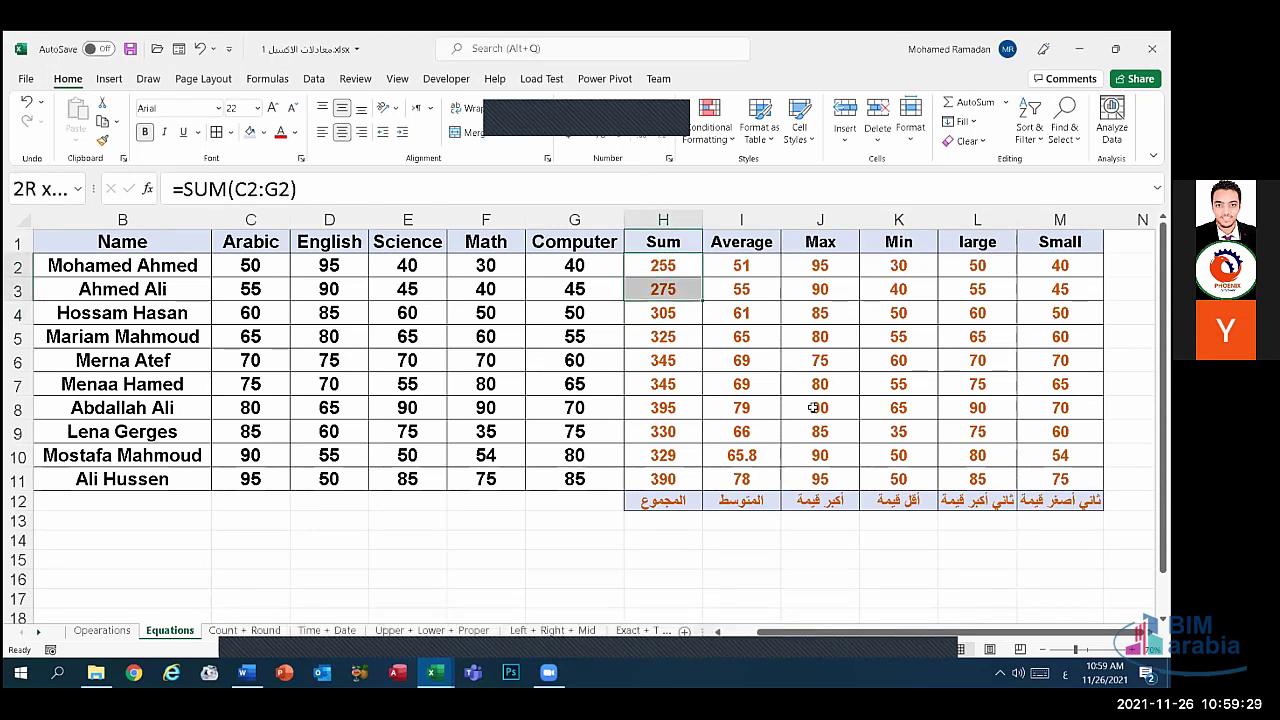
{"action": "left_click", "coordinate": [977, 384]}
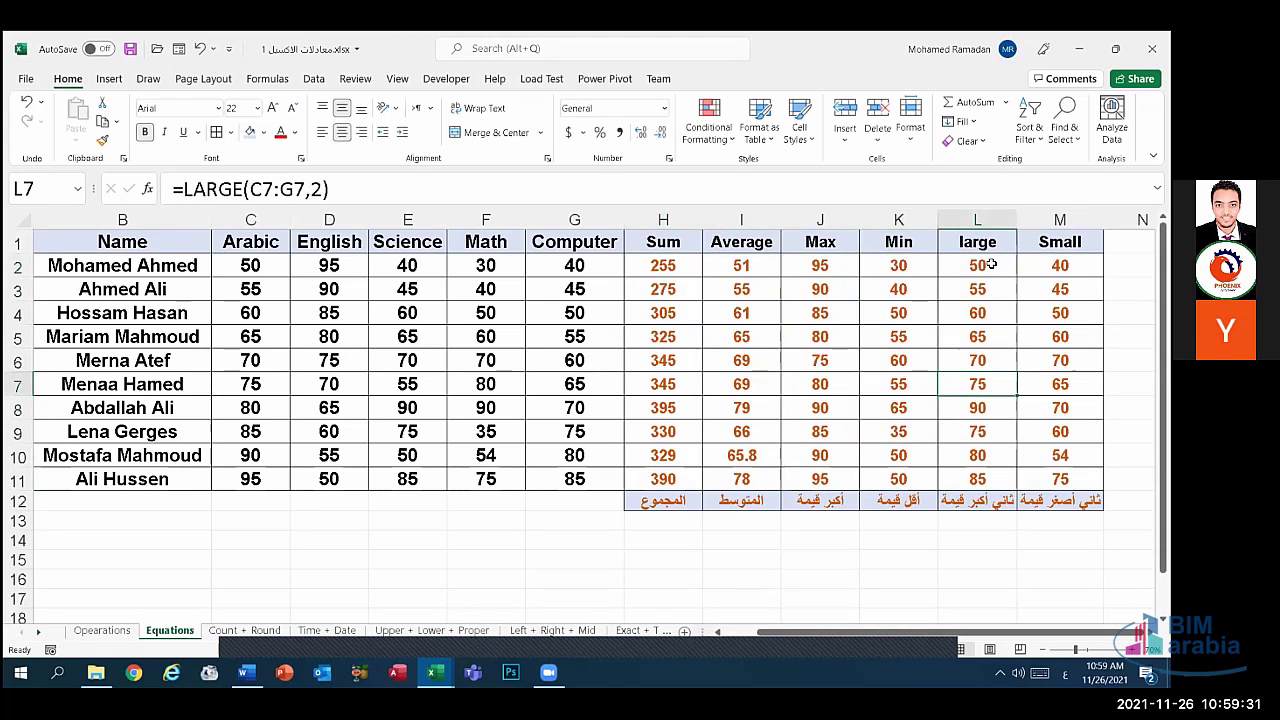
{"action": "key", "text": "ctrl+z"}
Step: Start a LARGE formula in L2 over the marks range C2:G2
{"action": "left_click", "coordinate": [991, 263]}
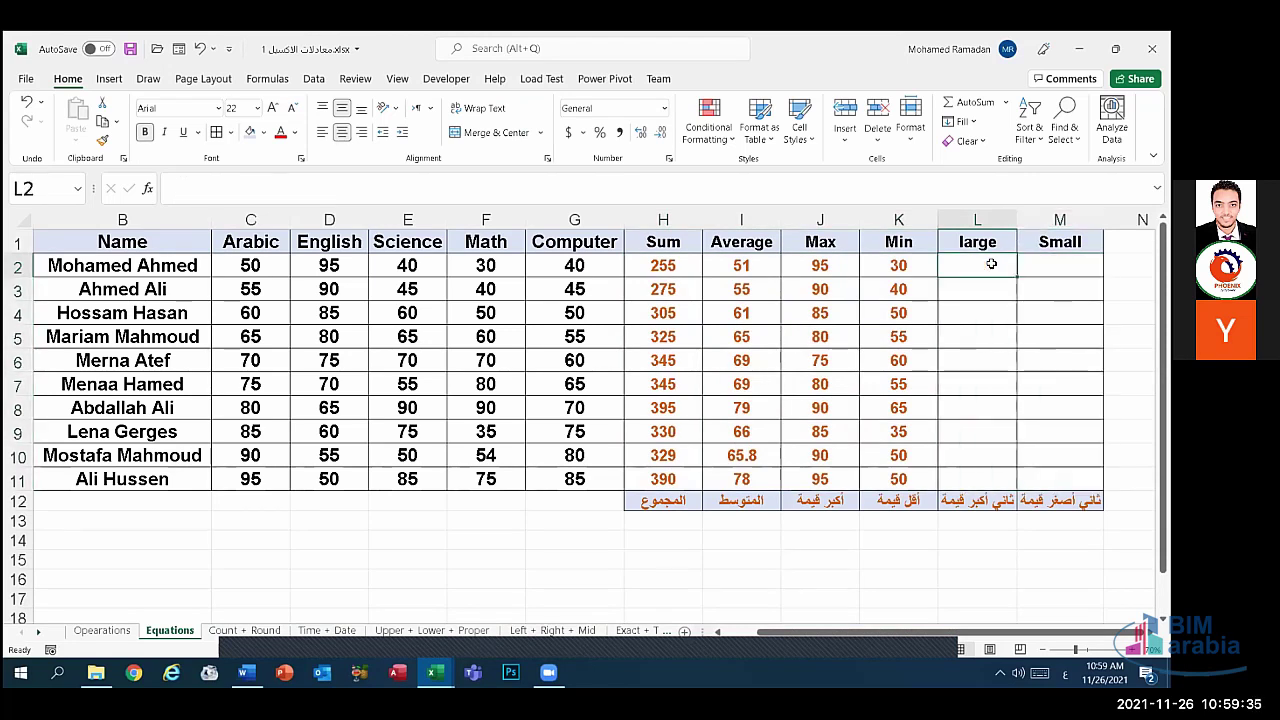
{"action": "type", "text": "="}
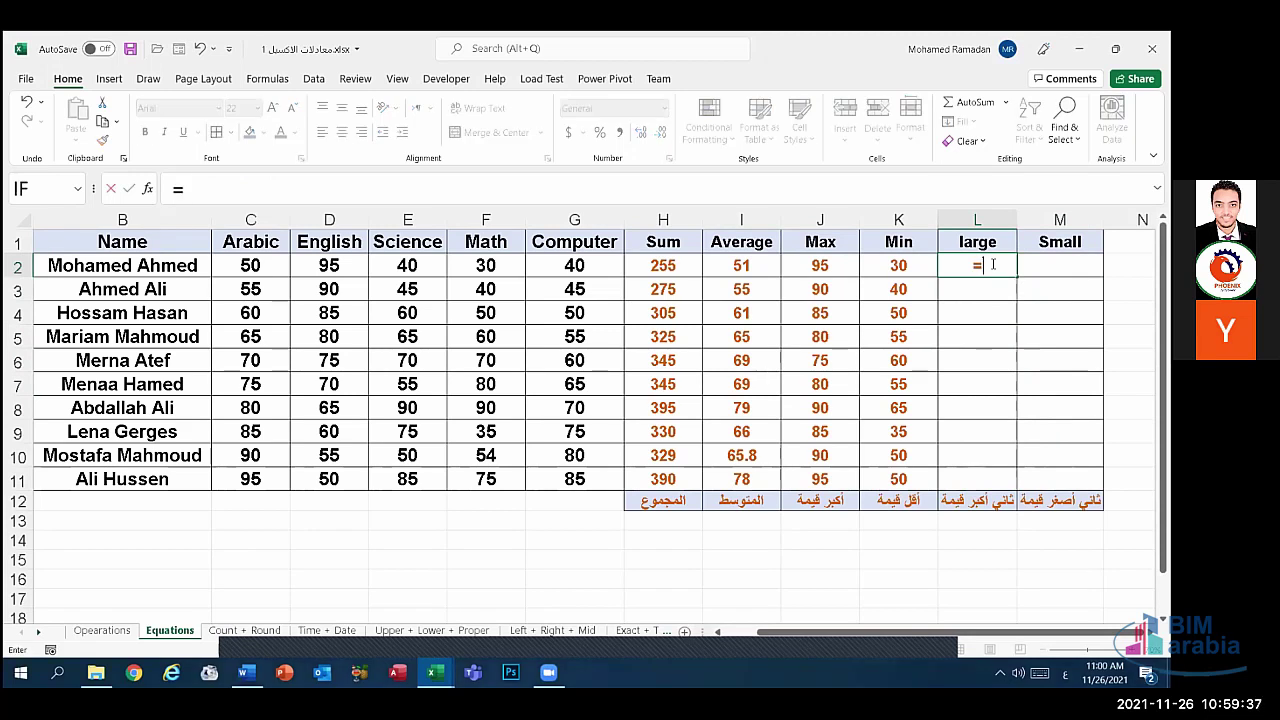
{"action": "key", "text": "alt+shift"}
{"action": "type", "text": "l"}
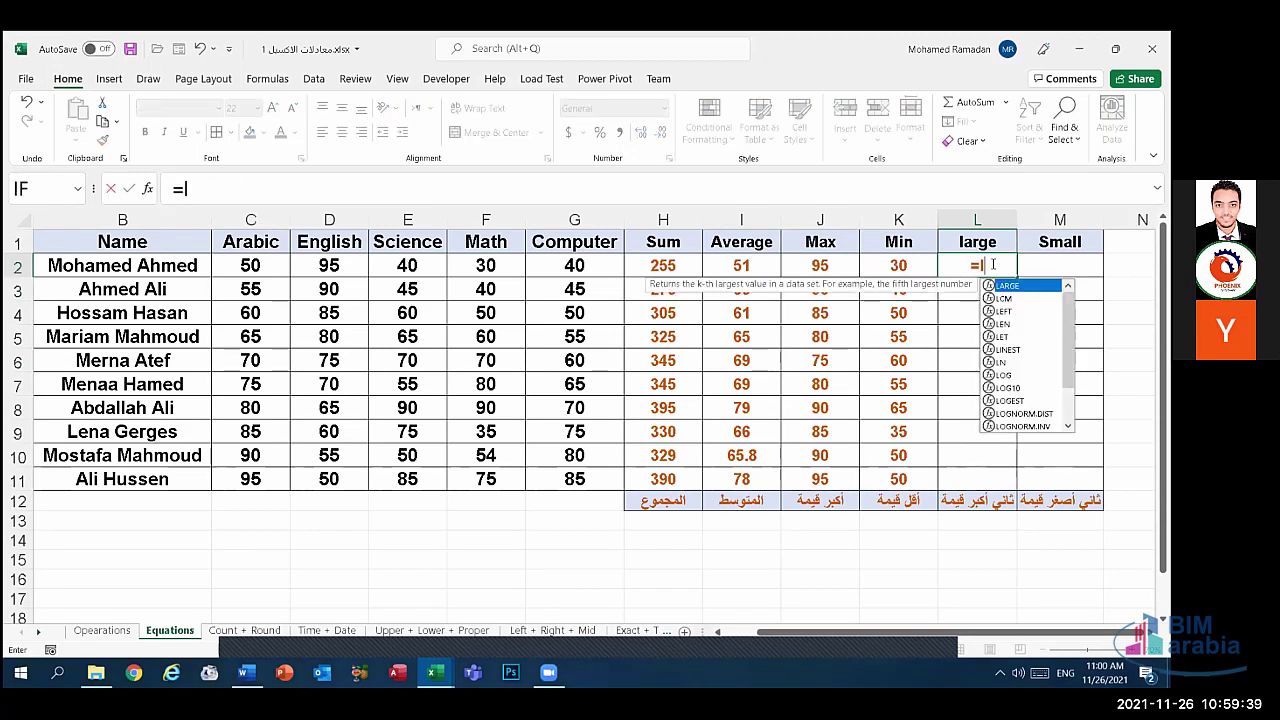
{"action": "type", "text": "ar"}
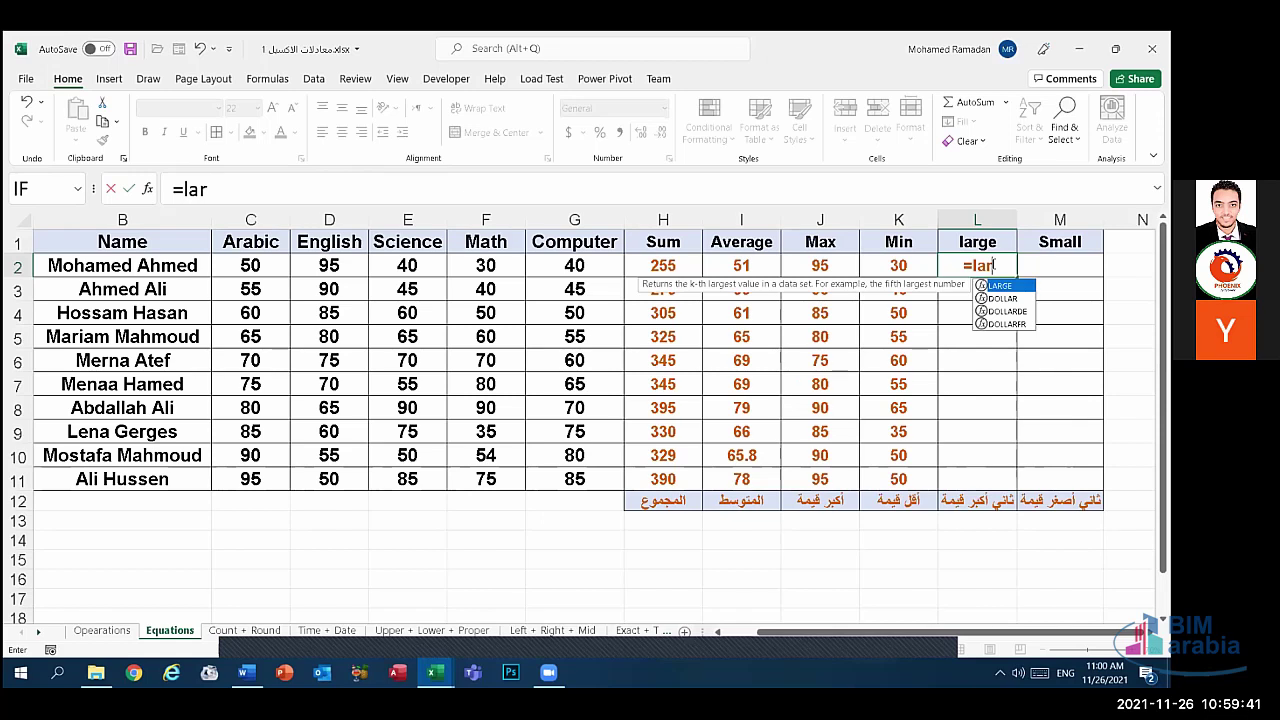
{"action": "type", "text": "ge"}
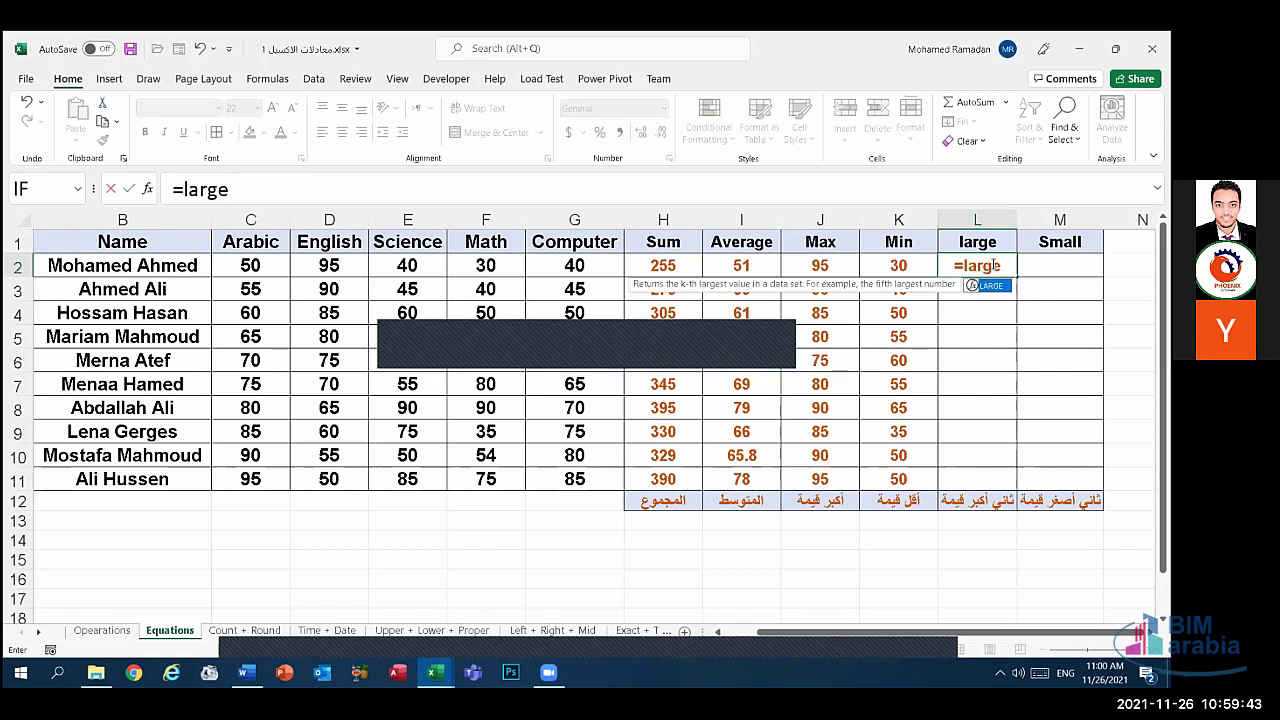
{"action": "type", "text": "("}
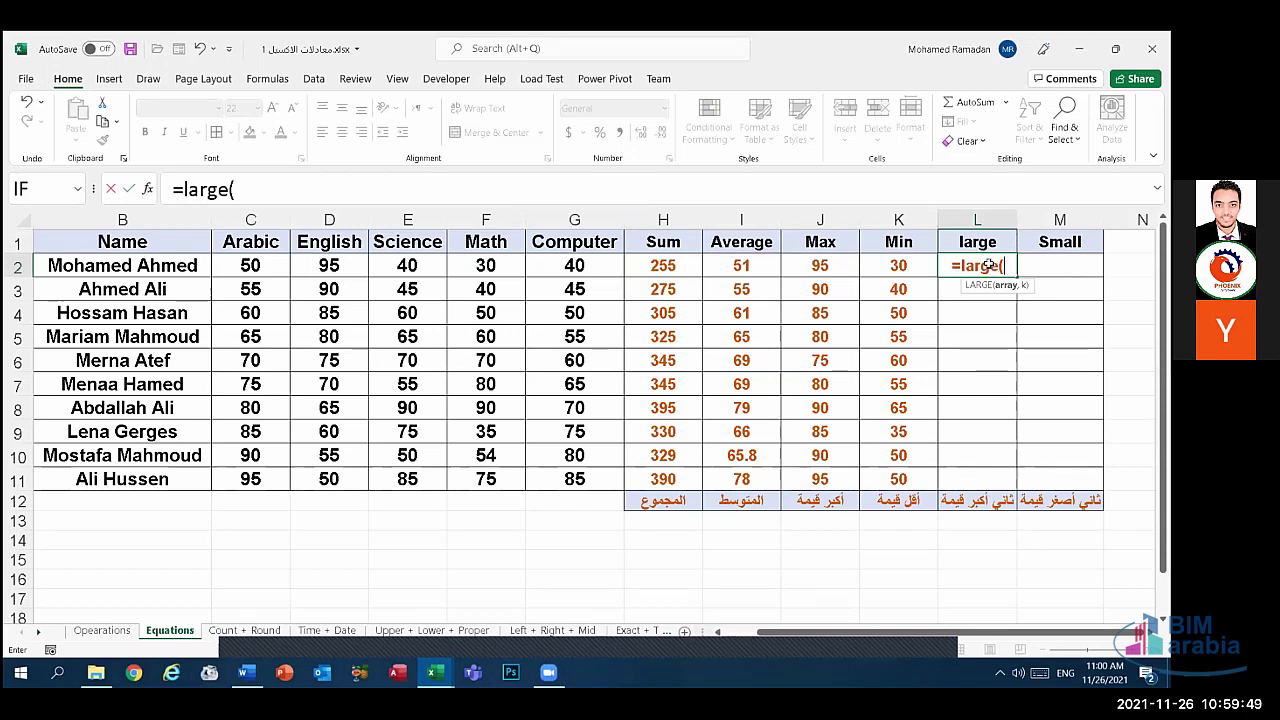
{"action": "left_click_drag", "start_coordinate": [258, 259], "coordinate": [558, 259]}
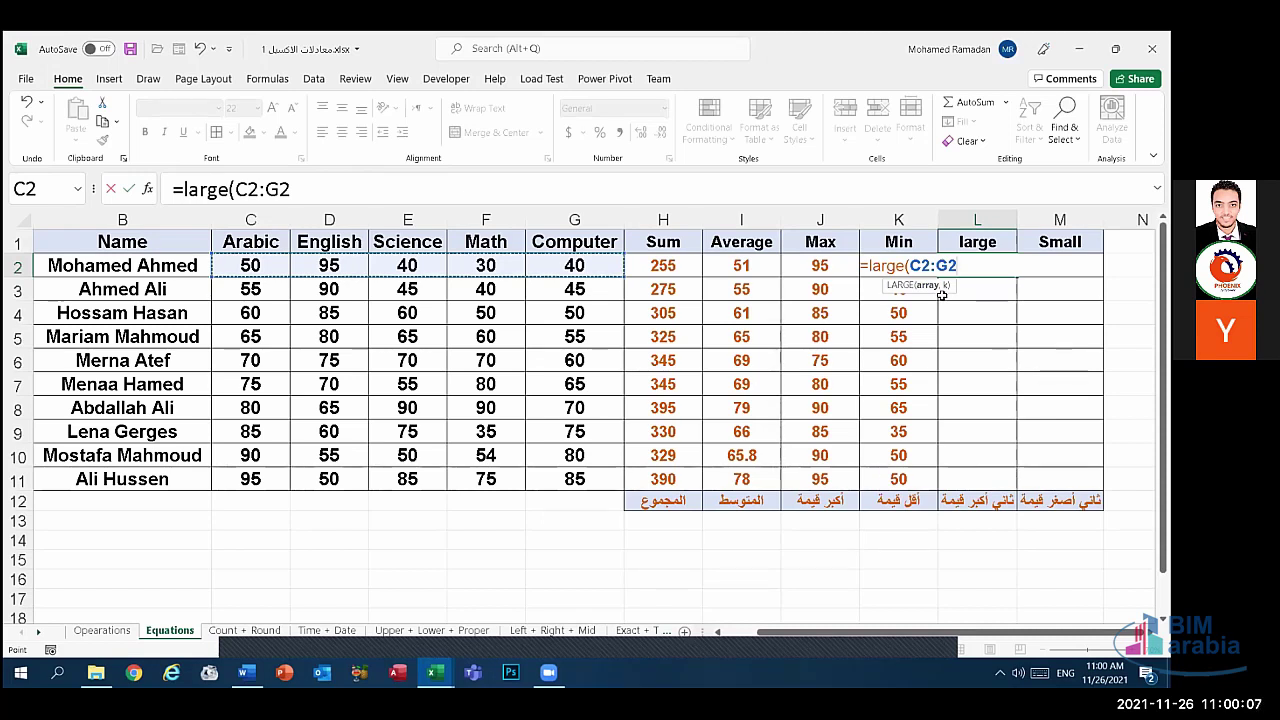
Step: Finish L2 as =LARGE(C2:G2,2) so it shows the second-highest mark, 50
{"action": "type", "text": ","}
{"action": "key", "text": "BackSpace"}
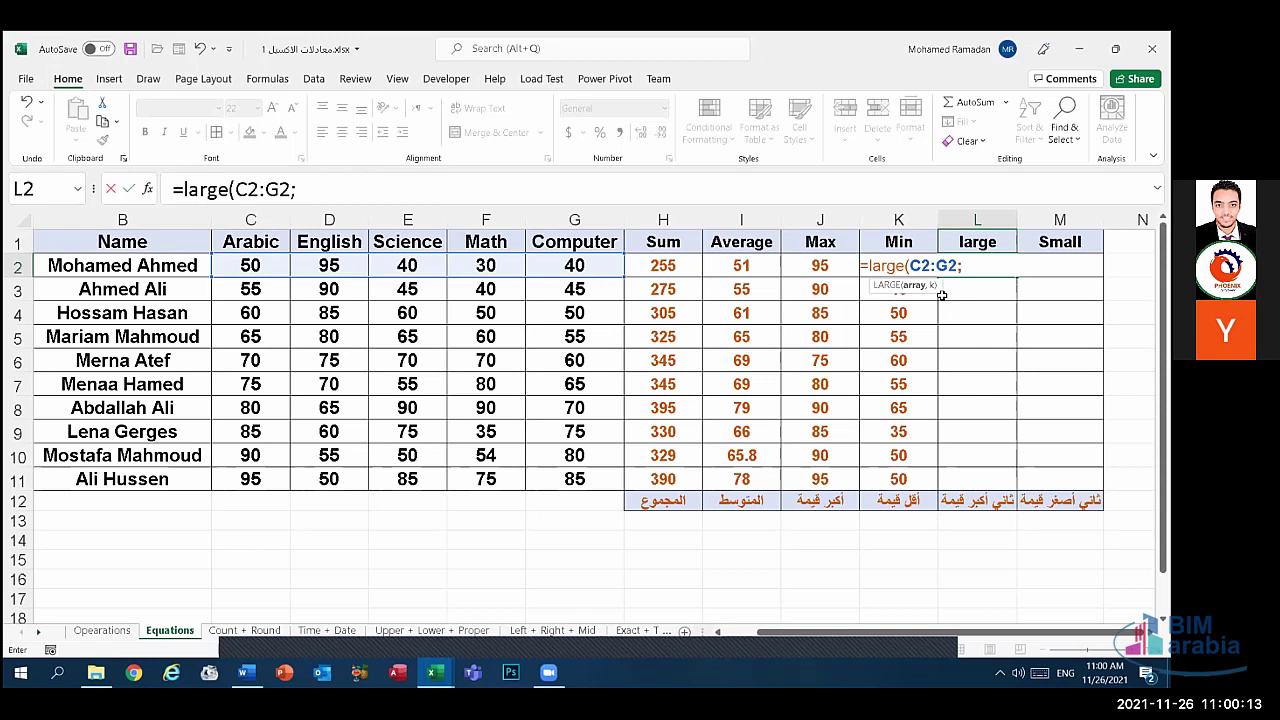
{"action": "key", "text": "BackSpace"}
{"action": "type", "text": ","}
{"action": "type", "text": "2"}
{"action": "key", "text": "BackSpace"}
{"action": "type", "text": "3"}
{"action": "key", "text": "BackSpace"}
{"action": "type", "text": "2"}
{"action": "type", "text": ")"}
{"action": "key", "text": "Return"}
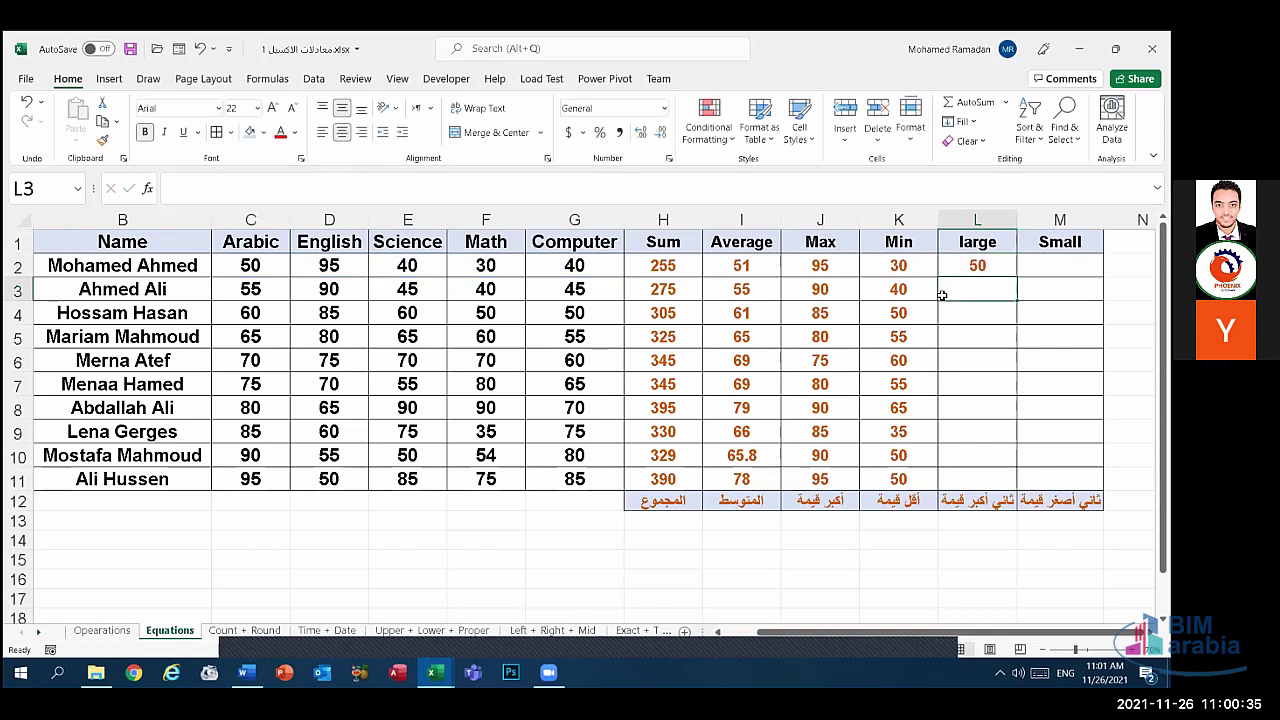
{"action": "left_click", "coordinate": [1038, 267]}
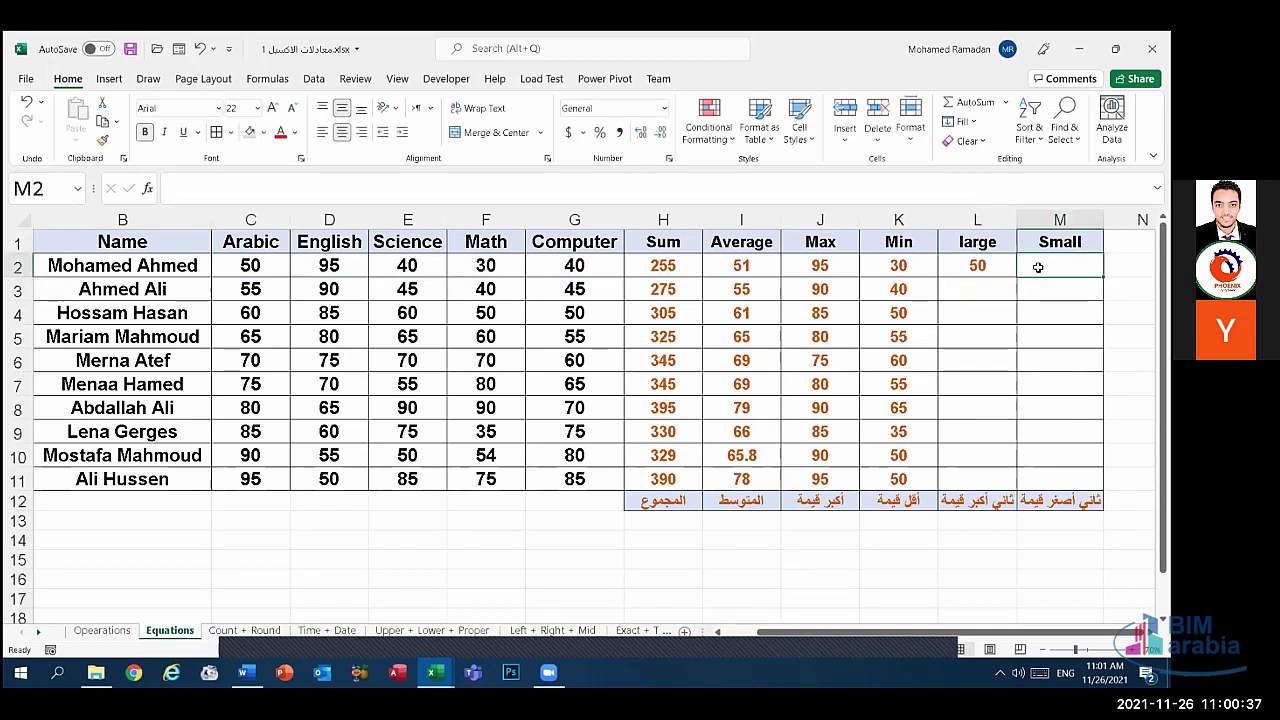
Step: Enter =SMALL(C2:G2,2) in M2, returning the second-smallest mark, 40
{"action": "type", "text": "="}
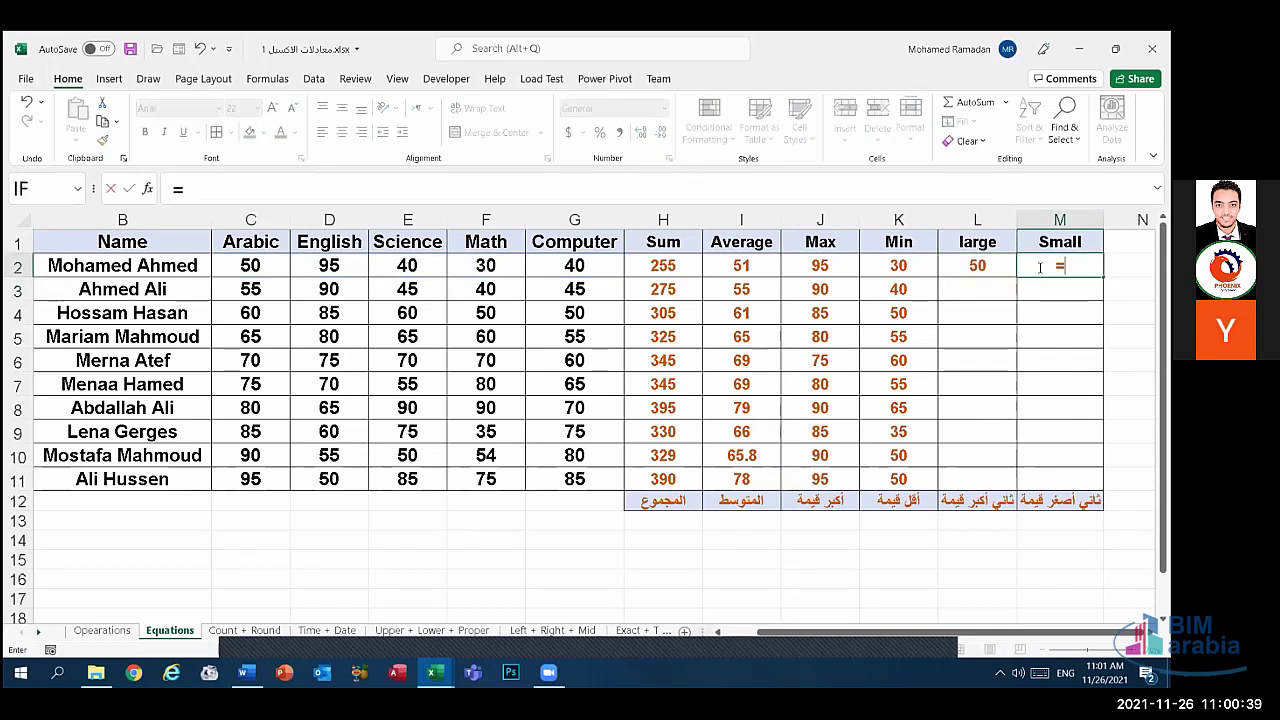
{"action": "type", "text": "small"}
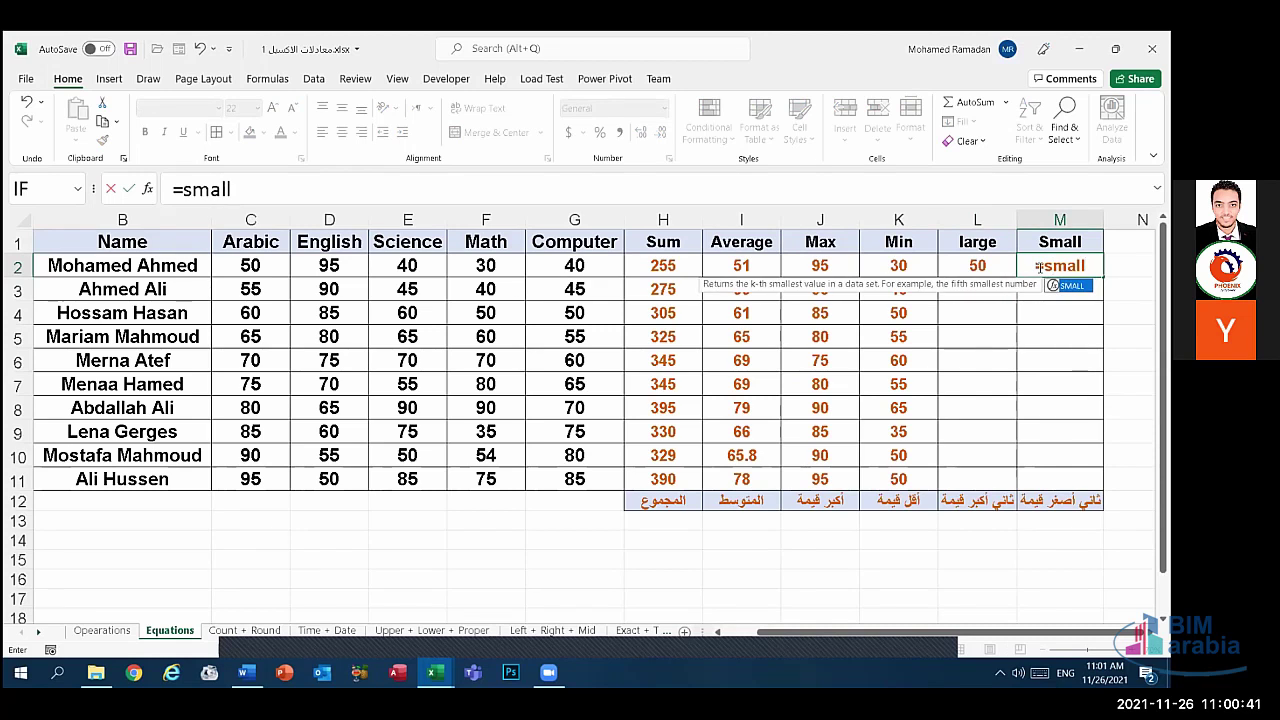
{"action": "type", "text": "("}
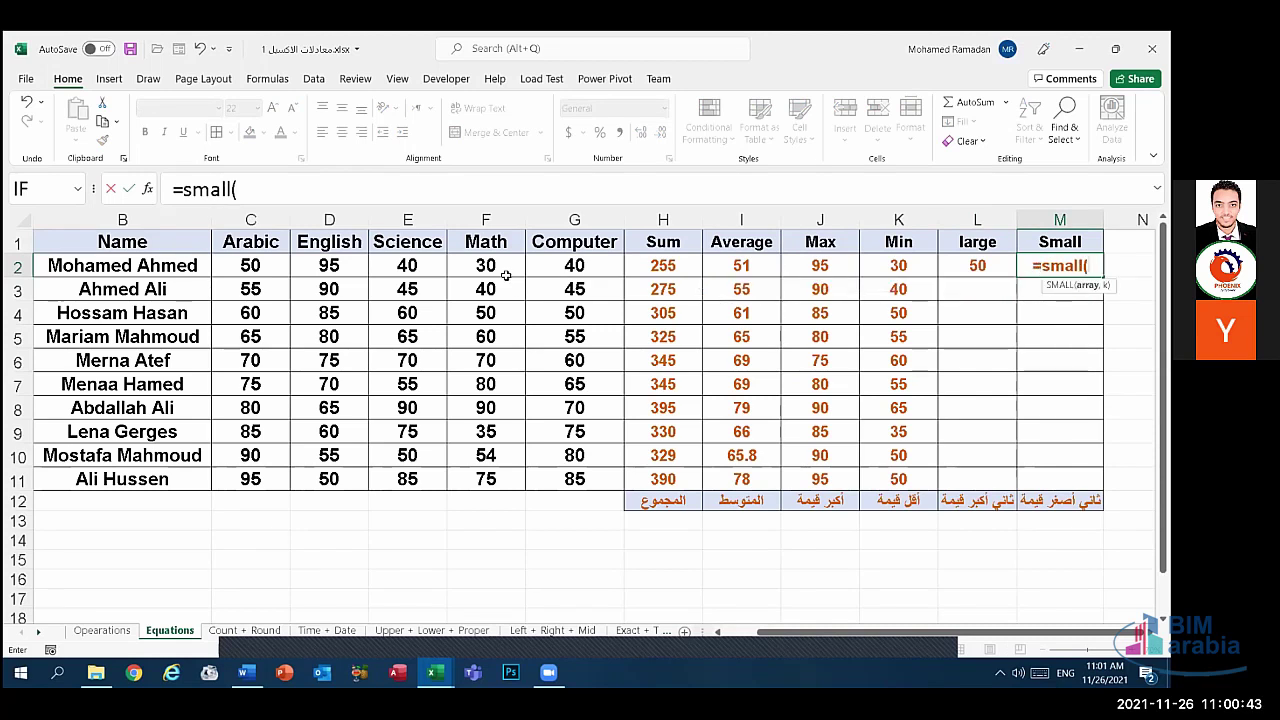
{"action": "left_click_drag", "start_coordinate": [250, 258], "coordinate": [557, 262]}
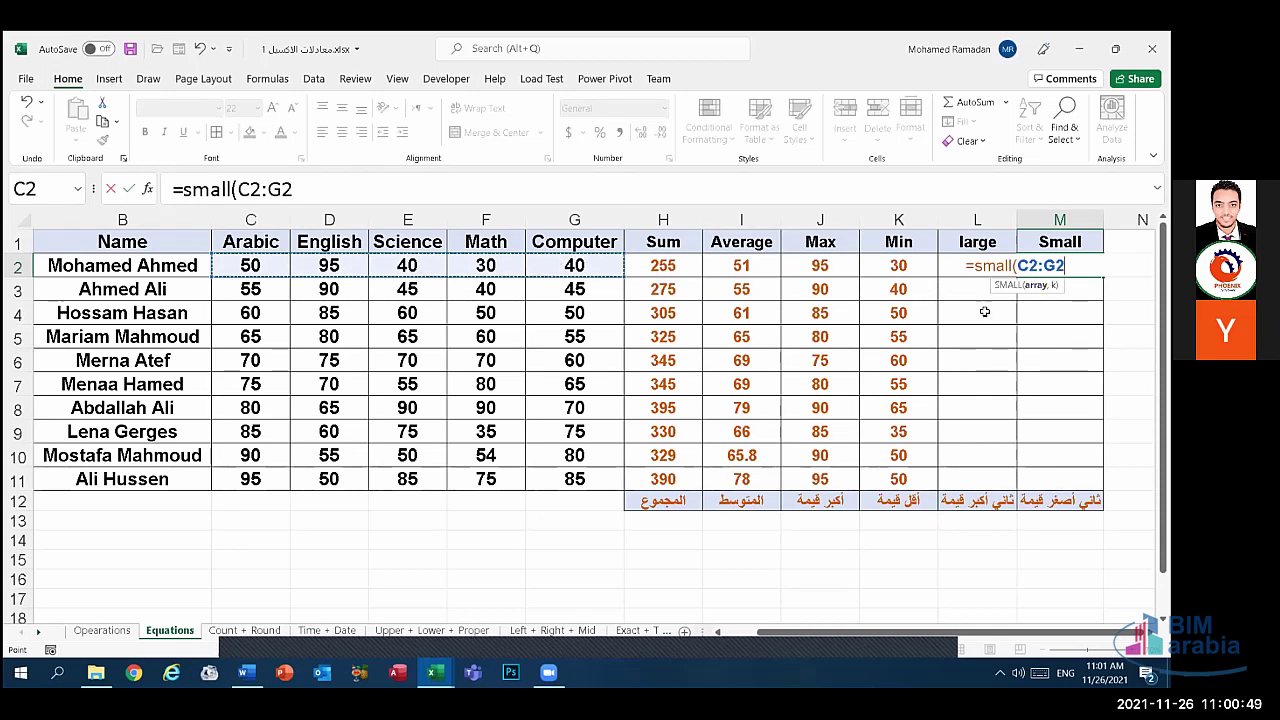
{"action": "type", "text": ","}
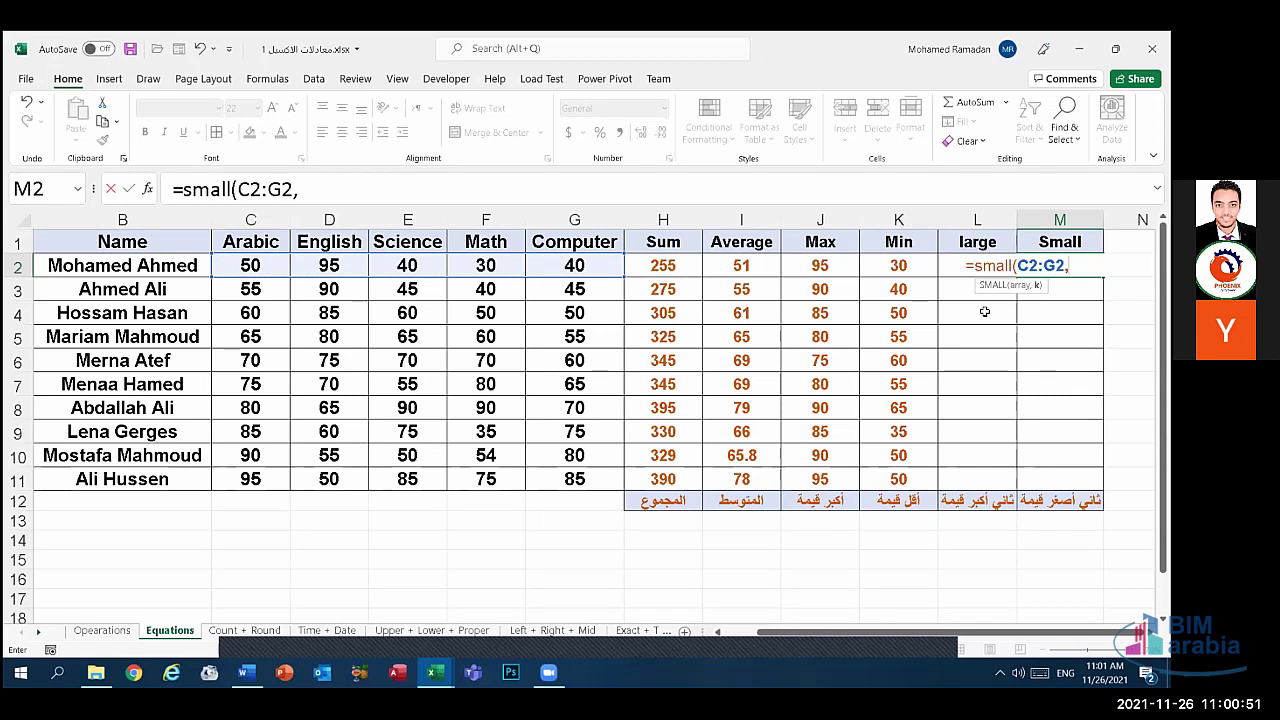
{"action": "type", "text": "2"}
{"action": "type", "text": ")"}
{"action": "key", "text": "Return"}
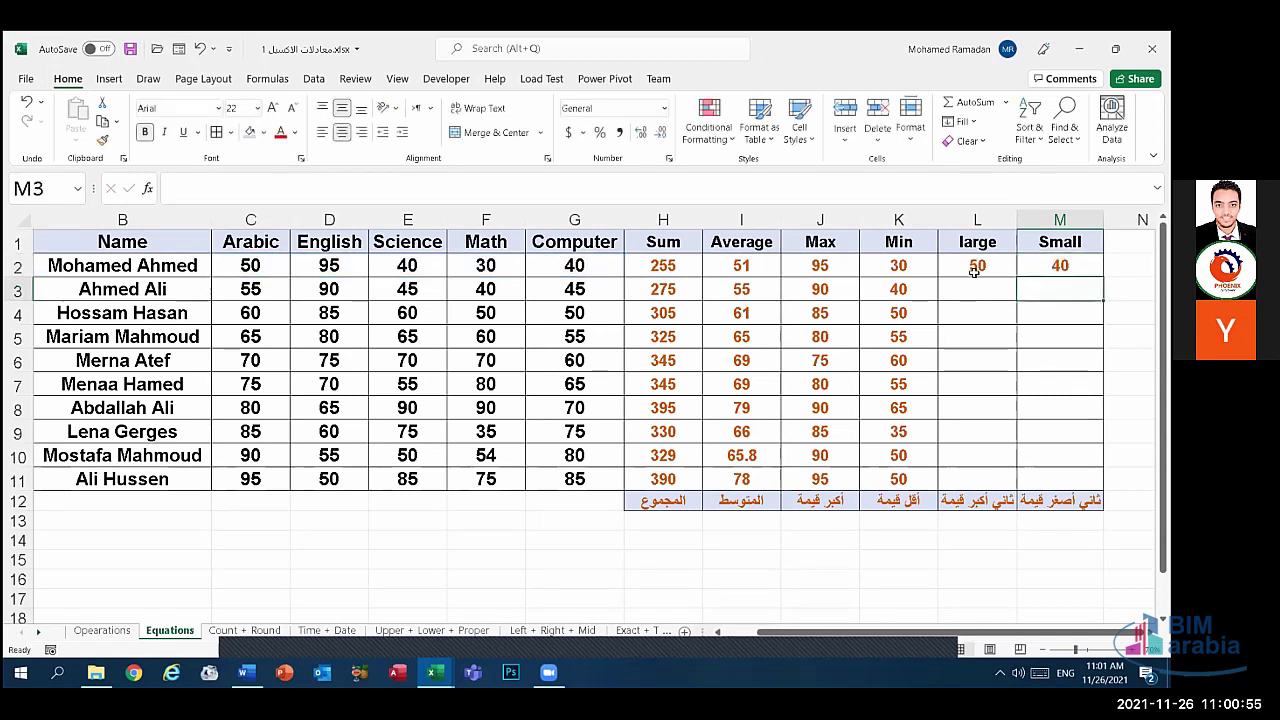
{"action": "left_click", "coordinate": [977, 266]}
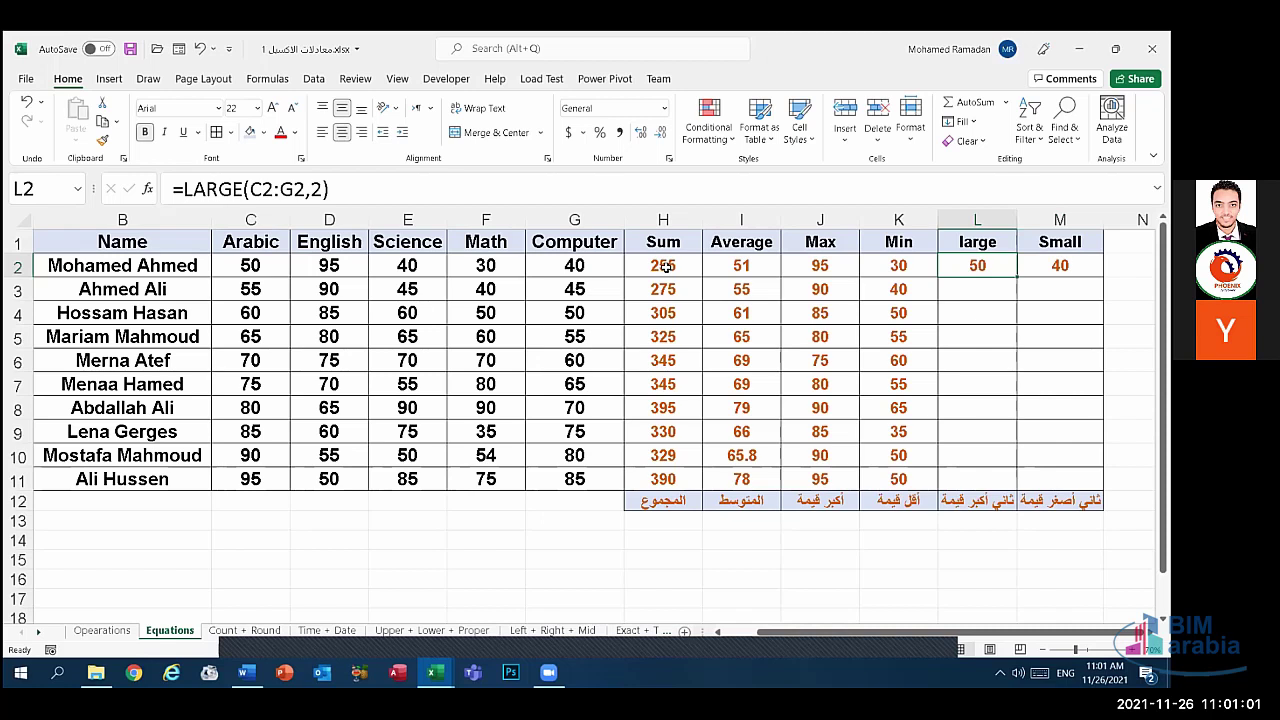
Step: Clear the Sum-to-Small results in H2:M11, save, and go to the Count + Round sheet
{"action": "mouse_move", "coordinate": [660, 266]}
{"action": "left_mouse_down"}
{"action": "mouse_move", "coordinate": [1041, 453]}
{"action": "mouse_move", "coordinate": [1043, 471]}
{"action": "left_mouse_up"}
{"action": "key", "text": "Delete"}
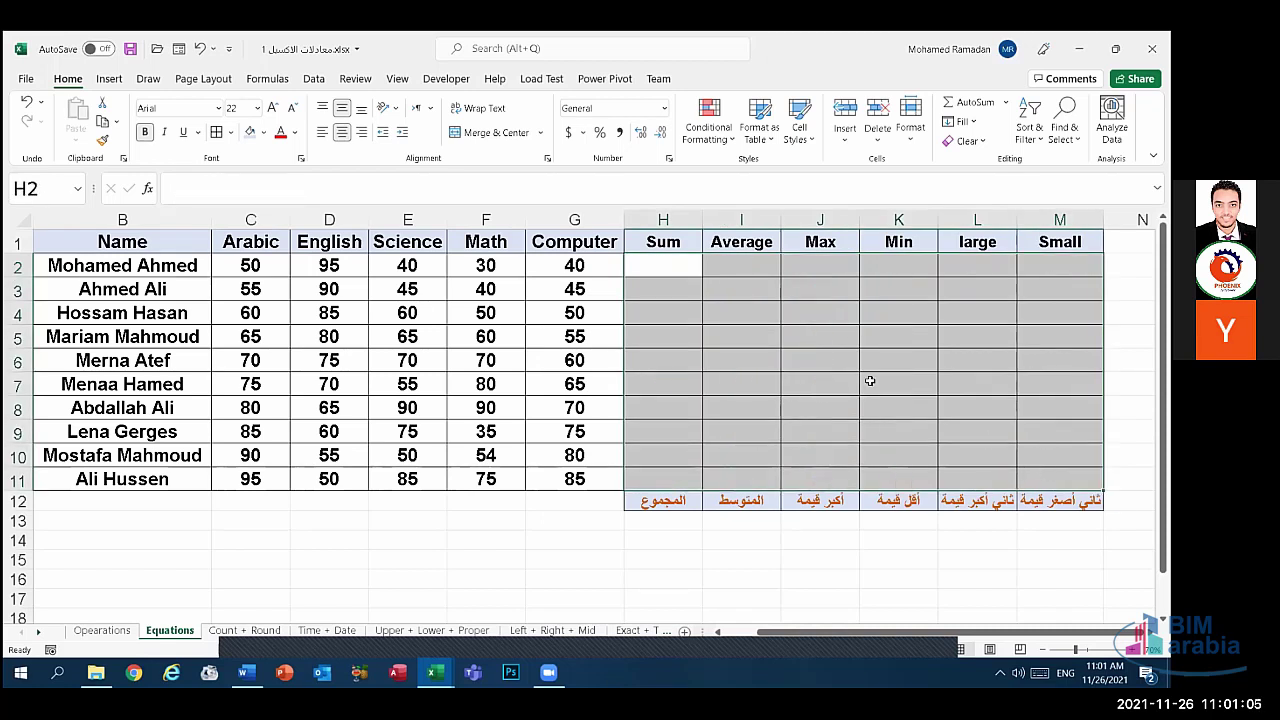
{"action": "left_click", "coordinate": [672, 296]}
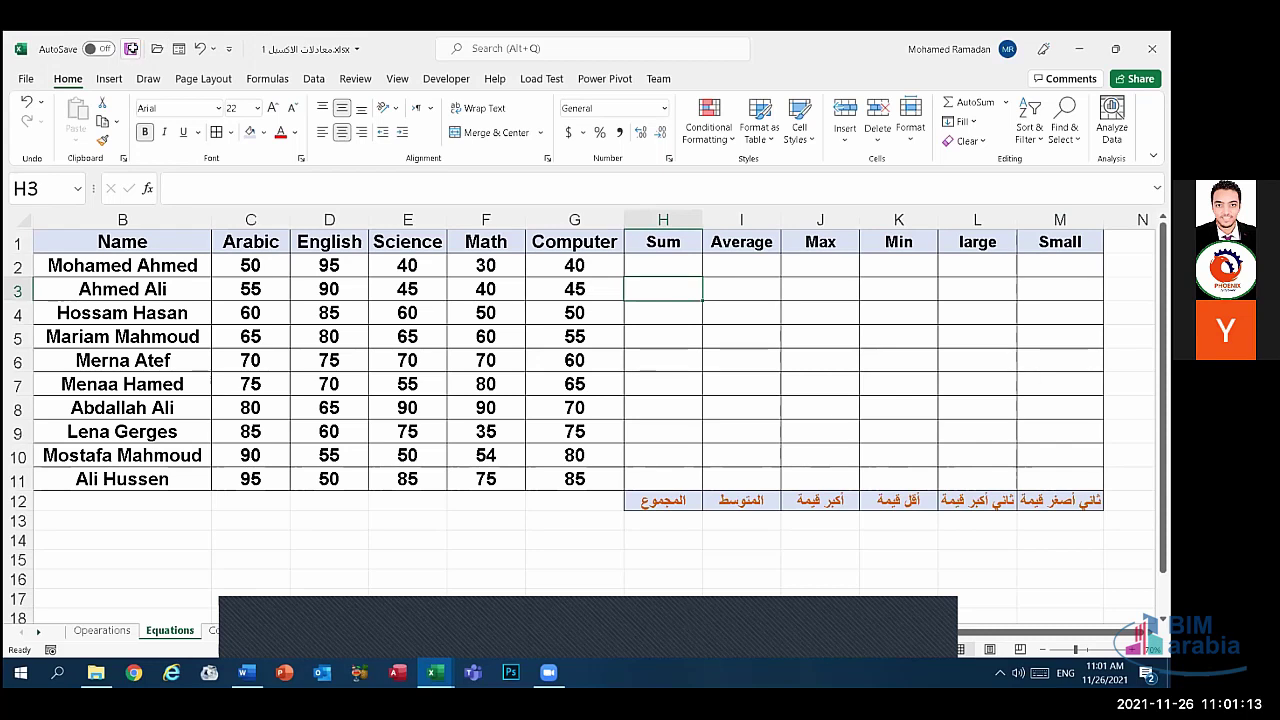
{"action": "left_click", "coordinate": [130, 48]}
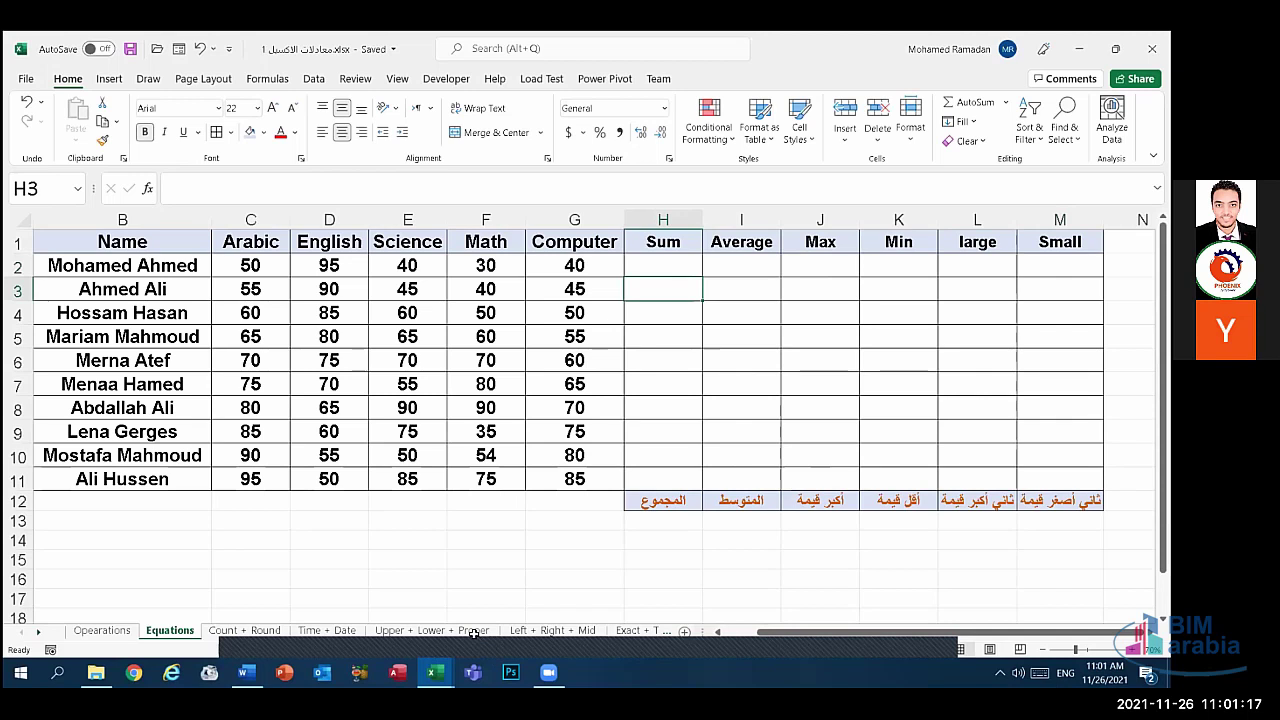
{"action": "left_click", "coordinate": [244, 630]}
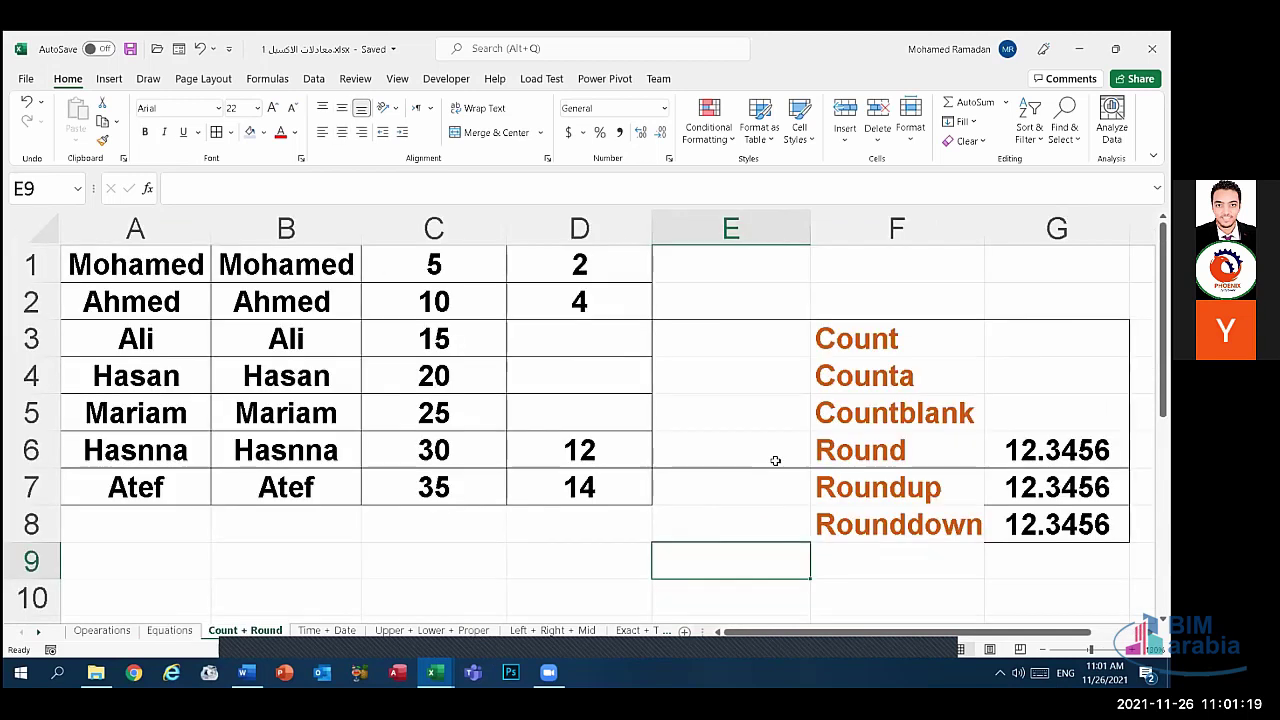
Step: Enter =COUNT(A1:D7) in E3 on the Count + Round sheet, returning 11
{"action": "left_click", "coordinate": [585, 624]}
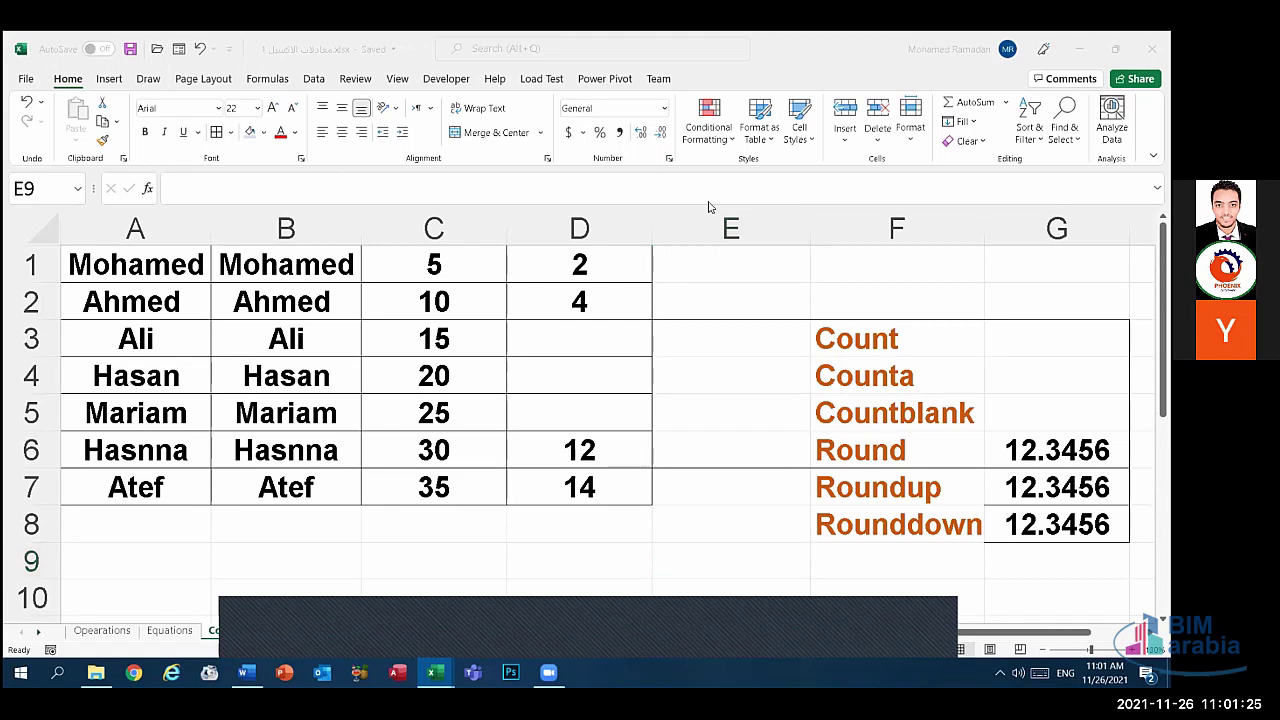
{"action": "left_click", "coordinate": [787, 325]}
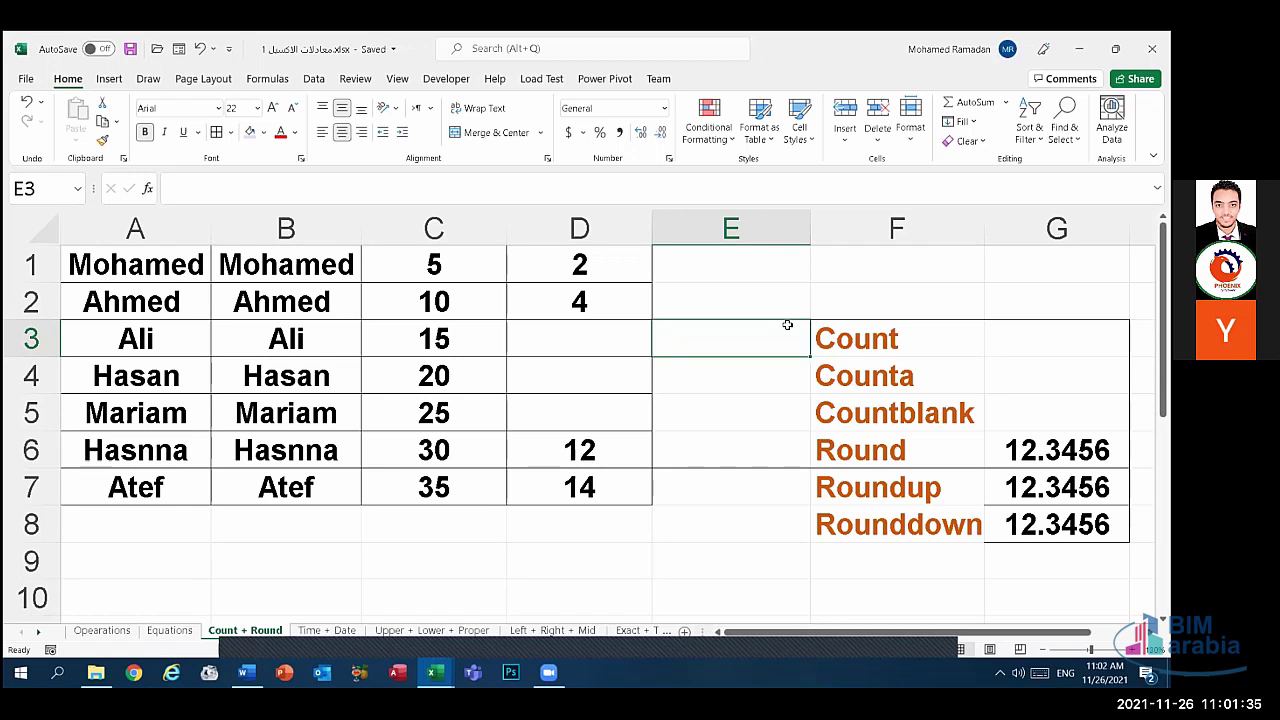
{"action": "type", "text": "="}
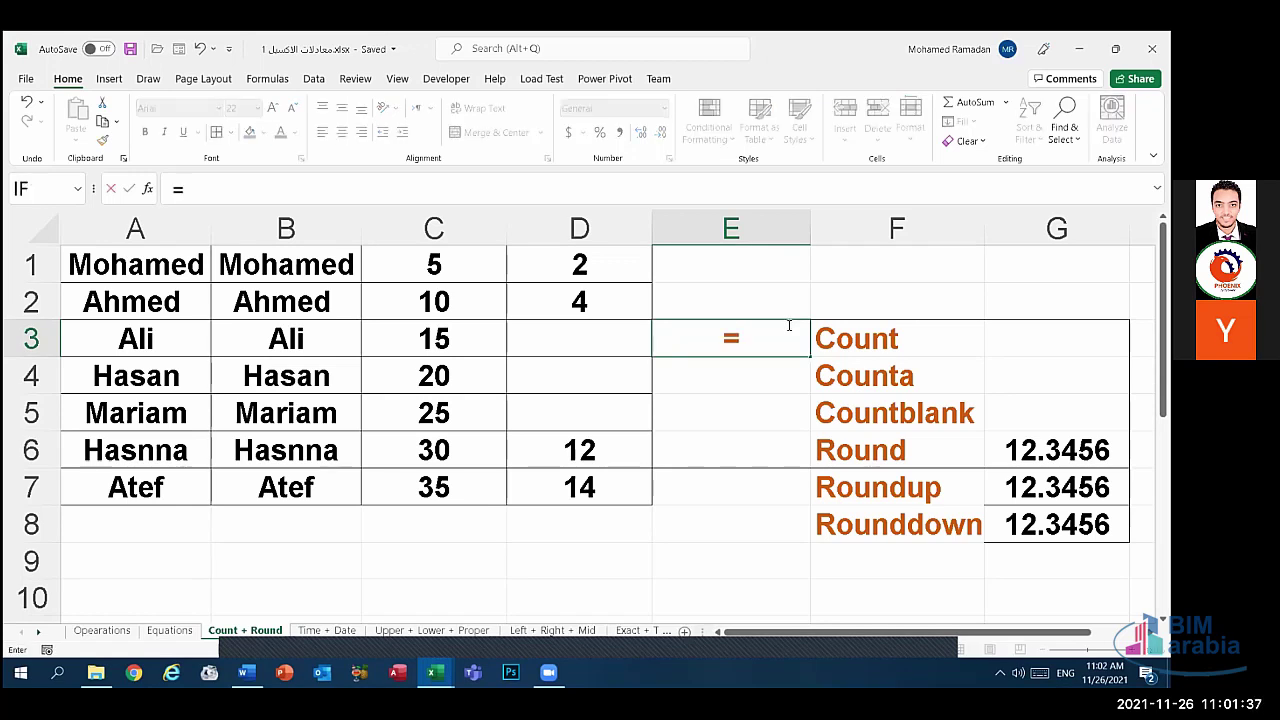
{"action": "type", "text": "count"}
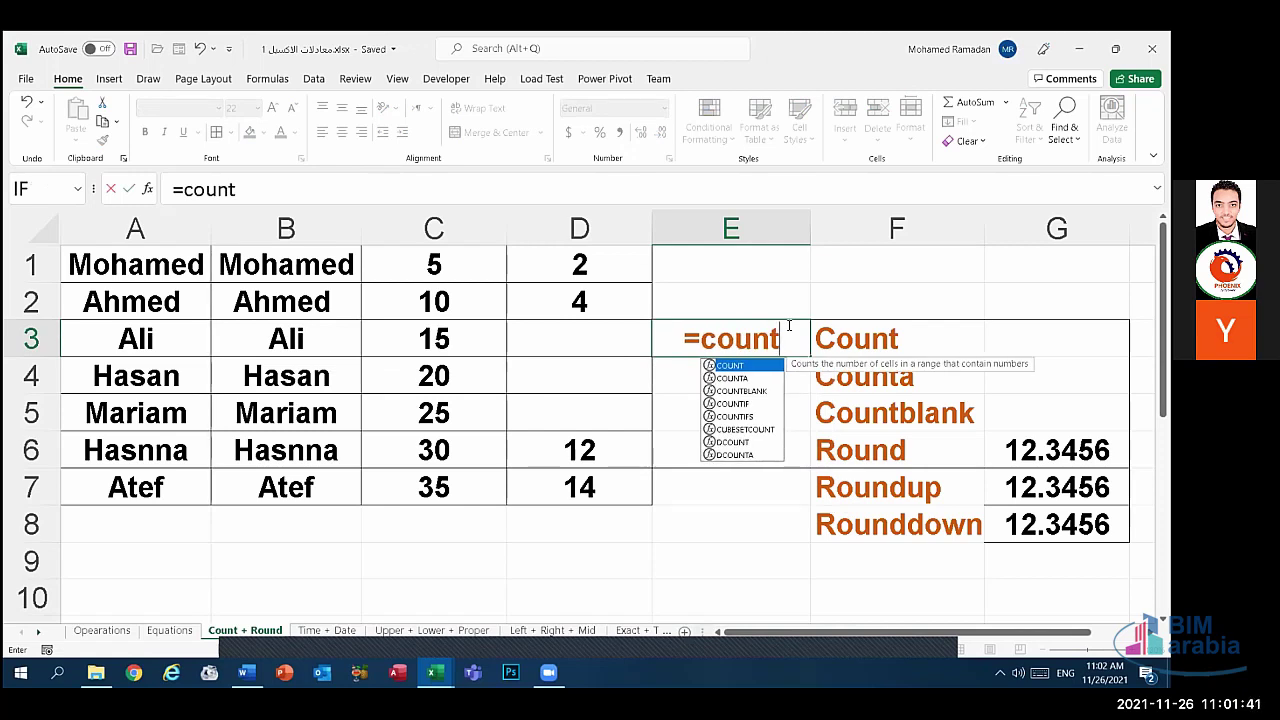
{"action": "type", "text": "("}
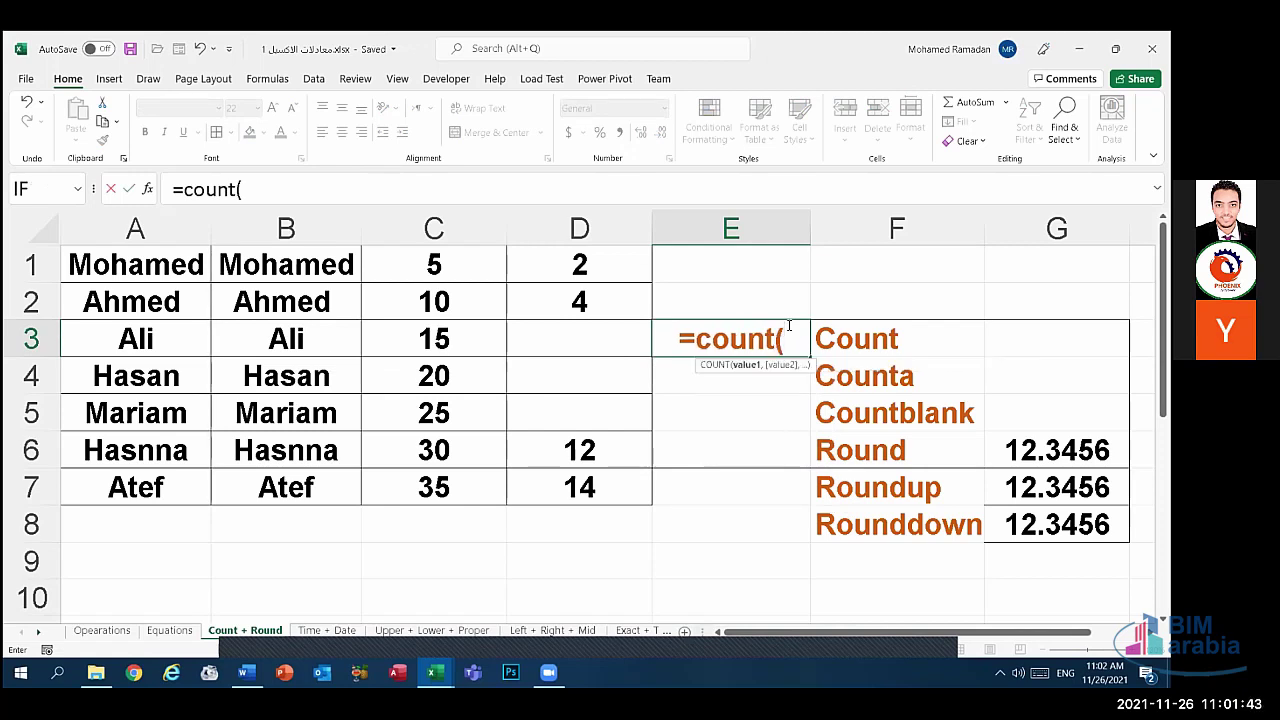
{"action": "mouse_move", "coordinate": [125, 258]}
{"action": "left_mouse_down"}
{"action": "mouse_move", "coordinate": [491, 415]}
{"action": "mouse_move", "coordinate": [563, 487]}
{"action": "left_mouse_up"}
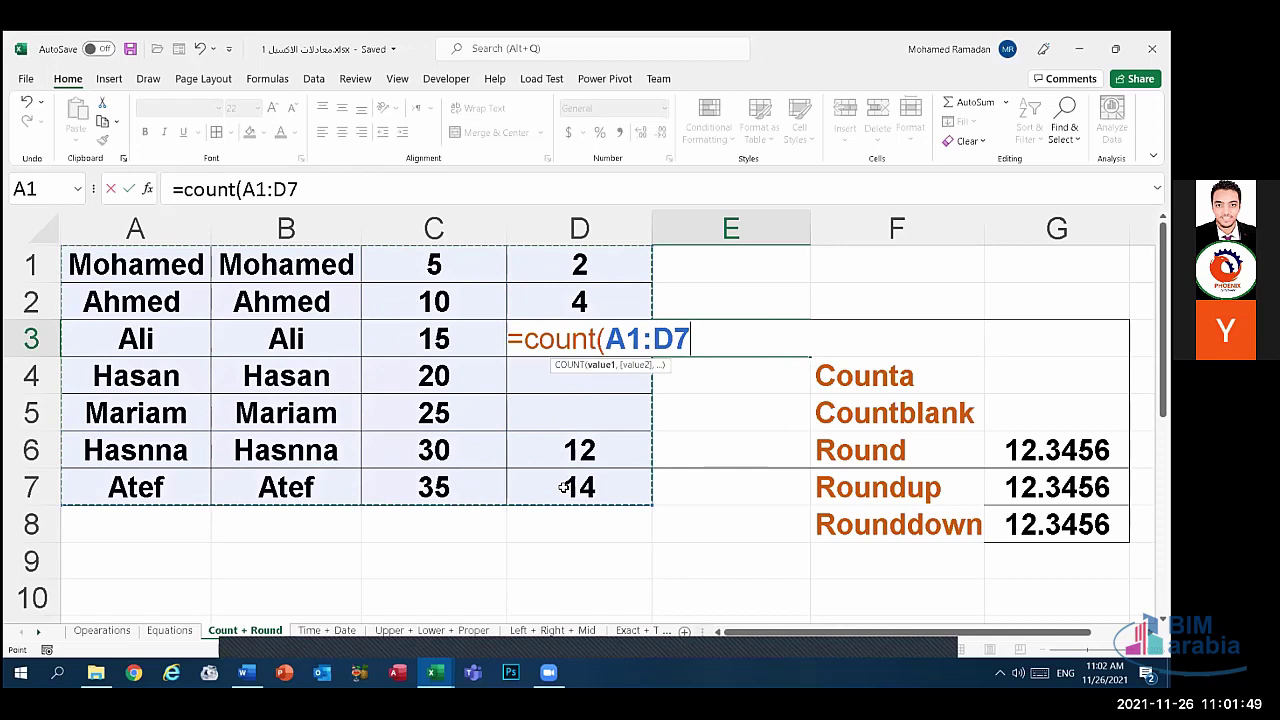
{"action": "type", "text": ")"}
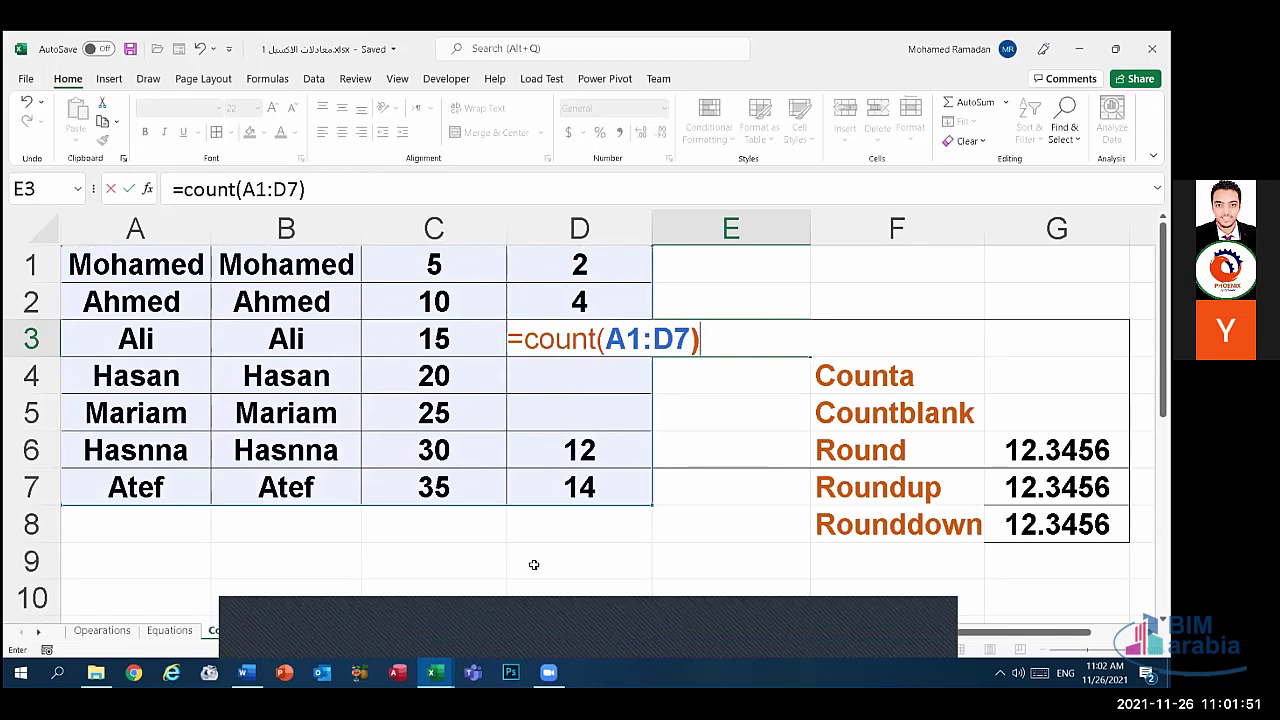
{"action": "key", "text": "Return"}
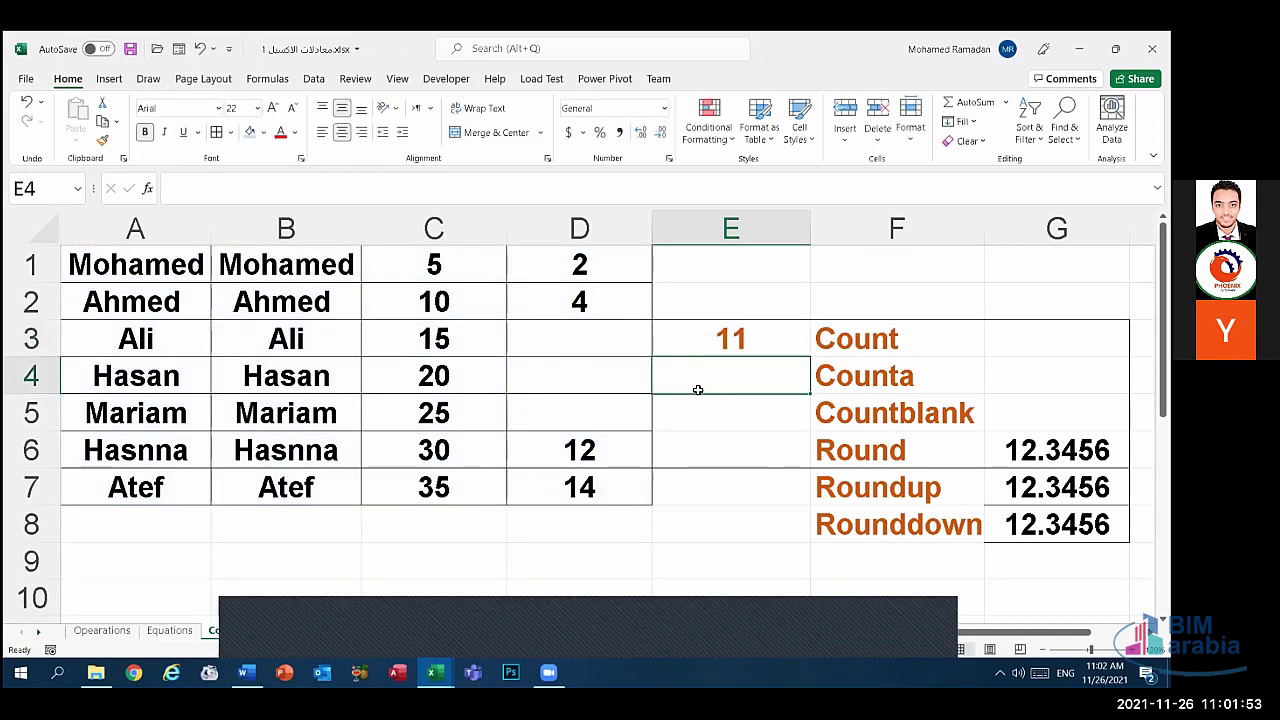
Step: Type the Arabic description 'عد الأرقام' into G3
{"action": "left_click", "coordinate": [712, 355]}
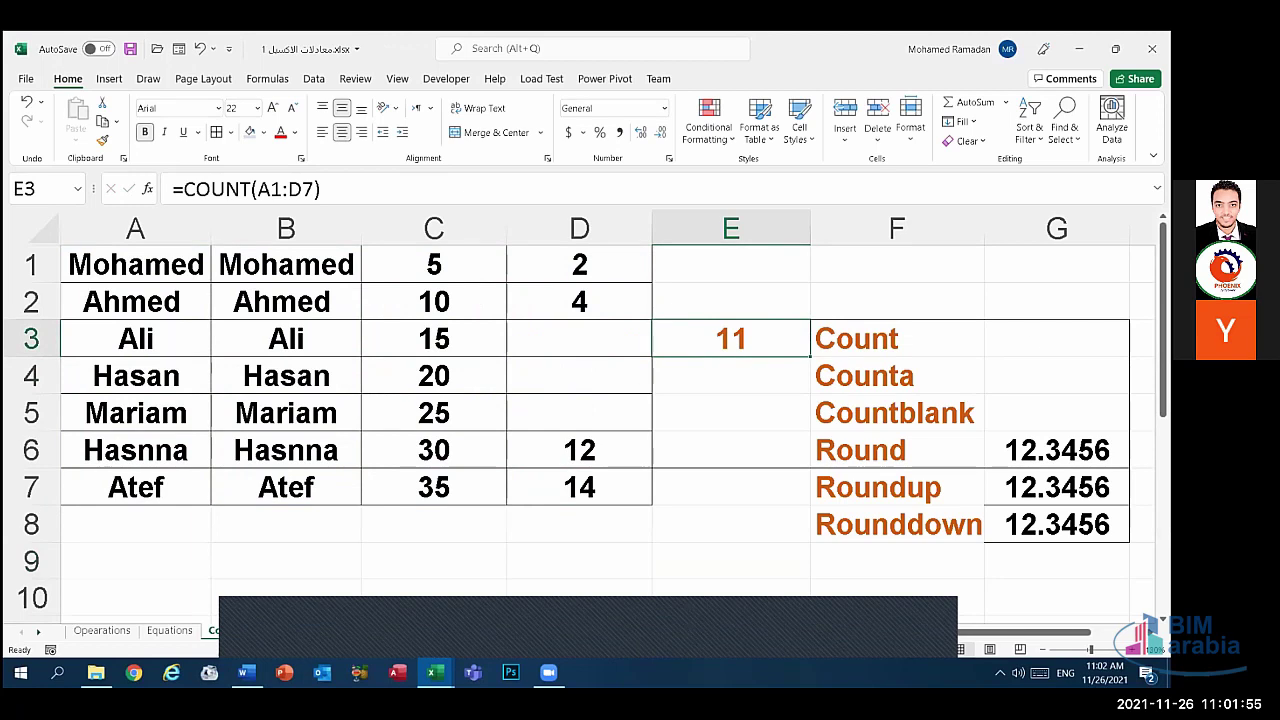
{"action": "left_click", "coordinate": [995, 338]}
{"action": "type", "text": "u"}
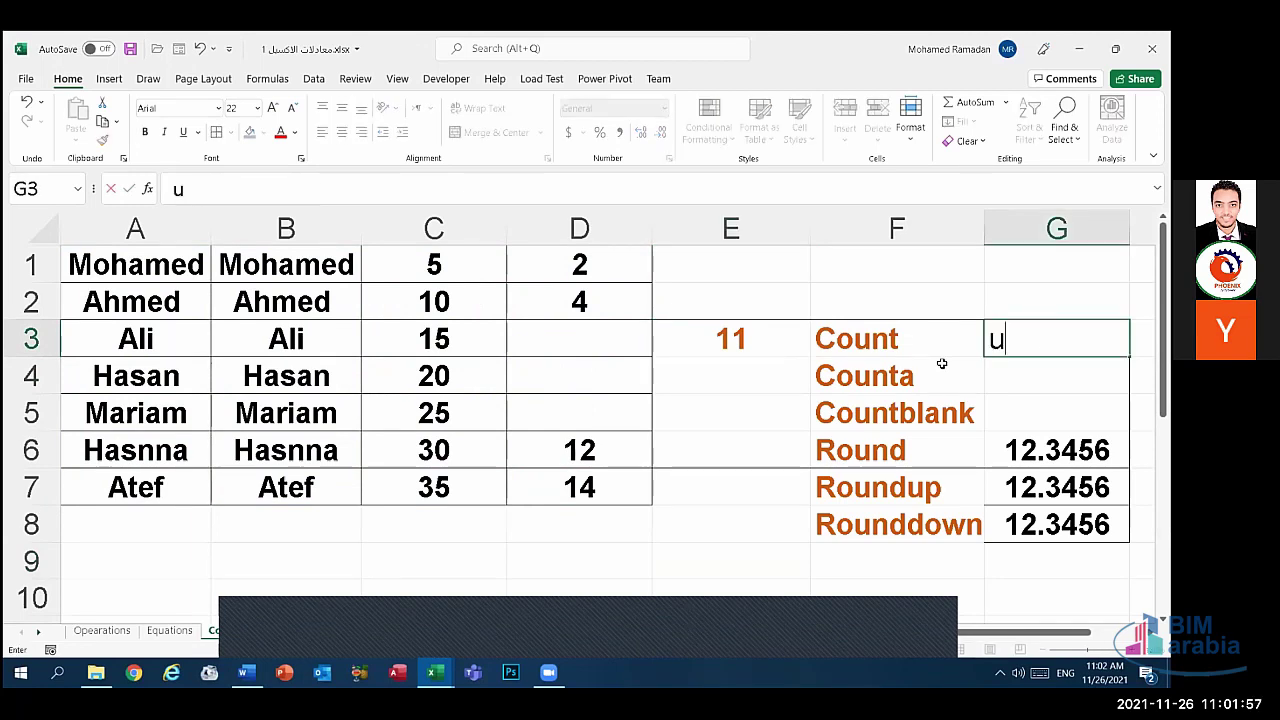
{"action": "key", "text": "BackSpace"}
{"action": "type", "text": "ع"}
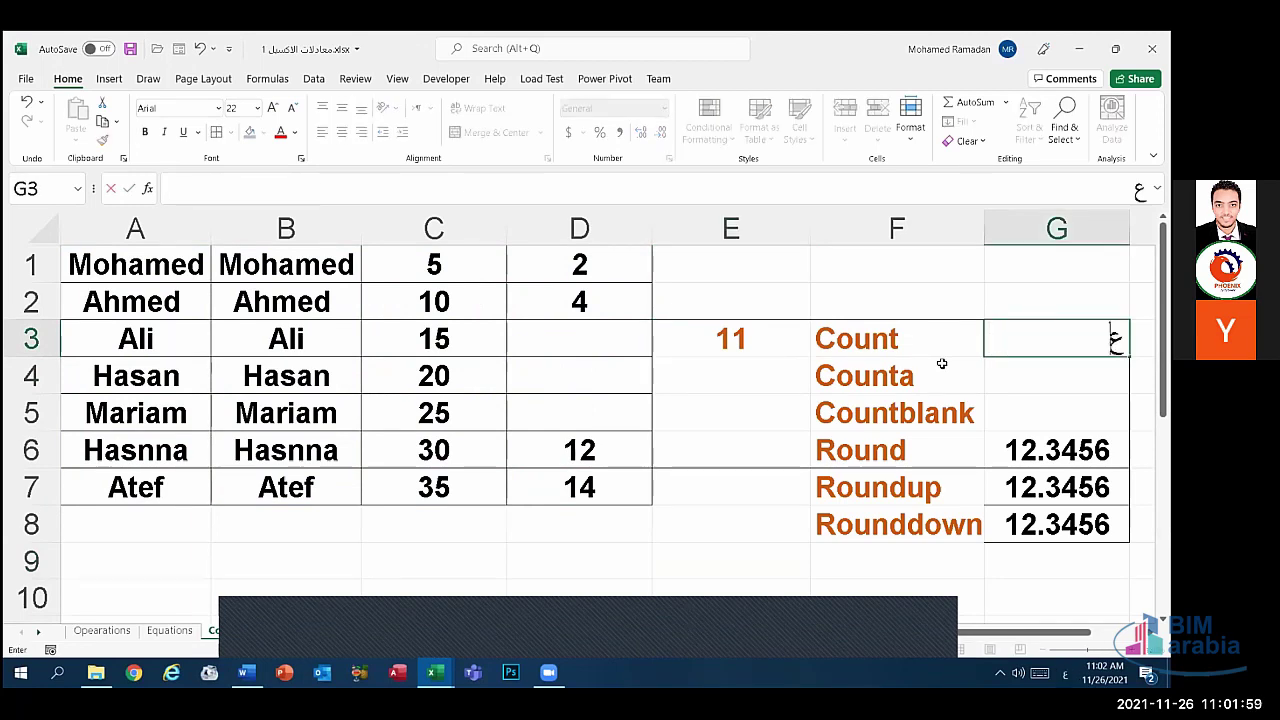
{"action": "type", "text": "د الا"}
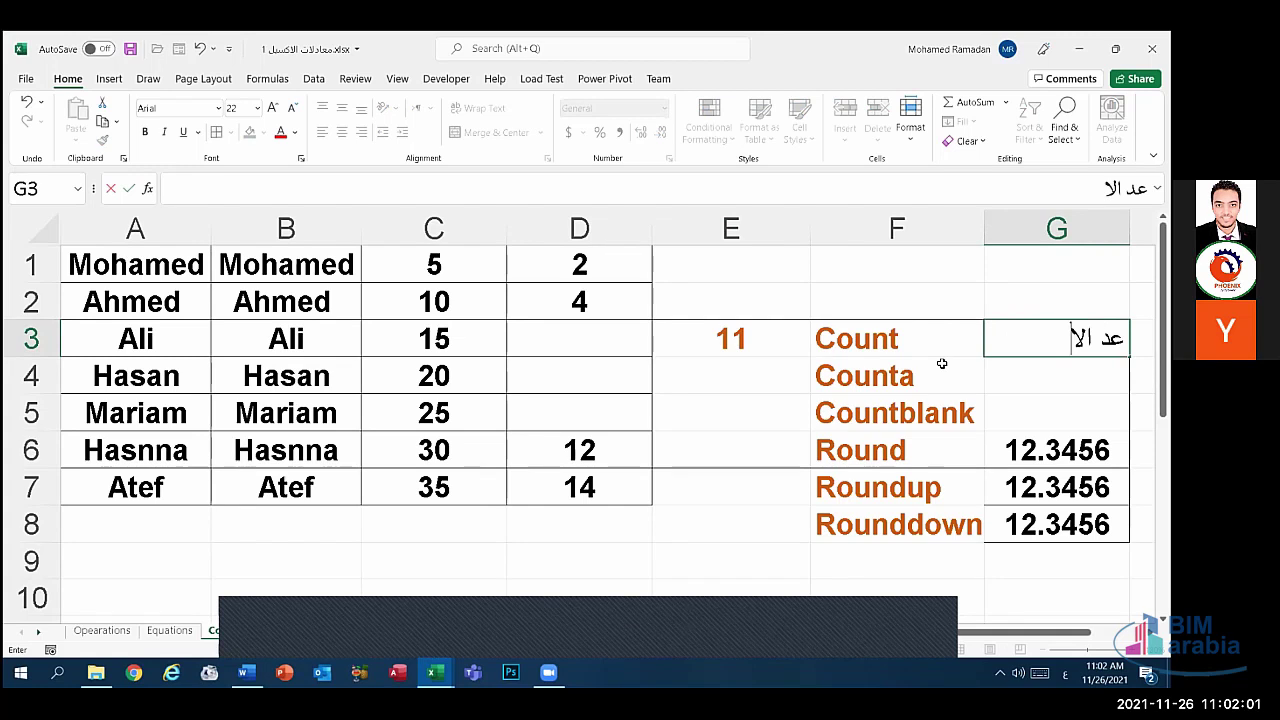
{"action": "type", "text": "رقام"}
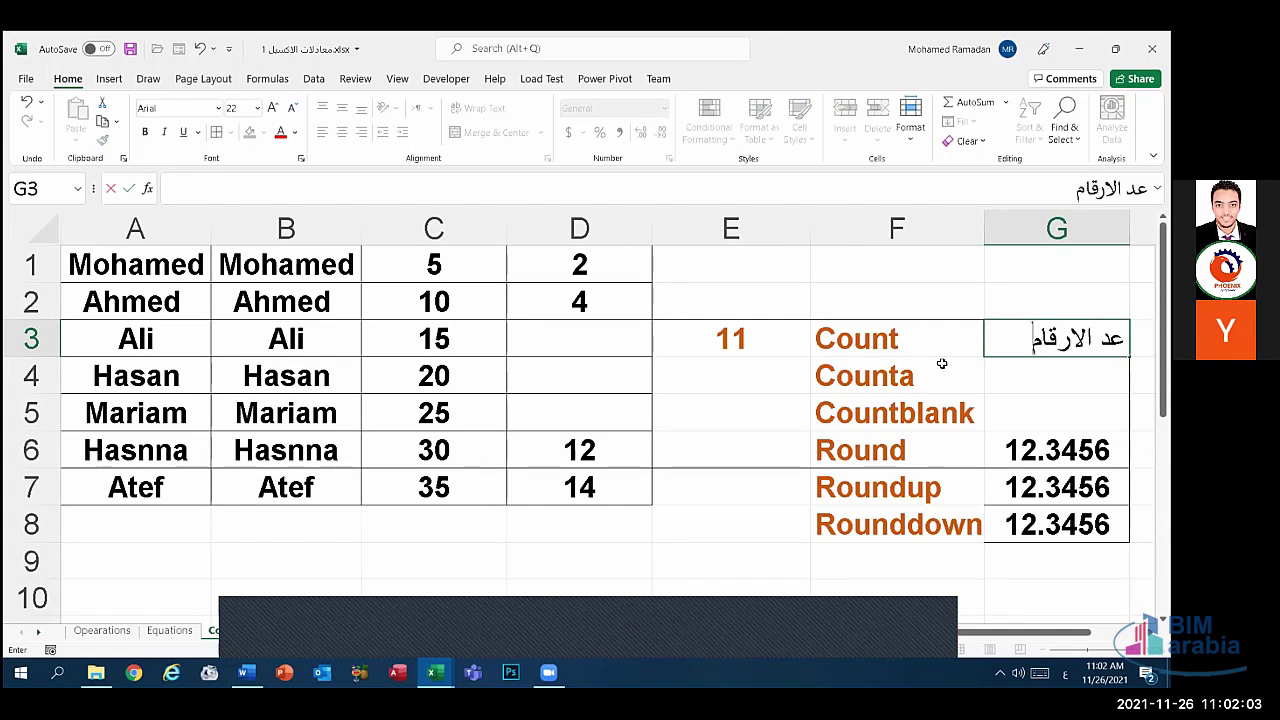
{"action": "key", "text": "Return"}
Step: Review the Count result in E3 and walk through the numeric cells in columns C and D
{"action": "left_click", "coordinate": [857, 345]}
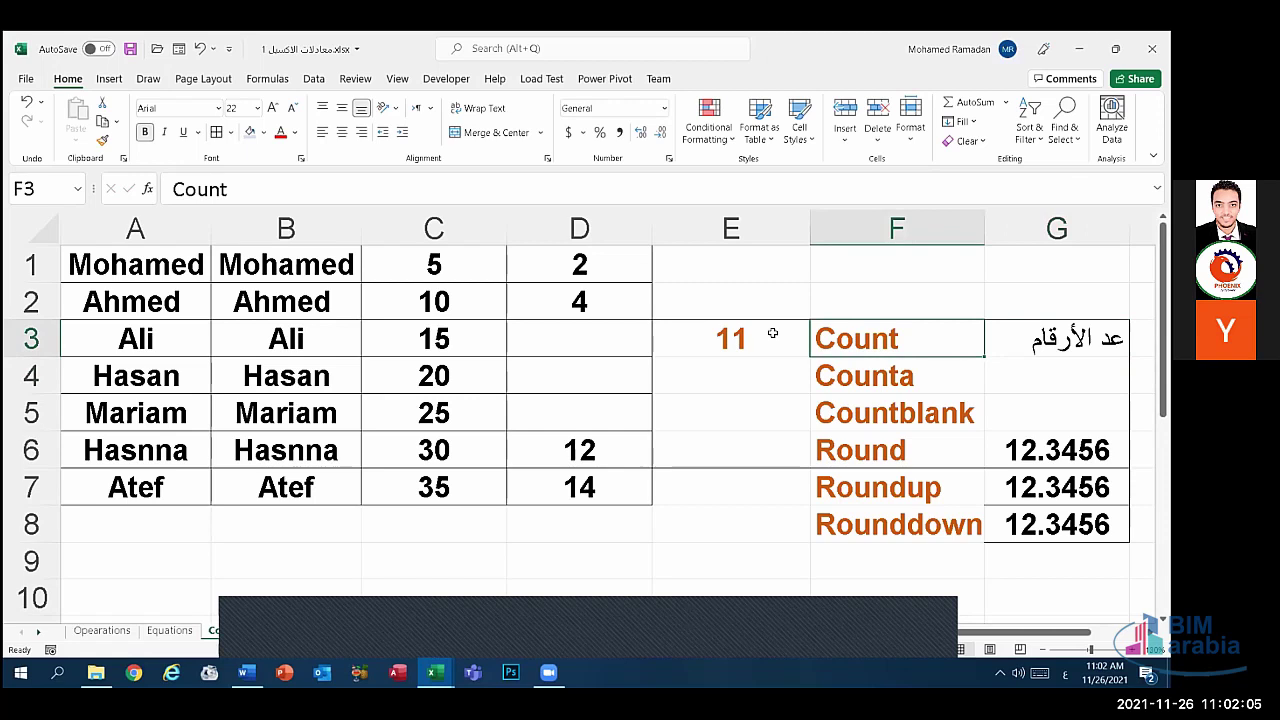
{"action": "left_click", "coordinate": [772, 334]}
{"action": "left_click", "coordinate": [457, 270]}
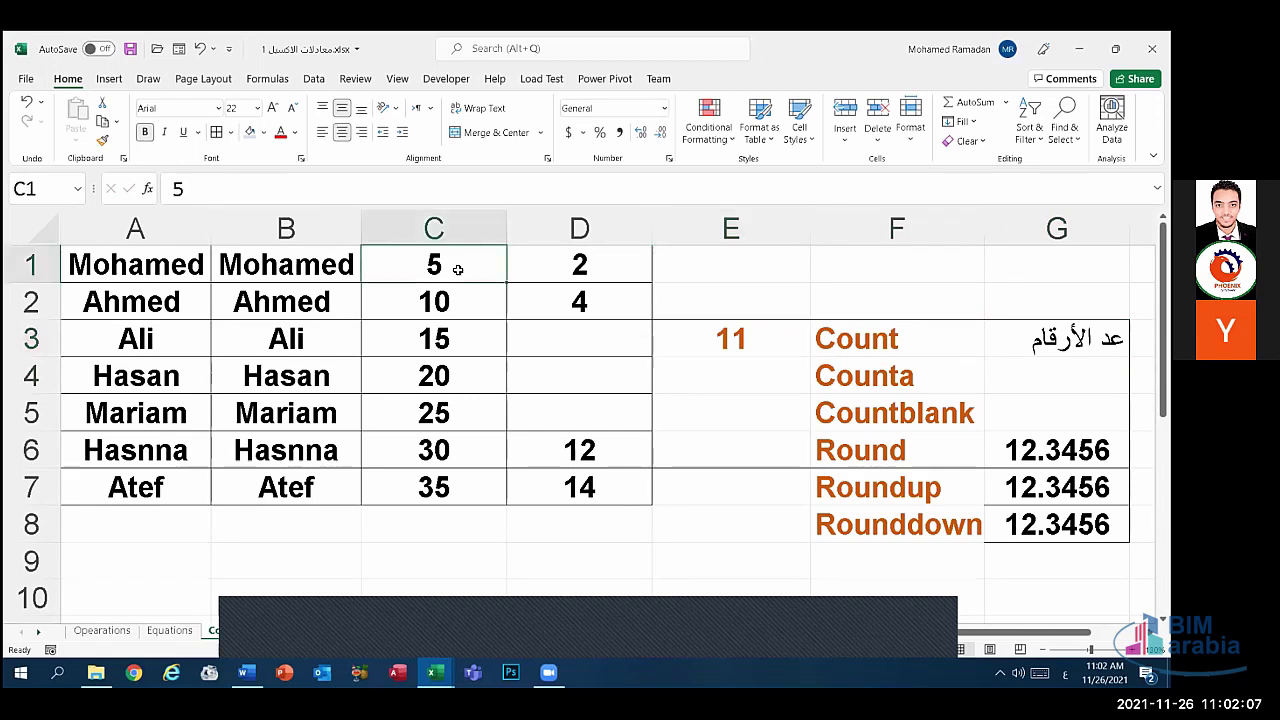
{"action": "key", "text": "Down"}
{"action": "key", "text": "Down"}
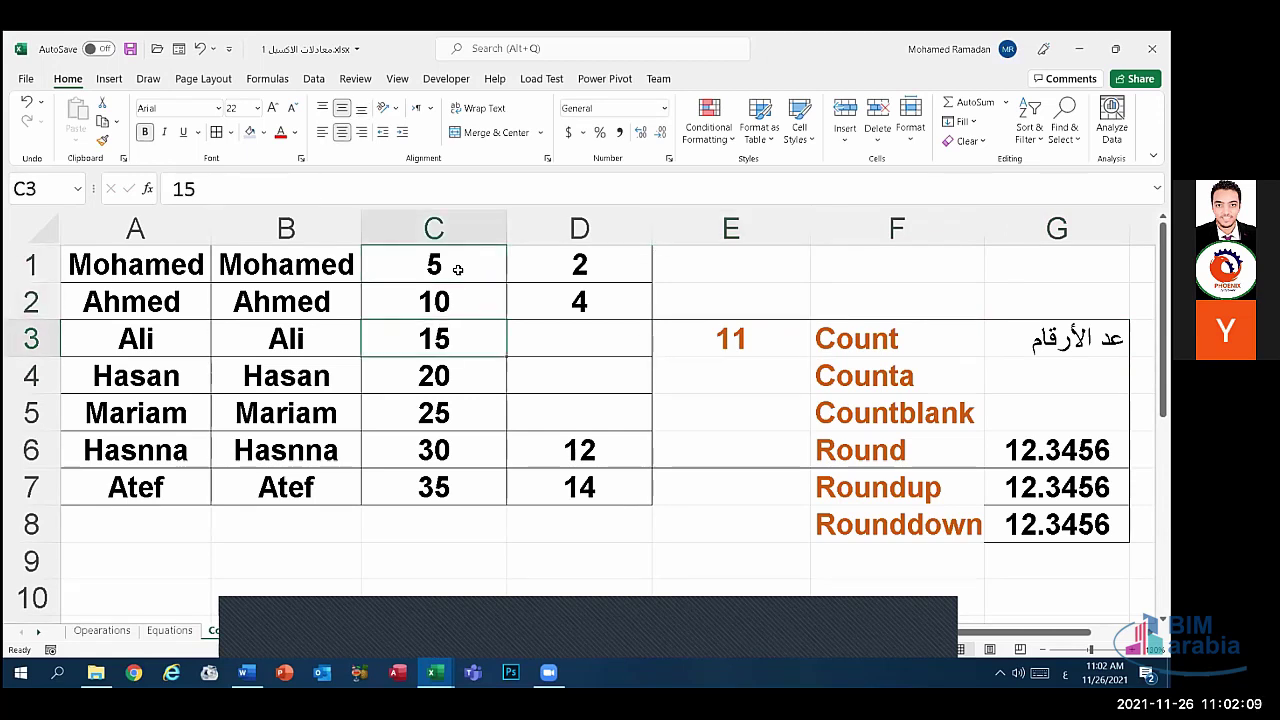
{"action": "key", "text": "Down"}
{"action": "key", "text": "Down"}
{"action": "key", "text": "Down"}
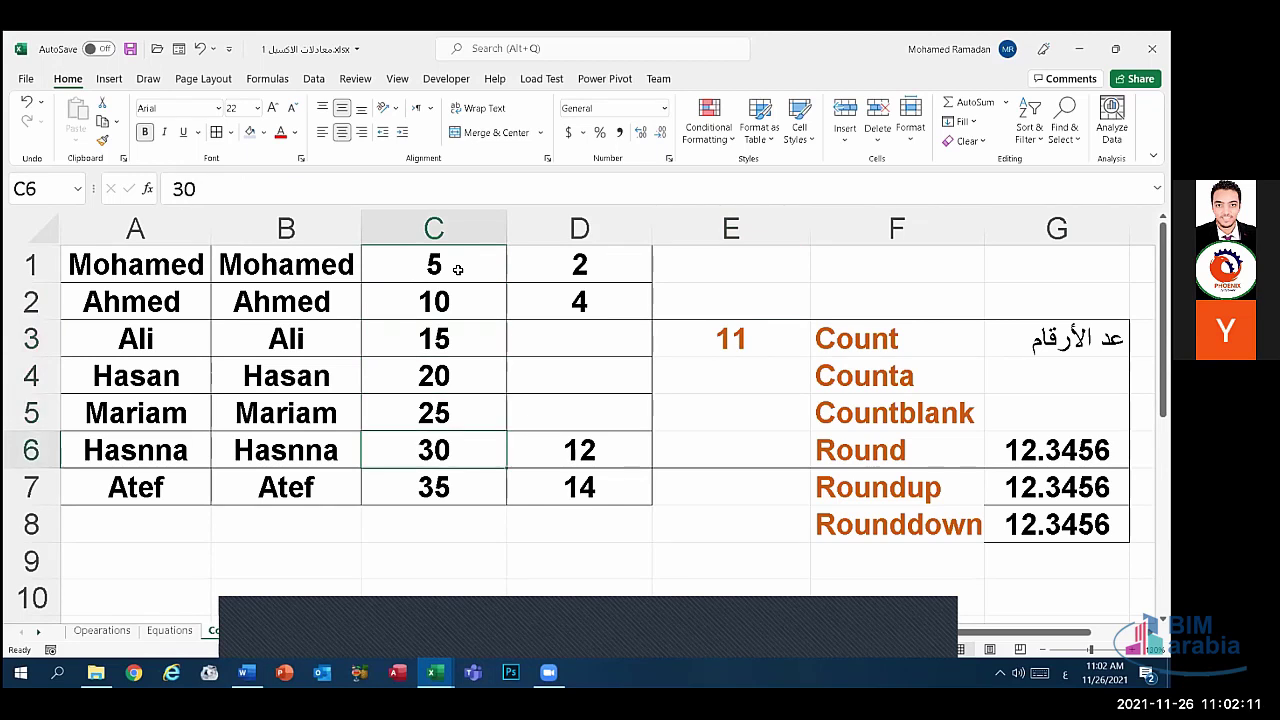
{"action": "key", "text": "Down"}
{"action": "key", "text": "Right"}
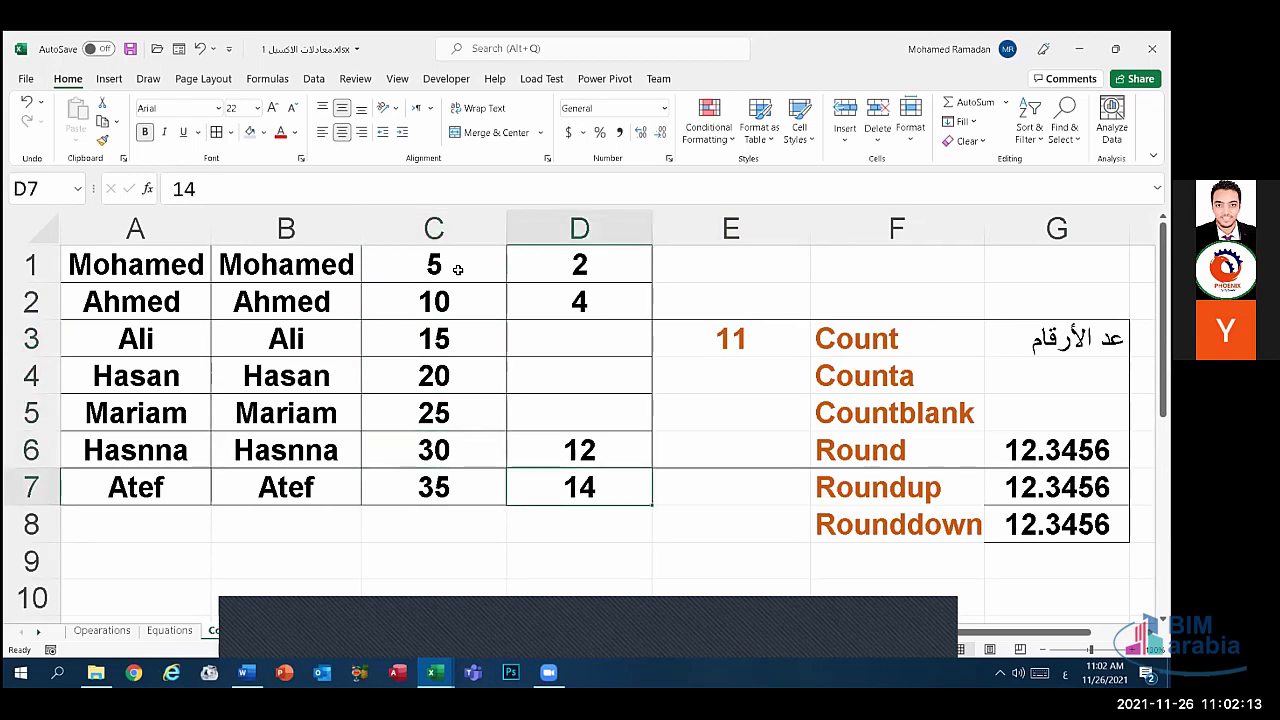
{"action": "key", "text": "Up"}
{"action": "key", "text": "Up"}
{"action": "key", "text": "Up"}
{"action": "key", "text": "Up"}
{"action": "key", "text": "Up"}
{"action": "key", "text": "Up"}
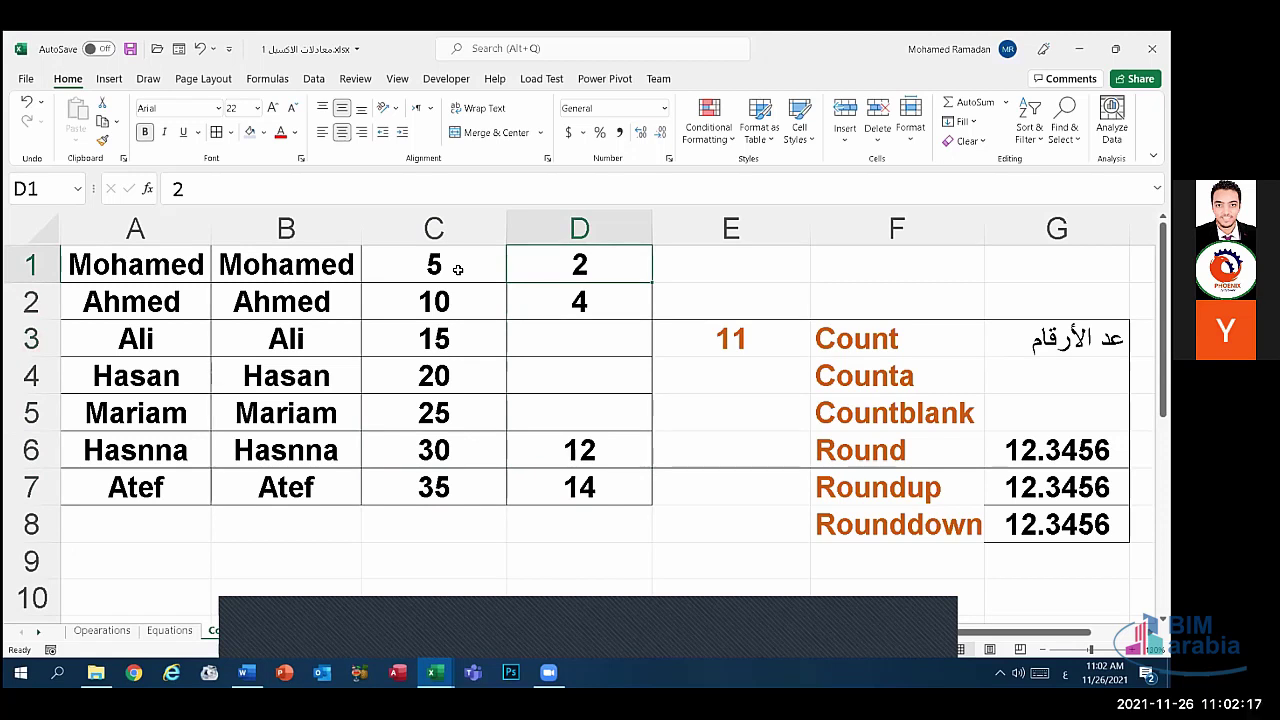
Step: Re-enter E3's formula as =COUNT(A1:D7), again returning 11
{"action": "left_click", "coordinate": [754, 341]}
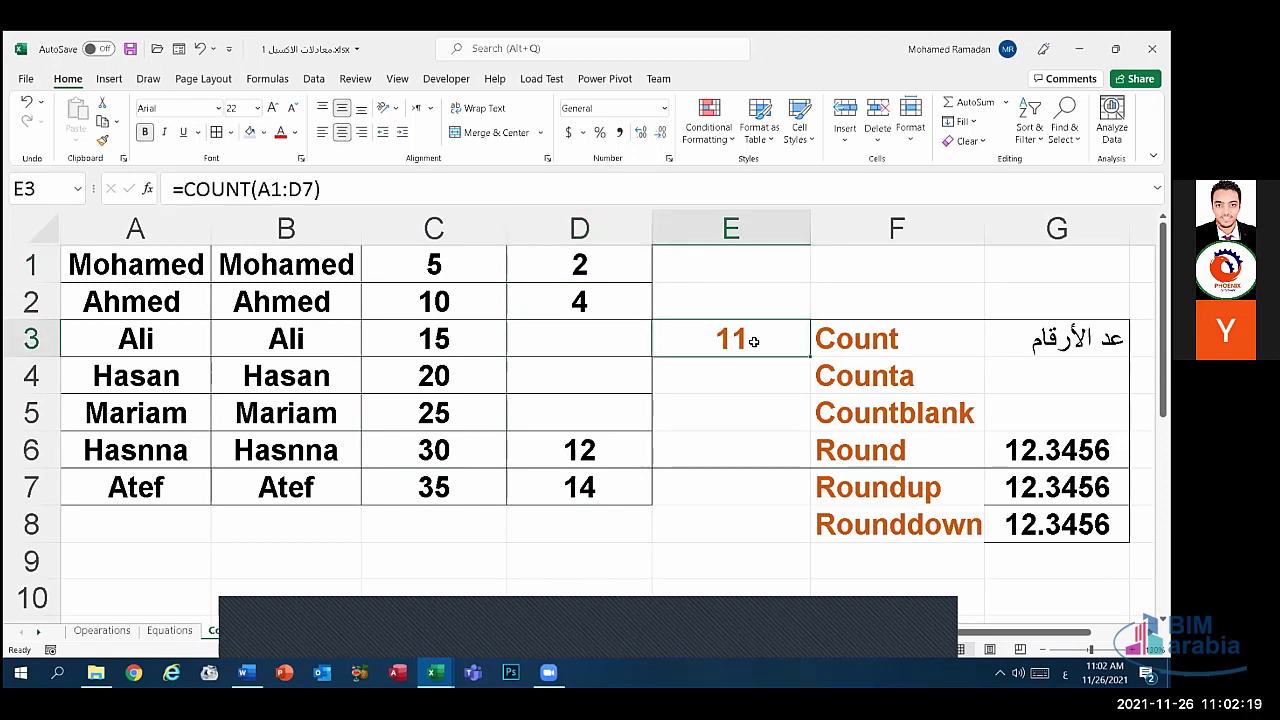
{"action": "double_click", "coordinate": [754, 341]}
{"action": "key", "text": "Escape"}
{"action": "type", "text": "=ؤخعى"}
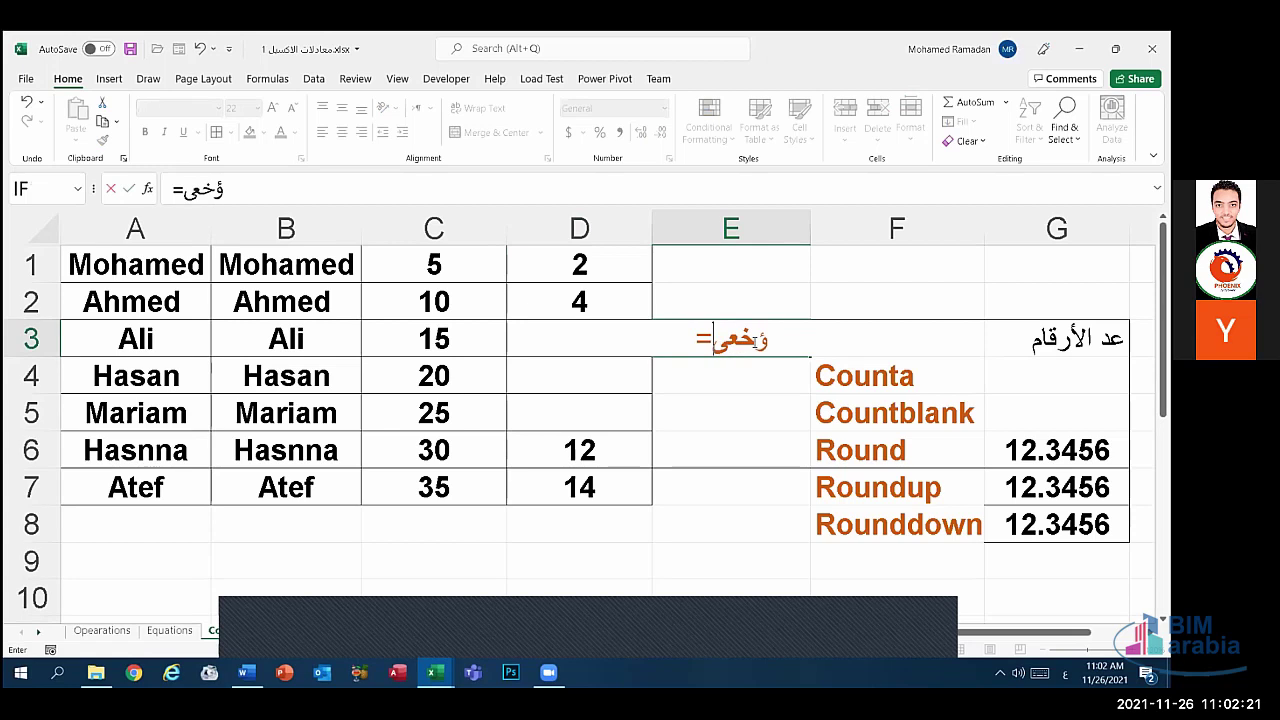
{"action": "type", "text": "ف"}
{"action": "key", "text": "BackSpace"}
{"action": "key", "text": "BackSpace"}
{"action": "key", "text": "BackSpace"}
{"action": "key", "text": "BackSpace"}
{"action": "key", "text": "BackSpace"}
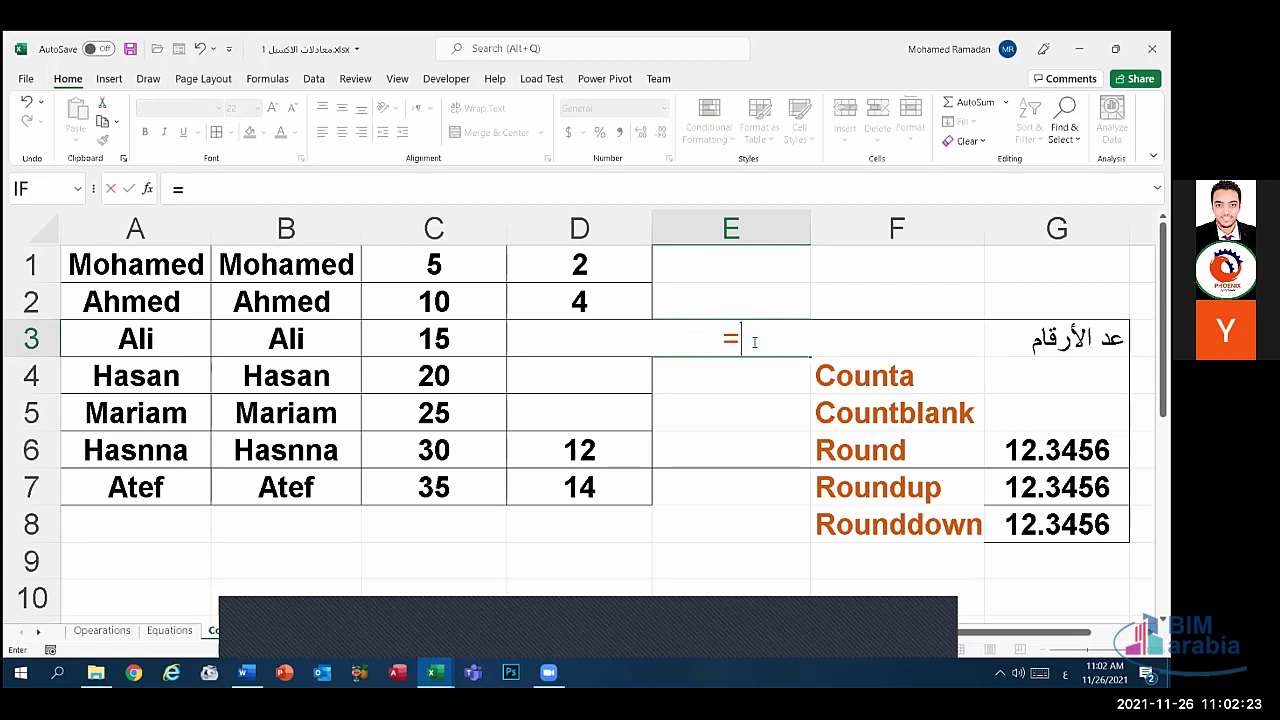
{"action": "key", "text": "alt+shift"}
{"action": "type", "text": "count"}
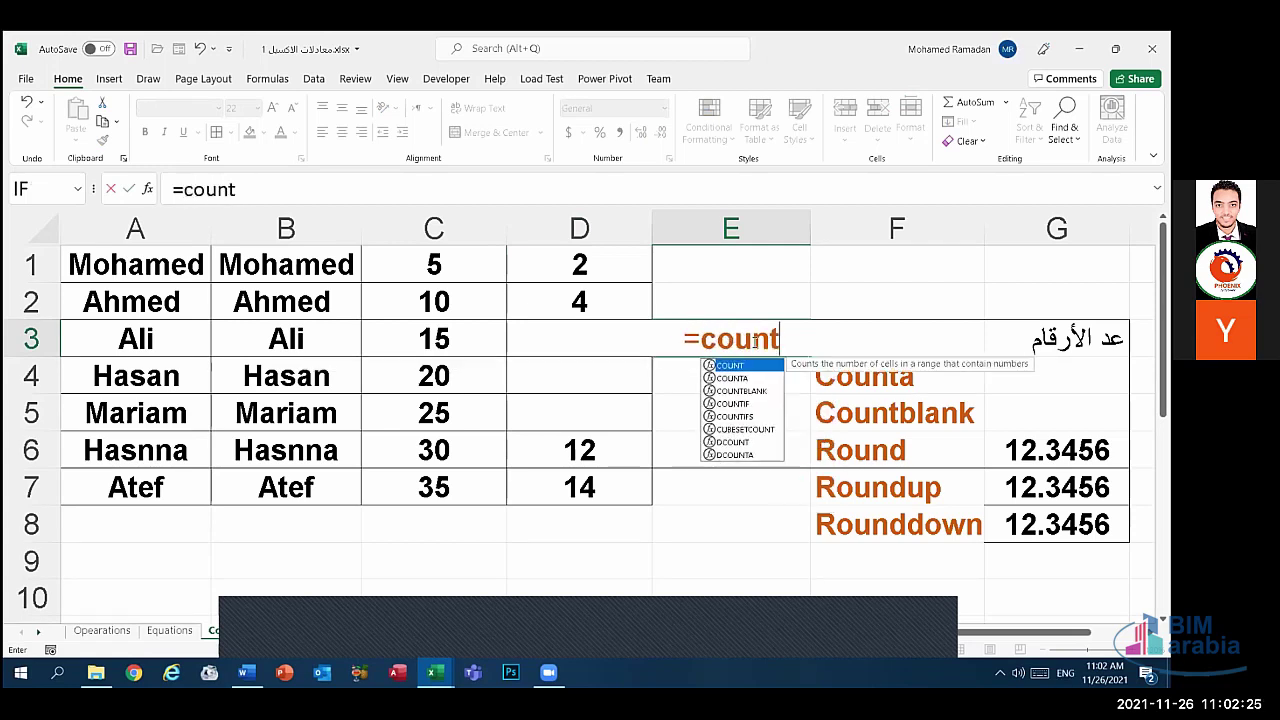
{"action": "type", "text": "("}
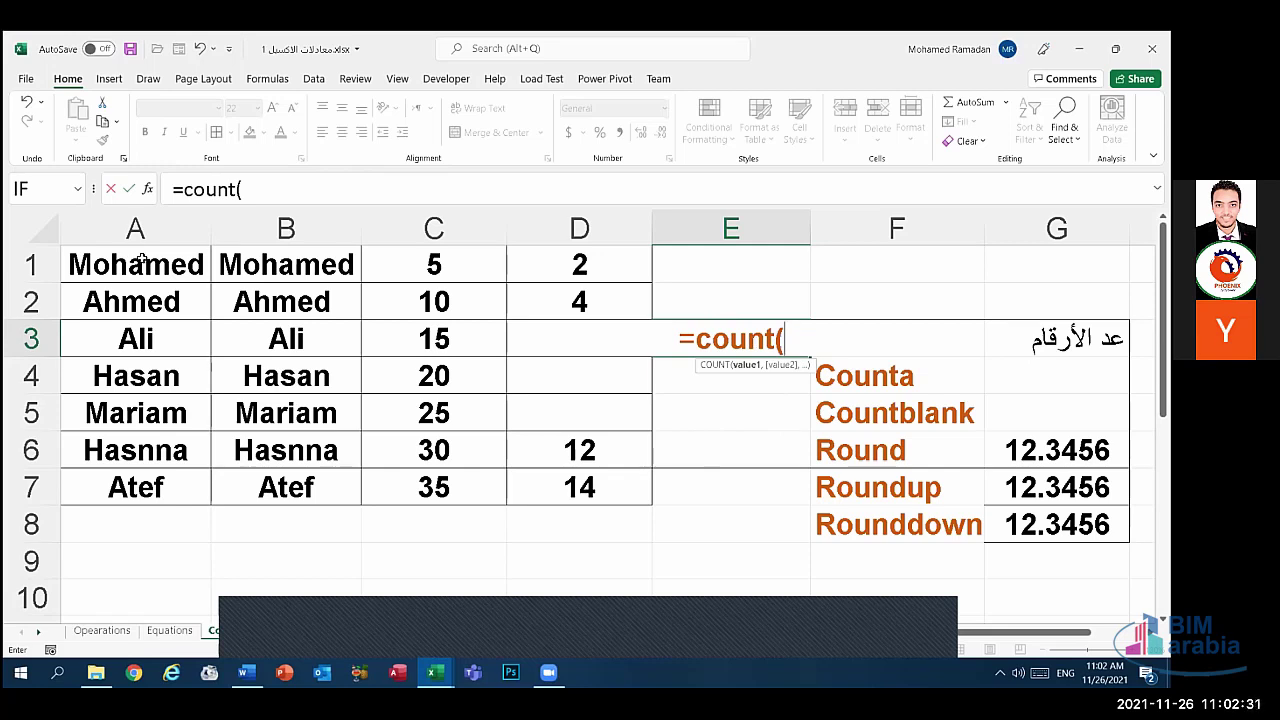
{"action": "left_click_drag", "start_coordinate": [141, 258], "coordinate": [502, 412]}
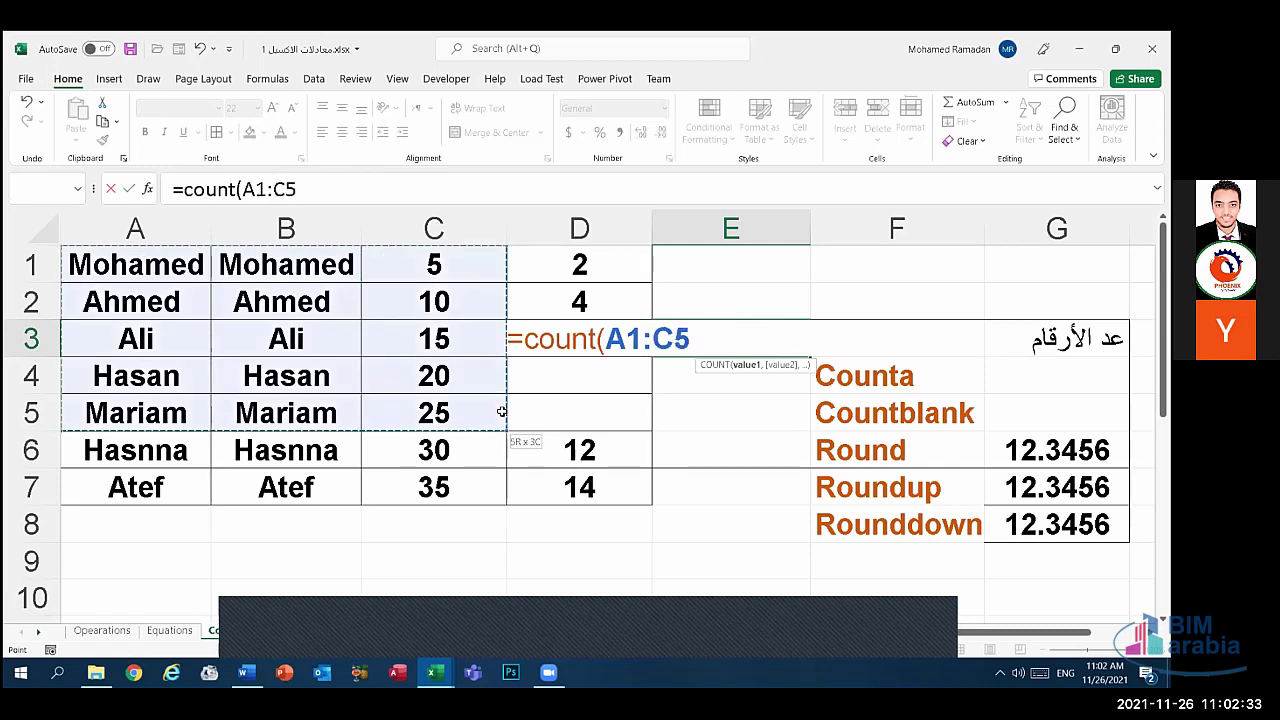
{"action": "left_click_drag", "start_coordinate": [502, 412], "coordinate": [575, 482]}
{"action": "type", "text": ")"}
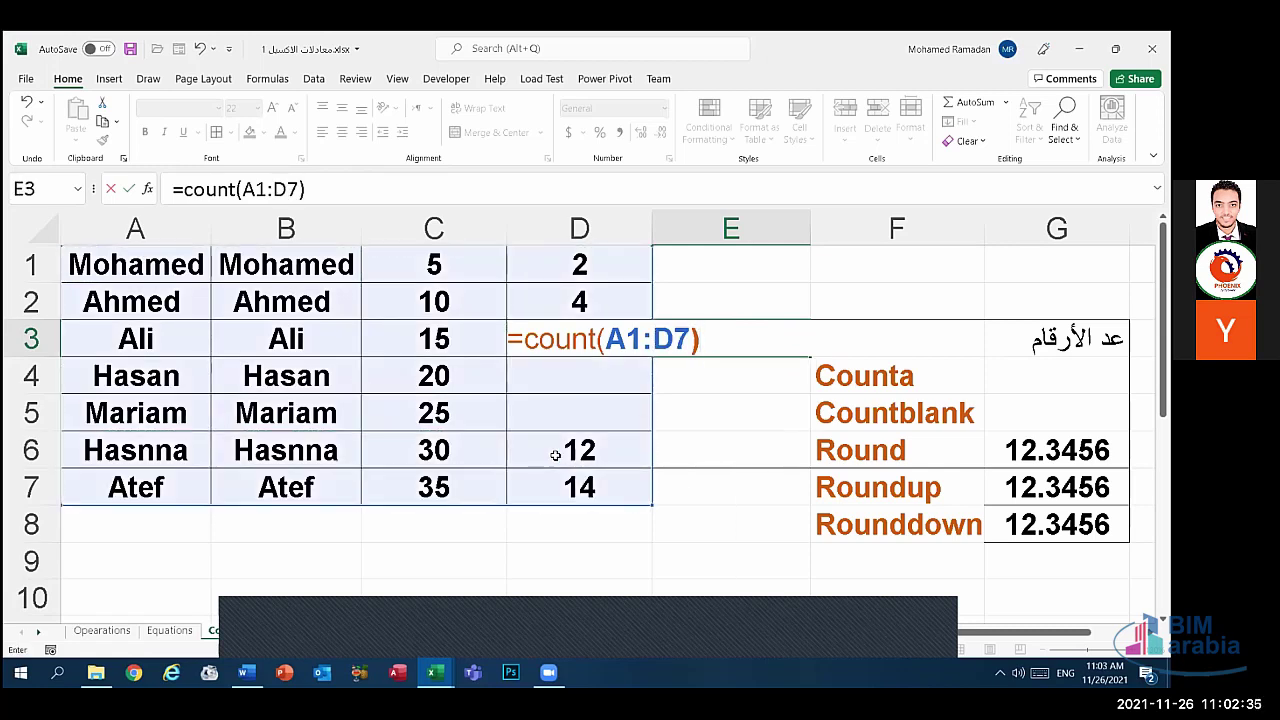
{"action": "key", "text": "Return"}
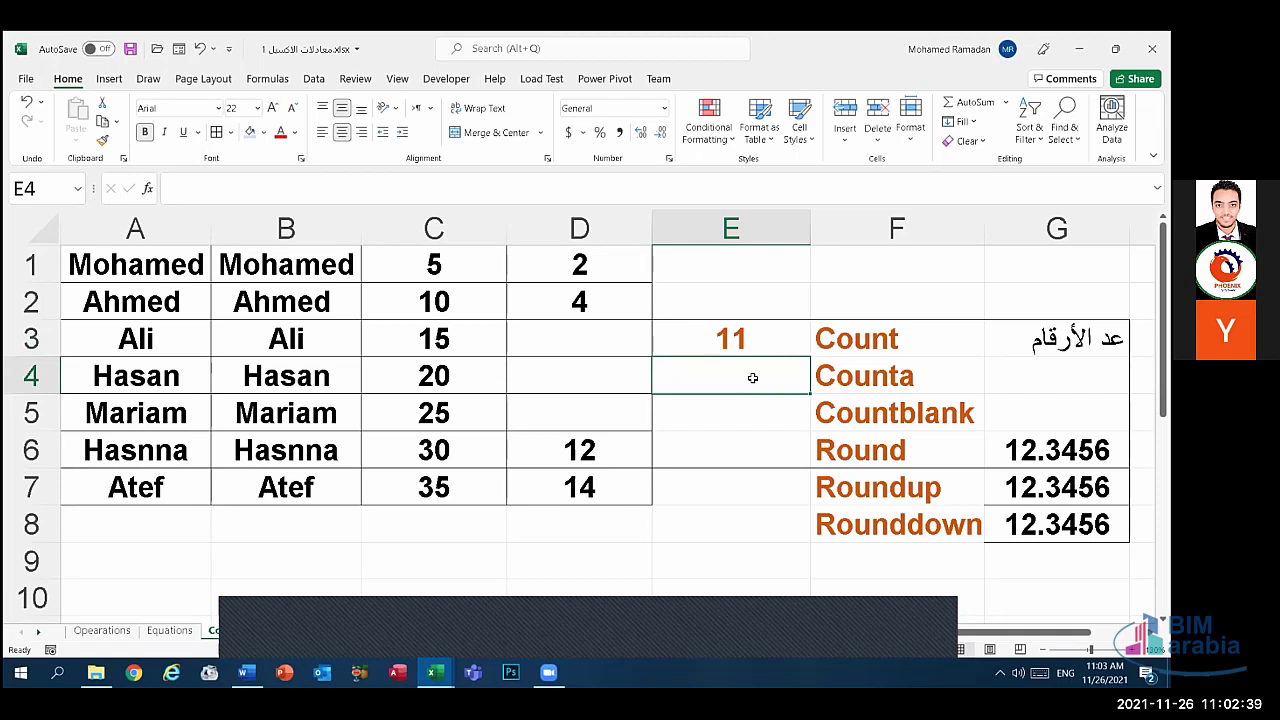
Step: Enter =COUNTA(A1:D7) in E4, returning 25 non-empty cells
{"action": "type", "text": "=co"}
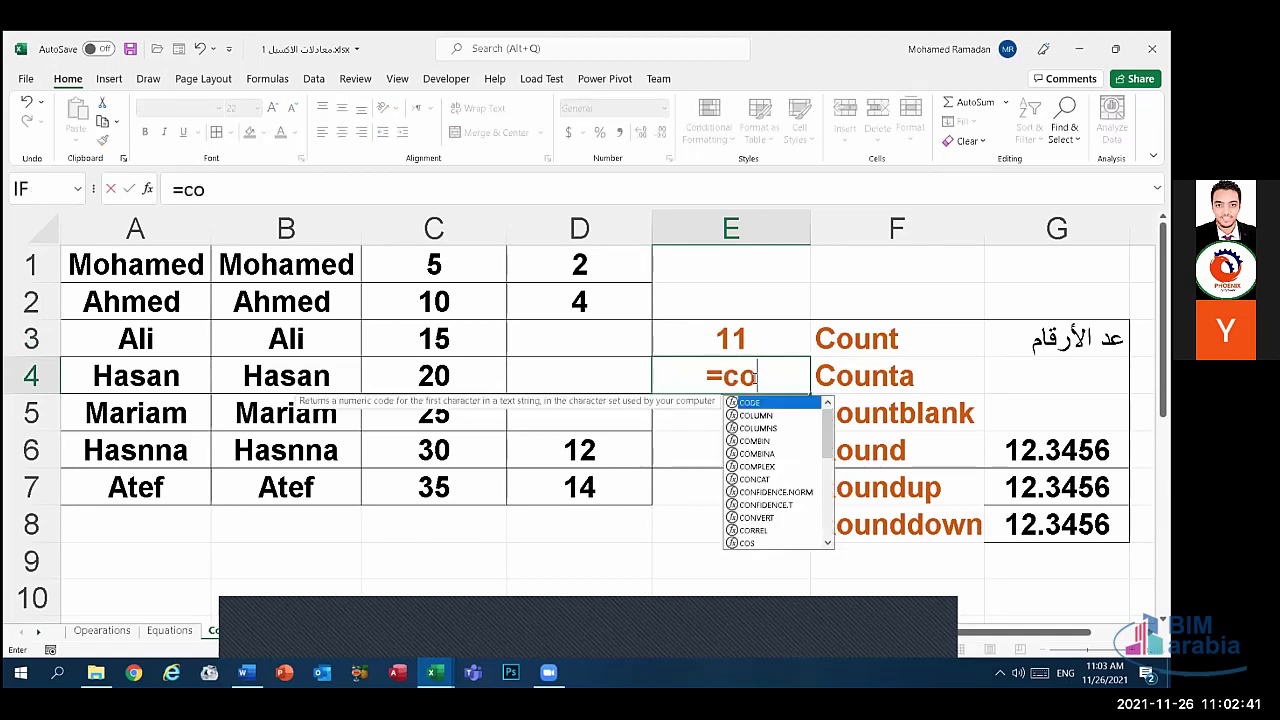
{"action": "type", "text": "unta"}
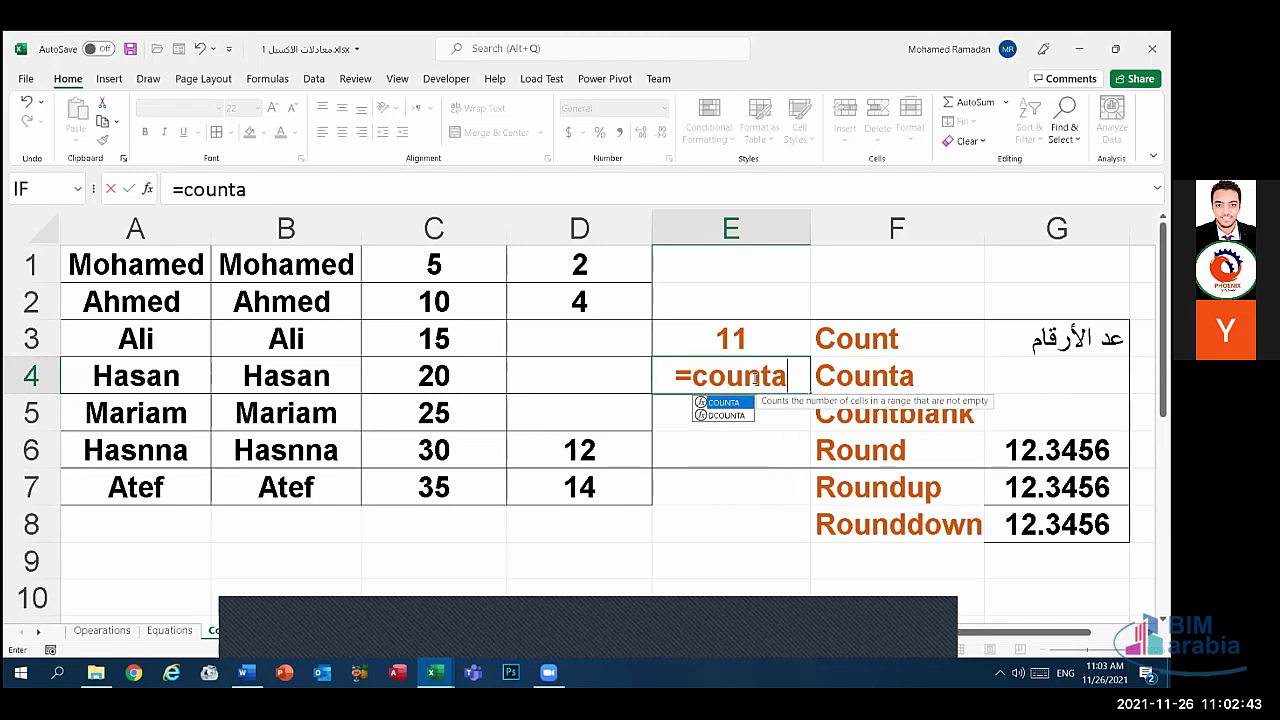
{"action": "type", "text": "("}
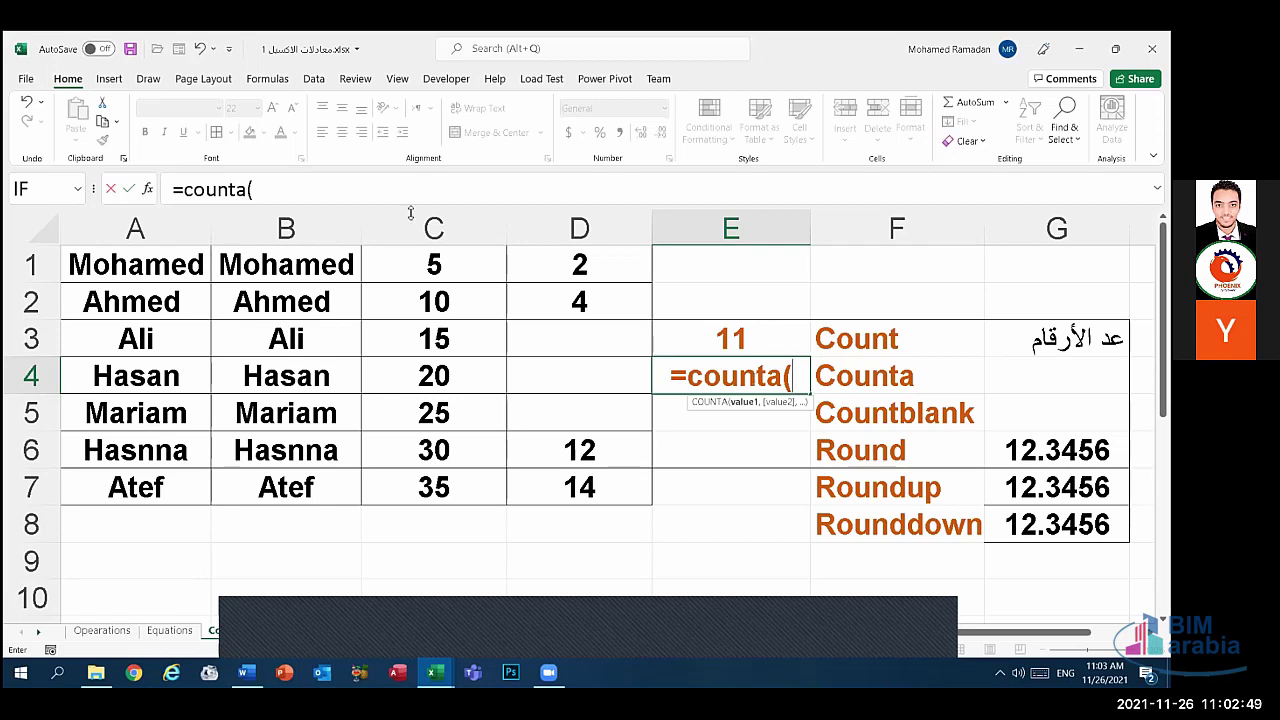
{"action": "left_click_drag", "start_coordinate": [192, 252], "coordinate": [410, 412]}
{"action": "left_click_drag", "start_coordinate": [551, 554], "coordinate": [557, 495]}
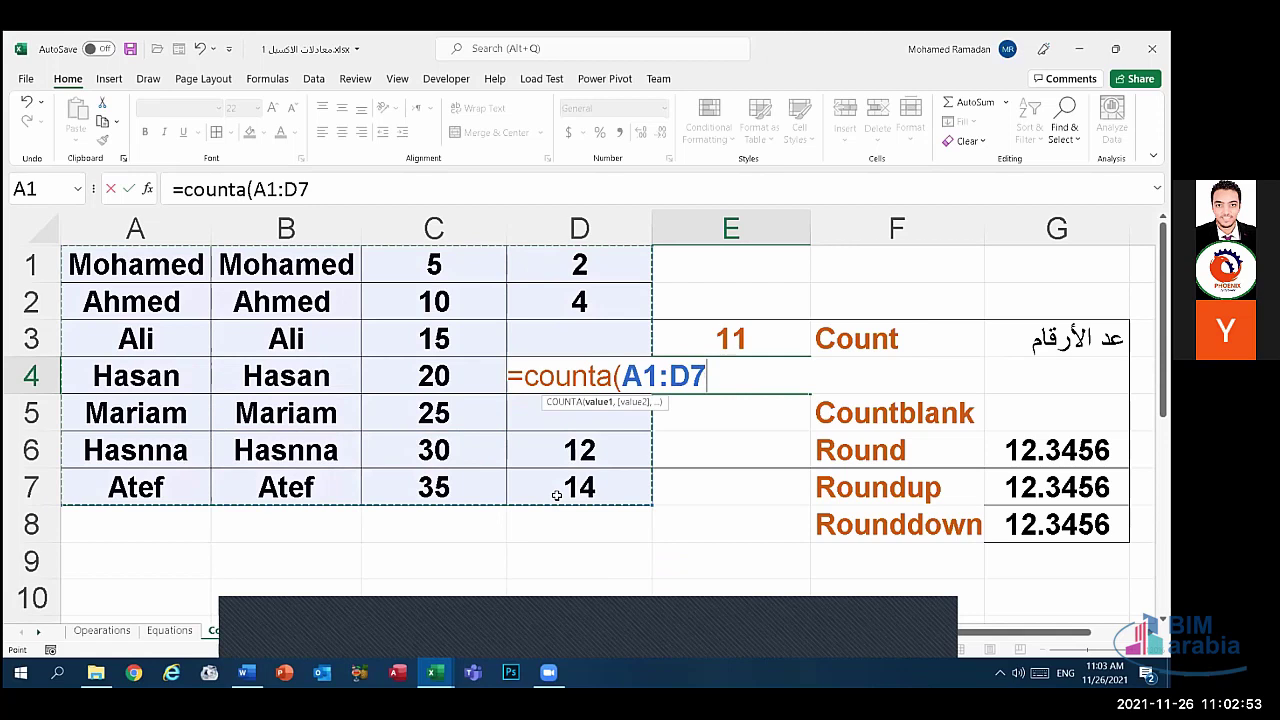
{"action": "type", "text": ")"}
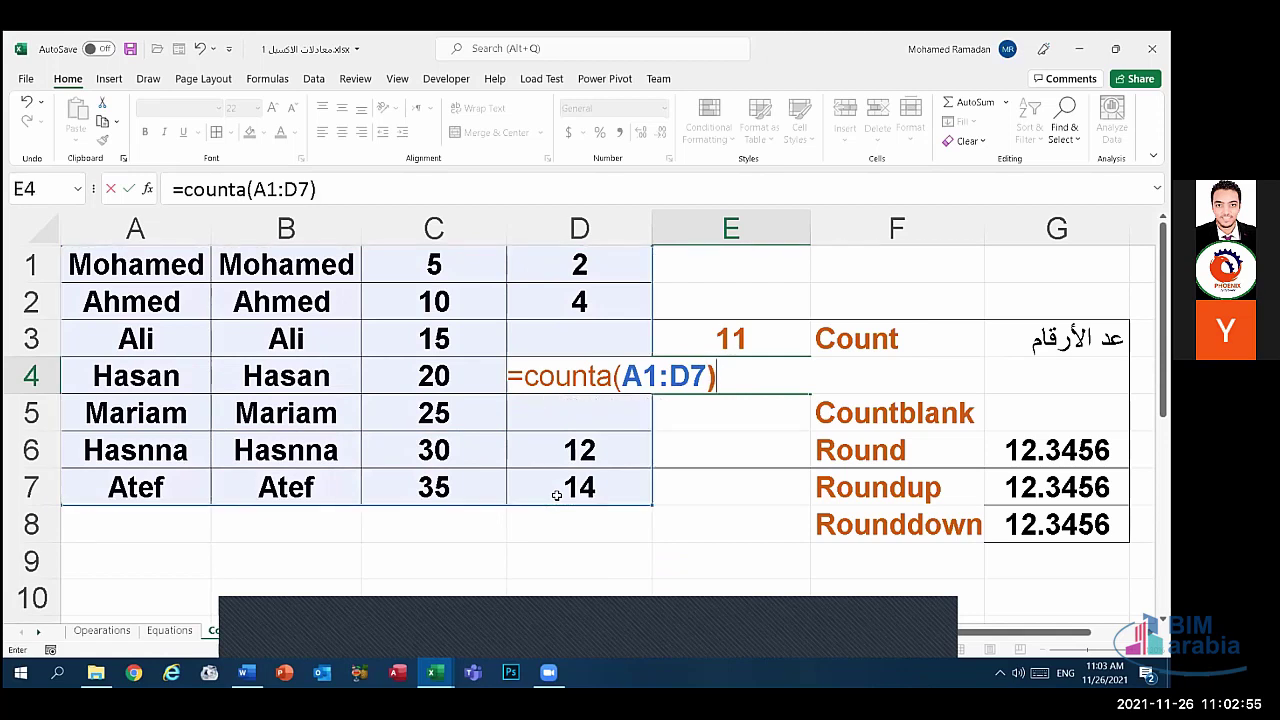
{"action": "key", "text": "Return"}
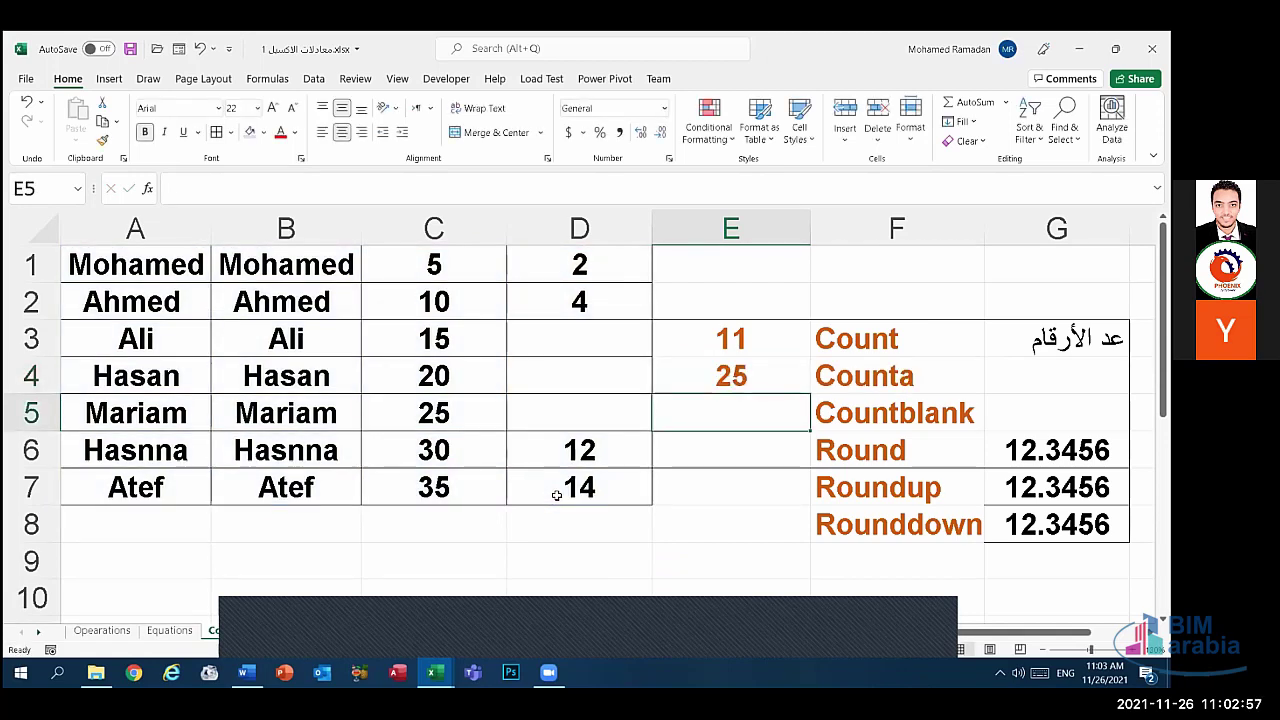
Step: Review the COUNTA formula and compare text in A1, the number in C5 and blank D3
{"action": "left_click", "coordinate": [707, 381]}
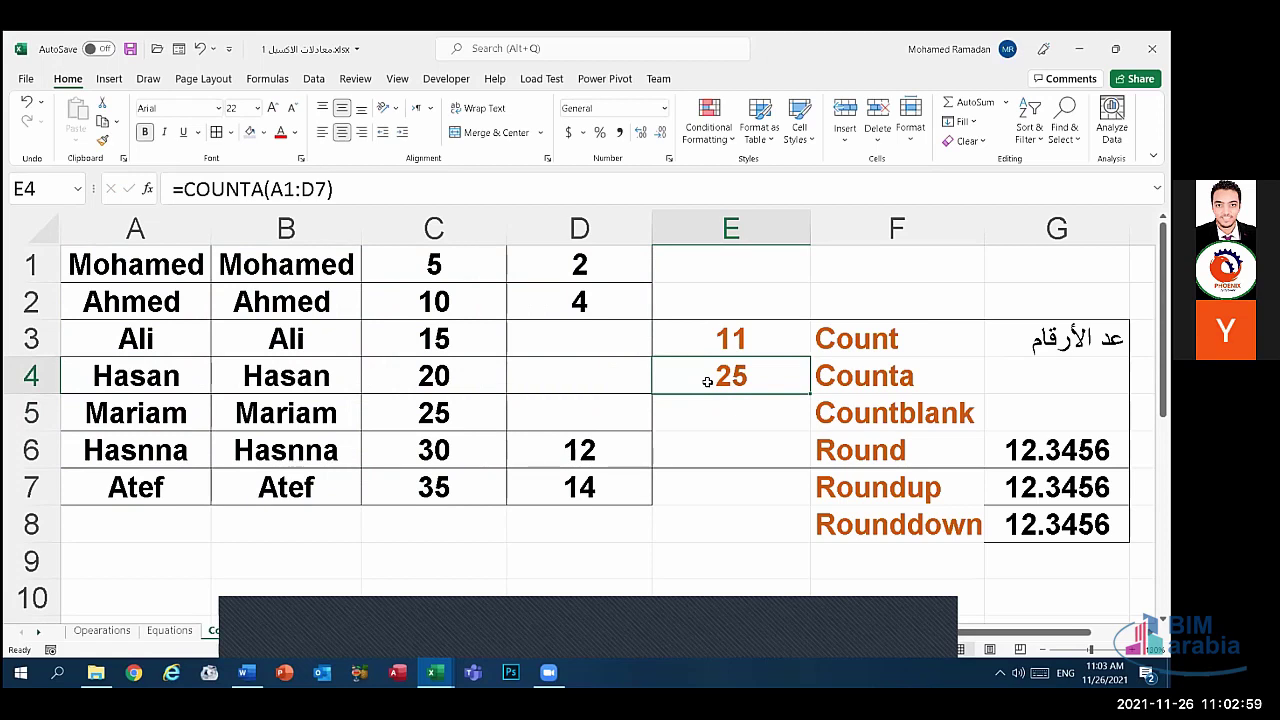
{"action": "left_click", "coordinate": [155, 268]}
{"action": "left_click", "coordinate": [424, 403]}
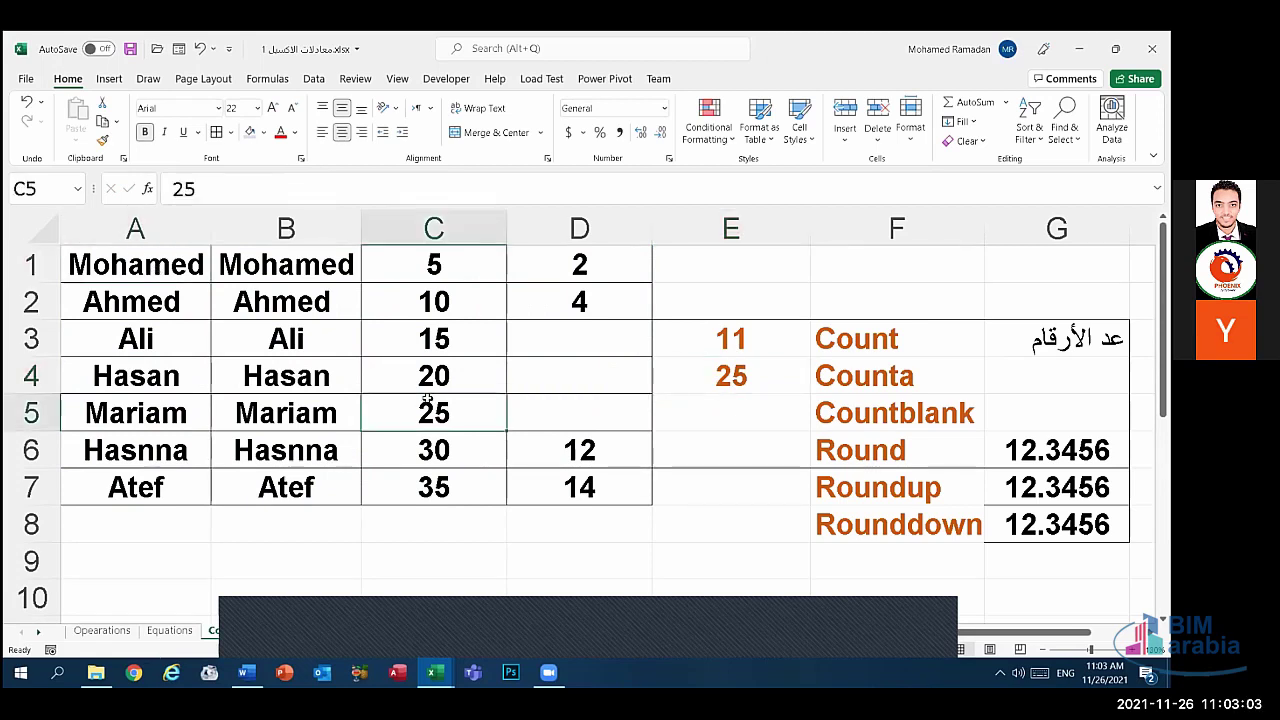
{"action": "left_click", "coordinate": [748, 415]}
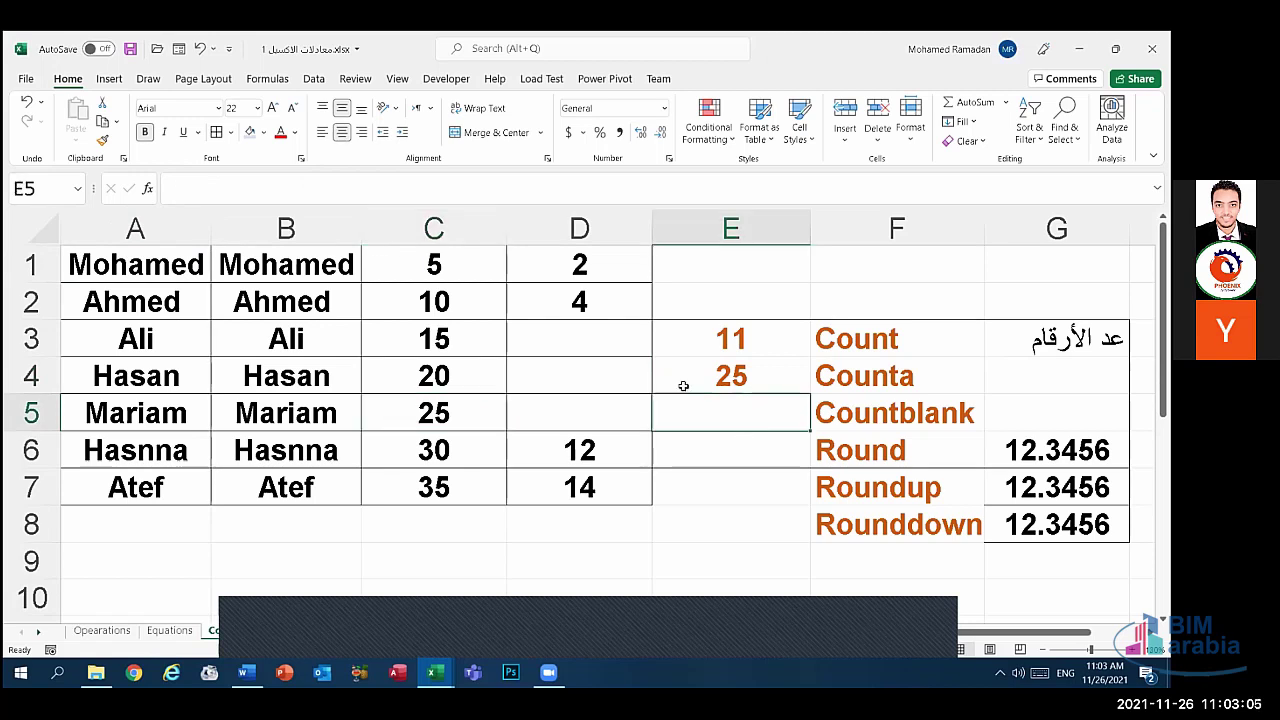
{"action": "left_click", "coordinate": [619, 350]}
Step: Step through the empty cells in column D and return to E5
{"action": "key", "text": "Down"}
{"action": "key", "text": "Down"}
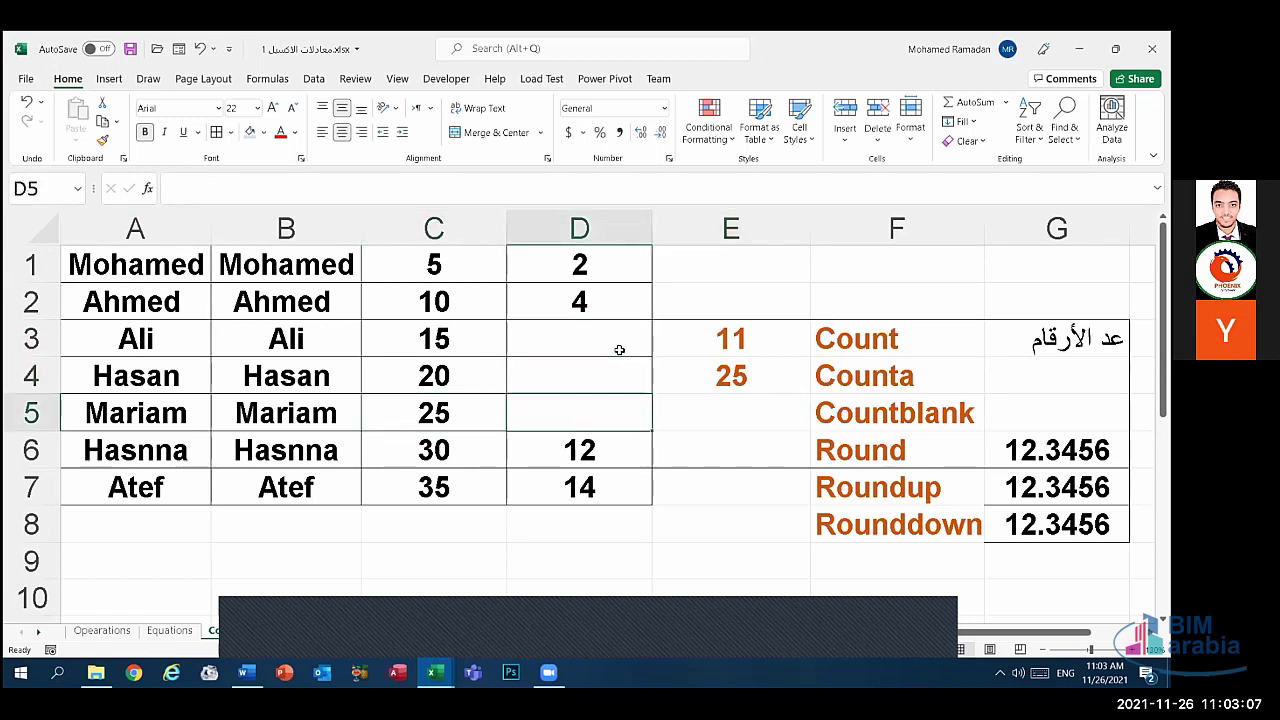
{"action": "key", "text": "Up"}
{"action": "key", "text": "Down"}
{"action": "key", "text": "Right"}
Step: Enter =COUNTBLANK(A1:D7) in E5, returning 3 empty cells, and check the formula
{"action": "type", "text": "="}
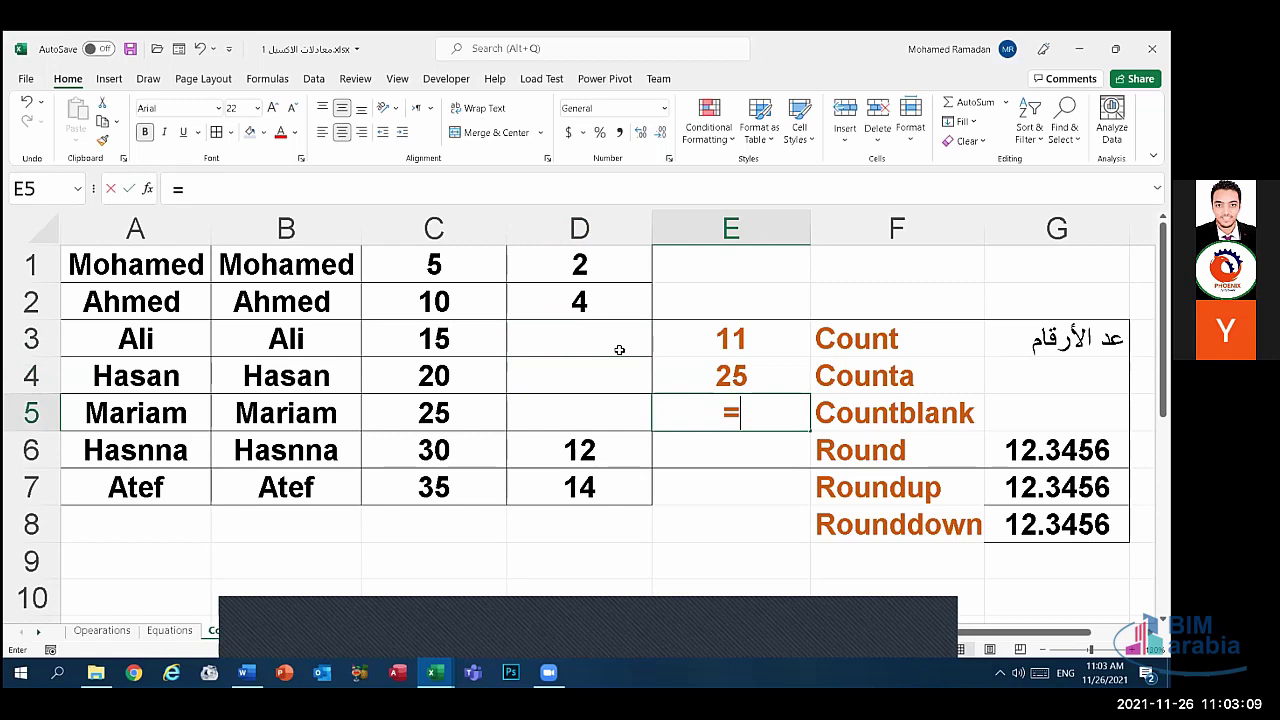
{"action": "type", "text": "count"}
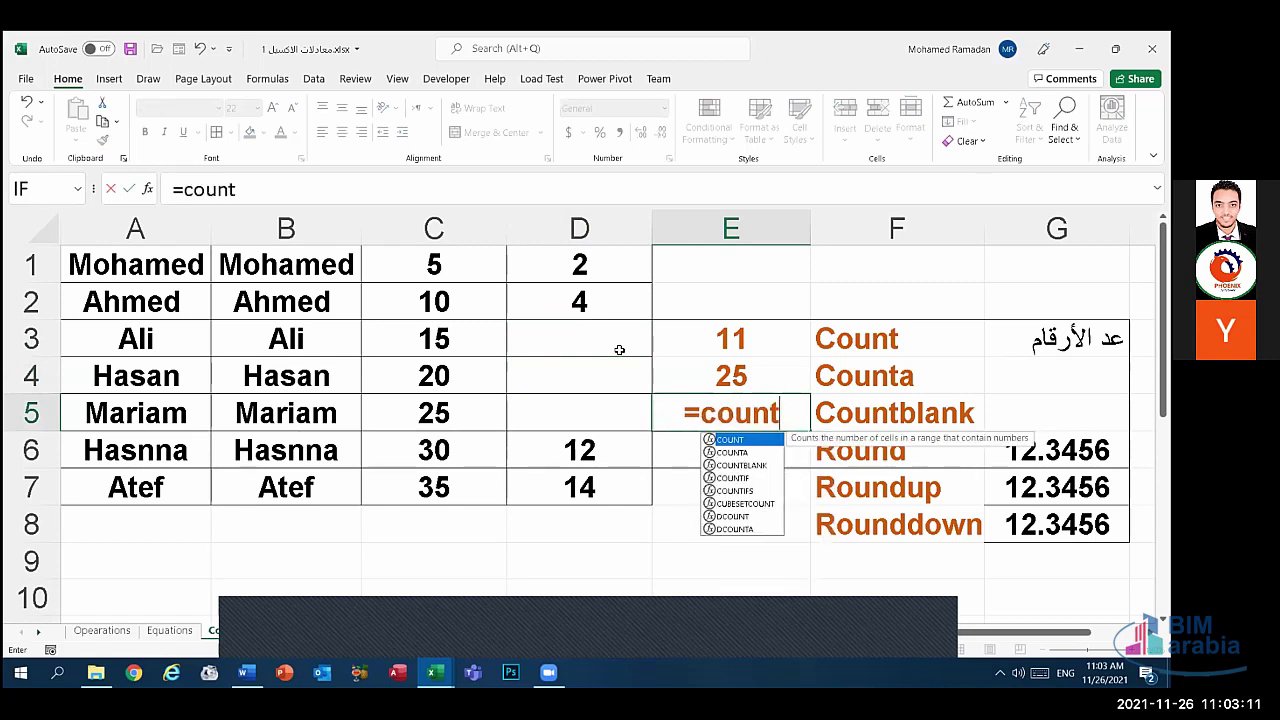
{"action": "type", "text": "blank"}
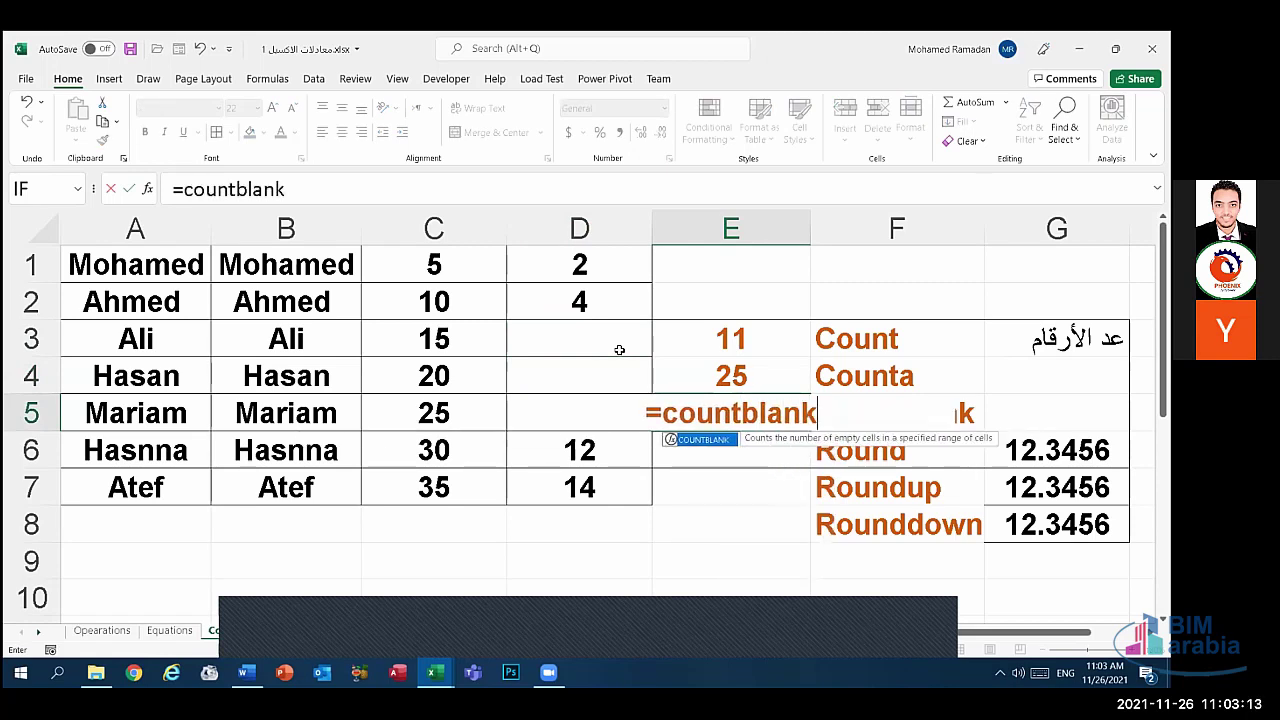
{"action": "type", "text": "("}
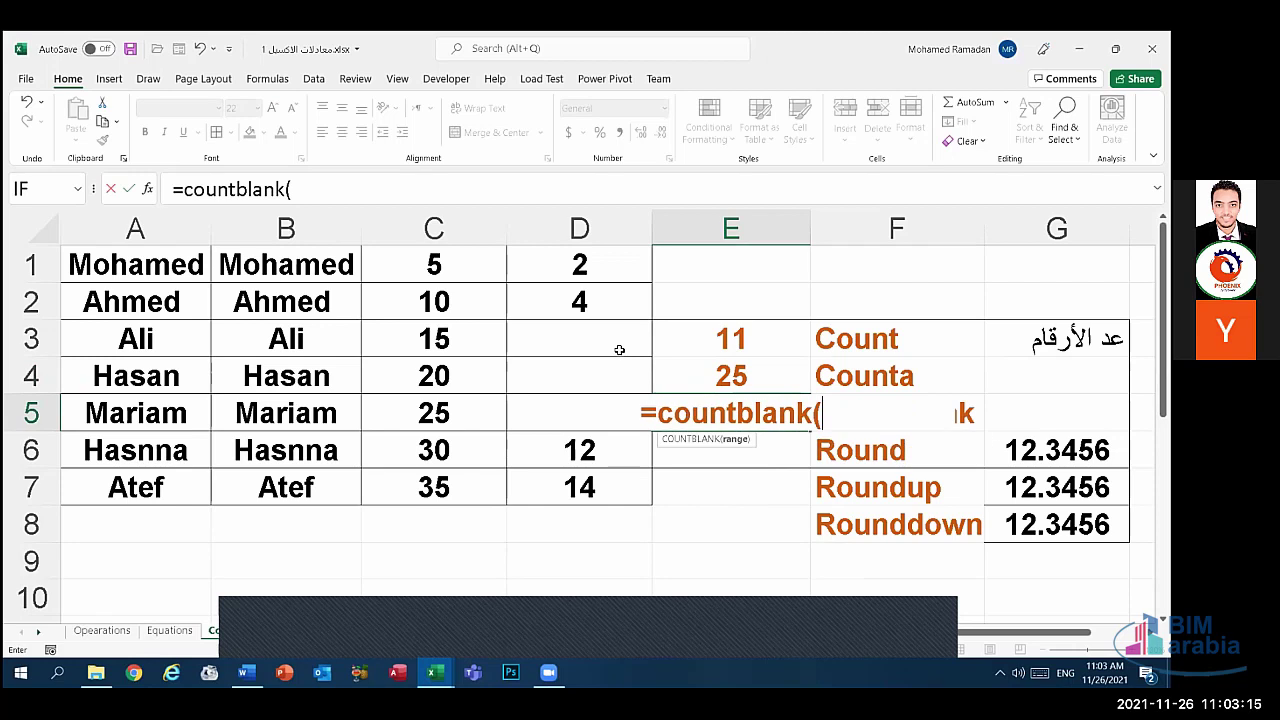
{"action": "left_click_drag", "start_coordinate": [125, 257], "coordinate": [520, 480]}
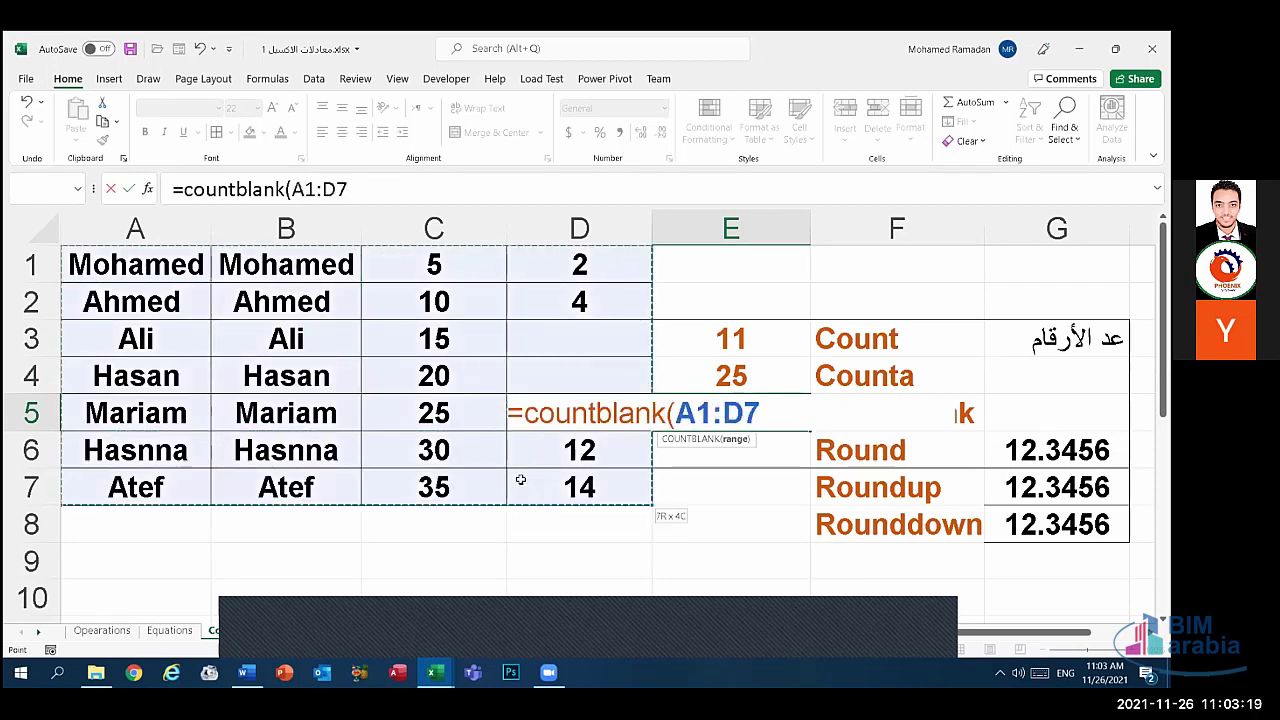
{"action": "type", "text": ")"}
{"action": "key", "text": "Return"}
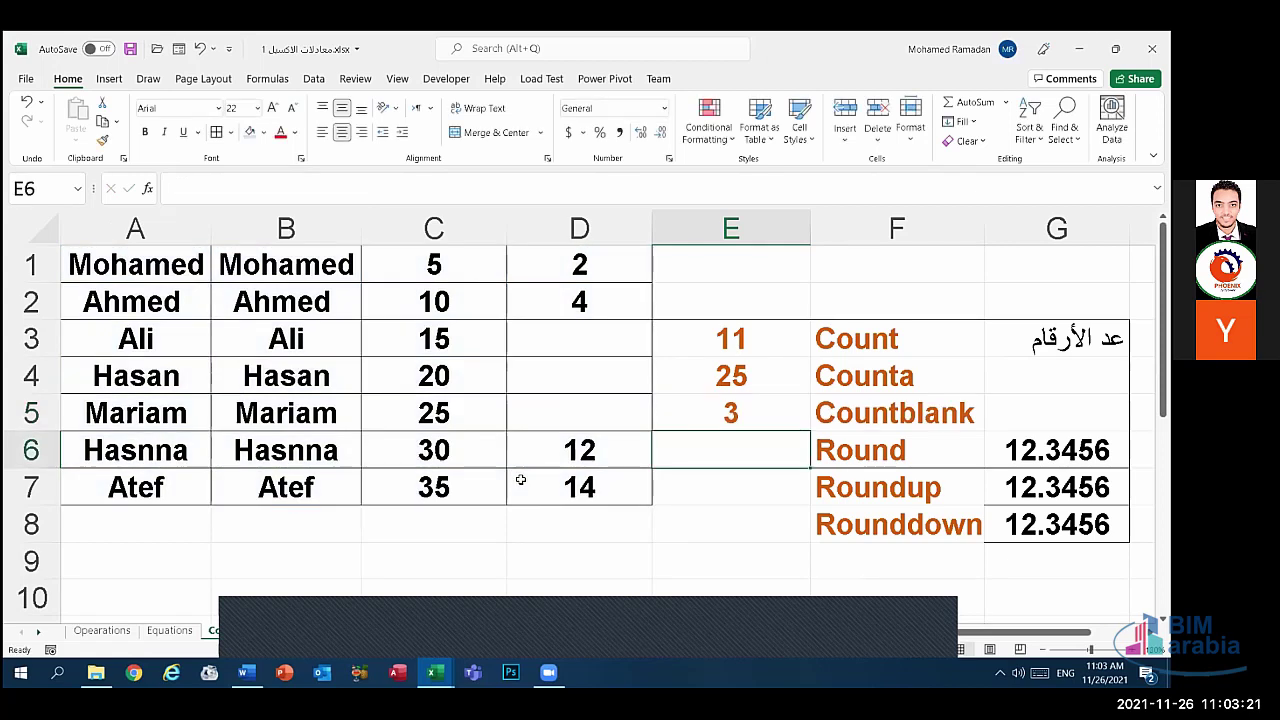
{"action": "left_click", "coordinate": [548, 643]}
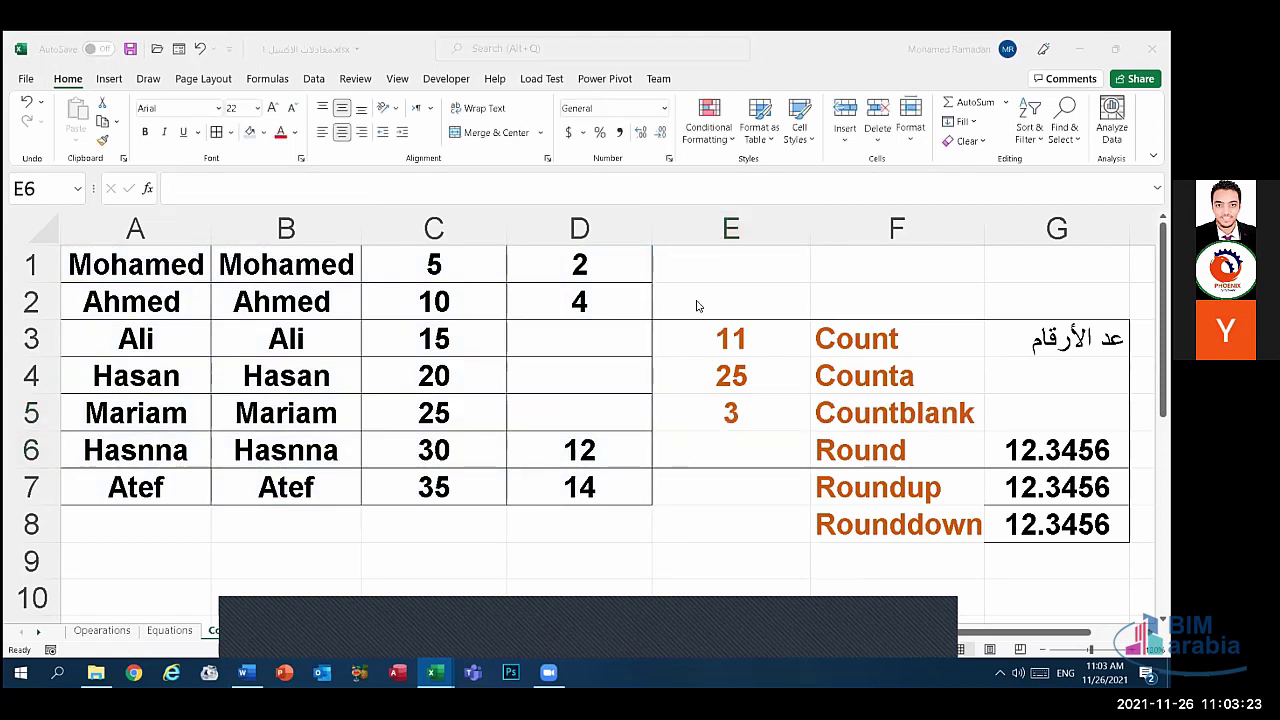
{"action": "left_click", "coordinate": [737, 394]}
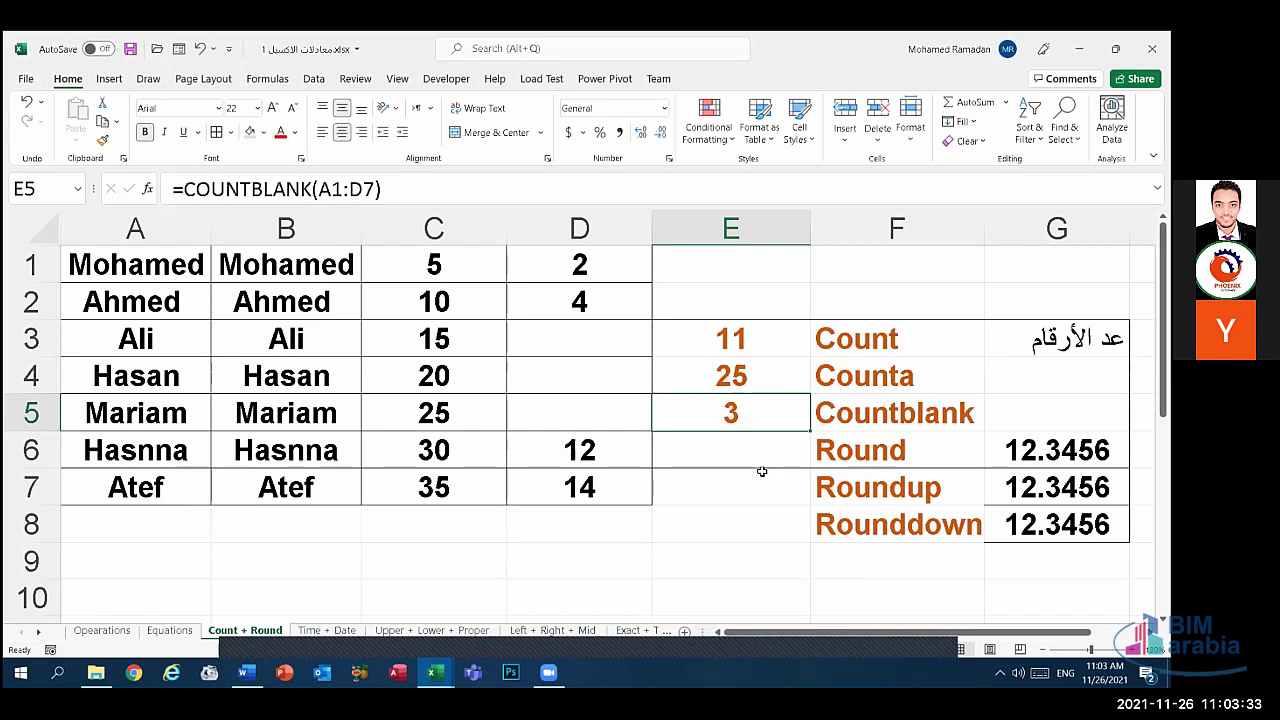
{"action": "left_click", "coordinate": [754, 447]}
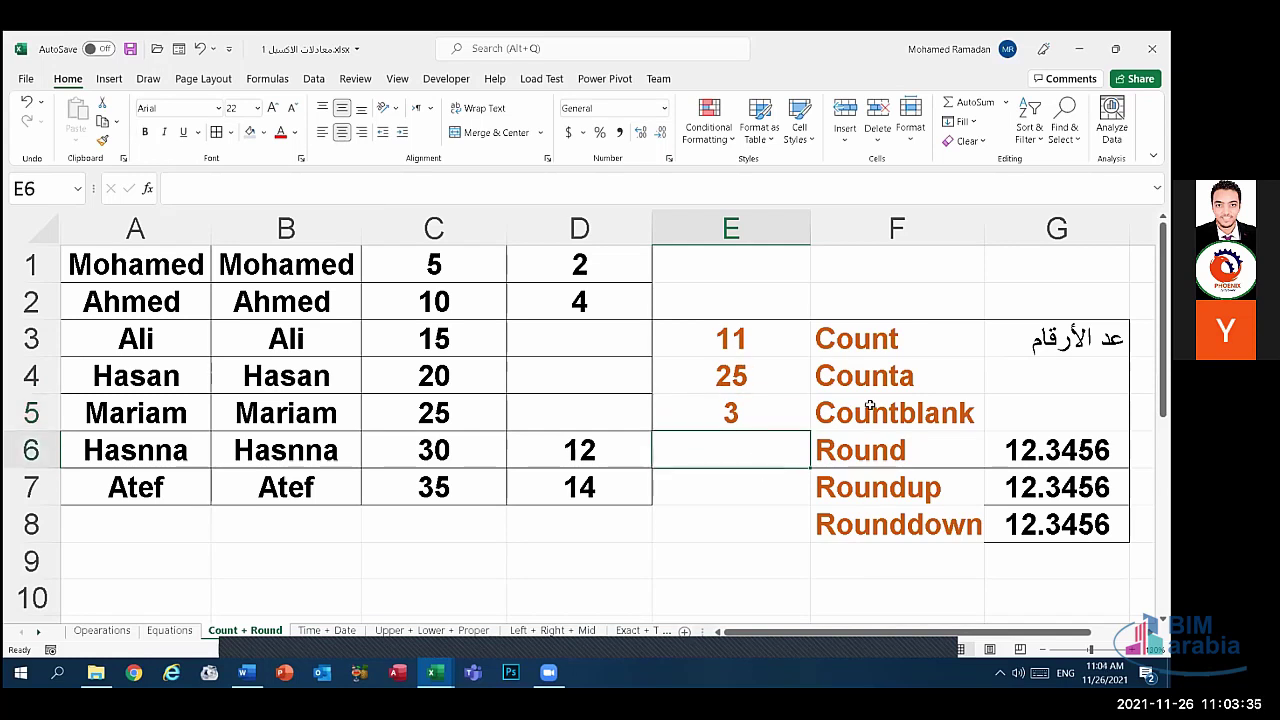
Step: Type the Arabic description 'عد الأرقام والنصوص' into G4 beside Counta
{"action": "left_click", "coordinate": [997, 373]}
{"action": "type", "text": "u"}
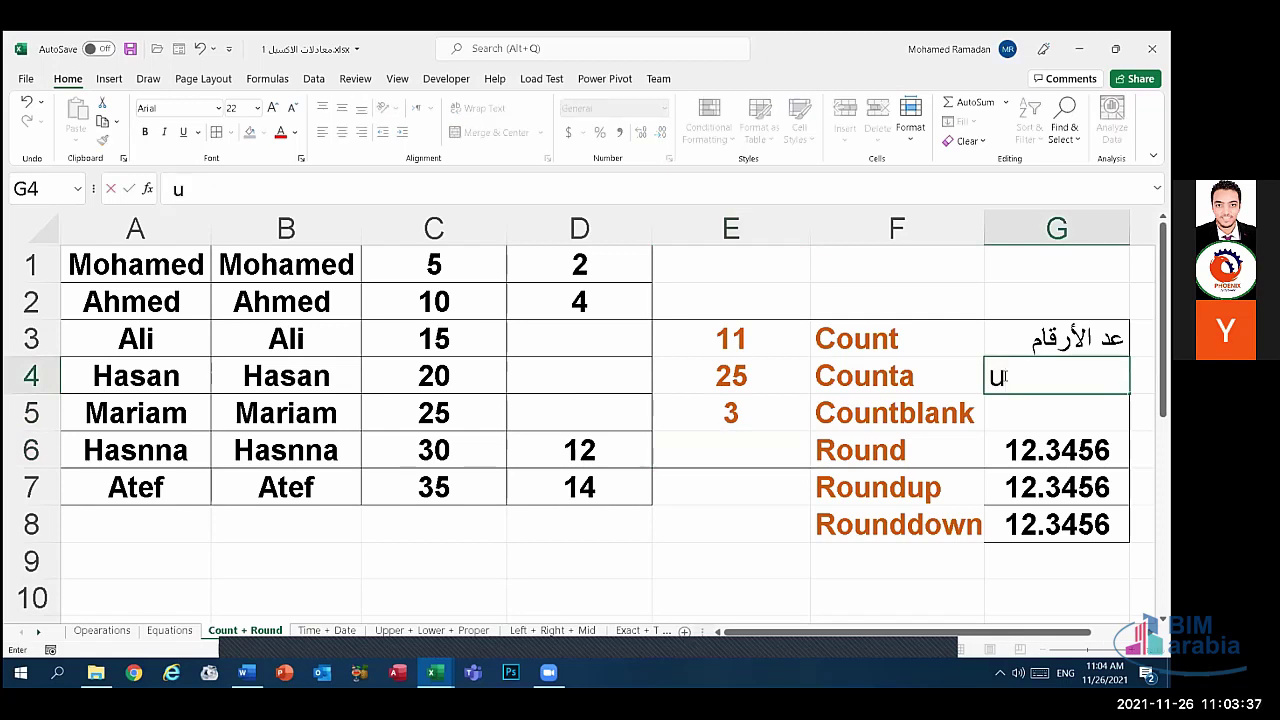
{"action": "key", "text": "BackSpace"}
{"action": "key", "text": "alt+shift"}
{"action": "type", "text": "عد "}
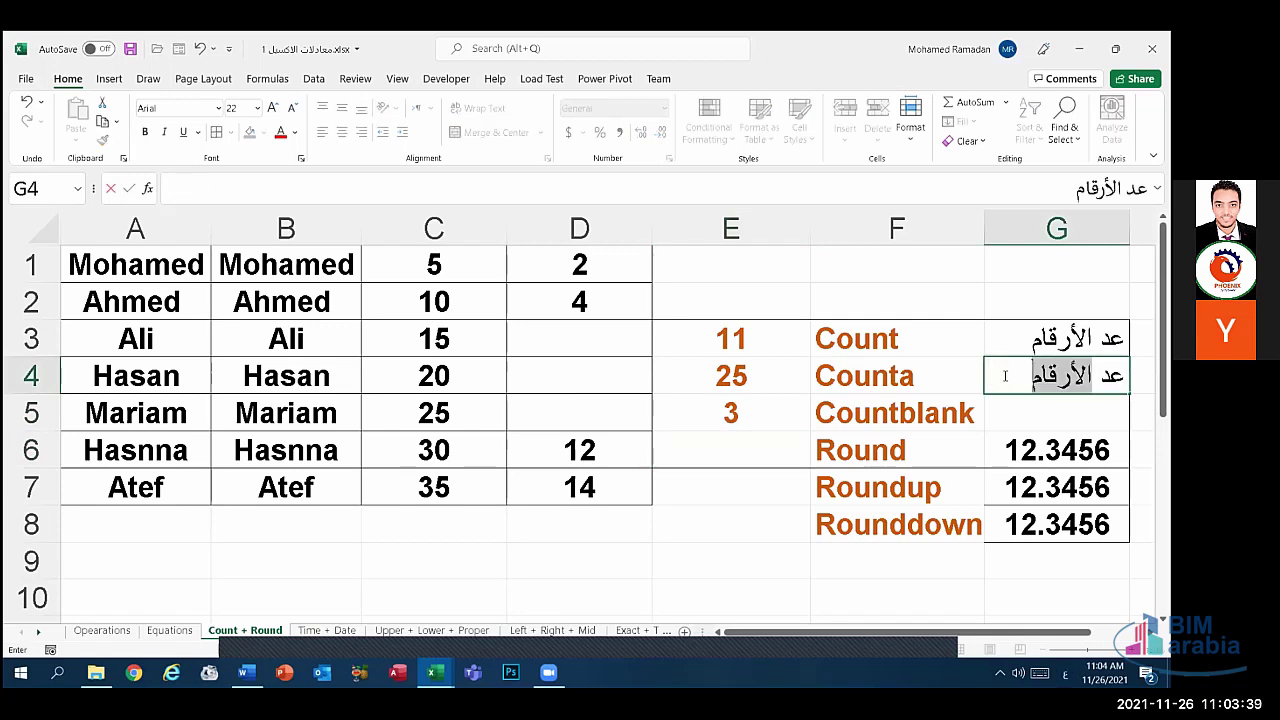
{"action": "type", "text": "الأ"}
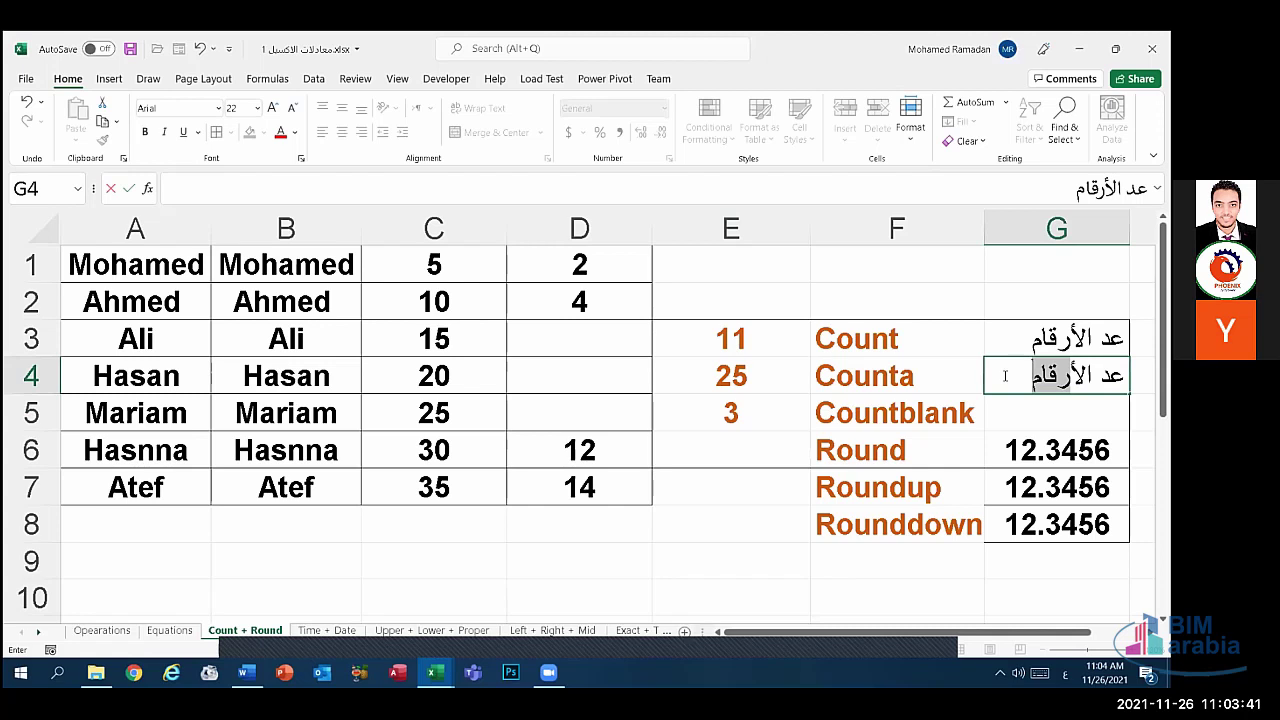
{"action": "type", "text": "رقام وا"}
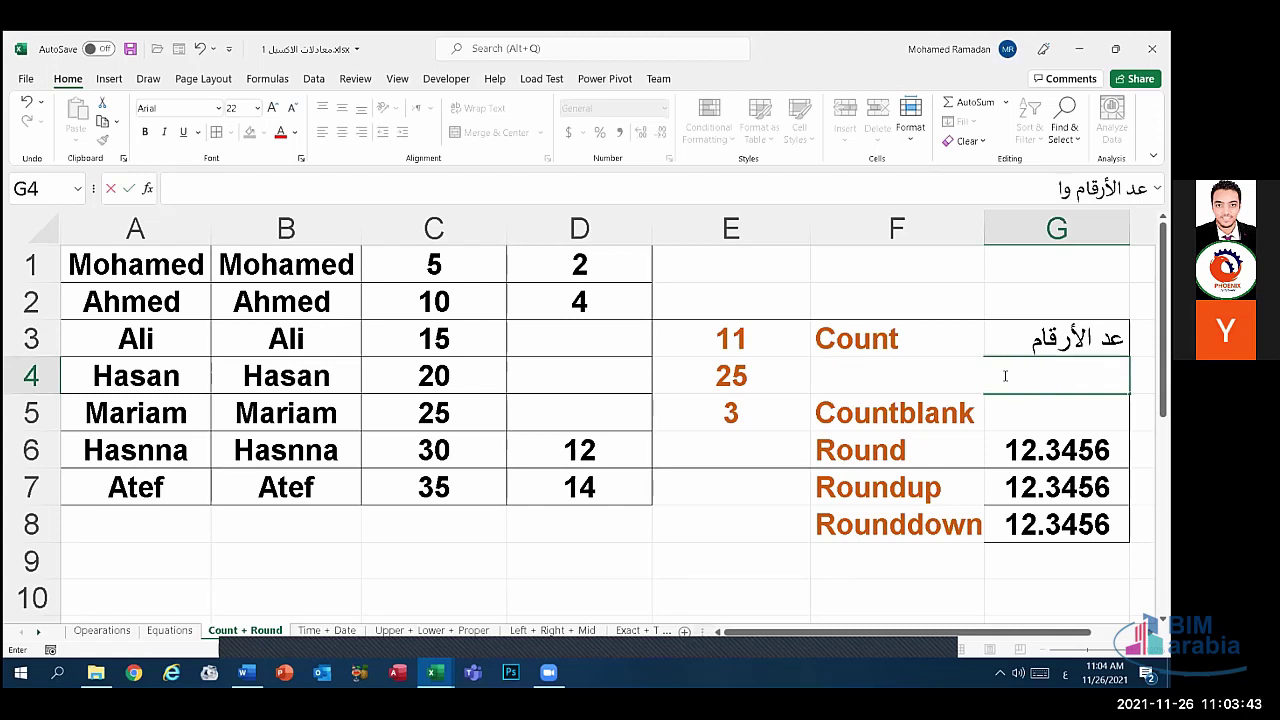
{"action": "type", "text": "لنصوص"}
{"action": "key", "text": "Return"}
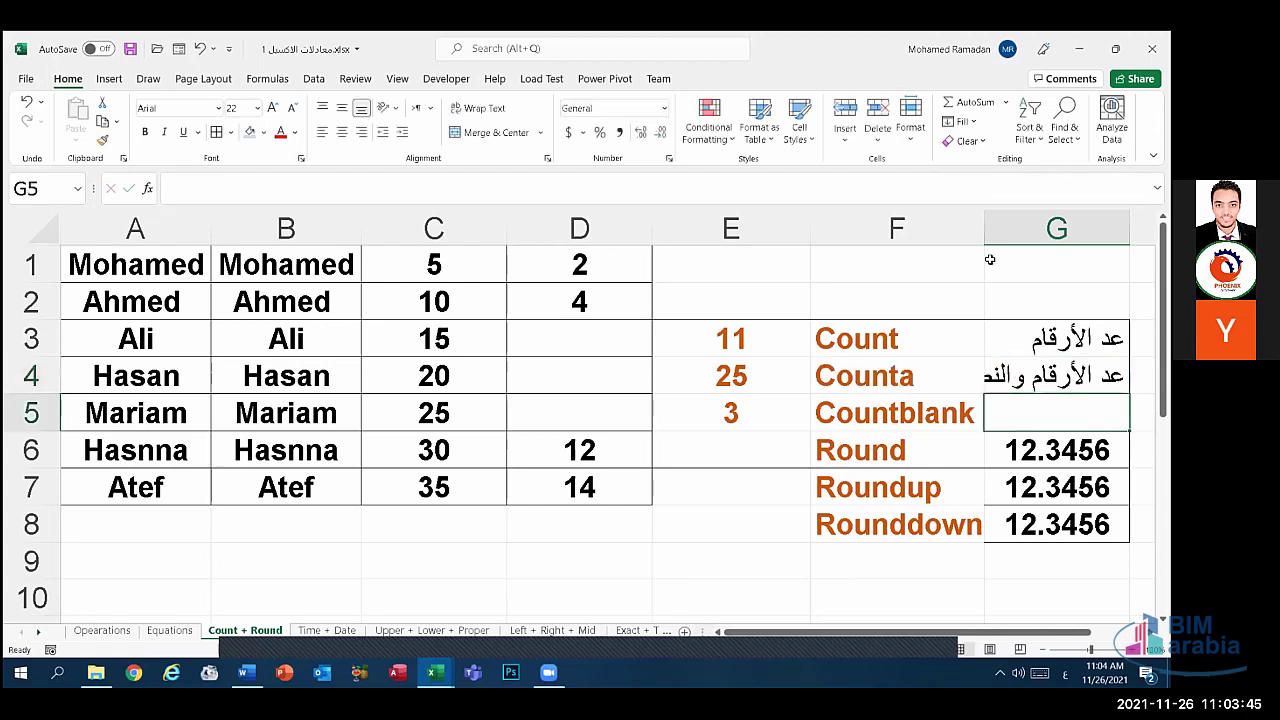
Step: Widen columns F and G to fit the Arabic text
{"action": "left_click_drag", "start_coordinate": [982, 236], "coordinate": [994, 277]}
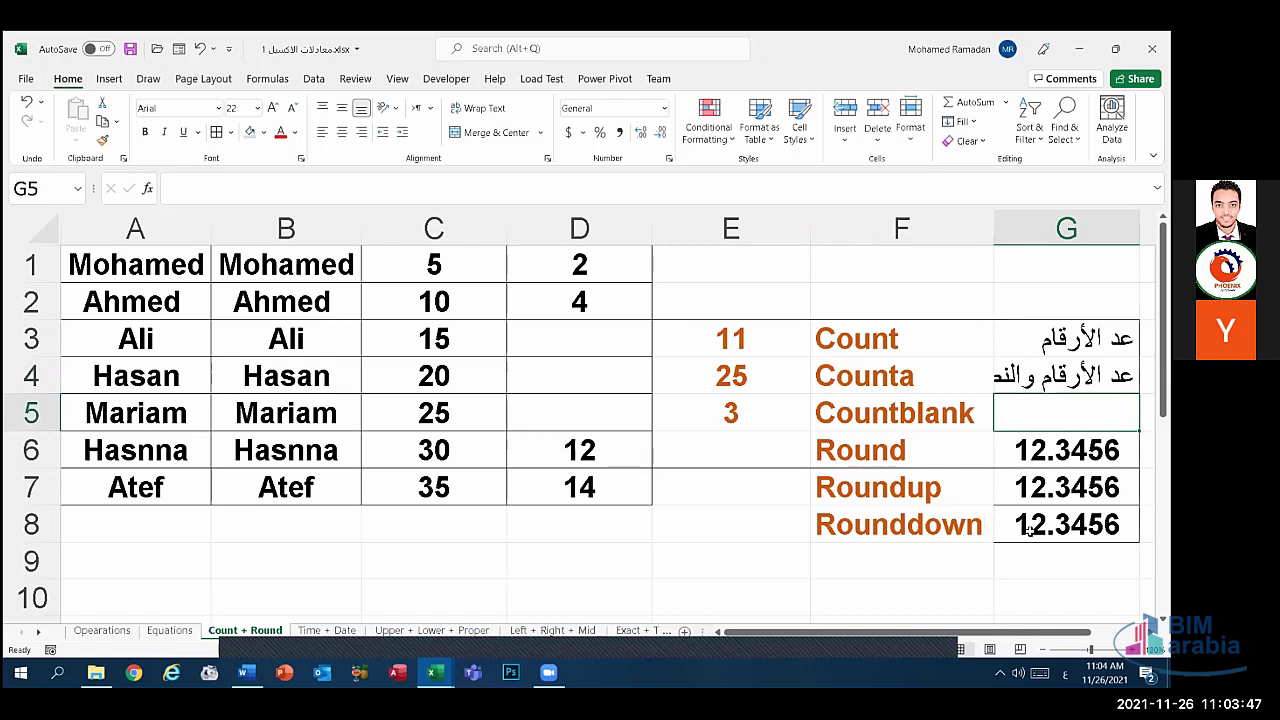
{"action": "left_click_drag", "start_coordinate": [1036, 630], "coordinate": [1086, 632]}
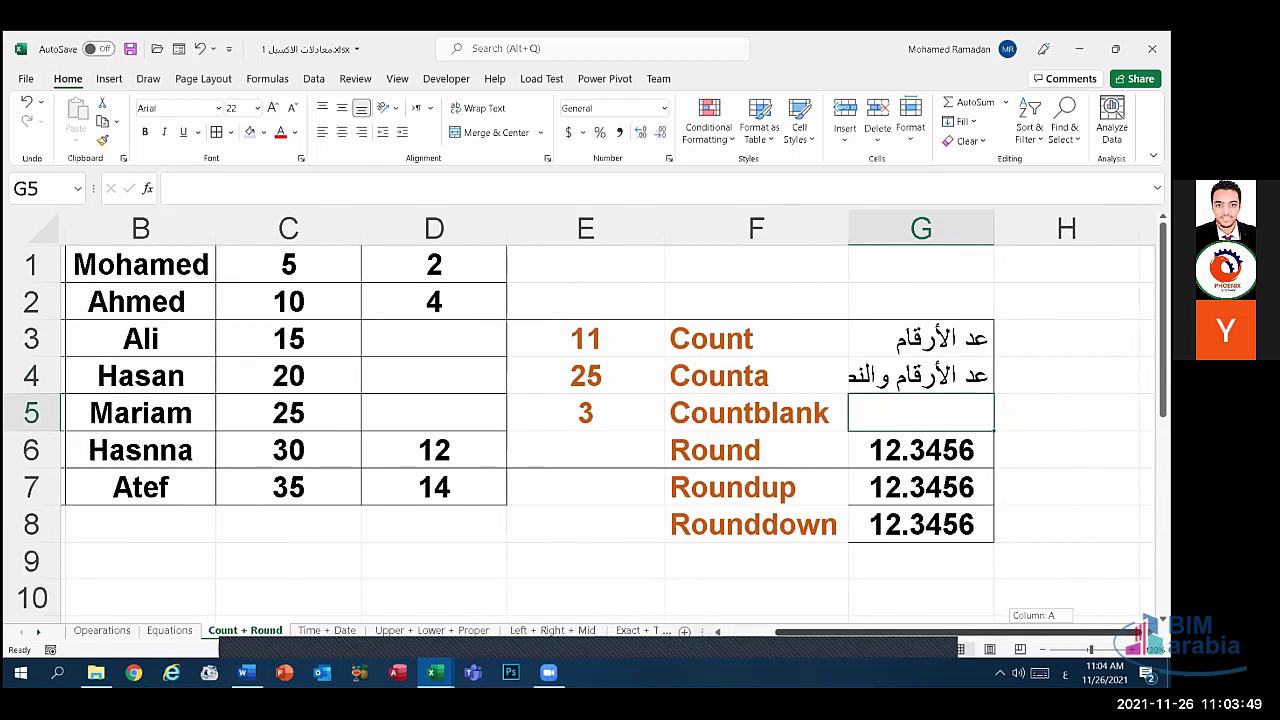
{"action": "double_click", "coordinate": [993, 228]}
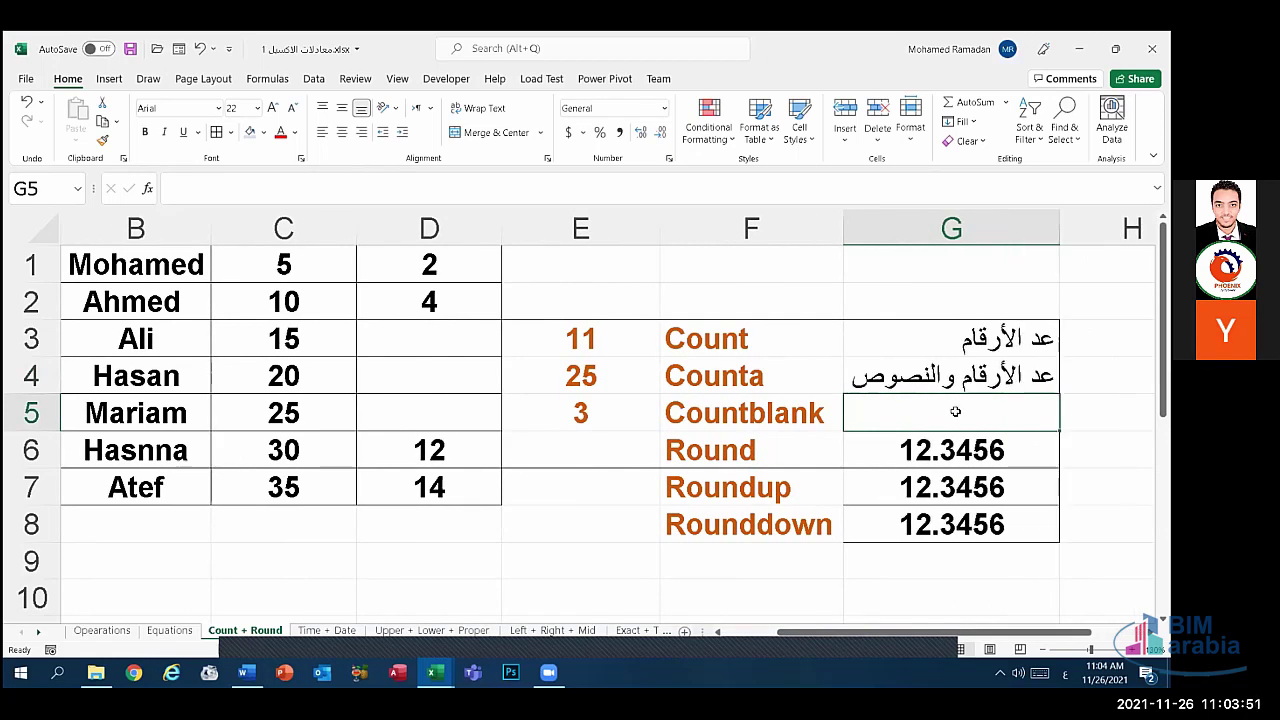
Step: Type 'عد الخلايا الفارغة' into G5 and return to cell E6
{"action": "type", "text": "عد"}
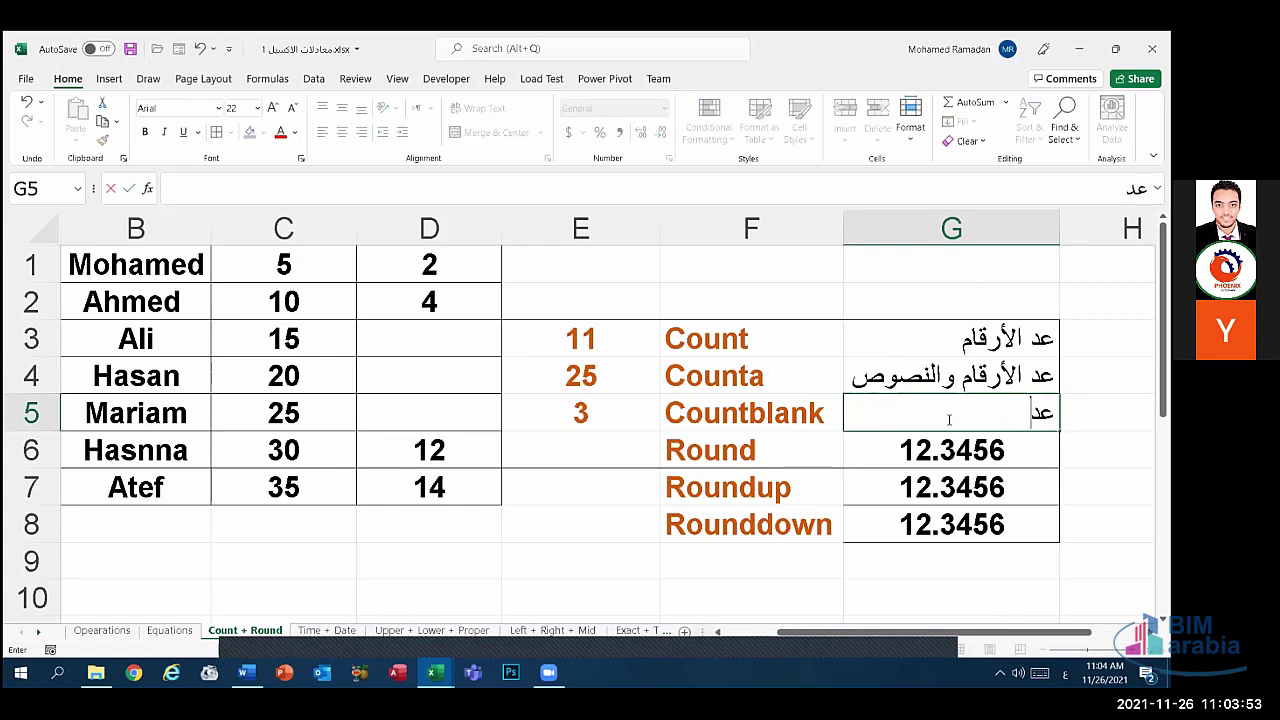
{"action": "type", "text": " الخلا"}
{"action": "type", "text": "يال"}
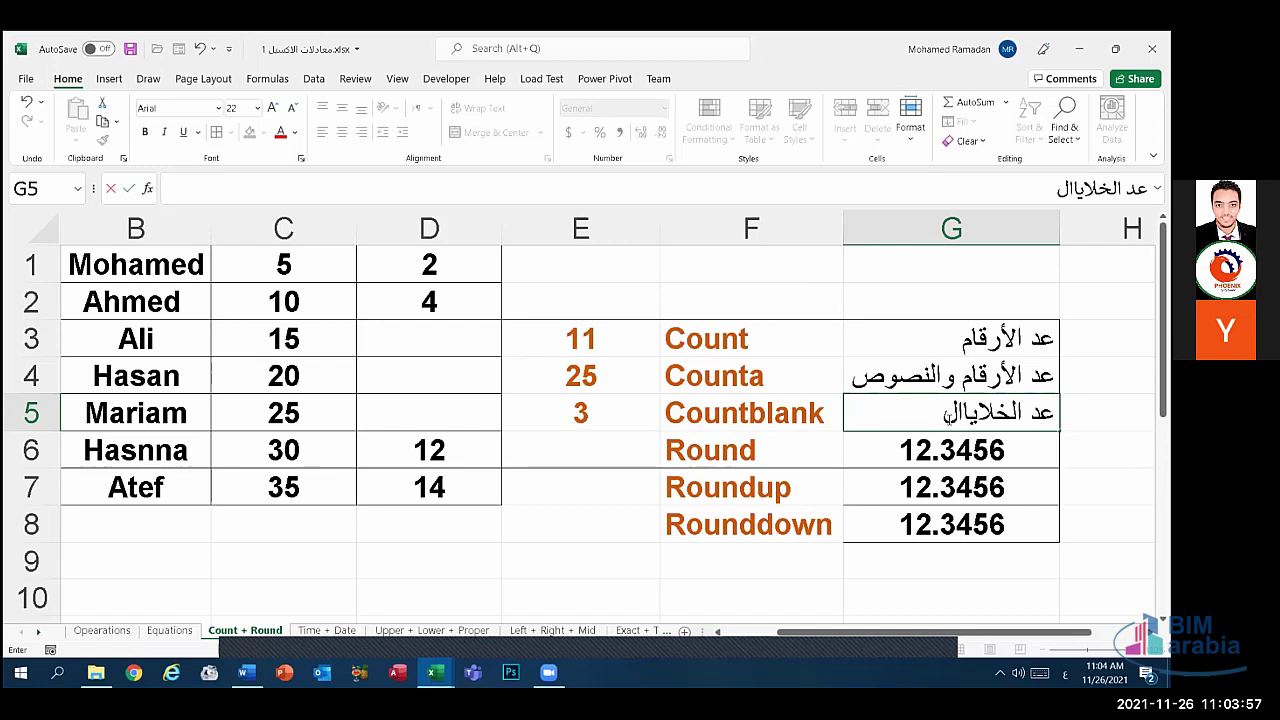
{"action": "key", "text": "BackSpace"}
{"action": "type", "text": "الفار"}
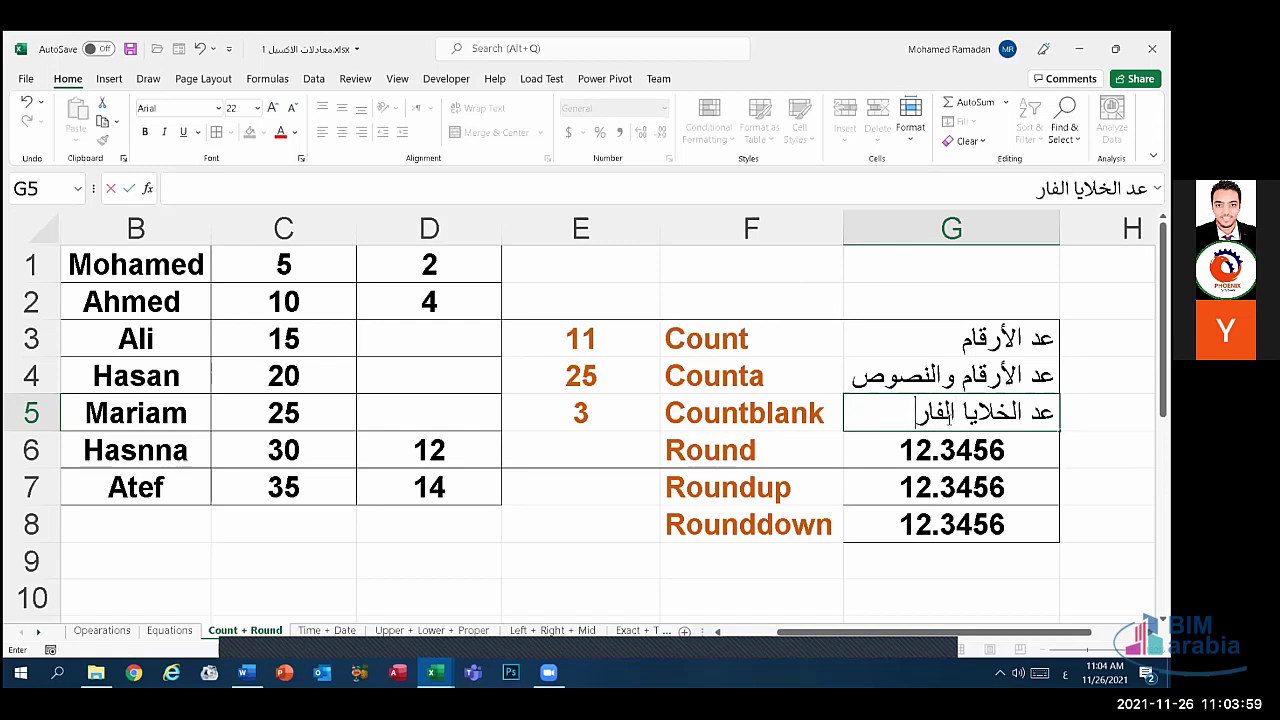
{"action": "type", "text": "غة"}
{"action": "left_click", "coordinate": [632, 455]}
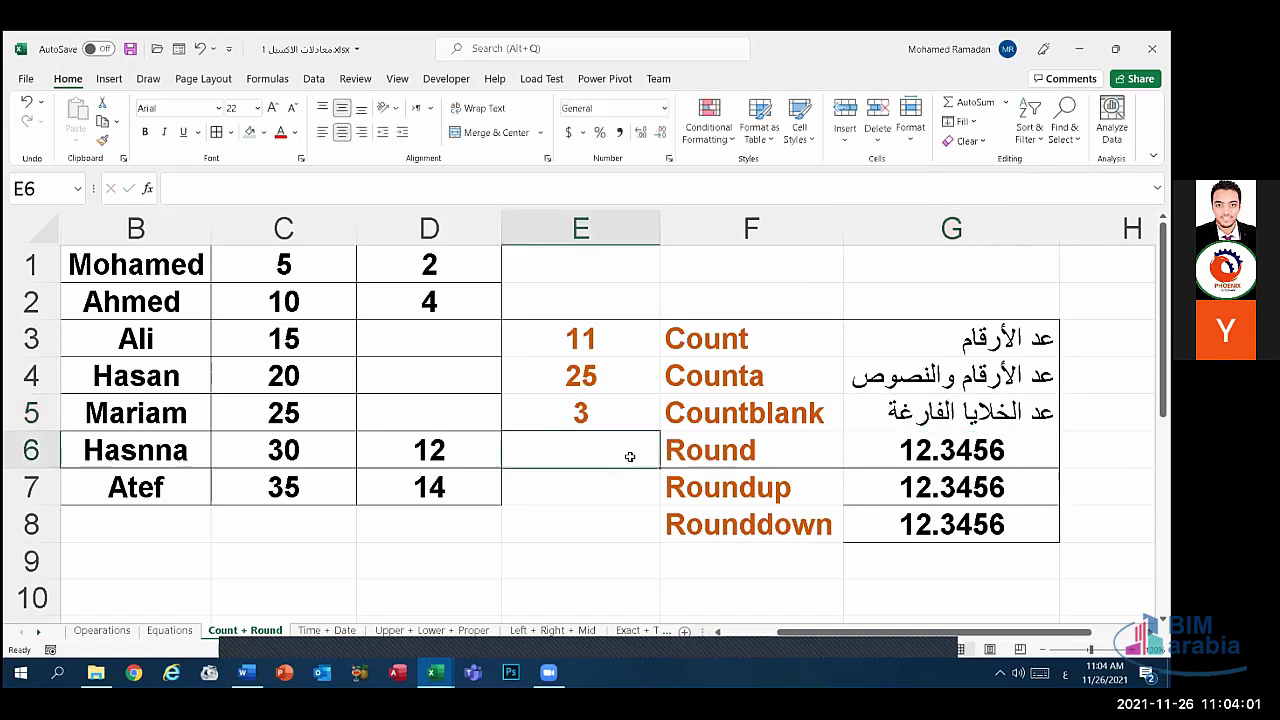
{"action": "left_click", "coordinate": [618, 494]}
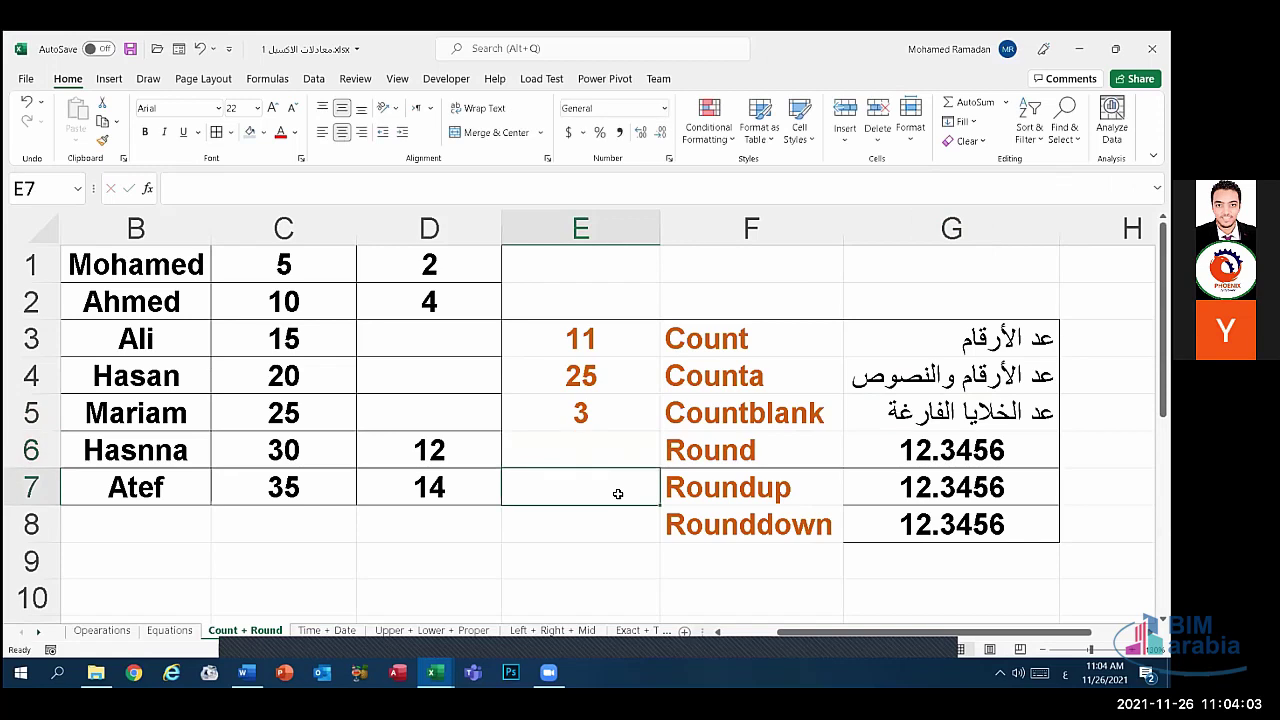
{"action": "key", "text": "Up"}
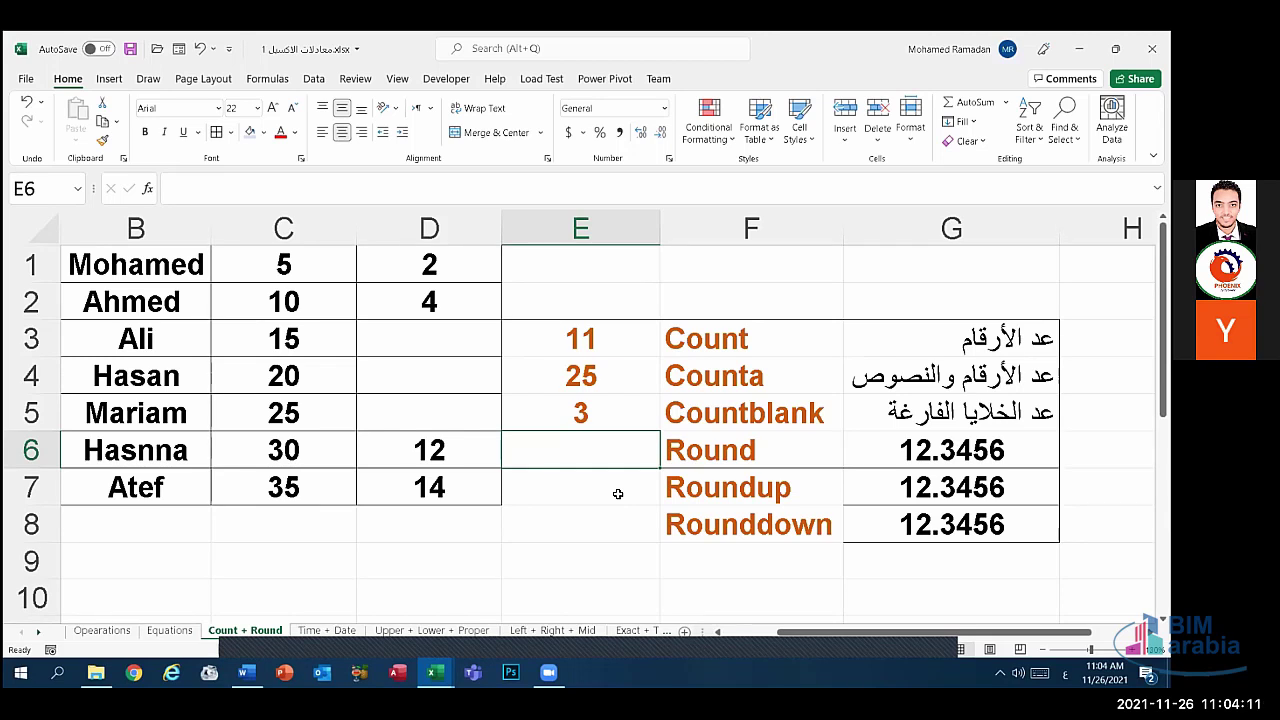
Step: Enter =ROUND(G6,2) in E6 so 12.3456 displays as 12.35
{"action": "type", "text": "=قخعي"}
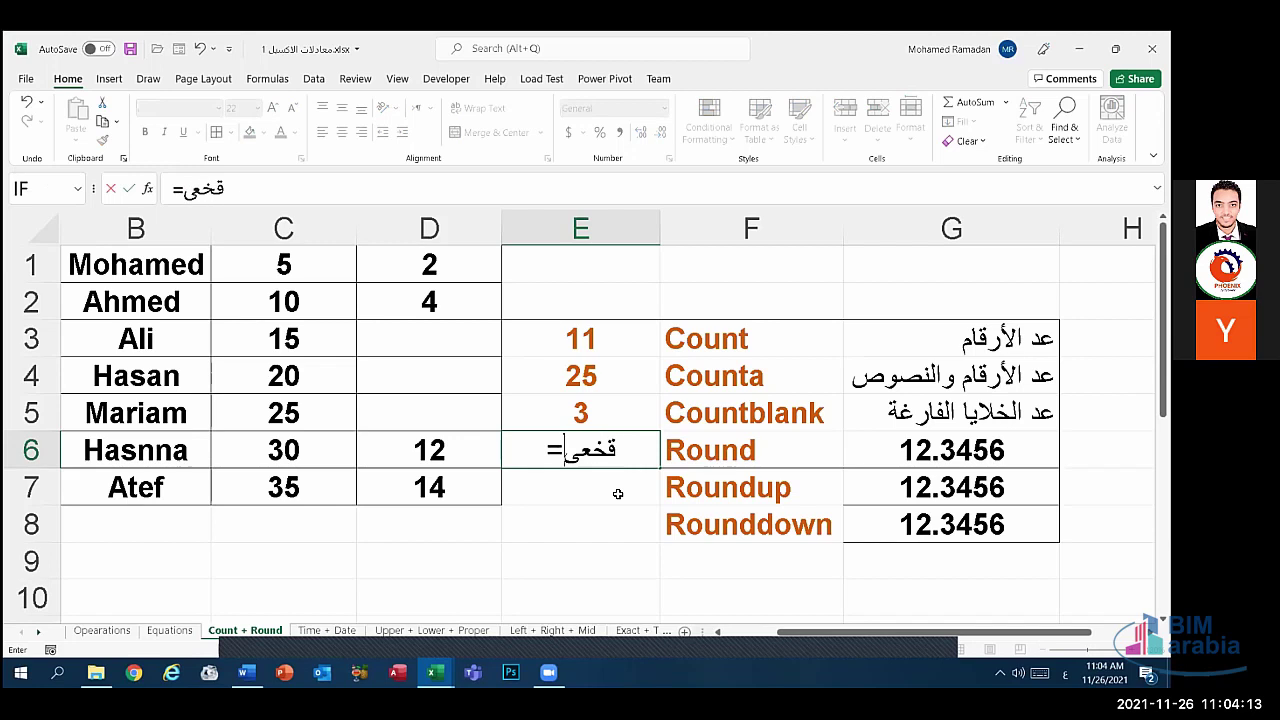
{"action": "key", "text": "BackSpace"}
{"action": "key", "text": "BackSpace"}
{"action": "key", "text": "BackSpace"}
{"action": "key", "text": "BackSpace"}
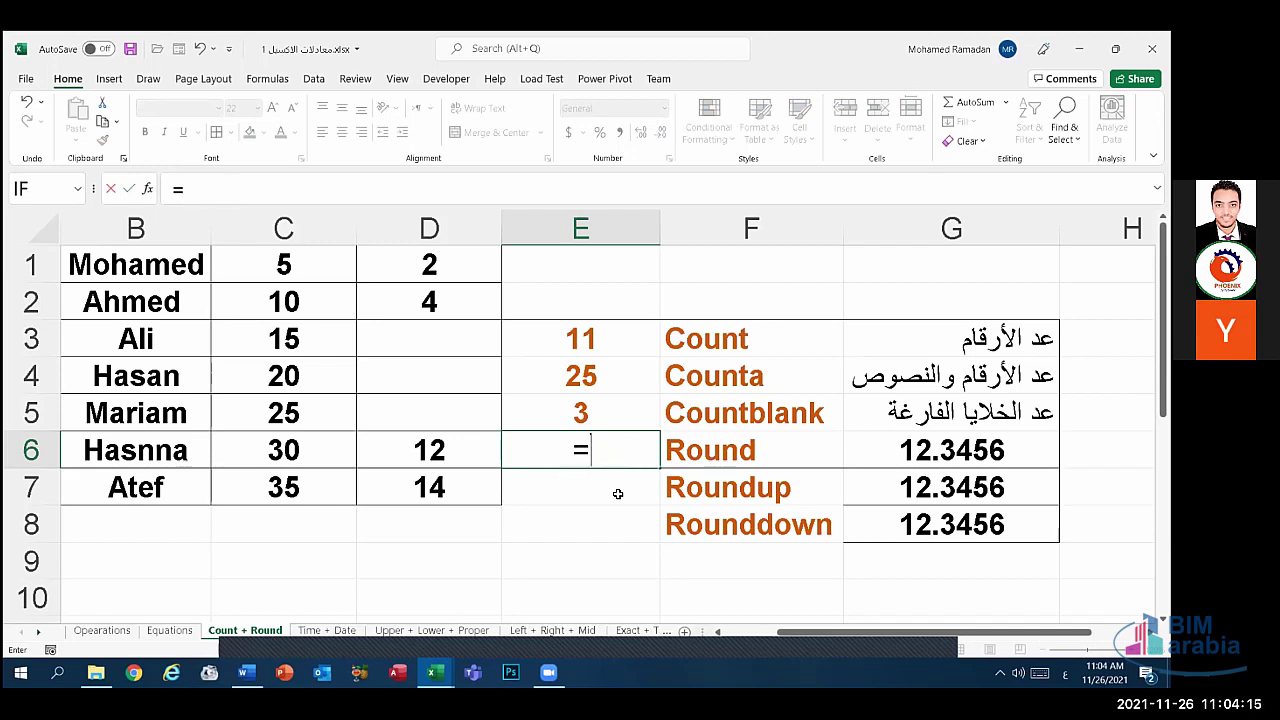
{"action": "key", "text": "alt+shift"}
{"action": "type", "text": "round("}
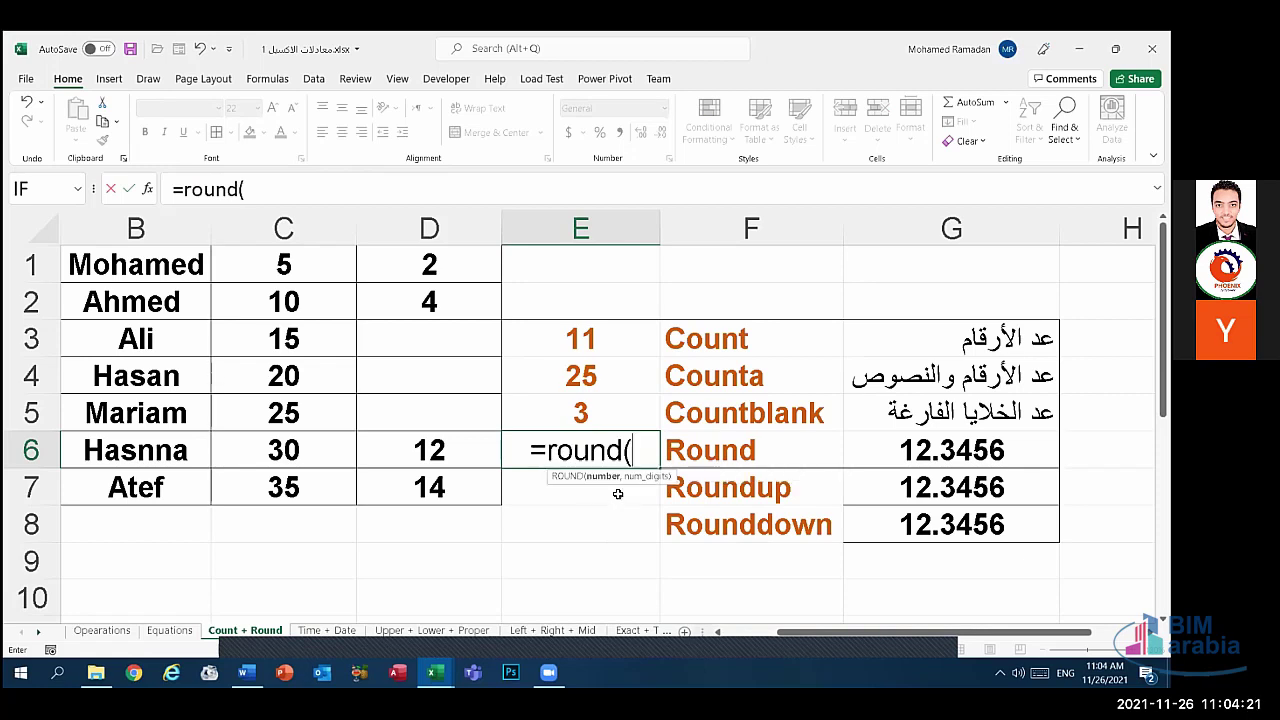
{"action": "left_click", "coordinate": [912, 452]}
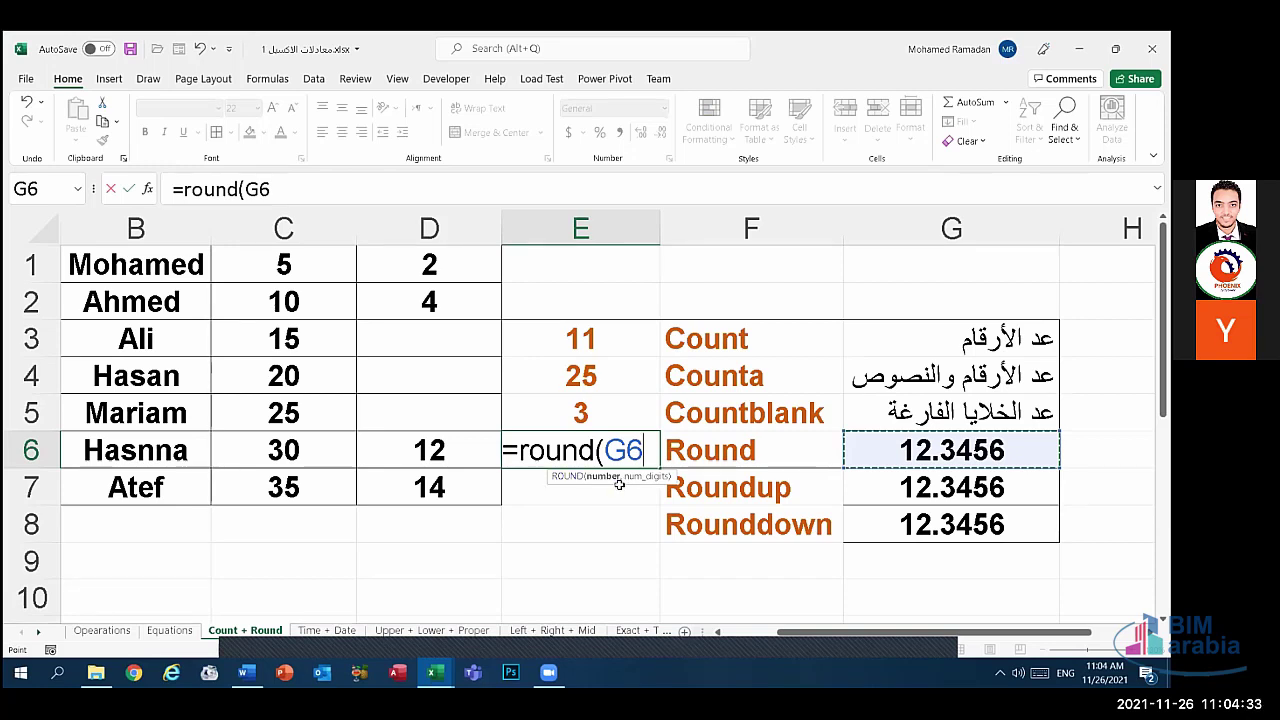
{"action": "type", "text": ","}
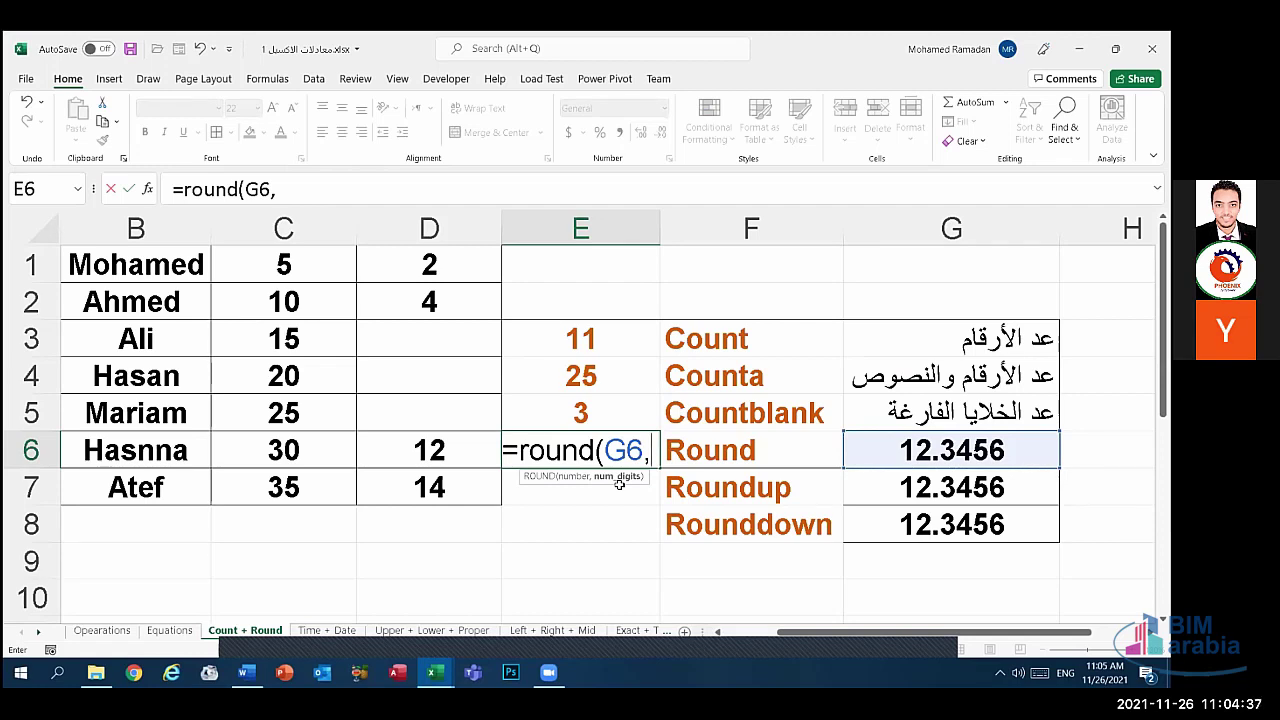
{"action": "type", "text": "2"}
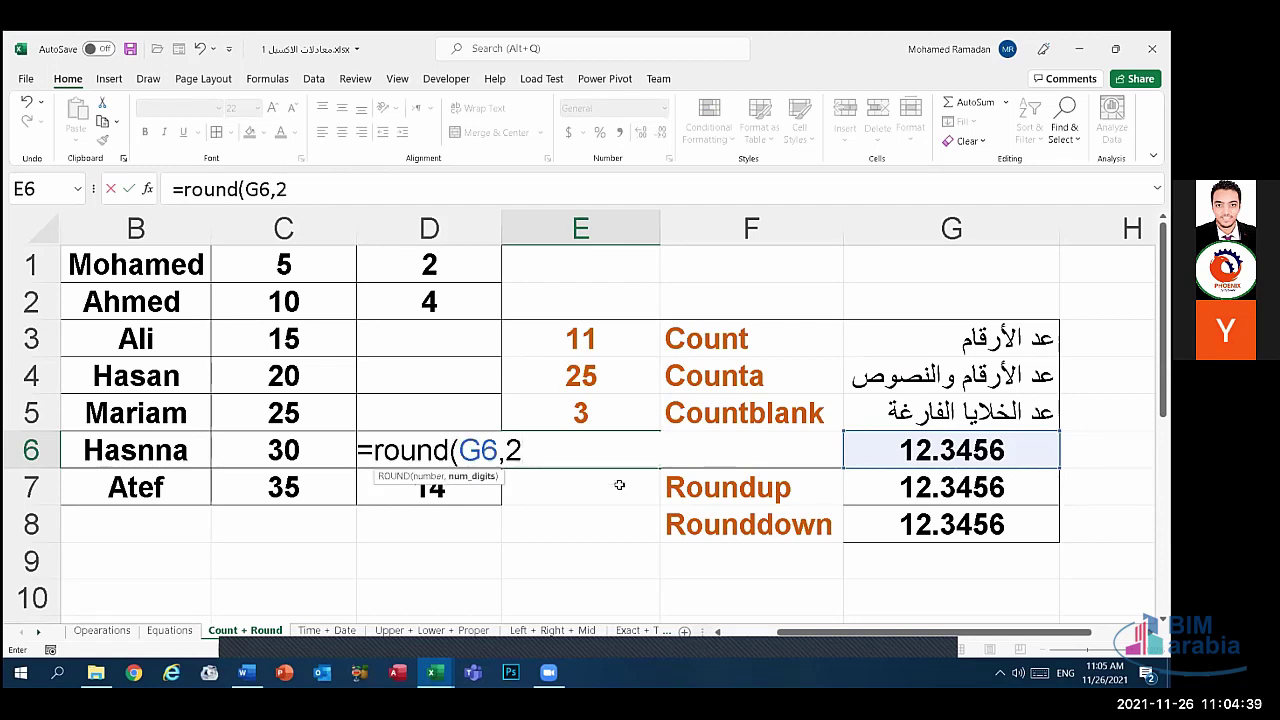
{"action": "type", "text": ")"}
{"action": "key", "text": "Return"}
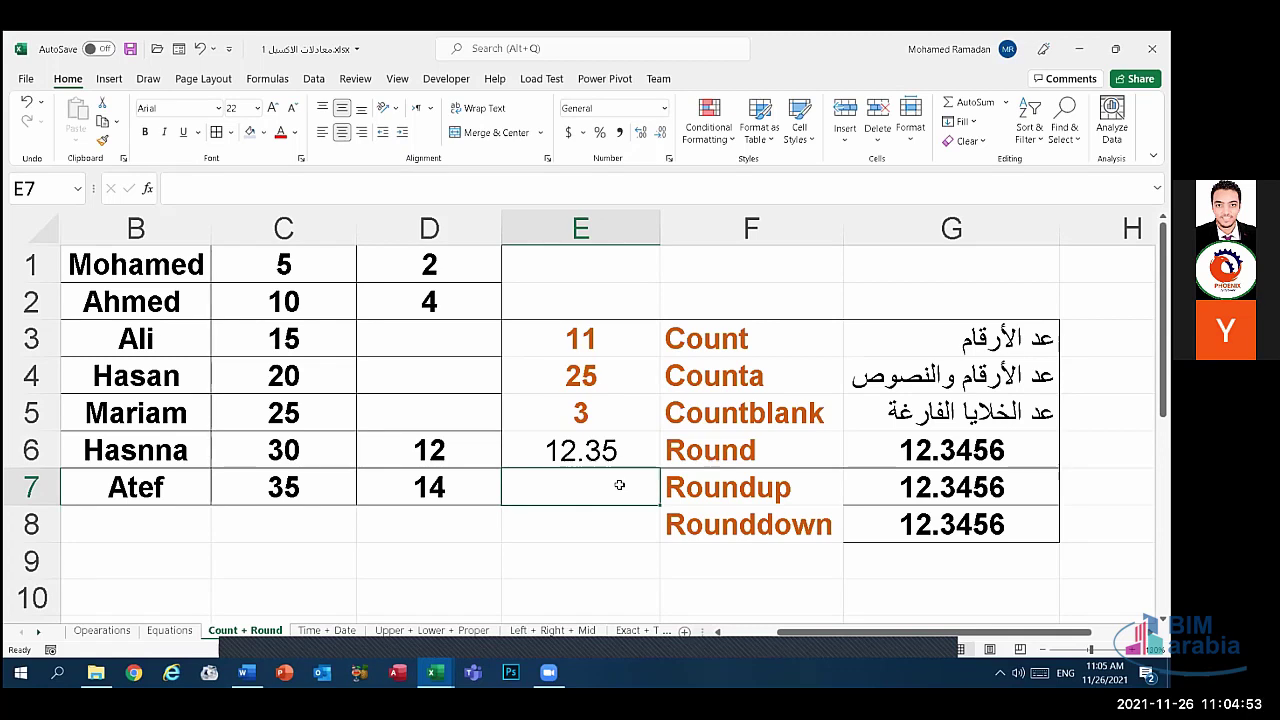
Step: Enter =ROUNDUP(G7,2) in E7 and =ROUNDDOWN(G8,2) in E8, giving 12.35 and 12.34
{"action": "type", "text": "="}
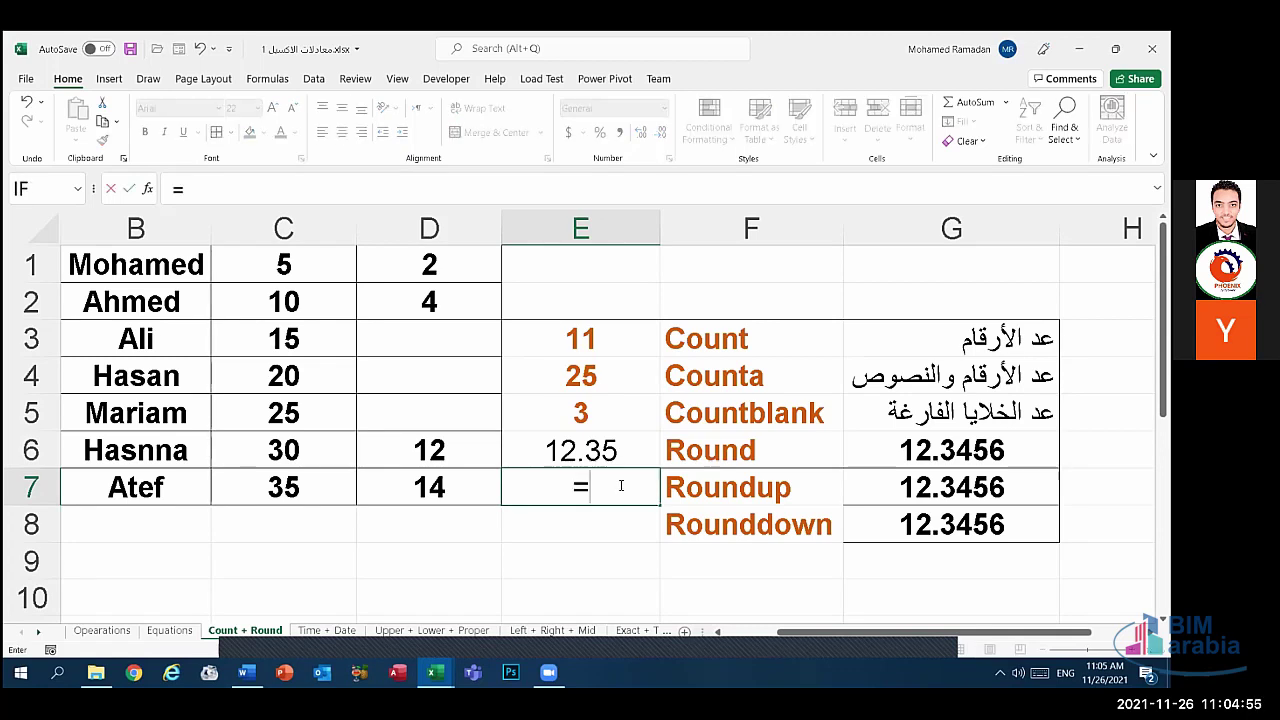
{"action": "type", "text": "roundup"}
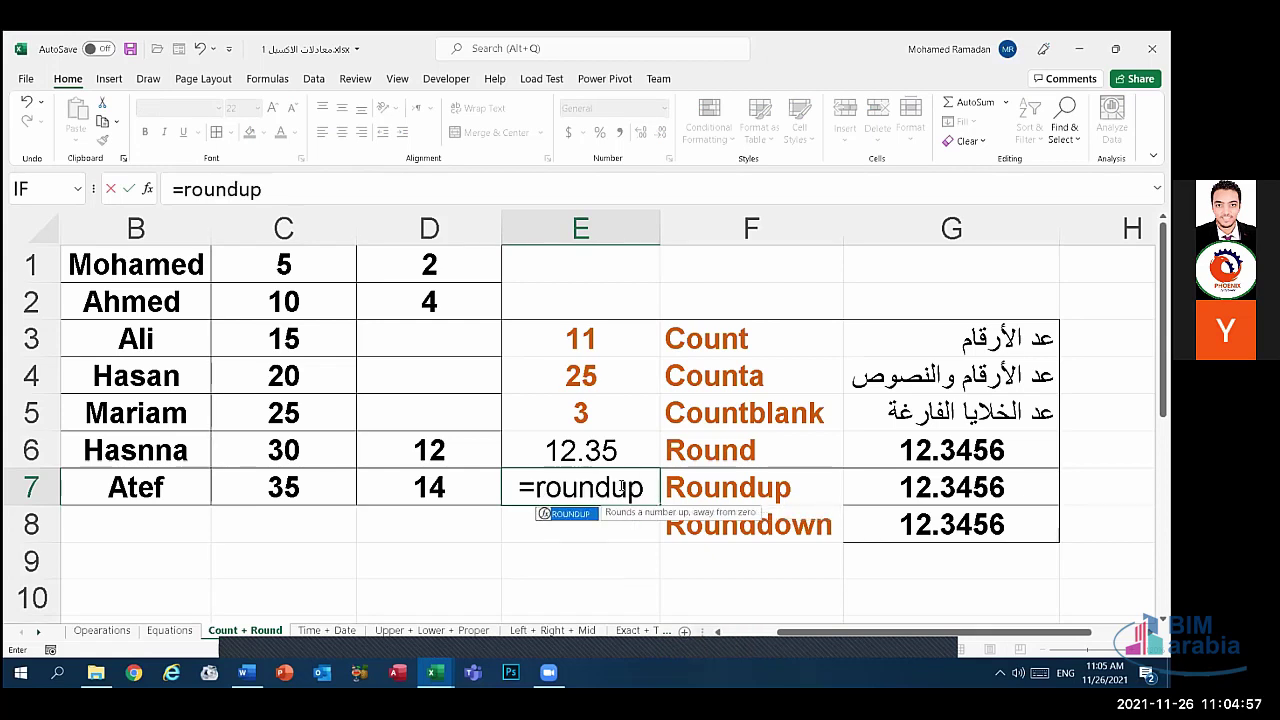
{"action": "type", "text": "("}
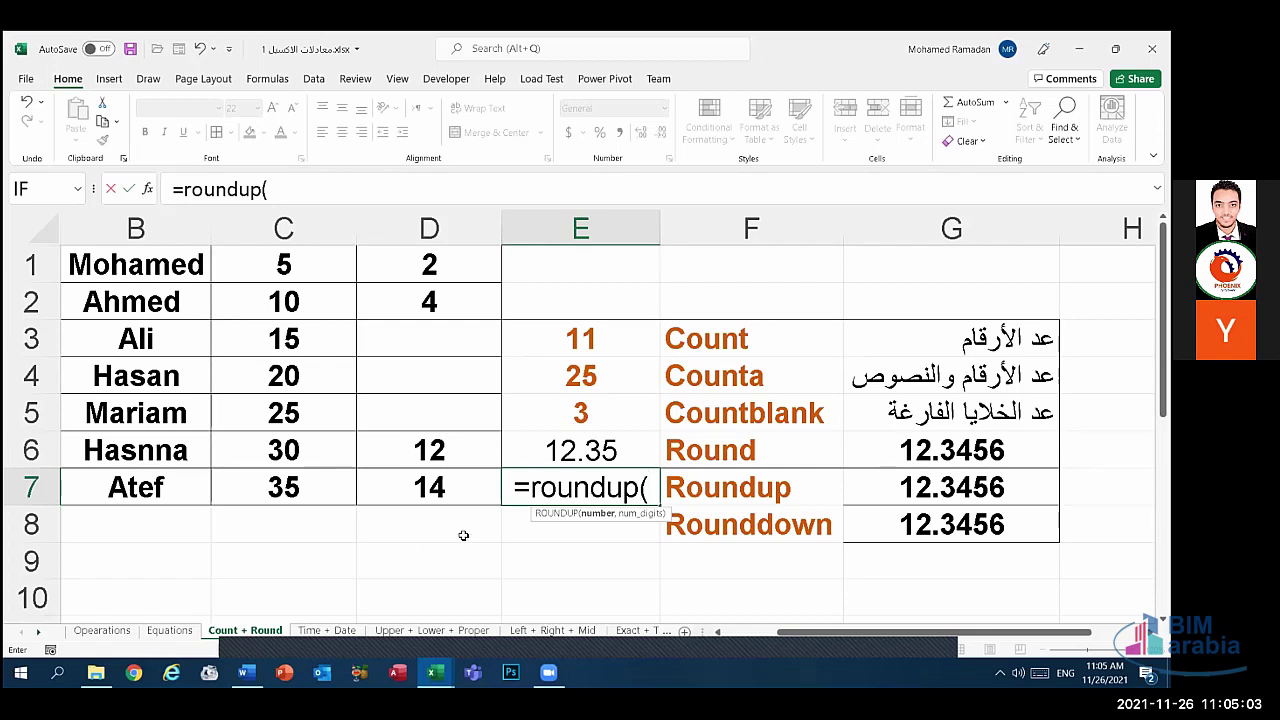
{"action": "left_click", "coordinate": [912, 488]}
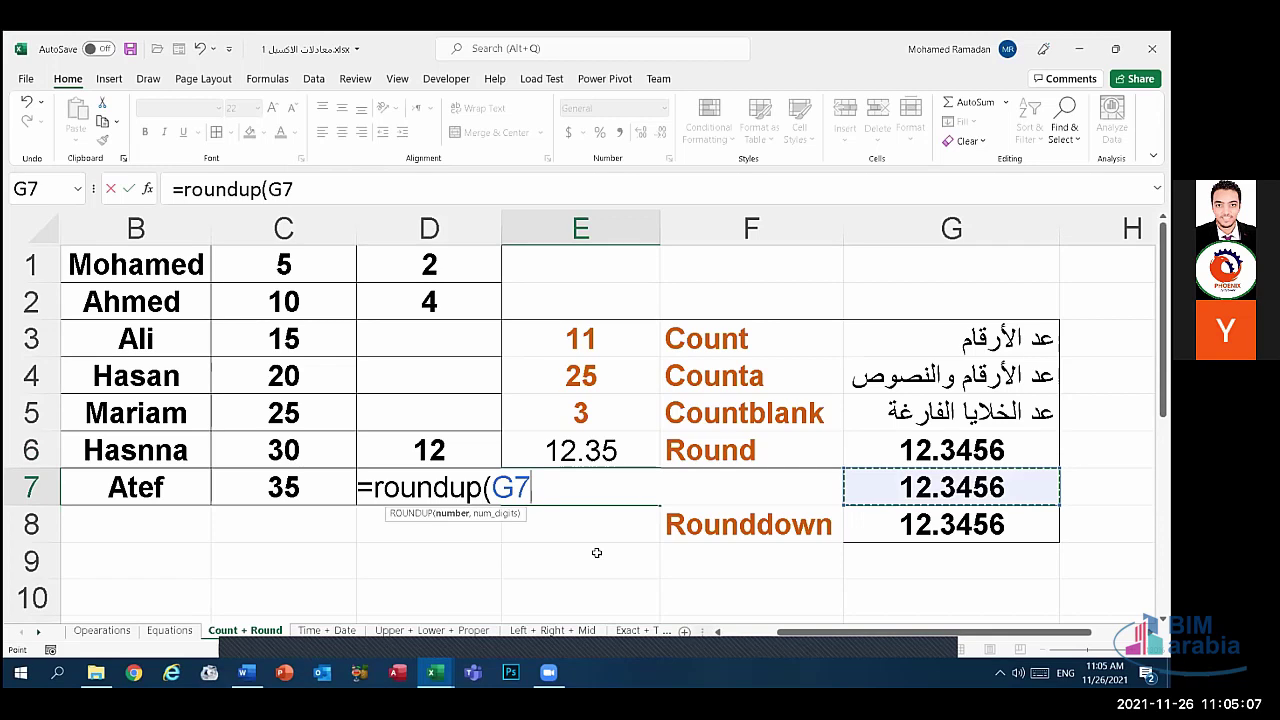
{"action": "type", "text": ","}
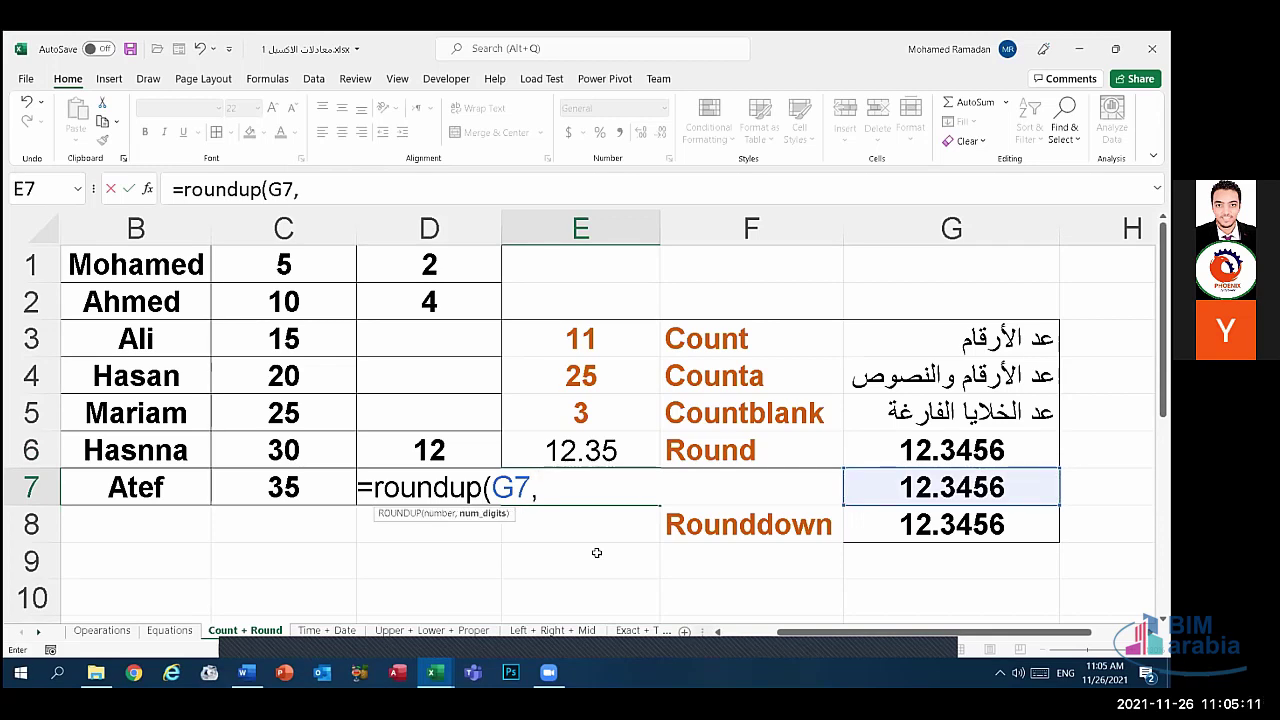
{"action": "type", "text": "2)"}
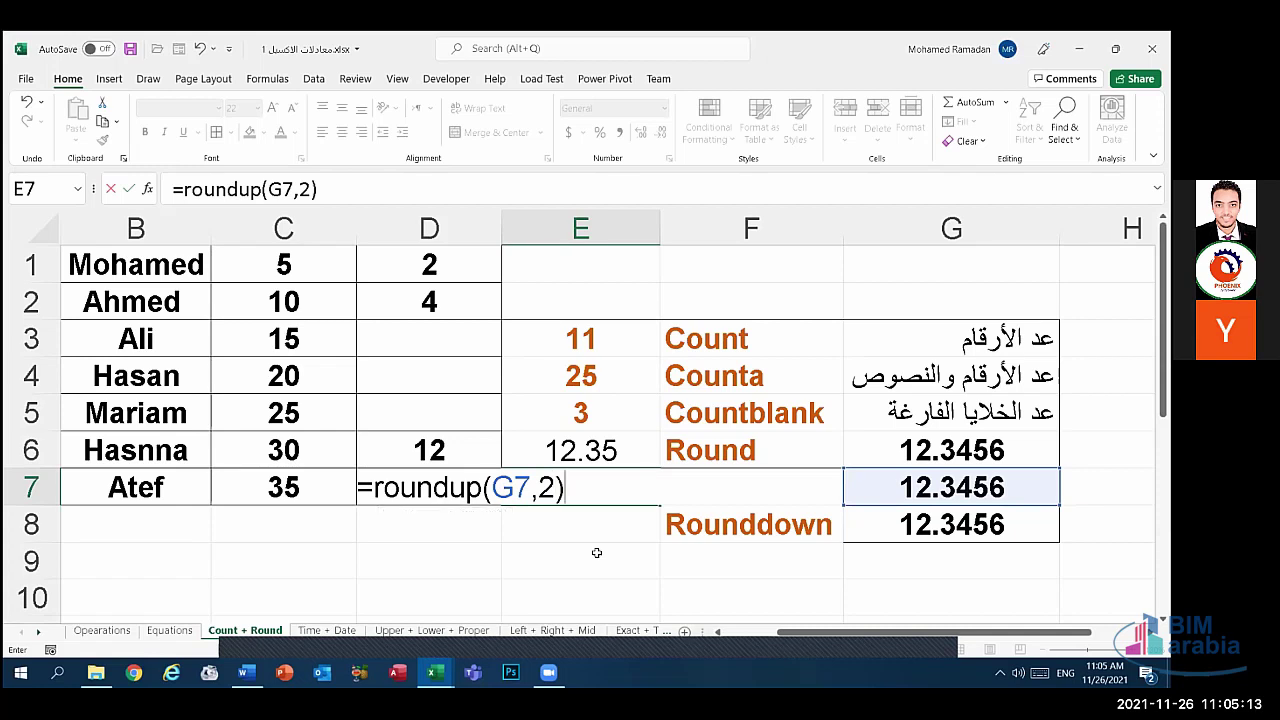
{"action": "key", "text": "Return"}
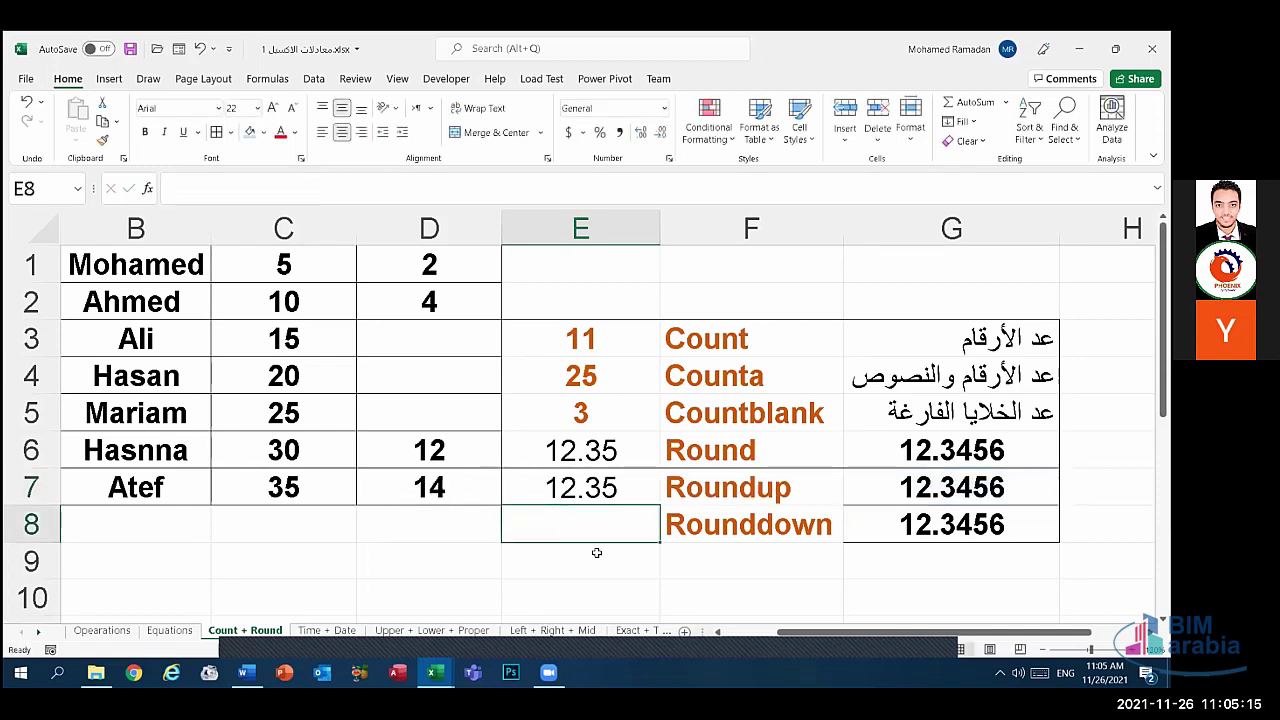
{"action": "type", "text": "="}
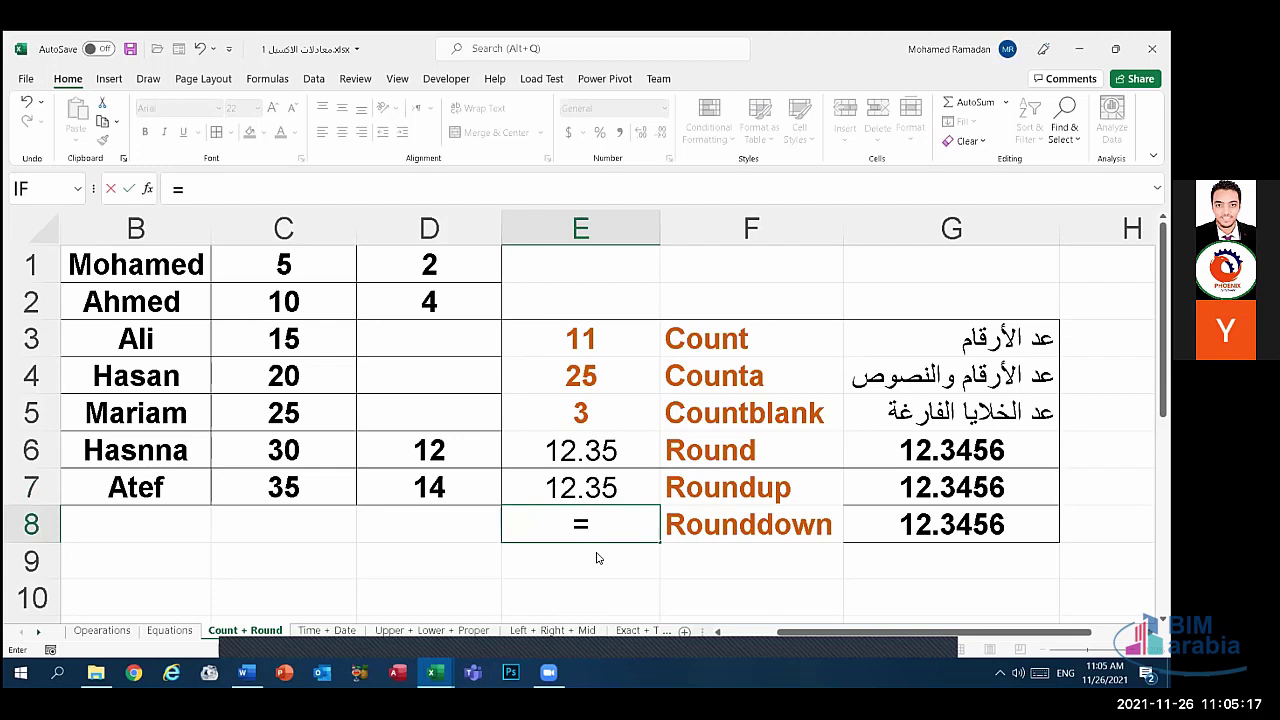
{"action": "type", "text": "rounddown"}
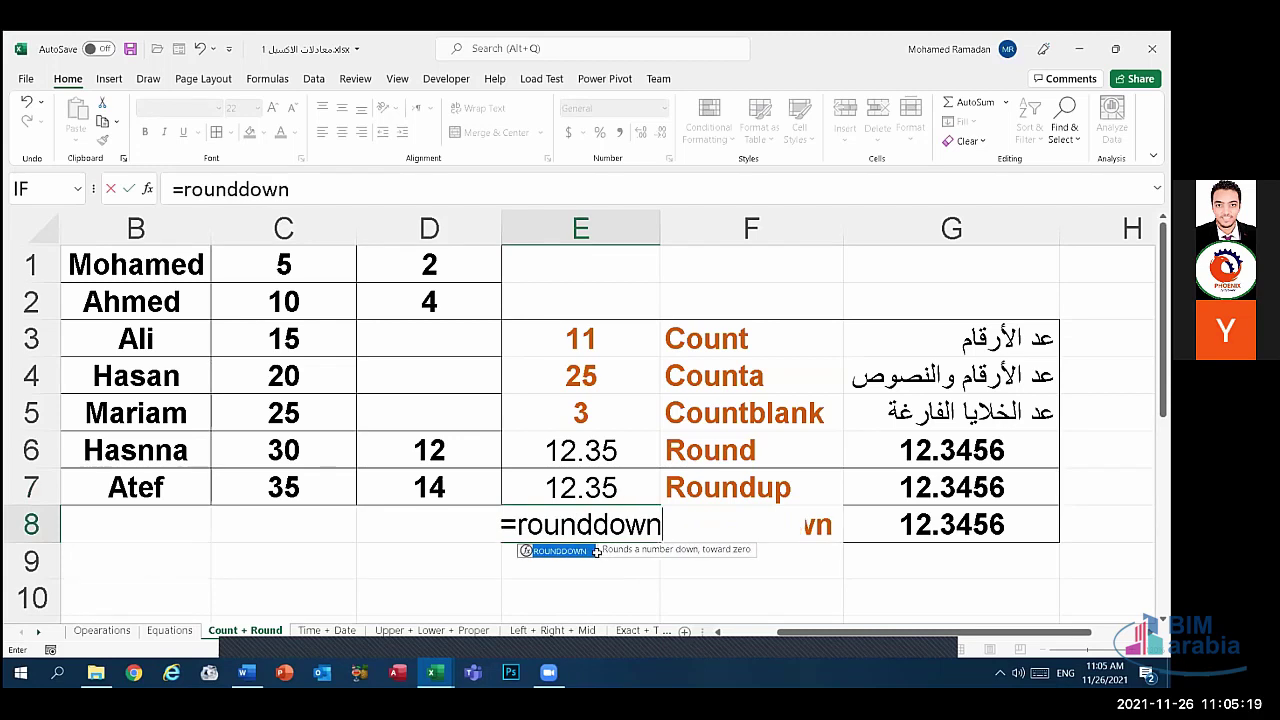
{"action": "type", "text": "("}
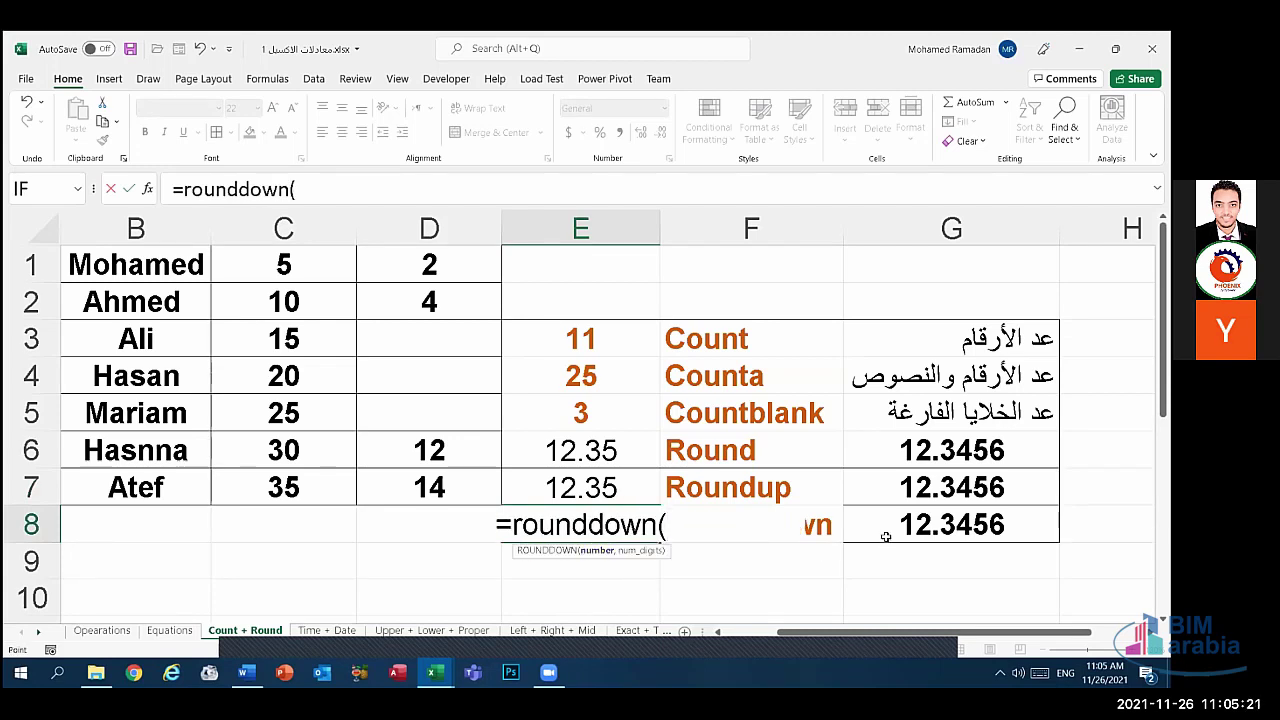
{"action": "left_click", "coordinate": [885, 537]}
{"action": "type", "text": ","}
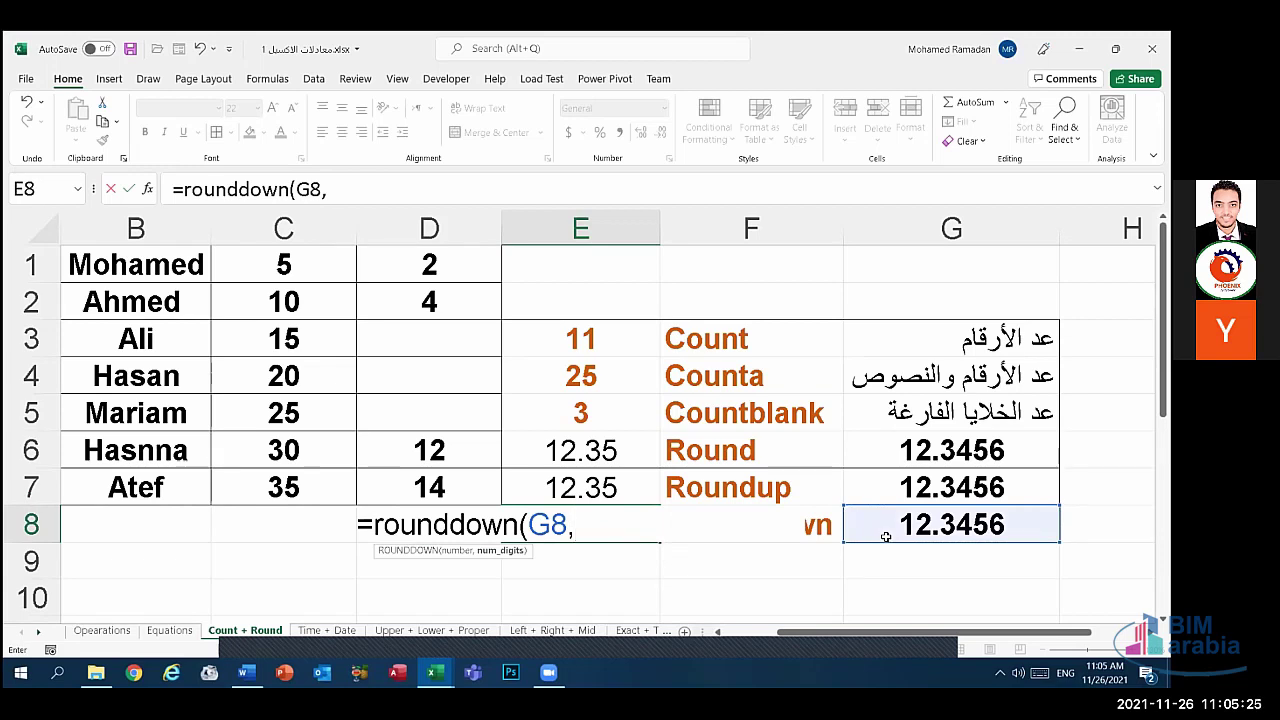
{"action": "type", "text": "2"}
{"action": "type", "text": ")"}
{"action": "key", "text": "Return"}
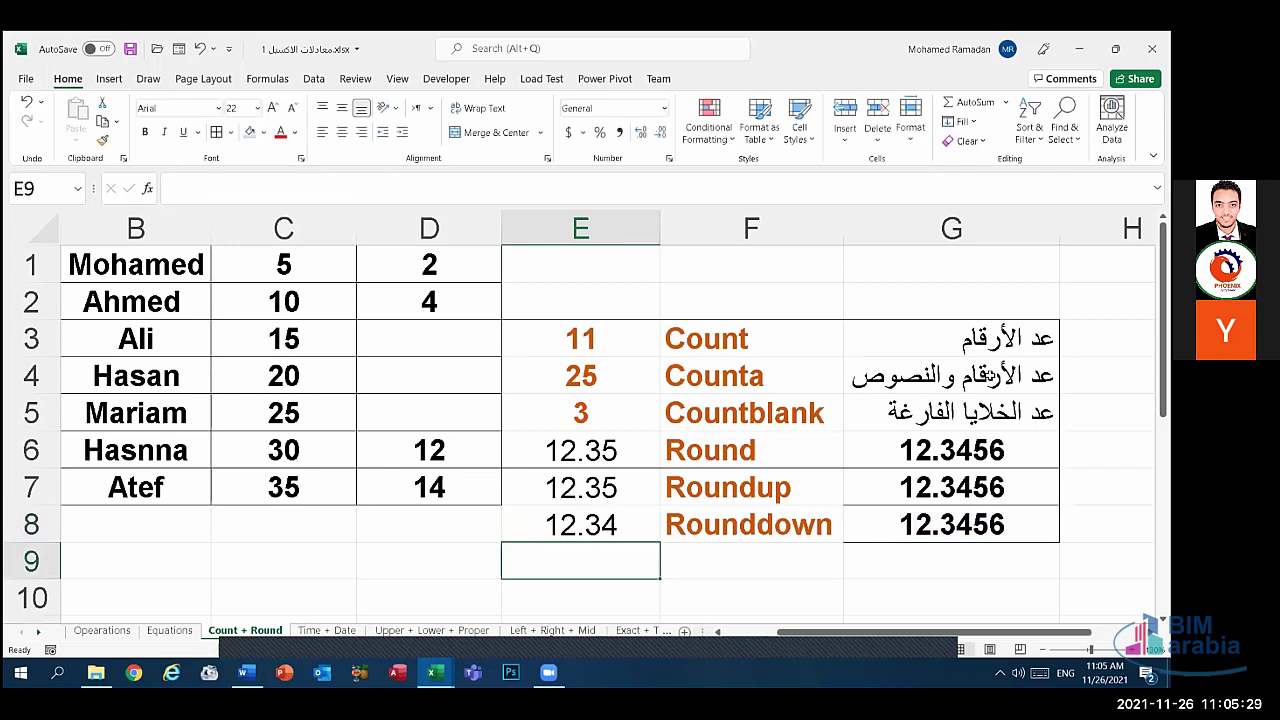
Step: Delete the count and rounding results in E3:E8, then select cells E4 and E5
{"action": "left_click_drag", "start_coordinate": [558, 330], "coordinate": [569, 518]}
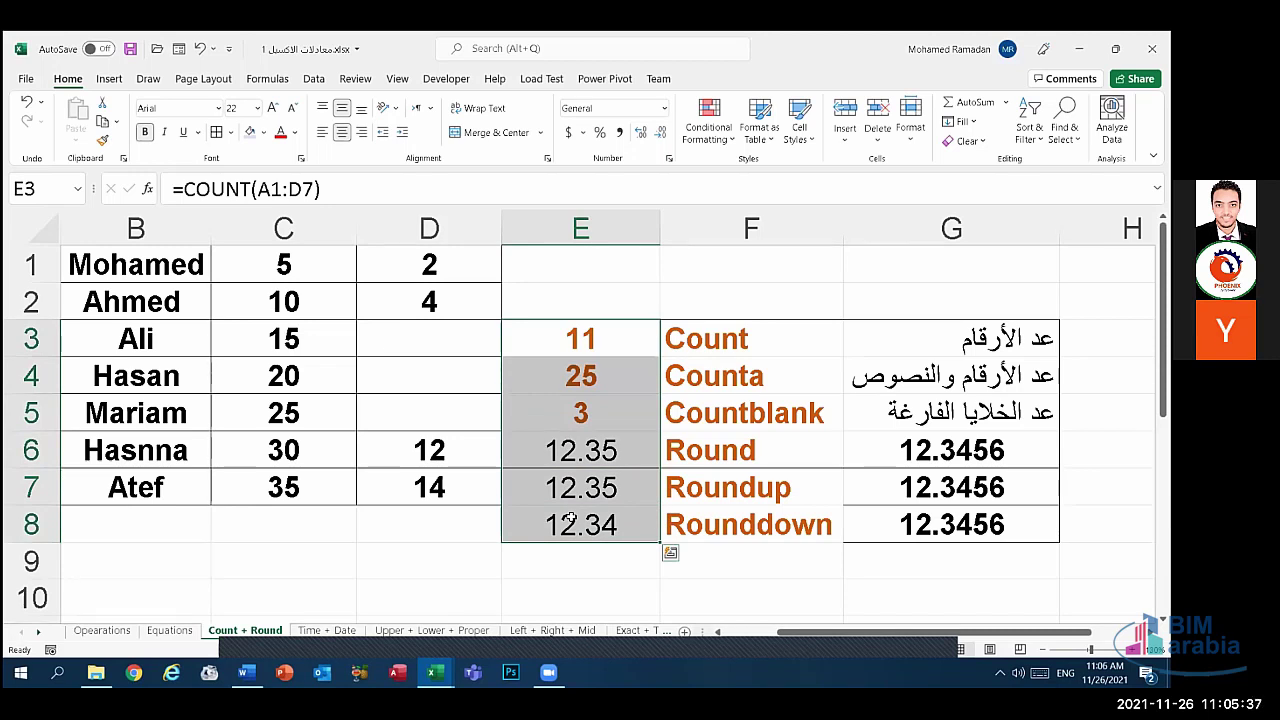
{"action": "key", "text": "Delete"}
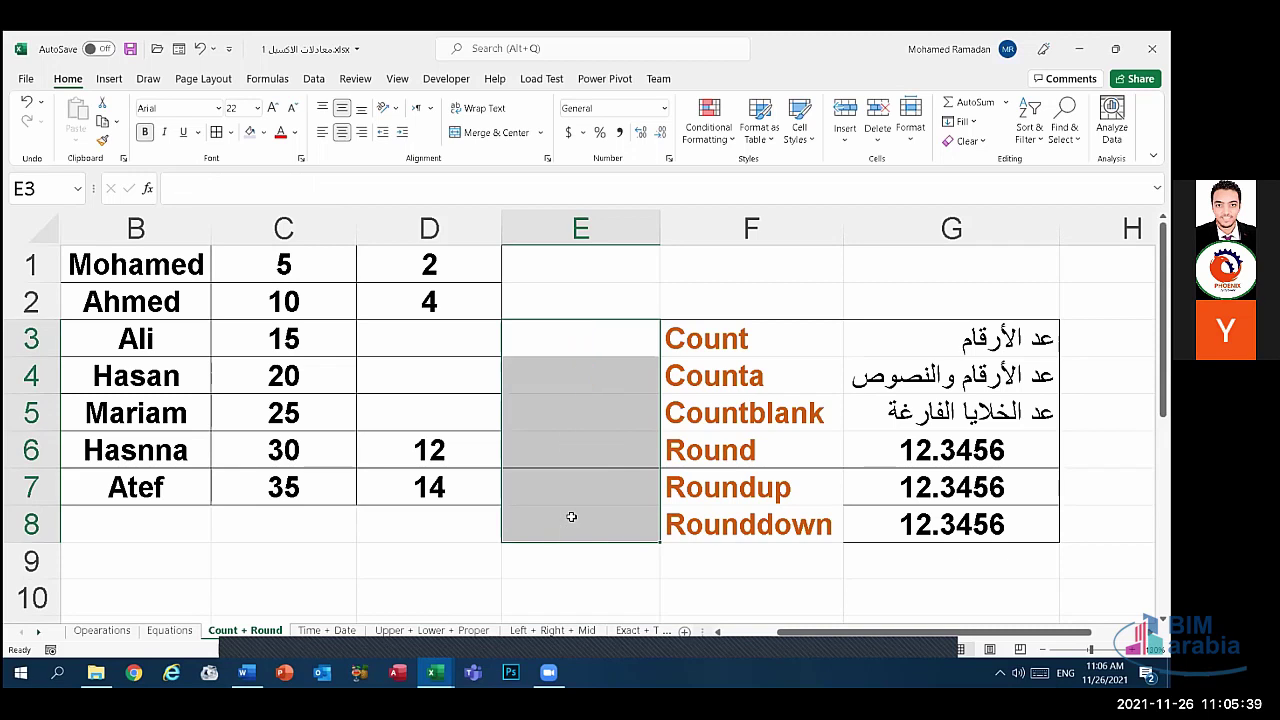
{"action": "left_click", "coordinate": [571, 516]}
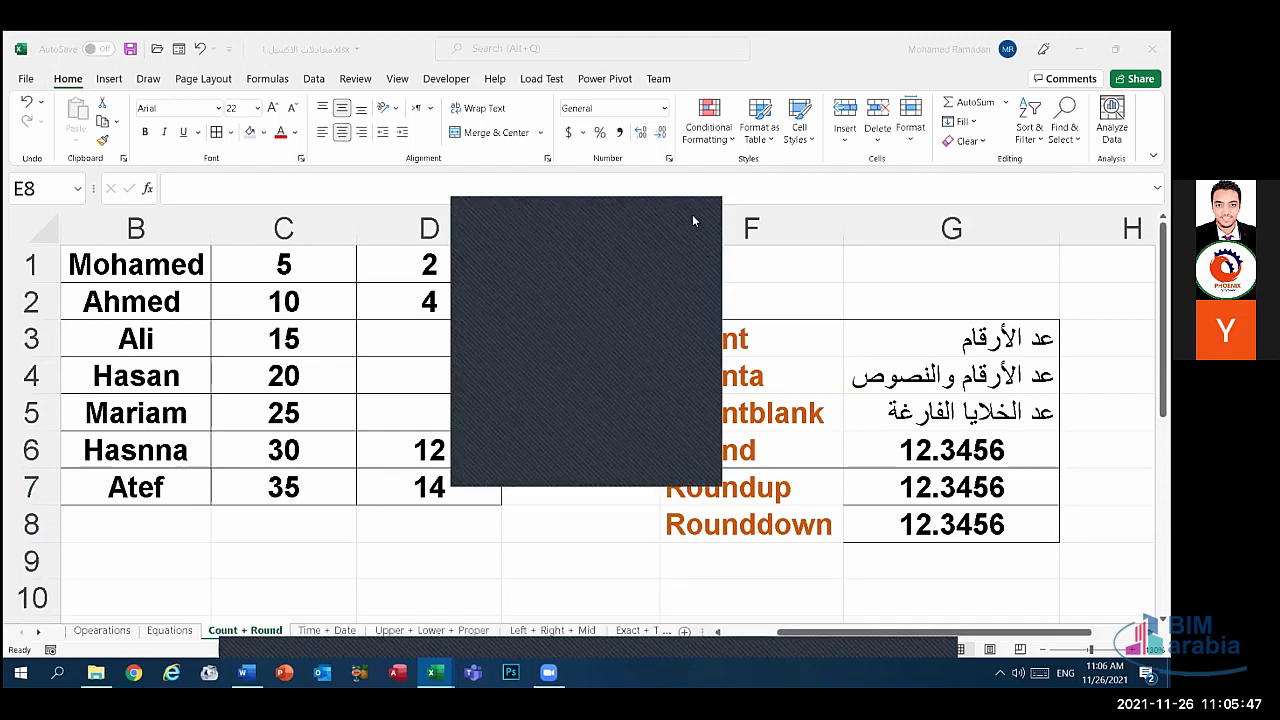
{"action": "left_click", "coordinate": [692, 216]}
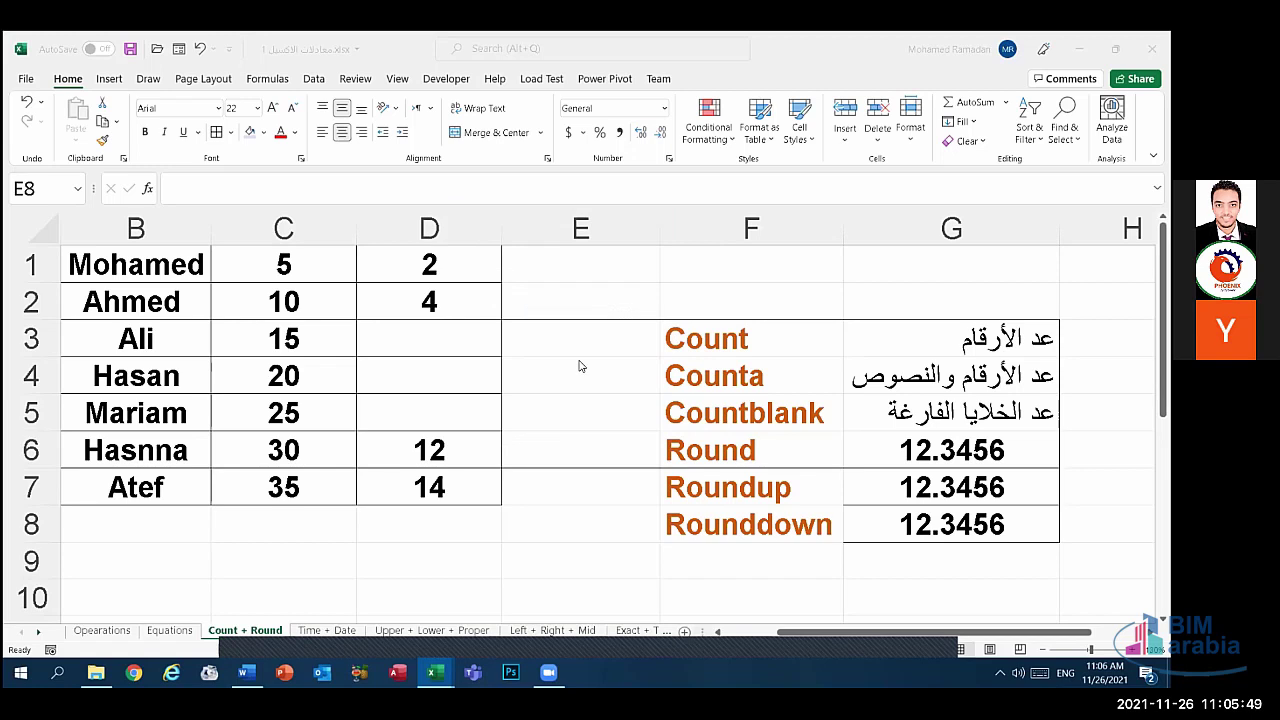
{"action": "left_click", "coordinate": [578, 370]}
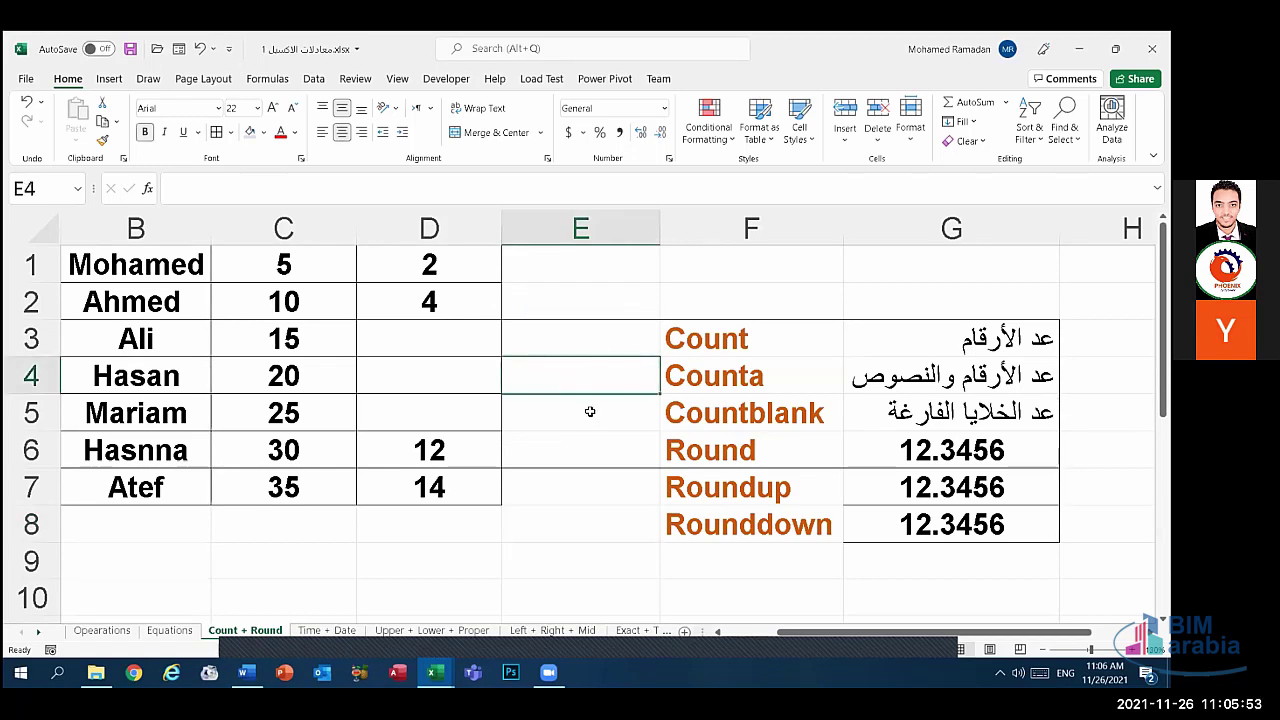
{"action": "left_click", "coordinate": [589, 411]}
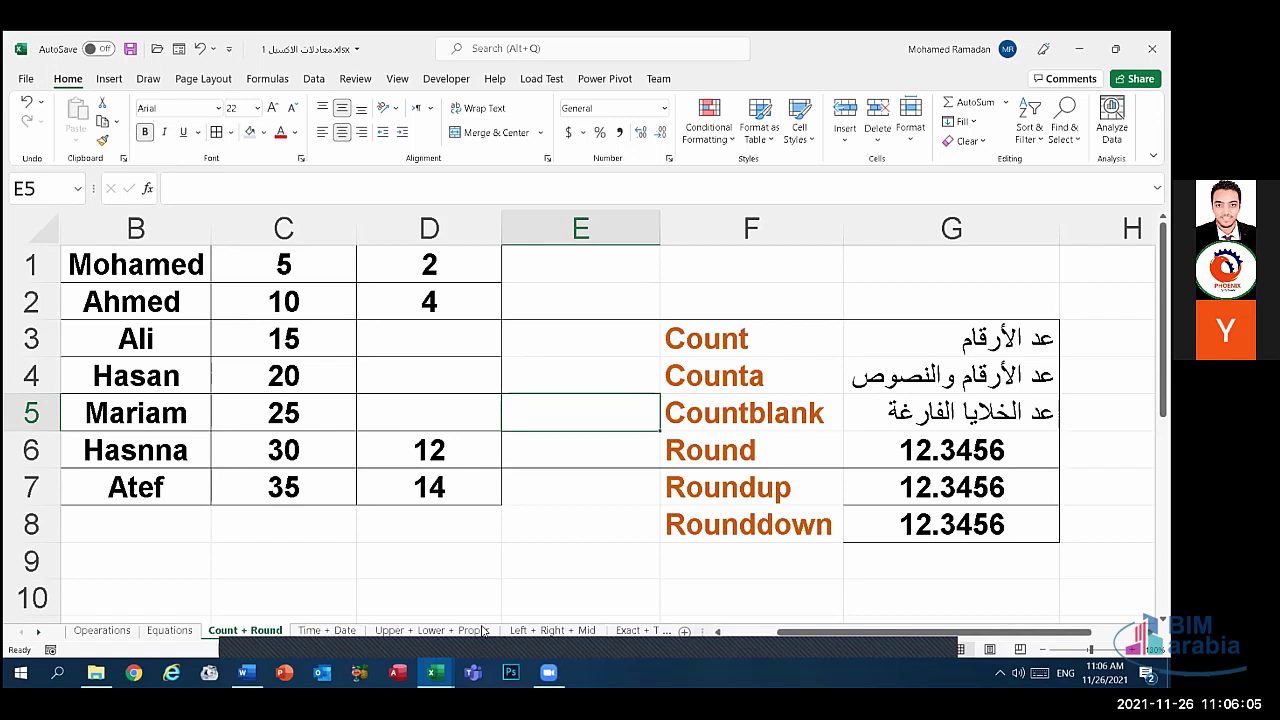
Step: On the Time + Date sheet, enter =TIME(2,30,40) in A1 so it shows 2:30 AM
{"action": "left_click", "coordinate": [340, 630]}
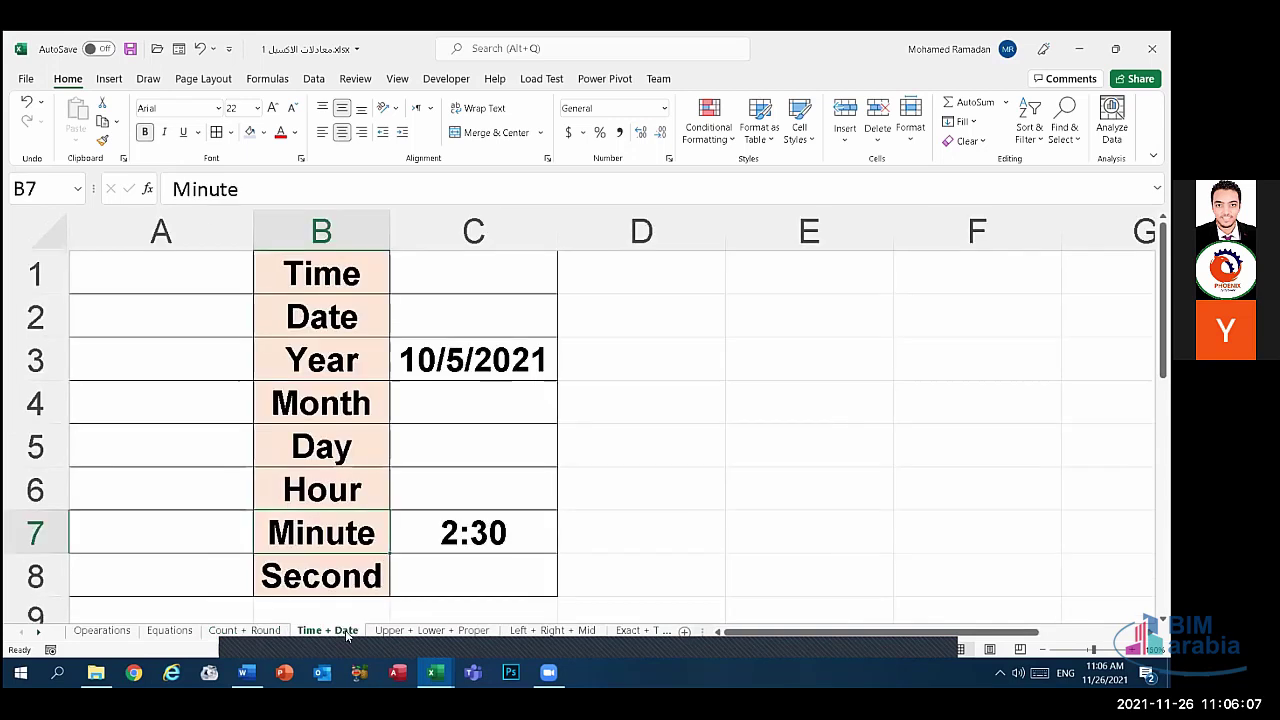
{"action": "left_click", "coordinate": [226, 285]}
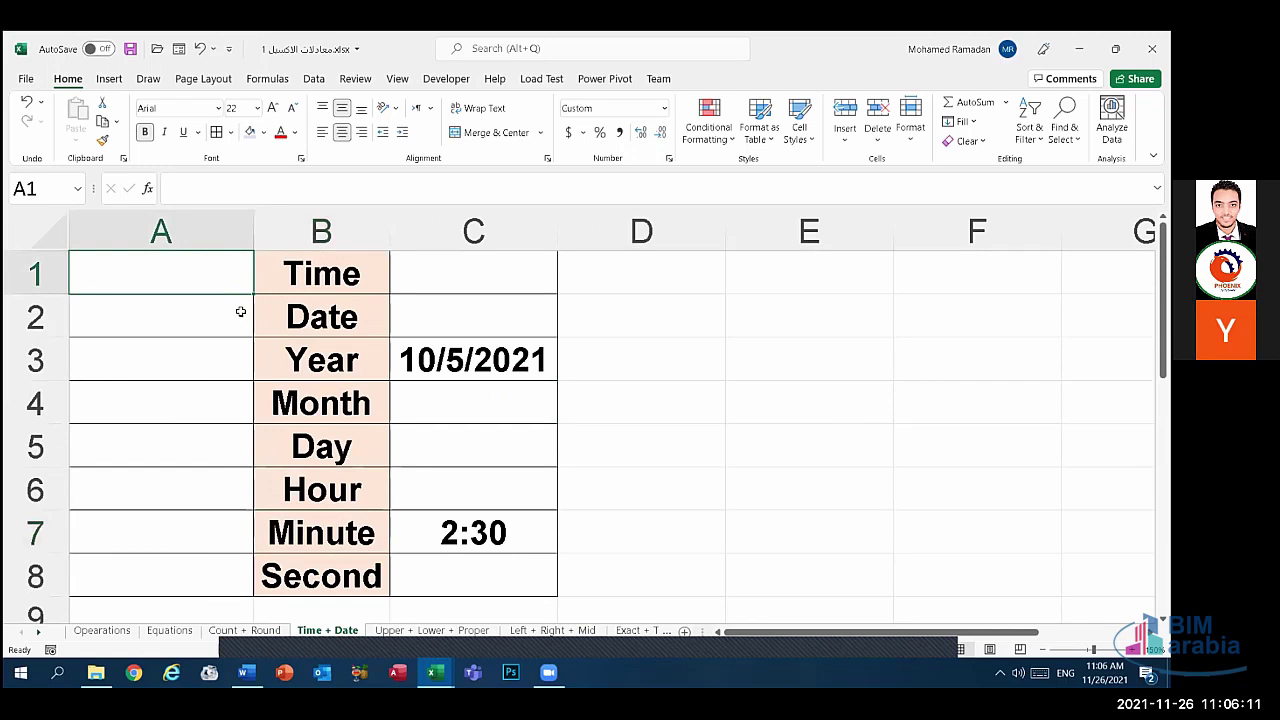
{"action": "type", "text": "="}
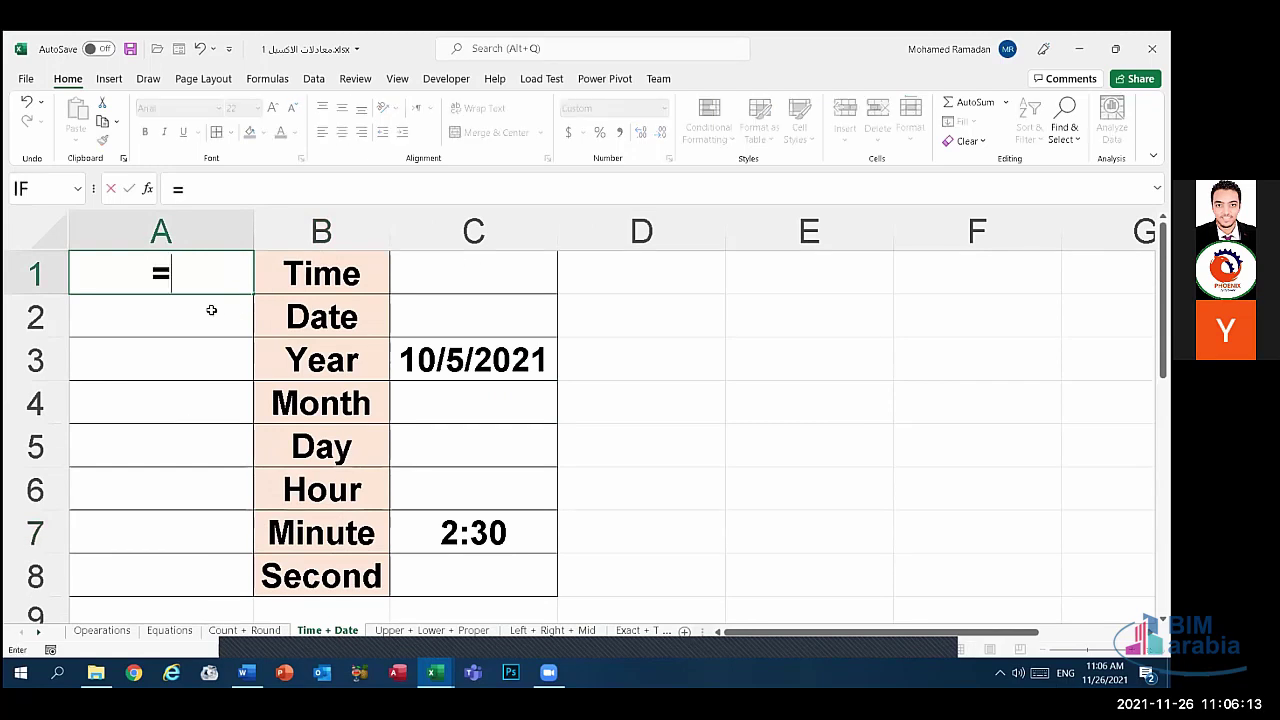
{"action": "type", "text": "tim"}
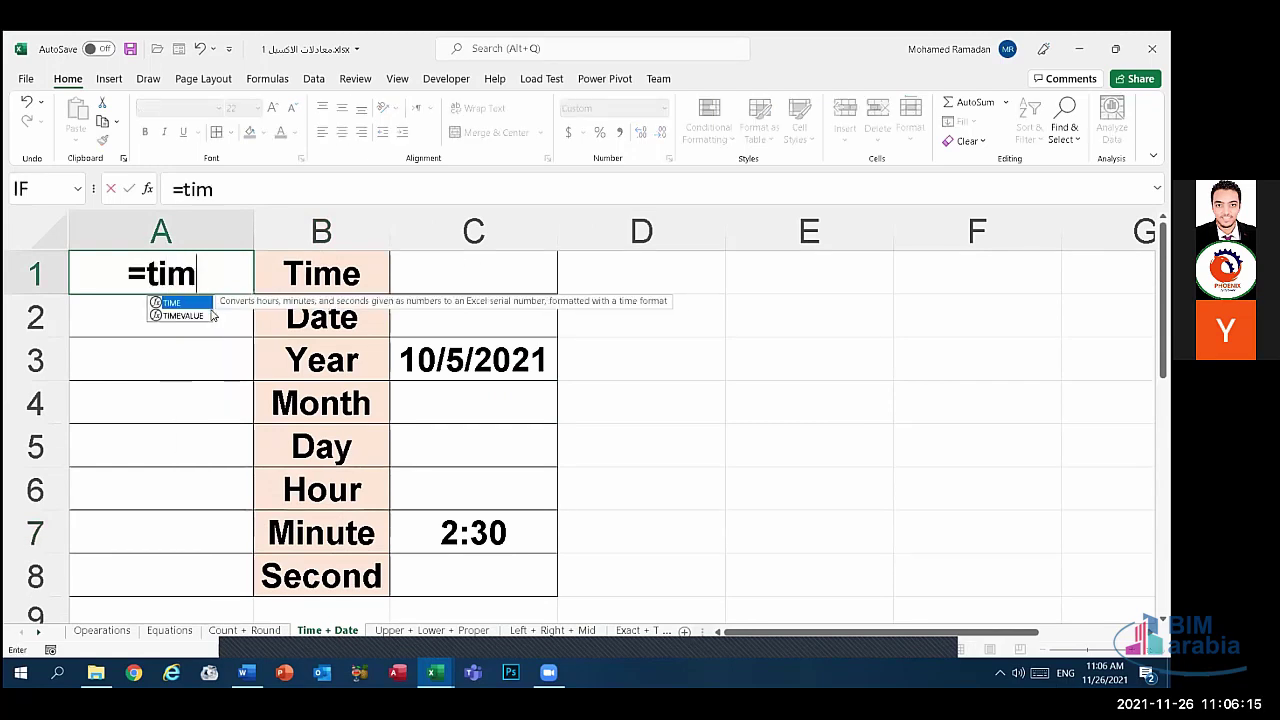
{"action": "type", "text": "e("}
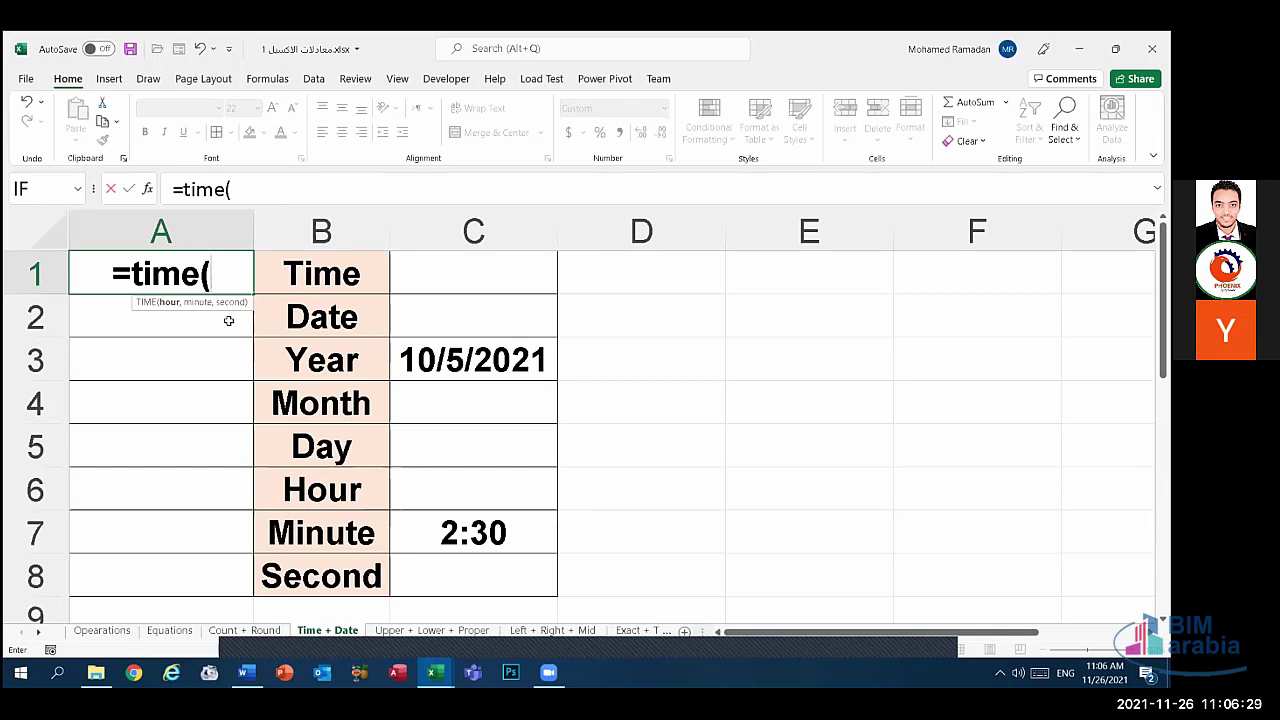
{"action": "type", "text": "2"}
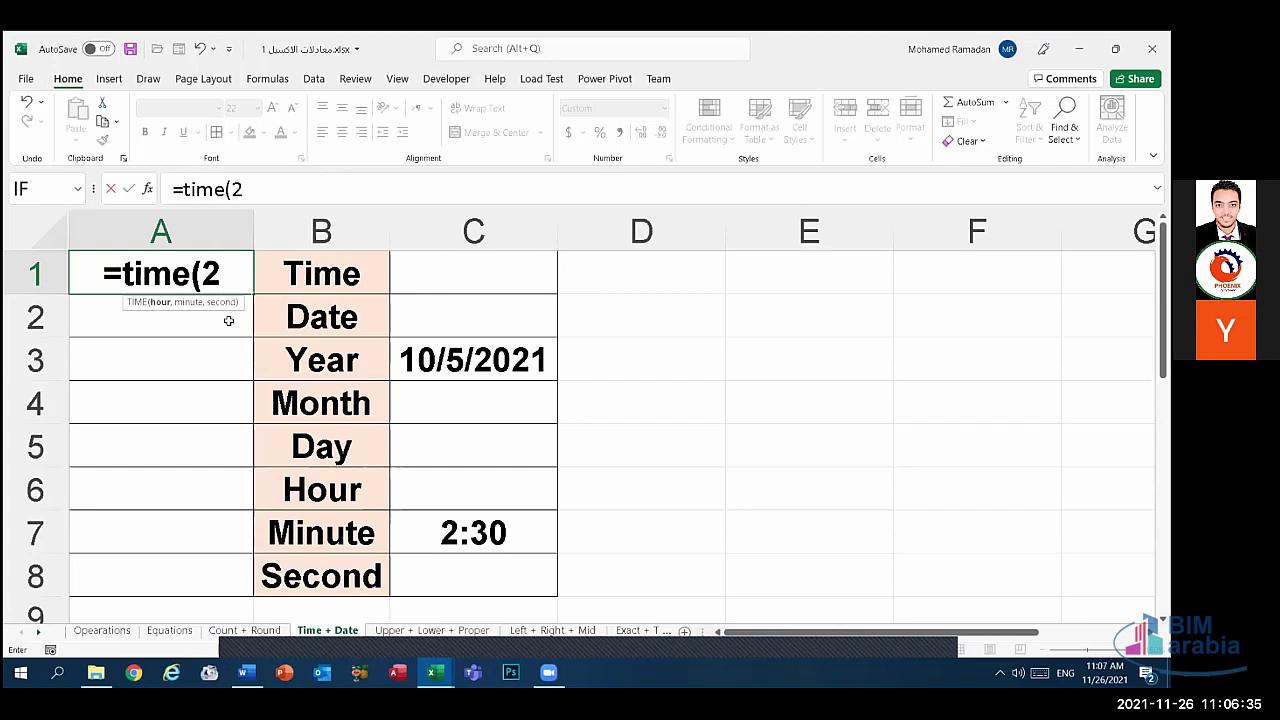
{"action": "type", "text": ","}
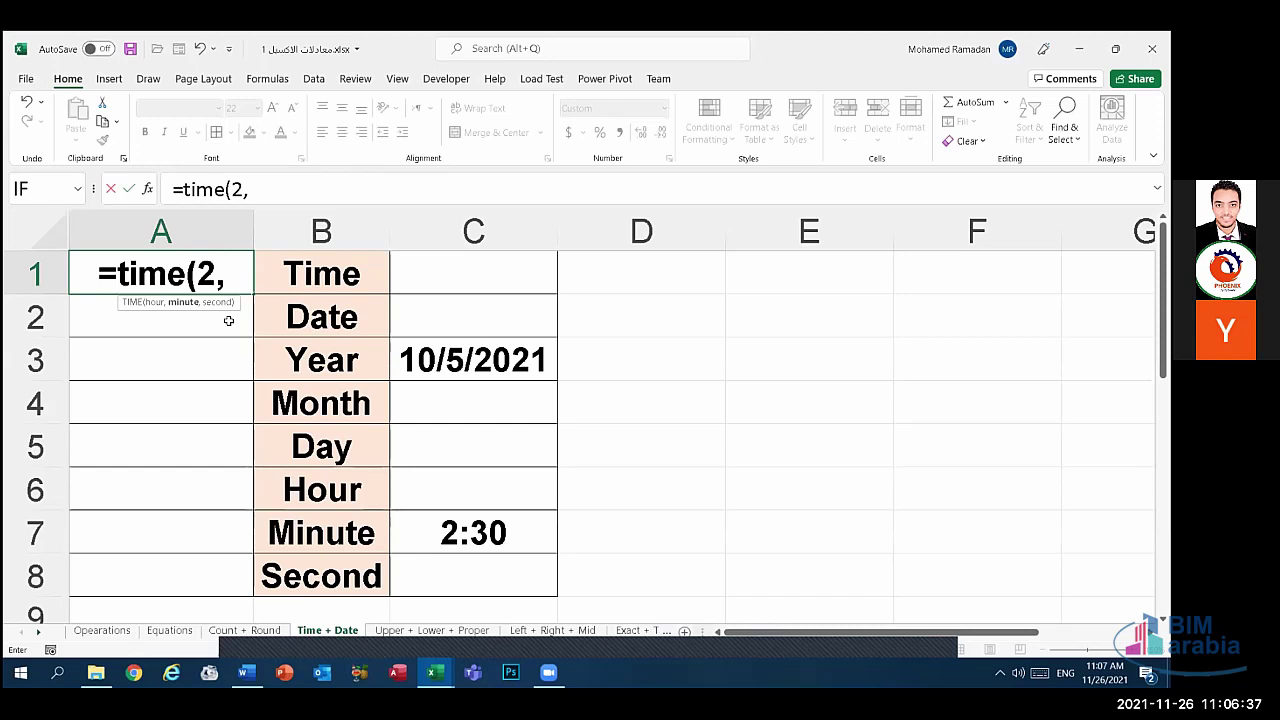
{"action": "type", "text": "3"}
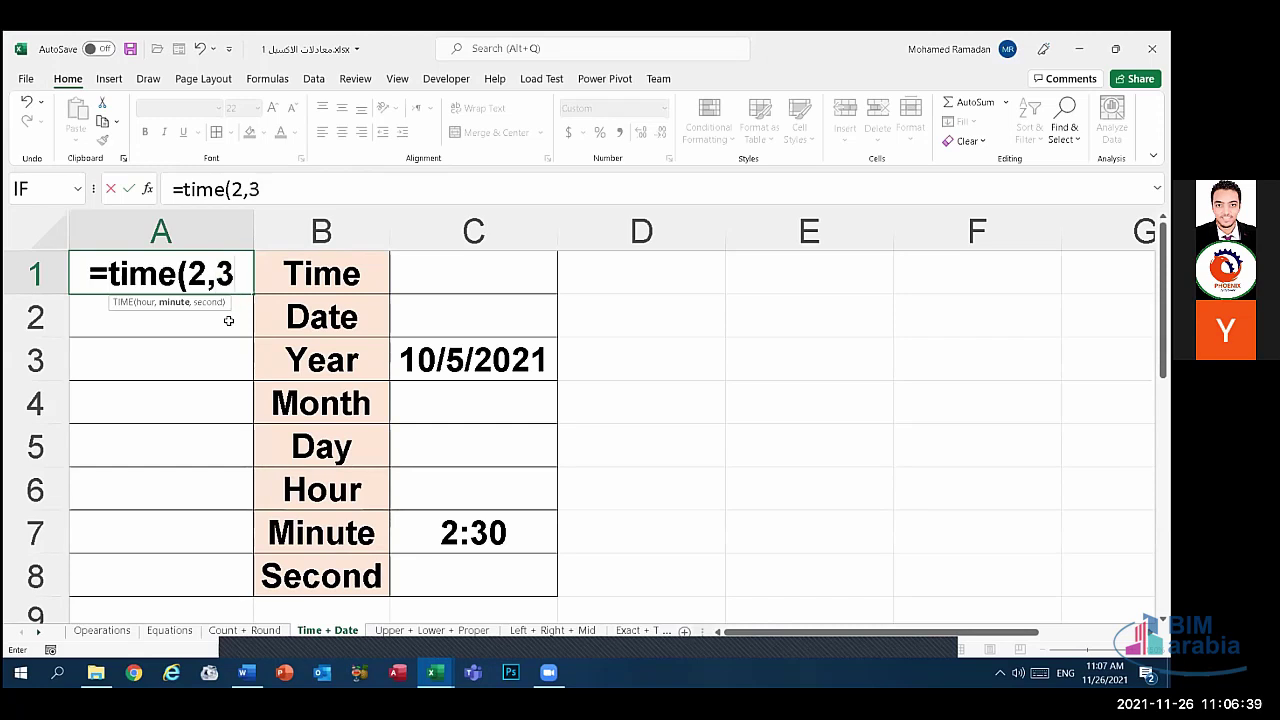
{"action": "type", "text": "0"}
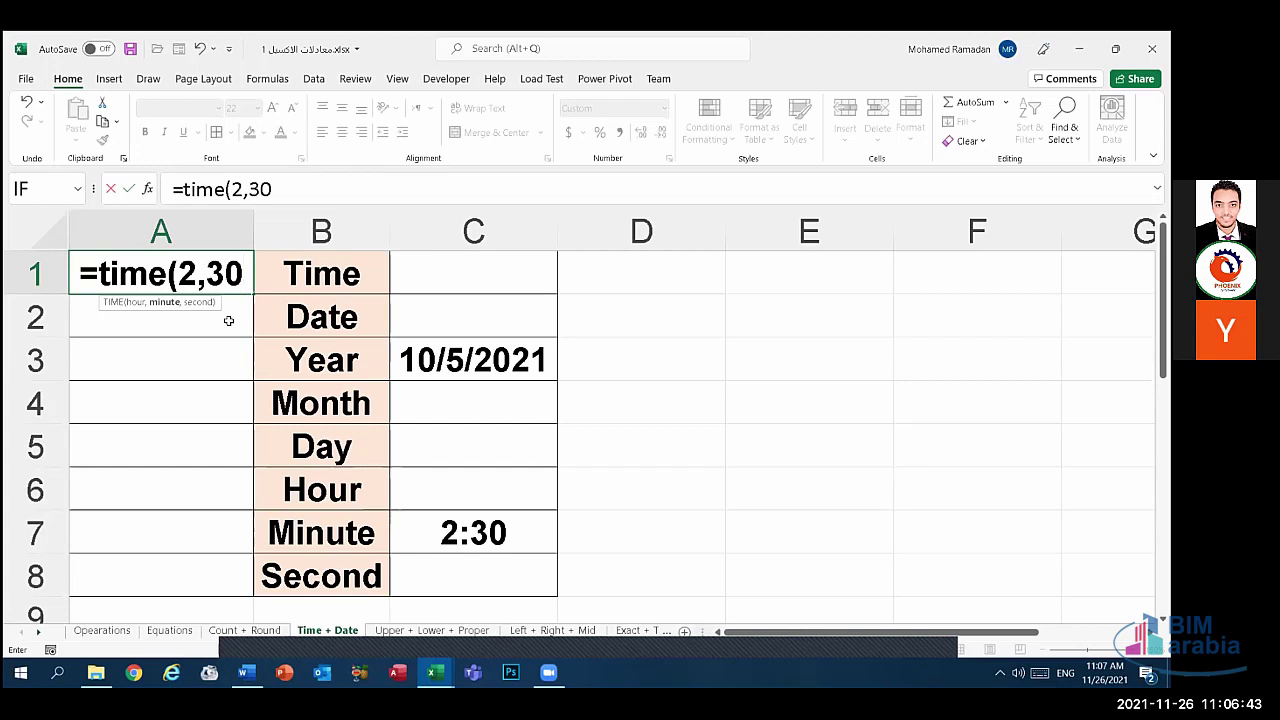
{"action": "type", "text": ","}
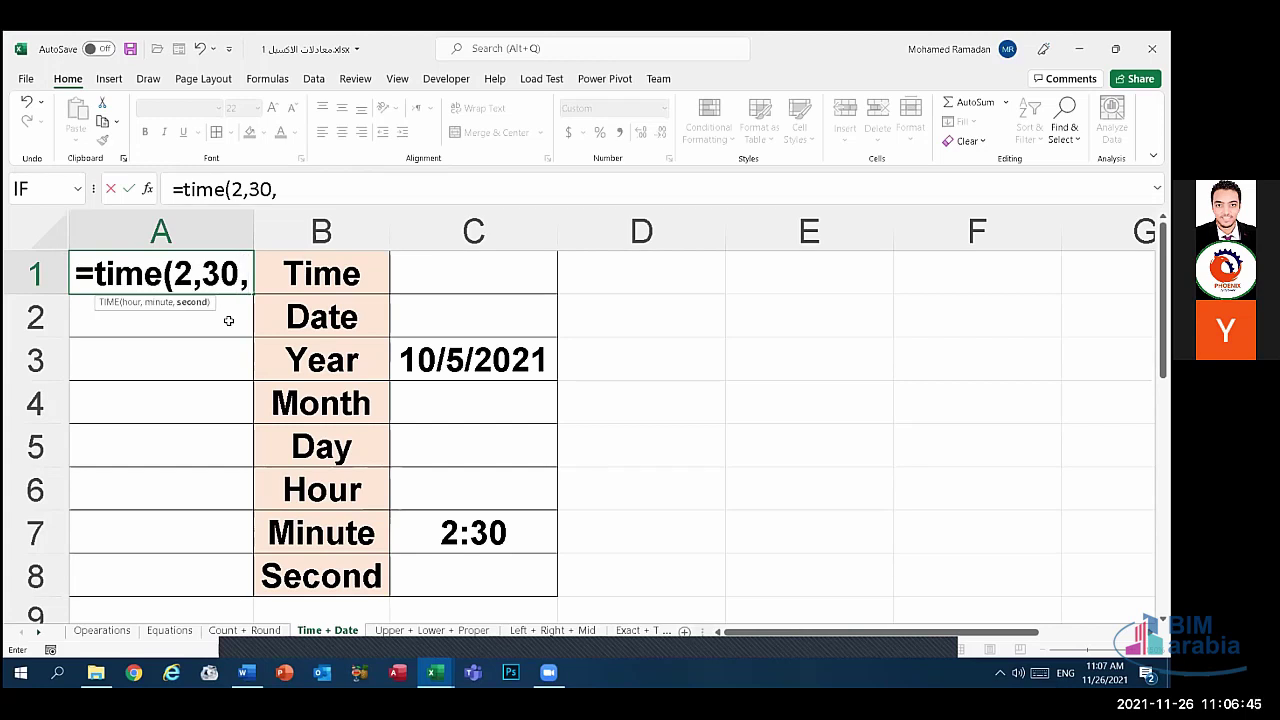
{"action": "type", "text": "40"}
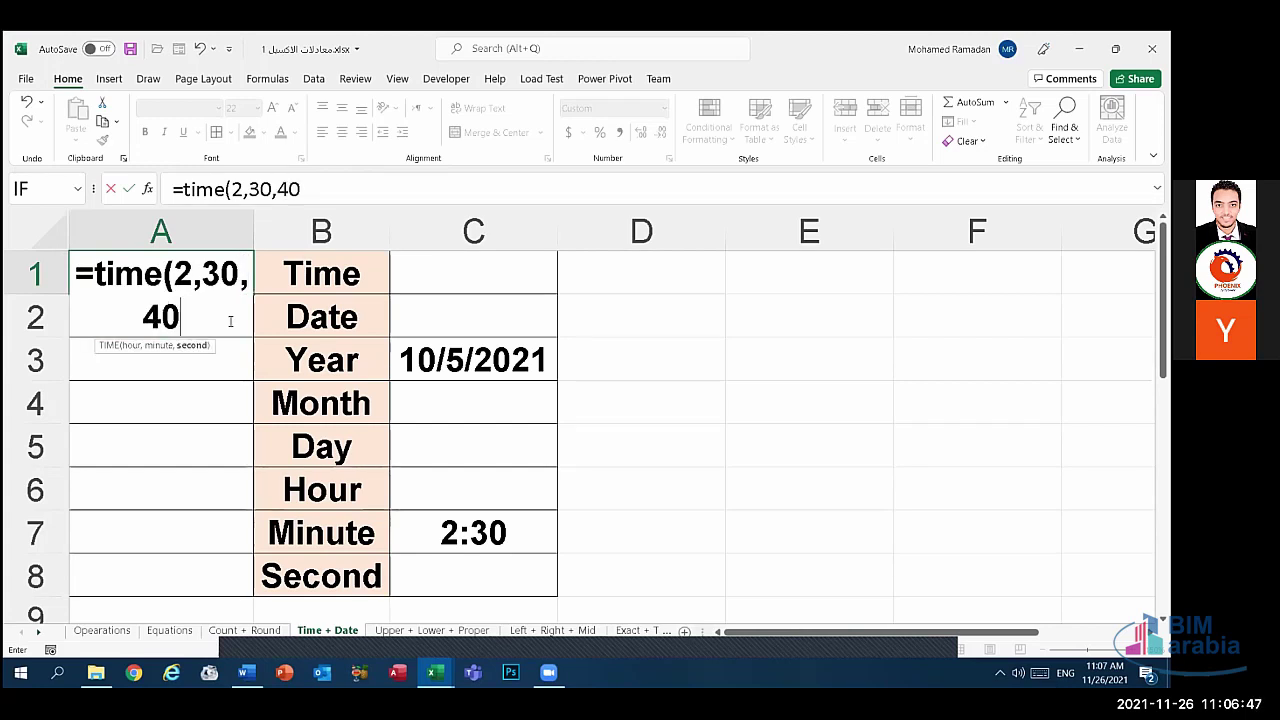
{"action": "type", "text": ")"}
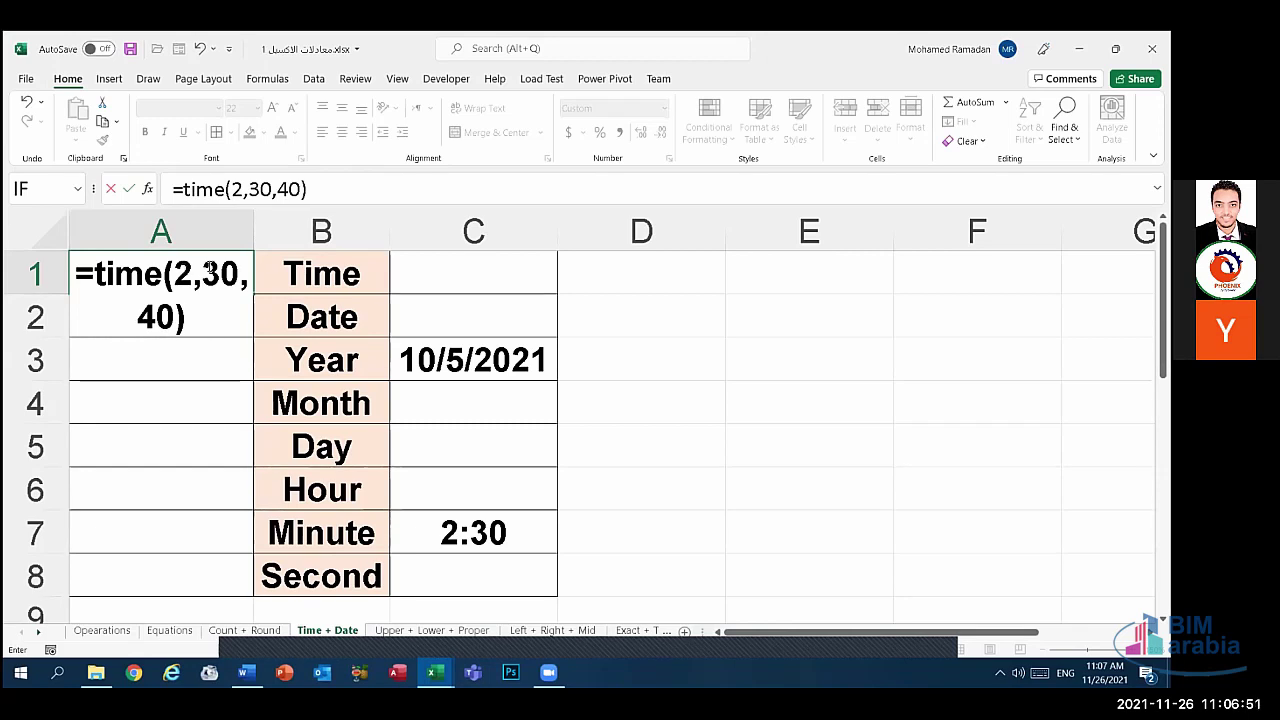
{"action": "left_click", "coordinate": [159, 304]}
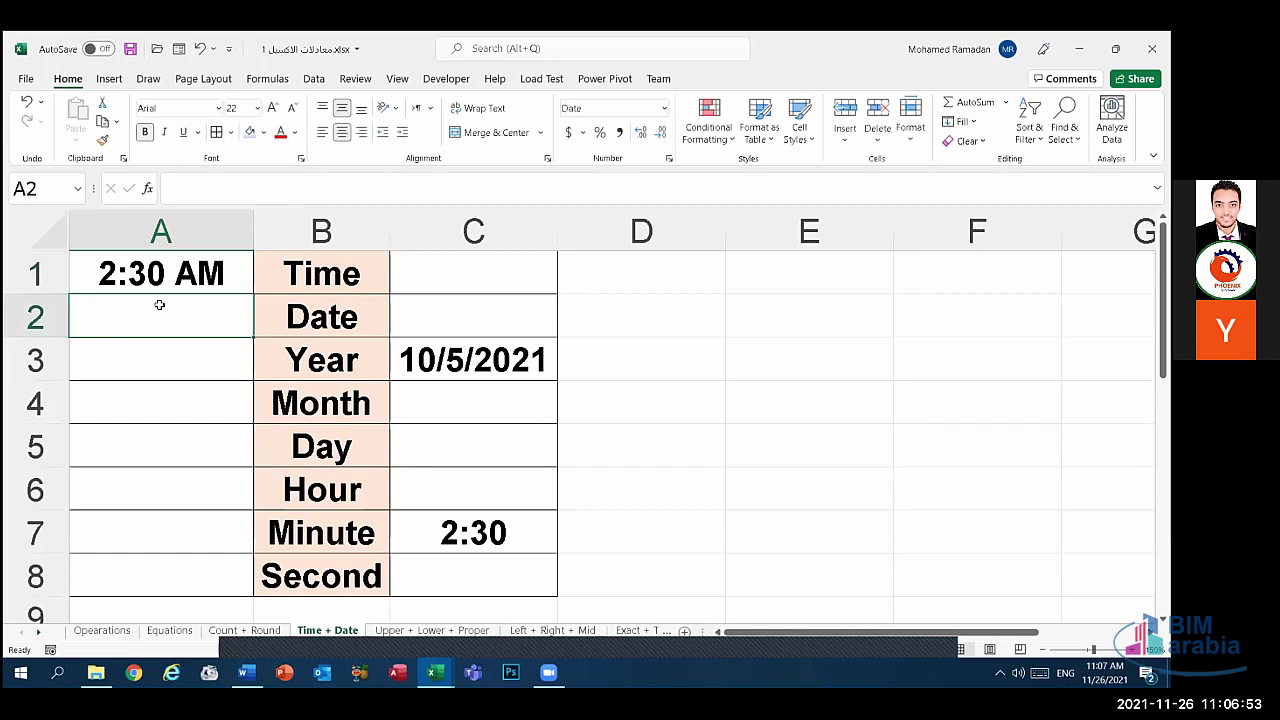
Step: Inspect the formula behind A1's 2:30 AM and leave it unchanged
{"action": "left_click", "coordinate": [160, 273]}
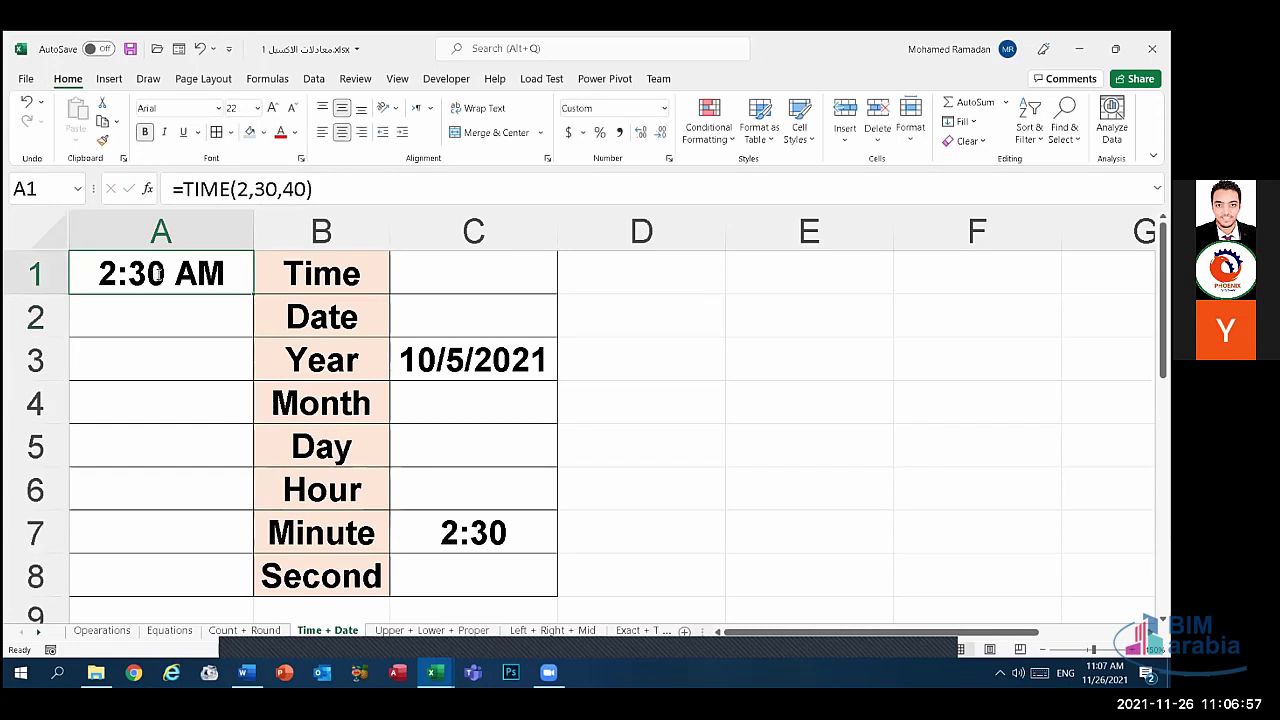
{"action": "double_click", "coordinate": [145, 290]}
{"action": "left_click", "coordinate": [145, 297]}
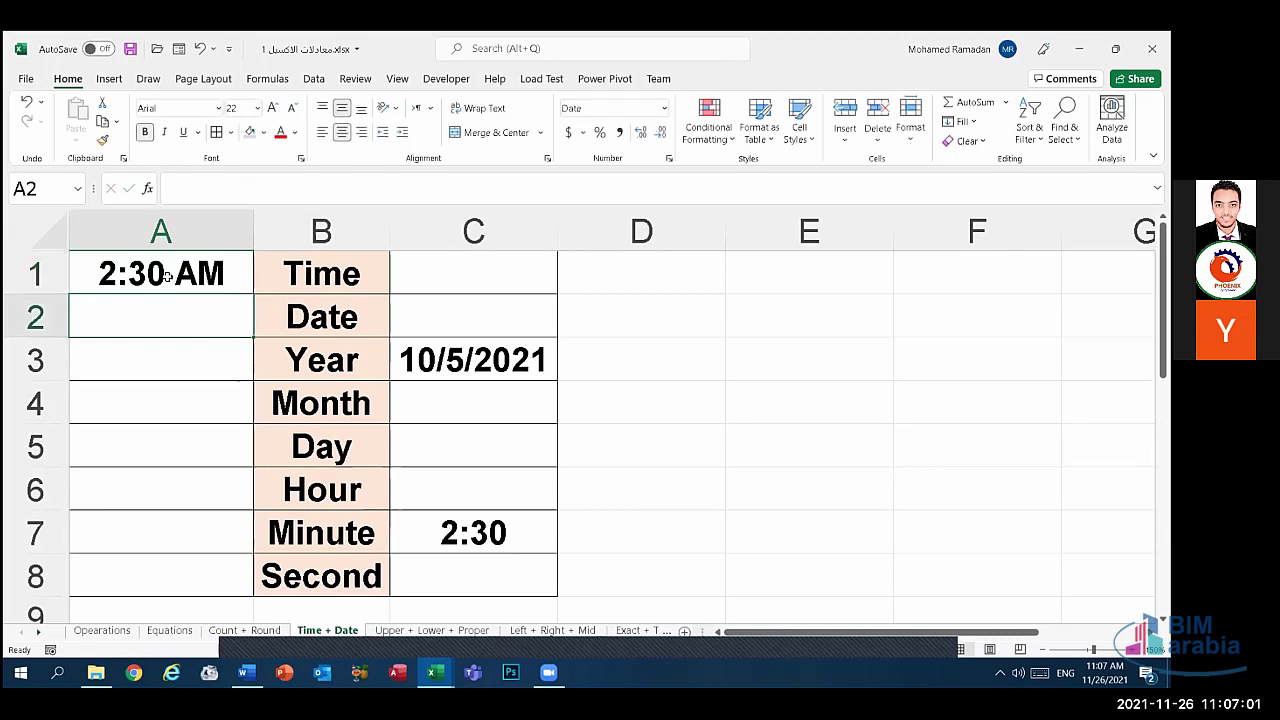
{"action": "left_click", "coordinate": [167, 276]}
{"action": "type", "text": "=t"}
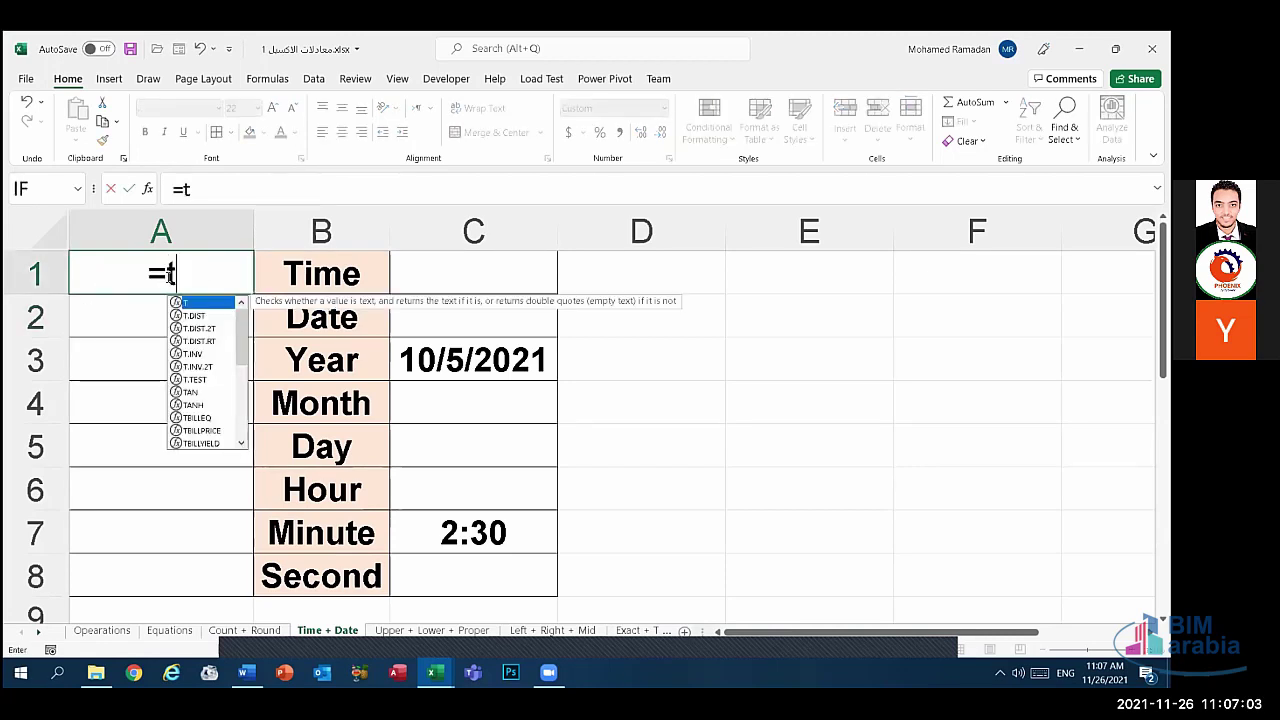
{"action": "type", "text": "ime"}
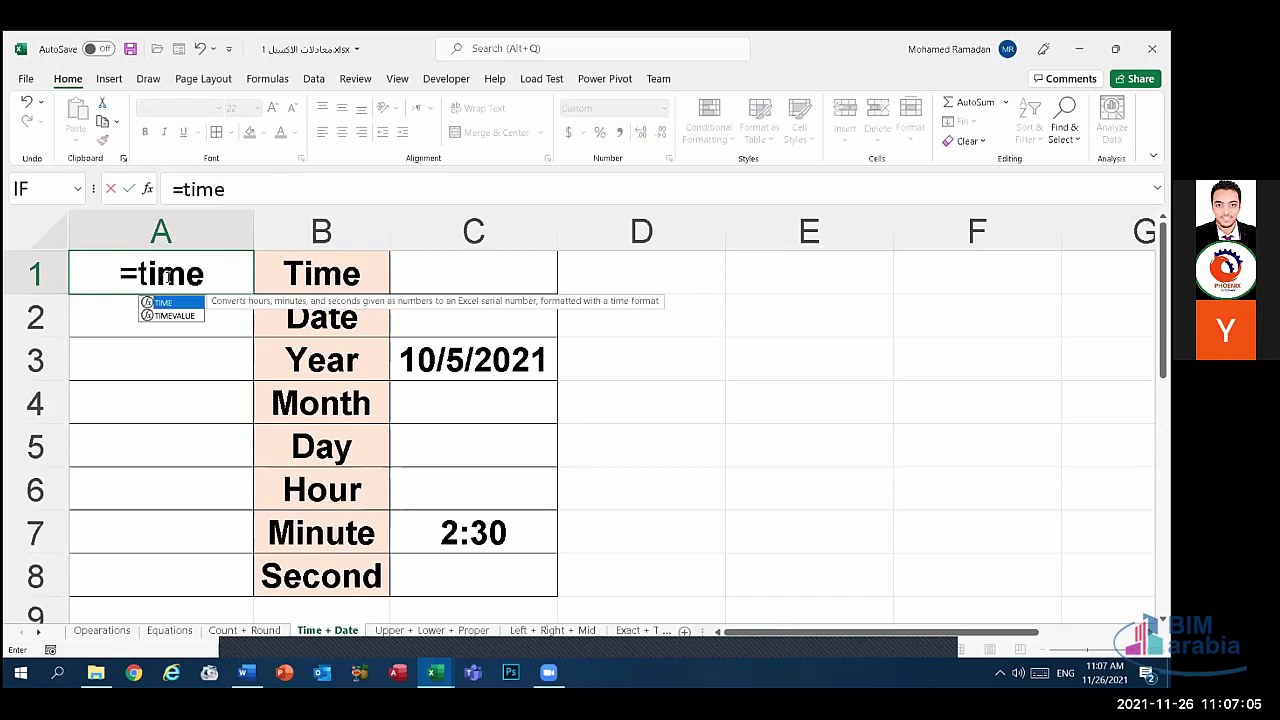
{"action": "type", "text": "("}
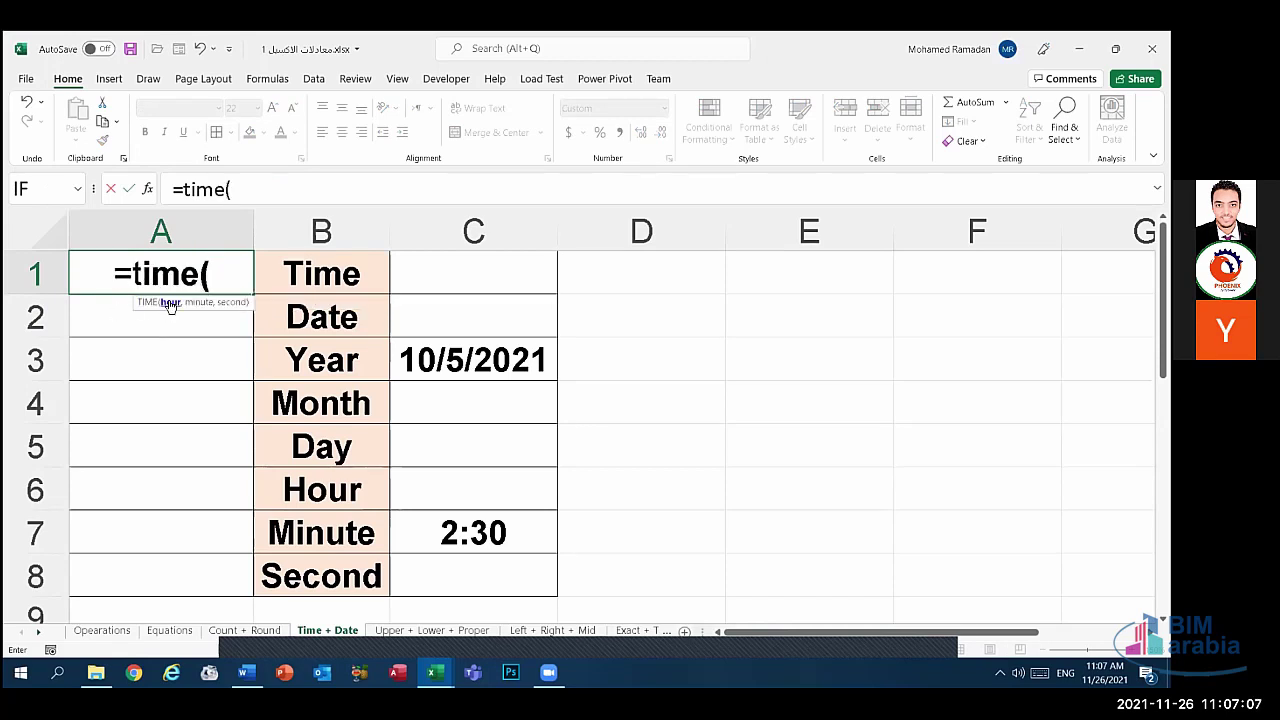
{"action": "type", "text": "2"}
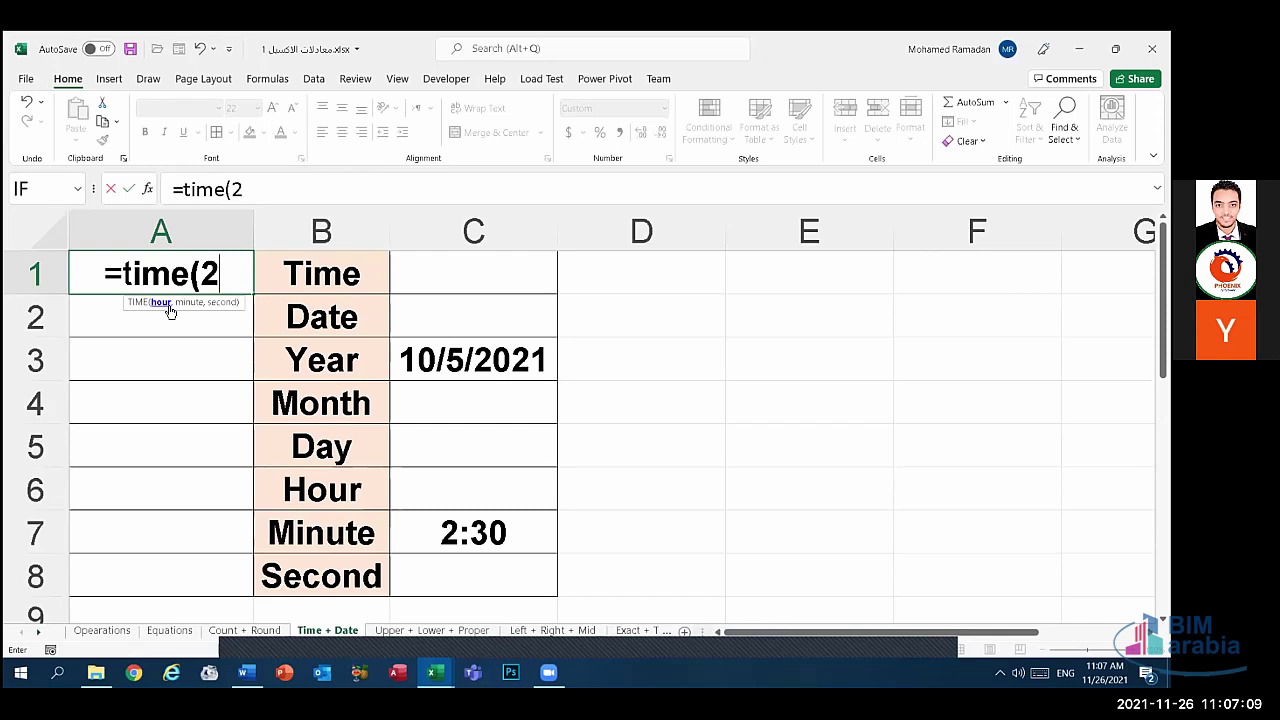
{"action": "type", "text": ","}
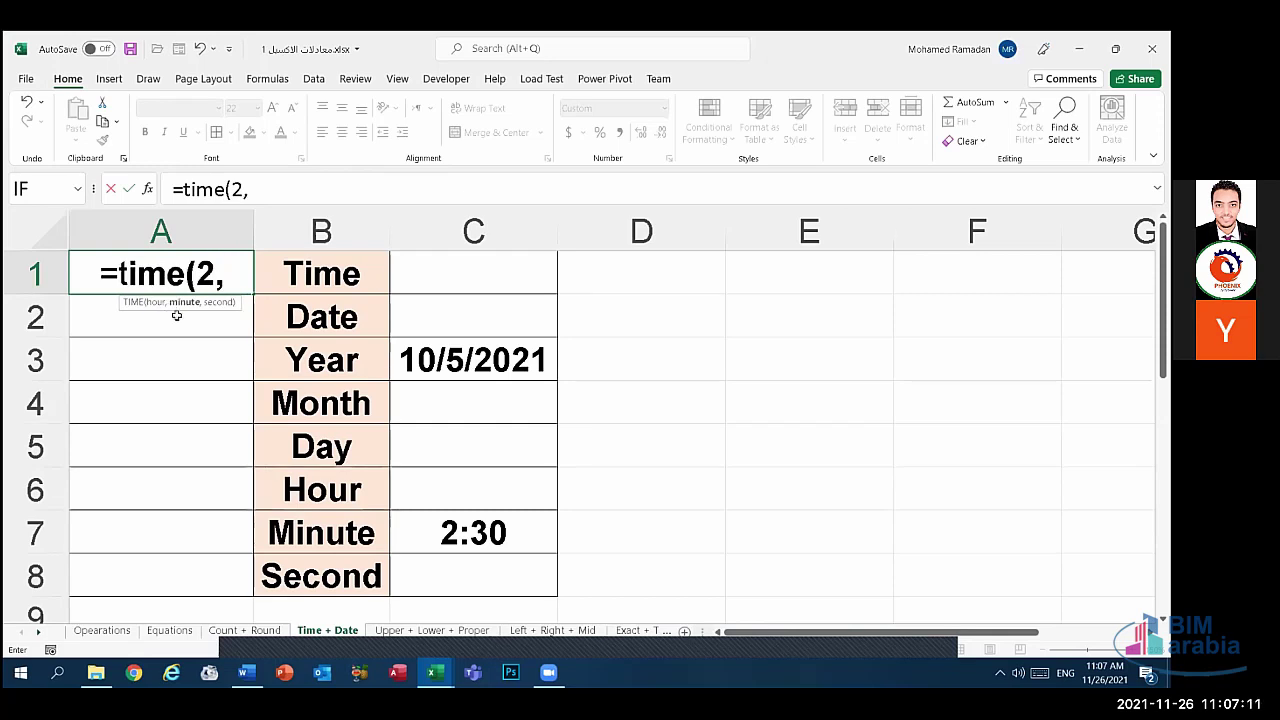
{"action": "type", "text": "30"}
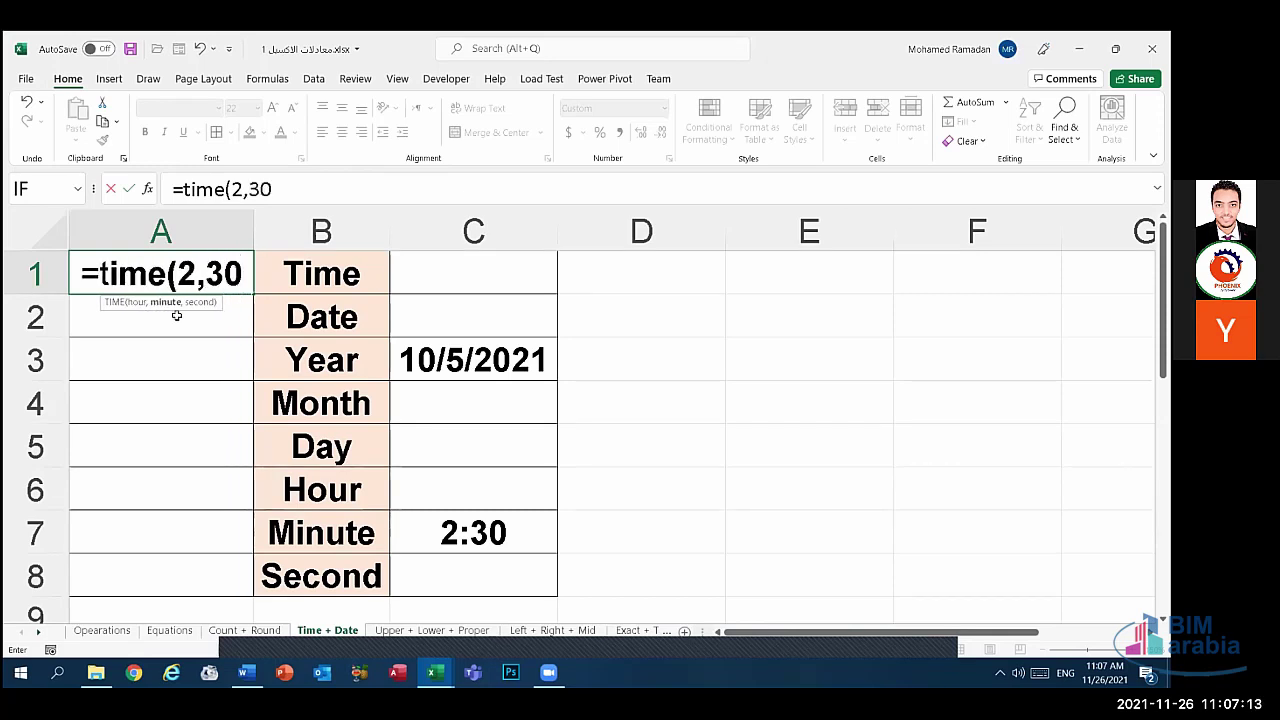
{"action": "type", "text": ","}
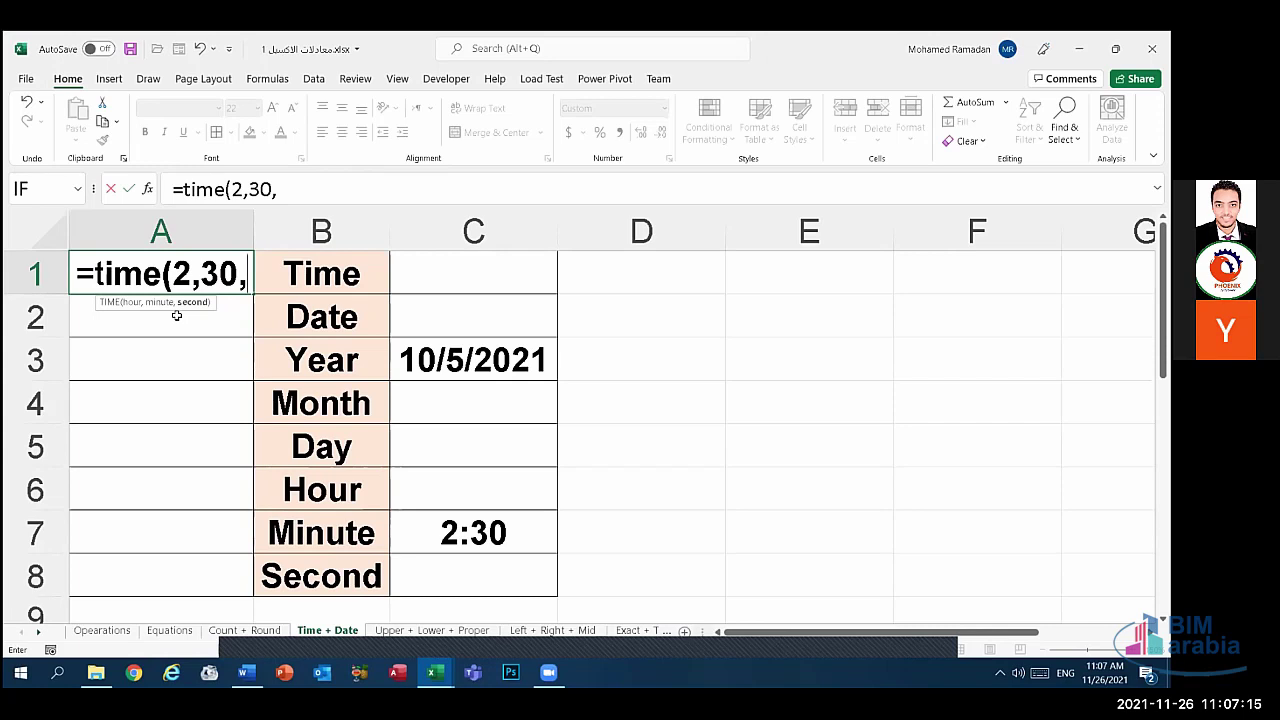
{"action": "type", "text": "40"}
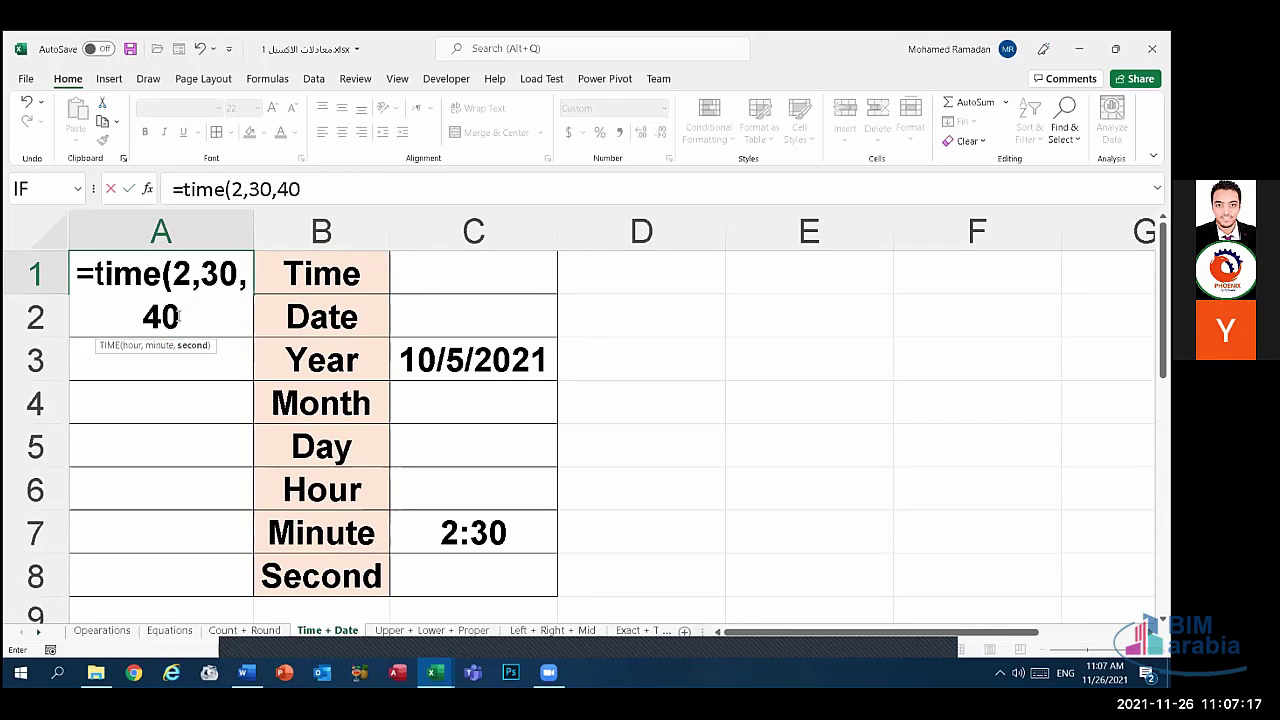
{"action": "type", "text": ")"}
{"action": "key", "text": "Return"}
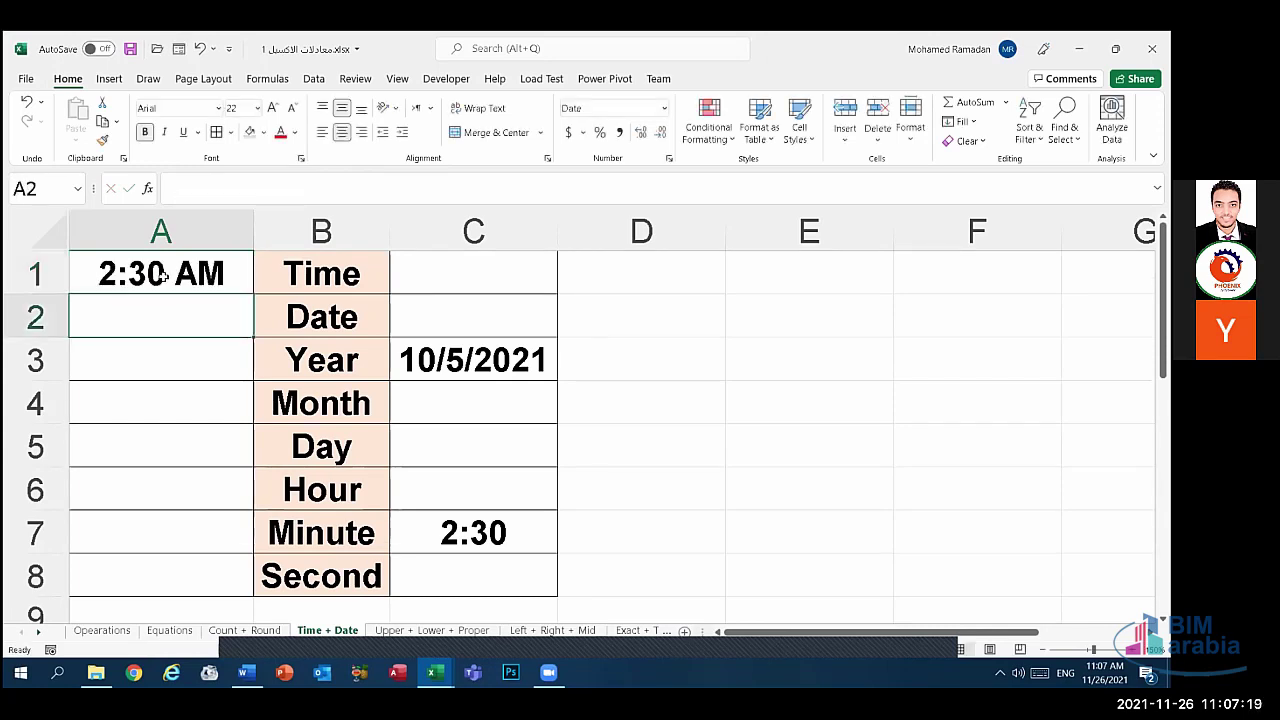
{"action": "left_click", "coordinate": [162, 276]}
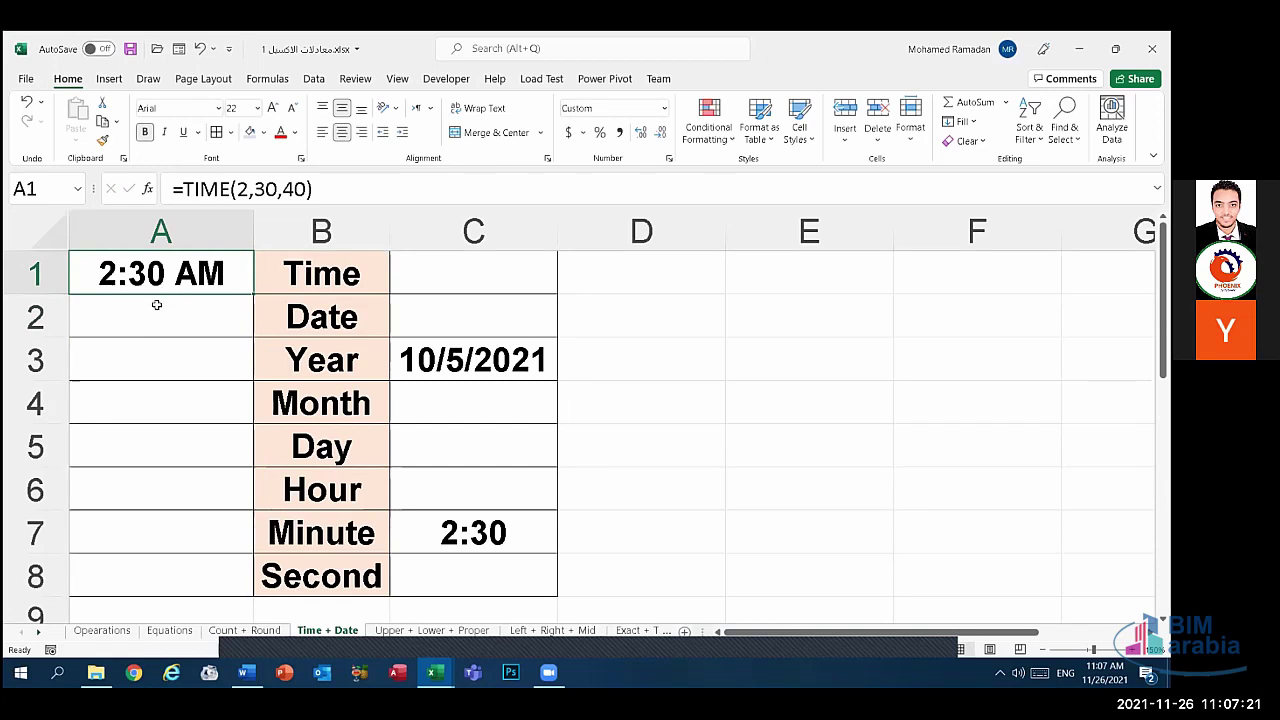
{"action": "left_click", "coordinate": [156, 304]}
Step: Enter =DATE(2021,2,10) in A2 to show 2/10/2021, check it, then delete it
{"action": "type", "text": "=da"}
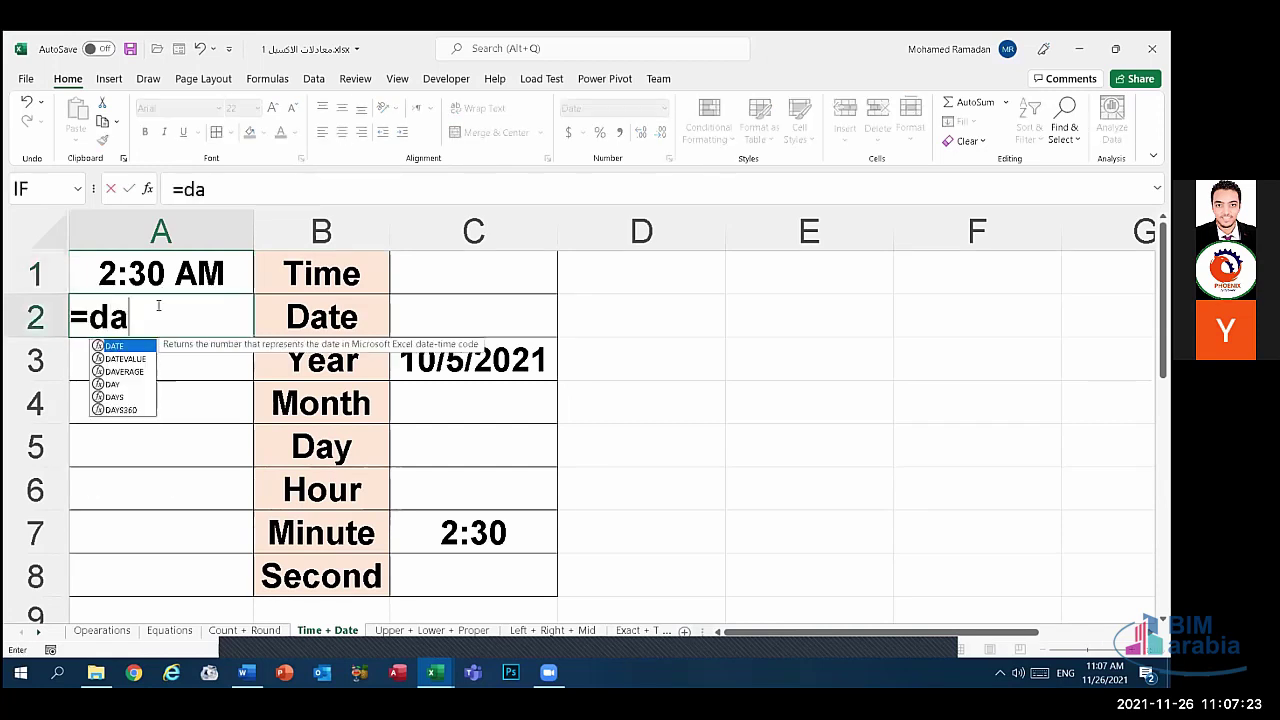
{"action": "type", "text": "te("}
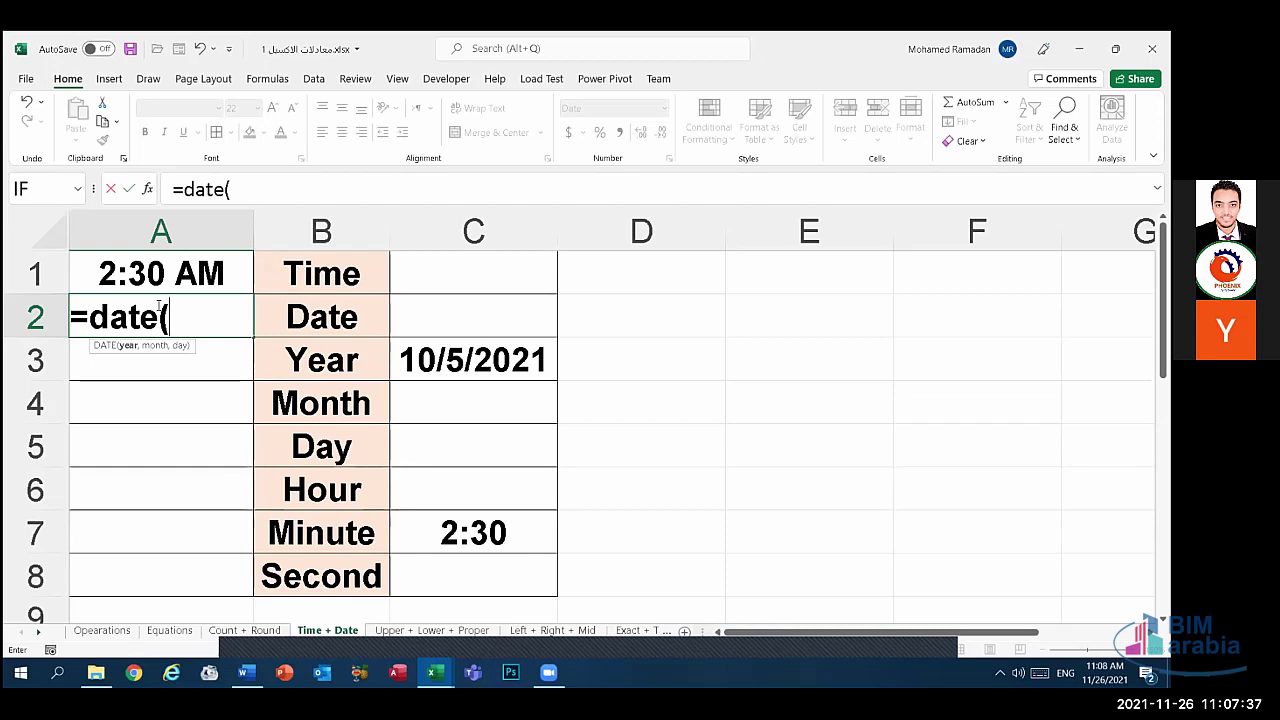
{"action": "type", "text": "2021"}
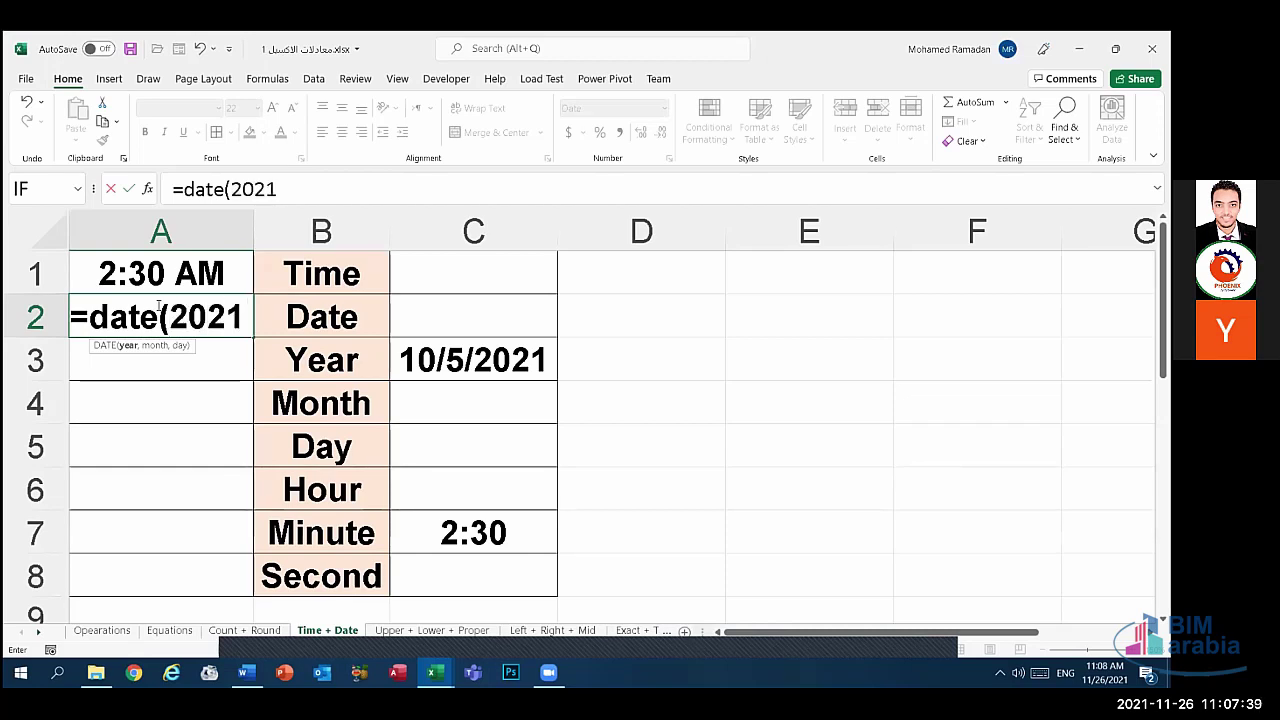
{"action": "type", "text": ","}
{"action": "type", "text": "2"}
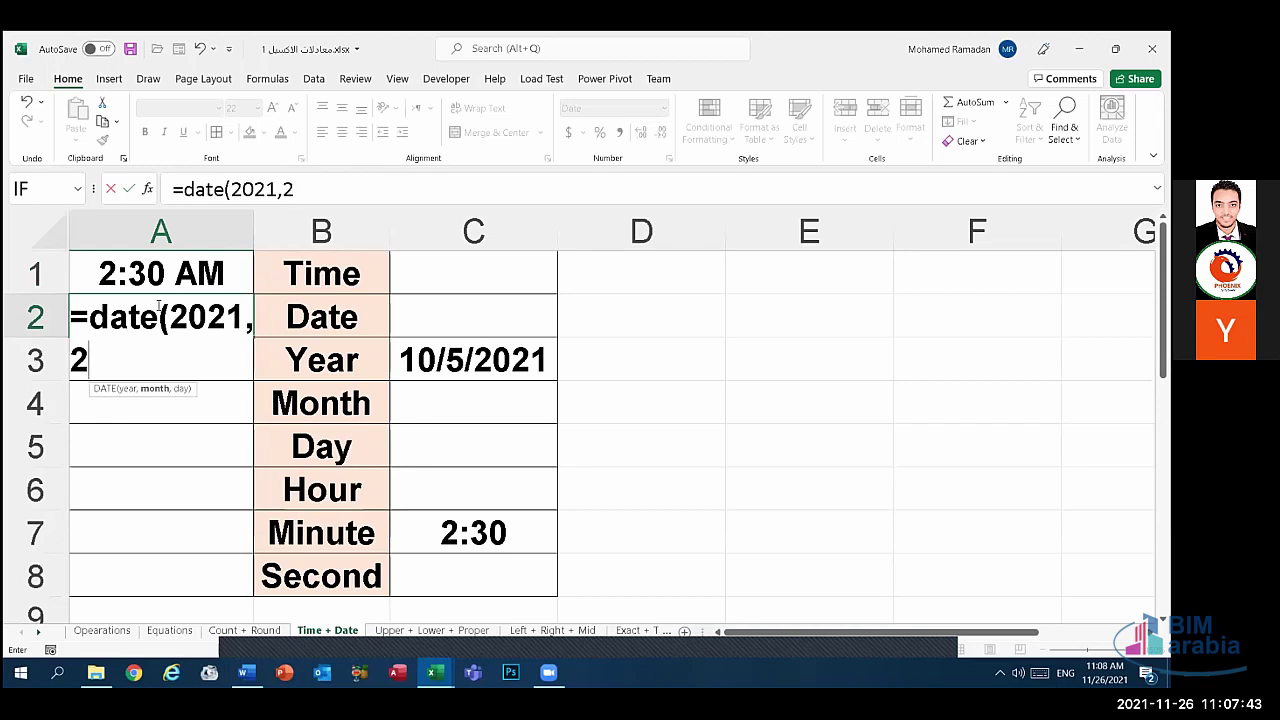
{"action": "type", "text": "m"}
{"action": "key", "text": "BackSpace"}
{"action": "type", "text": "."}
{"action": "key", "text": "BackSpace"}
{"action": "type", "text": ",10"}
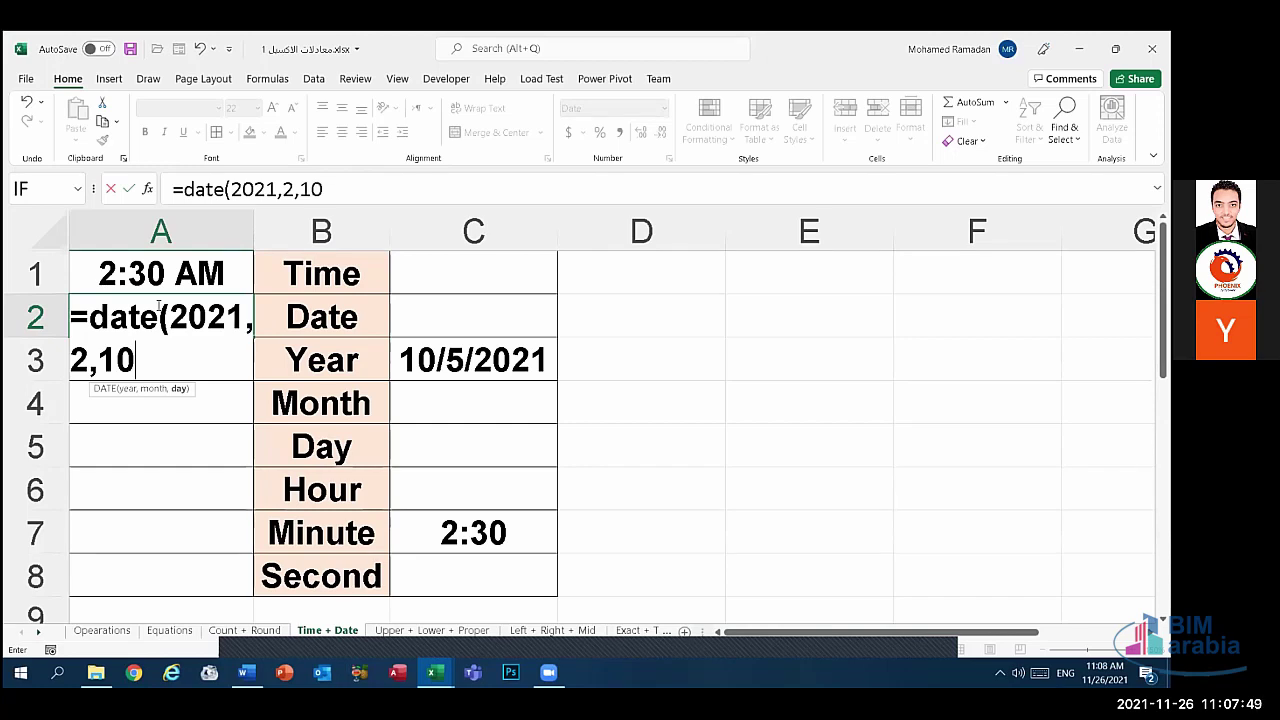
{"action": "type", "text": ")"}
{"action": "key", "text": "Return"}
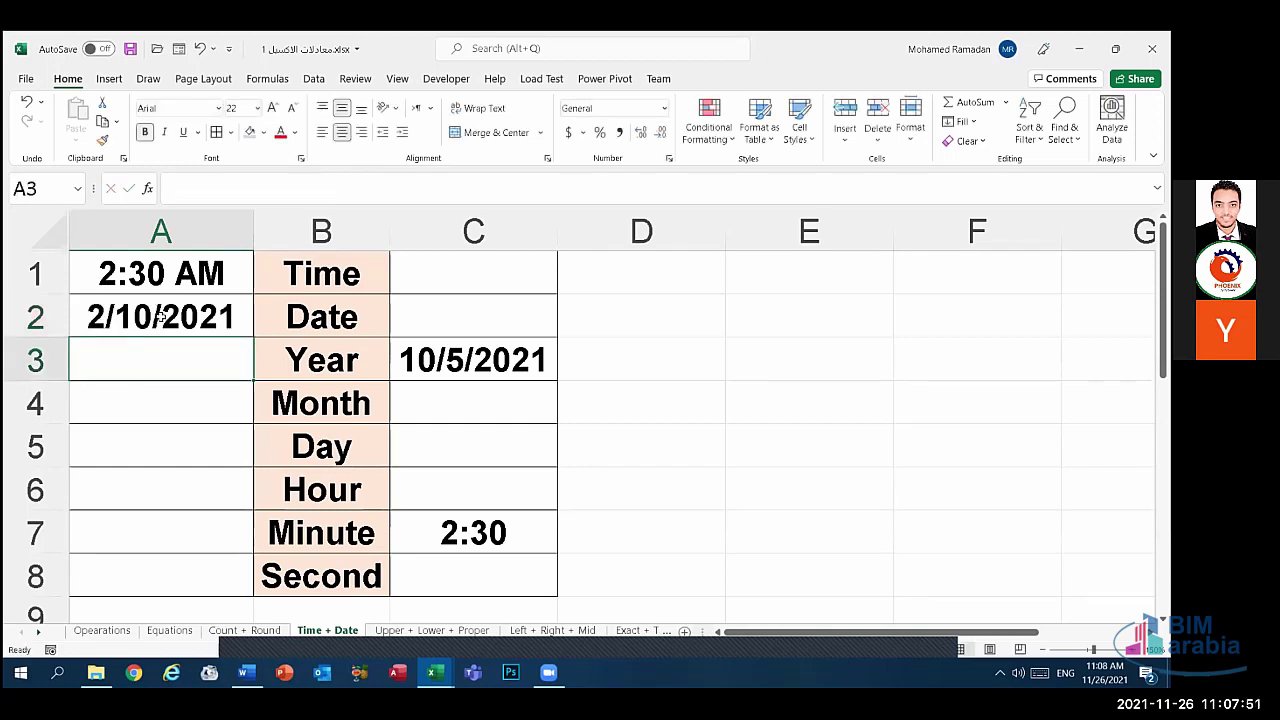
{"action": "left_click", "coordinate": [160, 316]}
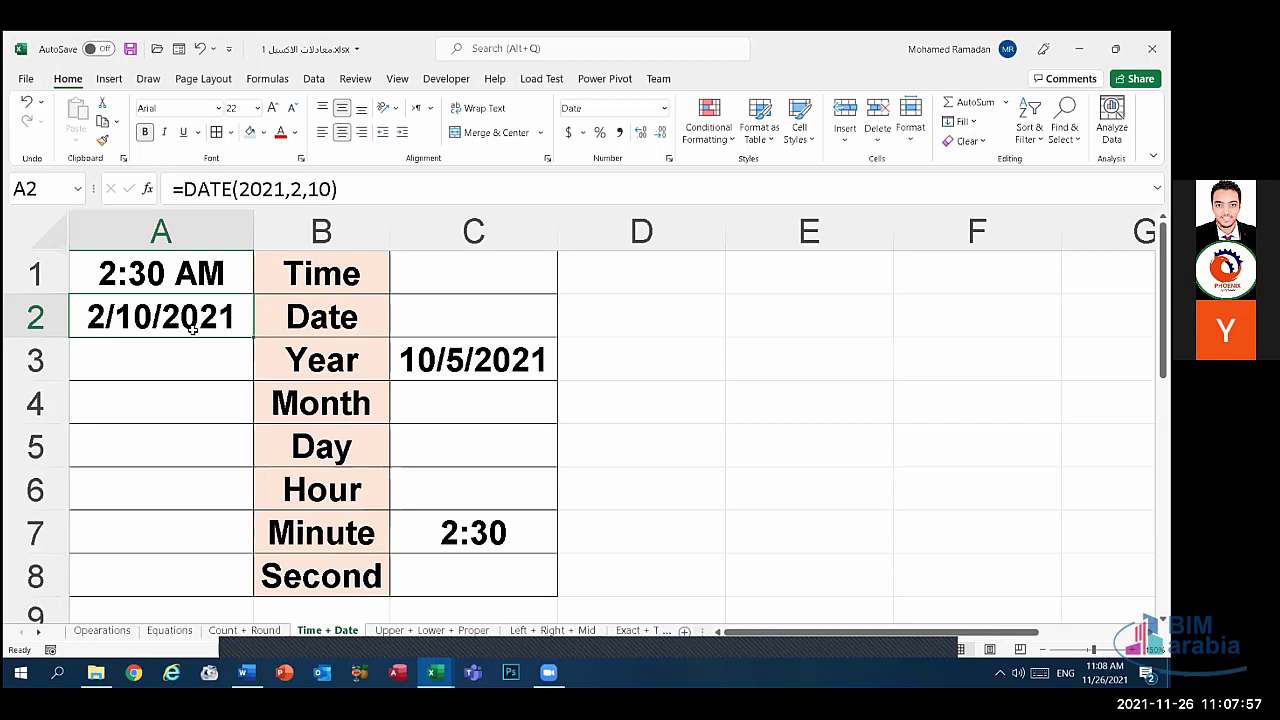
{"action": "key", "text": "Delete"}
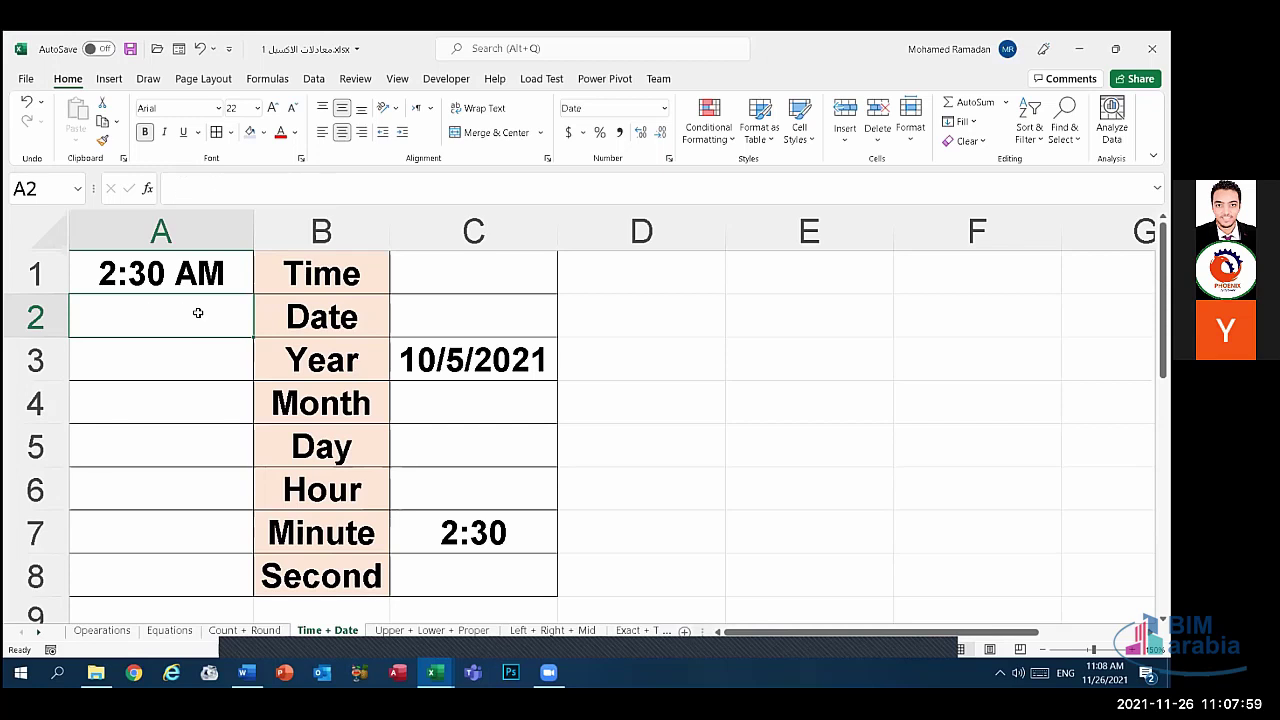
Step: Clear A1's TIME formula and enter =YEAR(C3) in A3, returning 2021
{"action": "left_click", "coordinate": [190, 283]}
{"action": "key", "text": "Delete"}
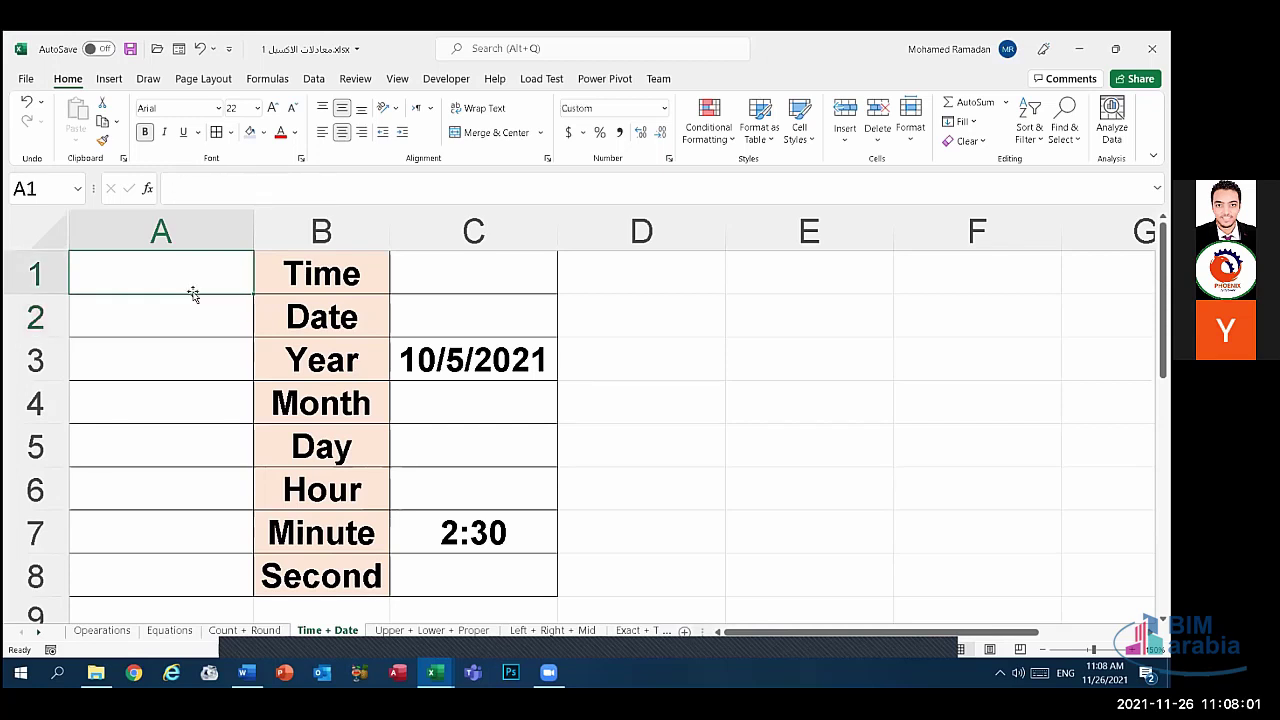
{"action": "left_click", "coordinate": [199, 363]}
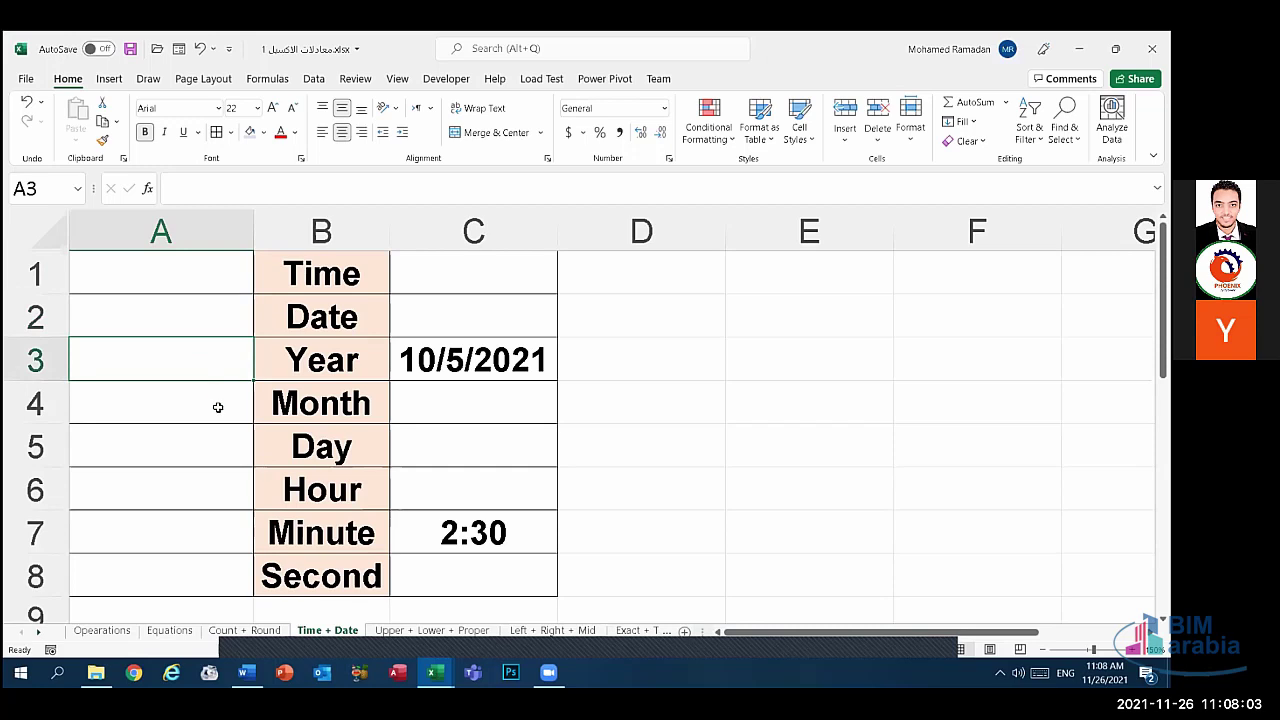
{"action": "left_click", "coordinate": [215, 403]}
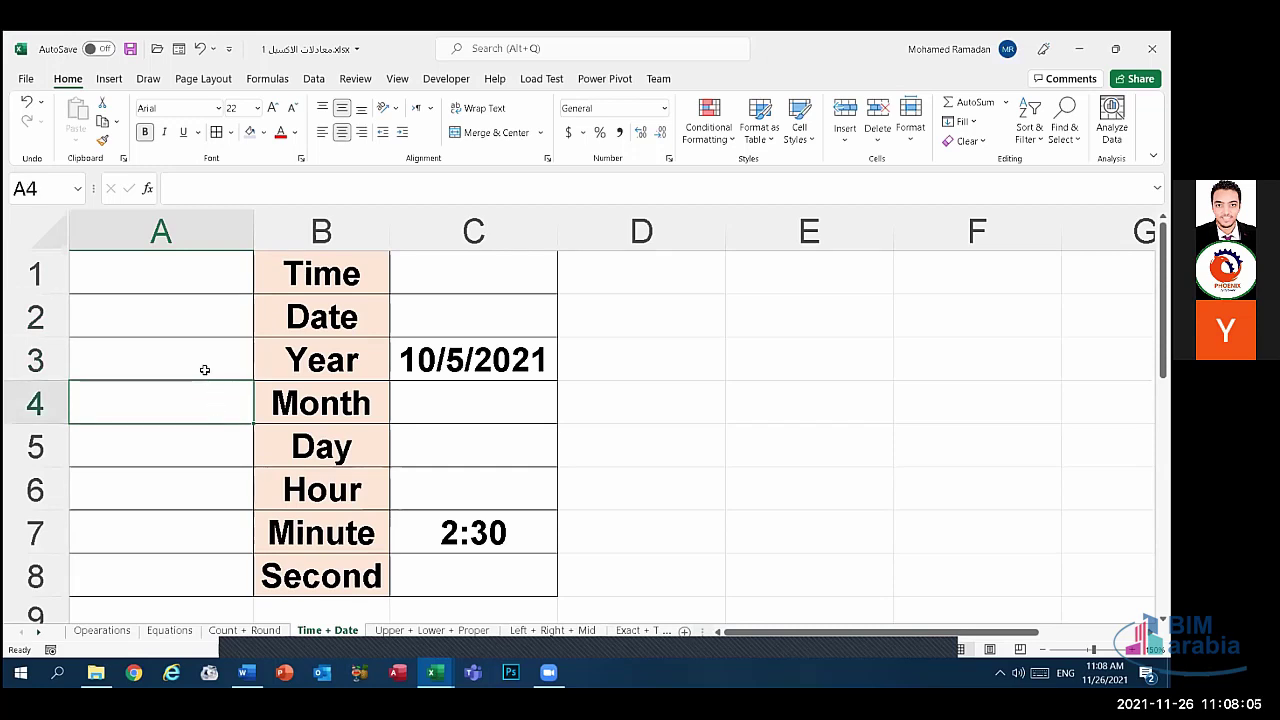
{"action": "left_click", "coordinate": [204, 370]}
{"action": "type", "text": "="}
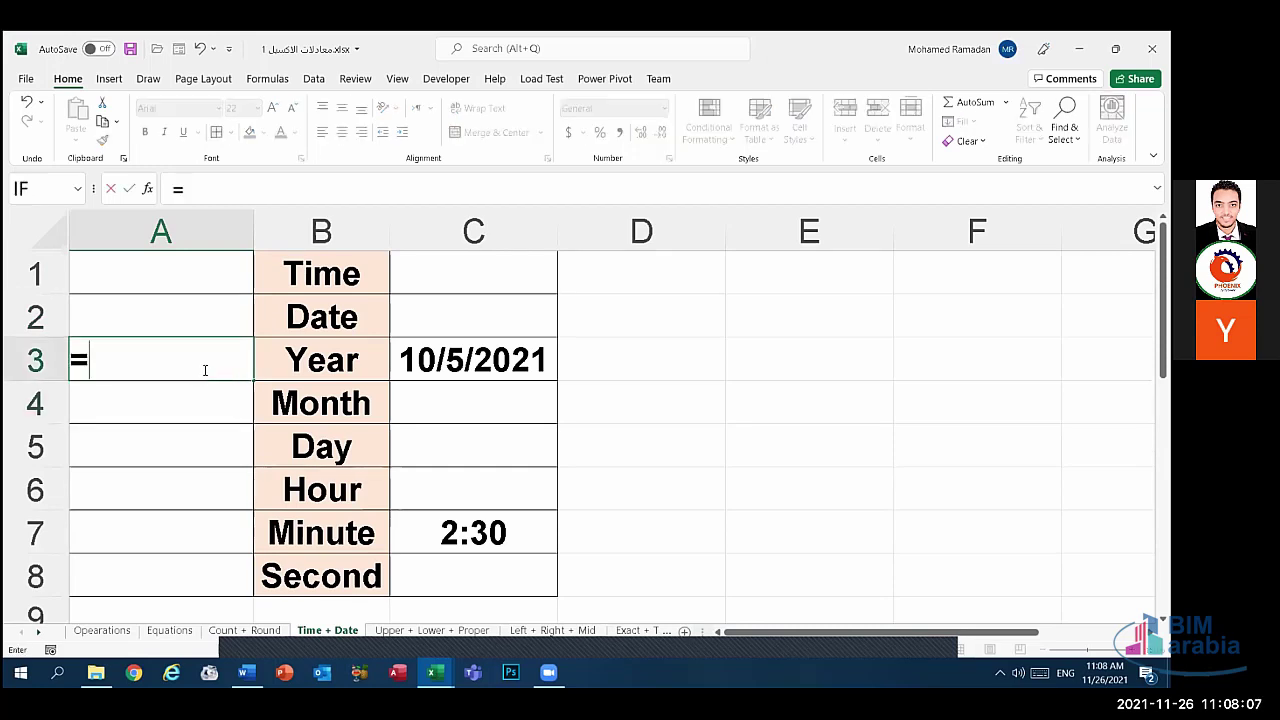
{"action": "type", "text": "year"}
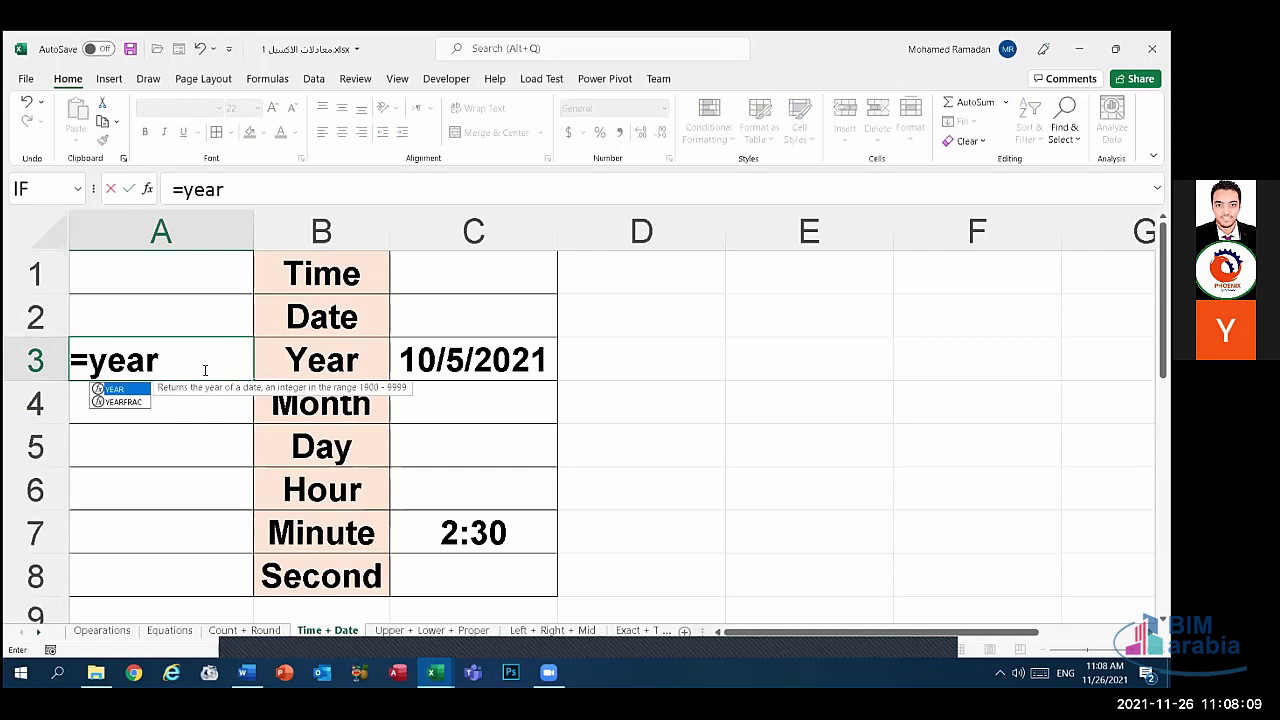
{"action": "type", "text": "("}
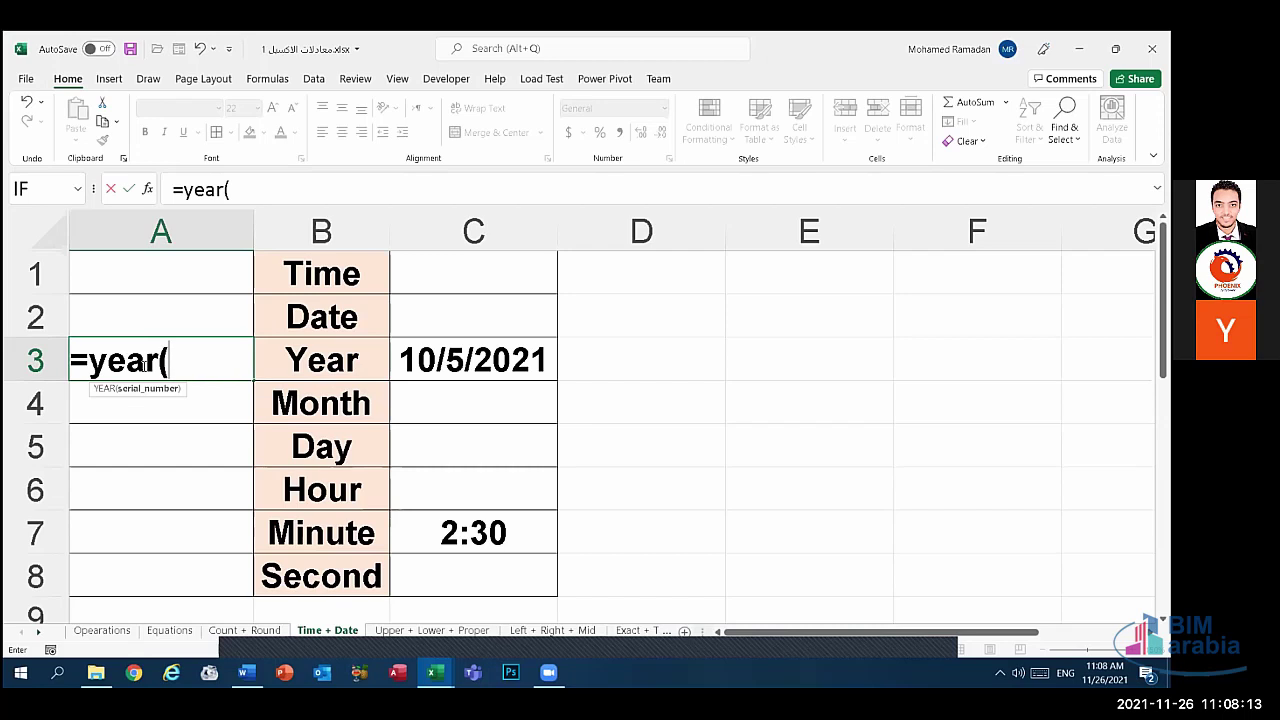
{"action": "left_click", "coordinate": [414, 365]}
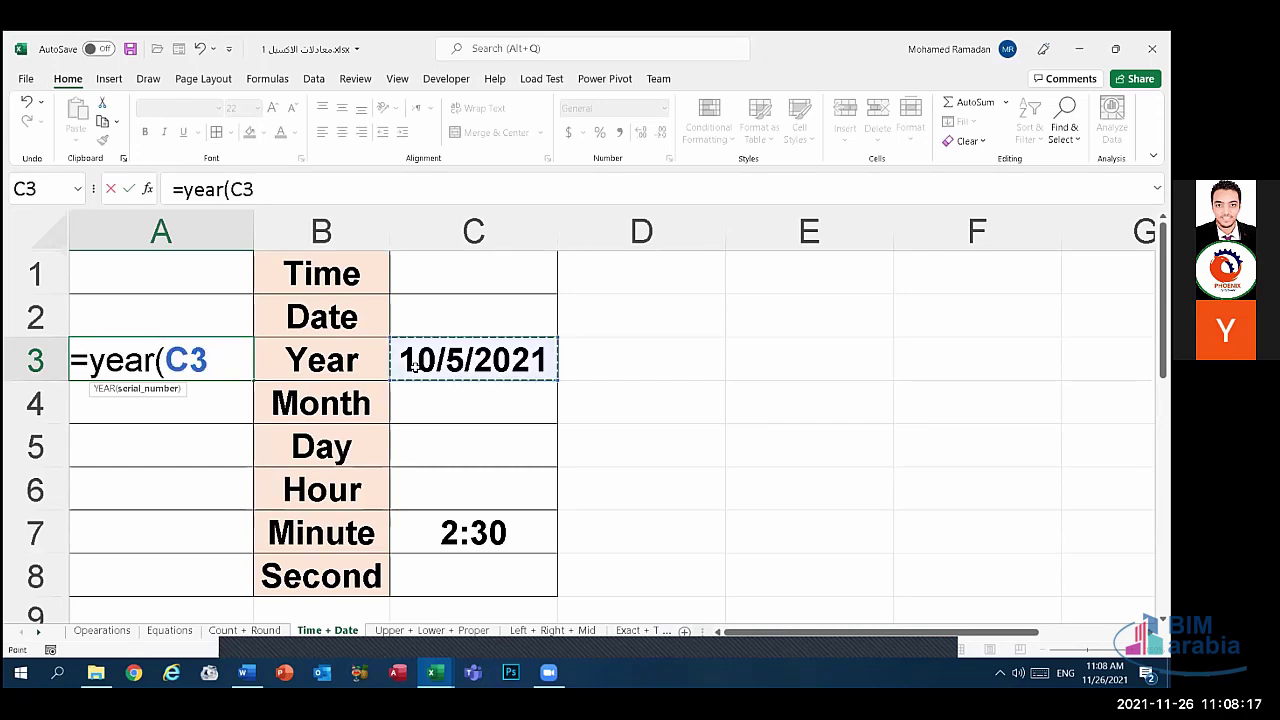
{"action": "type", "text": ")"}
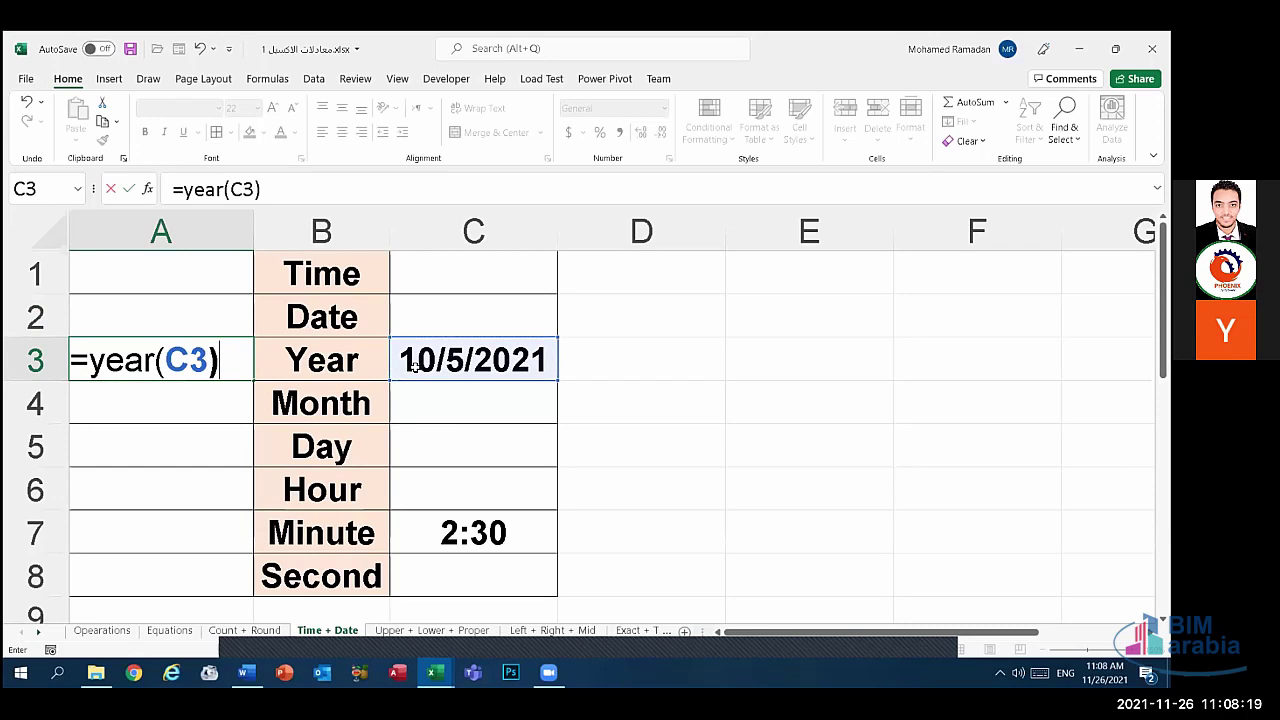
{"action": "key", "text": "Return"}
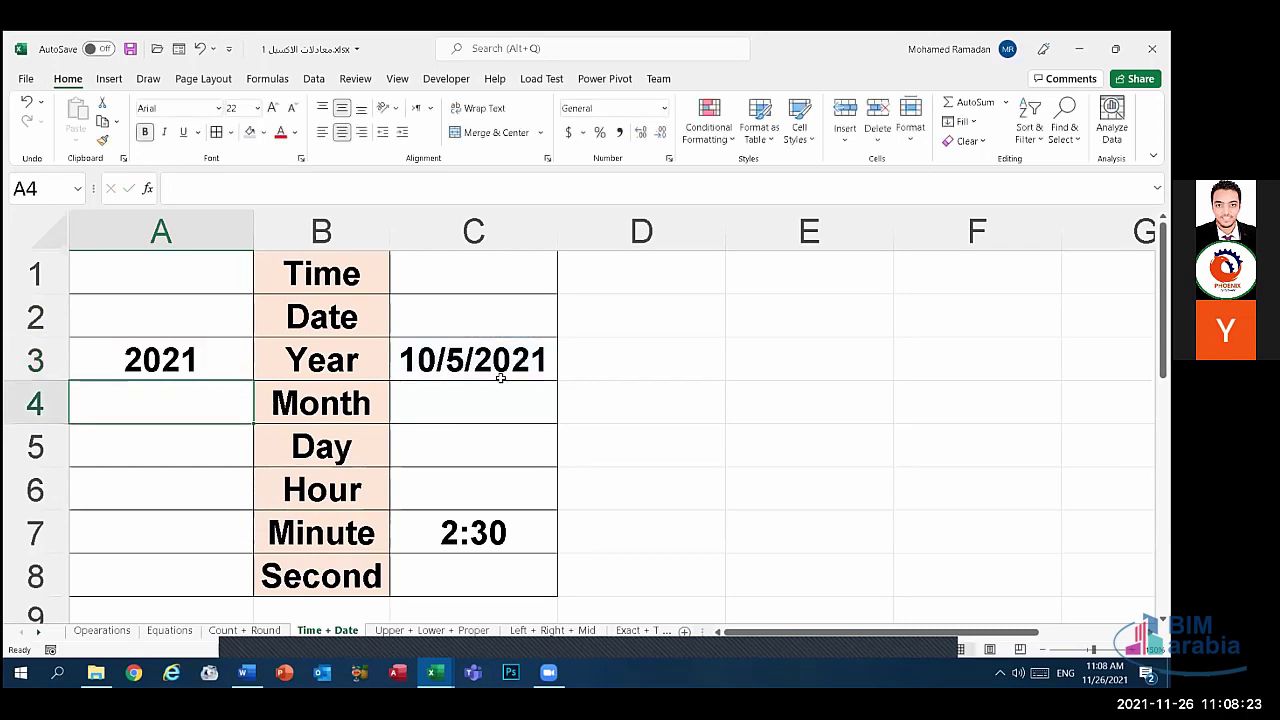
Step: Enter =MONTH(C3) in A4, returning 10
{"action": "type", "text": "="}
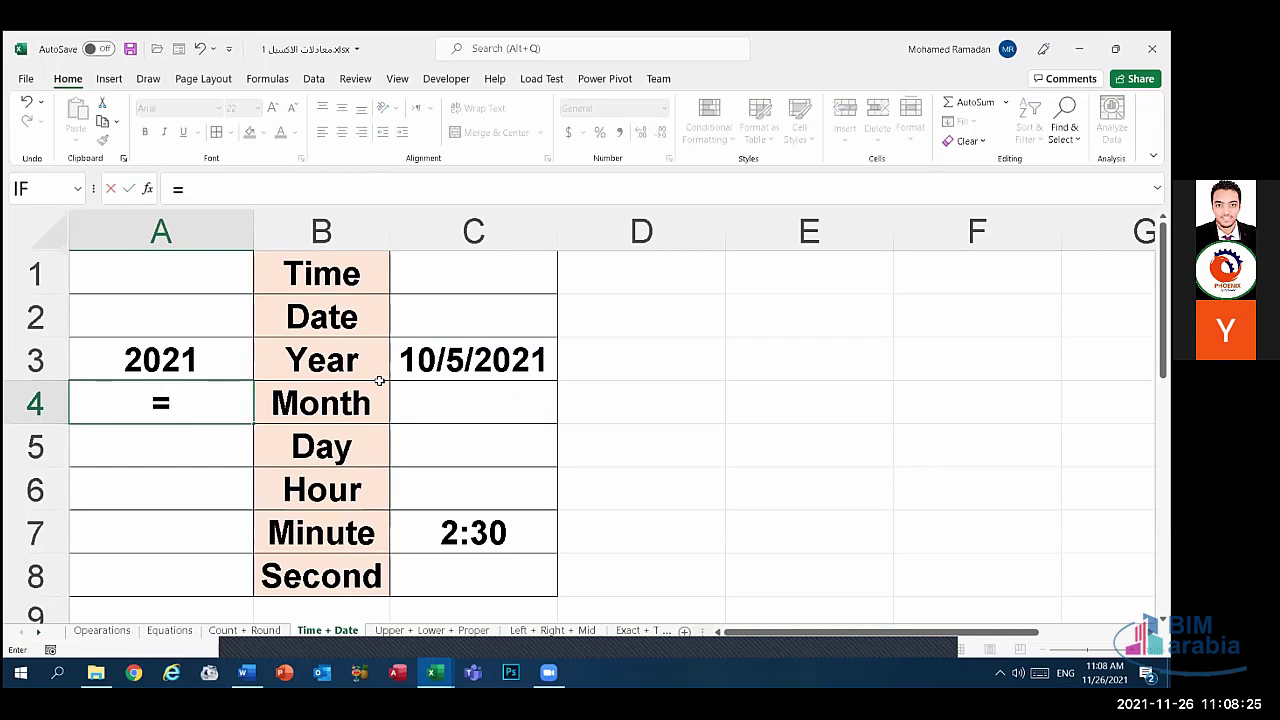
{"action": "type", "text": "month"}
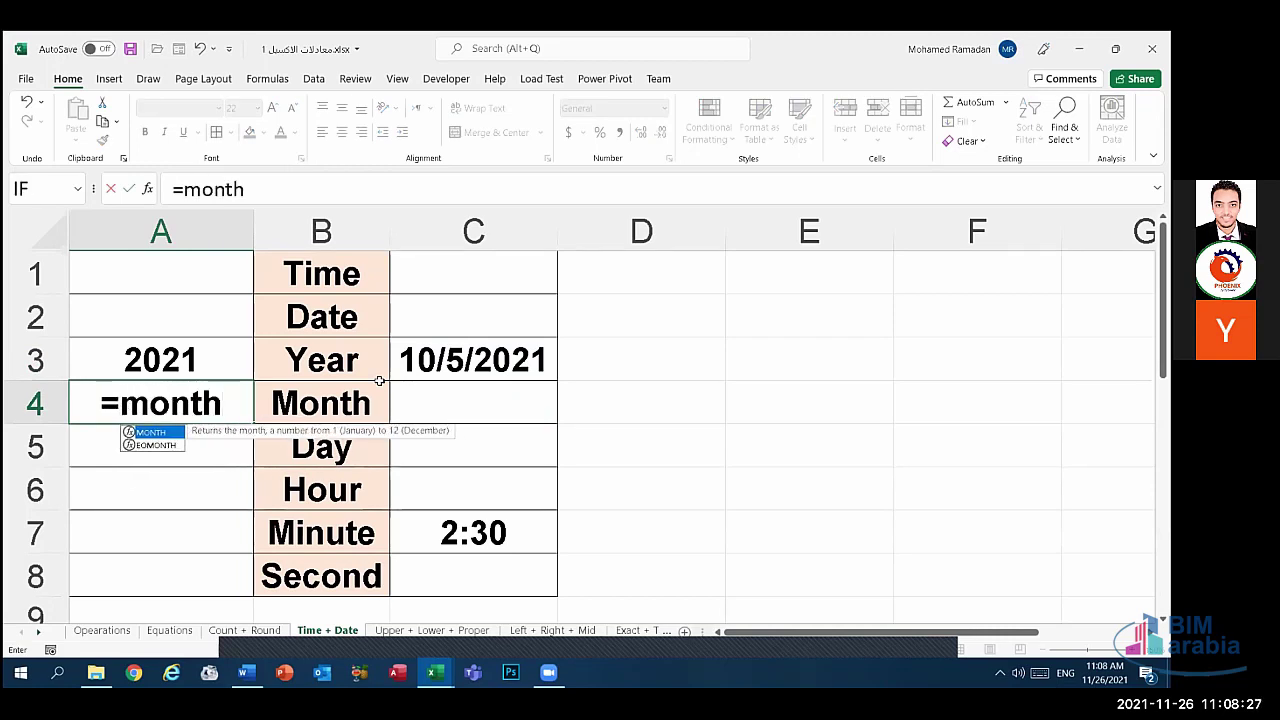
{"action": "type", "text": "("}
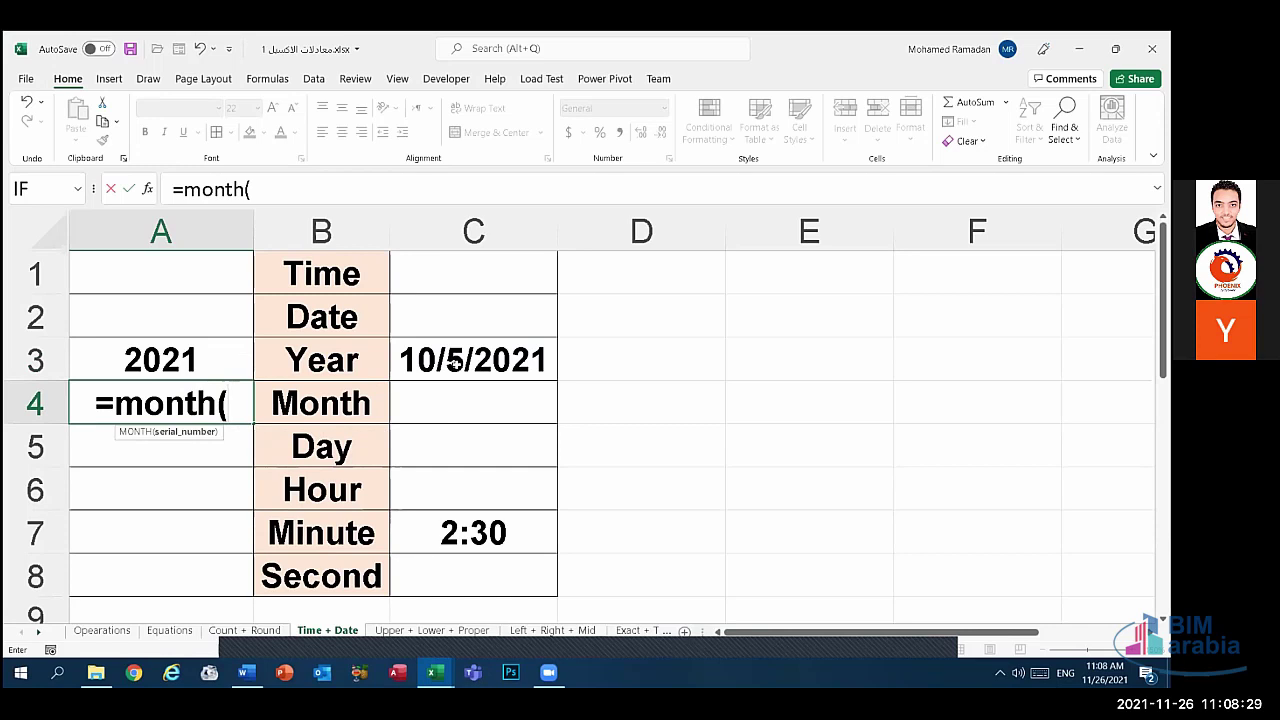
{"action": "left_click", "coordinate": [455, 364]}
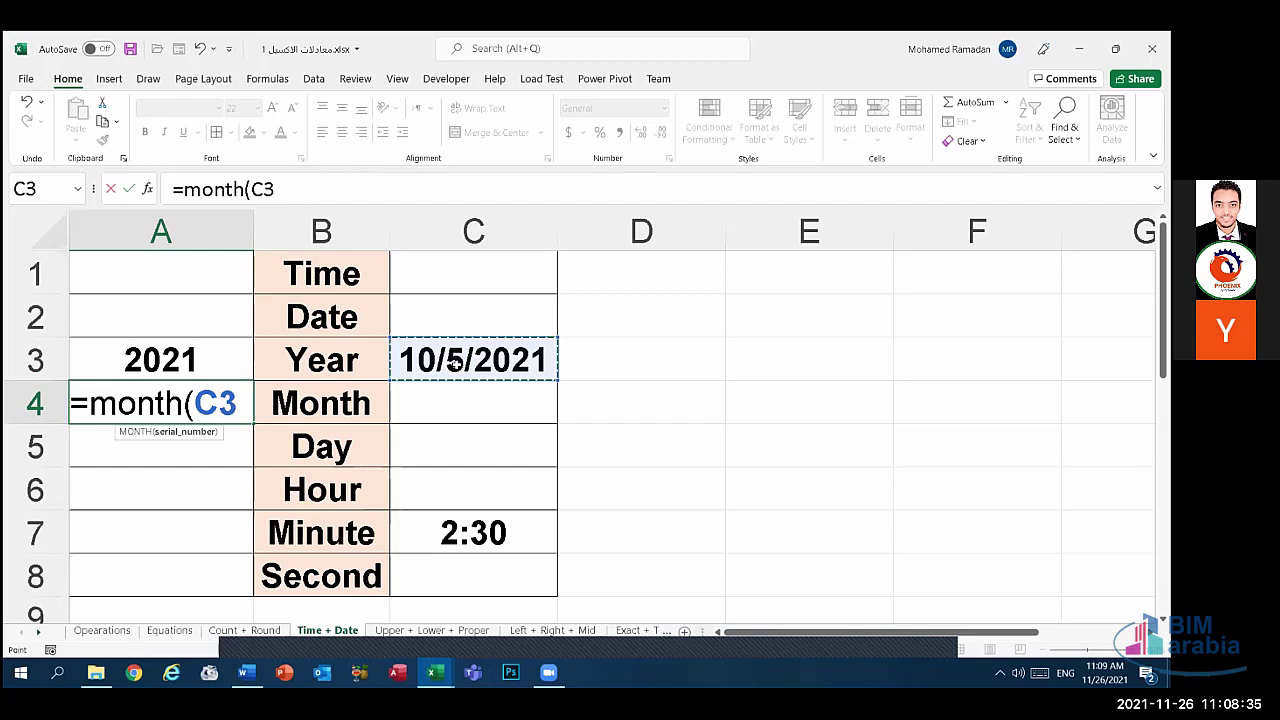
{"action": "type", "text": ")"}
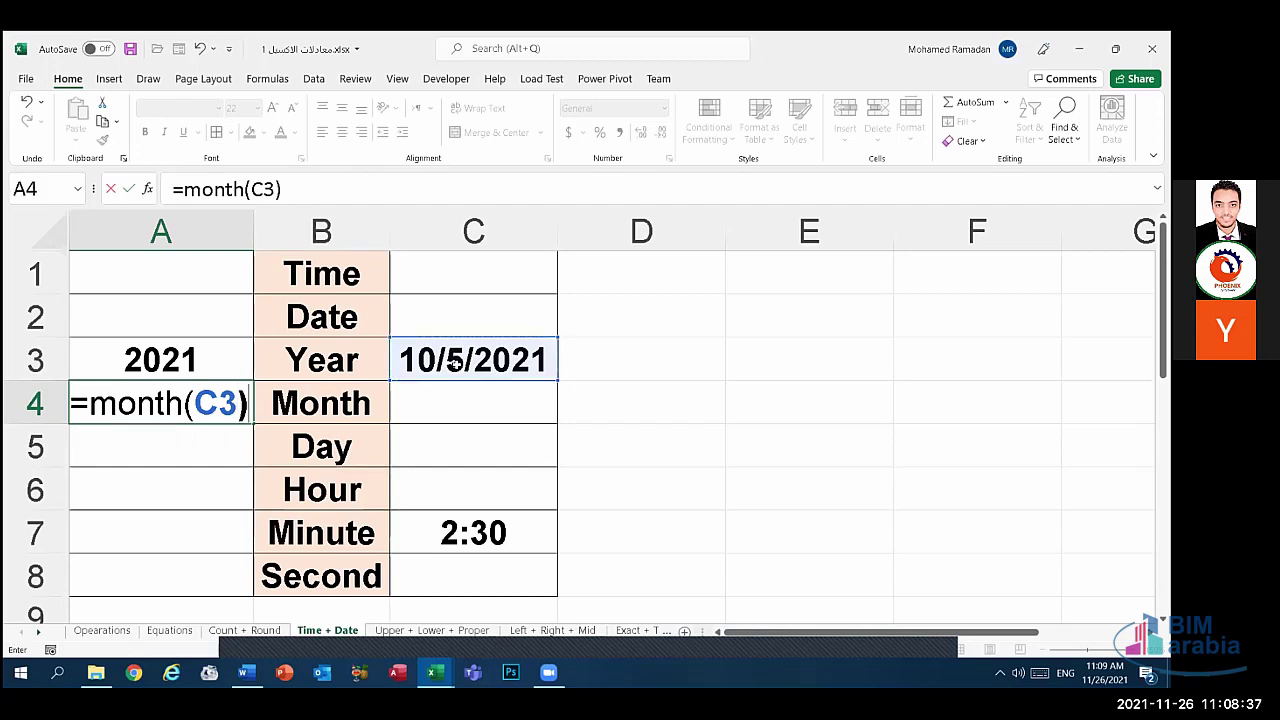
{"action": "key", "text": "Return"}
{"action": "left_click", "coordinate": [203, 404]}
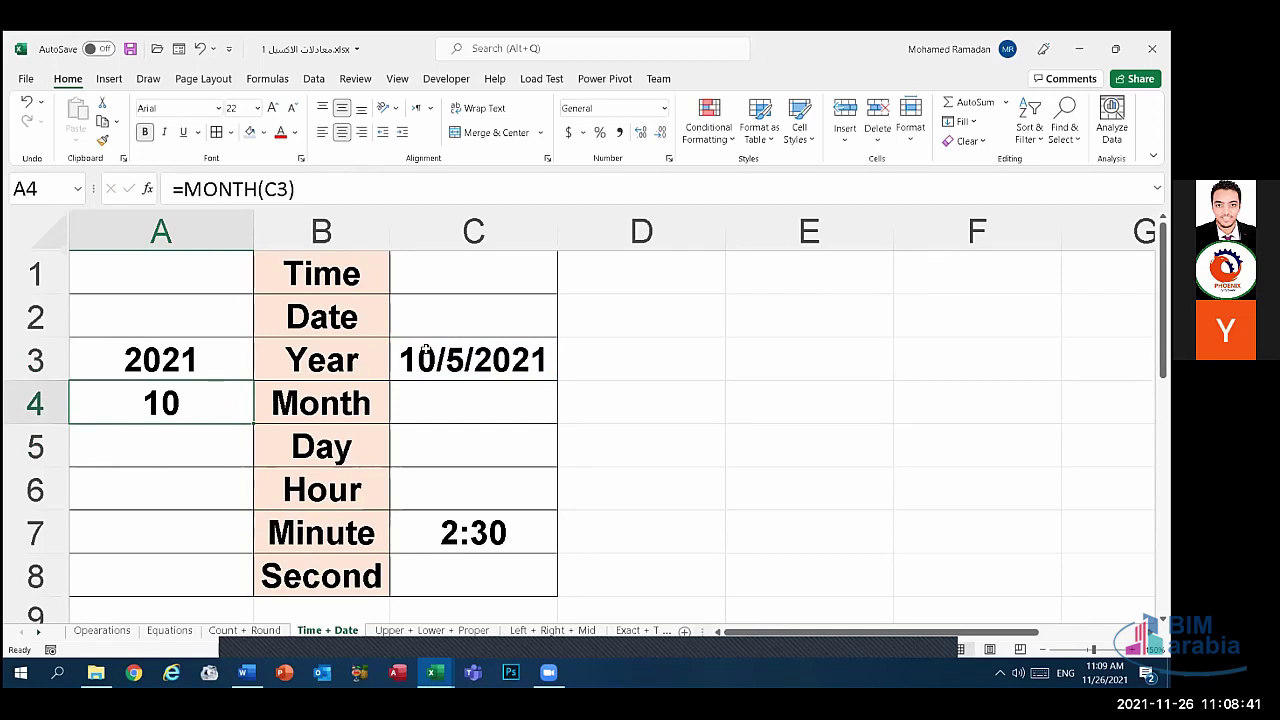
Step: Enter =DAY(C3) in A5, returning 5
{"action": "left_click", "coordinate": [209, 449]}
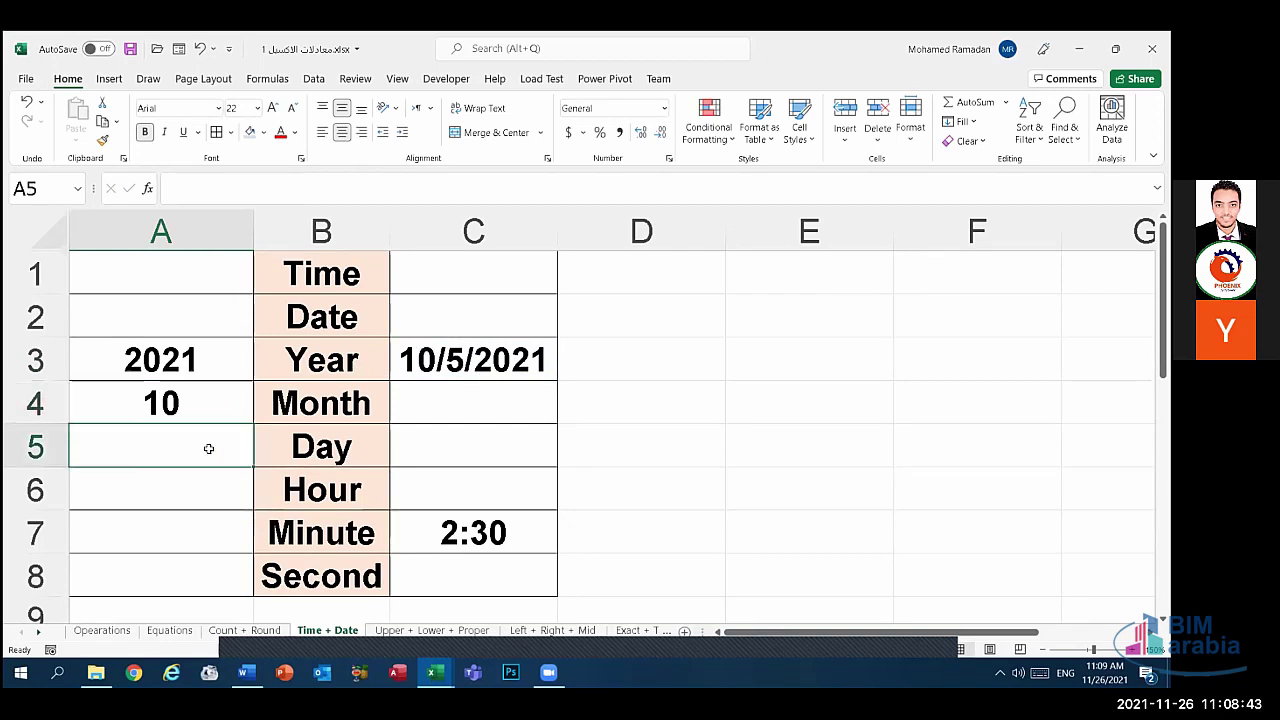
{"action": "type", "text": "=day"}
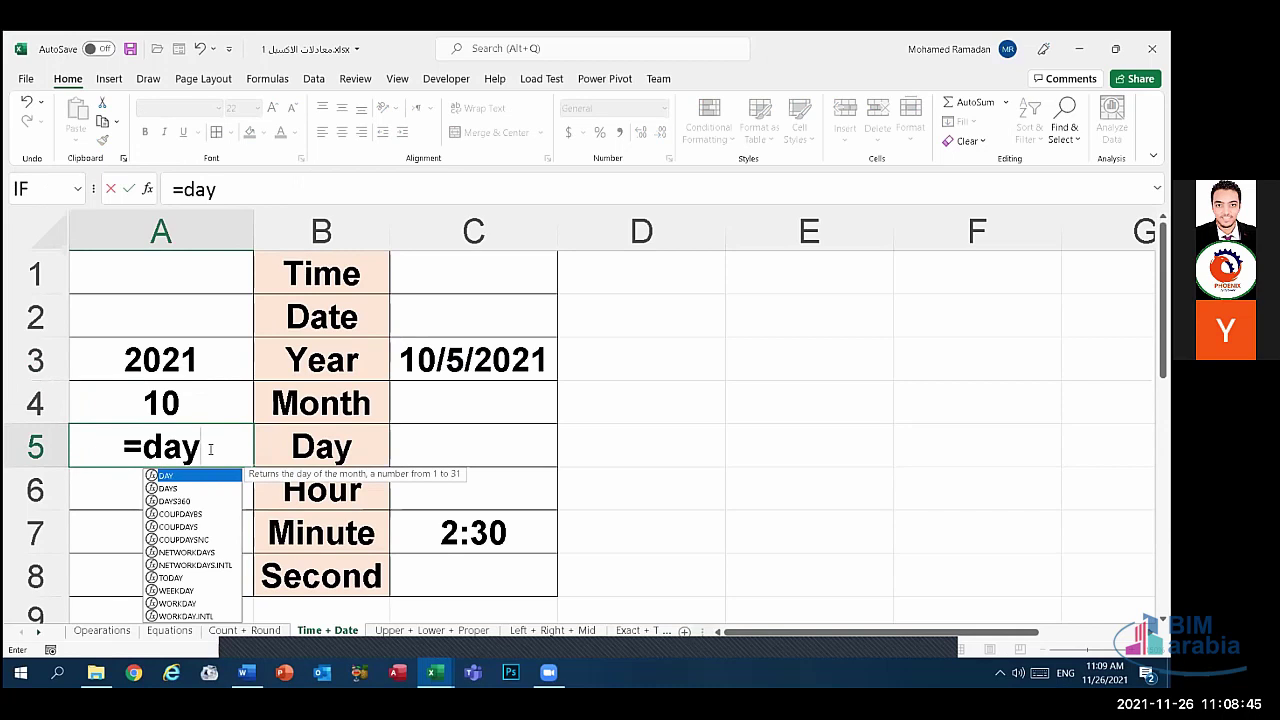
{"action": "type", "text": "("}
{"action": "left_click", "coordinate": [422, 378]}
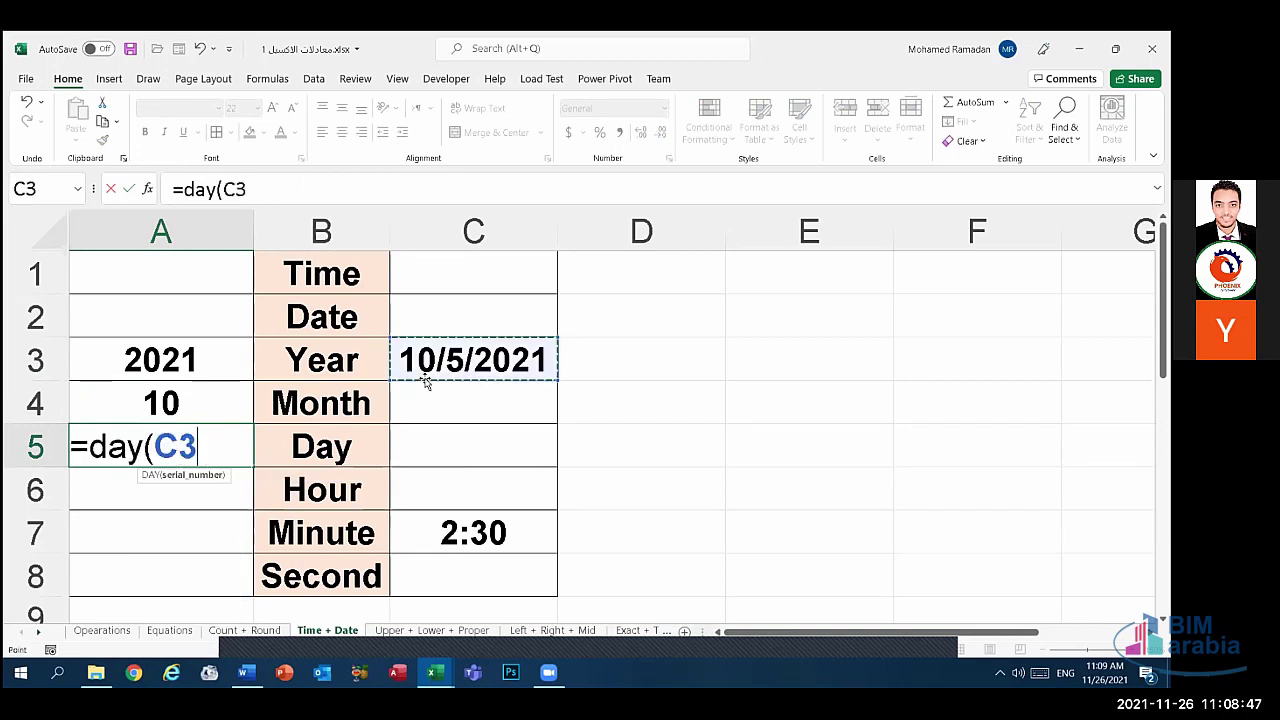
{"action": "type", "text": ")"}
{"action": "key", "text": "Return"}
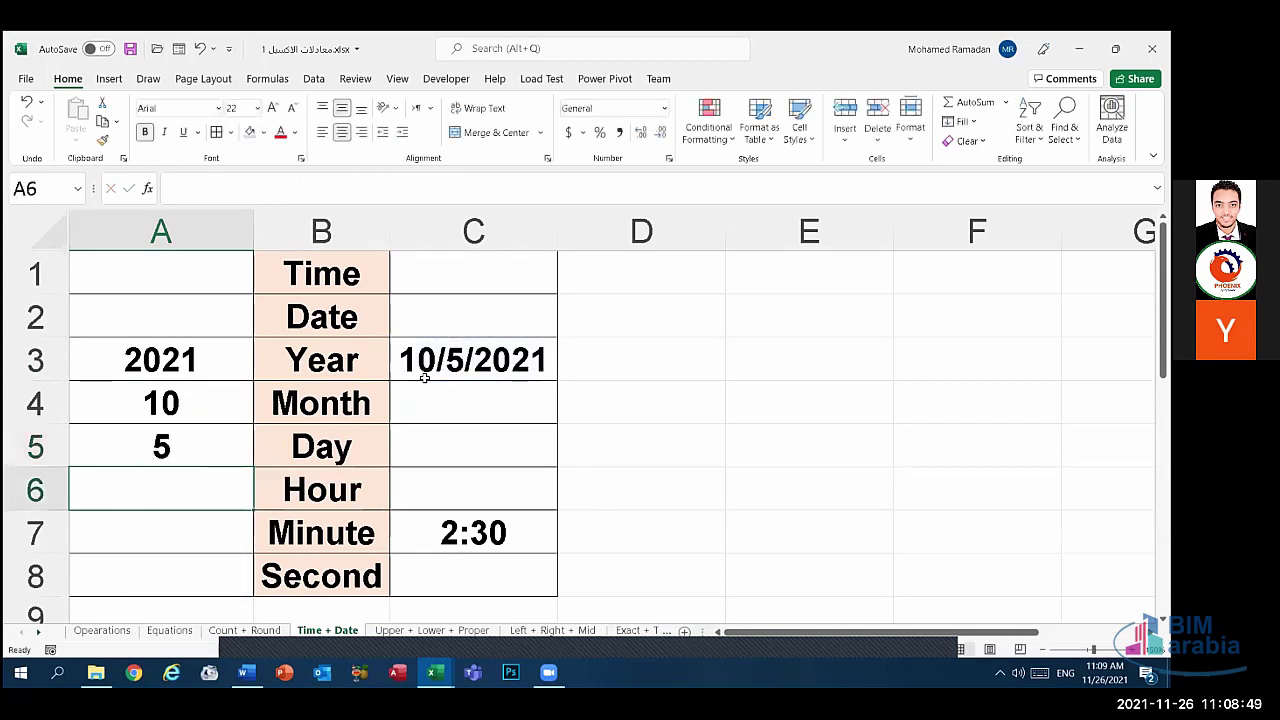
{"action": "left_click", "coordinate": [194, 431]}
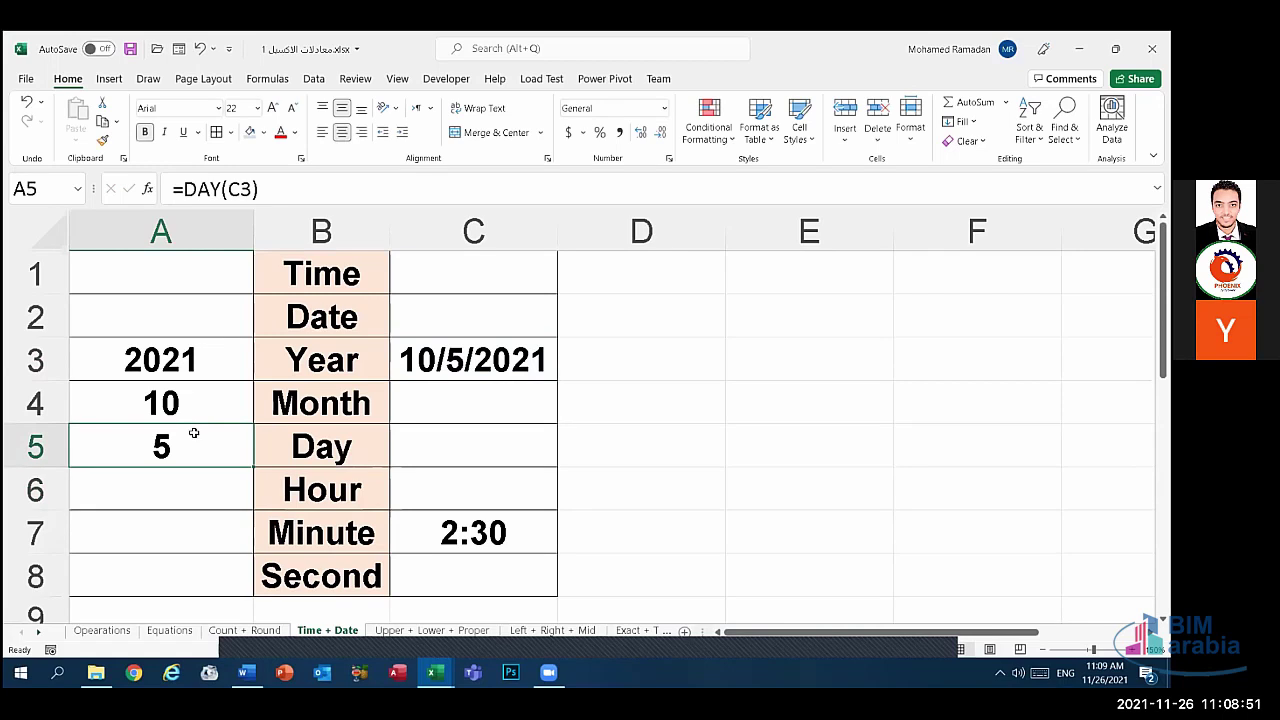
Step: Review the results, then delete the YEAR, MONTH and DAY formulas from A3:A5
{"action": "left_click", "coordinate": [191, 412]}
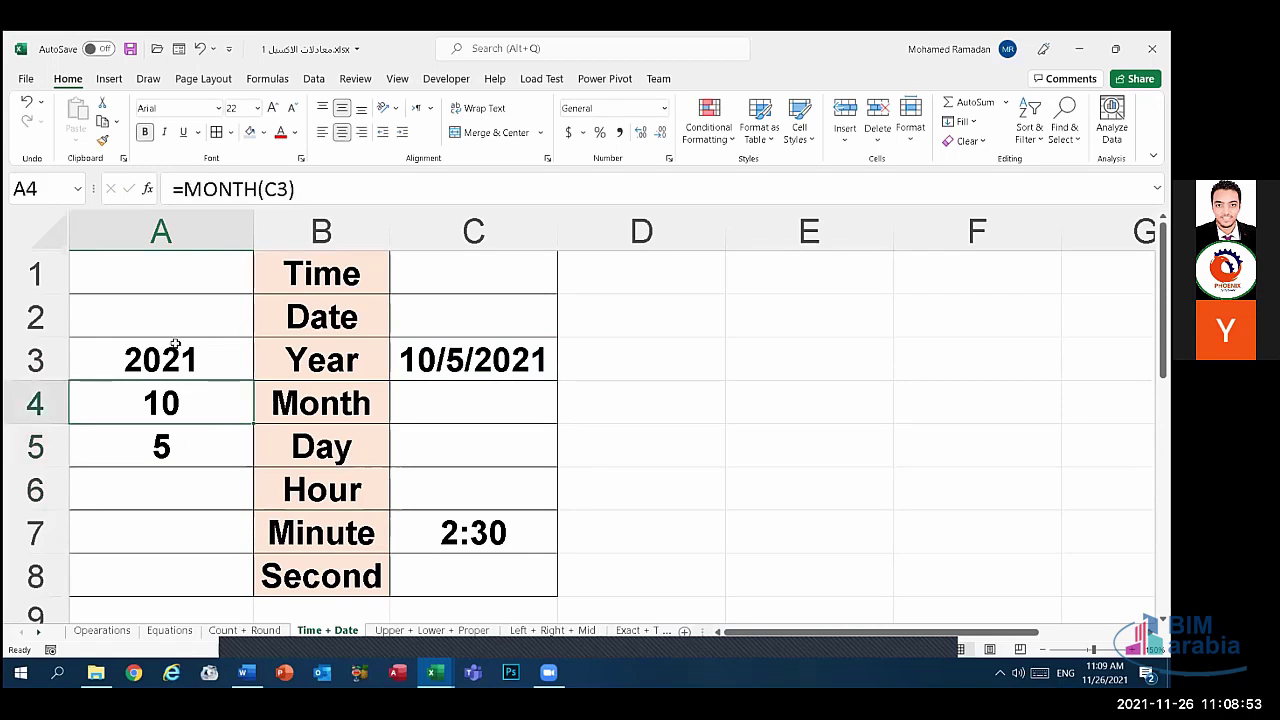
{"action": "left_click", "coordinate": [175, 355]}
{"action": "left_click_drag", "start_coordinate": [173, 378], "coordinate": [161, 447]}
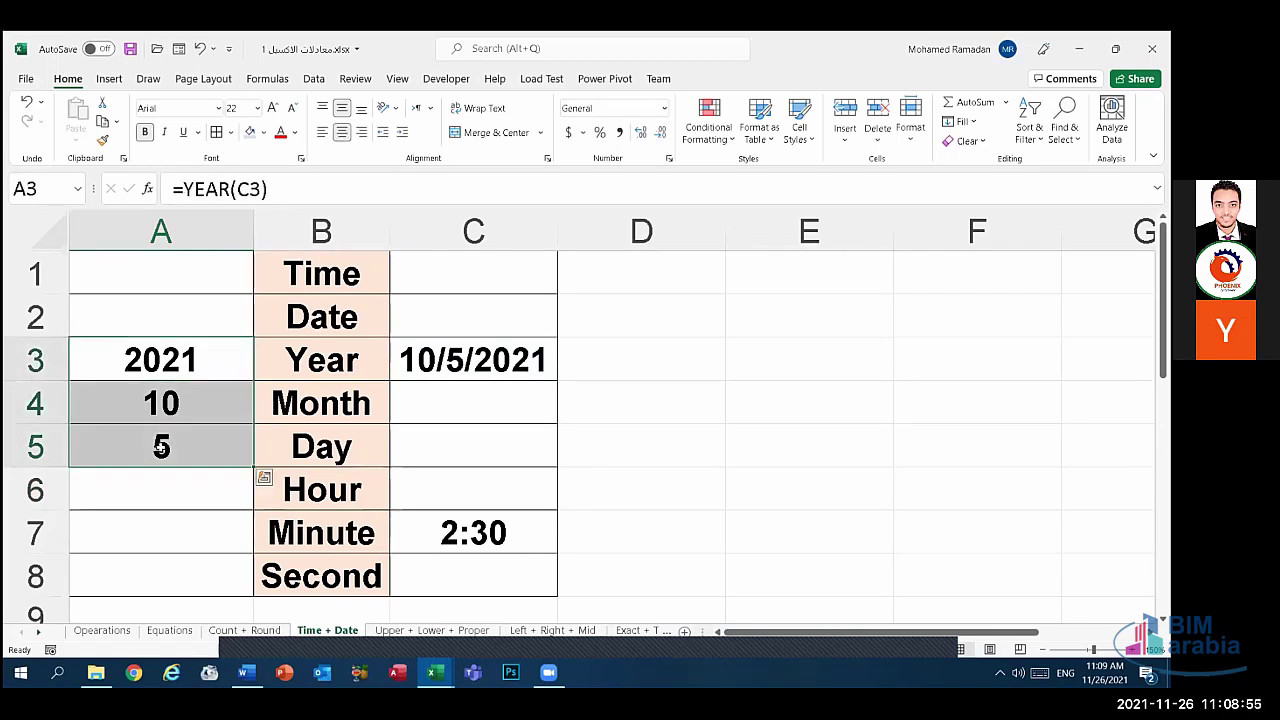
{"action": "key", "text": "Delete"}
Step: Enter =HOUR(C7) in A6, returning 2
{"action": "left_click", "coordinate": [161, 480]}
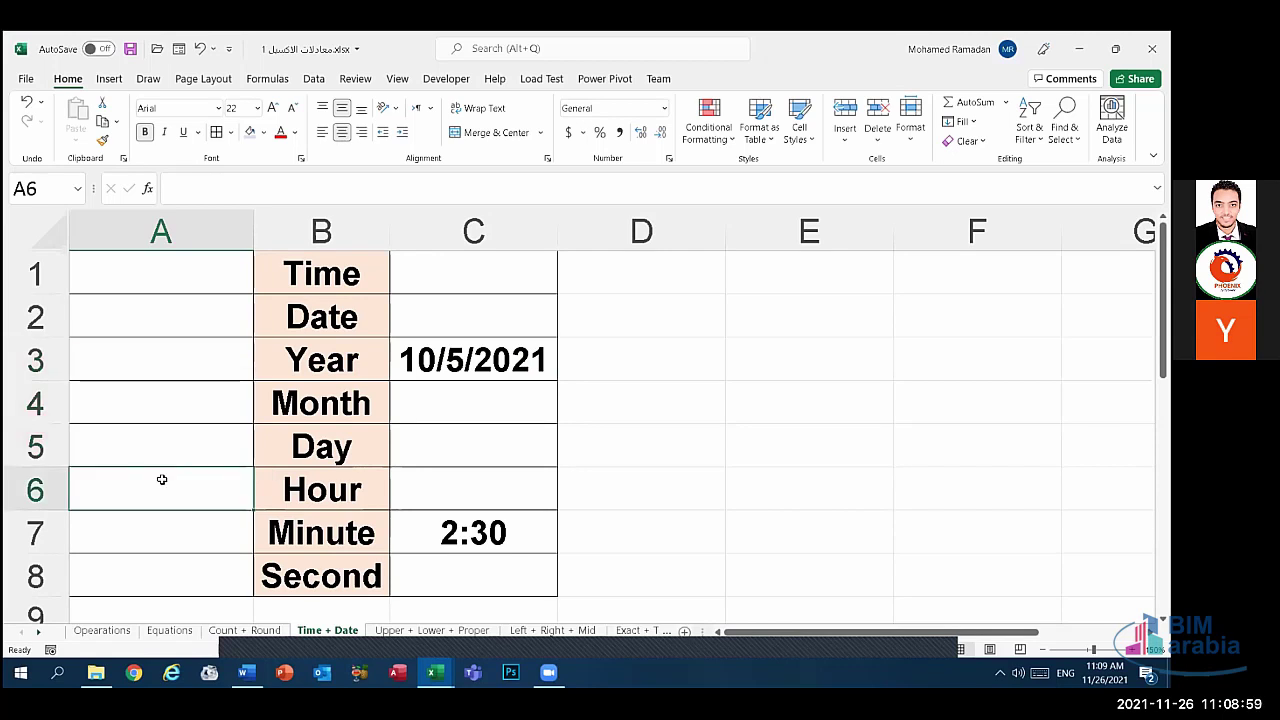
{"action": "type", "text": "=h"}
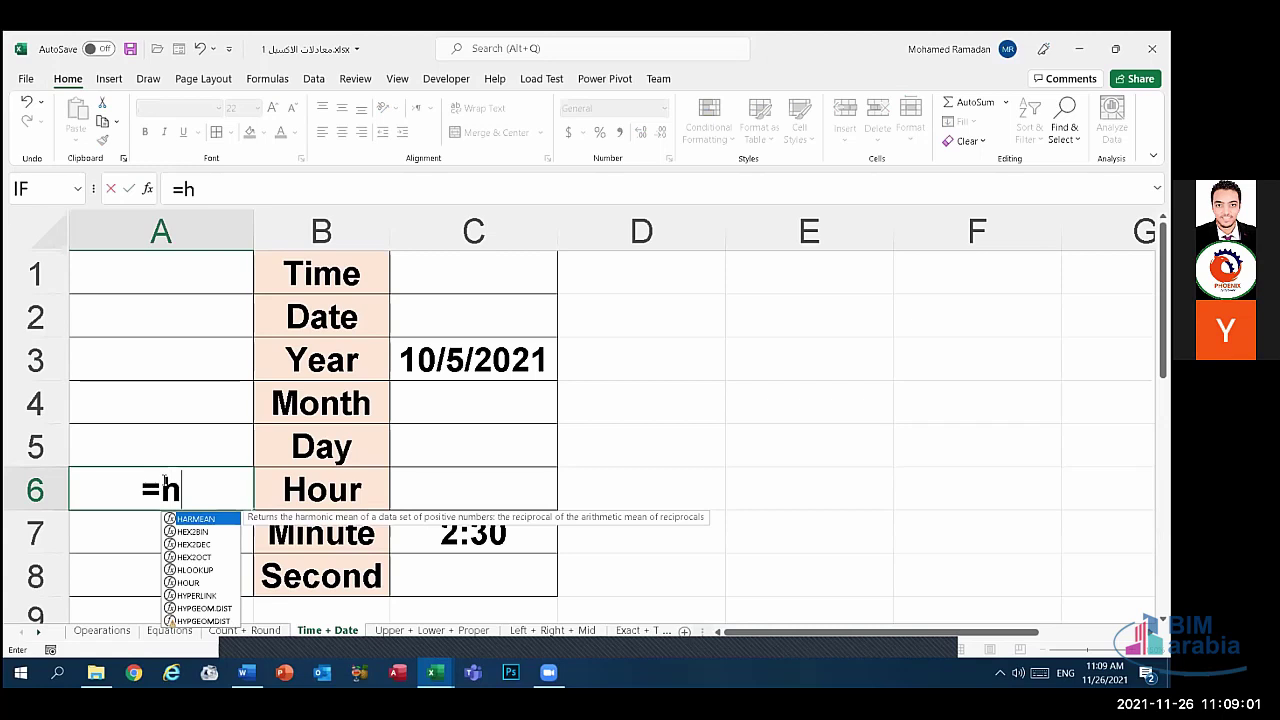
{"action": "type", "text": "our("}
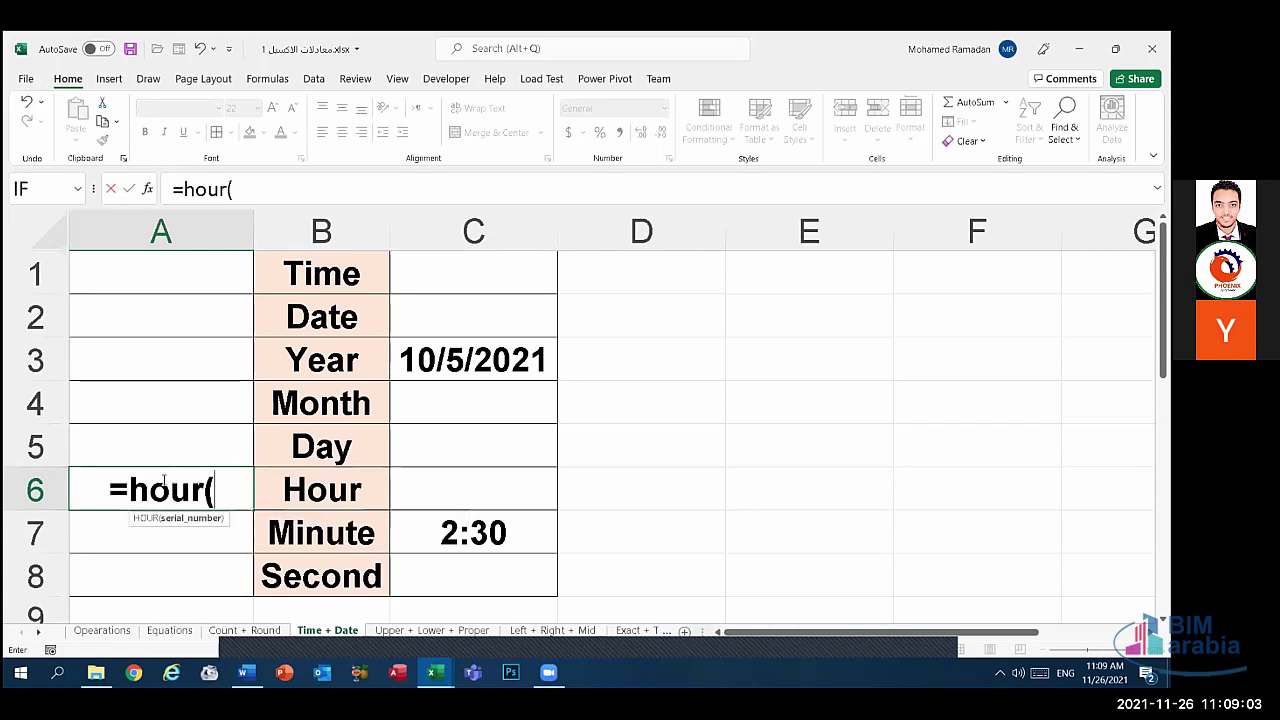
{"action": "left_click", "coordinate": [437, 538]}
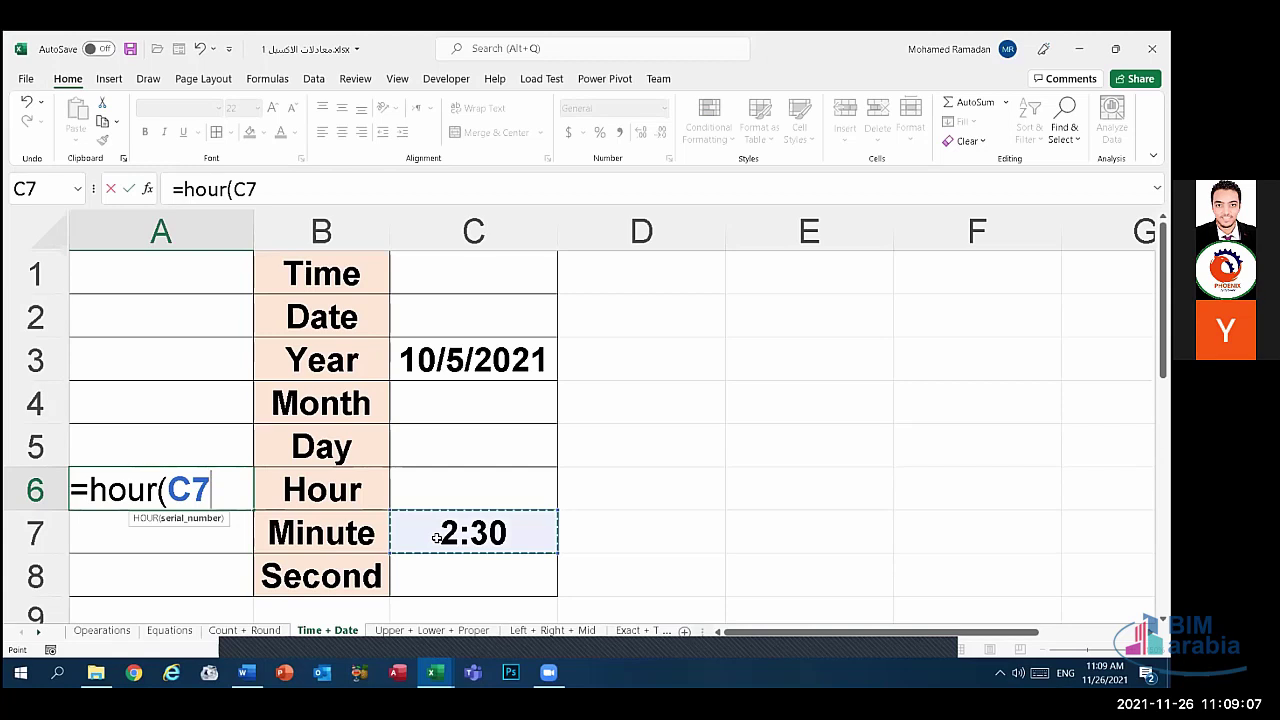
{"action": "type", "text": ")"}
{"action": "key", "text": "Return"}
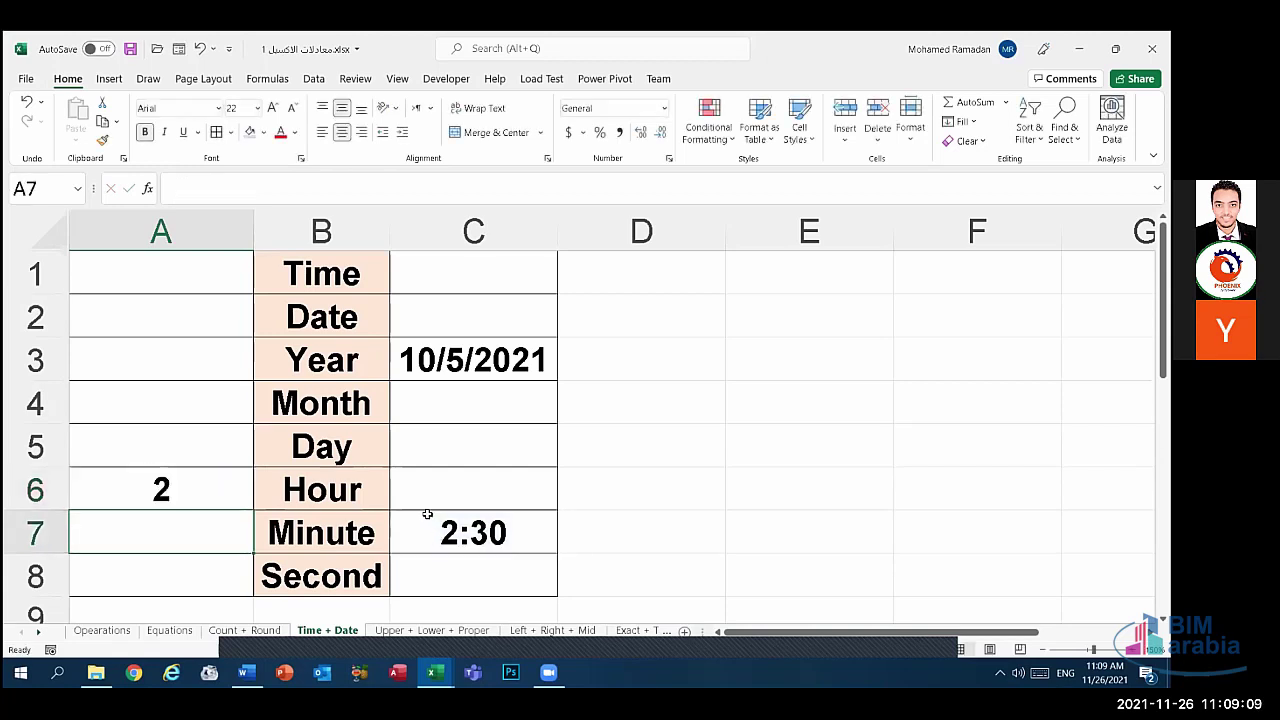
Step: Enter =MINUTE(C7) in A7, returning 30
{"action": "type", "text": "=mi"}
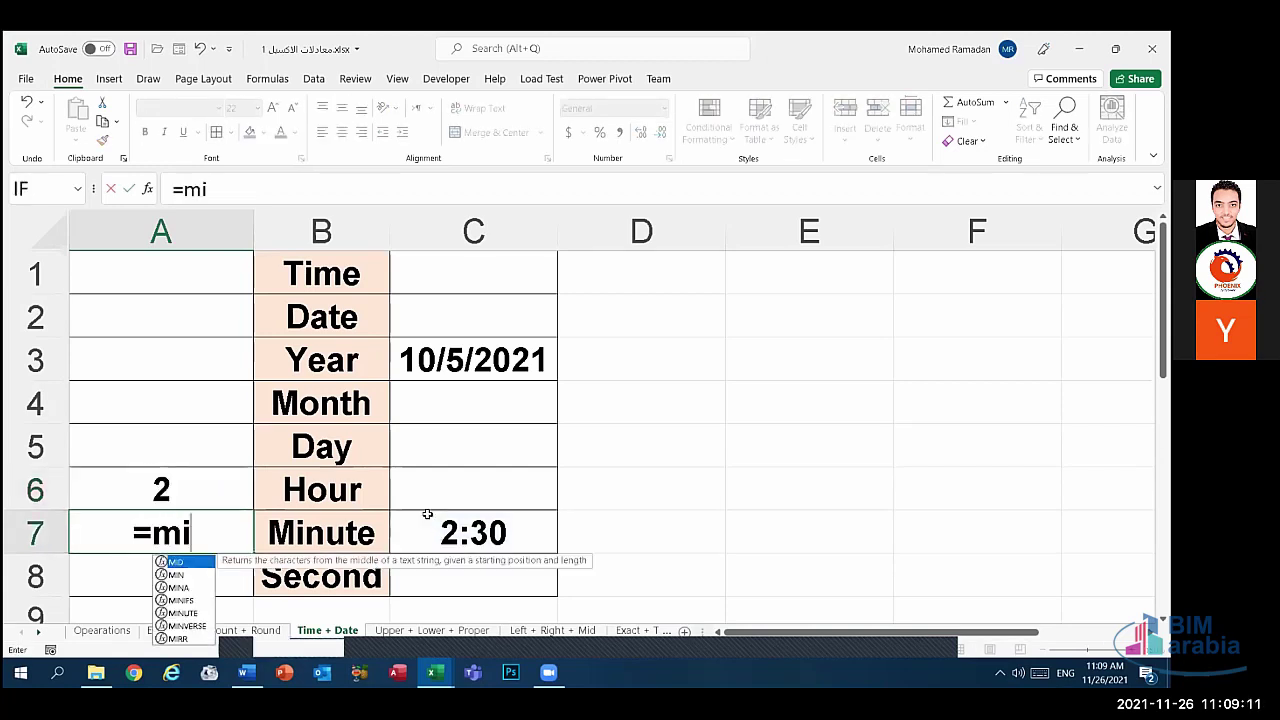
{"action": "type", "text": "nute("}
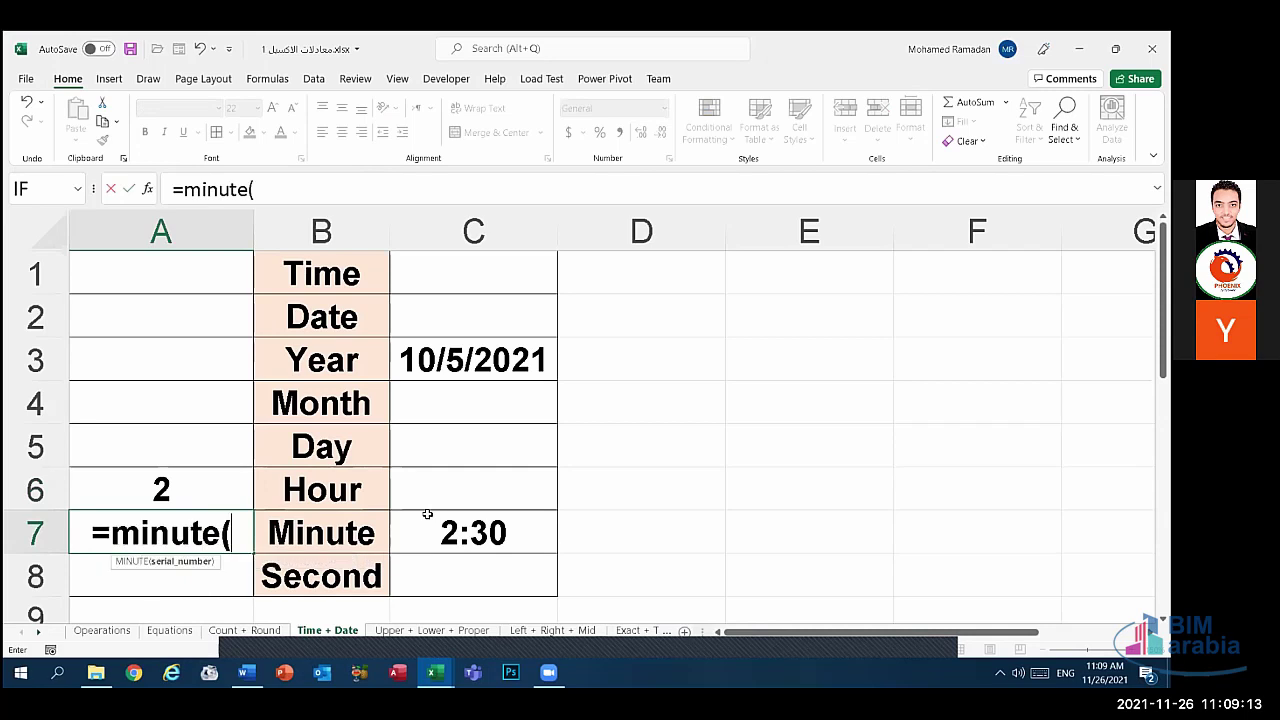
{"action": "left_click", "coordinate": [519, 537]}
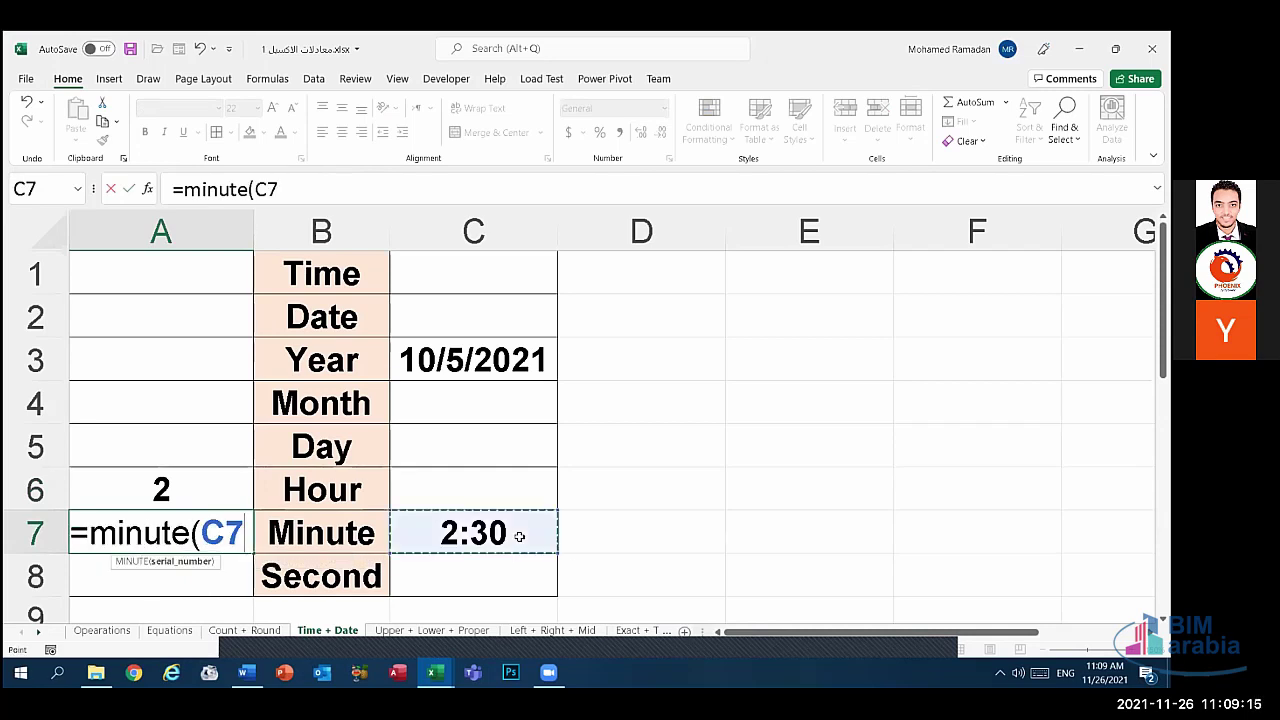
{"action": "type", "text": ")"}
{"action": "key", "text": "Return"}
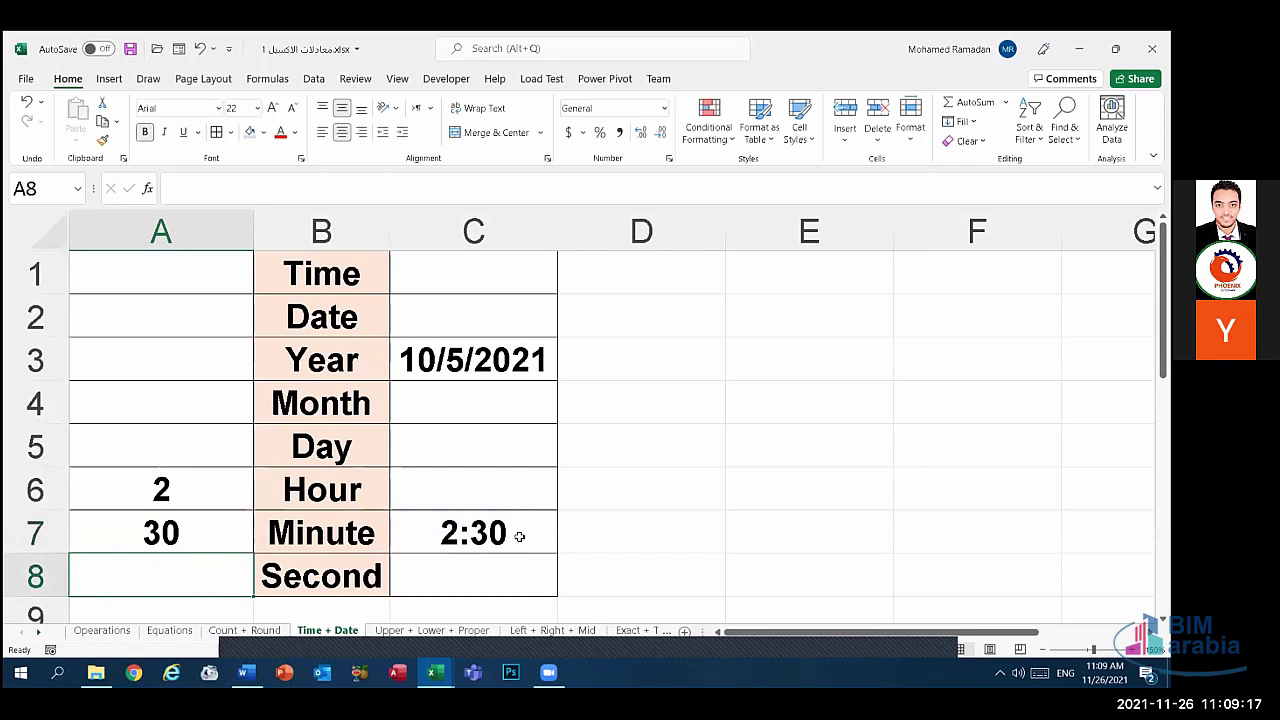
Step: Enter =SECOND(C7) in A8, returning 40, and check C7's full time value
{"action": "type", "text": "="}
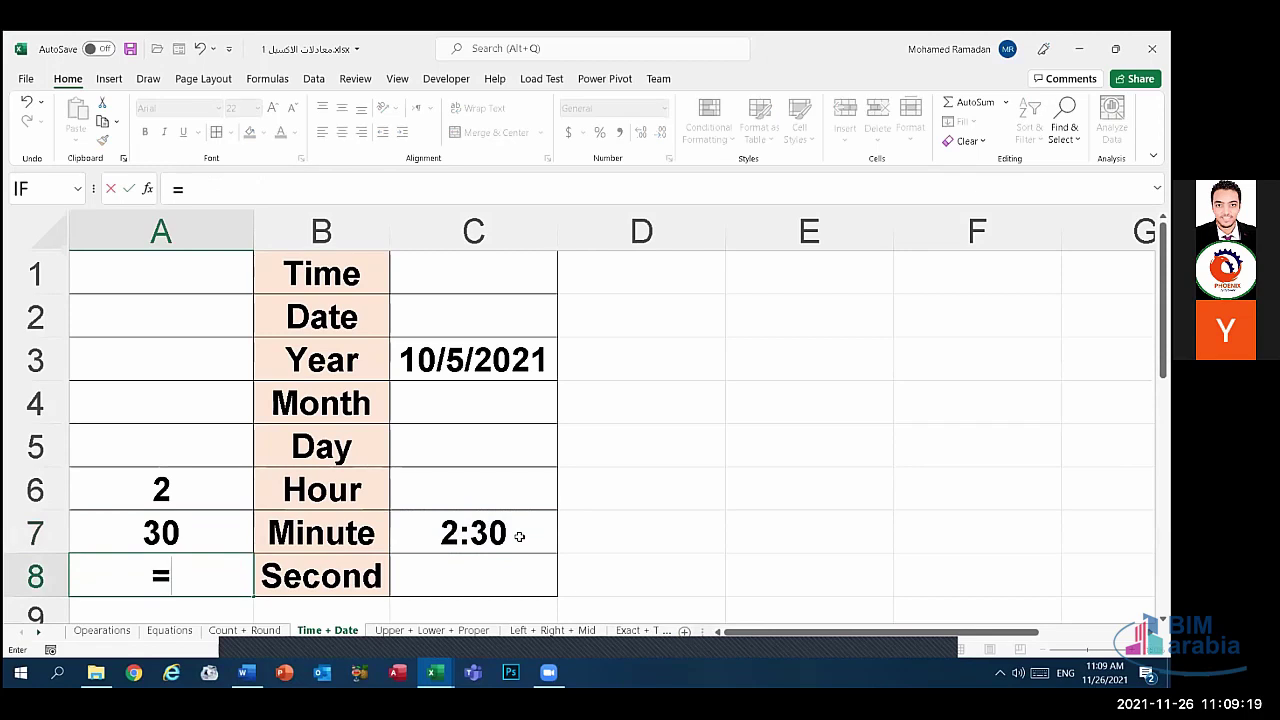
{"action": "type", "text": "se"}
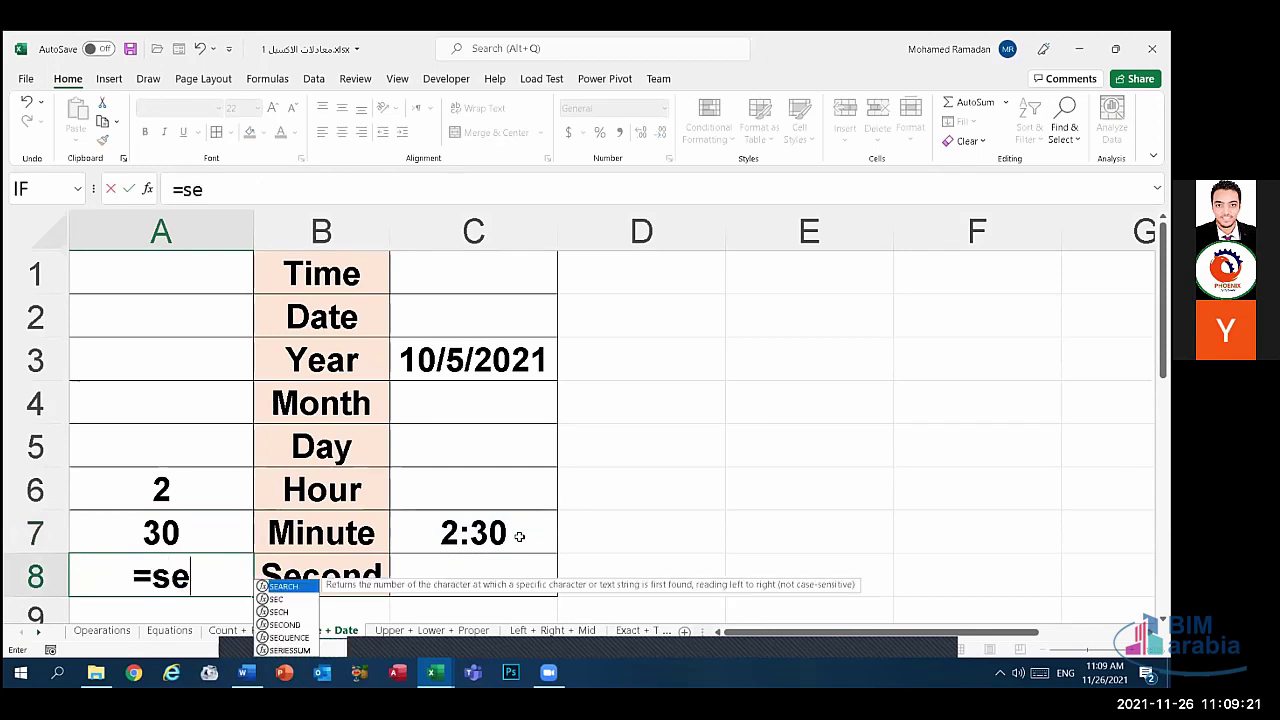
{"action": "type", "text": "cond("}
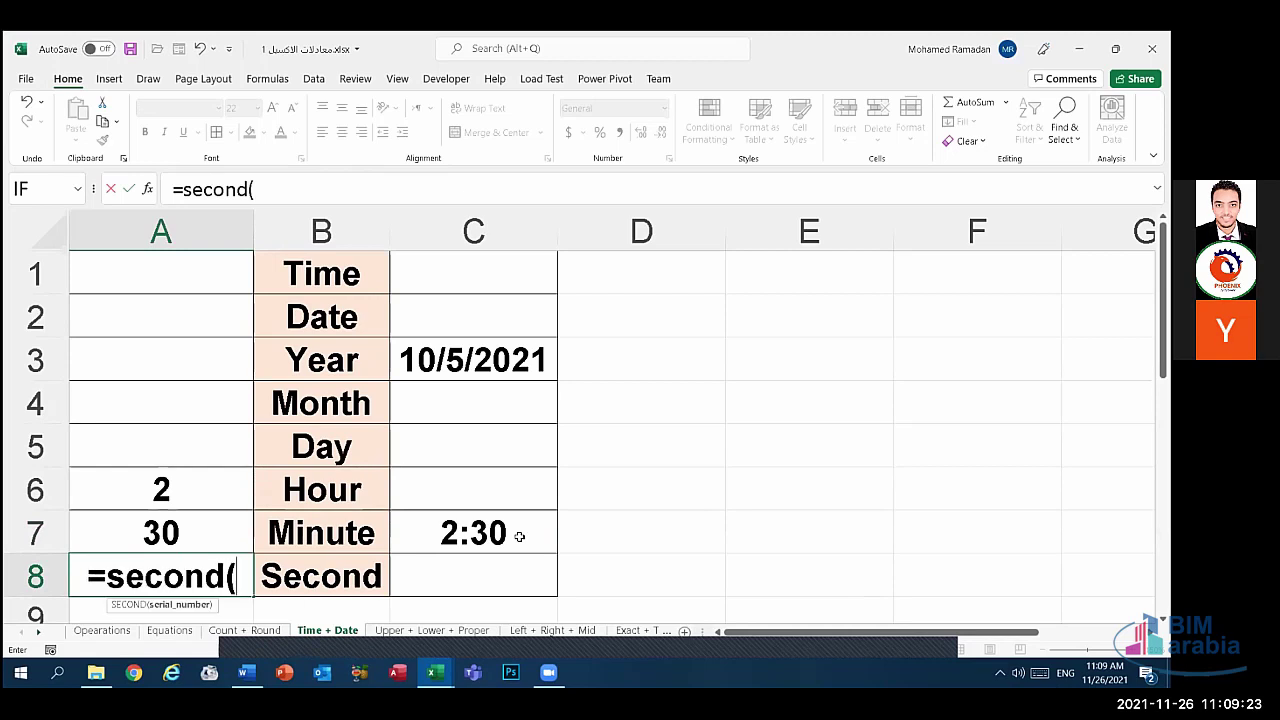
{"action": "left_click", "coordinate": [507, 537]}
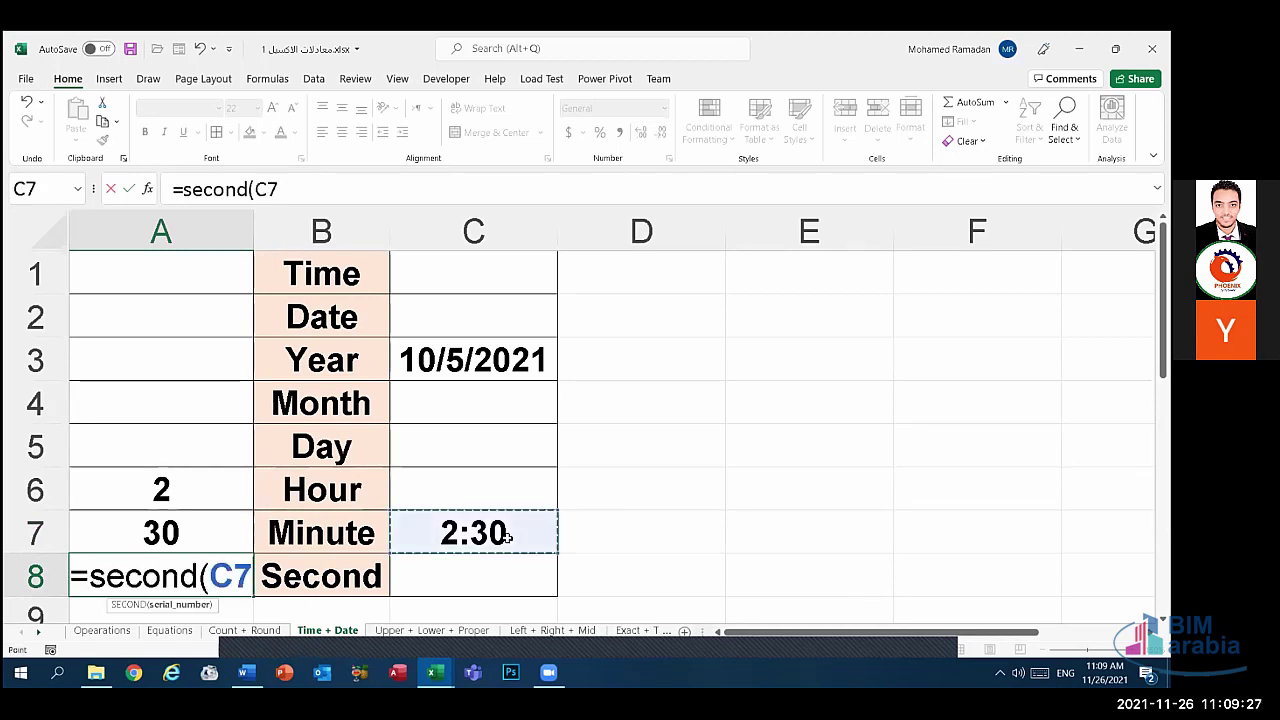
{"action": "key", "text": "Return"}
{"action": "double_click", "coordinate": [440, 495]}
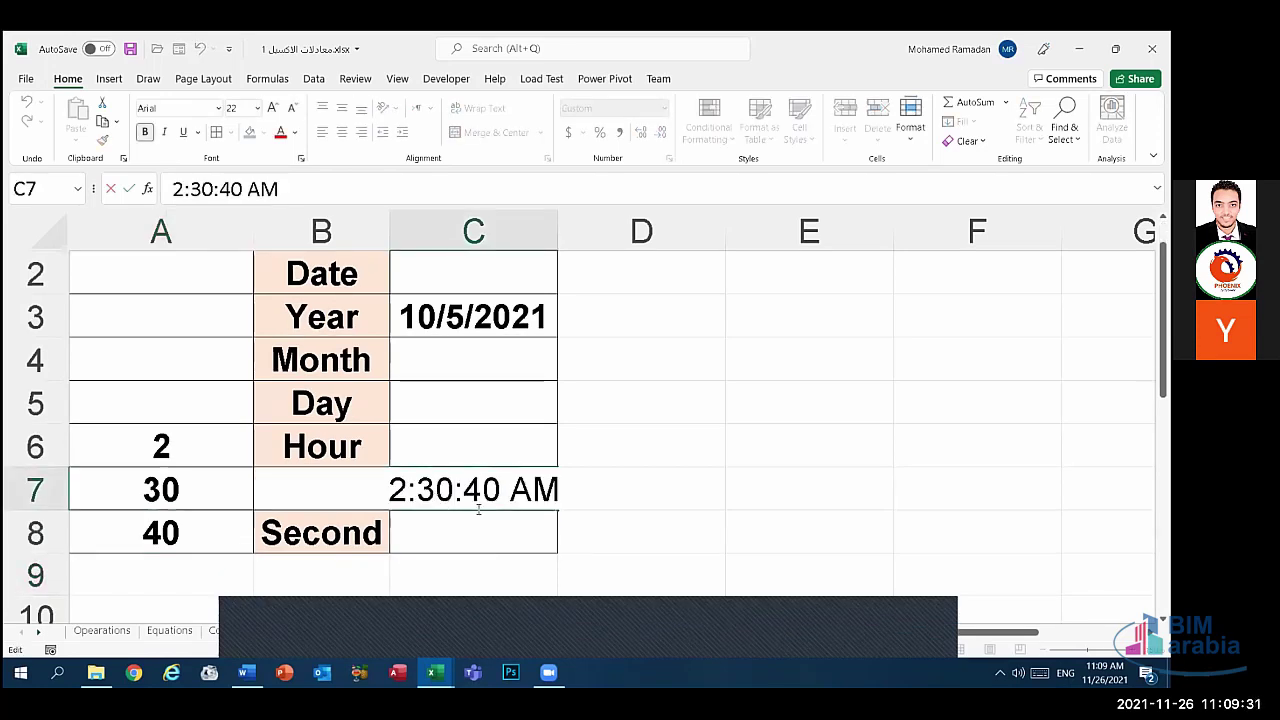
{"action": "key", "text": "Return"}
Step: Delete the HOUR, MINUTE and SECOND formulas in A6:A8, then scroll back up the sheet
{"action": "left_click", "coordinate": [204, 455]}
{"action": "left_click_drag", "start_coordinate": [204, 455], "coordinate": [202, 535]}
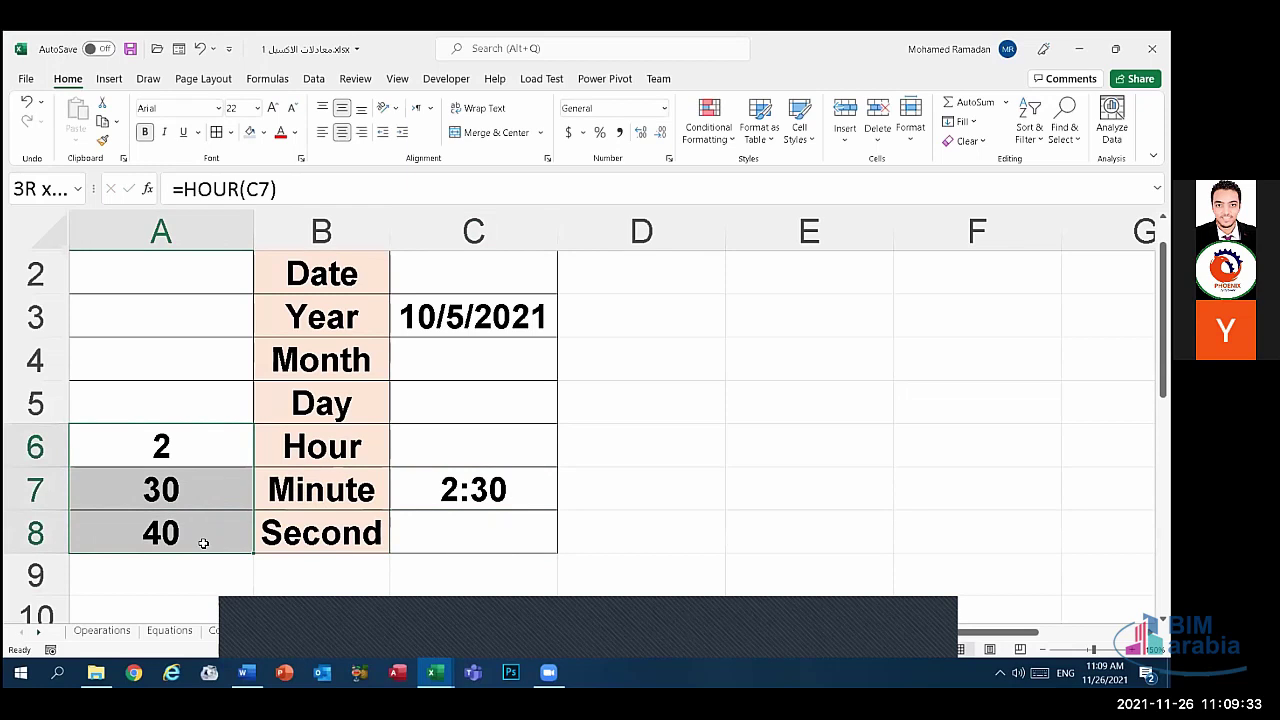
{"action": "key", "text": "Delete"}
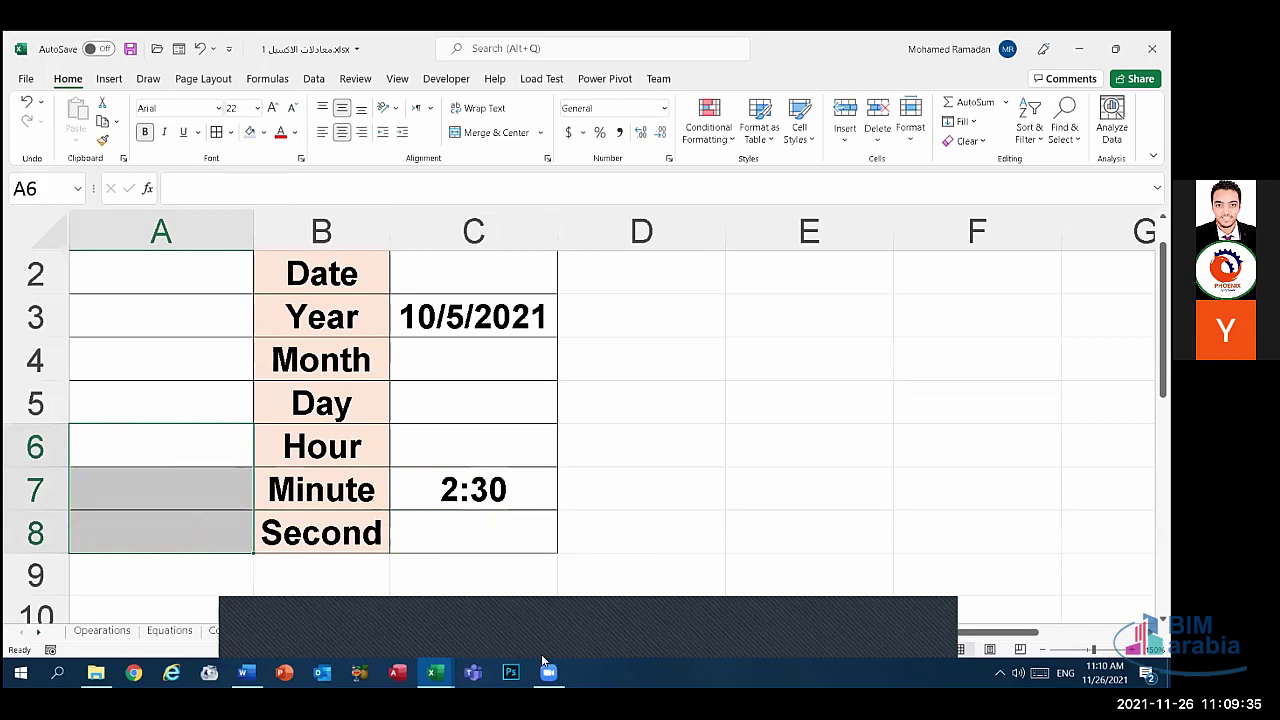
{"action": "left_click", "coordinate": [545, 668]}
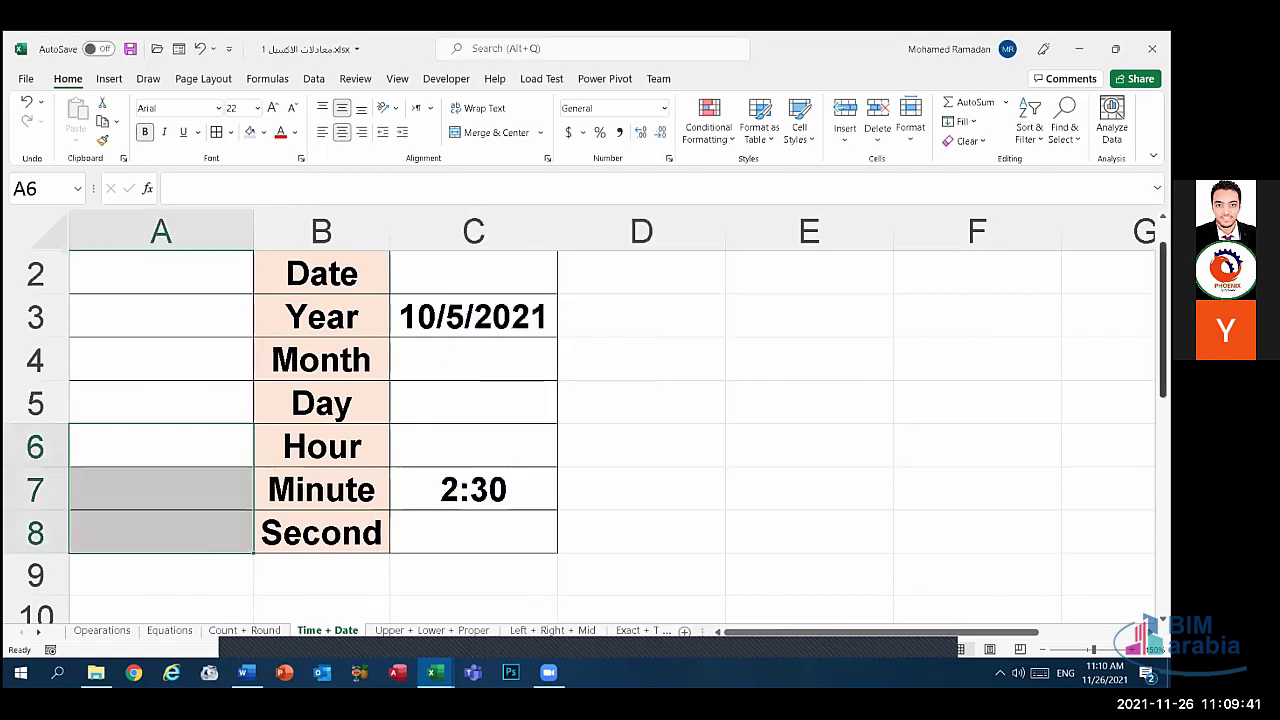
{"action": "scroll", "coordinate": [600, 400], "scroll_direction": "up", "scroll_amount": 1}
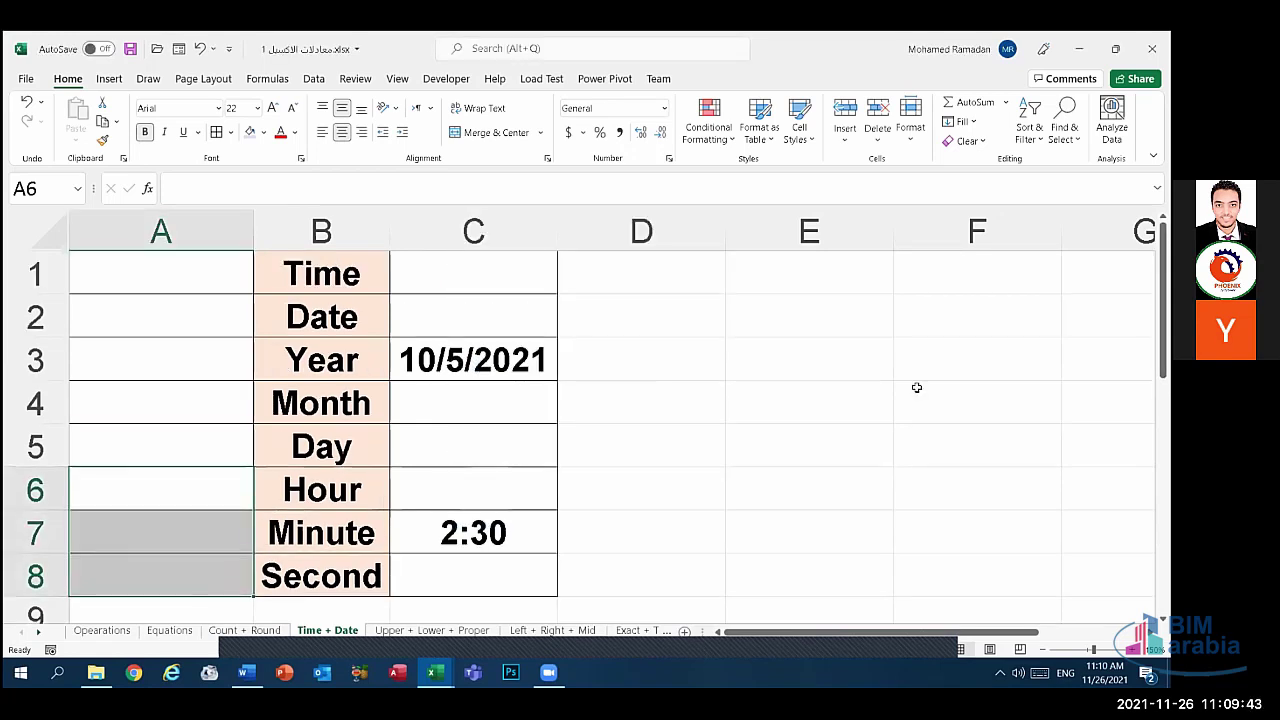
{"action": "left_click", "coordinate": [235, 408]}
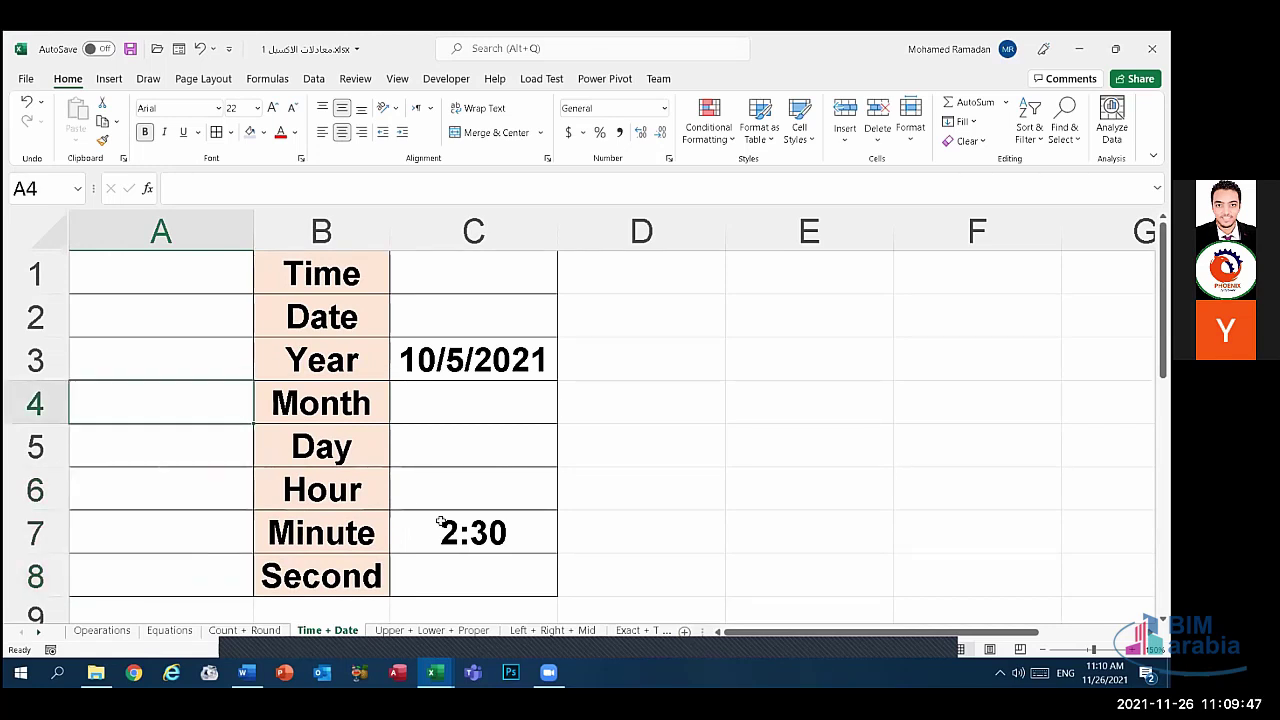
{"action": "left_click", "coordinate": [608, 472]}
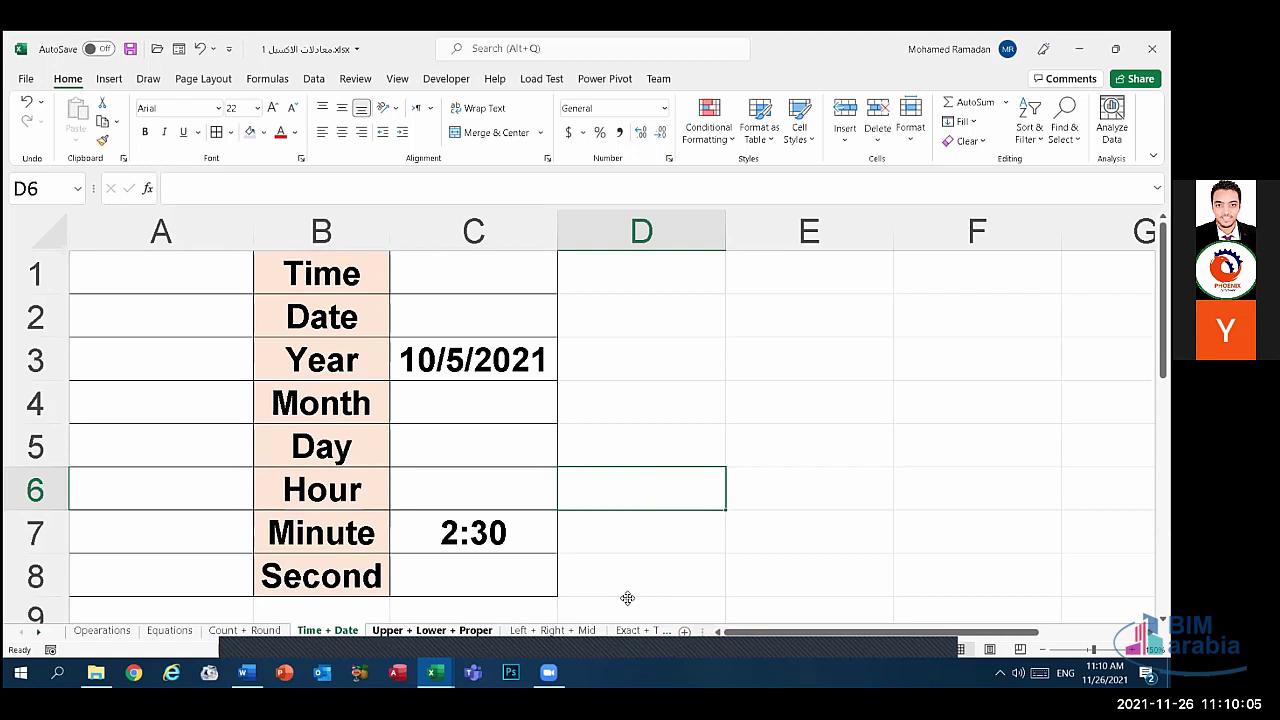
Step: On the Exact + Trim sheet, merge E3:E4 and type the label مدي التطابق
{"action": "left_click", "coordinate": [643, 630]}
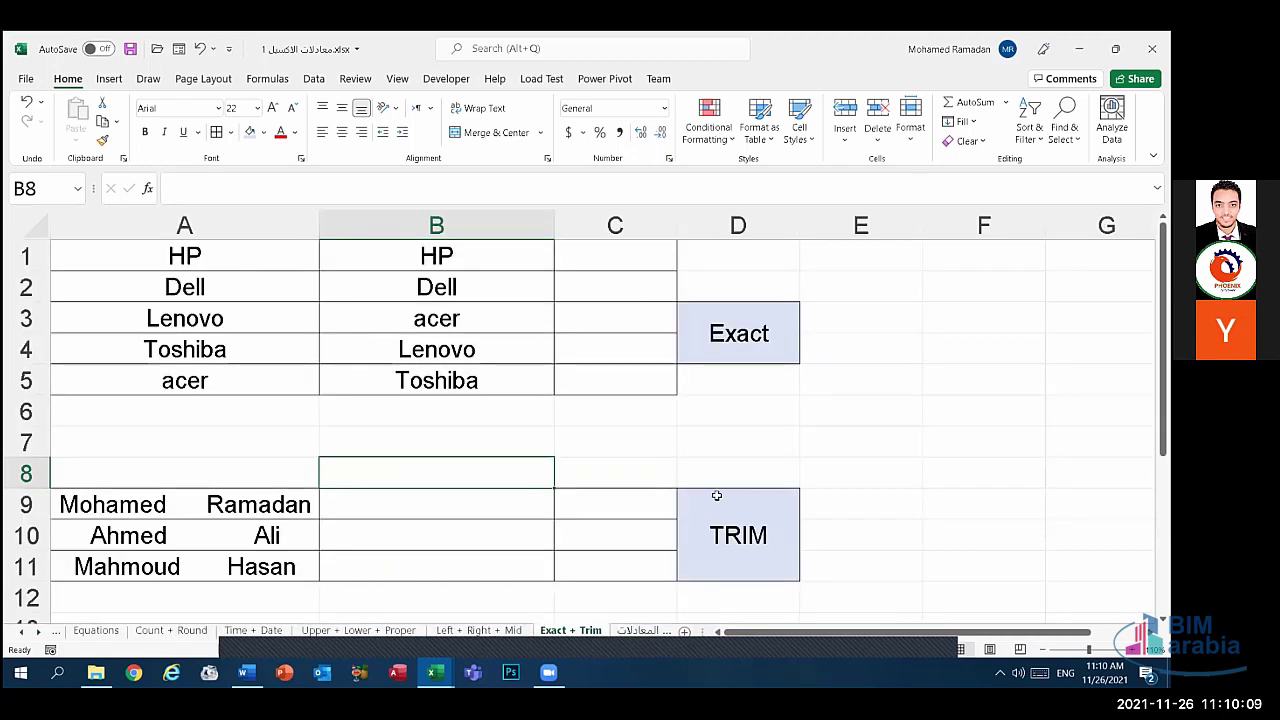
{"action": "left_click", "coordinate": [815, 324]}
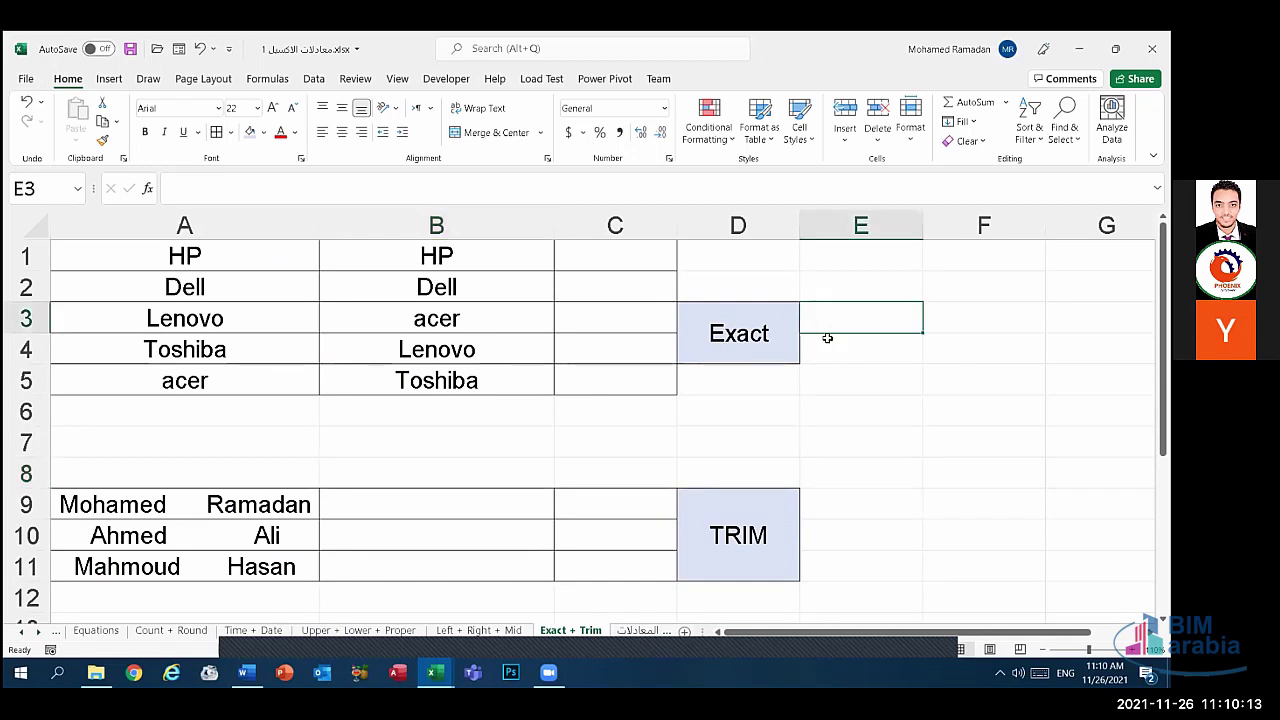
{"action": "left_click_drag", "start_coordinate": [824, 321], "coordinate": [826, 348]}
{"action": "left_click", "coordinate": [464, 141]}
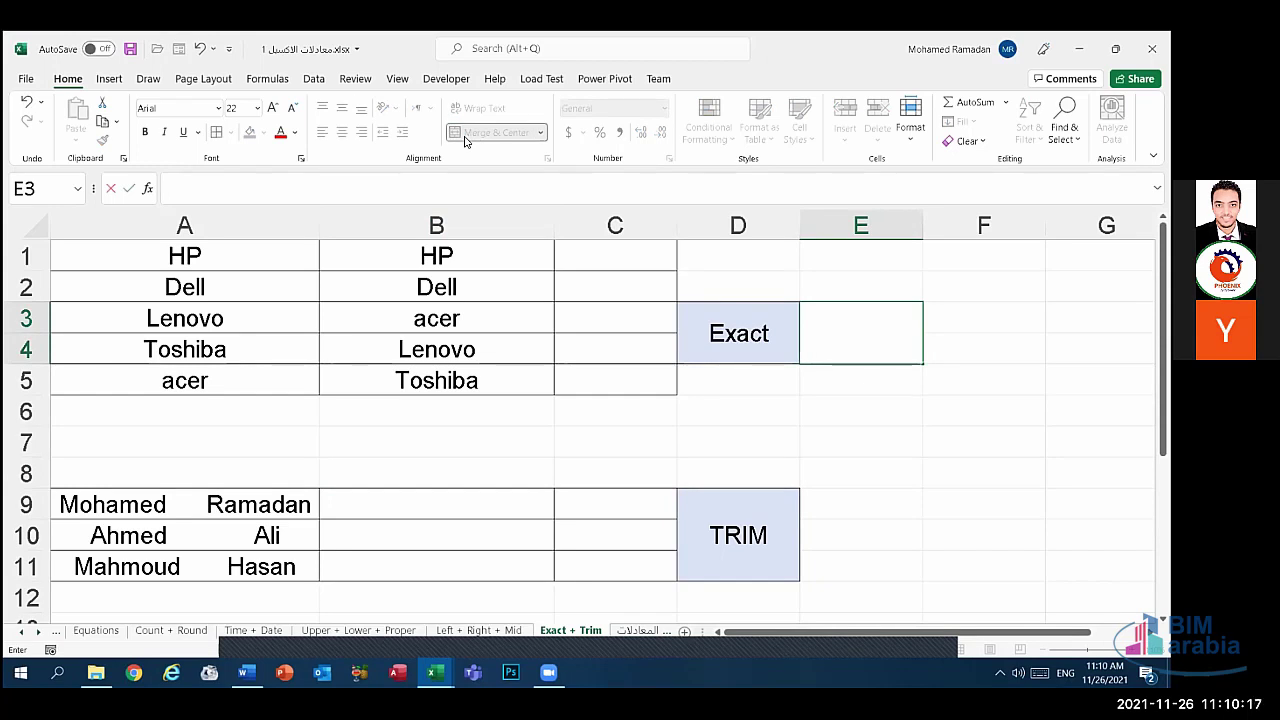
{"action": "key", "text": "alt+shift"}
{"action": "type", "text": "مدي"}
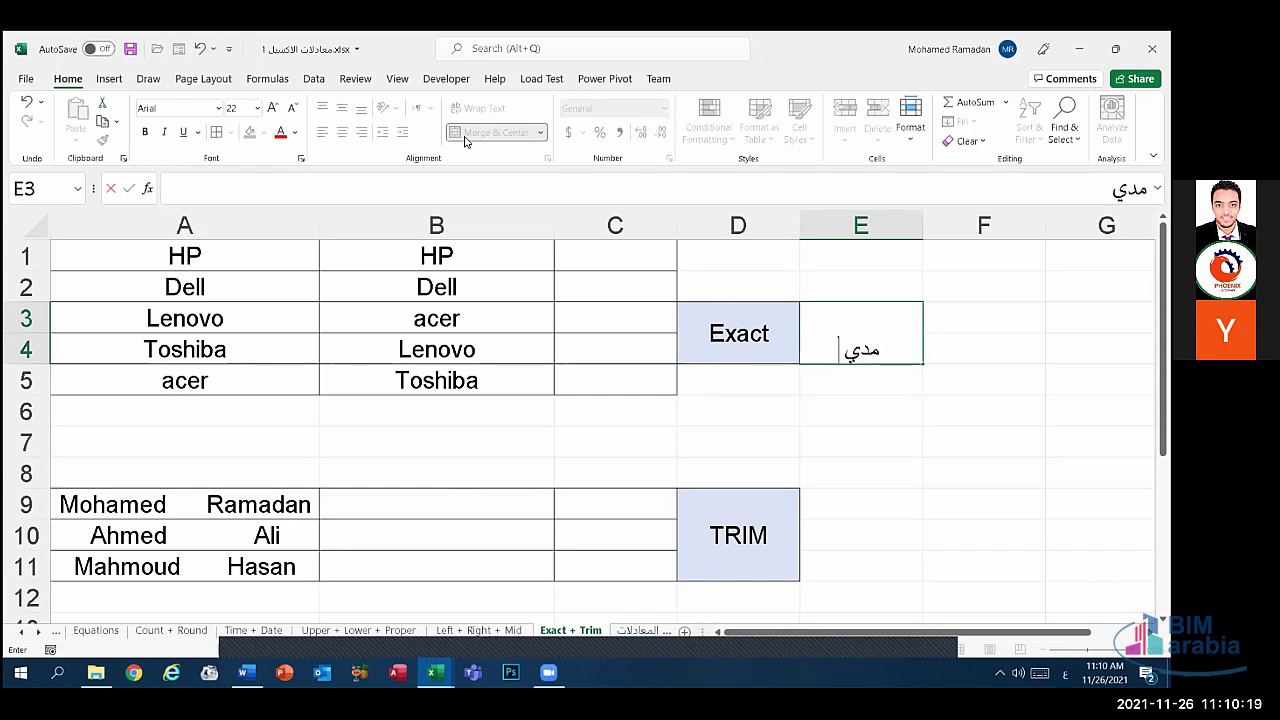
{"action": "type", "text": " التطابق"}
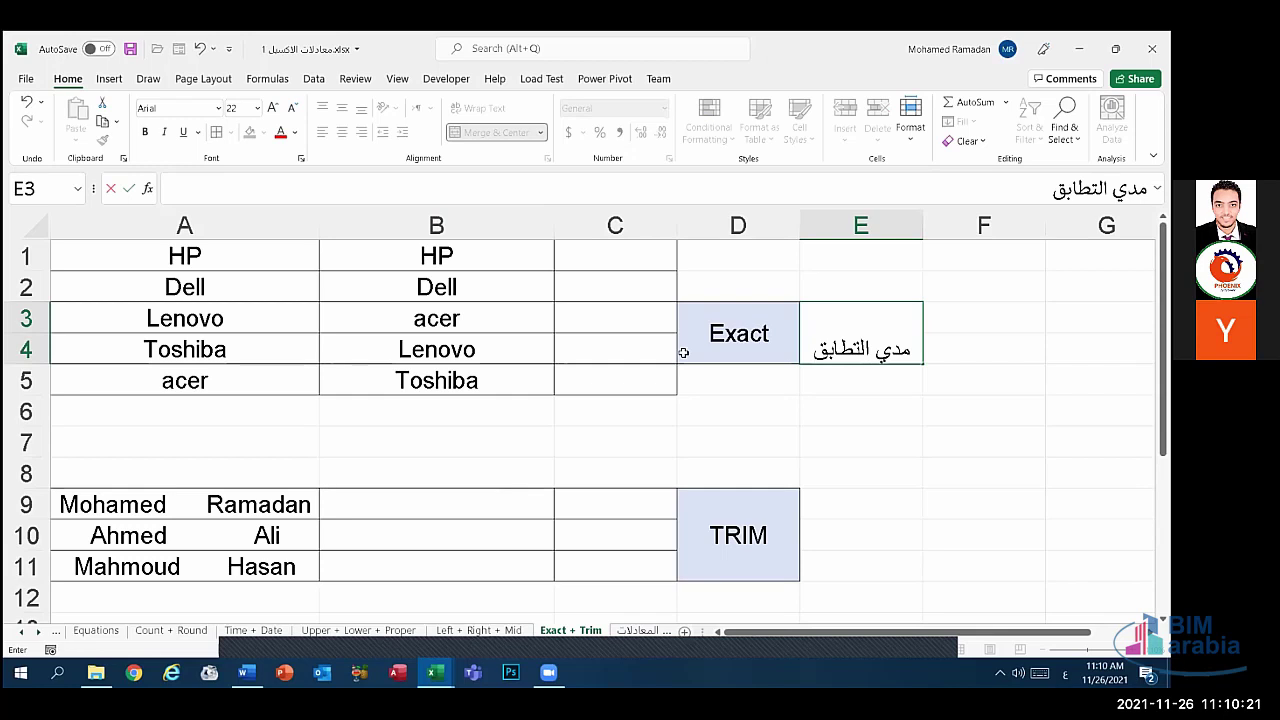
{"action": "left_click", "coordinate": [726, 374]}
Step: Middle-align the merged label cell and fill it light orange
{"action": "left_click", "coordinate": [870, 348]}
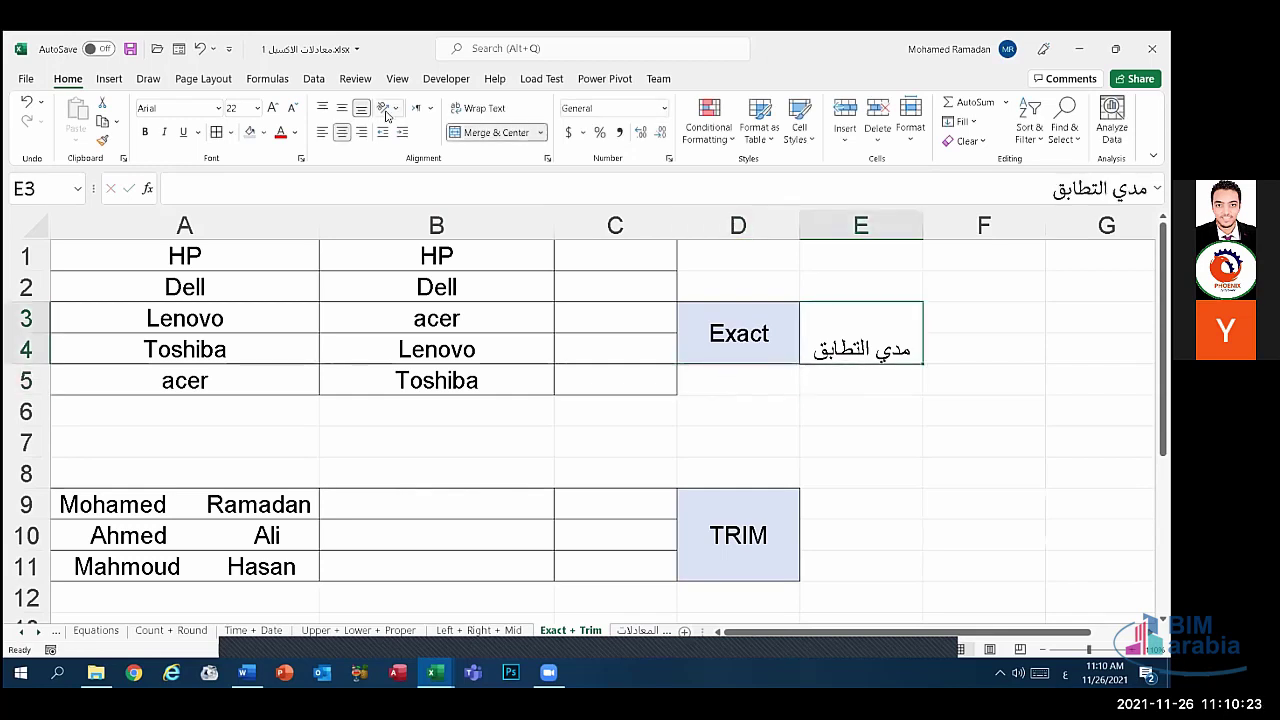
{"action": "left_click", "coordinate": [342, 108]}
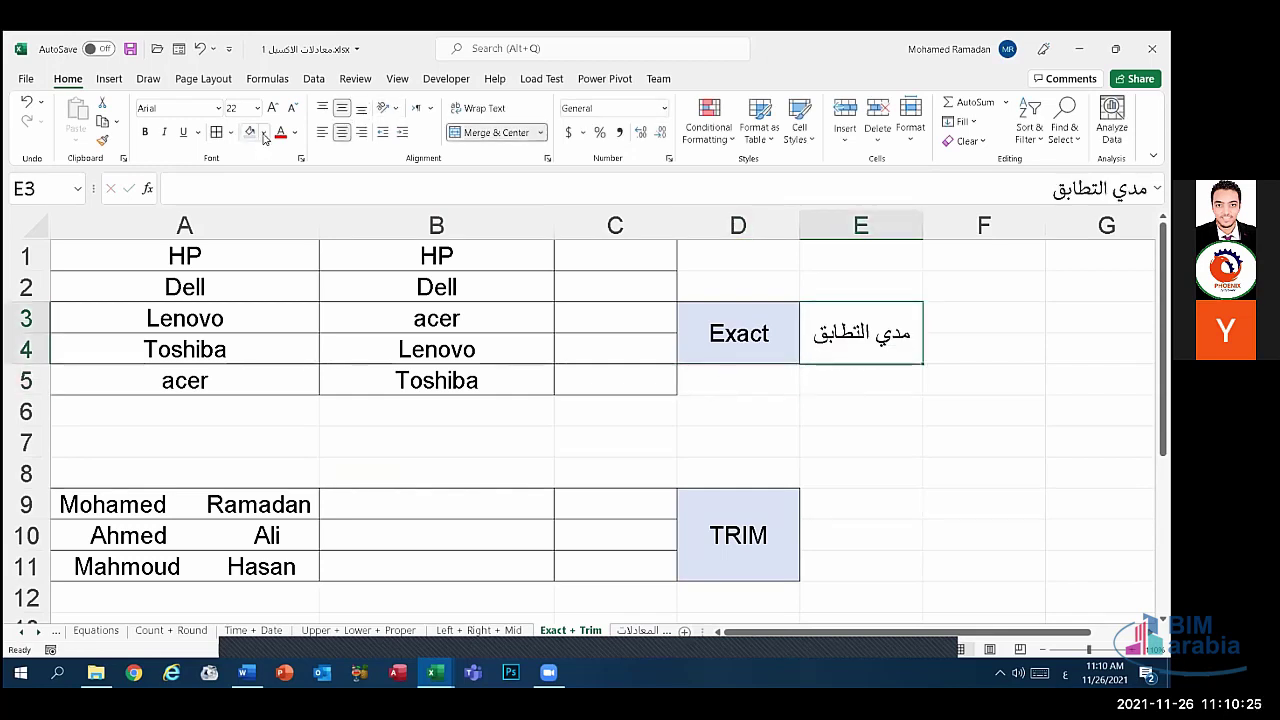
{"action": "left_click", "coordinate": [264, 133]}
{"action": "left_click", "coordinate": [310, 191]}
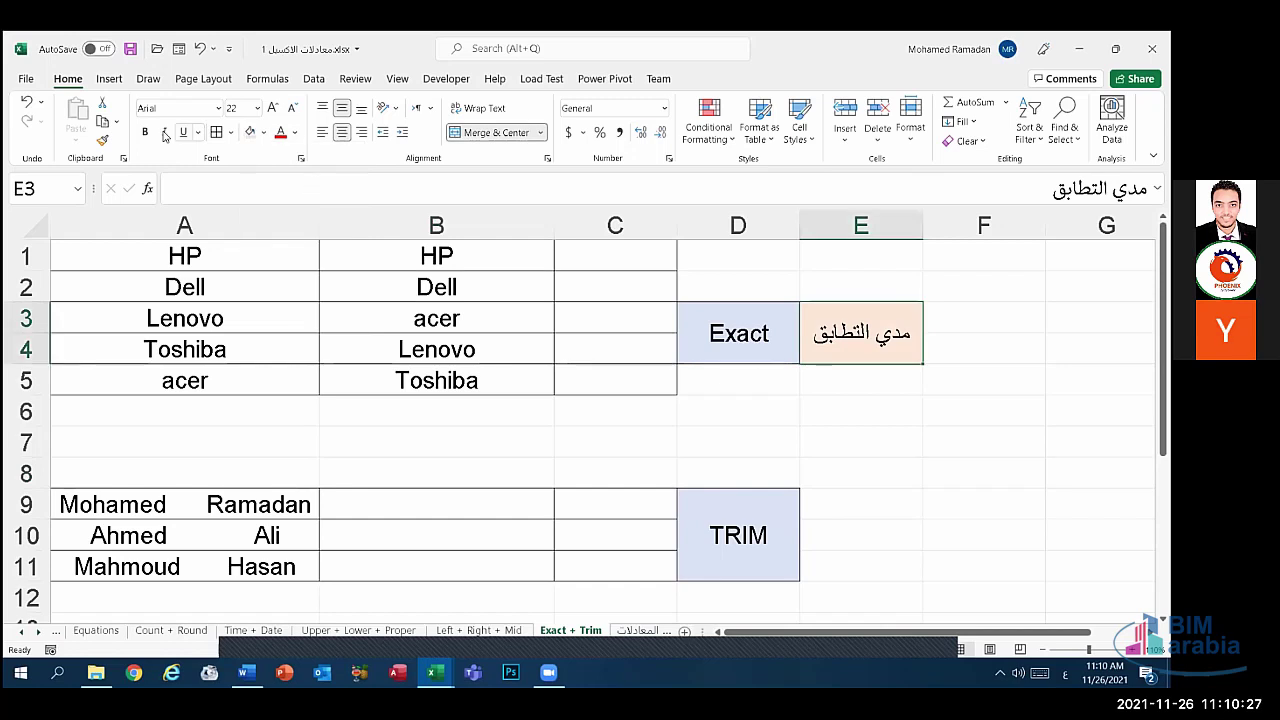
{"action": "left_click", "coordinate": [582, 359]}
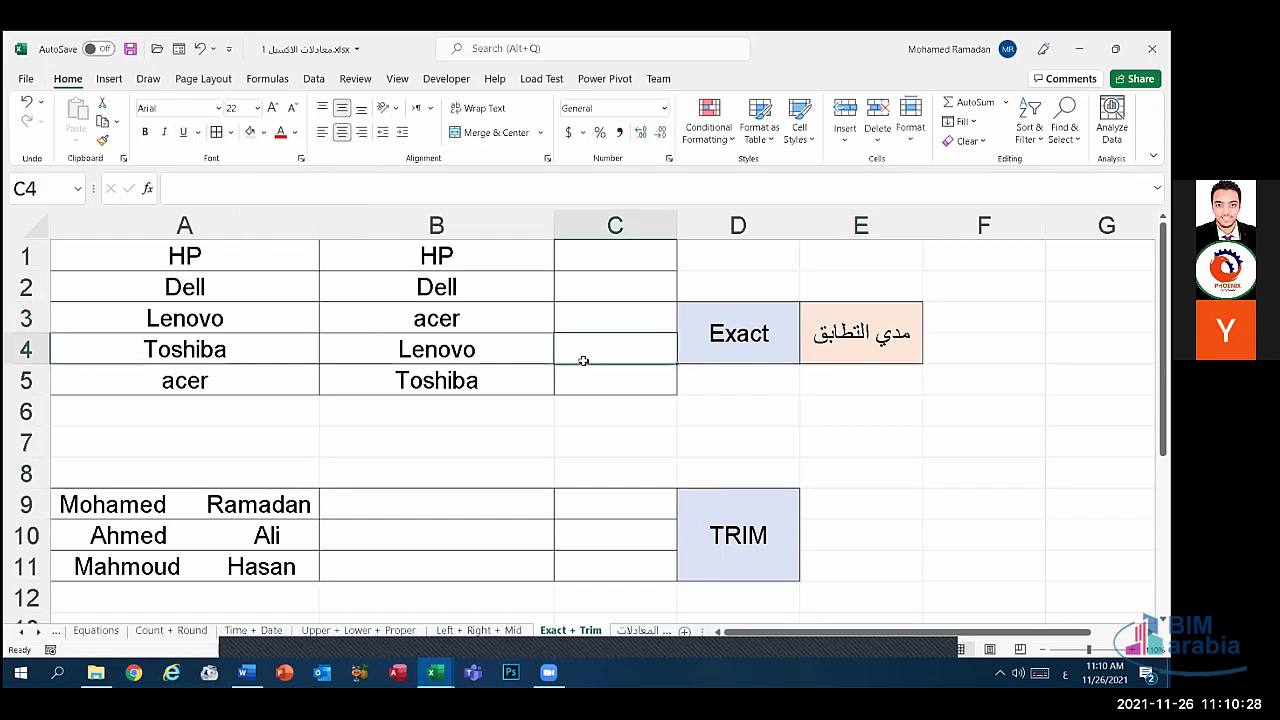
{"action": "left_click", "coordinate": [243, 257]}
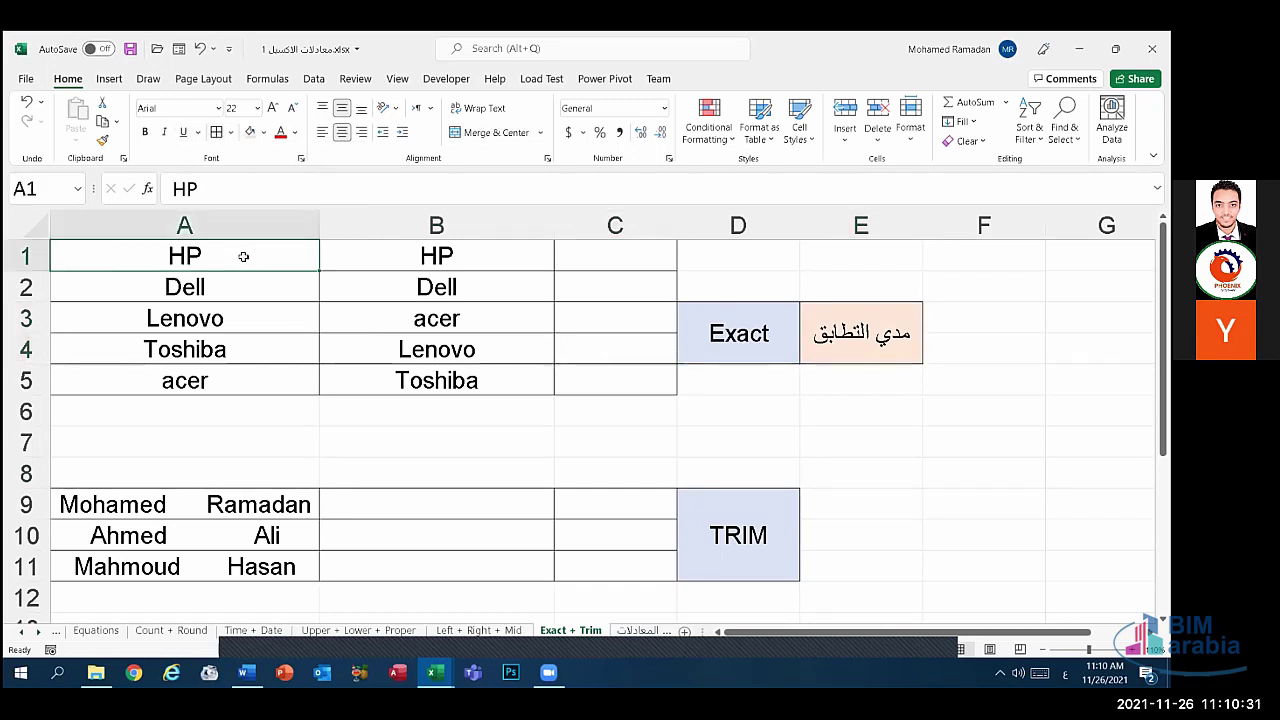
{"action": "key", "text": "Tab"}
{"action": "key", "text": "Return"}
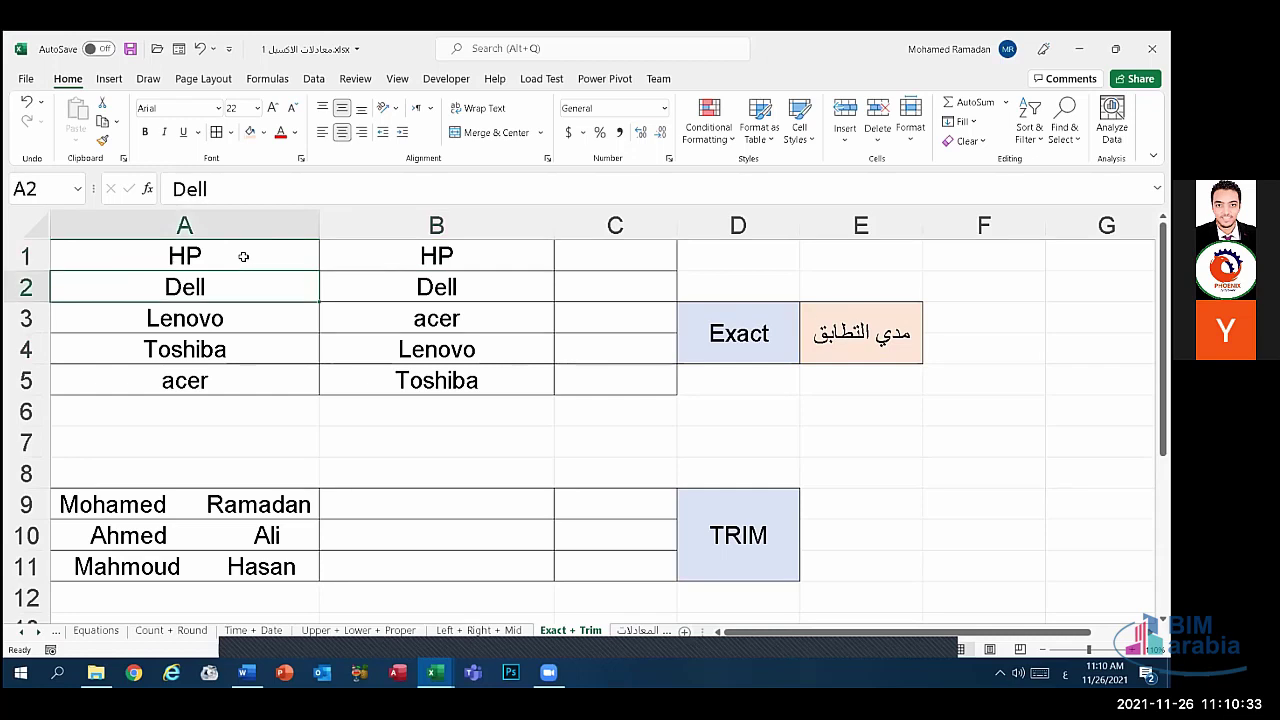
{"action": "key", "text": "Tab"}
{"action": "key", "text": "shift+Tab"}
{"action": "key", "text": "Down"}
{"action": "key", "text": "Right"}
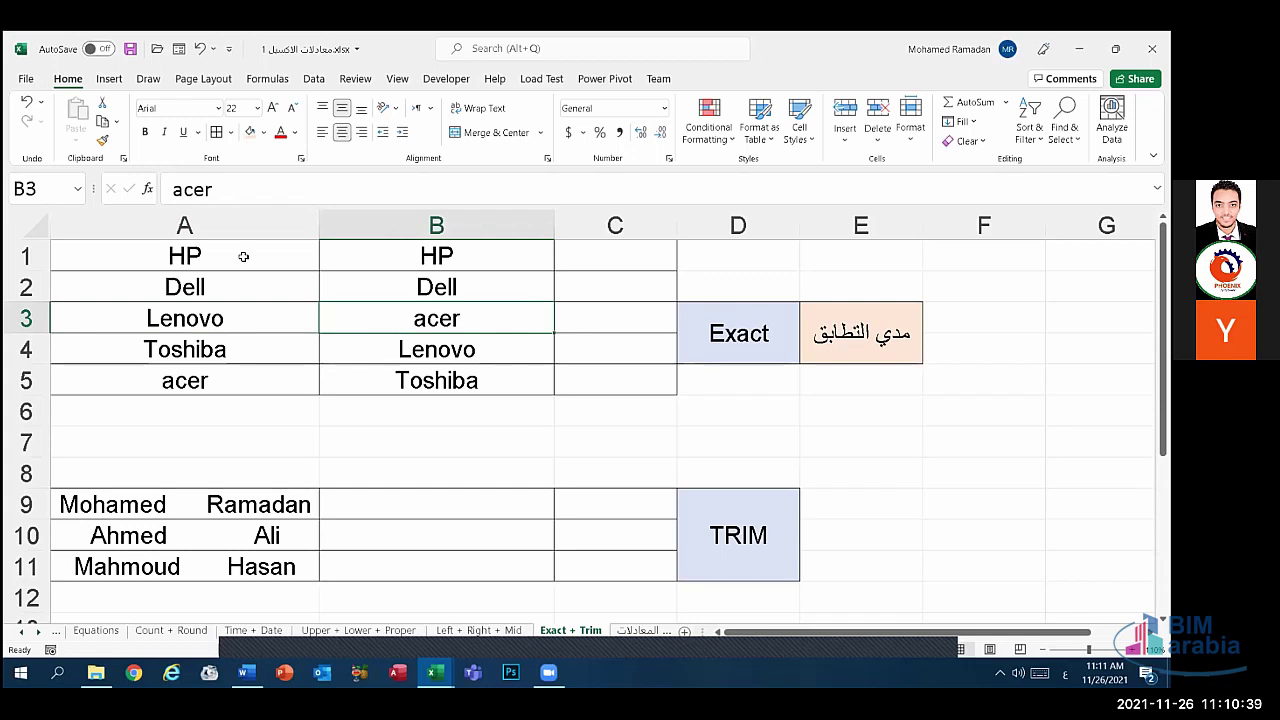
{"action": "key", "text": "Down"}
{"action": "key", "text": "Left"}
{"action": "key", "text": "Down"}
{"action": "key", "text": "Right"}
{"action": "key", "text": "Right"}
{"action": "key", "text": "Up"}
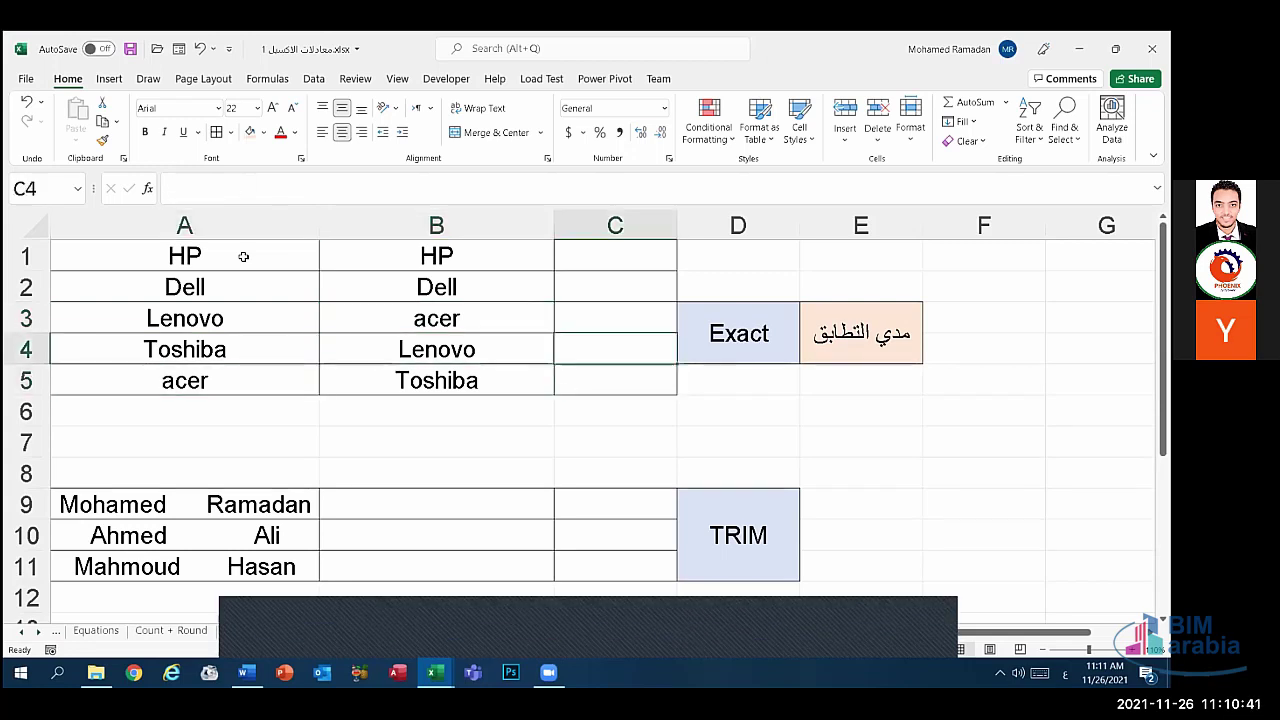
{"action": "key", "text": "Up"}
{"action": "key", "text": "Up"}
{"action": "key", "text": "Up"}
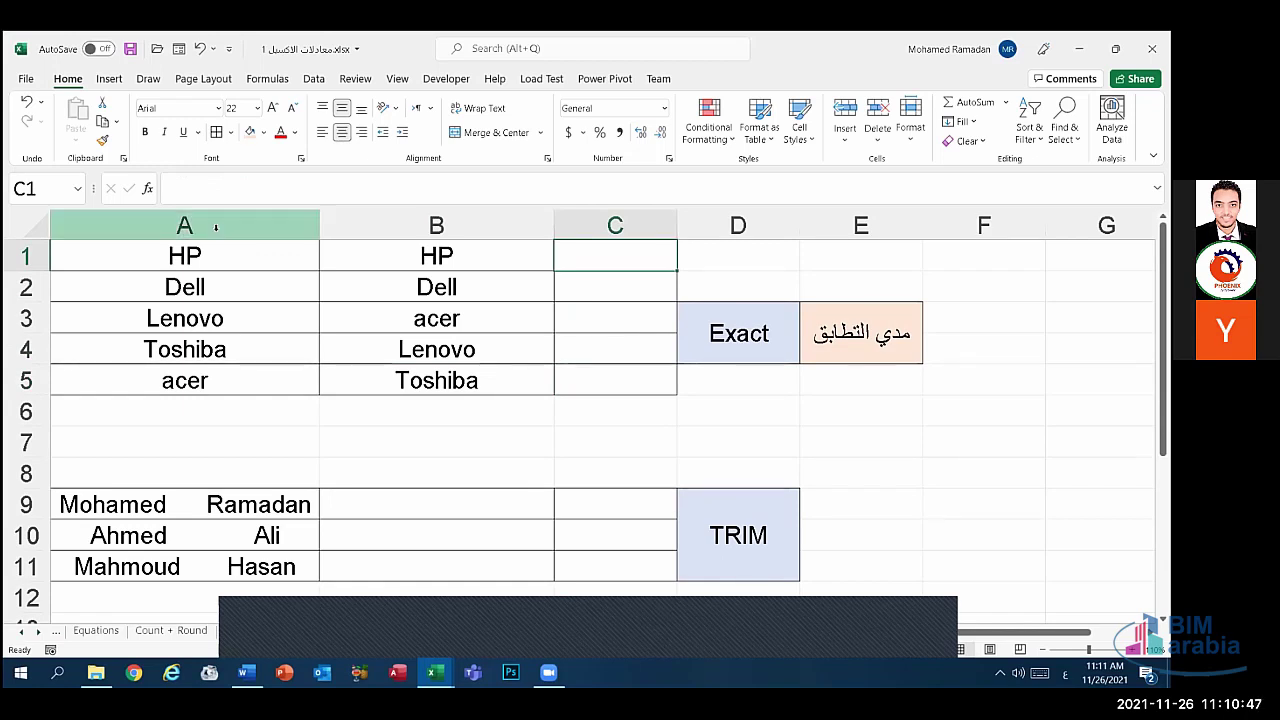
{"action": "left_click", "coordinate": [215, 228]}
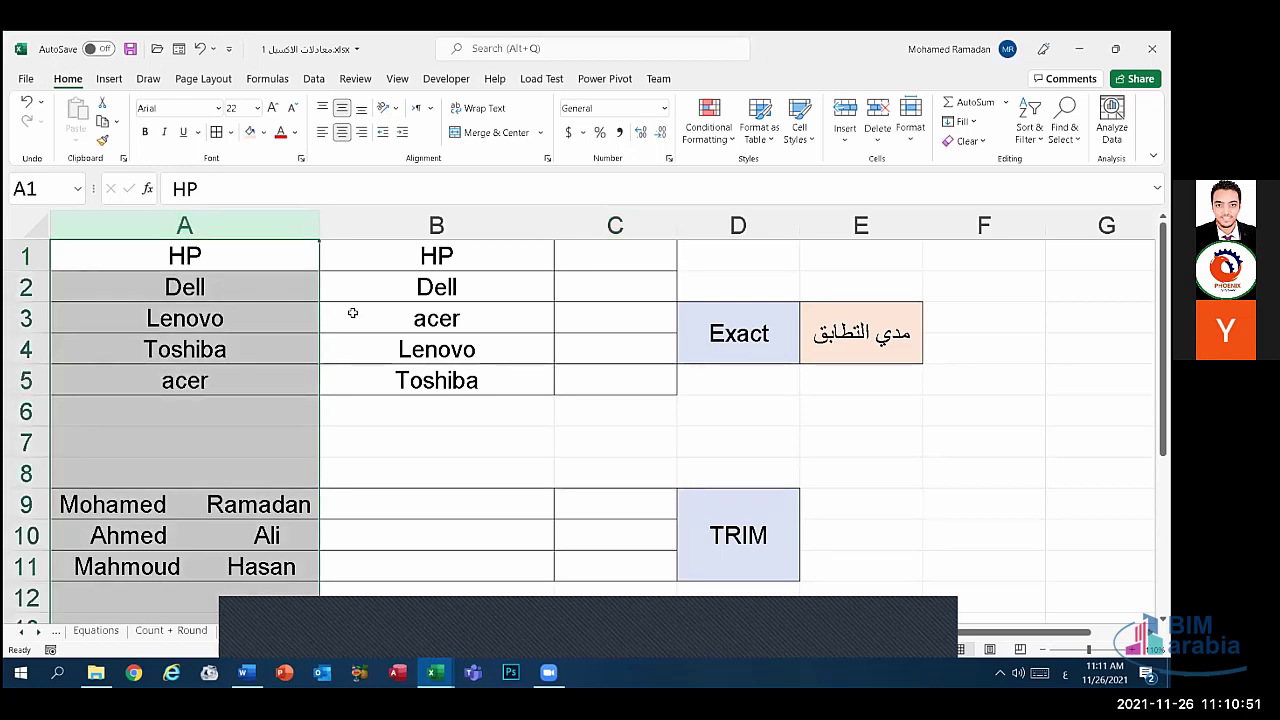
{"action": "left_click", "coordinate": [378, 295]}
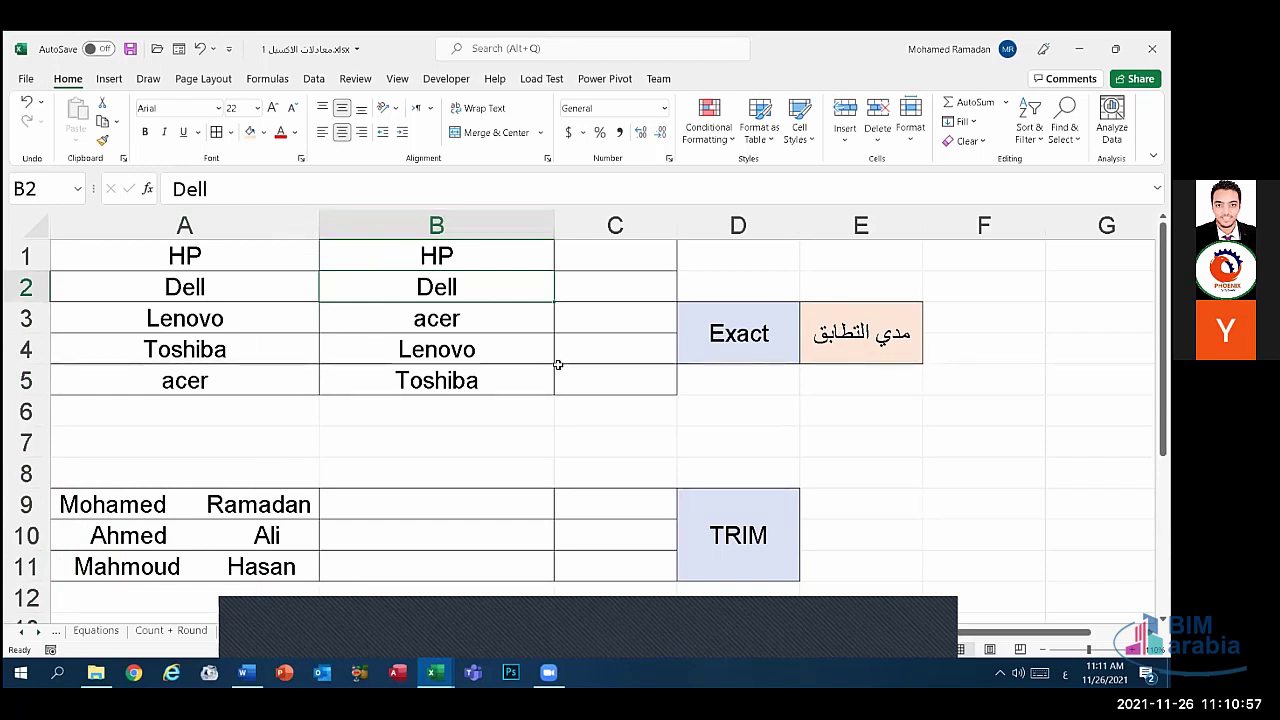
{"action": "left_click", "coordinate": [636, 252]}
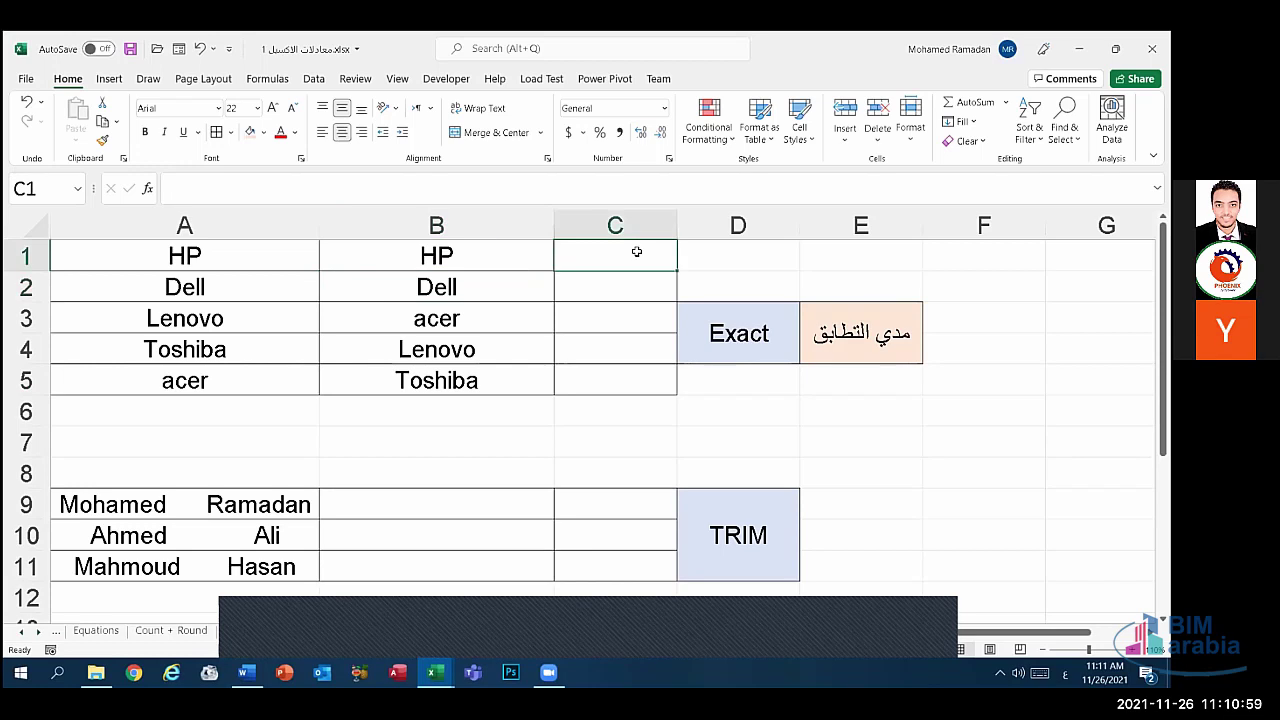
Step: Enter =EXACT(A1:A5,B1:B5) in C1, giving TRUE, TRUE, FALSE, FALSE, FALSE in C1:C5
{"action": "type", "text": "="}
{"action": "type", "text": "ؤ"}
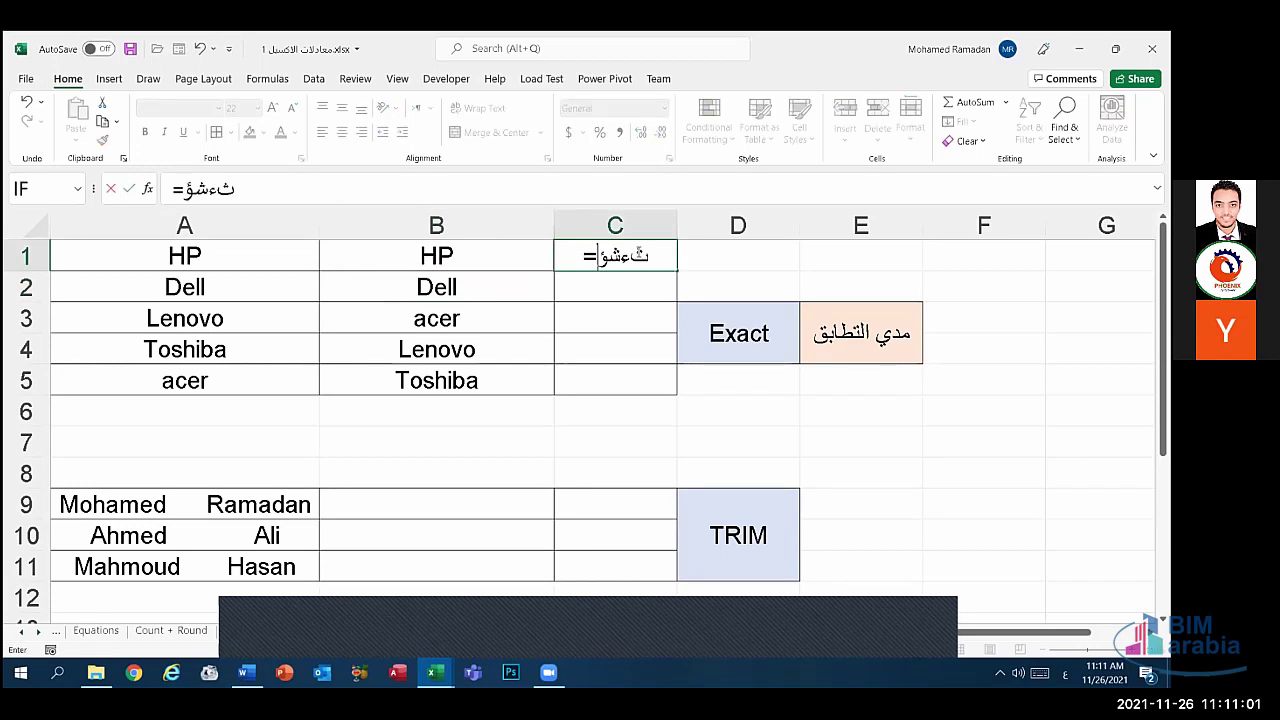
{"action": "type", "text": "ف"}
{"action": "key", "text": "BackSpace"}
{"action": "key", "text": "BackSpace"}
{"action": "key", "text": "BackSpace"}
{"action": "key", "text": "BackSpace"}
{"action": "key", "text": "BackSpace"}
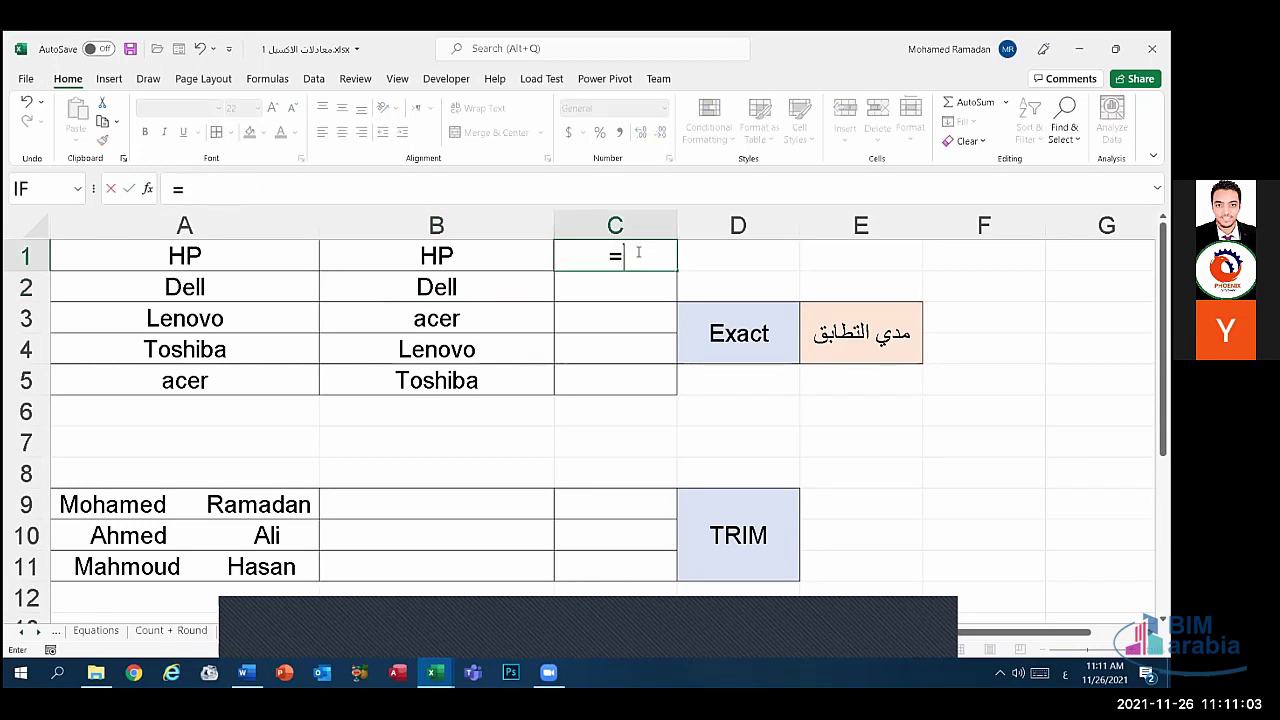
{"action": "key", "text": "alt+shift"}
{"action": "type", "text": "exact"}
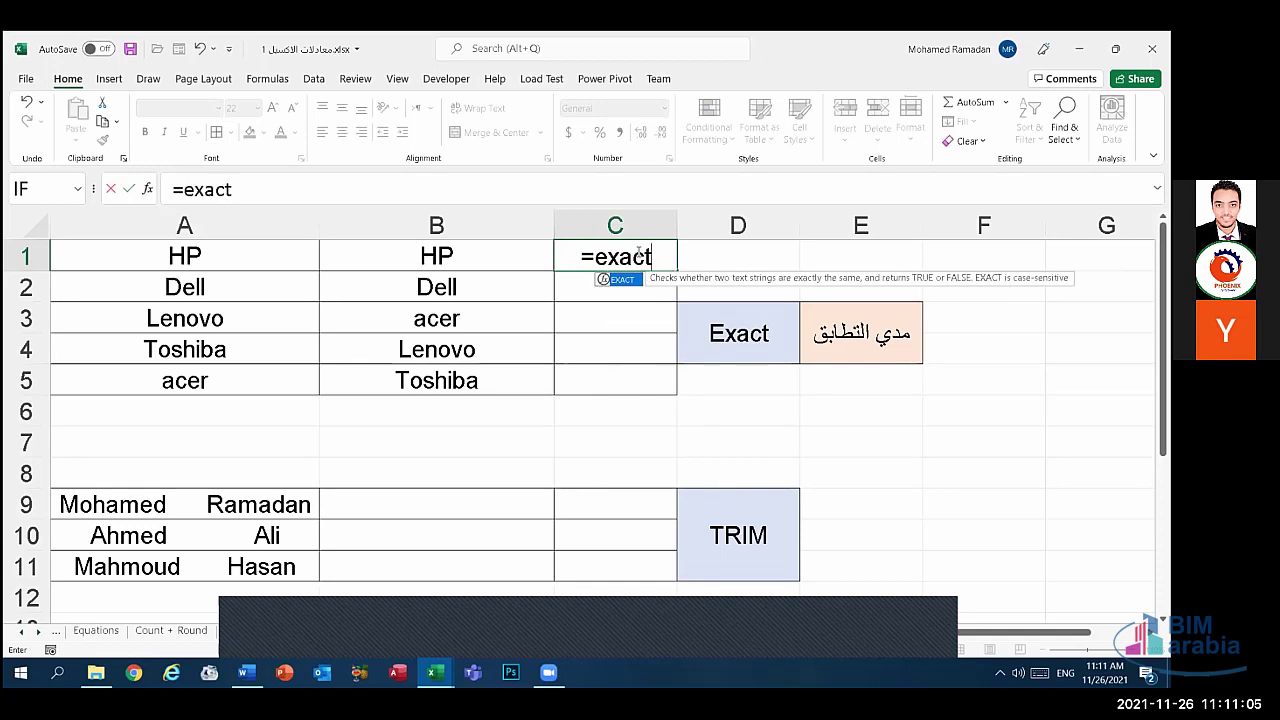
{"action": "type", "text": "("}
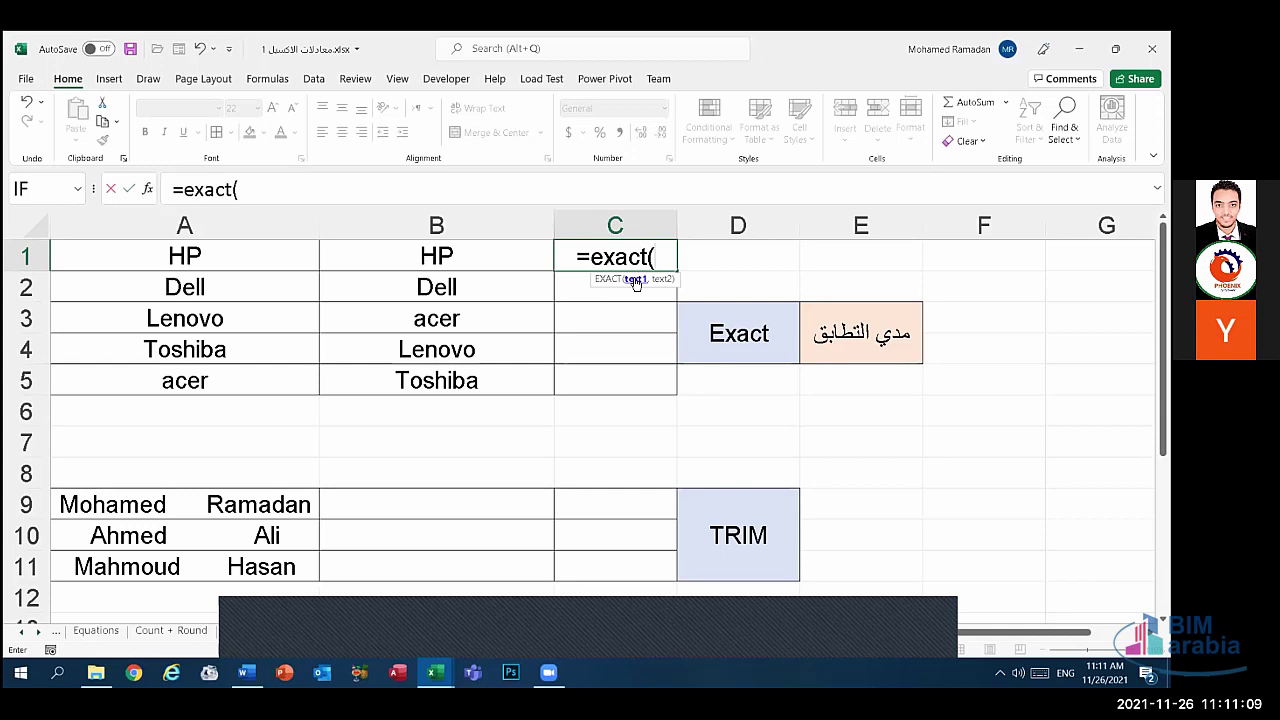
{"action": "left_click_drag", "start_coordinate": [251, 256], "coordinate": [241, 377]}
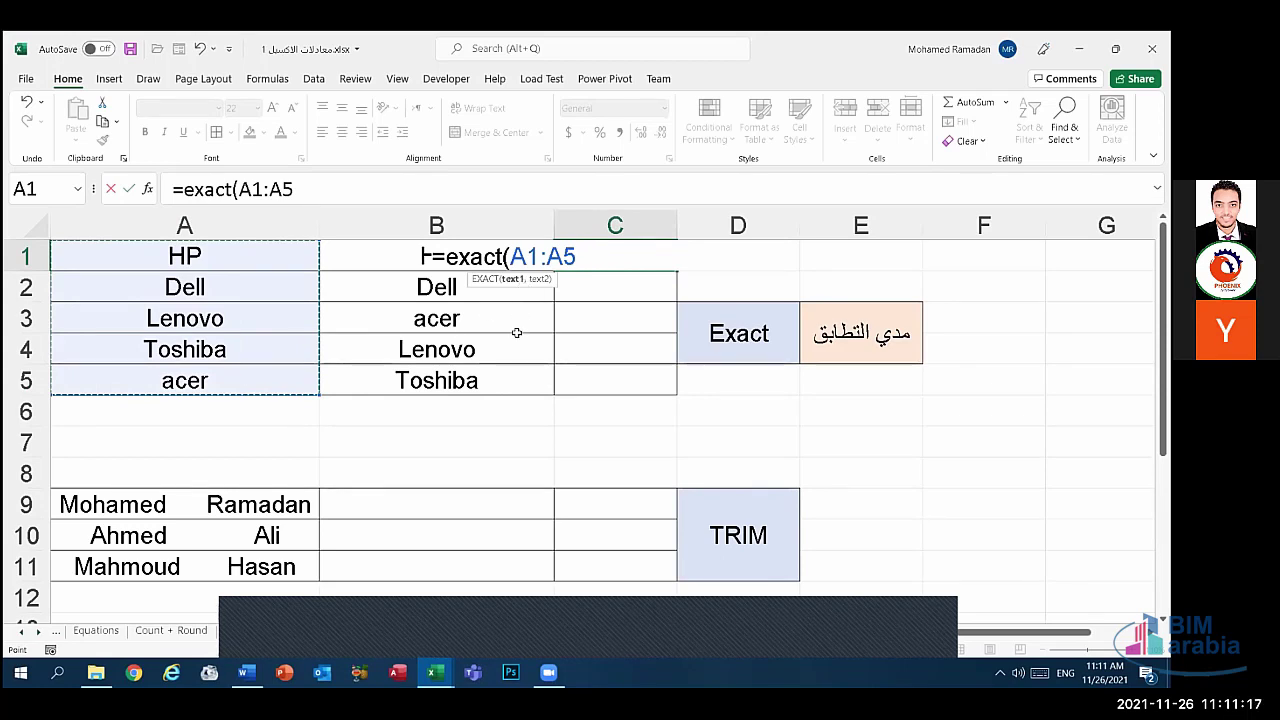
{"action": "type", "text": ","}
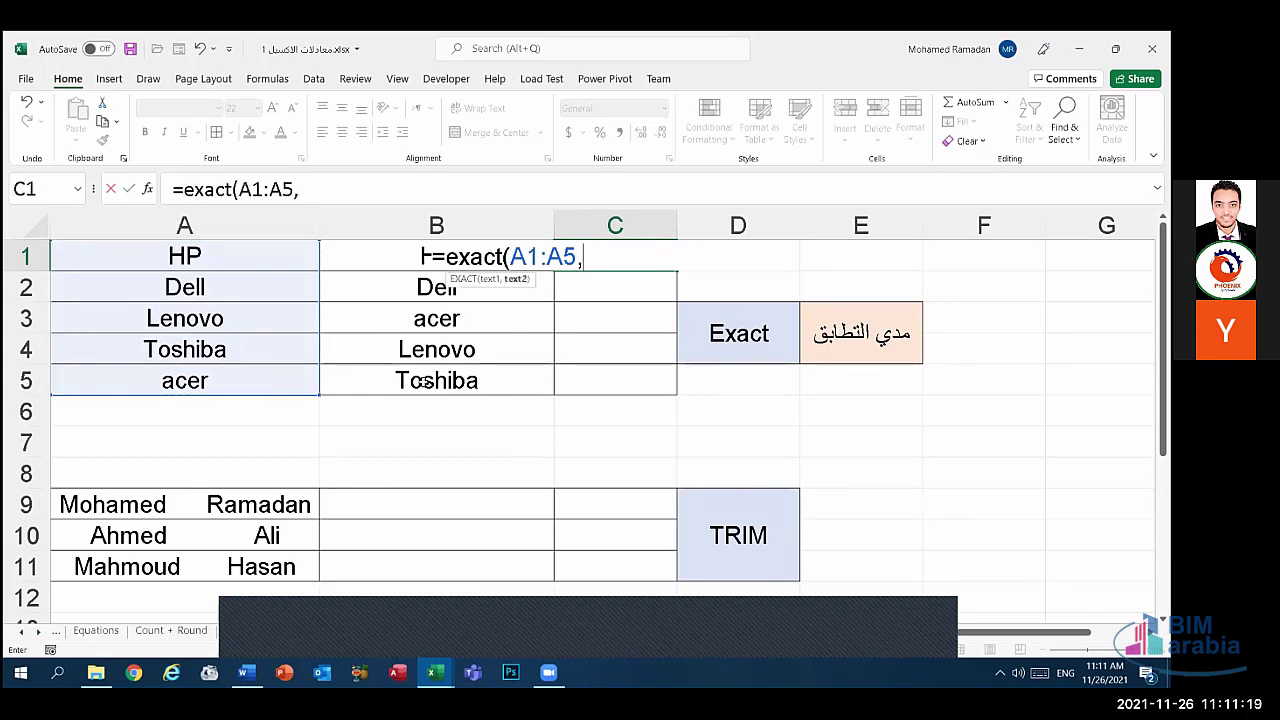
{"action": "left_click_drag", "start_coordinate": [428, 378], "coordinate": [380, 253]}
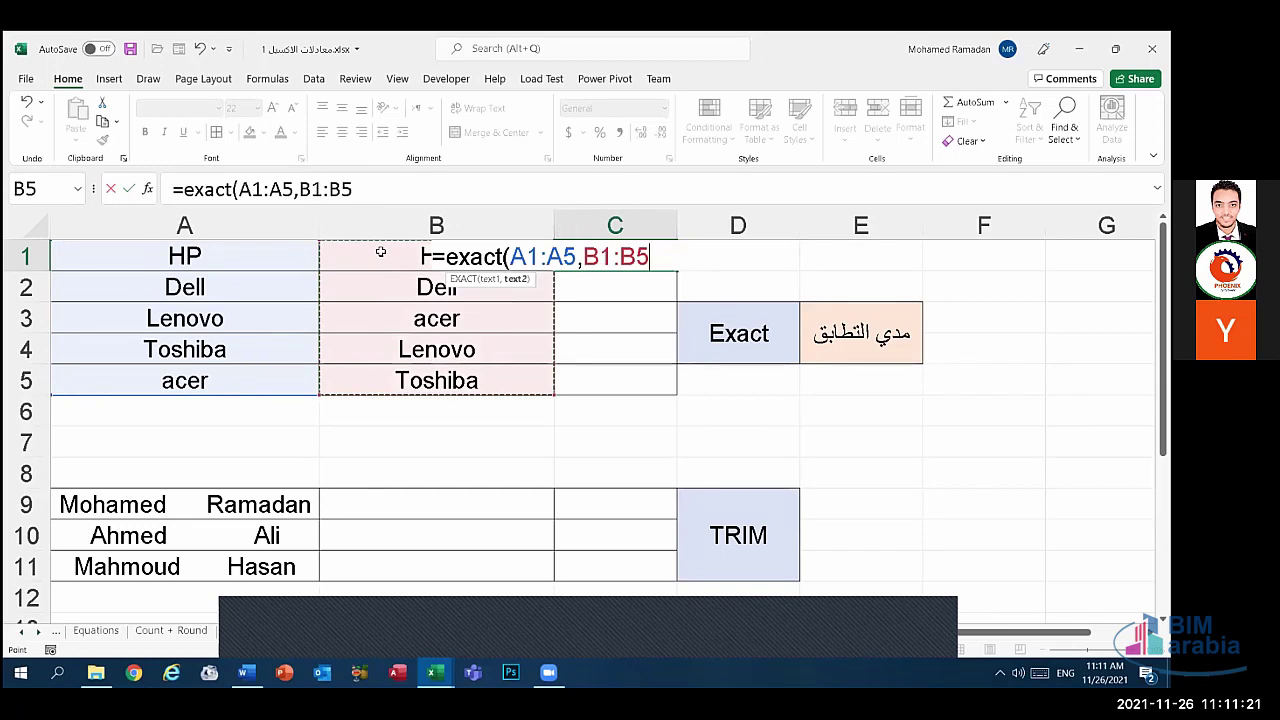
{"action": "type", "text": ")"}
{"action": "key", "text": "Return"}
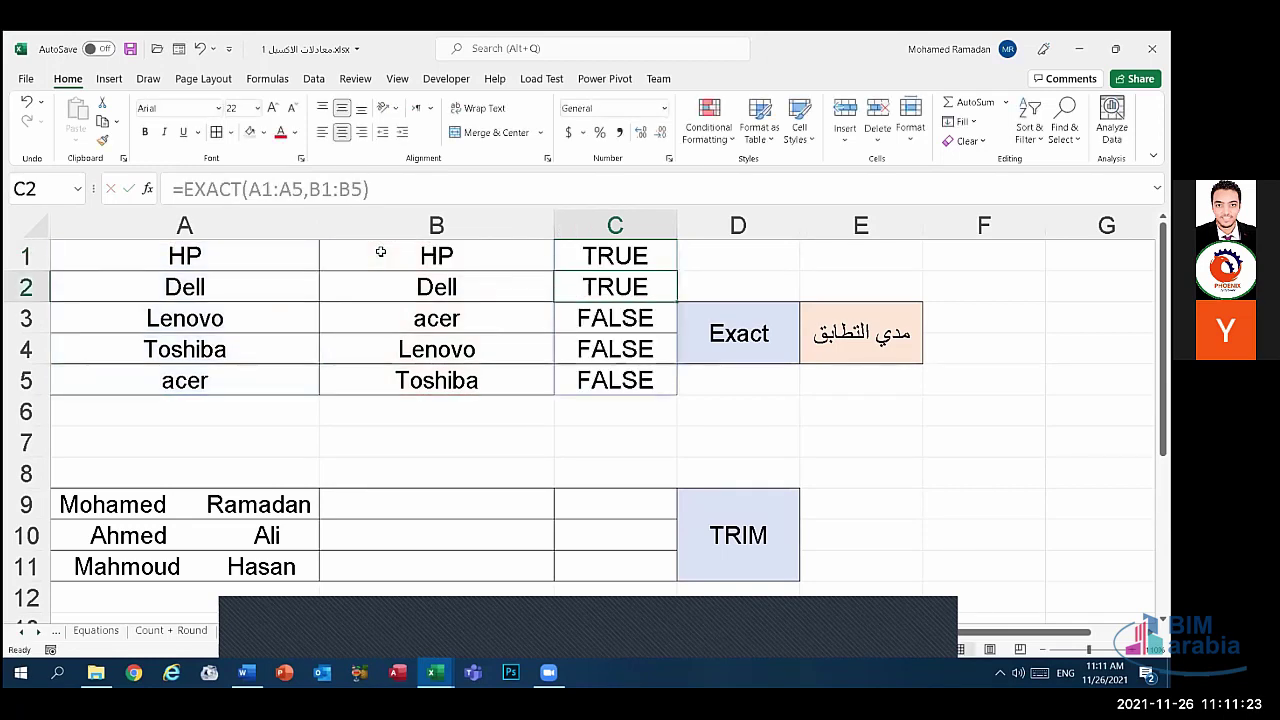
{"action": "left_click", "coordinate": [617, 254]}
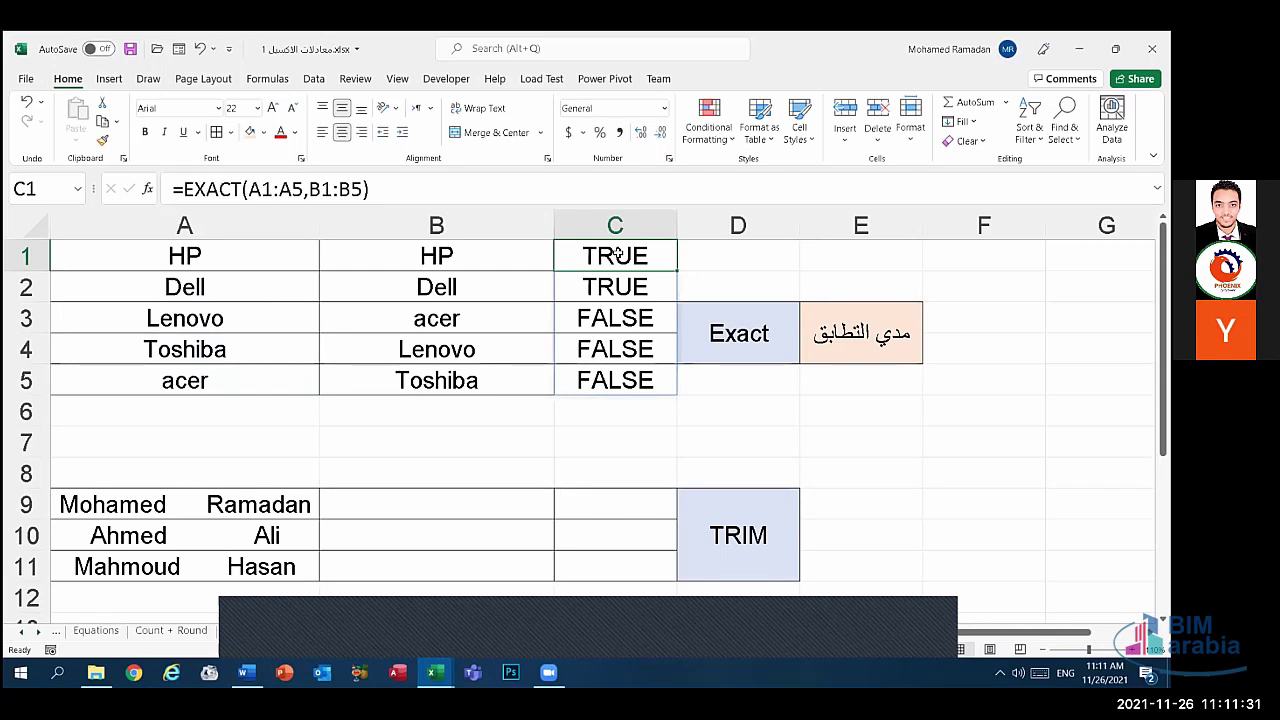
Step: Step through the EXACT results, then delete them from C1
{"action": "key", "text": "Down"}
{"action": "key", "text": "Down"}
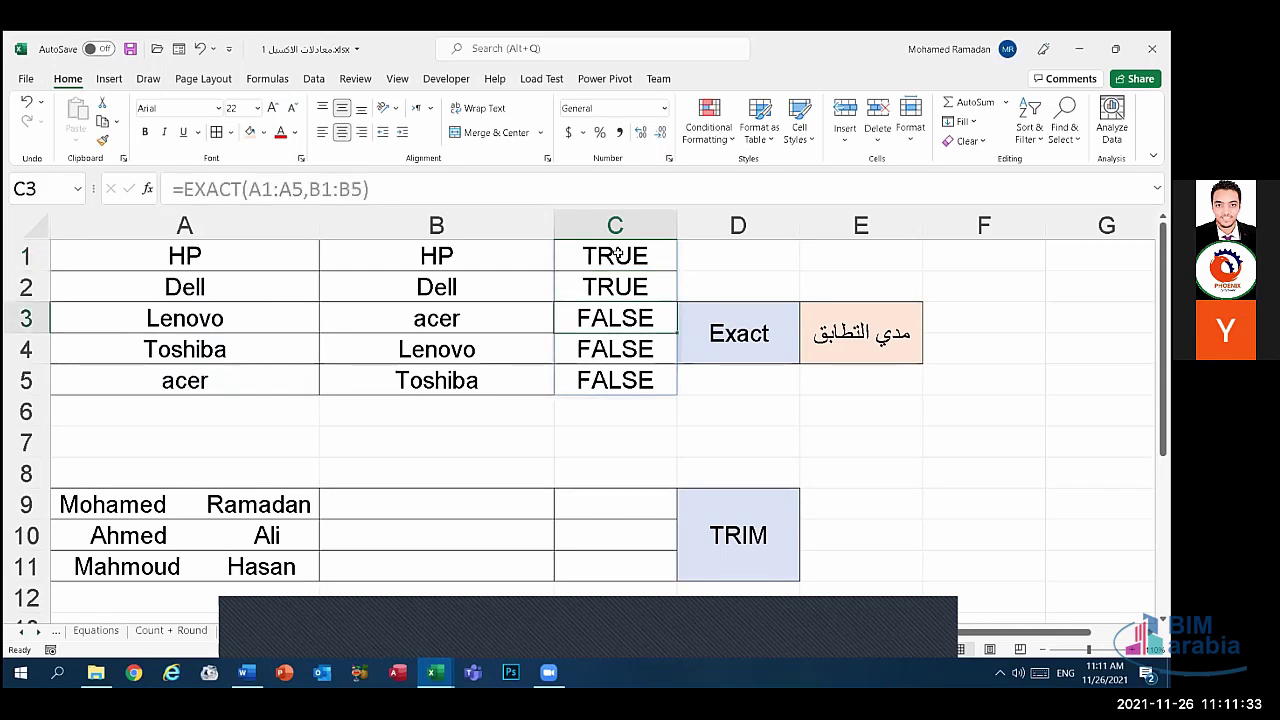
{"action": "key", "text": "Down"}
{"action": "key", "text": "Down"}
{"action": "left_click", "coordinate": [617, 253]}
{"action": "key", "text": "Delete"}
Step: Re-enter =EXACT(A1:A5,B1:B5) in C1
{"action": "left_click", "coordinate": [638, 245]}
{"action": "type", "text": "=e"}
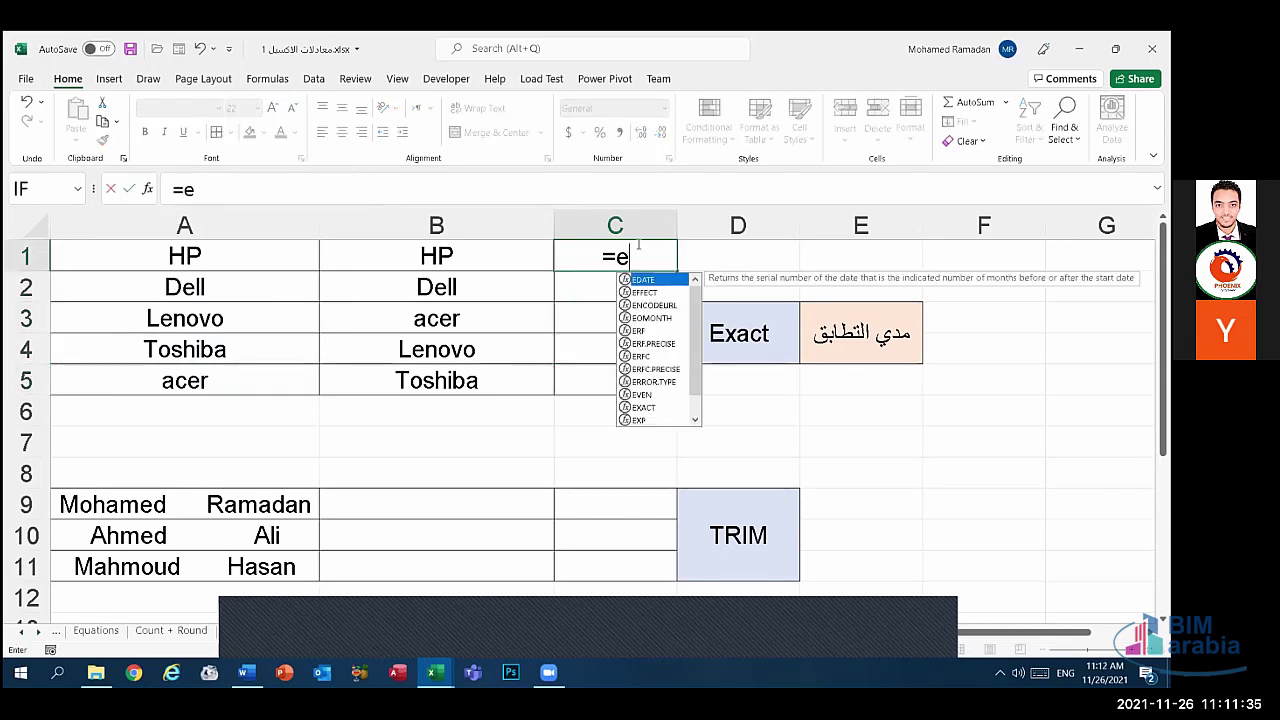
{"action": "type", "text": "xact"}
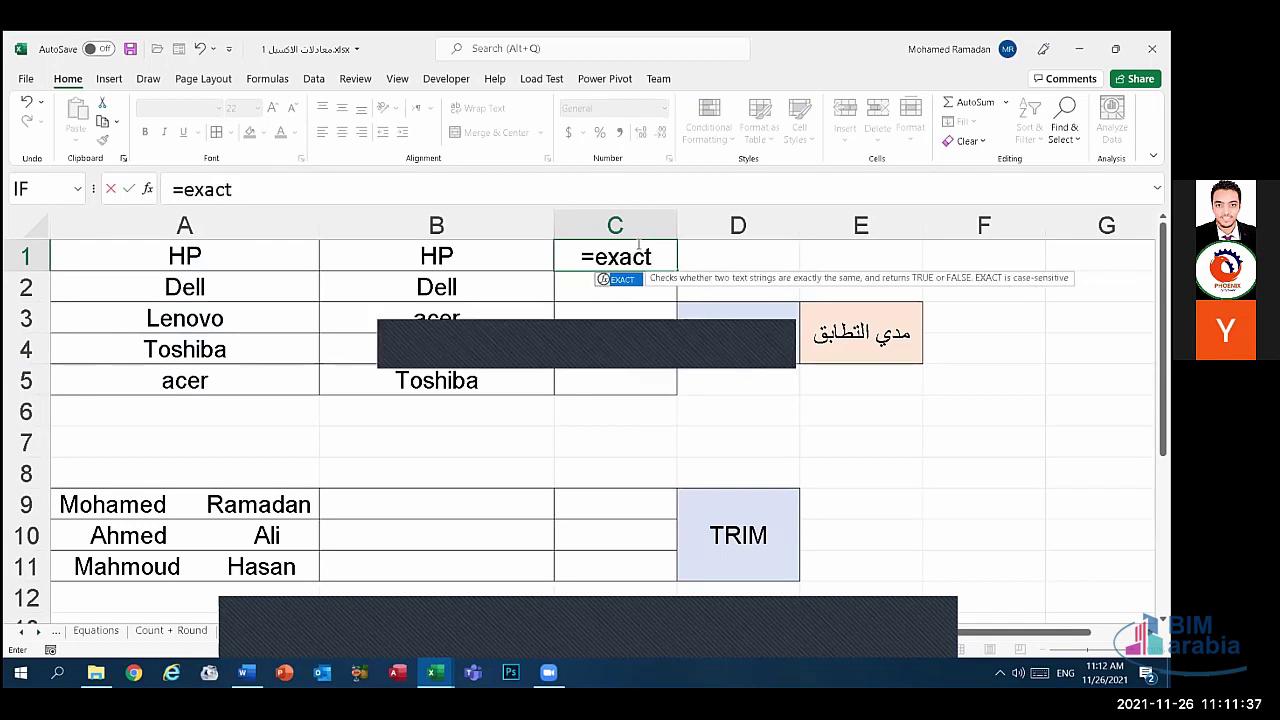
{"action": "type", "text": "("}
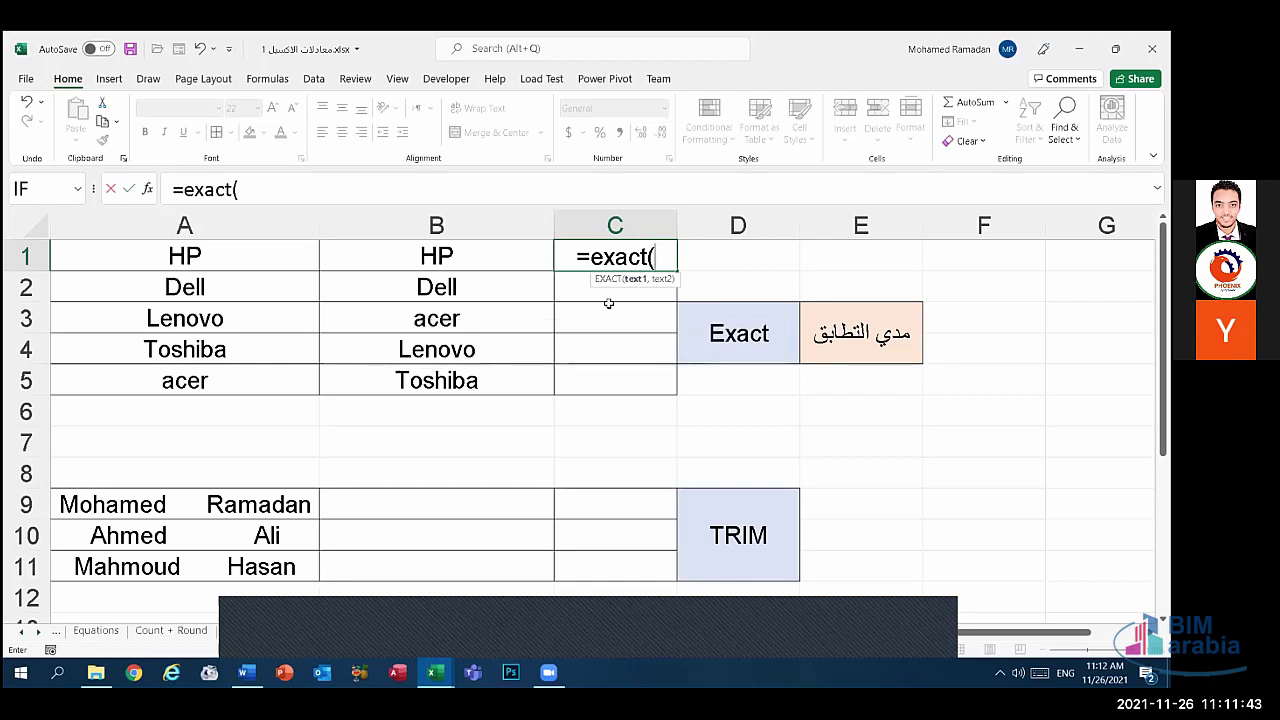
{"action": "left_click_drag", "start_coordinate": [230, 256], "coordinate": [222, 386]}
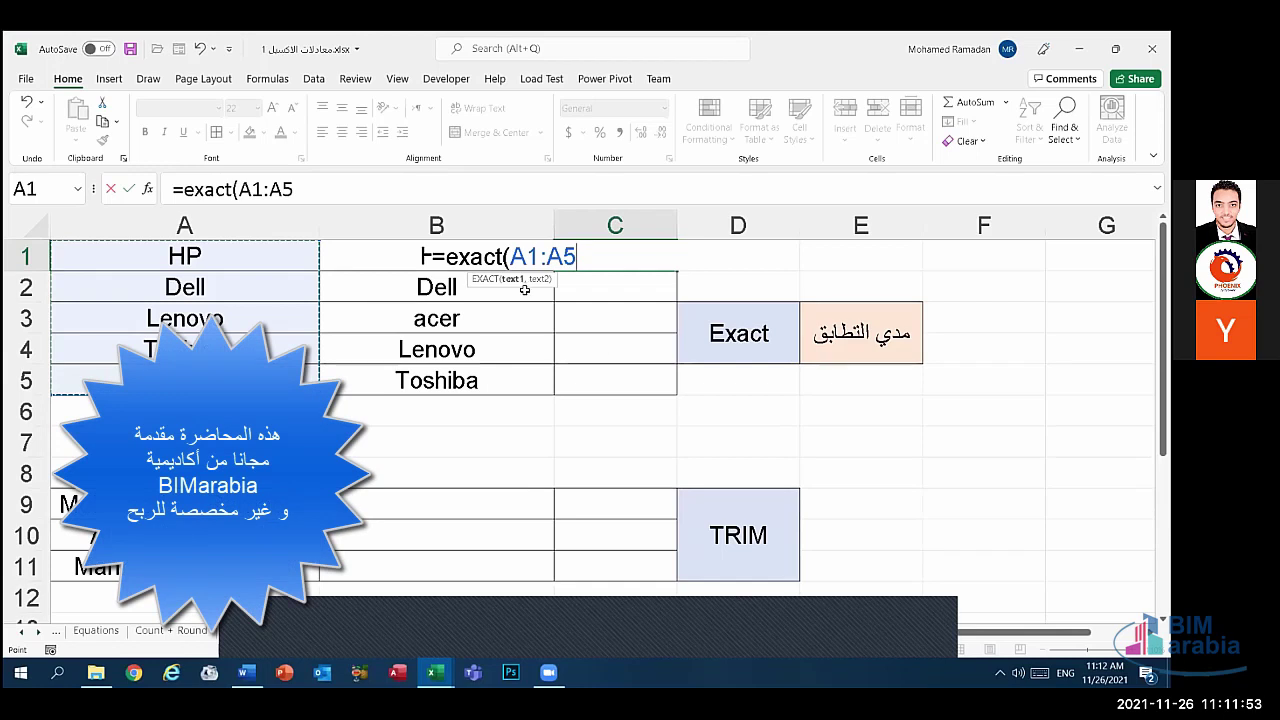
{"action": "type", "text": ","}
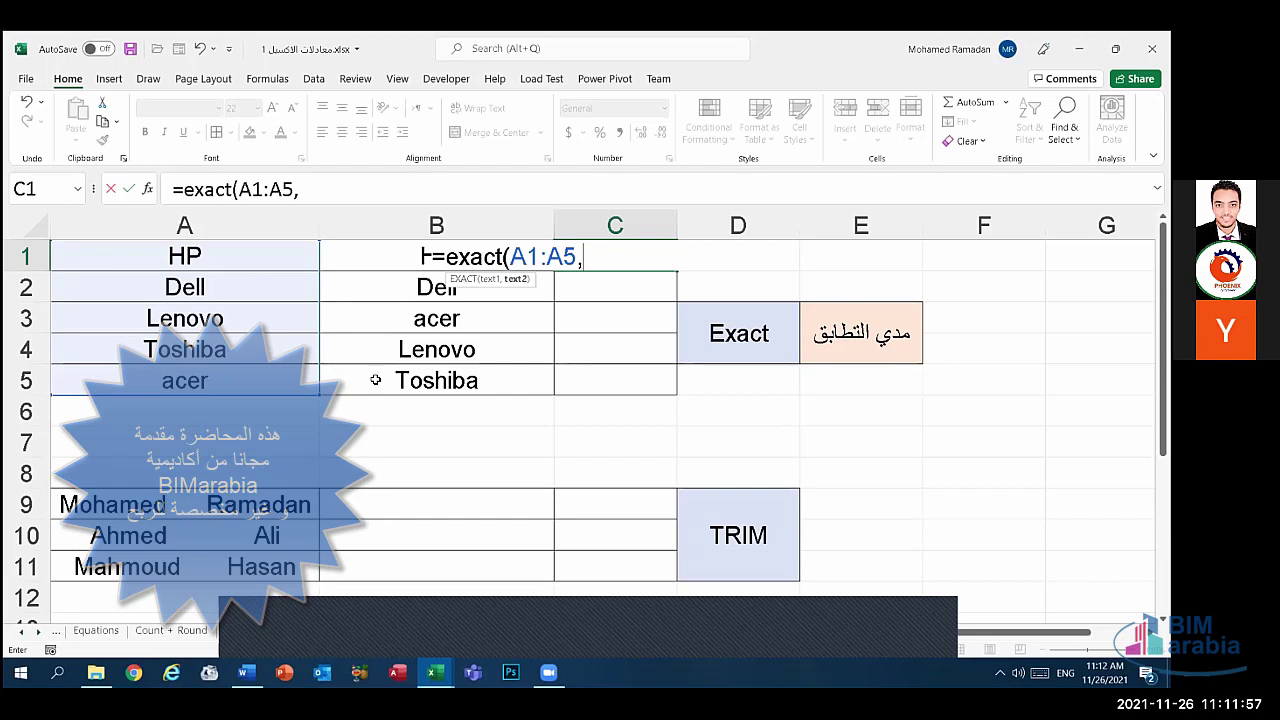
{"action": "left_click_drag", "start_coordinate": [372, 378], "coordinate": [366, 258]}
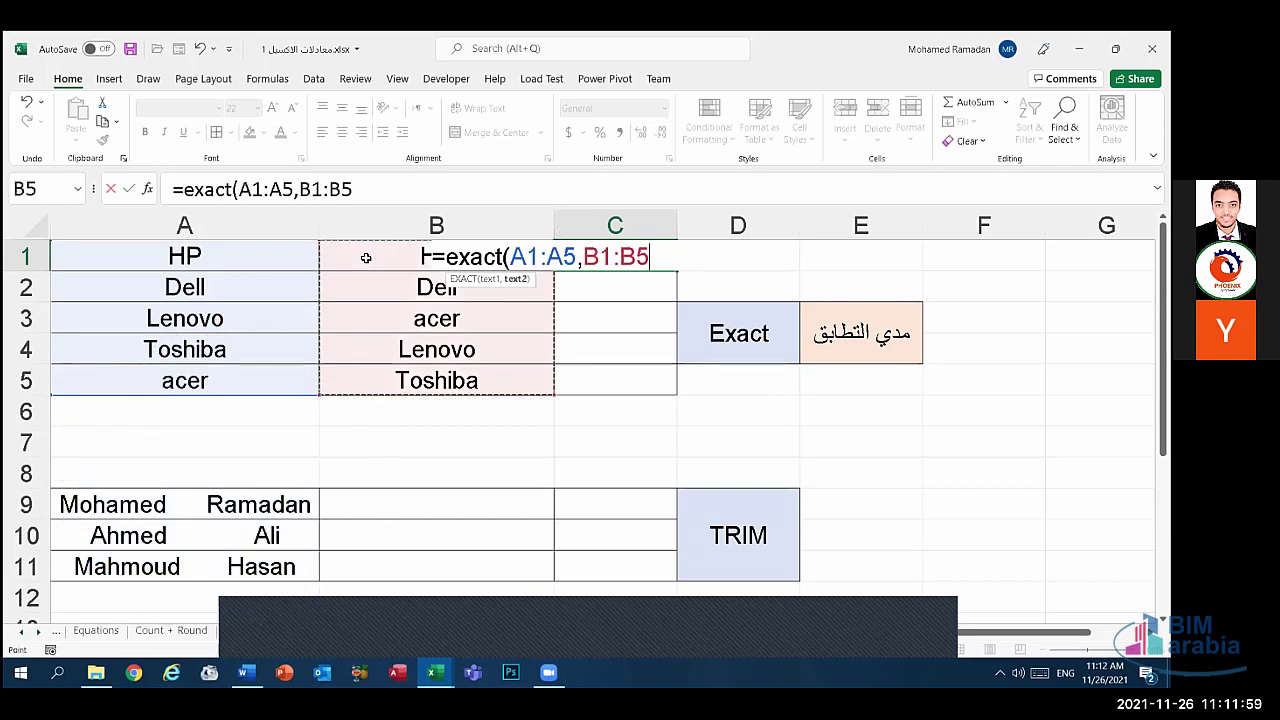
{"action": "type", "text": ")"}
{"action": "key", "text": "Return"}
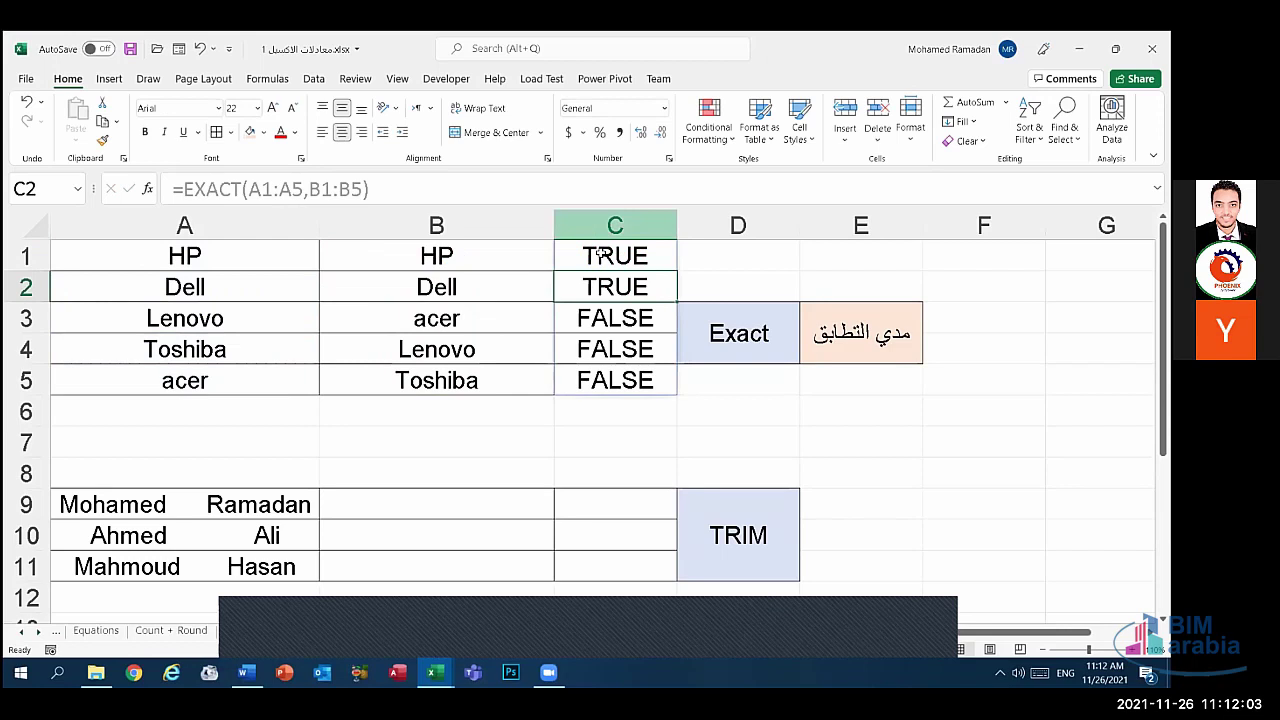
Step: Check C1's TRUE and C3's FALSE against the brand names in rows 3 and 4
{"action": "left_click", "coordinate": [603, 254]}
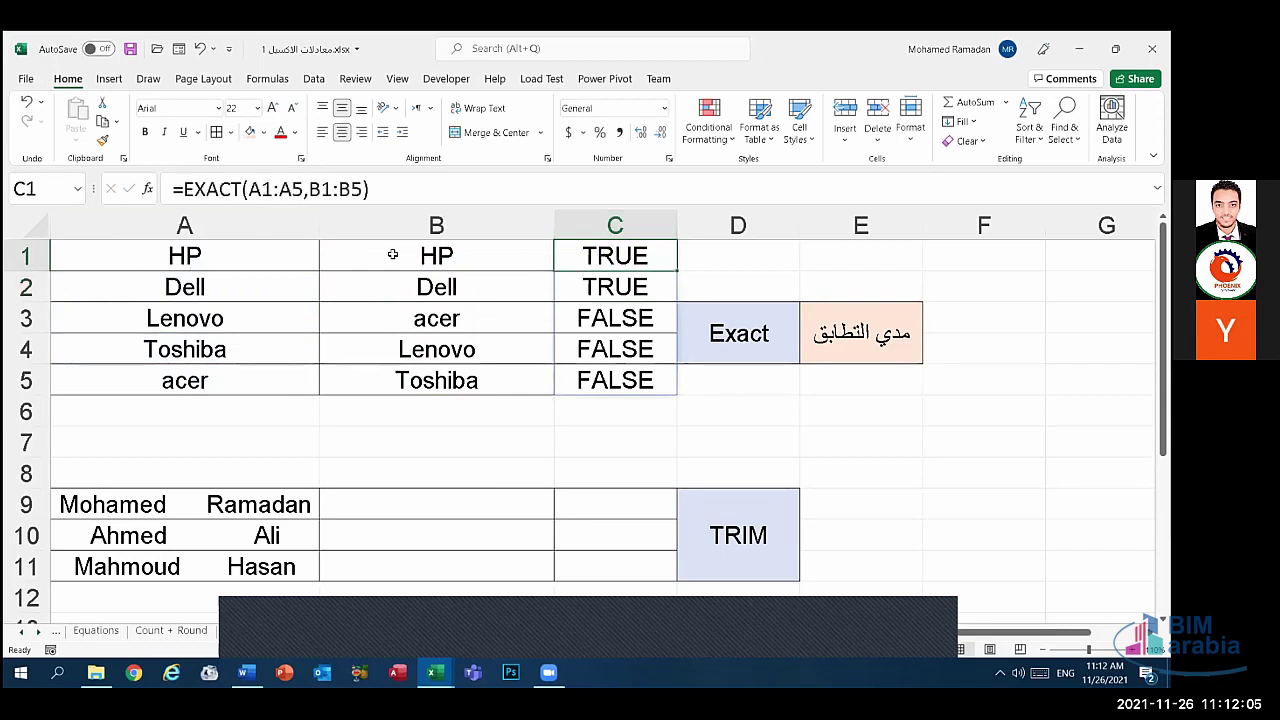
{"action": "left_click", "coordinate": [606, 311]}
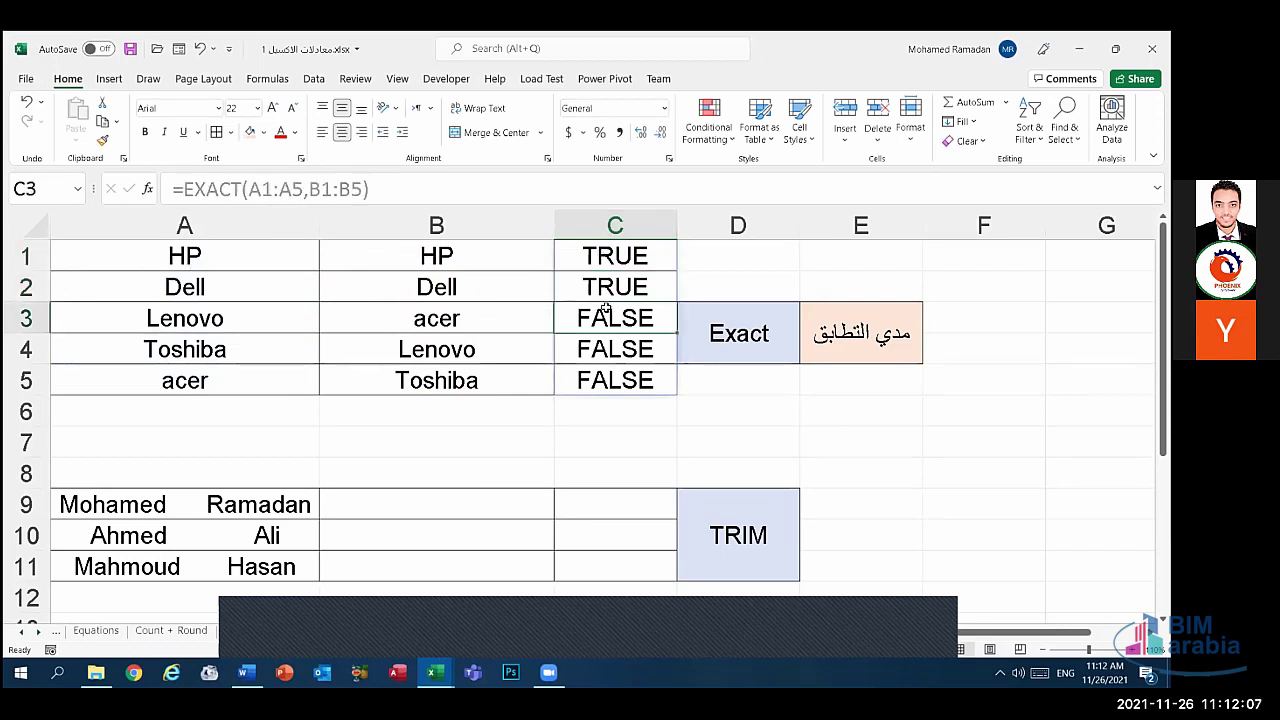
{"action": "left_click", "coordinate": [230, 317]}
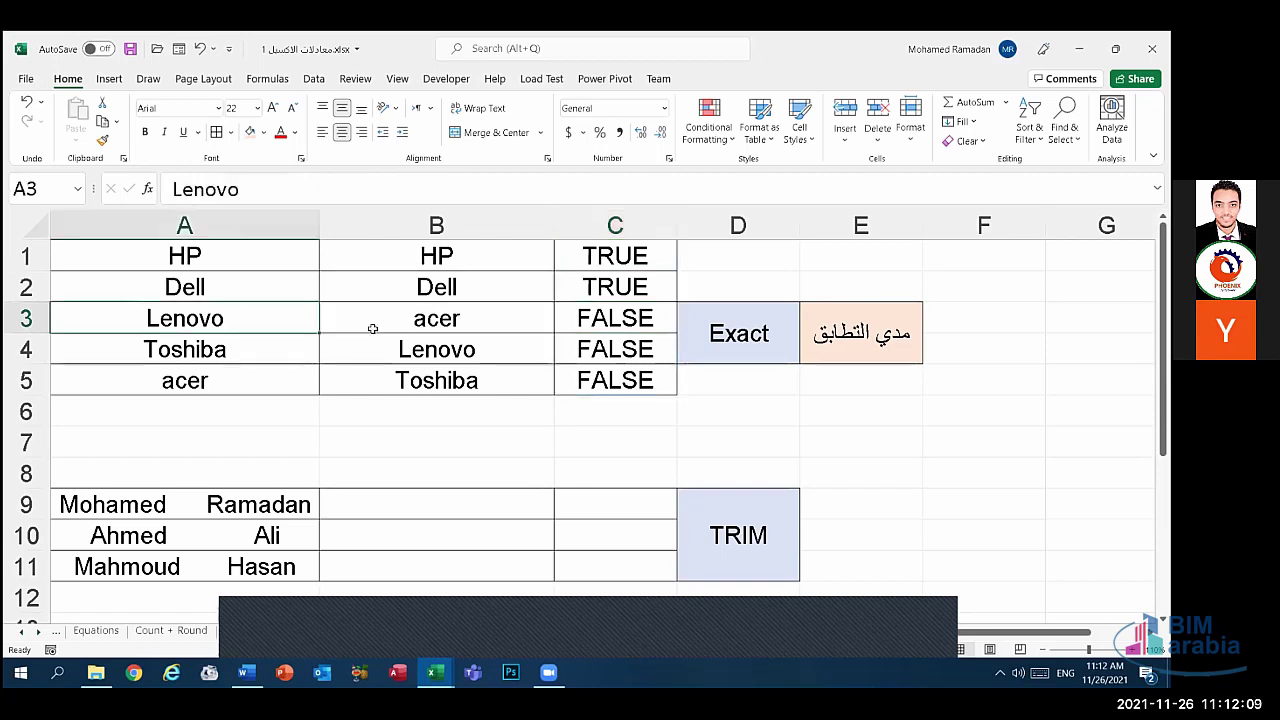
{"action": "left_click", "coordinate": [372, 327]}
{"action": "left_click", "coordinate": [280, 346]}
{"action": "left_click", "coordinate": [357, 355]}
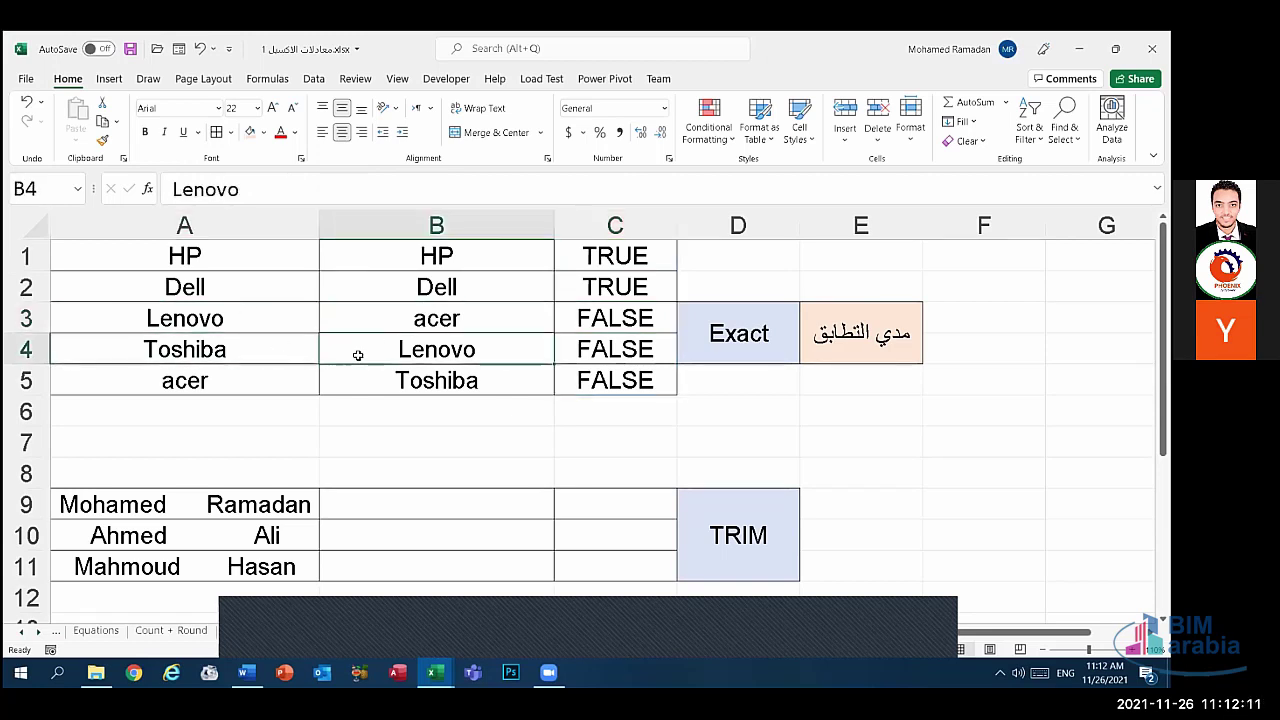
Step: Select C1:C5 and delete the TRUE/FALSE results
{"action": "left_click_drag", "start_coordinate": [586, 262], "coordinate": [590, 380]}
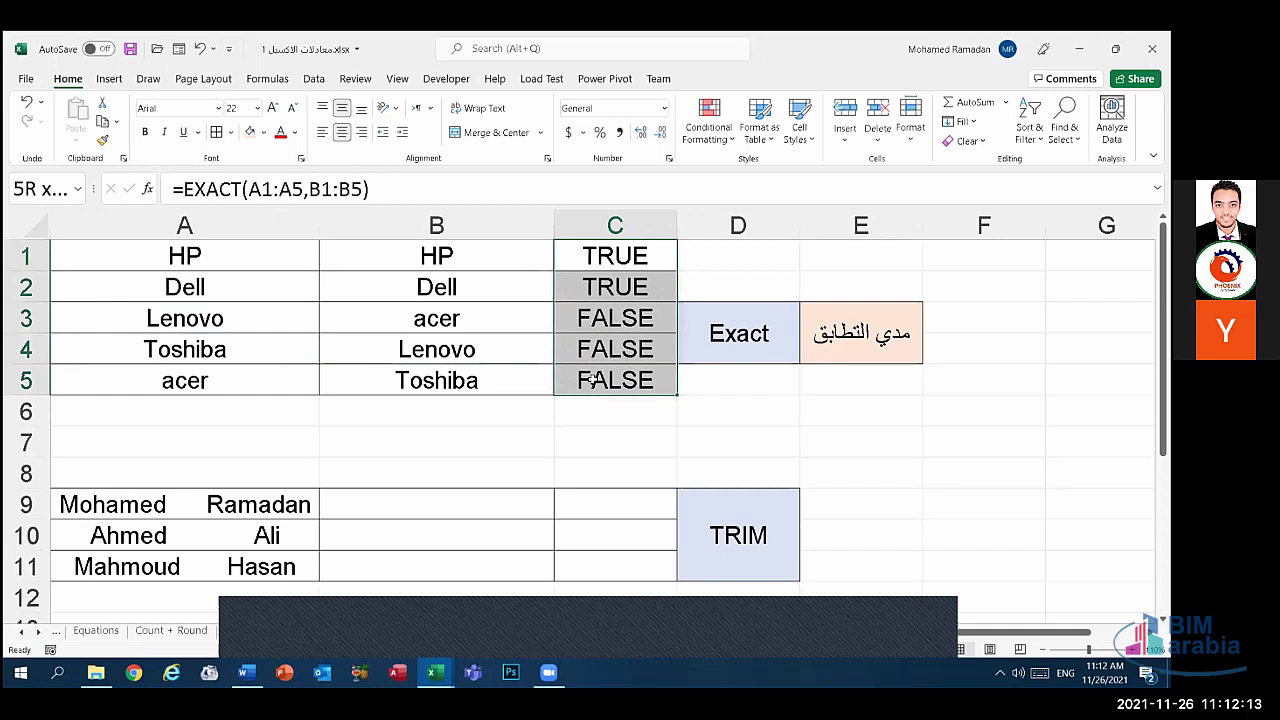
{"action": "key", "text": "Delete"}
{"action": "left_click", "coordinate": [591, 380]}
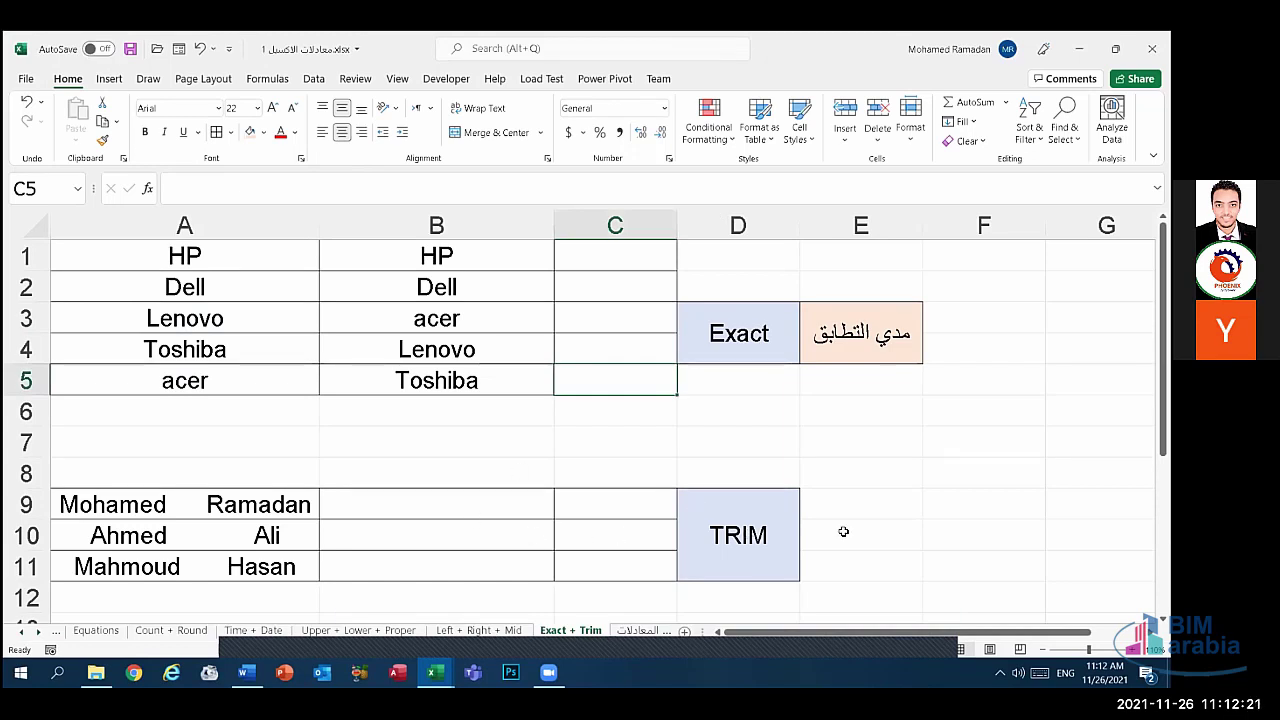
Step: Merge E9:E11 with the peach fill and label it المسافات
{"action": "left_click_drag", "start_coordinate": [859, 506], "coordinate": [864, 568]}
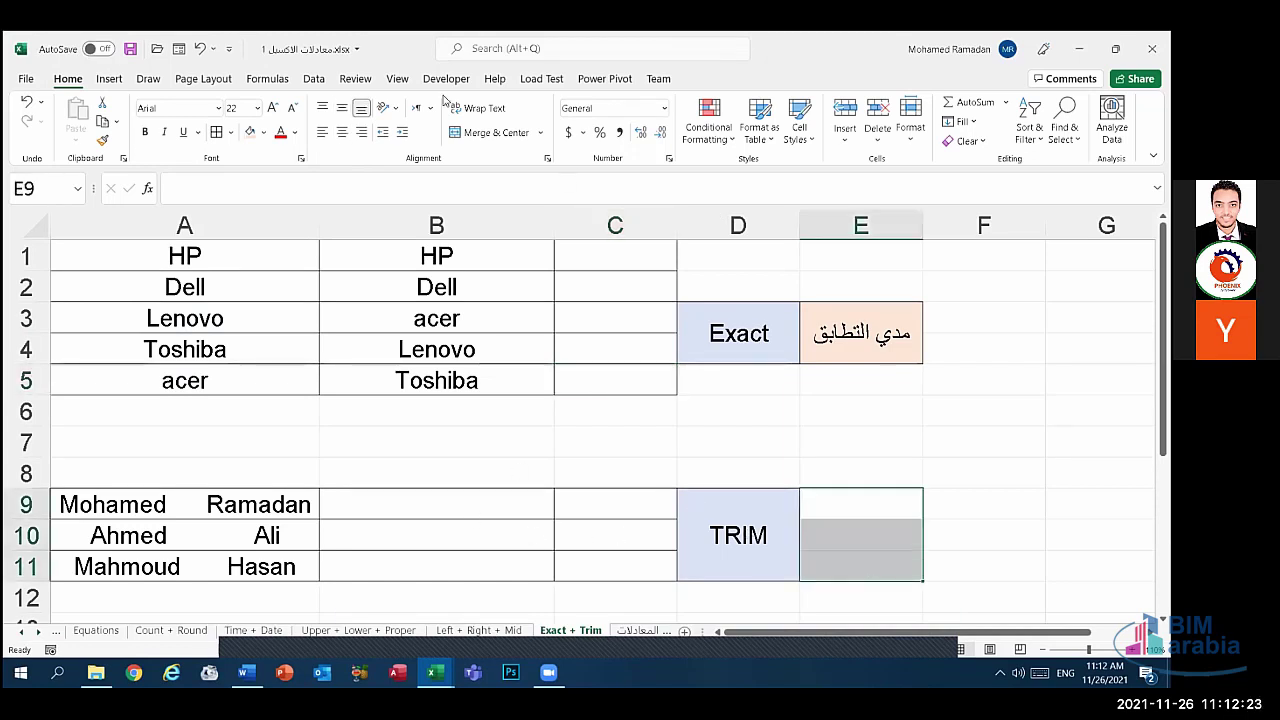
{"action": "left_click", "coordinate": [465, 133]}
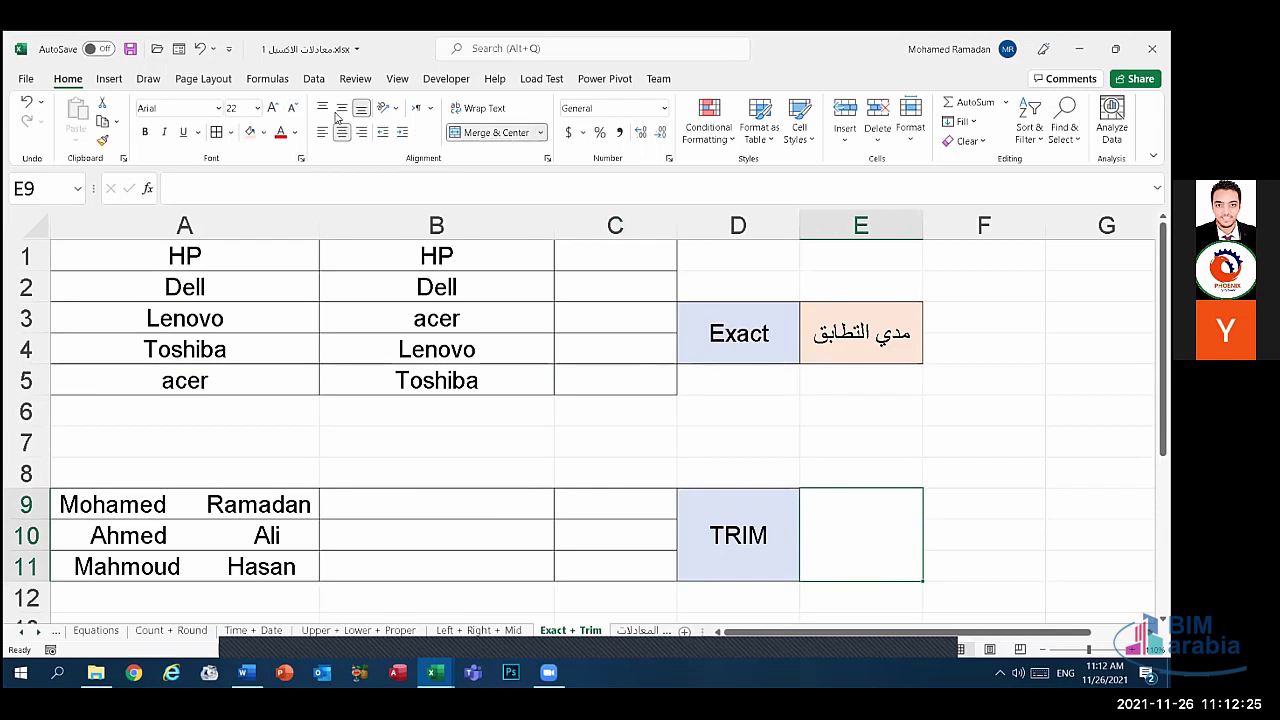
{"action": "left_click", "coordinate": [250, 132]}
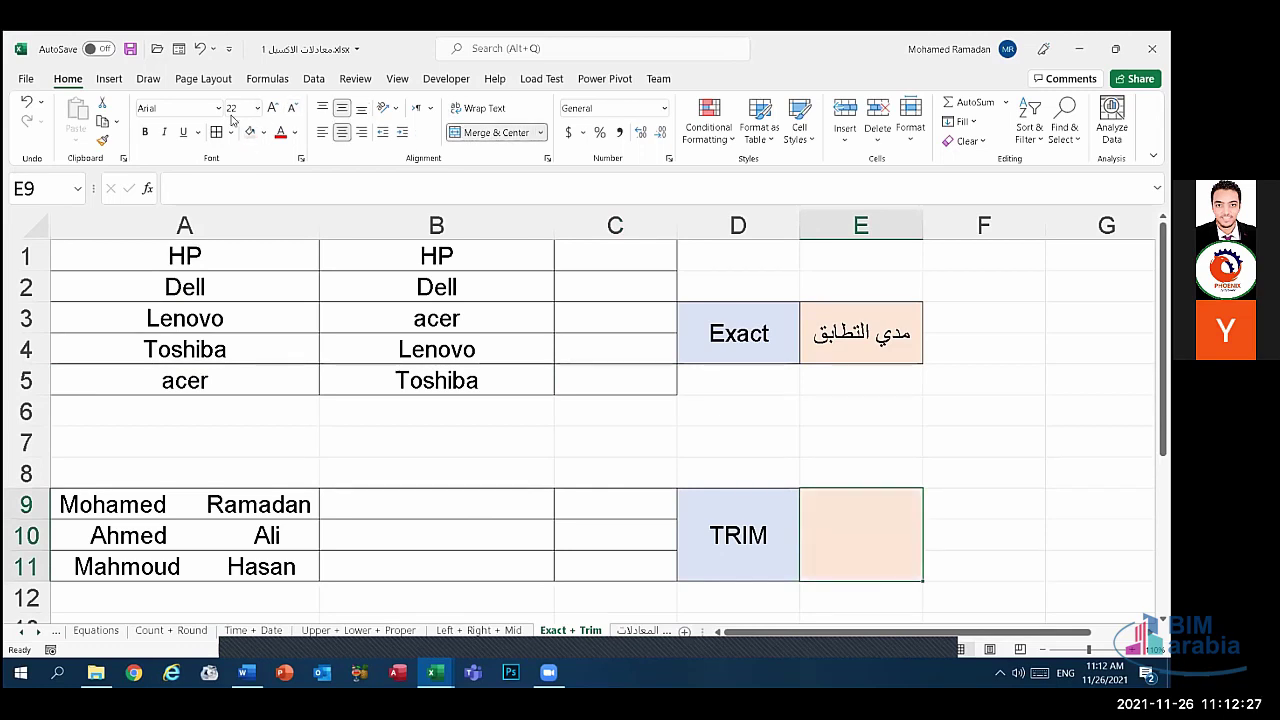
{"action": "type", "text": "hg"}
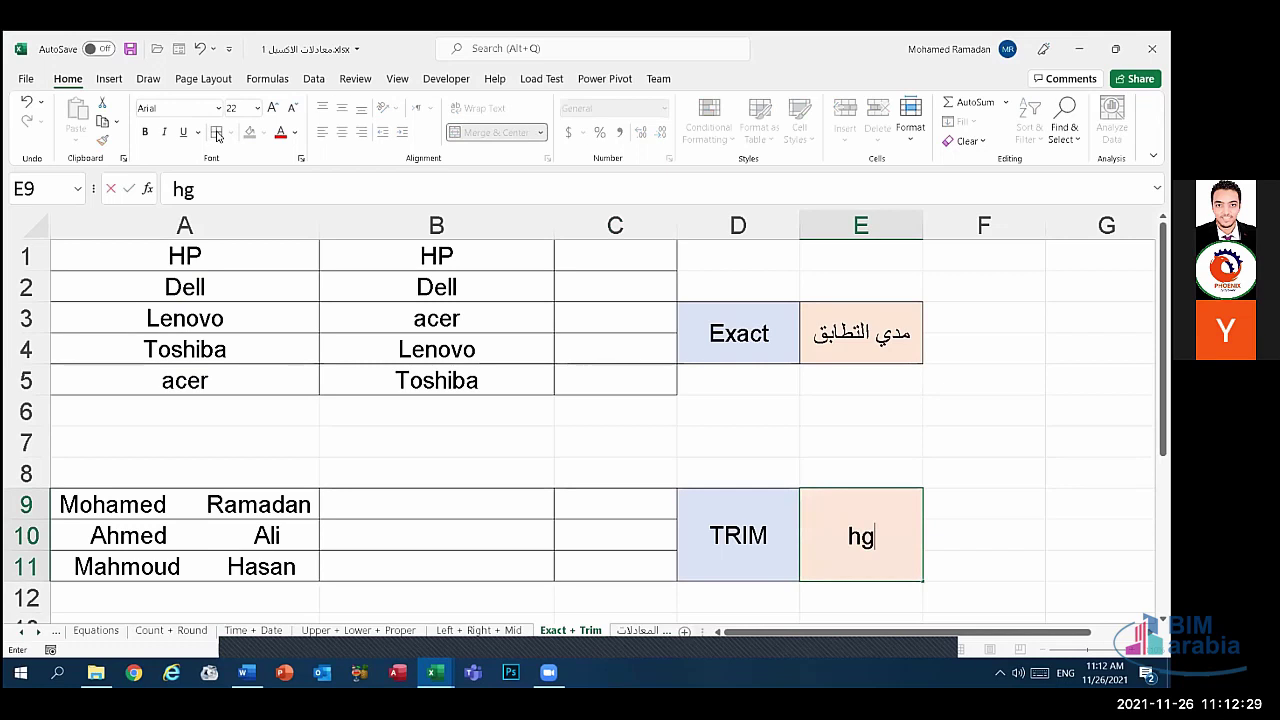
{"action": "key", "text": "BackSpace"}
{"action": "key", "text": "BackSpace"}
{"action": "key", "text": "alt+shift"}
{"action": "type", "text": "الم"}
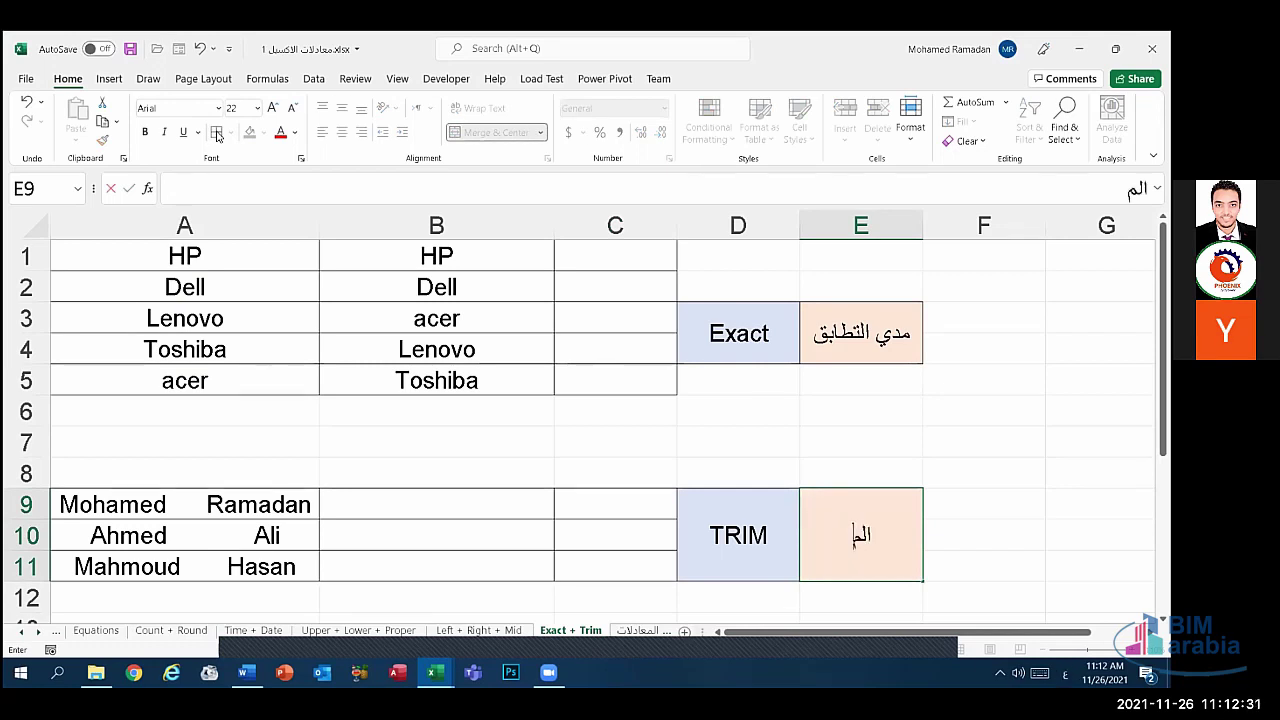
{"action": "type", "text": "سافات"}
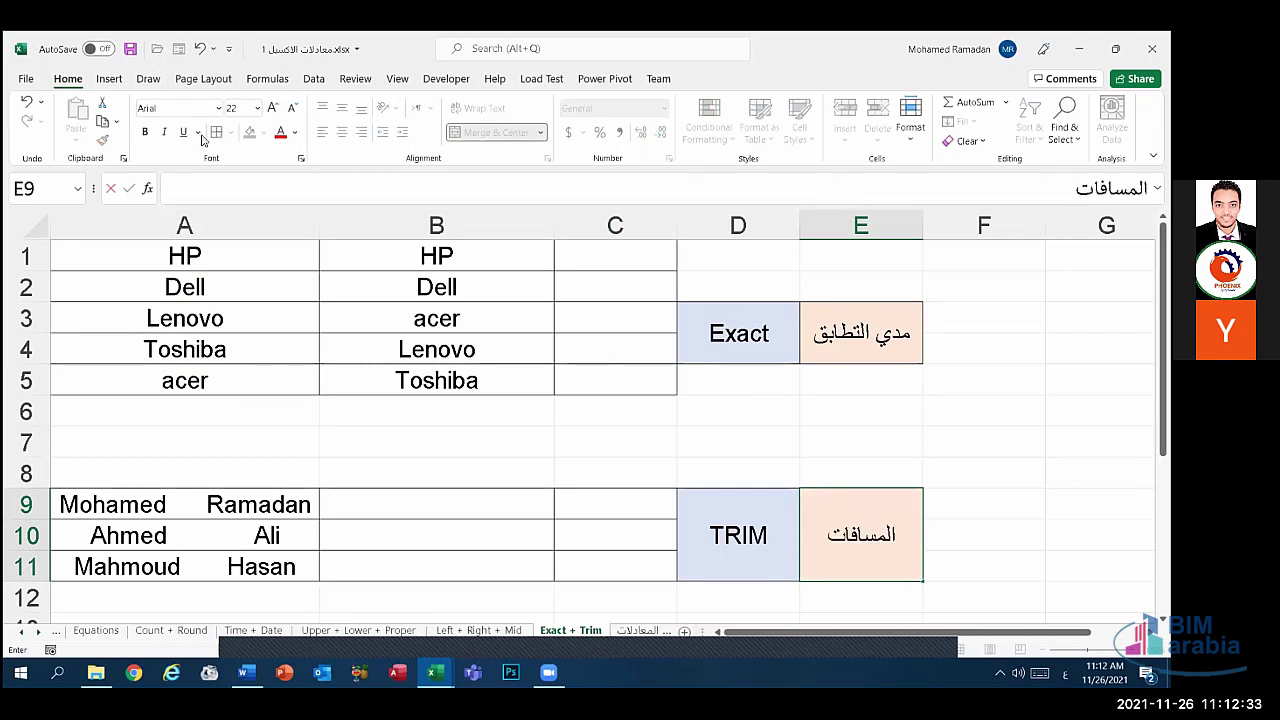
{"action": "left_click", "coordinate": [391, 426]}
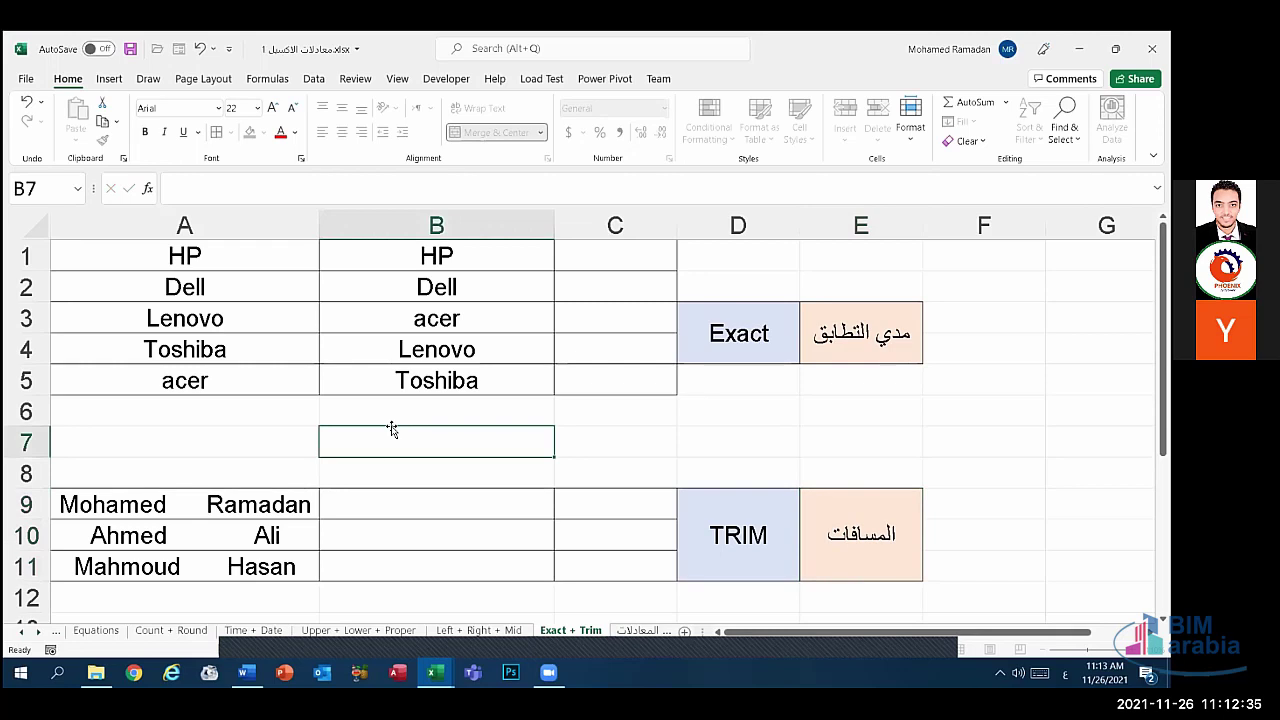
Step: Enter =TRIM(A9) in B9 to strip the extra spaces from the first name
{"action": "left_click", "coordinate": [197, 505]}
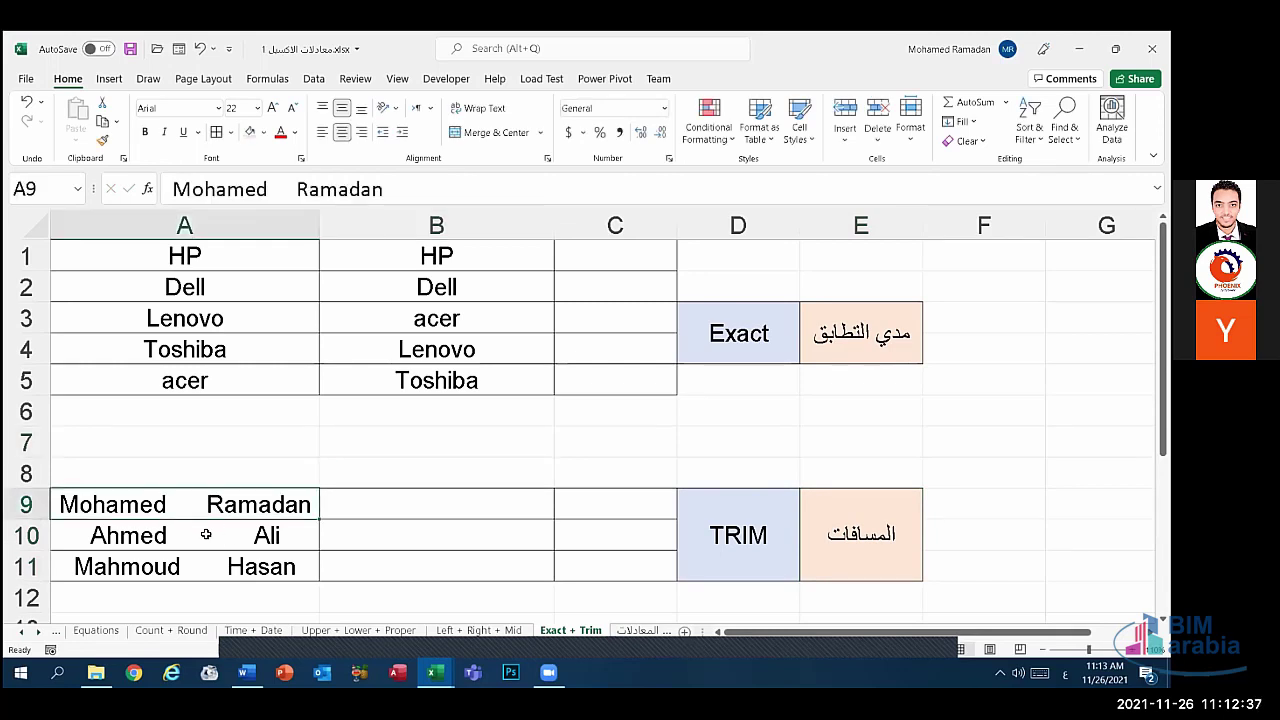
{"action": "left_click", "coordinate": [203, 532]}
{"action": "left_click", "coordinate": [354, 508]}
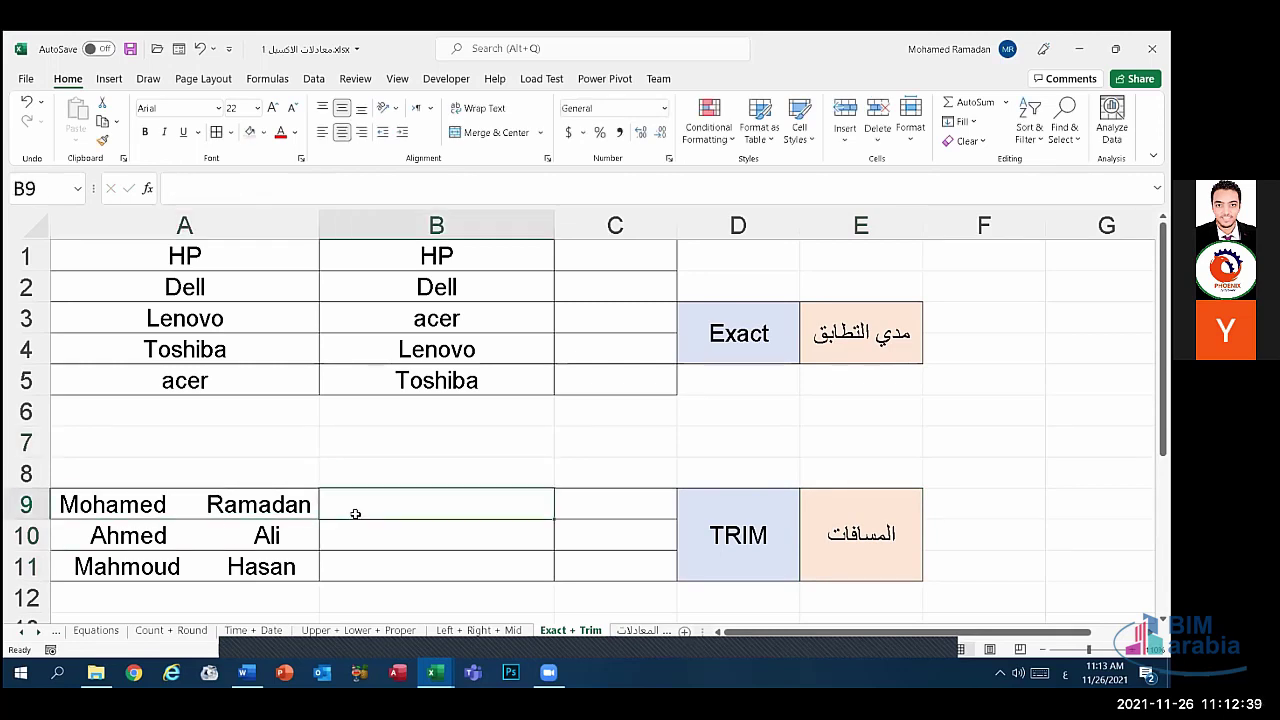
{"action": "type", "text": "=فقهة"}
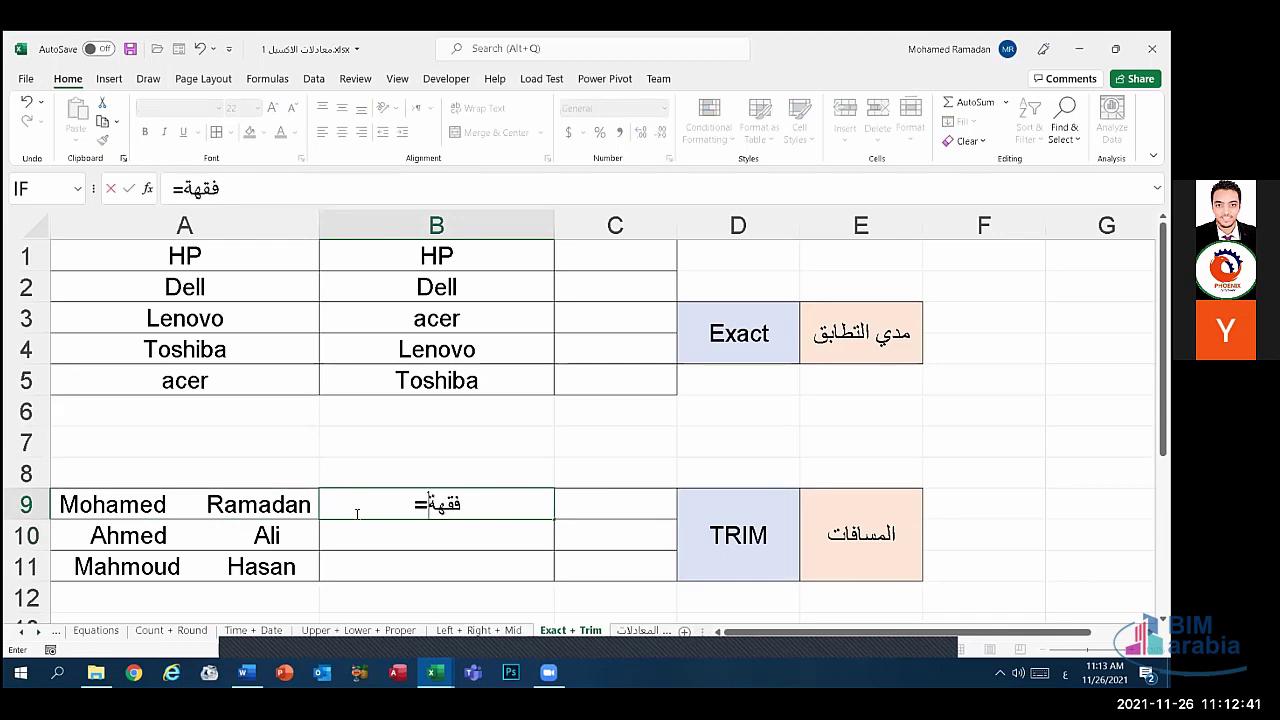
{"action": "key", "text": "BackSpace"}
{"action": "key", "text": "BackSpace"}
{"action": "key", "text": "BackSpace"}
{"action": "key", "text": "BackSpace"}
{"action": "key", "text": "alt+shift"}
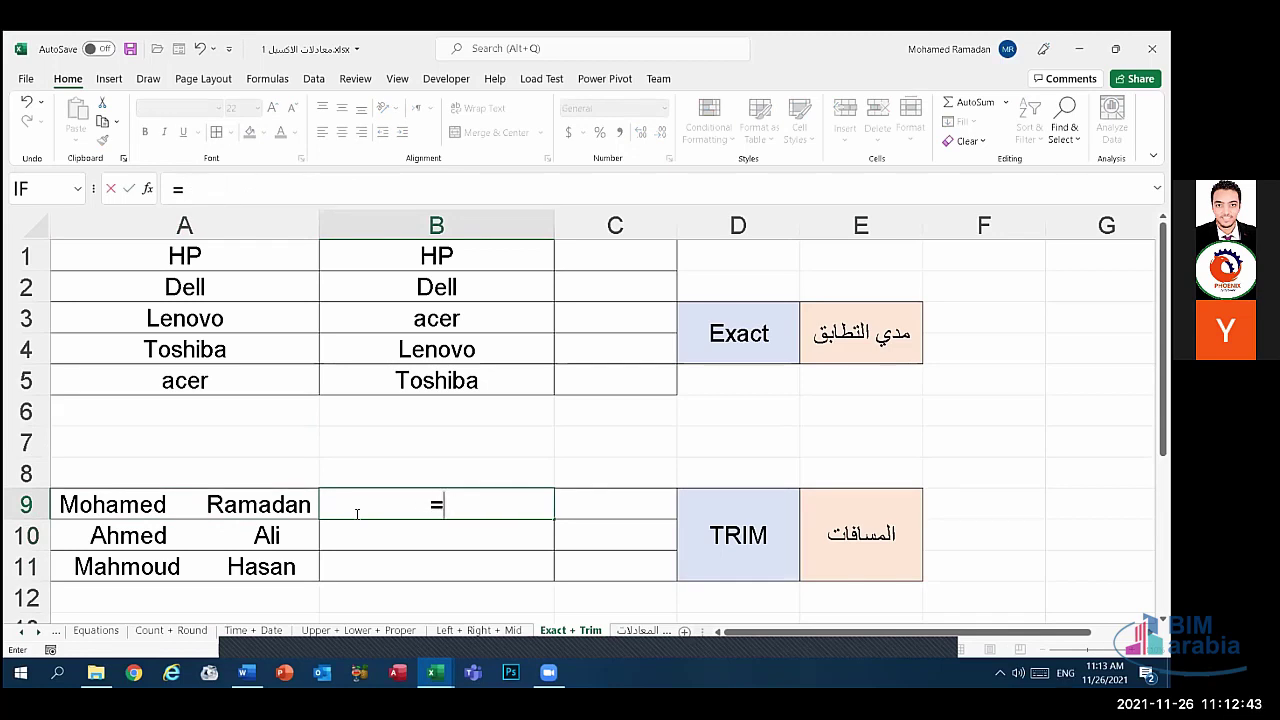
{"action": "type", "text": "trim"}
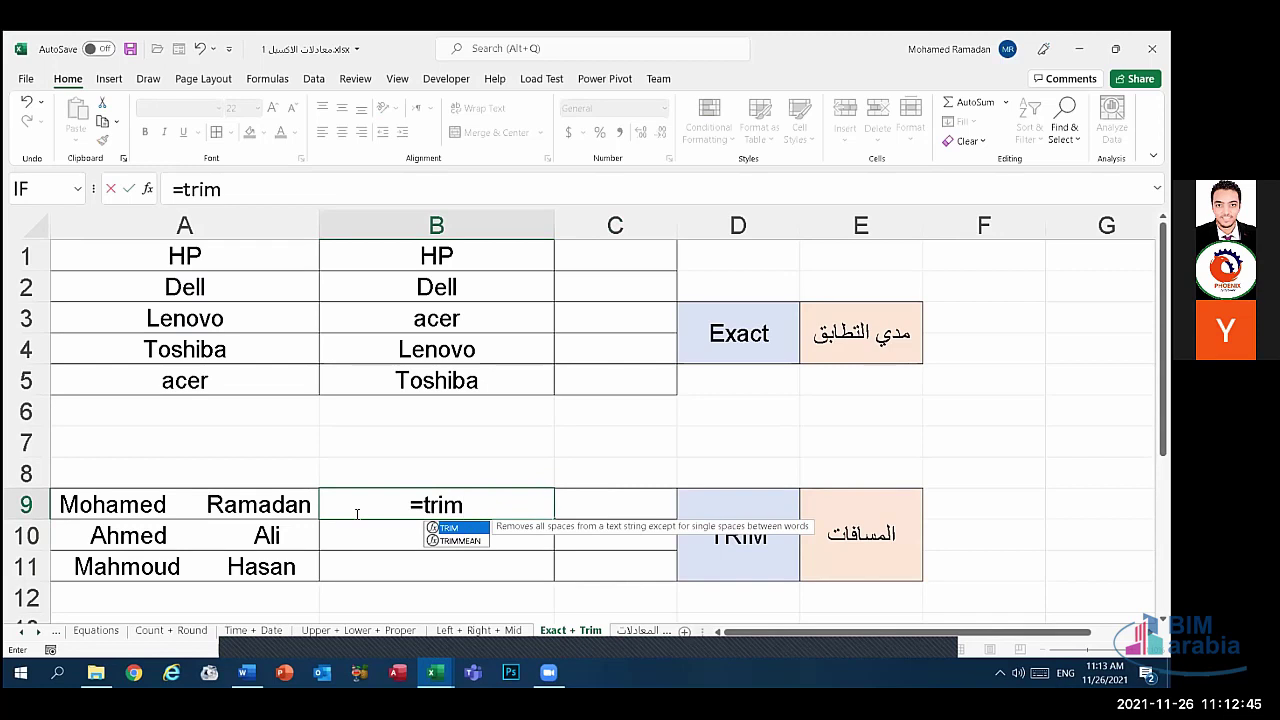
{"action": "type", "text": "("}
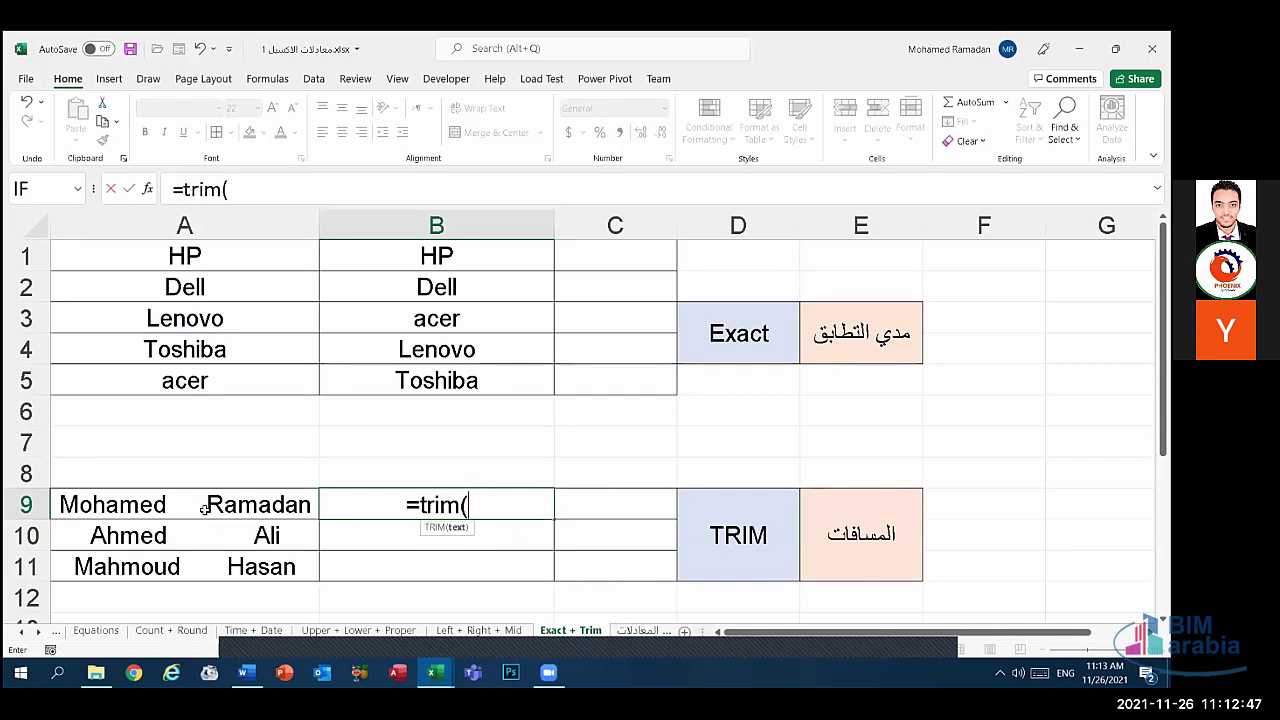
{"action": "left_click", "coordinate": [204, 509]}
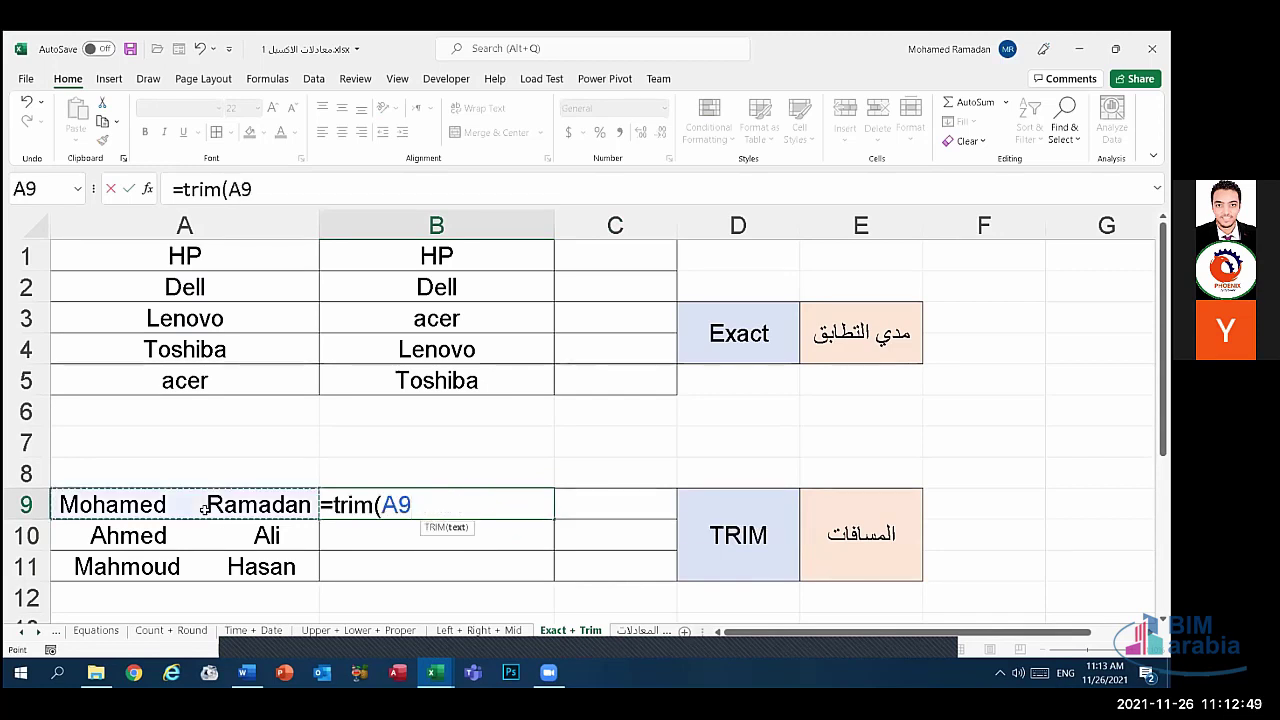
{"action": "type", "text": ")"}
{"action": "key", "text": "Return"}
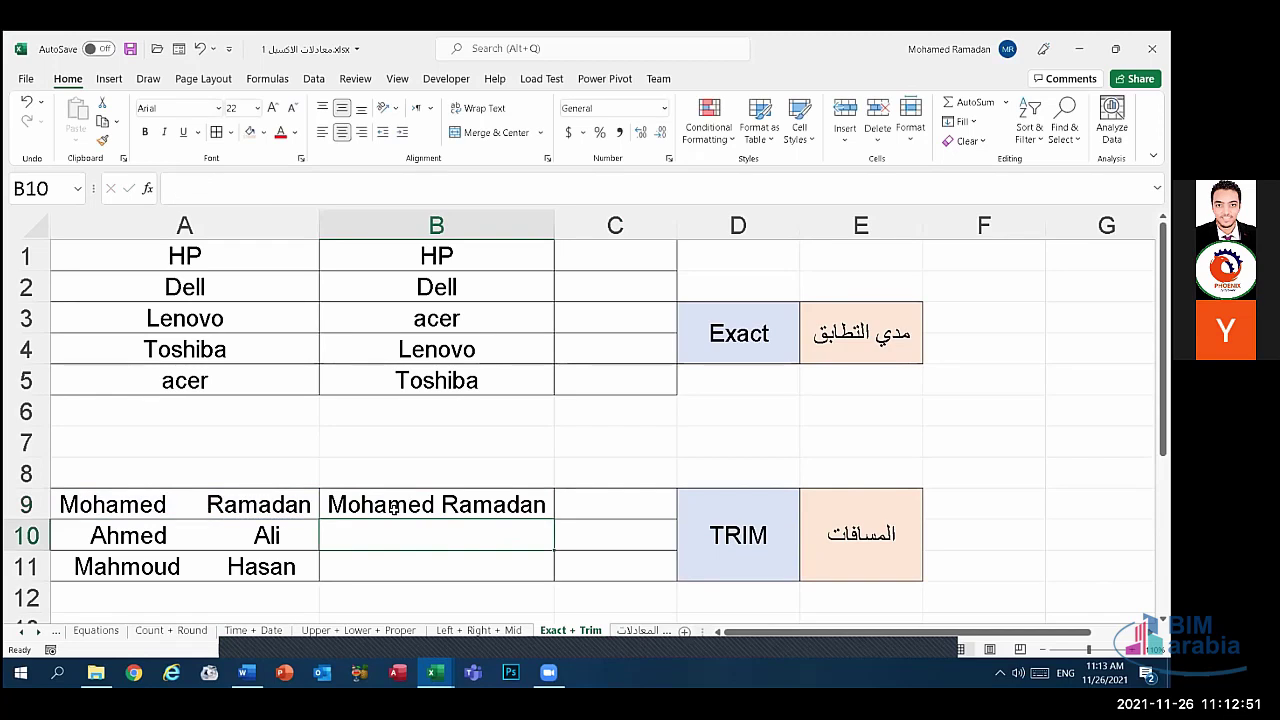
Step: Enter =TRIM(A10) and =TRIM(A11) in B10:B11, then select B9:B11
{"action": "type", "text": "="}
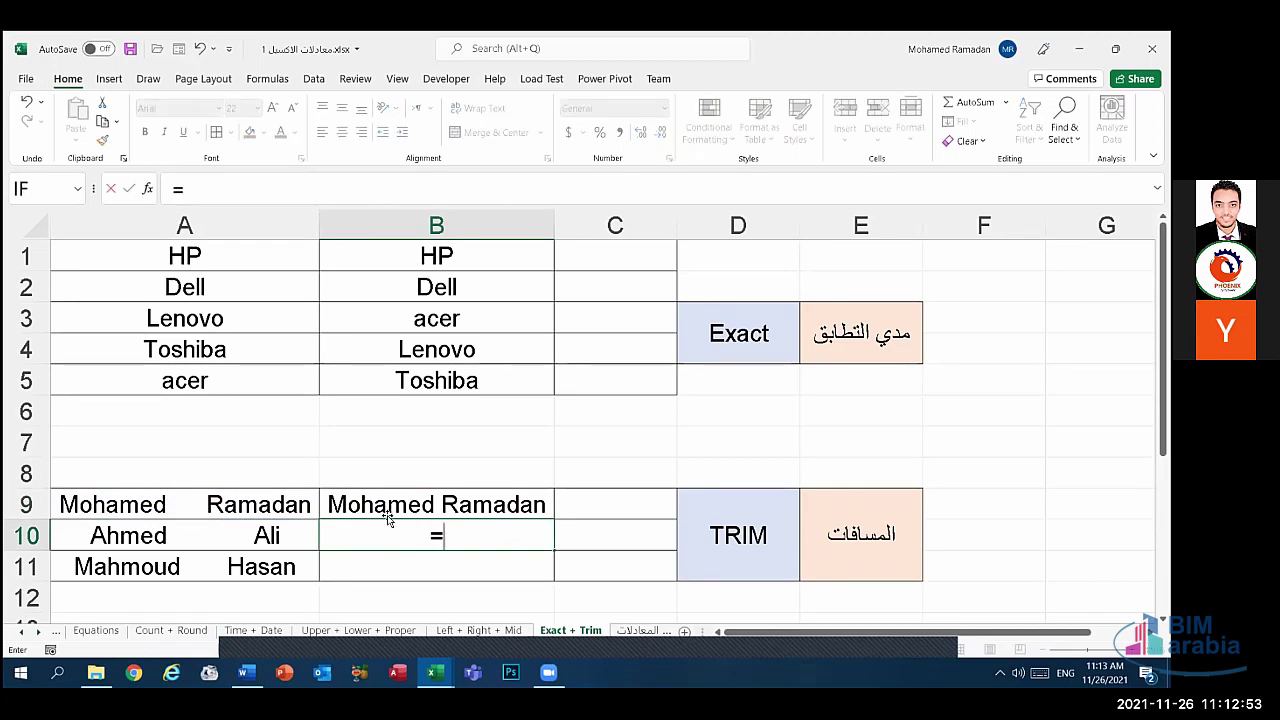
{"action": "type", "text": "tr"}
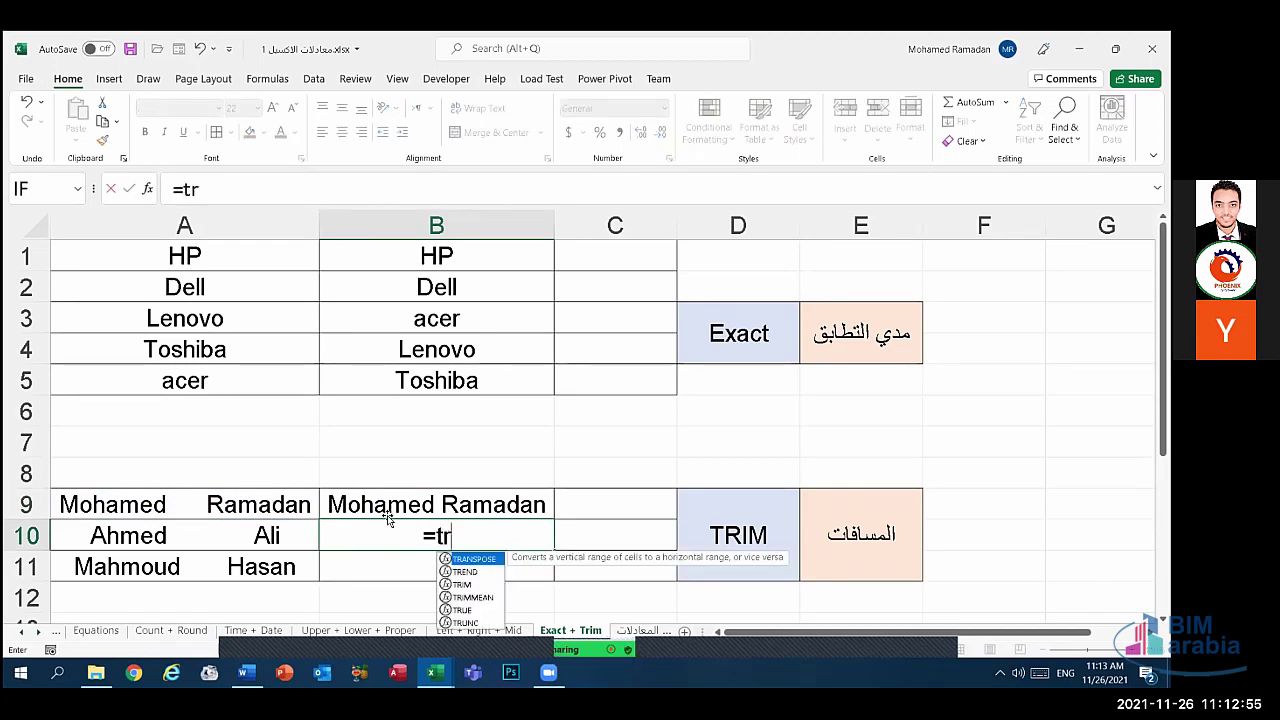
{"action": "type", "text": "im"}
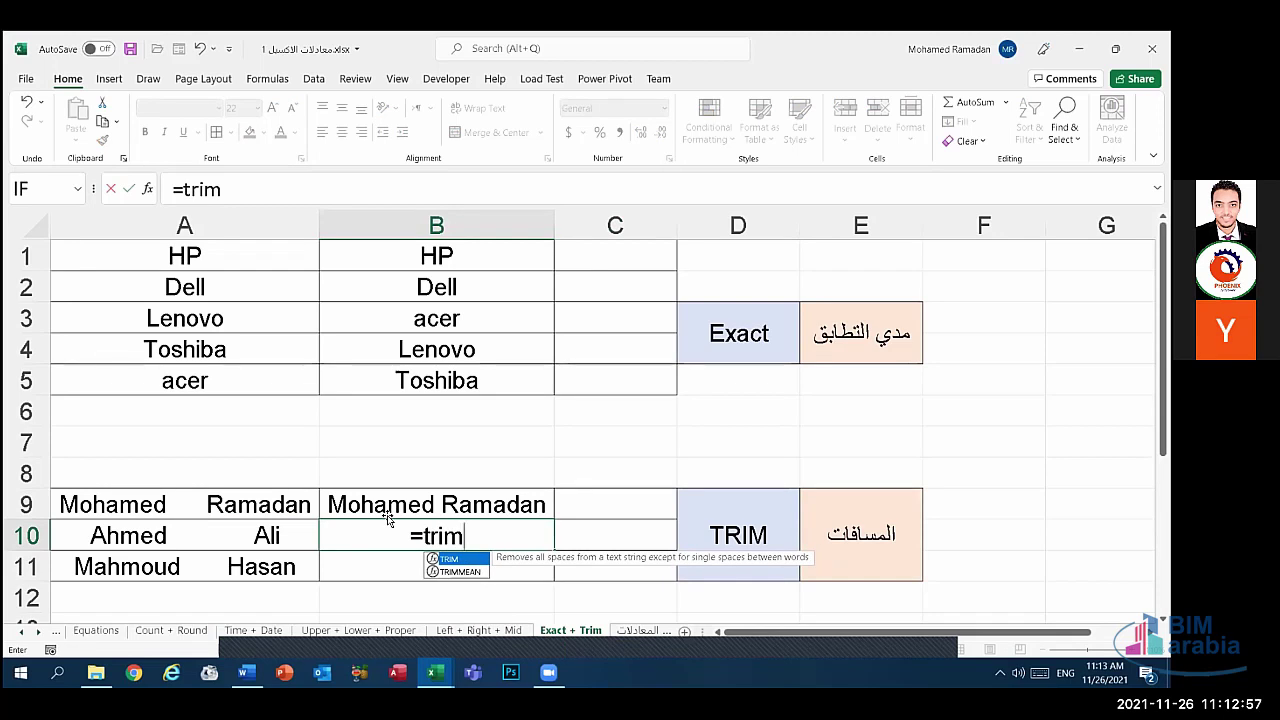
{"action": "type", "text": "("}
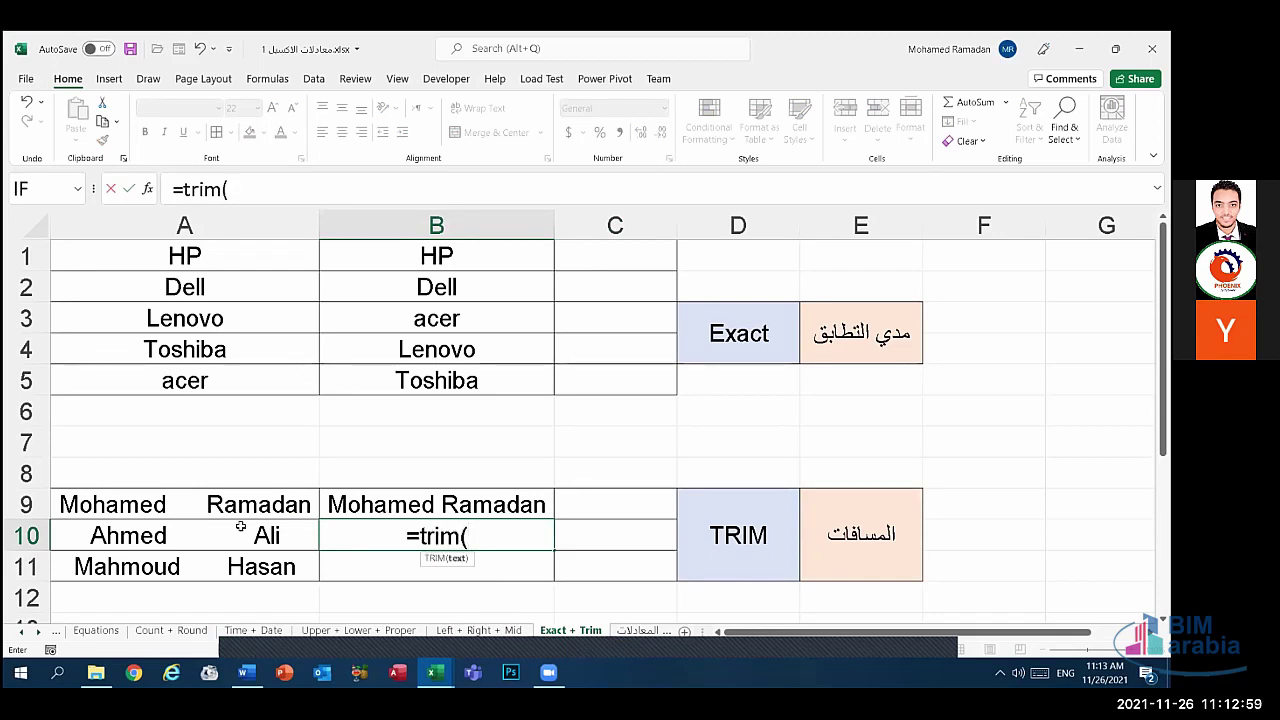
{"action": "left_click", "coordinate": [240, 527]}
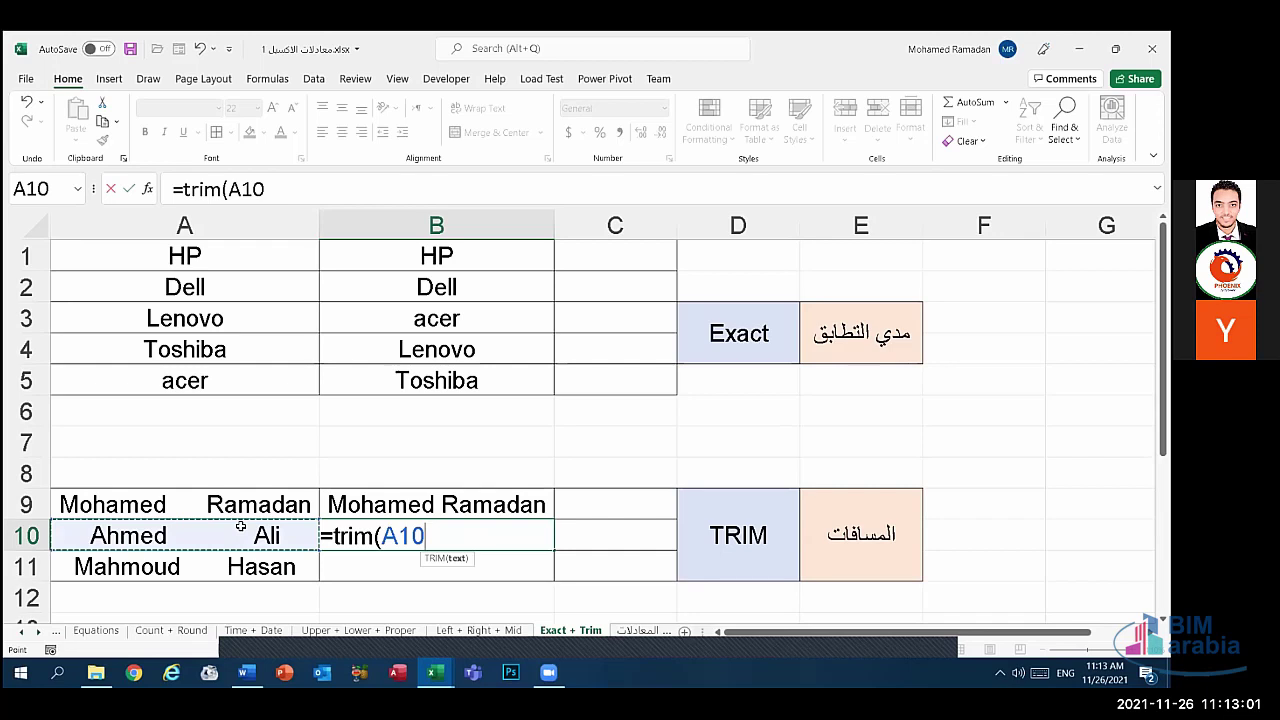
{"action": "key", "text": "Return"}
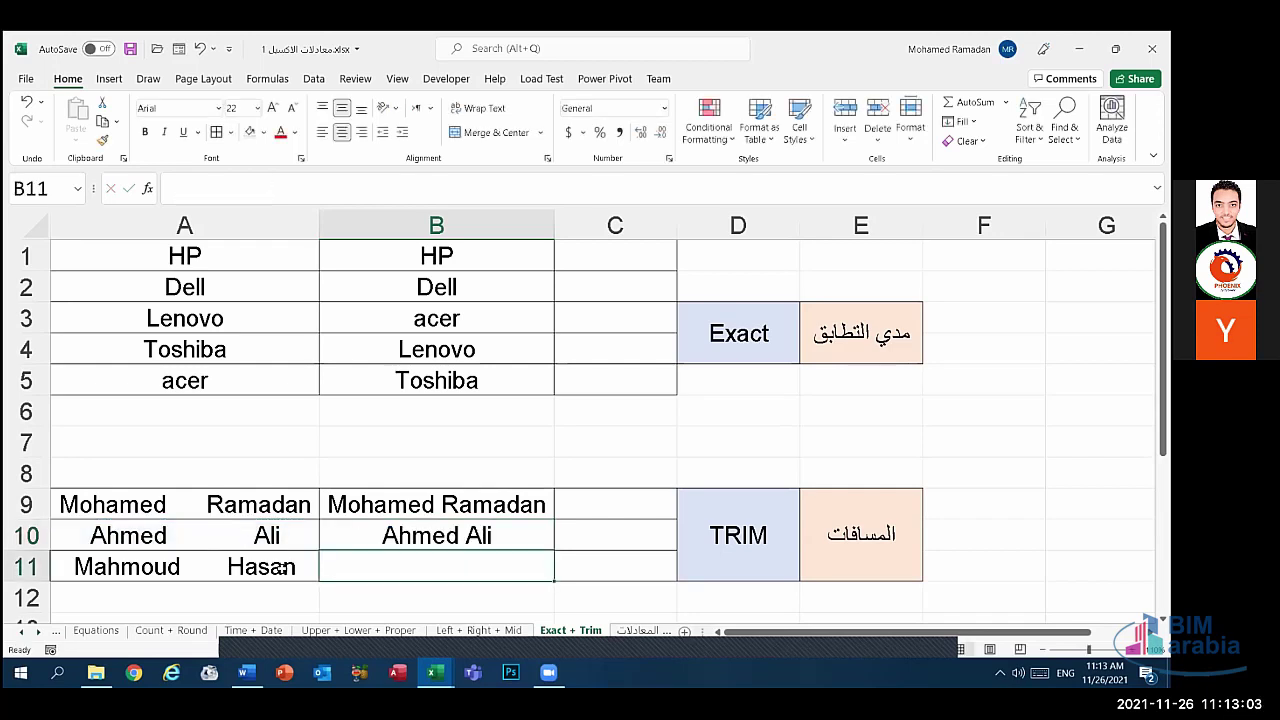
{"action": "type", "text": "="}
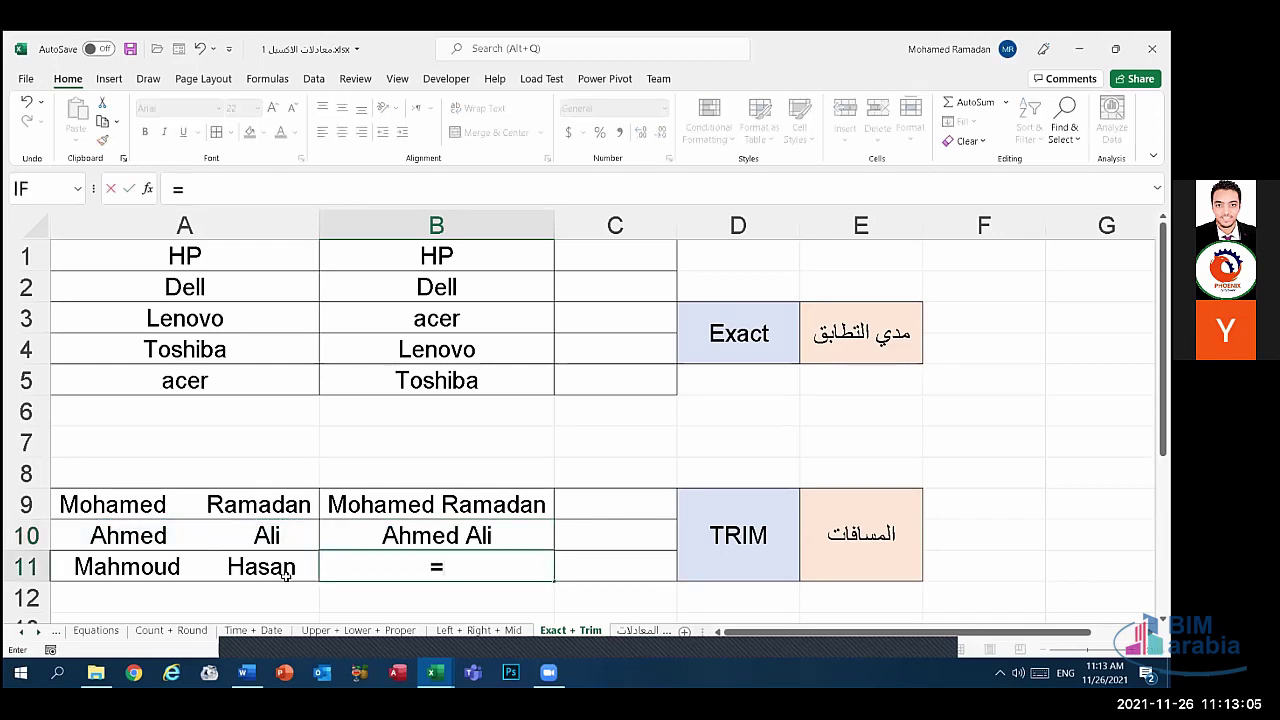
{"action": "type", "text": "trim"}
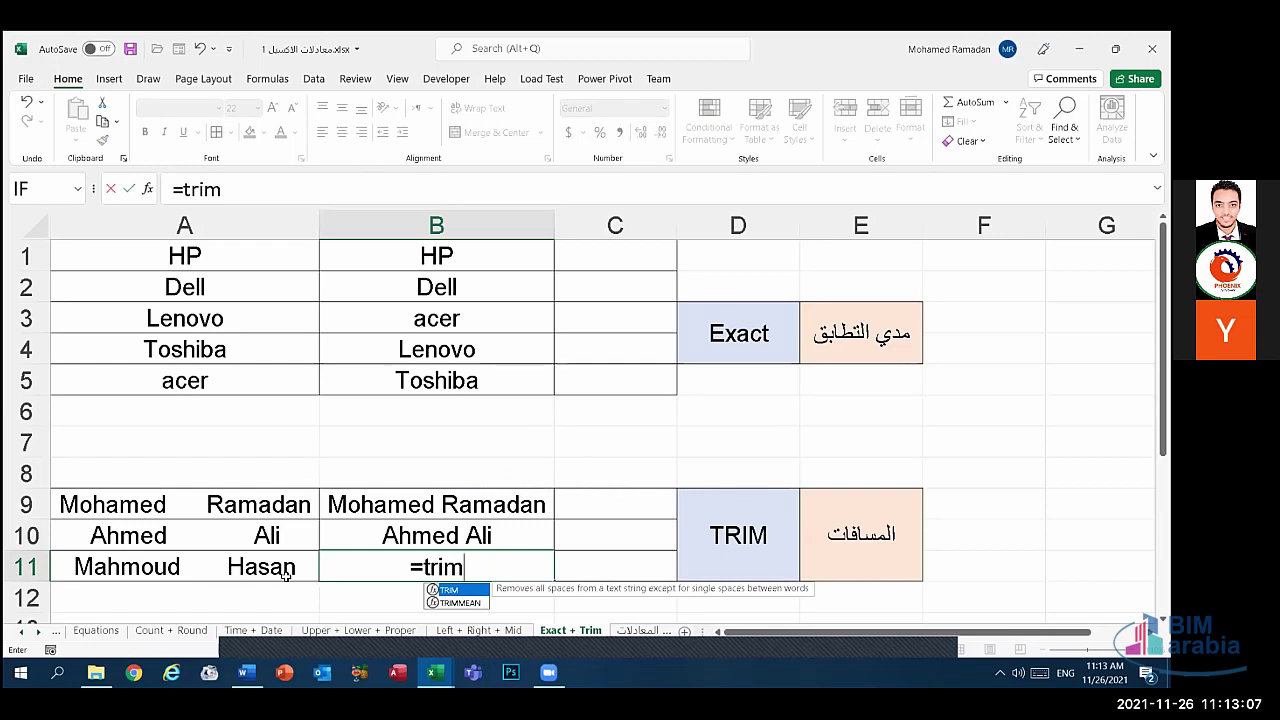
{"action": "type", "text": "("}
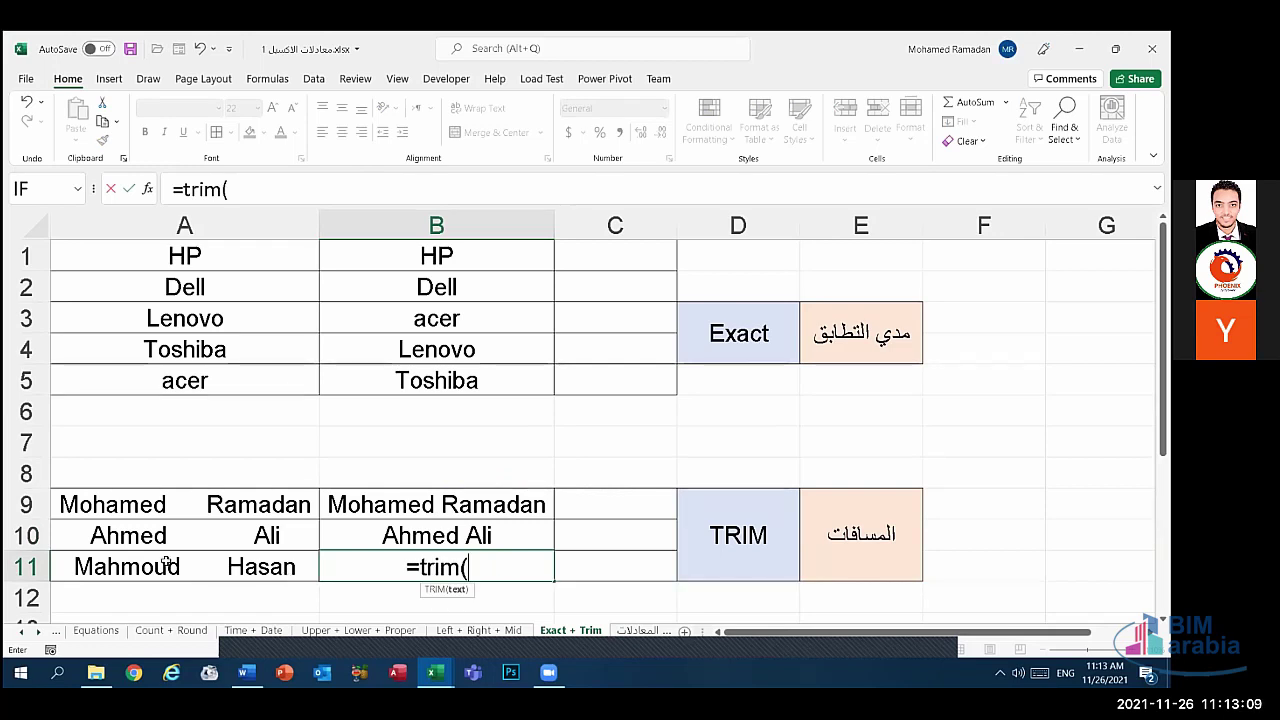
{"action": "left_click", "coordinate": [166, 563]}
{"action": "type", "text": ")"}
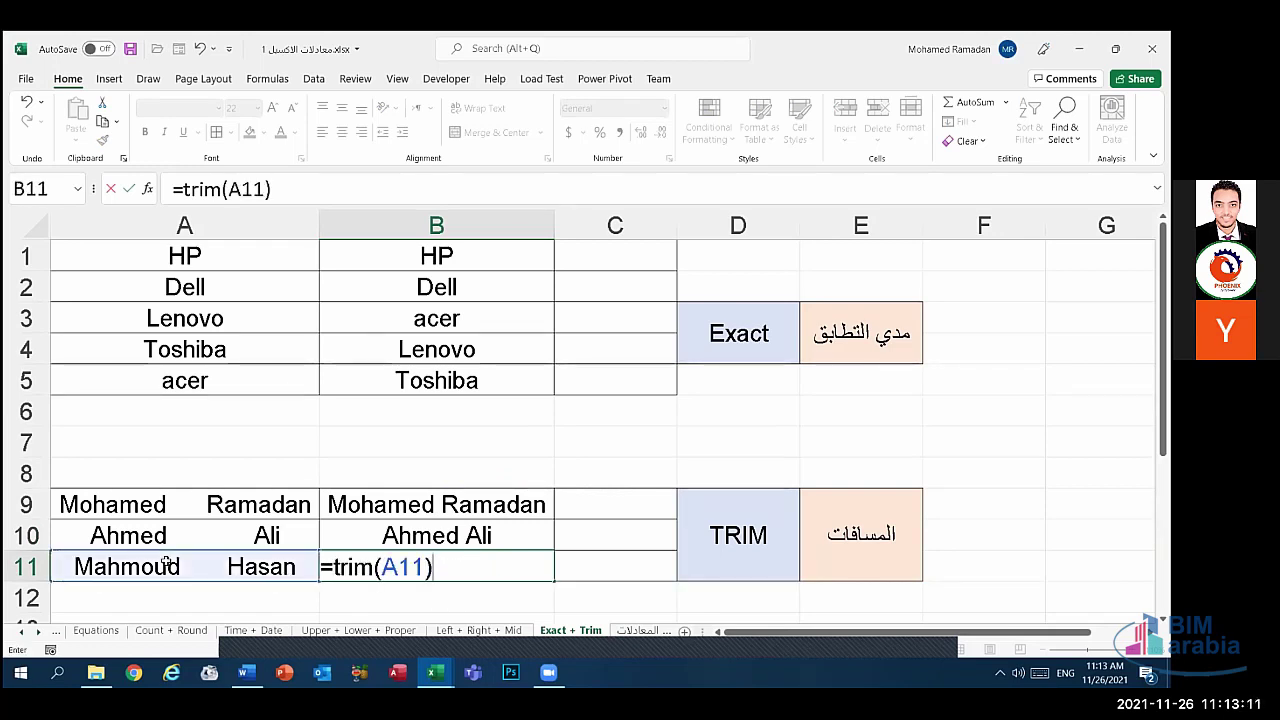
{"action": "key", "text": "Return"}
{"action": "left_click_drag", "start_coordinate": [407, 505], "coordinate": [402, 566]}
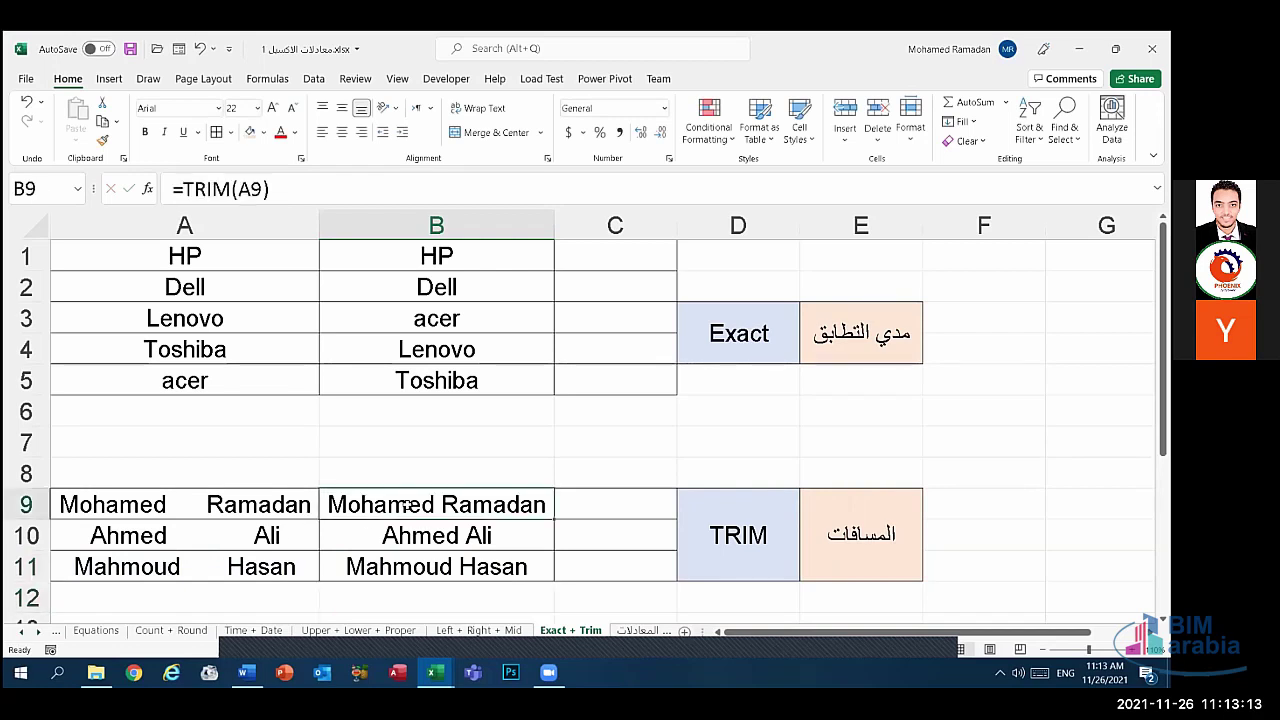
Step: Clear the TRIM results from B9:B11, leaving the C9:C11 borders unchanged
{"action": "key", "text": "Delete"}
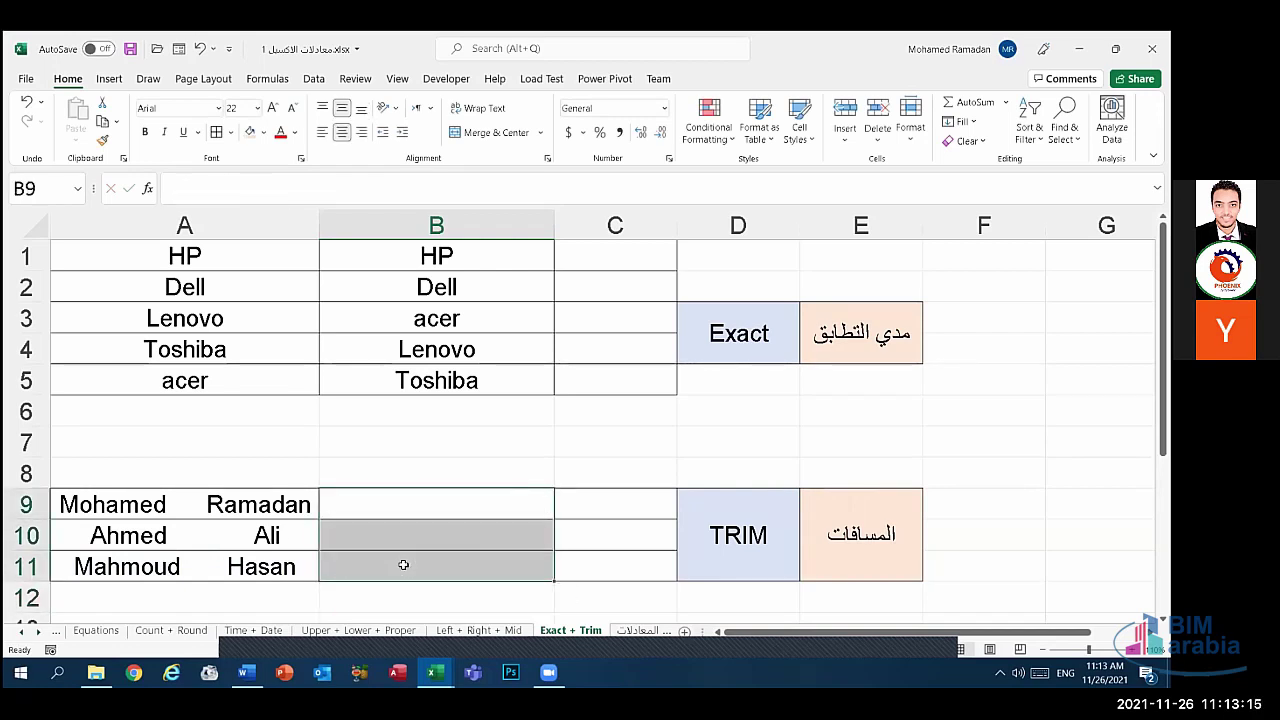
{"action": "left_click", "coordinate": [623, 521]}
{"action": "left_click", "coordinate": [615, 503]}
{"action": "left_click_drag", "start_coordinate": [615, 503], "coordinate": [615, 566]}
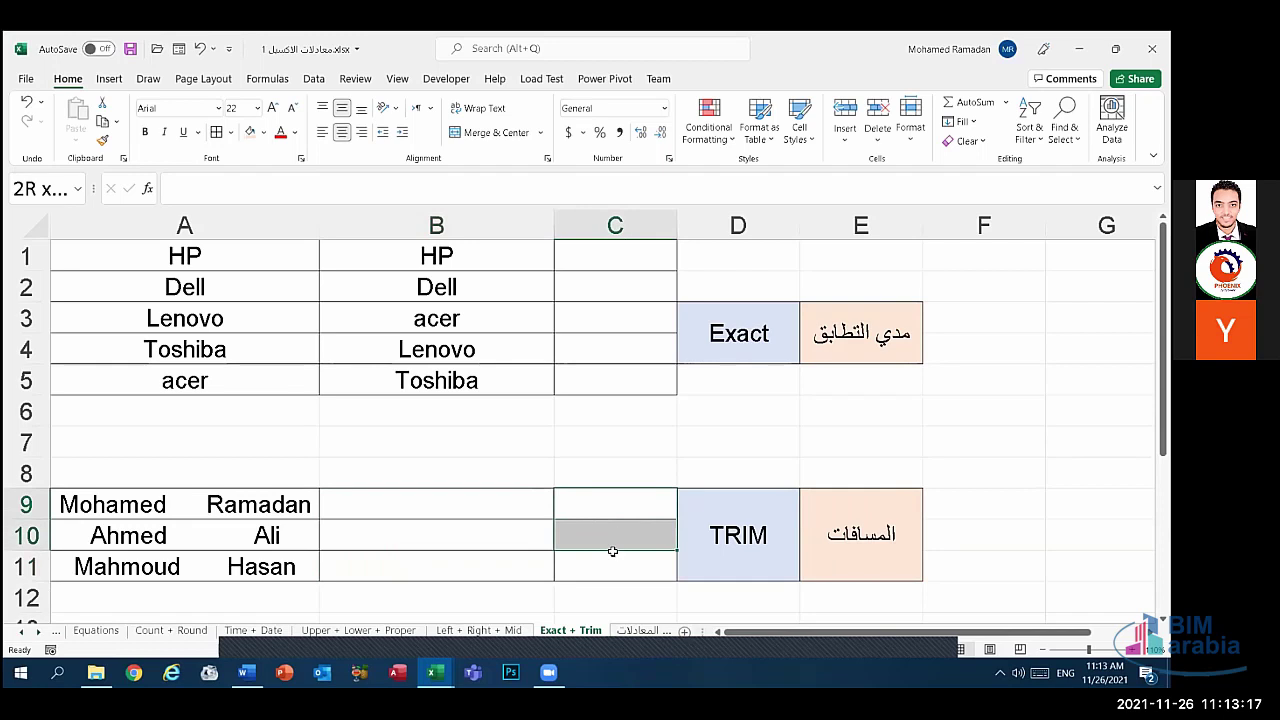
{"action": "left_click", "coordinate": [231, 132]}
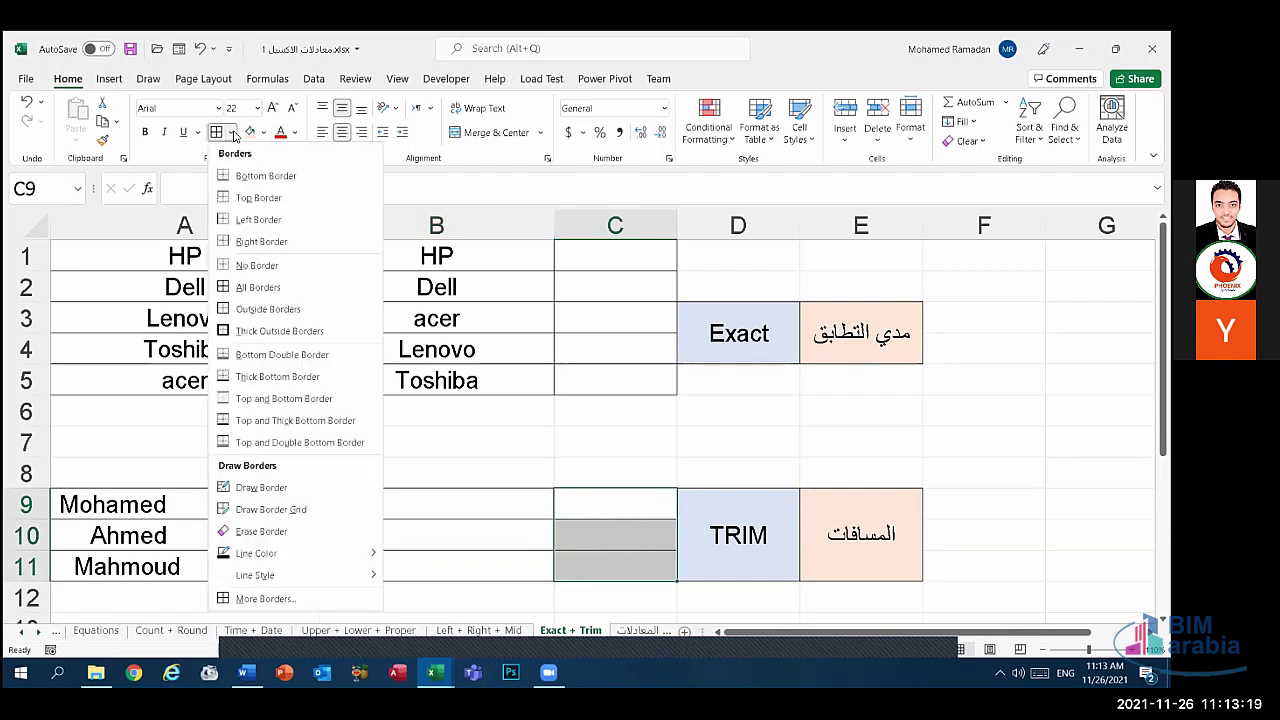
{"action": "left_click", "coordinate": [262, 286]}
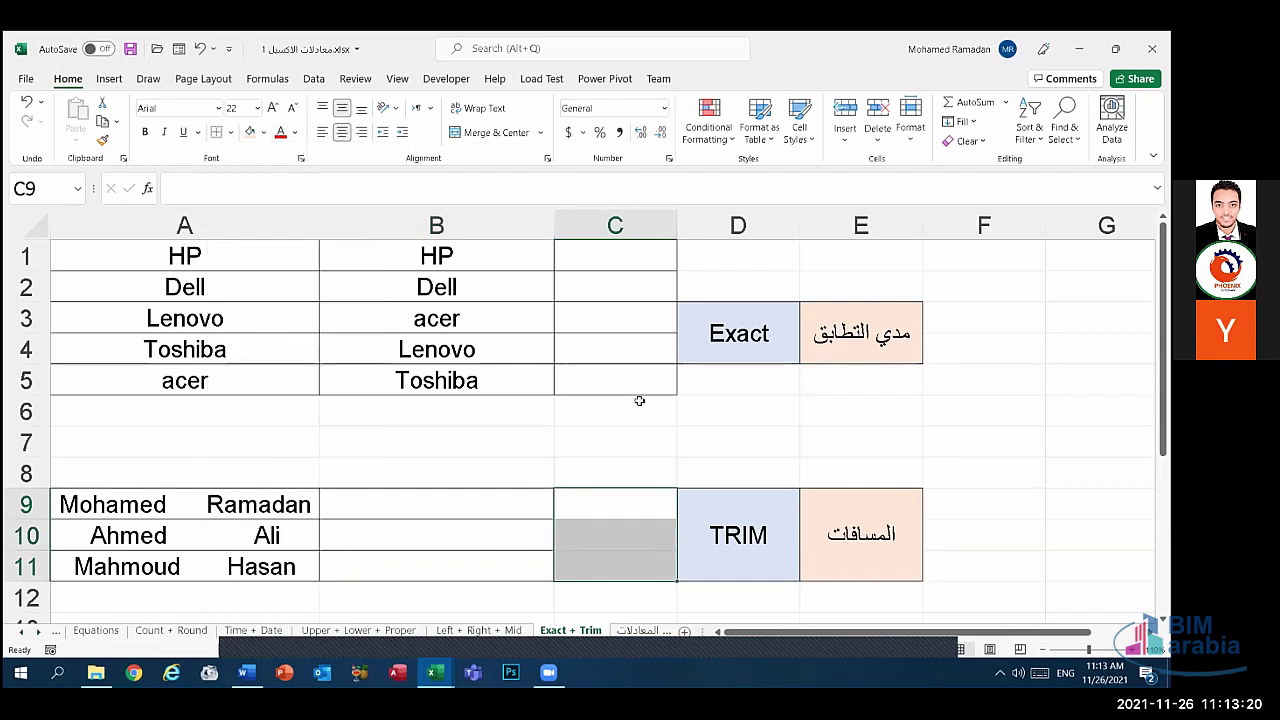
{"action": "left_click", "coordinate": [703, 409]}
Step: Apply All Borders to B9:B11, then move to the Upper + Lower + Proper sheet
{"action": "left_click_drag", "start_coordinate": [527, 498], "coordinate": [465, 559]}
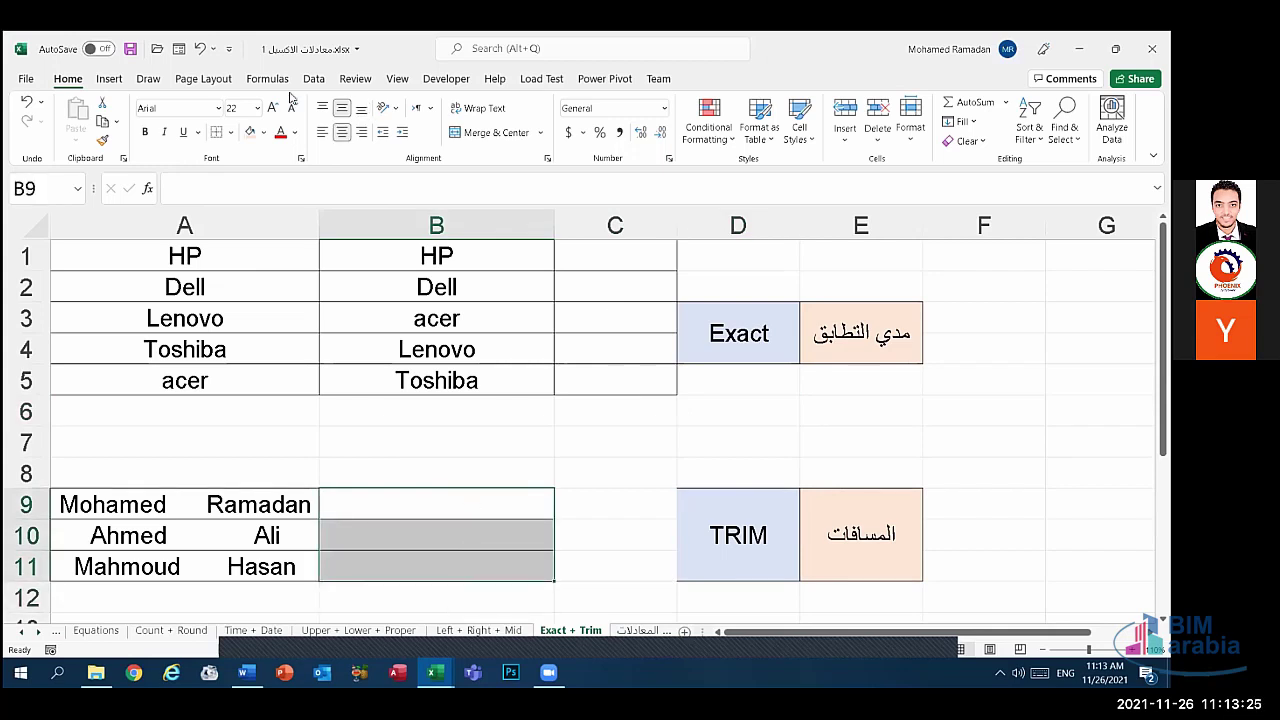
{"action": "left_click", "coordinate": [231, 132]}
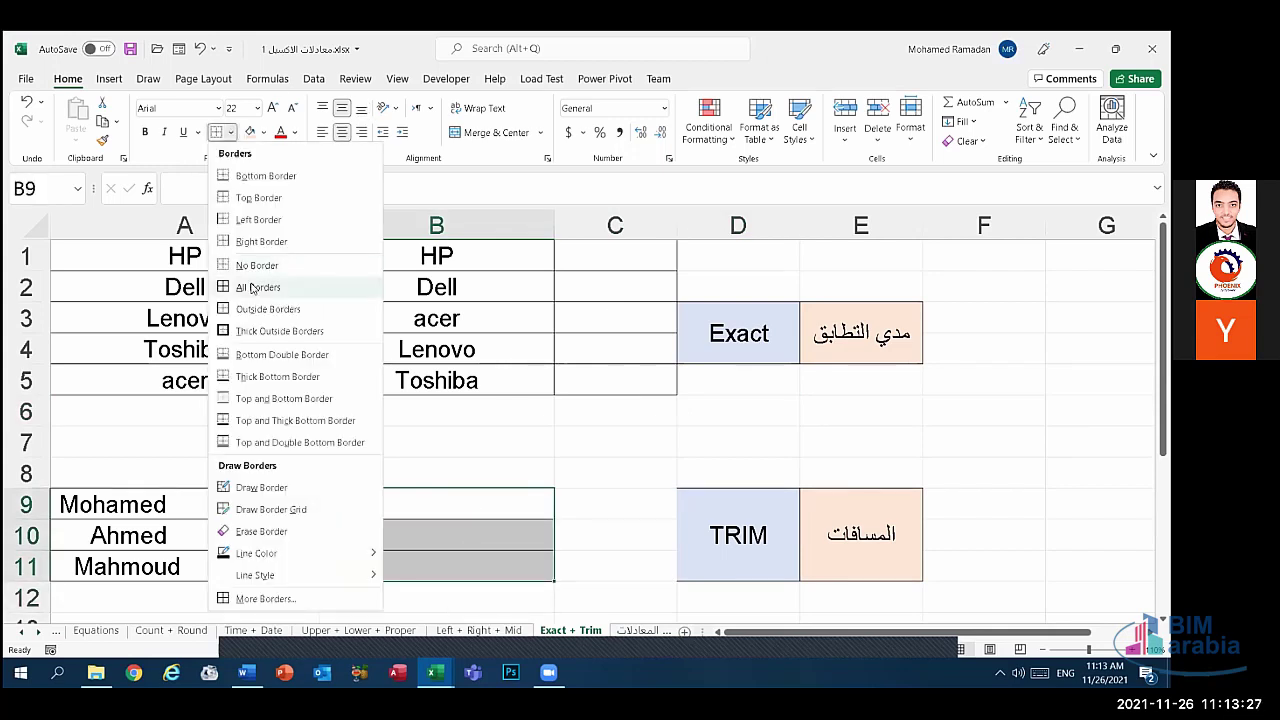
{"action": "left_click", "coordinate": [252, 288]}
{"action": "left_click", "coordinate": [612, 462]}
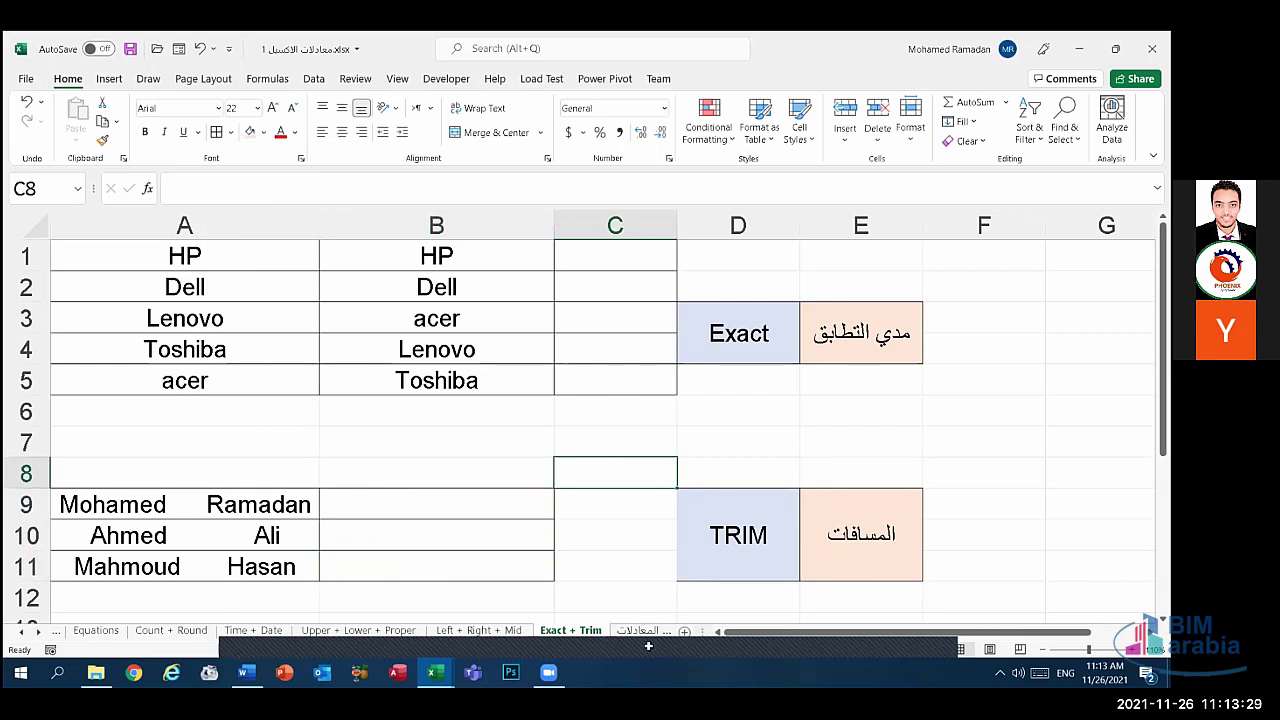
{"action": "left_click", "coordinate": [600, 597]}
{"action": "left_click", "coordinate": [350, 630]}
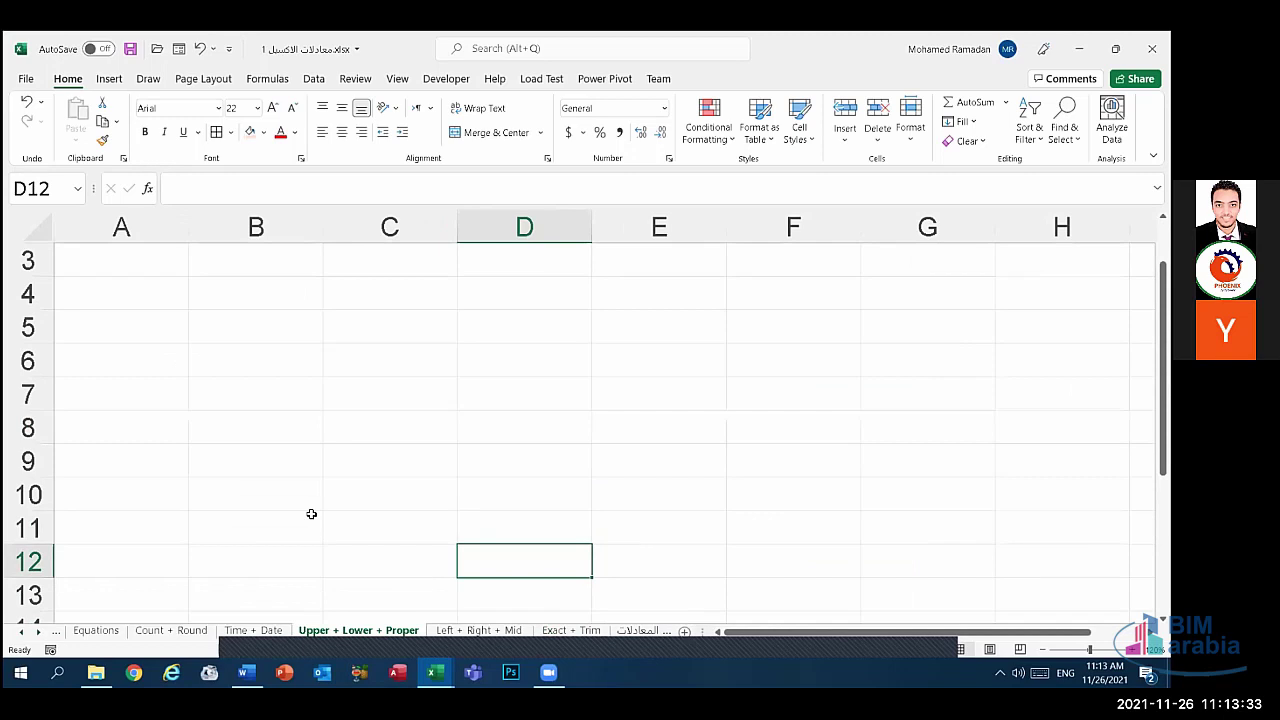
Step: Widen column A on the Upper + Lower + Proper sheet to fit full names
{"action": "left_click", "coordinate": [156, 270]}
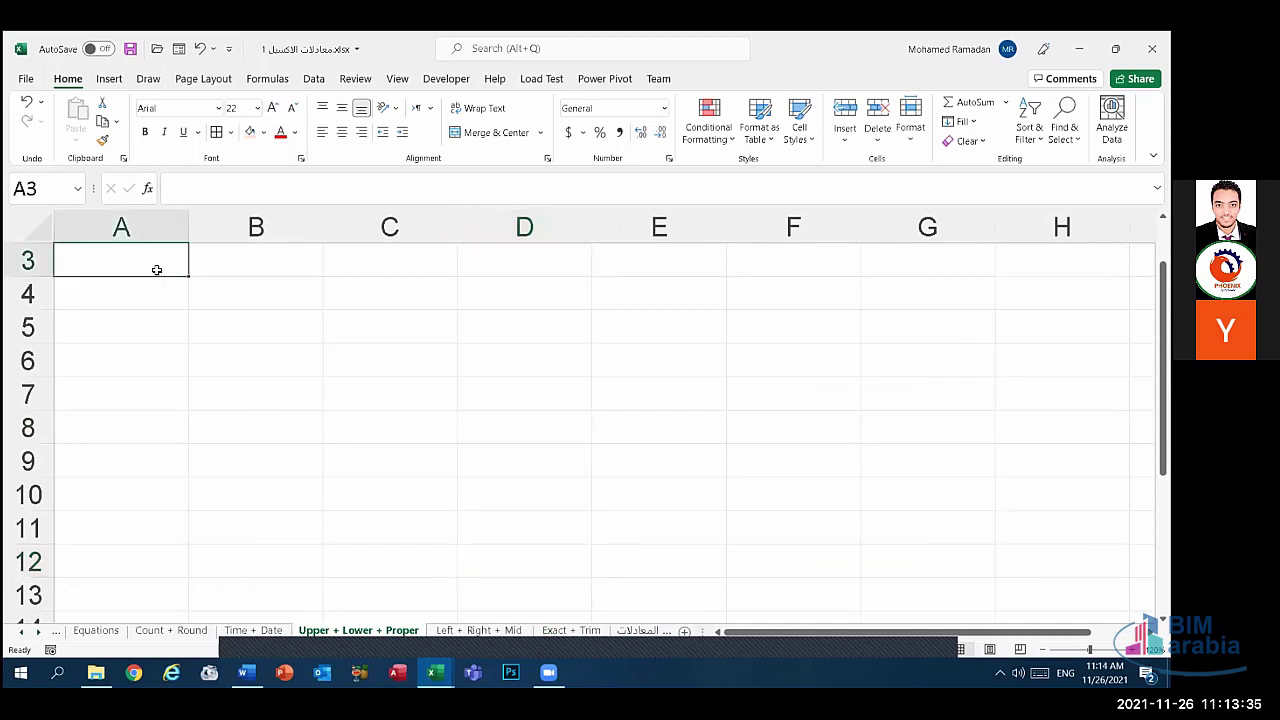
{"action": "left_click_drag", "start_coordinate": [190, 227], "coordinate": [356, 227]}
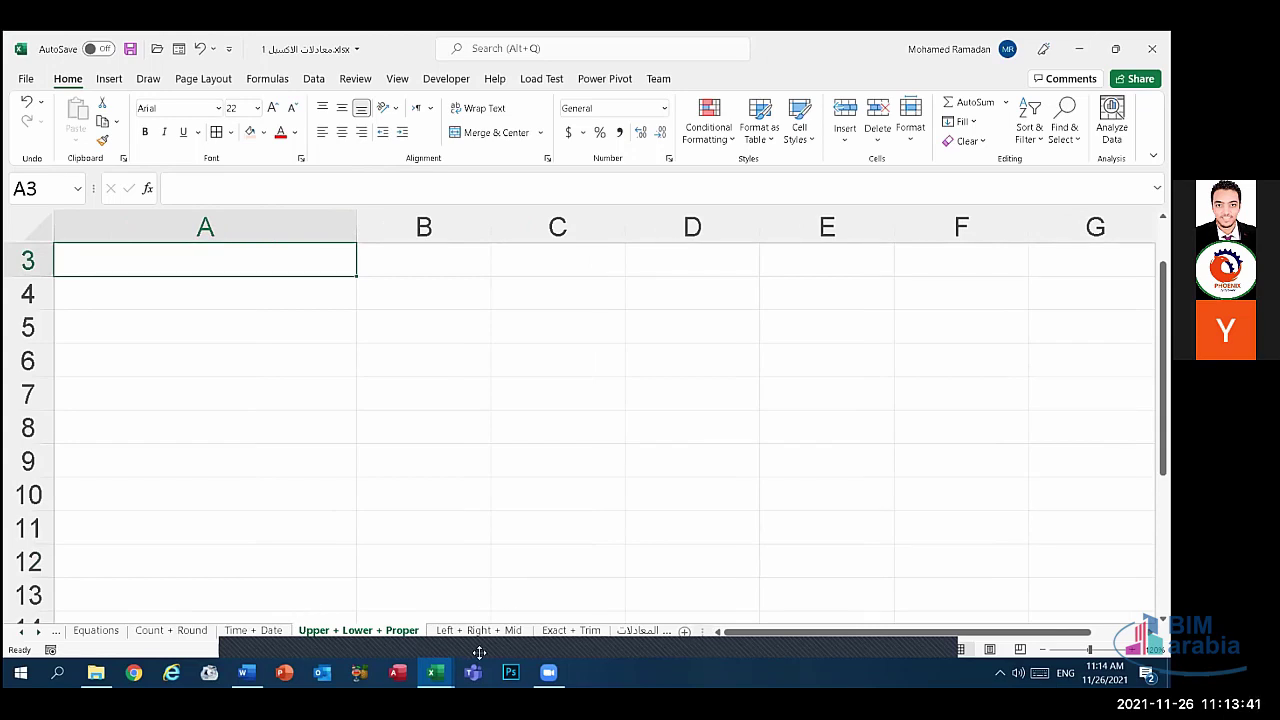
{"action": "left_click", "coordinate": [694, 583]}
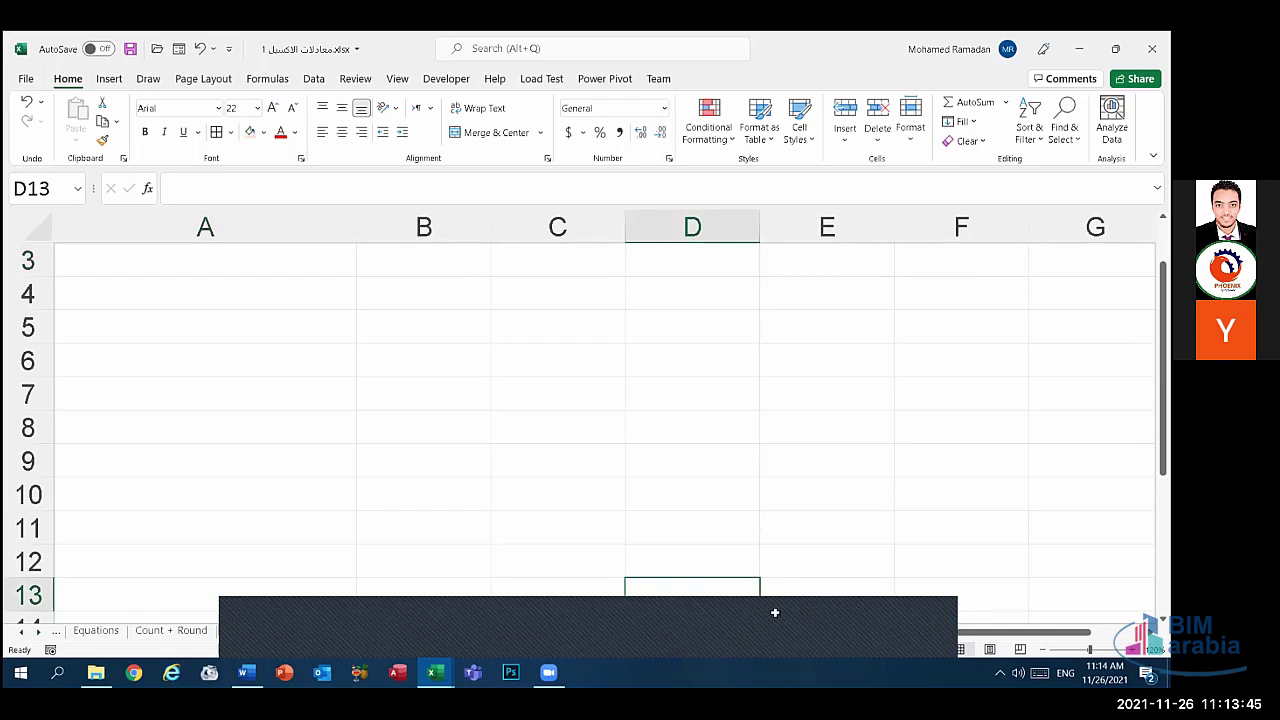
Step: Copy the three names from Exact + Trim A9:A11 into A3:A5
{"action": "left_click", "coordinate": [589, 631]}
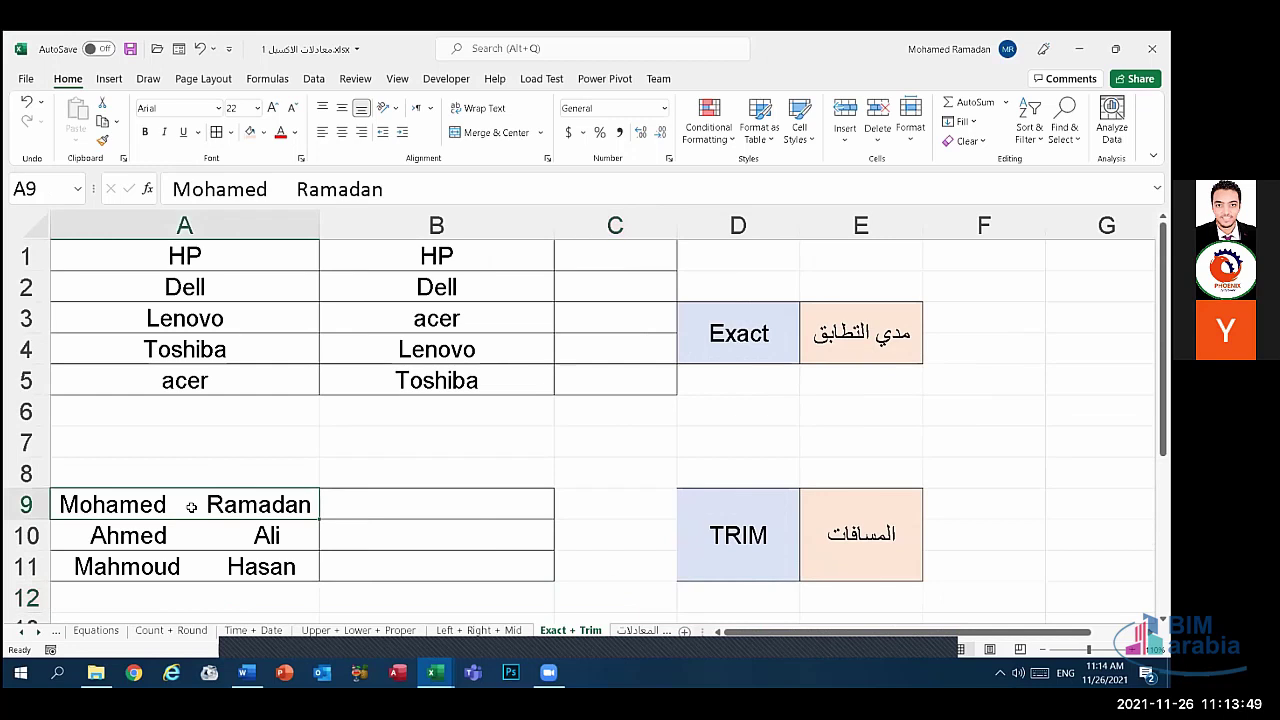
{"action": "left_click_drag", "start_coordinate": [195, 496], "coordinate": [183, 567]}
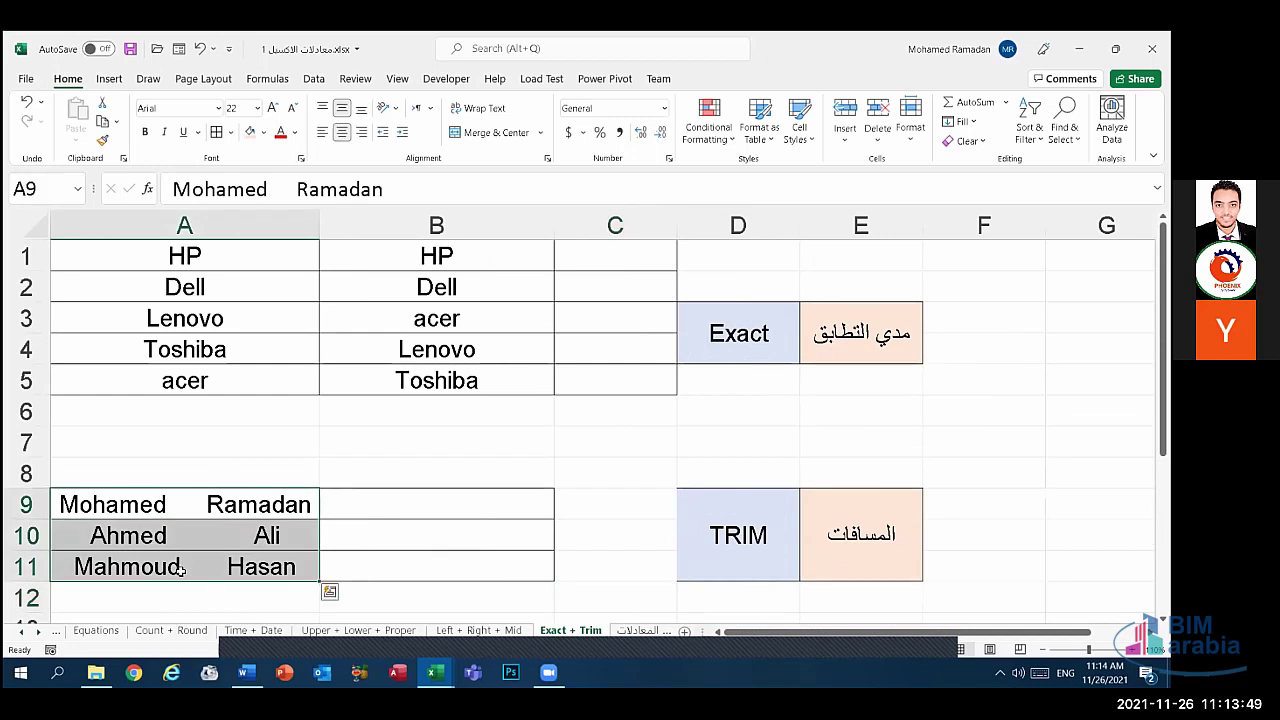
{"action": "left_click", "coordinate": [102, 122]}
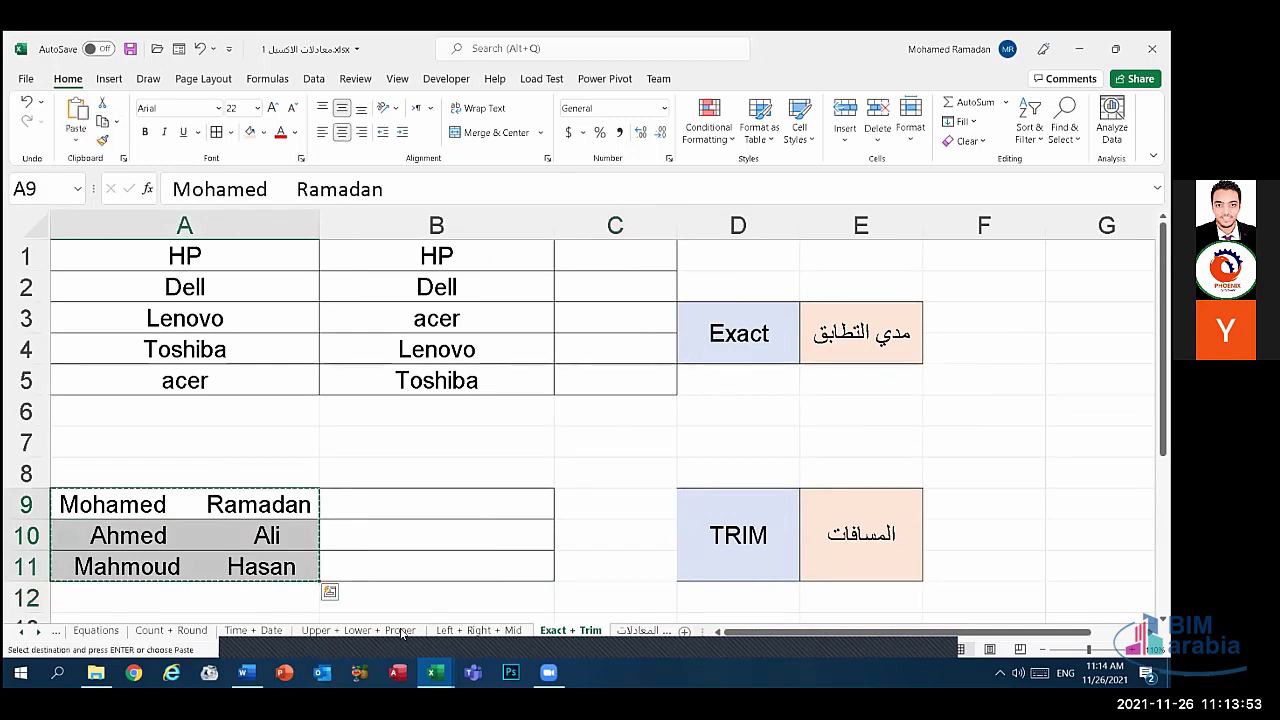
{"action": "left_click", "coordinate": [358, 631]}
{"action": "left_click_drag", "start_coordinate": [143, 264], "coordinate": [145, 332]}
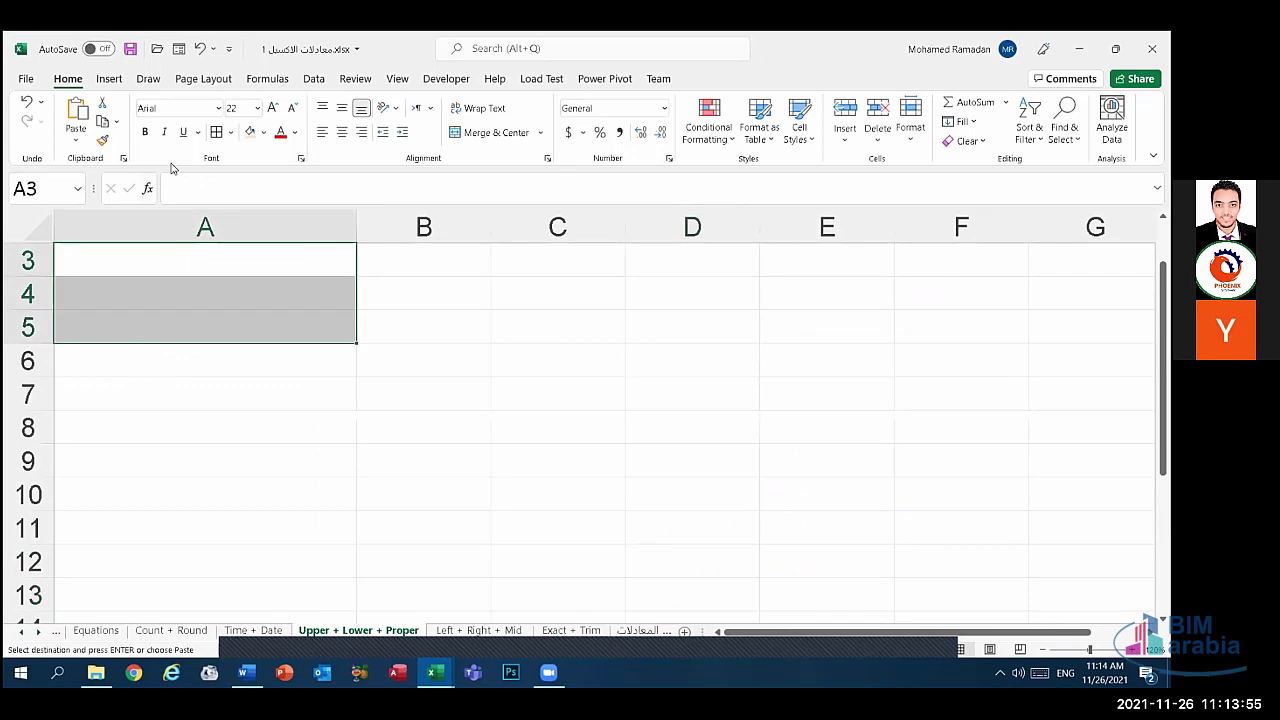
{"action": "left_click", "coordinate": [76, 112]}
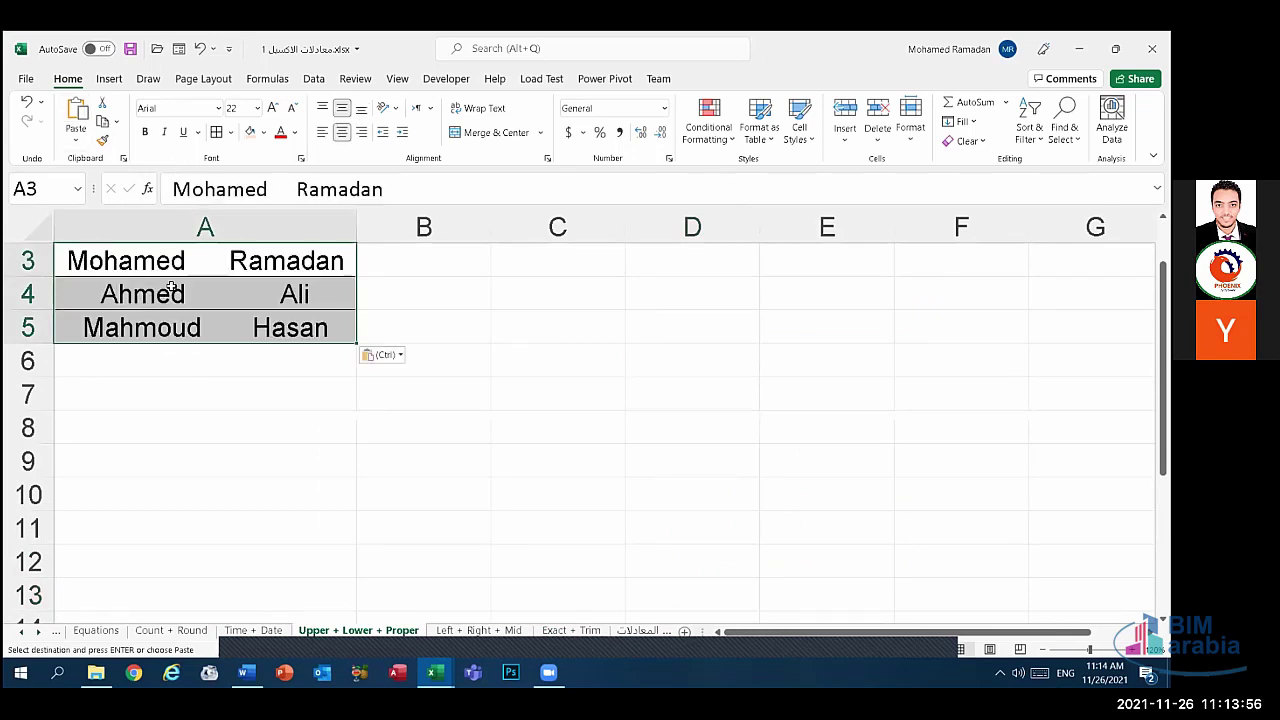
{"action": "left_click", "coordinate": [201, 356]}
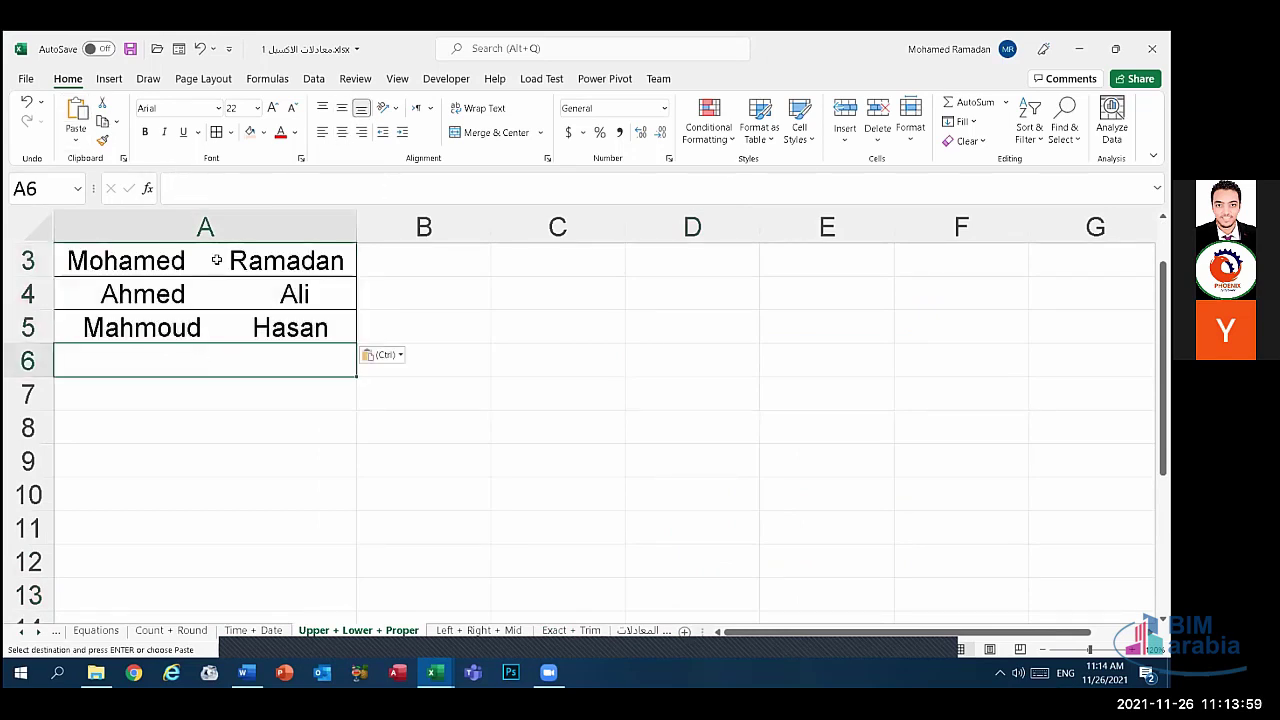
Step: Remove the extra spaces from the names in A3 and A4, leaving one space each
{"action": "left_click", "coordinate": [218, 260]}
{"action": "double_click", "coordinate": [229, 261]}
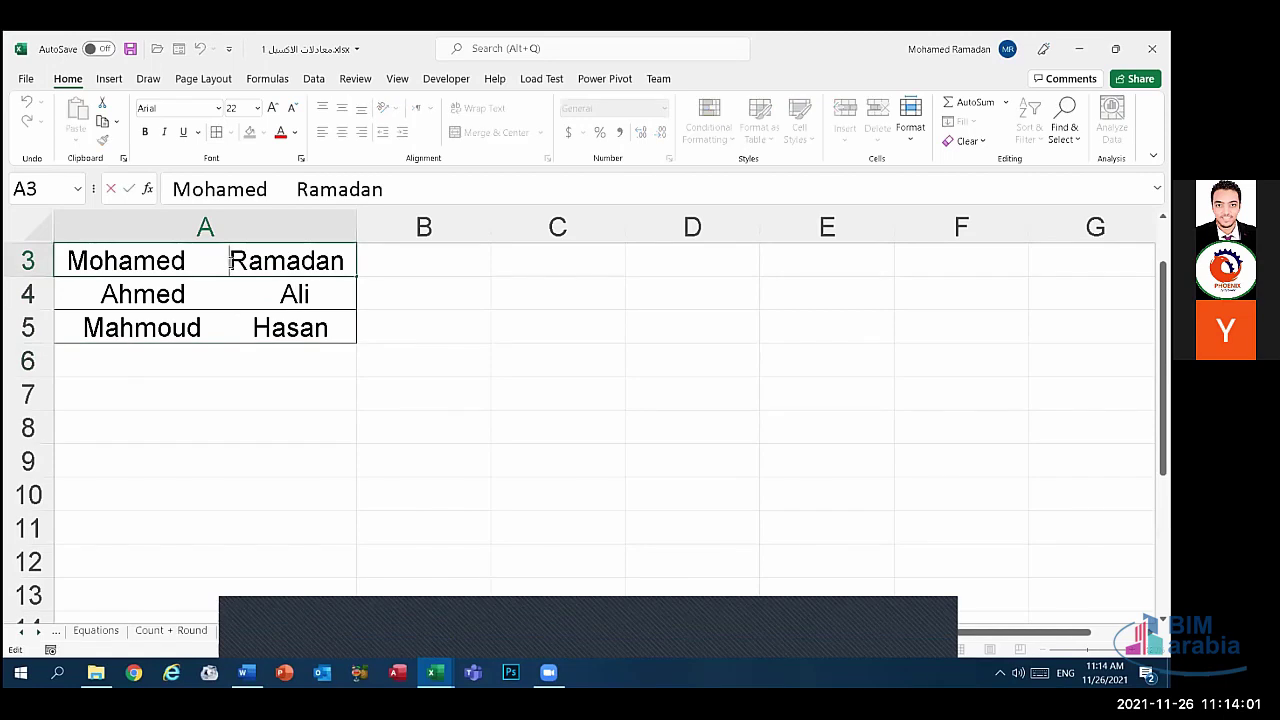
{"action": "key", "text": "BackSpace"}
{"action": "key", "text": "BackSpace"}
{"action": "key", "text": "BackSpace"}
{"action": "key", "text": "BackSpace"}
{"action": "key", "text": "BackSpace"}
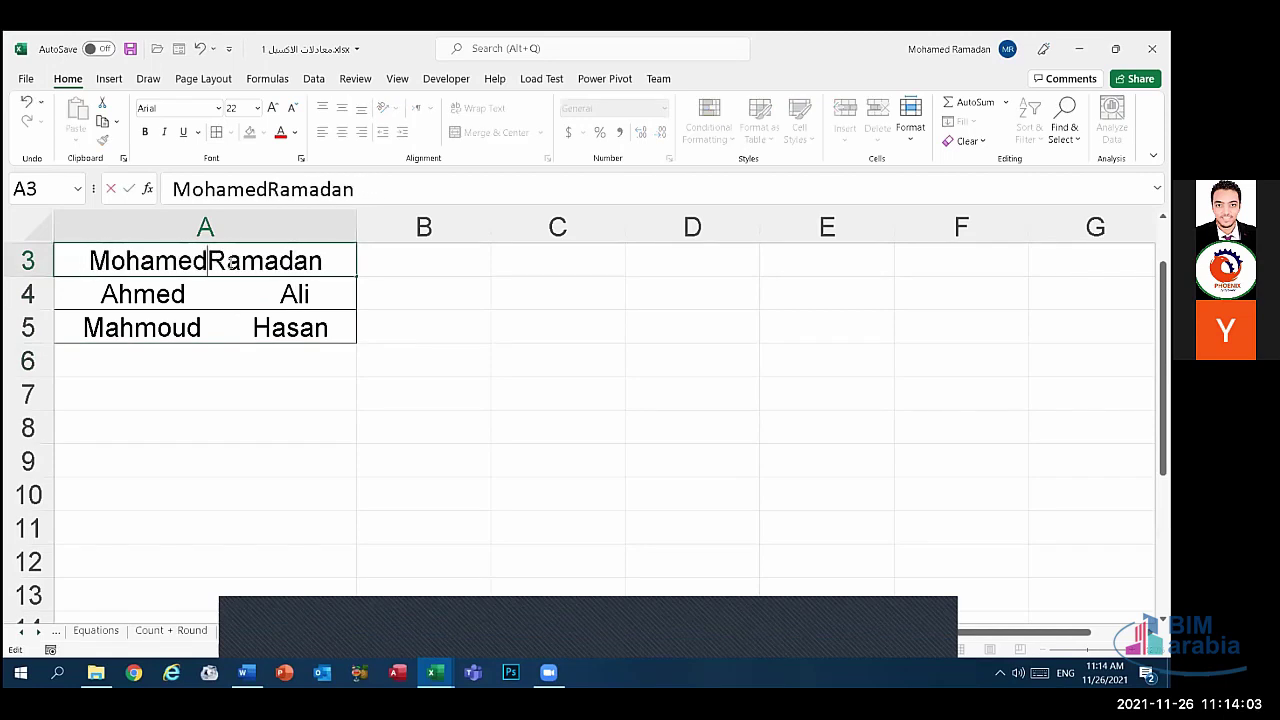
{"action": "left_click", "coordinate": [270, 295]}
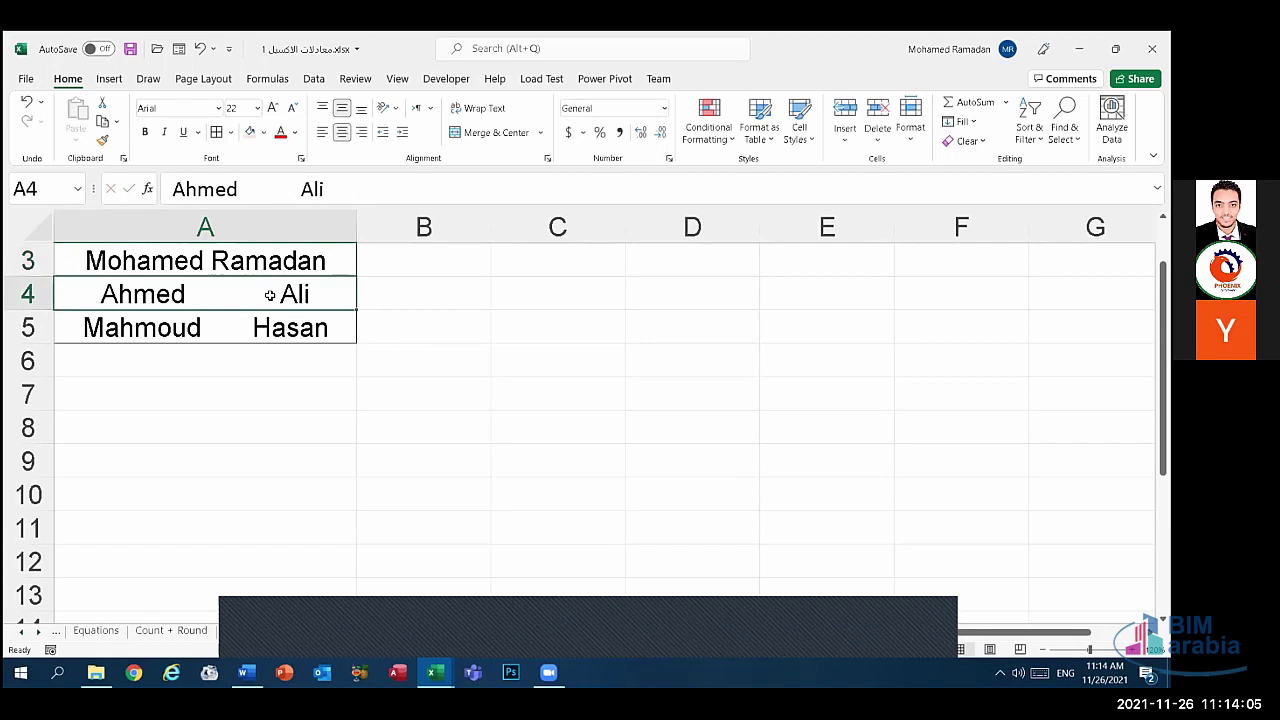
{"action": "double_click", "coordinate": [284, 300]}
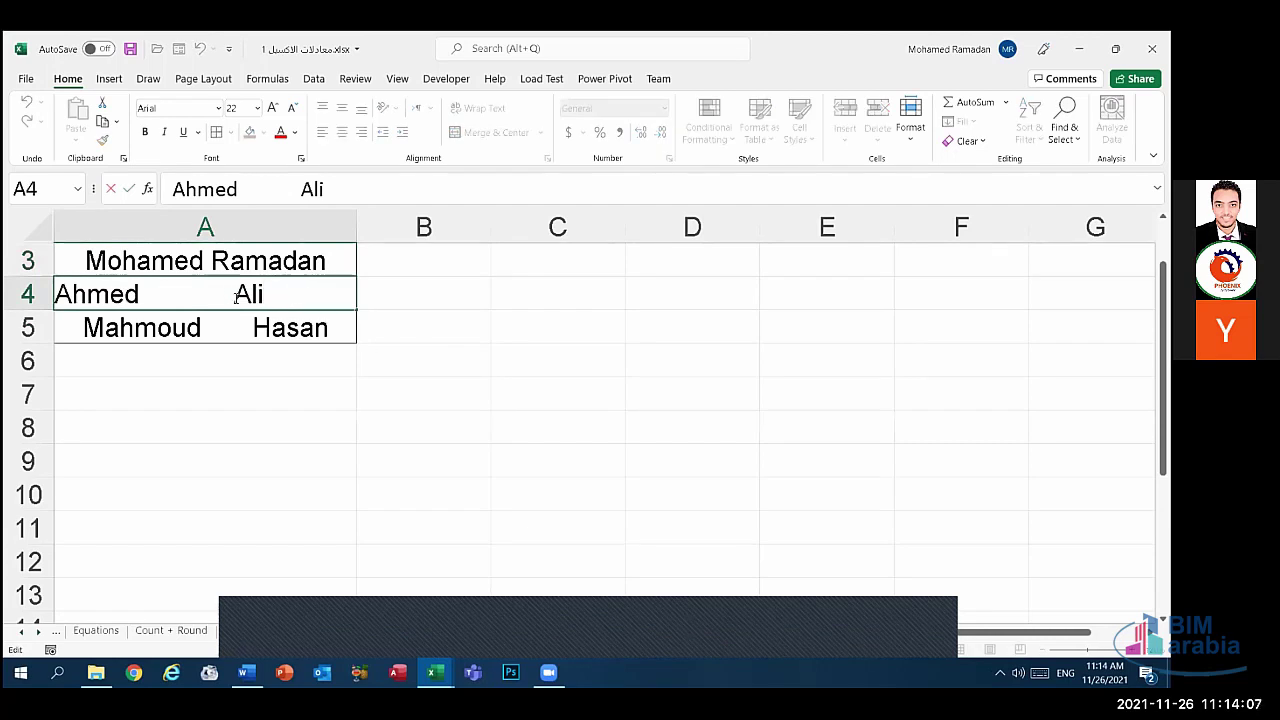
{"action": "key", "text": "BackSpace"}
{"action": "key", "text": "BackSpace"}
{"action": "key", "text": "BackSpace"}
{"action": "key", "text": "BackSpace"}
{"action": "key", "text": "BackSpace"}
{"action": "key", "text": "BackSpace"}
{"action": "key", "text": "BackSpace"}
{"action": "key", "text": "BackSpace"}
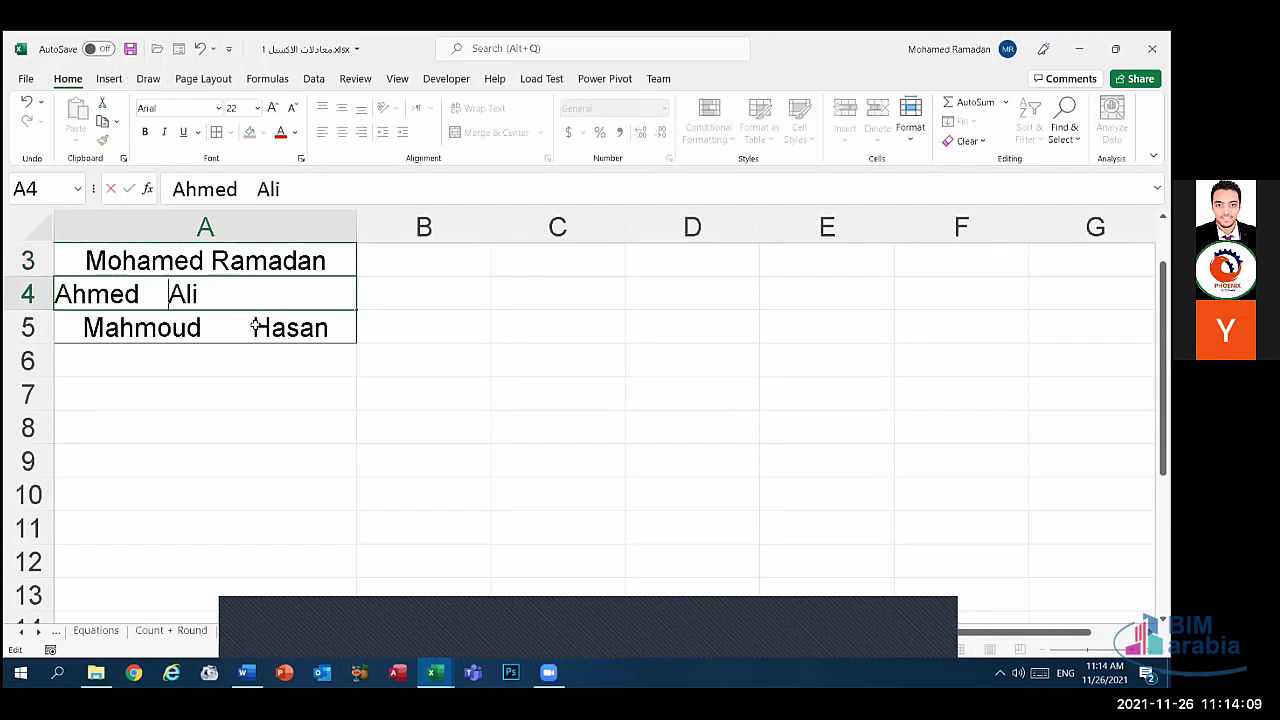
{"action": "key", "text": "BackSpace"}
{"action": "key", "text": "BackSpace"}
{"action": "key", "text": "BackSpace"}
{"action": "key", "text": "Return"}
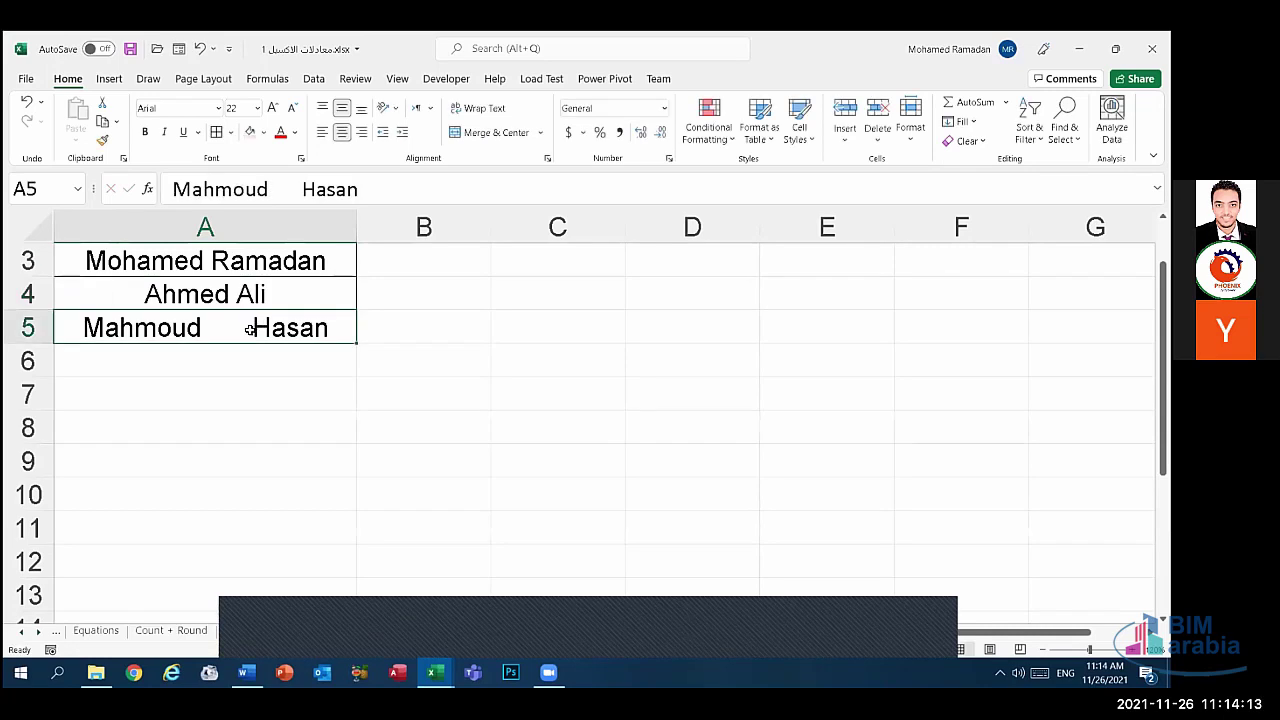
Step: Reduce the A5 name to a single space between first and last name
{"action": "double_click", "coordinate": [250, 330]}
{"action": "key", "text": "BackSpace"}
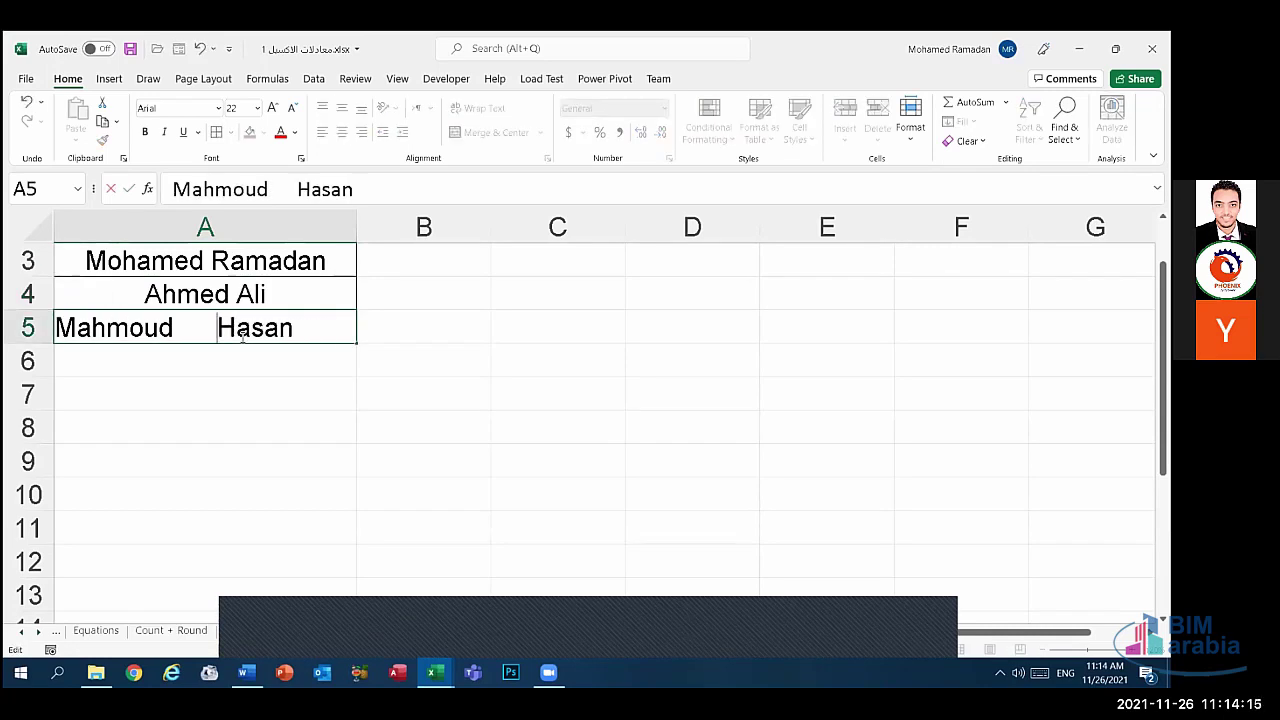
{"action": "key", "text": "BackSpace"}
{"action": "key", "text": "BackSpace"}
{"action": "key", "text": "BackSpace"}
{"action": "key", "text": "BackSpace"}
{"action": "key", "text": "BackSpace"}
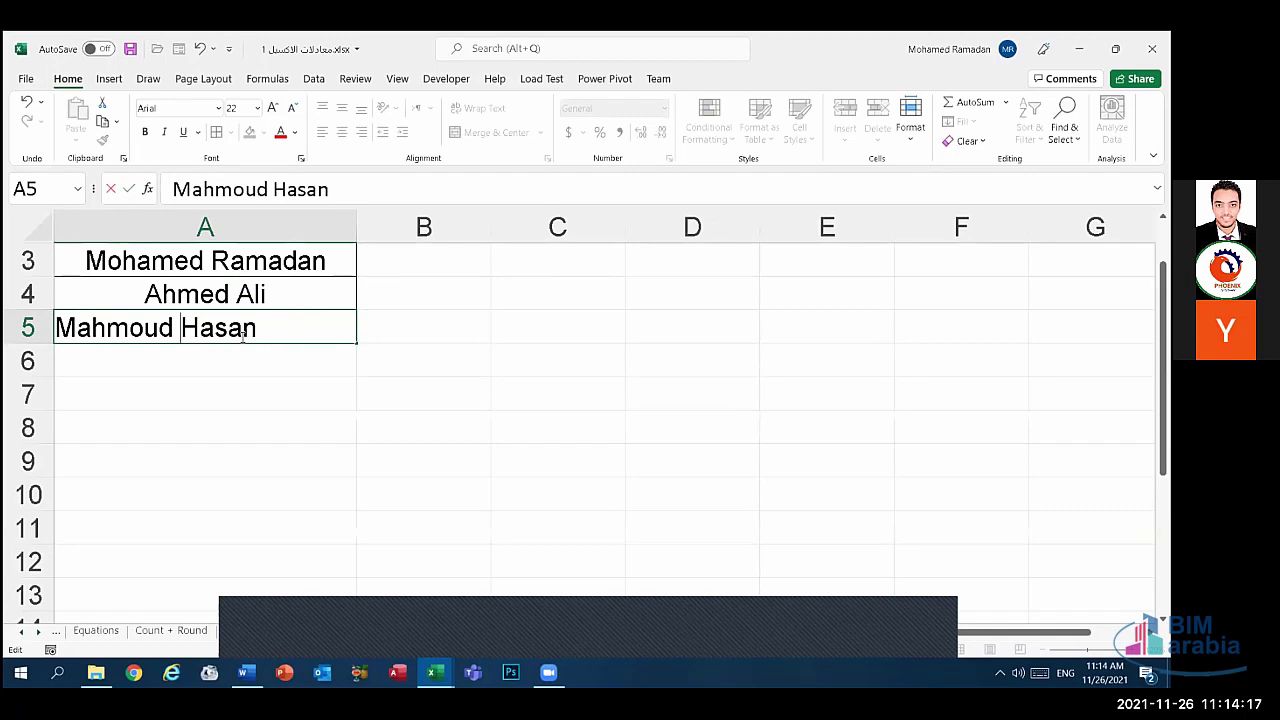
{"action": "key", "text": "BackSpace"}
{"action": "key", "text": "Return"}
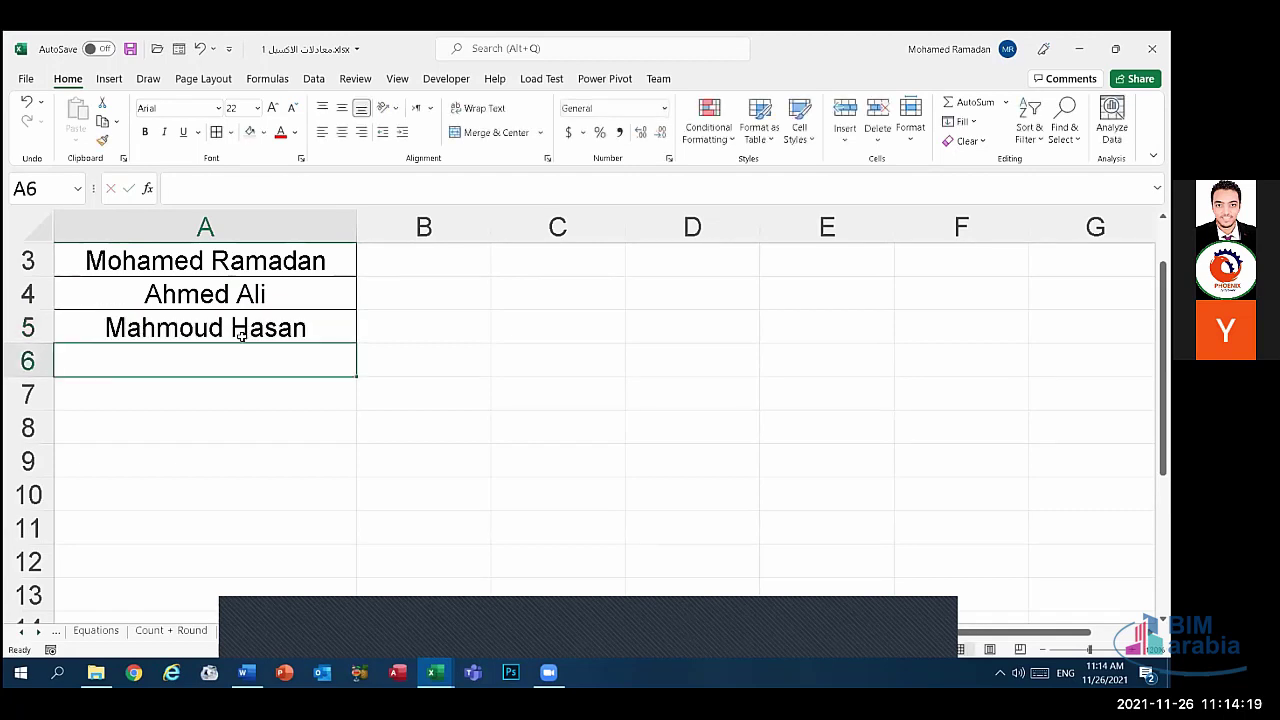
Step: Narrow column A, enter =UPPER(A3) in B3, and autofit column B to the result
{"action": "left_click_drag", "start_coordinate": [355, 217], "coordinate": [310, 217]}
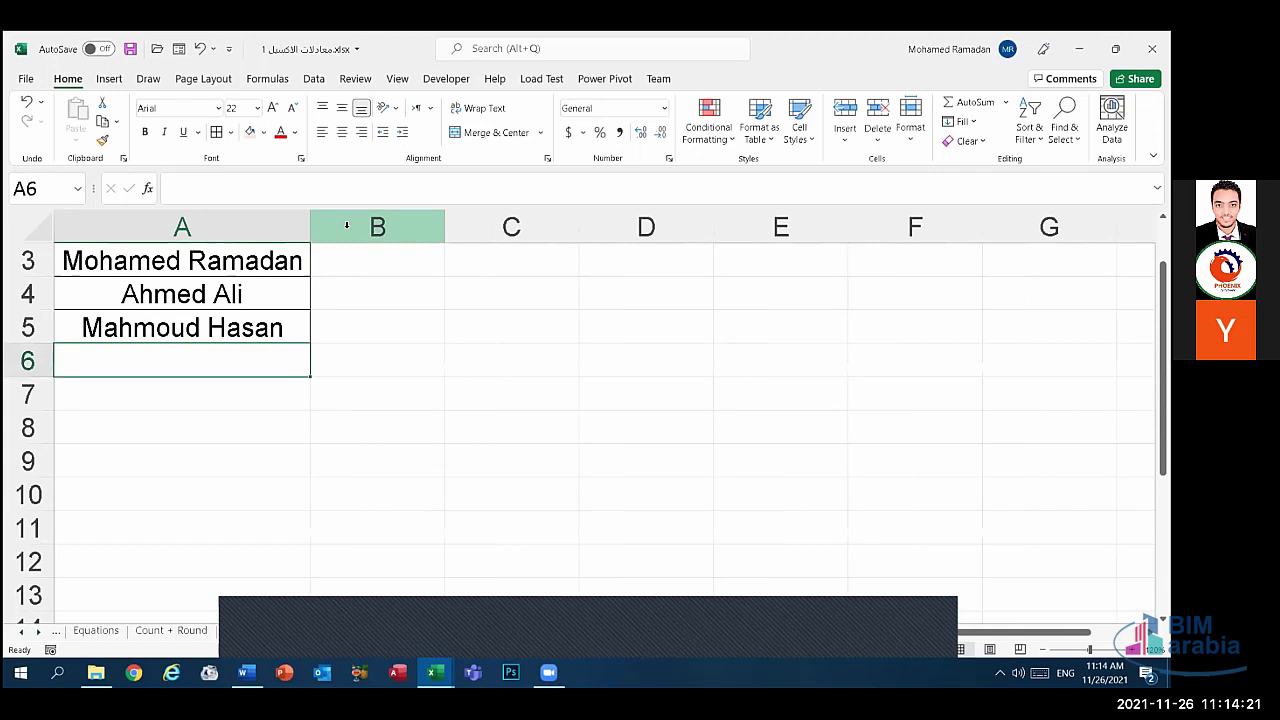
{"action": "left_click", "coordinate": [344, 265]}
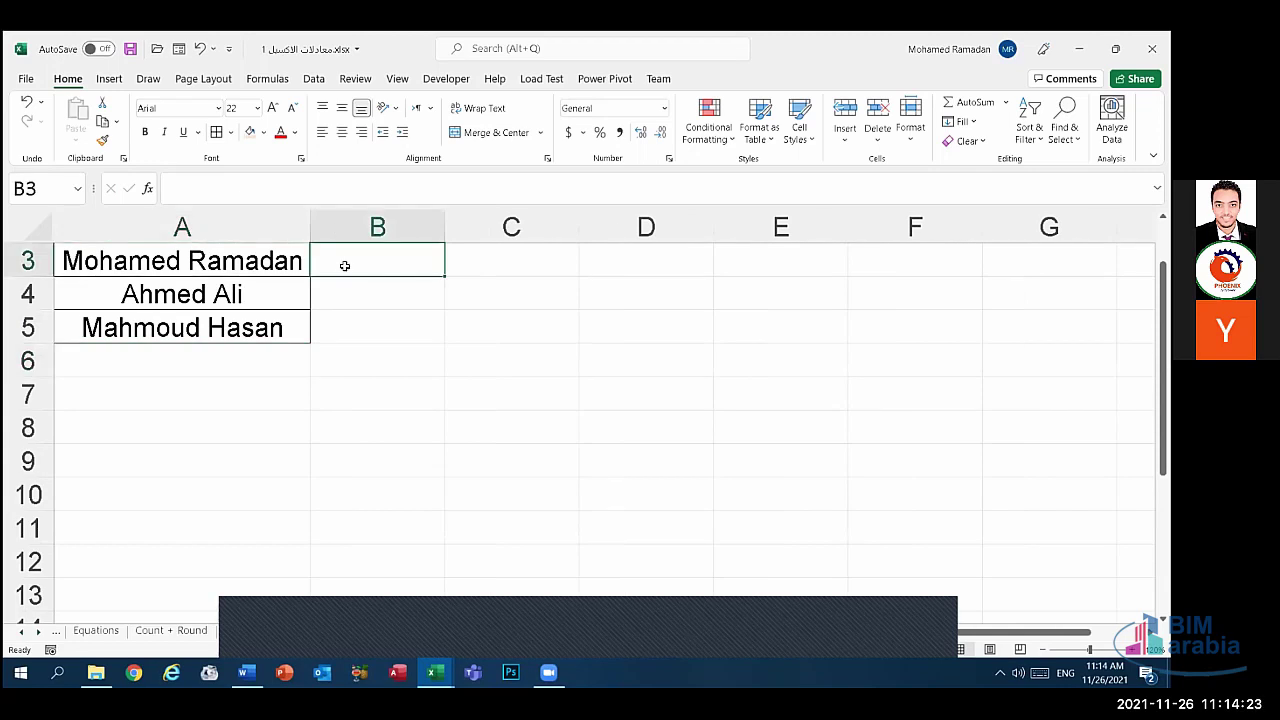
{"action": "type", "text": "="}
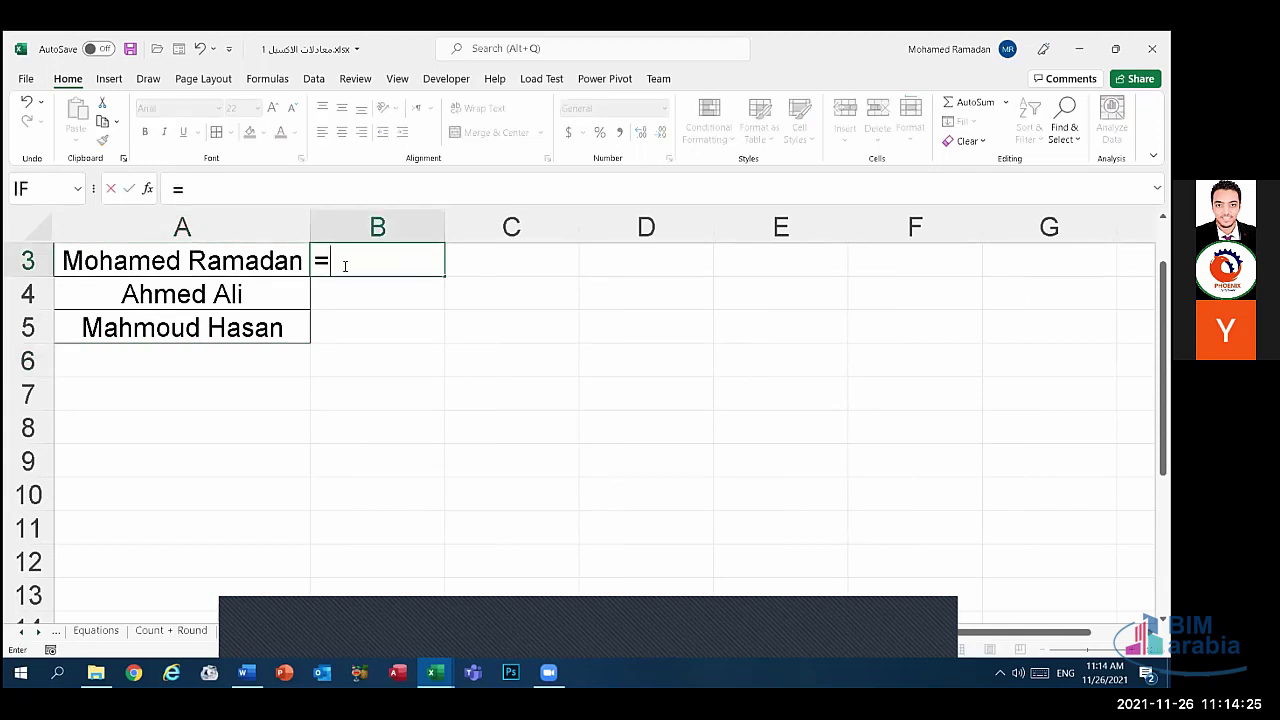
{"action": "type", "text": "uppe"}
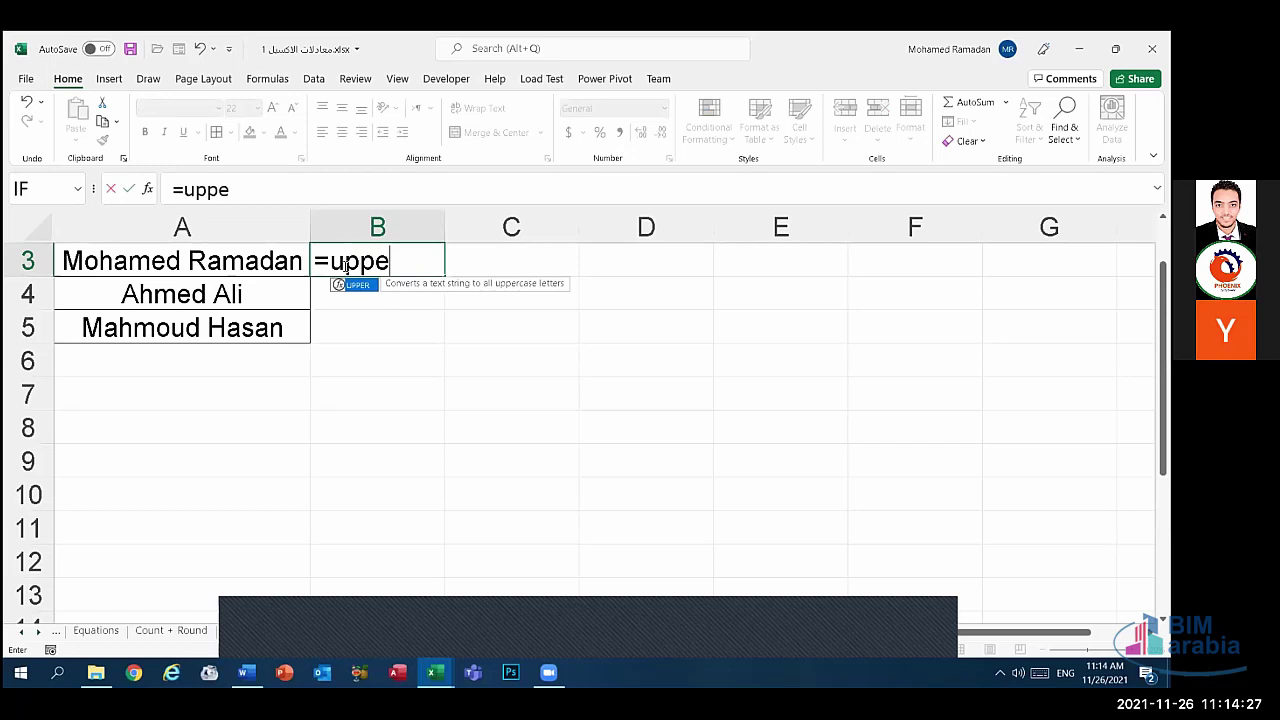
{"action": "type", "text": "r"}
{"action": "type", "text": "("}
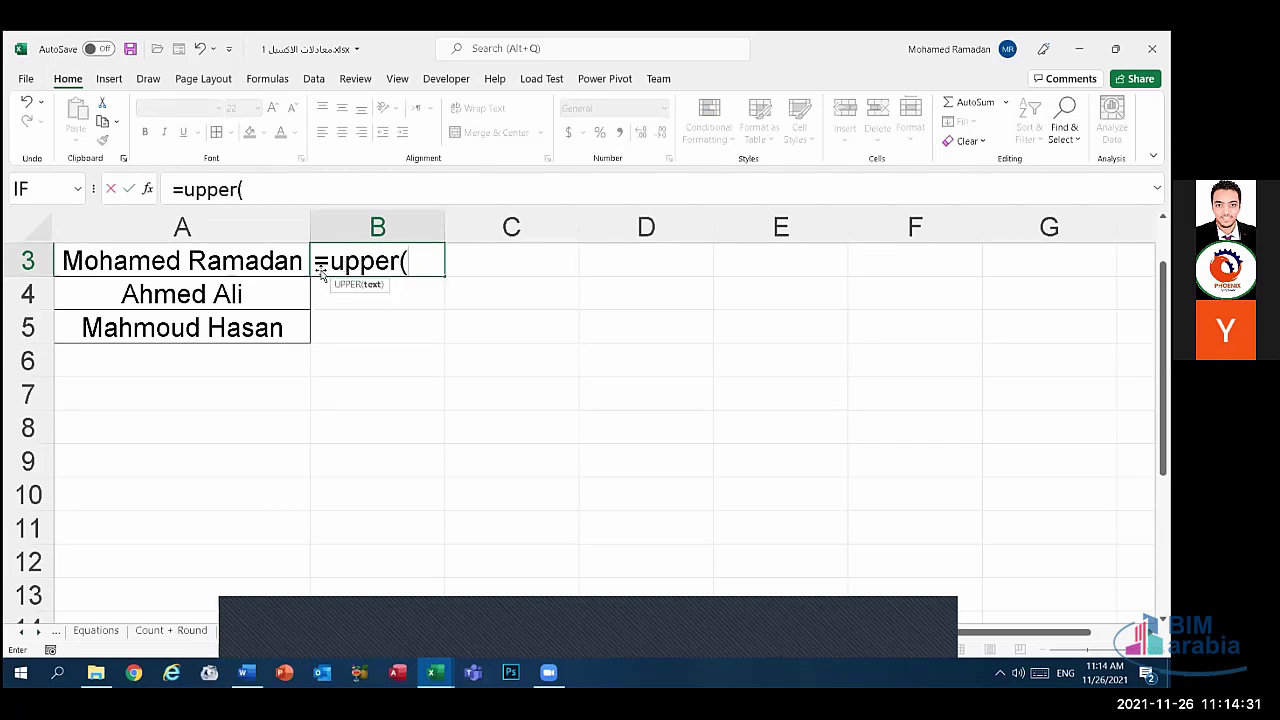
{"action": "left_click", "coordinate": [272, 261]}
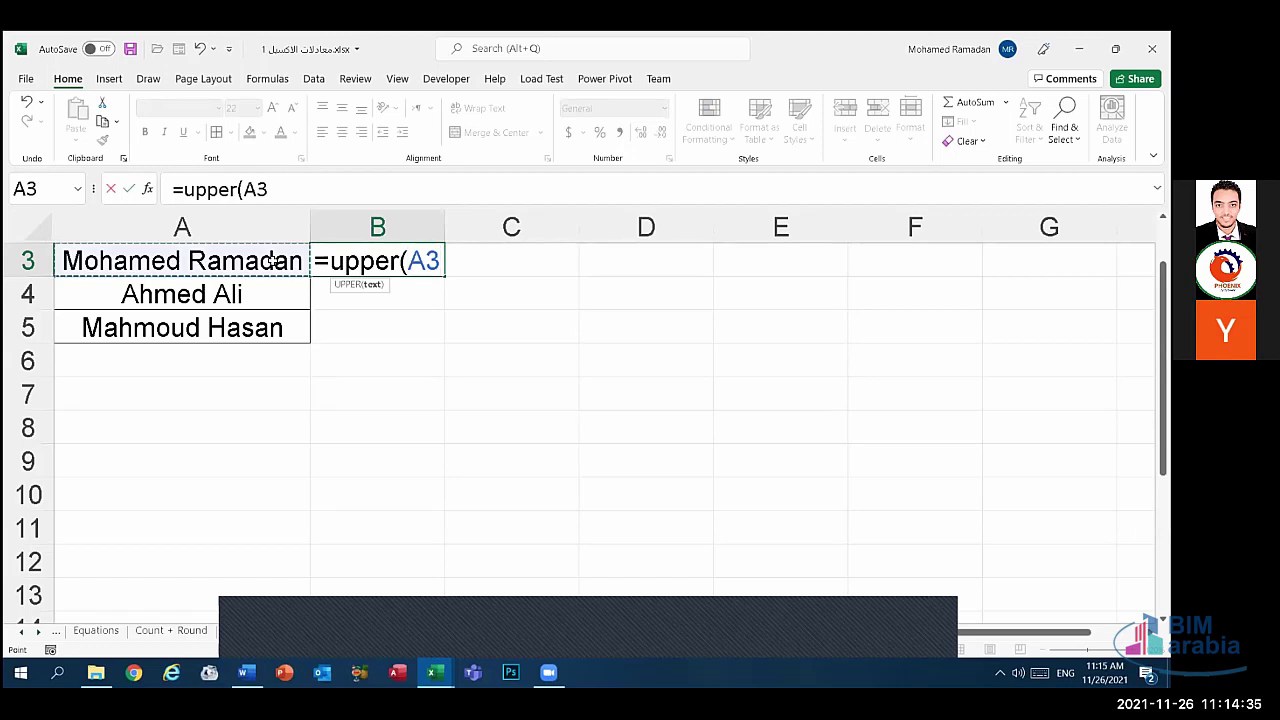
{"action": "type", "text": ")"}
{"action": "key", "text": "Return"}
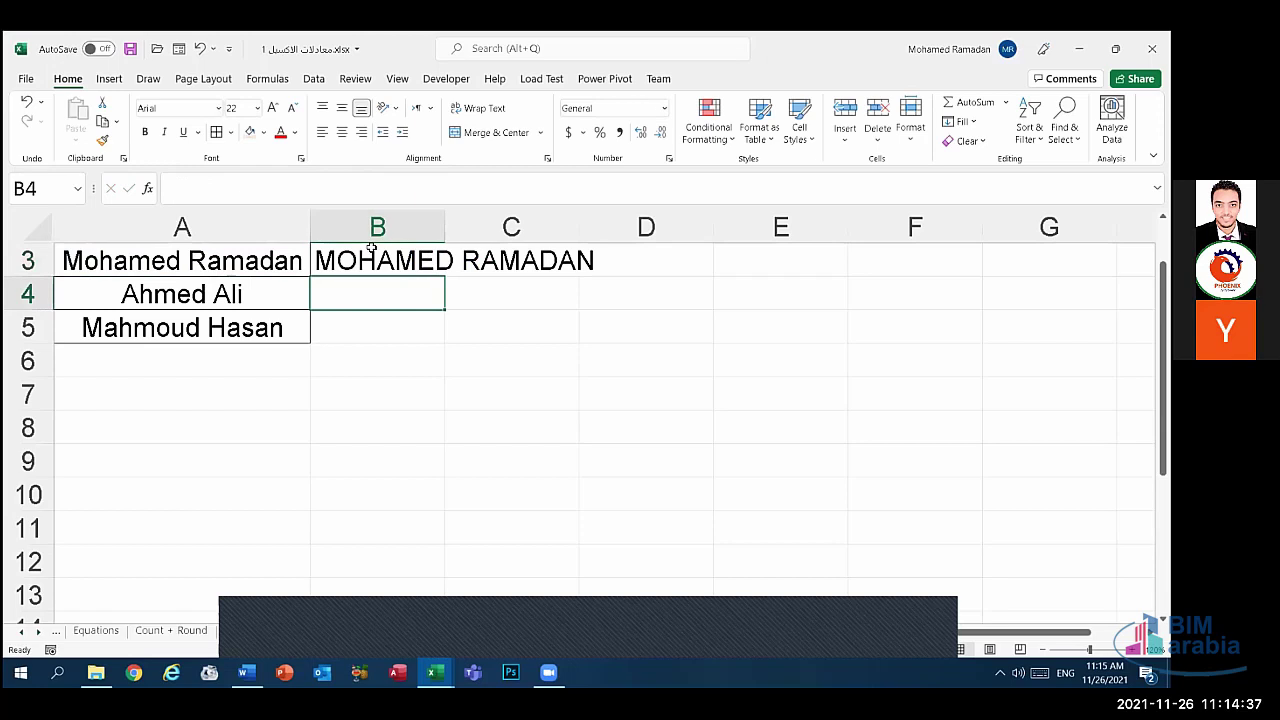
{"action": "double_click", "coordinate": [451, 231]}
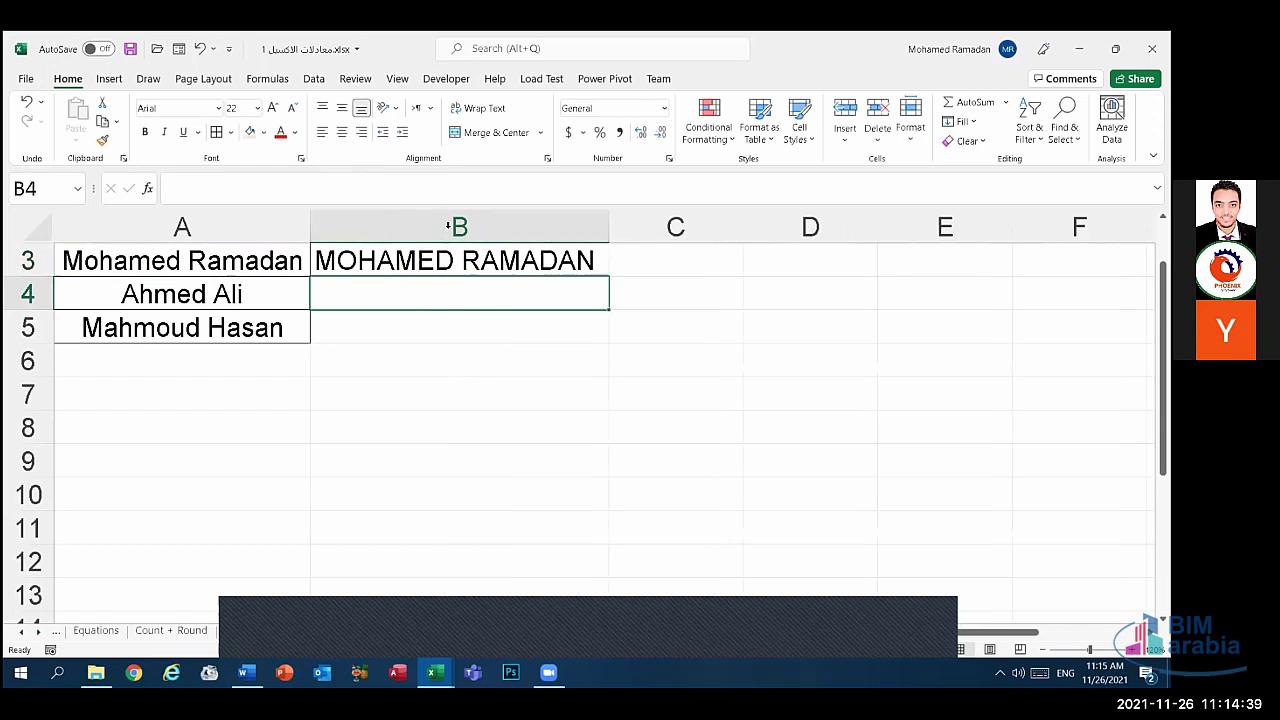
{"action": "left_click", "coordinate": [536, 258]}
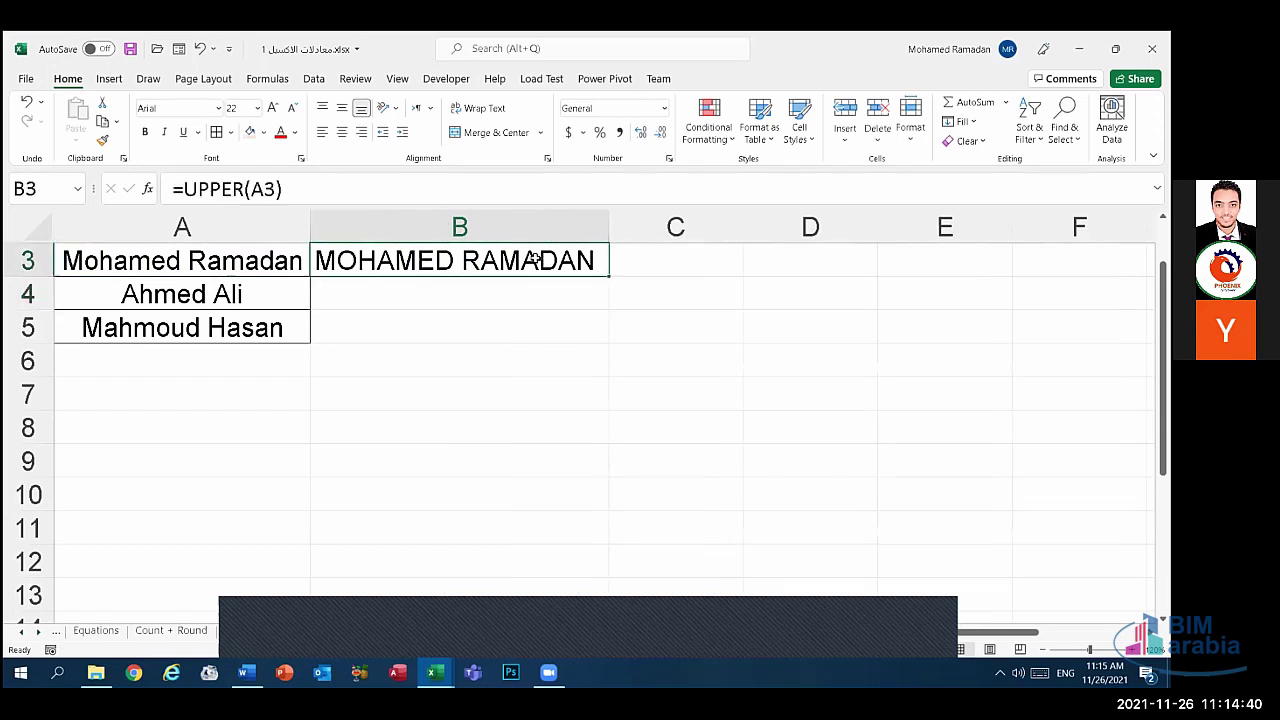
{"action": "left_click", "coordinate": [648, 268]}
Step: Enter the labels UPPER, lower and Proper in C3:C5
{"action": "type", "text": "U"}
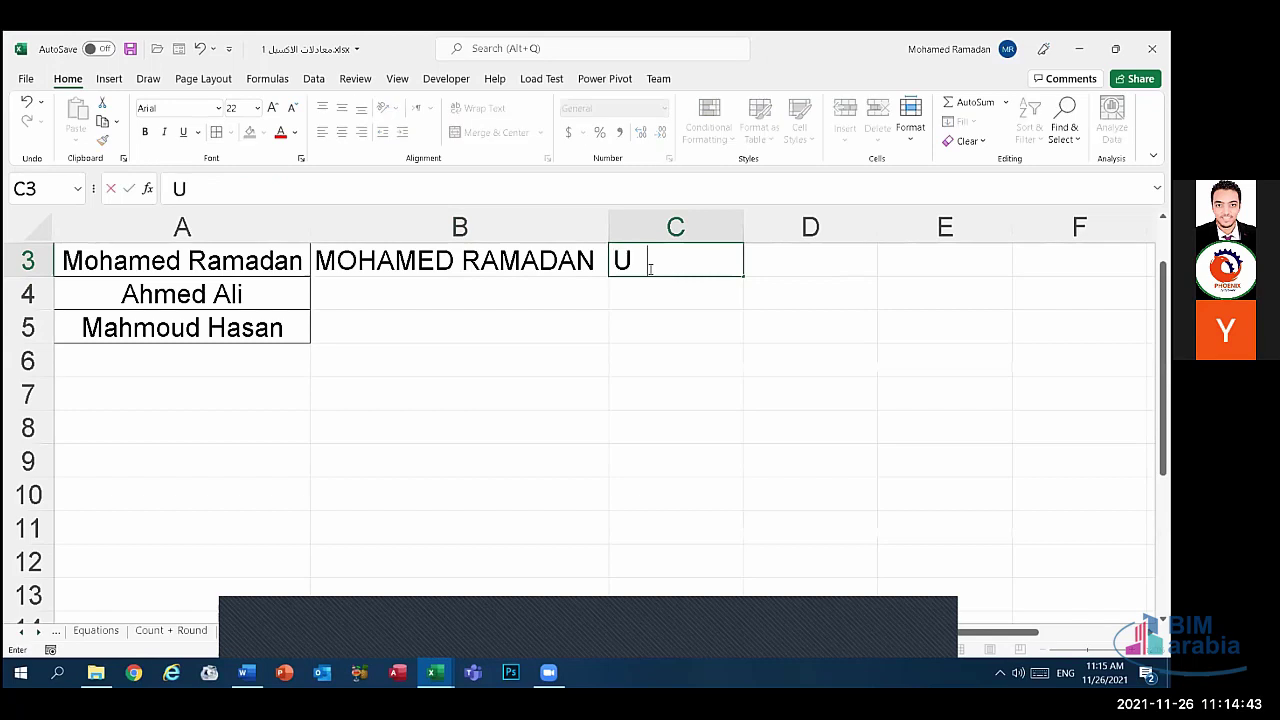
{"action": "type", "text": "pper"}
{"action": "key", "text": "BackSpace"}
{"action": "key", "text": "BackSpace"}
{"action": "key", "text": "BackSpace"}
{"action": "key", "text": "BackSpace"}
{"action": "type", "text": "PPER"}
{"action": "key", "text": "Return"}
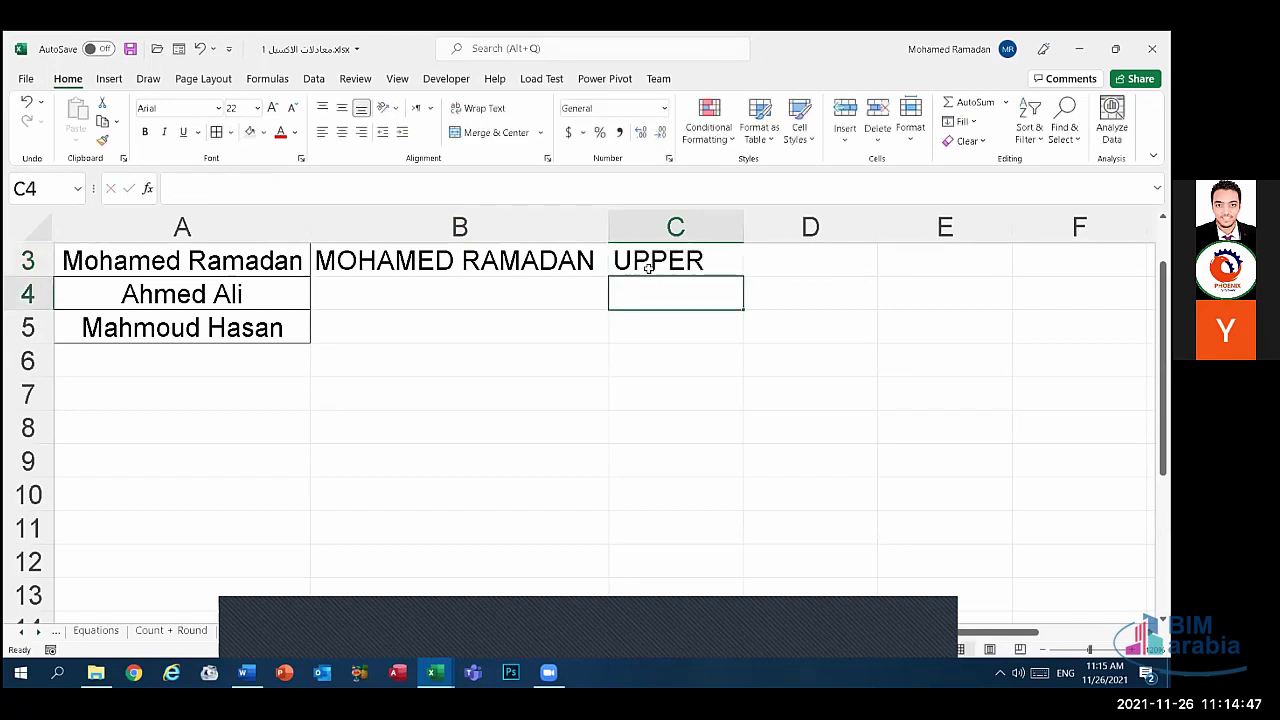
{"action": "type", "text": "low"}
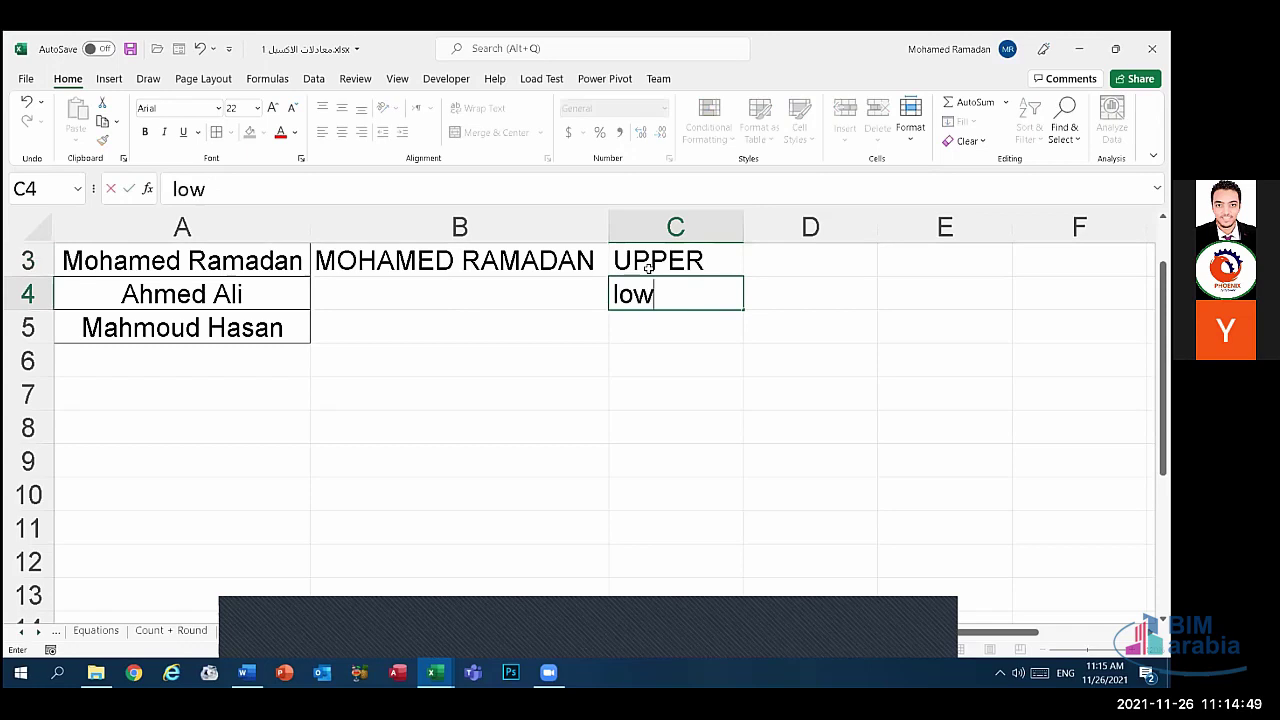
{"action": "type", "text": "er"}
{"action": "key", "text": "Return"}
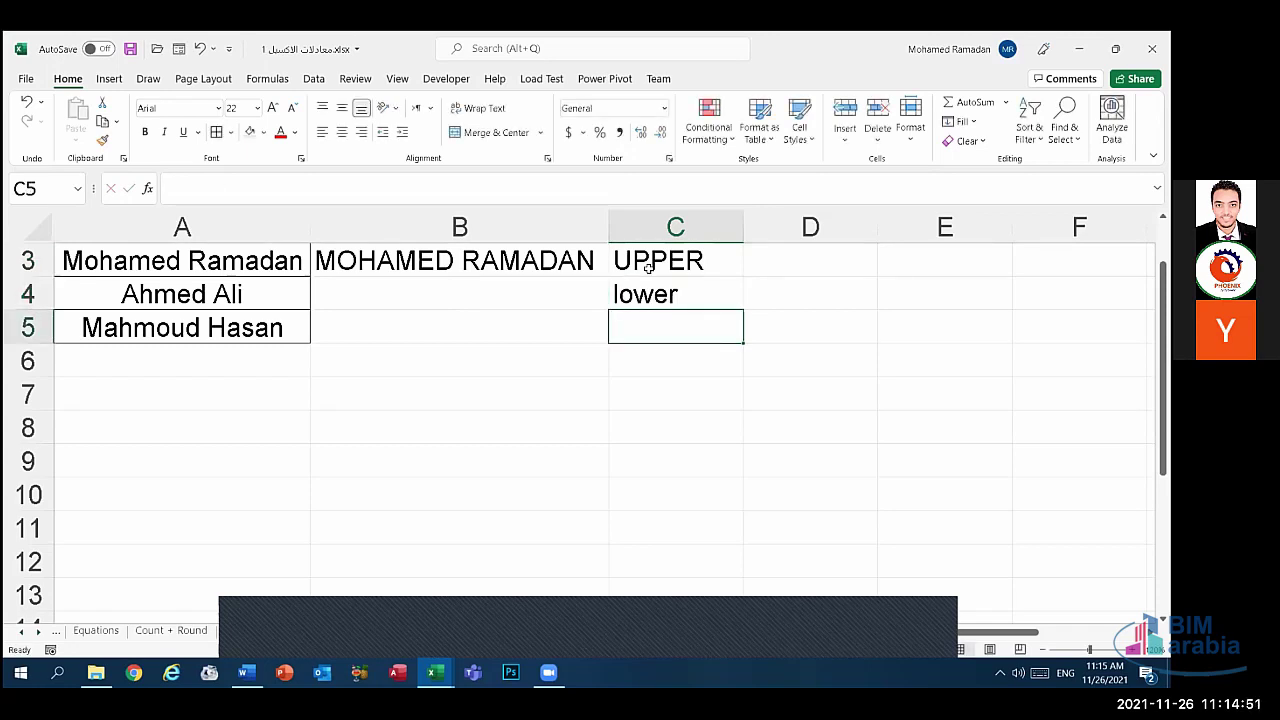
{"action": "type", "text": "Pr"}
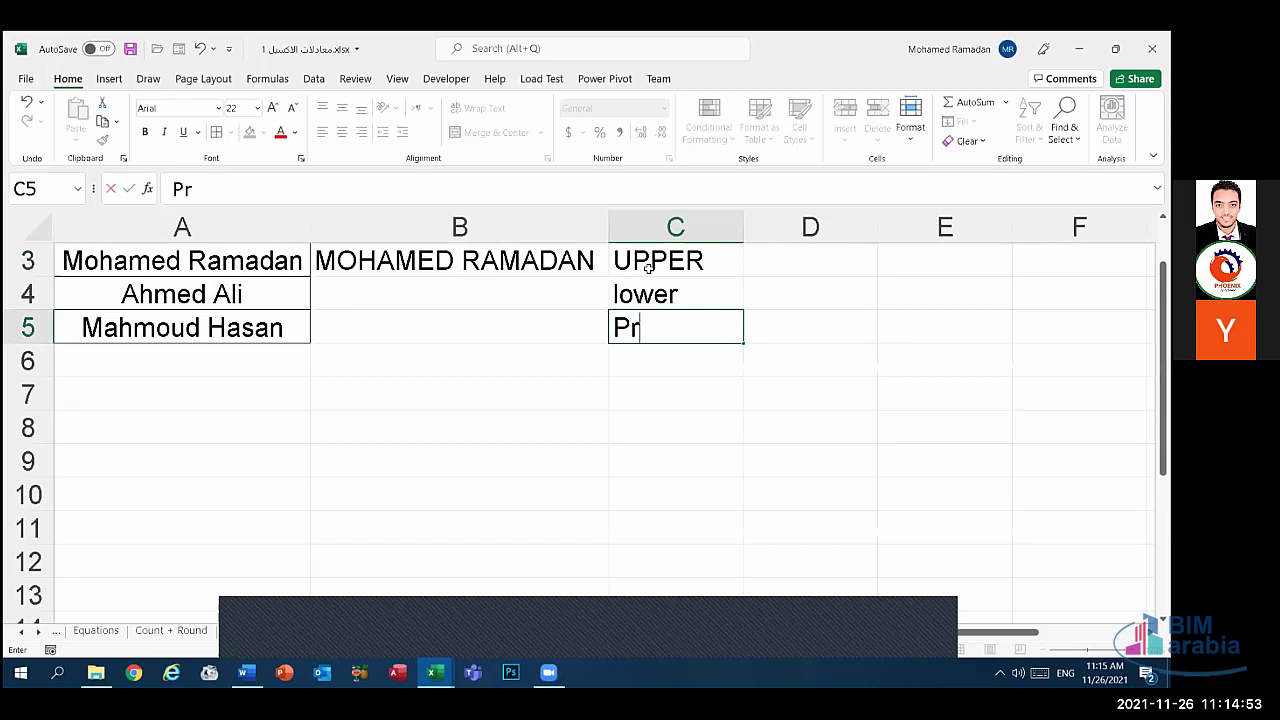
{"action": "type", "text": "oper"}
{"action": "key", "text": "Return"}
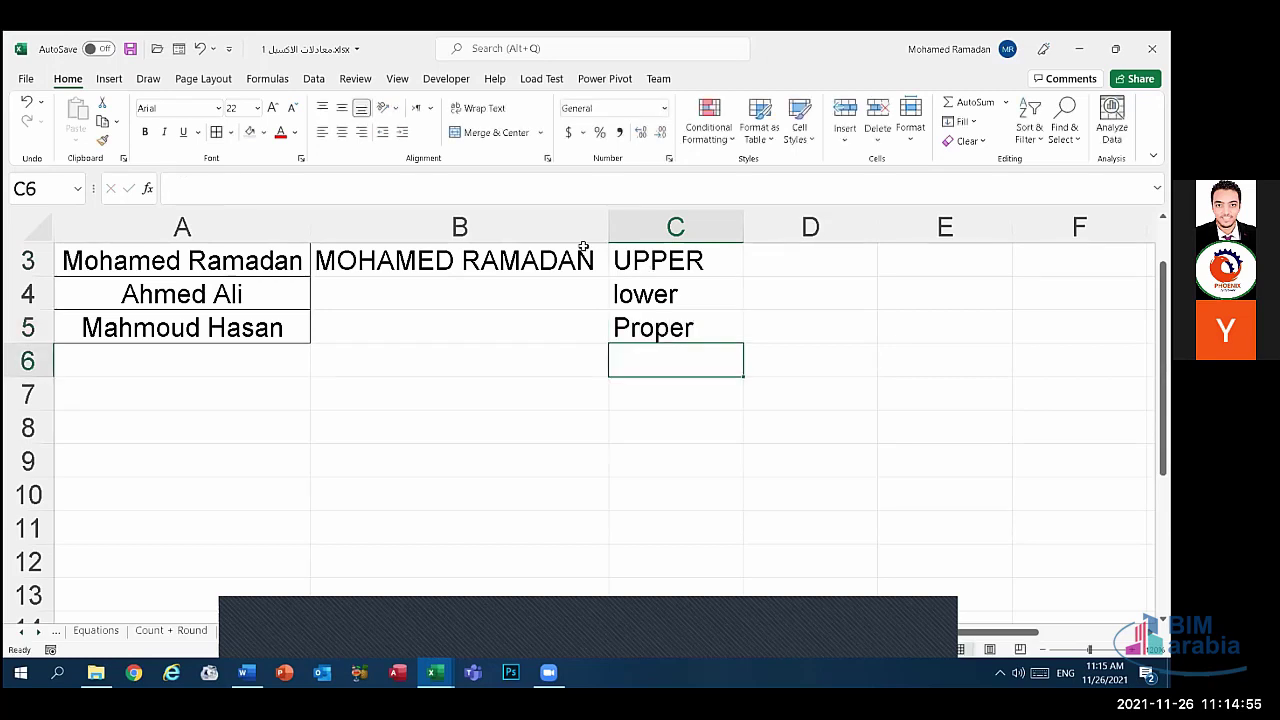
Step: Recreate =UPPER(A3) in B3, then clear B3 so it is empty again
{"action": "left_click", "coordinate": [541, 258]}
{"action": "key", "text": "Delete"}
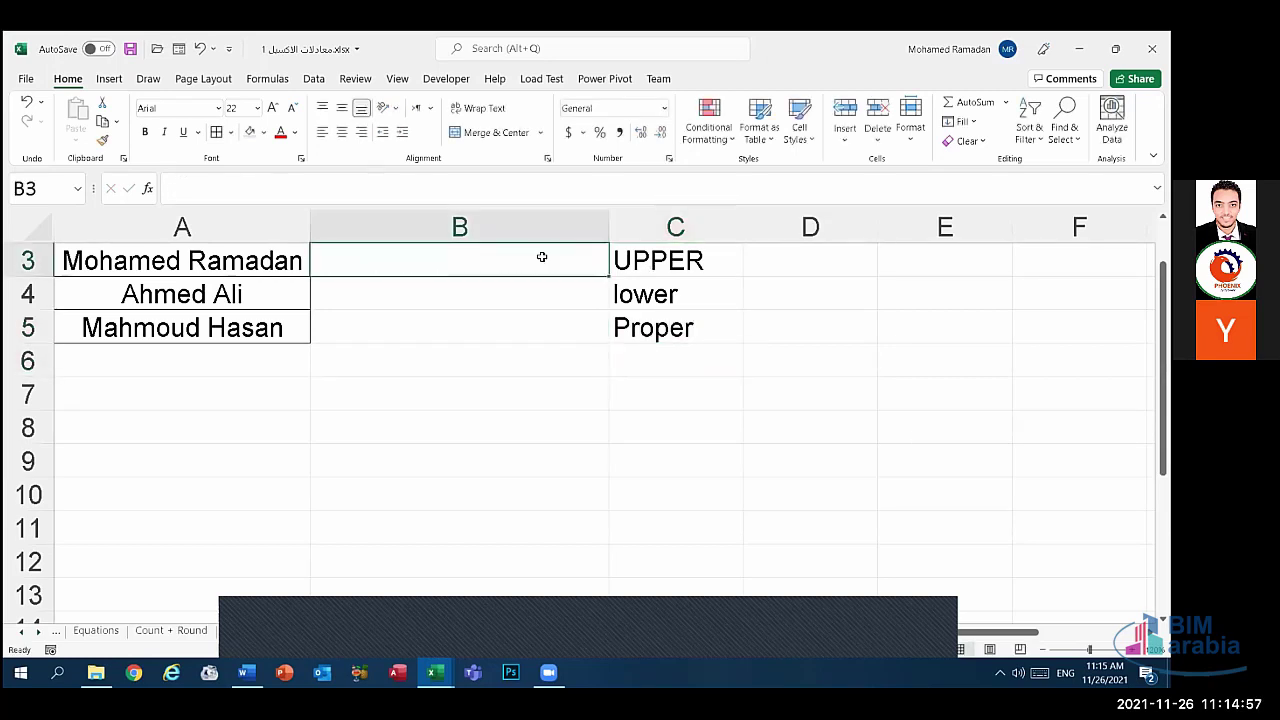
{"action": "type", "text": "=upper"}
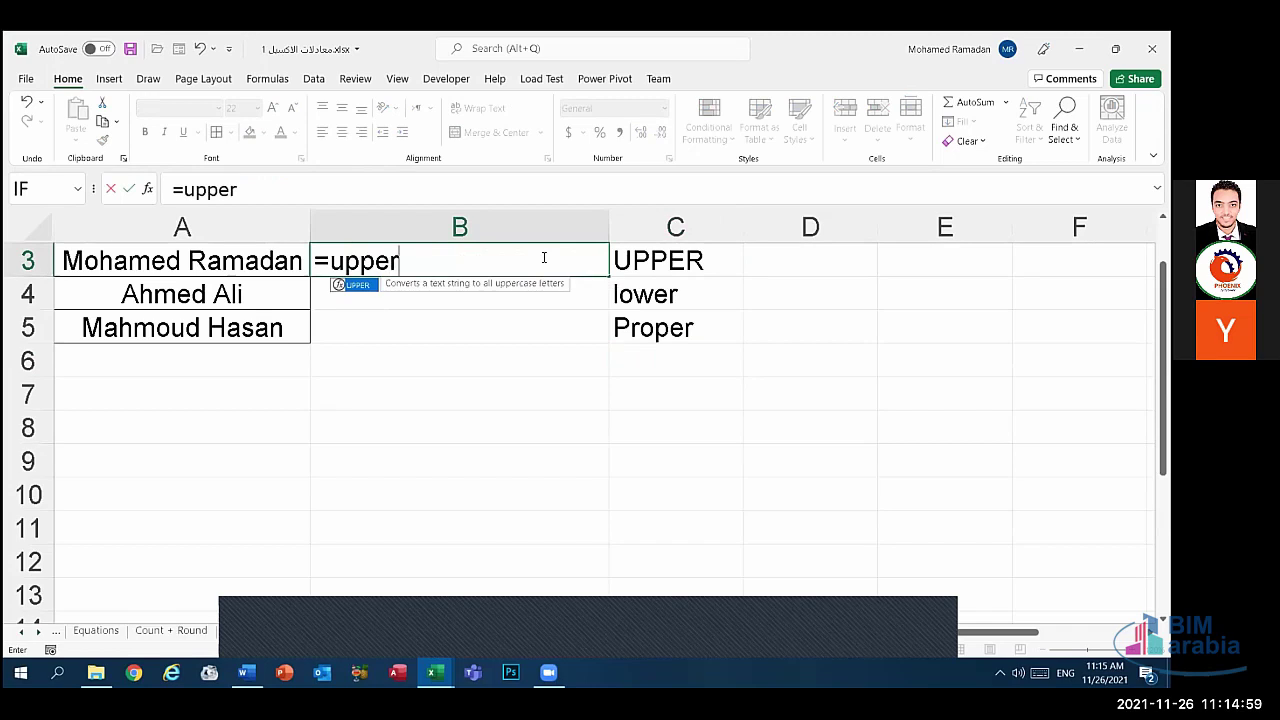
{"action": "type", "text": "("}
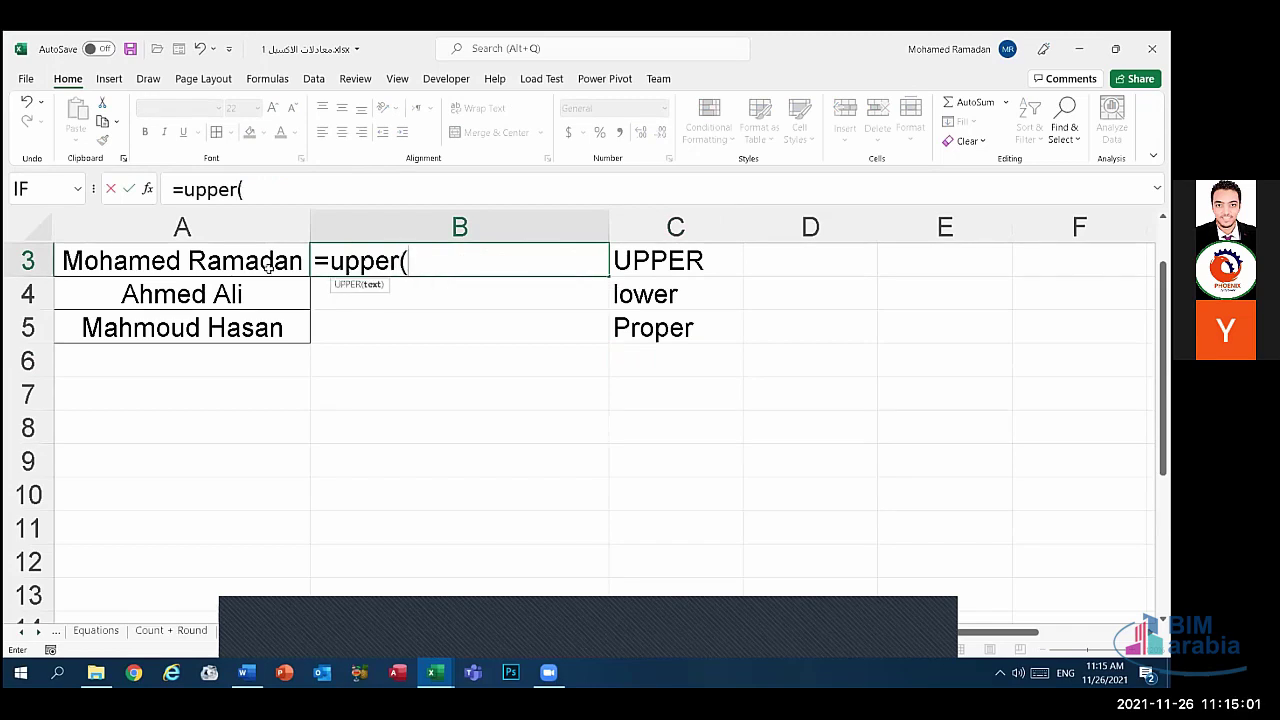
{"action": "left_click", "coordinate": [250, 262]}
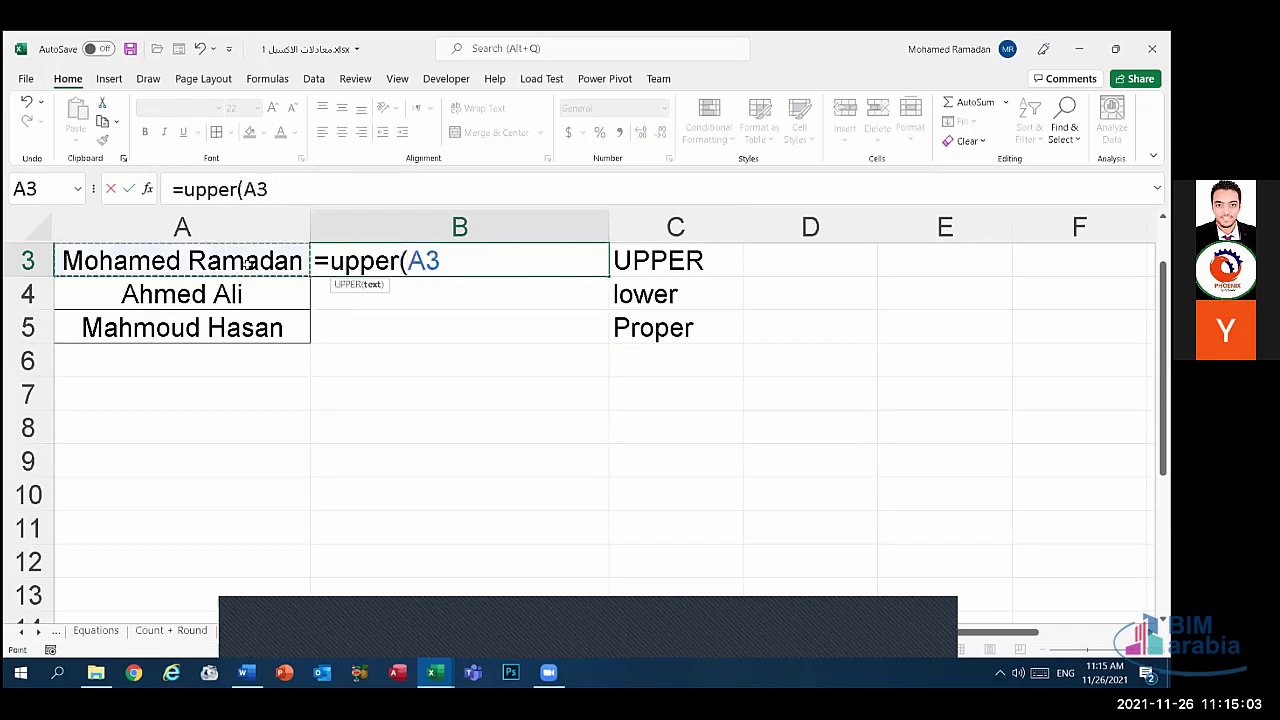
{"action": "type", "text": ")"}
{"action": "key", "text": "Return"}
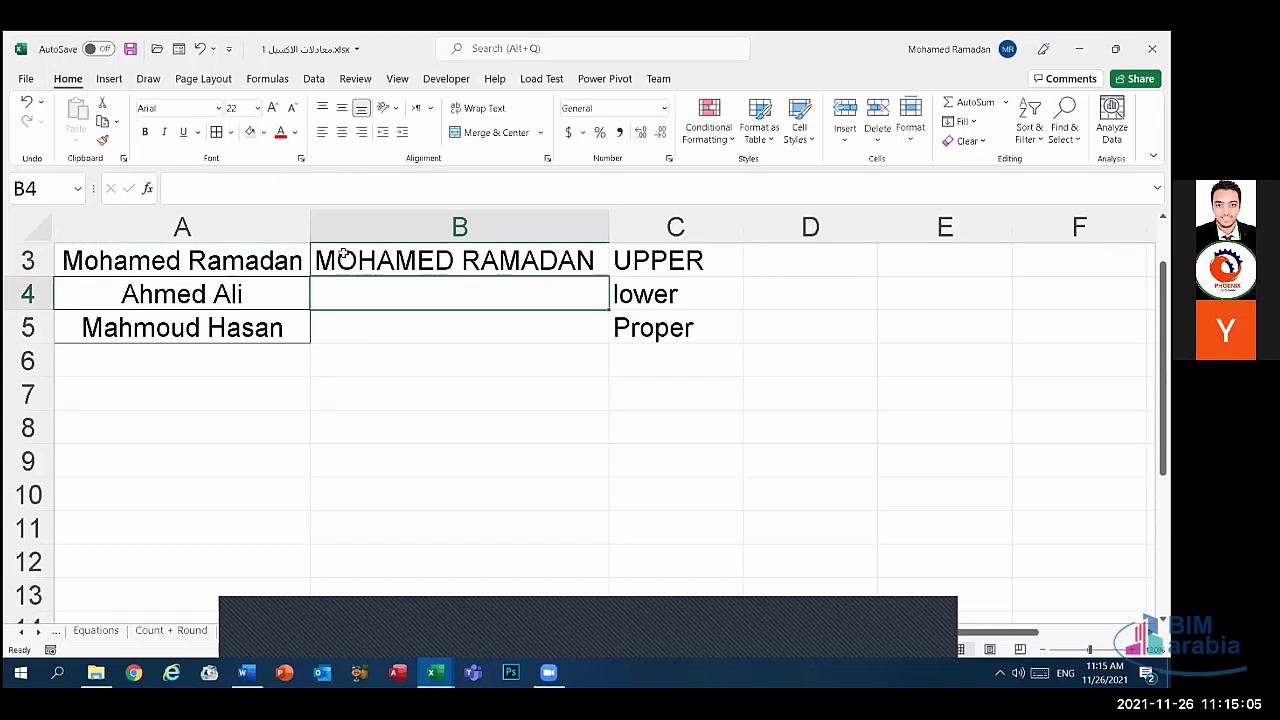
{"action": "left_click", "coordinate": [444, 263]}
{"action": "key", "text": "Delete"}
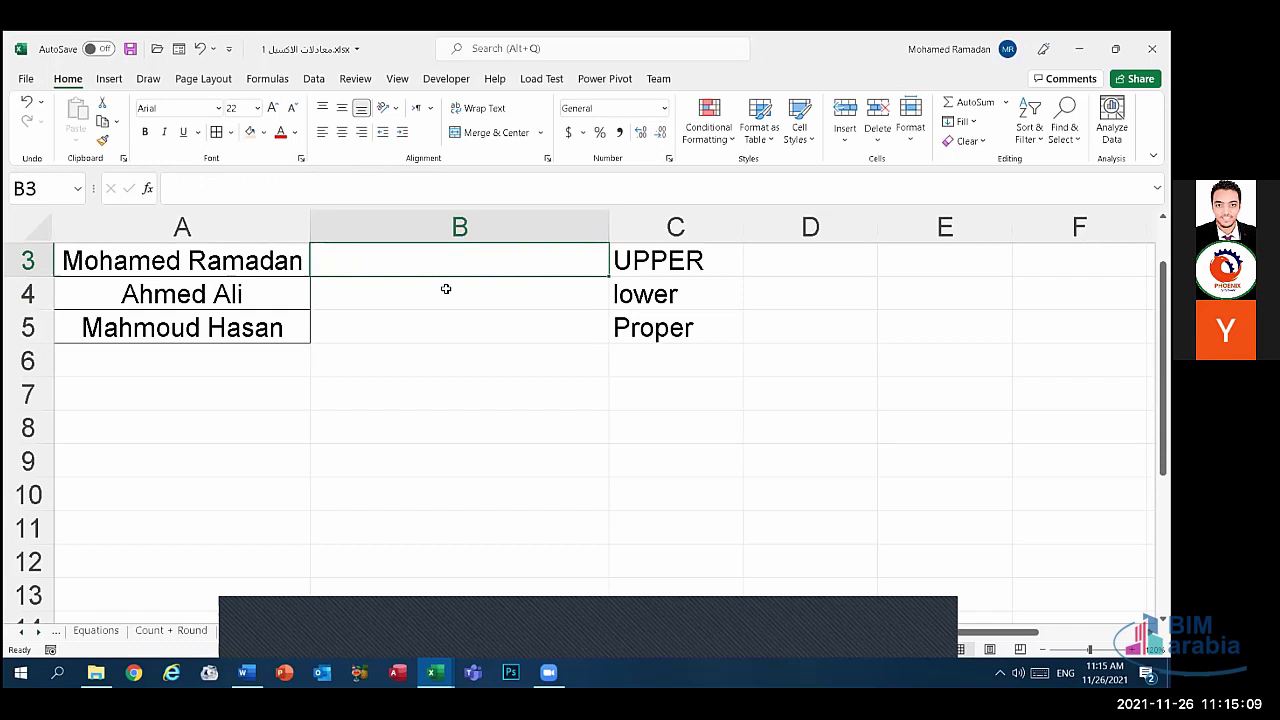
{"action": "left_click", "coordinate": [444, 287]}
{"action": "type", "text": "=lo"}
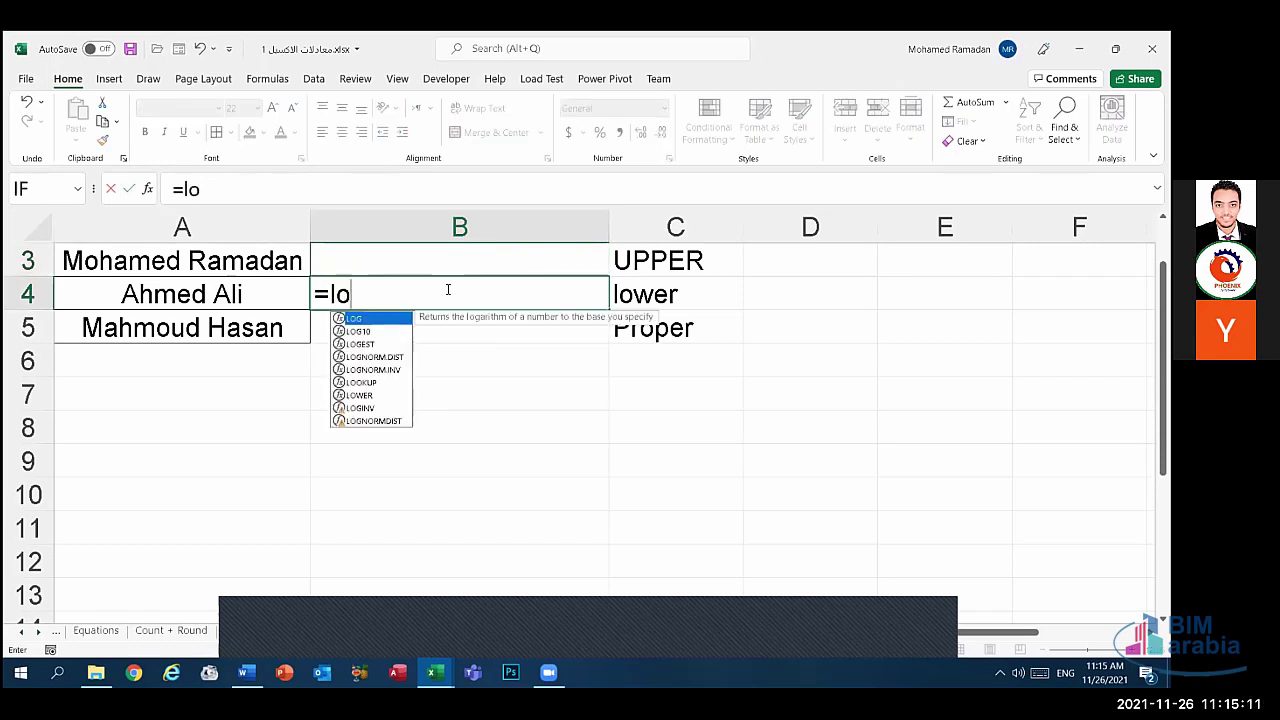
{"action": "type", "text": "wer"}
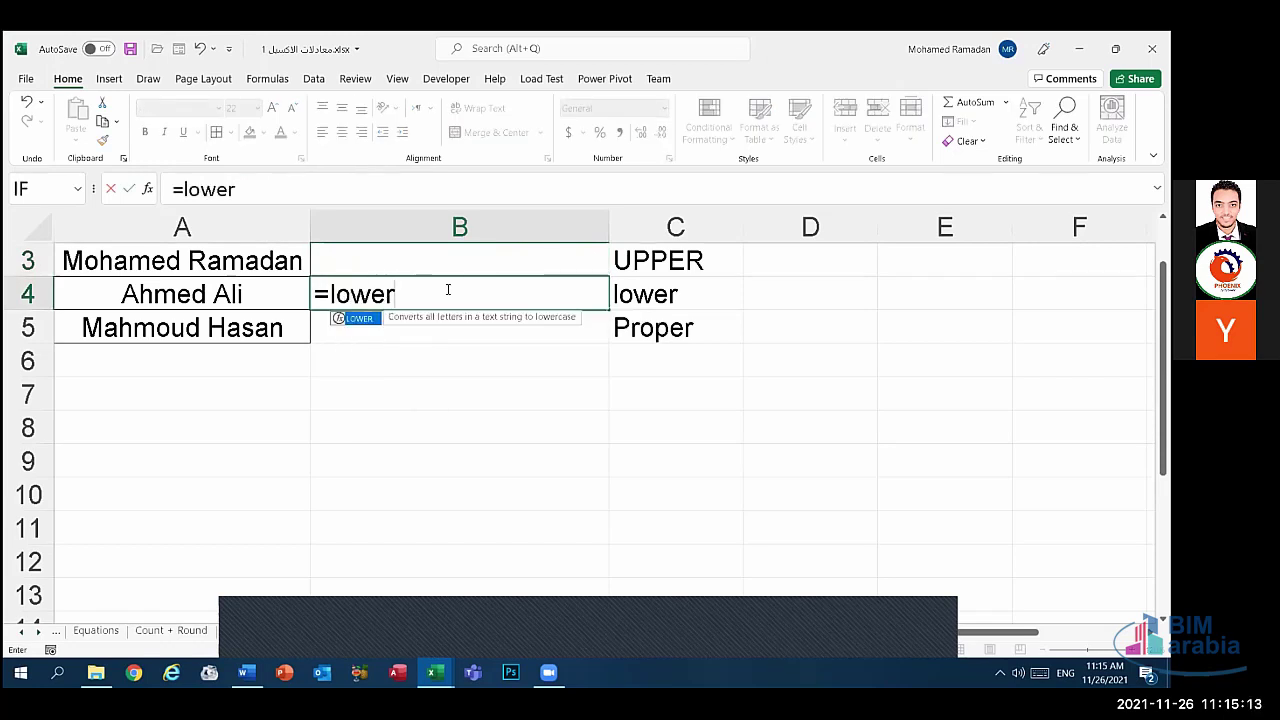
{"action": "type", "text": "("}
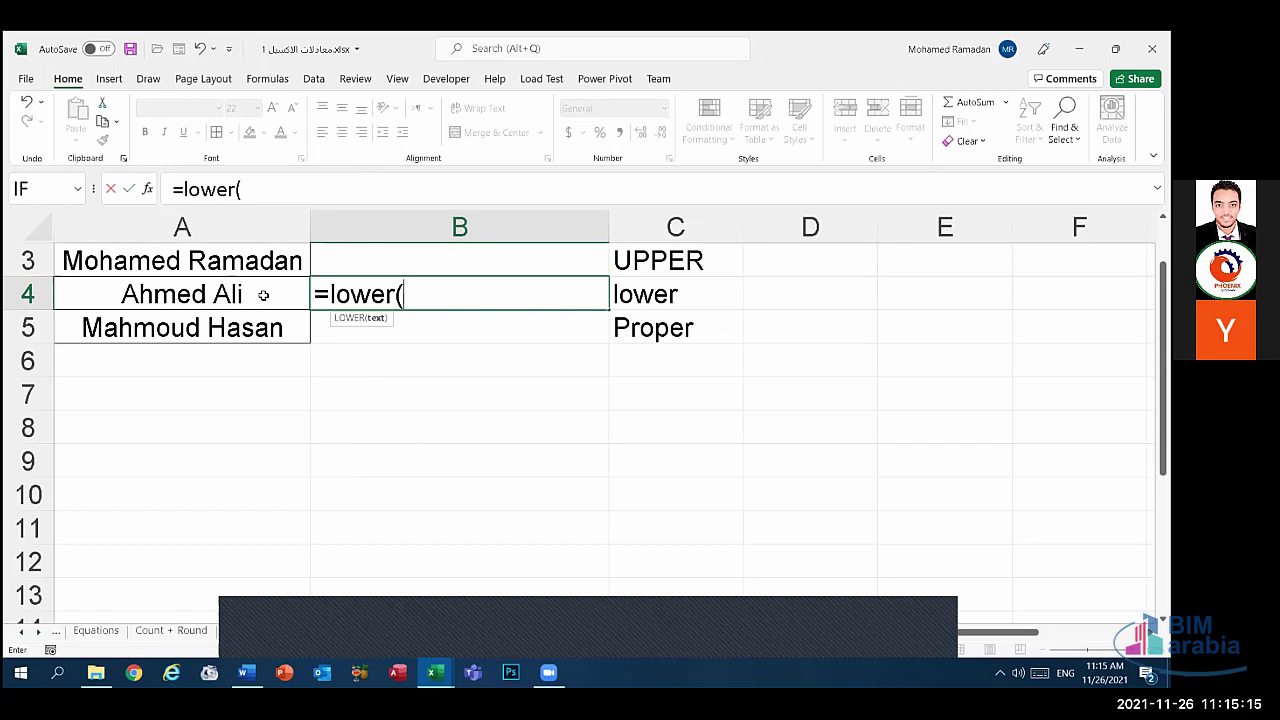
{"action": "left_click", "coordinate": [262, 294]}
{"action": "type", "text": ")"}
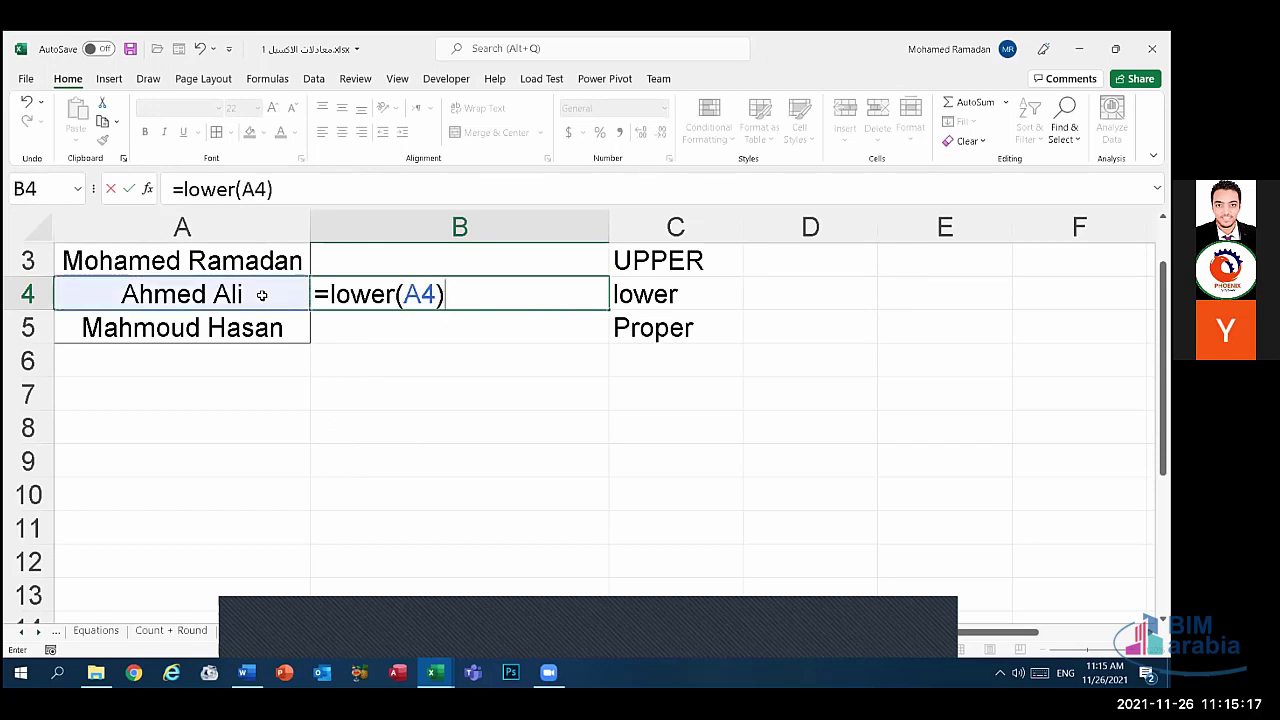
{"action": "key", "text": "Return"}
{"action": "left_click", "coordinate": [337, 289]}
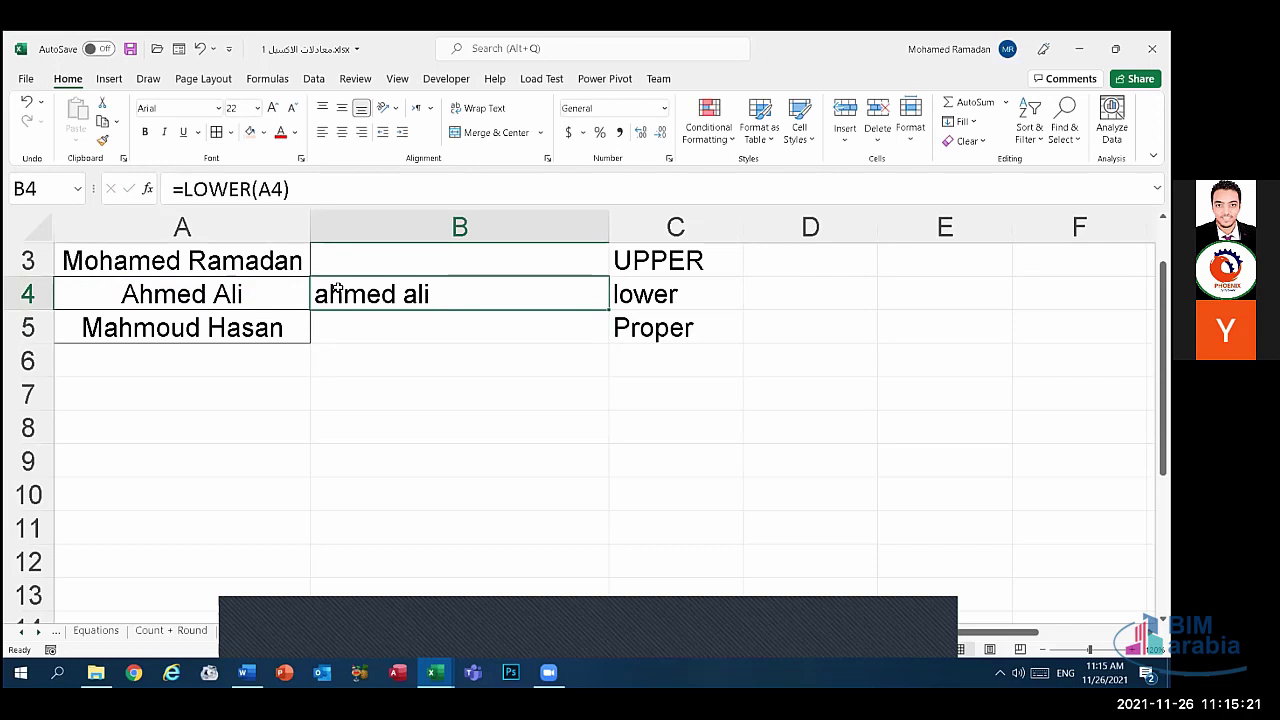
{"action": "key", "text": "Delete"}
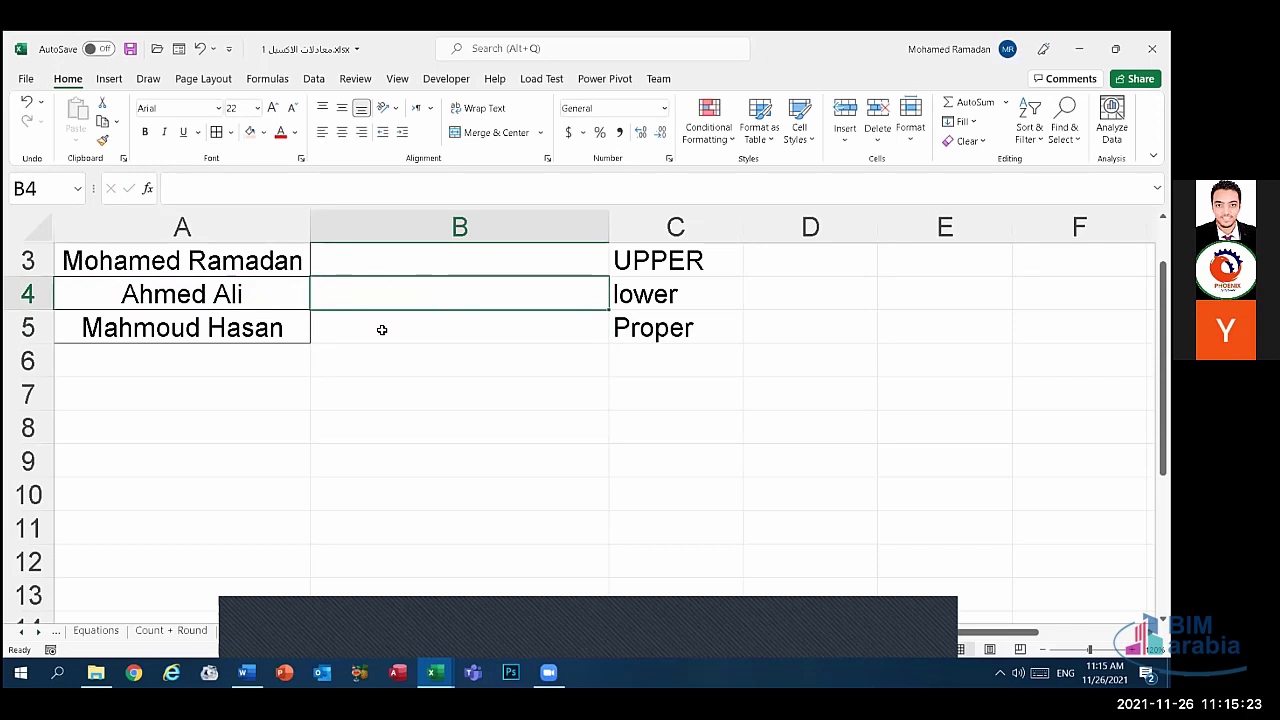
{"action": "left_click", "coordinate": [382, 330]}
{"action": "type", "text": "=pr"}
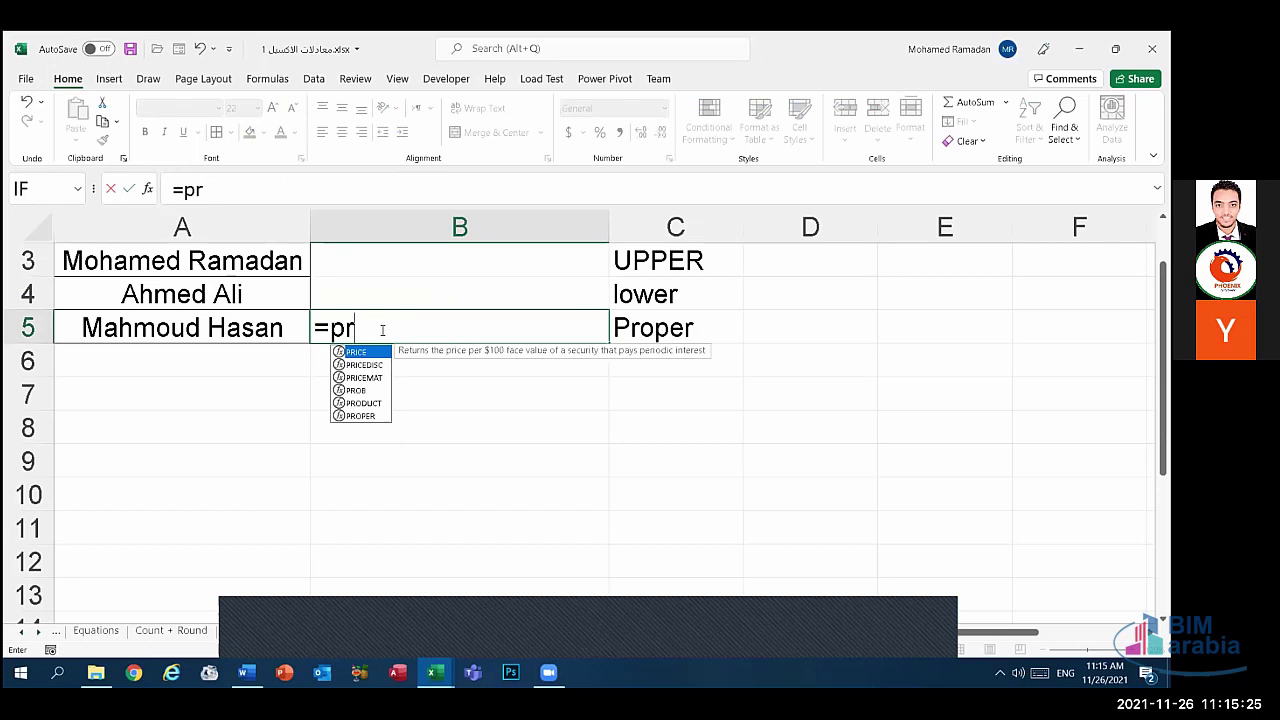
{"action": "type", "text": "oper("}
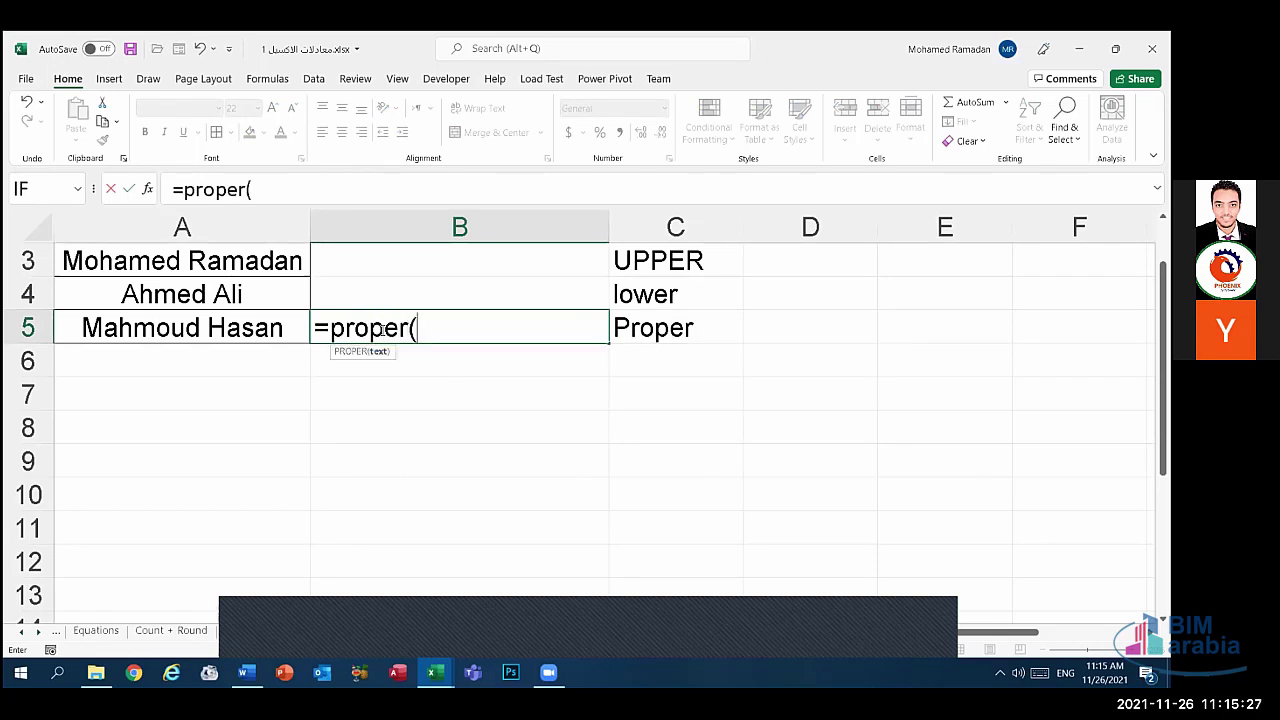
{"action": "left_click", "coordinate": [126, 330]}
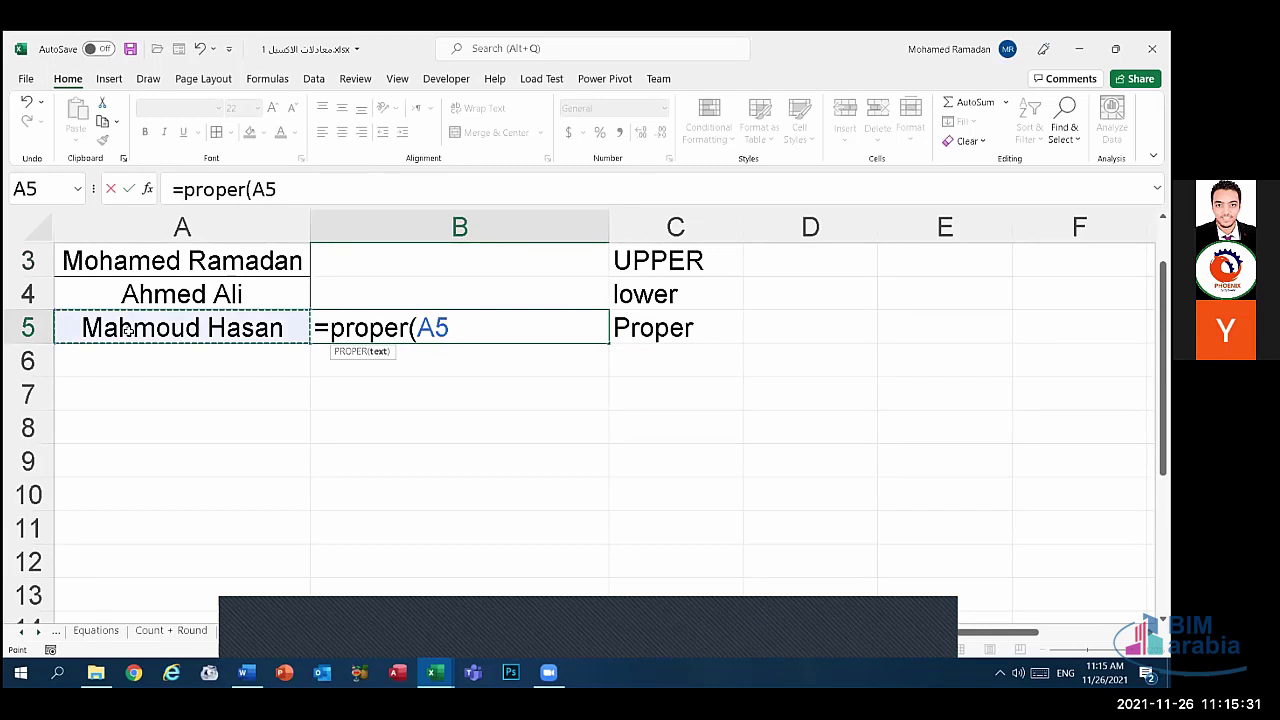
{"action": "type", "text": ")"}
{"action": "key", "text": "Return"}
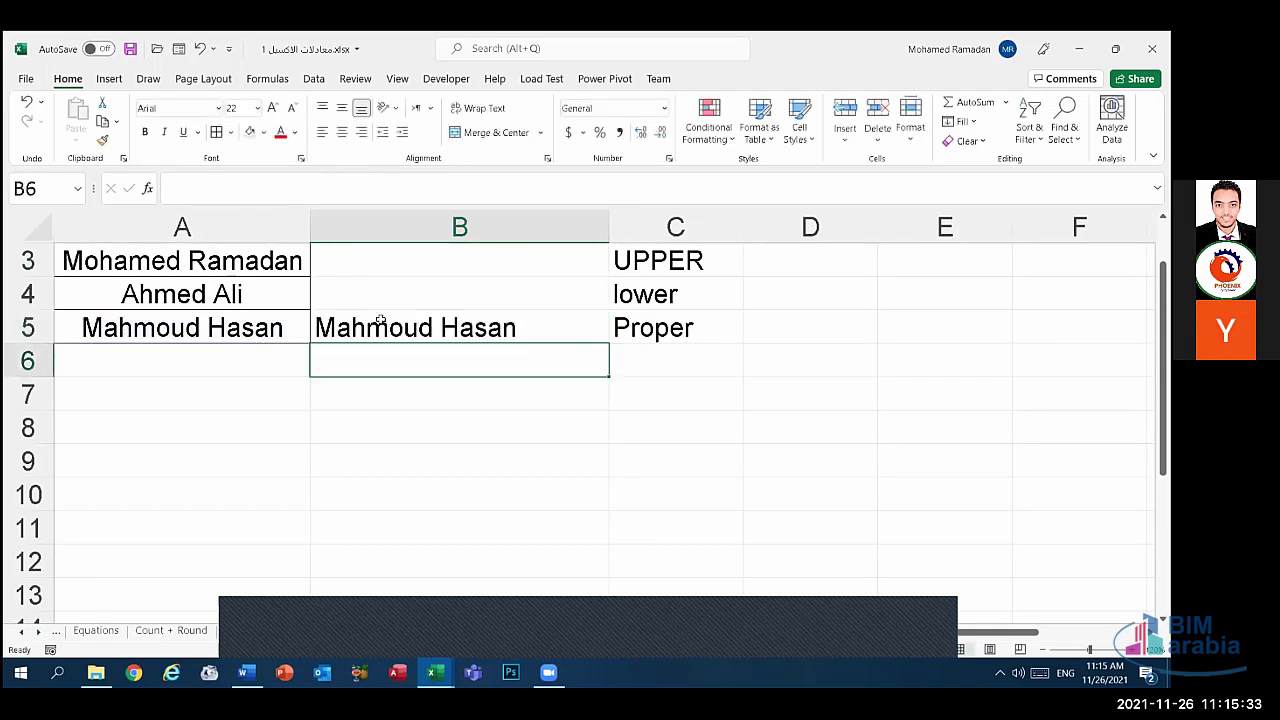
{"action": "left_click", "coordinate": [493, 331]}
{"action": "key", "text": "Delete"}
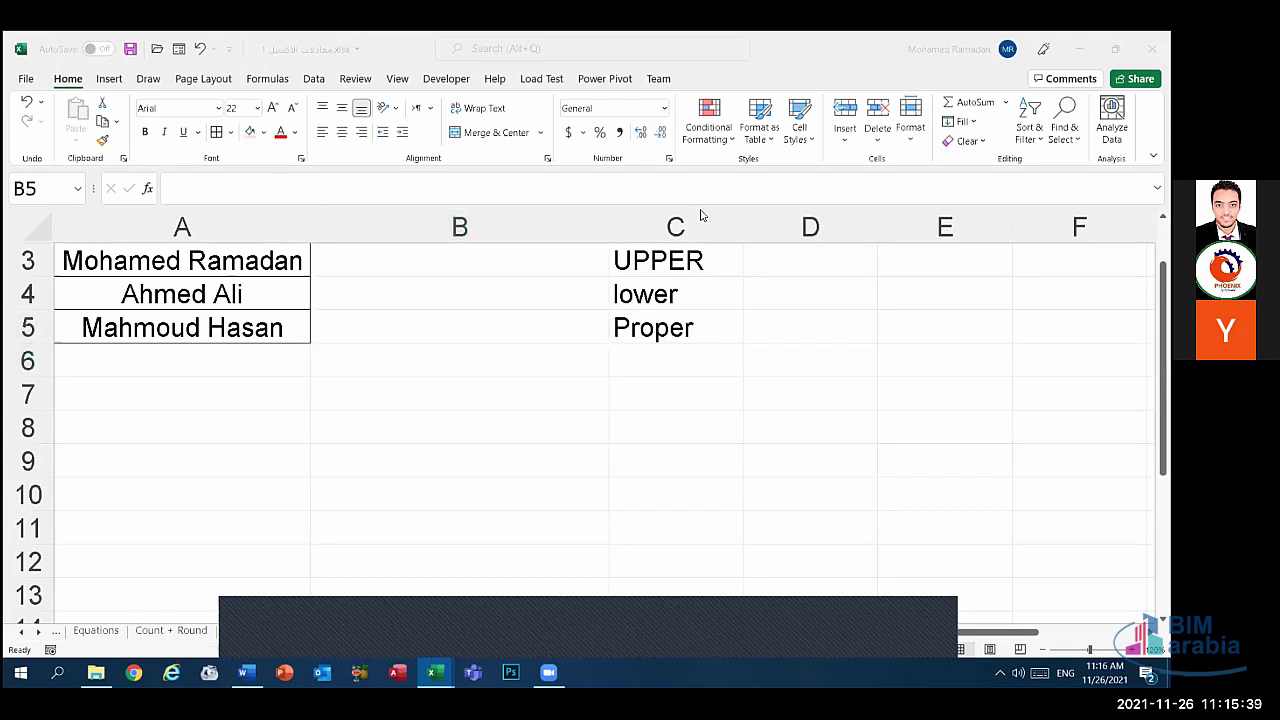
Step: Centre the UPPER, lower and Proper labels in C3:C5
{"action": "mouse_move", "coordinate": [646, 250]}
{"action": "left_mouse_down"}
{"action": "mouse_move", "coordinate": [630, 318]}
{"action": "mouse_move", "coordinate": [266, 328]}
{"action": "left_mouse_up"}
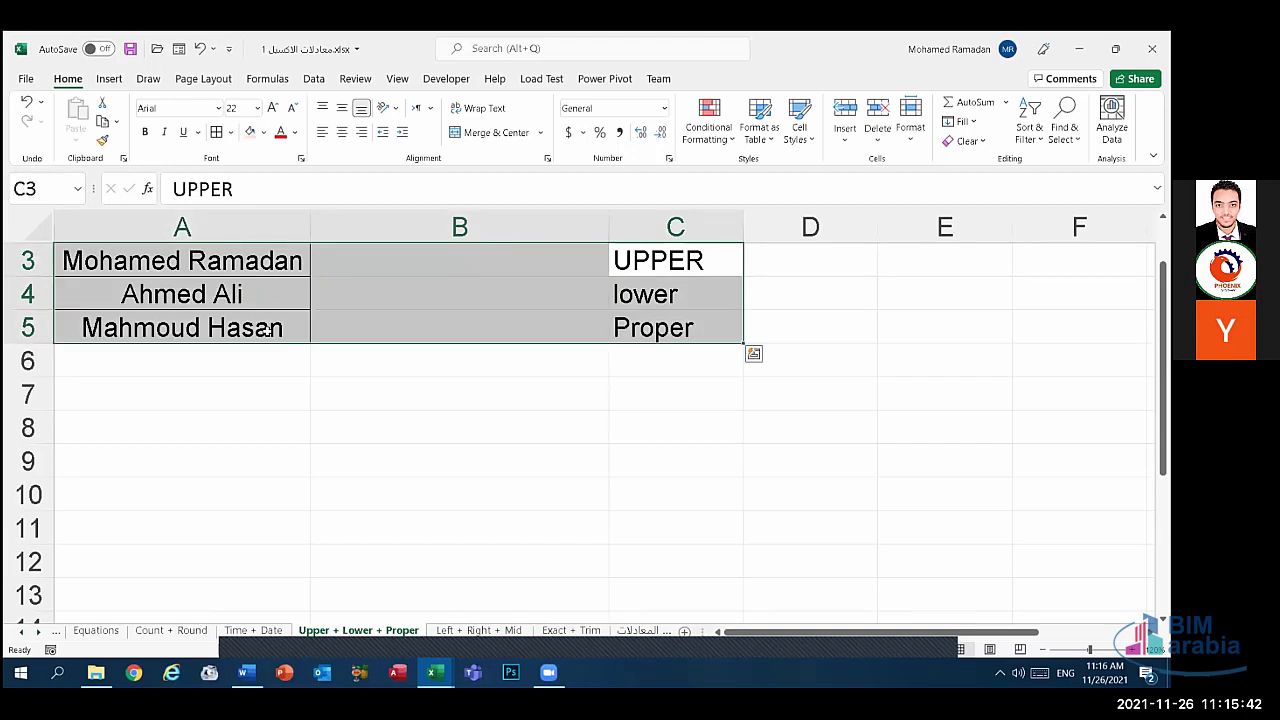
{"action": "left_click", "coordinate": [341, 131]}
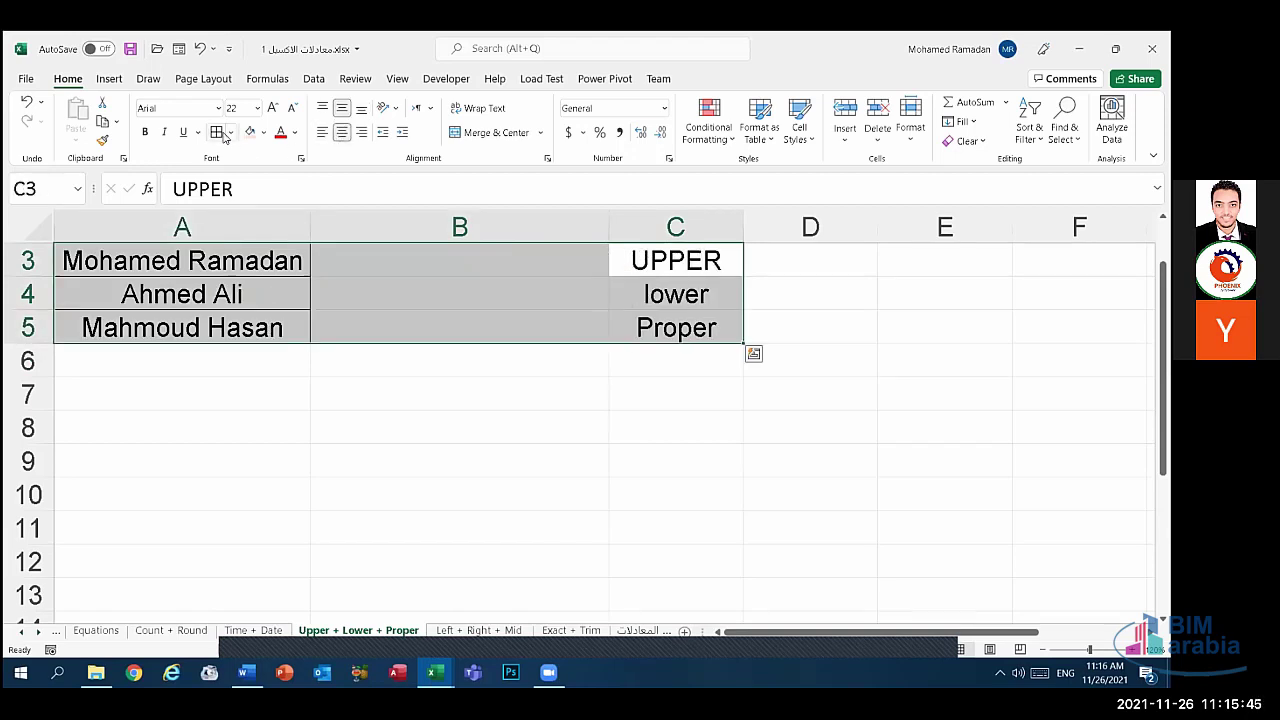
{"action": "left_click", "coordinate": [345, 322]}
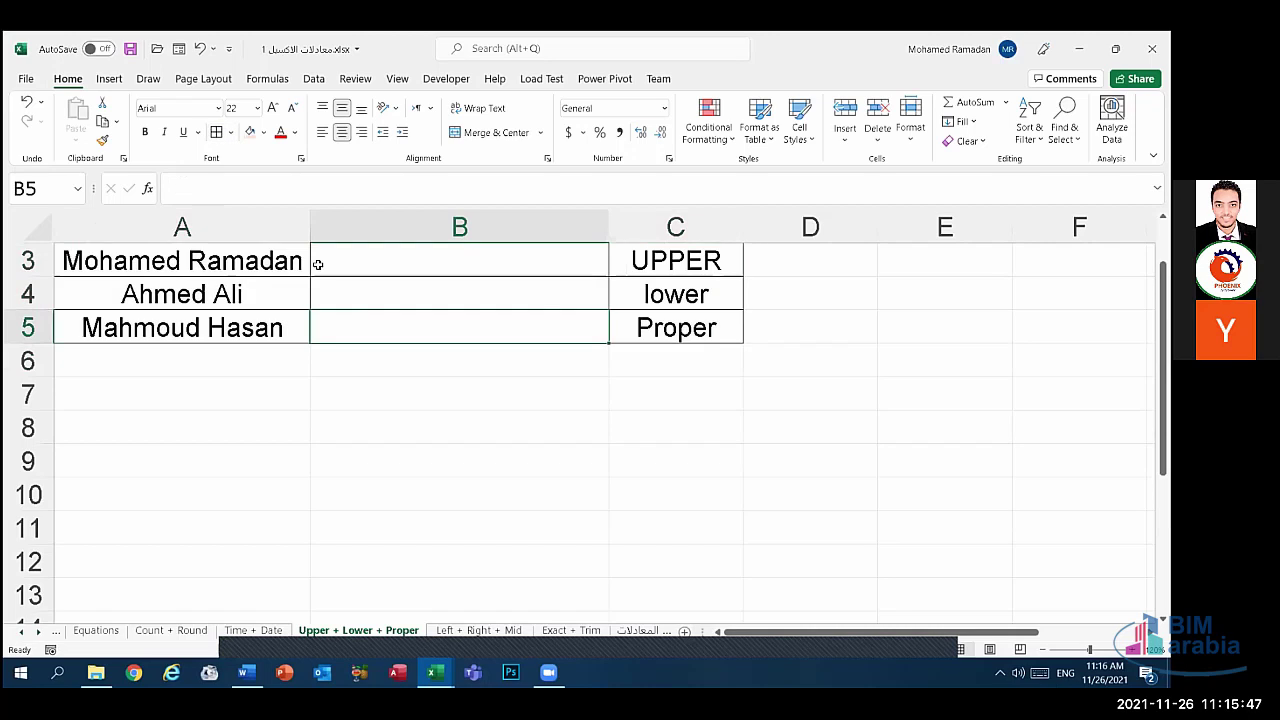
{"action": "left_click", "coordinate": [356, 270]}
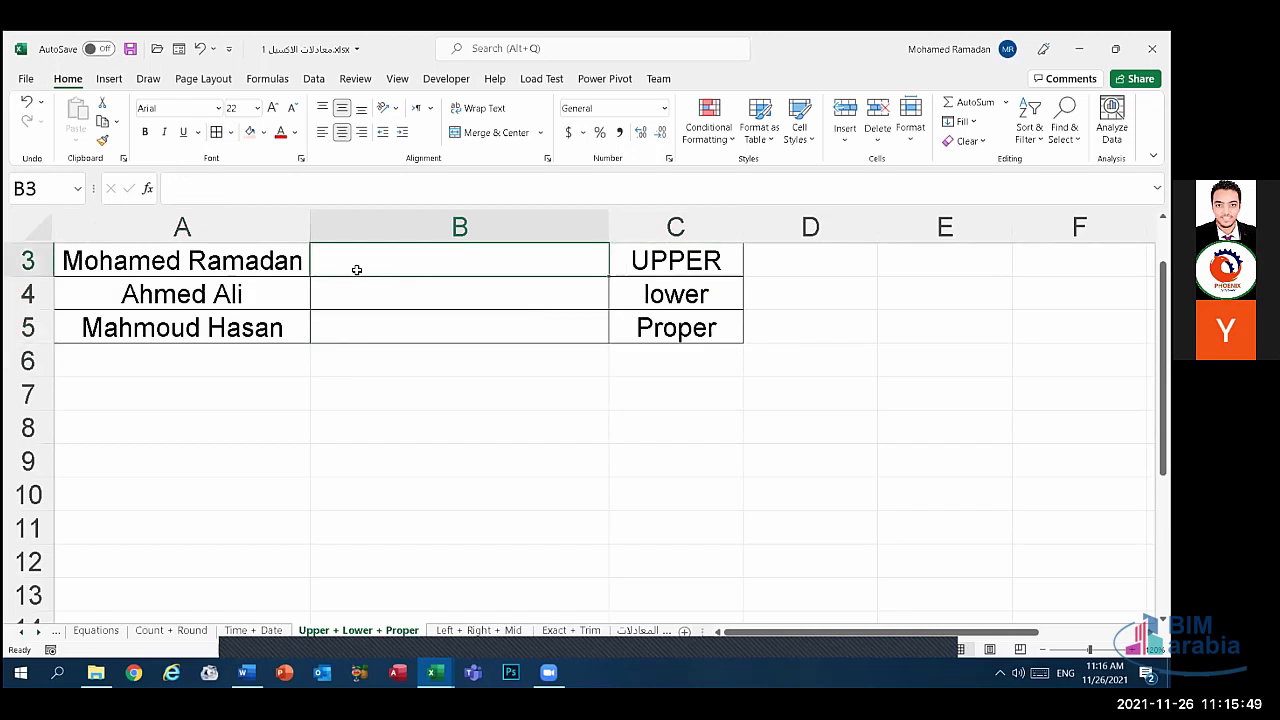
{"action": "left_click", "coordinate": [397, 293]}
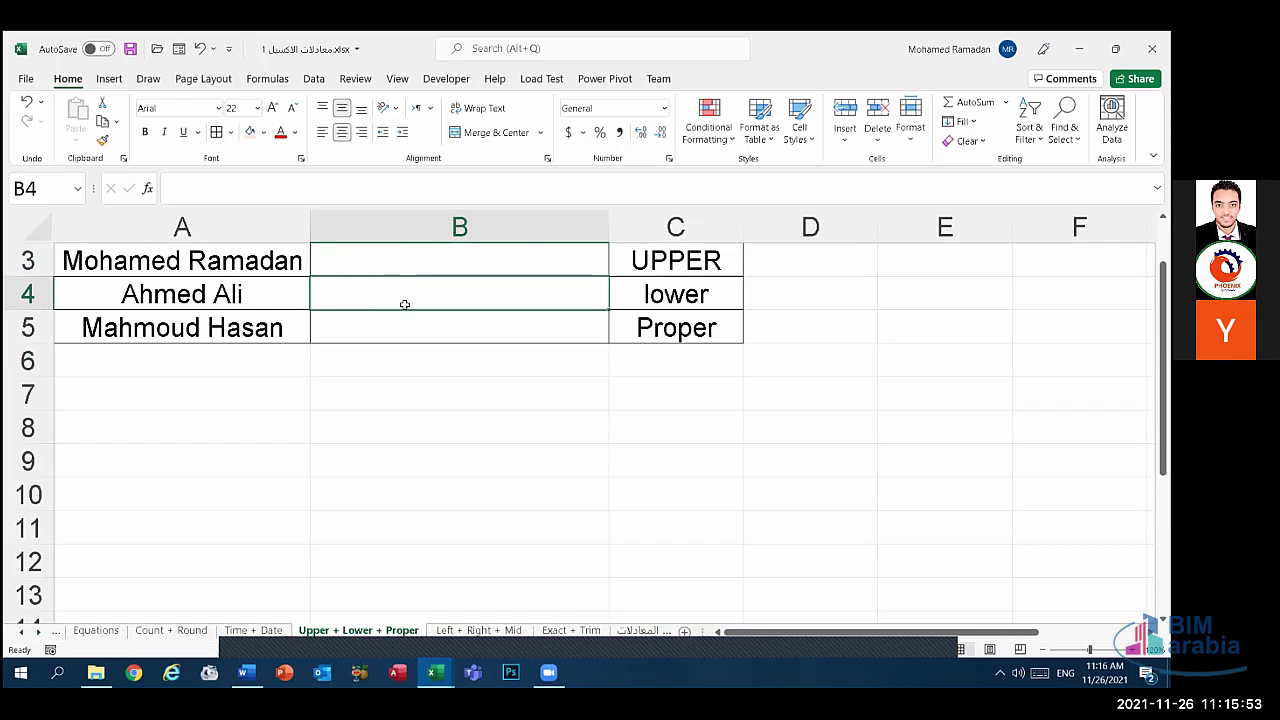
{"action": "left_click", "coordinate": [415, 319]}
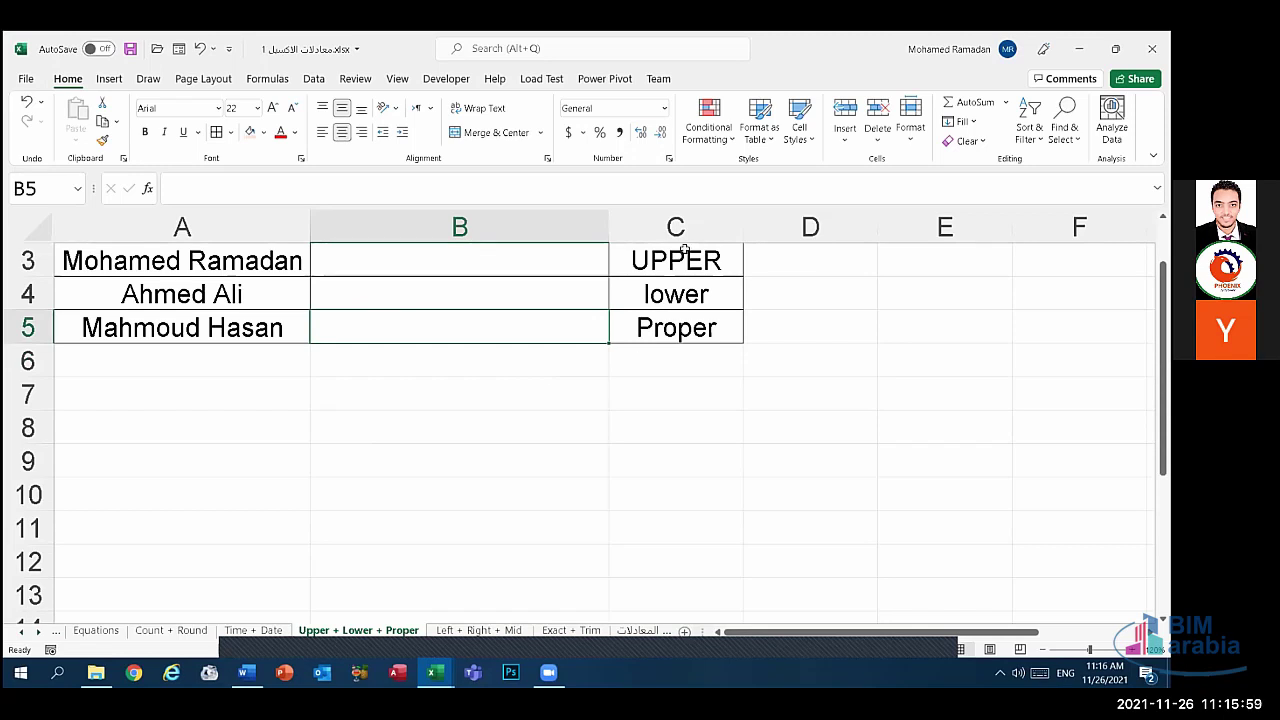
Step: Give the labels in C3:C5 a light orange (peach) fill
{"action": "left_click_drag", "start_coordinate": [678, 268], "coordinate": [134, 338]}
{"action": "left_click", "coordinate": [492, 293]}
{"action": "left_click_drag", "start_coordinate": [630, 268], "coordinate": [632, 330]}
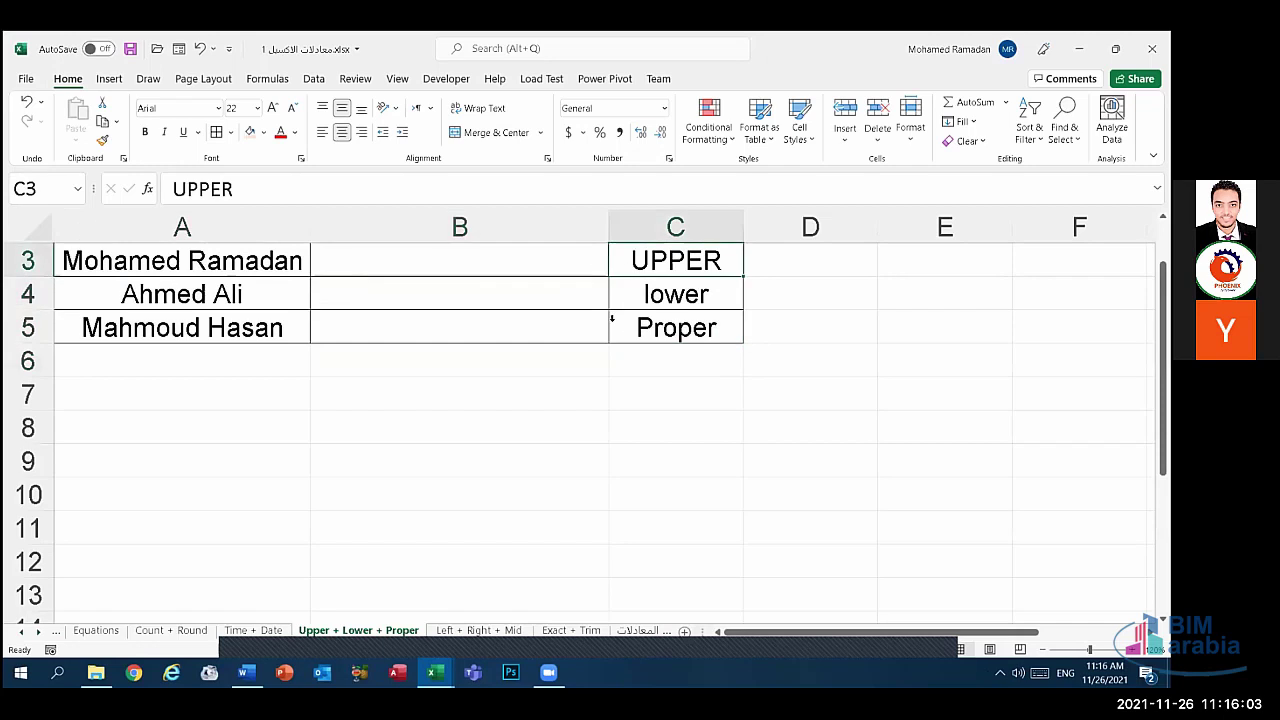
{"action": "left_click", "coordinate": [250, 137]}
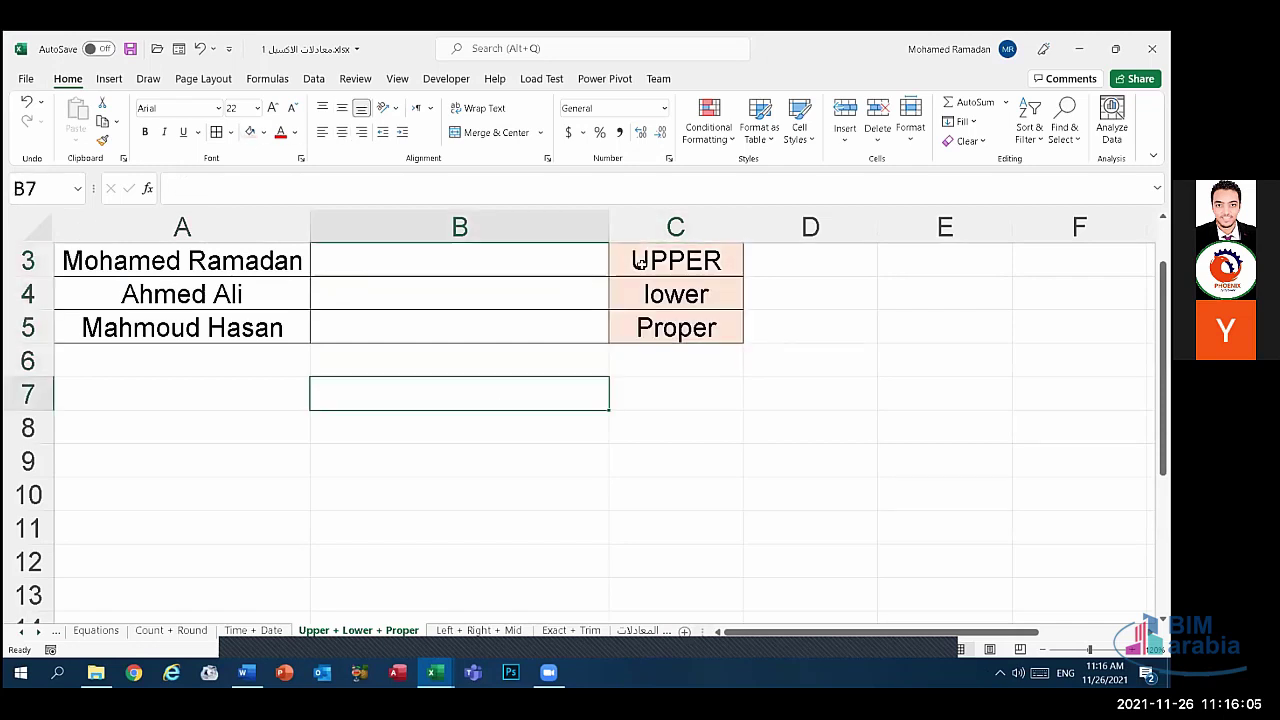
Step: Copy A3:C5 and select A1:C3 on the Left + Right + Mid sheet as the destination
{"action": "left_click_drag", "start_coordinate": [636, 262], "coordinate": [226, 322]}
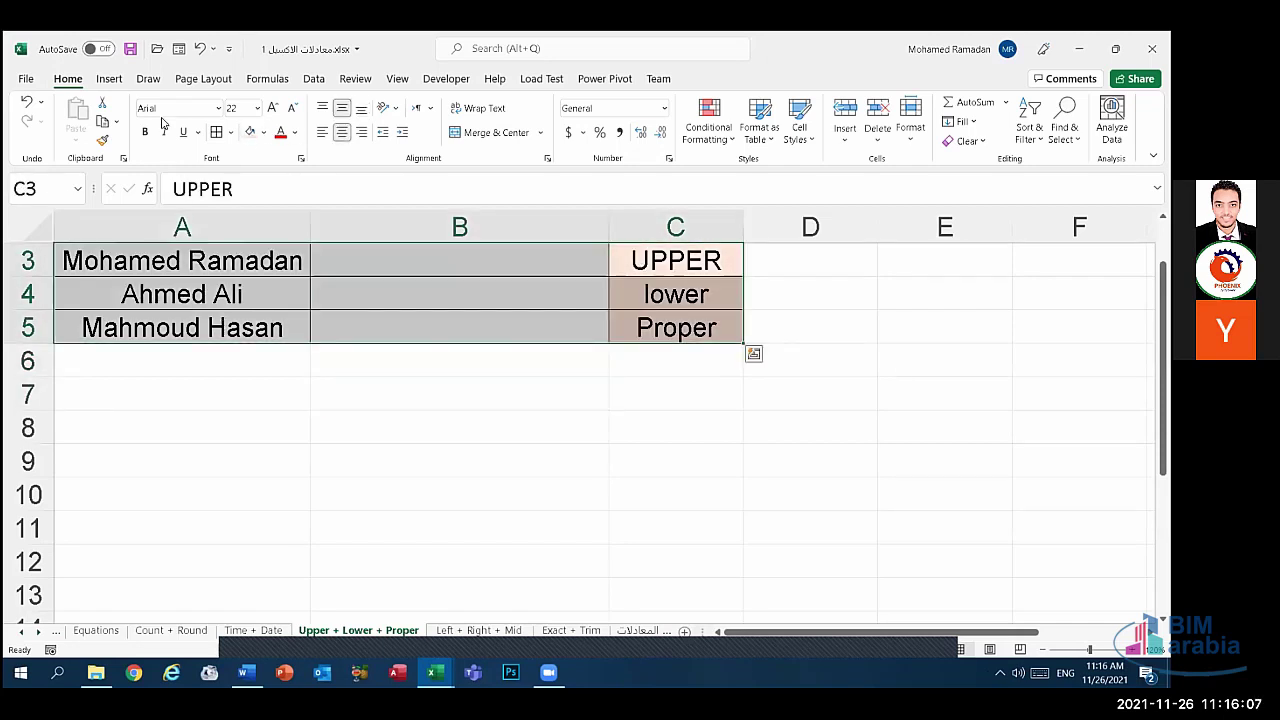
{"action": "left_click", "coordinate": [102, 120]}
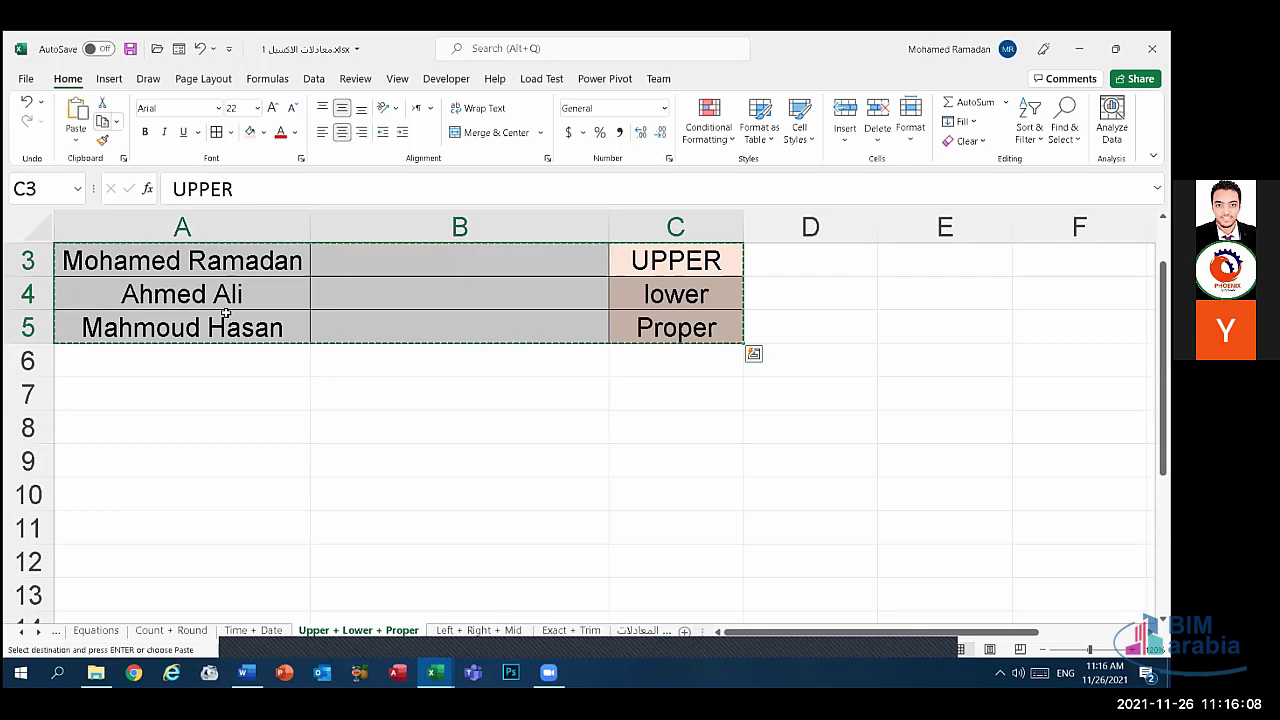
{"action": "left_click", "coordinate": [479, 630]}
{"action": "left_click_drag", "start_coordinate": [117, 265], "coordinate": [350, 308]}
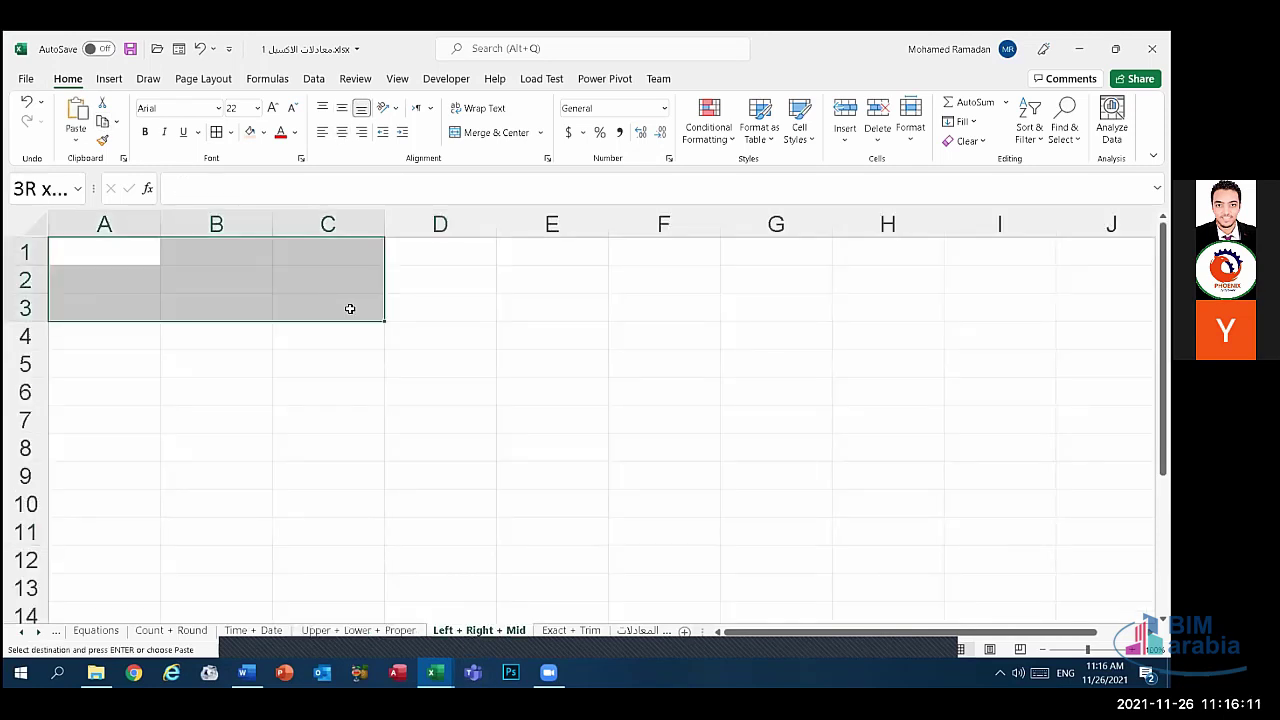
Step: Paste the names and labels into A1:C3 and autofit column A
{"action": "key", "text": "ctrl+v"}
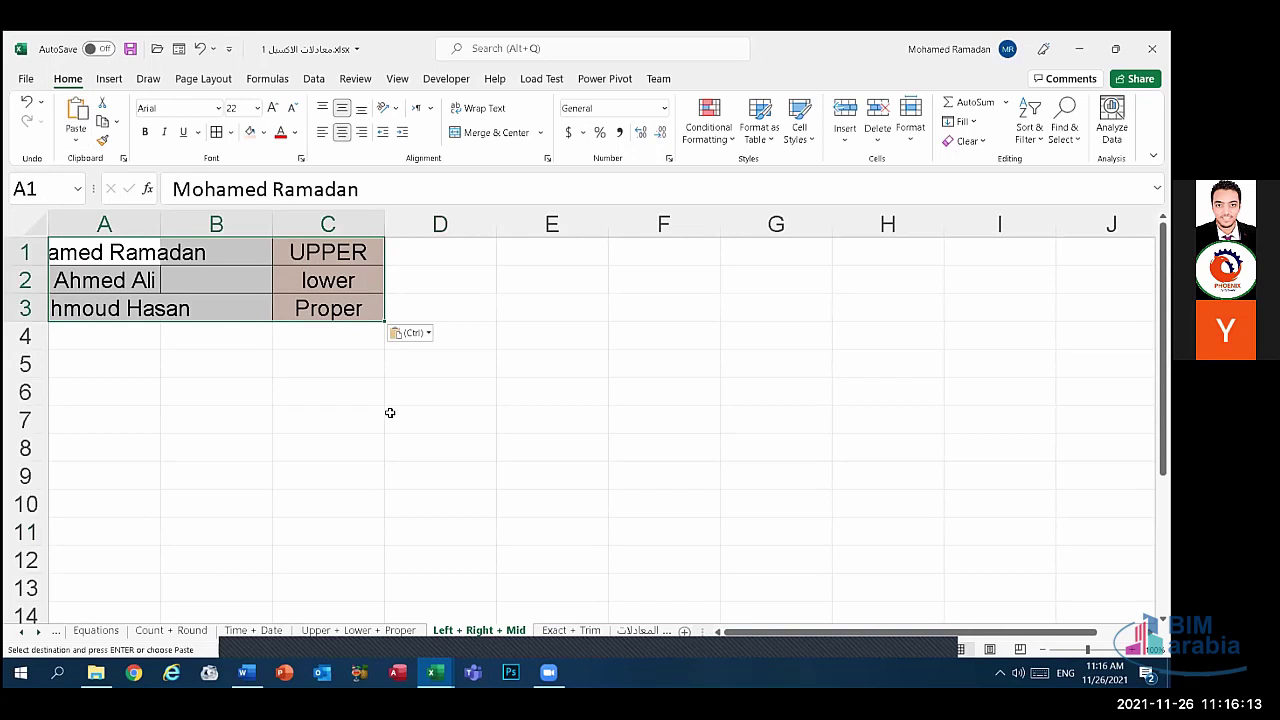
{"action": "left_click", "coordinate": [391, 406]}
{"action": "double_click", "coordinate": [157, 222]}
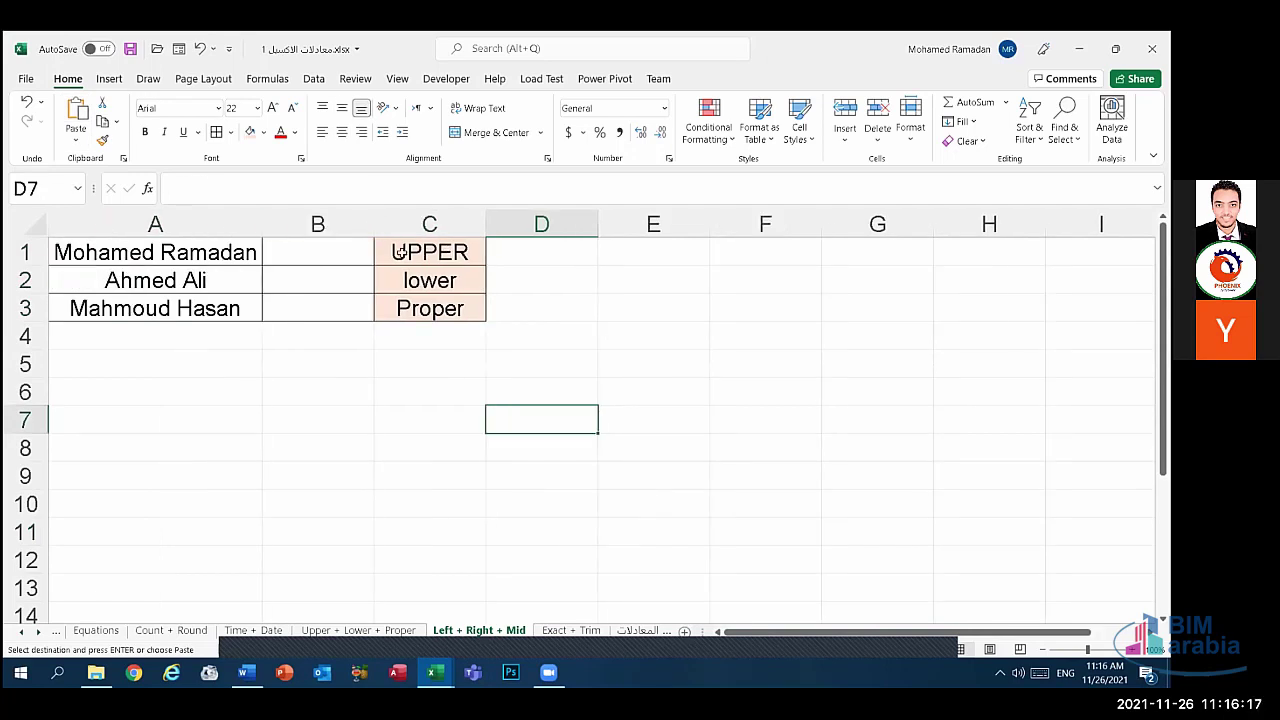
Step: Relabel C1:C3 as Left, Right and Mid
{"action": "left_click", "coordinate": [407, 255]}
{"action": "type", "text": "L"}
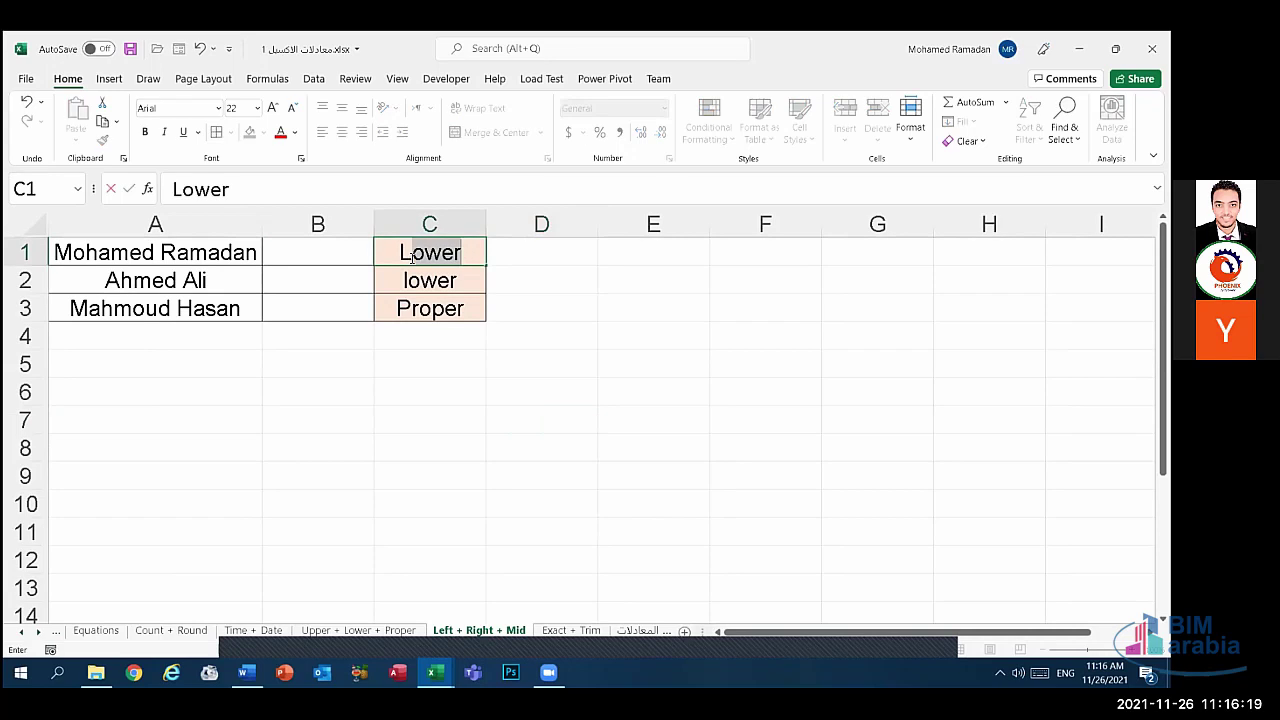
{"action": "type", "text": "eft"}
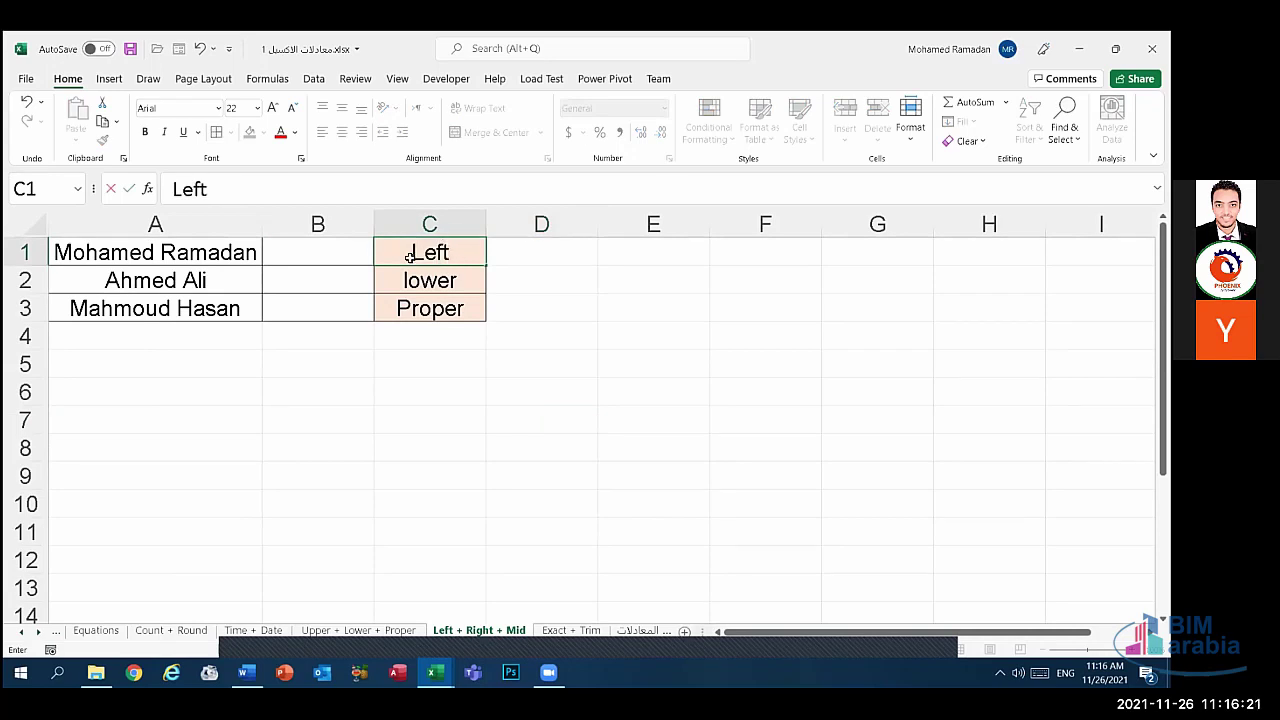
{"action": "key", "text": "Return"}
{"action": "type", "text": "Rig"}
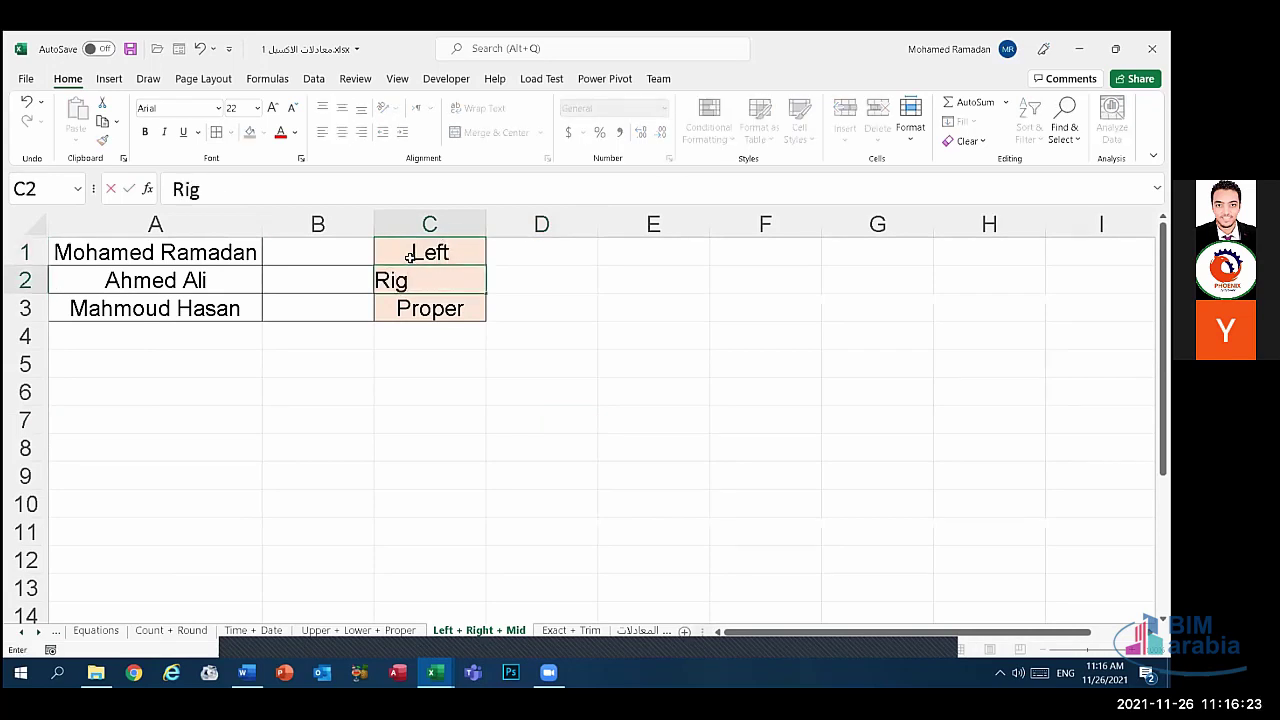
{"action": "type", "text": "ht"}
{"action": "key", "text": "Return"}
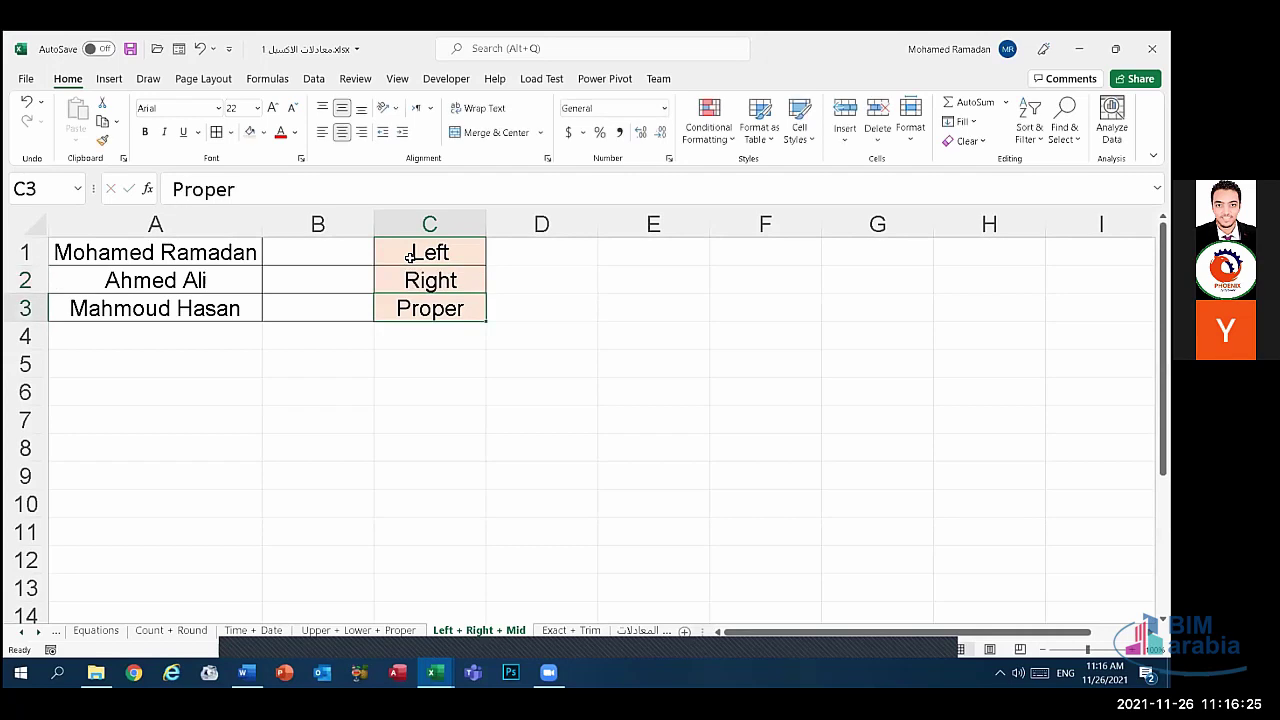
{"action": "type", "text": "Mid"}
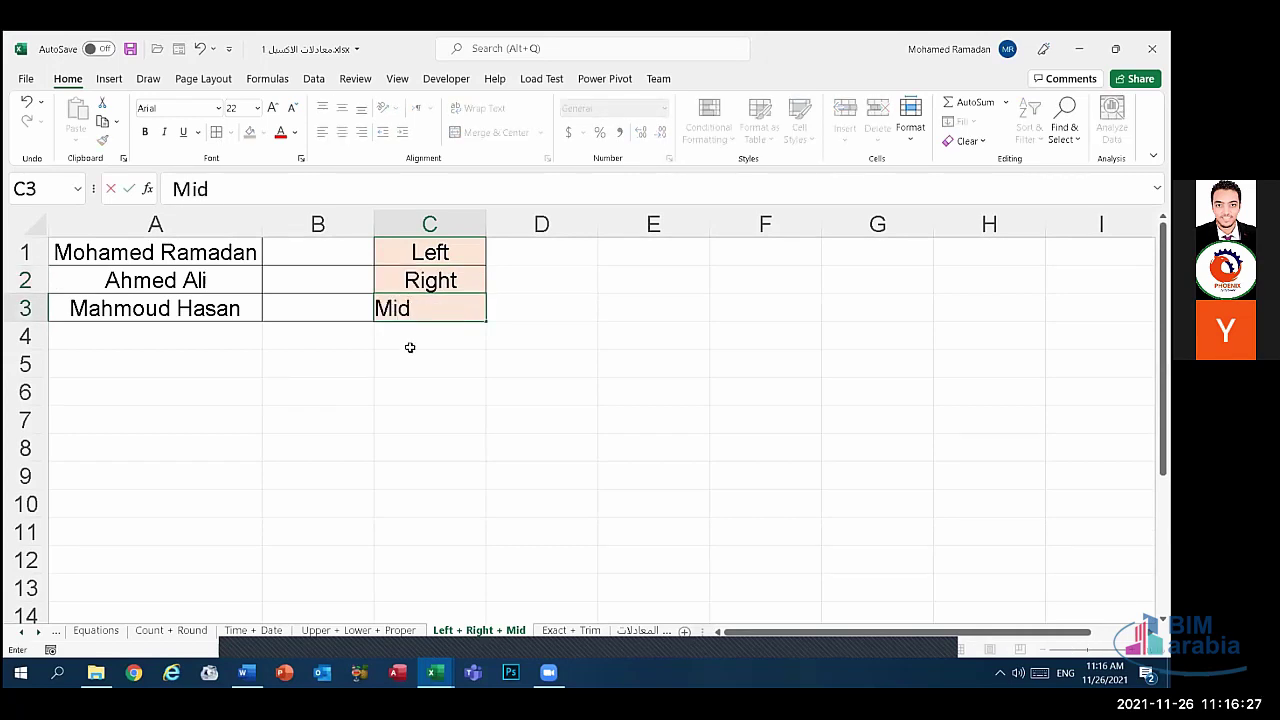
{"action": "key", "text": "Return"}
Step: Widen column B and enter a first =LEFT(A1,4) formula in B1
{"action": "left_click", "coordinate": [326, 254]}
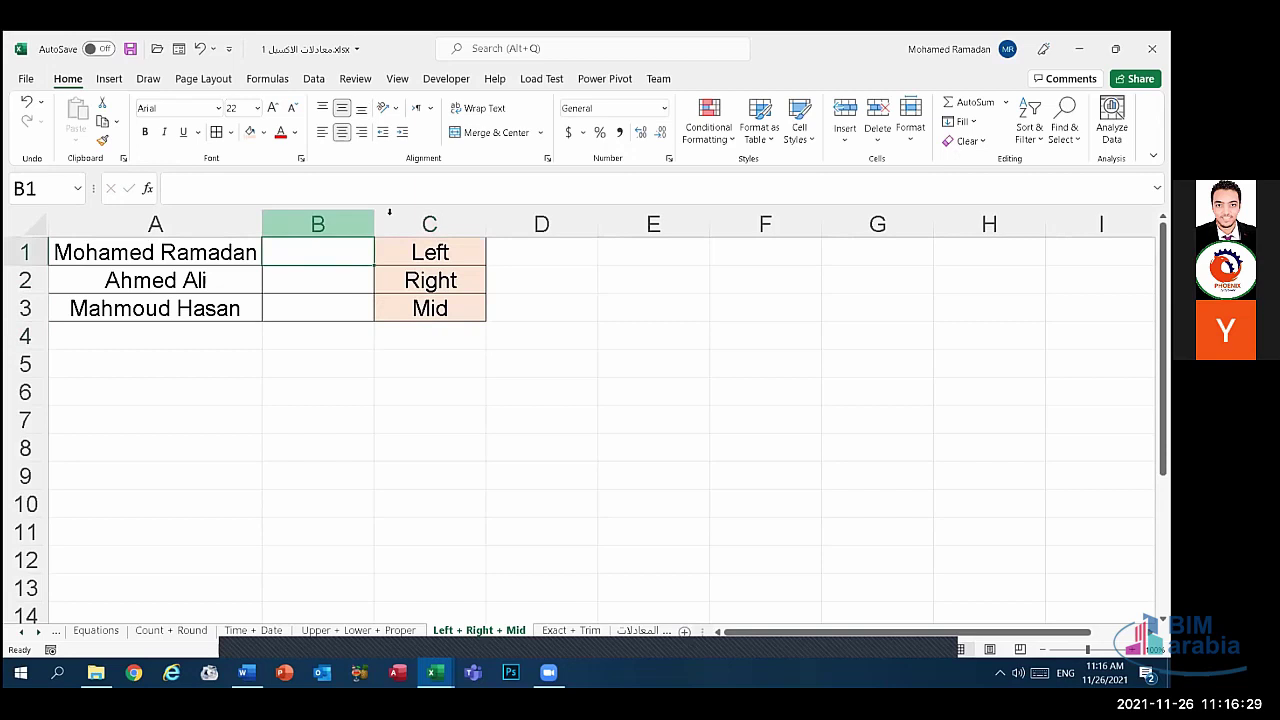
{"action": "left_click_drag", "start_coordinate": [374, 222], "coordinate": [483, 222]}
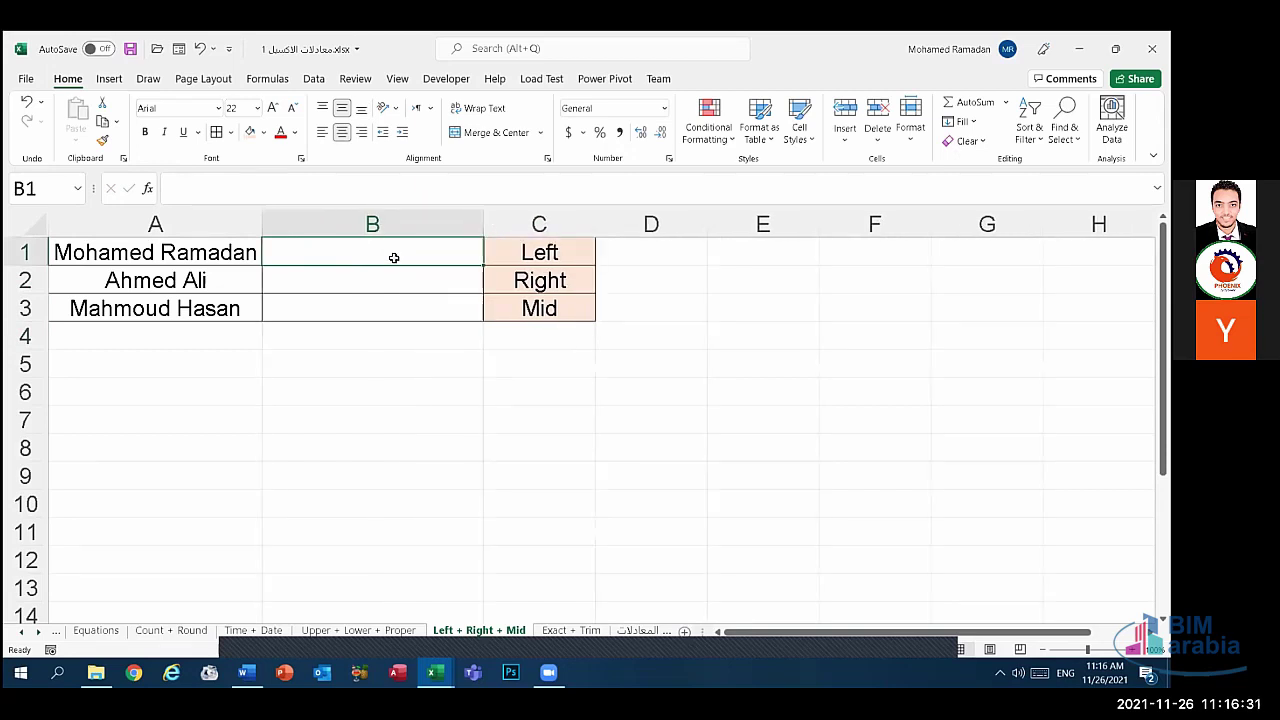
{"action": "type", "text": "=l"}
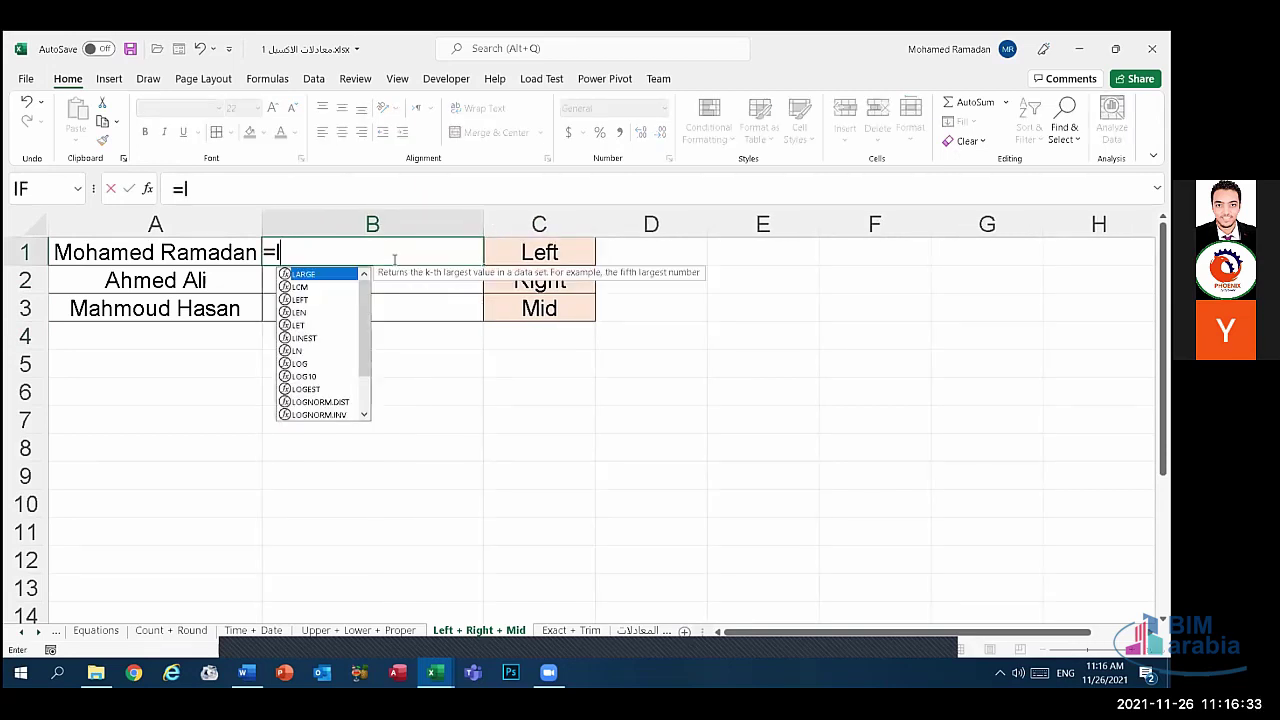
{"action": "type", "text": "eft("}
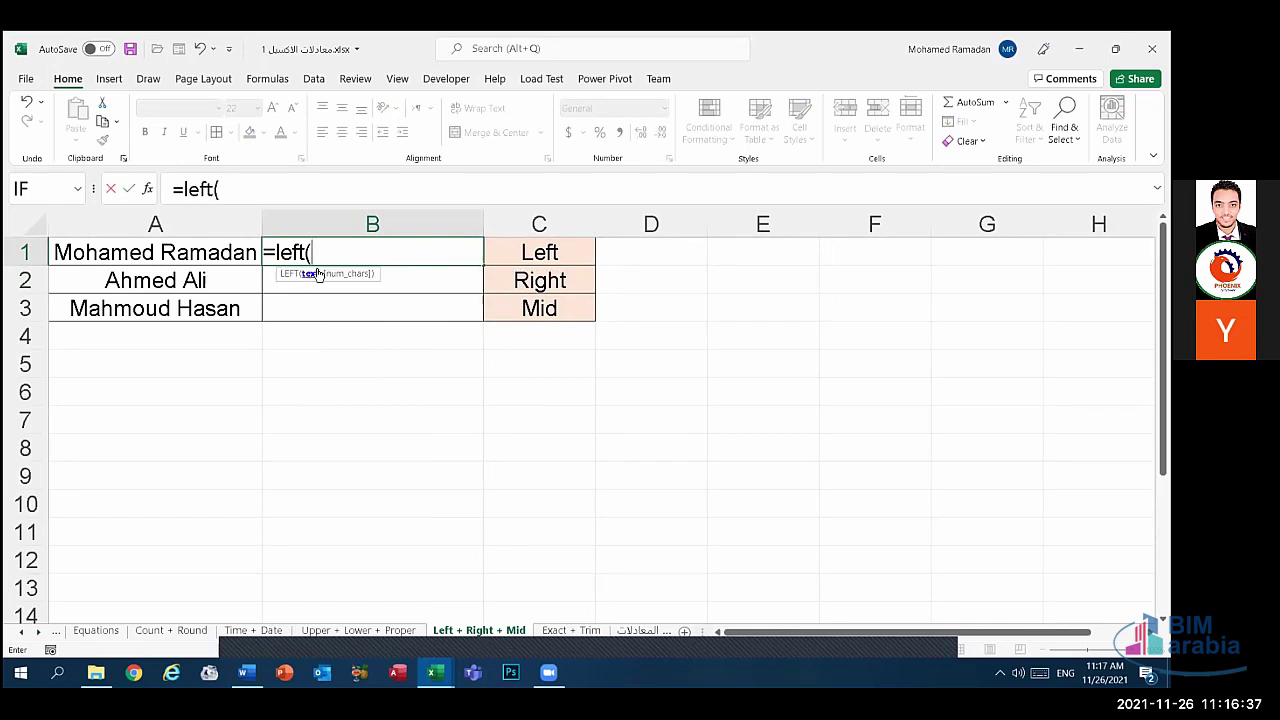
{"action": "left_click", "coordinate": [203, 258]}
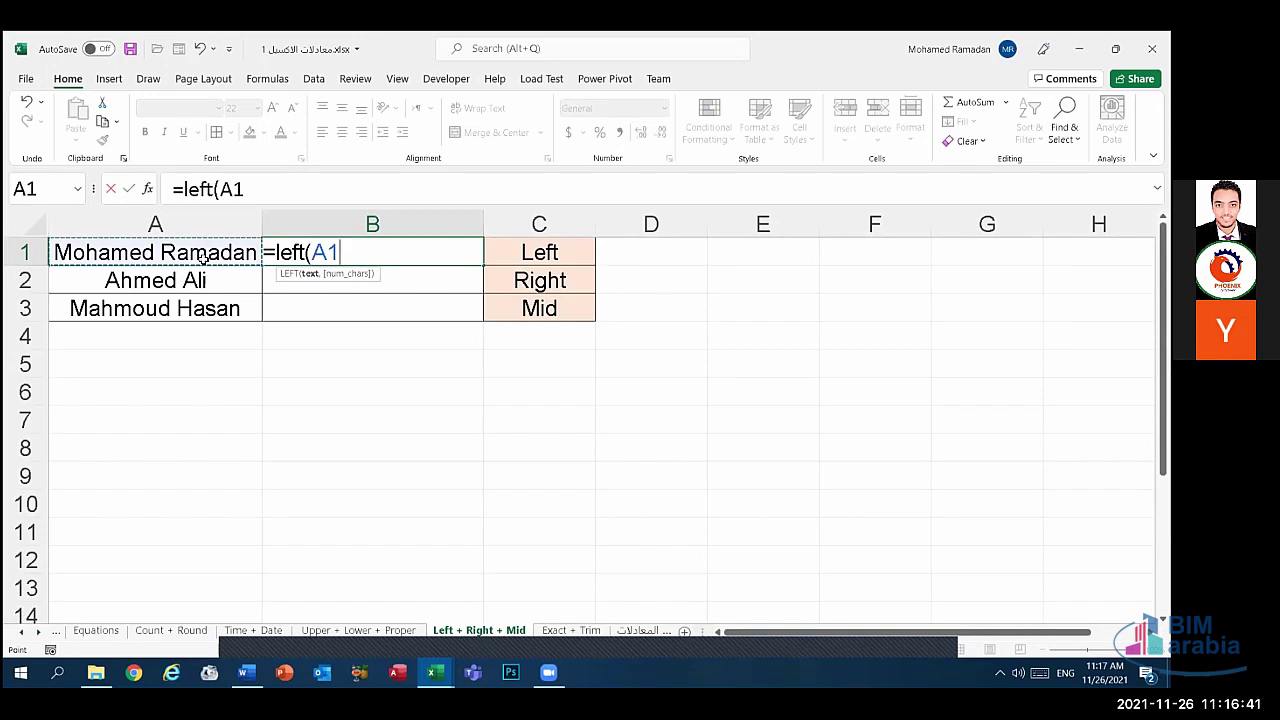
{"action": "type", "text": ","}
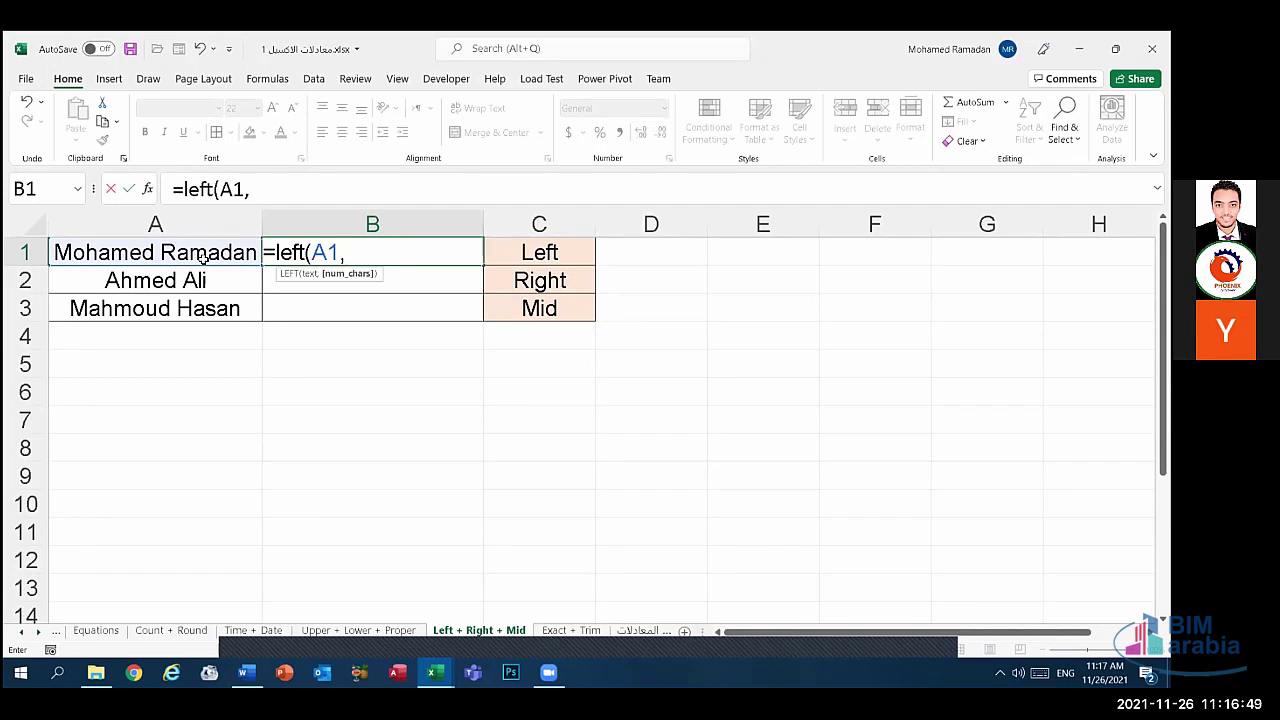
{"action": "type", "text": "4"}
{"action": "type", "text": "("}
{"action": "key", "text": "BackSpace"}
{"action": "type", "text": ")"}
{"action": "key", "text": "Return"}
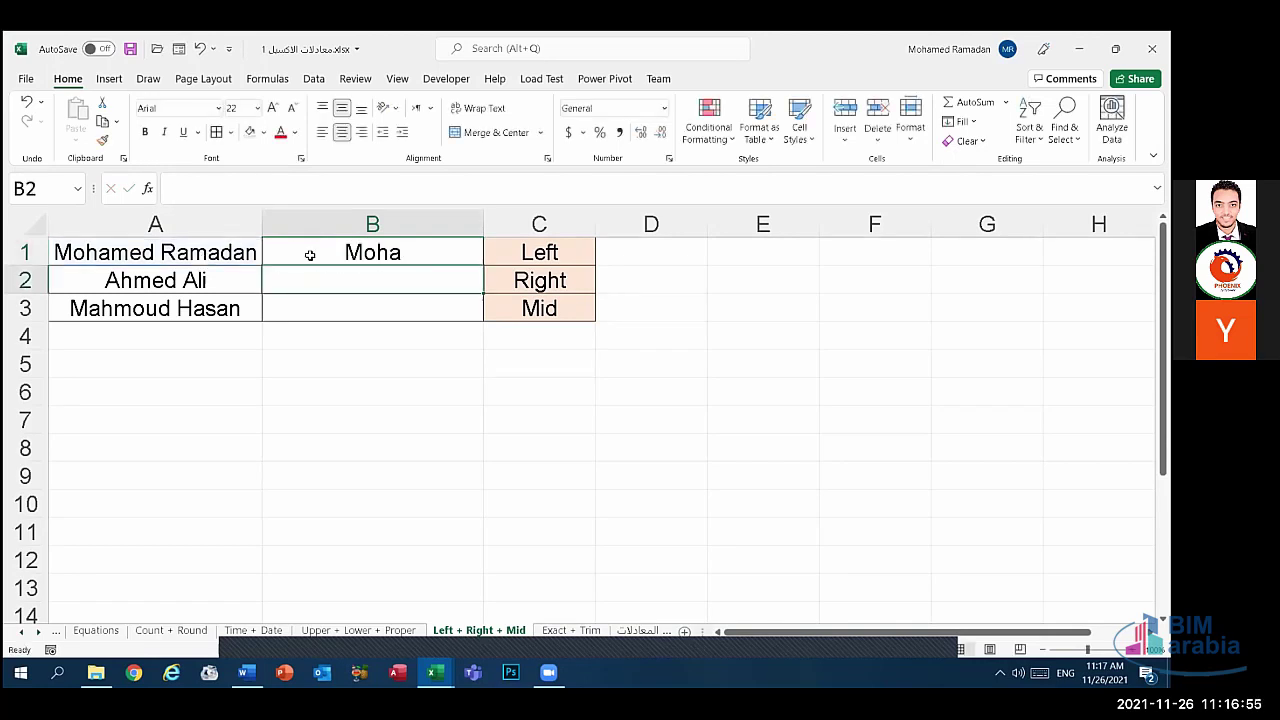
Step: Re-enter =LEFT(A1,4) in B1 so it shows the name's first four letters
{"action": "left_click", "coordinate": [310, 255]}
{"action": "type", "text": "="}
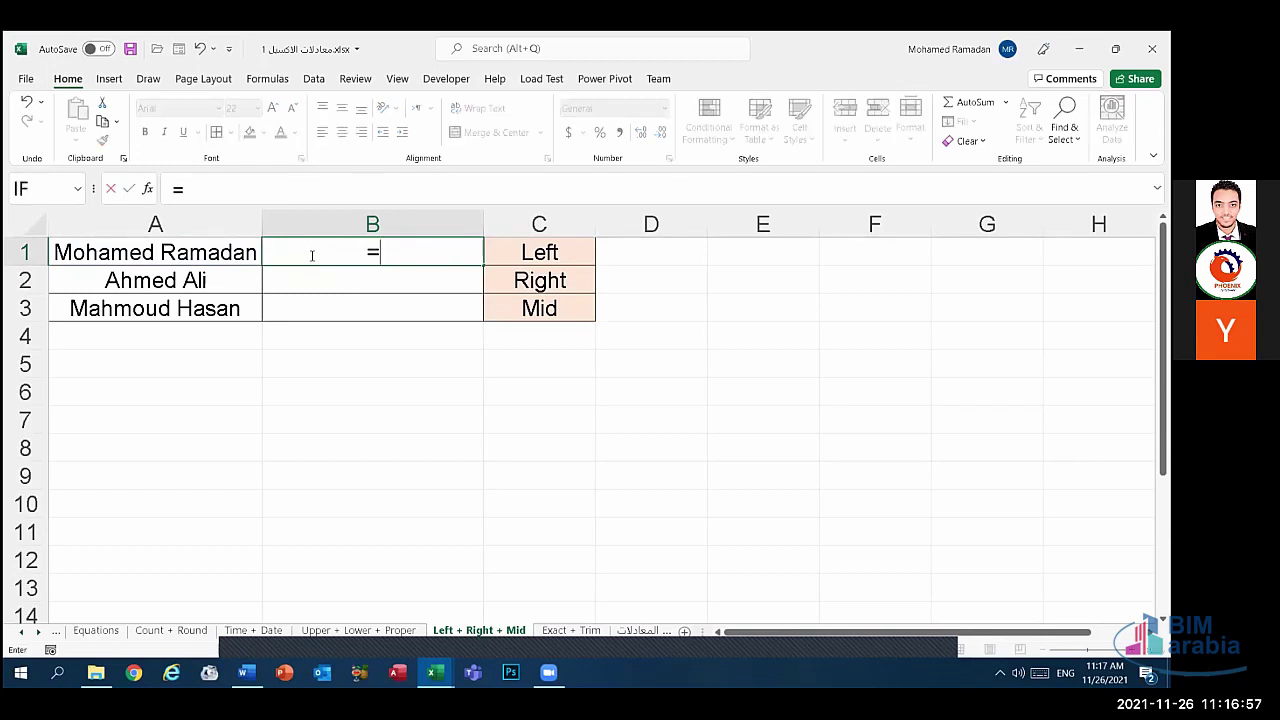
{"action": "type", "text": "left"}
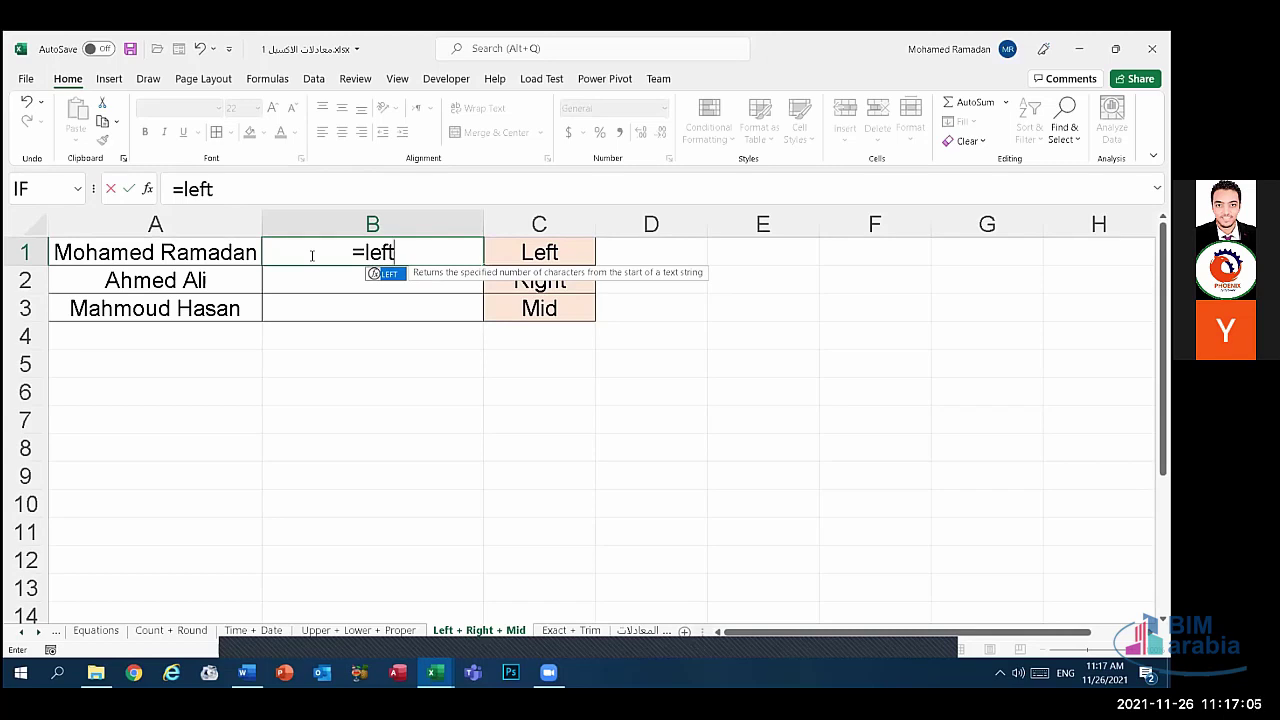
{"action": "type", "text": "("}
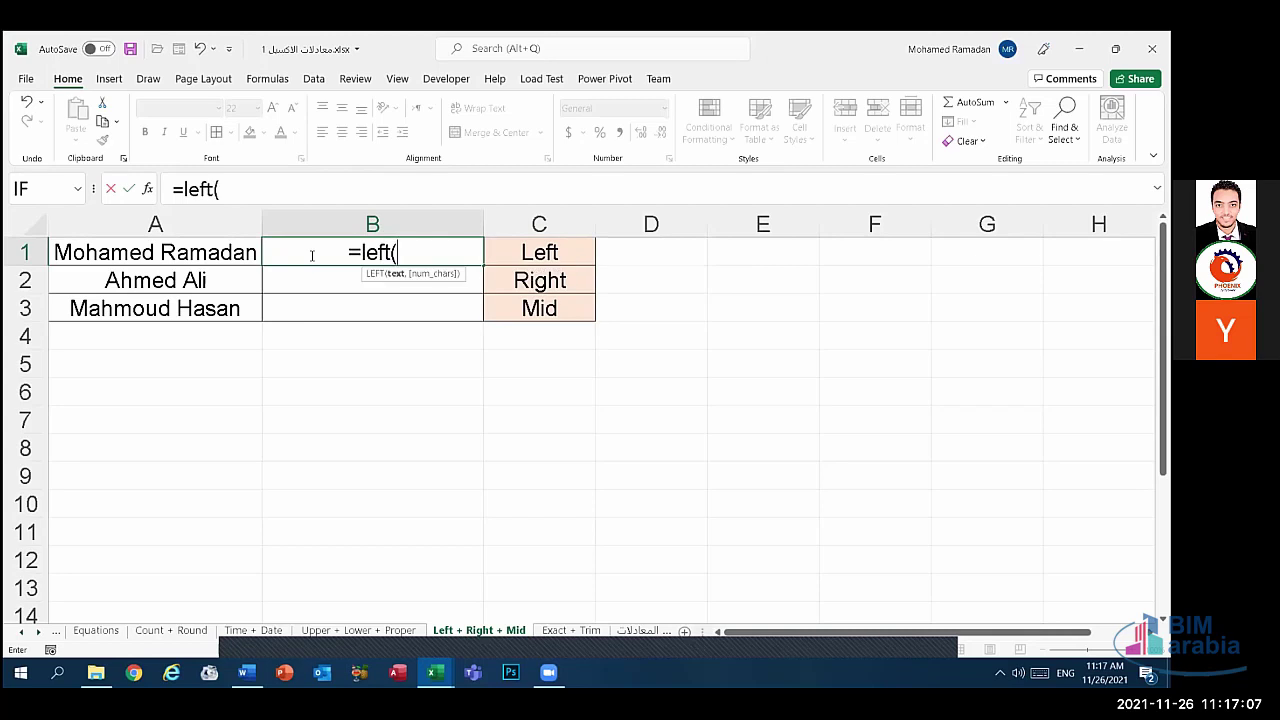
{"action": "left_click", "coordinate": [237, 254]}
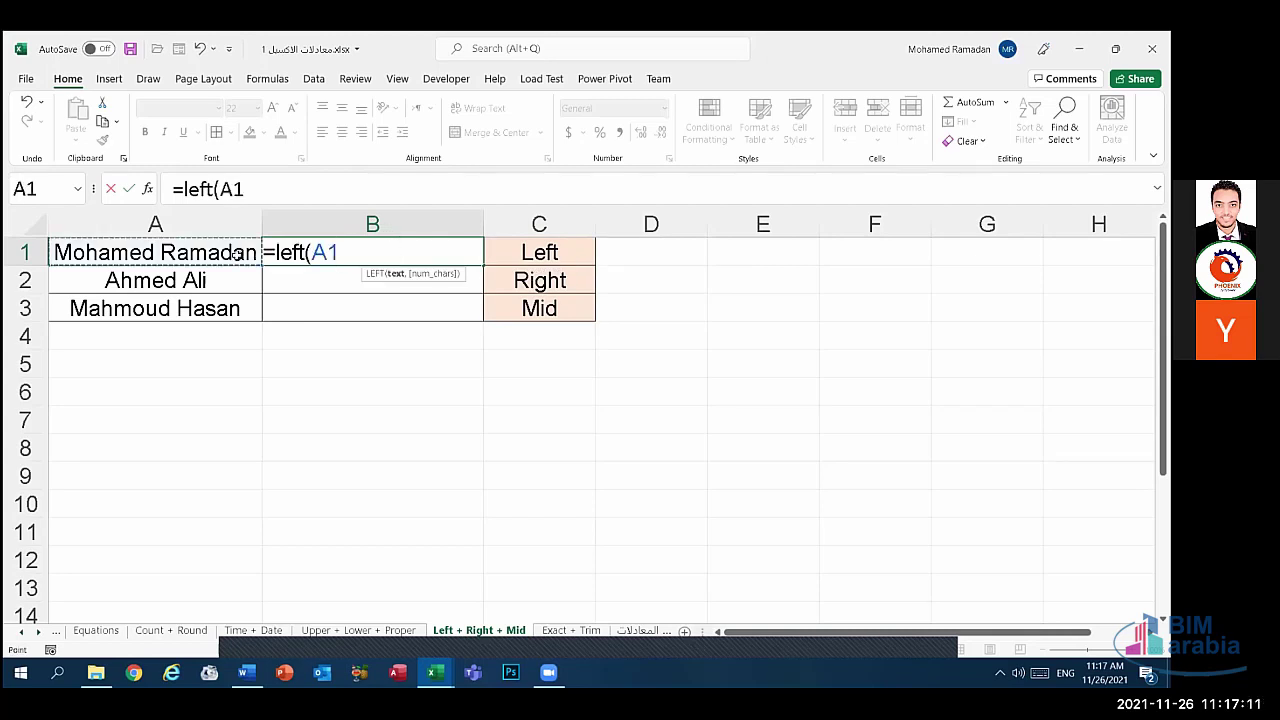
{"action": "type", "text": ","}
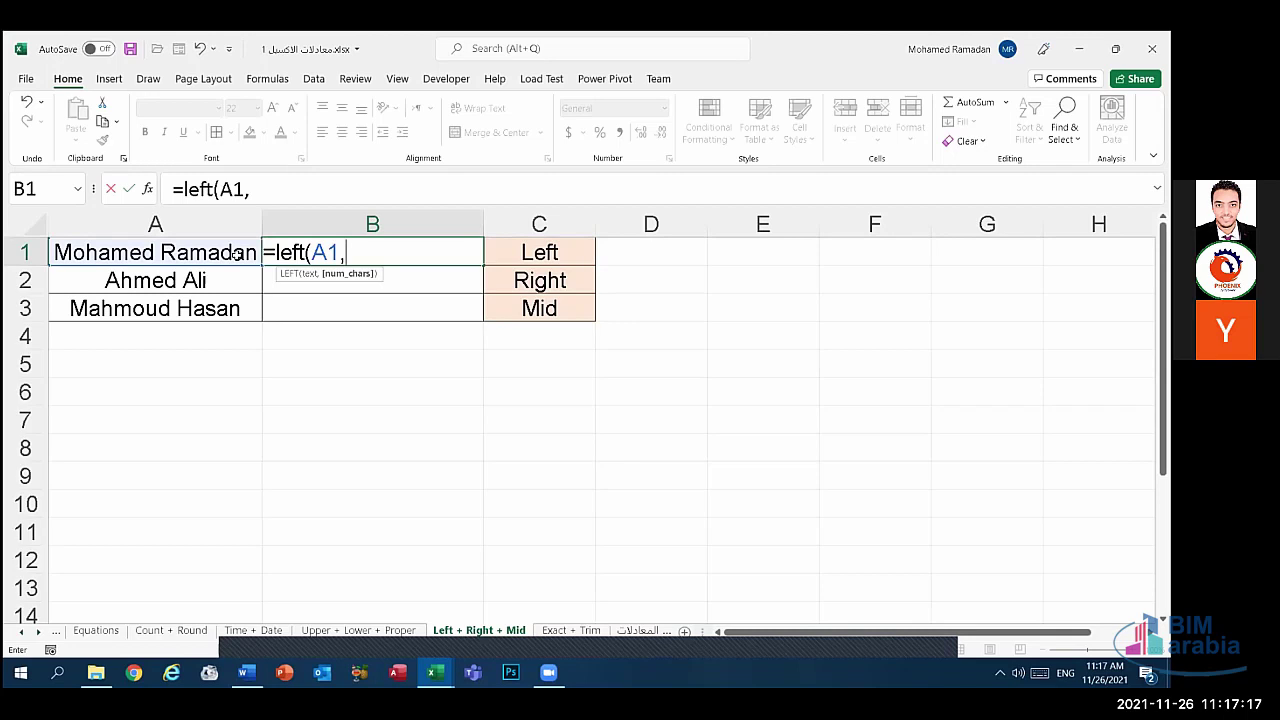
{"action": "type", "text": "4"}
{"action": "type", "text": ")"}
{"action": "key", "text": "Return"}
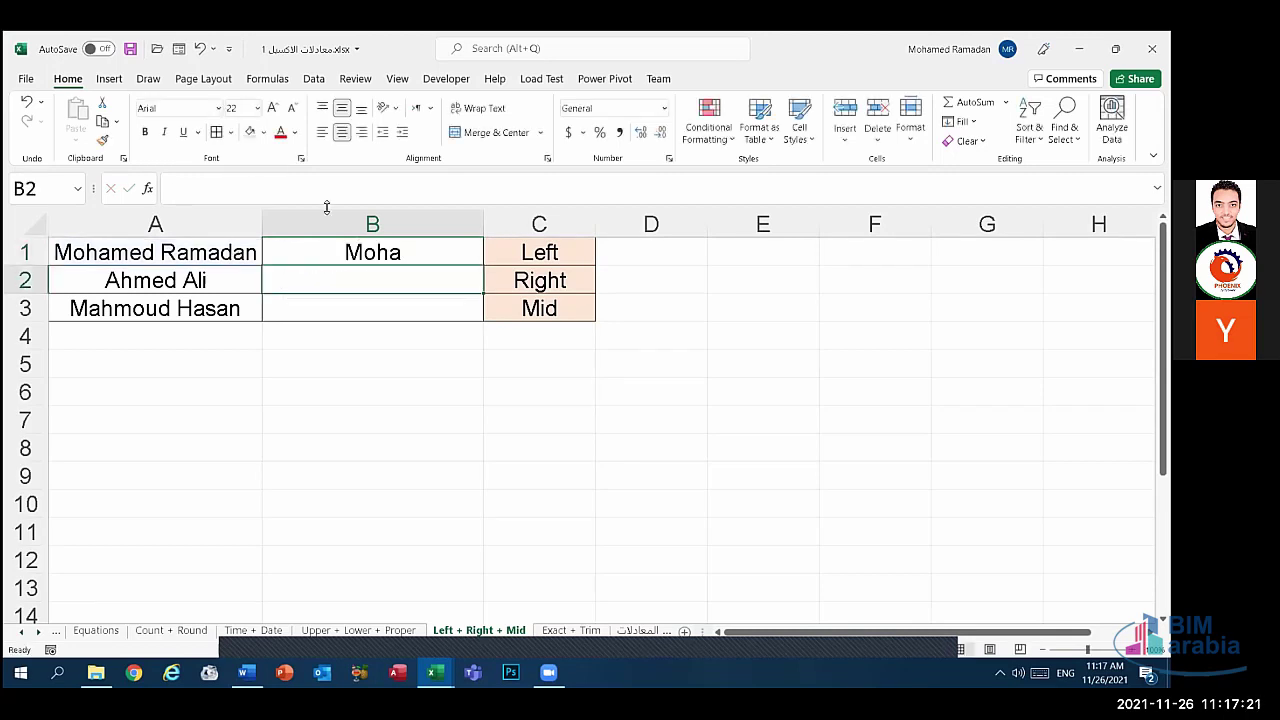
{"action": "left_click", "coordinate": [355, 248]}
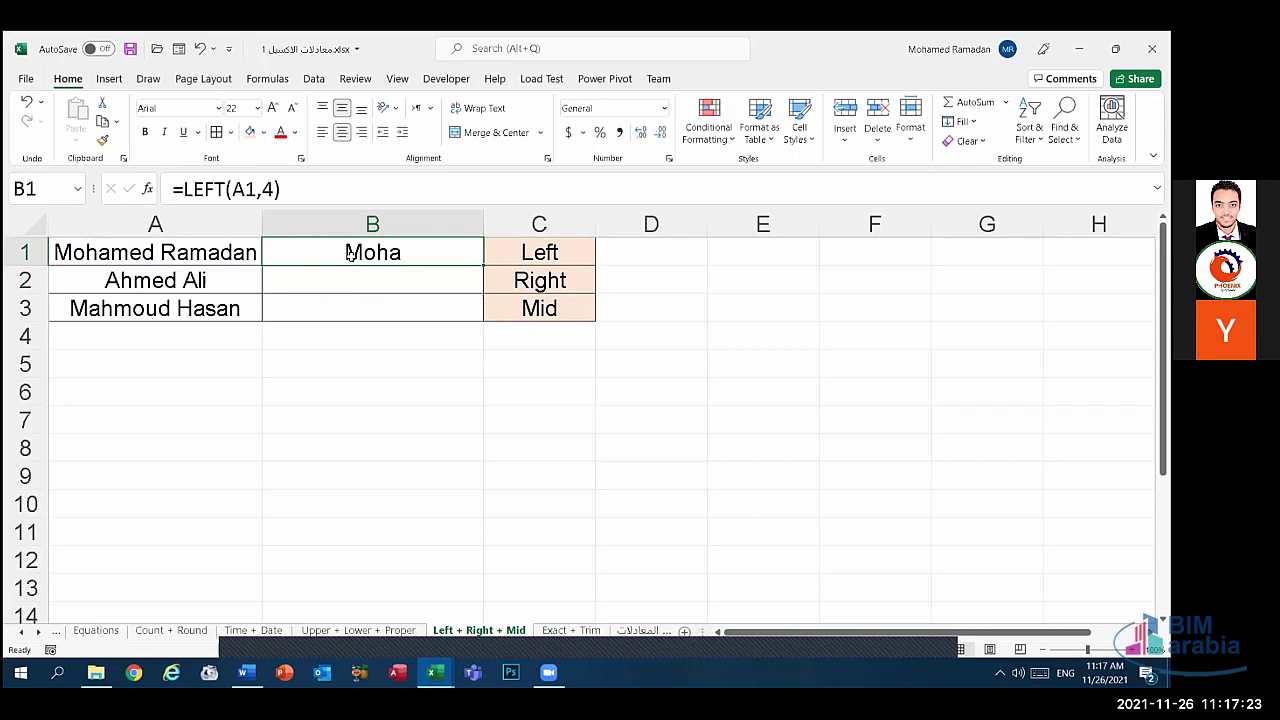
Step: Enter =RIGHT(A2,5) in B2 to return the last five characters of the A2 name
{"action": "left_click", "coordinate": [343, 274]}
{"action": "type", "text": "=r"}
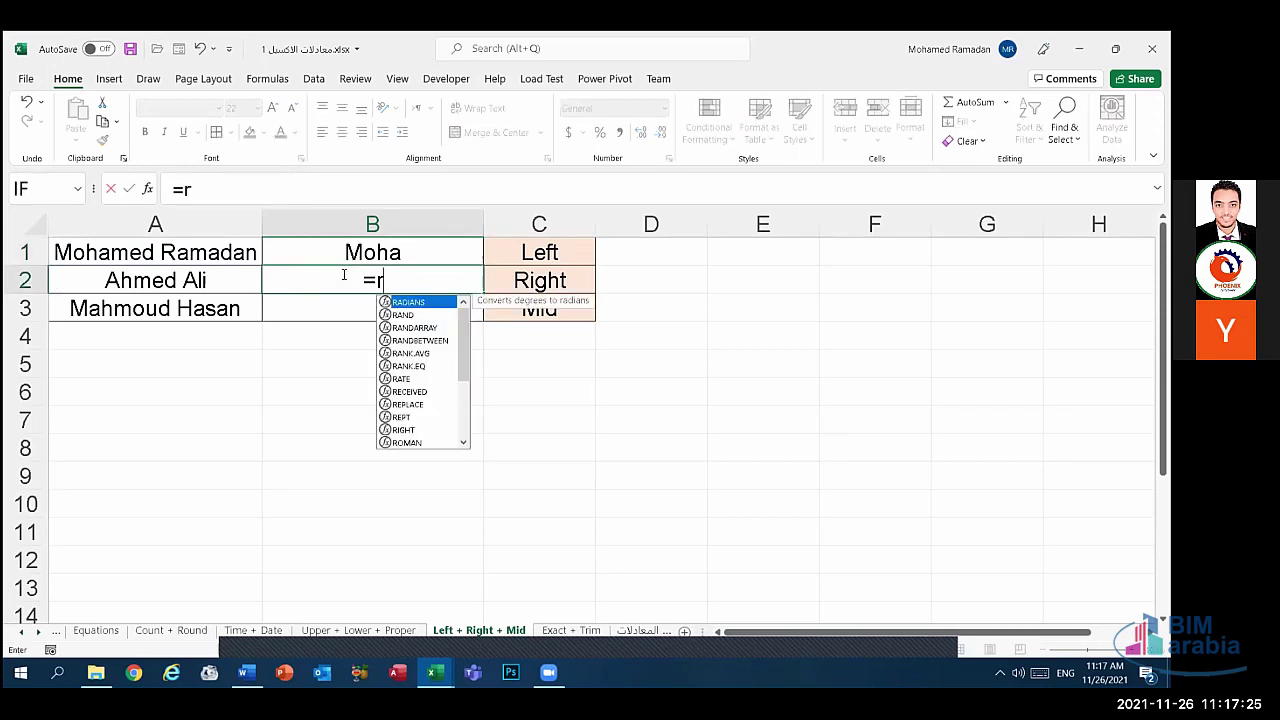
{"action": "type", "text": "ight"}
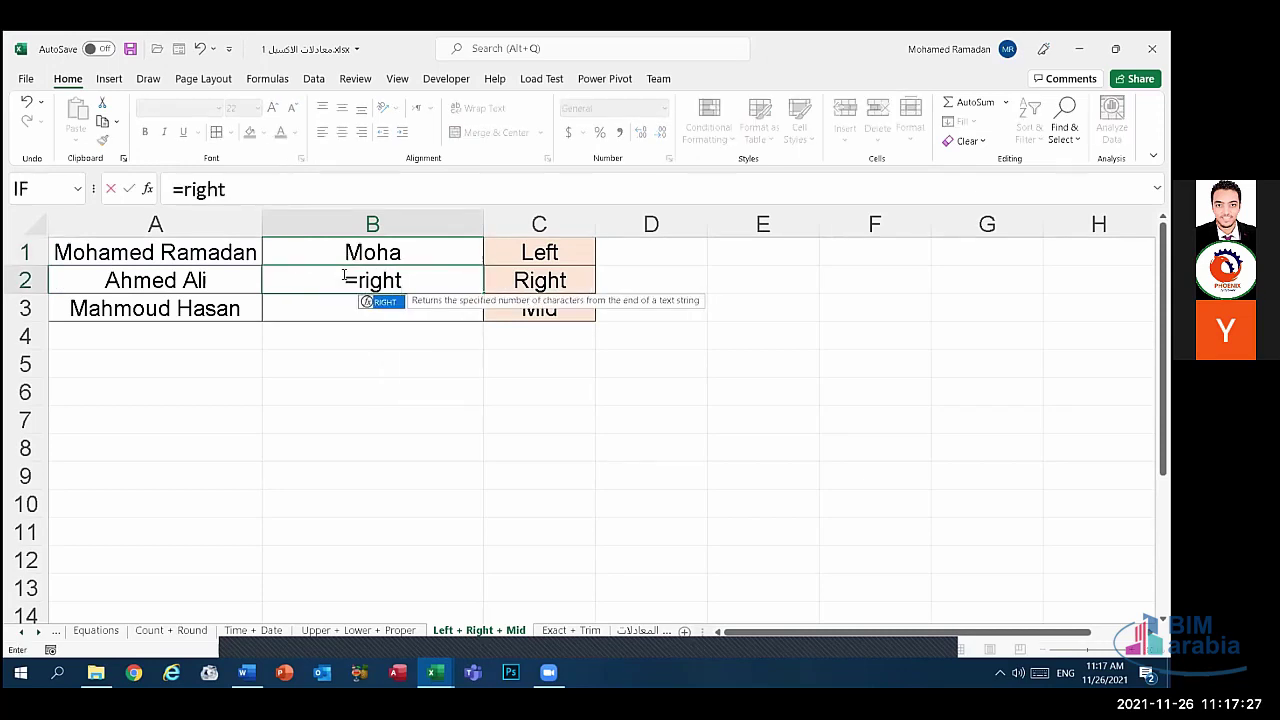
{"action": "type", "text": "("}
{"action": "left_click", "coordinate": [186, 284]}
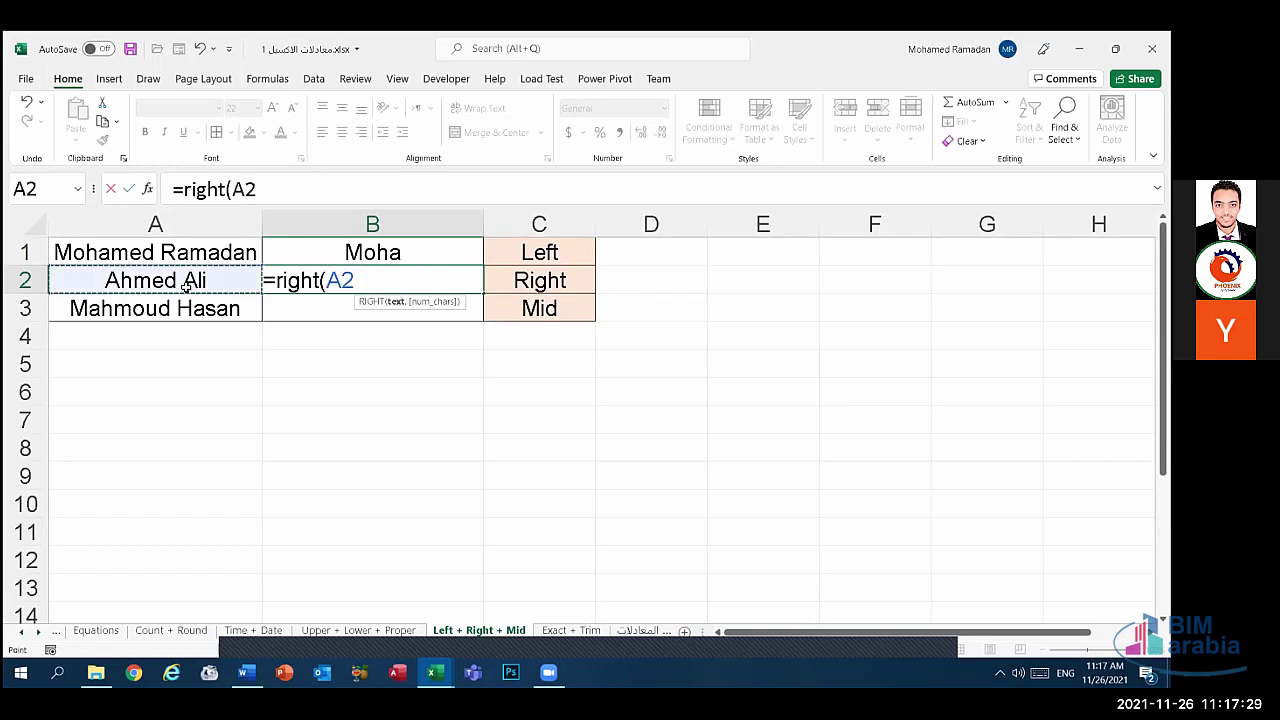
{"action": "type", "text": ","}
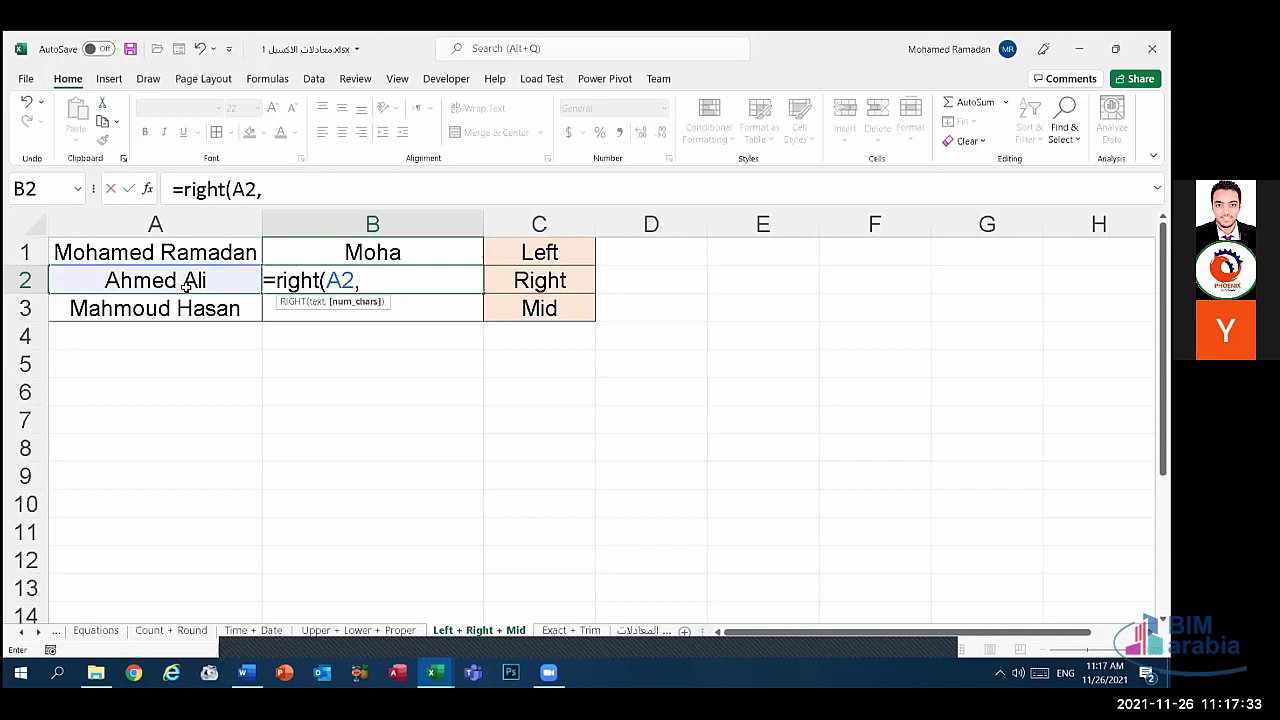
{"action": "type", "text": "5"}
{"action": "type", "text": ")"}
{"action": "key", "text": "Return"}
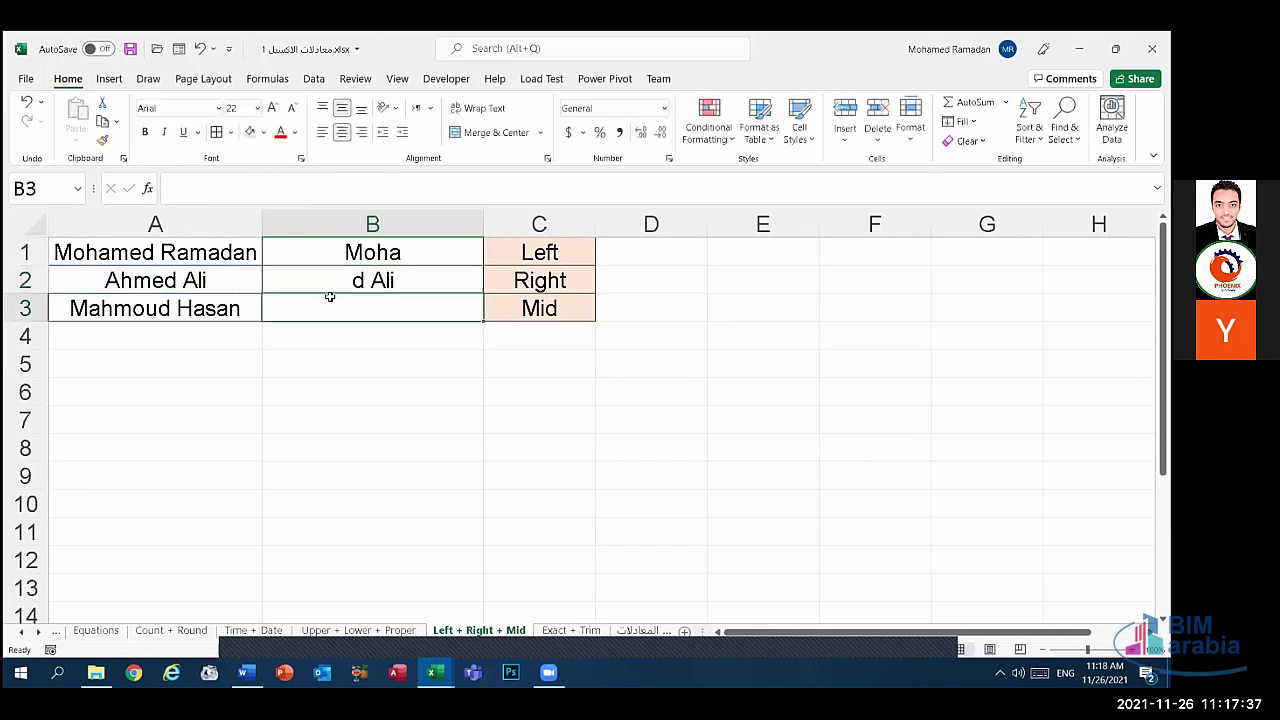
{"action": "key", "text": "Up"}
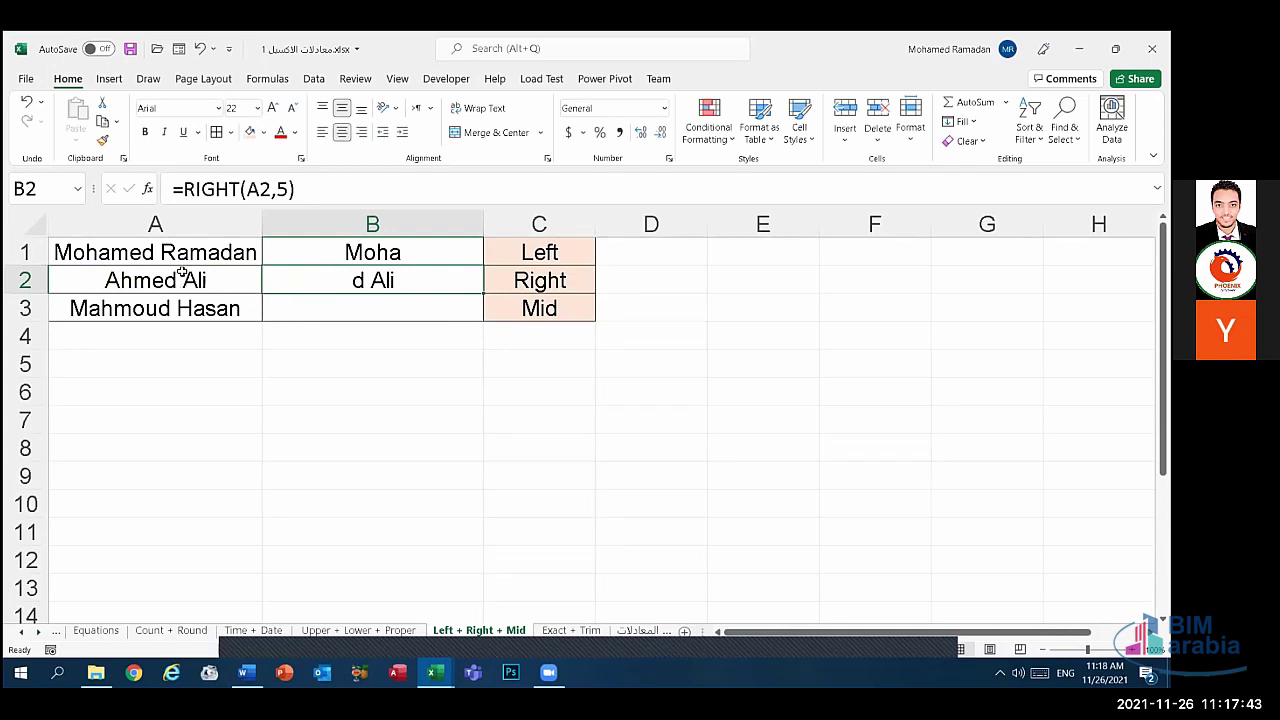
Step: Enter =MID(A3,4,5) in B3, extracting five characters starting at the fourth
{"action": "left_click", "coordinate": [375, 310]}
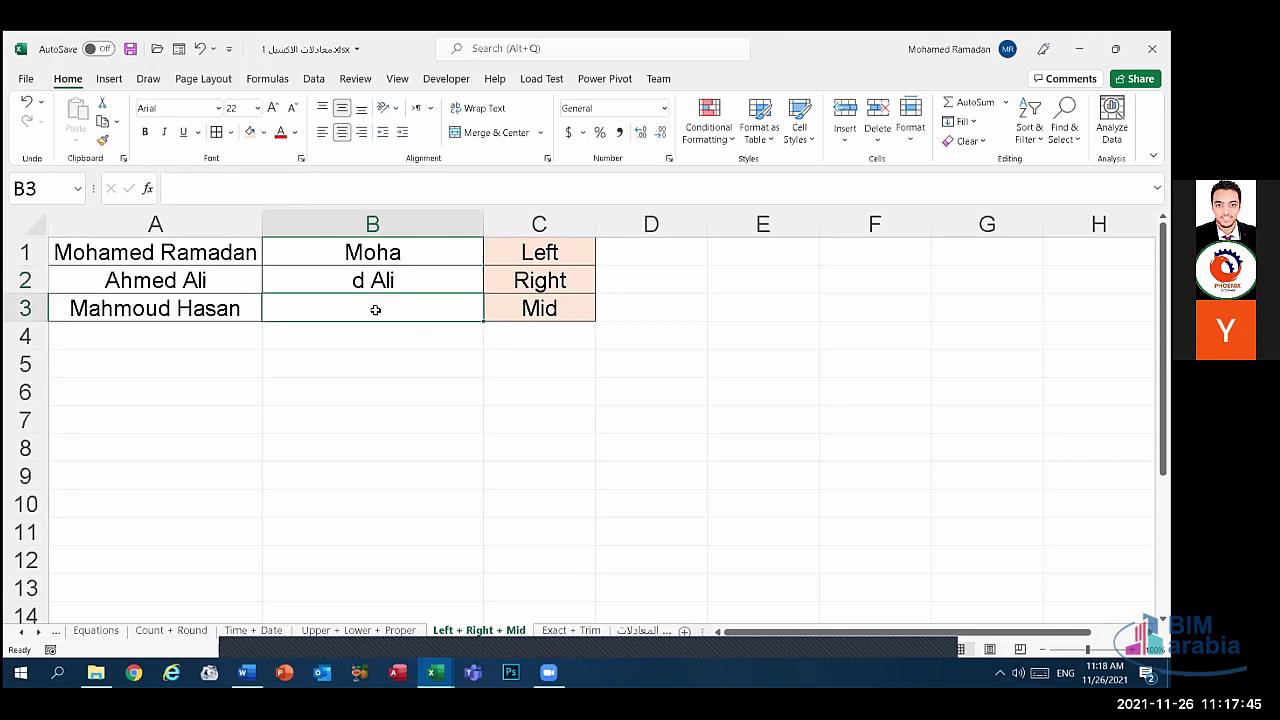
{"action": "type", "text": "=mi"}
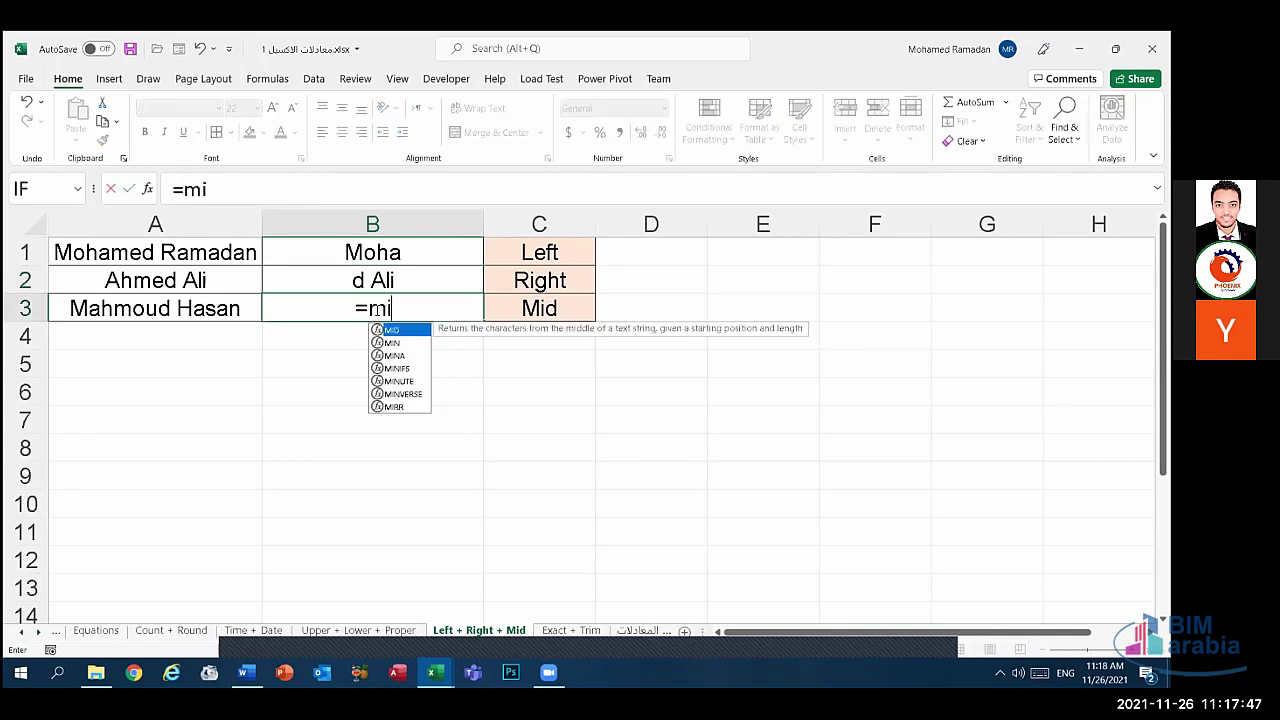
{"action": "type", "text": "d("}
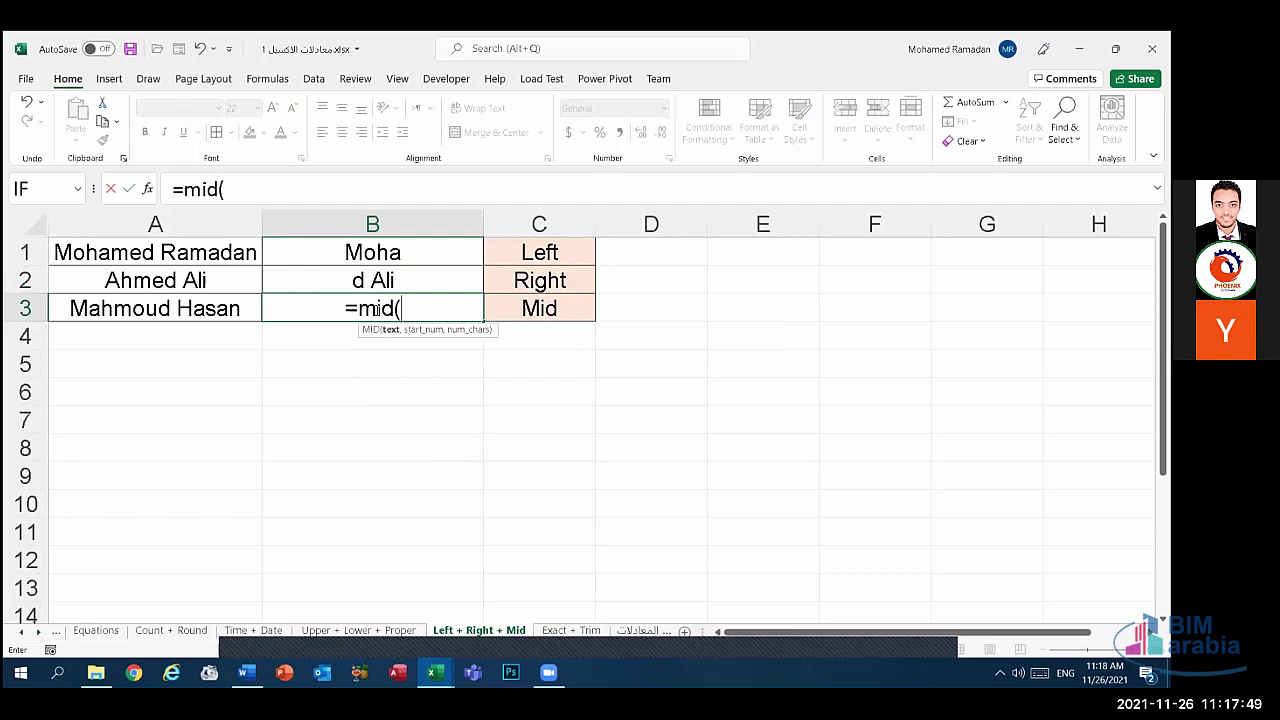
{"action": "left_click", "coordinate": [203, 310]}
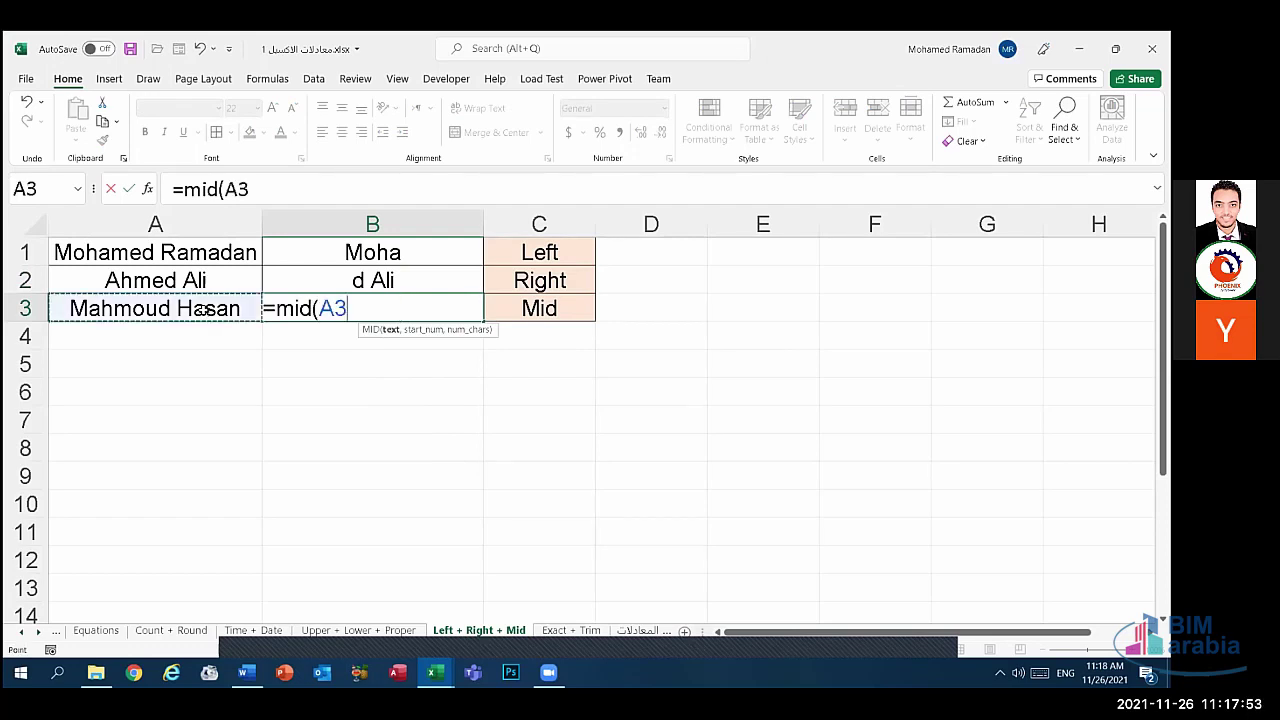
{"action": "type", "text": ","}
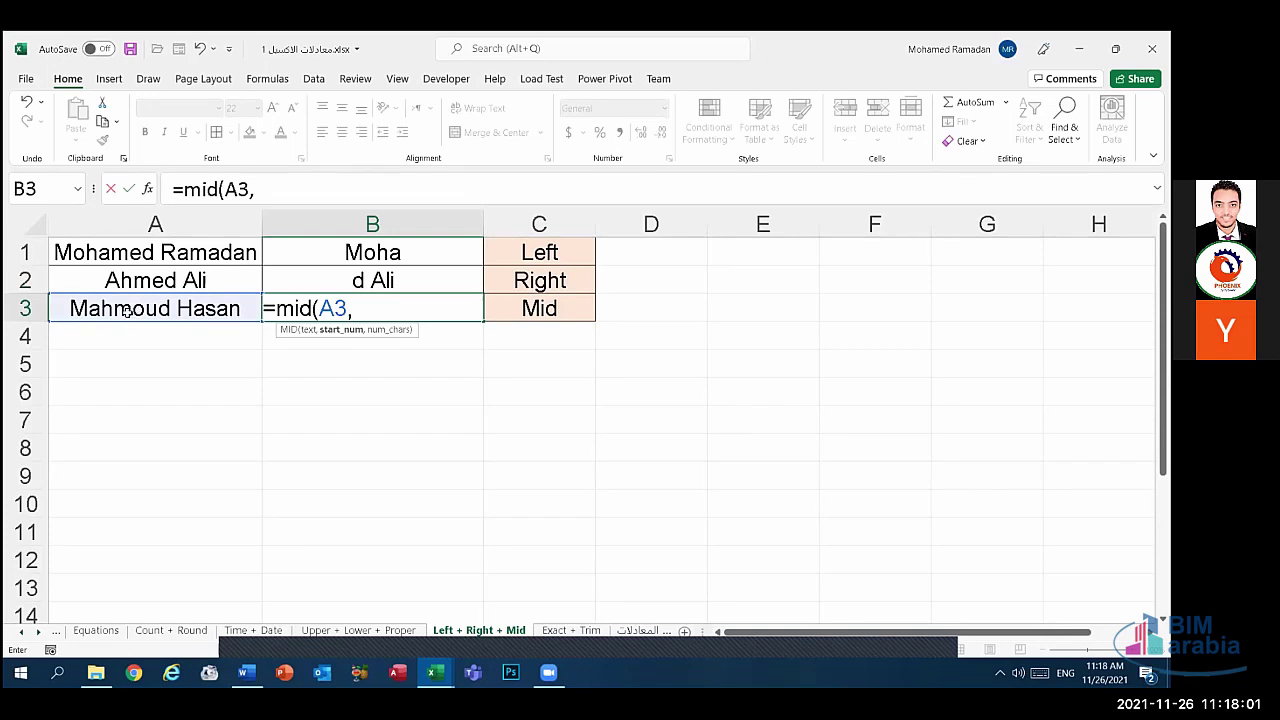
{"action": "type", "text": "4"}
{"action": "type", "text": ","}
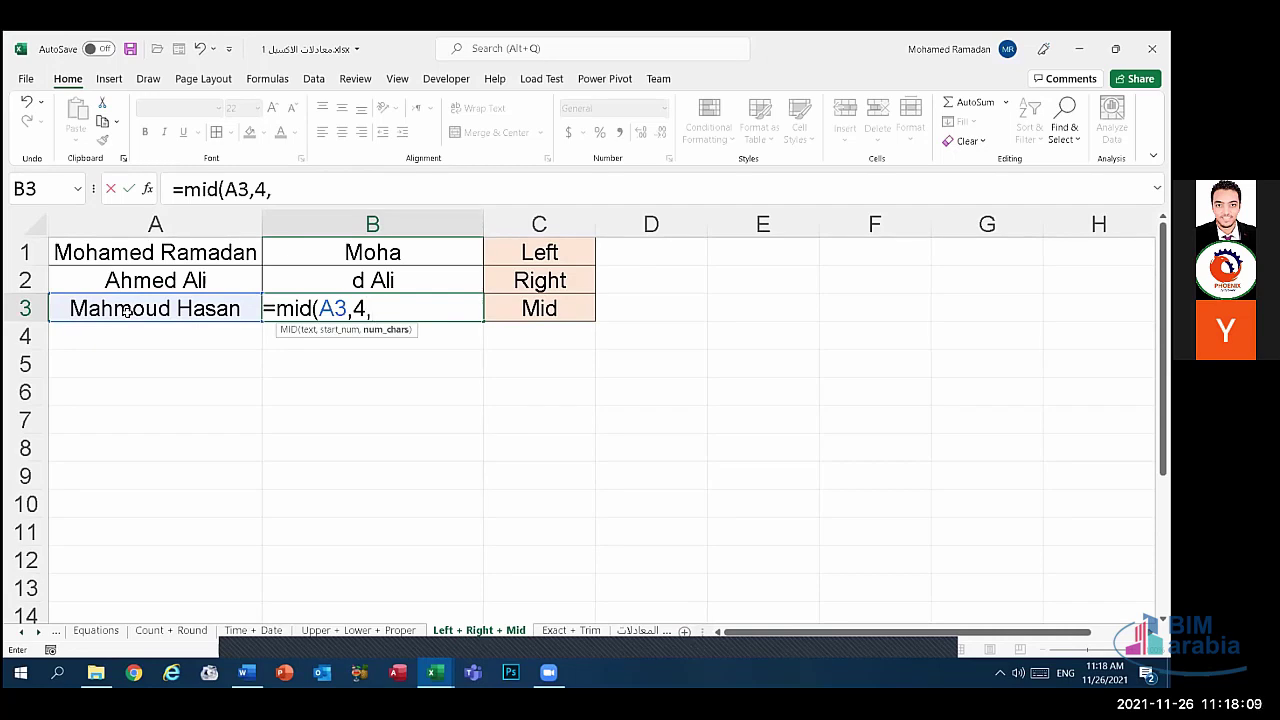
{"action": "type", "text": "5"}
{"action": "key", "text": "BackSpace"}
{"action": "key", "text": "BackSpace"}
{"action": "key", "text": "BackSpace"}
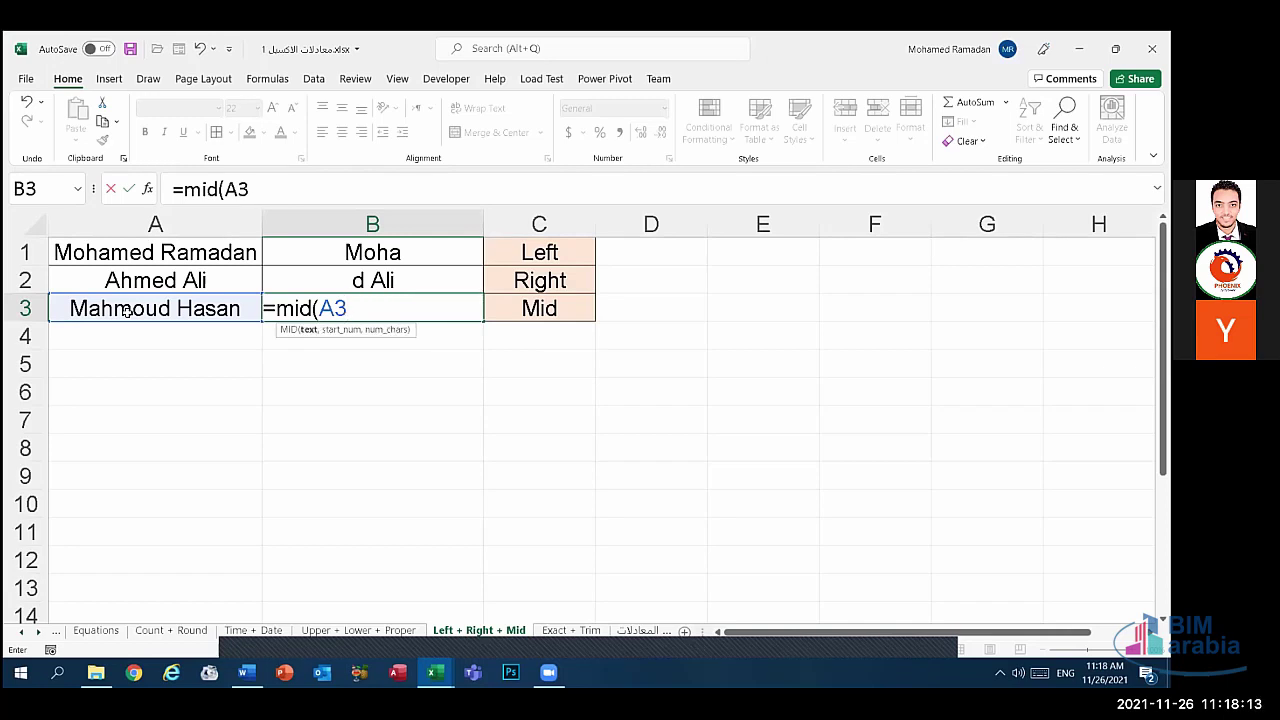
{"action": "type", "text": ","}
{"action": "type", "text": "4"}
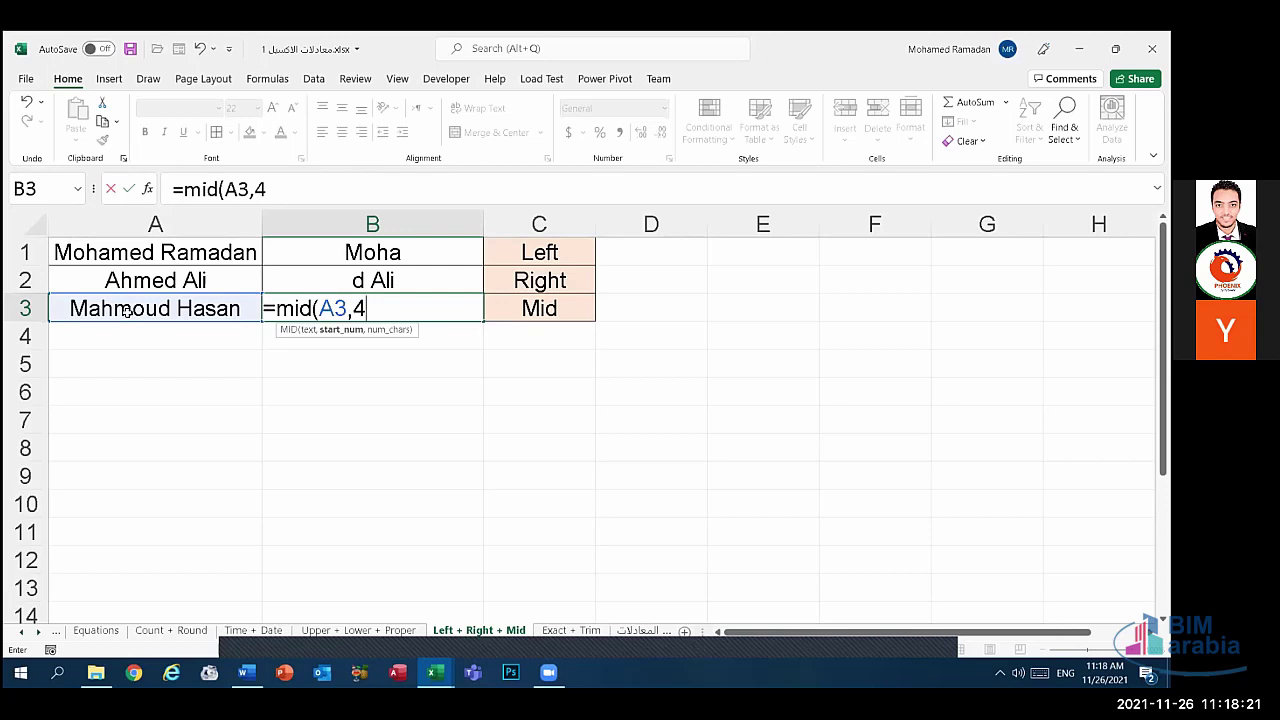
{"action": "type", "text": ","}
{"action": "type", "text": "5"}
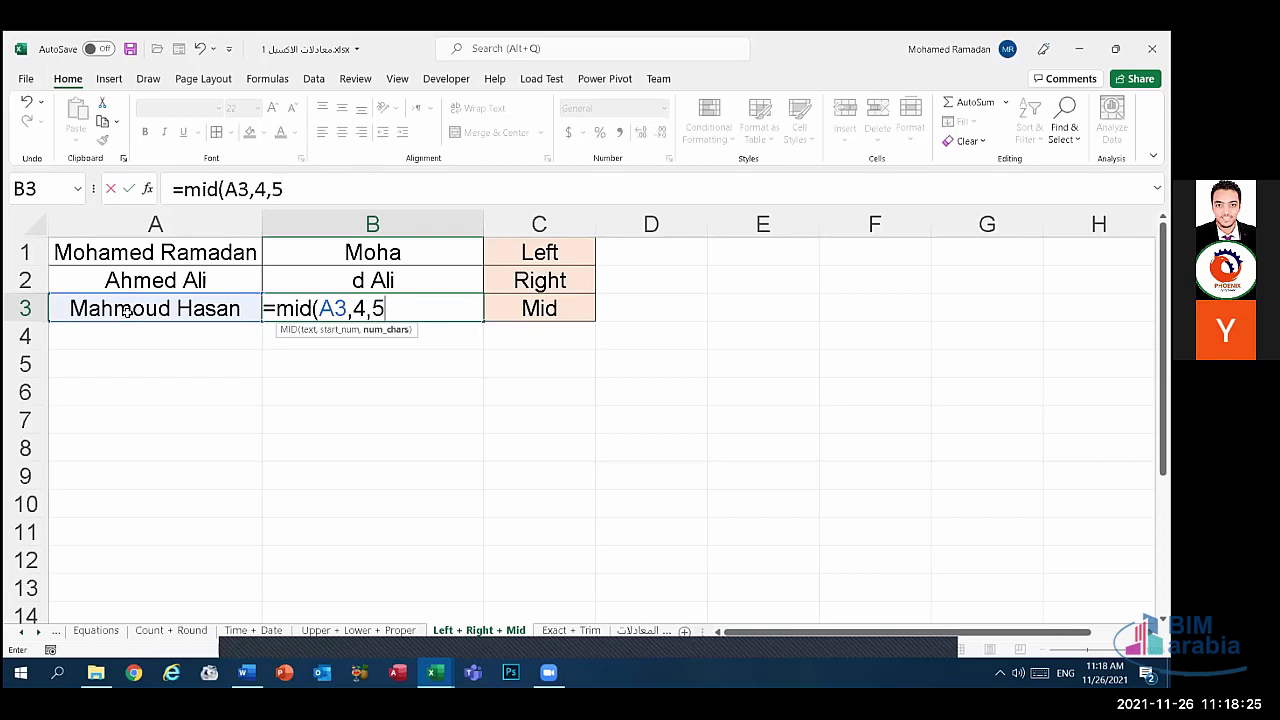
{"action": "type", "text": ")"}
{"action": "key", "text": "Return"}
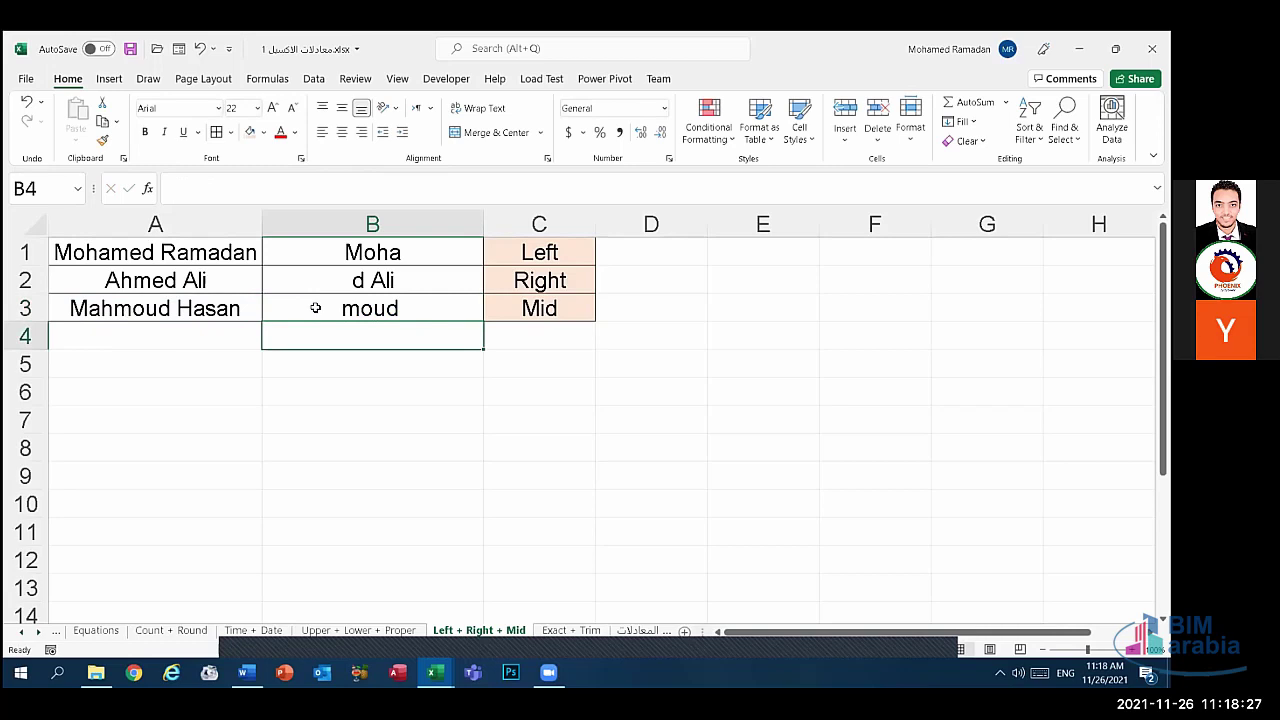
{"action": "left_click", "coordinate": [315, 308]}
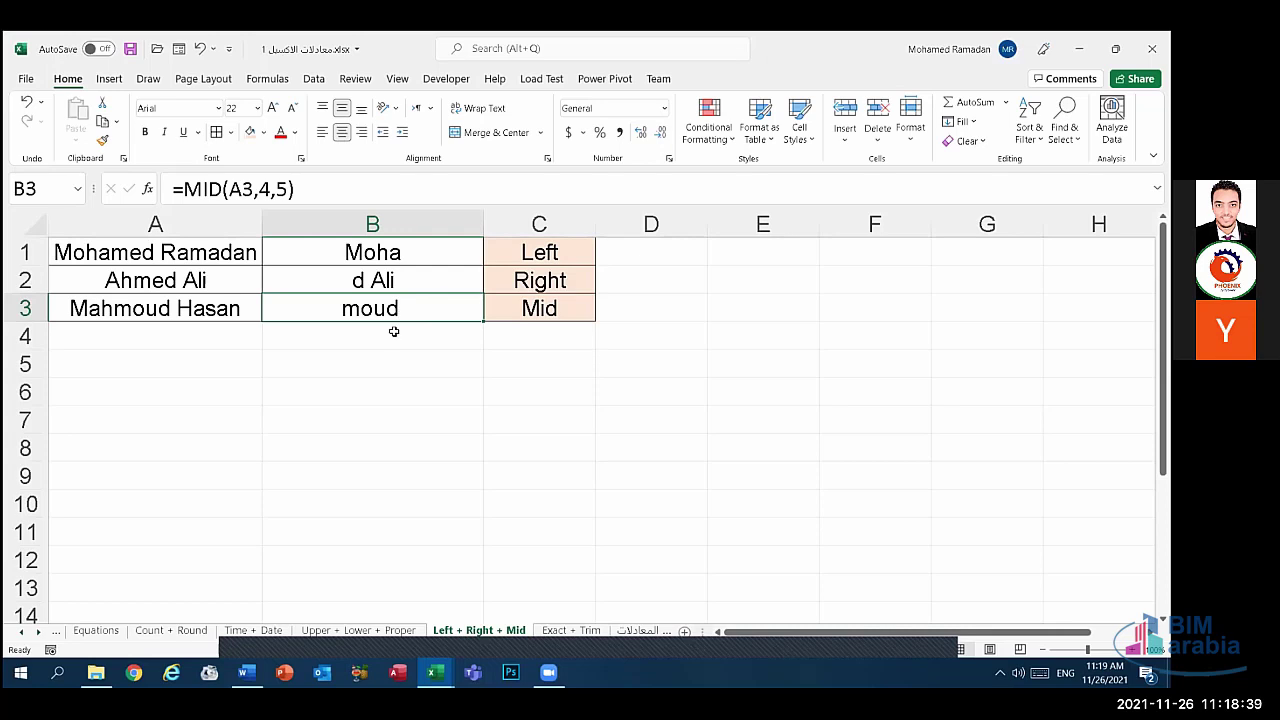
Step: Clear the LEFT/RIGHT/MID results from B1:B3
{"action": "left_click", "coordinate": [394, 331]}
{"action": "left_click_drag", "start_coordinate": [358, 250], "coordinate": [370, 312]}
{"action": "key", "text": "Delete"}
{"action": "left_click", "coordinate": [418, 440]}
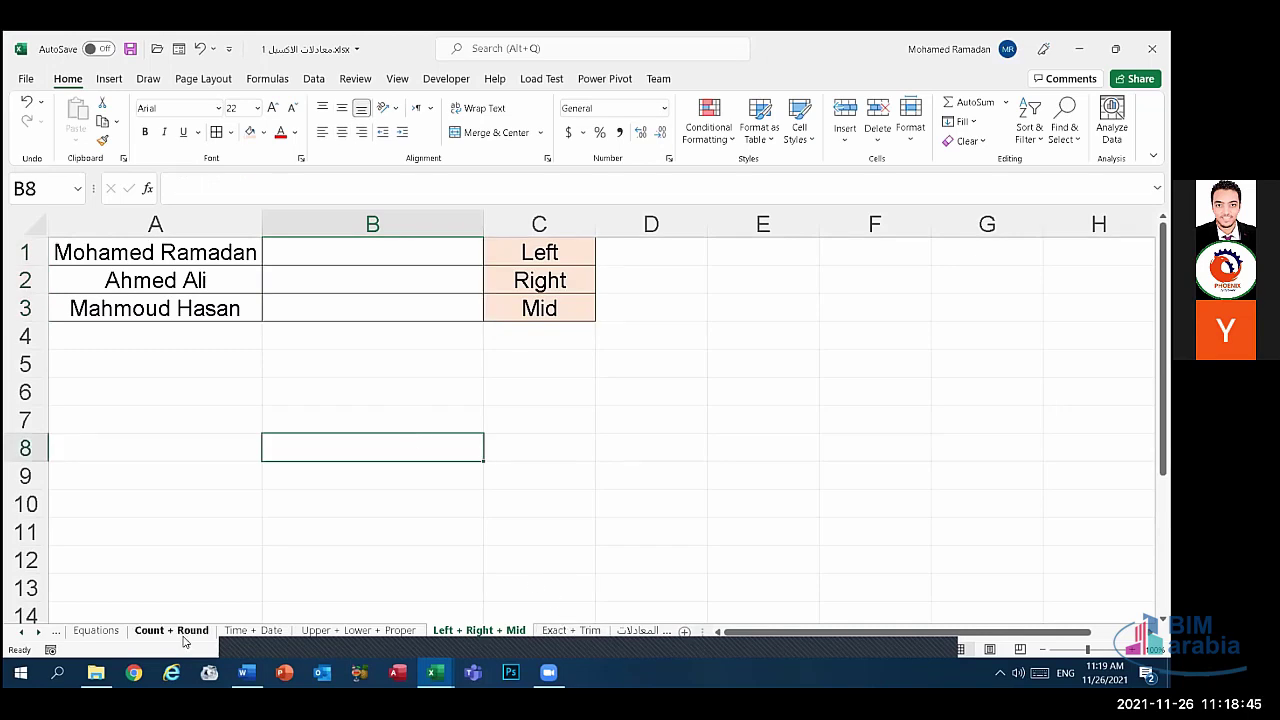
Step: Move to the Data Type sheet, save the workbook and close it to reveal workbook 2
{"action": "scroll", "coordinate": [630, 635], "scroll_direction": "down", "scroll_amount": 1}
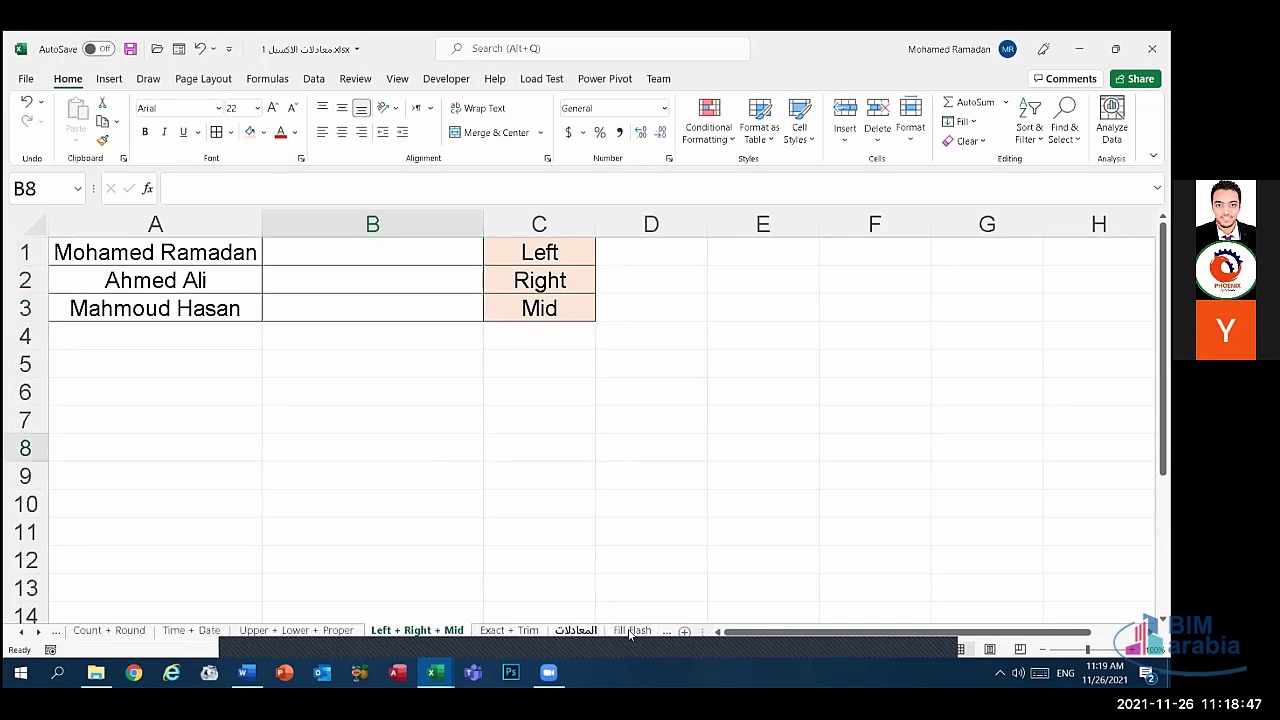
{"action": "key", "text": "ctrl+Page_Down"}
{"action": "key", "text": "ctrl+Page_Down"}
{"action": "key", "text": "ctrl+Page_Down"}
{"action": "key", "text": "ctrl+Page_Down"}
{"action": "key", "text": "ctrl+Page_Down"}
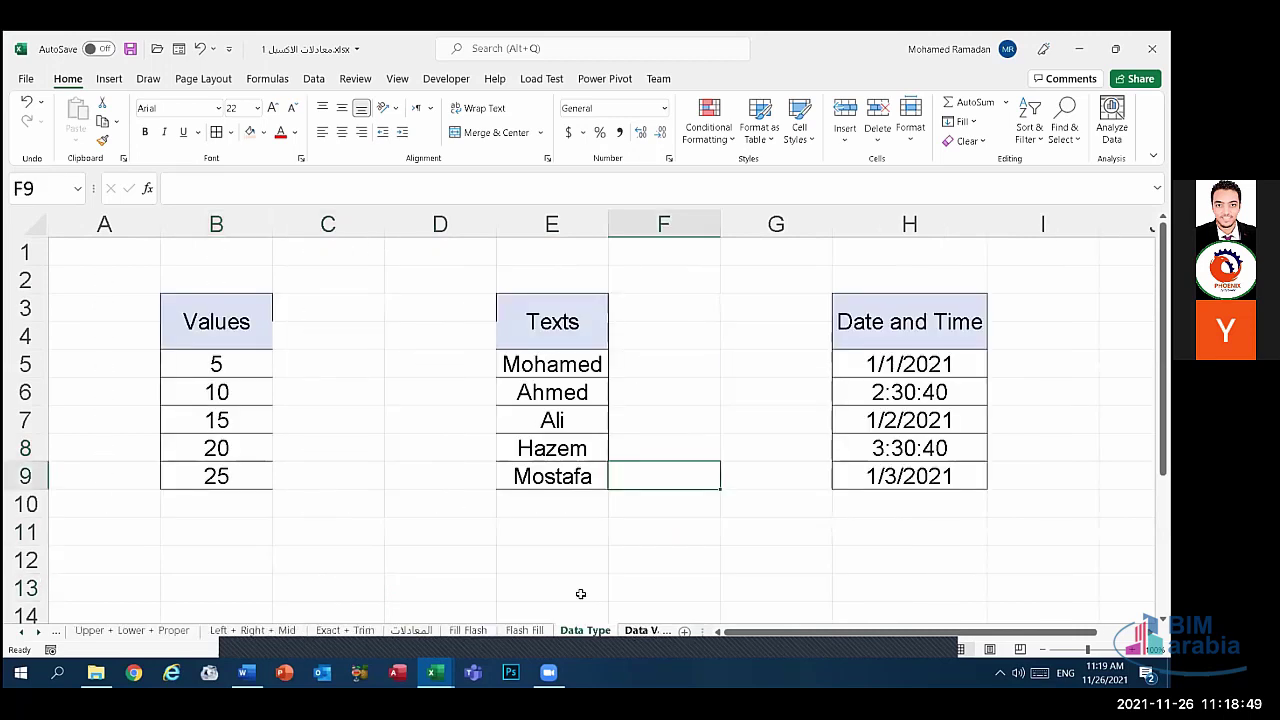
{"action": "key", "text": "ctrl+s"}
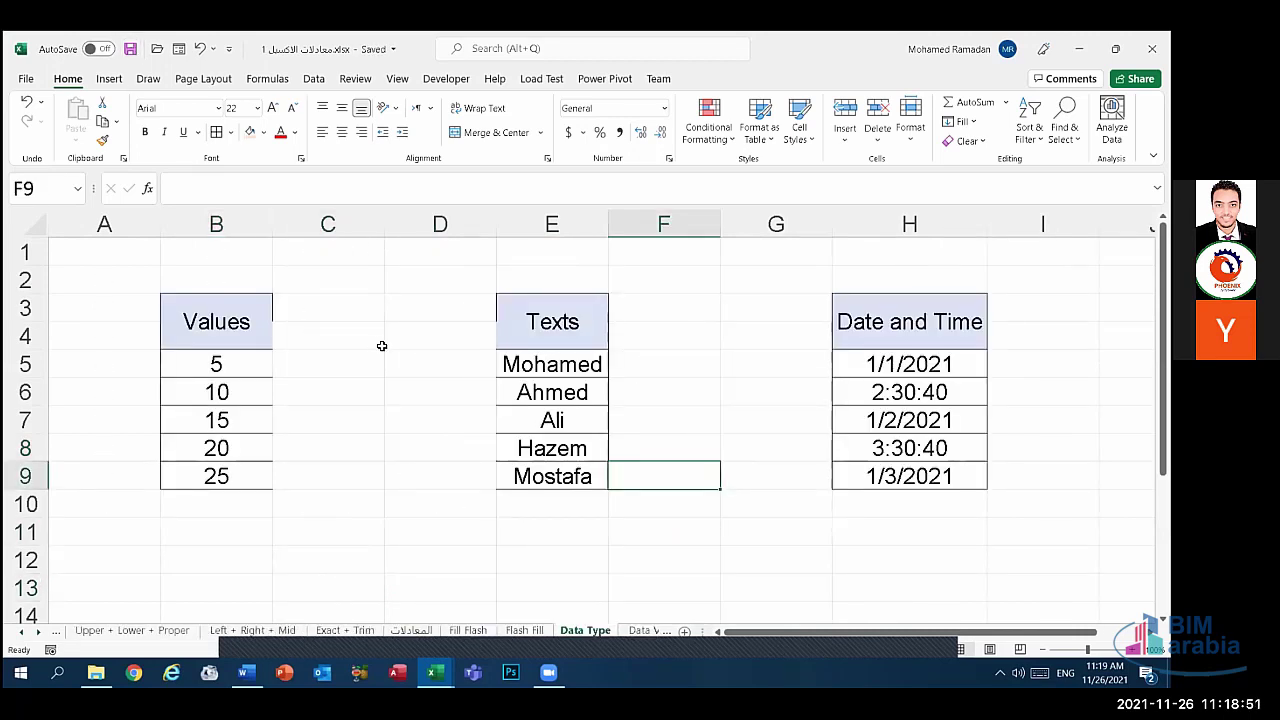
{"action": "left_click", "coordinate": [381, 346]}
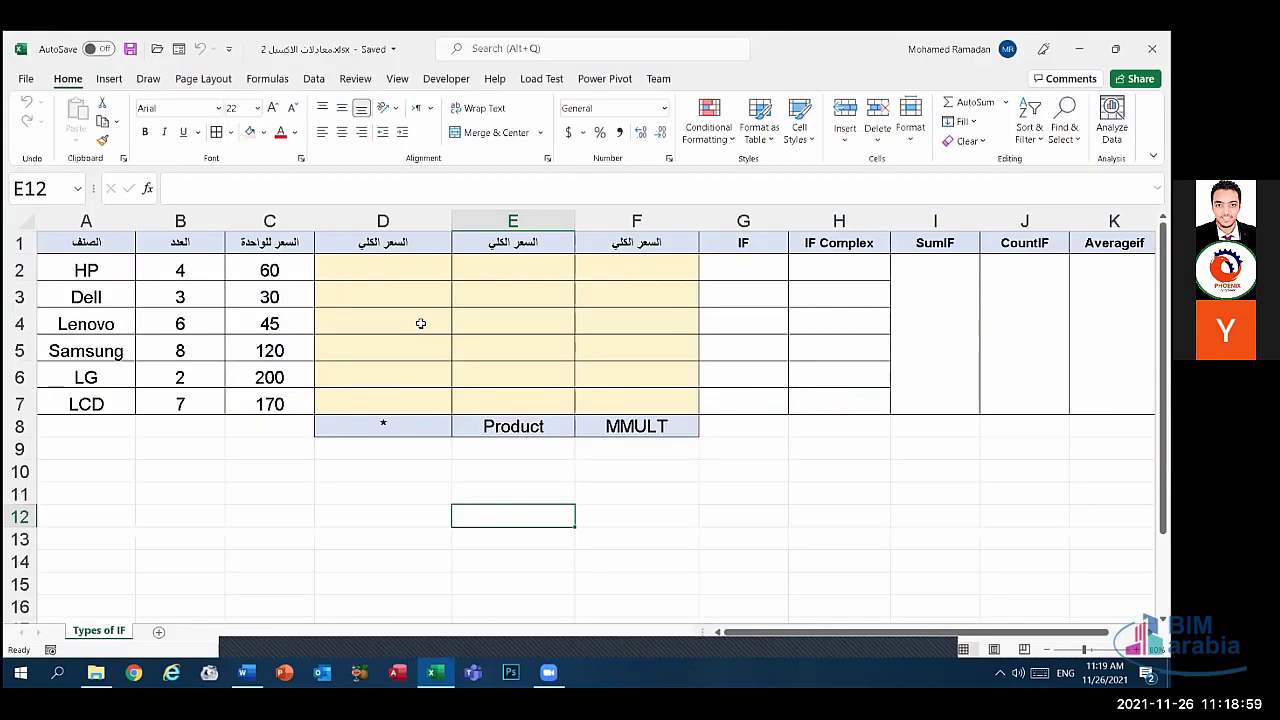
Step: Enter =B2*C2 in D2 and fill it down to D7, giving totals from 240 to 1190
{"action": "double_click", "coordinate": [393, 274]}
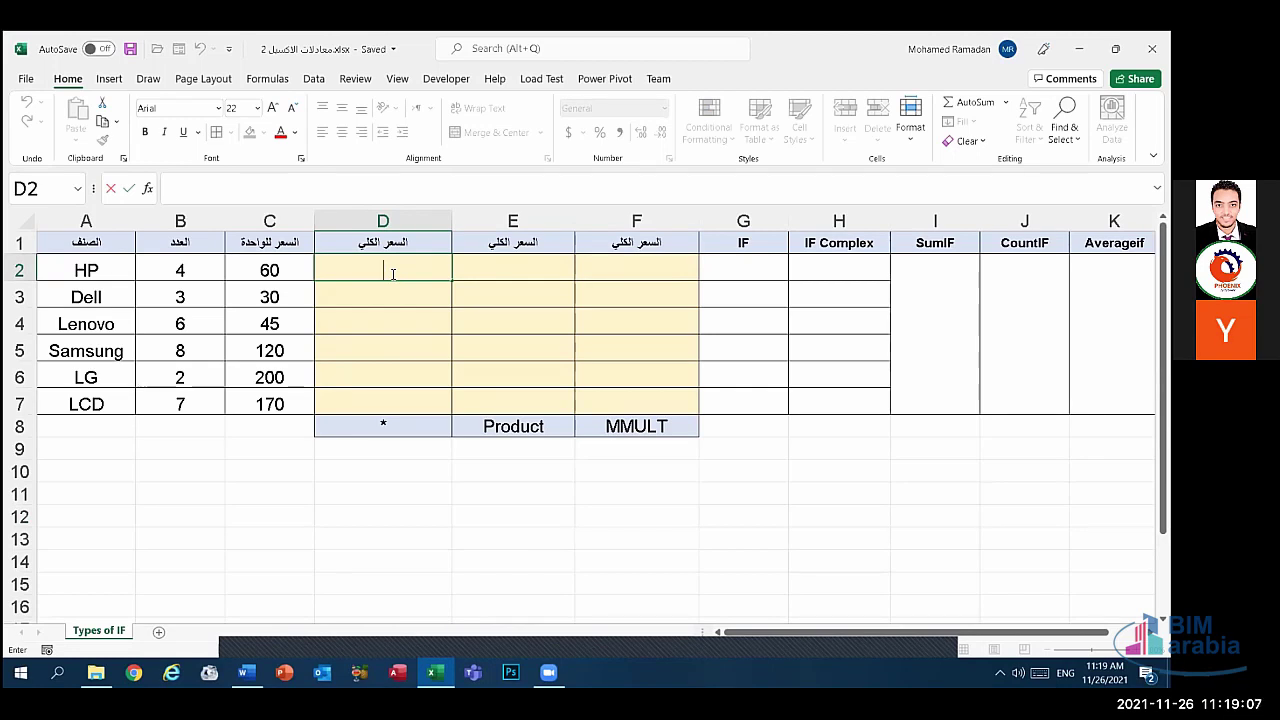
{"action": "type", "text": "="}
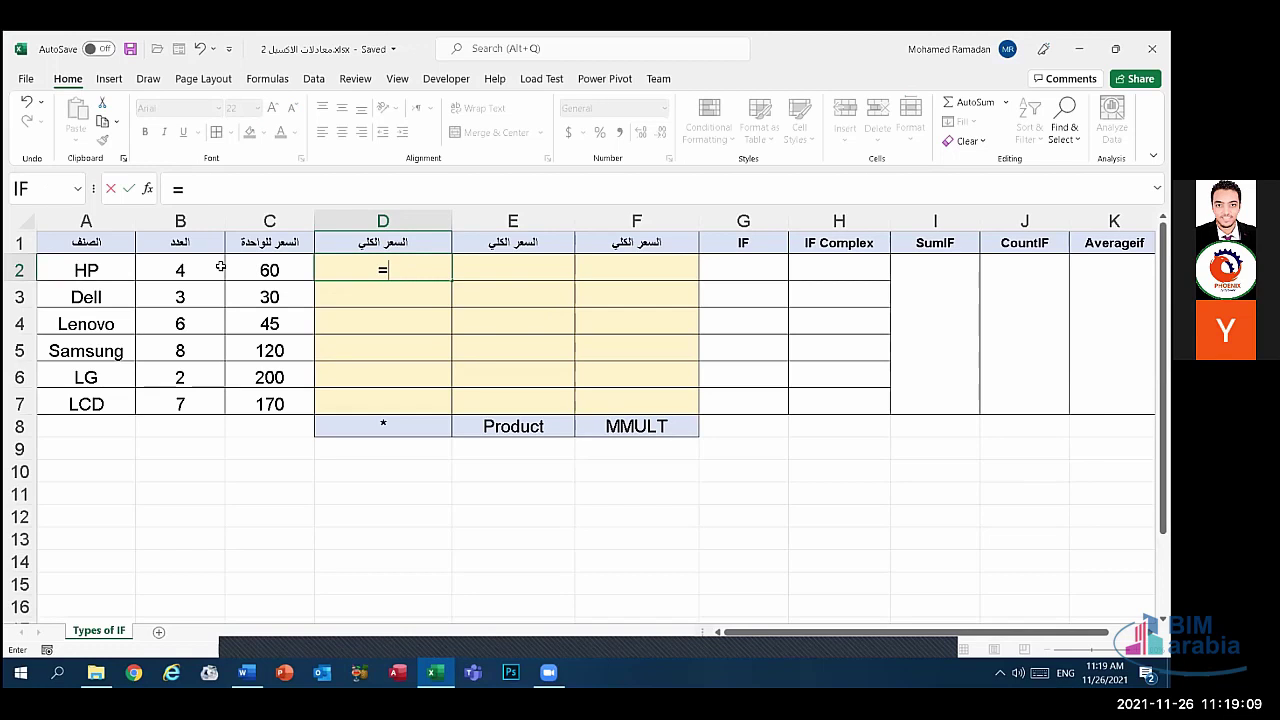
{"action": "left_click", "coordinate": [223, 269]}
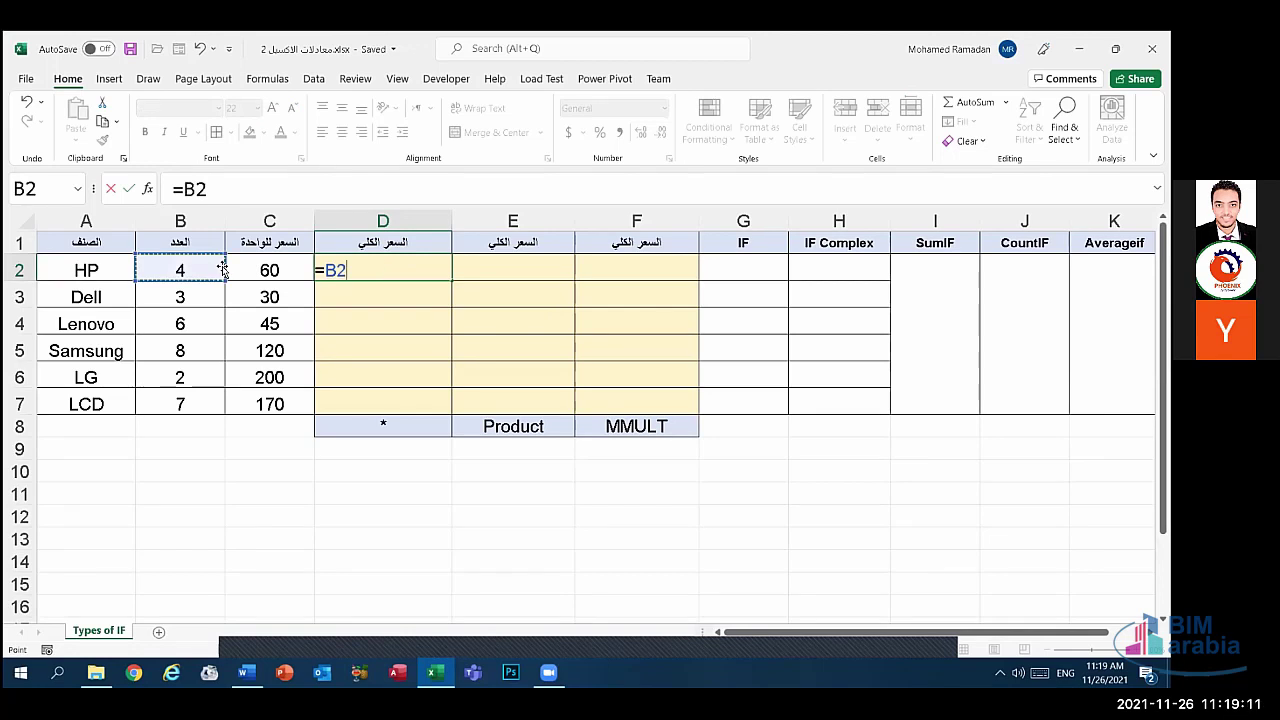
{"action": "type", "text": "*"}
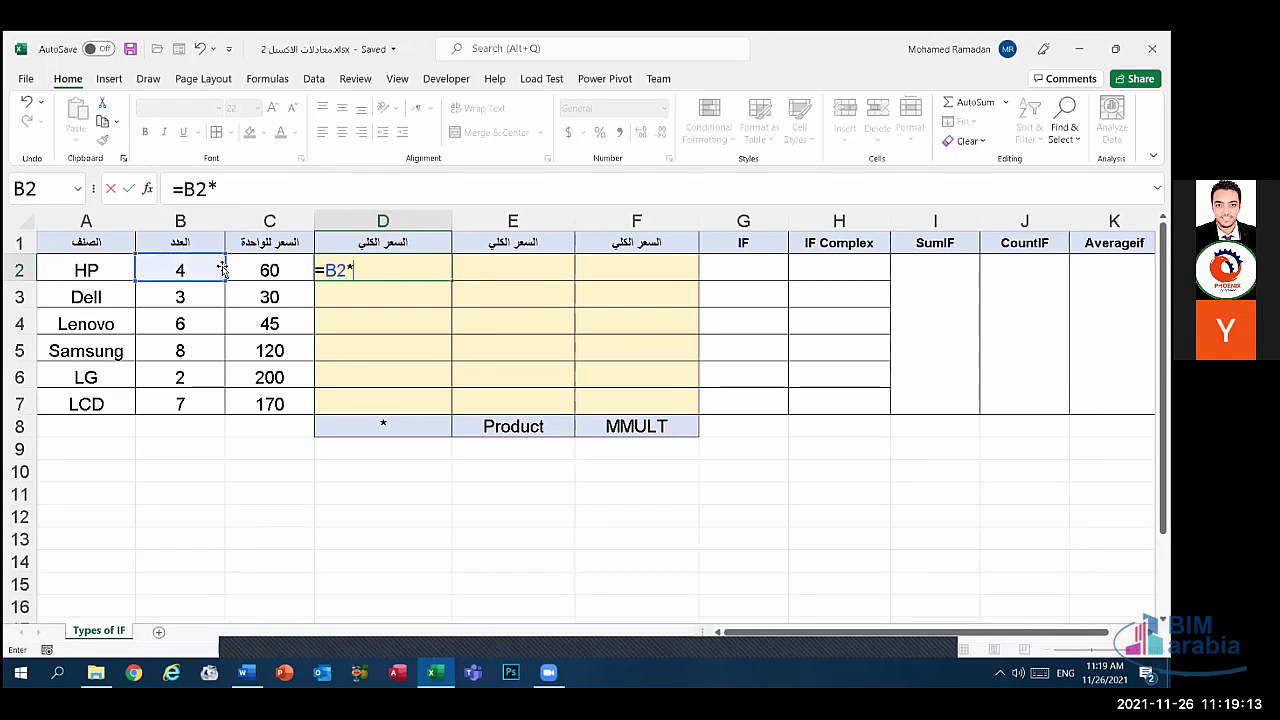
{"action": "left_click", "coordinate": [253, 270]}
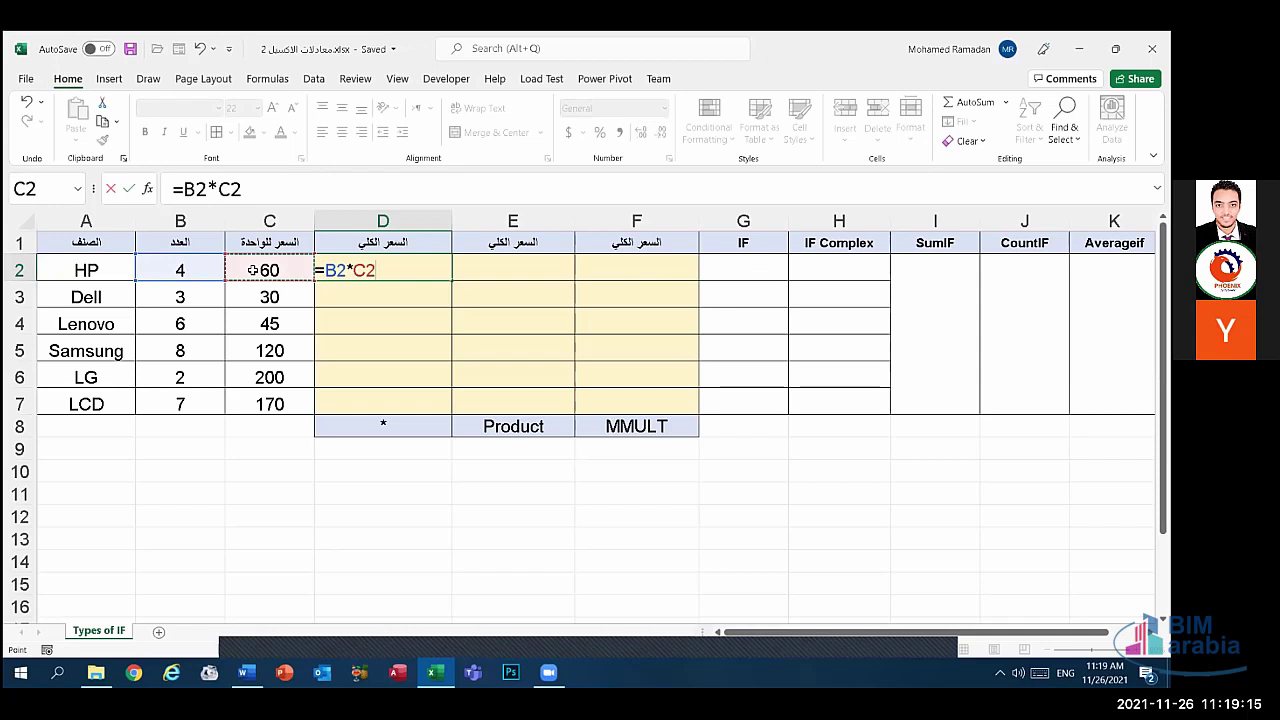
{"action": "key", "text": "Return"}
{"action": "left_click", "coordinate": [393, 279]}
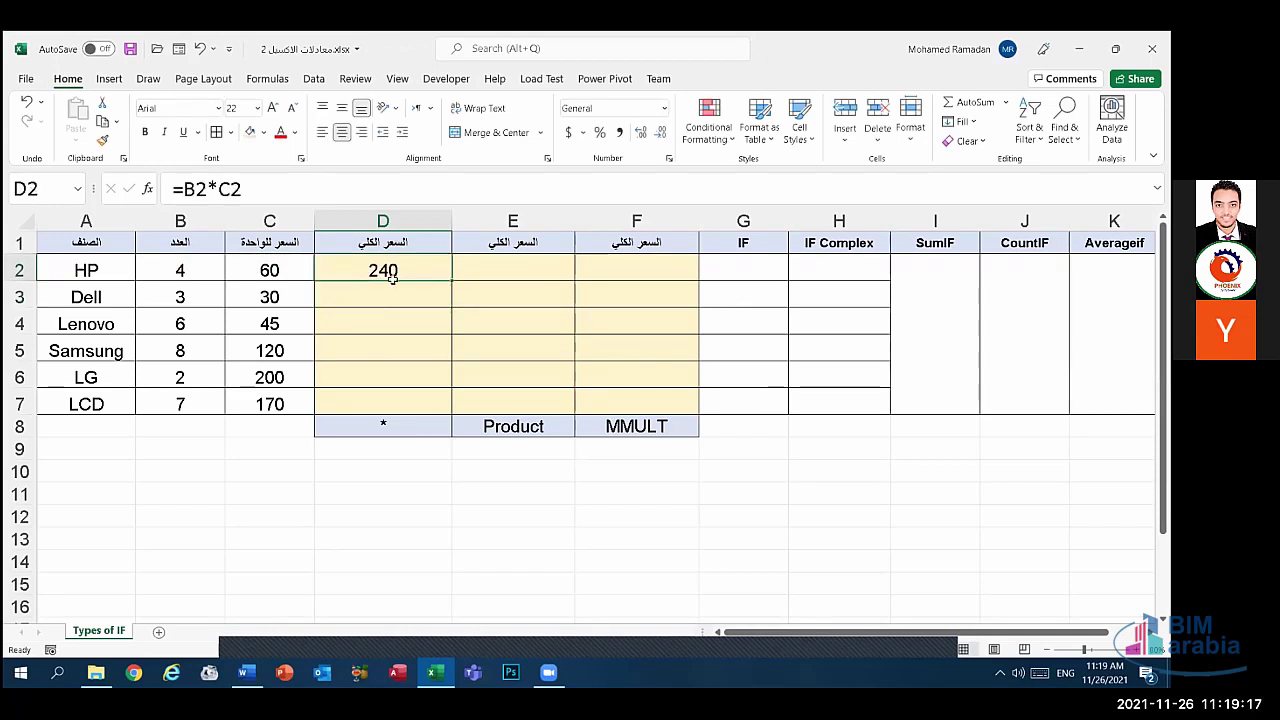
{"action": "double_click", "coordinate": [449, 281]}
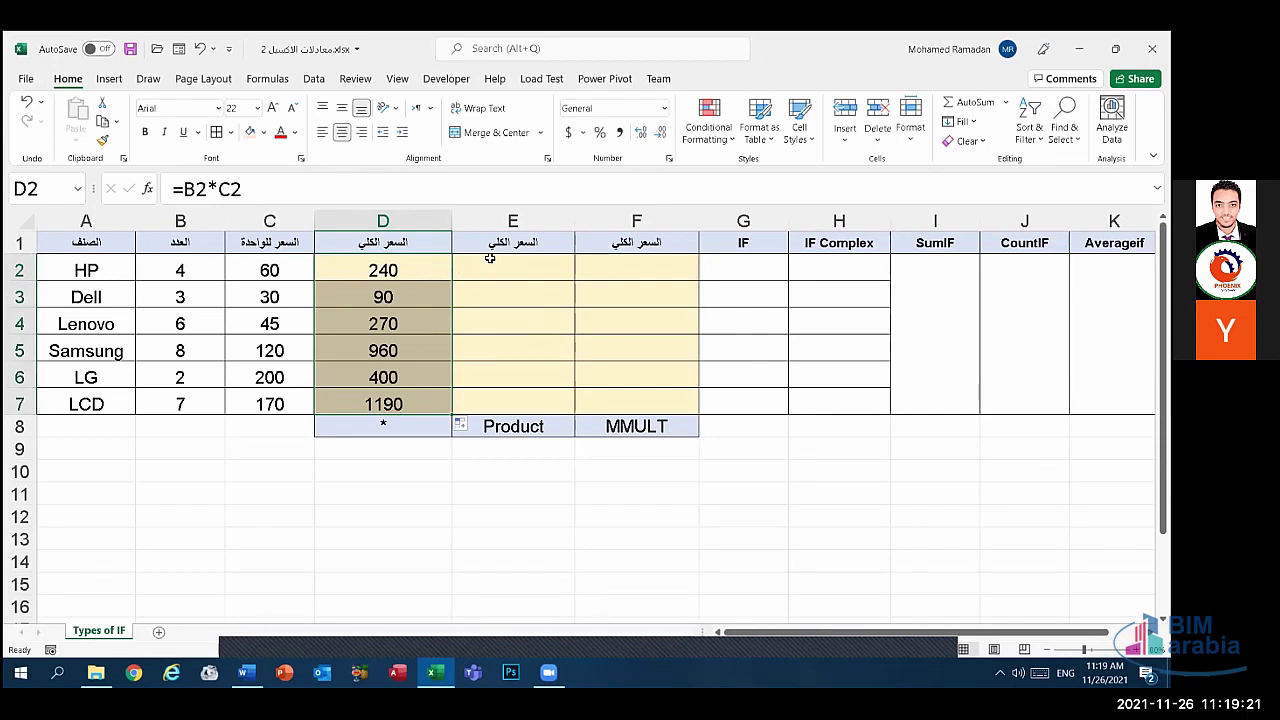
{"action": "left_click", "coordinate": [490, 260]}
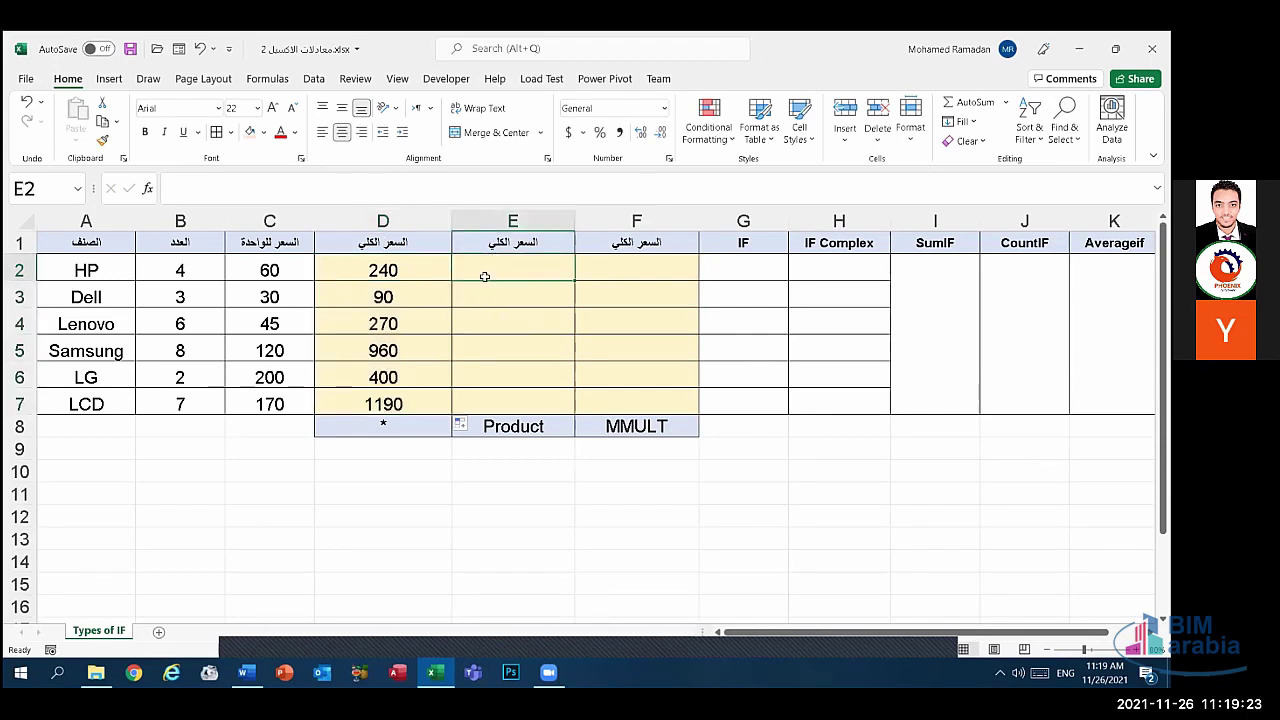
Step: Enter =PRODUCT(B2,C2) in E2 to show 240
{"action": "type", "text": "=p"}
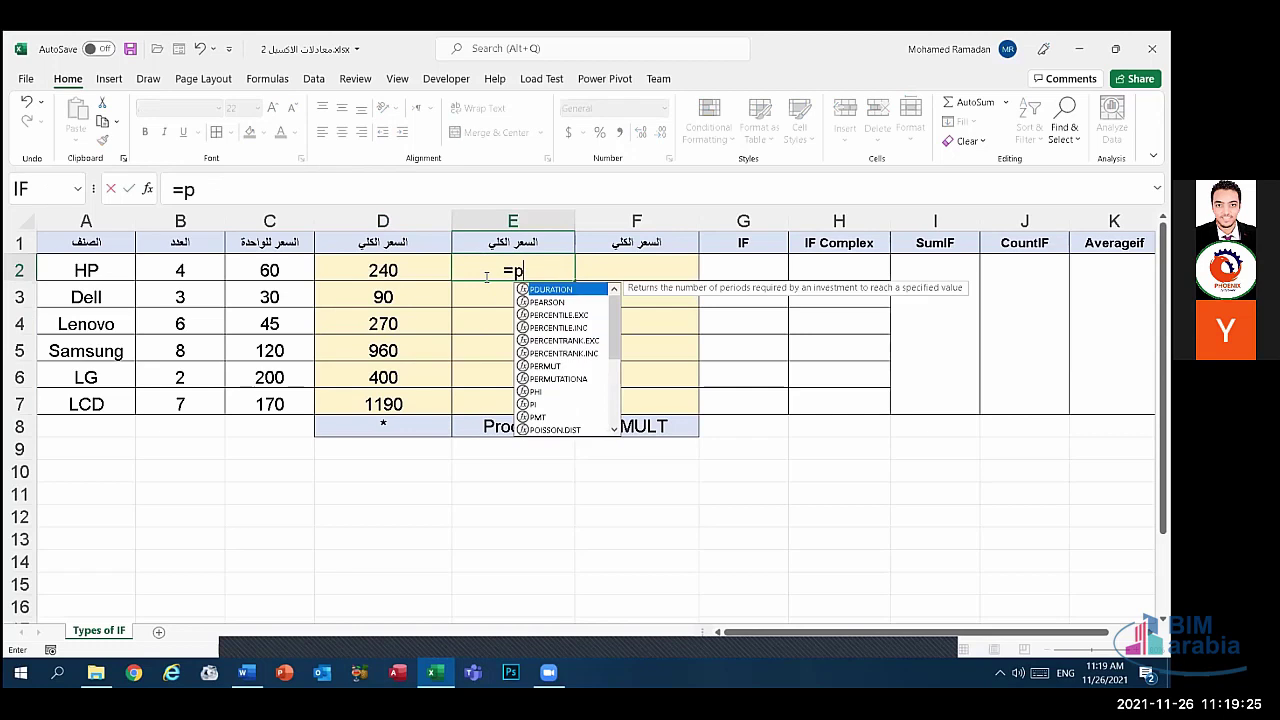
{"action": "type", "text": "roduct"}
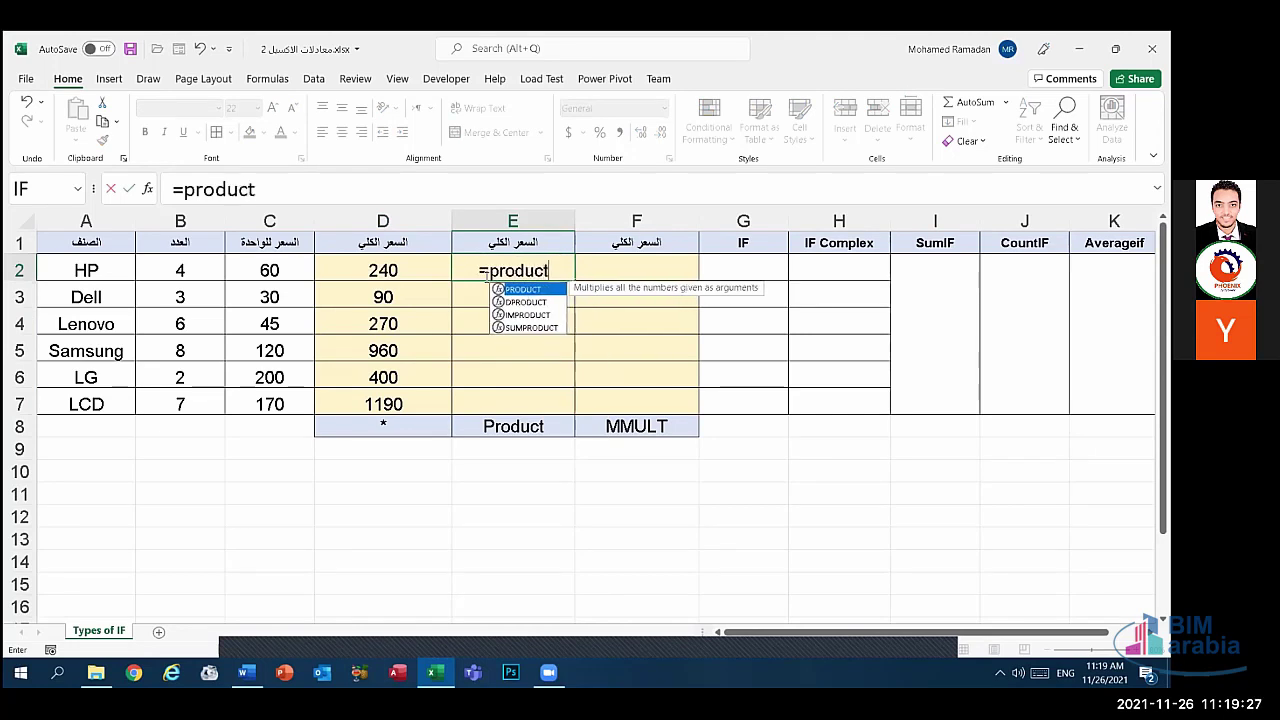
{"action": "type", "text": "("}
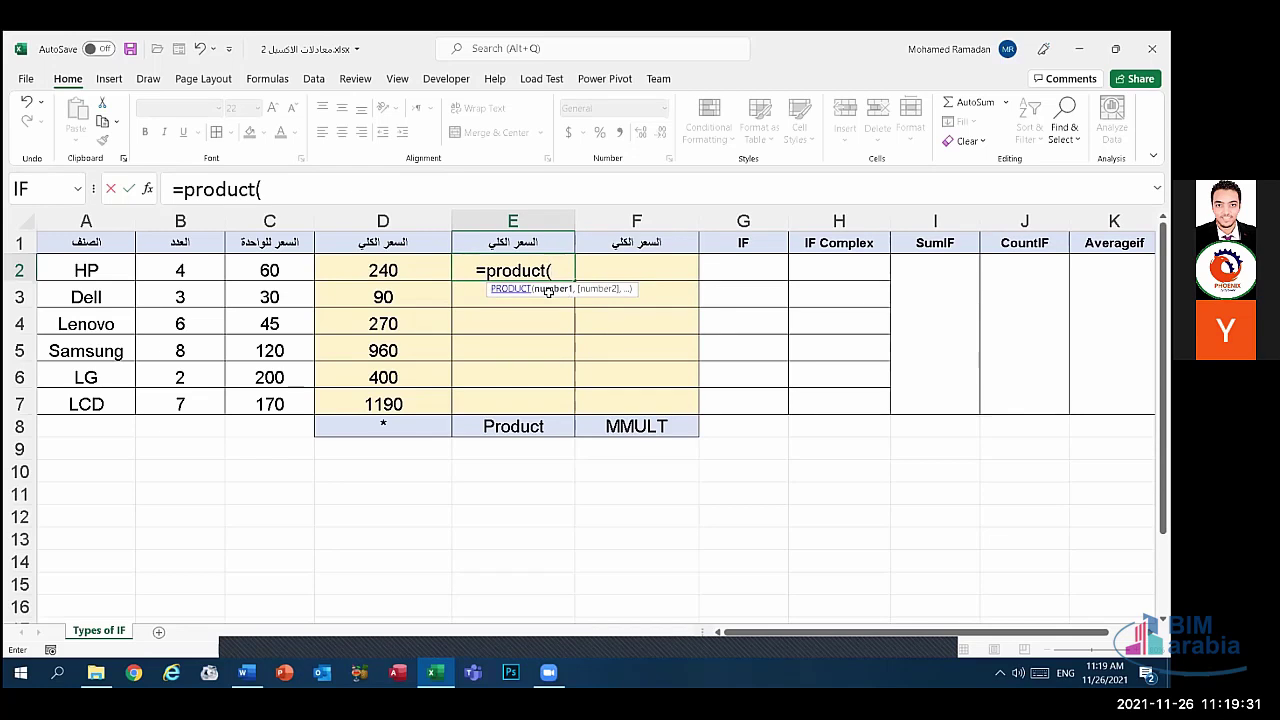
{"action": "left_click", "coordinate": [193, 267]}
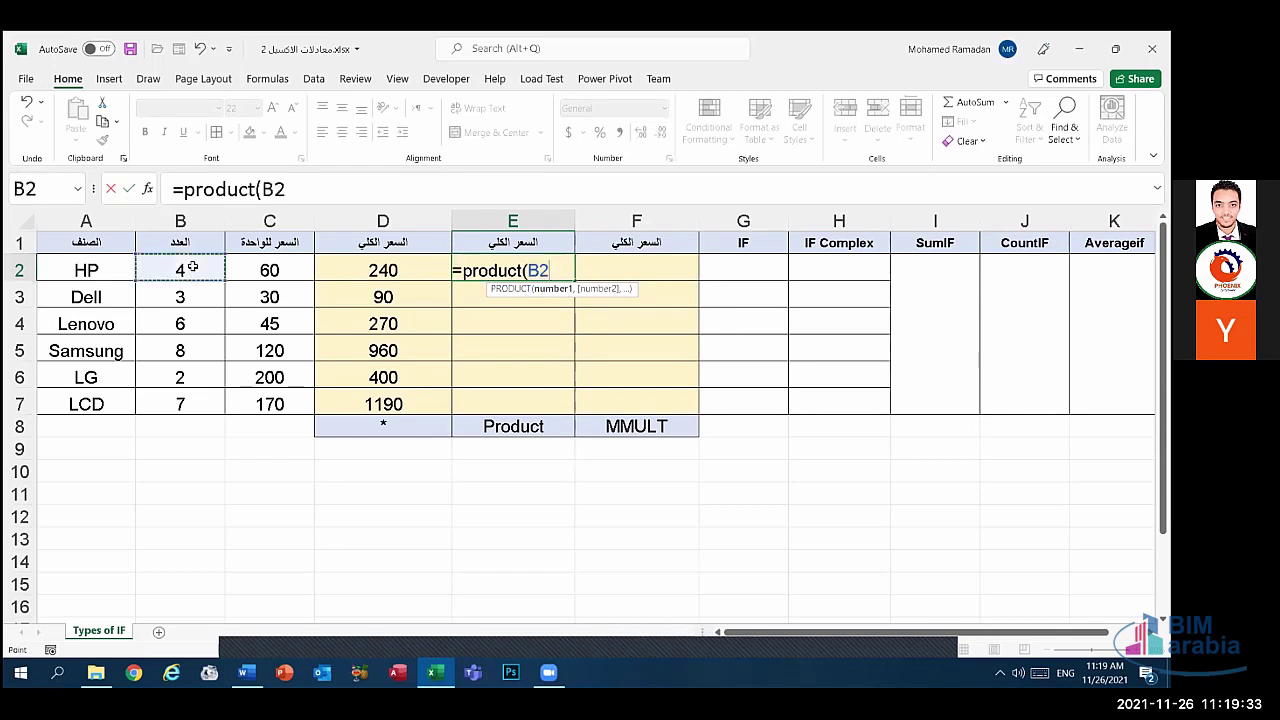
{"action": "type", "text": ","}
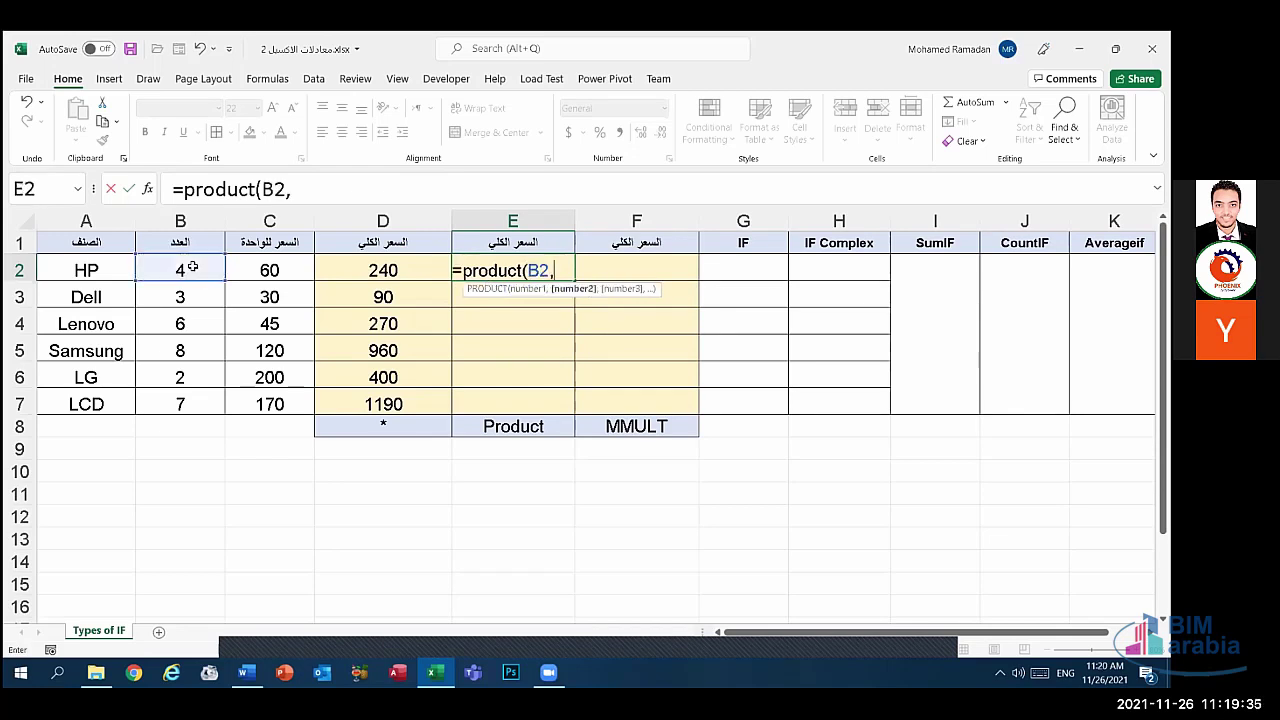
{"action": "left_click", "coordinate": [266, 270]}
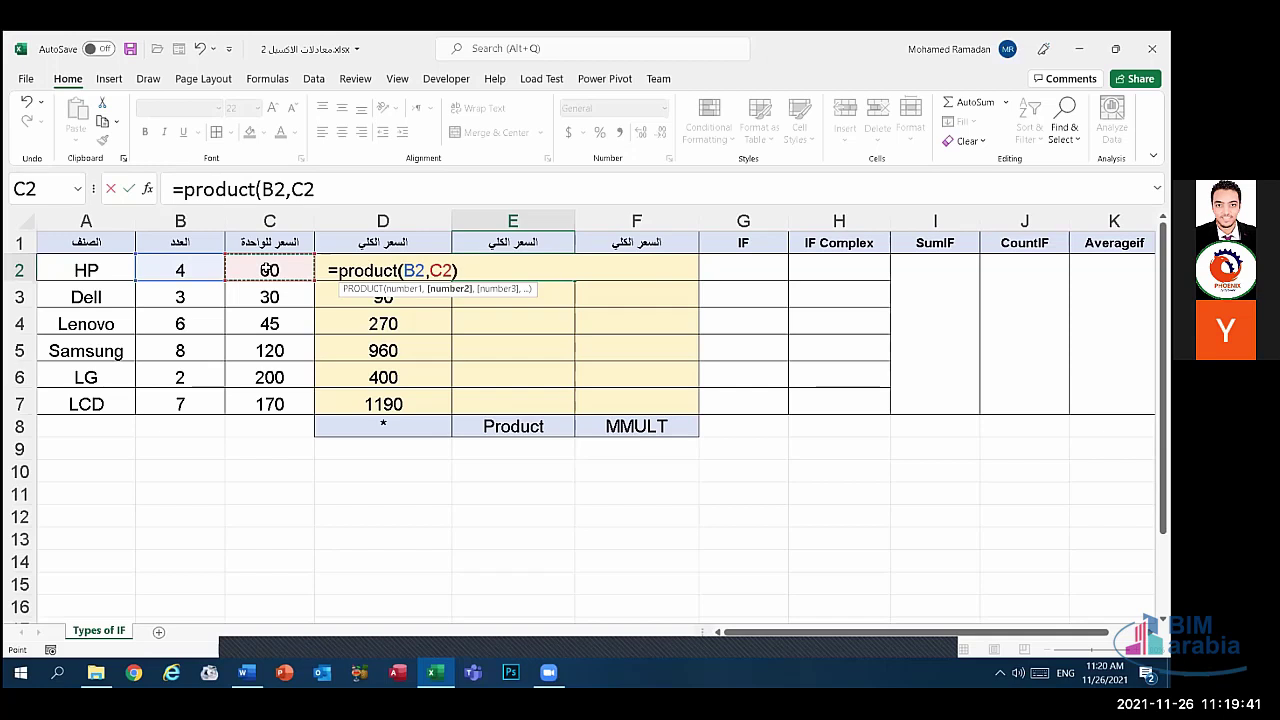
{"action": "key", "text": "Return"}
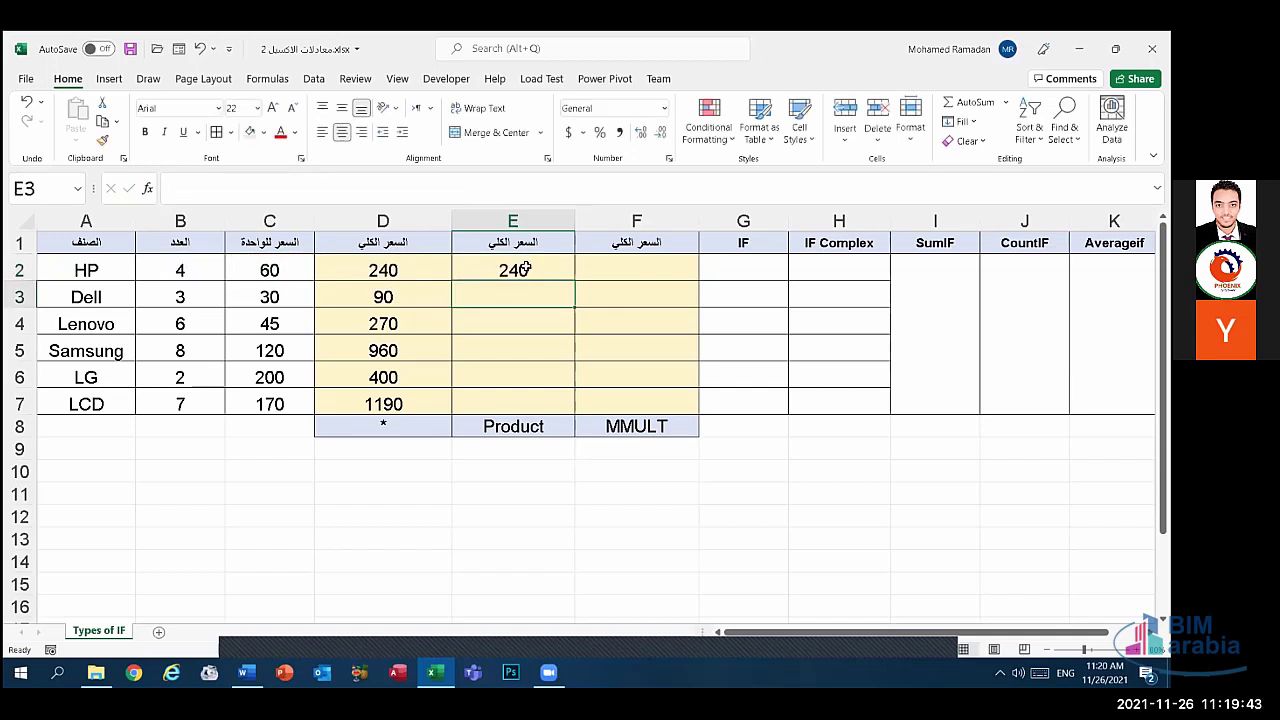
{"action": "left_click", "coordinate": [525, 269]}
{"action": "type", "text": "=pr"}
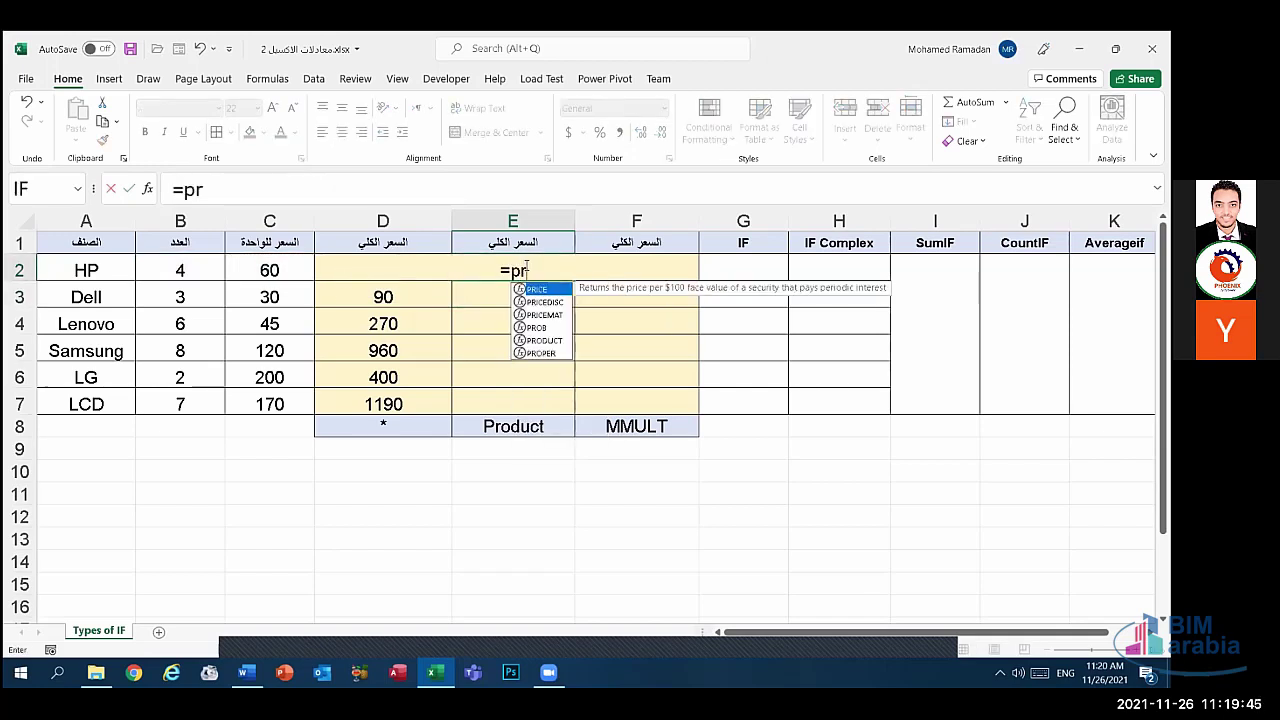
{"action": "type", "text": "oduct"}
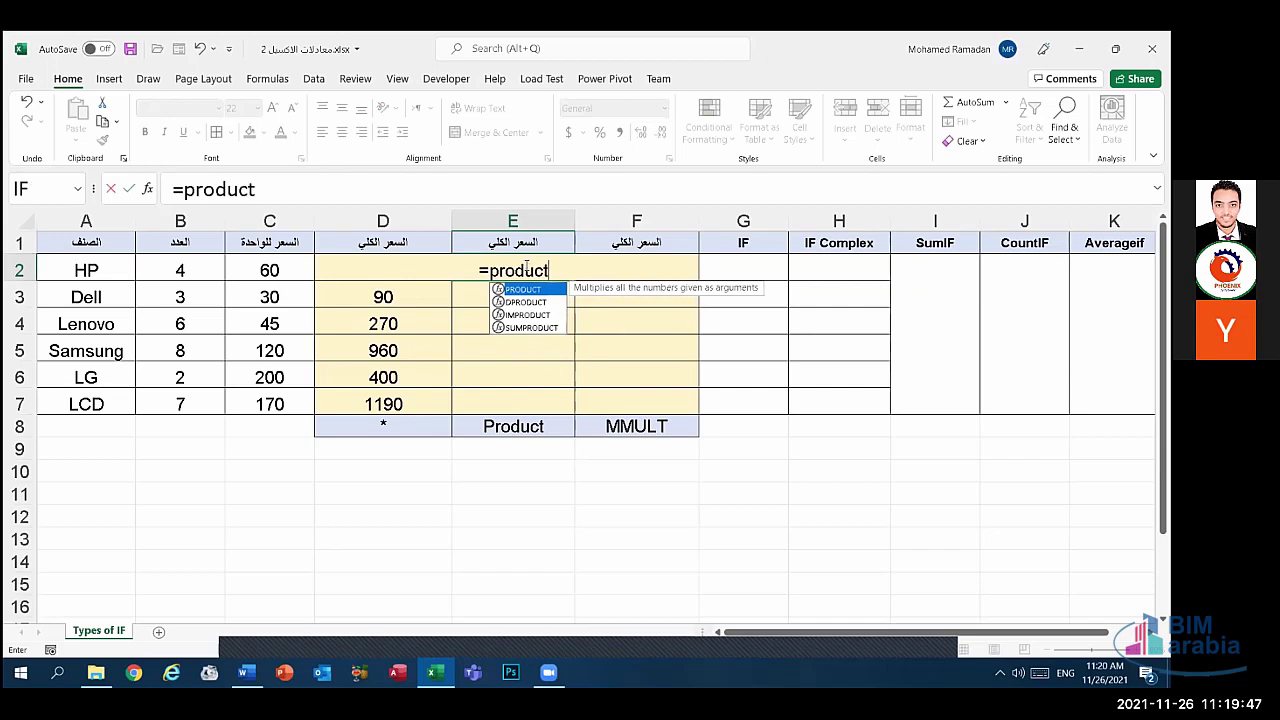
{"action": "type", "text": "("}
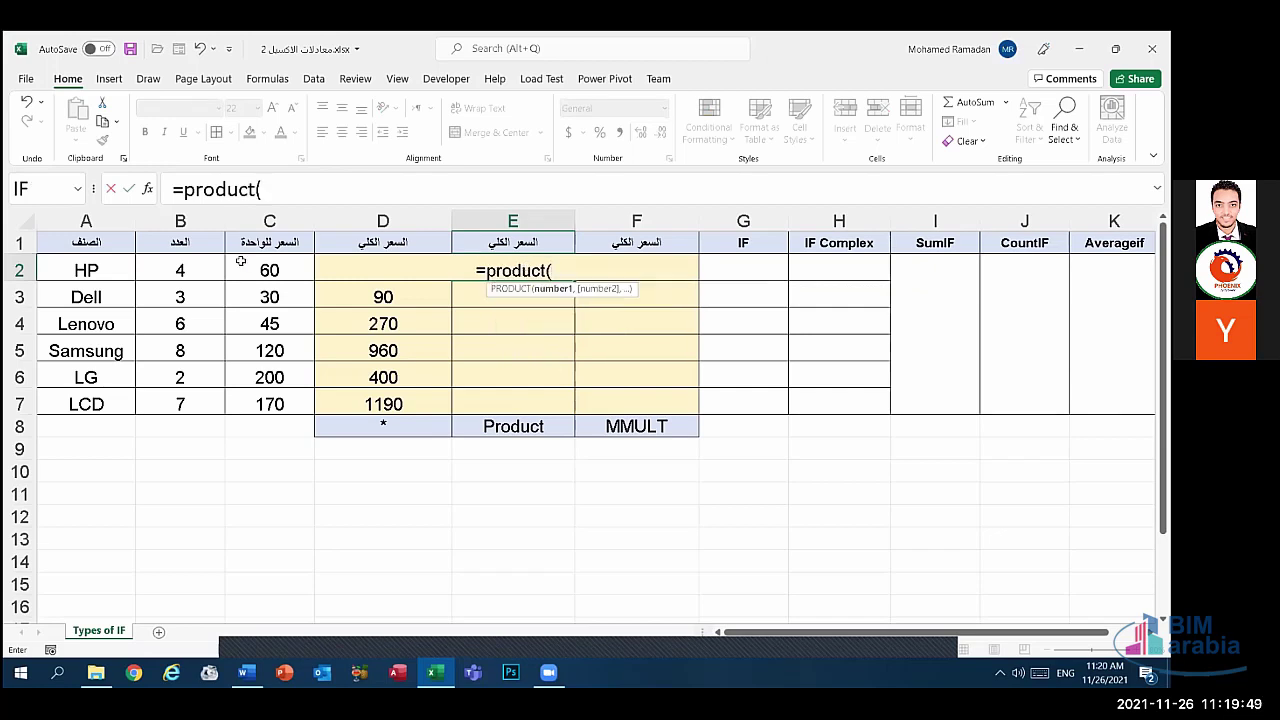
{"action": "left_click", "coordinate": [197, 266]}
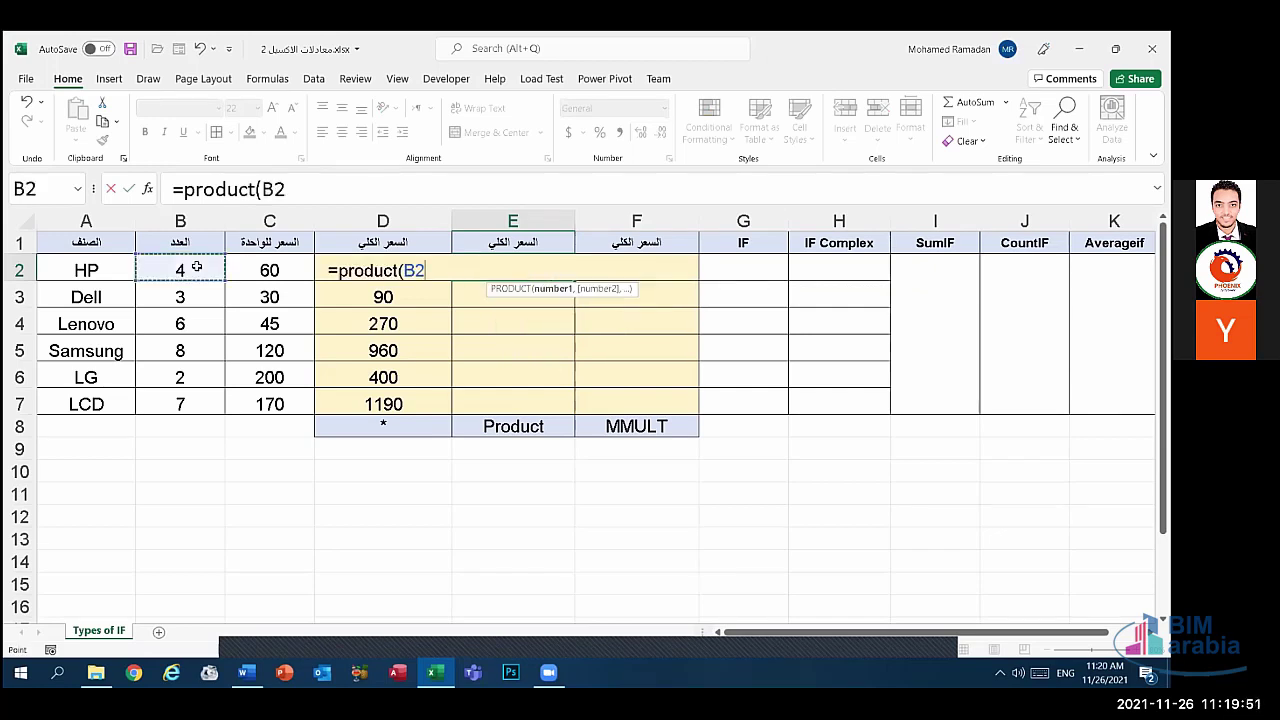
{"action": "type", "text": ","}
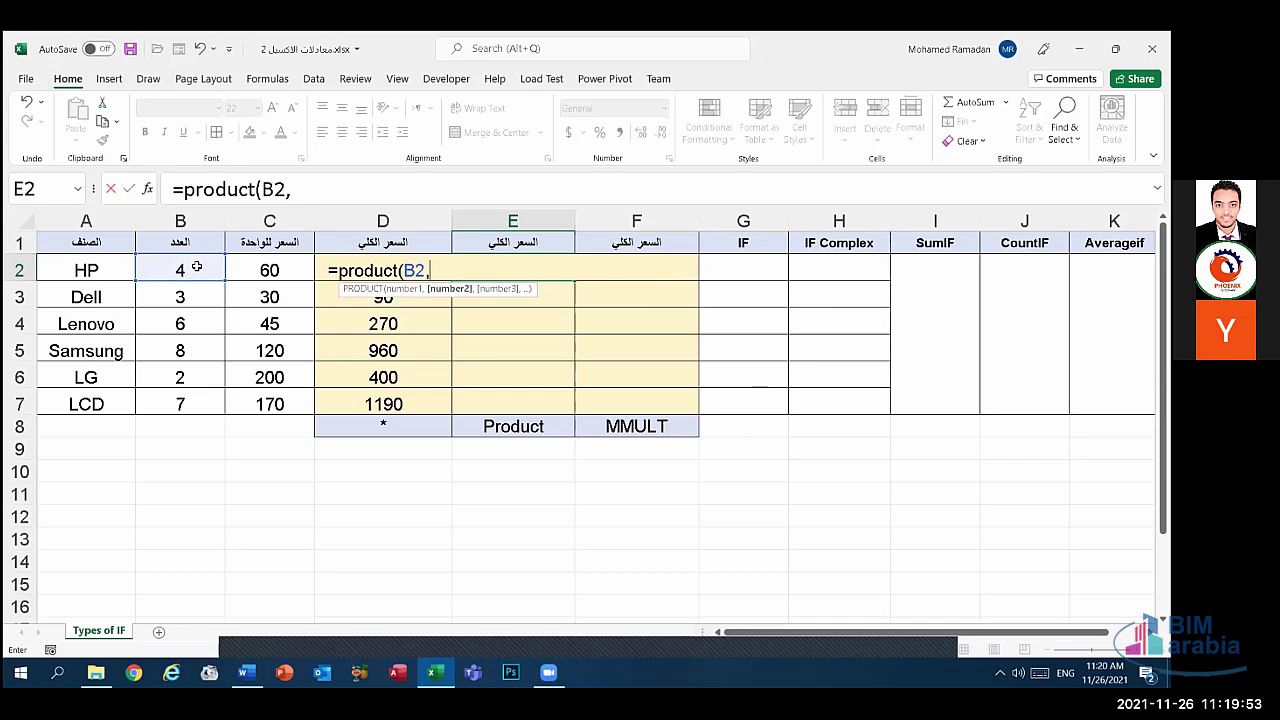
{"action": "left_click", "coordinate": [270, 271]}
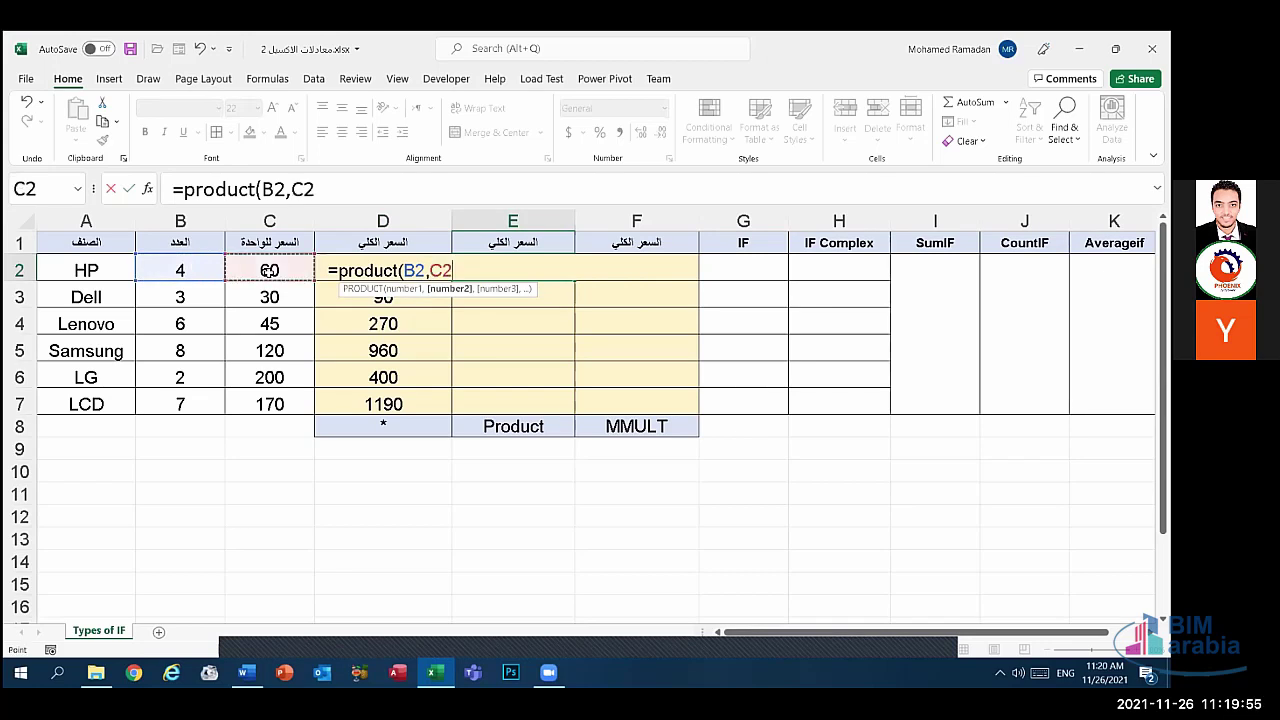
{"action": "type", "text": ")"}
{"action": "key", "text": "Return"}
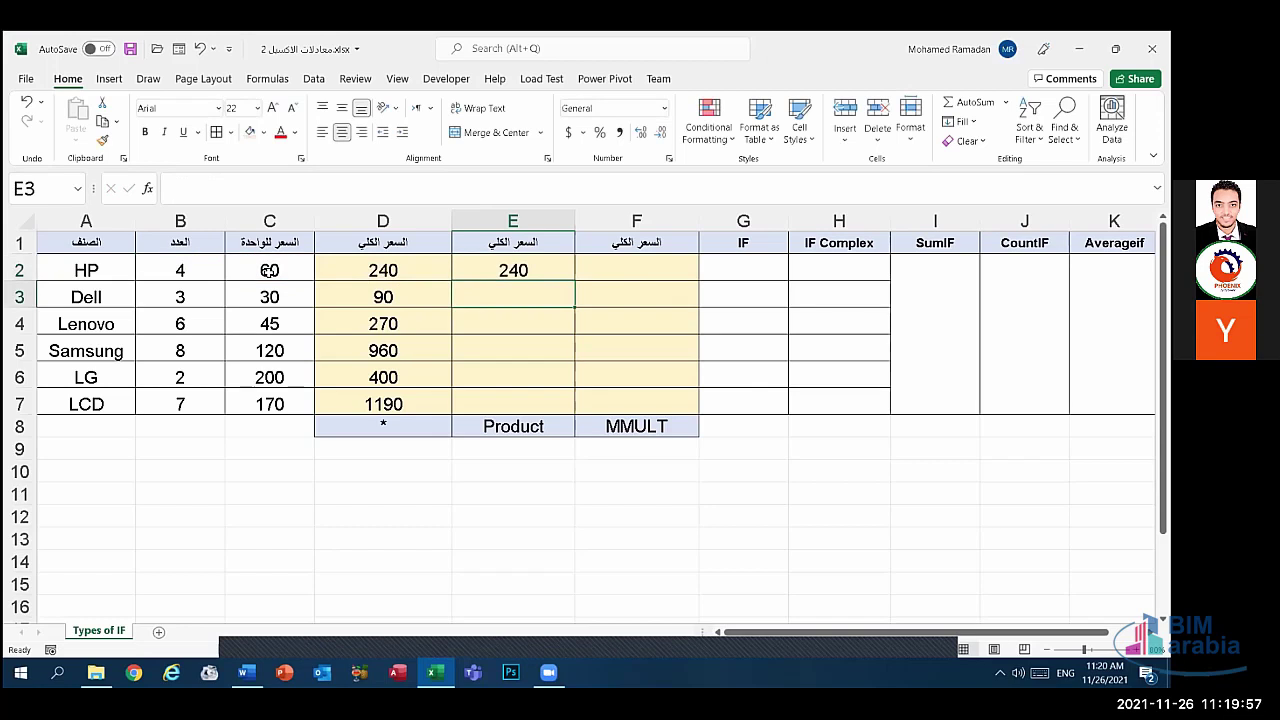
Step: Enter =MMULT(B2,C2) in F2 to show 240
{"action": "left_click", "coordinate": [636, 258]}
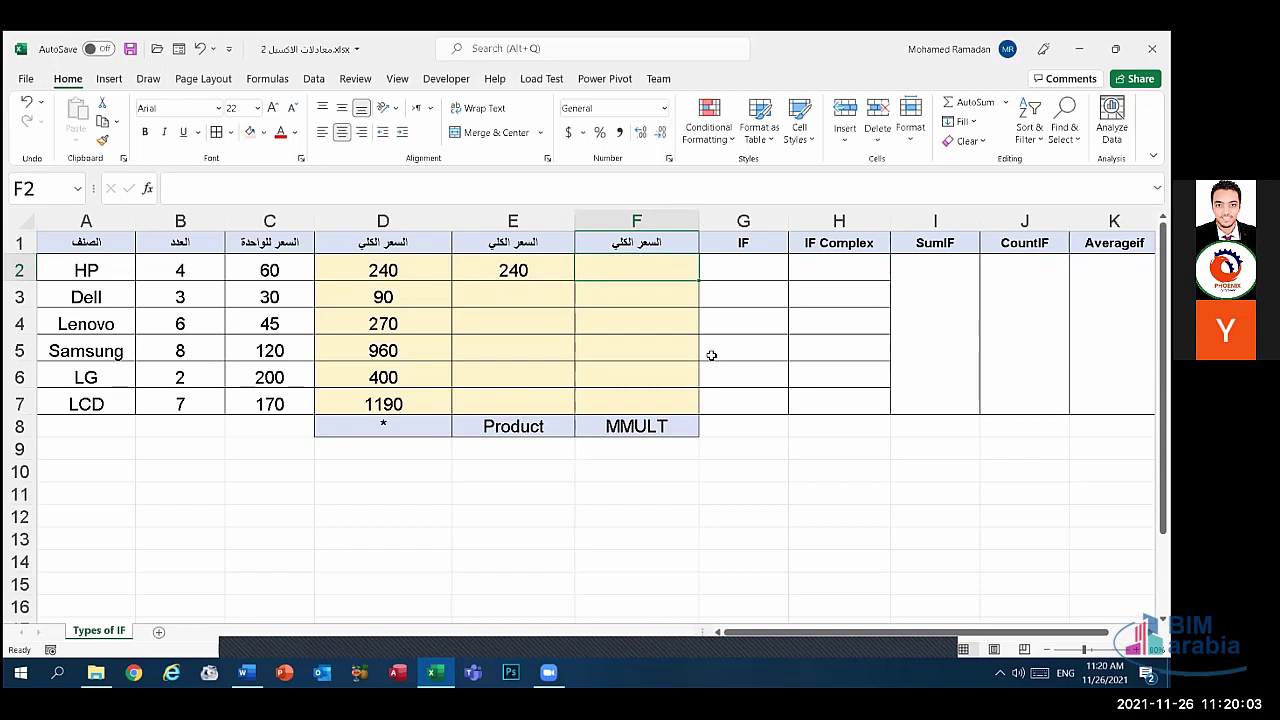
{"action": "type", "text": "="}
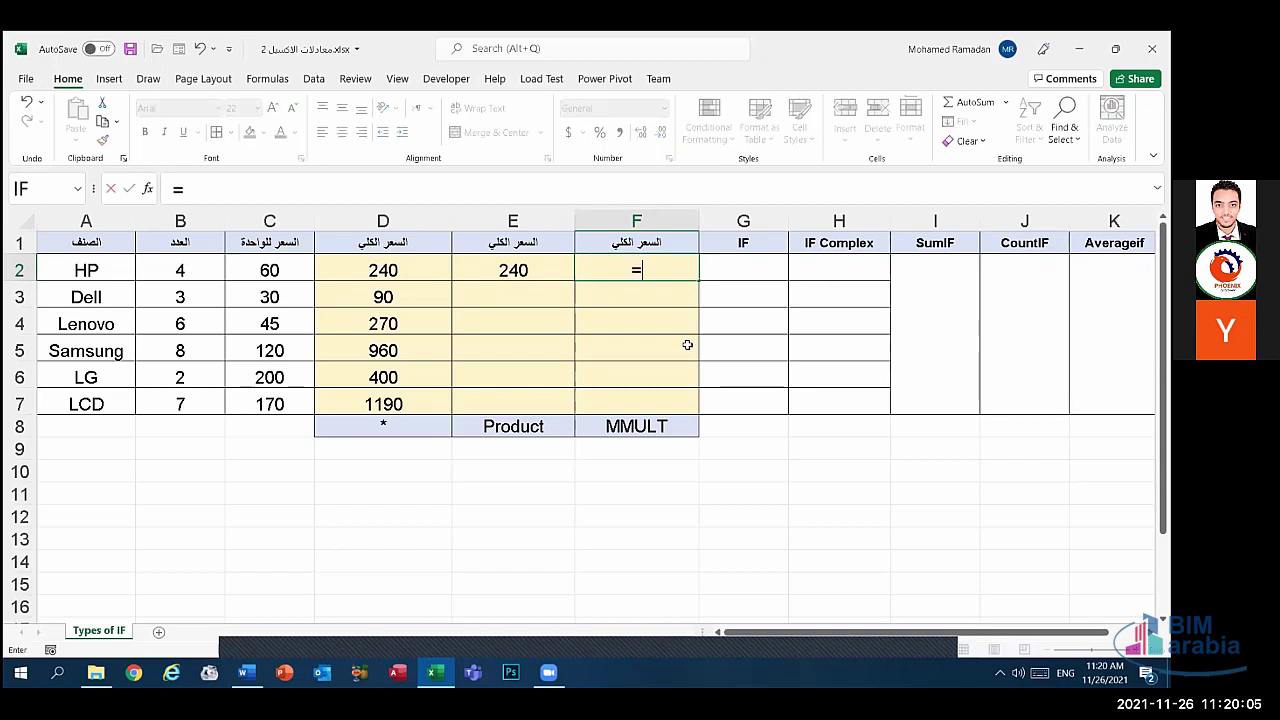
{"action": "type", "text": "mm"}
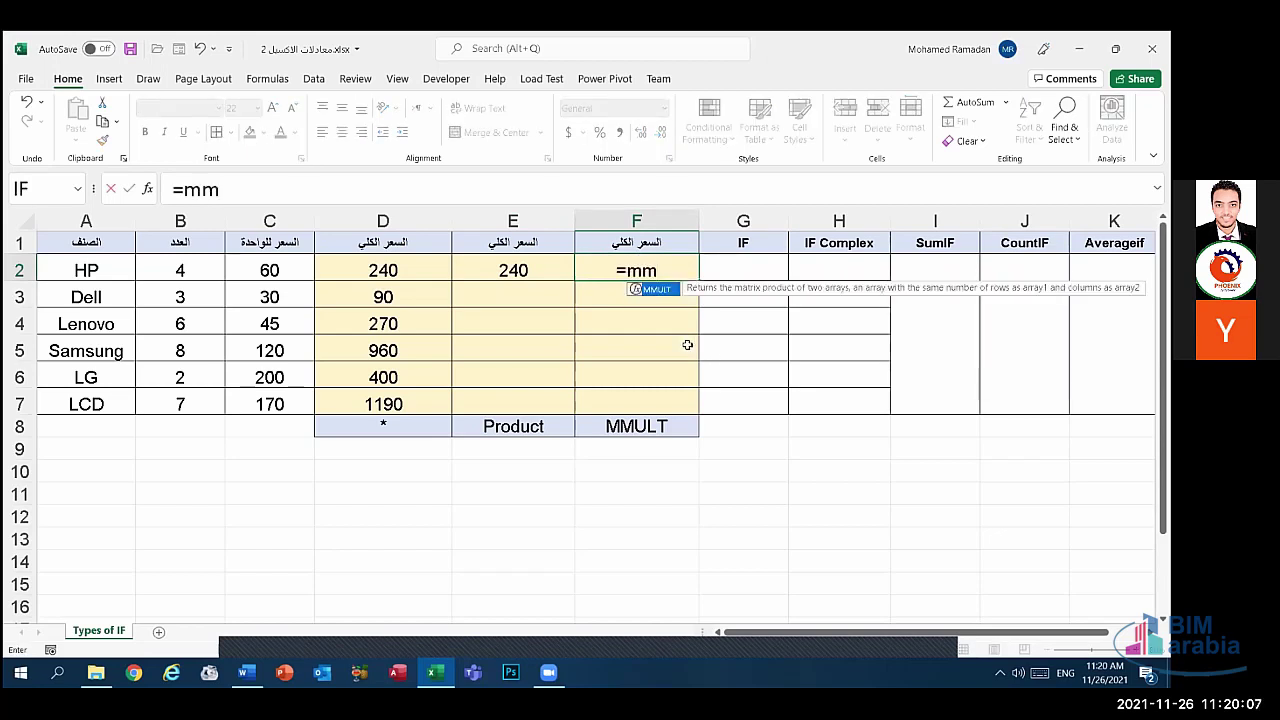
{"action": "type", "text": "ult"}
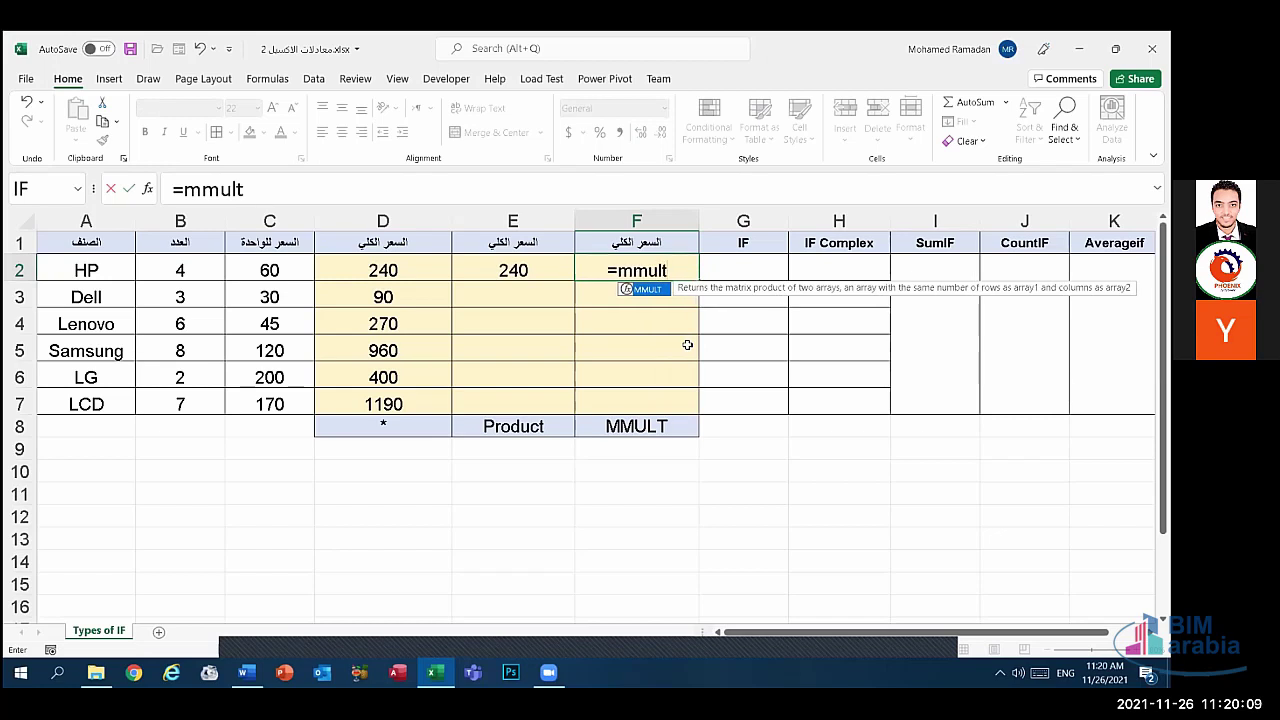
{"action": "type", "text": "("}
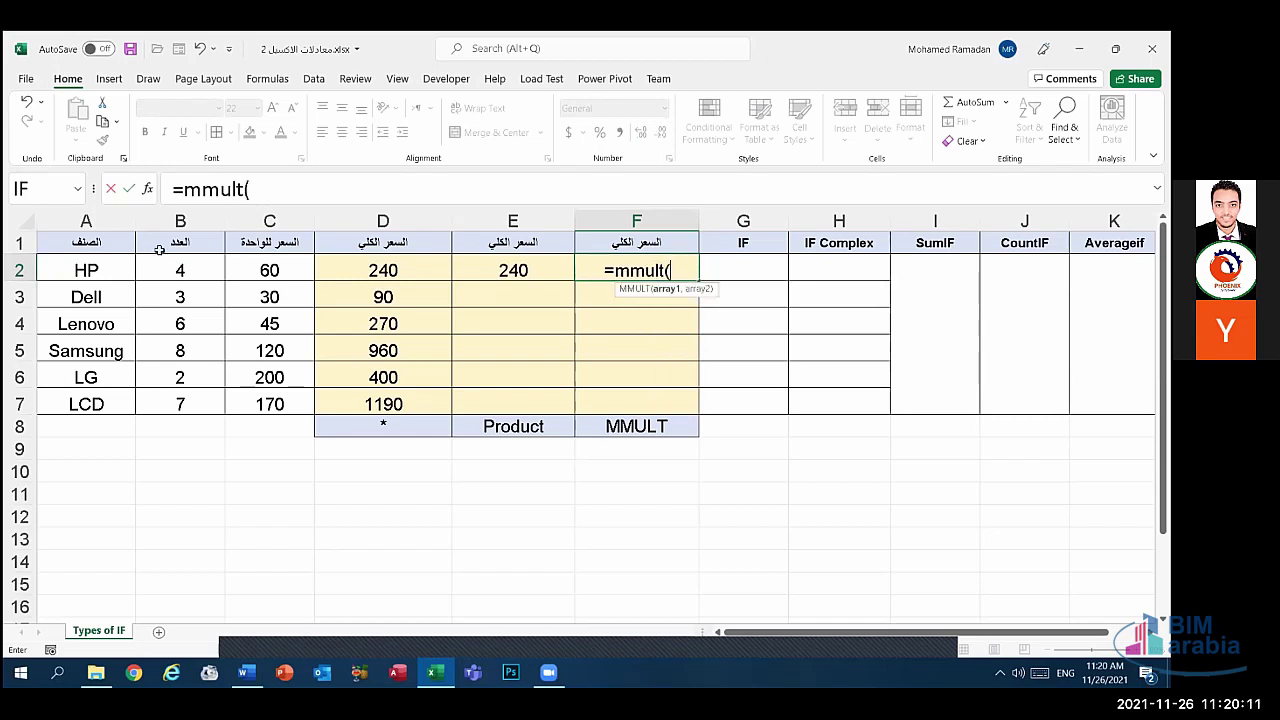
{"action": "left_click", "coordinate": [182, 260]}
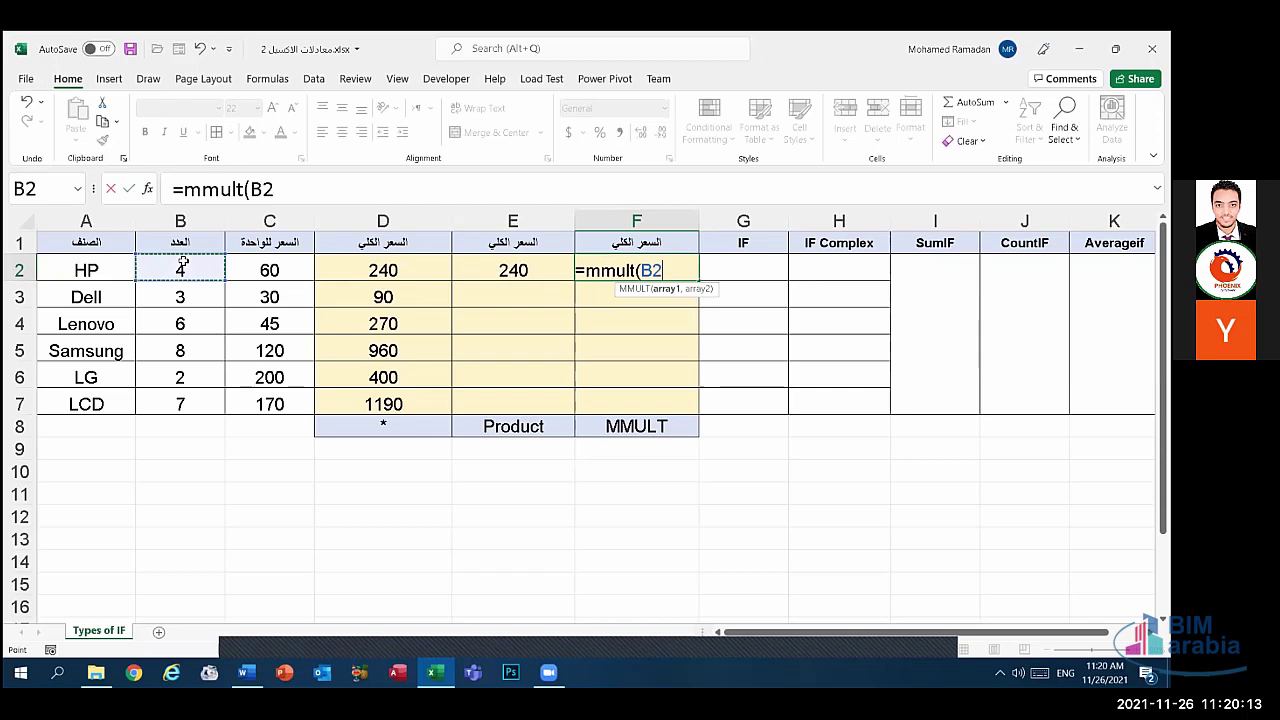
{"action": "type", "text": ","}
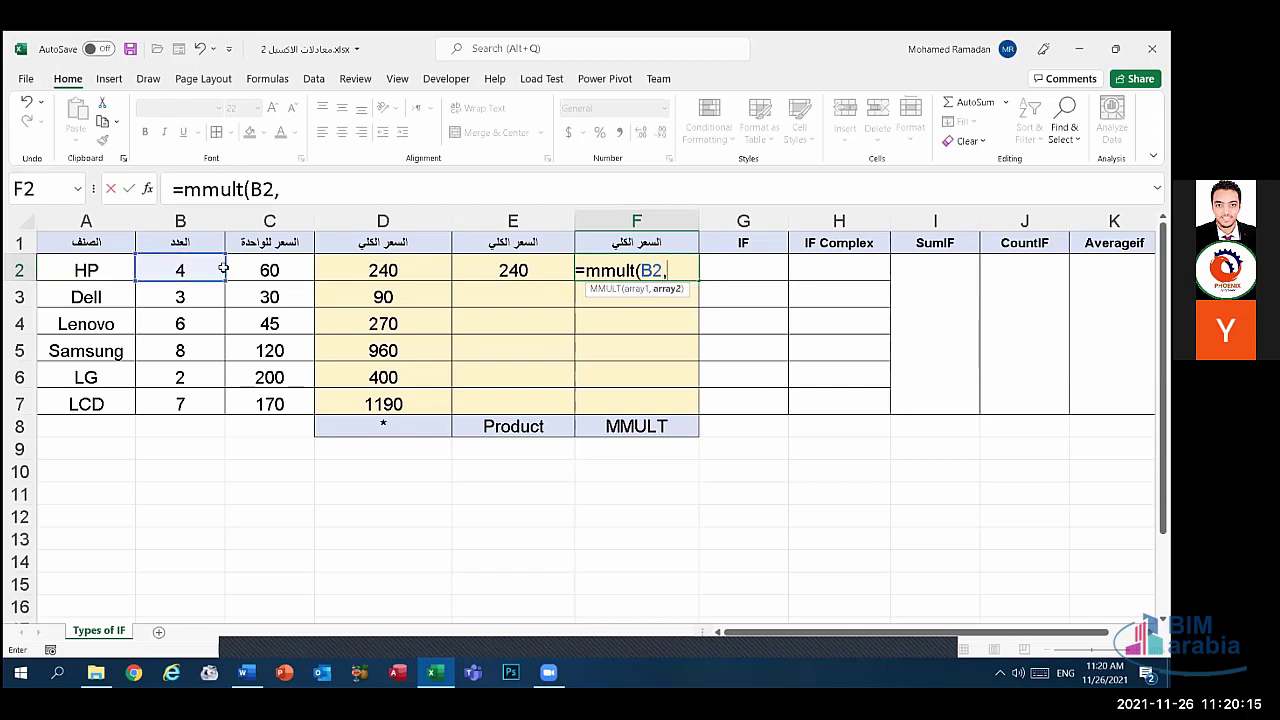
{"action": "left_click", "coordinate": [233, 270]}
{"action": "type", "text": ")"}
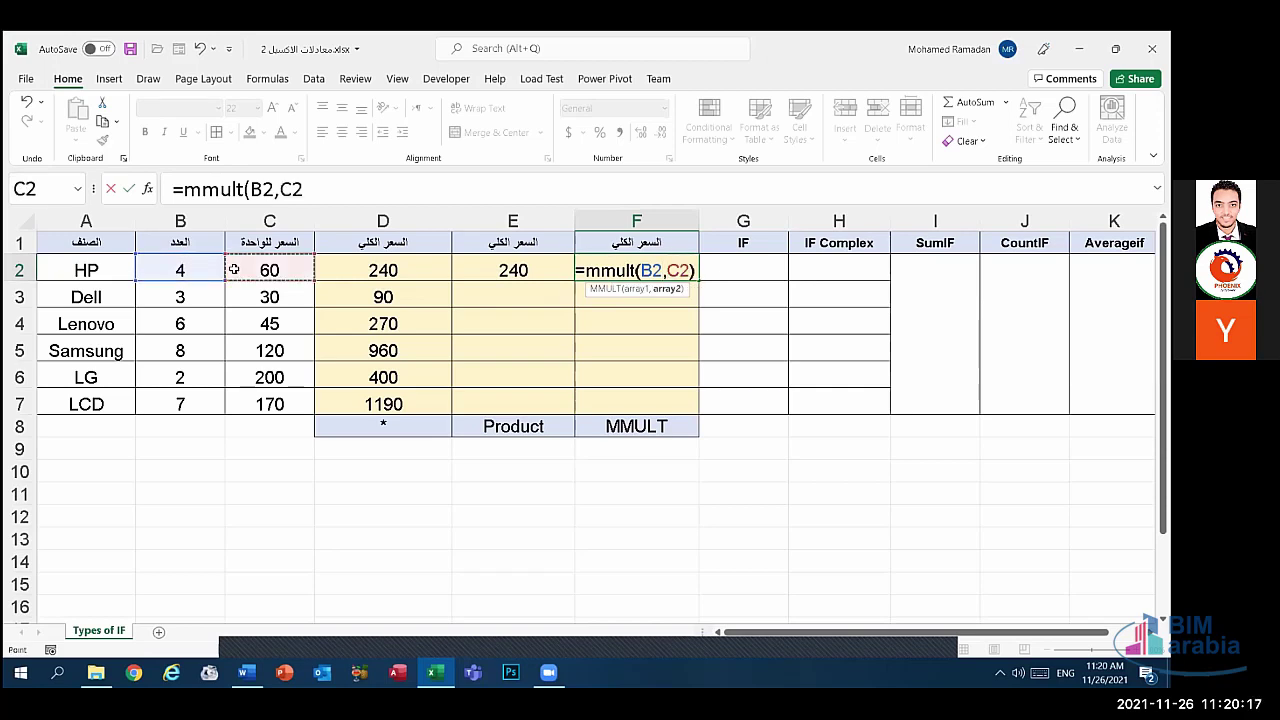
{"action": "key", "text": "Return"}
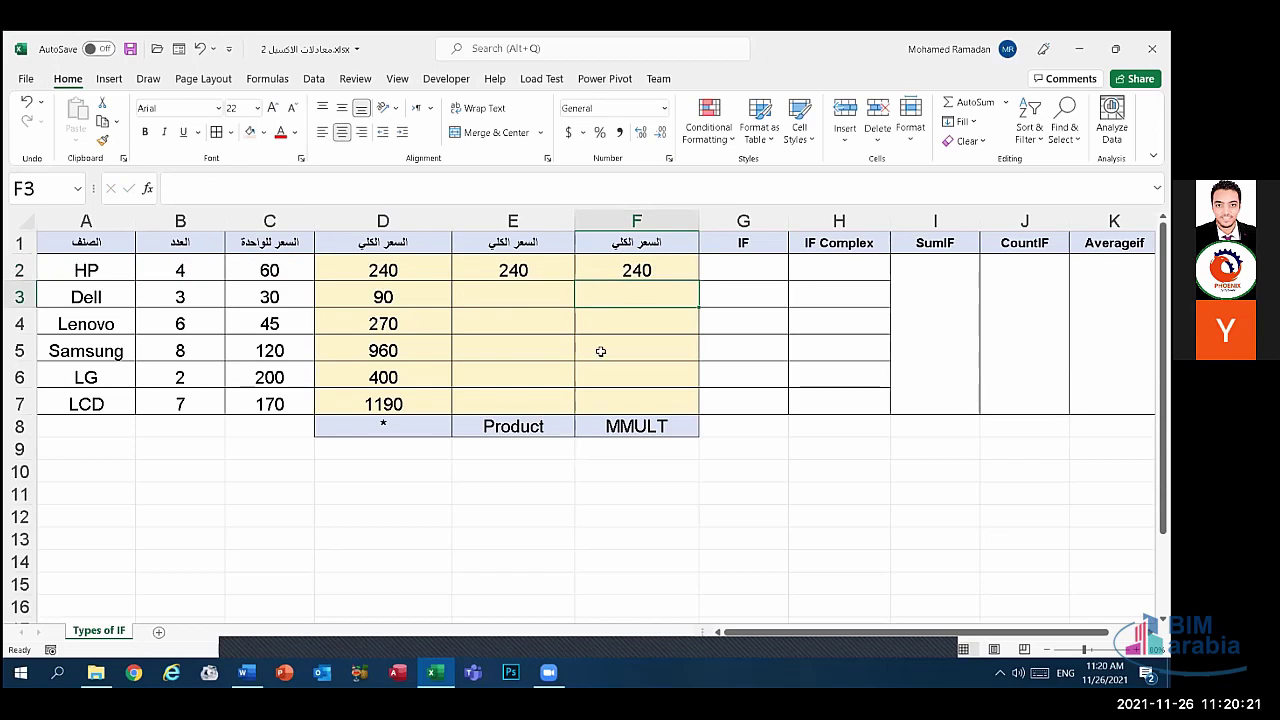
Step: Clear the total-price results in D2:F7
{"action": "left_click", "coordinate": [601, 266]}
{"action": "left_click_drag", "start_coordinate": [581, 354], "coordinate": [383, 403]}
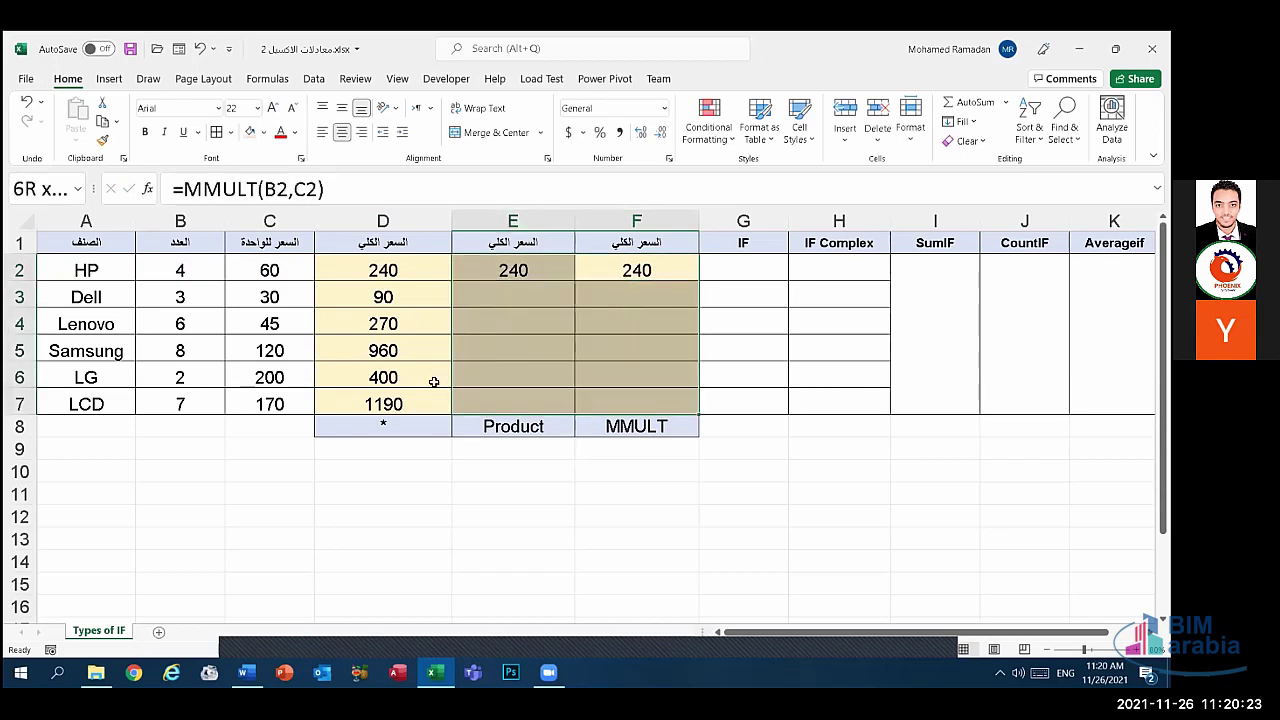
{"action": "key", "text": "Delete"}
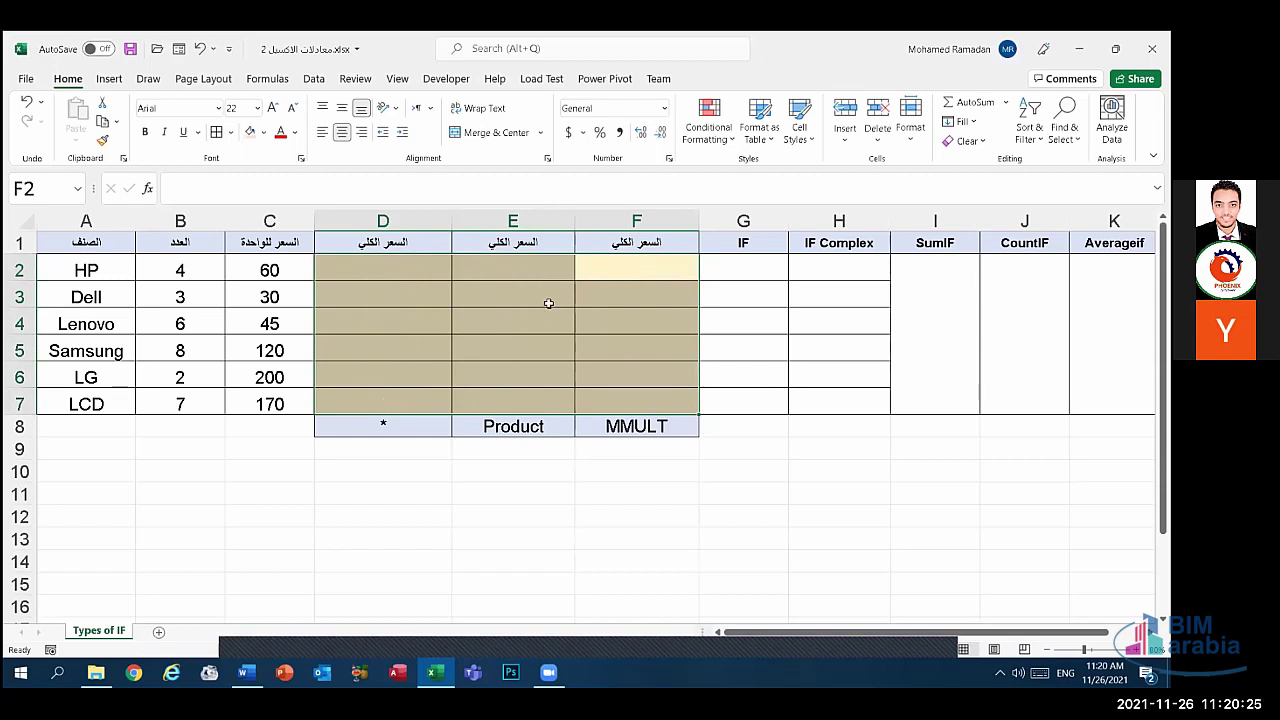
{"action": "left_click", "coordinate": [549, 303]}
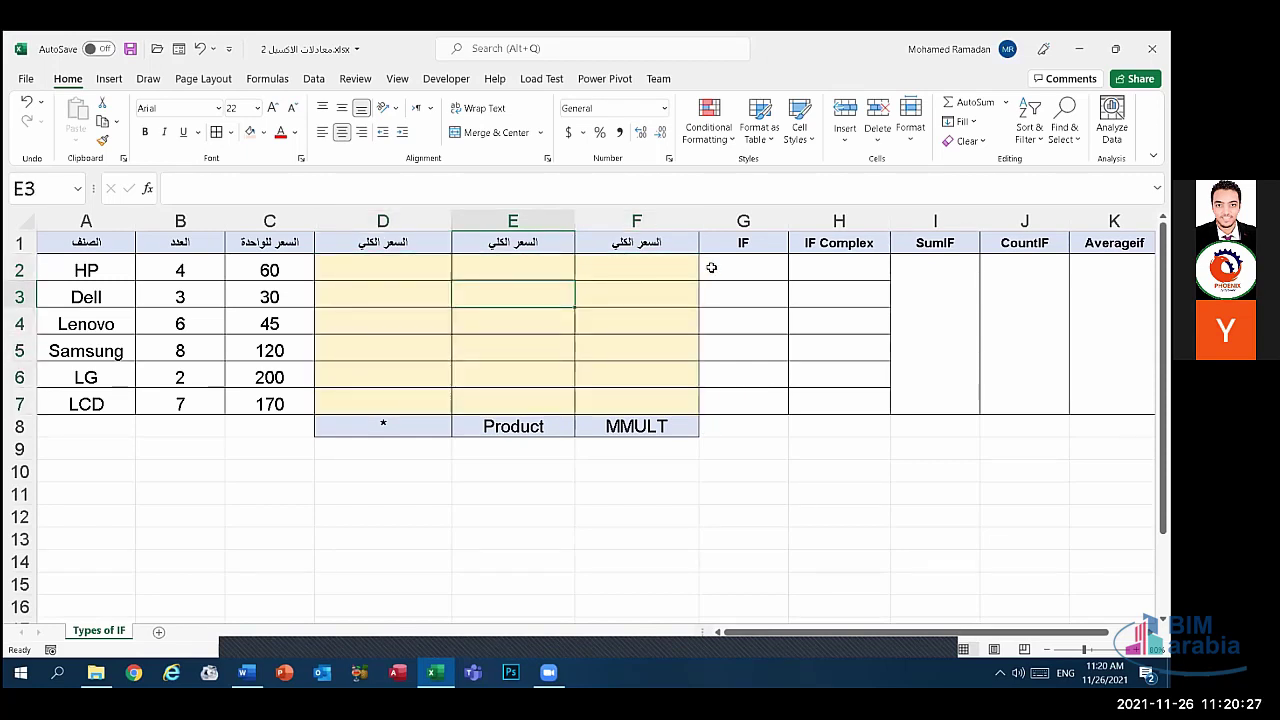
{"action": "left_click", "coordinate": [752, 264]}
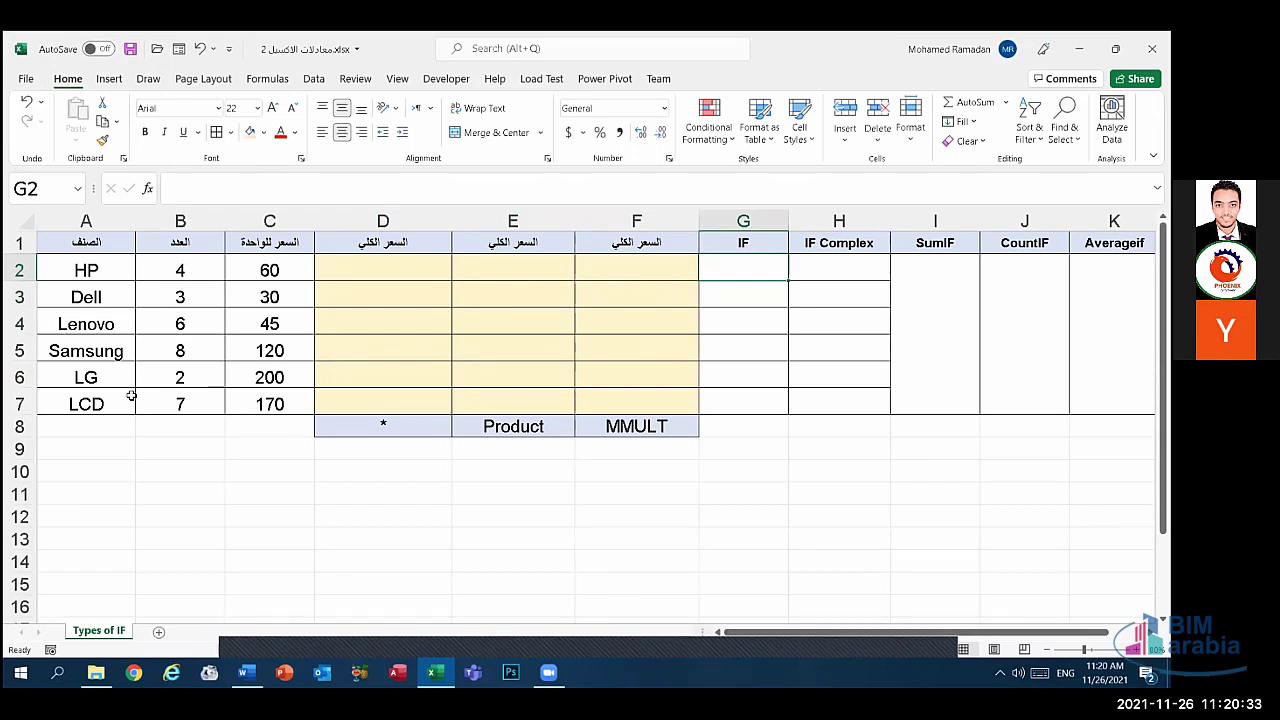
Step: Insert two blank rows above the LG row
{"action": "left_click", "coordinate": [19, 404]}
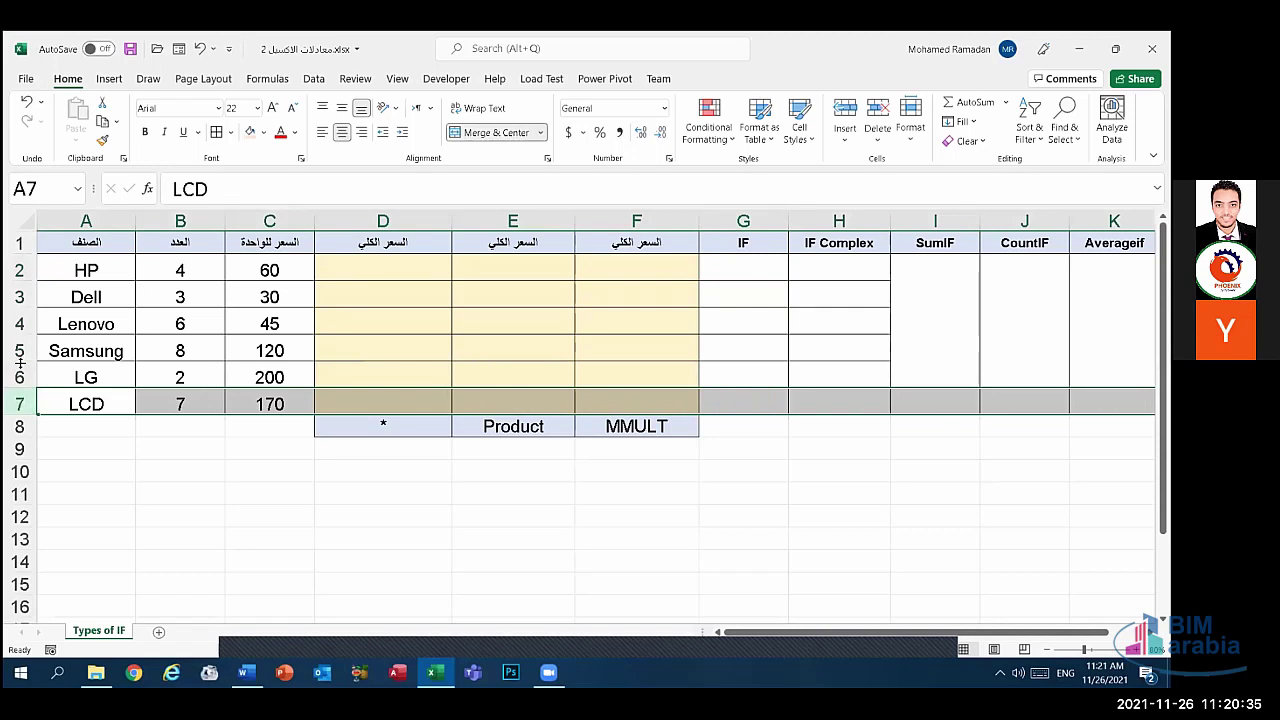
{"action": "left_click", "coordinate": [14, 374]}
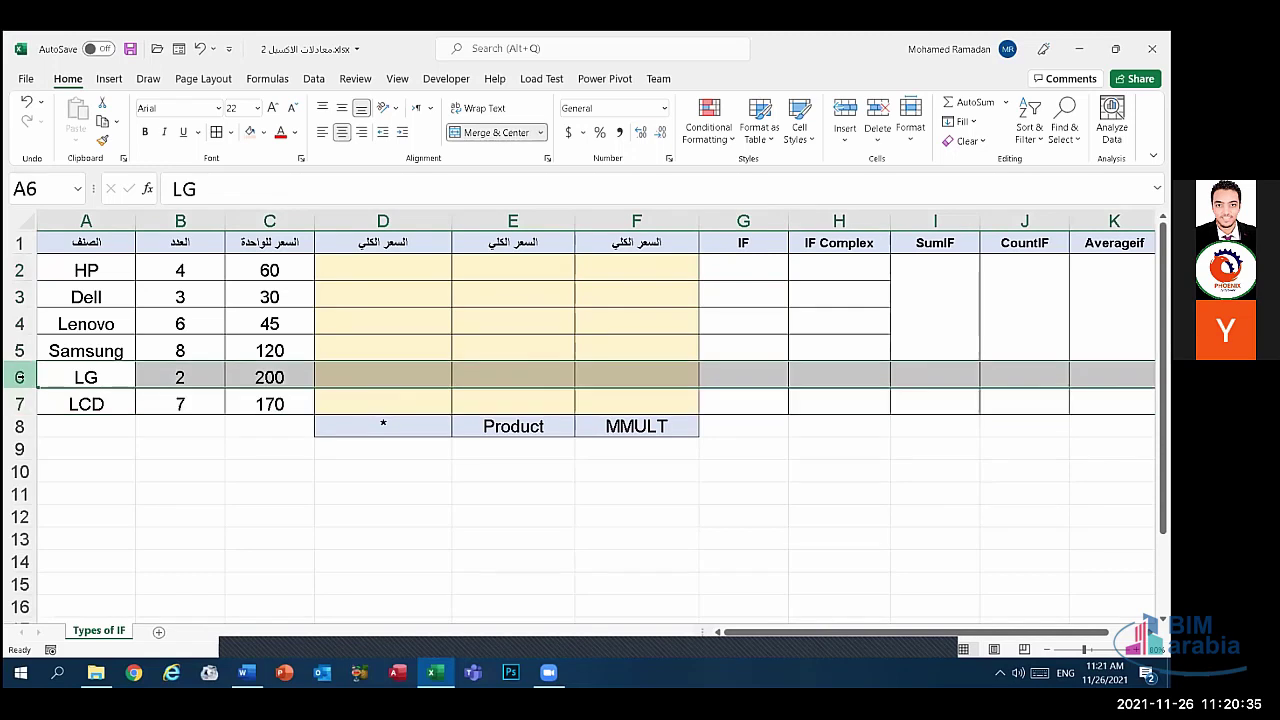
{"action": "left_click", "coordinate": [845, 110]}
{"action": "left_click", "coordinate": [845, 110]}
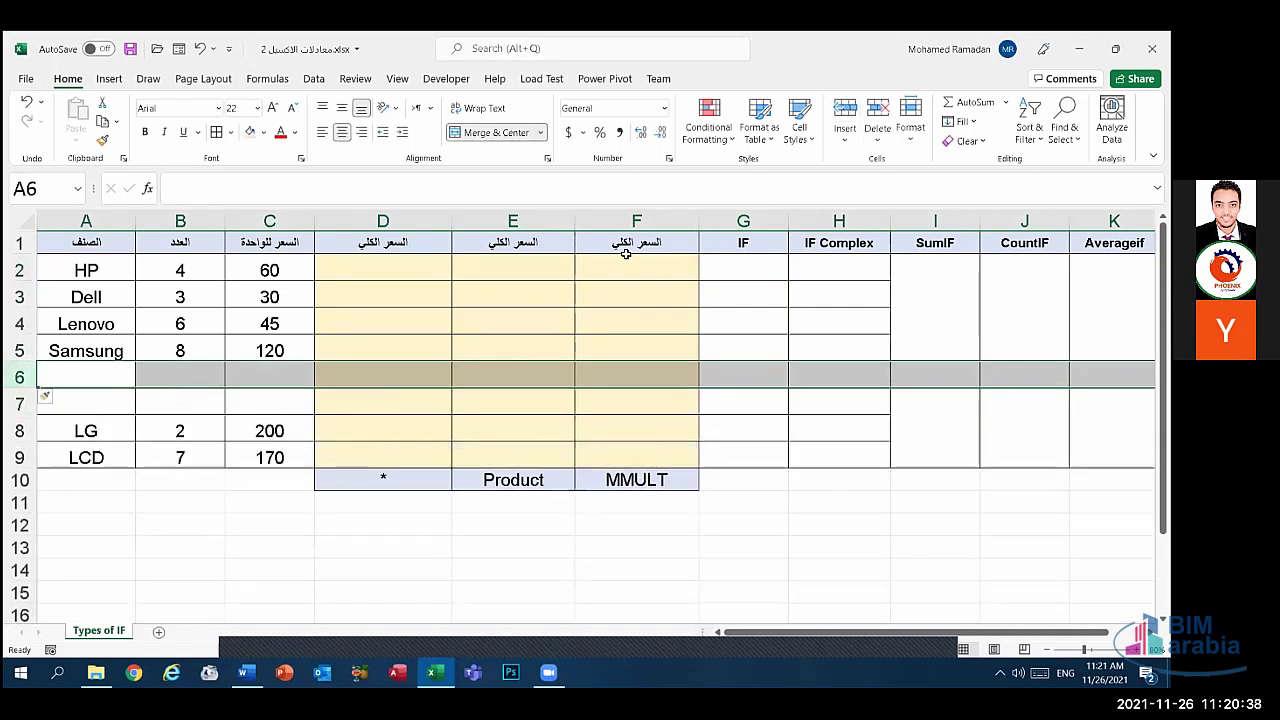
{"action": "left_click", "coordinate": [346, 414]}
Step: Fill the new rows with HP in A6:A7 and quantities 2 and 7 in B6:B7
{"action": "left_click", "coordinate": [60, 376]}
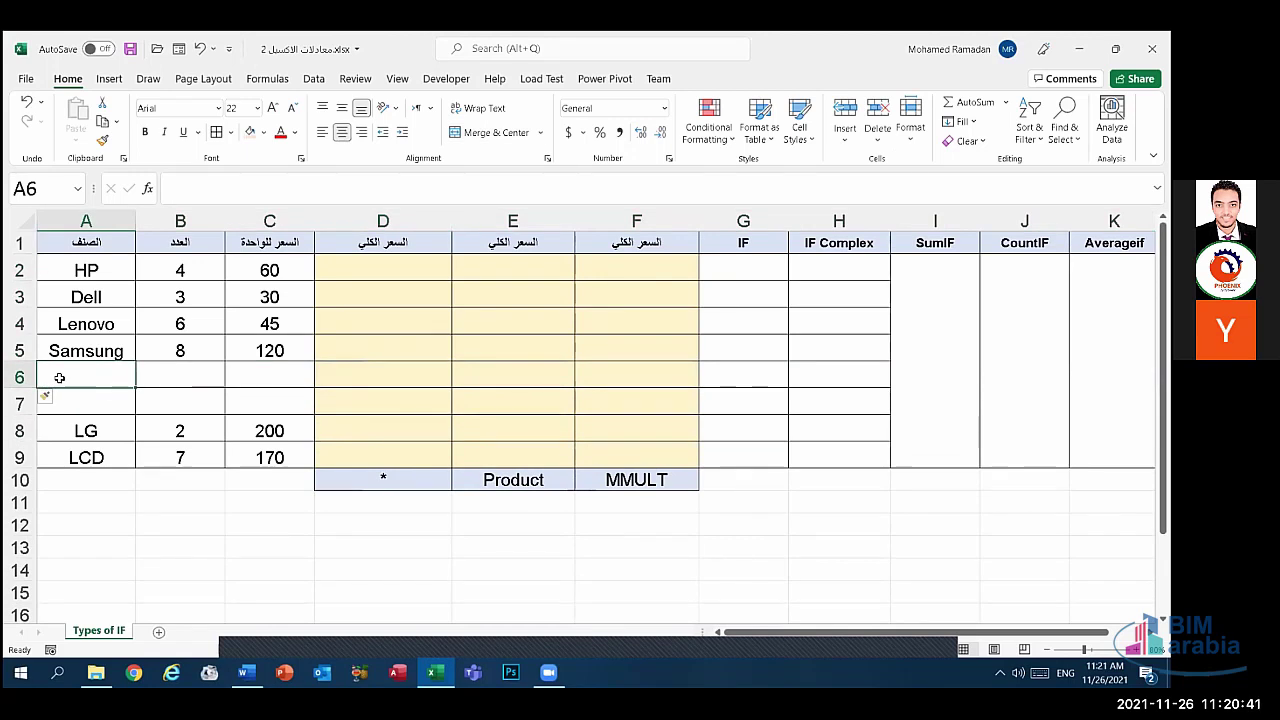
{"action": "type", "text": "HP"}
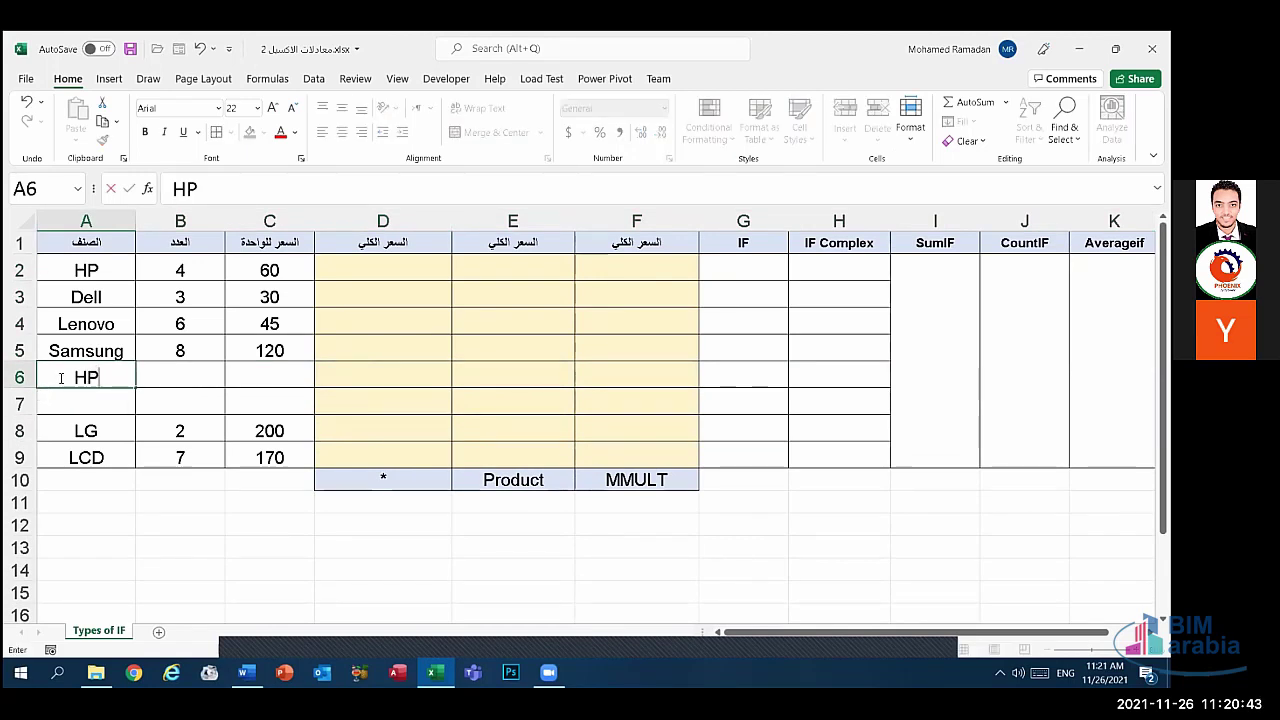
{"action": "key", "text": "Return"}
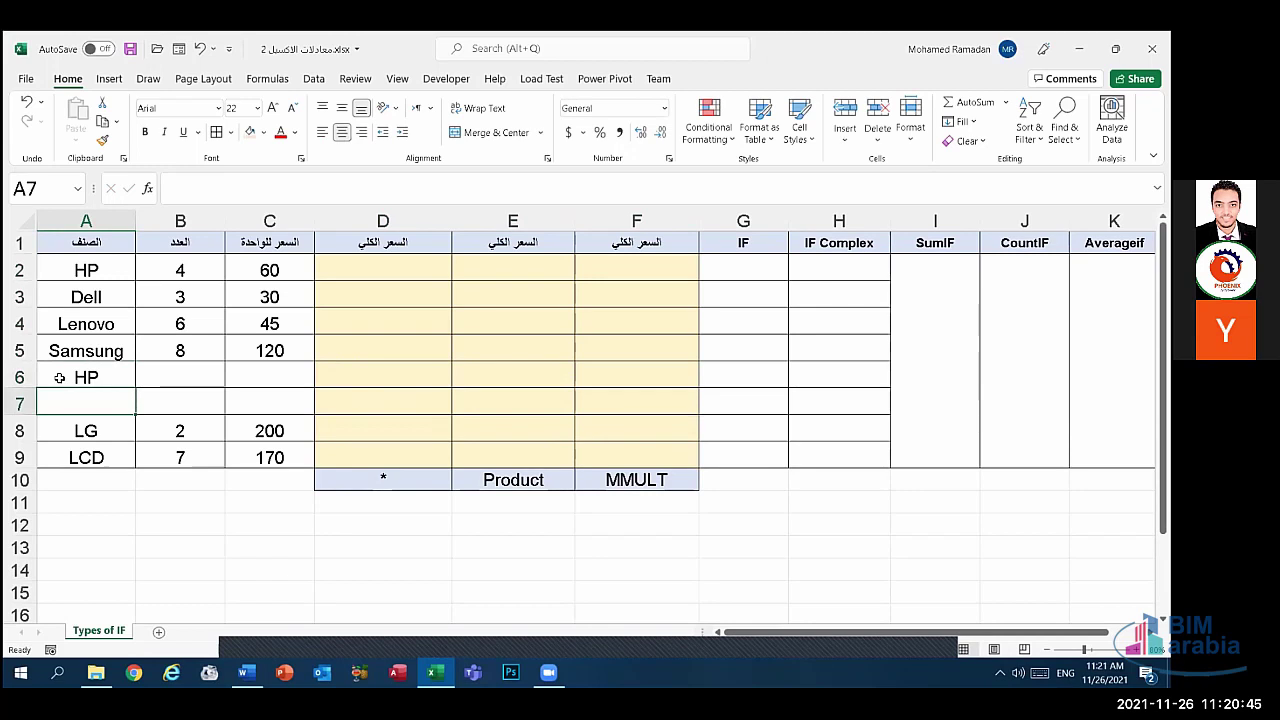
{"action": "type", "text": "HP"}
{"action": "key", "text": "Return"}
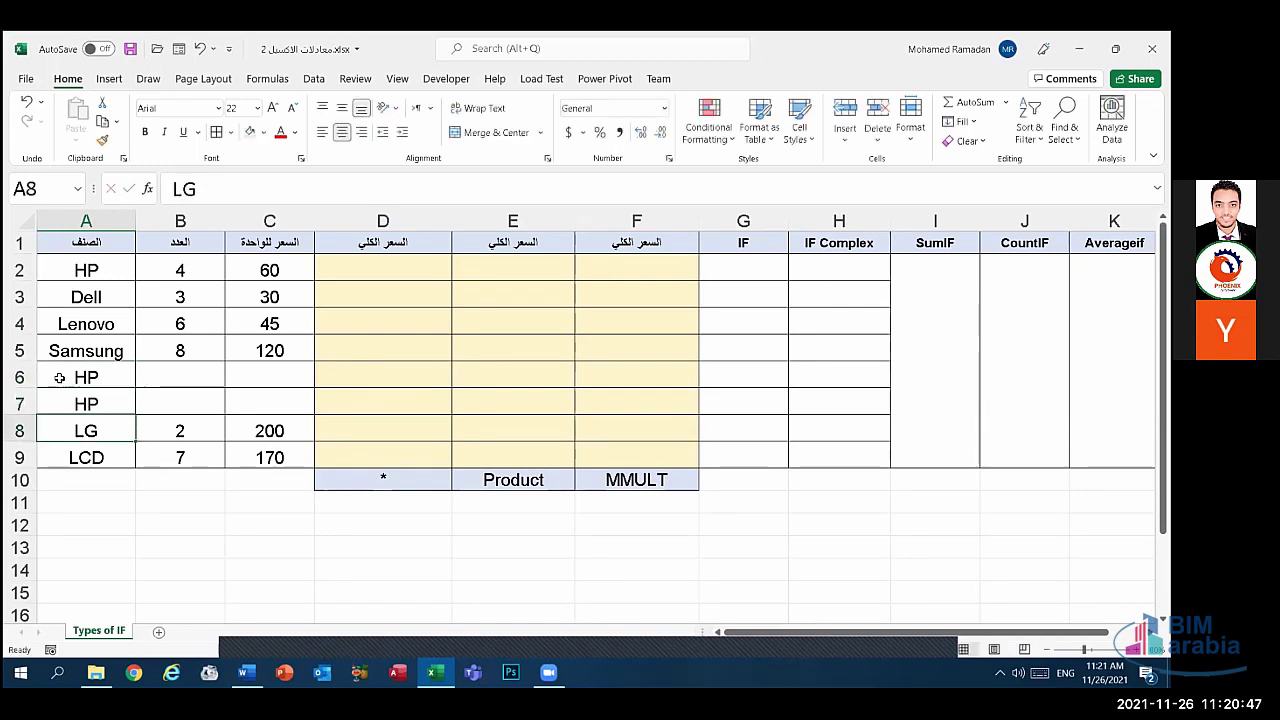
{"action": "left_click", "coordinate": [157, 369]}
{"action": "type", "text": "2"}
{"action": "key", "text": "Return"}
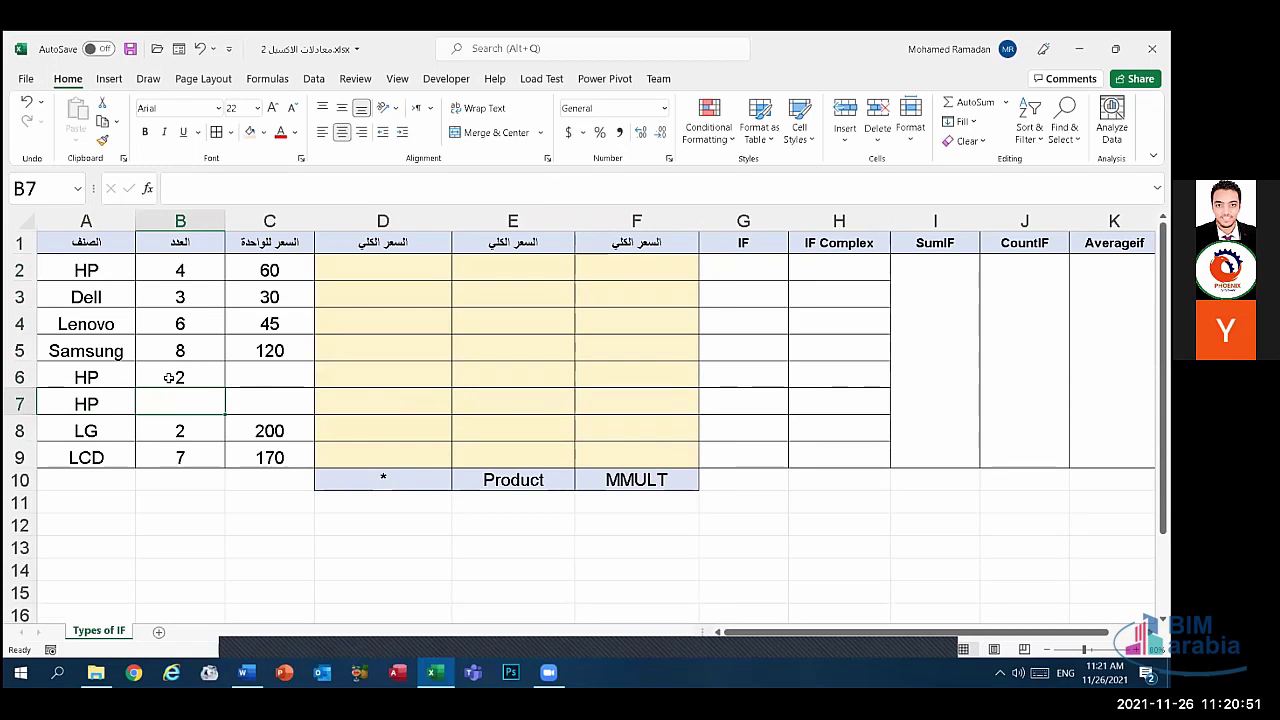
{"action": "type", "text": "7"}
{"action": "key", "text": "Return"}
Step: Enter prices 100 and 50 in C6:C7
{"action": "left_click", "coordinate": [259, 374]}
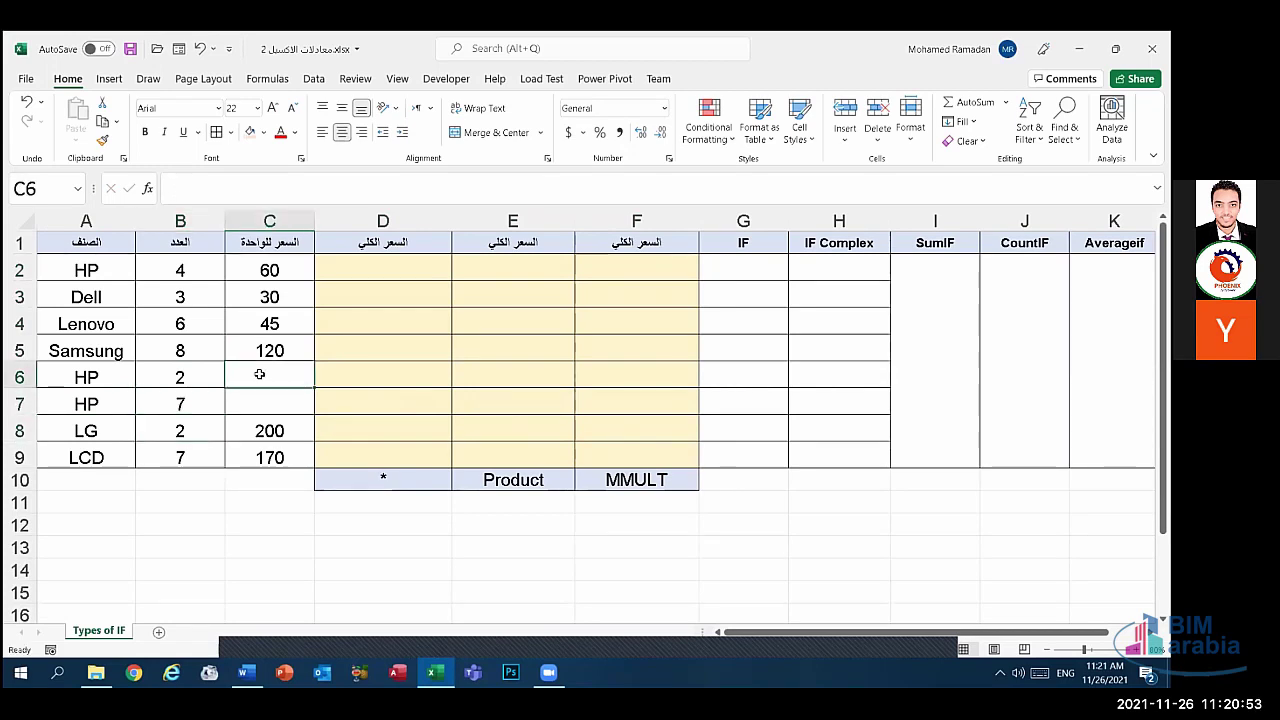
{"action": "type", "text": "100"}
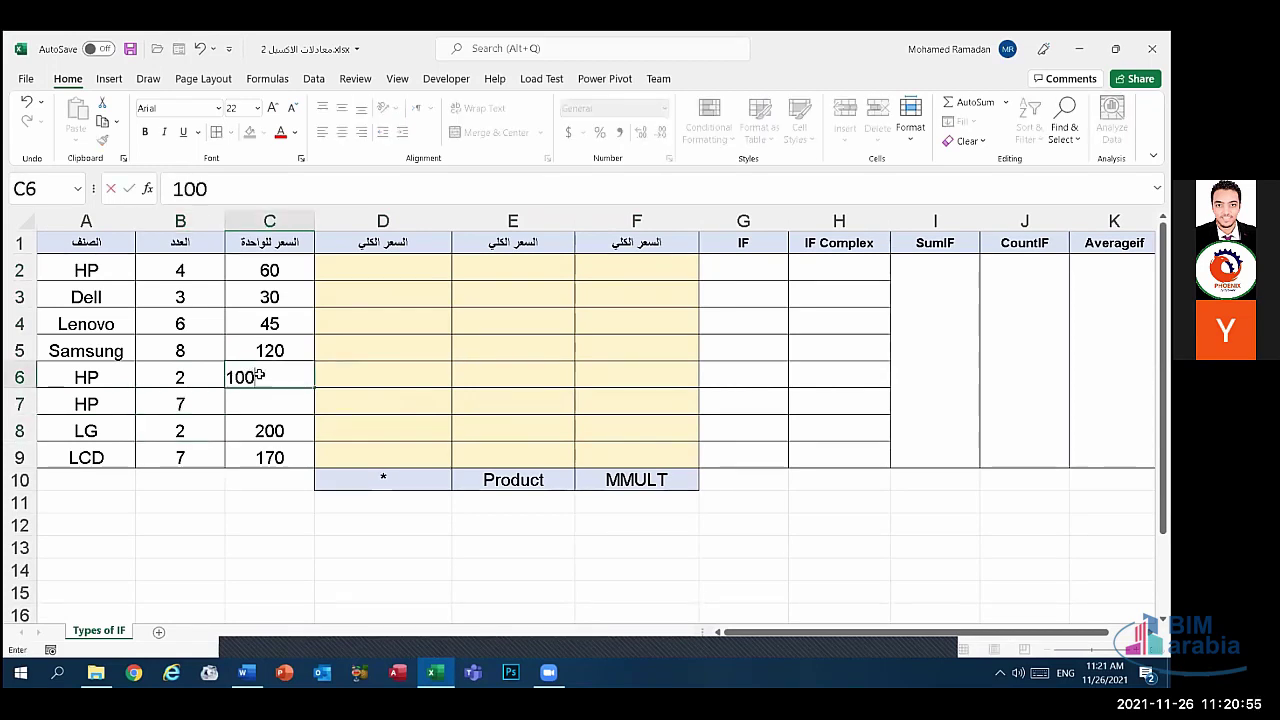
{"action": "key", "text": "Return"}
{"action": "type", "text": "50"}
{"action": "key", "text": "Return"}
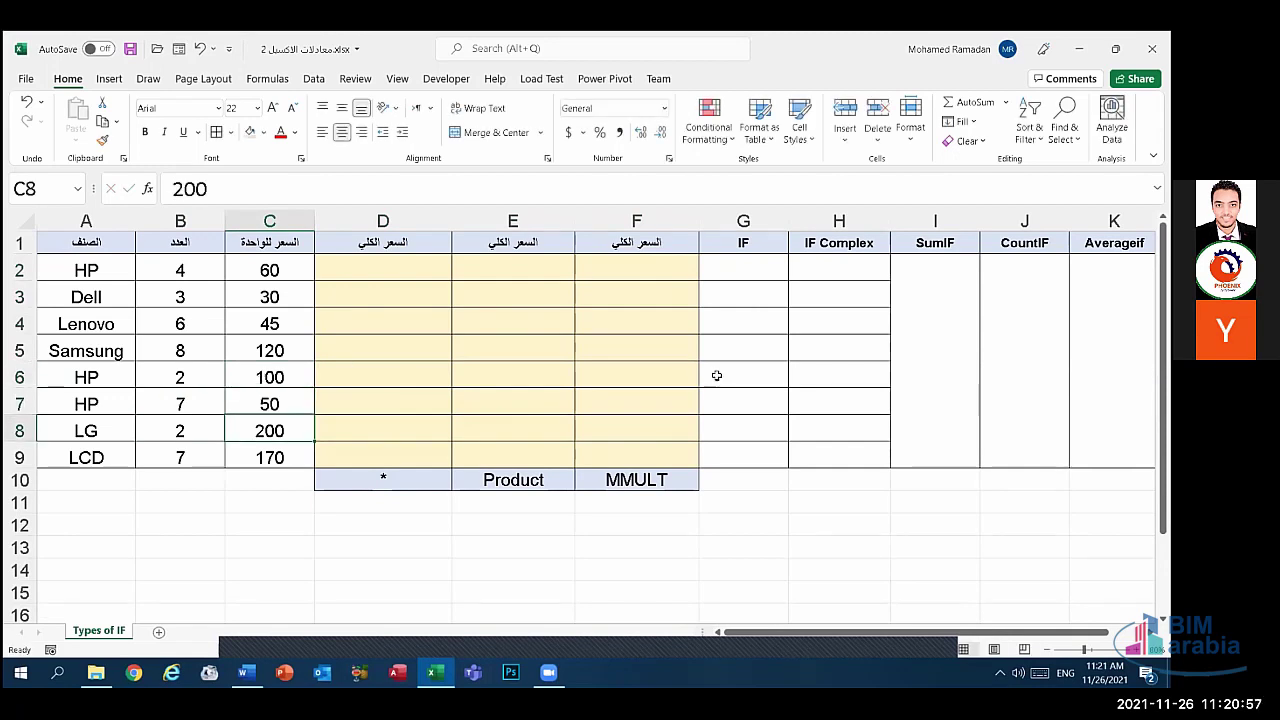
{"action": "left_click", "coordinate": [722, 268]}
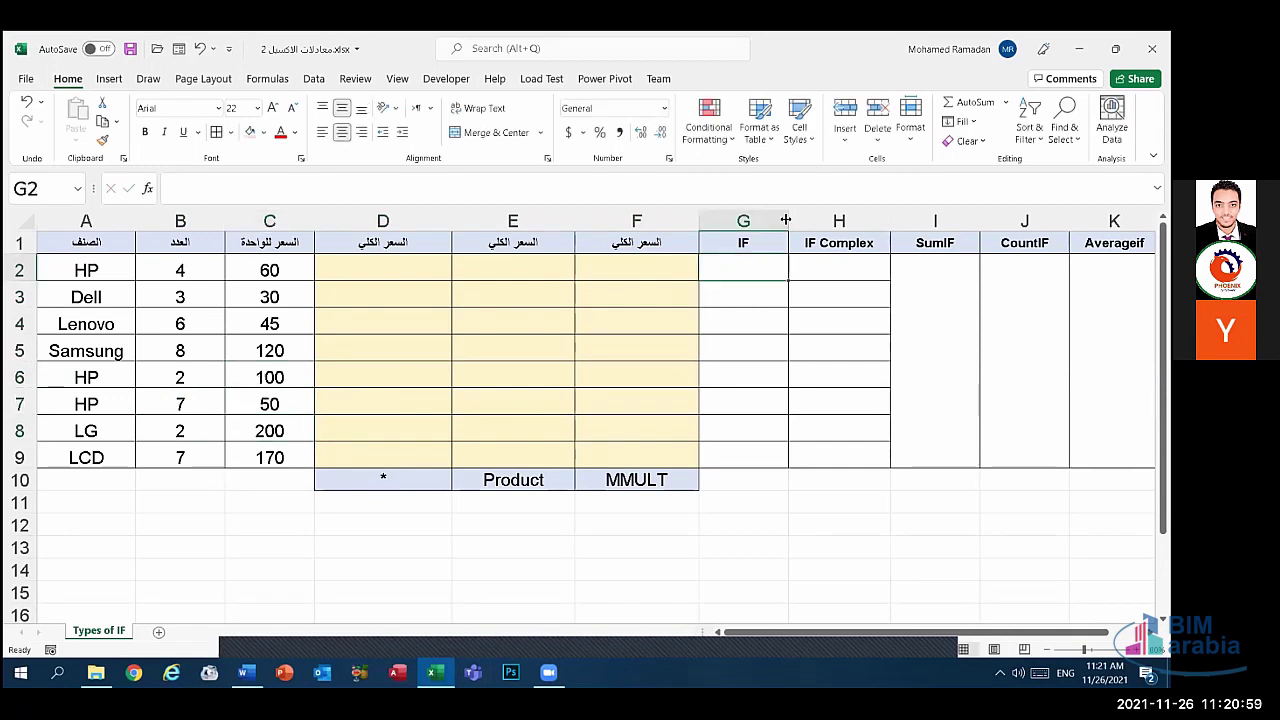
Step: Begin G2's IF formula with the condition B2>4
{"action": "left_click_drag", "start_coordinate": [789, 218], "coordinate": [902, 246]}
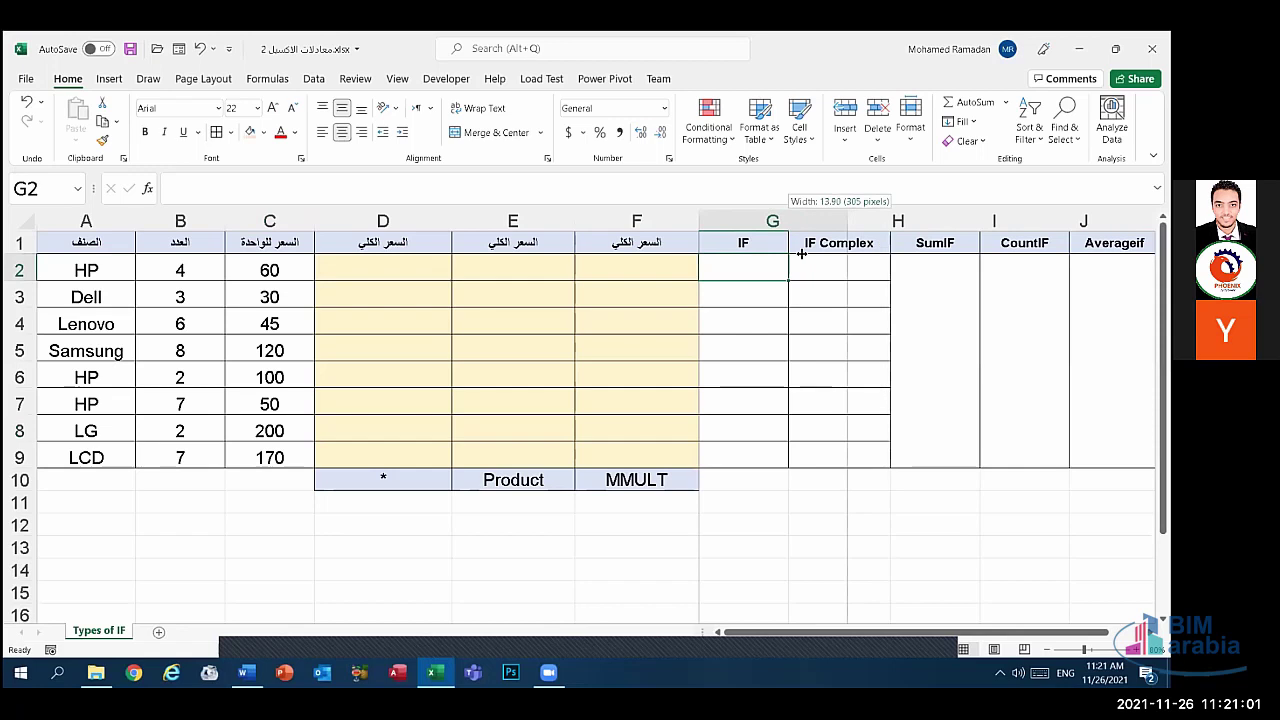
{"action": "left_click_drag", "start_coordinate": [885, 243], "coordinate": [788, 243]}
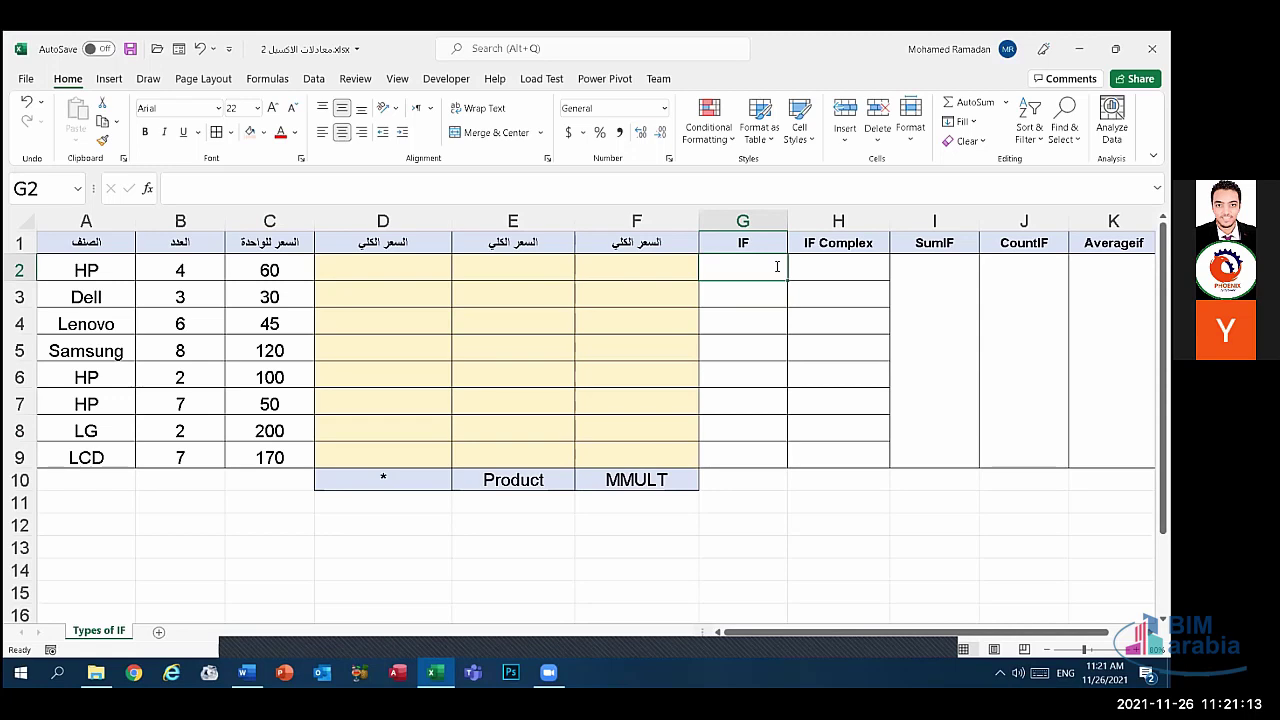
{"action": "type", "text": "=IF"}
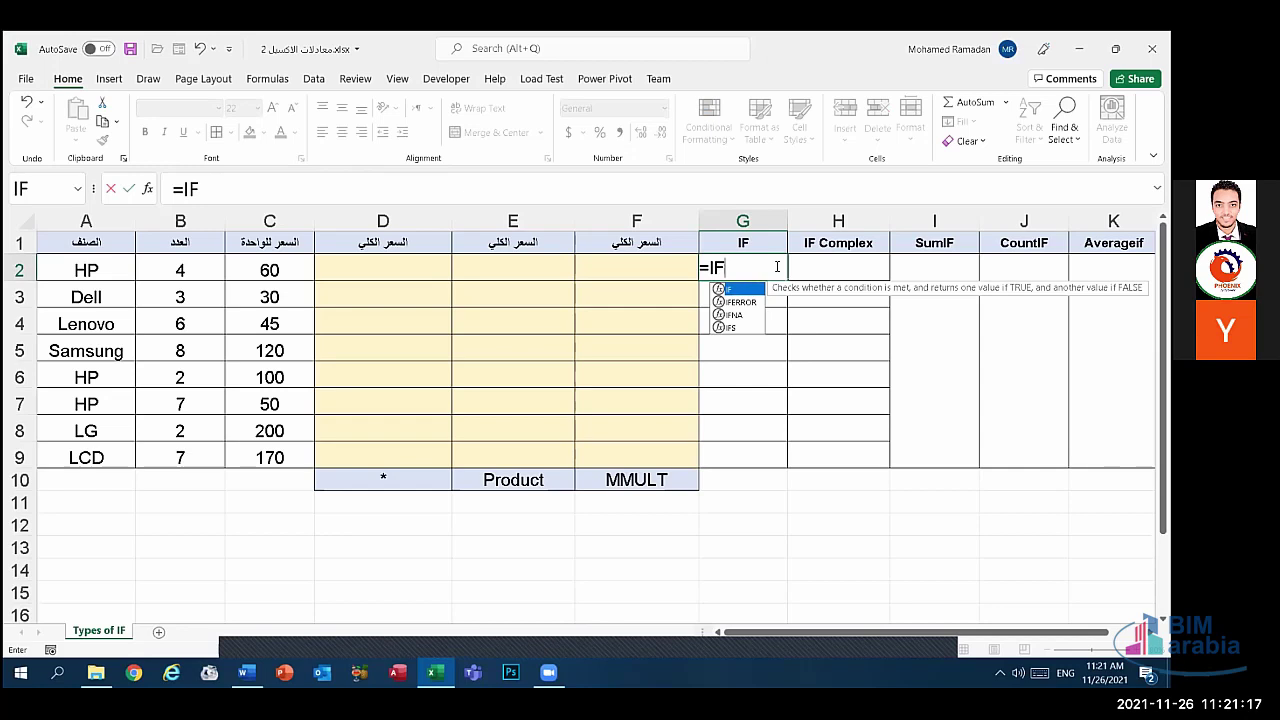
{"action": "type", "text": "("}
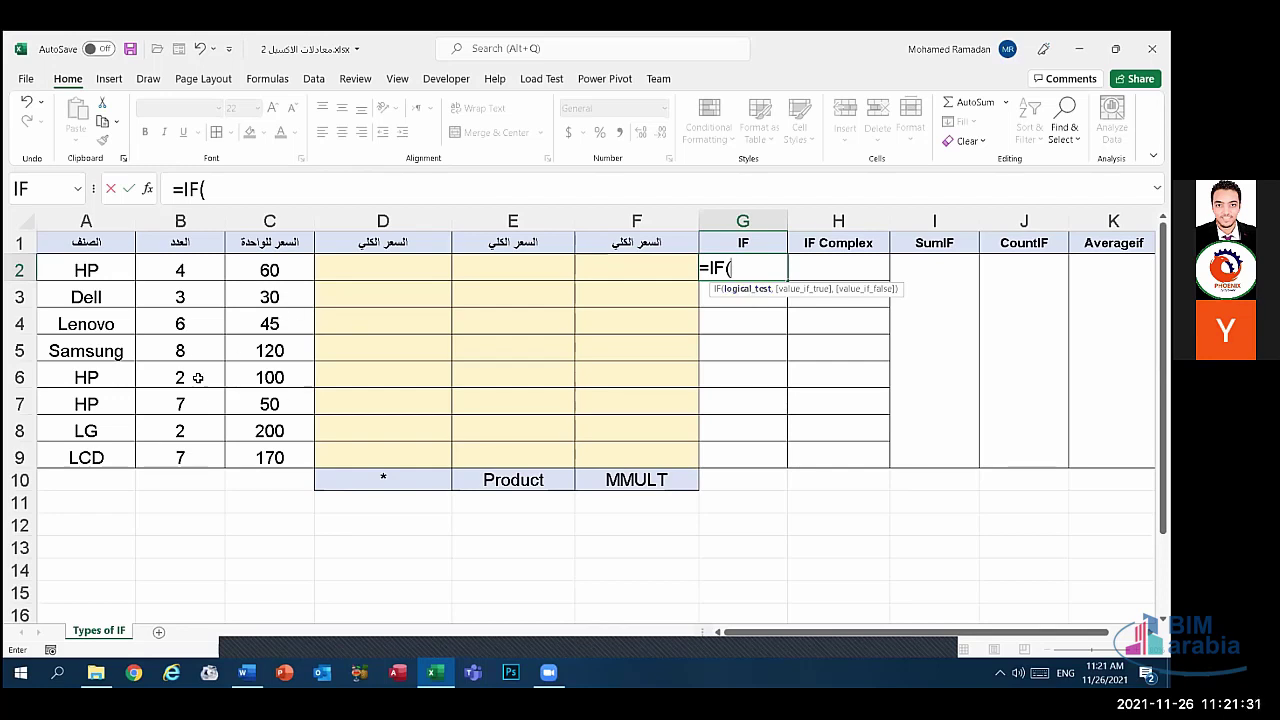
{"action": "left_click", "coordinate": [188, 271]}
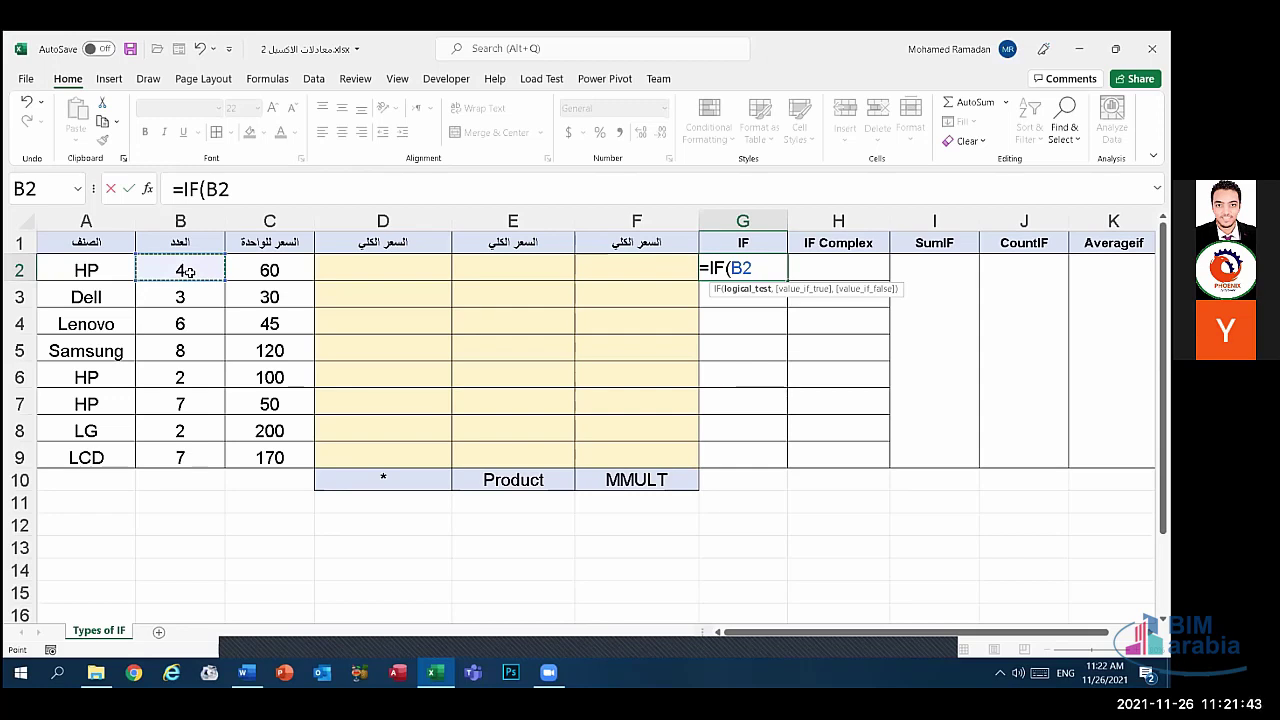
{"action": "type", "text": ">"}
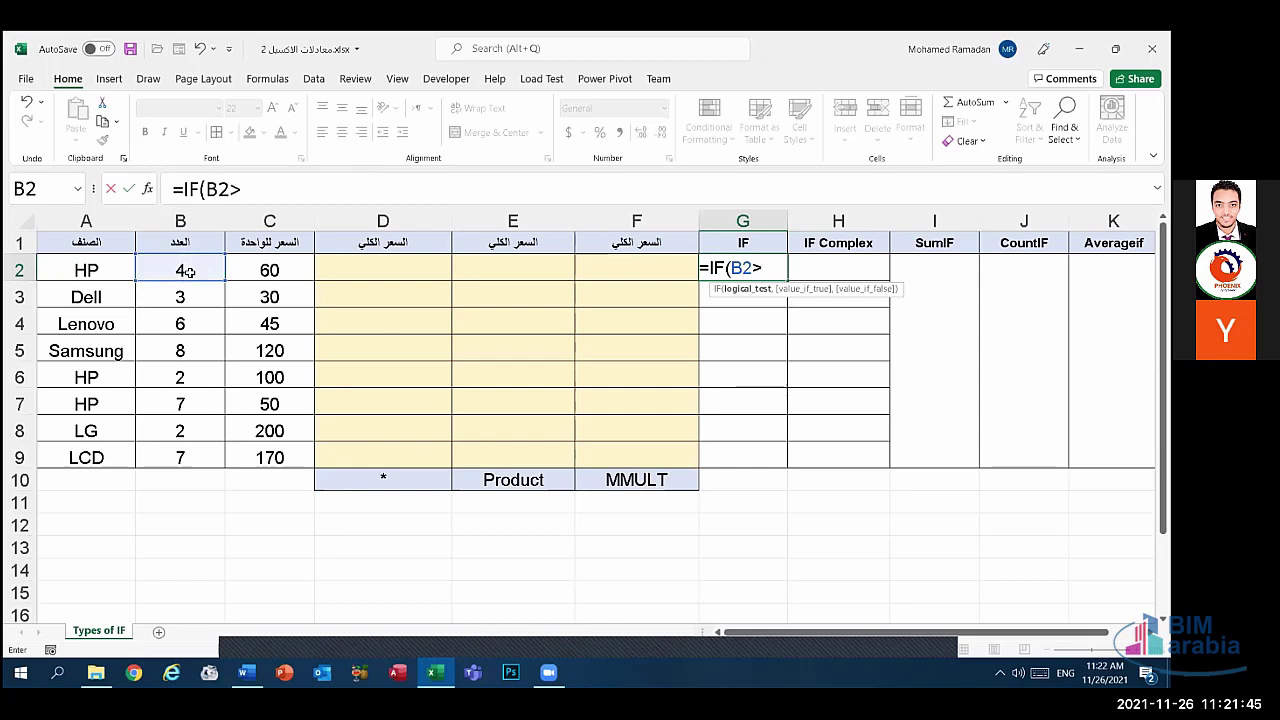
{"action": "type", "text": "4"}
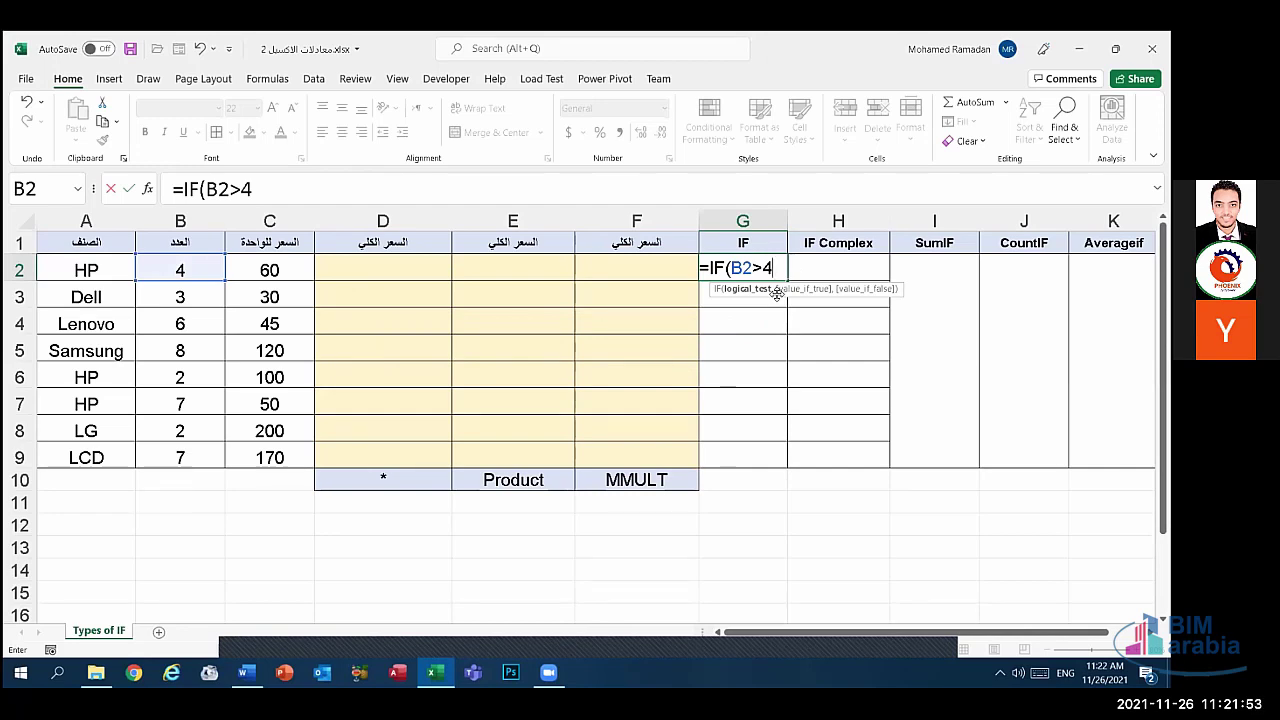
Step: Add the results "مقبول" and "غير مقبول" to finish =IF(B2>4,"مقبول","غير مقبول")
{"action": "type", "text": ","}
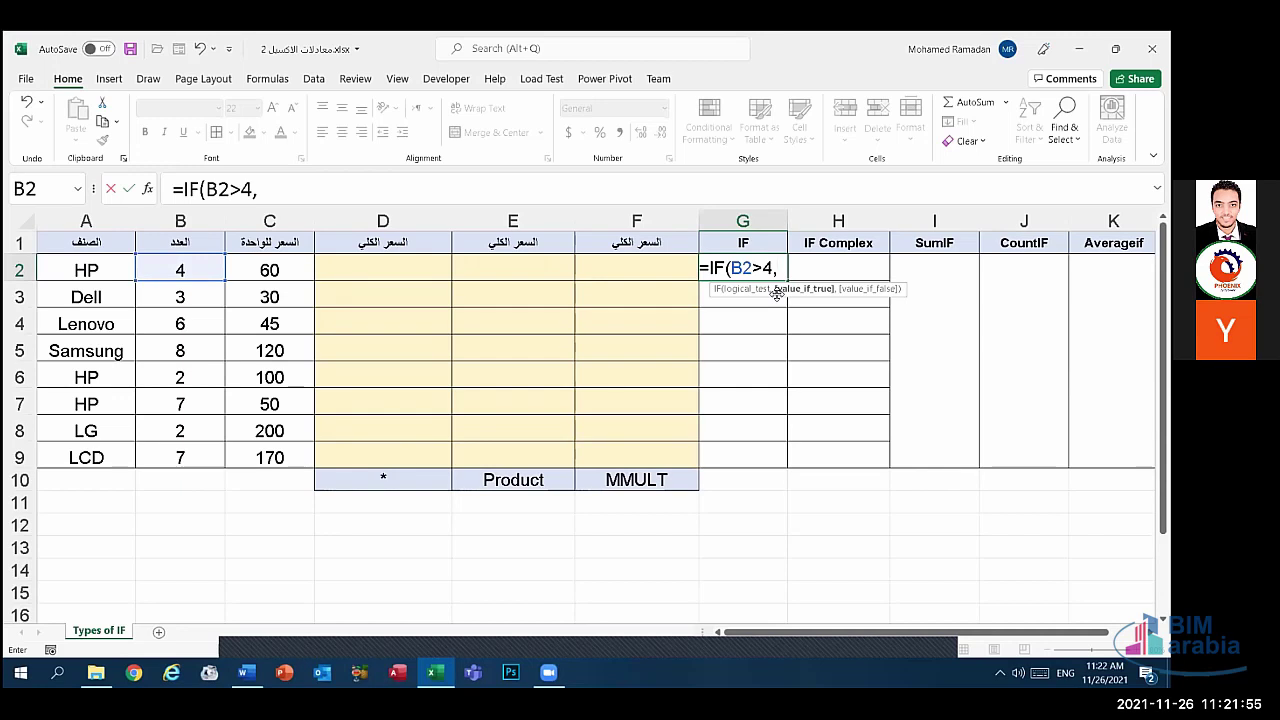
{"action": "type", "text": "\"ناجح"}
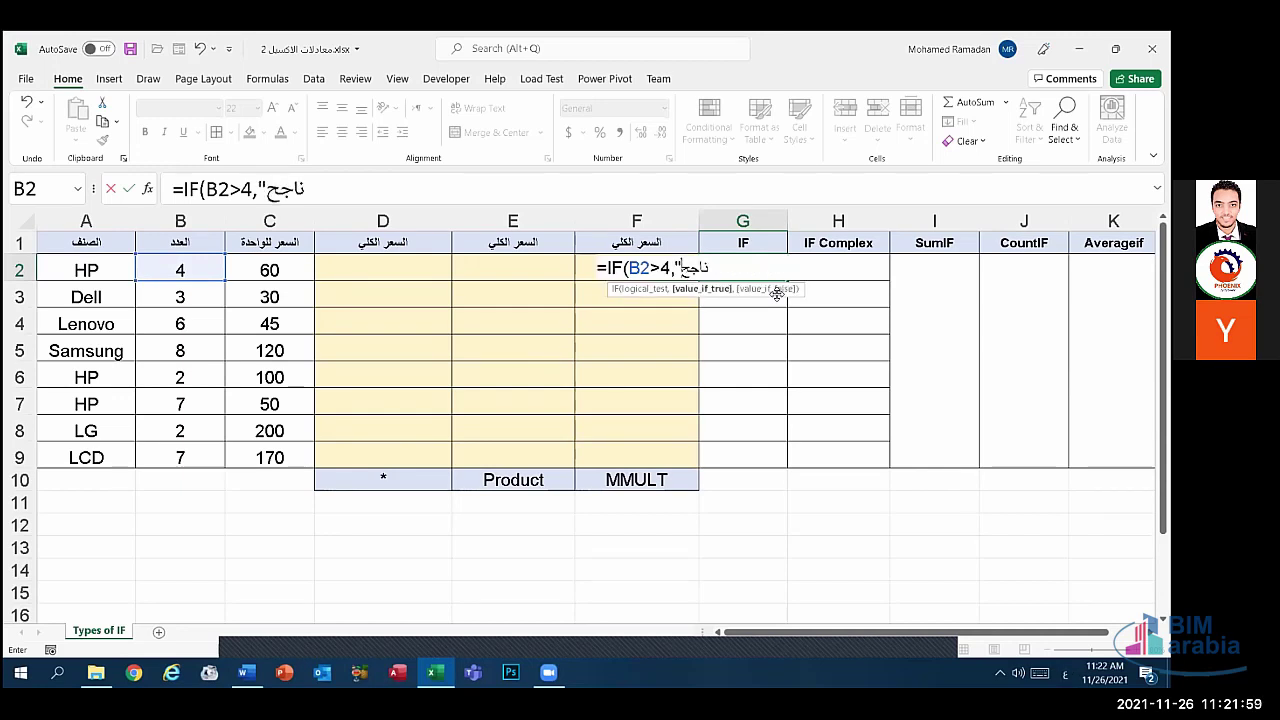
{"action": "key", "text": "alt+shift"}
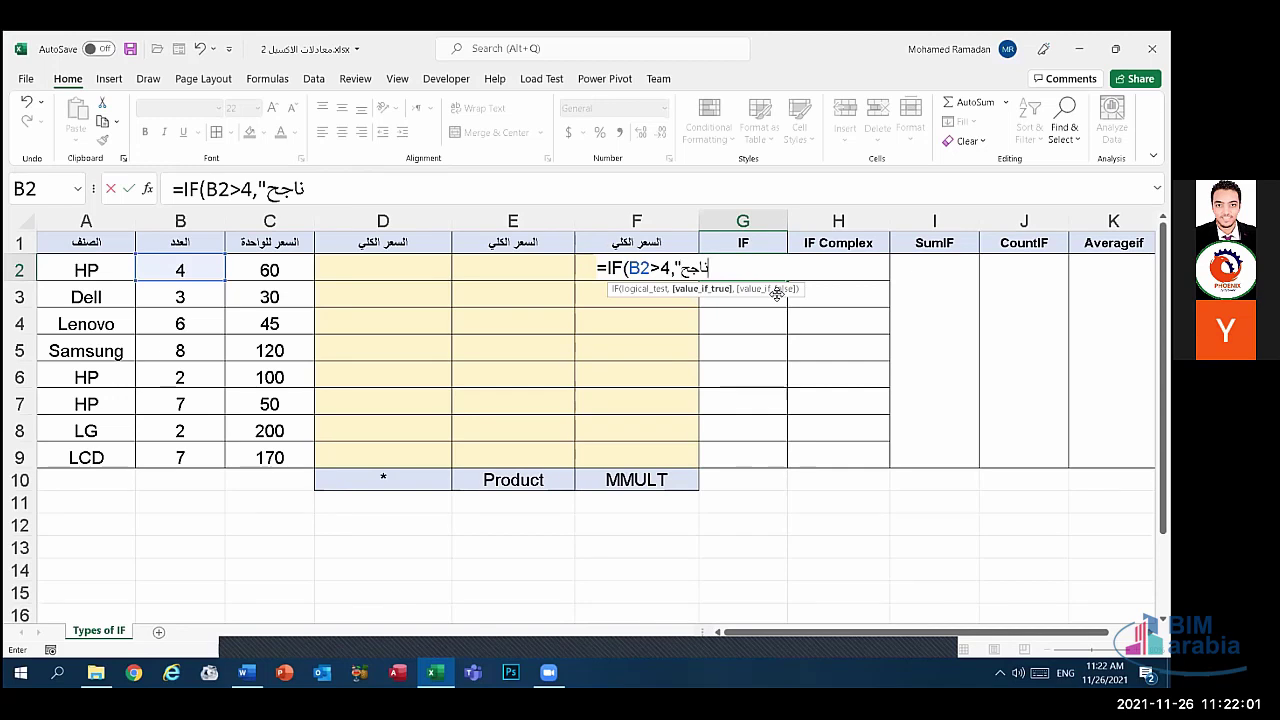
{"action": "key", "text": "BackSpace"}
{"action": "key", "text": "BackSpace"}
{"action": "key", "text": "BackSpace"}
{"action": "key", "text": "BackSpace"}
{"action": "key", "text": "alt+shift"}
{"action": "type", "text": "م"}
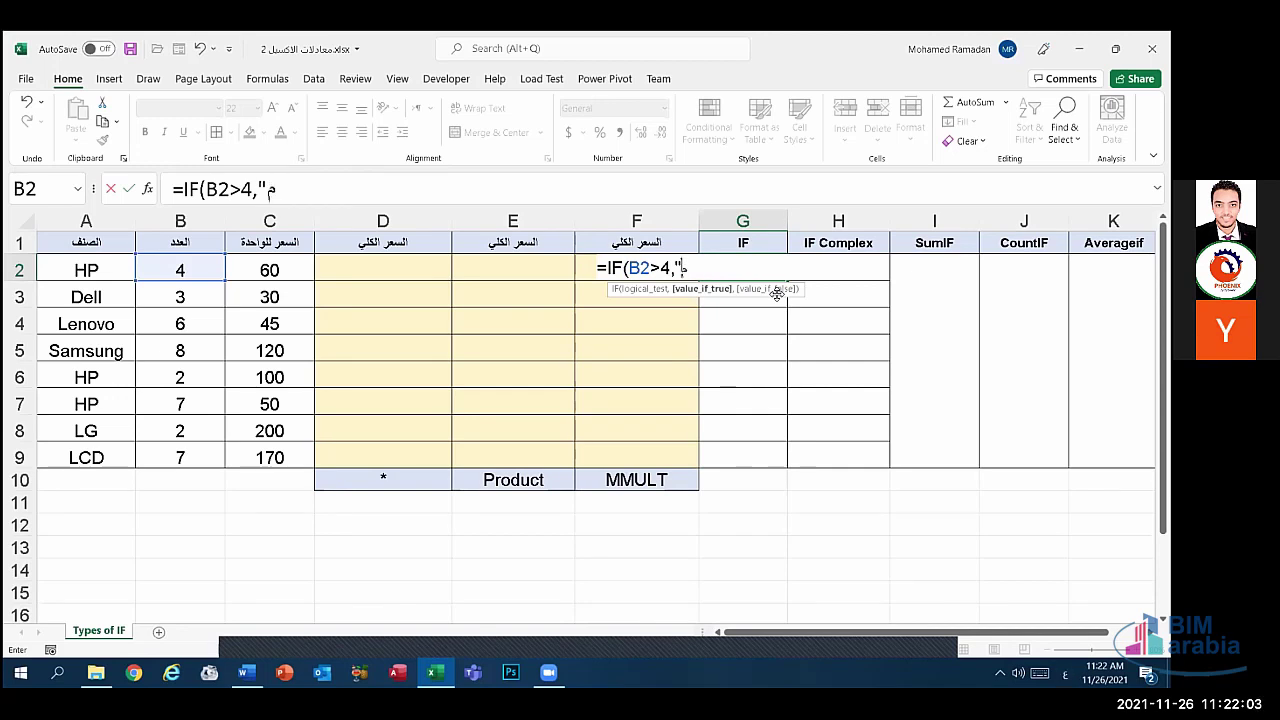
{"action": "type", "text": "قبول"}
{"action": "key", "text": "alt+shift"}
{"action": "type", "text": "\""}
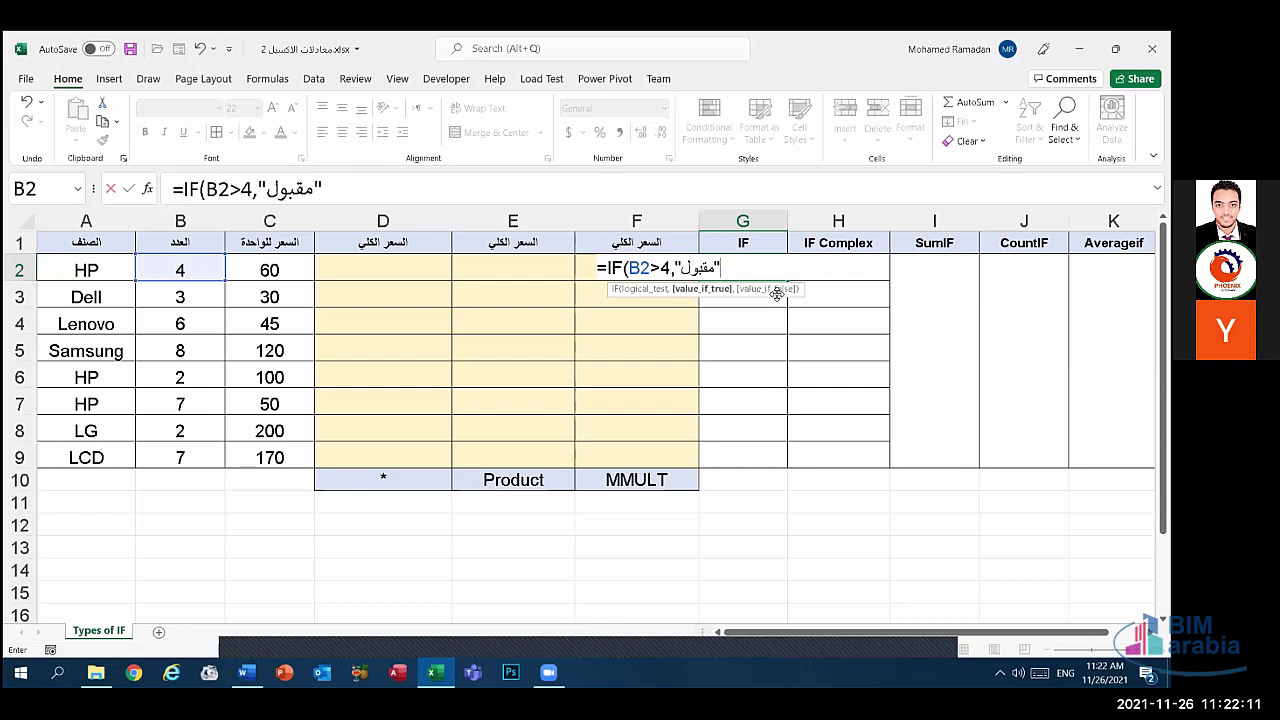
{"action": "type", "text": ","}
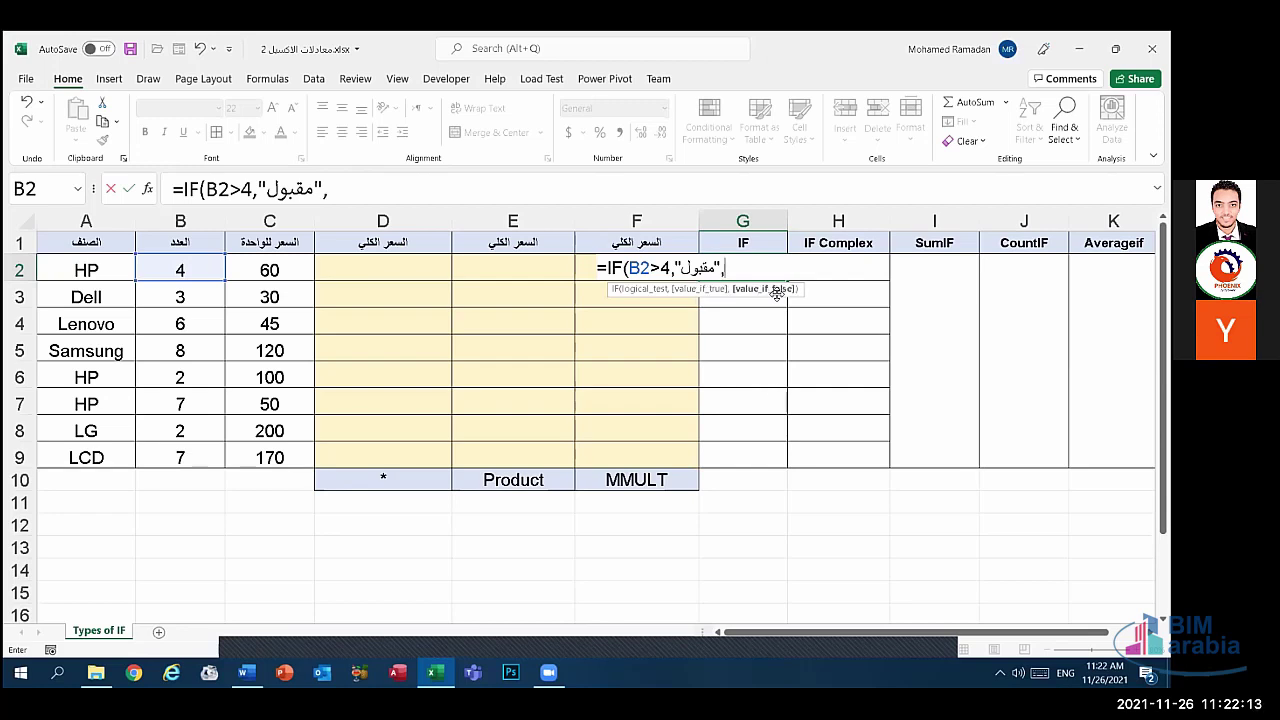
{"action": "type", "text": "\""}
{"action": "key", "text": "alt+shift"}
{"action": "type", "text": "غير م"}
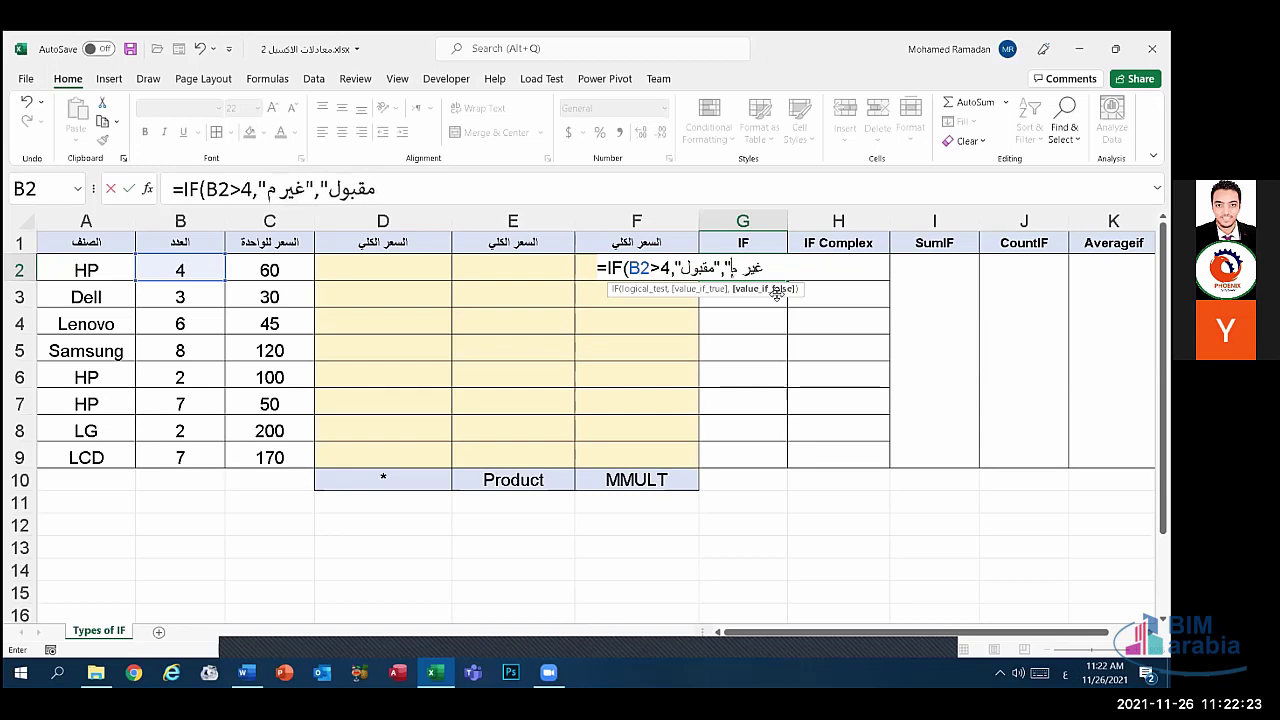
{"action": "type", "text": "قبول"}
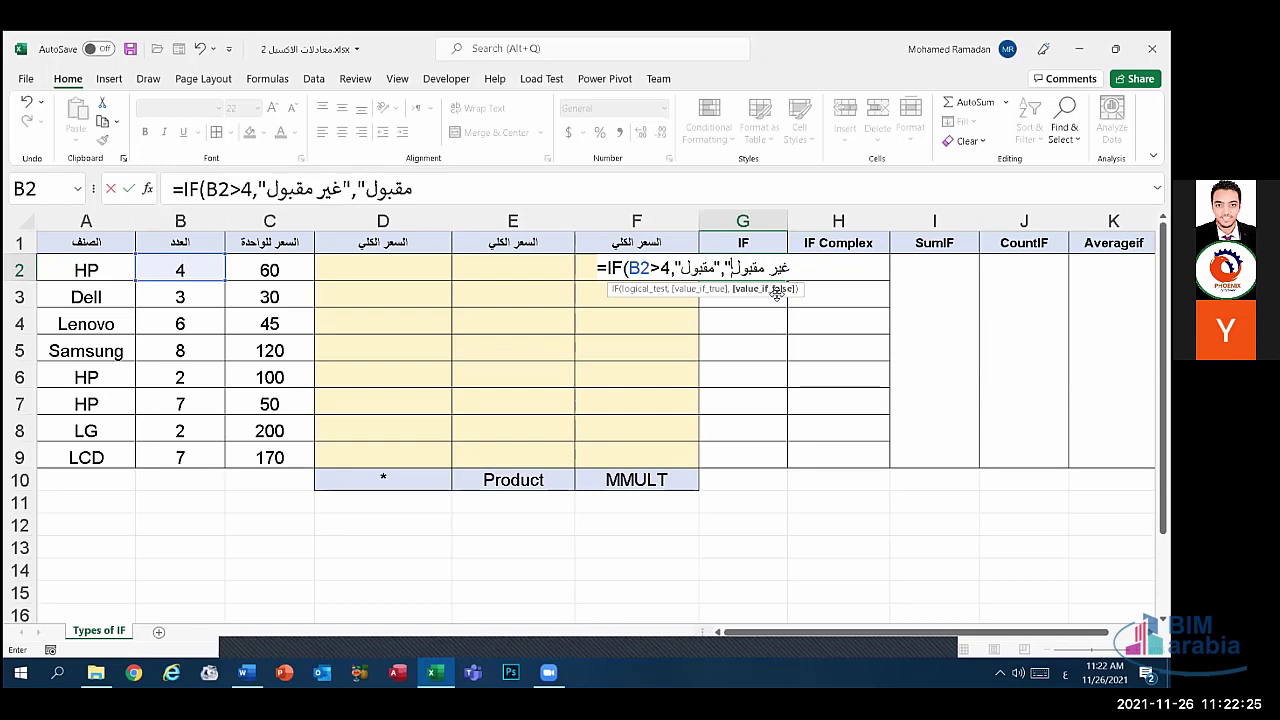
{"action": "type", "text": "\""}
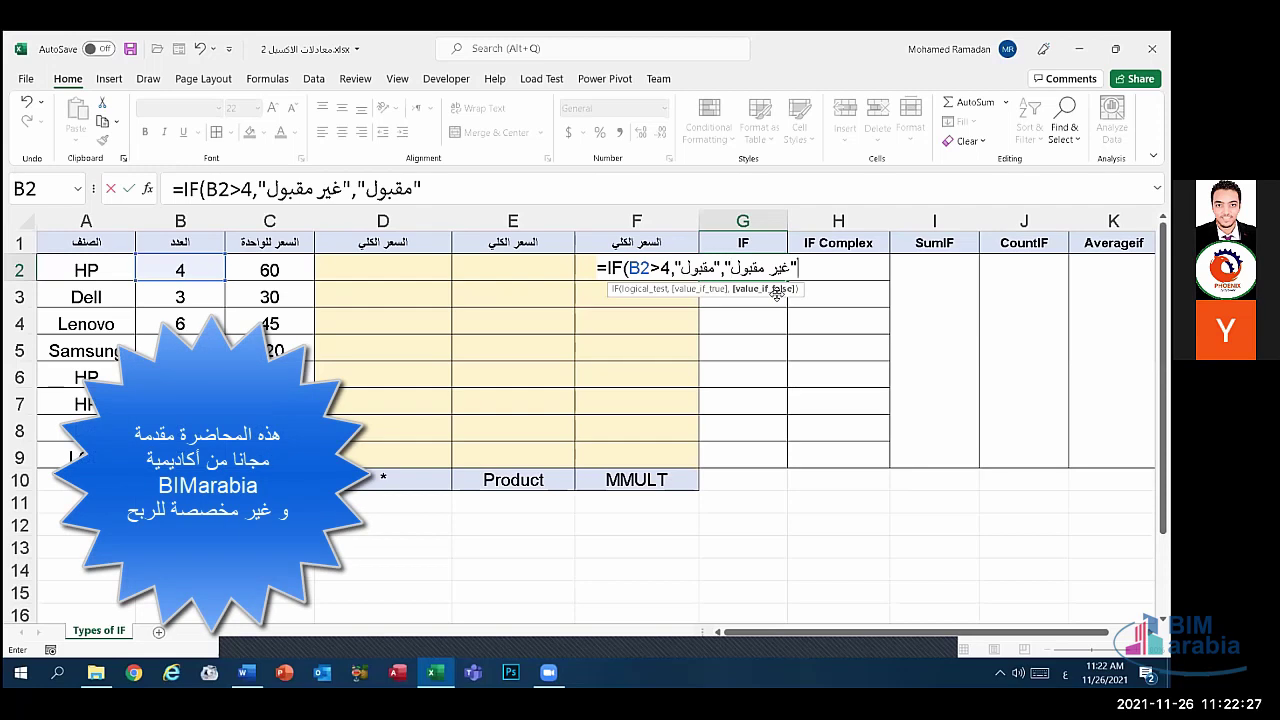
{"action": "type", "text": ")"}
{"action": "key", "text": "BackSpace"}
{"action": "key", "text": "alt+shift"}
Step: Enter the IF formula, fill it down the IF column, then clear G2:G10
{"action": "key", "text": "Return"}
{"action": "left_click", "coordinate": [757, 273]}
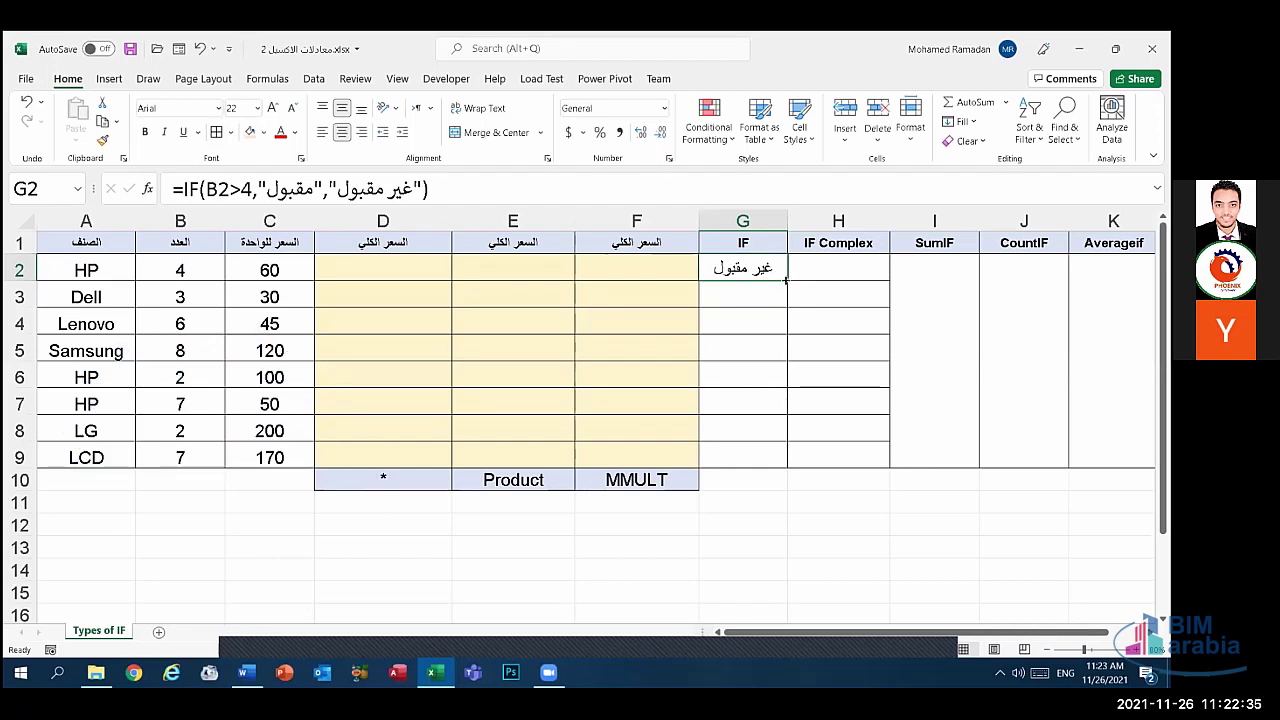
{"action": "double_click", "coordinate": [786, 282]}
{"action": "key", "text": "Down"}
{"action": "key", "text": "Down"}
{"action": "key", "text": "Down"}
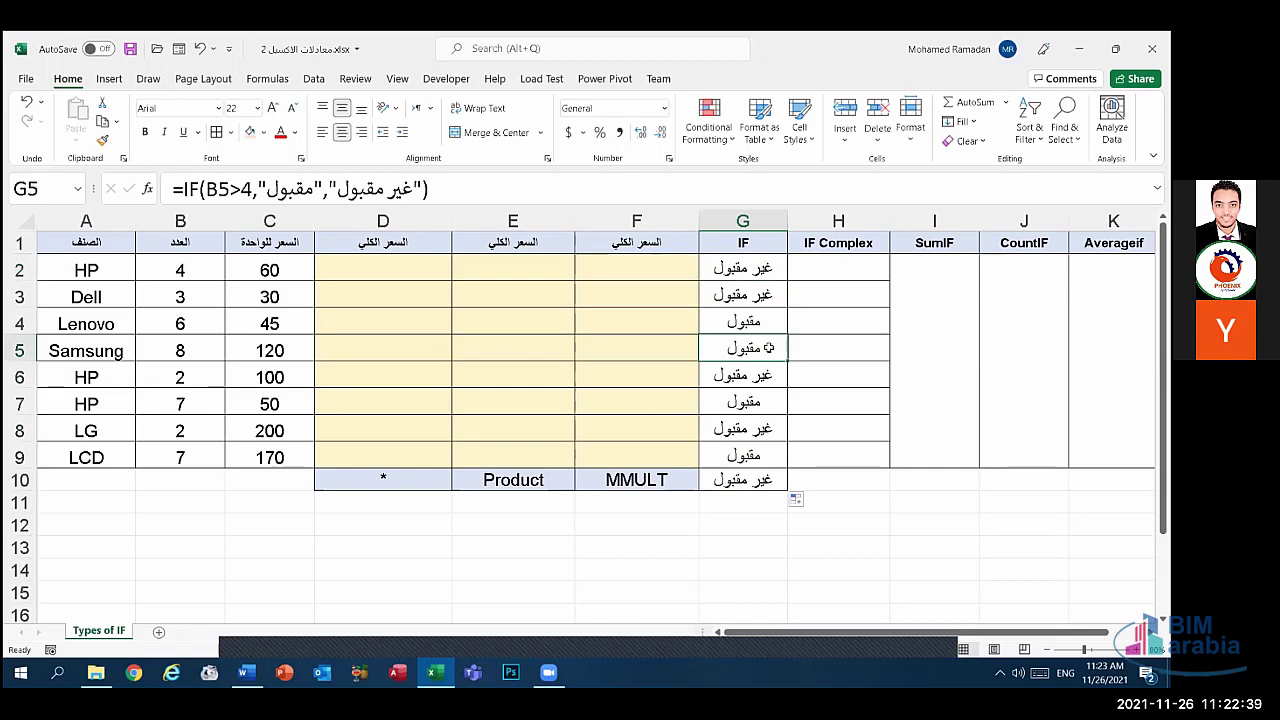
{"action": "left_click_drag", "start_coordinate": [745, 480], "coordinate": [757, 275]}
{"action": "key", "text": "Delete"}
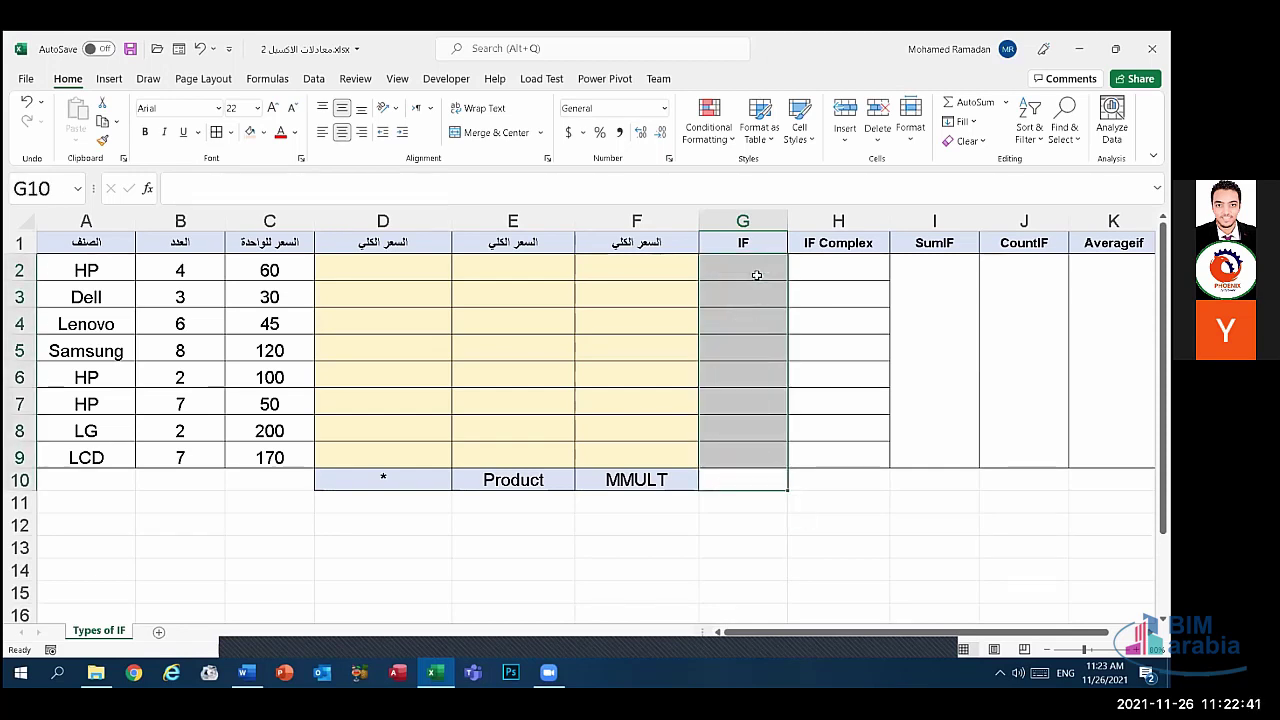
Step: Enter =IF(B2>5,"مقبول","غير مقبول") in G2, then delete it
{"action": "left_click", "coordinate": [757, 275]}
{"action": "type", "text": "="}
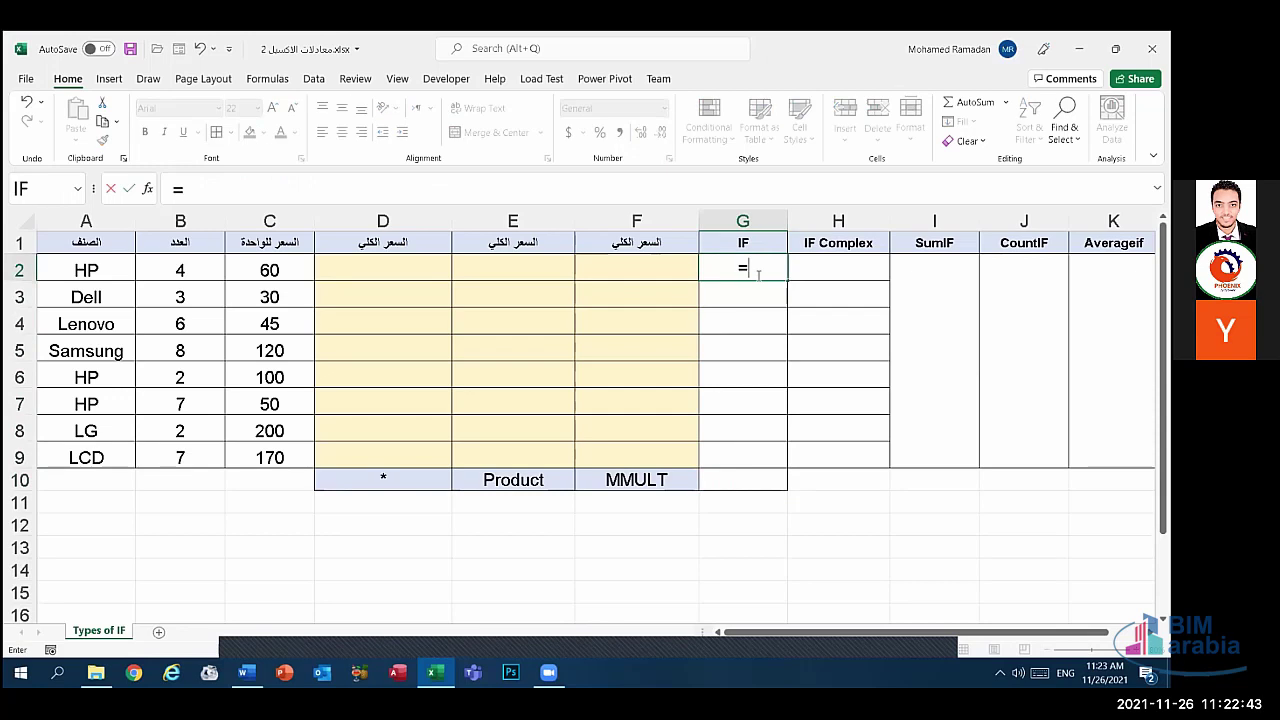
{"action": "type", "text": "IF("}
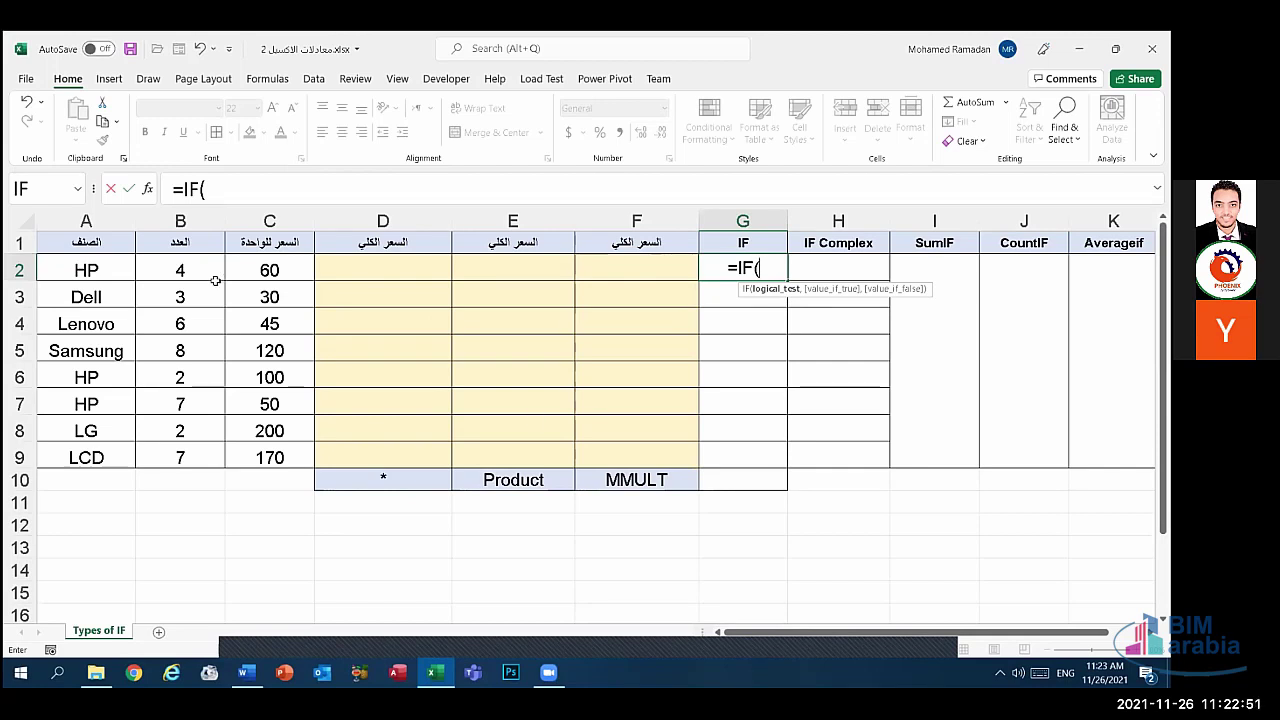
{"action": "left_click", "coordinate": [210, 271]}
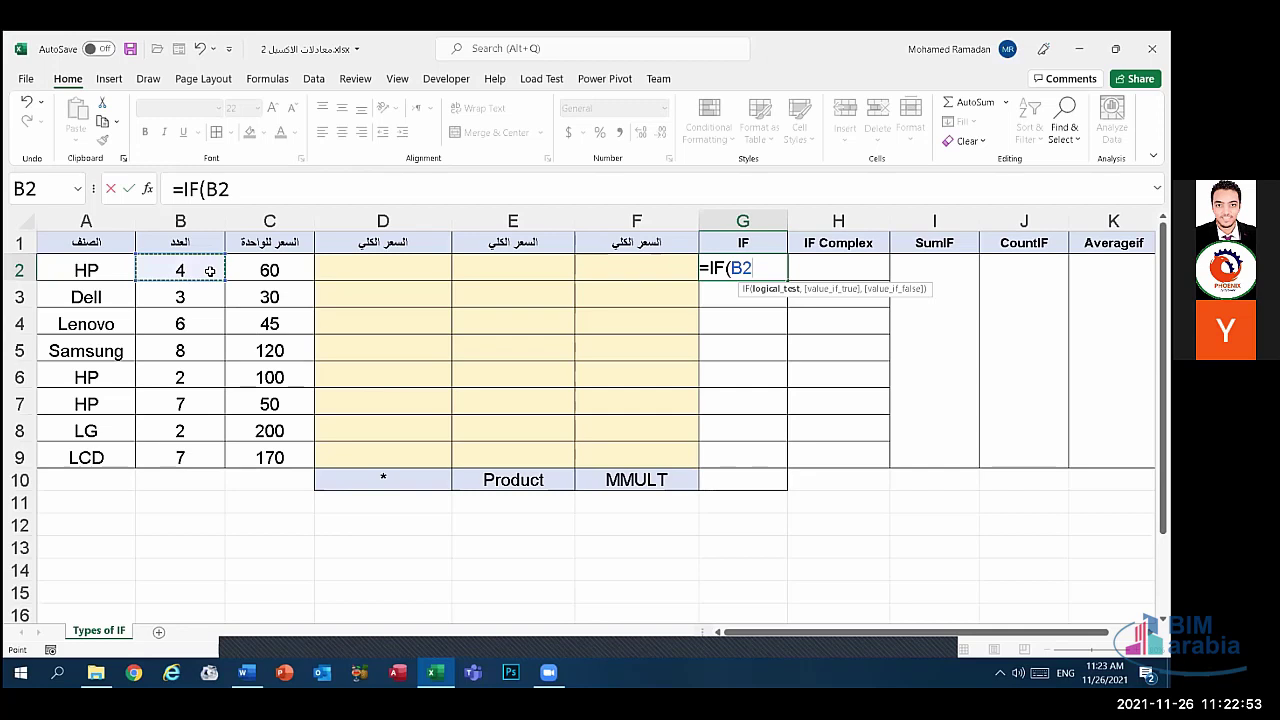
{"action": "mouse_move", "coordinate": [210, 271]}
{"action": "left_mouse_down"}
{"action": "mouse_move", "coordinate": [181, 297]}
{"action": "mouse_move", "coordinate": [187, 270]}
{"action": "left_mouse_up"}
{"action": "type", "text": ">5"}
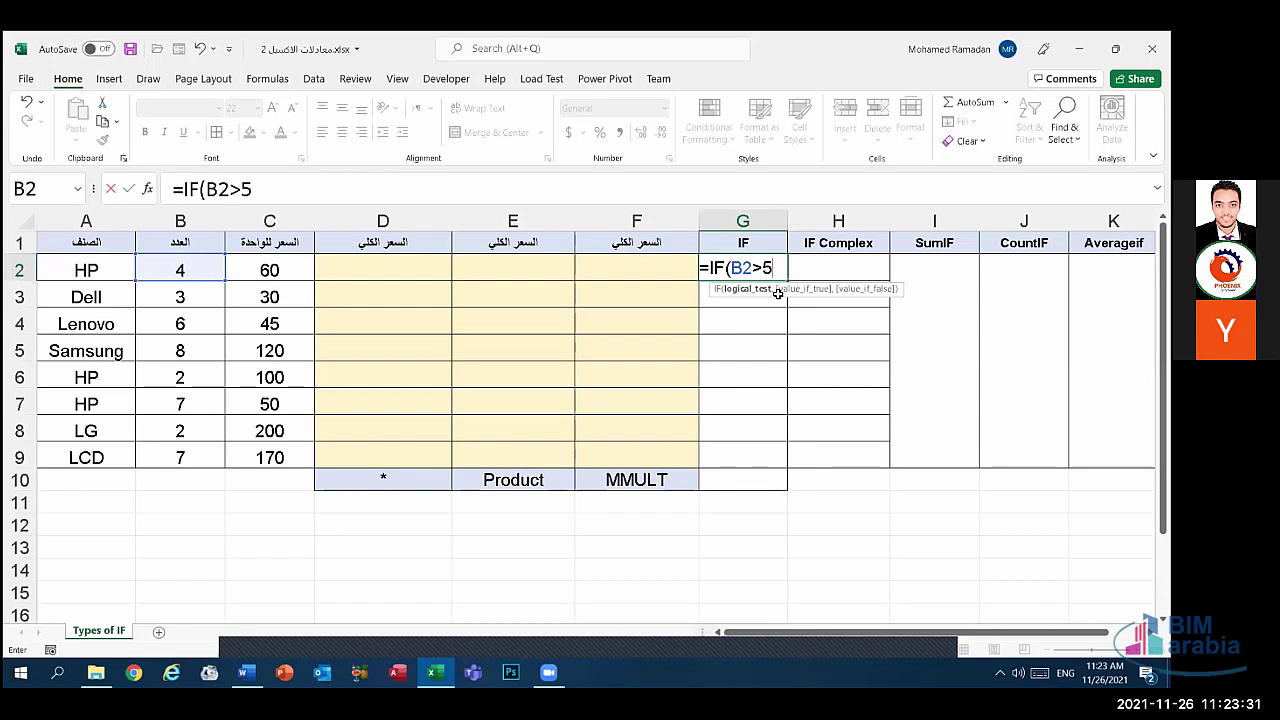
{"action": "type", "text": ",\"مقبول\",\""}
{"action": "key", "text": "alt+shift"}
{"action": "type", "text": "غ"}
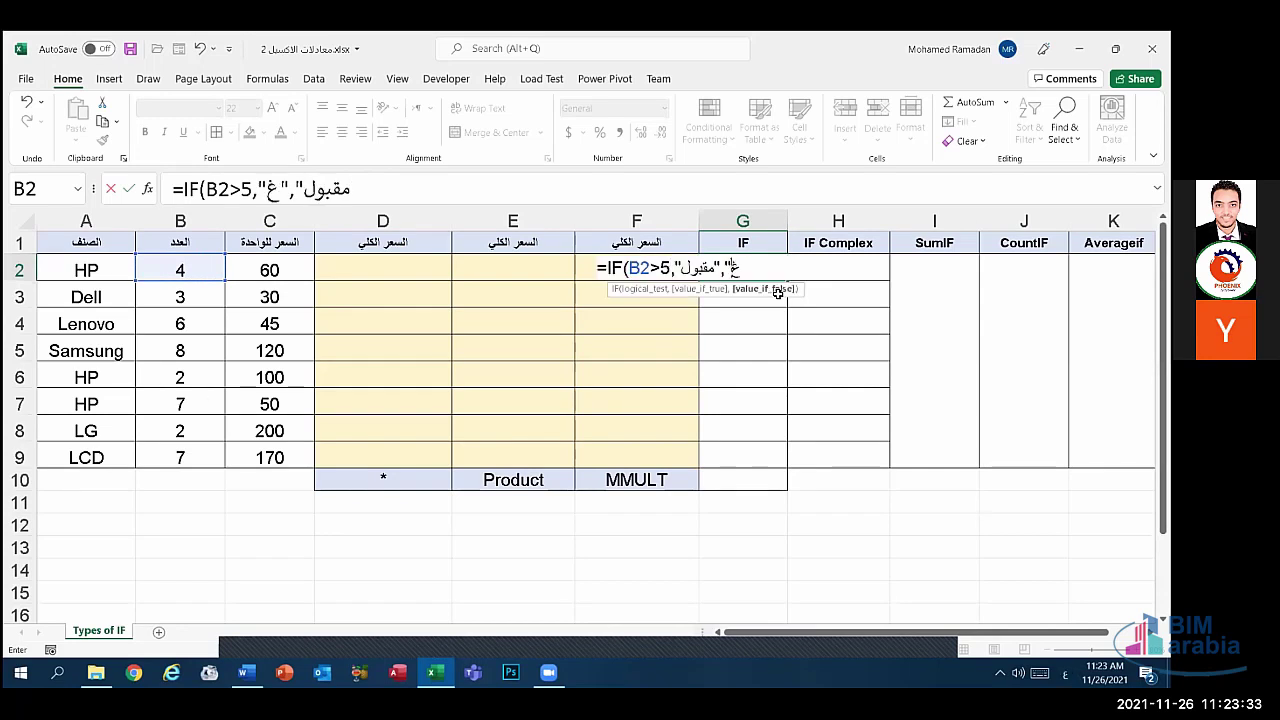
{"action": "type", "text": "ير مقبول"}
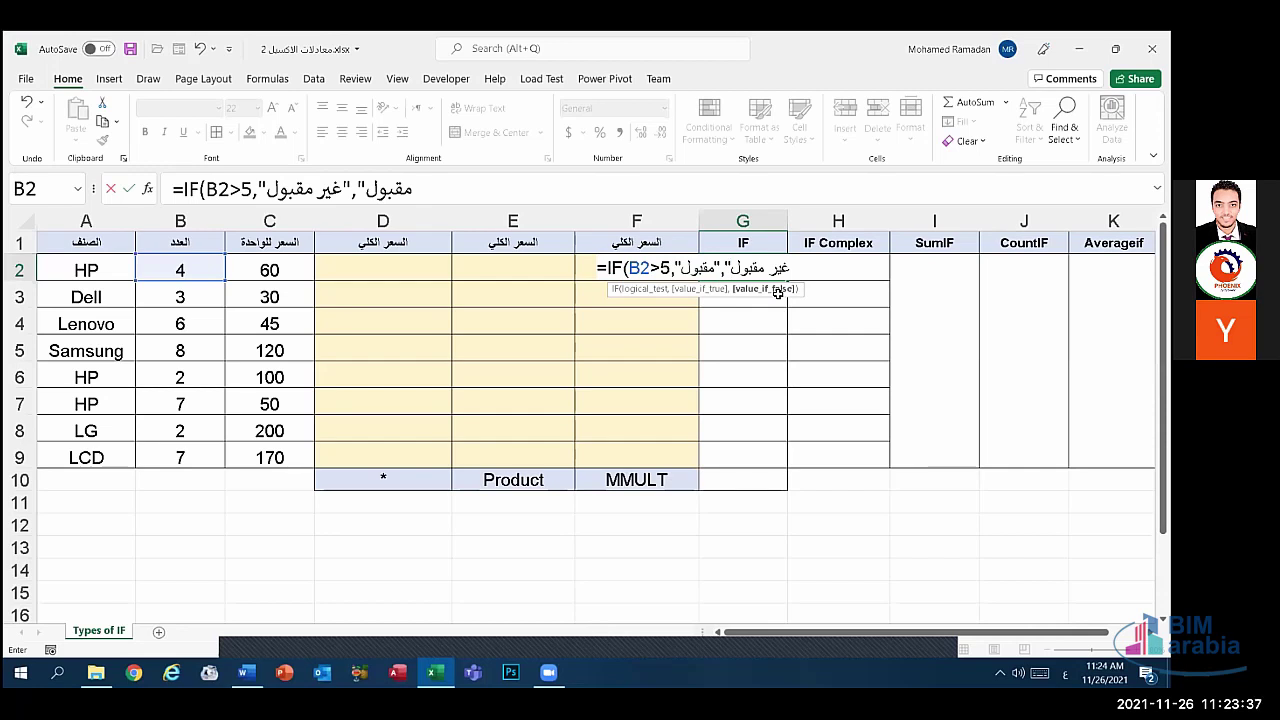
{"action": "key", "text": "alt+shift"}
{"action": "type", "text": "\")"}
{"action": "key", "text": "Return"}
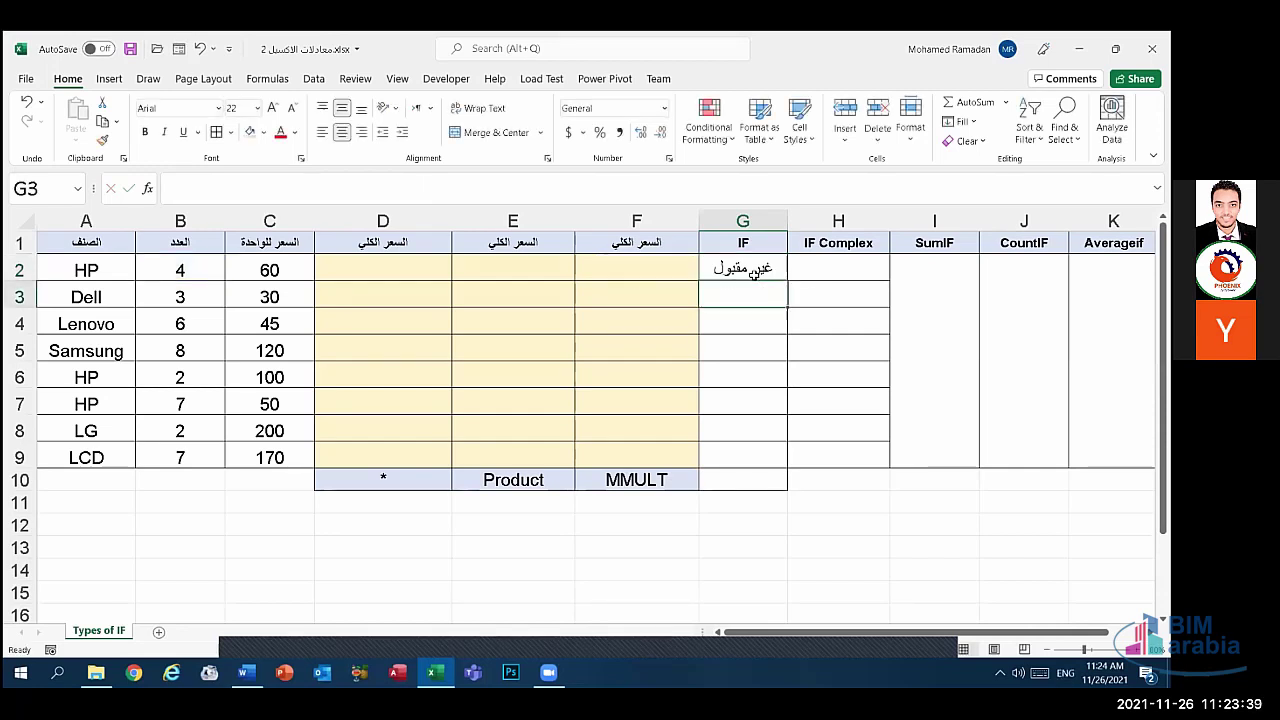
{"action": "key", "text": "Up"}
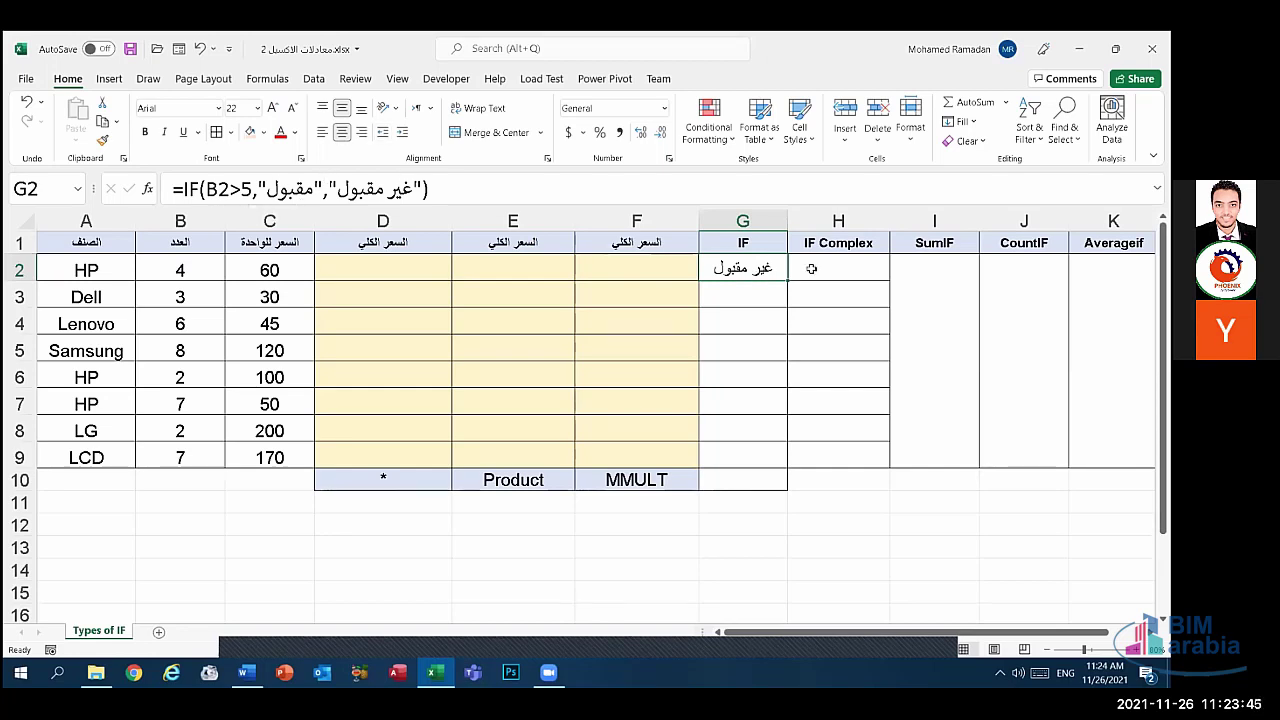
{"action": "key", "text": "Delete"}
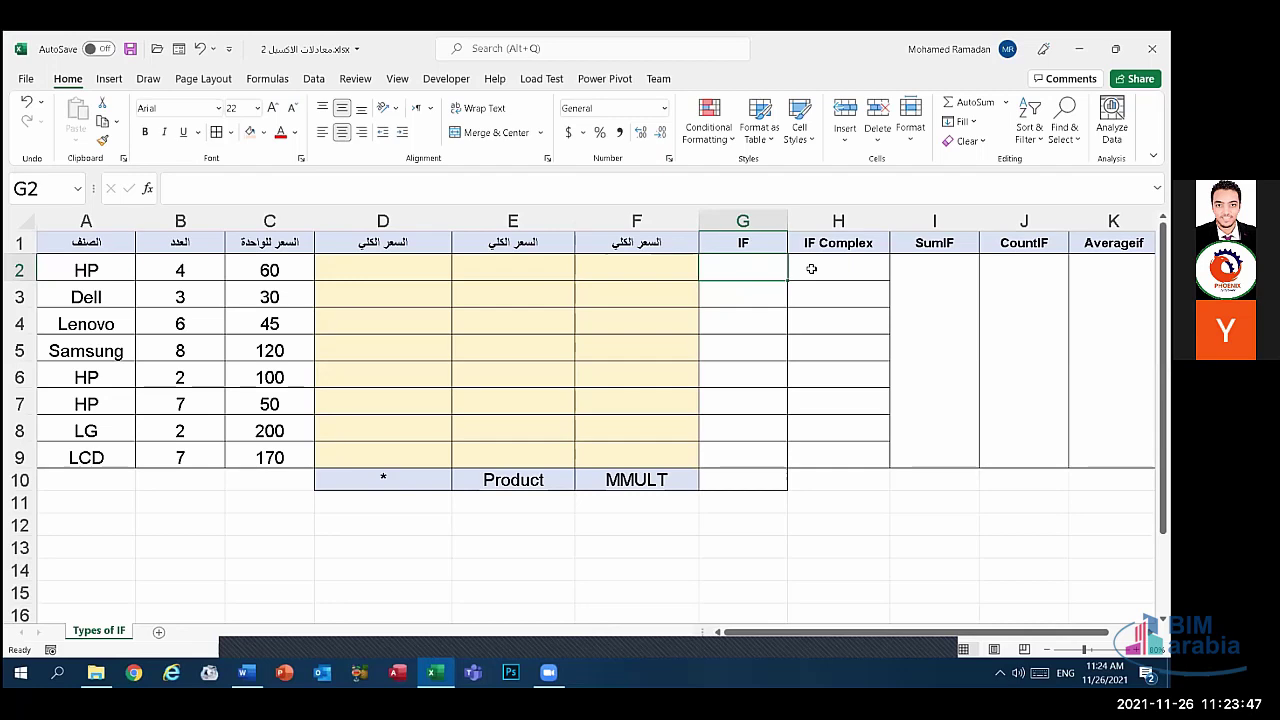
Step: Type the outer condition =IF(B2=7,"UP",IF( in H2
{"action": "left_click", "coordinate": [811, 269]}
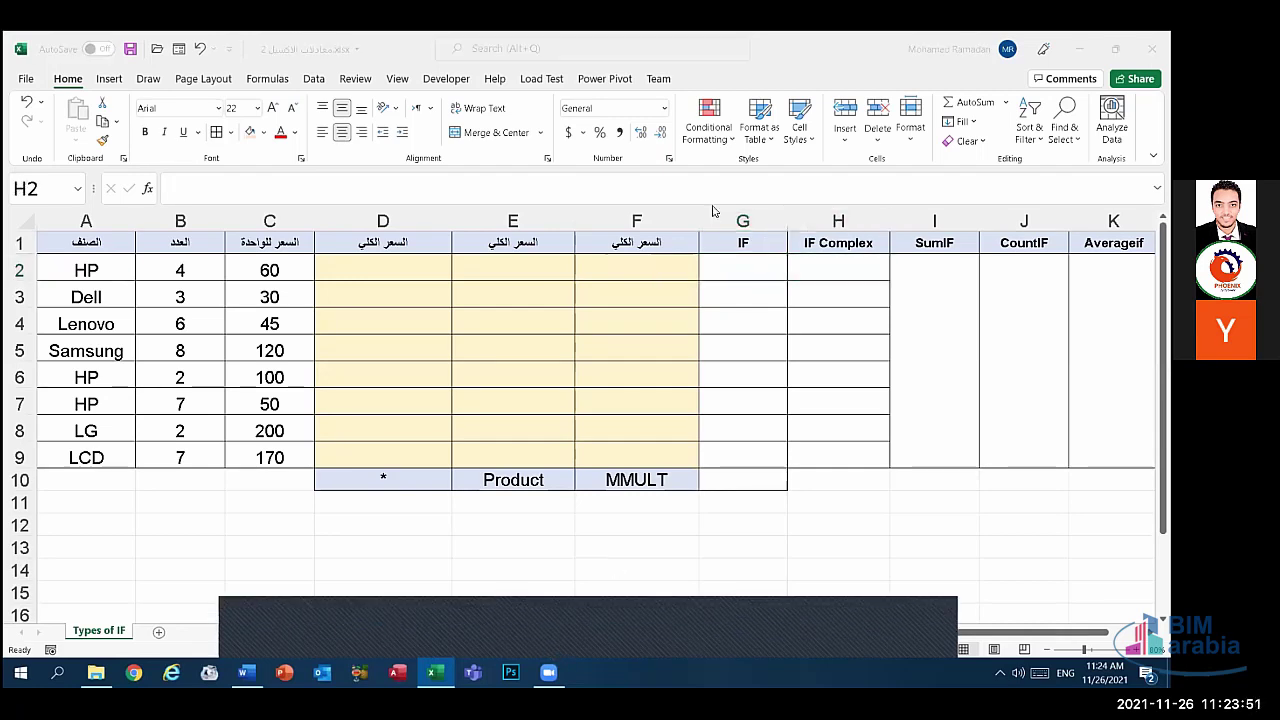
{"action": "double_click", "coordinate": [838, 266]}
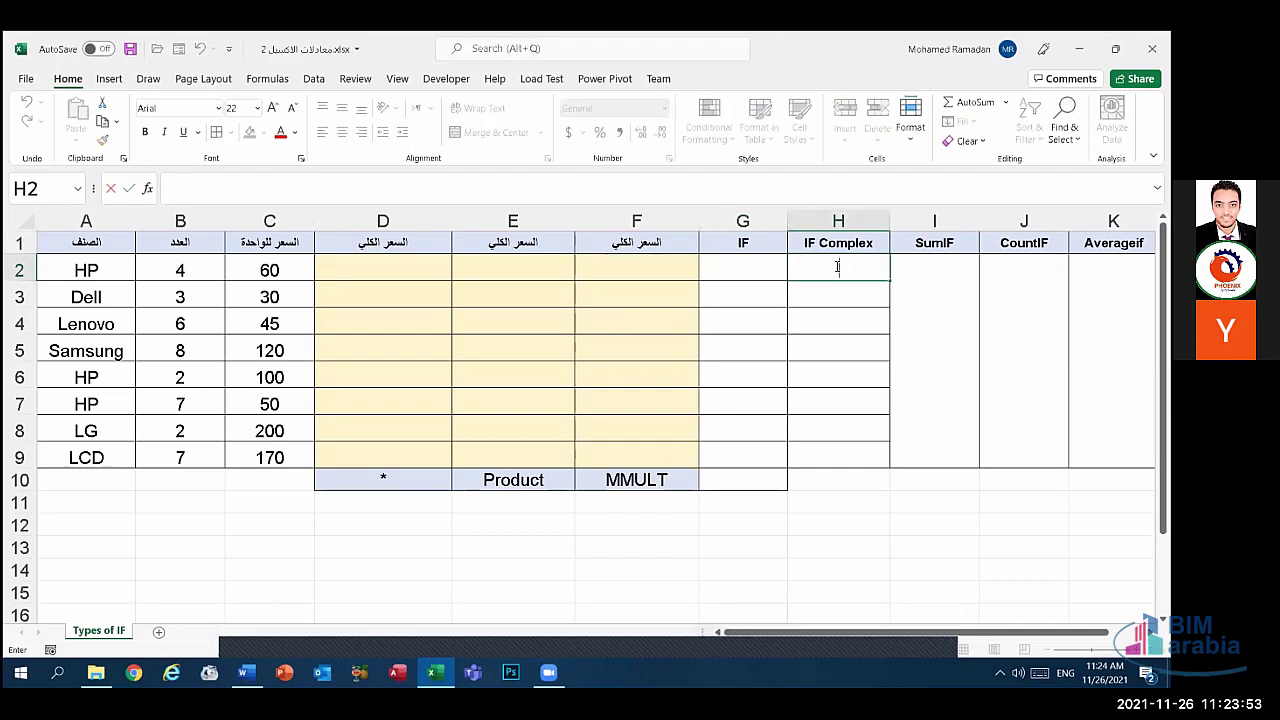
{"action": "type", "text": "="}
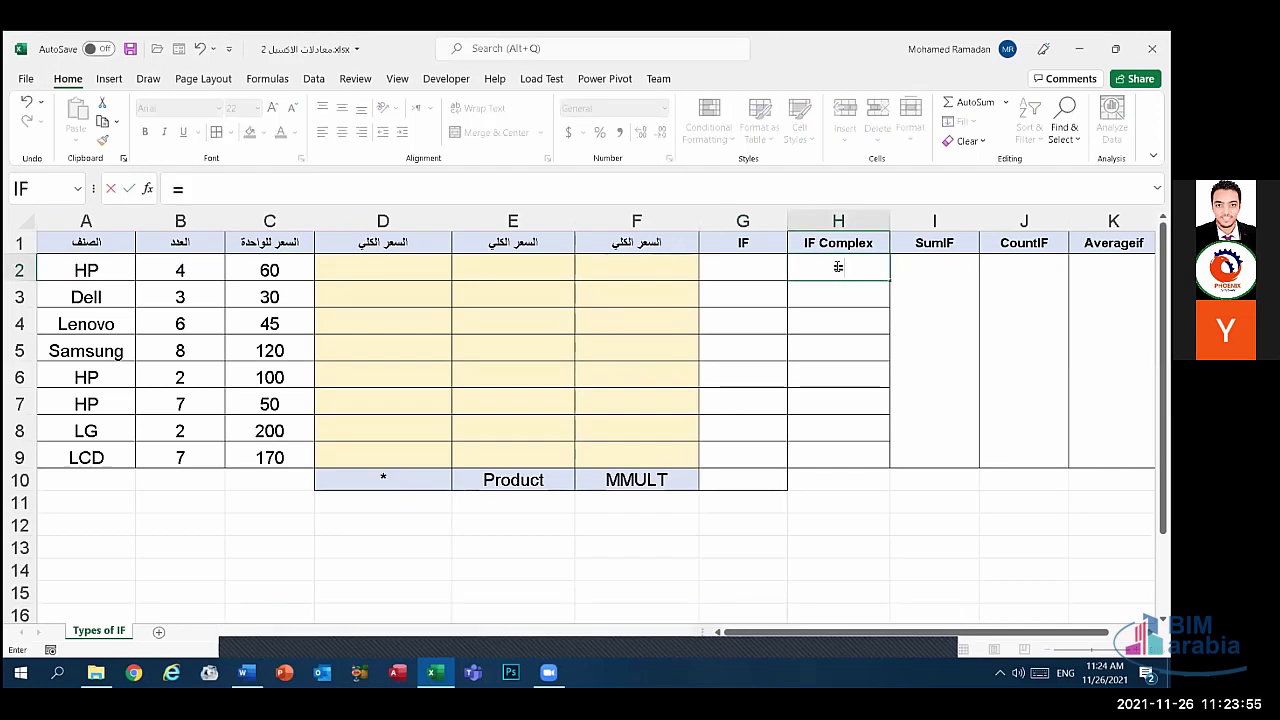
{"action": "type", "text": "IF("}
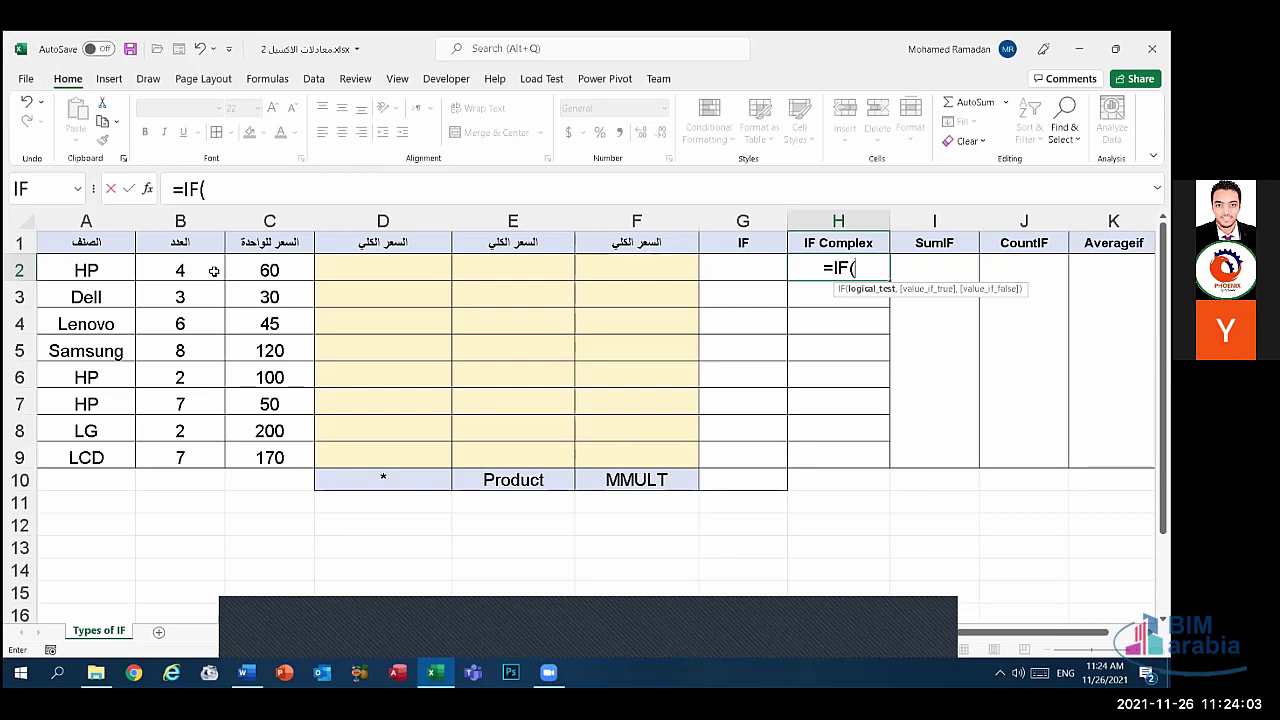
{"action": "left_click", "coordinate": [213, 271]}
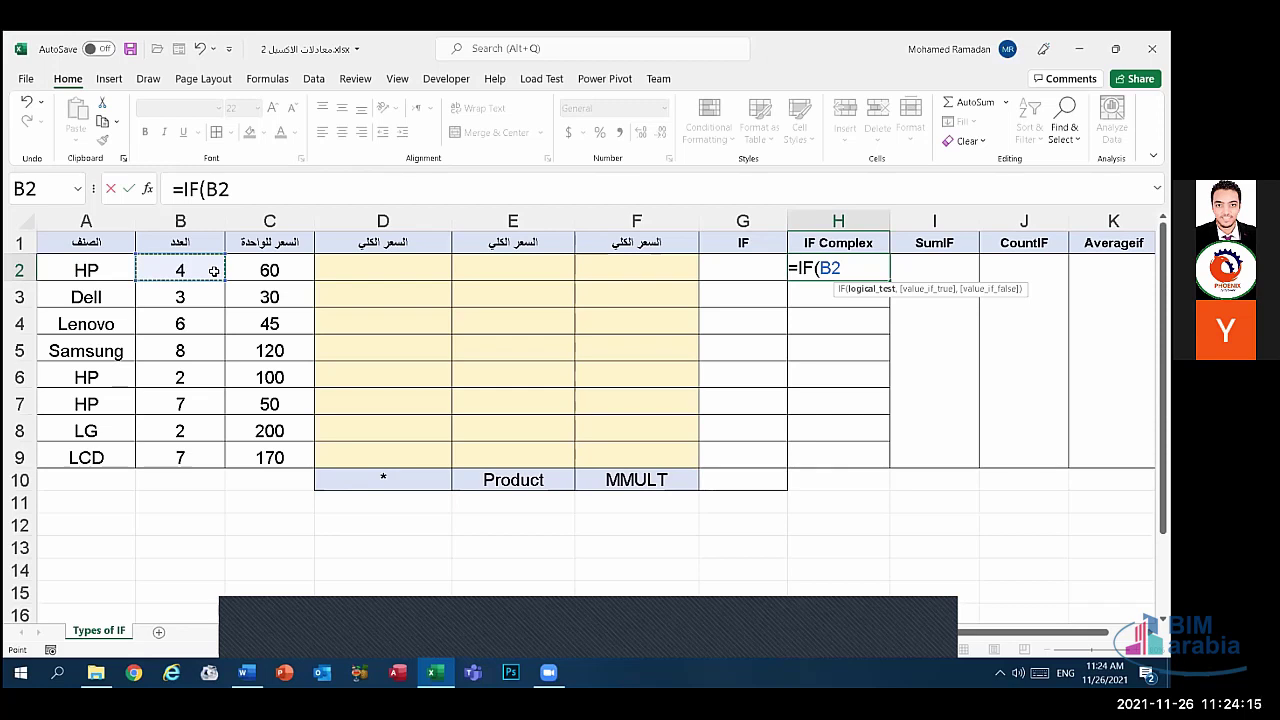
{"action": "type", "text": "="}
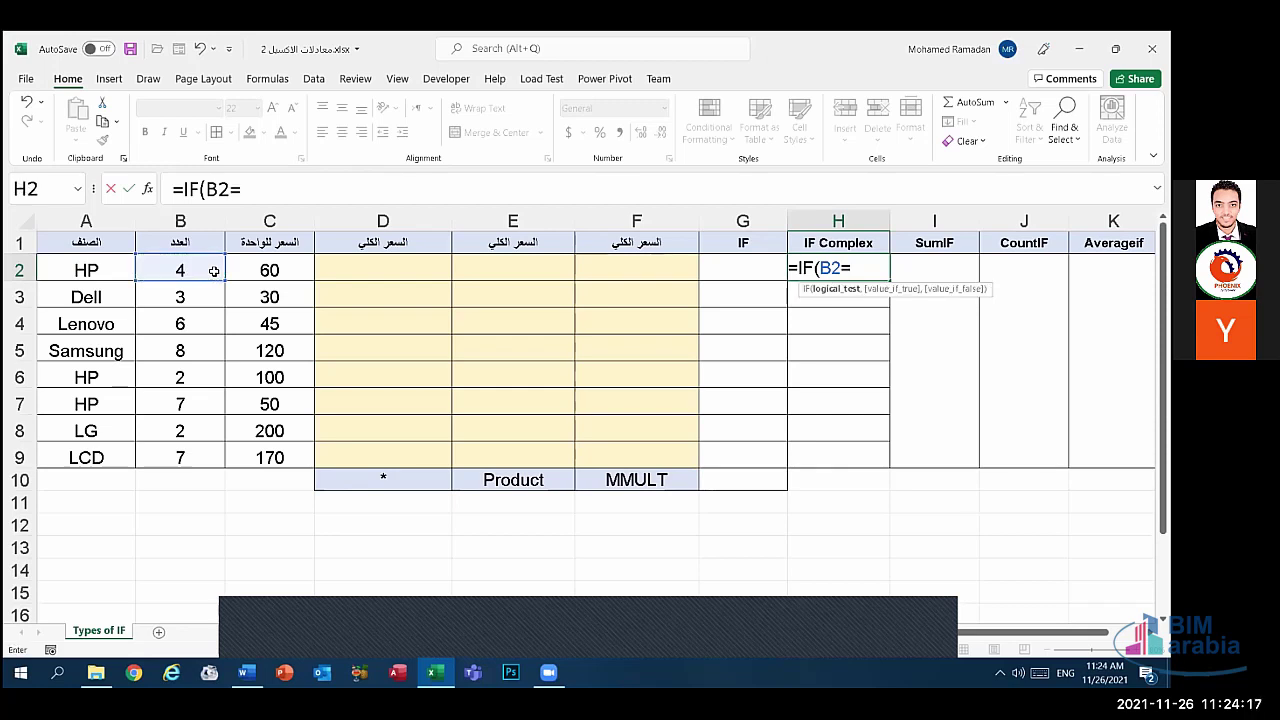
{"action": "type", "text": "2"}
{"action": "key", "text": "BackSpace"}
{"action": "type", "text": "7"}
{"action": "type", "text": ",\""}
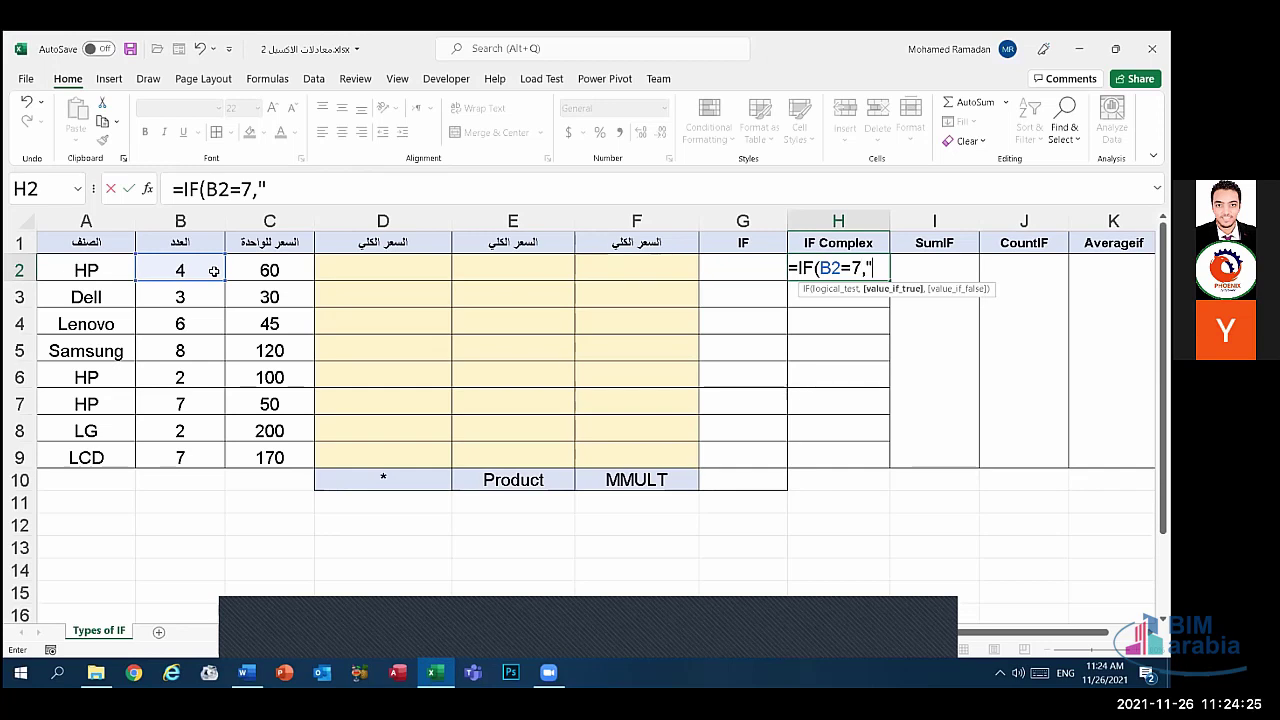
{"action": "key", "text": "alt+shift"}
{"action": "type", "text": "ع"}
{"action": "key", "text": "BackSpace"}
{"action": "key", "text": "alt+shift"}
{"action": "type", "text": "U"}
{"action": "type", "text": "O"}
{"action": "key", "text": "BackSpace"}
{"action": "type", "text": "P\""}
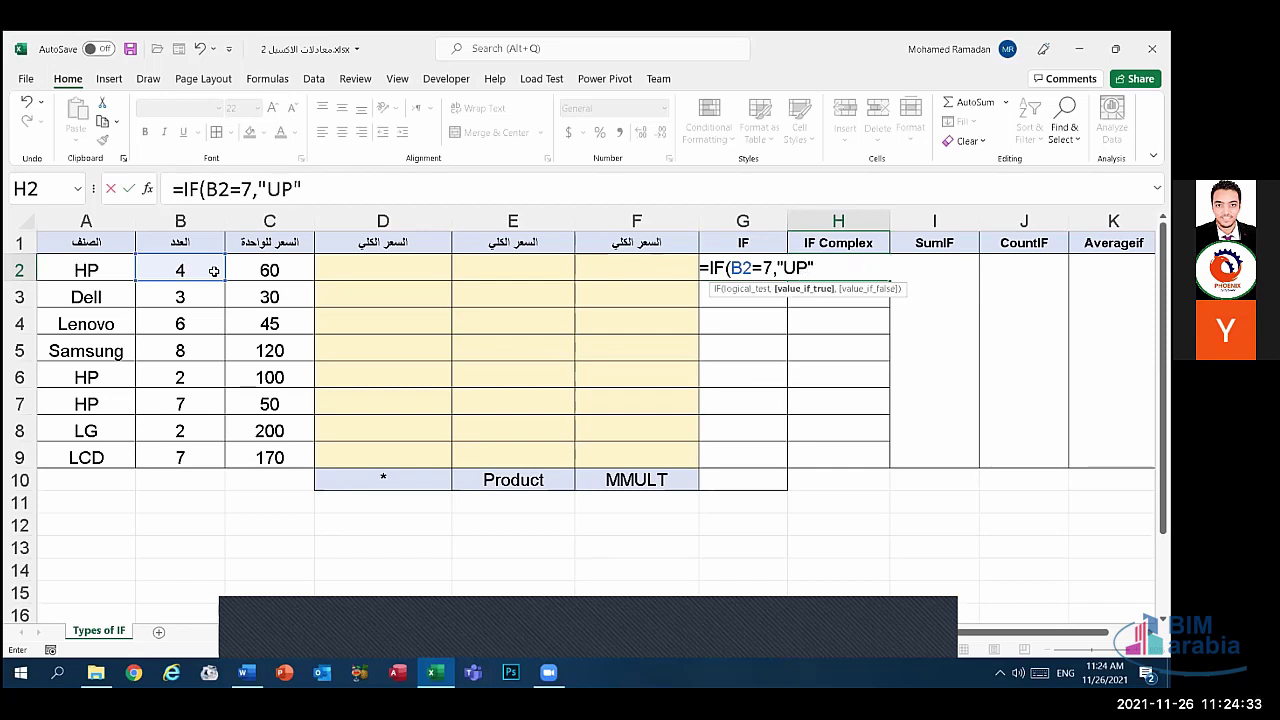
{"action": "type", "text": ","}
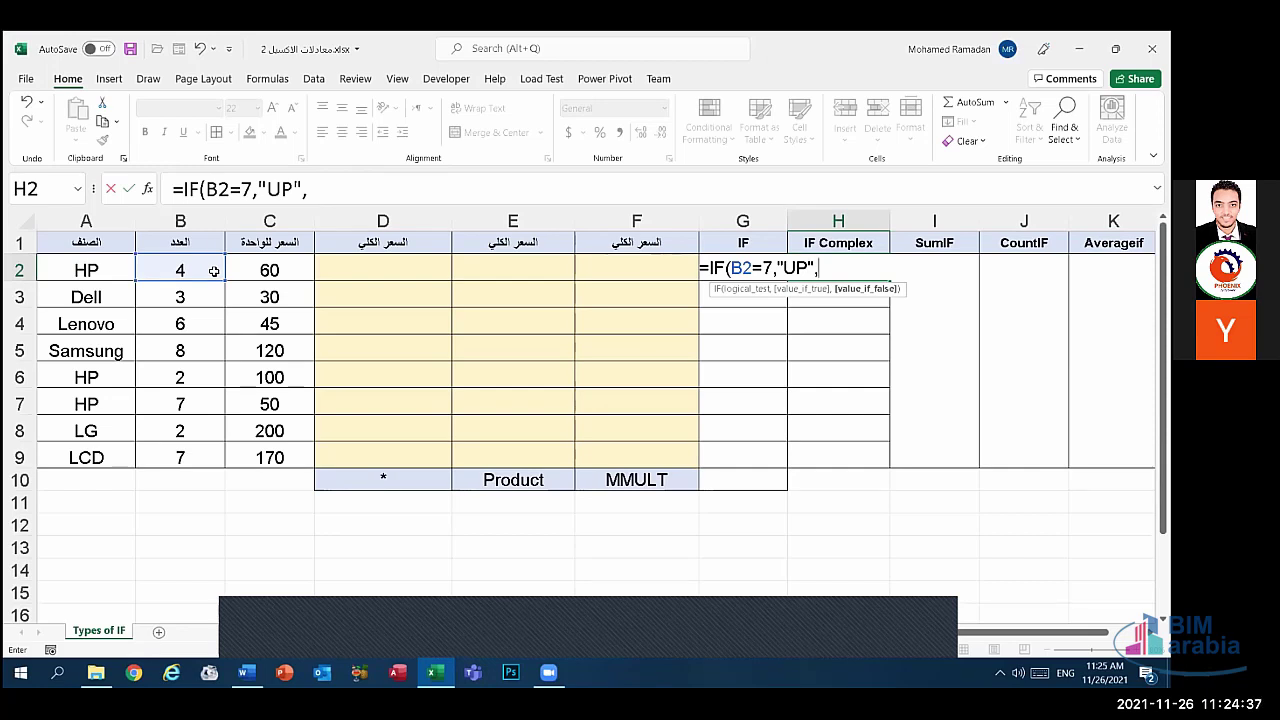
{"action": "type", "text": "I"}
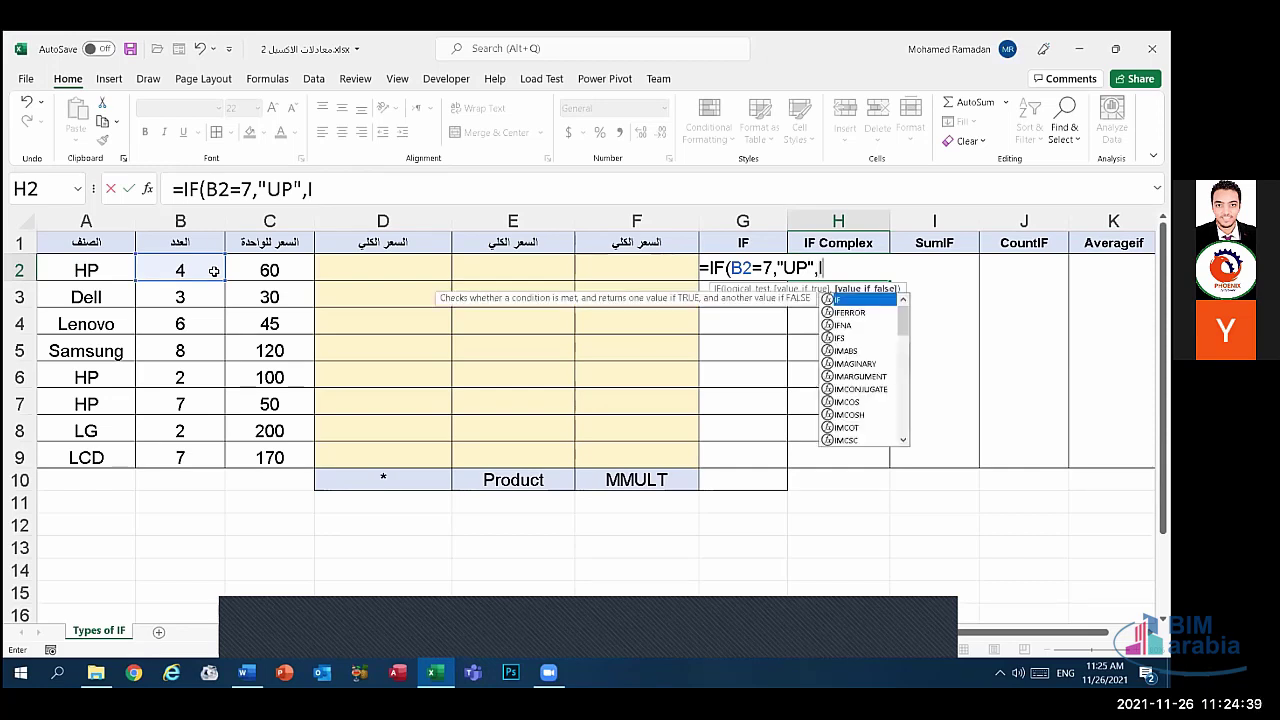
{"action": "type", "text": "F"}
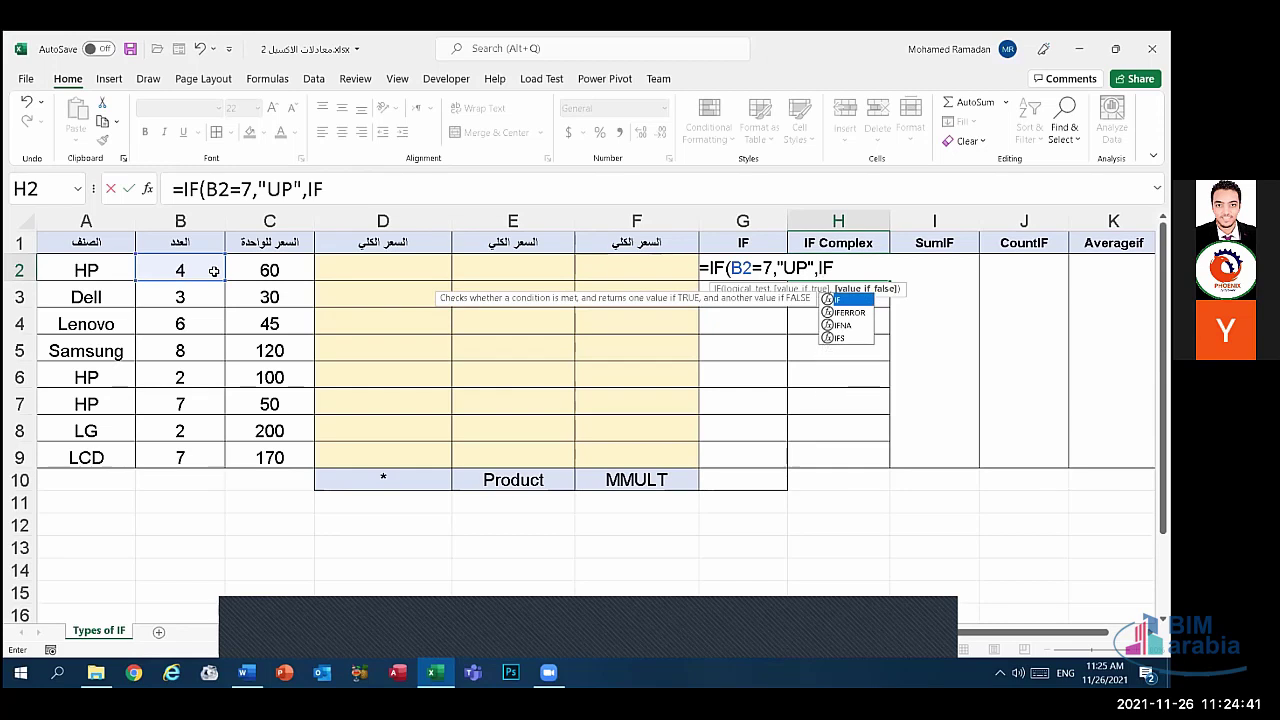
{"action": "type", "text": "("}
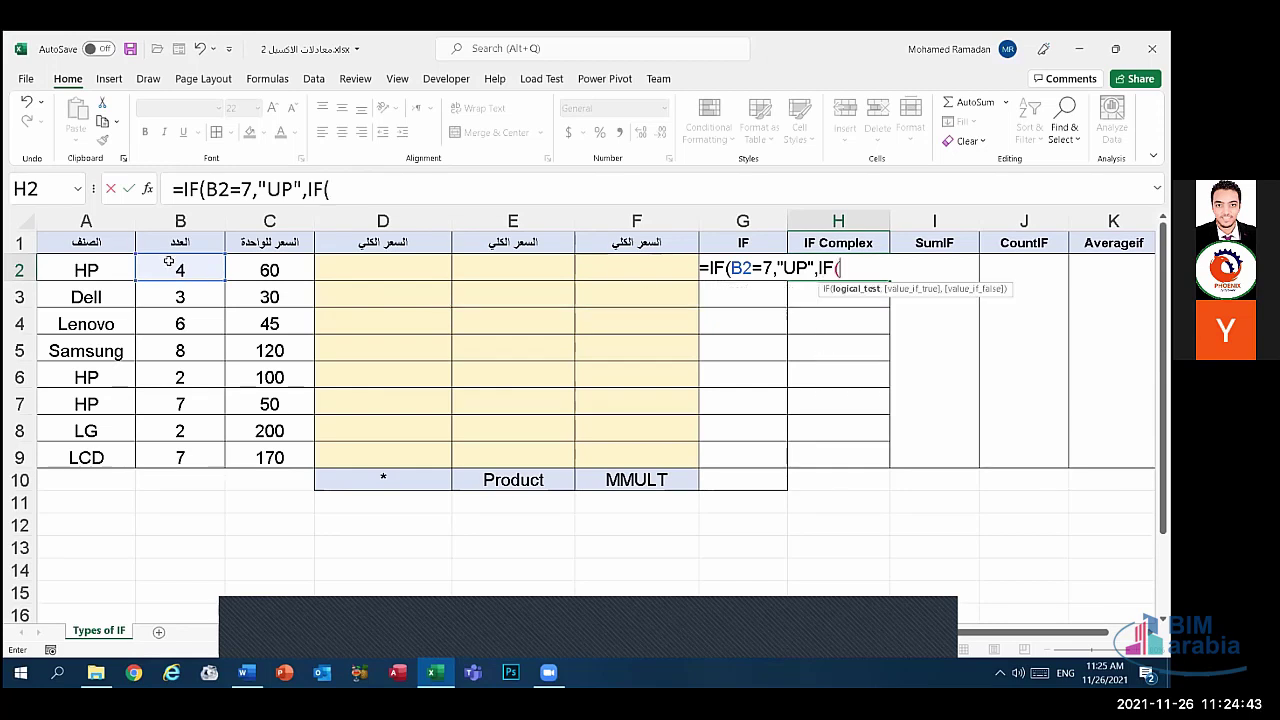
Step: Add the inner test B2=2 and commit the unfinished nested formula
{"action": "left_click", "coordinate": [169, 262]}
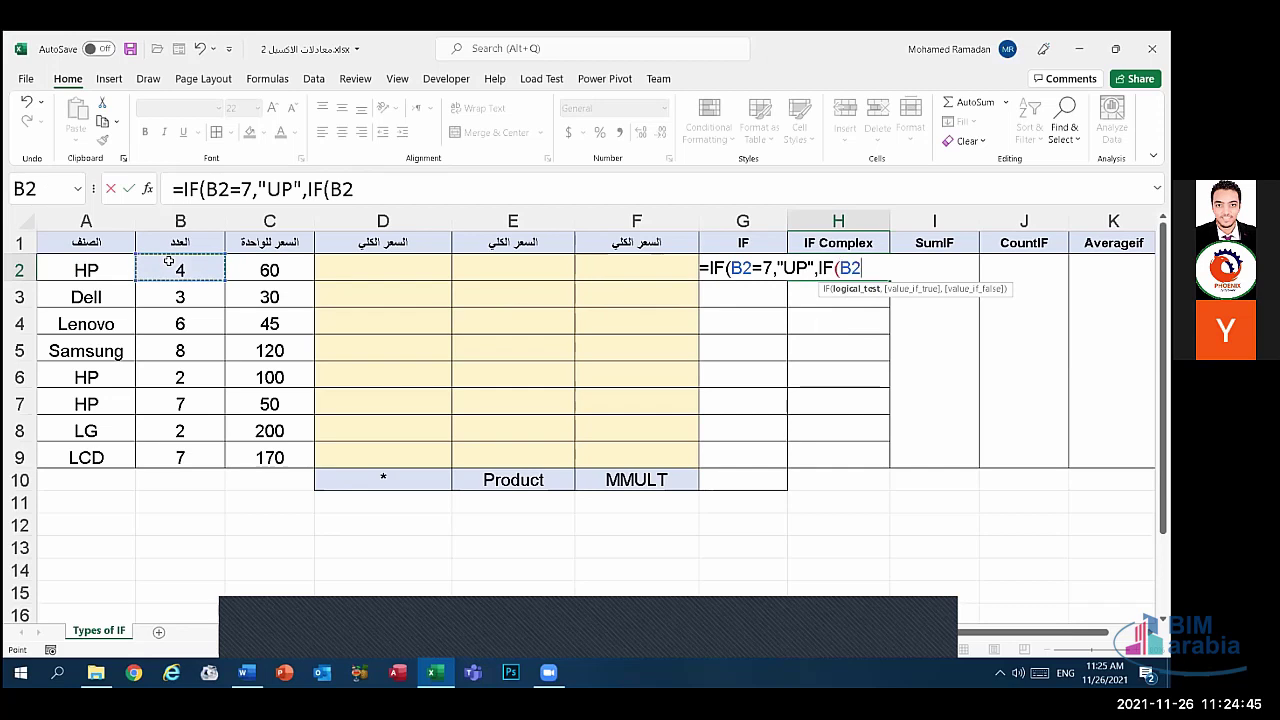
{"action": "type", "text": "="}
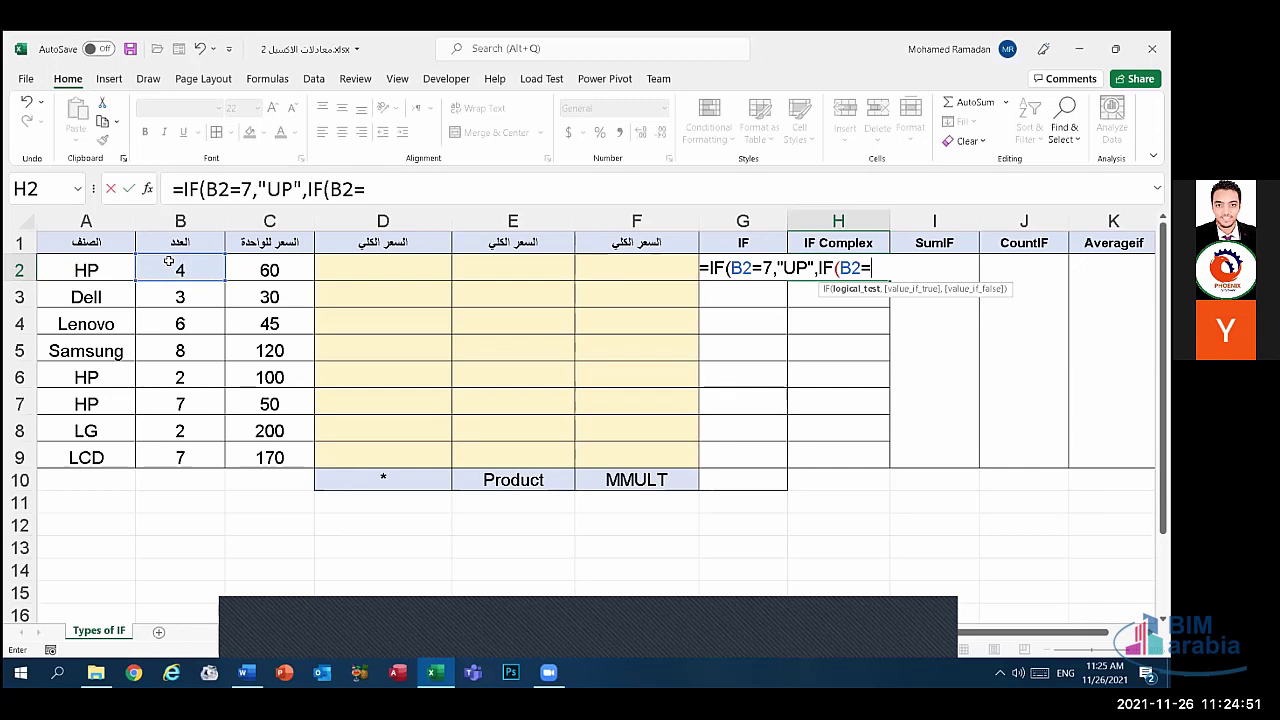
{"action": "type", "text": "2,"}
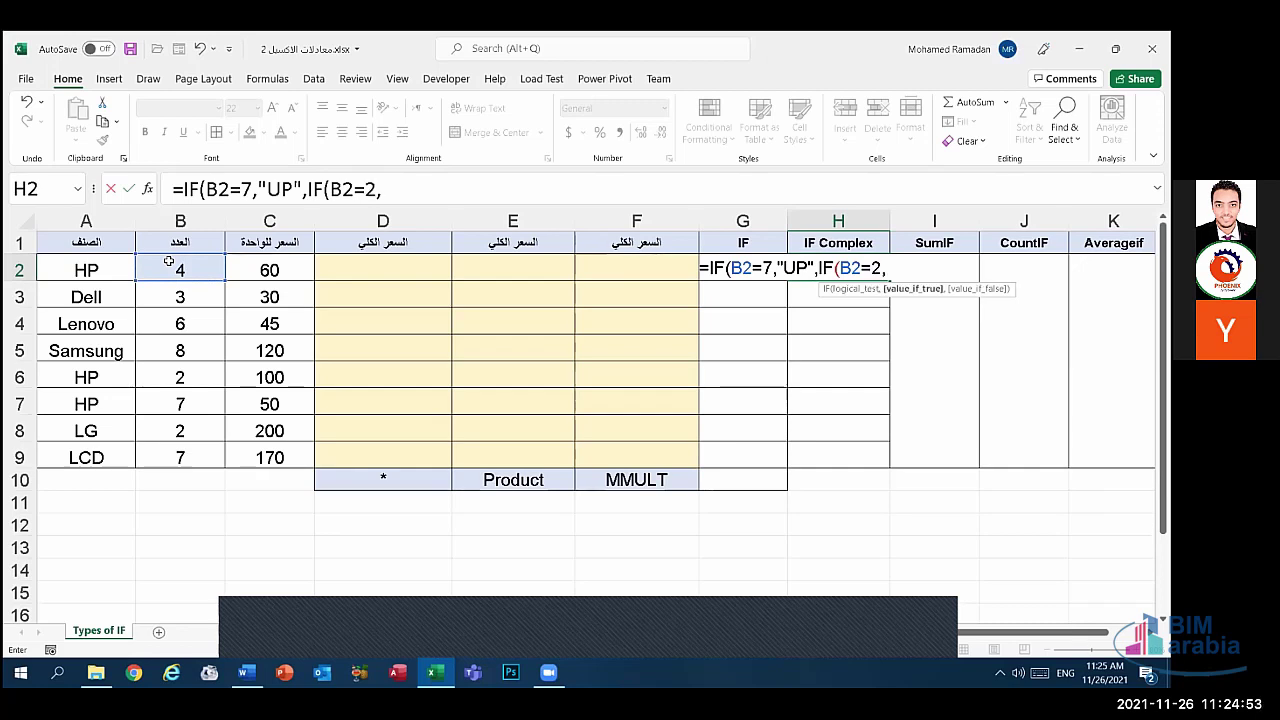
{"action": "type", "text": "\""}
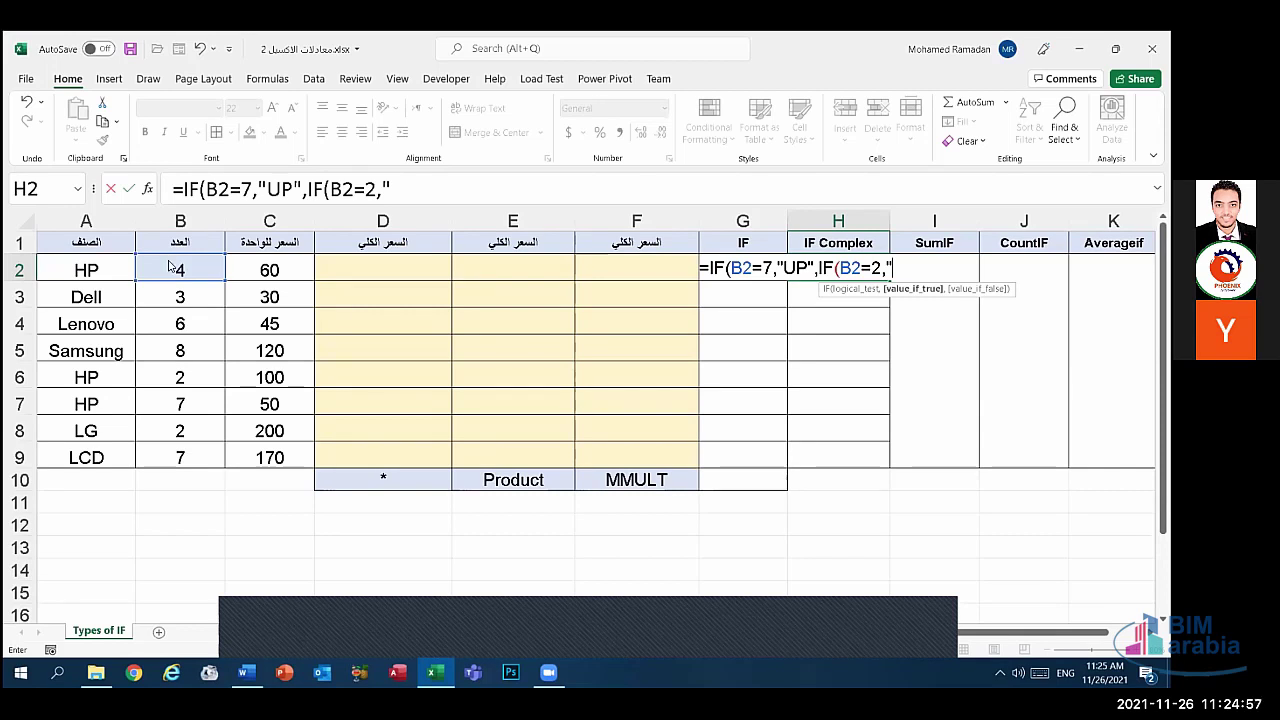
{"action": "key", "text": "Return"}
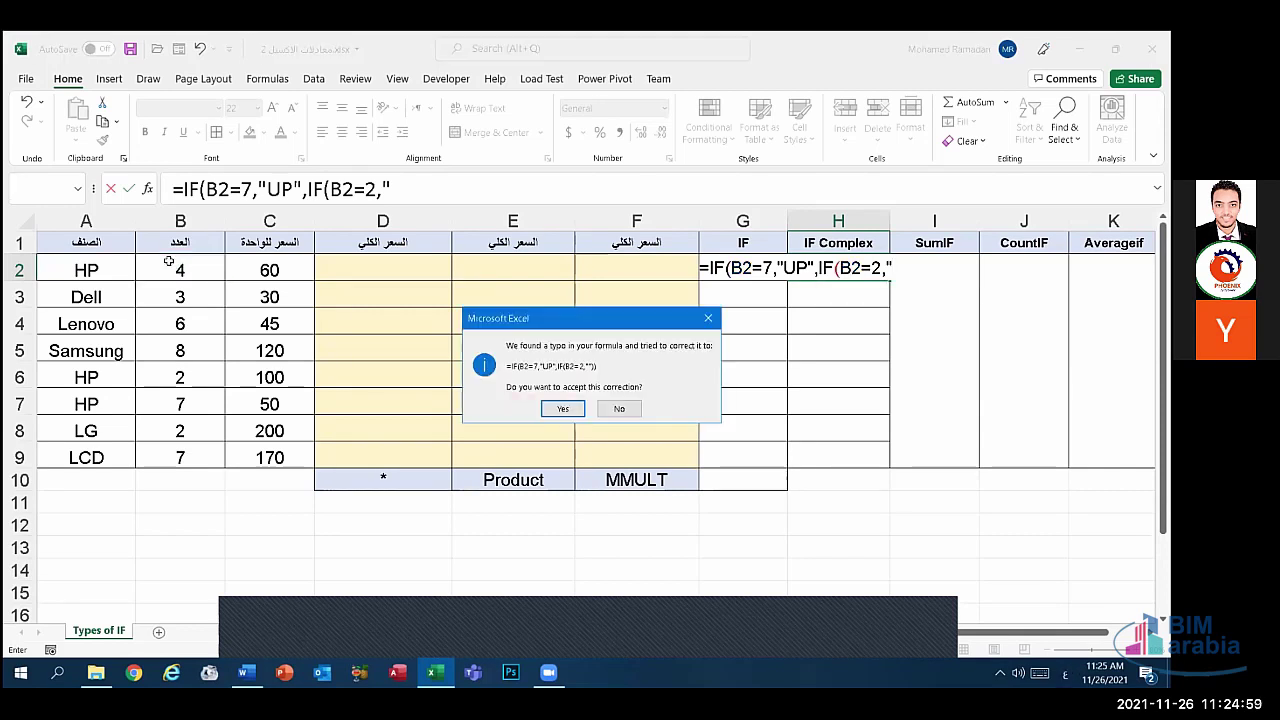
Step: Accept the correction and change H2 to =IF(B2=7,"UP",IF(B2=2,"Down")), showing FALSE
{"action": "key", "text": "Return"}
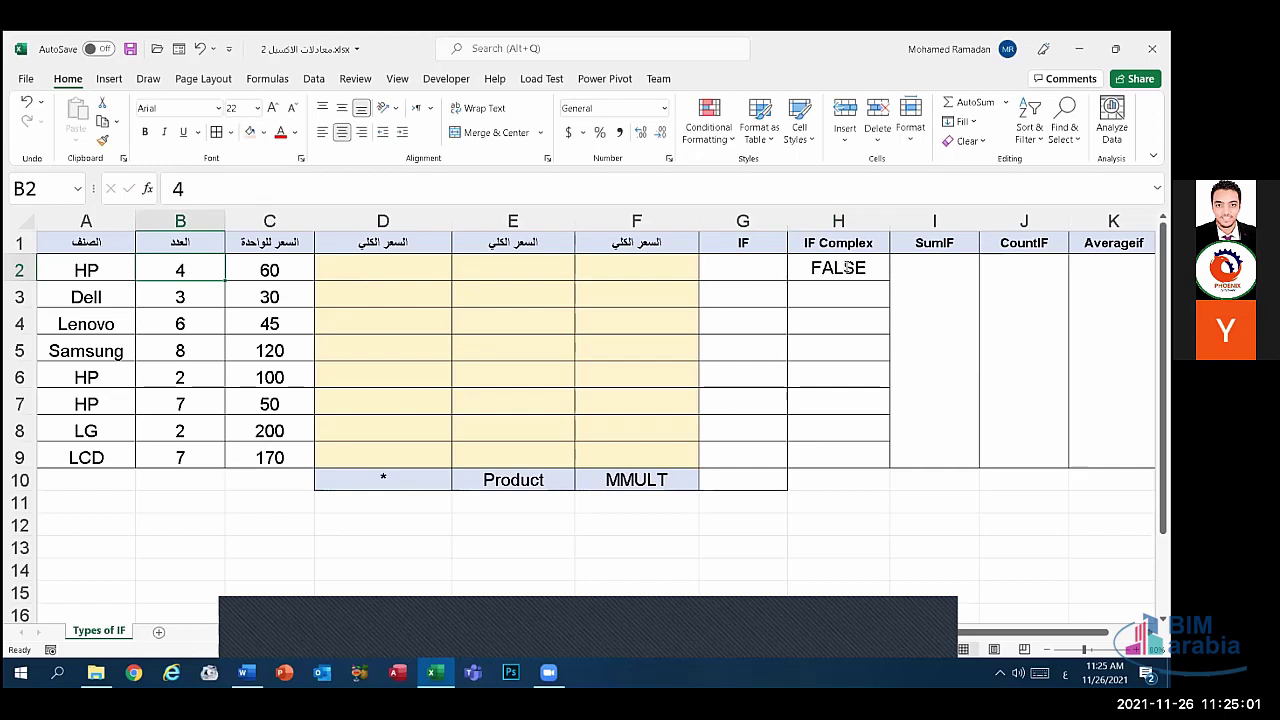
{"action": "double_click", "coordinate": [887, 269]}
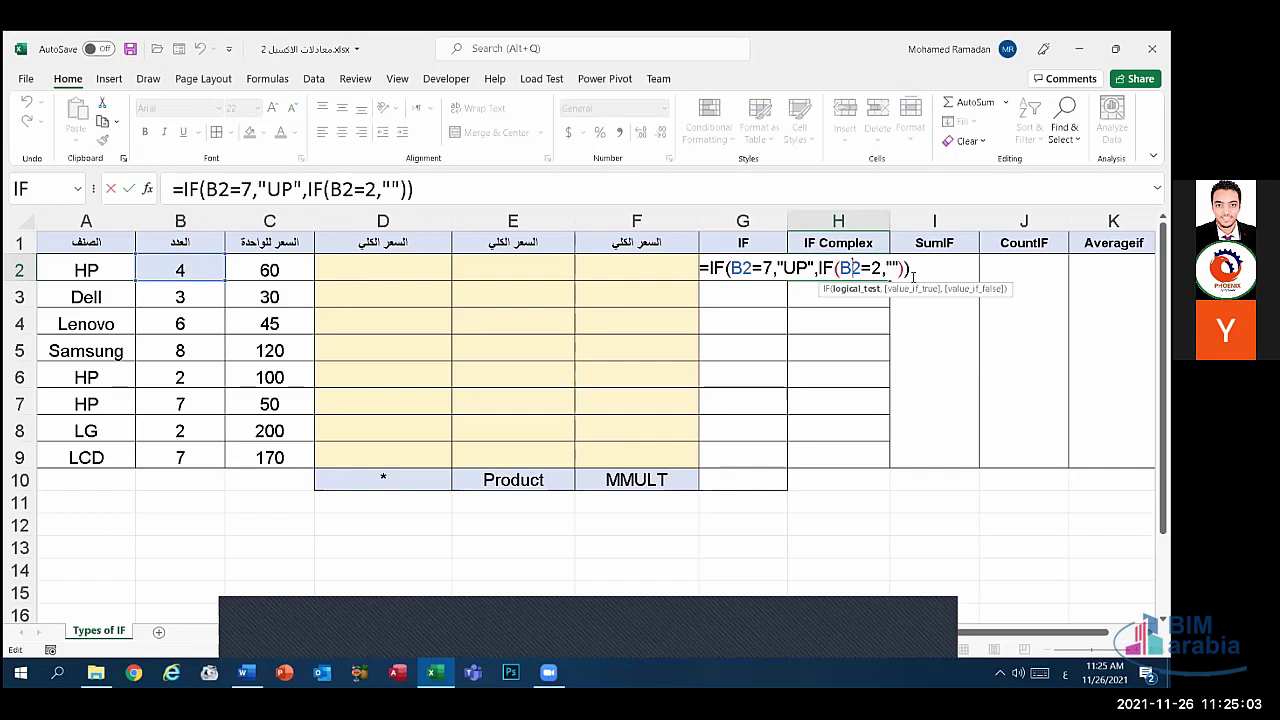
{"action": "left_click", "coordinate": [913, 277]}
{"action": "key", "text": "BackSpace"}
{"action": "key", "text": "BackSpace"}
{"action": "key", "text": "BackSpace"}
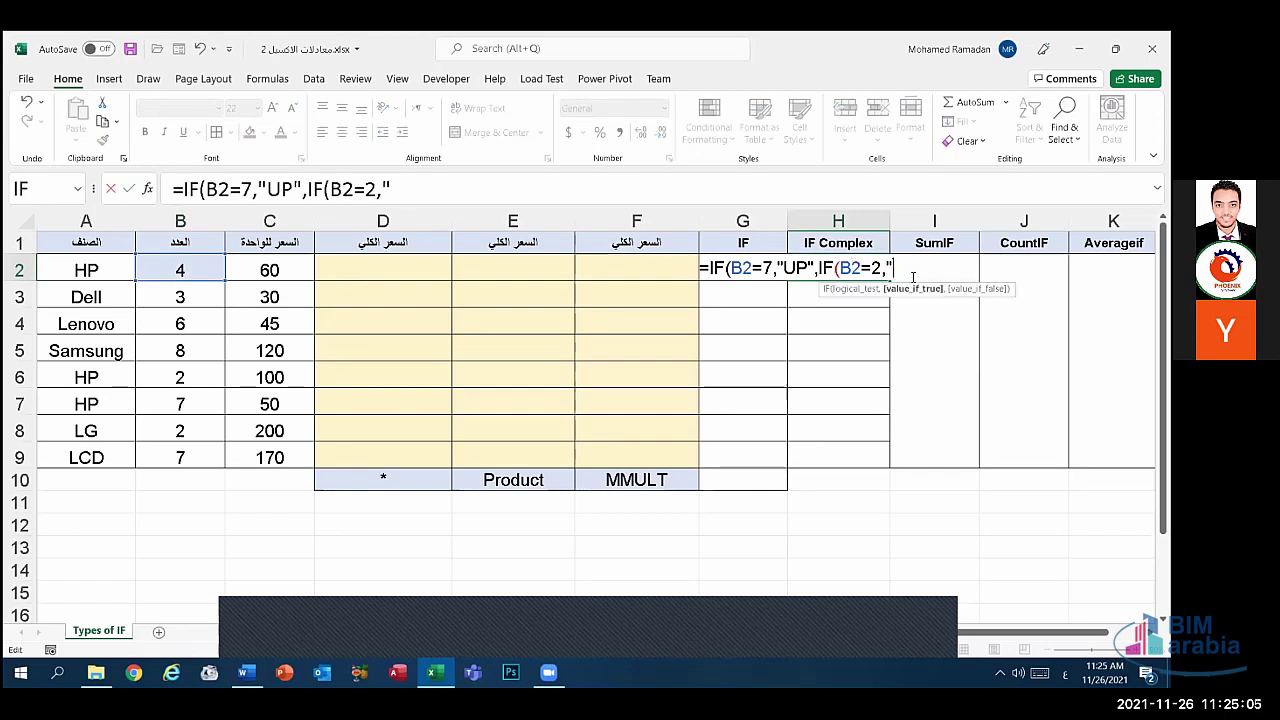
{"action": "type", "text": "ي"}
{"action": "key", "text": "BackSpace"}
{"action": "key", "text": "alt+shift"}
{"action": "type", "text": "Down"}
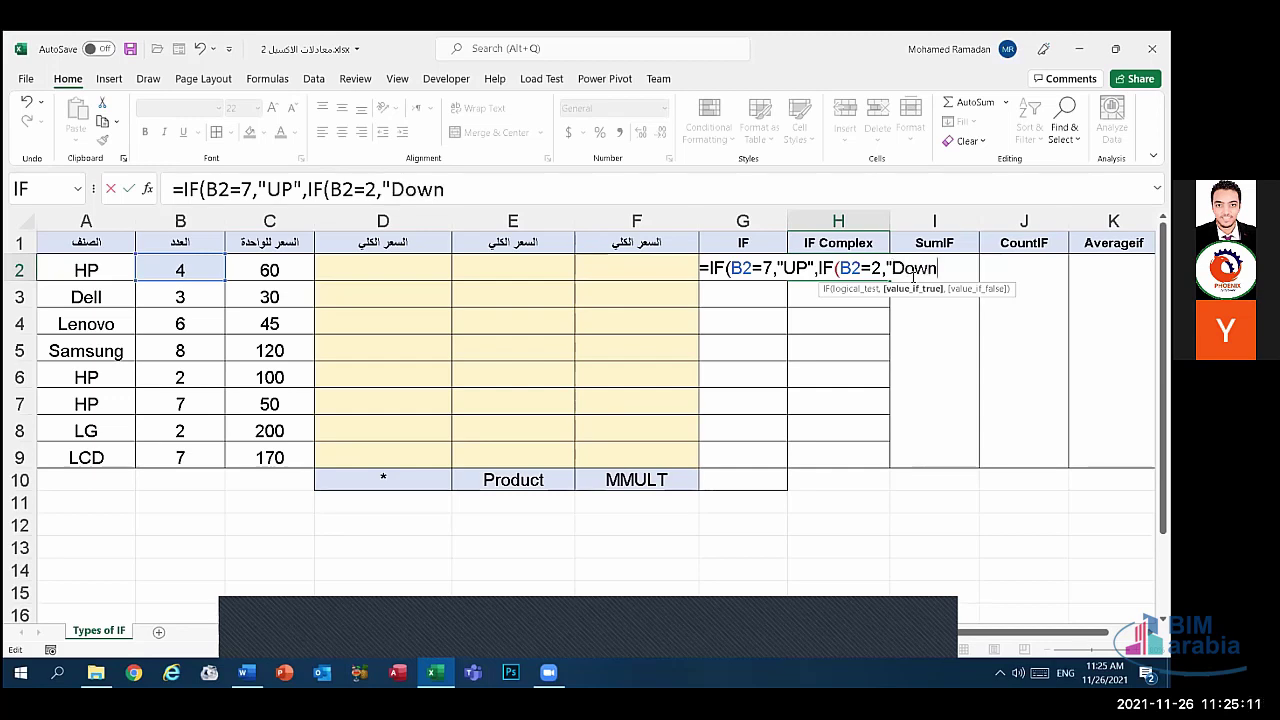
{"action": "type", "text": "\""}
{"action": "type", "text": ")"}
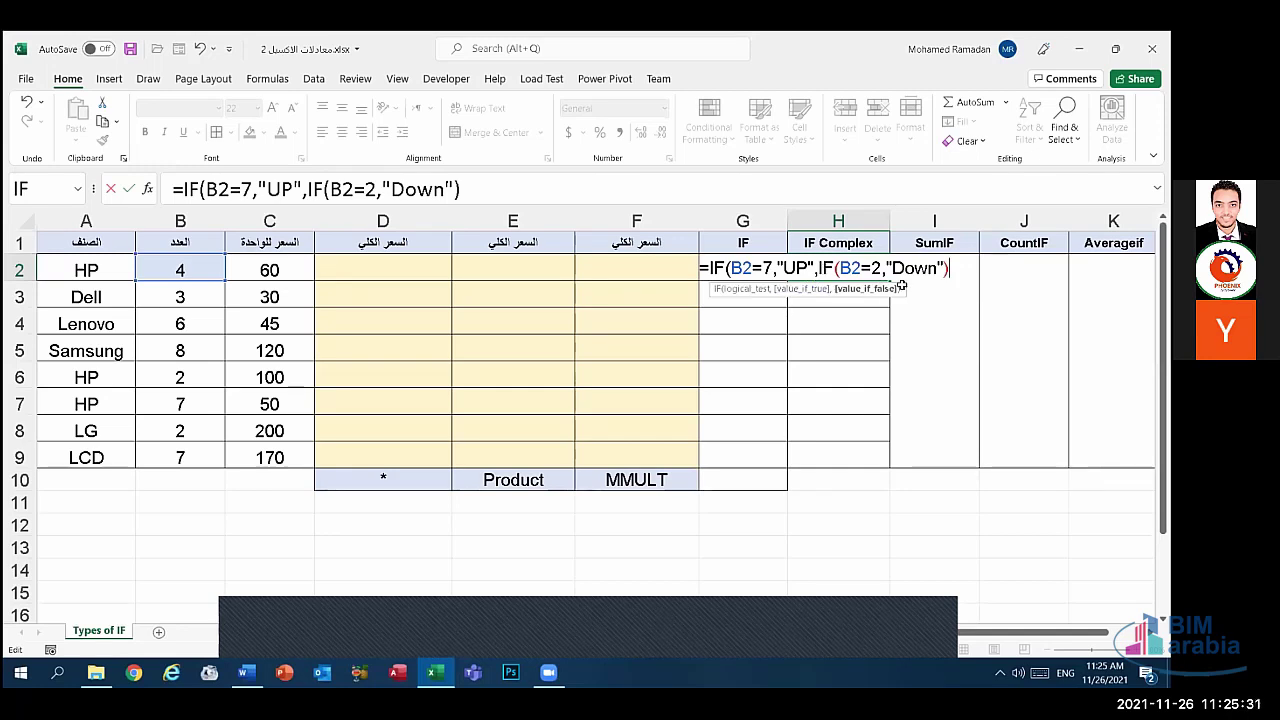
{"action": "type", "text": ")"}
{"action": "key", "text": "Return"}
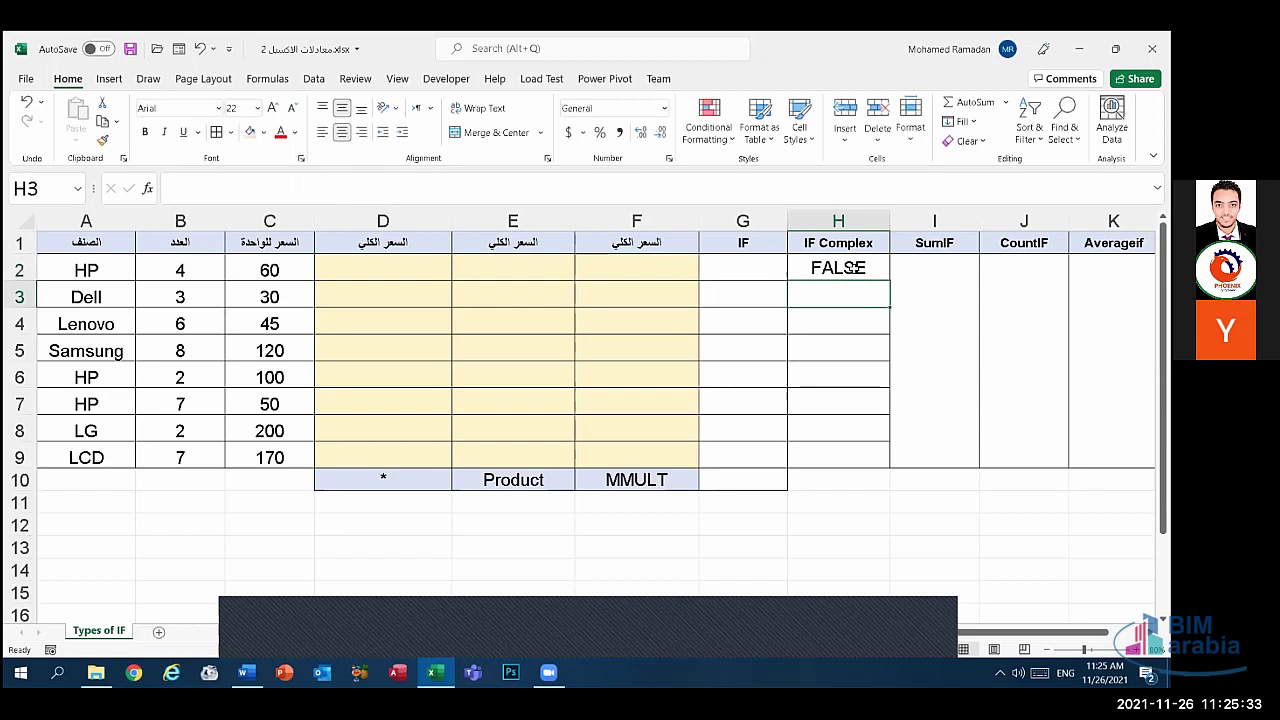
Step: Fill H2's nested IF down to H10, check H6, H7 and H9, then clear the column
{"action": "left_click", "coordinate": [852, 268]}
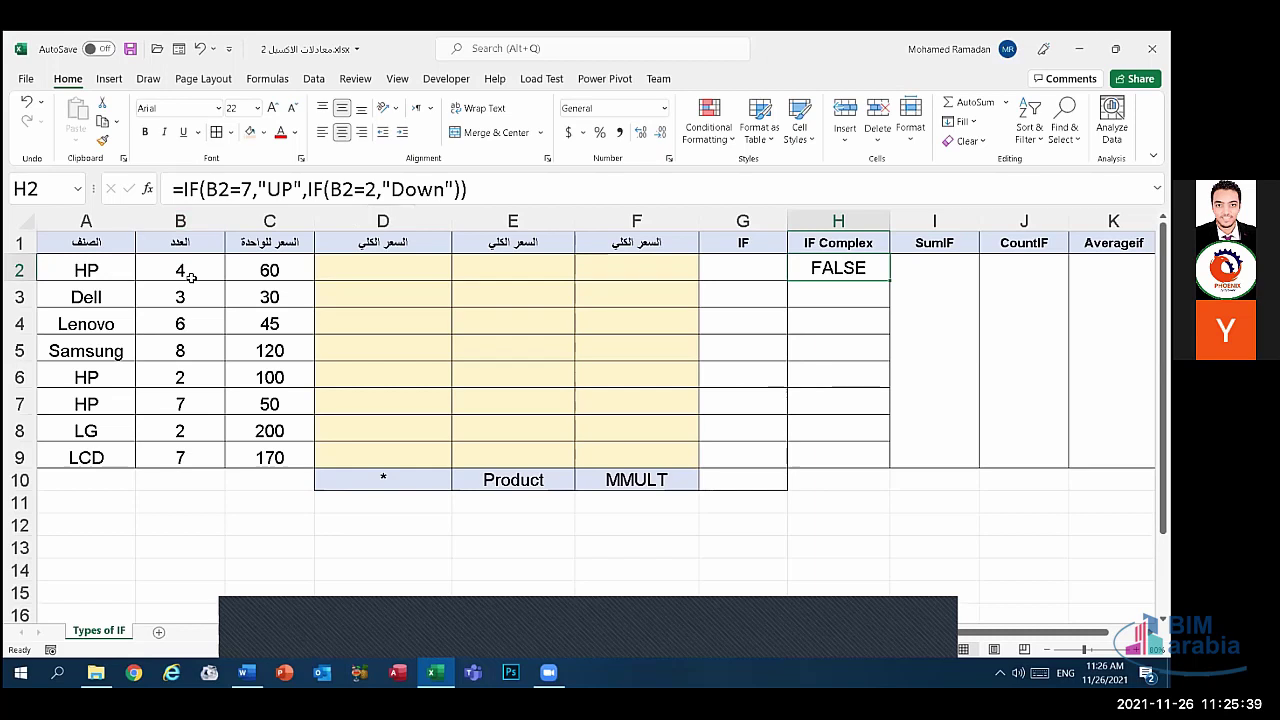
{"action": "double_click", "coordinate": [890, 284]}
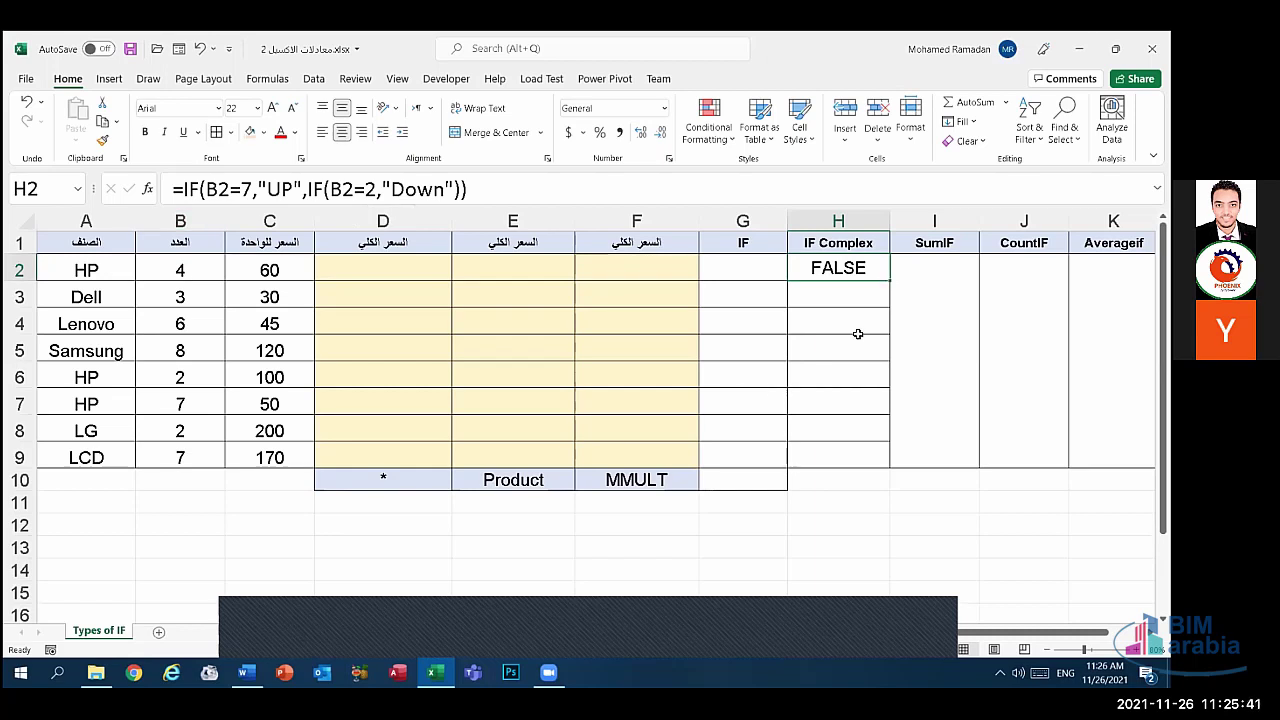
{"action": "left_click", "coordinate": [839, 385]}
{"action": "key", "text": "Down"}
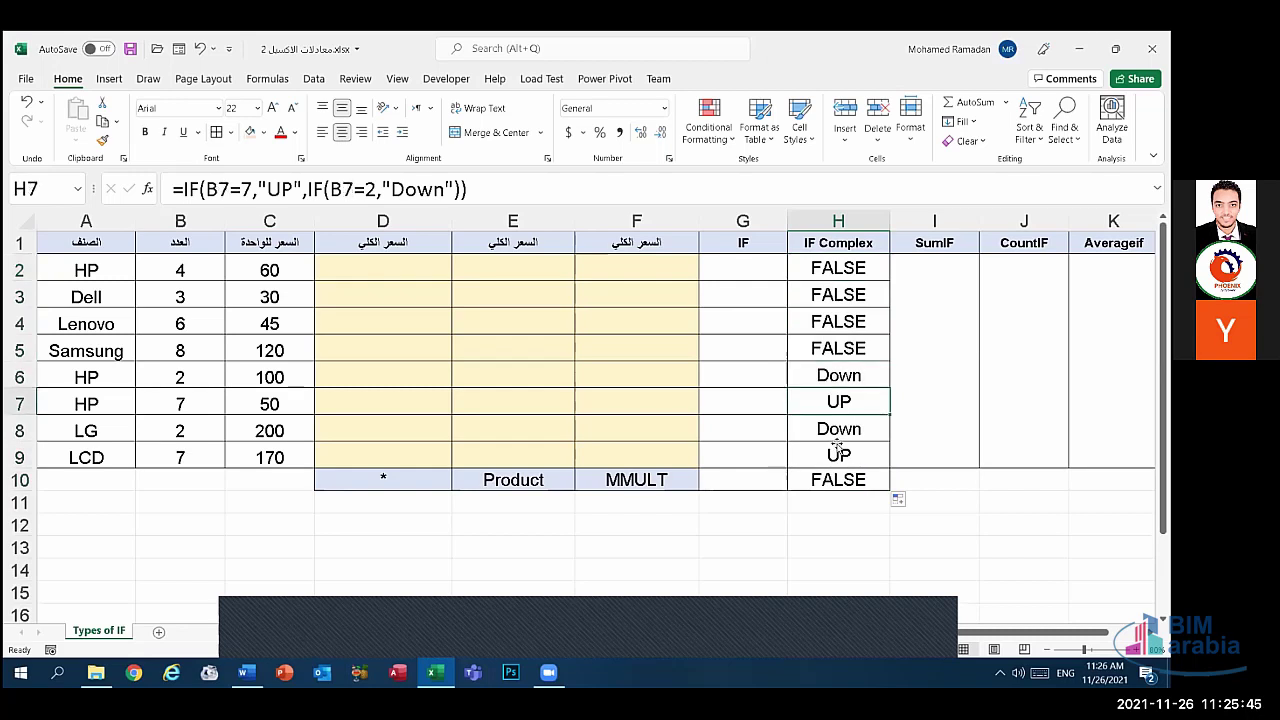
{"action": "left_click", "coordinate": [838, 448]}
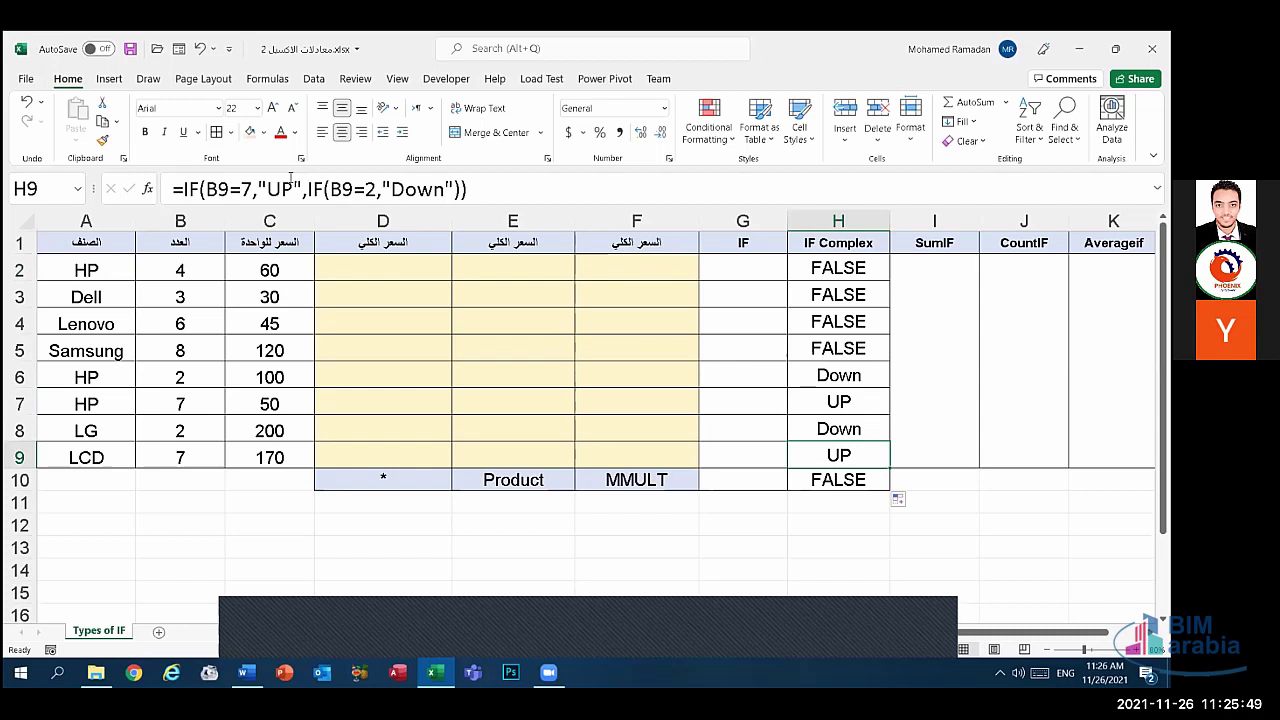
{"action": "key", "text": "Up"}
{"action": "key", "text": "Up"}
{"action": "key", "text": "Up"}
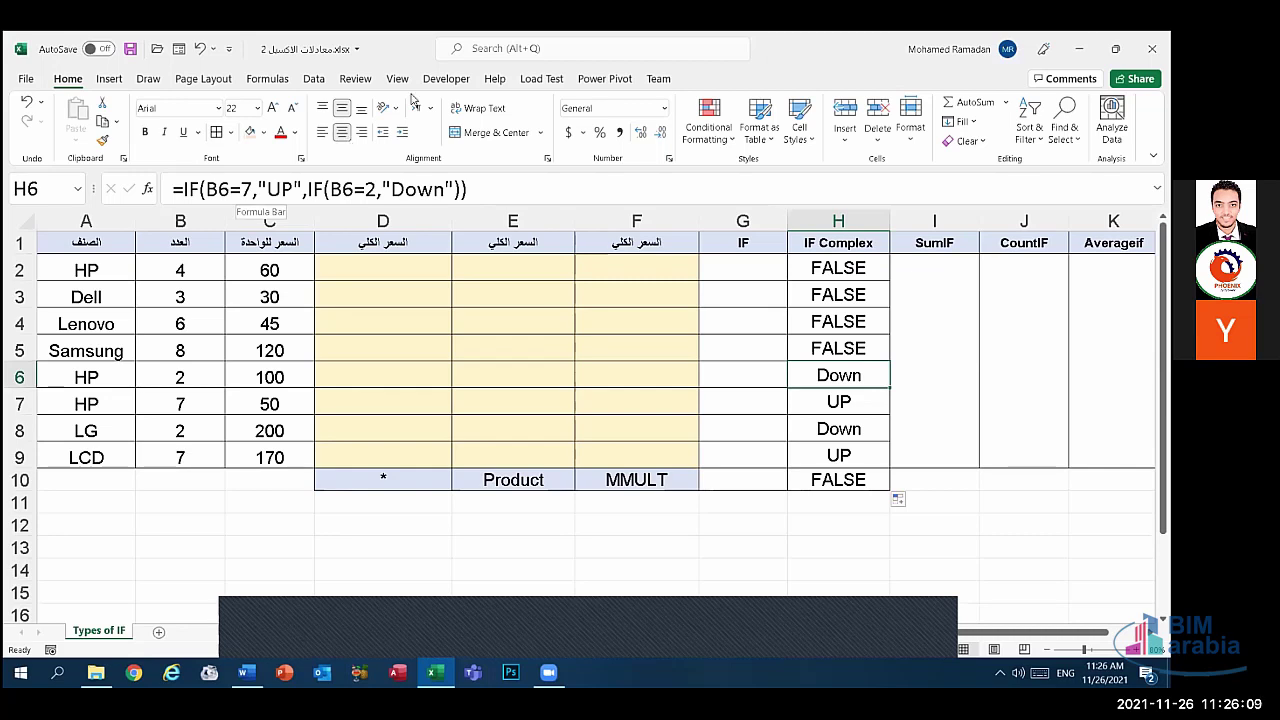
{"action": "left_click", "coordinate": [840, 298]}
{"action": "key", "text": "ctrl+z"}
{"action": "key", "text": "ctrl+z"}
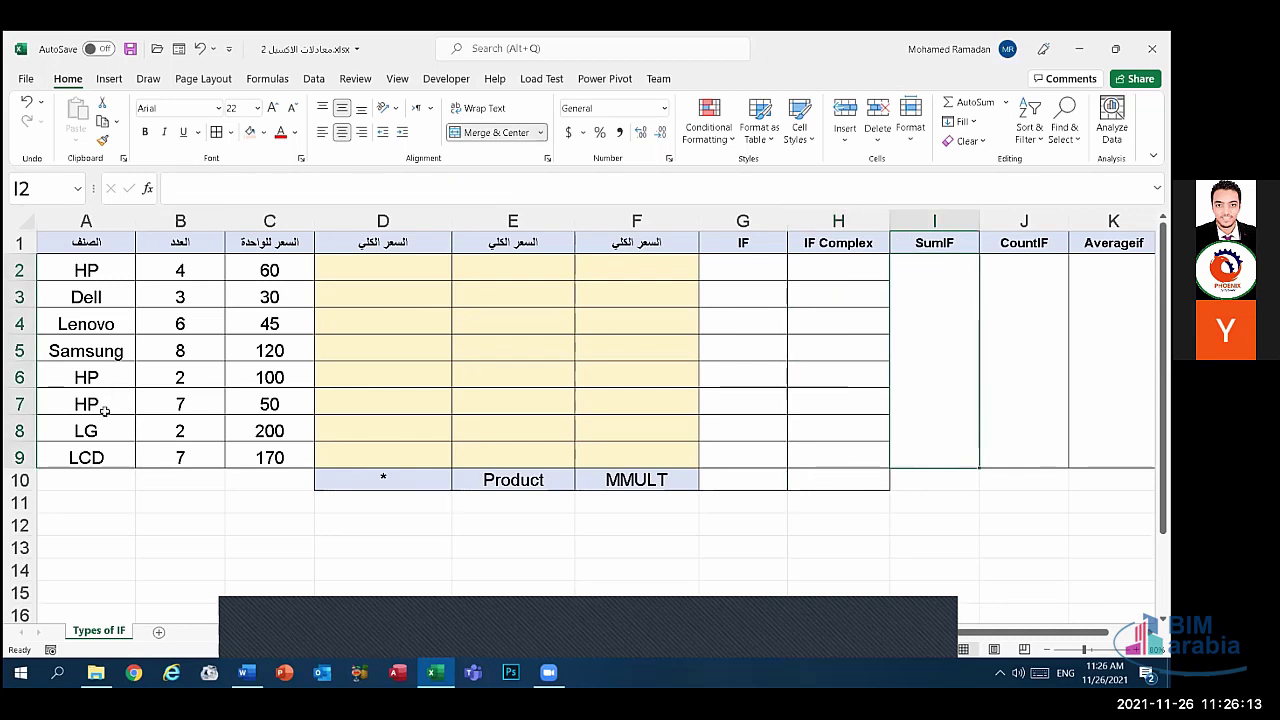
Step: Undo the last three changes
{"action": "key", "text": "ctrl+z"}
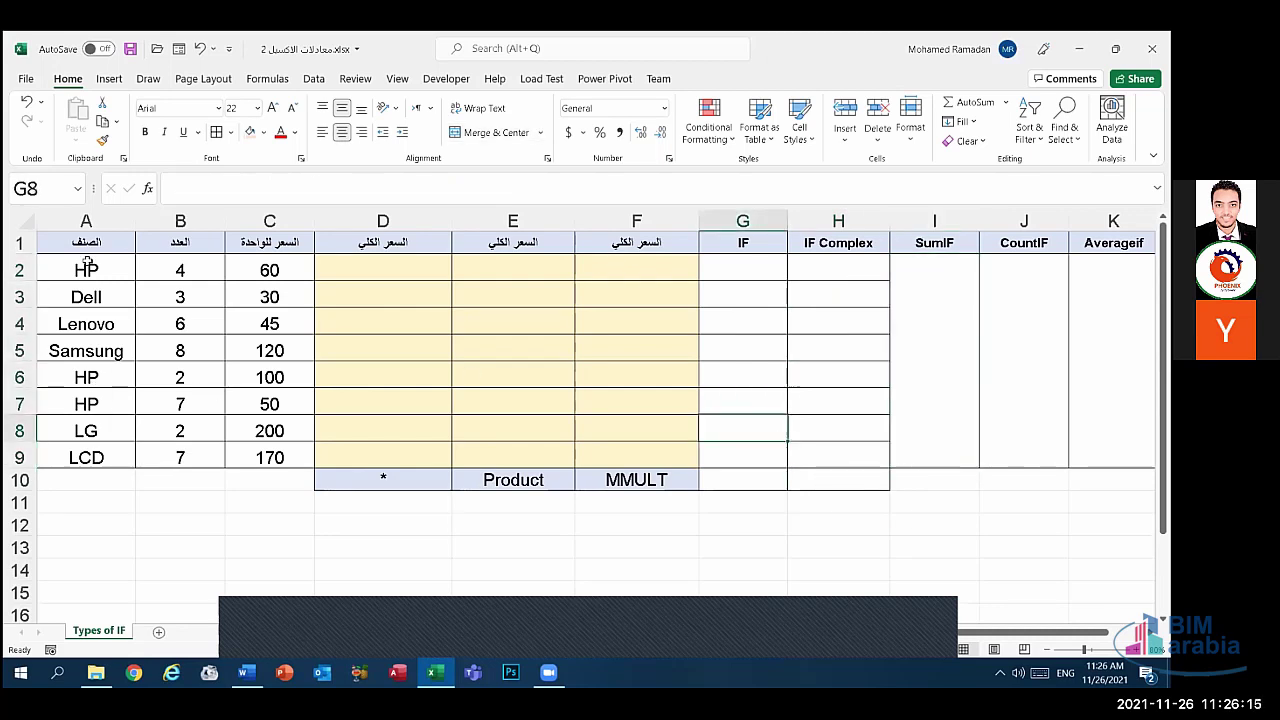
{"action": "key", "text": "ctrl+z"}
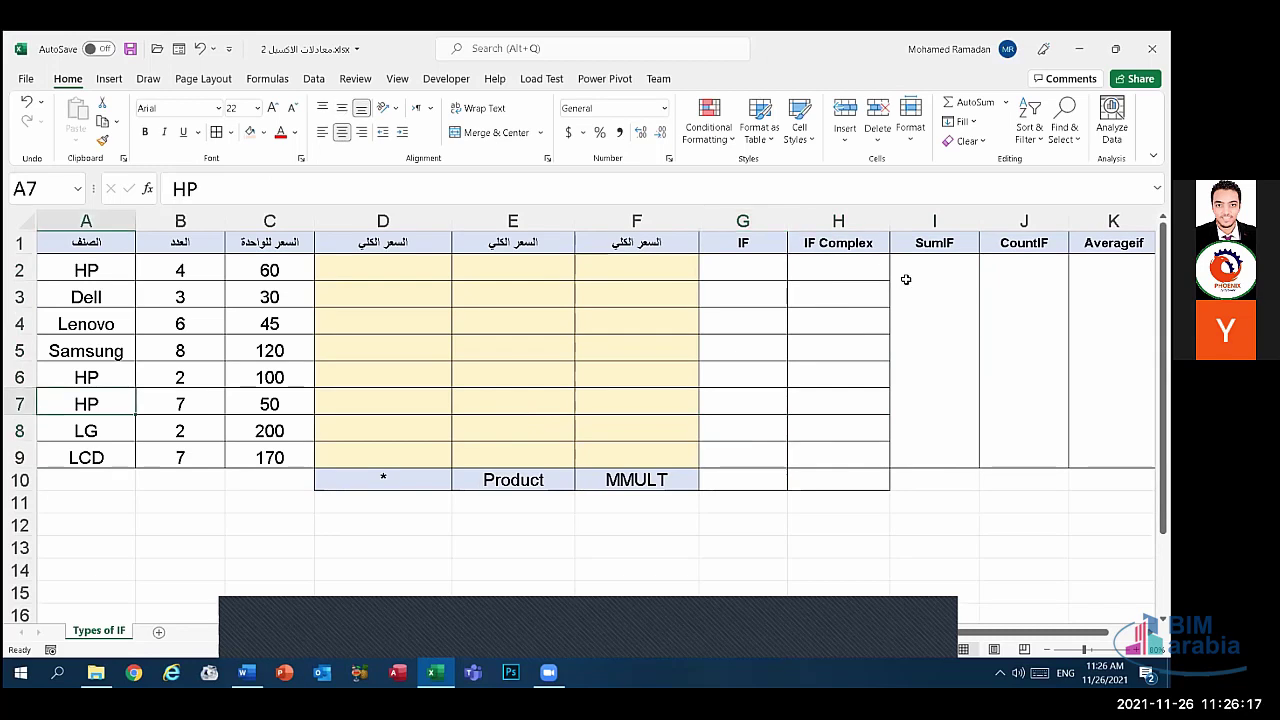
{"action": "key", "text": "ctrl+z"}
{"action": "key", "text": "ctrl+z"}
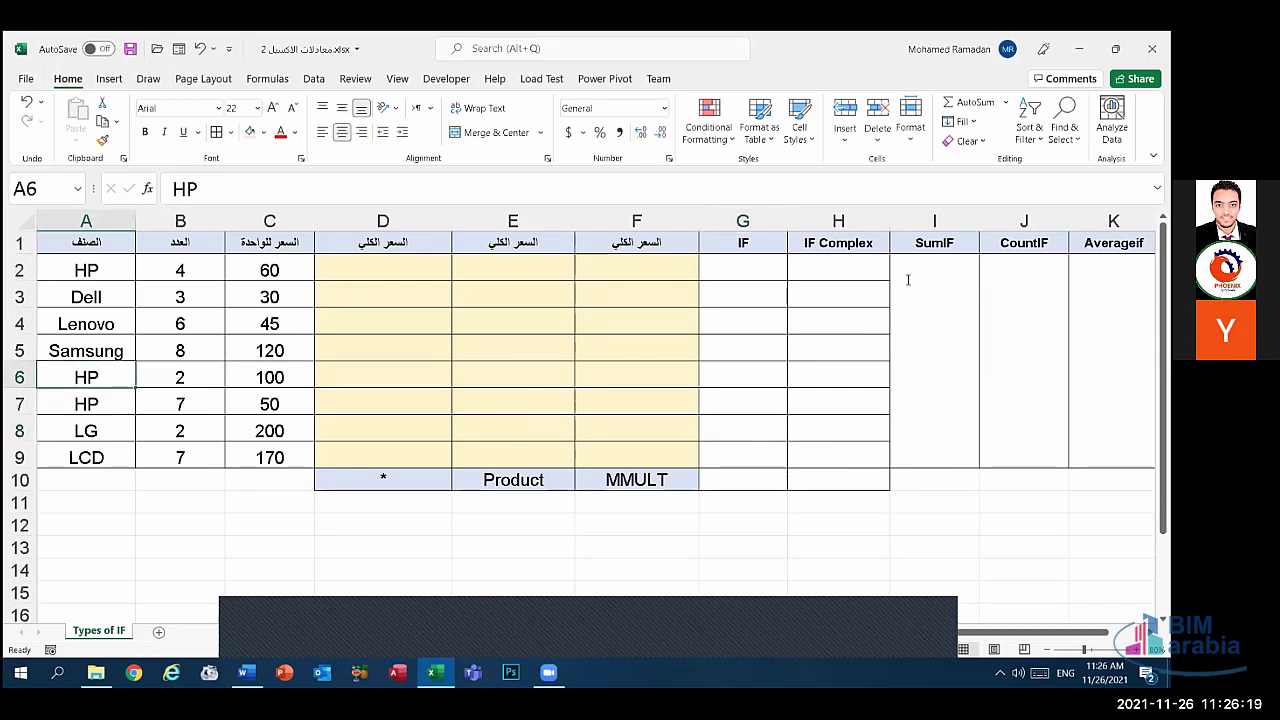
Step: Enter =SUMIF(A2:A9,"HP",B2:B9) in the merged SumIf cell, totalling 13
{"action": "left_click", "coordinate": [908, 280]}
{"action": "type", "text": "=su"}
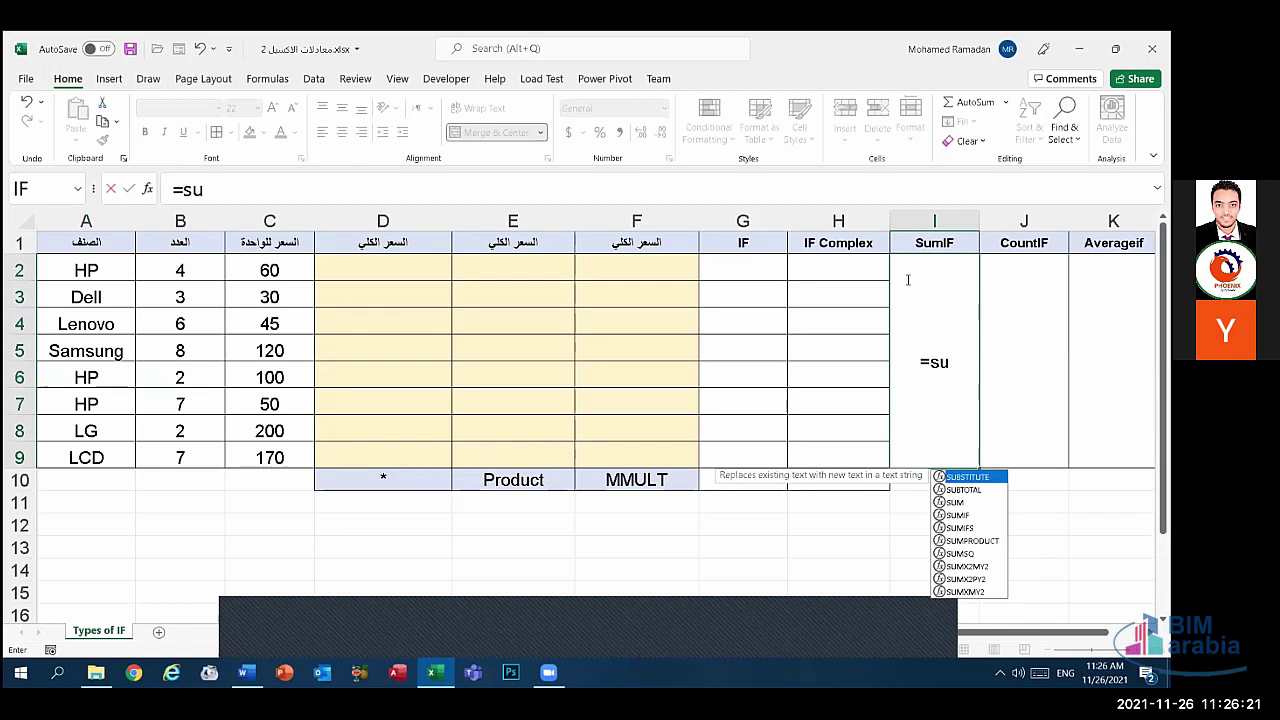
{"action": "type", "text": "mif("}
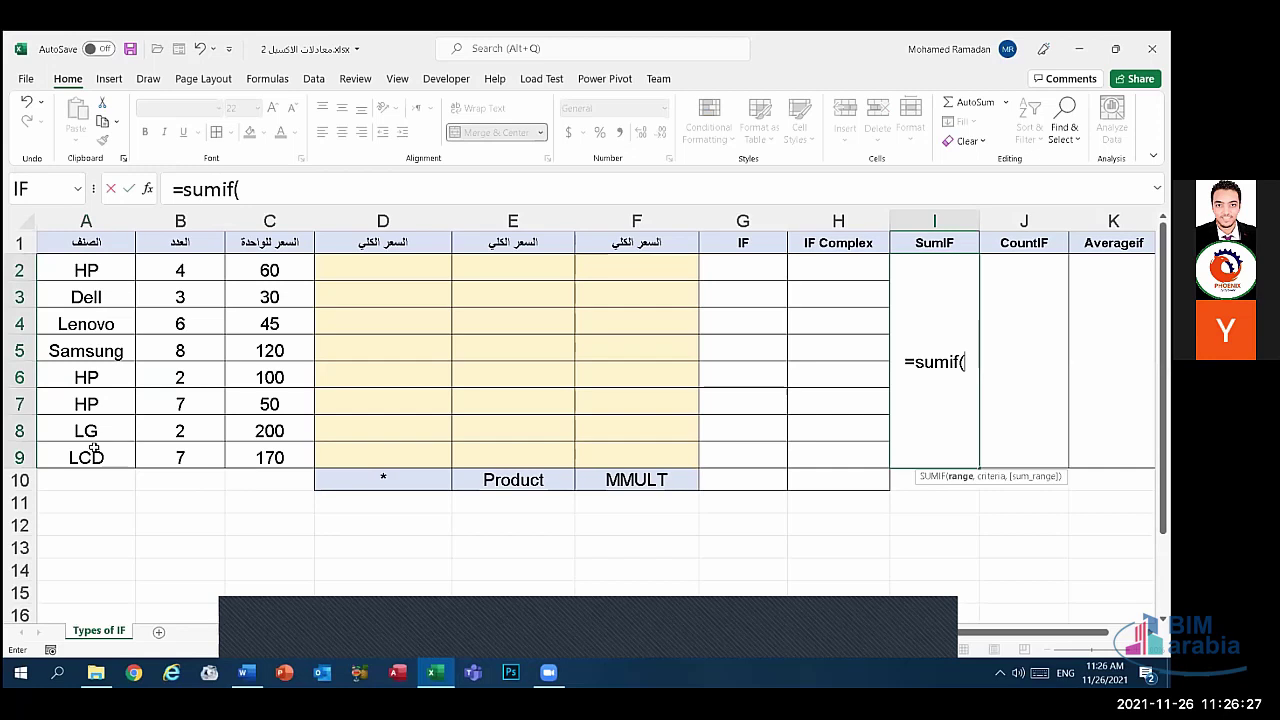
{"action": "left_click_drag", "start_coordinate": [86, 270], "coordinate": [86, 351]}
{"action": "key", "text": "ctrl+shift+Down"}
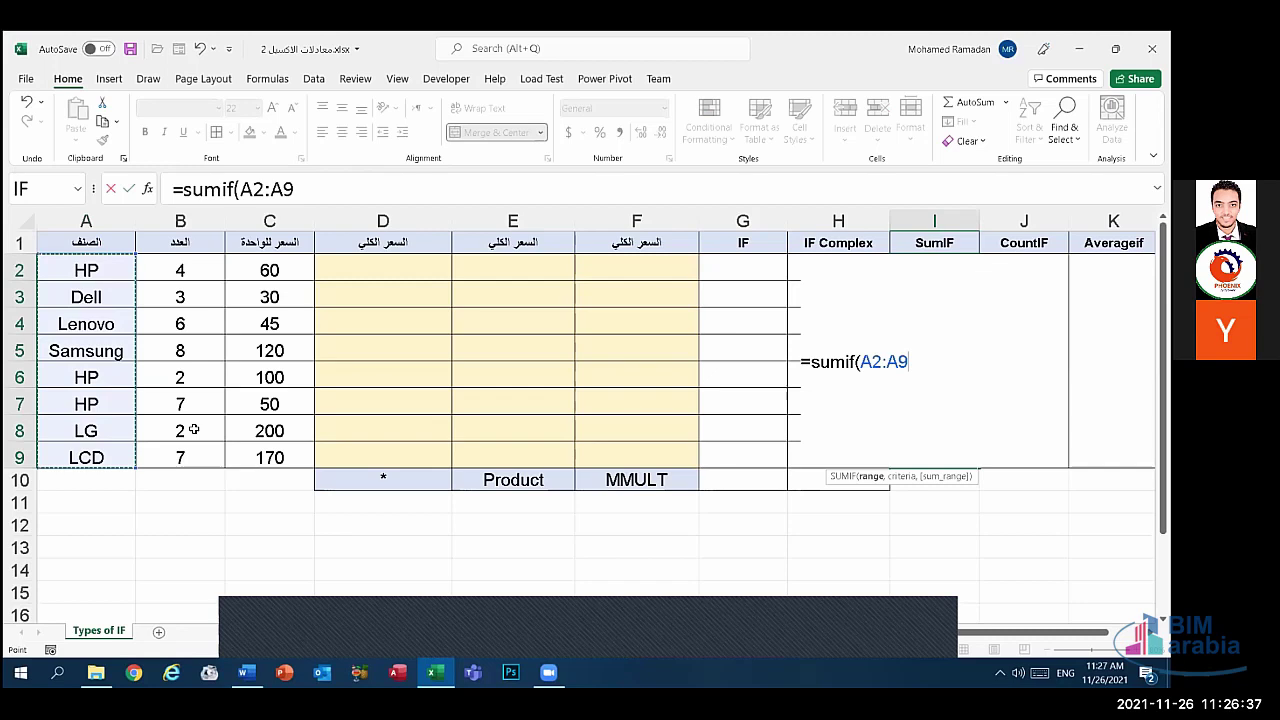
{"action": "type", "text": ","}
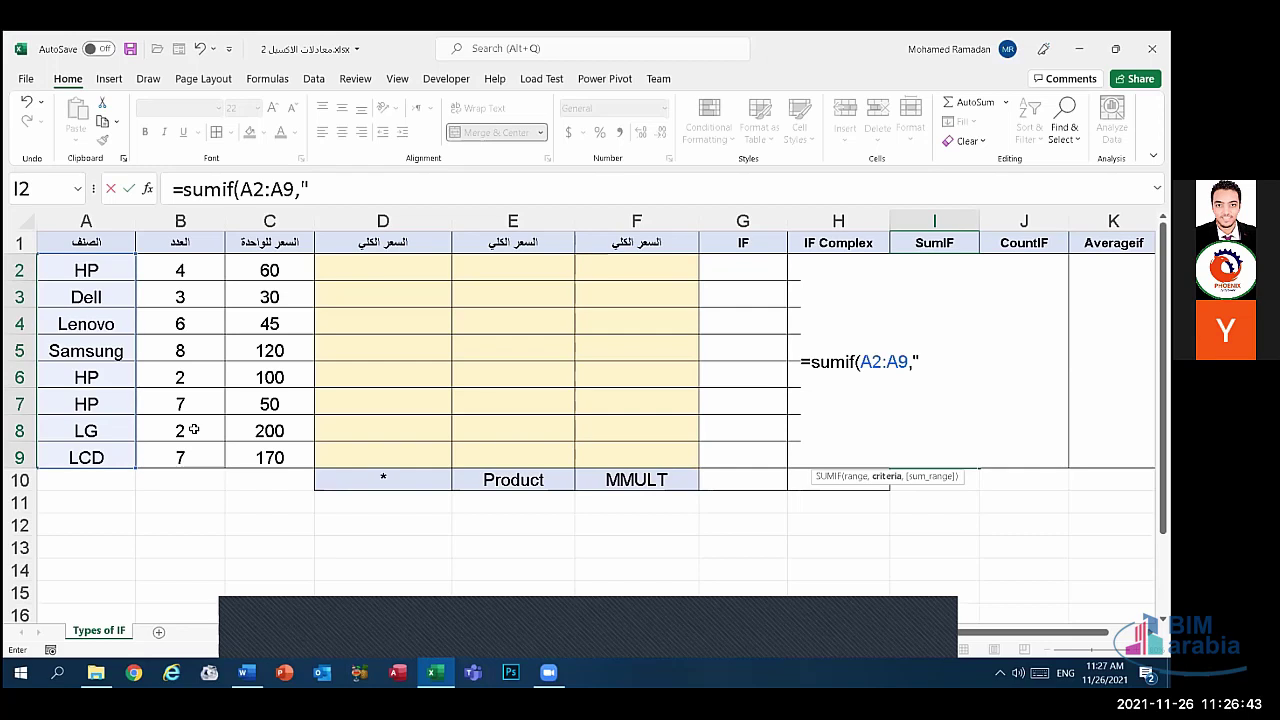
{"action": "type", "text": "HP\""}
{"action": "type", "text": ","}
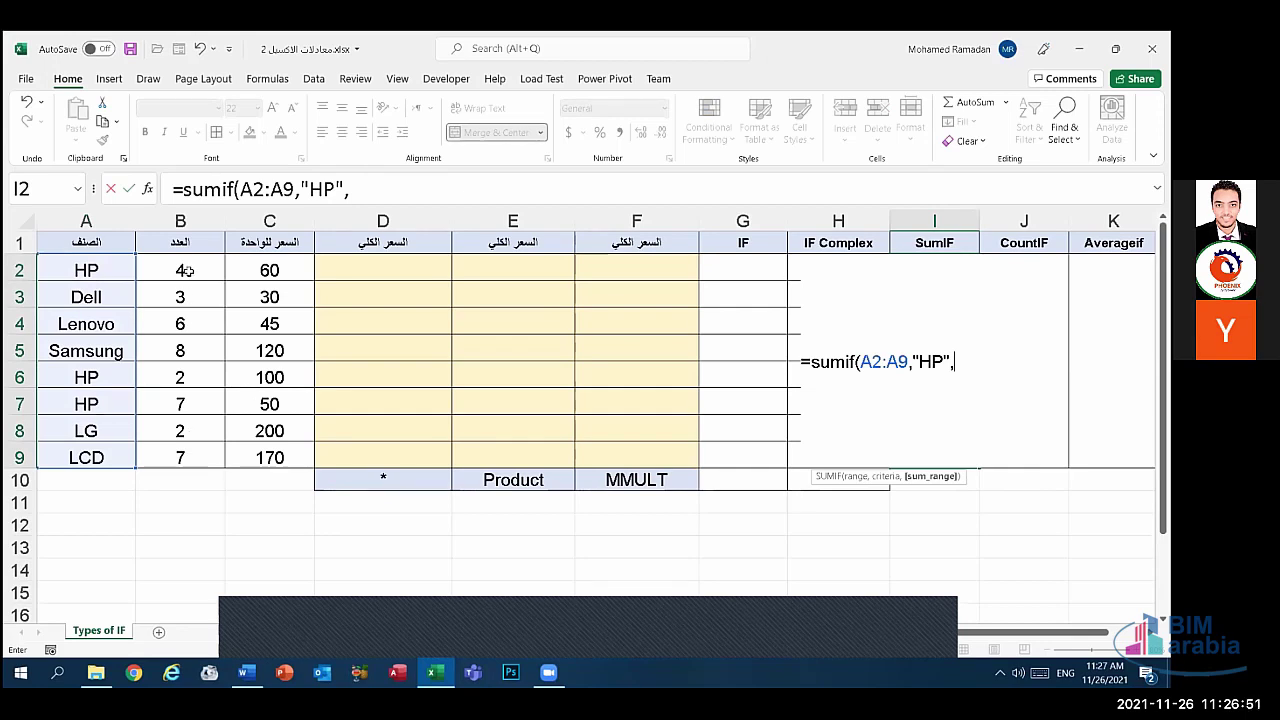
{"action": "left_click_drag", "start_coordinate": [188, 270], "coordinate": [189, 454]}
{"action": "type", "text": ")"}
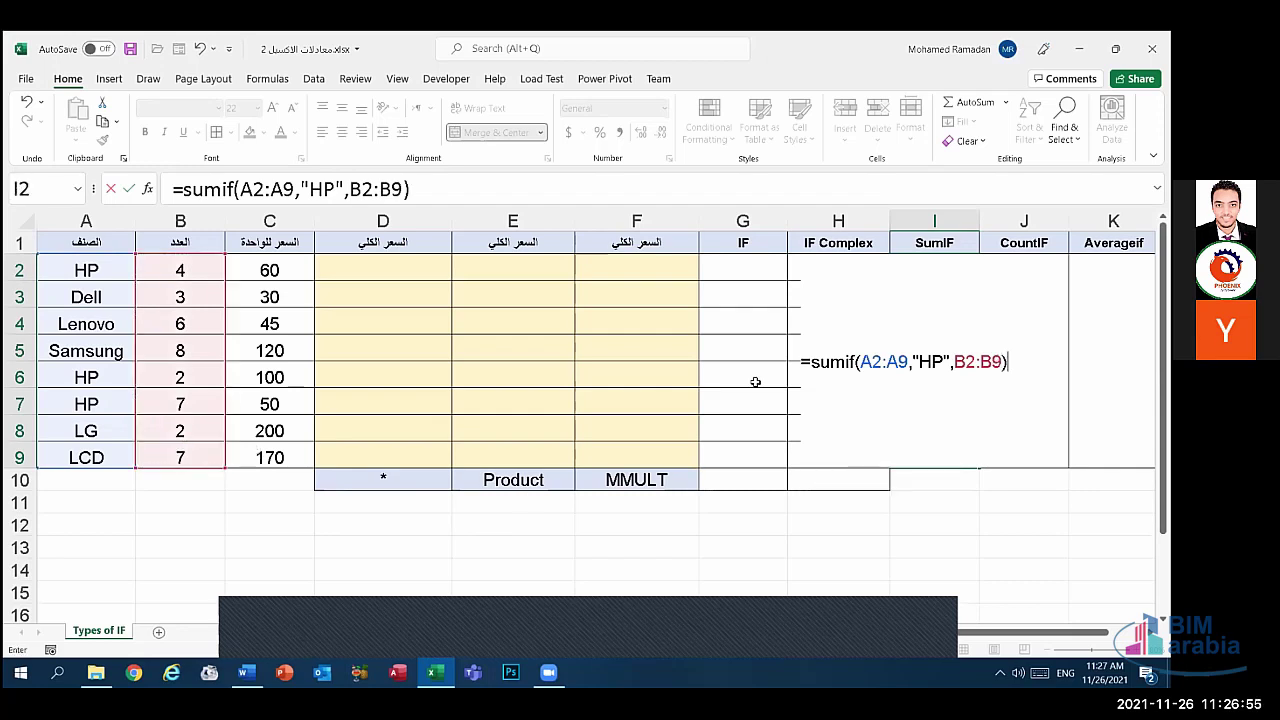
{"action": "key", "text": "Return"}
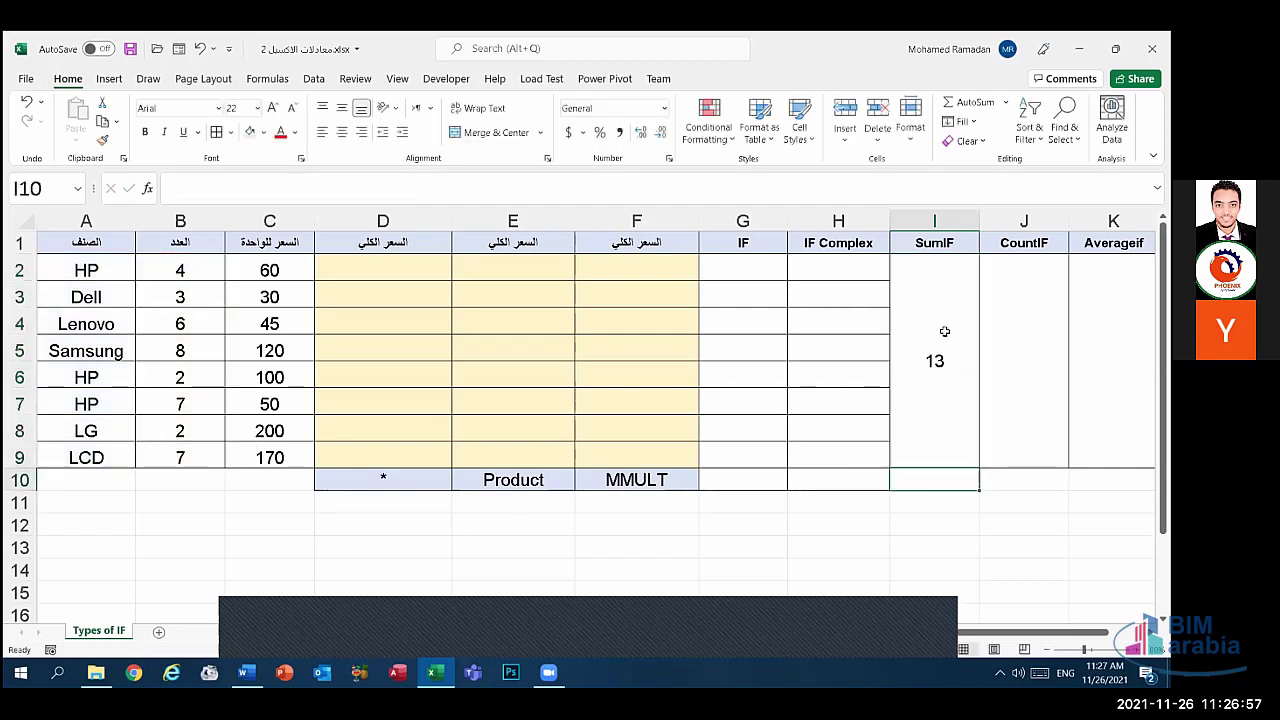
{"action": "key", "text": "Up"}
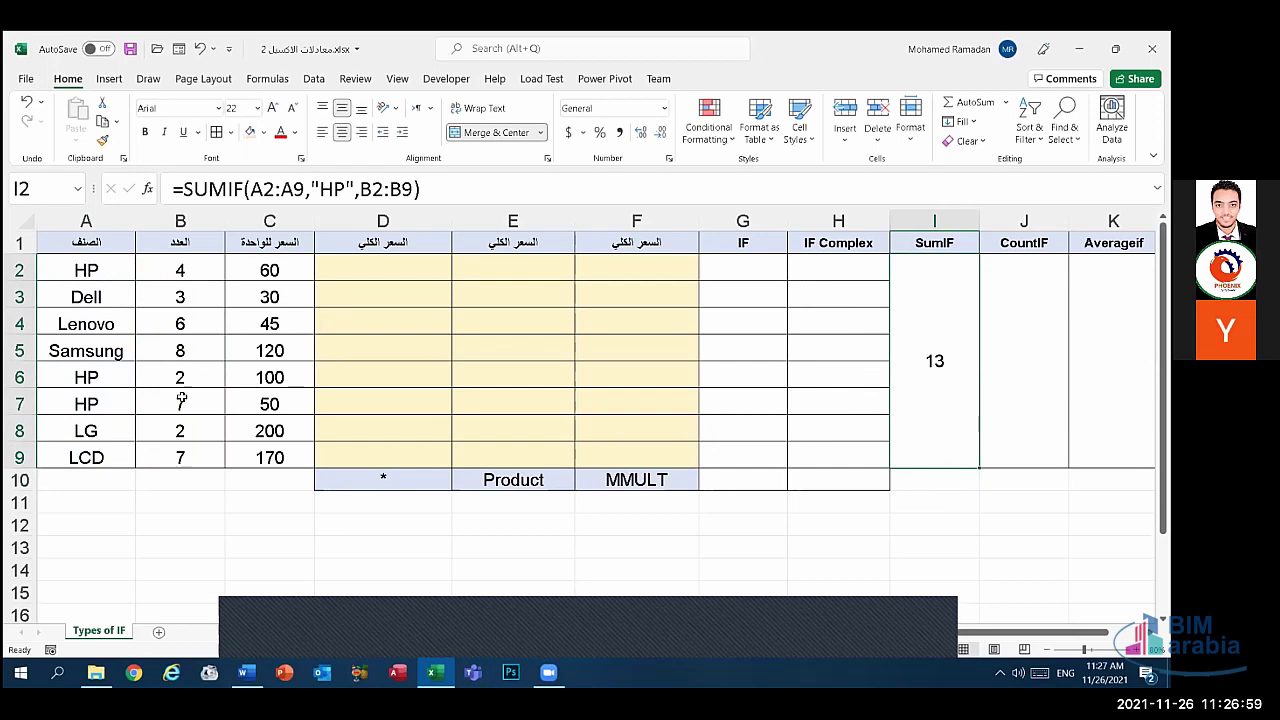
Step: Re-enter =SUMIF(A2:A9,"HP",B2:B9) in the SumIF cell, giving 13, and reselect it
{"action": "key", "text": "Left"}
{"action": "key", "text": "Left"}
{"action": "key", "text": "Left"}
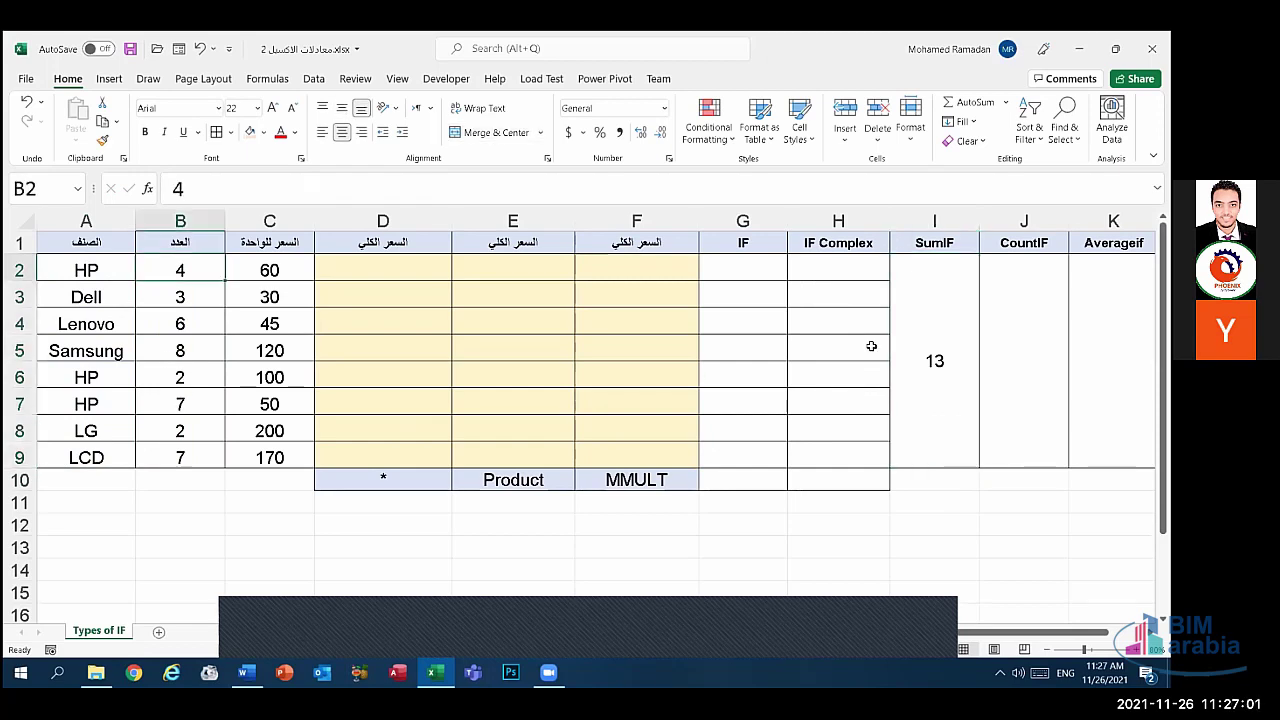
{"action": "key", "text": "Down"}
{"action": "key", "text": "Down"}
{"action": "key", "text": "Down"}
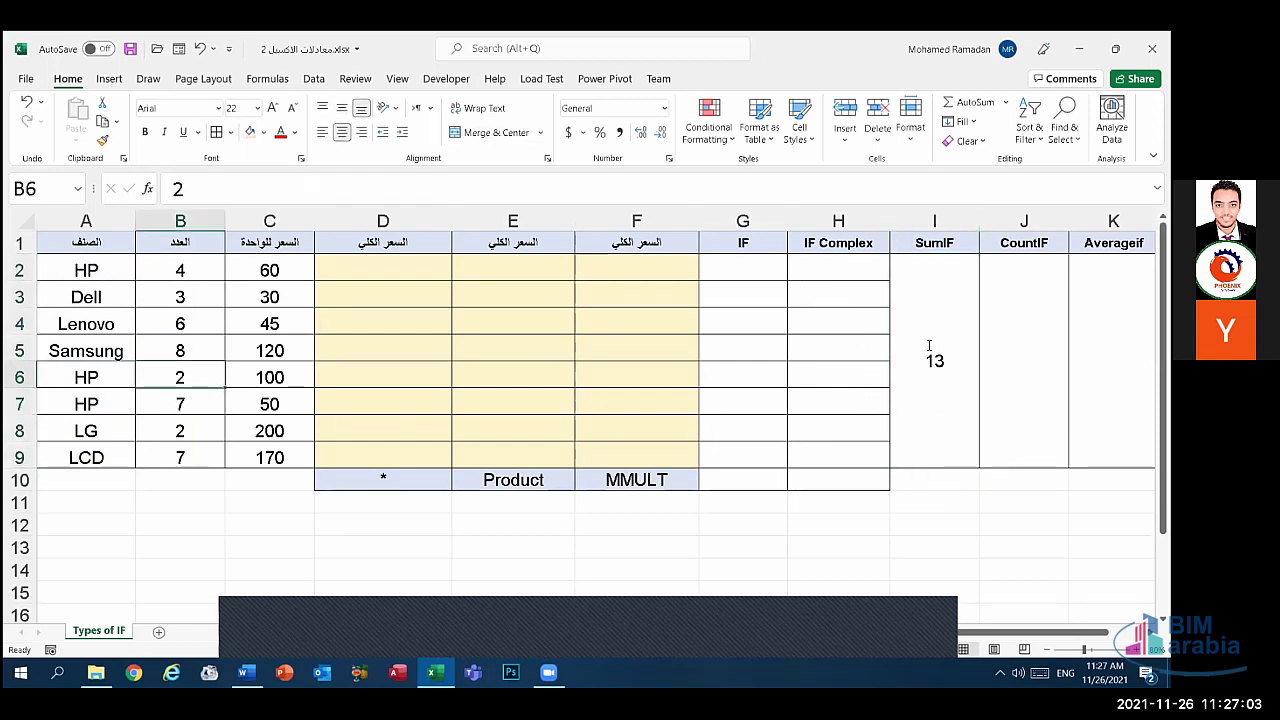
{"action": "left_click", "coordinate": [929, 346]}
{"action": "type", "text": "=su"}
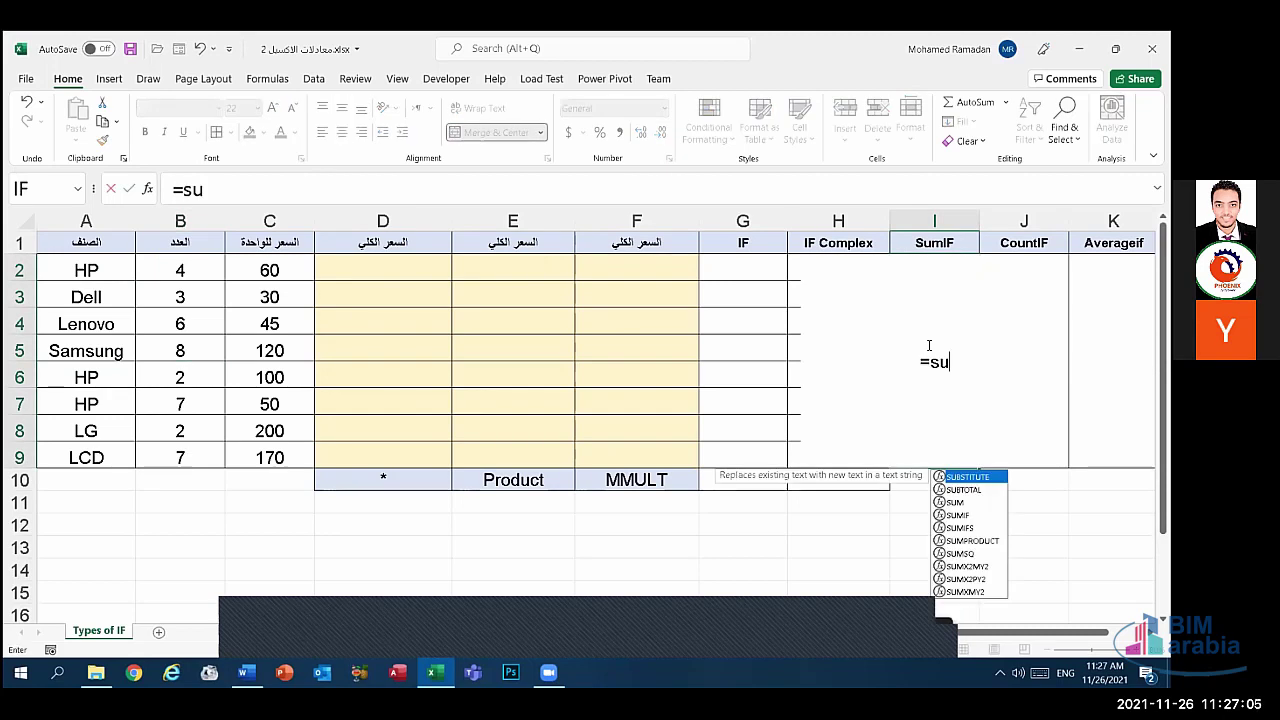
{"action": "type", "text": "mif"}
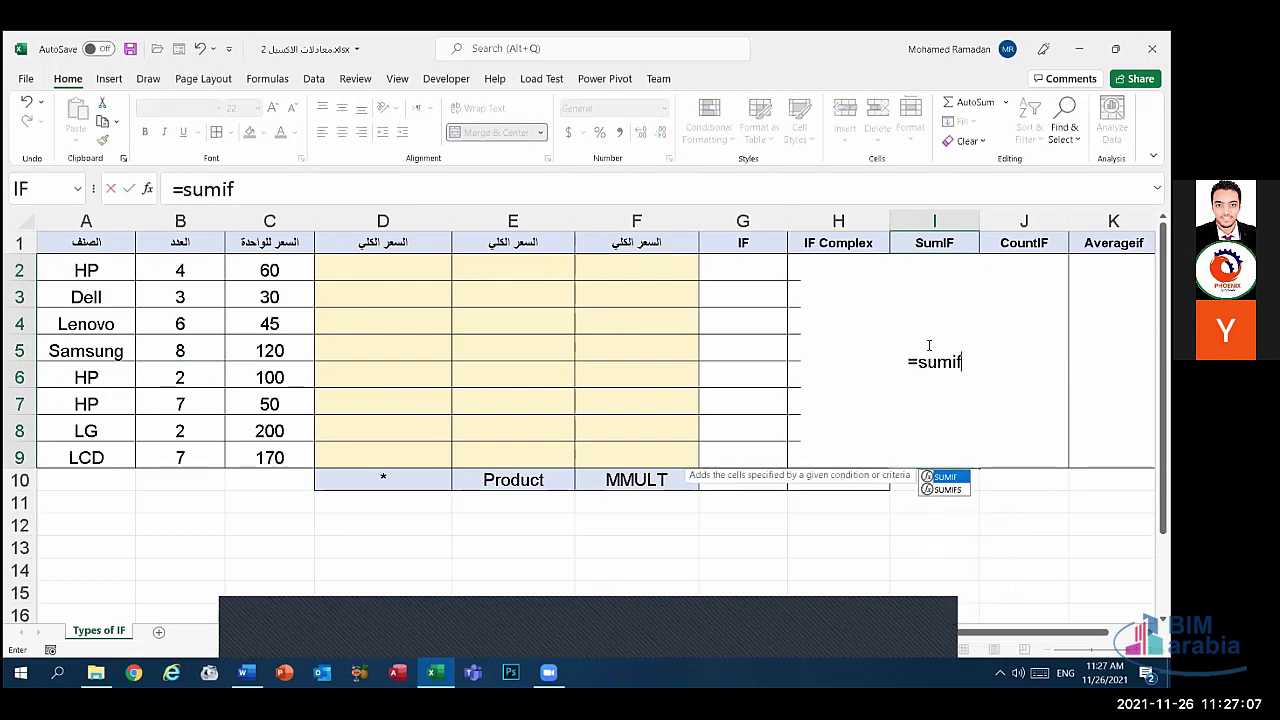
{"action": "type", "text": "("}
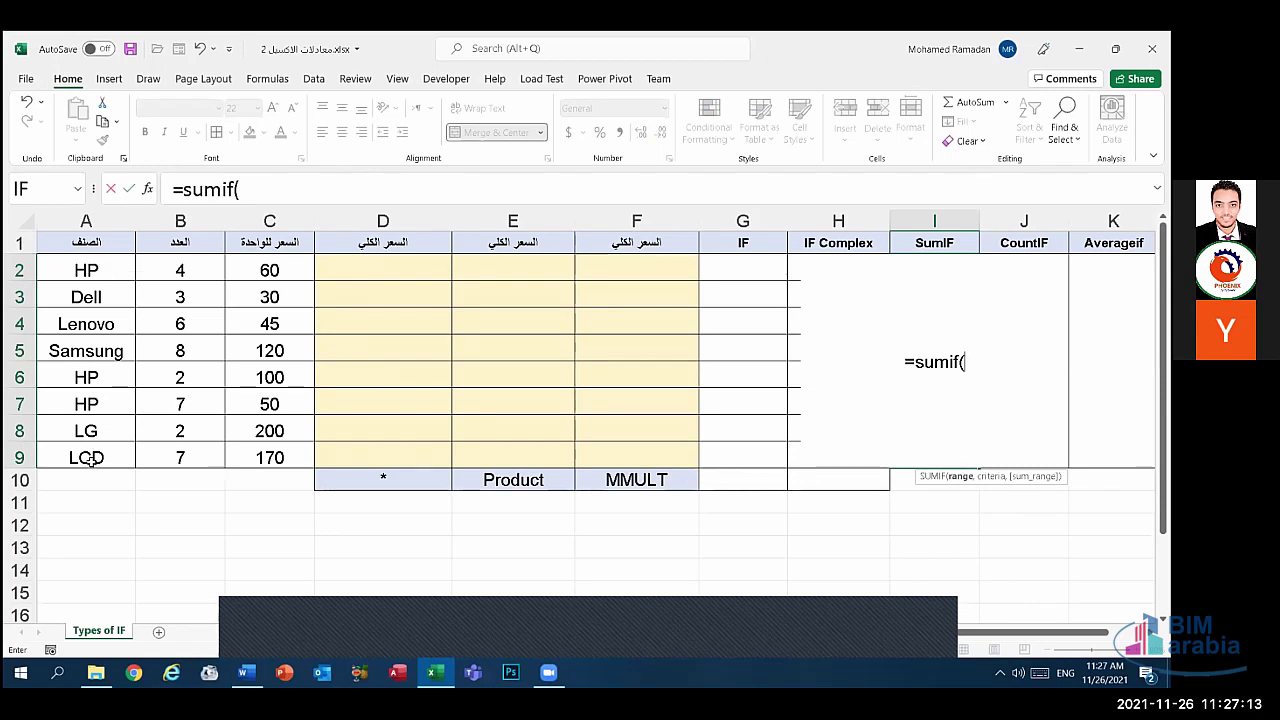
{"action": "left_click_drag", "start_coordinate": [86, 270], "coordinate": [86, 457]}
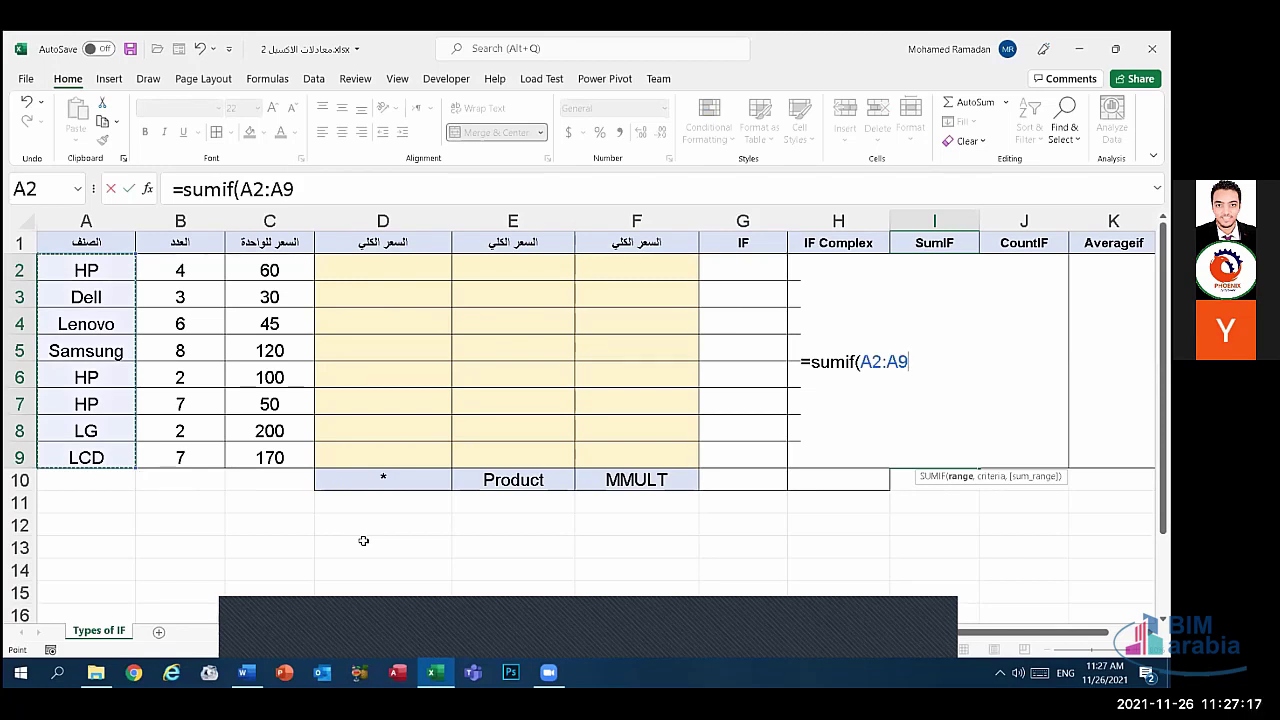
{"action": "type", "text": ","}
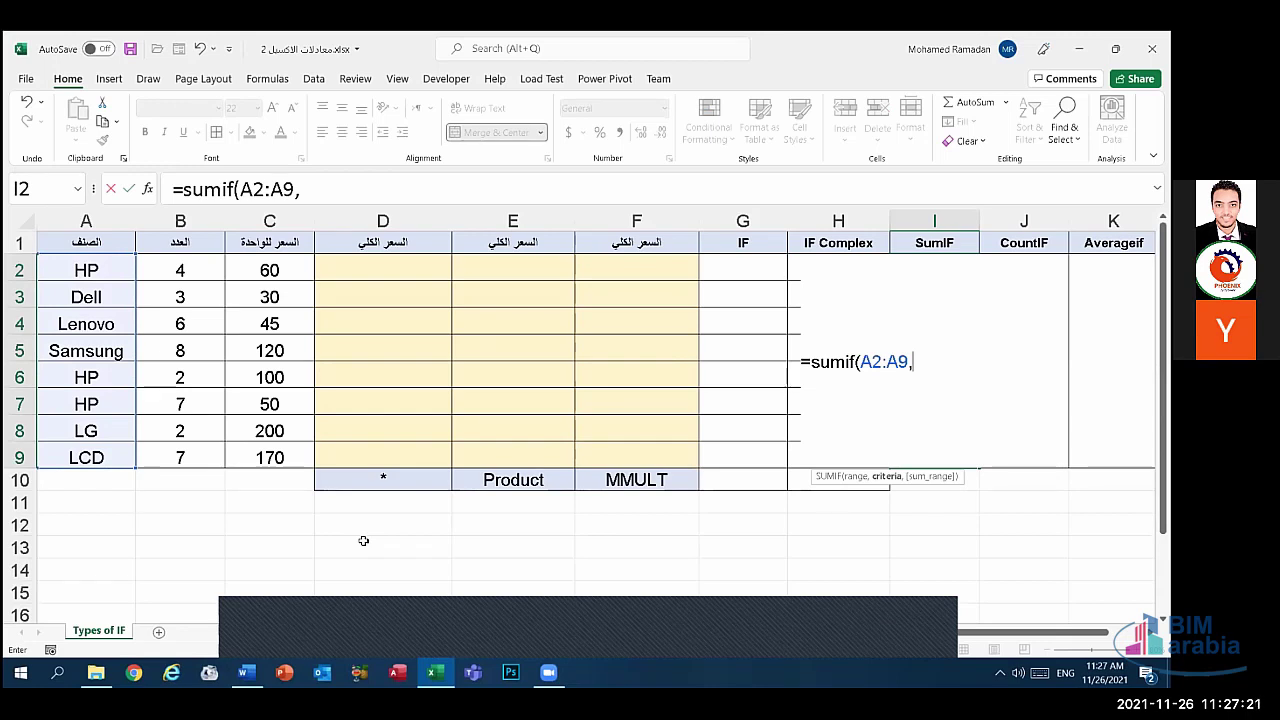
{"action": "type", "text": "\""}
{"action": "type", "text": "HP\""}
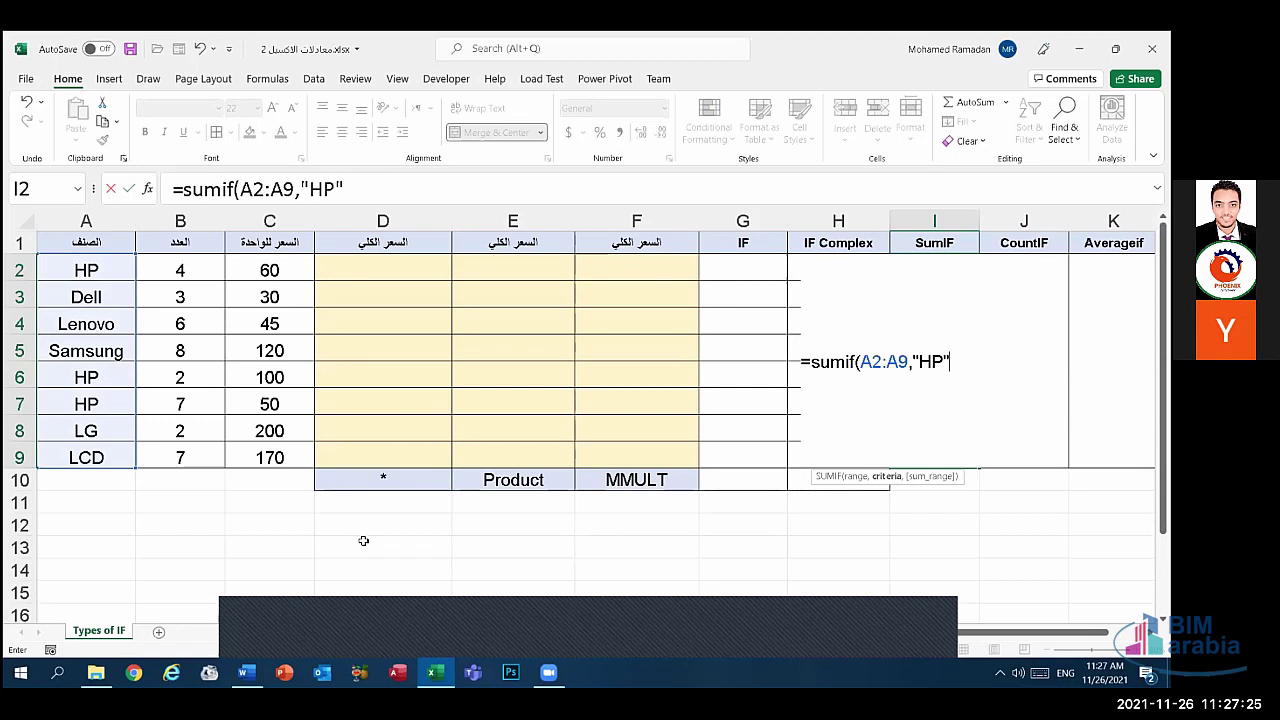
{"action": "type", "text": ","}
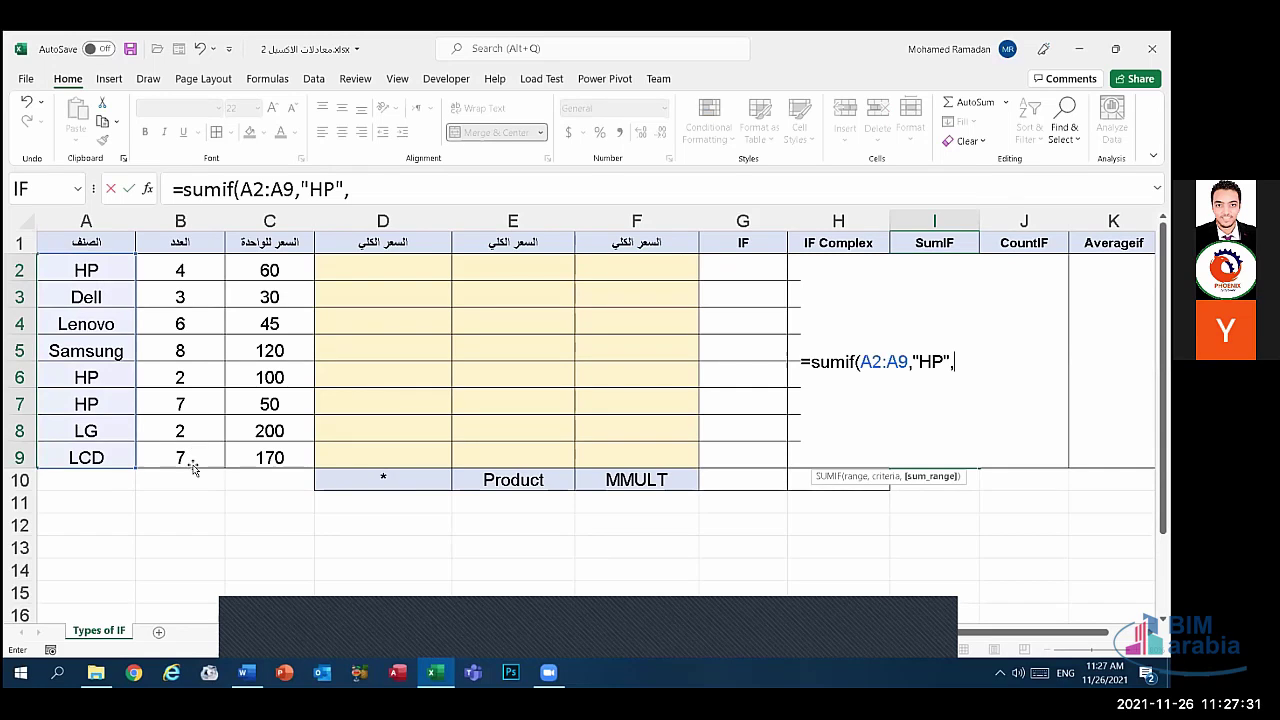
{"action": "left_click_drag", "start_coordinate": [180, 270], "coordinate": [193, 469]}
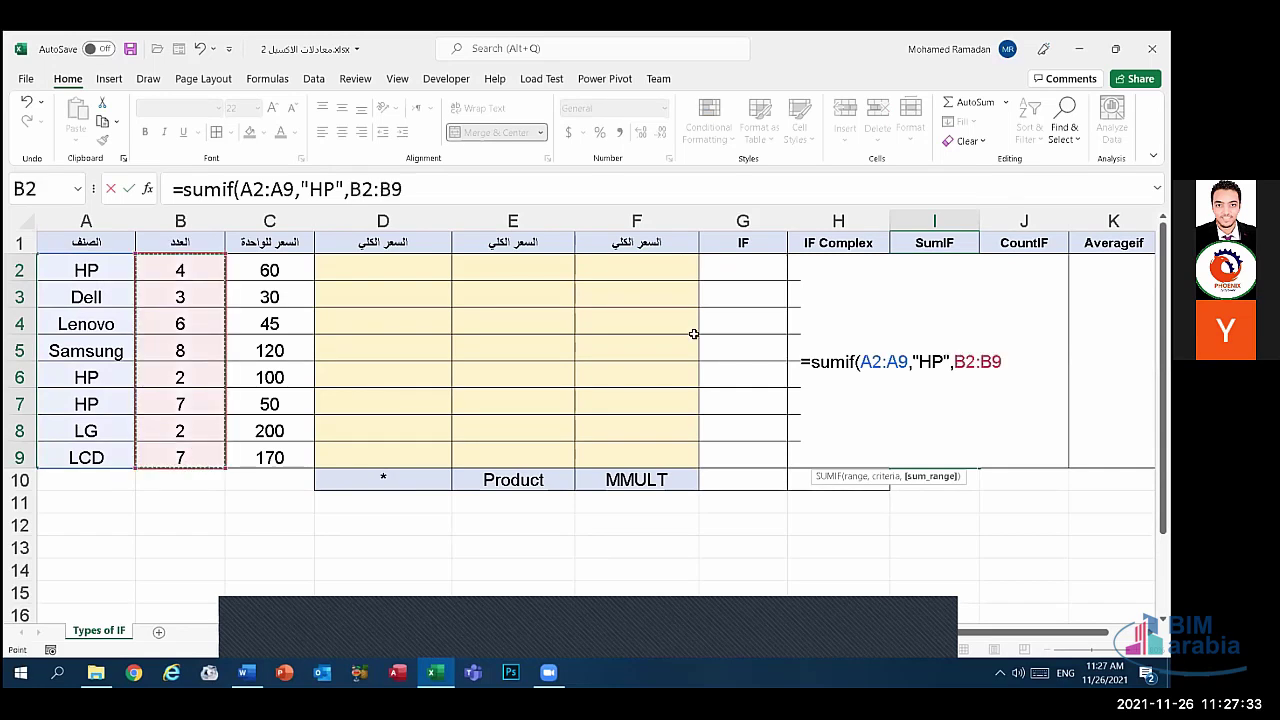
{"action": "type", "text": ")"}
{"action": "key", "text": "Return"}
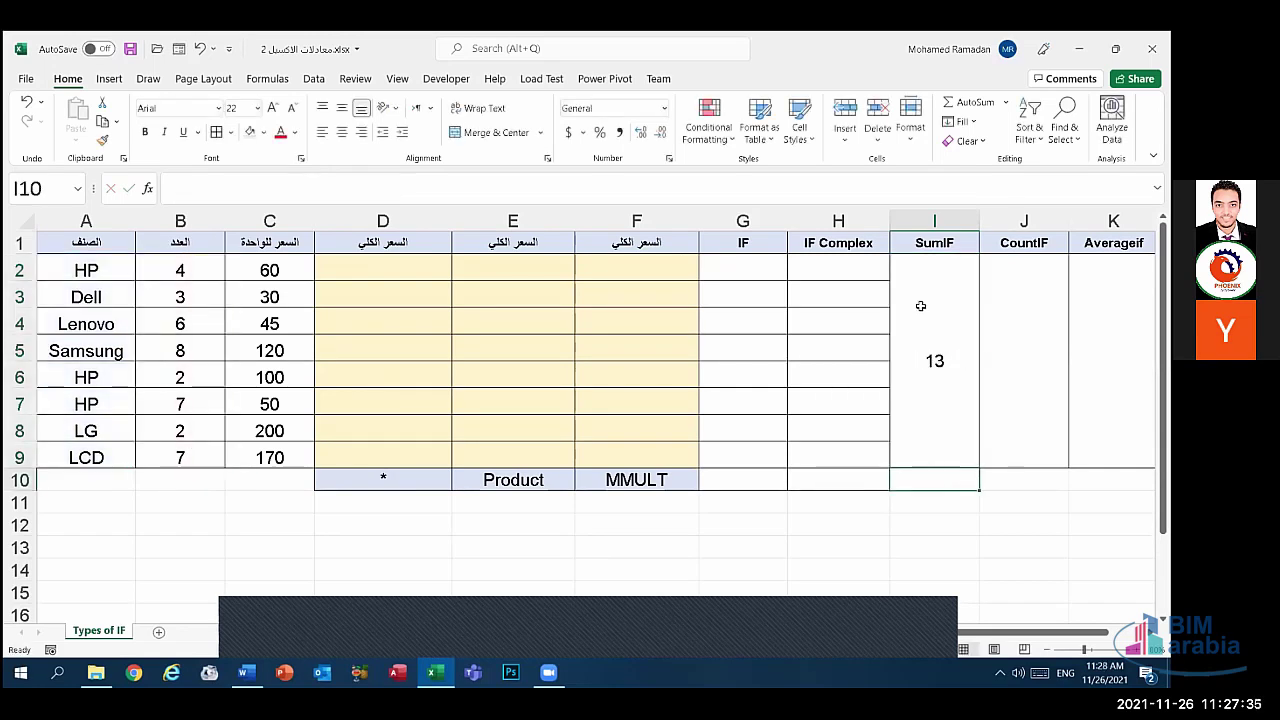
{"action": "left_click", "coordinate": [955, 312]}
{"action": "key", "text": "Delete"}
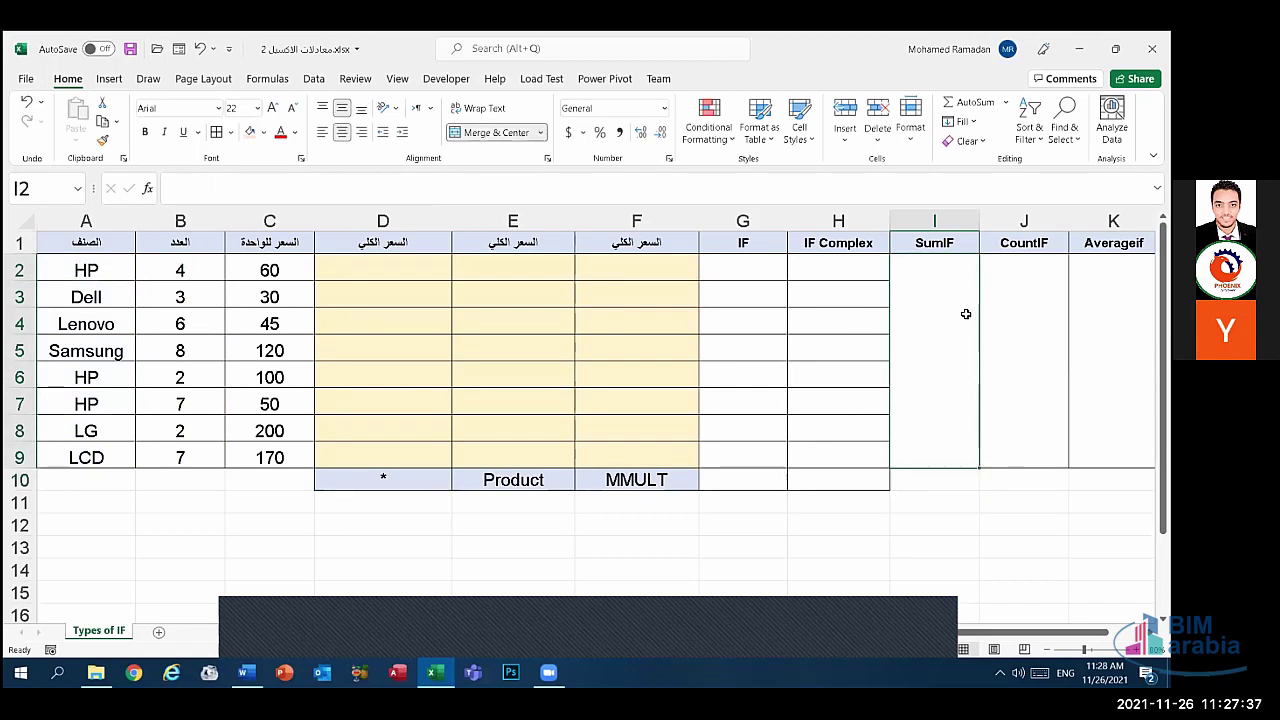
{"action": "key", "text": "Right"}
{"action": "key", "text": "Left"}
{"action": "key", "text": "Right"}
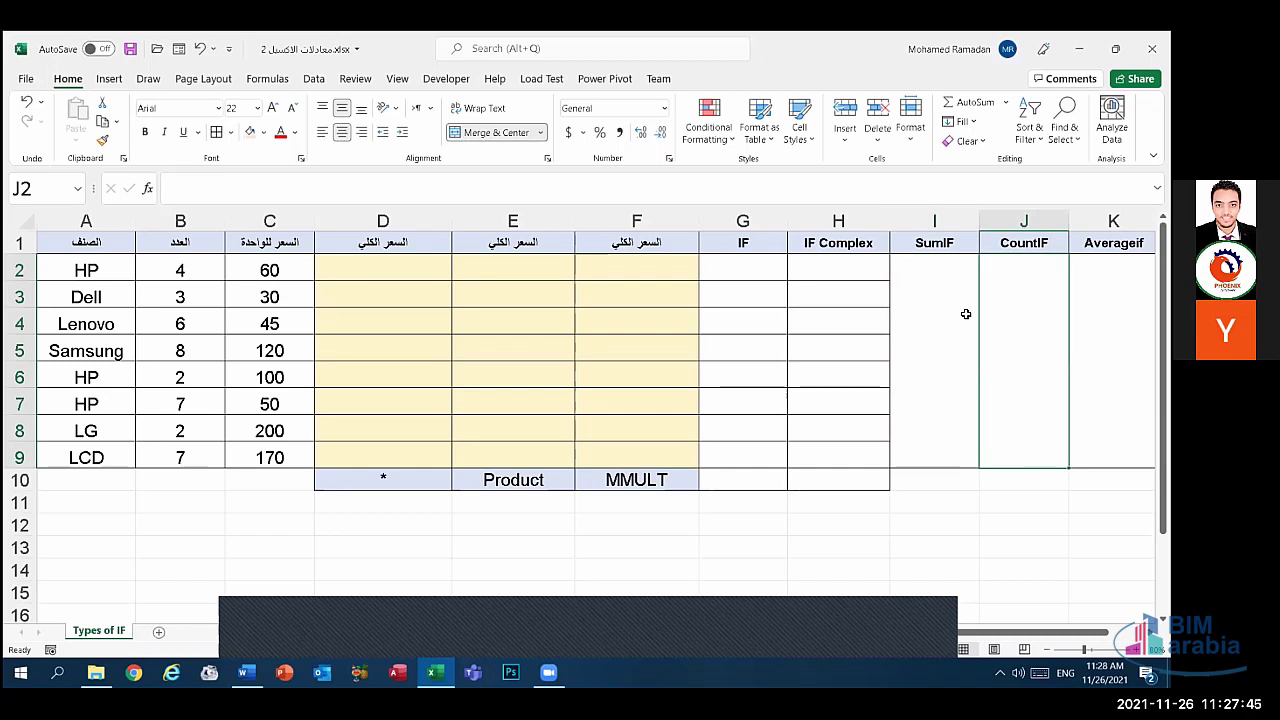
{"action": "type", "text": "="}
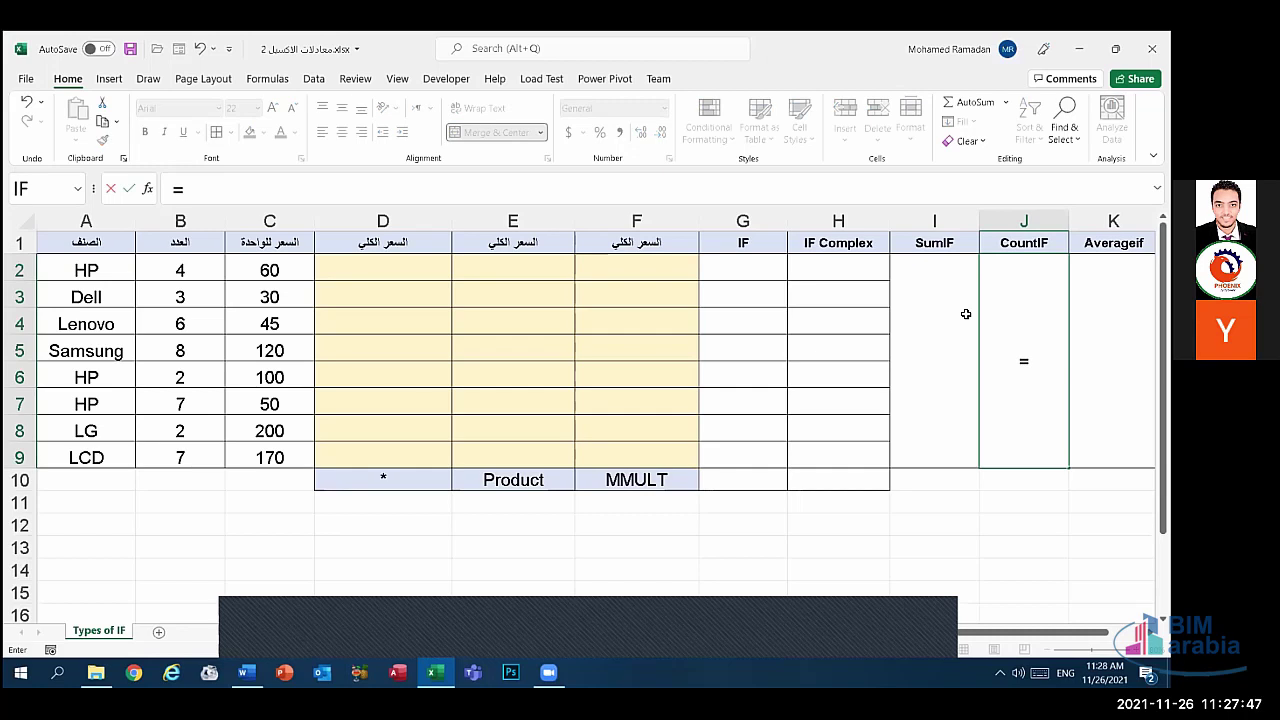
{"action": "type", "text": "count"}
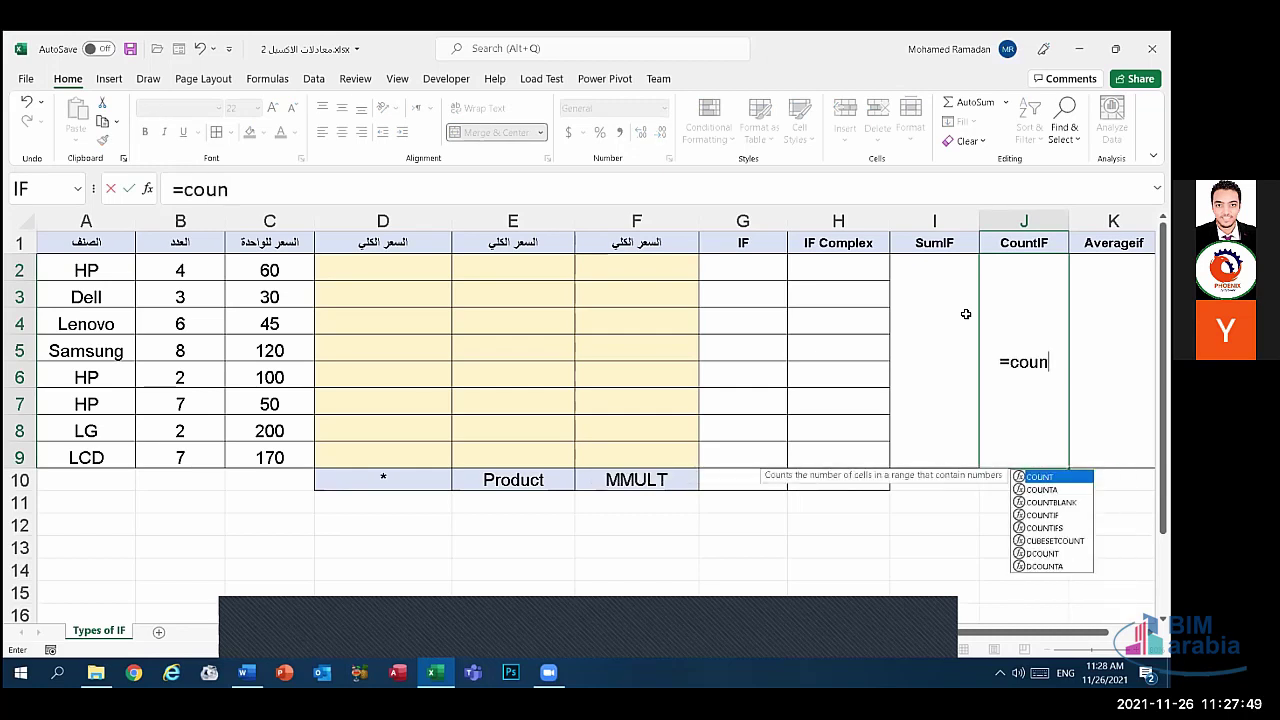
{"action": "type", "text": "if"}
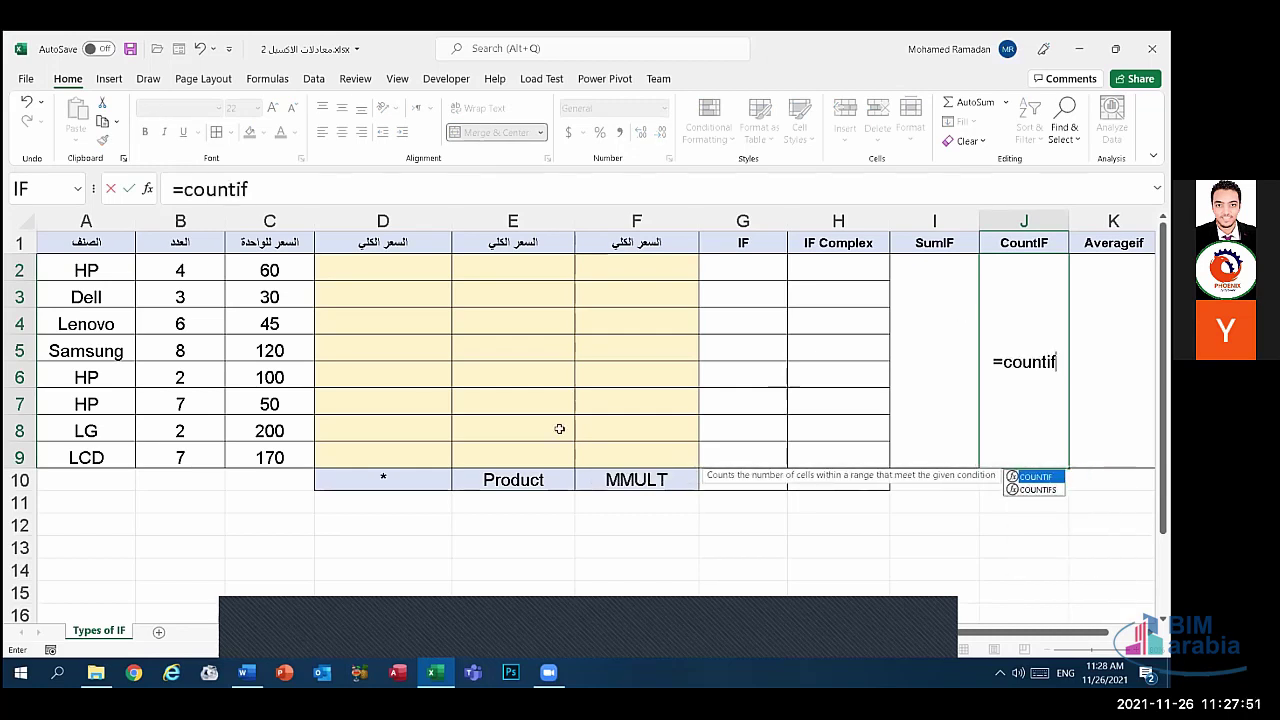
{"action": "type", "text": "("}
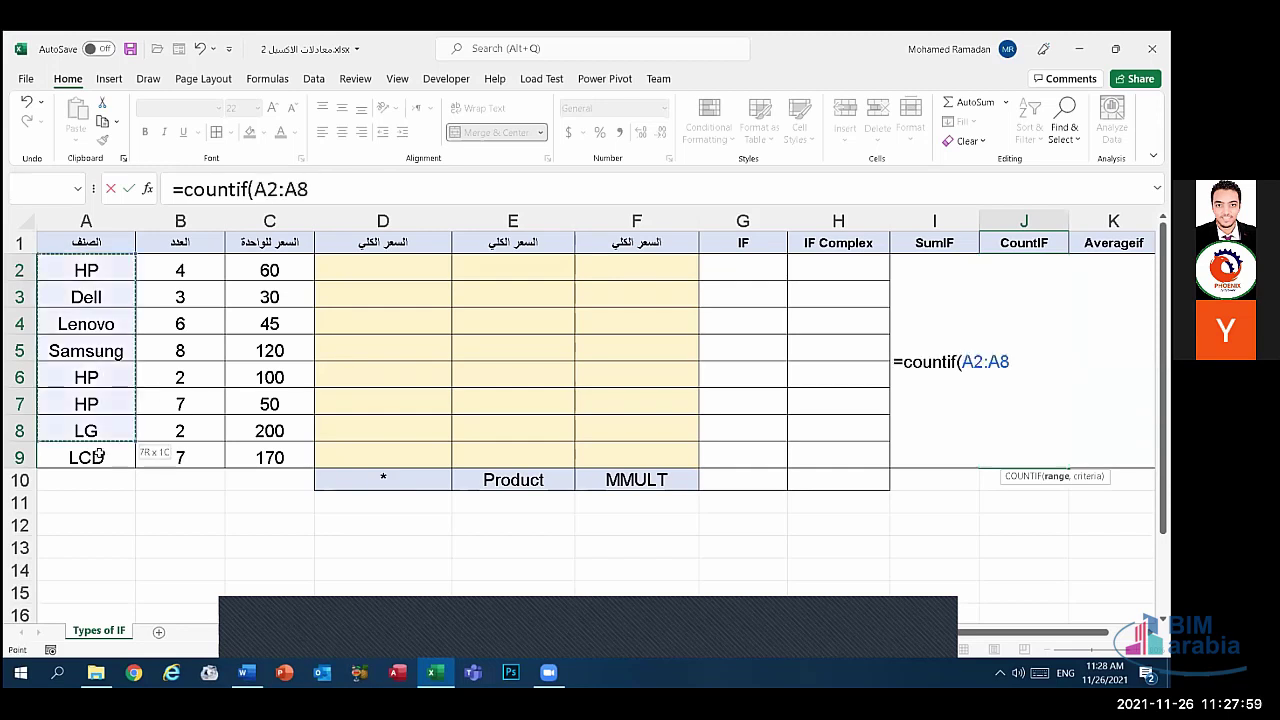
{"action": "left_click_drag", "start_coordinate": [102, 440], "coordinate": [99, 456]}
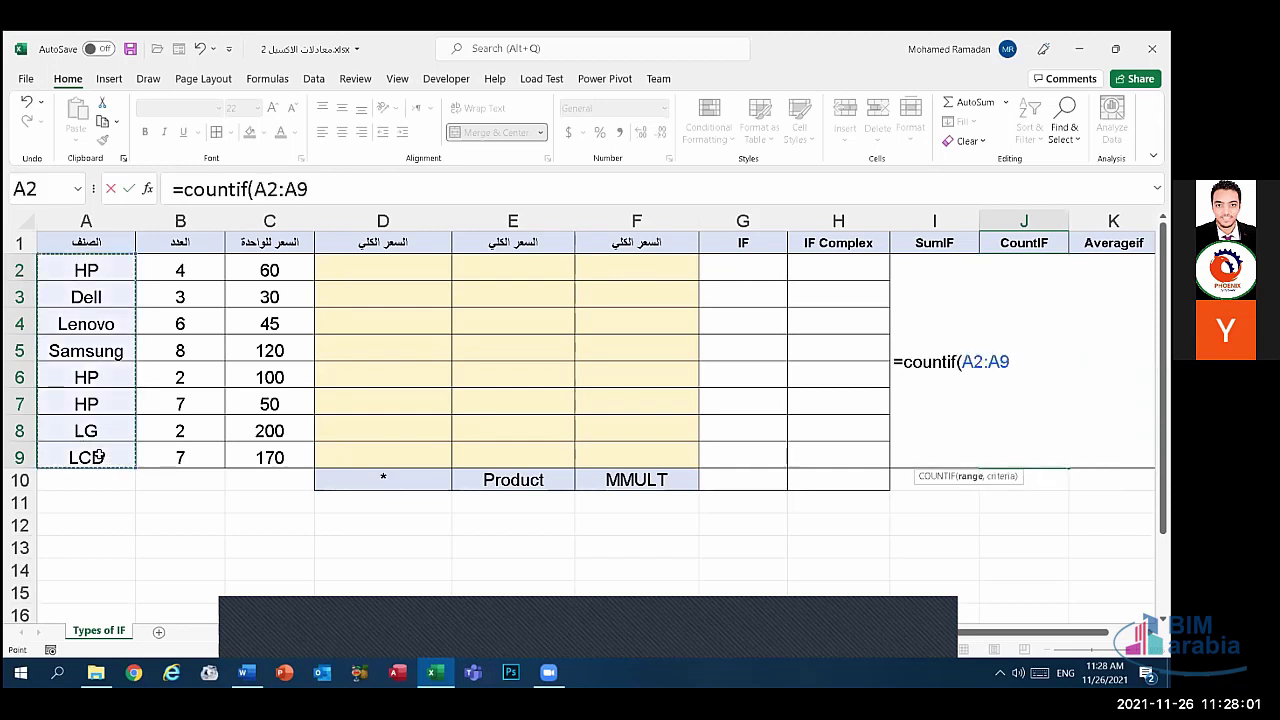
{"action": "type", "text": ","}
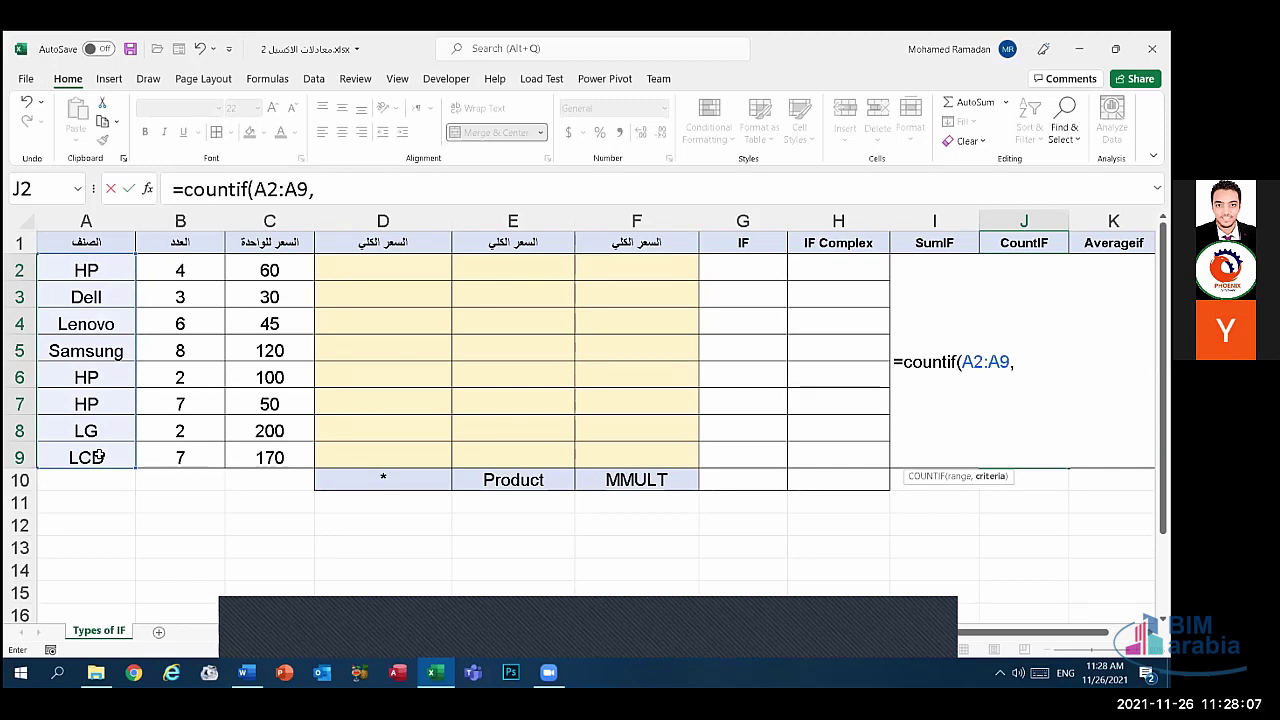
{"action": "type", "text": "\"HP"}
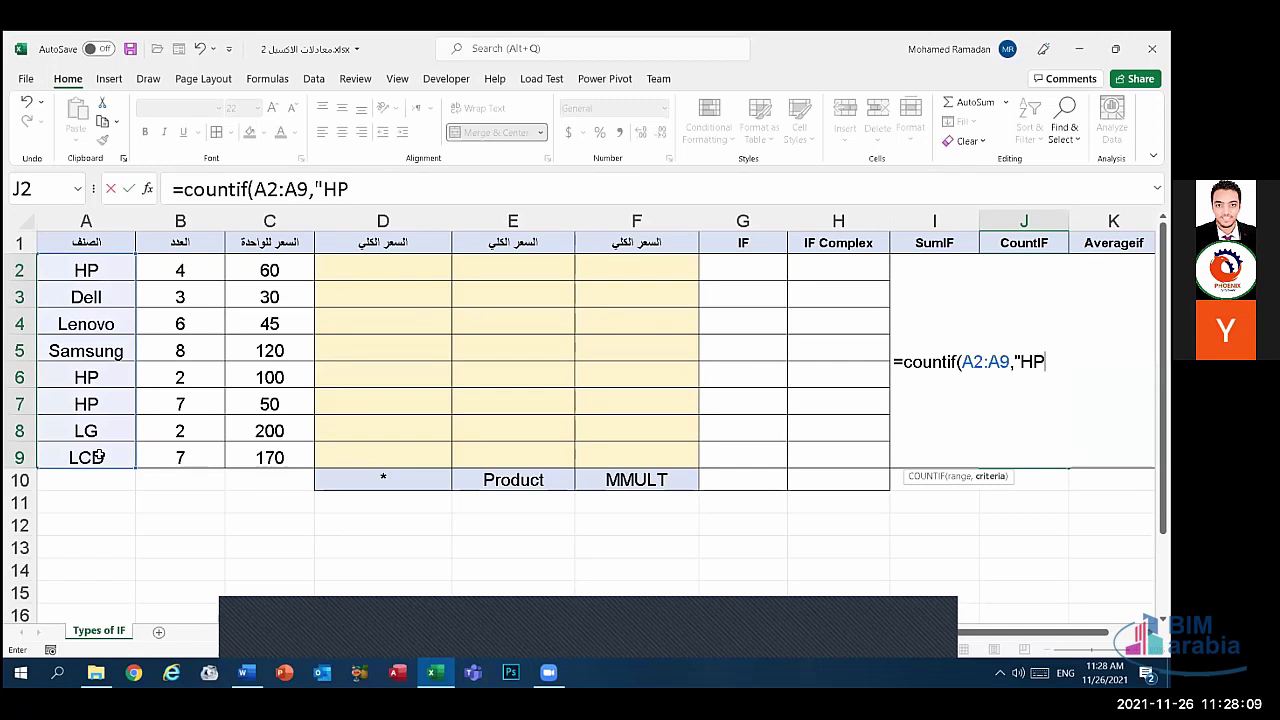
{"action": "type", "text": "\""}
{"action": "type", "text": ")"}
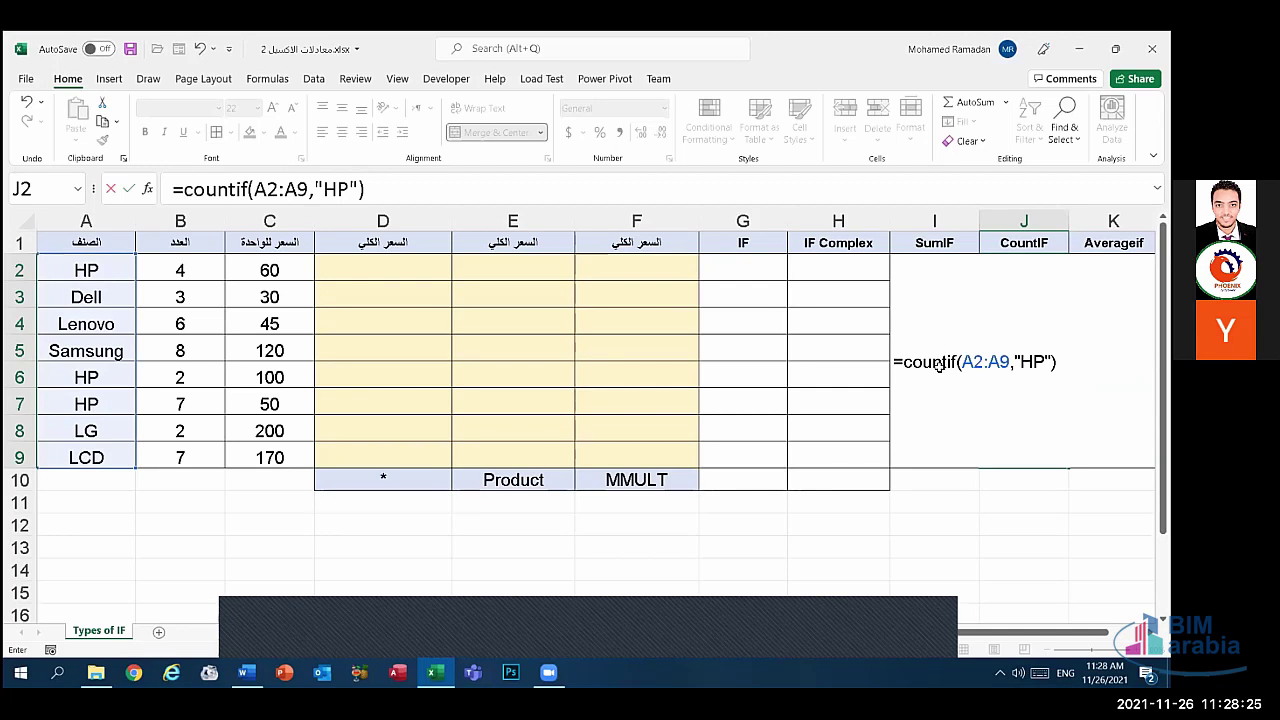
{"action": "key", "text": "Return"}
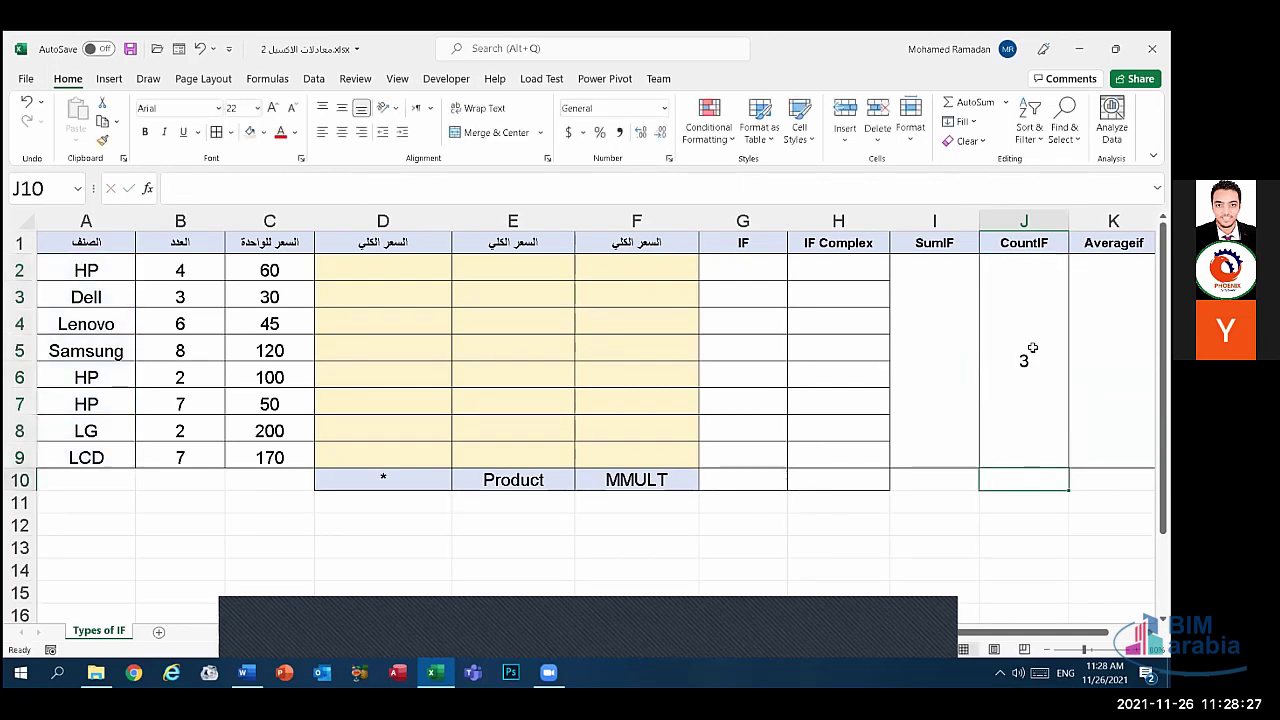
{"action": "left_click", "coordinate": [1031, 350]}
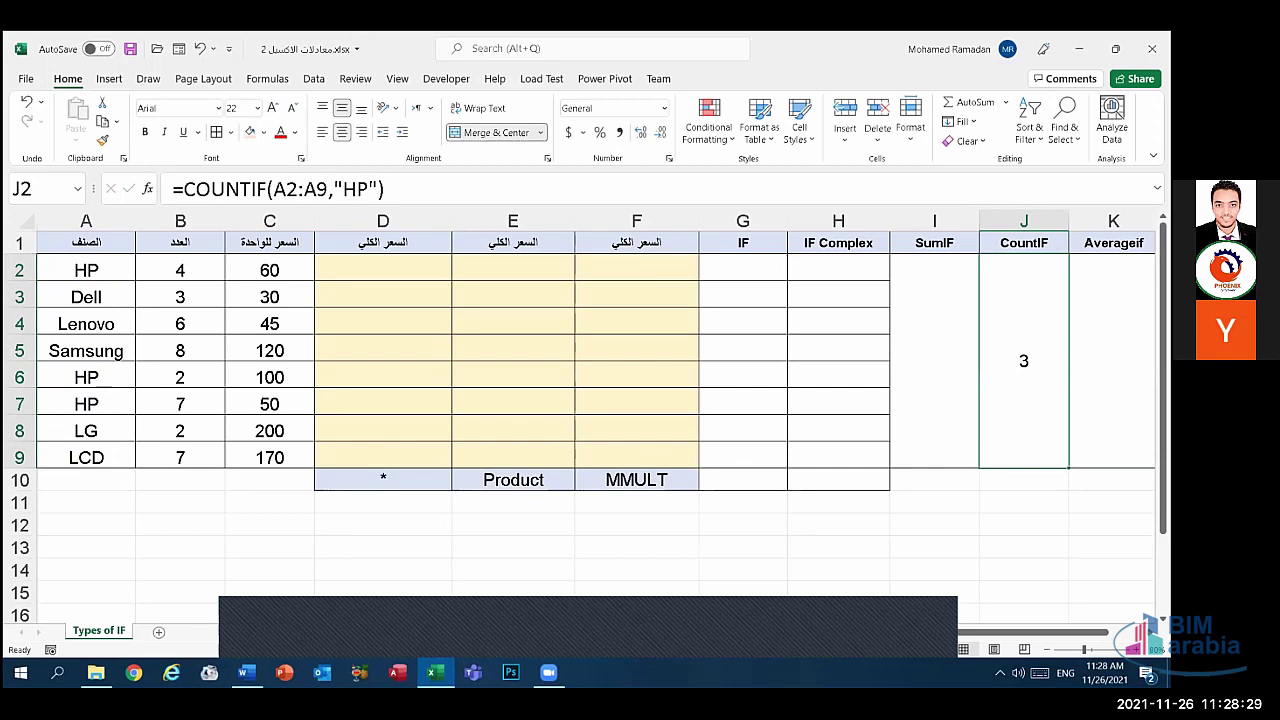
{"action": "key", "text": "Delete"}
{"action": "left_click", "coordinate": [1112, 360]}
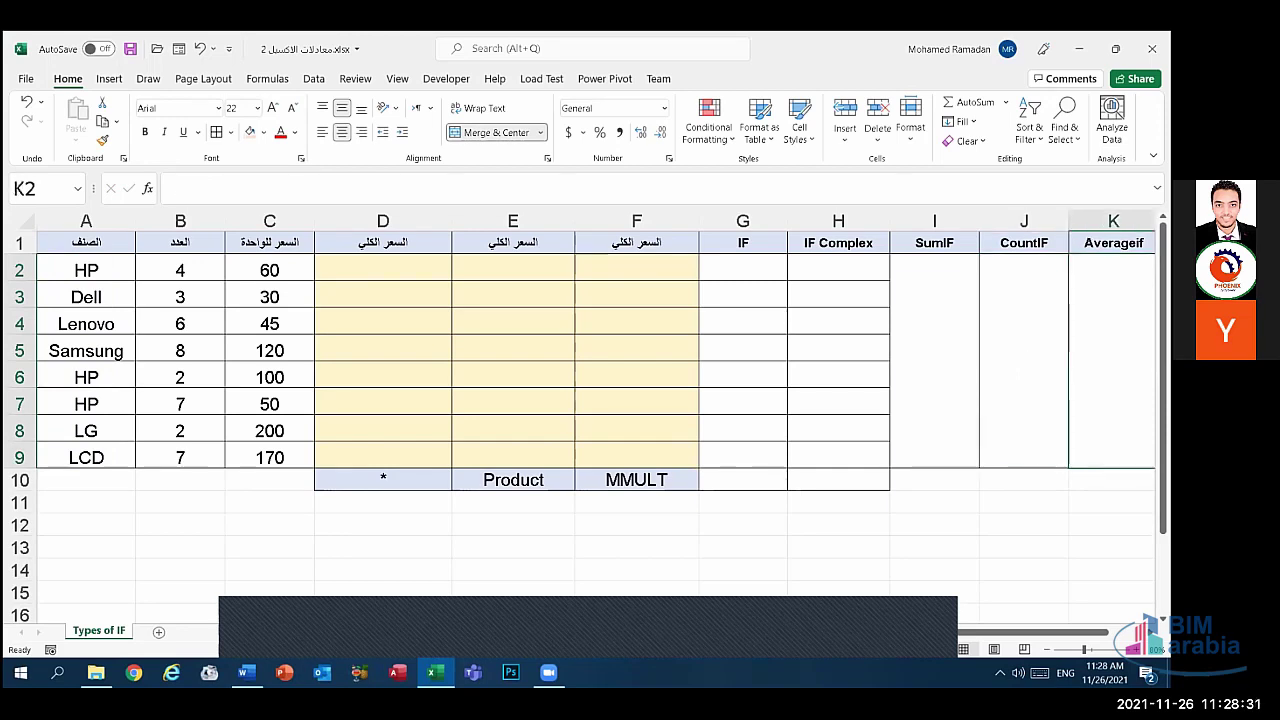
Step: Enter =AVERAGEIF(A2:A9,"HP",B2:B9) in the Averageif cell, giving 4.333333
{"action": "type", "text": "=aver"}
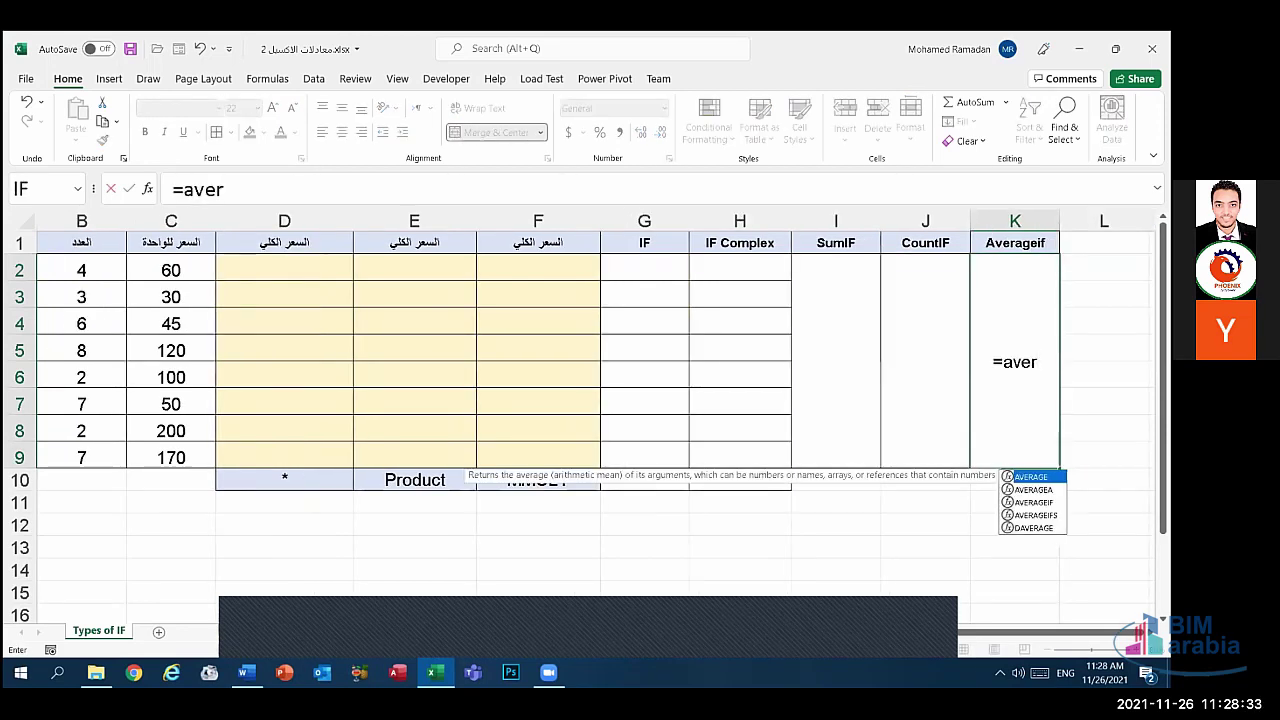
{"action": "type", "text": "age"}
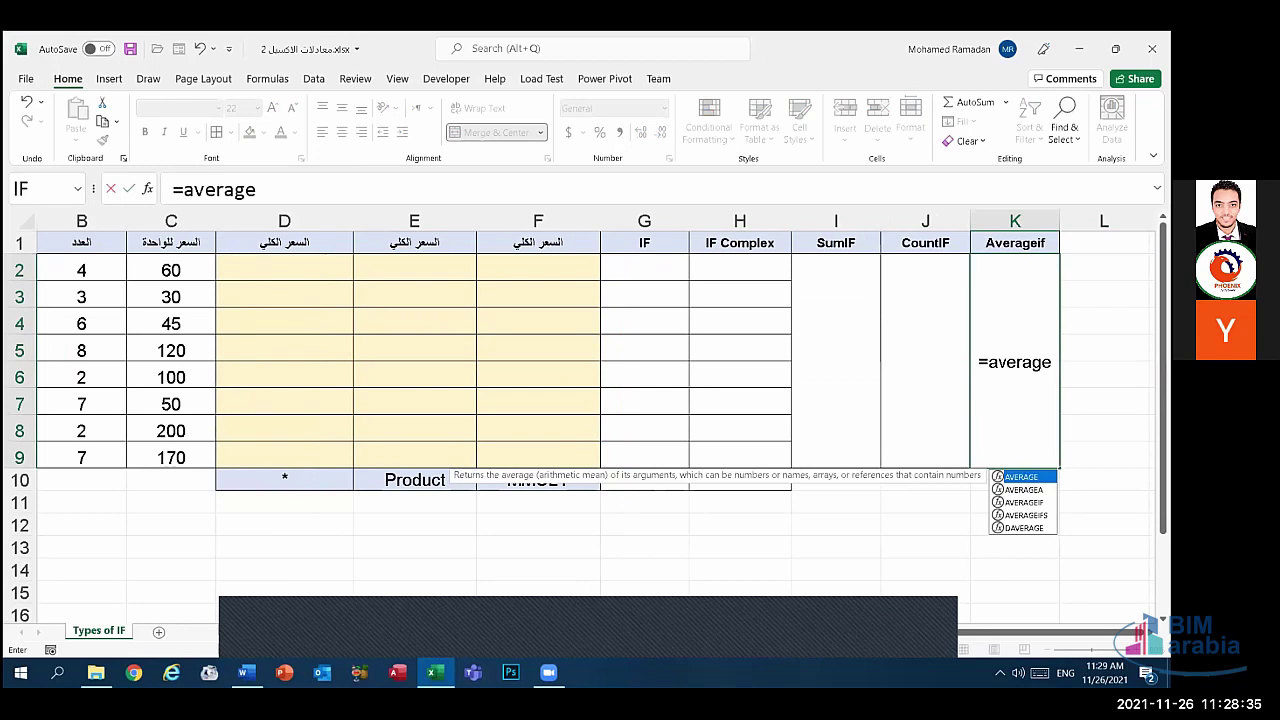
{"action": "type", "text": "if"}
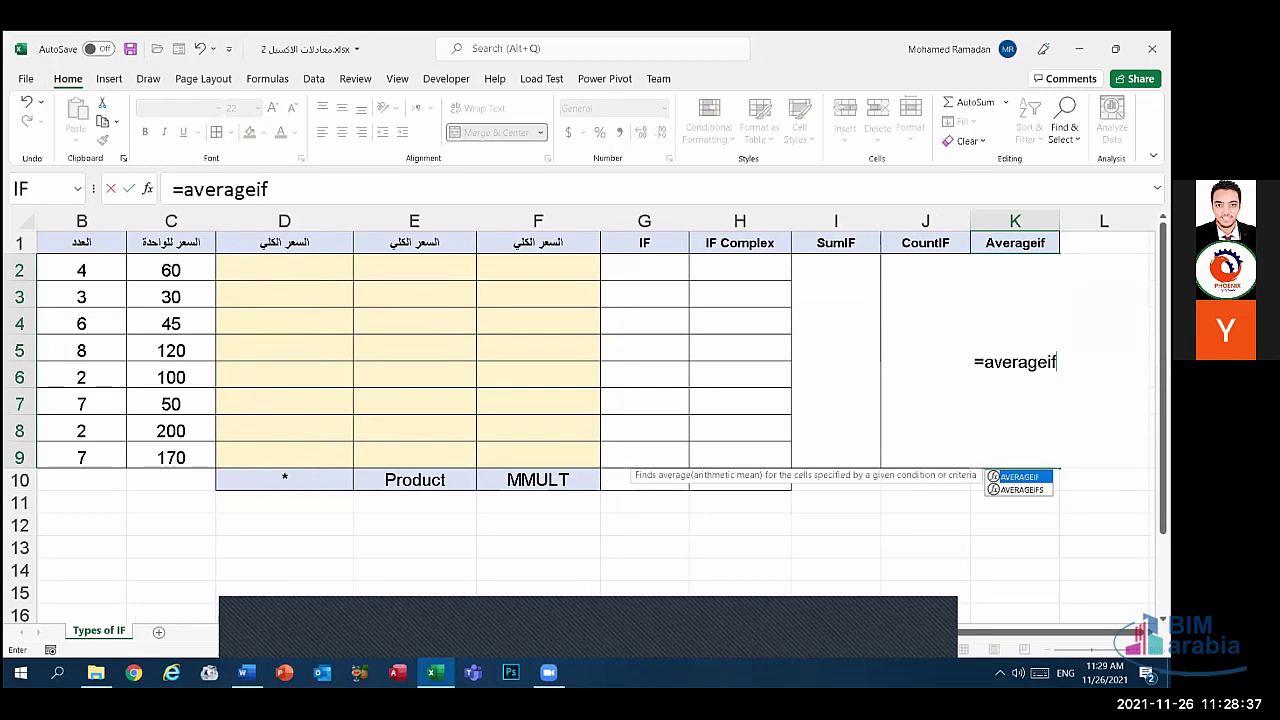
{"action": "type", "text": "("}
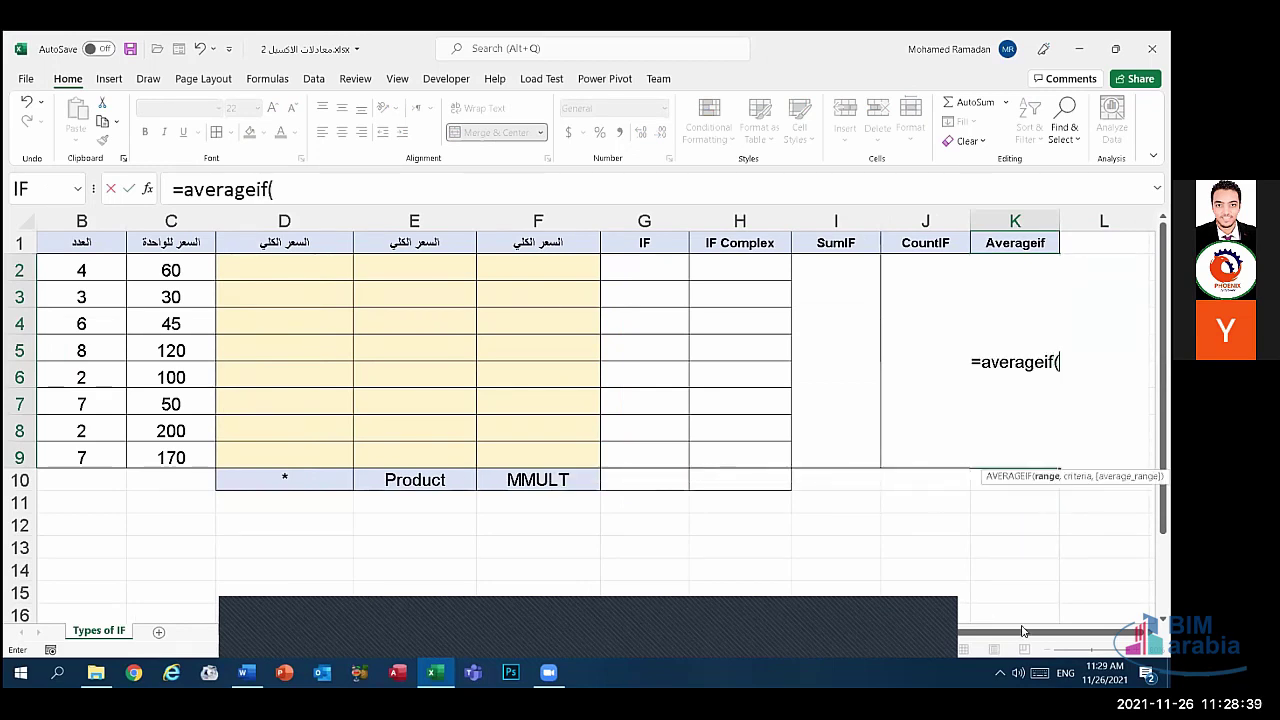
{"action": "scroll", "coordinate": [354, 397], "scroll_direction": "left", "scroll_amount": 2}
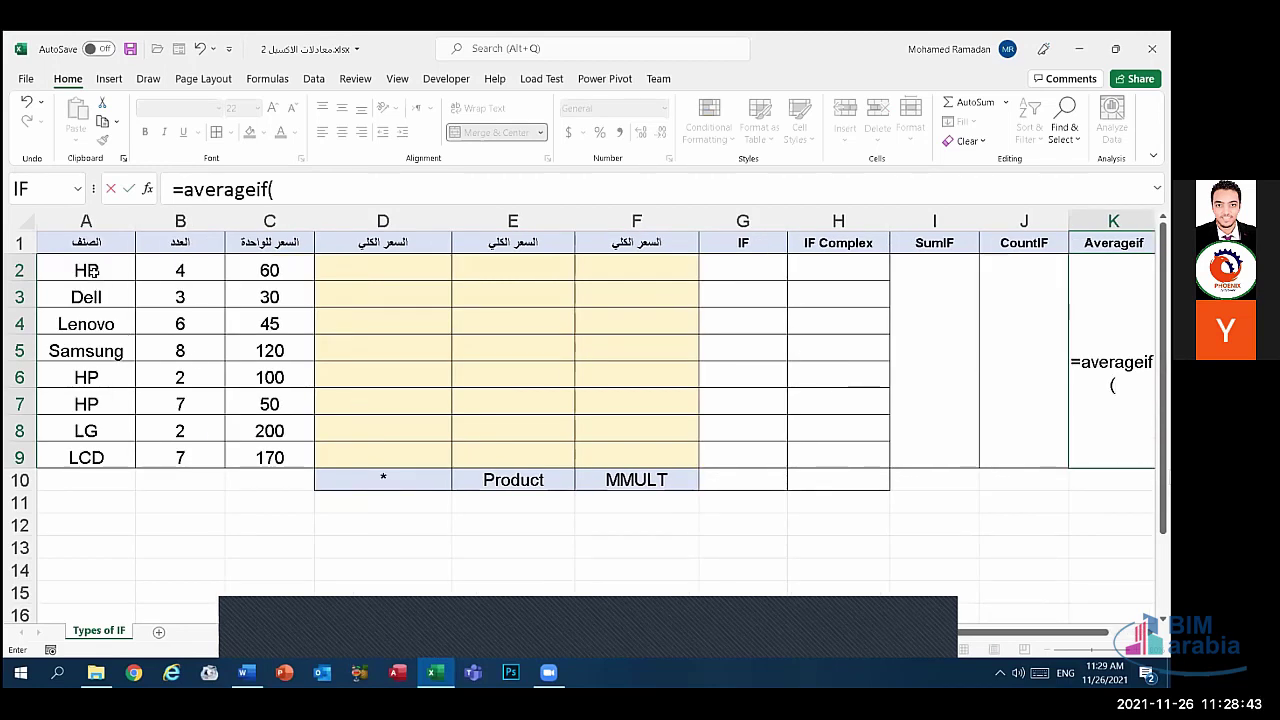
{"action": "left_click_drag", "start_coordinate": [92, 276], "coordinate": [92, 300]}
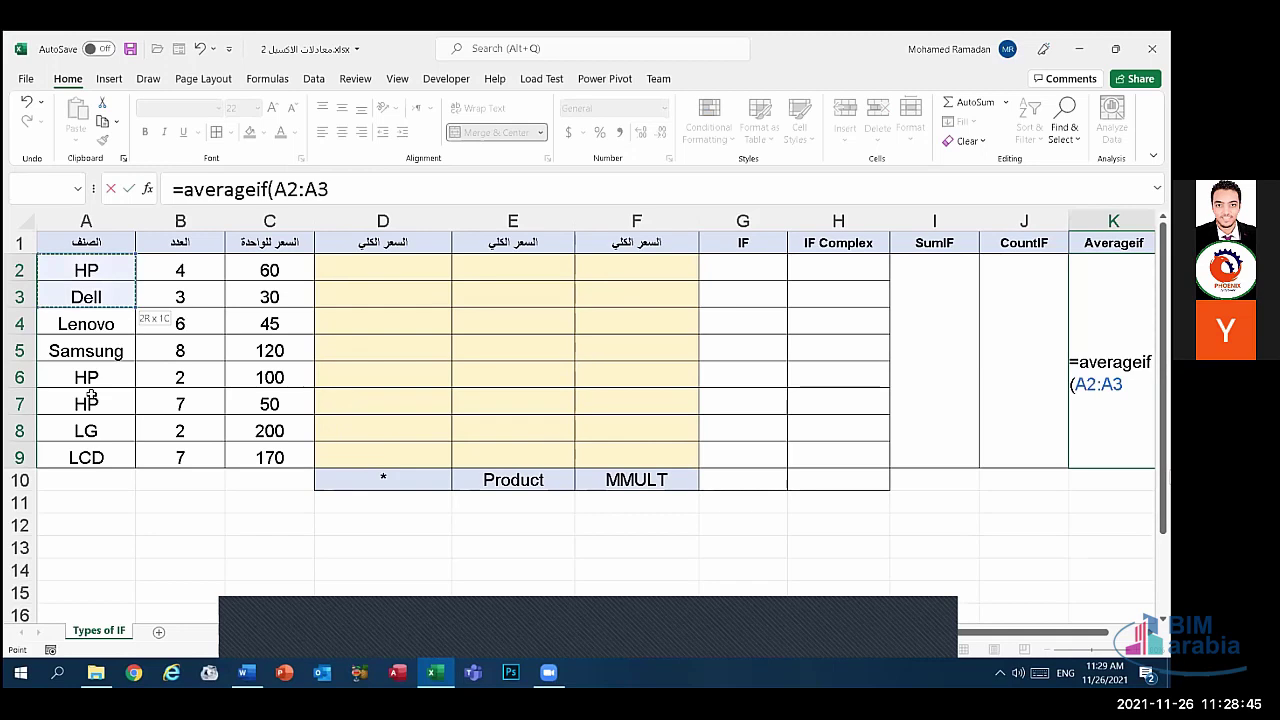
{"action": "left_click_drag", "start_coordinate": [90, 433], "coordinate": [89, 470]}
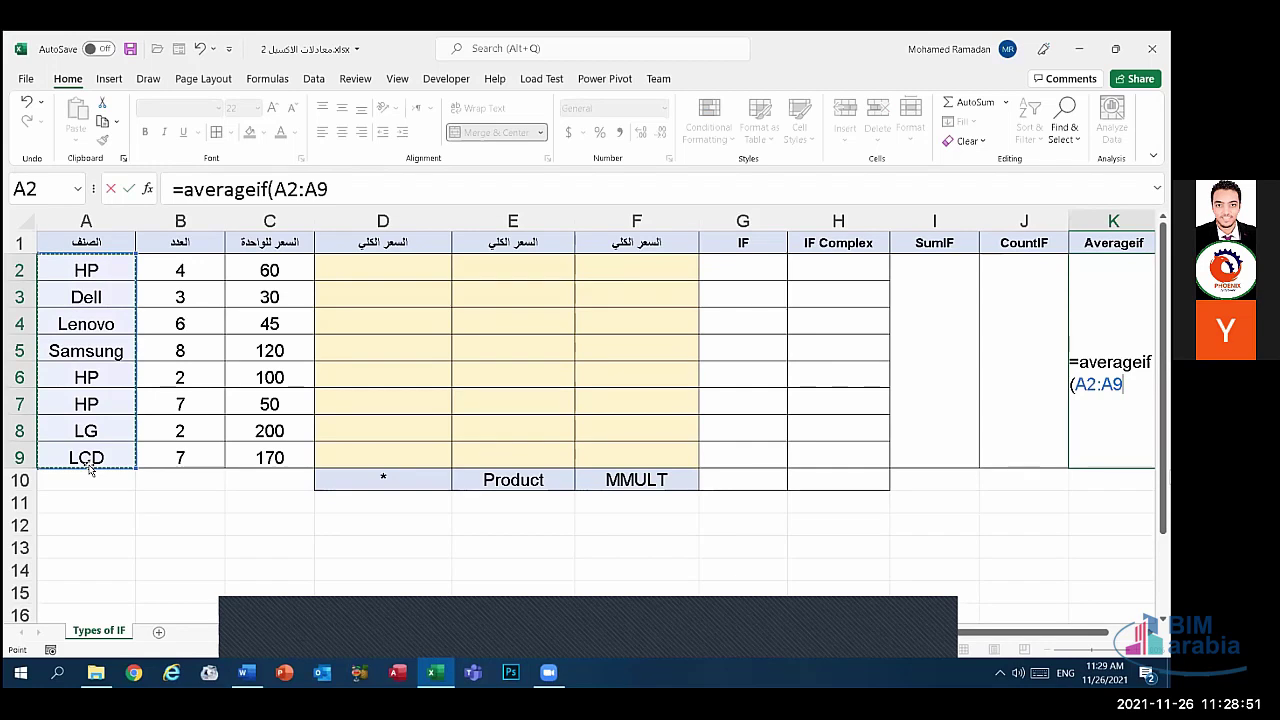
{"action": "type", "text": ","}
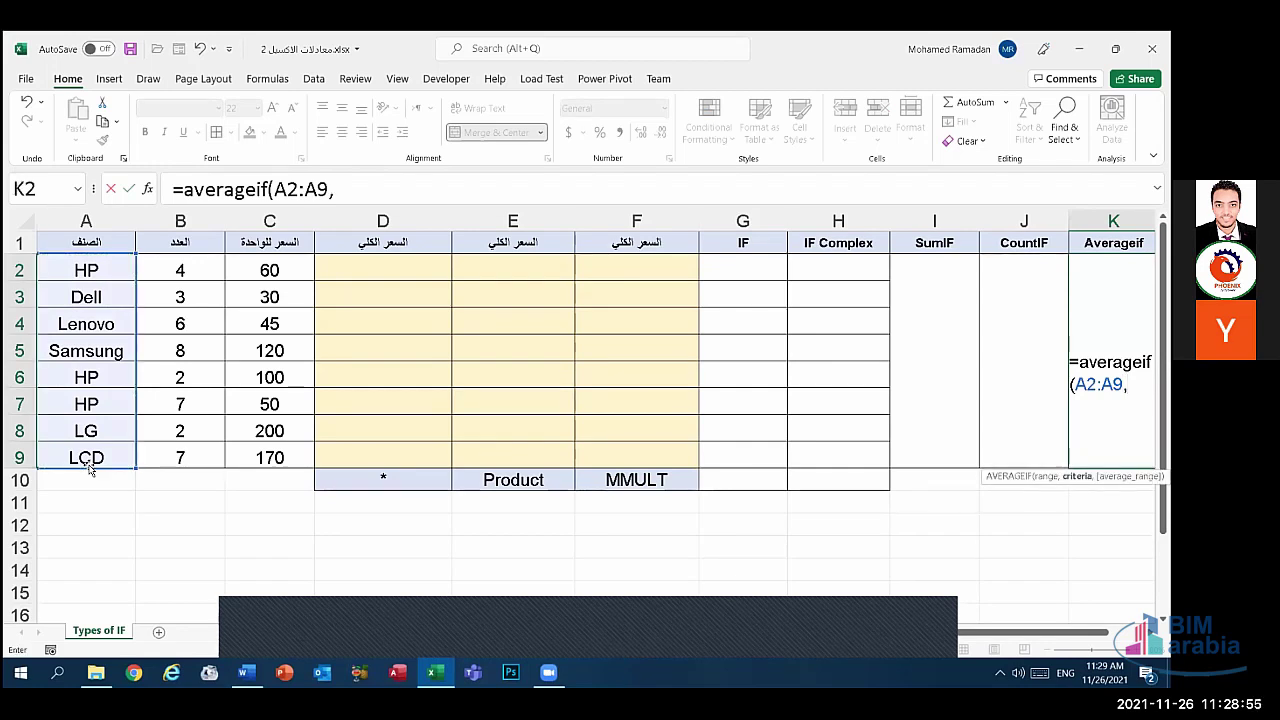
{"action": "type", "text": "\"HP"}
{"action": "type", "text": "\""}
{"action": "type", "text": ","}
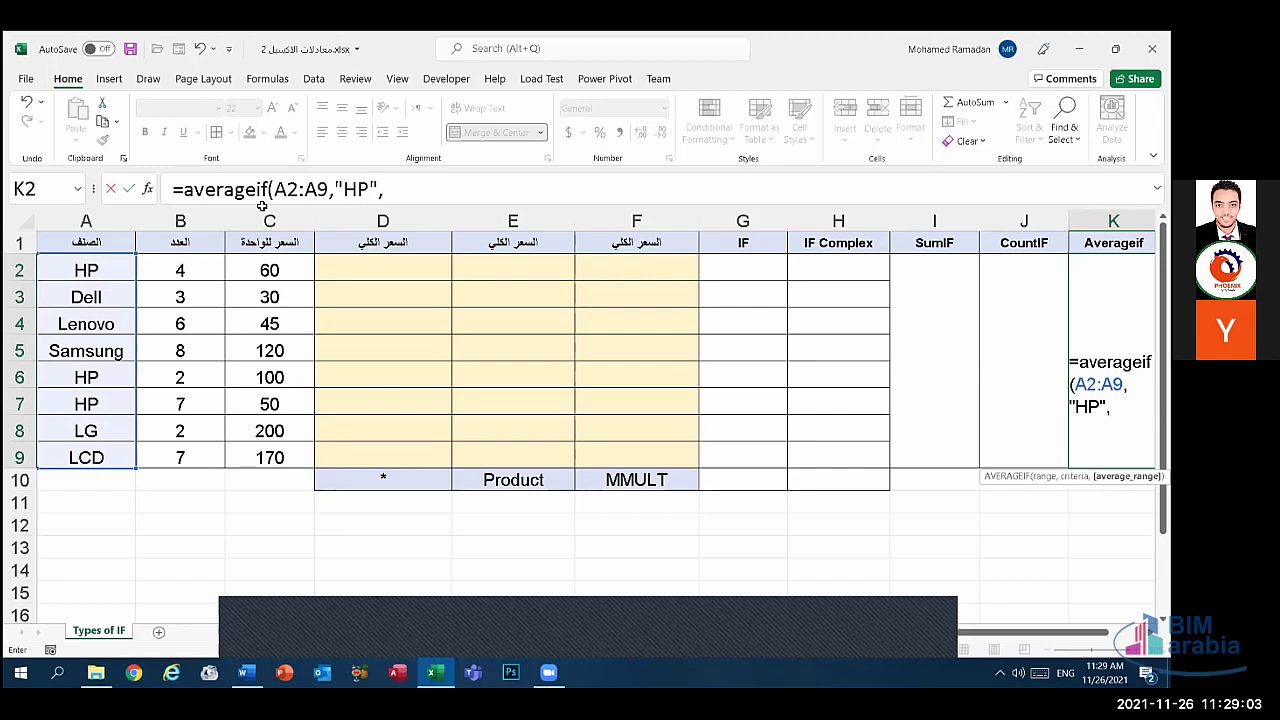
{"action": "left_click", "coordinate": [180, 272]}
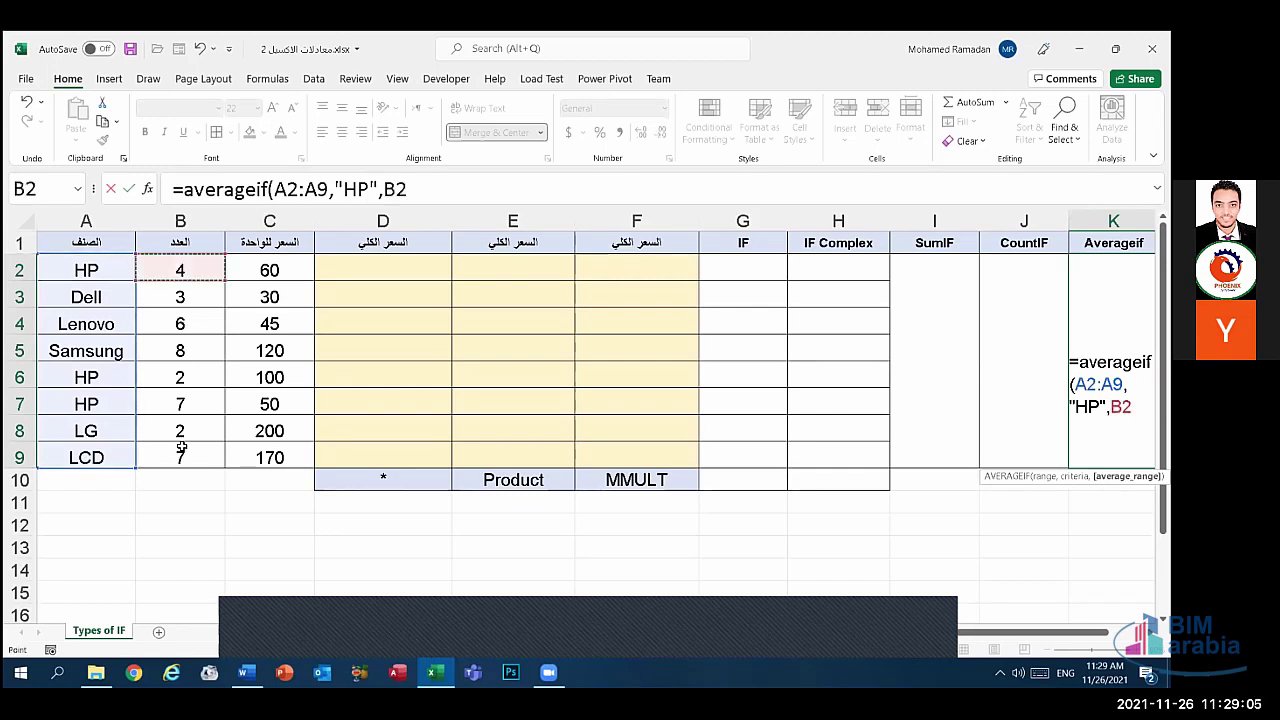
{"action": "left_click", "coordinate": [181, 449], "text": "shift"}
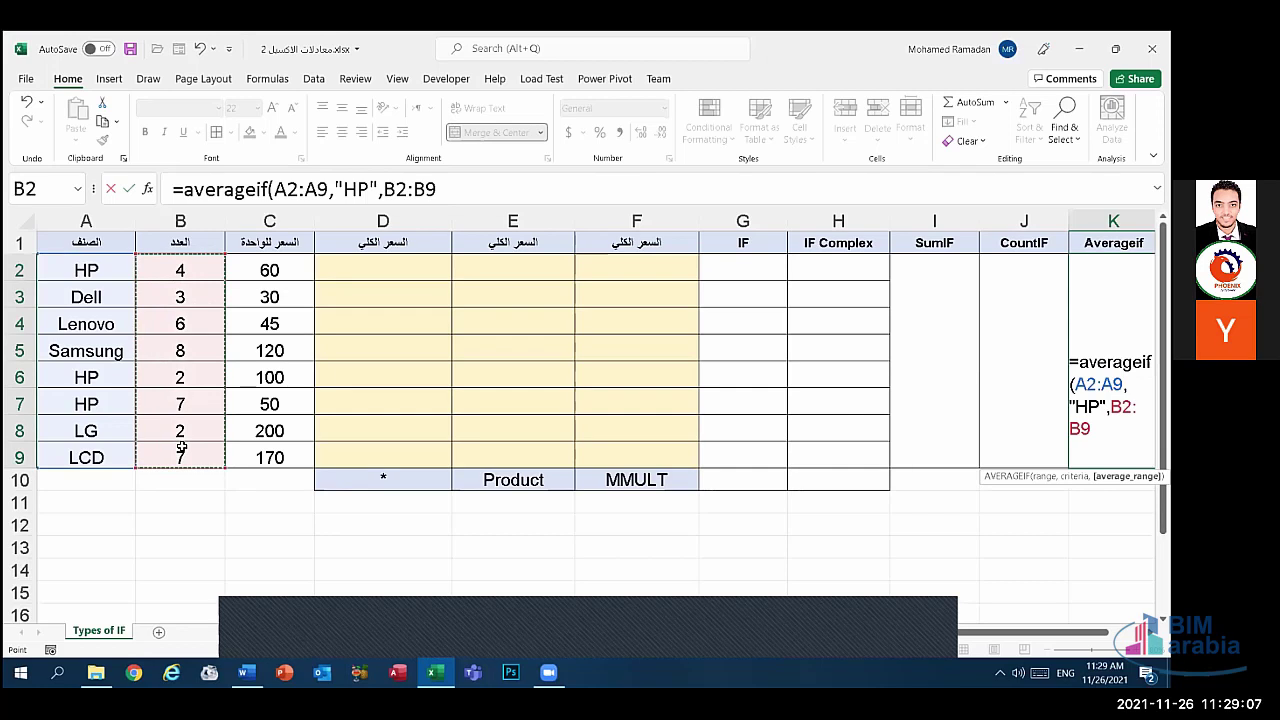
{"action": "key", "text": "Return"}
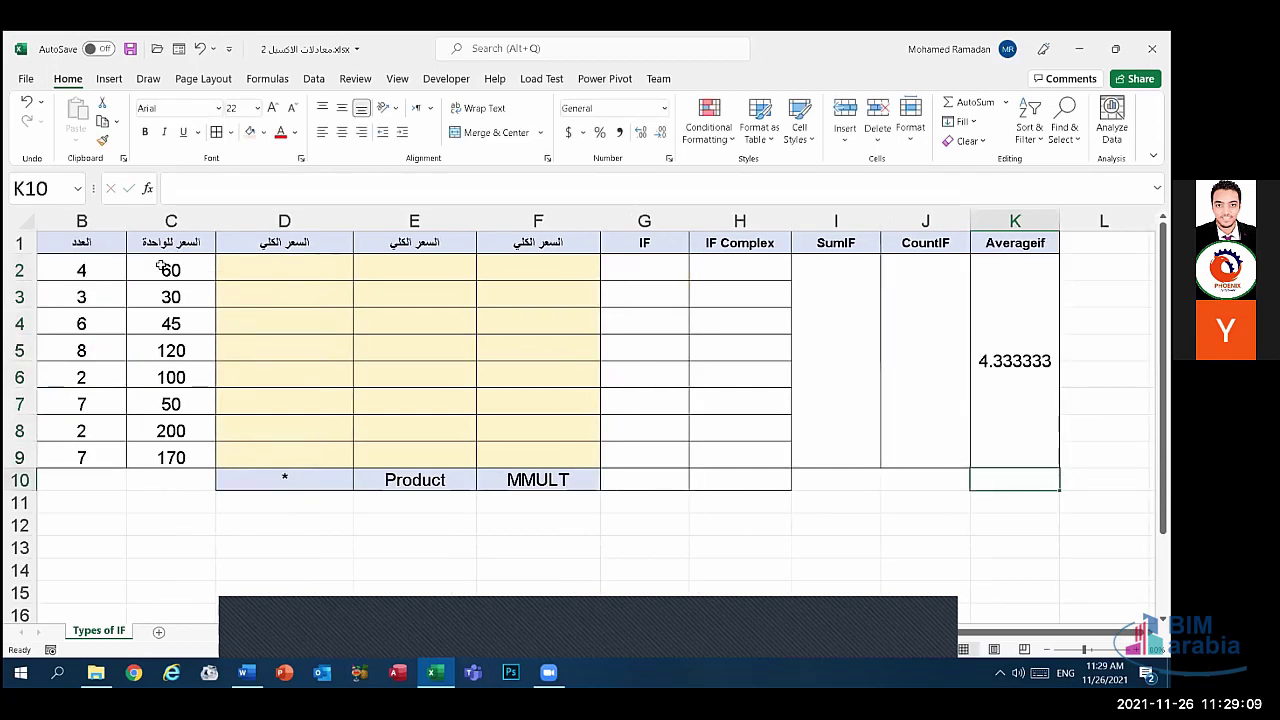
Step: Delete the AVERAGEIF formula from the Averageif cell
{"action": "key", "text": "Up"}
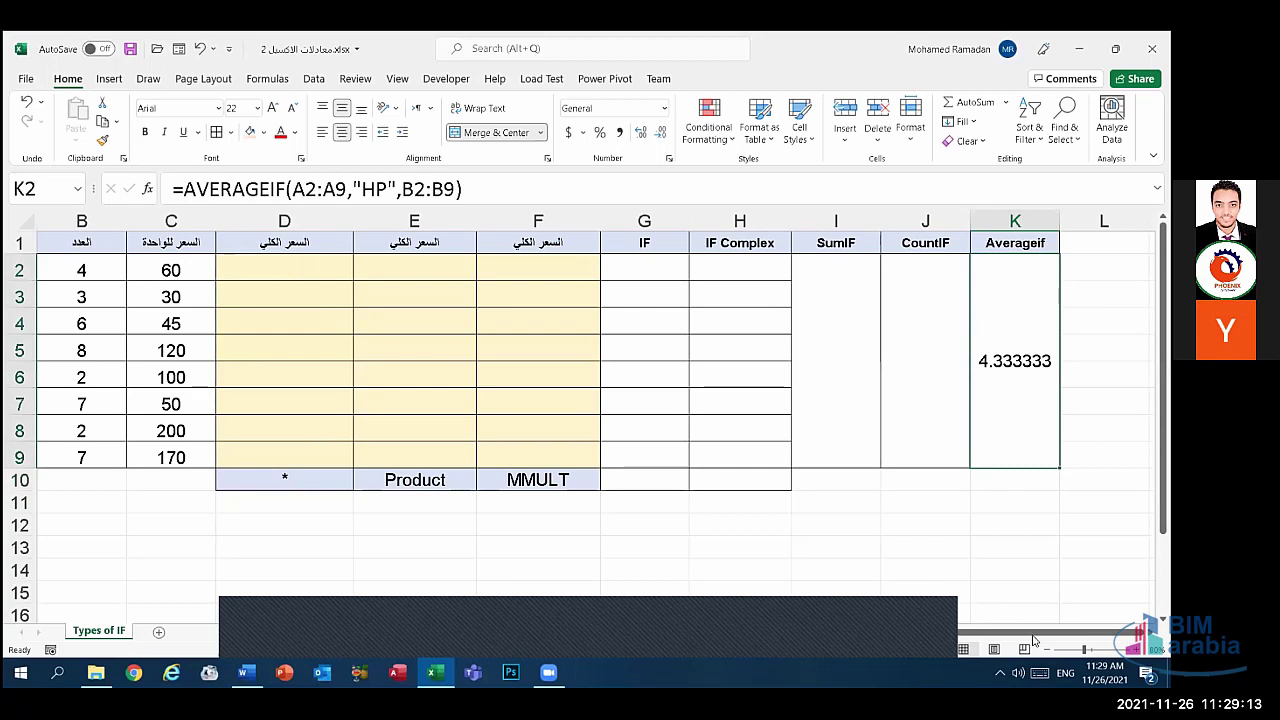
{"action": "key", "text": "Delete"}
{"action": "left_click", "coordinate": [925, 569]}
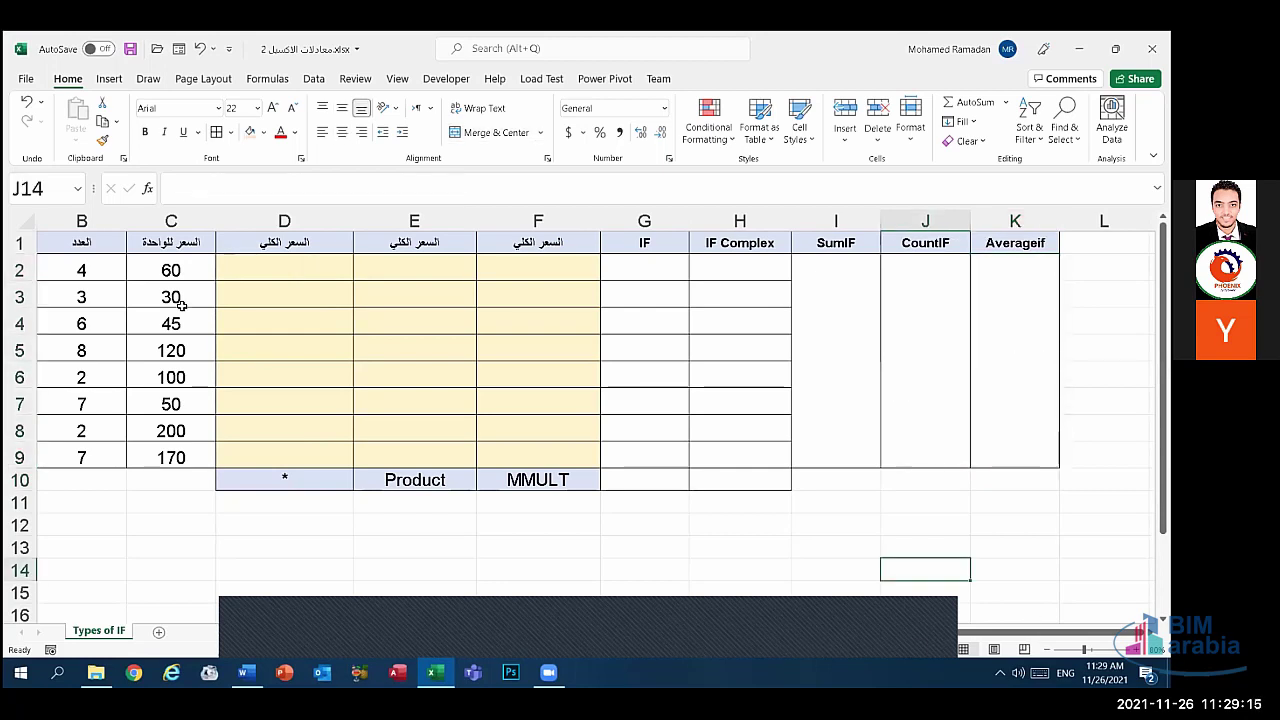
Step: Check the HP quantities in column B and save the workbook
{"action": "scroll", "coordinate": [180, 270], "scroll_direction": "left", "scroll_amount": 1}
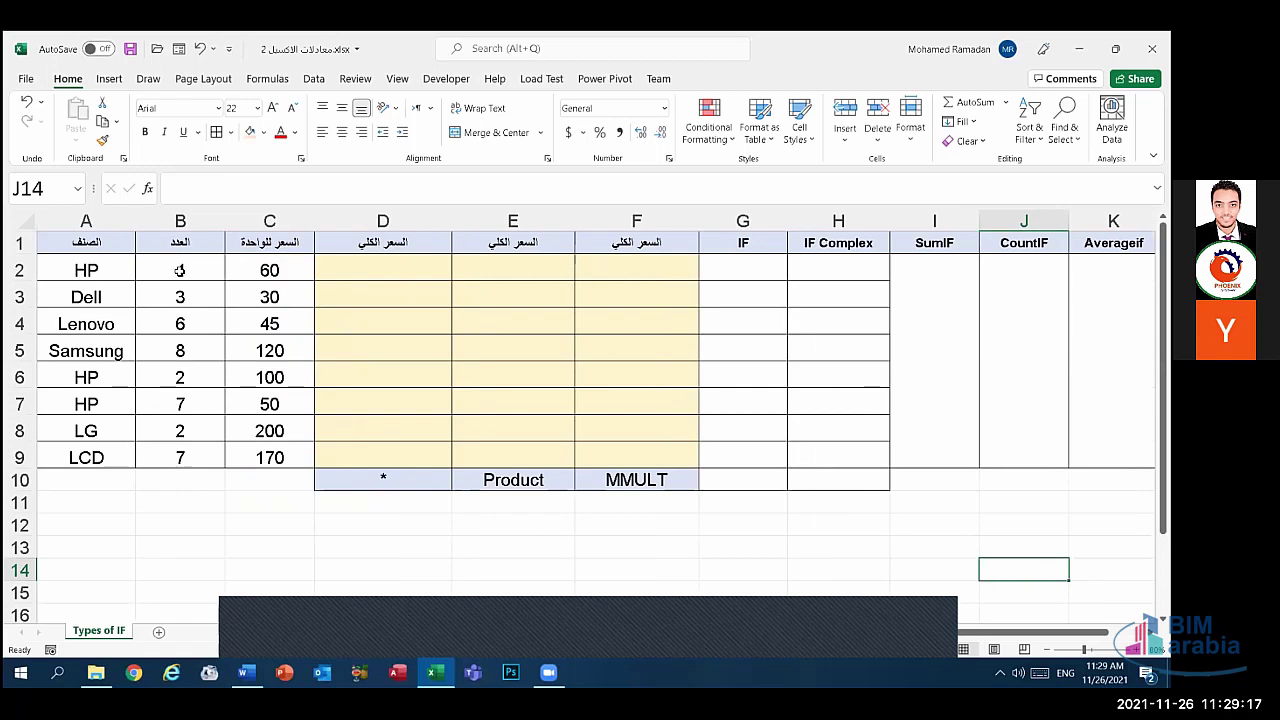
{"action": "left_click", "coordinate": [180, 270]}
{"action": "left_click", "coordinate": [183, 385]}
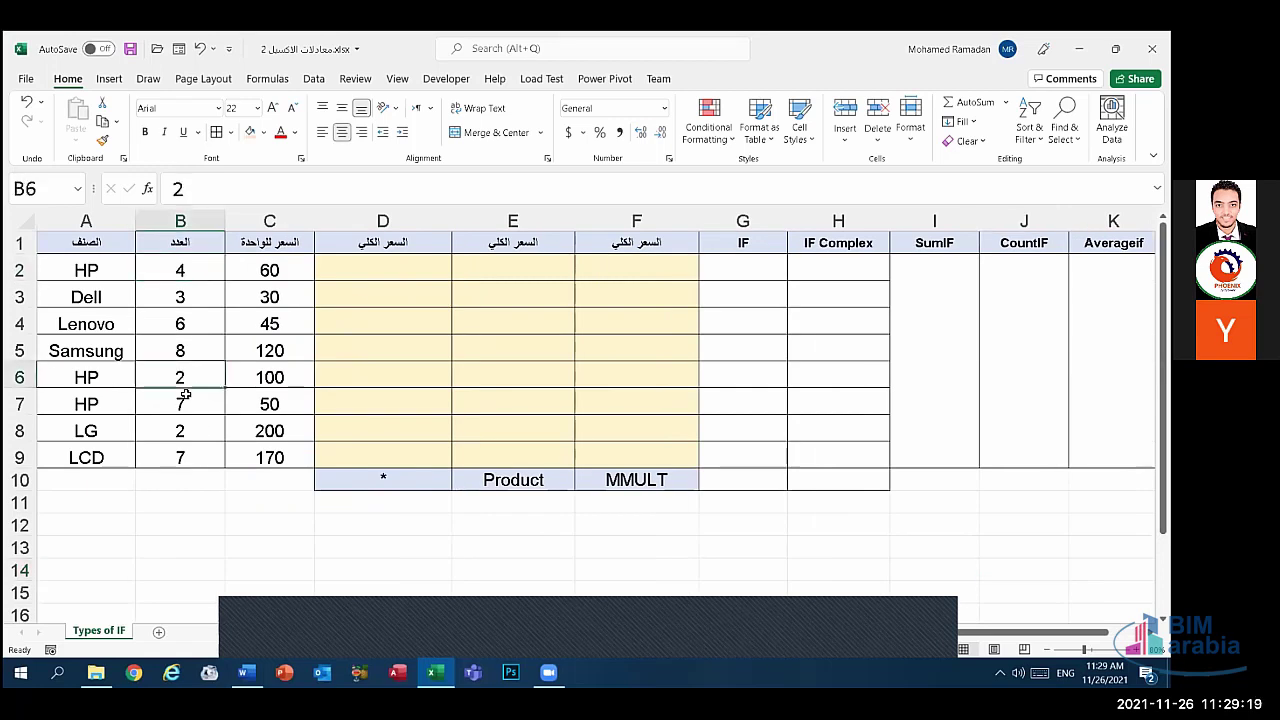
{"action": "left_click", "coordinate": [185, 398]}
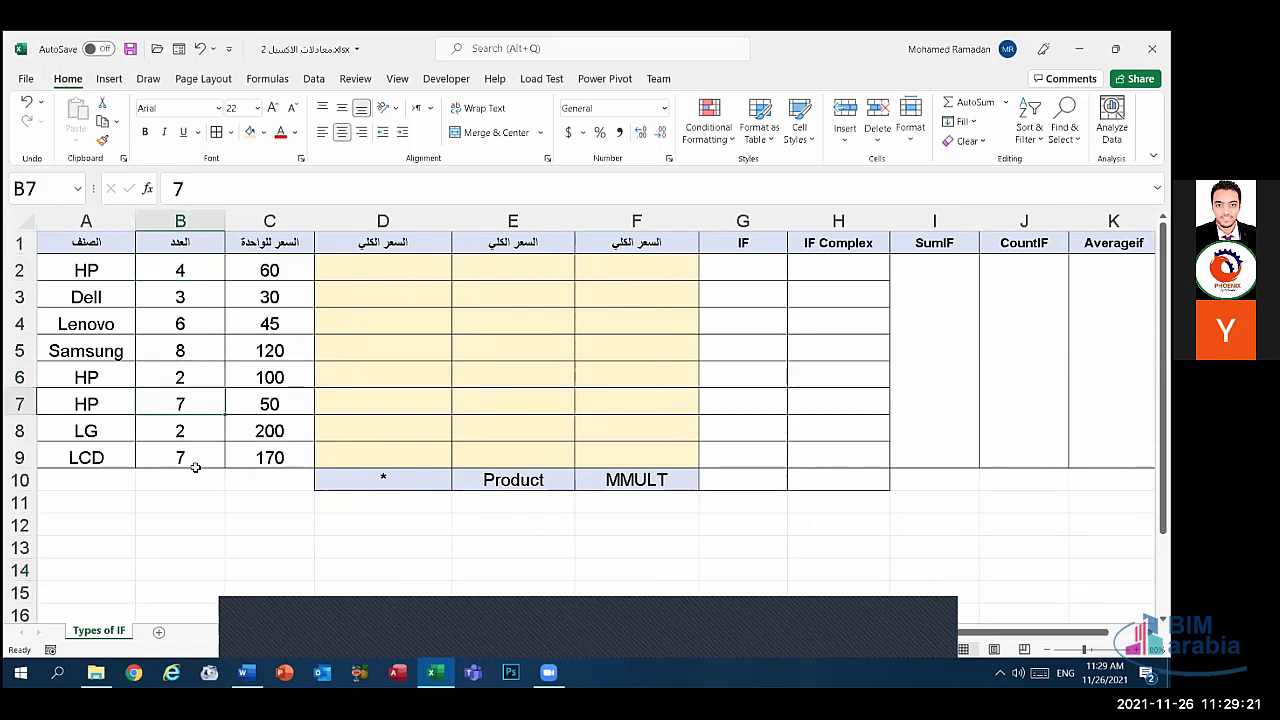
{"action": "left_click", "coordinate": [352, 540]}
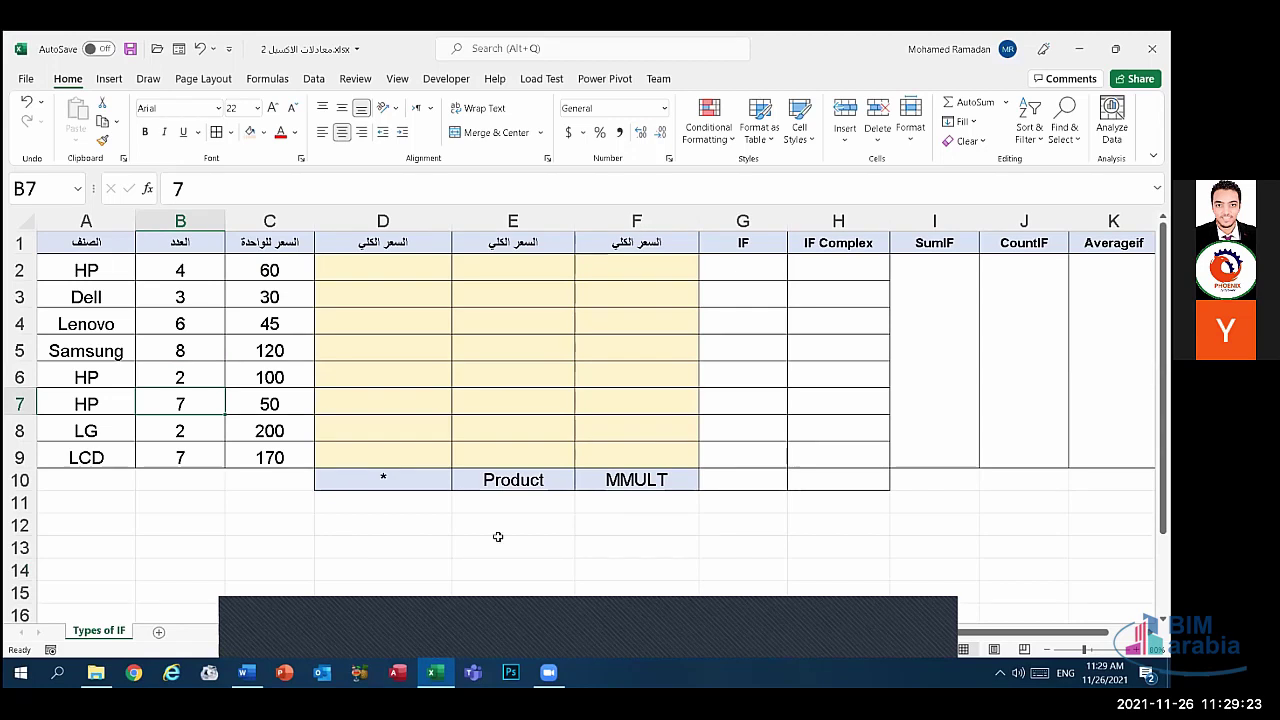
{"action": "left_click", "coordinate": [130, 55]}
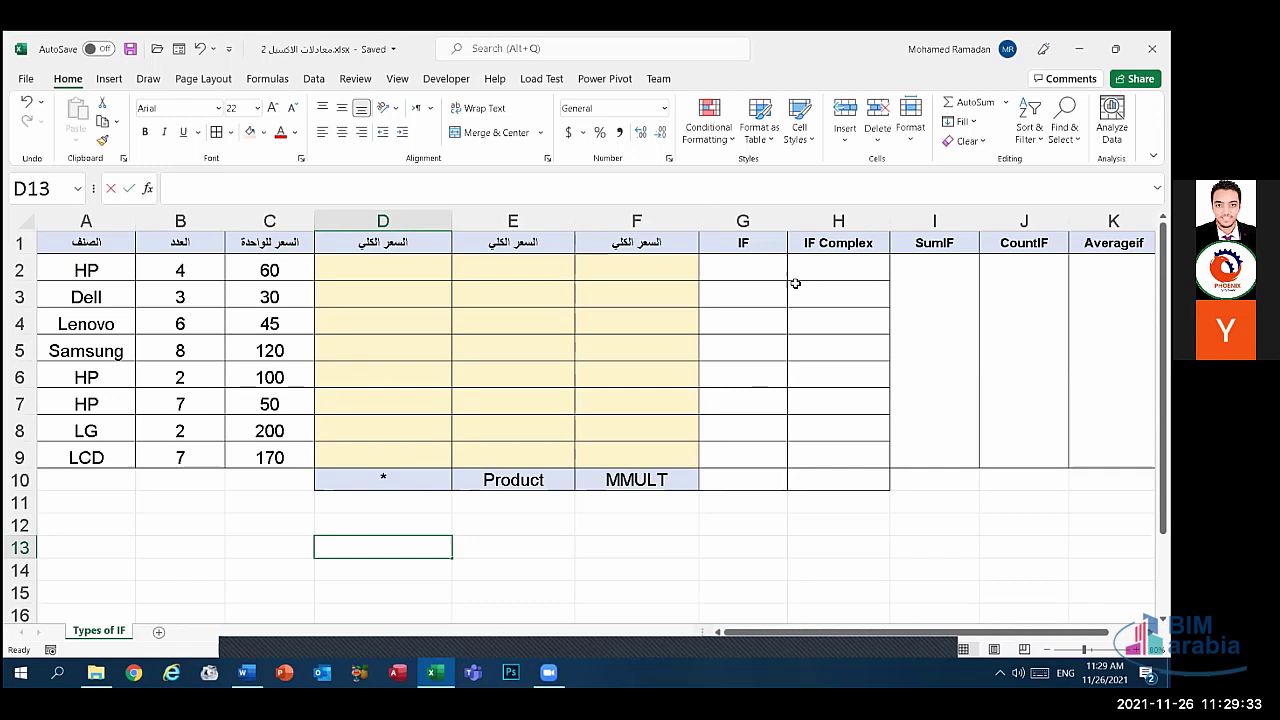
Step: Save the Types of IF workbook again and close it
{"action": "left_click", "coordinate": [827, 281]}
{"action": "left_click", "coordinate": [834, 291]}
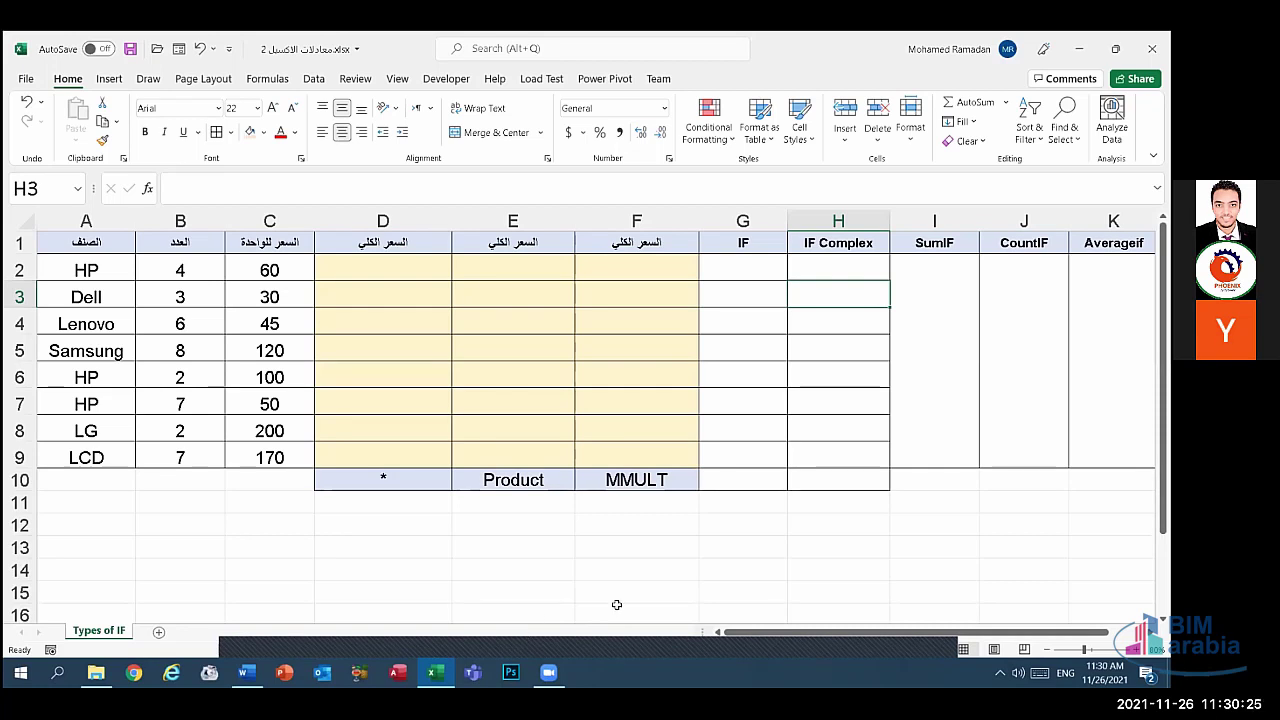
{"action": "mouse_move", "coordinate": [617, 605]}
{"action": "left_click", "coordinate": [131, 49]}
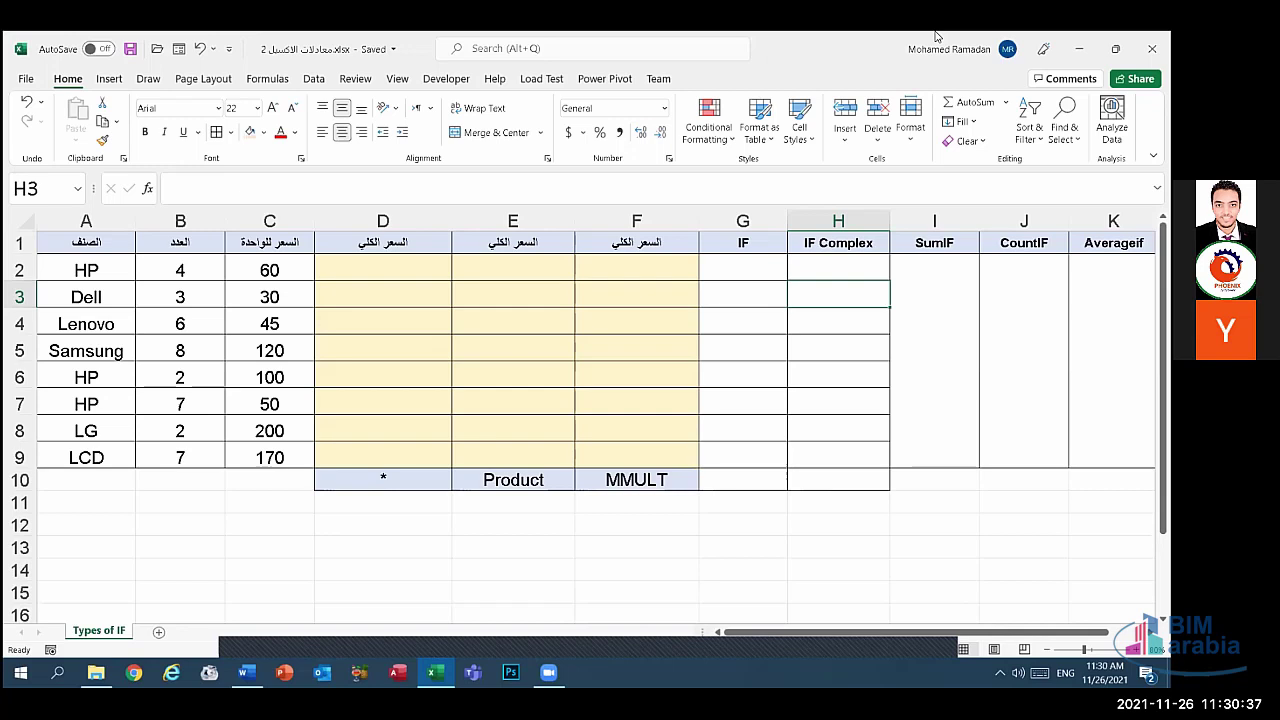
{"action": "left_click", "coordinate": [1152, 48]}
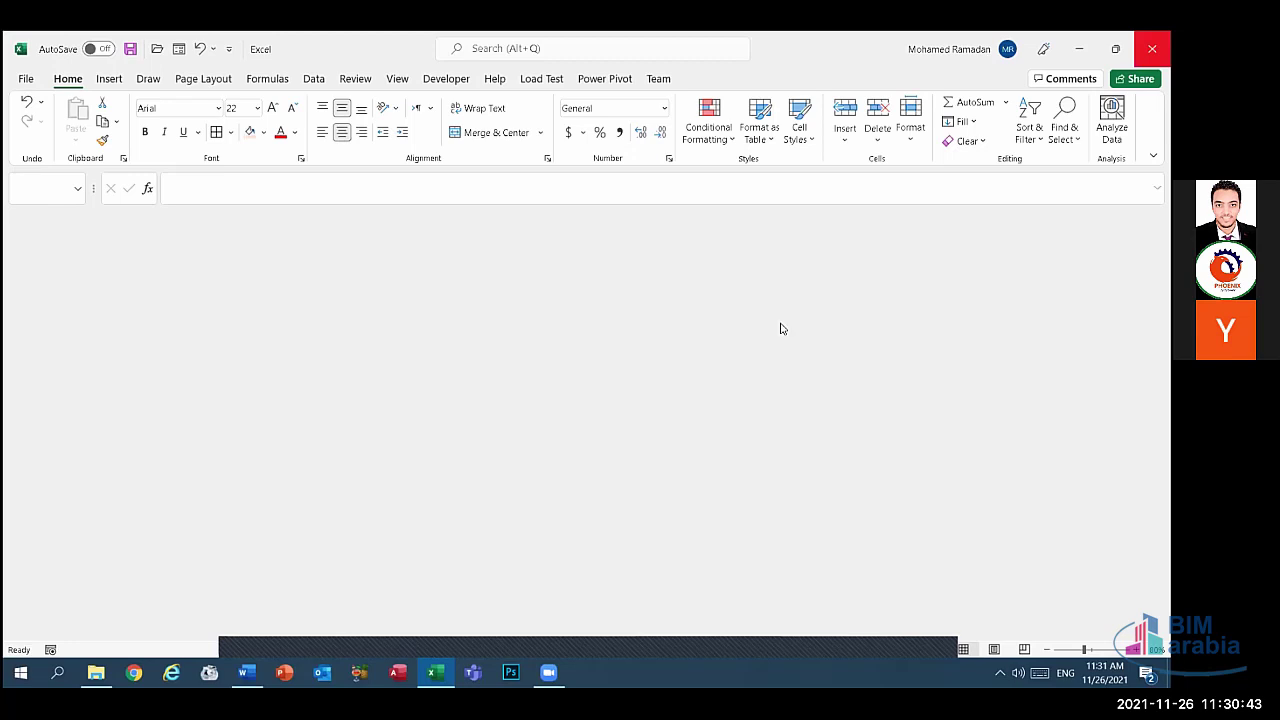
Step: Show the desktop and reopen the Excel workbook from the taskbar
{"action": "key", "text": "super+d"}
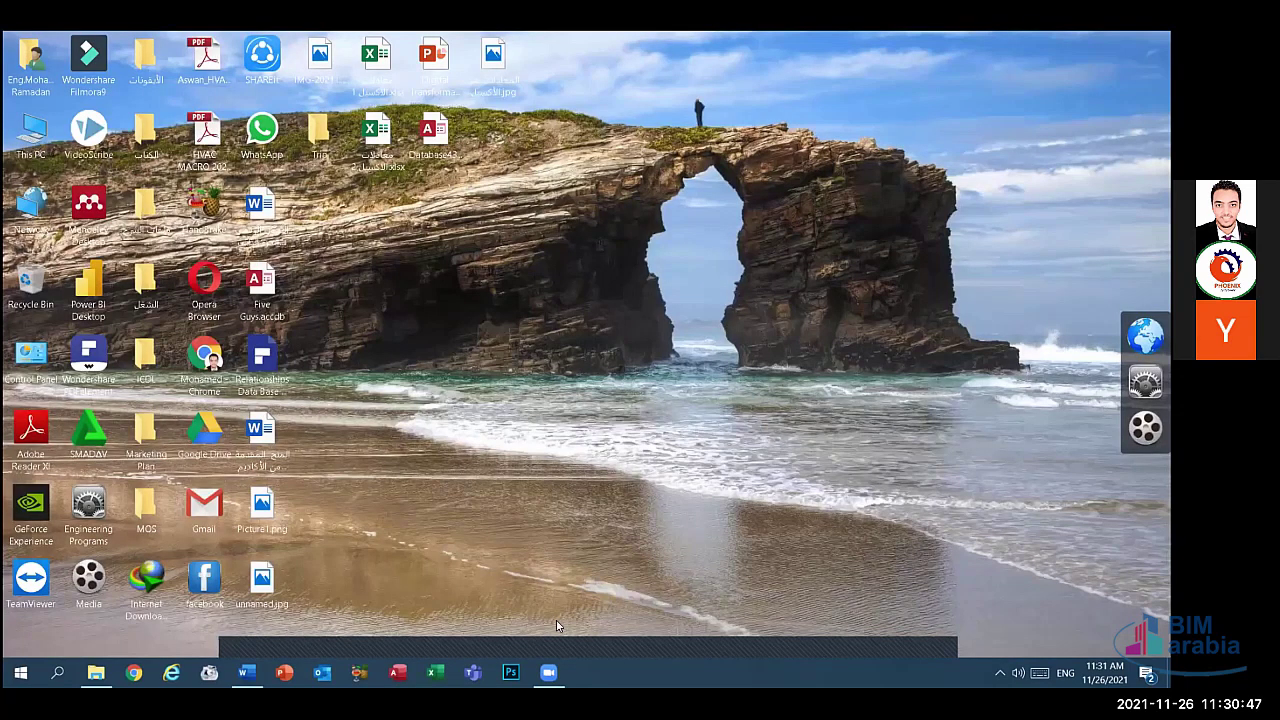
{"action": "left_click", "coordinate": [435, 672]}
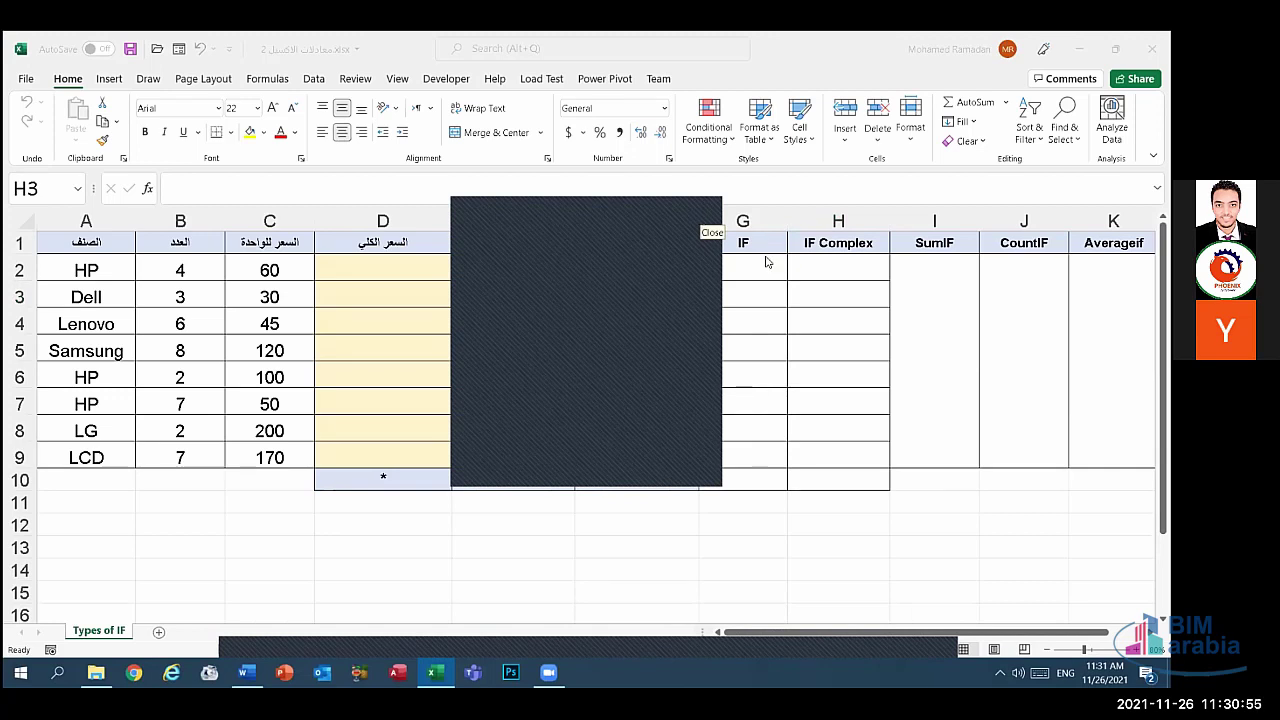
Step: Enter =IF(B2=7,"UP",IF(B2=2,"Down")) in IF Complex cell H2
{"action": "left_click", "coordinate": [827, 262]}
{"action": "type", "text": "="}
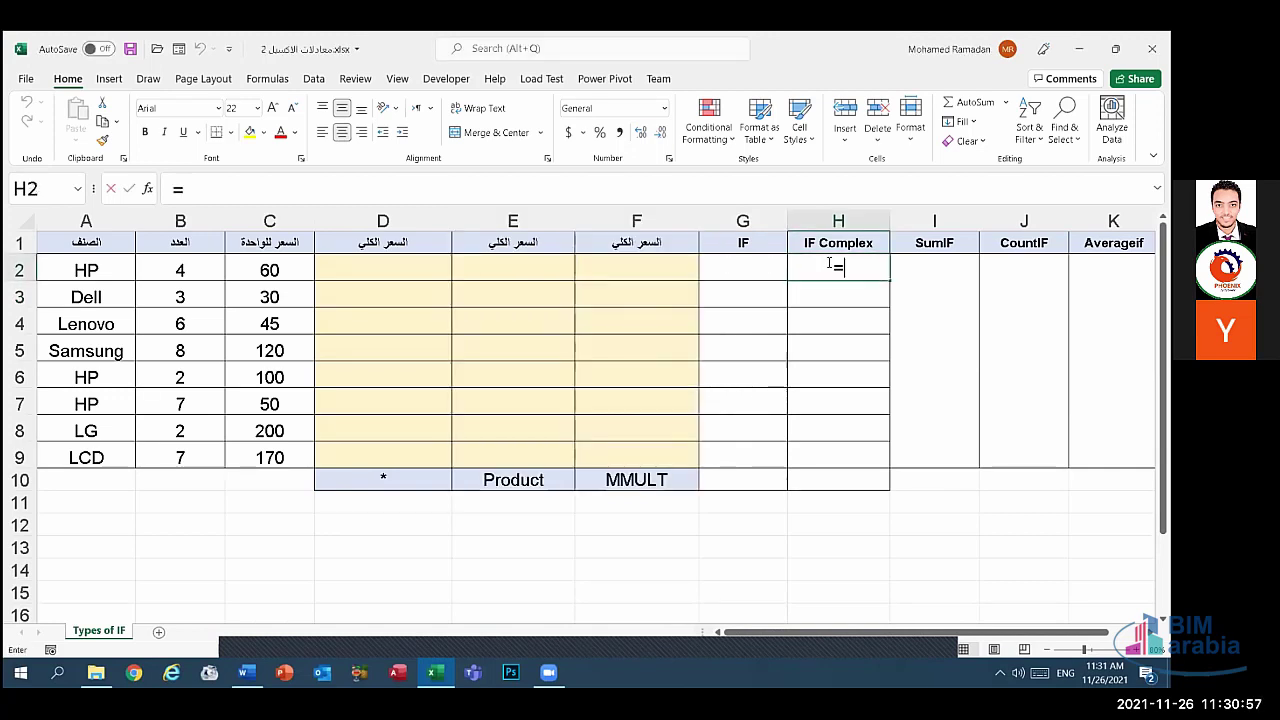
{"action": "type", "text": "IF"}
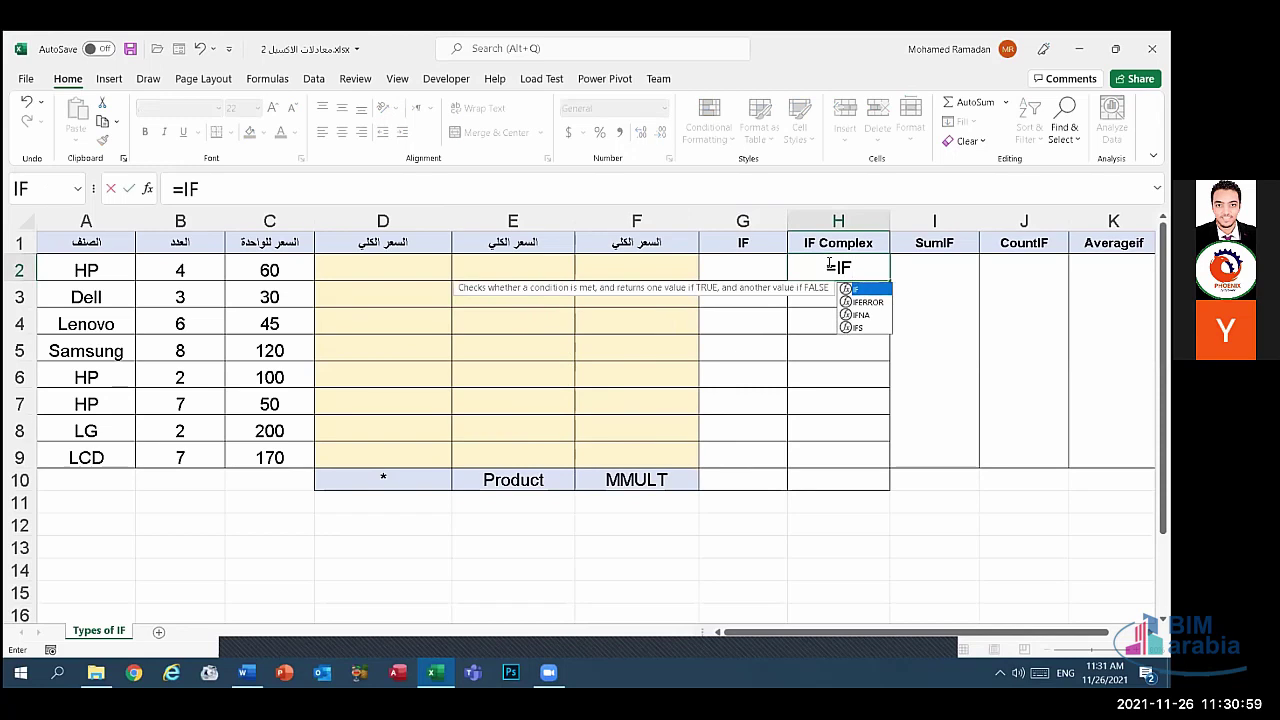
{"action": "type", "text": "("}
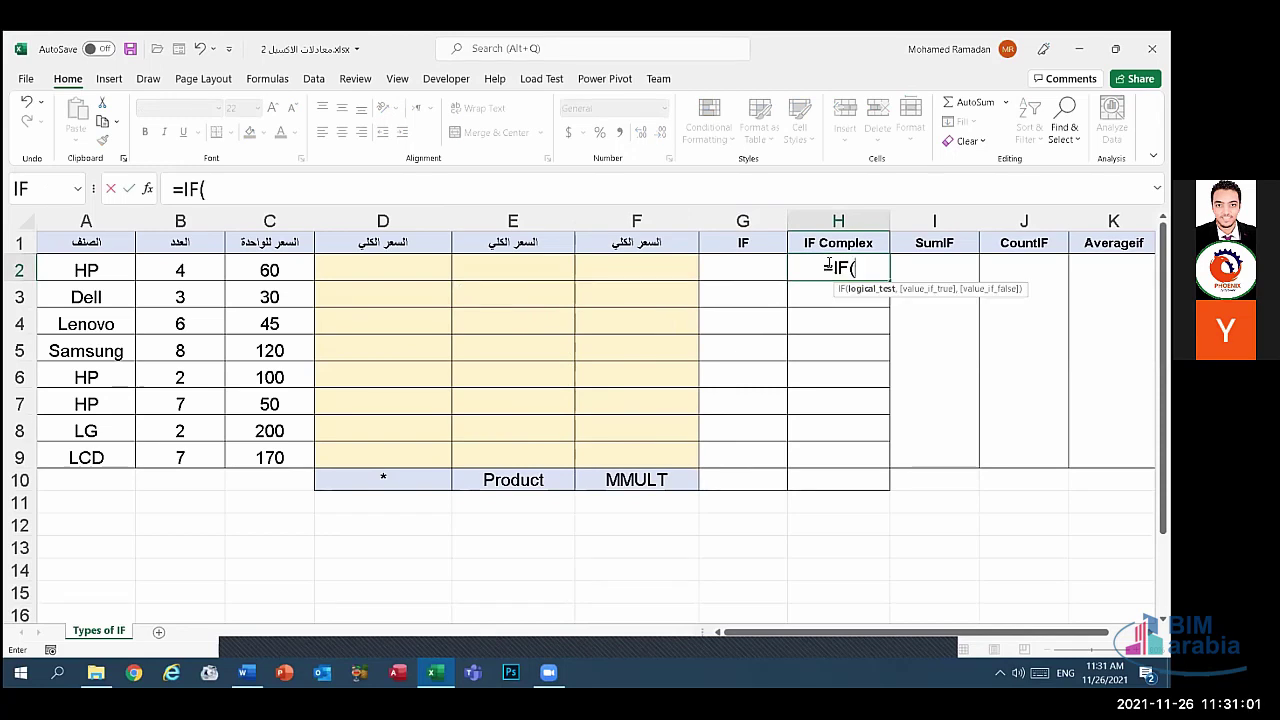
{"action": "key", "text": "BackSpace"}
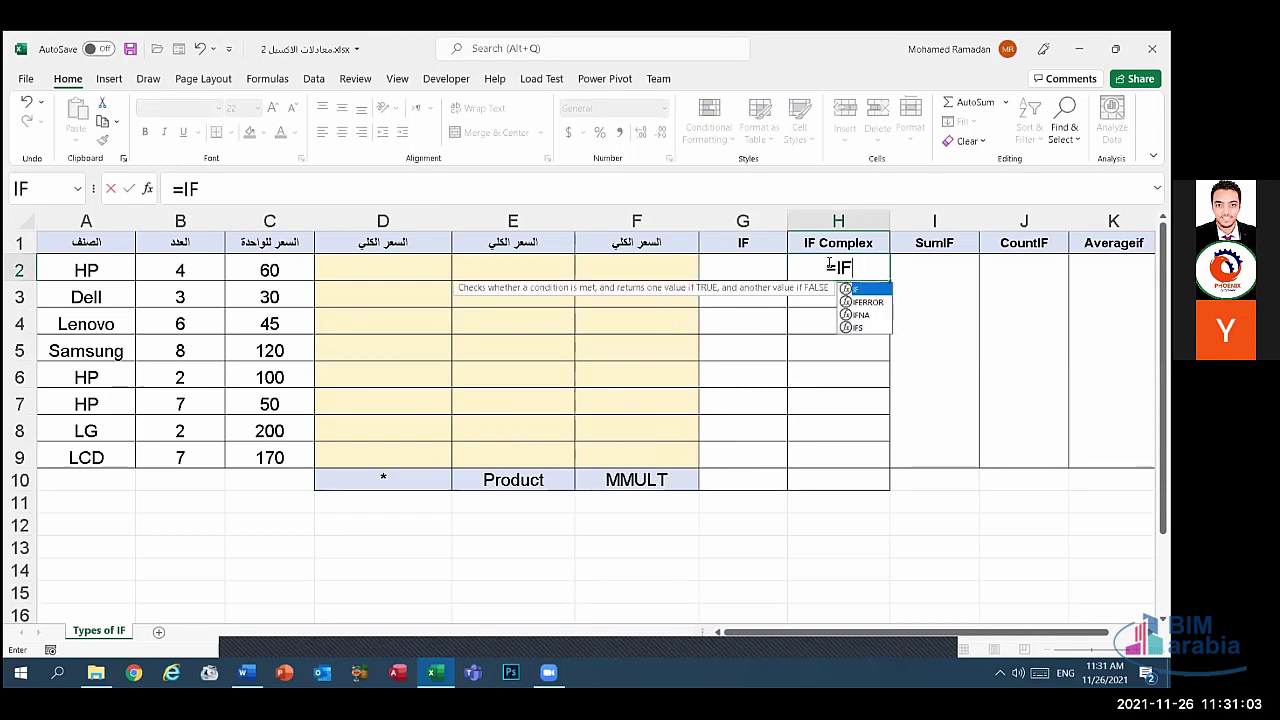
{"action": "type", "text": "("}
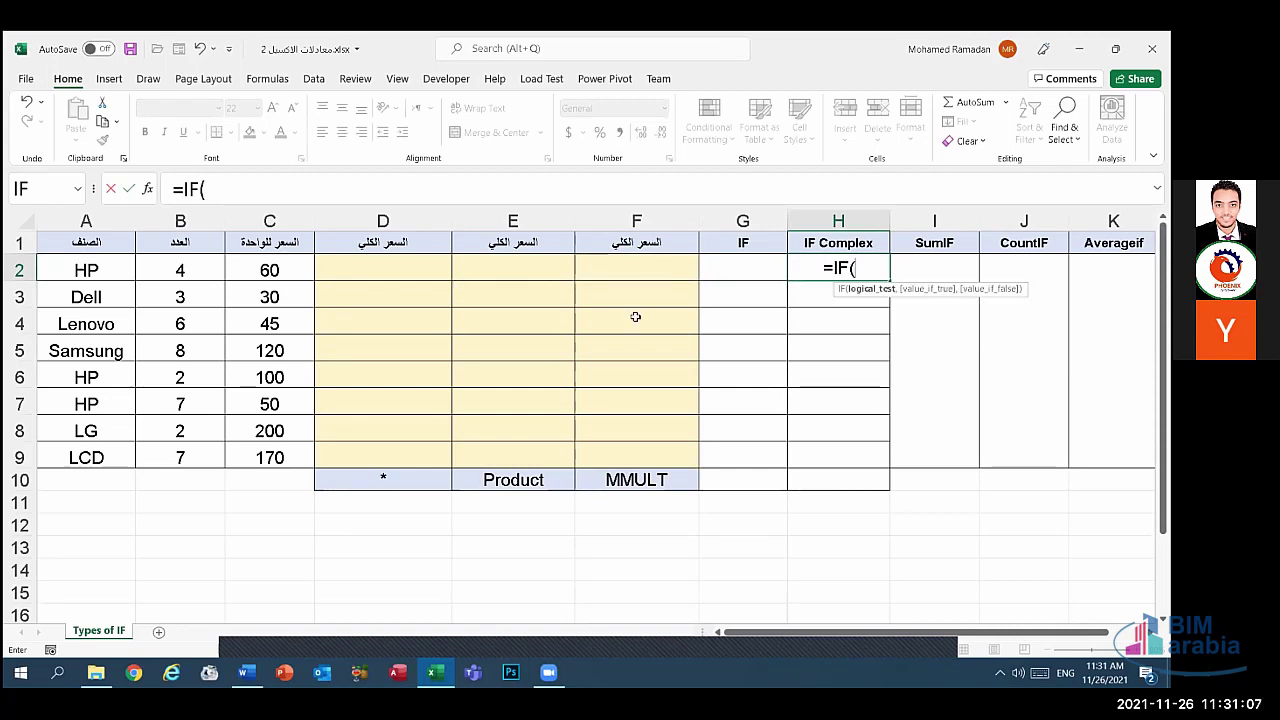
{"action": "left_click", "coordinate": [200, 261]}
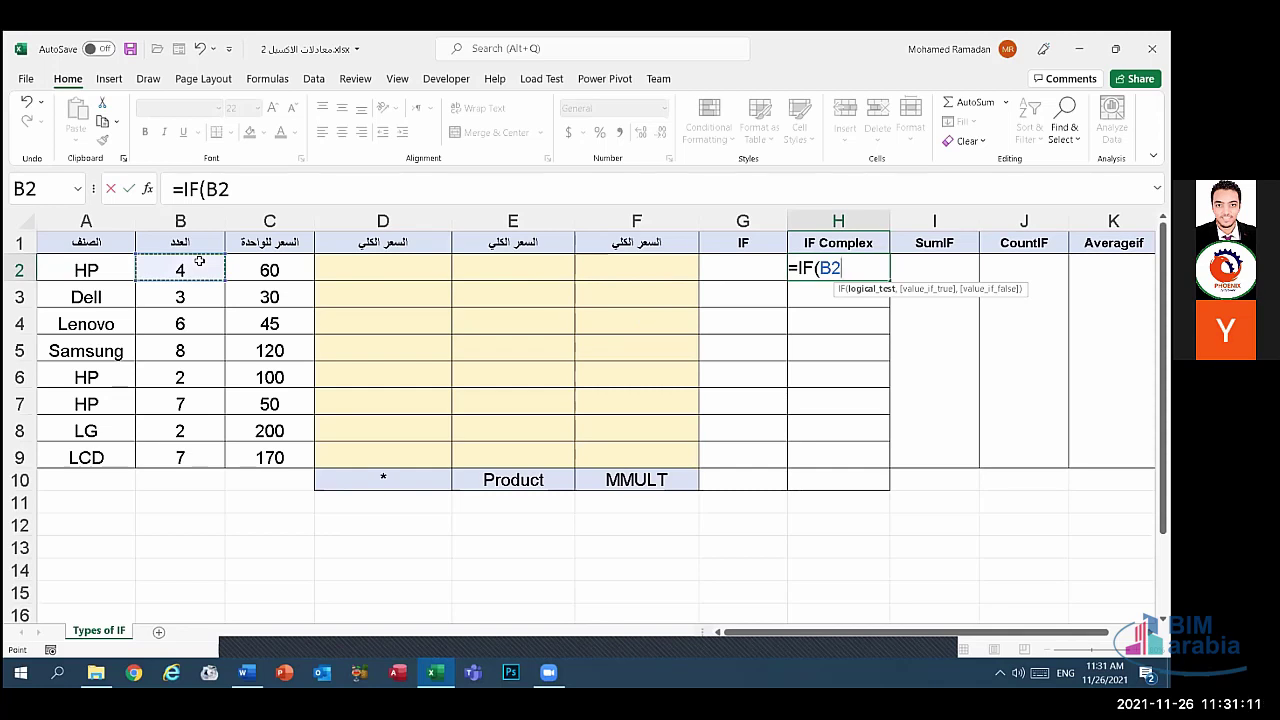
{"action": "type", "text": "="}
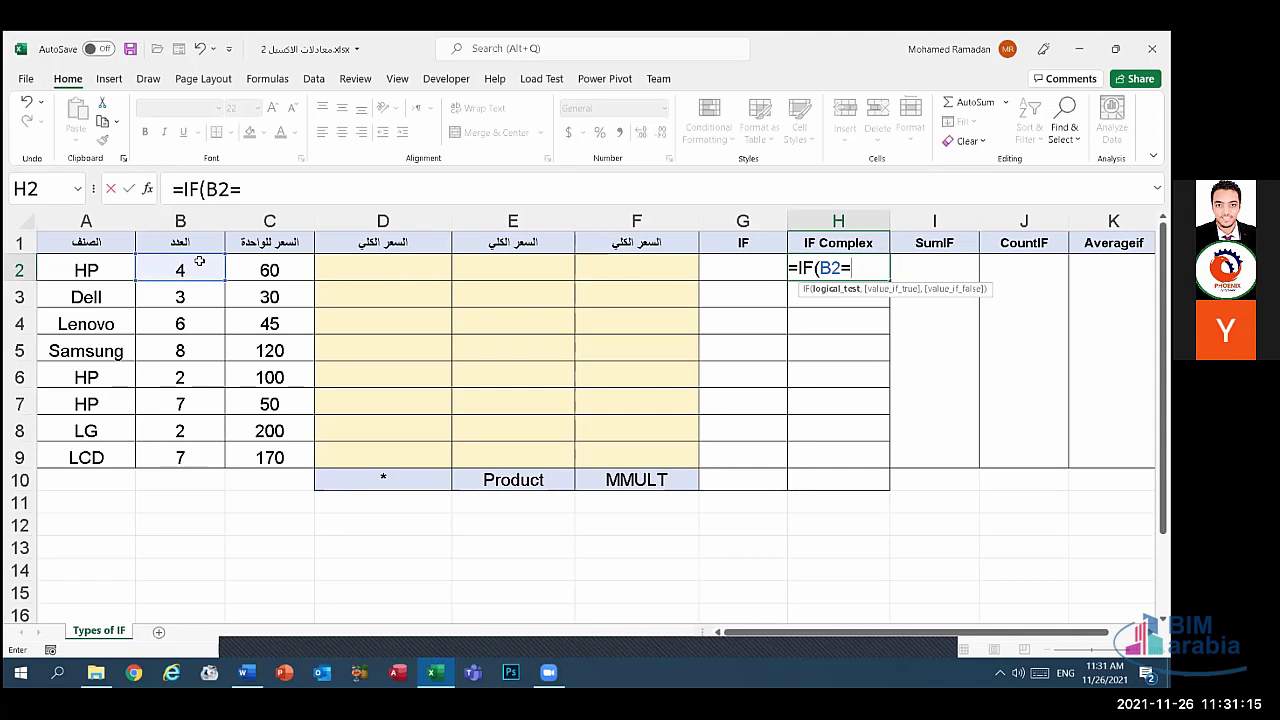
{"action": "type", "text": "7,"}
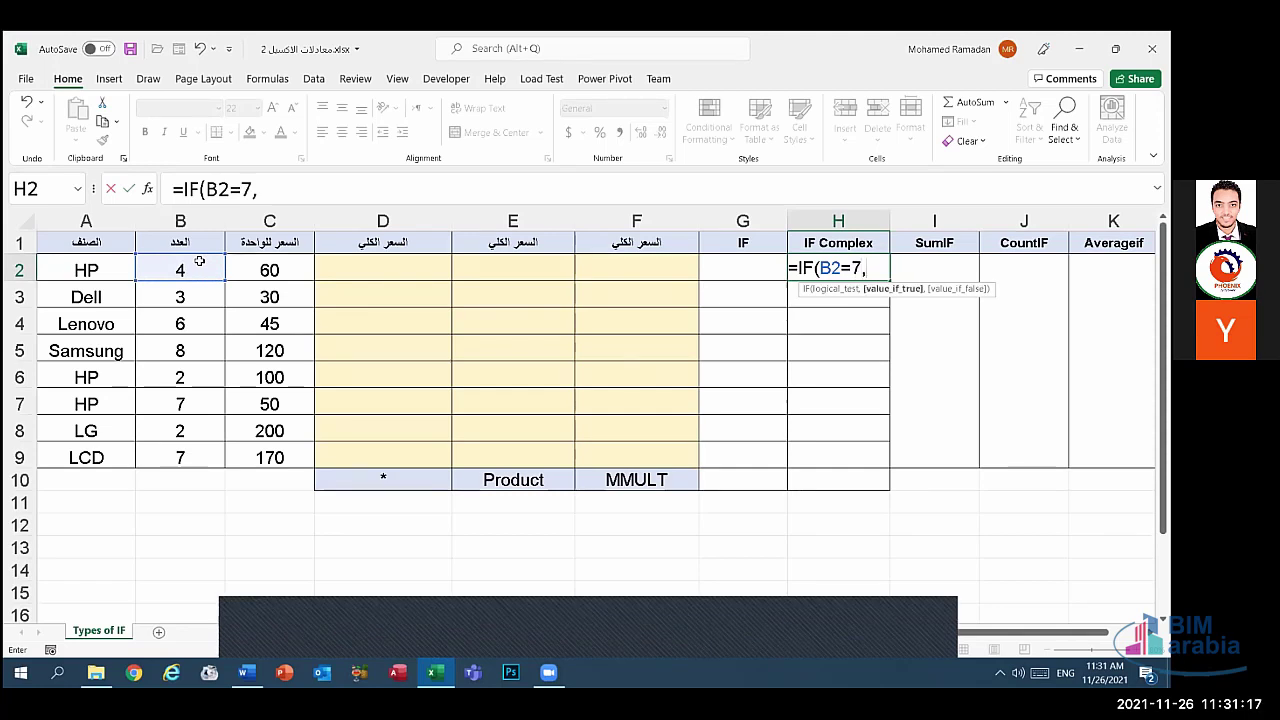
{"action": "type", "text": "\""}
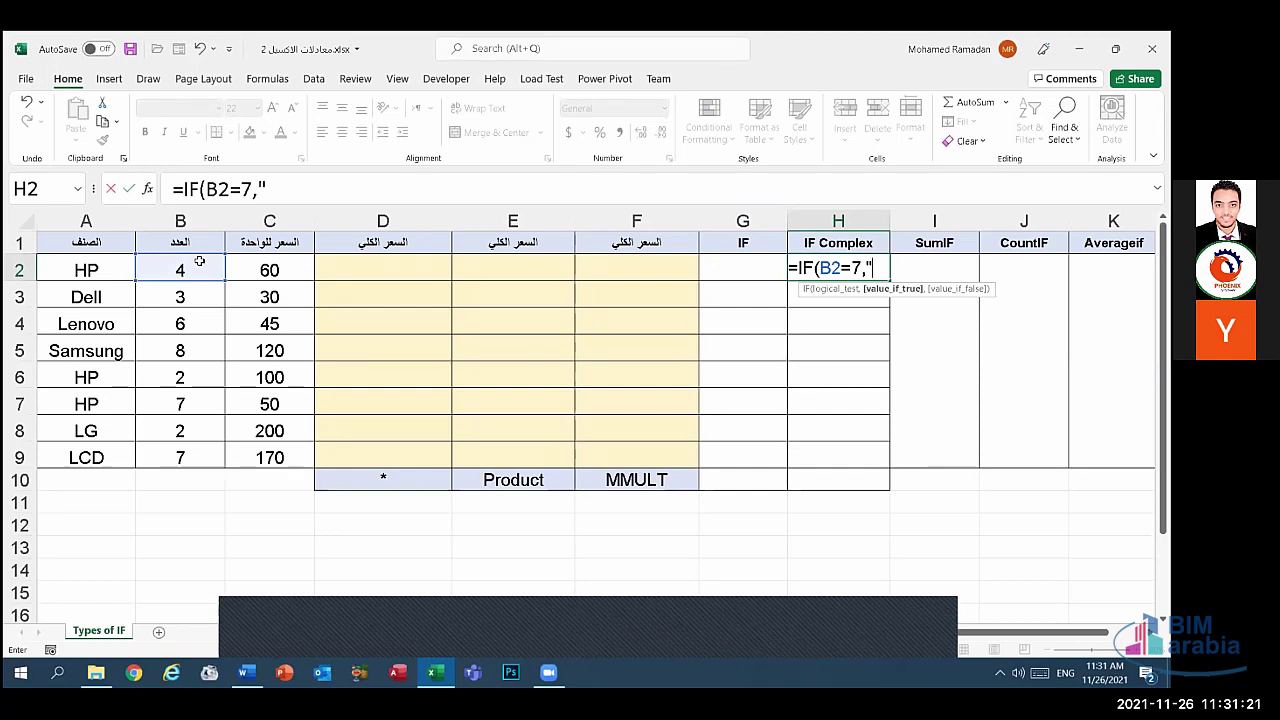
{"action": "type", "text": "U"}
{"action": "type", "text": "P\""}
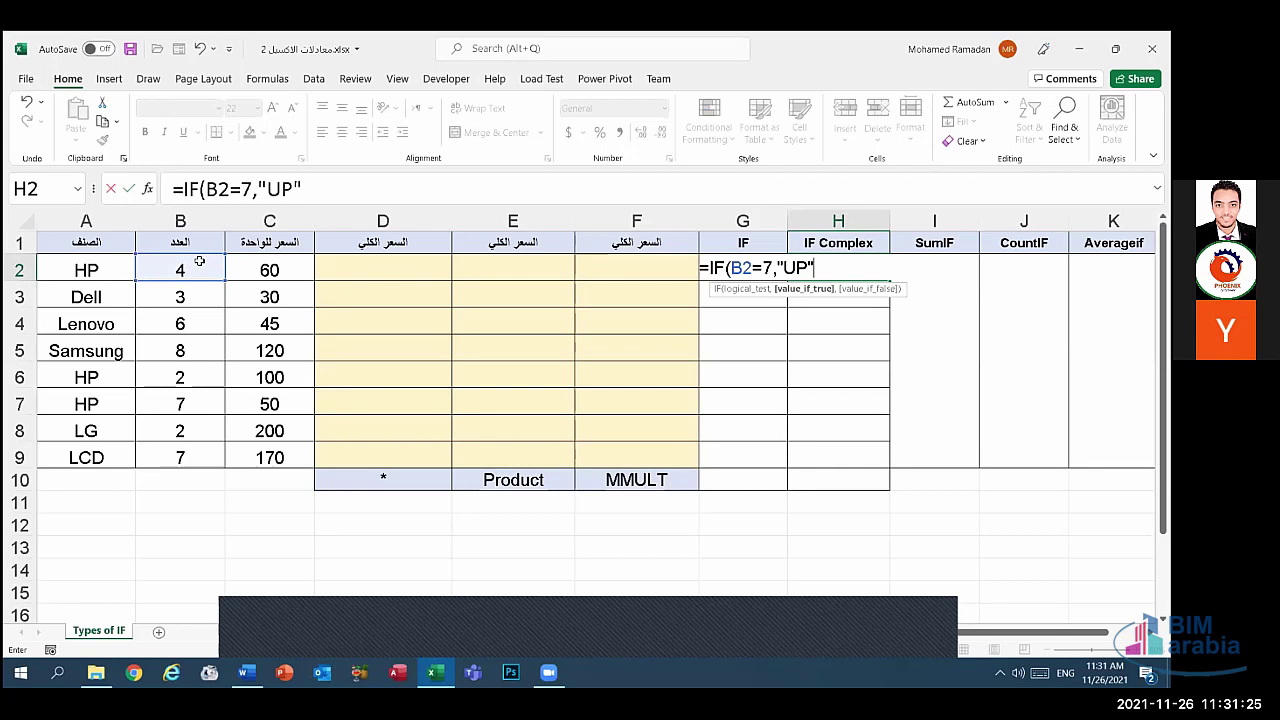
{"action": "type", "text": ","}
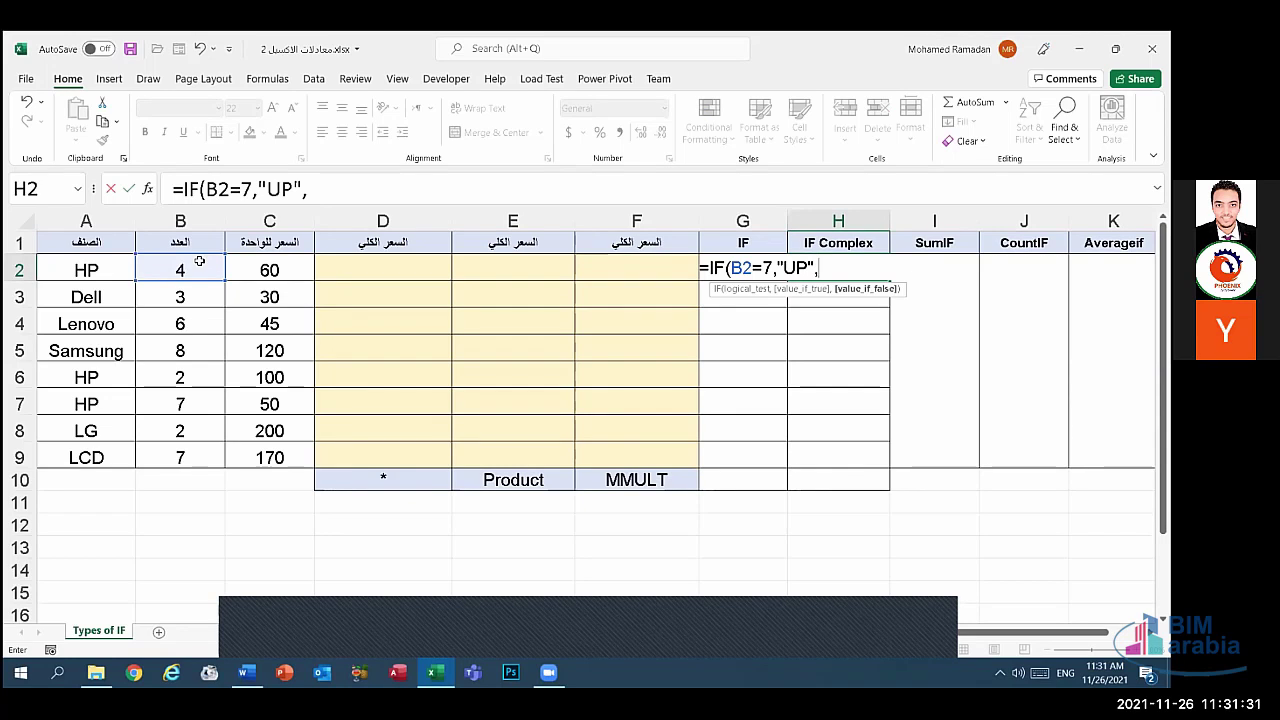
{"action": "type", "text": "IF"}
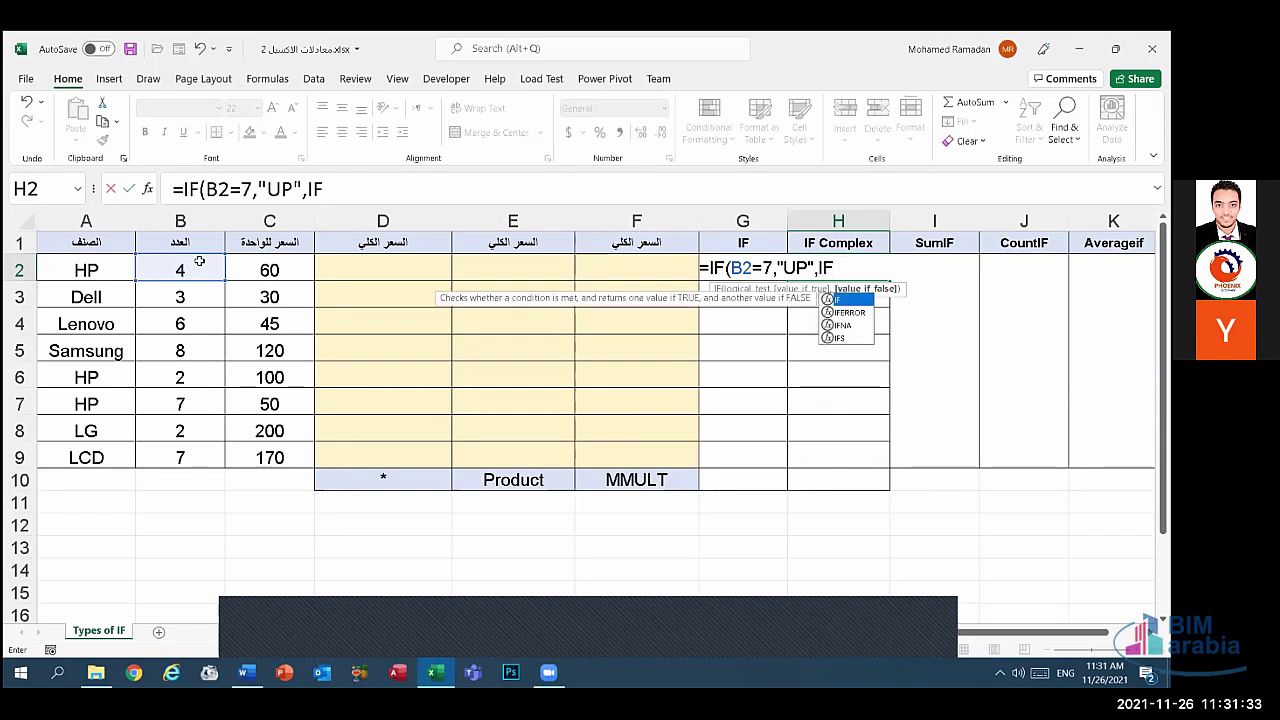
{"action": "type", "text": "("}
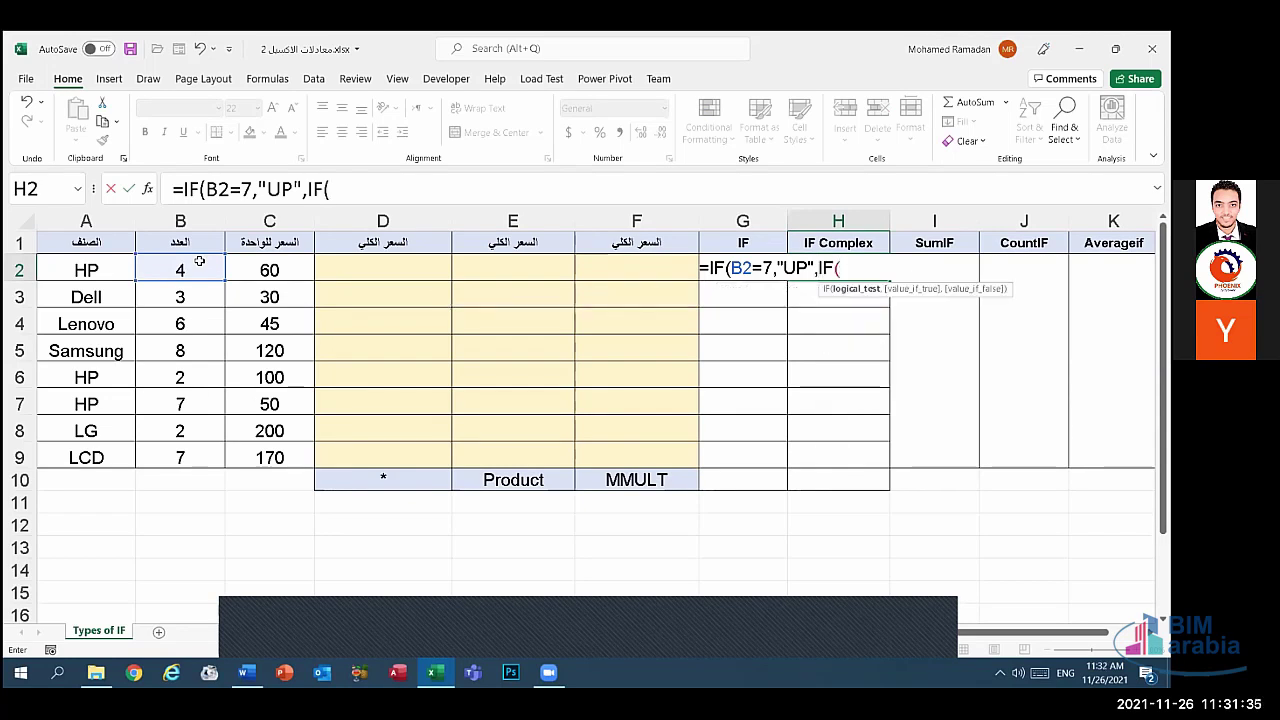
{"action": "left_click", "coordinate": [191, 264]}
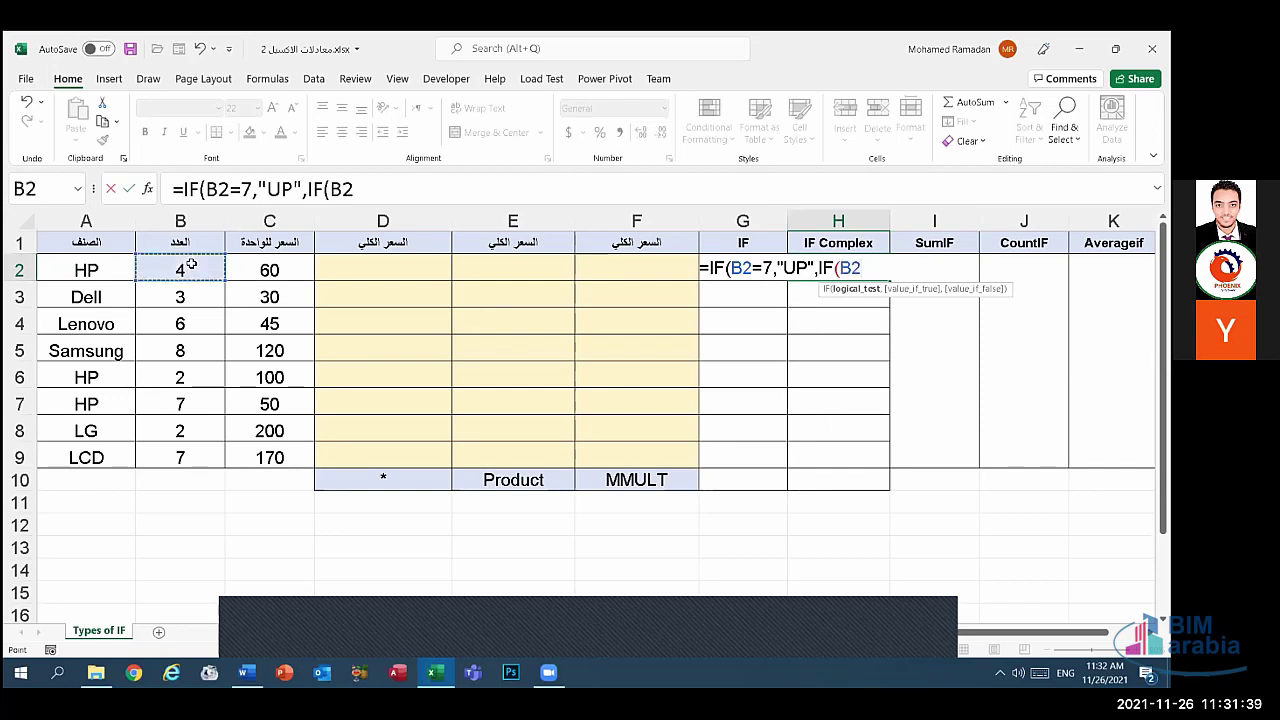
{"action": "type", "text": "=2"}
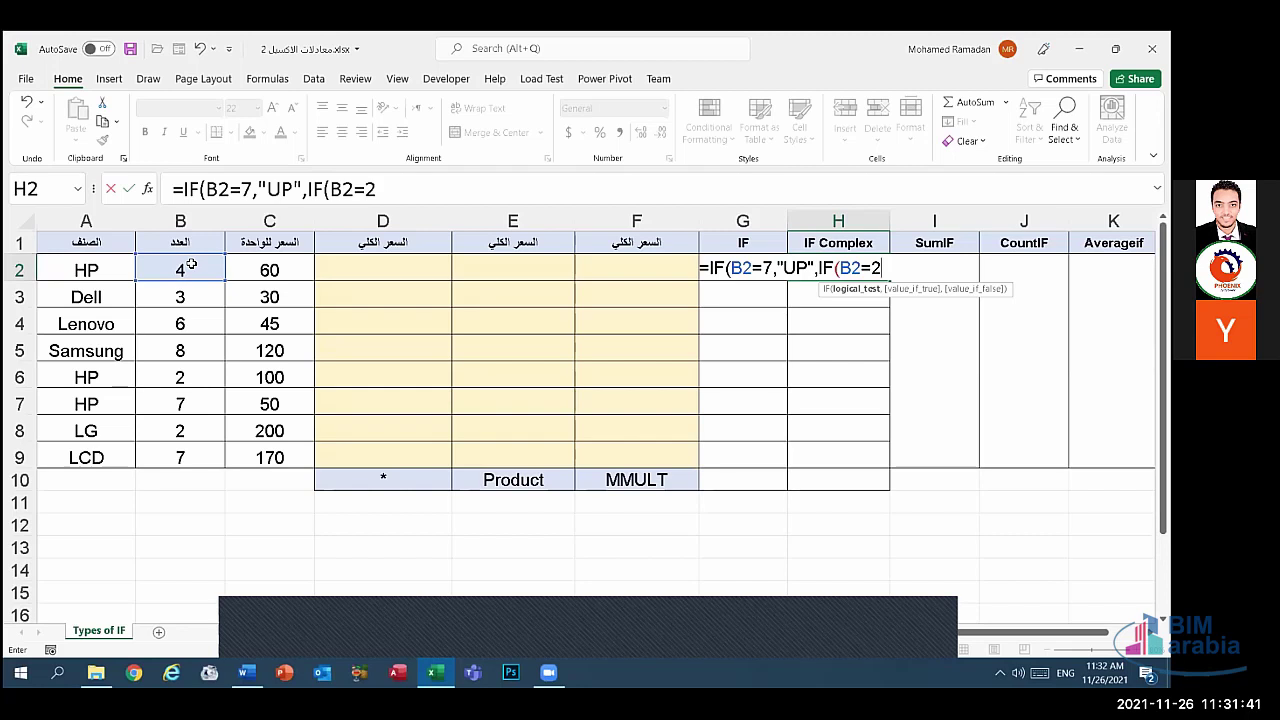
{"action": "type", "text": ",\""}
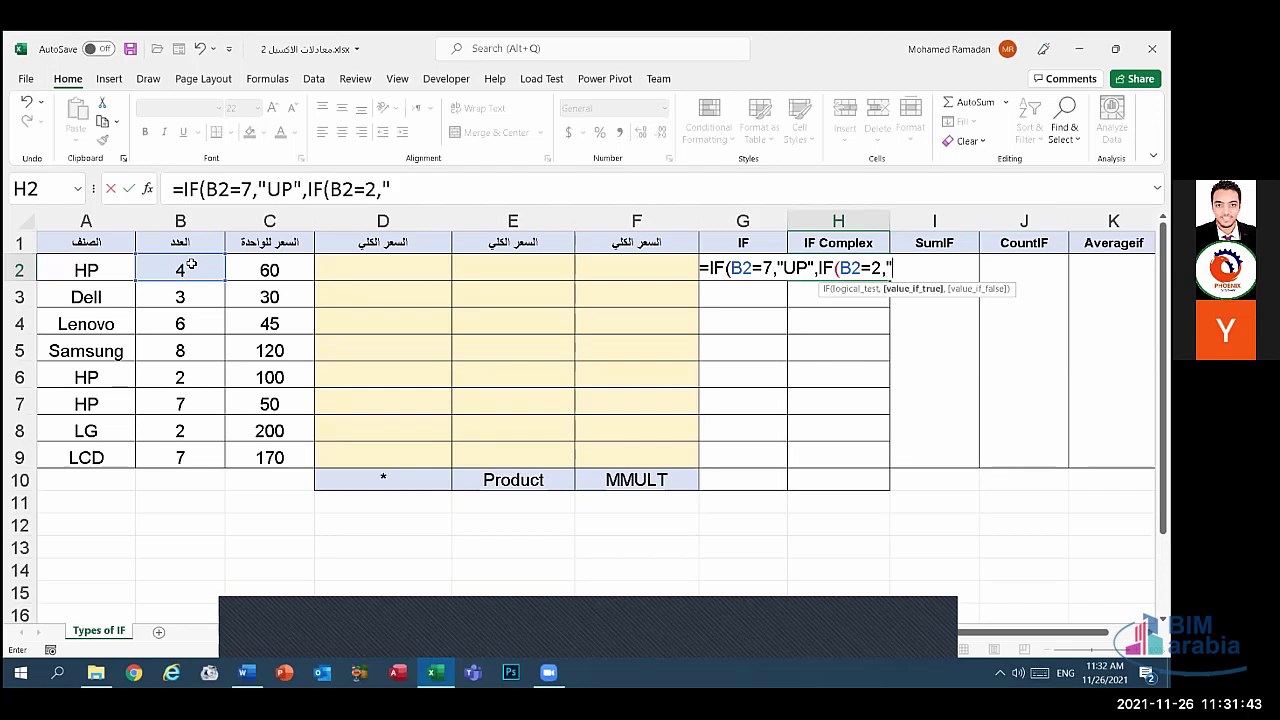
{"action": "type", "text": "Dow"}
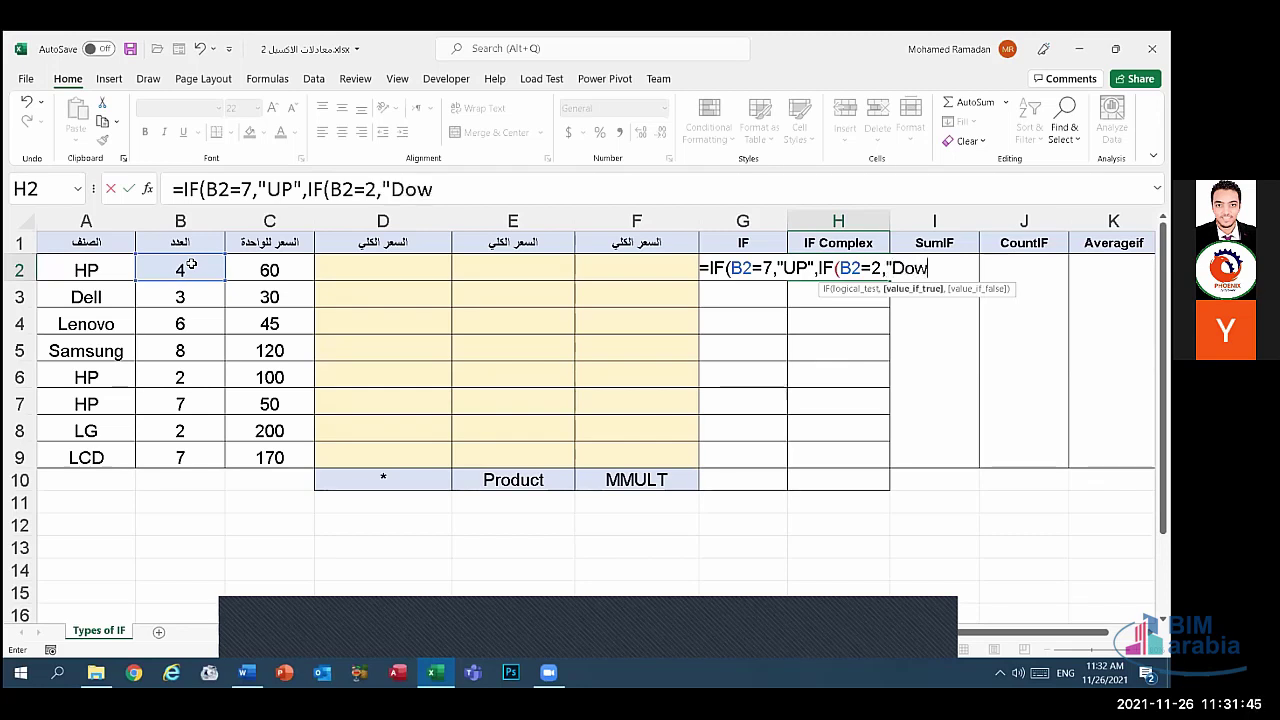
{"action": "type", "text": "n,i"}
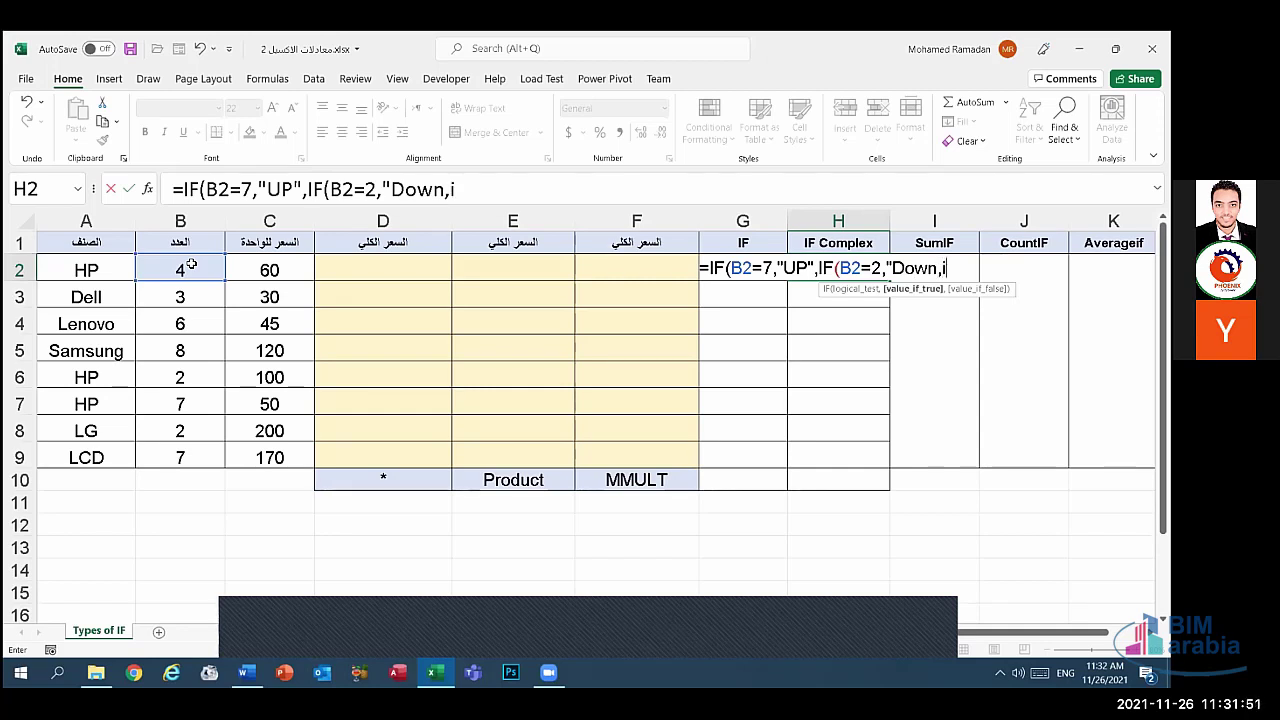
{"action": "type", "text": "f"}
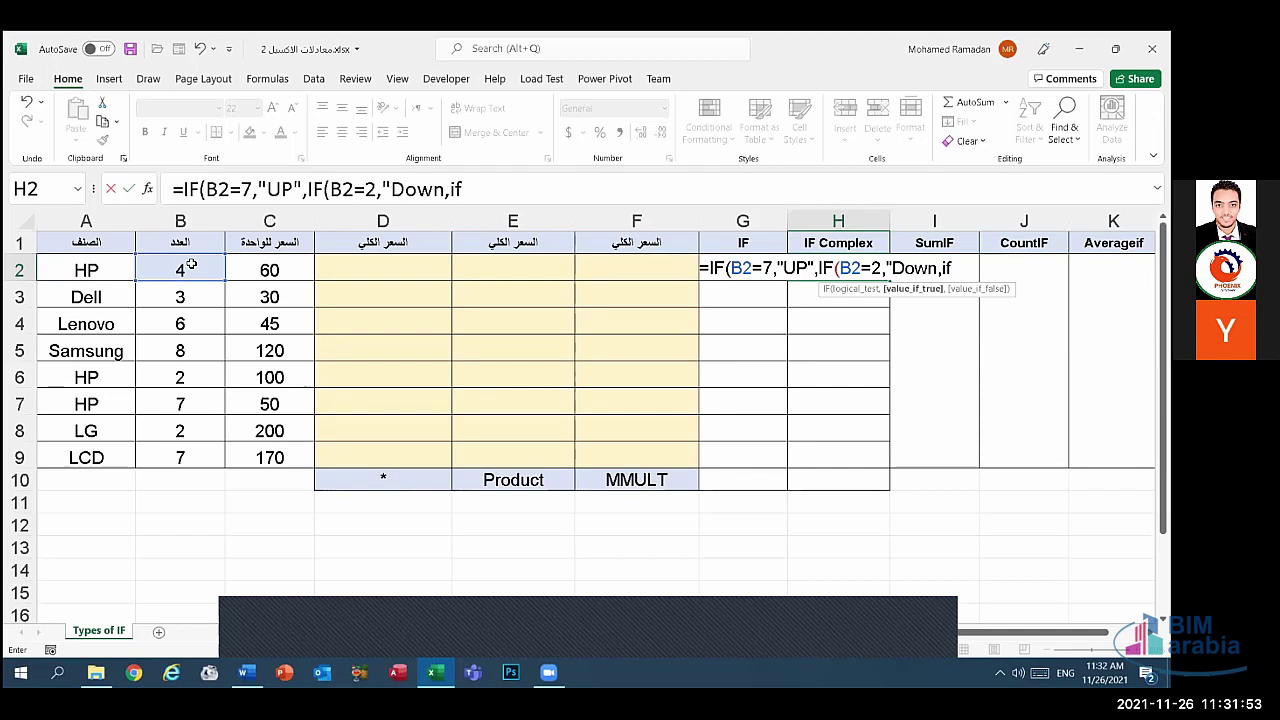
{"action": "key", "text": "BackSpace"}
{"action": "key", "text": "BackSpace"}
{"action": "type", "text": "))"}
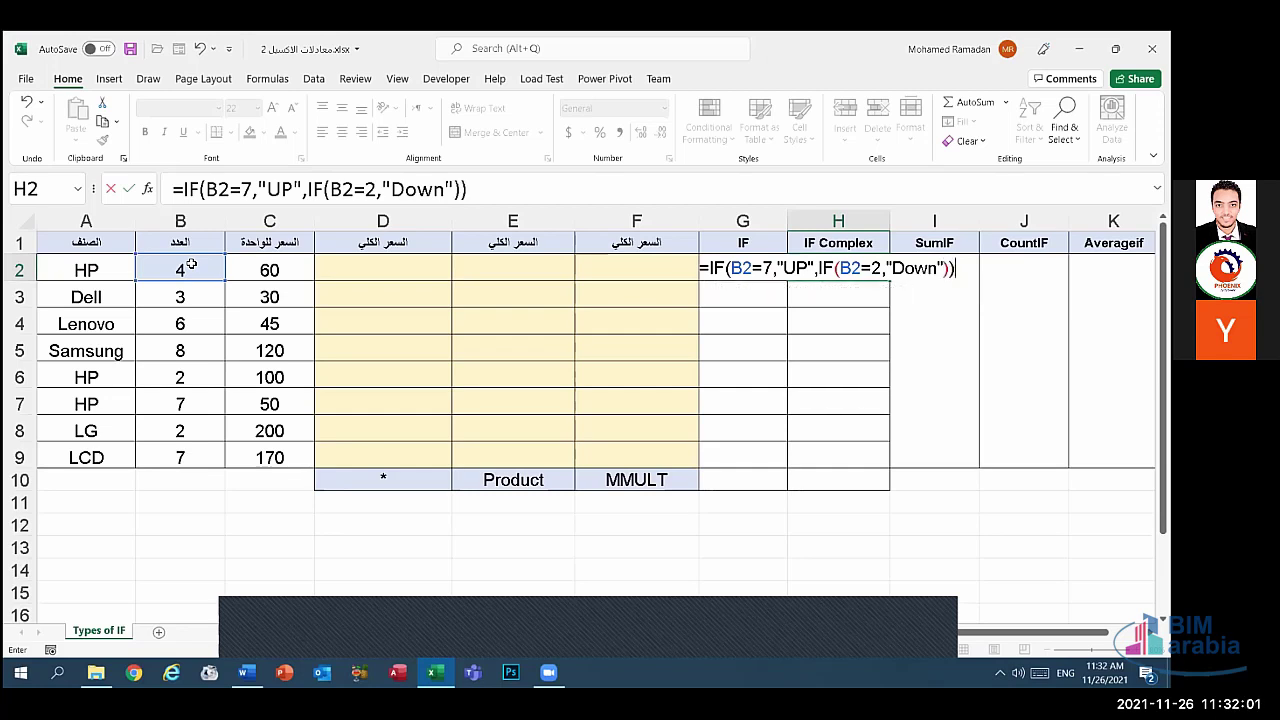
{"action": "key", "text": "Return"}
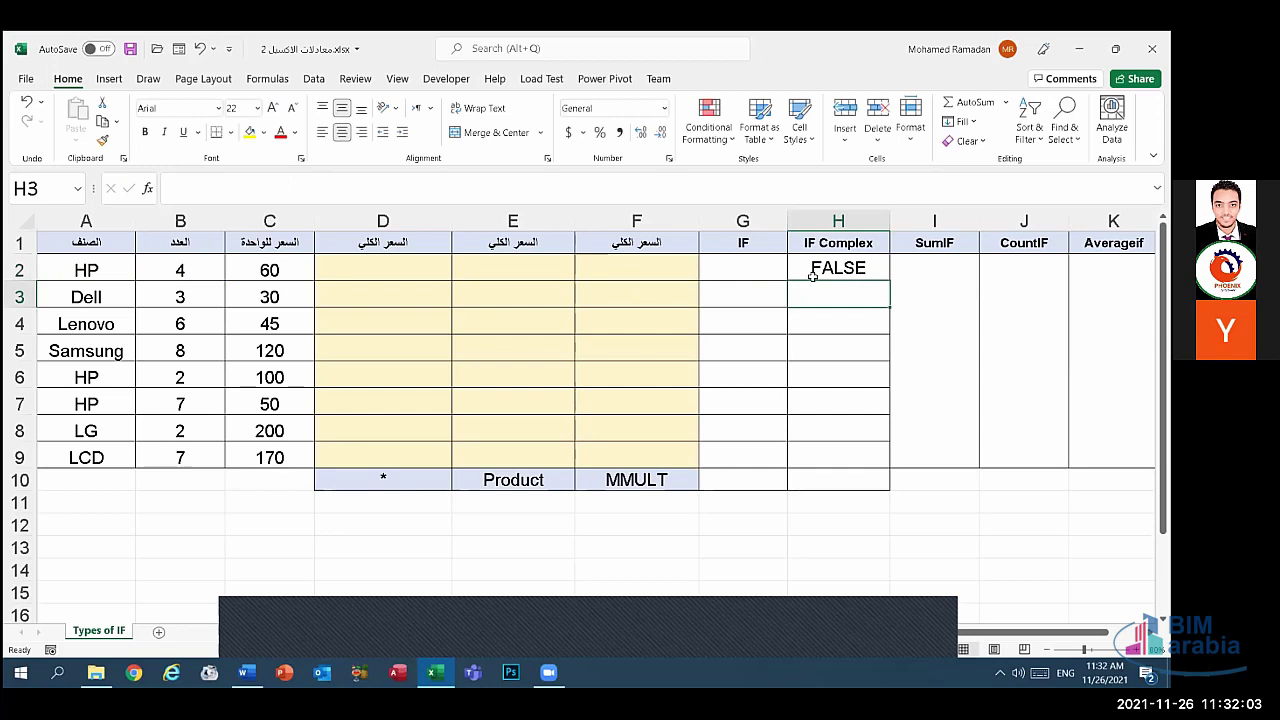
Step: Fill the H2 formula down through H9, then clear the results
{"action": "left_click", "coordinate": [826, 275]}
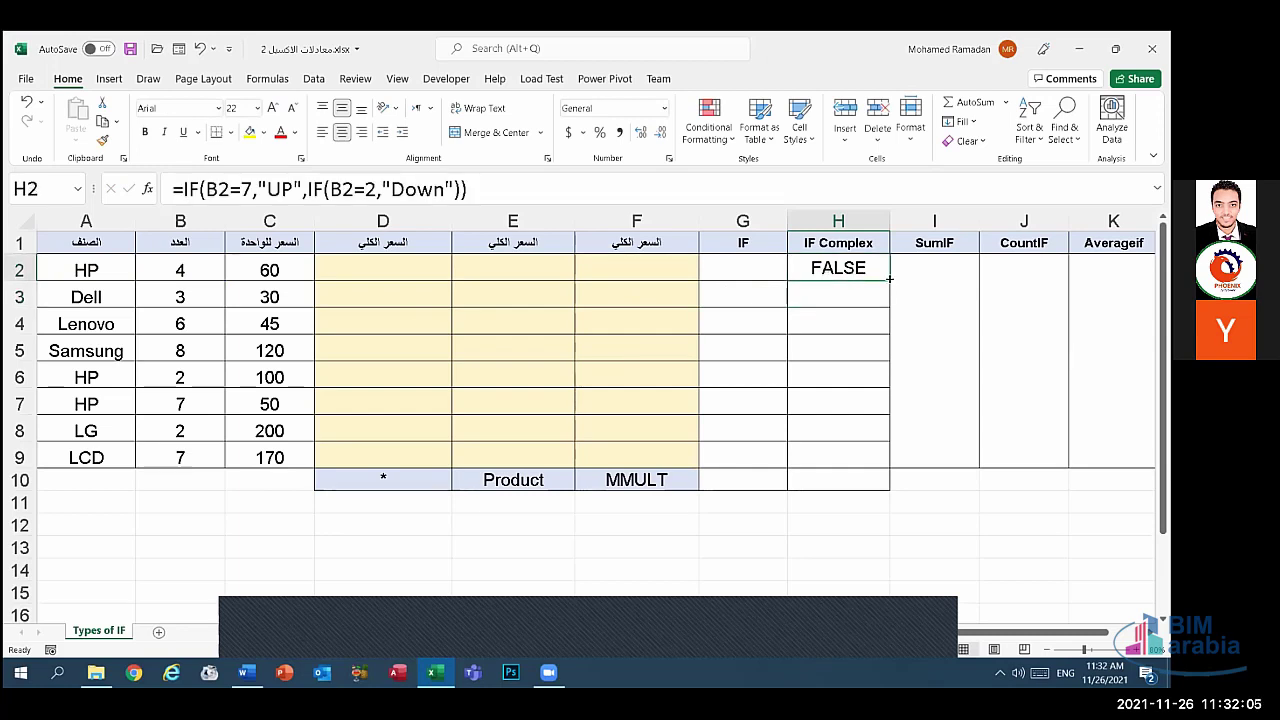
{"action": "mouse_move", "coordinate": [889, 283]}
{"action": "left_mouse_down"}
{"action": "mouse_move", "coordinate": [848, 462]}
{"action": "mouse_move", "coordinate": [838, 270]}
{"action": "left_mouse_up"}
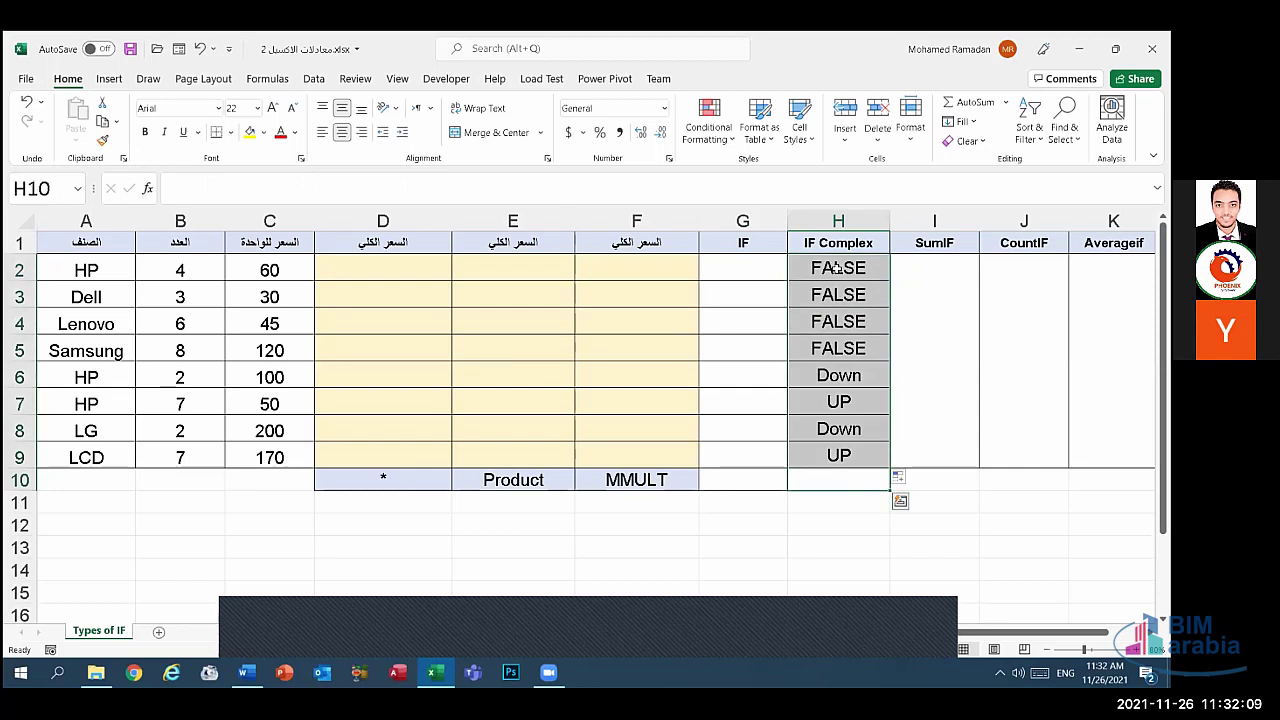
{"action": "key", "text": "Delete"}
Step: Select cells around the table and close the Number Format list unchanged
{"action": "left_click", "coordinate": [838, 270]}
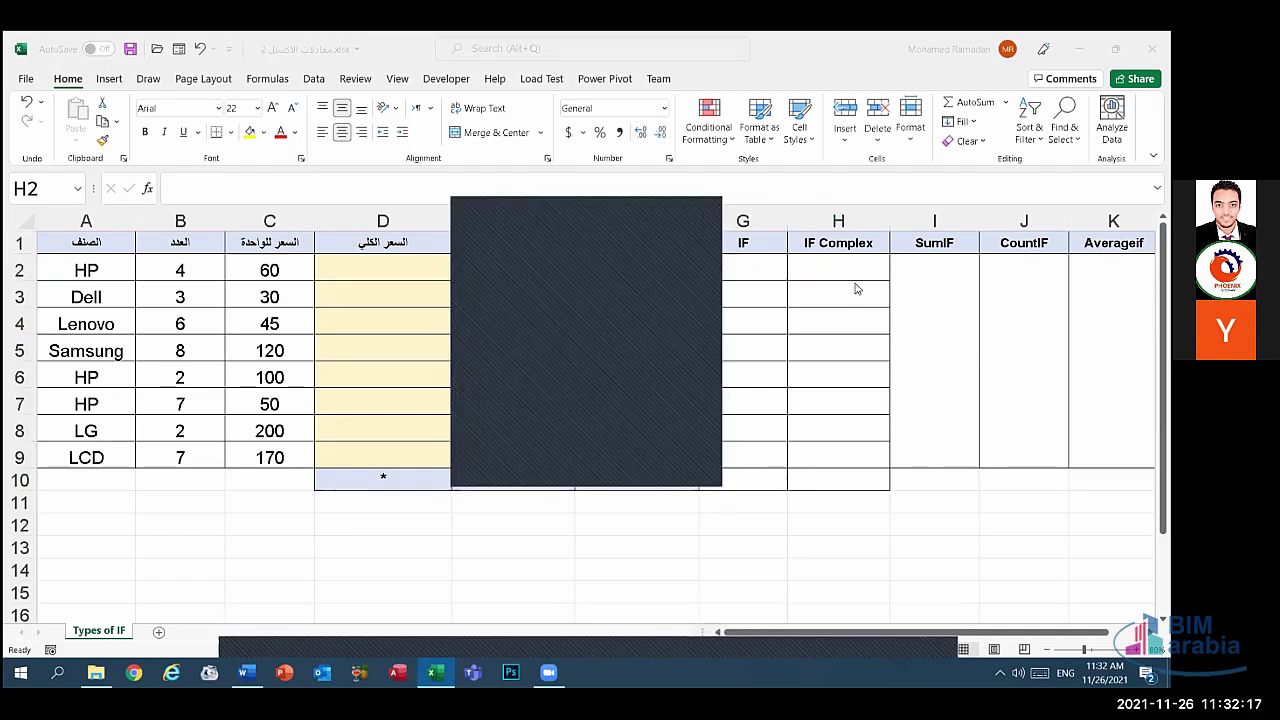
{"action": "left_click", "coordinate": [1006, 380]}
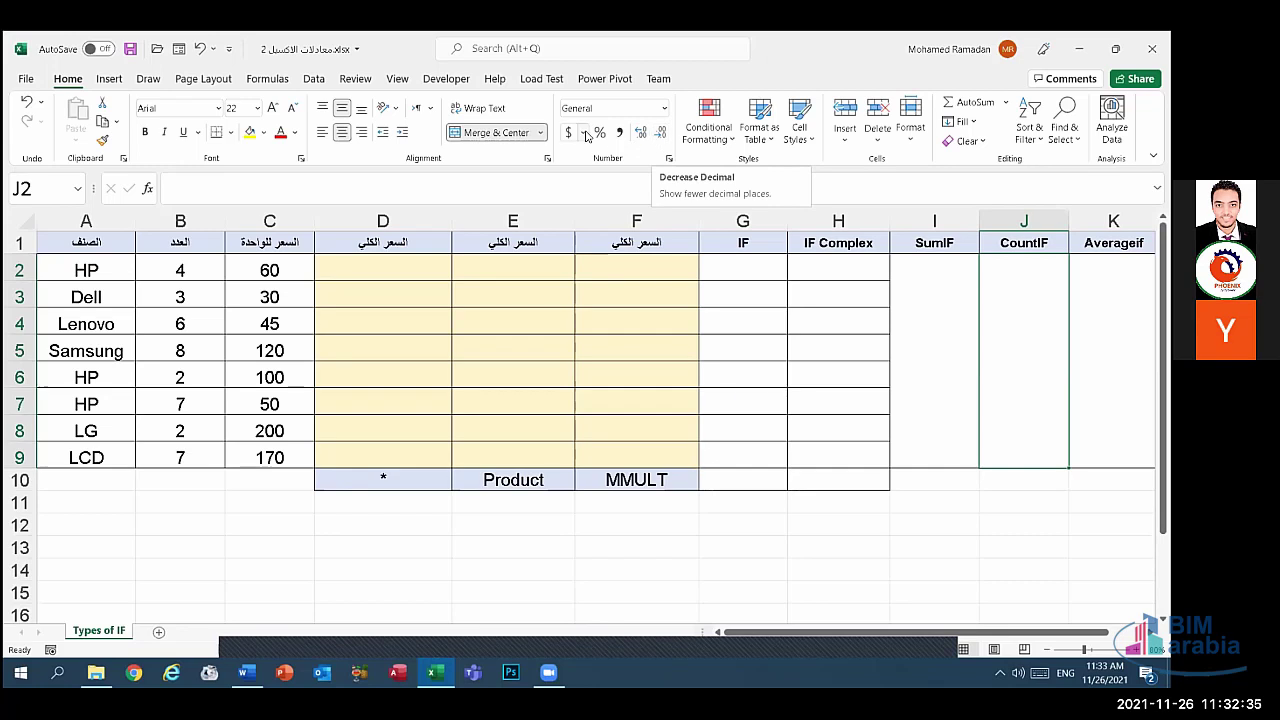
{"action": "double_click", "coordinate": [790, 345]}
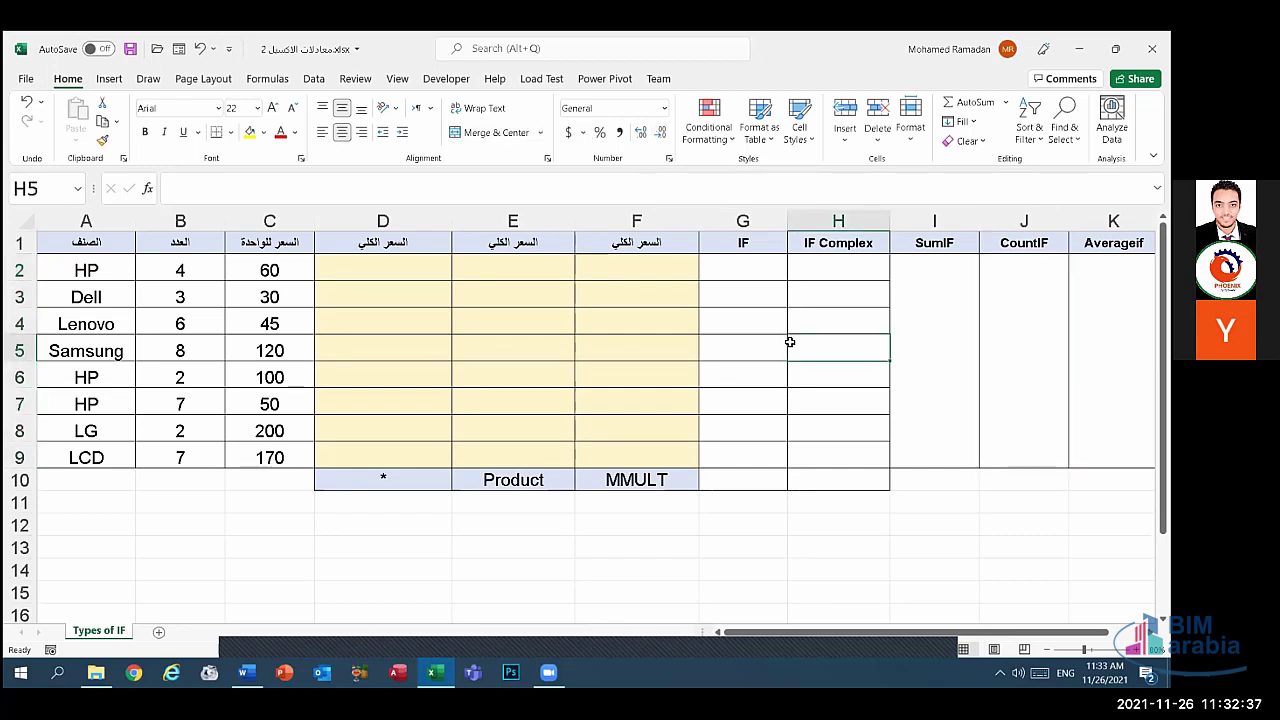
{"action": "left_click", "coordinate": [737, 318]}
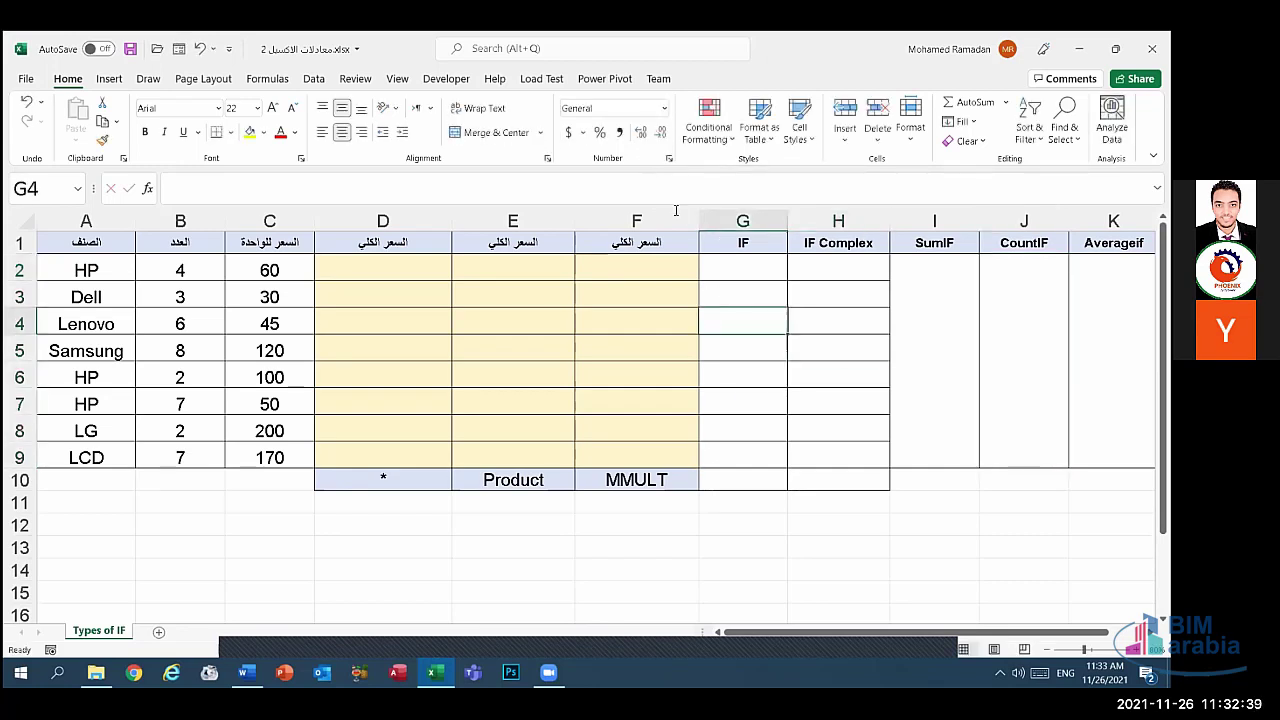
{"action": "left_click", "coordinate": [664, 108]}
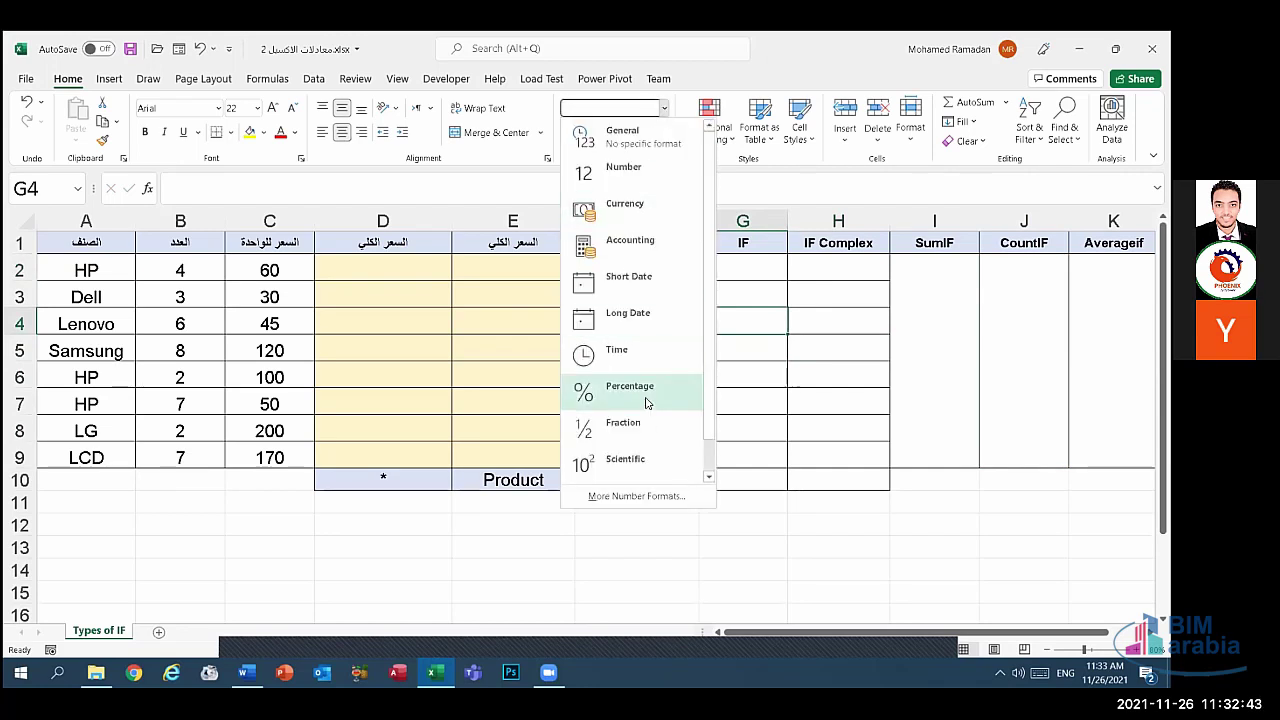
{"action": "left_click", "coordinate": [745, 398]}
{"action": "left_click", "coordinate": [745, 398]}
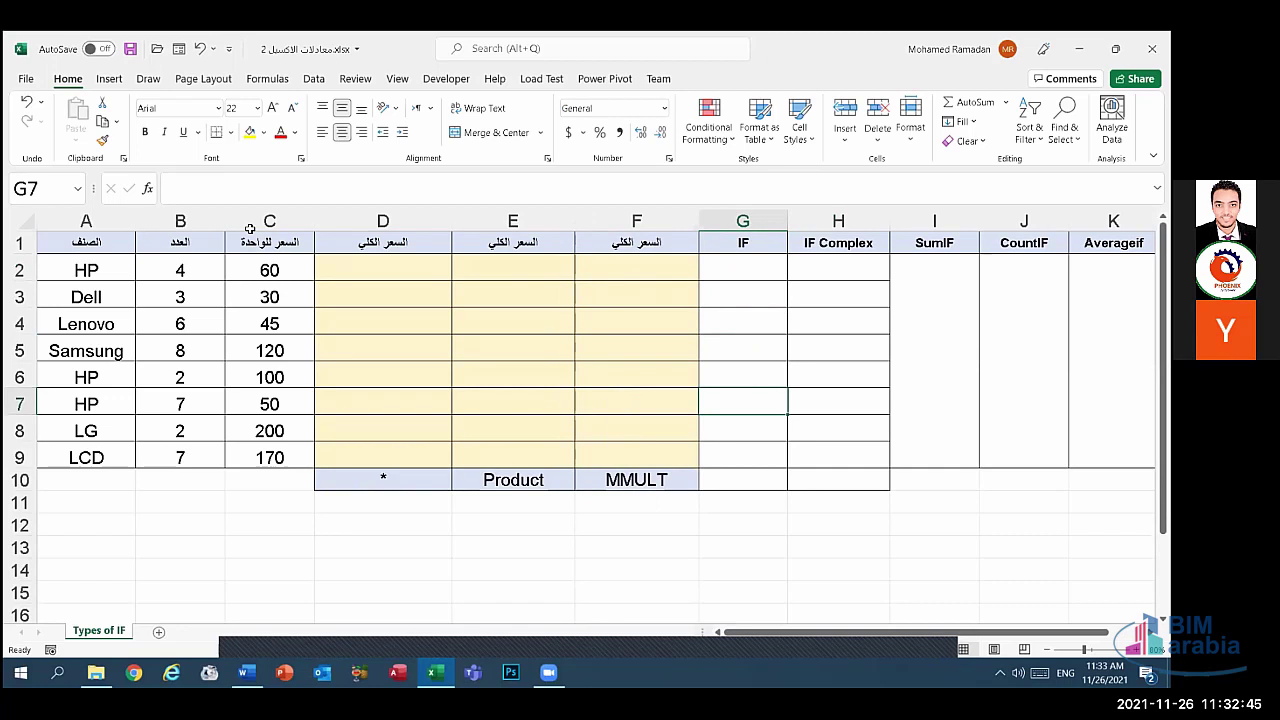
Step: Select prices C2:C9 and browse Conditional Formatting's Icon Sets, Data Bars and Highlight Cells Rules
{"action": "left_click_drag", "start_coordinate": [262, 272], "coordinate": [256, 455]}
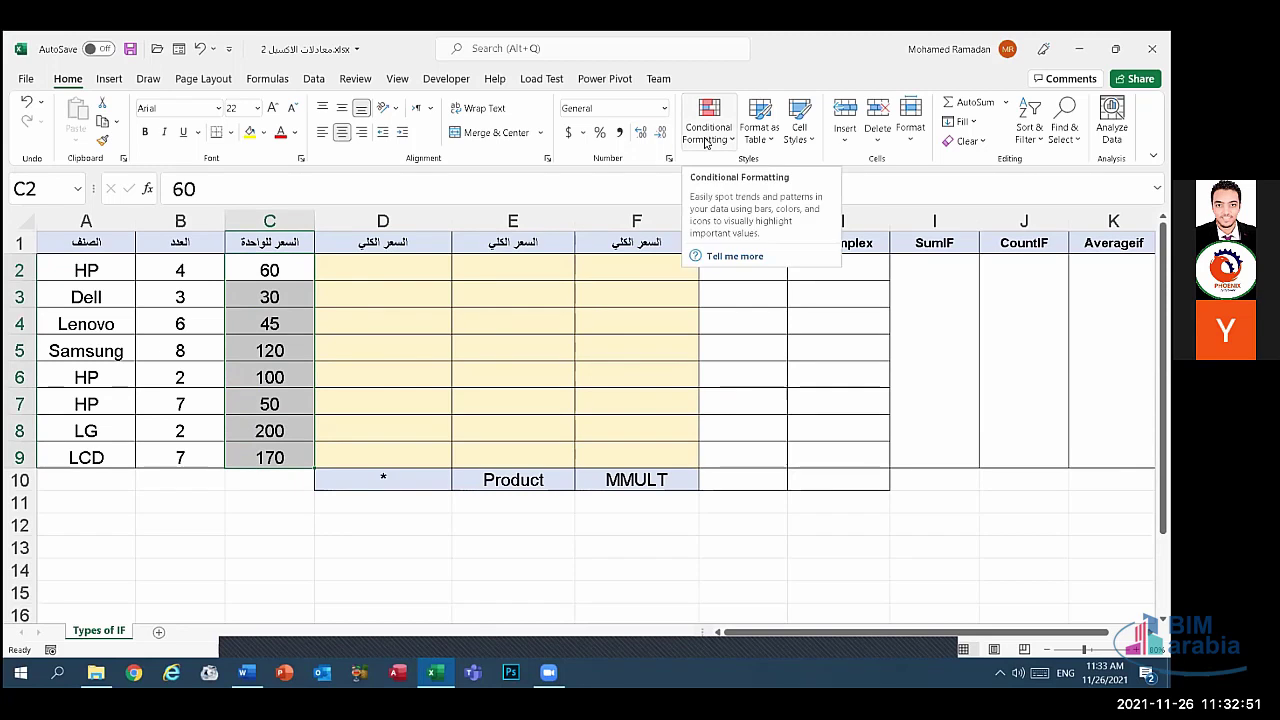
{"action": "left_click", "coordinate": [706, 138]}
{"action": "mouse_move", "coordinate": [743, 326]}
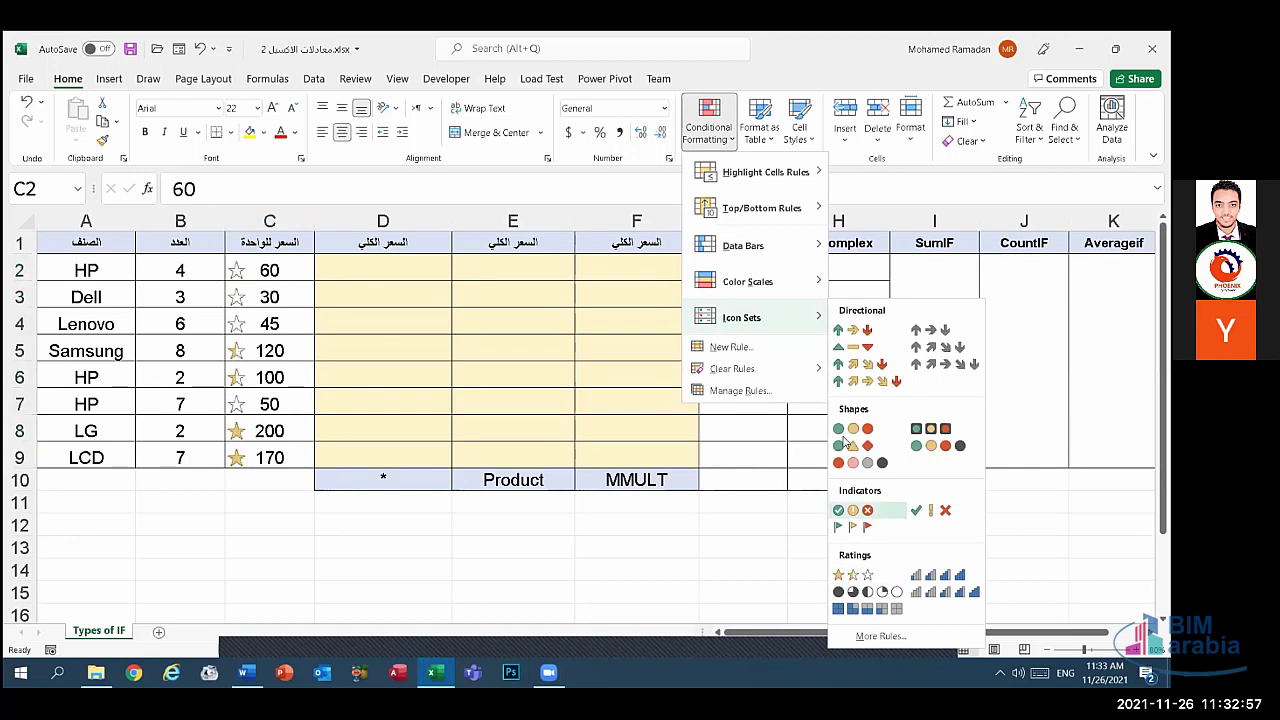
{"action": "mouse_move", "coordinate": [793, 278]}
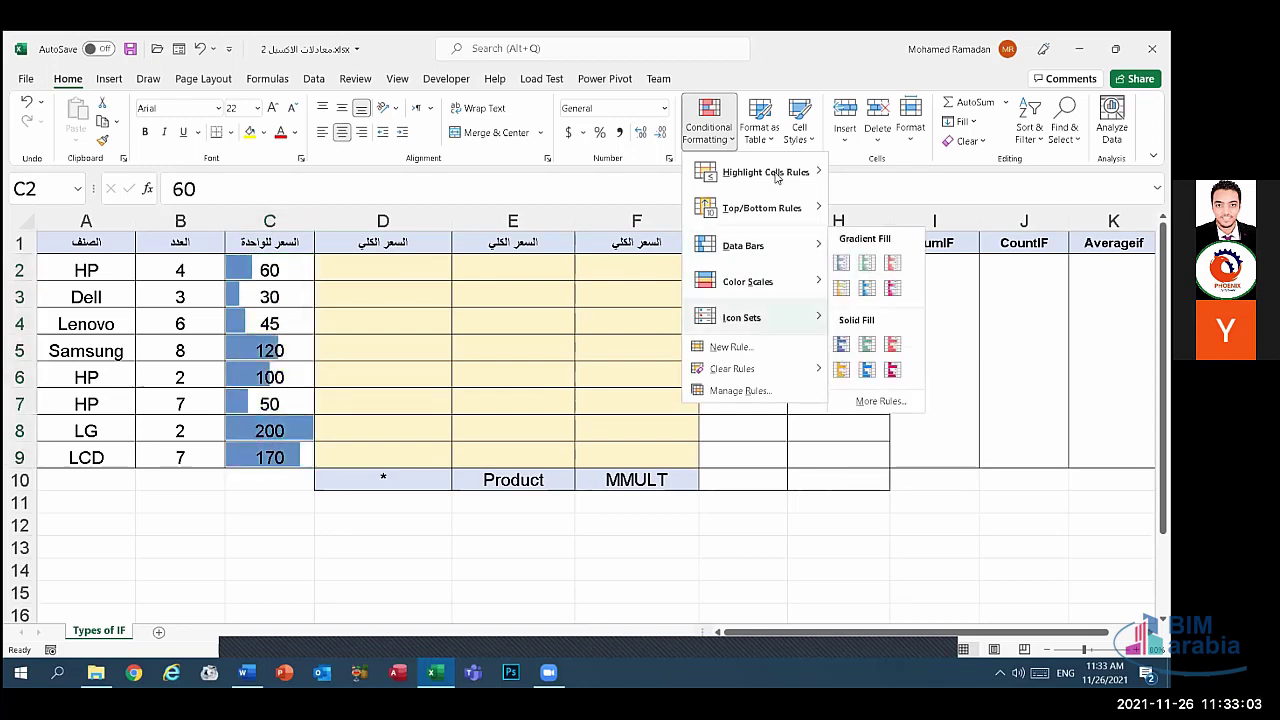
{"action": "mouse_move", "coordinate": [777, 176]}
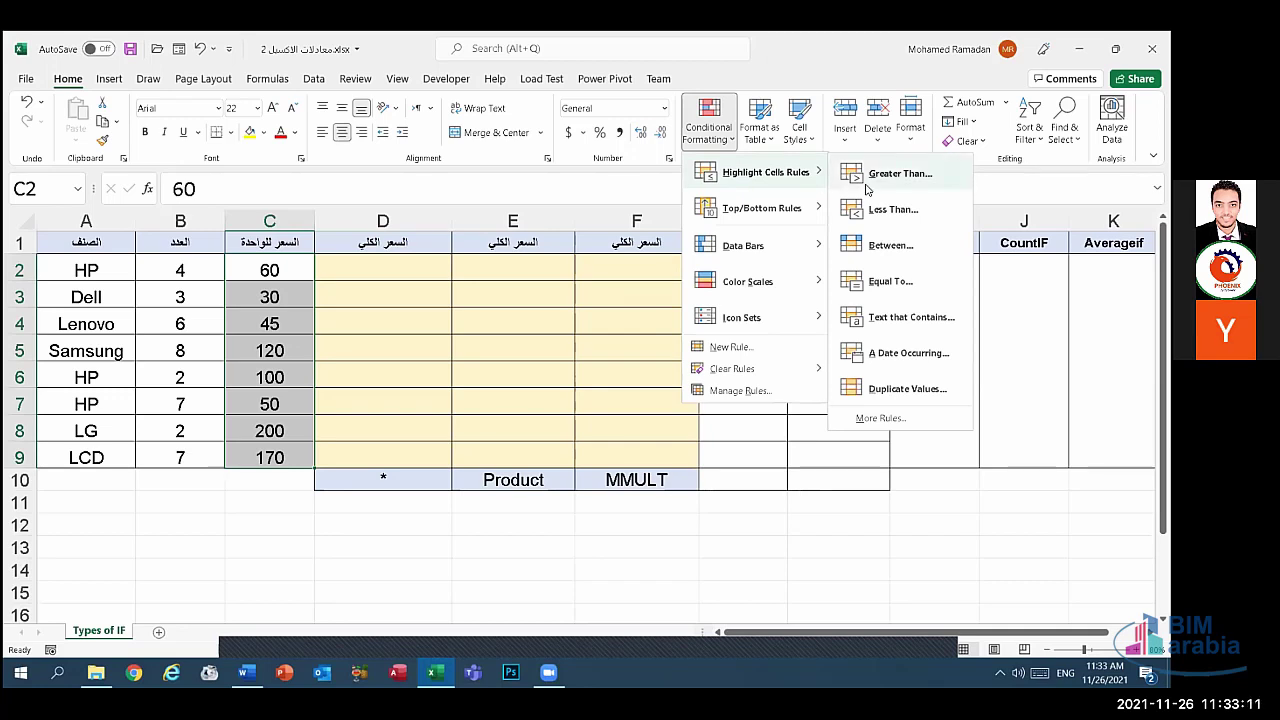
Step: Set up a Greater Than 110 rule, previewing yellow, green and light red fill styles
{"action": "left_click", "coordinate": [866, 185]}
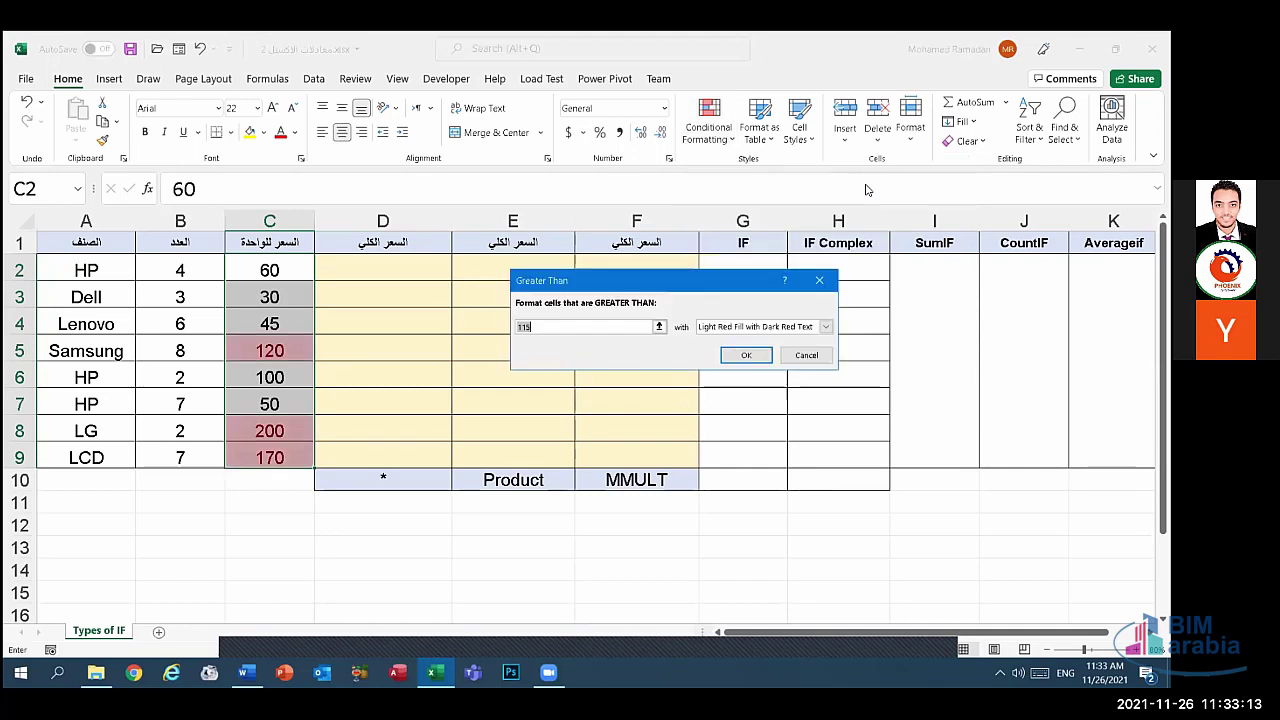
{"action": "left_click", "coordinate": [569, 329]}
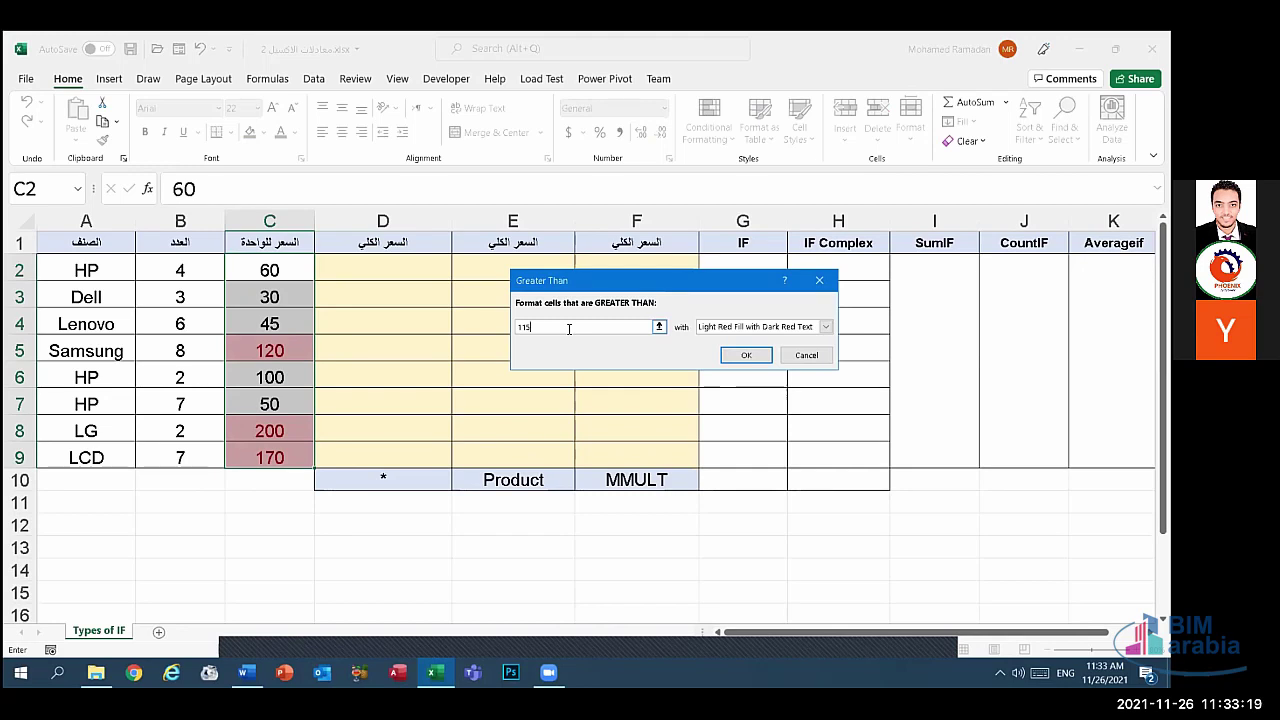
{"action": "key", "text": "BackSpace"}
{"action": "key", "text": "BackSpace"}
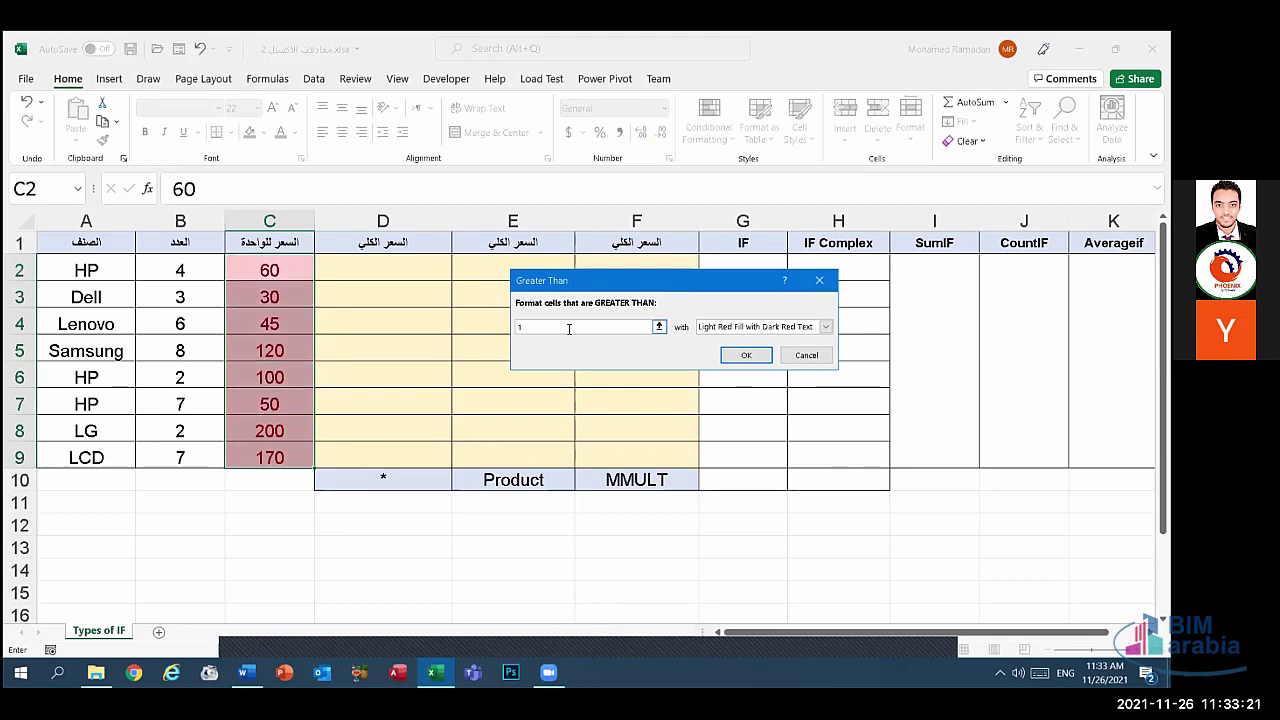
{"action": "type", "text": "10"}
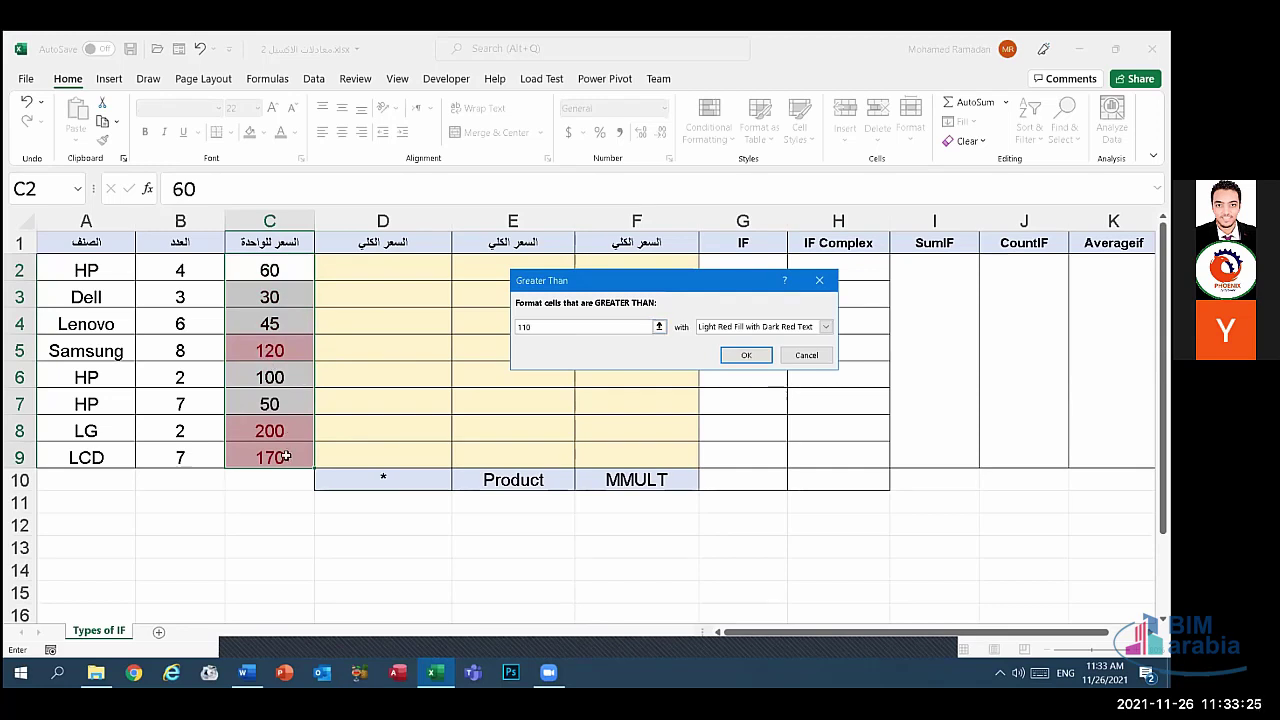
{"action": "left_click", "coordinate": [797, 330]}
{"action": "left_click", "coordinate": [757, 341]}
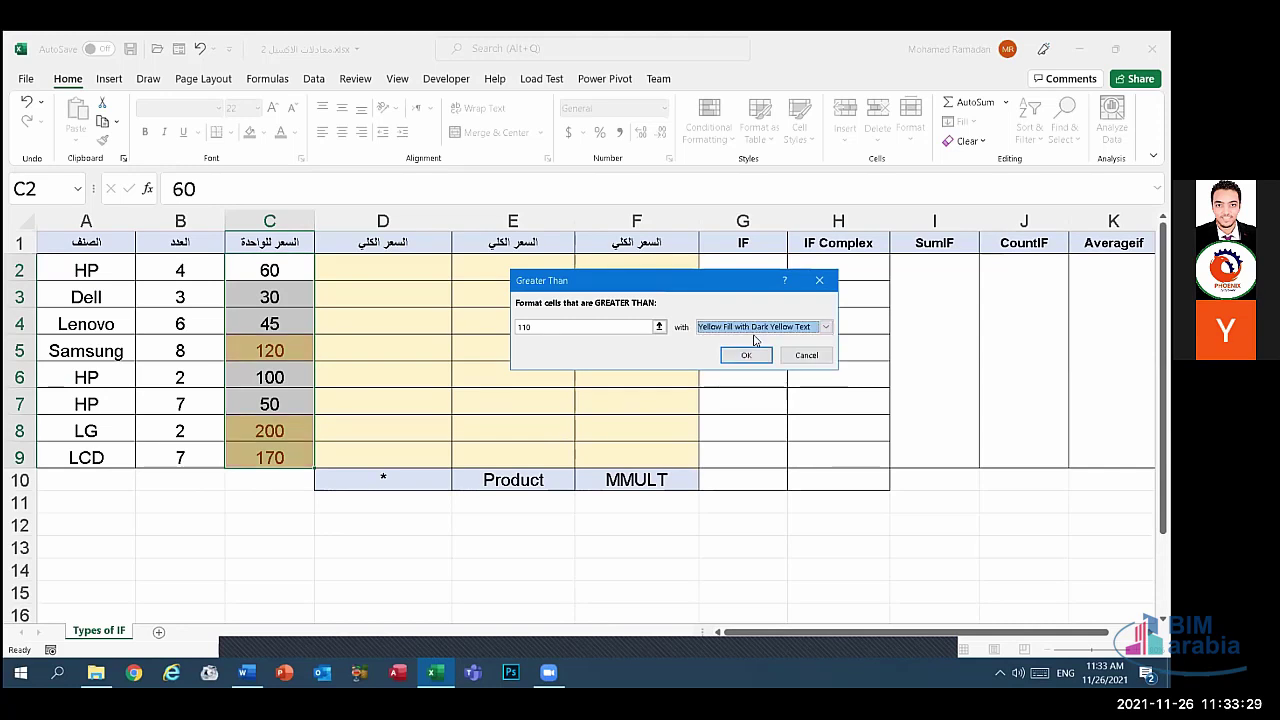
{"action": "left_click", "coordinate": [757, 327]}
{"action": "left_click", "coordinate": [727, 356]}
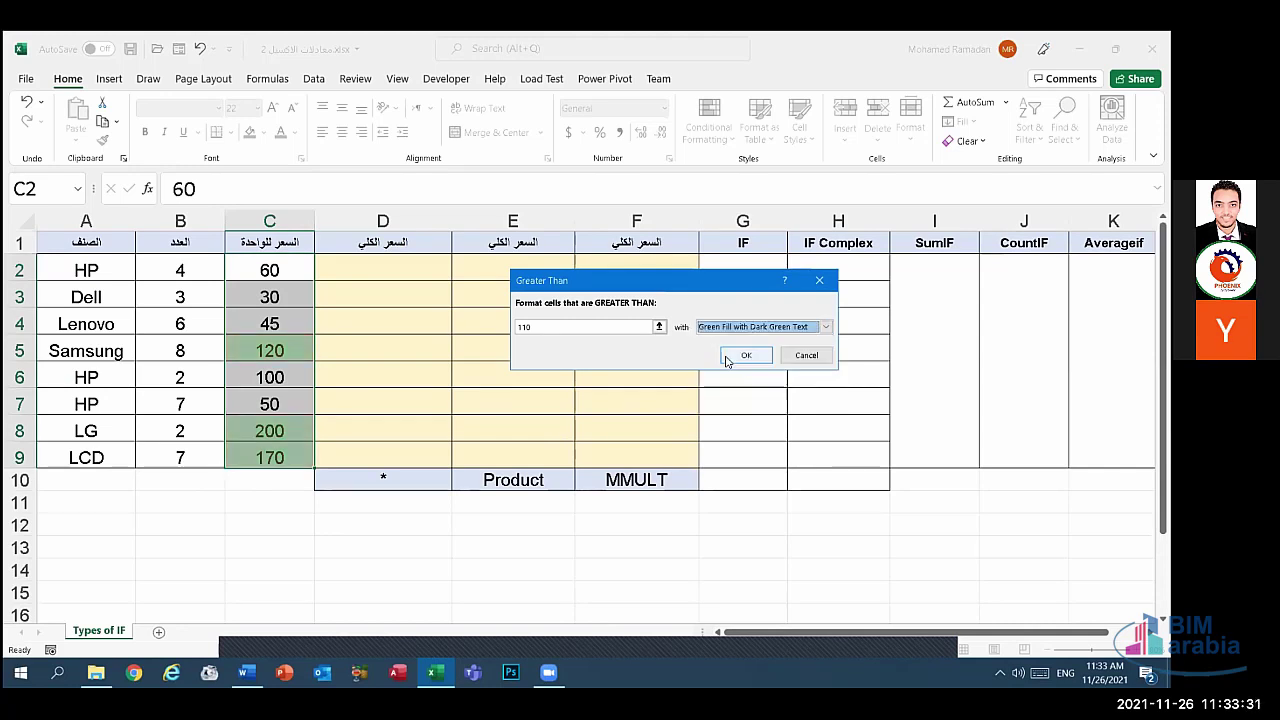
{"action": "left_click", "coordinate": [724, 328]}
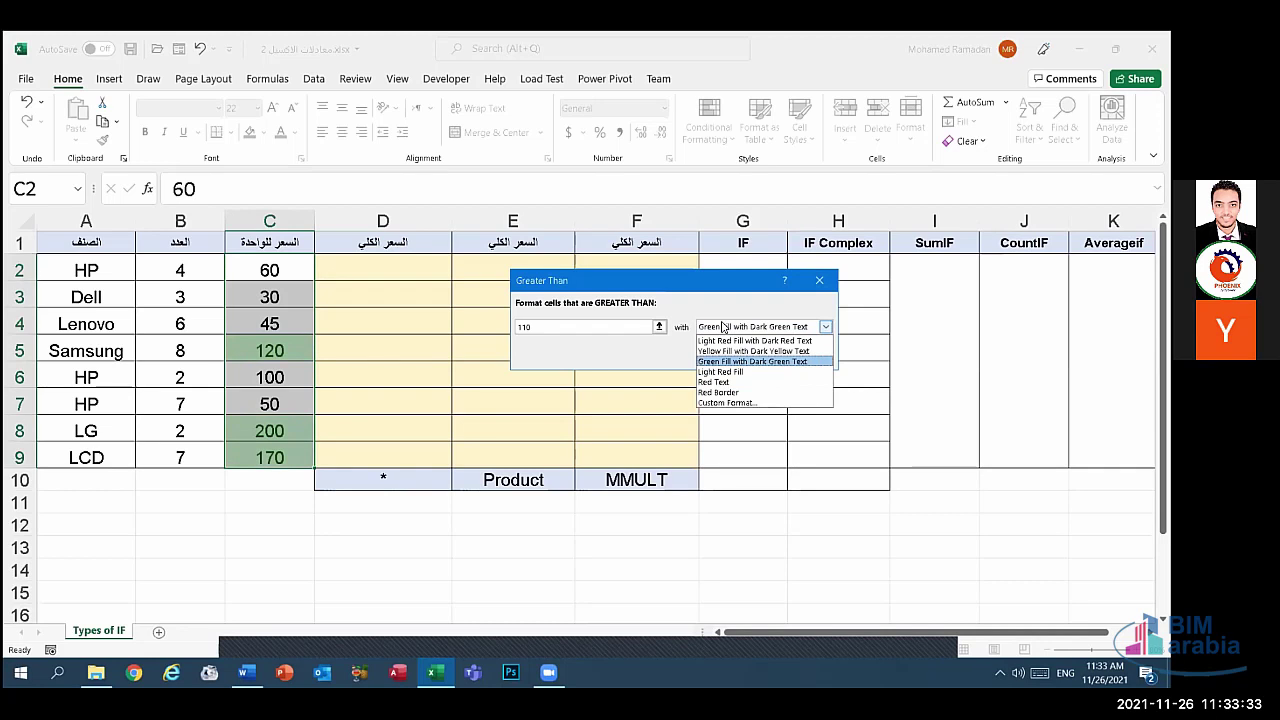
{"action": "left_click", "coordinate": [720, 371]}
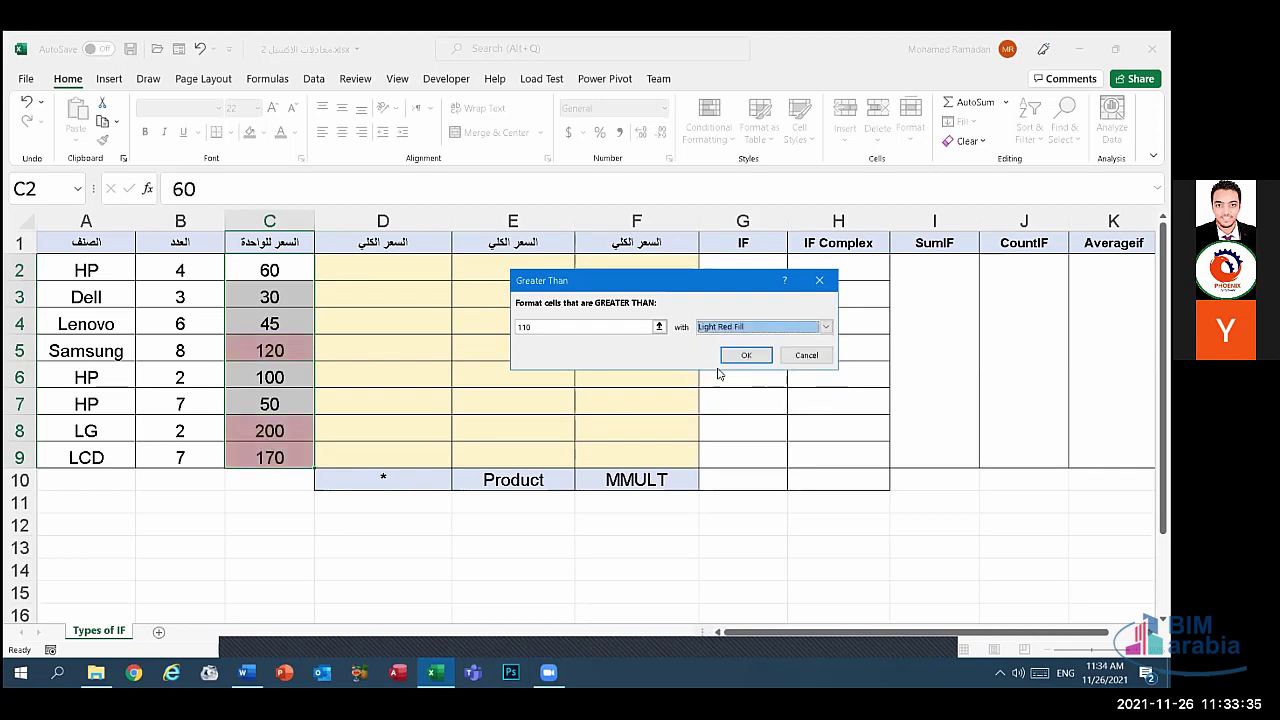
{"action": "left_click", "coordinate": [722, 330]}
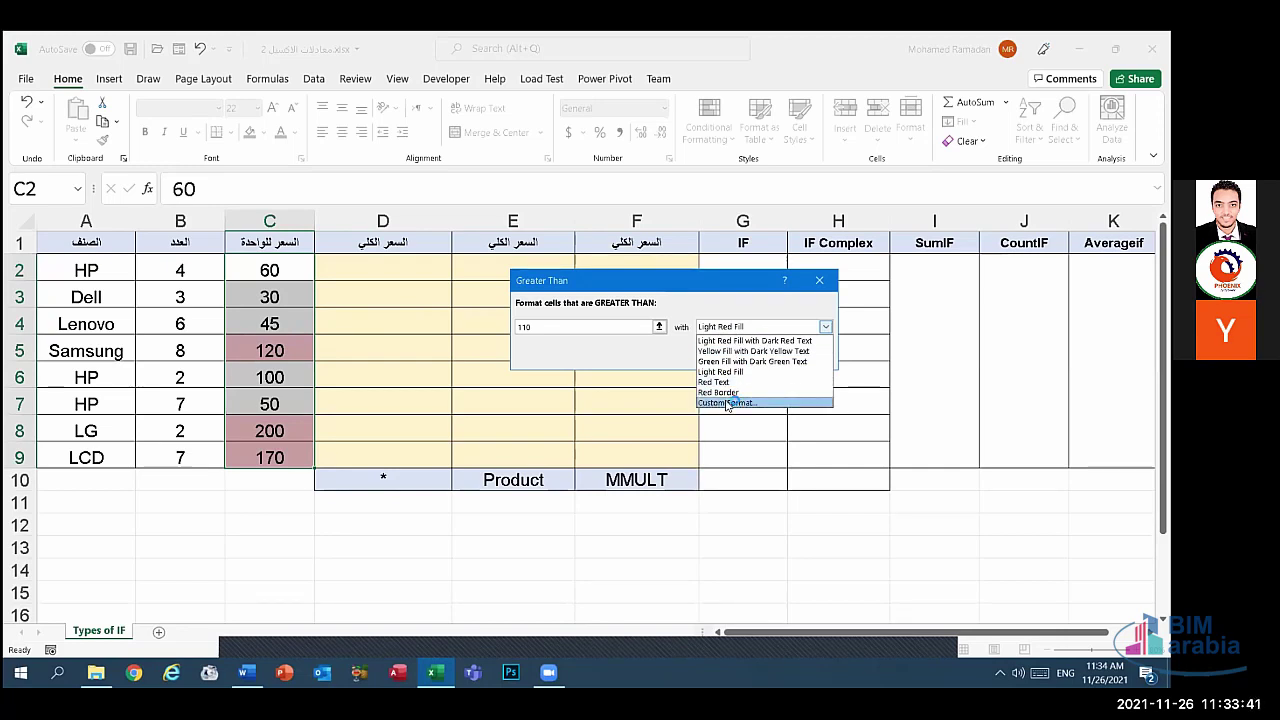
Step: Define a custom light orange fill, then cancel the rule without applying it
{"action": "left_click", "coordinate": [727, 403]}
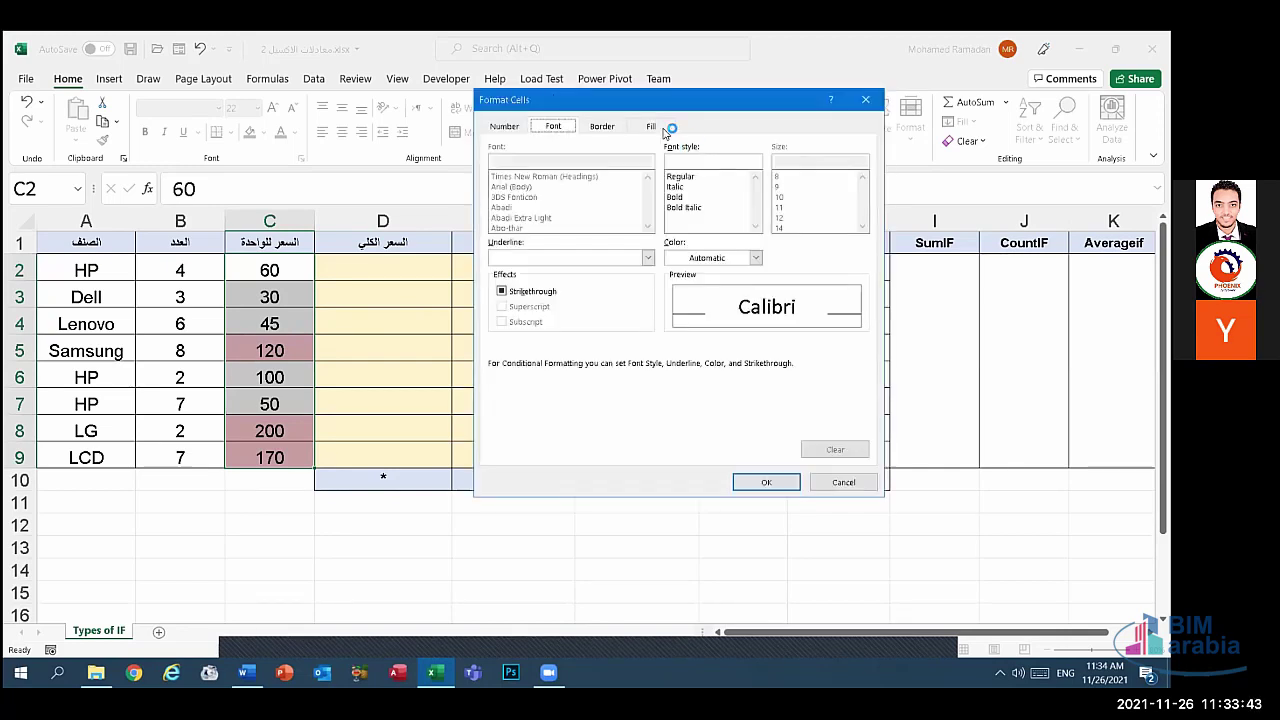
{"action": "left_click", "coordinate": [651, 127]}
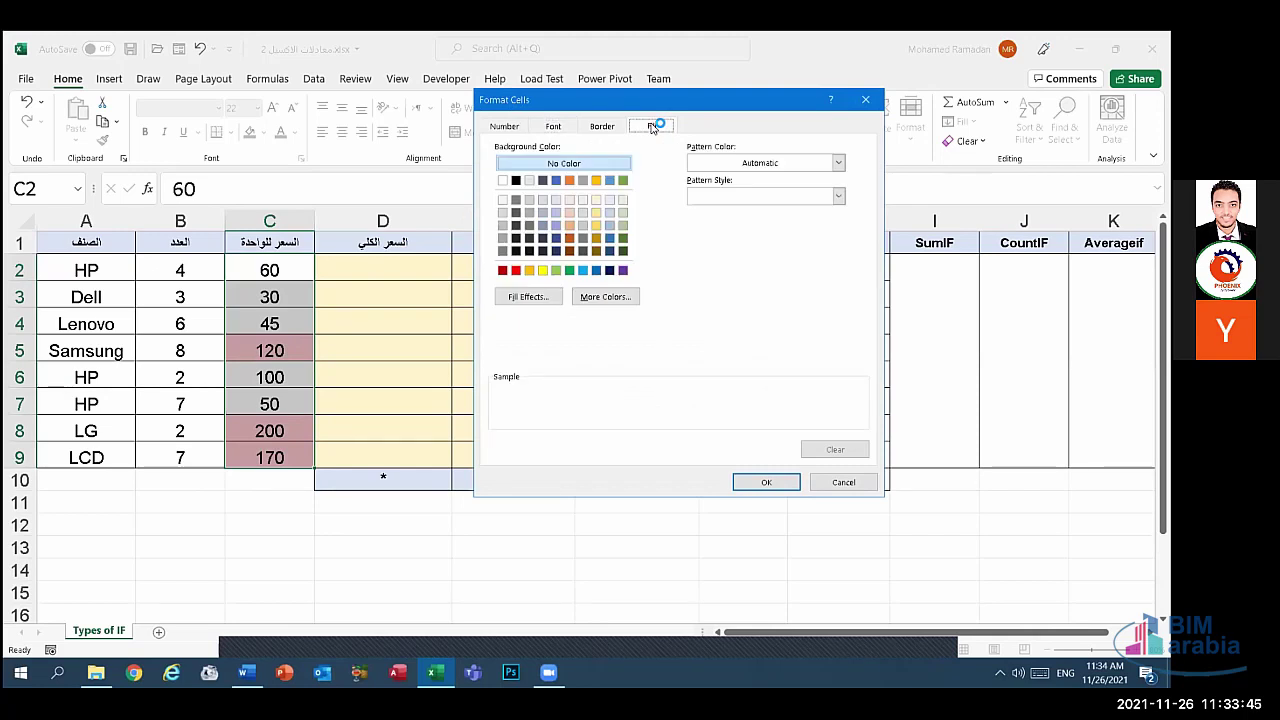
{"action": "left_click", "coordinate": [569, 225]}
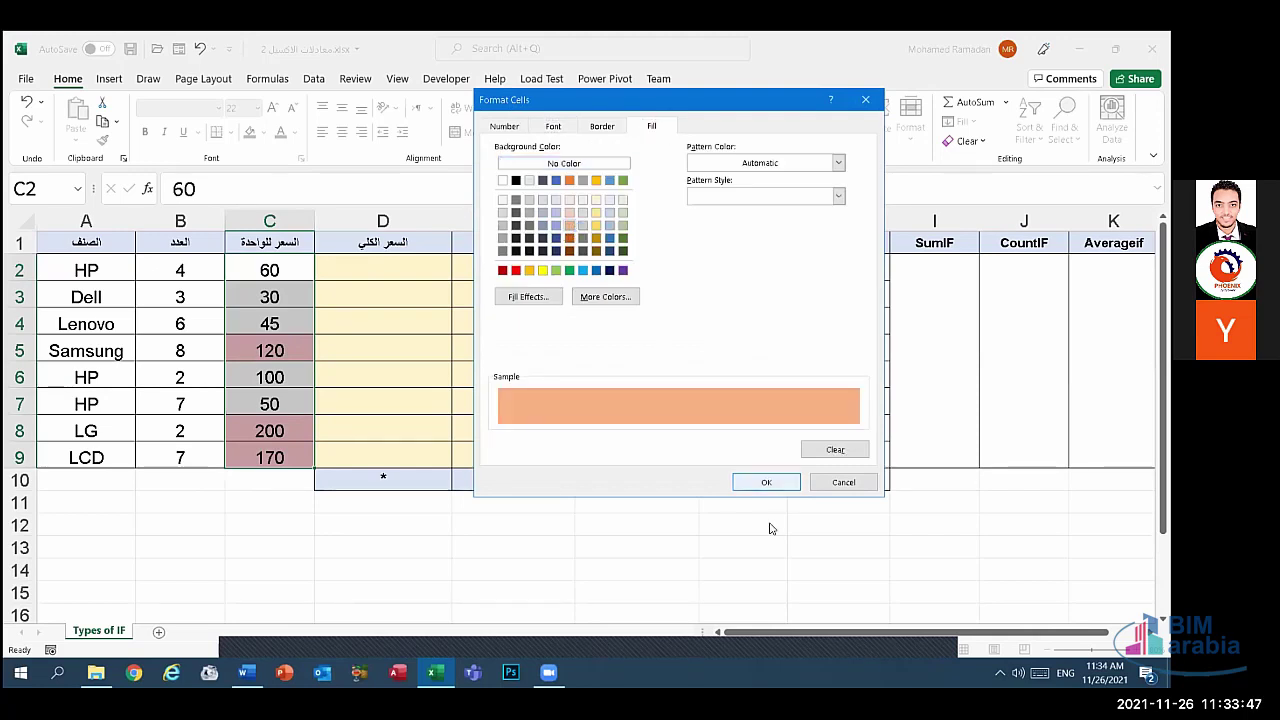
{"action": "left_click", "coordinate": [766, 482]}
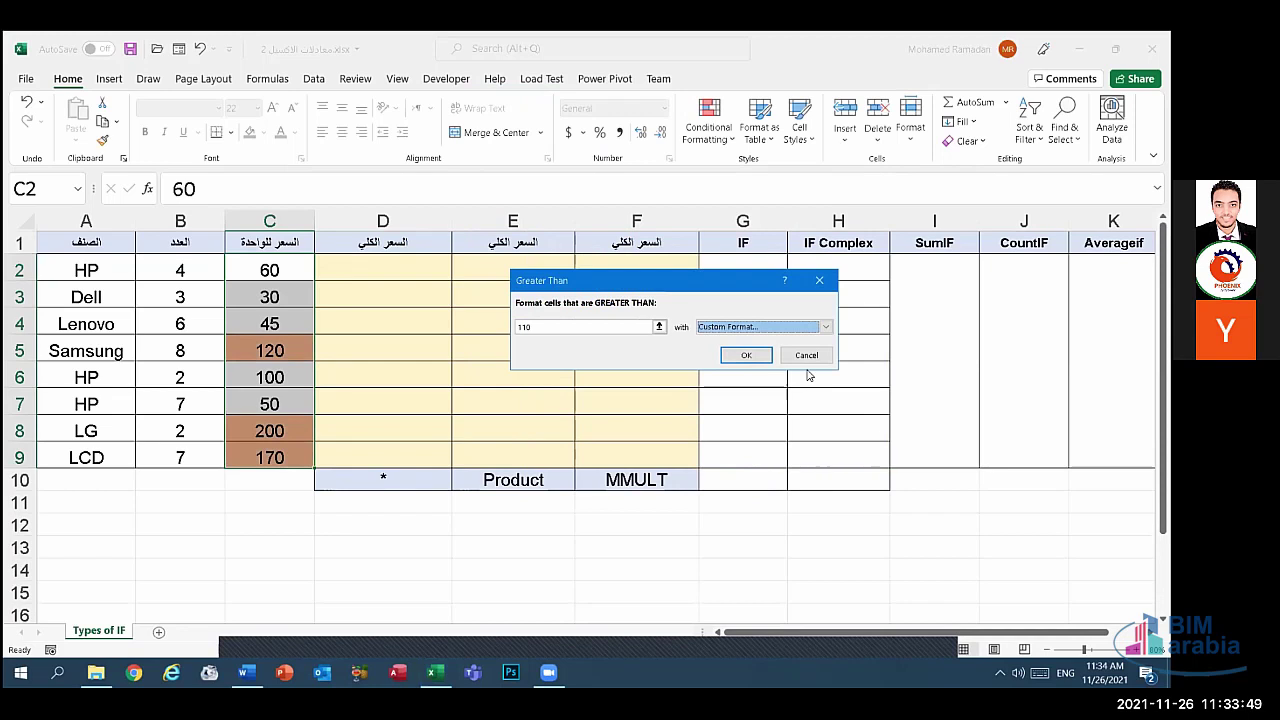
{"action": "left_click", "coordinate": [806, 356]}
Step: Reselect the prices C2:C9 and open Conditional Formatting
{"action": "left_click", "coordinate": [337, 323]}
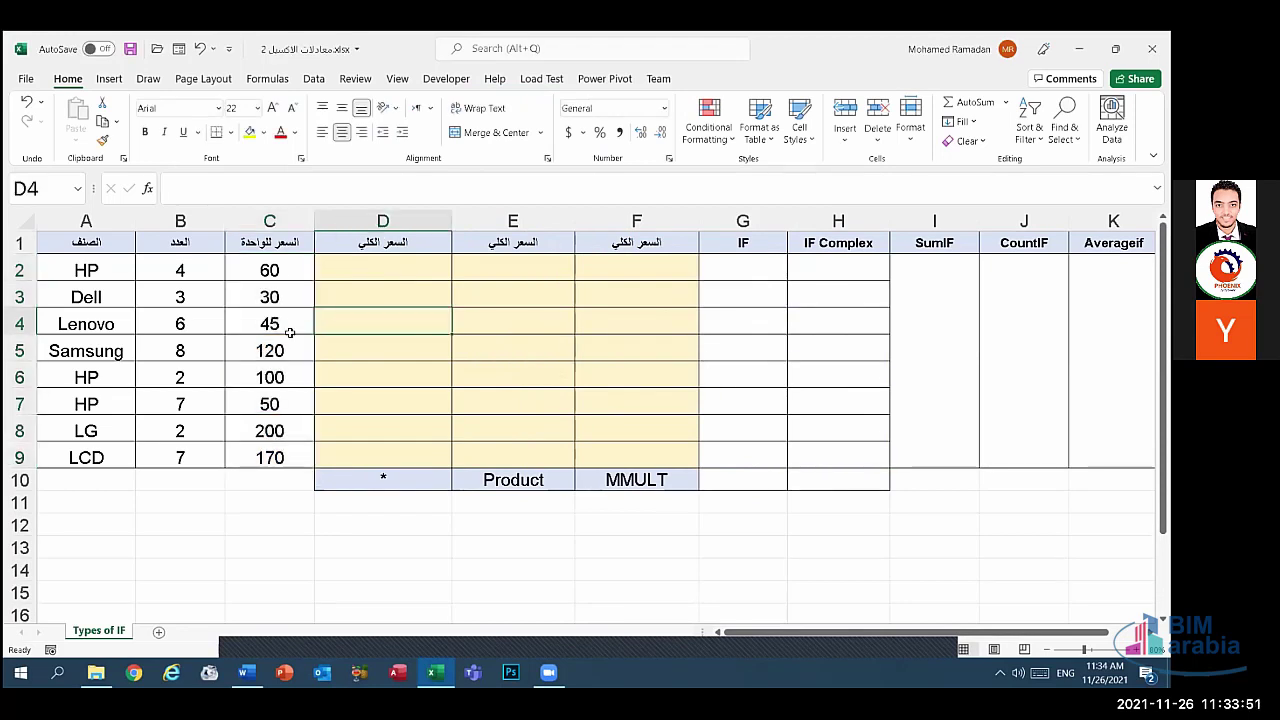
{"action": "left_click_drag", "start_coordinate": [272, 280], "coordinate": [270, 457]}
{"action": "left_click", "coordinate": [703, 128]}
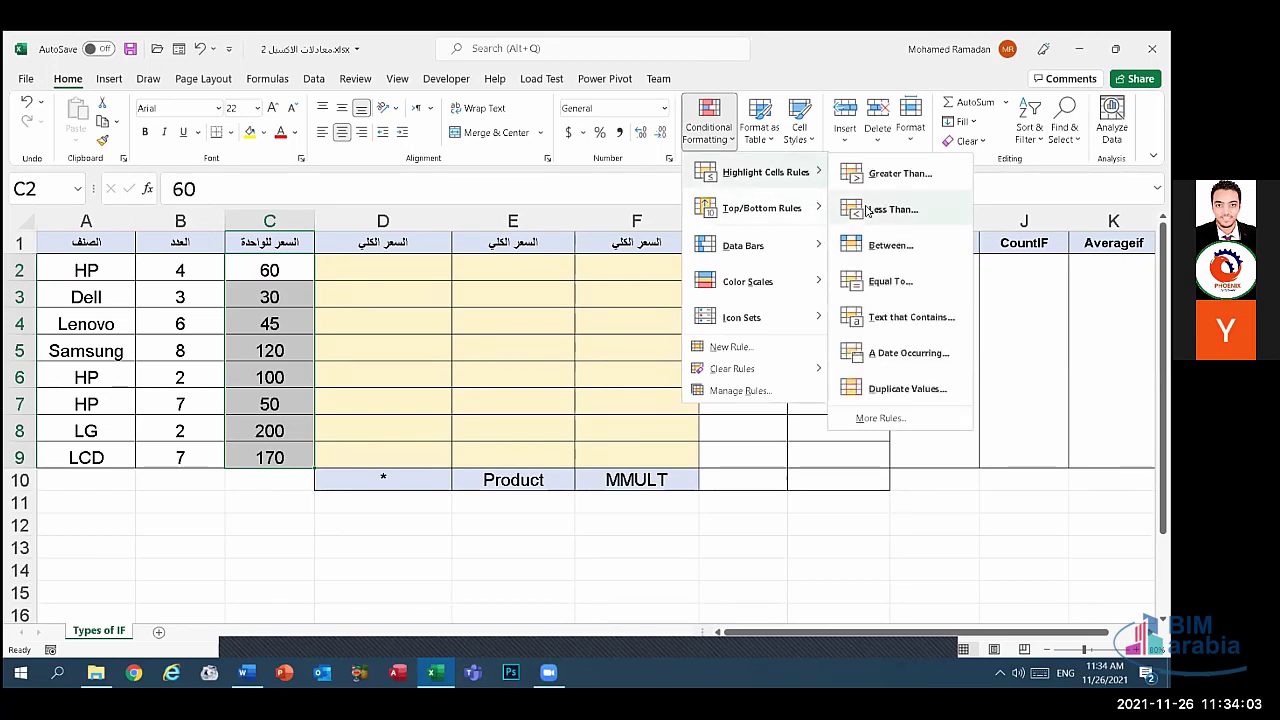
Step: Try a Less Than 110 rule on the prices, then cancel it
{"action": "left_click", "coordinate": [870, 210]}
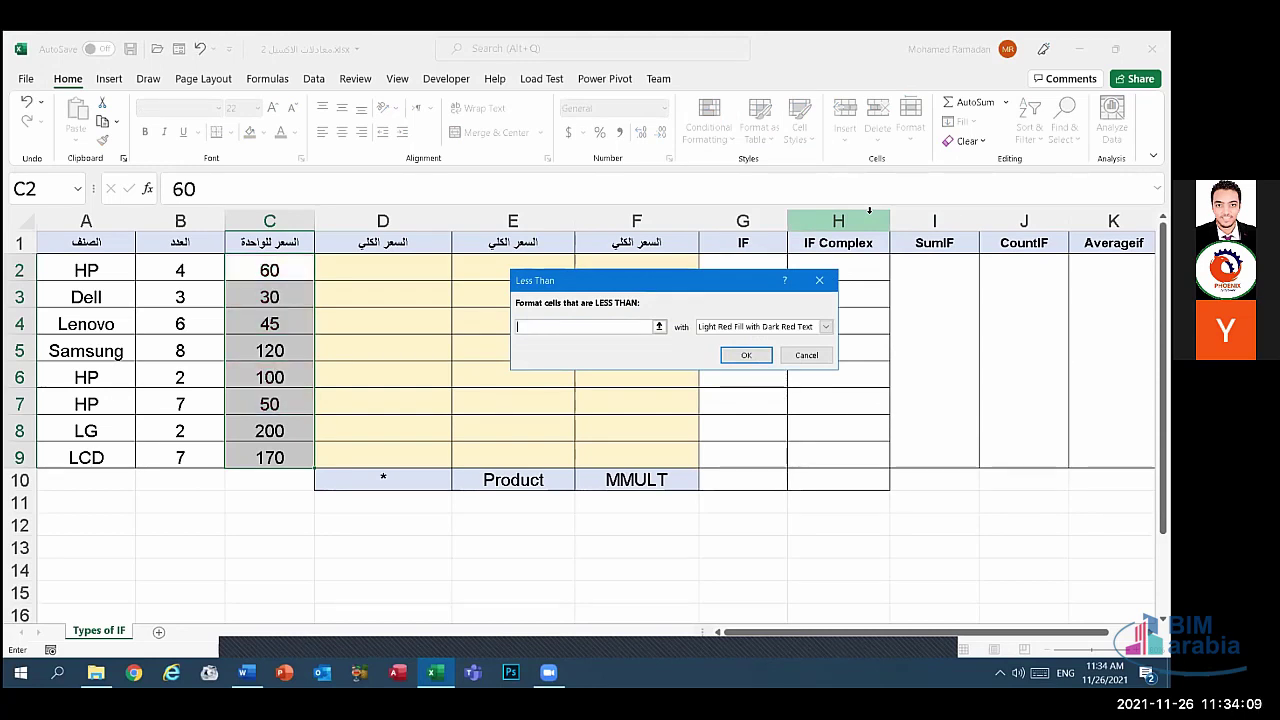
{"action": "type", "text": "10"}
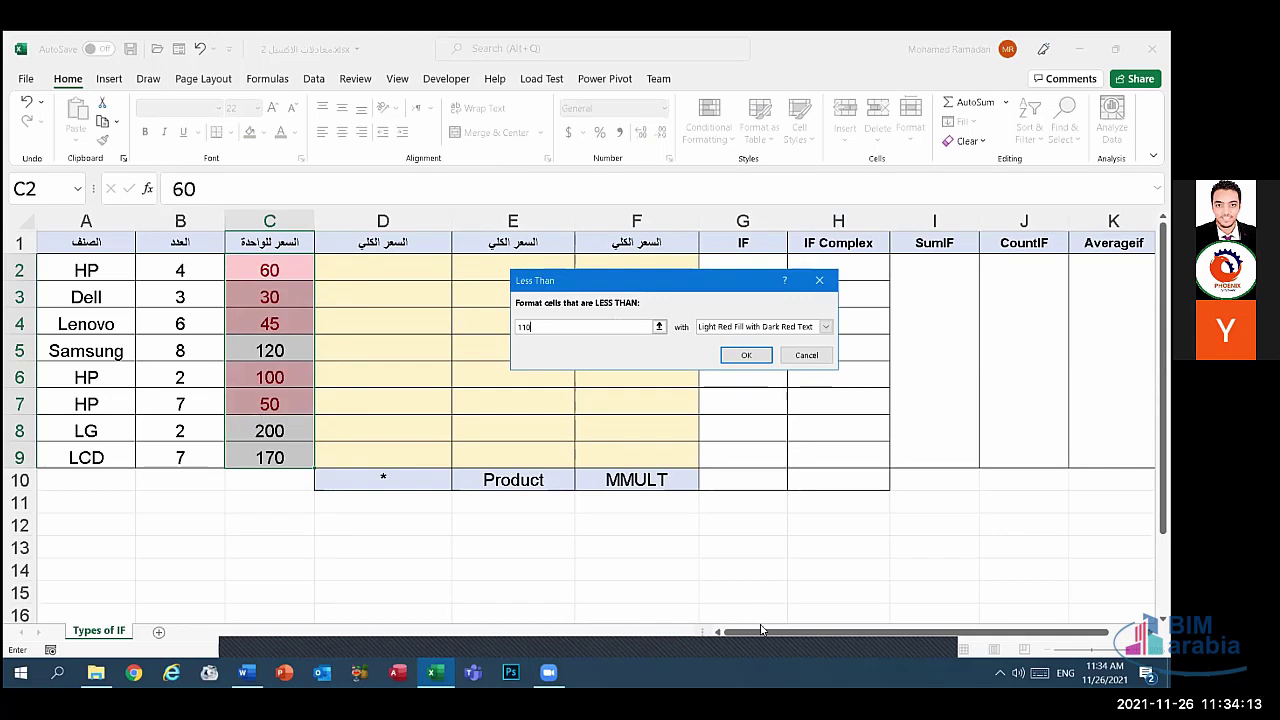
{"action": "left_click", "coordinate": [808, 357]}
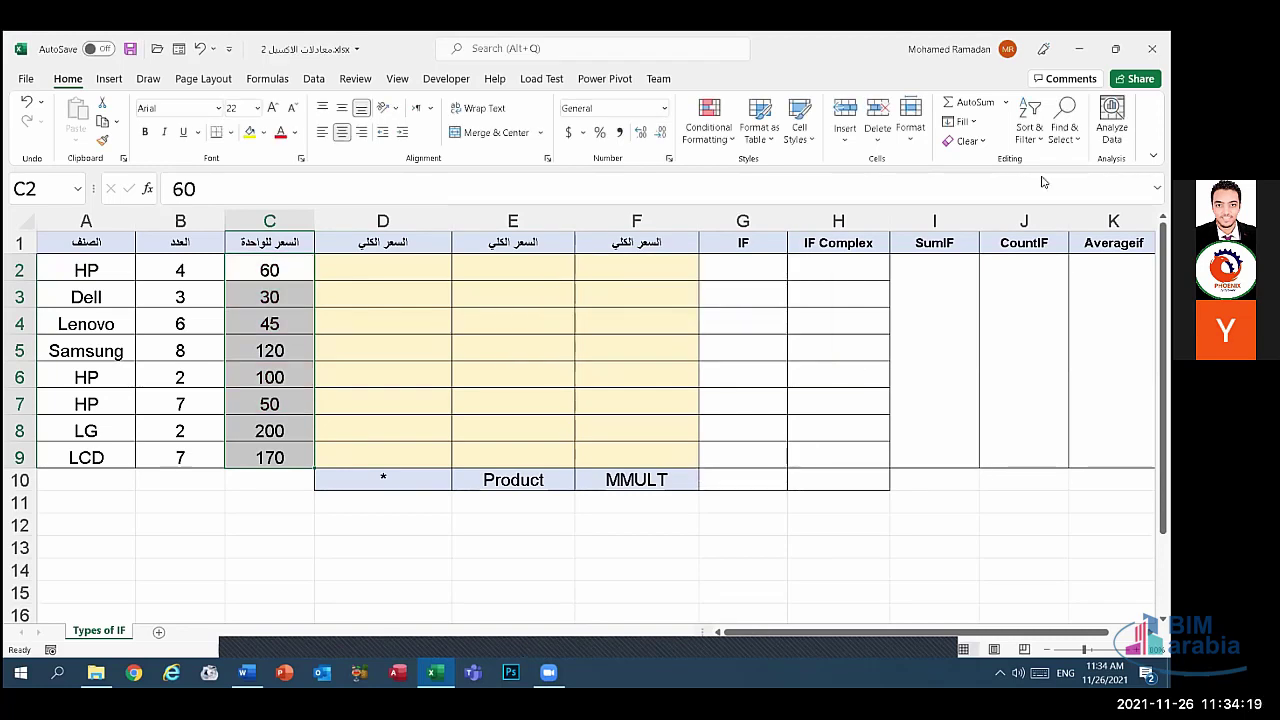
Step: Select G9, save the workbook and close it
{"action": "left_click", "coordinate": [742, 457]}
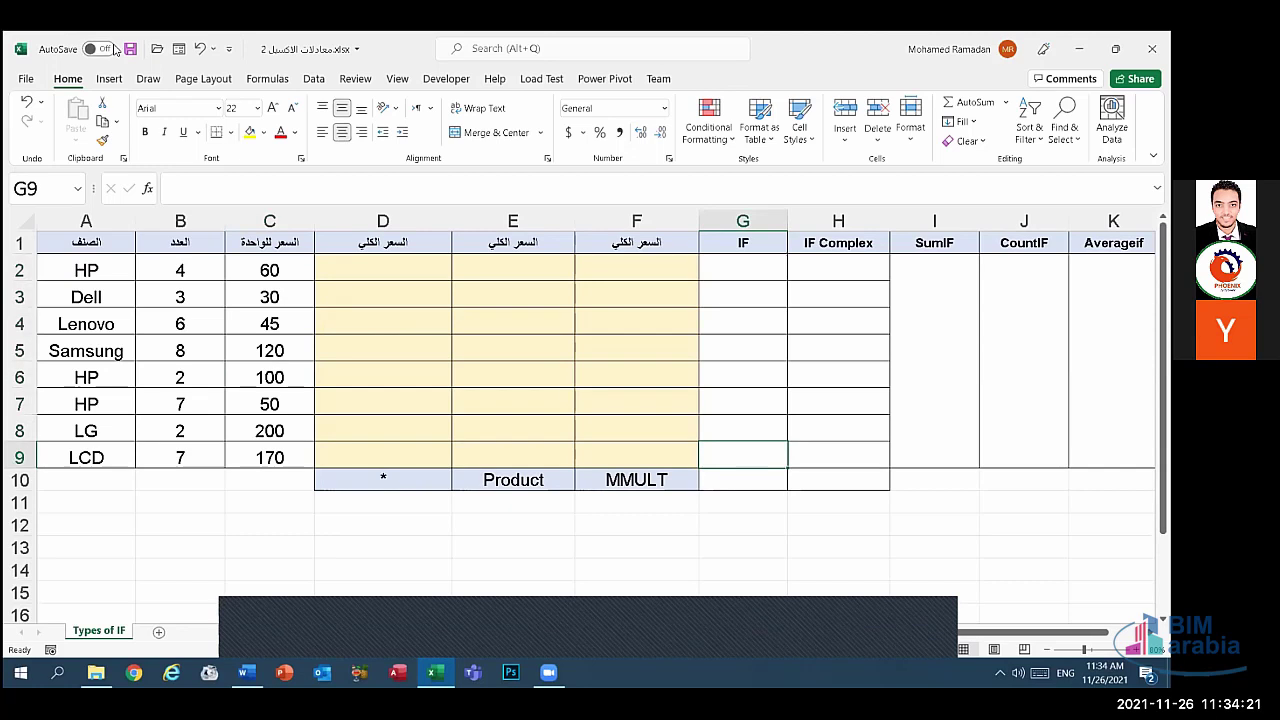
{"action": "left_click", "coordinate": [130, 48]}
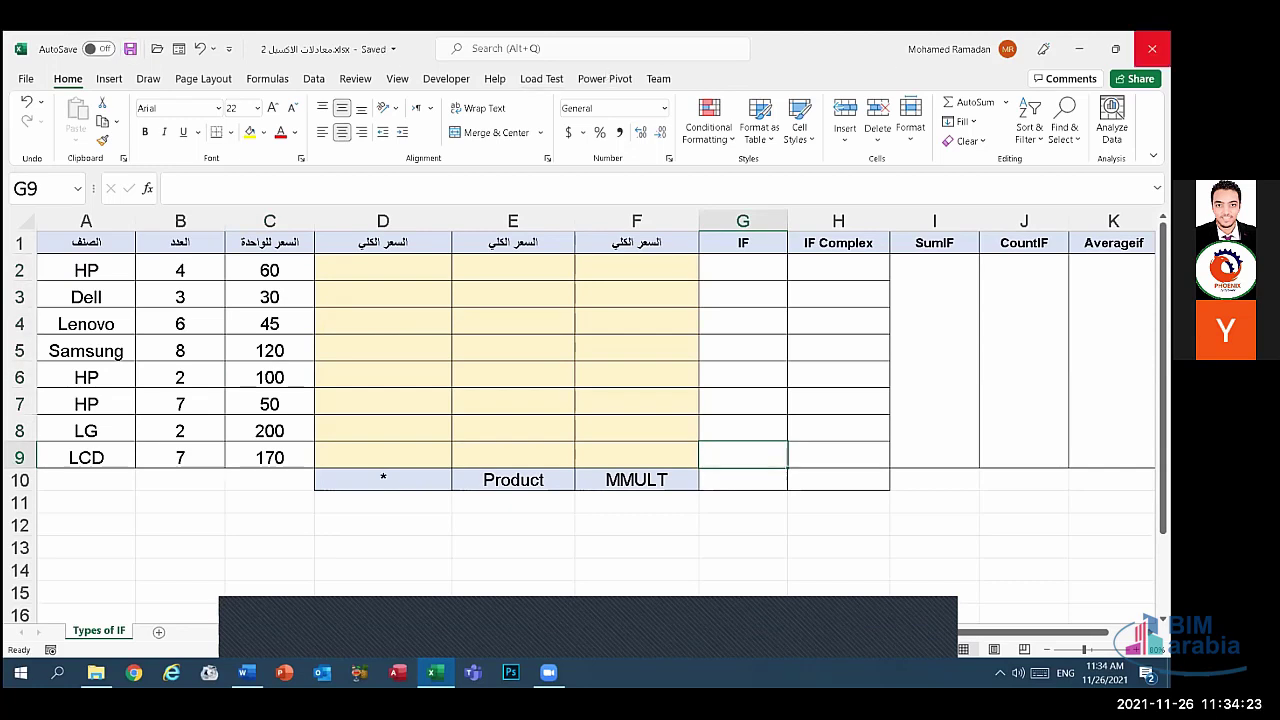
{"action": "left_click", "coordinate": [1152, 48]}
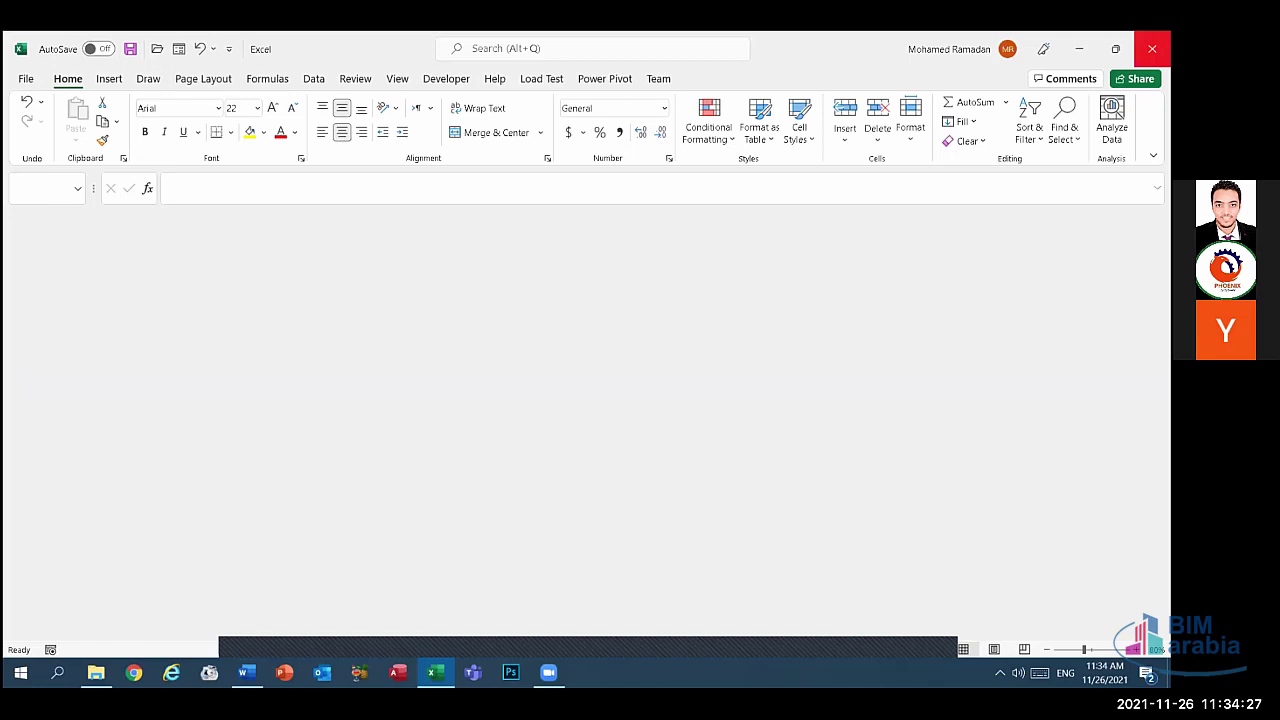
Step: Close the empty Excel window and launch Microsoft Access from a Windows search for 'acce'
{"action": "left_click", "coordinate": [1152, 48]}
{"action": "key", "text": "super+s"}
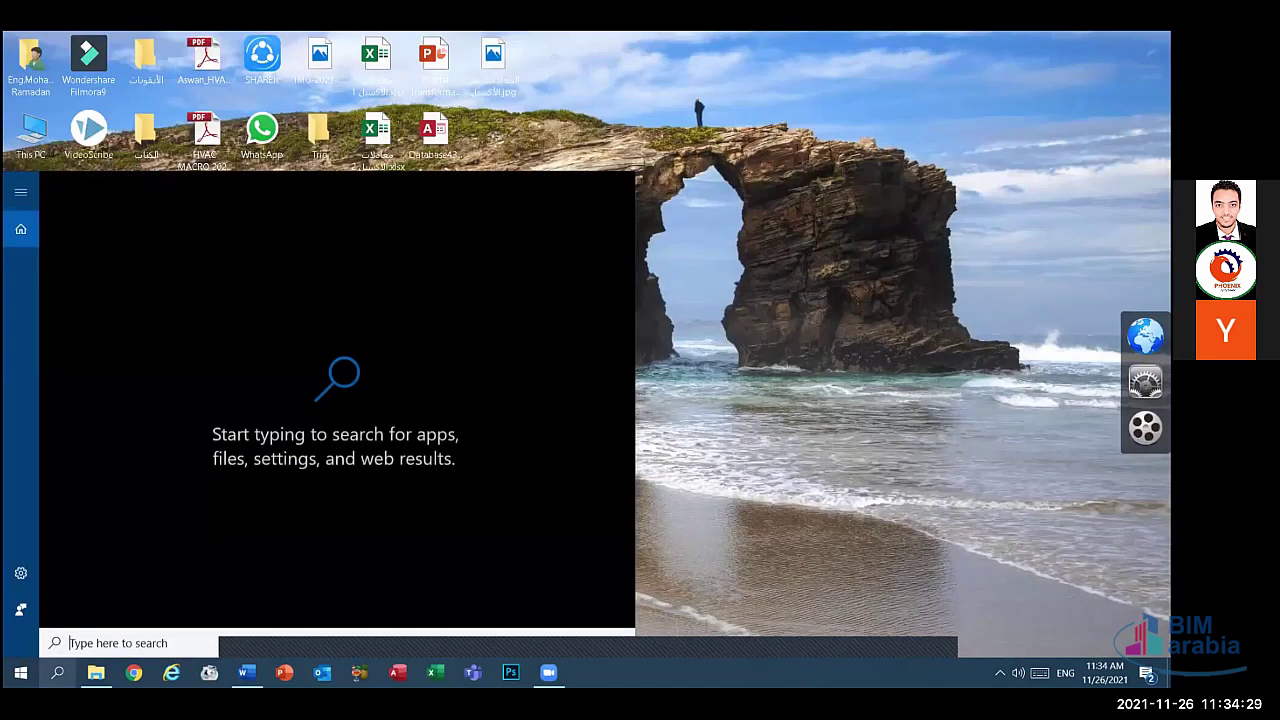
{"action": "type", "text": "acce"}
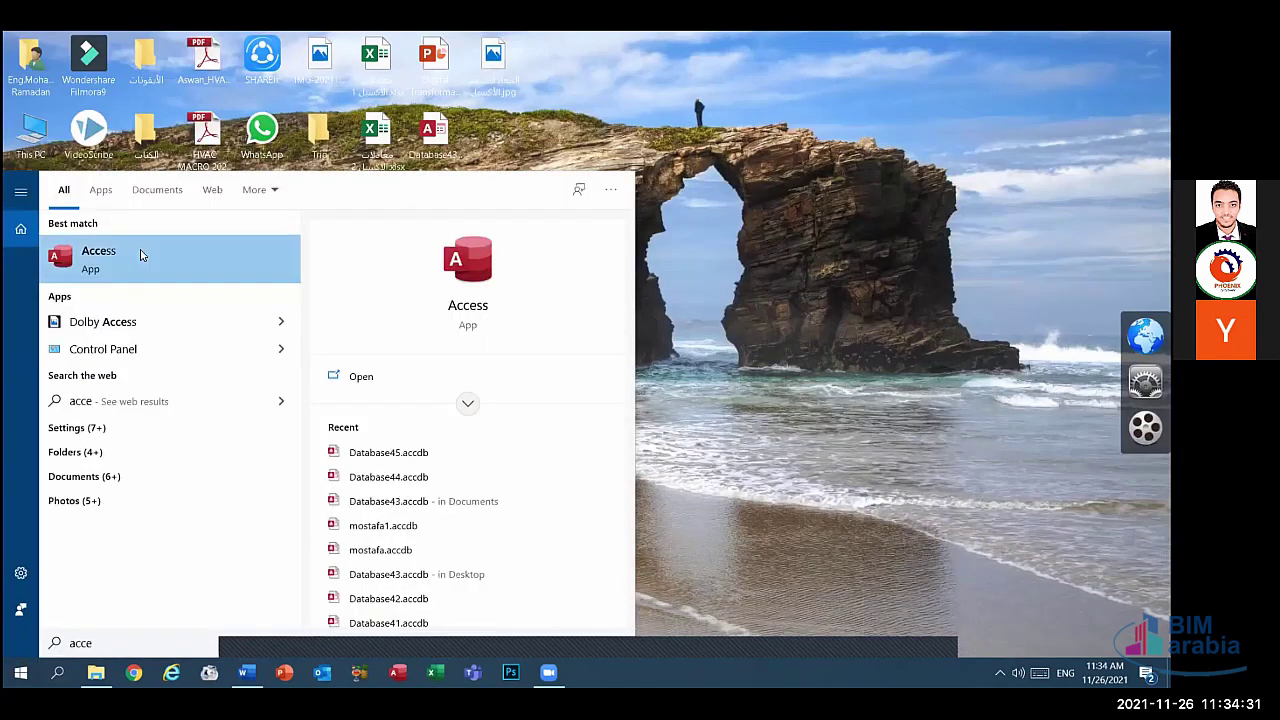
{"action": "left_click", "coordinate": [145, 252]}
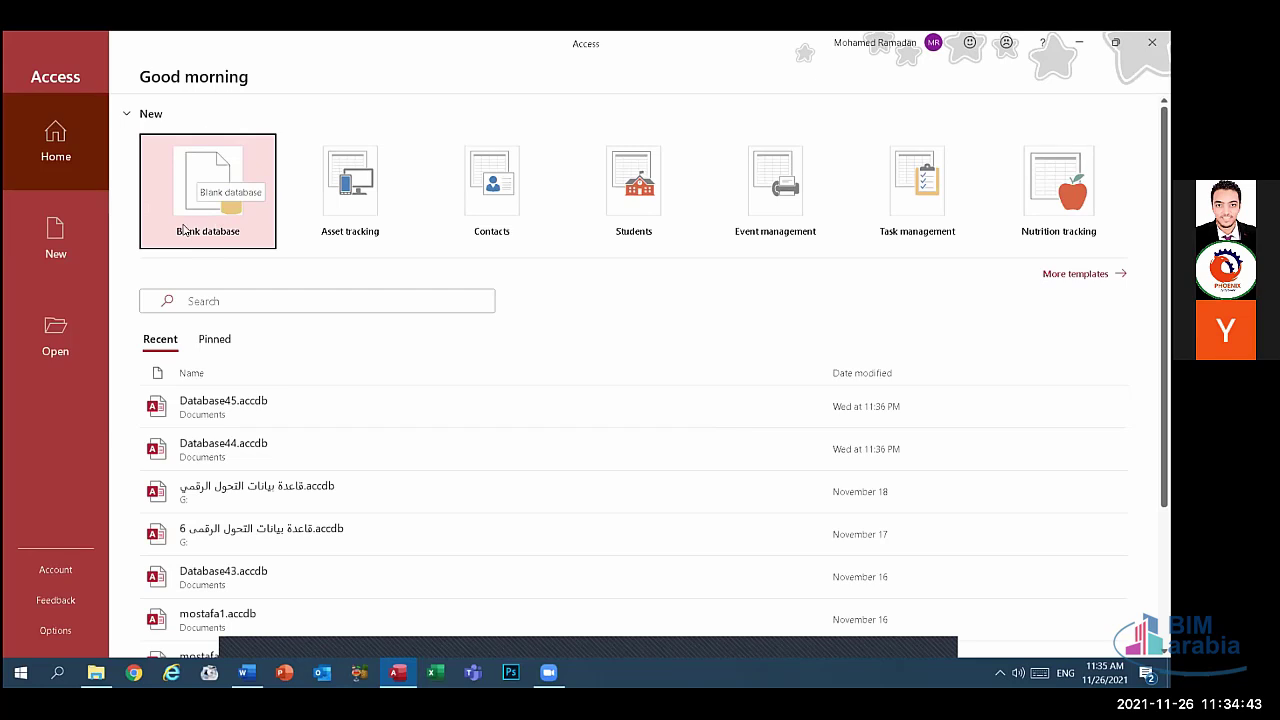
Step: Create a blank database named 'Microsoft Office' and bring up the File New Database folder window
{"action": "left_click", "coordinate": [194, 203]}
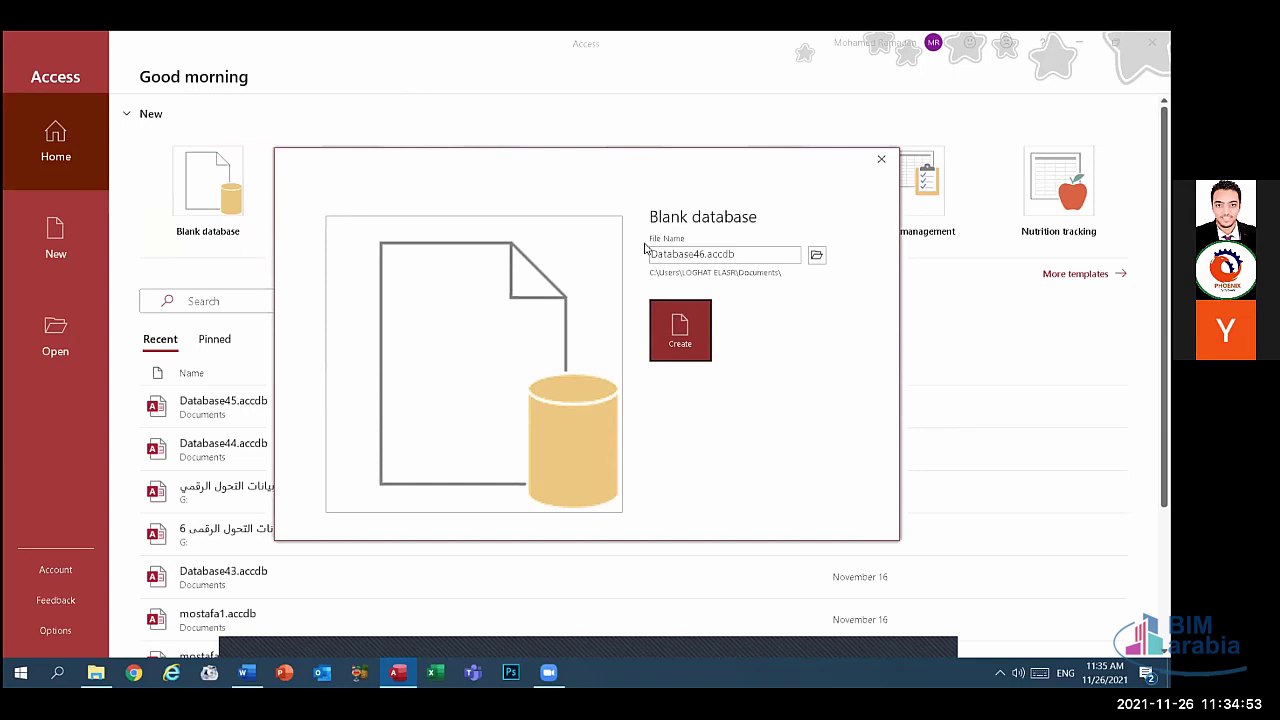
{"action": "left_click", "coordinate": [767, 255]}
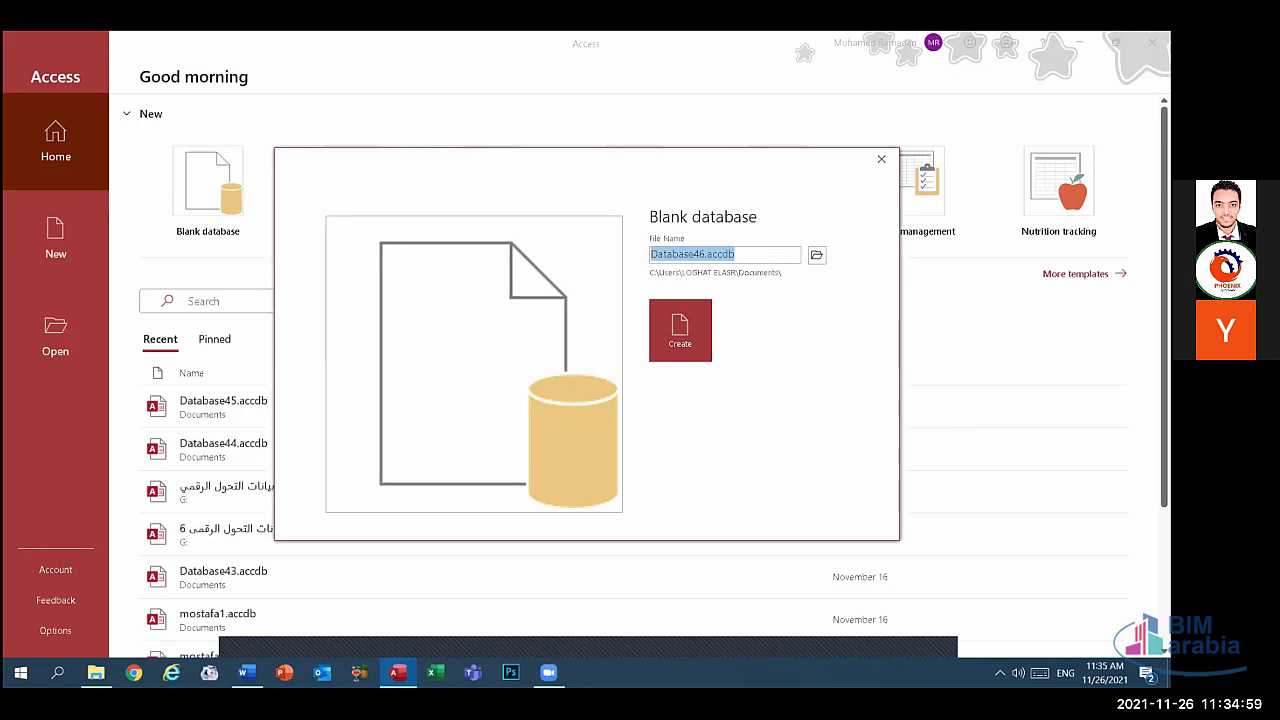
{"action": "type", "text": "Microsof"}
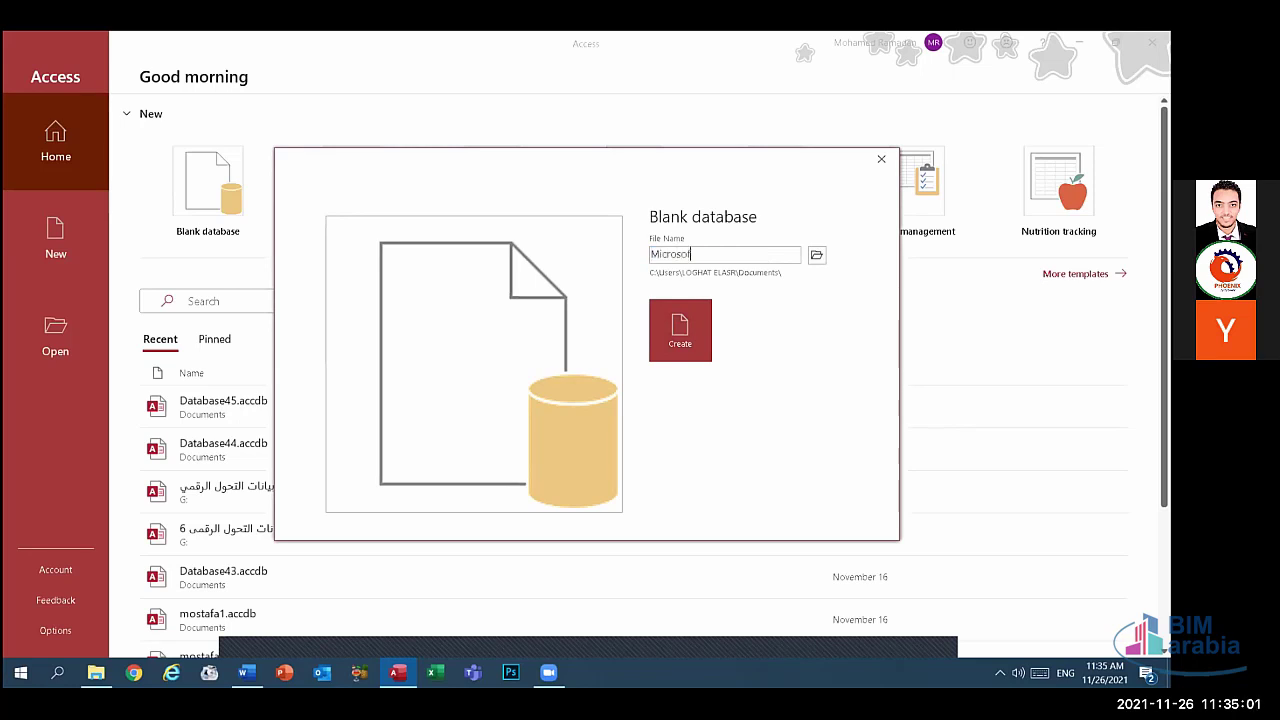
{"action": "type", "text": "t Offic"}
{"action": "type", "text": "e"}
{"action": "left_click", "coordinate": [815, 256]}
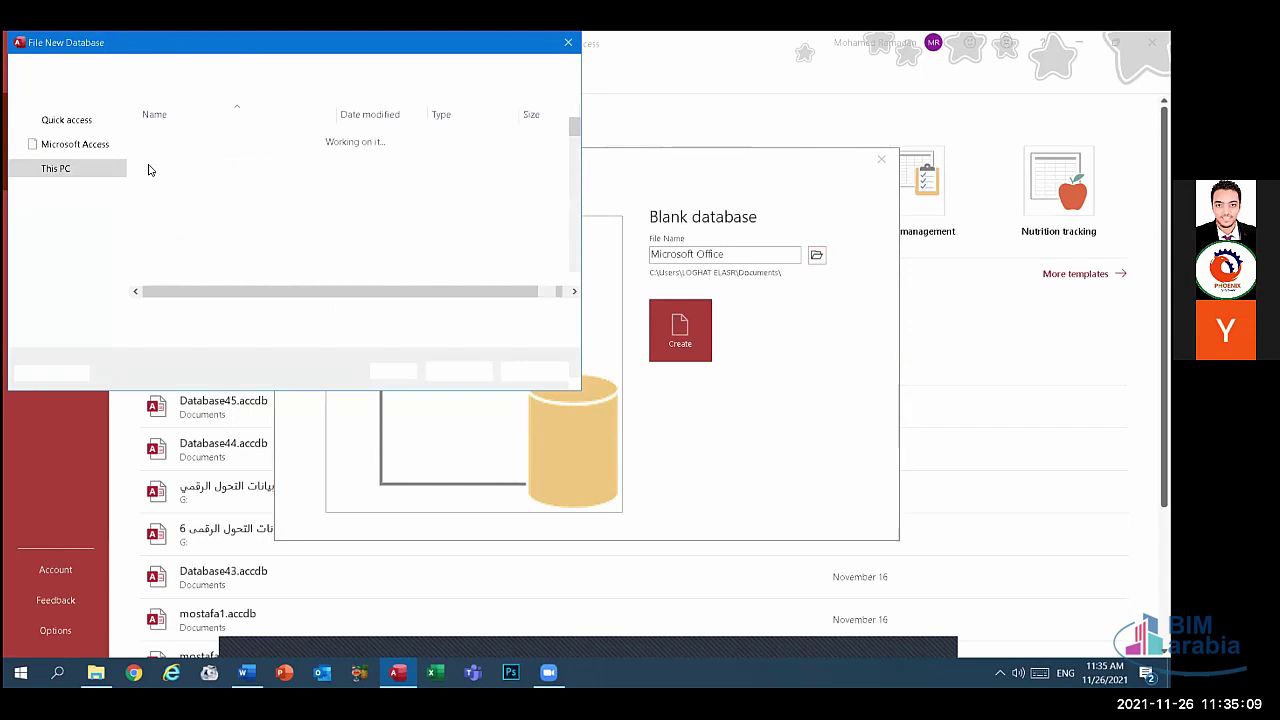
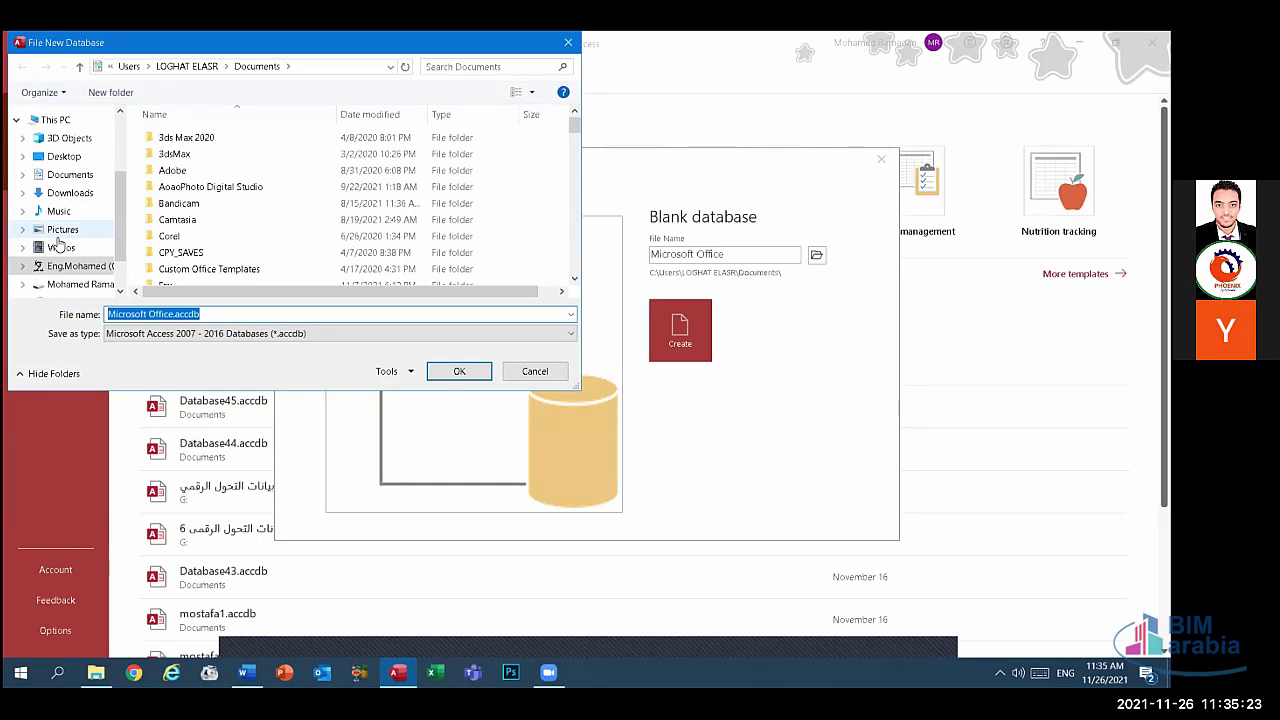
Step: Create the blank 'Microsoft Office' database and switch its Table1 to Design View
{"action": "left_click", "coordinate": [531, 371]}
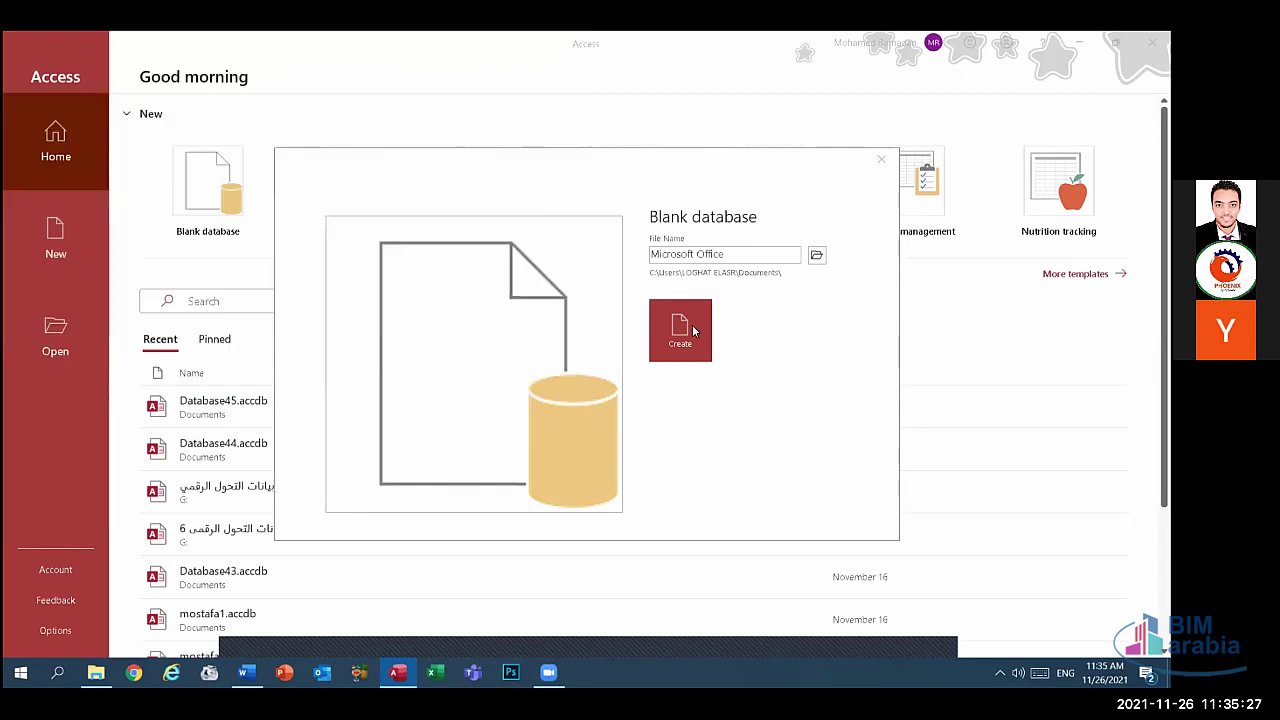
{"action": "left_click", "coordinate": [694, 331]}
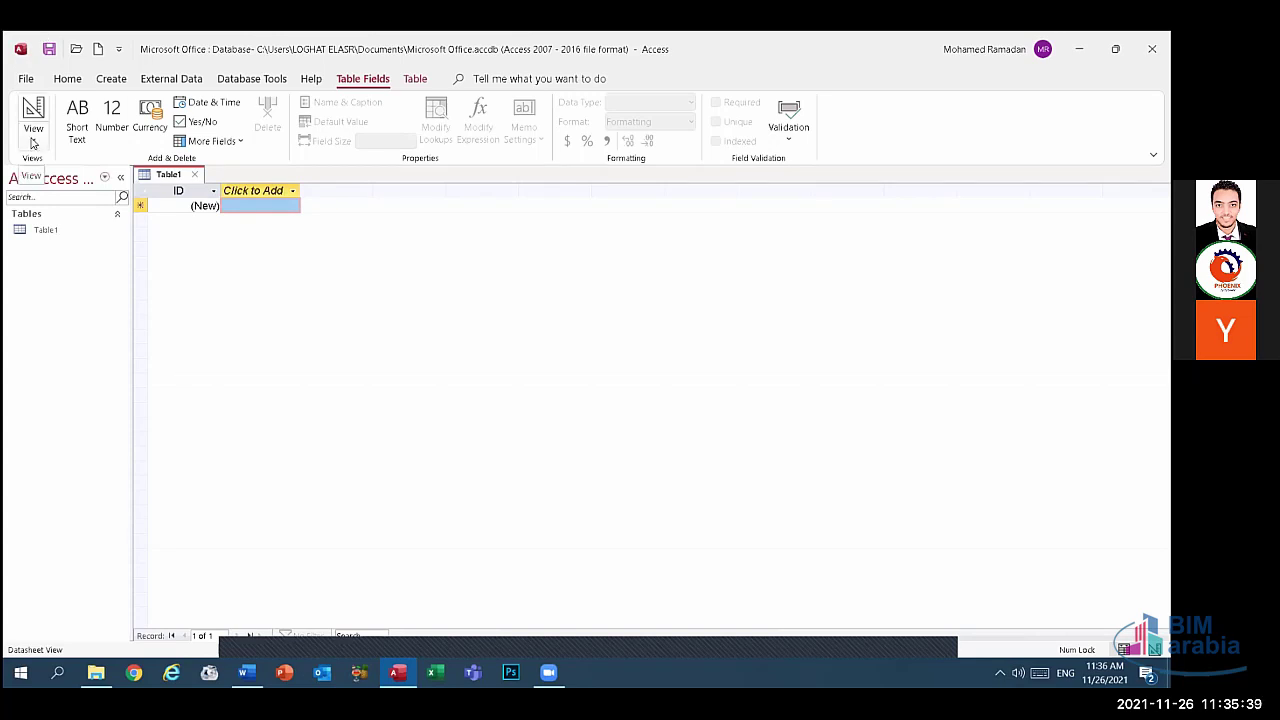
{"action": "left_click", "coordinate": [33, 143]}
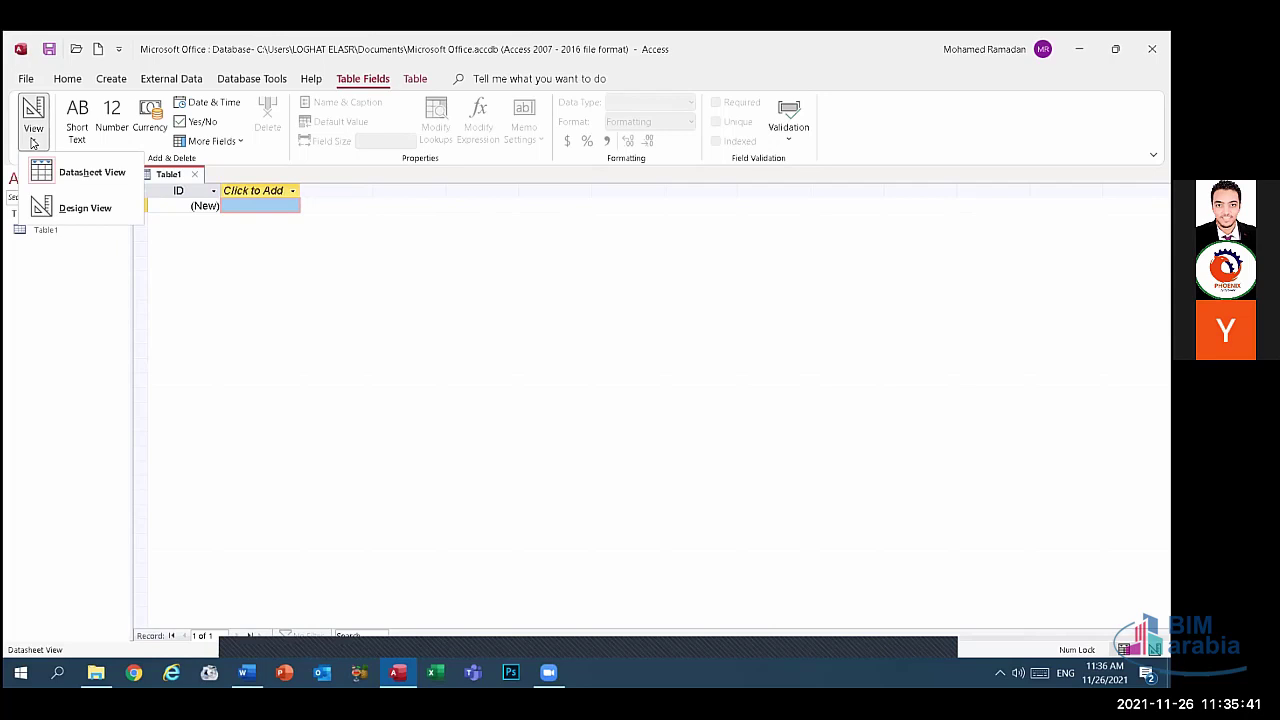
{"action": "left_click", "coordinate": [116, 220]}
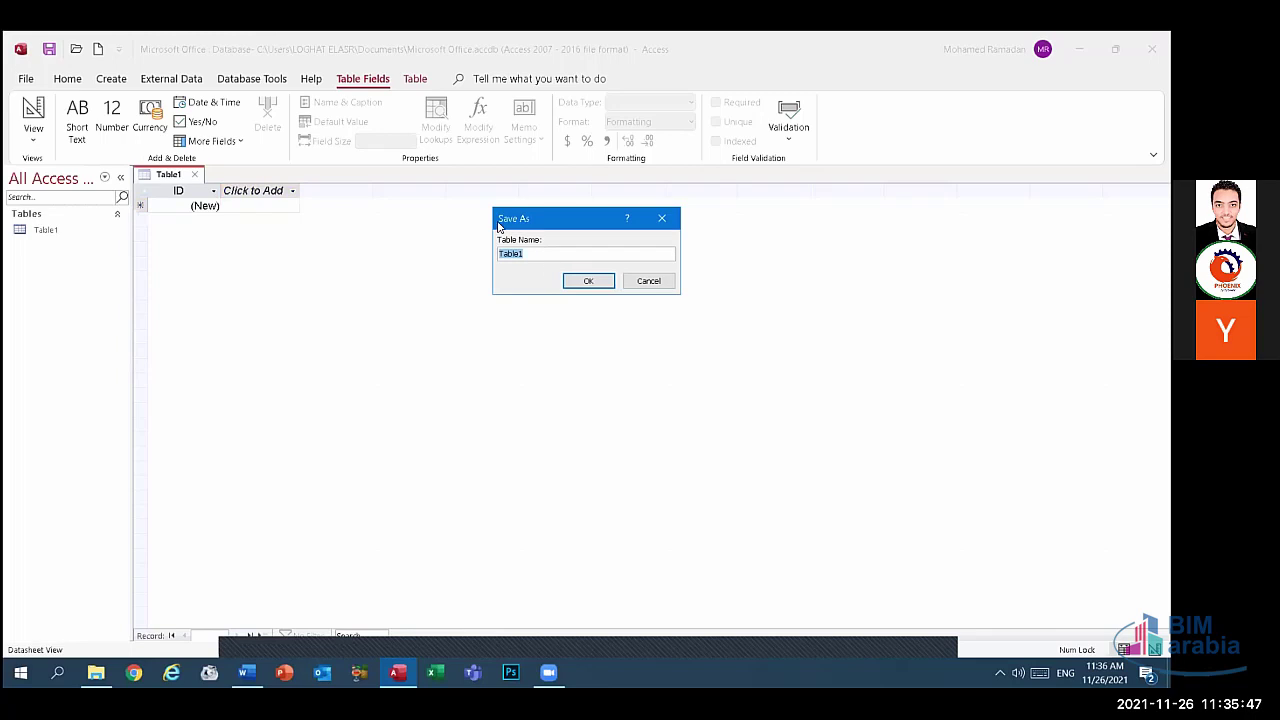
Step: Save the table as Table1, check its ID AutoNumber field, and bring up blank Word Document1
{"action": "left_click", "coordinate": [582, 280]}
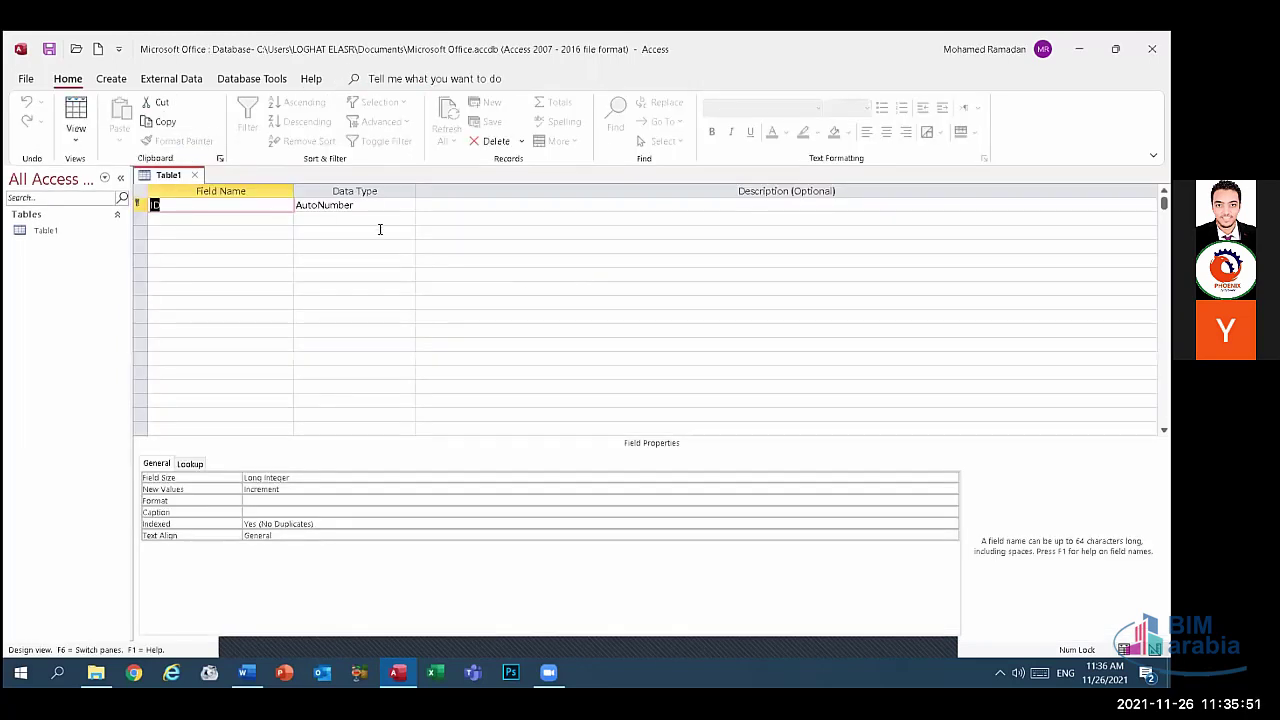
{"action": "left_click", "coordinate": [70, 140]}
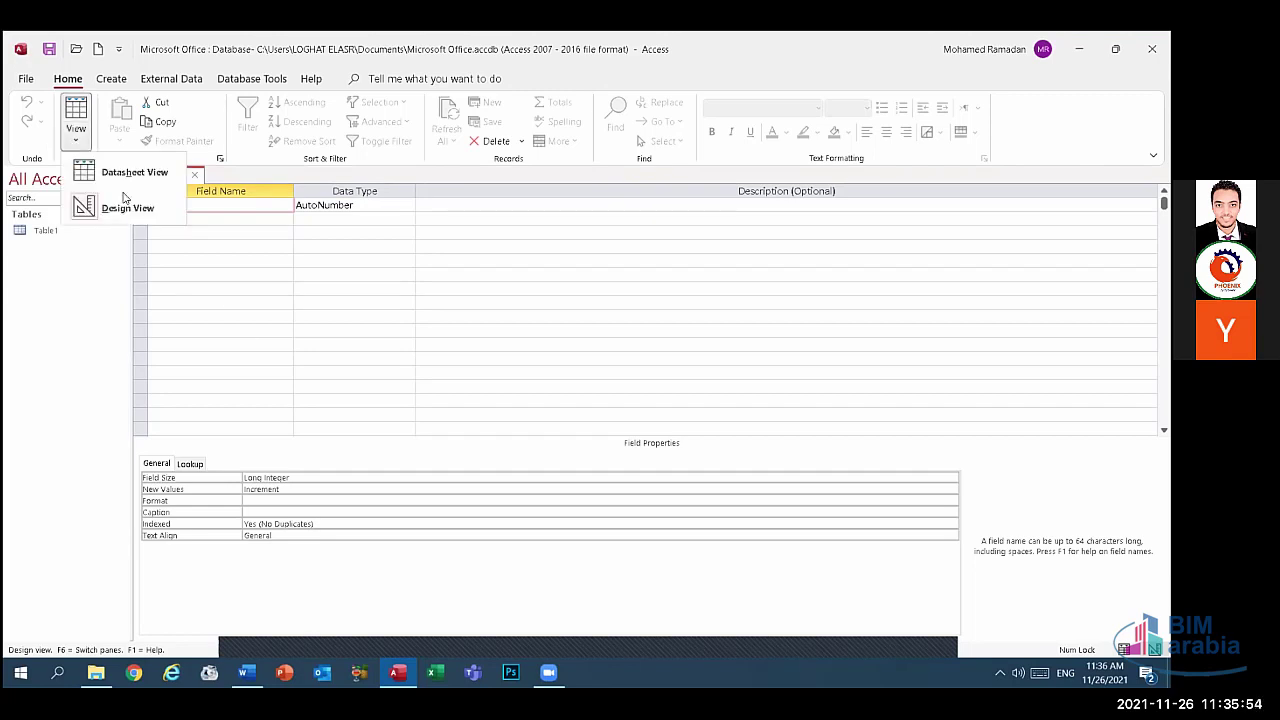
{"action": "left_click", "coordinate": [210, 228]}
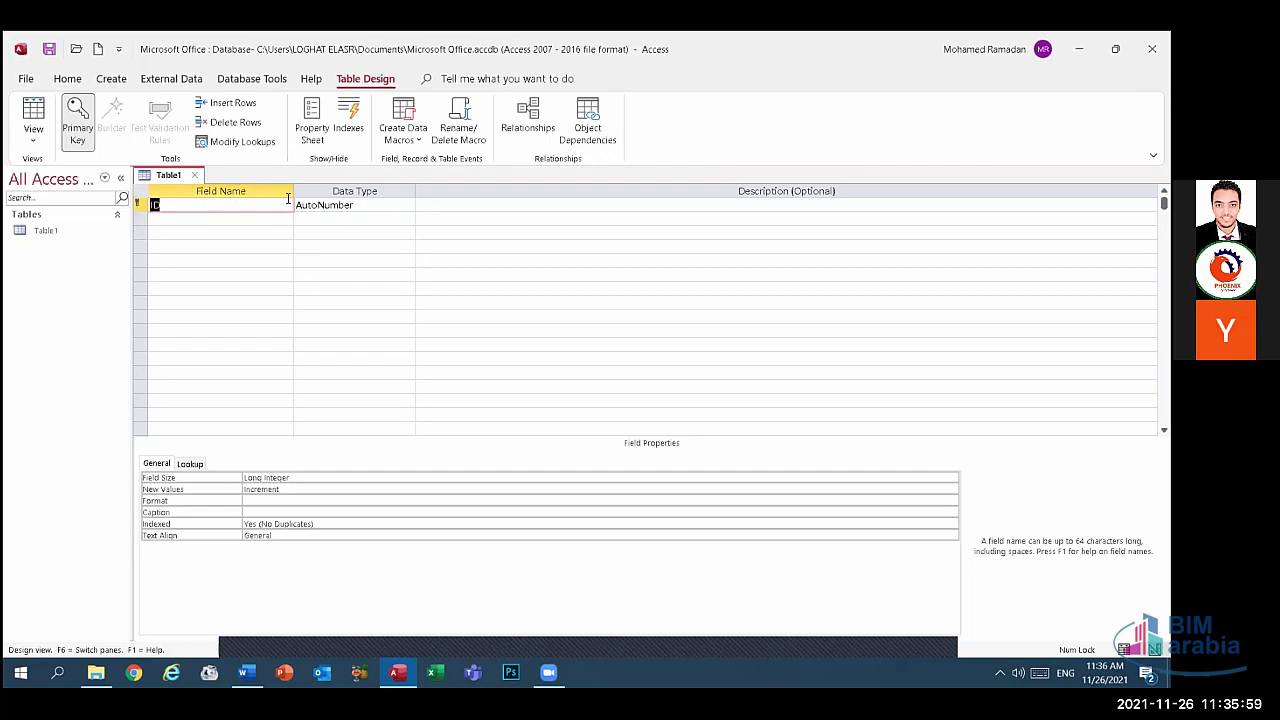
{"action": "left_click", "coordinate": [361, 206]}
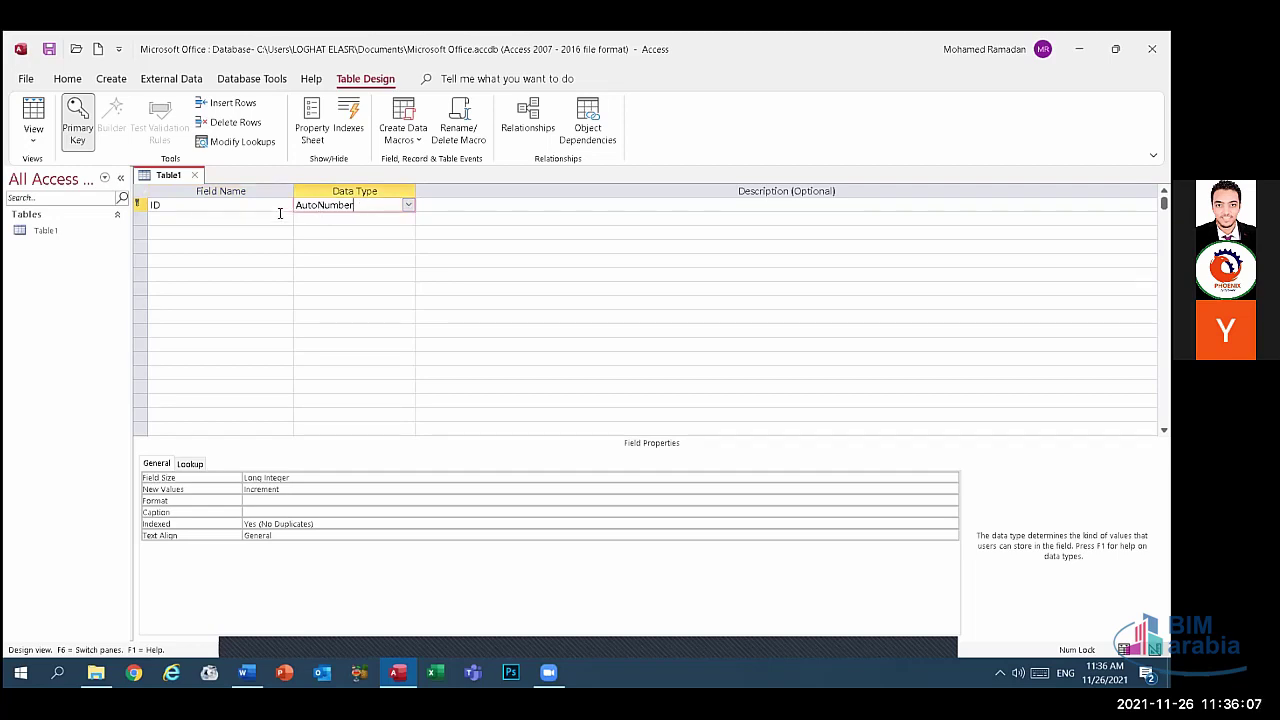
{"action": "left_click", "coordinate": [272, 214]}
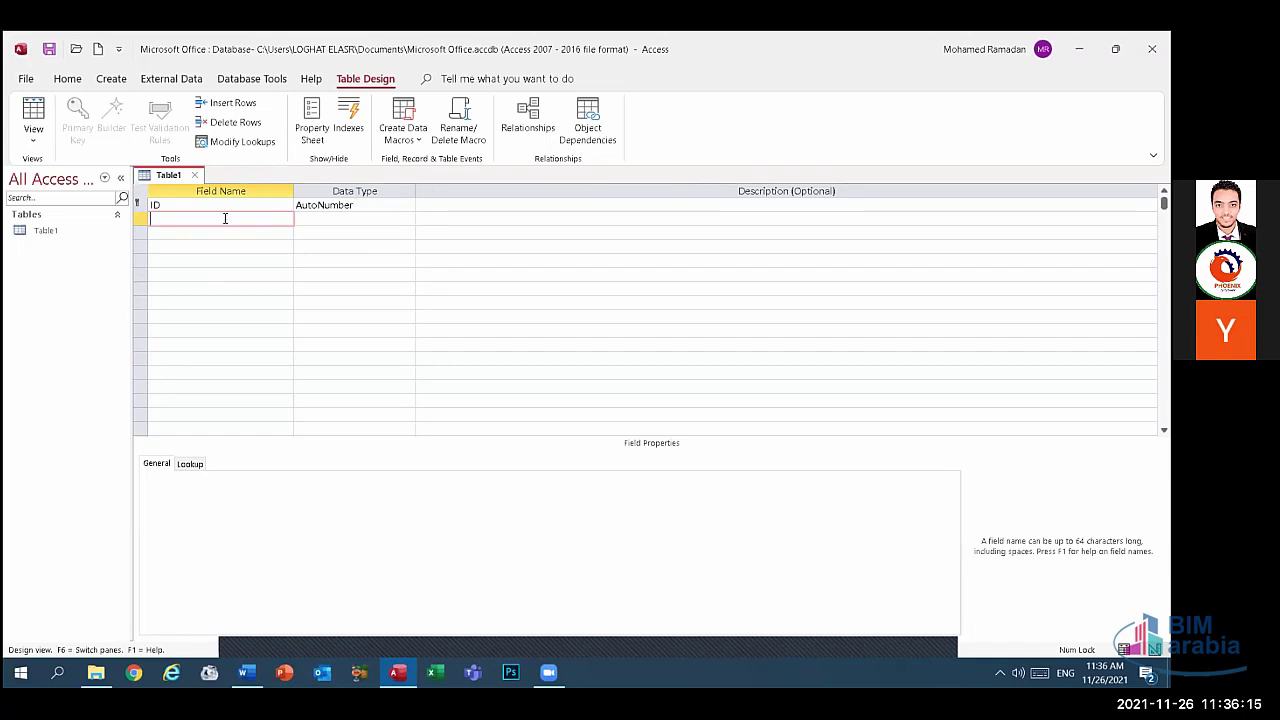
{"action": "left_click", "coordinate": [244, 672]}
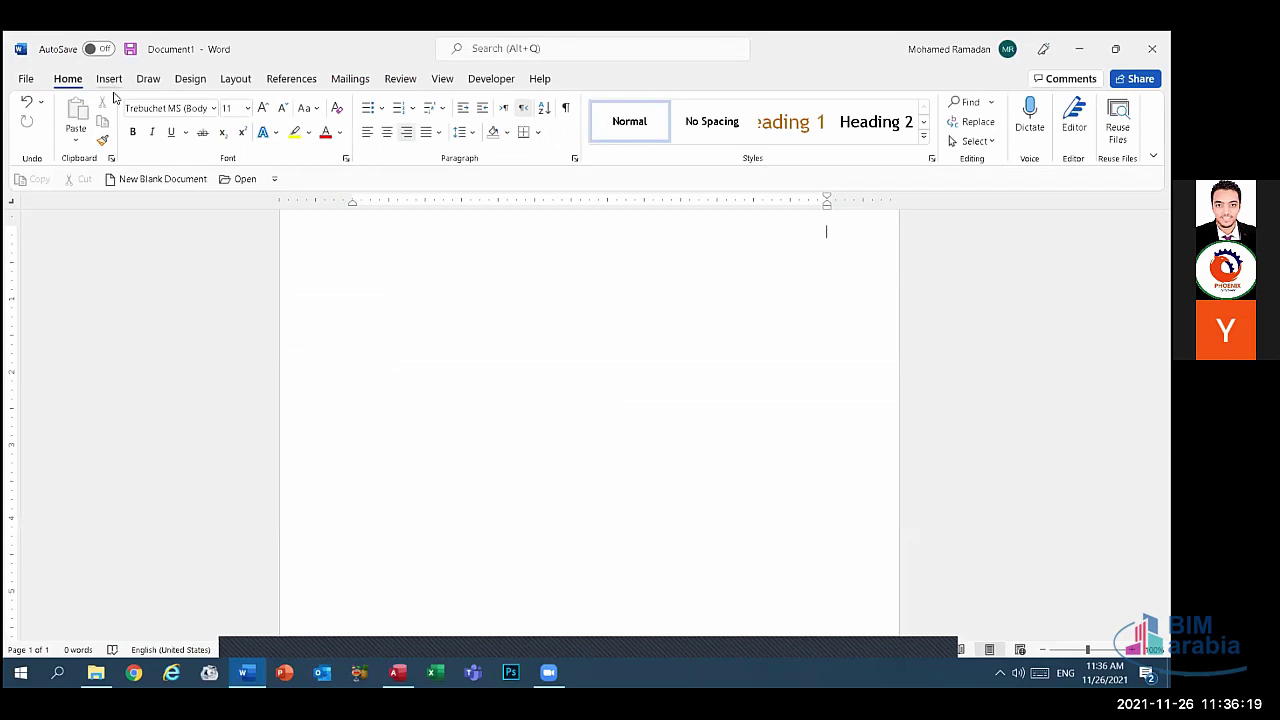
Step: Insert a 4-column, 3-row table in Word and type ID in the first header cell
{"action": "left_click", "coordinate": [110, 80]}
{"action": "left_click", "coordinate": [125, 135]}
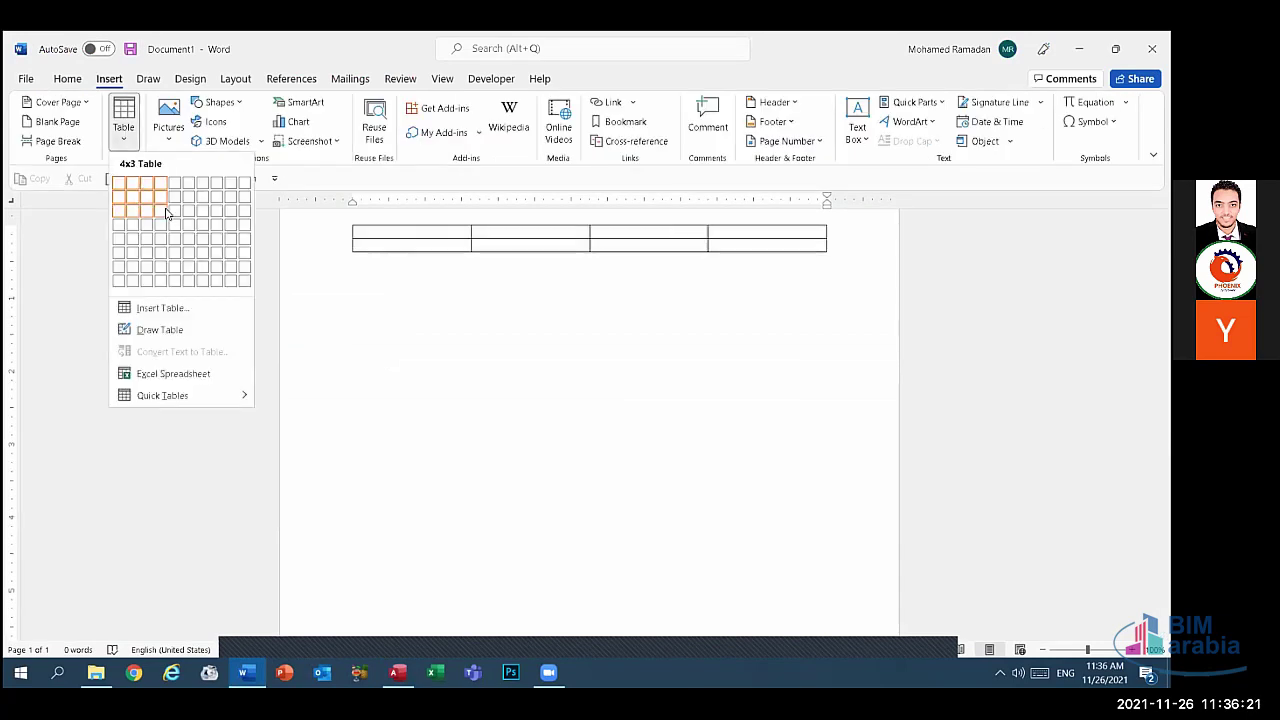
{"action": "left_click", "coordinate": [161, 211]}
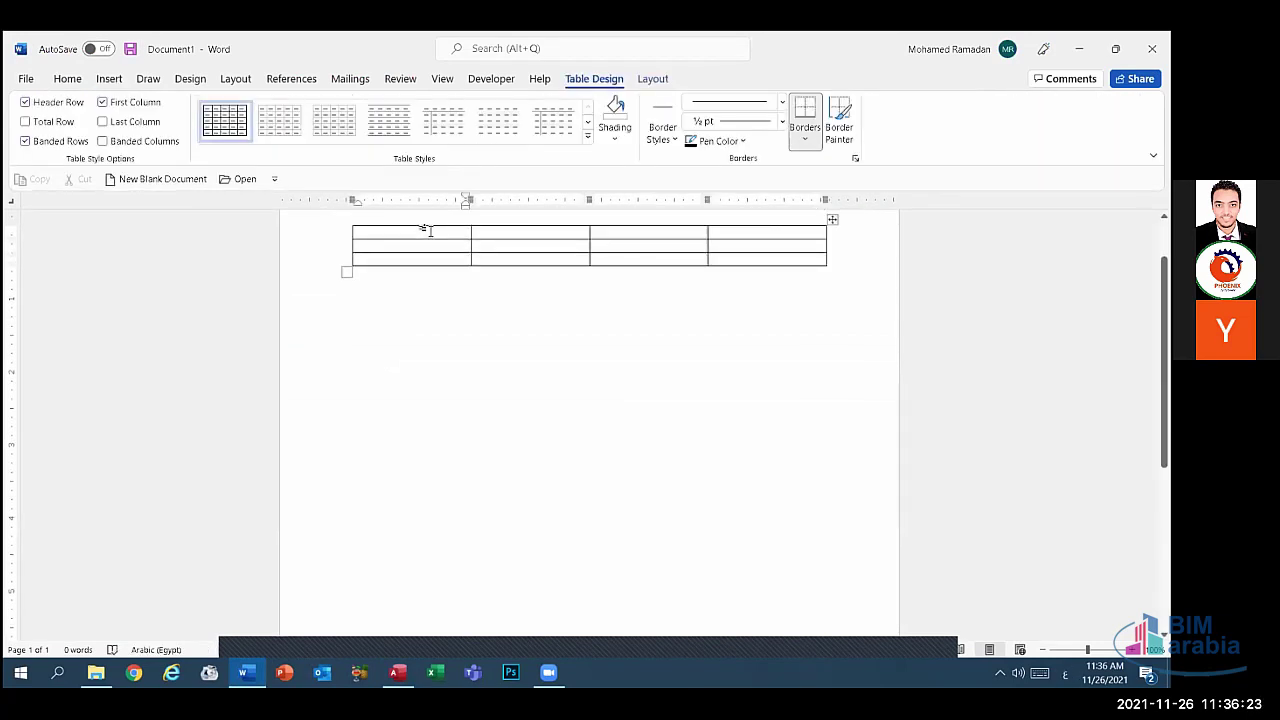
{"action": "type", "text": "ش"}
{"action": "key", "text": "BackSpace"}
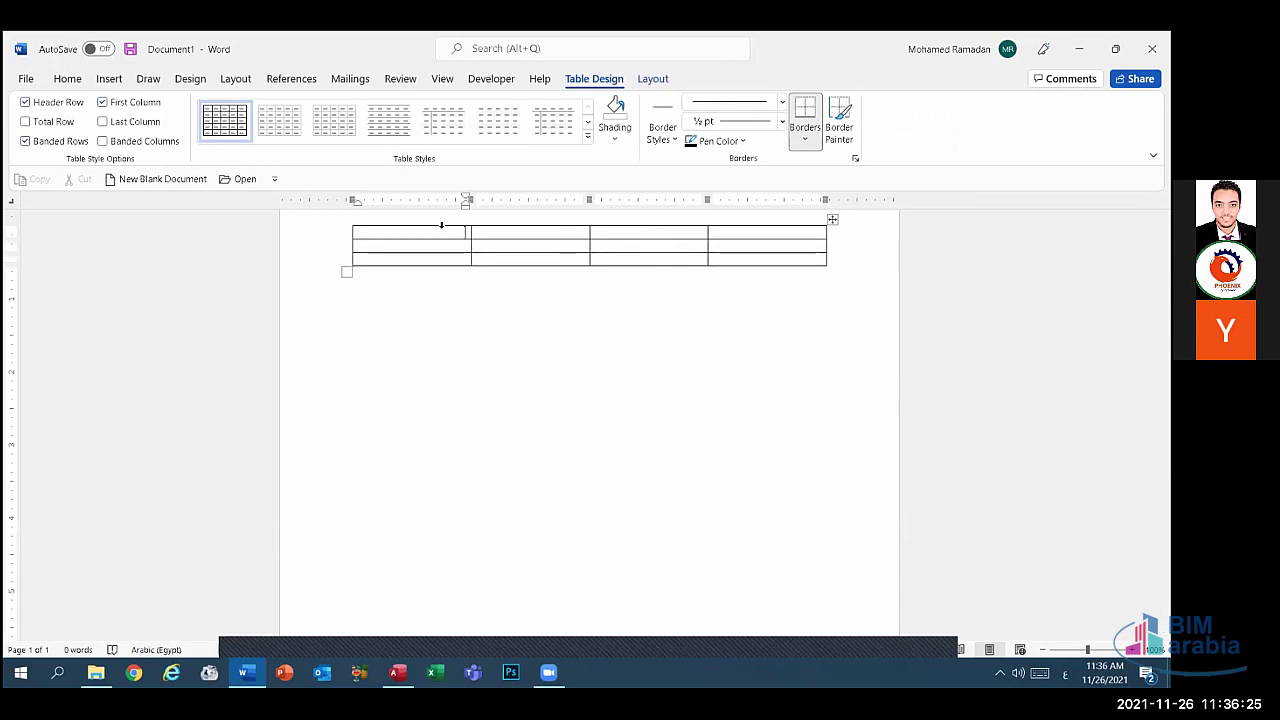
{"action": "key", "text": "alt+shift"}
{"action": "type", "text": "ID"}
Step: Type Name in the second header cell, then return to the Access table design
{"action": "left_click", "coordinate": [503, 235]}
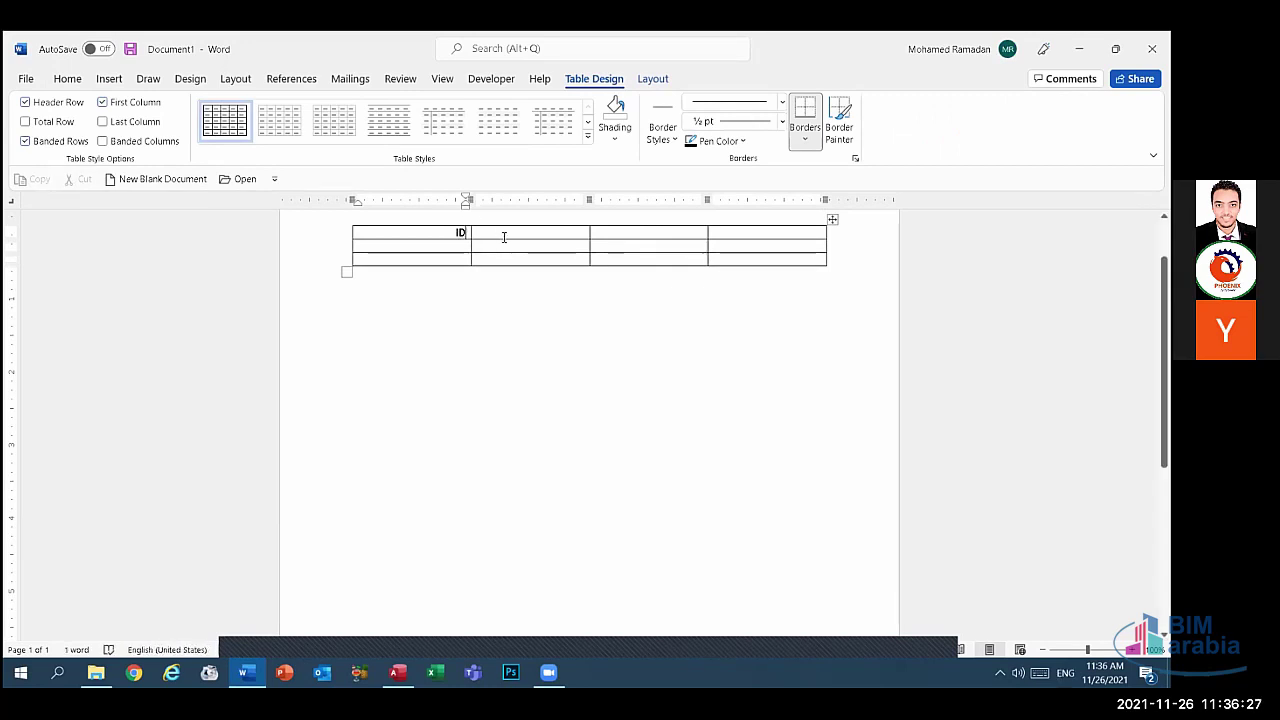
{"action": "key", "text": "alt+shift"}
{"action": "type", "text": "ش"}
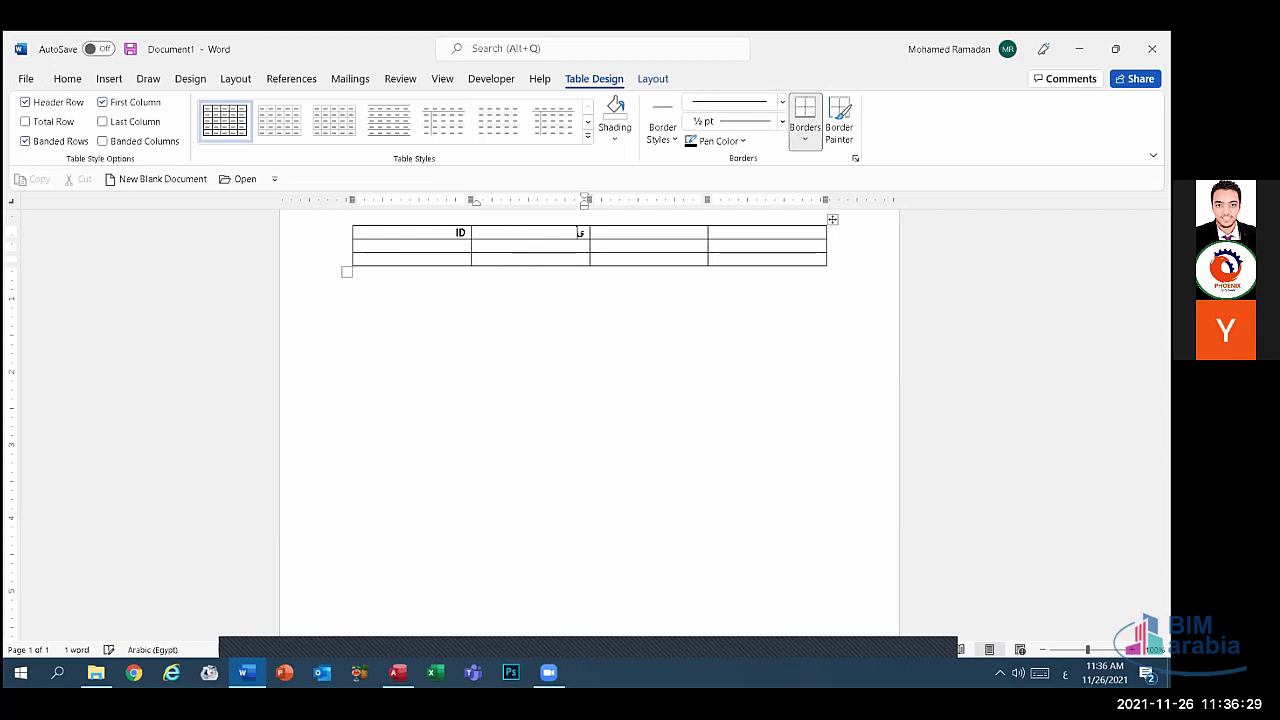
{"action": "key", "text": "BackSpace"}
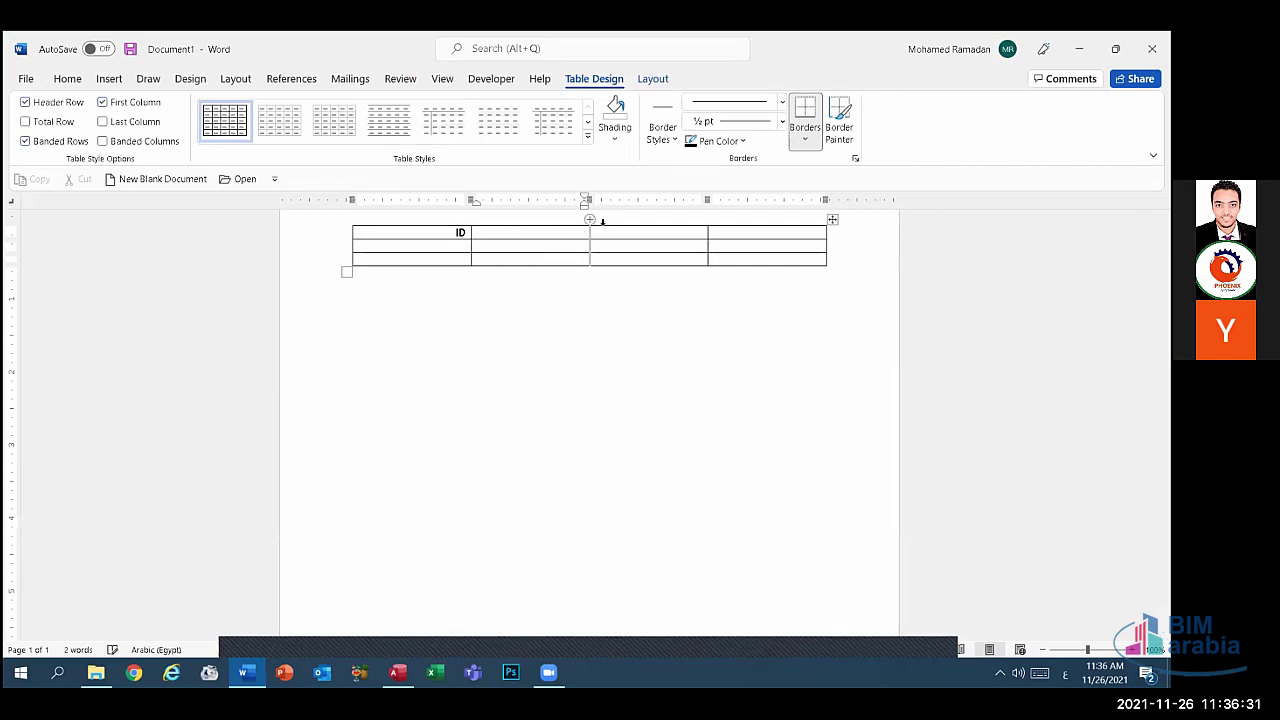
{"action": "key", "text": "alt+shift"}
{"action": "type", "text": "Nam"}
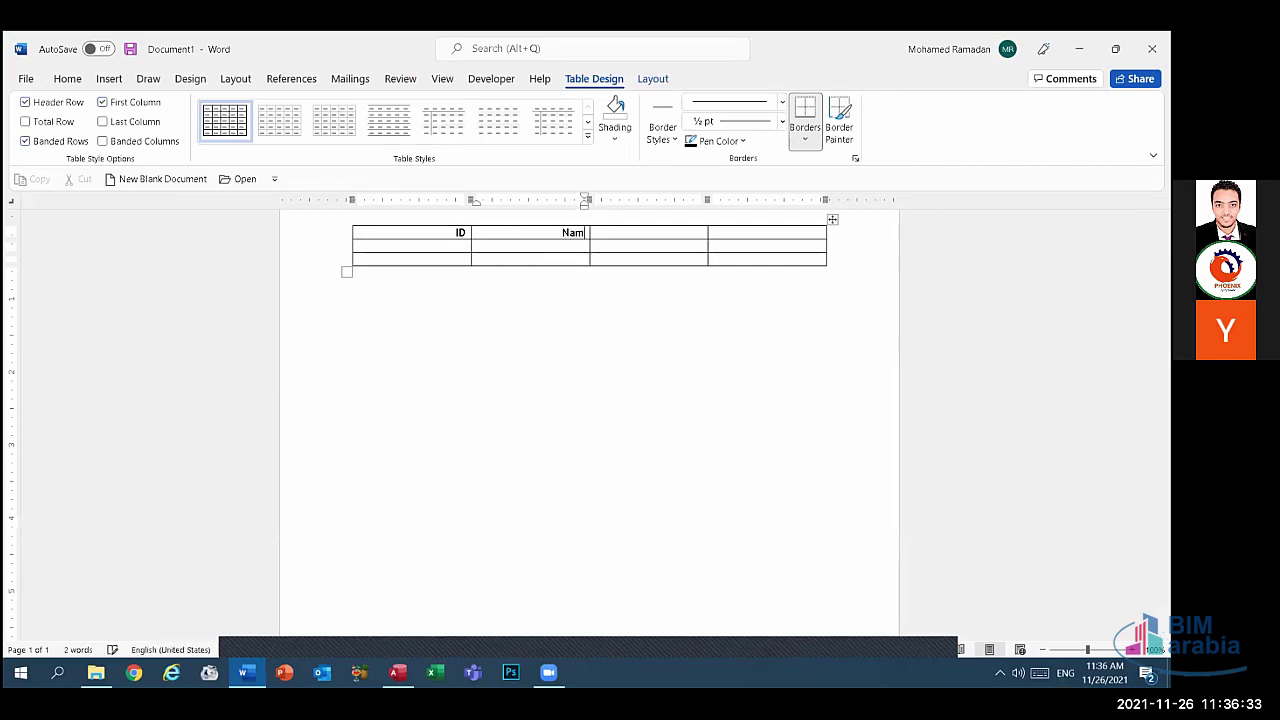
{"action": "type", "text": "e"}
{"action": "key", "text": "alt+shift"}
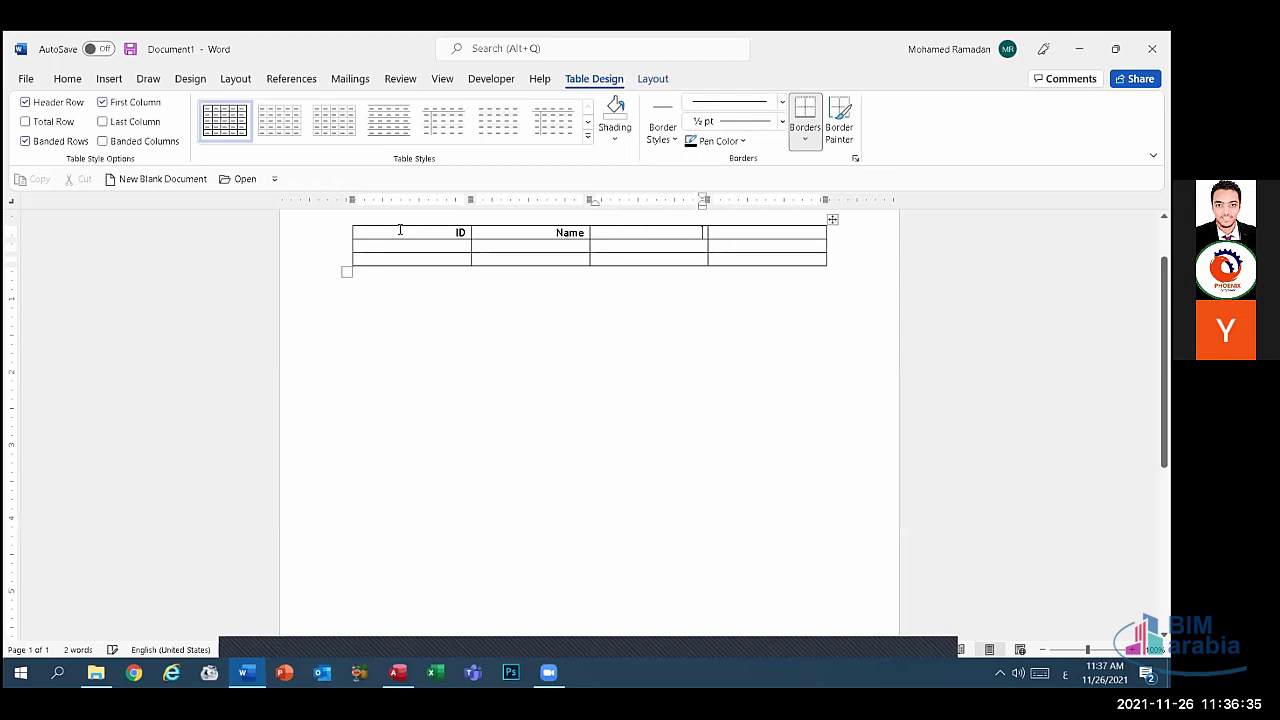
{"action": "left_click", "coordinate": [461, 232]}
{"action": "mouse_move", "coordinate": [557, 606]}
{"action": "left_click", "coordinate": [546, 634]}
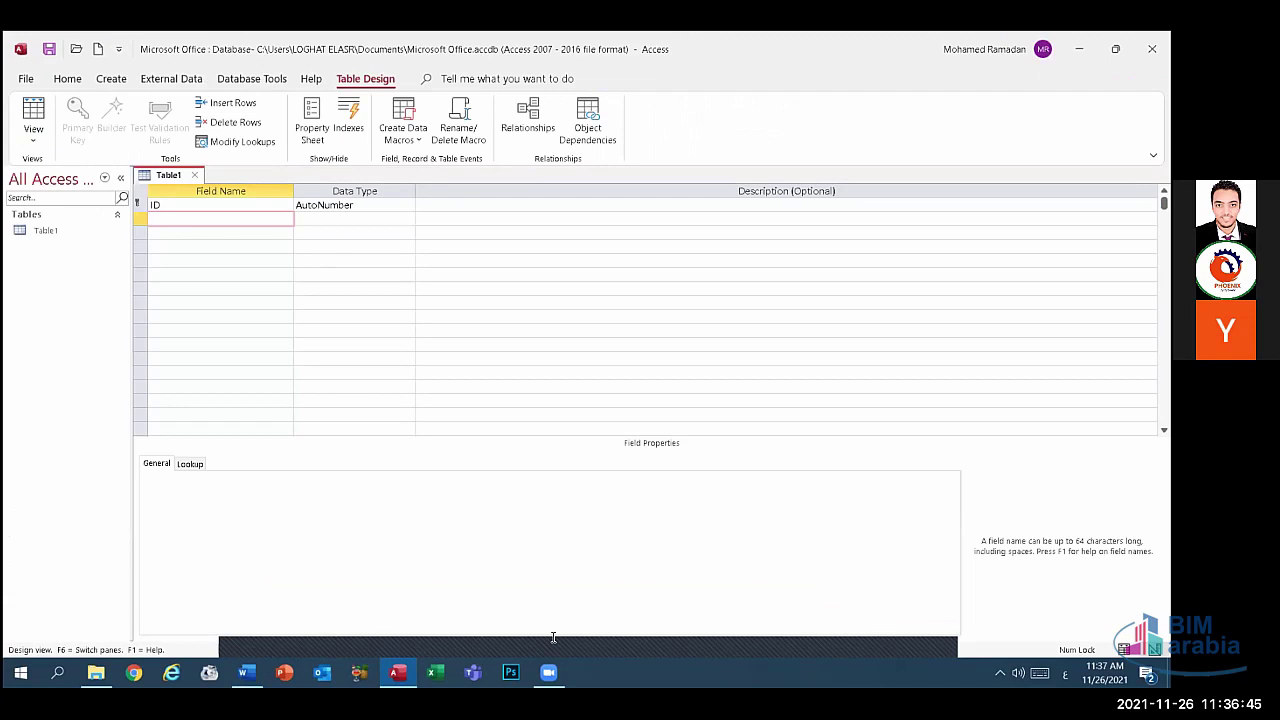
Step: Enter Name as the second field name below ID in Table1's design
{"action": "left_click", "coordinate": [212, 199]}
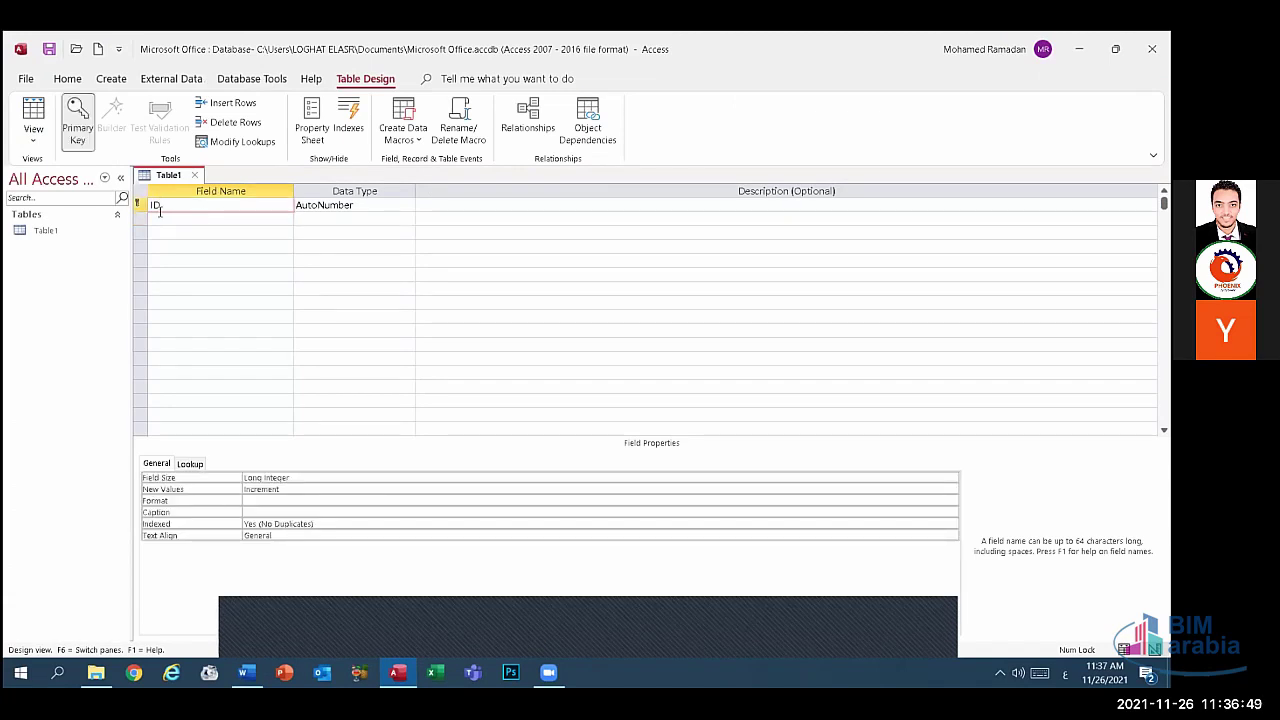
{"action": "left_click", "coordinate": [364, 203]}
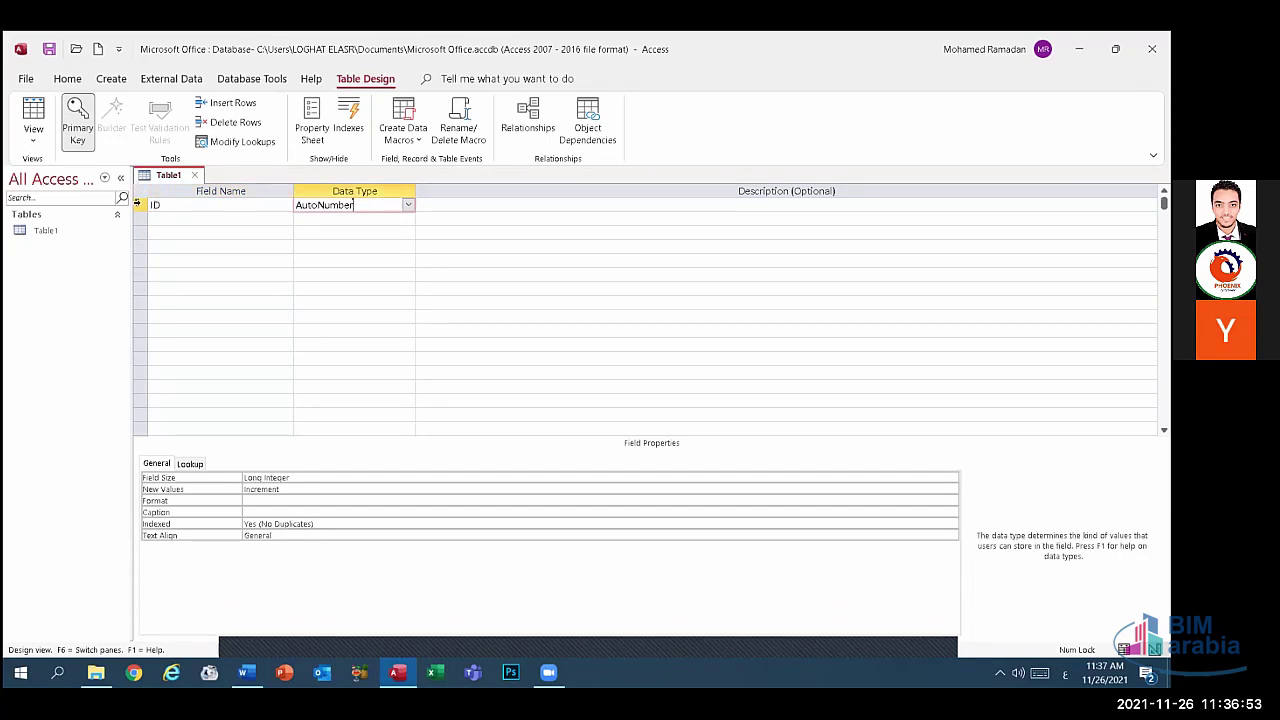
{"action": "left_click", "coordinate": [139, 205]}
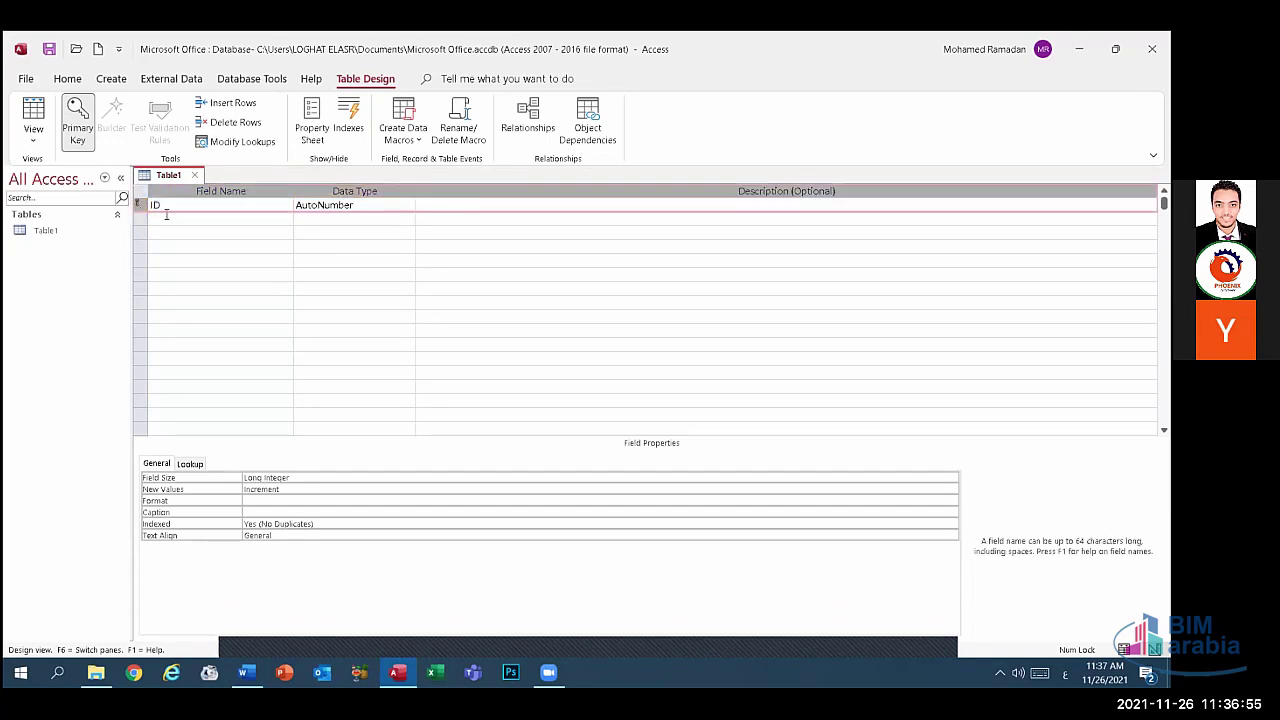
{"action": "left_click", "coordinate": [166, 217]}
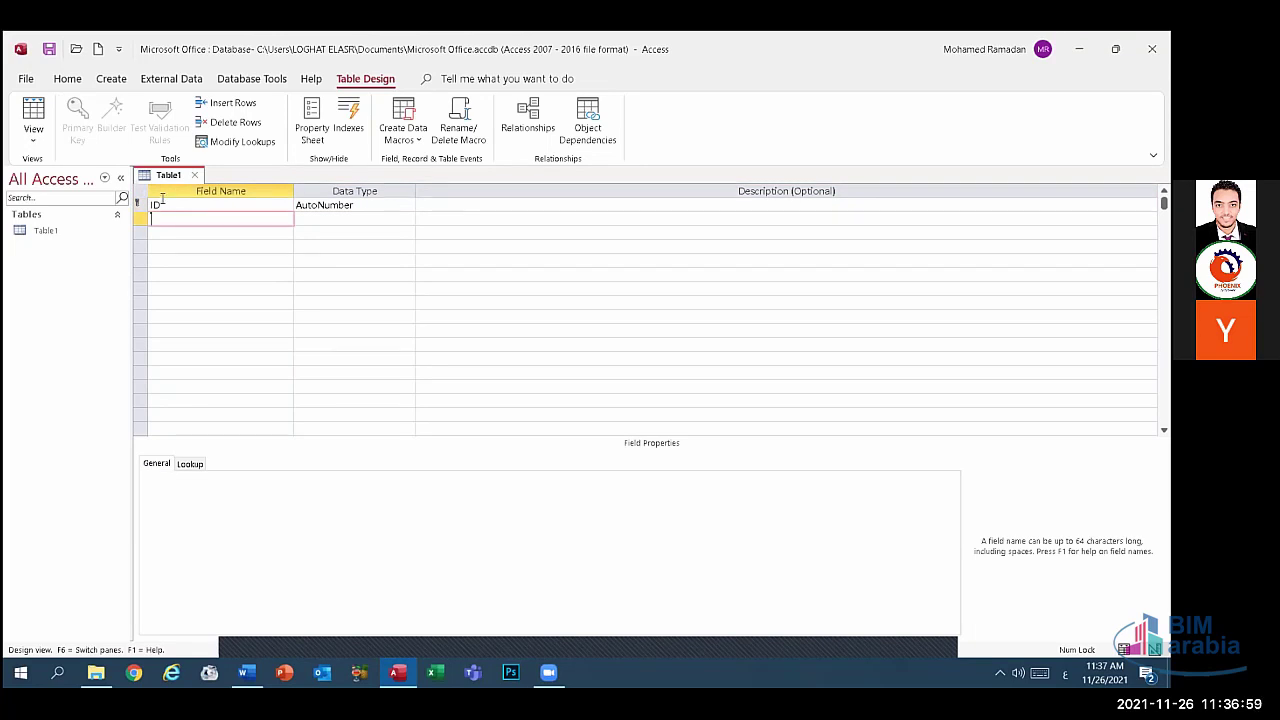
{"action": "left_click", "coordinate": [161, 204]}
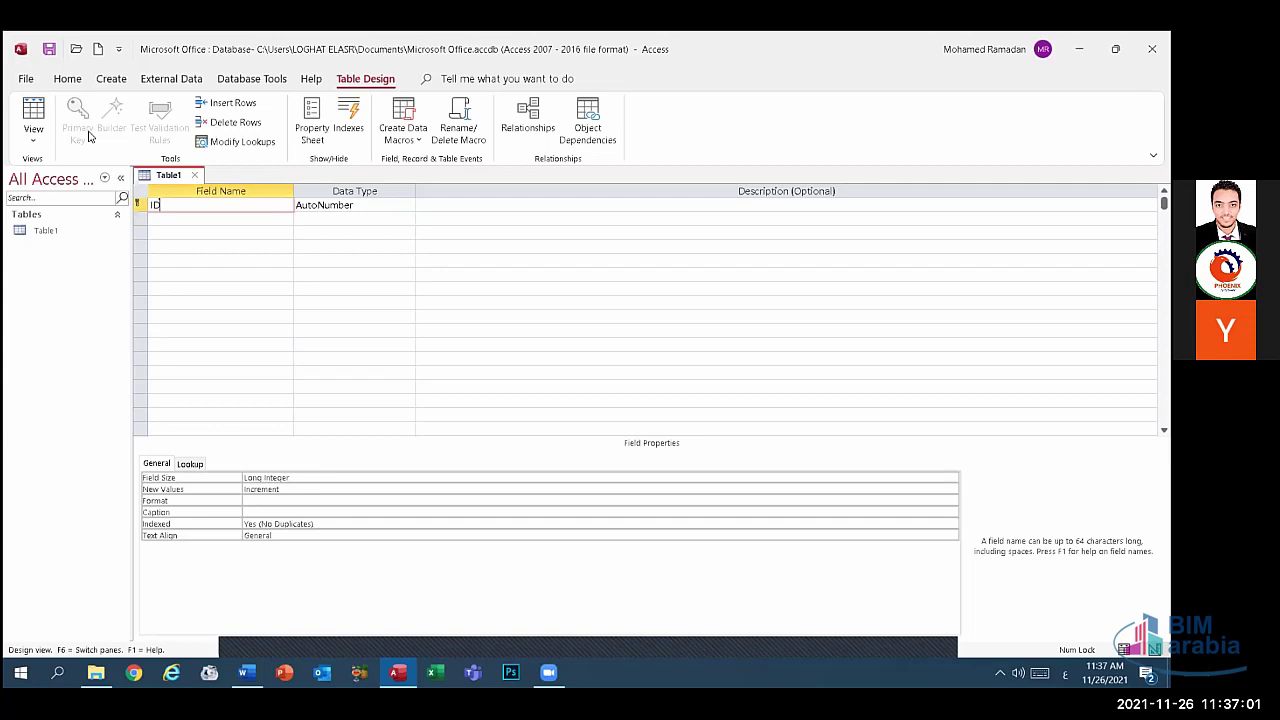
{"action": "left_click", "coordinate": [226, 219]}
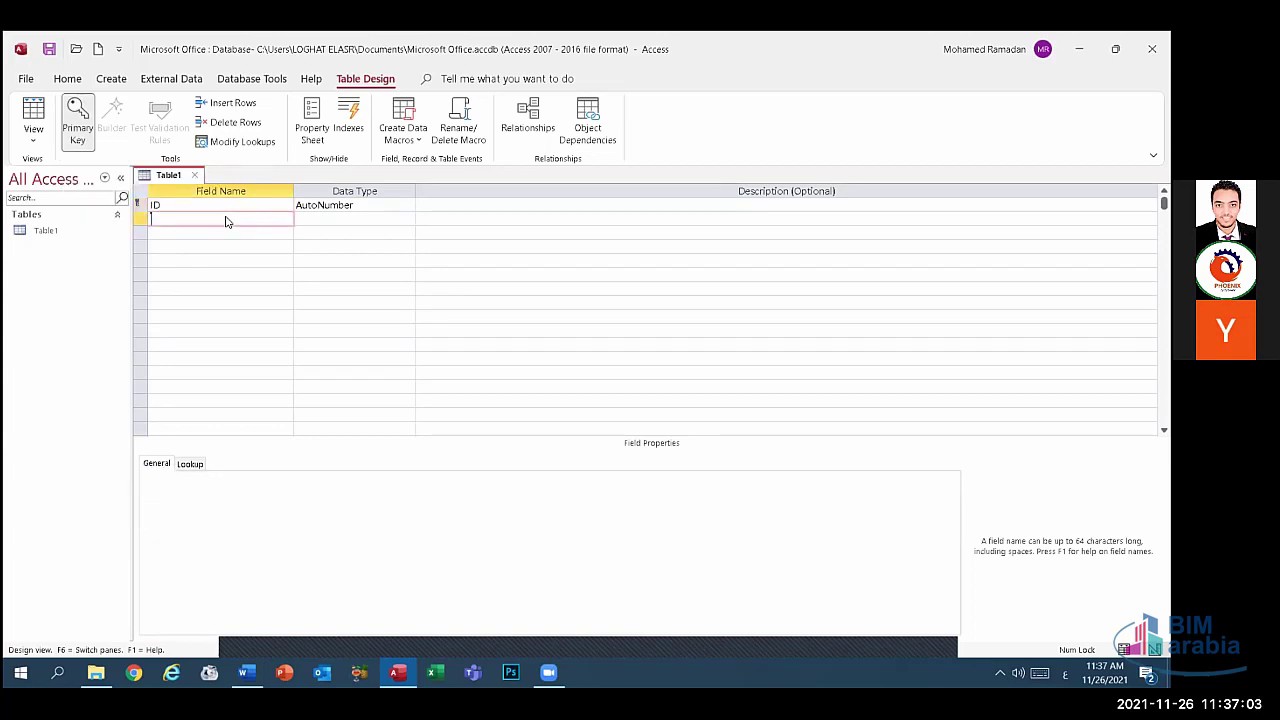
{"action": "type", "text": "ىش"}
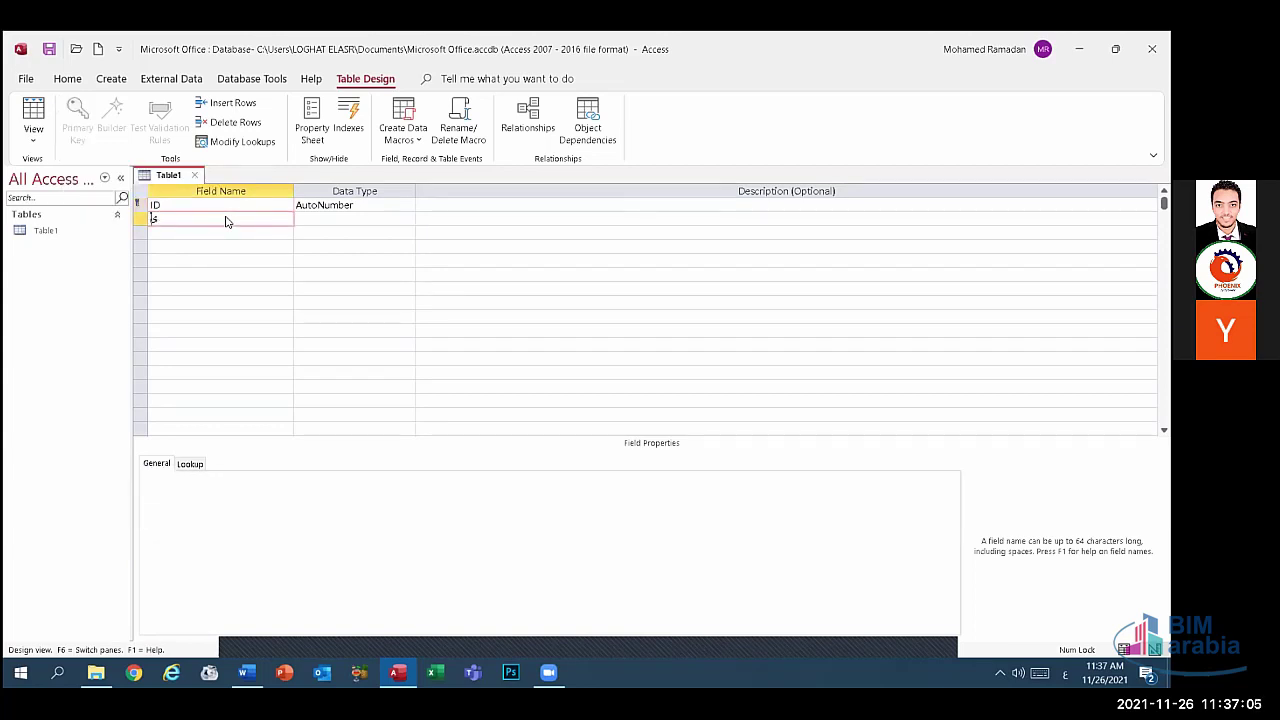
{"action": "key", "text": "alt+shift"}
{"action": "type", "text": "N"}
{"action": "type", "text": "ame"}
{"action": "left_click", "coordinate": [314, 219]}
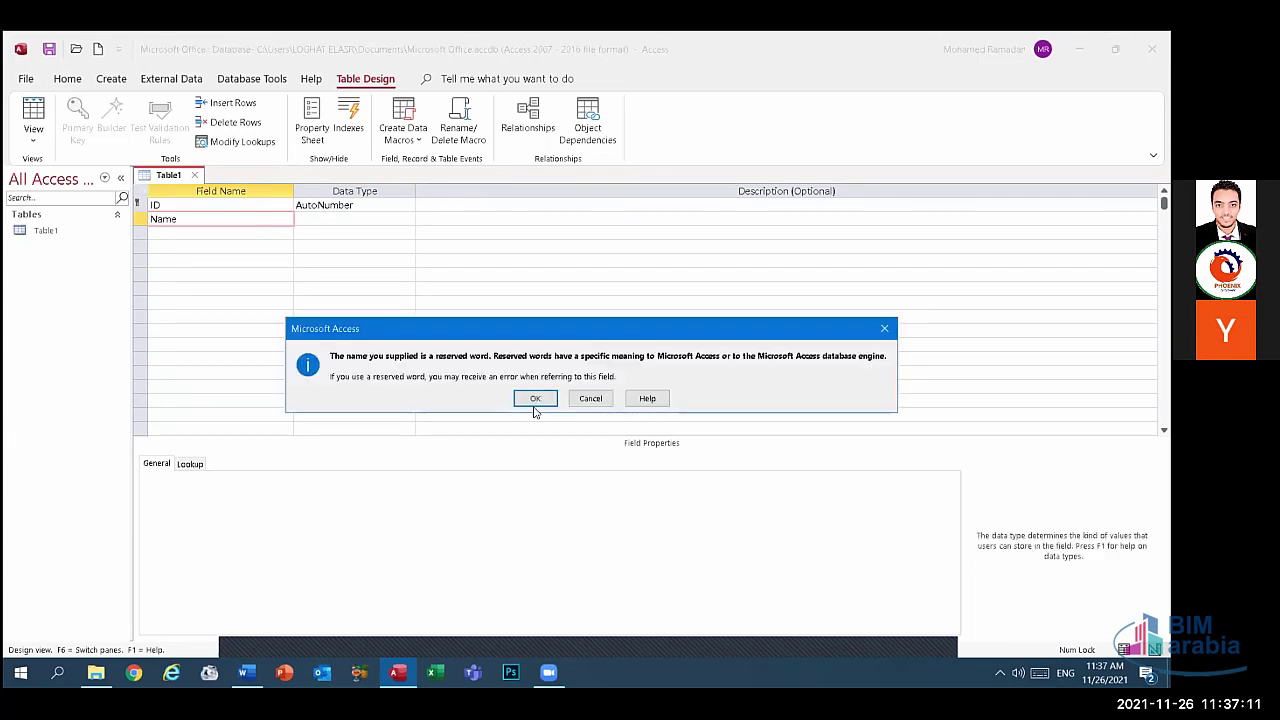
Step: Dismiss the reserved-word warning and add an Address field of type Long Text
{"action": "left_click", "coordinate": [535, 398]}
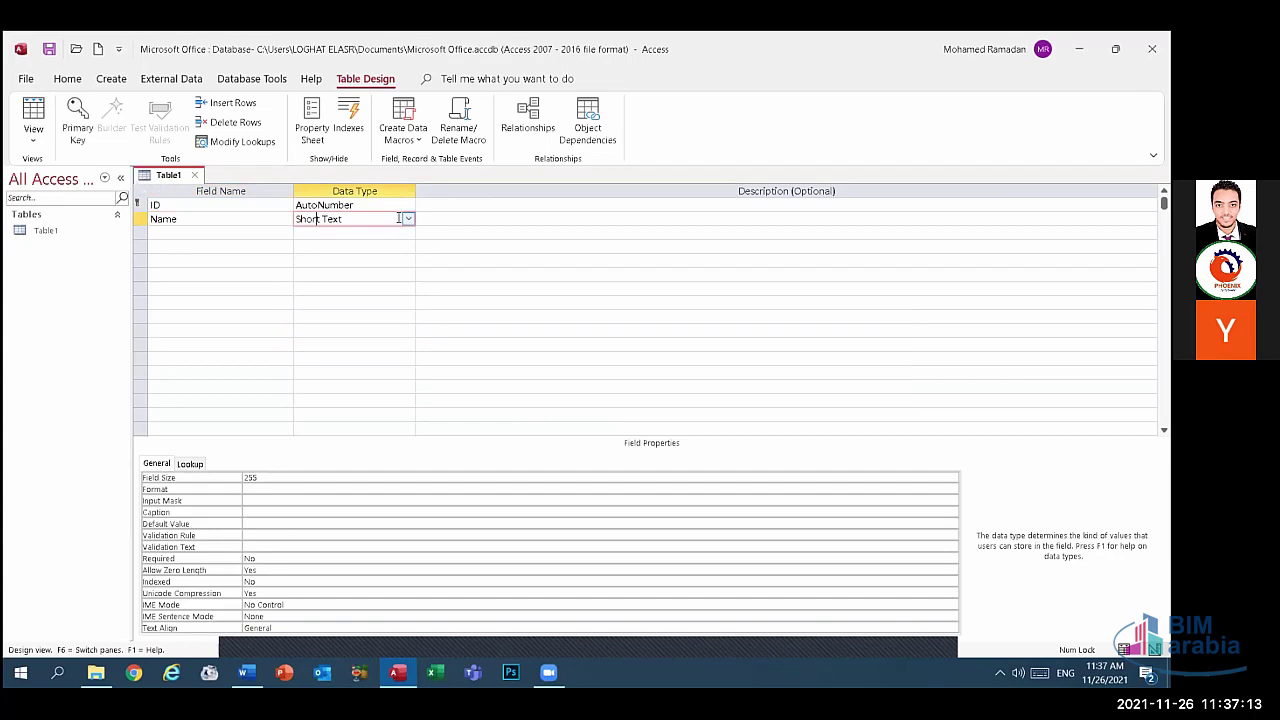
{"action": "key", "text": "Tab"}
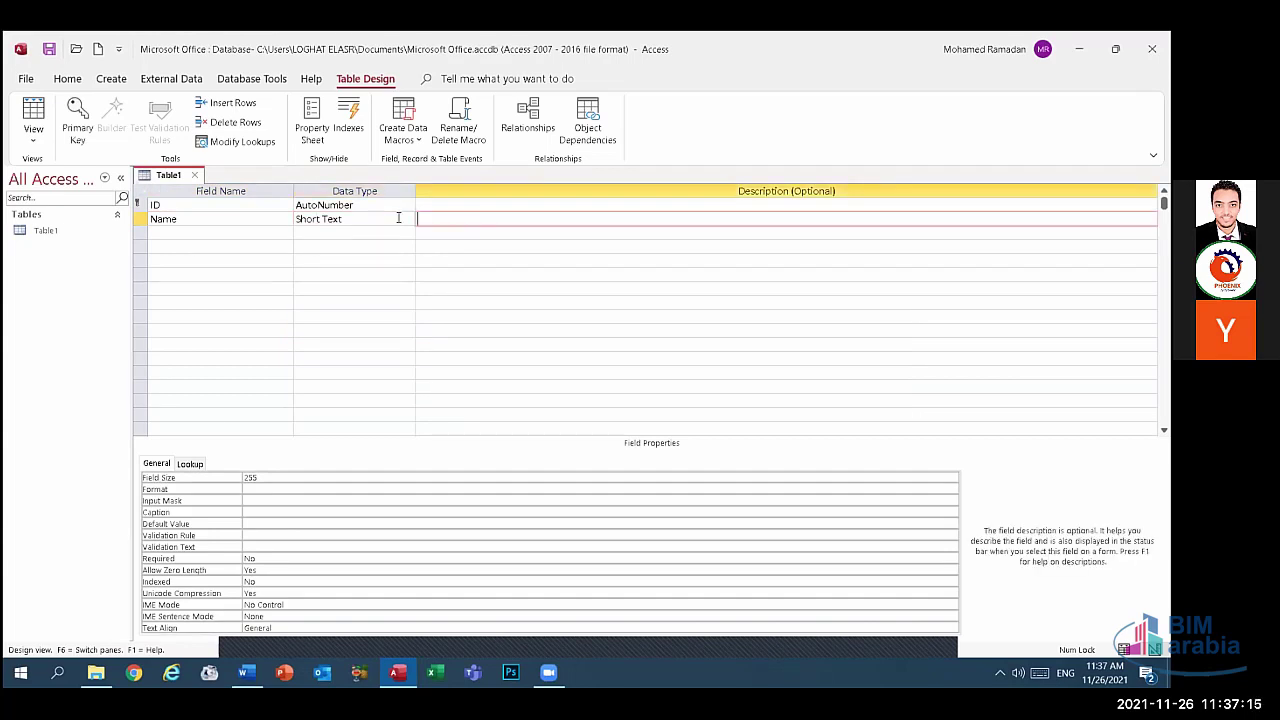
{"action": "key", "text": "Tab"}
{"action": "key", "text": "Caps_Lock"}
{"action": "type", "text": "A"}
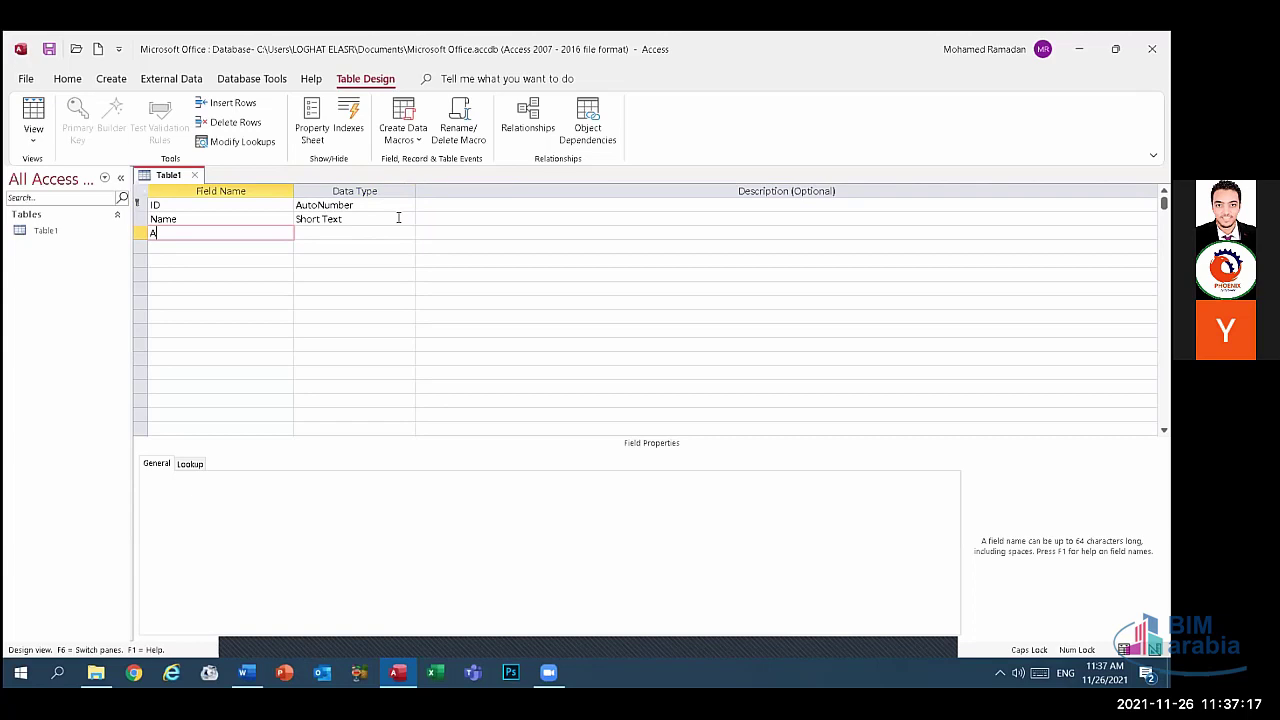
{"action": "key", "text": "Caps_Lock"}
{"action": "type", "text": "rwss"}
{"action": "key", "text": "BackSpace"}
{"action": "key", "text": "BackSpace"}
{"action": "key", "text": "BackSpace"}
{"action": "type", "text": "ss"}
{"action": "key", "text": "Tab"}
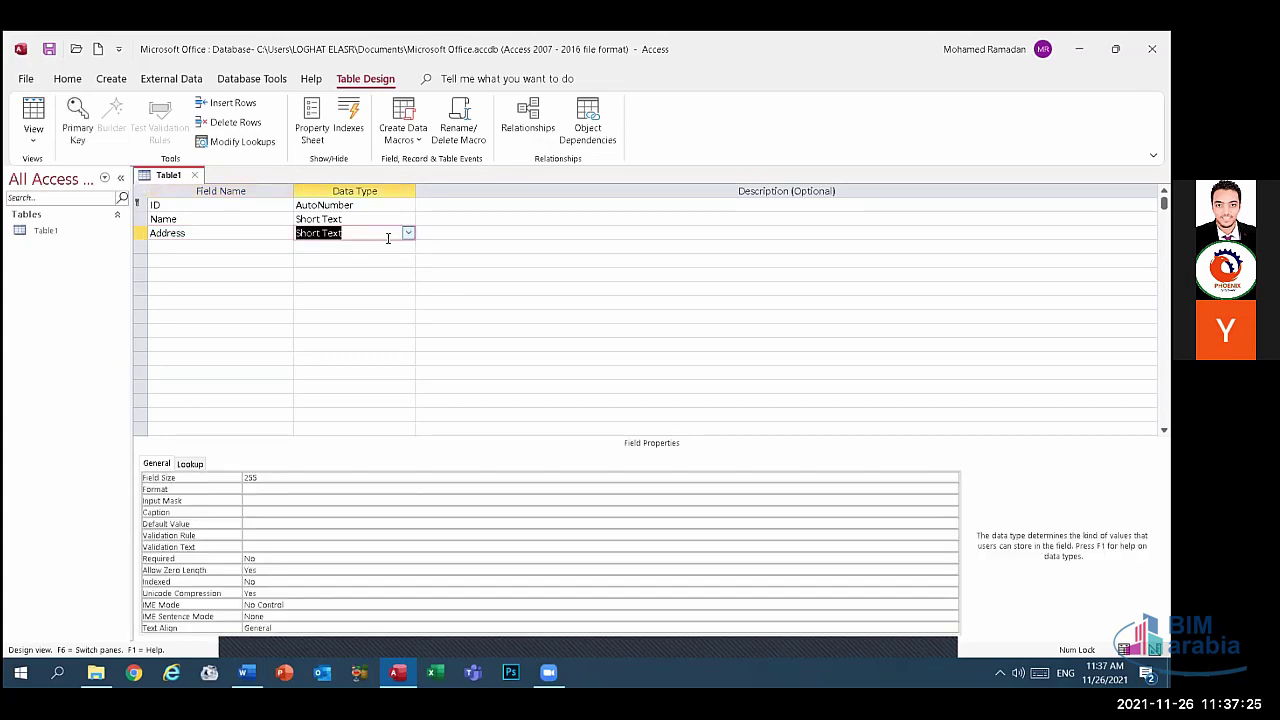
{"action": "left_click", "coordinate": [408, 233]}
{"action": "left_click", "coordinate": [369, 262]}
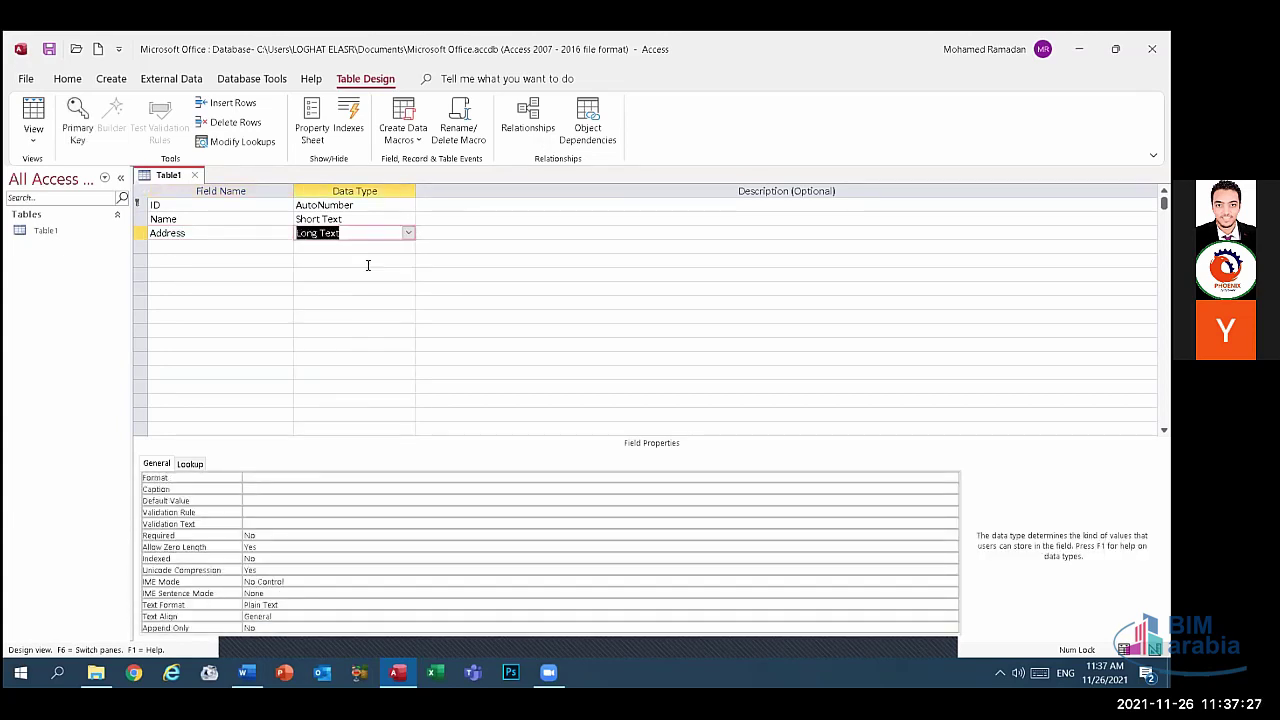
Step: Add a fourth field named Number, then rename it to Phone
{"action": "left_click", "coordinate": [342, 219]}
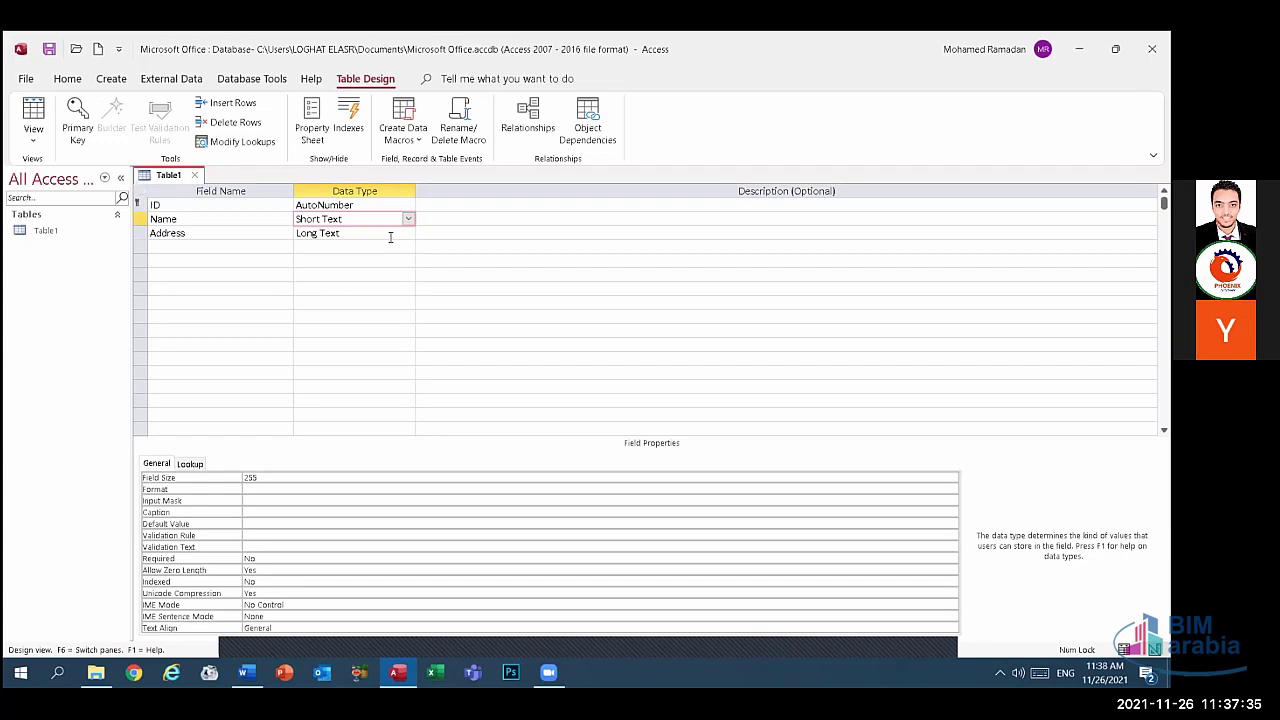
{"action": "key", "text": "Tab"}
{"action": "key", "text": "Tab"}
{"action": "key", "text": "Tab"}
{"action": "key", "text": "Tab"}
{"action": "key", "text": "Tab"}
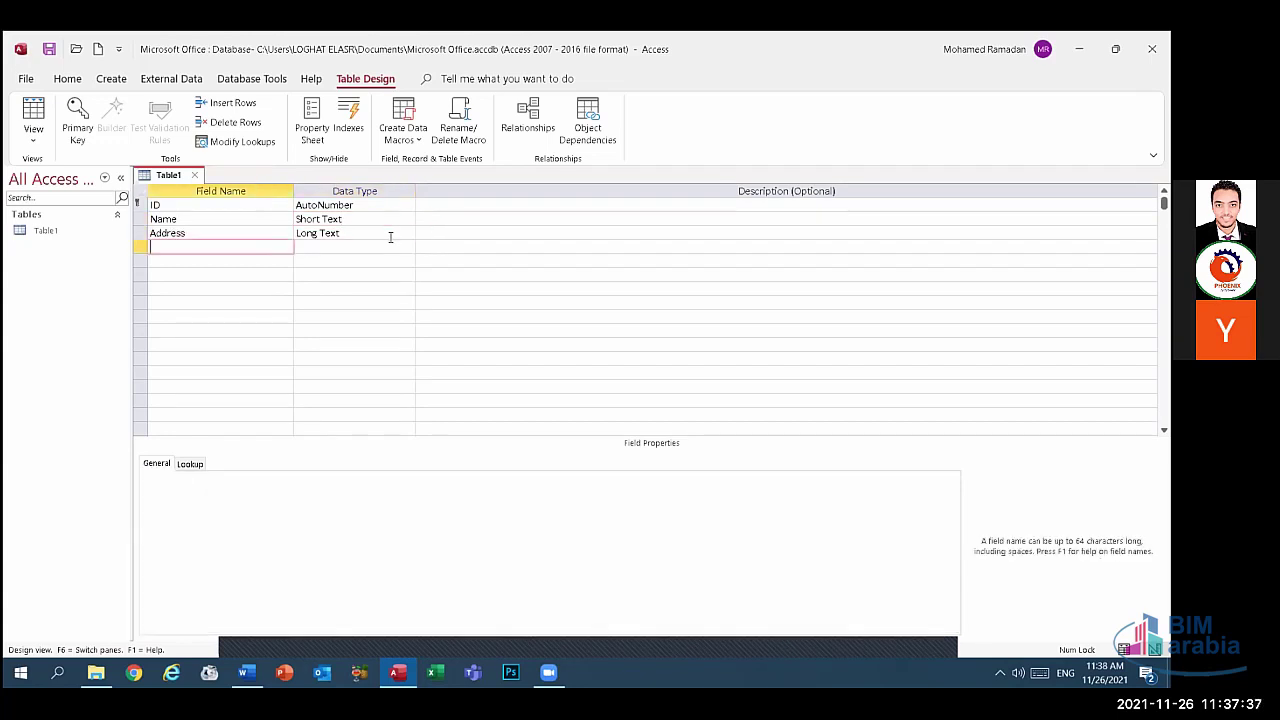
{"action": "key", "text": "Caps_Lock"}
{"action": "key", "text": "Caps_Lock"}
{"action": "type", "text": "umb"}
{"action": "type", "text": "er"}
{"action": "key", "text": "Tab"}
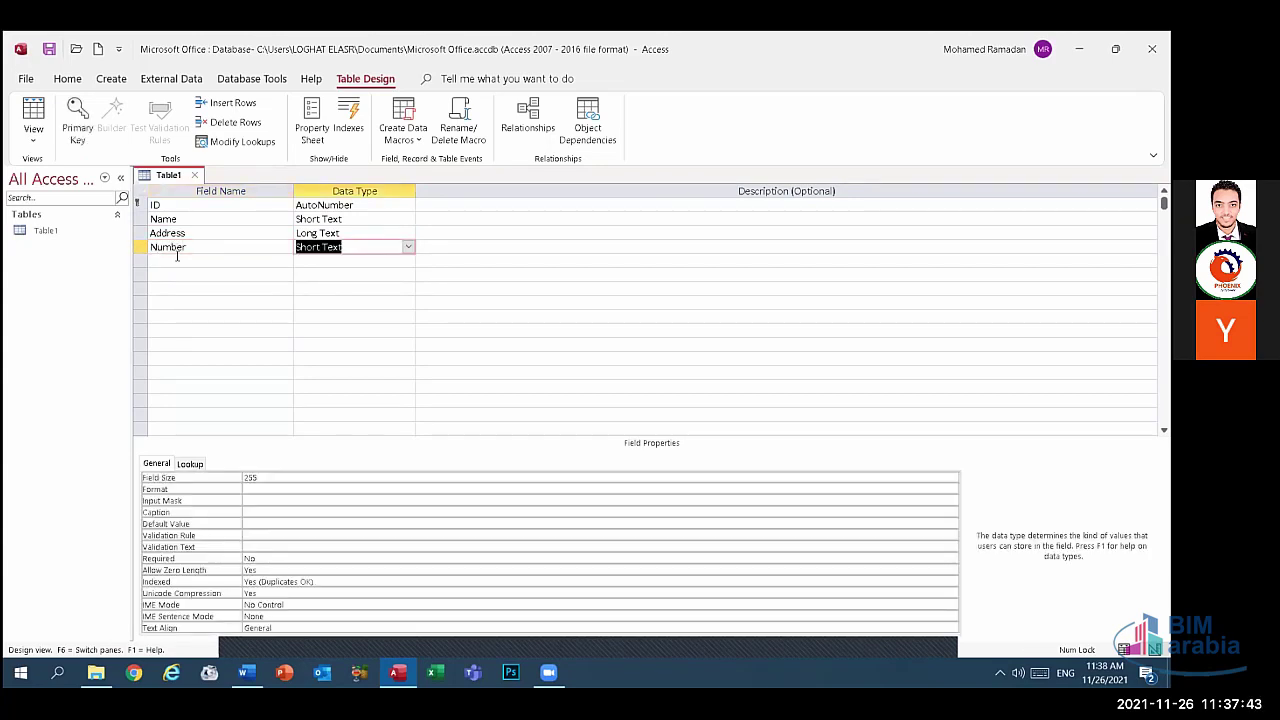
{"action": "key", "text": "shift+Tab"}
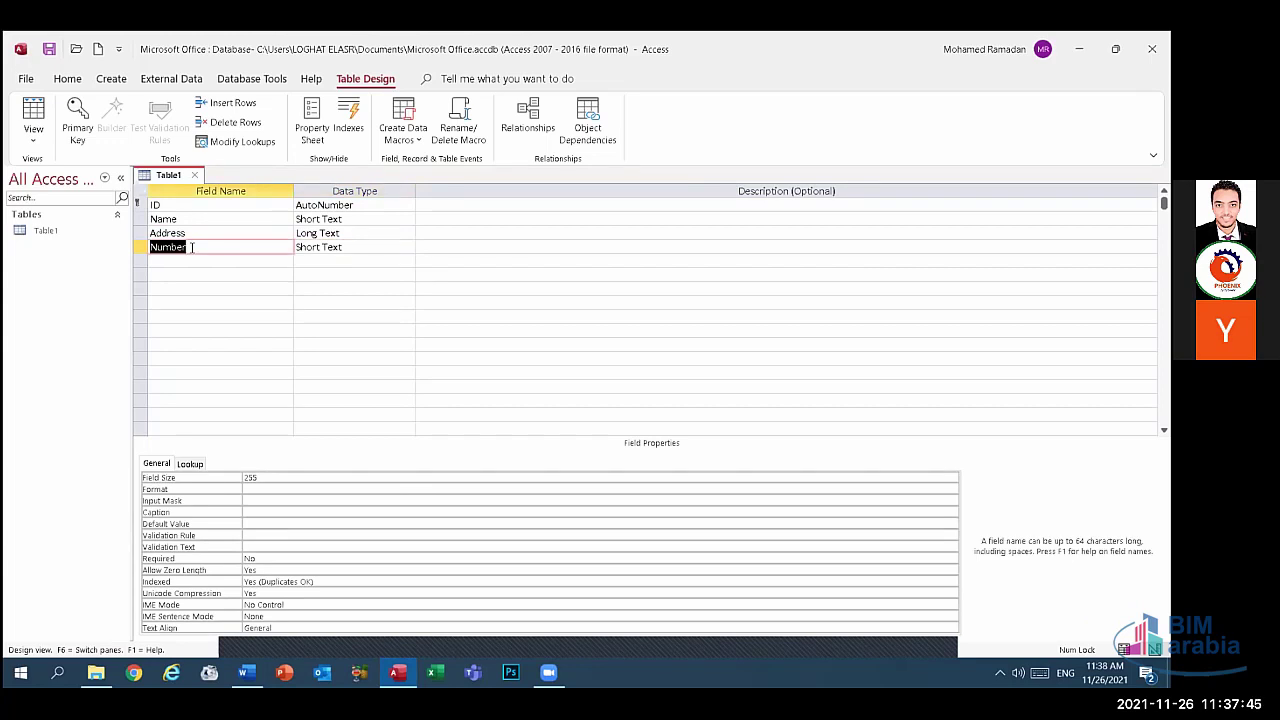
{"action": "key", "text": "BackSpace"}
{"action": "type", "text": "Phon"}
{"action": "type", "text": "e"}
Step: Make Phone a Number field and add an Arabic-named field of type Currency
{"action": "key", "text": "Tab"}
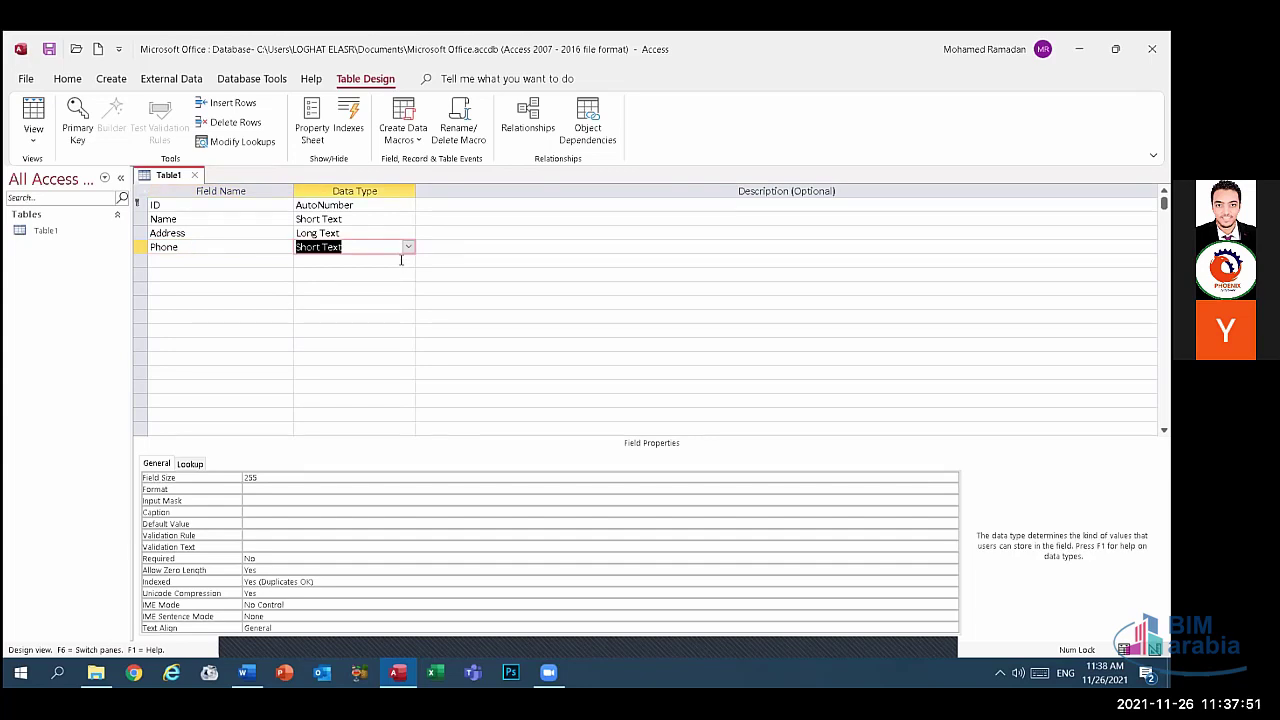
{"action": "left_click", "coordinate": [407, 247]}
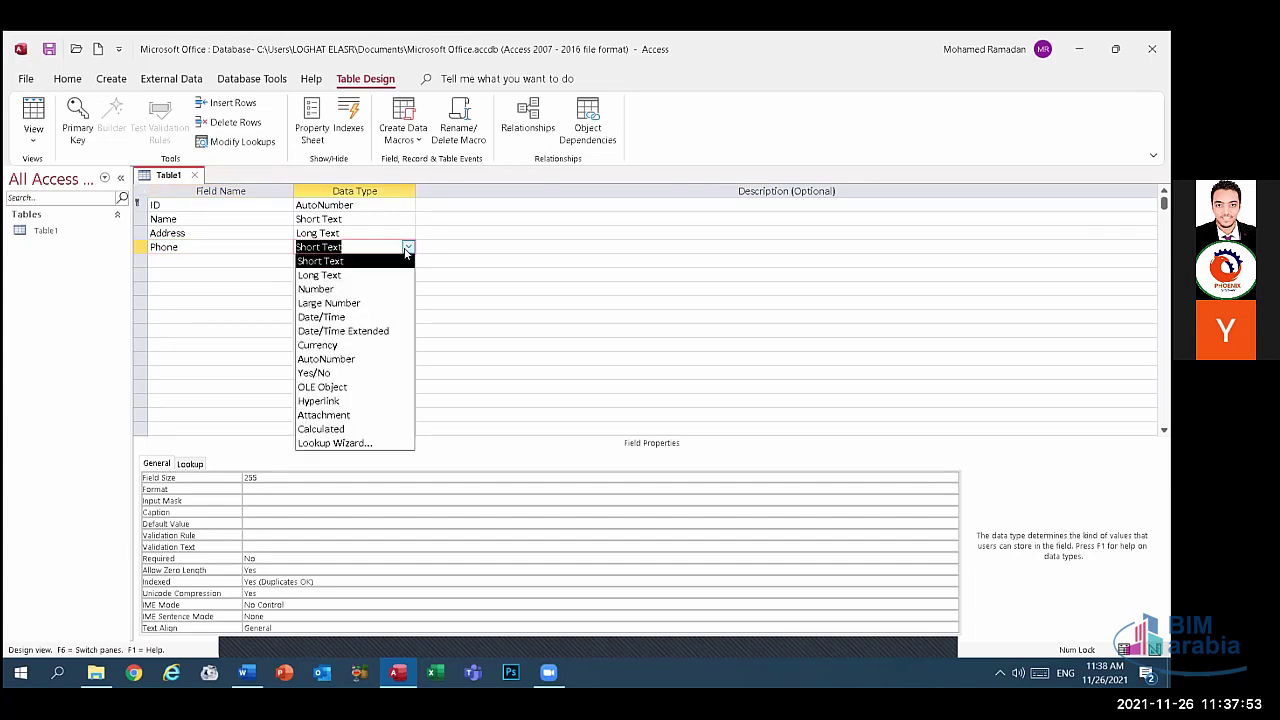
{"action": "left_click", "coordinate": [320, 289]}
{"action": "key", "text": "Tab"}
{"action": "key", "text": "Tab"}
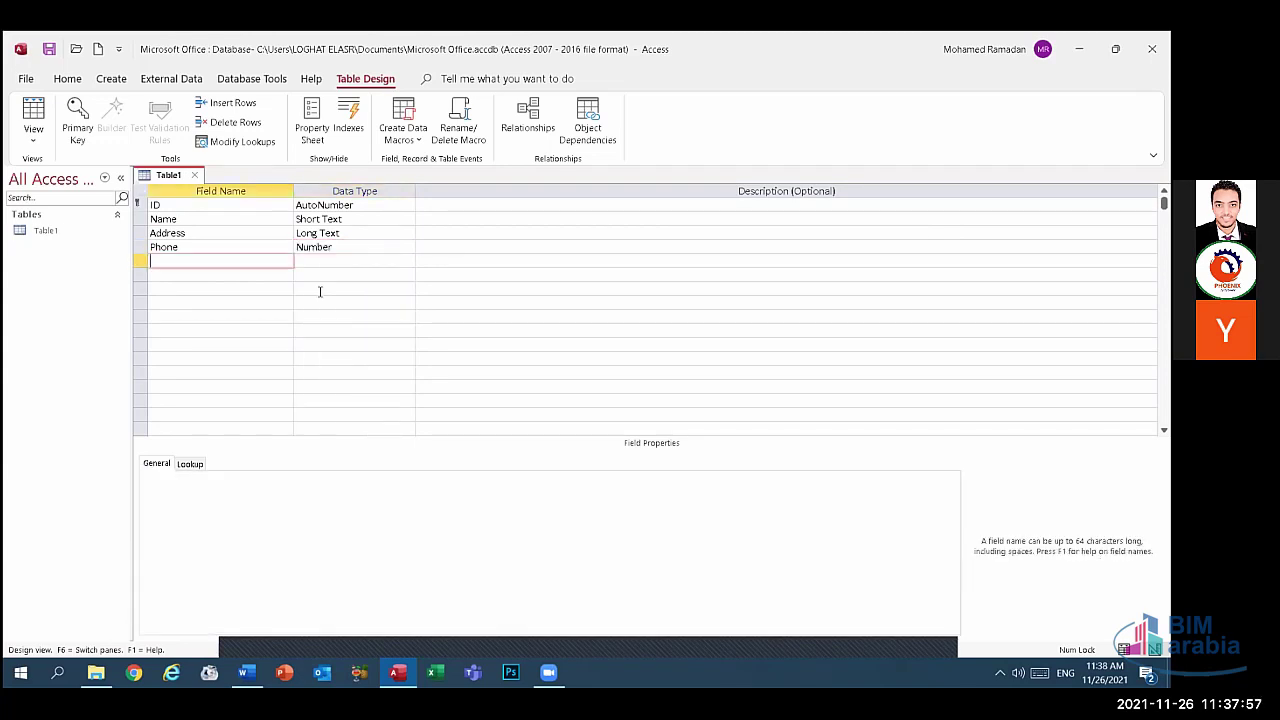
{"action": "key", "text": "Caps_Lock"}
{"action": "key", "text": "alt+shift"}
{"action": "type", "text": "ئلا"}
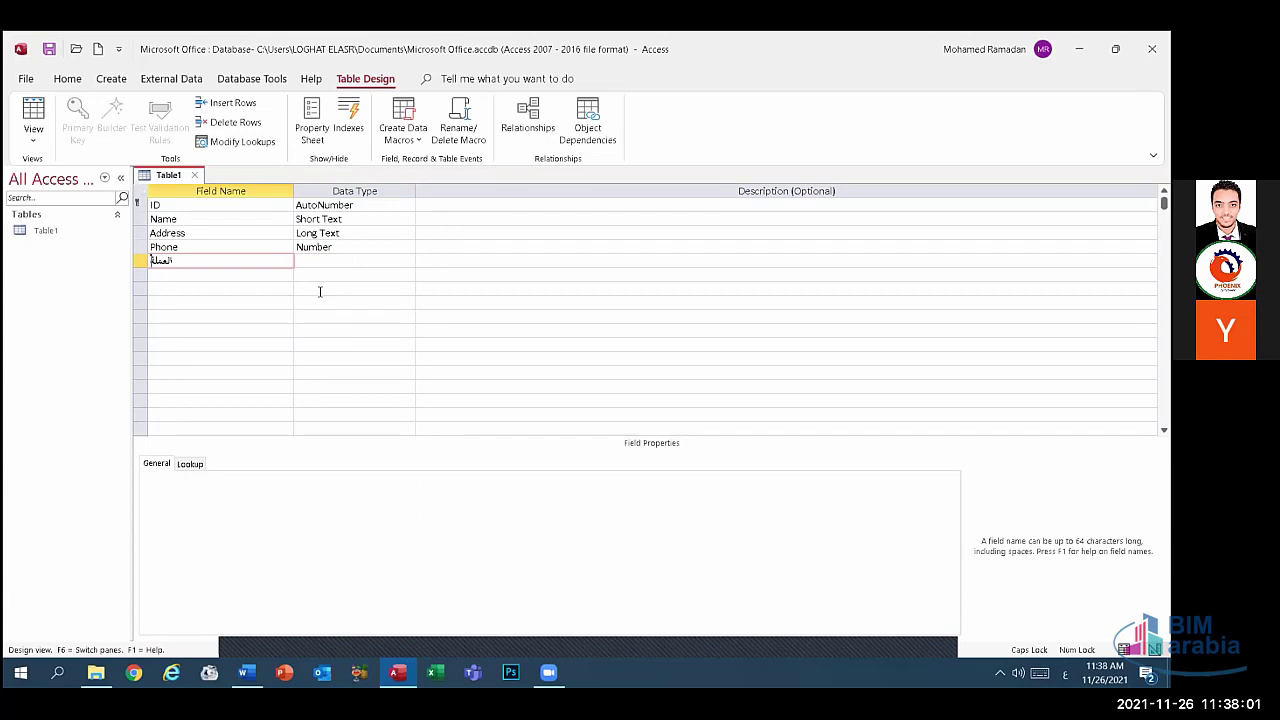
{"action": "left_click", "coordinate": [349, 260]}
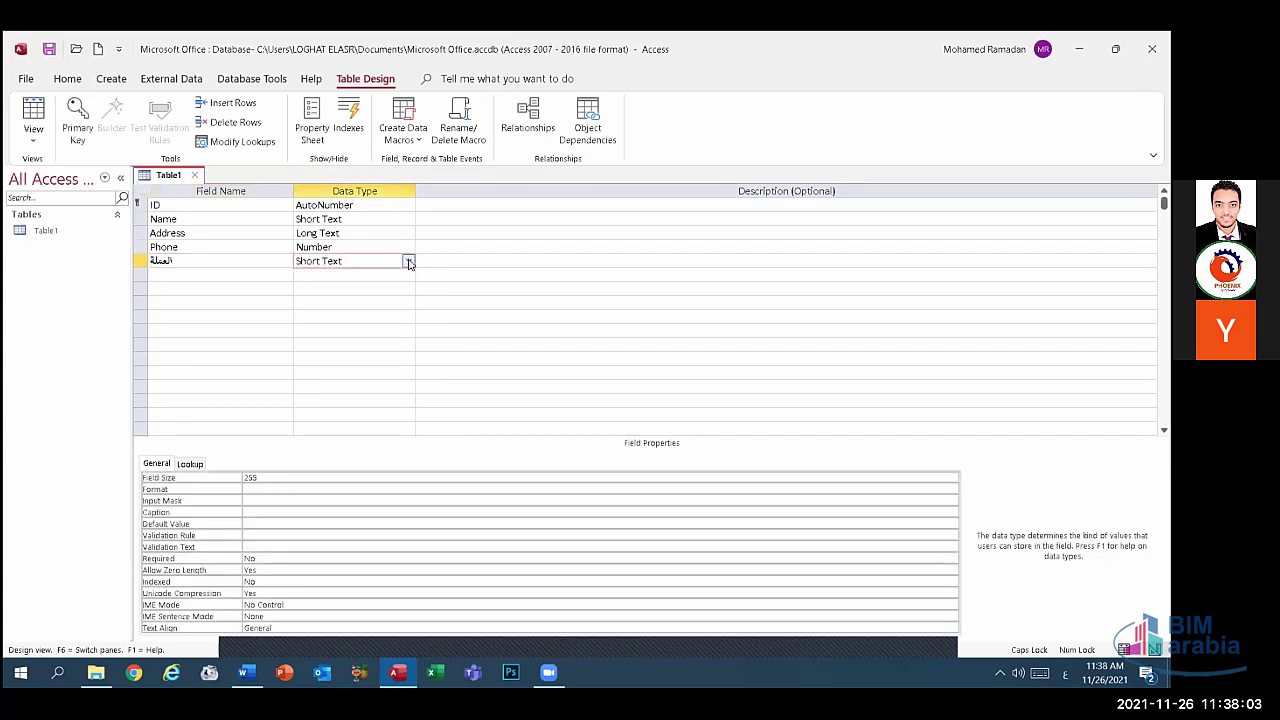
{"action": "left_click", "coordinate": [408, 260]}
{"action": "left_click", "coordinate": [336, 358]}
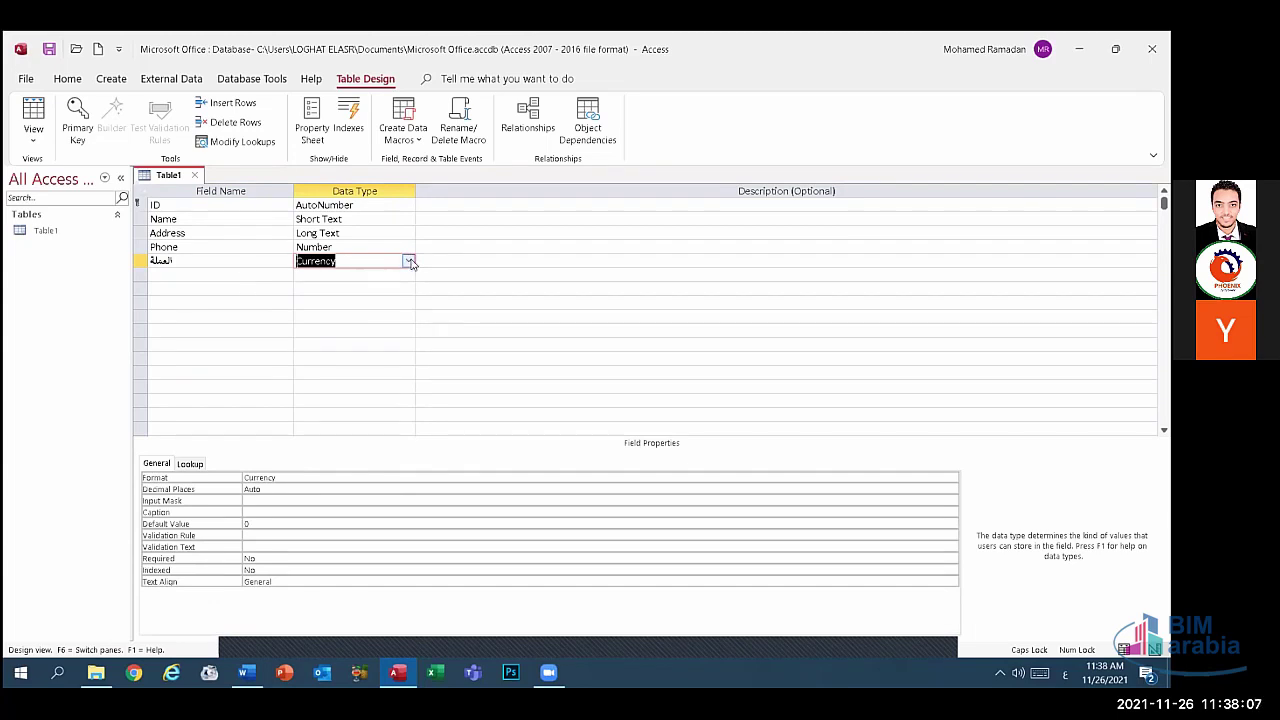
{"action": "left_click", "coordinate": [408, 260]}
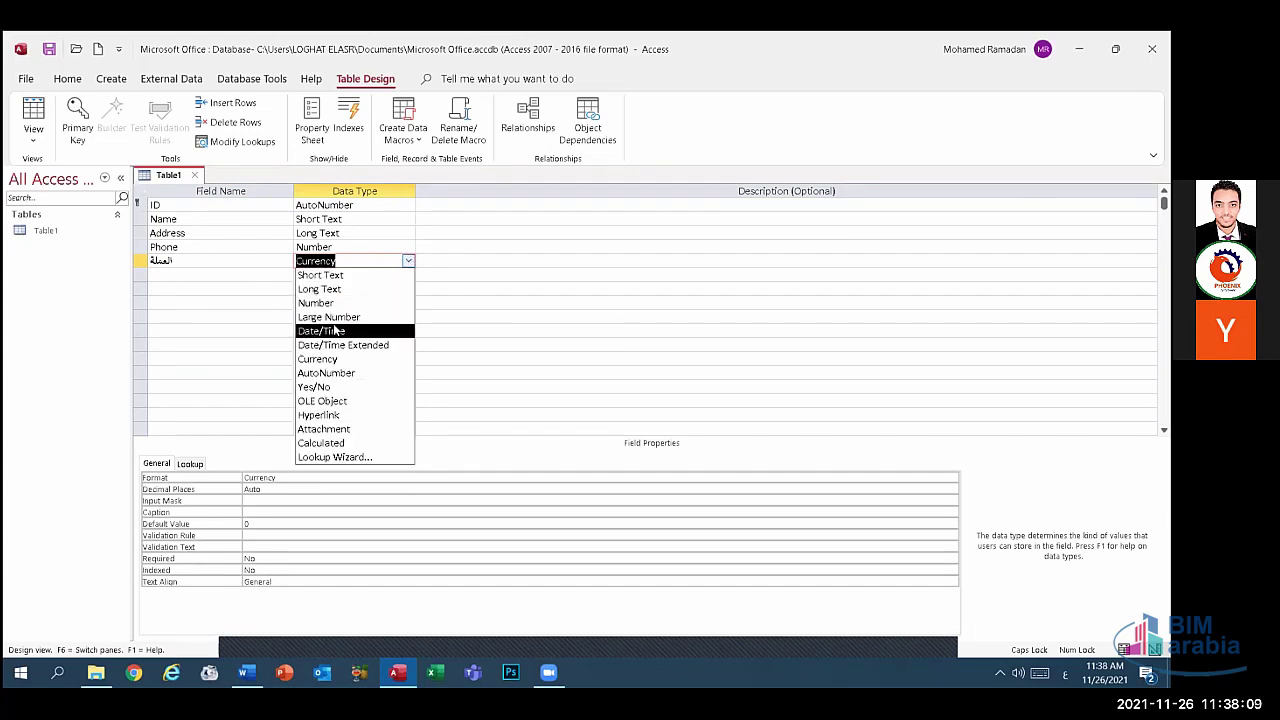
{"action": "left_click", "coordinate": [229, 288]}
Step: Add an Arabic-named date field as Date/Time and a payment status field as Yes/No
{"action": "left_click", "coordinate": [228, 274]}
{"action": "type", "text": "ال"}
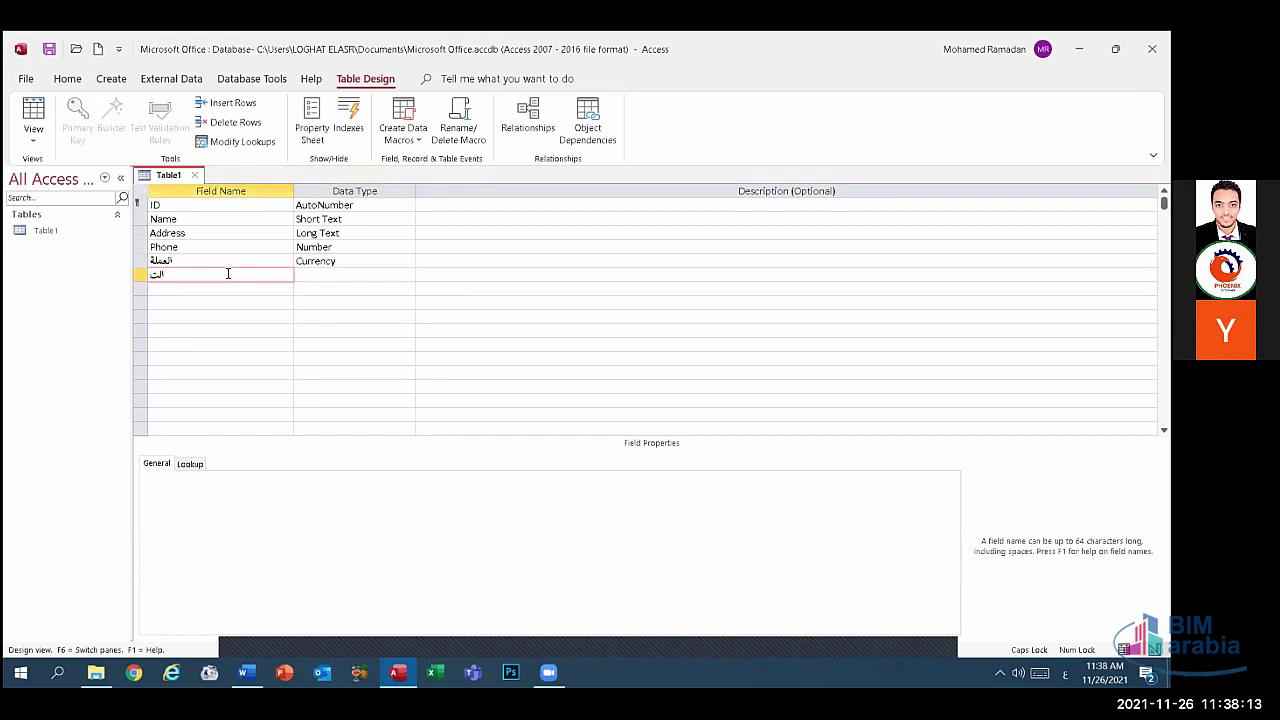
{"action": "type", "text": "اريخ"}
{"action": "key", "text": "Tab"}
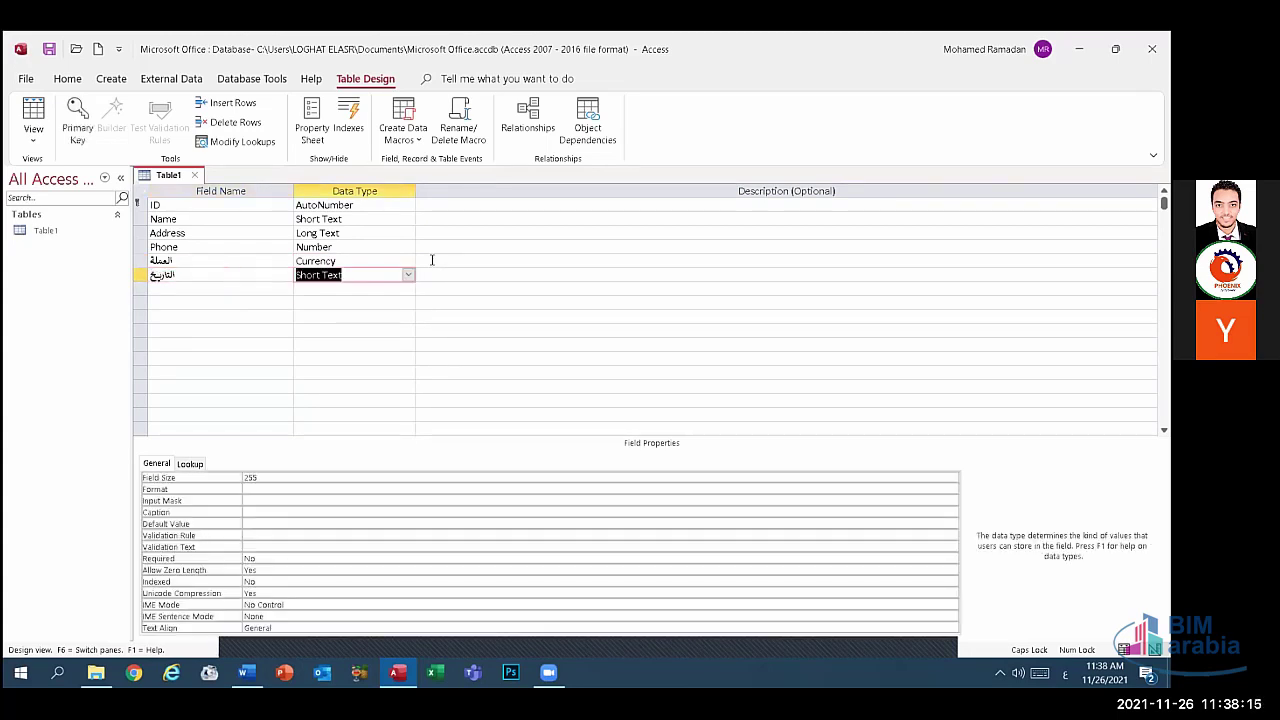
{"action": "left_click", "coordinate": [408, 274]}
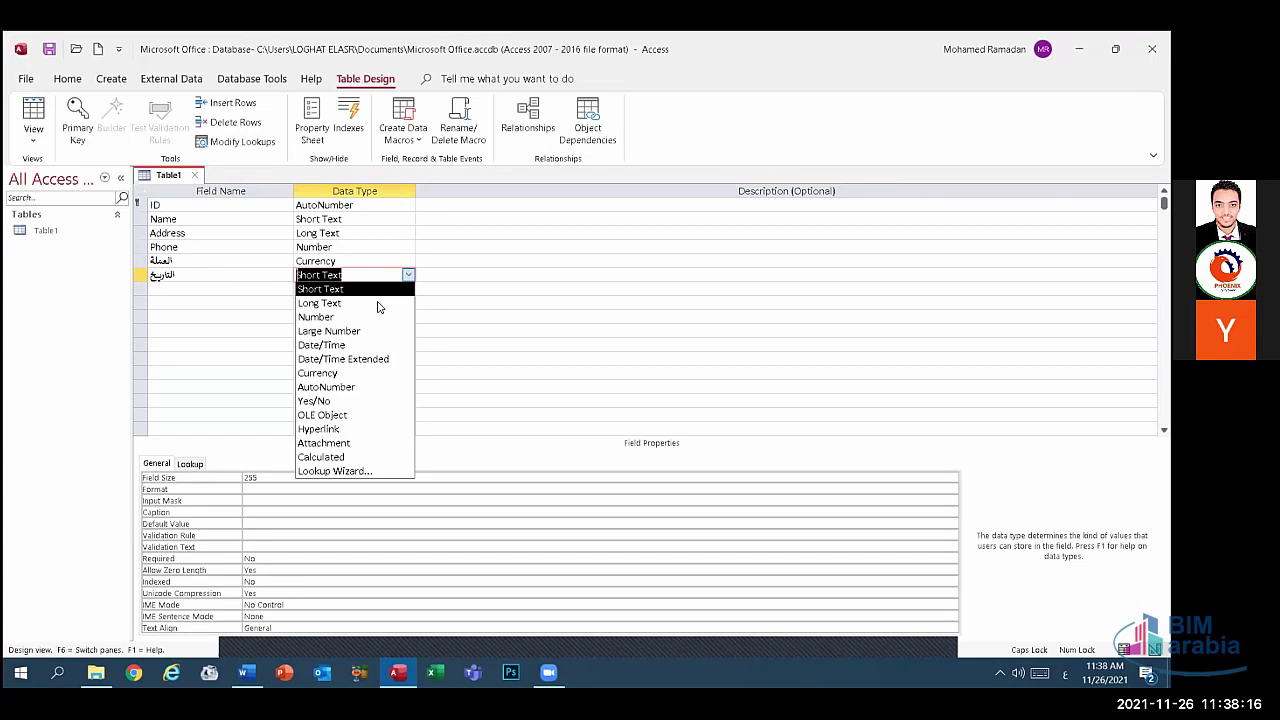
{"action": "left_click", "coordinate": [342, 346]}
{"action": "left_click", "coordinate": [232, 288]}
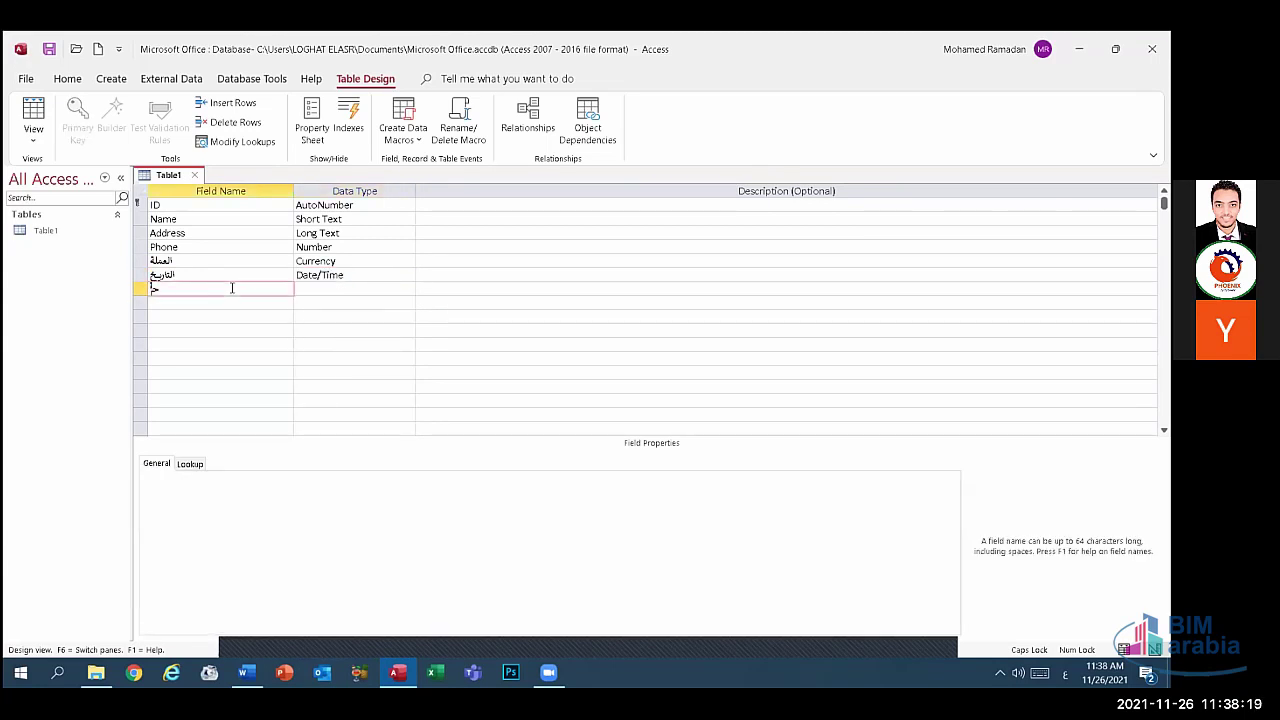
{"action": "type", "text": "الة الدفع"}
{"action": "left_click", "coordinate": [310, 288]}
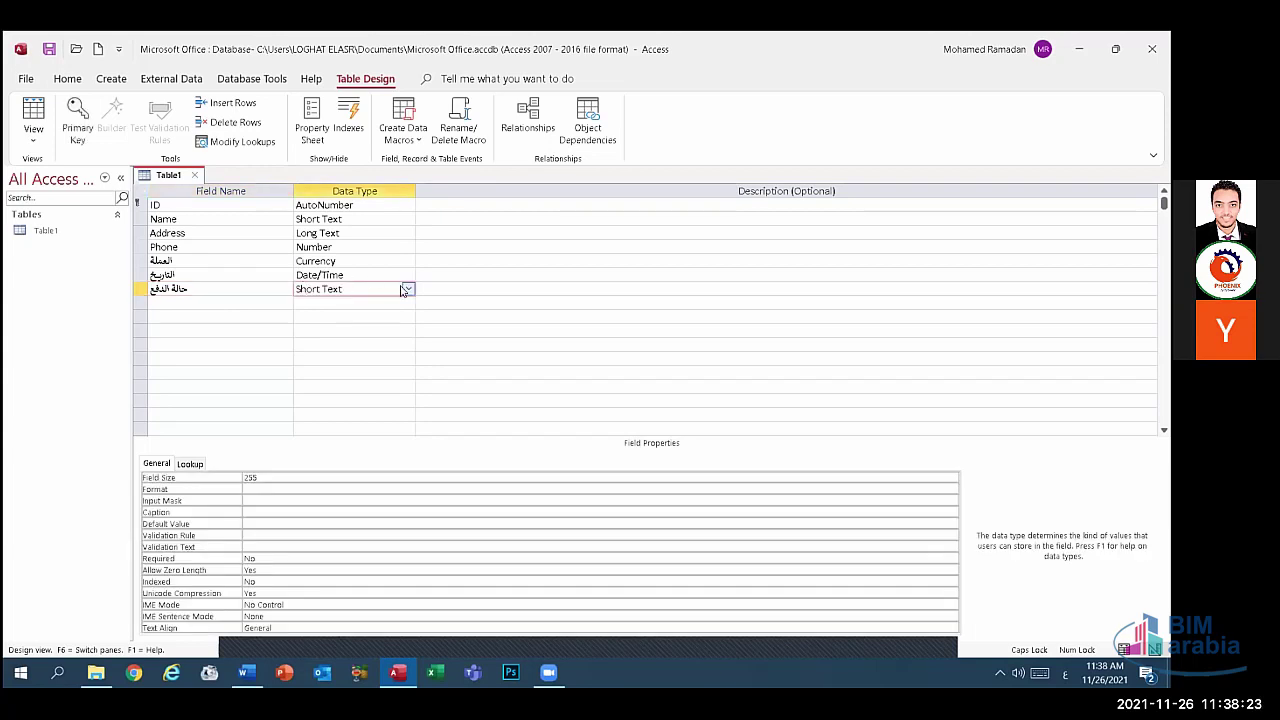
{"action": "left_click", "coordinate": [406, 289]}
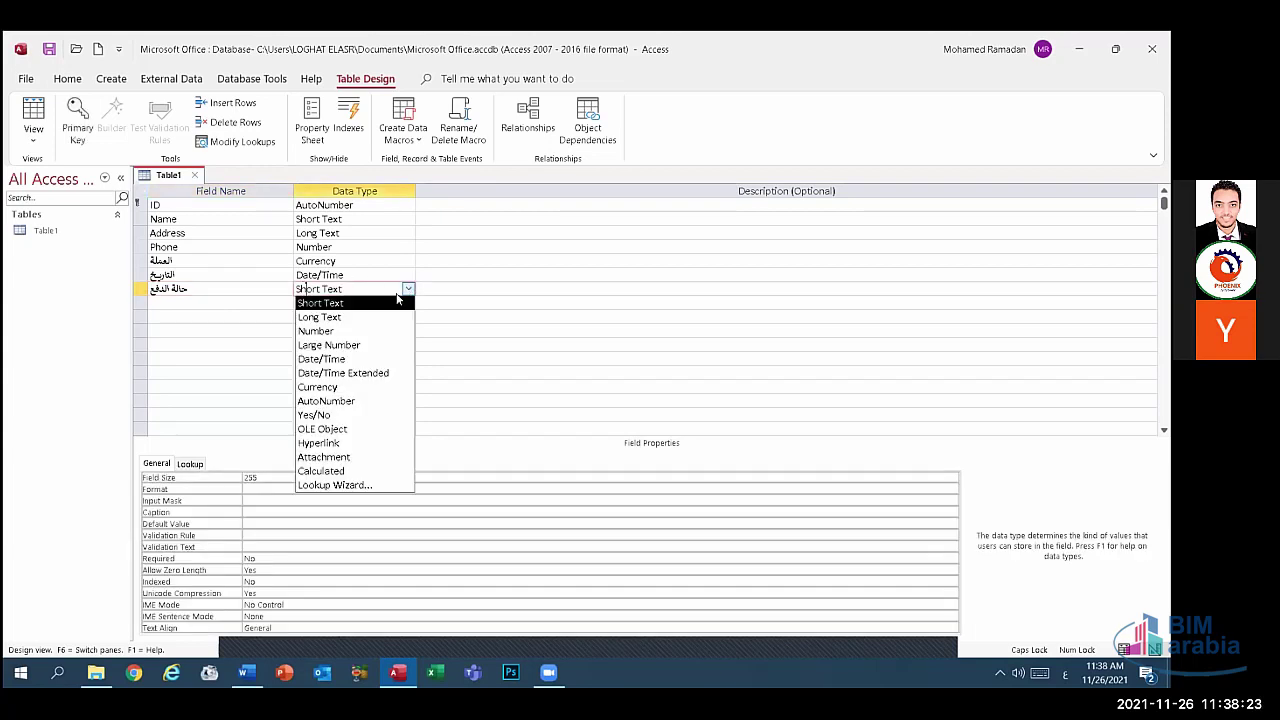
{"action": "left_click", "coordinate": [330, 416]}
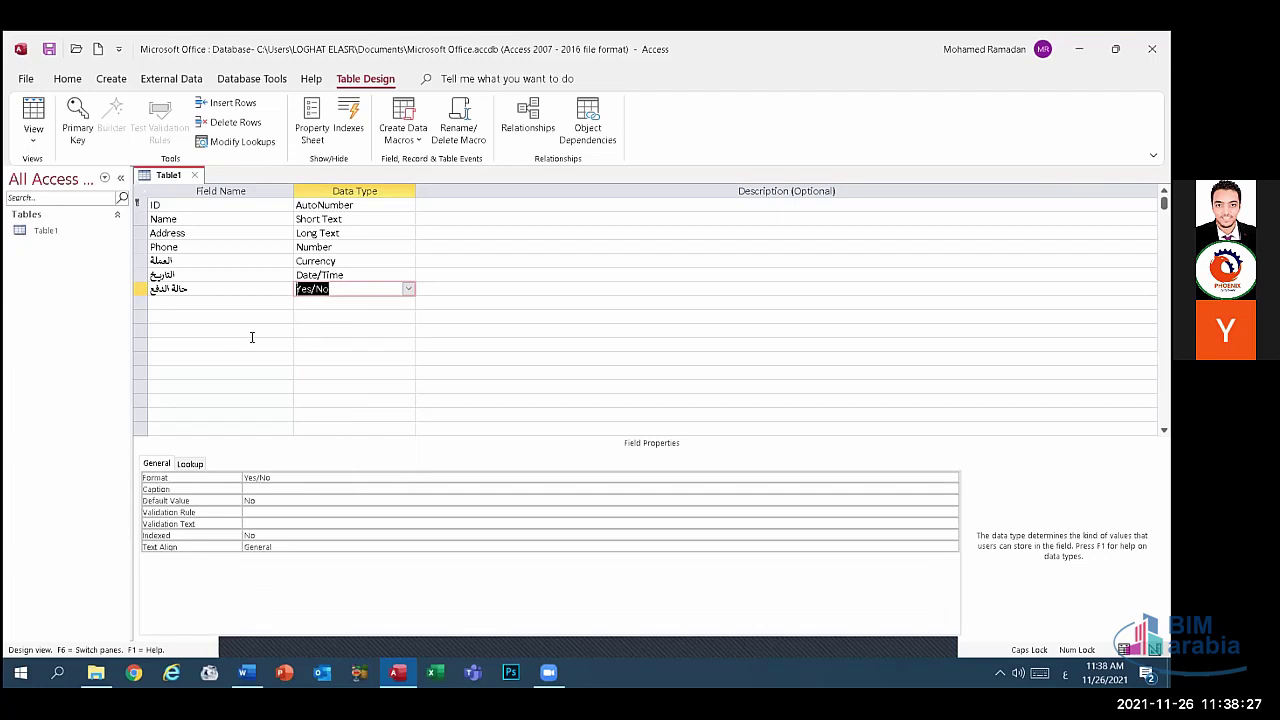
Step: Add an Arabic-named attachments field (مرفقات) of type Attachment
{"action": "left_click", "coordinate": [231, 305]}
{"action": "type", "text": "ال"}
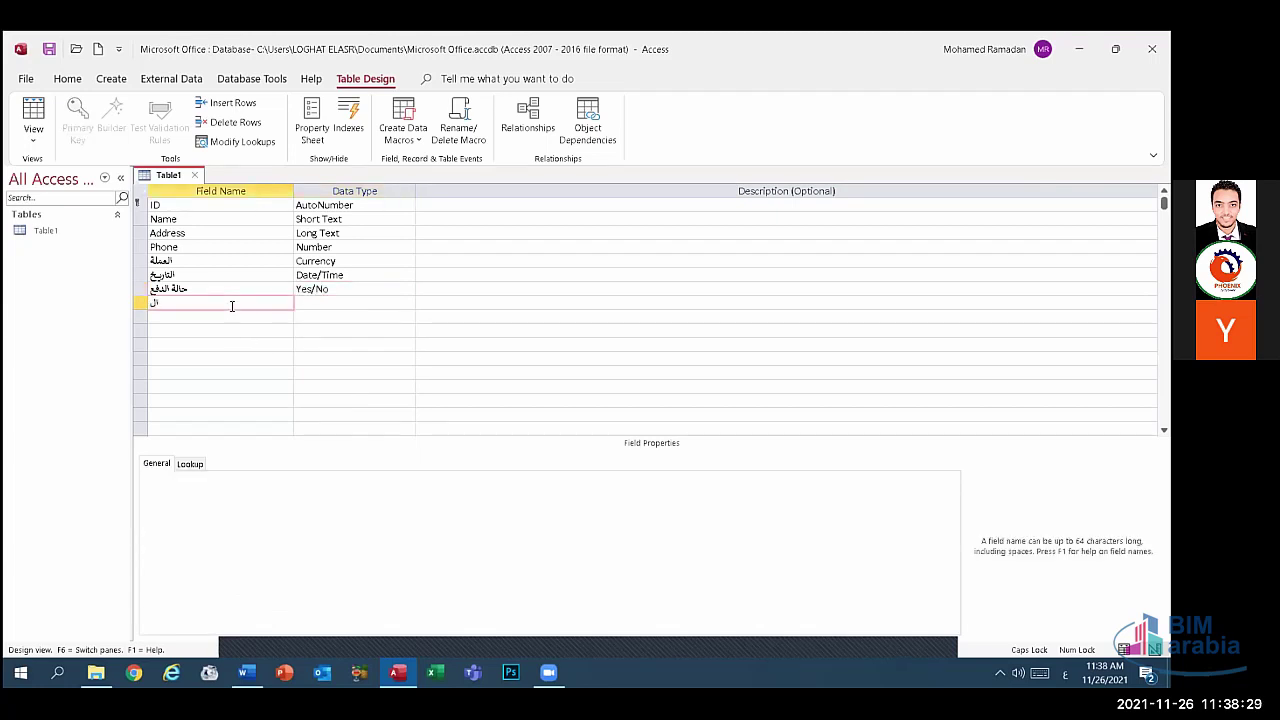
{"action": "type", "text": "مرفق"}
{"action": "type", "text": "ات"}
{"action": "left_click", "coordinate": [402, 303]}
{"action": "left_click", "coordinate": [408, 302]}
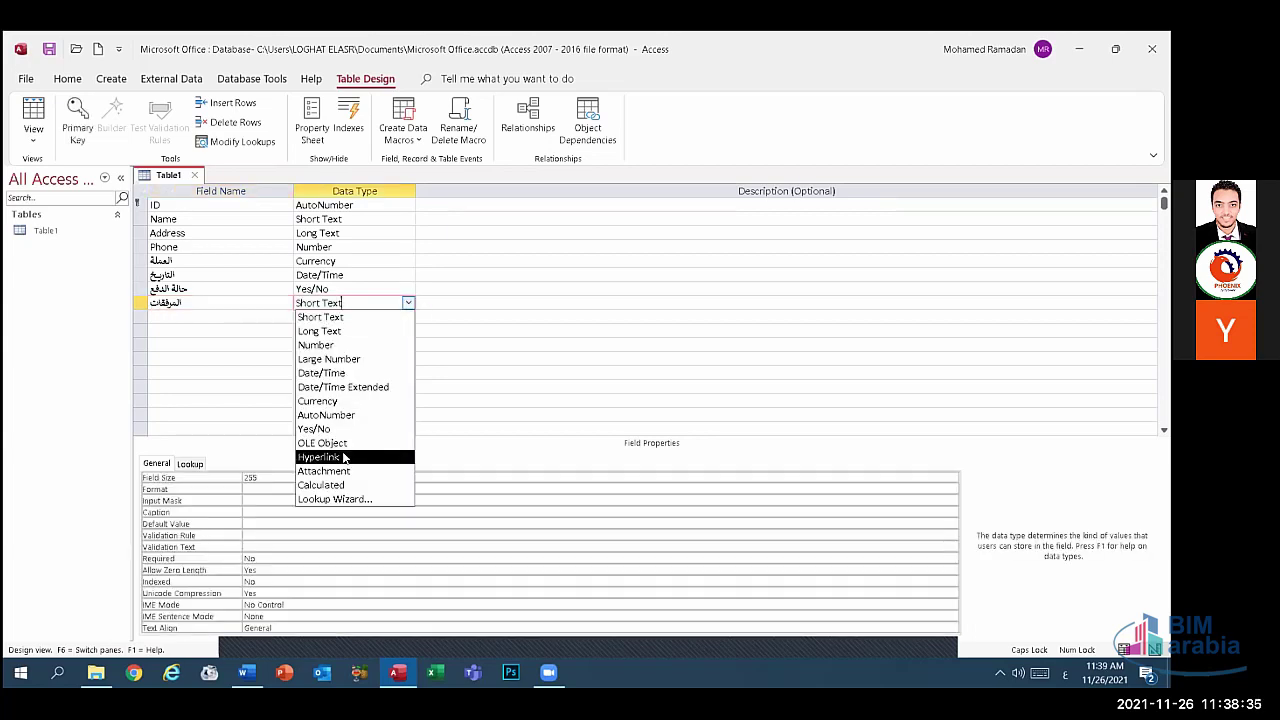
{"action": "left_click", "coordinate": [343, 471]}
{"action": "left_click", "coordinate": [222, 318]}
{"action": "type", "text": "الحالة"}
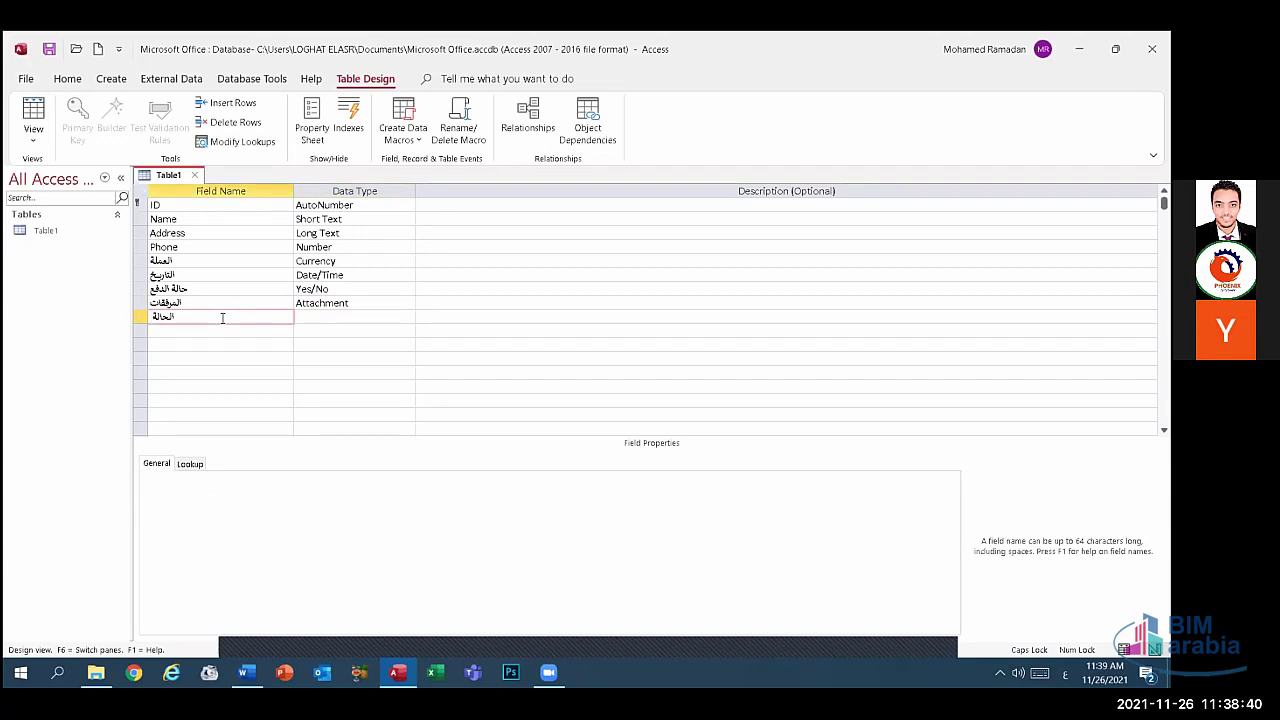
Step: Name the next field نوع الكورس and choose Lookup Wizard as its data type
{"action": "key", "text": "BackSpace"}
{"action": "key", "text": "BackSpace"}
{"action": "key", "text": "BackSpace"}
{"action": "key", "text": "BackSpace"}
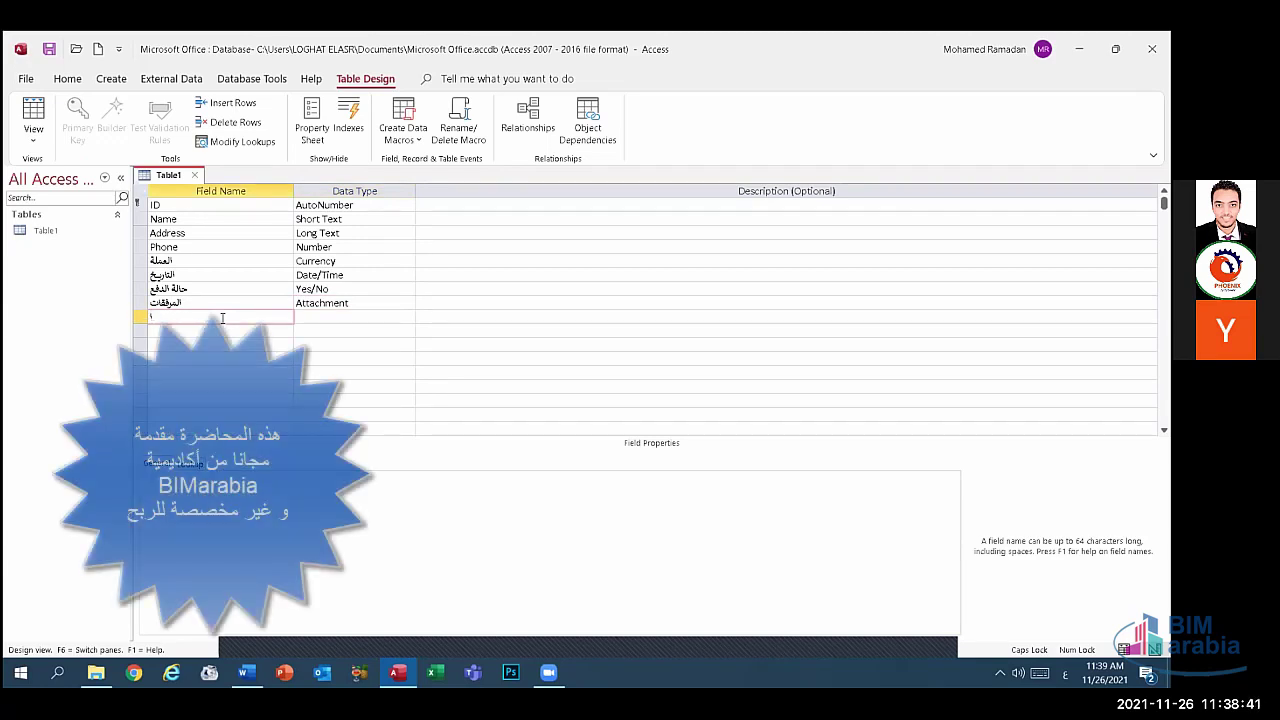
{"action": "key", "text": "BackSpace"}
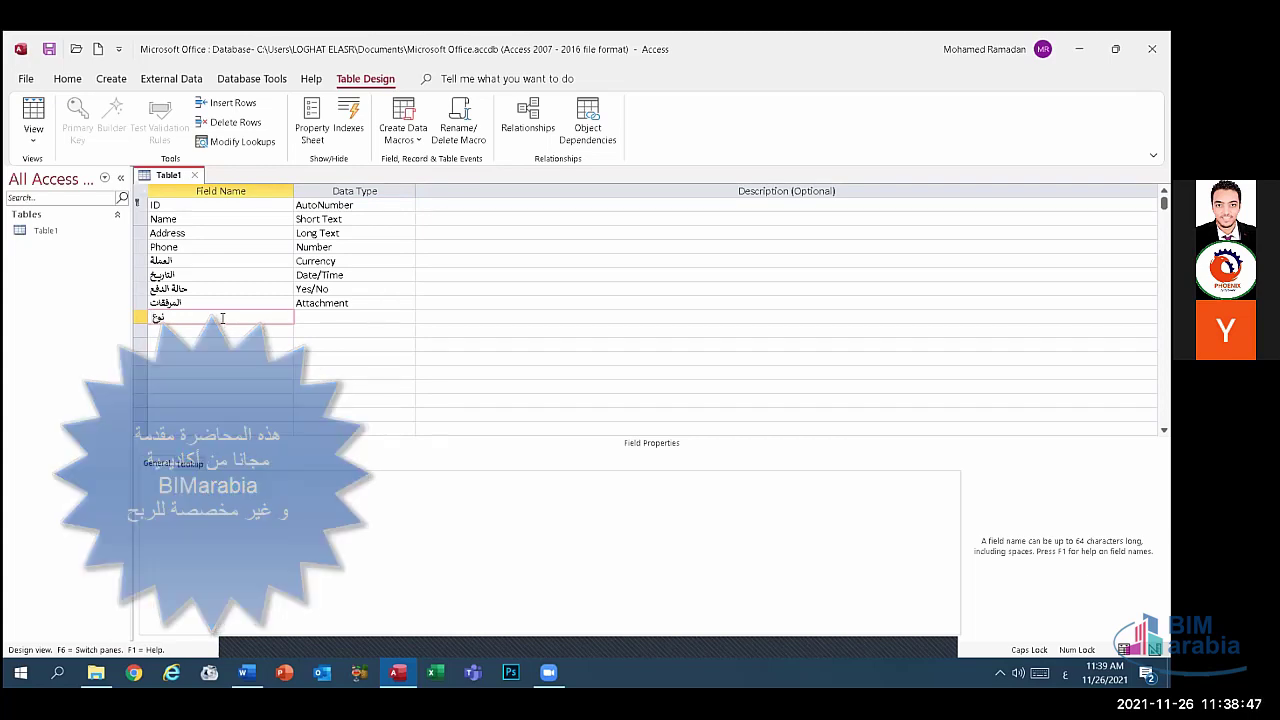
{"action": "type", "text": "نوع الكورس"}
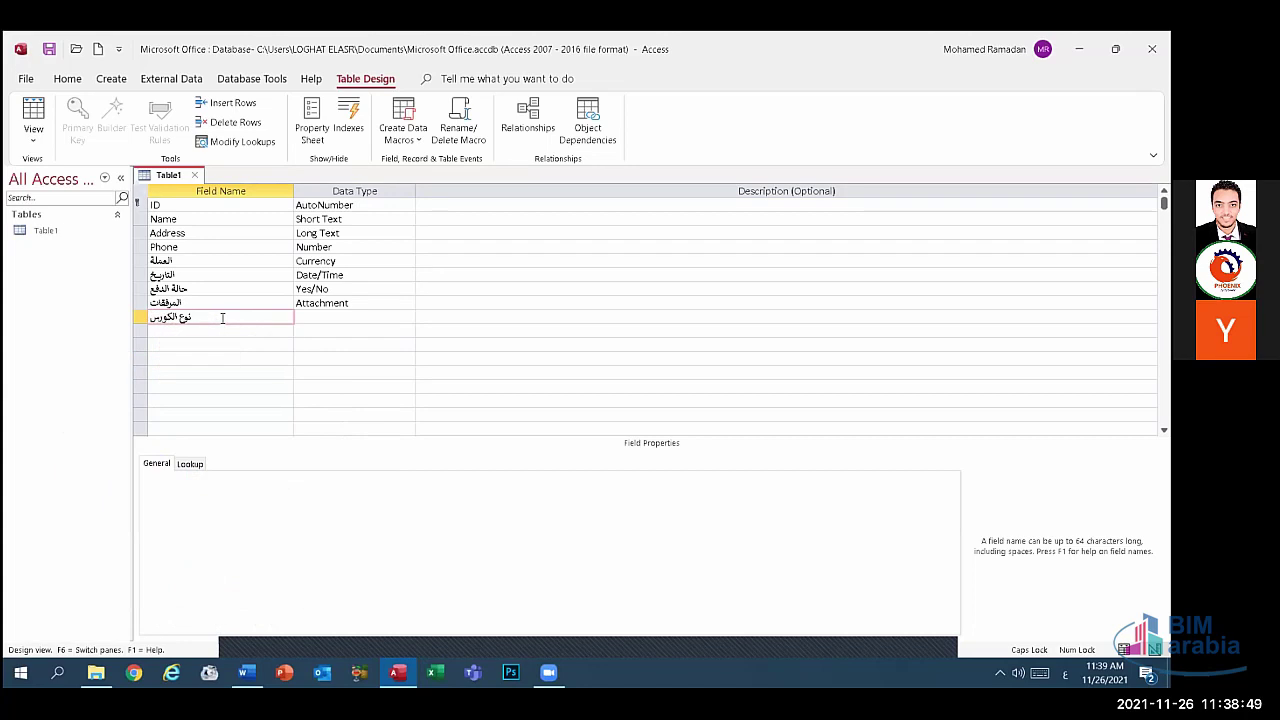
{"action": "key", "text": "Tab"}
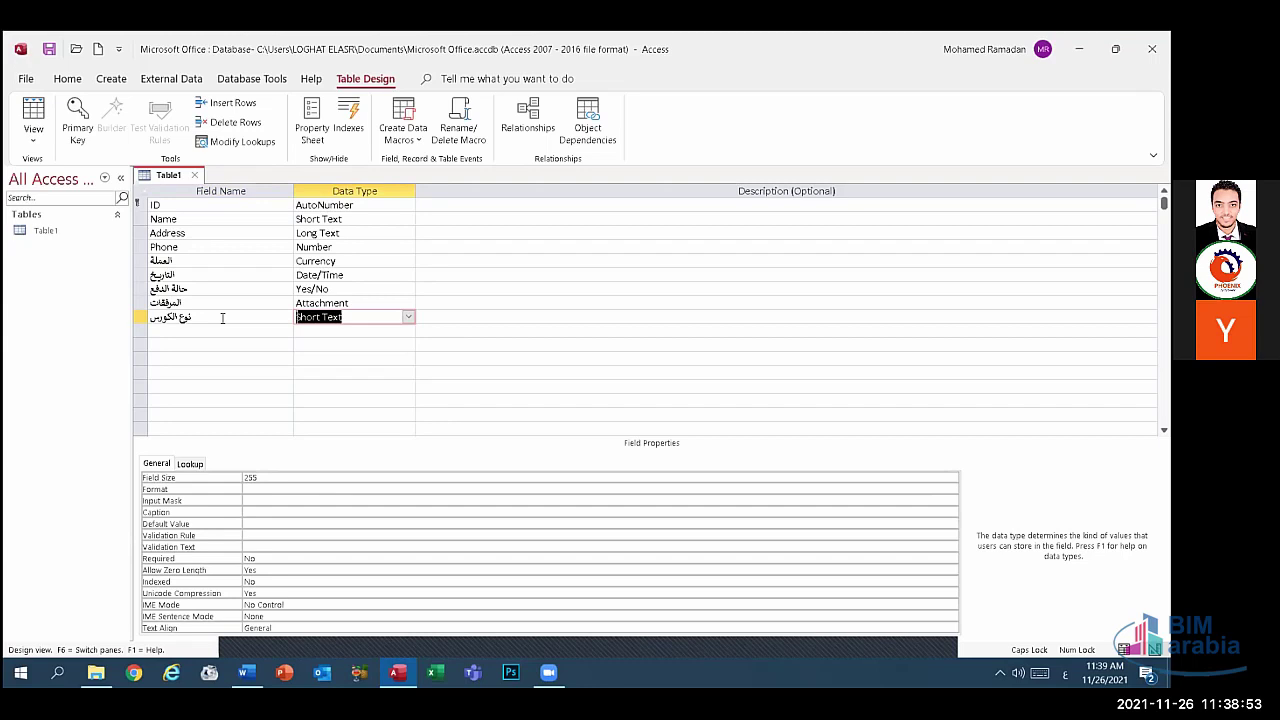
{"action": "left_click", "coordinate": [408, 316]}
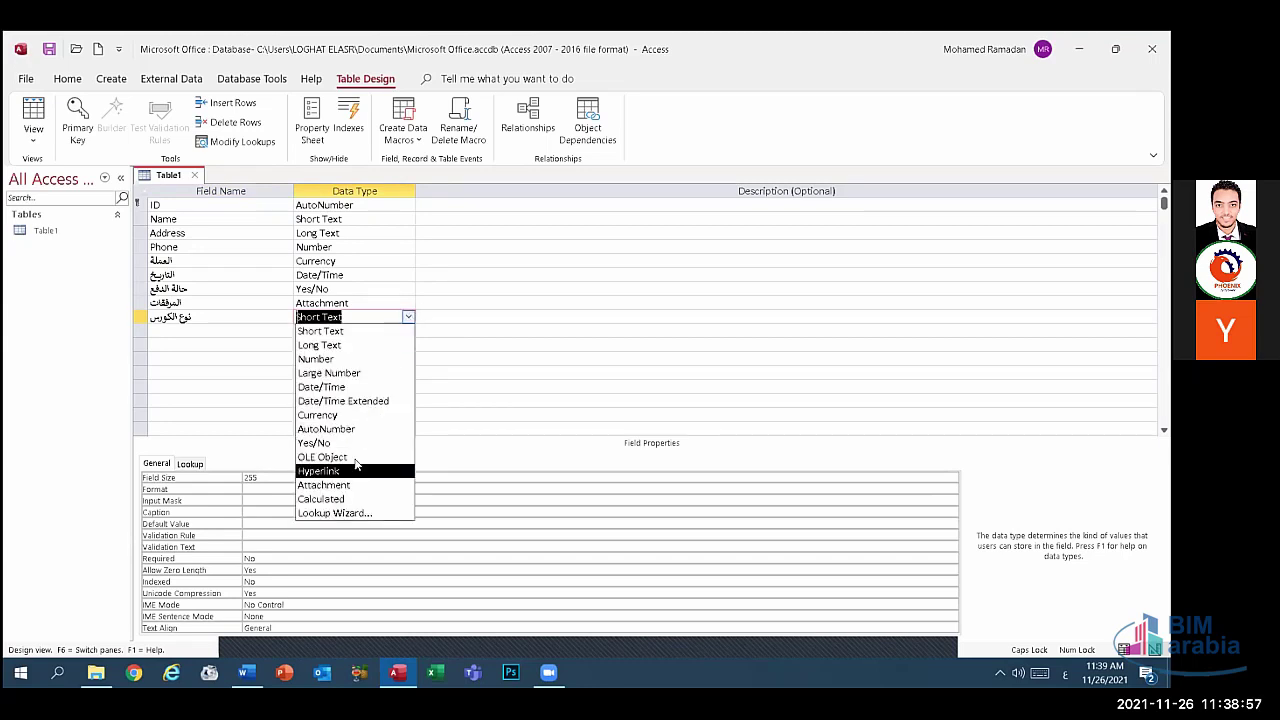
{"action": "left_click", "coordinate": [360, 513]}
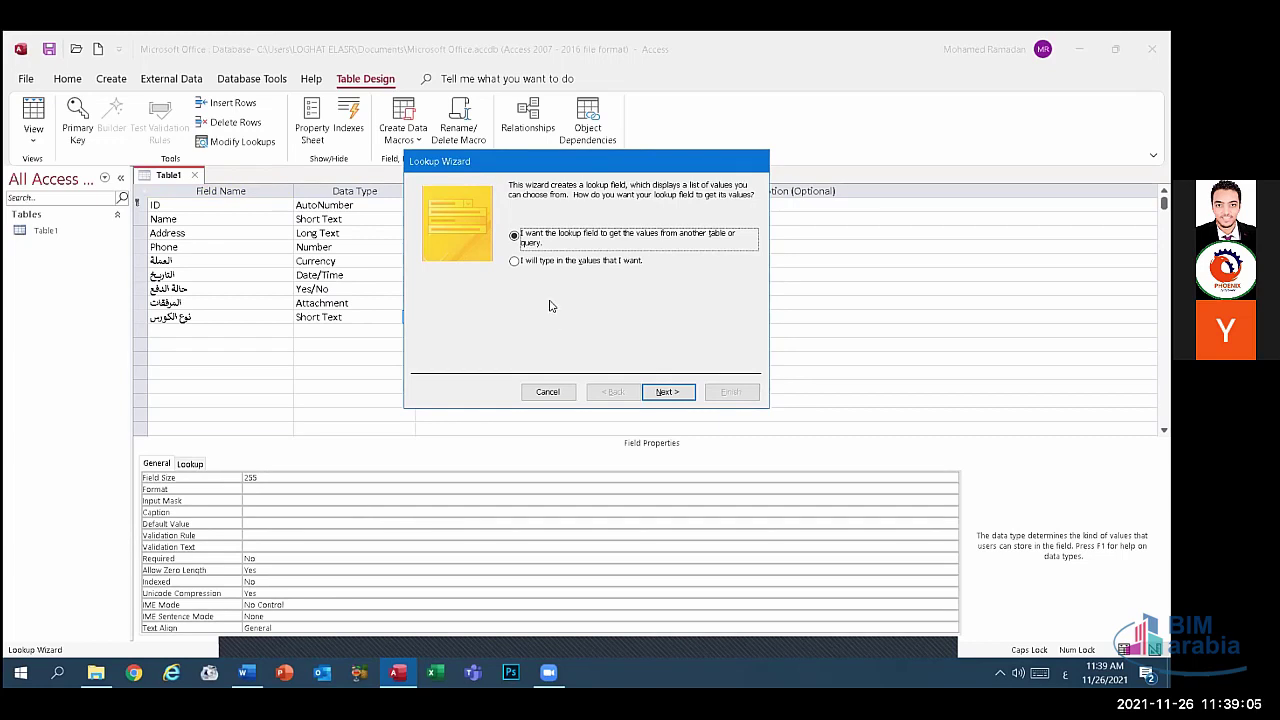
Step: Type the lookup values ICDL, IC3, ICDL Teacher and MOS in the wizard and finish it
{"action": "left_click", "coordinate": [547, 263]}
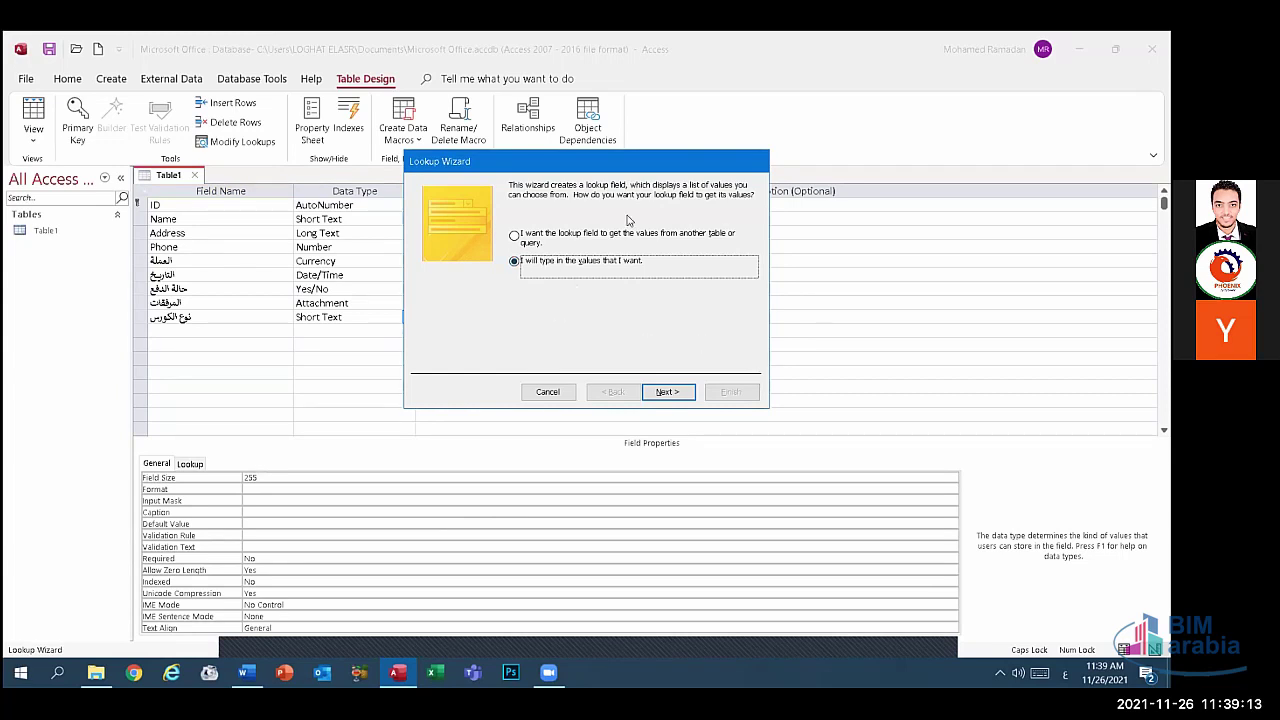
{"action": "left_click", "coordinate": [665, 392]}
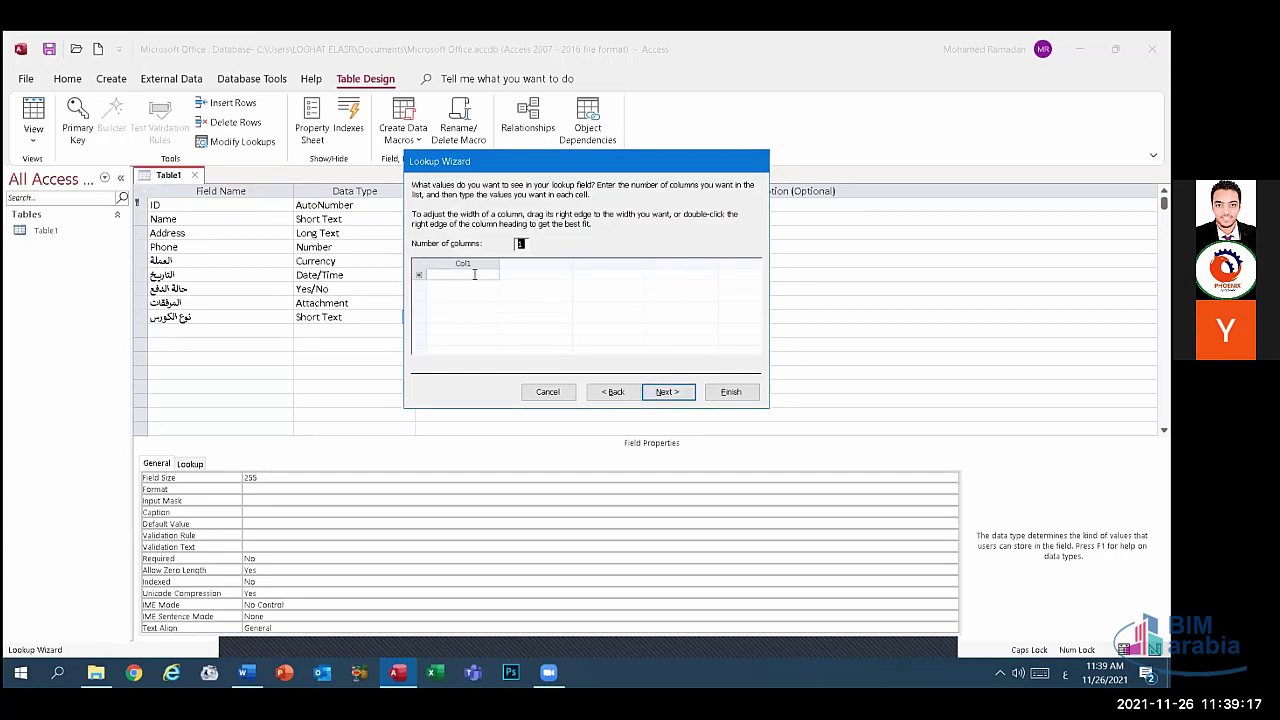
{"action": "left_click", "coordinate": [475, 274]}
{"action": "type", "text": "s"}
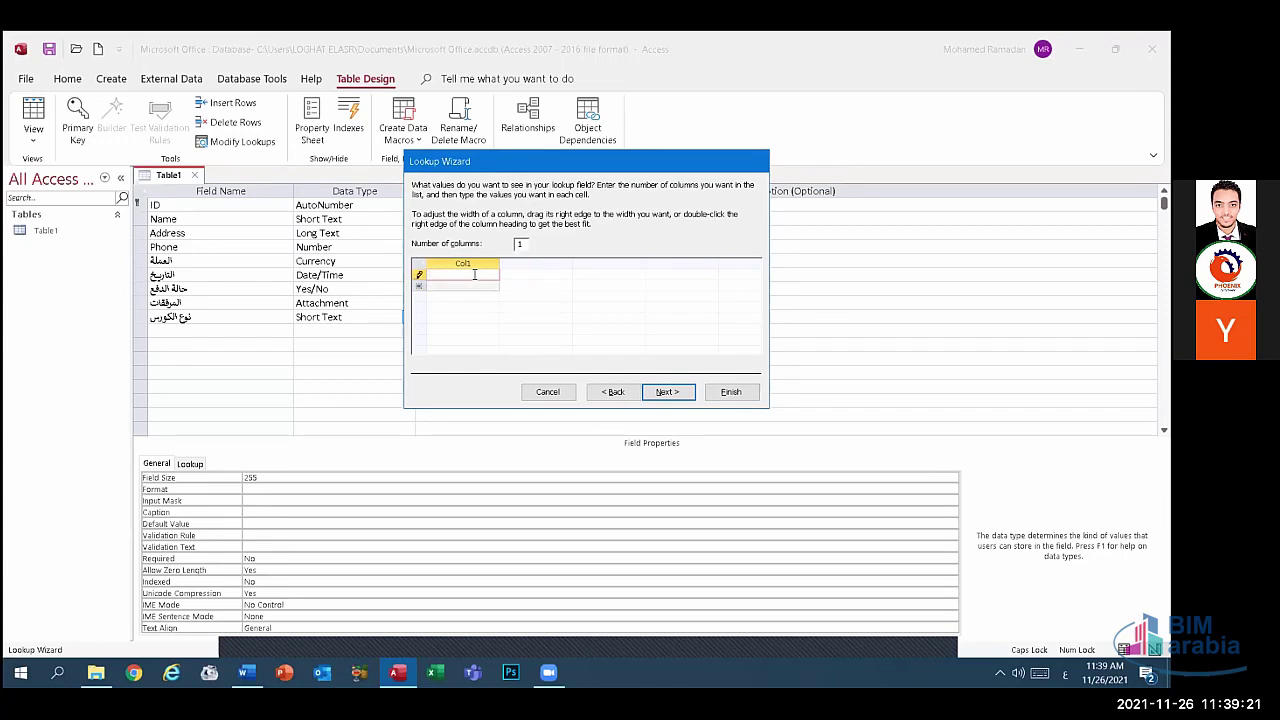
{"action": "key", "text": "alt+shift"}
{"action": "type", "text": "ICDL"}
{"action": "left_click", "coordinate": [469, 284]}
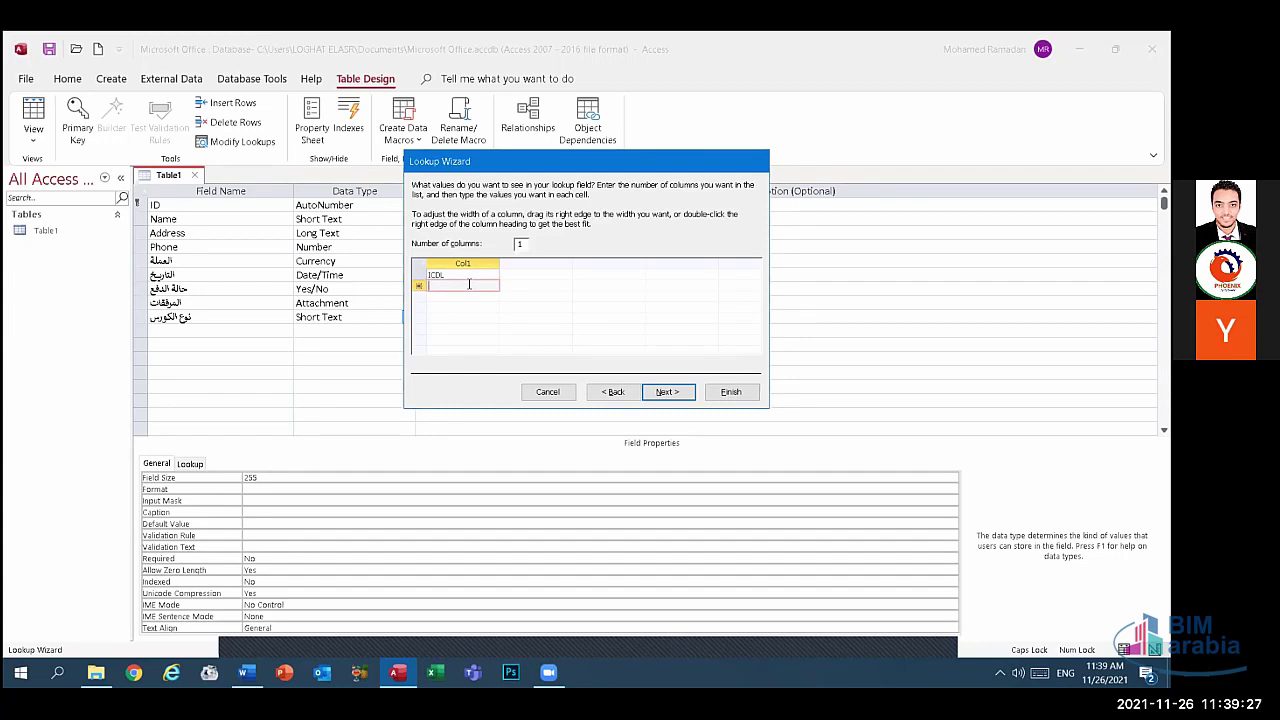
{"action": "type", "text": "IC3"}
{"action": "left_click", "coordinate": [462, 295]}
{"action": "type", "text": "ICD"}
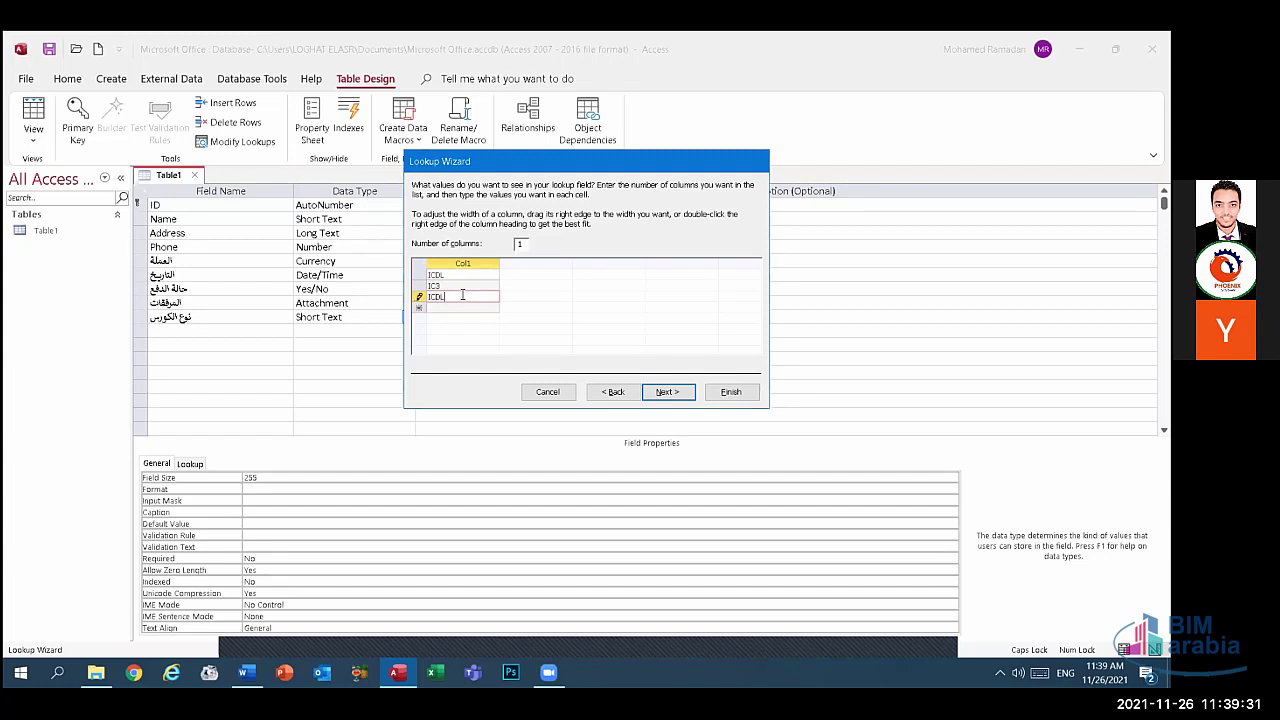
{"action": "type", "text": "es"}
{"action": "type", "text": "her"}
{"action": "left_click", "coordinate": [450, 309]}
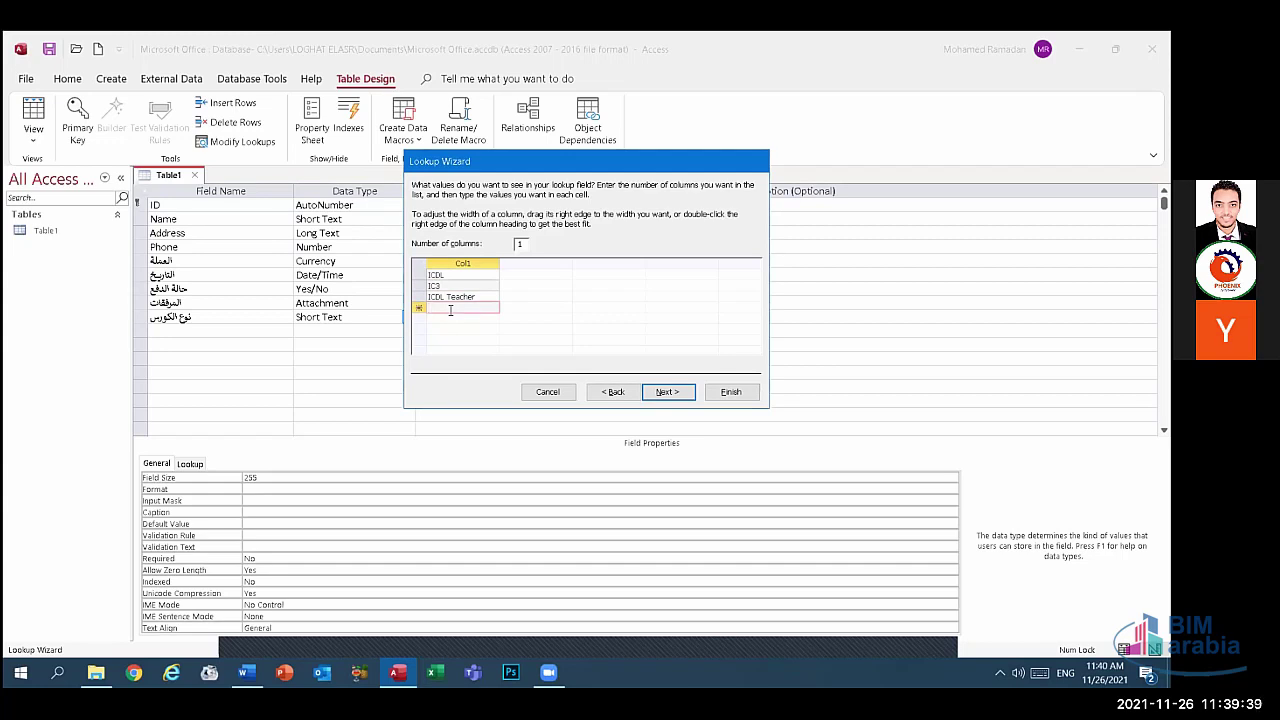
{"action": "type", "text": "MOS"}
{"action": "left_click", "coordinate": [731, 393]}
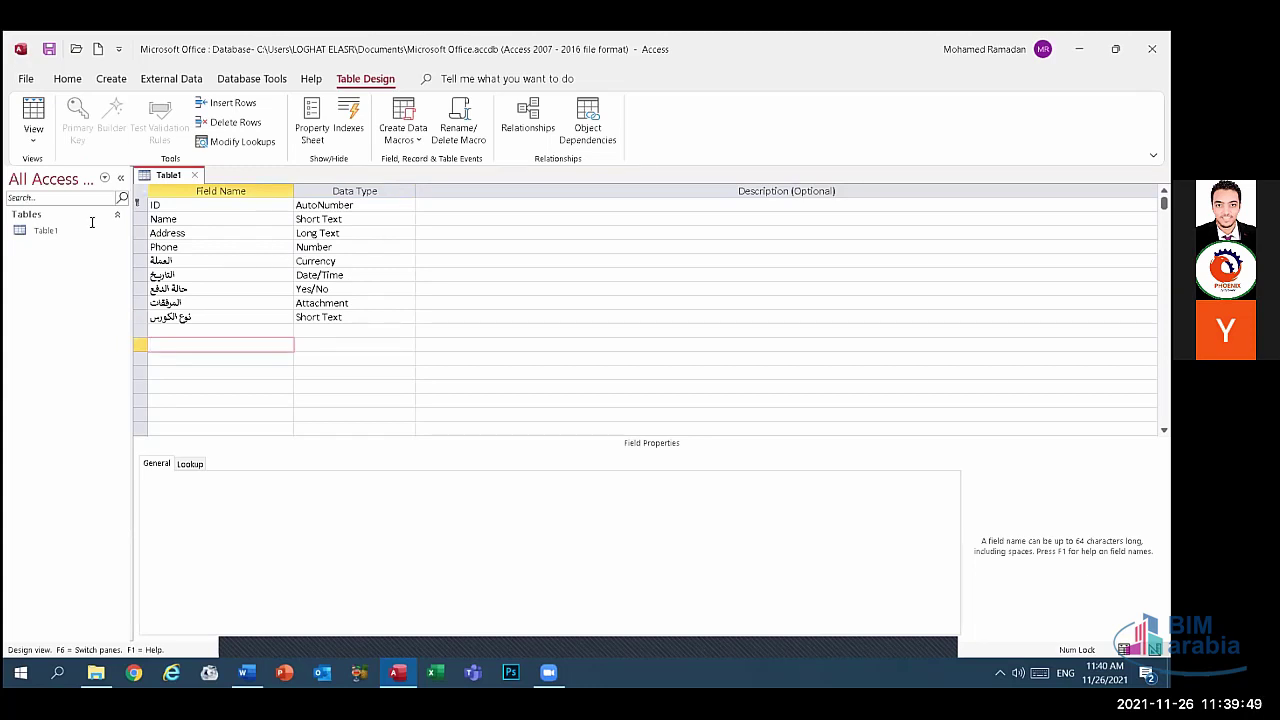
Step: Save Table1, switch to Datasheet View, and type the first record's name
{"action": "left_click", "coordinate": [32, 140]}
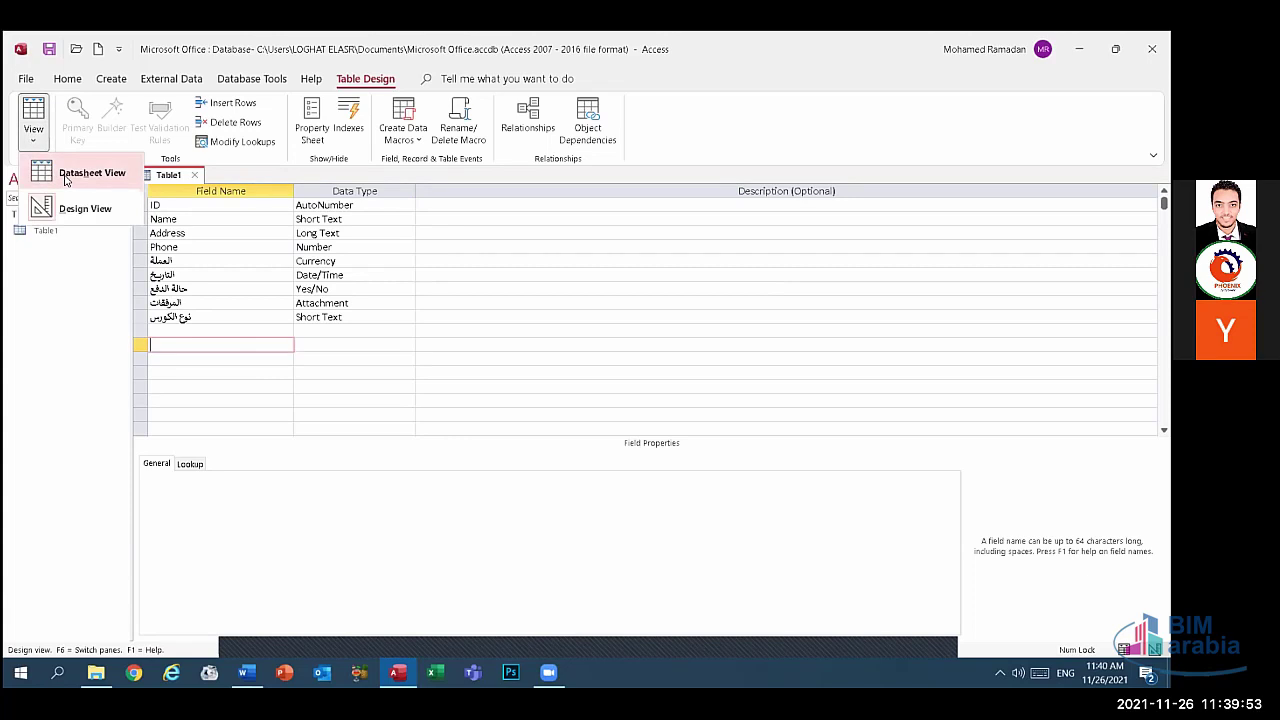
{"action": "left_click", "coordinate": [65, 175]}
{"action": "left_click", "coordinate": [562, 399]}
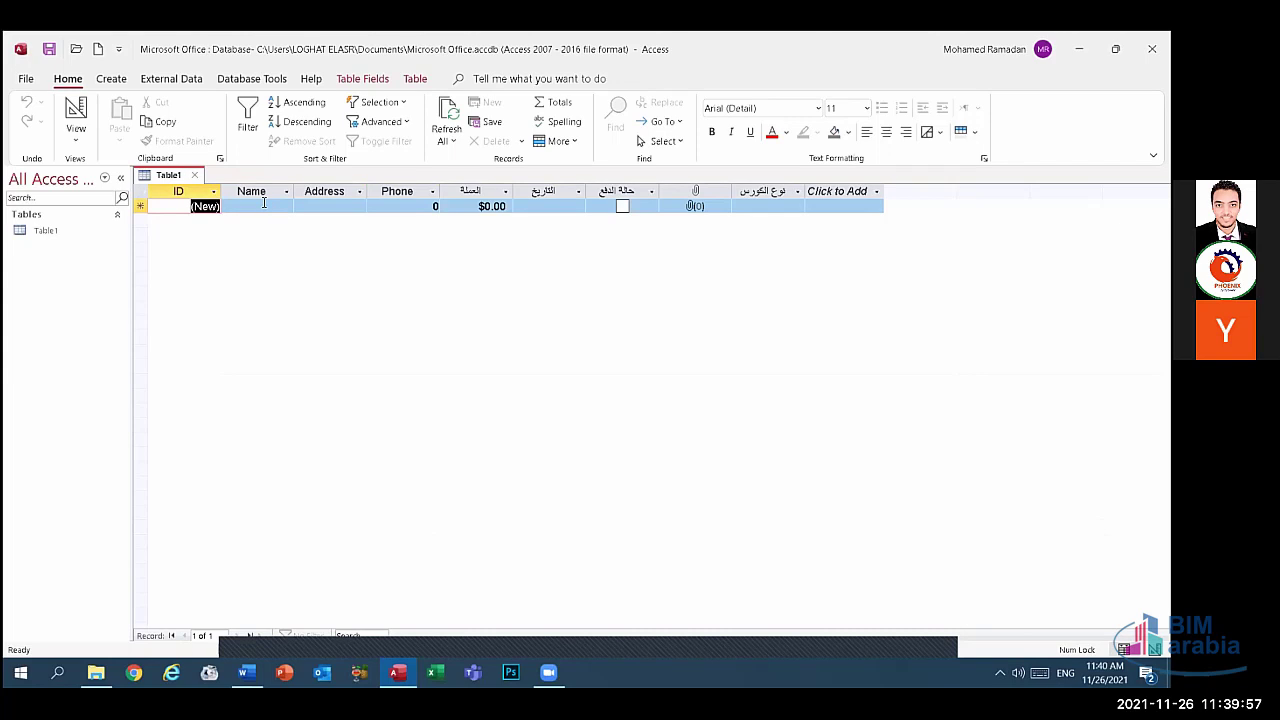
{"action": "left_click", "coordinate": [262, 204]}
{"action": "key", "text": "Caps_Lock"}
{"action": "type", "text": "Mo"}
{"action": "key", "text": "Caps_Lock"}
{"action": "type", "text": "oha"}
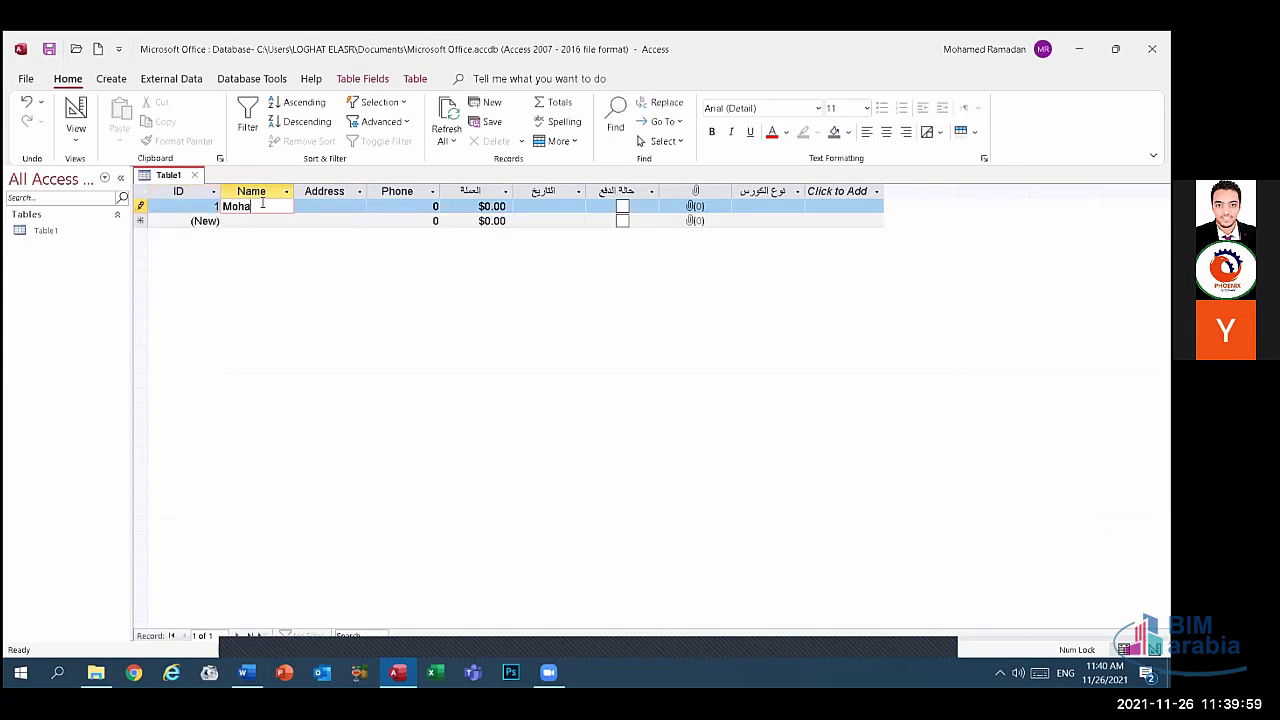
{"action": "type", "text": "med"}
Step: Enter the first record's address and phone number
{"action": "key", "text": "Tab"}
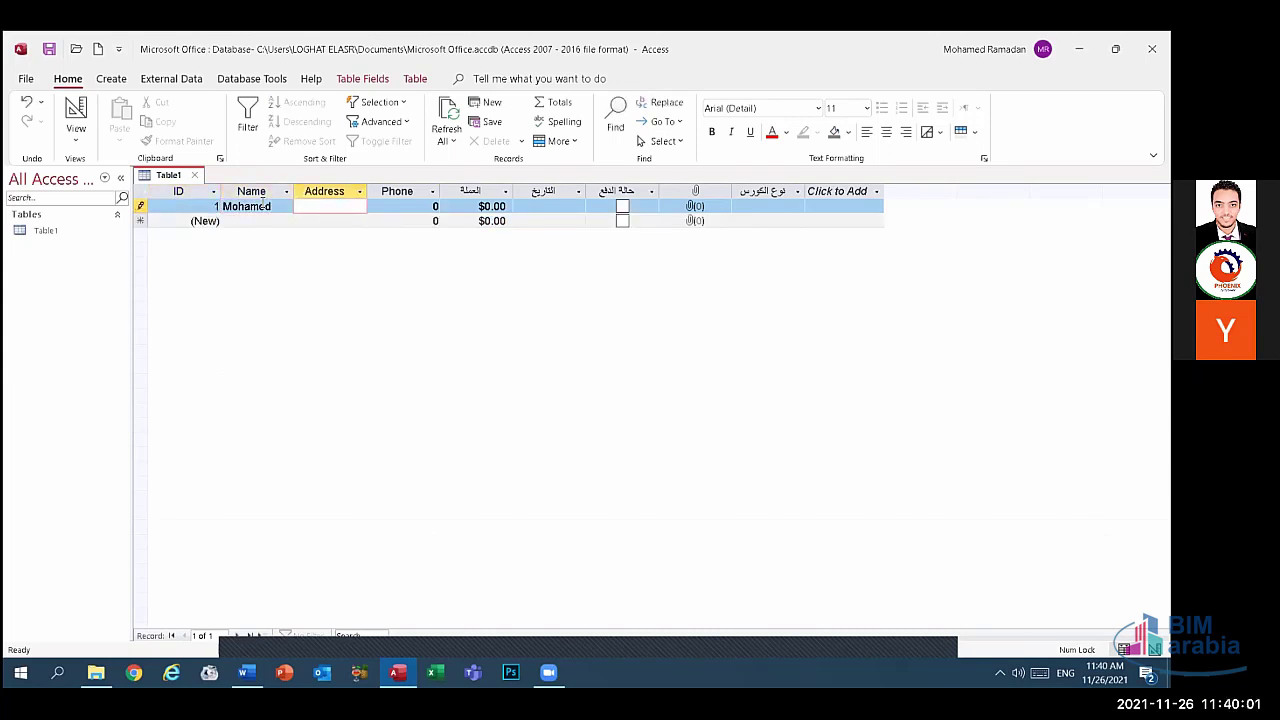
{"action": "key", "text": "Caps_Lock"}
{"action": "type", "text": "E"}
{"action": "key", "text": "Caps_Lock"}
{"action": "type", "text": "gypt"}
{"action": "left_click", "coordinate": [434, 205]}
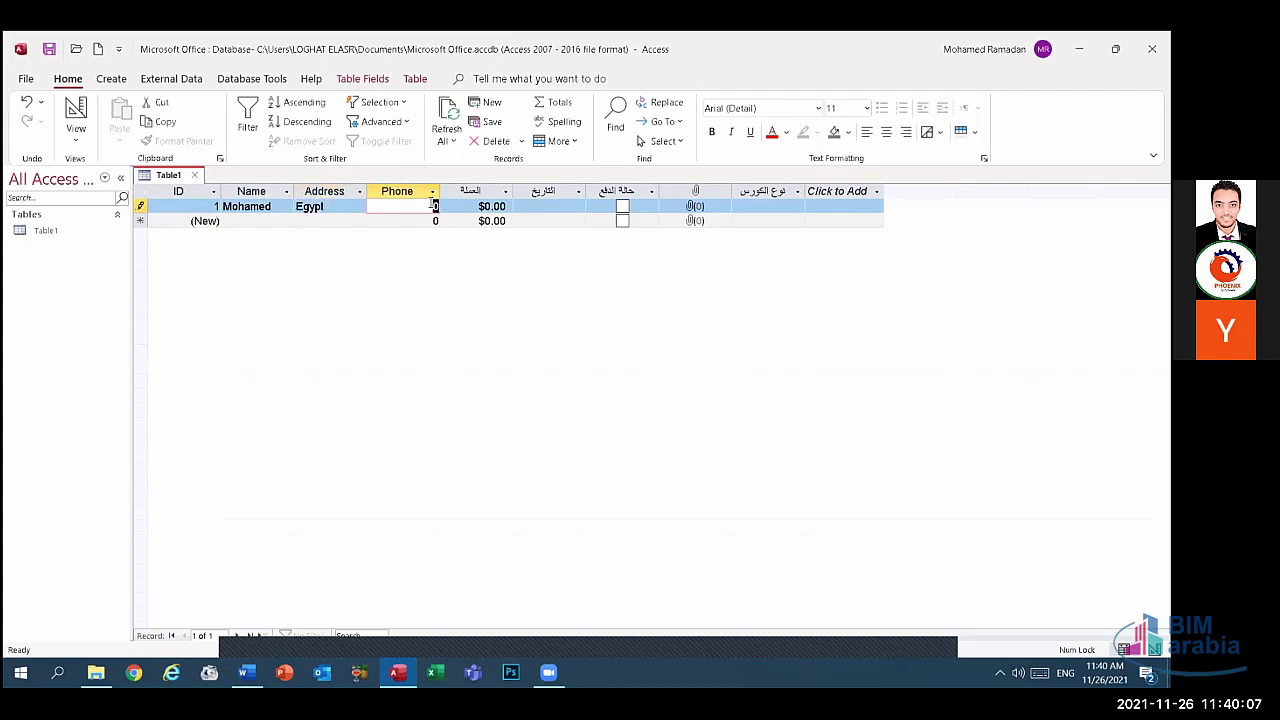
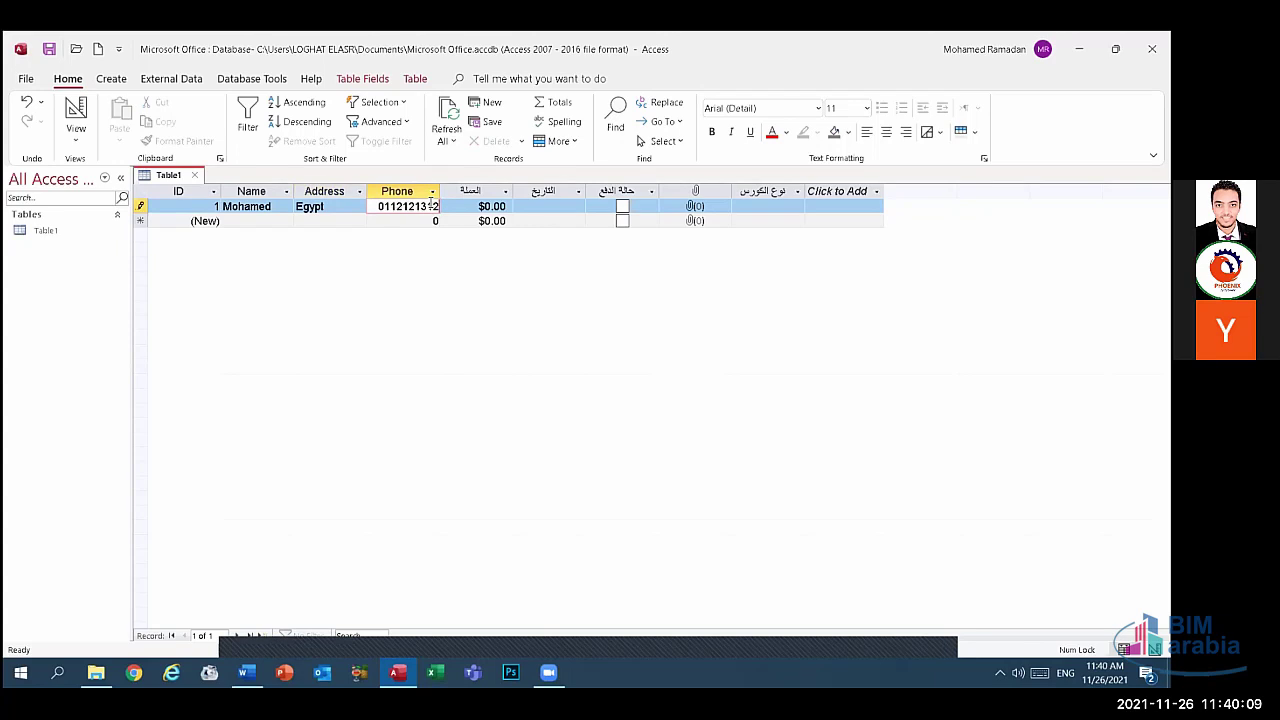
{"action": "key", "text": "Tab"}
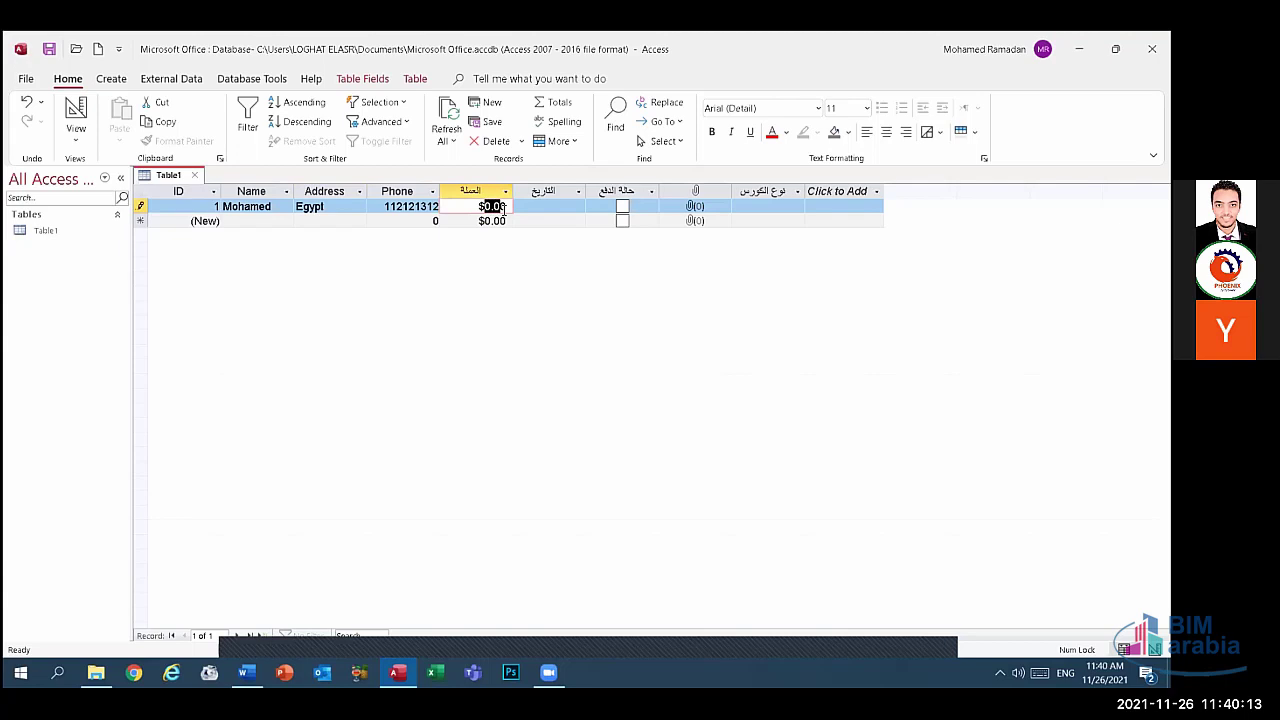
Step: Enter $10.00, today's date 11/26/2021, and tick the payment field
{"action": "type", "text": "10"}
{"action": "key", "text": "Tab"}
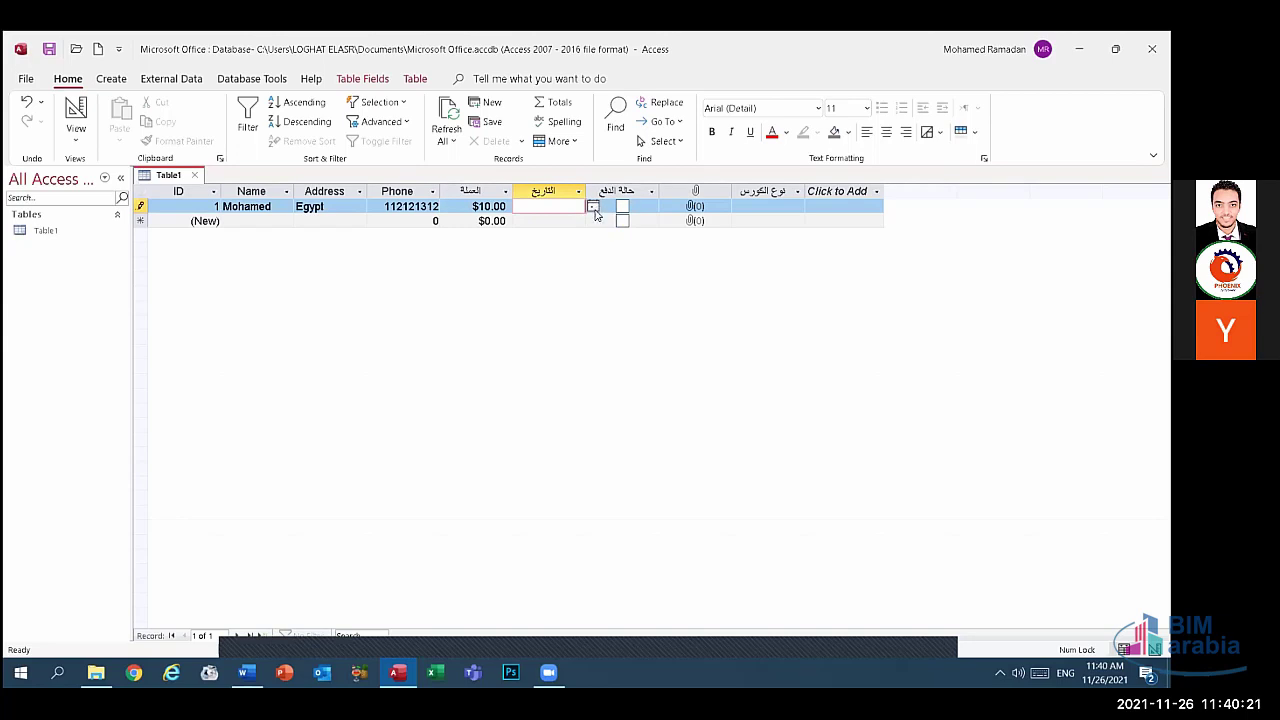
{"action": "left_click", "coordinate": [594, 207]}
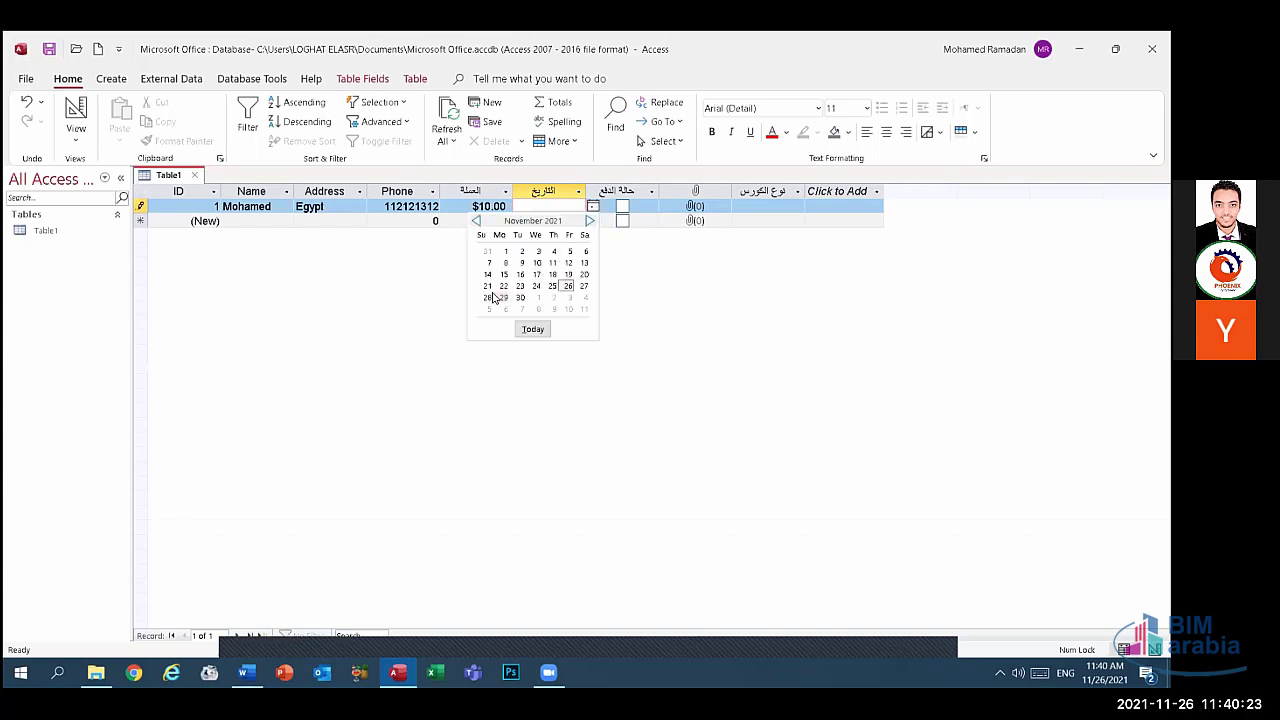
{"action": "left_click", "coordinate": [533, 329]}
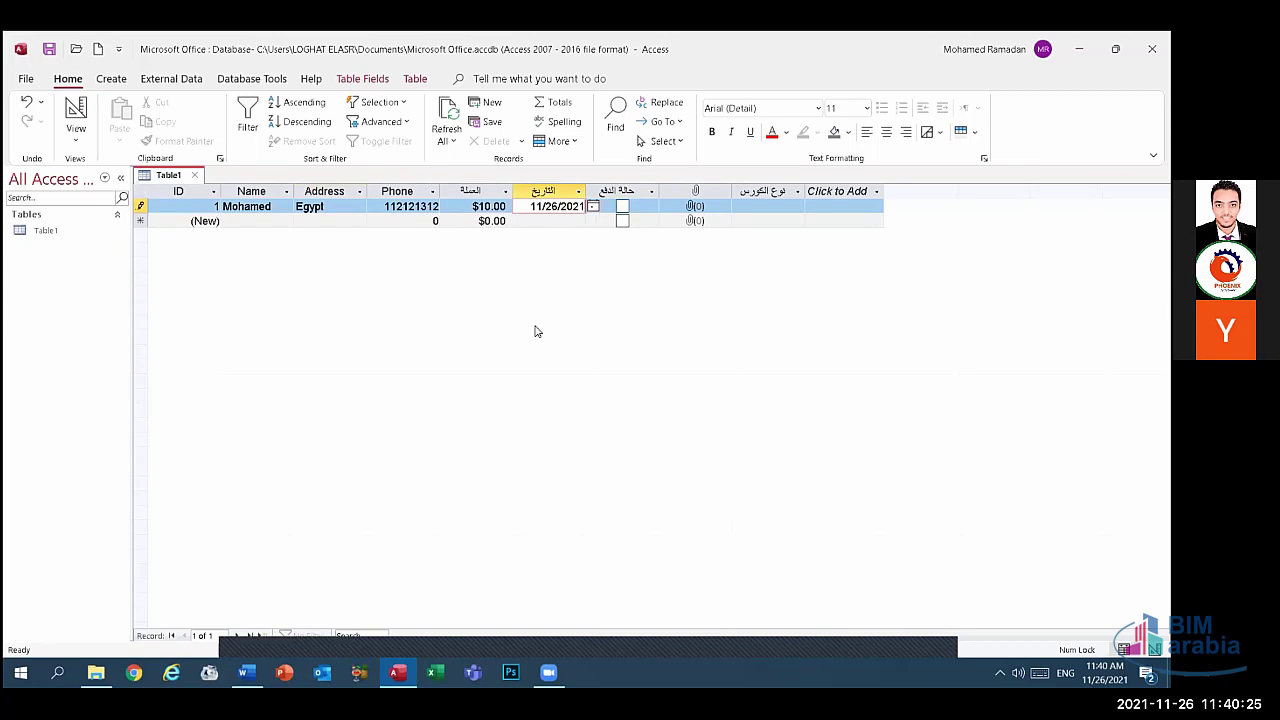
{"action": "left_click", "coordinate": [645, 192]}
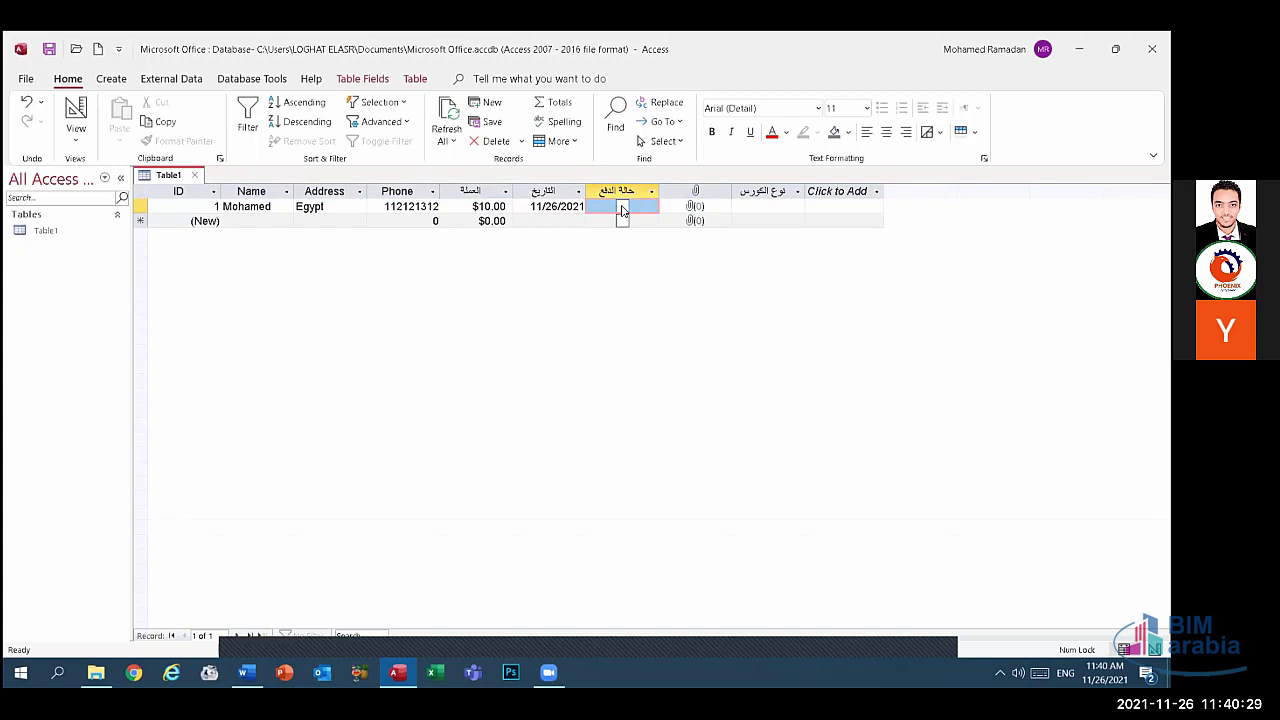
{"action": "left_click", "coordinate": [622, 207]}
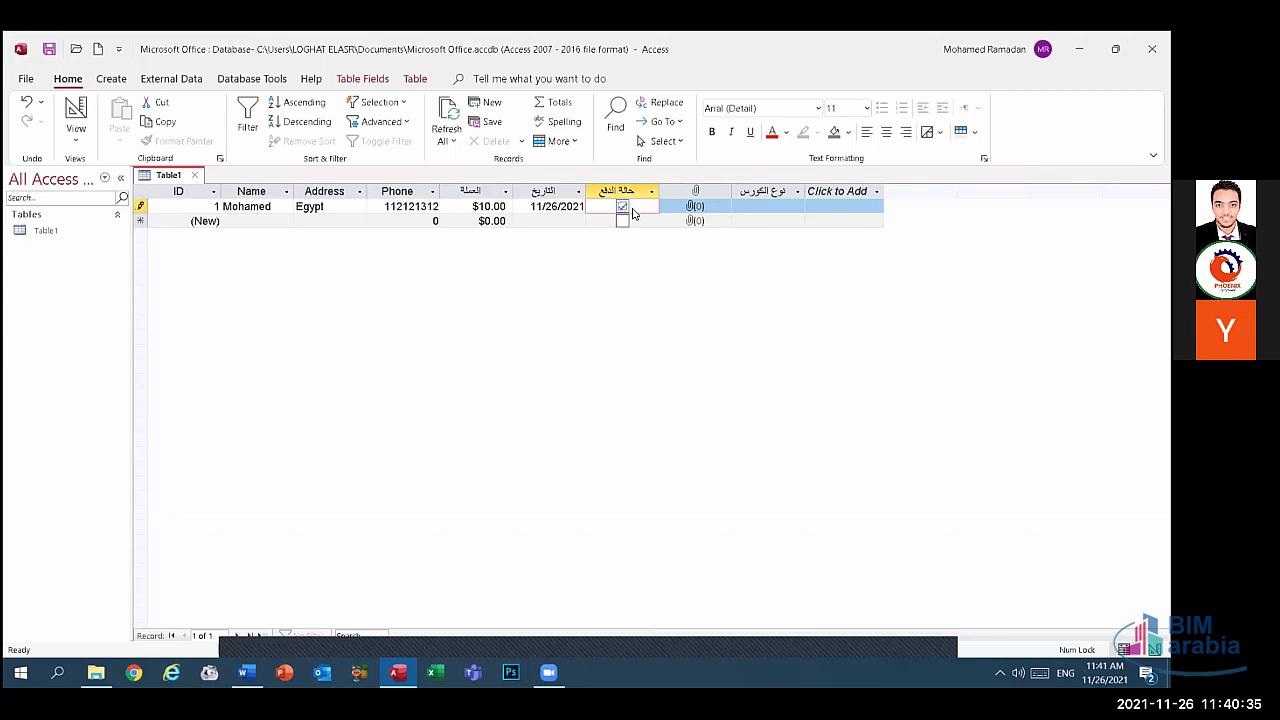
{"action": "left_click", "coordinate": [683, 210]}
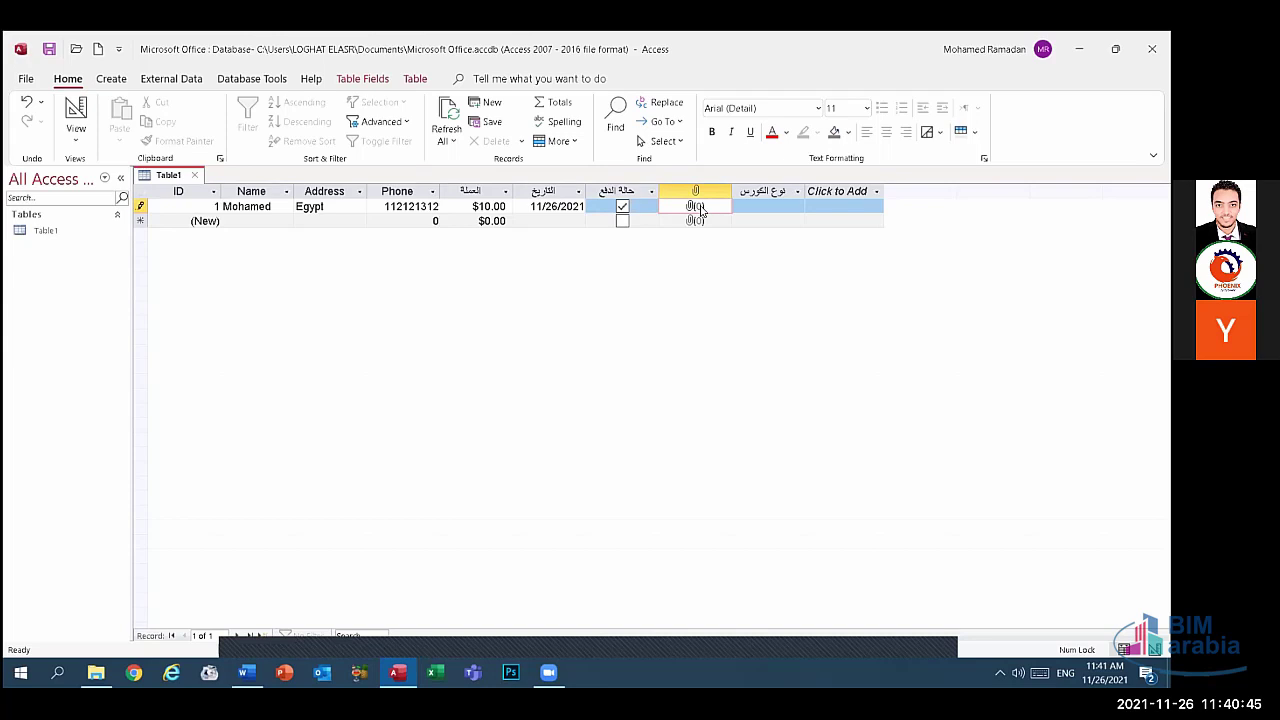
Step: Add Database43.accdb from the Desktop in record 1's Attachments dialog and confirm with OK
{"action": "double_click", "coordinate": [700, 209]}
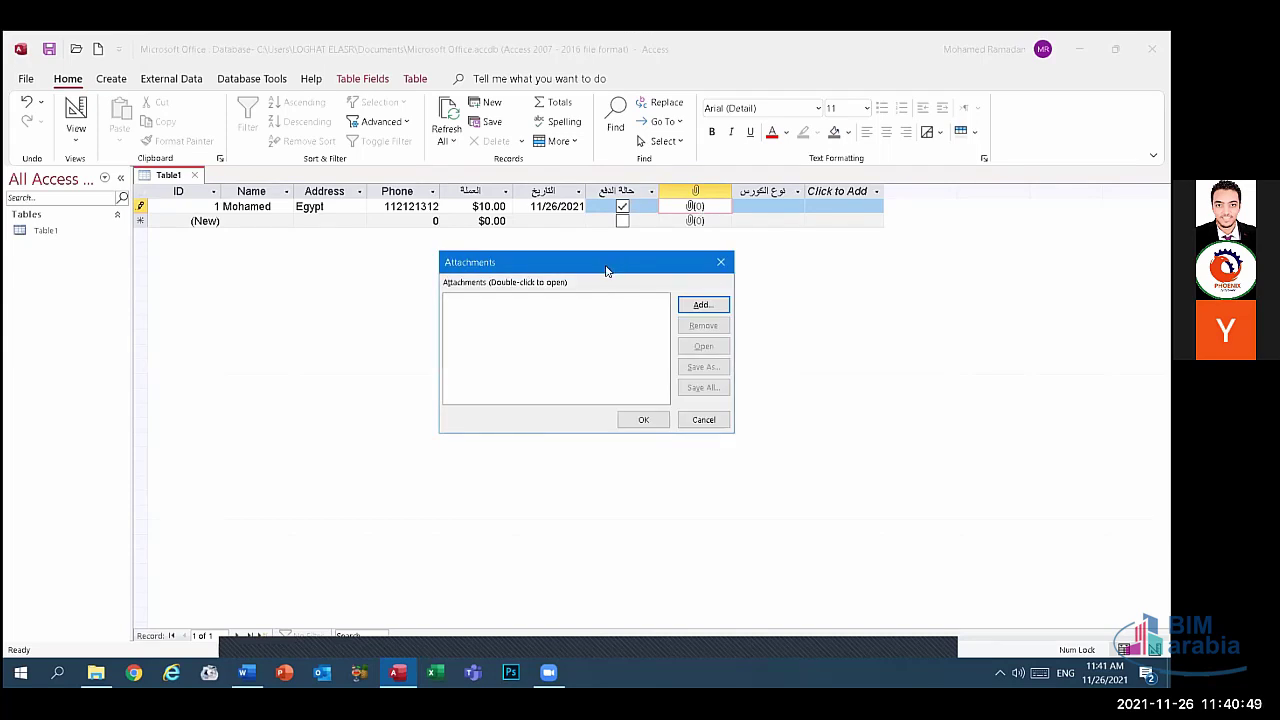
{"action": "left_click", "coordinate": [691, 306]}
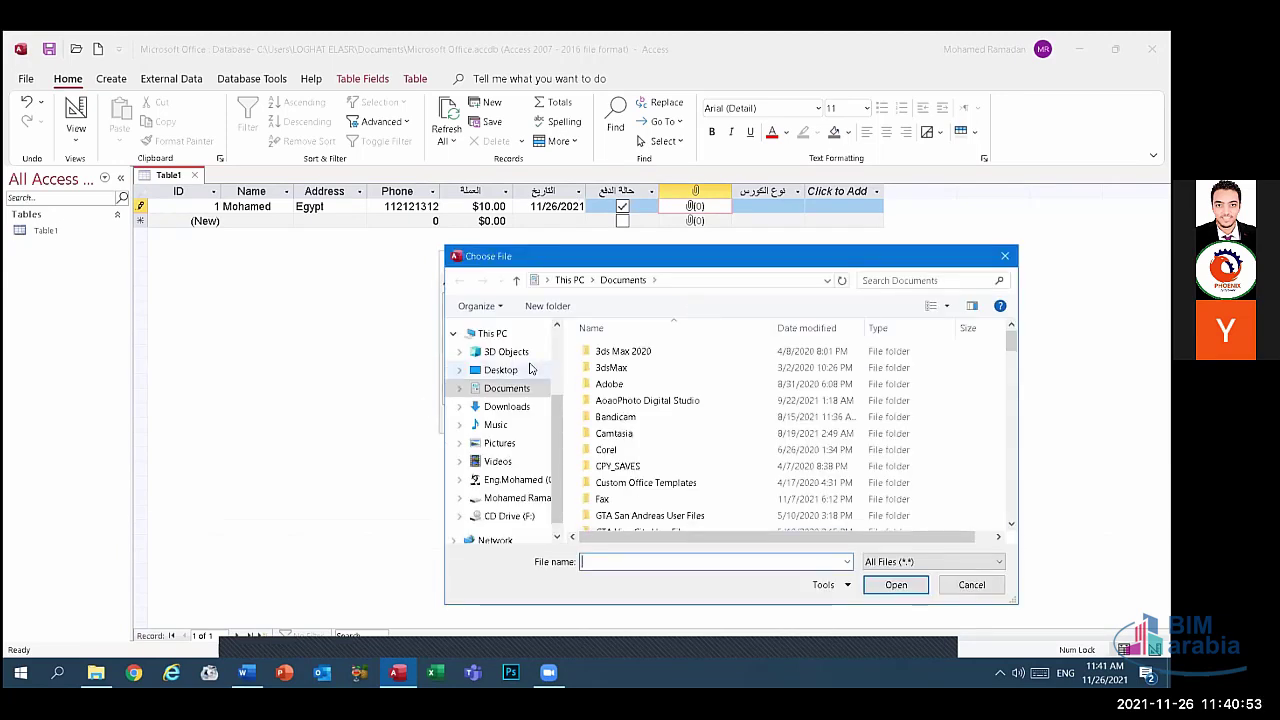
{"action": "left_click", "coordinate": [540, 377]}
{"action": "left_click", "coordinate": [967, 478]}
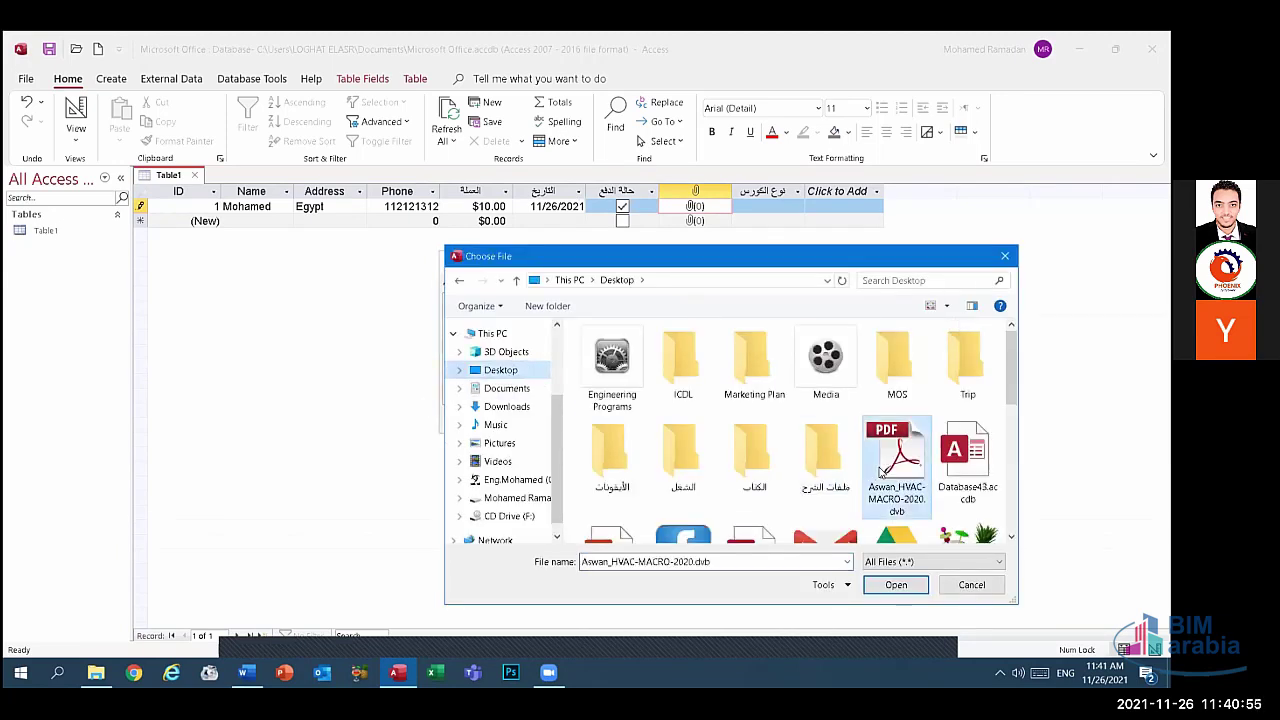
{"action": "left_click", "coordinate": [906, 584]}
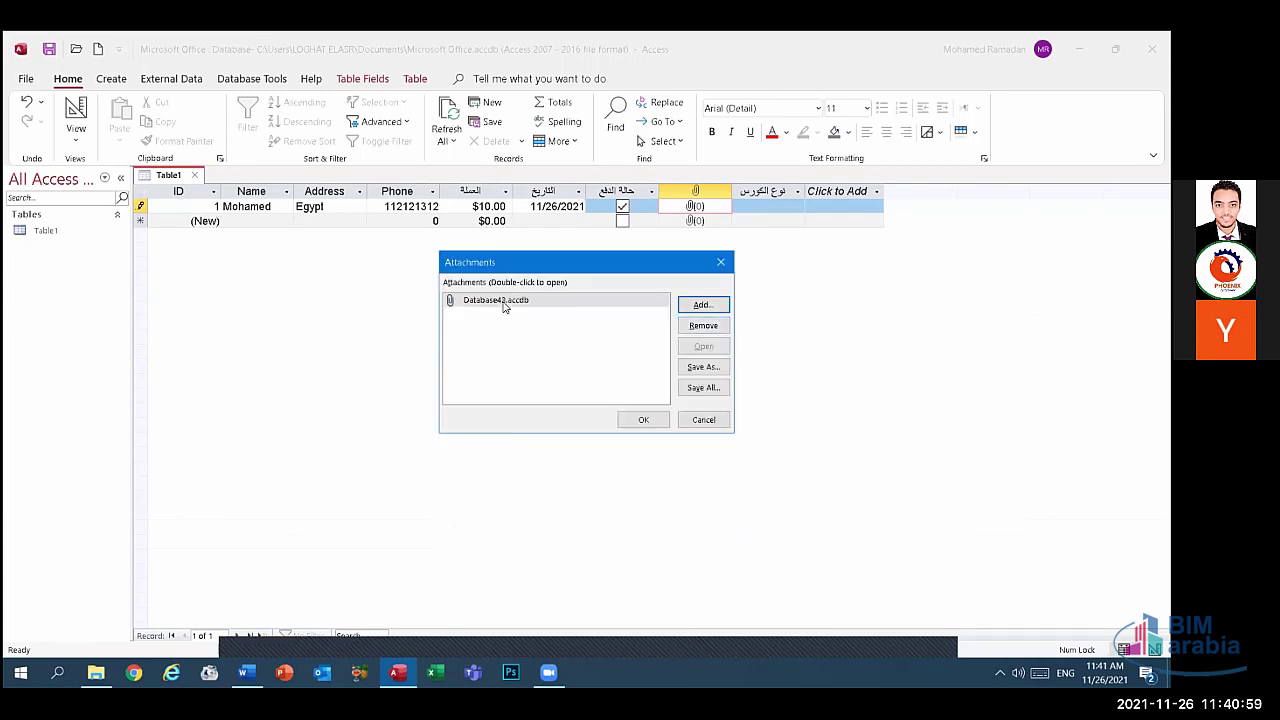
{"action": "left_click", "coordinate": [656, 420]}
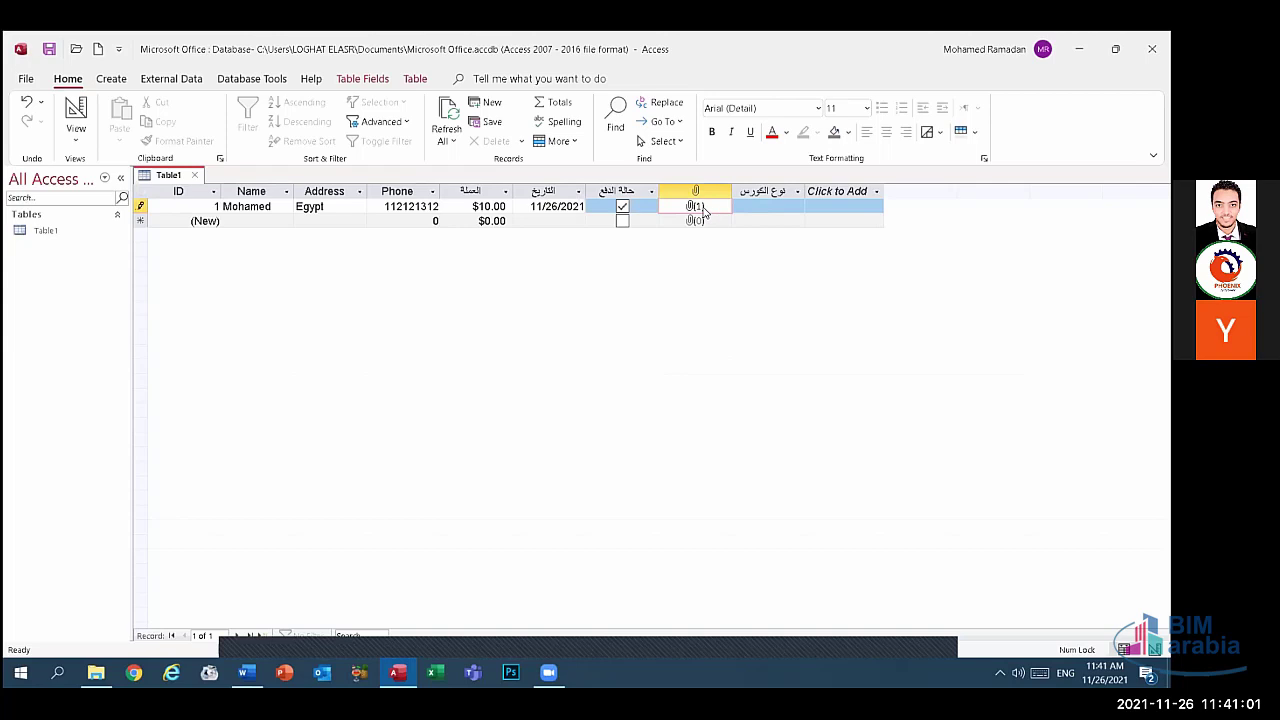
Step: Set record 1's course type to MOS and save the record
{"action": "left_click", "coordinate": [746, 208]}
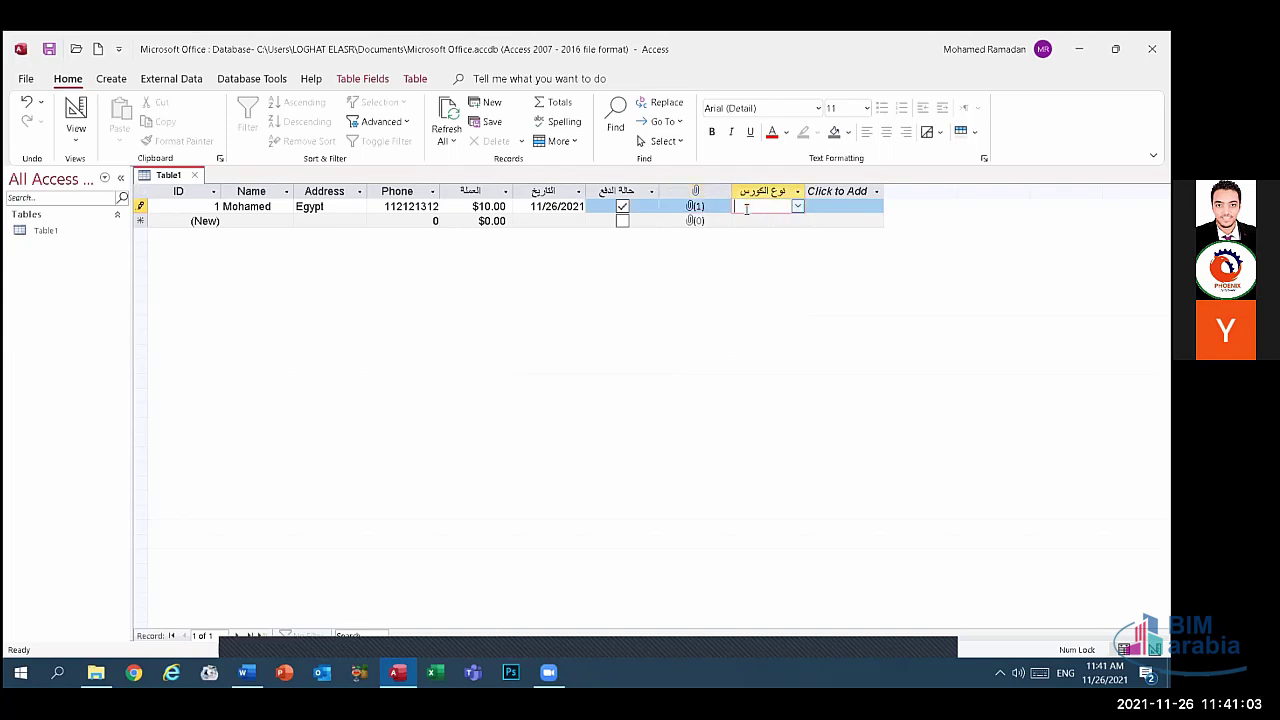
{"action": "left_click", "coordinate": [798, 207]}
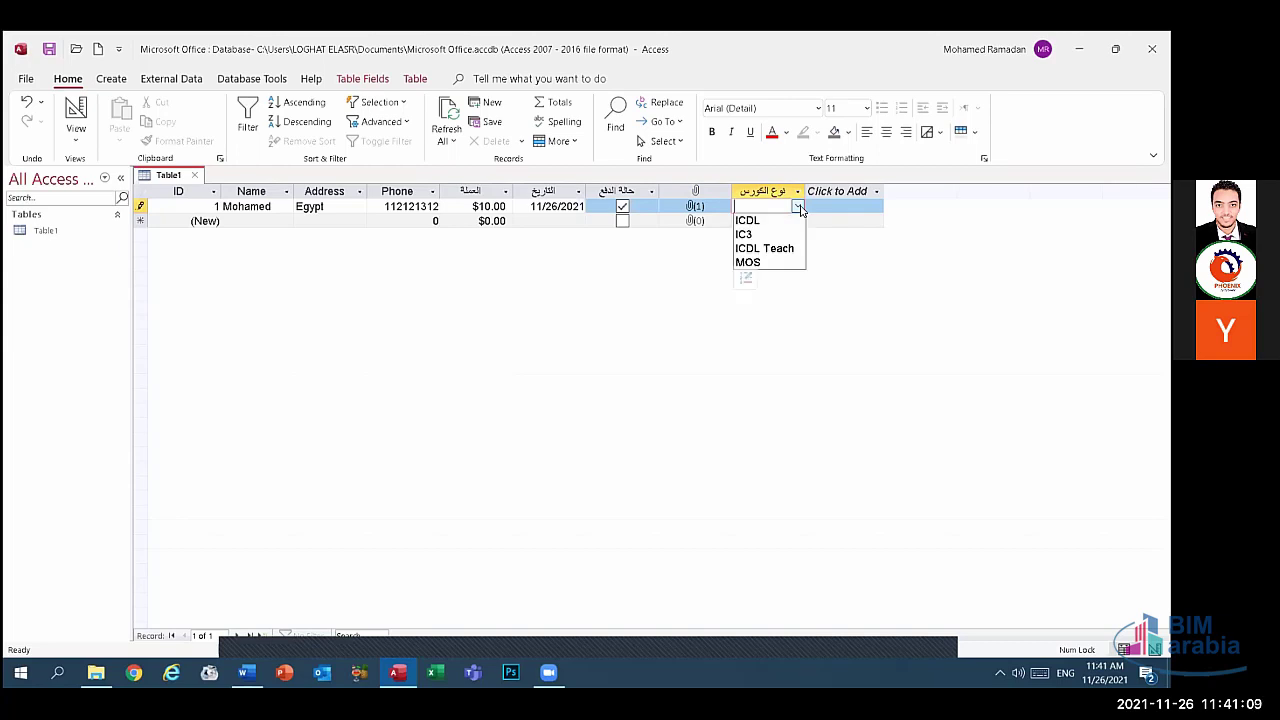
{"action": "left_click", "coordinate": [767, 261]}
{"action": "key", "text": "Return"}
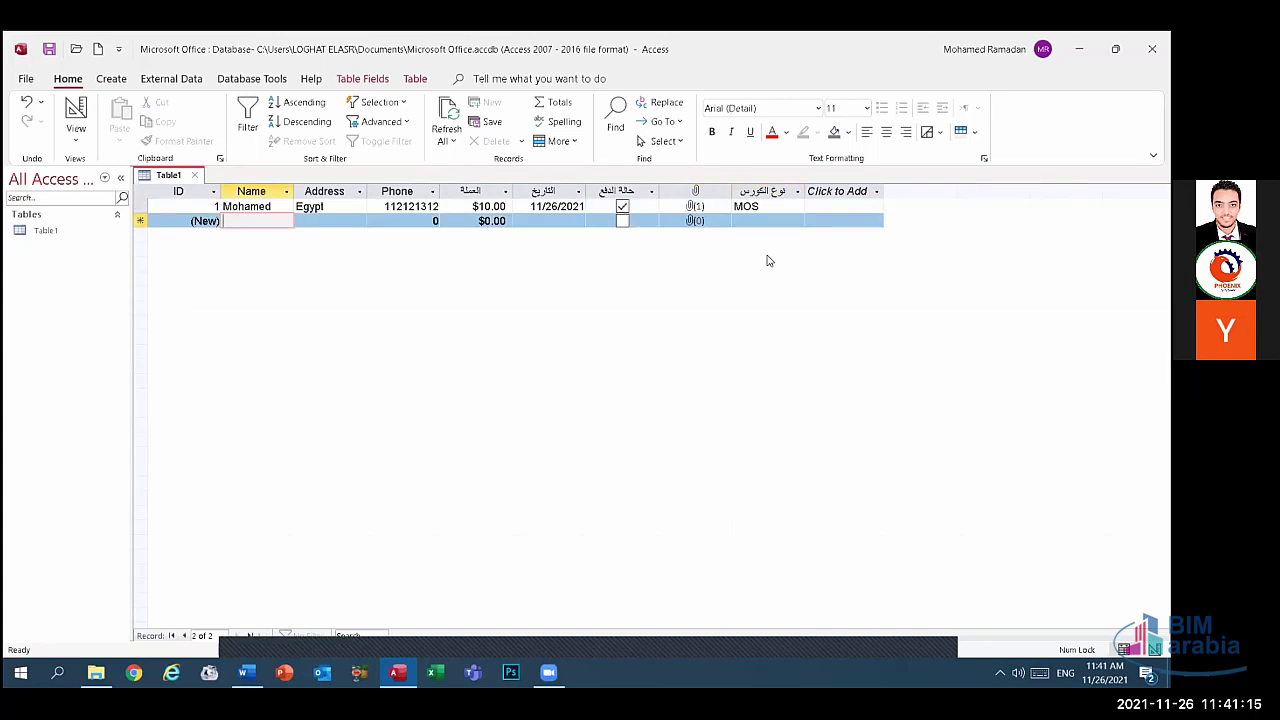
Step: Enter a name in record 2, then switch Table1 to Design View
{"action": "type", "text": "ahmed"}
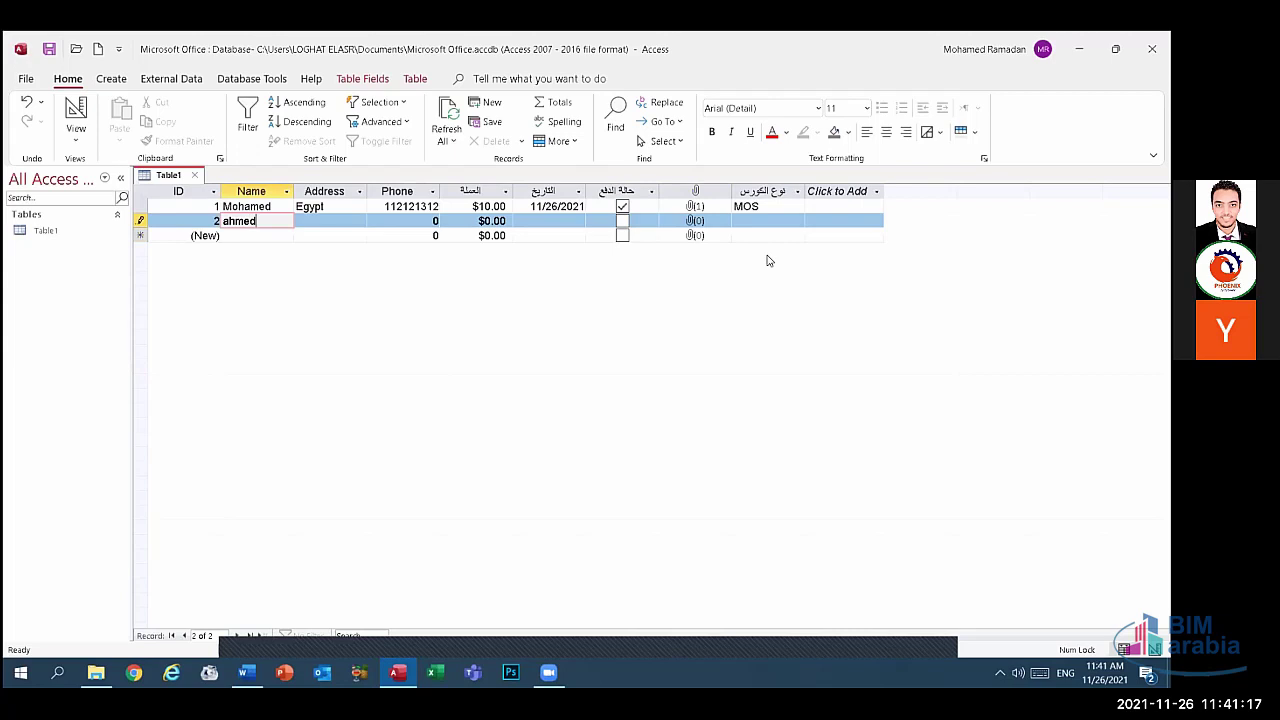
{"action": "key", "text": "Return"}
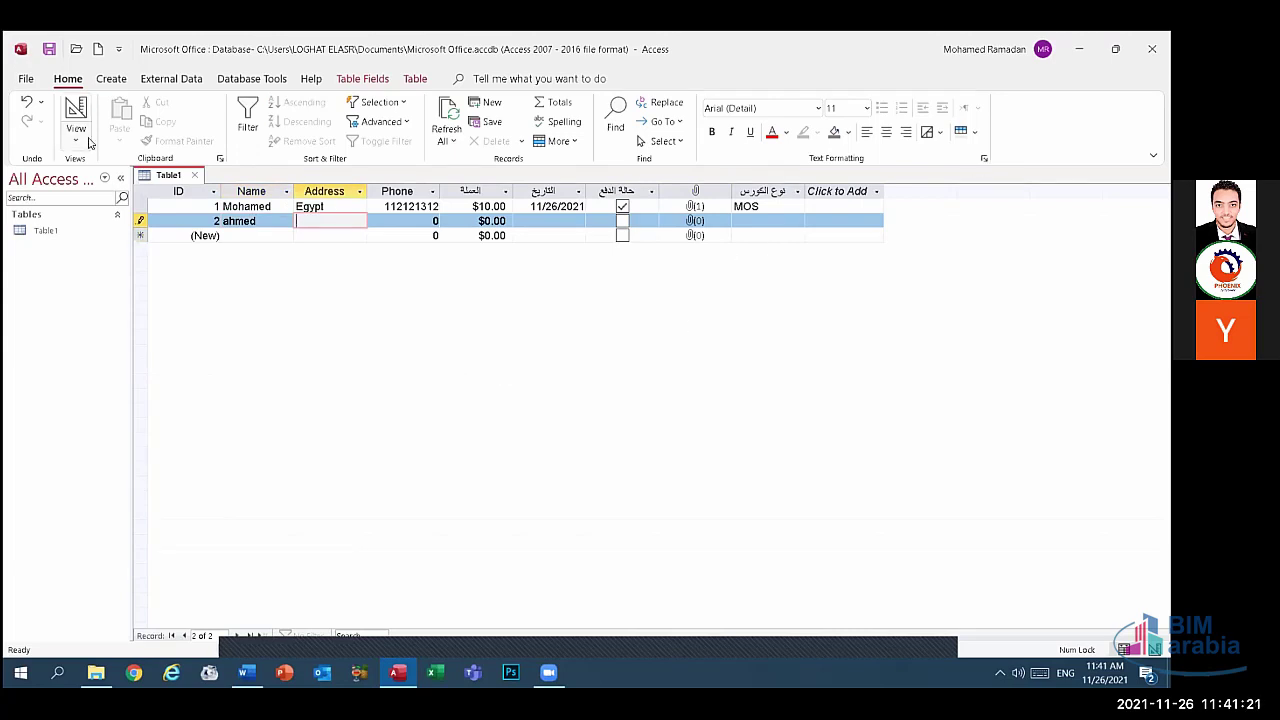
{"action": "left_click", "coordinate": [78, 139]}
{"action": "left_click", "coordinate": [127, 207]}
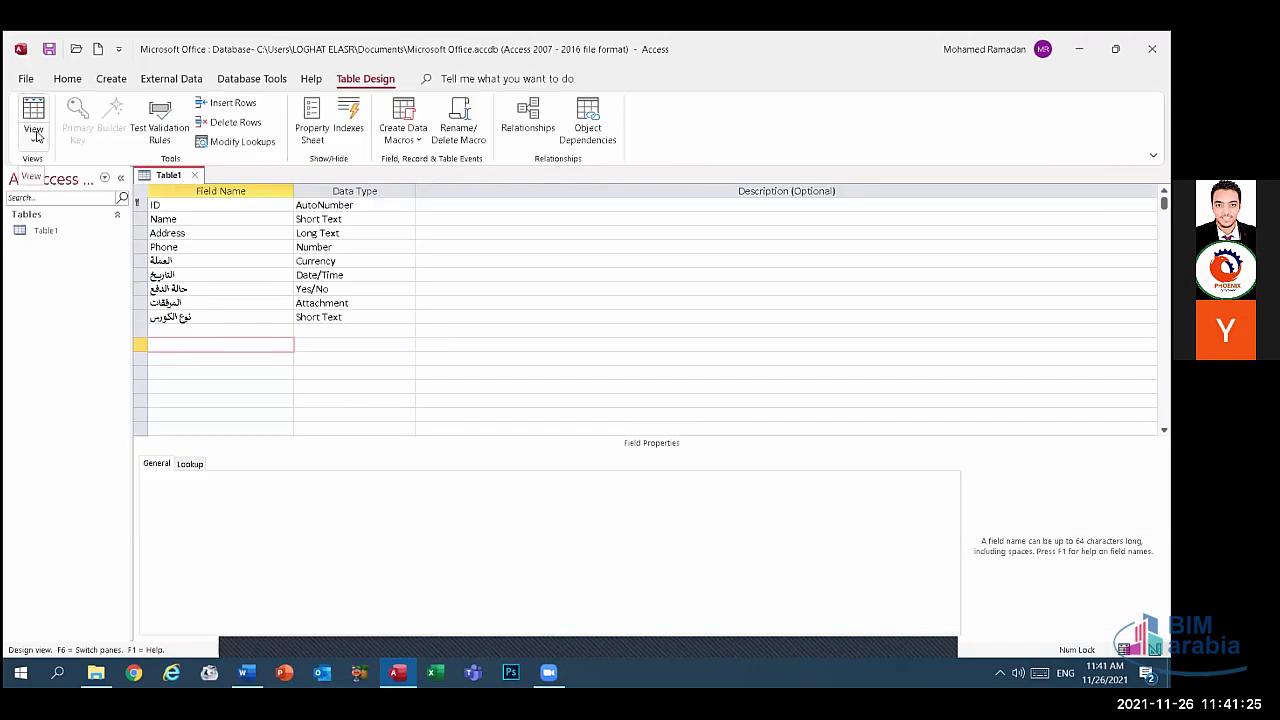
Step: Review the ID, date and payment status field properties, then return to datasheet view
{"action": "left_click", "coordinate": [193, 205]}
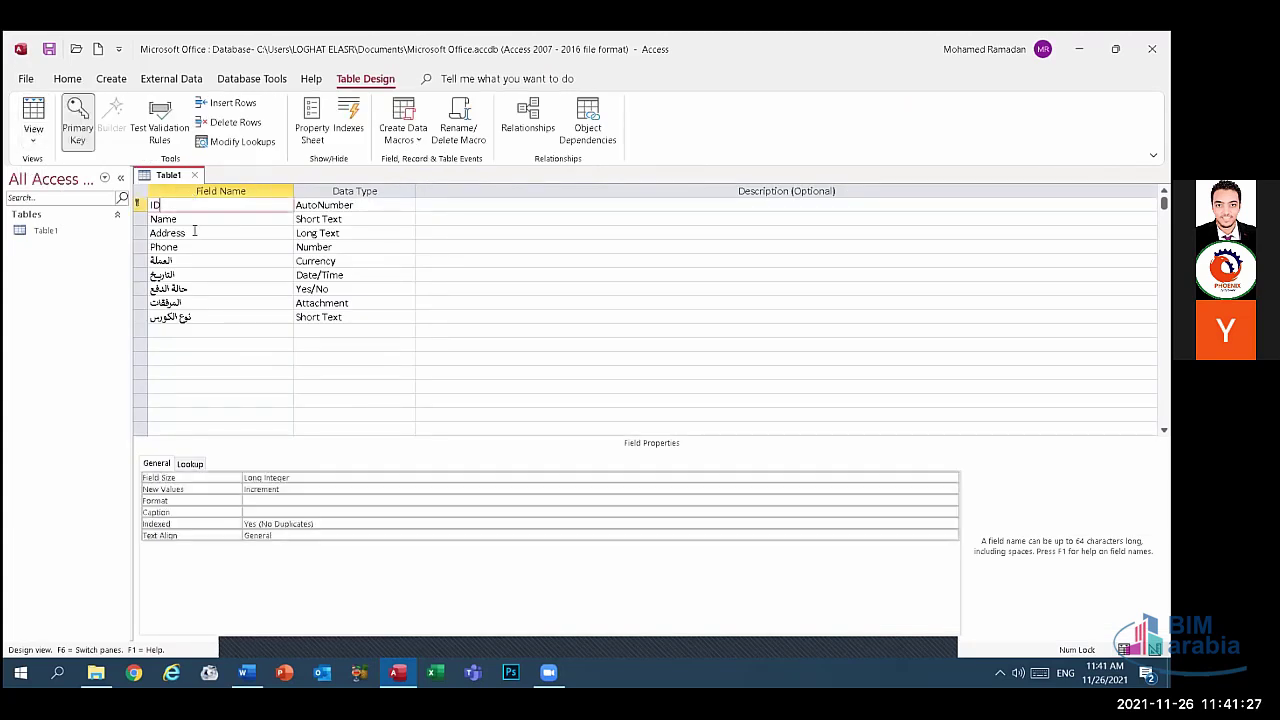
{"action": "left_click", "coordinate": [191, 233]}
{"action": "left_click", "coordinate": [250, 275]}
{"action": "left_click", "coordinate": [327, 289]}
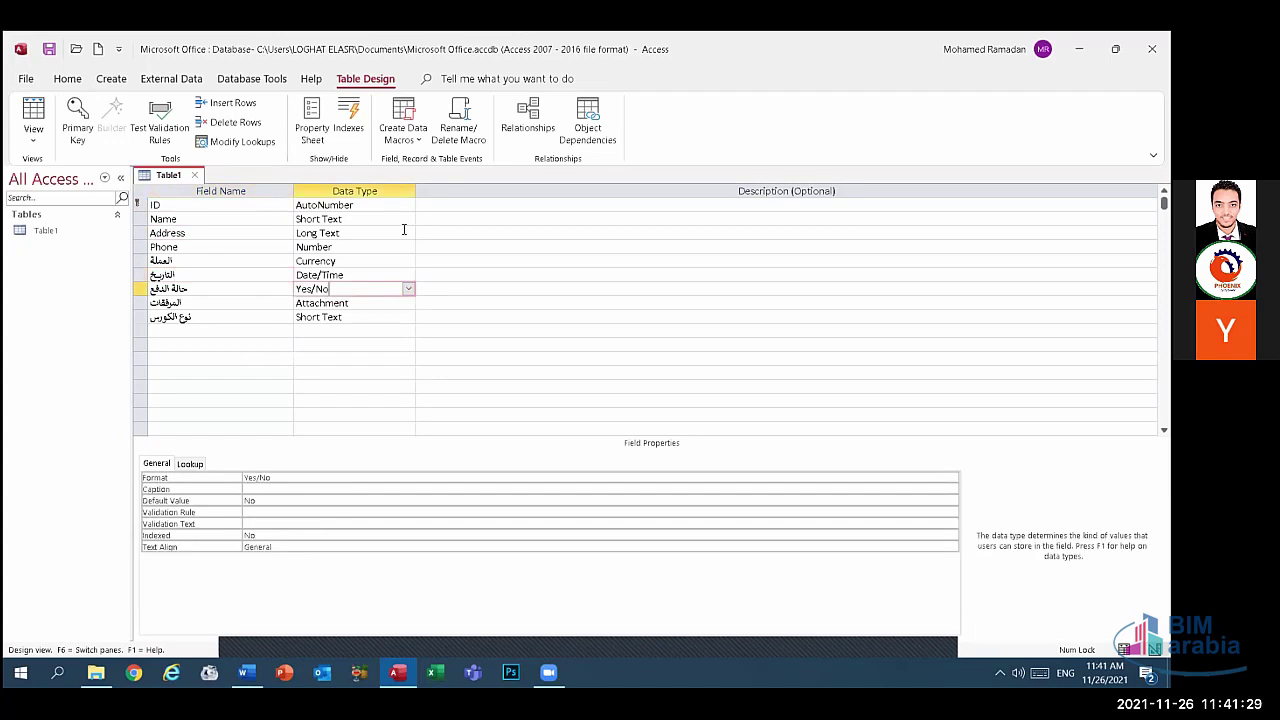
{"action": "left_click", "coordinate": [33, 135]}
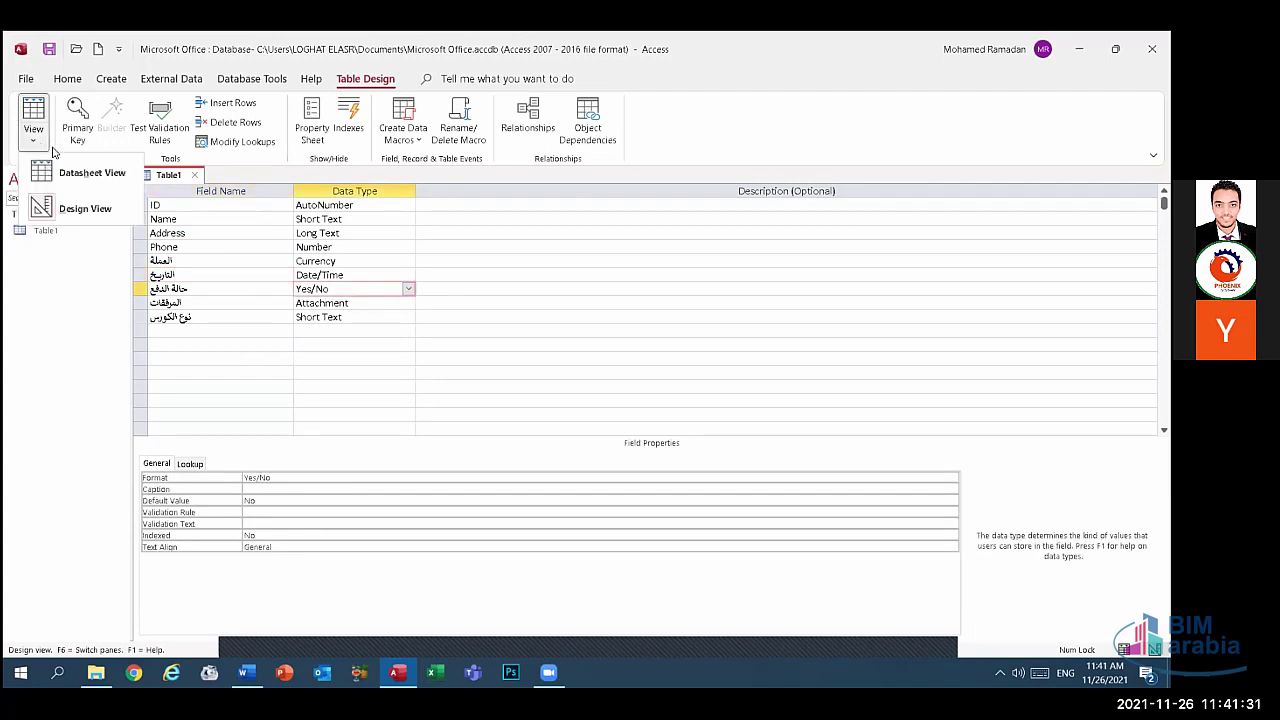
{"action": "left_click", "coordinate": [74, 172]}
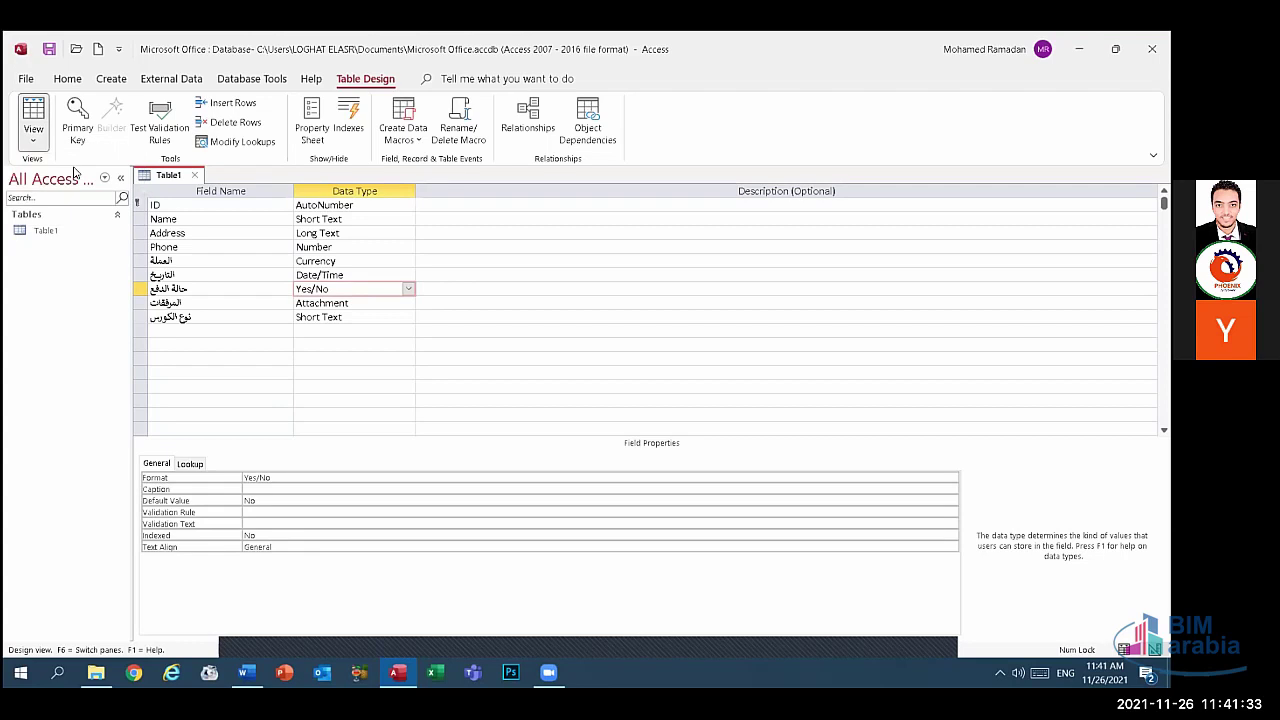
Step: Select the datasheet's ID and Name columns, then minimize Access to reveal Word
{"action": "left_click", "coordinate": [316, 222]}
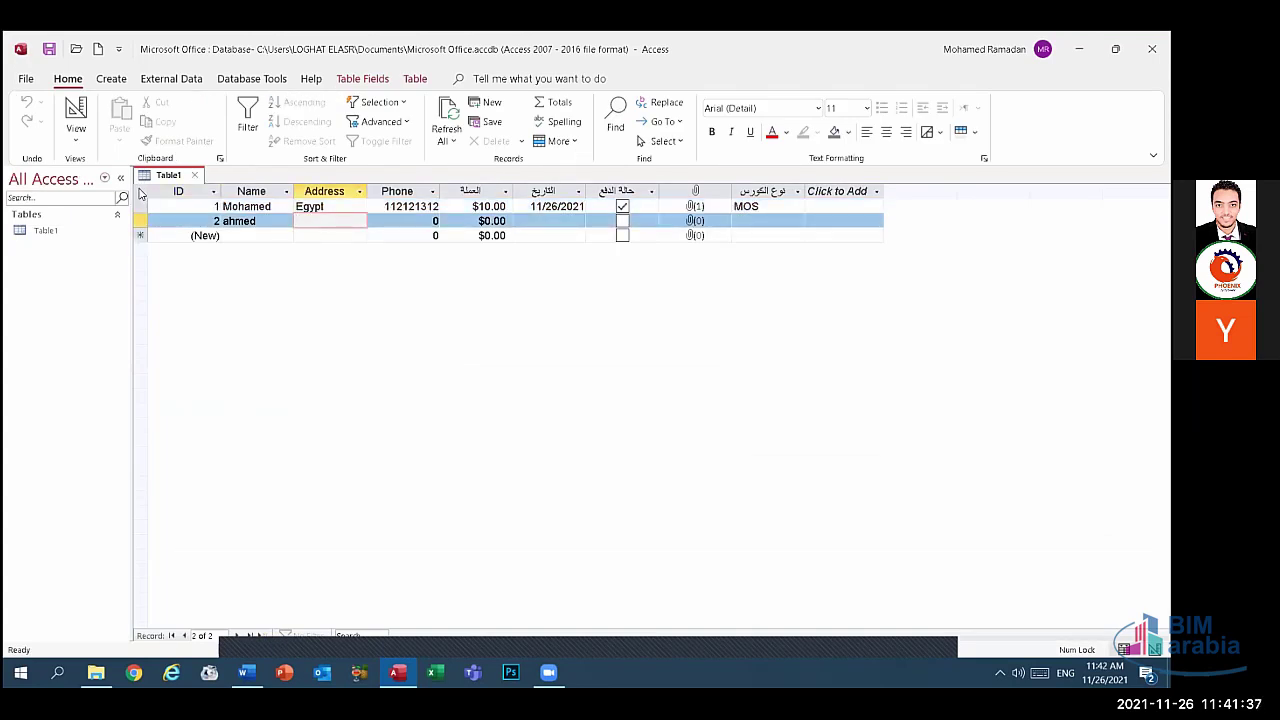
{"action": "left_click", "coordinate": [141, 193]}
{"action": "left_click", "coordinate": [160, 190]}
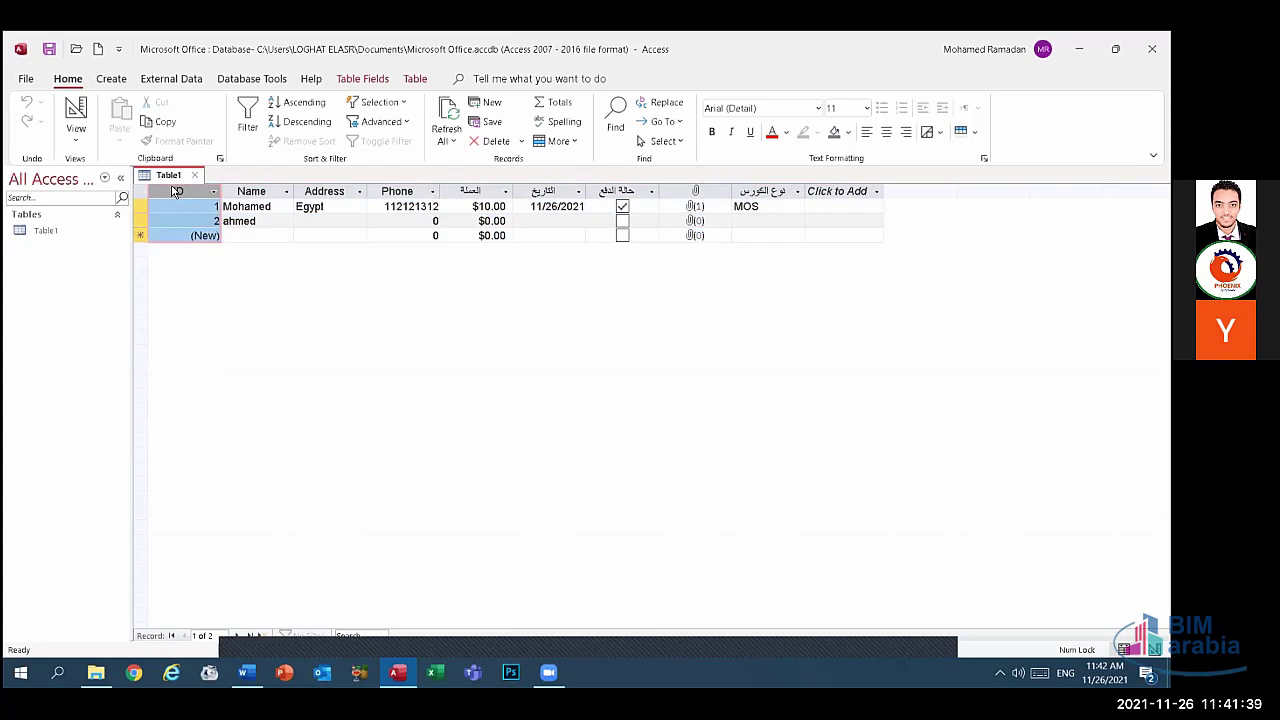
{"action": "left_click", "coordinate": [238, 190]}
{"action": "left_click", "coordinate": [256, 209]}
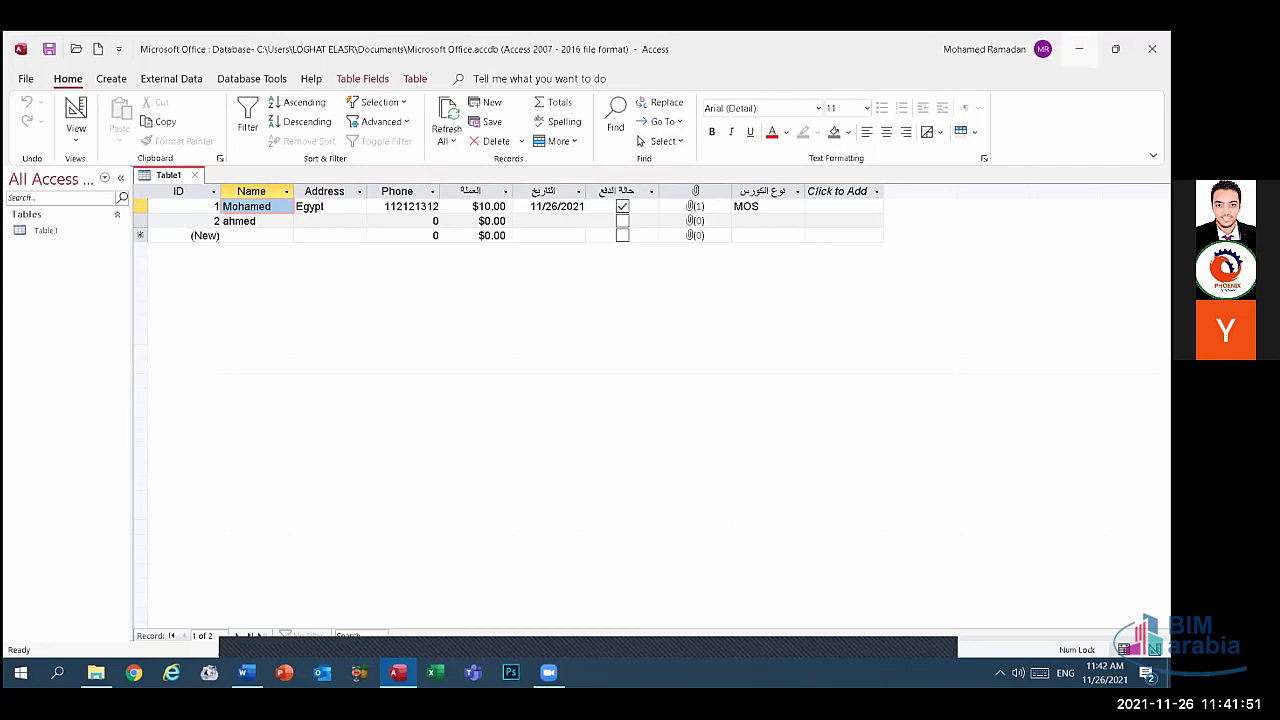
{"action": "left_click", "coordinate": [1079, 49]}
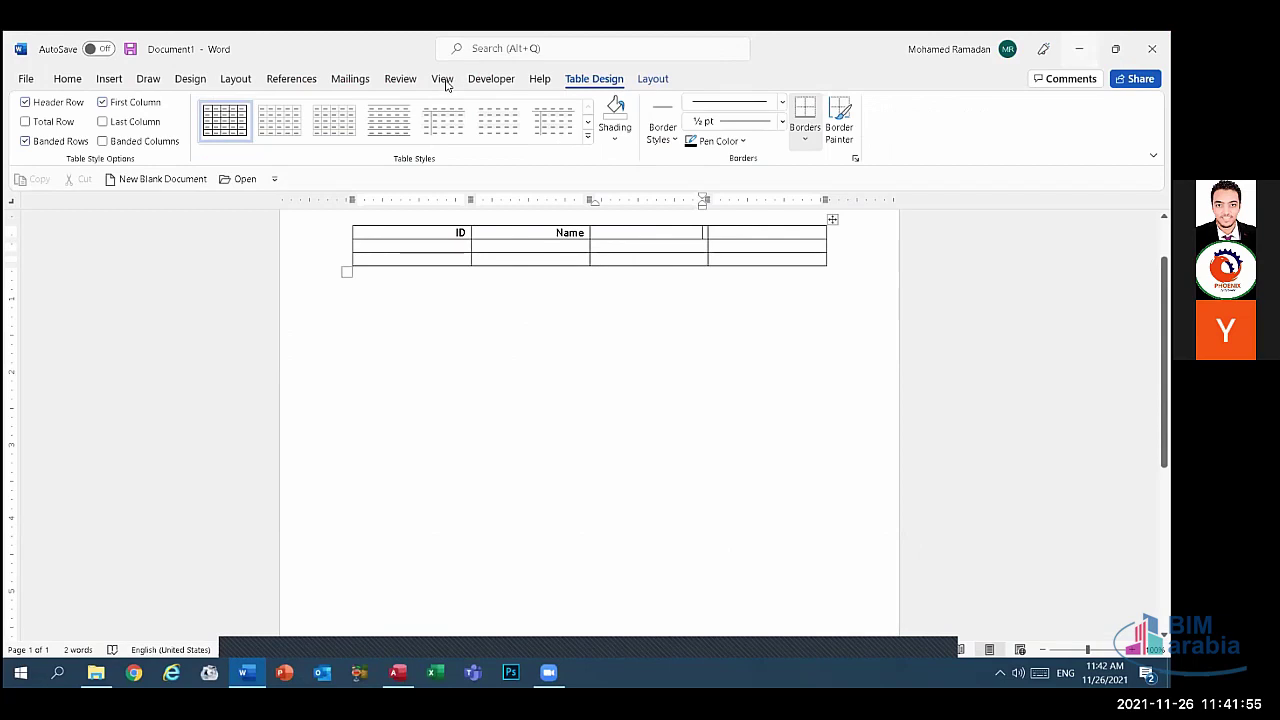
Step: Show the desktop with Win+D and open the Digital Transformation presentation file
{"action": "key", "text": "super+d"}
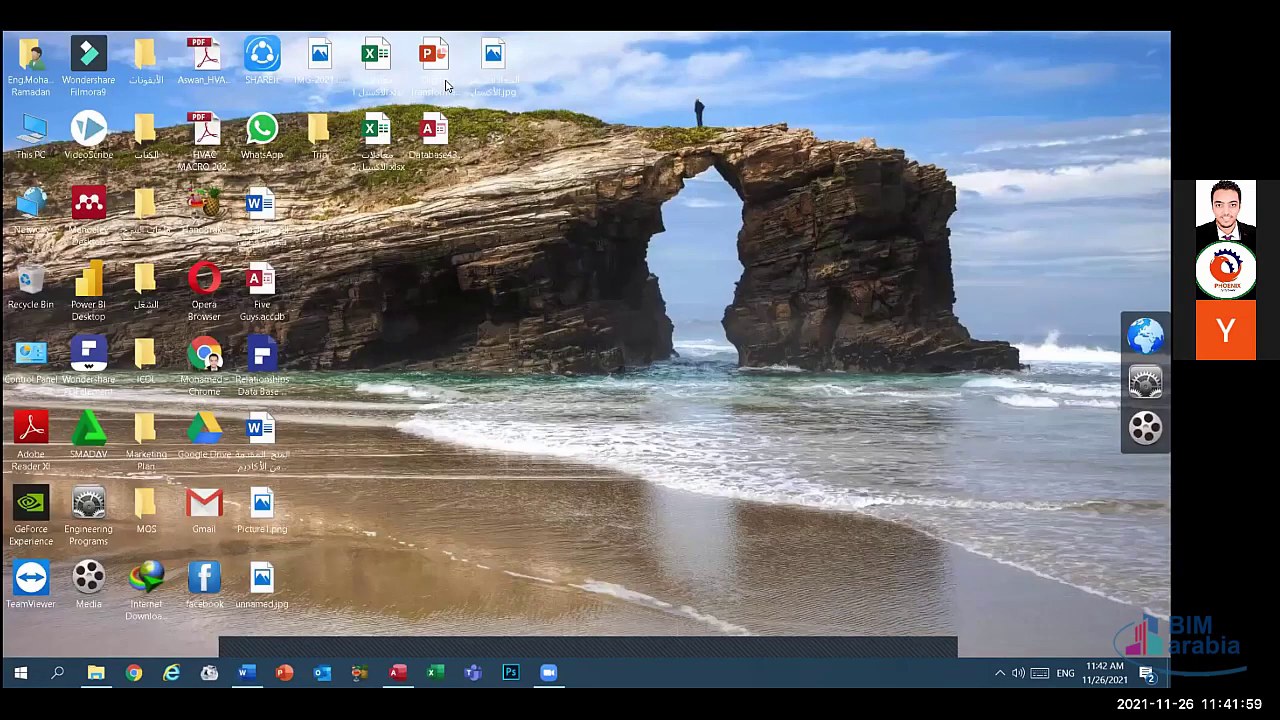
{"action": "double_click", "coordinate": [446, 86]}
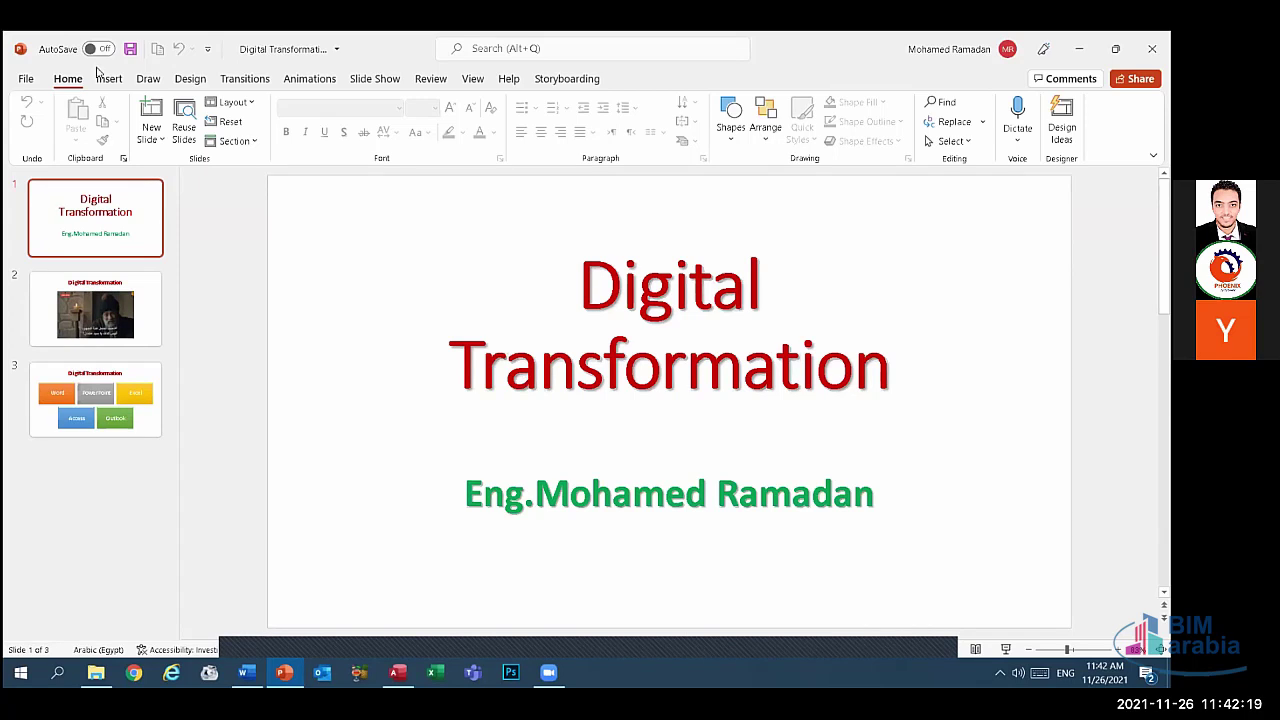
Step: From Home > New Slide, add a Title Slide layout slide as slide 2
{"action": "left_click", "coordinate": [109, 80]}
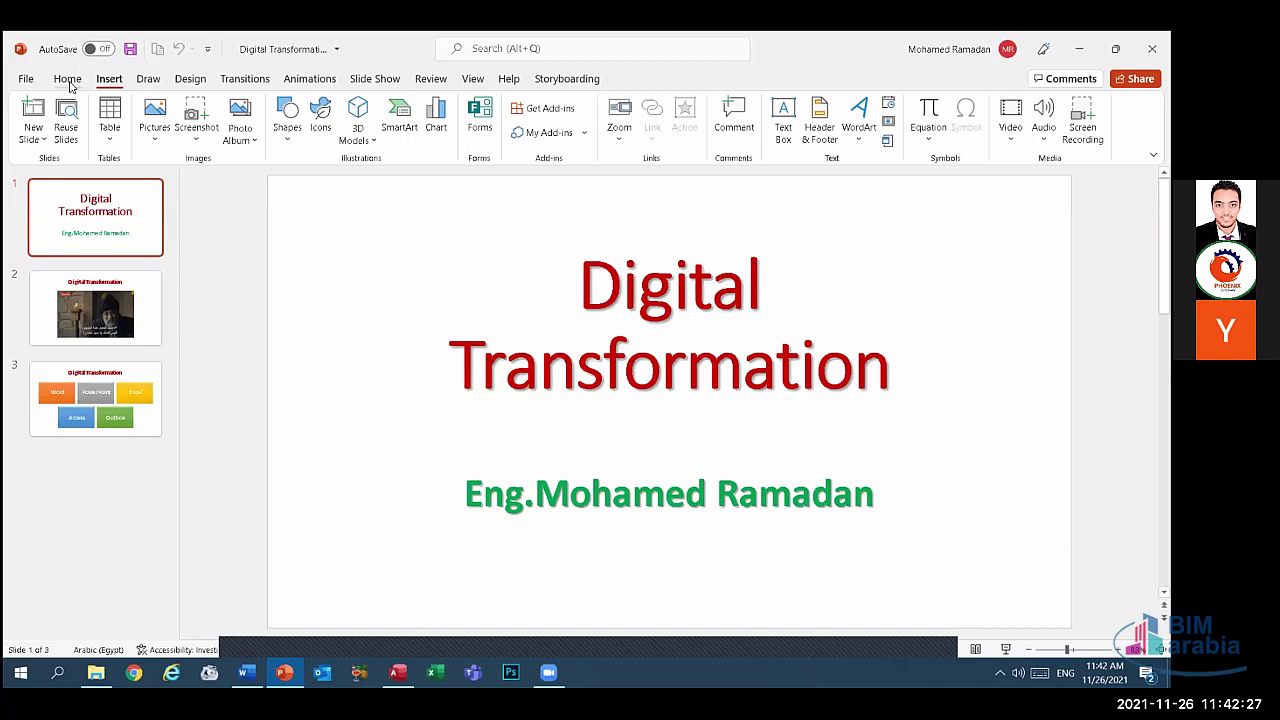
{"action": "left_click", "coordinate": [67, 80]}
{"action": "left_click", "coordinate": [151, 138]}
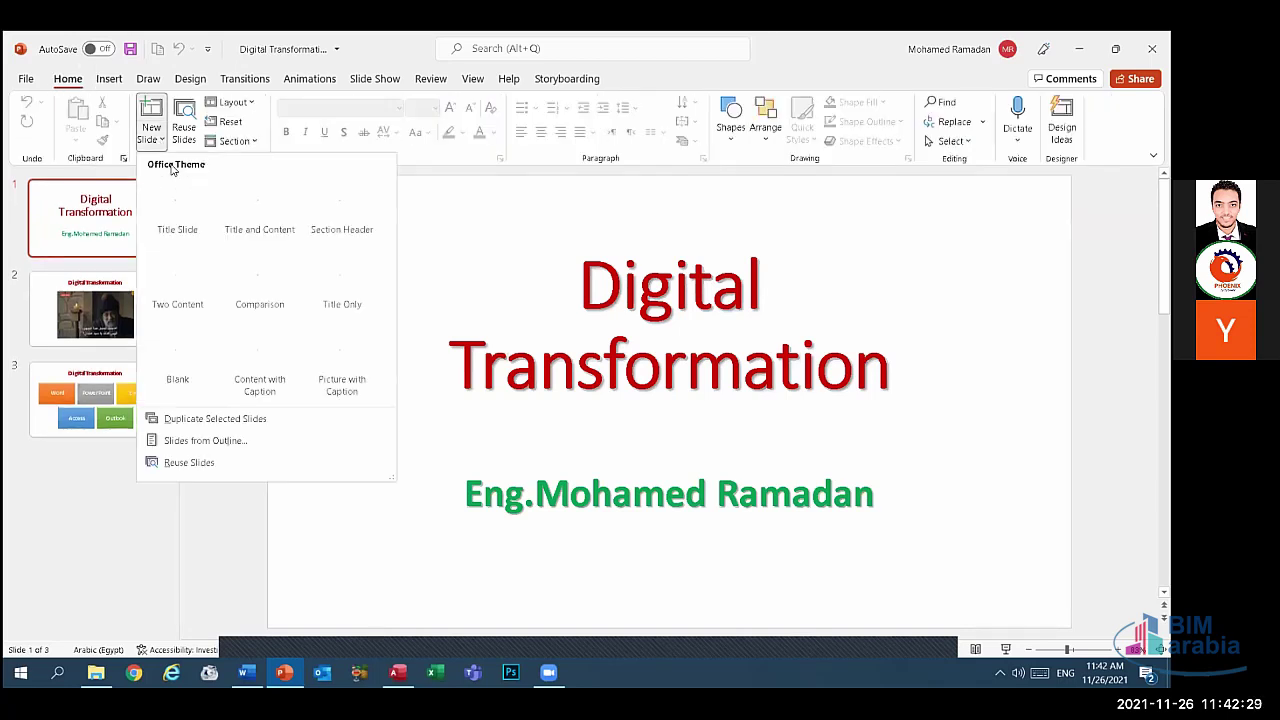
{"action": "left_click", "coordinate": [196, 213]}
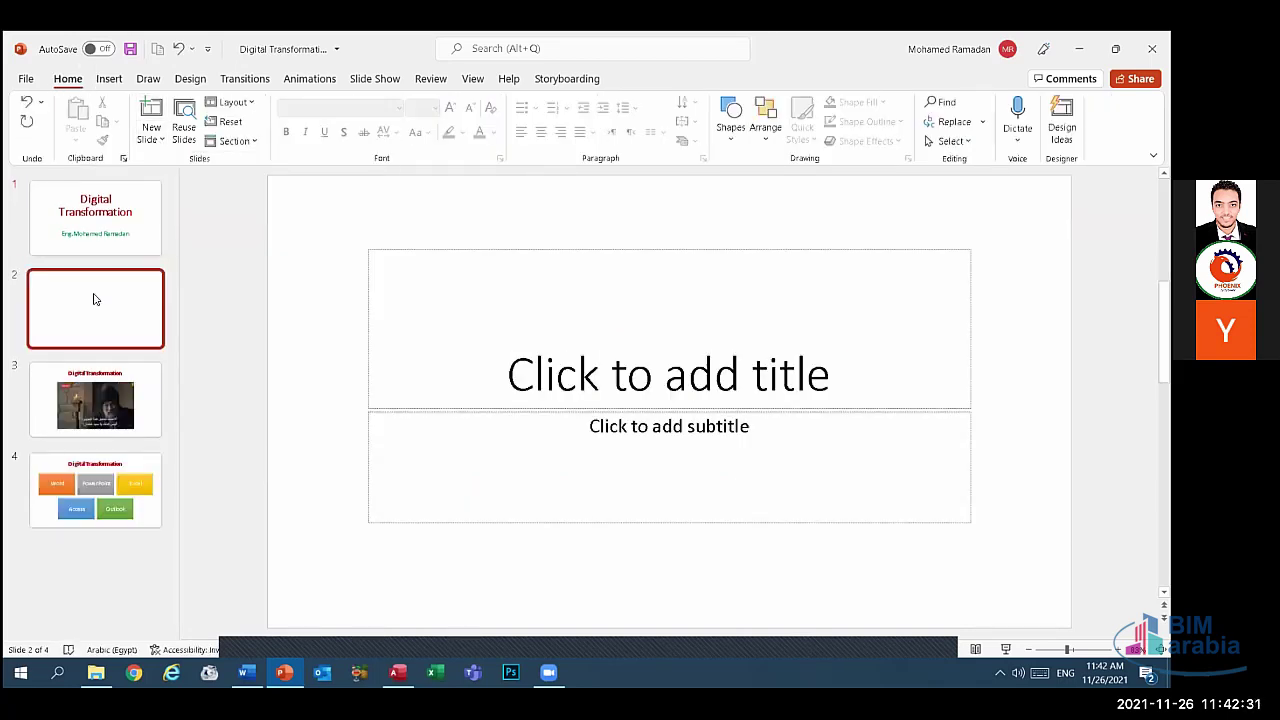
{"action": "left_click", "coordinate": [517, 358]}
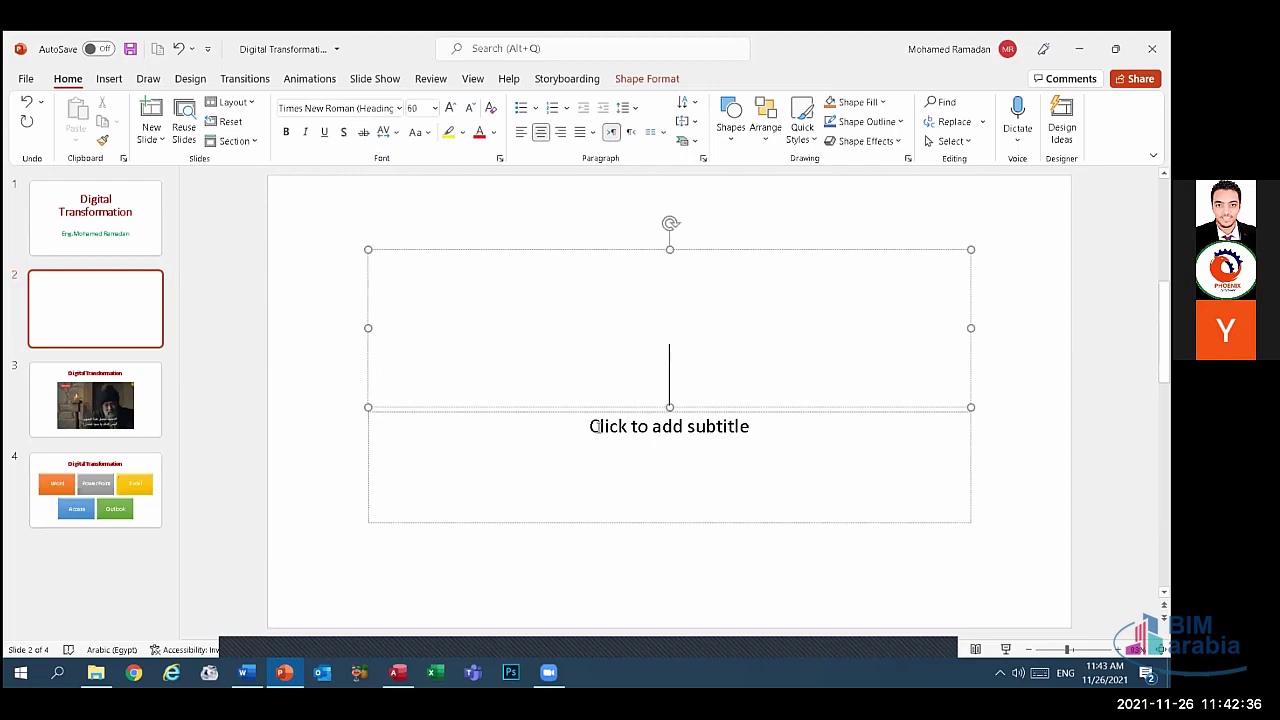
Step: Title slide 2 'Microsoft Office' and enter the presenter's name as the subtitle
{"action": "left_click", "coordinate": [628, 450]}
{"action": "left_click", "coordinate": [591, 383]}
{"action": "left_click", "coordinate": [584, 470]}
{"action": "left_click", "coordinate": [357, 227]}
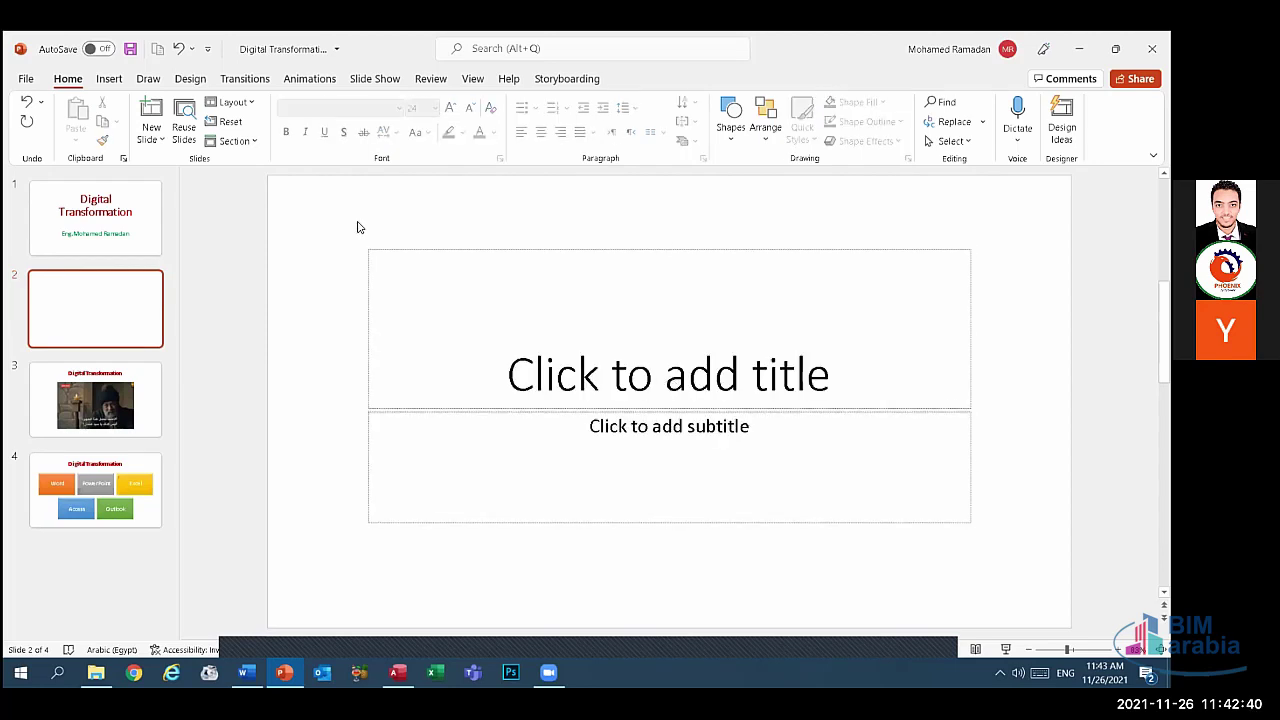
{"action": "left_click", "coordinate": [523, 372]}
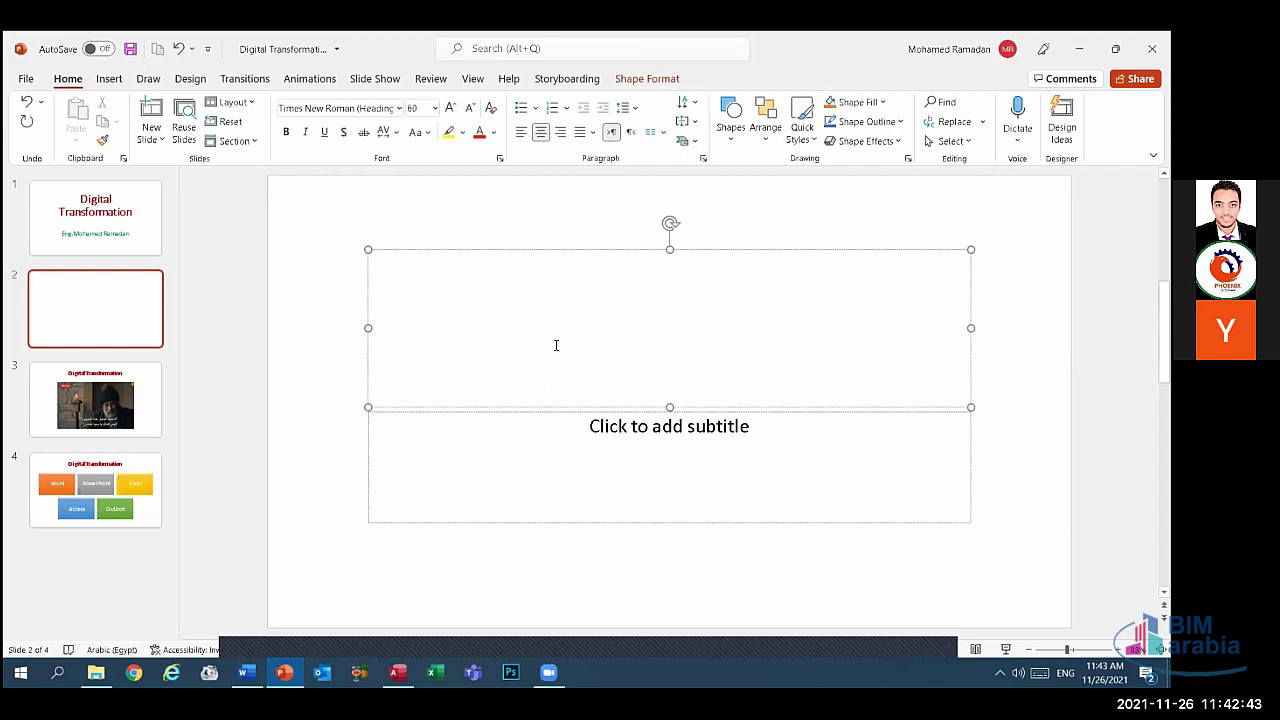
{"action": "type", "text": "M"}
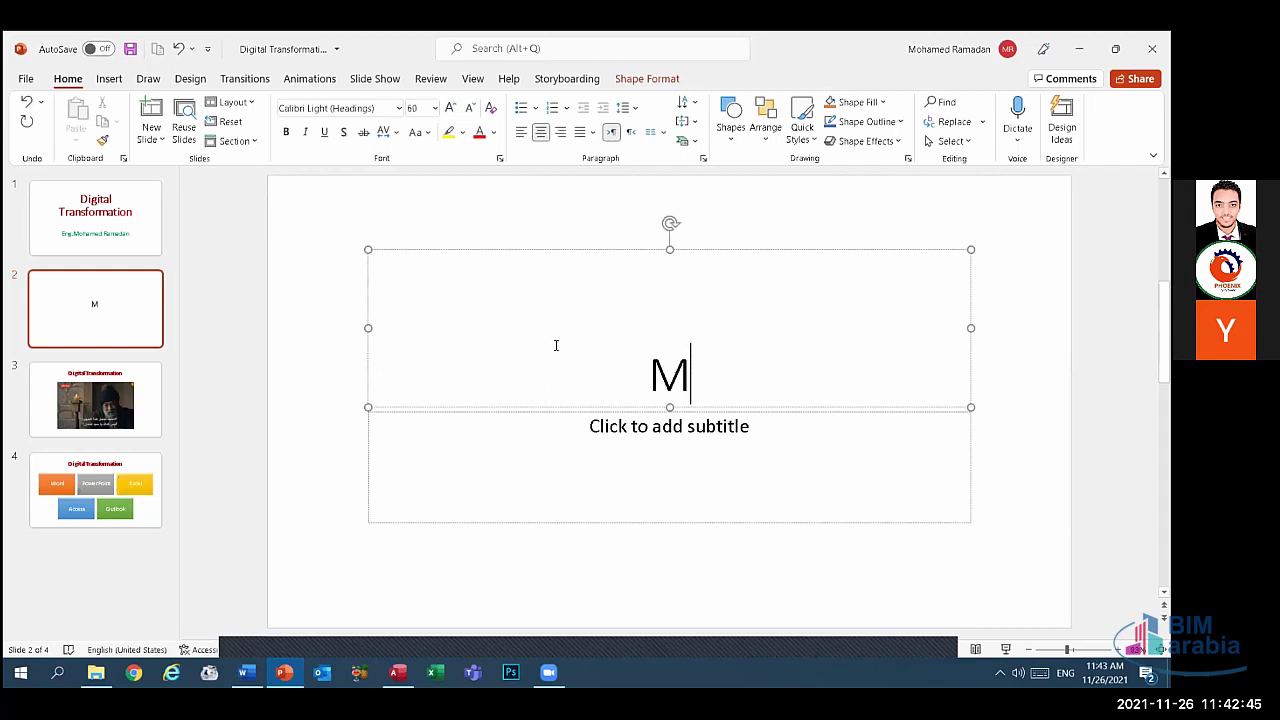
{"action": "type", "text": "icroso"}
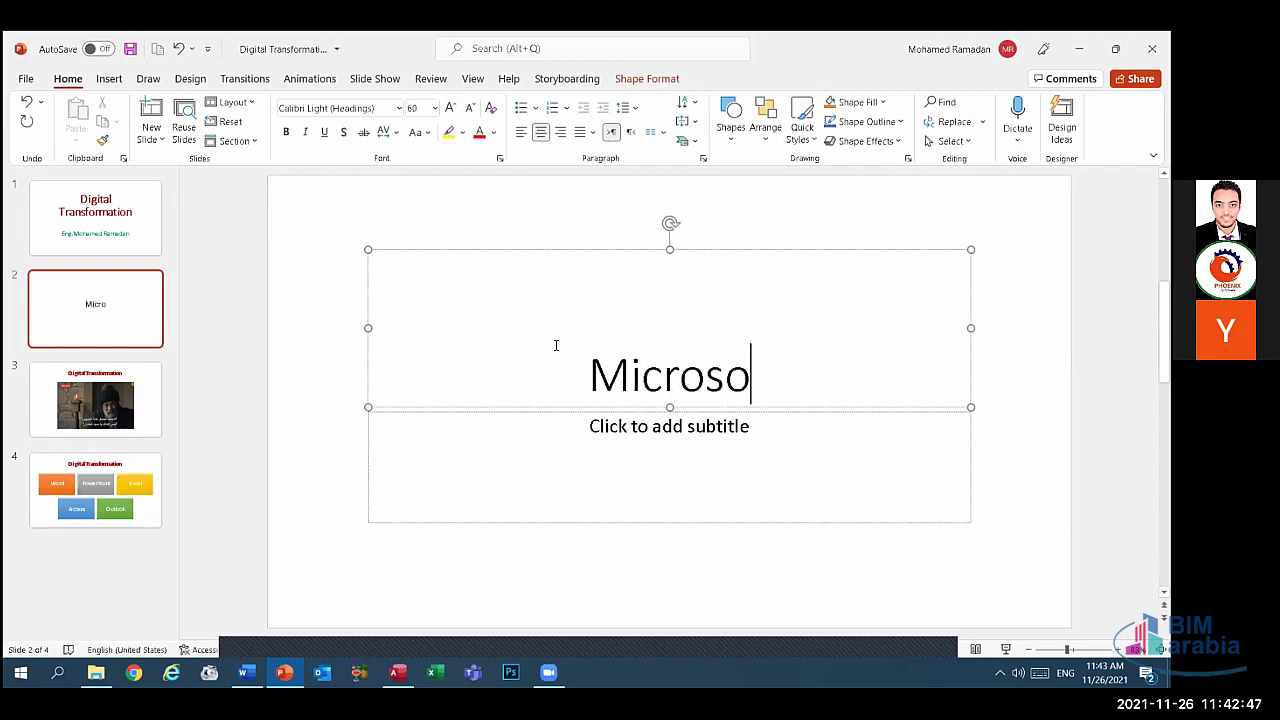
{"action": "type", "text": "ft Offi"}
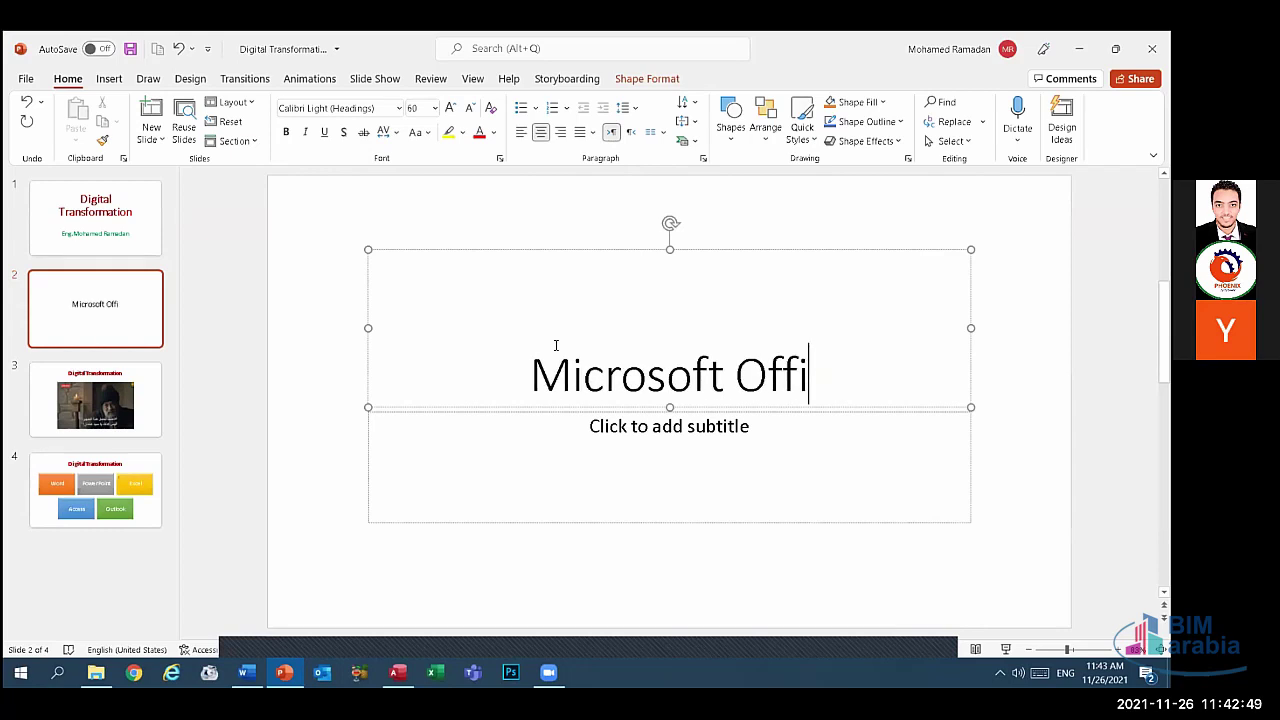
{"action": "type", "text": "ce"}
{"action": "left_click", "coordinate": [600, 442]}
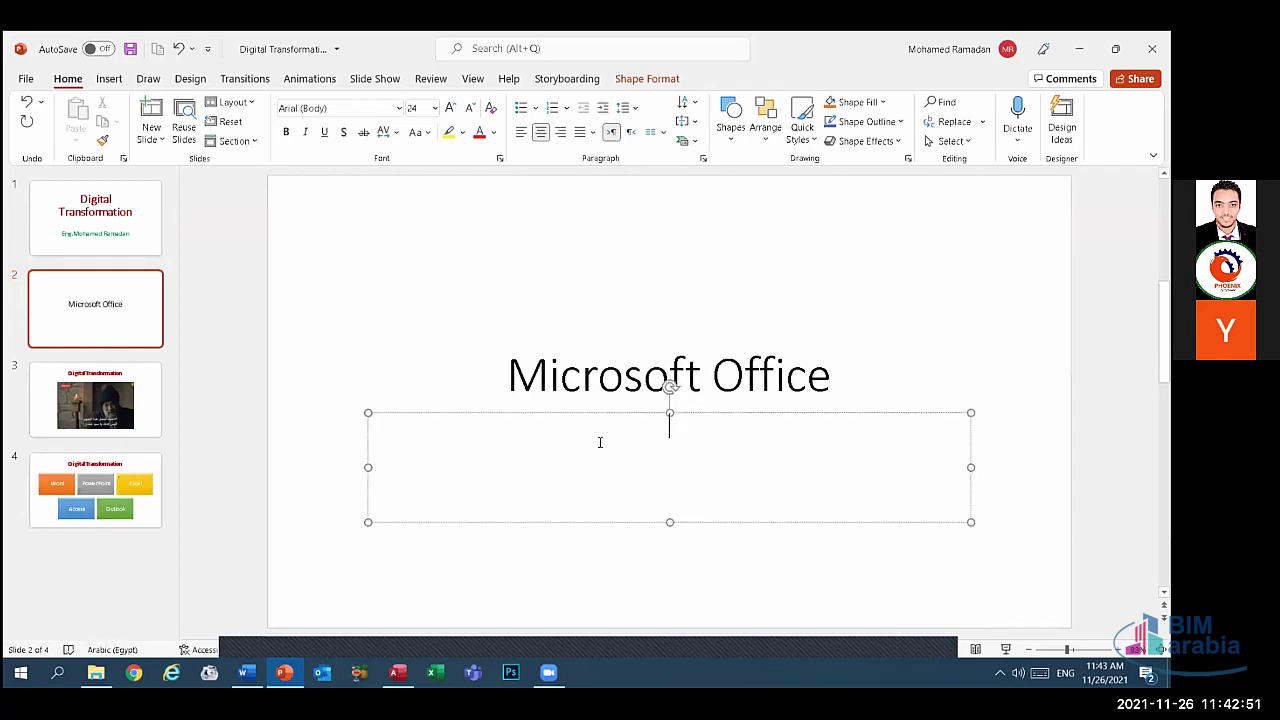
{"action": "type", "text": "Mohamed"}
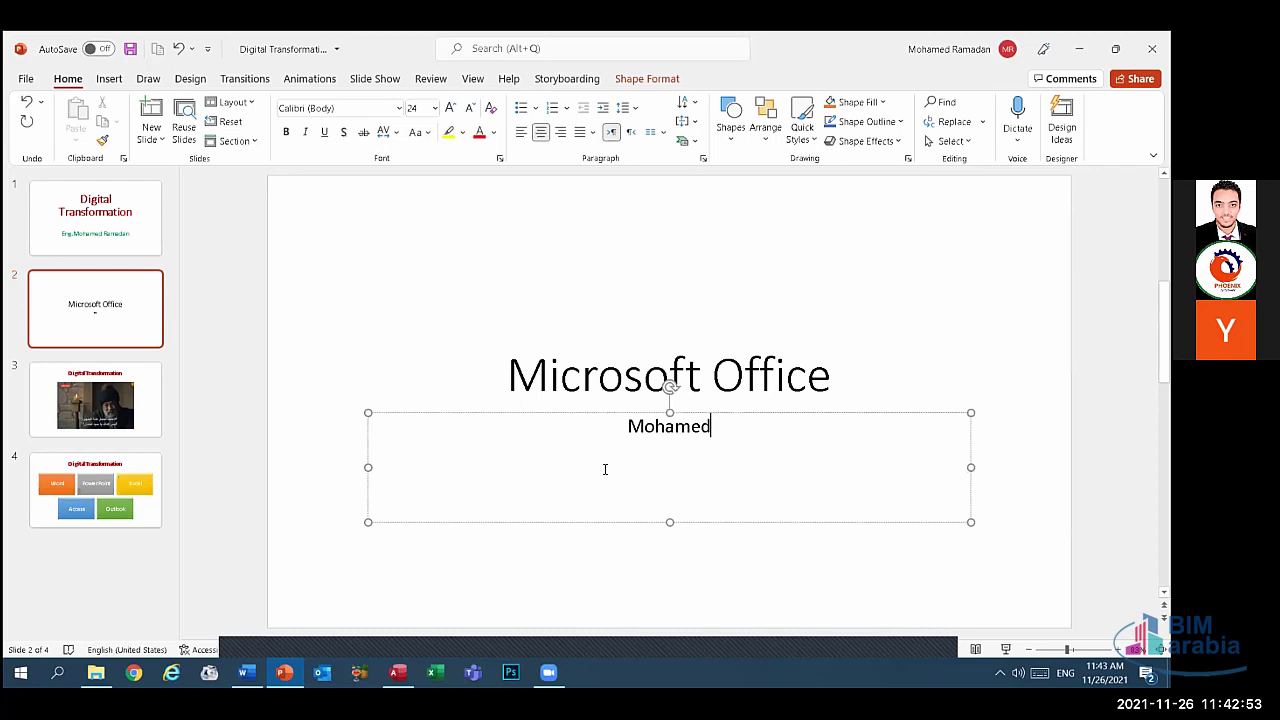
Step: Toggle Bold on the word Microsoft in the title several times
{"action": "left_click", "coordinate": [613, 565]}
{"action": "left_click", "coordinate": [652, 370]}
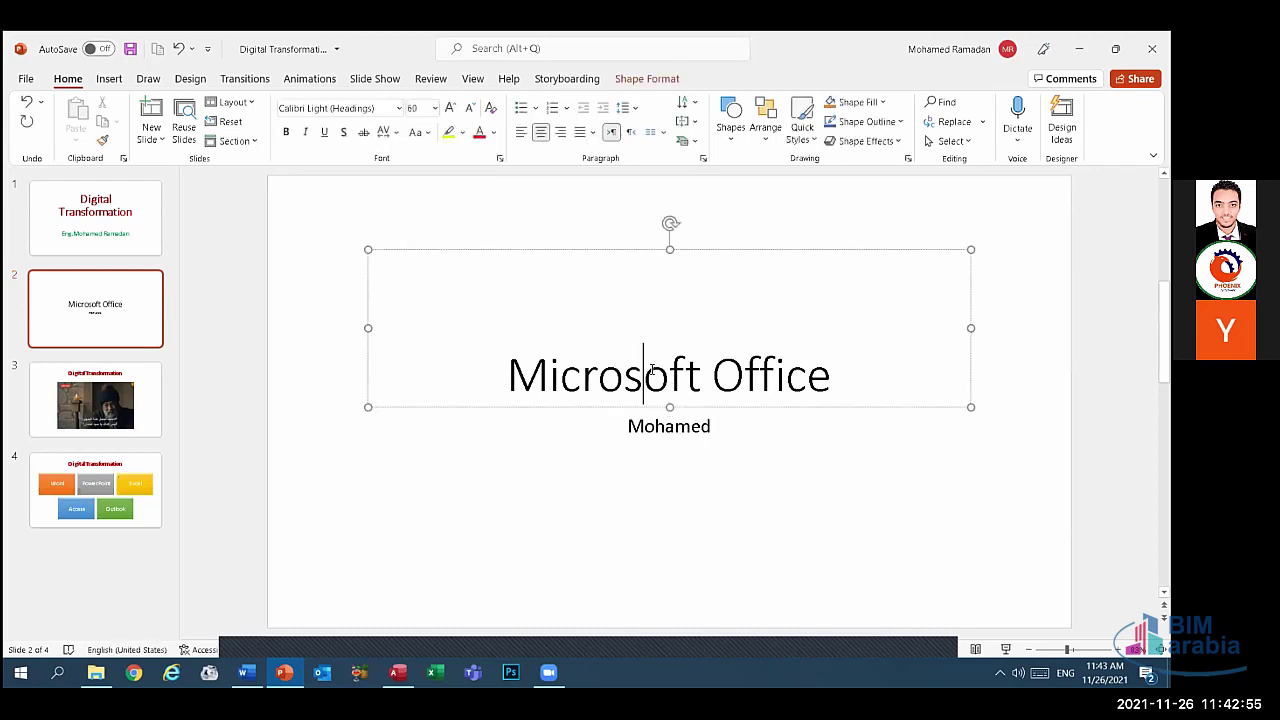
{"action": "left_click", "coordinate": [286, 133]}
{"action": "left_click", "coordinate": [286, 133]}
{"action": "left_click", "coordinate": [286, 133]}
{"action": "left_click", "coordinate": [286, 133]}
{"action": "left_click", "coordinate": [286, 133]}
{"action": "left_click", "coordinate": [286, 133]}
{"action": "left_click", "coordinate": [318, 440]}
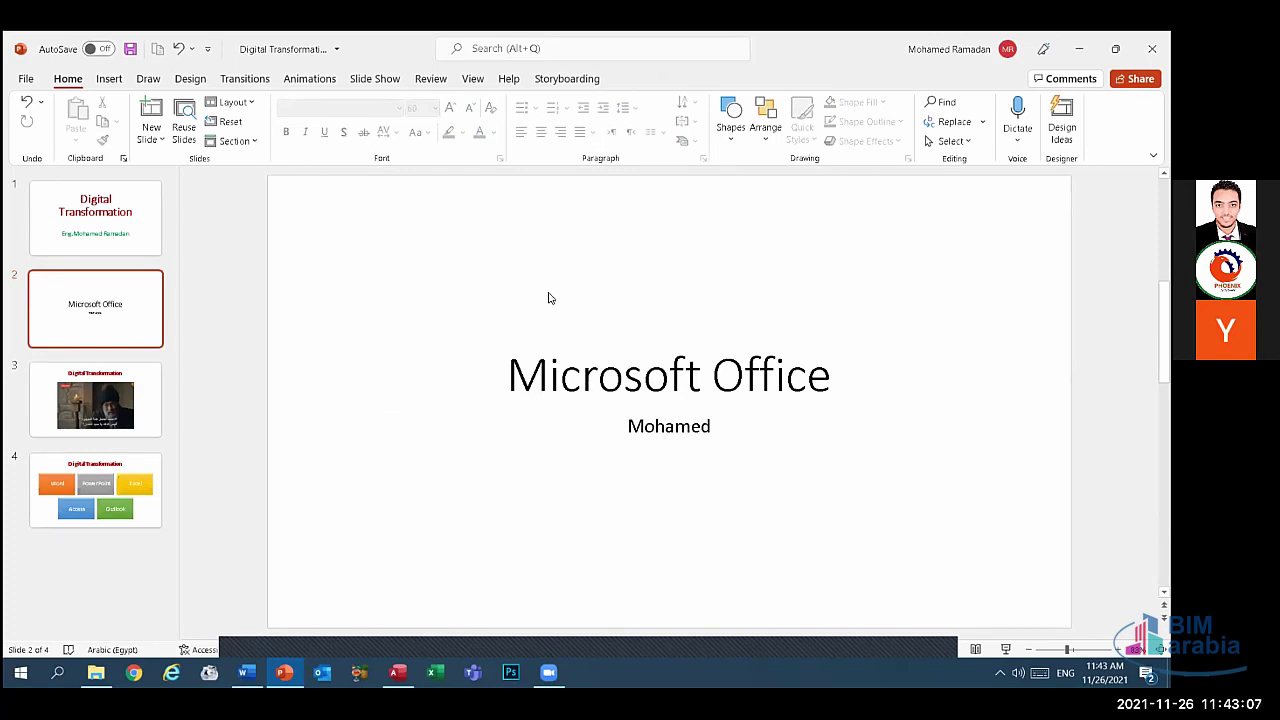
Step: Make the Microsoft Office title bold, italic, underlined, shadowed and red
{"action": "left_click", "coordinate": [597, 372]}
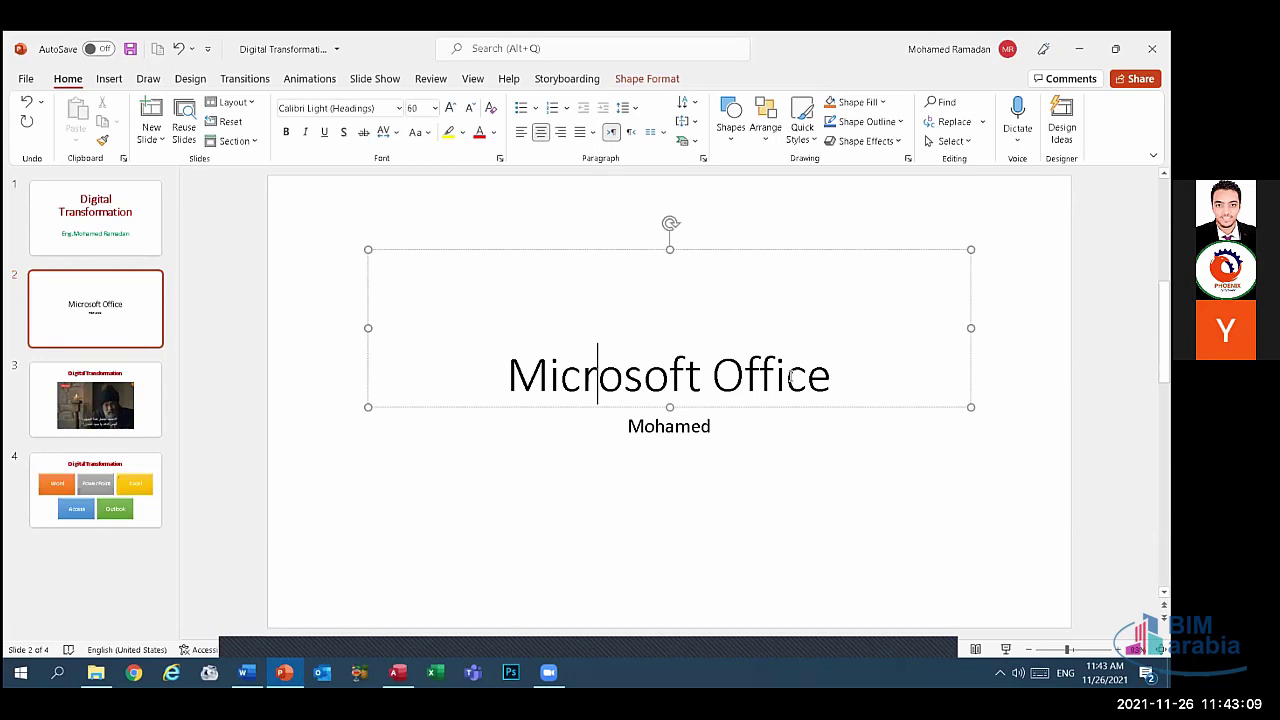
{"action": "left_click_drag", "start_coordinate": [837, 375], "coordinate": [553, 385]}
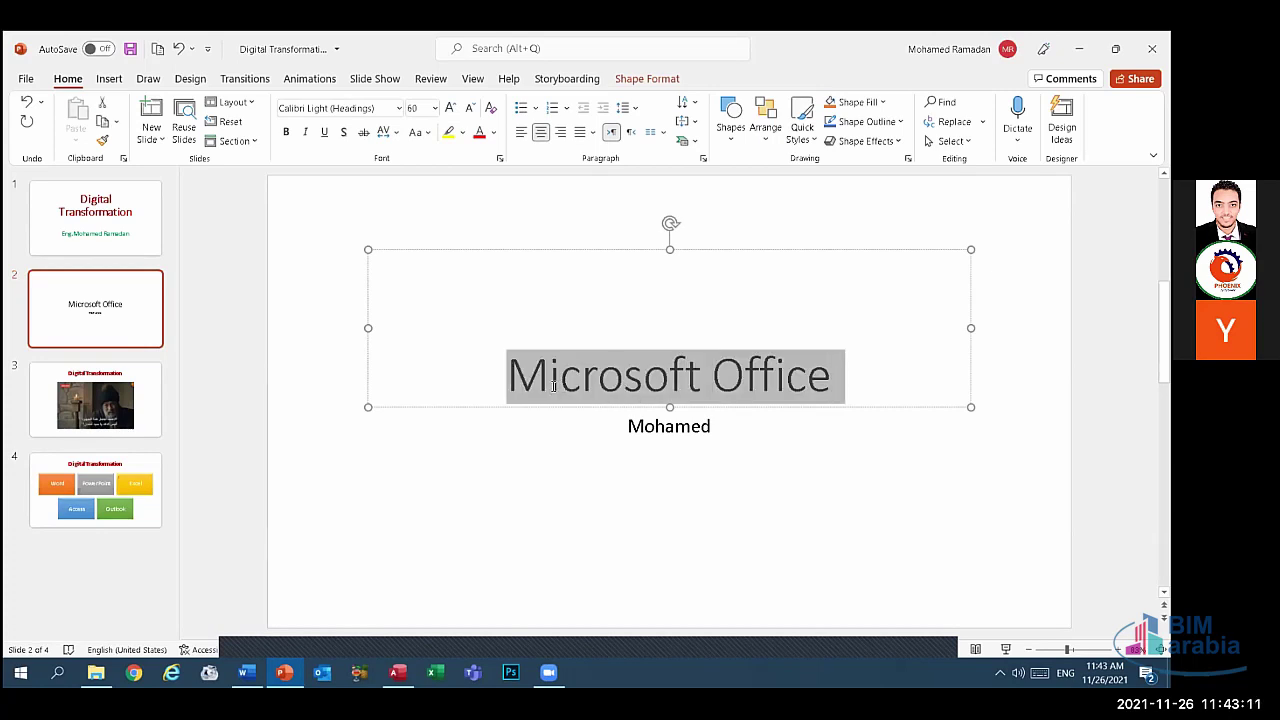
{"action": "left_click", "coordinate": [286, 132]}
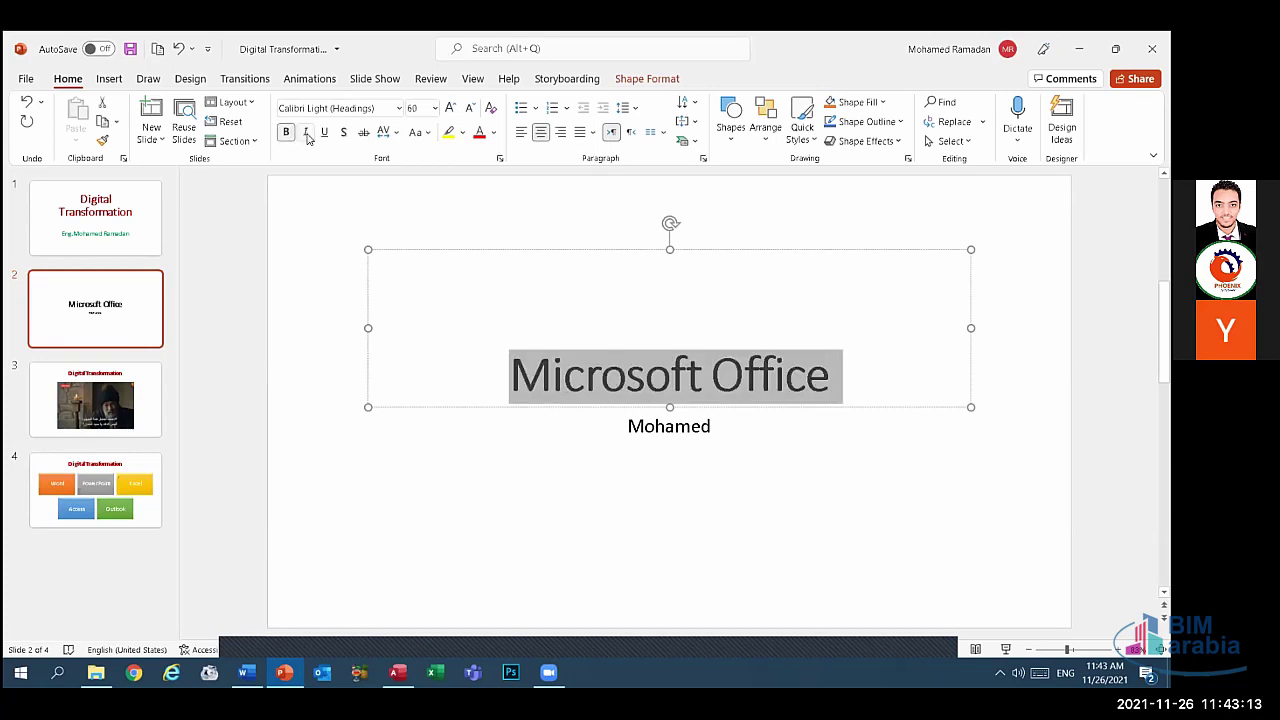
{"action": "left_click", "coordinate": [305, 132]}
{"action": "left_click", "coordinate": [324, 132]}
{"action": "left_click", "coordinate": [343, 132]}
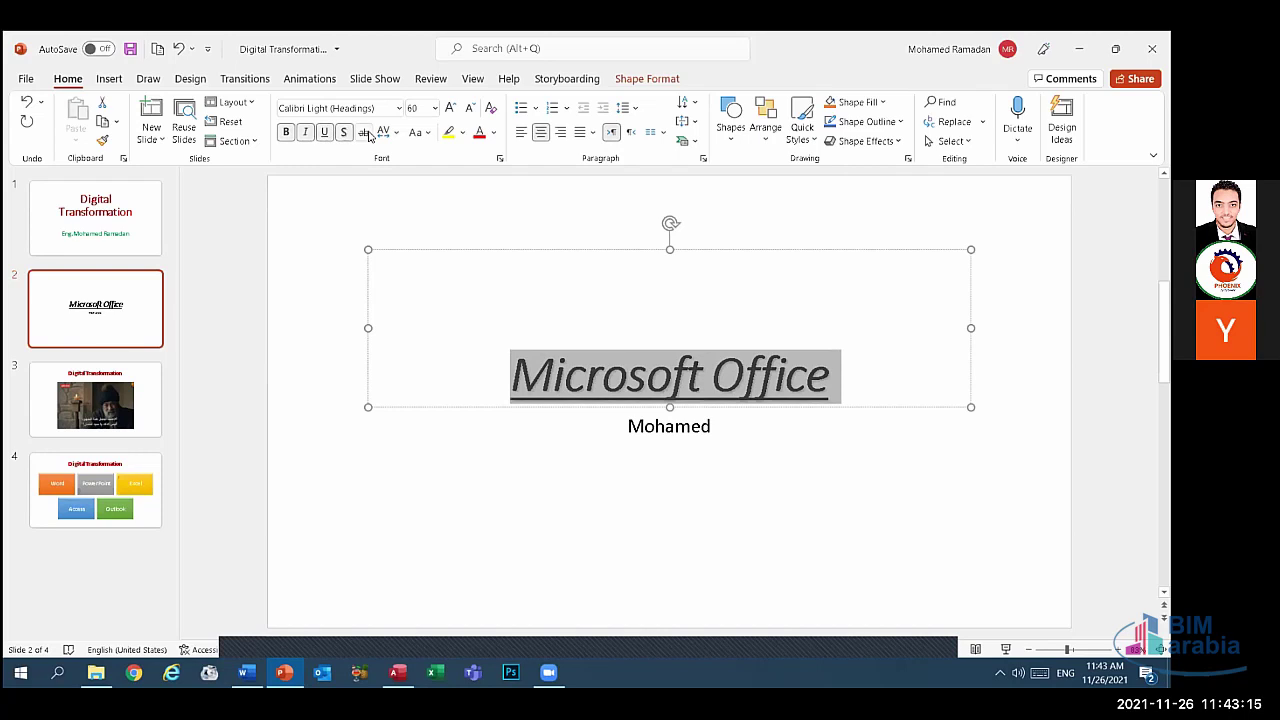
{"action": "left_click", "coordinate": [479, 132]}
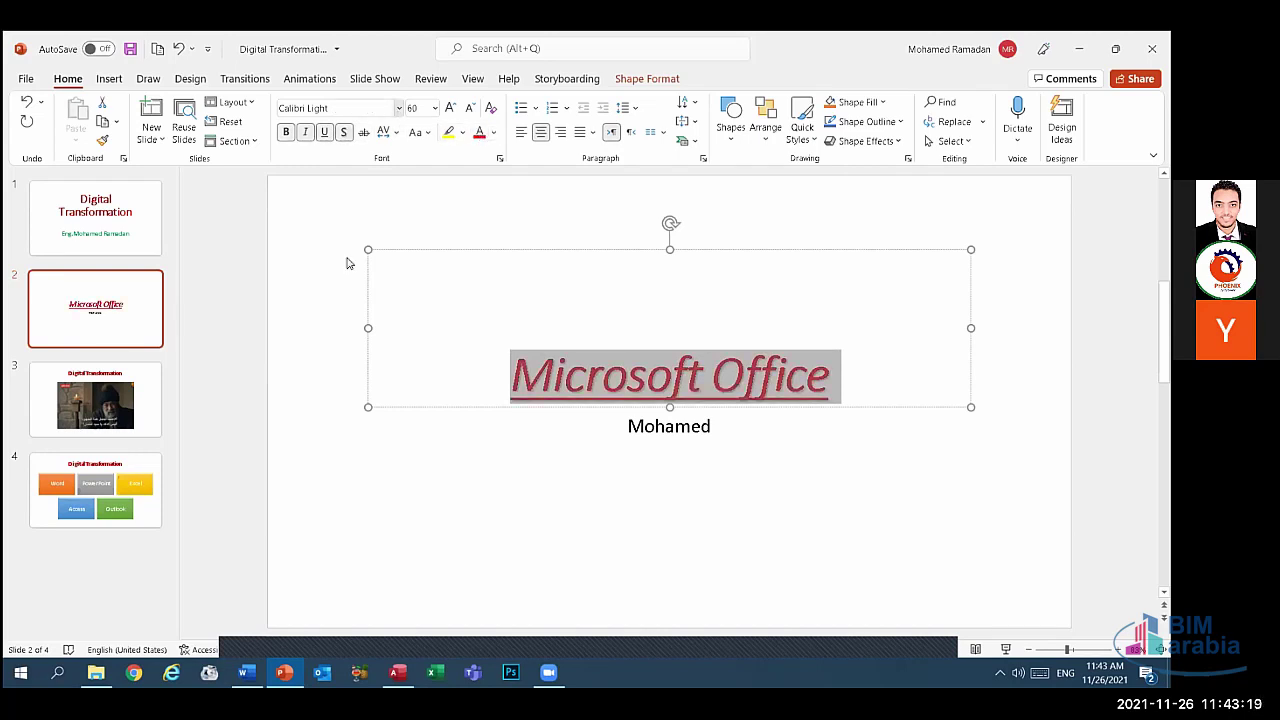
Step: Increase the title's font size, keeping the current font
{"action": "left_click", "coordinate": [378, 112]}
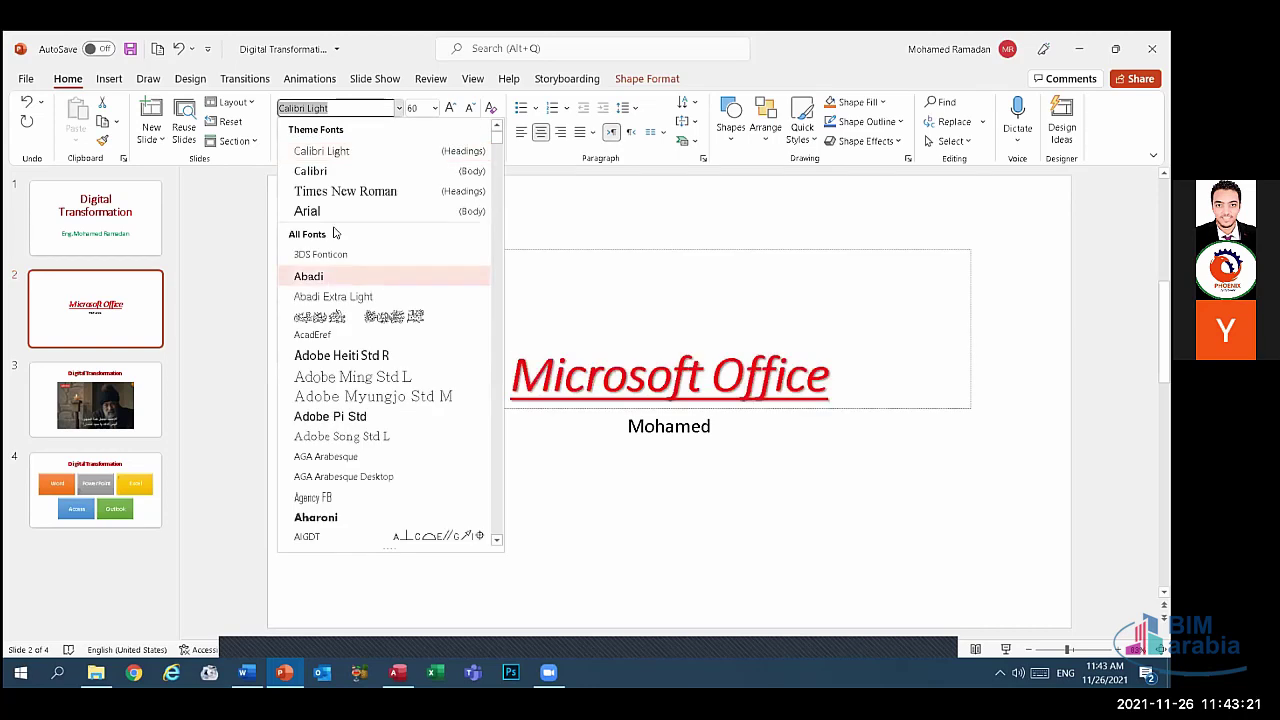
{"action": "key", "text": "Escape"}
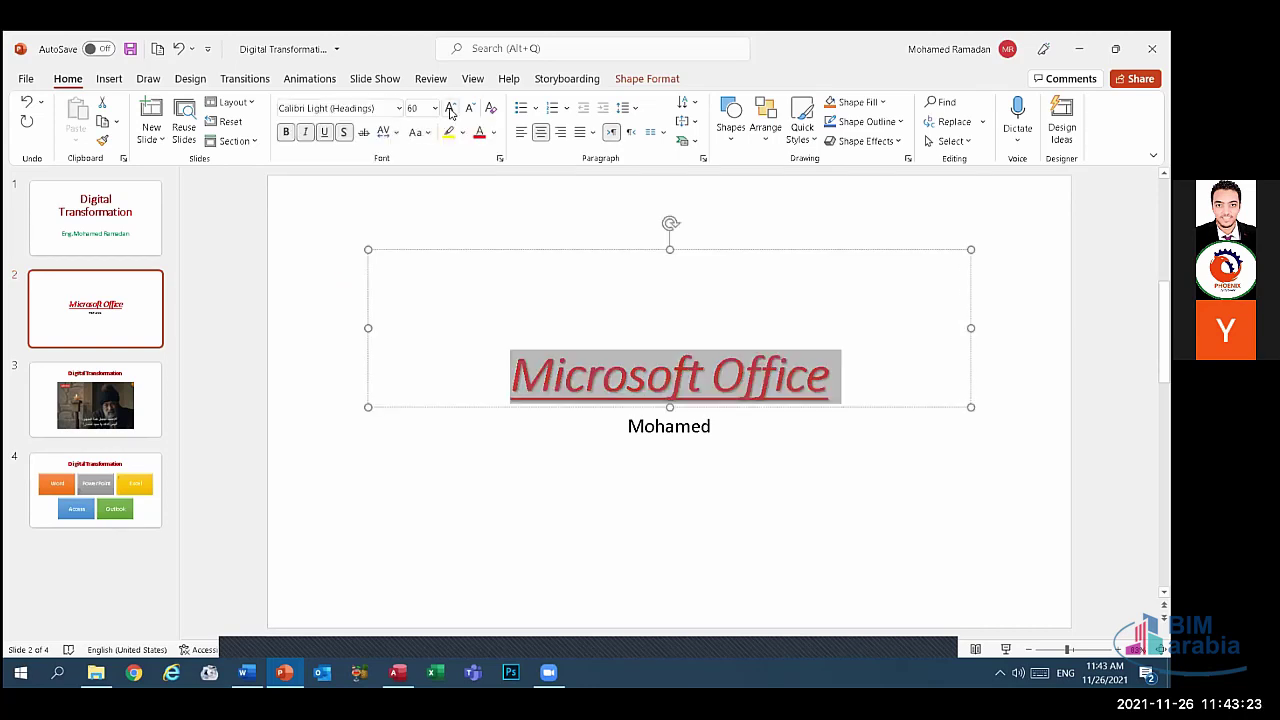
{"action": "left_click", "coordinate": [451, 110]}
{"action": "left_click", "coordinate": [595, 473]}
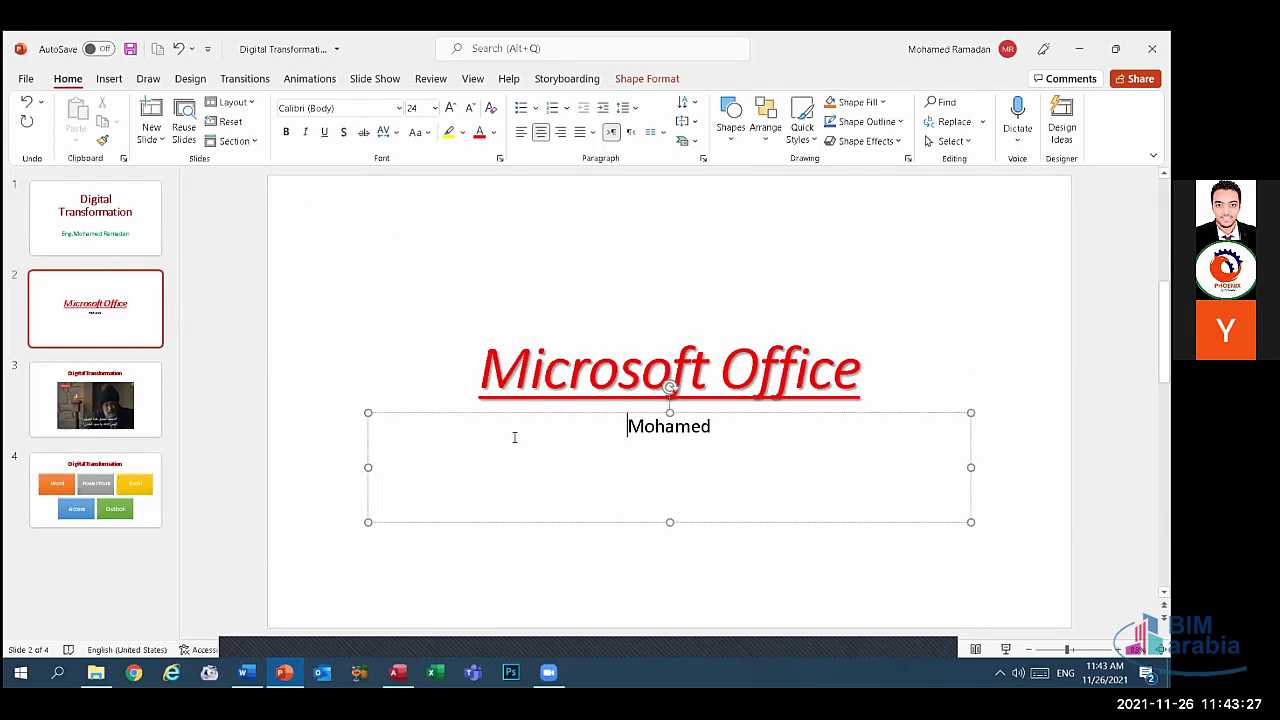
{"action": "left_click", "coordinate": [352, 337]}
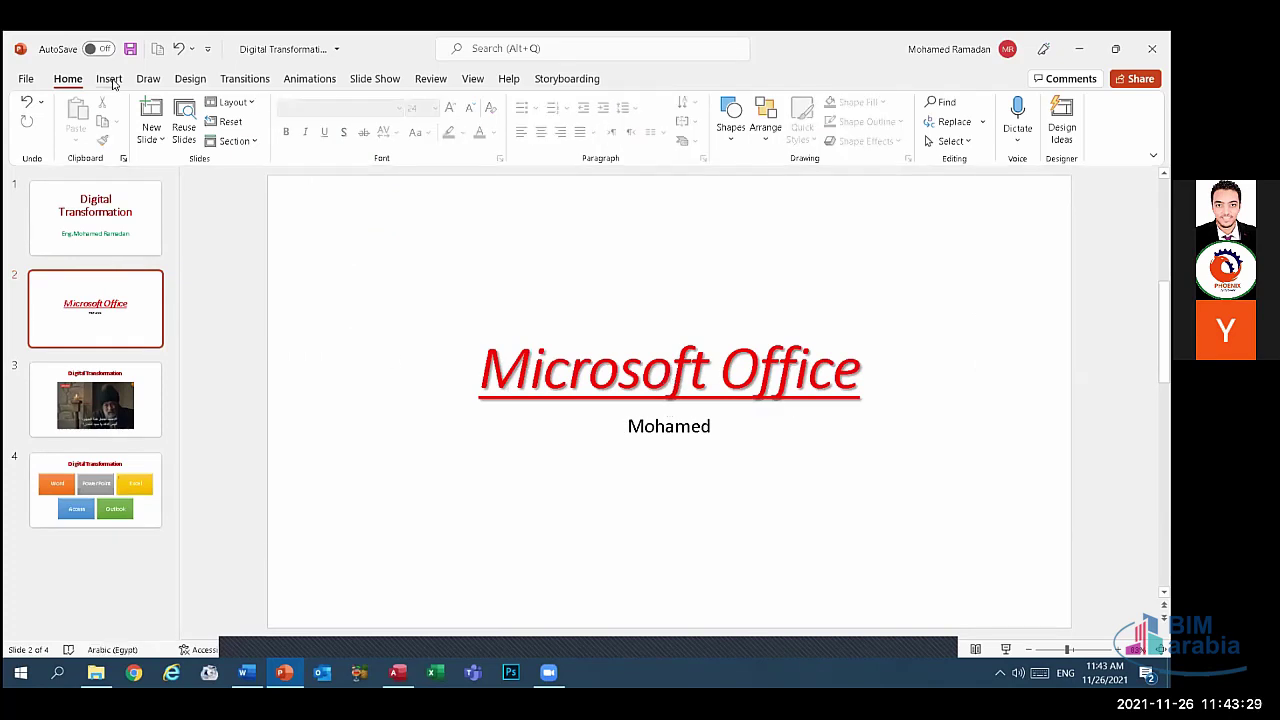
{"action": "left_click", "coordinate": [109, 78]}
Step: Insert a png picture from this computer onto slide 2, then delete it
{"action": "left_click", "coordinate": [155, 128]}
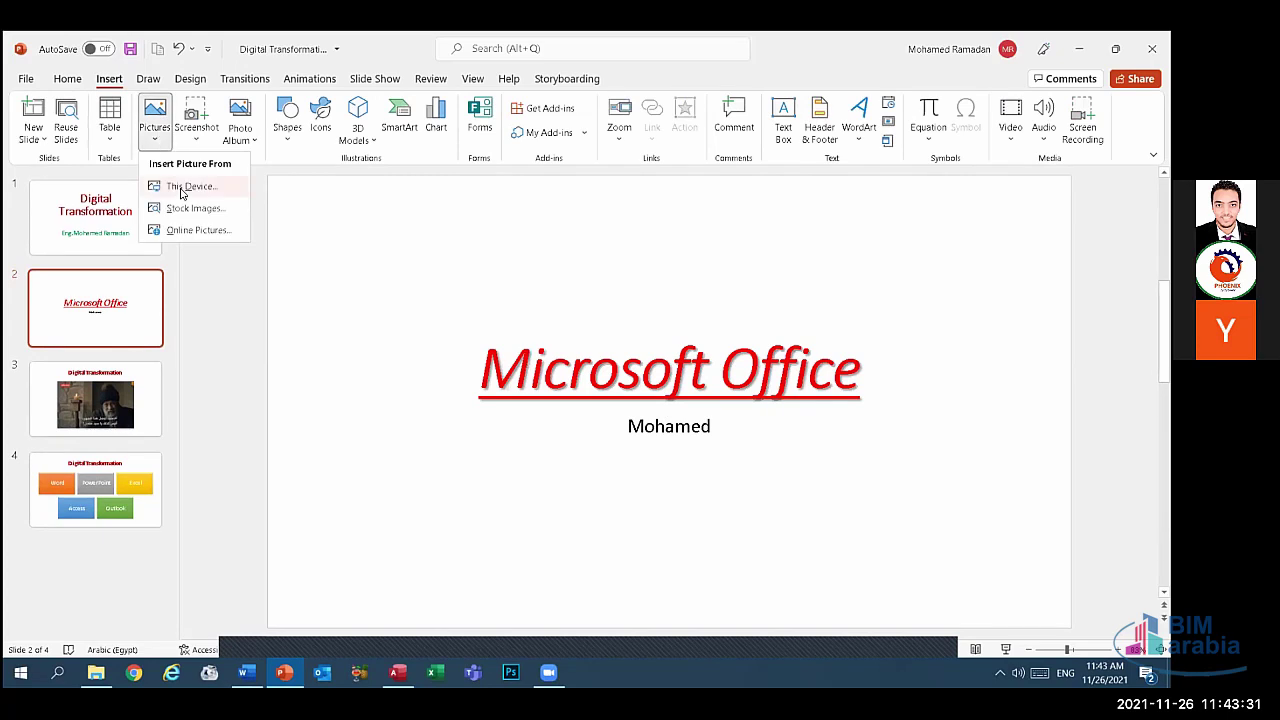
{"action": "left_click", "coordinate": [180, 185]}
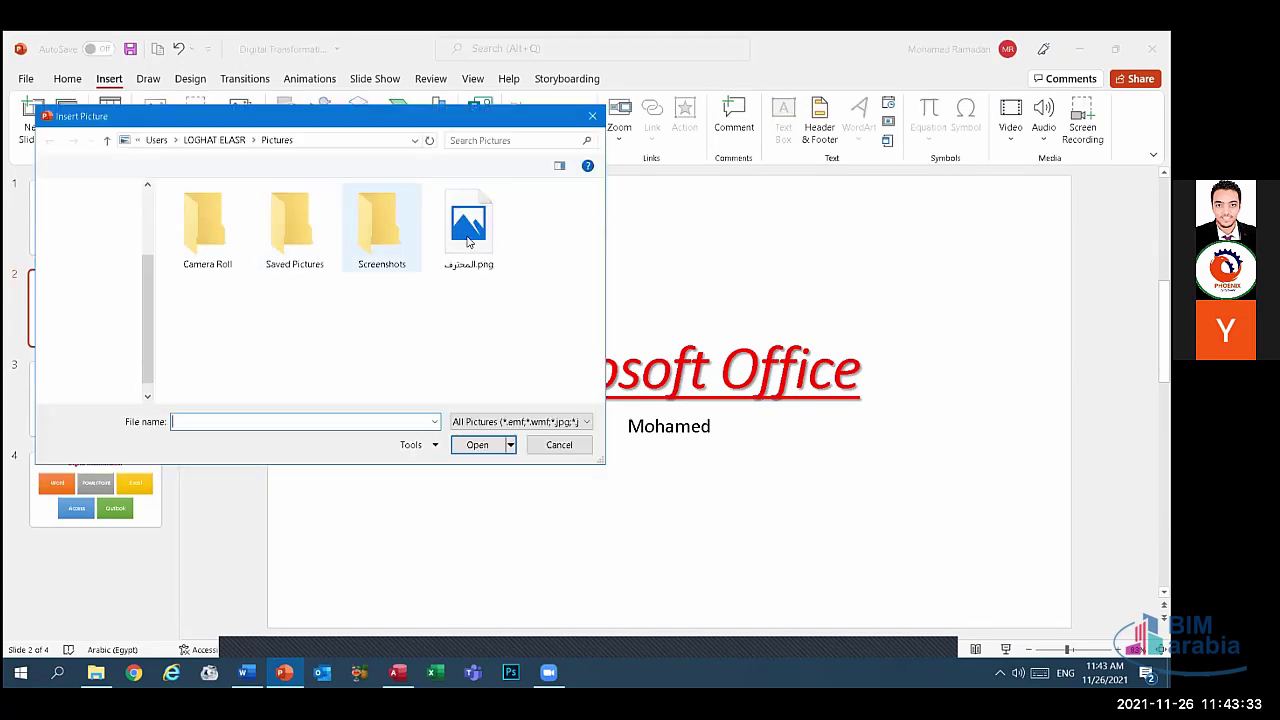
{"action": "left_click", "coordinate": [468, 225]}
{"action": "left_click", "coordinate": [473, 444]}
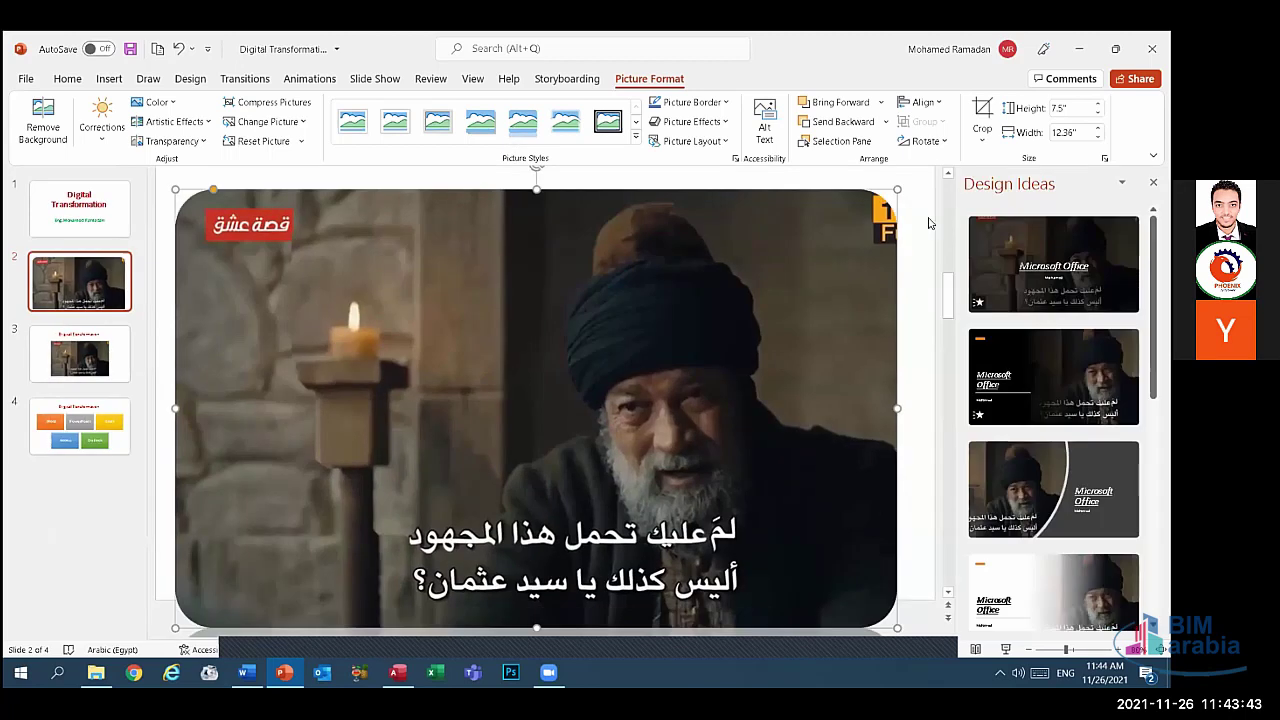
{"action": "key", "text": "Delete"}
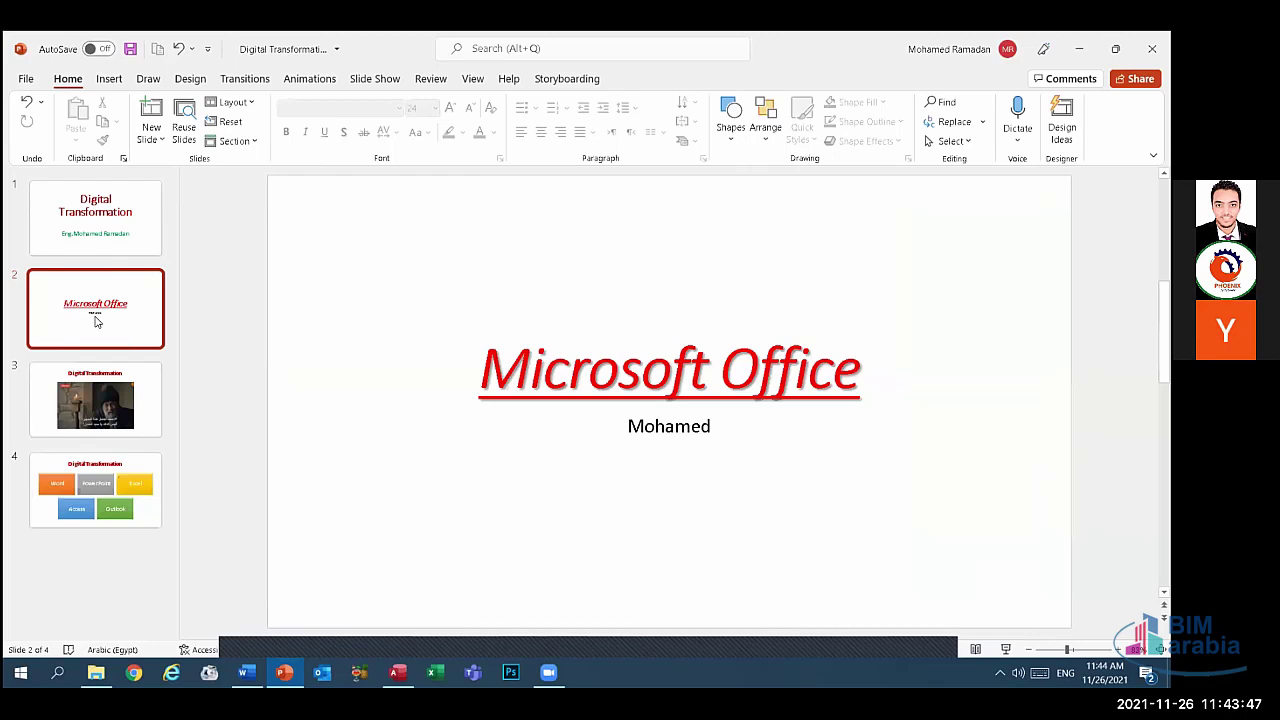
Step: Delete the Microsoft Office slide and return to the title slide
{"action": "left_click", "coordinate": [111, 298]}
{"action": "right_click", "coordinate": [111, 298]}
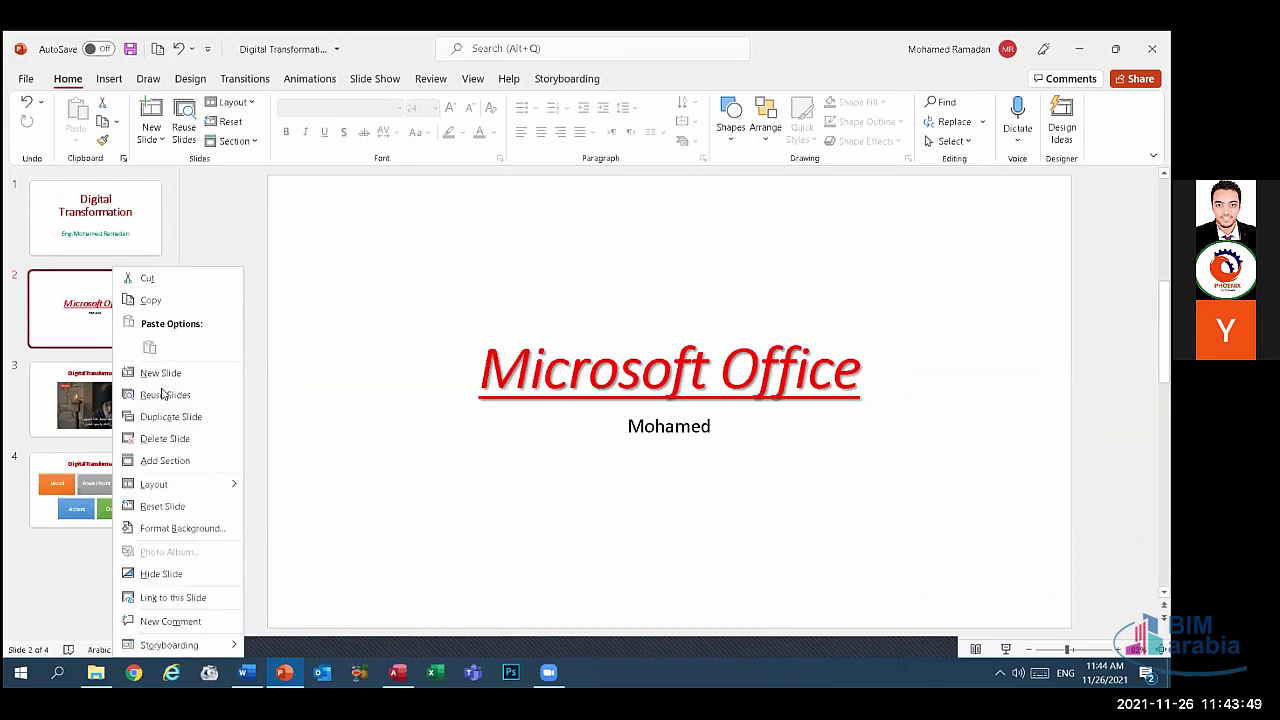
{"action": "left_click", "coordinate": [158, 440]}
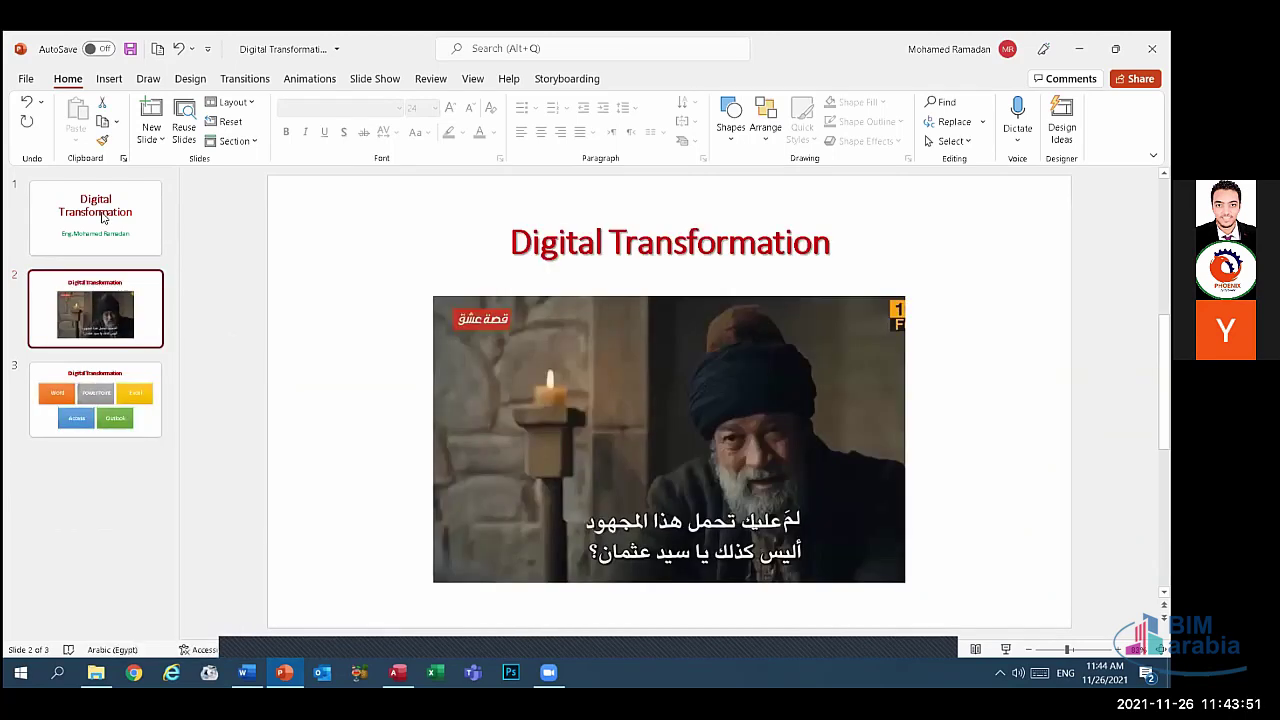
{"action": "left_click", "coordinate": [105, 220]}
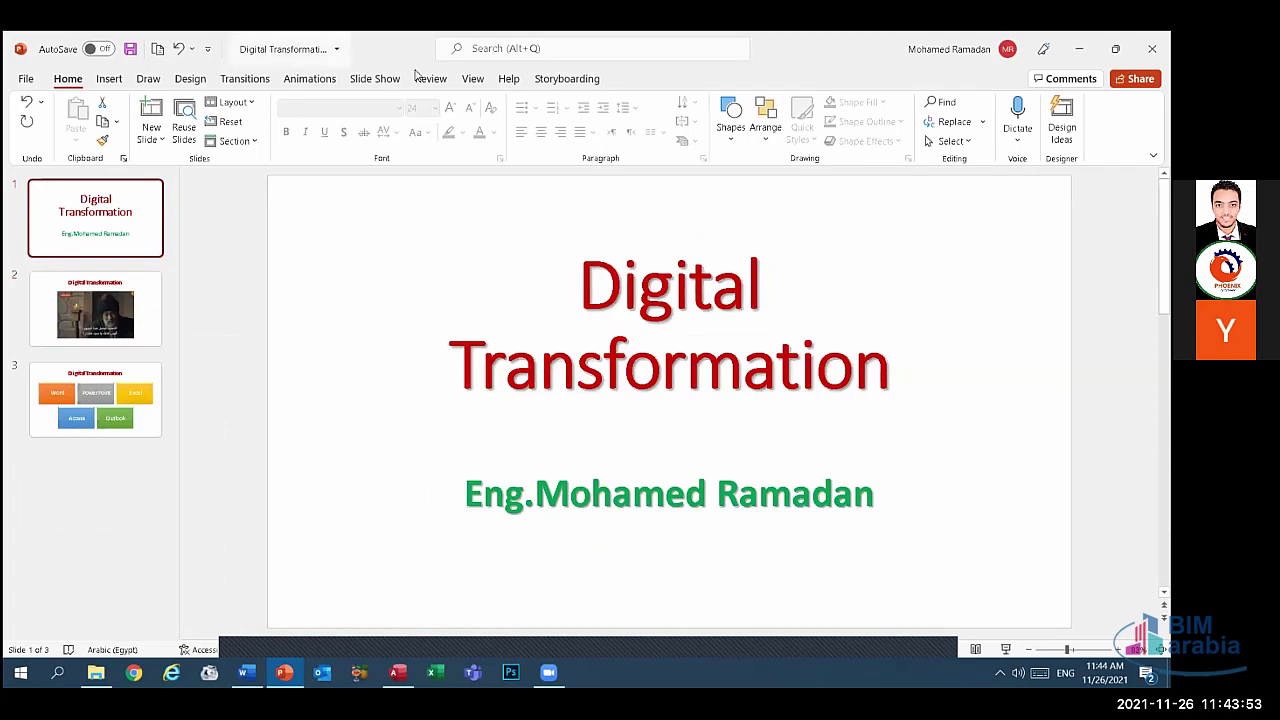
Step: Run the slide show from the beginning, advance one slide, then exit with Esc
{"action": "left_click", "coordinate": [370, 80]}
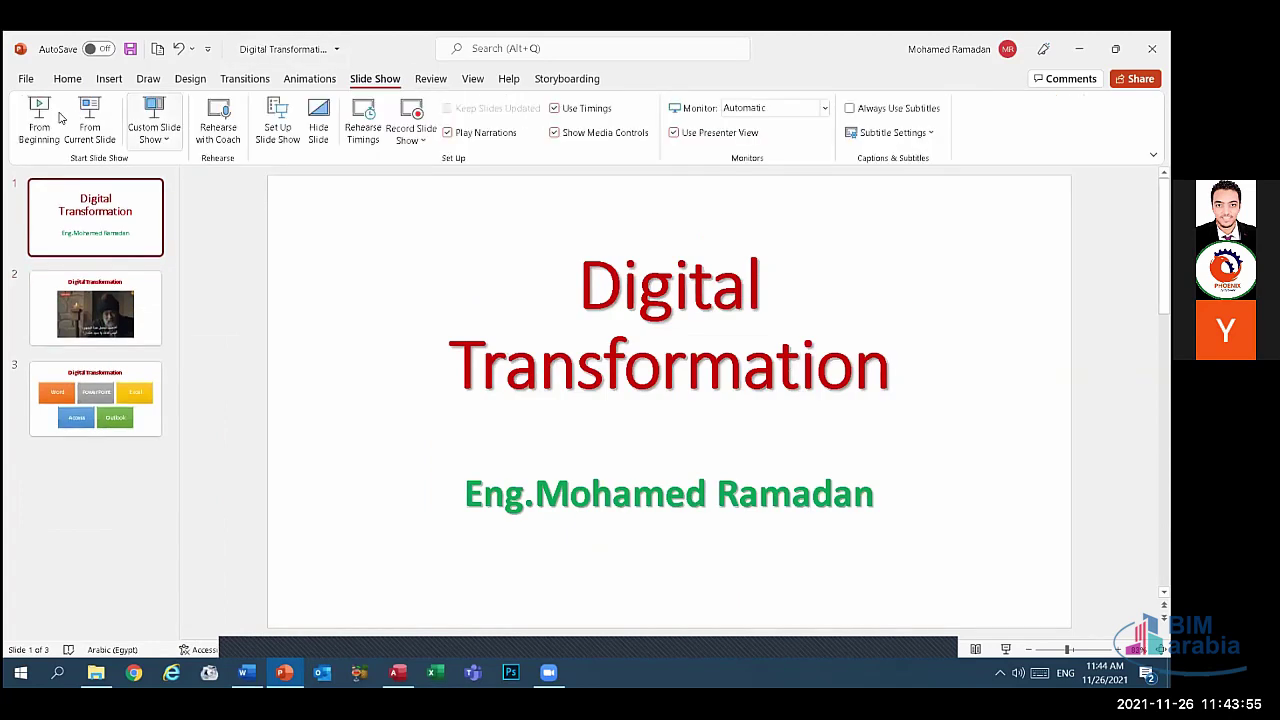
{"action": "left_click", "coordinate": [48, 118]}
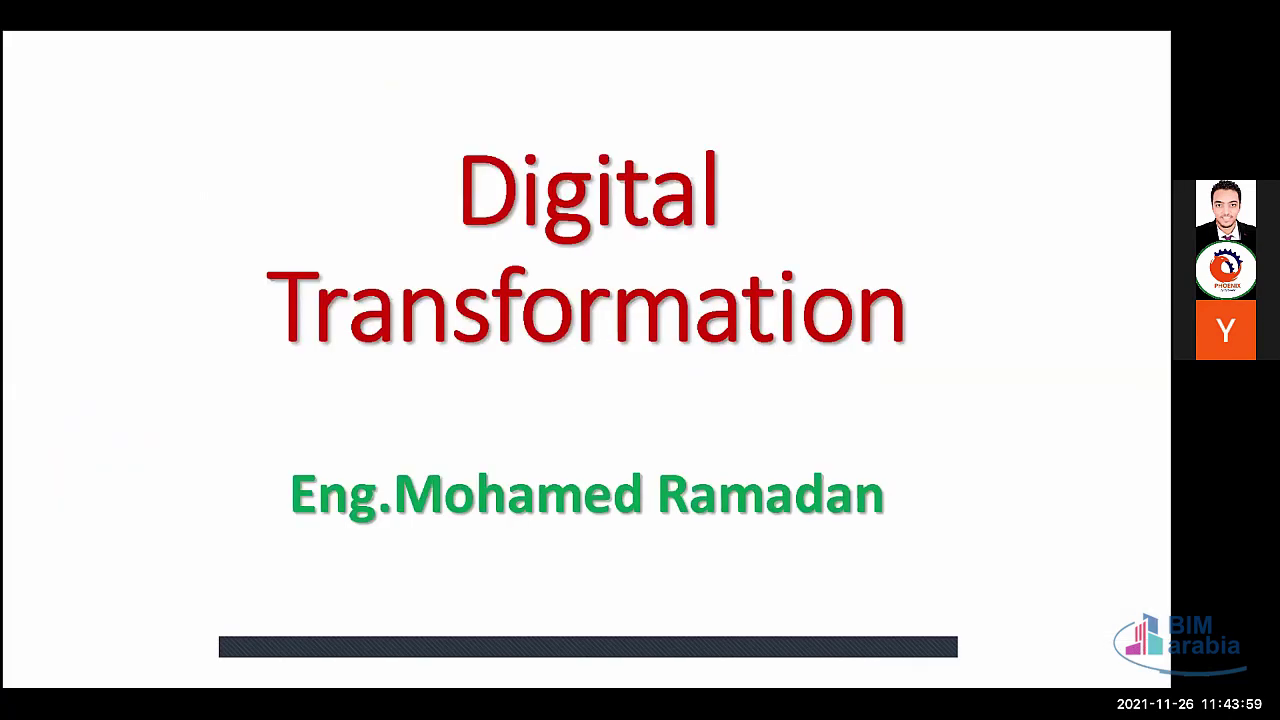
{"action": "left_click", "coordinate": [50, 118]}
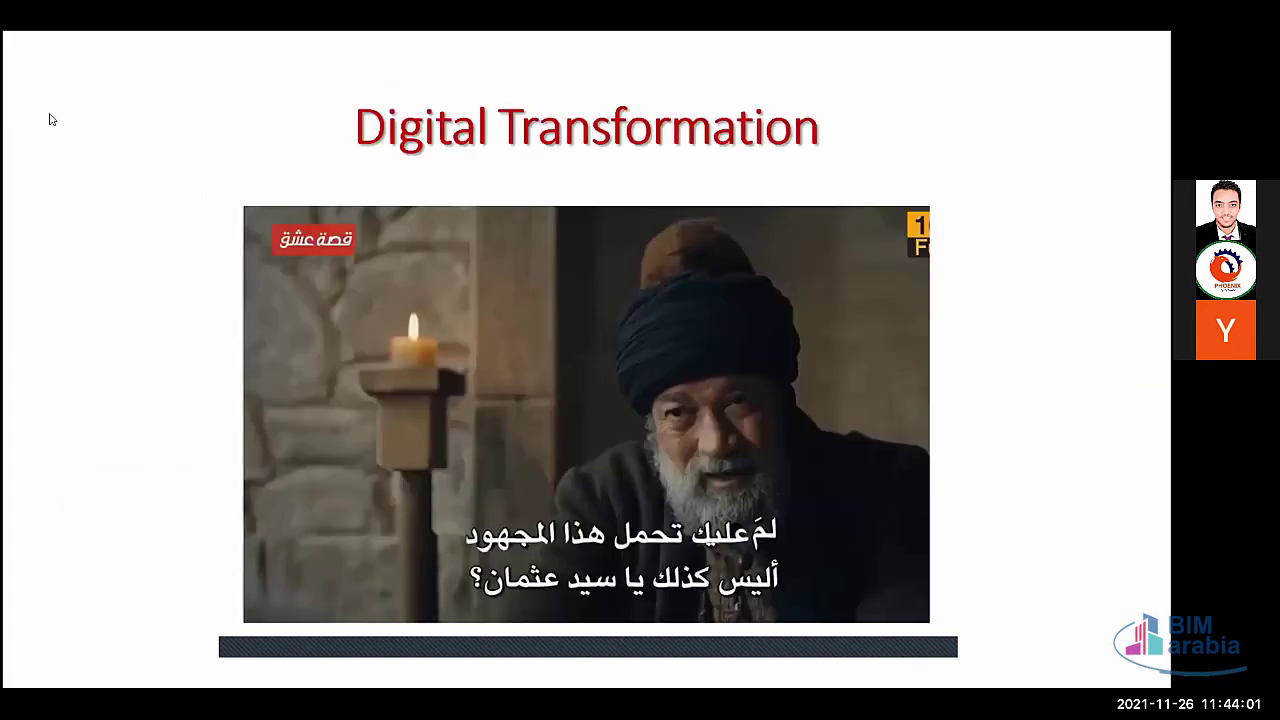
{"action": "key", "text": "Escape"}
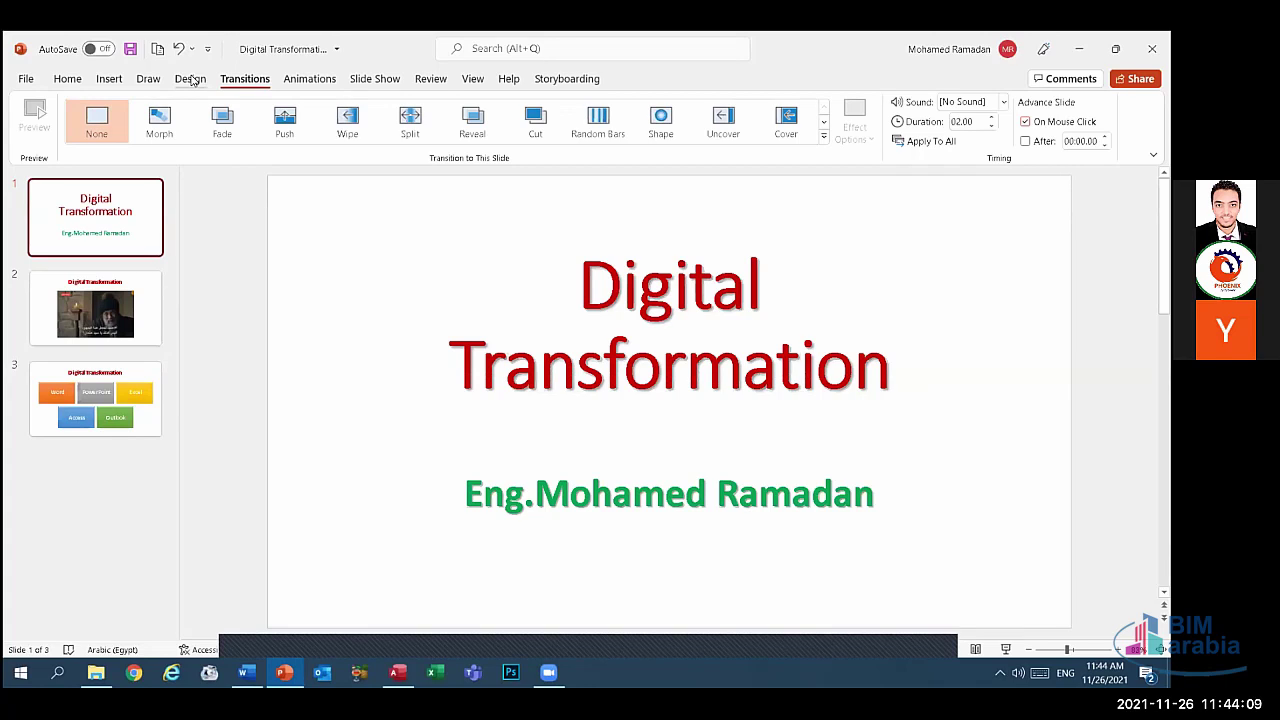
Step: Try the dark teal theme on the deck, then undo it
{"action": "left_click", "coordinate": [190, 79]}
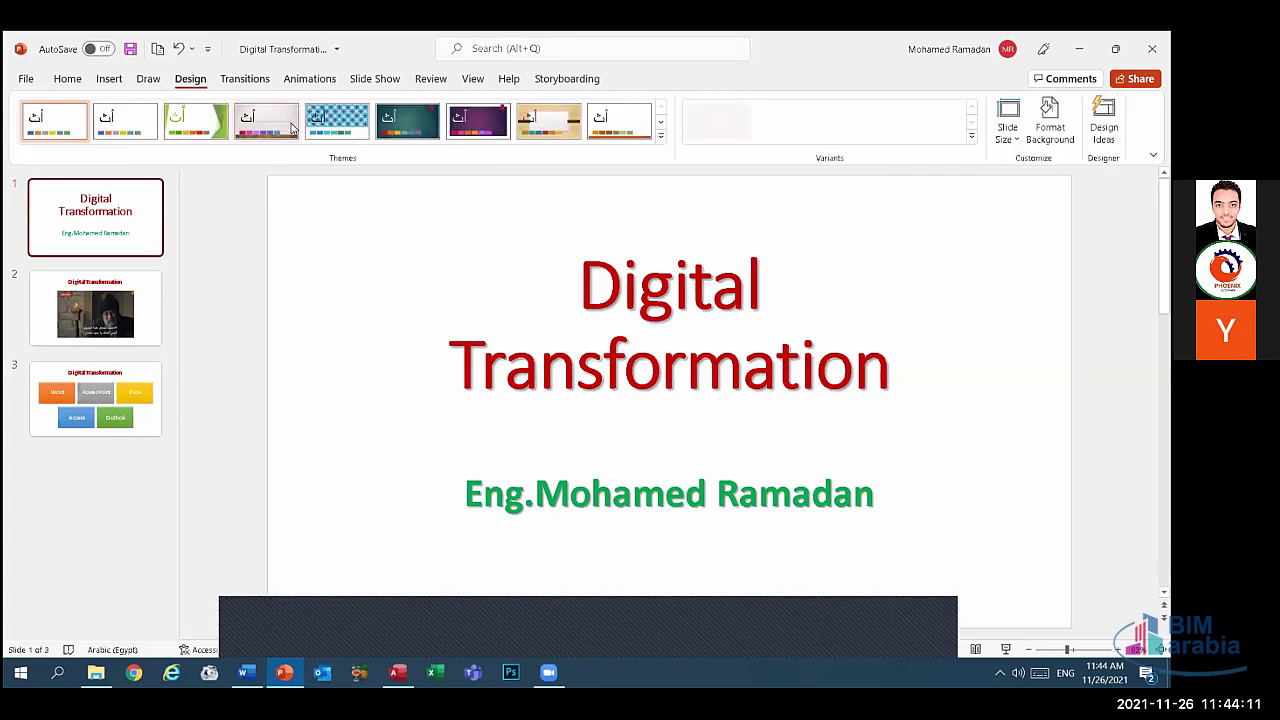
{"action": "left_click", "coordinate": [415, 114]}
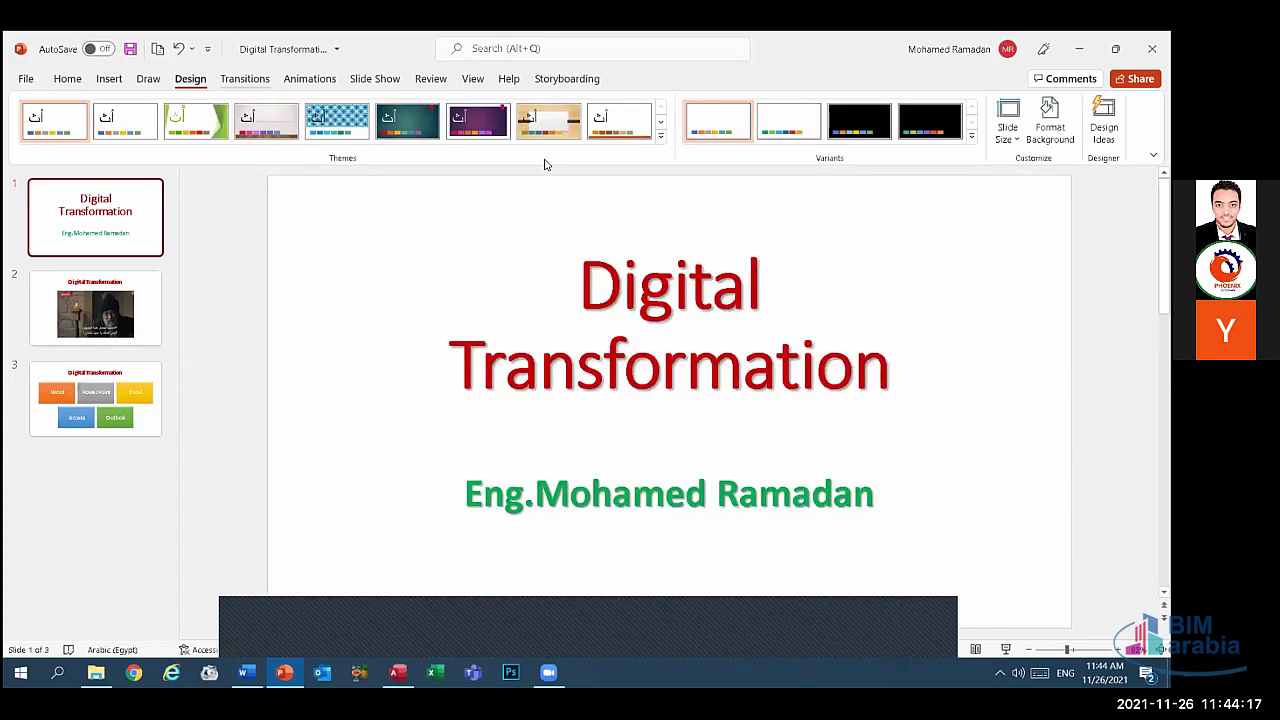
{"action": "key", "text": "alt+k"}
Step: Apply Random Bars to slide 1, Shape to slide 2 and Ripple to slide 3
{"action": "left_click", "coordinate": [612, 116]}
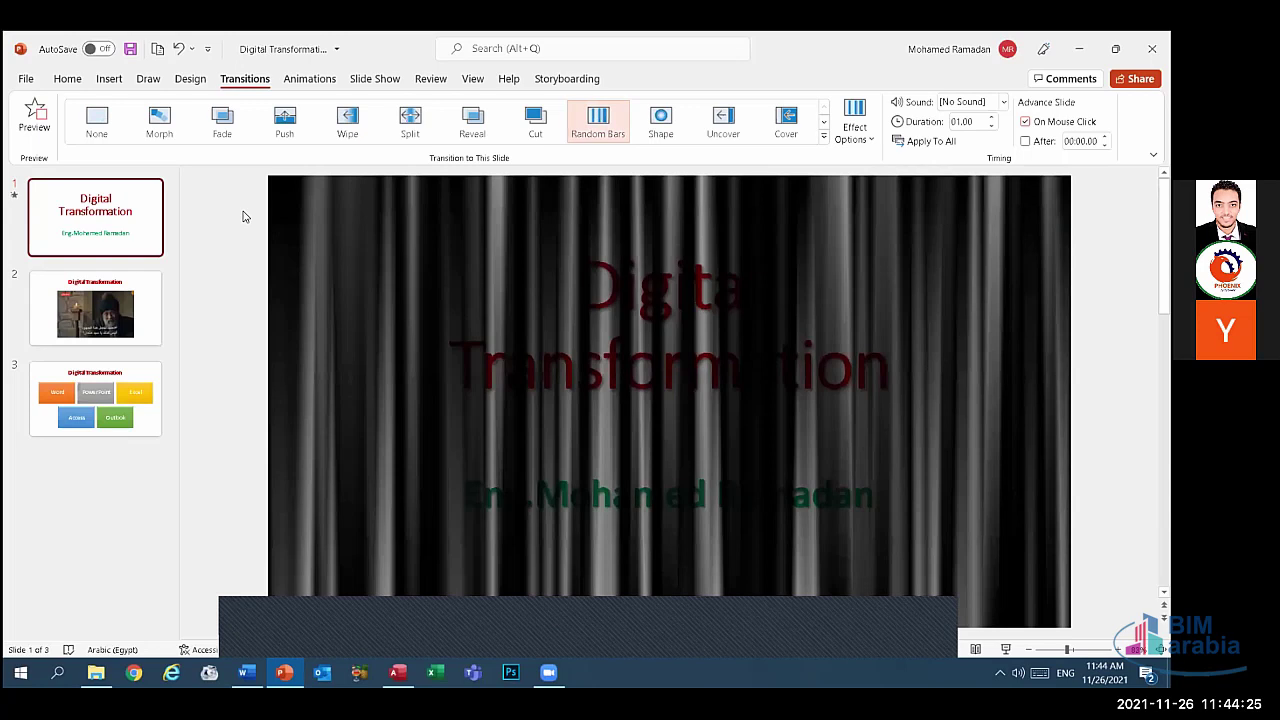
{"action": "left_click", "coordinate": [143, 290]}
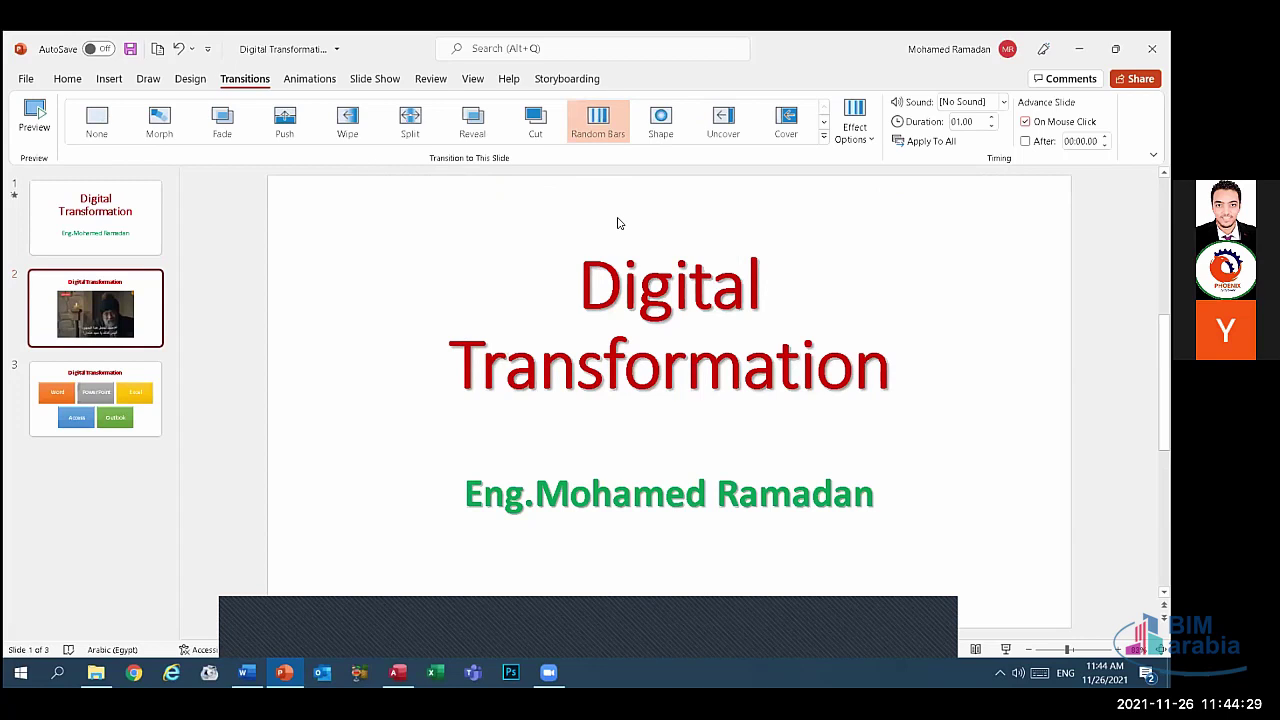
{"action": "left_click", "coordinate": [660, 120]}
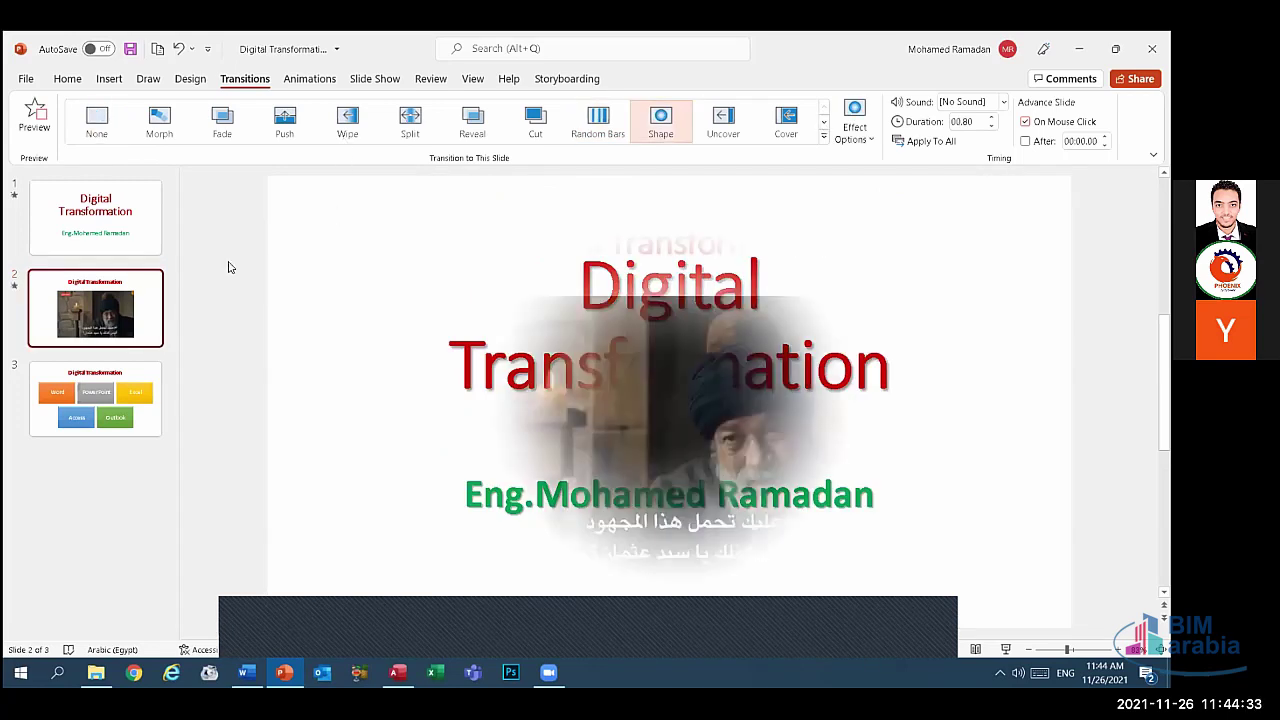
{"action": "key", "text": "Down"}
{"action": "left_click", "coordinate": [40, 117]}
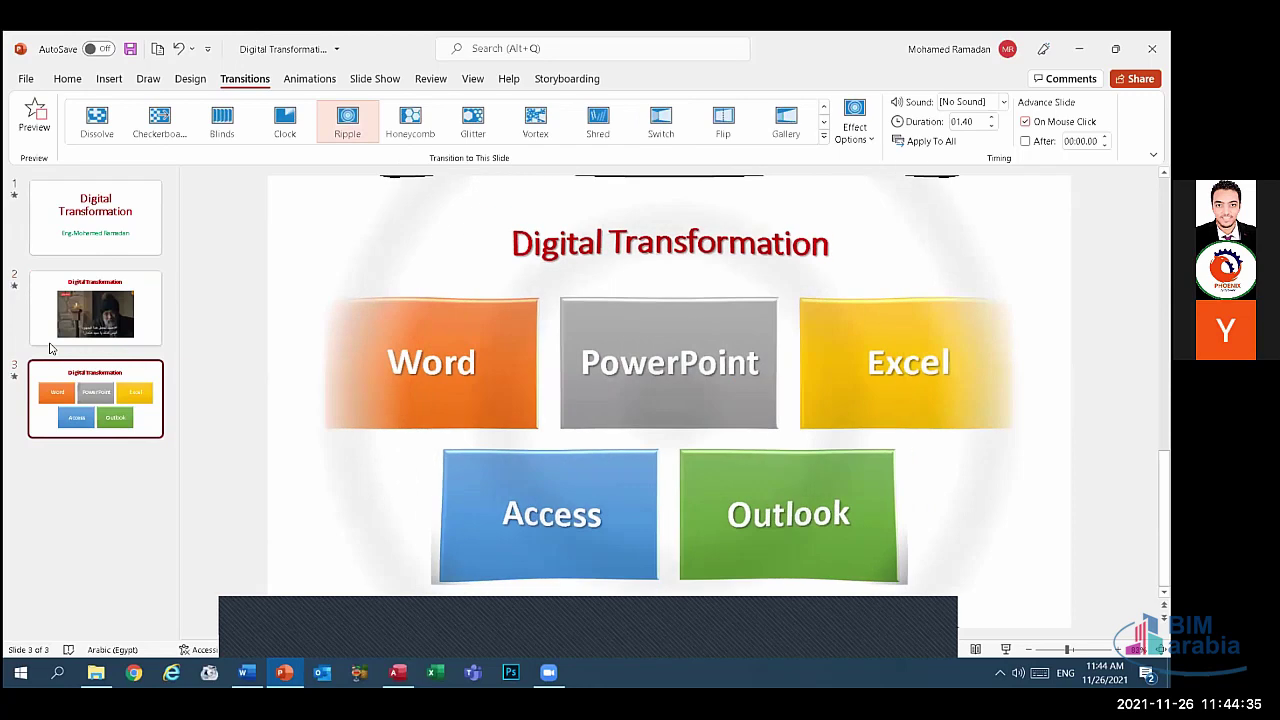
{"action": "key", "text": "Up"}
{"action": "key", "text": "Up"}
{"action": "left_click", "coordinate": [24, 117]}
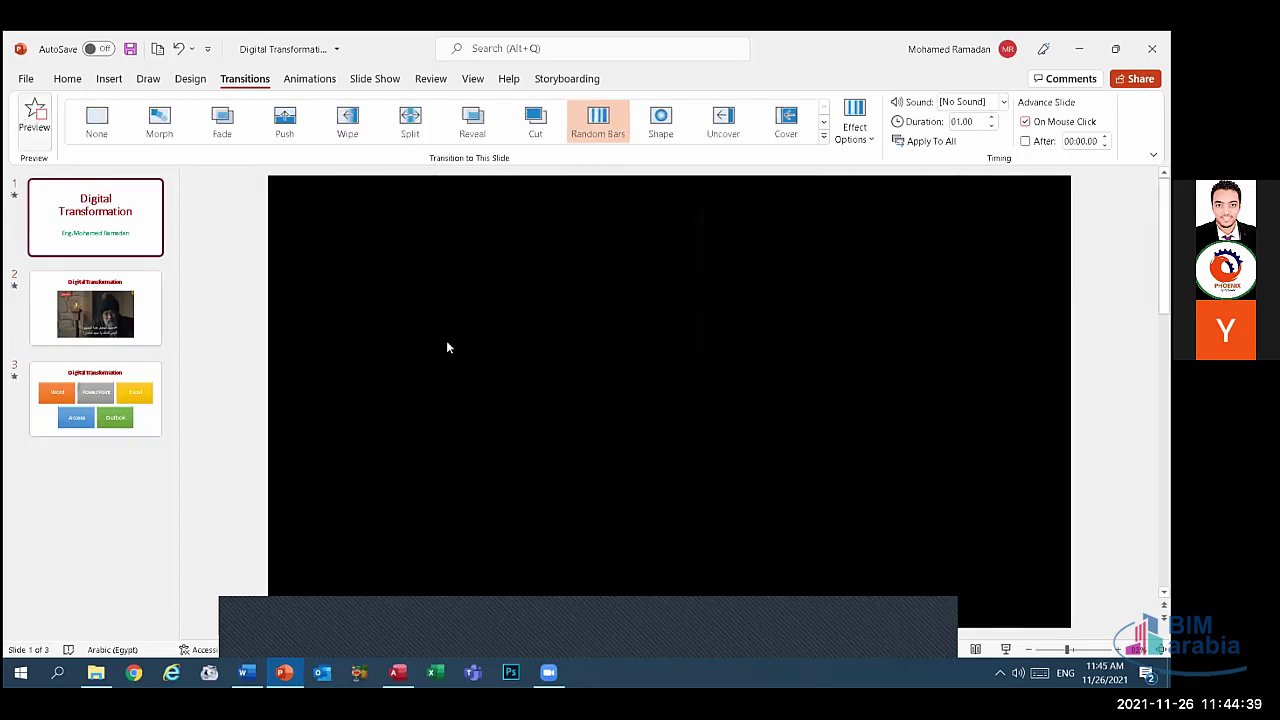
{"action": "key", "text": "Down"}
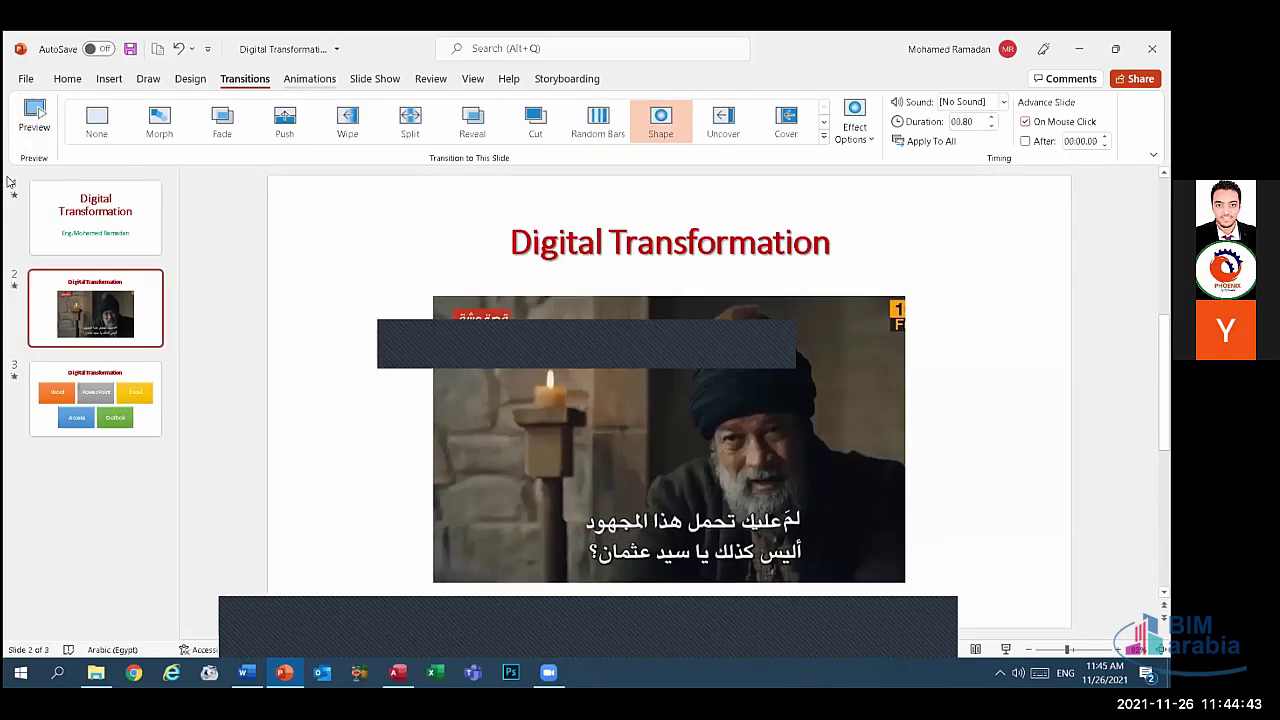
Step: Check the title slide's animations, then reapply Random Bars to the title slide
{"action": "left_click", "coordinate": [116, 222]}
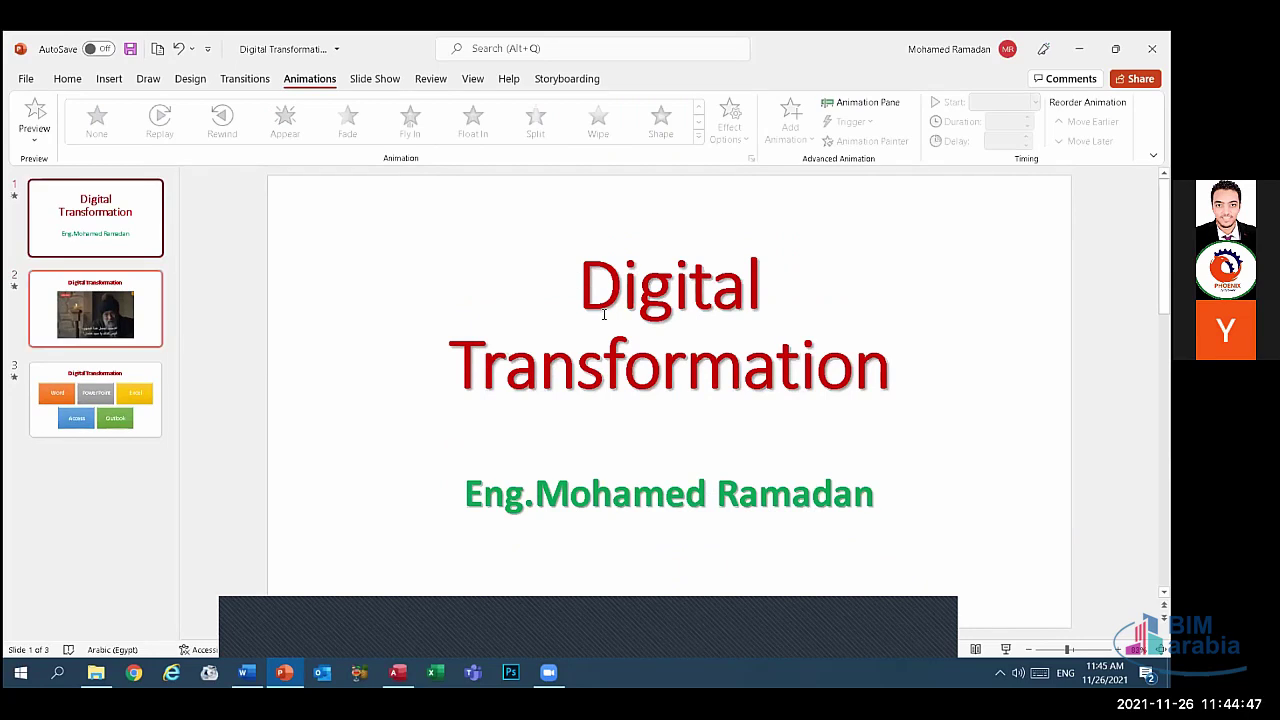
{"action": "left_click", "coordinate": [708, 277]}
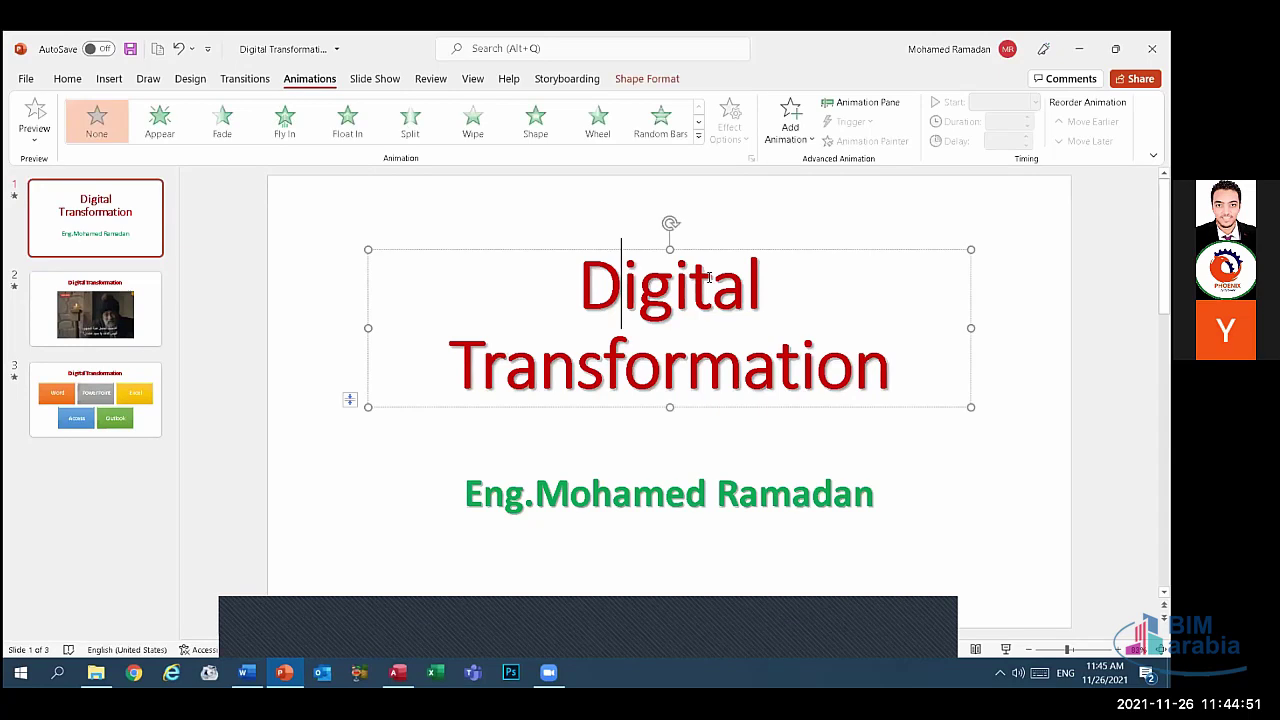
{"action": "left_click", "coordinate": [250, 82]}
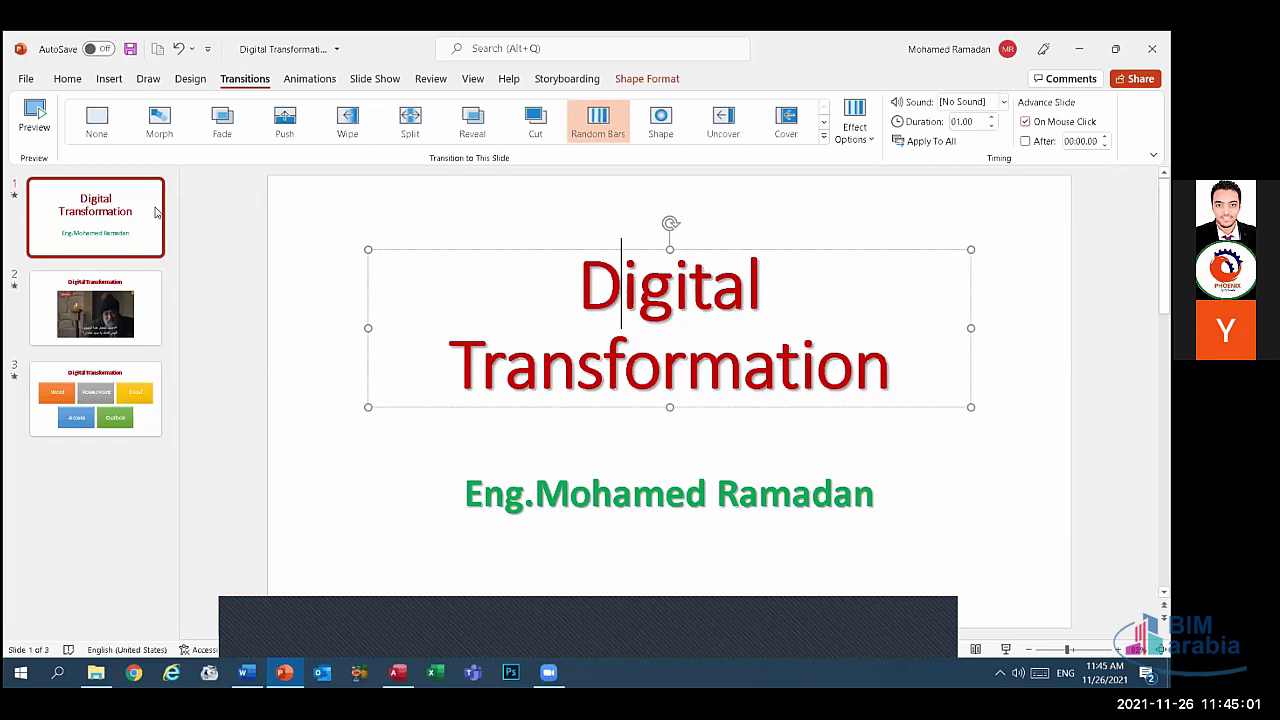
{"action": "left_click", "coordinate": [608, 132]}
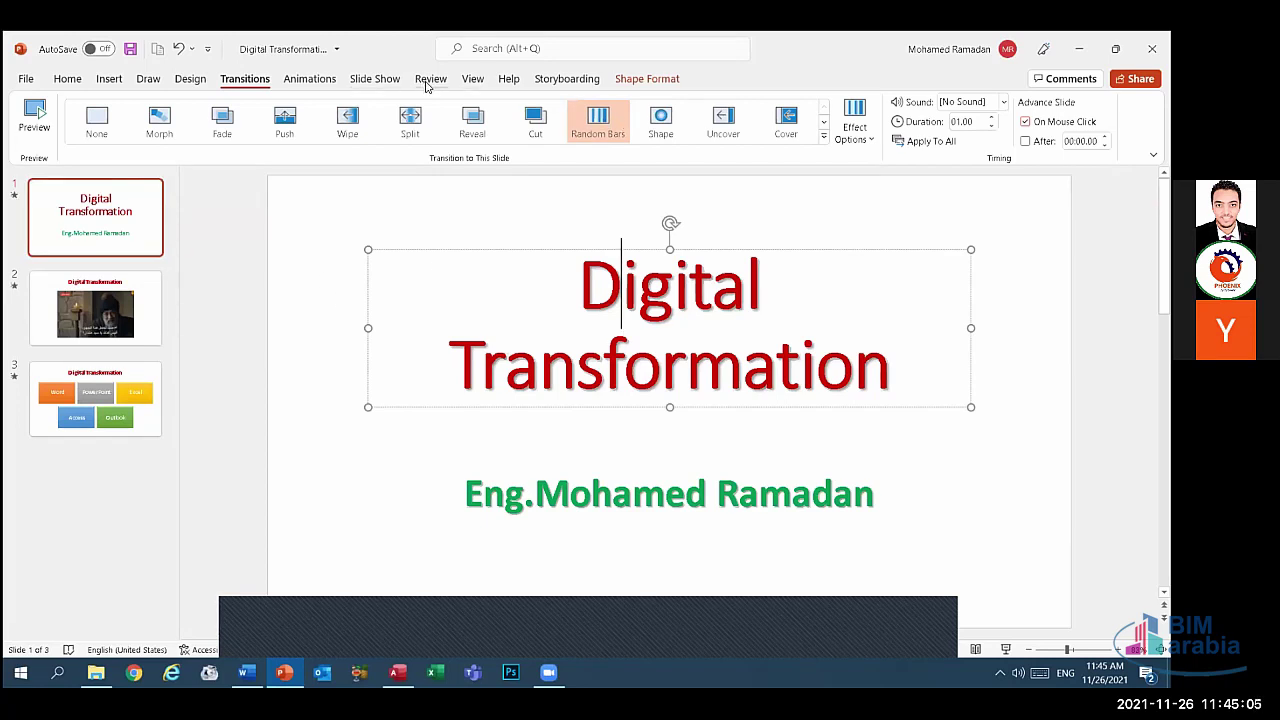
{"action": "left_click", "coordinate": [380, 80]}
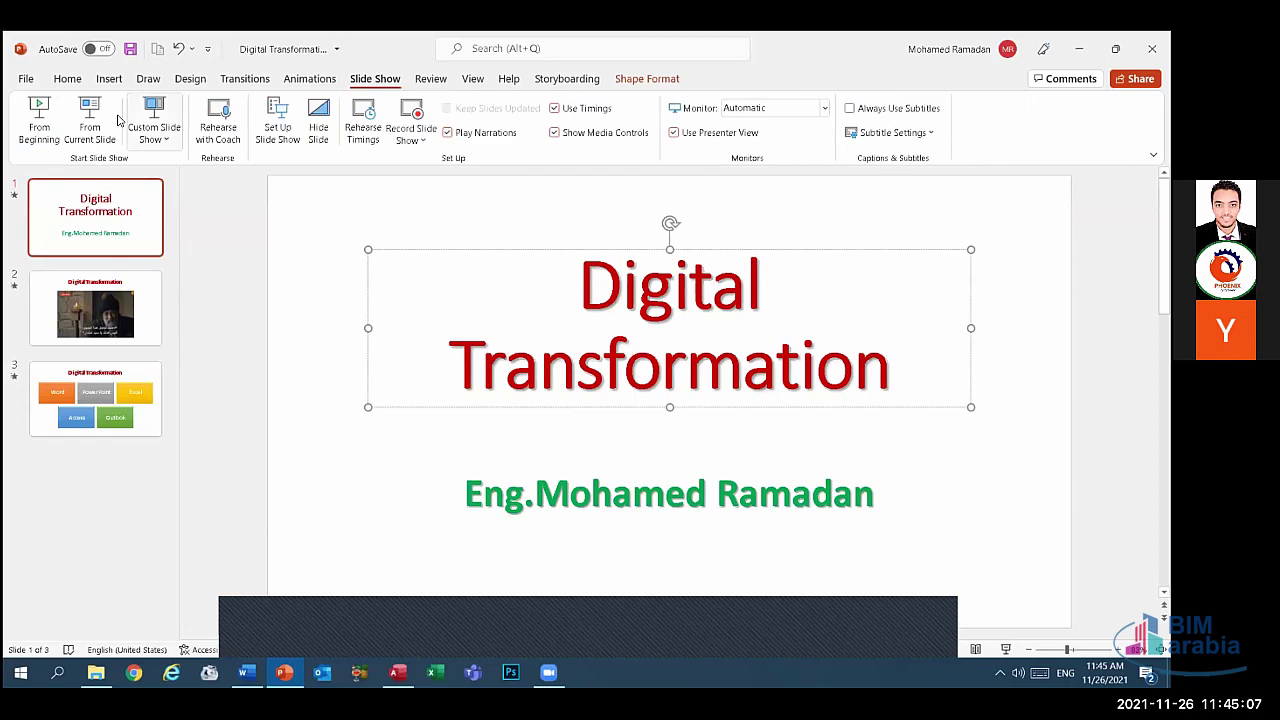
{"action": "left_click", "coordinate": [40, 120]}
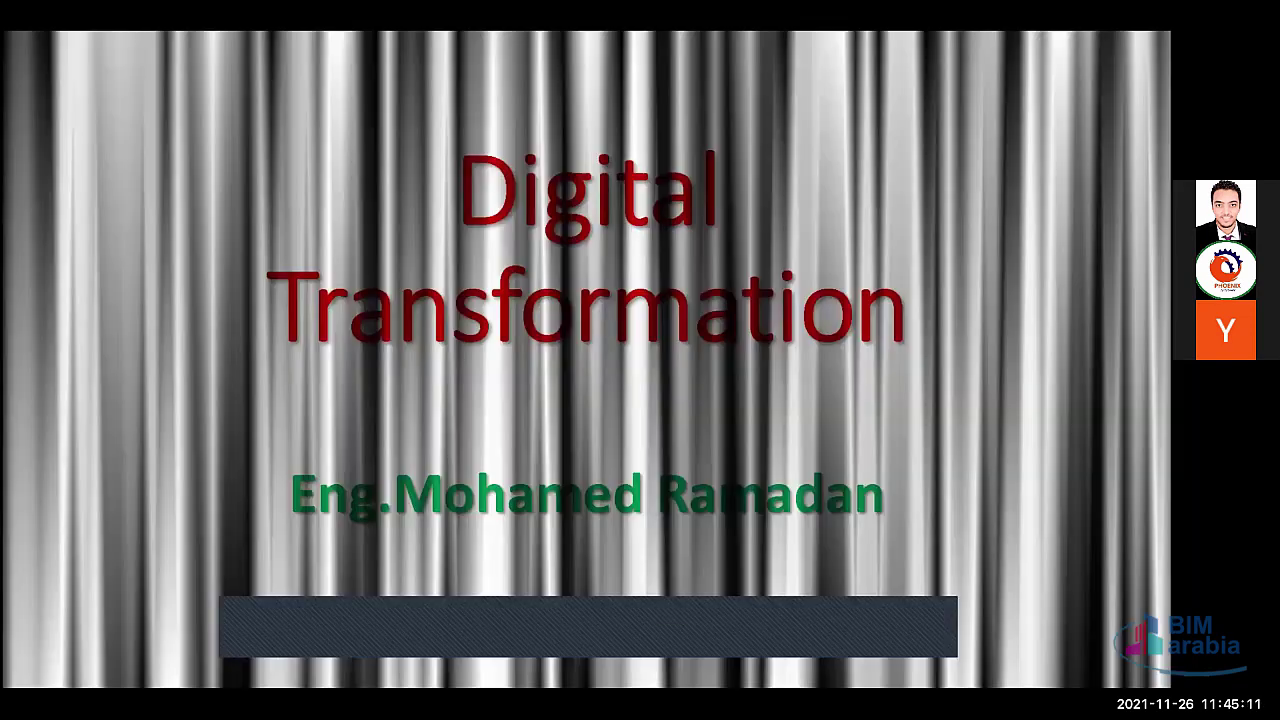
{"action": "key", "text": "Right"}
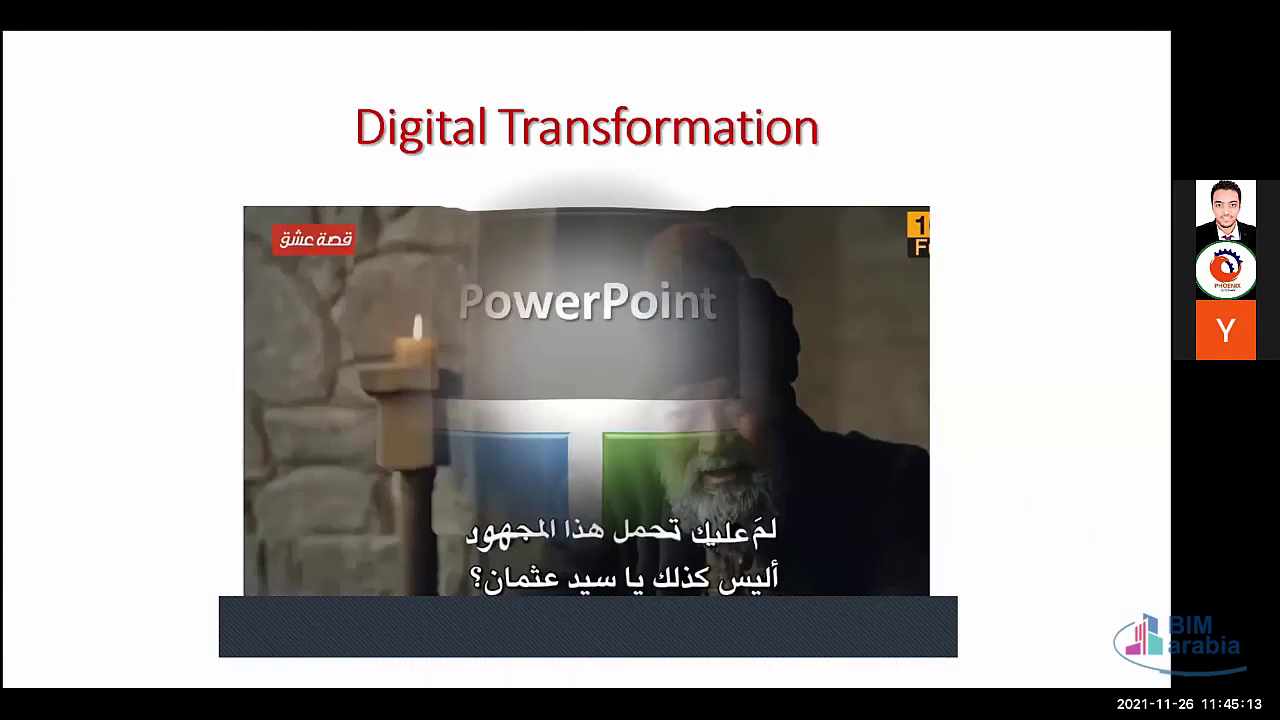
{"action": "key", "text": "Left"}
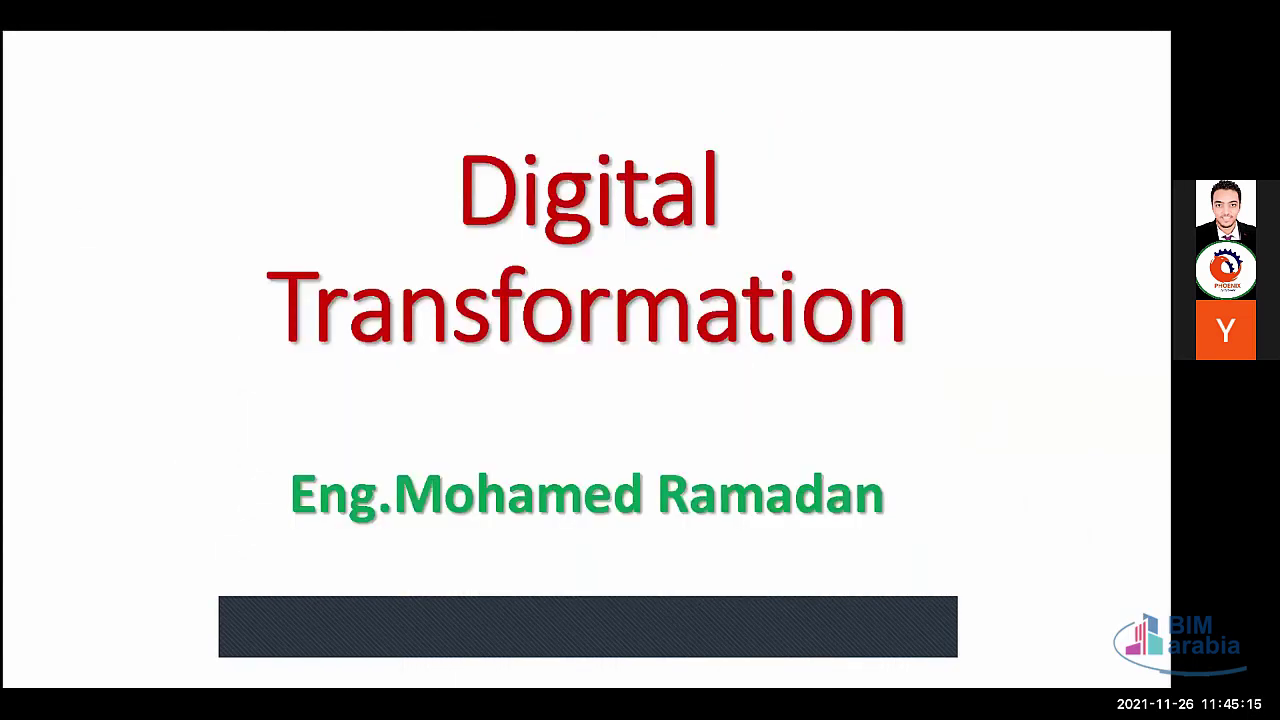
{"action": "key", "text": "Right"}
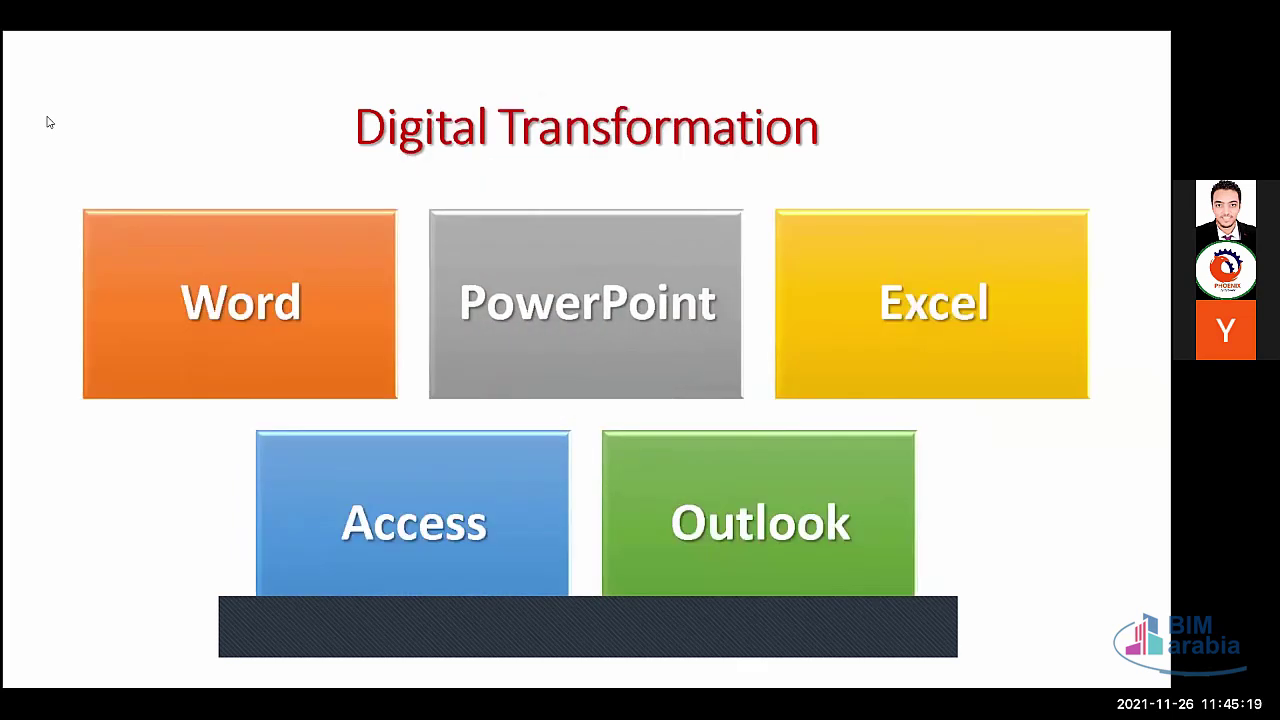
{"action": "key", "text": "Escape"}
{"action": "left_click", "coordinate": [126, 205]}
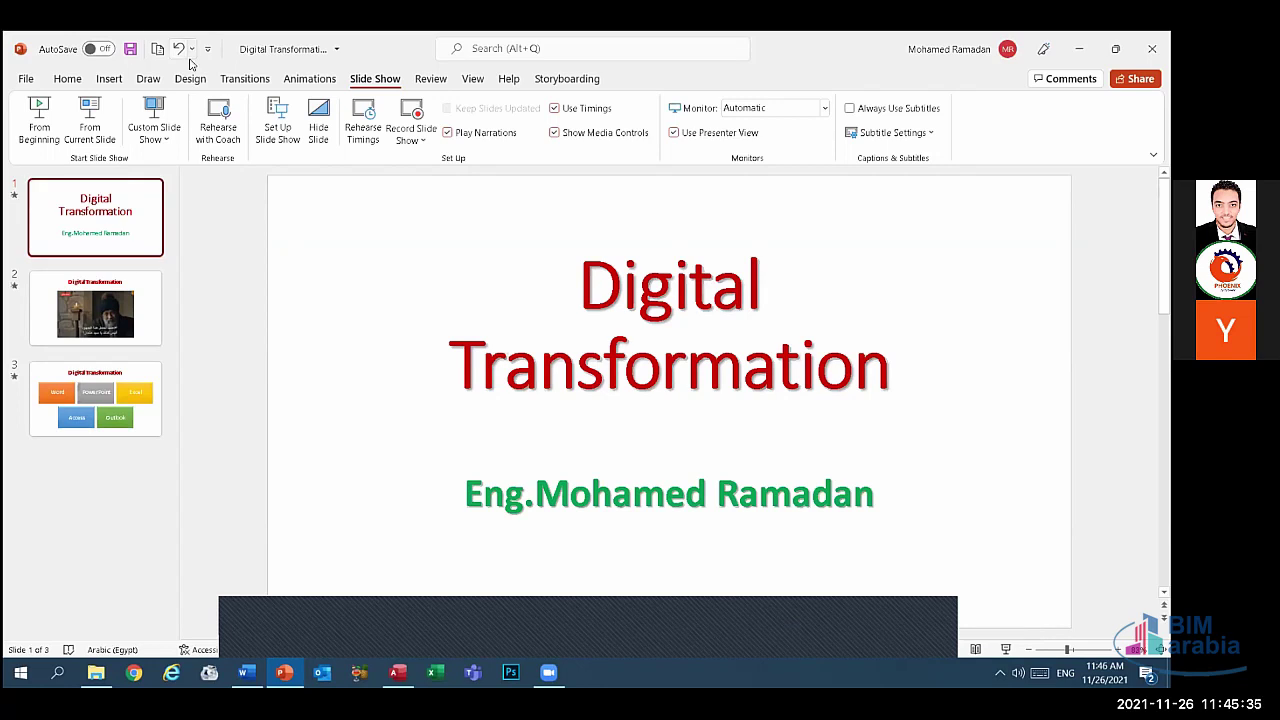
Step: Preview the title slide's Random Bars transition
{"action": "right_click", "coordinate": [234, 82]}
{"action": "left_click", "coordinate": [234, 82]}
{"action": "left_click", "coordinate": [234, 82]}
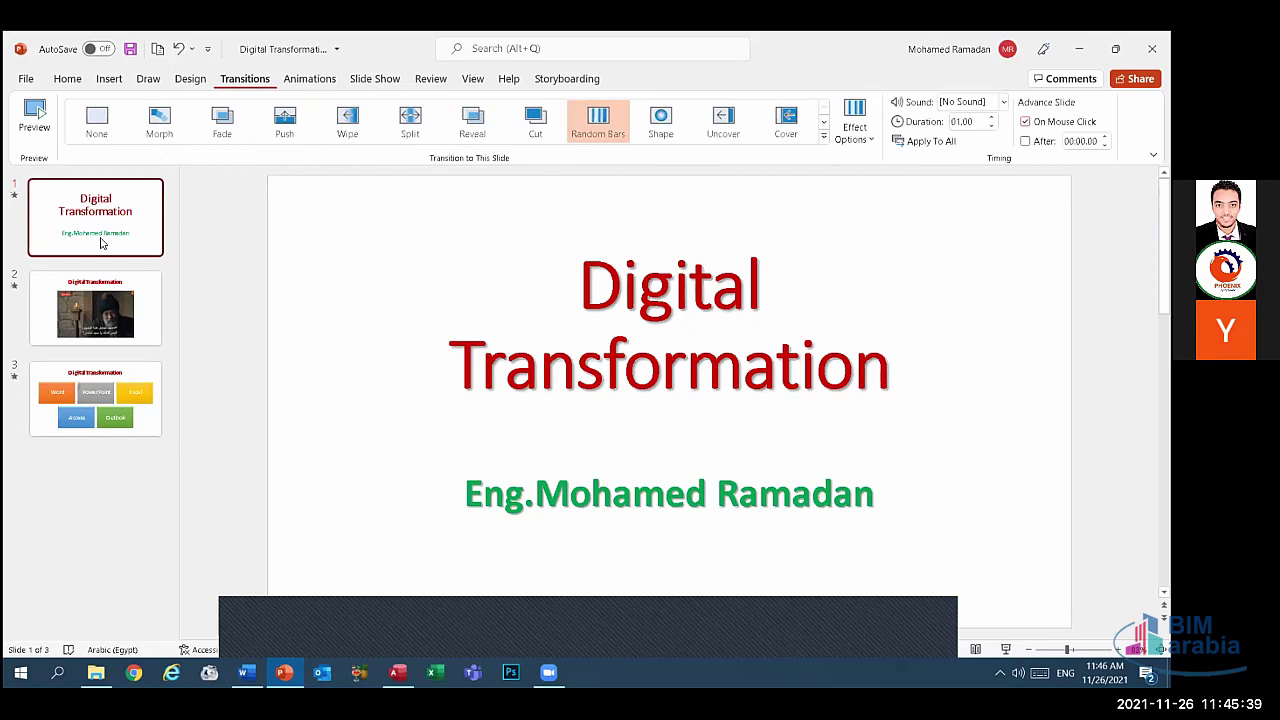
{"action": "left_click", "coordinate": [41, 116]}
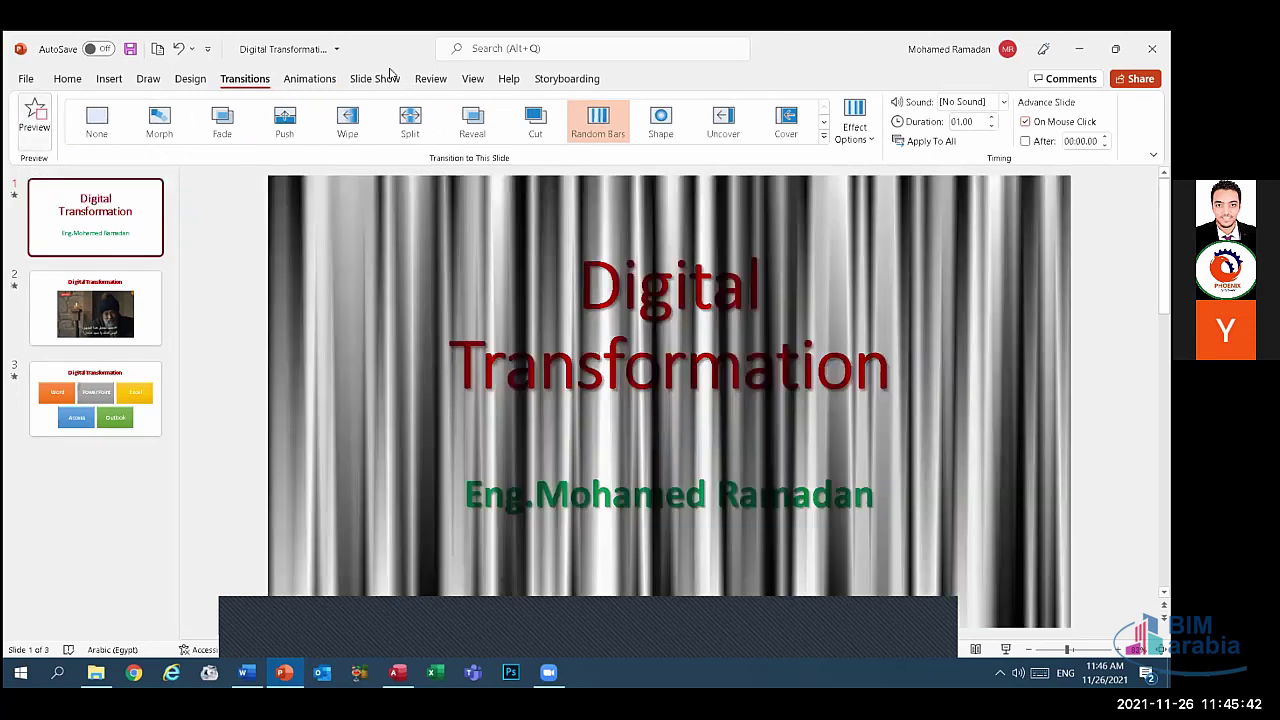
Step: Animate the Digital Transformation title with Split and its subtitle with Wheel
{"action": "left_click", "coordinate": [327, 77]}
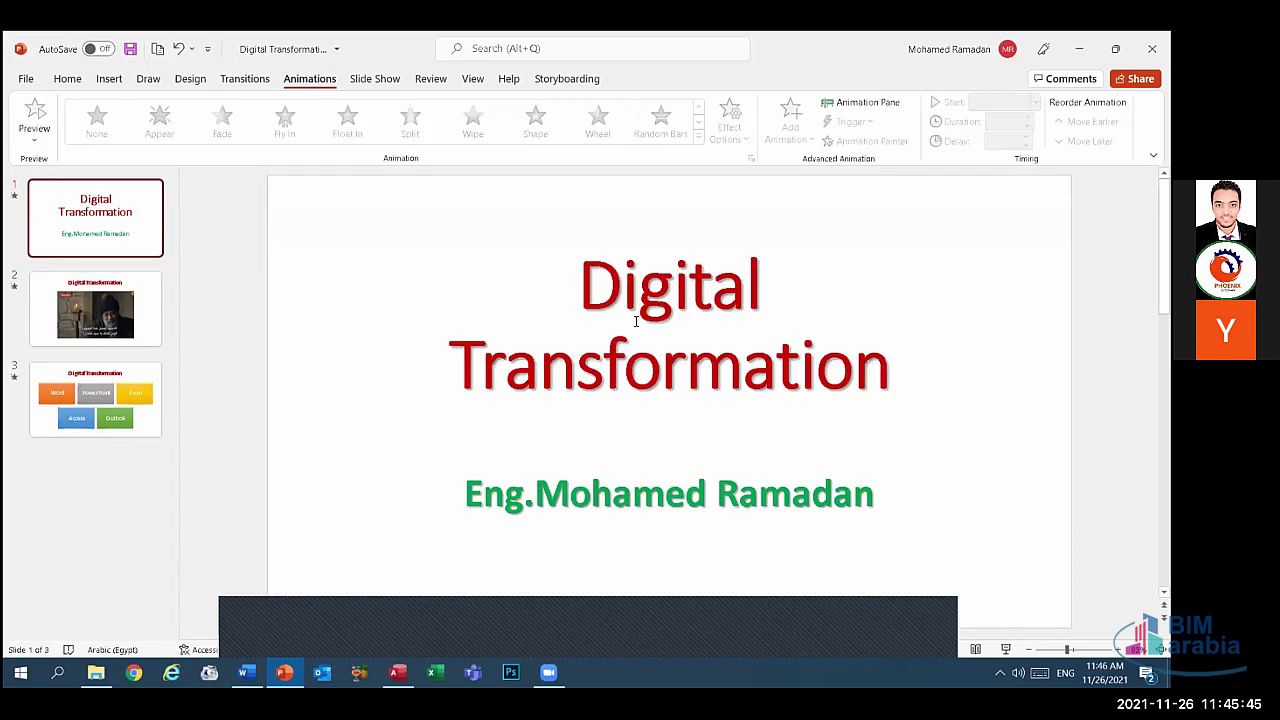
{"action": "left_click", "coordinate": [636, 320]}
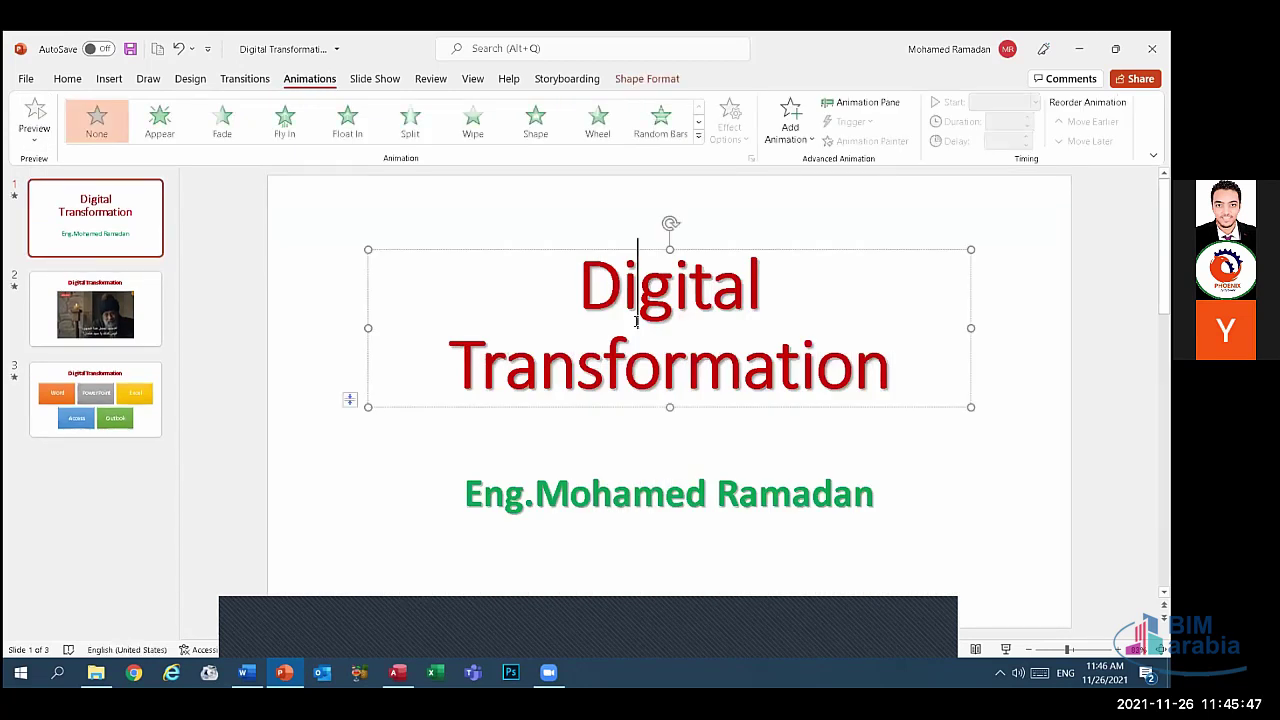
{"action": "left_click", "coordinate": [410, 122]}
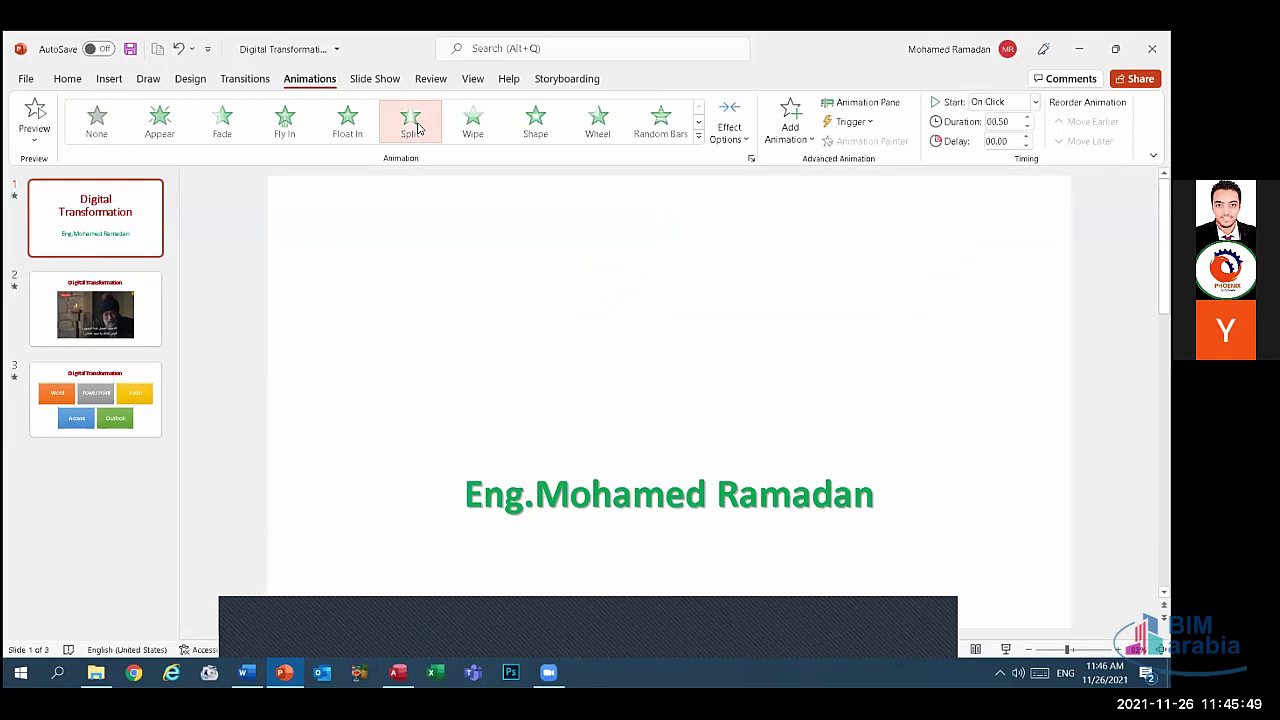
{"action": "double_click", "coordinate": [630, 492]}
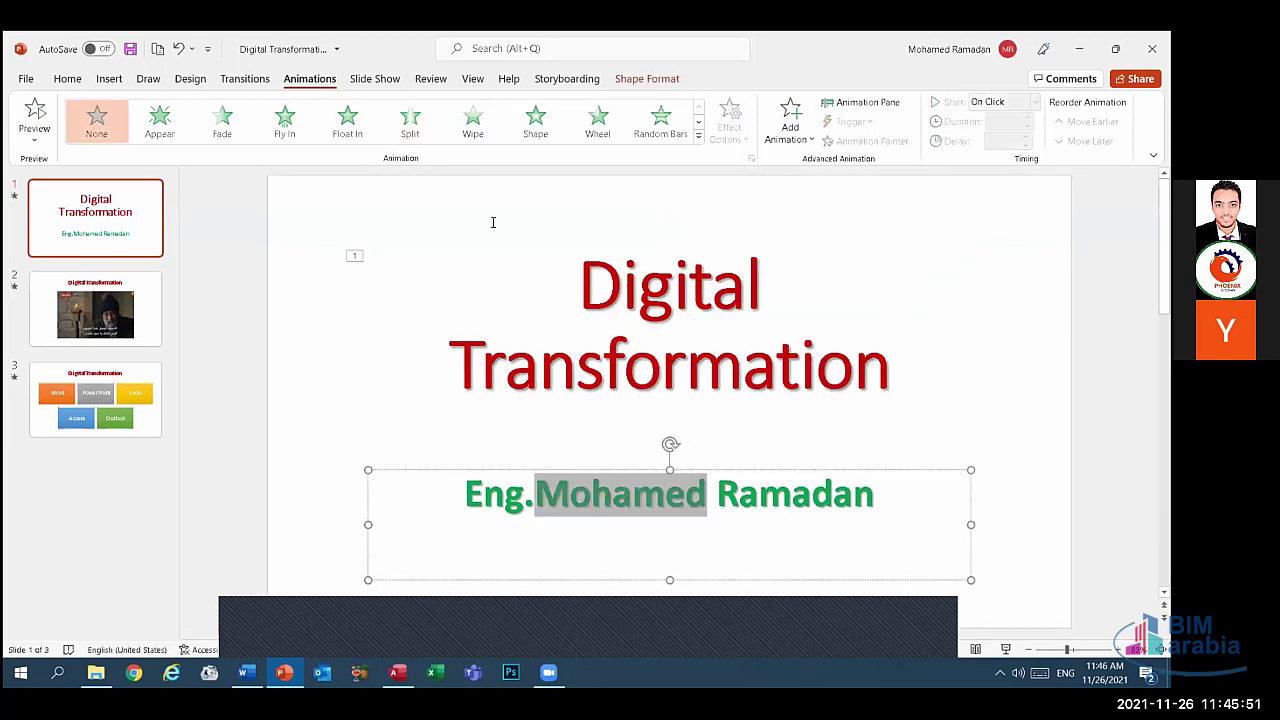
{"action": "left_click", "coordinate": [596, 118]}
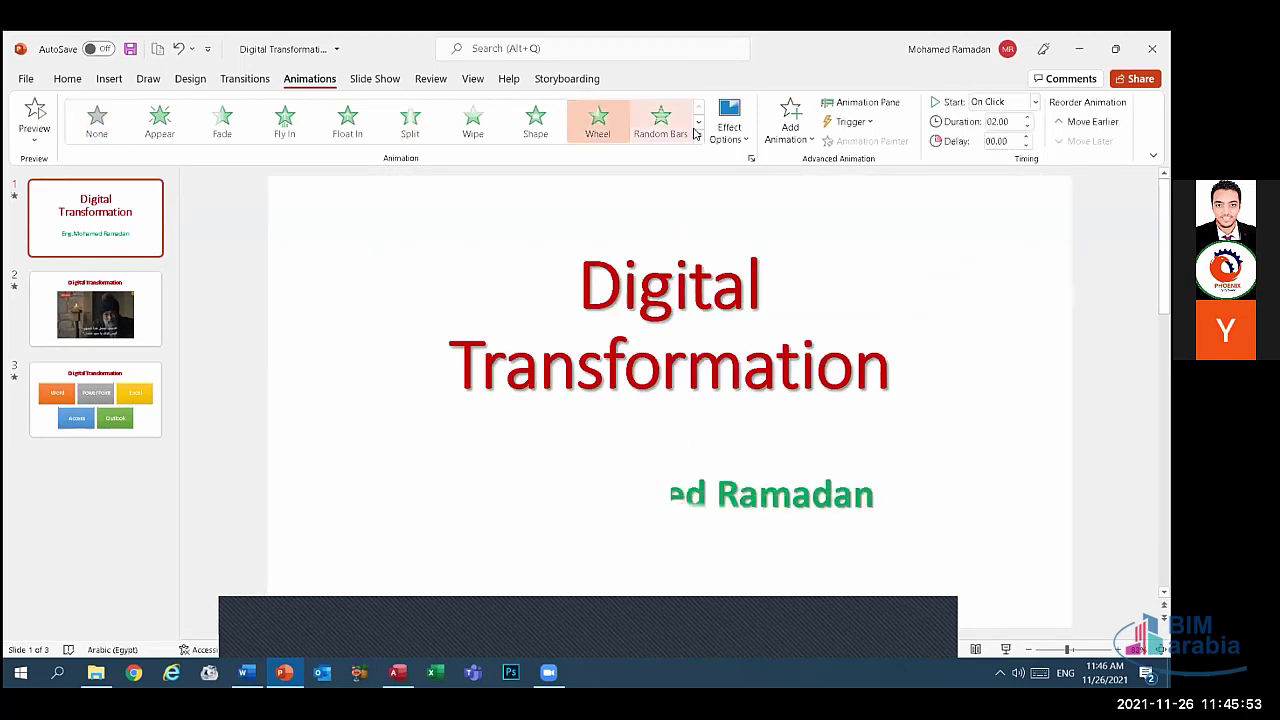
Step: Give slide 2's title a Font Color emphasis, then change it to Object Color
{"action": "left_click", "coordinate": [85, 285]}
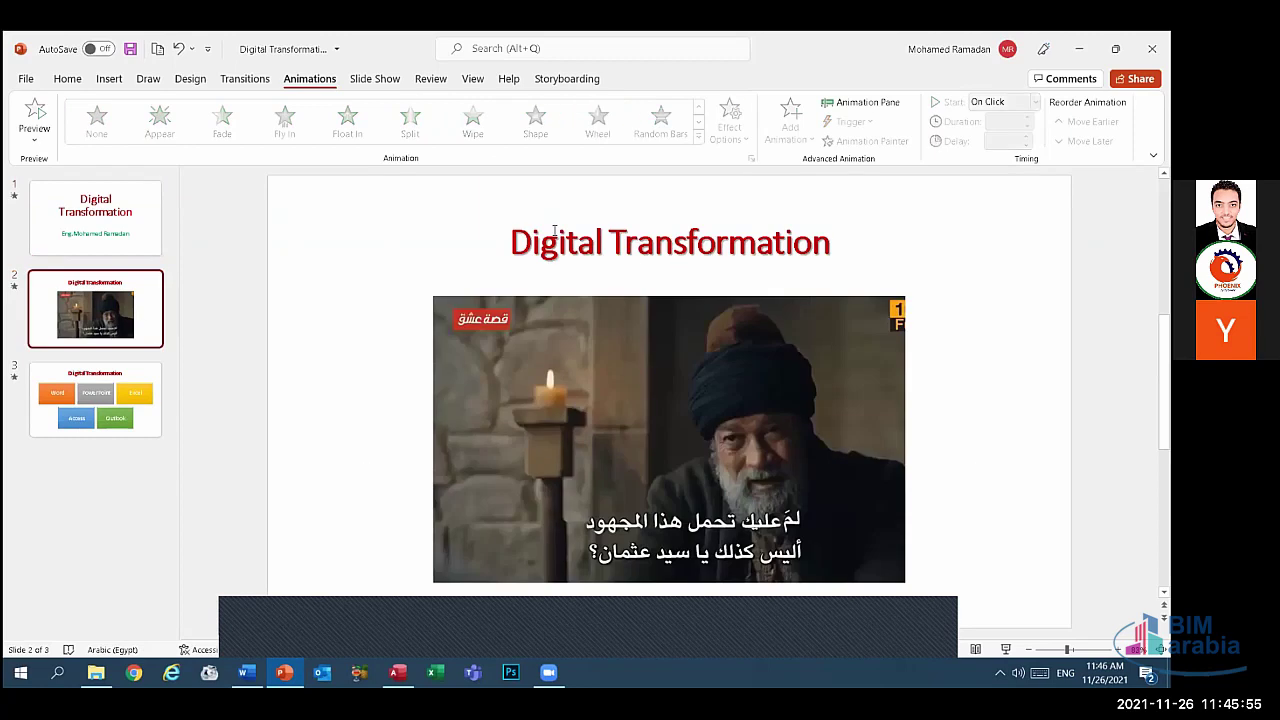
{"action": "left_click", "coordinate": [565, 246]}
{"action": "left_click", "coordinate": [699, 126]}
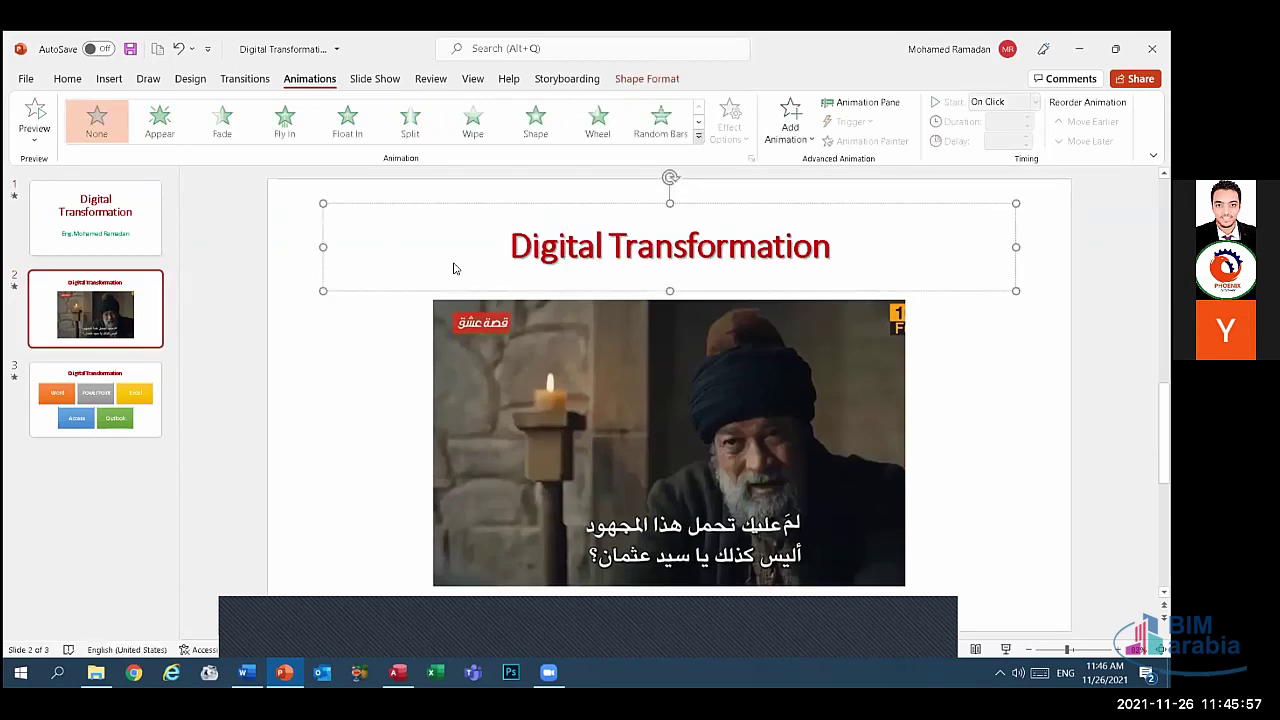
{"action": "left_click", "coordinate": [349, 384]}
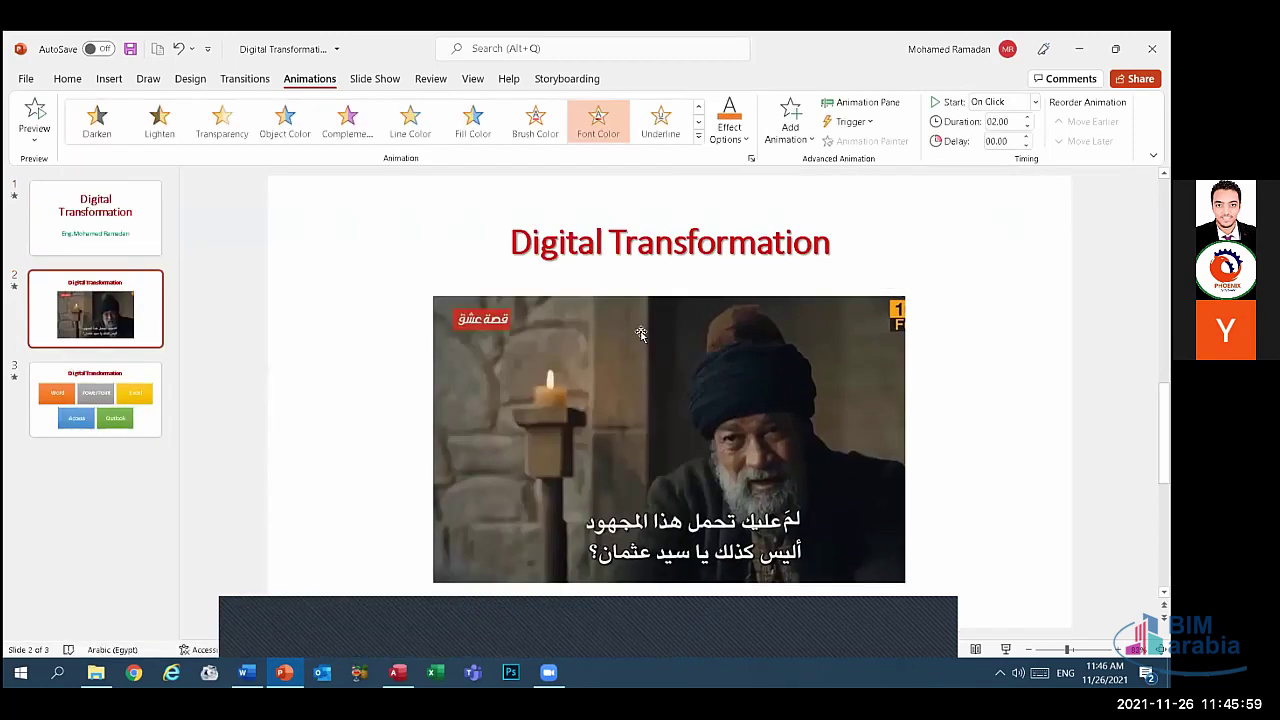
{"action": "left_click", "coordinate": [285, 120]}
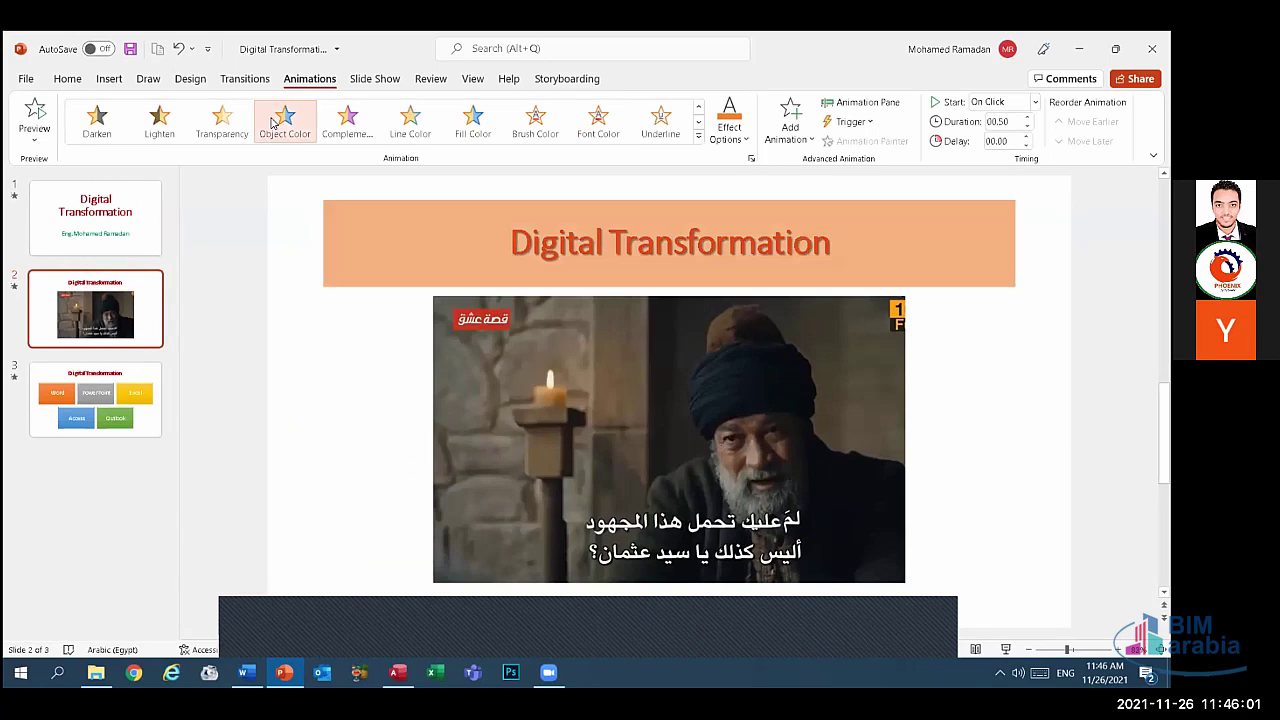
{"action": "left_click", "coordinate": [629, 380]}
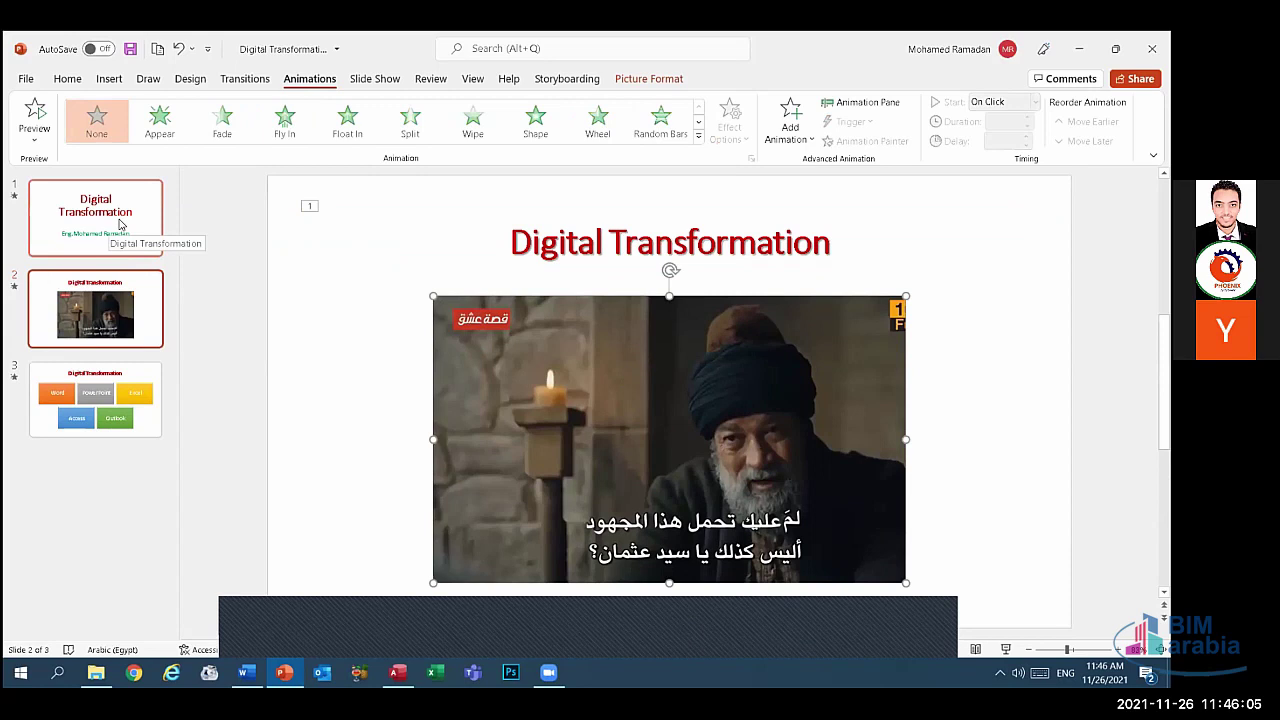
Step: In Word, draw a diamond shape below the ID/Name table and give it a solid black style
{"action": "left_click", "coordinate": [246, 672]}
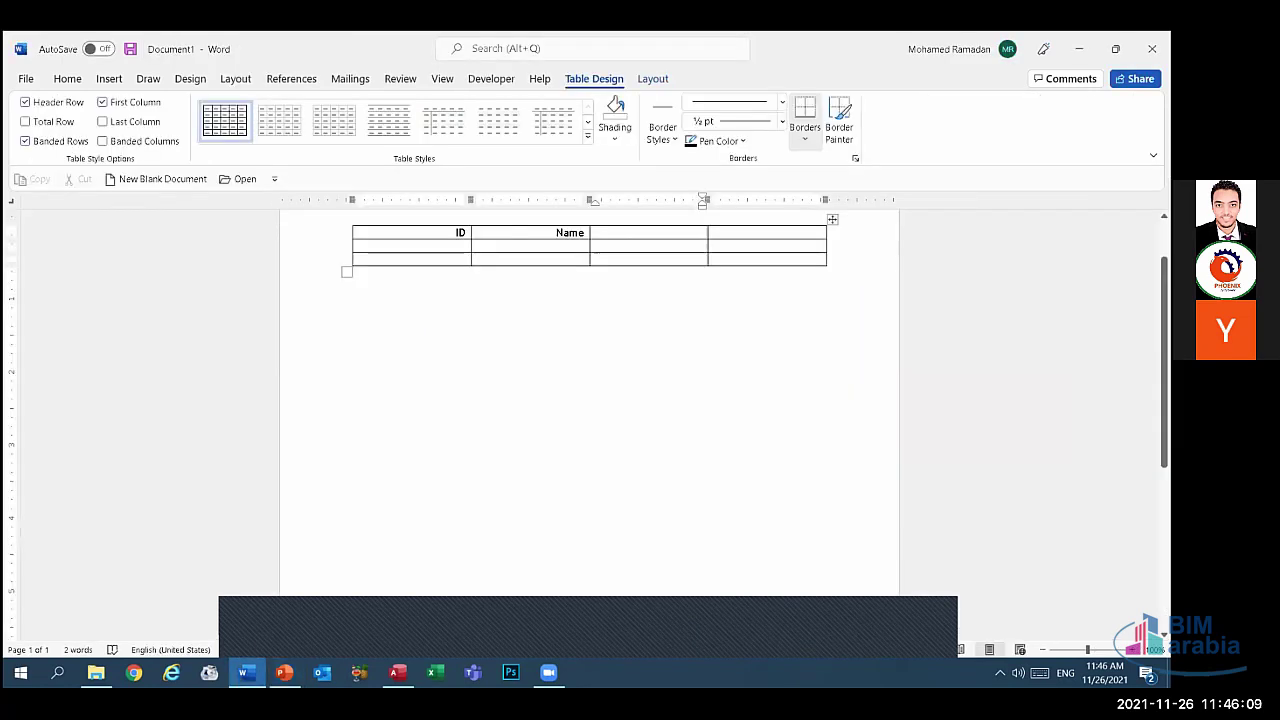
{"action": "left_click", "coordinate": [67, 80]}
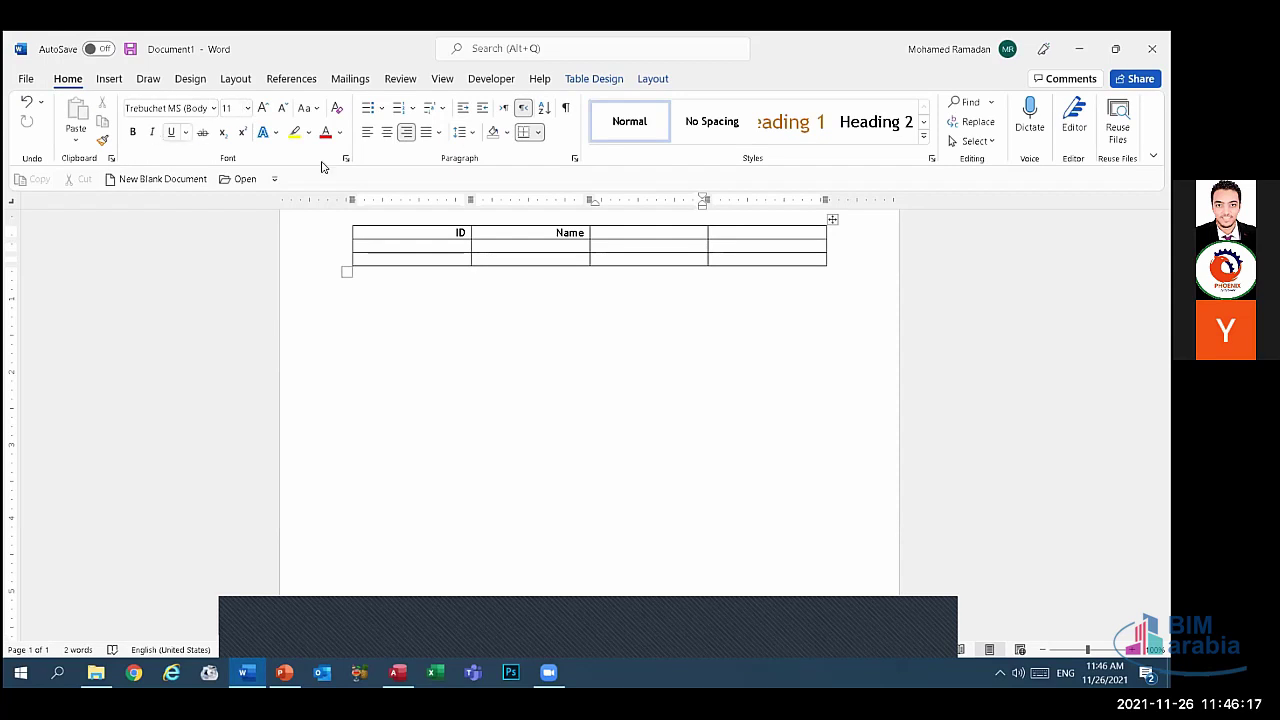
{"action": "left_click", "coordinate": [113, 80]}
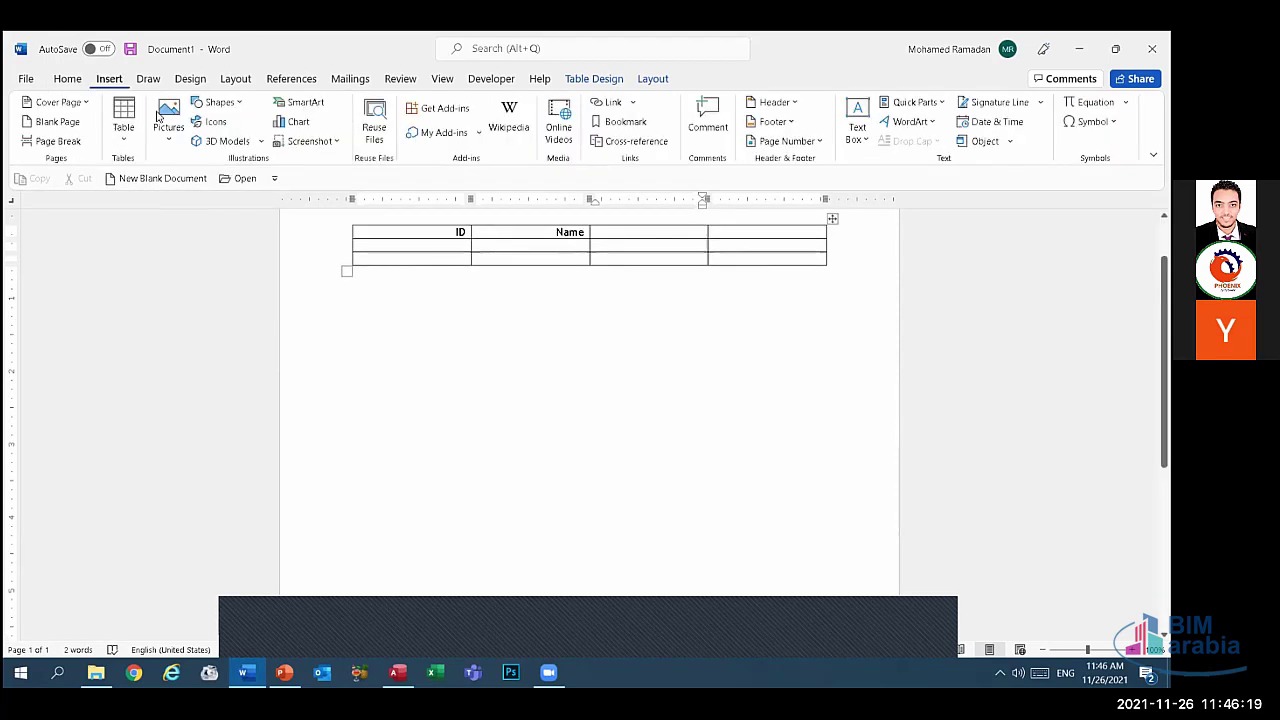
{"action": "left_click", "coordinate": [216, 102]}
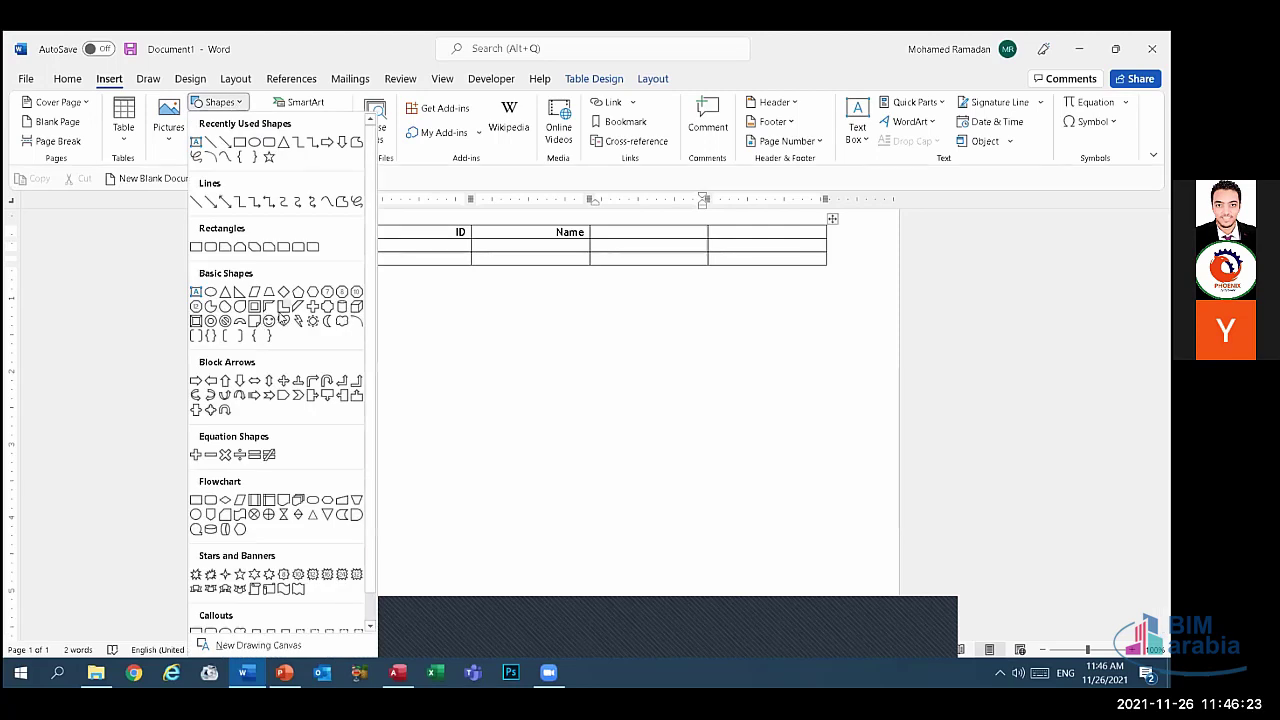
{"action": "left_click", "coordinate": [284, 292]}
{"action": "left_click_drag", "start_coordinate": [457, 364], "coordinate": [746, 527]}
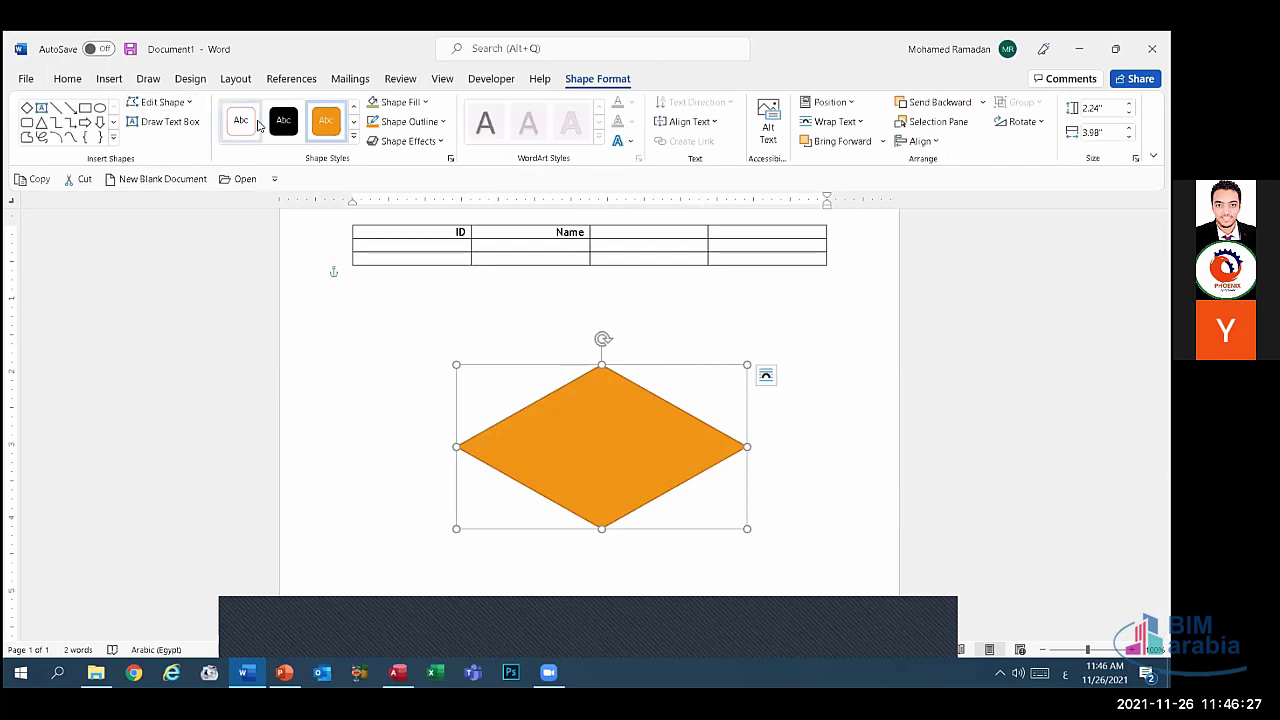
{"action": "left_click", "coordinate": [283, 120]}
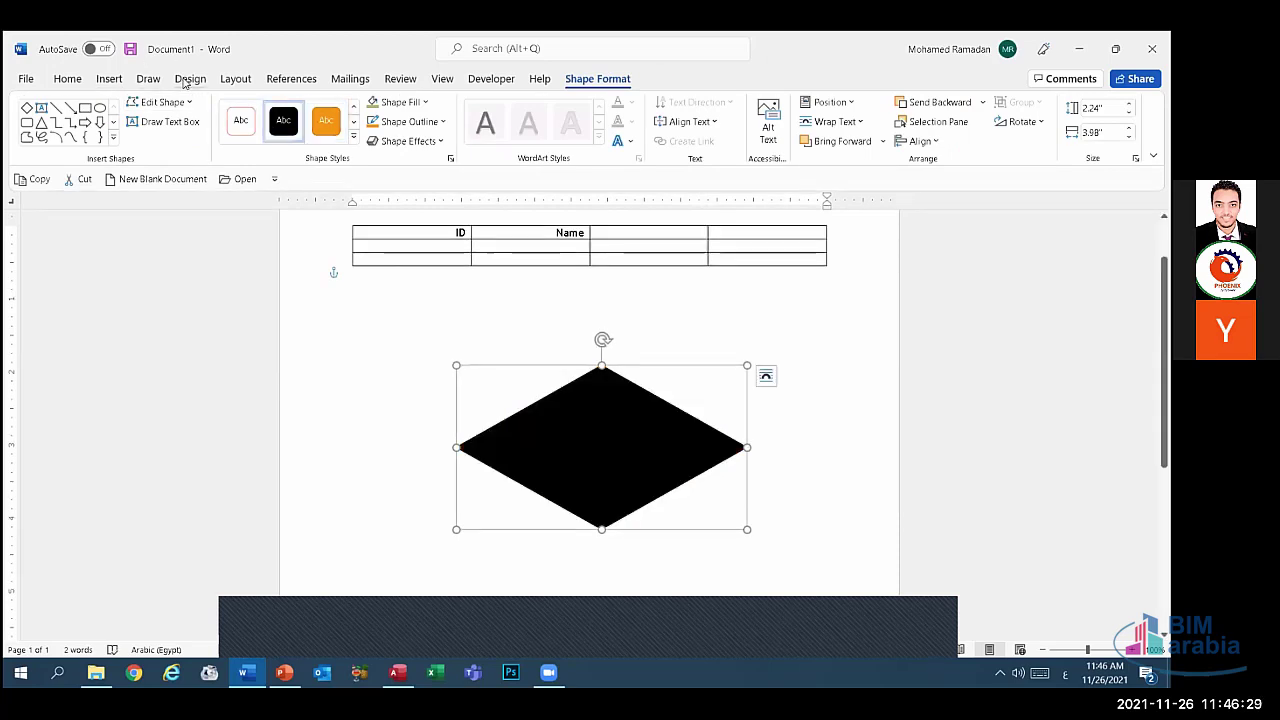
{"action": "left_click", "coordinate": [189, 79]}
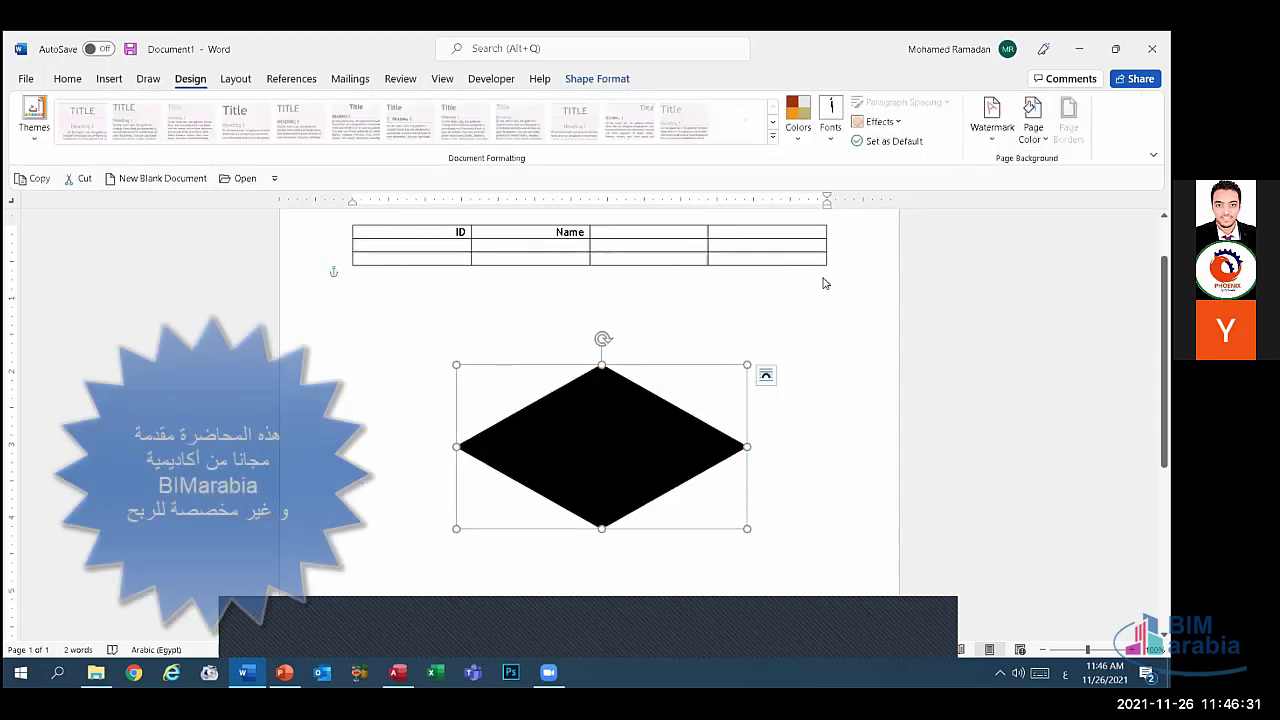
Step: Apply a Box page border and set the Page Color to beige
{"action": "left_click", "coordinate": [845, 338]}
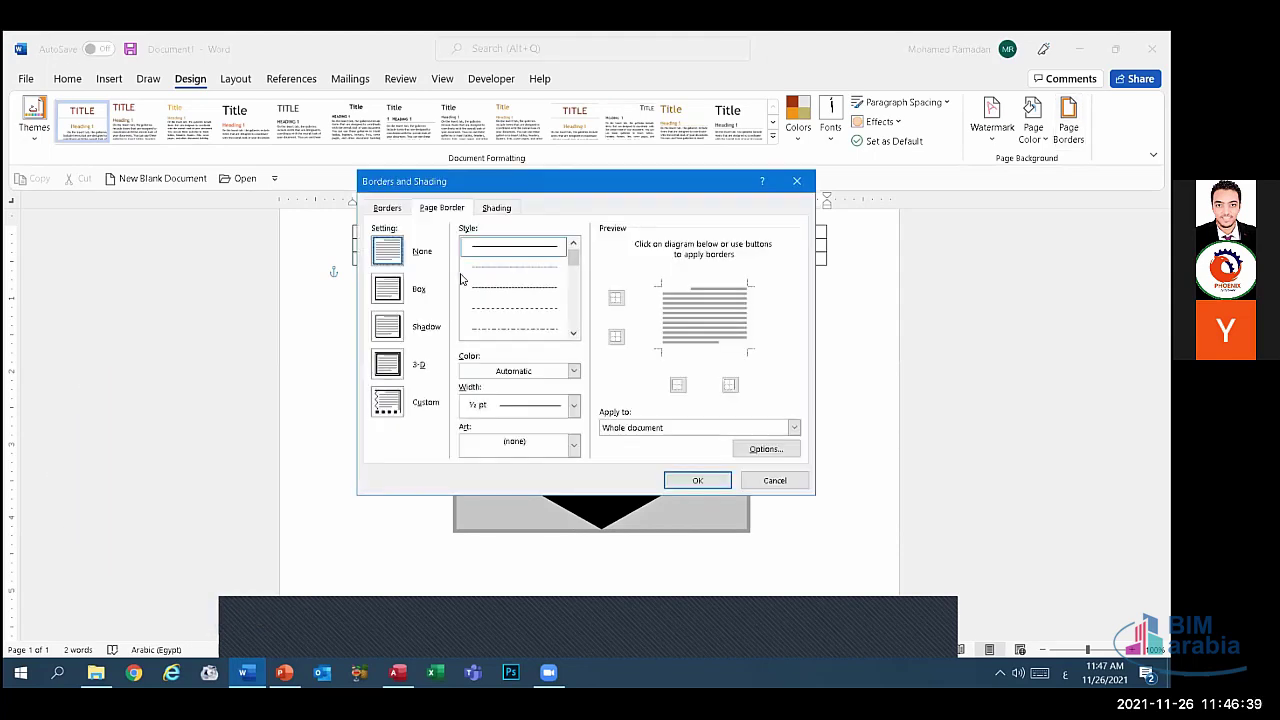
{"action": "left_click", "coordinate": [378, 297]}
{"action": "left_click", "coordinate": [378, 296]}
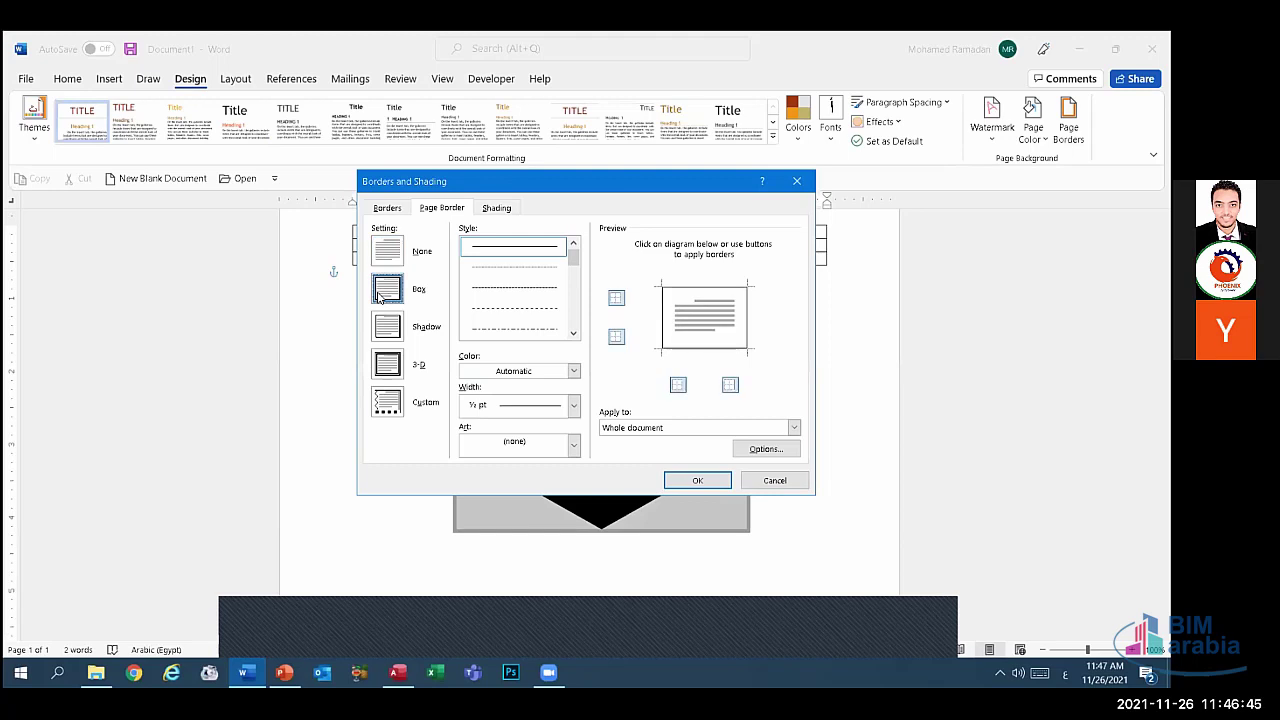
{"action": "left_click", "coordinate": [697, 480]}
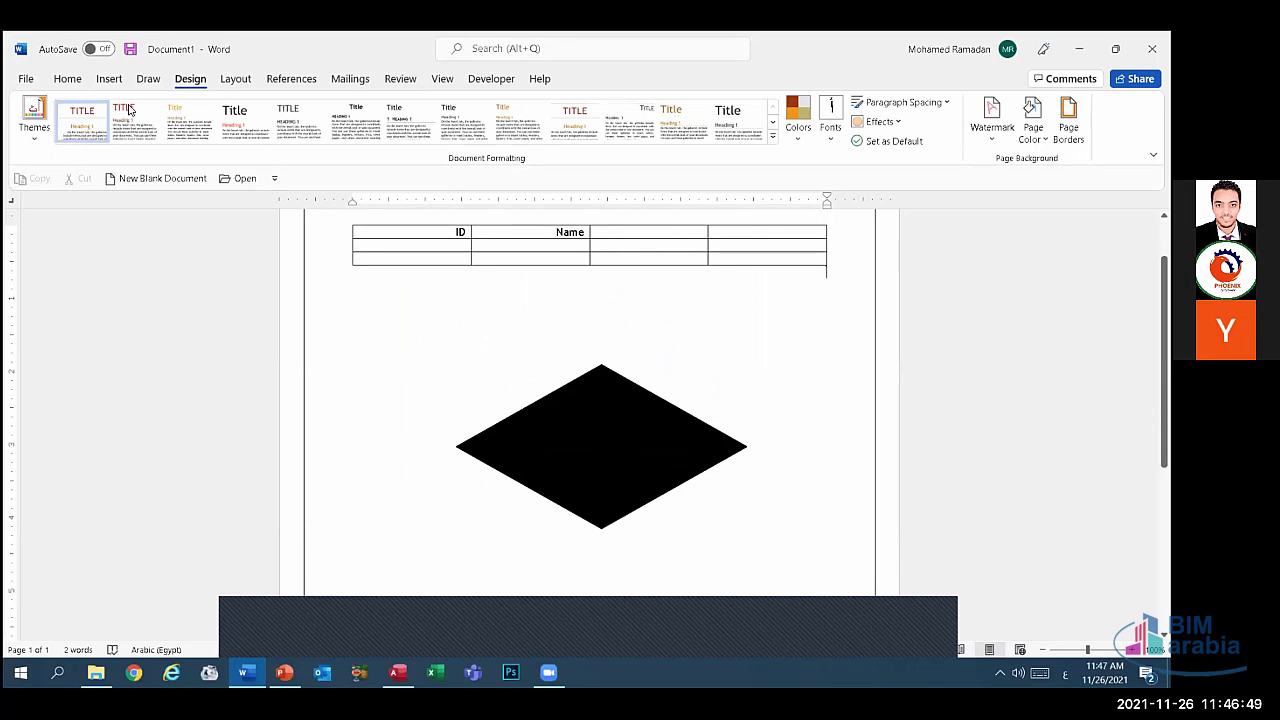
{"action": "left_click", "coordinate": [235, 78]}
{"action": "left_click", "coordinate": [400, 78]}
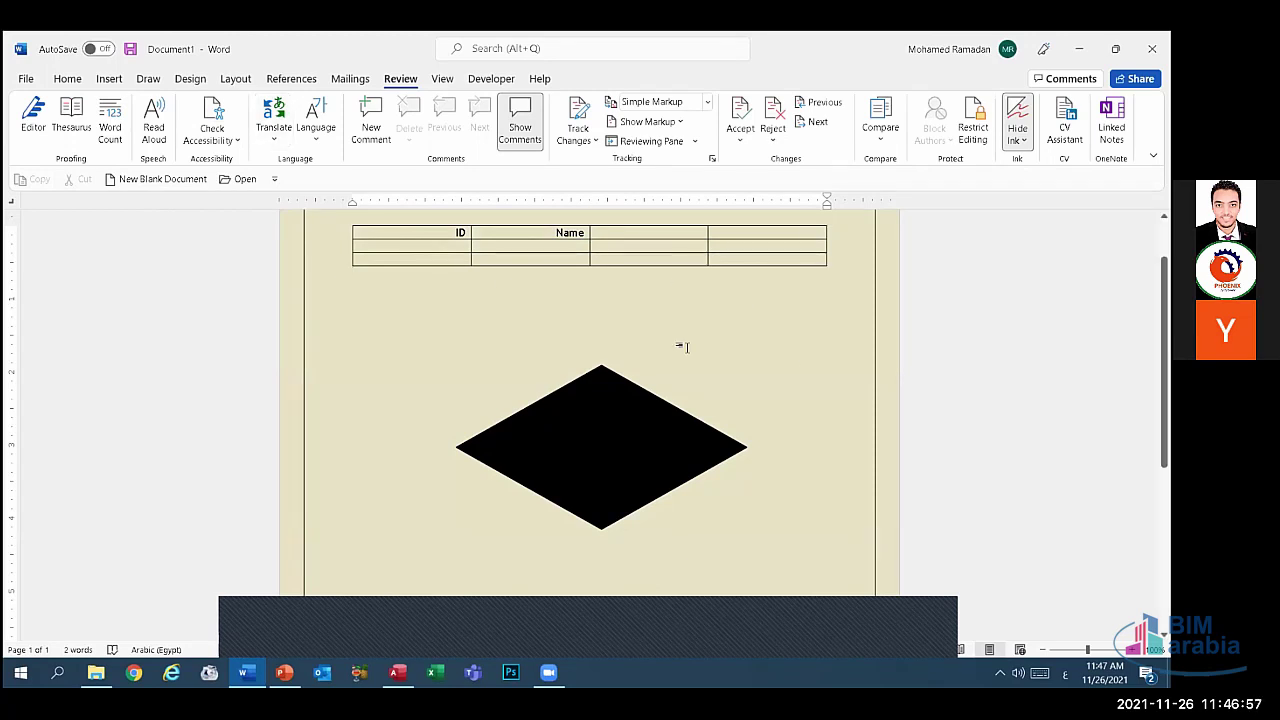
Step: Try the Web Layout, Read Mode and Print Layout views, and toggle the ruler off and on
{"action": "left_click", "coordinate": [442, 80]}
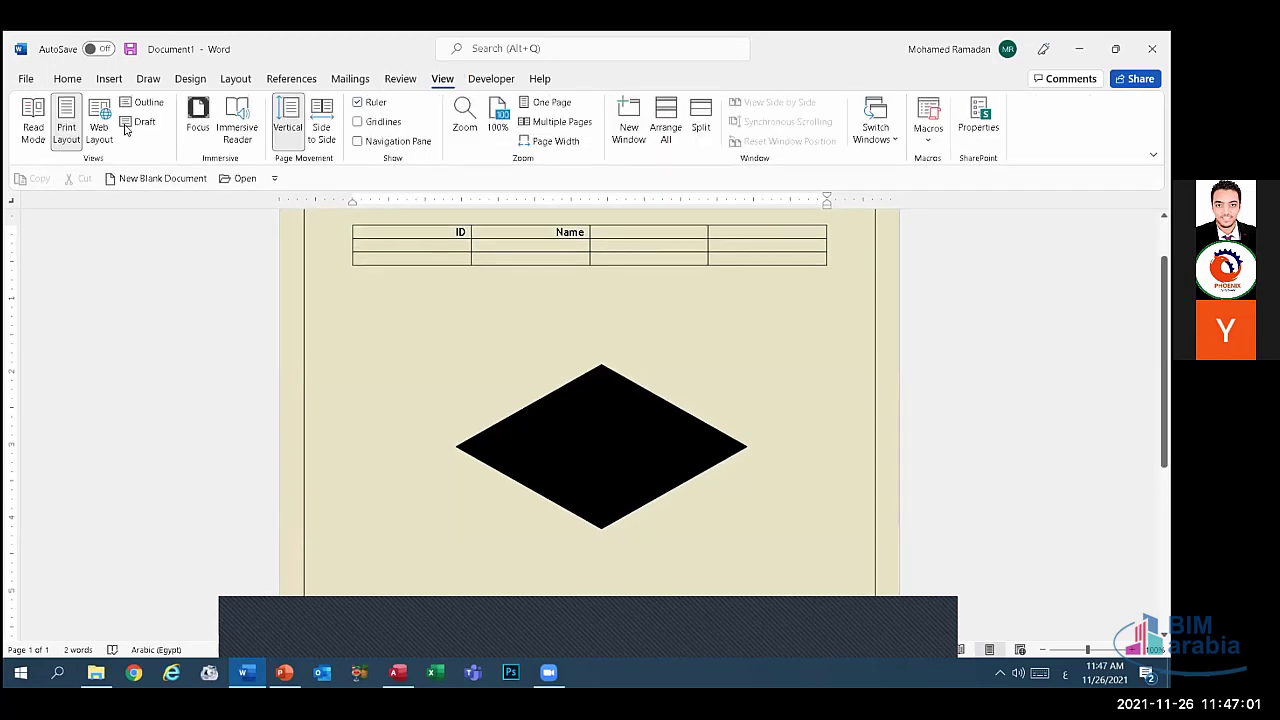
{"action": "left_click", "coordinate": [98, 127]}
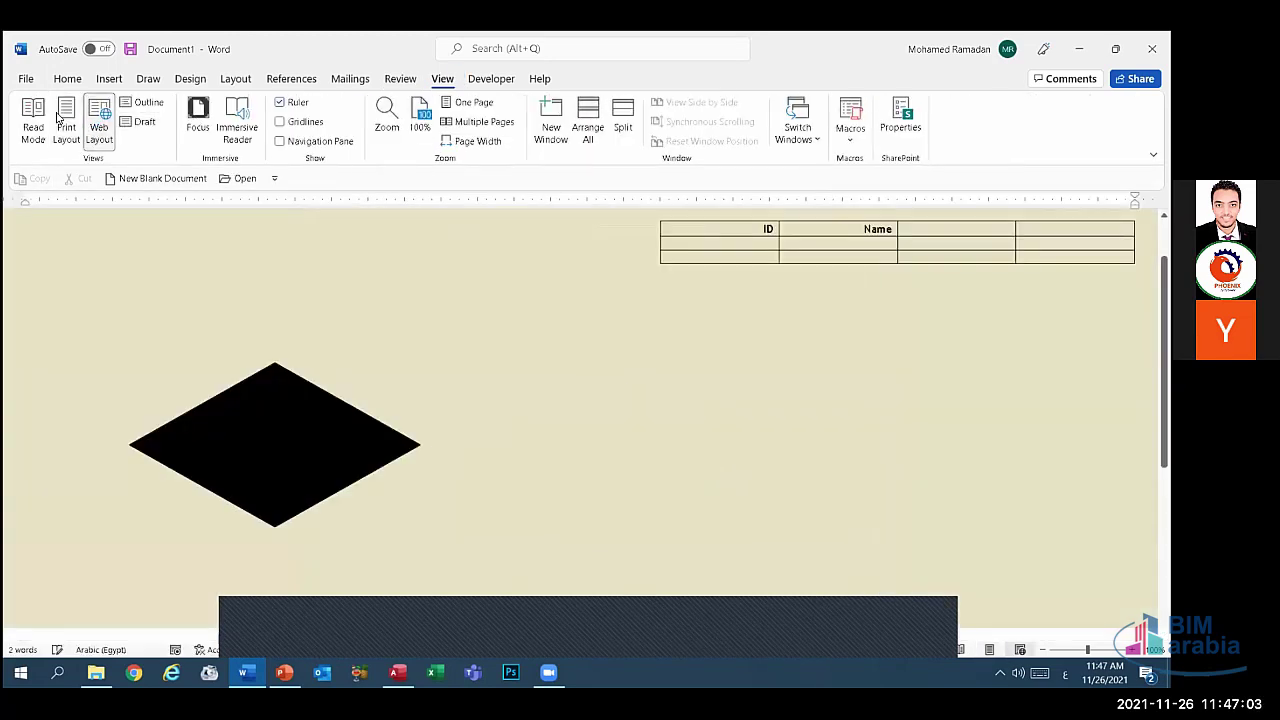
{"action": "left_click", "coordinate": [130, 106]}
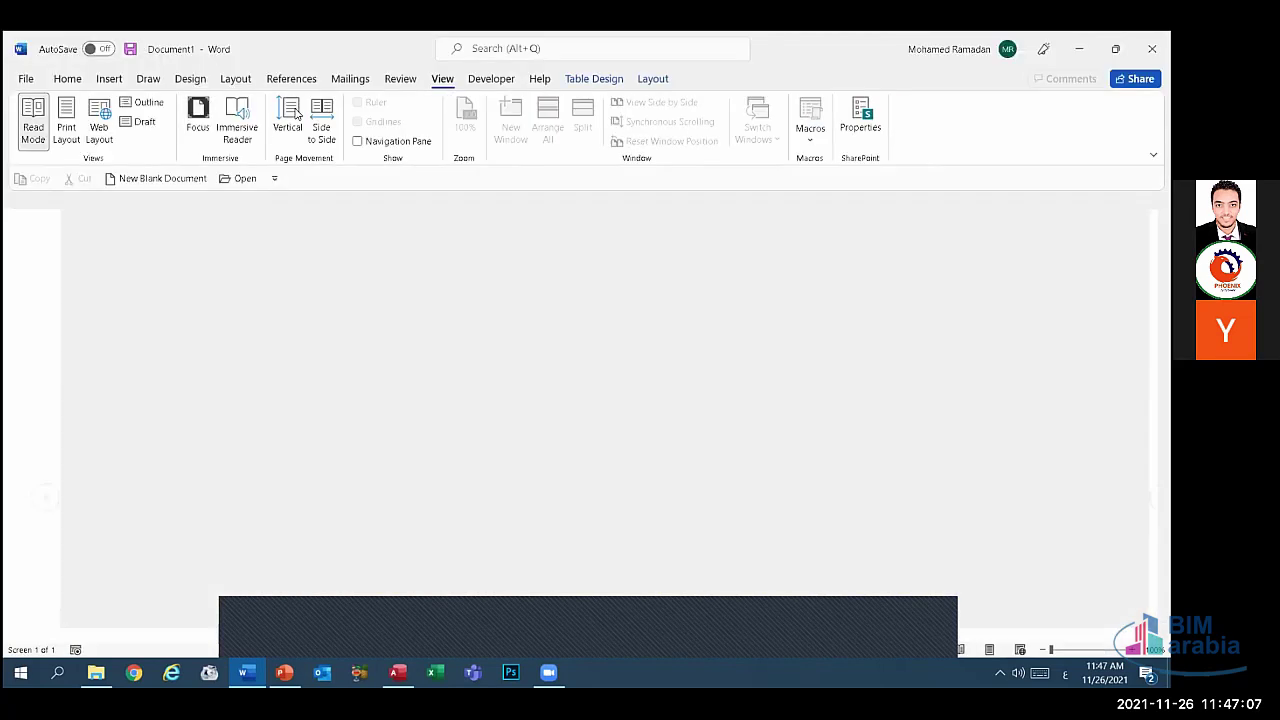
{"action": "left_click", "coordinate": [296, 113]}
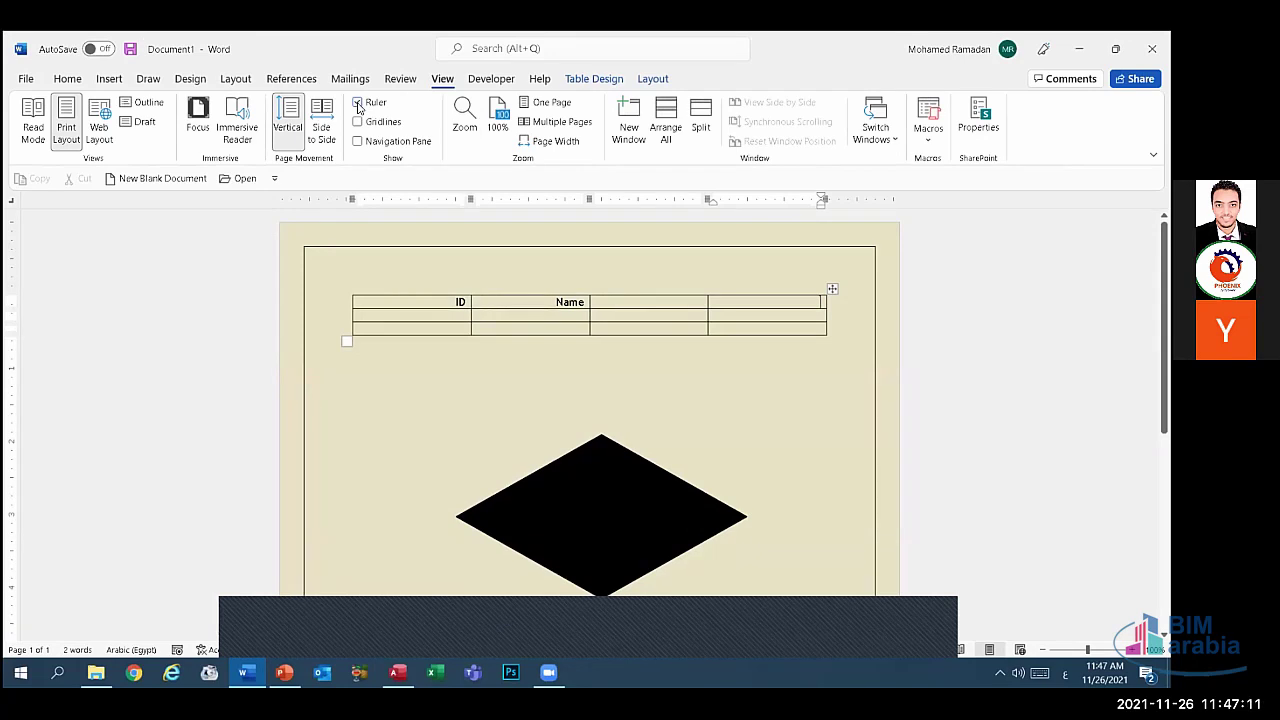
{"action": "left_click", "coordinate": [358, 106]}
{"action": "left_click", "coordinate": [358, 106]}
{"action": "left_click", "coordinate": [358, 106]}
{"action": "left_click", "coordinate": [358, 106]}
Step: Close the Word document without saving, minimise PowerPoint, and bring Access's Table1 datasheet forward
{"action": "left_click", "coordinate": [1152, 48]}
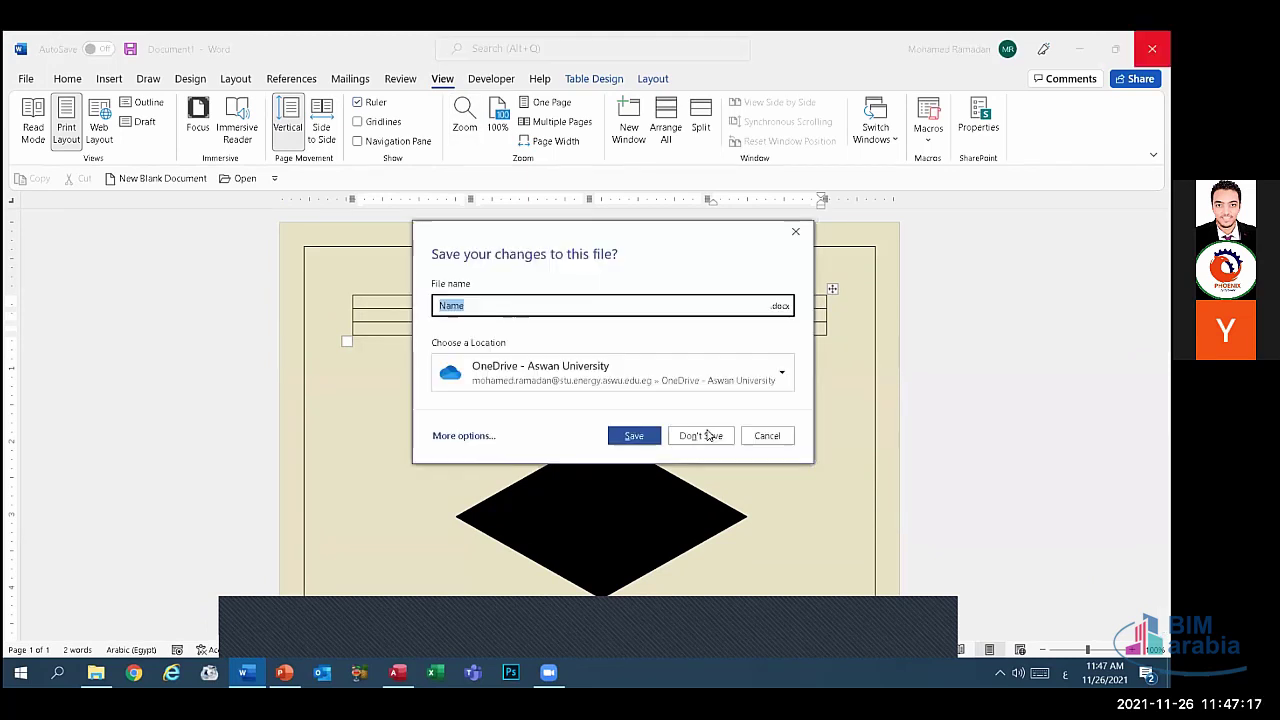
{"action": "left_click", "coordinate": [690, 437]}
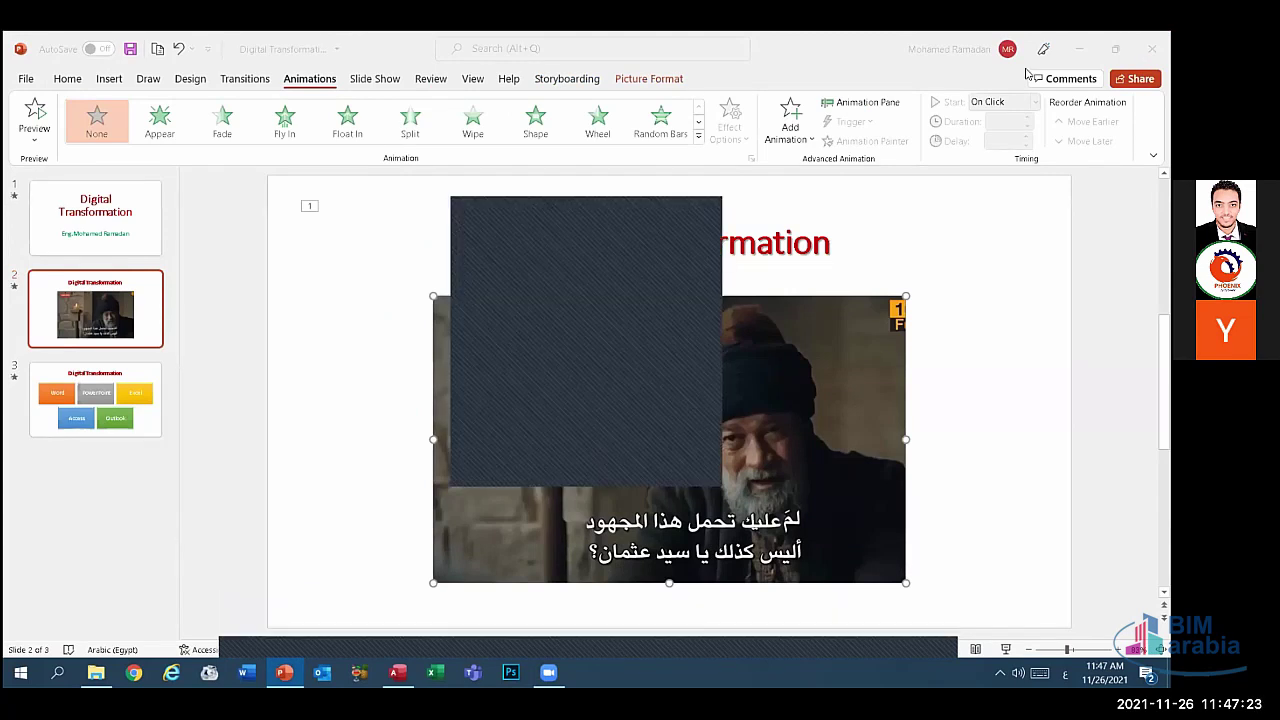
{"action": "left_click", "coordinate": [672, 383]}
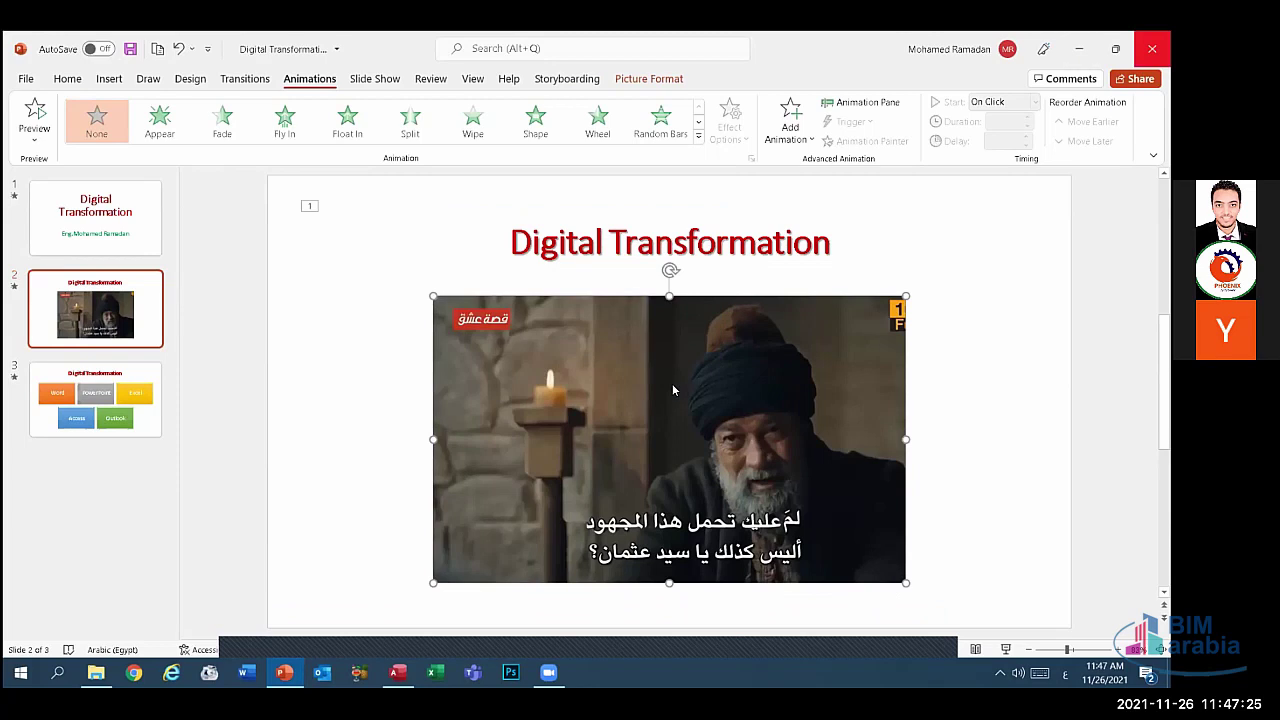
{"action": "left_click", "coordinate": [640, 383]}
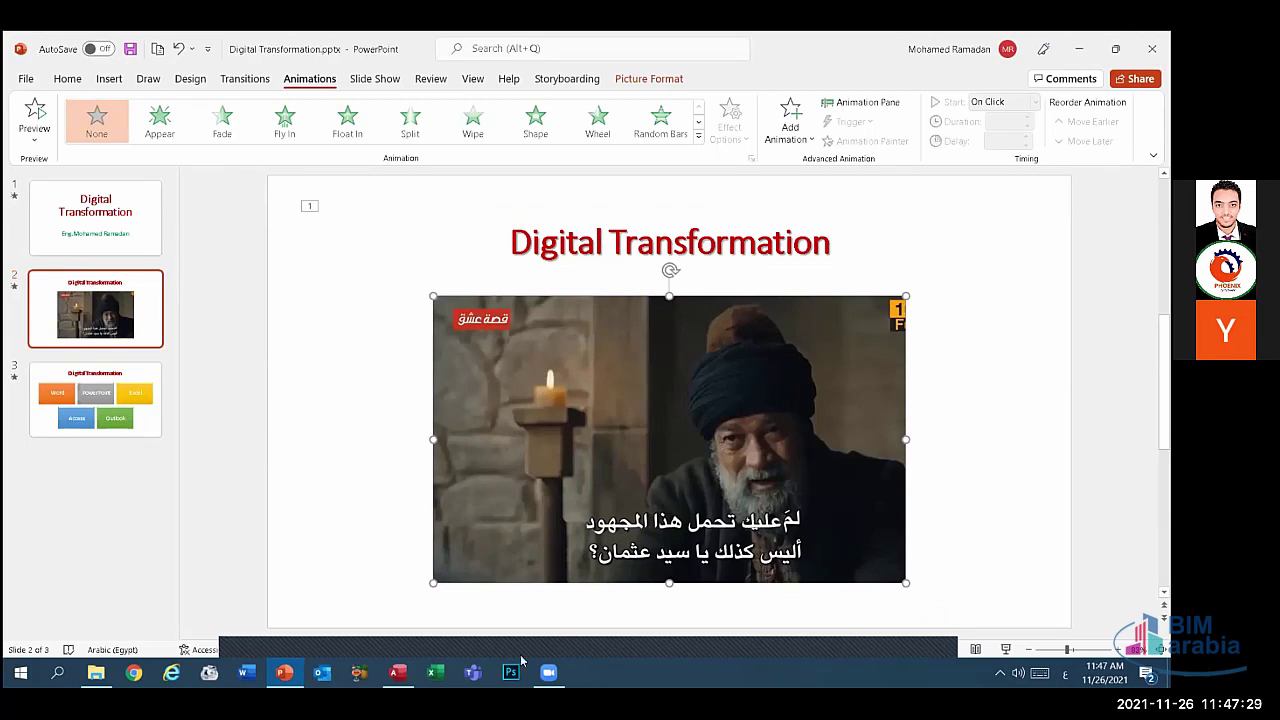
{"action": "key", "text": "super+d"}
{"action": "left_click", "coordinate": [397, 672]}
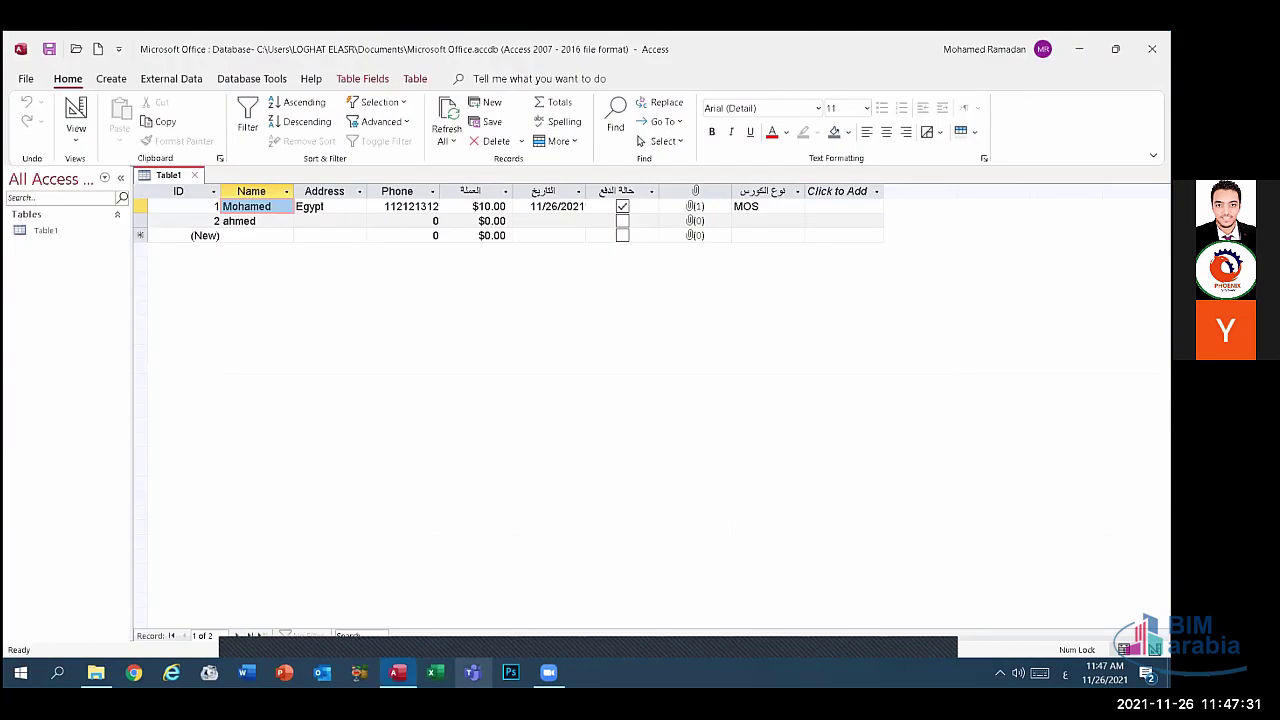
Step: Close the Access window and show the desktop with Win+D
{"action": "left_click", "coordinate": [1152, 48]}
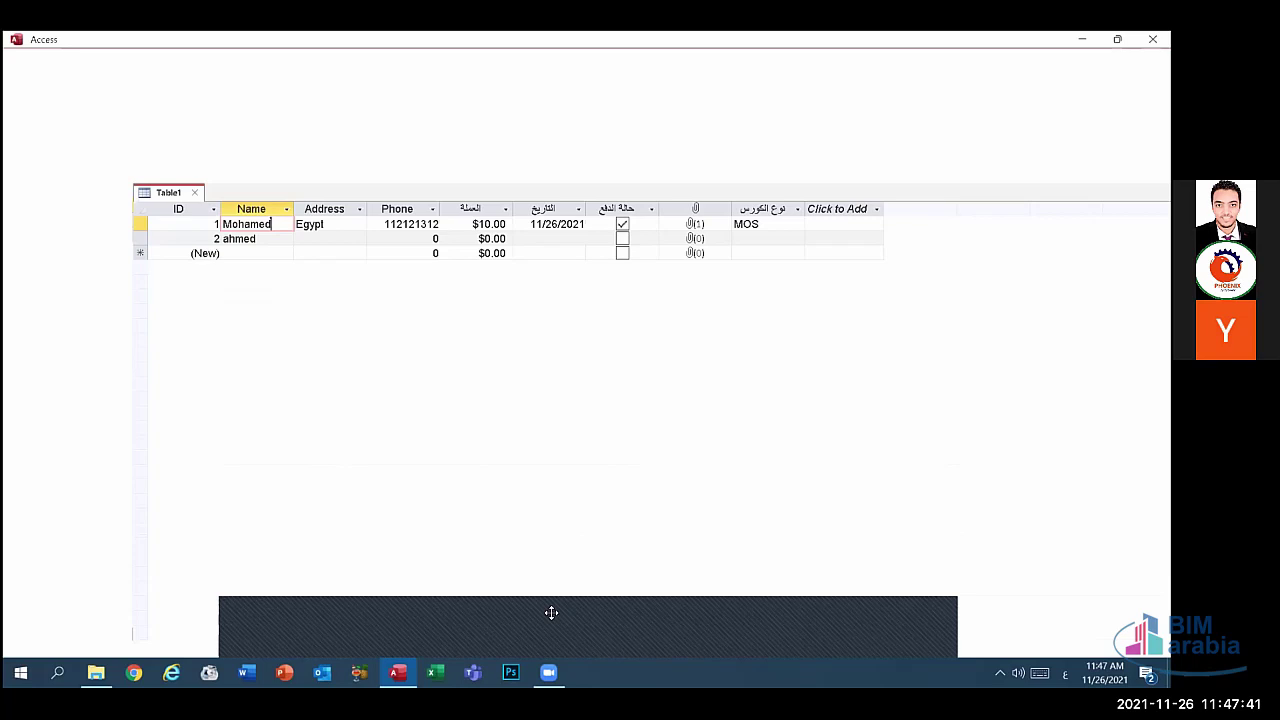
{"action": "key", "text": "super+d"}
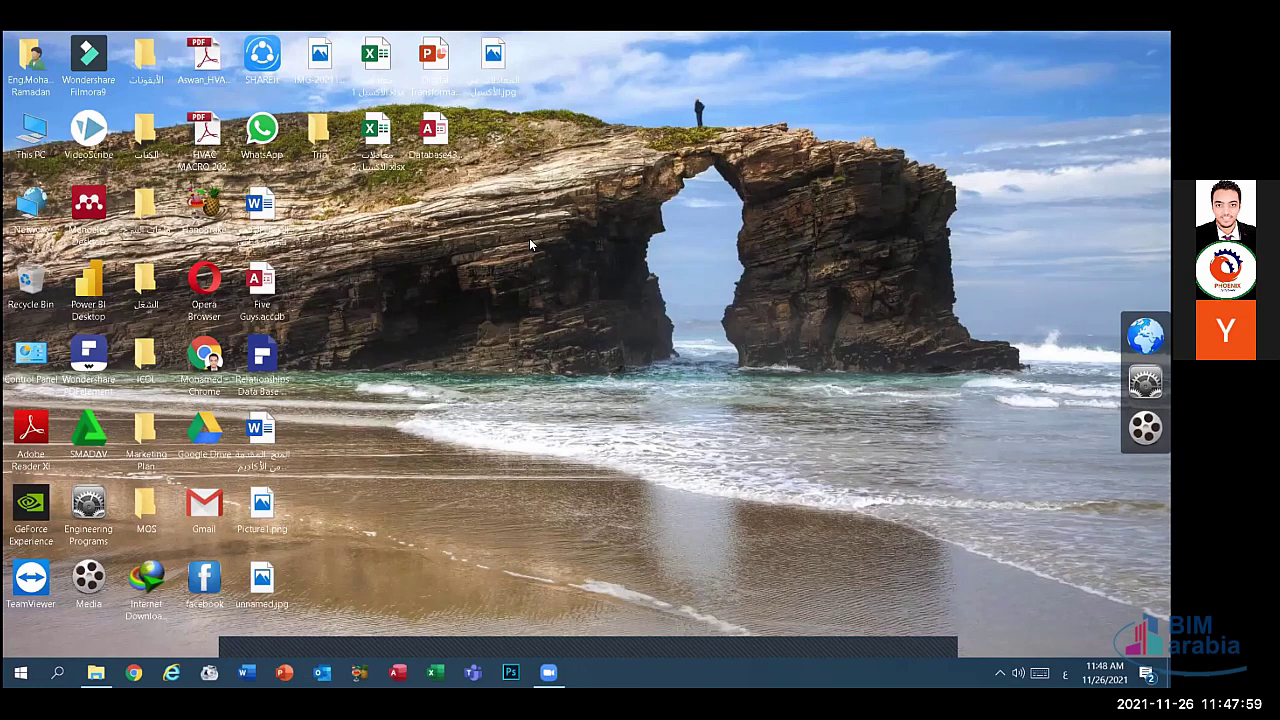
{"action": "mouse_move", "coordinate": [539, 628]}
{"action": "mouse_move", "coordinate": [630, 602]}
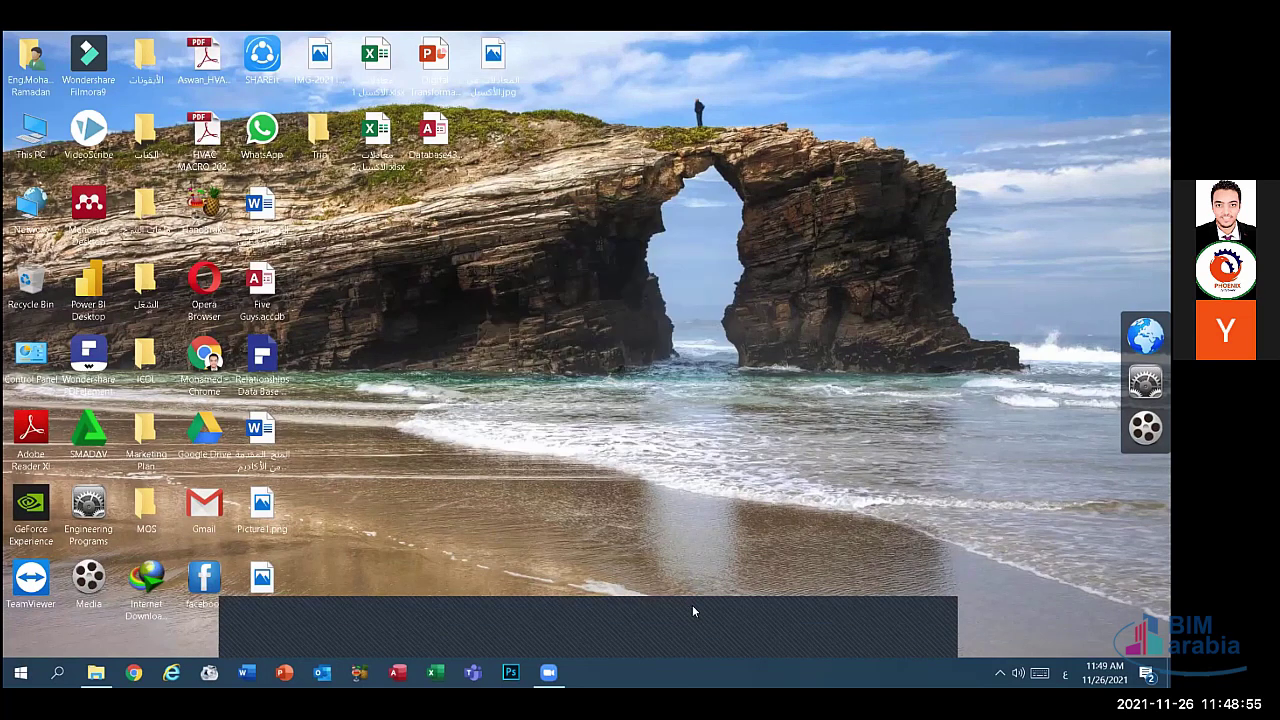